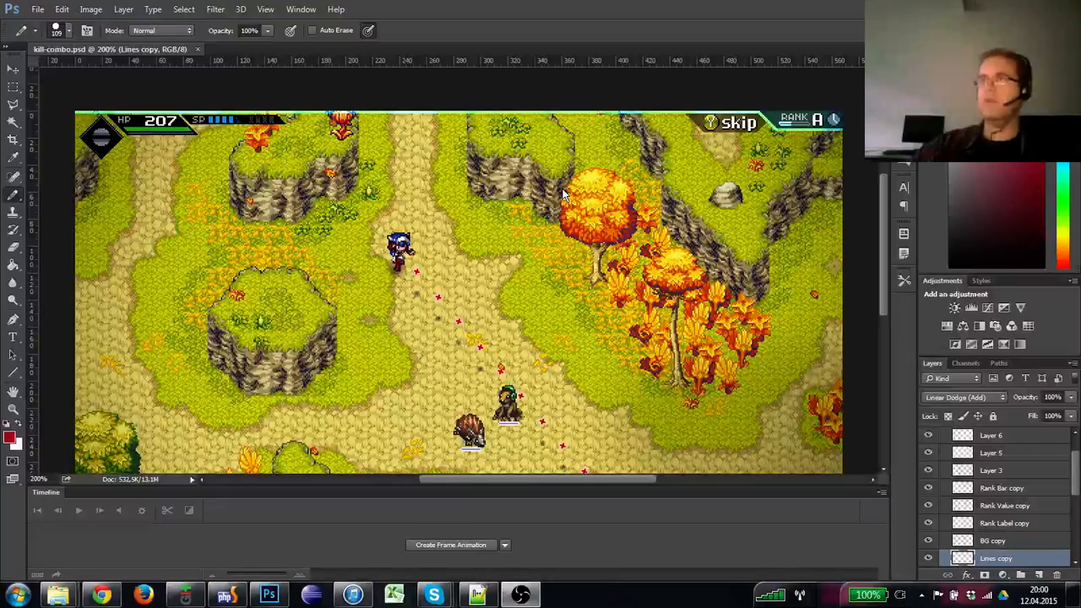
scroll(563, 194, "up", 1)
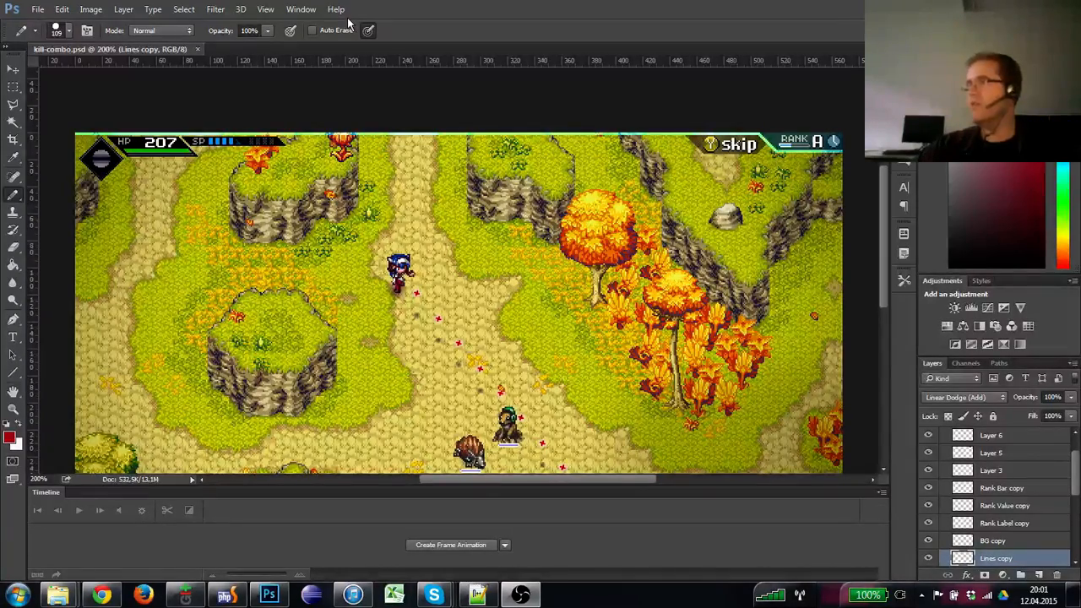
scroll(348, 24, "down", 2)
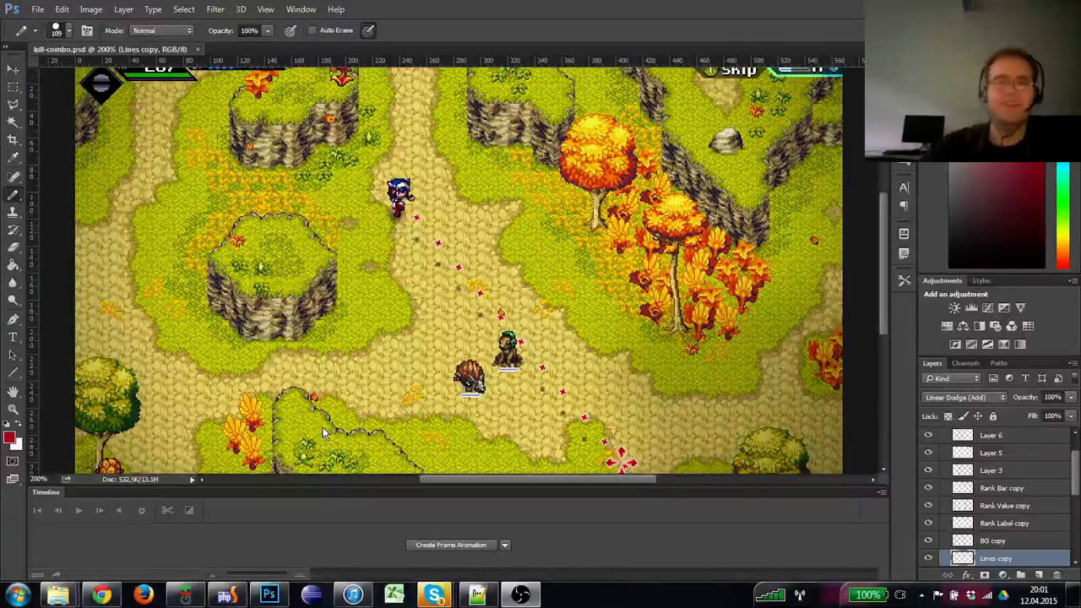
- Switch to Skype to check the stream group conversation and recent contacts, and return to the Photoshop mockup
left_click(108, 593)
key("alt+Tab")
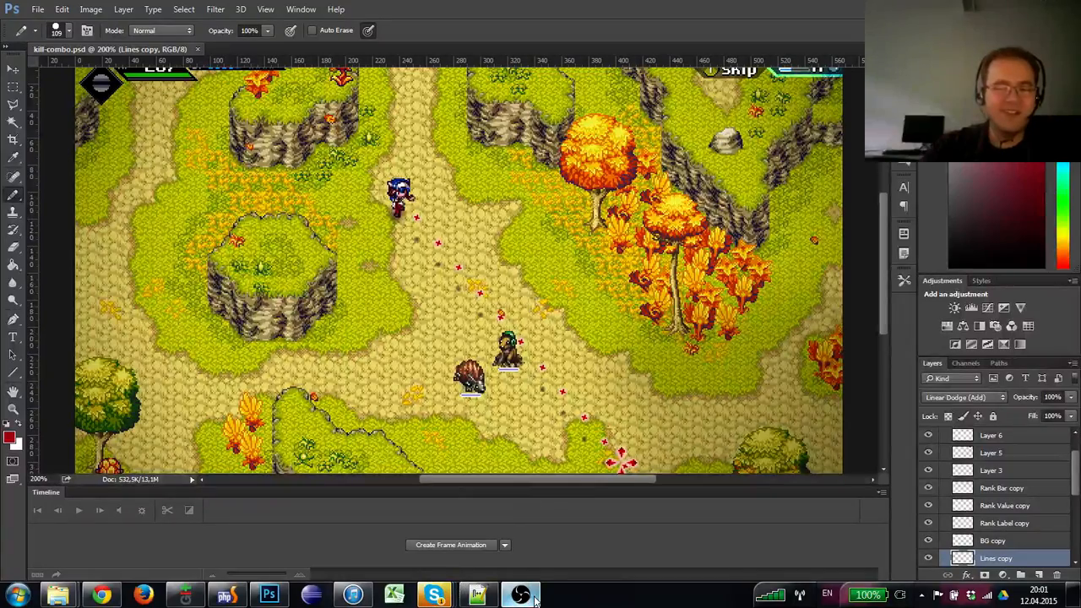
mouse_move(433, 595)
left_click(583, 513)
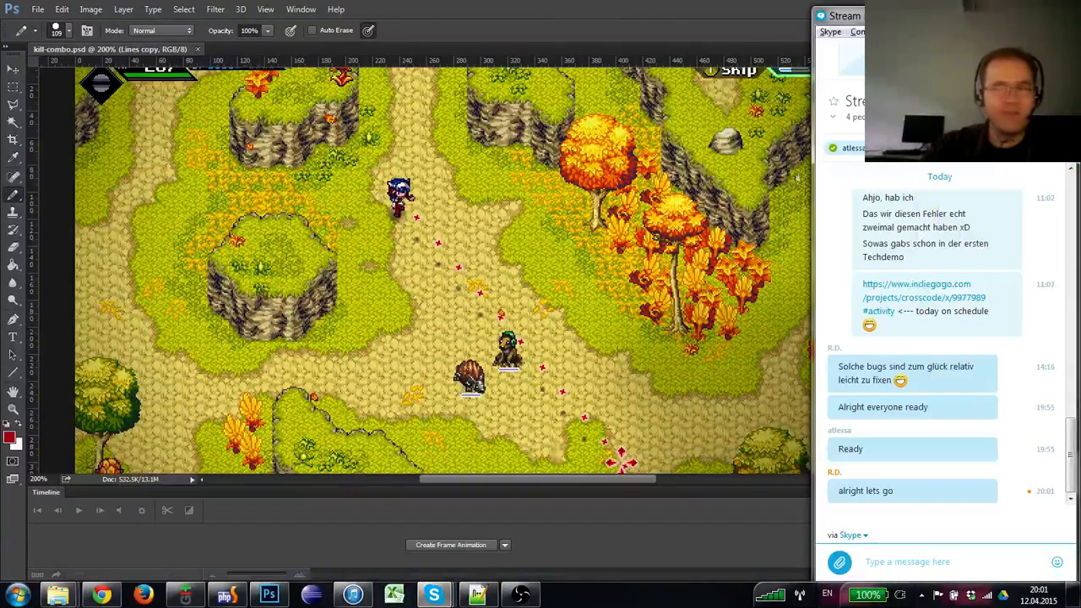
left_click_drag(928, 15, 0, 7)
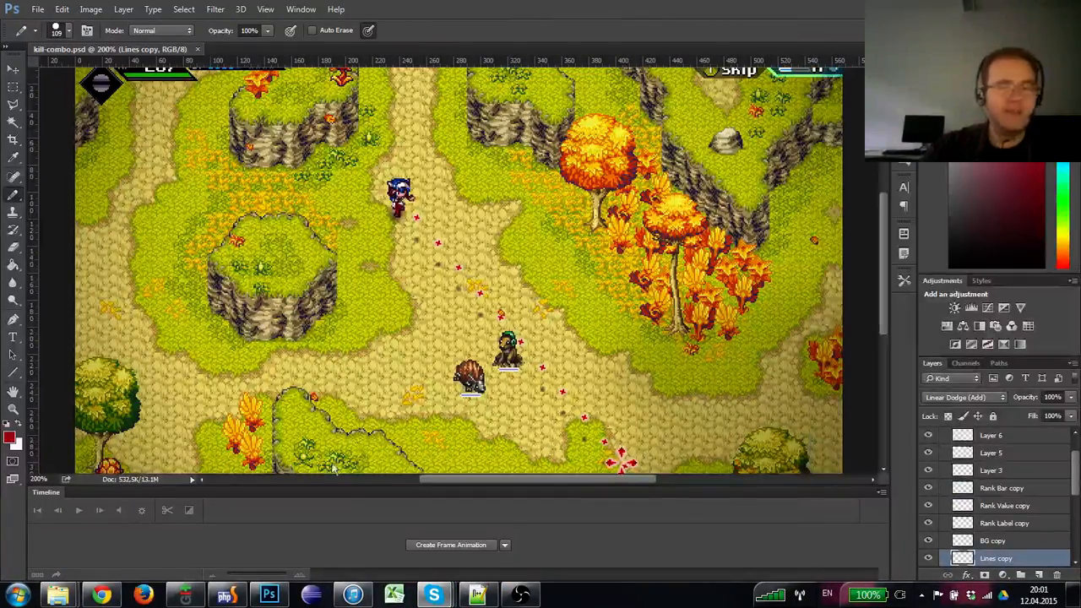
mouse_move(433, 596)
left_click(87, 494)
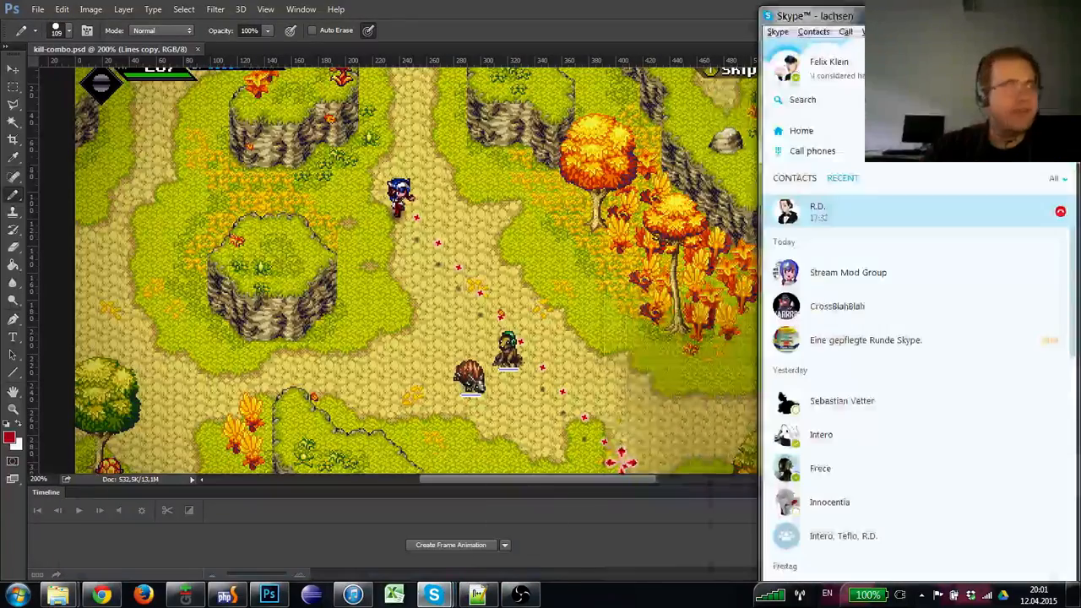
left_click_drag(922, 27, 1080, 26)
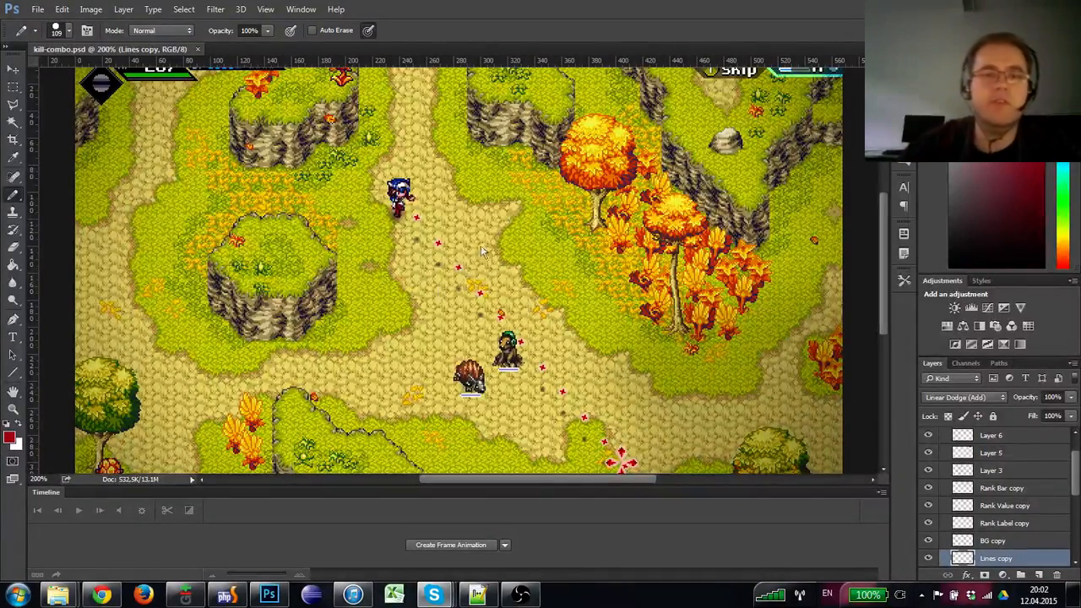
- Examine the whole game mockup at 200% and 100% zoom, with the interface panels hidden and restored again
left_click_drag(487, 261, 478, 278)
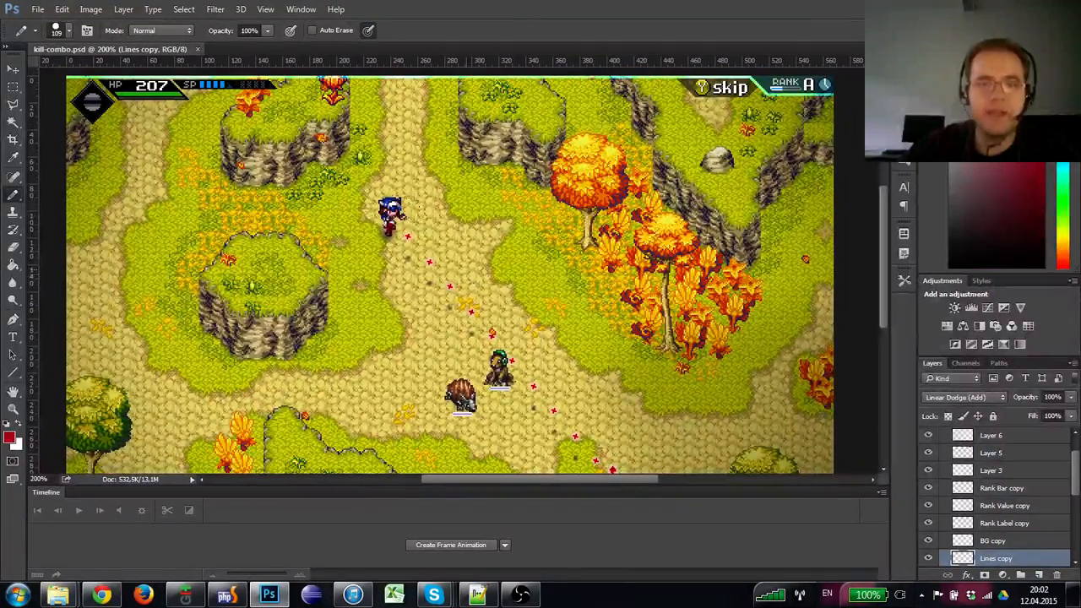
left_click(13, 409)
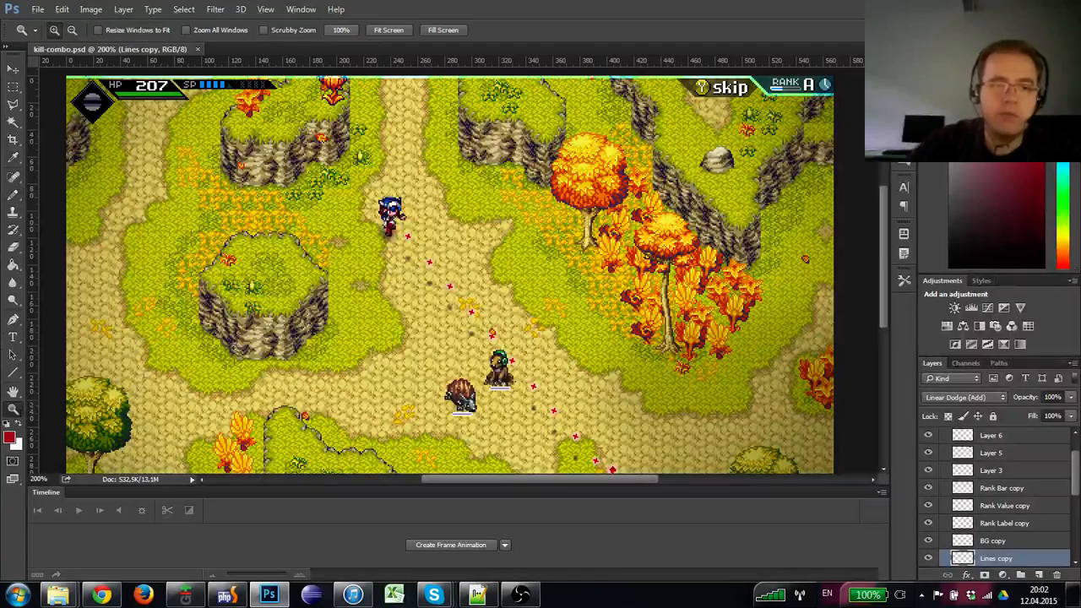
left_click(356, 322, "alt")
left_click(453, 268)
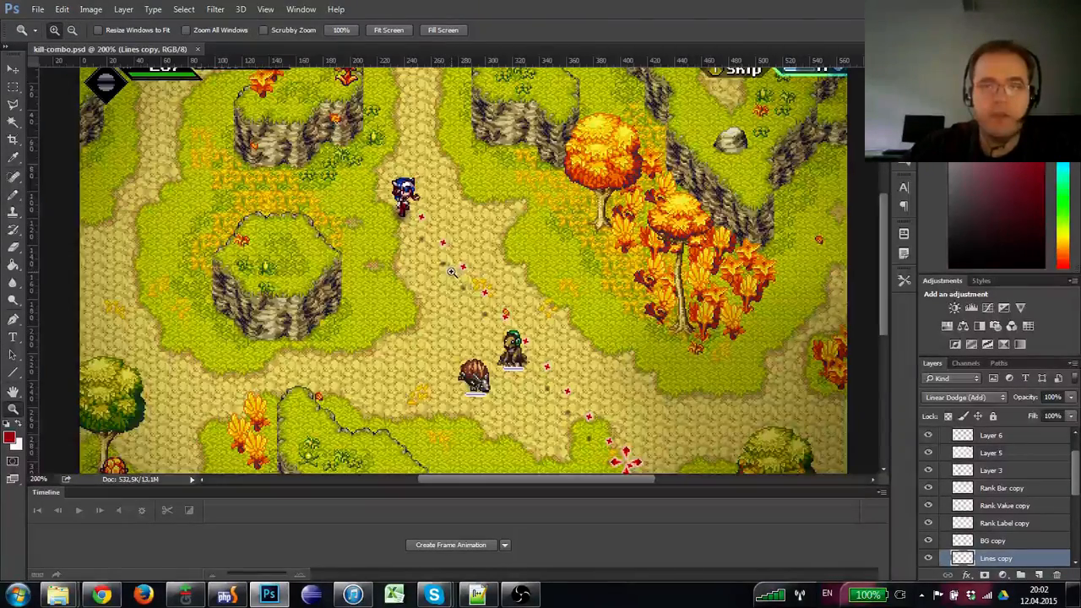
key("Tab")
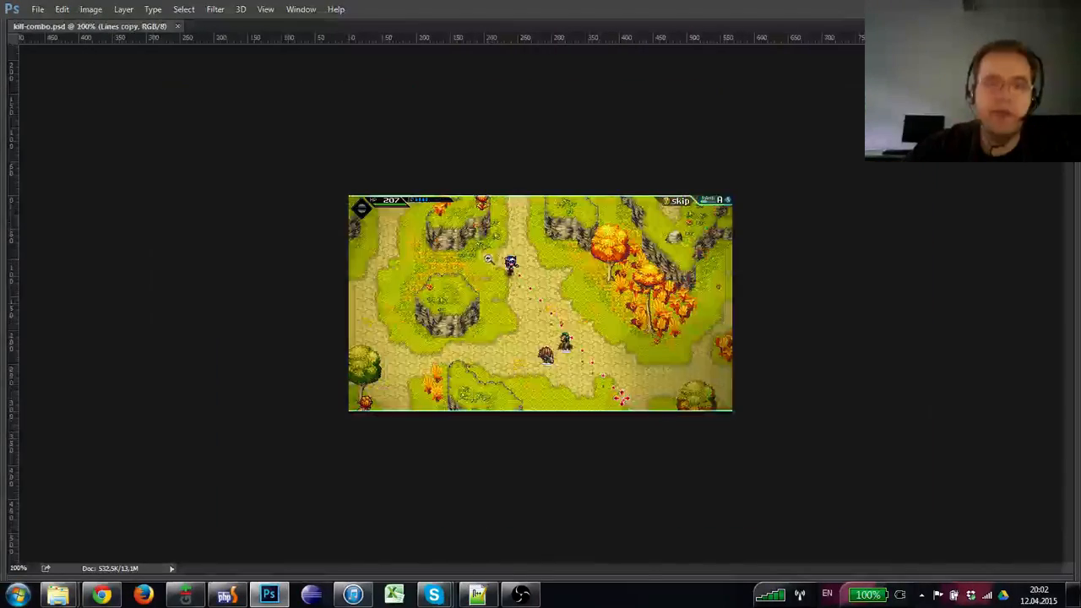
left_click(484, 261, "alt")
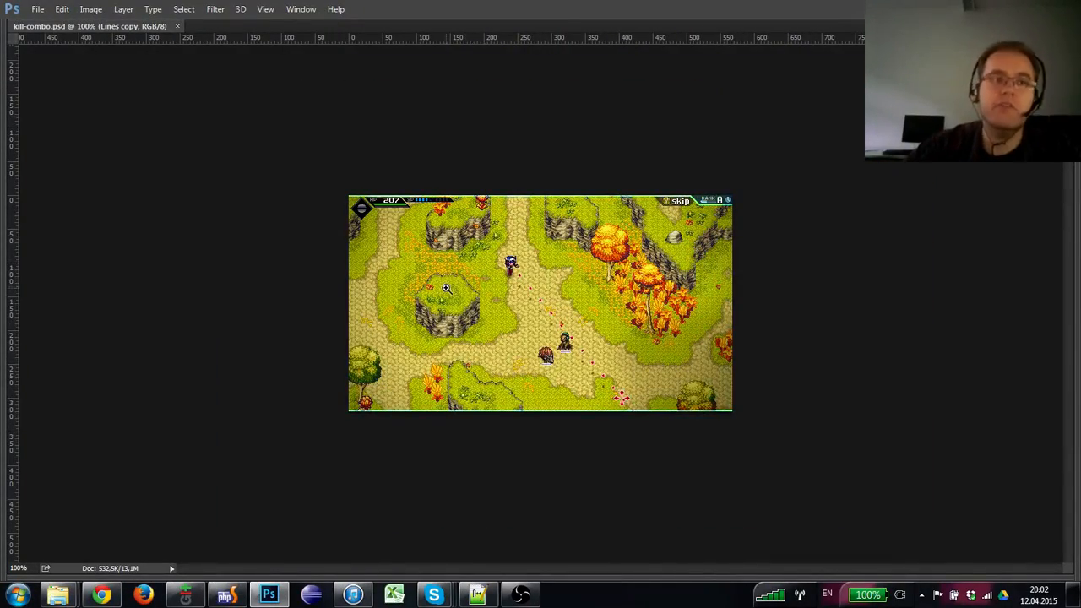
key("Tab")
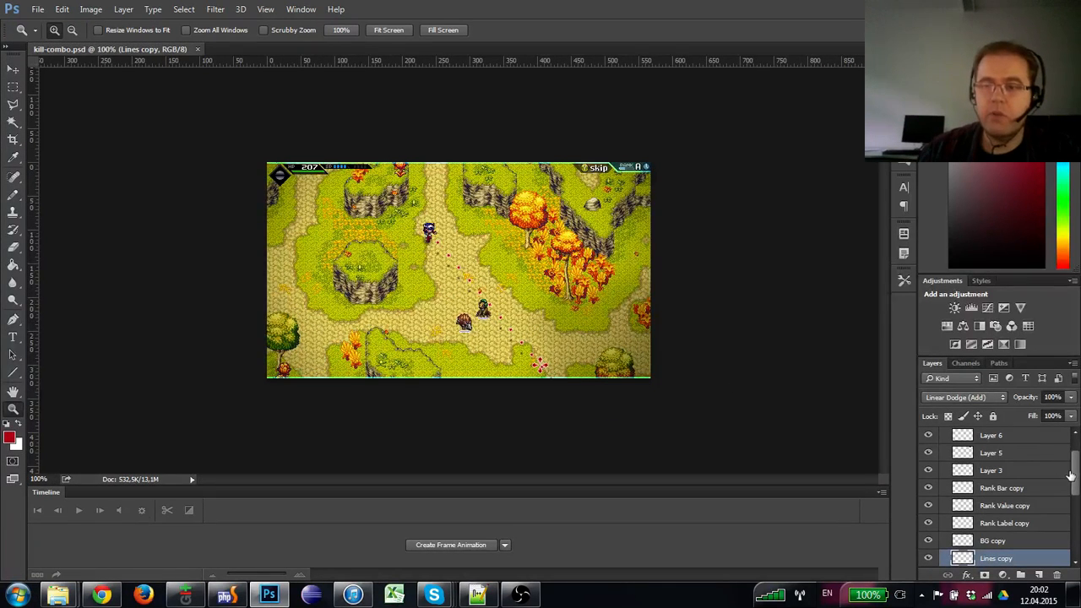
- Collapse and hide the Battle ending layer group, and show the Batte active group instead
scroll(1076, 477, "up", 1)
scroll(1076, 478, "up", 5)
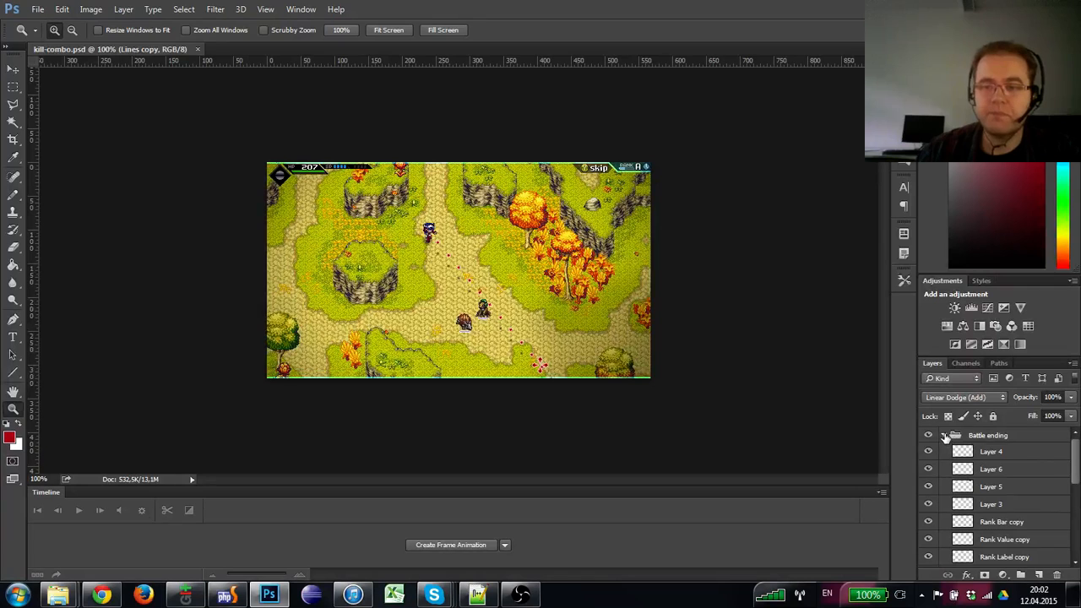
left_click(944, 434)
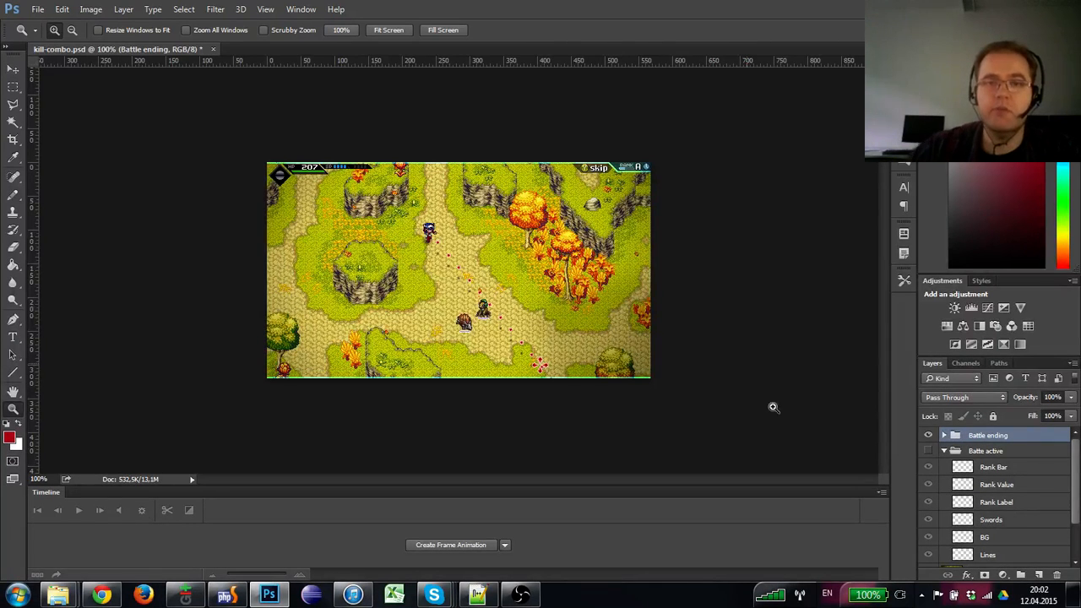
left_click(927, 436)
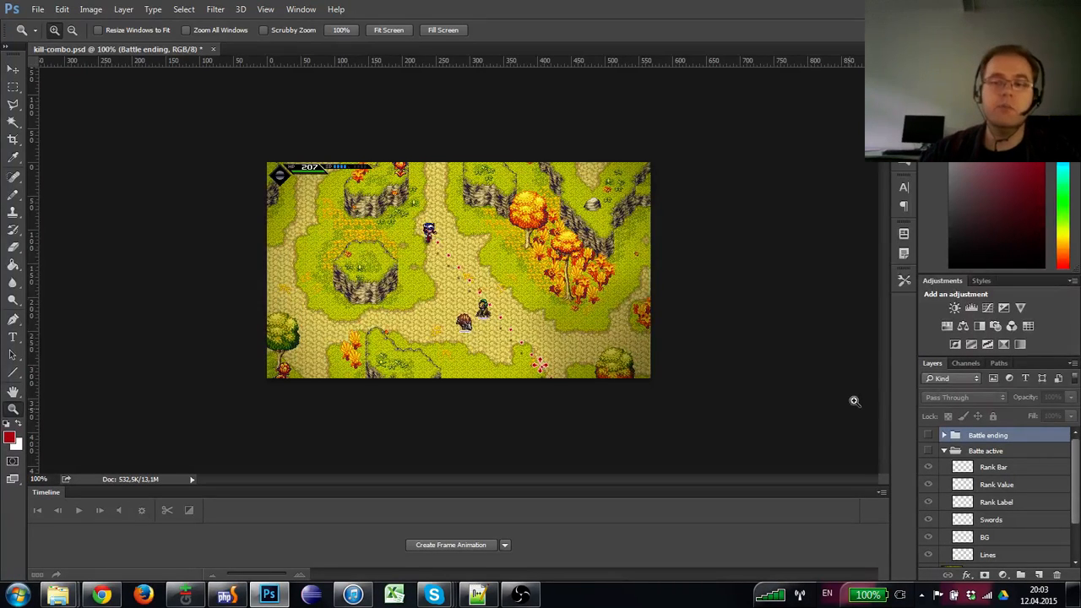
left_click(928, 450)
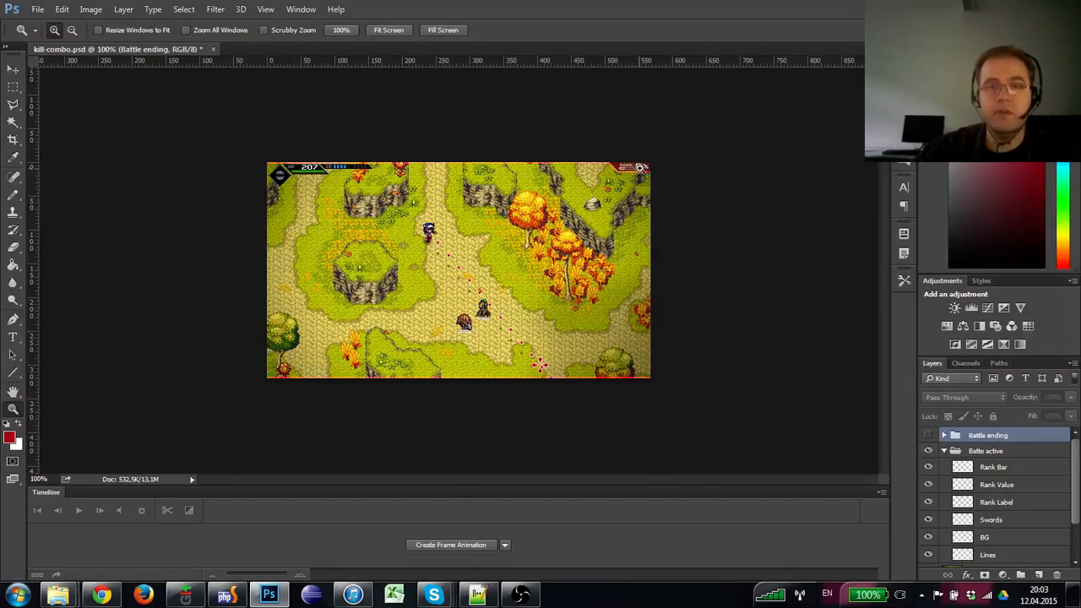
- Examine the red active-battle rank display in the mockup's upper corner up close and at actual size
left_click(639, 169)
left_click_drag(622, 210, 511, 284)
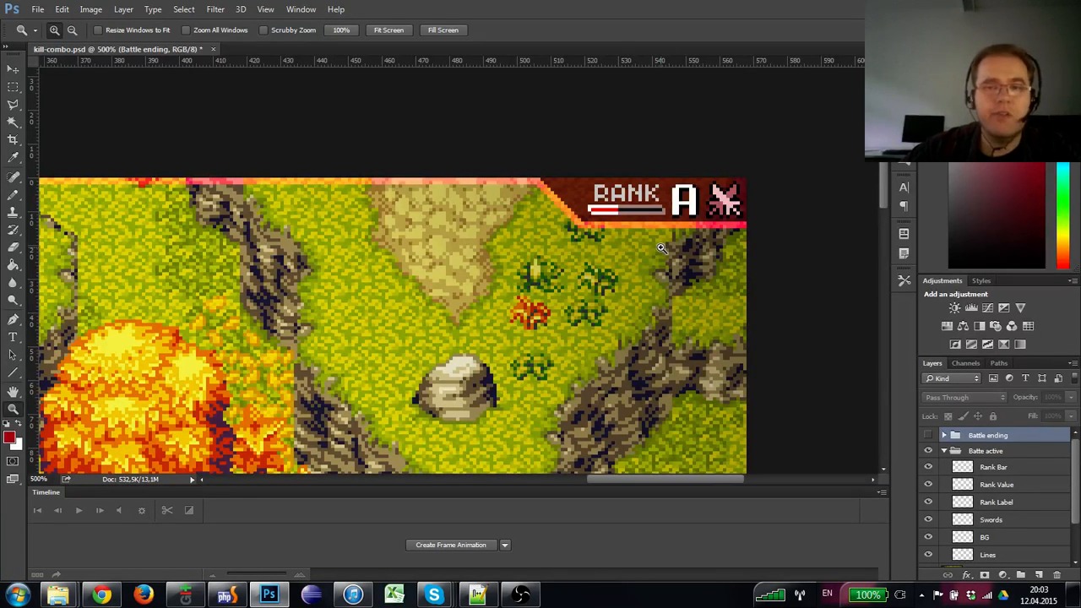
scroll(661, 223, "down", 2)
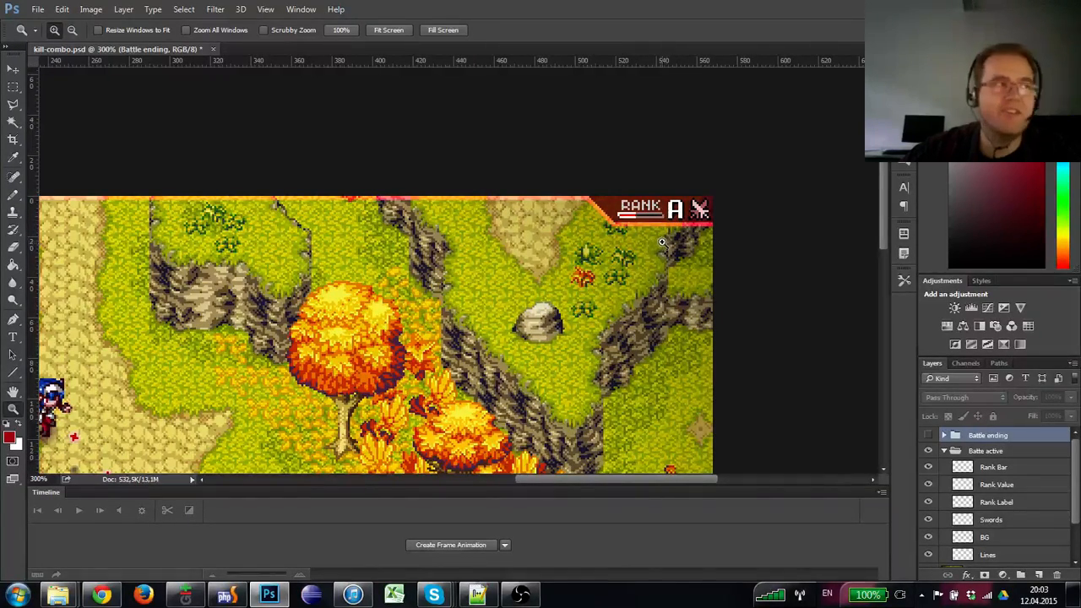
scroll(667, 238, "down", 2)
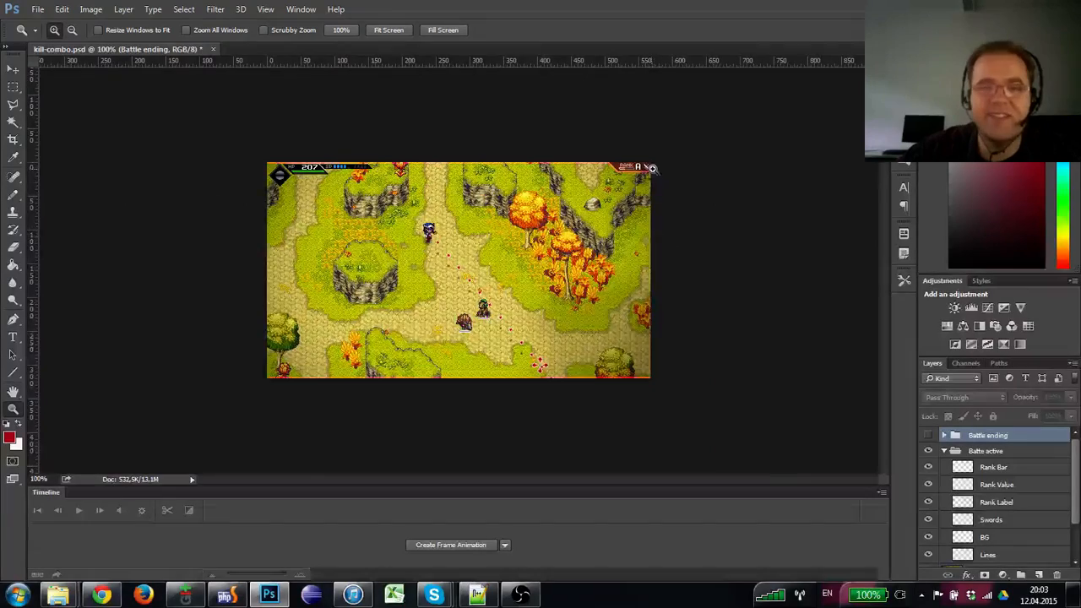
scroll(650, 215, "up", 3)
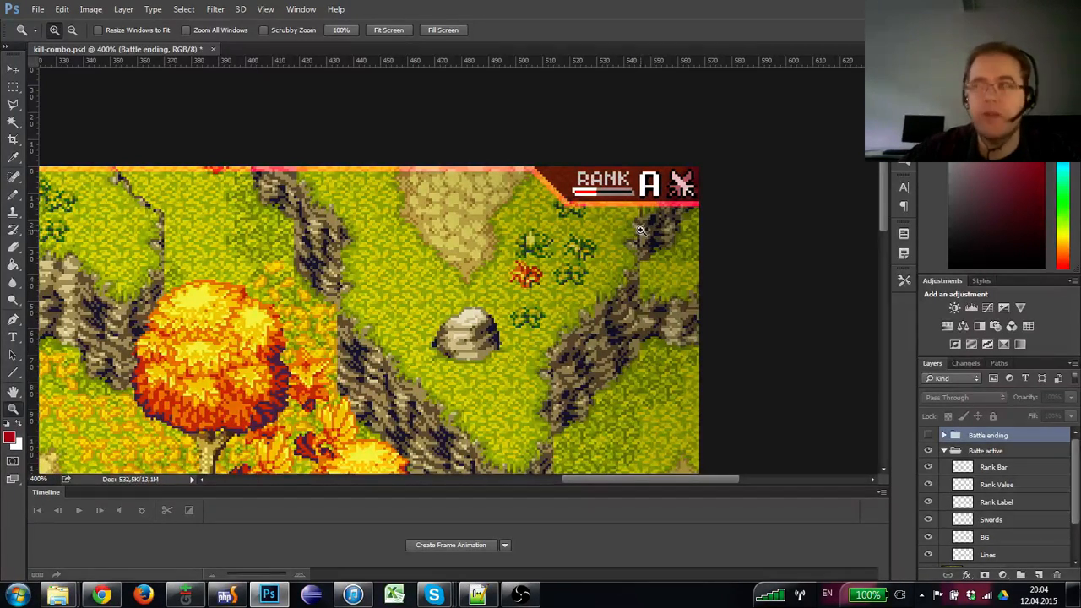
- Hide the Batte active layer group and show the Battle ending group at 100% zoom
key("alt")
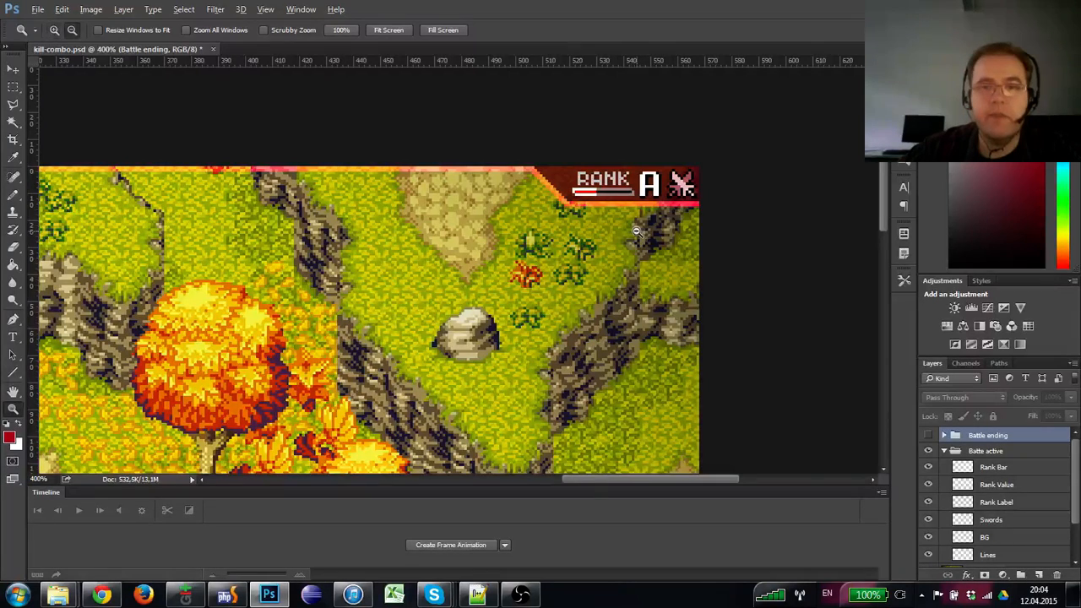
left_click(637, 235, "alt")
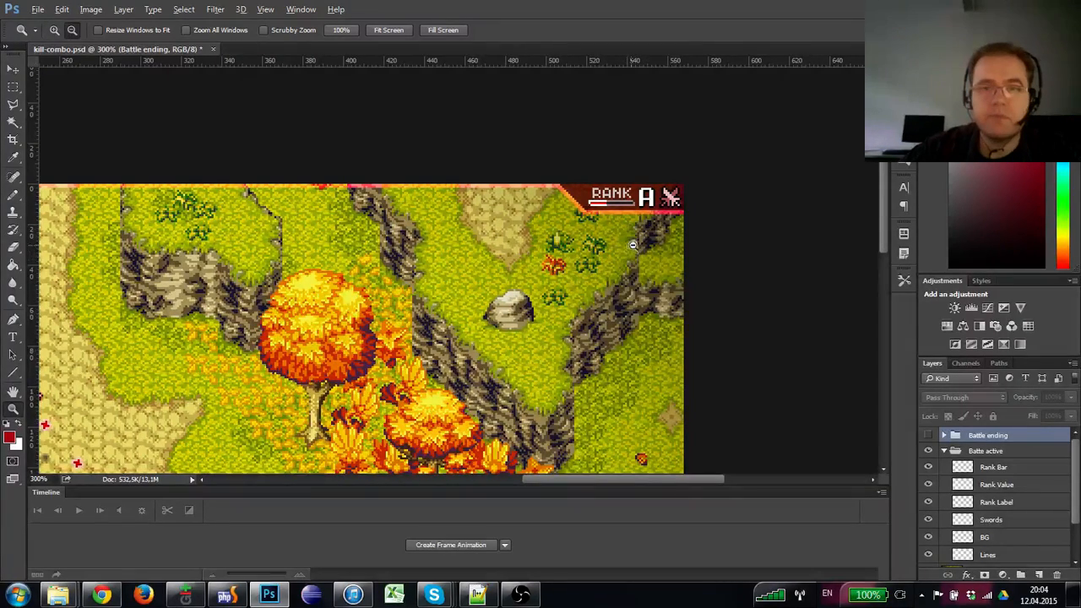
key("ctrl+1")
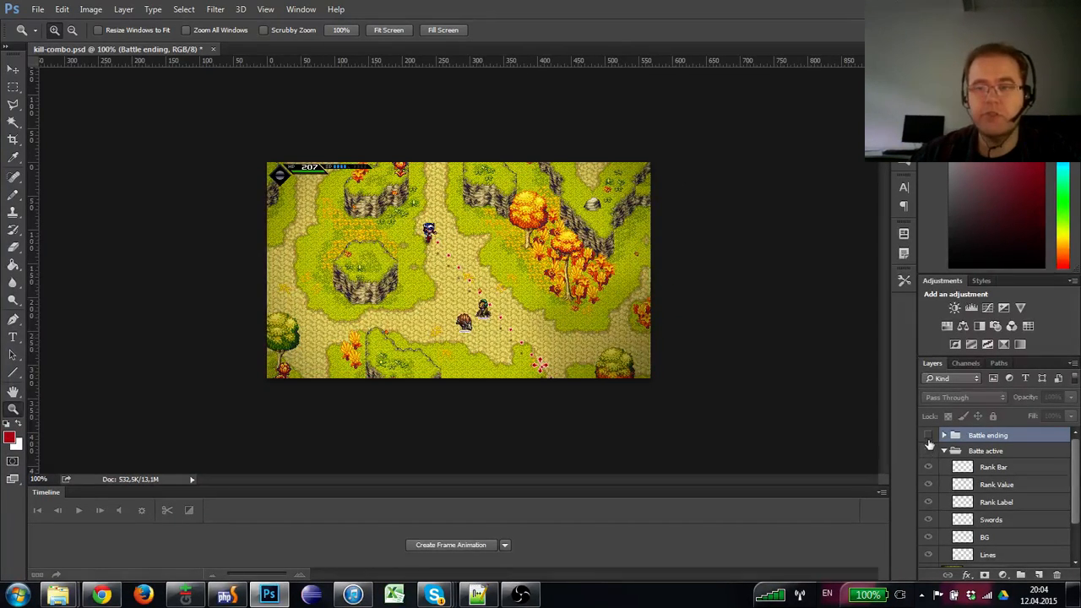
left_click(927, 436)
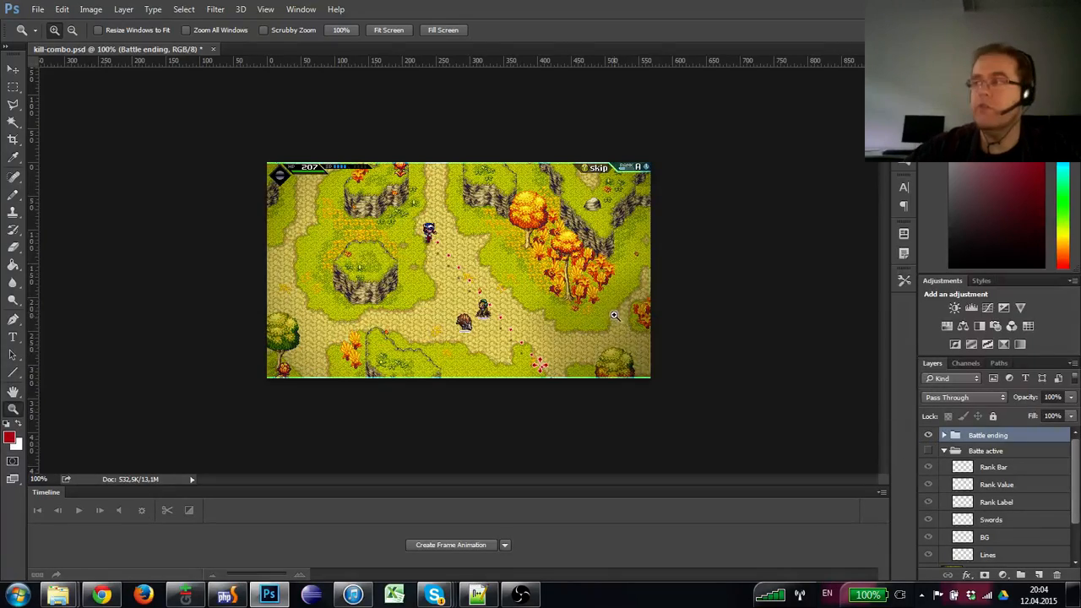
- Inspect the battle-ending skip prompt and the blue rank display up close at 400% zoom
left_click(619, 189)
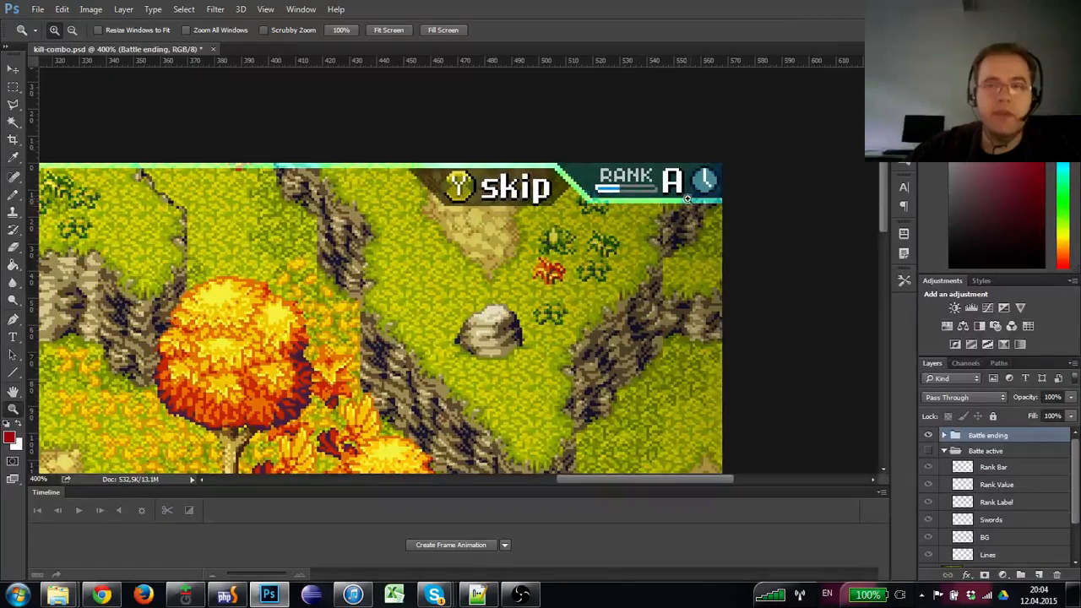
left_click(684, 204, "alt")
left_click(688, 198, "alt")
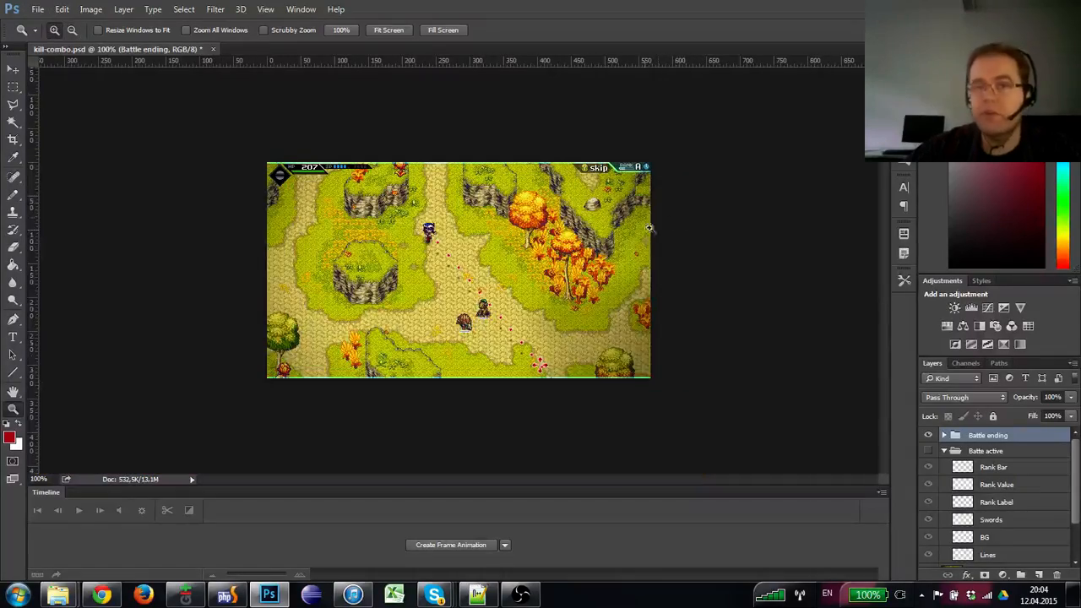
left_click(675, 203, "alt")
left_click(633, 173)
left_click(634, 173)
left_click(629, 160)
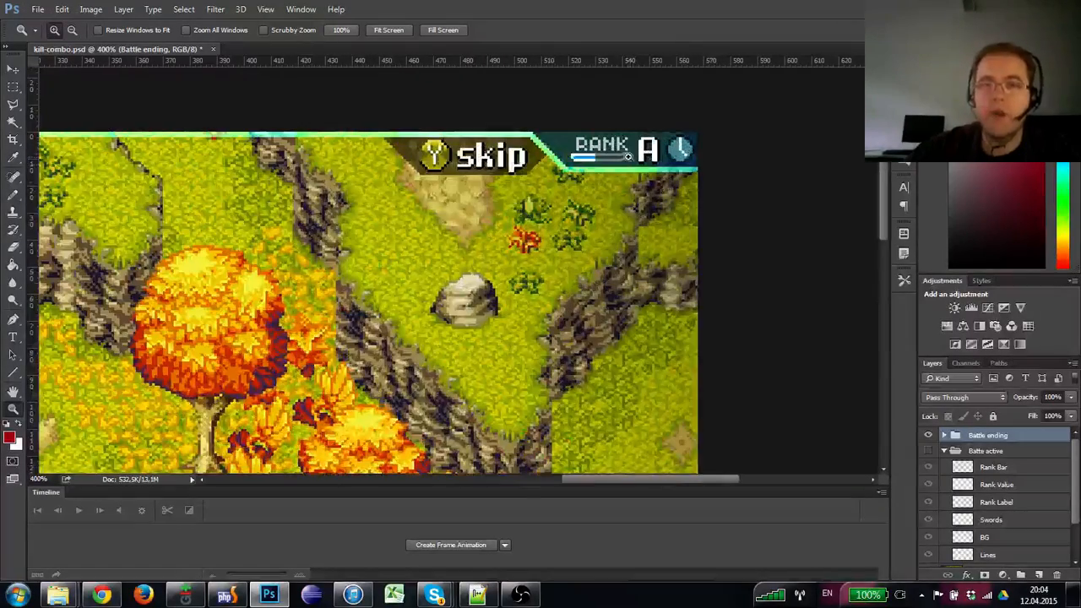
- Review the full battle-ending mockup at 200% and 100% zoom, temporarily hiding the interface panels
left_click(574, 158, "alt")
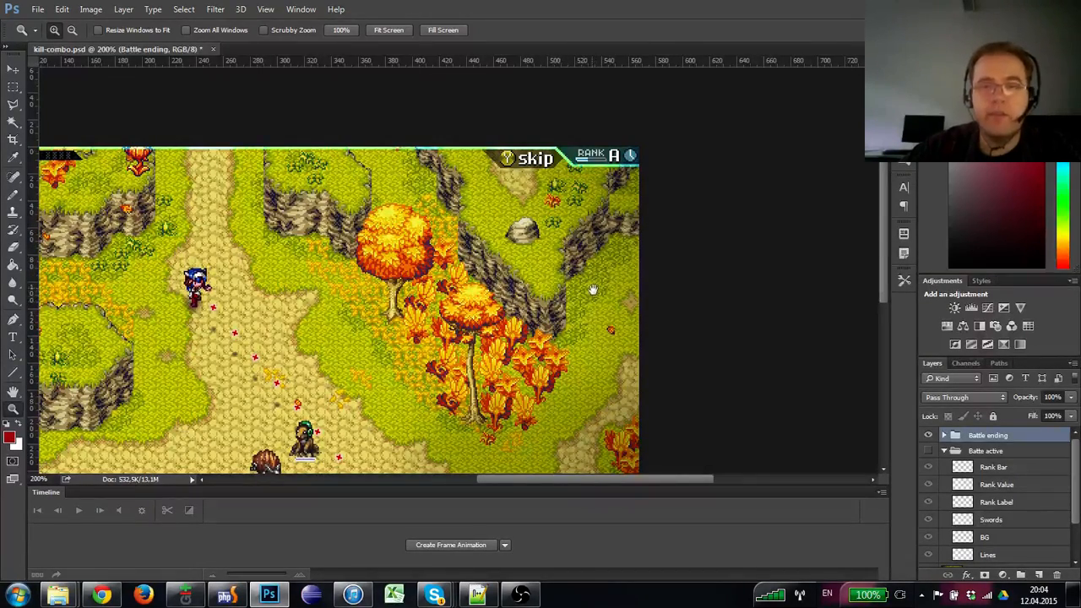
left_click_drag(597, 295, 611, 292)
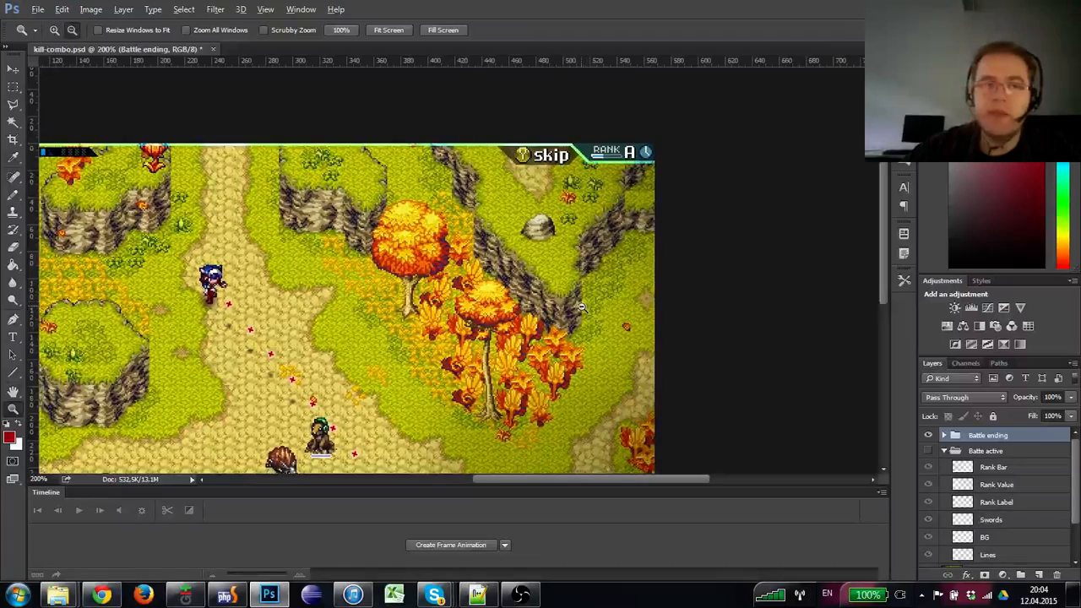
left_click(581, 309, "alt")
left_click(555, 243)
left_click(568, 254, "alt")
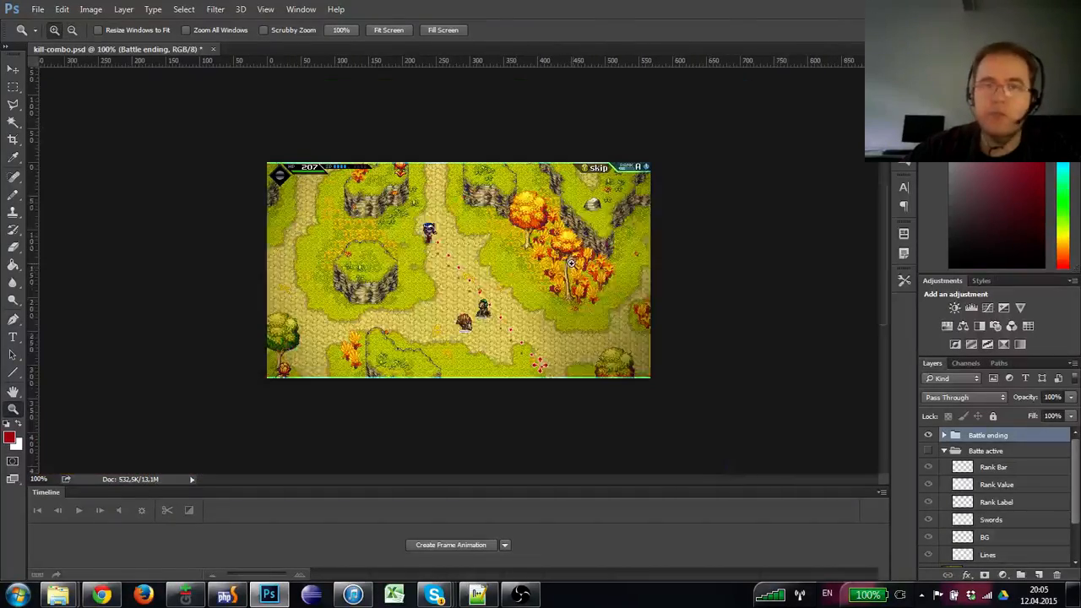
key("Tab")
left_click(594, 262)
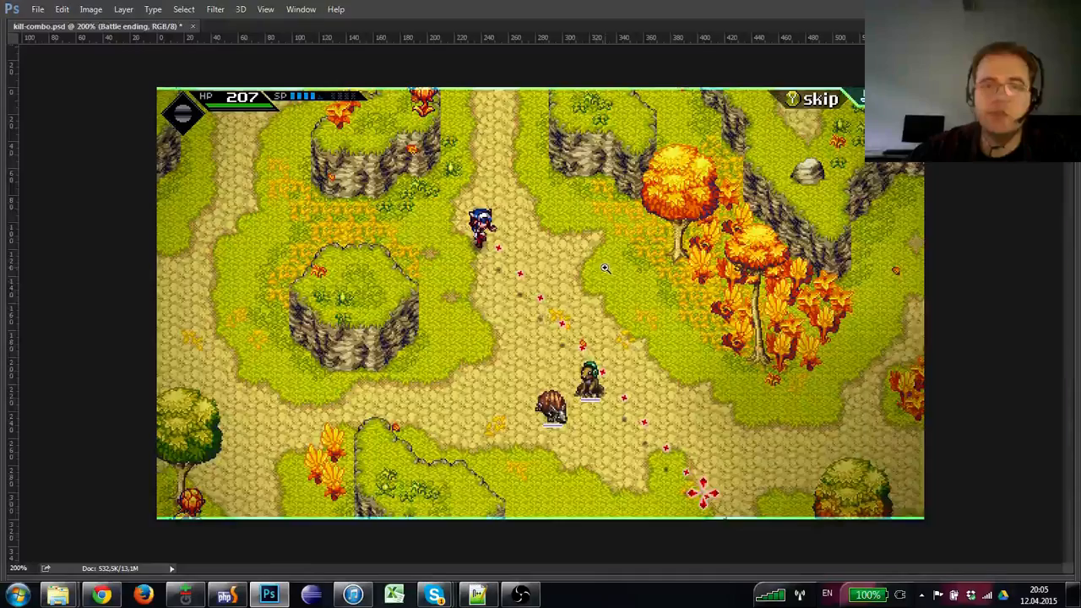
key("Tab")
left_click_drag(642, 337, 622, 327)
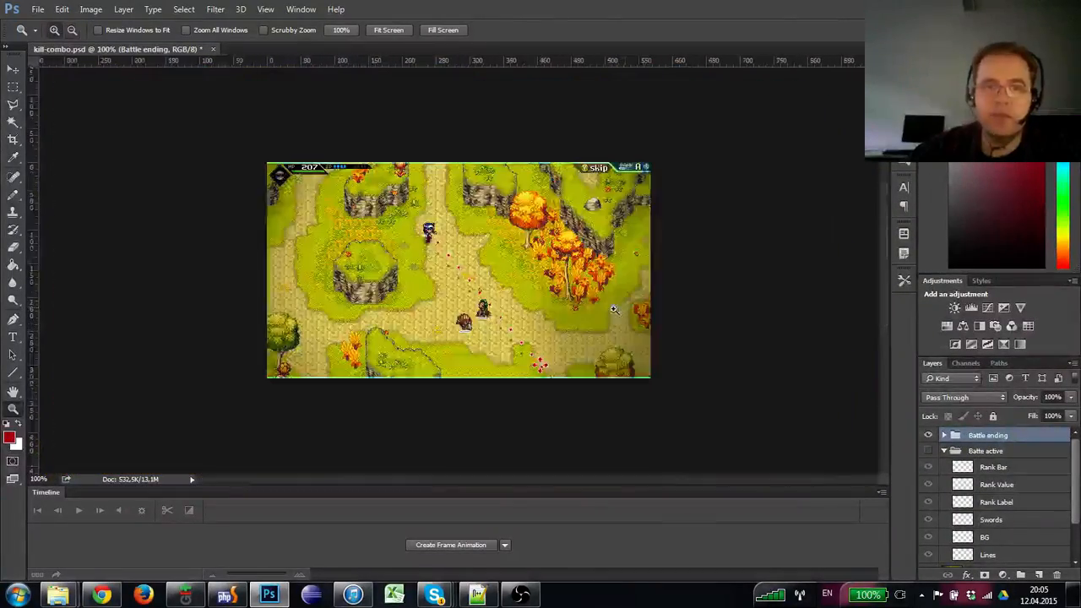
left_click(609, 306, "alt")
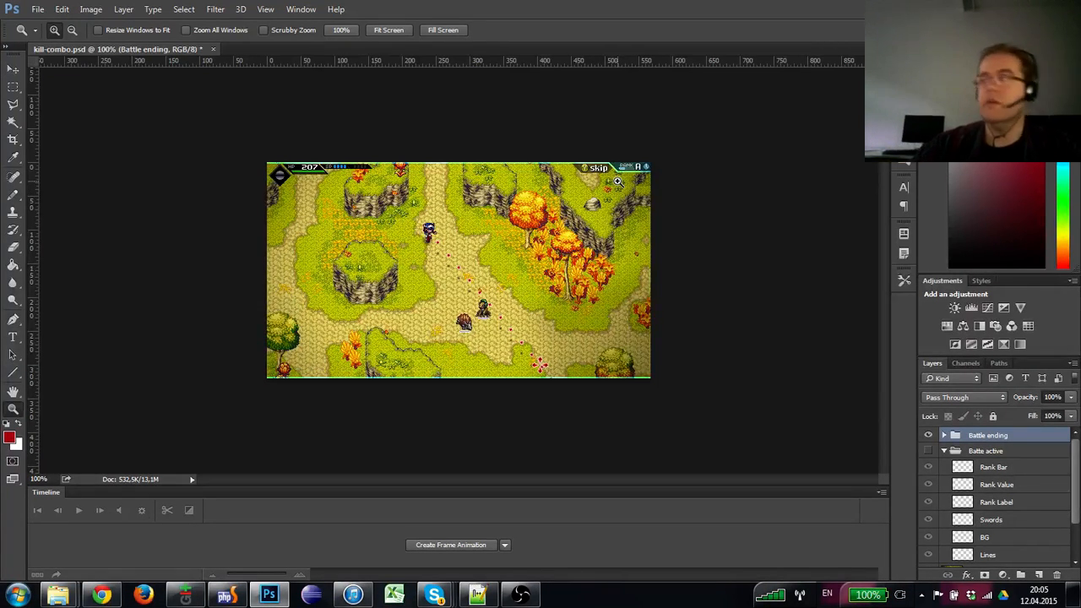
left_click(37, 9)
left_click(368, 100)
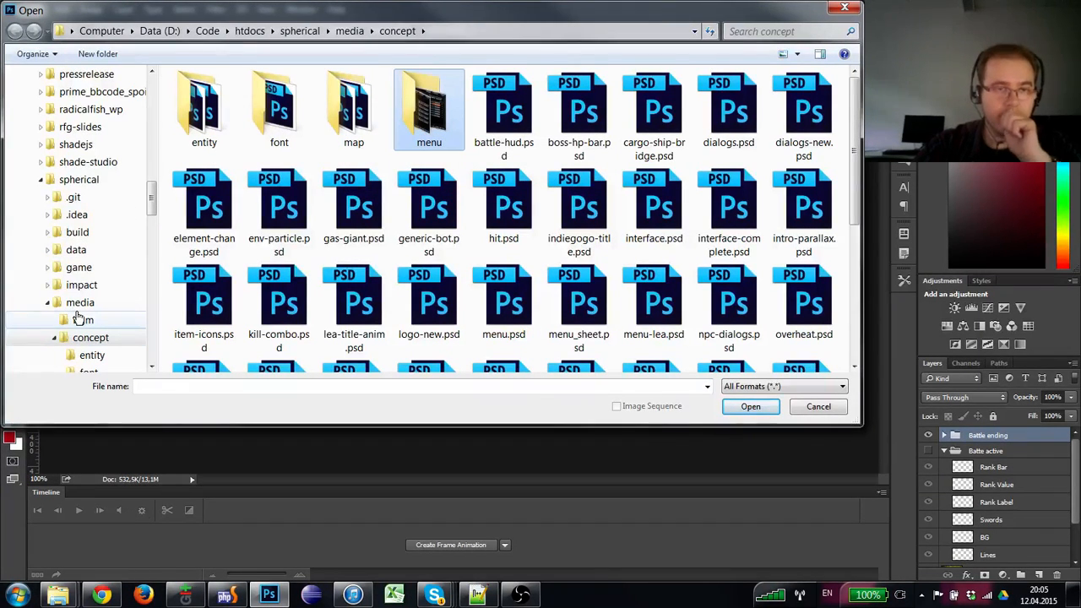
left_click(74, 179)
scroll(80, 226, "down", 1)
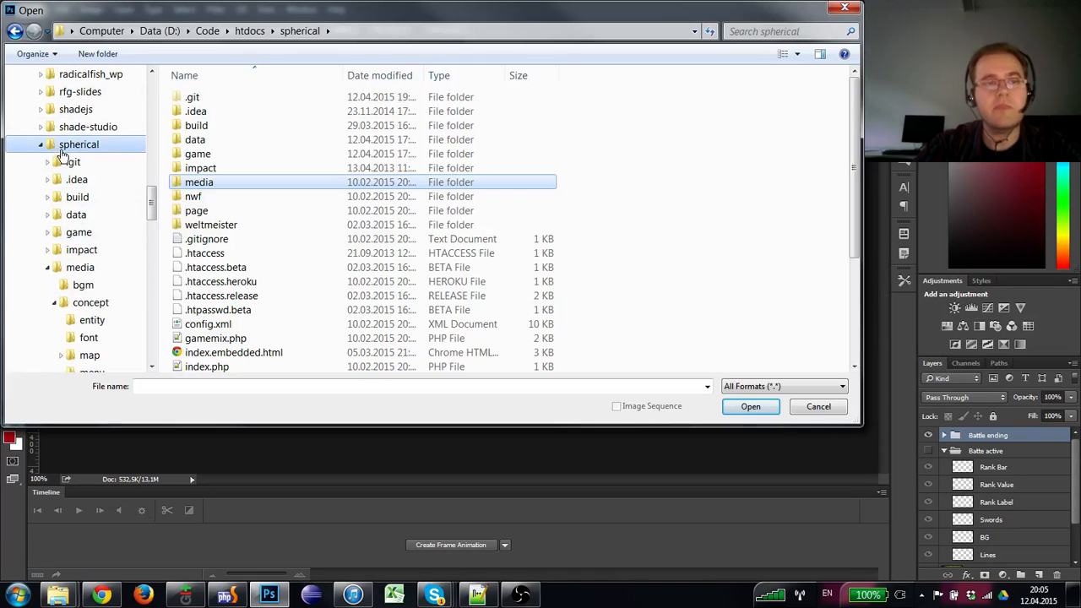
double_click(65, 149)
left_click(76, 166)
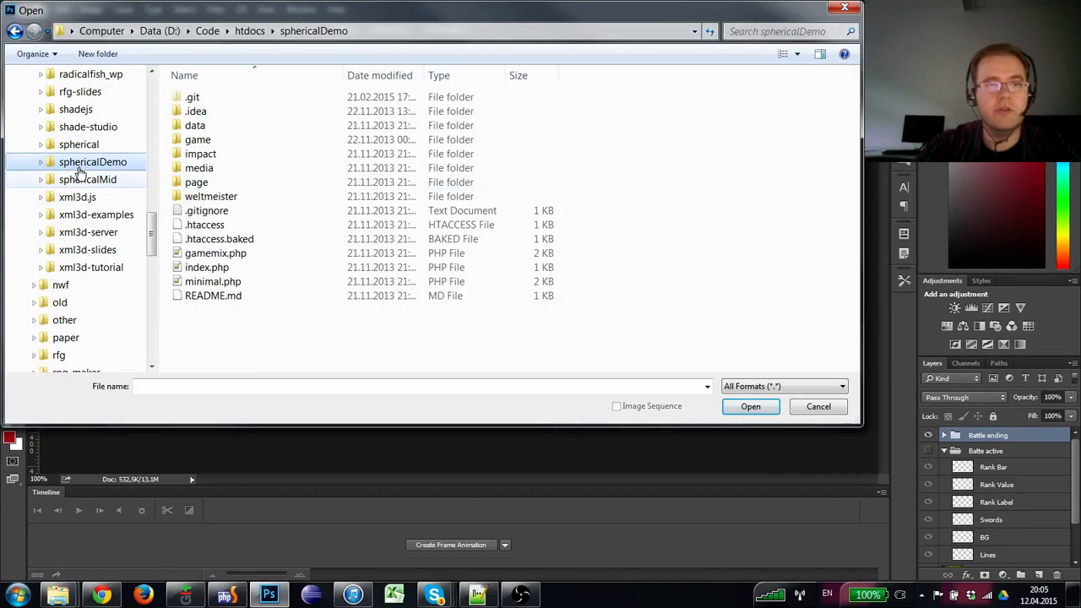
left_click(75, 181)
left_click(100, 162)
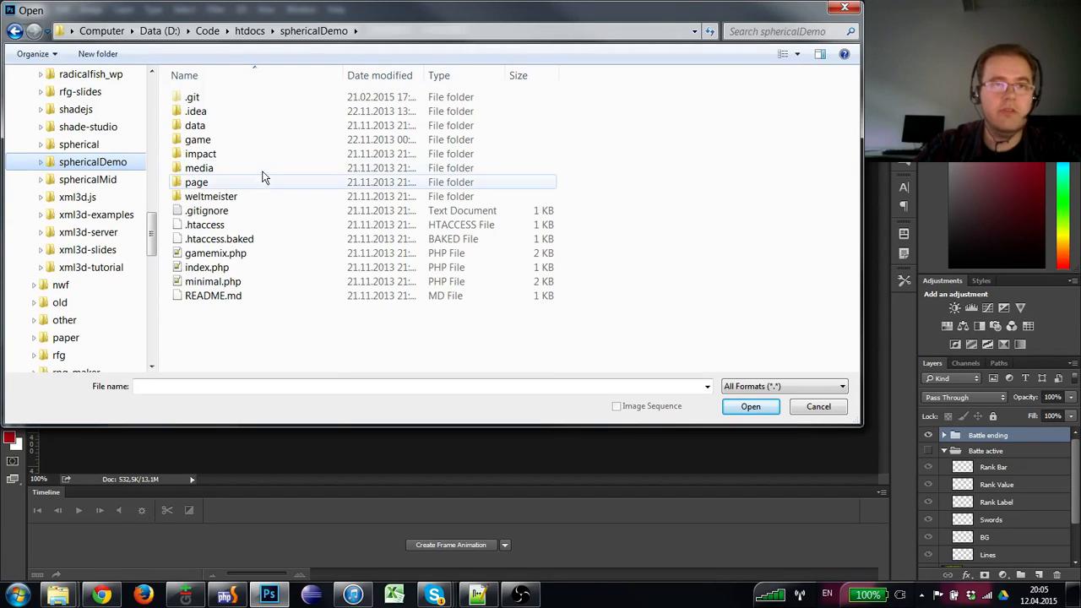
scroll(60, 165, "up", 10)
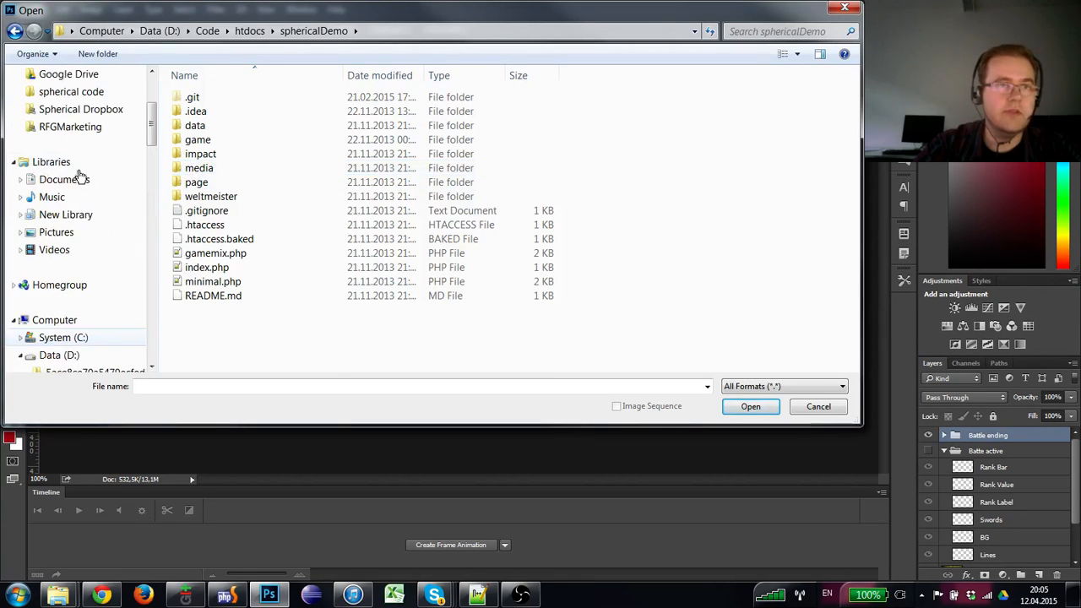
left_click(84, 109)
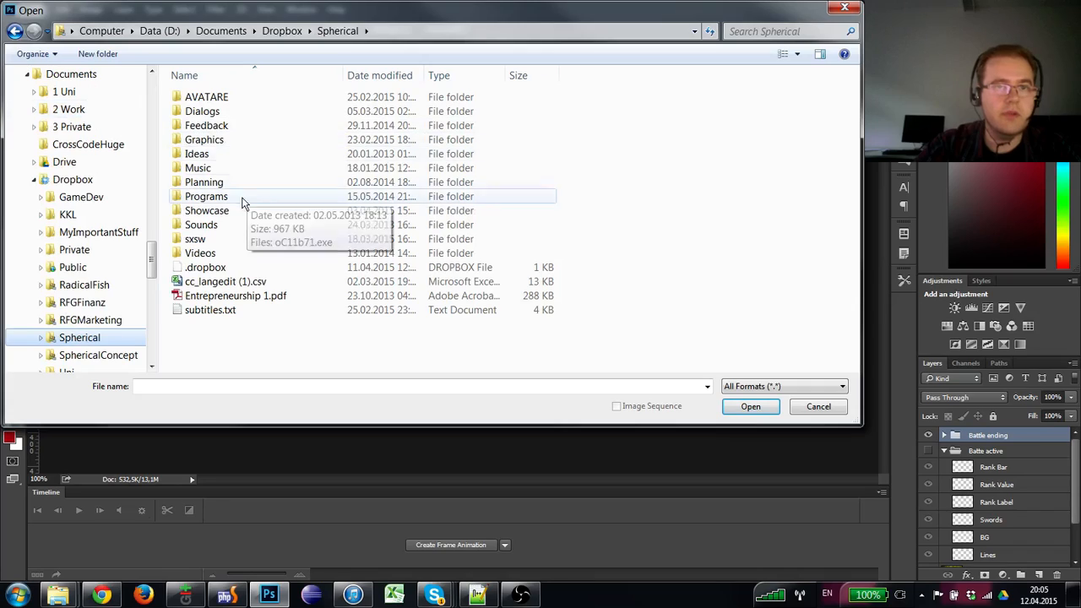
key("Escape")
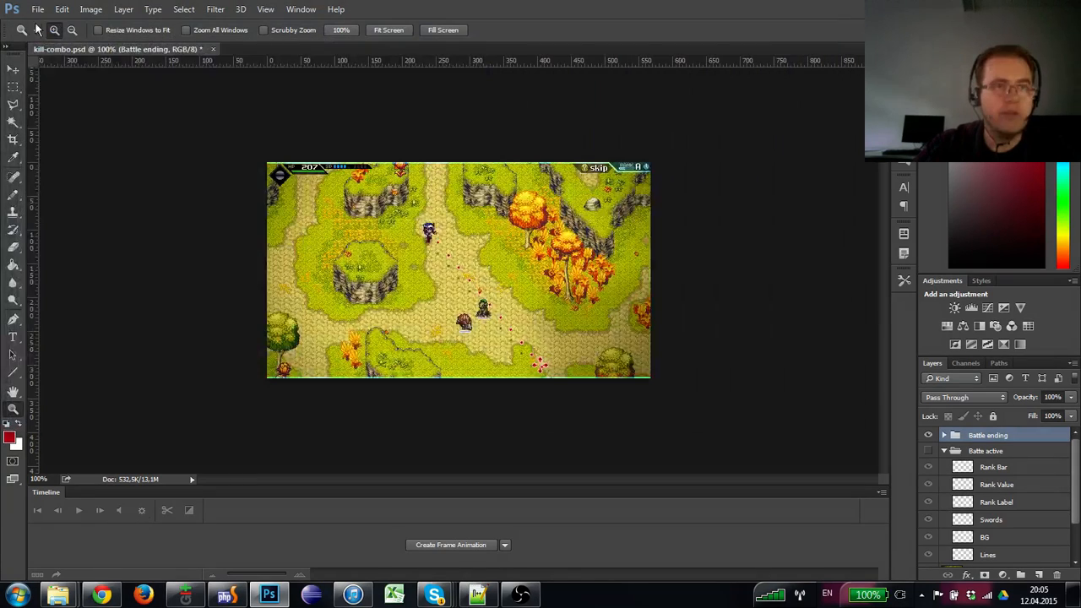
- Open the recent file rookie-harbor-lachs.psd and show it at 100% zoom
left_click(38, 9)
mouse_move(117, 89)
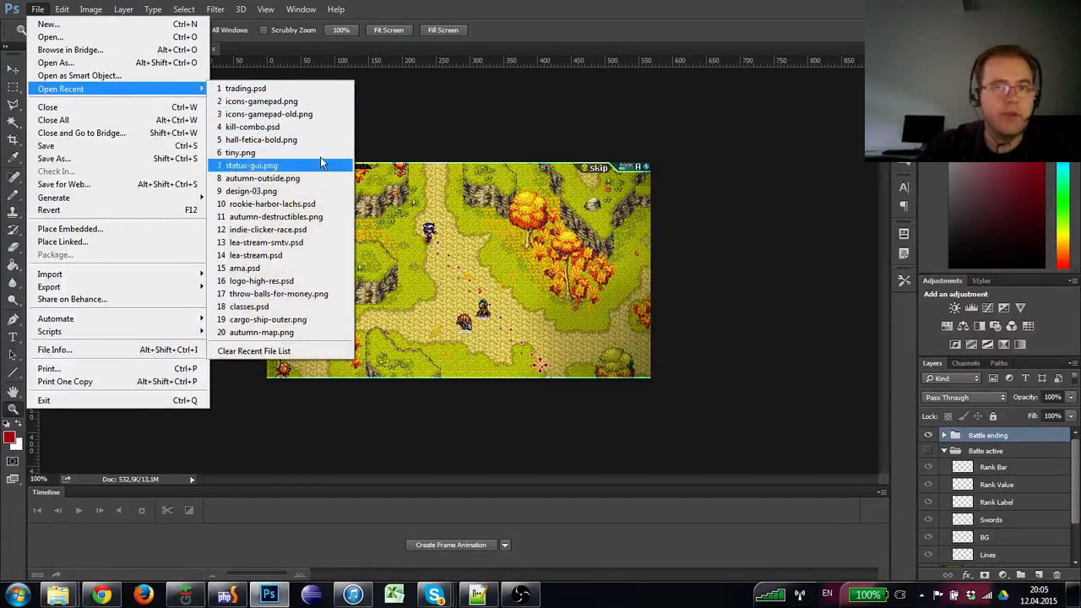
left_click(312, 205)
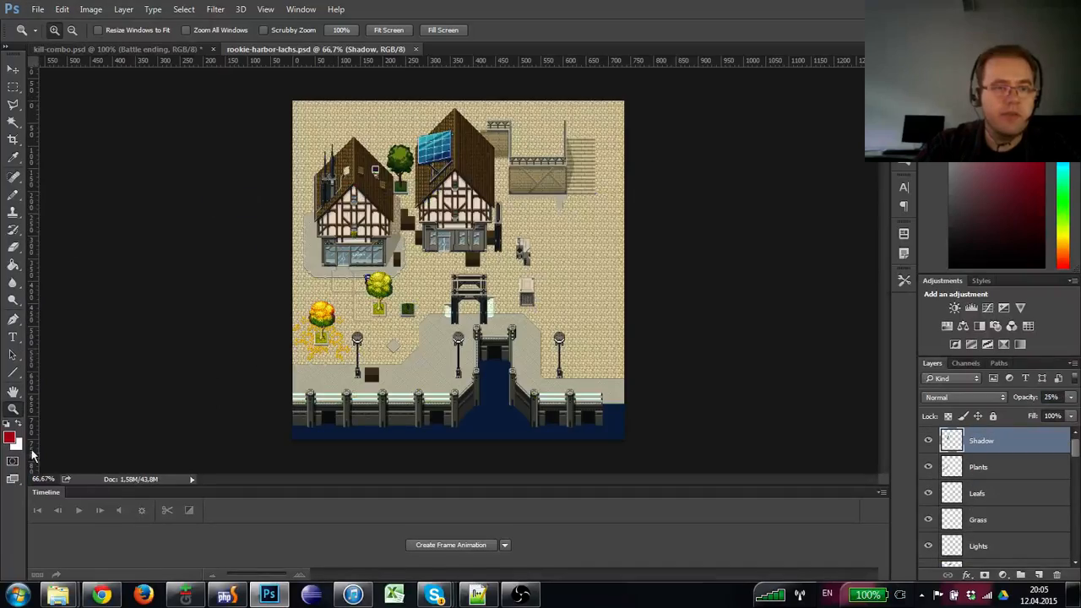
double_click(13, 409)
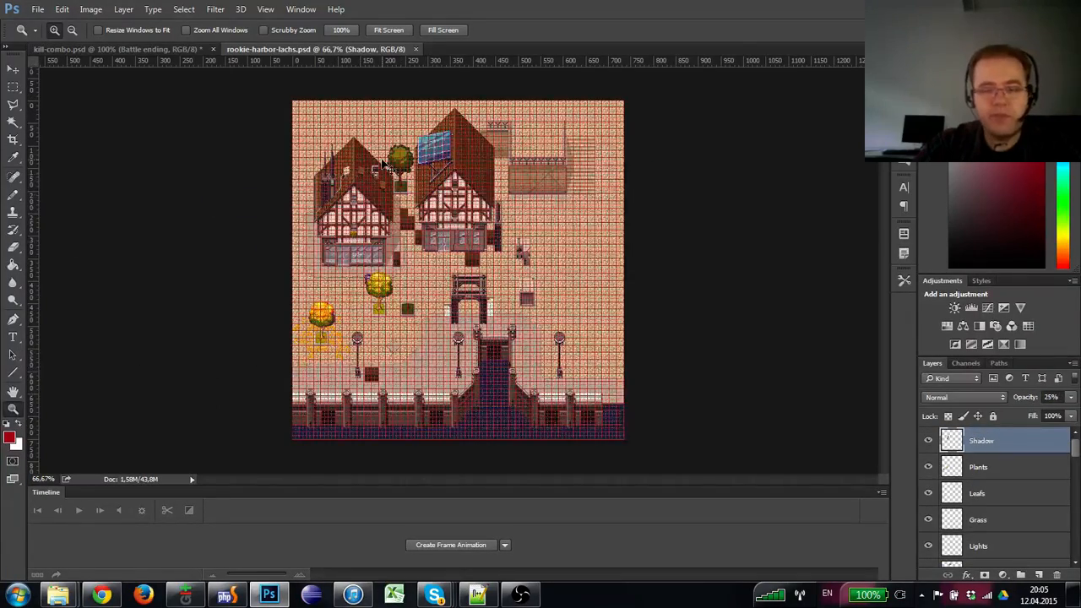
left_click(407, 225)
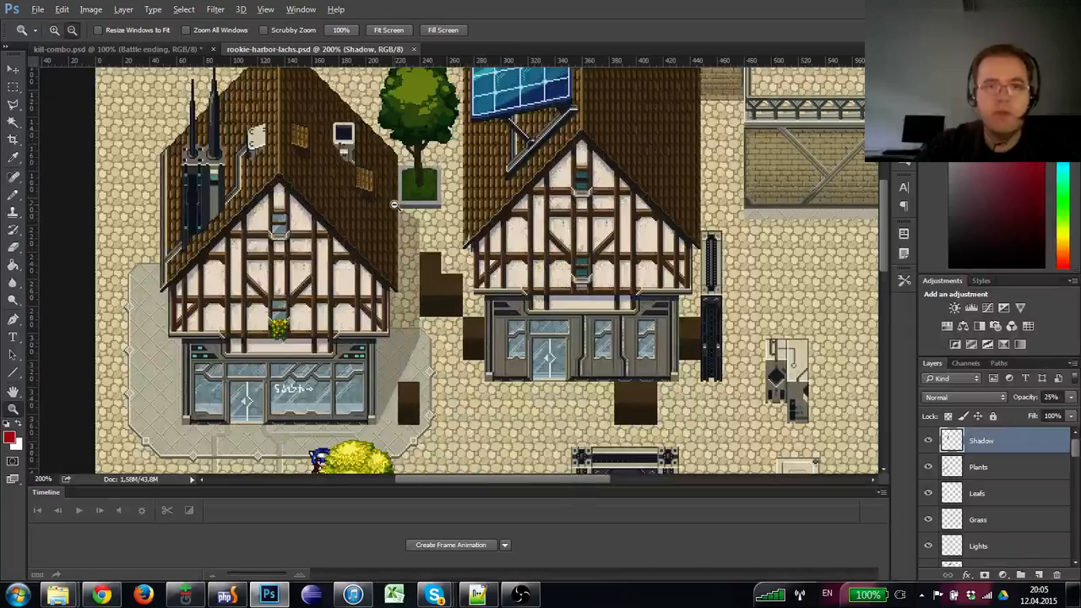
left_click(448, 229, "alt")
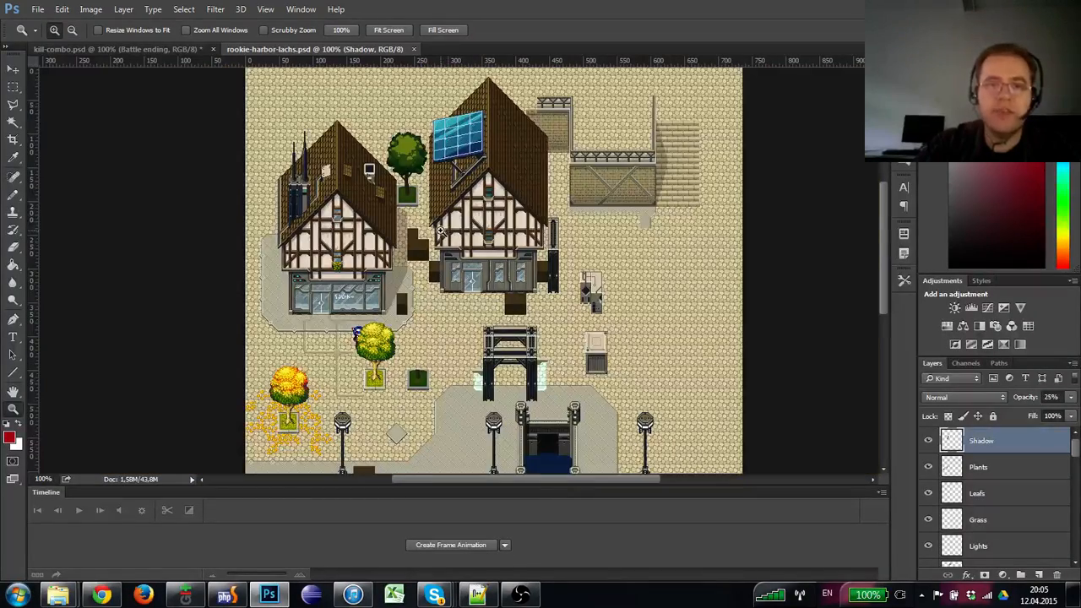
- Hide the interface panels and examine the two half-timbered houses at 300% zoom, returning to the full map at 100%
key("Tab")
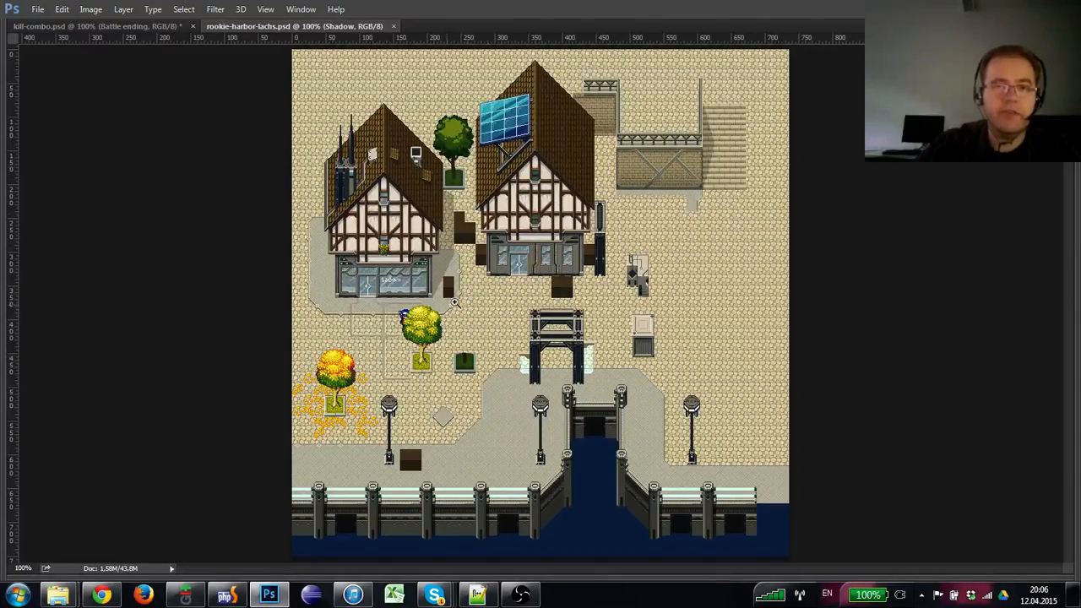
left_click(406, 246)
left_click(412, 405, "alt")
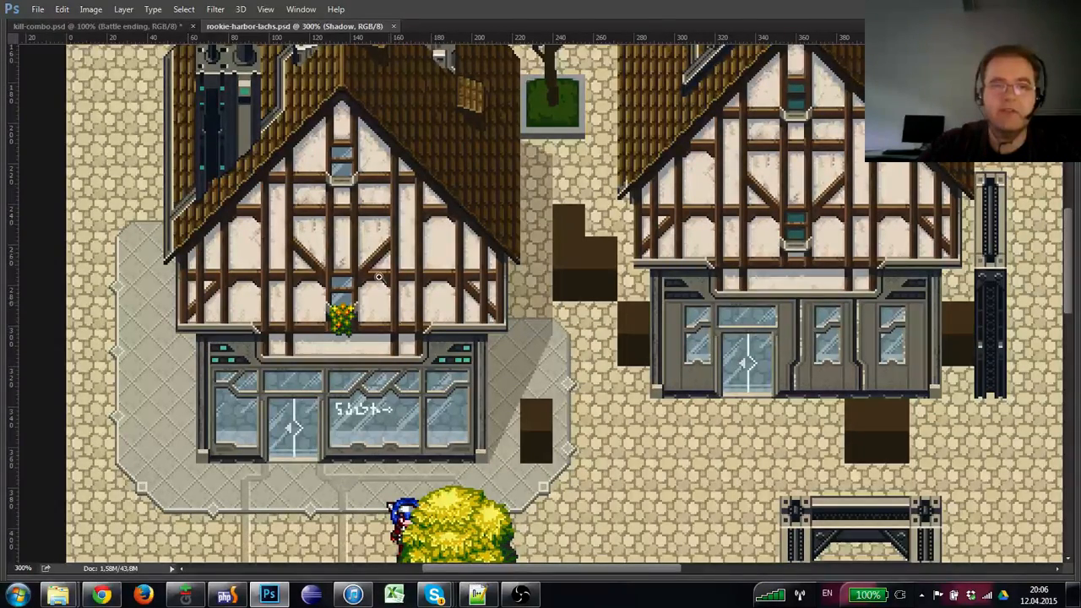
left_click_drag(417, 304, 281, 333)
key("ctrl+r")
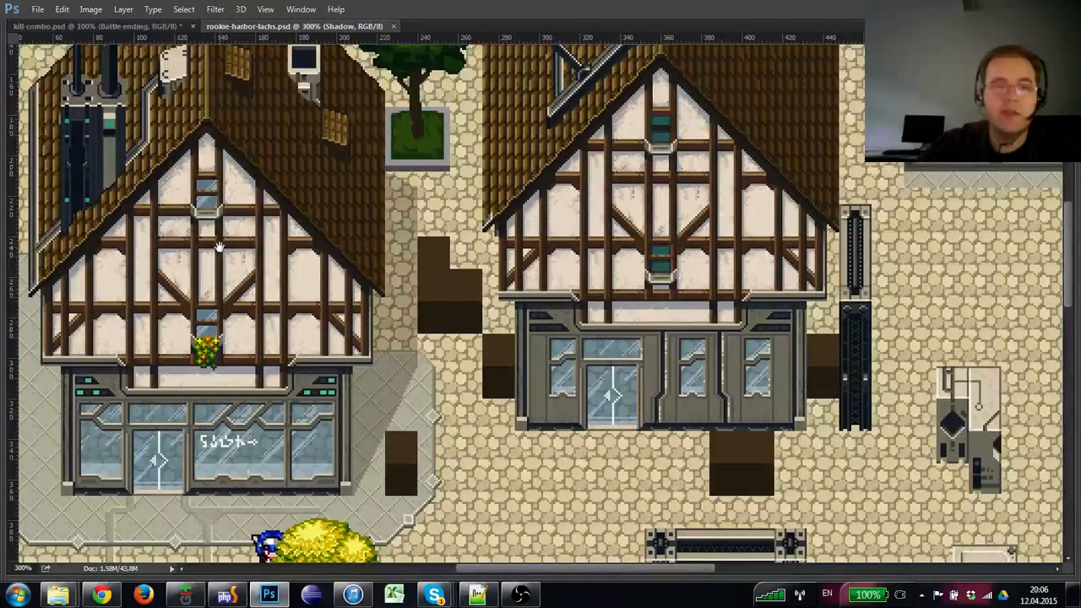
left_click_drag(556, 318, 379, 370)
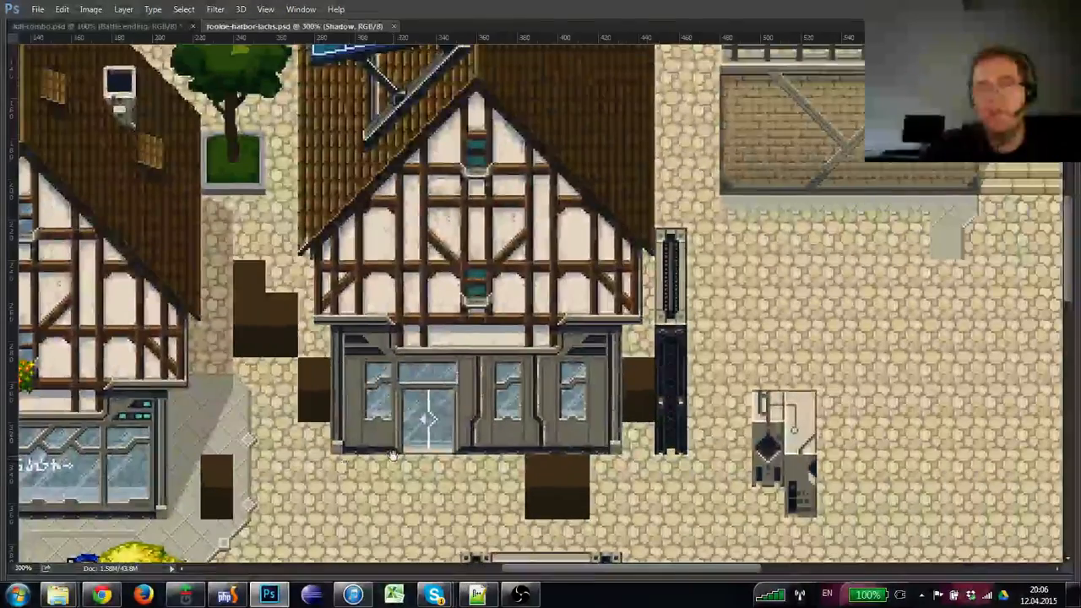
left_click(395, 410, "alt")
left_click(394, 412, "alt")
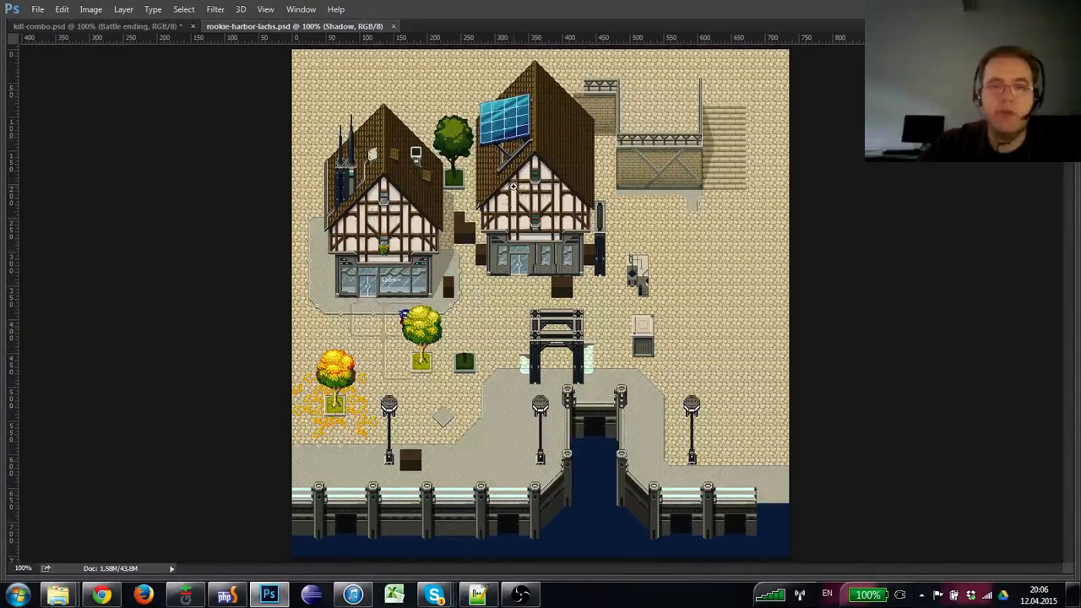
- Restore the interface panels and inspect the shopfront of the house with the solar panel up close and at 100% zoom
left_click(514, 187)
key("Tab")
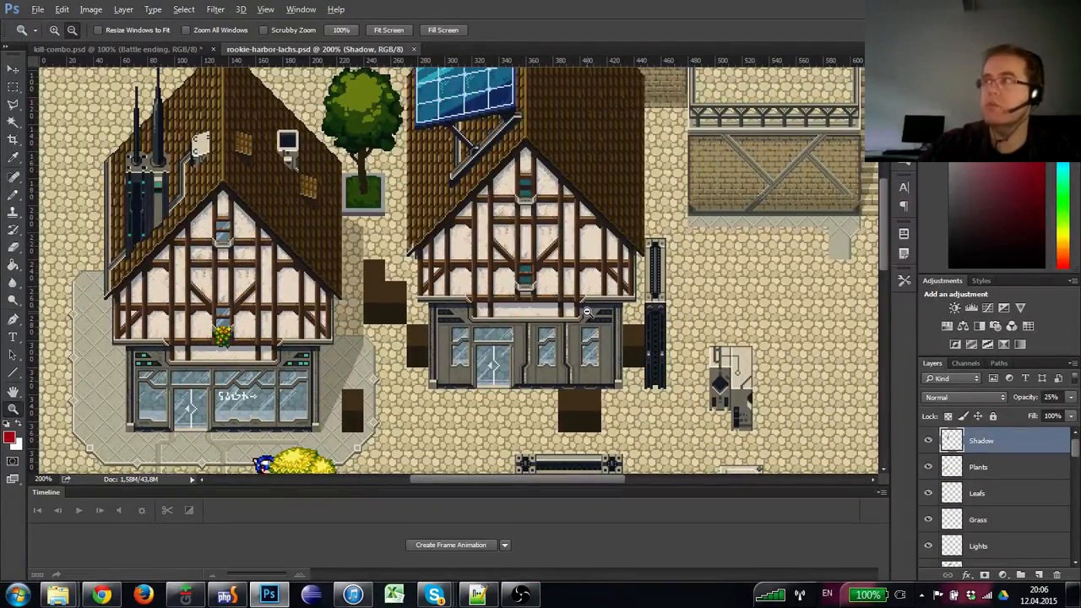
left_click(587, 311, "alt")
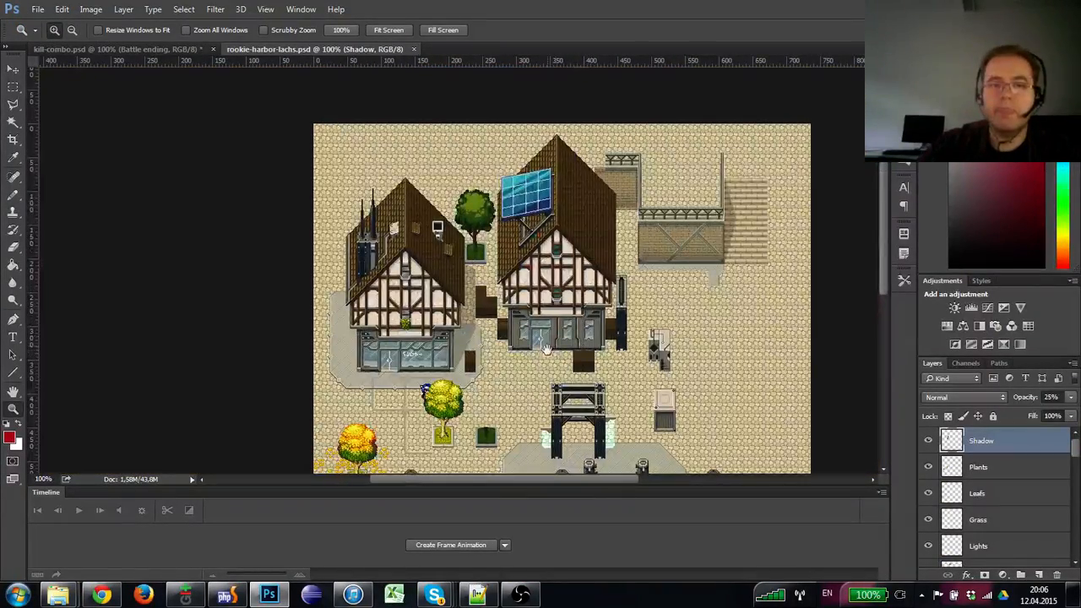
left_click_drag(547, 349, 502, 295)
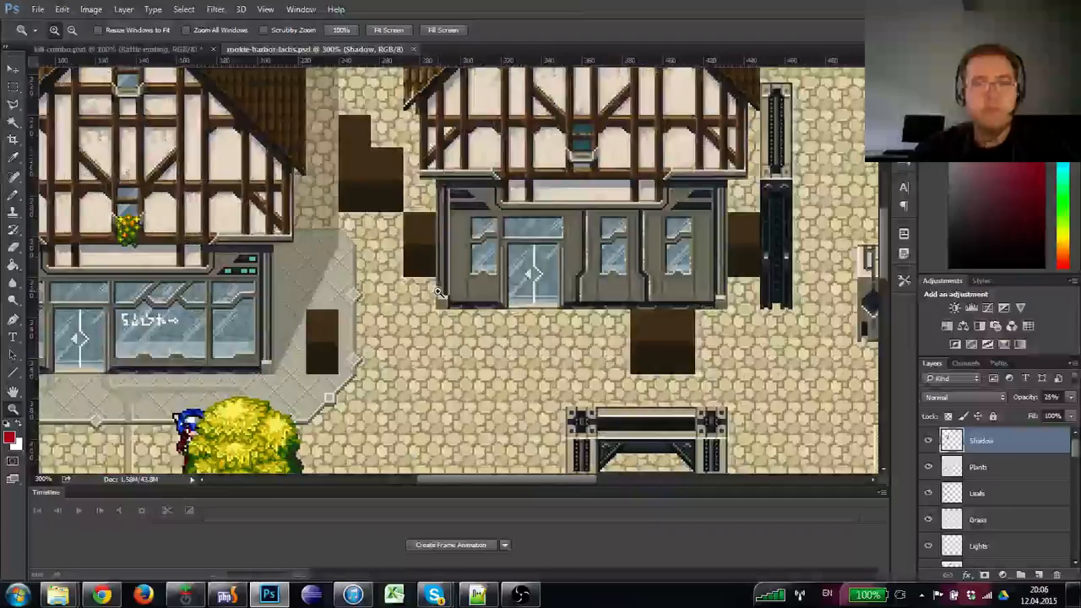
double_click(438, 291)
double_click(438, 291, "alt")
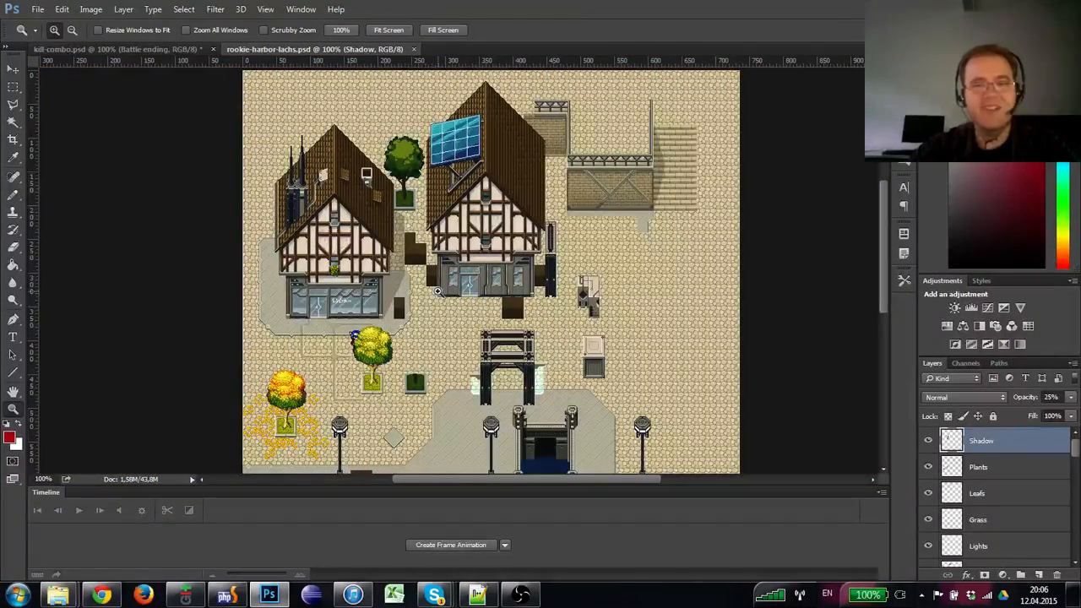
- Examine the paved area between the house fronts and the gate at 200% zoom, returning to 100%
double_click(502, 302)
double_click(500, 300, "alt")
left_click(499, 297)
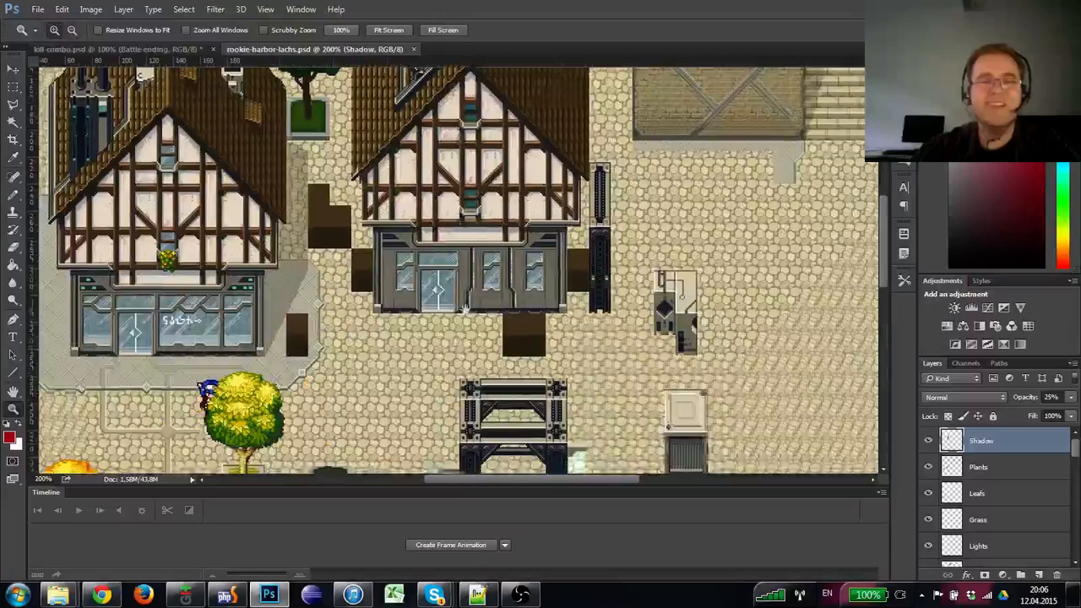
left_click_drag(443, 351, 471, 292)
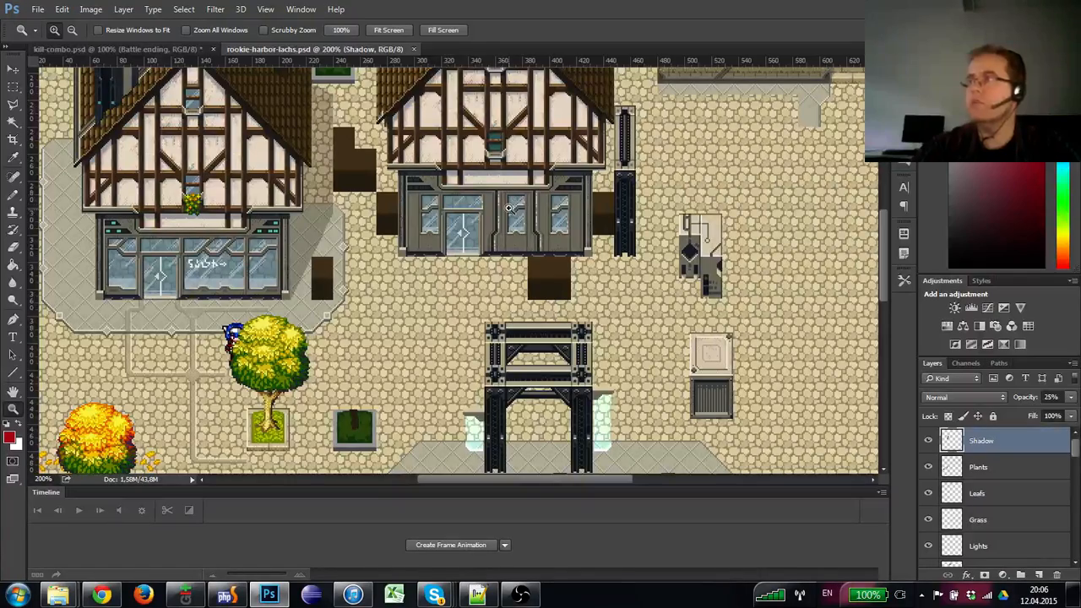
left_click(425, 259, "alt")
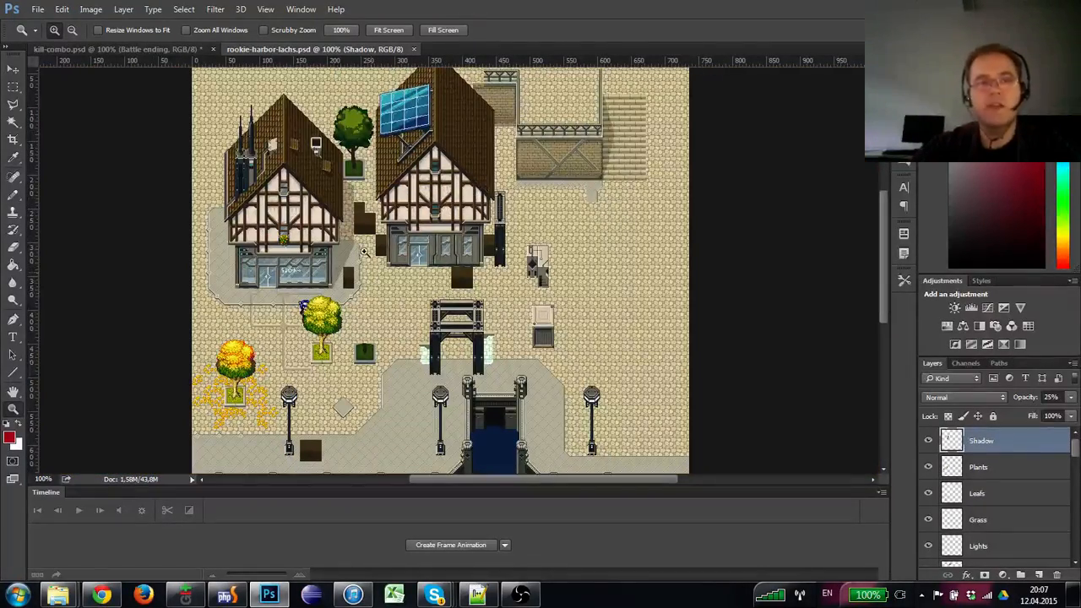
- Switch back to kill-combo.psd and review the battle-ending mockup at 200% and 100% zoom
left_click(159, 50)
key("ctrl+plus")
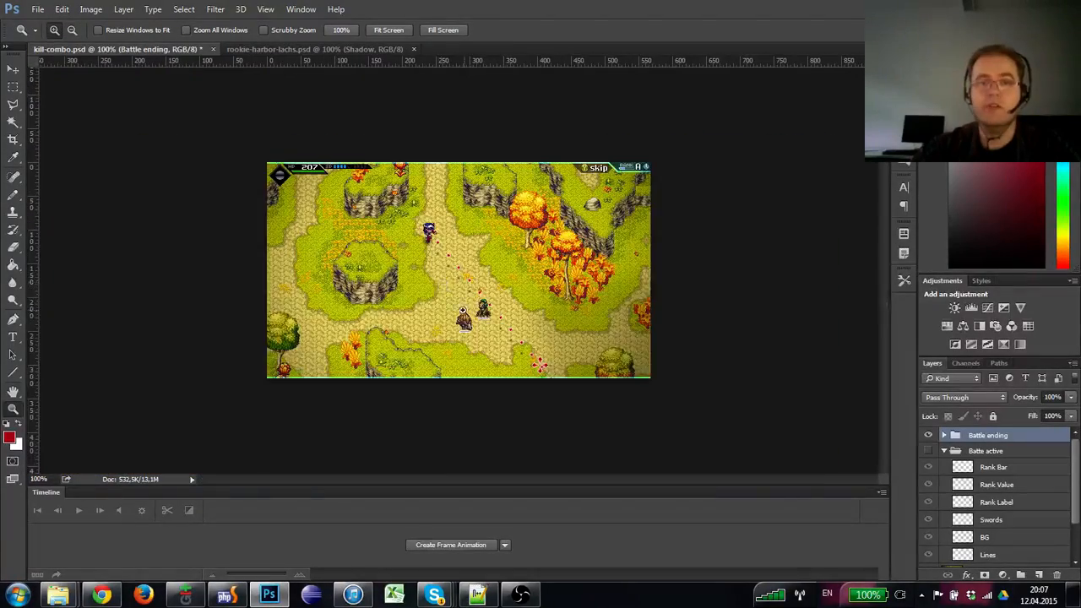
left_click_drag(361, 313, 475, 274)
scroll(476, 274, "up", 3)
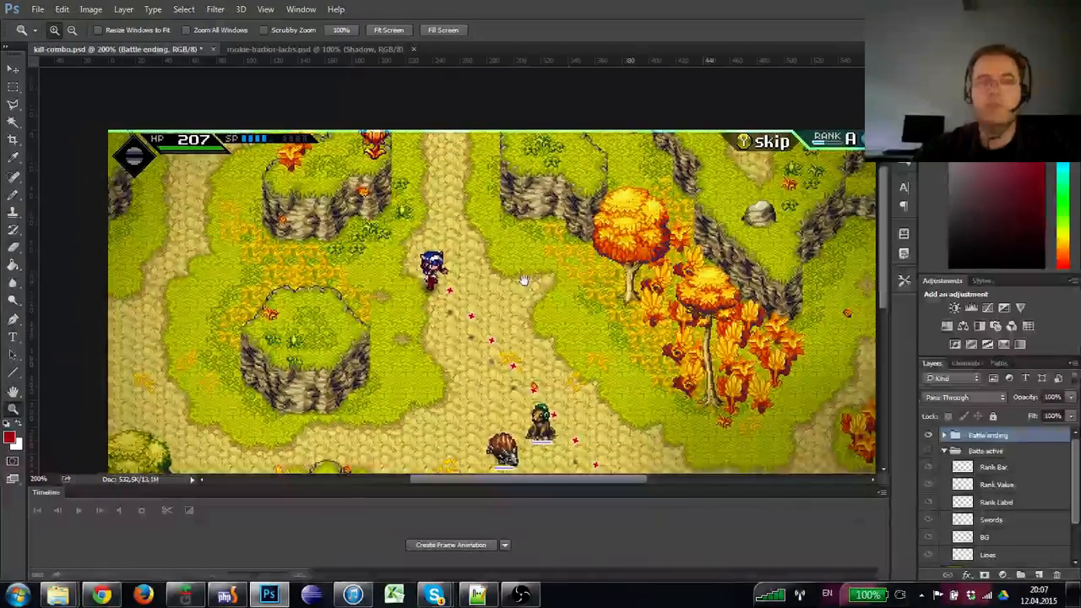
left_click(667, 208, "alt")
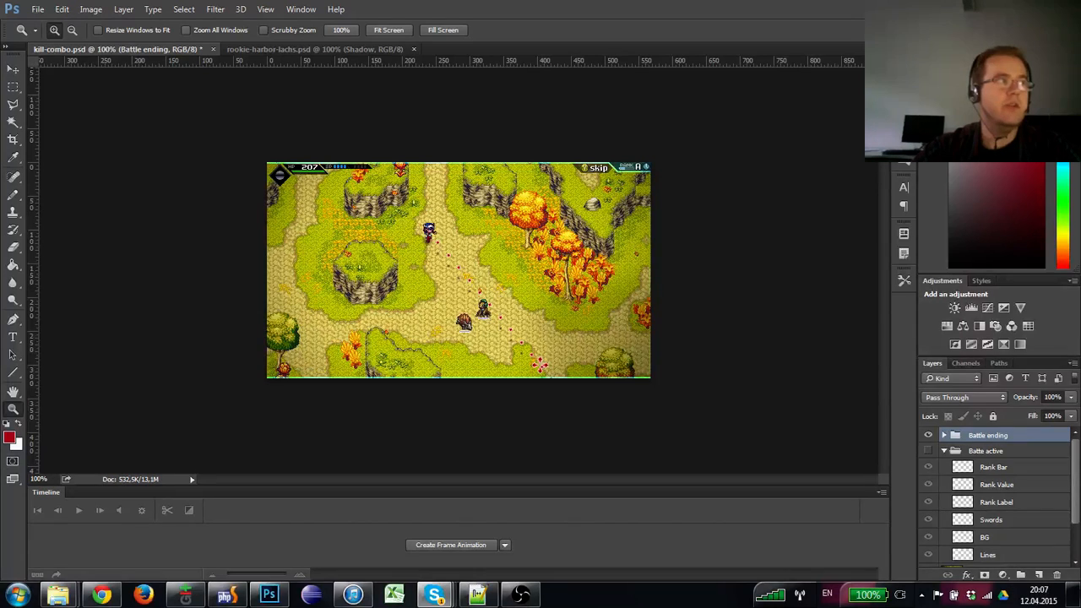
- Check the group chat in Skype and return to the kill-combo.psd mockup in Photoshop
left_click(434, 594)
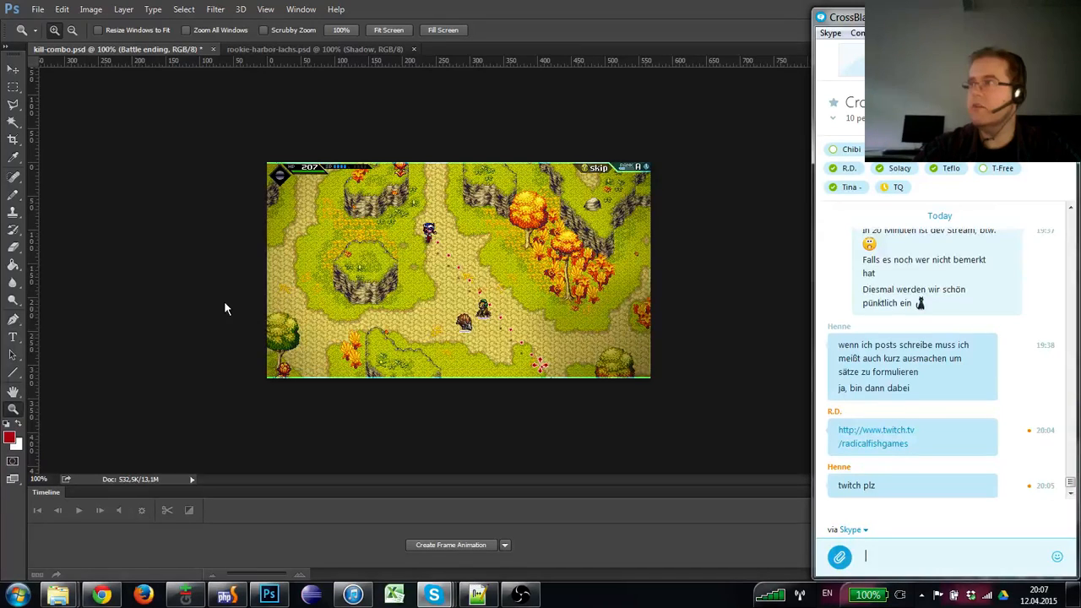
left_click(449, 229)
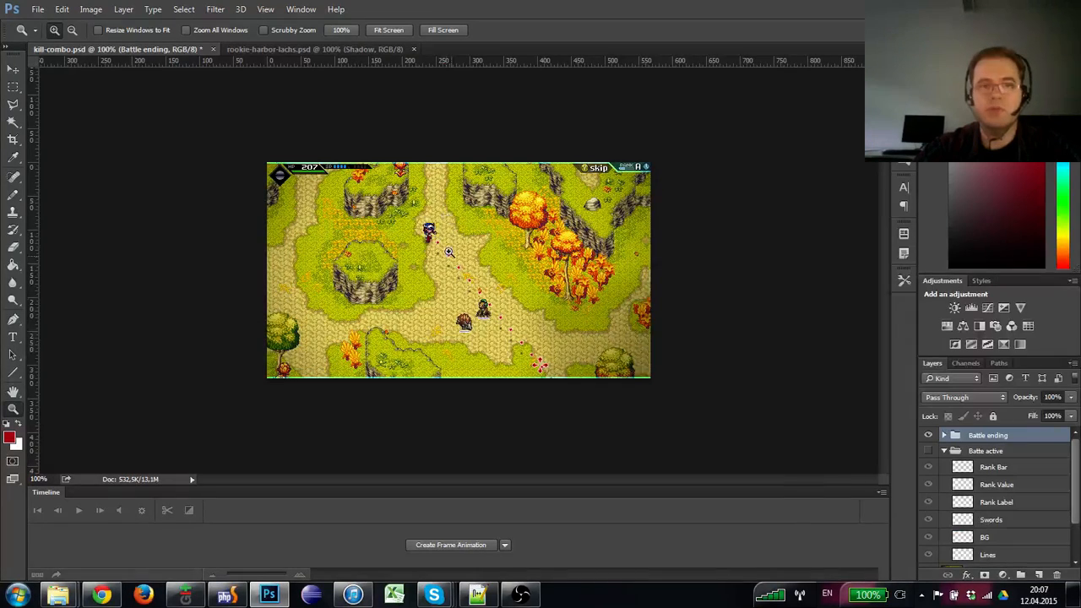
left_click(450, 255)
left_click(451, 255, "alt")
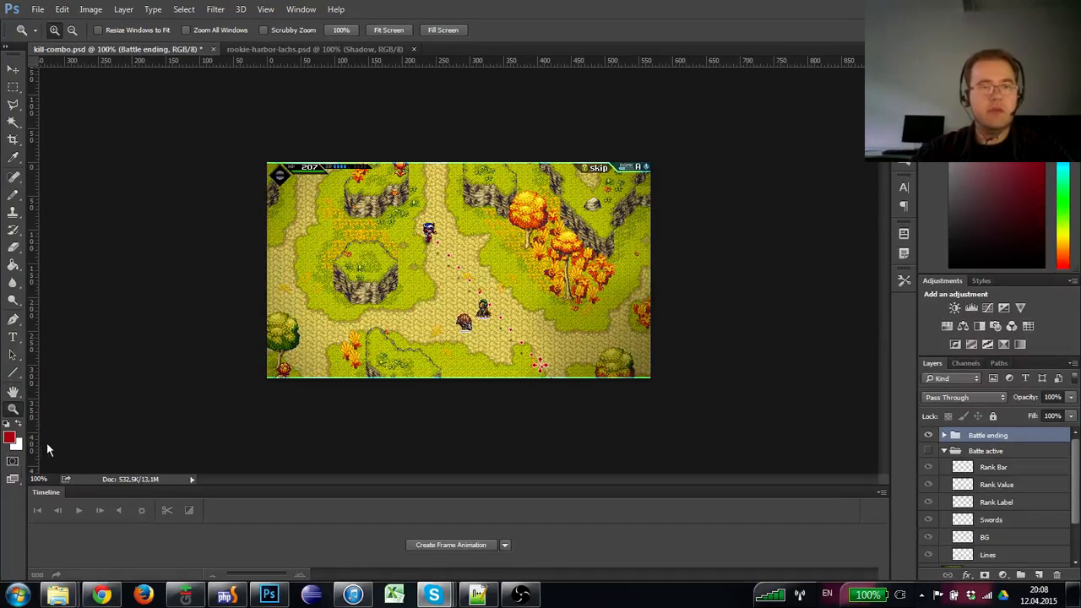
- Inspect the player and enemies in the mockup at 200% zoom and briefly compare the document with rookie-harbor-lachs.psd
left_click(422, 177)
left_click(410, 205, "alt")
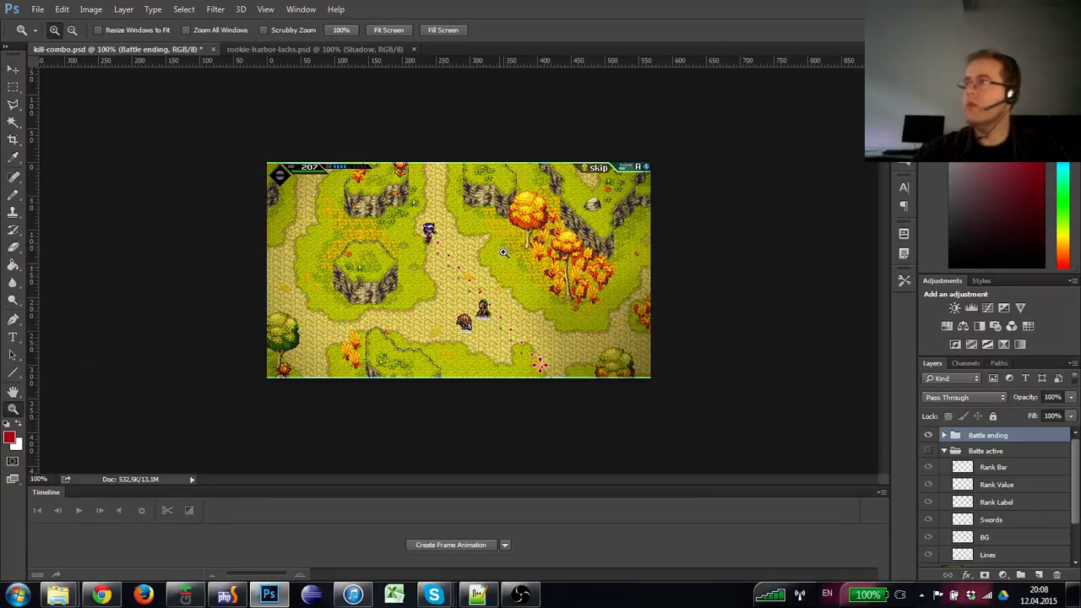
left_click(418, 229)
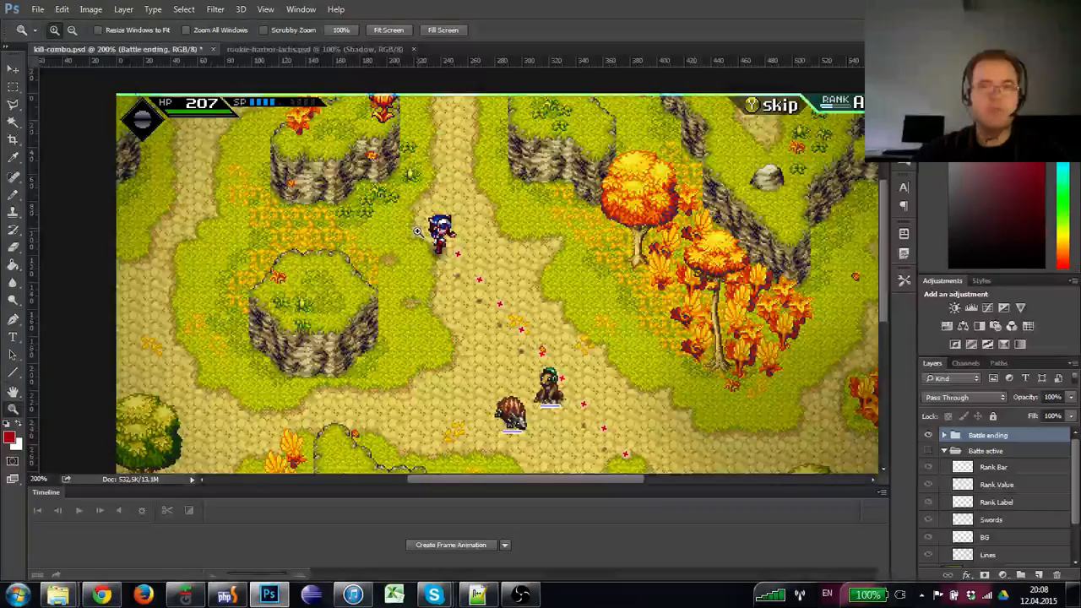
left_click(418, 230, "alt")
left_click(417, 233)
left_click_drag(521, 347, 429, 274)
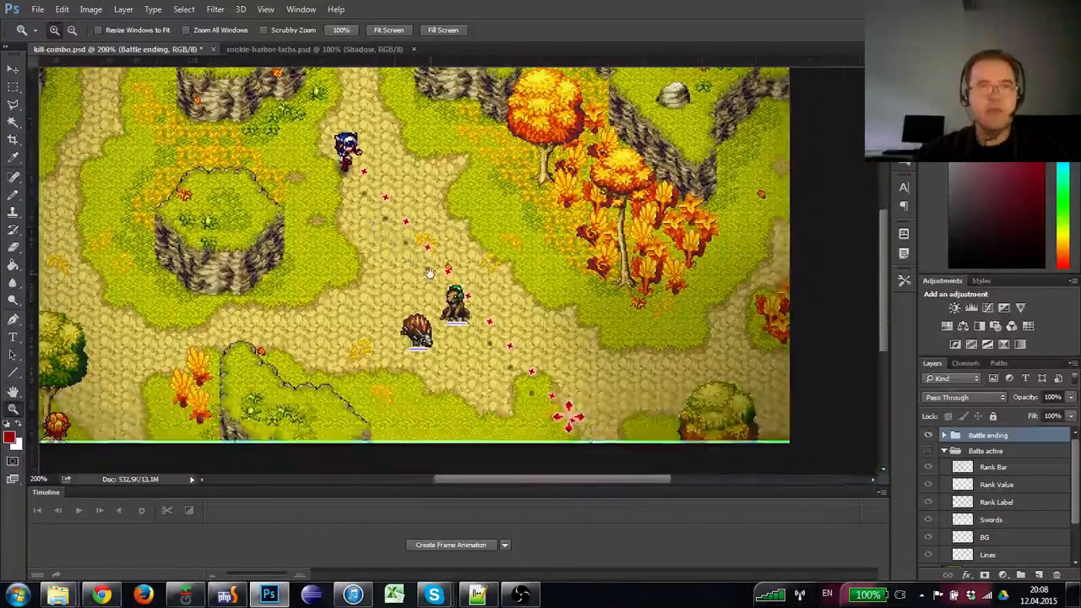
left_click(428, 274, "alt")
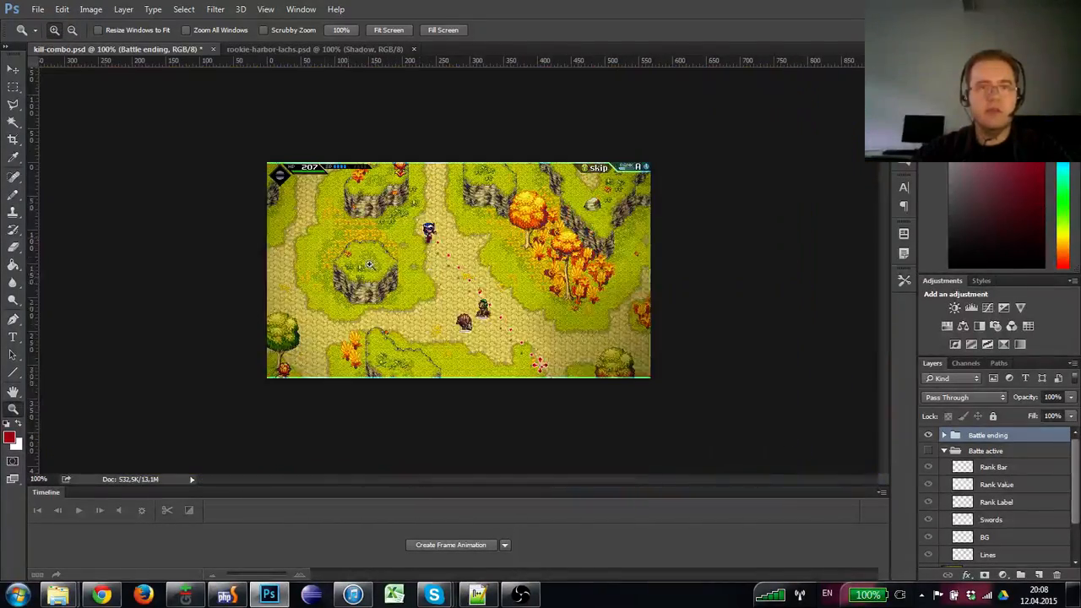
left_click(263, 49)
left_click(112, 50)
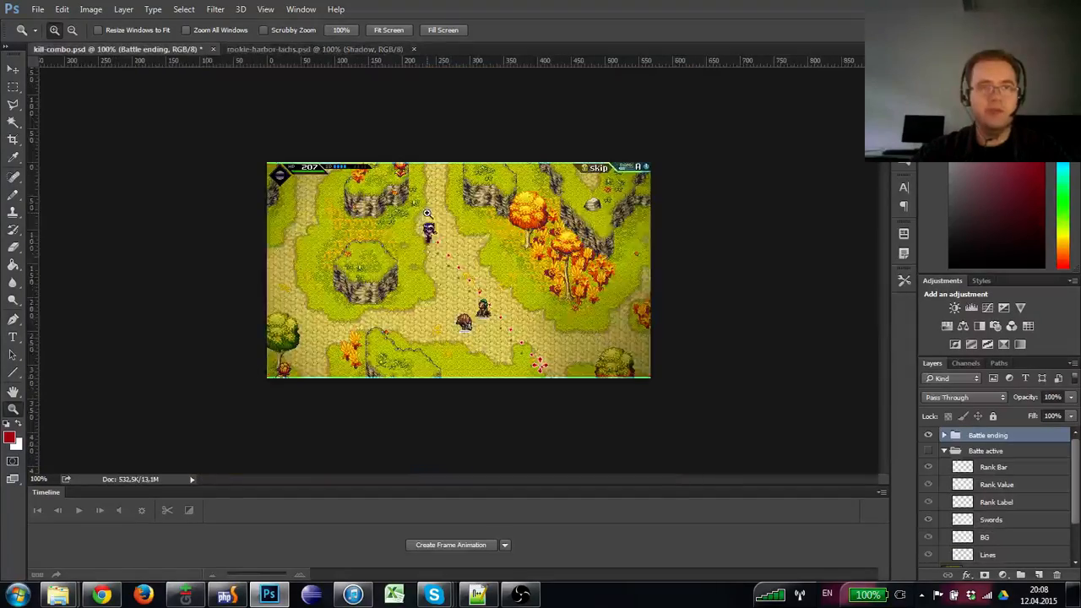
- Inspect the skip and rank display at 300% zoom, and the whole battle-ending mockup at 200%, briefly without the surrounding panels
left_click(664, 141)
left_click(663, 141)
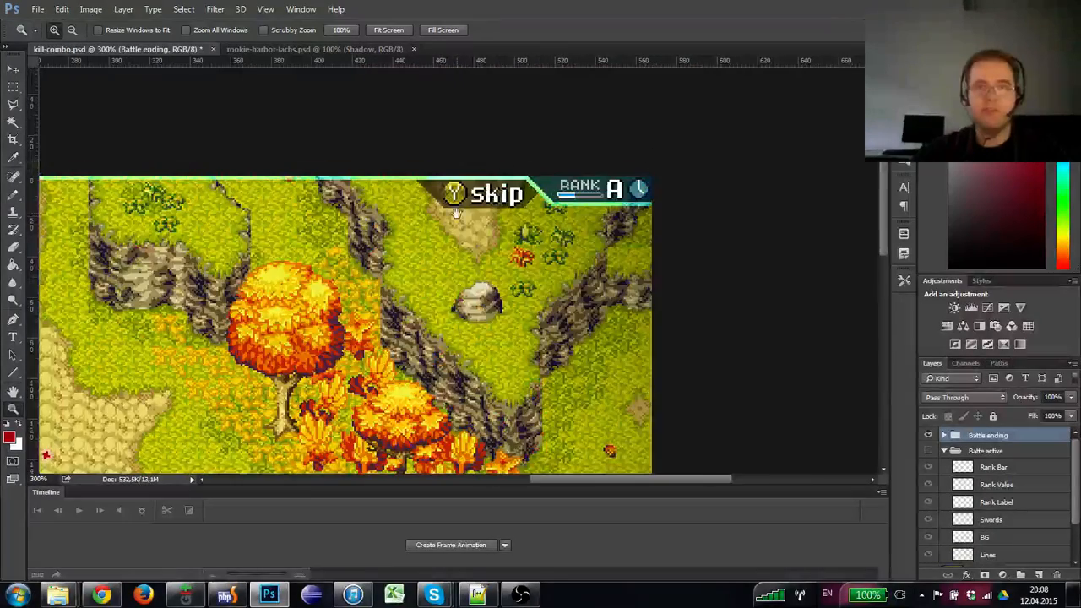
left_click_drag(347, 245, 575, 167)
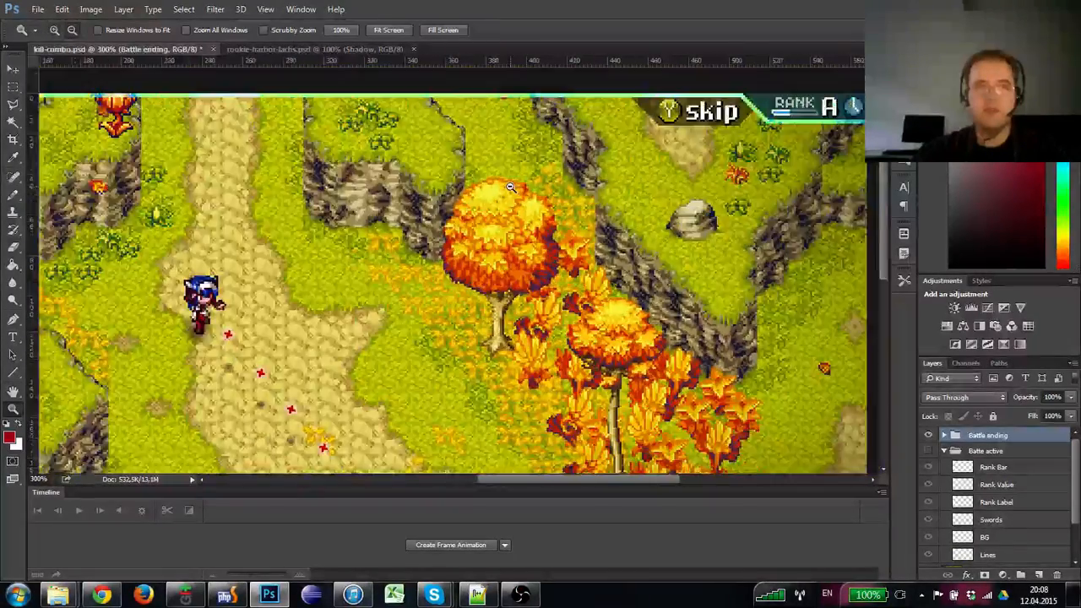
left_click(510, 187, "alt")
left_click_drag(311, 283, 576, 195)
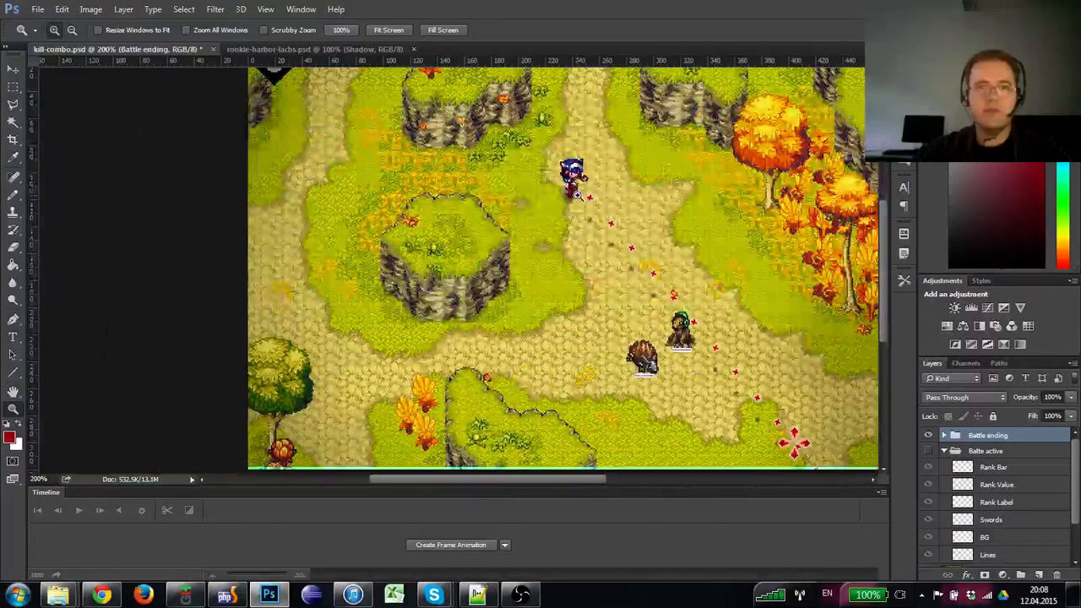
key("Tab")
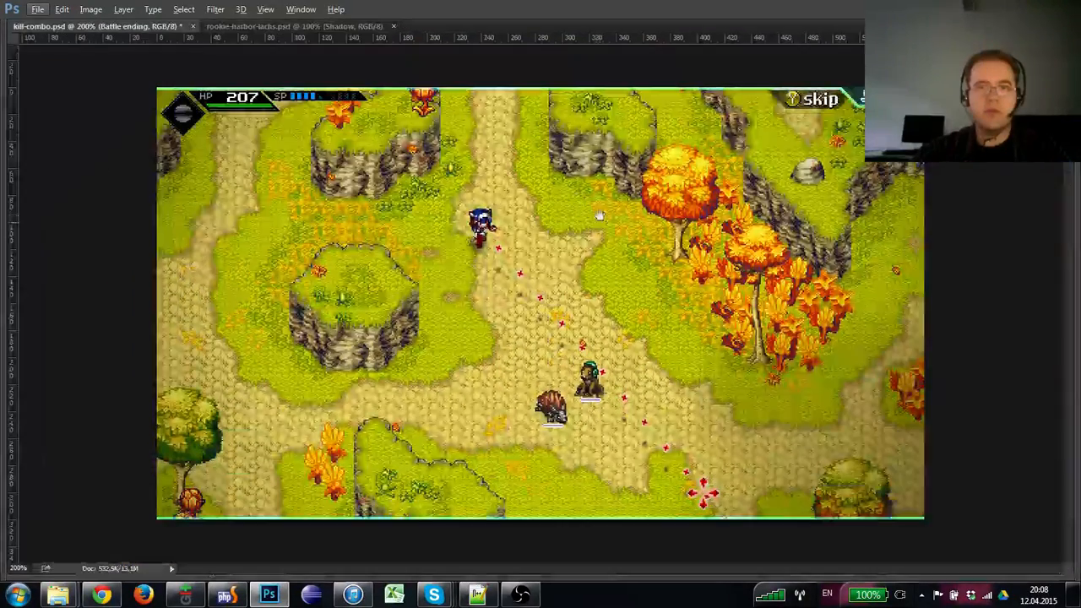
key("Tab")
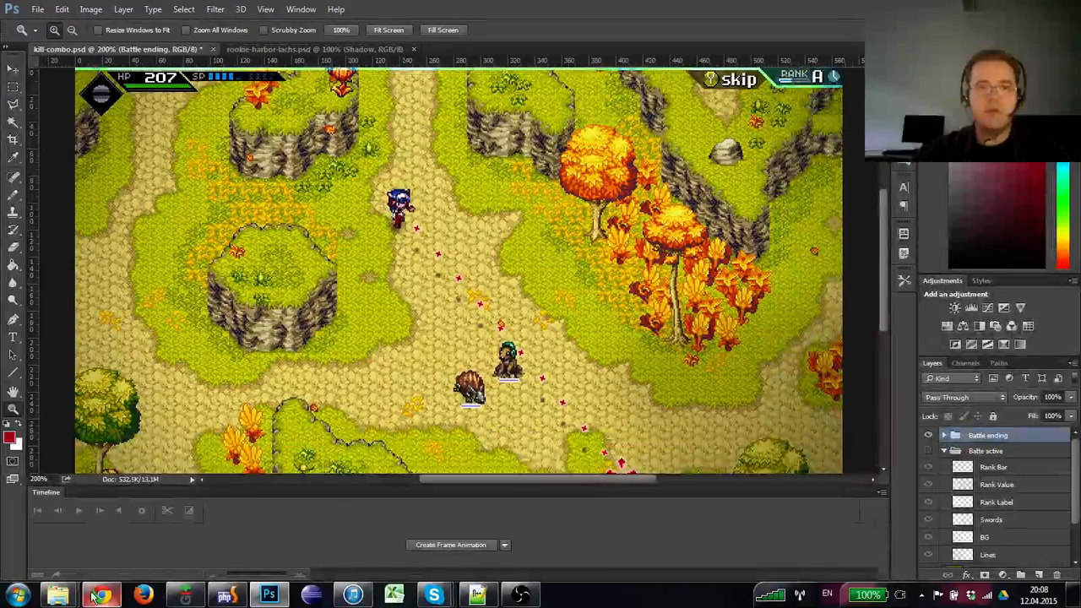
left_click_drag(516, 239, 496, 253)
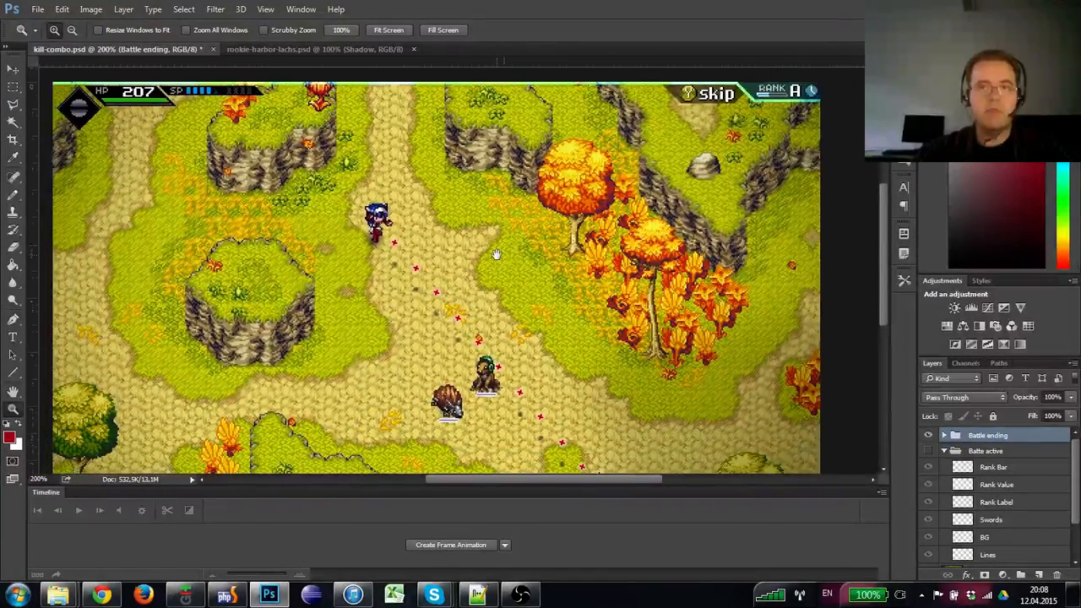
key("ctrl+r")
- Switch to Chrome and open the CrossCode build at localhost/spherical/min?map=edge-test
left_click(100, 595)
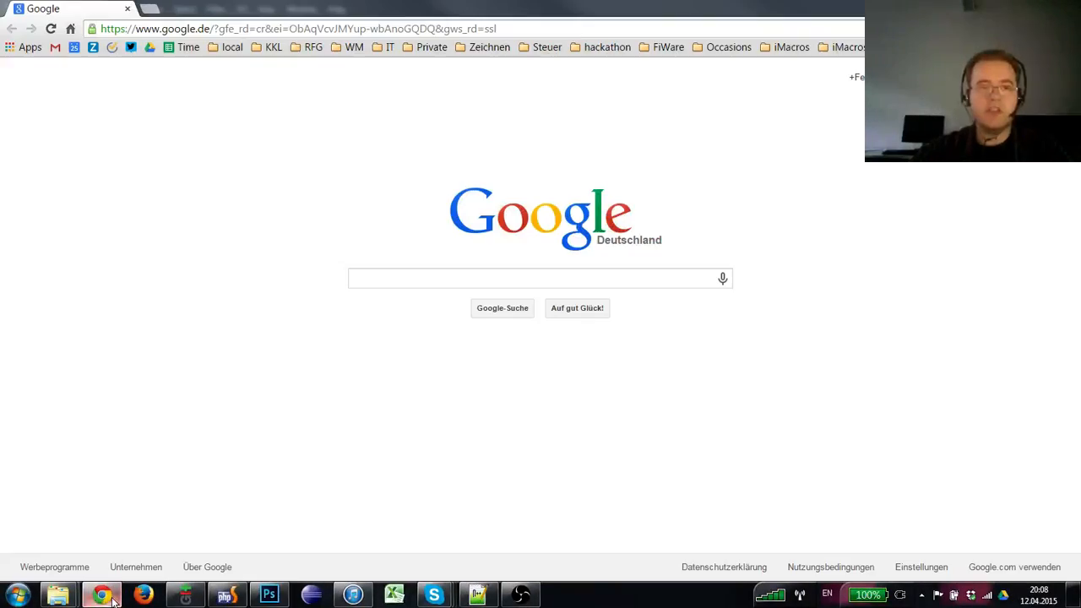
left_click(169, 29)
type("loca")
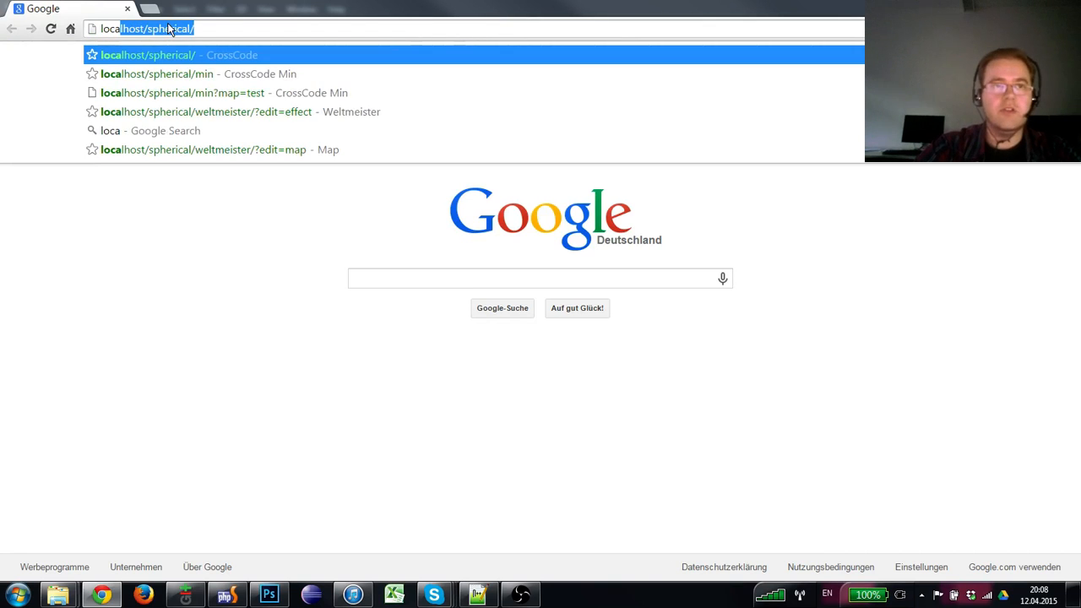
key("Right")
type("min?map=")
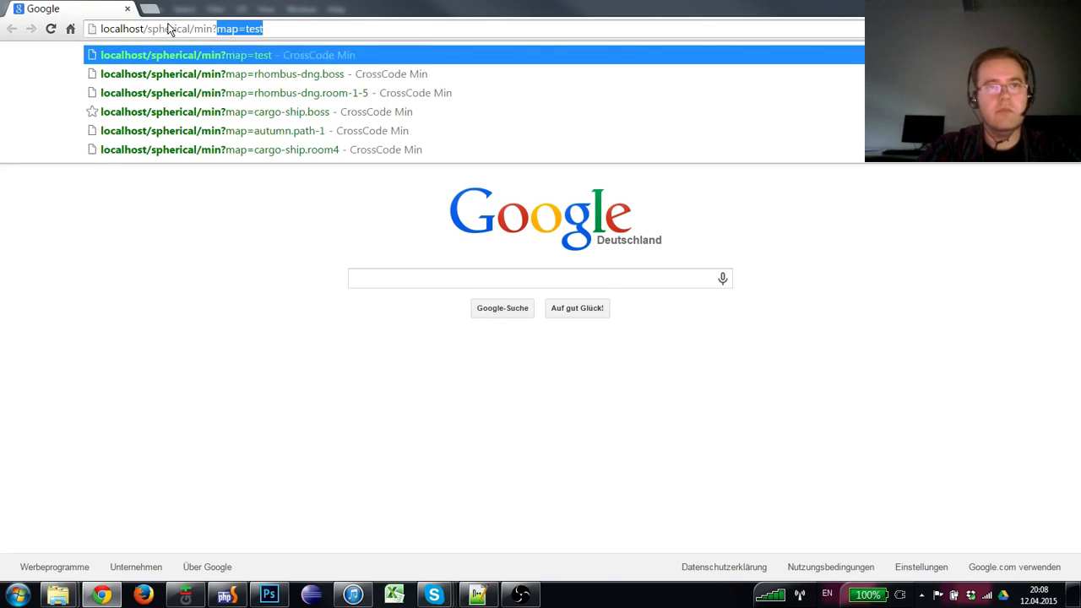
type("edge-test")
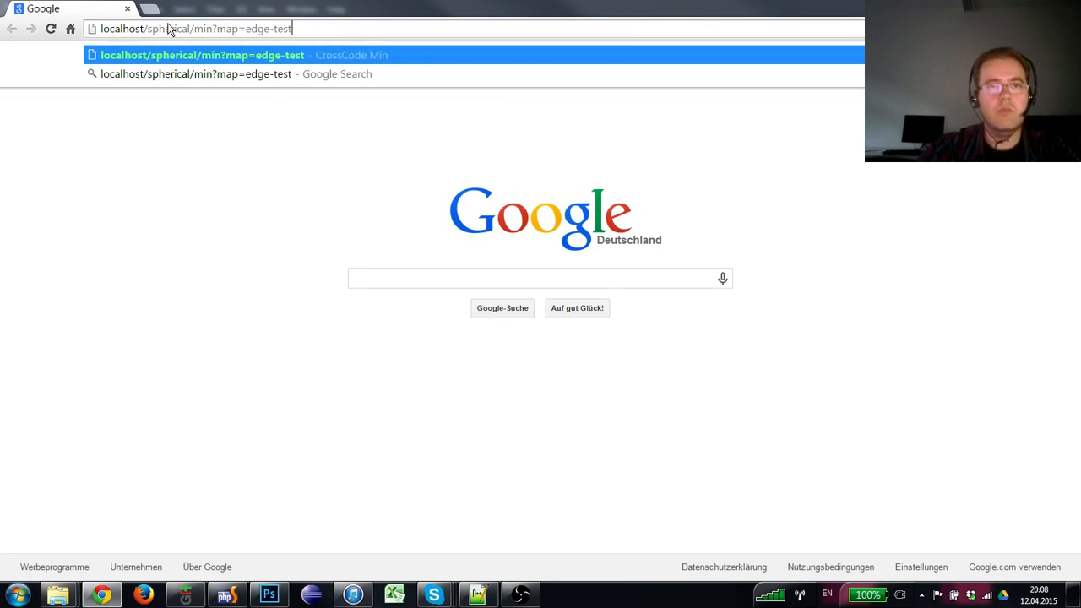
key("Return")
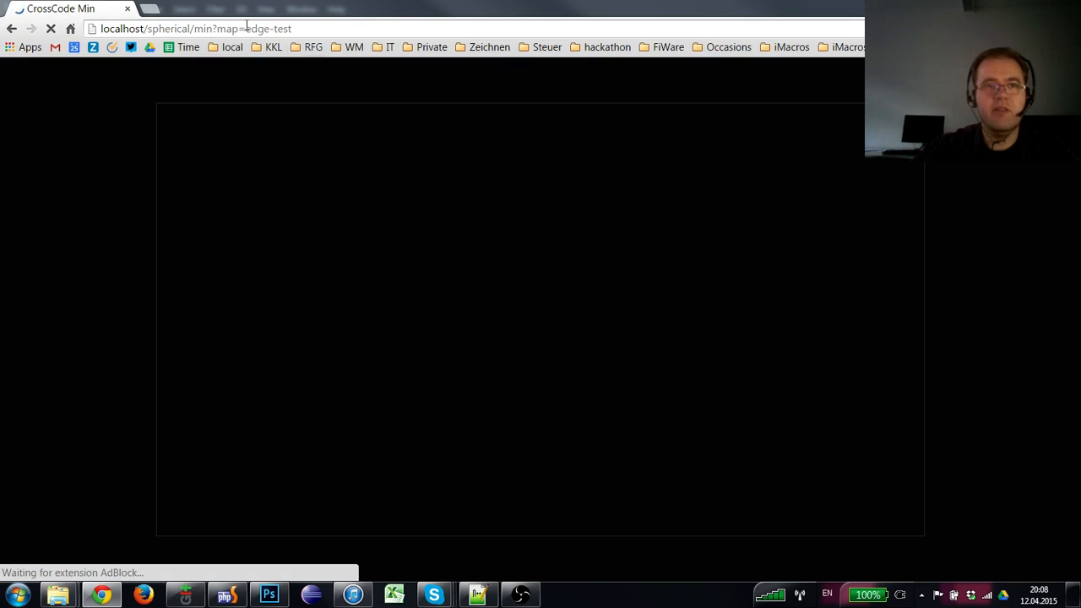
- Load the game with the autumn.path-1 map instead, at localhost/spherical/min?map=autumn.path-1
type("autumn")
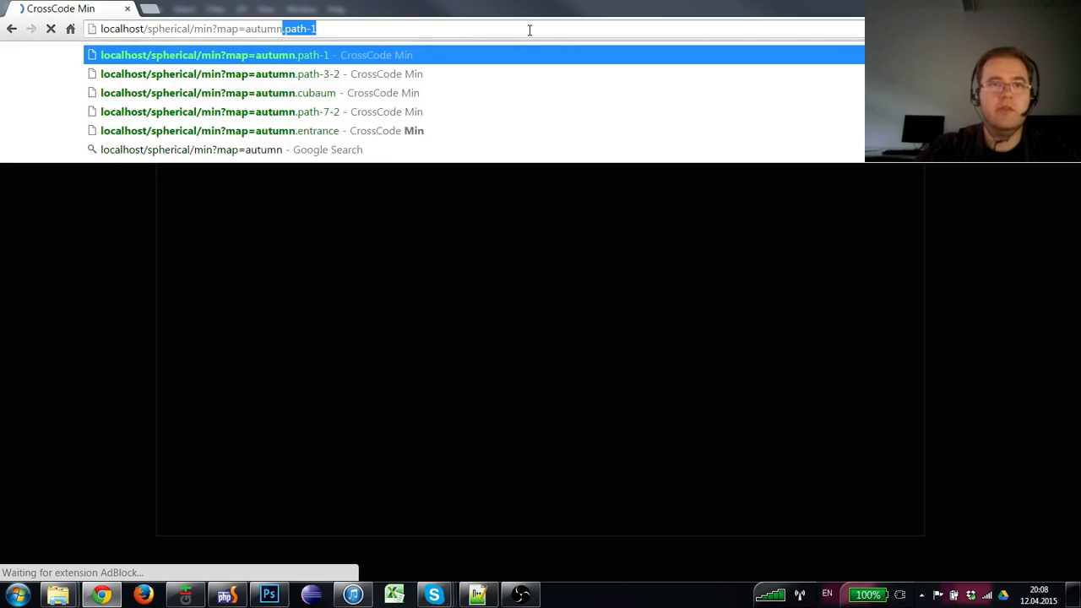
key("End")
key("Return")
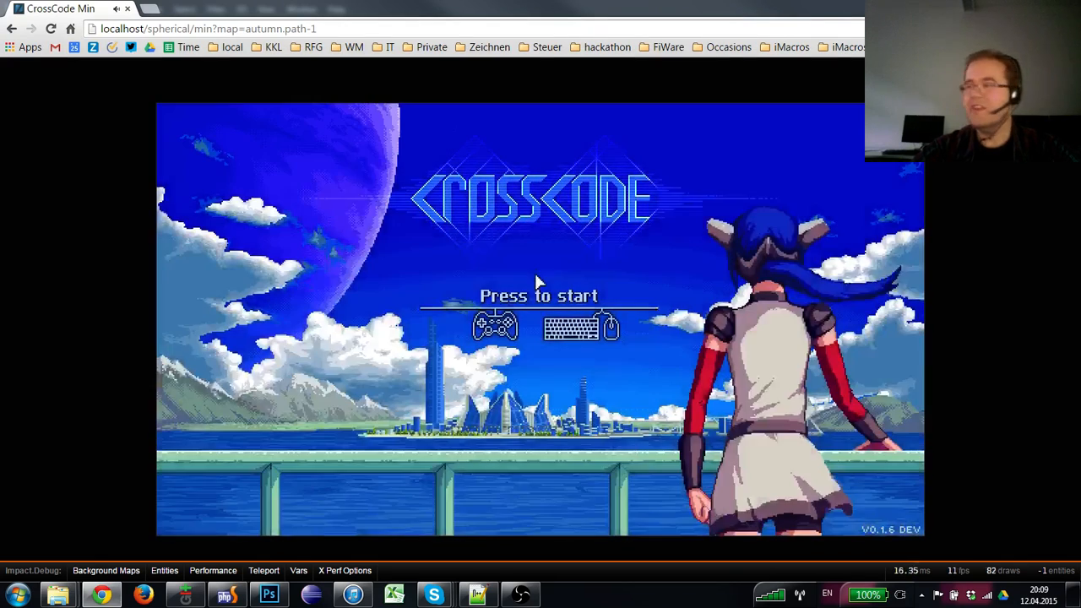
- Get past the game's title screen, lower the Music Volume in the options and return to the main menu
left_click(417, 234)
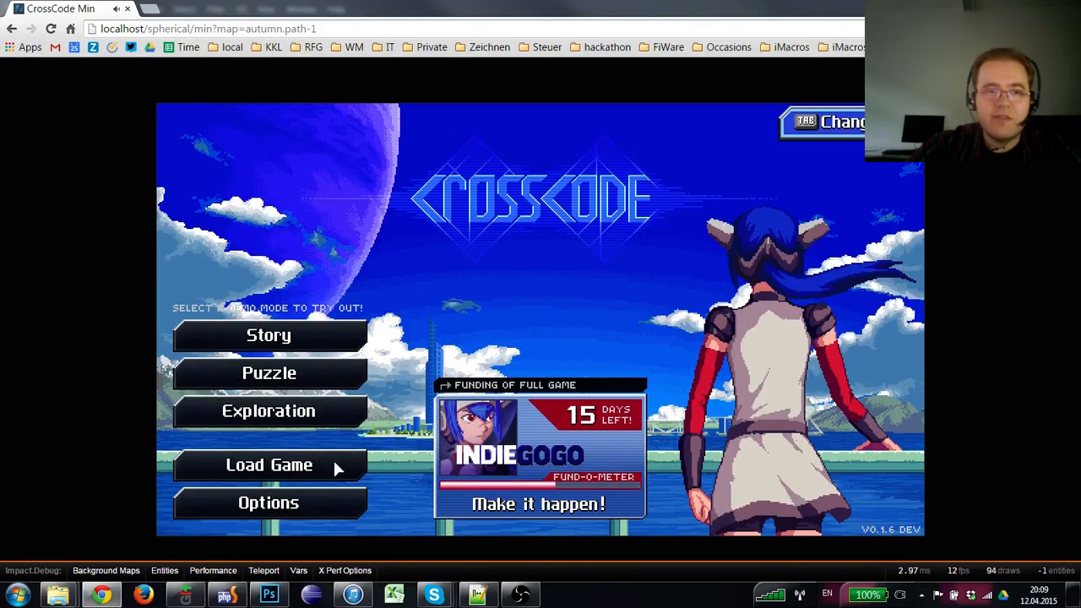
left_click(282, 501)
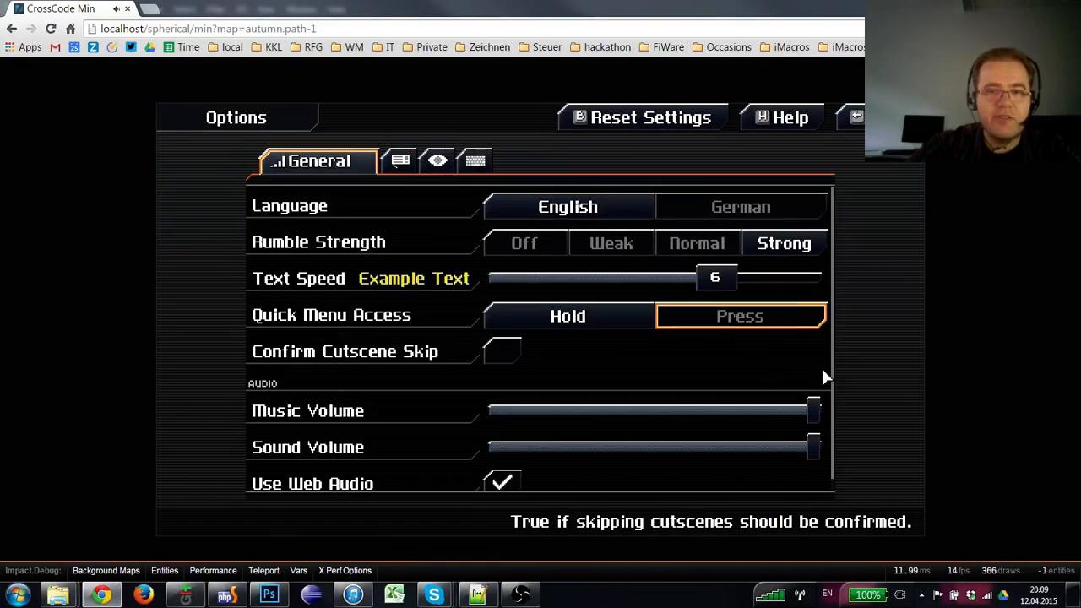
left_click_drag(813, 410, 528, 410)
key("Escape")
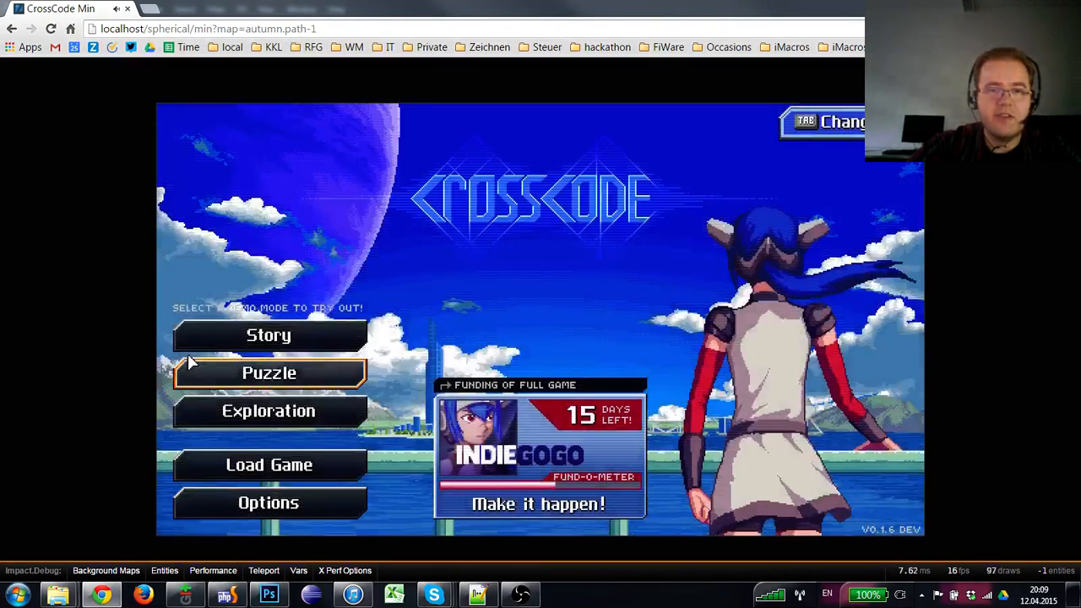
- Start Story mode and move the character up over the cliff to the plateau with the single hedgehog enemy
left_click(261, 338)
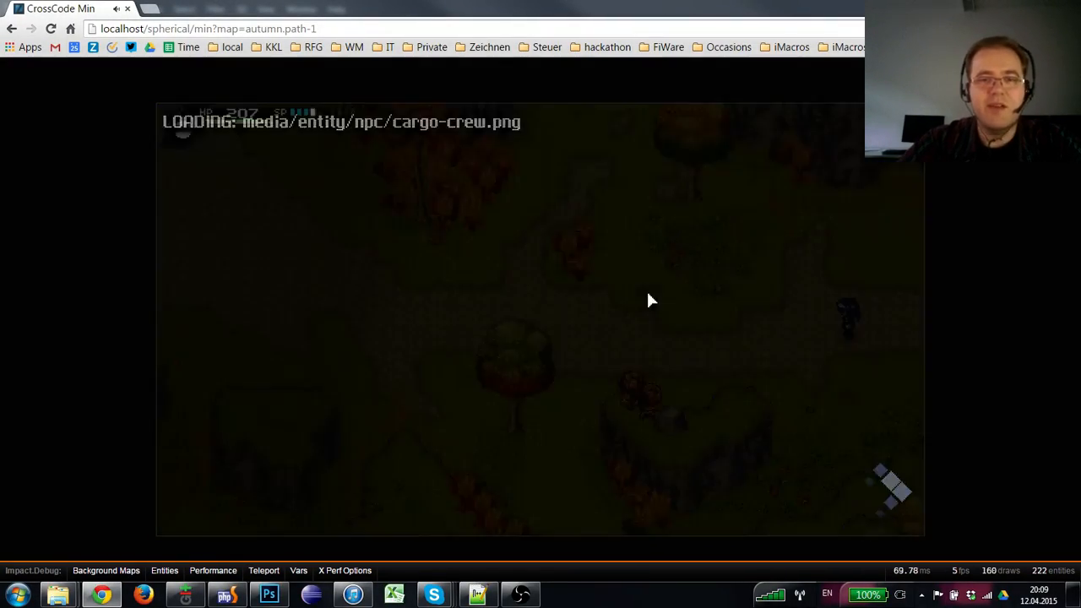
key("a")
key("w")
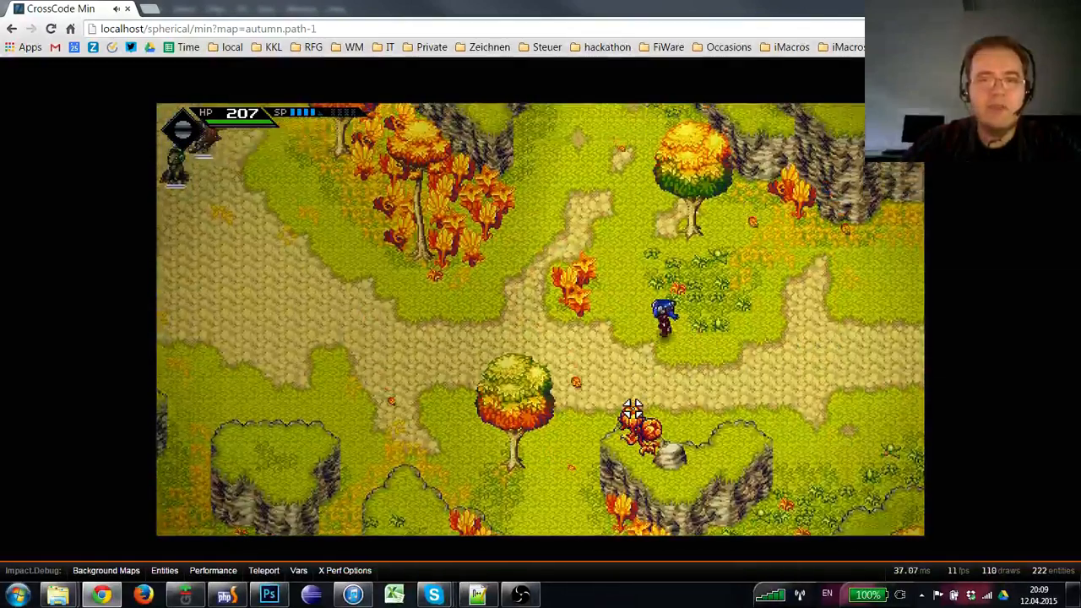
key("w")
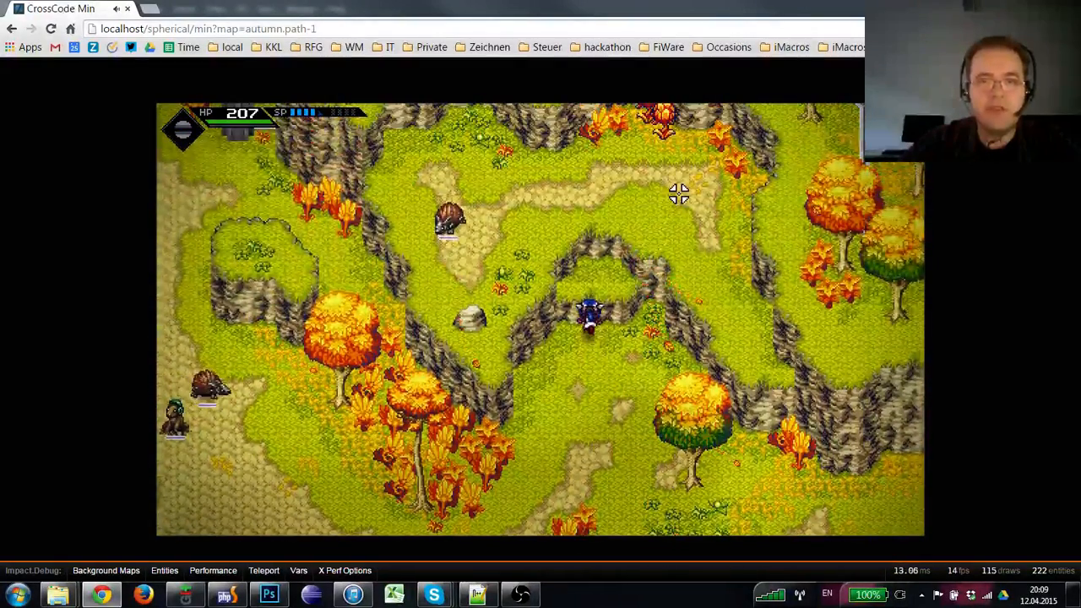
key("w")
key("w")
key("a")
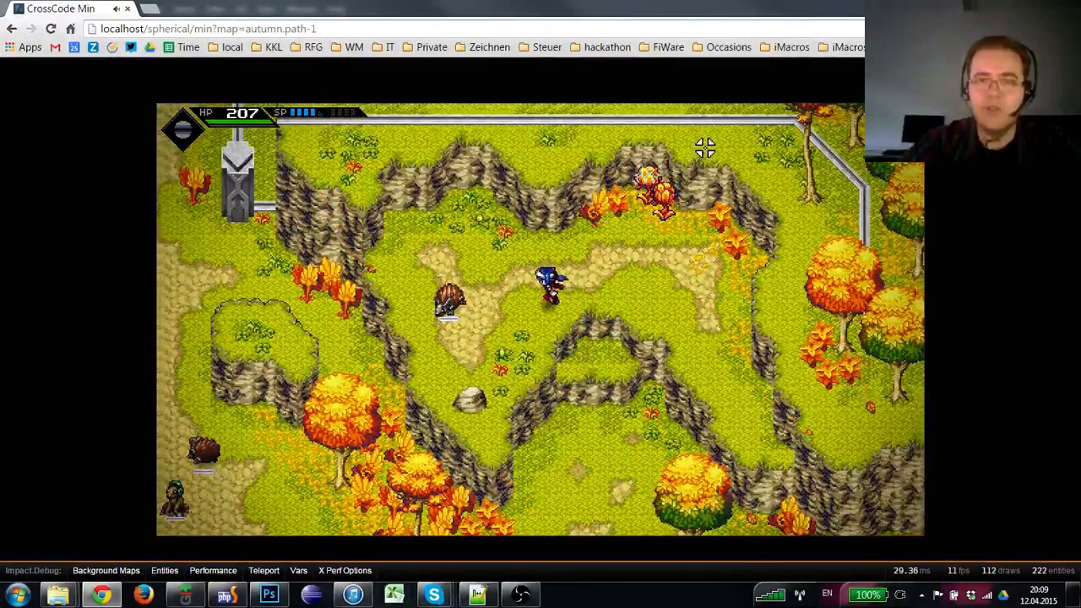
key("w")
key("d")
key("a")
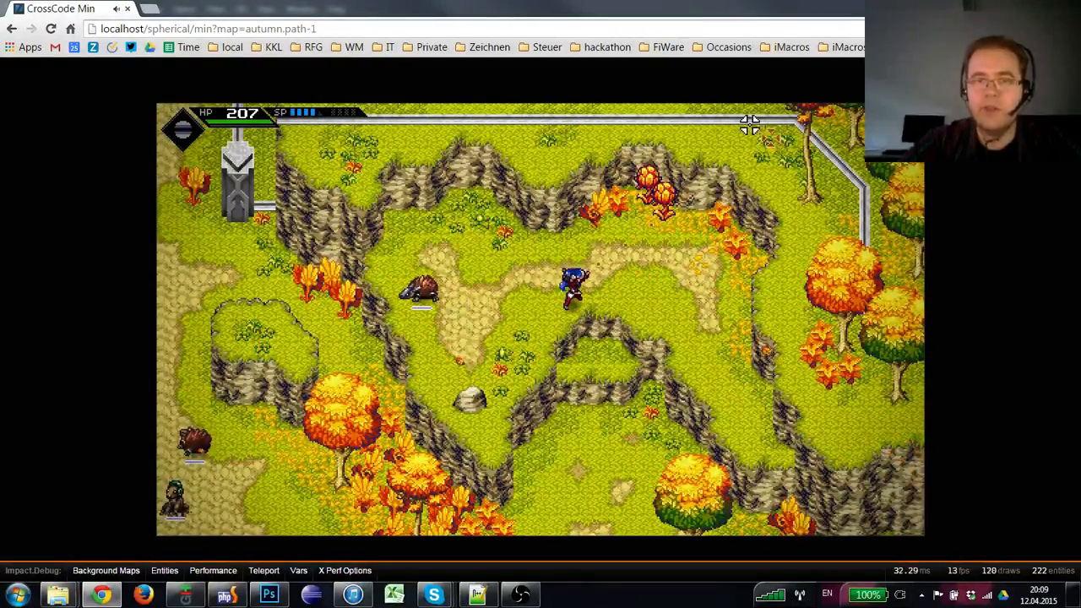
- Shoot the orange plants by the plateau's cliff, then cross to the western ledge and shoot the plants on the opposite one
left_click(730, 131)
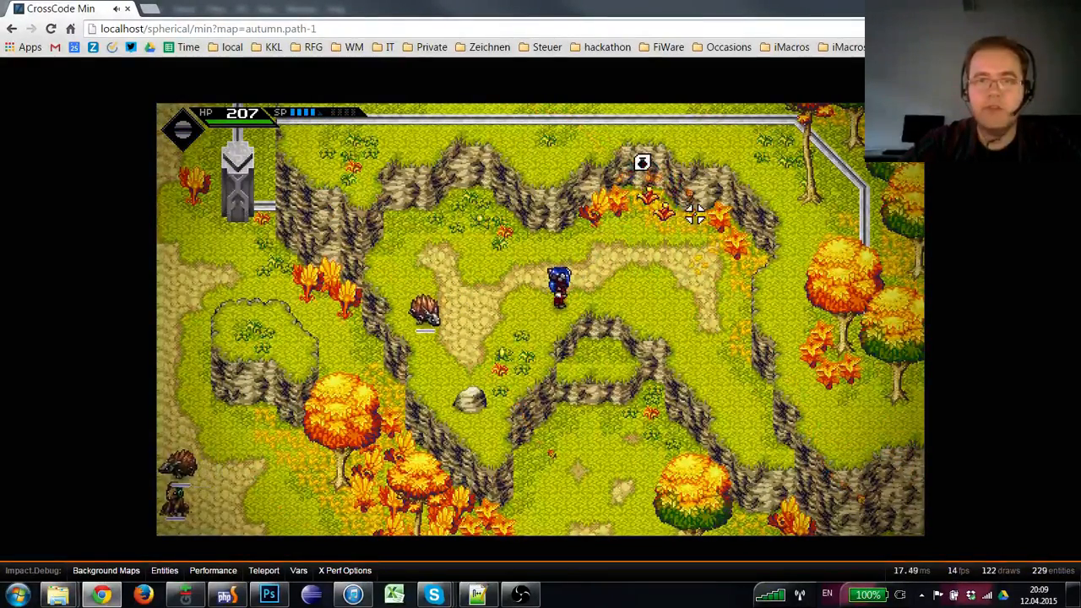
key("a")
key("w")
key("a")
key("s")
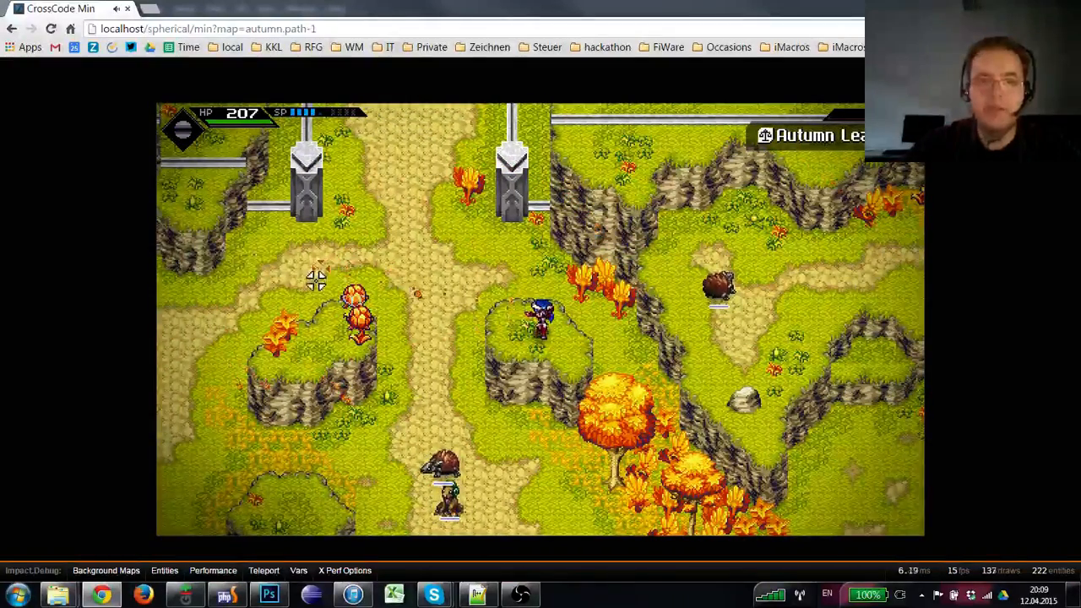
left_click(314, 296)
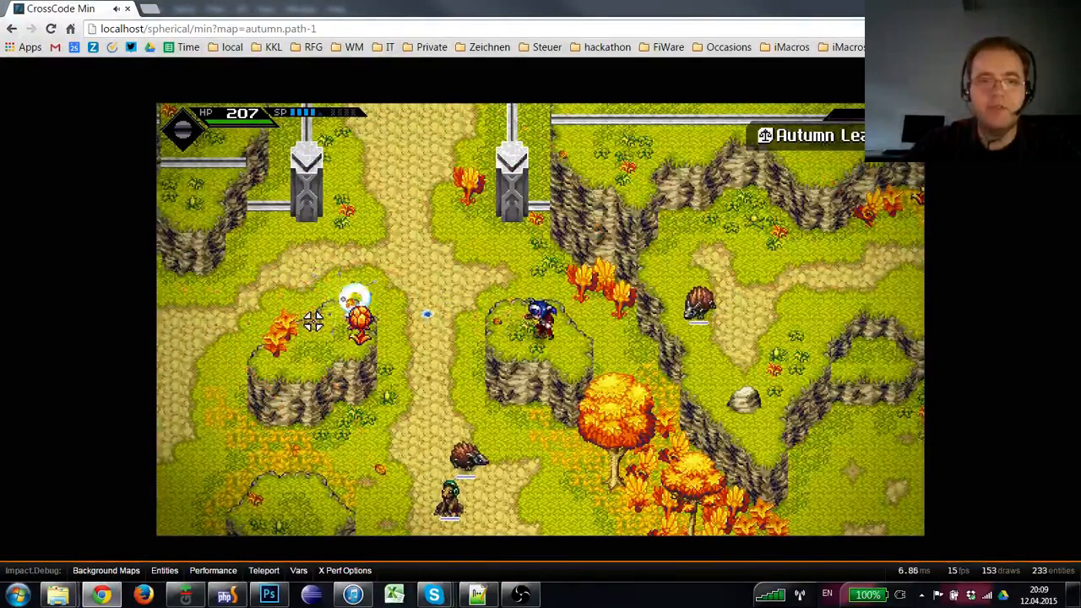
key("a")
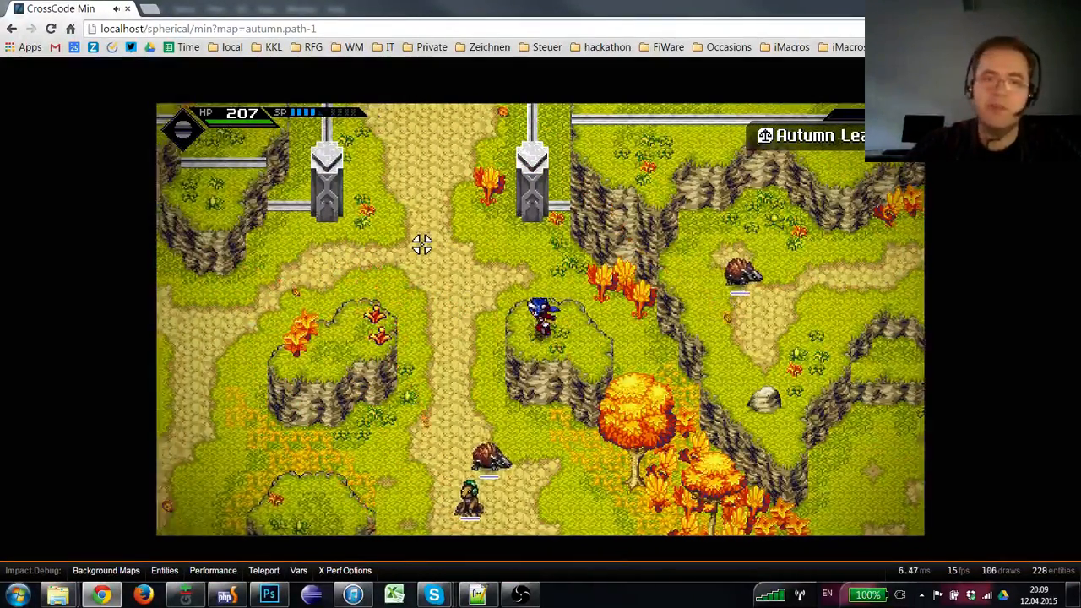
- Walk north through the gate pillars into the next area and shoot the plants under the tree at the river
key("w")
key("w")
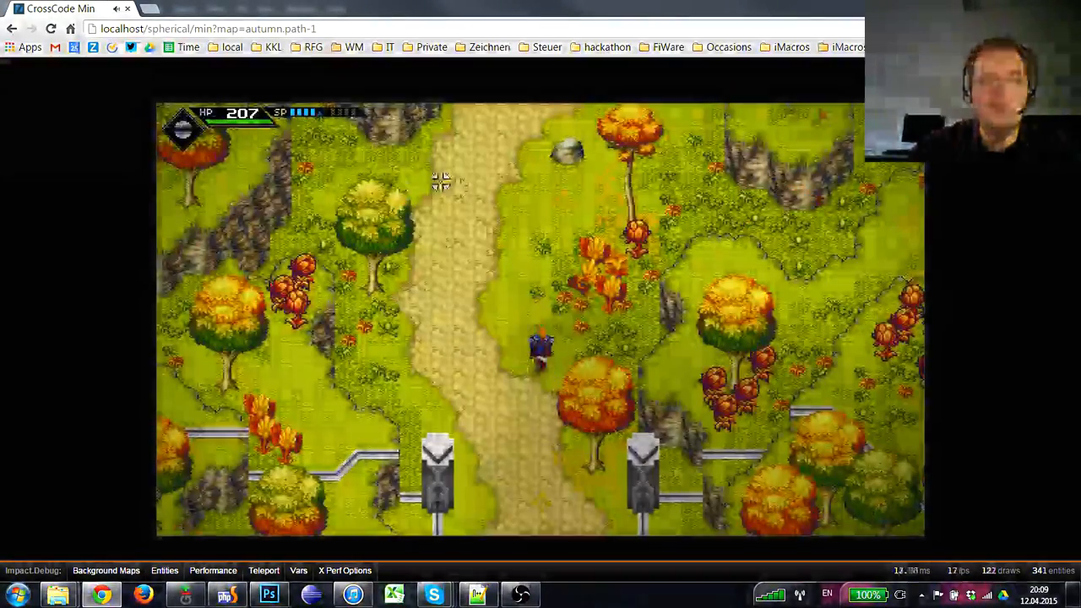
key("w")
key("d")
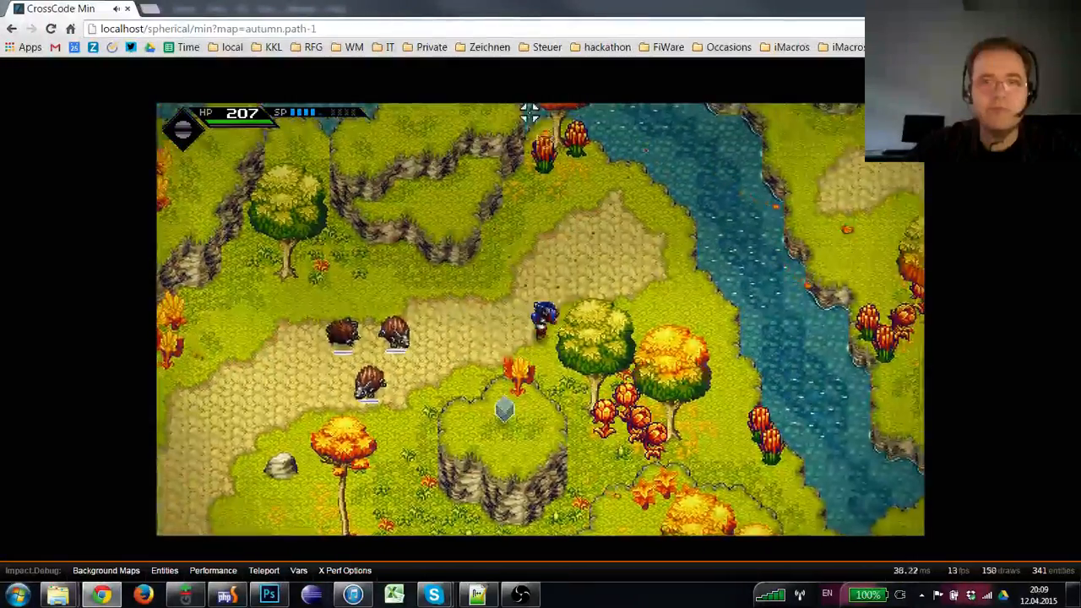
key("w")
left_click(528, 111)
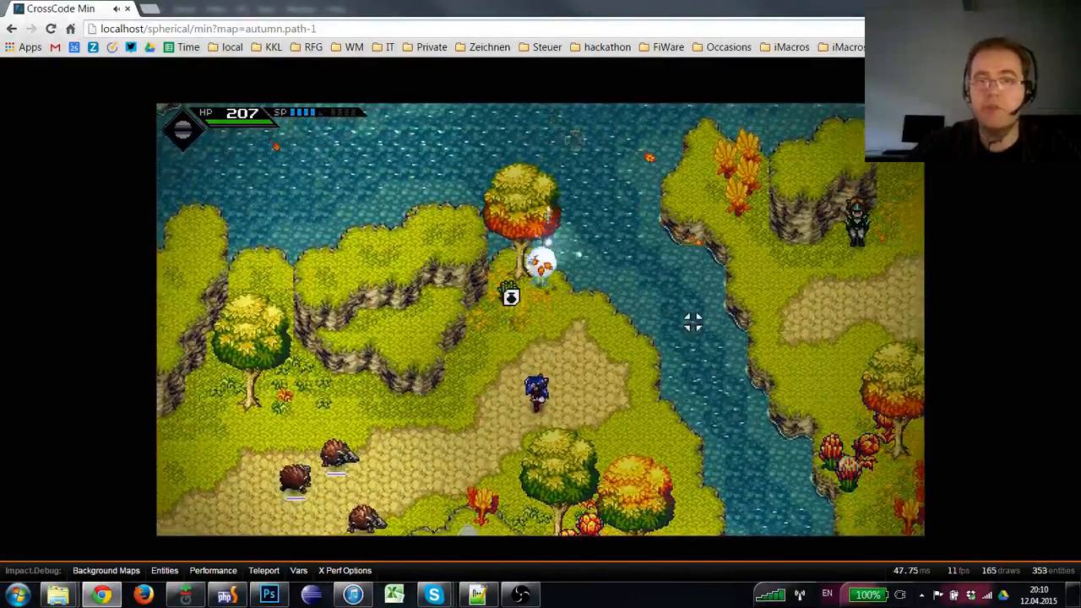
- Cross the river to the eastern bank and shoot the plants around the tree and beside the path
key("d")
key("d")
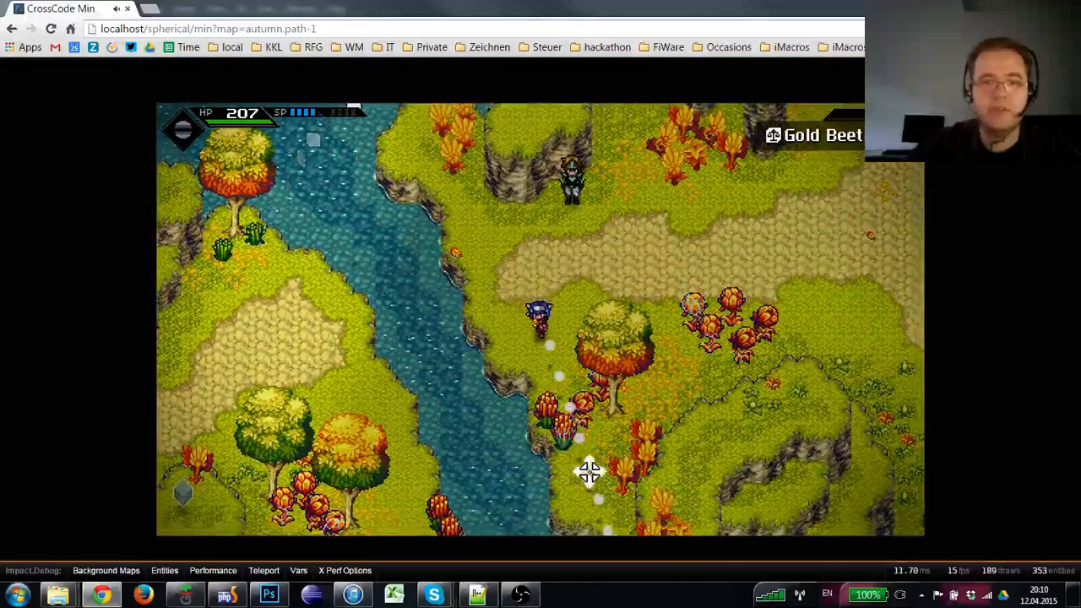
left_click(579, 480)
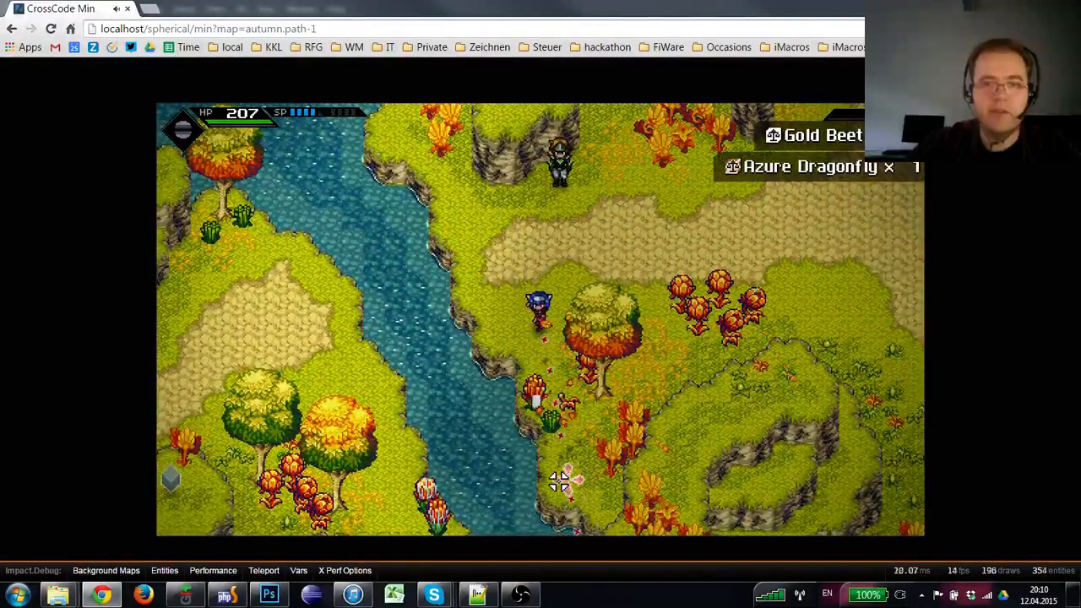
left_click(553, 482)
key("d")
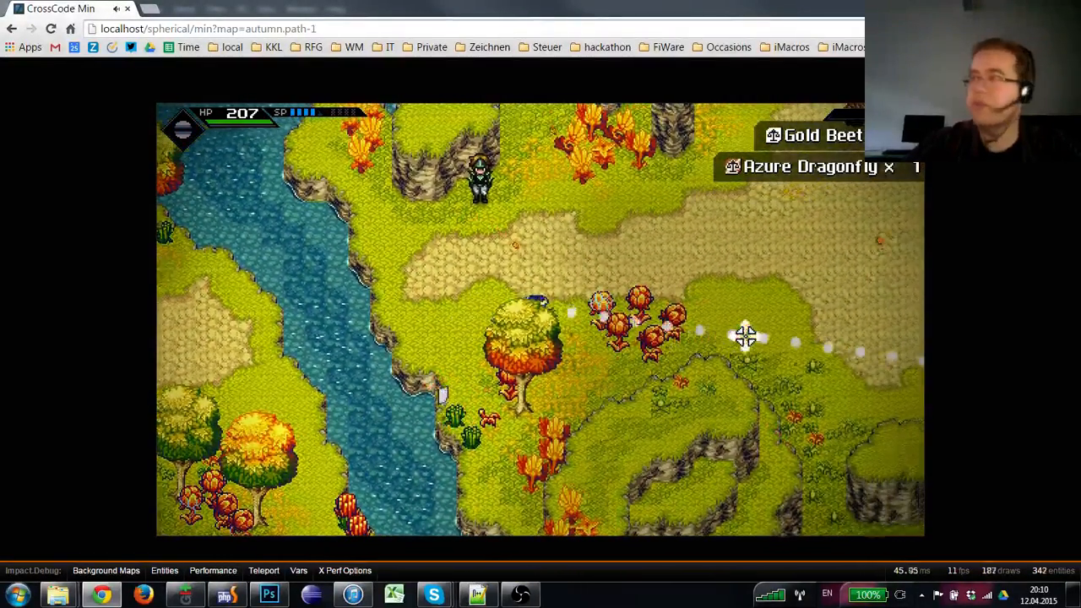
left_click(745, 338)
key("w")
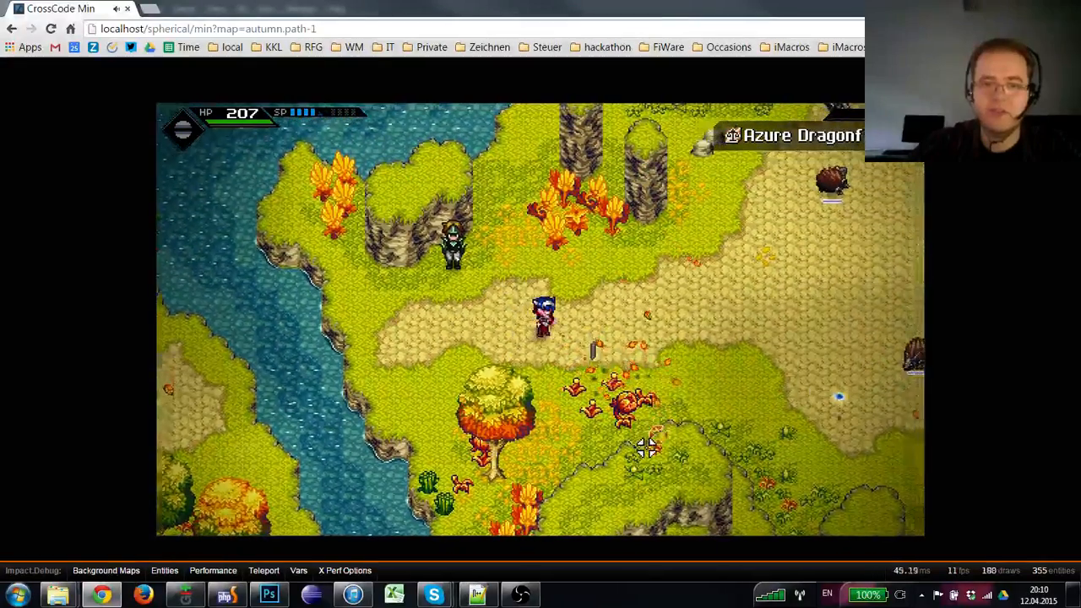
key("d")
left_click(632, 456)
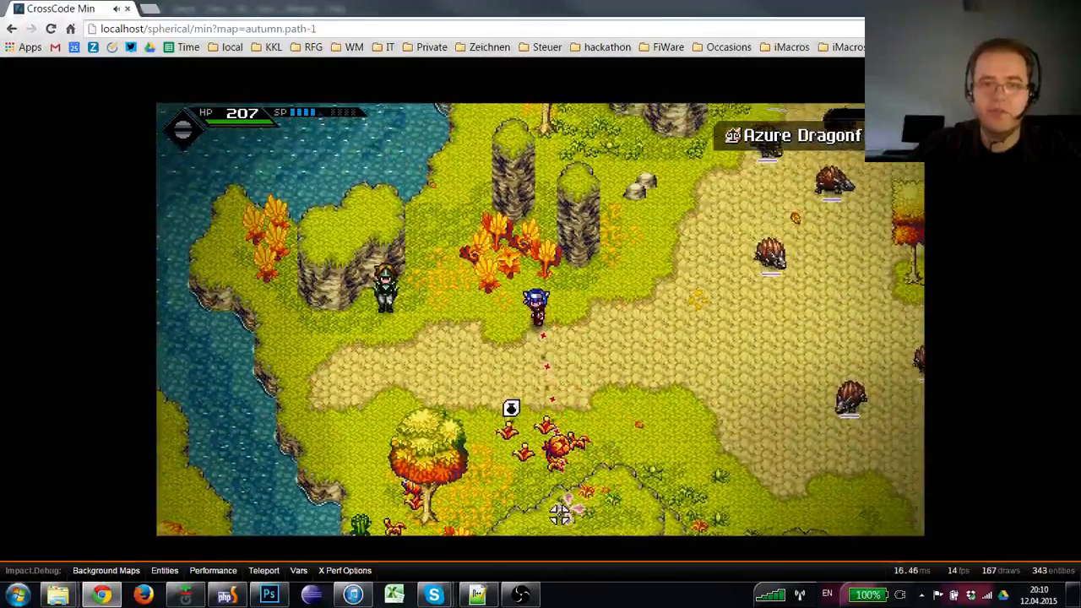
- Return to the path west of the river and shoot at the group of three hedgehog enemies
key("s")
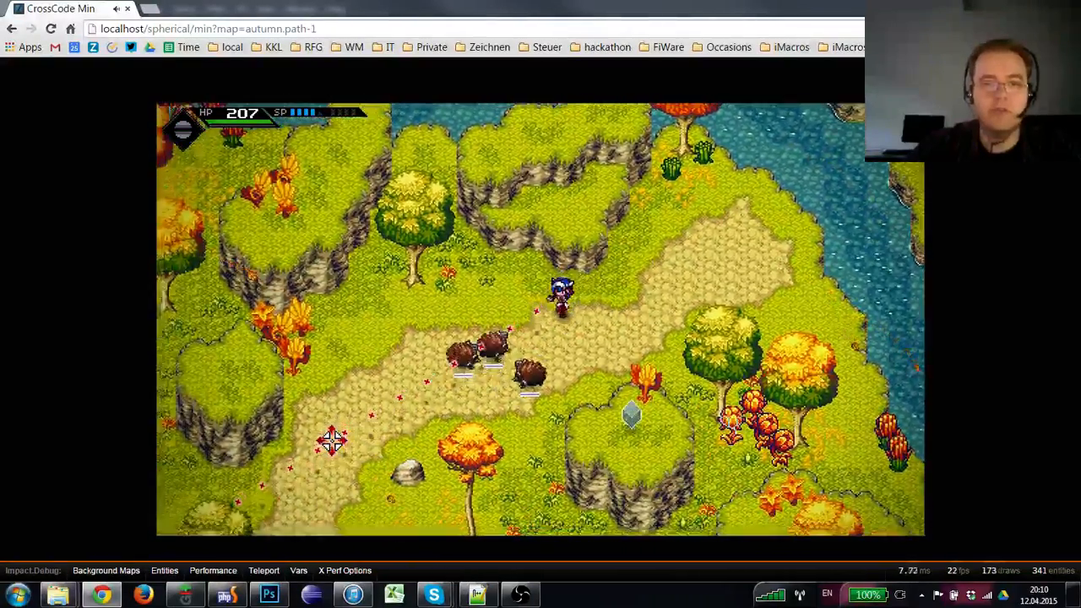
key("d")
left_click(331, 440)
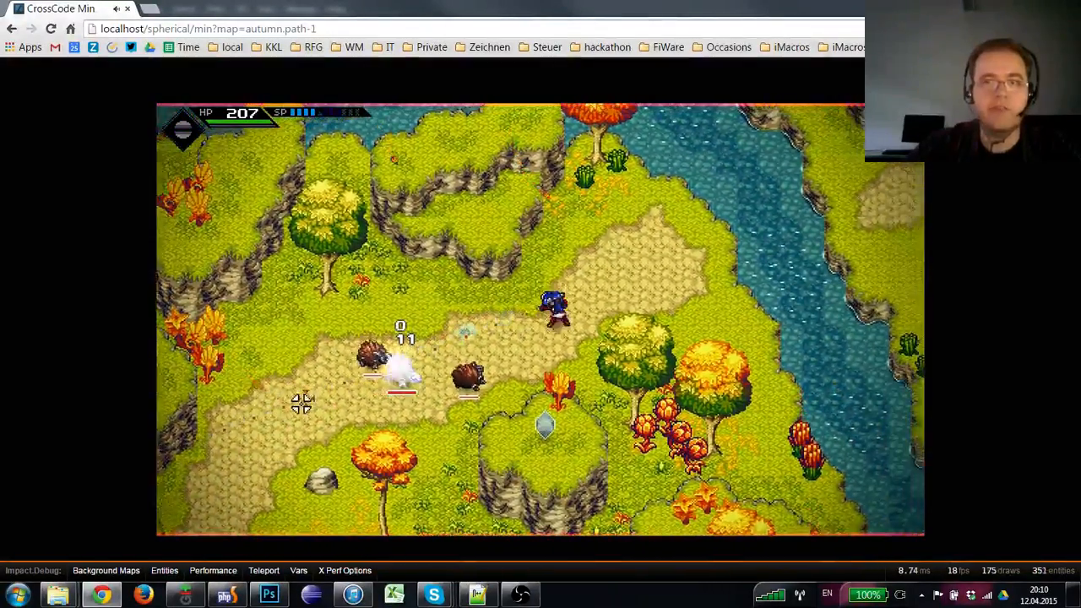
- Dodge around the three hedgehog enemies on the path and keep shooting at them from both sides
key("a")
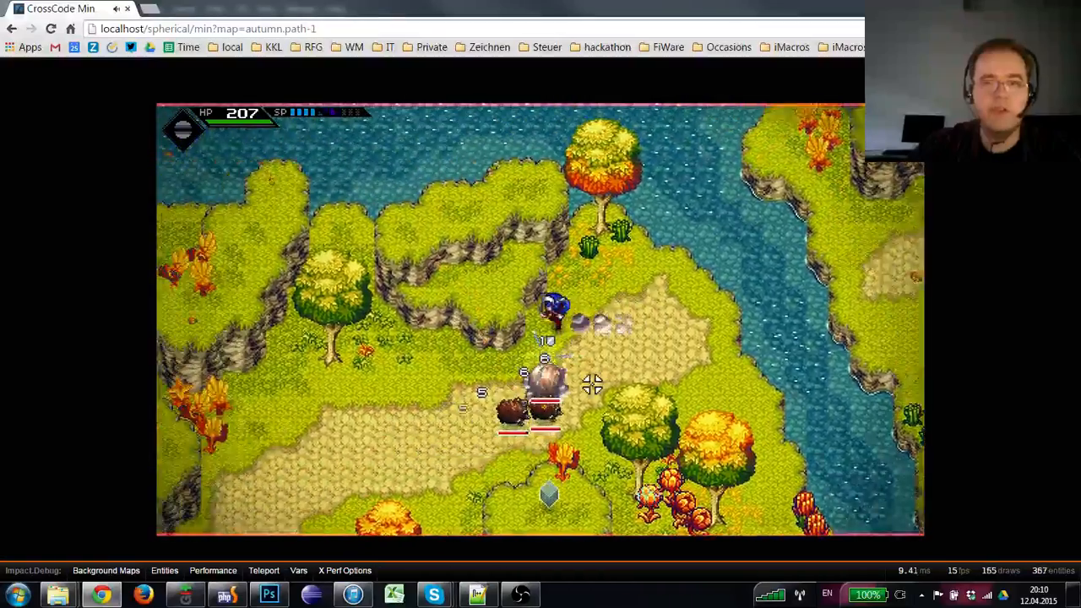
key("s")
key("s")
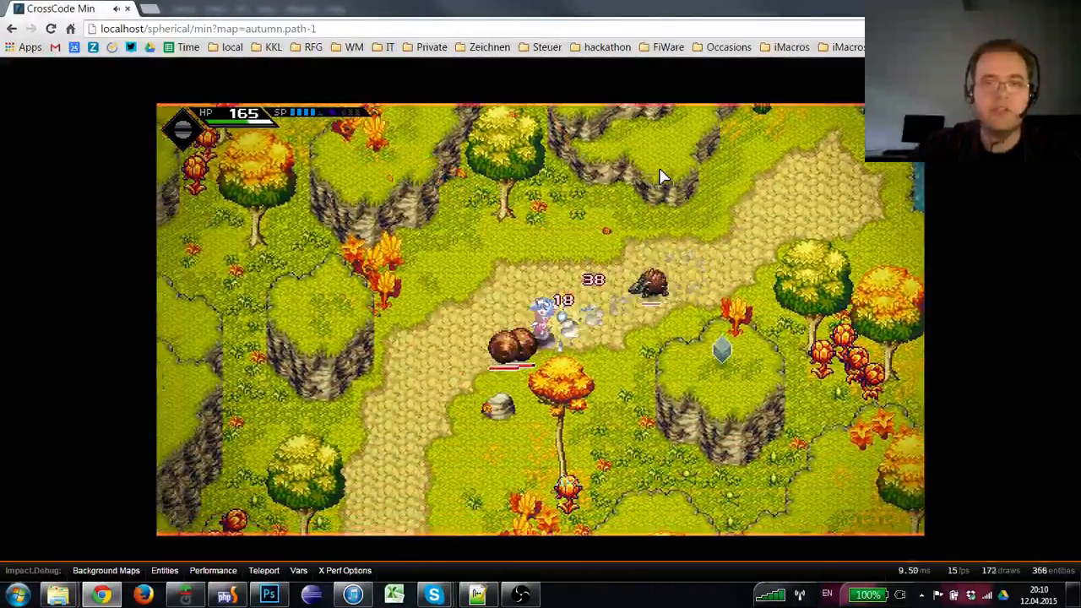
key("a")
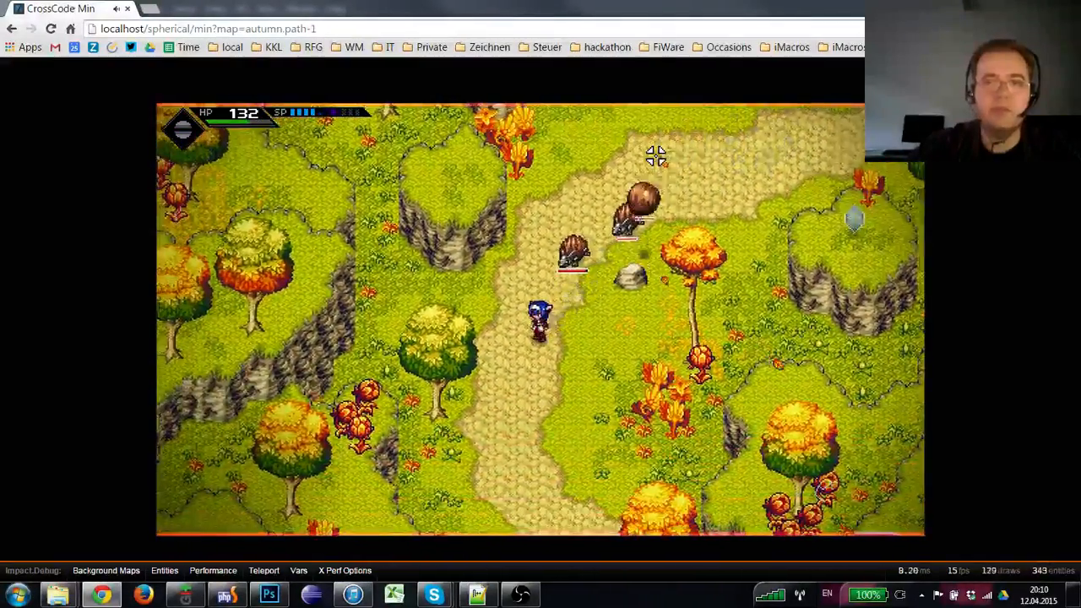
left_click(639, 169)
left_click(637, 185)
key("w")
left_click(668, 233)
key("w")
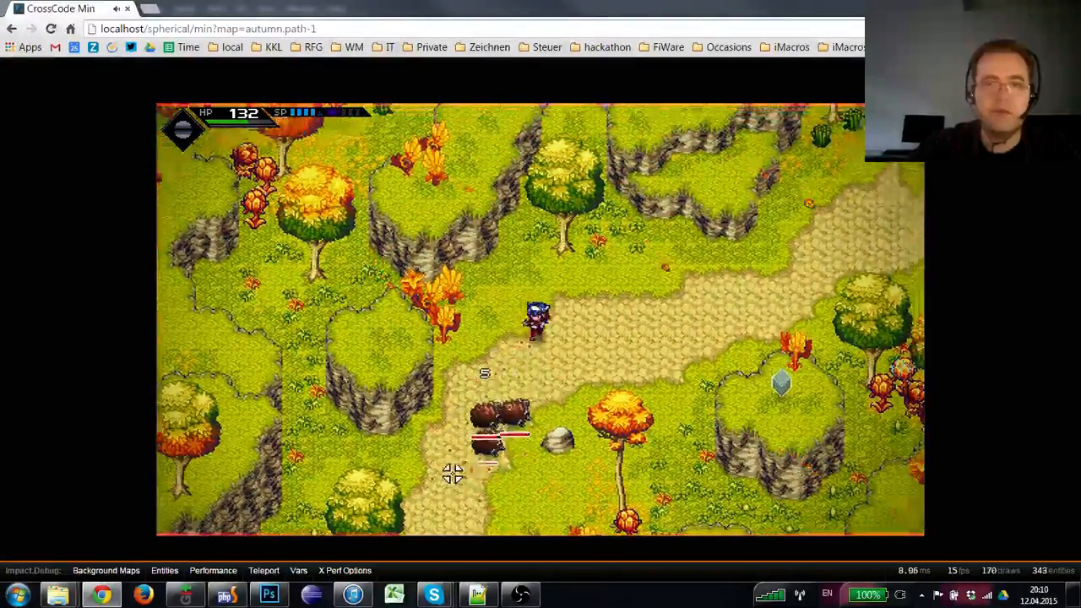
- Shoot the hedgehogs beside the rock, then fall back south to the gate pillars while firing at the pursuers
left_click(423, 473)
key("s")
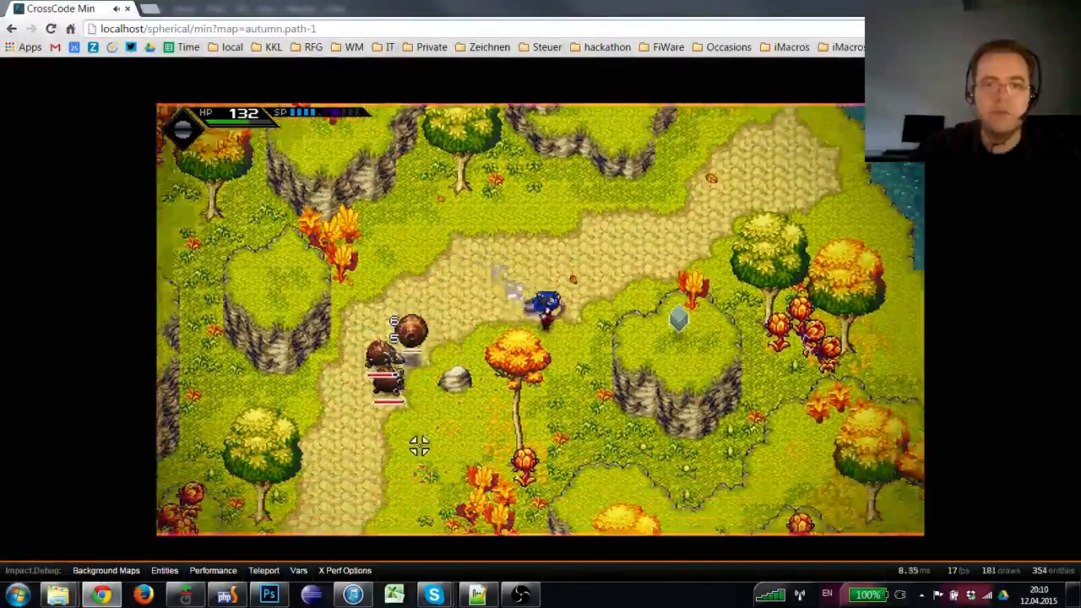
key("s")
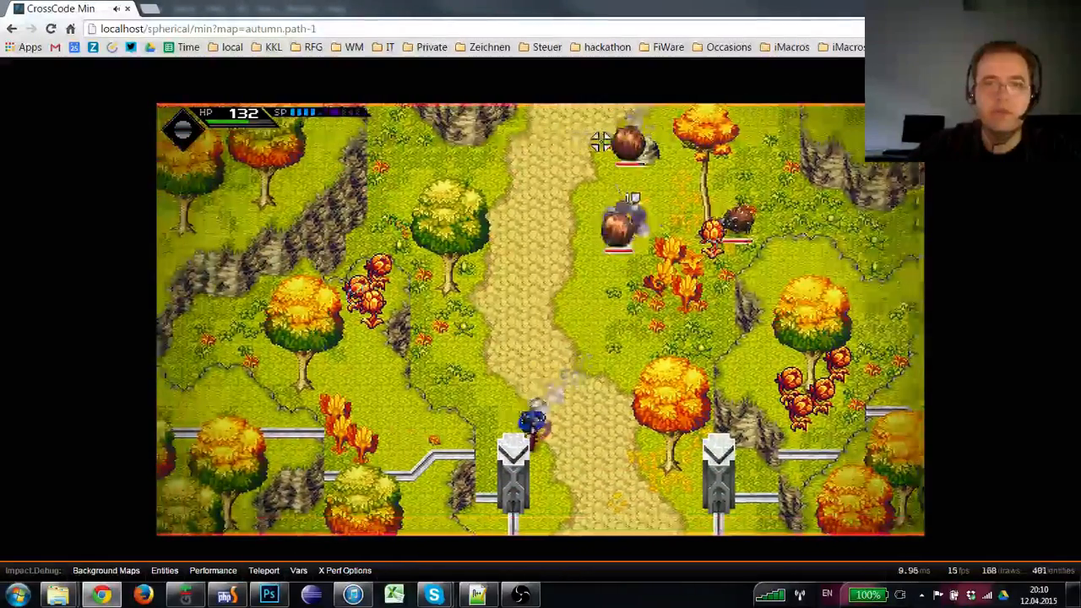
left_click(551, 236)
key("d")
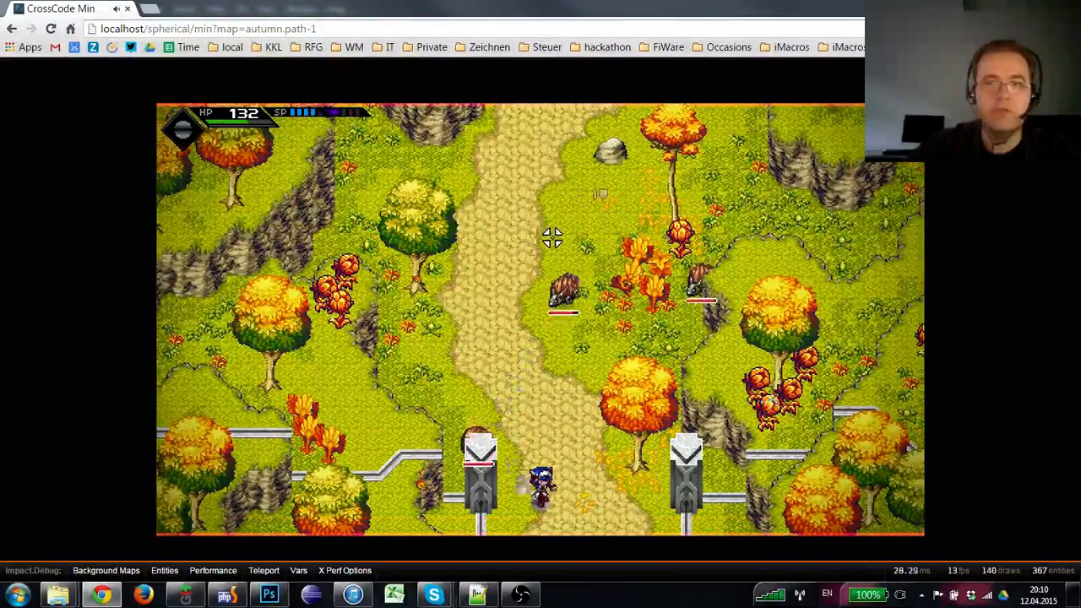
- Attack the hedgehog at the gate pillars, then leave south through the gate into the previous area
key("w")
key("a")
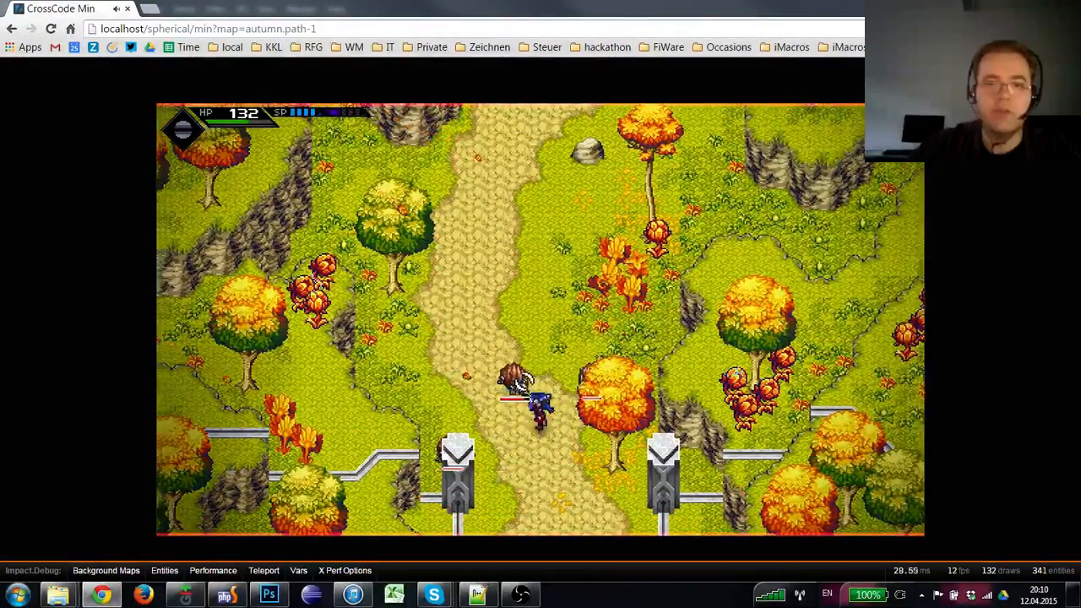
left_click(537, 372)
key("s")
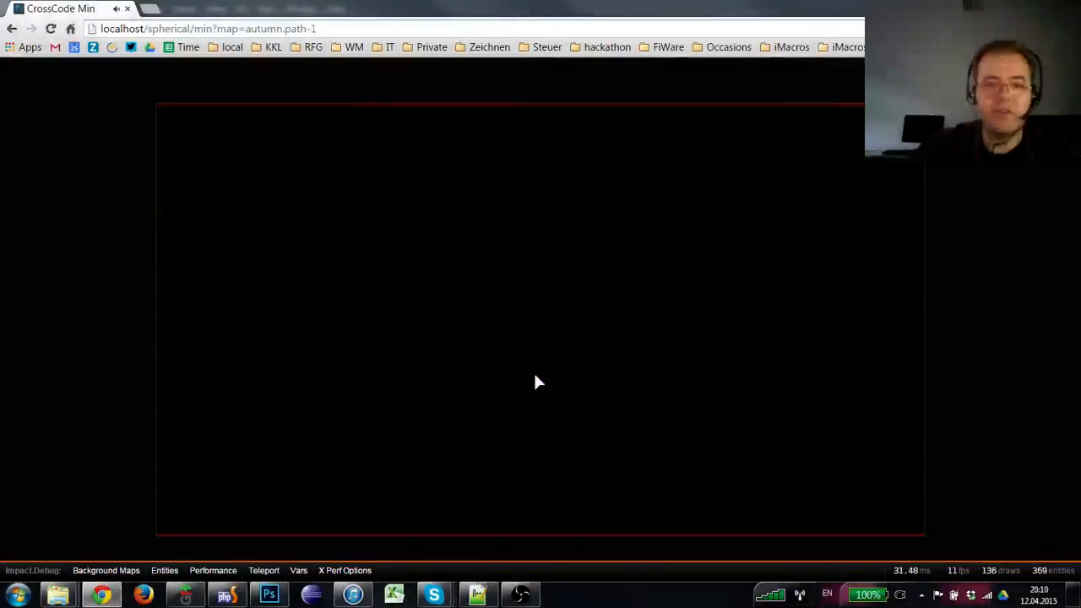
key("s")
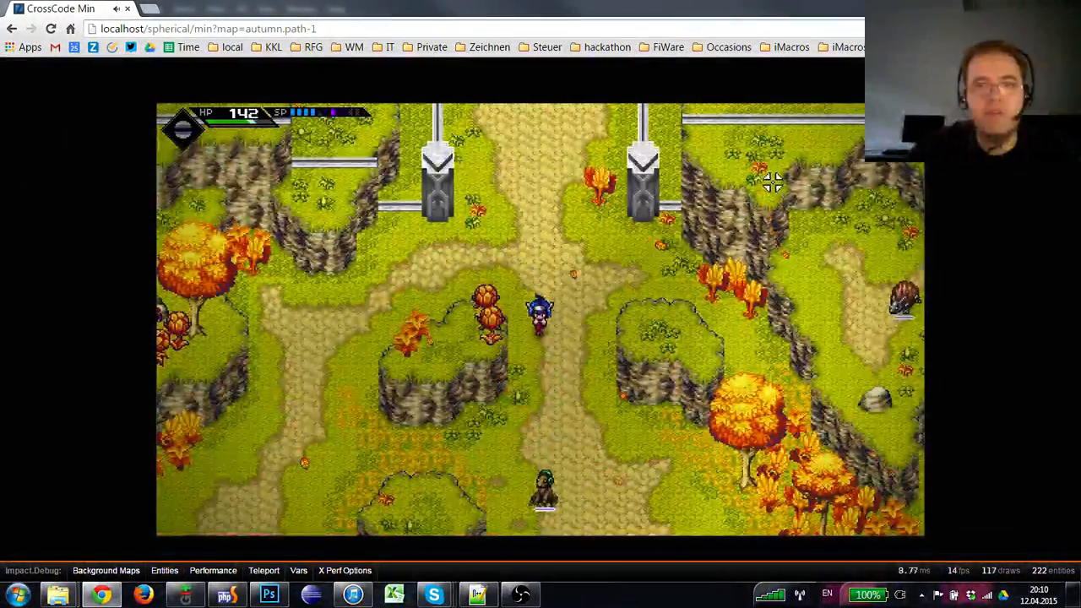
- Run southeast through the orange plants under the trees and jump up onto the cliff ledge north of them
key("d")
key("d")
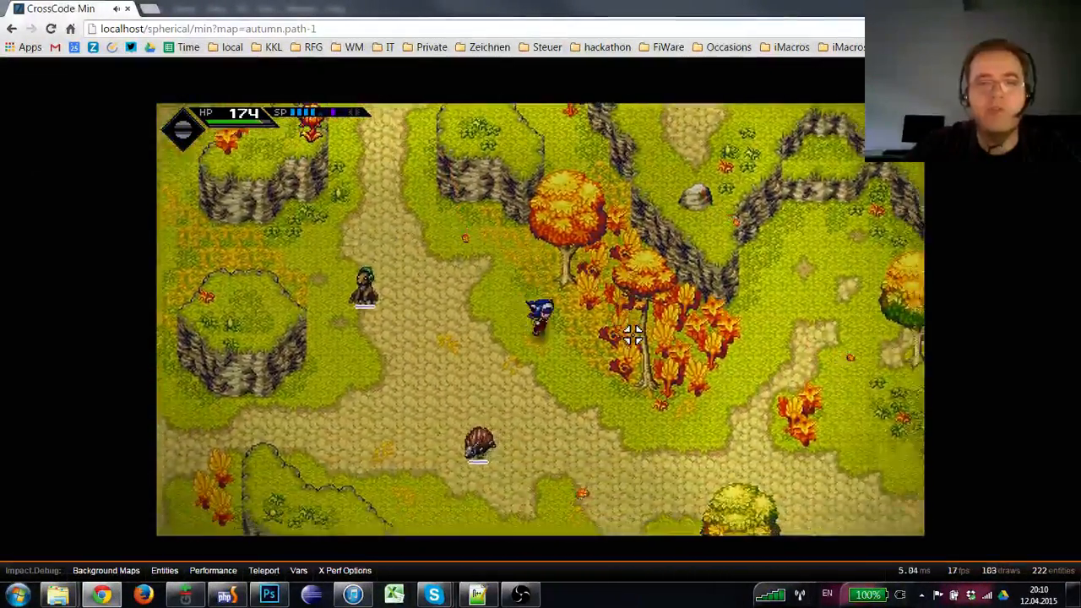
key("d")
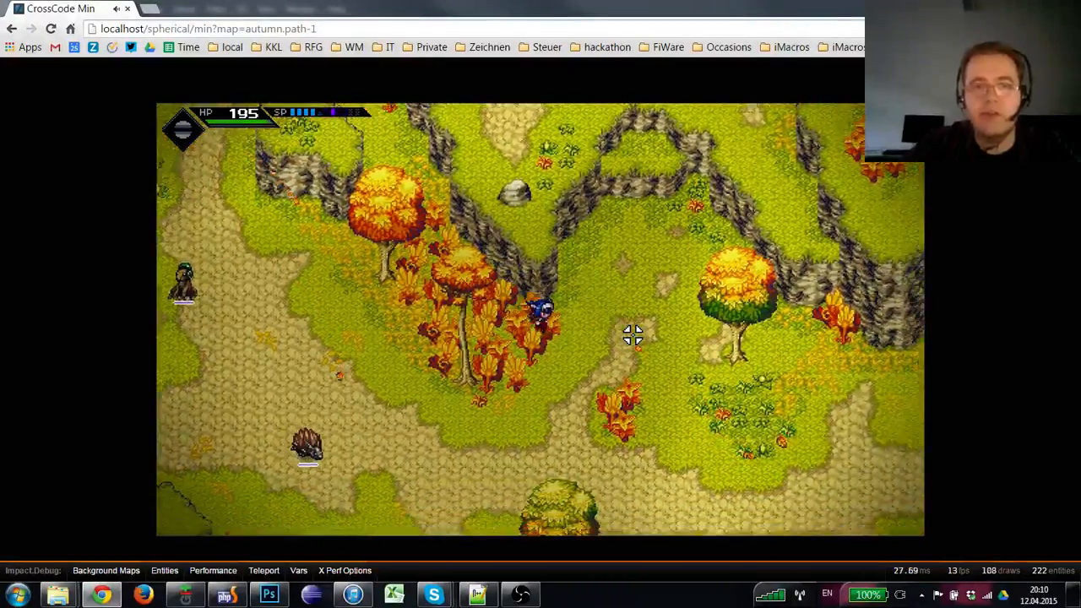
key("w")
key("w")
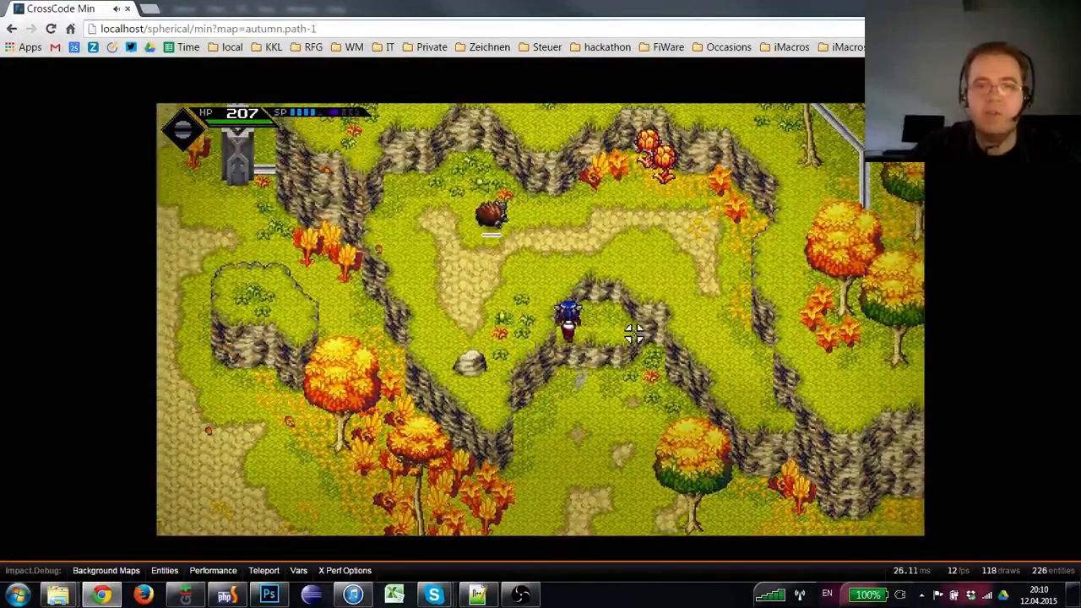
- Cross west to the plateau beside the path, shoot the plants on the opposite plateau, and hop across it to the hexagonal one
key("a")
key("a")
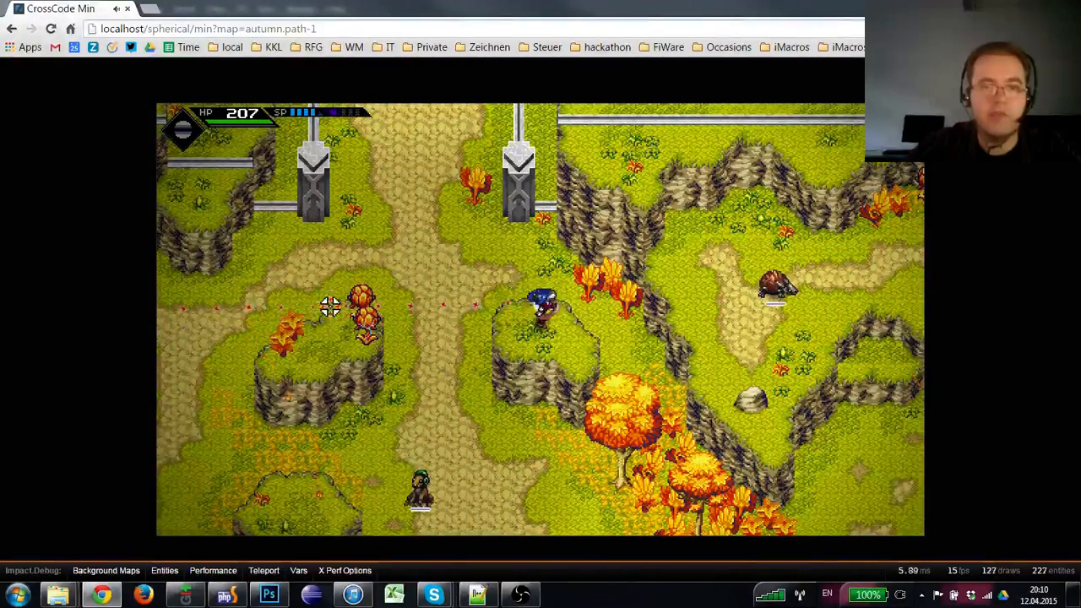
left_click(333, 295)
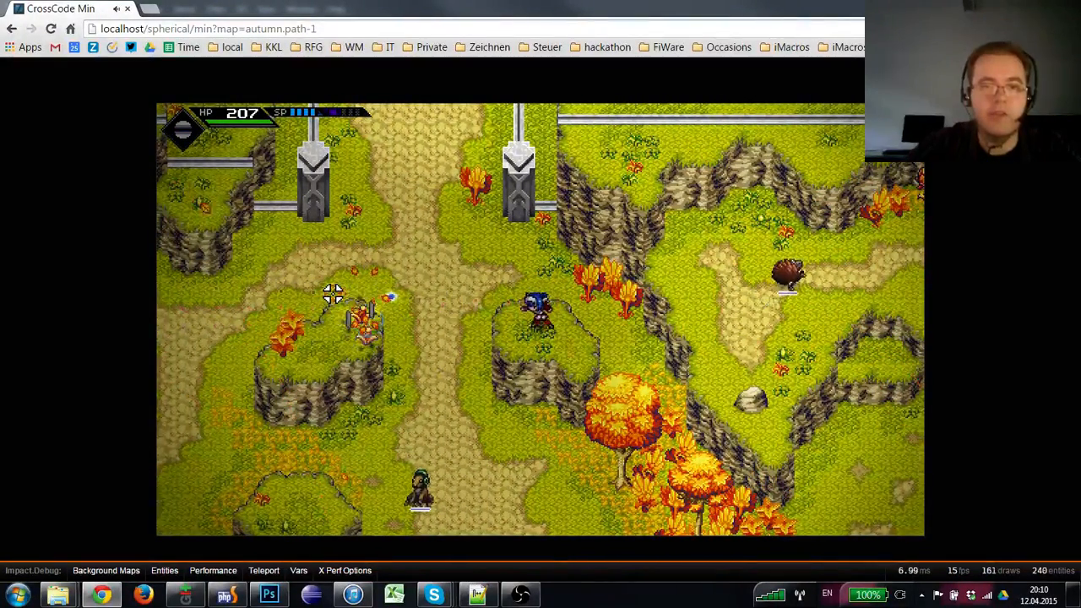
key("a")
key("s")
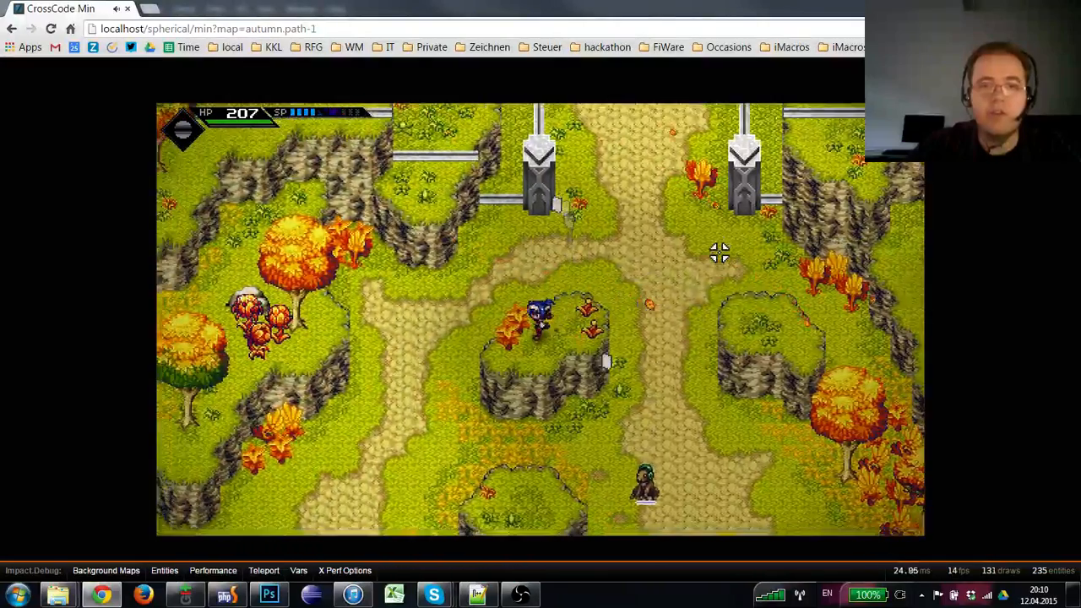
key("s")
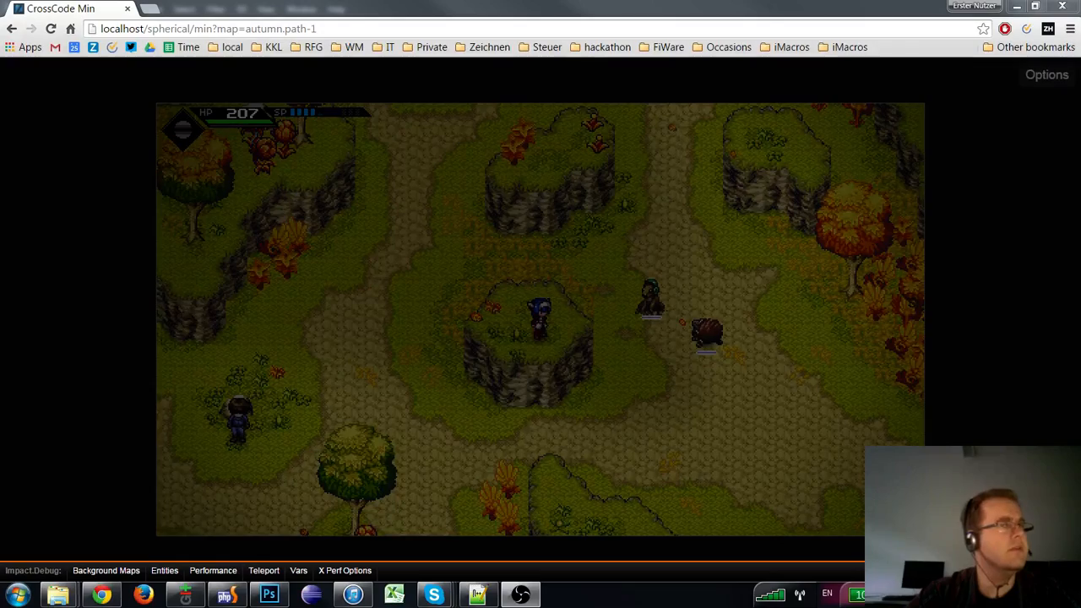
- Resume the paused game and hop southeast across the plateaus to the orange plants near the red-haired character
left_click(507, 355)
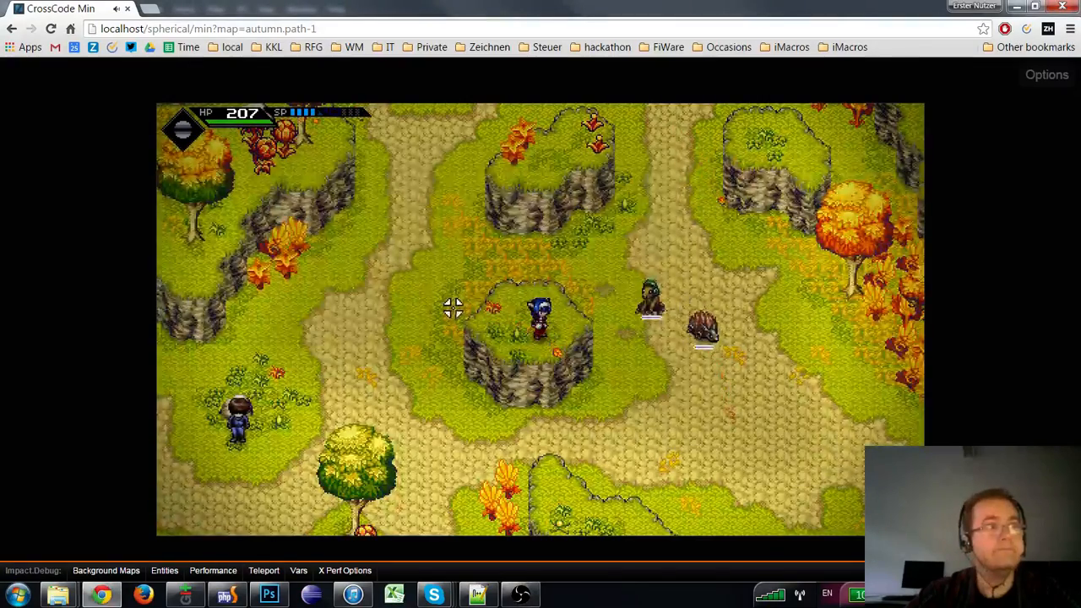
key("a")
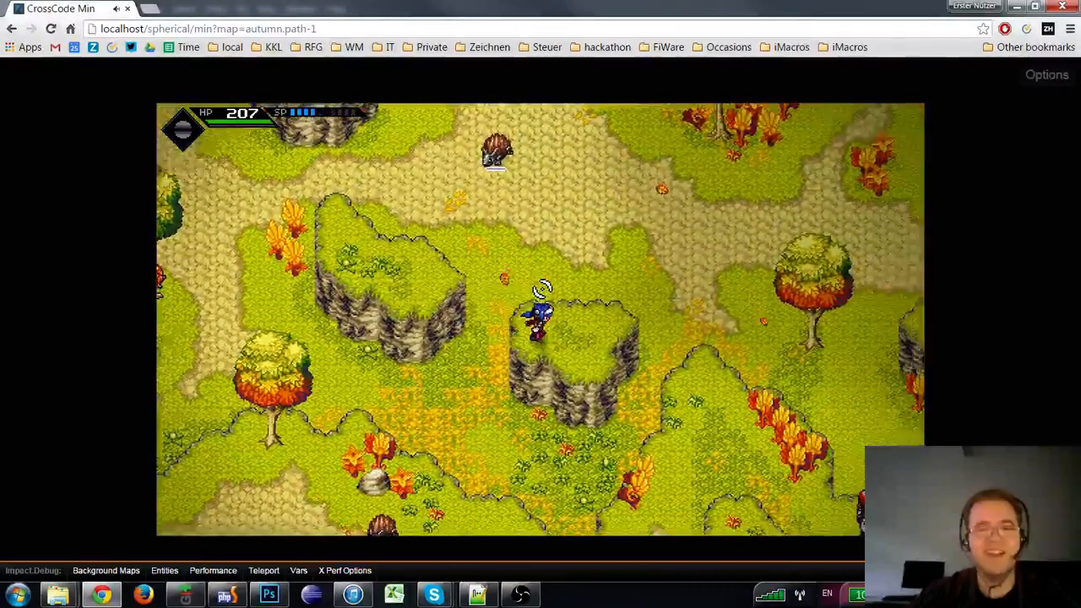
key("s")
key("d")
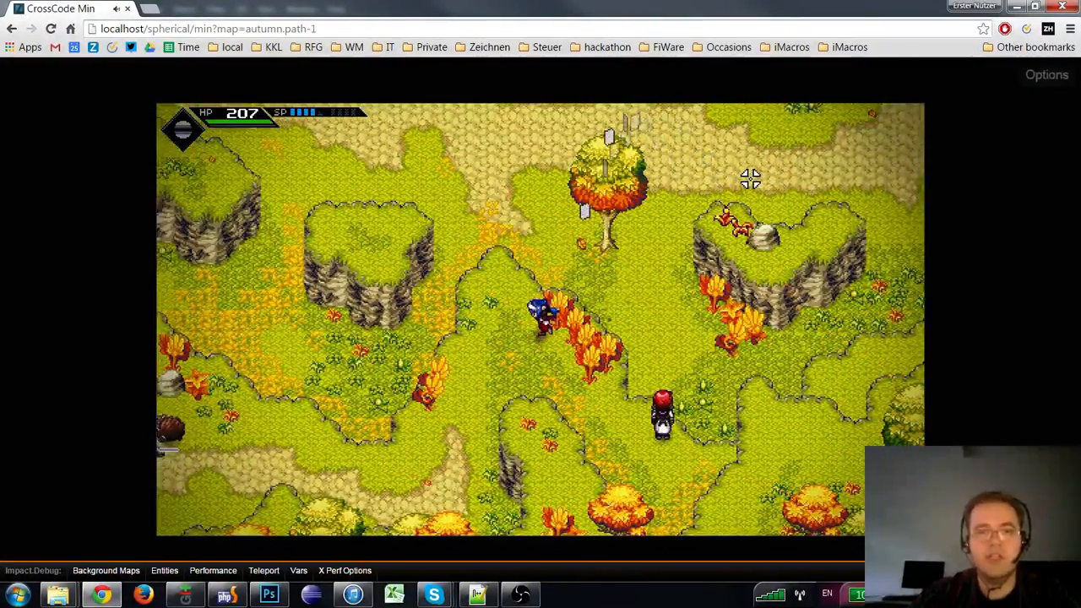
- Circle back over the plateaus and the northern cliff ledge to the hexagonal plateau
key("w")
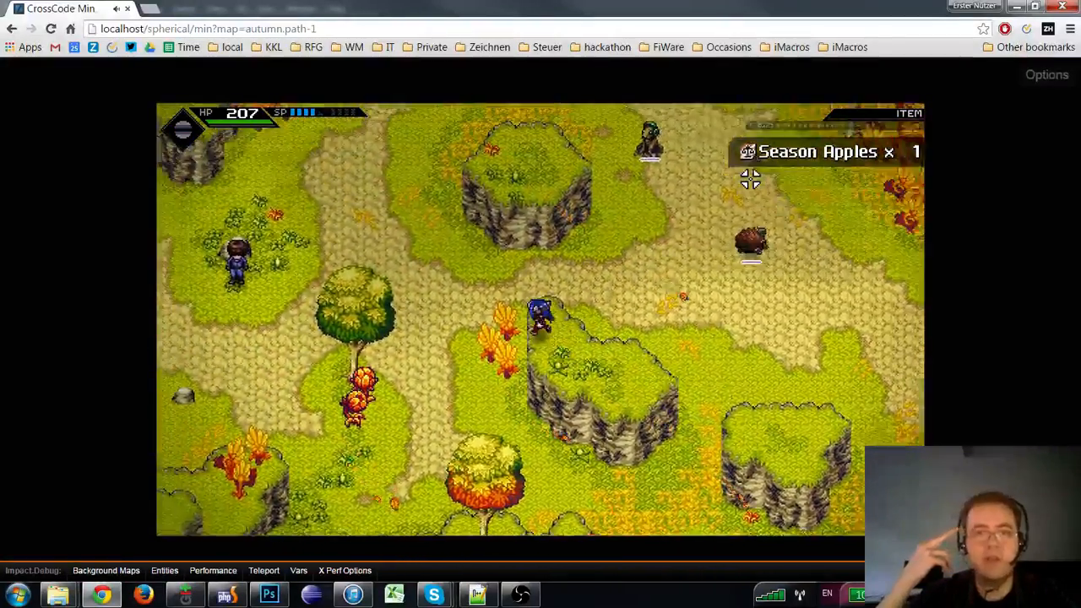
key("w")
key("w")
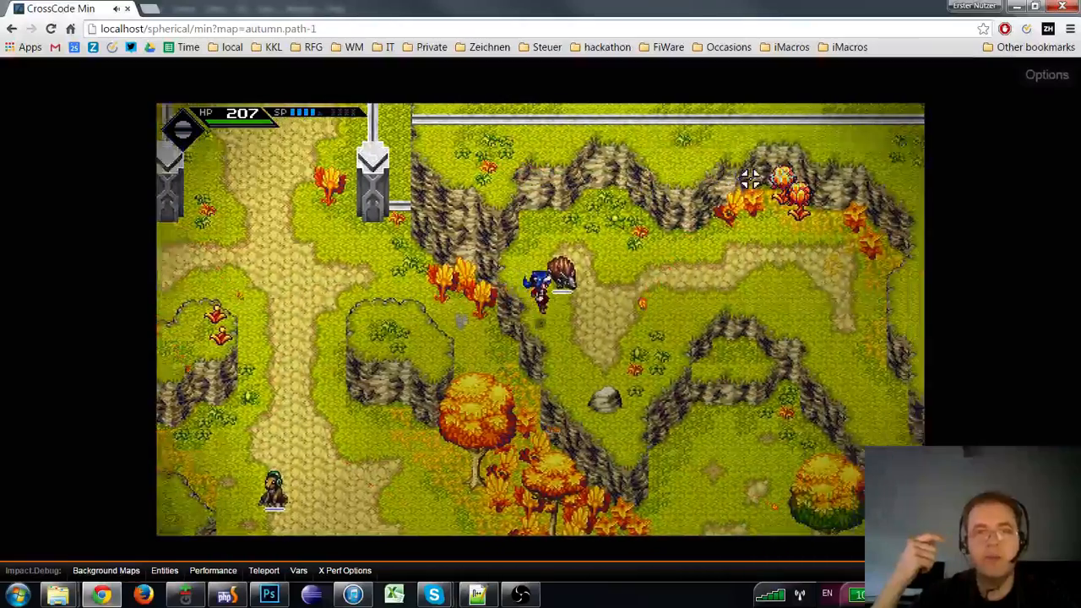
key("a")
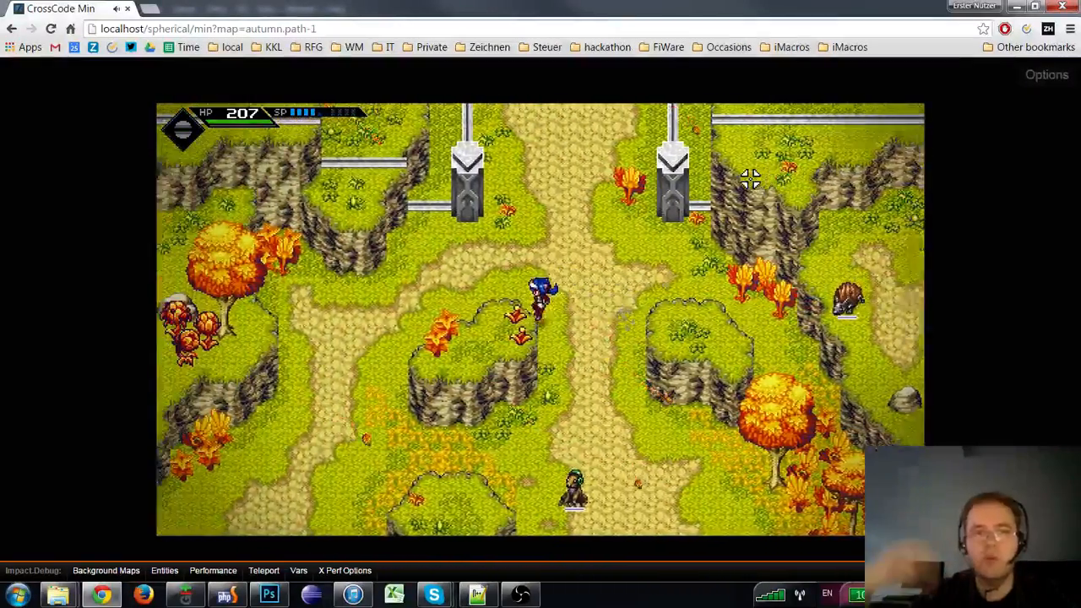
key("s")
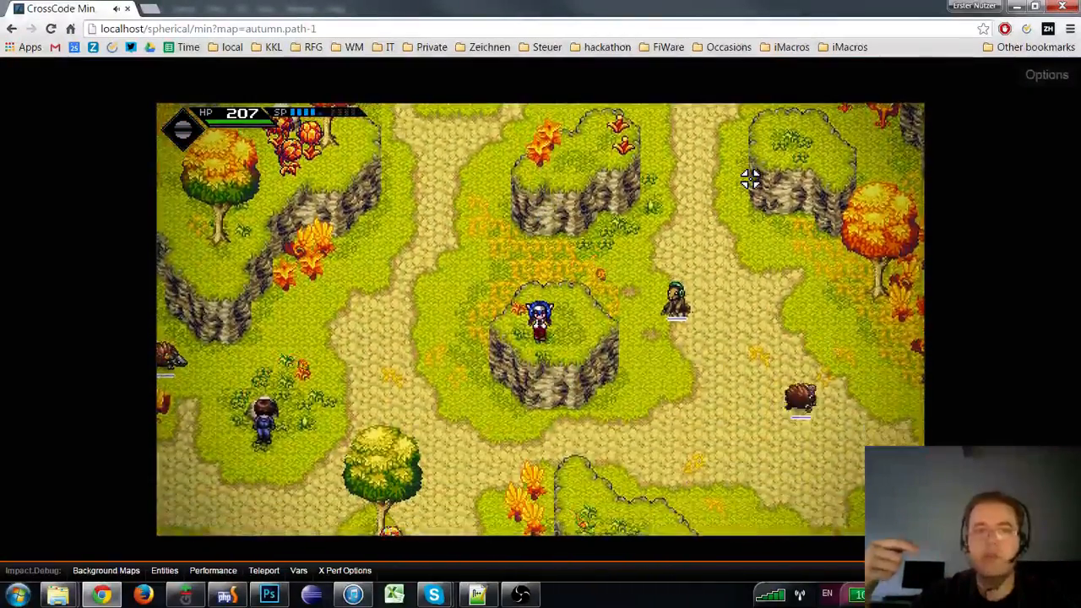
- Shoot the plants under the tree on the western ledge, then hop across the plateaus to the one south of the path
key("w")
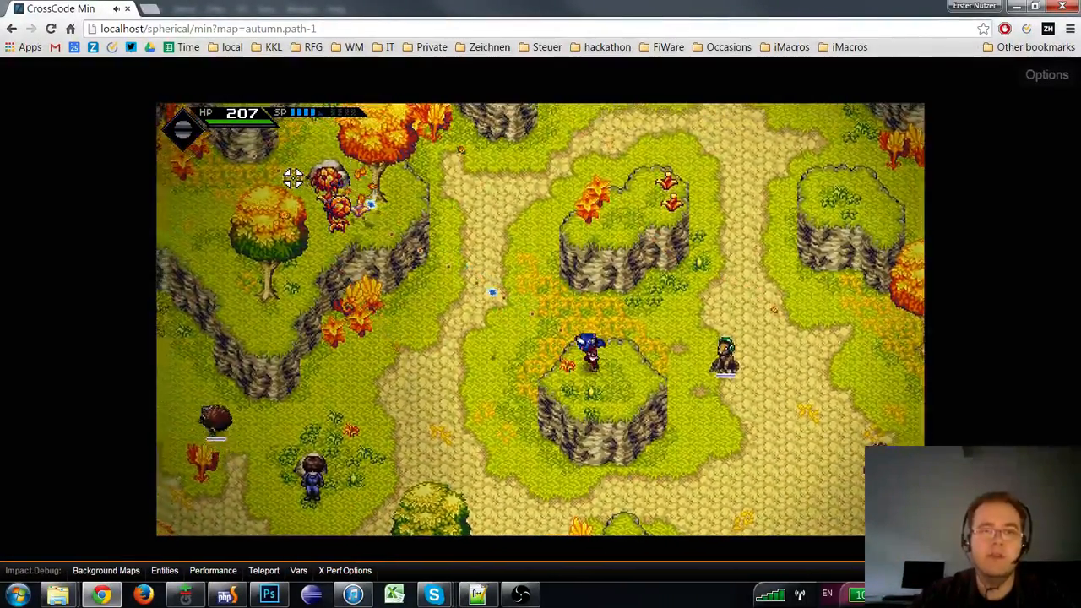
left_click(300, 167)
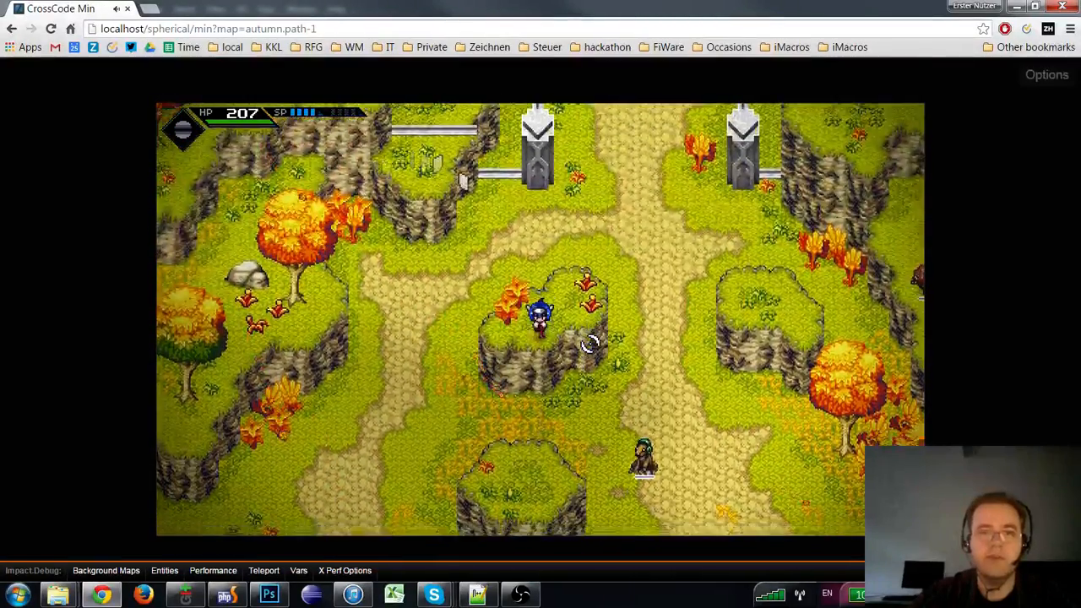
key("s")
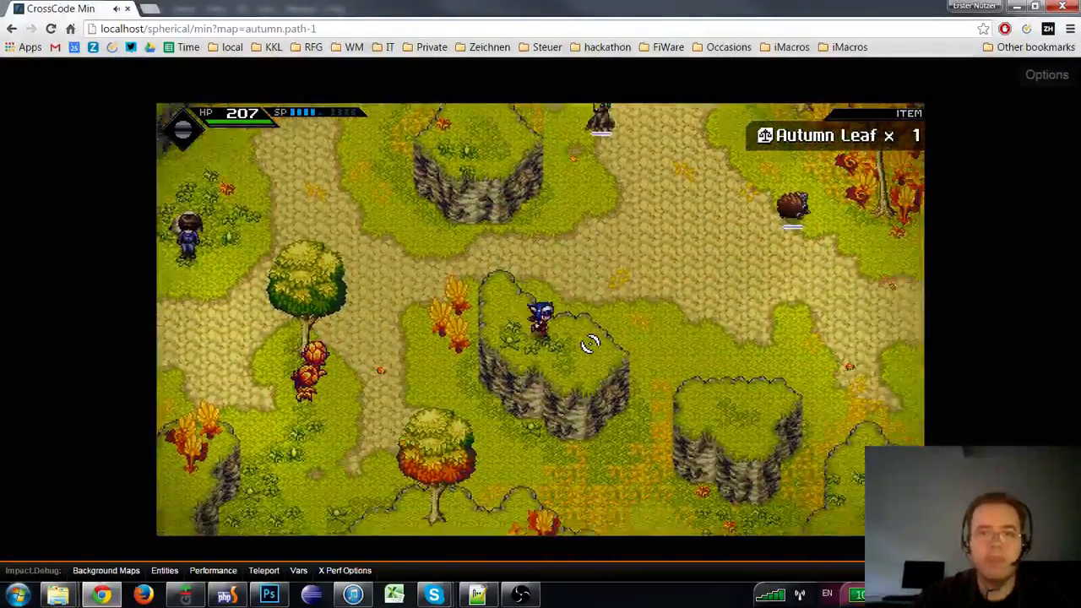
- Move southeast onto the lower ledge, then drop to the dirt path and approach the three hedgehogs
key("d")
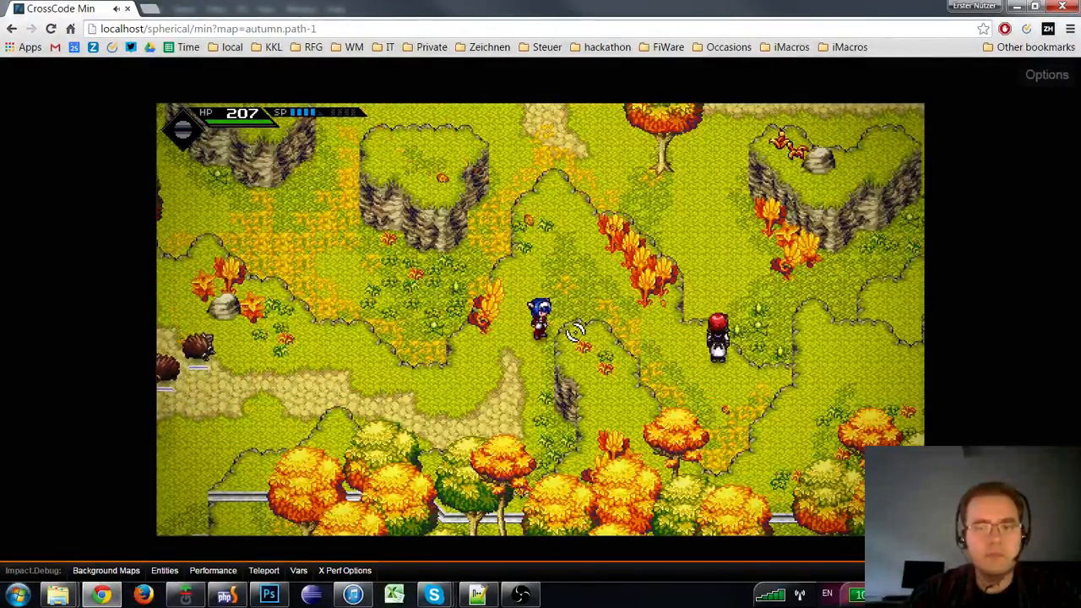
key("s")
key("a")
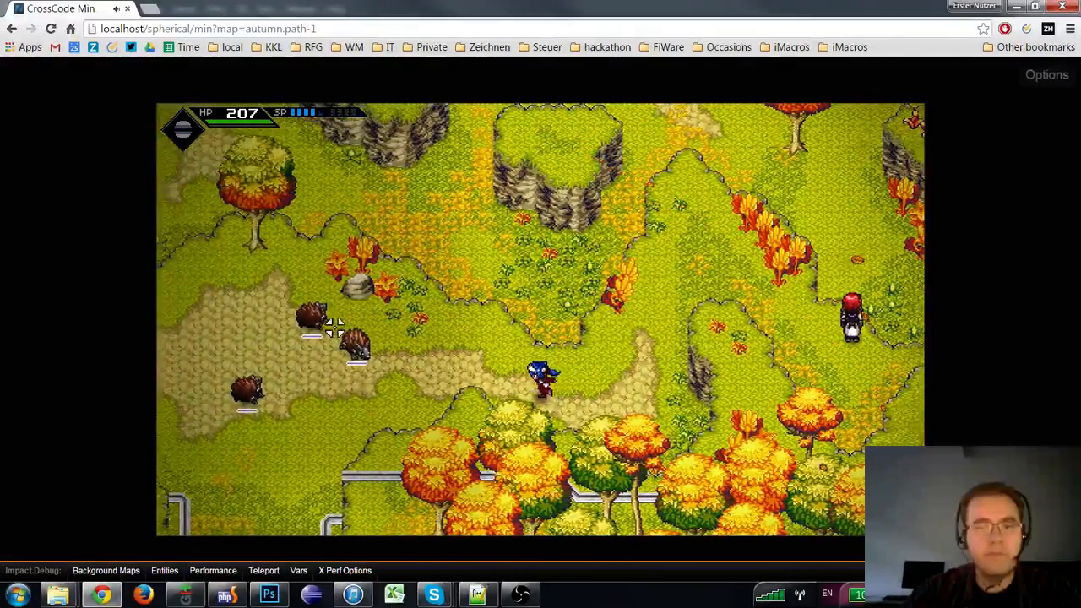
- Run back north over the plateau and along the path through the gate pillars into the next area
key("w")
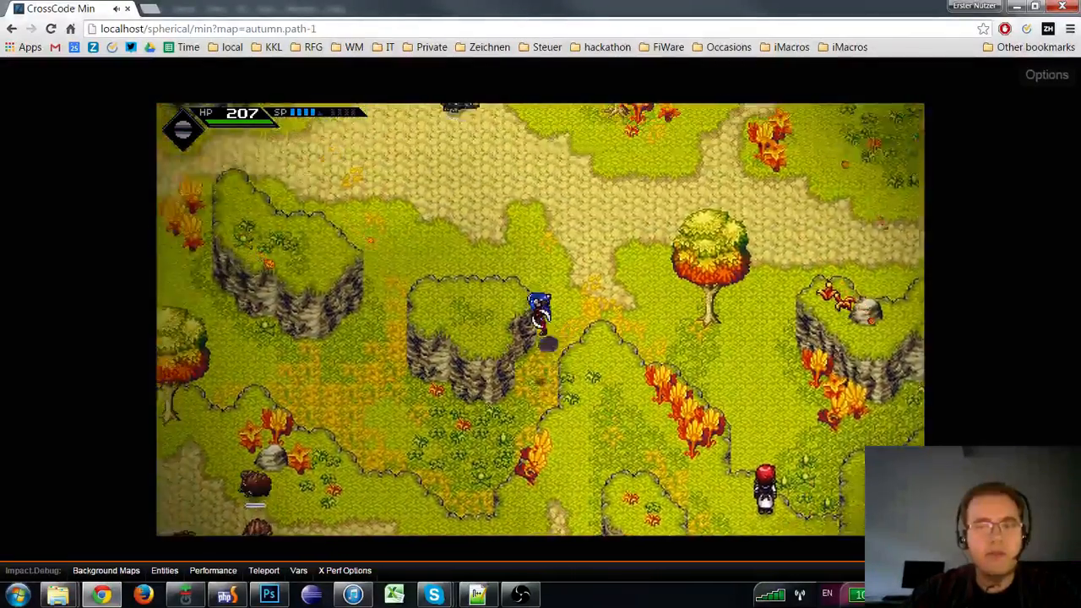
key("w")
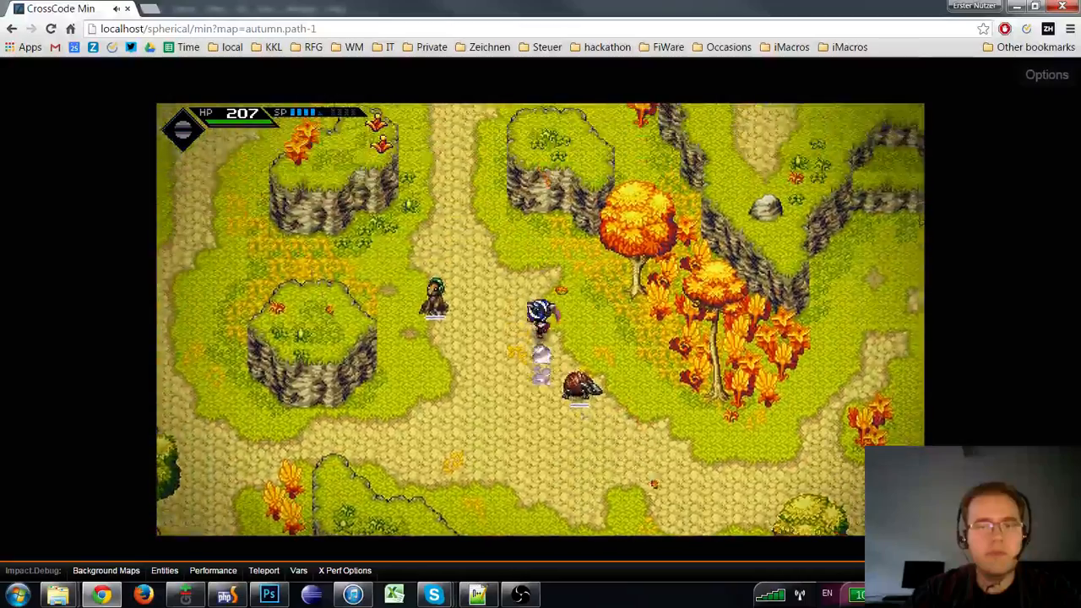
key("w")
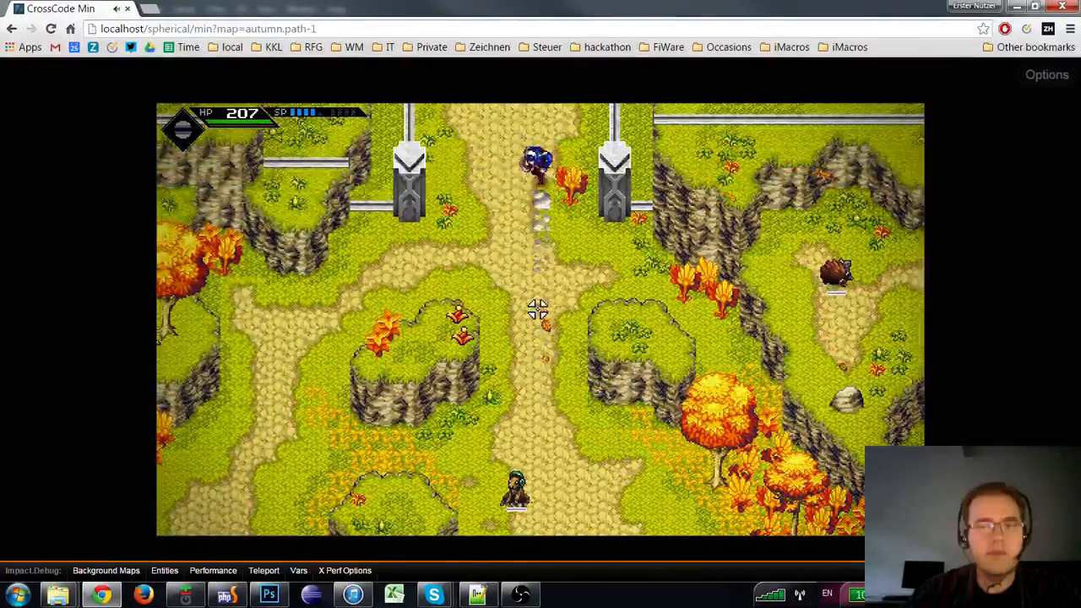
key("w")
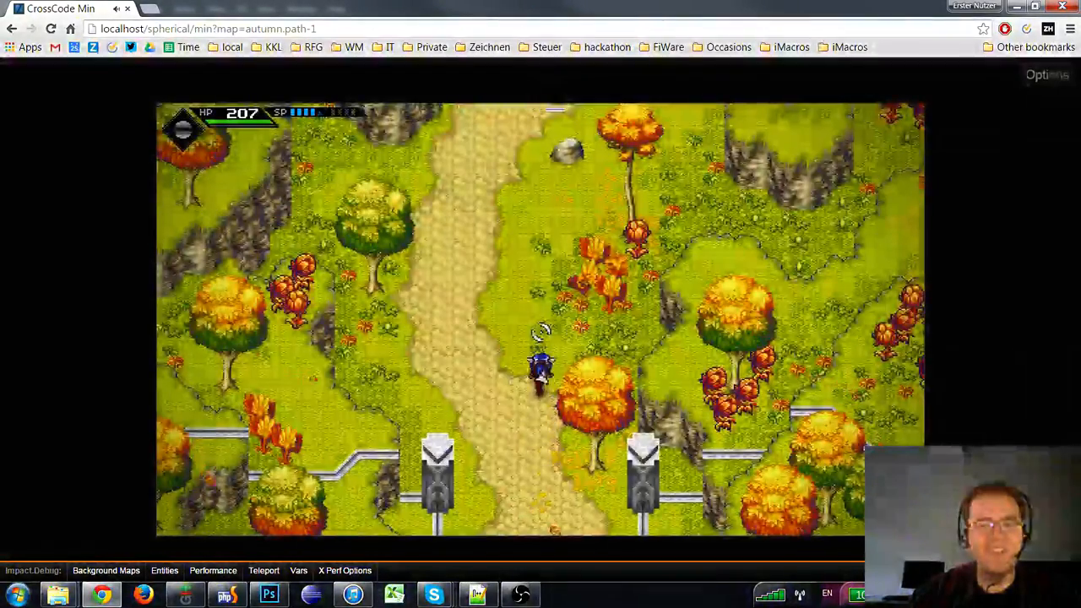
- Climb the cliffs west of the path toward the river and attack the plants beside the orange trees
key("w")
key("a")
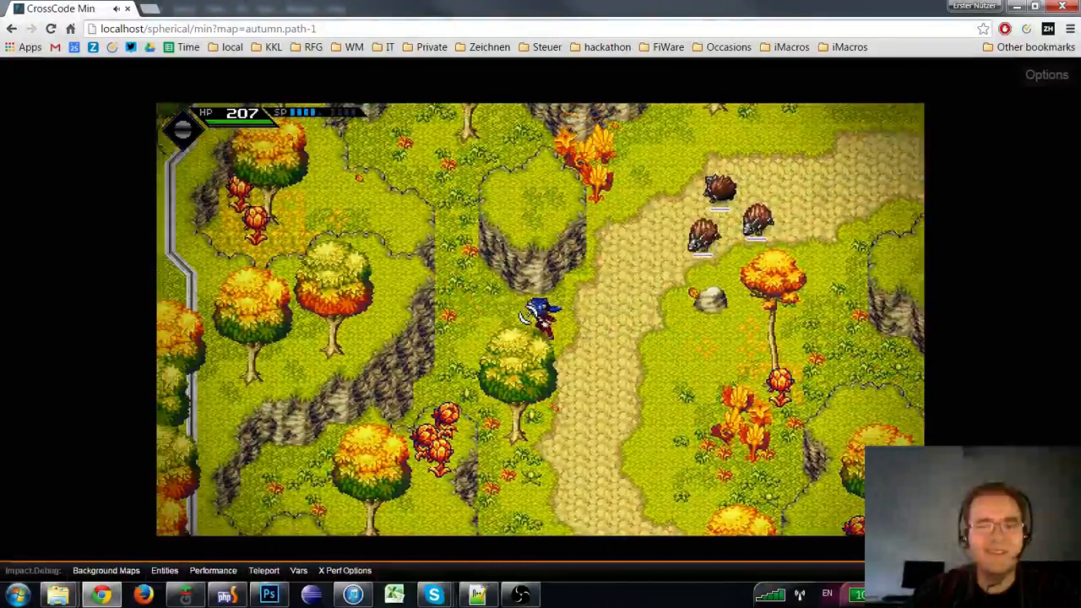
key("w")
key("a")
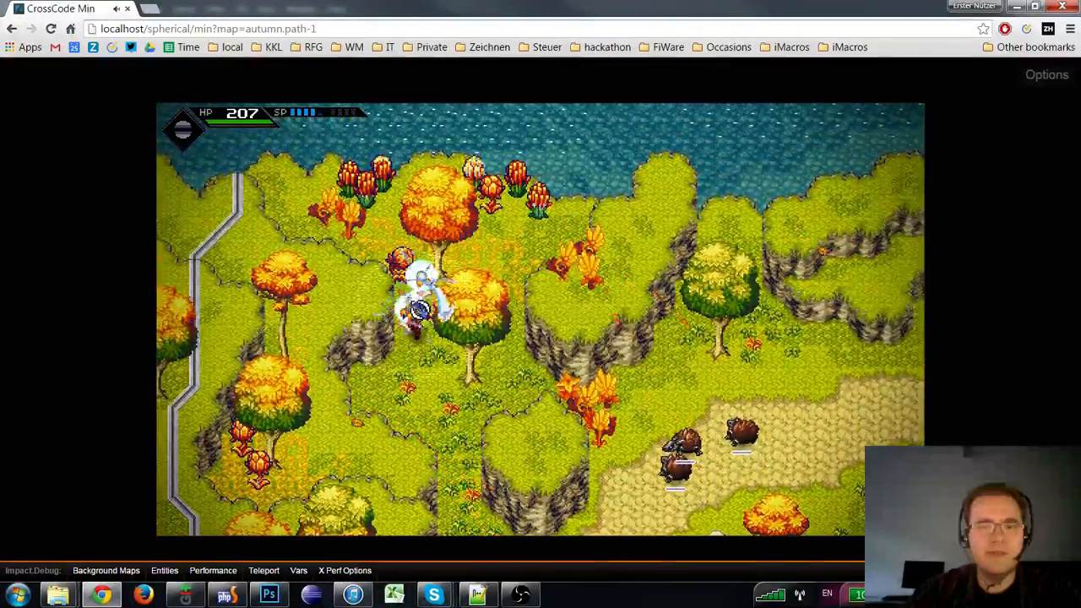
- Destroy the remaining plants around the orange trees along the river's southern bank
key("w")
key("d")
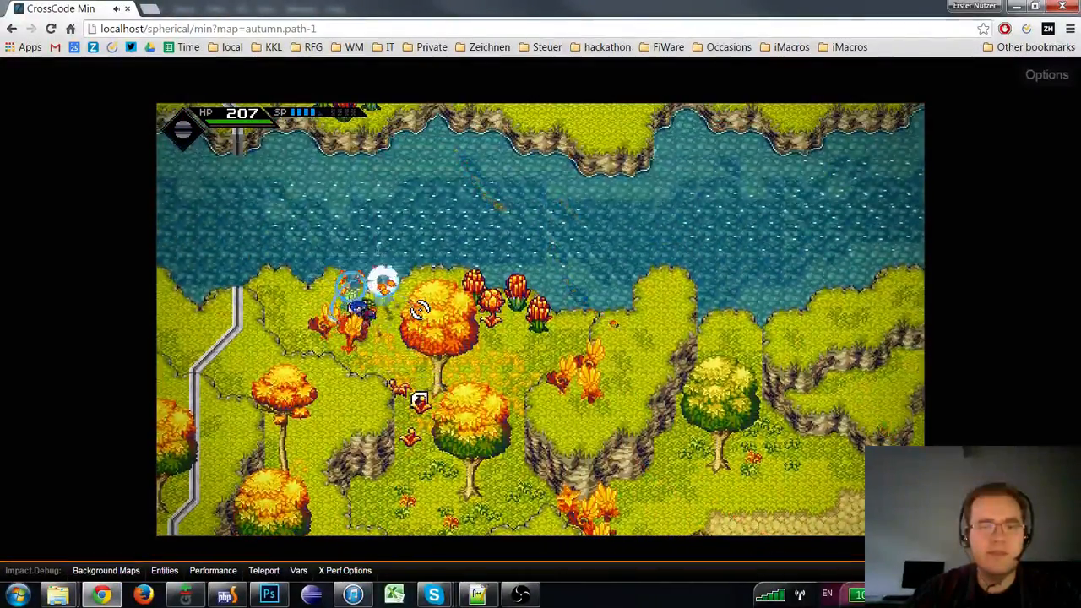
key("s")
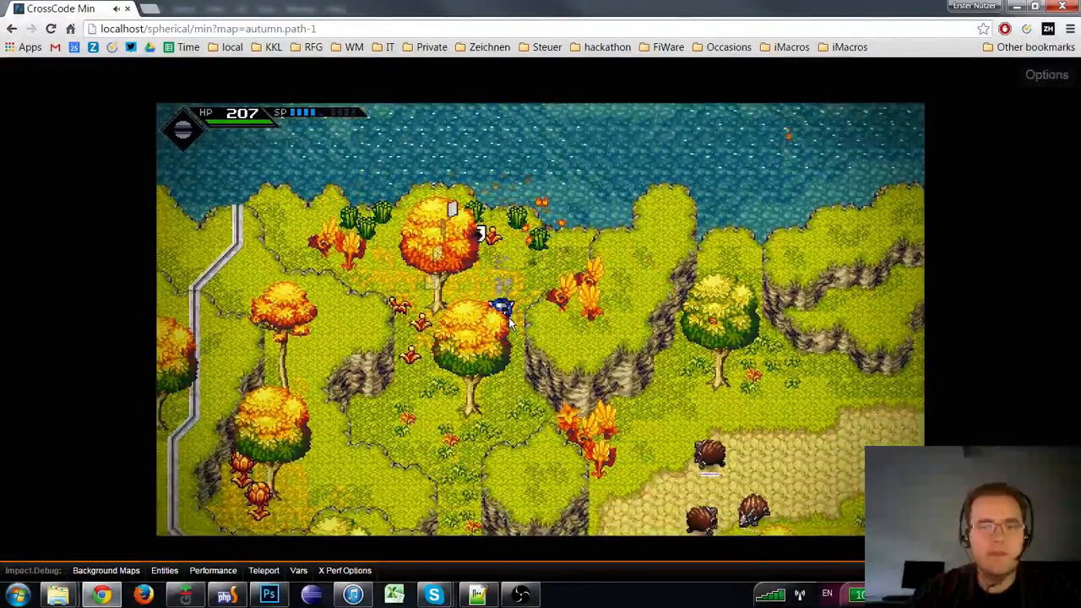
- Run east past the three hedgehogs and attack the plants under the tree at the end of the dirt path
key("s")
key("d")
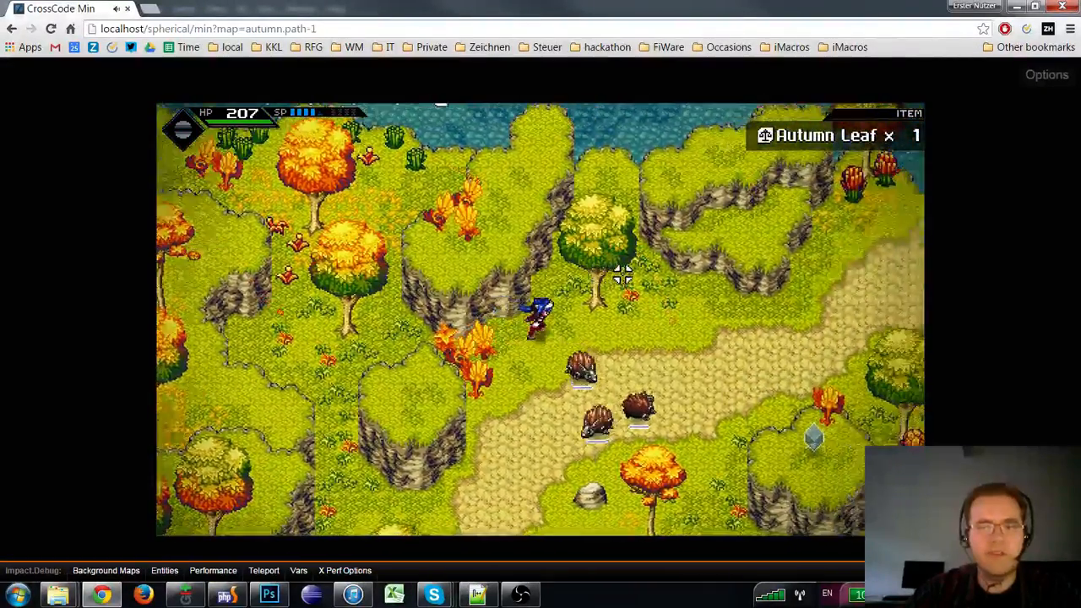
key("w")
key("d")
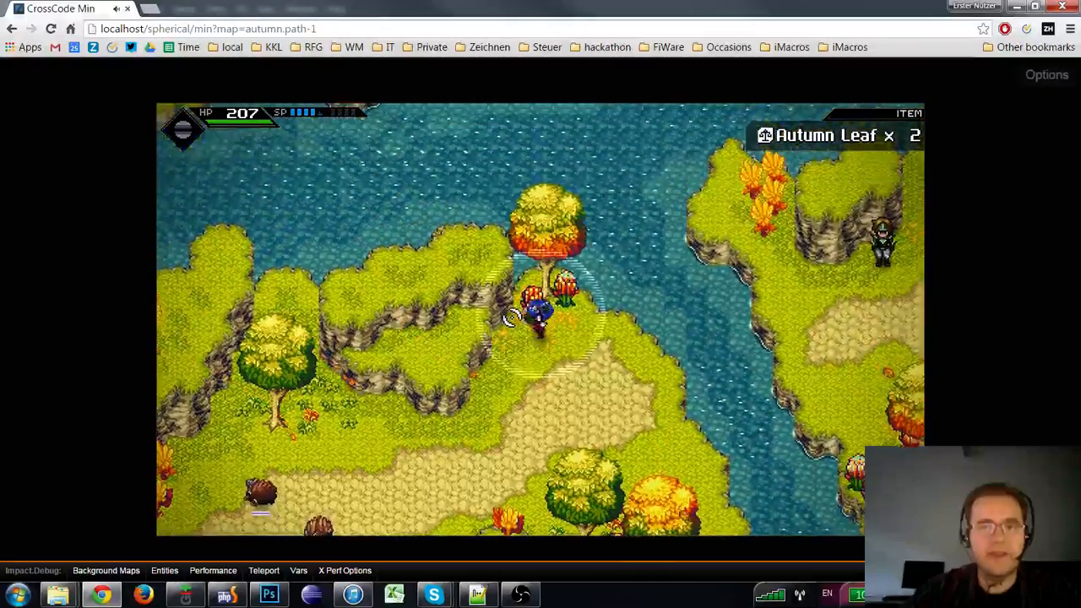
- Head south to destroy the plants beneath the two trees, then attack those along the river bank
key("s")
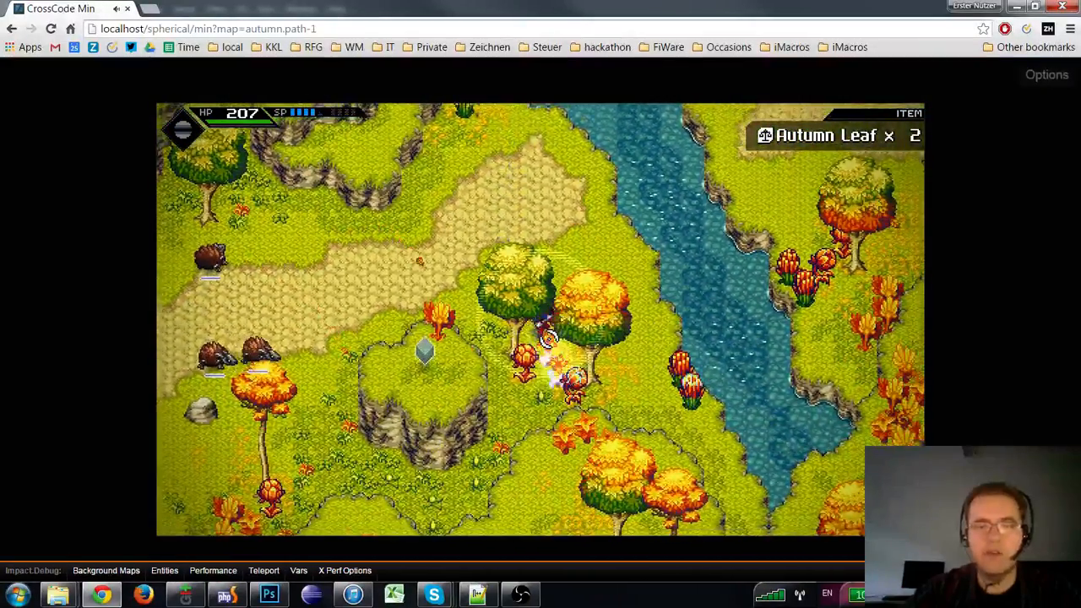
key("d")
key("s")
key("d")
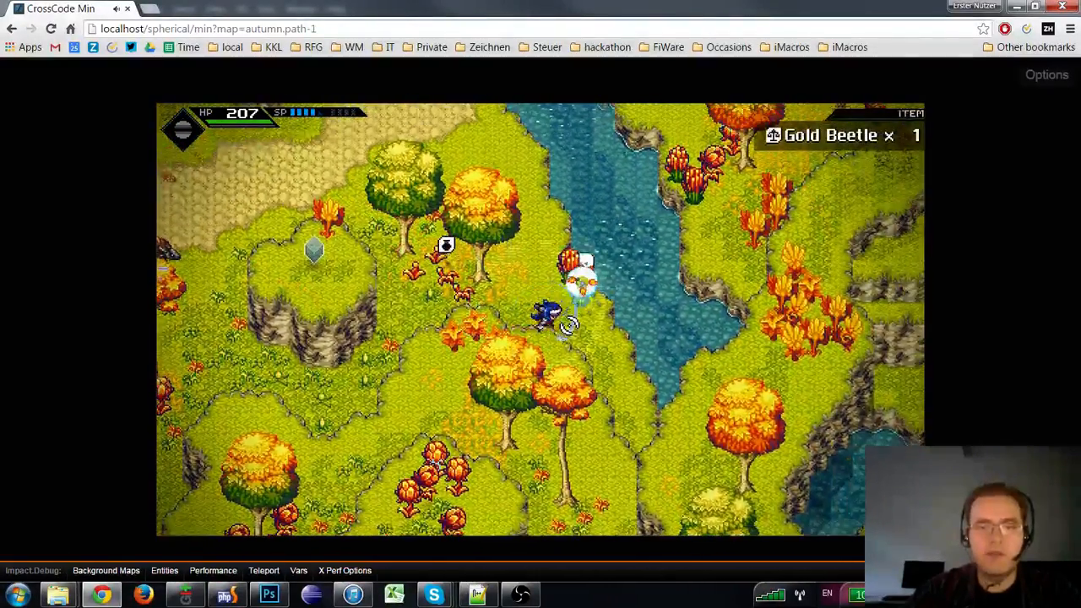
key("w")
left_click(569, 325)
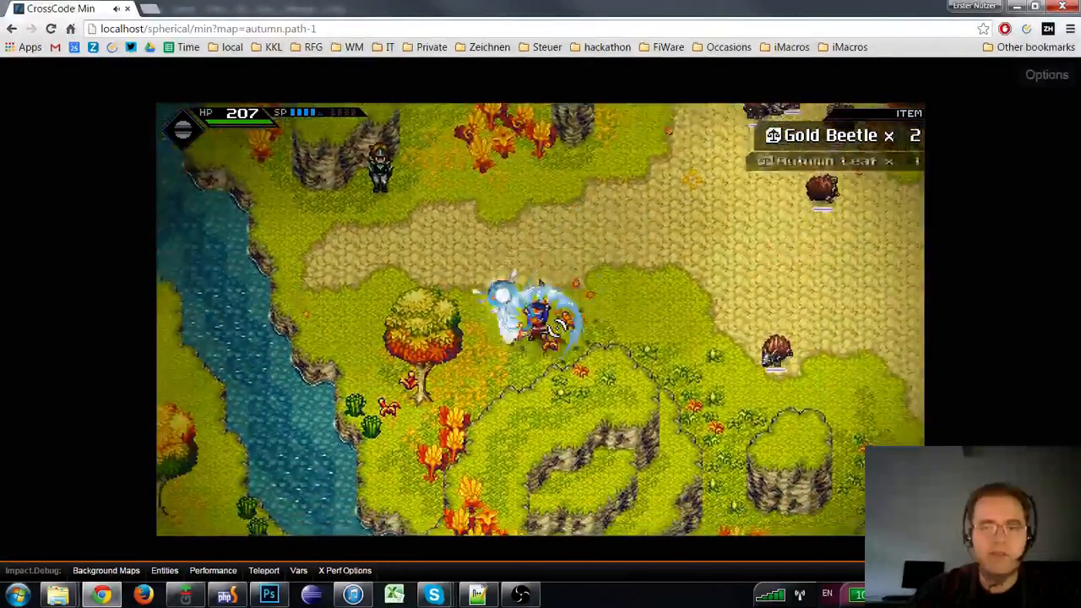
- Travel northwest to the far river bank and attack the row of plants under the four trees
key("w")
key("a")
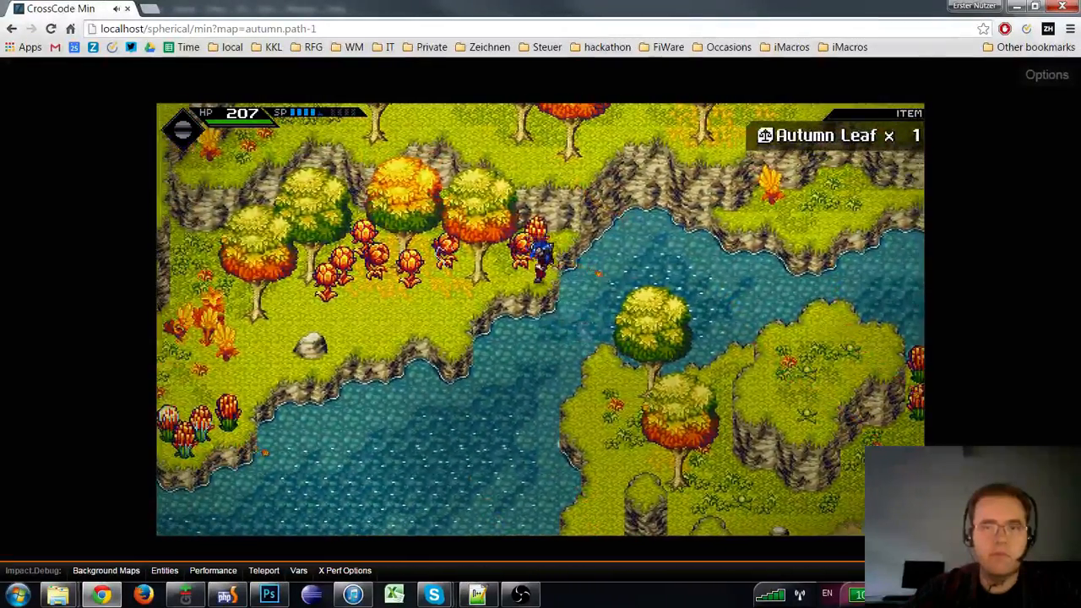
key("a")
left_click(557, 197)
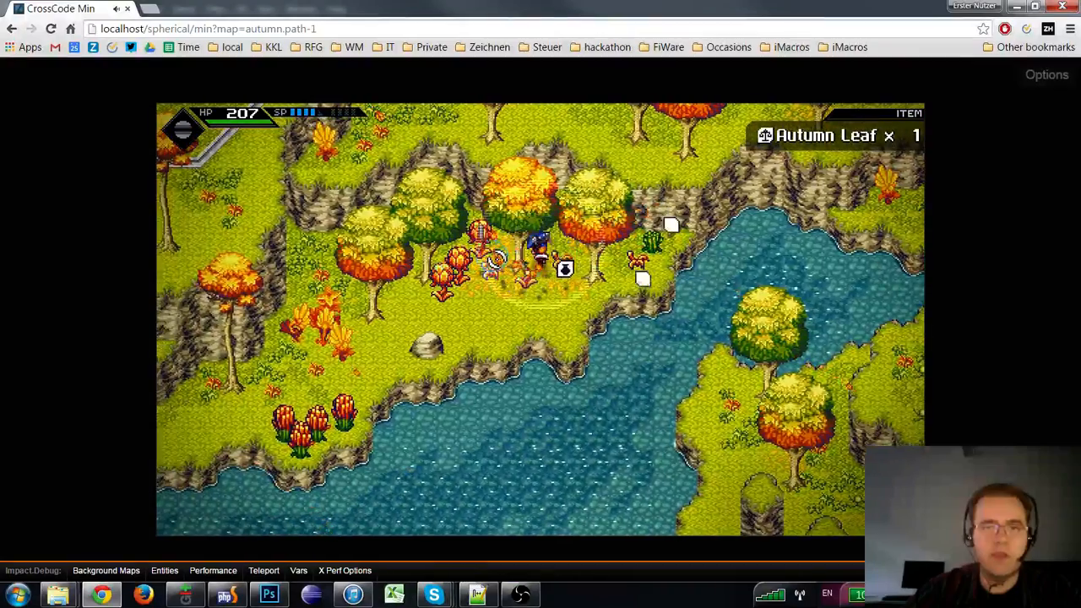
- Move southwest past the lone rock and cut down the cluster of red plants at the water's edge
key("s")
key("a")
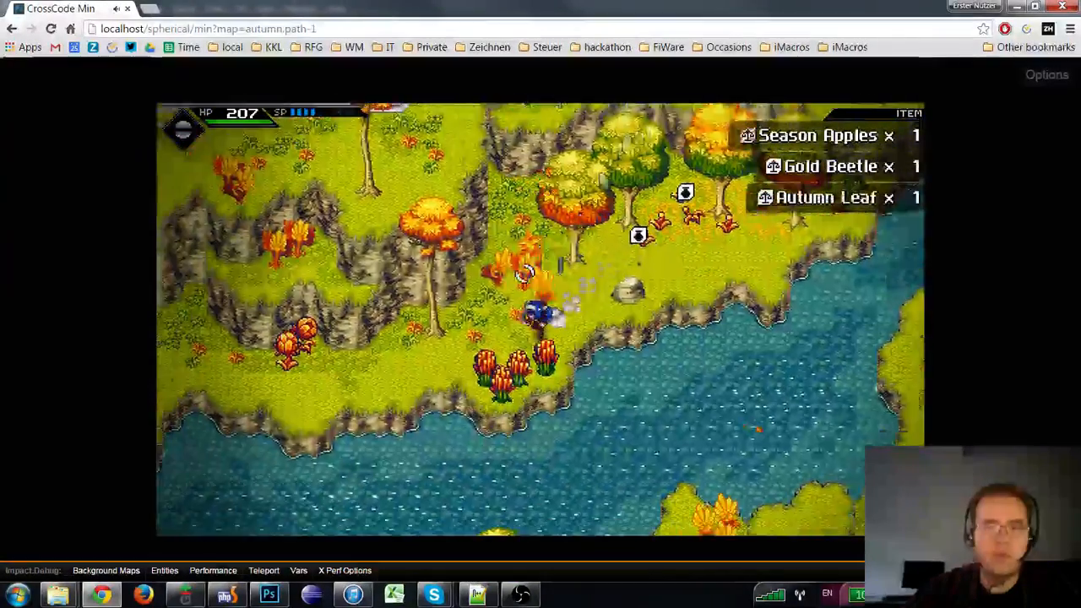
key("s")
left_click(523, 272)
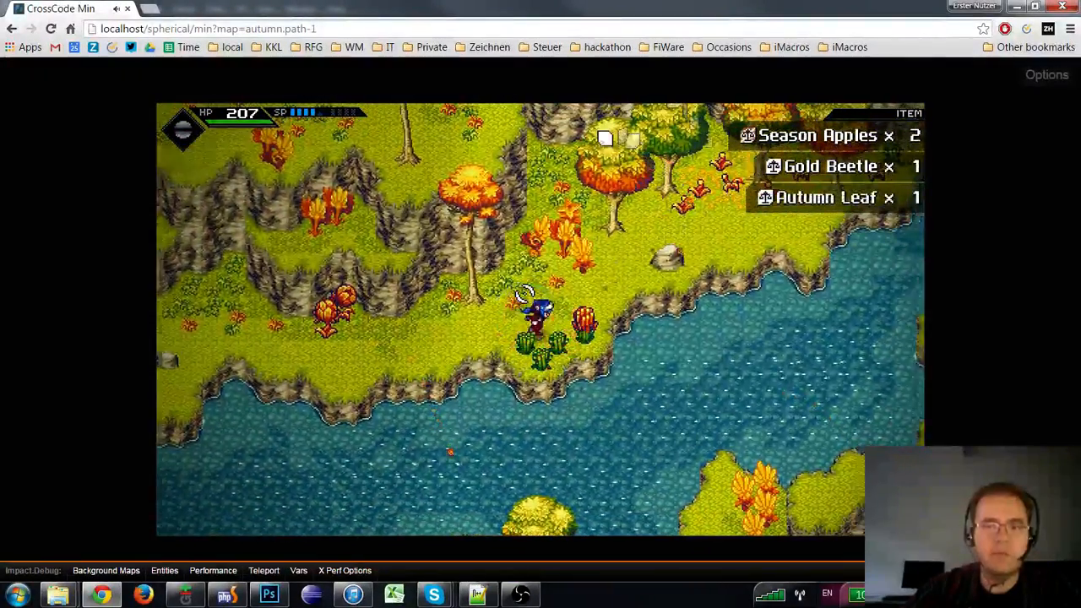
left_click(573, 240)
- Continue west along the bank, destroying the plants at the cliff foot, up to the red cluster near the metal barrier
key("a")
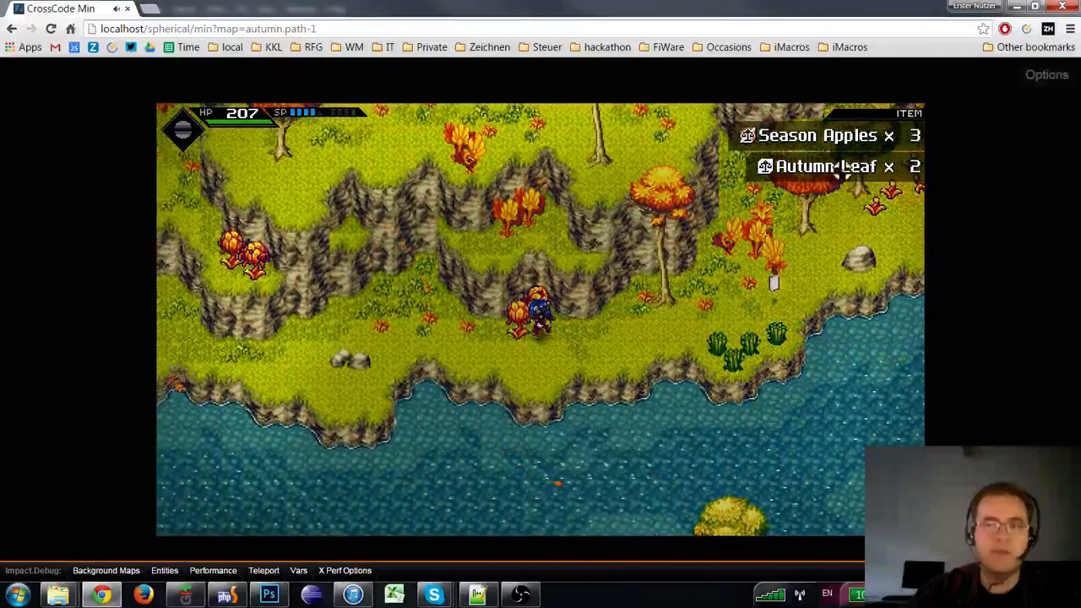
key("a")
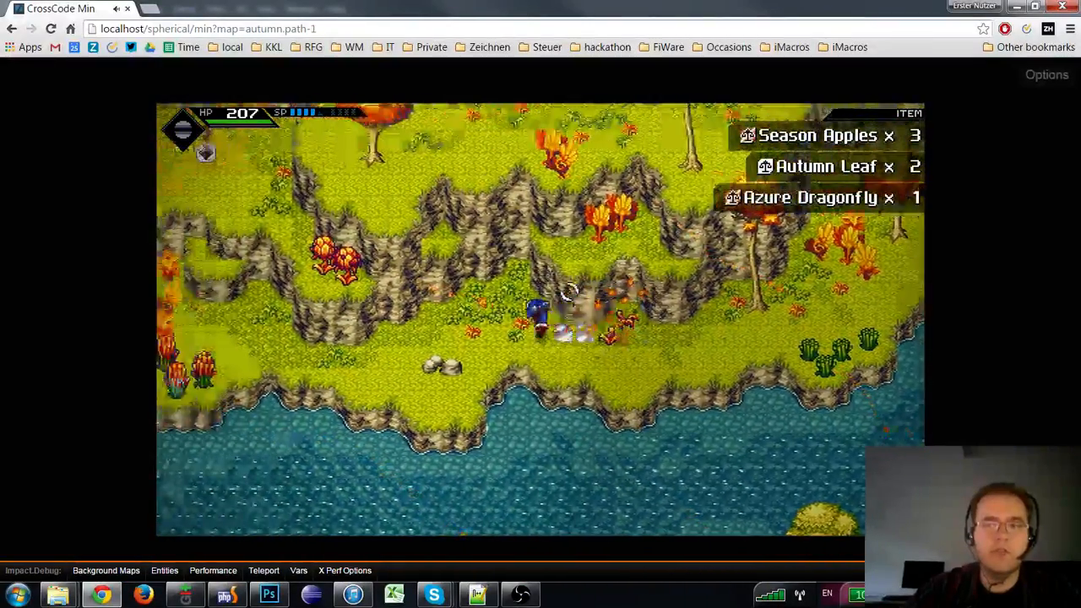
key("a")
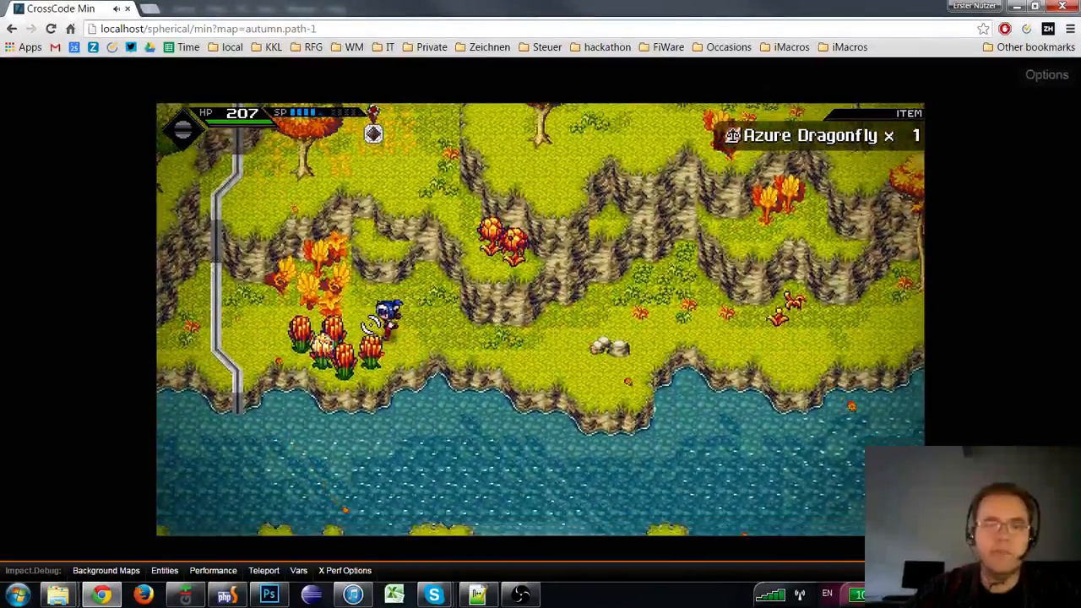
- Climb the western cliff ledges, destroy the two plants there, and activate the marker on the plateau
key("w")
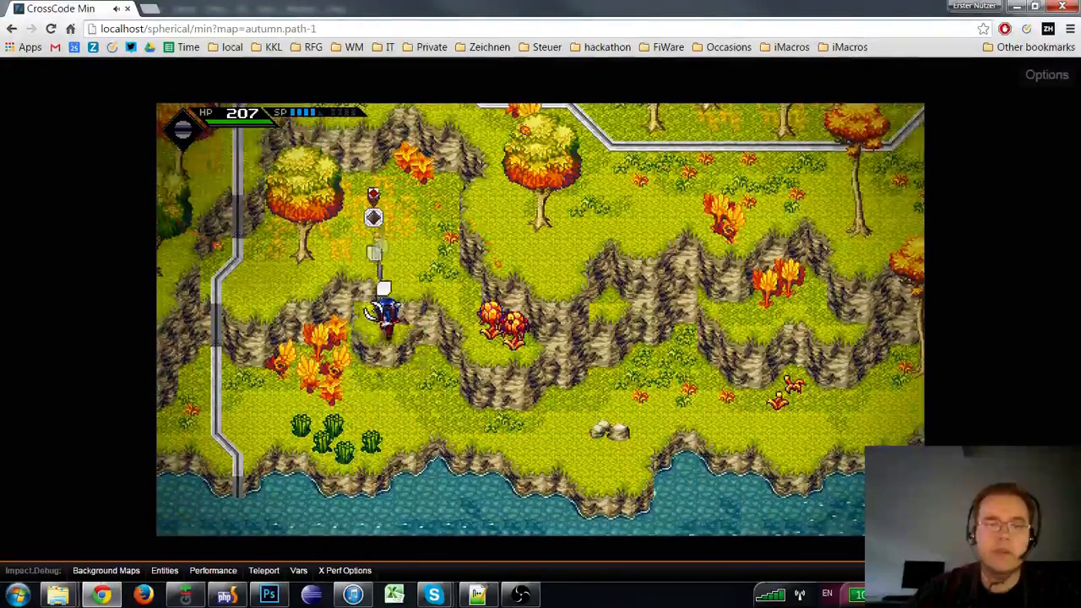
key("d")
left_click(455, 304)
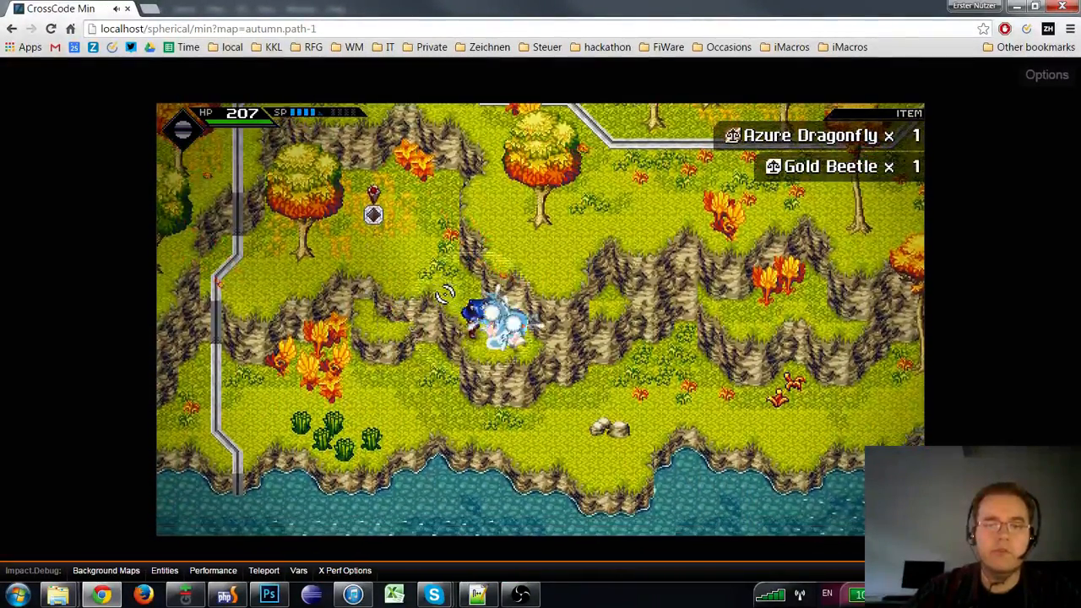
key("a")
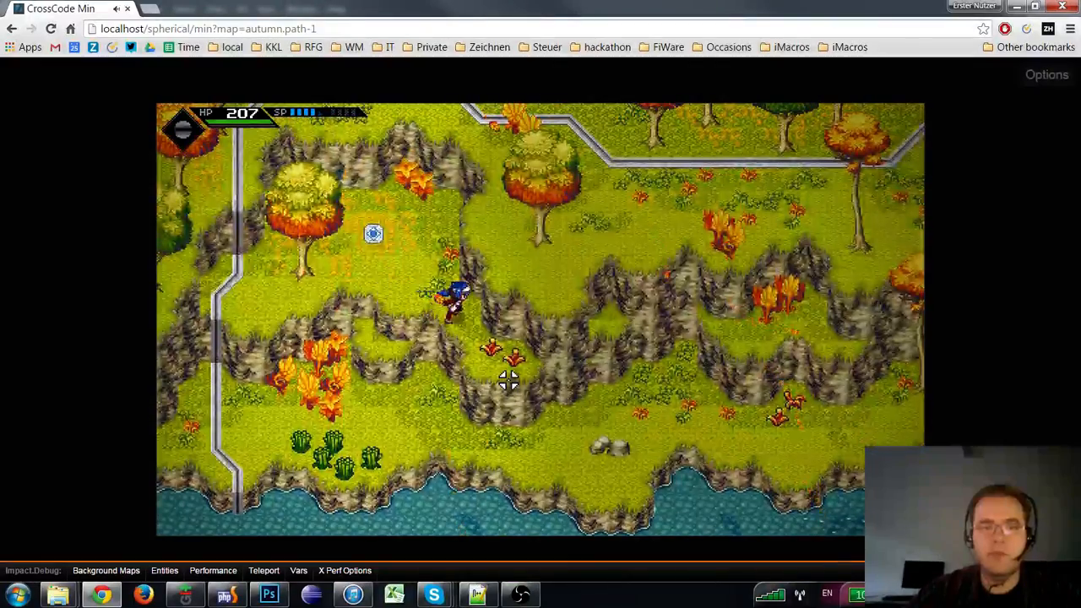
- Descend from the cliff ledge and run back east along the river bank to the orange bushes
key("d")
key("s")
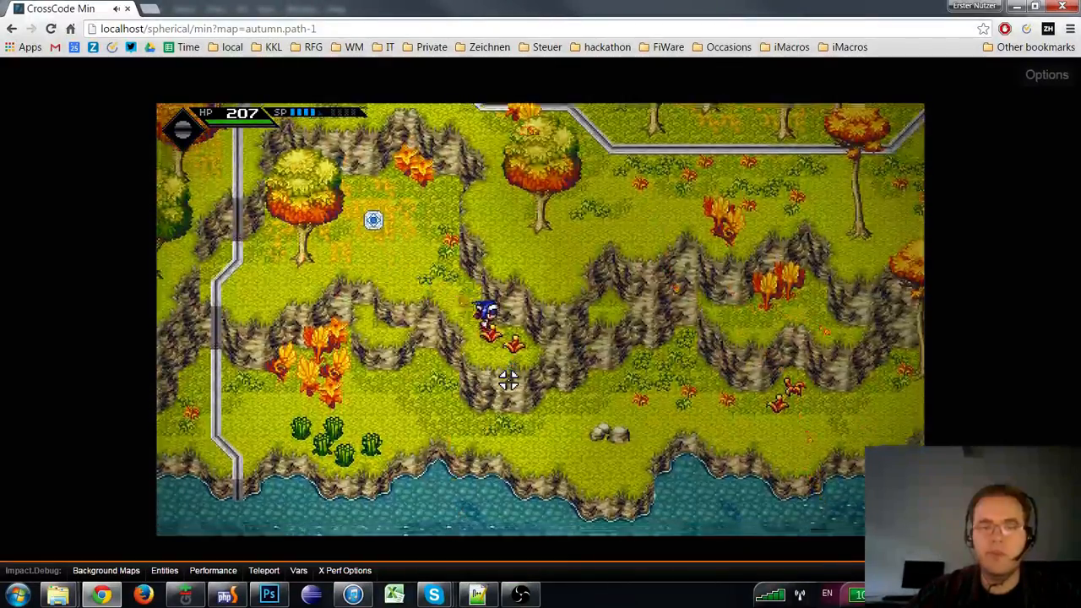
key("d")
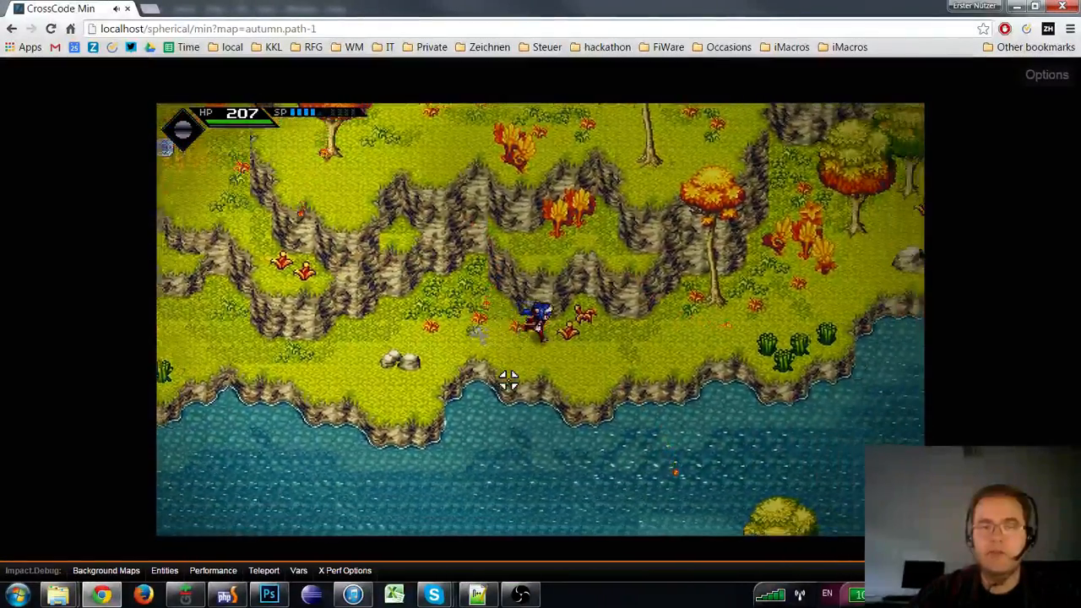
key("w")
key("d")
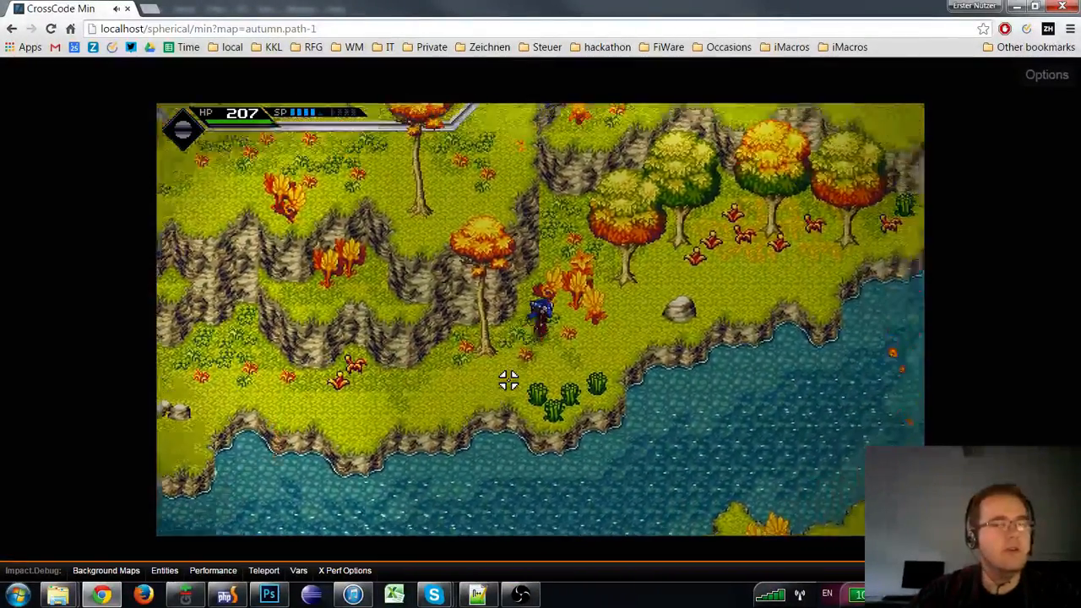
- Run east past the four trees and cross to the southern shore beside the two rock pillars
key("d")
key("d")
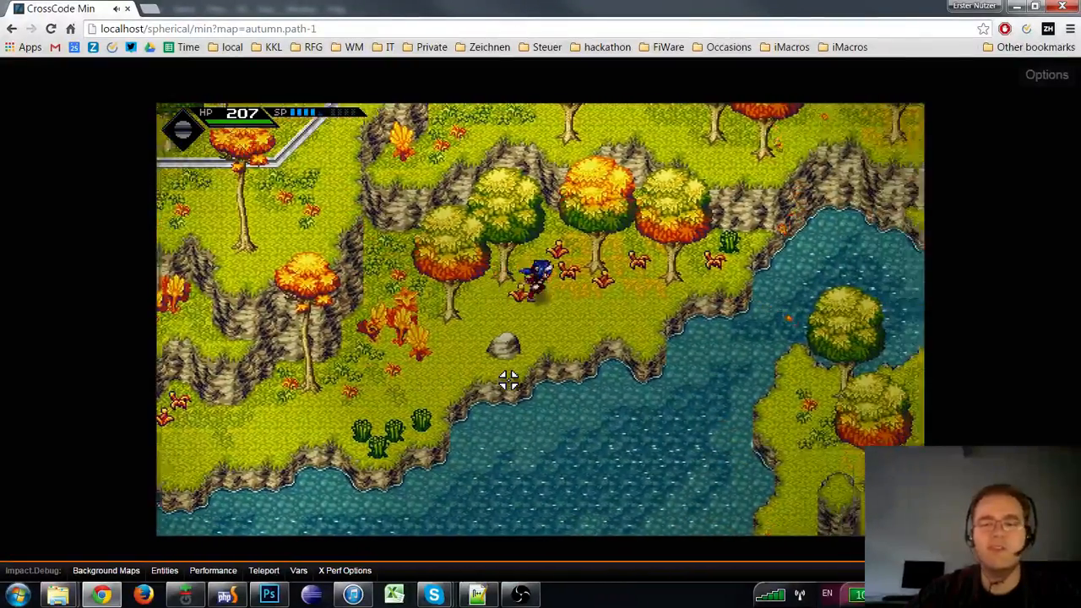
key("d")
key("d")
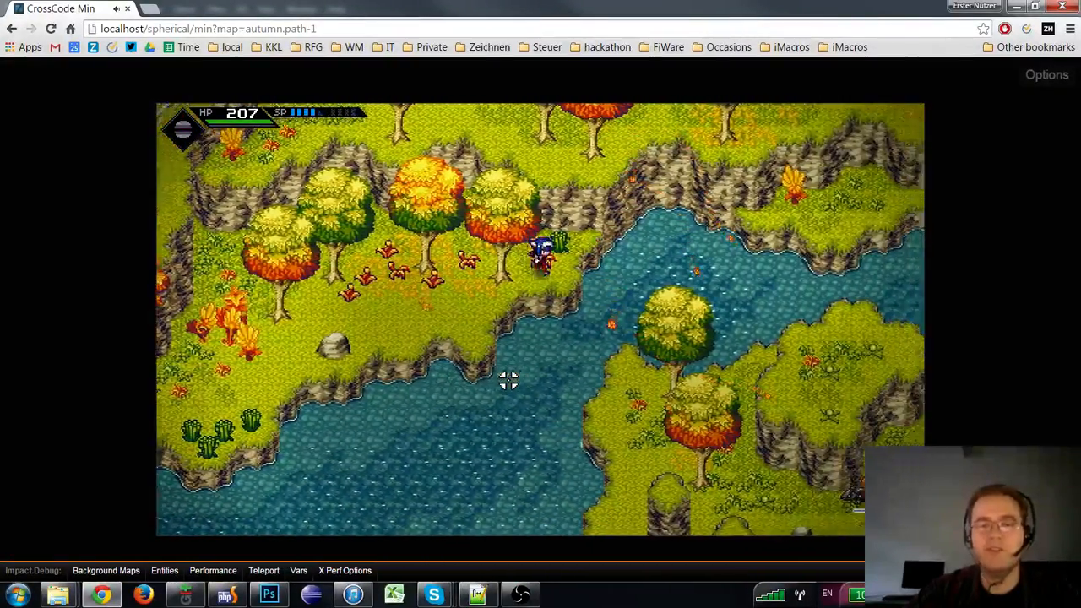
key("s")
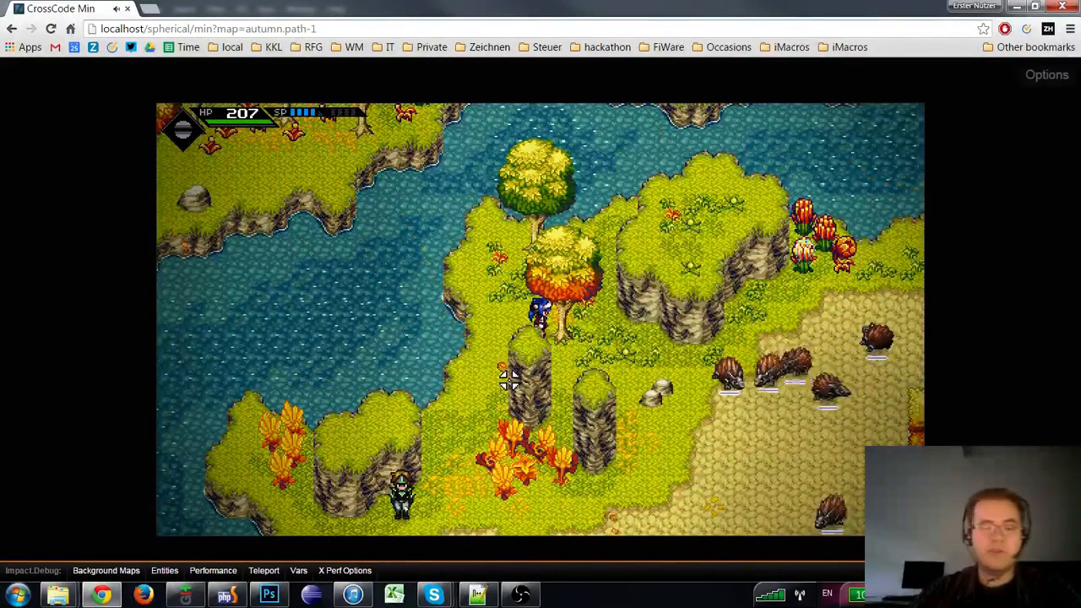
- Set the Item HUD Size to Small in the game's interface options and return to the map
key("Escape")
left_click(821, 469)
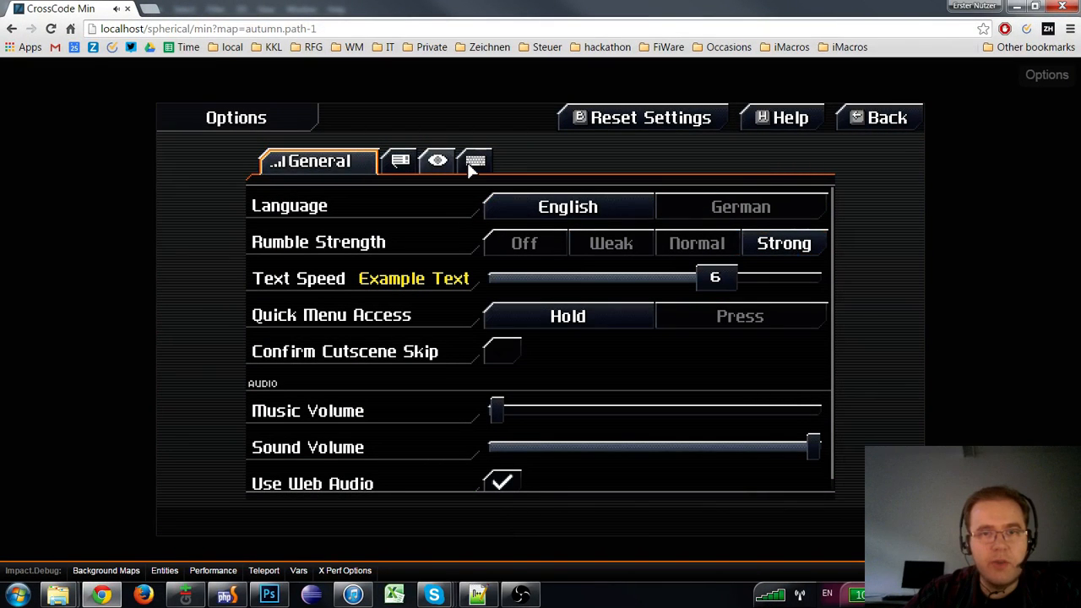
left_click(400, 163)
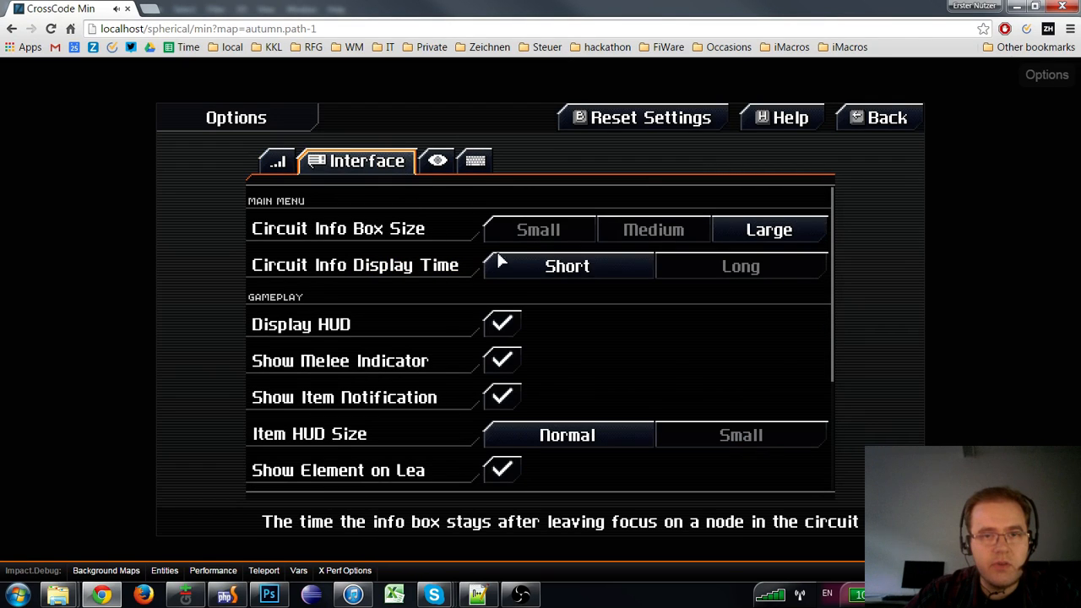
left_click(733, 436)
key("Escape")
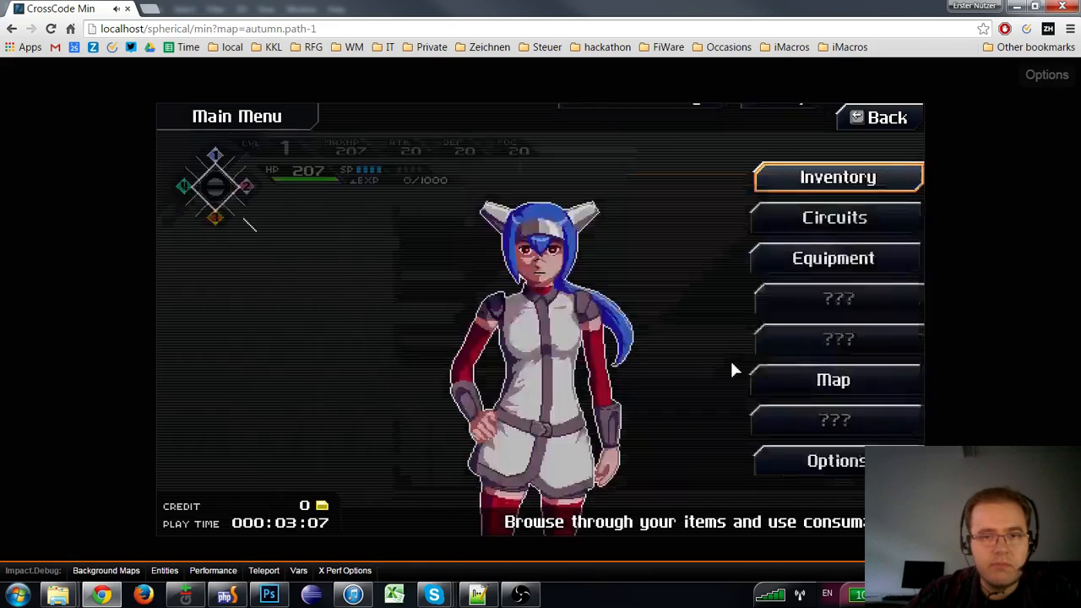
key("Escape")
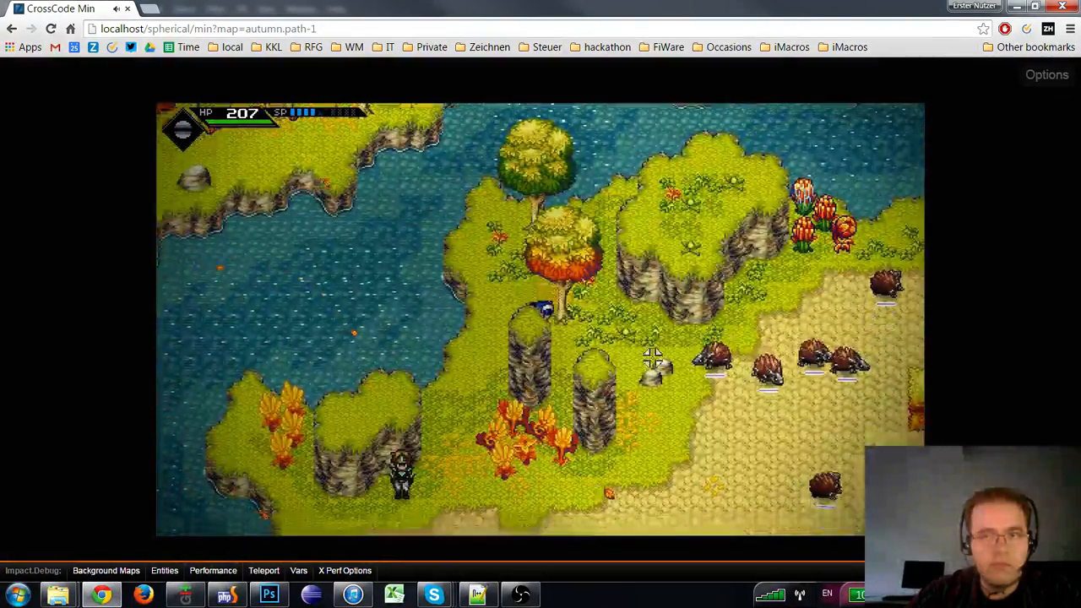
- Run through the hedgehogs to destroy the riverside plants, then attack the group under the tree farther east
key("d")
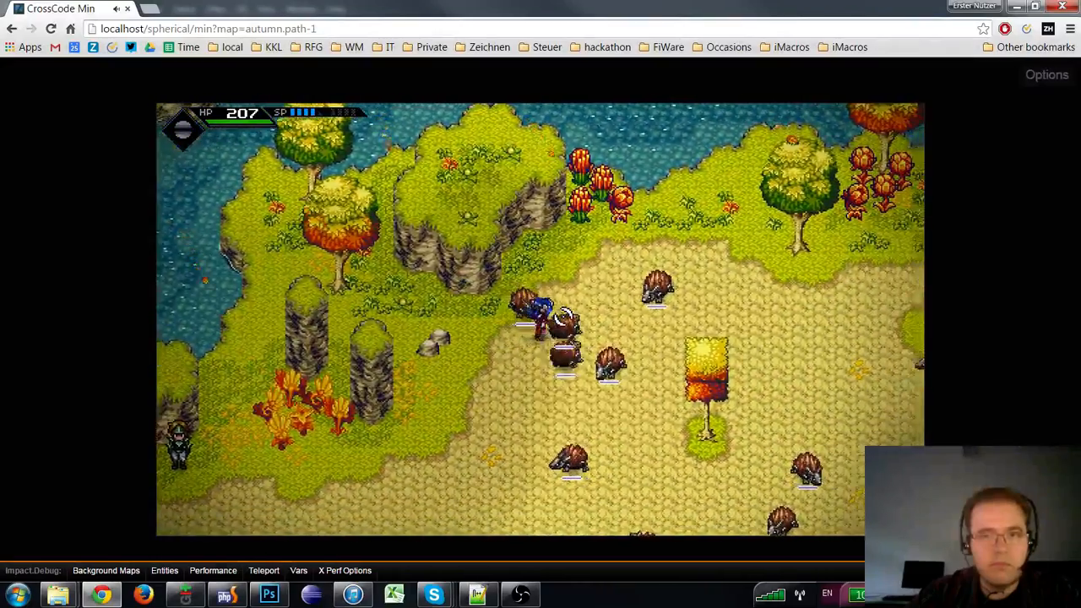
key("w")
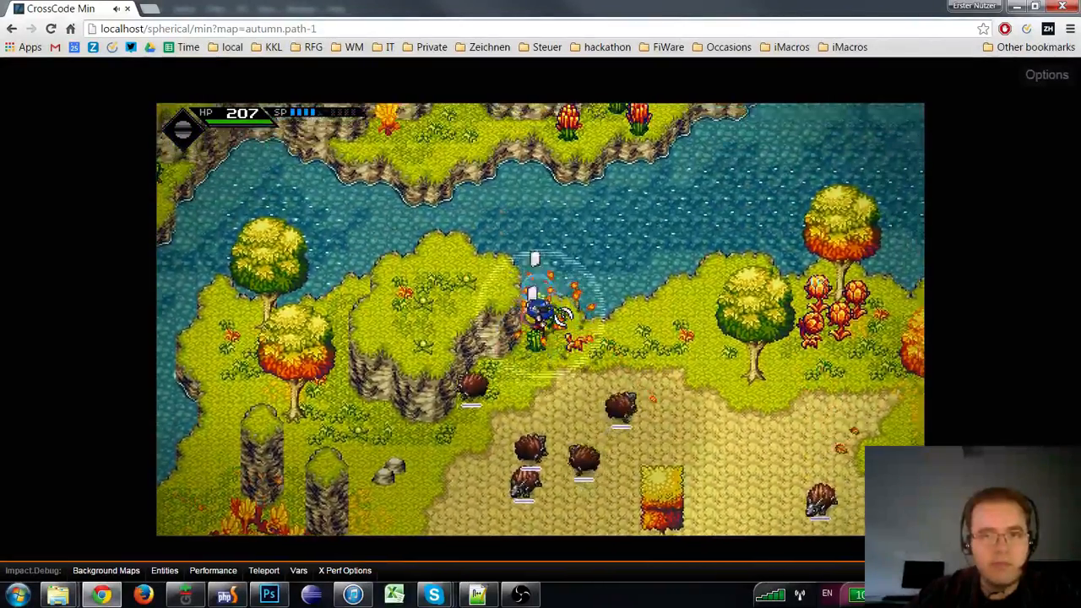
key("d")
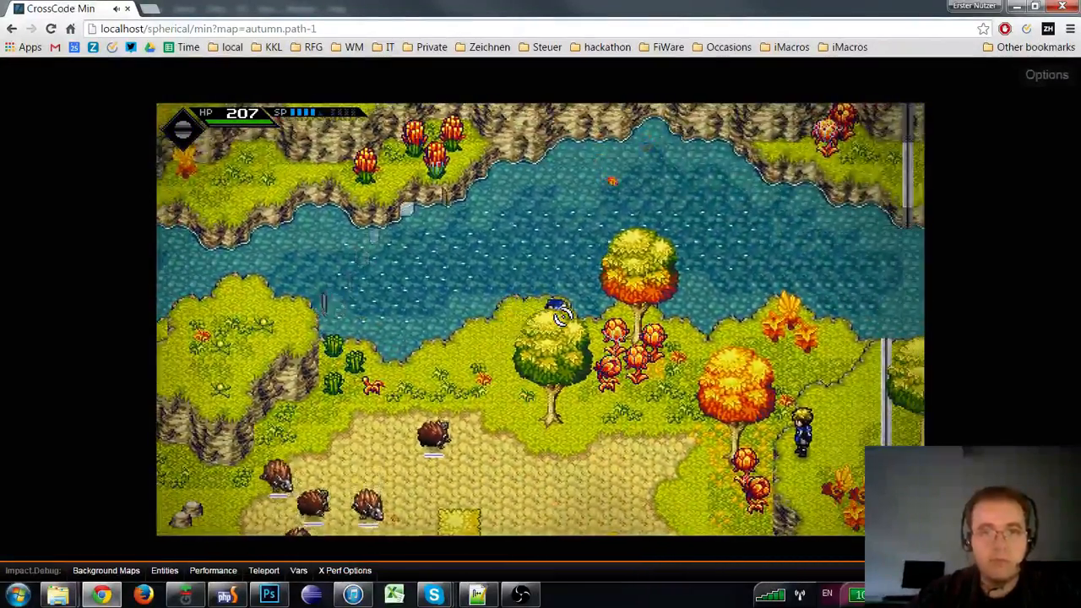
key("d")
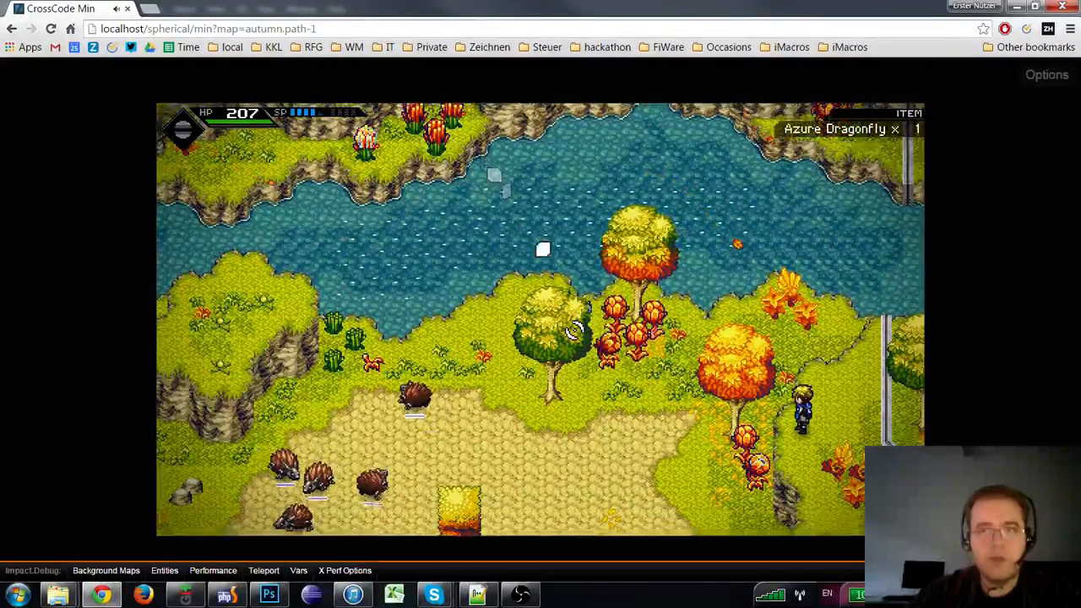
left_click(574, 329)
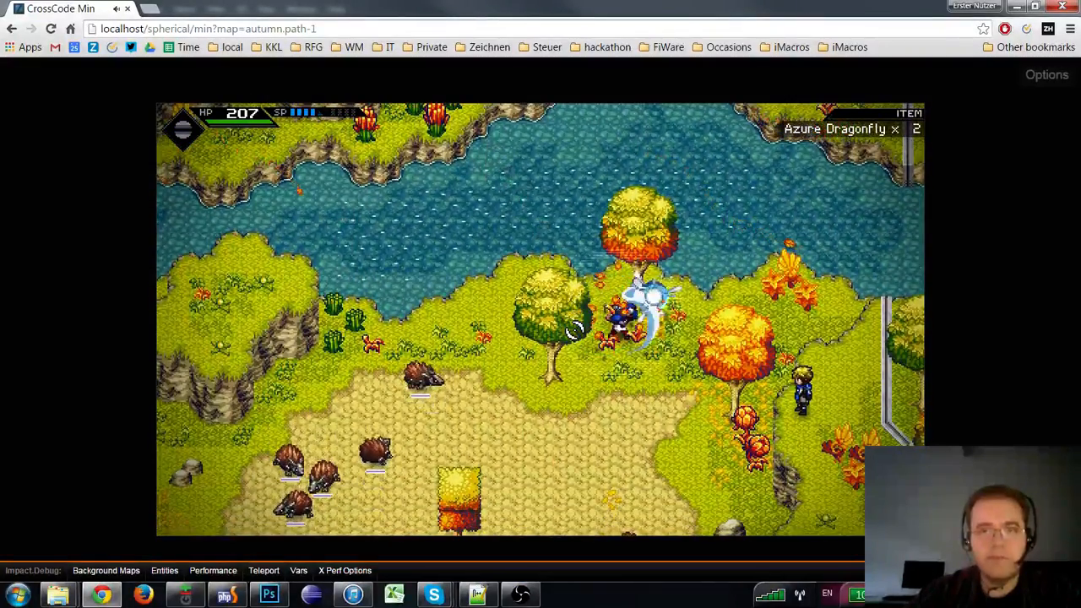
- Move behind the green tree at the southern shore and shoot the red plants on the ledge across the river
key("d")
key("a")
key("w")
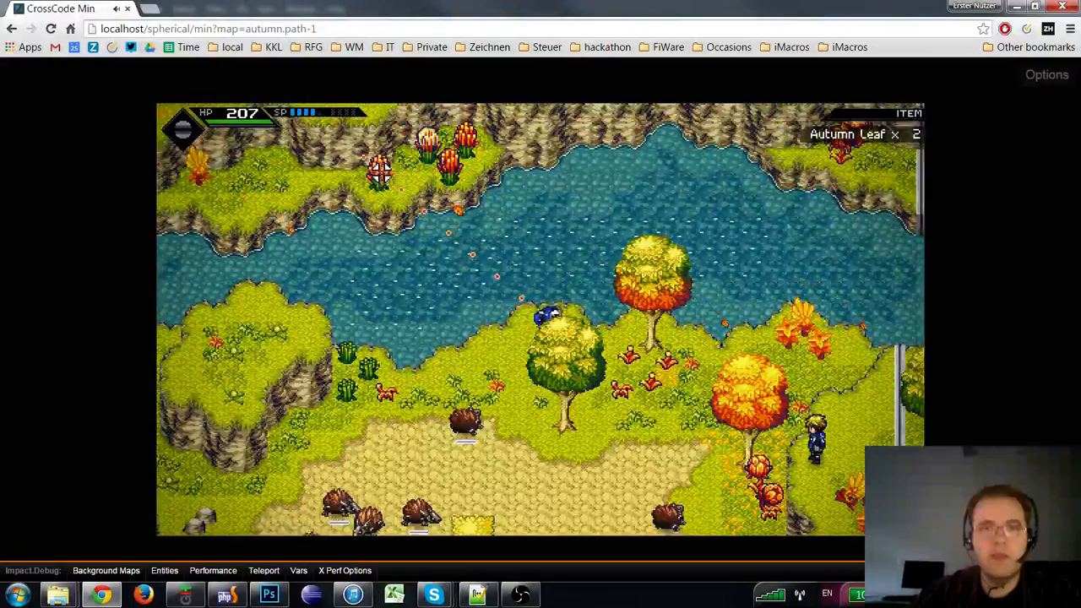
left_click(380, 172)
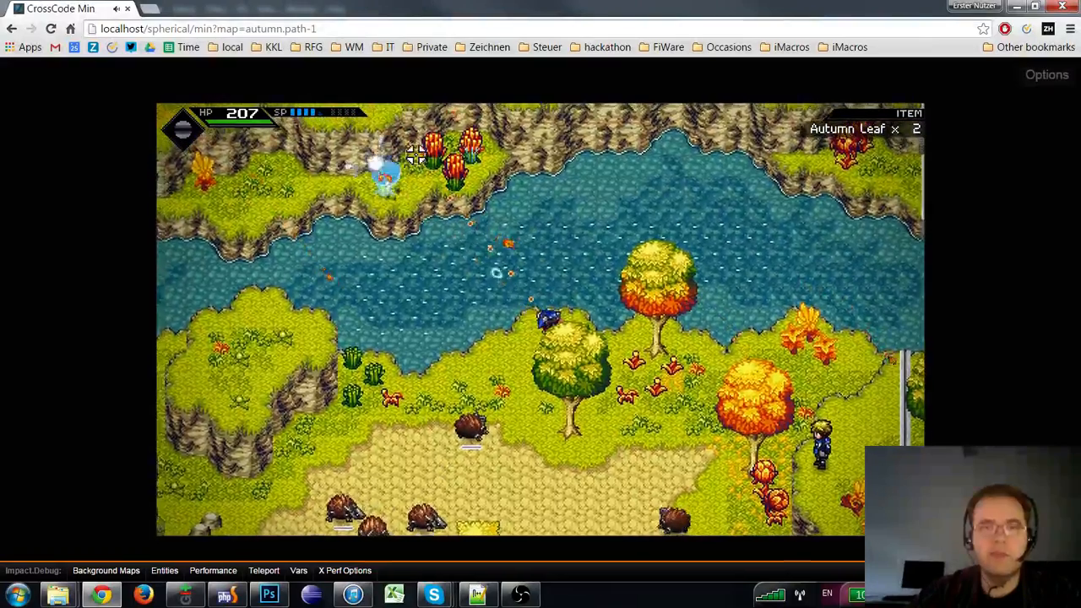
left_click(414, 149)
left_click(414, 150)
left_click(448, 138)
left_click(450, 135)
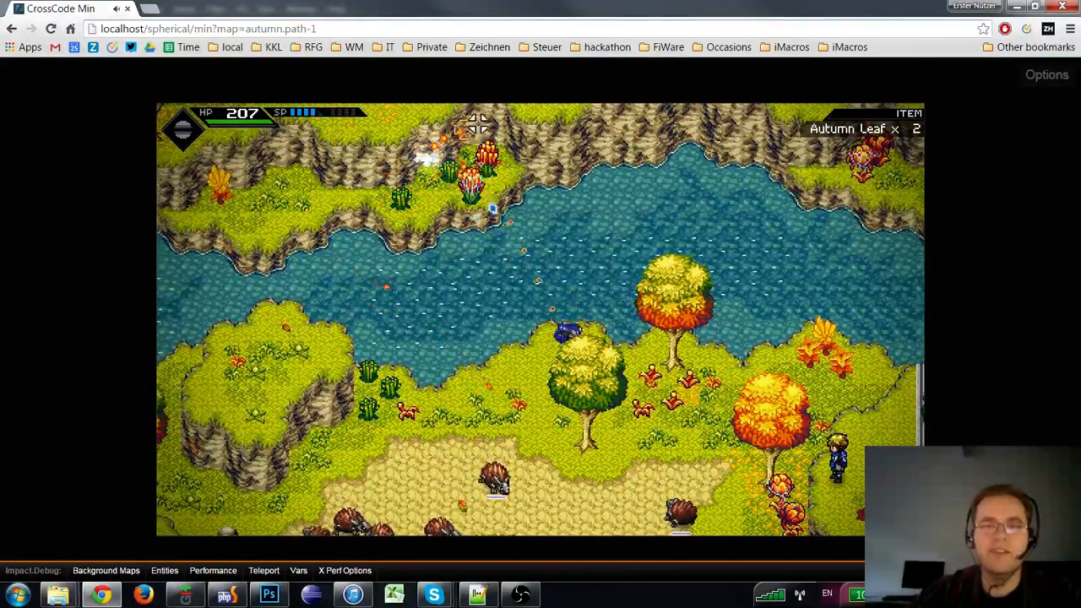
left_click(481, 118)
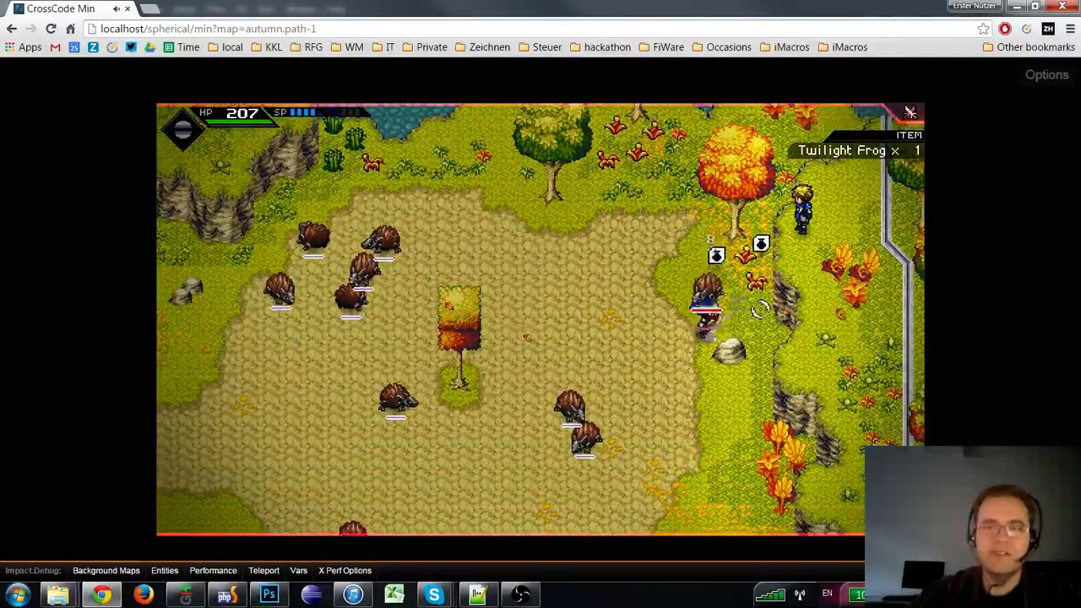
- Run southwest through the hedgehog clearing, cross the river to the west and follow the path south
key("s")
key("a")
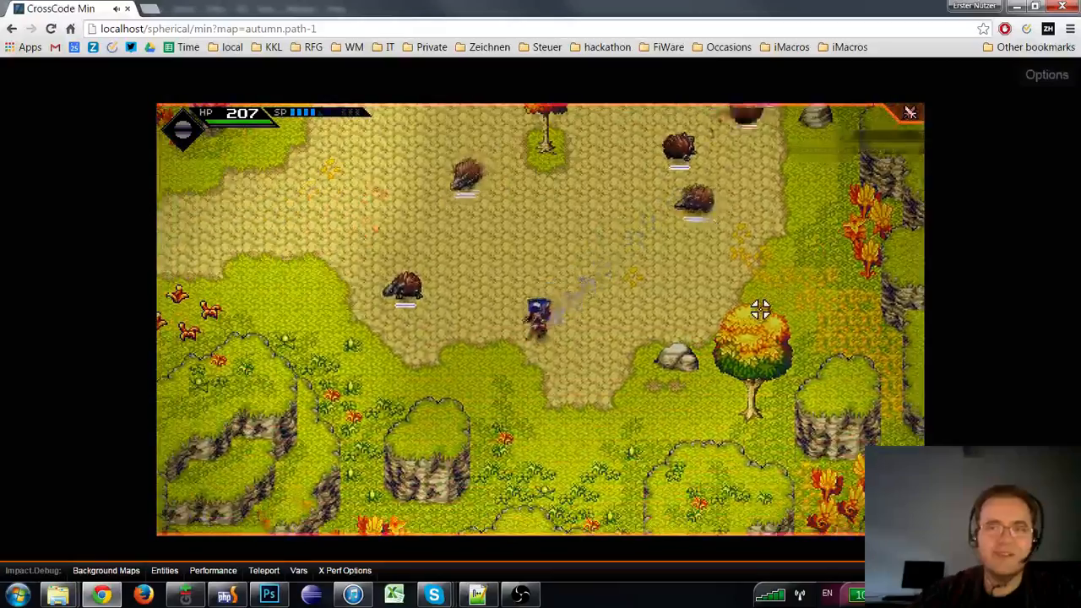
key("w")
key("a")
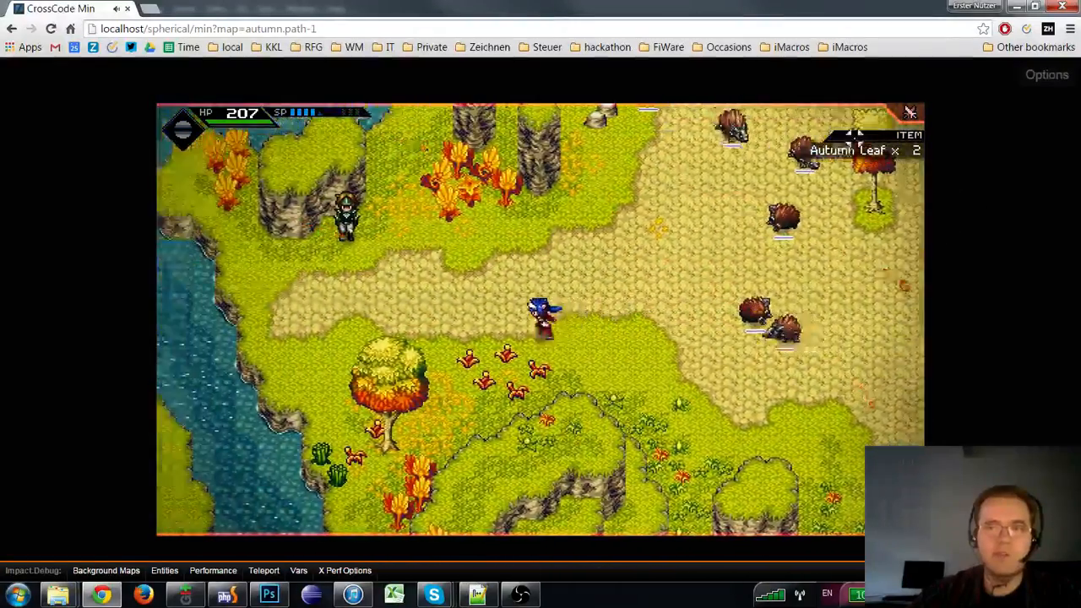
key("a")
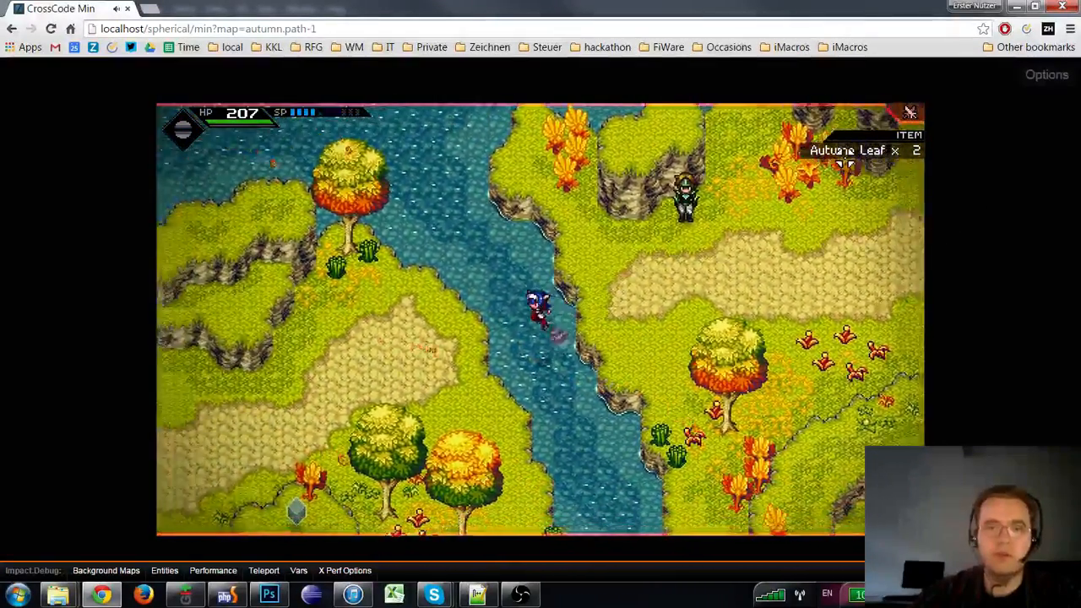
key("s")
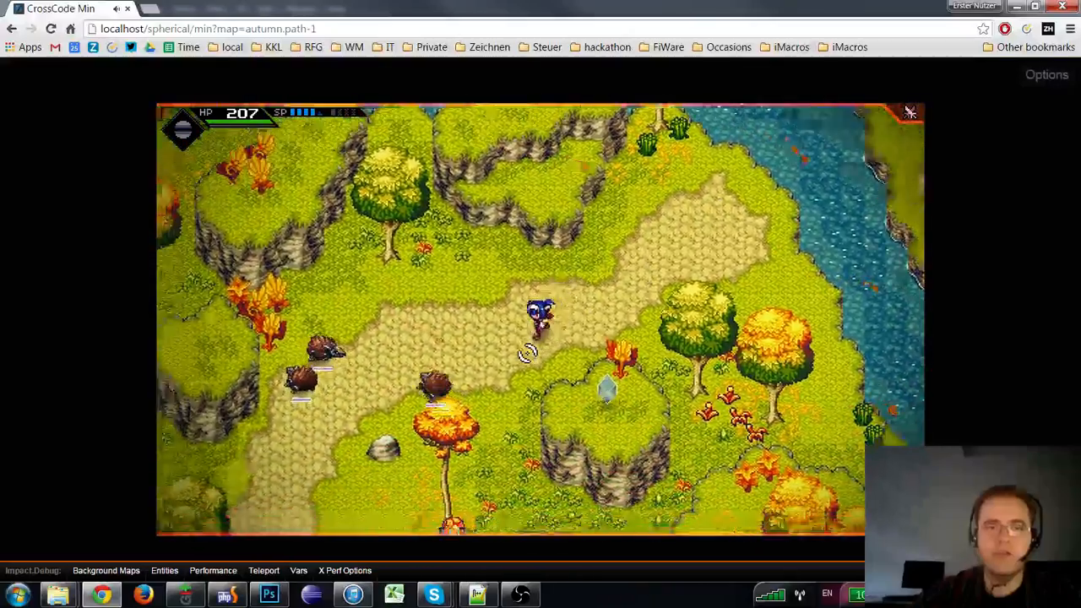
key("s")
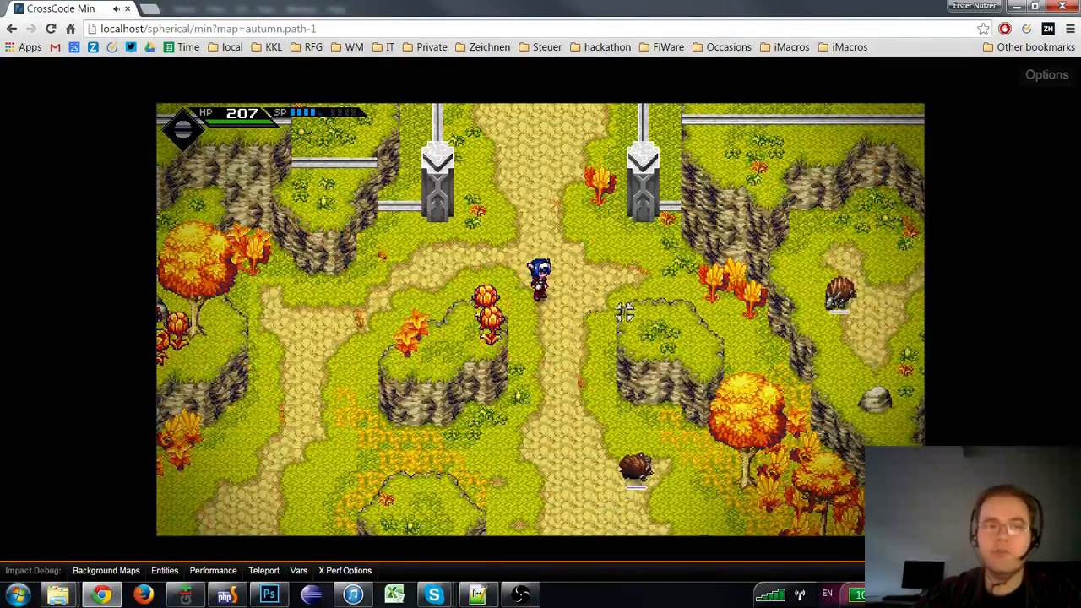
- Run south from the gate pillars to engage the hedgehog on the path, and pause the game
key("s")
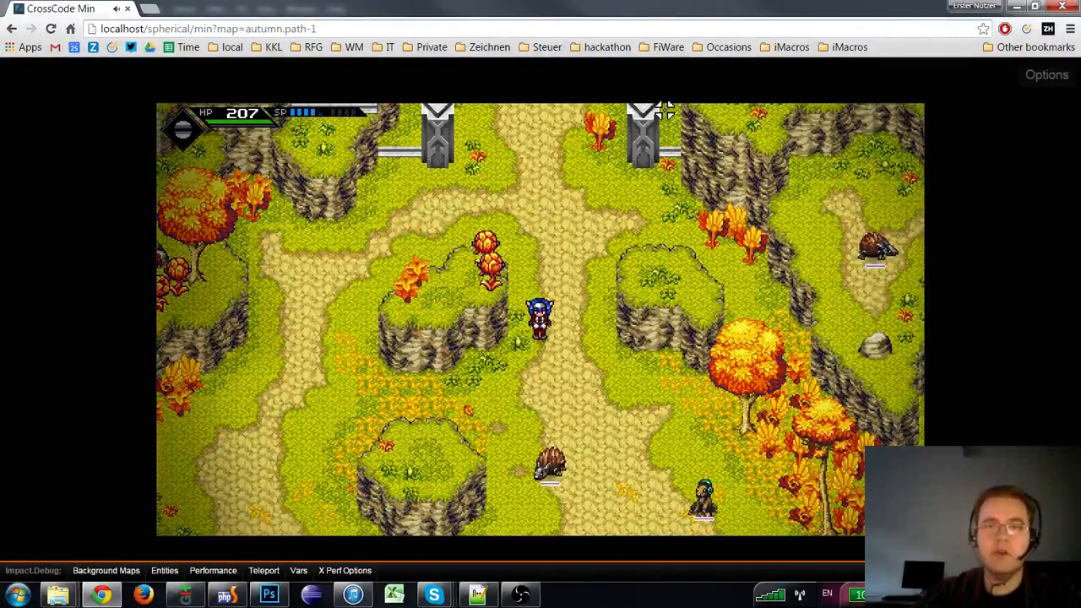
key("s")
key("s")
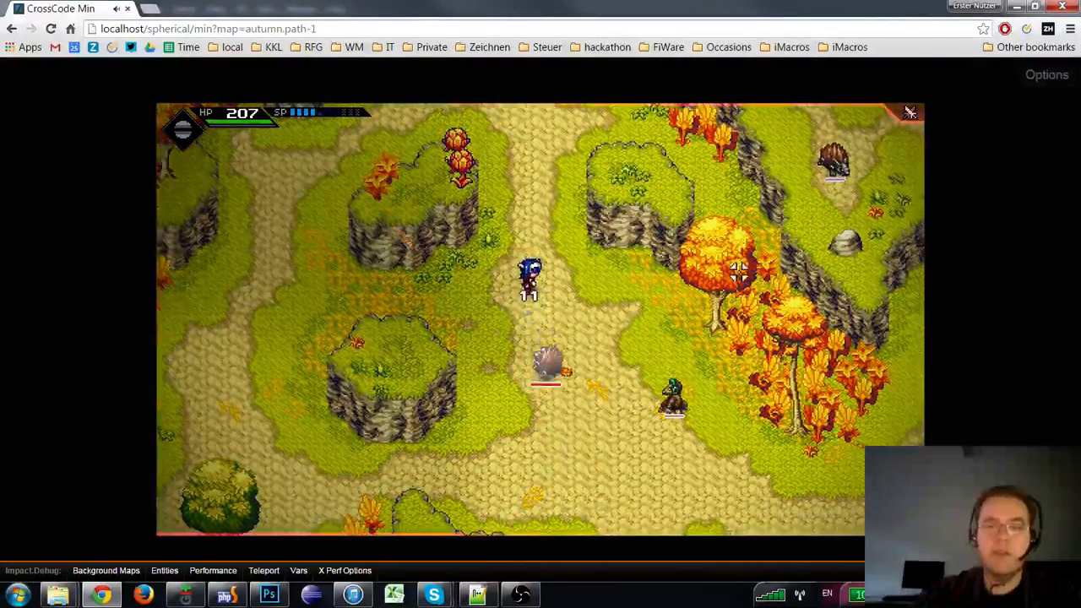
left_click(911, 112)
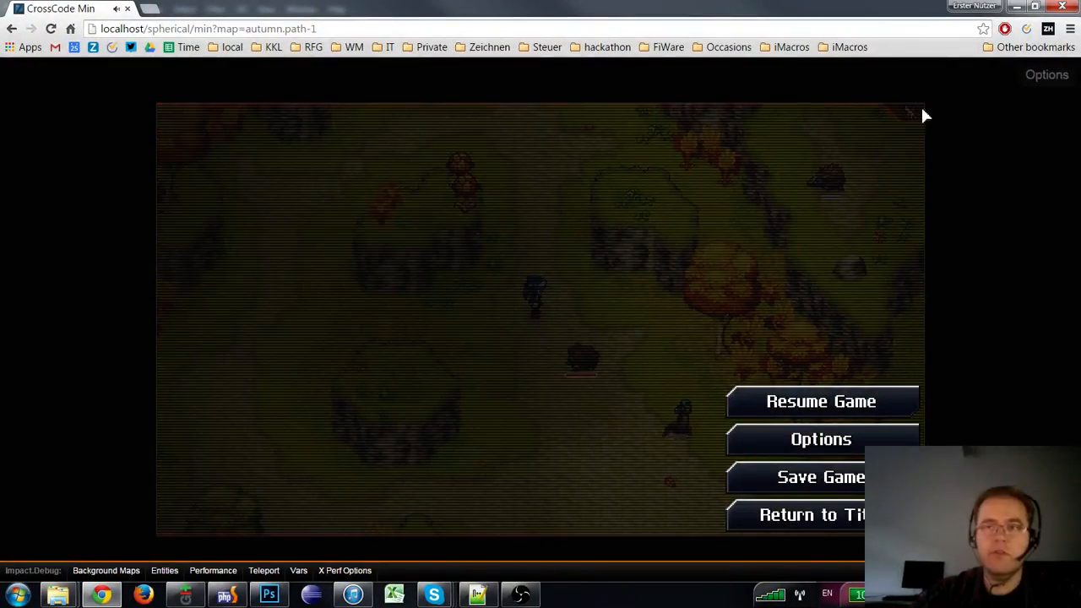
- Switch to Photoshop and show the battle-ending HUD mockup in kill-combo.psd
left_click(269, 595)
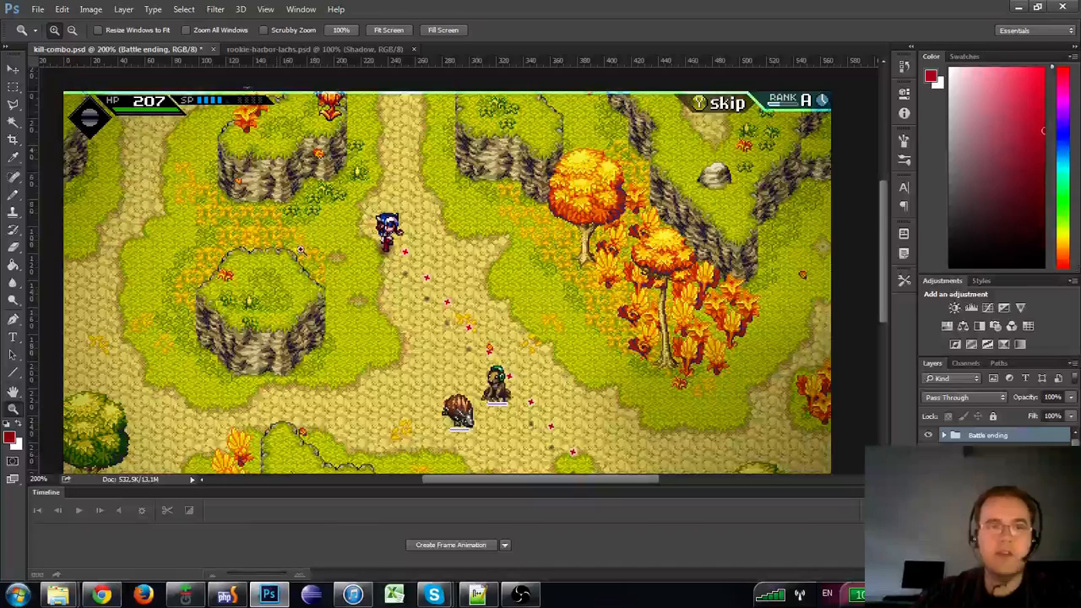
left_click(305, 50)
left_click(126, 49)
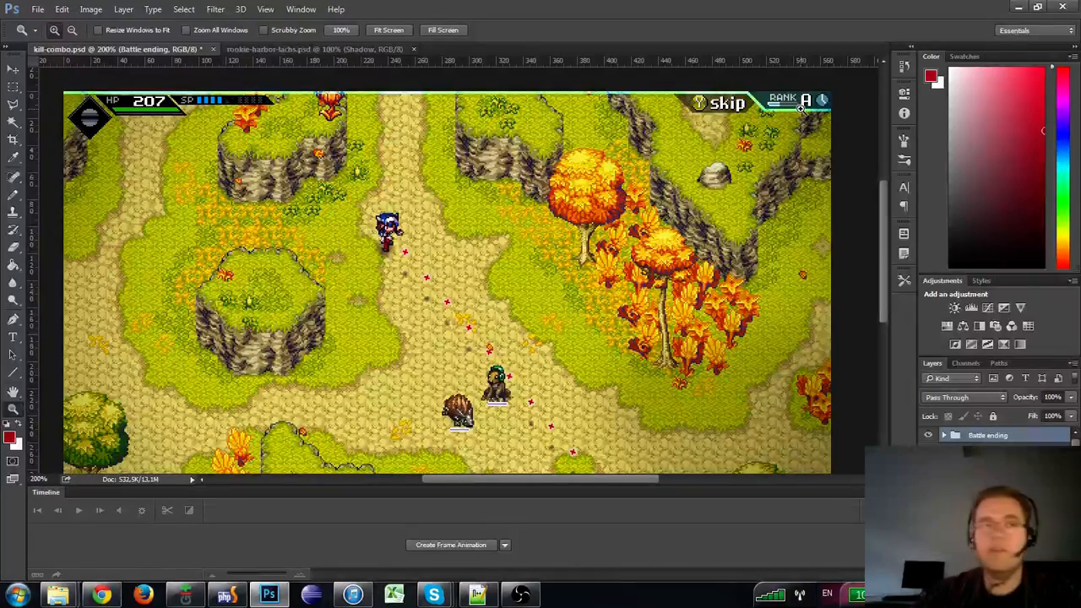
- Open the rookie-harbor-lachs.psd town concept and examine the two half-timbered houses at 200% and 100%
left_click(287, 50)
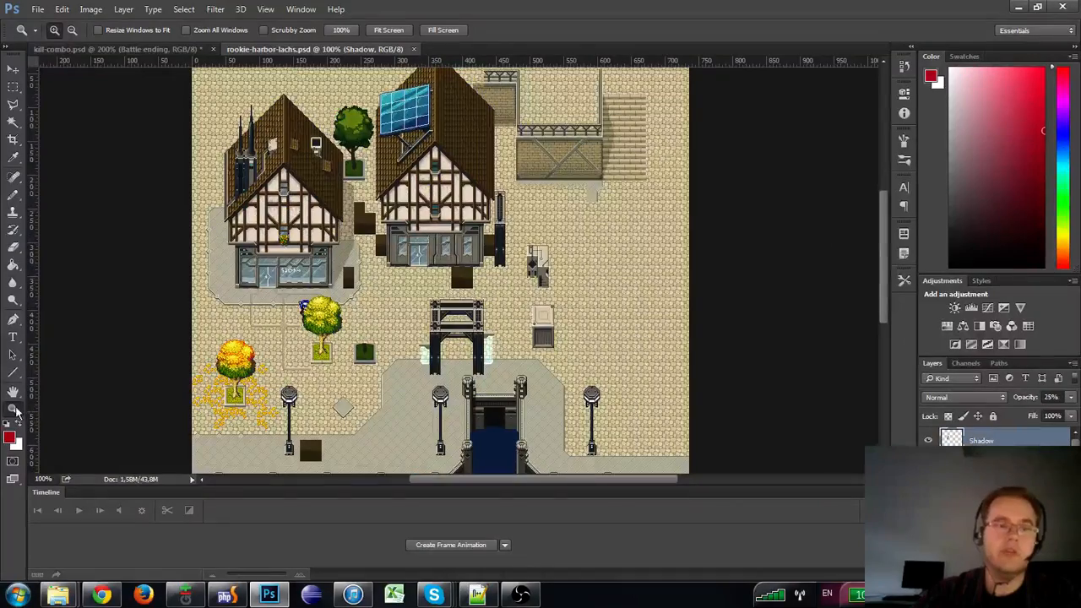
left_click(301, 144)
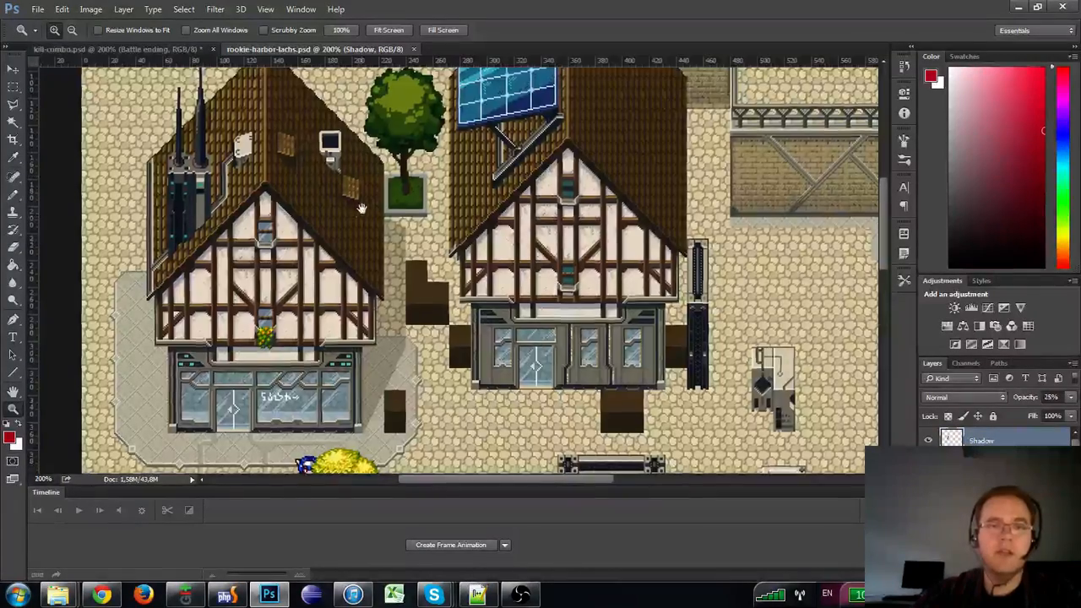
left_click_drag(363, 233, 358, 166)
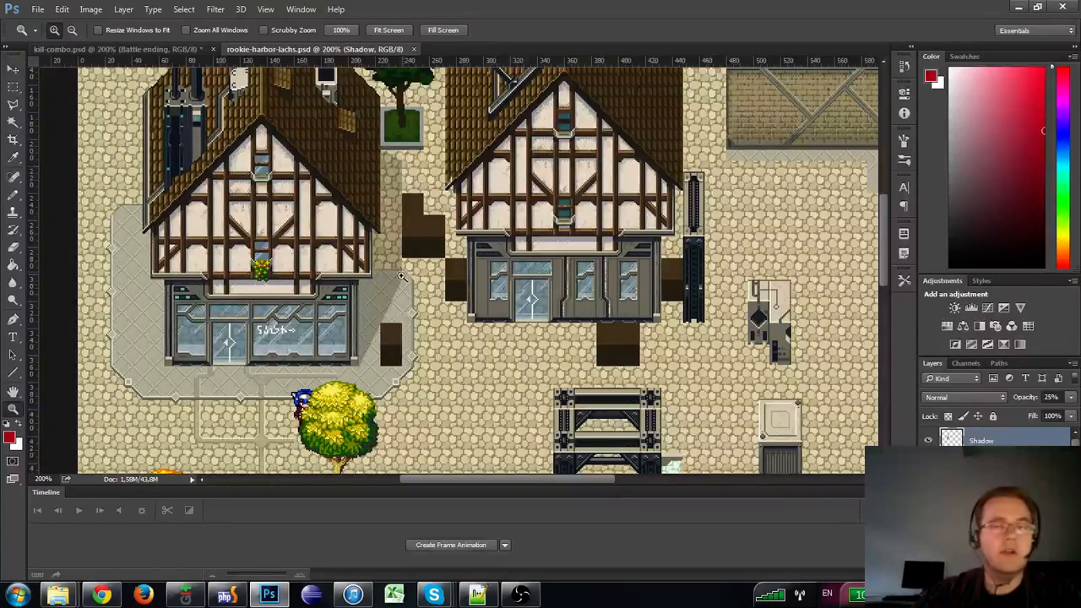
left_click(409, 274, "alt")
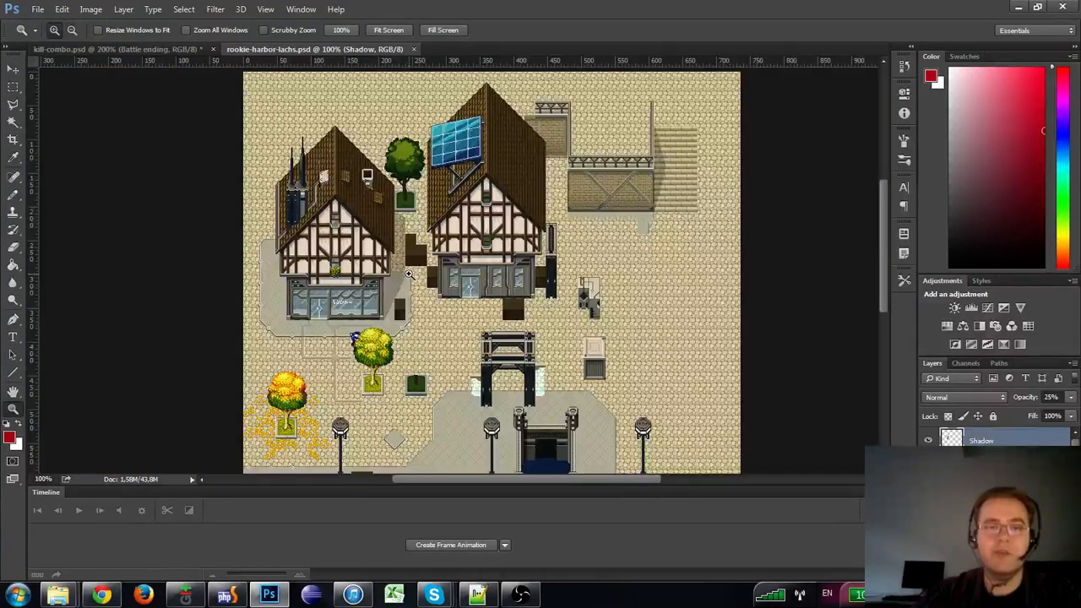
left_click(342, 314)
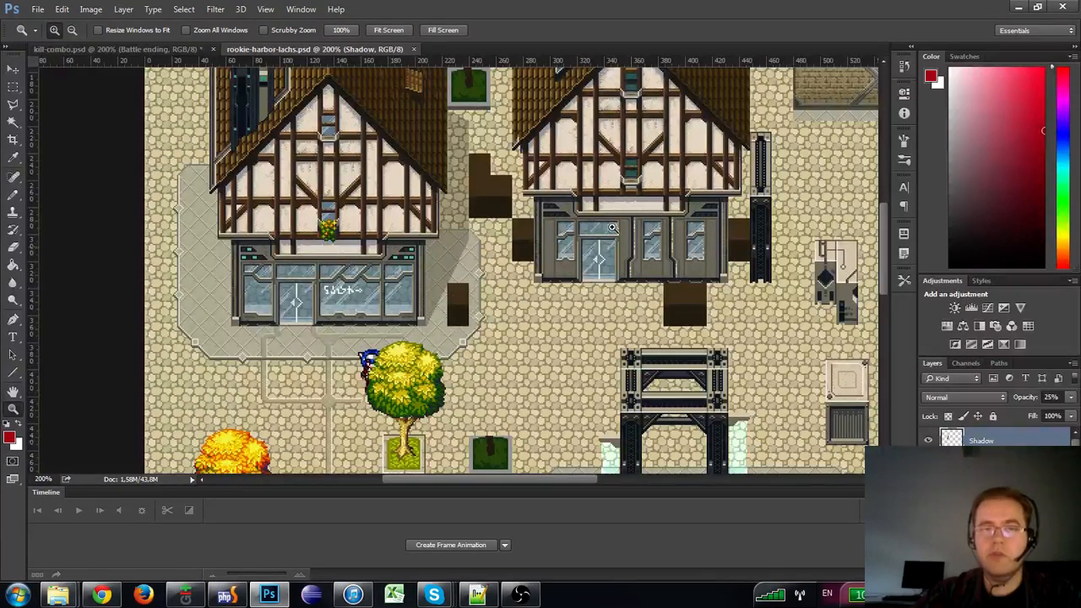
left_click(523, 279, "alt")
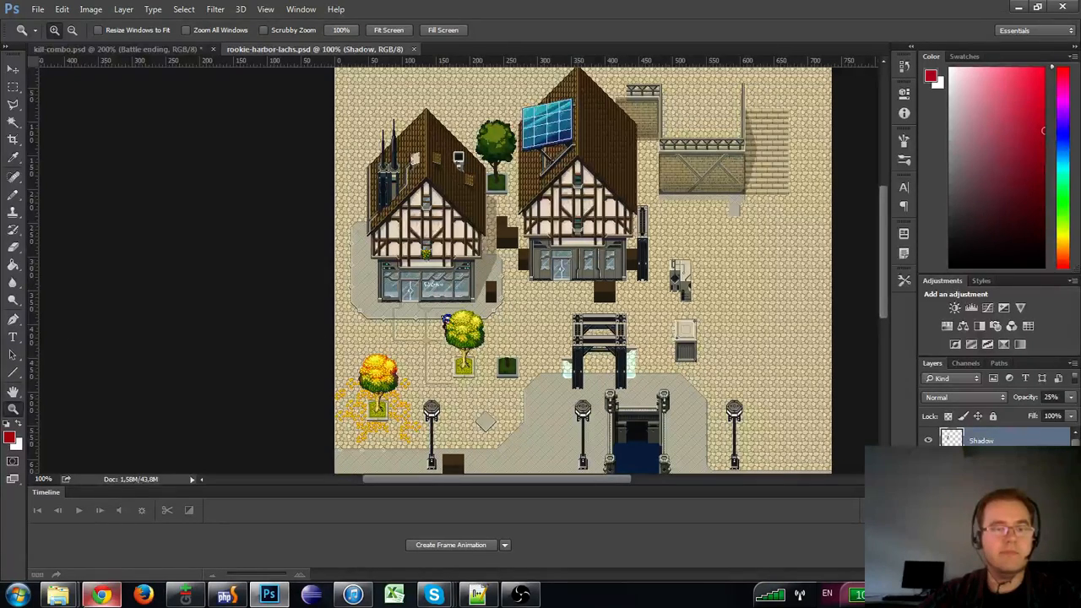
- Switch to Chrome and open a new browser tab beside the CrossCode game
mouse_move(98, 595)
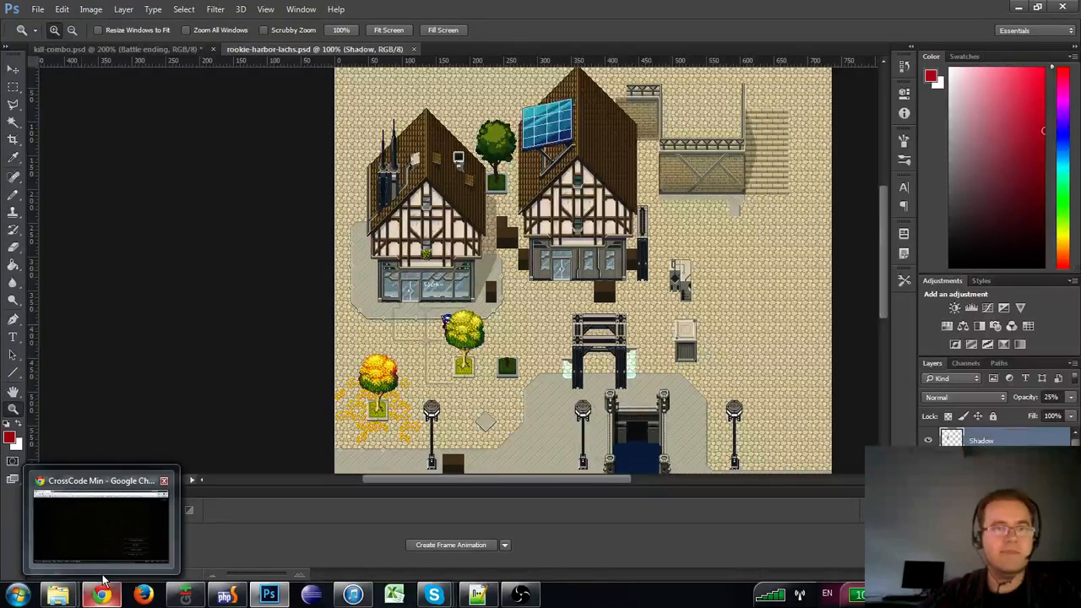
left_click(118, 526)
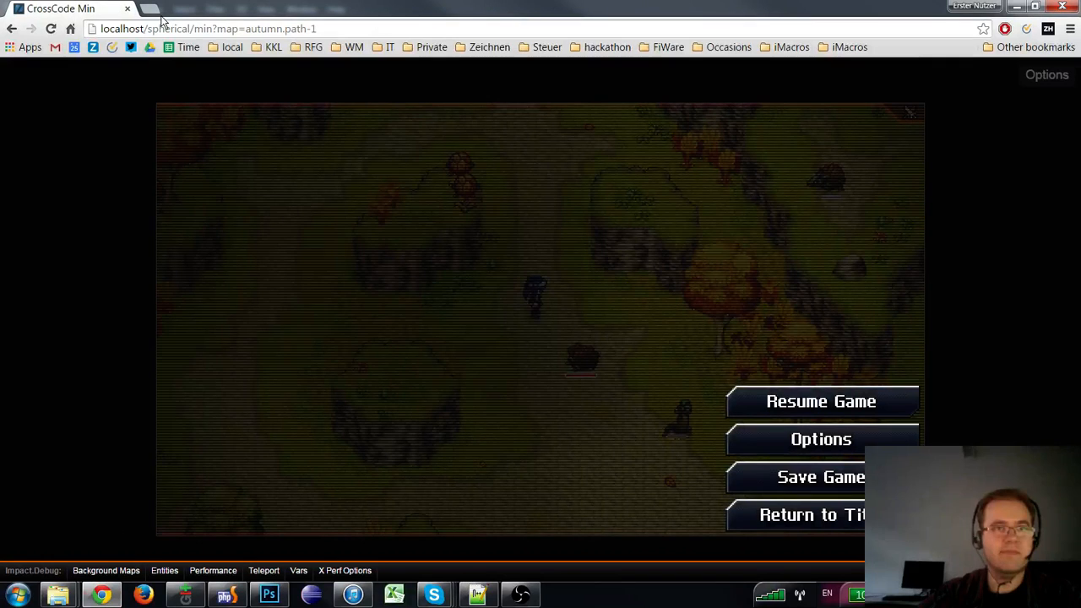
left_click(150, 10)
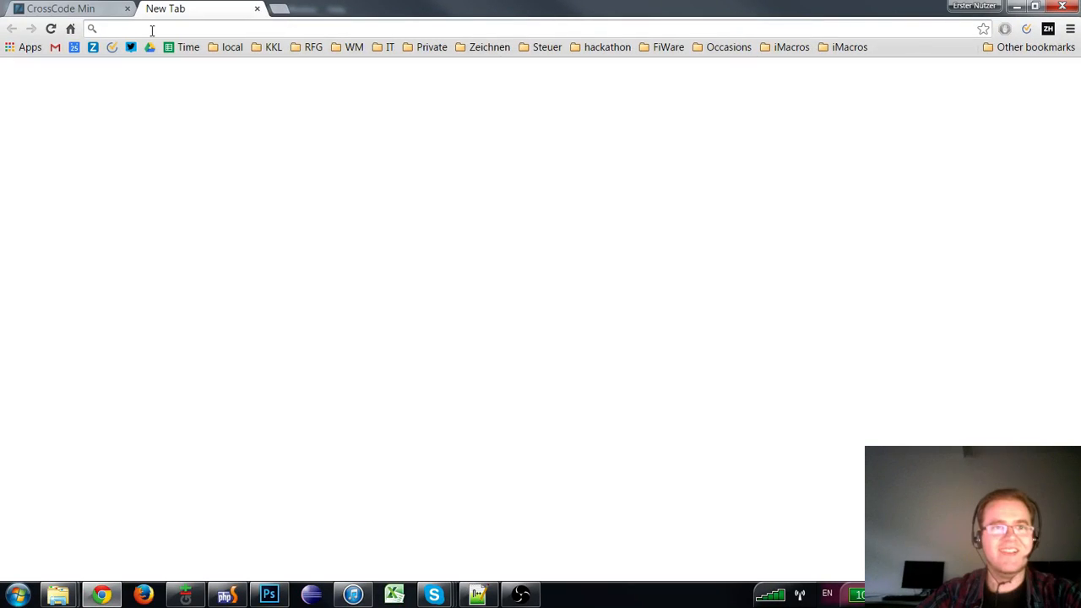
left_click(96, 8)
left_click(156, 8)
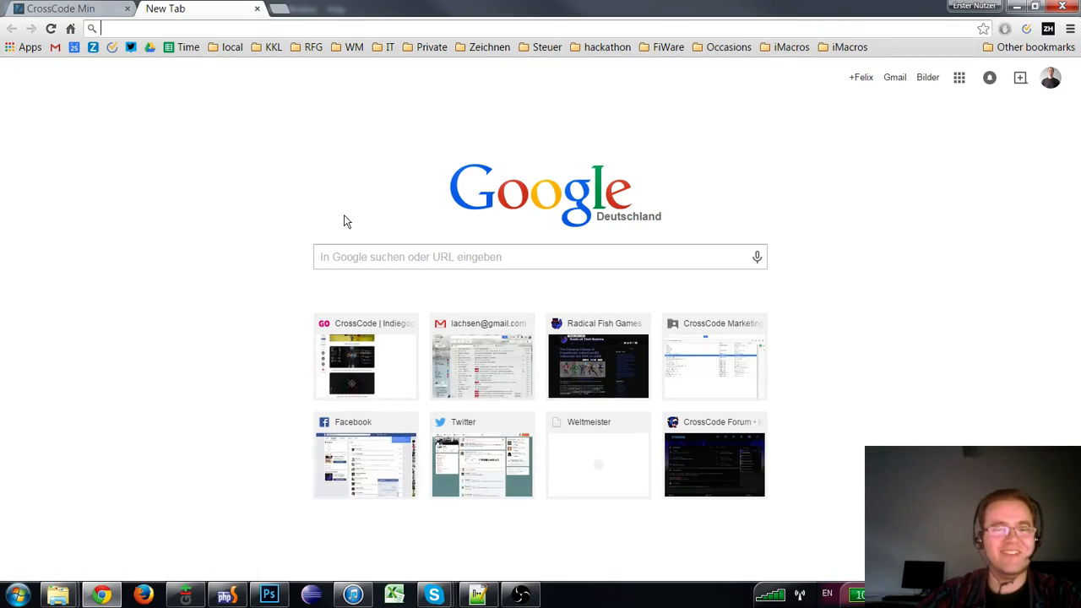
- Return to Photoshop and show kill-combo.psd at 100% with the tool panels hidden
left_click(267, 596)
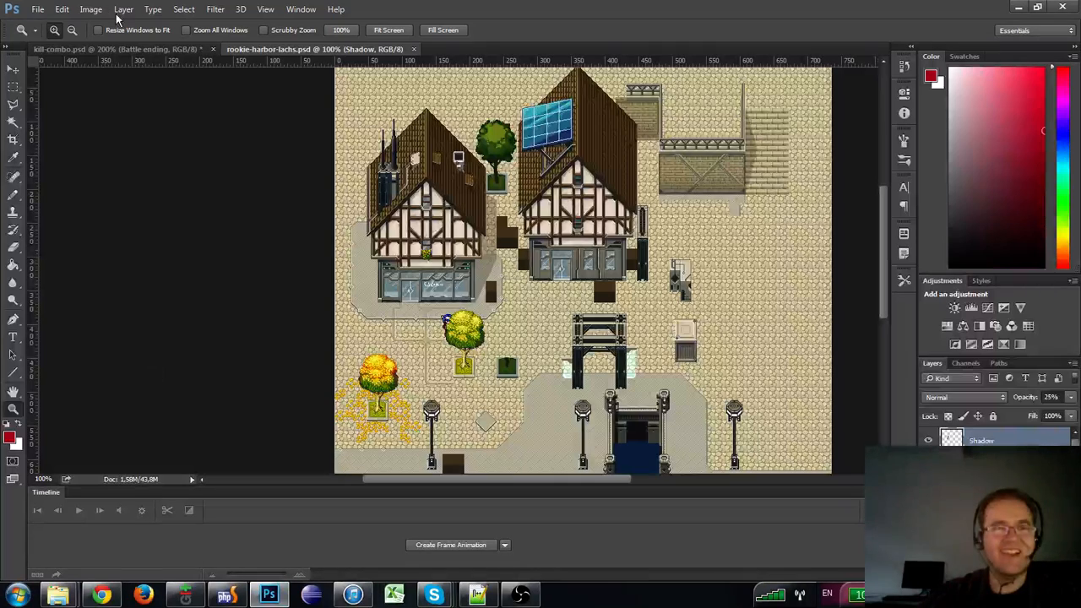
left_click(148, 49)
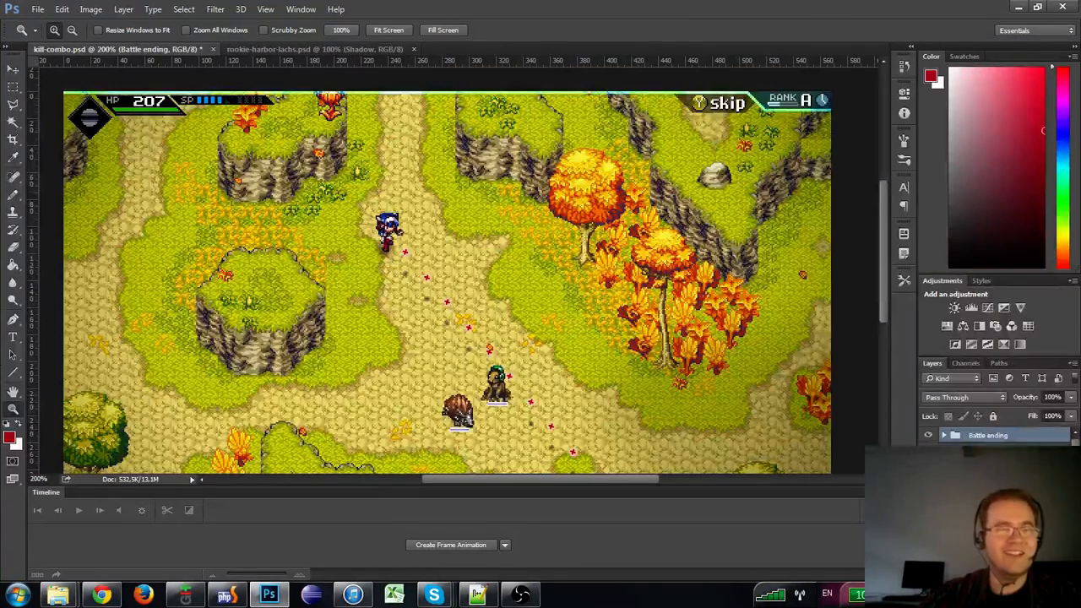
left_click(425, 198, "alt")
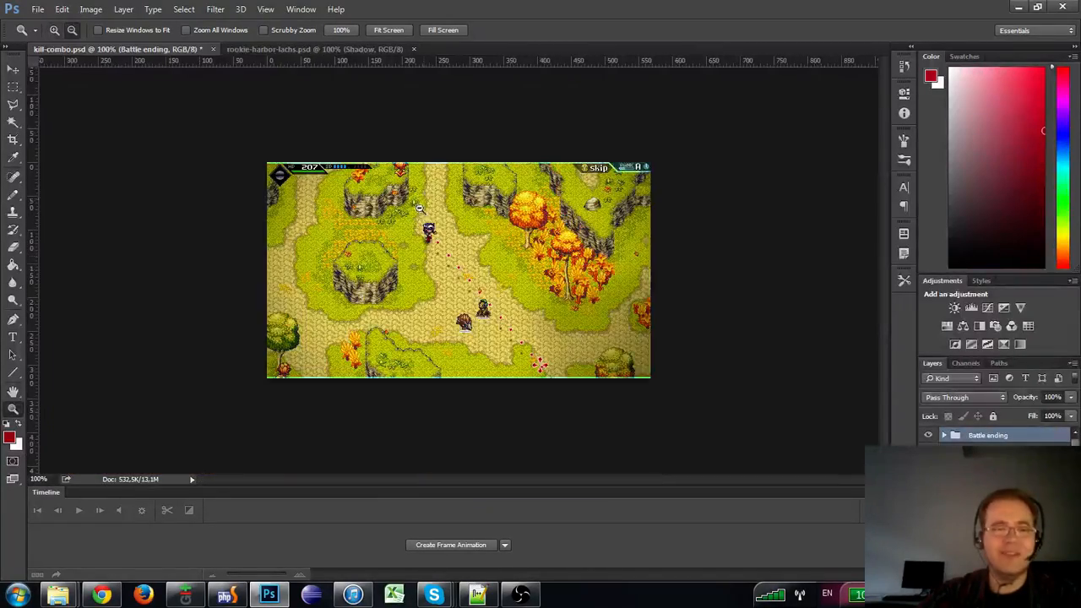
left_click(419, 238)
key("Tab")
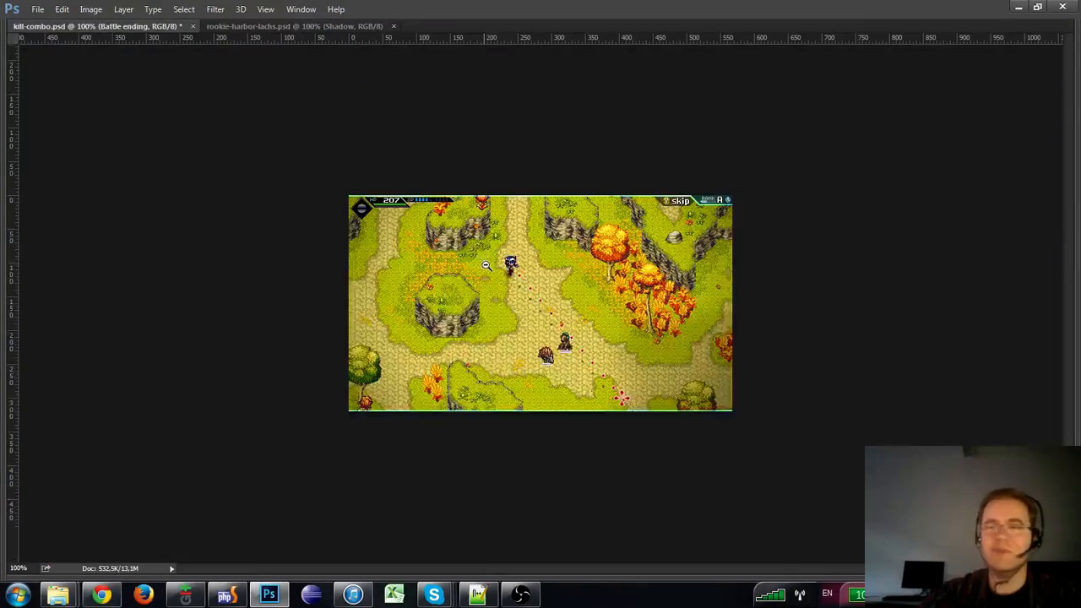
- Examine the battle scene and HUD in the kill-combo.psd mockup up close, finishing at 200% zoom
scroll(471, 209, "up", 1)
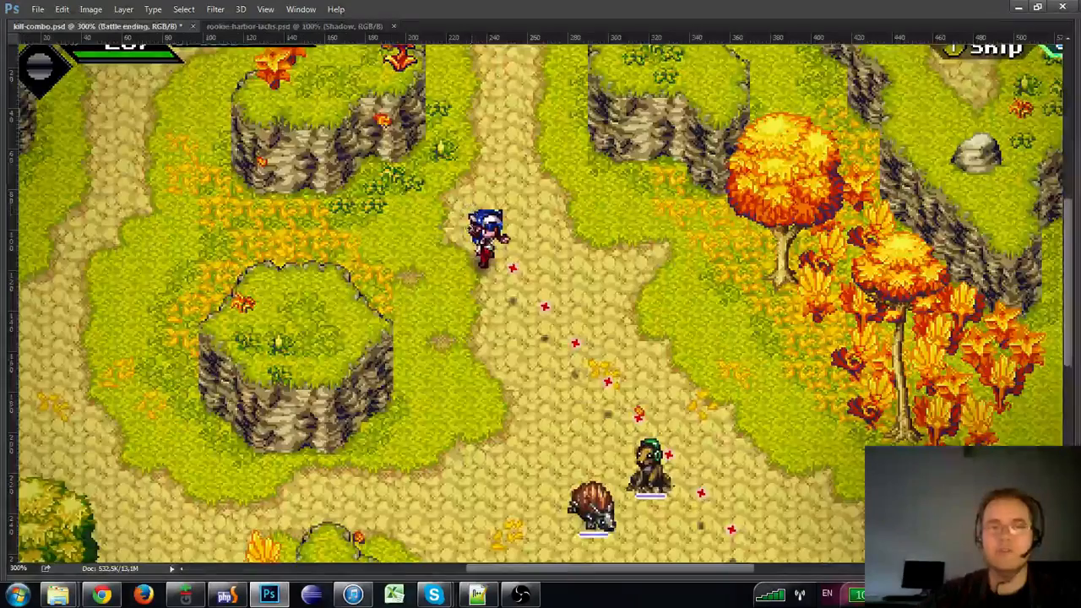
left_click_drag(728, 398, 376, 335)
left_click(369, 320, "alt")
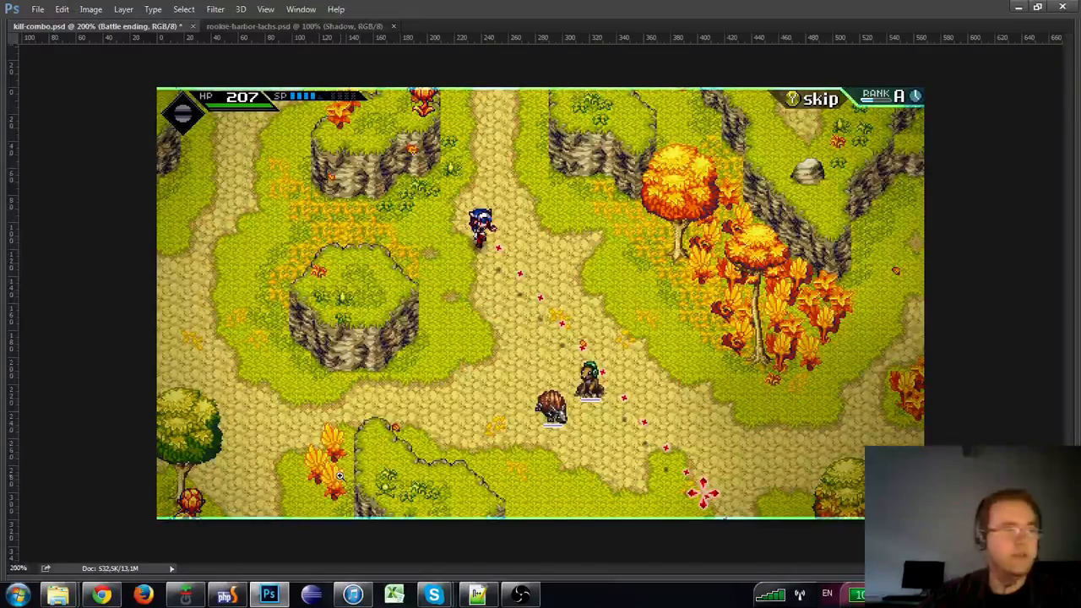
left_click(571, 219, "alt")
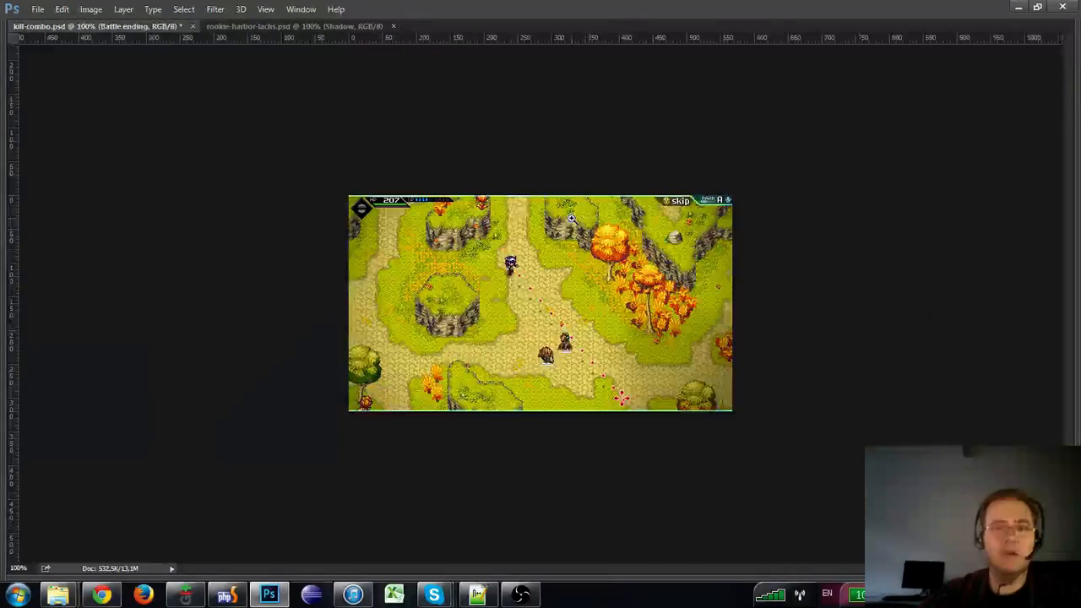
left_click(520, 214)
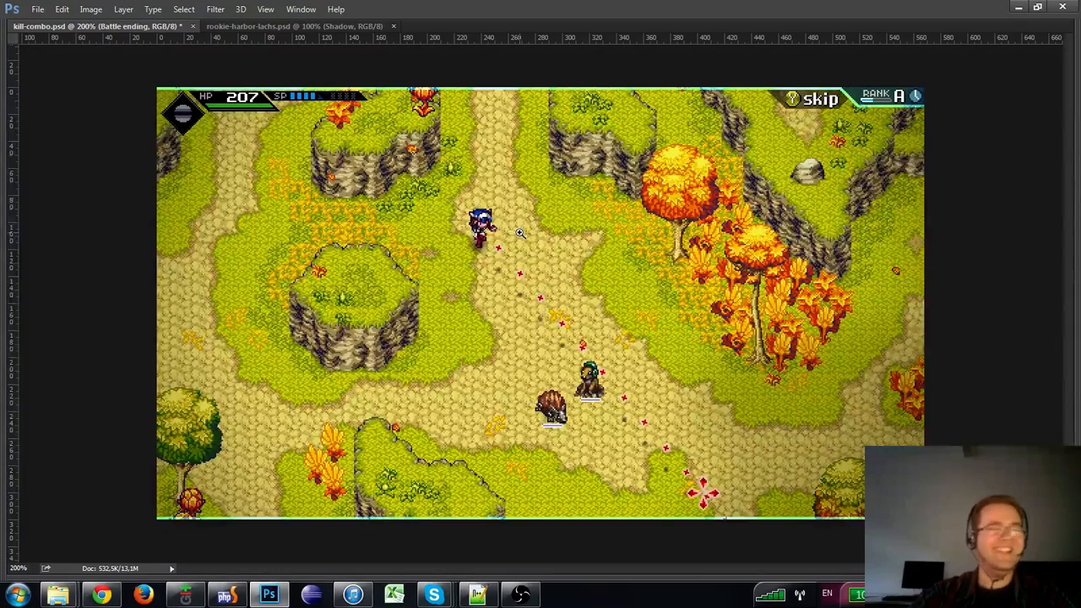
- Examine the houses, trees and harbor details in rookie-harbor-lachs.psd up close, then show the whole town concept at 100%
left_click(291, 27)
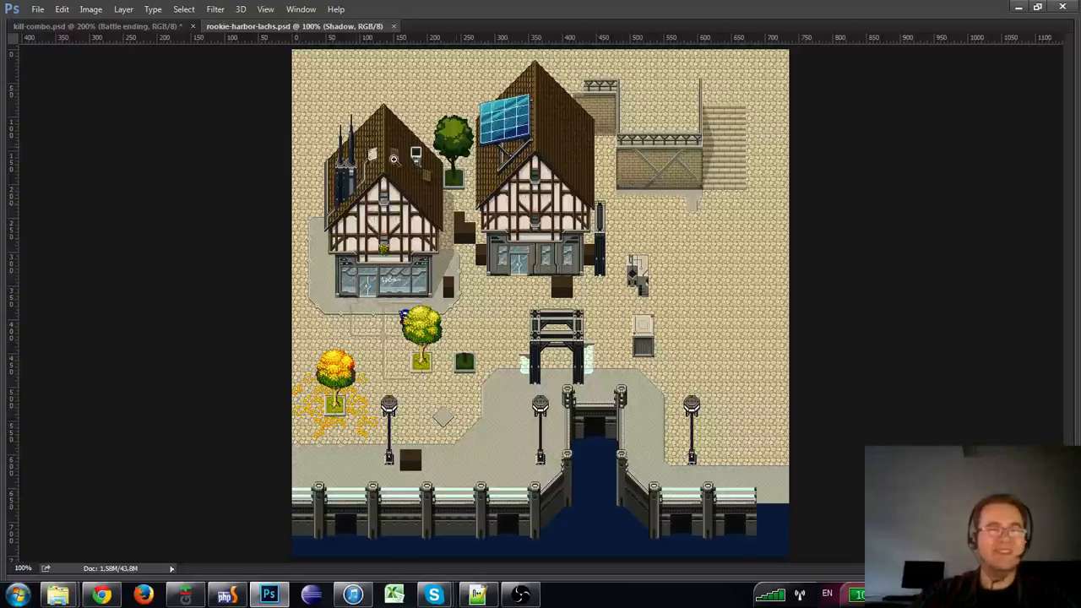
left_click(464, 218)
left_click(439, 255, "alt")
left_click(434, 265)
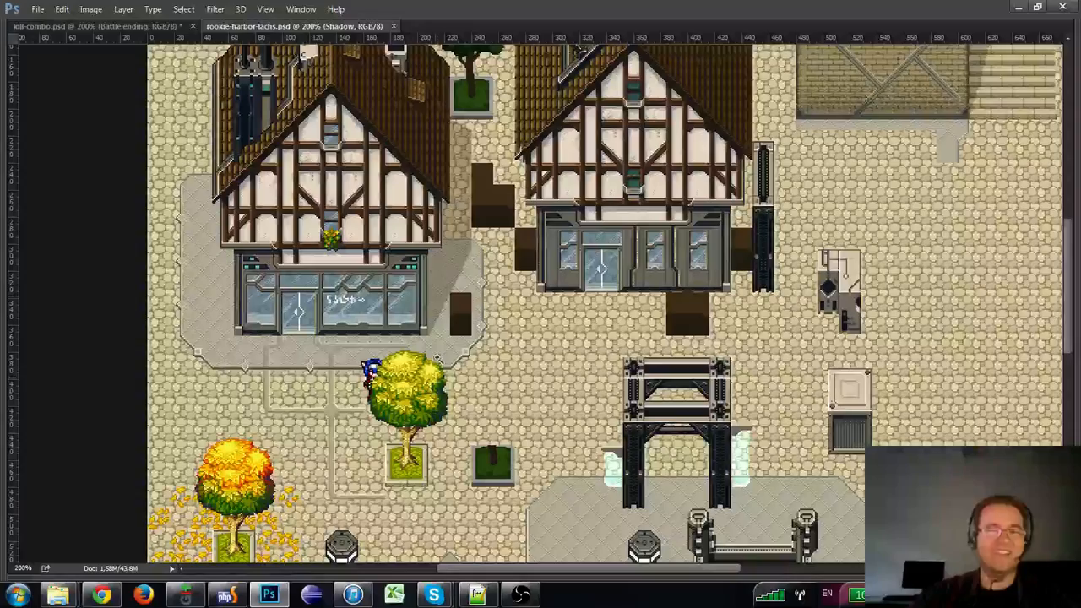
left_click_drag(405, 404, 380, 301)
scroll(380, 302, "down", 1)
key("ctrl+r")
left_click_drag(451, 222, 232, 413)
left_click(258, 393, "alt")
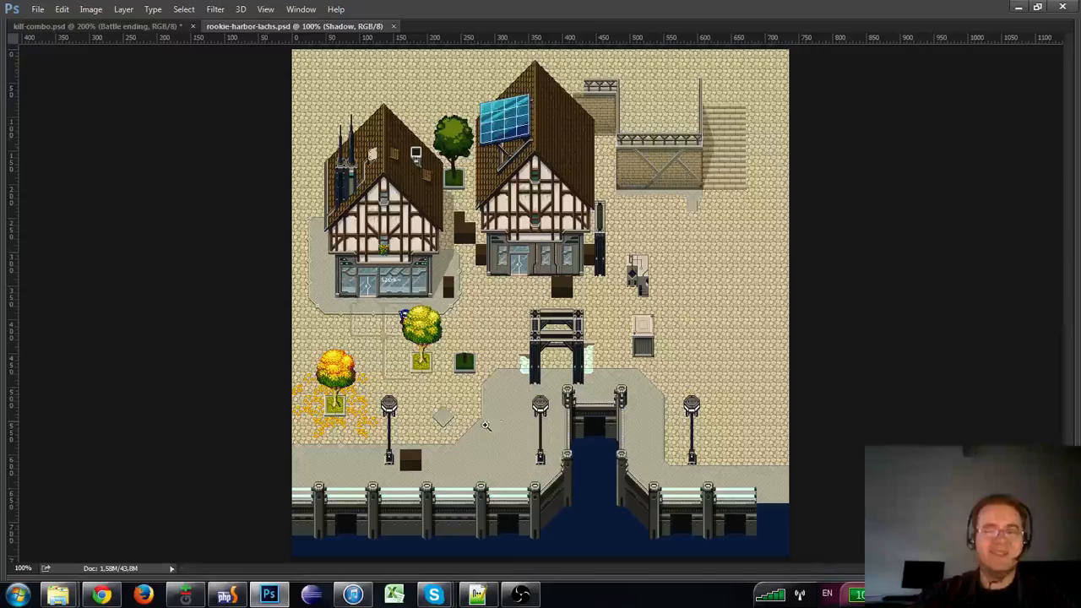
- Bring back the tool panels and examine the half-timbered houses and solar panel in rookie-harbor-lachs.psd at about 200% zoom
key("Tab")
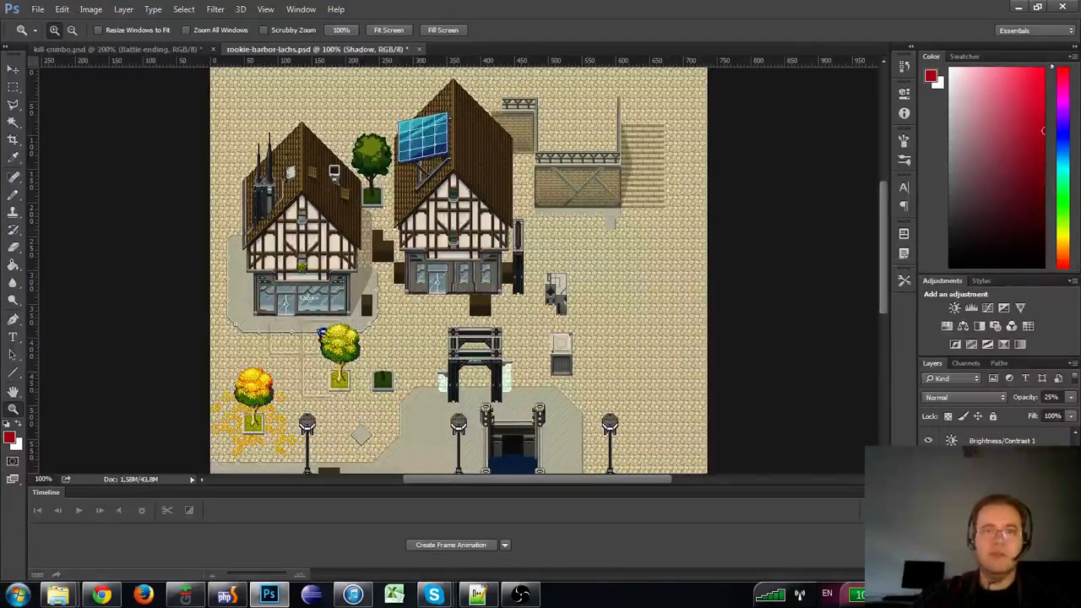
left_click(439, 263)
left_click(466, 269)
left_click(466, 268, "alt")
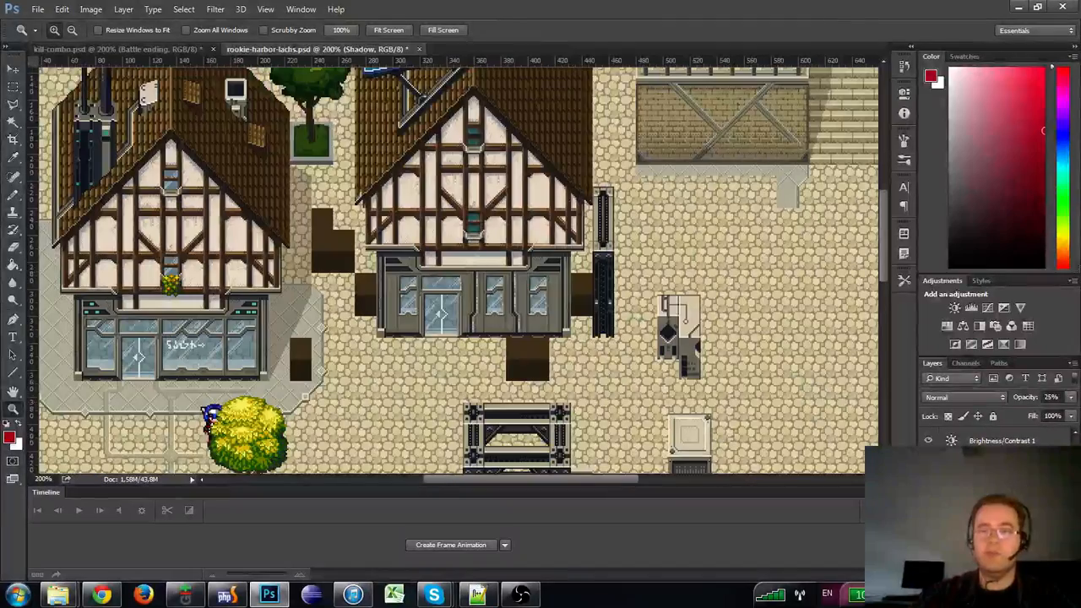
key("alt+bracketright")
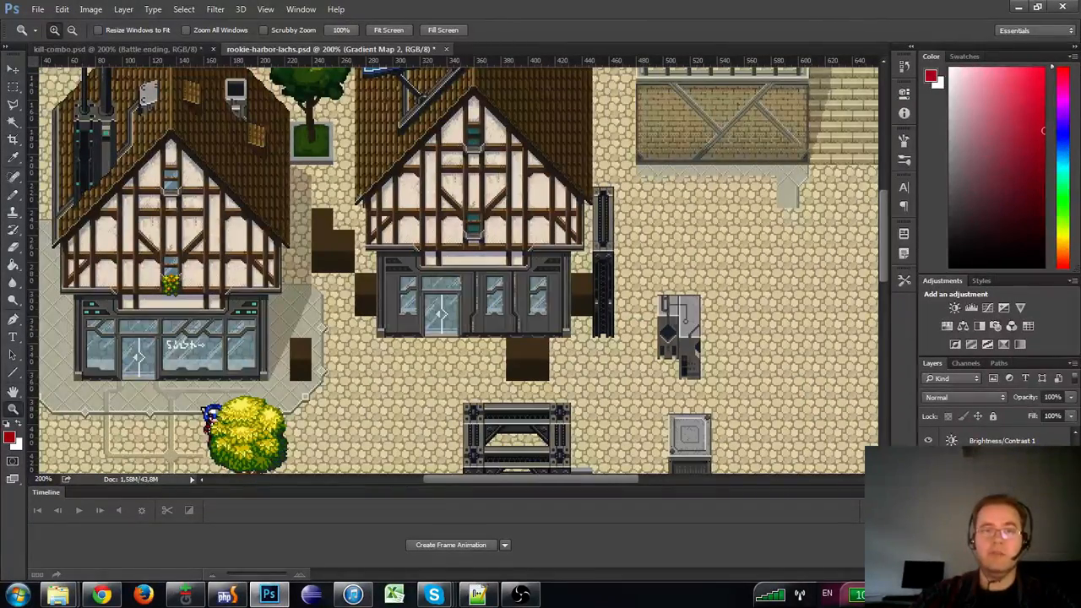
left_click_drag(472, 279, 499, 200)
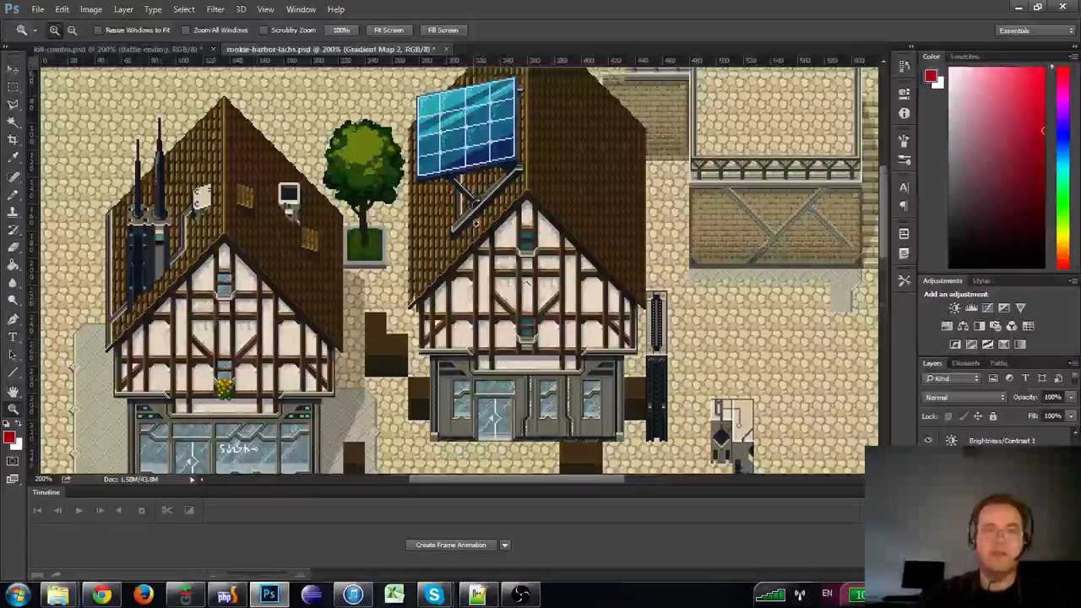
left_click_drag(633, 304, 518, 328)
key("ctrl+r")
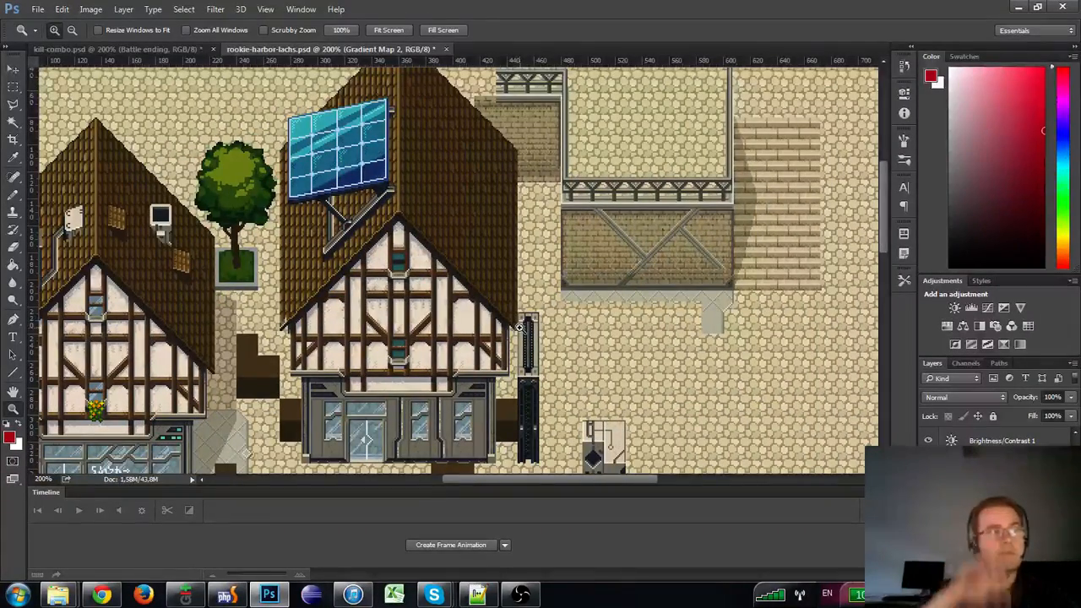
mouse_move(519, 328)
left_mouse_down()
mouse_move(545, 328)
mouse_move(519, 327)
left_mouse_up()
scroll(519, 327, "down", 1)
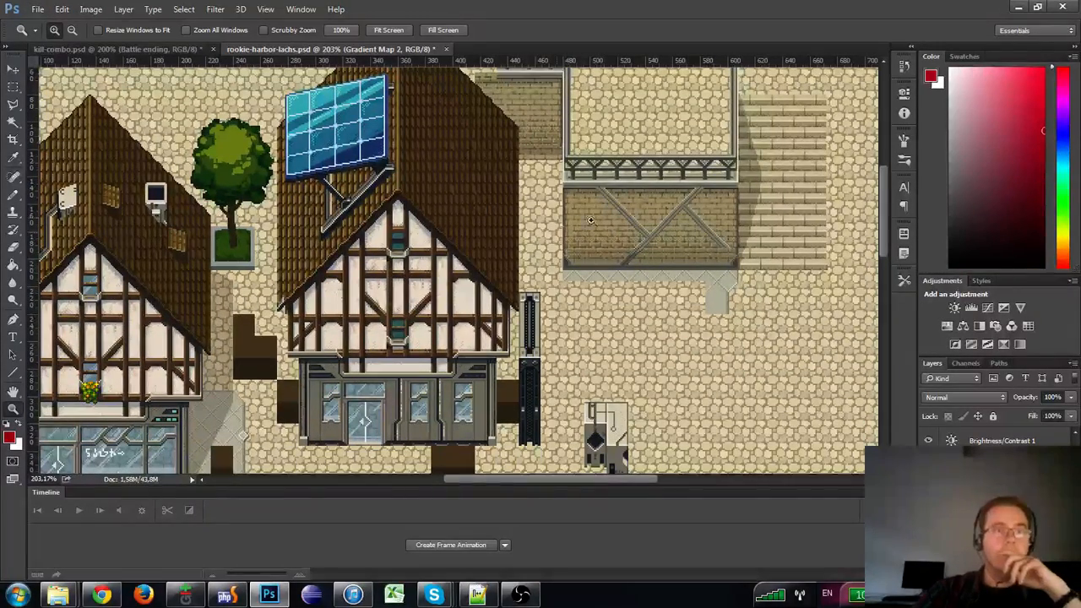
- Open rookie harbor maps sketch.psd from the Documents > Dropbox > Spherical > Planning > areas folder
left_click(37, 8)
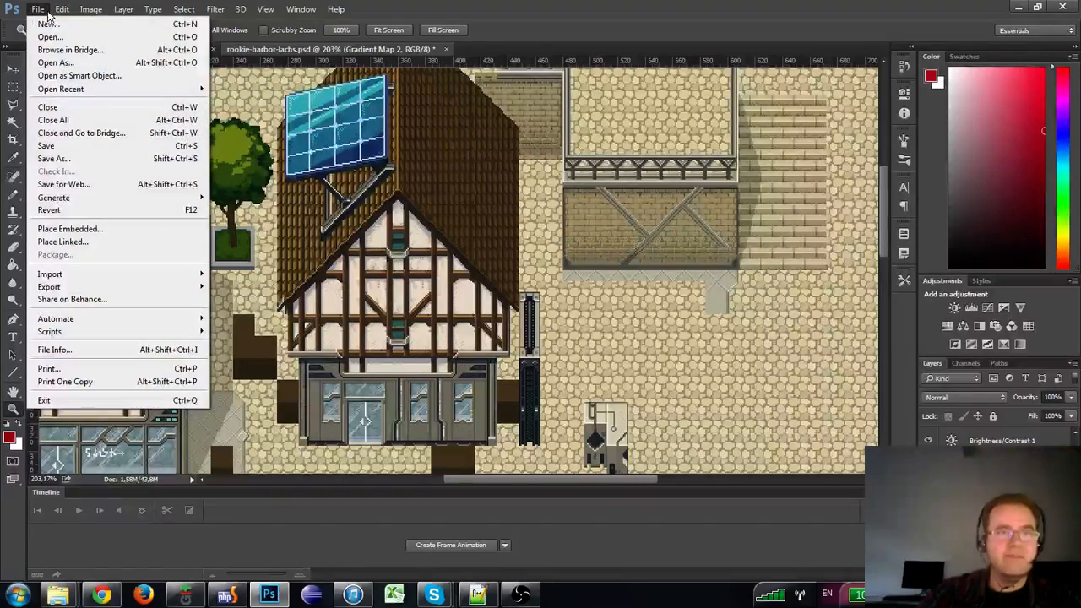
key("Escape")
key("ctrl+o")
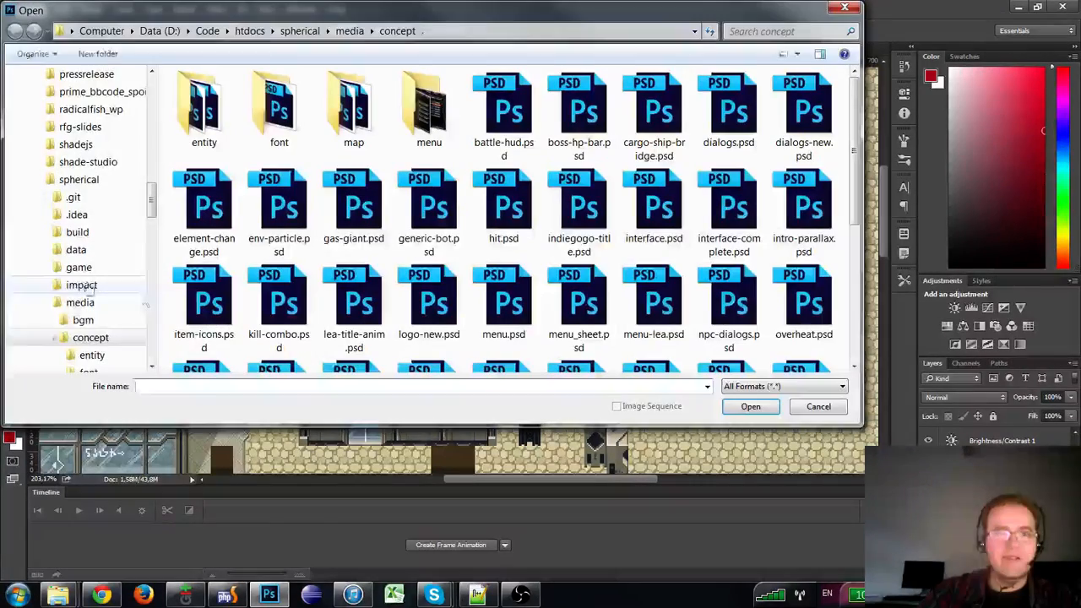
left_click(80, 303)
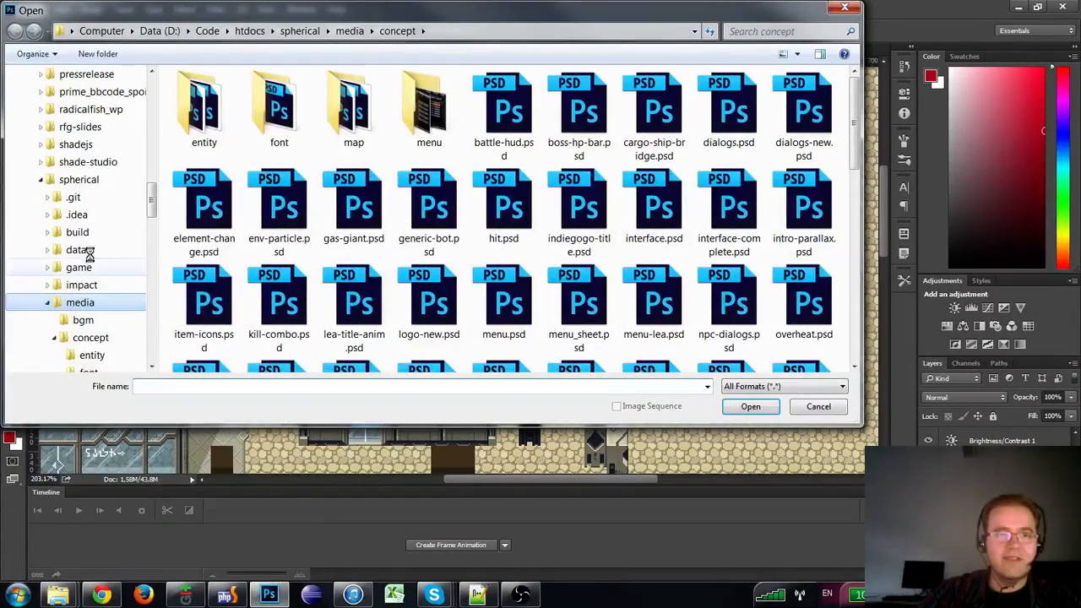
left_click(88, 268)
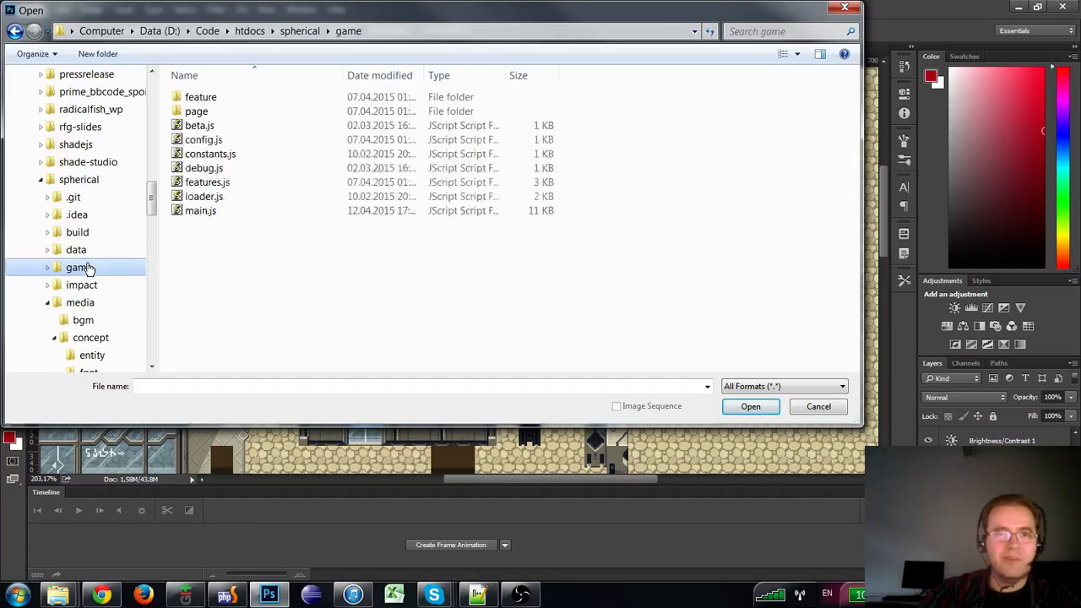
left_click(85, 180)
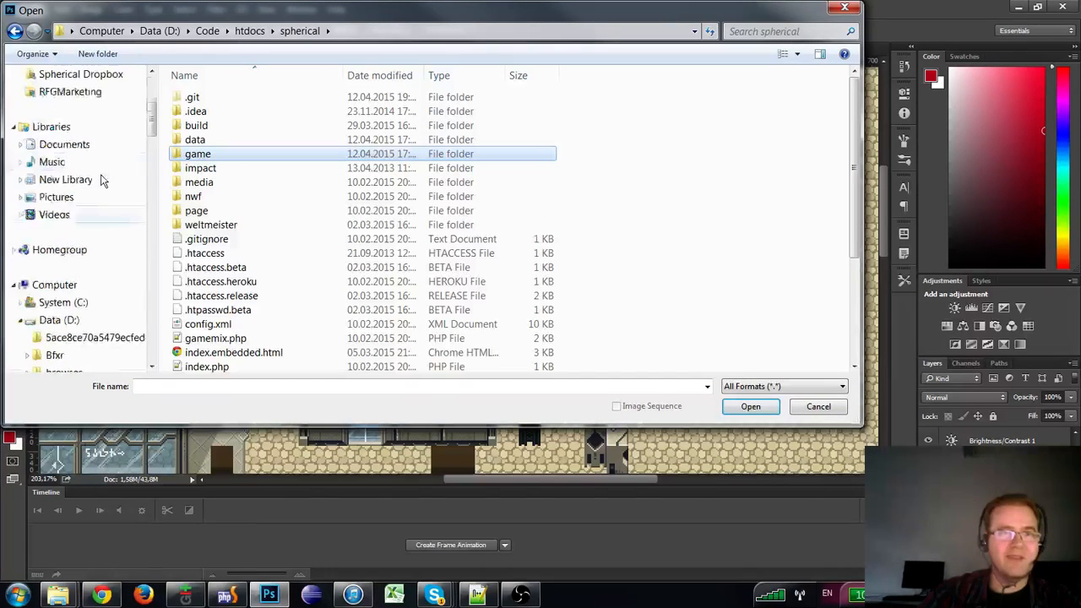
left_click(83, 150)
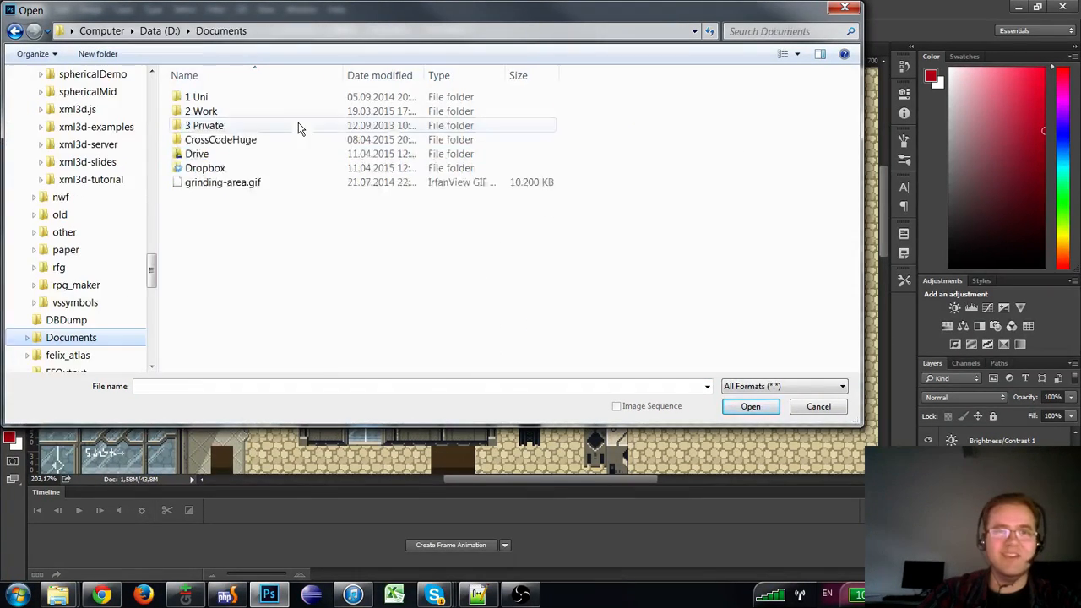
double_click(224, 167)
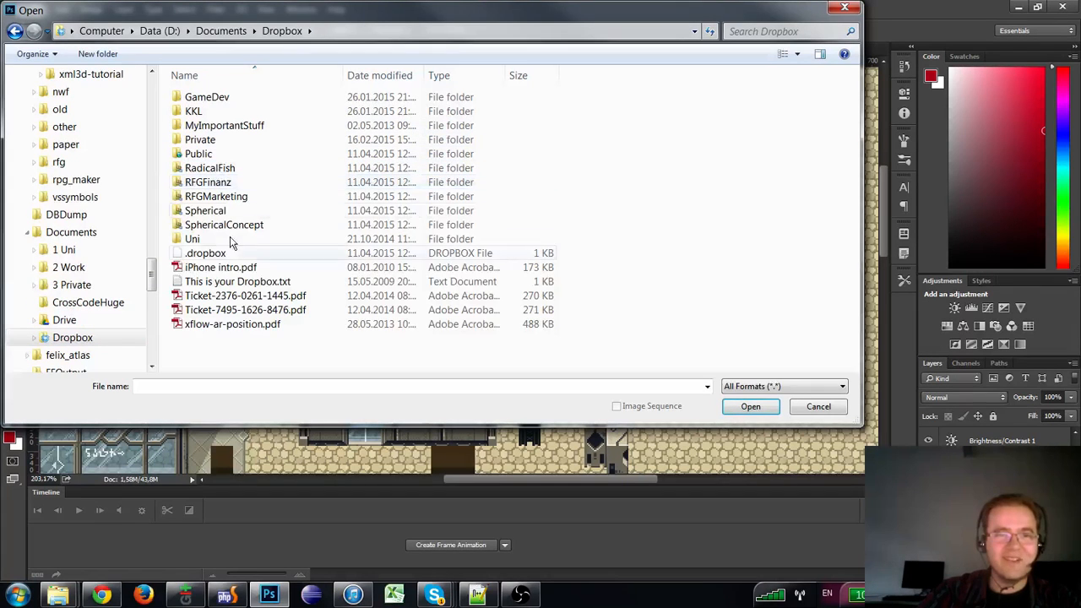
double_click(214, 211)
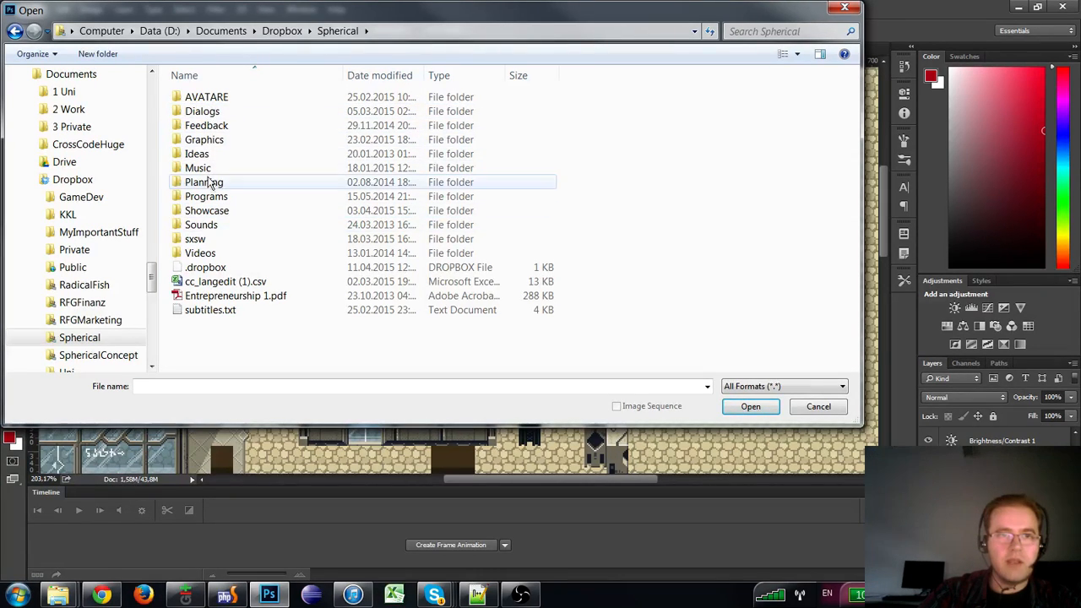
double_click(211, 183)
double_click(214, 100)
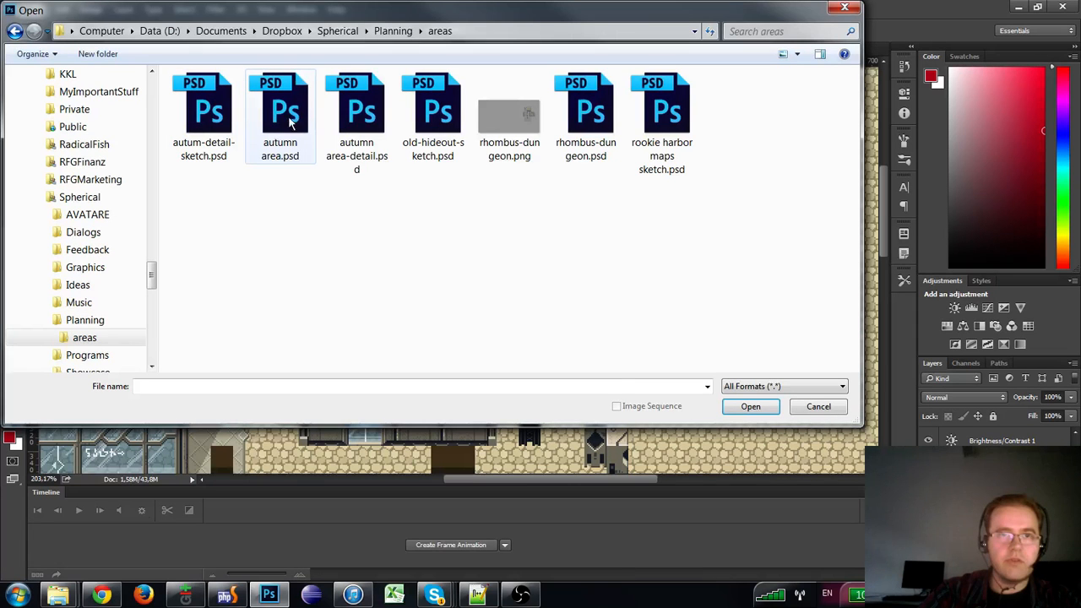
double_click(654, 109)
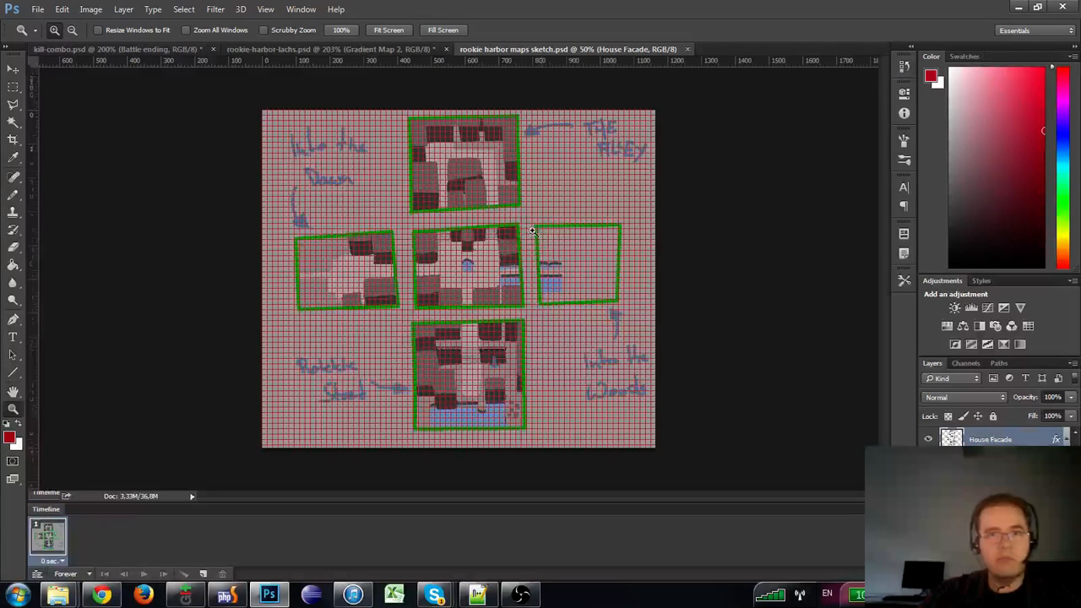
- Examine the overall layout of the green-framed map areas in the rookie harbor sketch at 66.67% zoom
left_click(499, 224)
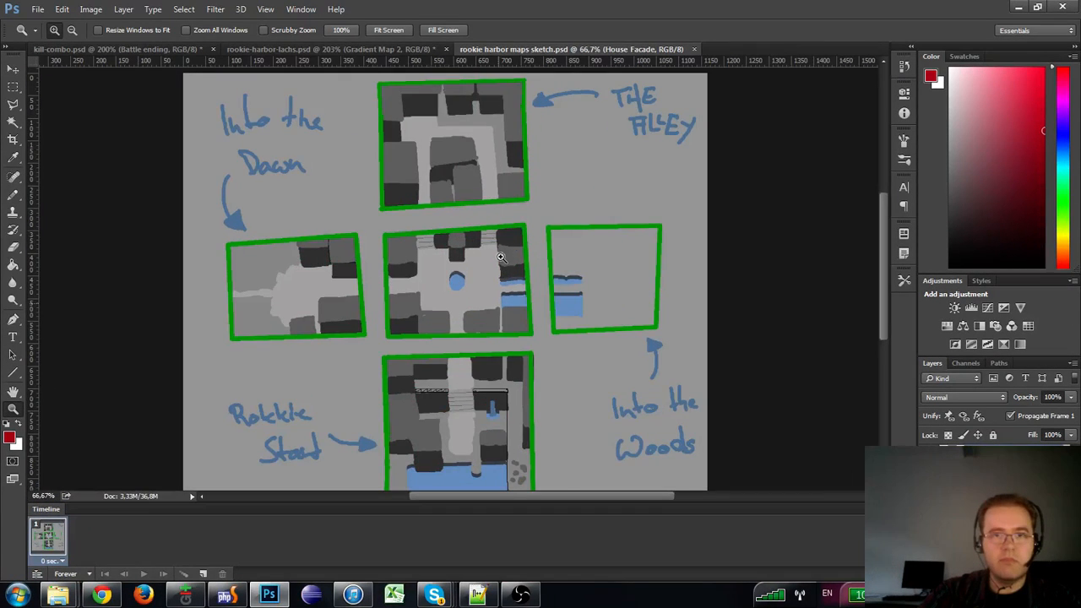
left_click(470, 287)
left_click_drag(486, 338, 436, 202)
left_click(438, 206, "alt")
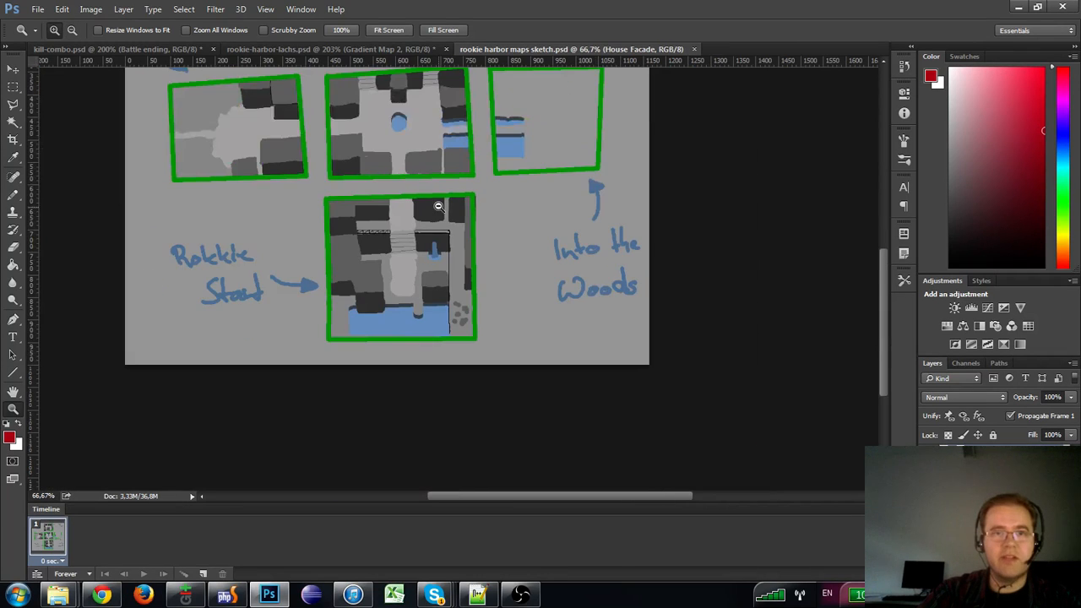
left_click(438, 163)
scroll(439, 295, "up", 3)
left_click(436, 283, "alt")
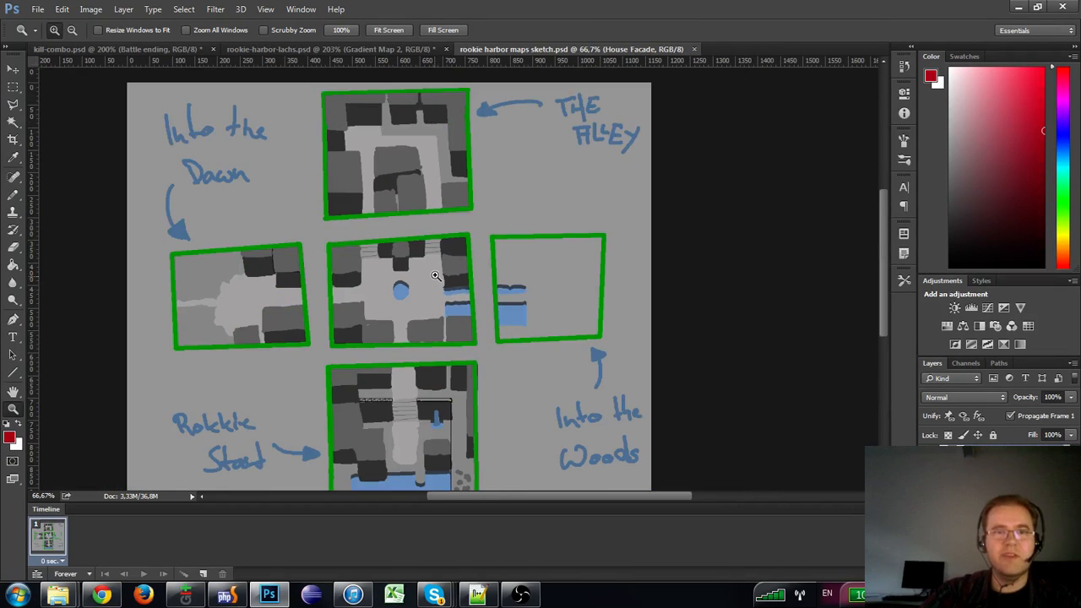
left_click_drag(431, 333, 410, 283)
left_click(407, 229)
left_click(407, 229, "alt")
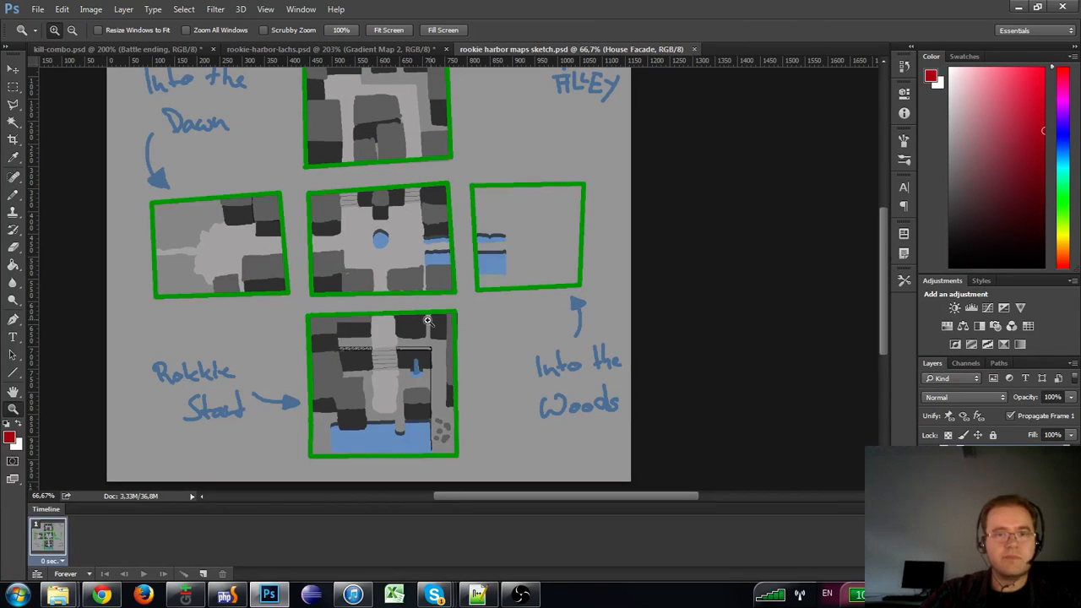
- Examine the rookie start, alley, central plaza and woods maps at 100%, then return to the 66.67% overview
left_click(412, 406)
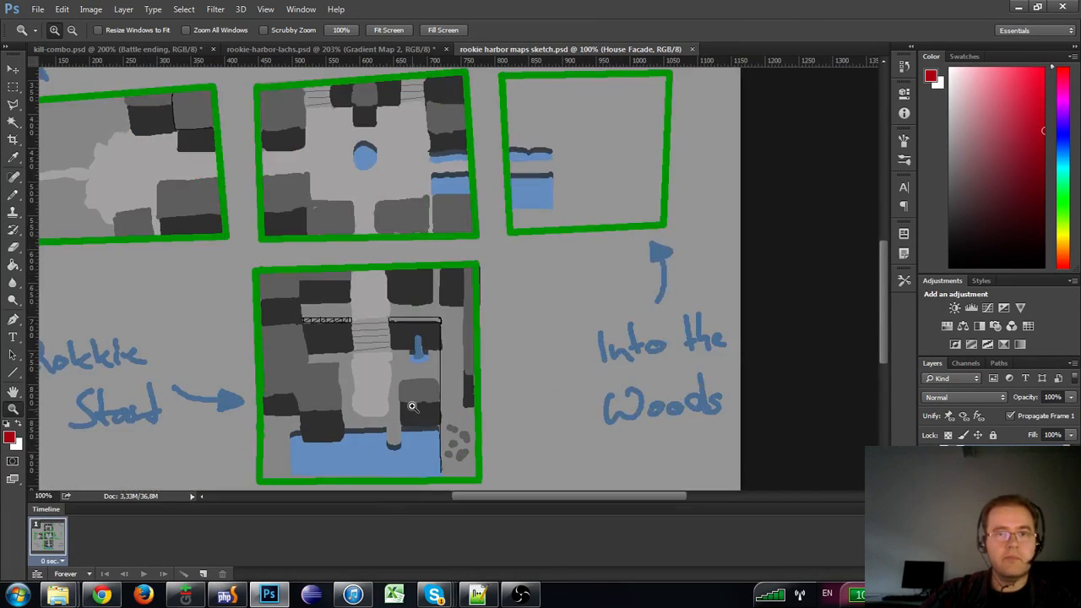
left_click(414, 408, "alt")
left_click(415, 414)
mouse_move(420, 446)
left_mouse_down()
mouse_move(428, 384)
mouse_move(455, 526)
mouse_move(453, 357)
mouse_move(433, 372)
mouse_move(447, 380)
mouse_move(448, 430)
mouse_move(441, 422)
left_mouse_up()
key("ctrl+r")
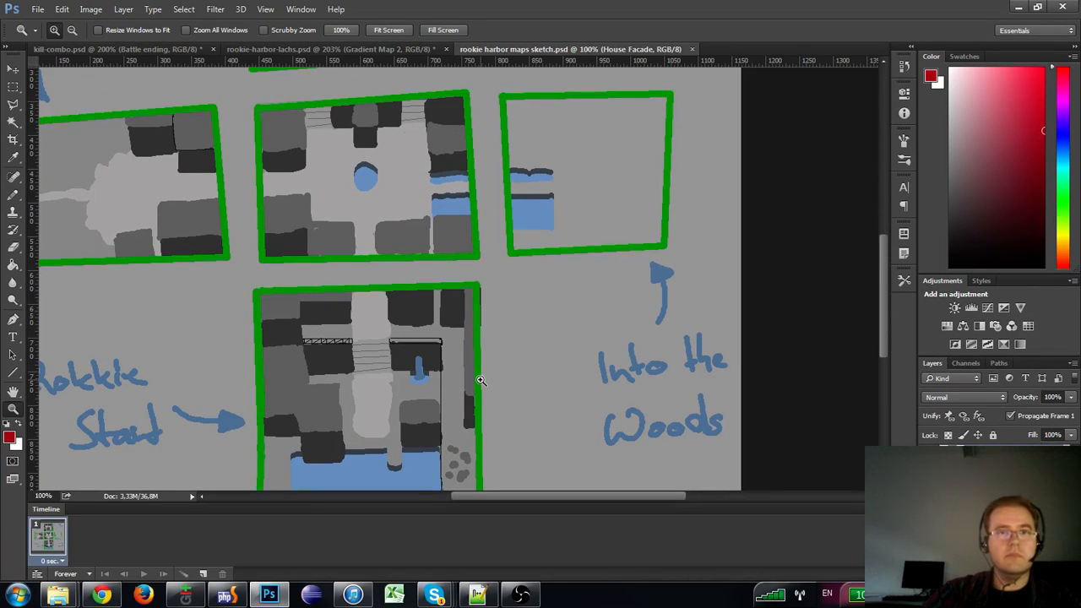
scroll(451, 366, "up", 5)
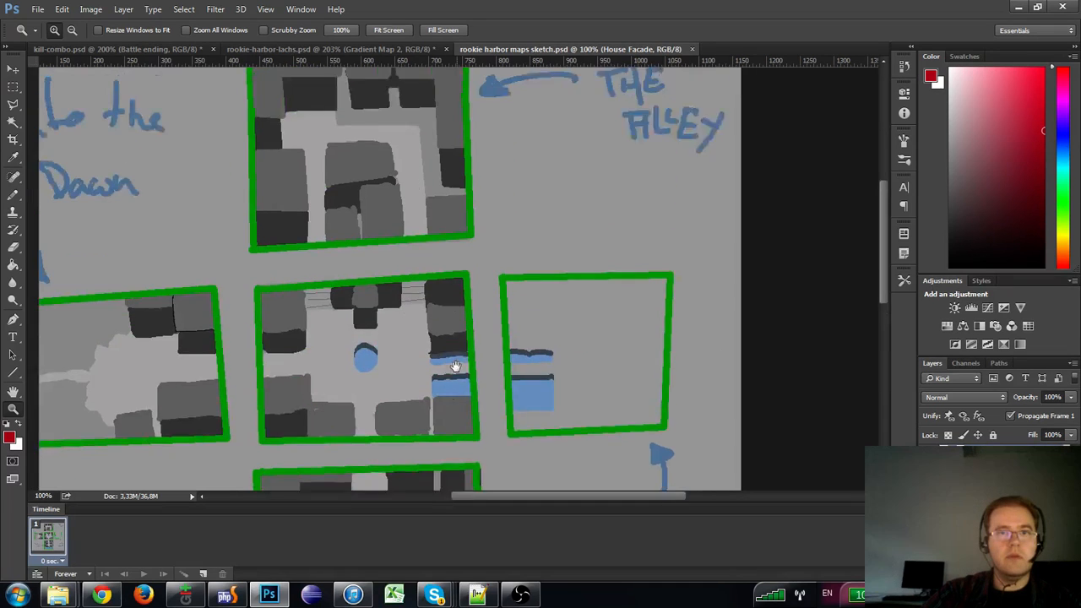
scroll(459, 346, "down", 1)
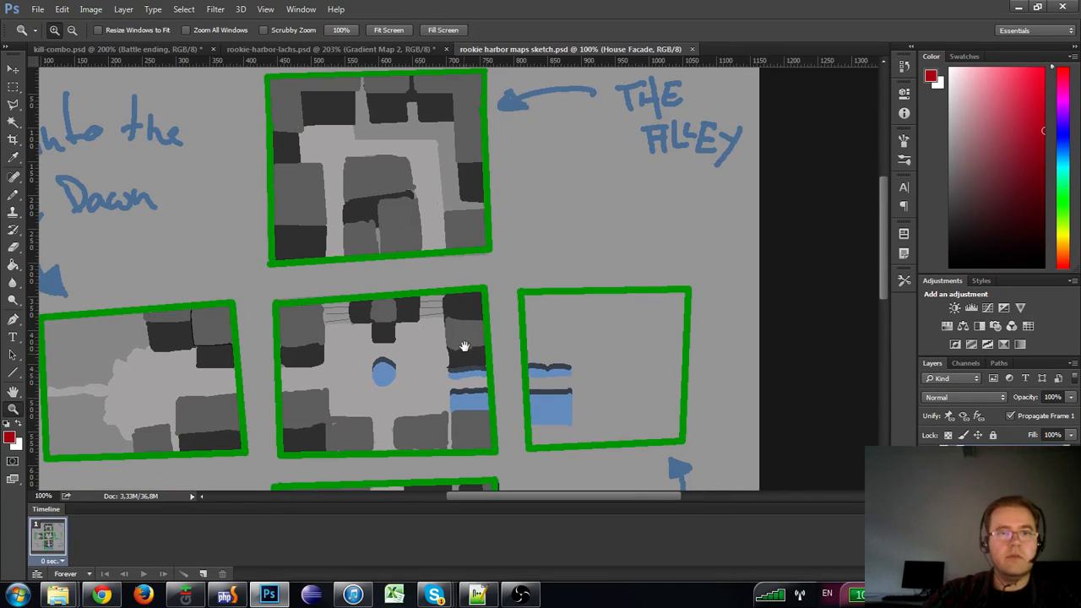
scroll(470, 336, "down", 1)
left_click_drag(470, 336, 518, 301)
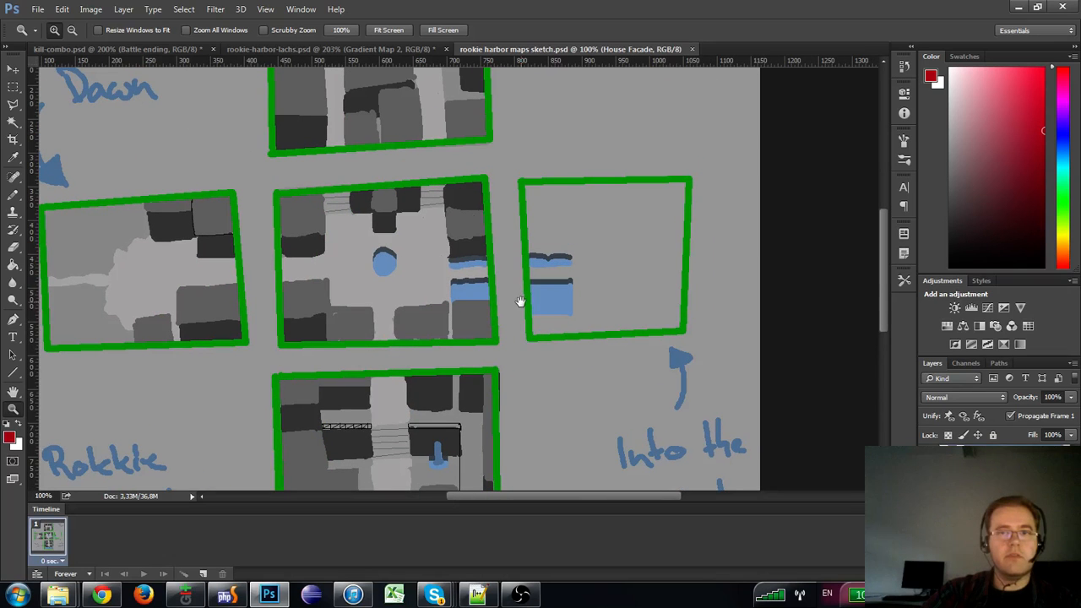
left_click_drag(628, 271, 644, 321)
left_click(582, 340, "alt")
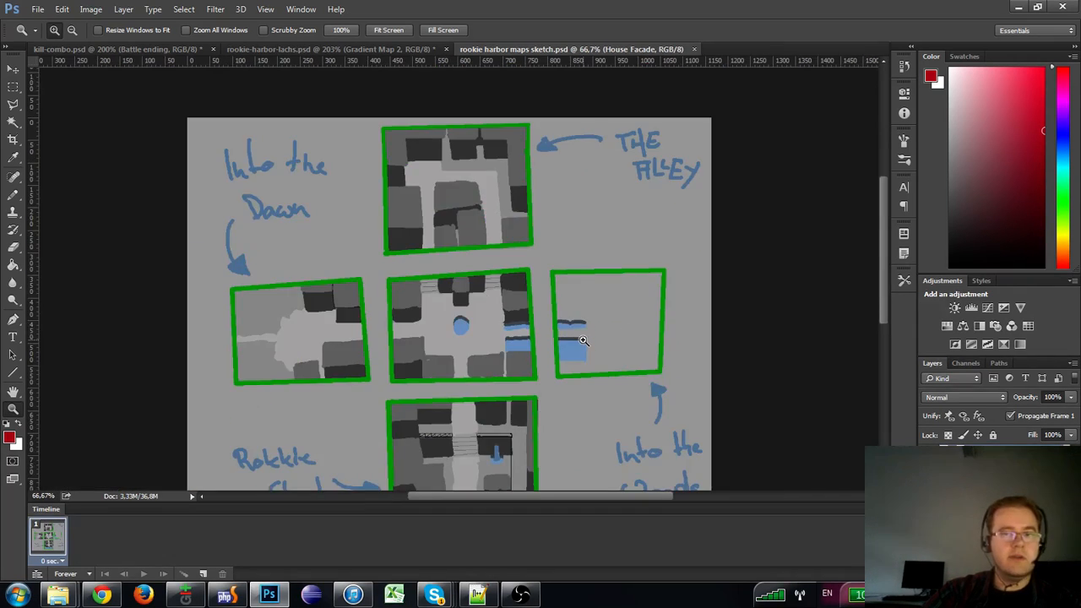
- Examine the central plaza map with its round fountain, stairs and canal at 200% zoom
left_click(536, 333)
left_click(499, 320)
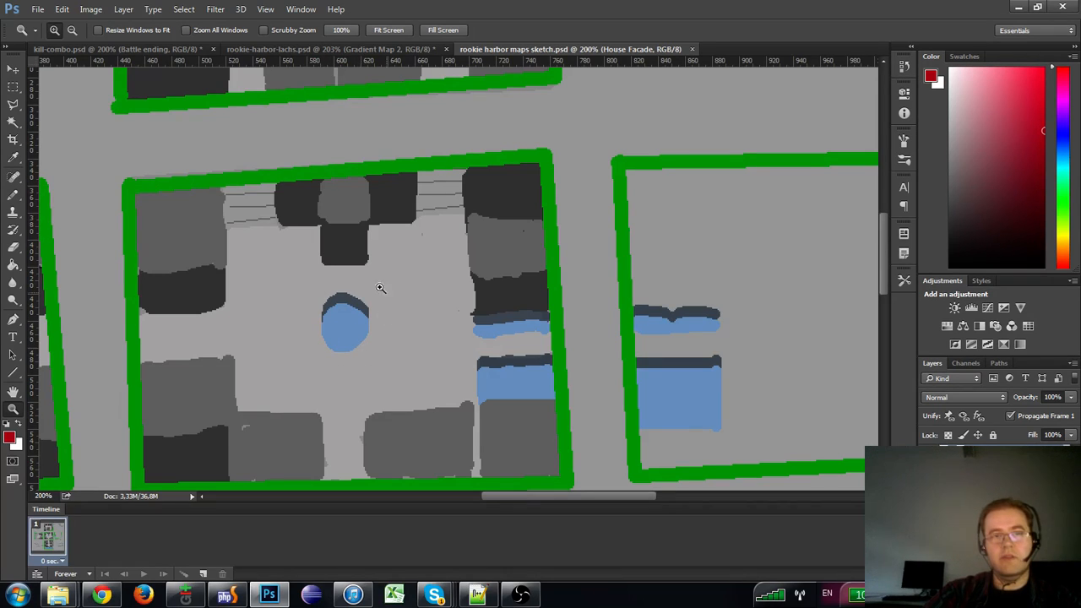
scroll(358, 379, "left", 5)
scroll(374, 337, "down", 1)
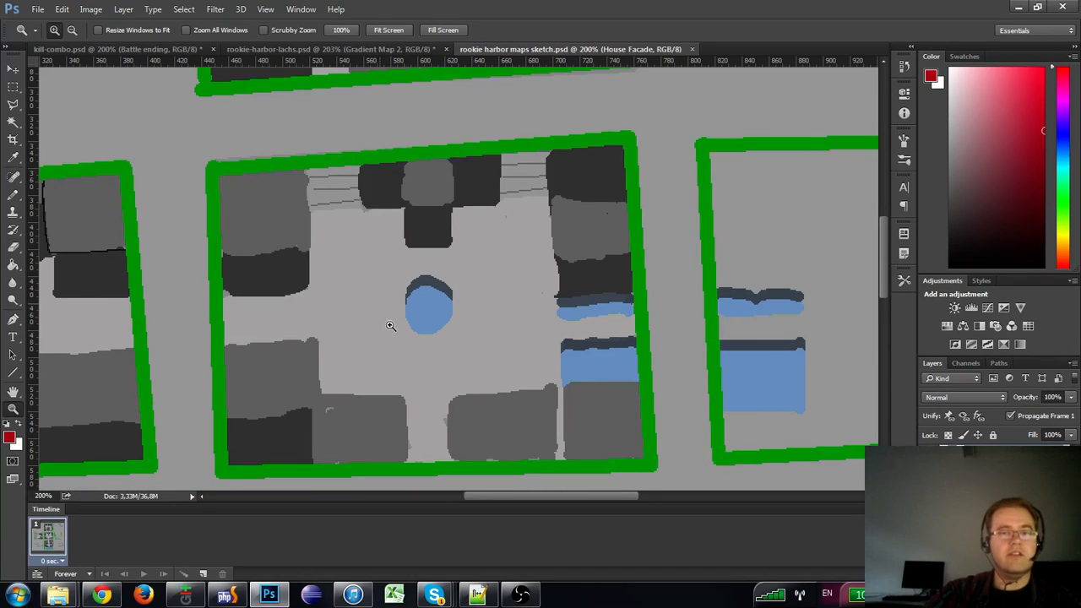
key("alt")
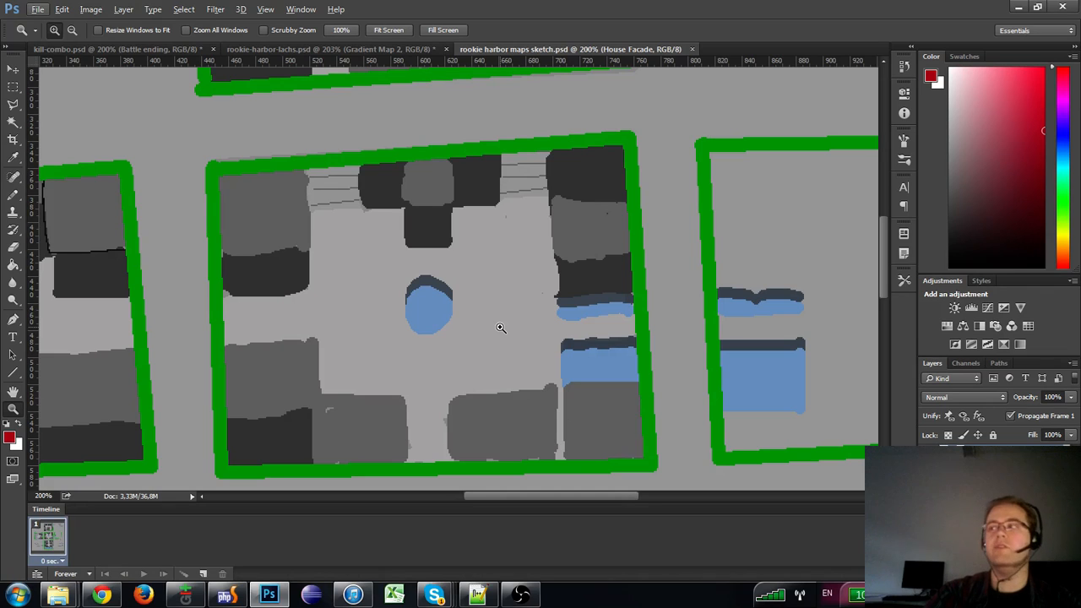
left_click_drag(408, 388, 451, 355)
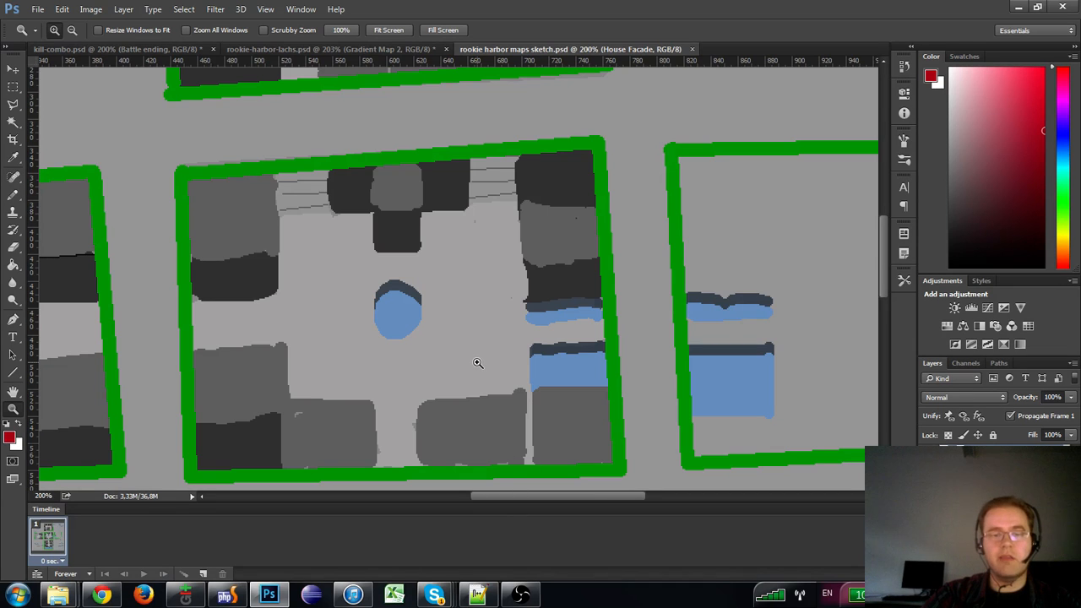
- Examine the rookie start map, viewing its blue water feature at 400% and the harbor basin at 200%
left_click(368, 314, "alt")
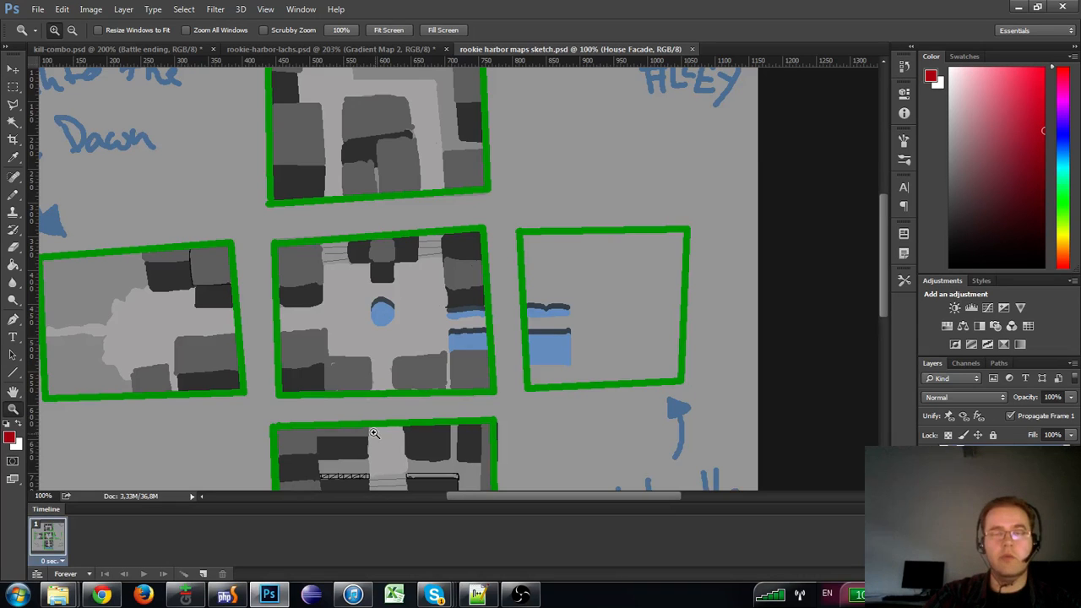
left_click_drag(366, 447, 390, 277)
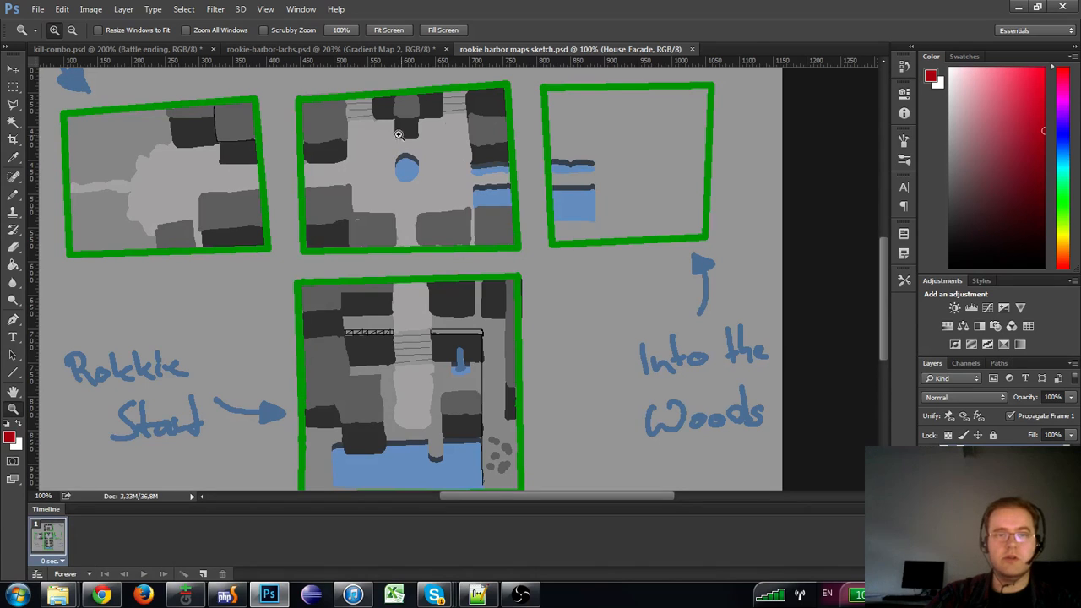
left_click(472, 351)
left_click(475, 350)
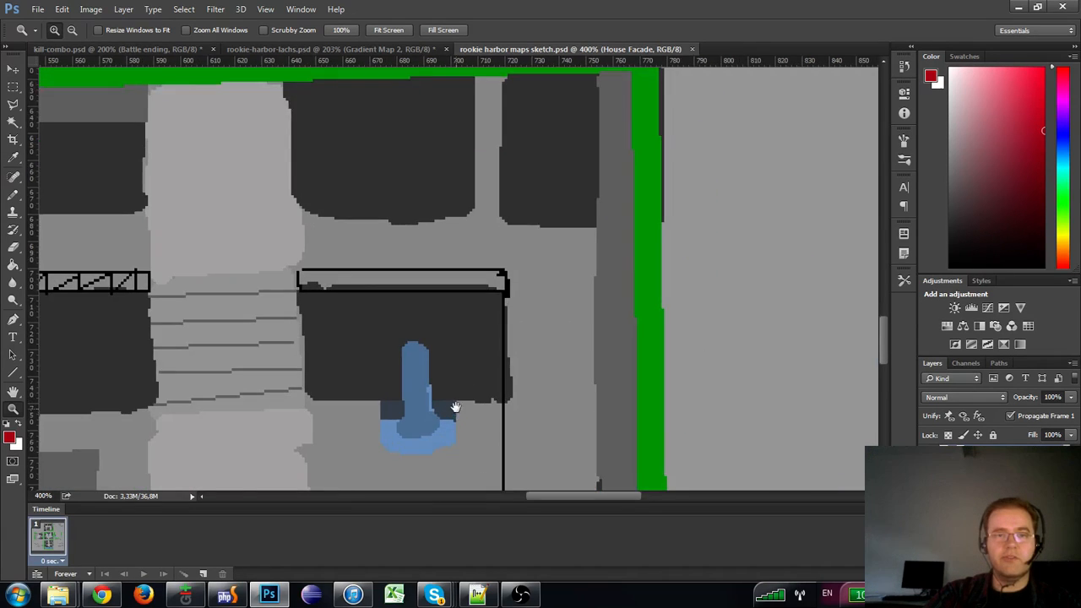
left_click_drag(454, 412, 469, 337)
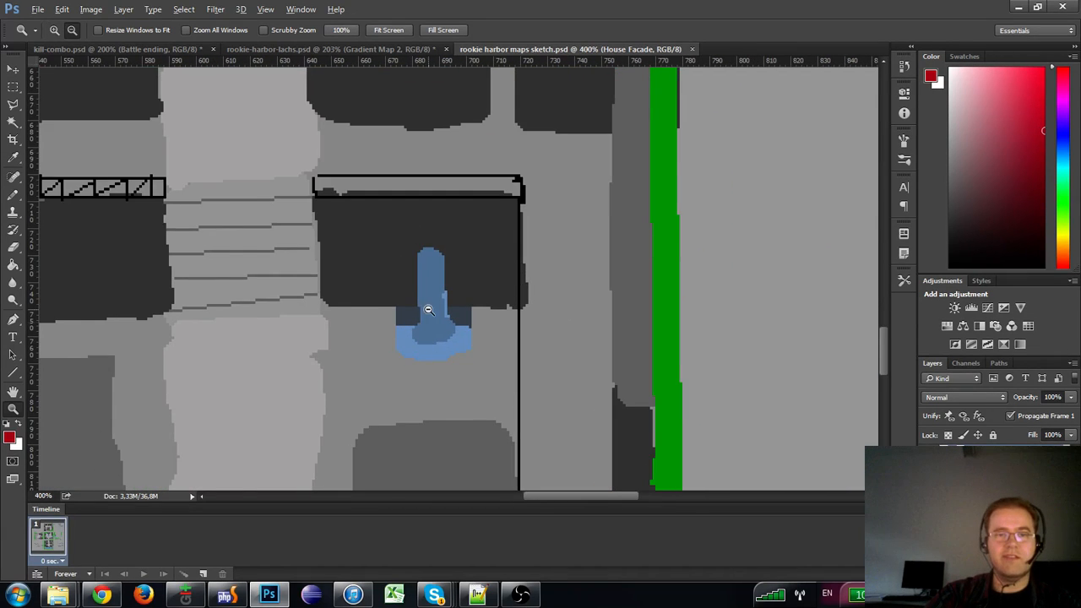
left_click(428, 310, "alt")
left_click_drag(436, 335, 454, 179)
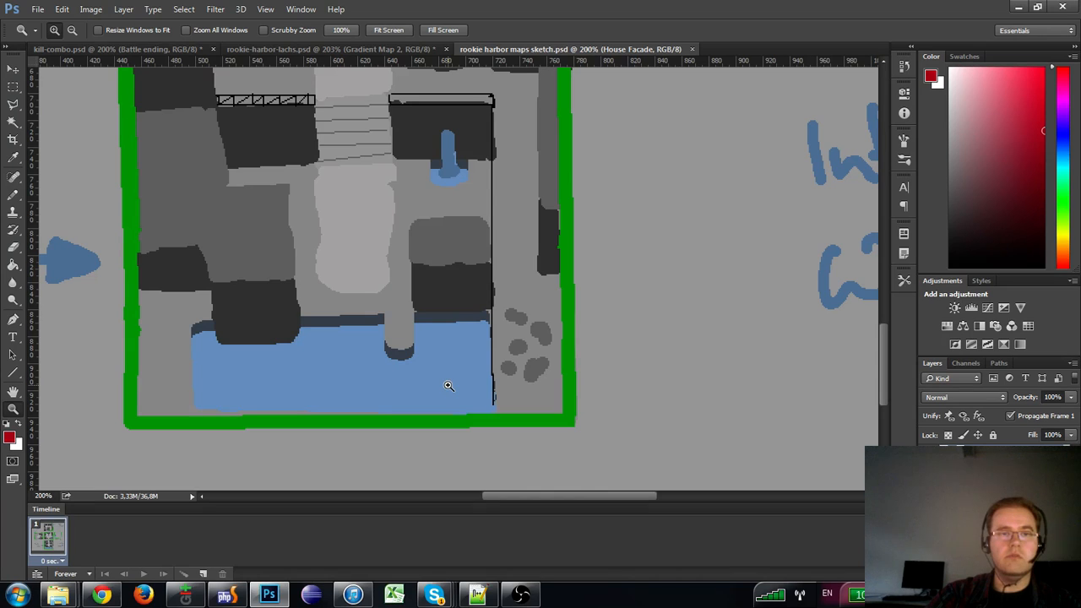
- Examine the rookie start map's harbor basin and surrounding buildings at 200% and 100%, then return to the 66.67% overview
left_click_drag(398, 164, 420, 177)
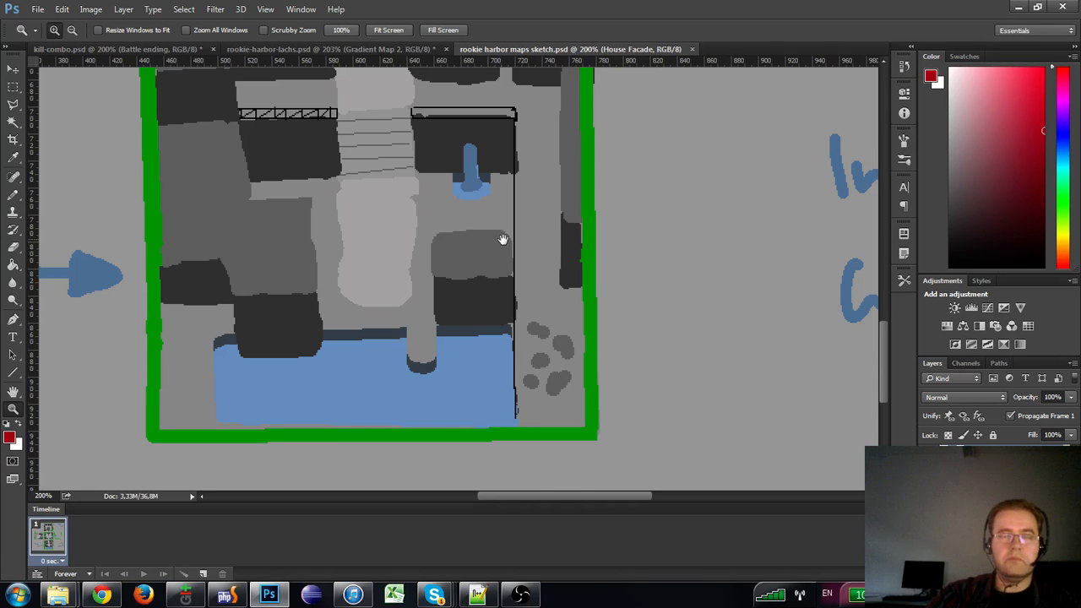
left_click_drag(502, 240, 507, 270)
key("ctrl+r")
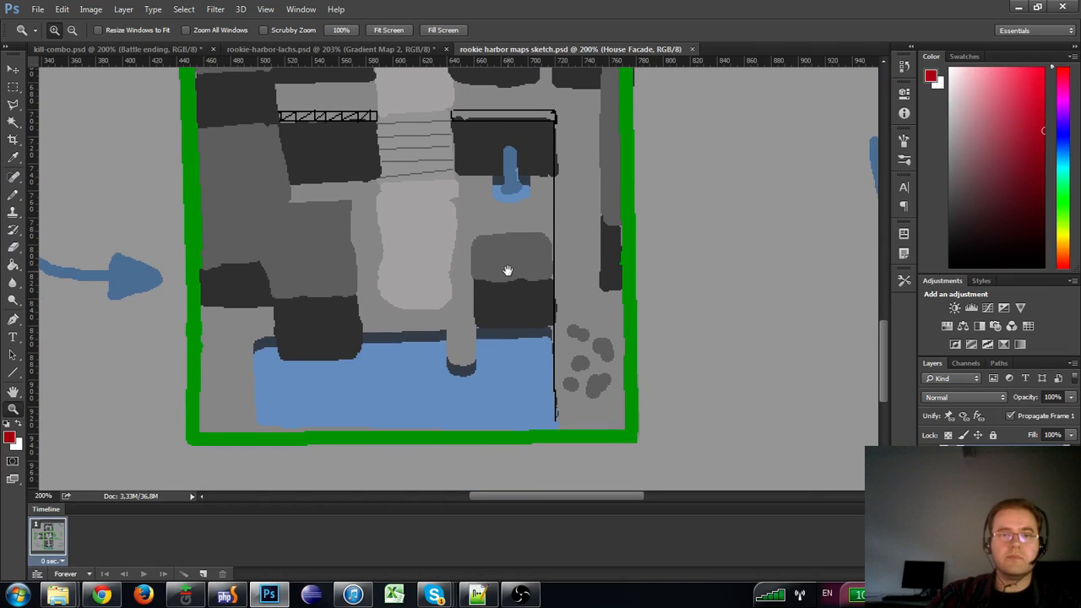
left_click(497, 347, "alt")
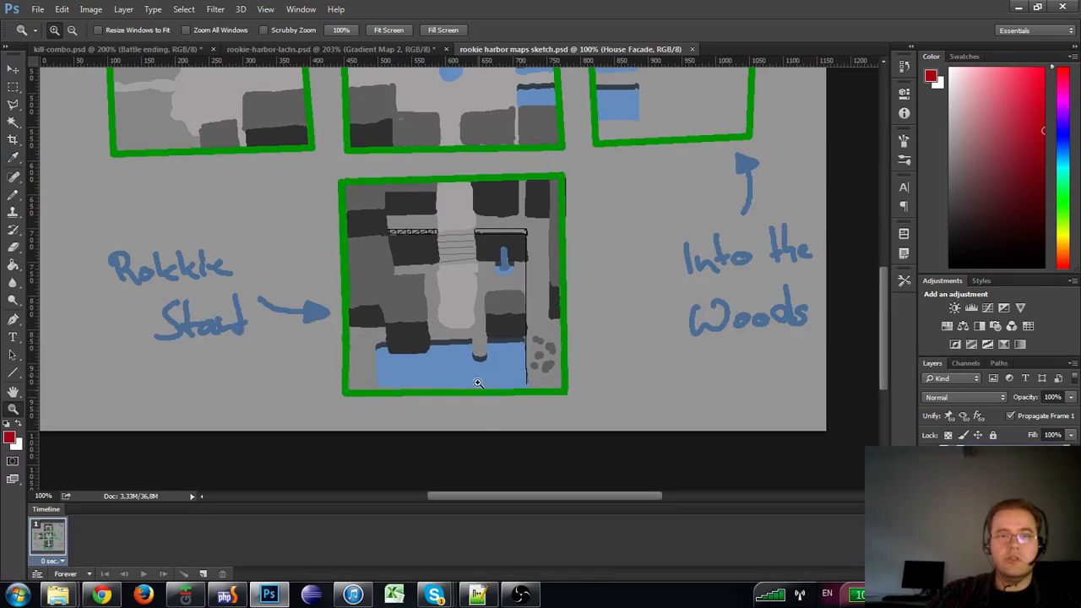
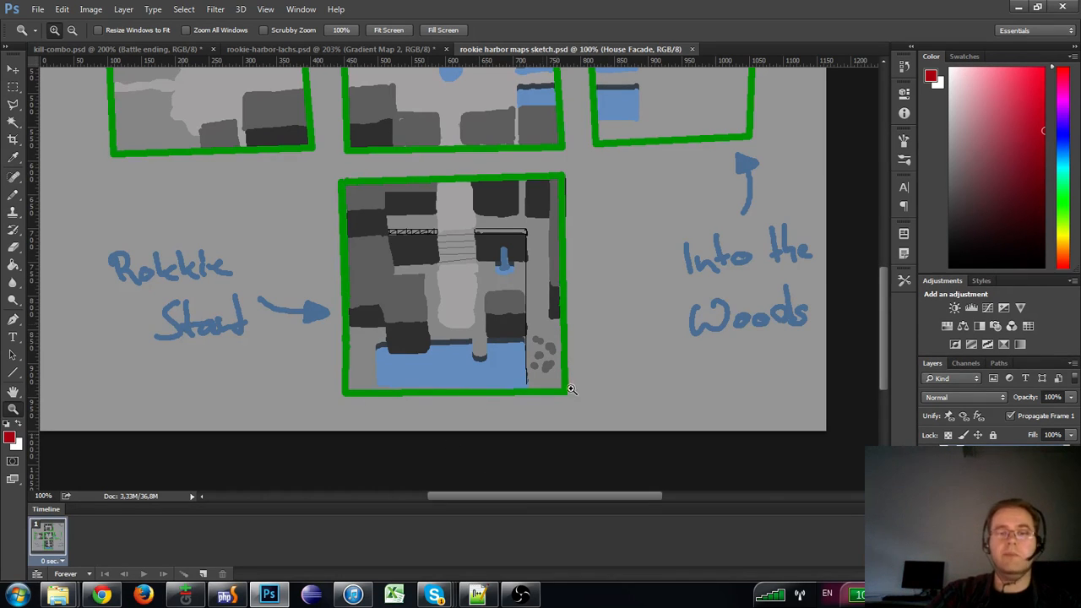
left_click(433, 358, "alt")
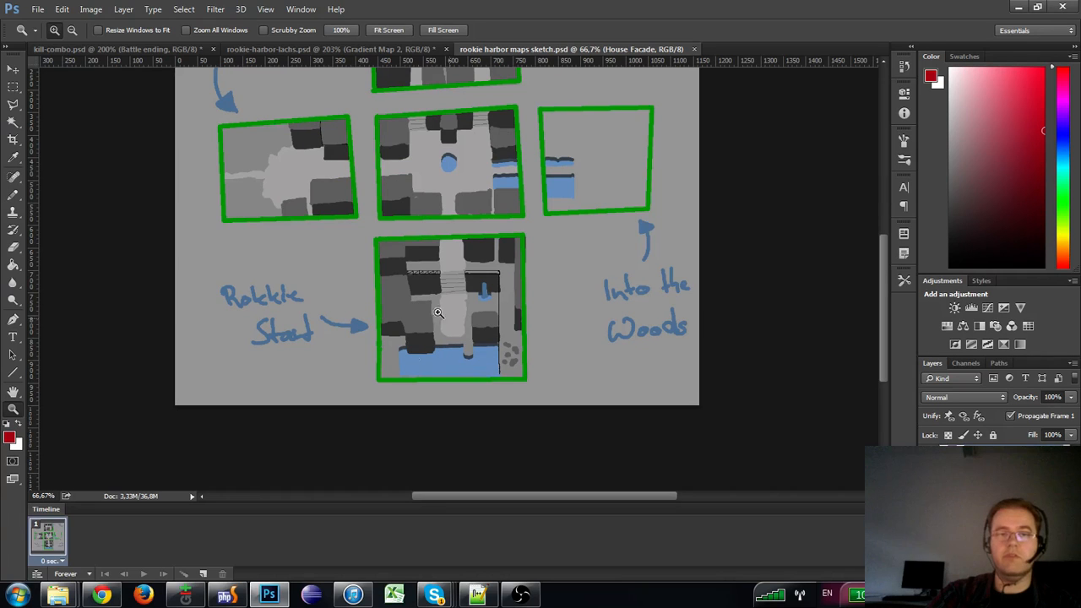
key("alt")
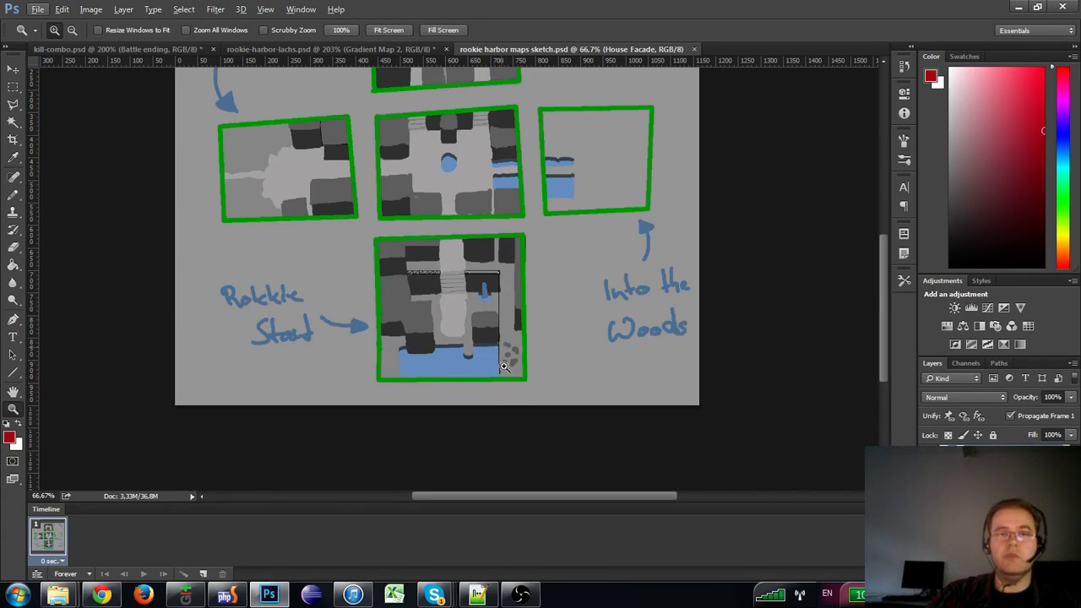
left_click_drag(487, 243, 504, 375)
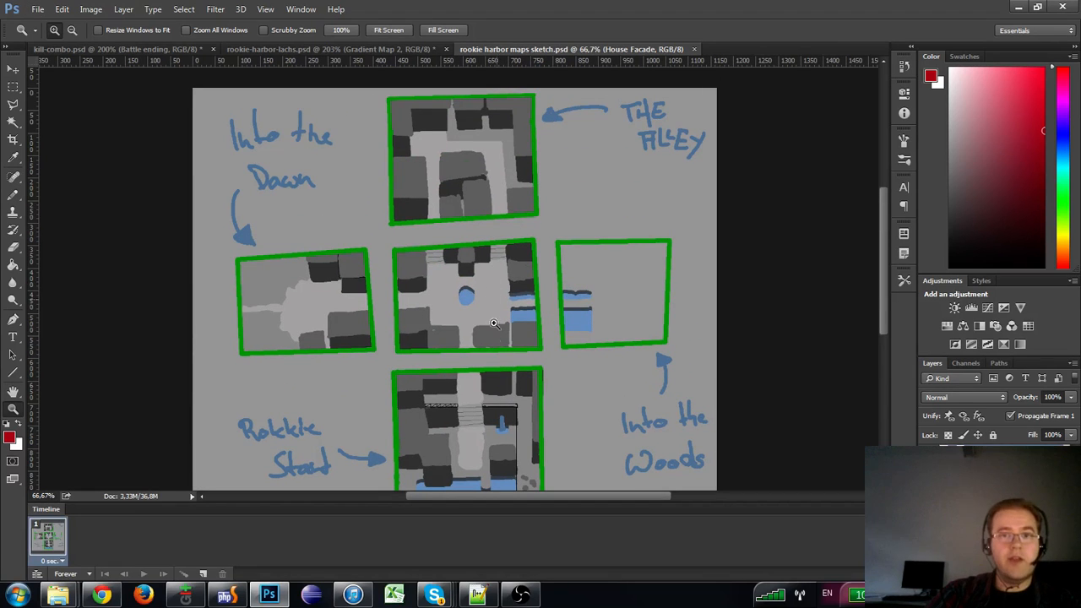
- Examine how the central plaza connects to the rookie start map, inspecting the rookie start stairs at 300% zoom
mouse_move(347, 325)
left_mouse_down()
mouse_move(363, 338)
mouse_move(323, 314)
mouse_move(433, 195)
left_mouse_up()
mouse_move(515, 206)
left_mouse_down()
mouse_move(483, 289)
mouse_move(454, 287)
left_mouse_up()
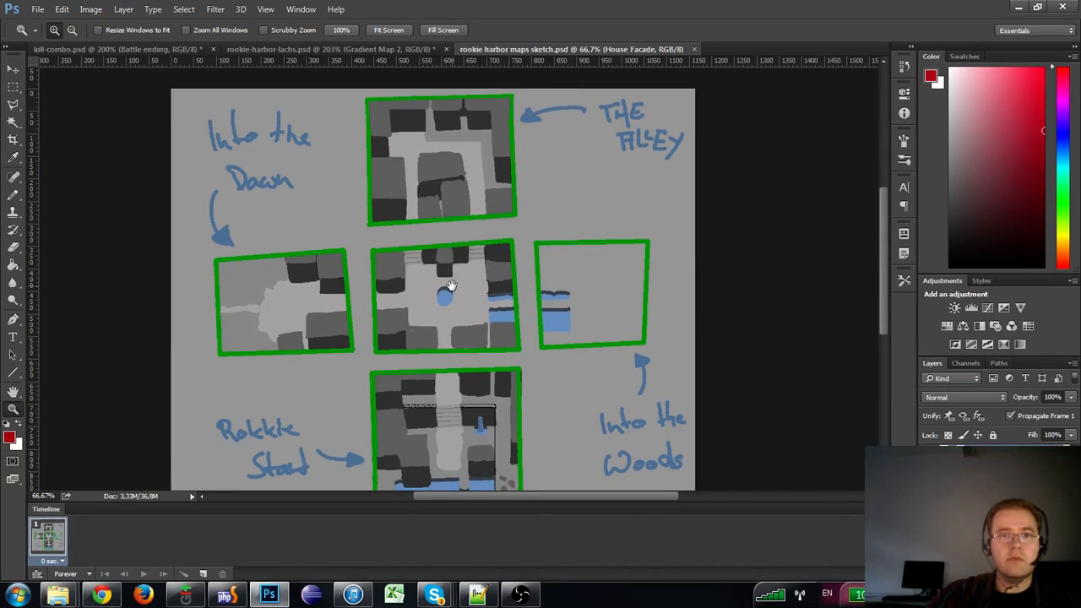
left_click(453, 290)
left_click(453, 290, "alt")
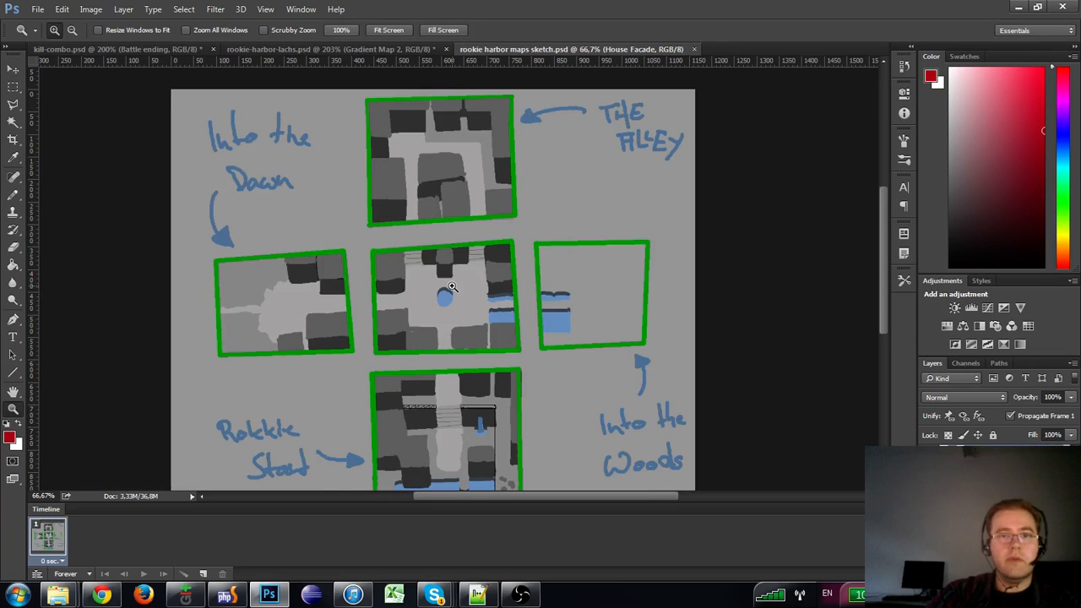
left_click(458, 341)
scroll(473, 355, "down", 3)
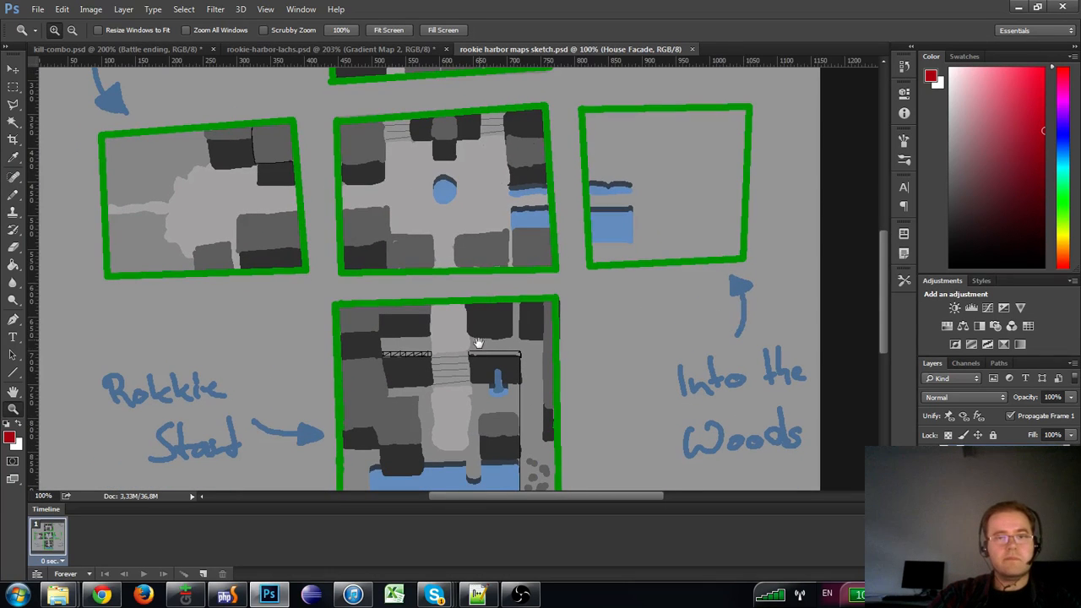
left_click(451, 372)
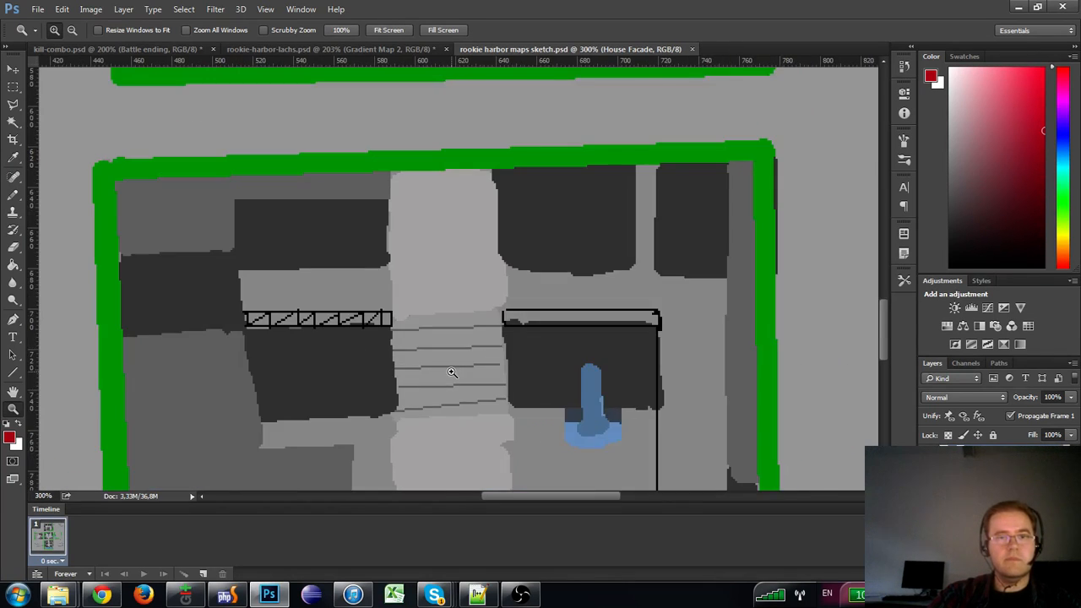
left_click(450, 372, "alt")
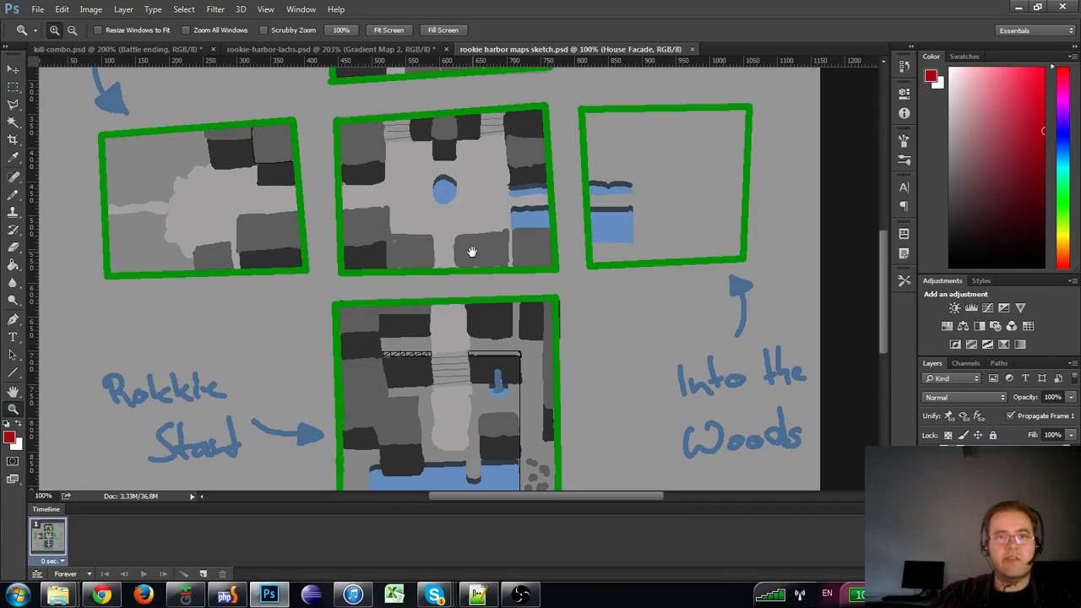
- Examine the alley, dawn and central plaza maps at 100%, then return to the 66.67% overview
scroll(471, 304, "up", 5)
left_click_drag(476, 390, 509, 454)
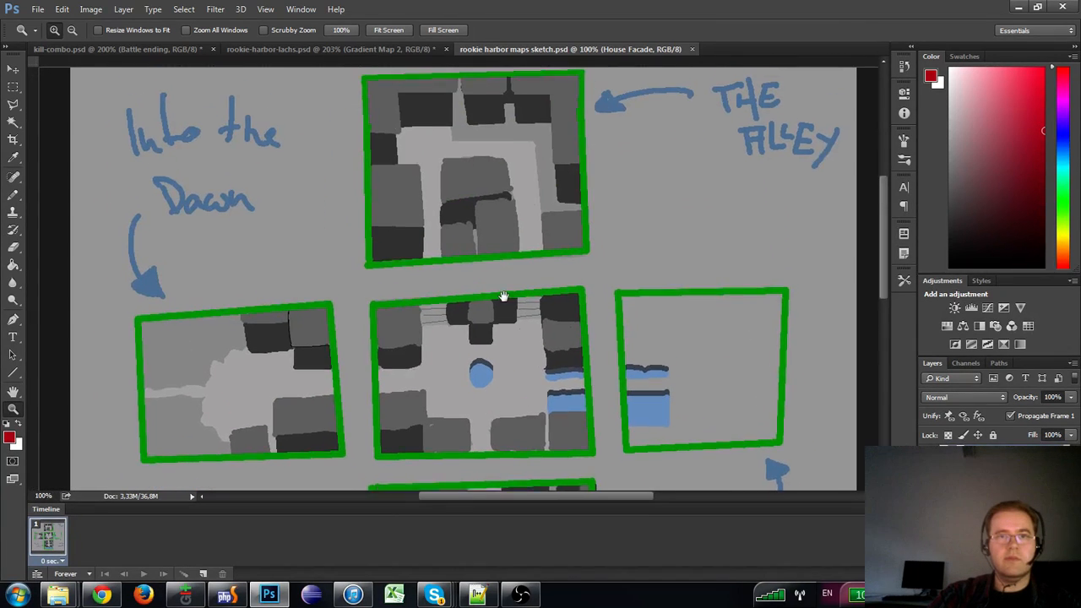
mouse_move(502, 282)
left_mouse_down()
mouse_move(502, 387)
mouse_move(504, 275)
left_mouse_up()
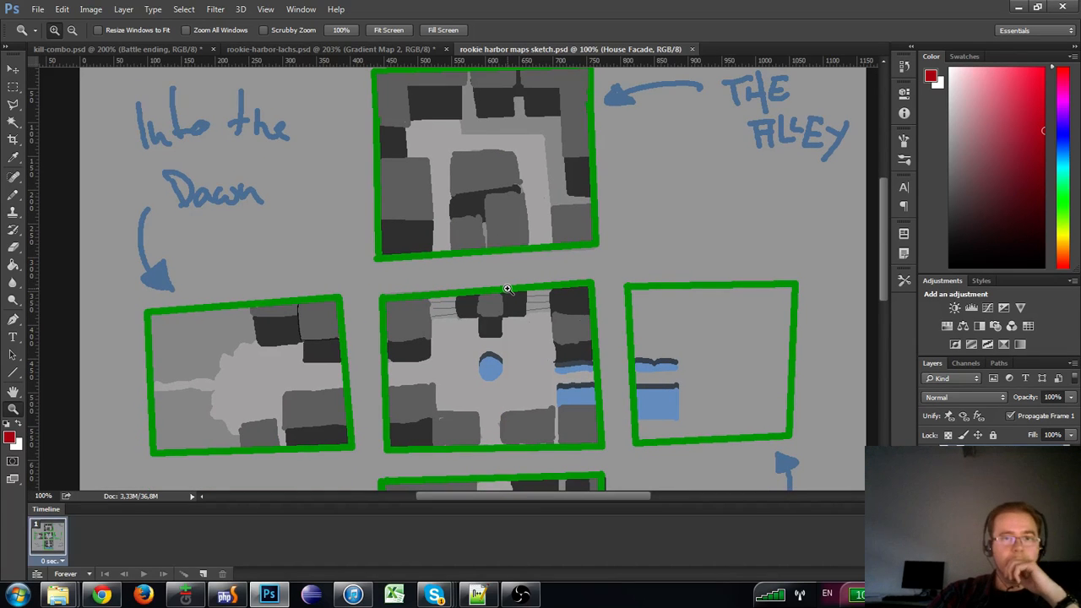
left_click(519, 344, "alt")
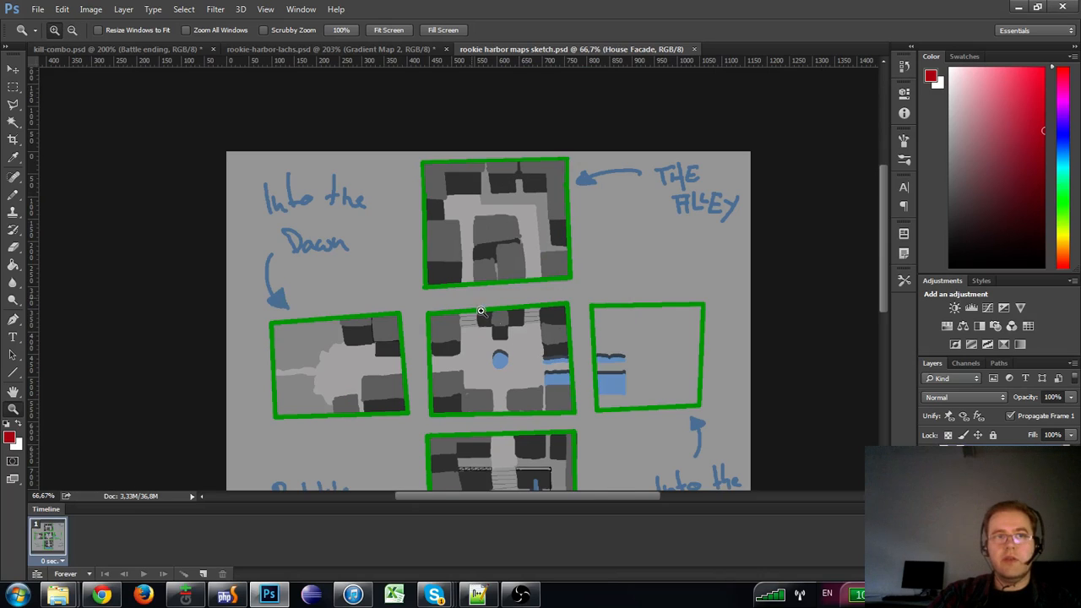
- Revisit the kill-combo and rookie-harbor-lachs mockups, then show the results of the "What are we going to do today?" Straw Poll in Chrome
left_click(266, 49)
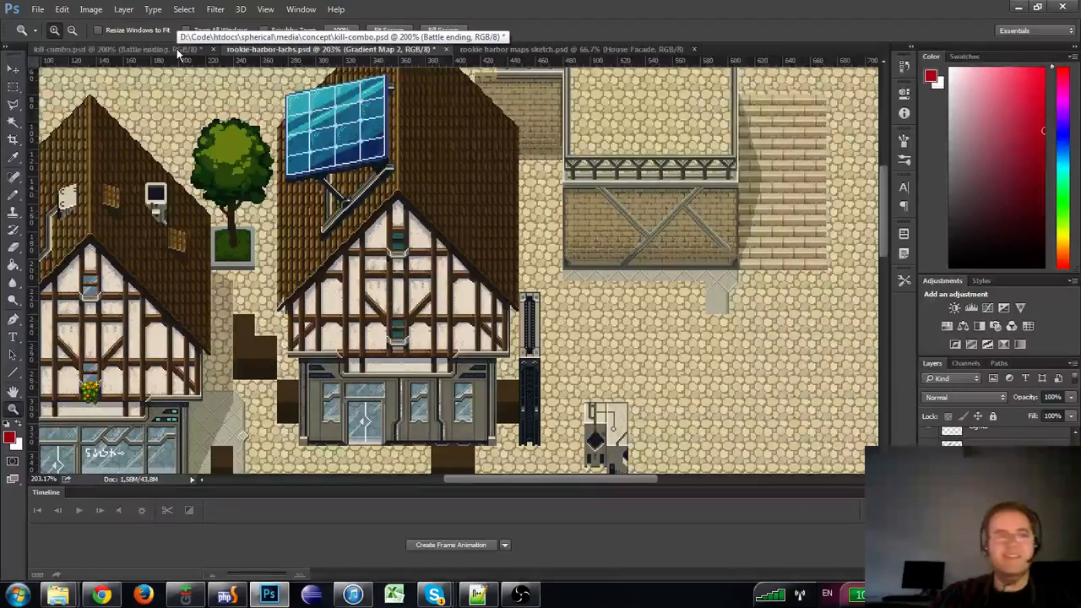
left_click(177, 51)
left_click(266, 49)
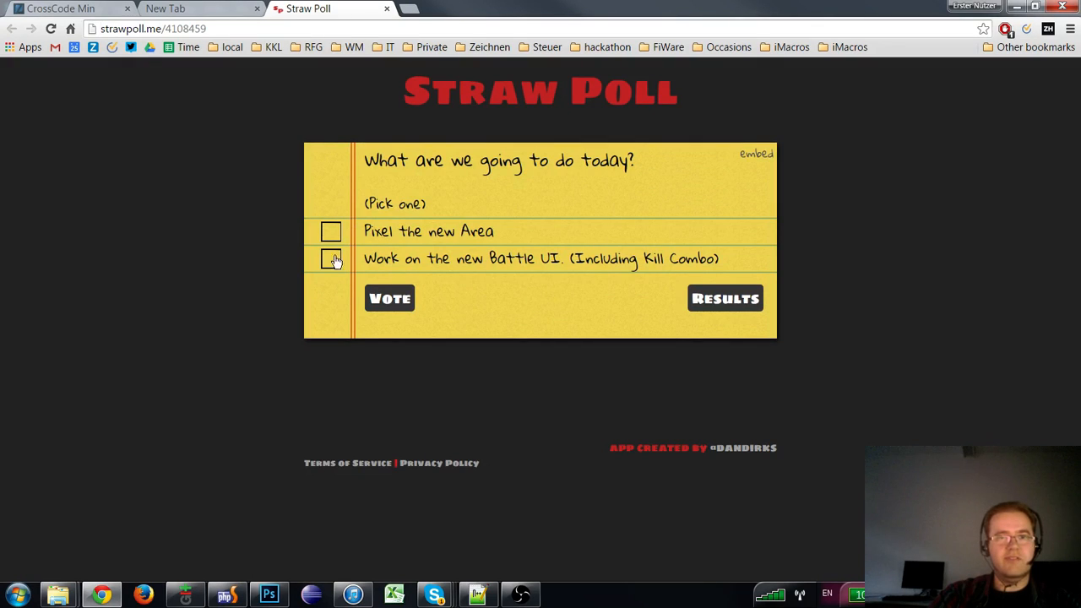
left_click(395, 304)
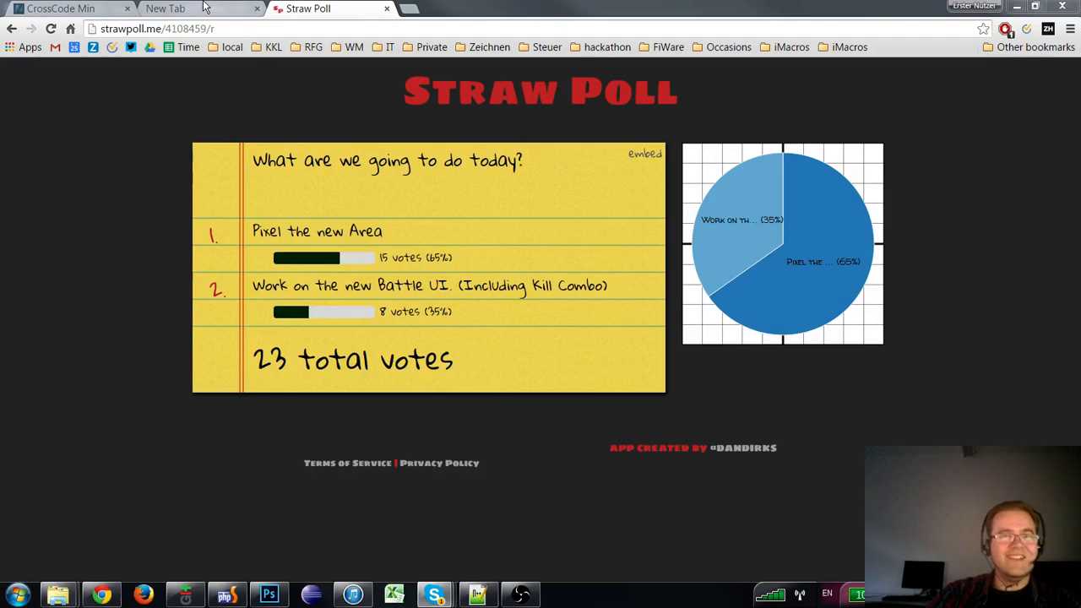
- Look through the open browser pages and close the CrossCode Min game page
left_click(165, 8)
left_click(324, 8)
left_click(167, 8)
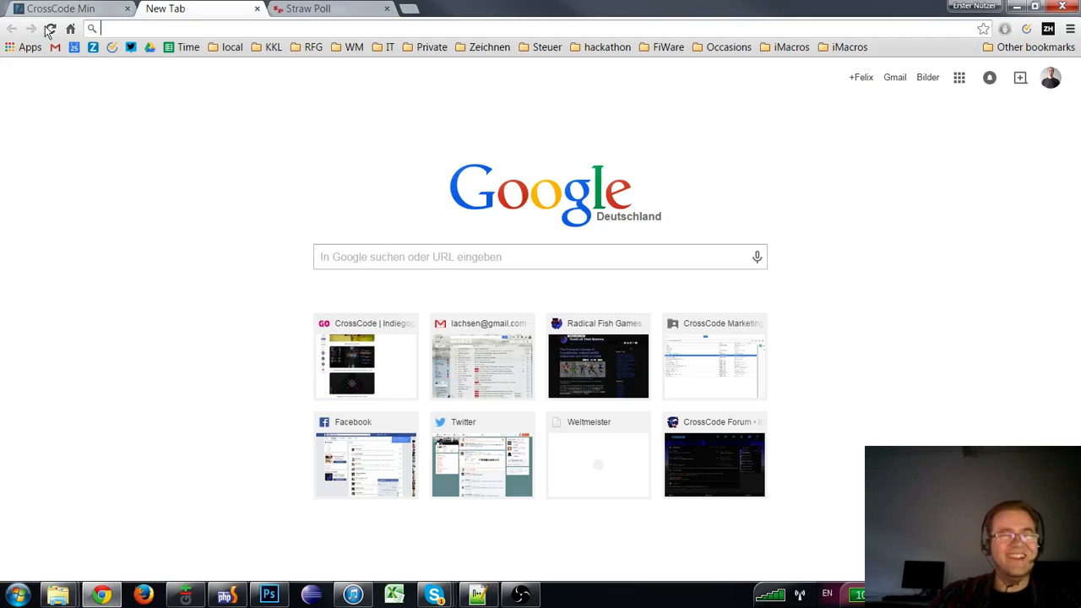
left_click(53, 9)
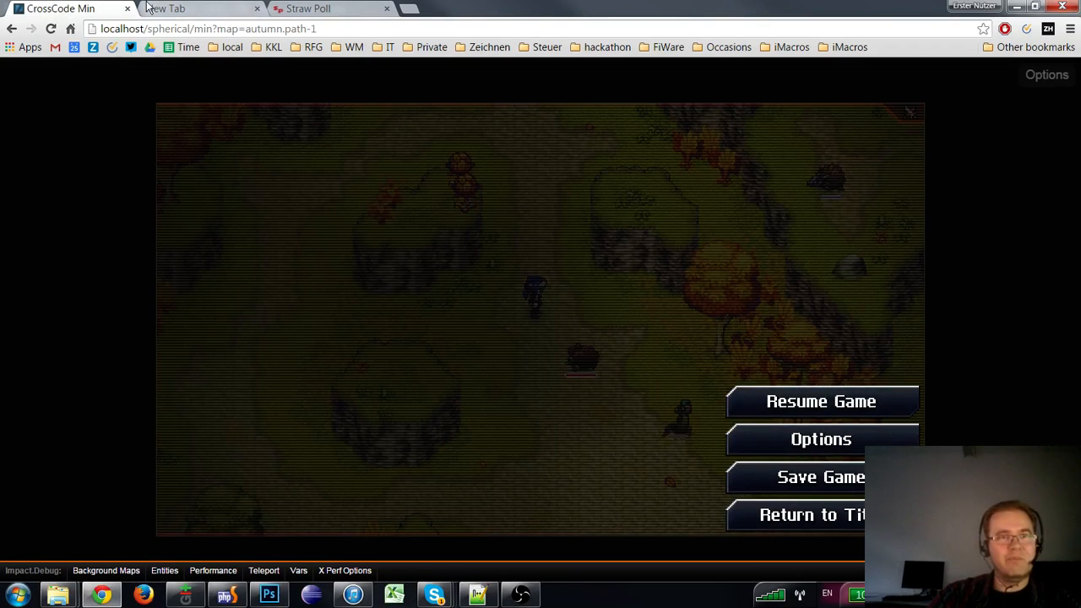
left_click(128, 9)
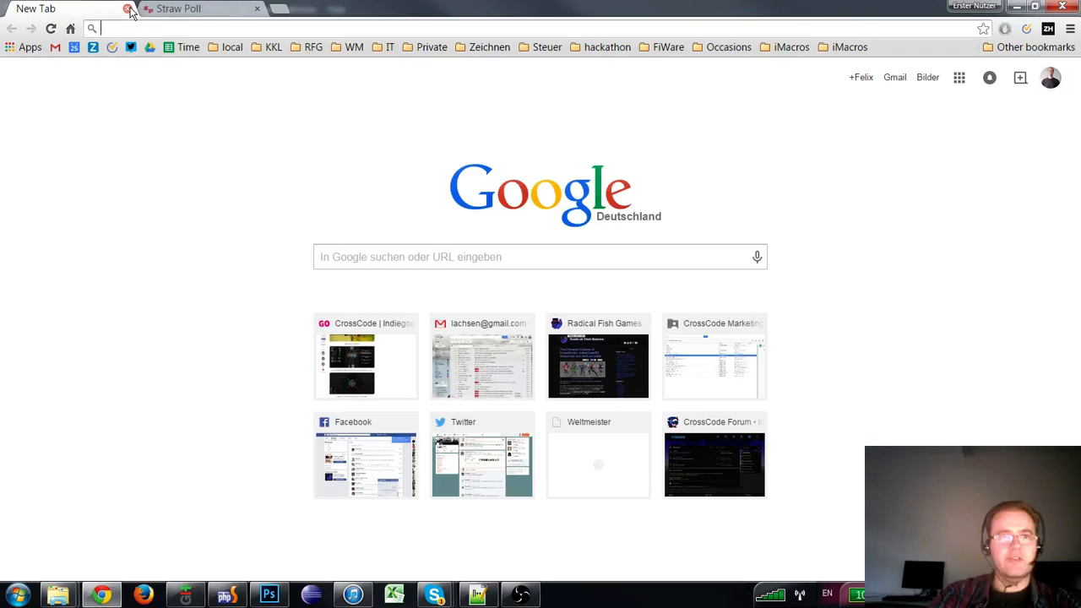
- Switch to Photoshop and examine the half-timbered houses and their roofs in rookie-harbor-lachs.psd, going up to 300% zoom
left_click(269, 594)
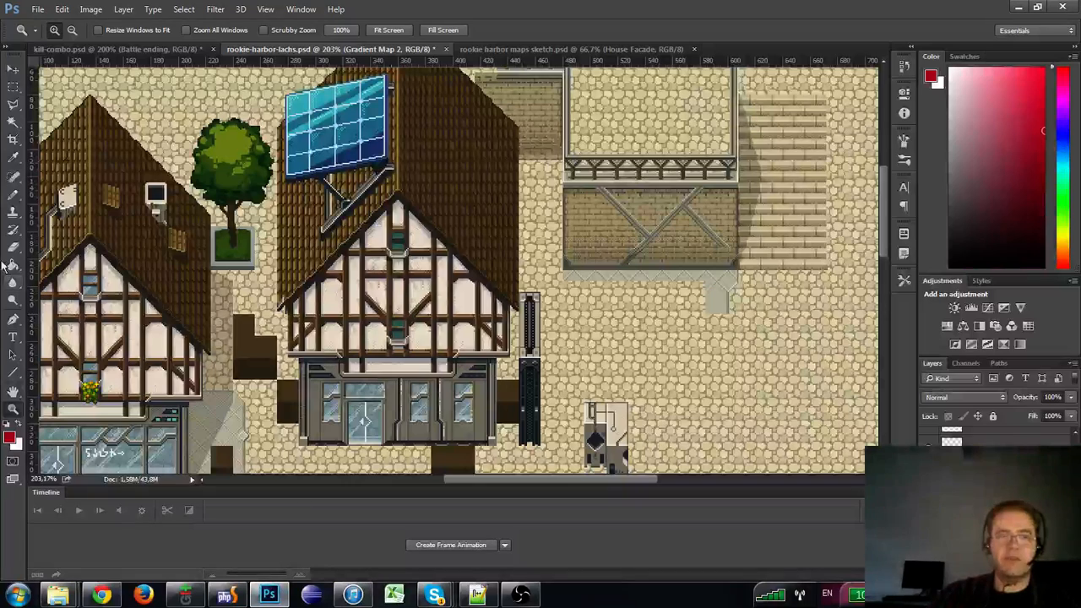
left_click(523, 288, "alt")
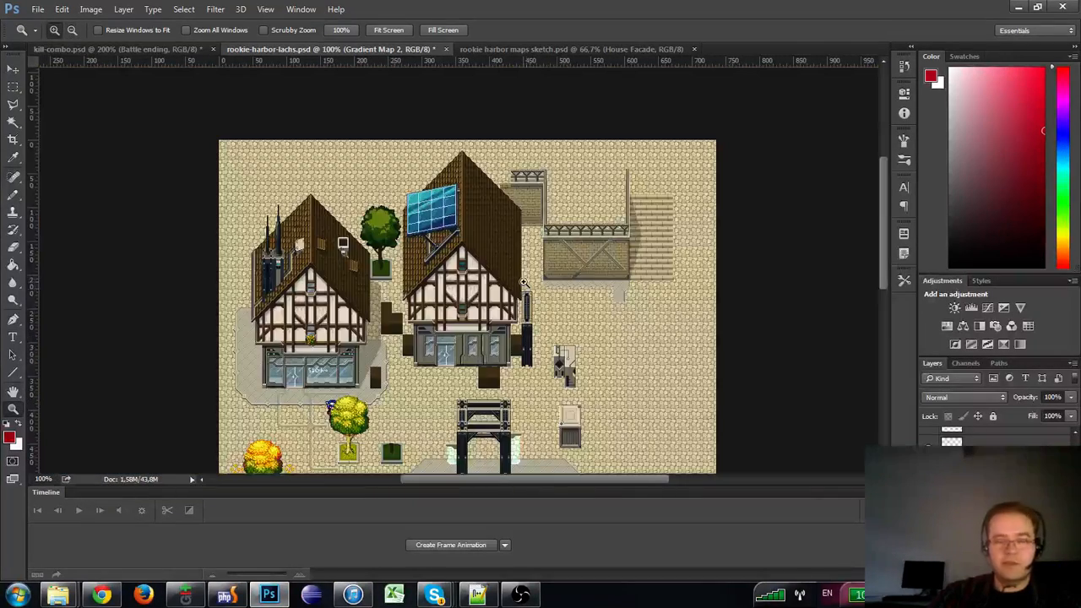
left_click_drag(381, 356, 409, 283)
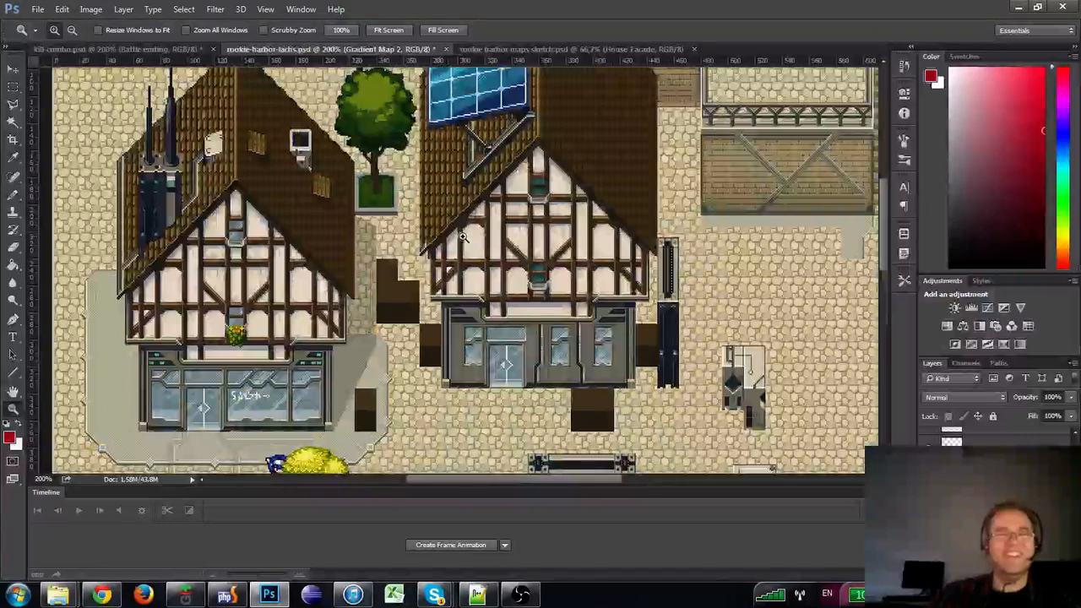
left_click(442, 234)
left_click(435, 293, "alt")
left_click(436, 293, "alt")
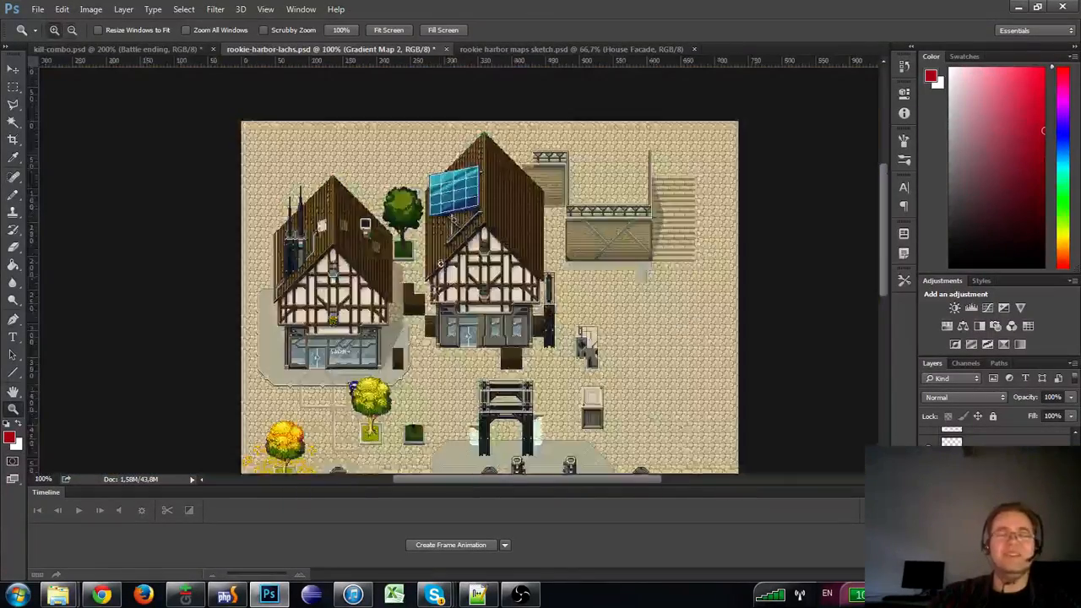
left_click(454, 207)
left_click(454, 207)
left_click_drag(389, 374, 384, 151)
left_click_drag(219, 214, 427, 393)
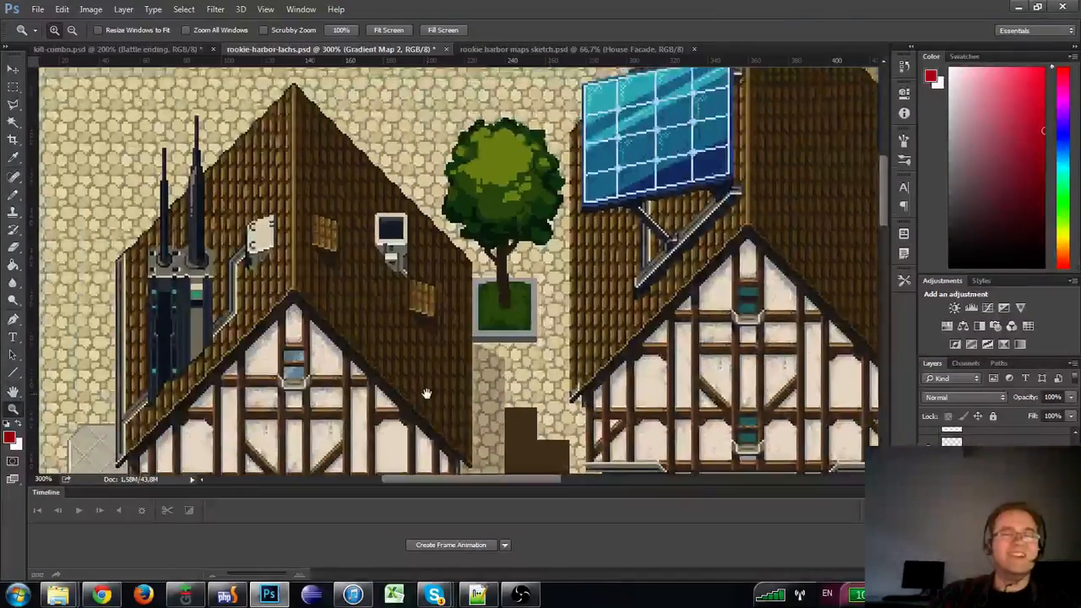
left_click_drag(436, 265, 473, 219)
left_click_drag(755, 82, 160, 435)
left_click_drag(812, 178, 402, 374)
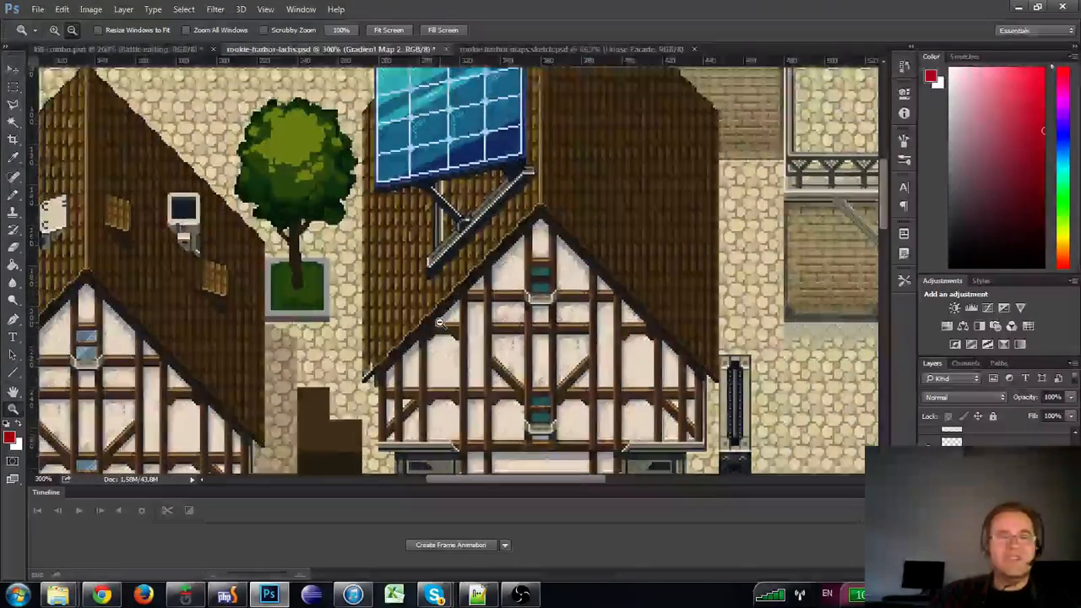
- Examine the house fronts, trees, gate and street lamps in the rookie harbor mockup at 200% and 100%
left_click(439, 330, "alt")
scroll(464, 373, "down", 5)
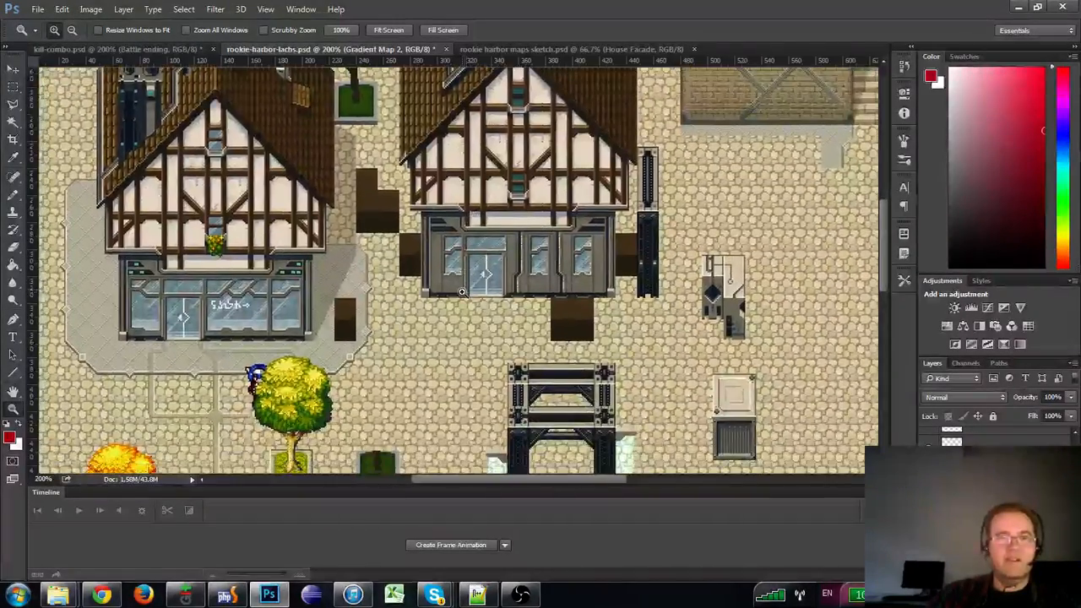
left_click(315, 323, "alt")
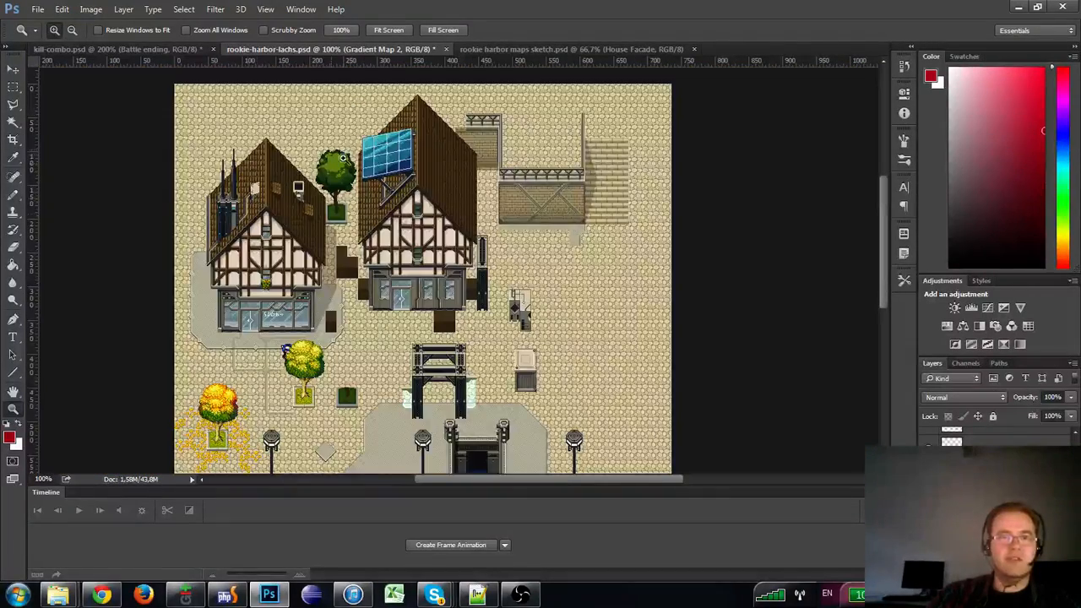
left_click_drag(212, 244, 336, 335)
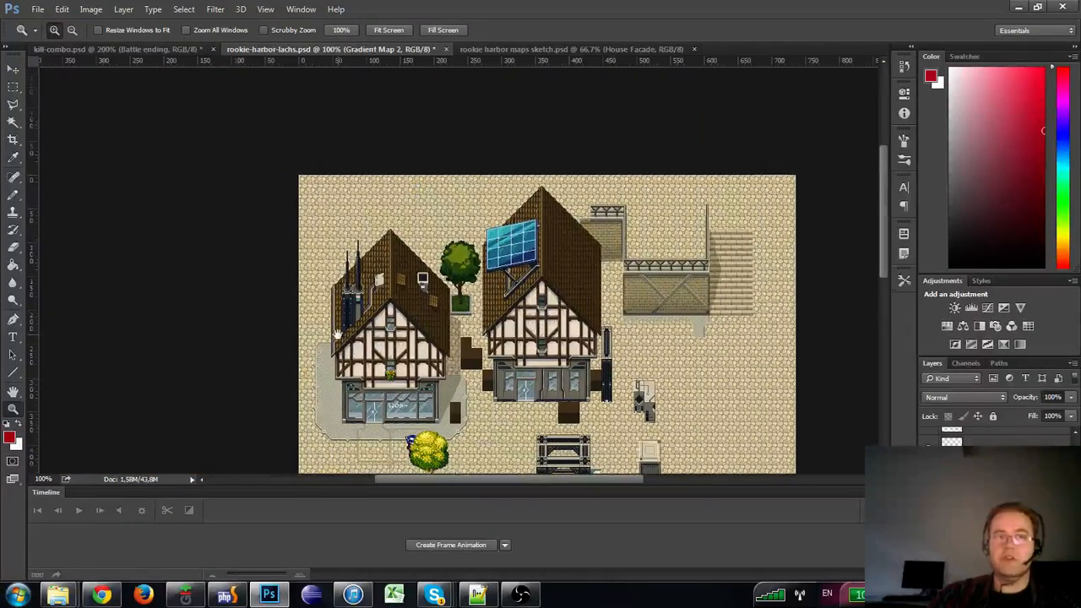
left_click_drag(381, 439, 354, 335)
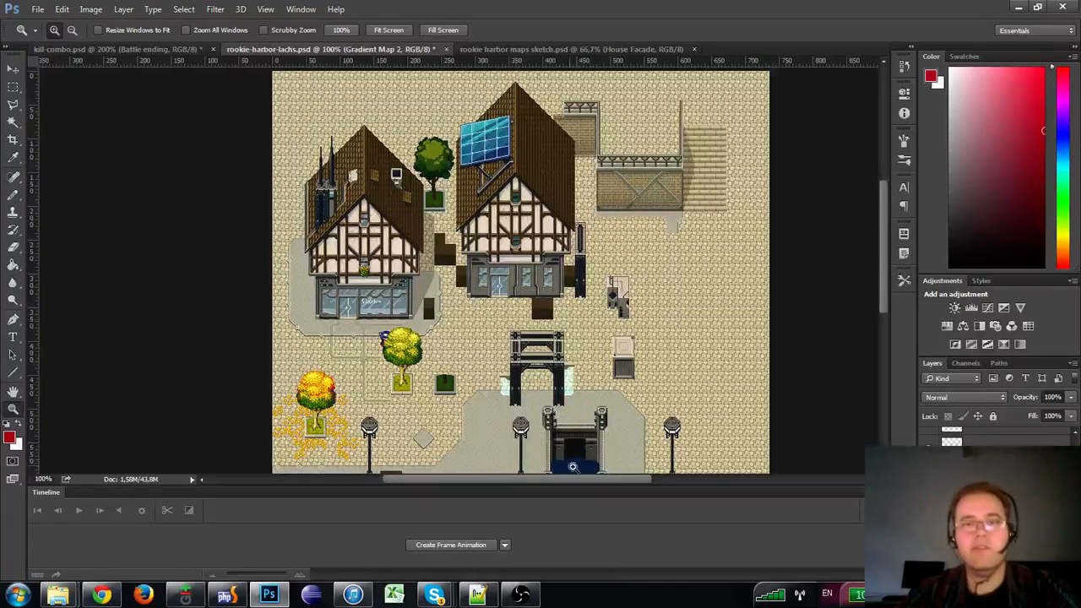
left_click_drag(463, 247, 526, 168)
left_click(451, 243, "alt")
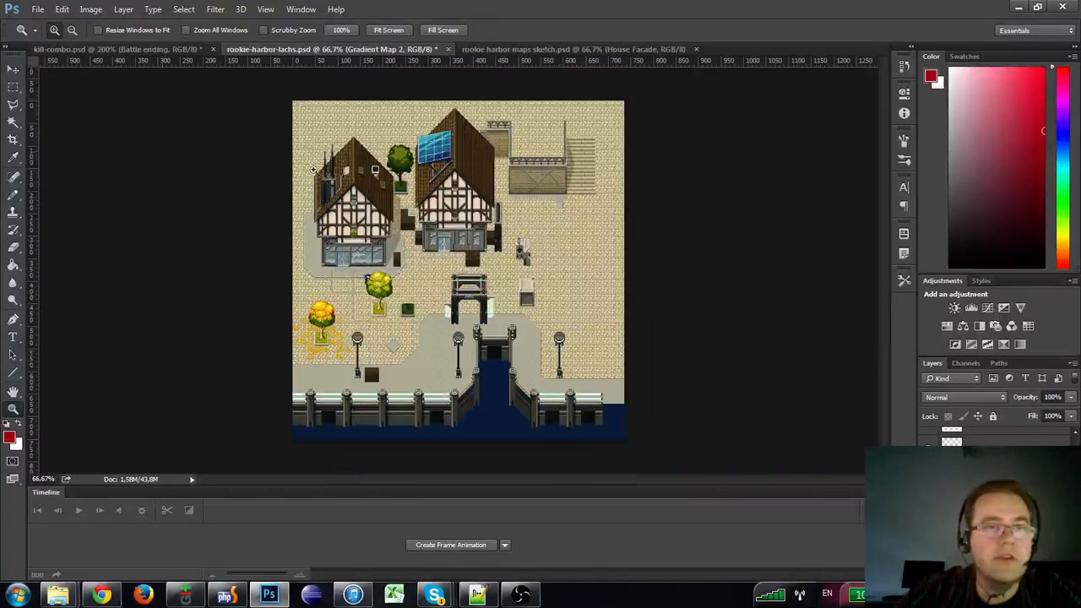
left_click(88, 11)
left_click(114, 119)
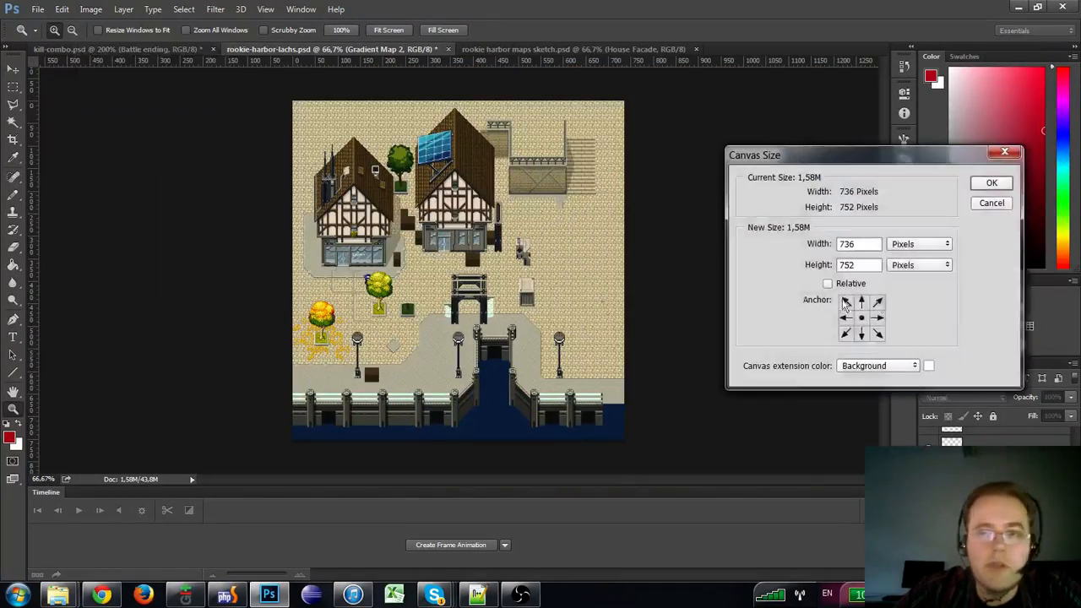
left_click_drag(853, 245, 739, 243)
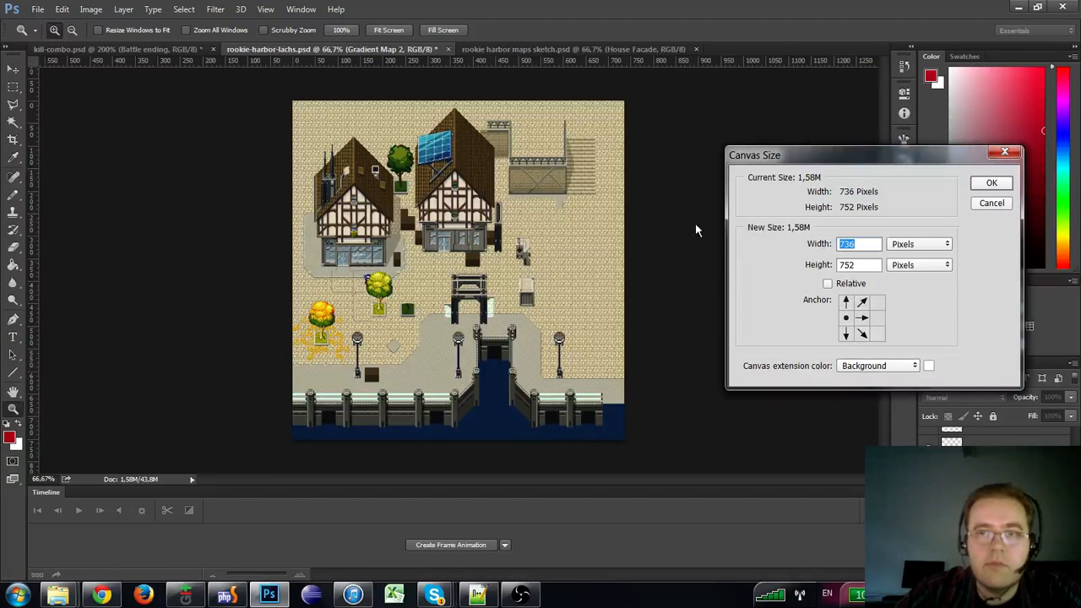
- Close the Straw Poll results page in Chrome, and back in Photoshop dismiss Canvas Size and close the rookie harbor maps sketch
left_click(118, 596)
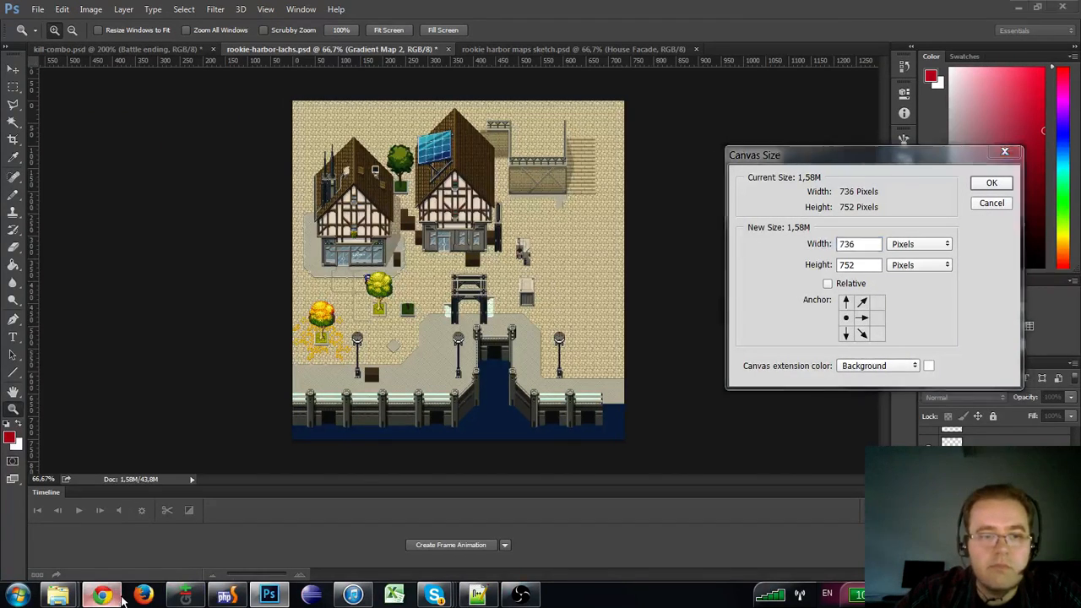
left_click(190, 9)
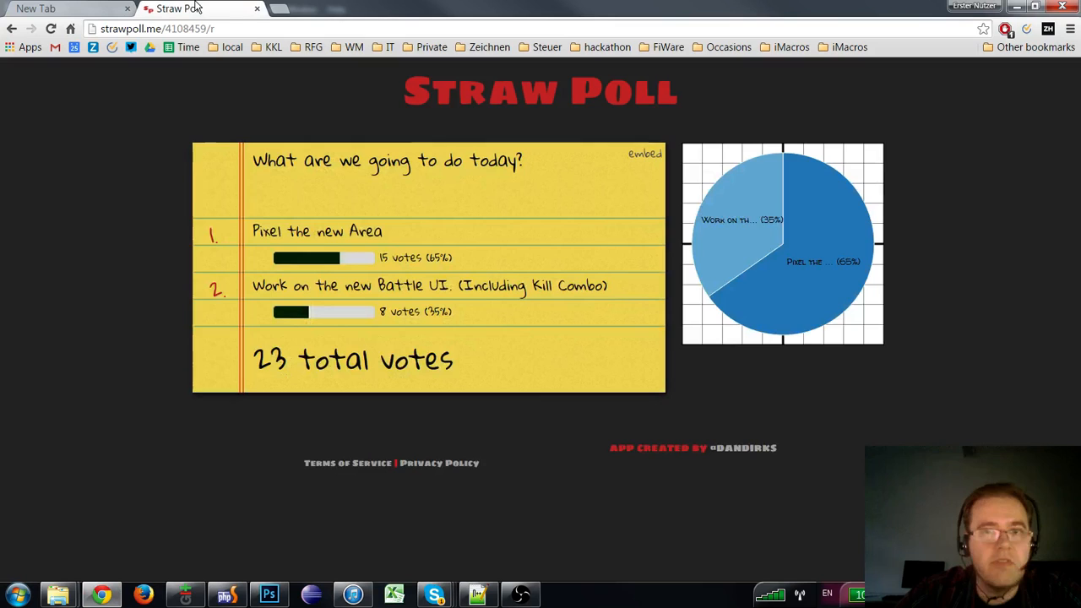
left_click(257, 9)
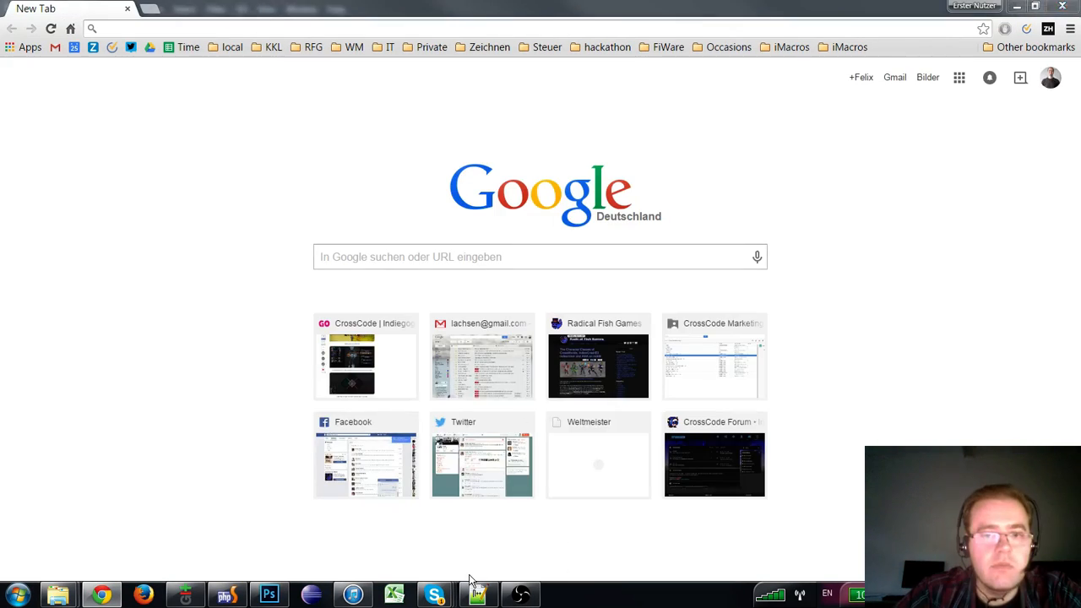
left_click(269, 595)
left_click(988, 204)
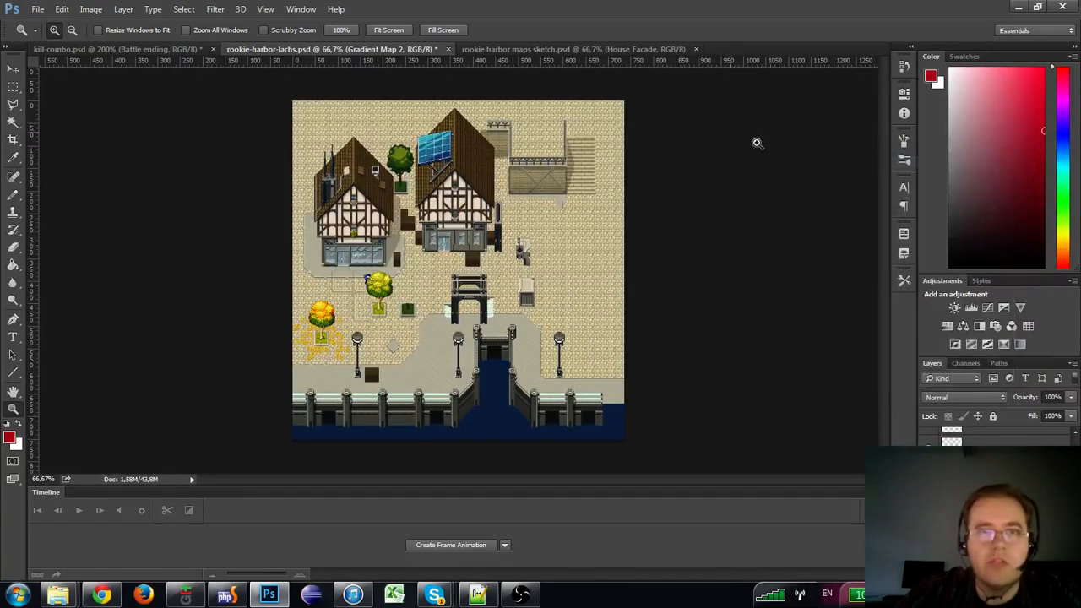
left_click(543, 48)
left_click(697, 49)
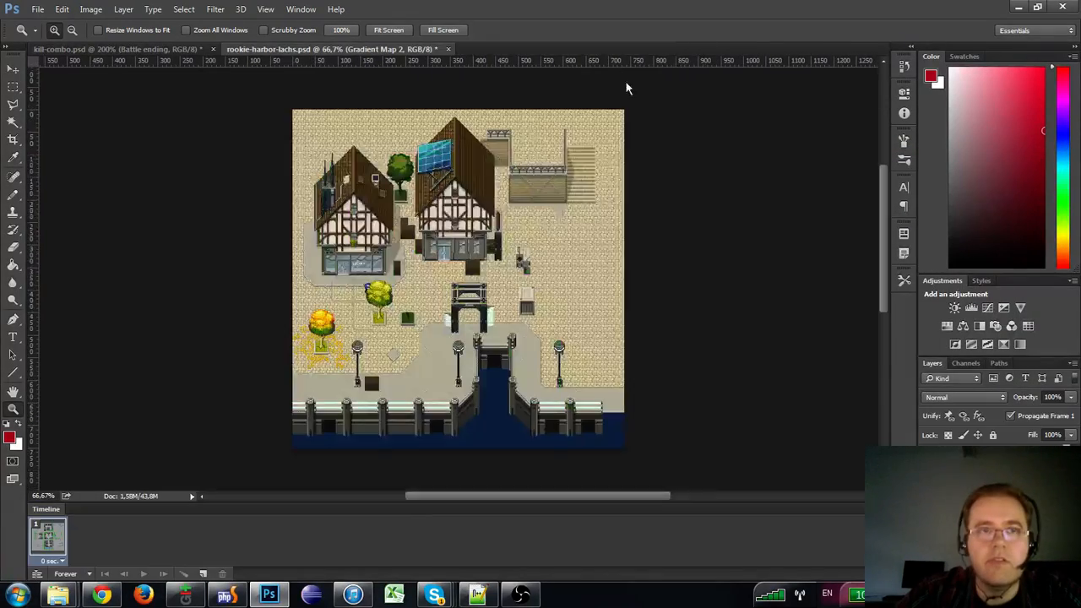
- Examine the half-timbered houses, roofs and surrounding plaza of the rookie harbor mockup at 200%, 100% and 66.7% zoom
left_click(318, 78)
left_click(317, 79, "alt")
left_click(403, 146)
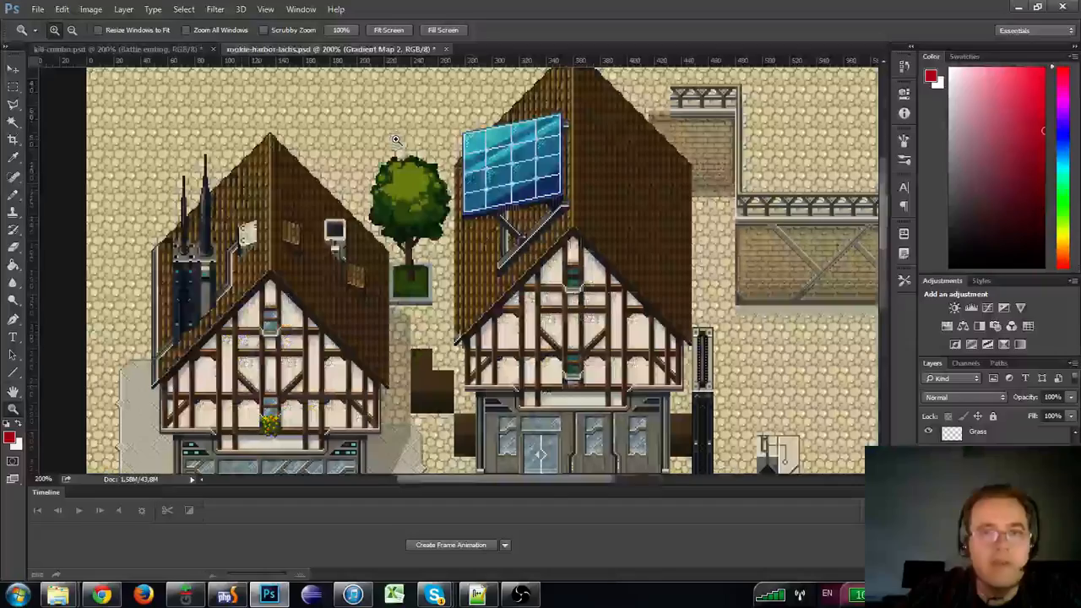
left_click(403, 147, "alt")
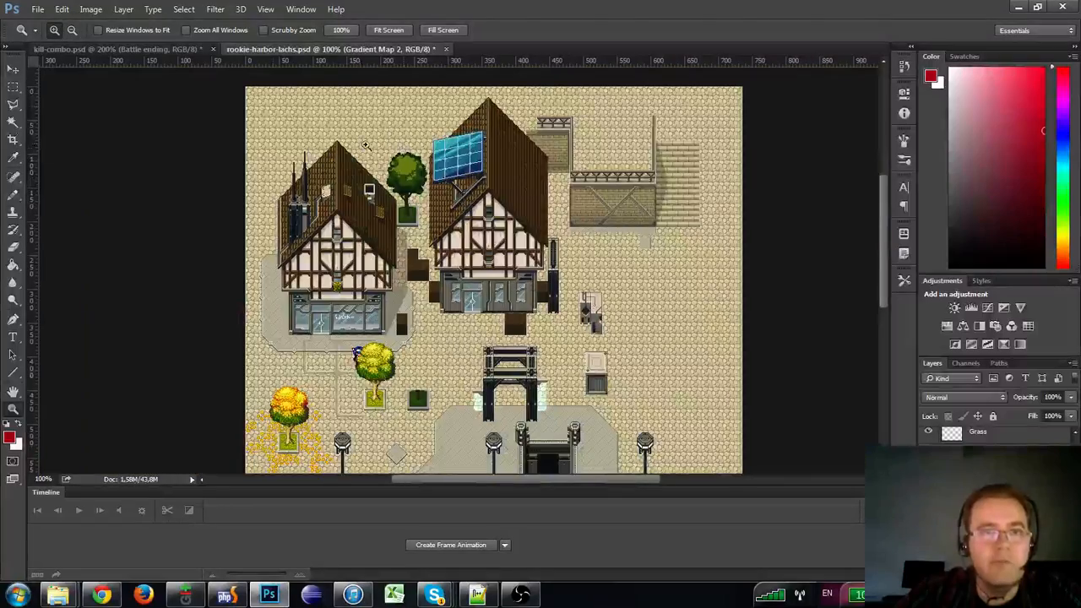
left_click(85, 10)
left_click(85, 10)
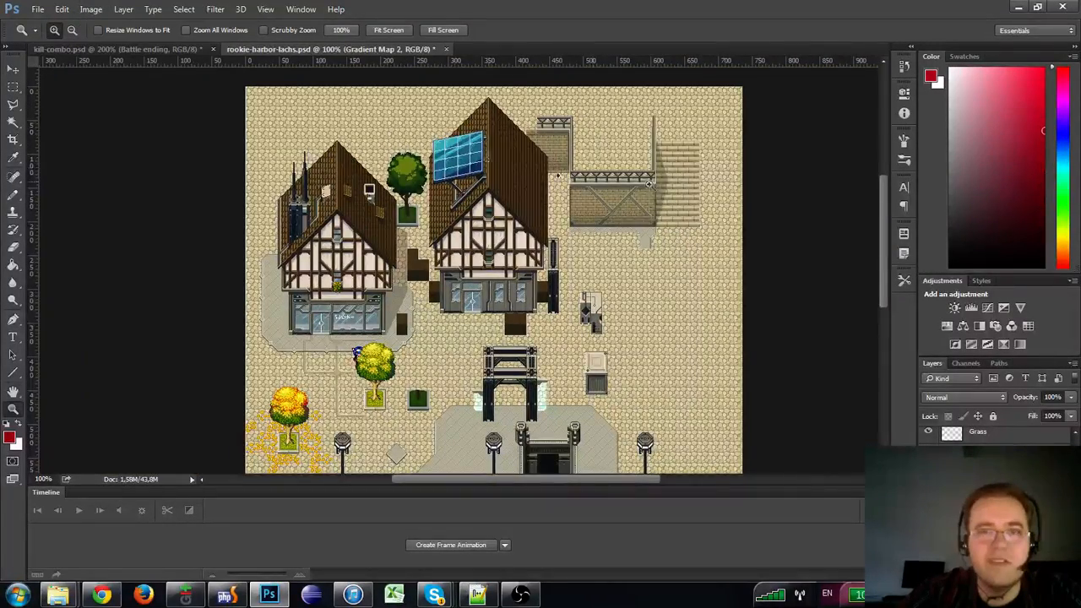
left_click(487, 157)
left_click(478, 162, "alt")
left_click(366, 163)
left_click(396, 212, "alt")
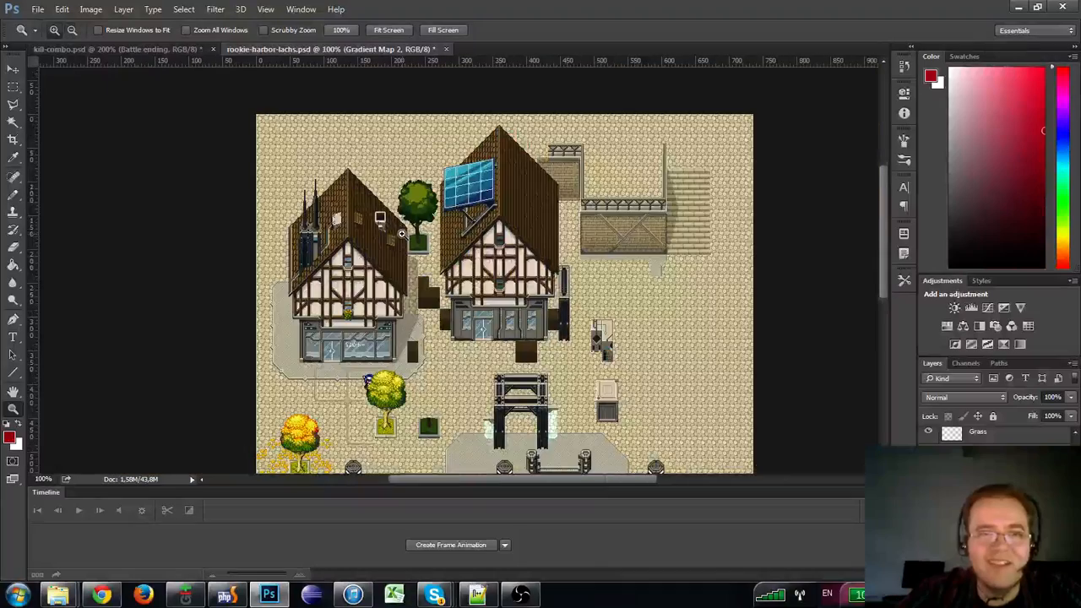
left_click_drag(395, 188, 382, 131)
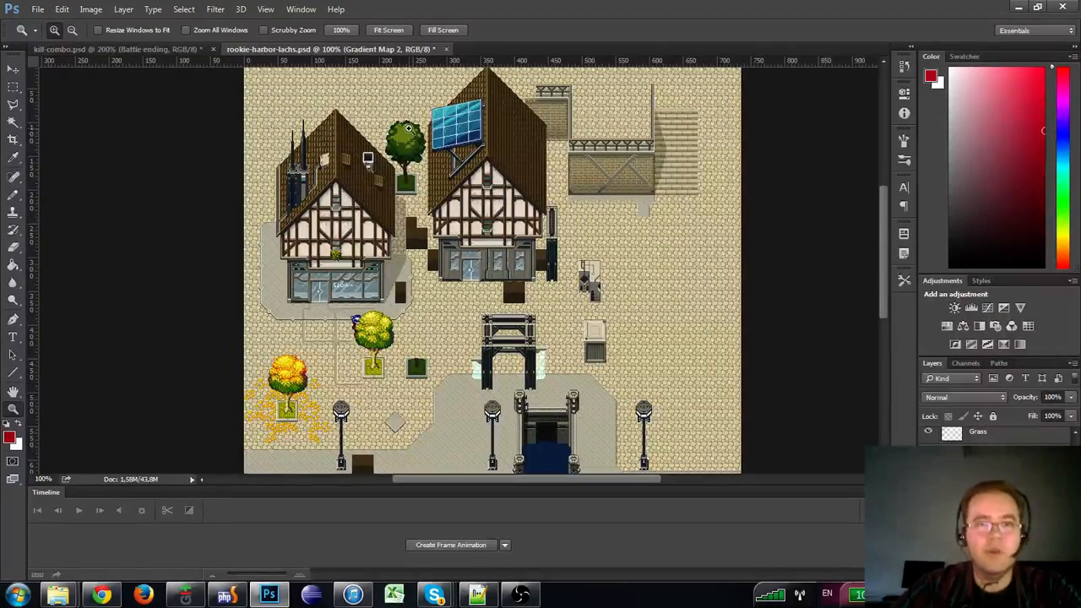
left_click(397, 130)
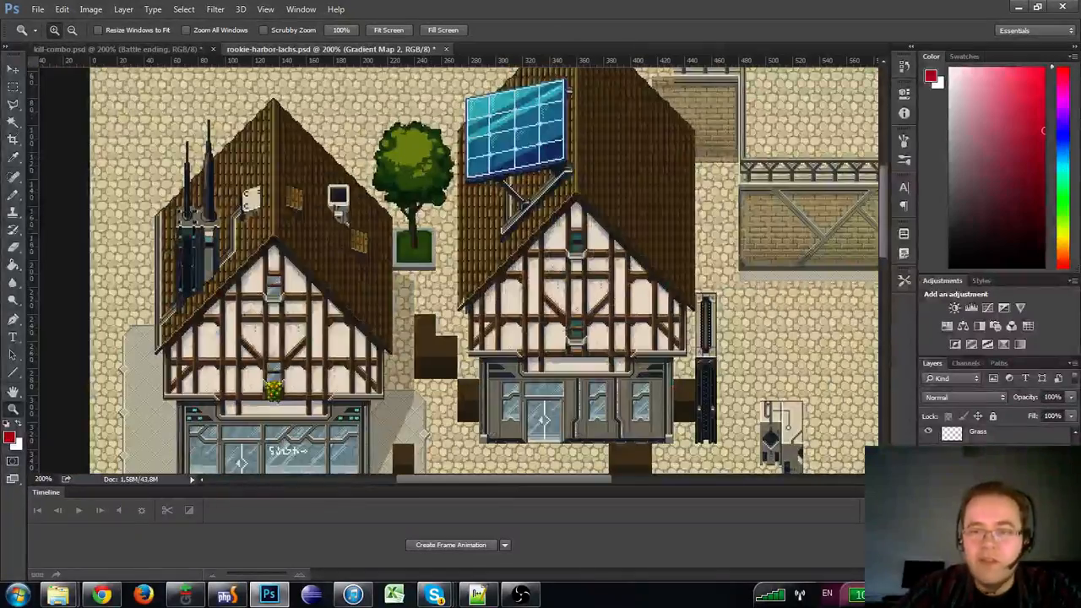
scroll(996, 507, "down", 5)
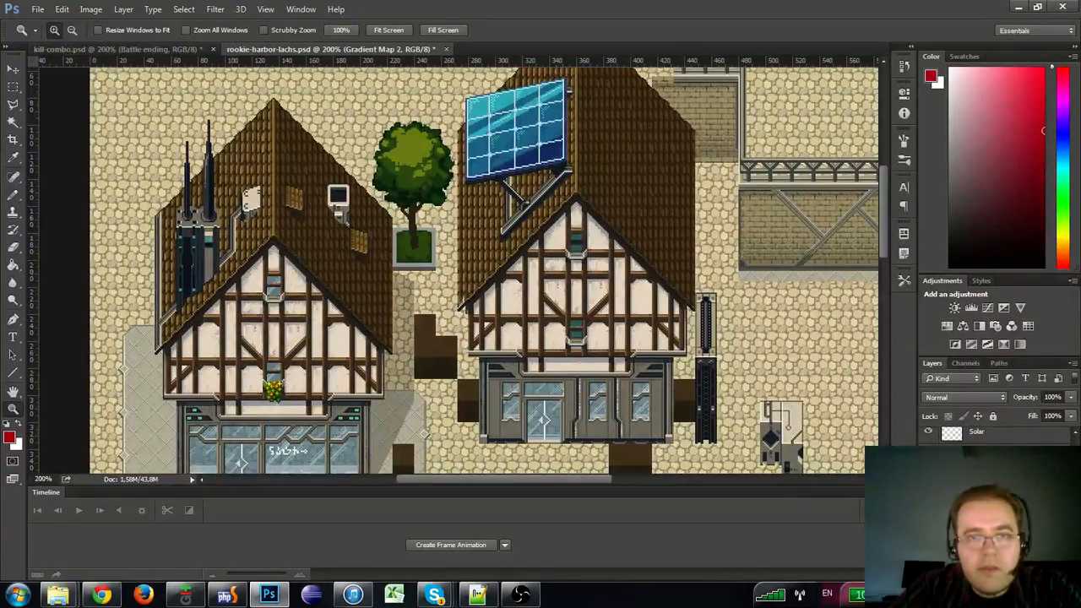
scroll(997, 434, "down", 2)
key("ctrl+minus")
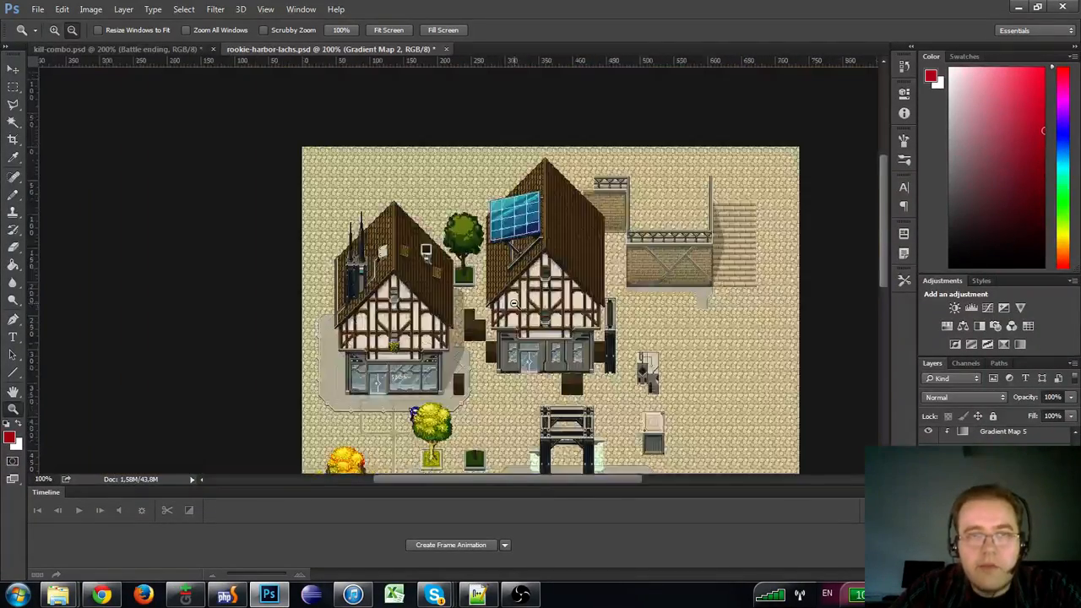
key("ctrl+minus")
left_click(90, 9)
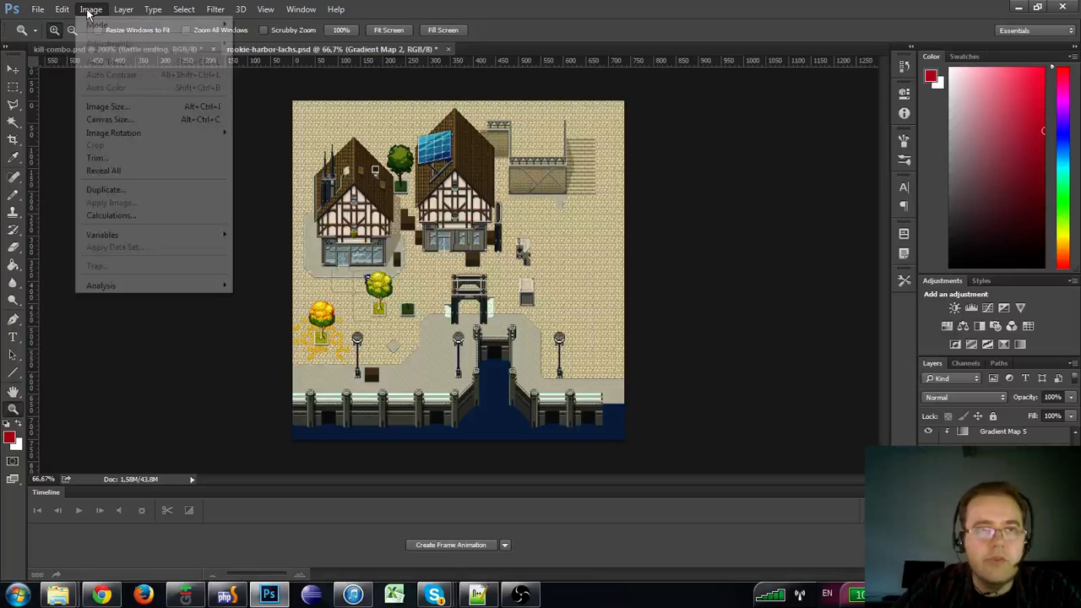
left_click(110, 119)
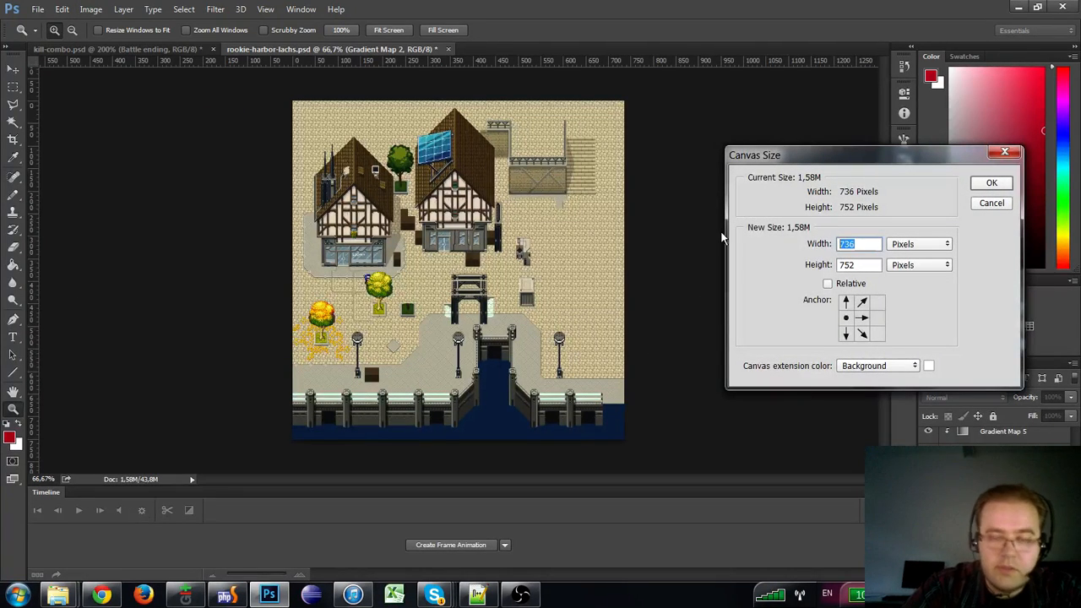
type("100")
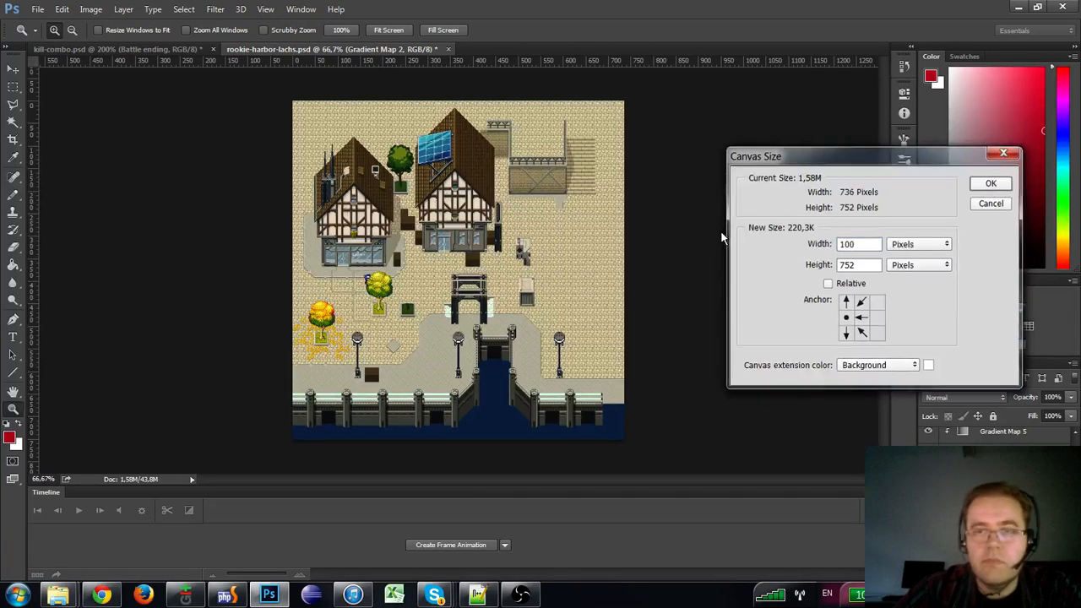
key("Escape")
- Open Canvas Size for the mockup, switch to Chrome to calculate 736 + 10*16 with Google, and copy the result
left_click(90, 8)
left_click(110, 119)
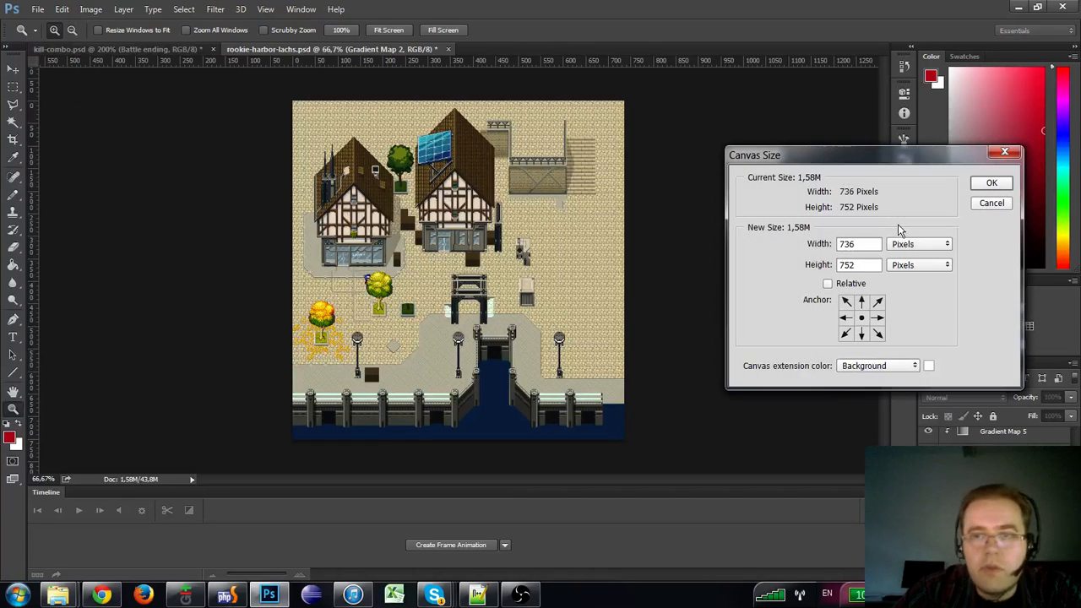
left_click(853, 244)
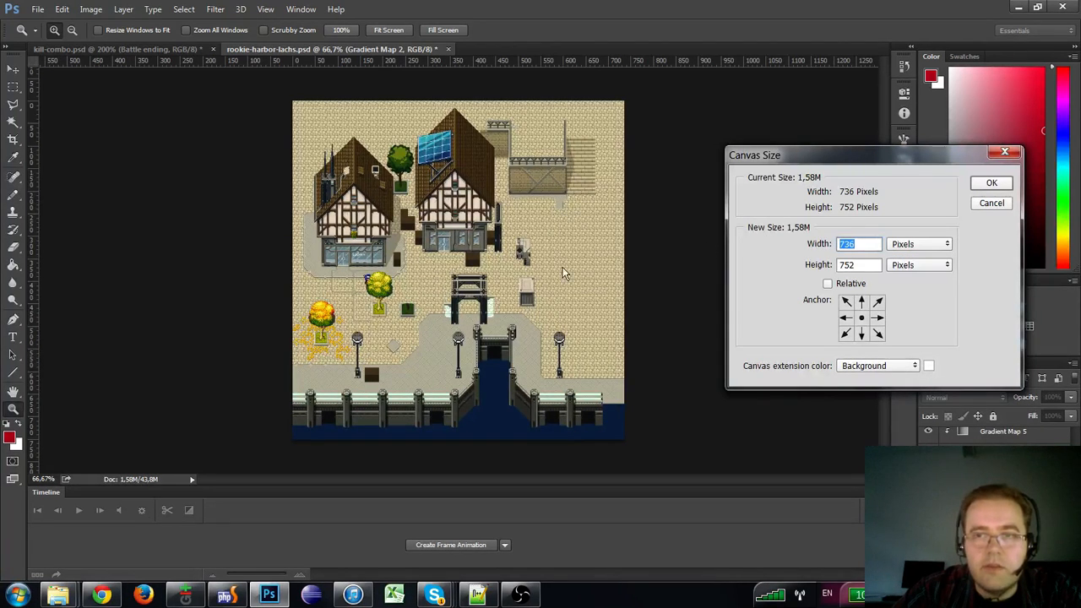
left_click(101, 595)
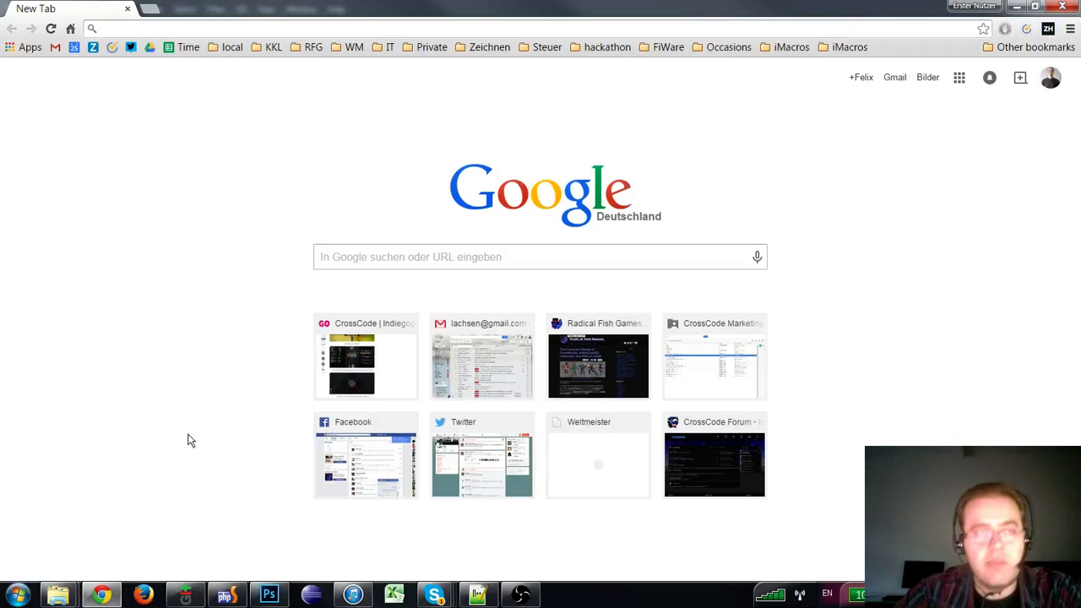
key("ctrl+t")
type("736 +")
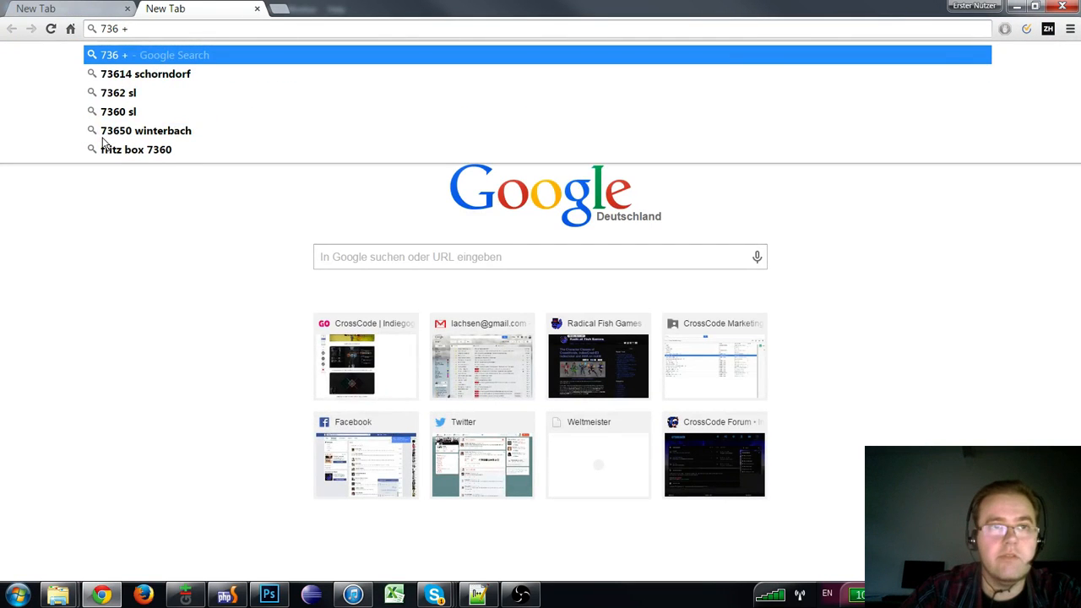
type(" 10*16")
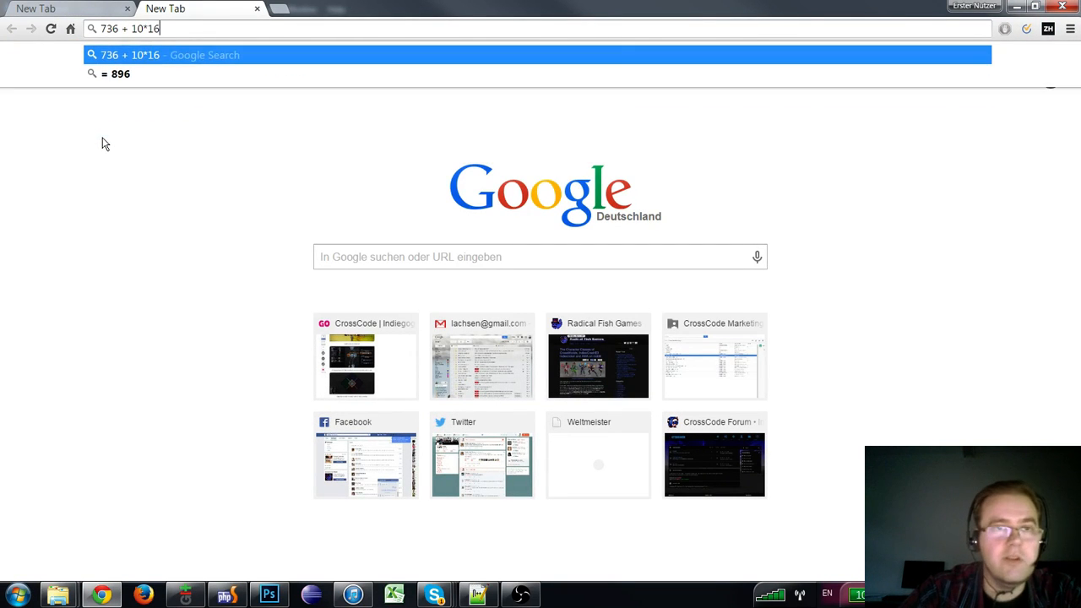
key("Return")
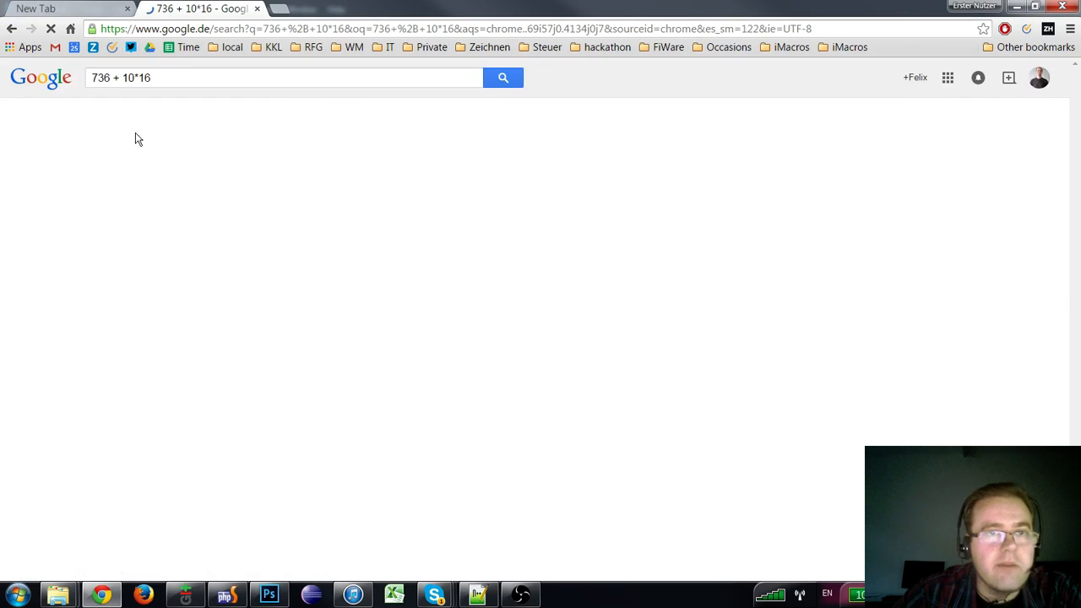
double_click(415, 221)
key("ctrl+c")
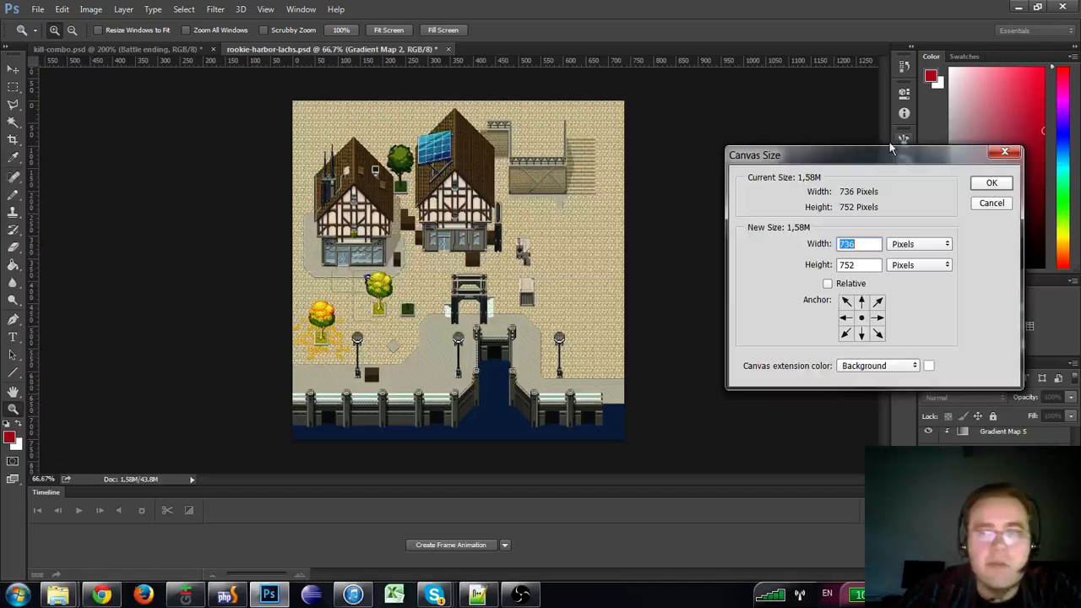
- Back in Photoshop, enlarge the canvas width to 896 pixels with the middle-right anchor so that space is added on the left
key("alt+Tab")
key("ctrl+v")
left_click(878, 319)
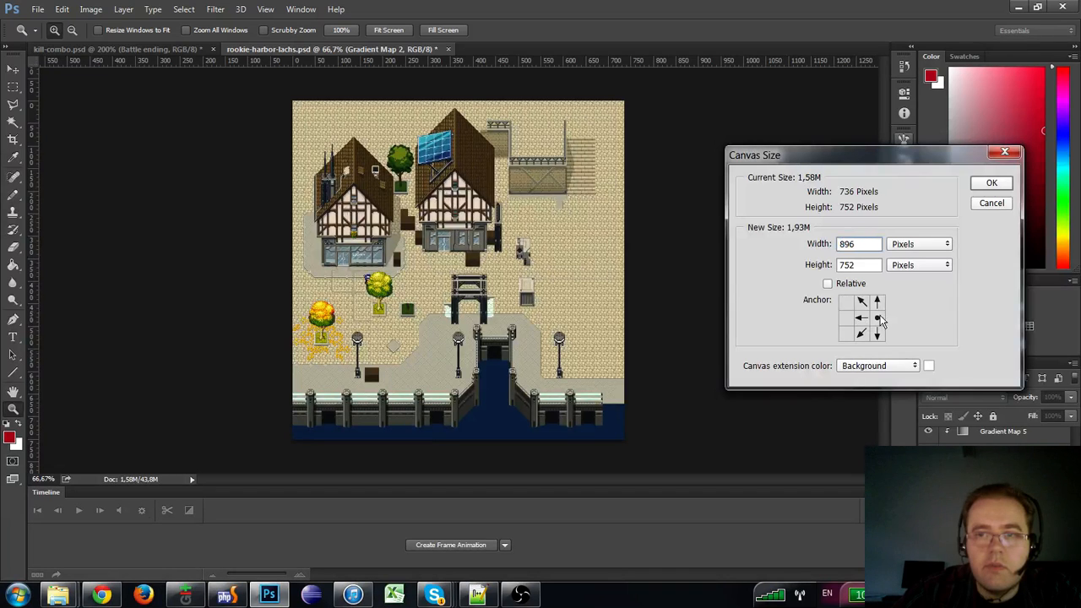
left_click(988, 184)
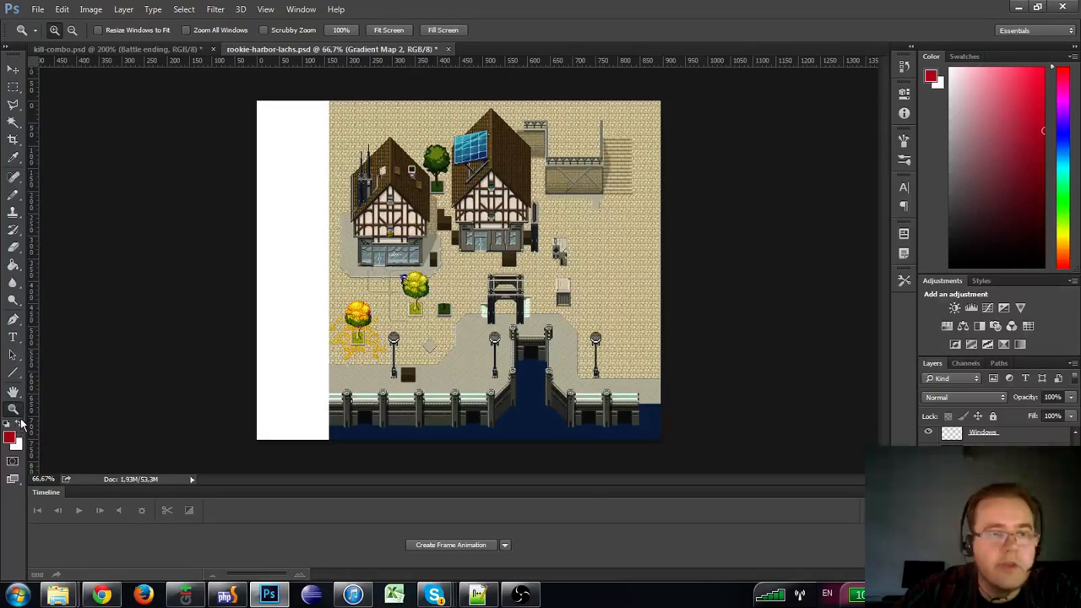
- Make the Ground layer active, choose the Rectangular Marquee tool and show the grid over the mockup
left_click(347, 178)
left_click(294, 202, "alt")
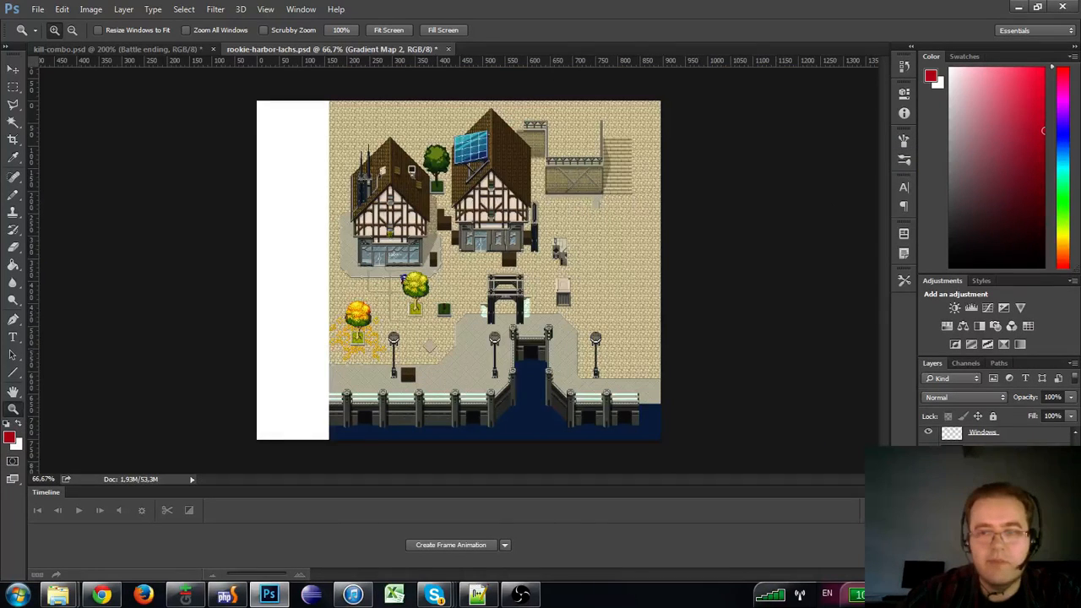
left_click(1002, 527)
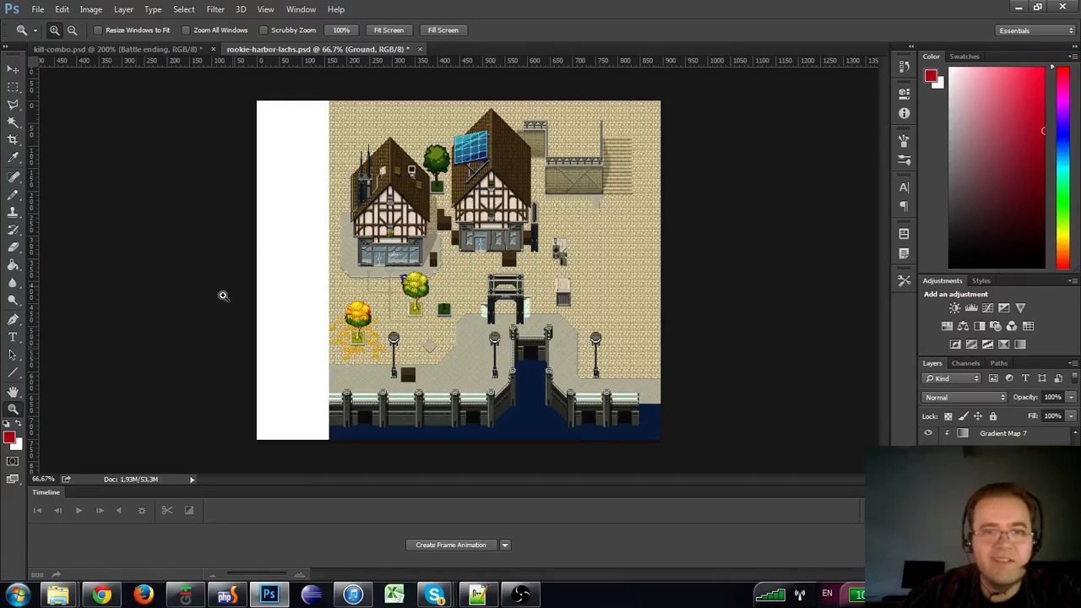
left_click(13, 87)
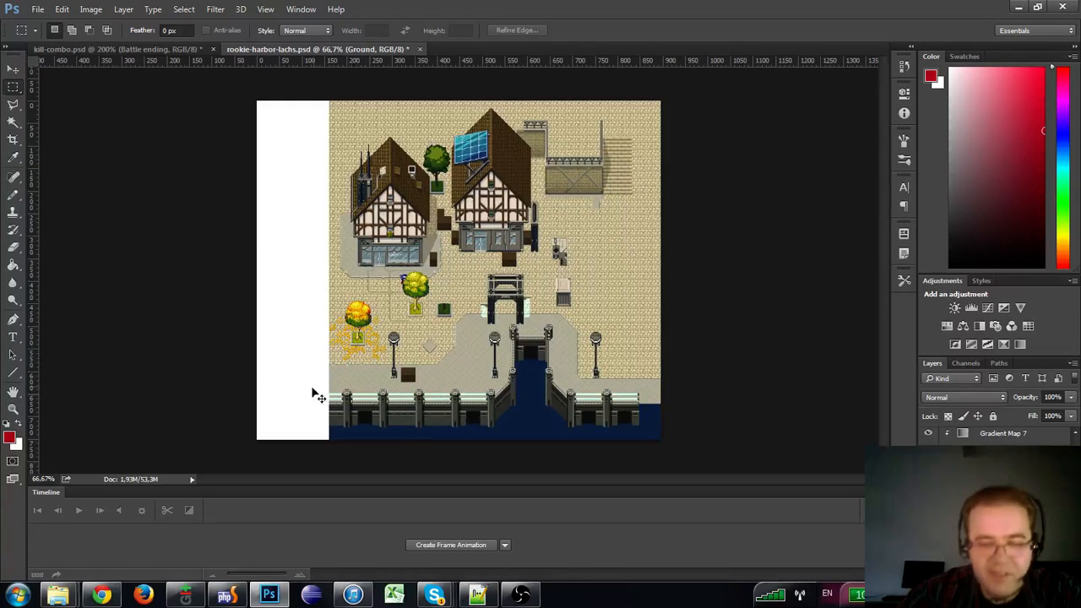
key("ctrl+apostrophe")
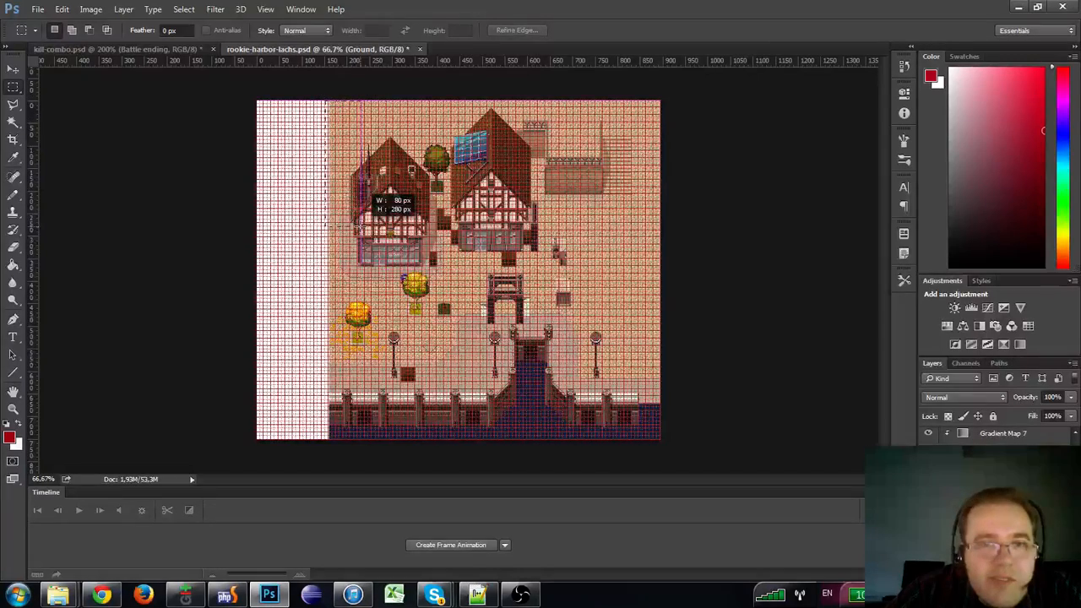
- Set the view to 100%, hide the panels, and marquee a full-height ground strip about 190 px wide beside the white area
double_click(13, 408)
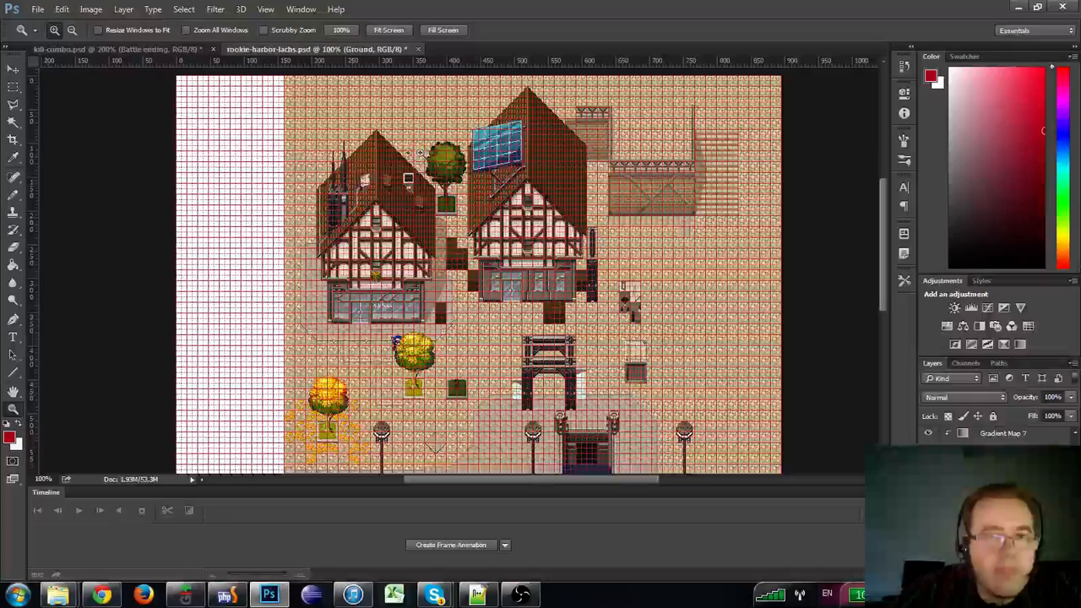
key("Tab")
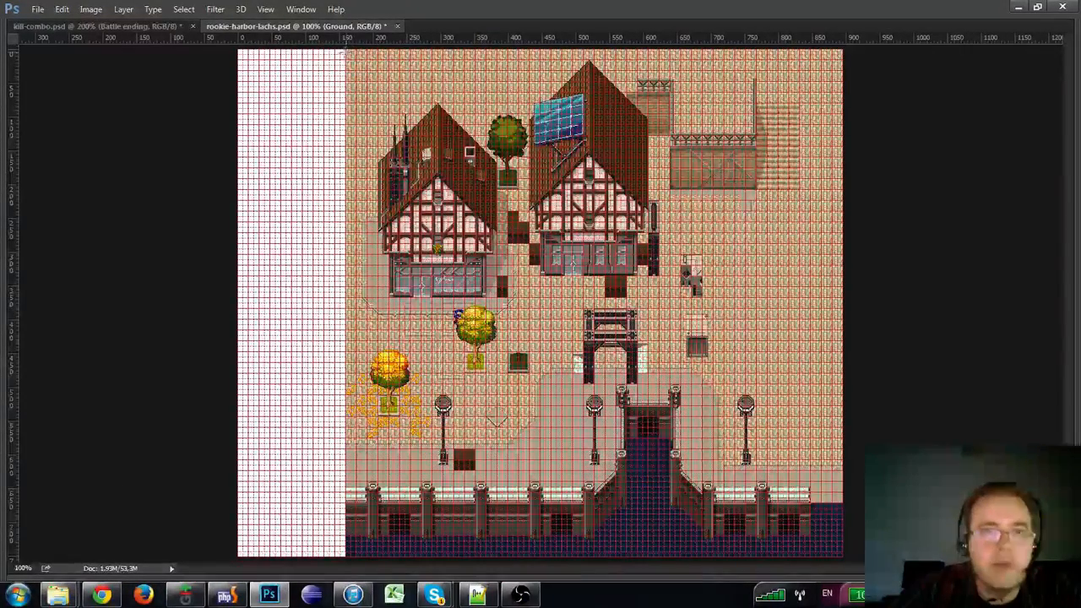
left_click_drag(396, 51, 486, 561)
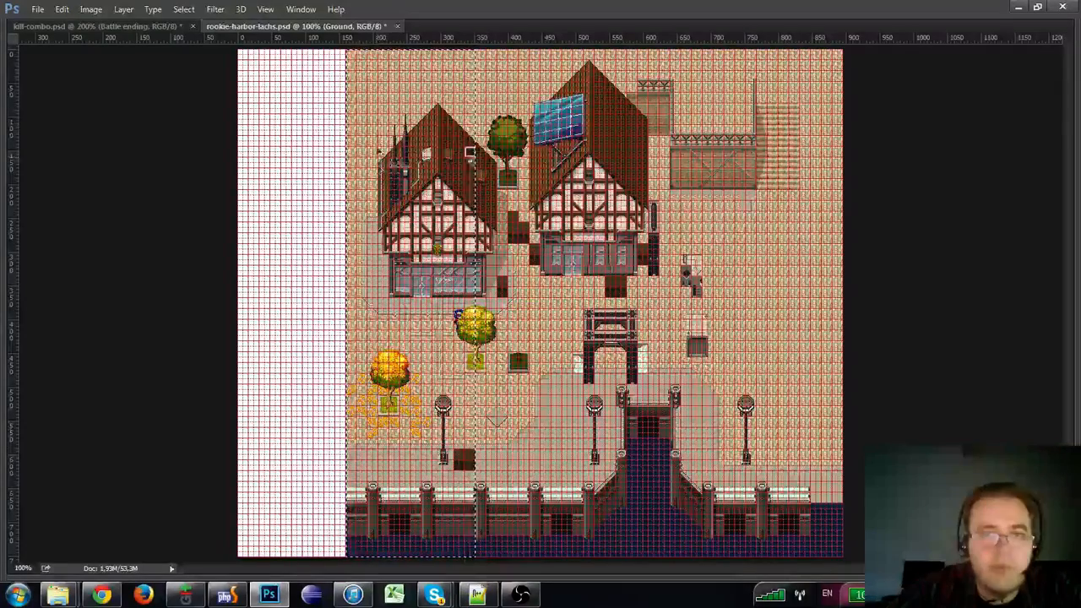
- Copy the marqueed ground strip leftward into the white added area, deselect it, and bring the panels back
left_click_drag(371, 133, 266, 127)
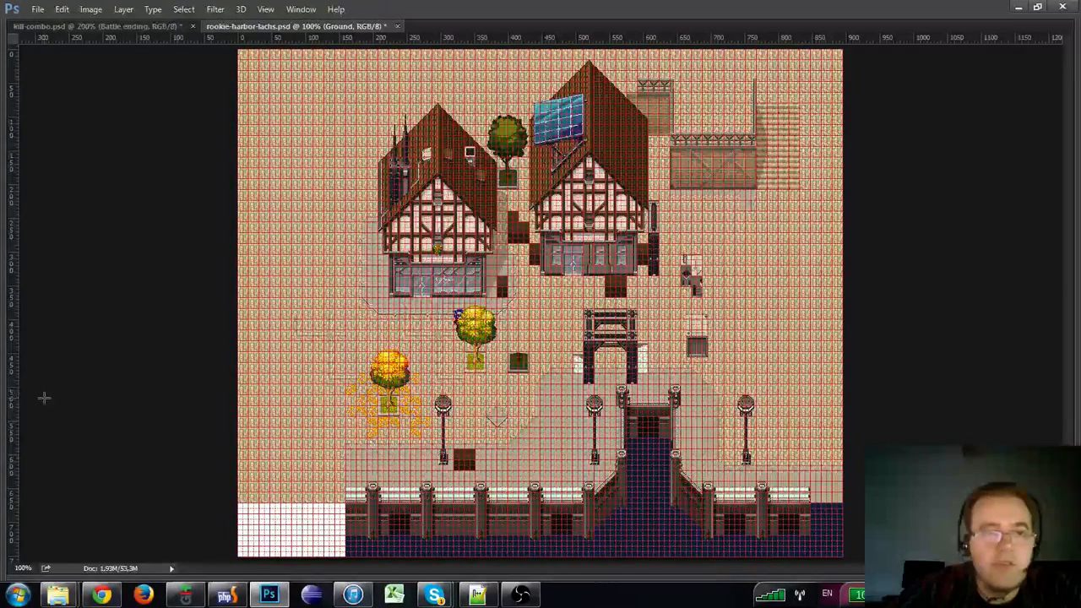
key("Tab")
key("z")
left_click(295, 153)
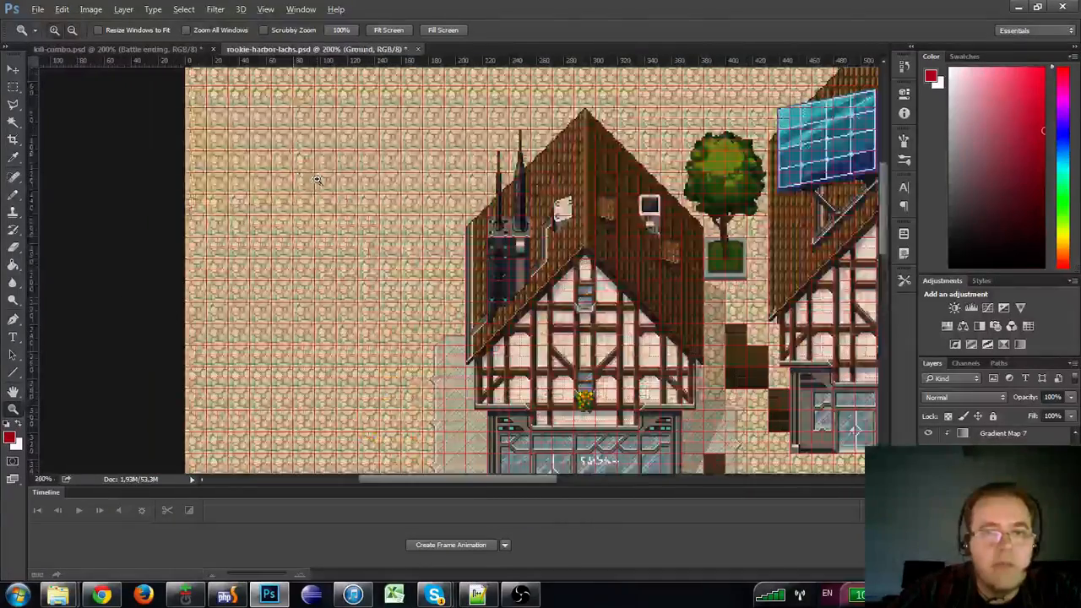
left_click(306, 173, "alt")
left_click(305, 173, "alt")
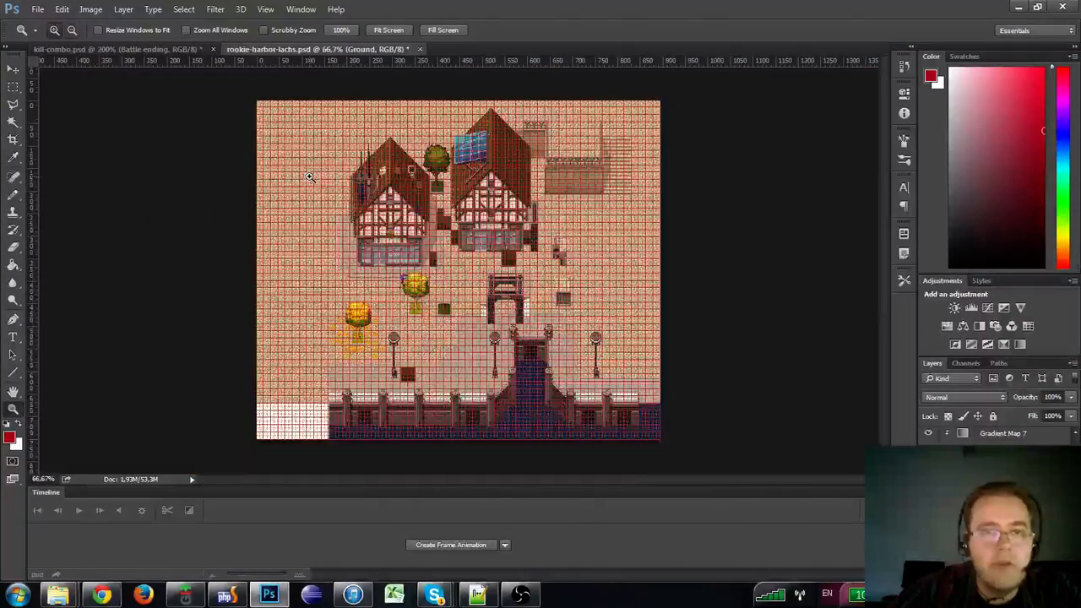
- Turn off snapping for the mockup and make the Rectangular Marquee tool active again
left_click(12, 87)
left_click(265, 9)
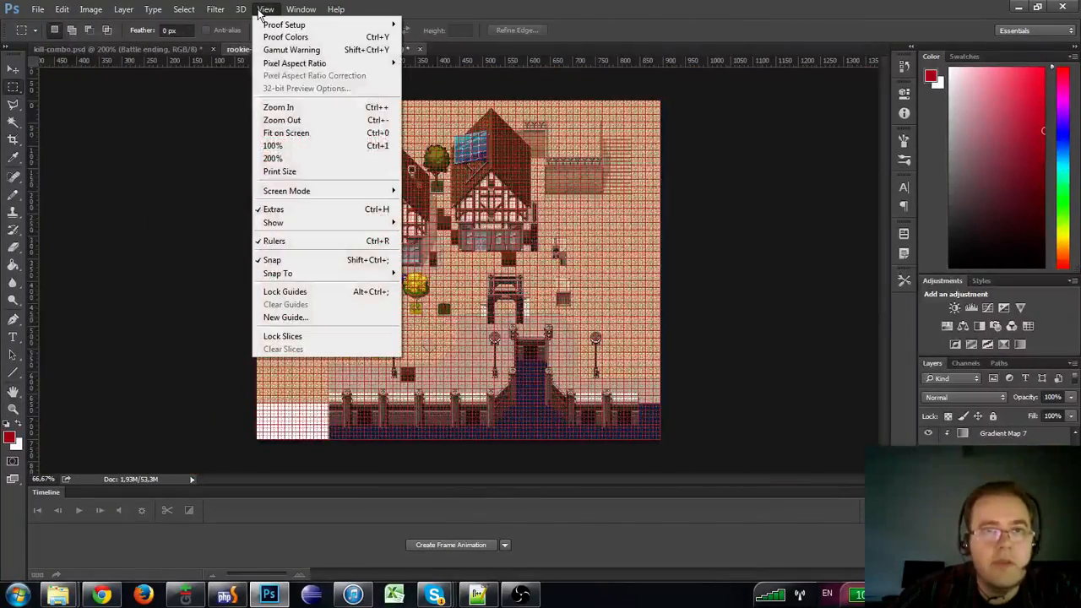
mouse_move(321, 273)
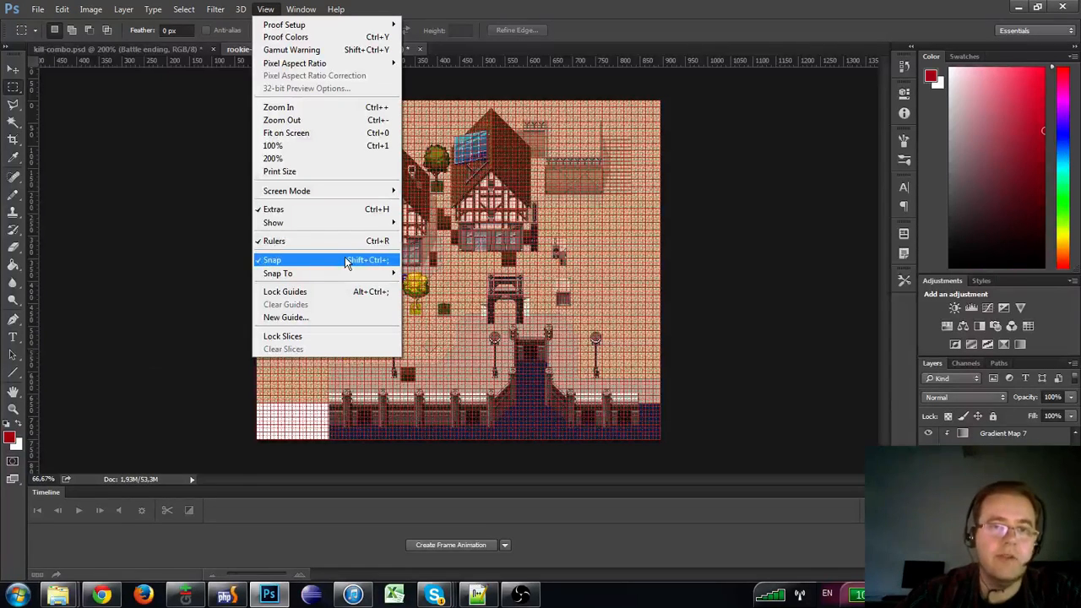
left_click(12, 90)
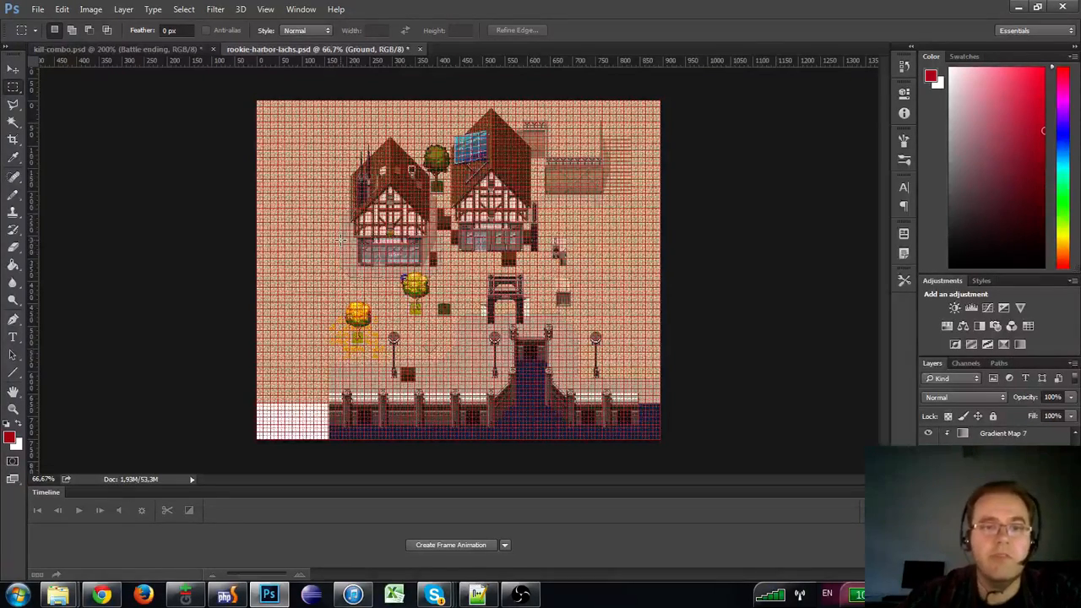
- Examine the copied ground and the paving around the left house up close, and check the Snap To options
left_click(13, 409)
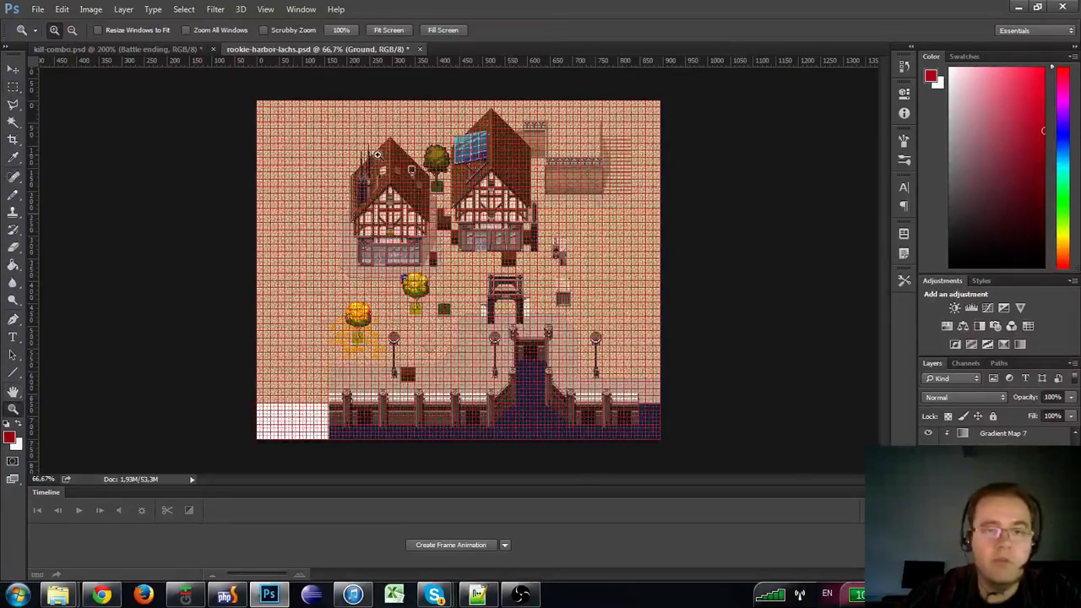
left_click(376, 156)
left_click_drag(253, 379, 347, 278)
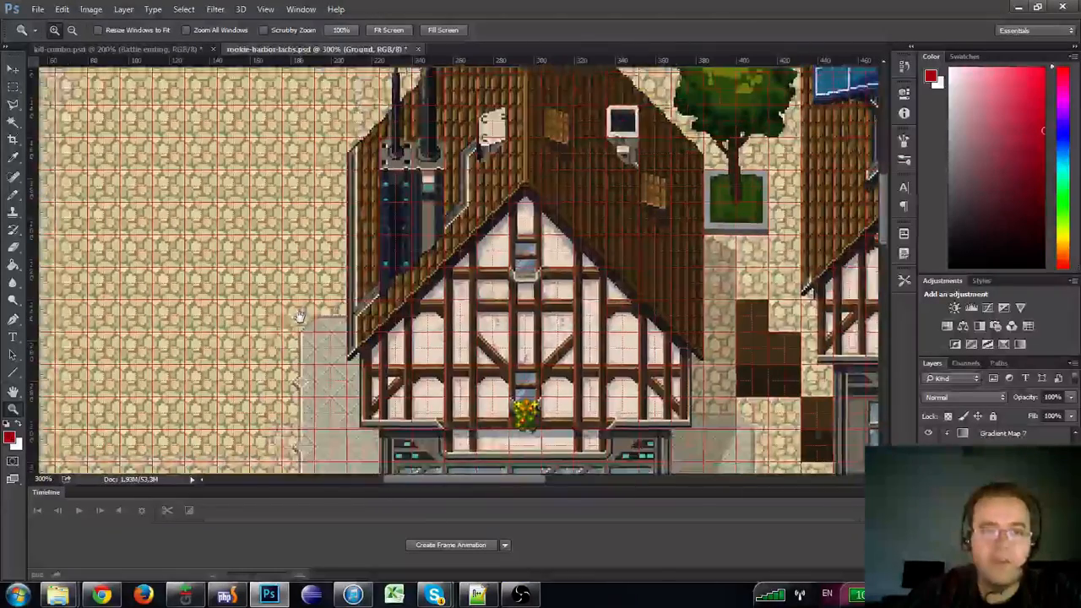
left_click_drag(315, 446, 308, 320)
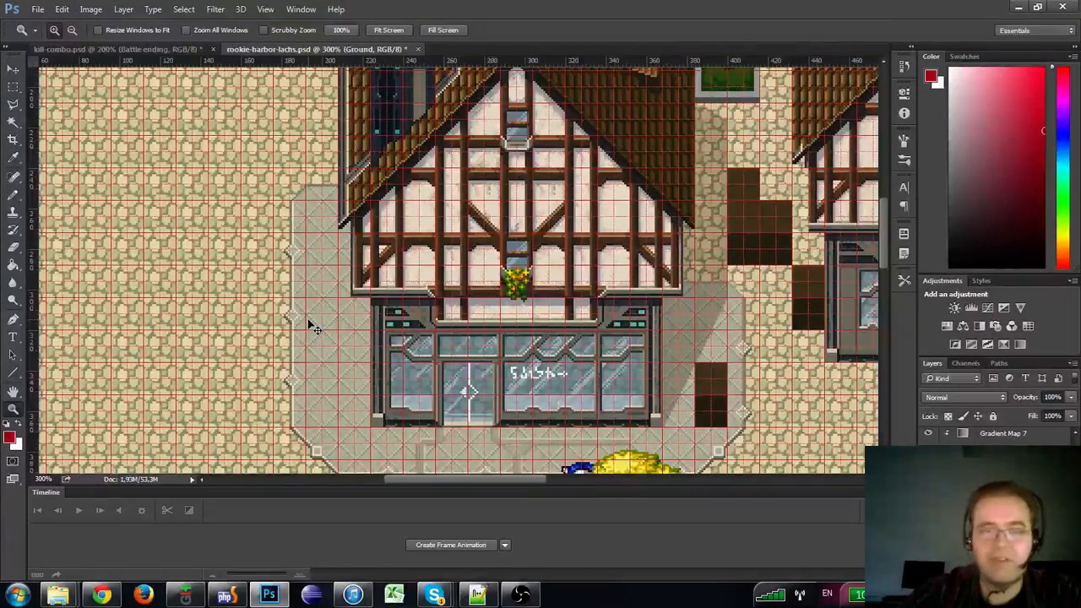
left_click(265, 9)
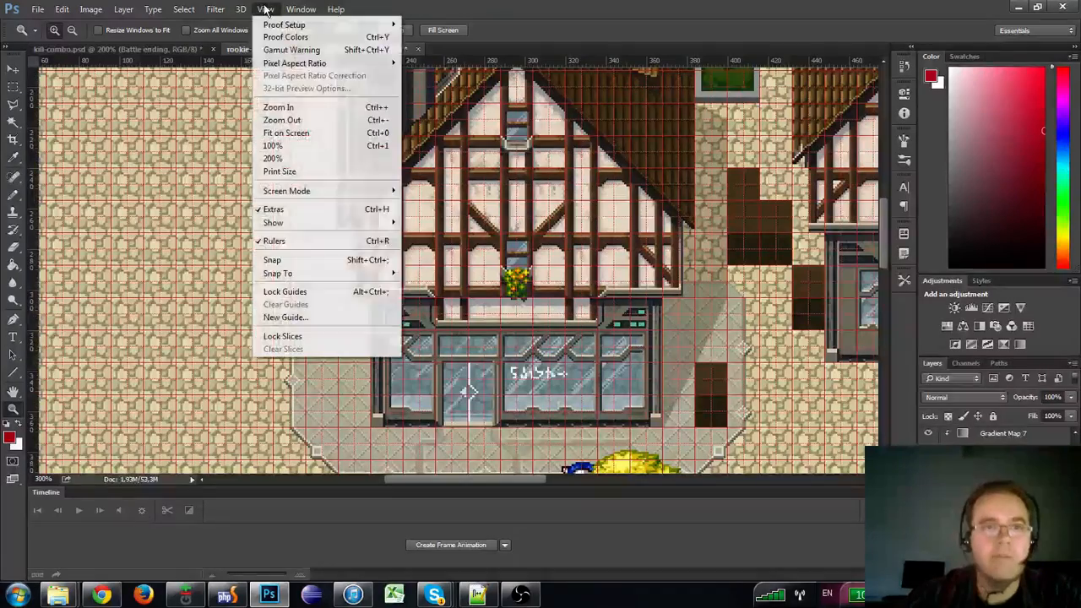
mouse_move(309, 274)
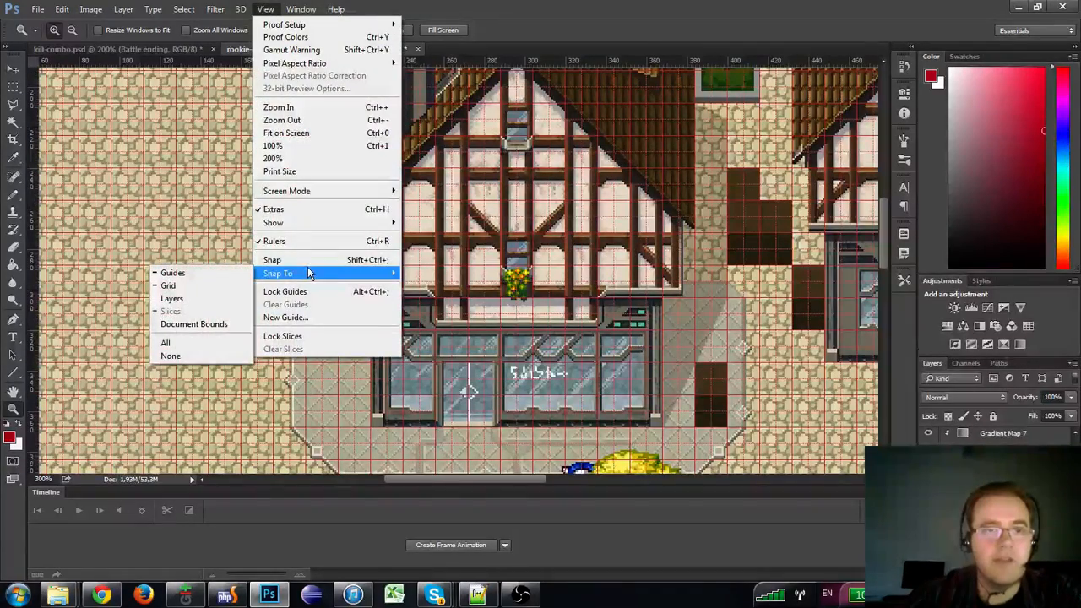
left_click(532, 5)
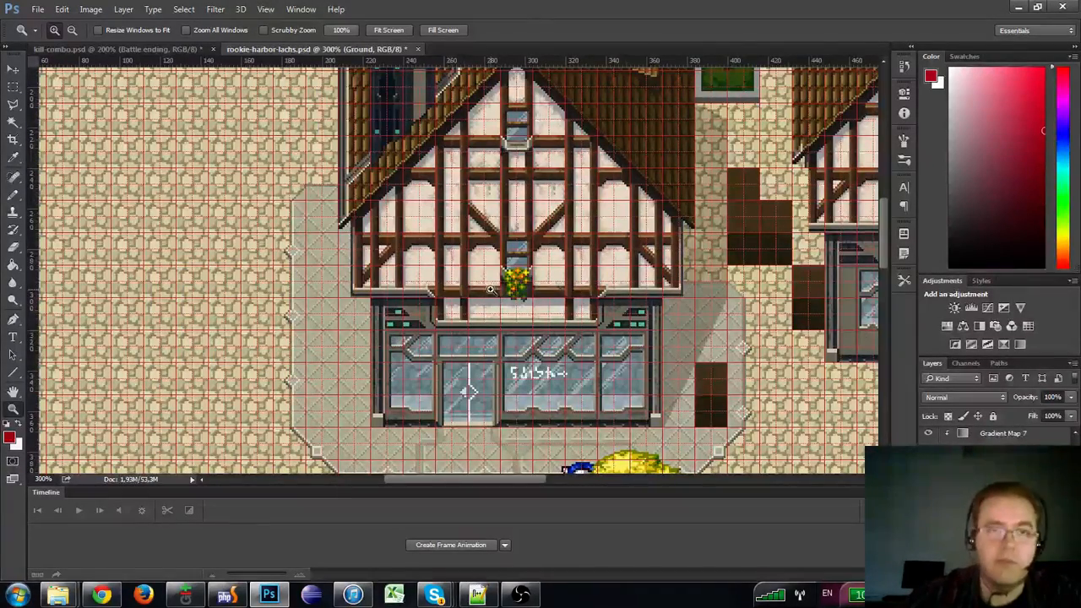
left_click_drag(492, 411, 382, 310)
left_click(297, 282, "alt")
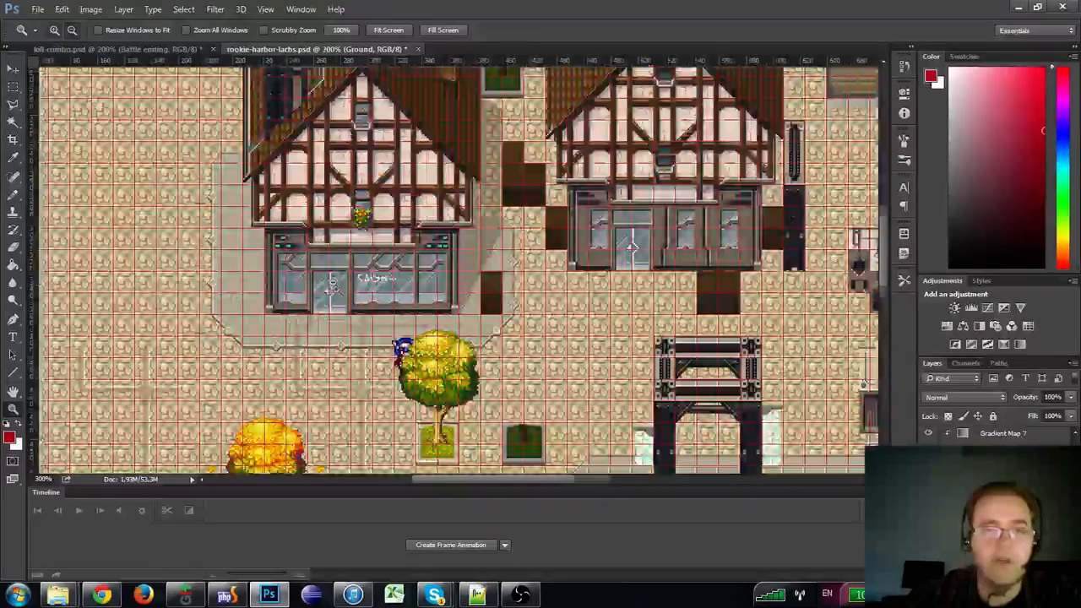
left_click(297, 281, "alt")
left_click(399, 320)
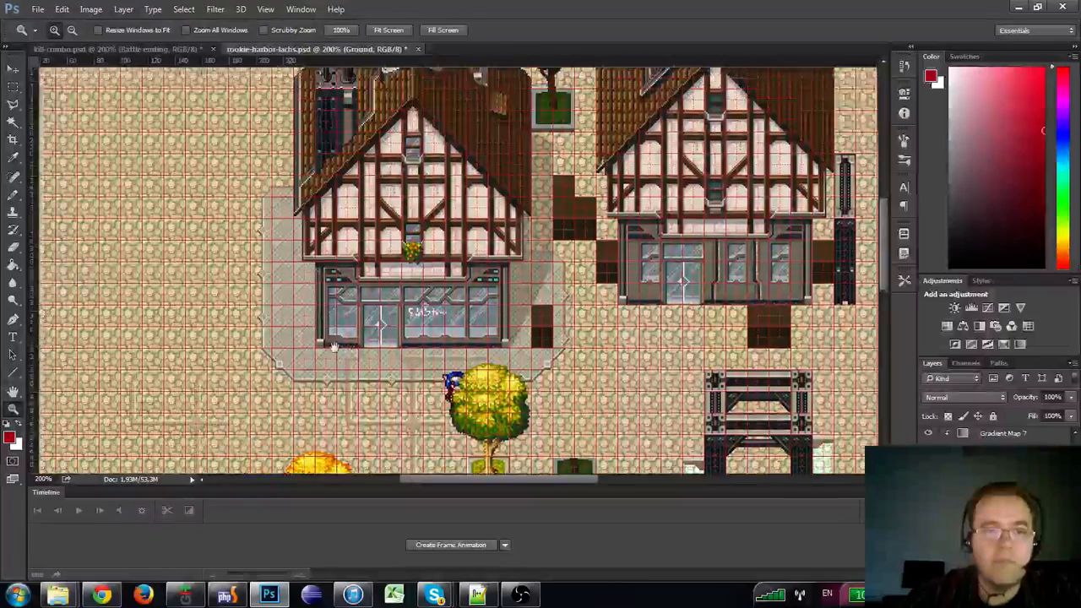
left_click(22, 87)
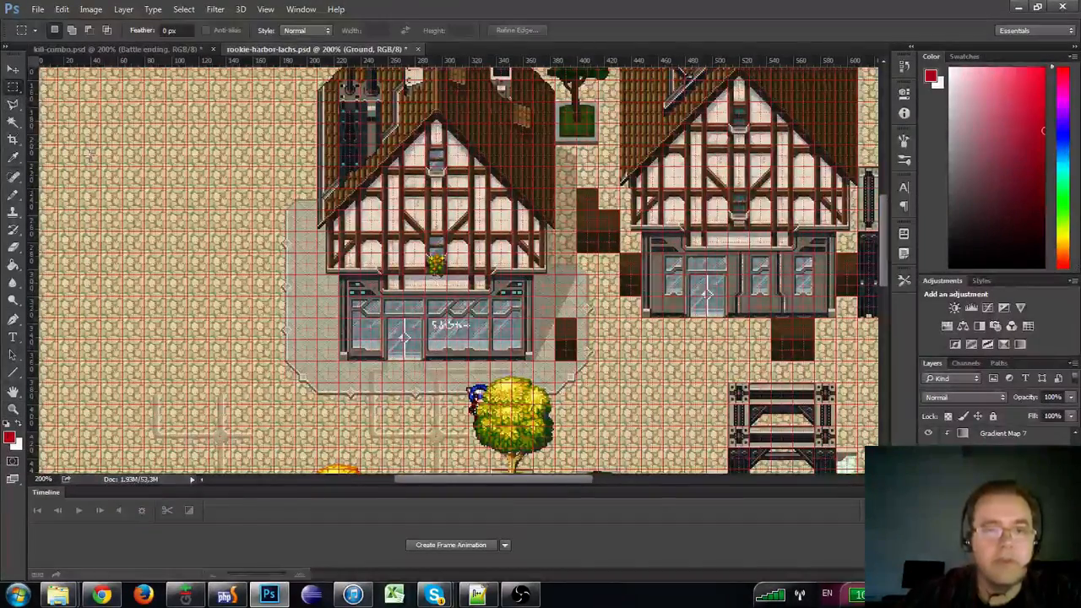
left_click_drag(249, 302, 310, 403)
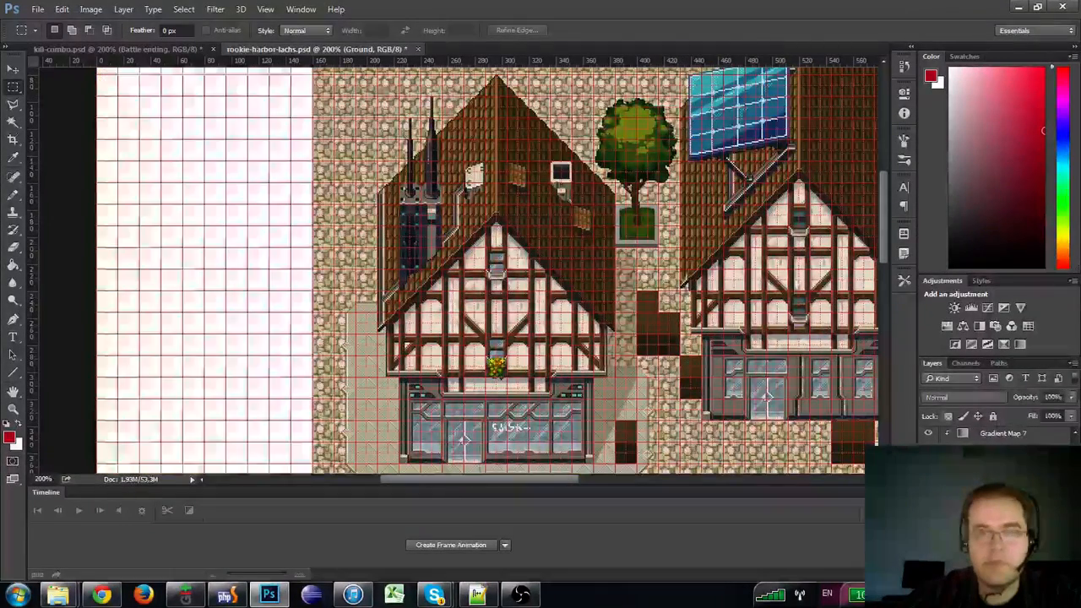
- Enlarge the Layers panel by shrinking the Color panel above it so that more of the layer stack fits
scroll(987, 383, "down", 3)
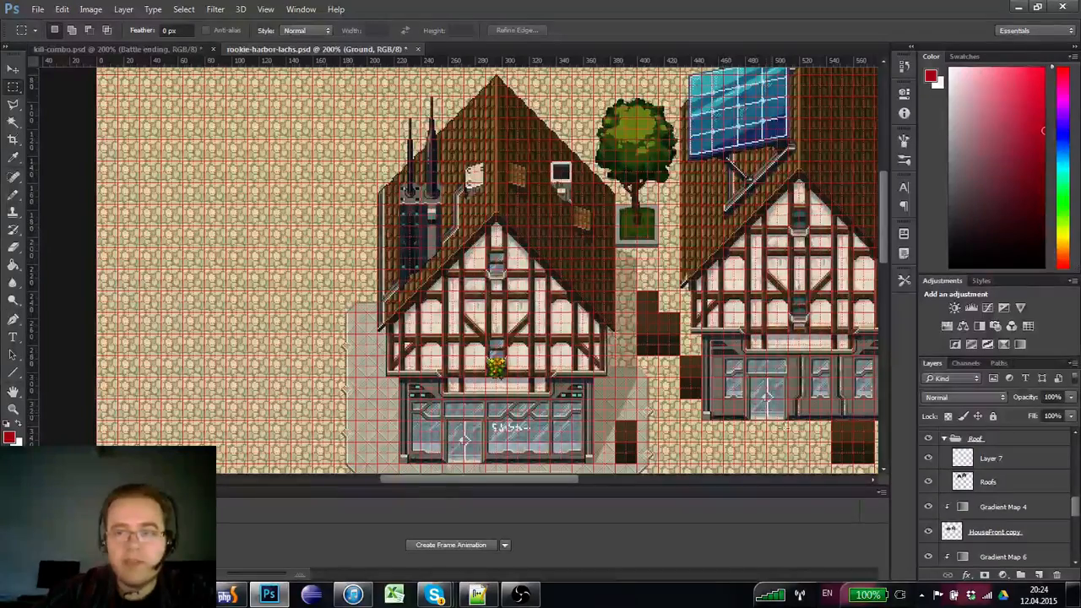
scroll(981, 450, "up", 5)
scroll(981, 450, "up", 5)
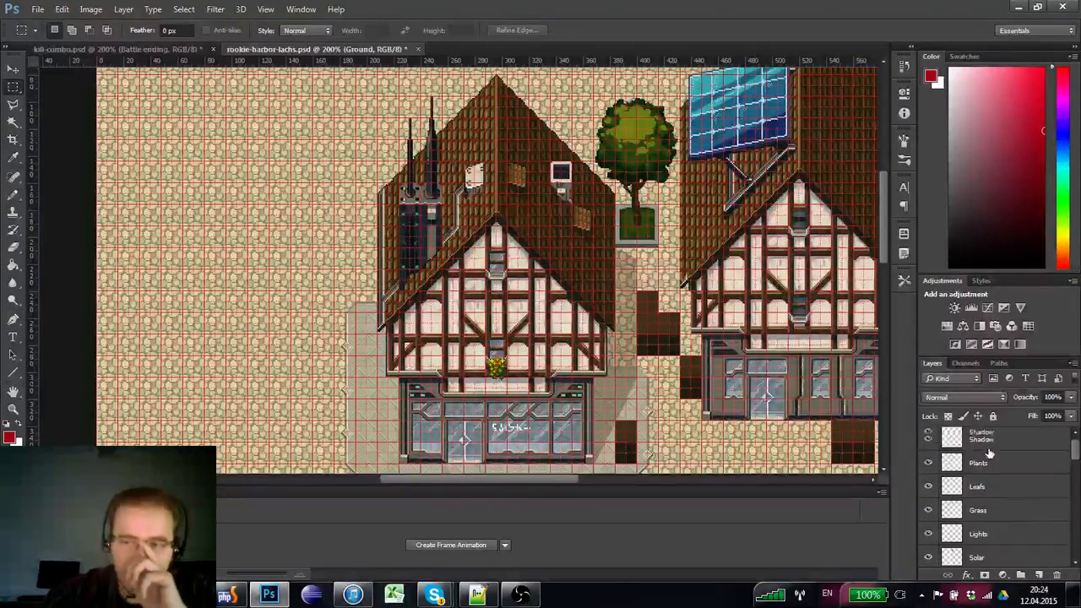
left_click_drag(1013, 358, 1013, 218)
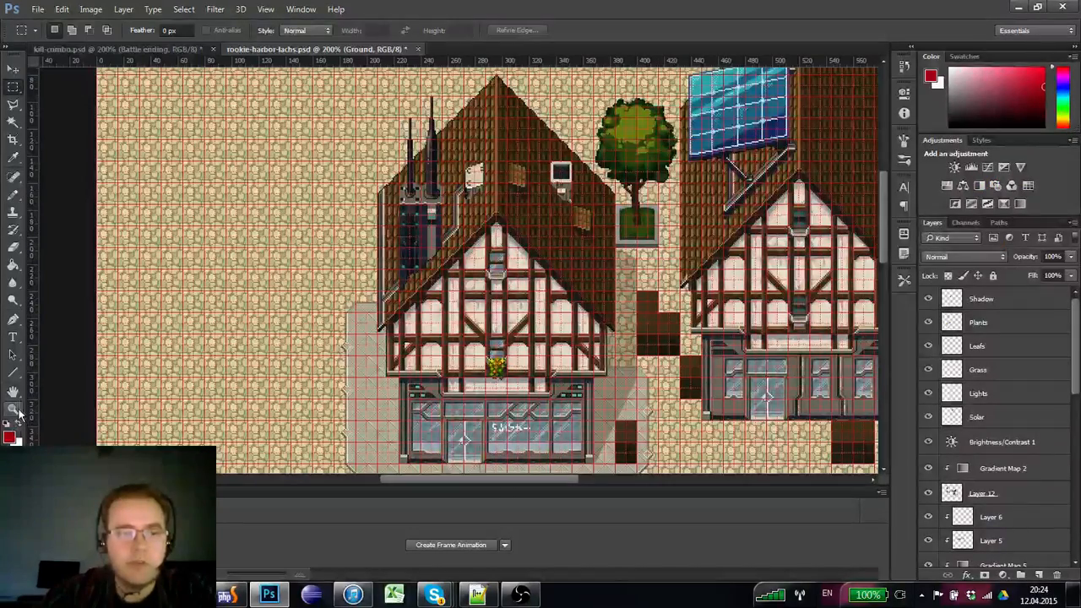
- Examine the widened mockup at 100% and look through its layer stack down to the Background
key("z")
left_click(646, 255, "alt")
left_click(646, 255, "alt")
left_click(403, 277)
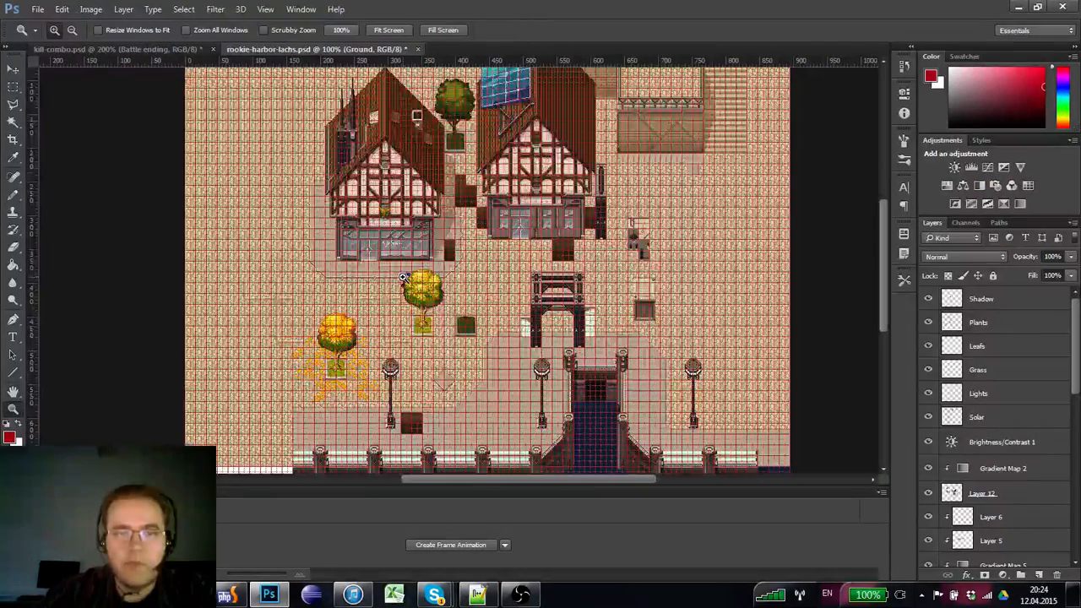
scroll(852, 393, "up", 3)
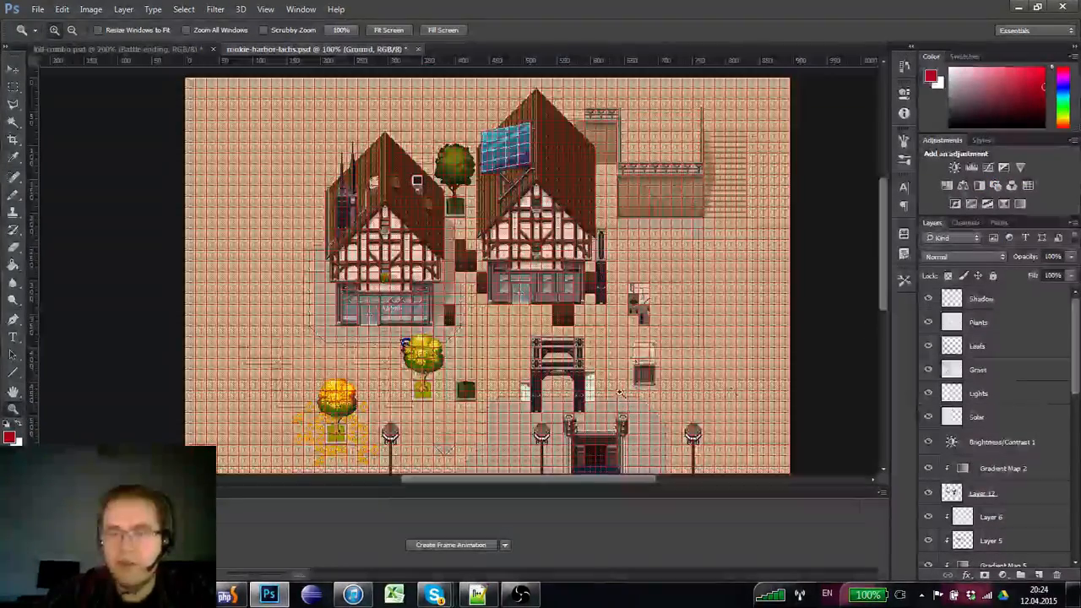
scroll(969, 382, "down", 4)
scroll(970, 382, "down", 4)
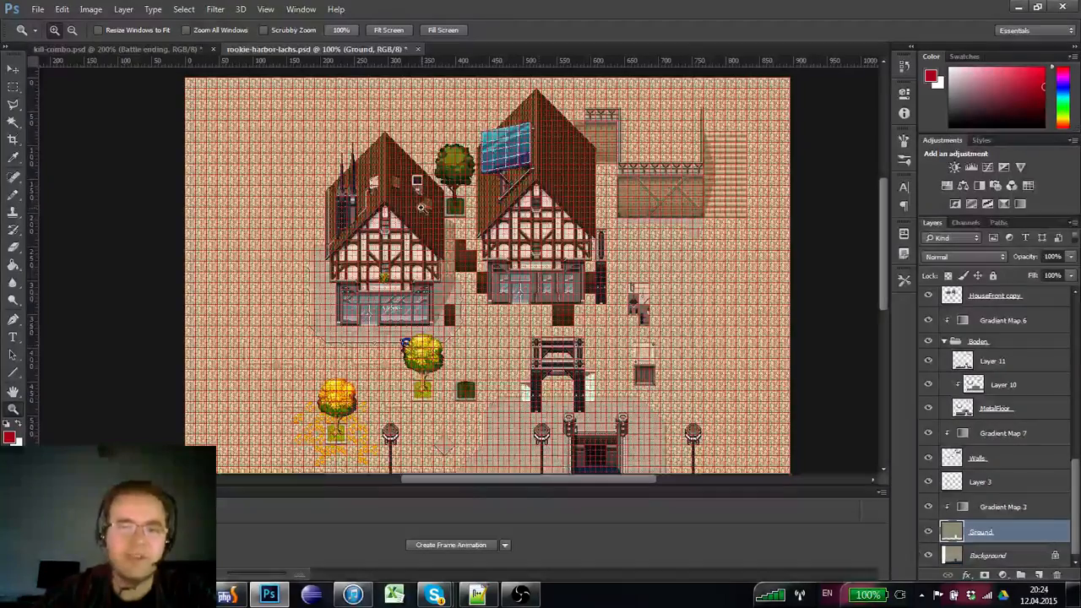
- Hide the grid over the mockup and return to 100% view around the houses and canal
left_click(384, 235)
left_click(384, 235, "alt")
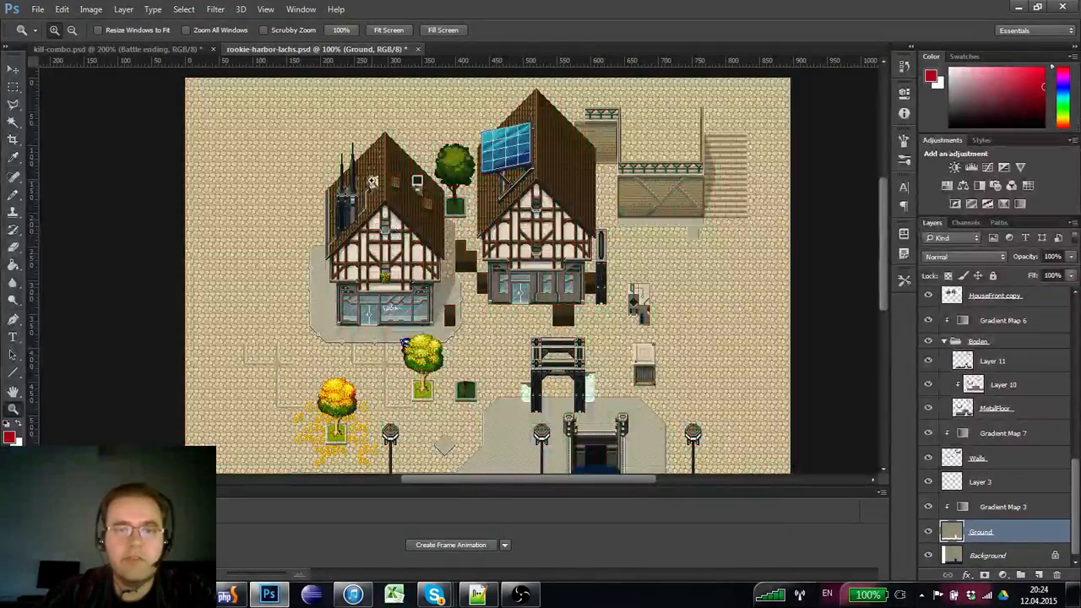
double_click(372, 180)
left_click(377, 228, "alt")
left_click(377, 229, "alt")
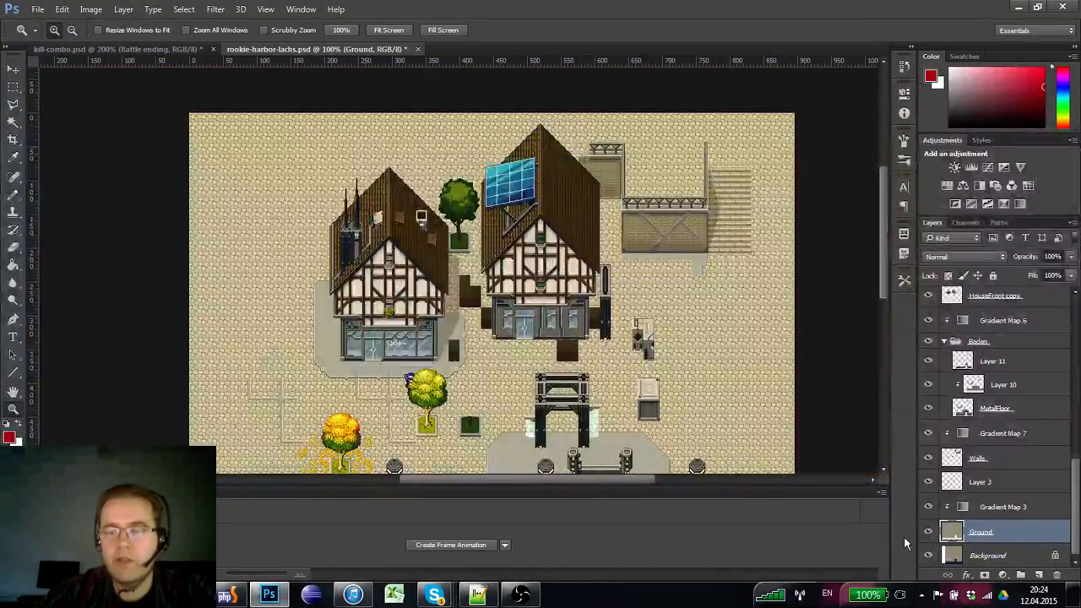
left_click_drag(543, 427, 525, 358)
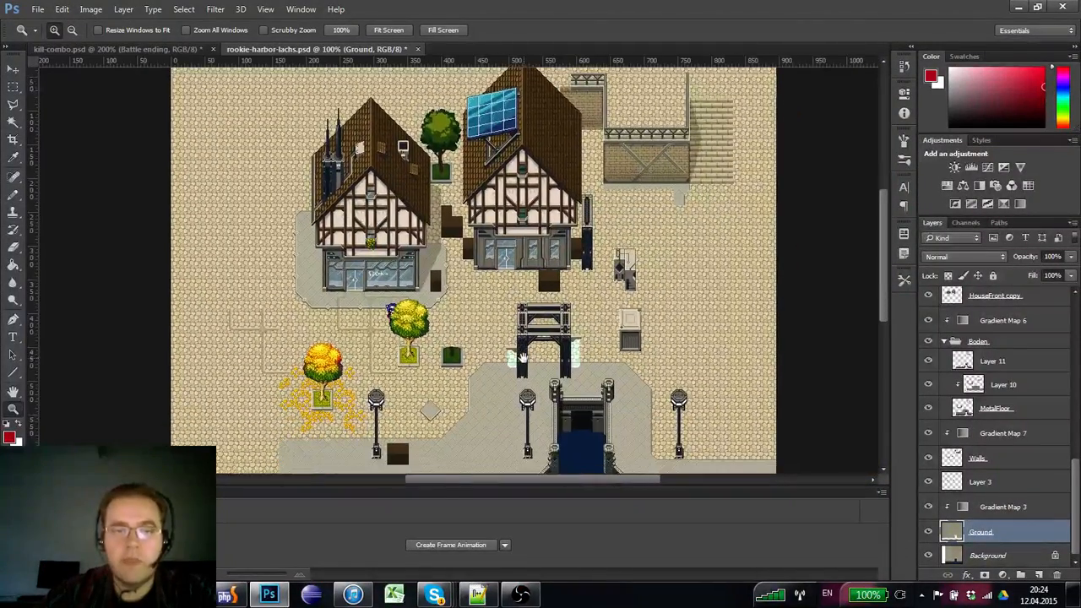
- Open rhombus-dungeon.psd from the Planning areas folder and close it again
left_click(37, 9)
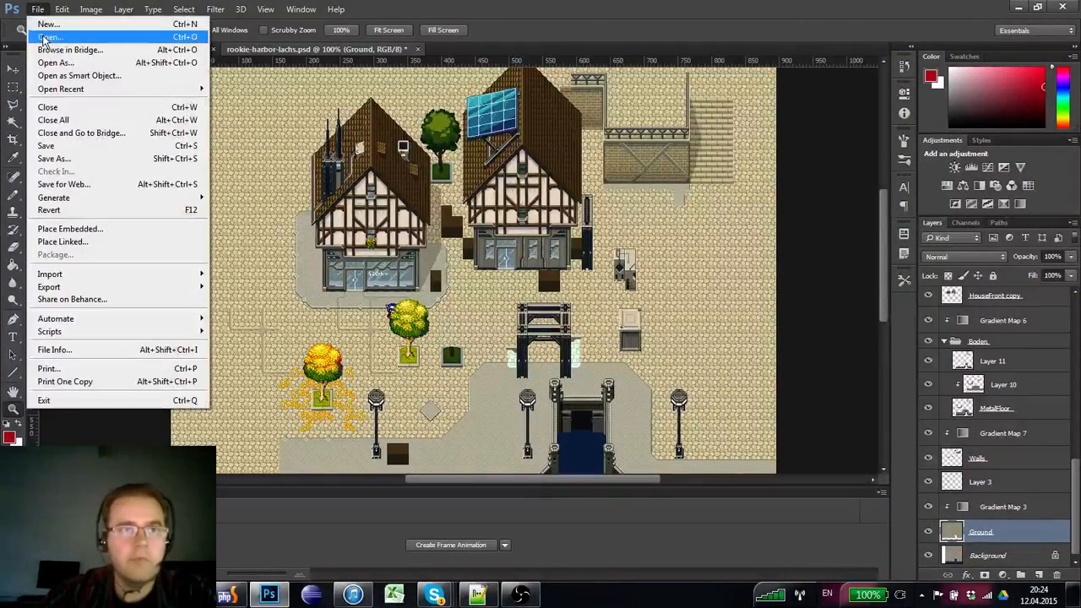
left_click(46, 31)
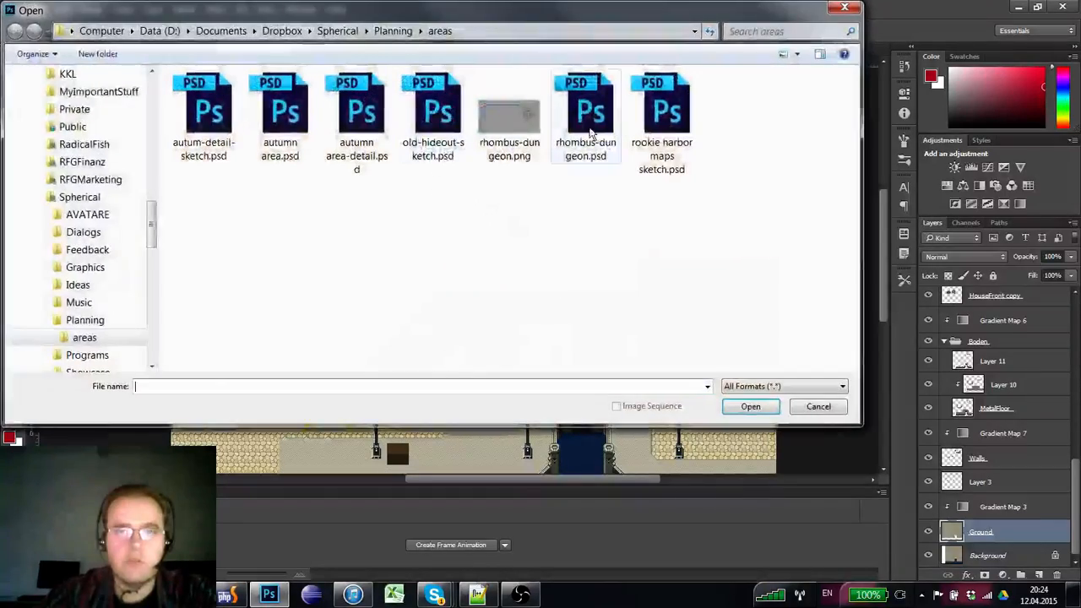
left_click(591, 119)
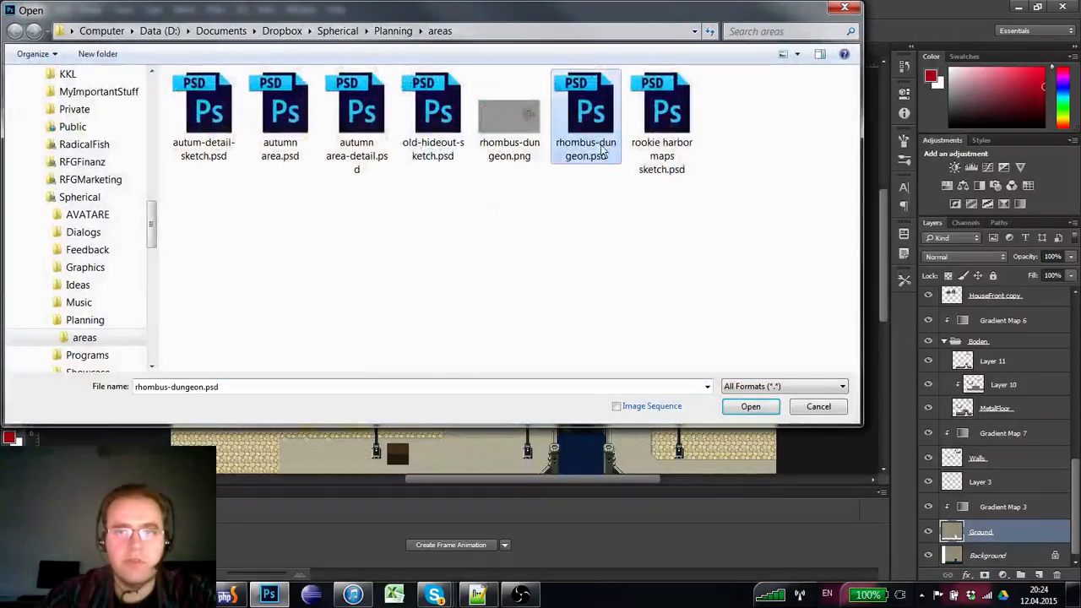
left_click(660, 126)
left_click(585, 153)
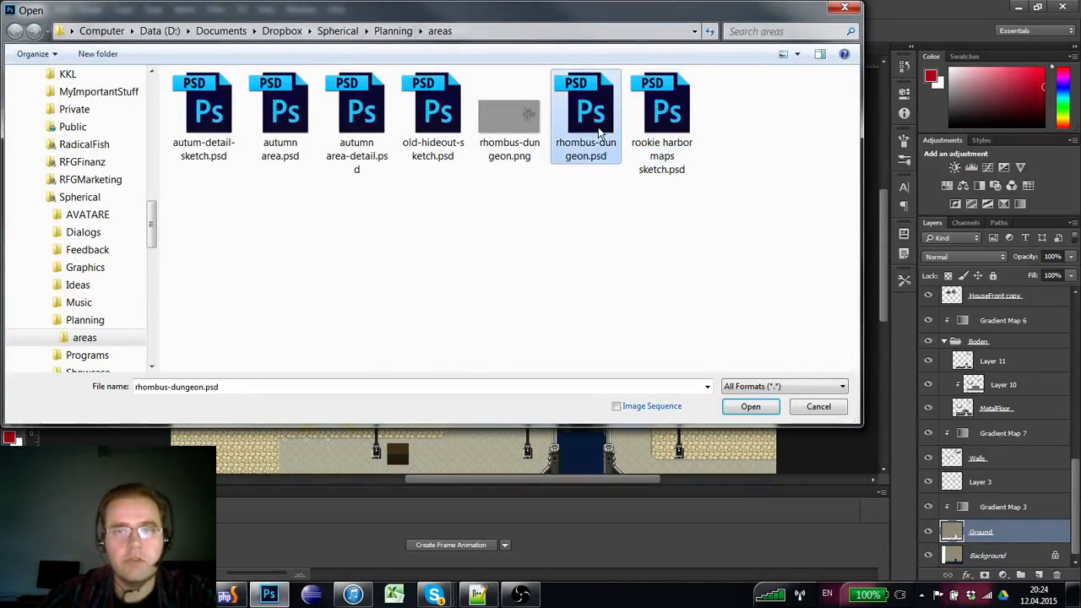
double_click(600, 133)
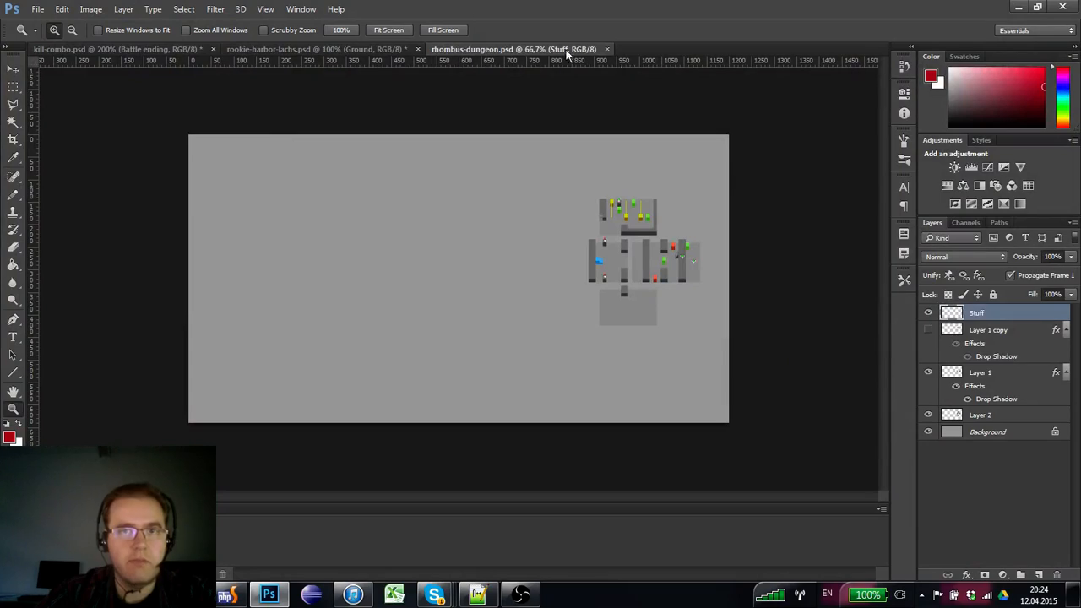
left_click(606, 49)
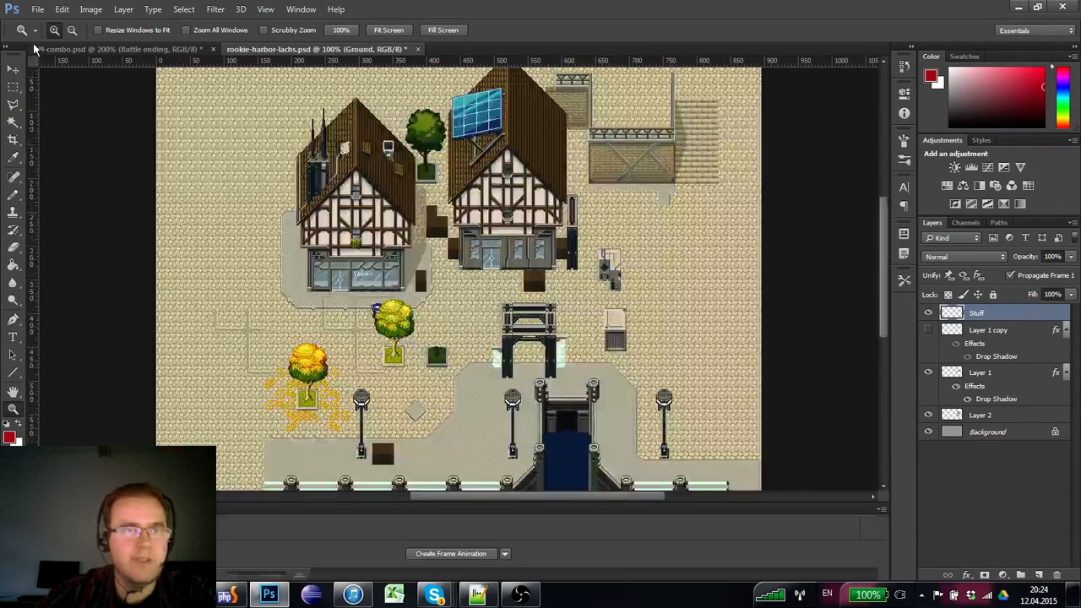
- Browse to the Spherical Graphics folder, open buttons.png, and close it again
left_click(38, 10)
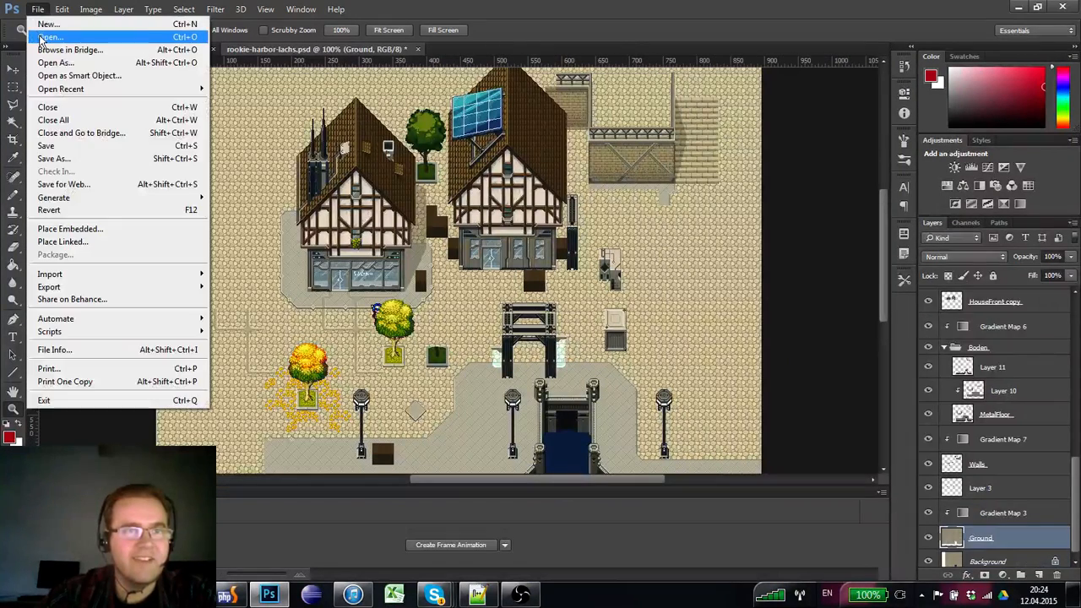
left_click(160, 211)
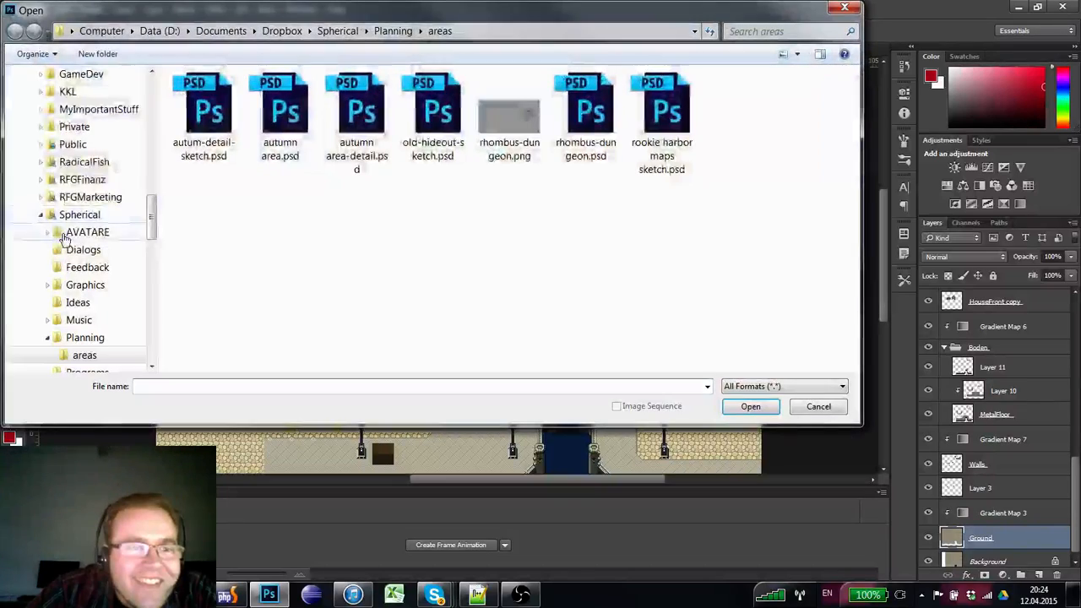
left_click(84, 216)
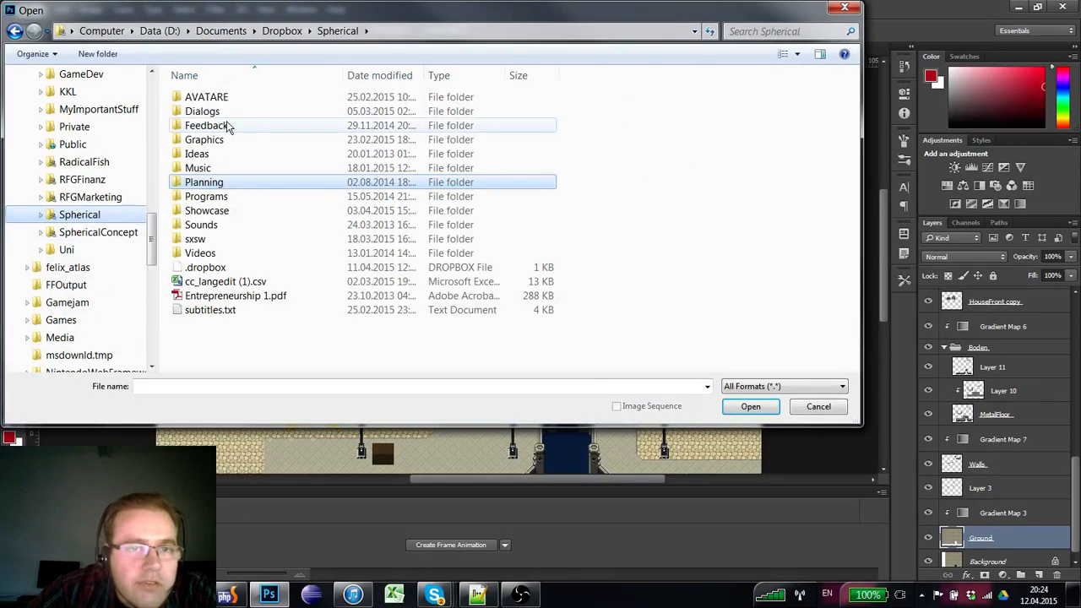
double_click(211, 140)
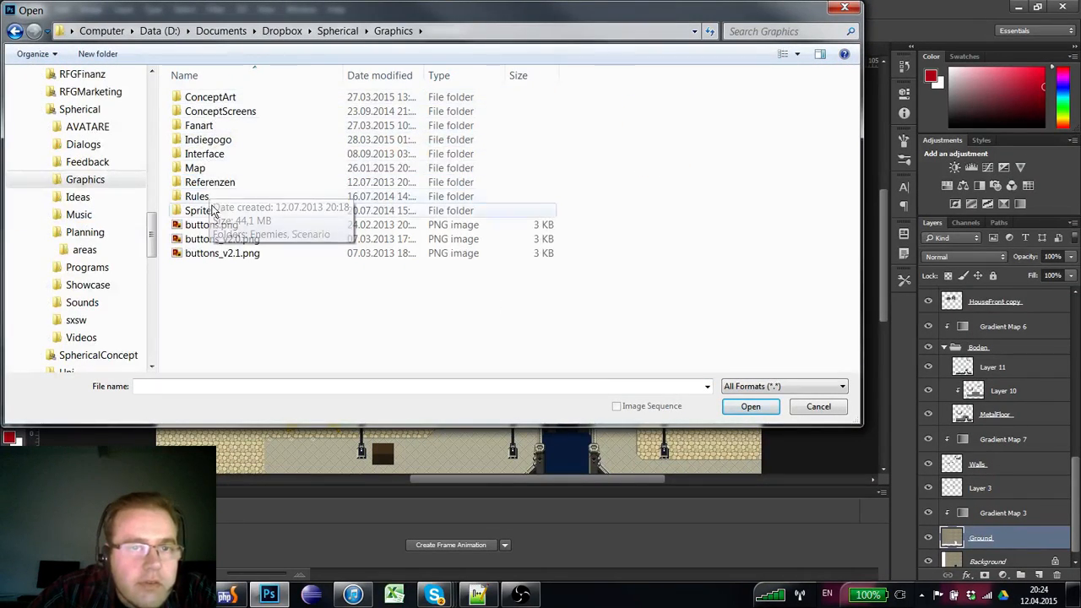
left_click(207, 224)
double_click(207, 225)
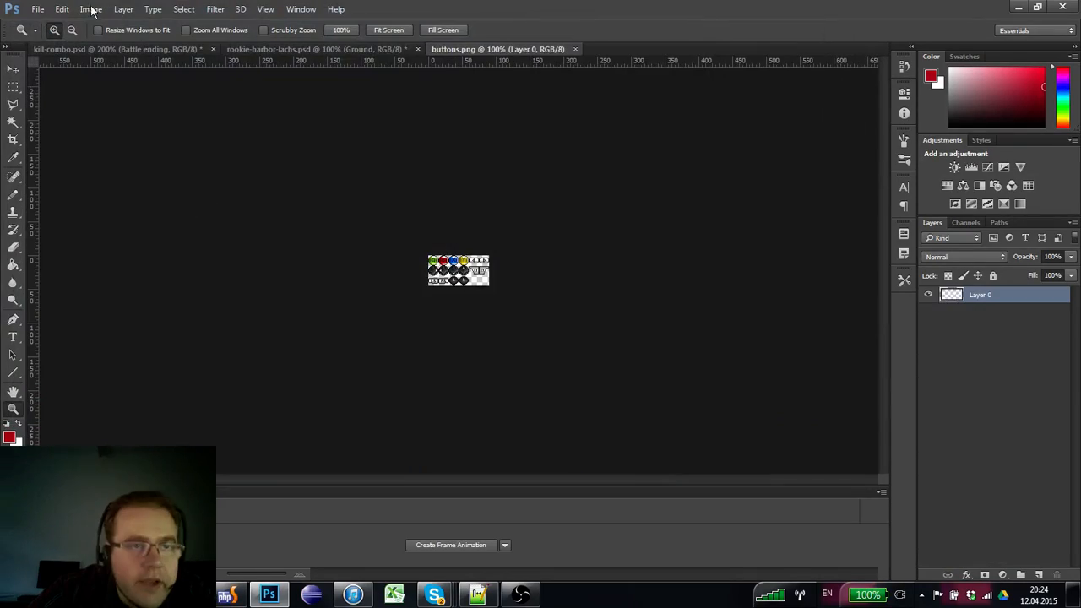
left_click(577, 49)
- Bring up the Open dialog in the Spherical Graphics folder to choose another file
left_click(38, 9)
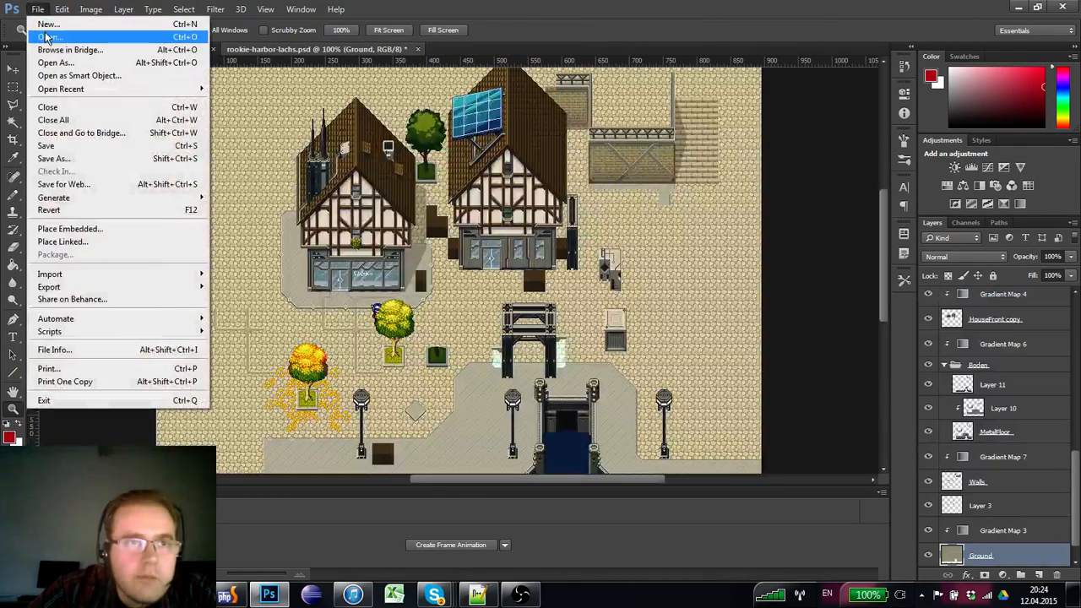
key("Escape")
key("ctrl+o")
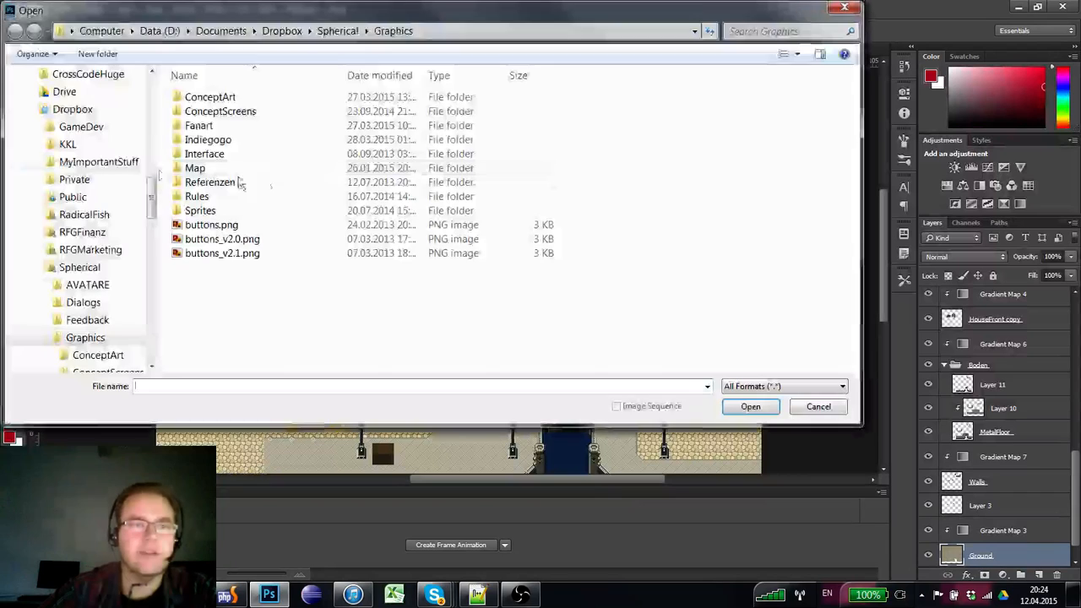
- Browse to the Rookie Harbor folder inside Sprites, T-Free, Maps
left_click(217, 211)
double_click(217, 211)
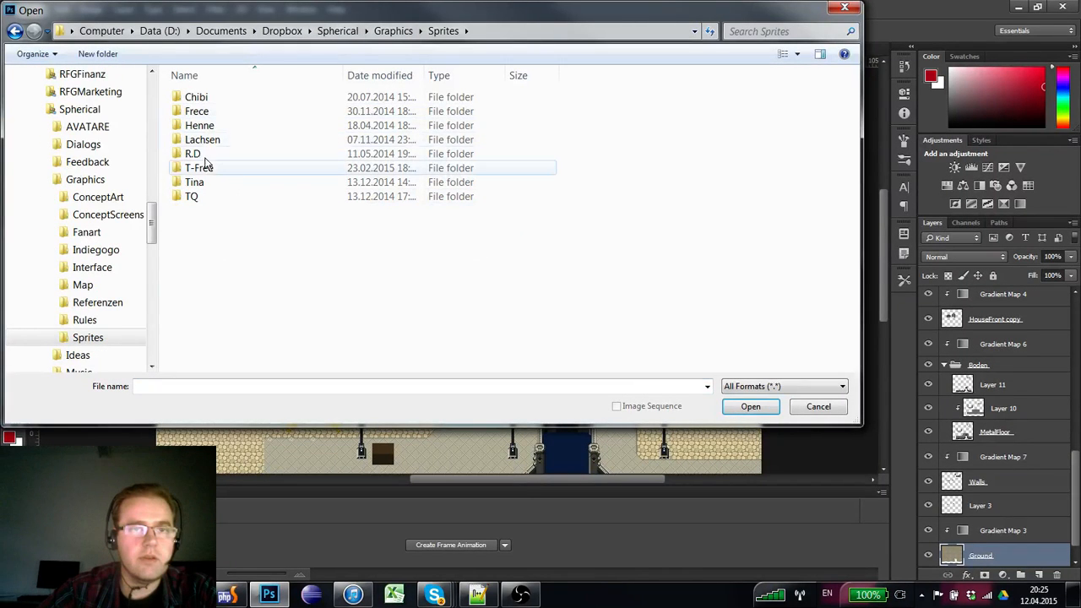
double_click(205, 168)
left_click(496, 129)
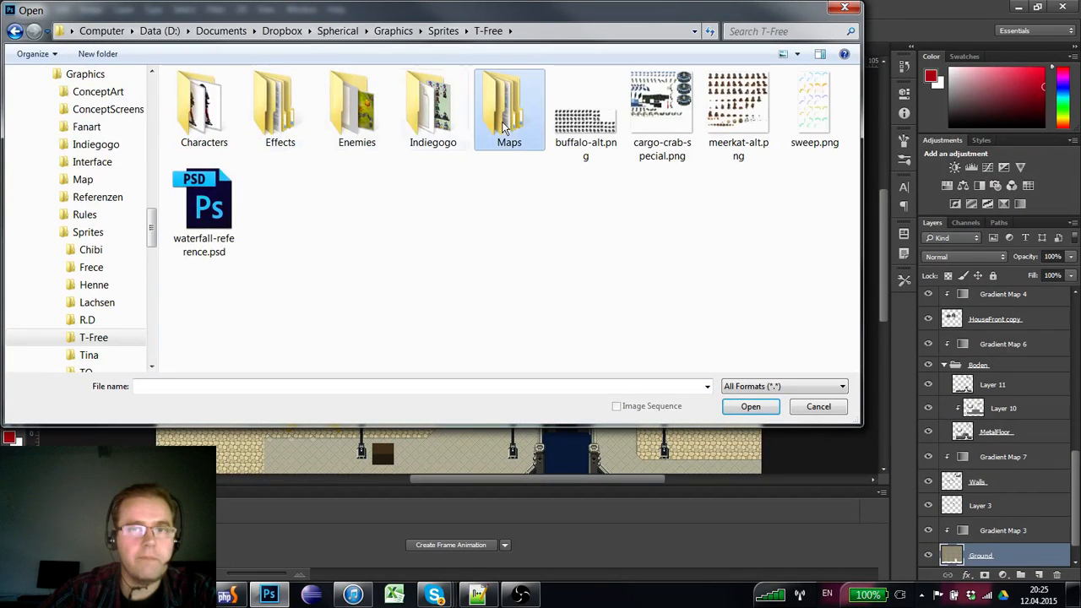
left_click(460, 128)
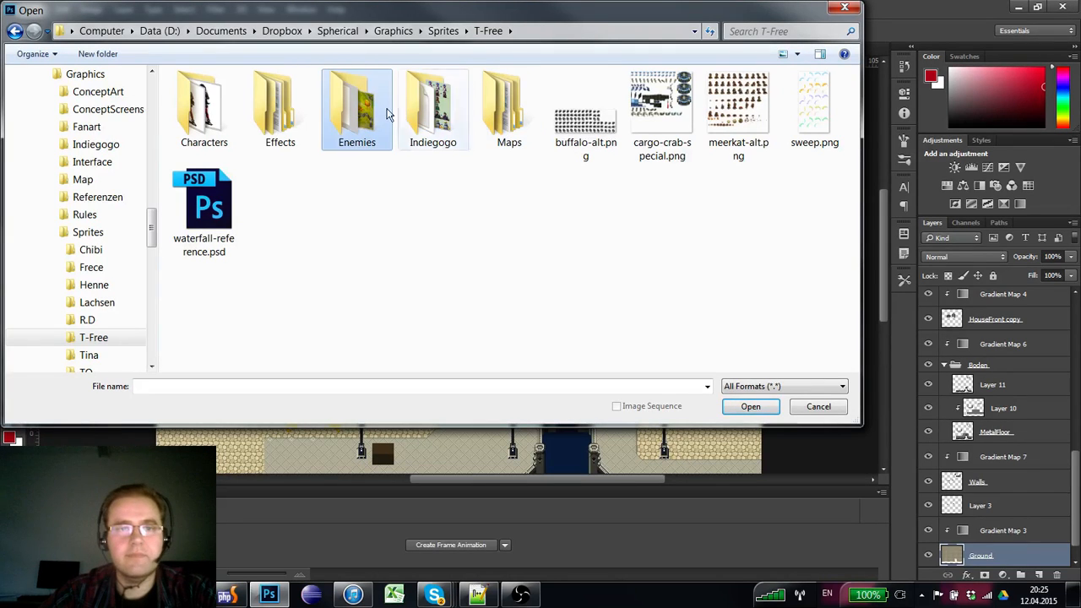
double_click(507, 108)
double_click(217, 139)
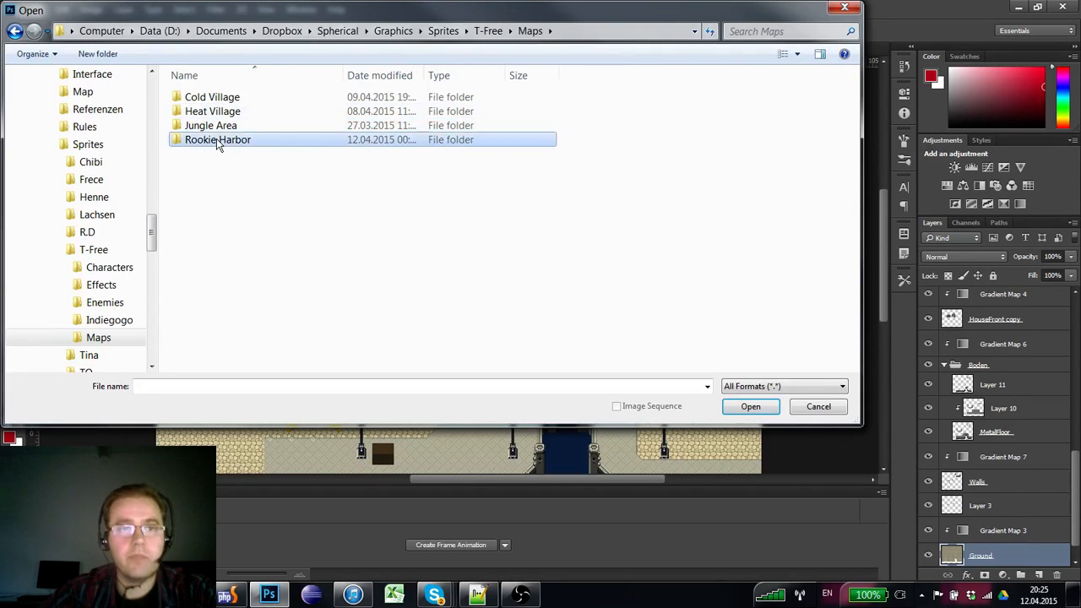
- Open rookie-harbor.psd and discard its embedded color profile
left_click(508, 106)
left_click(420, 125)
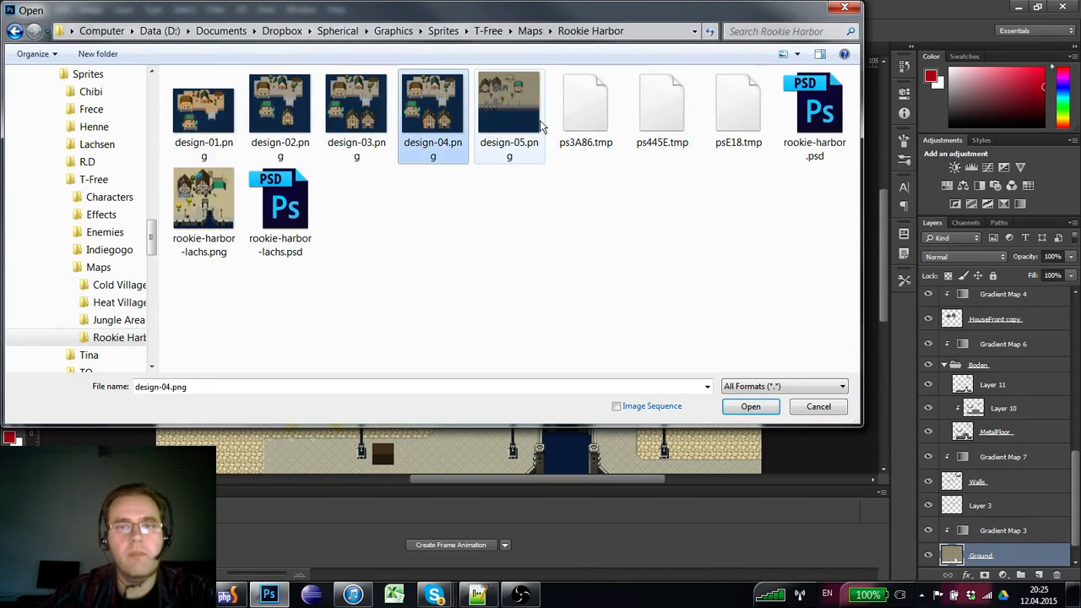
left_click(810, 114)
left_click(281, 224)
double_click(811, 110)
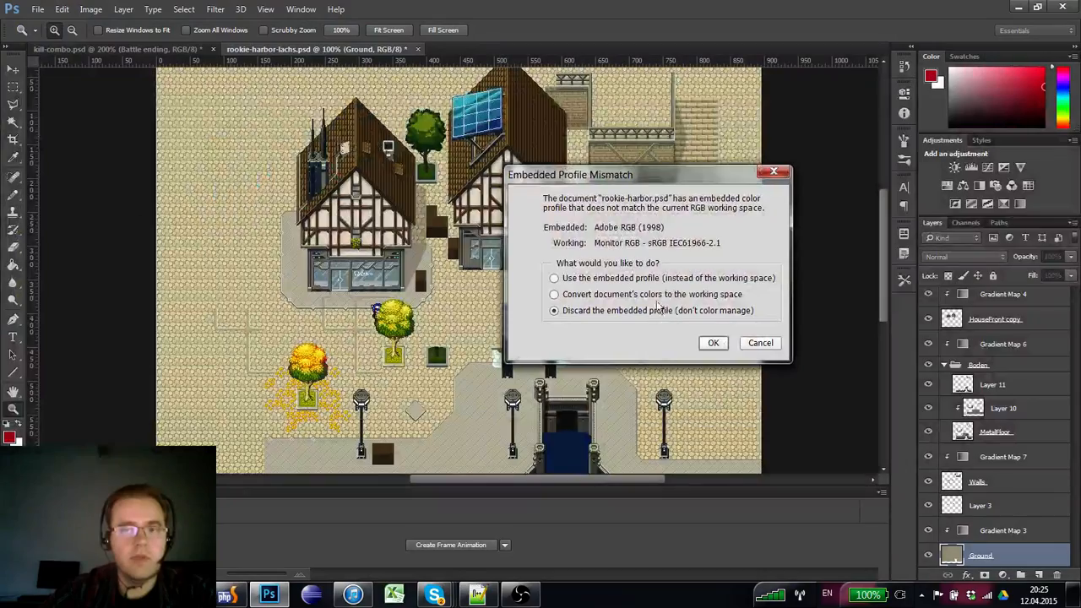
left_click(713, 342)
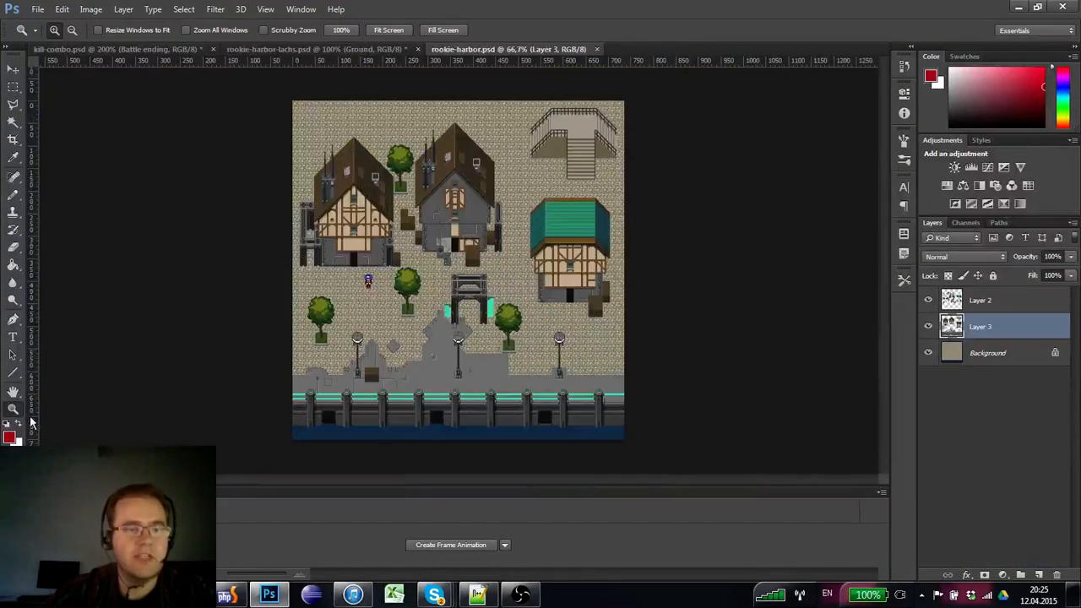
- Examine the blue-haired character sprite and the cobblestone ground around it up close at 400% zoom
left_click(368, 204)
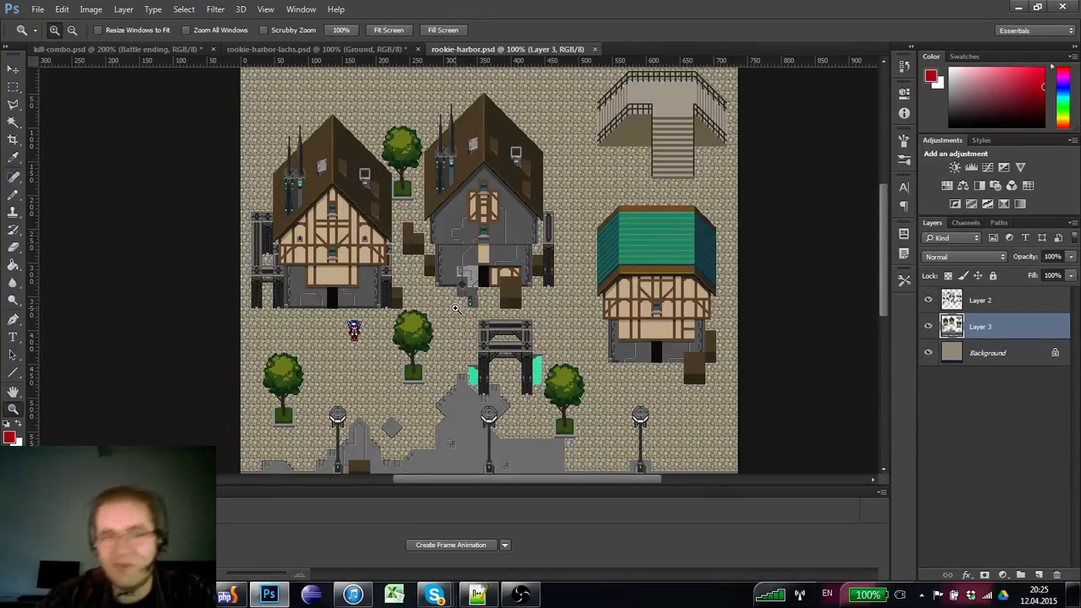
key("Tab")
key("Tab")
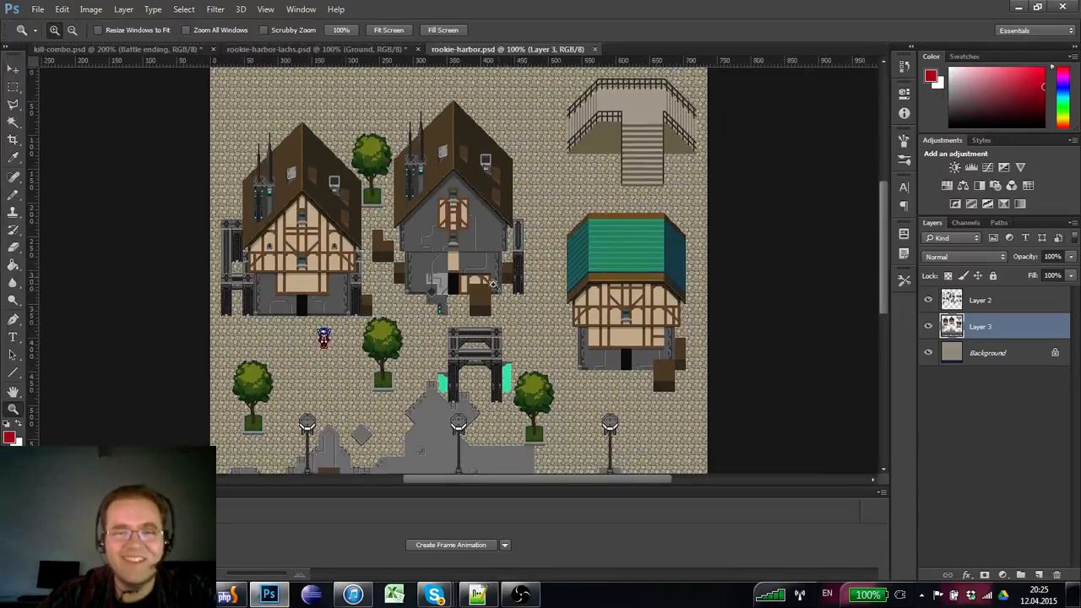
left_click_drag(486, 279, 466, 262)
left_click(311, 368)
left_click(312, 368)
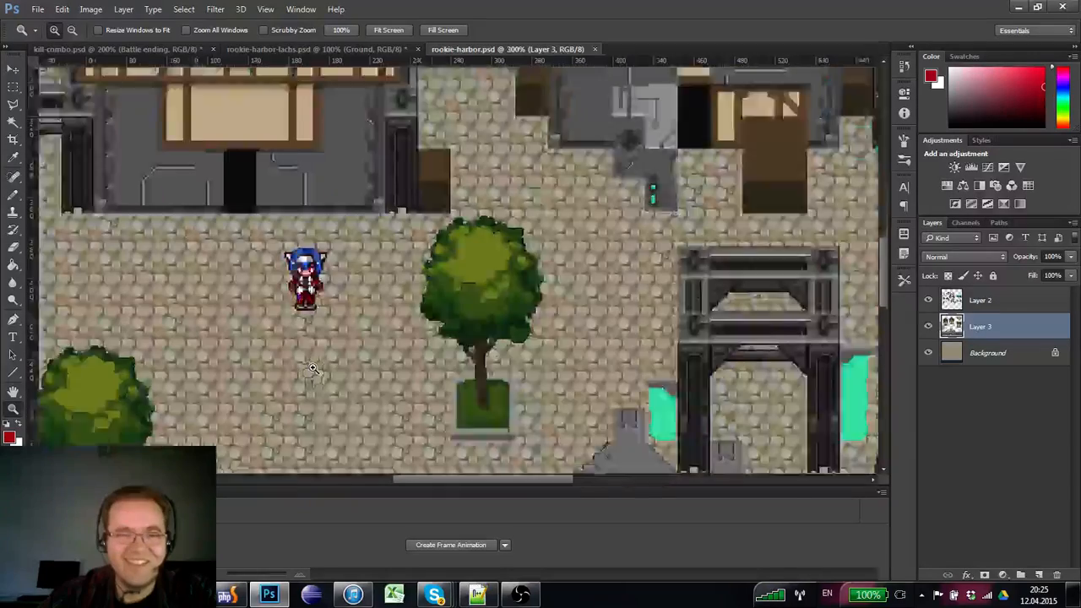
left_click(311, 368)
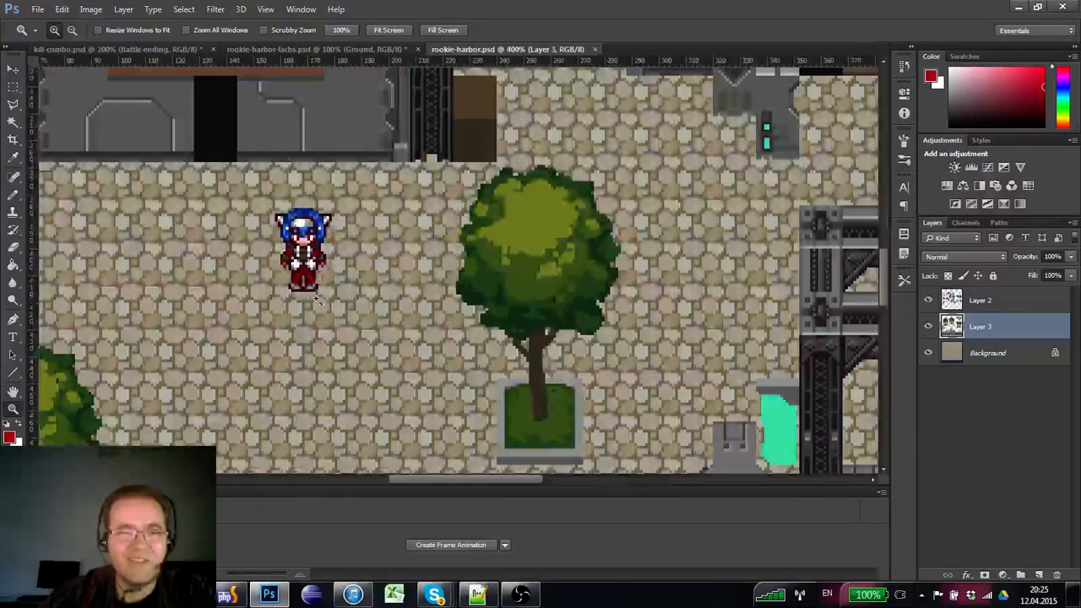
- Hide and reshow Layer 2, and examine the half-timbered houses of the map
left_click(928, 300)
left_click(928, 299)
left_click(305, 247, "alt")
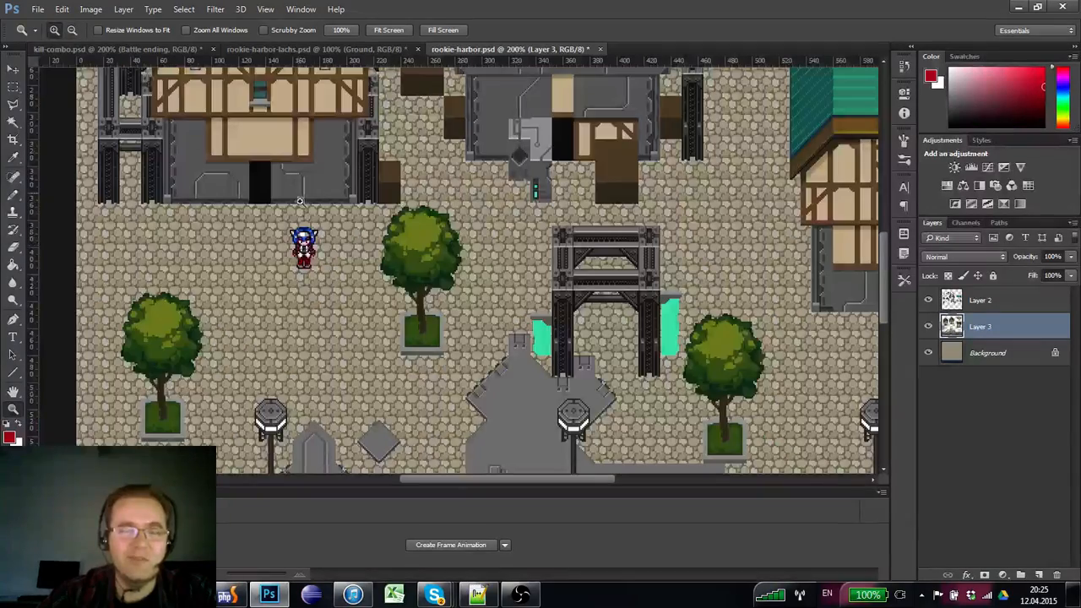
left_click_drag(502, 283, 507, 445)
left_click_drag(606, 195, 509, 272)
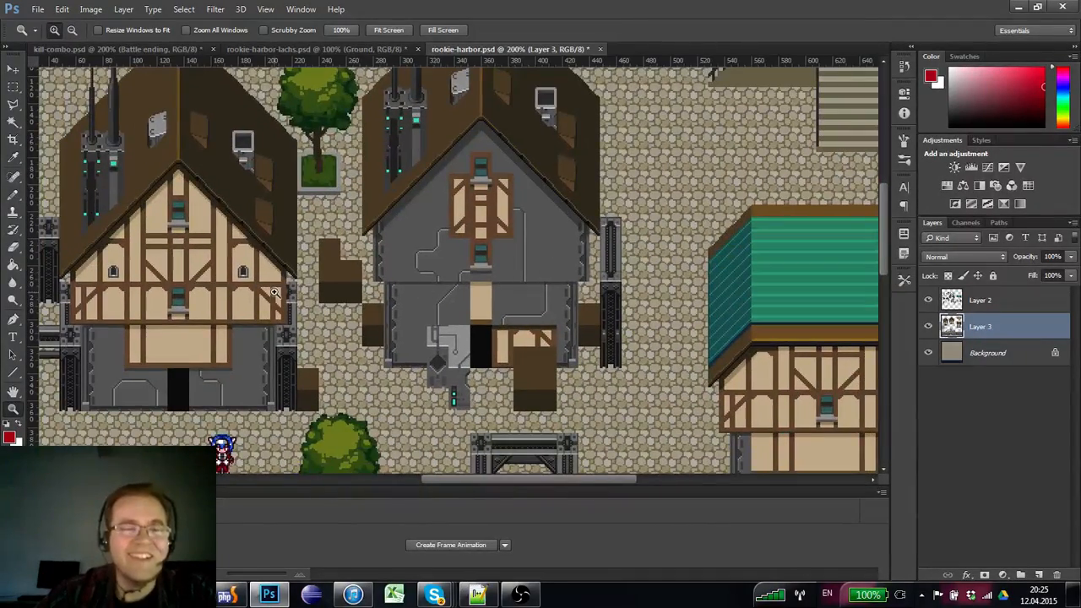
left_click(275, 291, "alt")
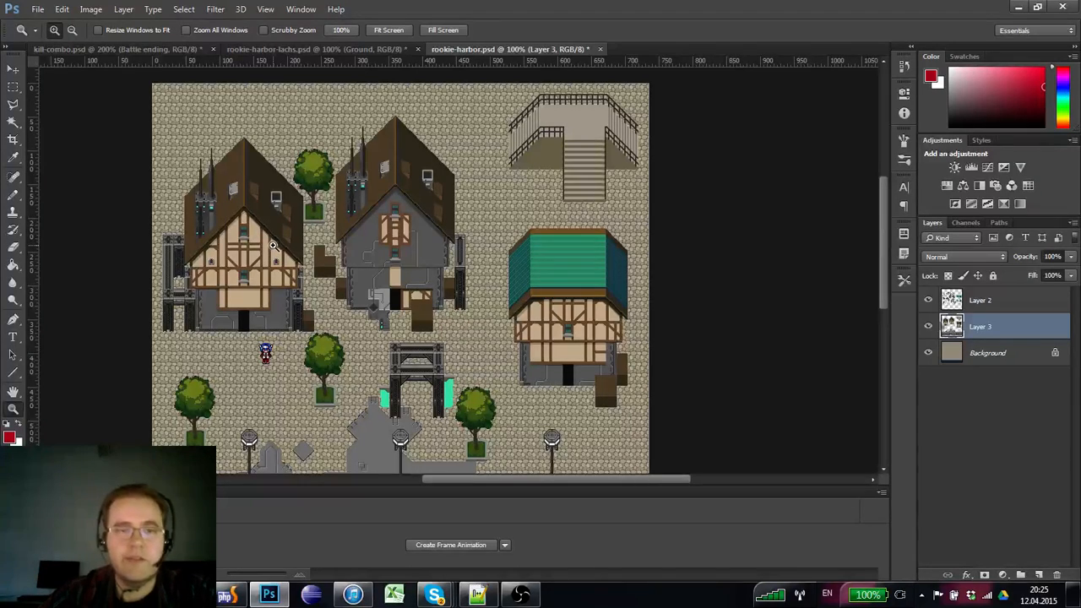
left_click(272, 245)
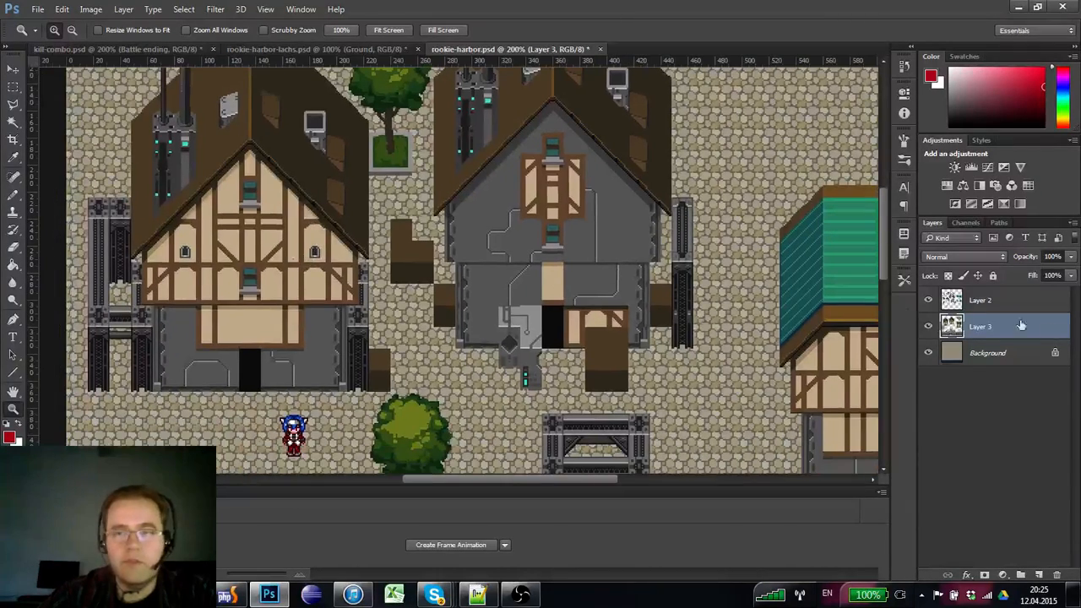
- Hide and reshow Layer 3 and Layer 2 in turn to check their contents, and select Layer 2
left_click(928, 325)
left_click(928, 326)
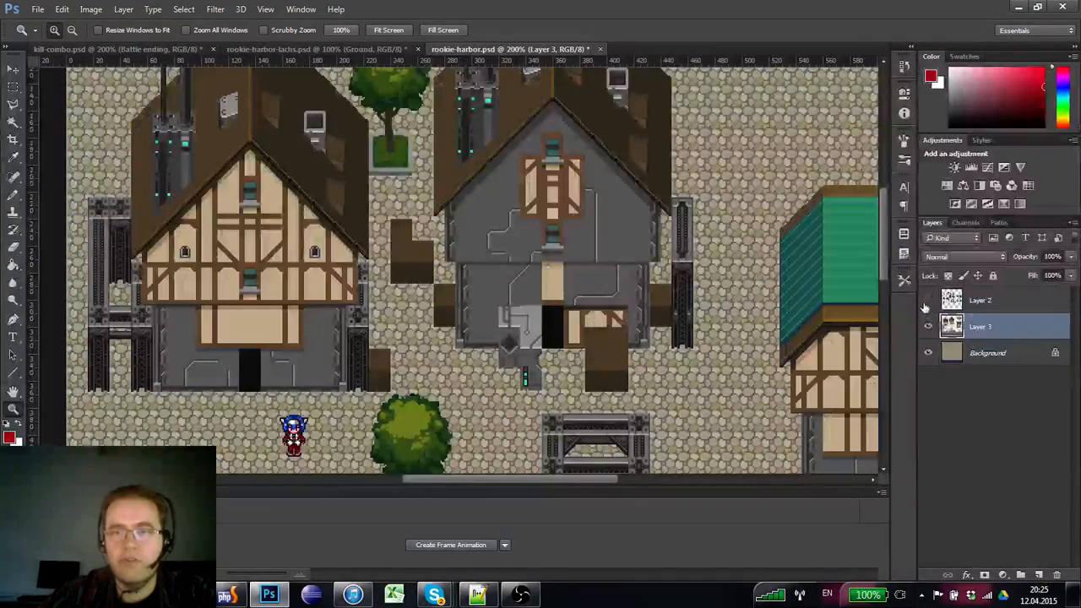
left_click(928, 299)
left_click(927, 300)
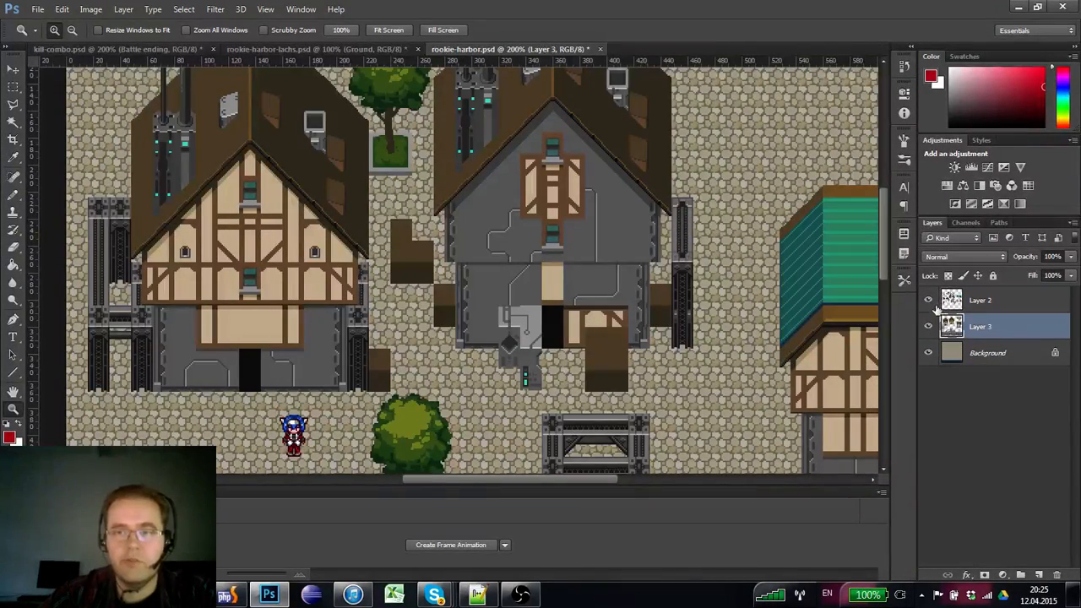
left_click(928, 300)
left_click(928, 300)
left_click(974, 300)
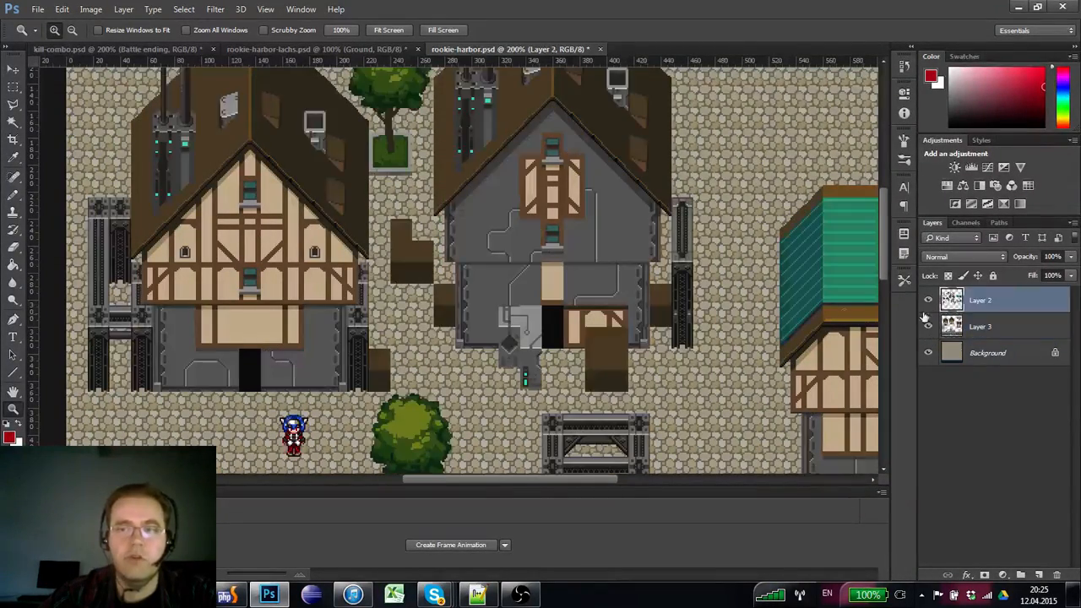
left_click_drag(550, 146, 483, 289)
- Switch to the rookie-harbor-lachs.psd document and check the Ground layer's contents by hiding and reshowing it
left_click(363, 49)
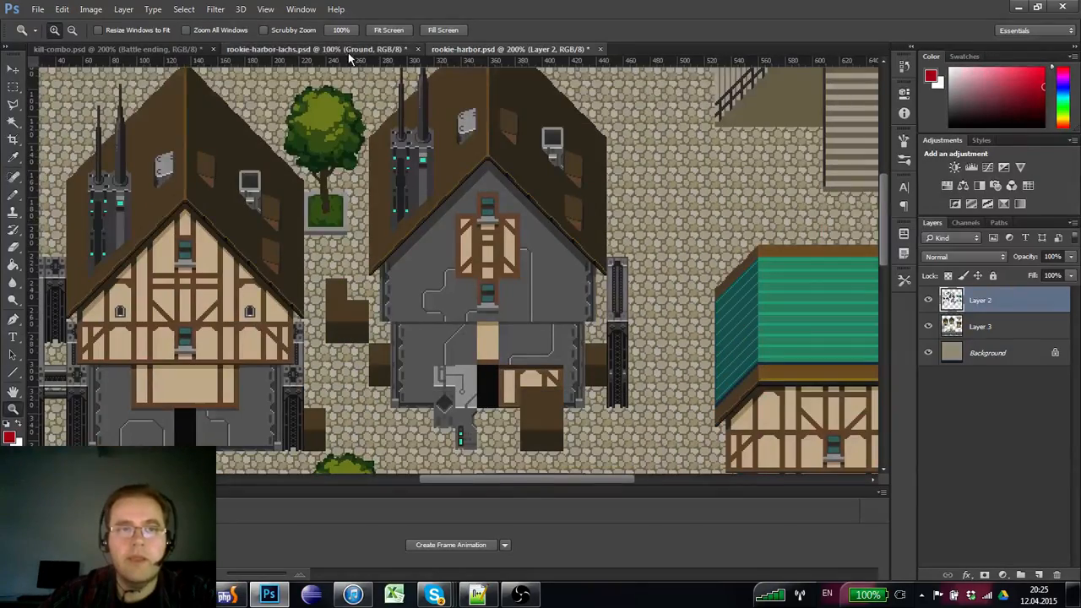
double_click(384, 152)
scroll(987, 439, "up", 8)
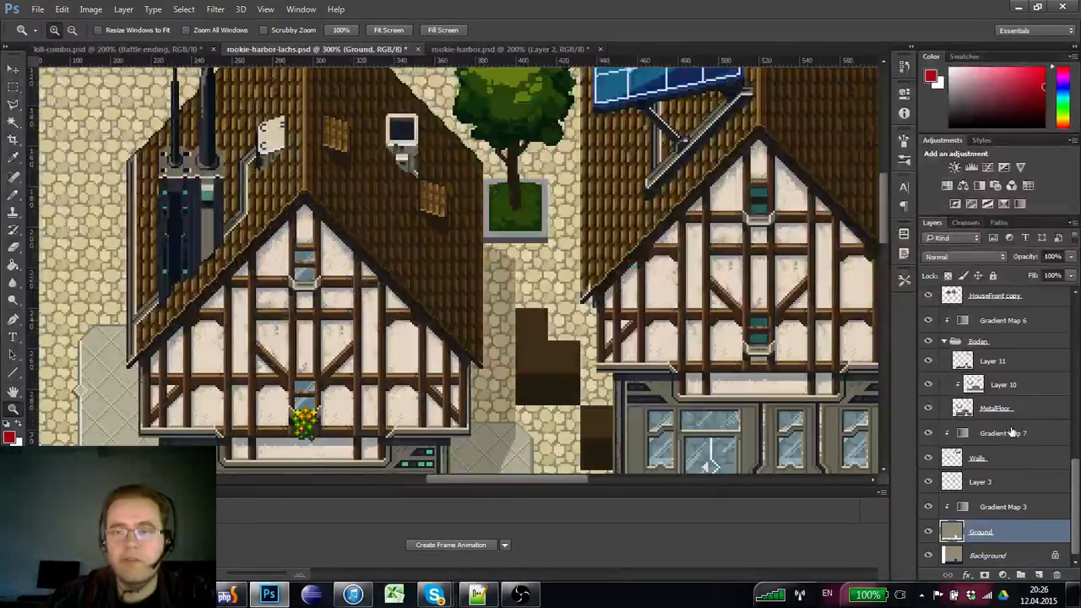
scroll(978, 460, "down", 8)
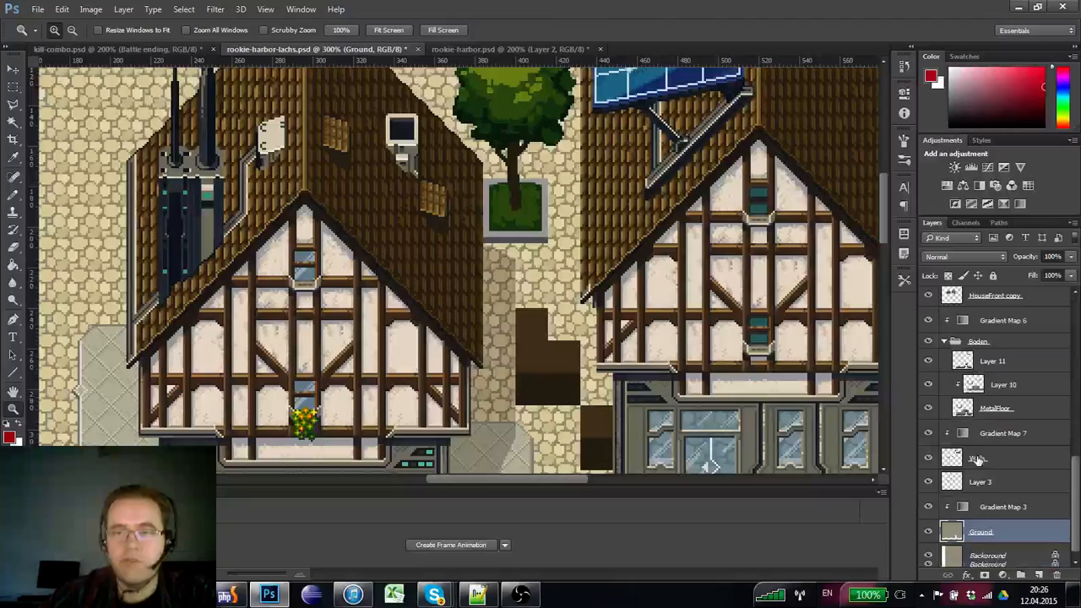
left_click(928, 531)
left_click(928, 532)
key("ctrl+minus")
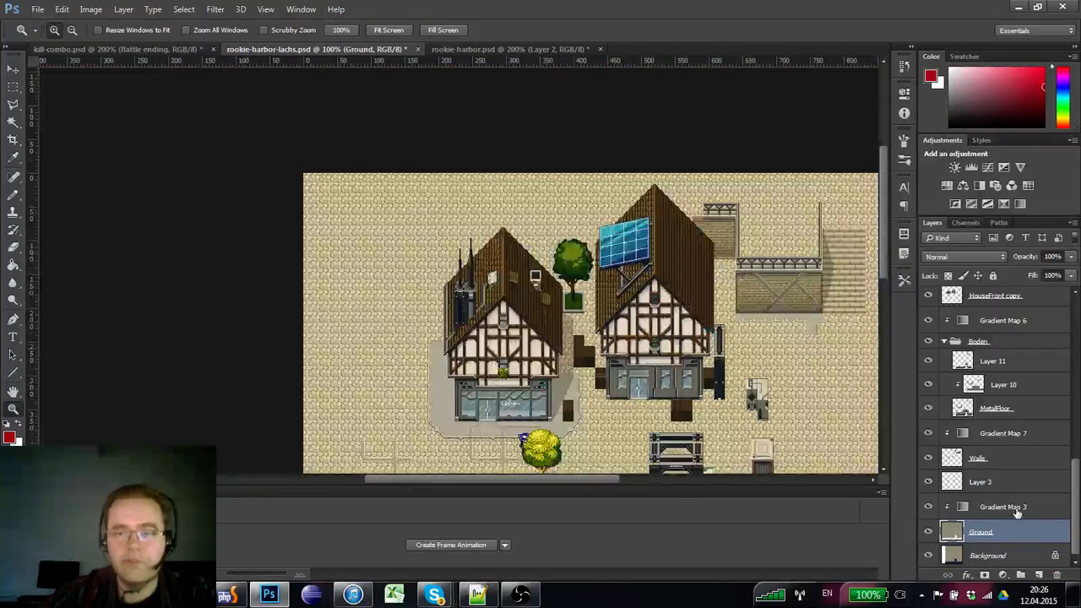
- Select Layer 3 above the ground and hide and reshow it to check what it adds
left_click(978, 481)
left_click(928, 481)
left_click(928, 481)
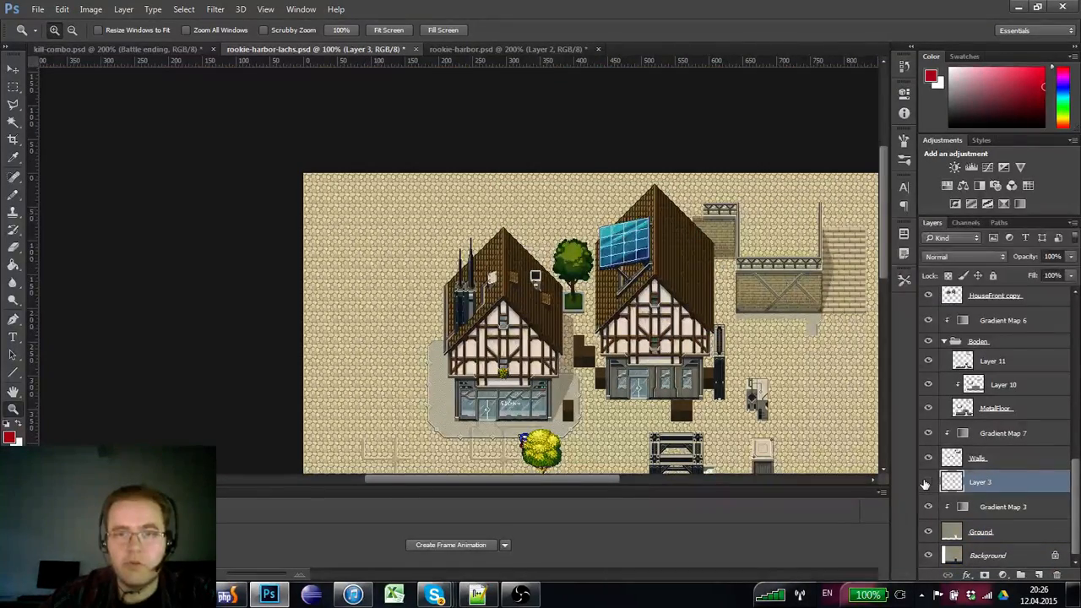
left_click(928, 481)
left_click(928, 482)
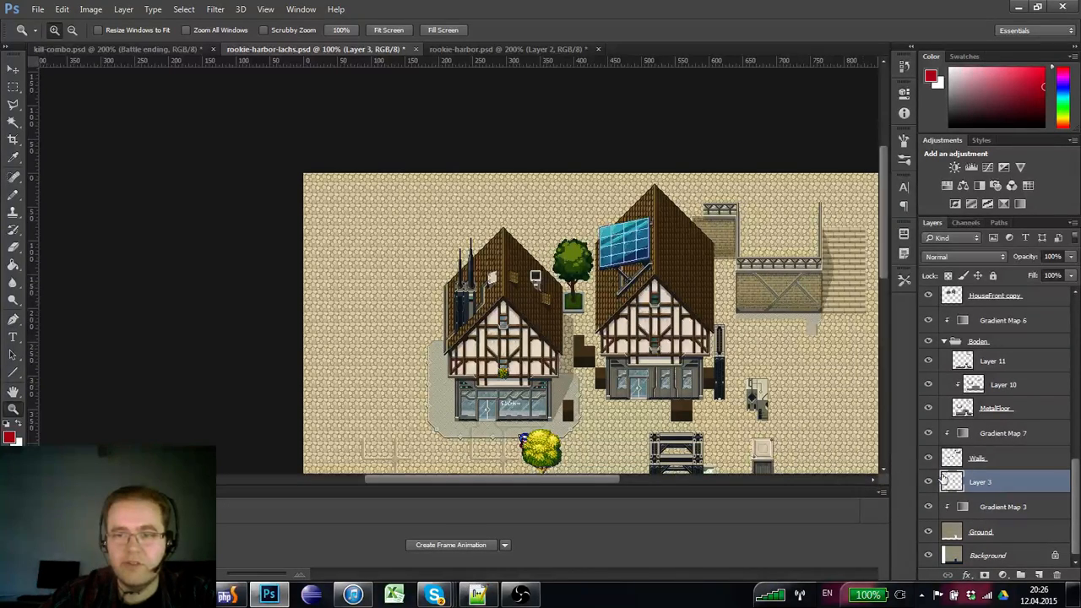
left_click(980, 459)
left_click(978, 482)
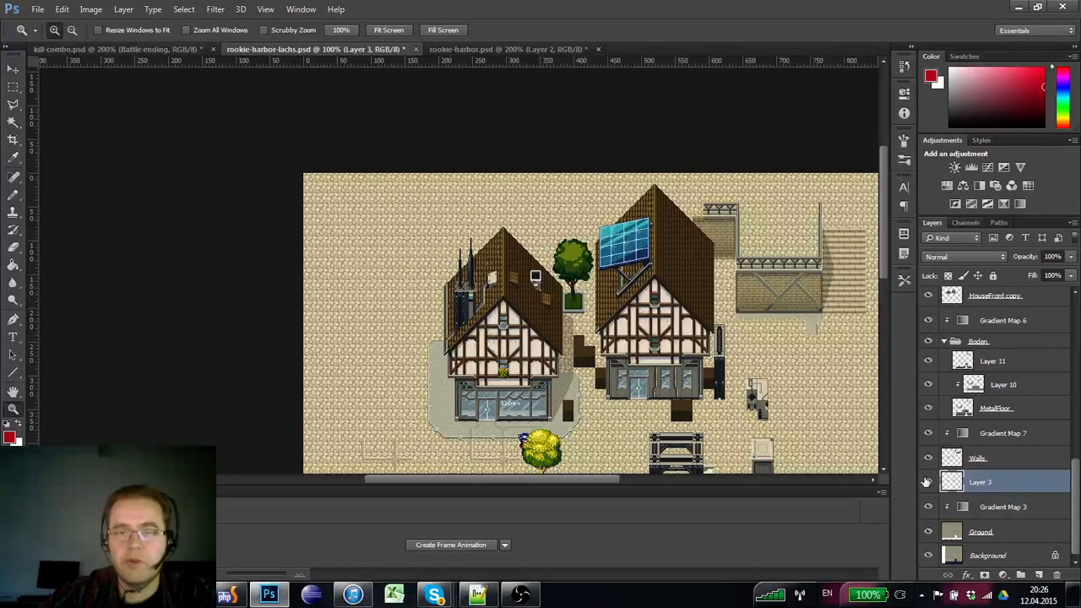
- Check the Walls layer and Layer 11 by hiding and reshowing each, and select the MetalFloor layer
left_click(963, 460)
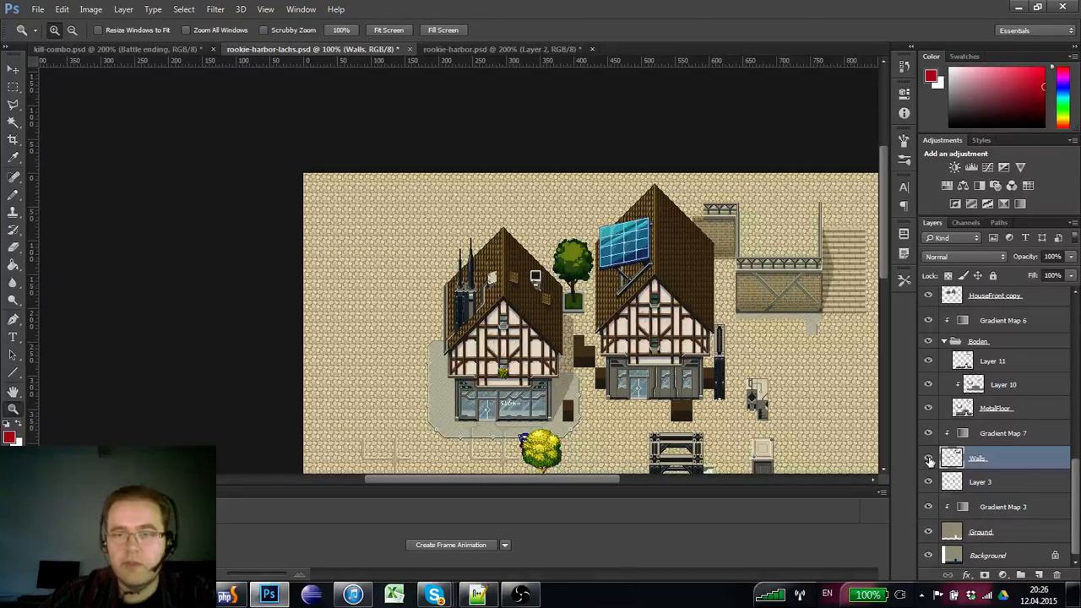
left_click(928, 460)
left_click(929, 461)
left_click(975, 408)
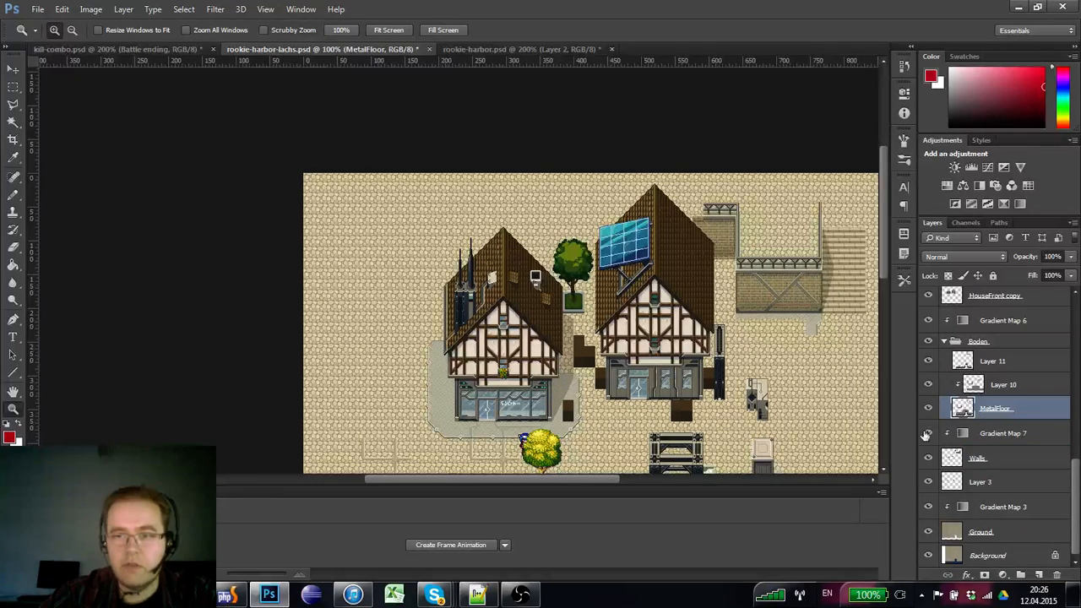
left_click(928, 361)
left_click(927, 361)
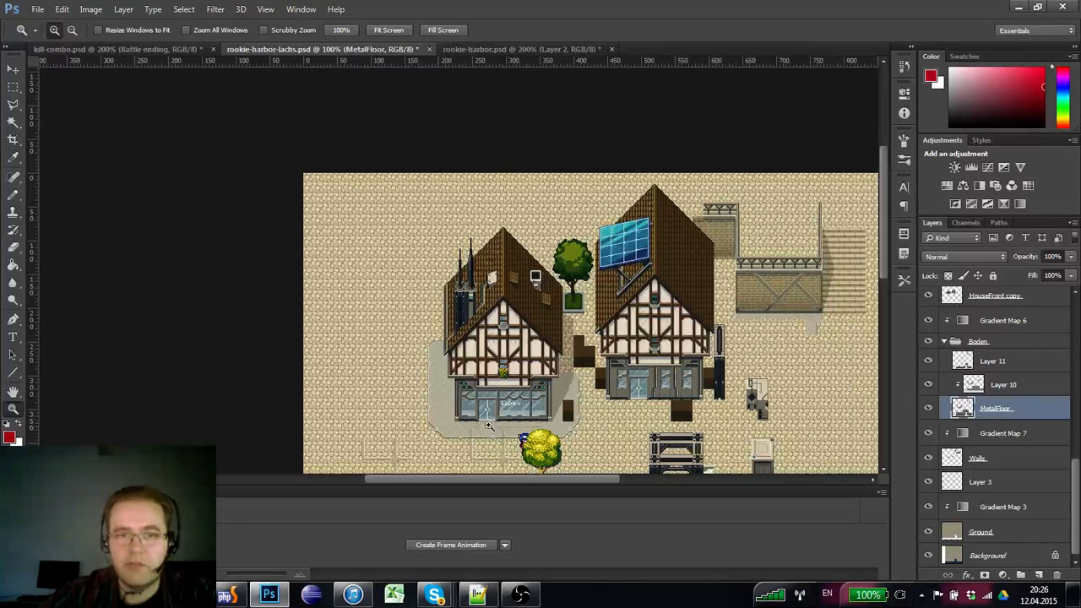
- Select the HouseFront copy layer and hide and reshow it to check the house facades
scroll(971, 354, "up", 2)
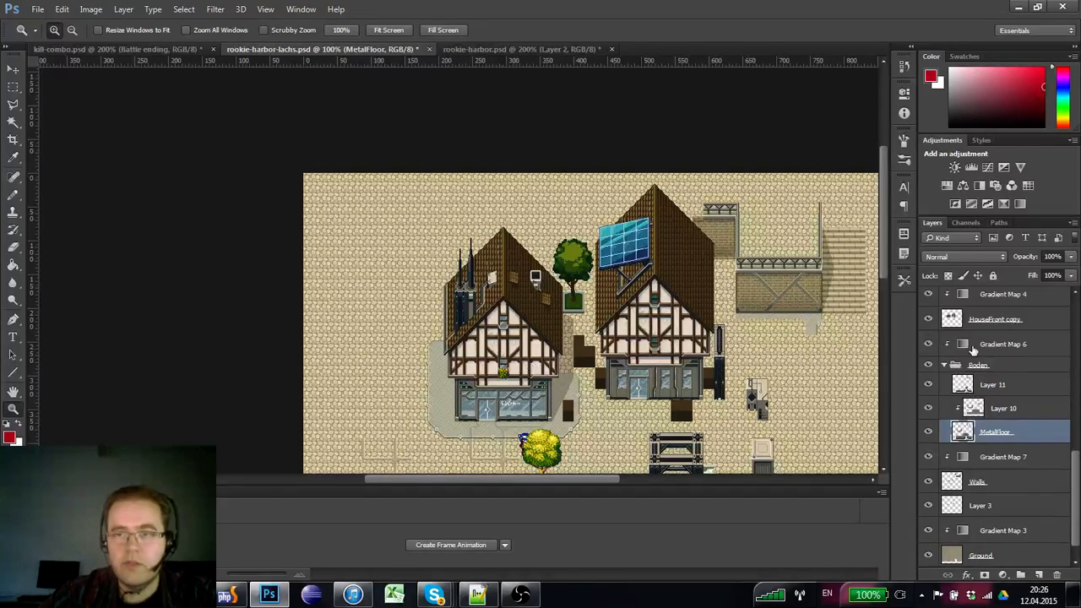
left_click(975, 344)
left_click(928, 342)
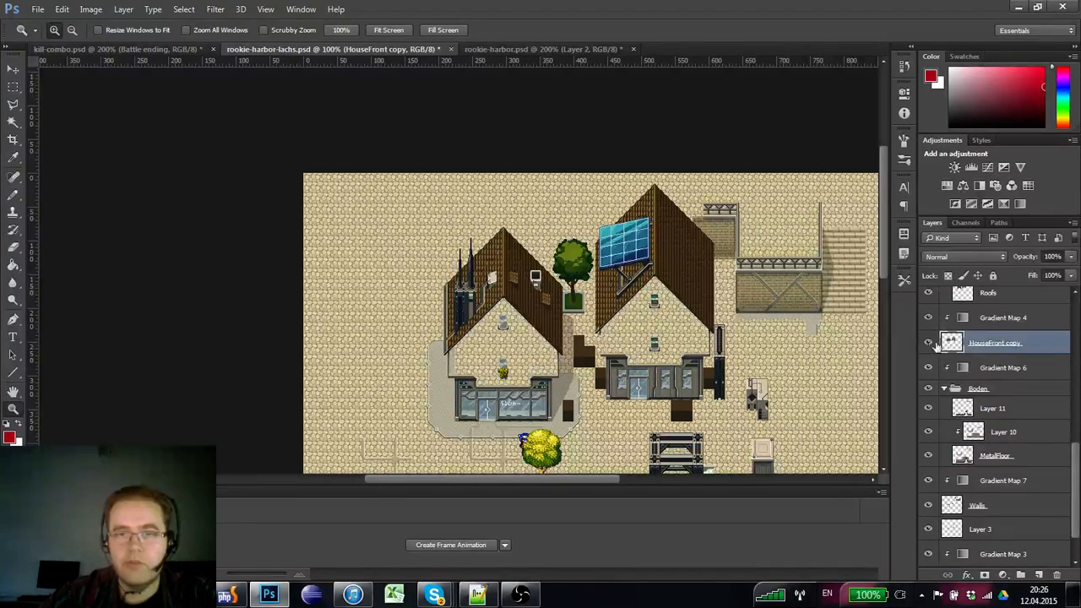
left_click(928, 342)
- Hide and reshow the Roof group to check the house roofs
scroll(962, 342, "up", 4)
left_click(927, 343)
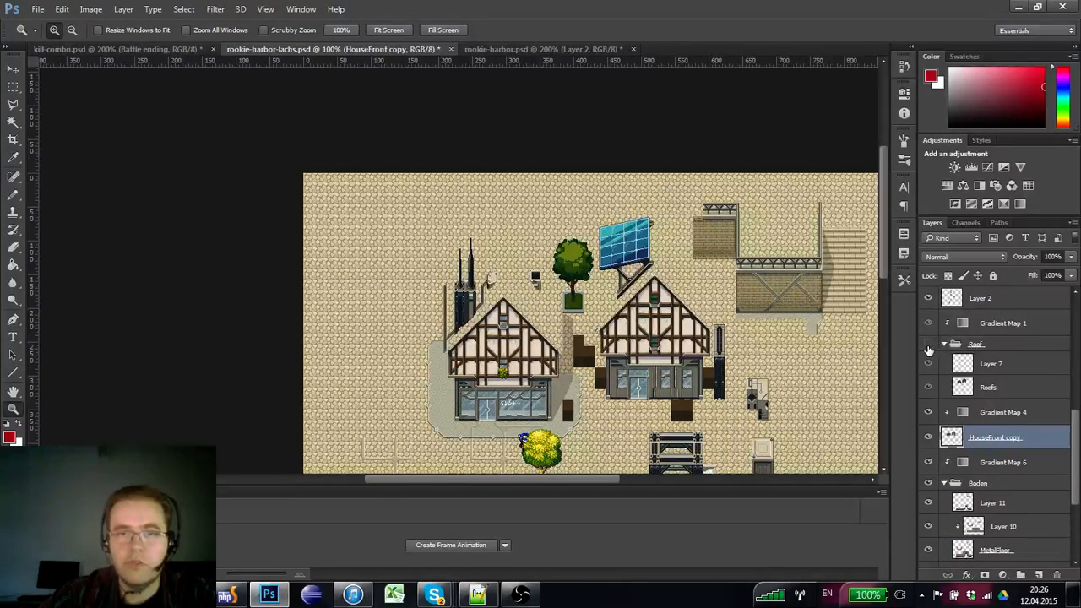
left_click(928, 345)
left_click(928, 344)
left_click(928, 345)
- Hide and reshow Layer 2 above the Roof group repeatedly to compare the map with and without it
scroll(928, 346, "up", 4)
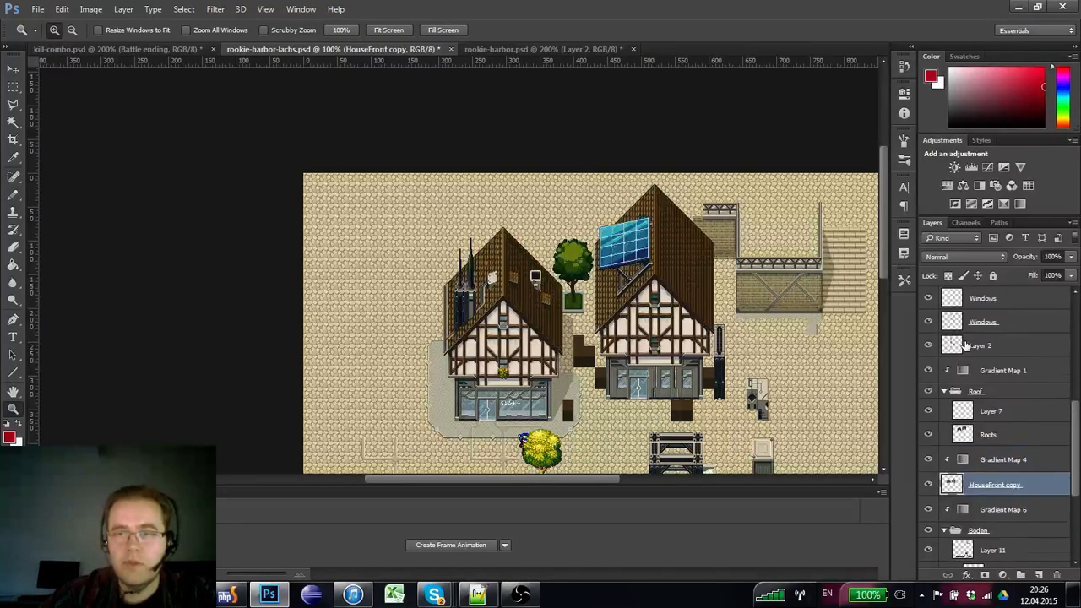
left_click(928, 393)
left_click(928, 392)
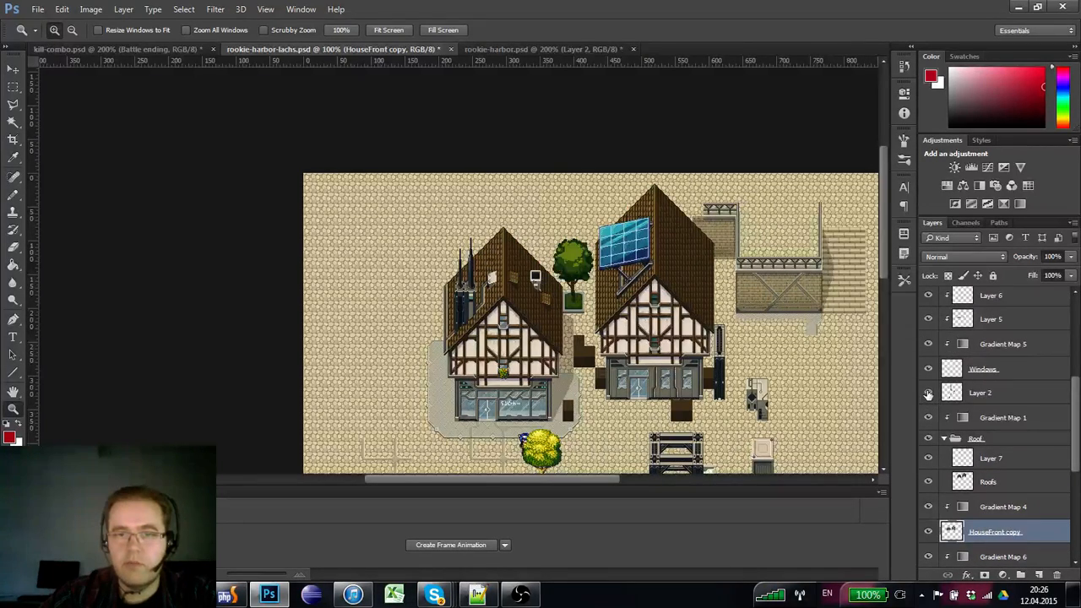
left_click(927, 393)
left_click(928, 393)
left_click(928, 393)
left_click(928, 392)
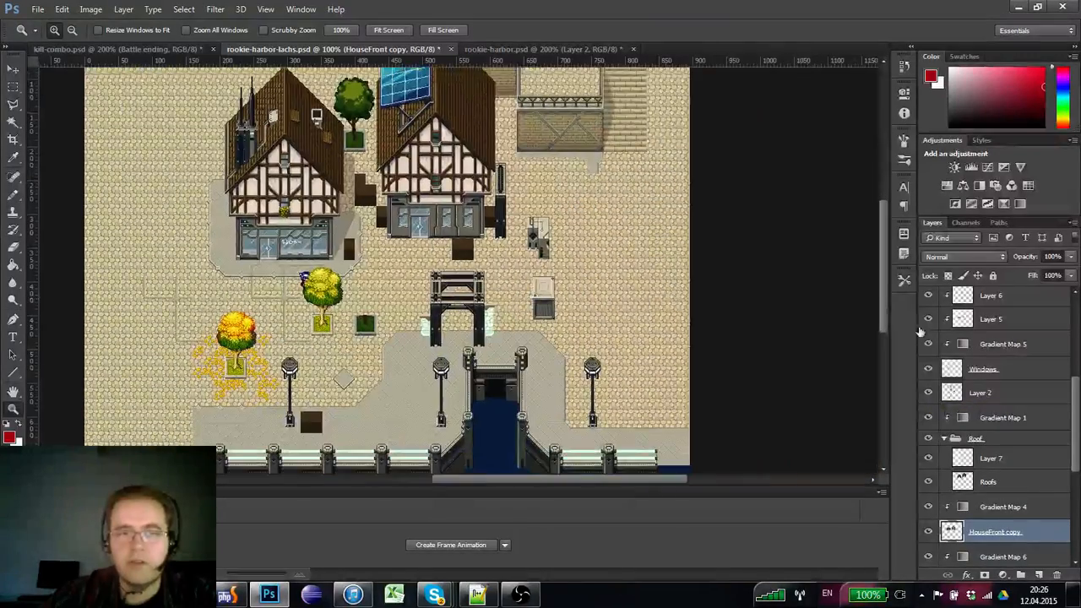
left_click(928, 393)
left_click(928, 393)
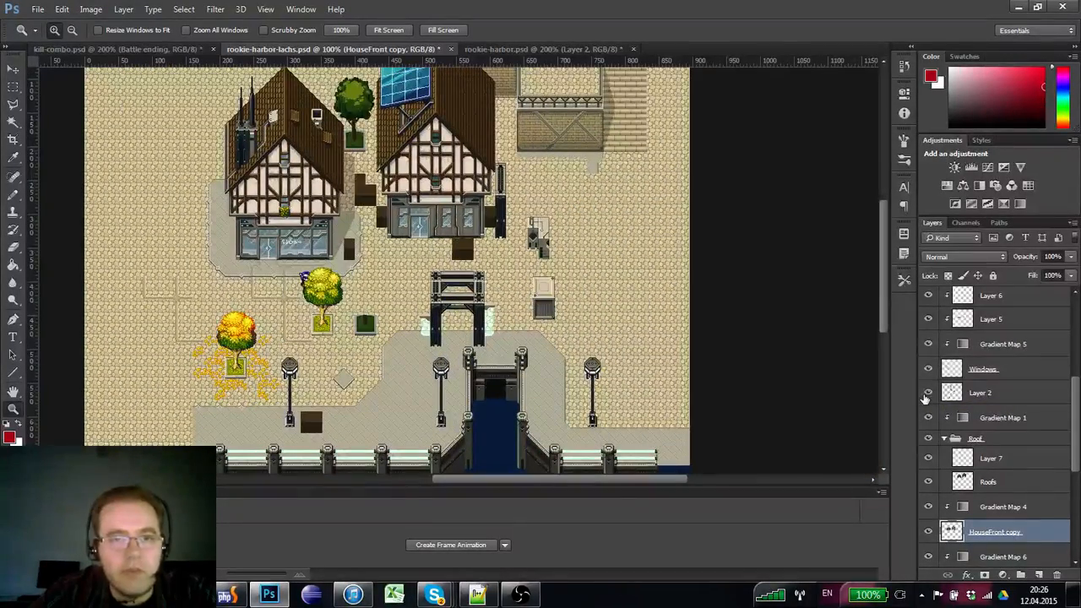
- Toggle Layer 2's visibility several more times to identify its objects, and inspect the rightmost street lamp up close
left_click(928, 393)
left_click(927, 393)
left_click(927, 393)
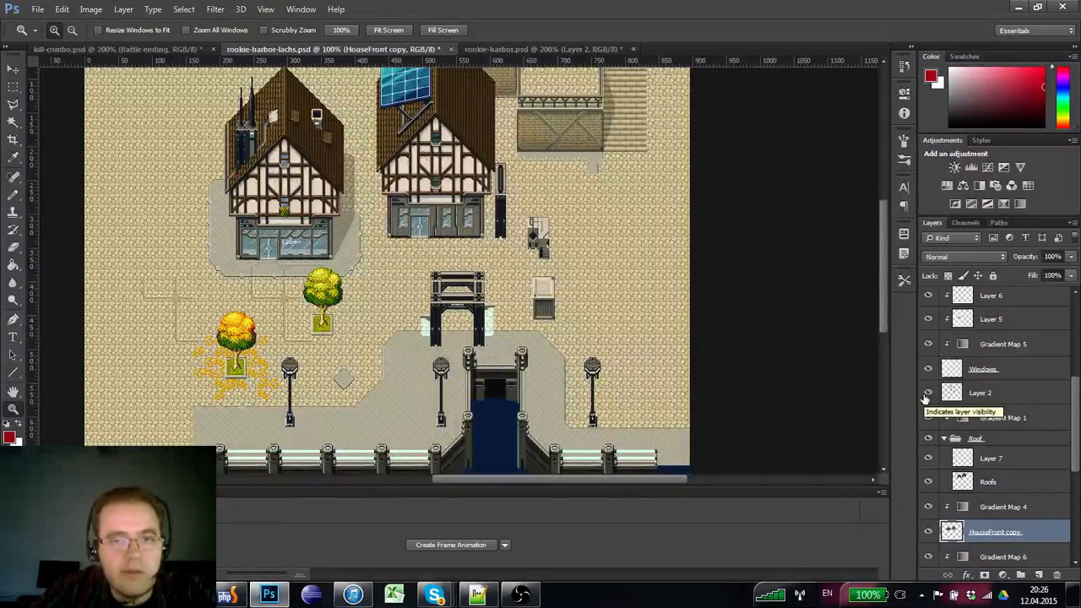
left_click(927, 393)
left_click(927, 393)
left_click(927, 393)
left_click(927, 393)
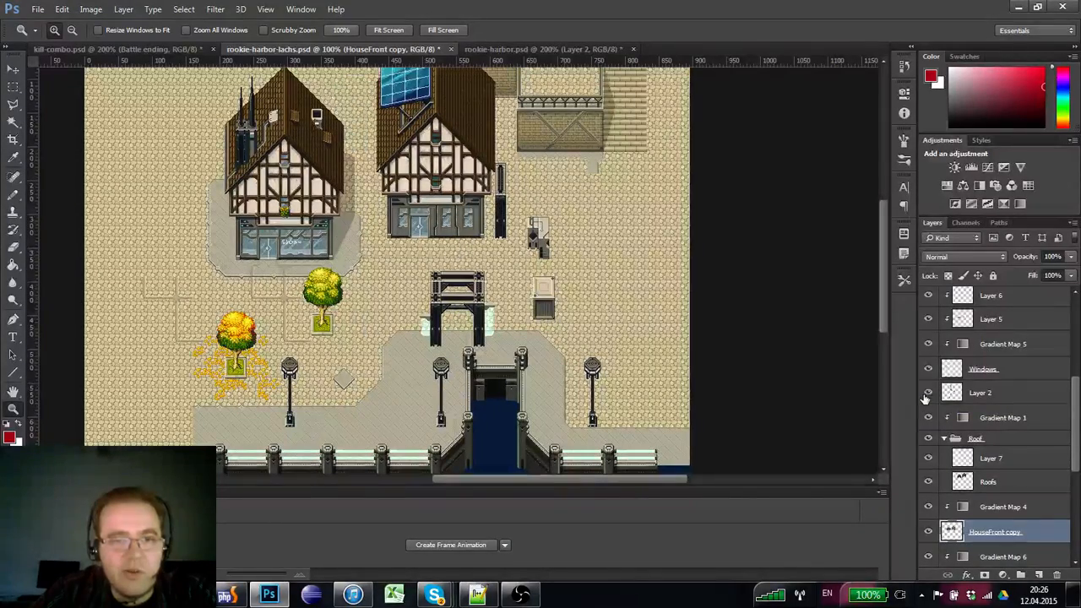
left_click(927, 394)
left_click(637, 385)
left_click(591, 372)
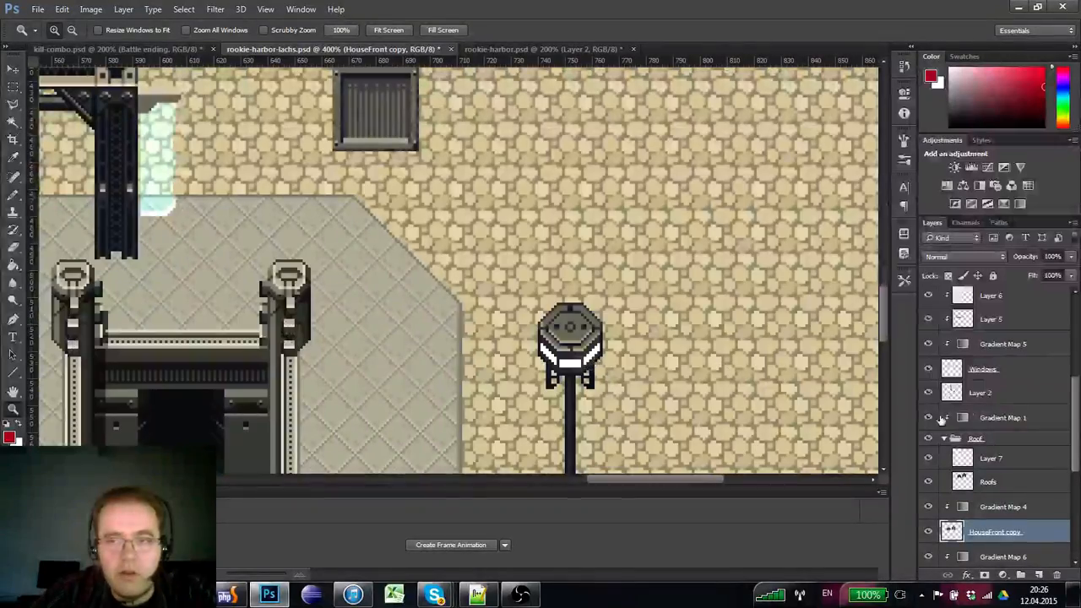
left_click(528, 365, "alt")
left_click(528, 365, "alt")
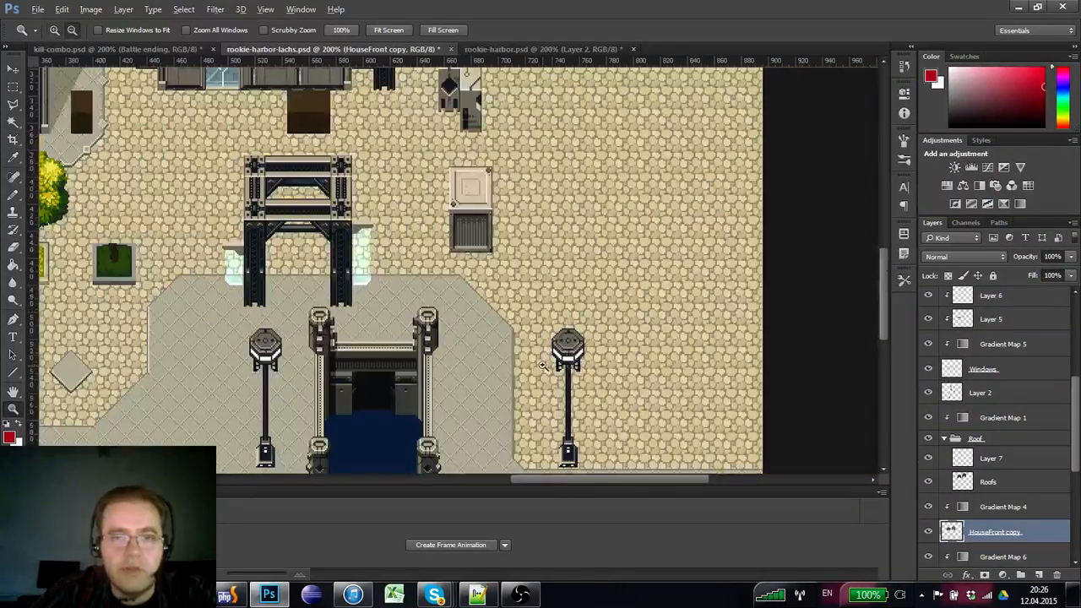
left_click(493, 383, "alt")
- Hide and reshow the HouseFront copy layer and the Windows layer to see which house parts each contains
left_click(928, 532)
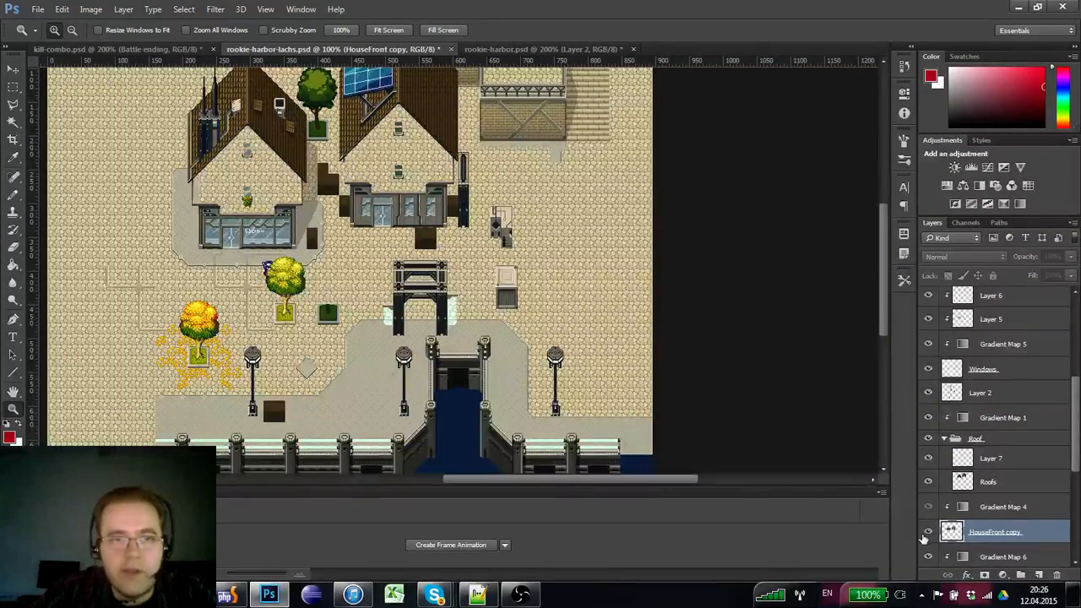
left_click(928, 532)
left_click(929, 368)
left_click(928, 369)
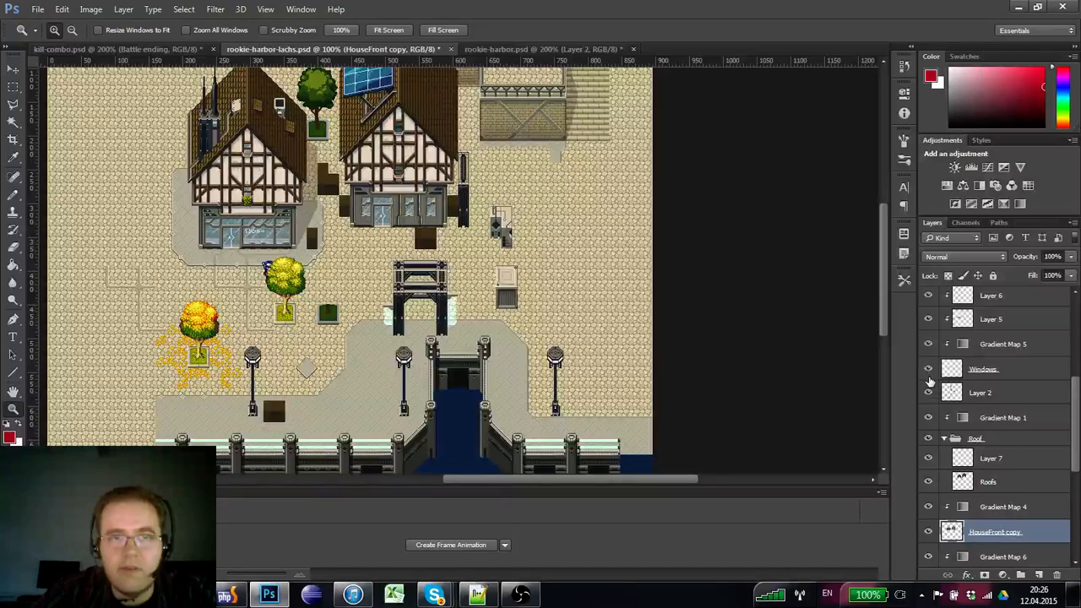
left_click(929, 369)
left_click(928, 369)
left_click(929, 369)
left_click(929, 369)
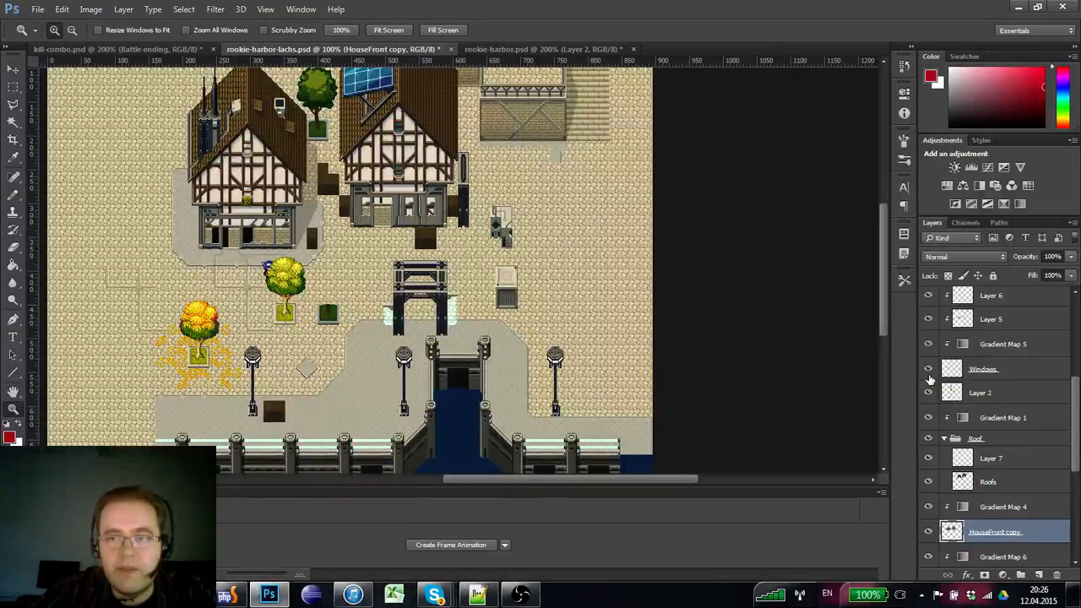
- Check the contents of Layer 2 below the Windows layer by toggling its visibility, and delete the layer
left_click(928, 393)
left_click(928, 392)
left_click(988, 397)
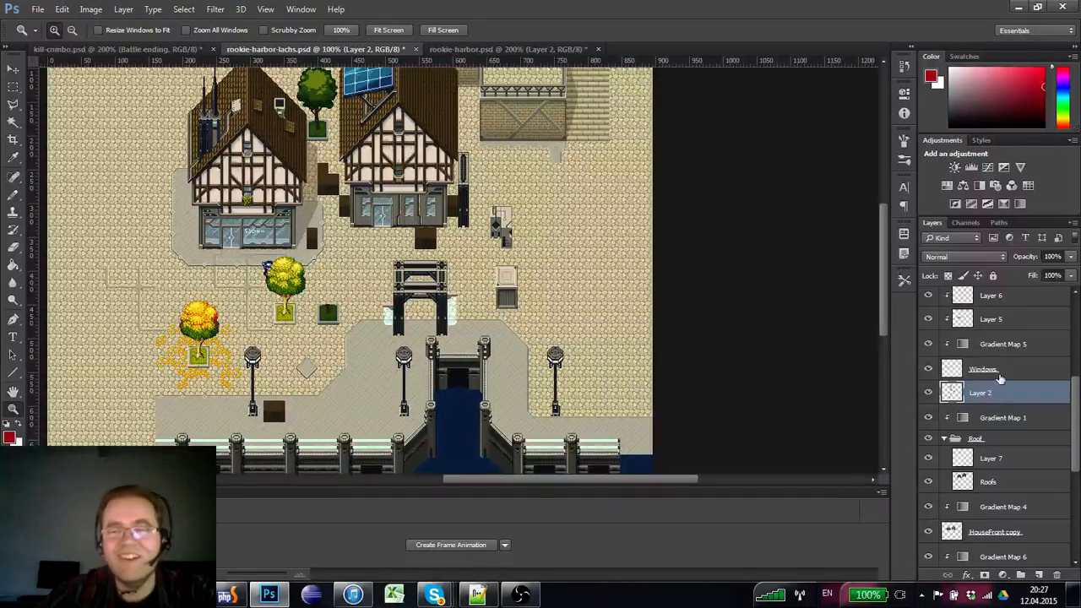
left_click(1000, 378)
left_click(996, 402)
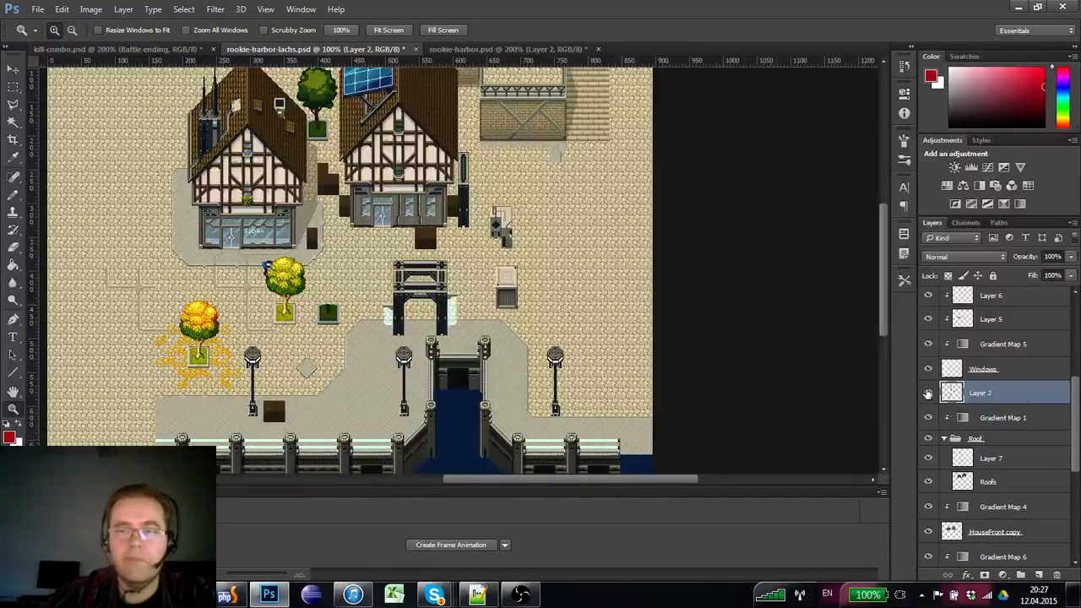
left_click(928, 392)
left_click(928, 392)
left_click_drag(1003, 395, 1058, 574)
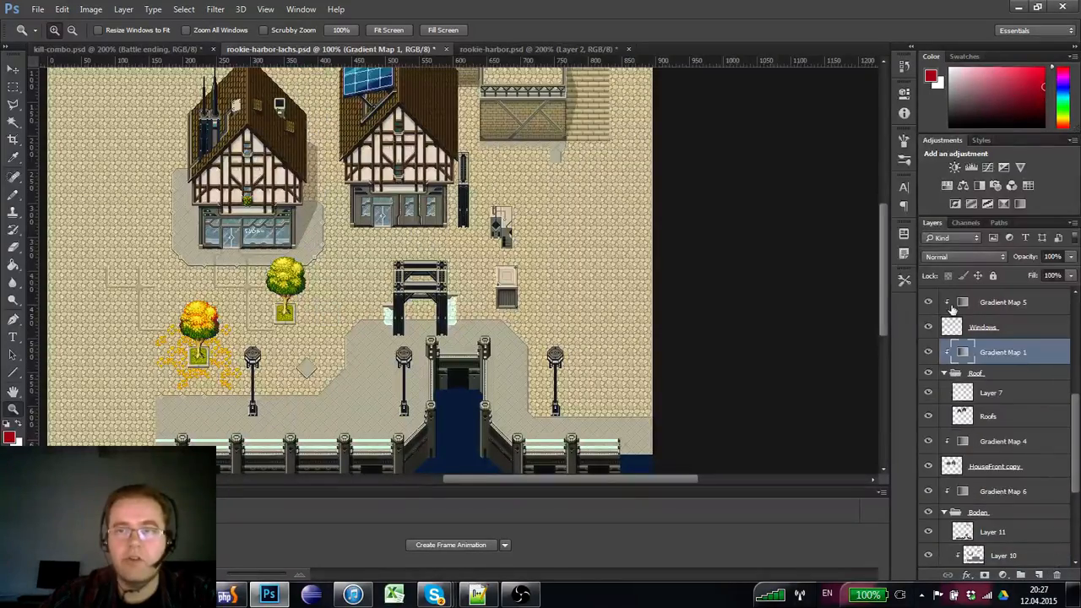
- Compare the map before and after the layer deletion using the history states, ending on the Delete Layer state
scroll(986, 361, "up", 1)
scroll(986, 361, "up", 2)
left_click_drag(506, 279, 511, 376)
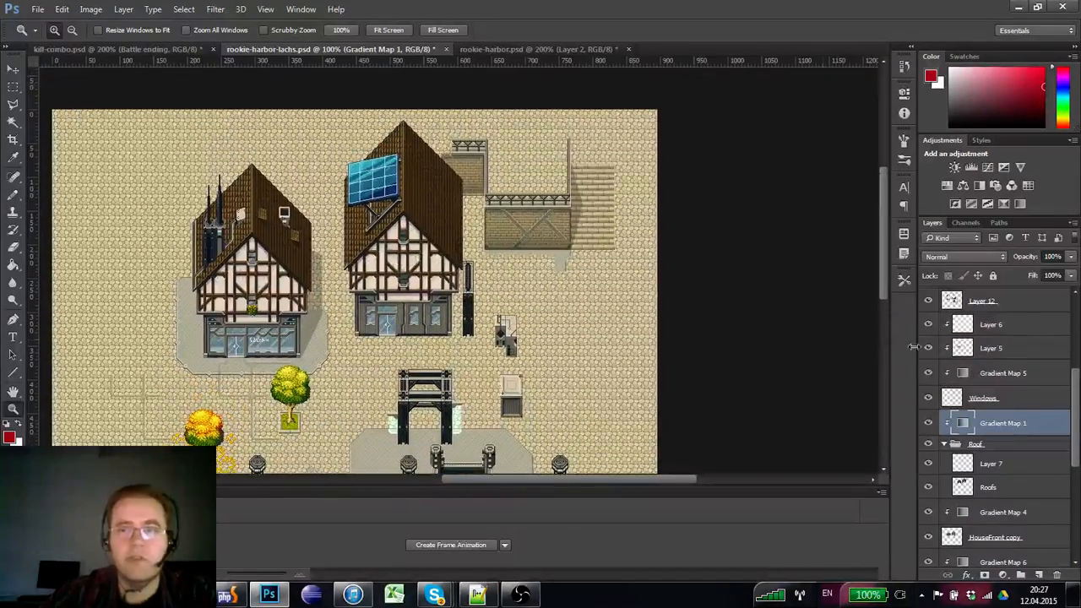
left_click(903, 66)
left_click(808, 255)
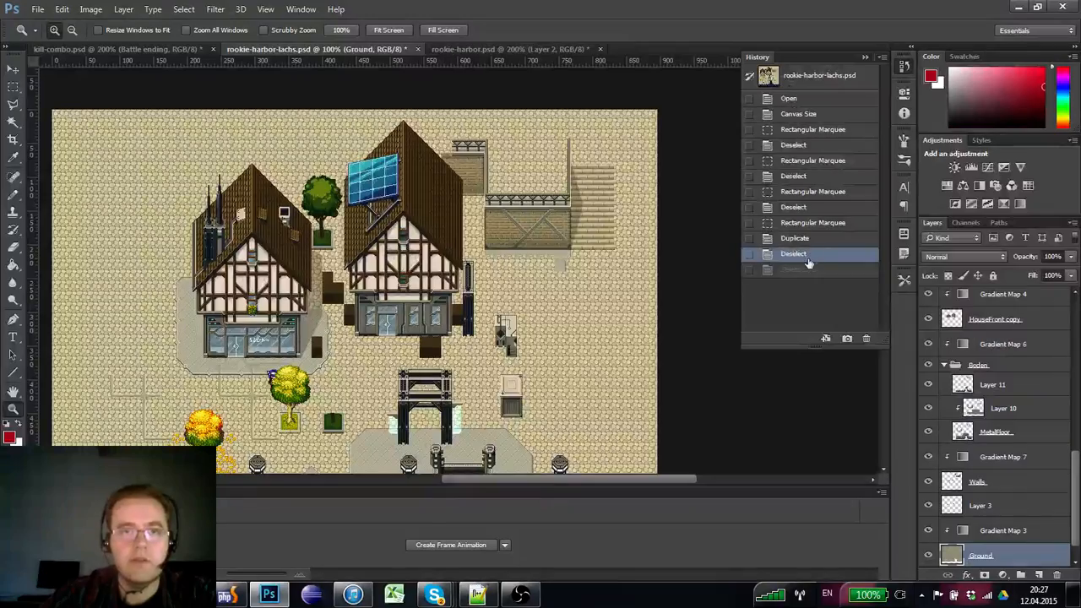
left_click(803, 269)
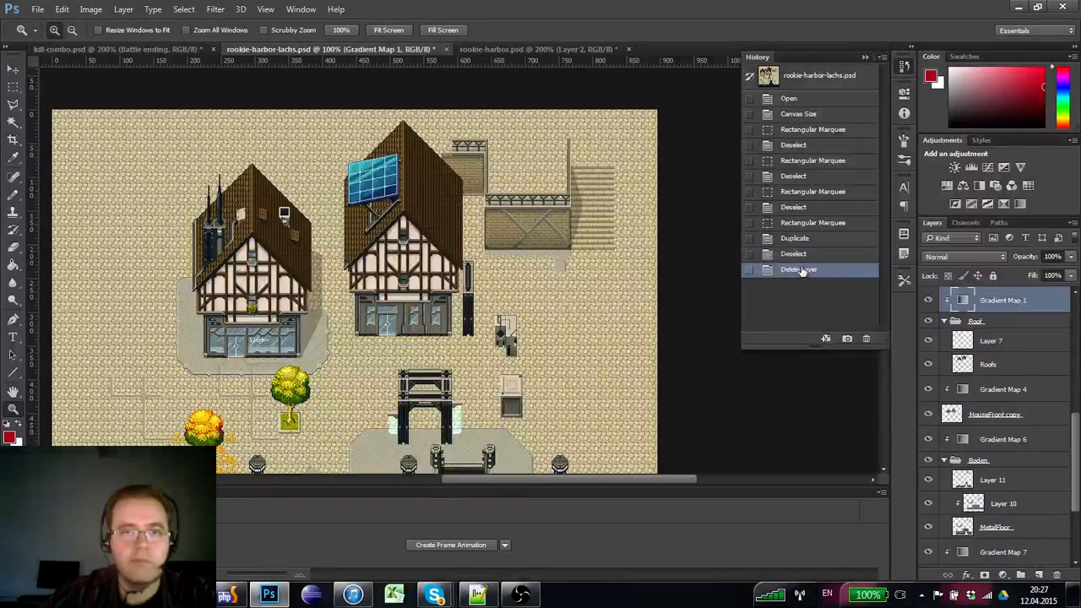
left_click(803, 254)
left_click(803, 269)
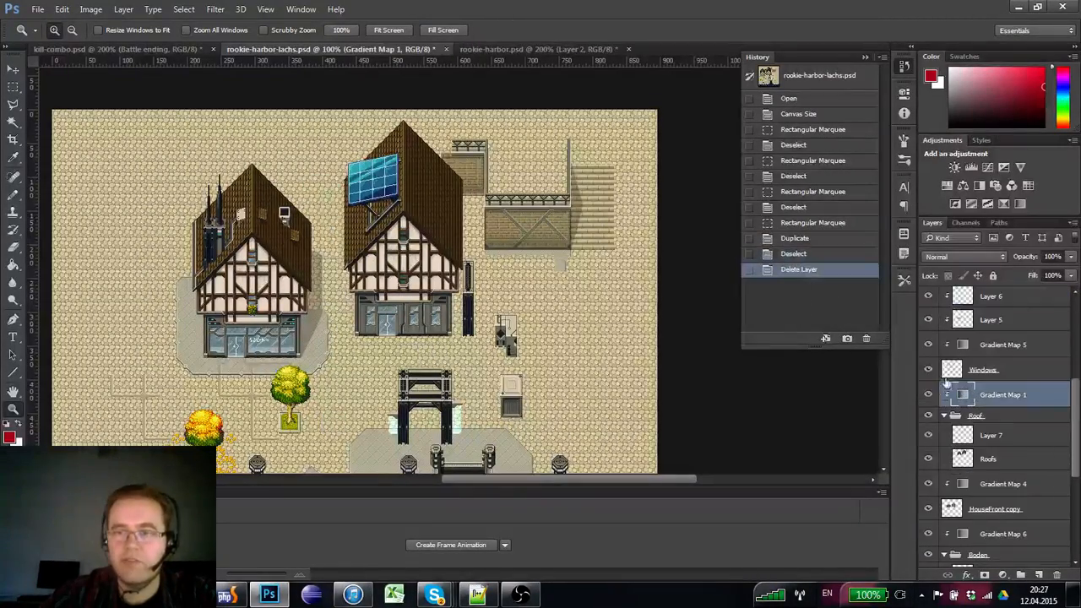
- Select the Windows layer and hide and reshow it to examine the windows of both houses up close and from afar
left_click(947, 375)
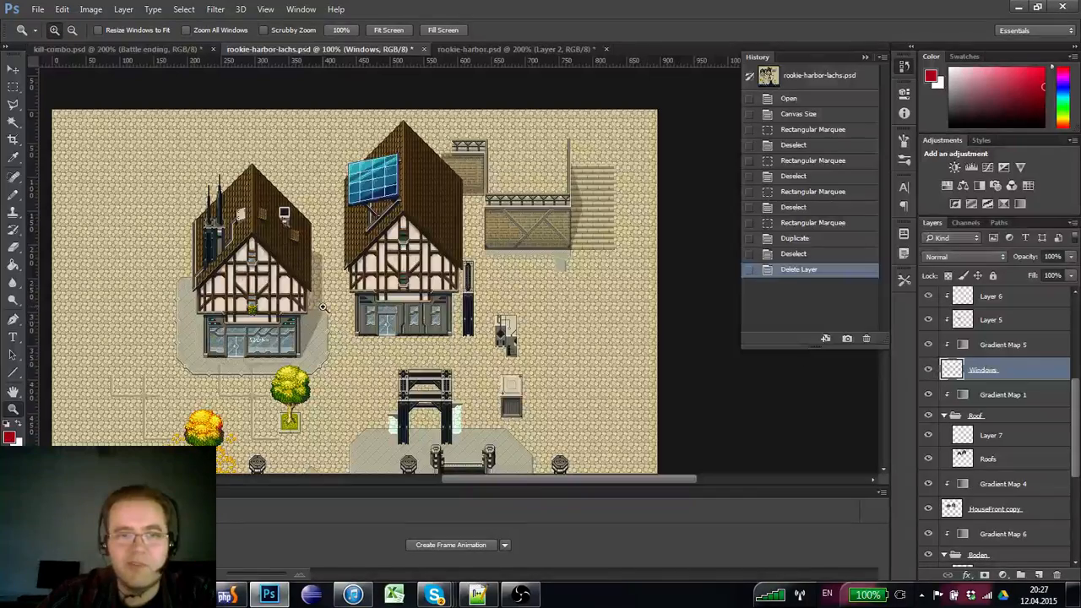
left_click(323, 308)
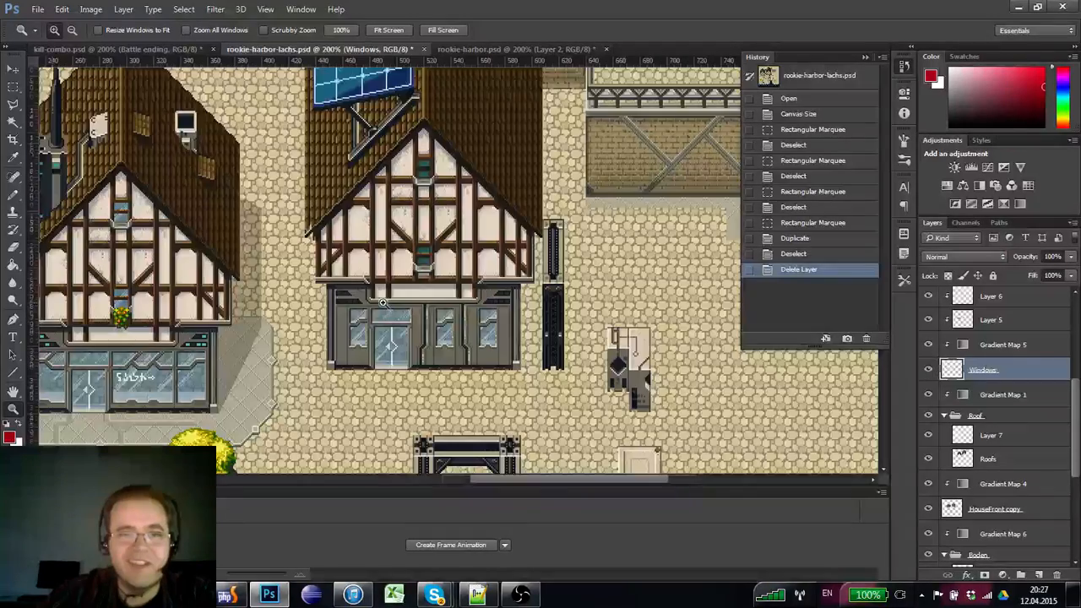
left_click(927, 369)
left_click(928, 369)
left_click(263, 339, "alt")
left_click(295, 315)
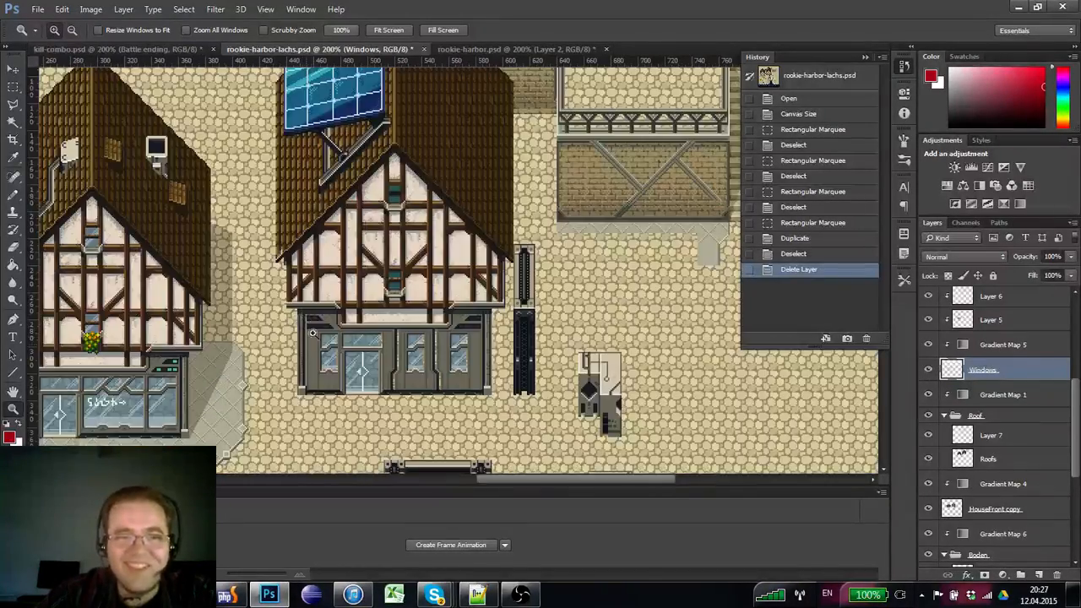
left_click_drag(416, 354, 492, 298)
left_click(492, 297, "alt")
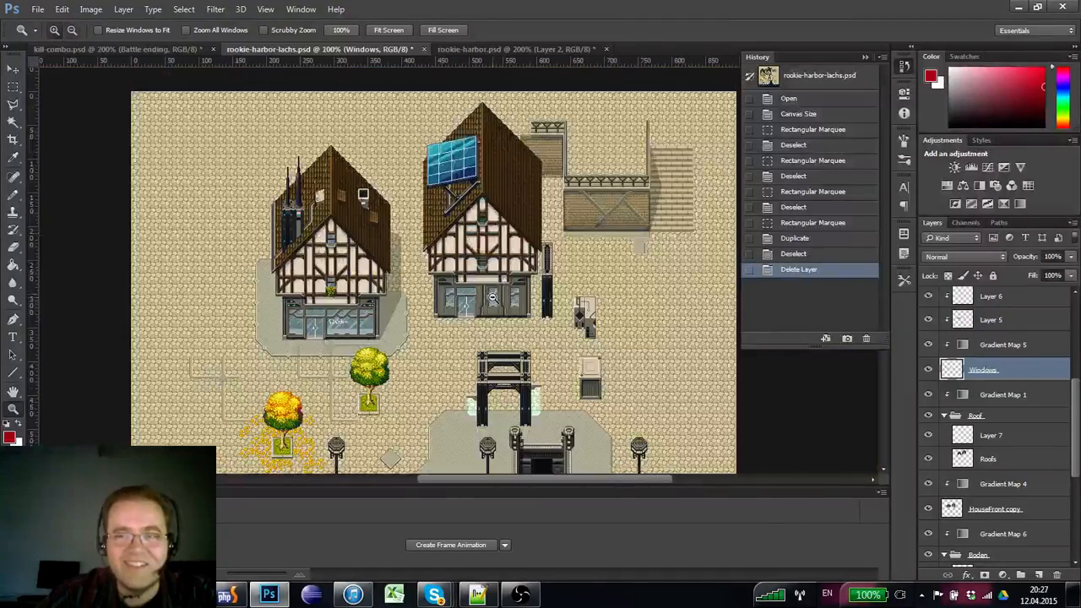
left_click(928, 368)
left_click(927, 369)
- Select Layer 12 and hide and reshow it repeatedly to check which objects it holds
scroll(937, 355, "up", 3)
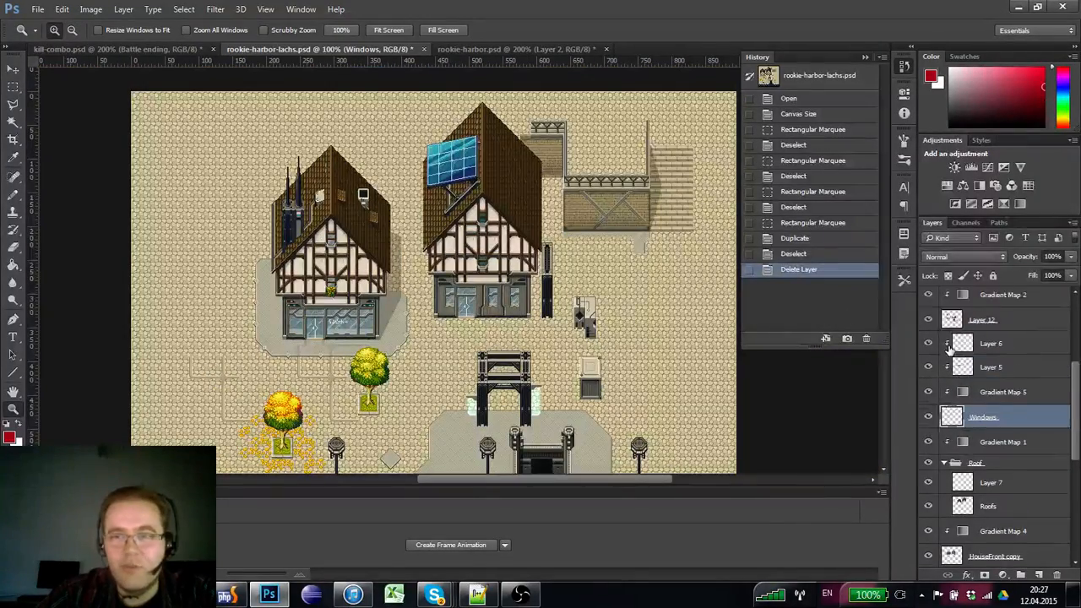
scroll(948, 346, "up", 1)
left_click(954, 343)
left_click(927, 344)
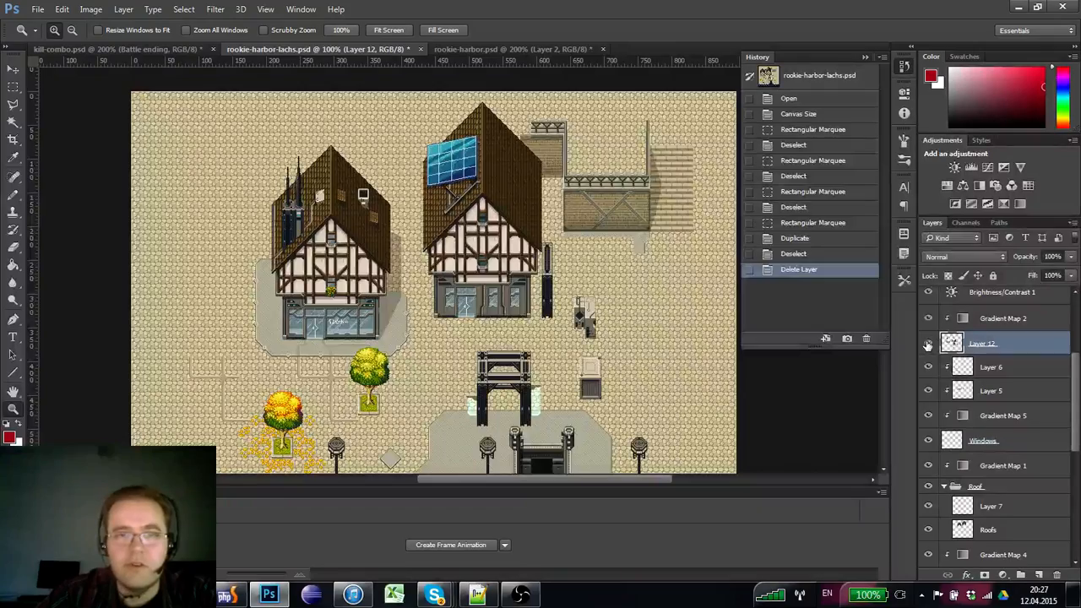
left_click(926, 345)
left_click(927, 344)
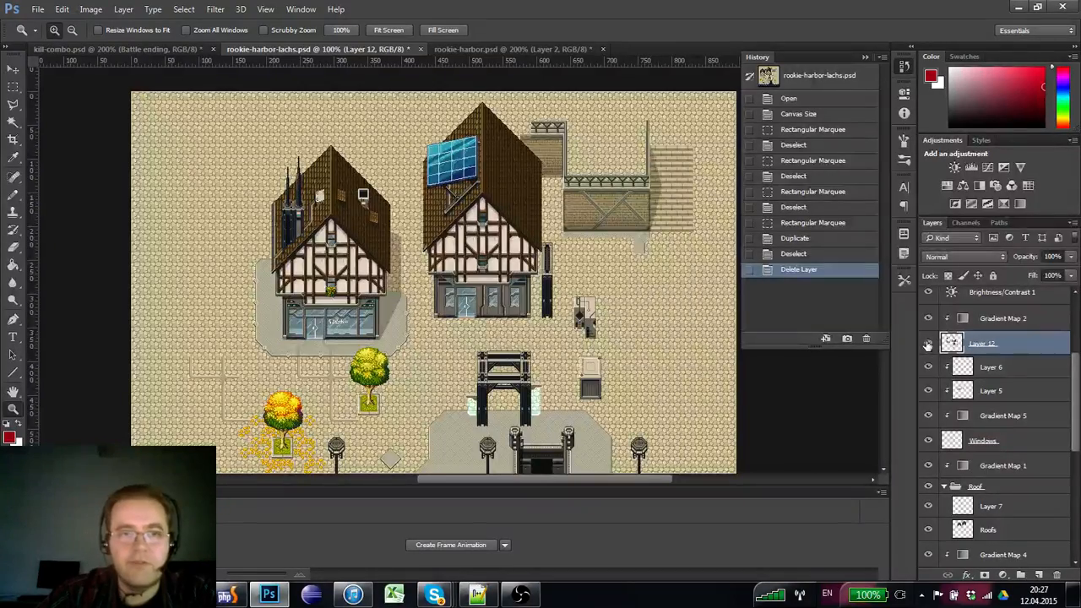
left_click(927, 345)
left_click(927, 344)
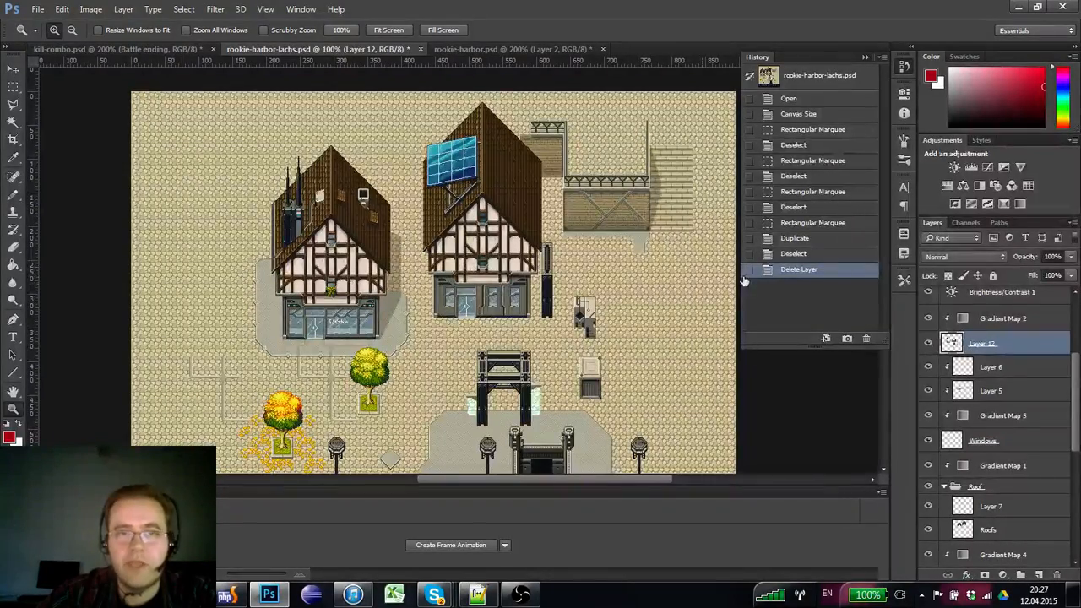
- Hide and reshow the Solar layer and the Lights layer to check their contents
scroll(943, 385, "up", 3)
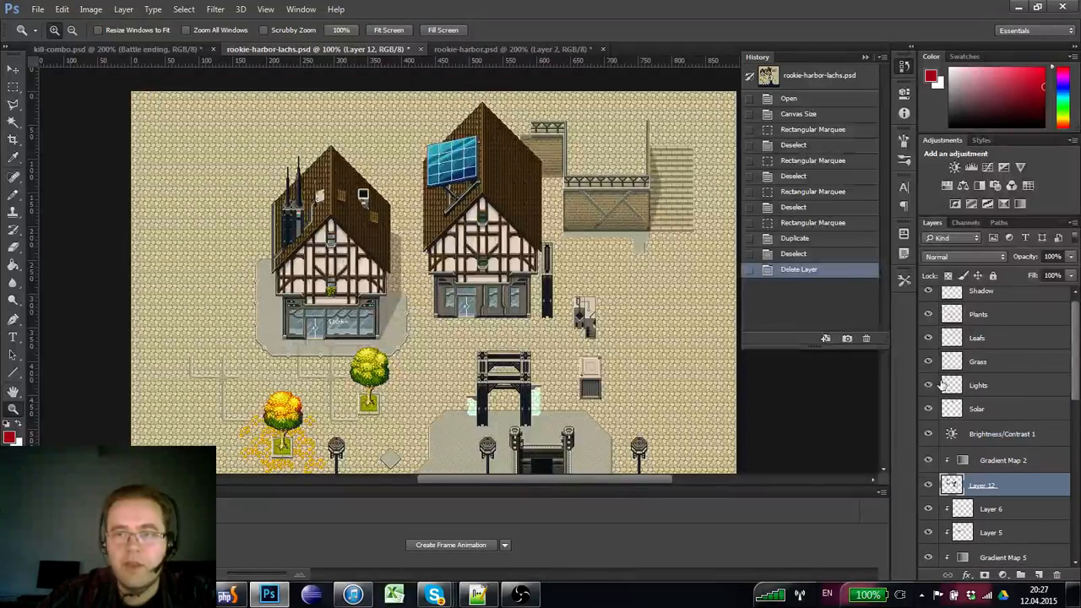
left_click(928, 409)
left_click(928, 408)
left_click(927, 385)
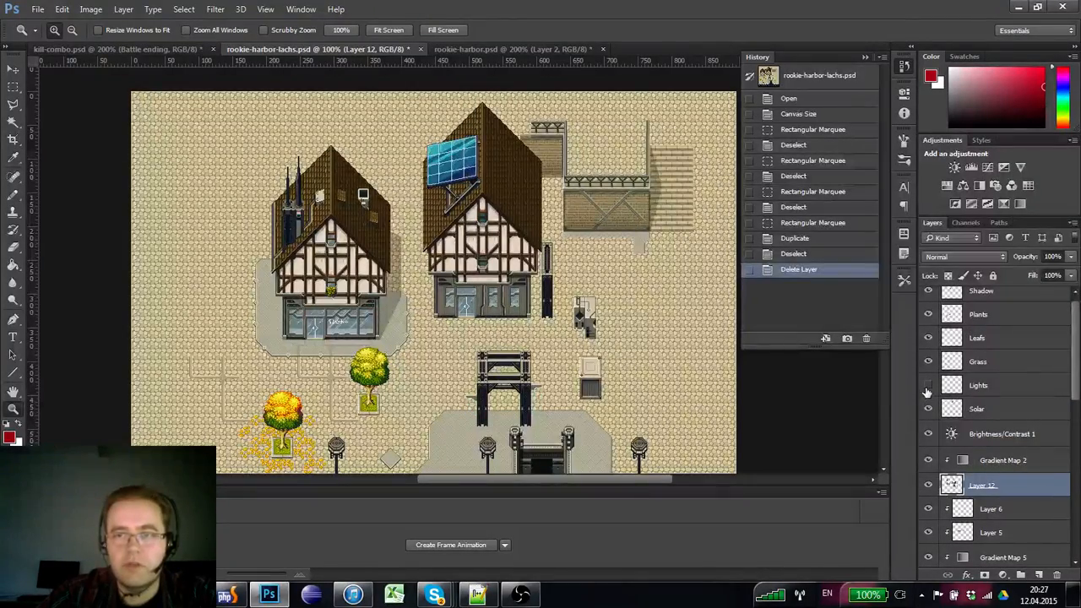
left_click(927, 386)
left_click(927, 386)
left_click(927, 387)
- Select the Lights layer, examine its glow beside the metal gate up close, and hide and reshow it on the full map
double_click(546, 384)
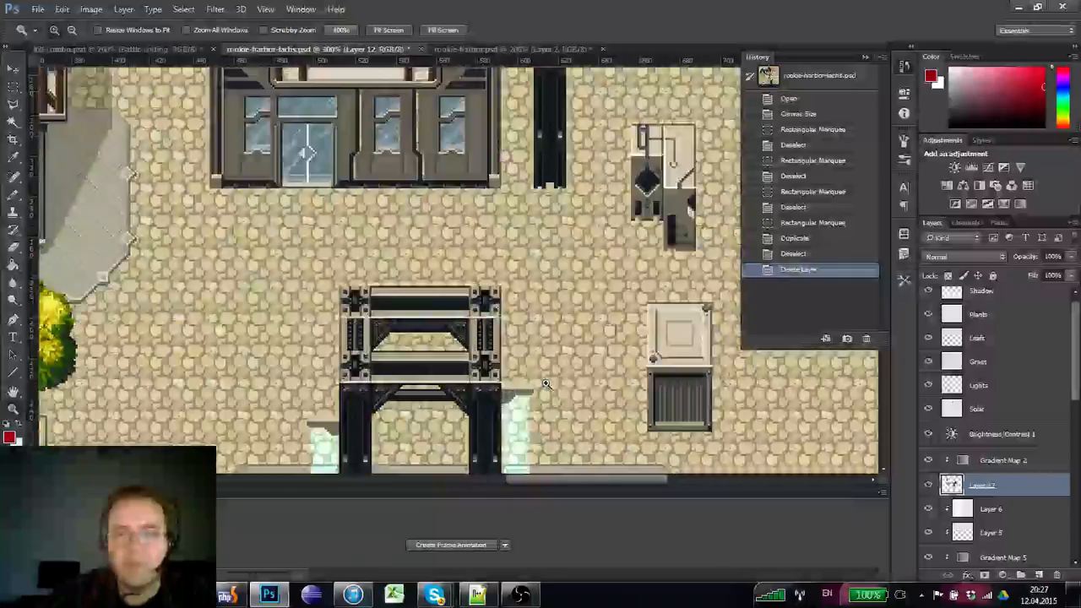
left_click(988, 385)
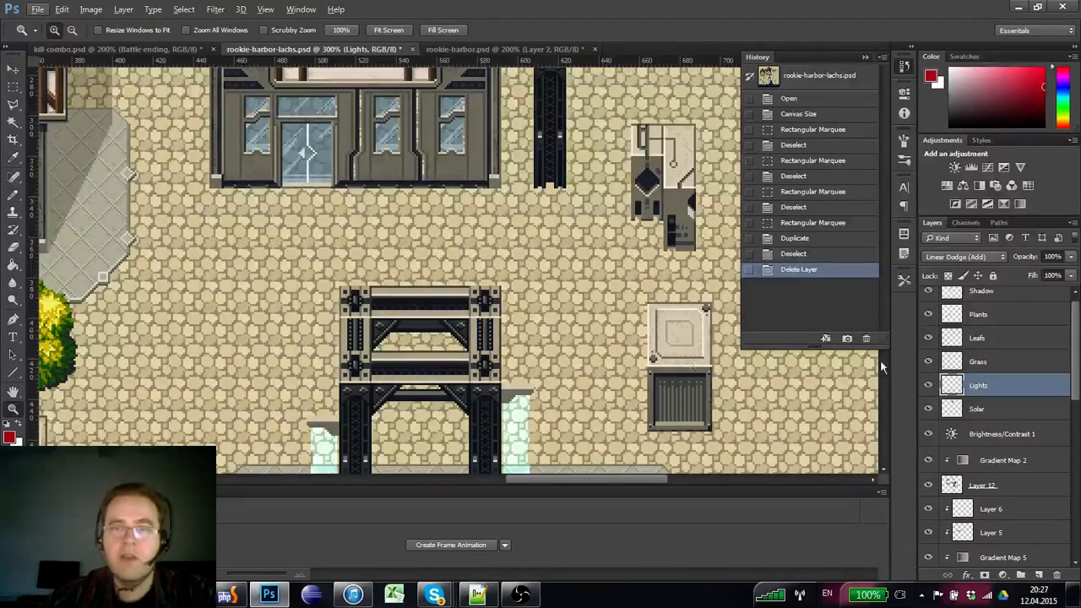
left_click(467, 438, "alt")
left_click(467, 438, "alt")
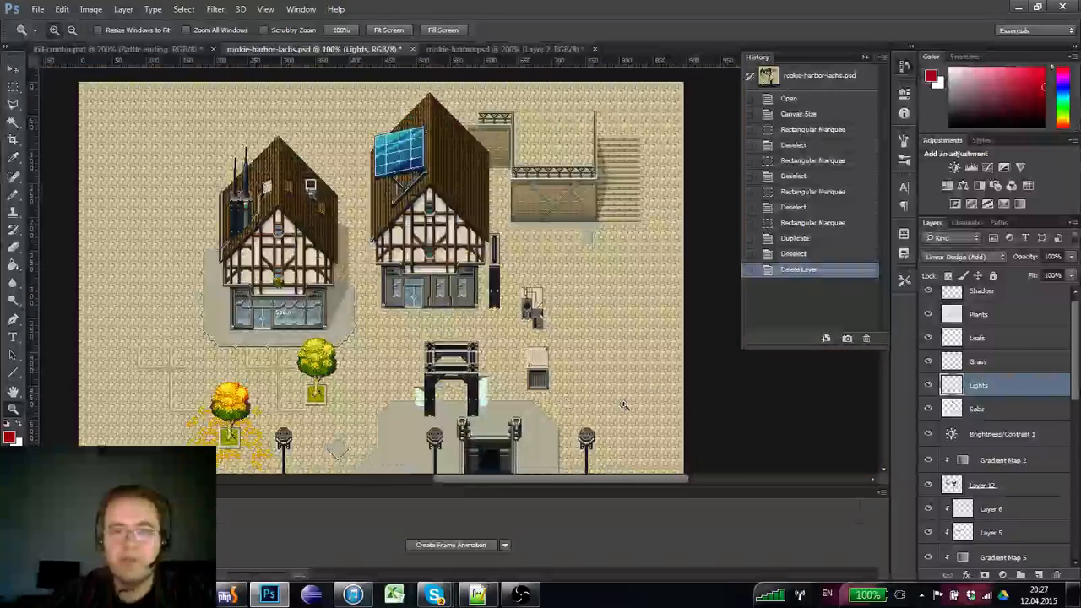
left_click(929, 386)
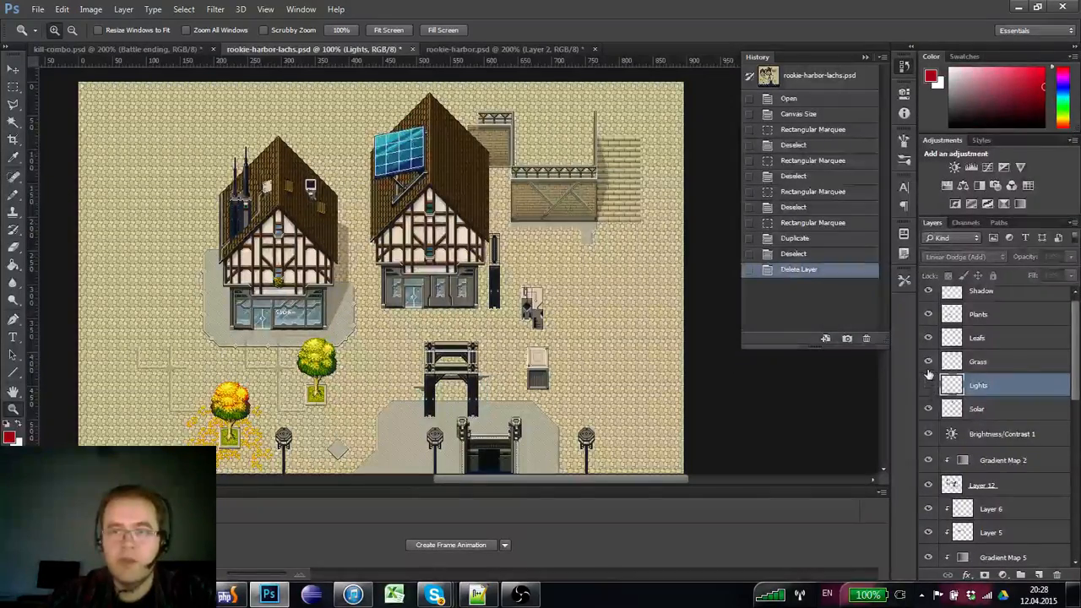
left_click(928, 386)
- Check the Grass and Leafs layers by selecting each and hiding and reshowing it
left_click(929, 362)
left_click(929, 362)
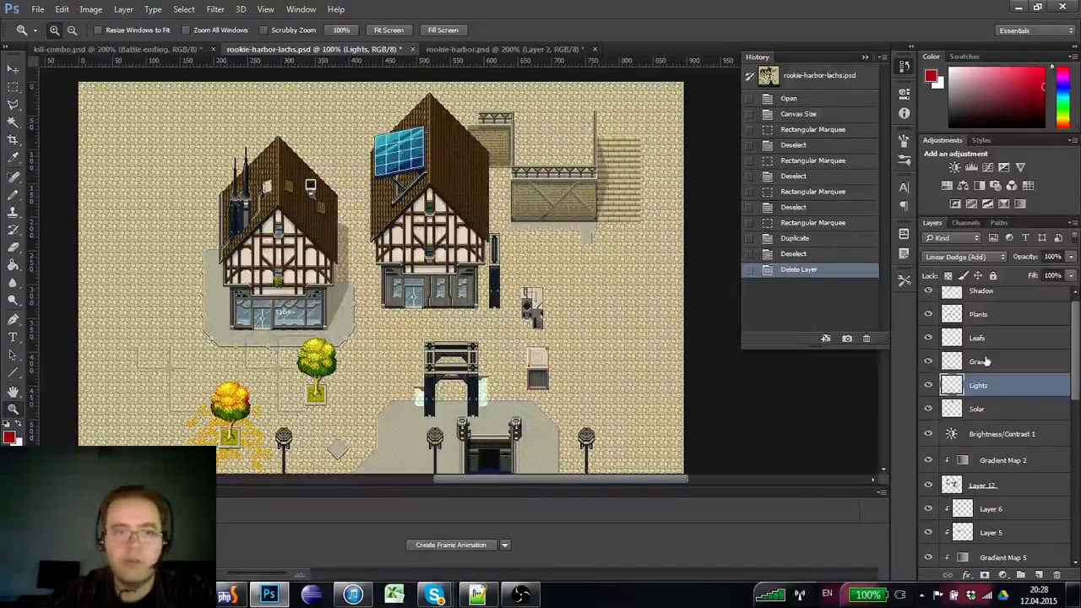
left_click(986, 363)
left_click(986, 340)
left_click(929, 339)
left_click(929, 339)
- Select the Plants and Shadow layers in turn, hide and reshow each, and examine the shadow beside the left house up close
left_click(935, 321)
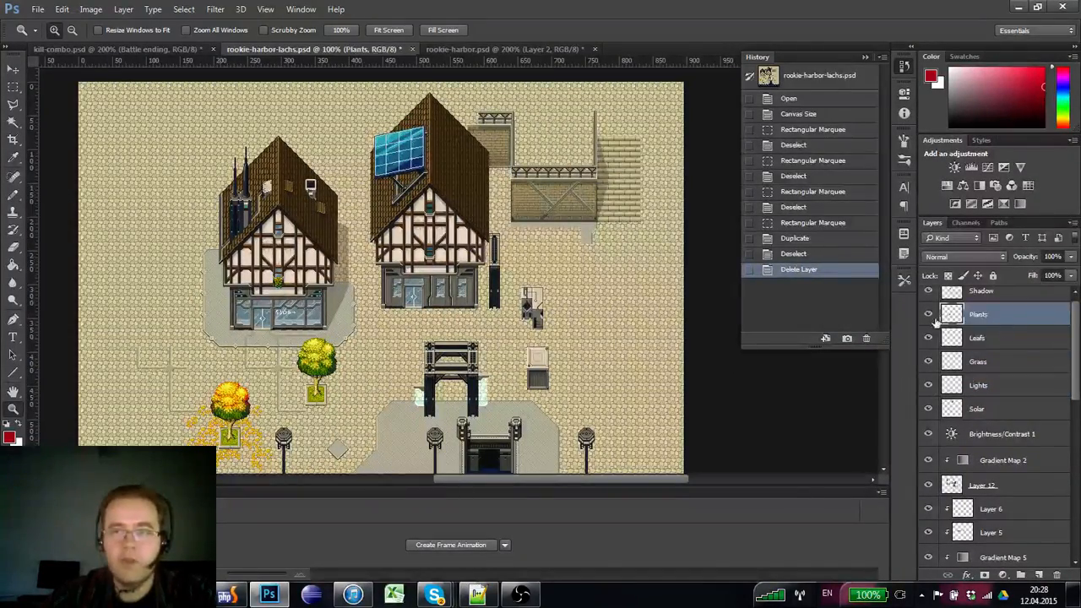
left_click(930, 314)
left_click(930, 314)
scroll(975, 321, "up", 1)
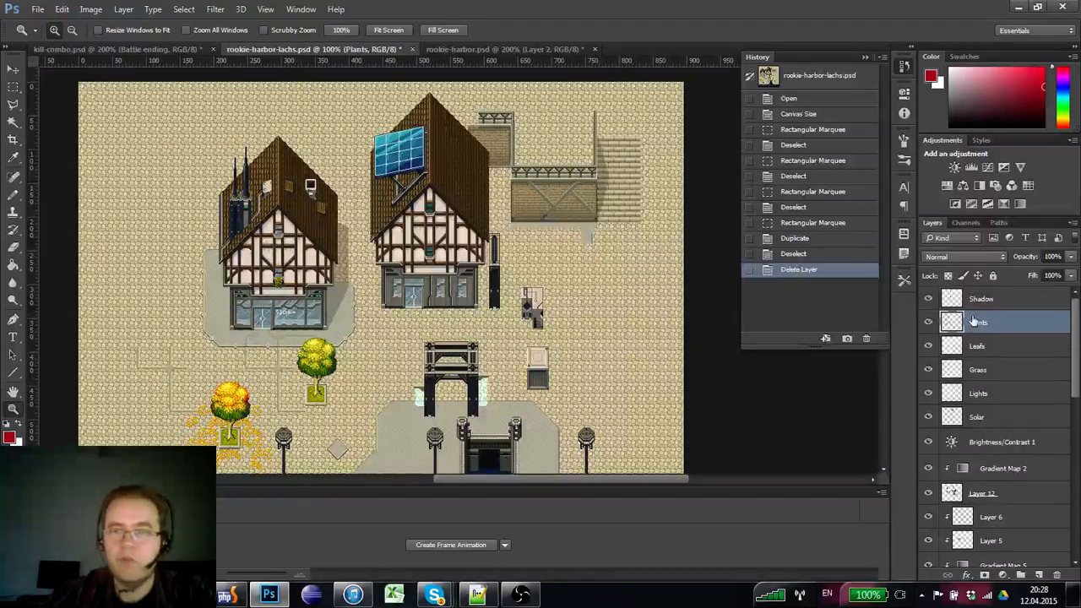
left_click(977, 304)
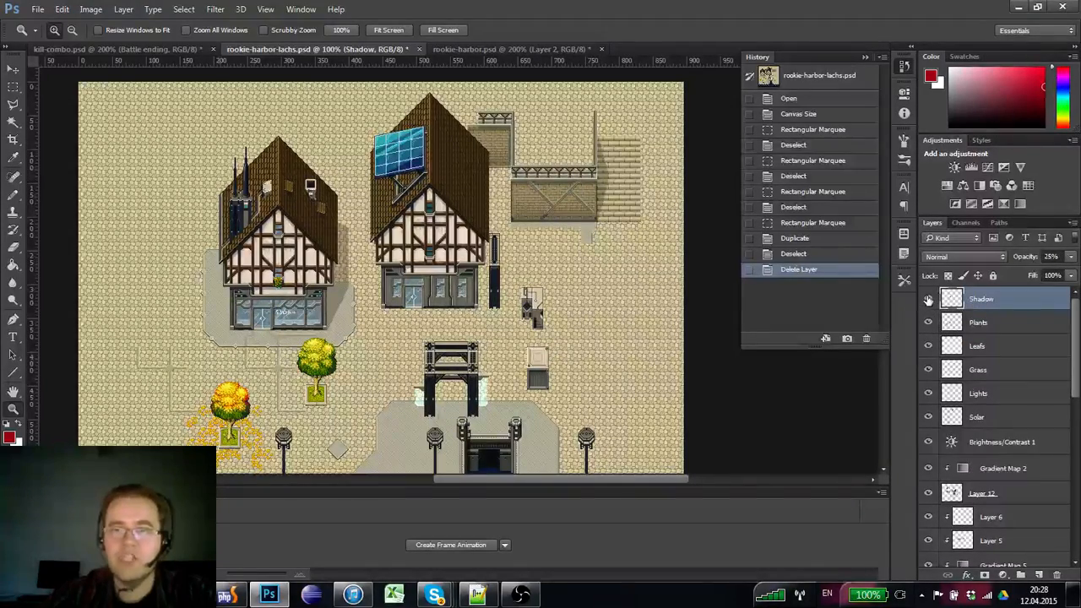
left_click(928, 300)
left_click(928, 299)
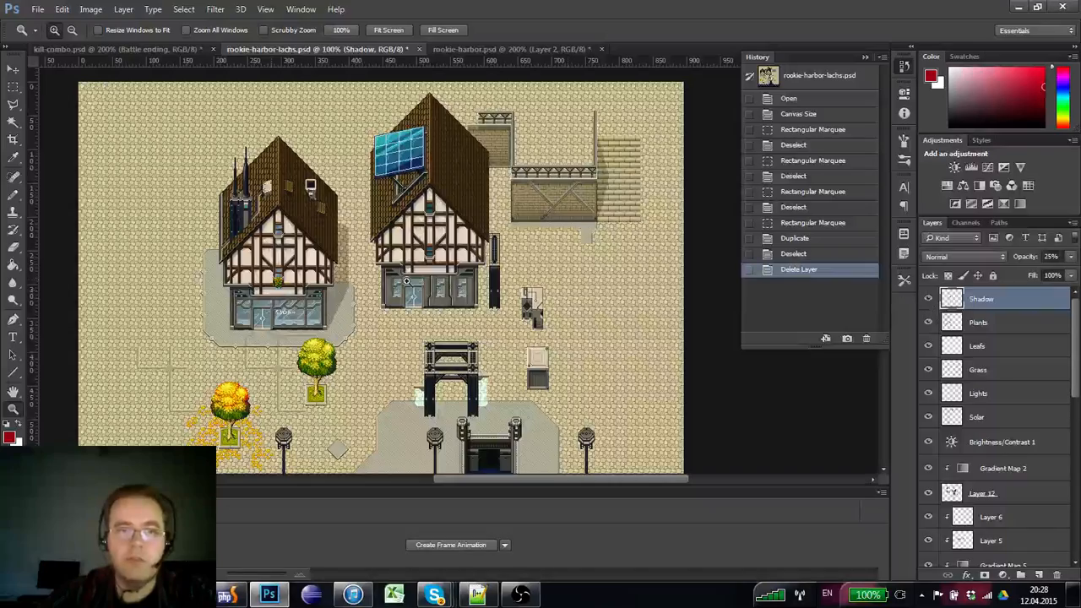
left_click(327, 273)
left_click(327, 273)
left_click(328, 270, "alt")
left_click(327, 270, "alt")
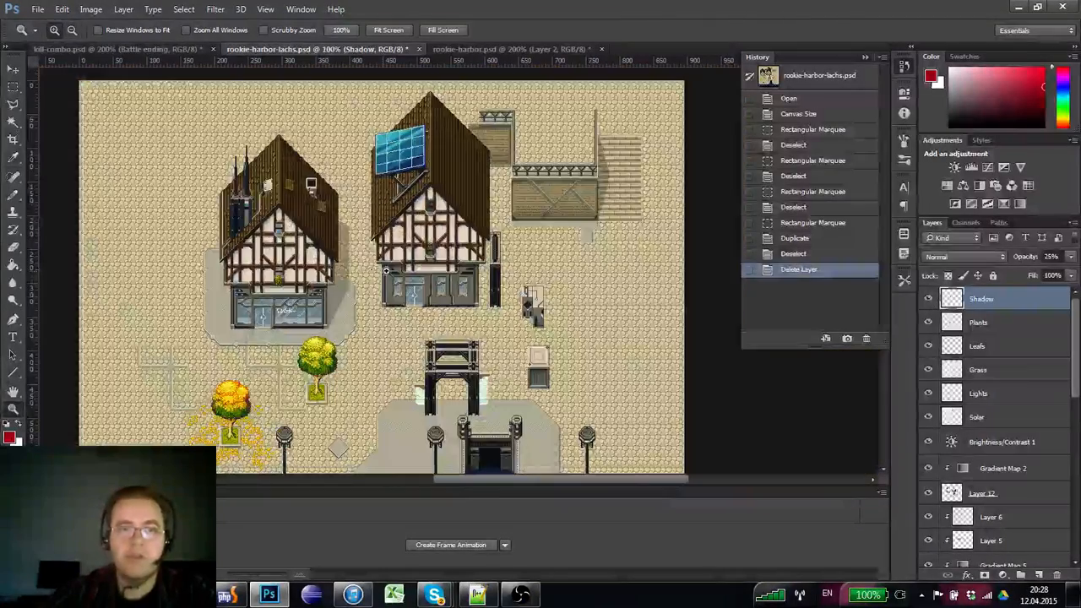
scroll(973, 425, "down", 3)
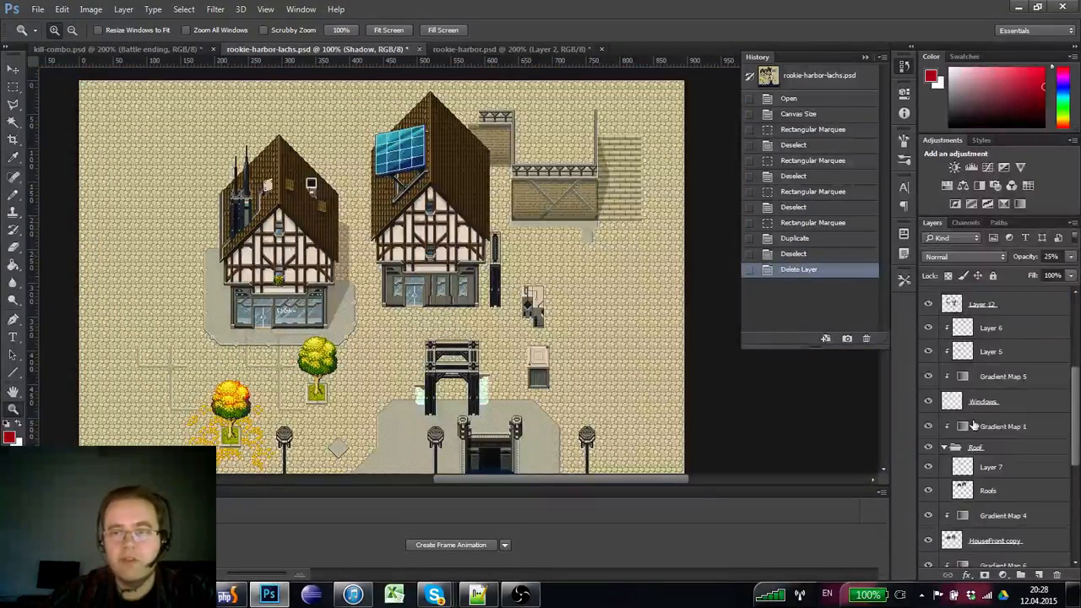
- Select the HouseFront copy and Gradient Map 4 layers, hide and reshow the gradient map, and examine both timber-framed house fronts up close
scroll(973, 424, "down", 2)
left_click(952, 420)
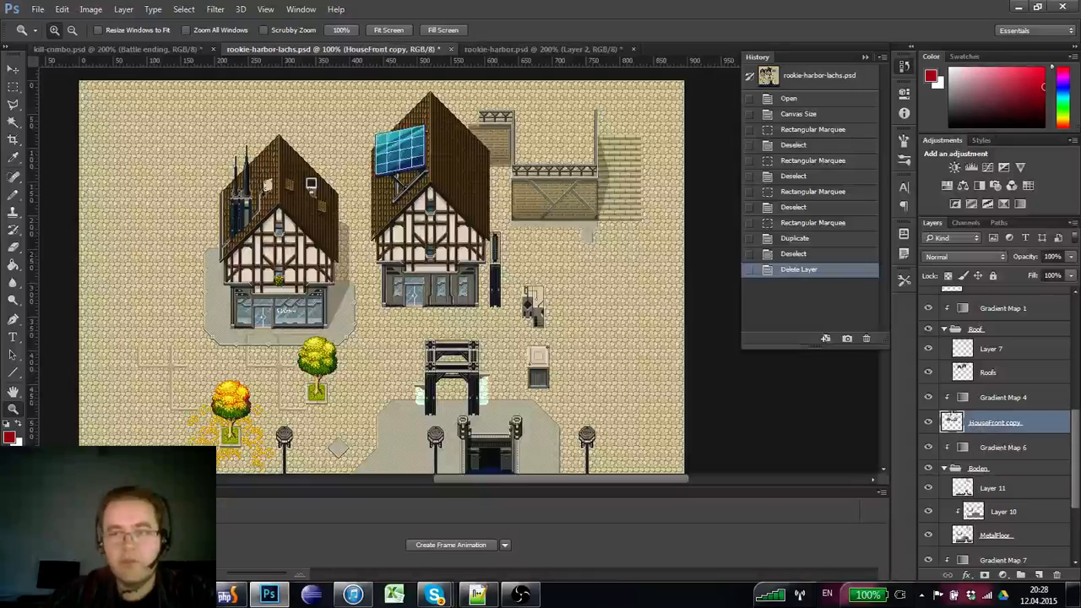
left_click(998, 396)
left_click(928, 397)
left_click(927, 397)
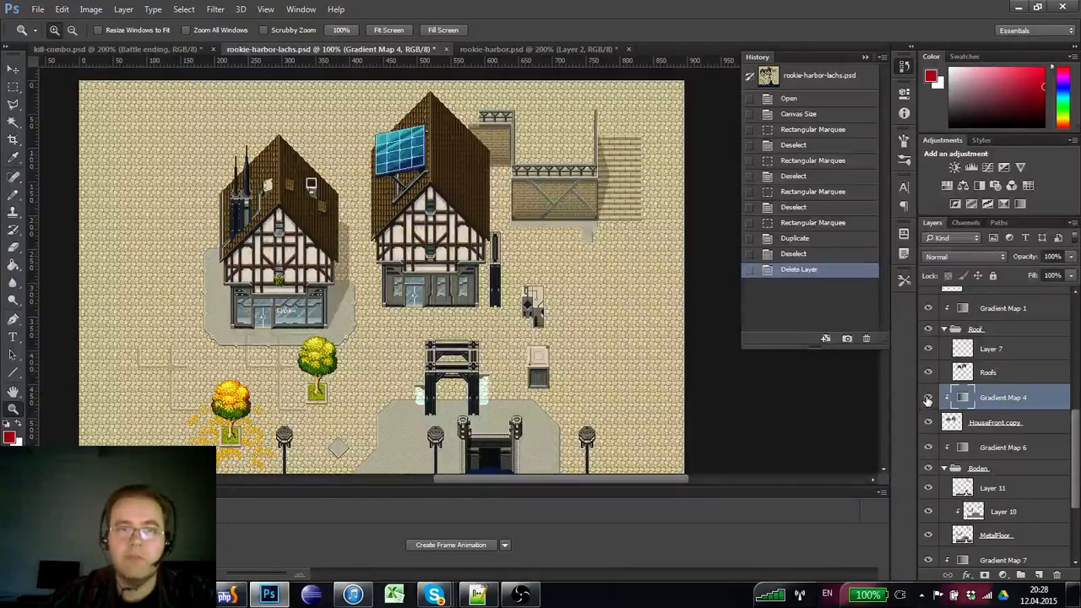
left_click(461, 251)
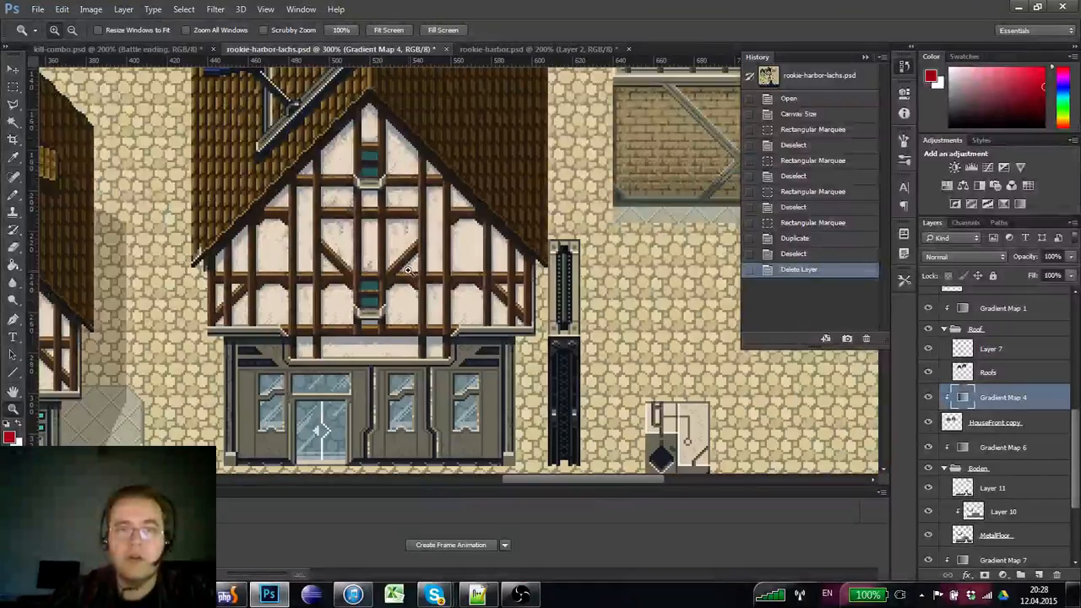
left_click(370, 275, "alt")
left_click_drag(274, 305, 445, 264)
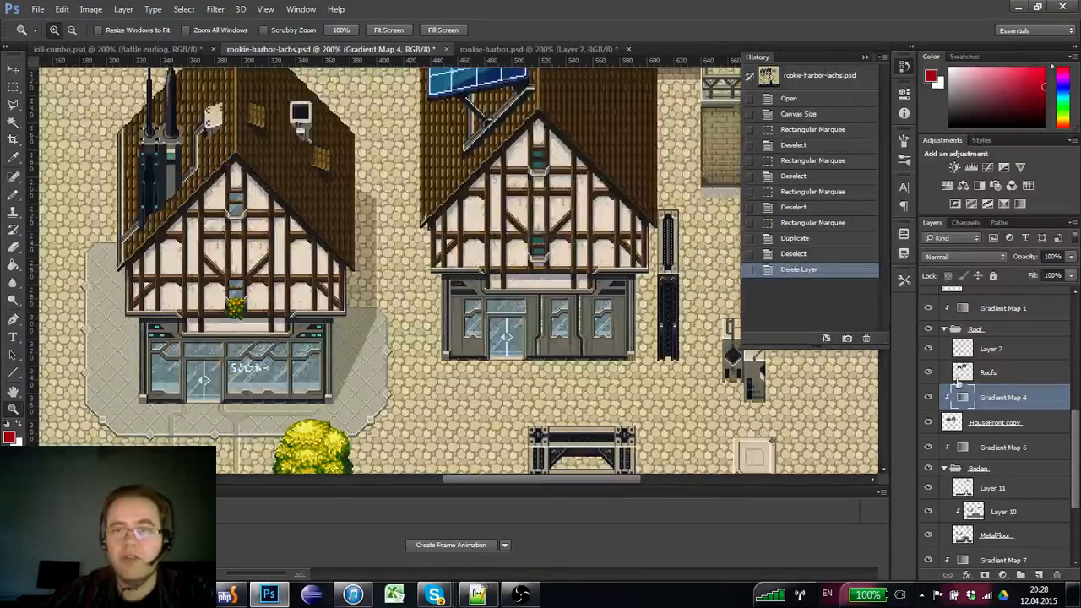
left_click(471, 288, "alt")
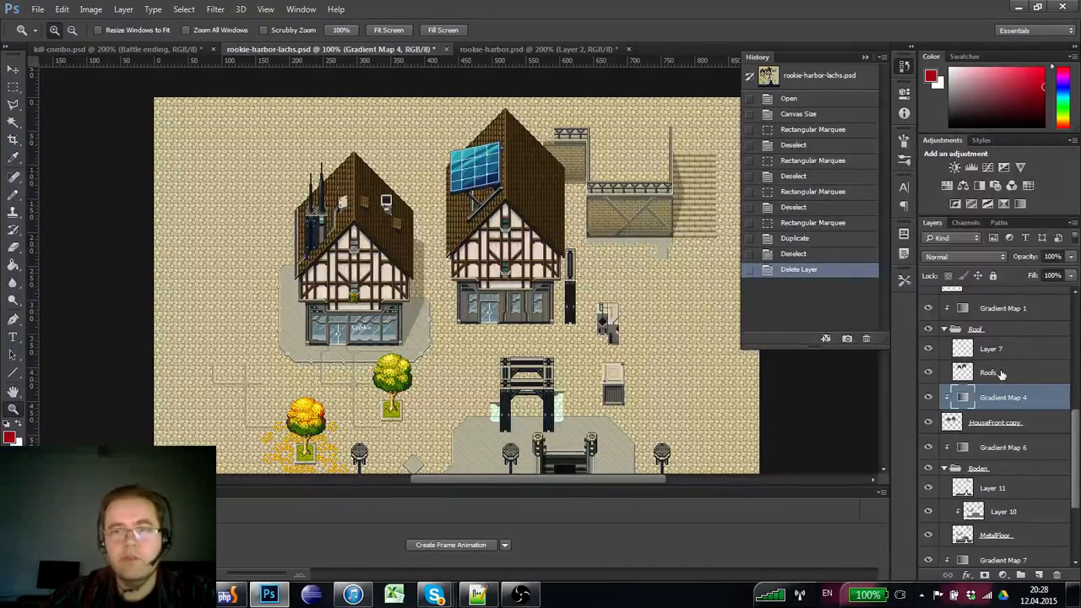
- Select the Brightness/Contrast 1 adjustment layer and hide and reshow it repeatedly to check its effect on the map
scroll(1000, 374, "up", 8)
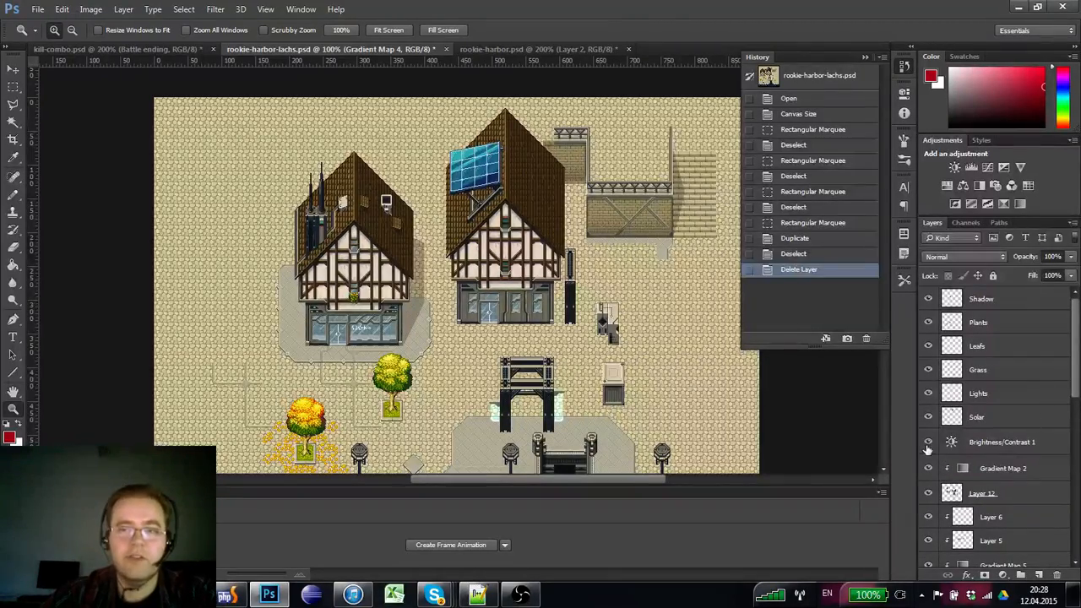
left_click(937, 441)
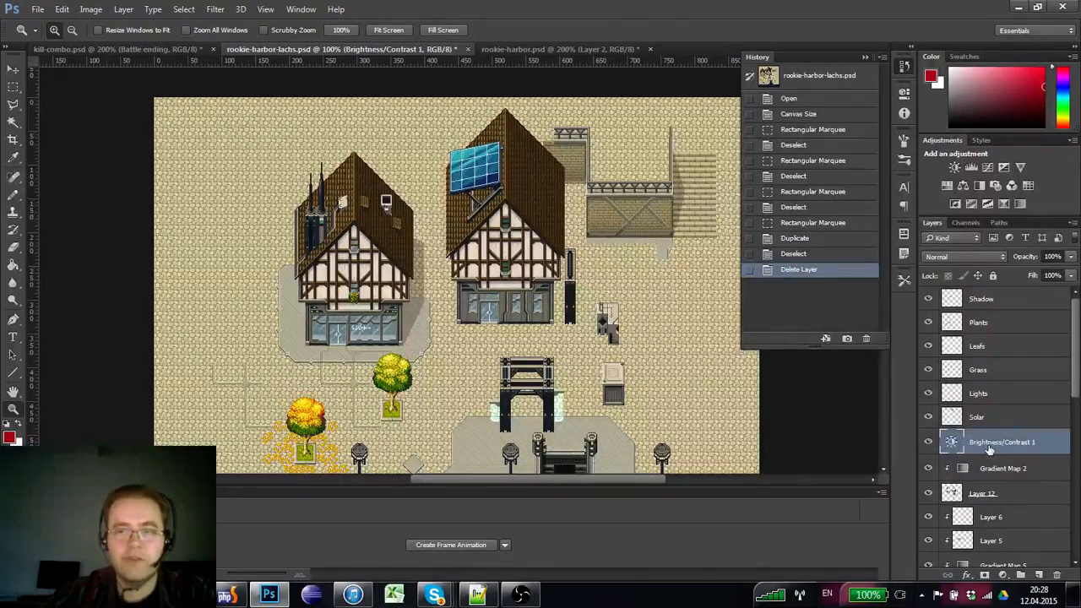
left_click(928, 443)
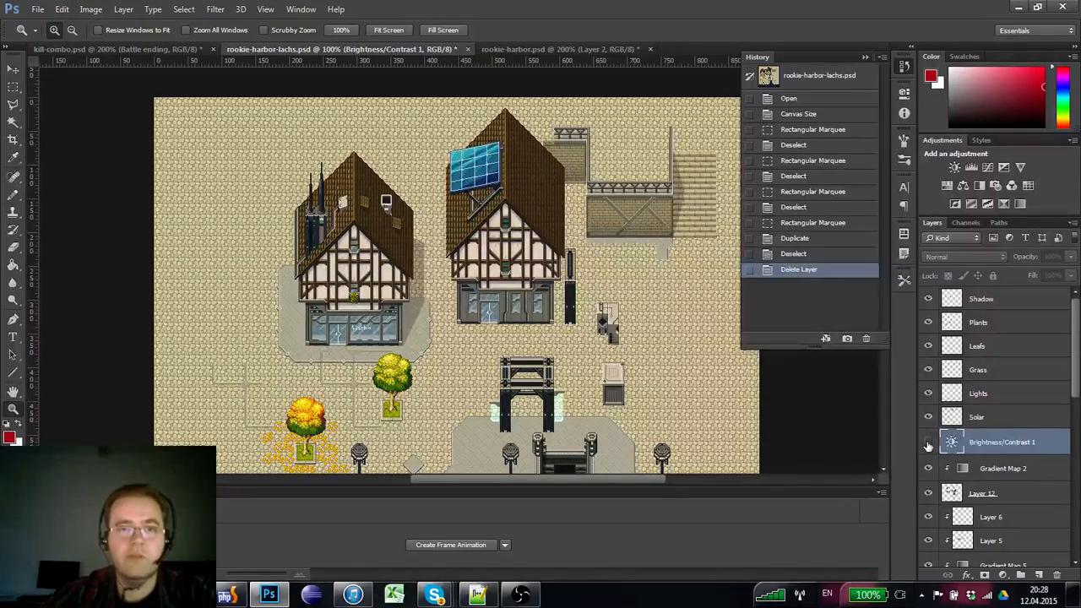
left_click(928, 443)
left_click(928, 443)
left_click(927, 444)
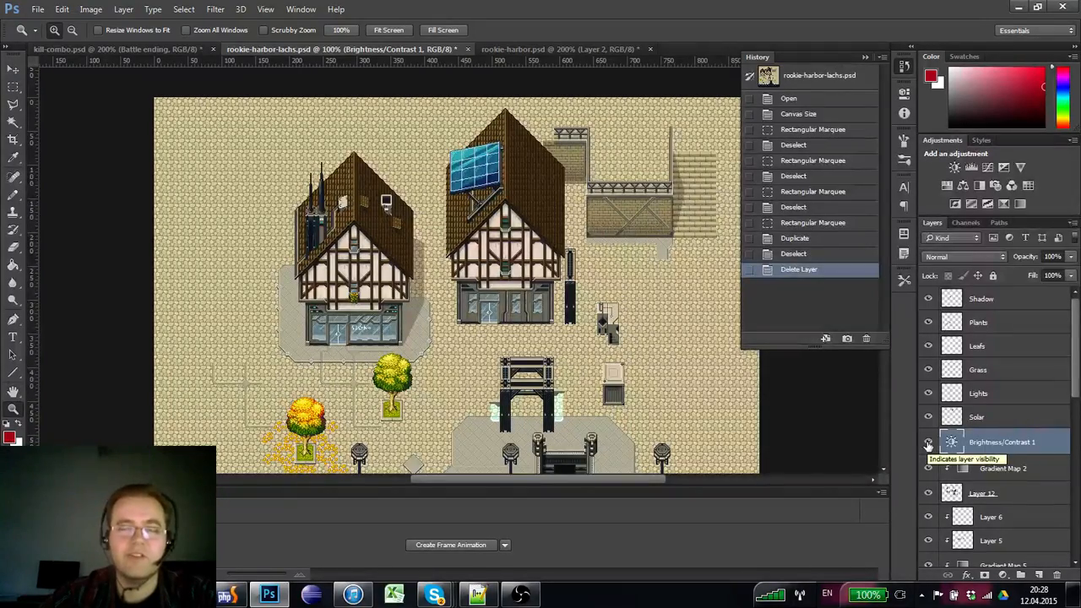
left_click(928, 444)
left_click(927, 443)
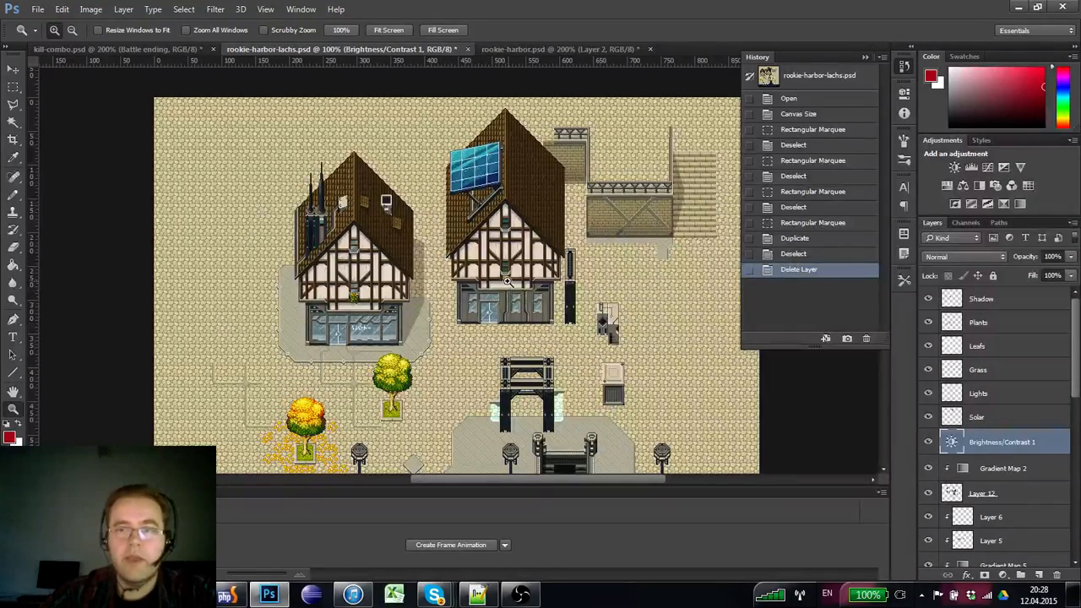
- Examine the roofs of both houses and the empty ground above them, alternating between close-up and full-map views
left_click(290, 151)
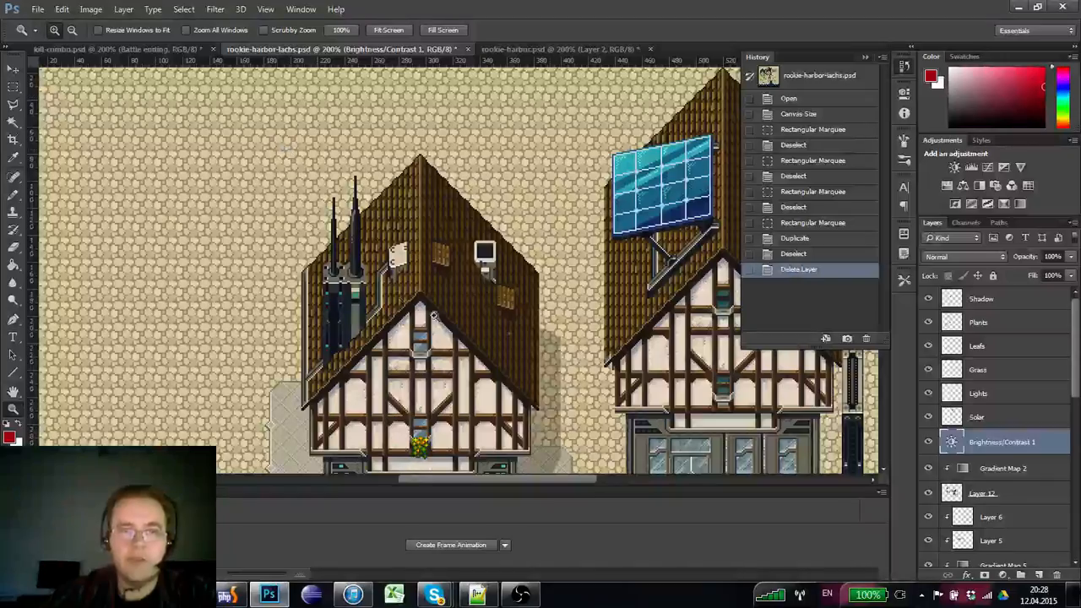
scroll(965, 447, "down", 5)
left_click(450, 355, "alt")
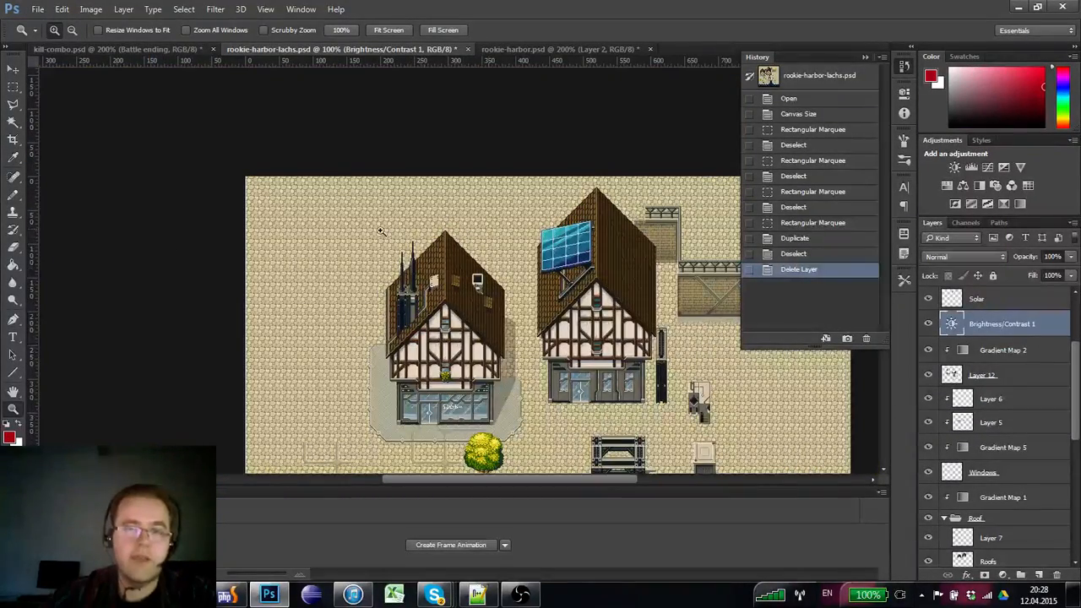
left_click_drag(356, 320, 425, 301)
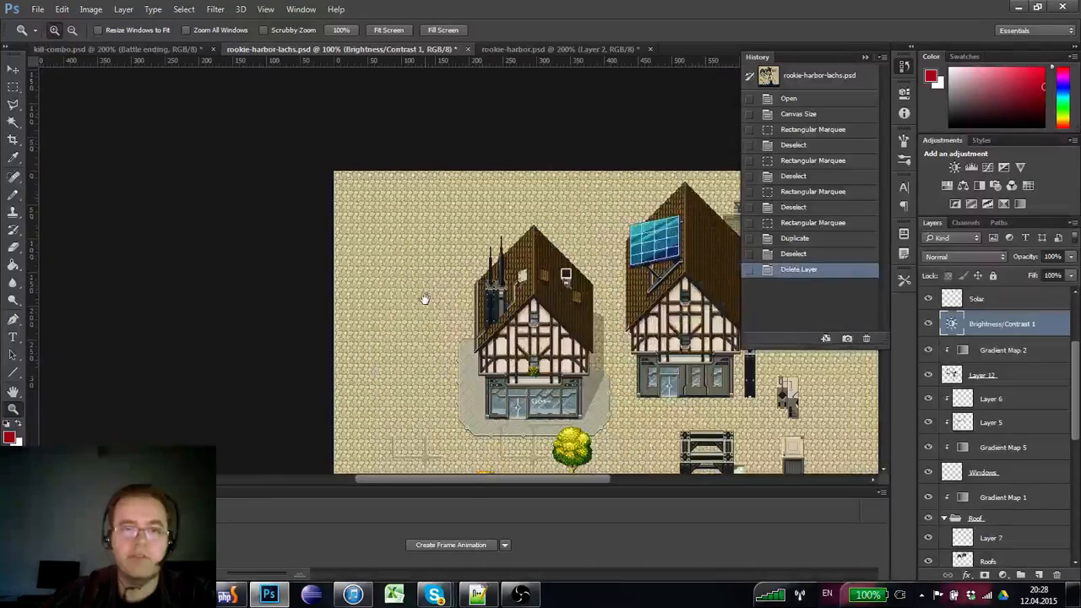
left_click(485, 224)
left_click_drag(602, 373, 466, 313)
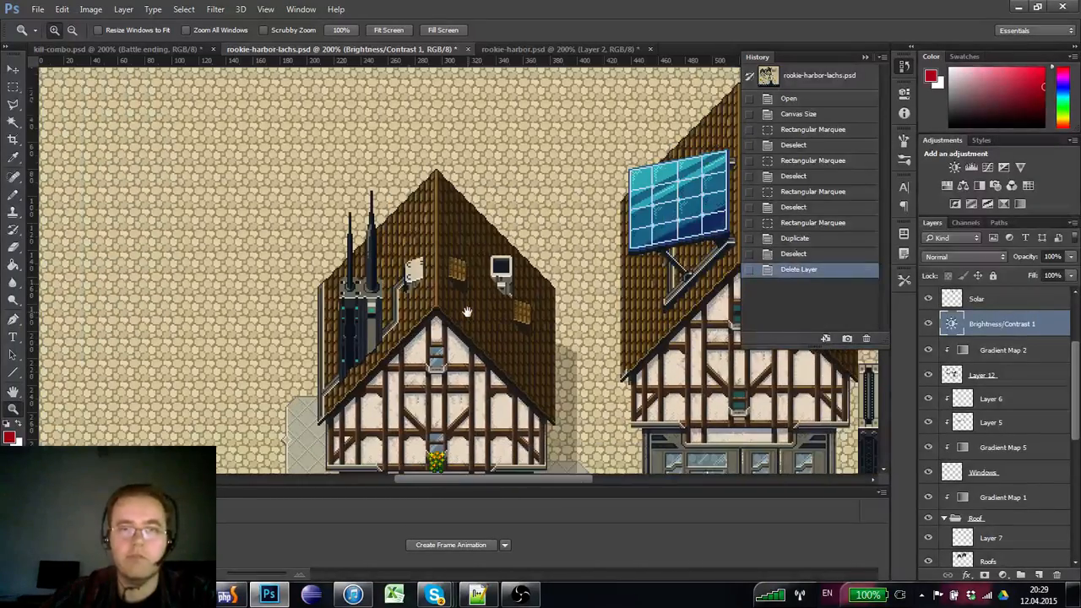
left_click(341, 371)
left_click(295, 348, "alt")
left_click(295, 348, "alt")
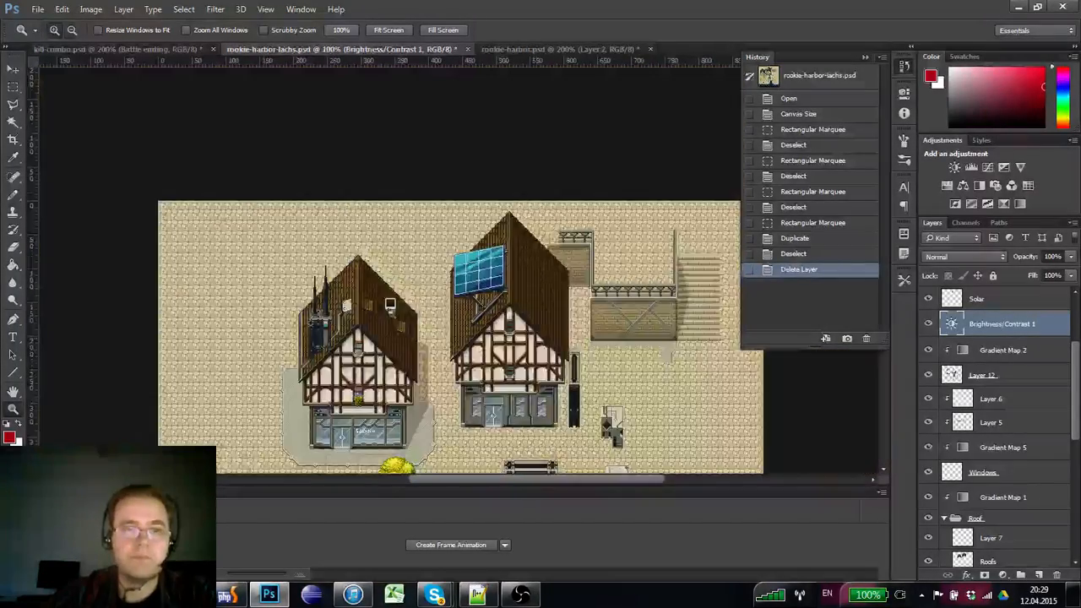
left_click(311, 295)
left_click_drag(404, 417, 471, 310)
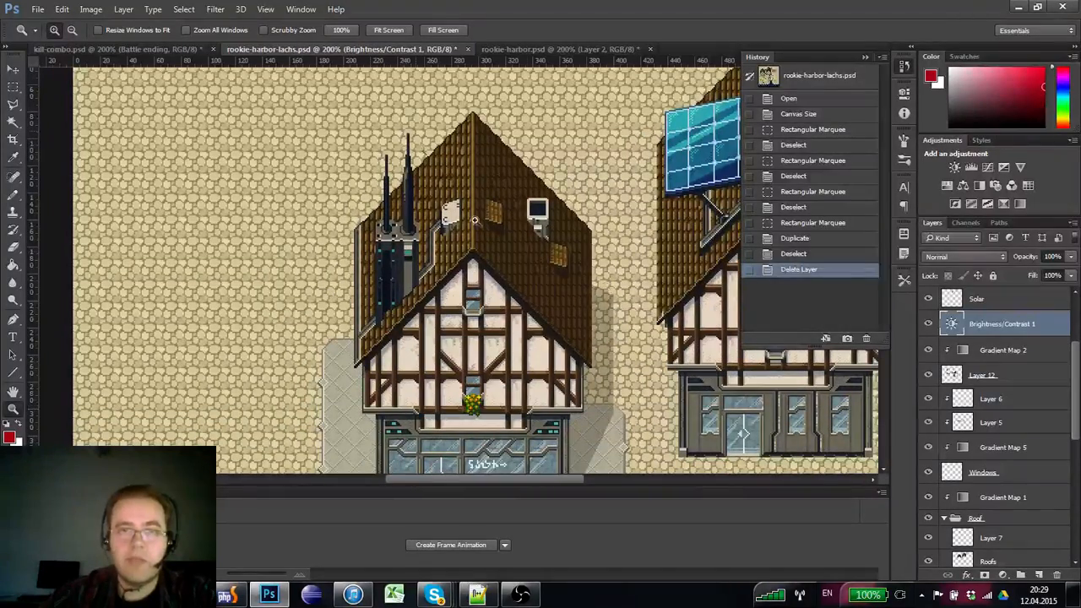
left_click_drag(479, 147, 497, 312)
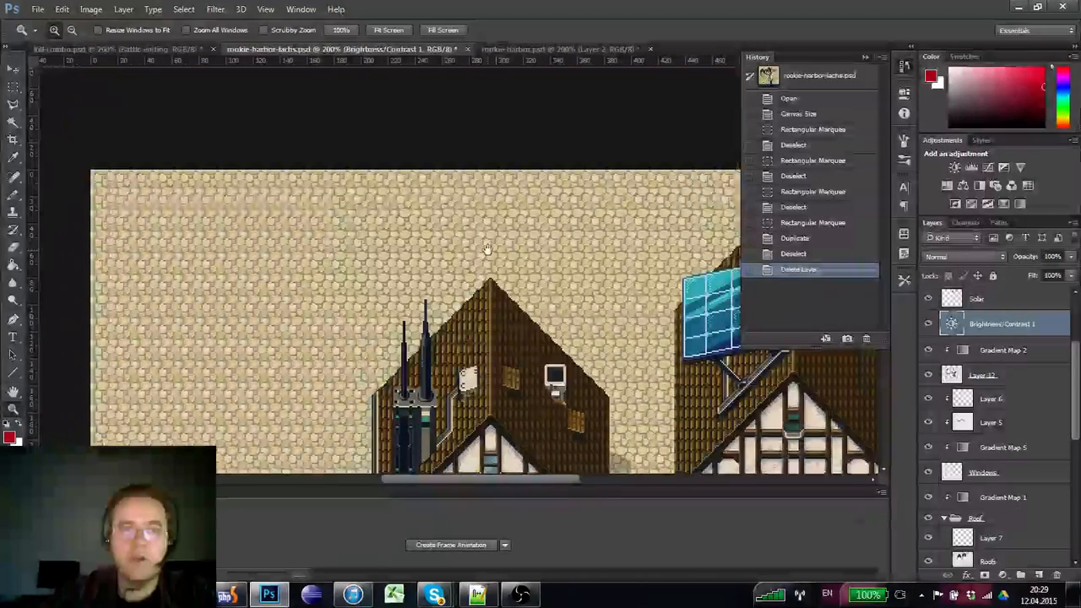
left_click(213, 231, "alt")
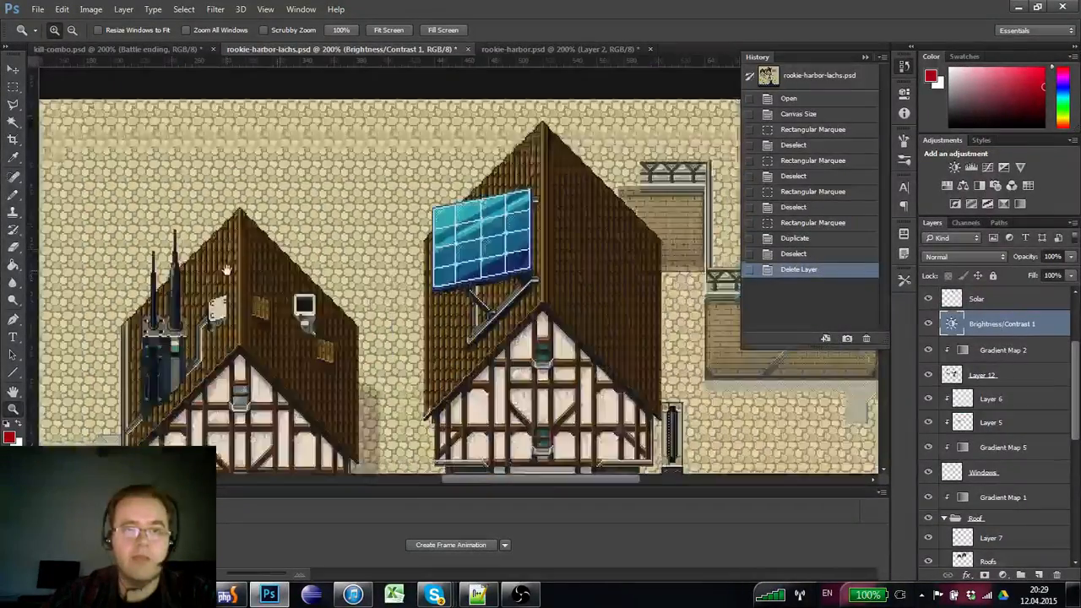
- Select the Roofs layer in the Roof group and hide and reshow it while viewing the left house's roof up close
scroll(1036, 452, "down", 2)
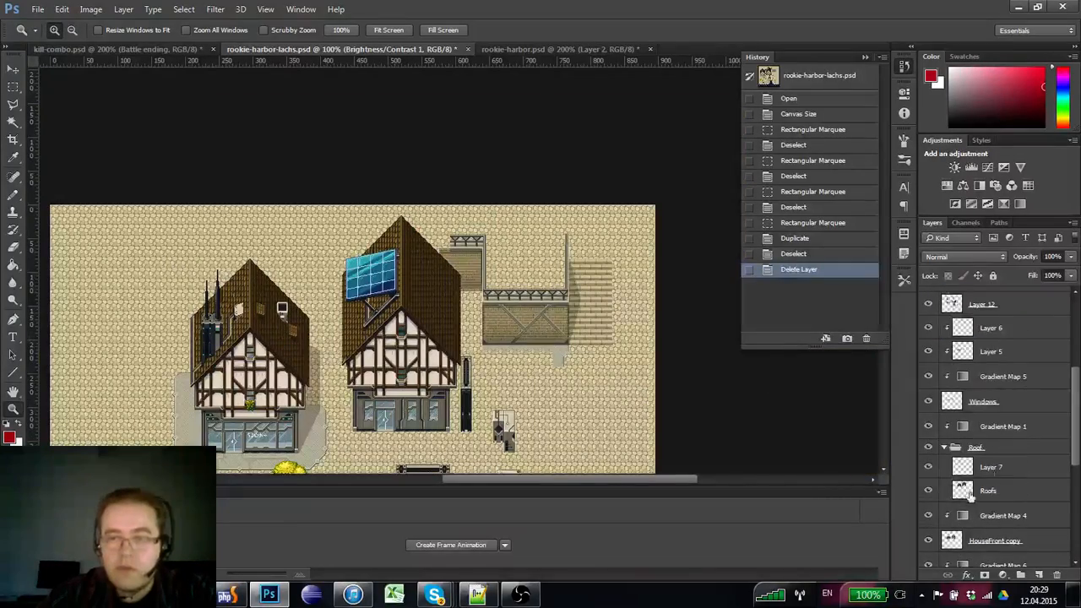
left_click(979, 491)
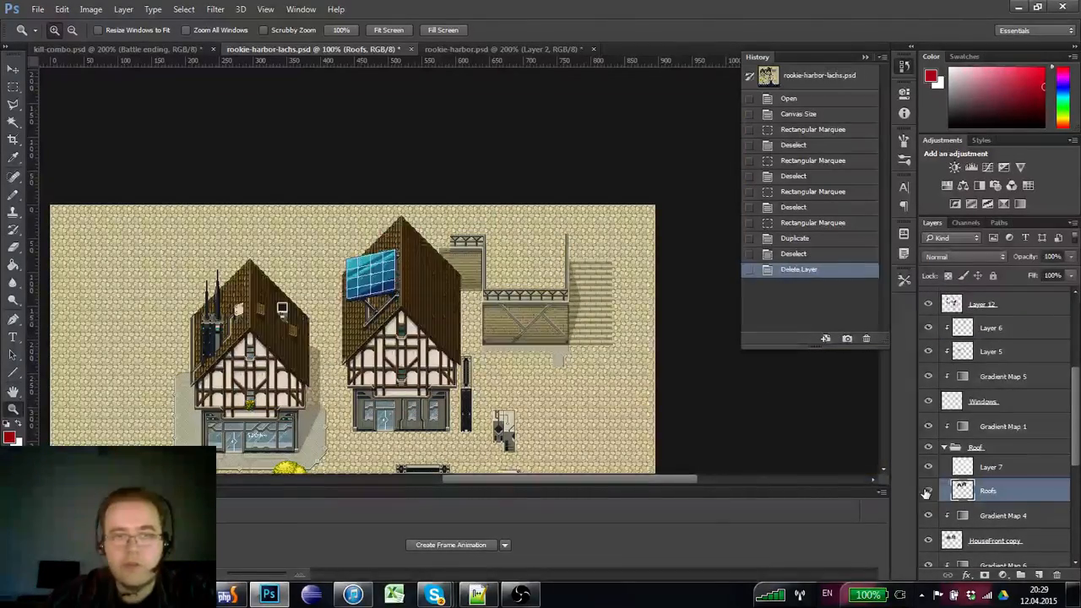
left_click(238, 285)
left_click(238, 285)
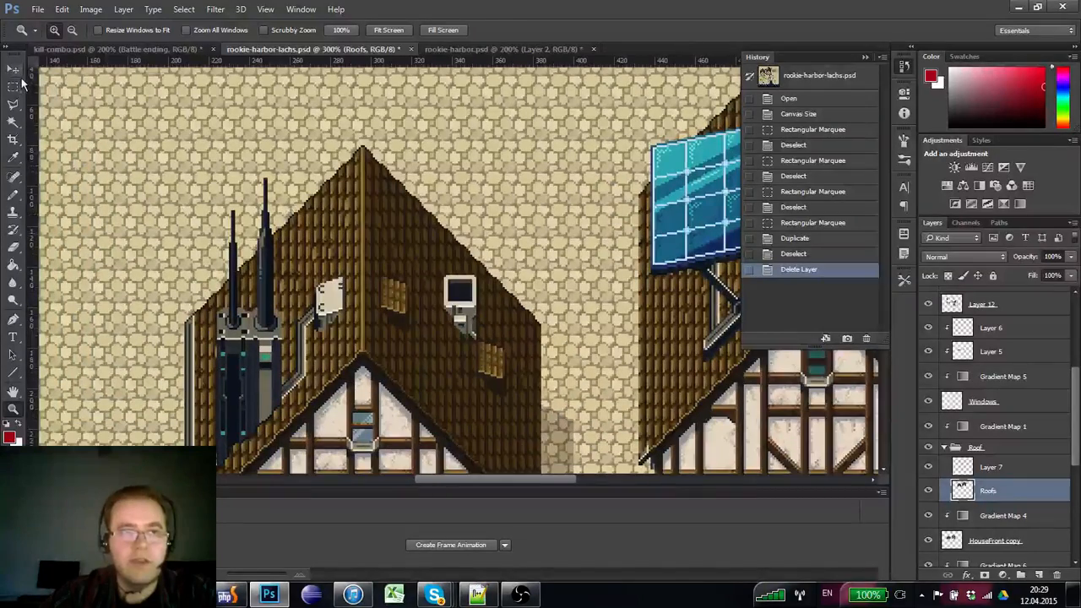
left_click(929, 490)
left_click(928, 494)
- Show the grid and select the upper part of the left house's roof with a rectangular marquee, subtracting the area around the gable peak
left_click_drag(503, 351, 560, 371)
key("ctrl+apostrophe")
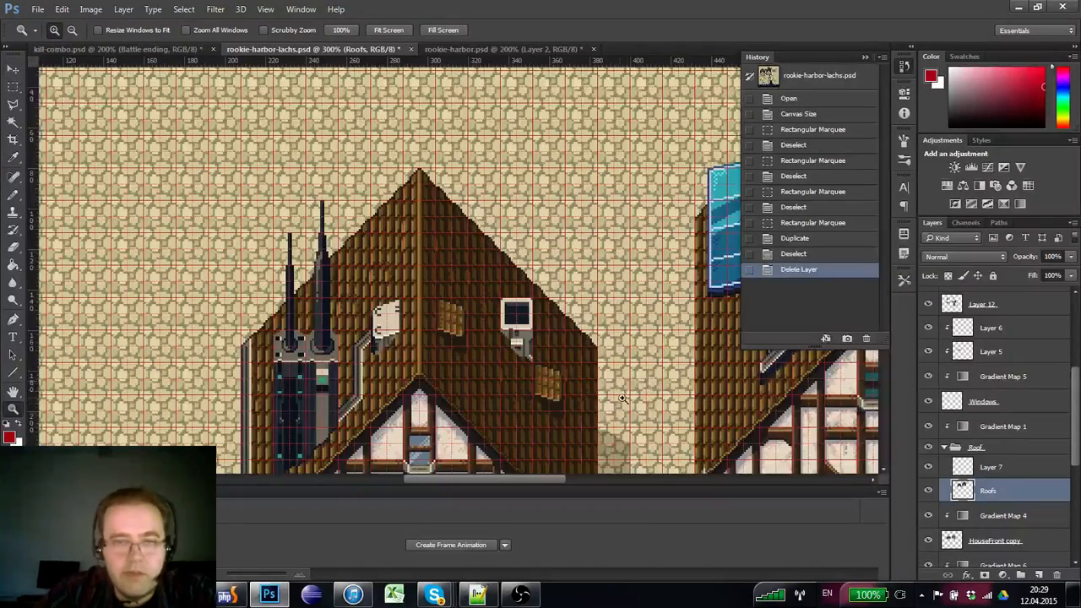
left_click(13, 87)
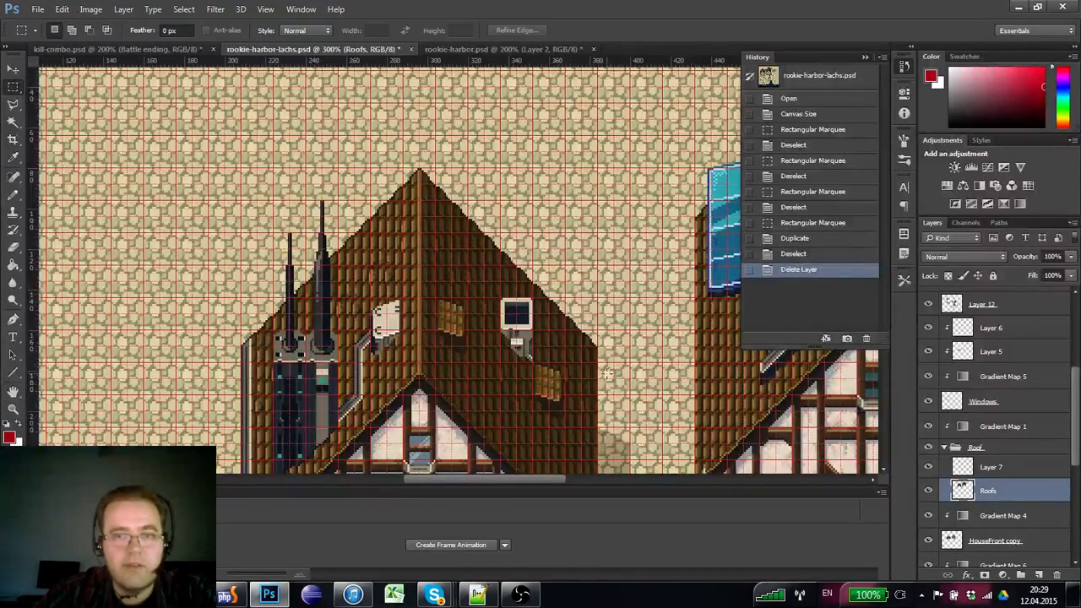
left_click_drag(606, 372, 242, 112)
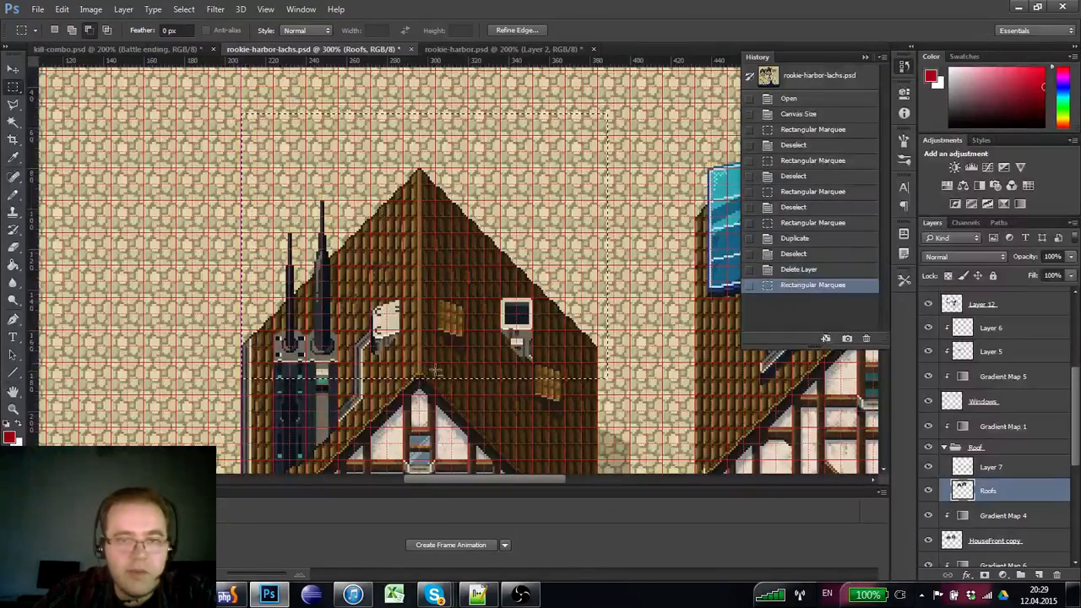
left_click_drag(436, 370, 405, 349)
- Make the left house's roof taller by duplicating the selected roof section upward four times on the Roofs layer, and clear the selection
left_click_drag(427, 234, 424, 181)
scroll(424, 180, "up", 2)
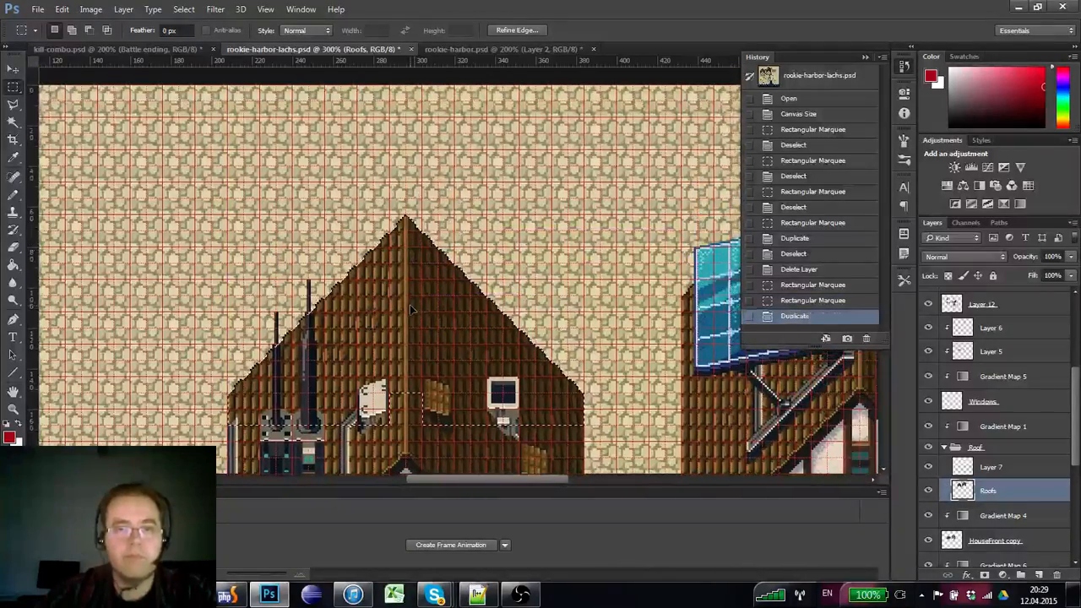
left_click_drag(406, 249, 405, 198)
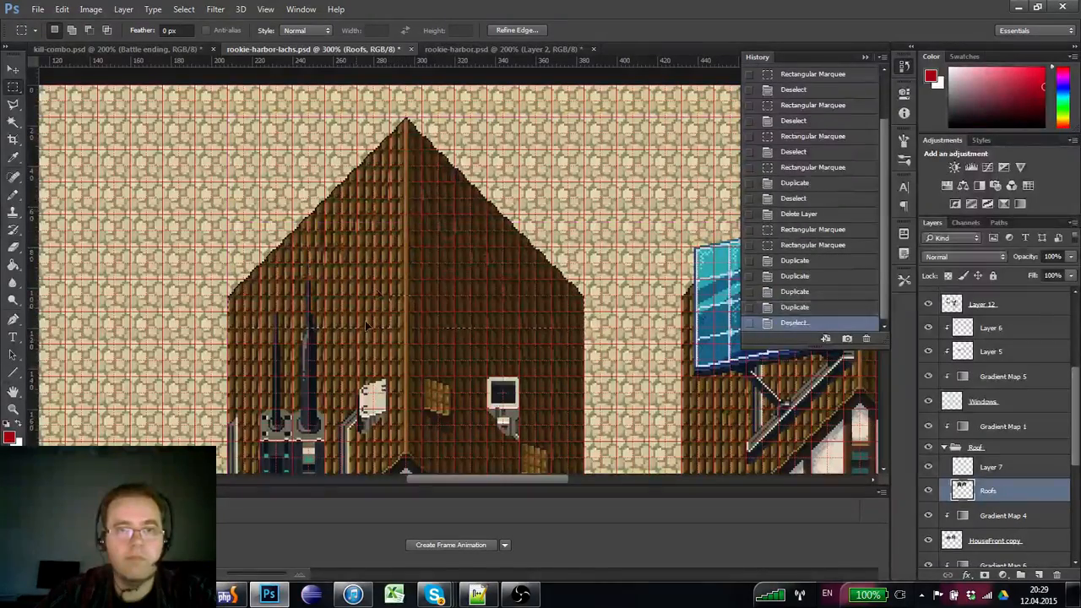
key("ctrl+d")
- Examine the heightened roof of the left house from its peak down to the gable
scroll(221, 331, "down", 3)
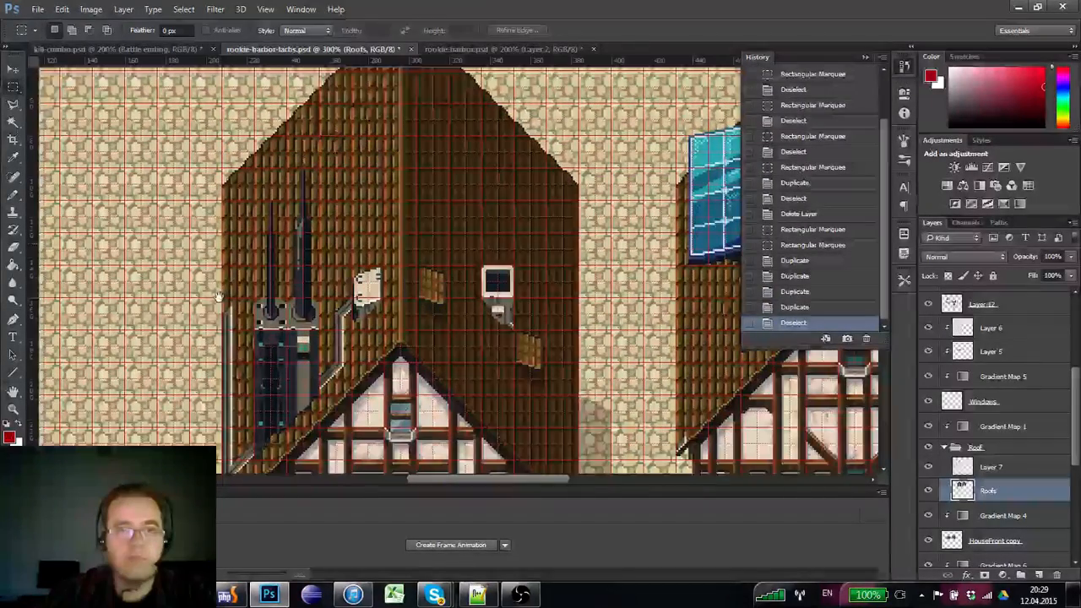
left_click(13, 408)
left_click(401, 250, "alt")
left_click(363, 210)
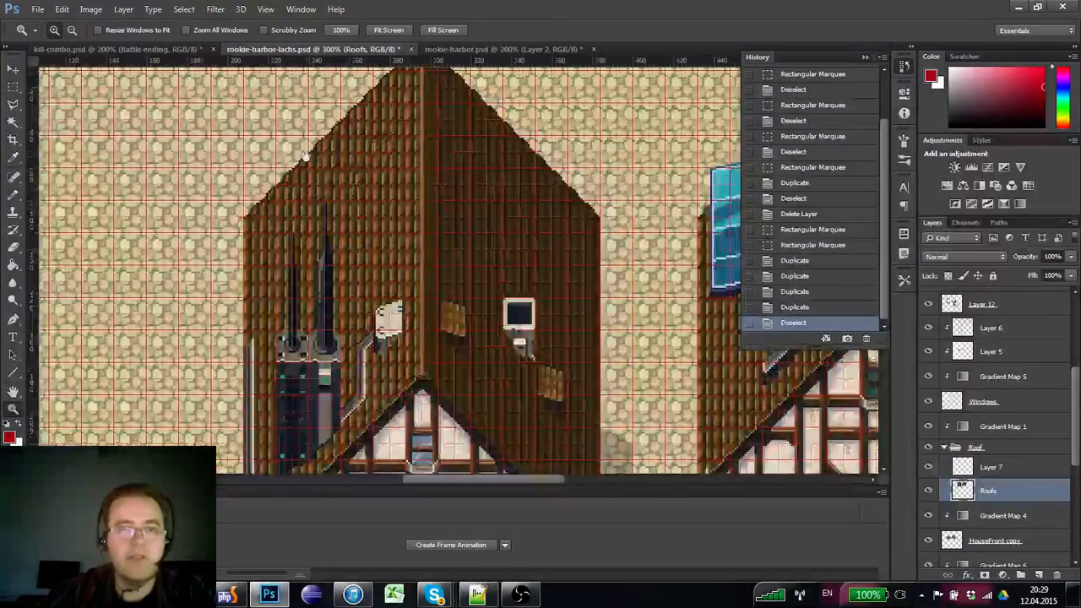
left_click_drag(306, 156, 365, 186)
key("ctrl+r")
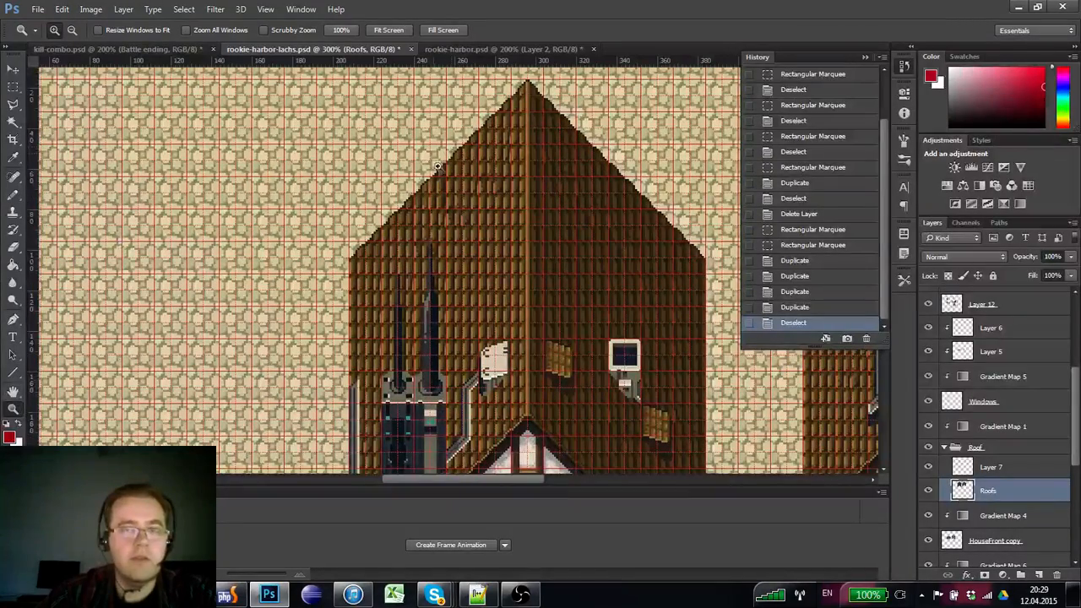
left_click_drag(437, 166, 474, 227)
left_click_drag(493, 335, 392, 262)
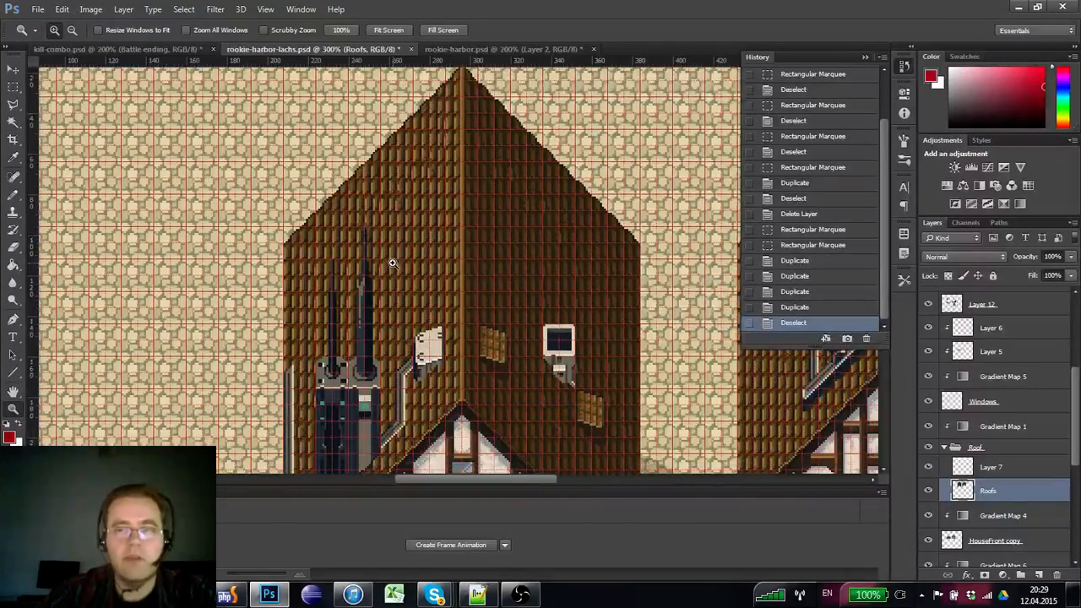
- Select the Gradient Map 1 layer and hide and reshow it to check its effect on the roof colours
left_click(1002, 426)
left_click_drag(567, 344, 543, 320)
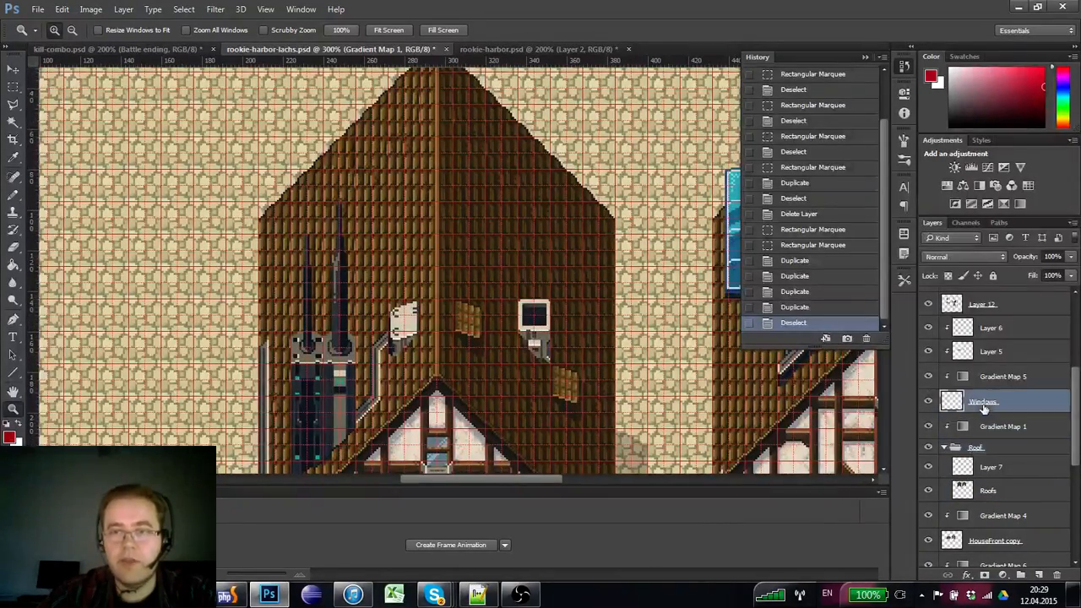
left_click(928, 428)
left_click(927, 427)
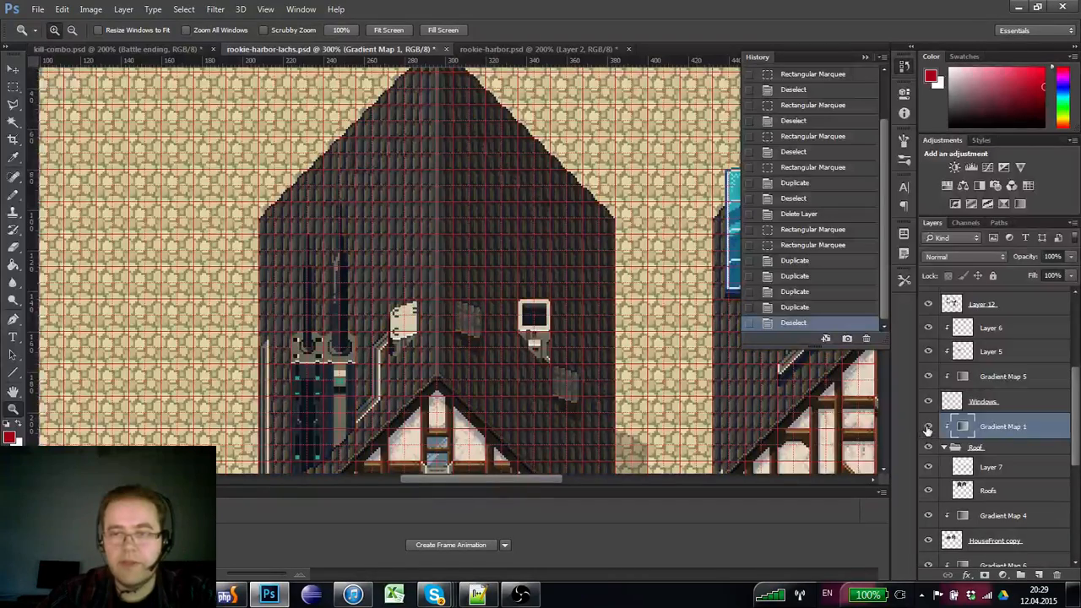
- Select the Windows layer and the Roof group, and collapse and re-expand the group to check which layers it holds
left_click(997, 405)
left_click(957, 448)
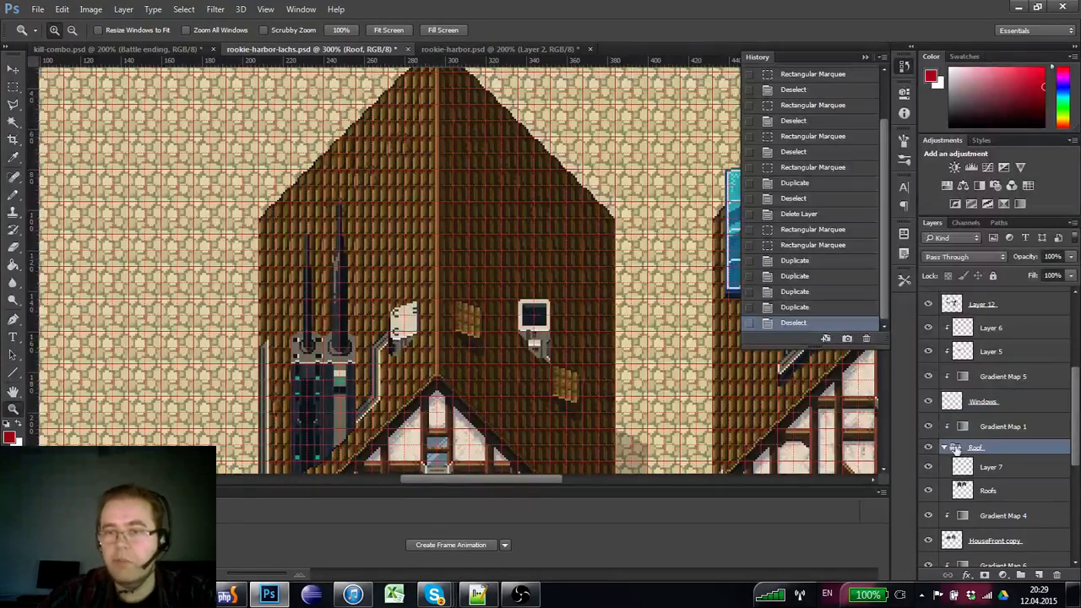
left_click(944, 448)
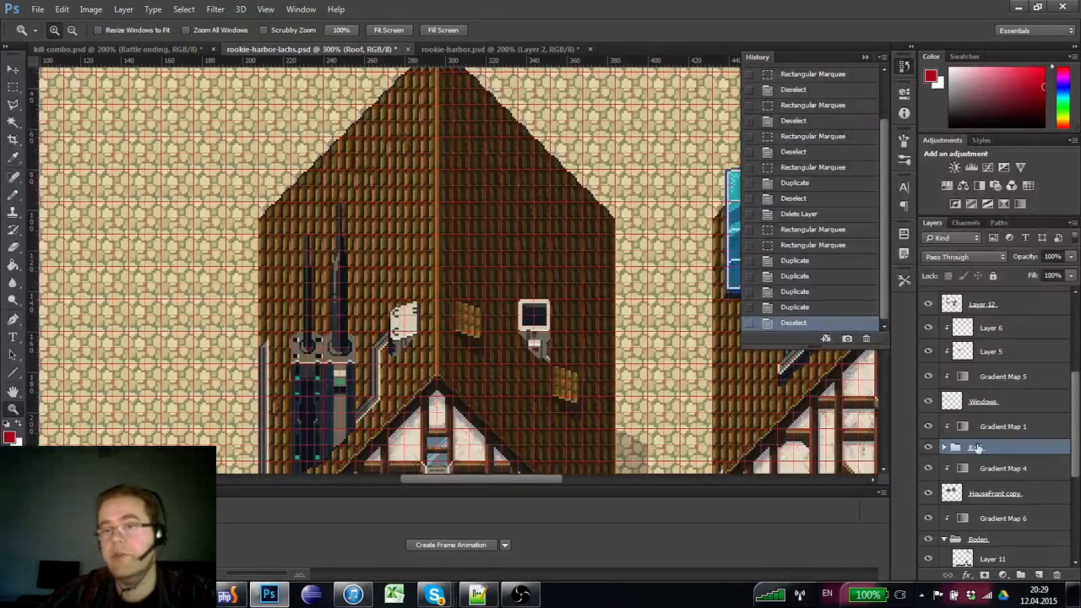
left_click(945, 449)
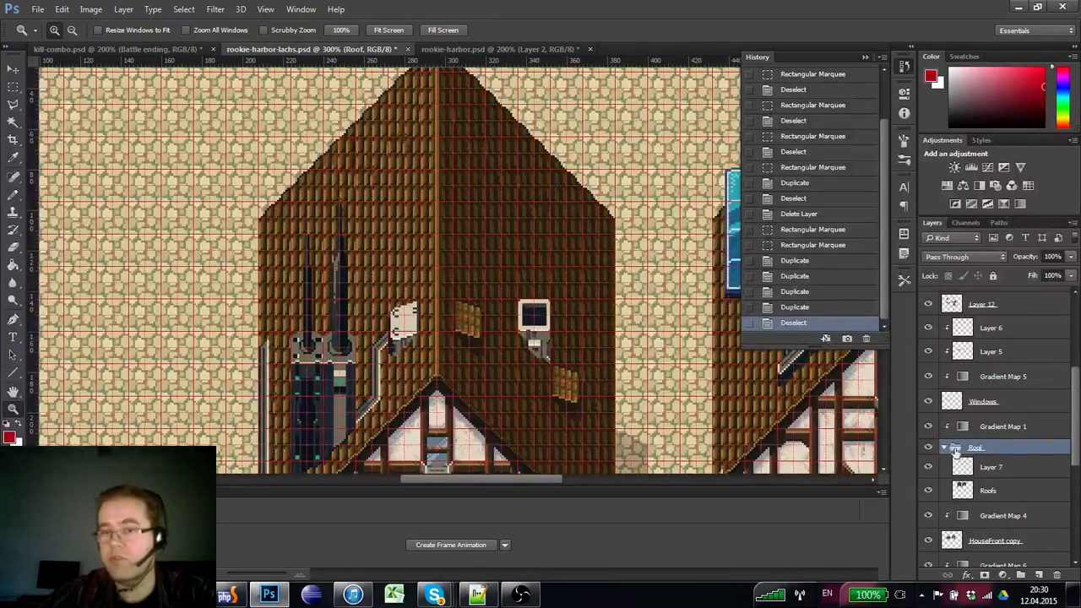
- Collapse the Roof group and add a Gradient Map adjustment layer directly above the Plants layer
left_click(943, 449)
left_click(975, 429)
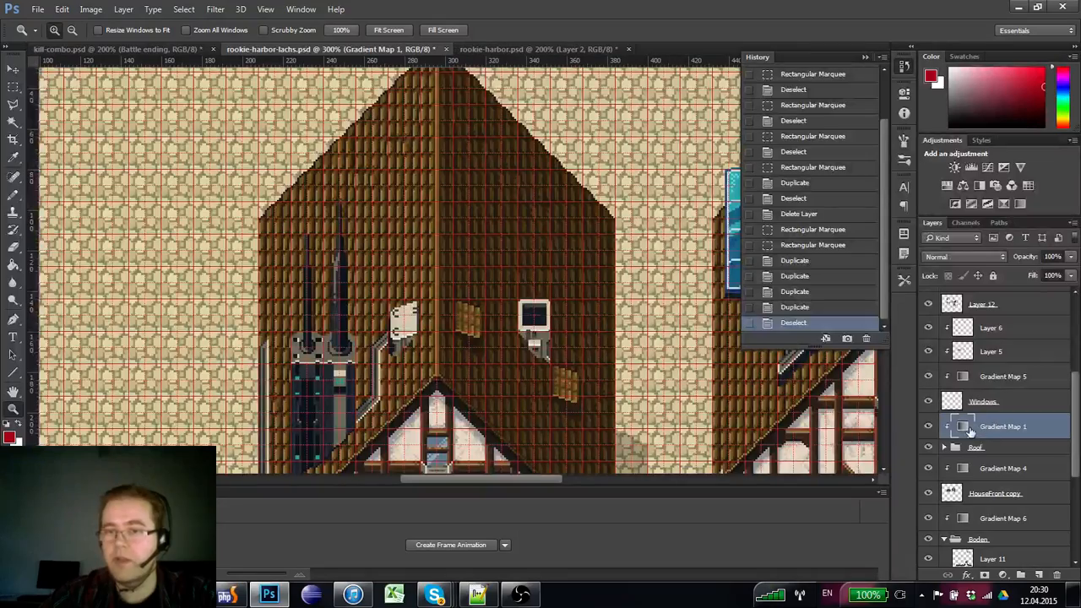
scroll(980, 408, "up", 5)
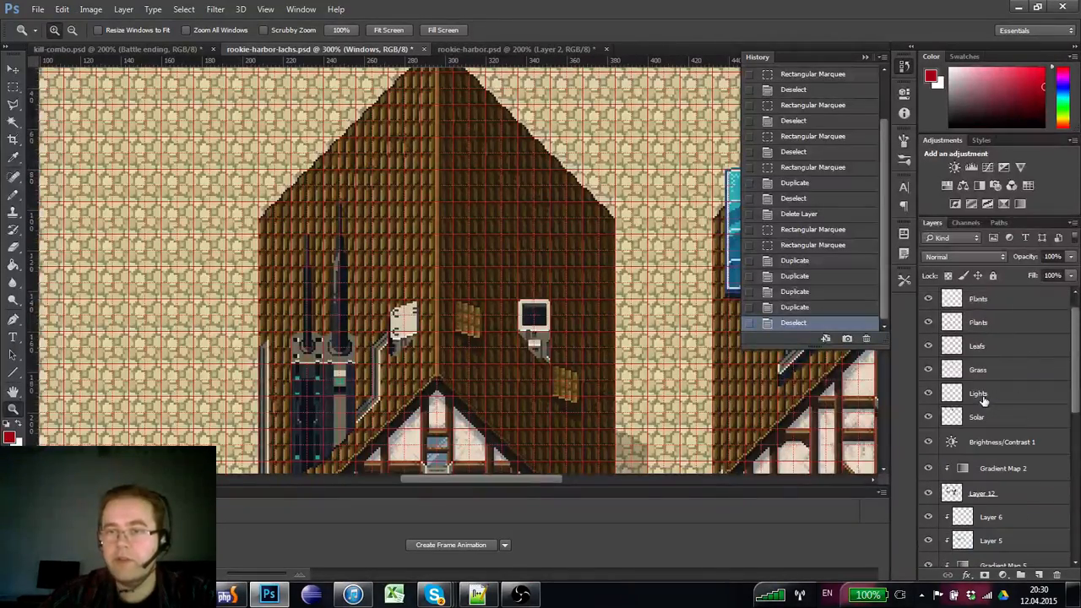
left_click(984, 322)
scroll(685, 385, "down", 15)
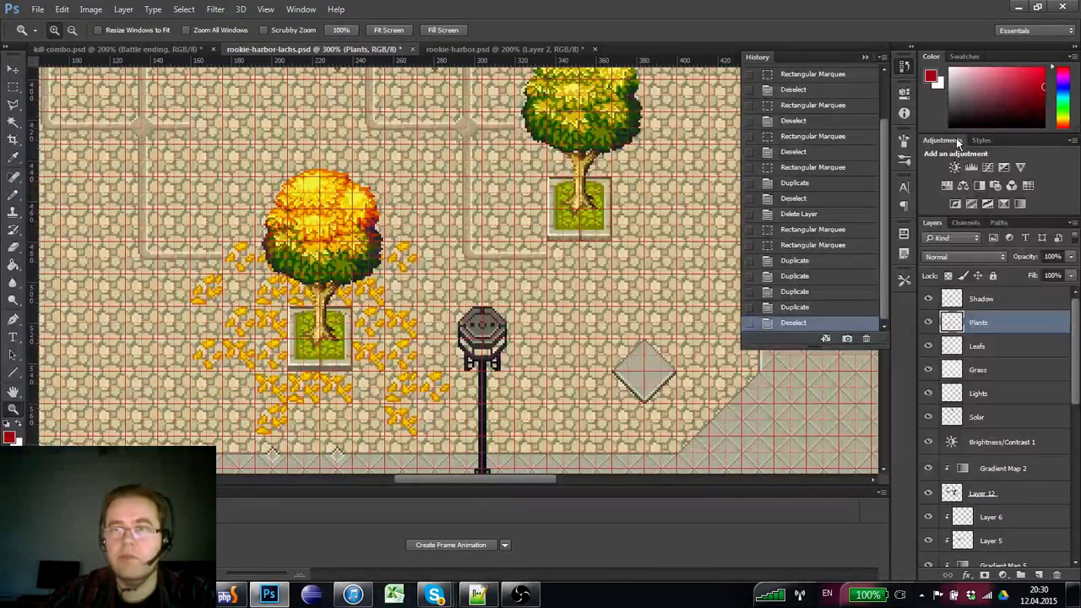
left_click(1019, 206)
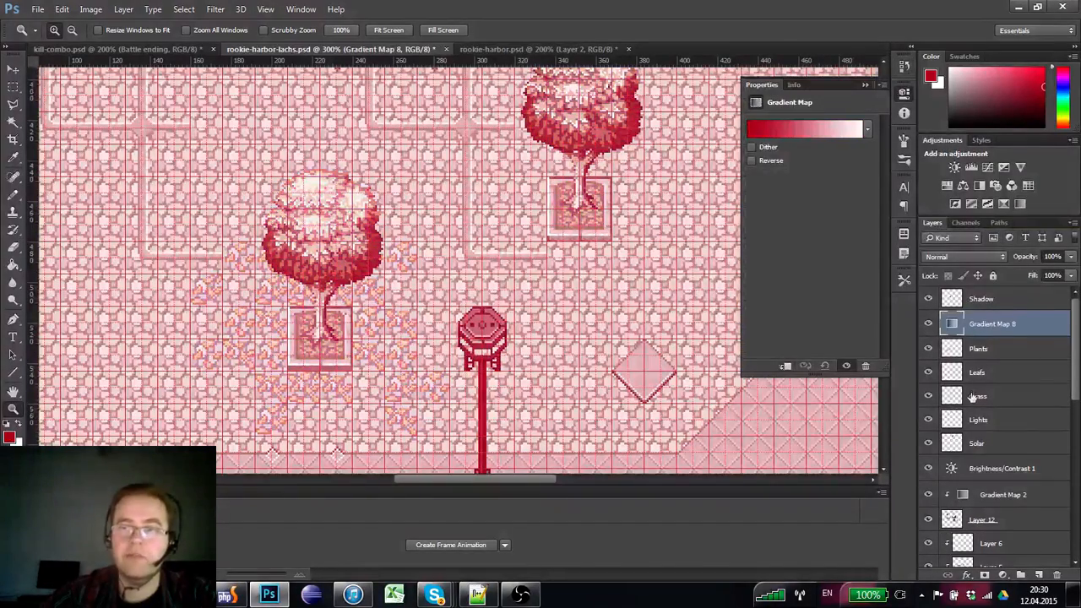
- Clip the new gradient map to the Plants layer so that it recolours only the plants
left_click(558, 211, "alt")
left_click(557, 211, "alt")
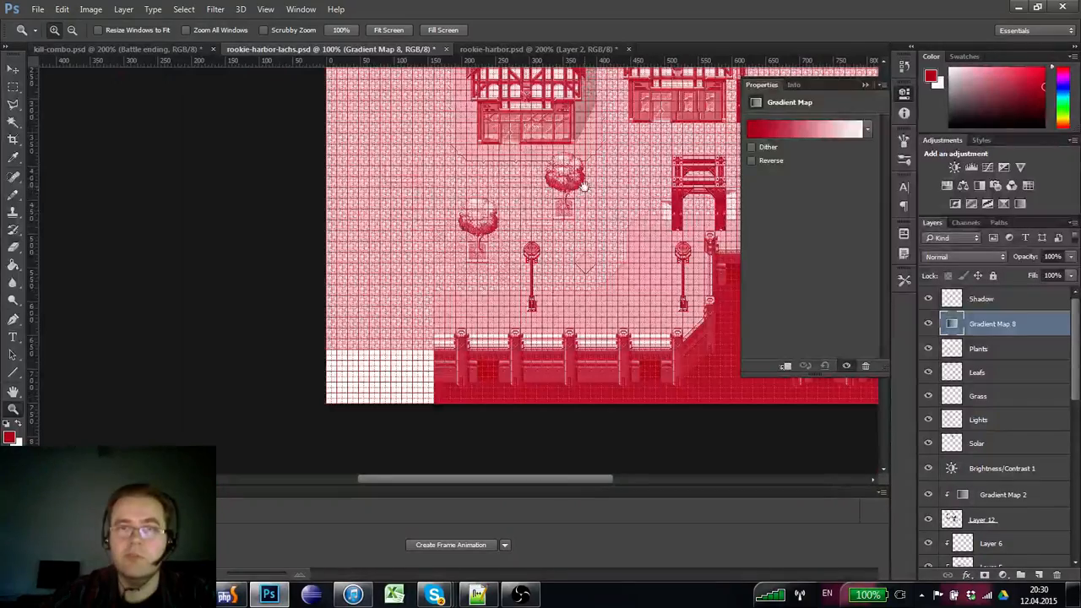
left_click_drag(583, 186, 530, 262)
left_click(394, 265)
left_click(393, 265)
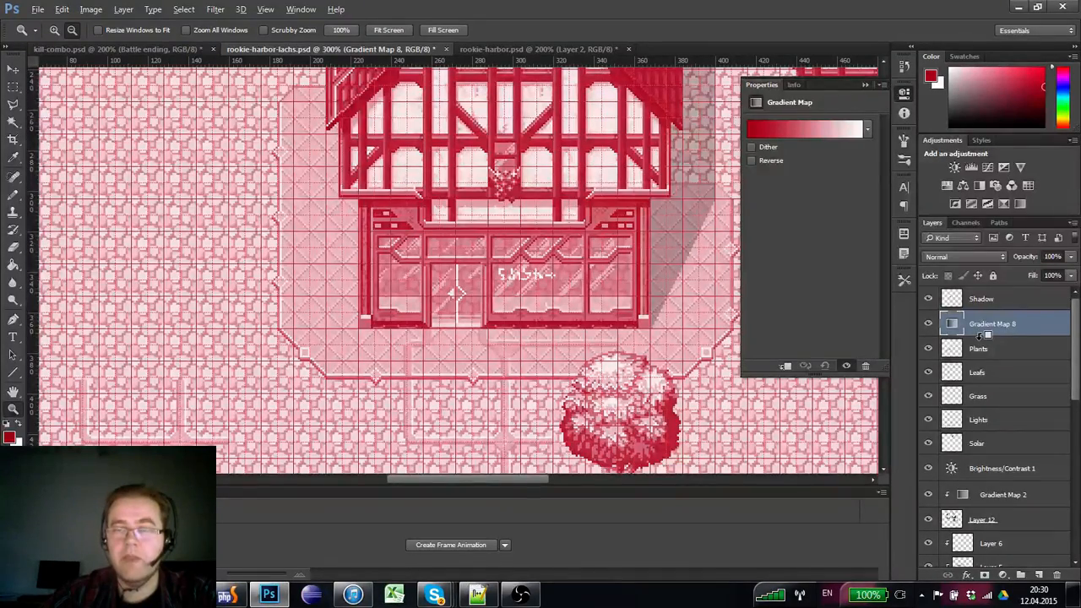
left_click(982, 335, "alt")
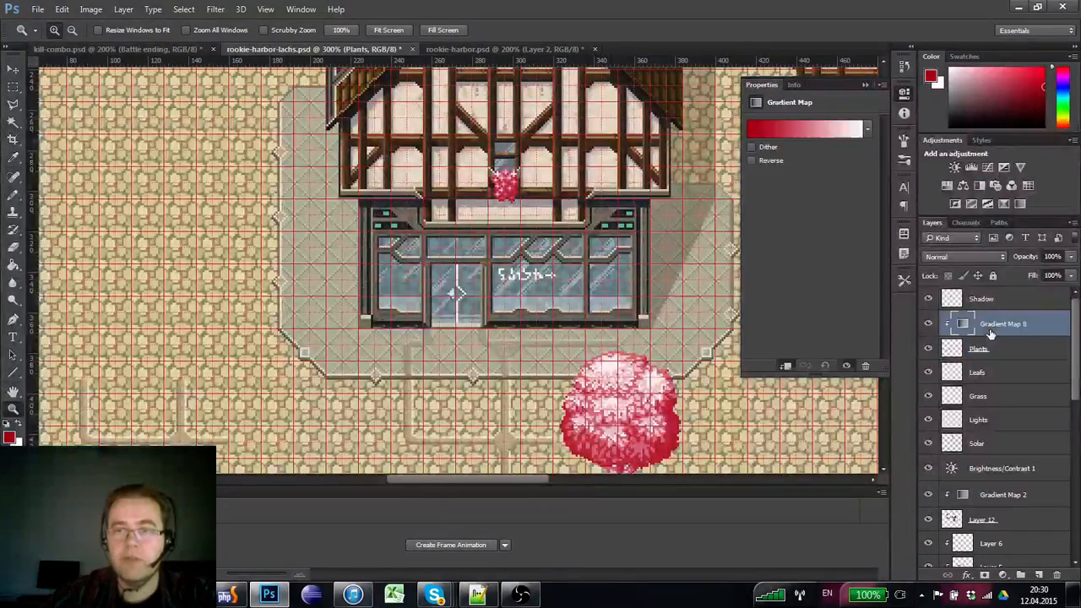
- Open the clipped gradient map's gradient for editing and set its dark end stop to black
left_click(979, 348)
left_click_drag(672, 422, 575, 300)
key("ctrl+r")
left_click(961, 326)
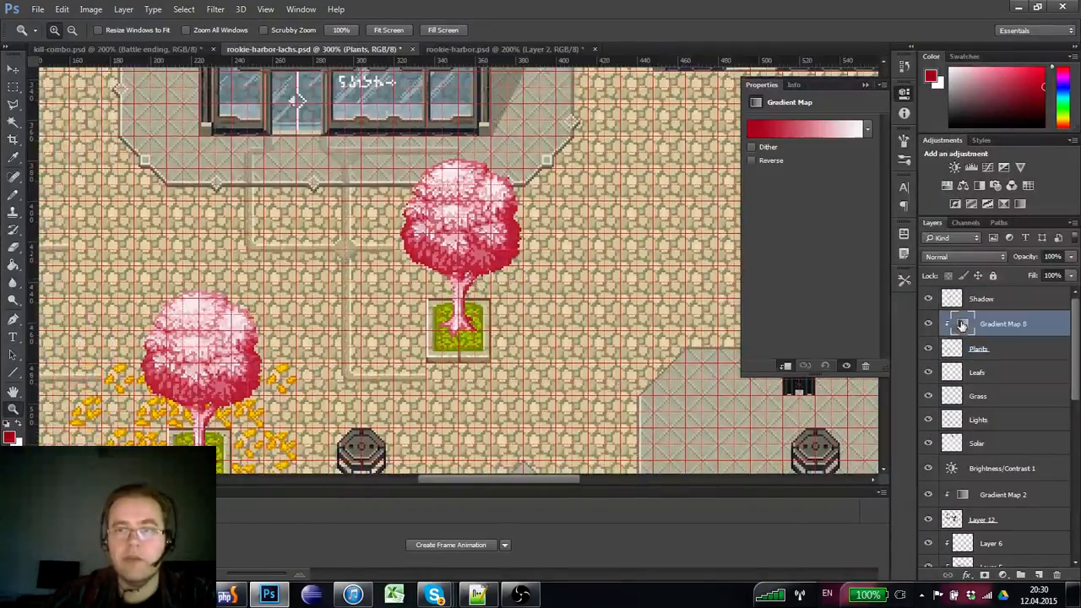
left_click(836, 129)
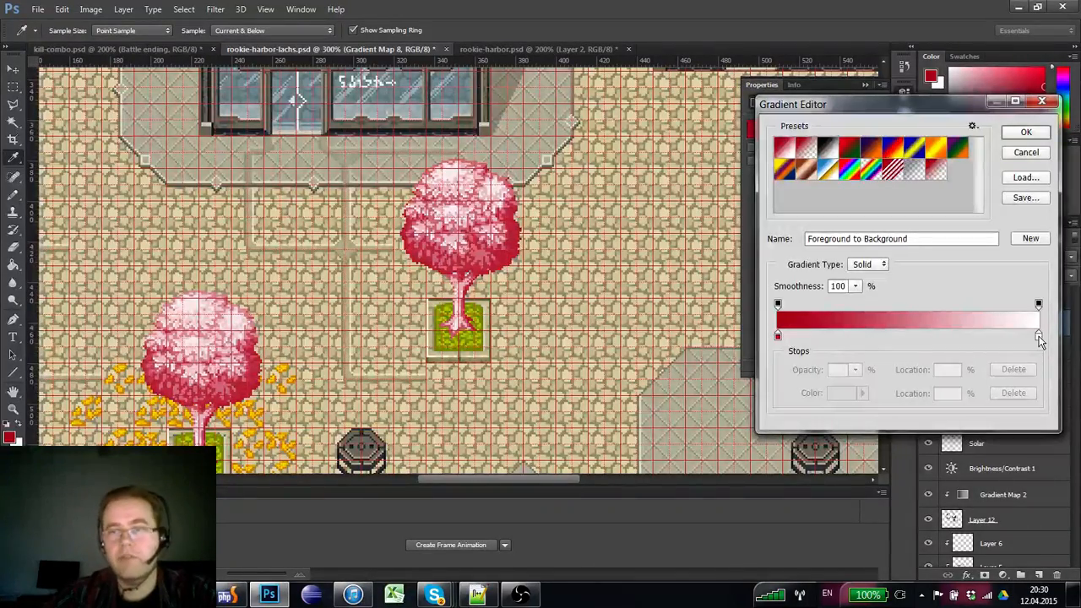
left_click(1039, 337)
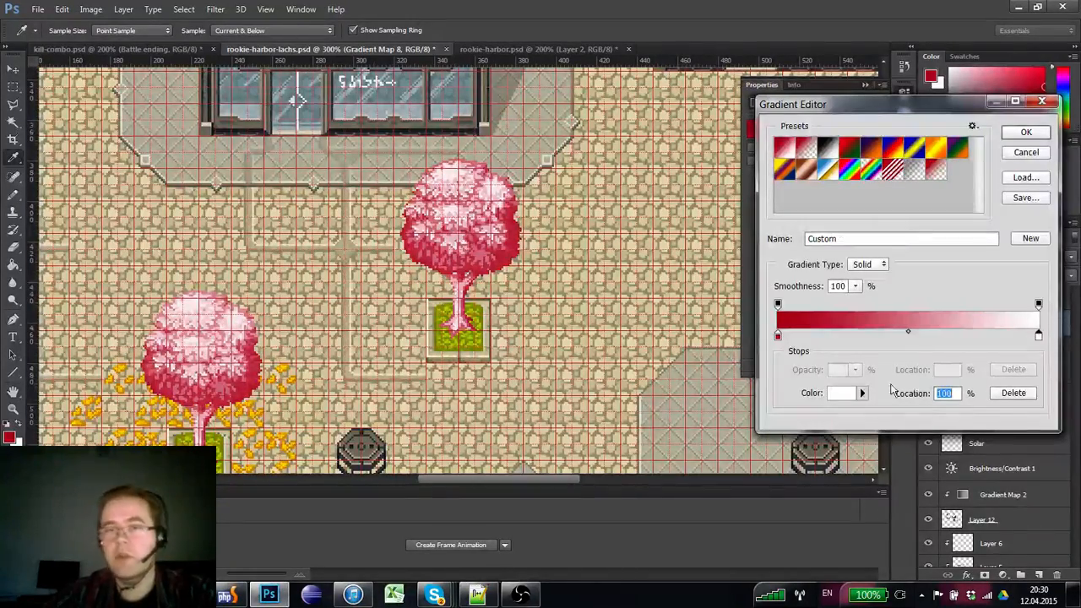
left_click(778, 337)
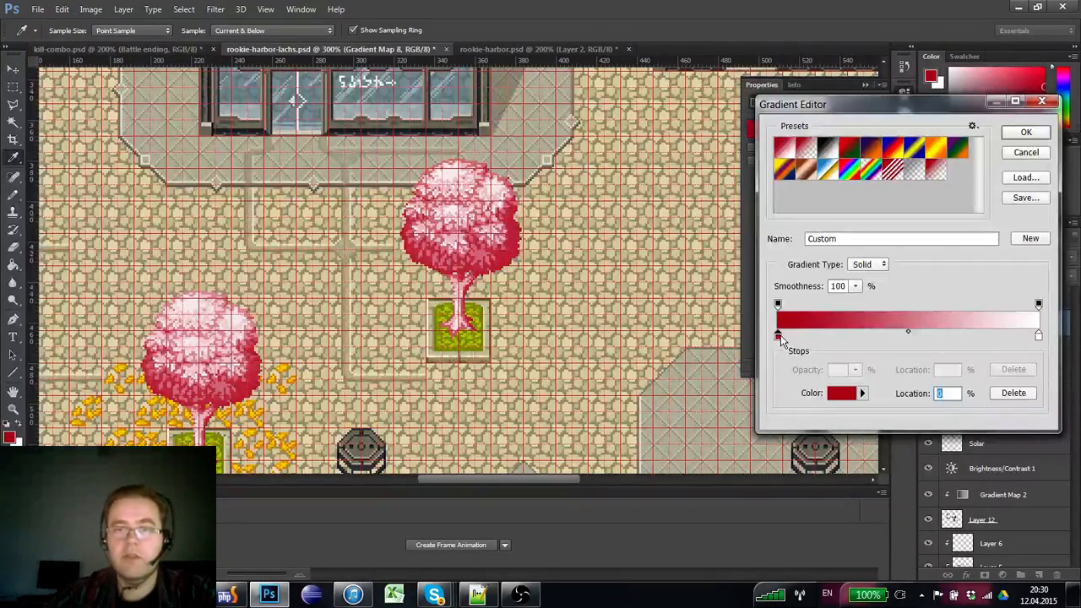
left_click(841, 393)
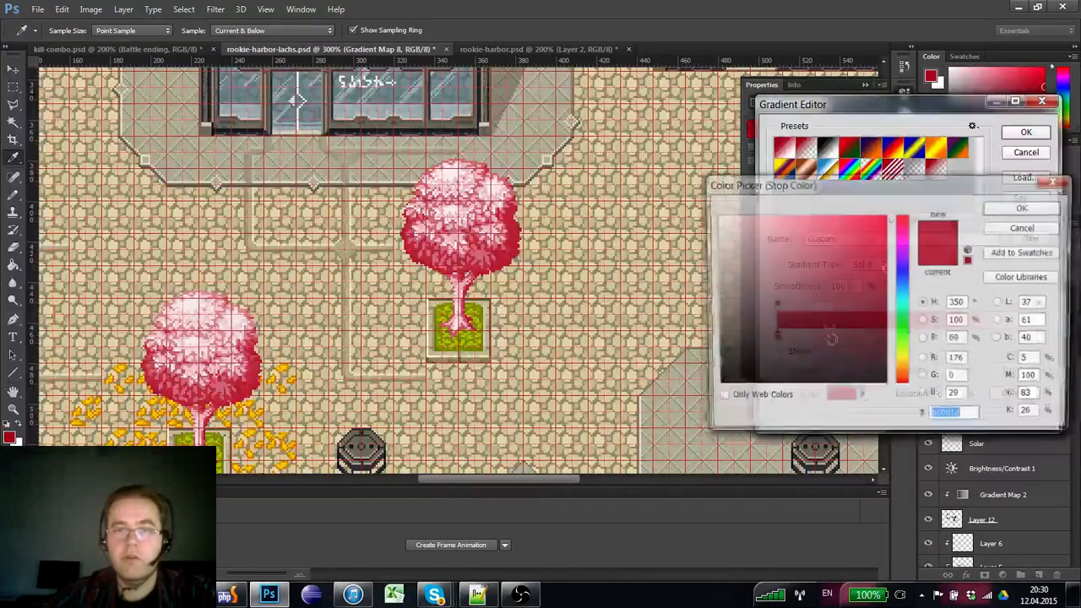
left_click(716, 385)
left_click(1025, 211)
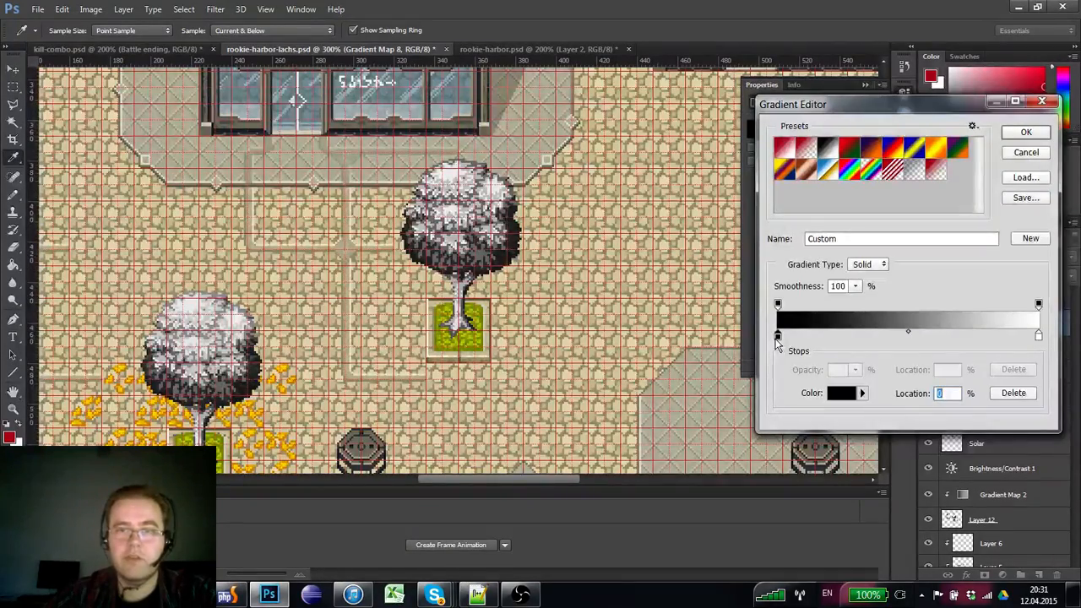
- Change the gradient's dark end stop to dark blue, #02004b
left_click(840, 393)
left_click(903, 275)
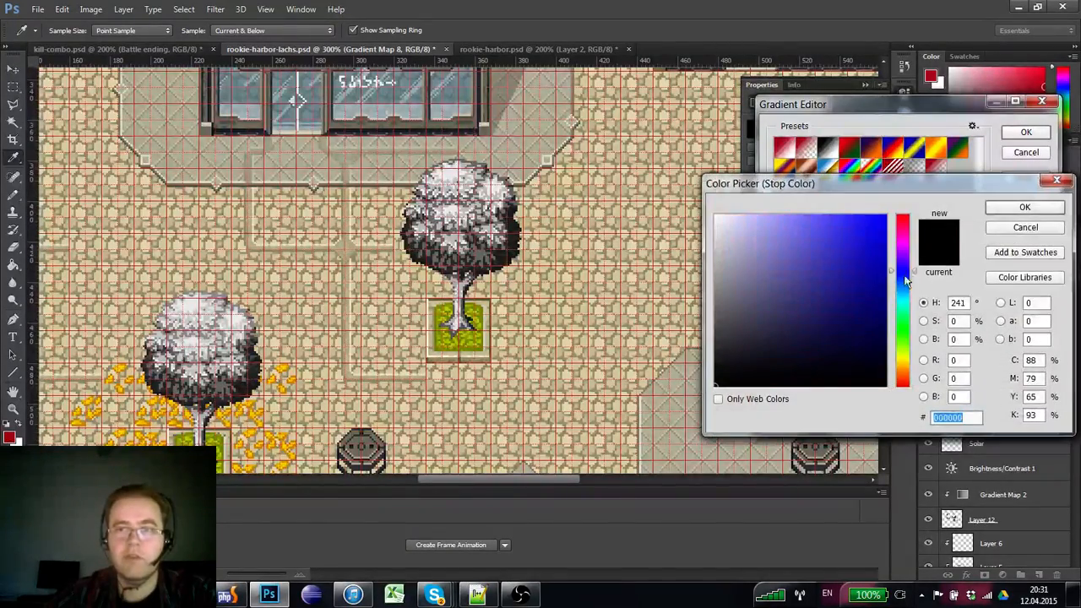
left_click_drag(880, 286, 886, 336)
left_click(1029, 213)
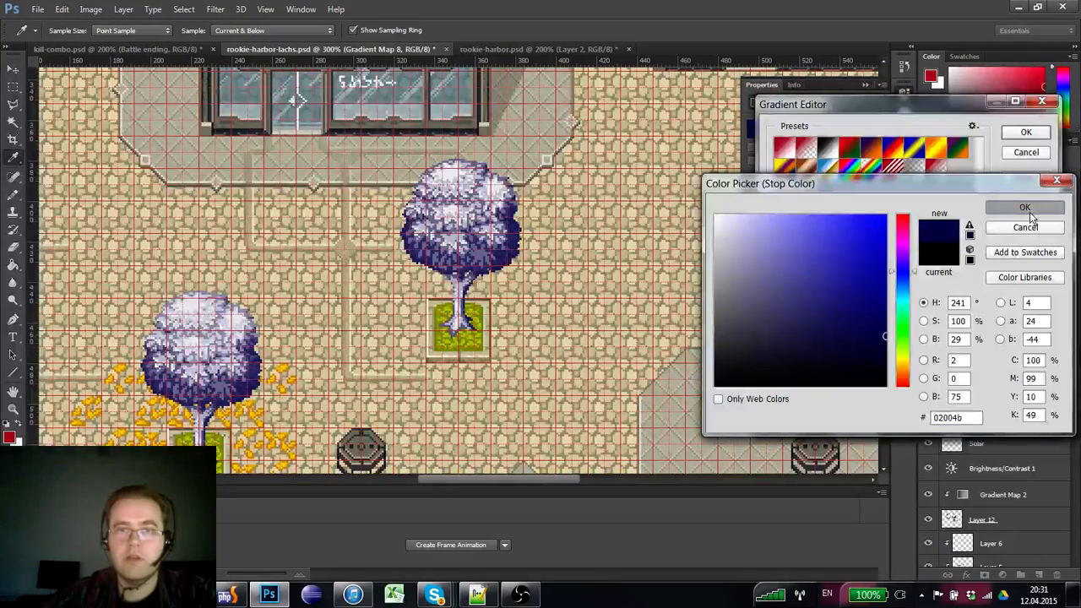
- Add a colour stop at about 47% of the gradient and make it bright green
left_click(897, 338)
left_click(837, 396)
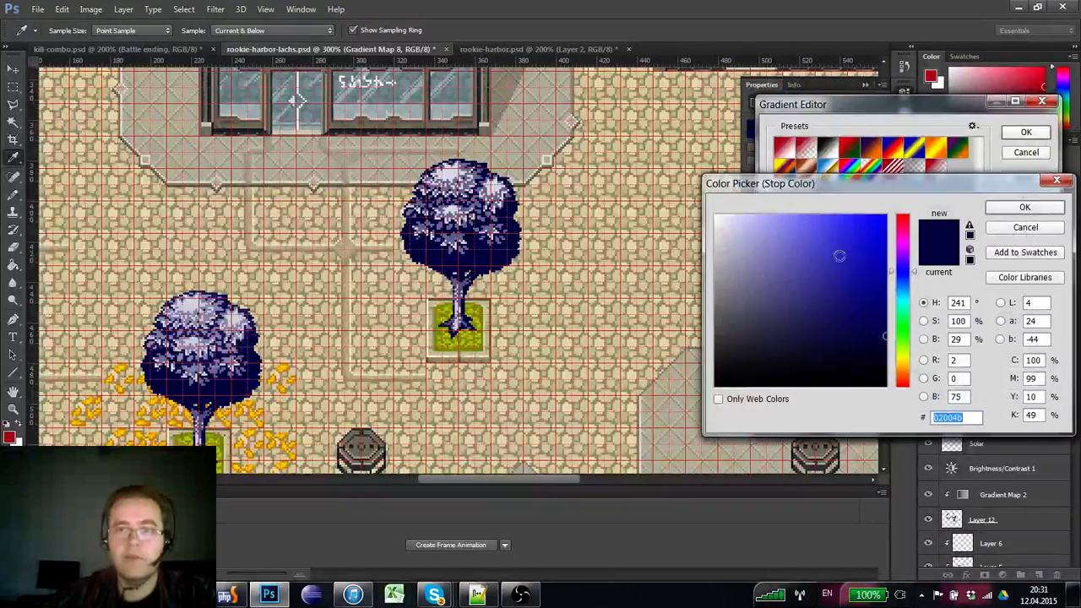
left_click_drag(898, 257, 898, 253)
left_click(885, 244)
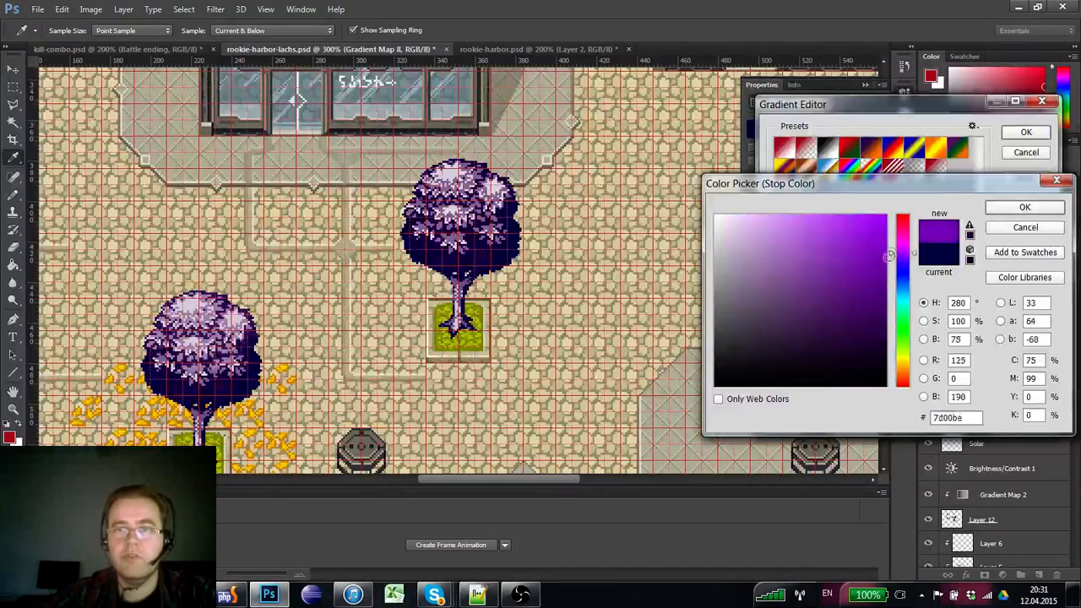
left_click(878, 276)
left_click(902, 287)
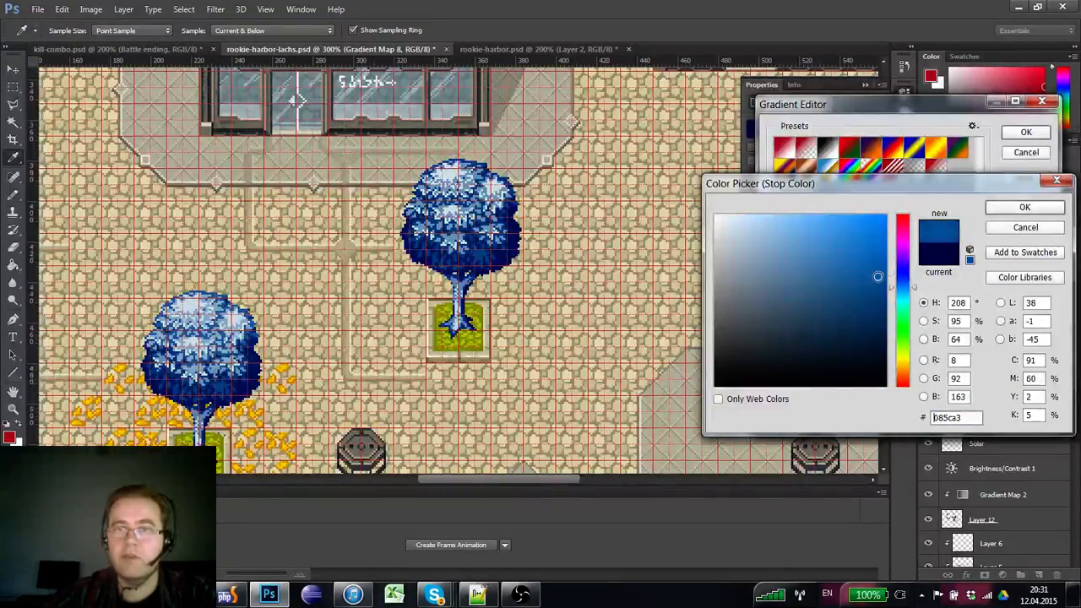
left_click_drag(905, 315, 904, 334)
left_click_drag(880, 261, 910, 216)
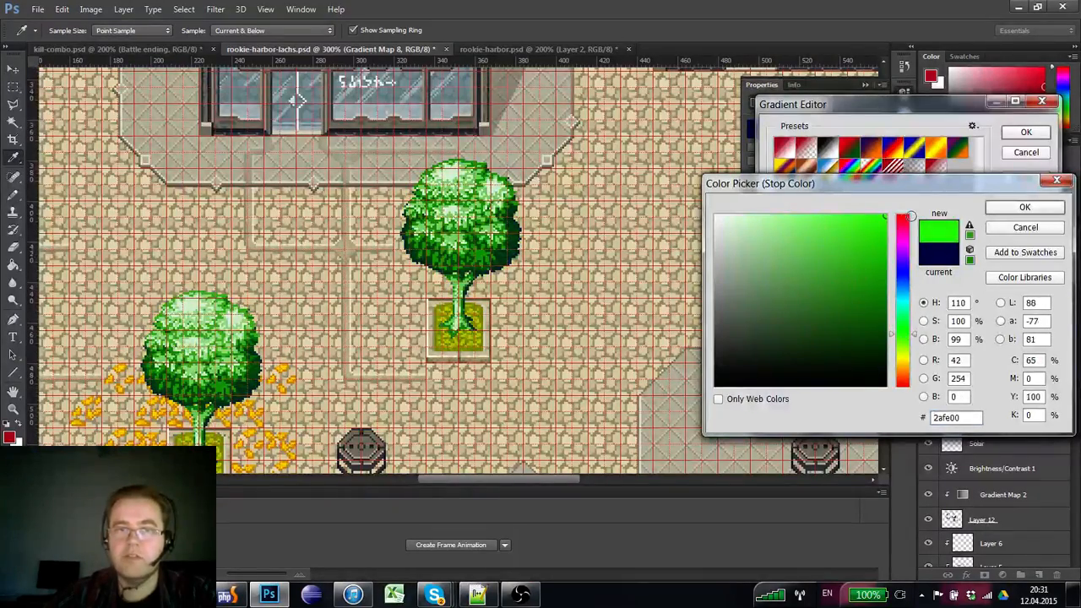
left_click(1017, 207)
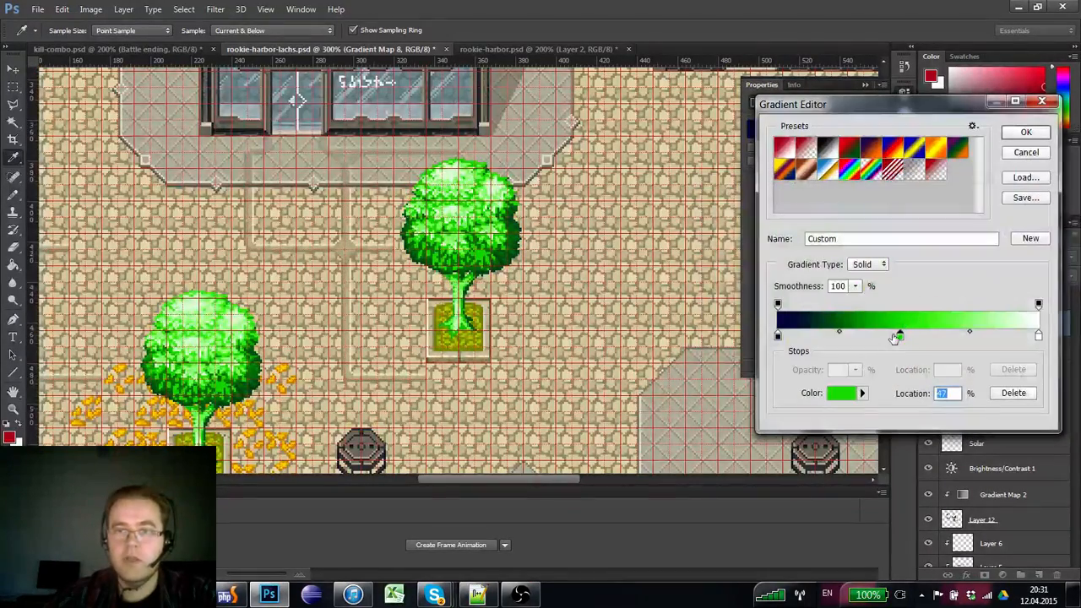
- Recolour the middle stop muted green, #4d8941, and reposition the stops, dark blue at about 8% and green at 55%
left_click(910, 337)
left_click_drag(909, 337, 912, 357)
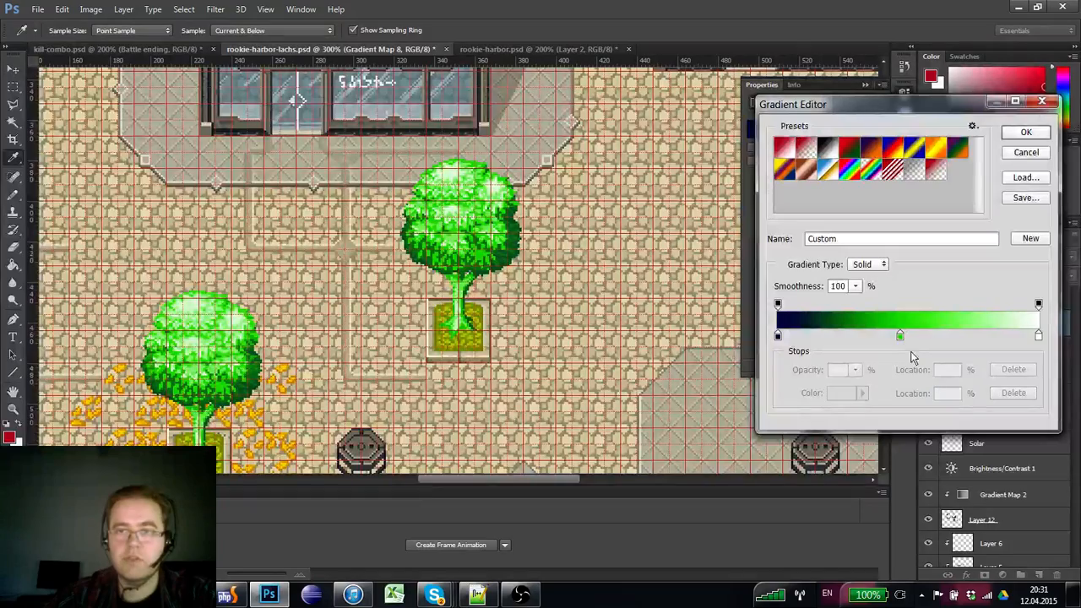
left_click(899, 336)
left_click(848, 393)
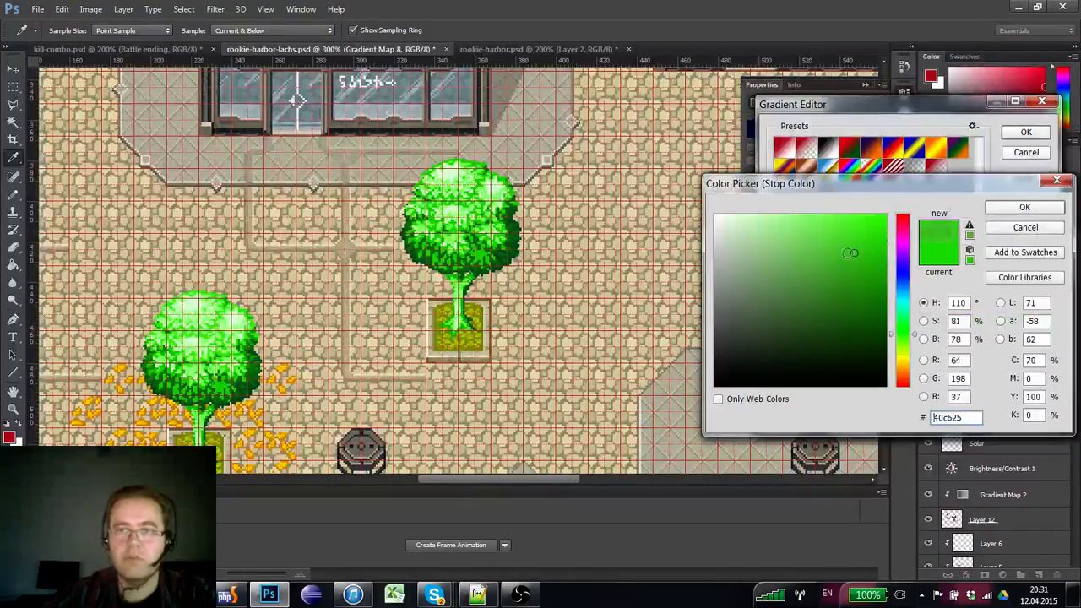
left_click_drag(850, 252, 804, 294)
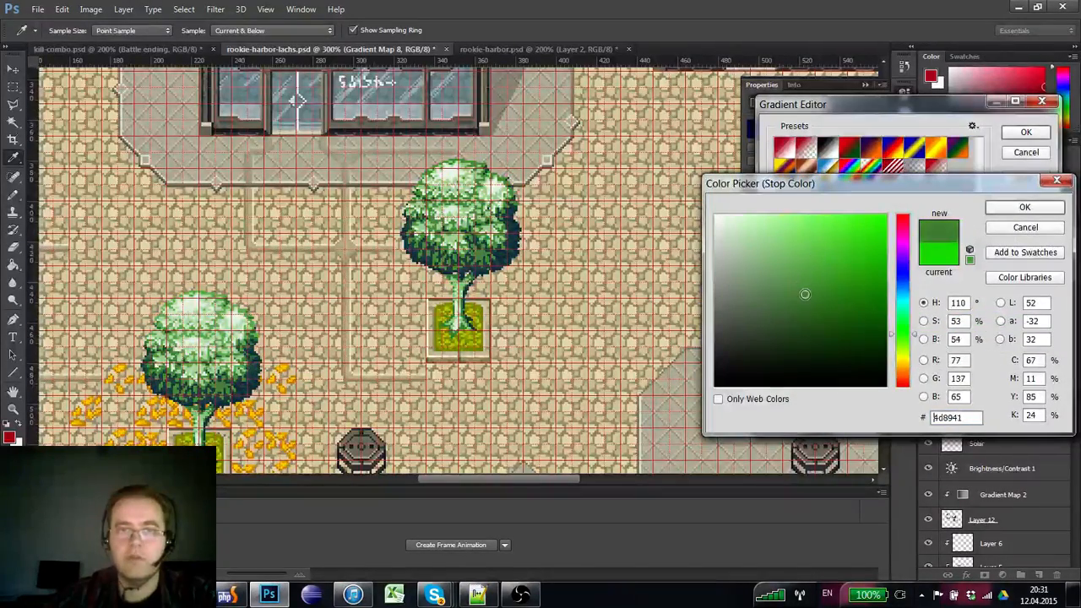
left_click(1040, 209)
left_click_drag(781, 337, 801, 337)
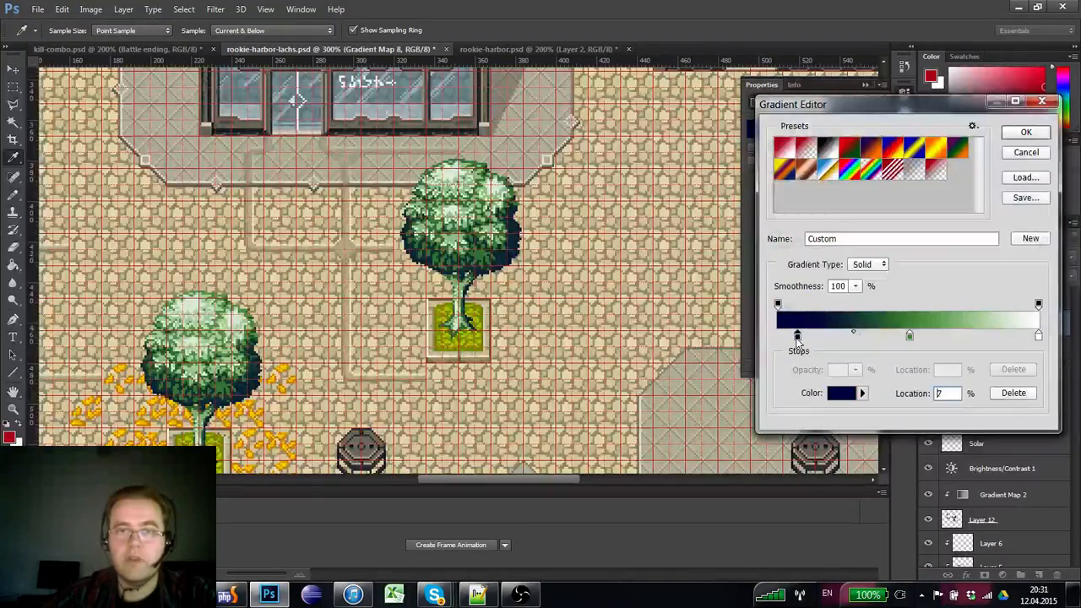
left_click_drag(909, 336, 922, 342)
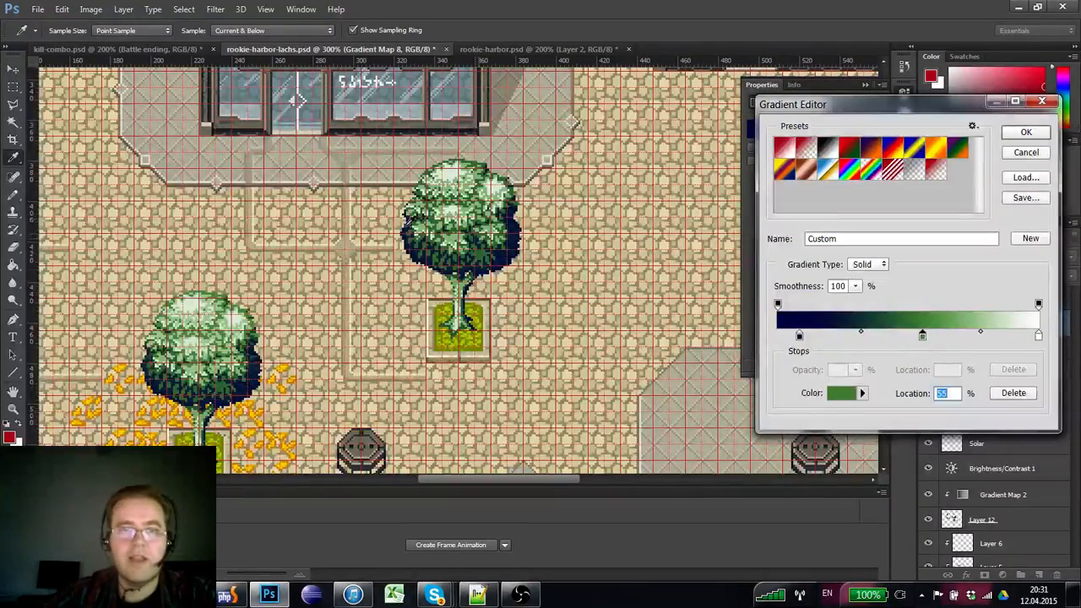
- Try a pale mint green, #c7ffeb, on the gradient's light end stop
left_click(1038, 336)
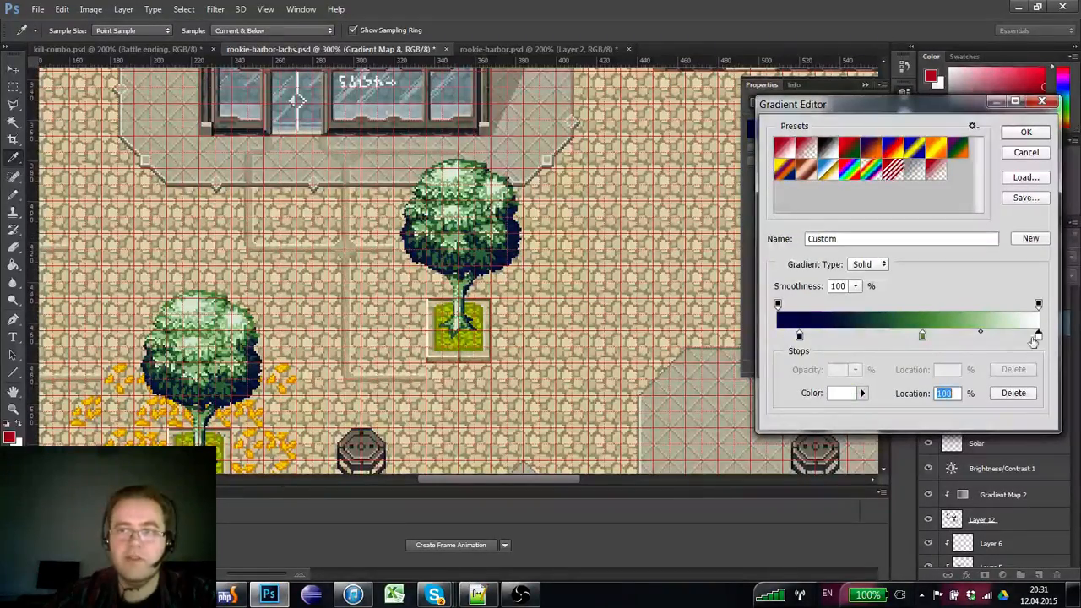
left_click(848, 397)
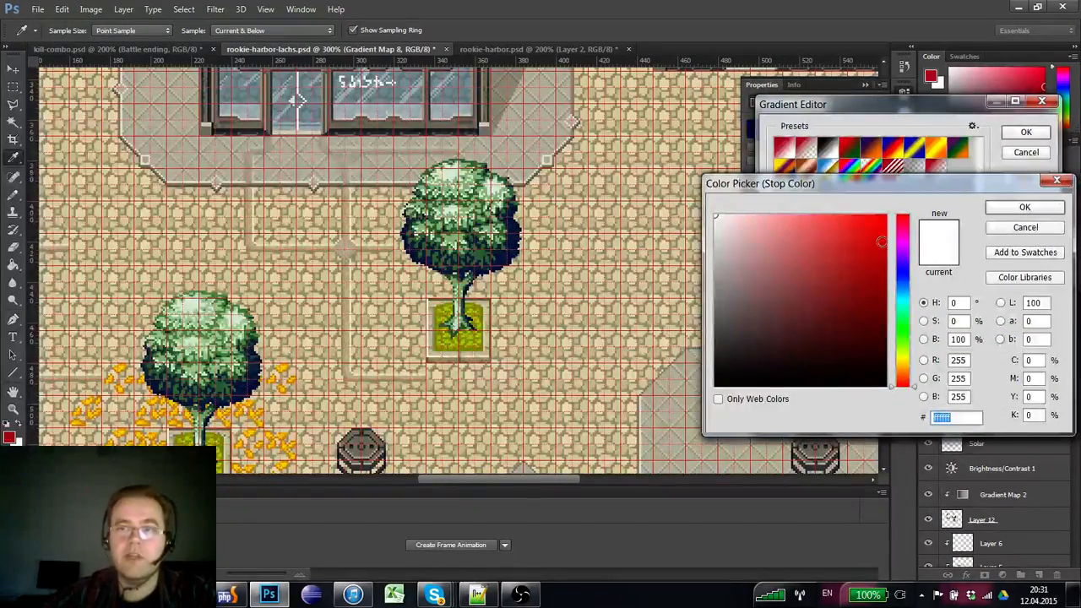
mouse_move(900, 260)
left_mouse_down()
mouse_move(901, 274)
mouse_move(902, 245)
left_mouse_up()
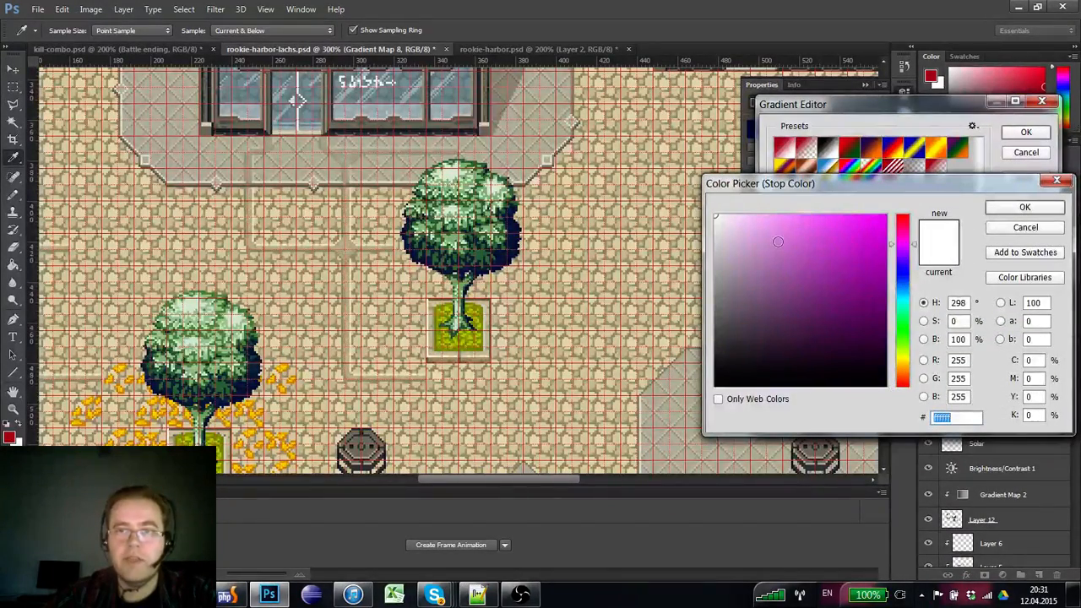
left_click_drag(743, 236, 693, 211)
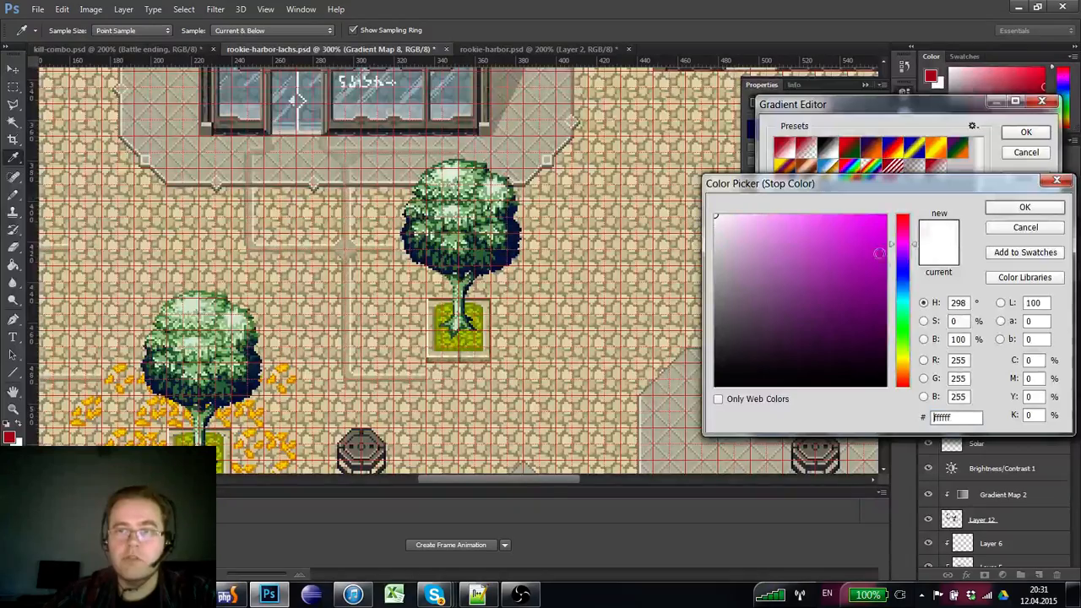
left_click_drag(900, 304, 900, 310)
left_click_drag(763, 215, 751, 216)
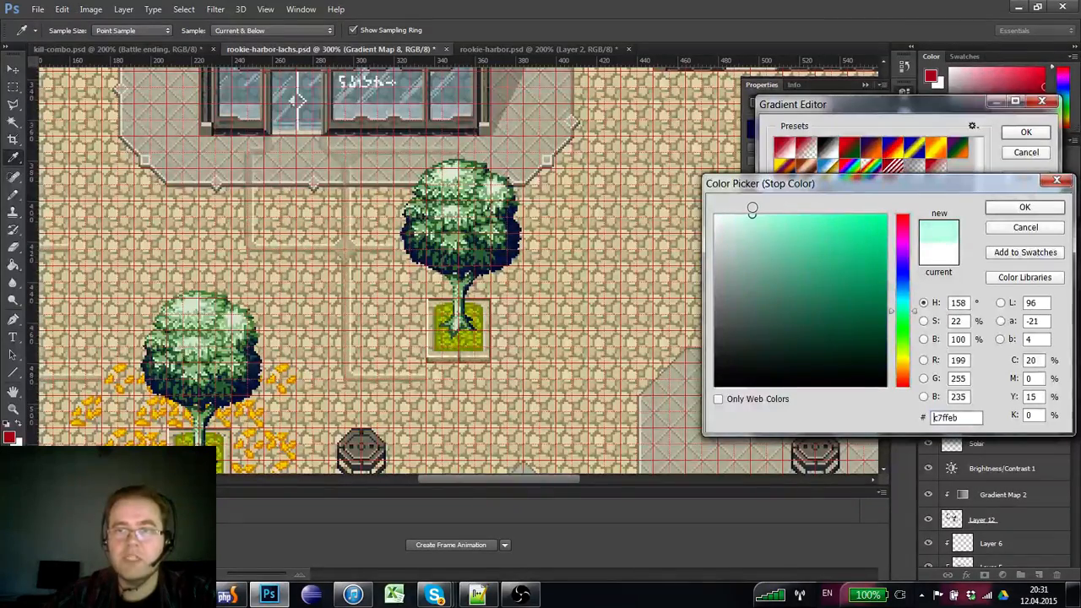
left_click(1009, 210)
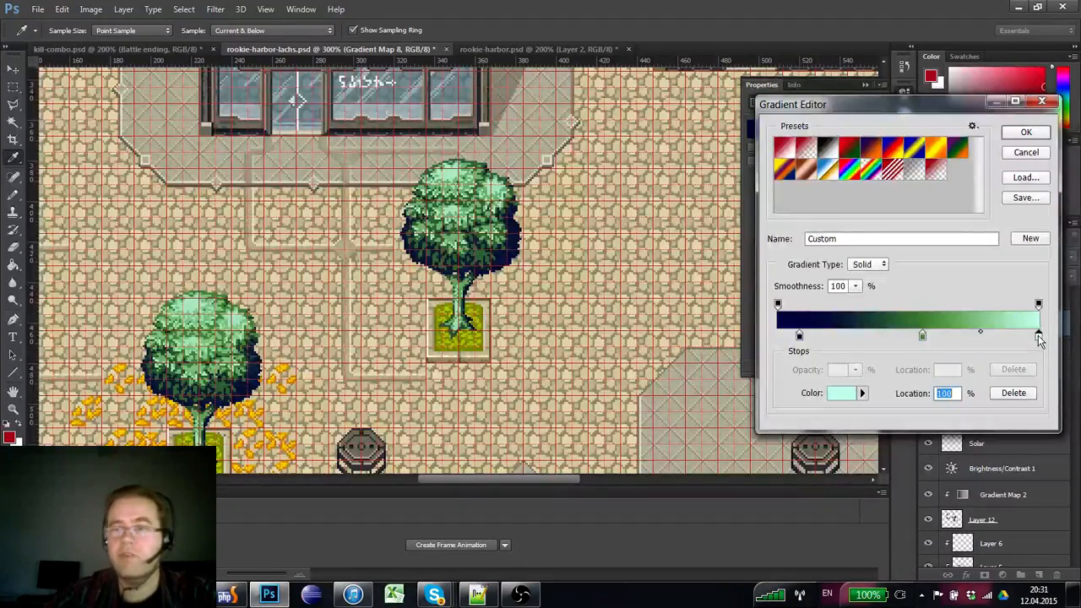
- Set the light end stop back to white, #ffffff, and apply the edited gradient
left_click(840, 398)
left_click_drag(734, 241, 714, 213)
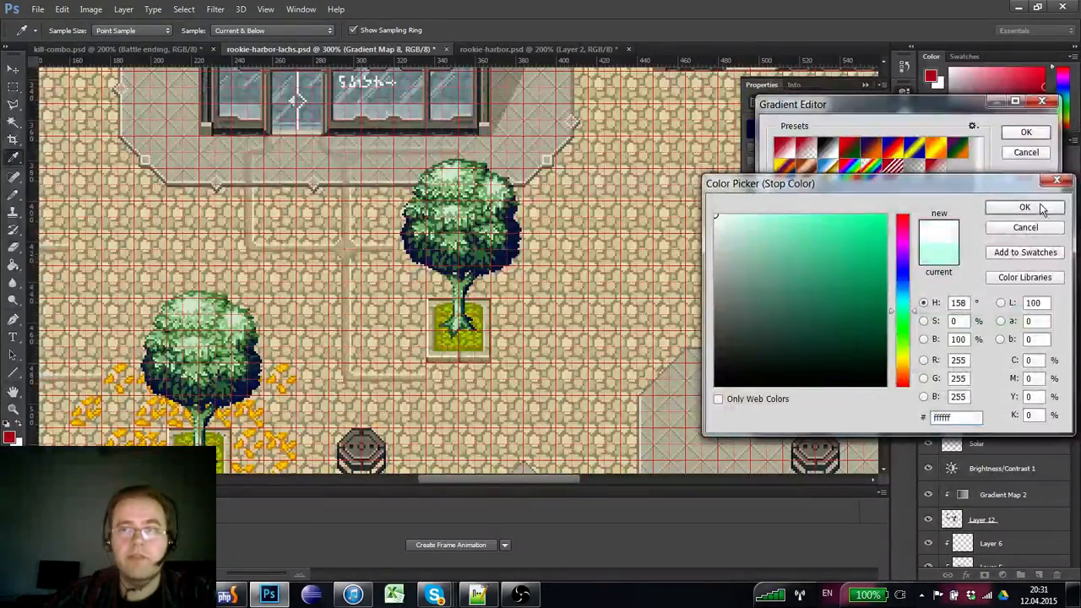
left_click(1039, 206)
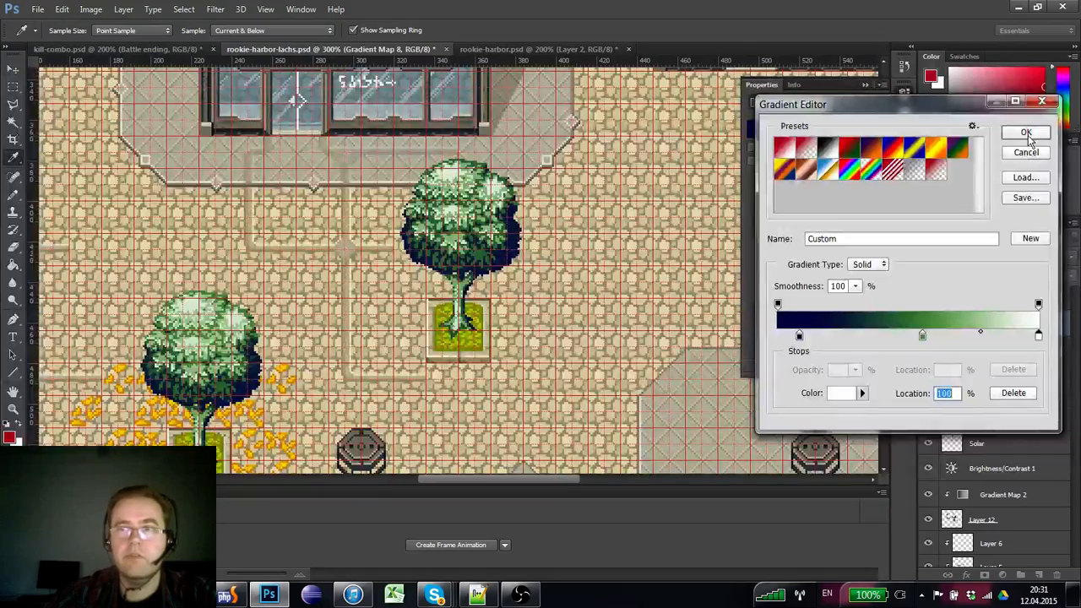
left_click(1026, 133)
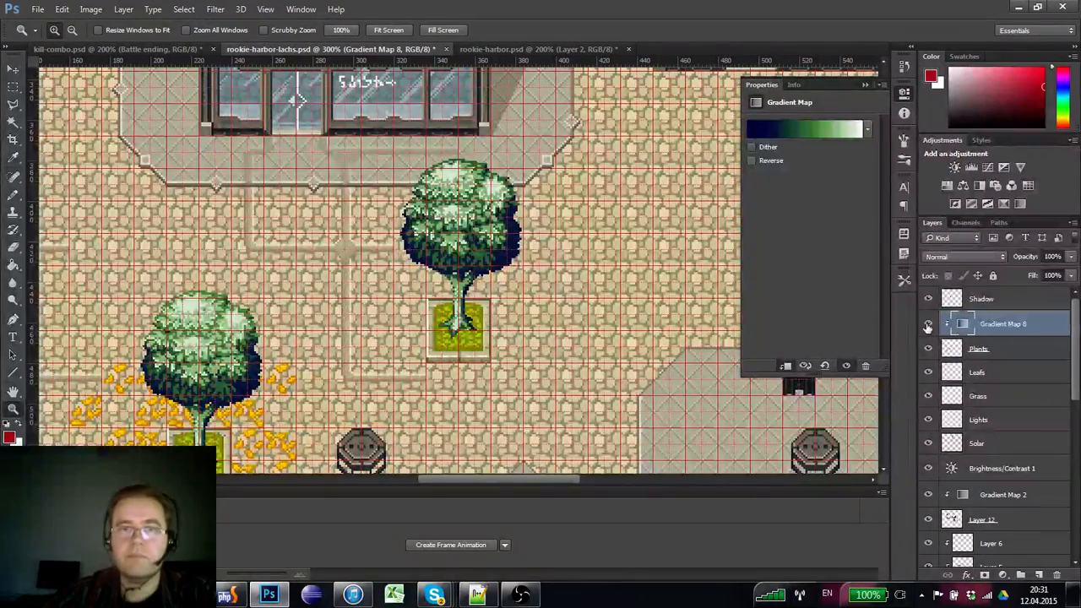
- Compare the trees with and without the clipped gradient map above Plants, and delete that gradient map layer
left_click(928, 325)
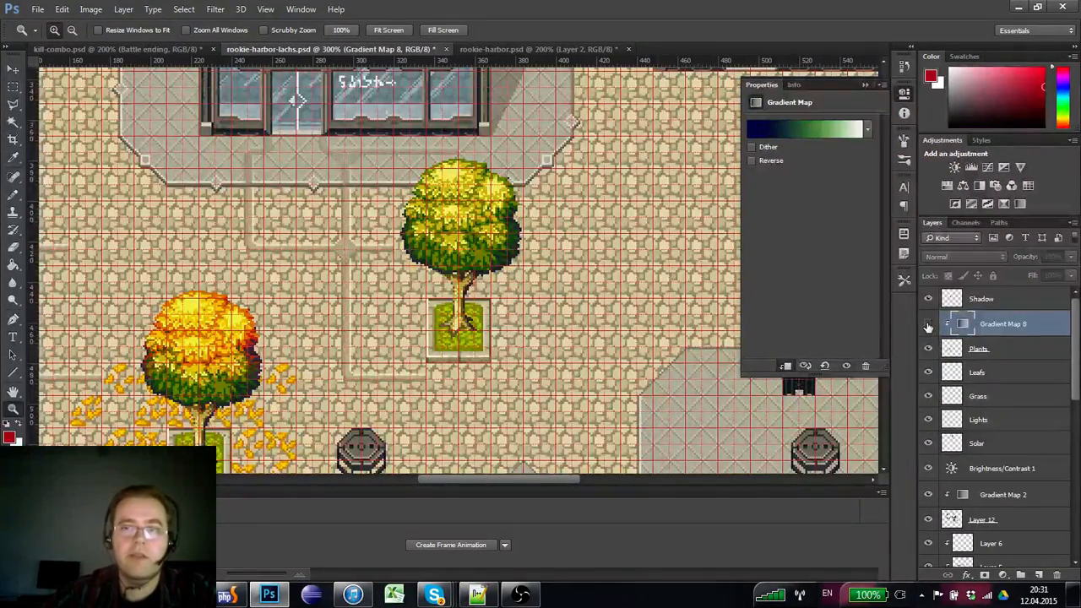
left_click(928, 325)
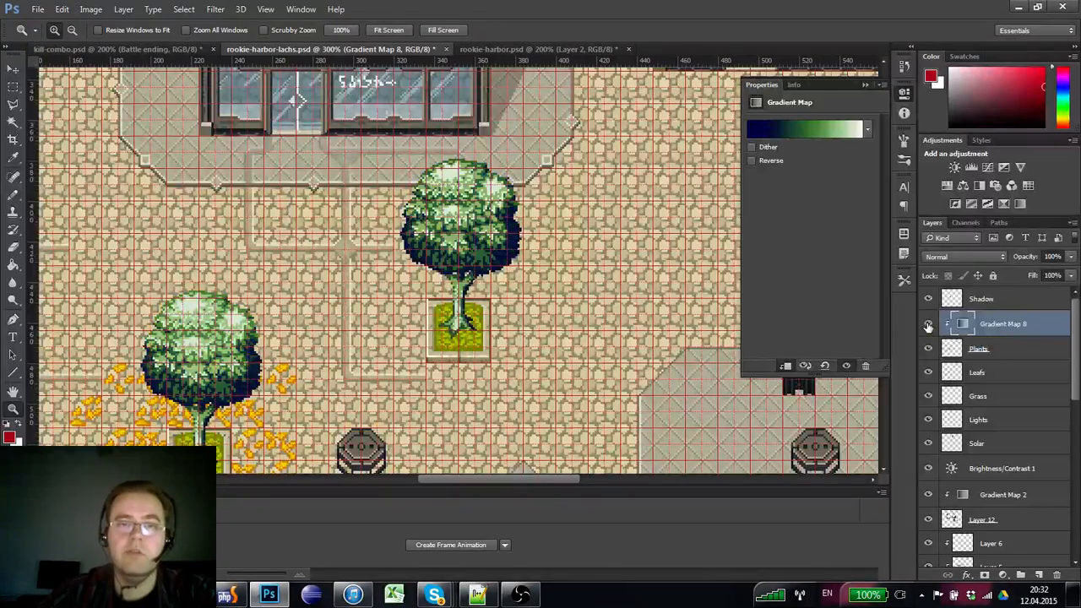
left_click(928, 325)
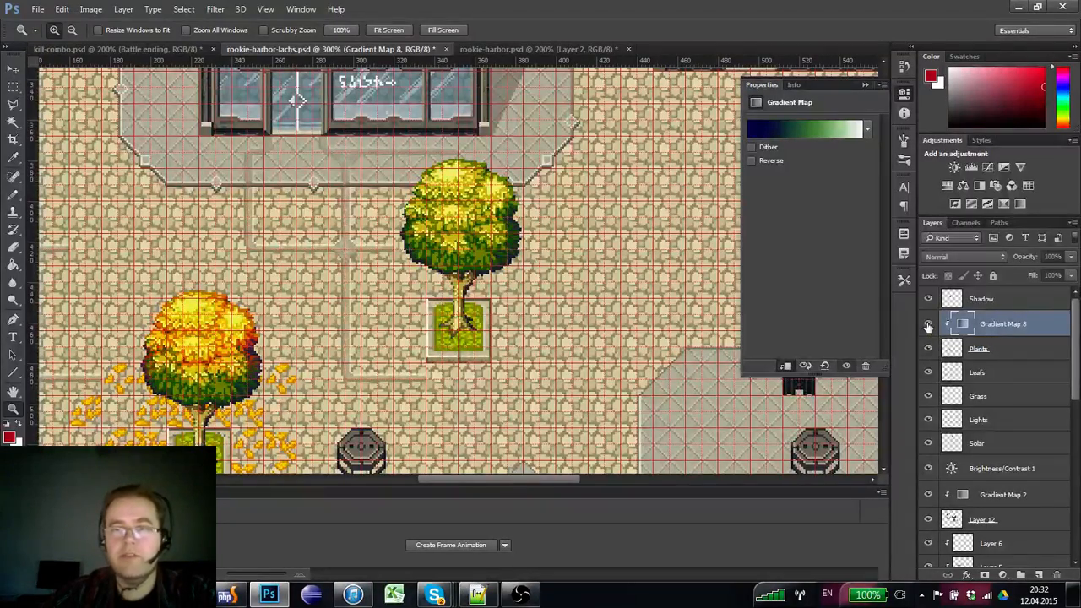
left_click(928, 325)
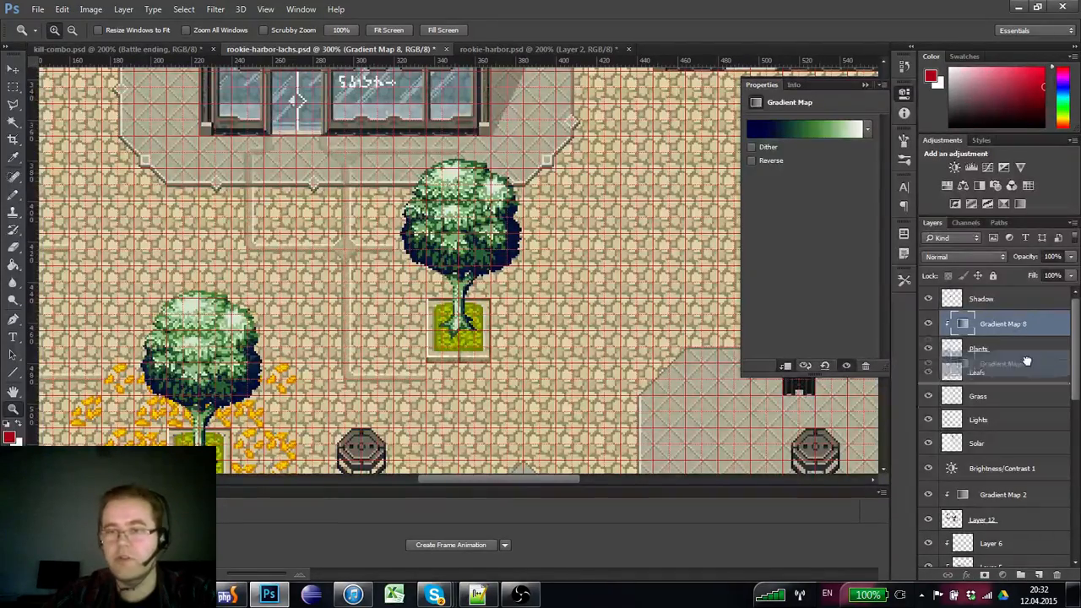
key("Delete")
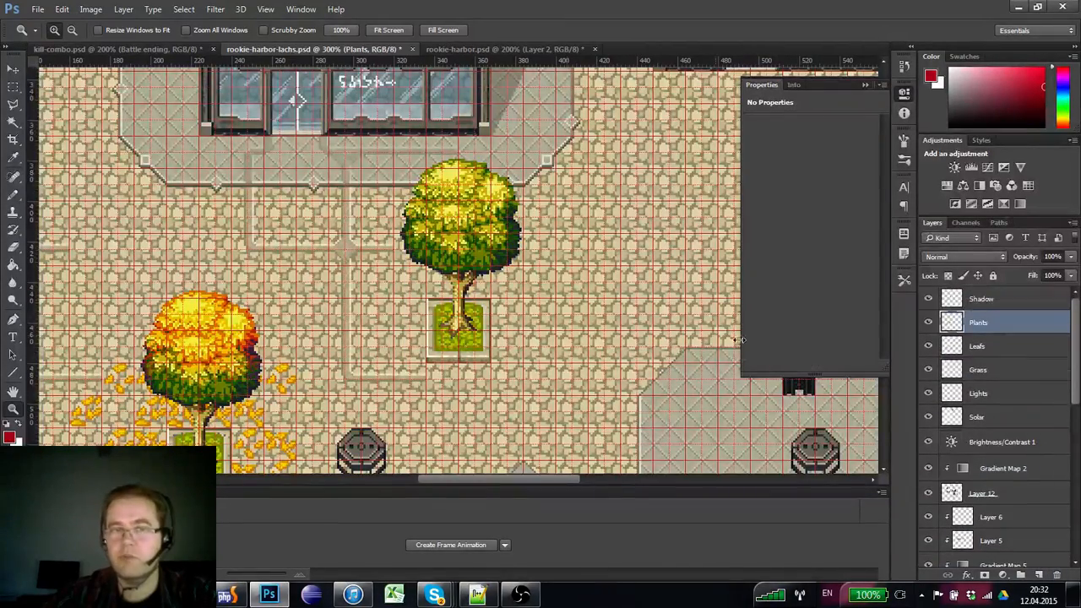
- Examine the ground, Boden and HouseFront copy layers together with the large tiled house roof on the map
scroll(945, 404, "down", 5)
left_click(998, 433)
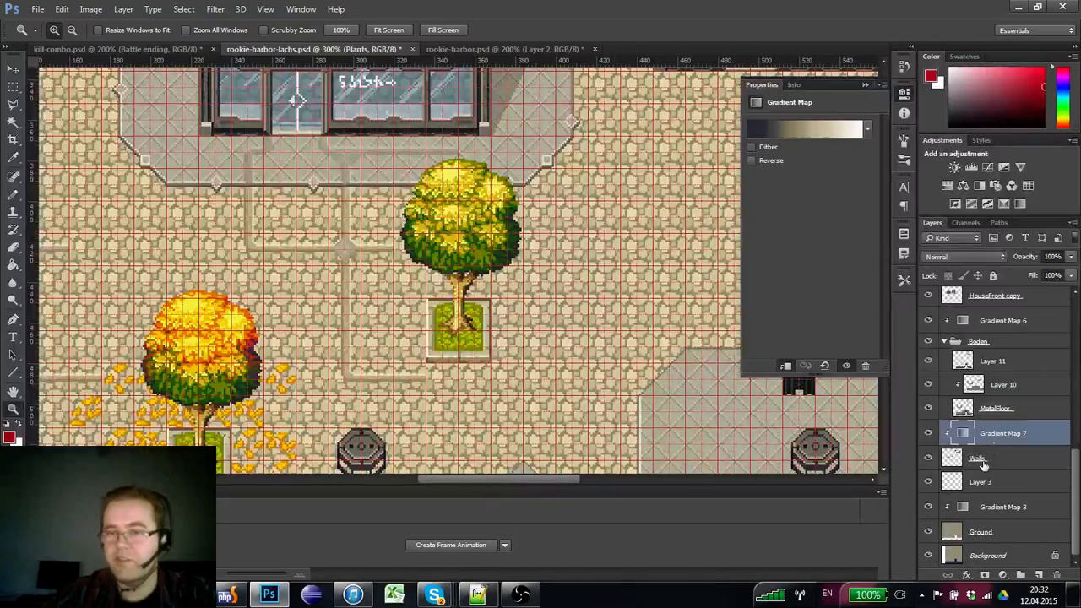
left_click(988, 358)
scroll(986, 371, "up", 1)
left_click(993, 368)
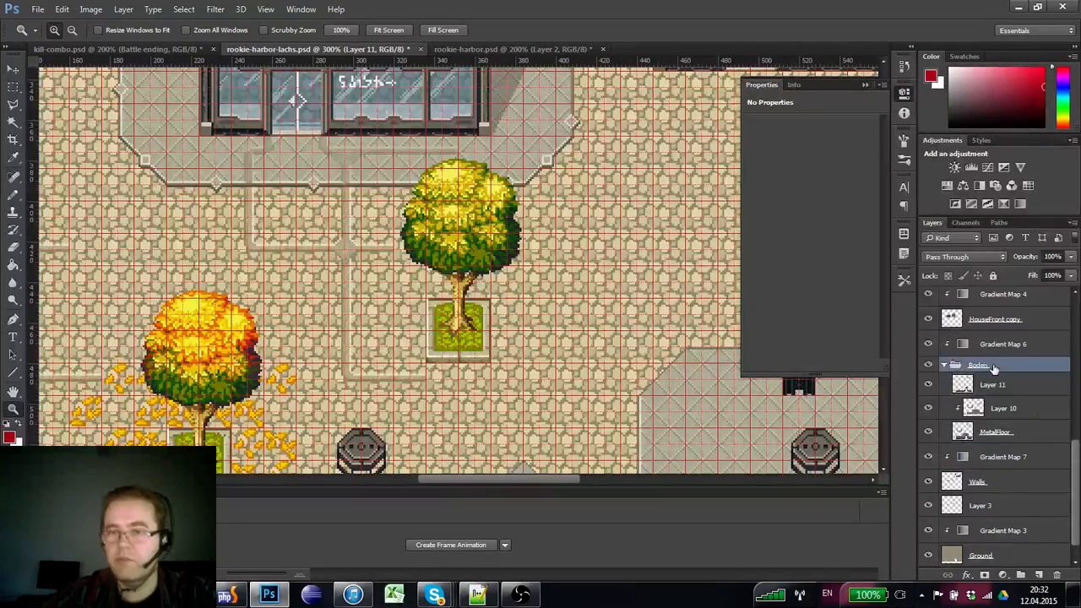
scroll(995, 369, "up", 3)
left_click(987, 391)
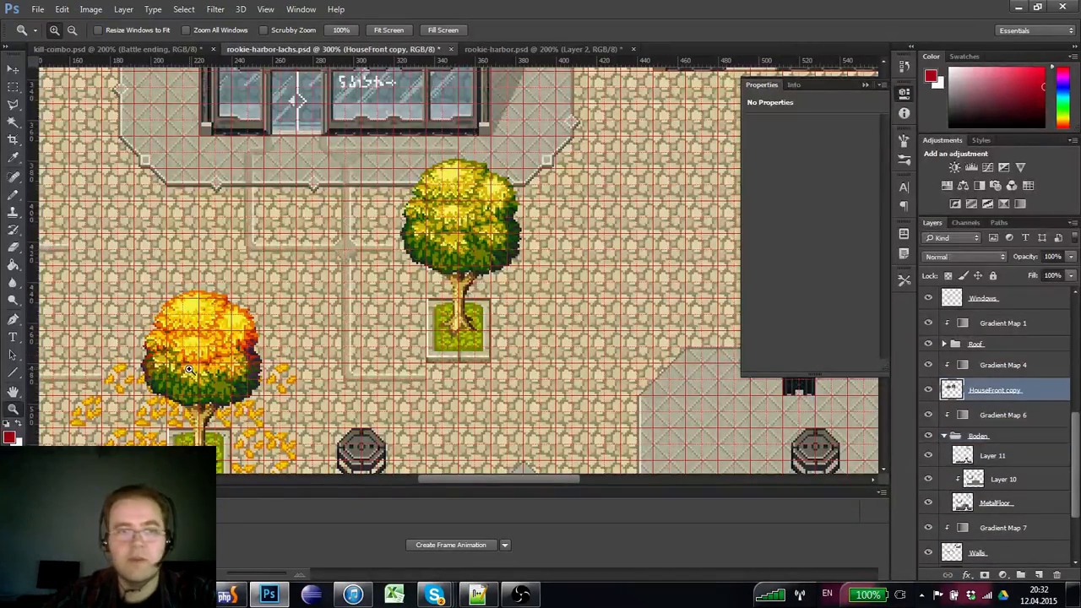
left_click(411, 208, "alt")
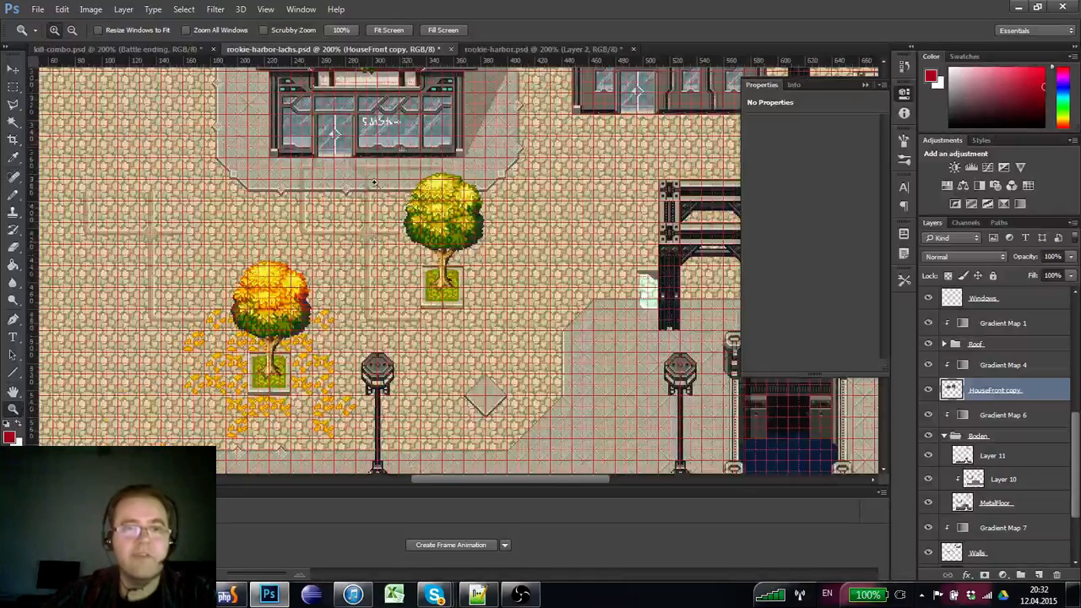
scroll(402, 245, "up", 5)
left_click_drag(256, 219, 348, 321)
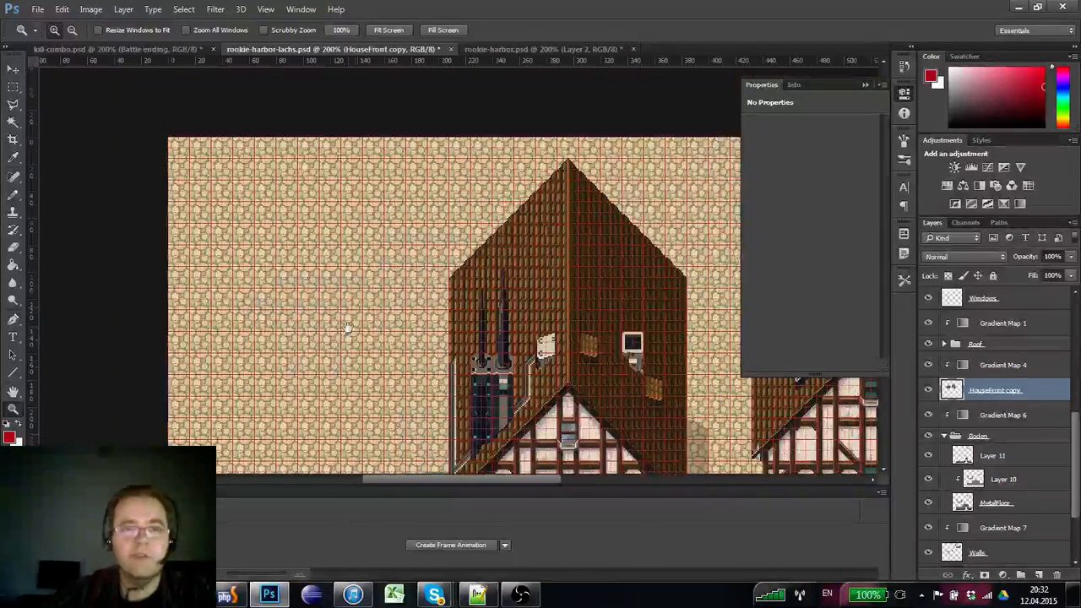
left_click(550, 182)
scroll(989, 390, "up", 2)
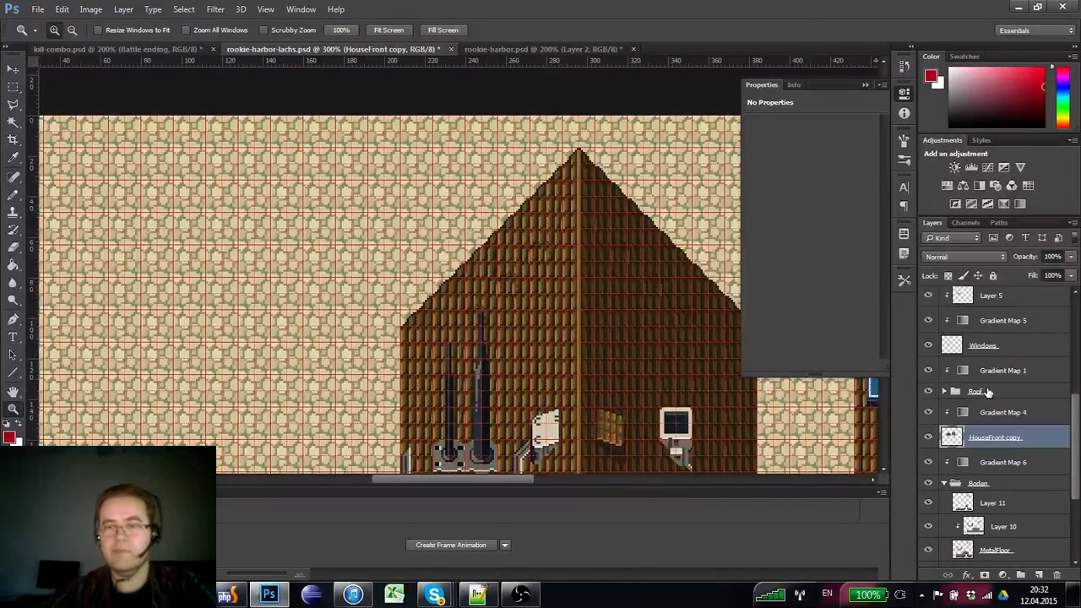
- Look through the layers above the Roof group, including Windows and Layer 12 with its clipped layers
left_click(1010, 351)
scroll(1004, 355, "up", 4)
left_click(997, 346)
scroll(993, 390, "up", 3)
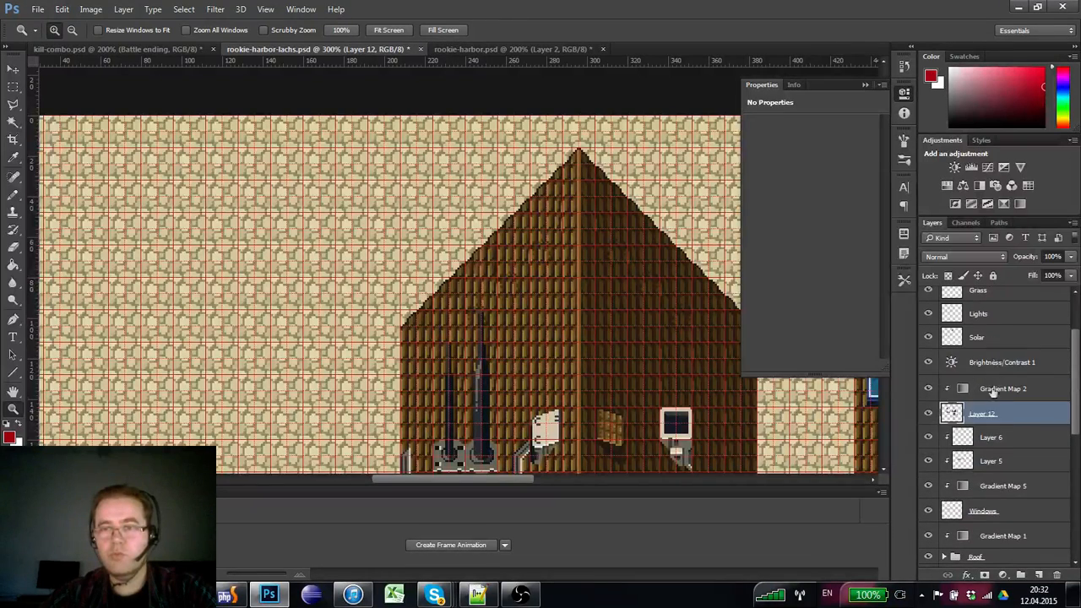
double_click(987, 412)
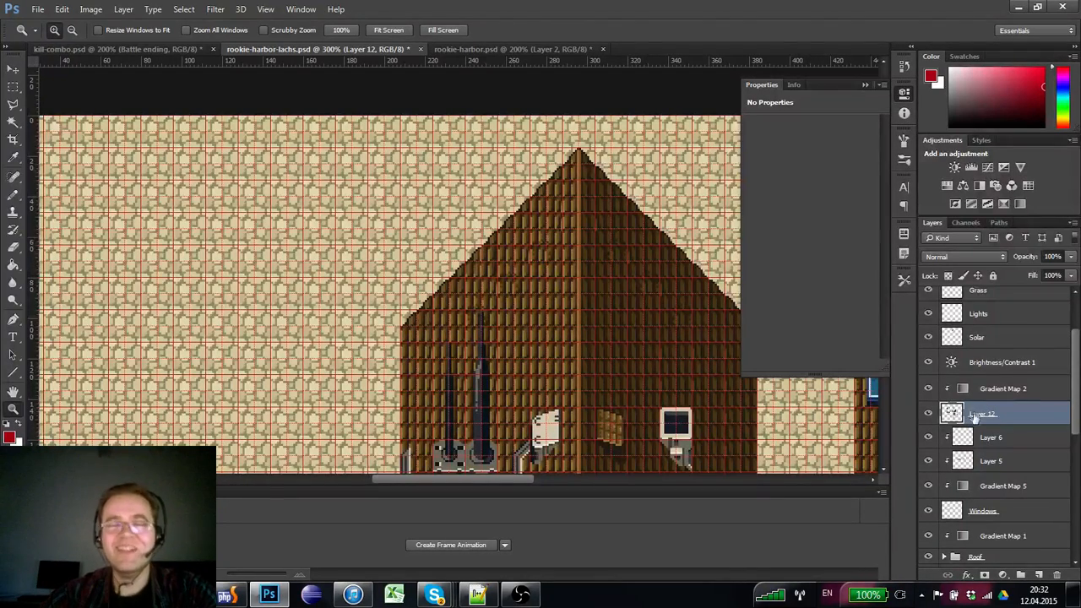
scroll(999, 494, "down", 3)
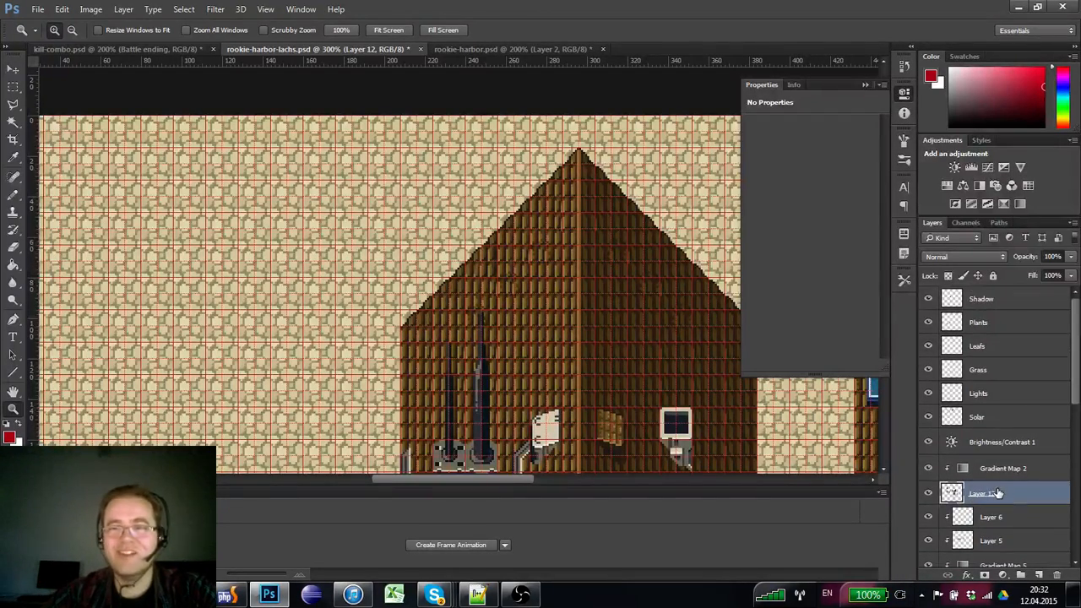
left_click(999, 455)
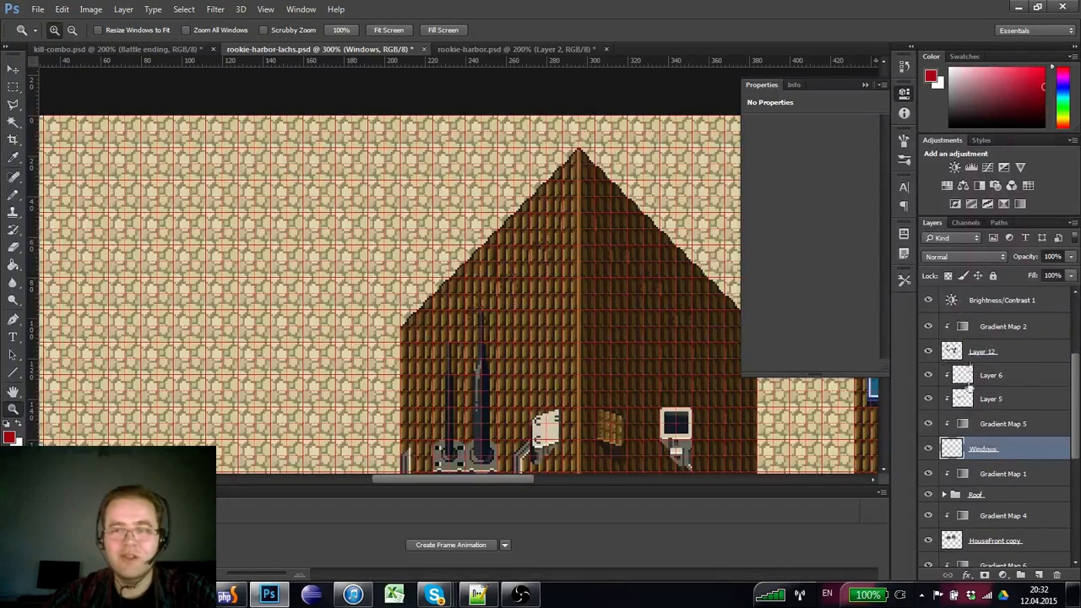
left_click(994, 358)
scroll(977, 470, "down", 4)
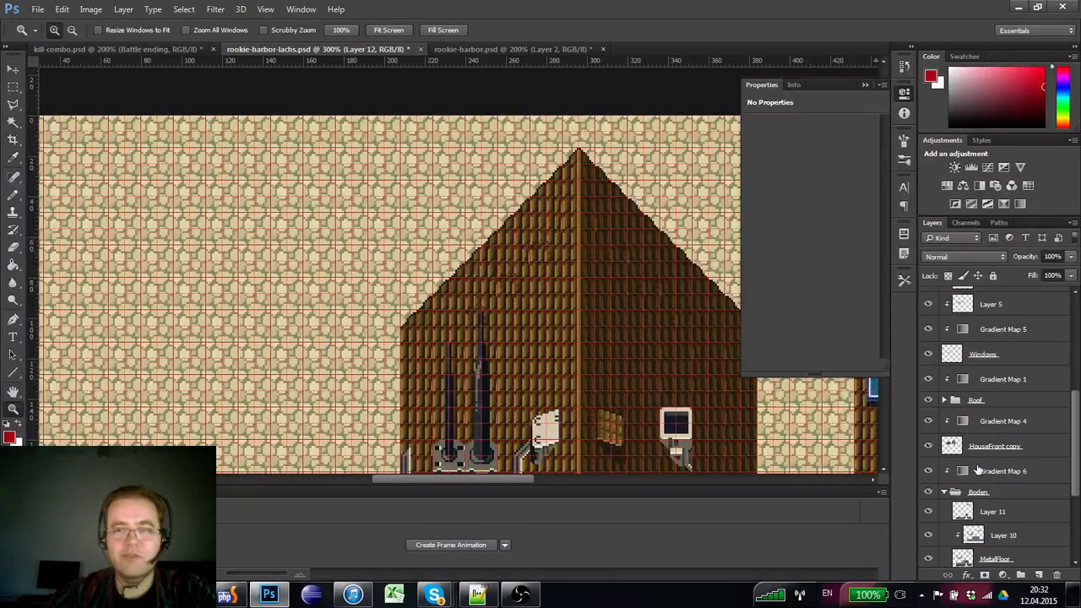
- Expand the Roof group, select its Roofs layer and check what it contains by toggling its visibility
left_click(942, 400)
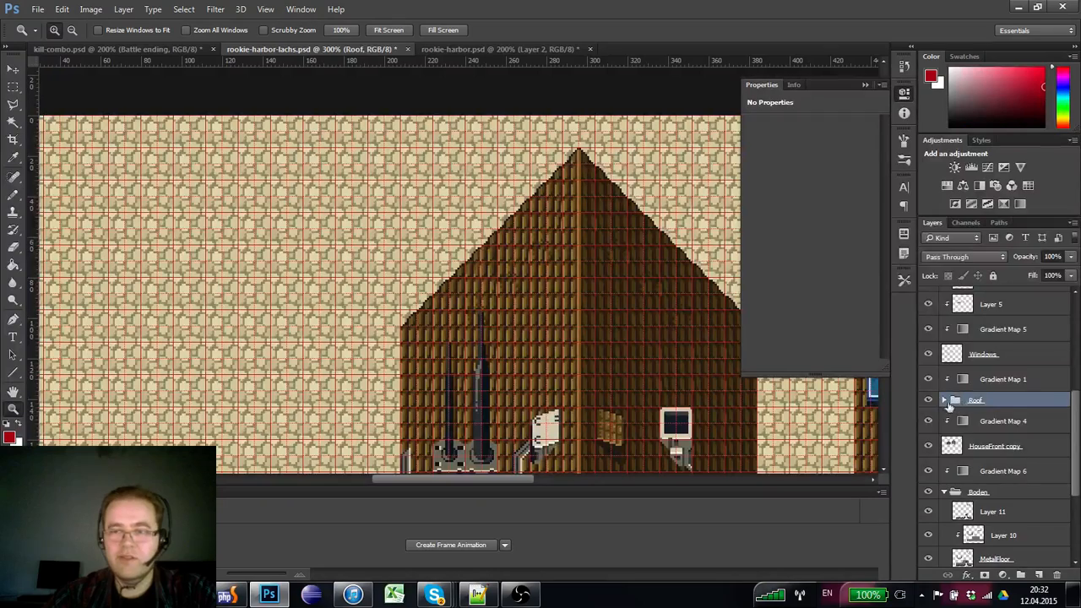
left_click(944, 401)
left_click(994, 446)
left_click(986, 419)
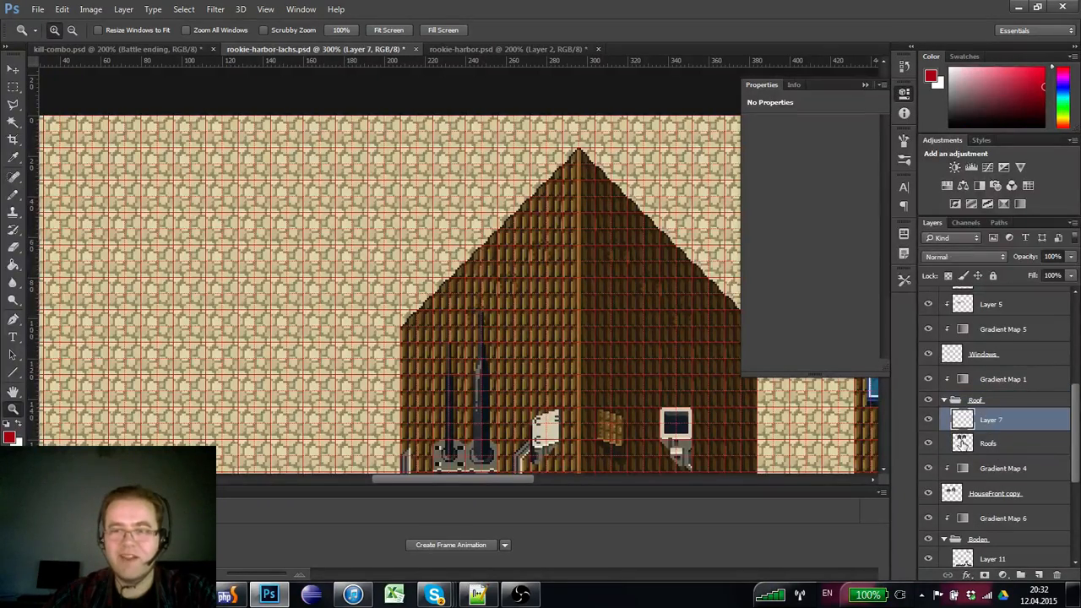
left_click(962, 445)
left_click(925, 444)
left_click(927, 443)
scroll(506, 354, "right", 2)
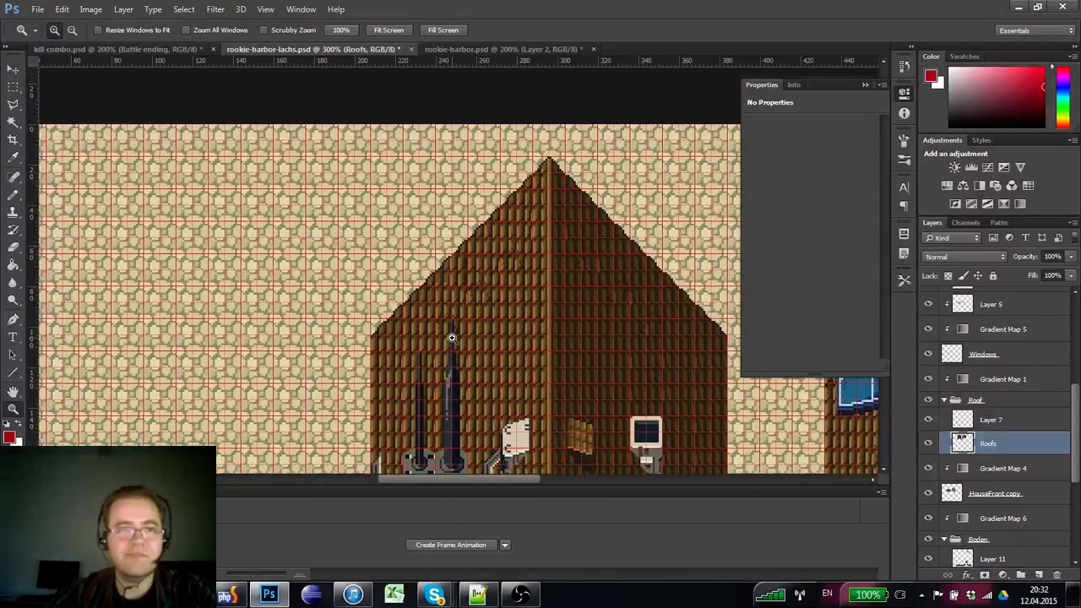
key("shift+l")
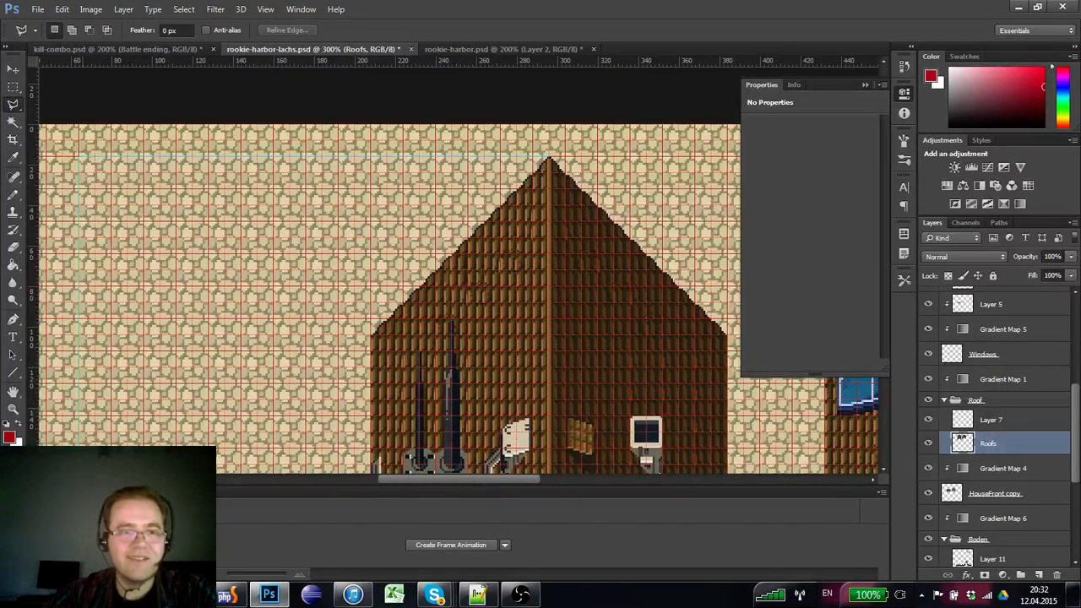
scroll(76, 195, "down", 5)
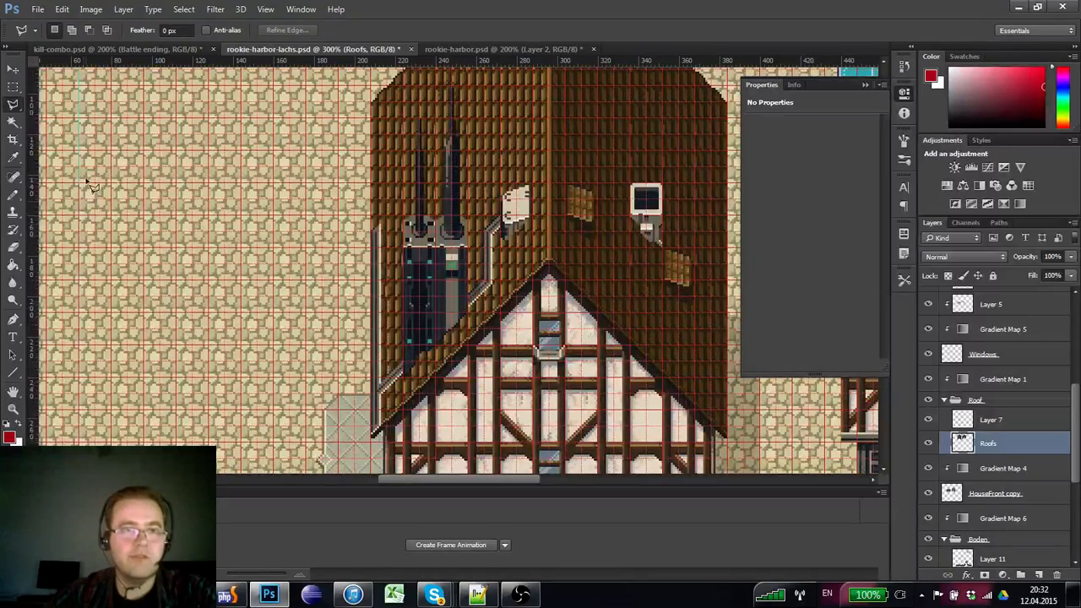
left_click(81, 181)
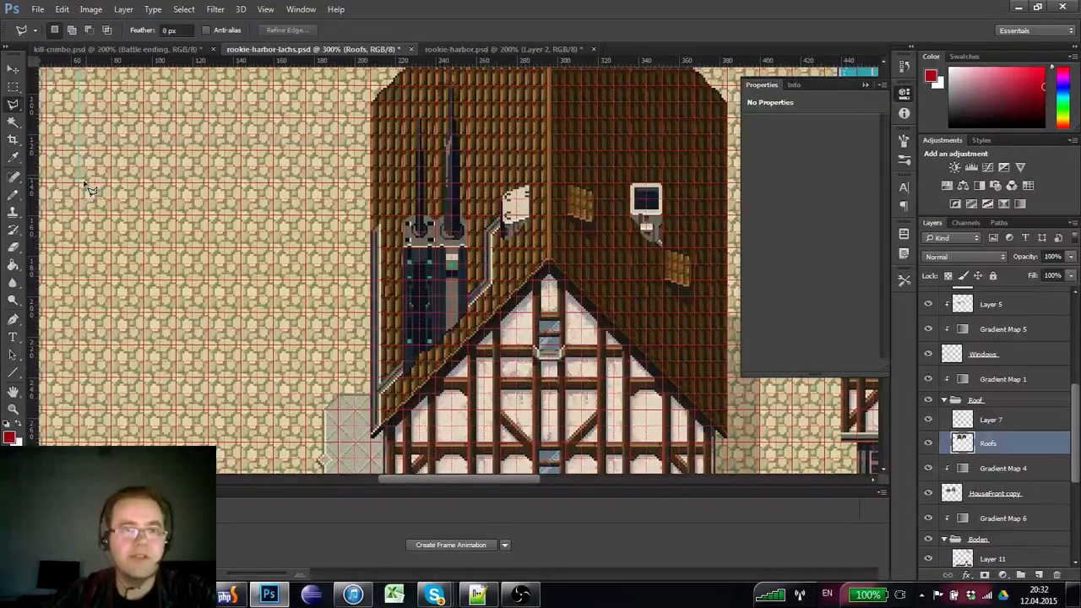
left_click(365, 184)
scroll(557, 125, "up", 4)
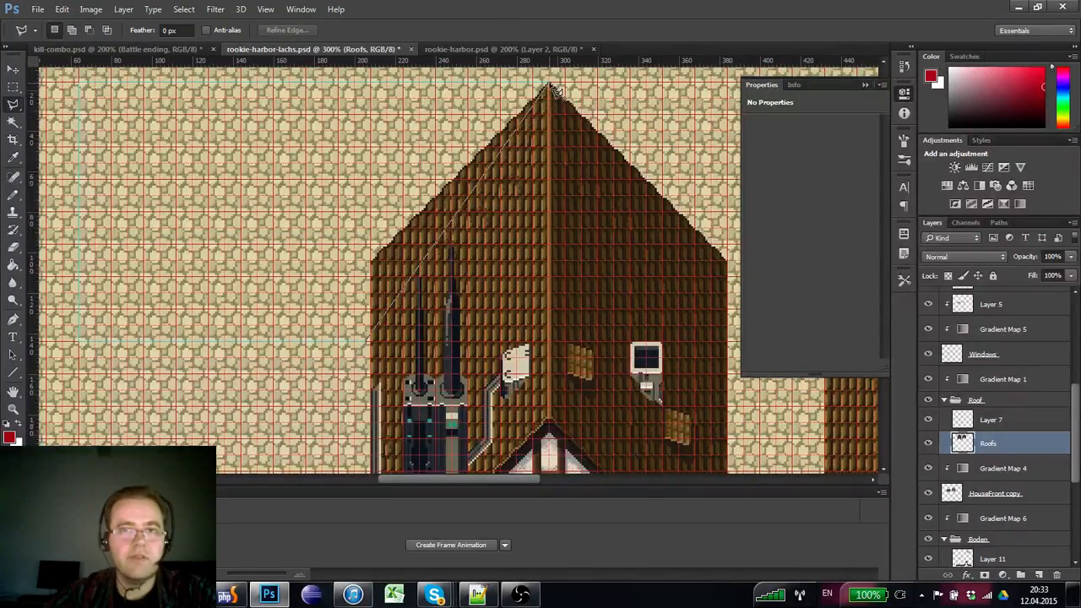
double_click(549, 88)
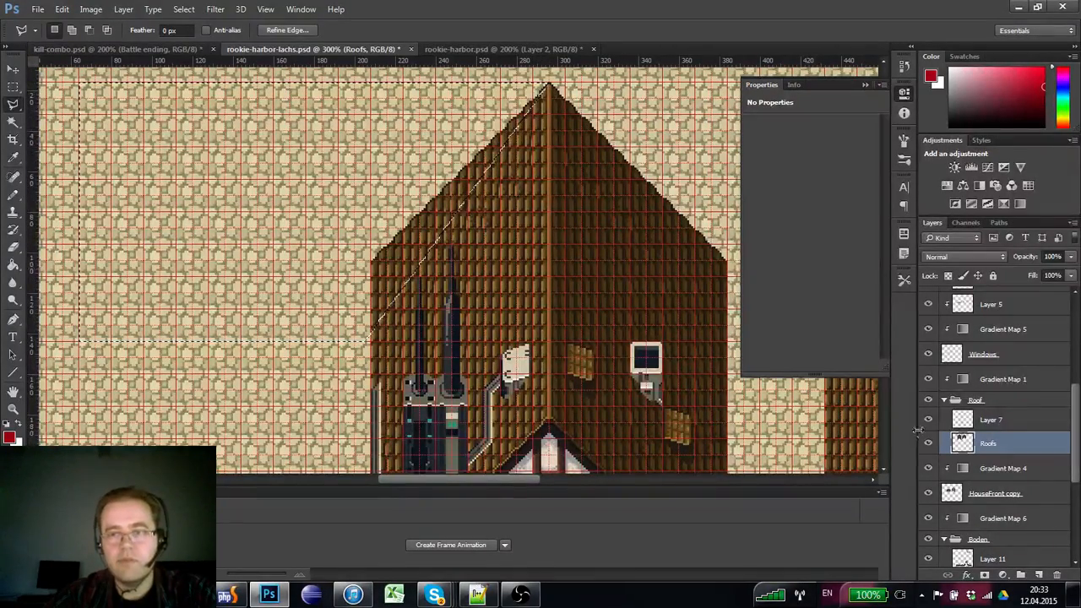
left_click(927, 443)
left_click(927, 443)
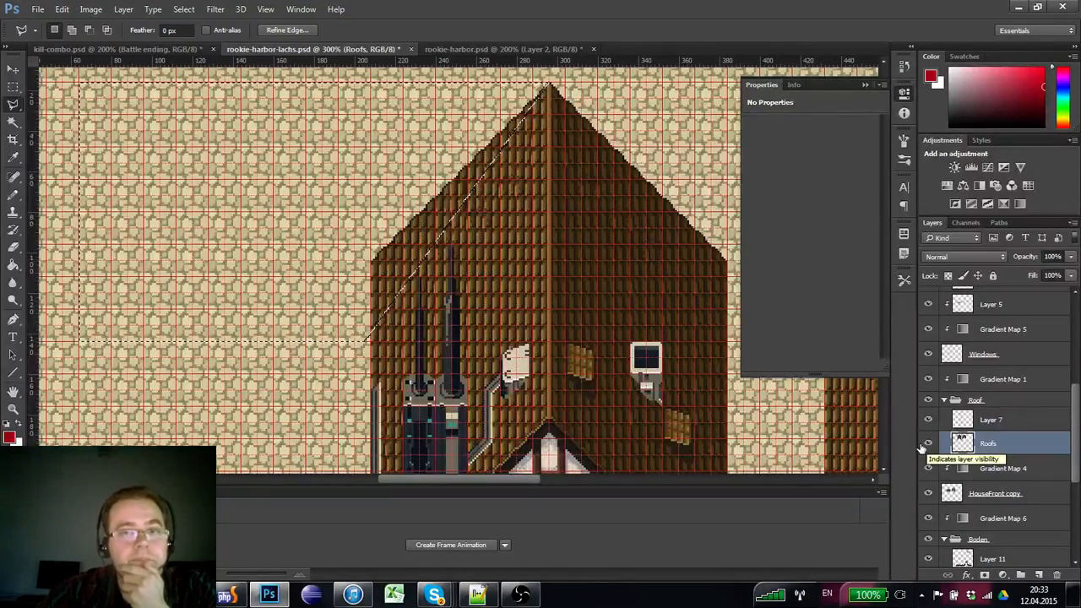
left_click(13, 409)
key("ctrl+d")
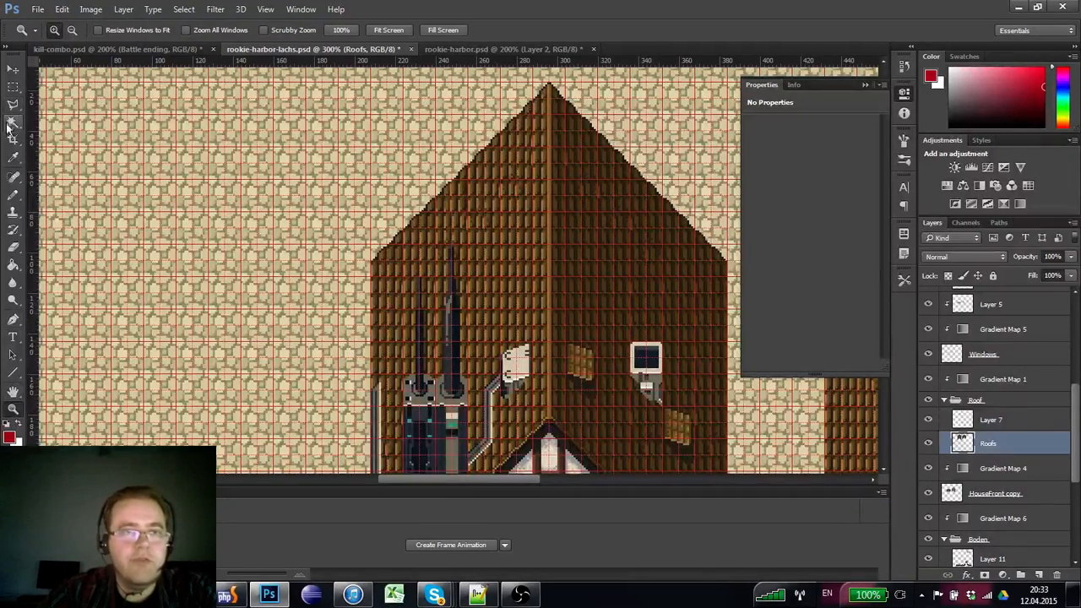
- Outline a polygonal selection from the large roof's peak diagonally across its left slope, enclosing the paved area to the left
left_click(13, 105)
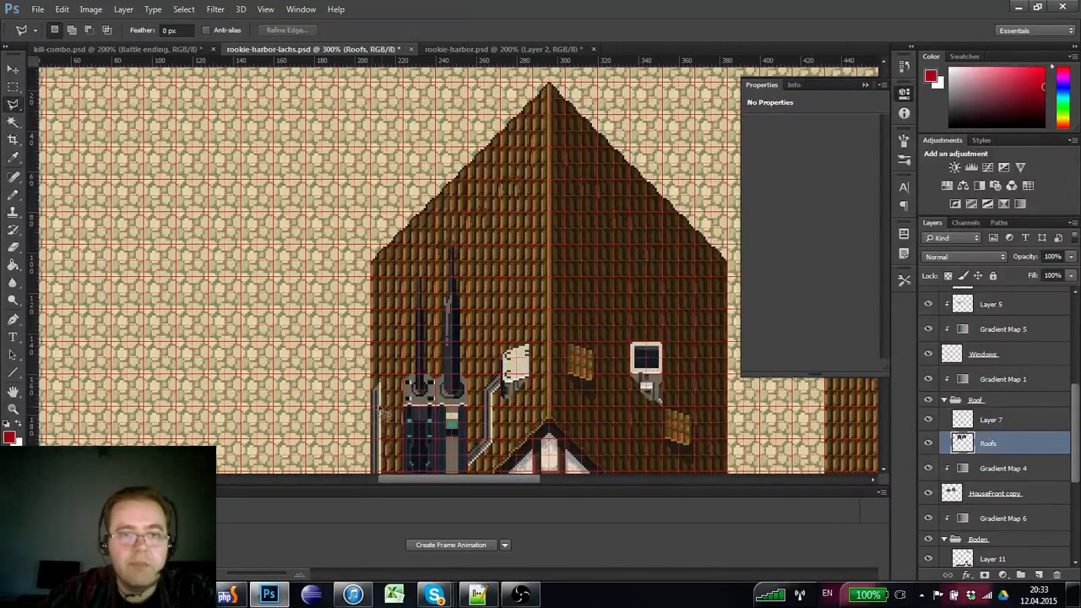
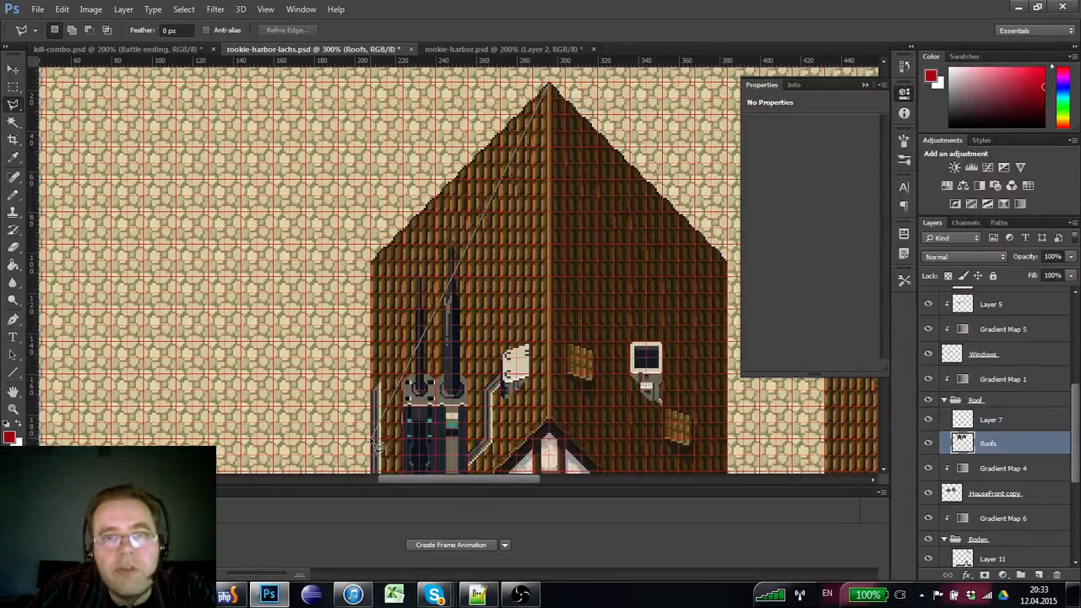
left_click(373, 439)
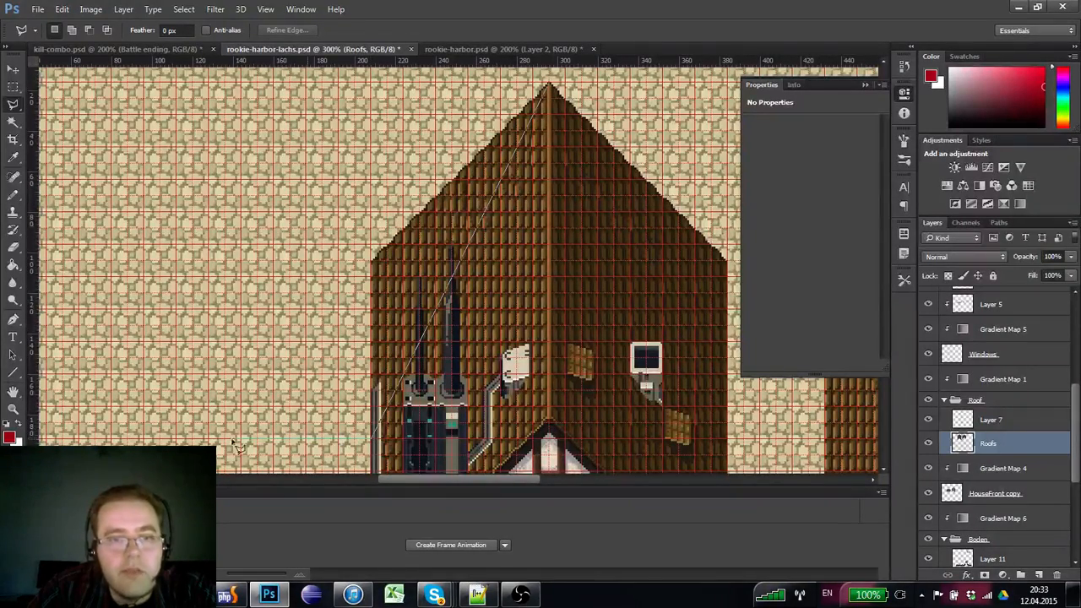
left_click(144, 438)
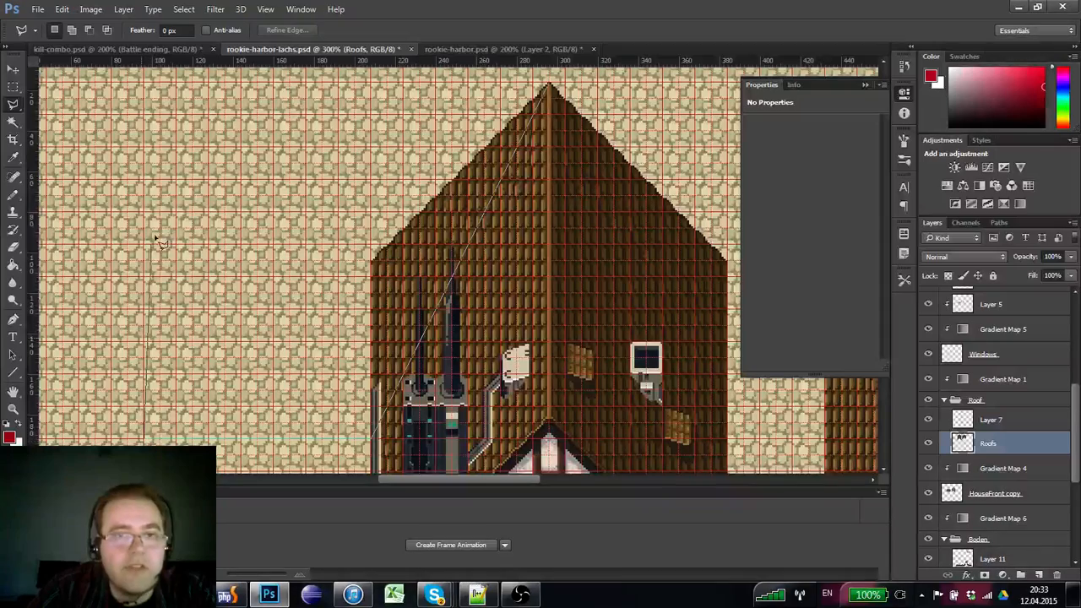
left_click(145, 99)
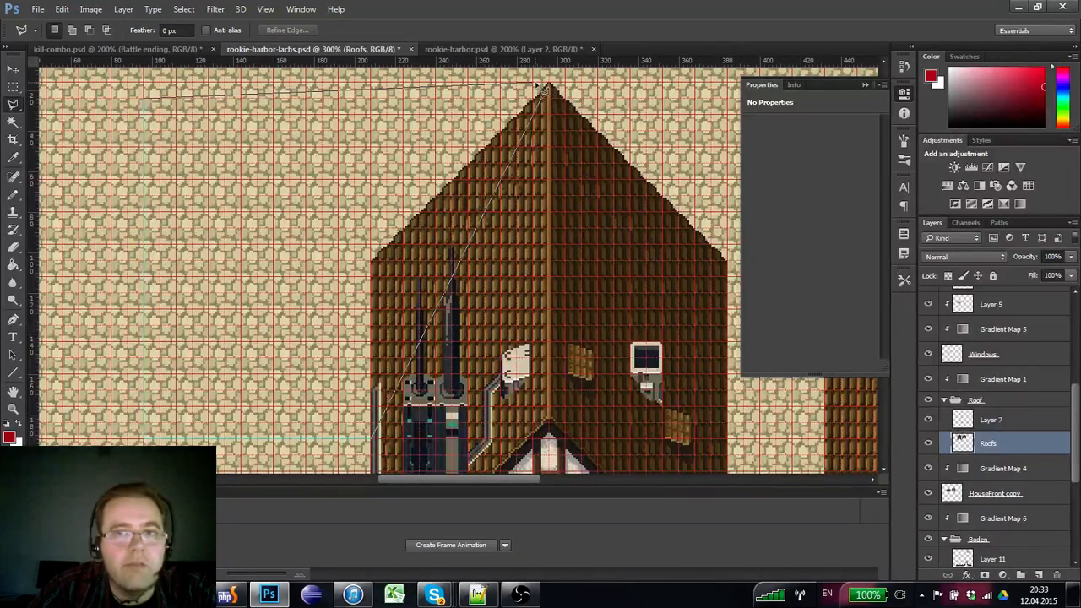
left_click(145, 84)
left_click(548, 84)
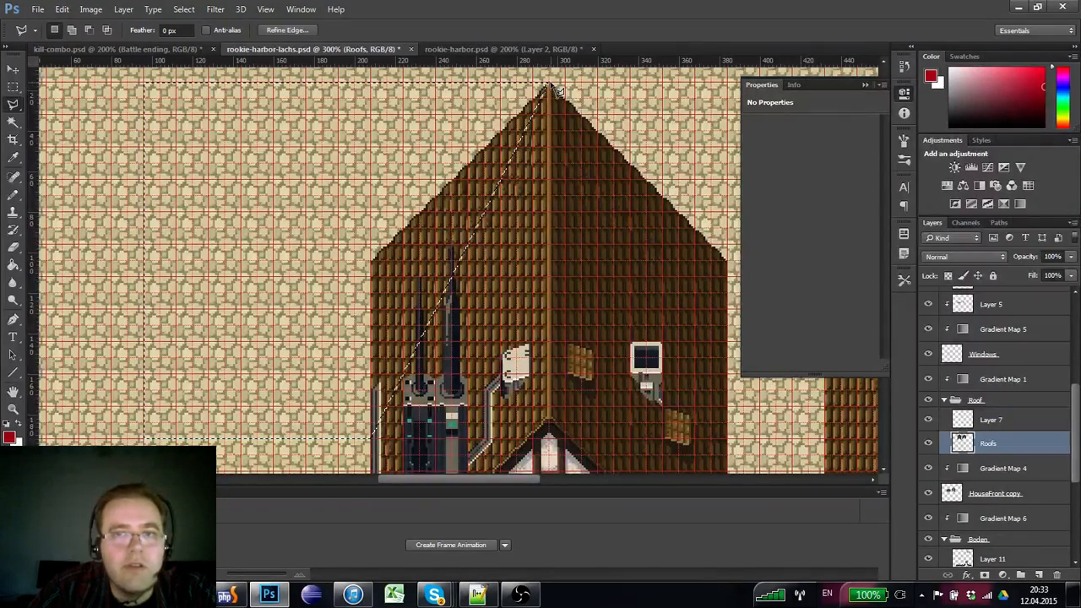
- Fill the selection on the Roofs layer with a dark grey using the Paint Bucket
key("b")
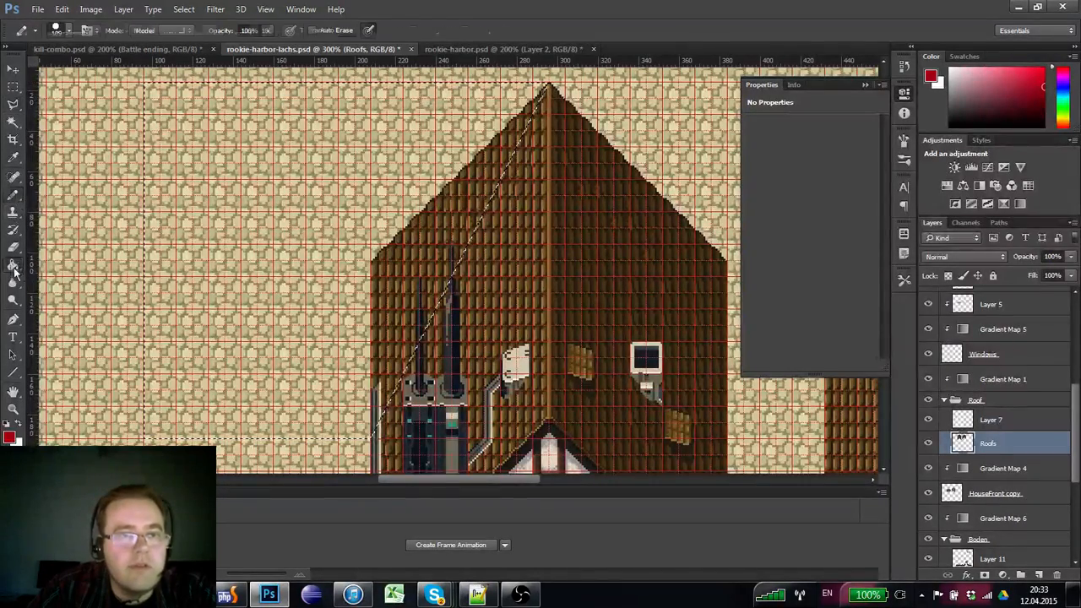
left_click(13, 267)
key("x")
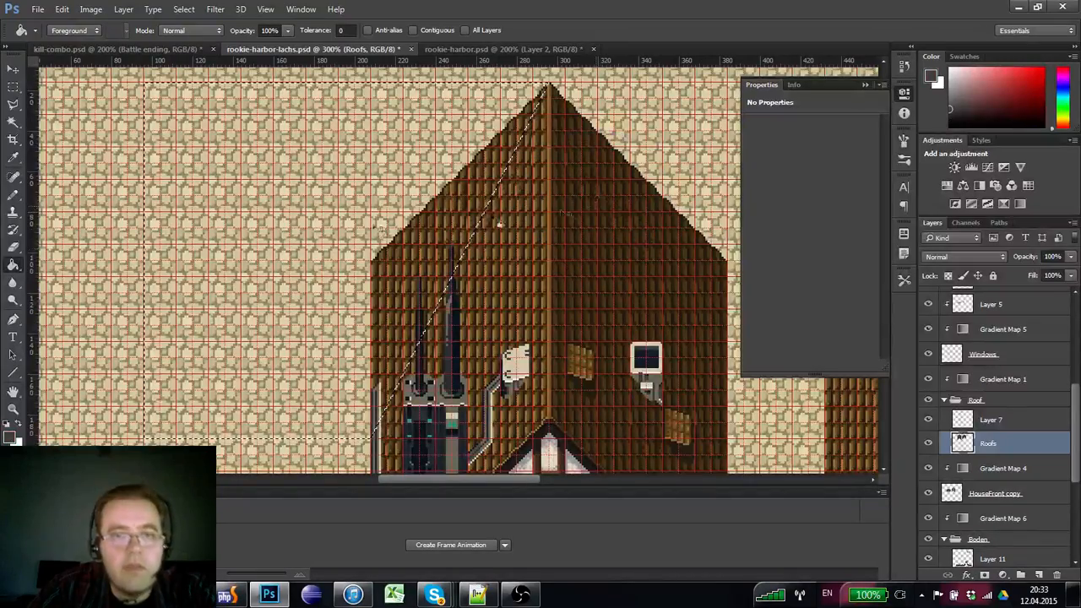
left_click(335, 201)
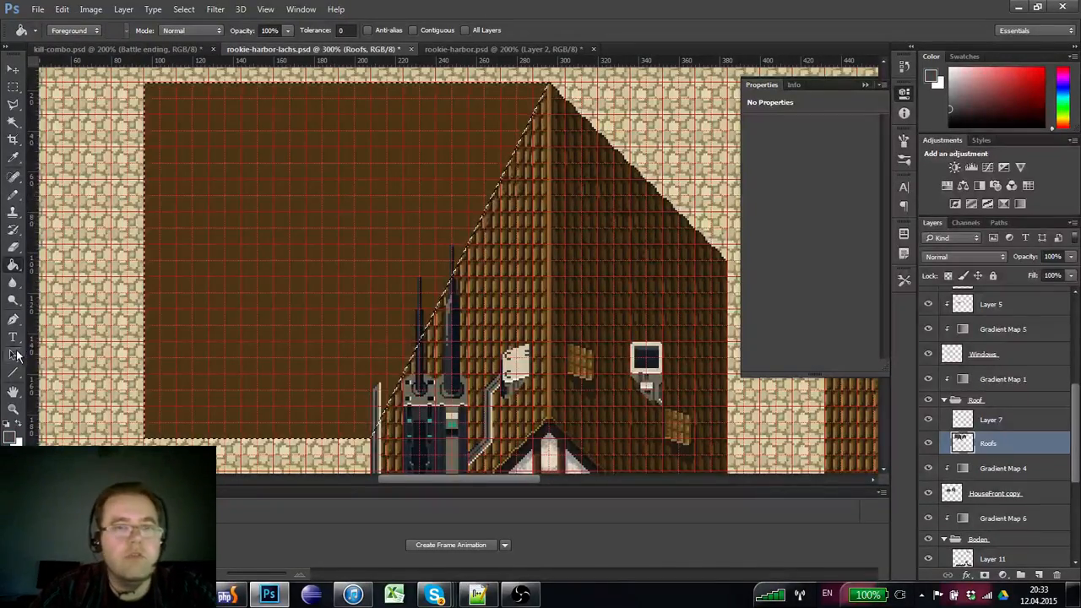
- Clear the selection and hide the grid to view the filled area beside the large roof
left_click(13, 408)
left_click(394, 311, "alt")
left_click(393, 311, "alt")
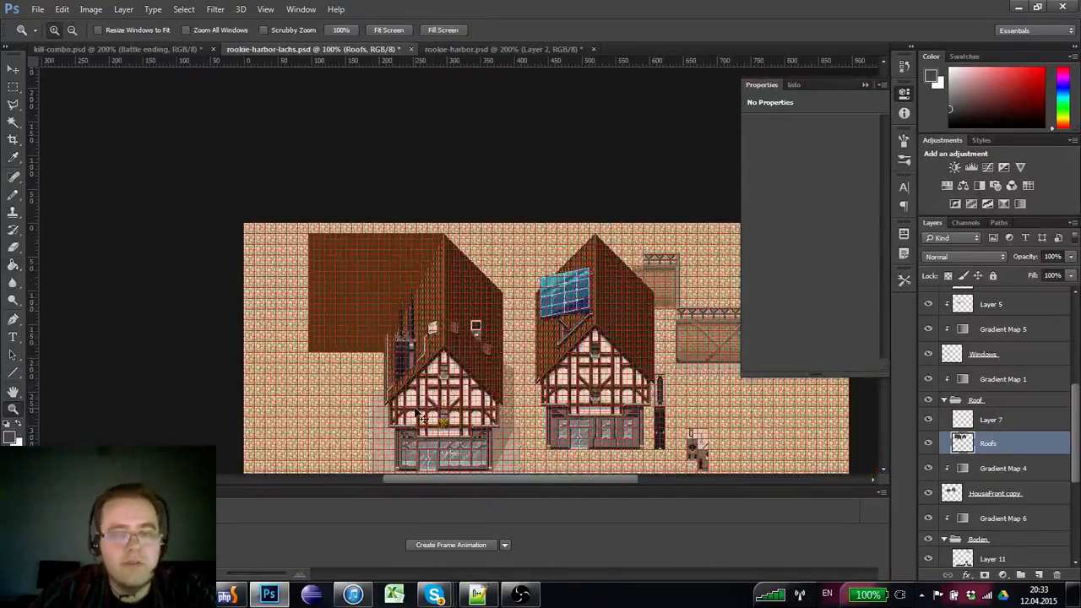
key("ctrl+apostrophe")
left_click_drag(422, 402, 415, 353)
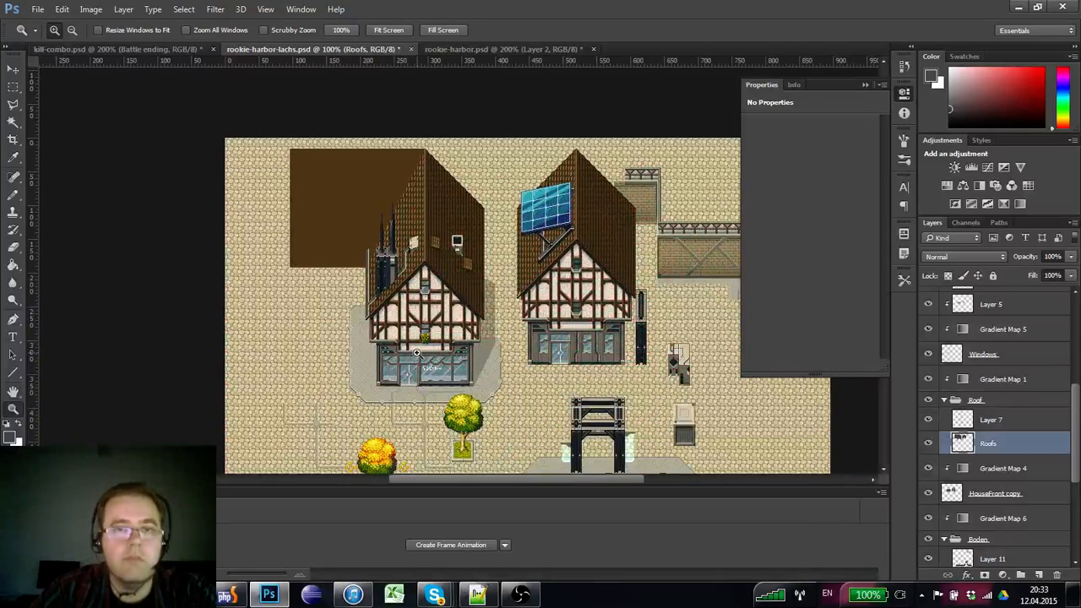
left_click(377, 261)
left_click(378, 261)
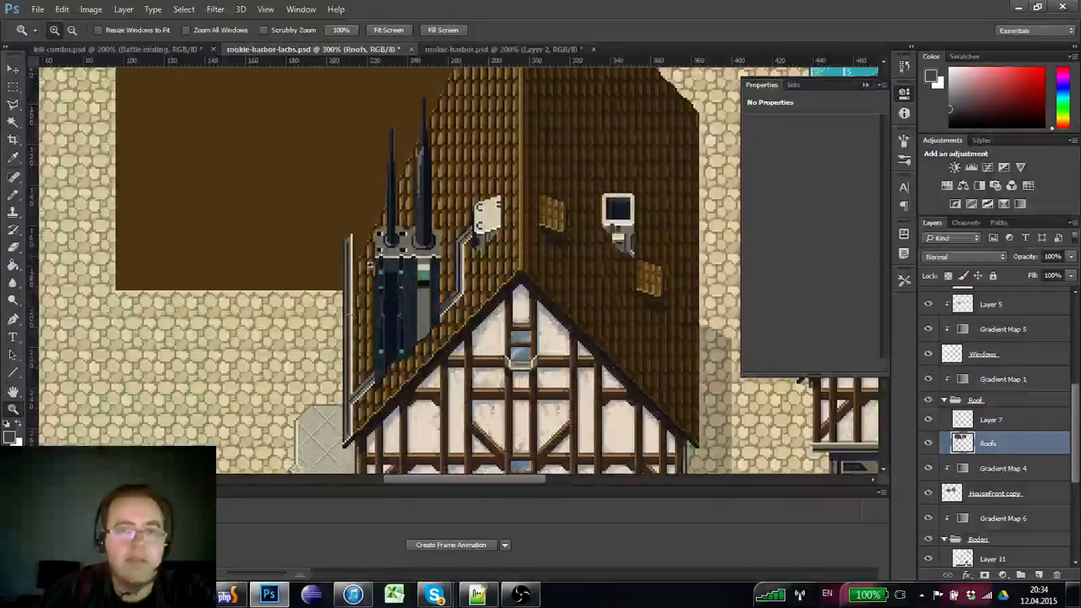
- Examine the large house from the filled roof area's edge down to the shop front and back up to the peak
scroll(309, 143, "up", 8)
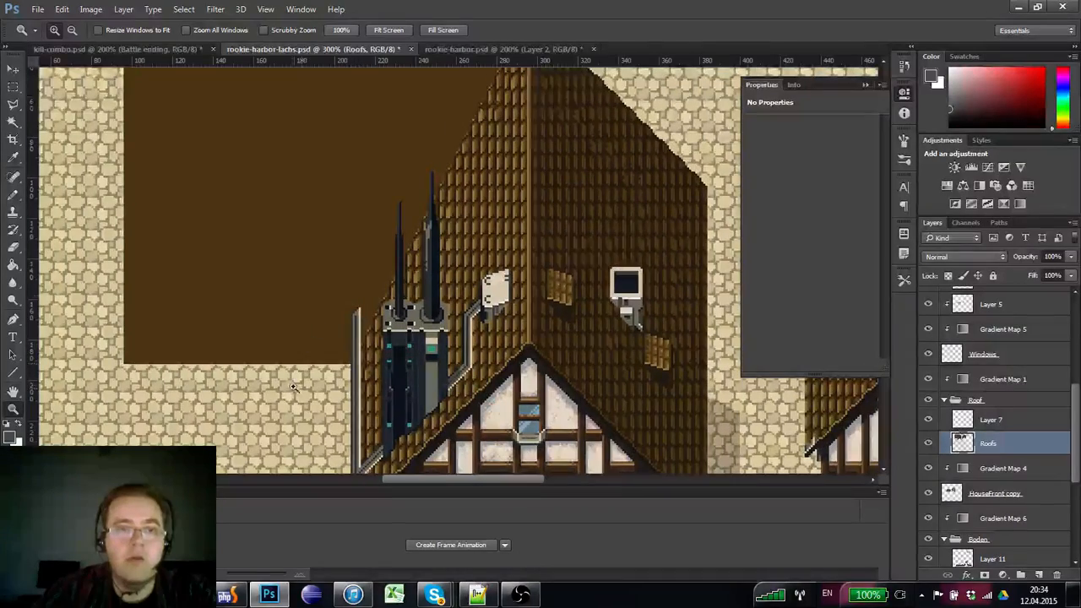
scroll(291, 165, "down", 7)
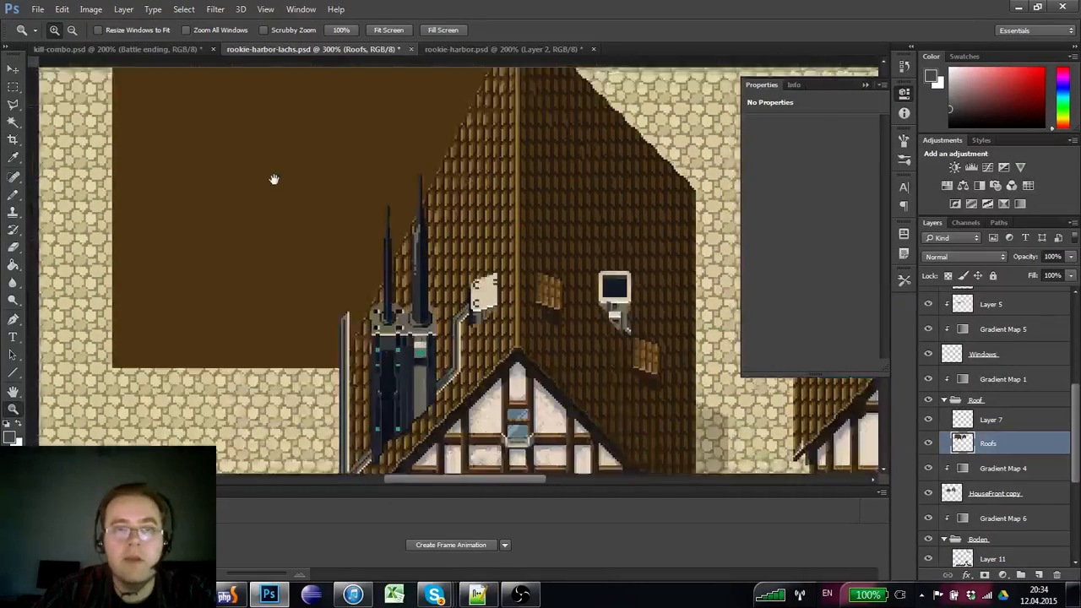
scroll(340, 270, "up", 4)
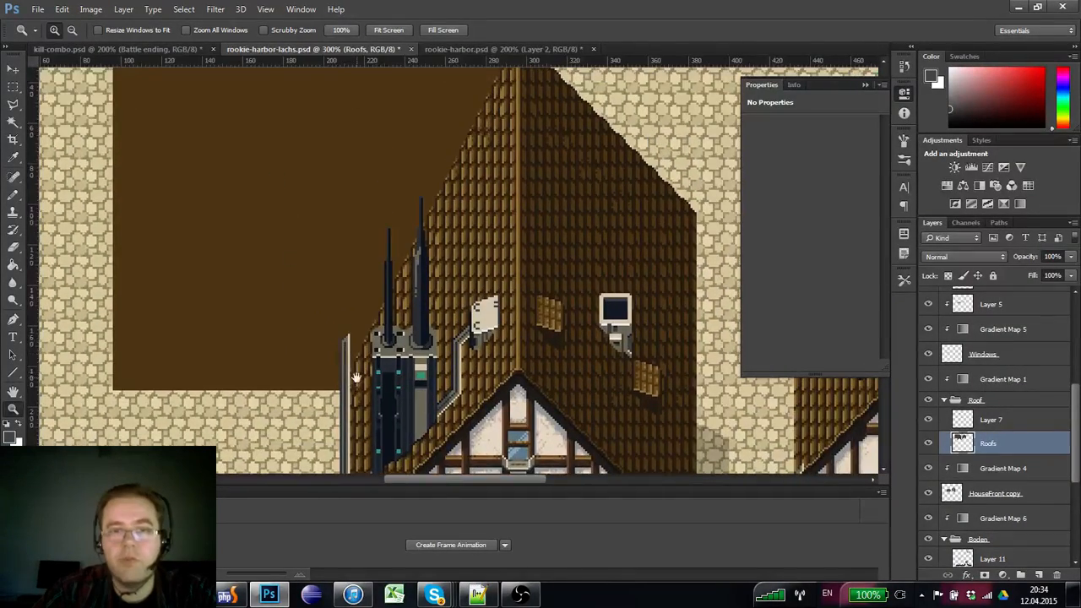
scroll(306, 361, "right", 3)
scroll(307, 362, "down", 6)
scroll(387, 325, "left", 3)
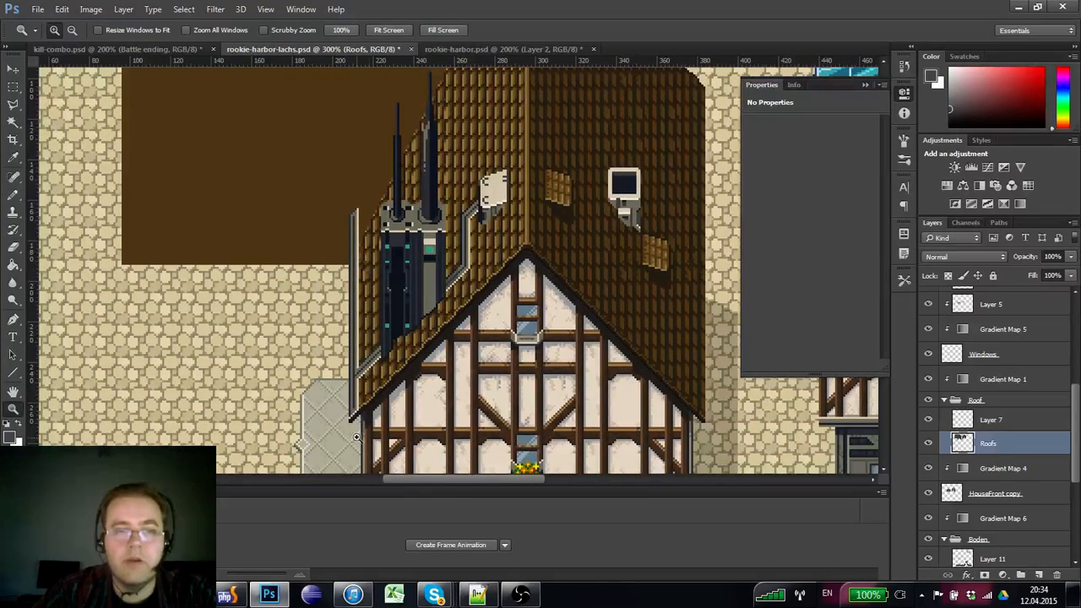
scroll(356, 436, "down", 9)
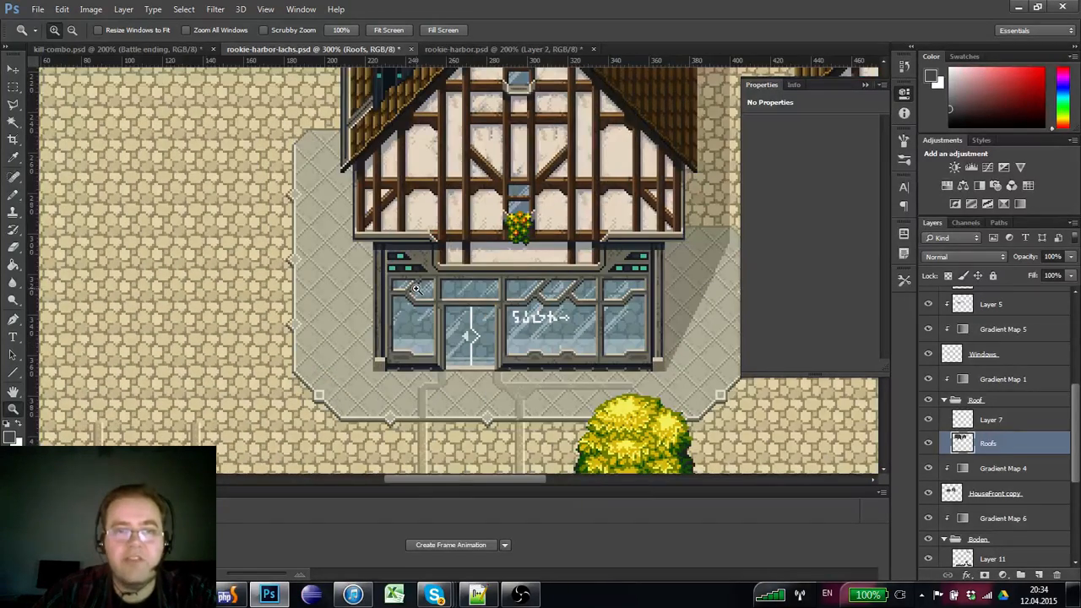
scroll(395, 321, "up", 9)
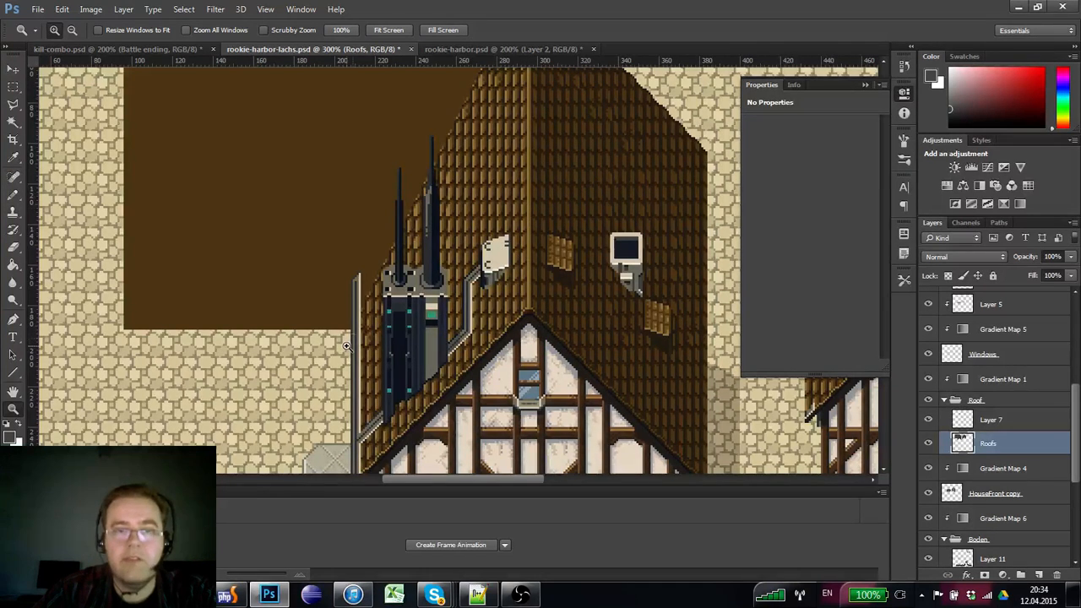
left_click_drag(346, 346, 377, 449)
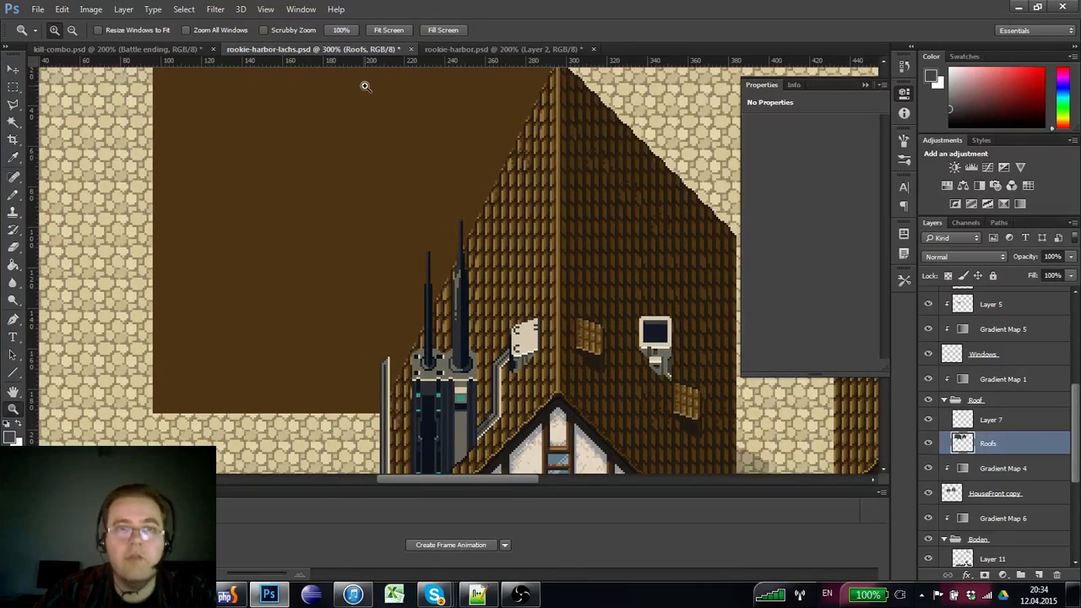
left_click_drag(365, 85, 372, 165)
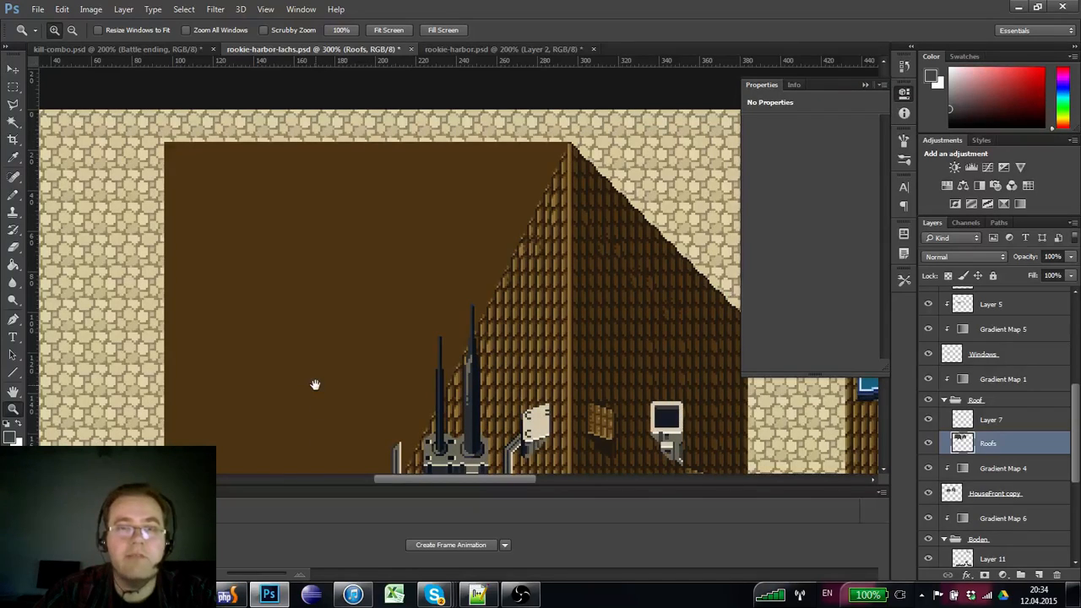
- Compare the filled area and the large roof with the neighbouring house, and inspect the half-timbered gable closely
left_click(340, 330, "alt")
left_click(340, 326, "alt")
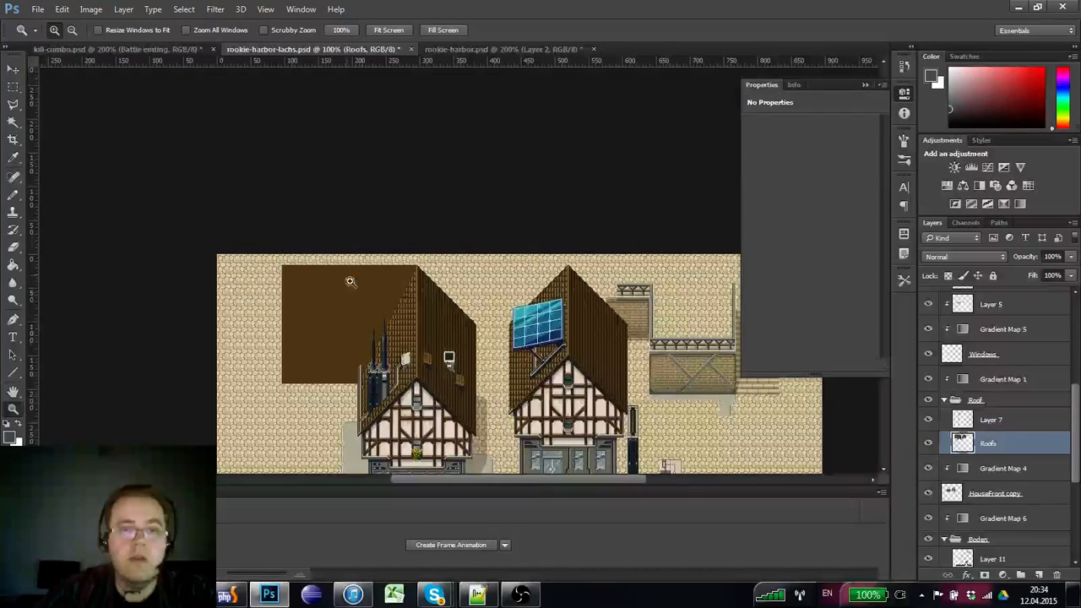
left_click(347, 272)
left_click_drag(353, 345, 350, 261)
left_click_drag(372, 302, 557, 228)
left_click(525, 249, "alt")
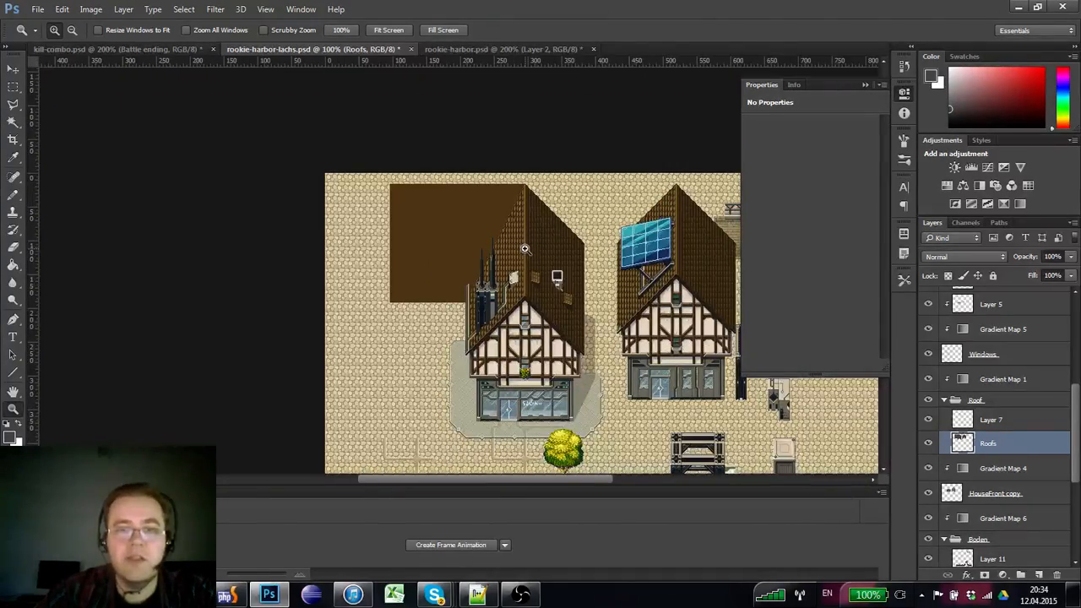
left_click(522, 255)
left_click(628, 329)
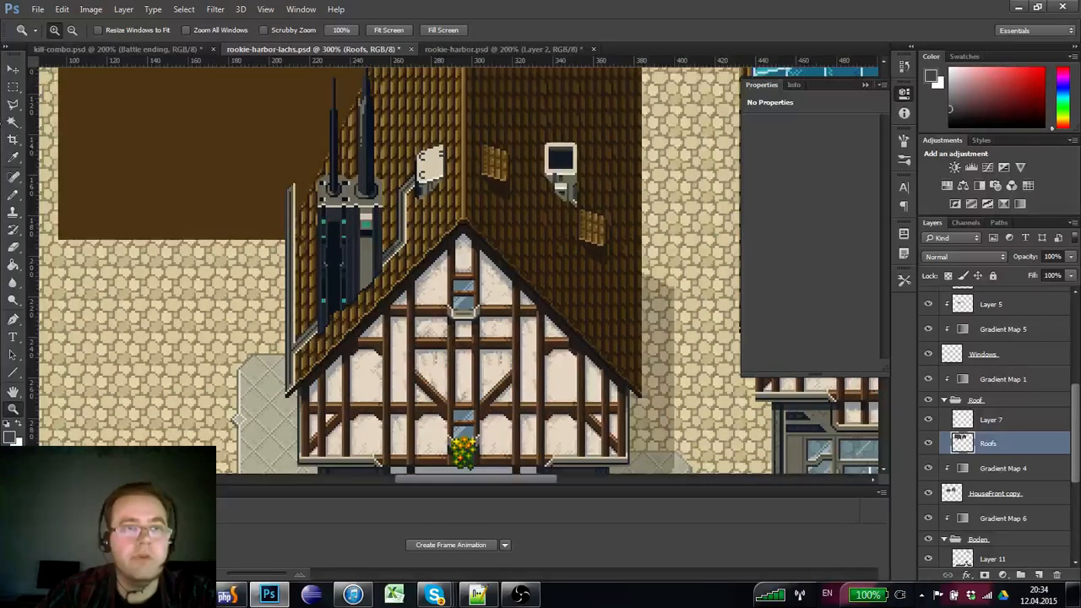
- Check what Layer 7, Roofs and Windows contain by toggling each layer's visibility, and select the HouseFront copy layer
left_click(14, 89)
left_click(959, 421)
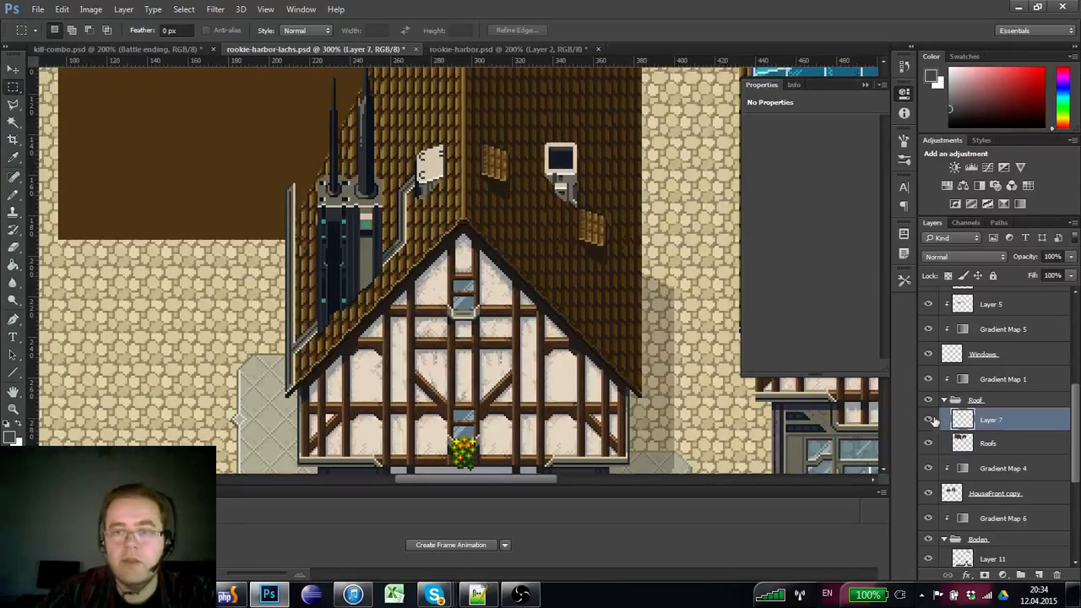
left_click(929, 420)
left_click(929, 419)
left_click(927, 442)
left_click(928, 443)
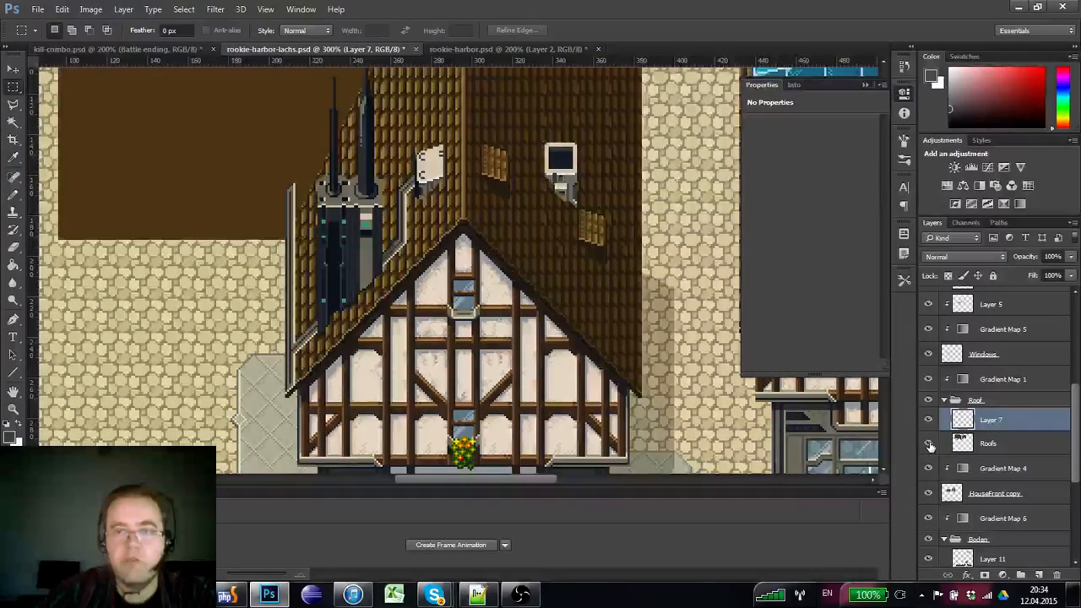
left_click(929, 354)
left_click(928, 354)
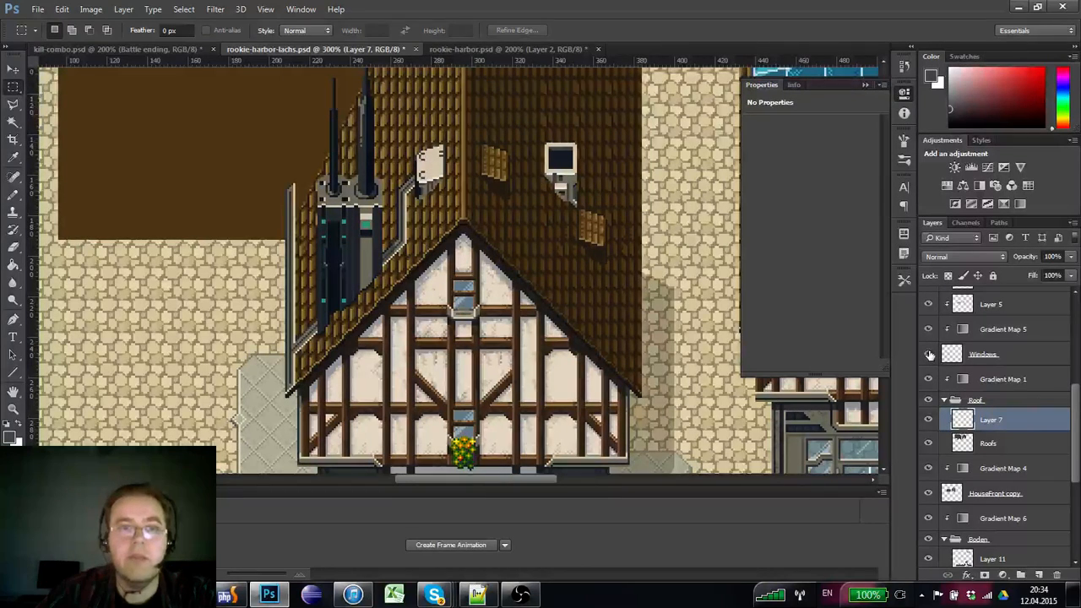
left_click(988, 487)
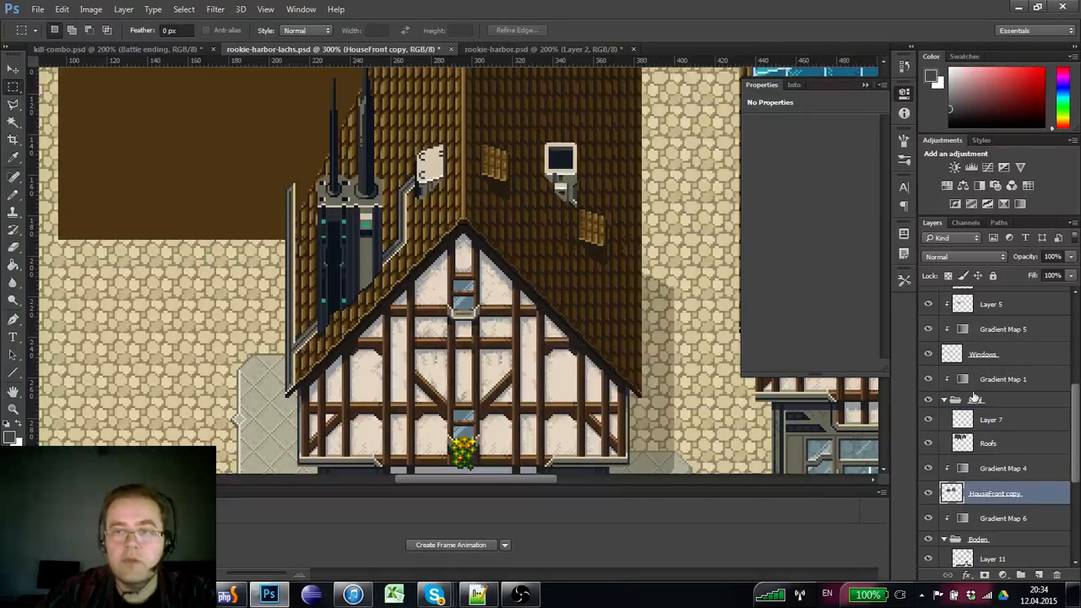
scroll(987, 488, "up", 3)
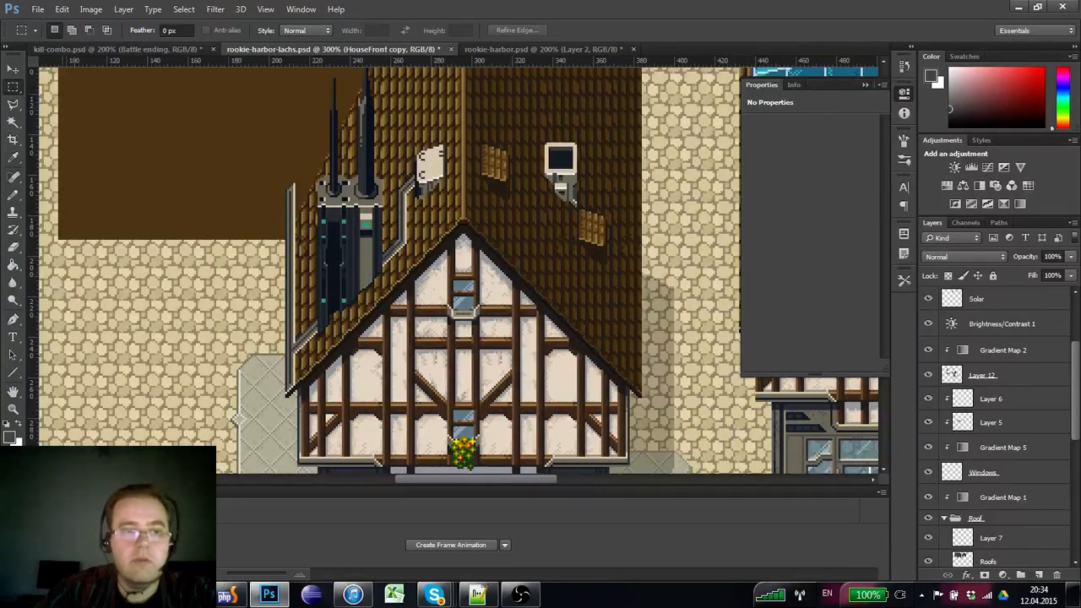
- Show the grid over the map and examine how the large roof's left slope runs across it from the peak
left_click(9, 408)
left_click(203, 288, "alt")
left_click(203, 288, "alt")
left_click(242, 175)
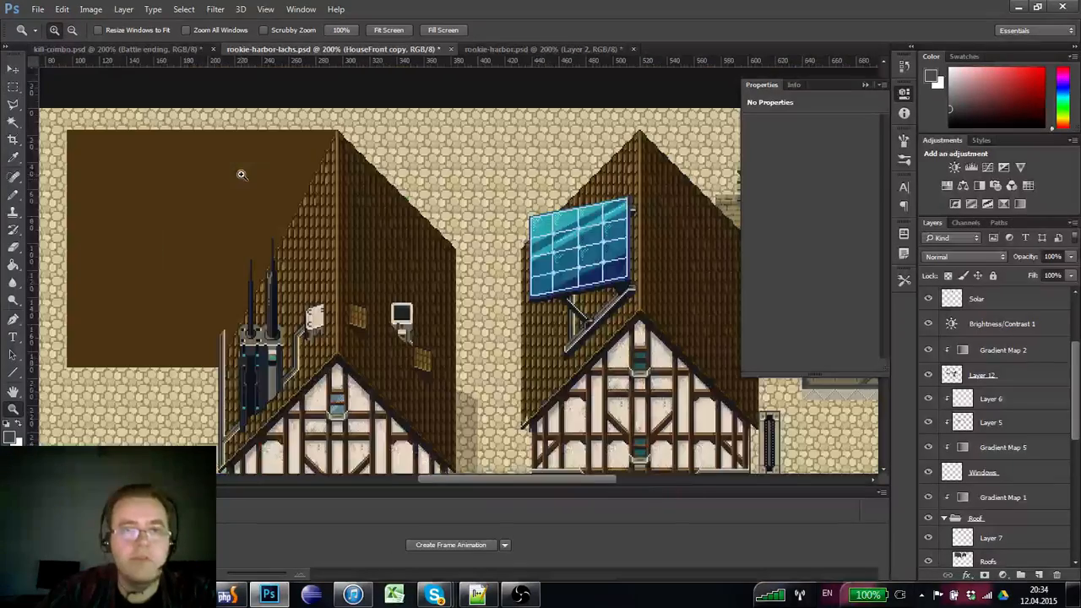
left_click_drag(289, 287, 310, 215)
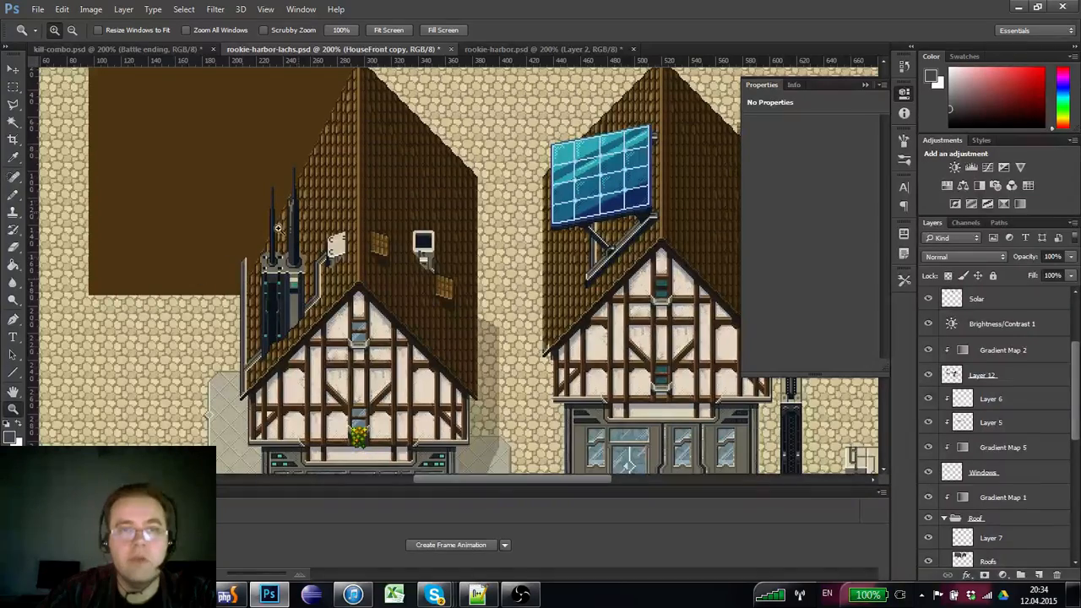
key("ctrl+apostrophe")
left_click(336, 107)
left_click(335, 95)
left_click(336, 89)
left_click_drag(336, 88, 371, 258)
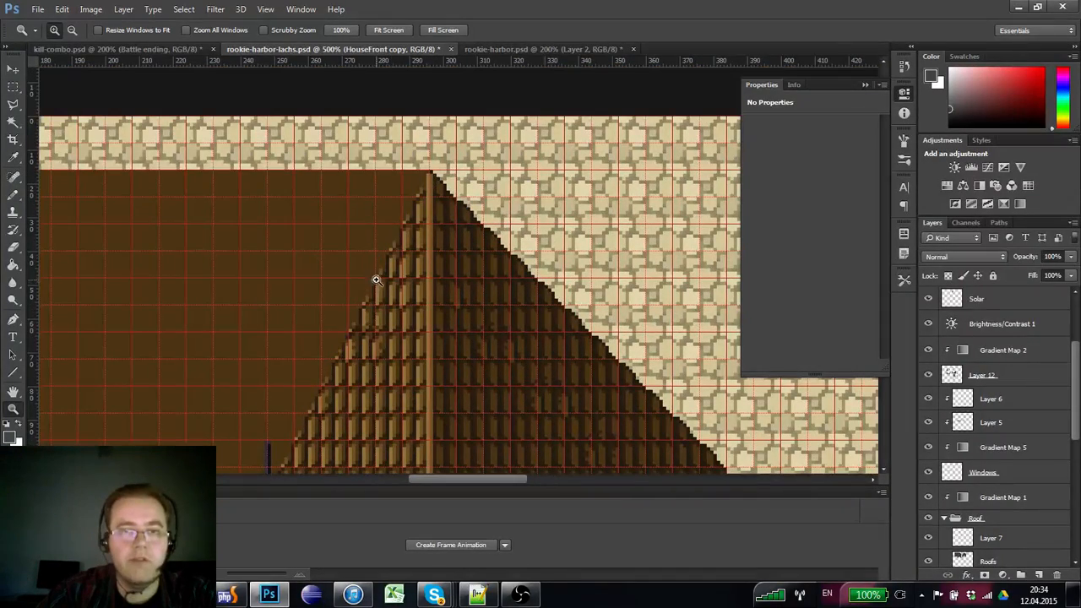
left_click(285, 427)
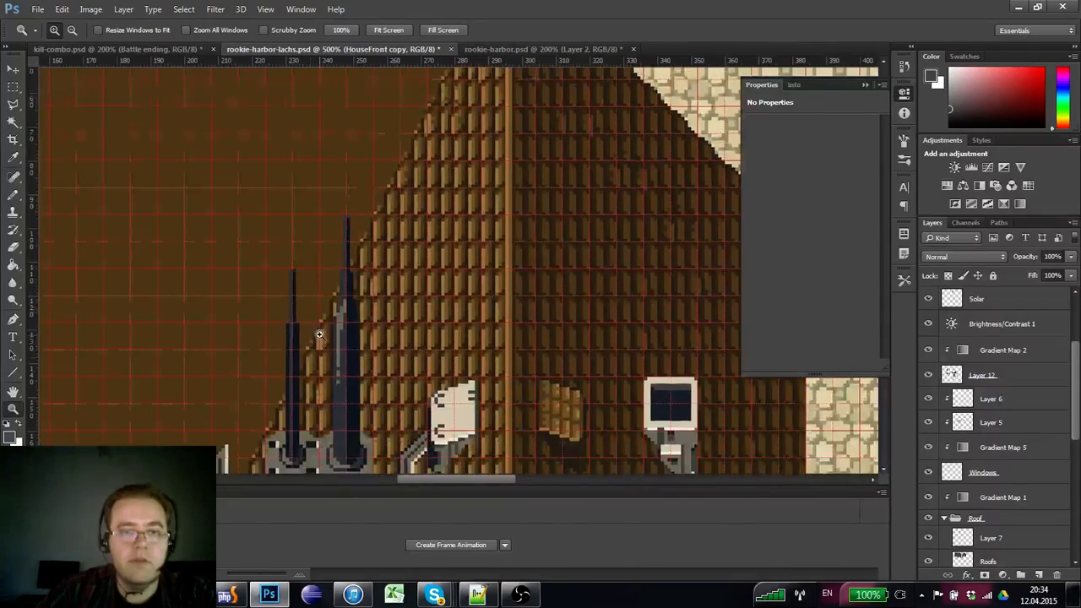
- Examine both houses' roofs and the filled rectangle against the grid at several magnifications
left_click(319, 334, "alt")
left_click(324, 329, "alt")
left_click(329, 325, "alt")
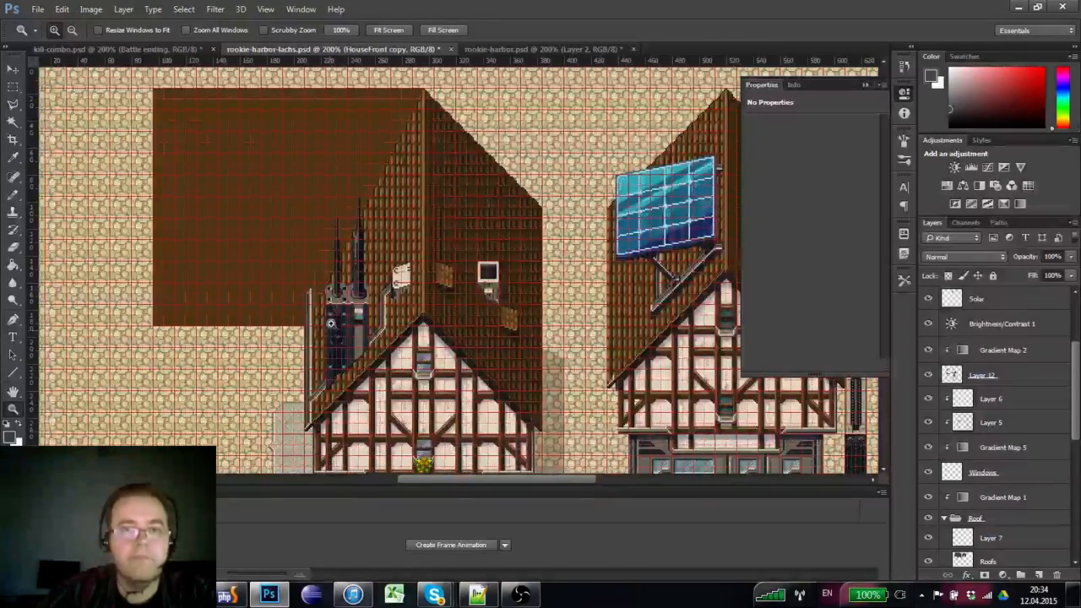
left_click(310, 274)
left_click(310, 275, "alt")
left_click(310, 276, "alt")
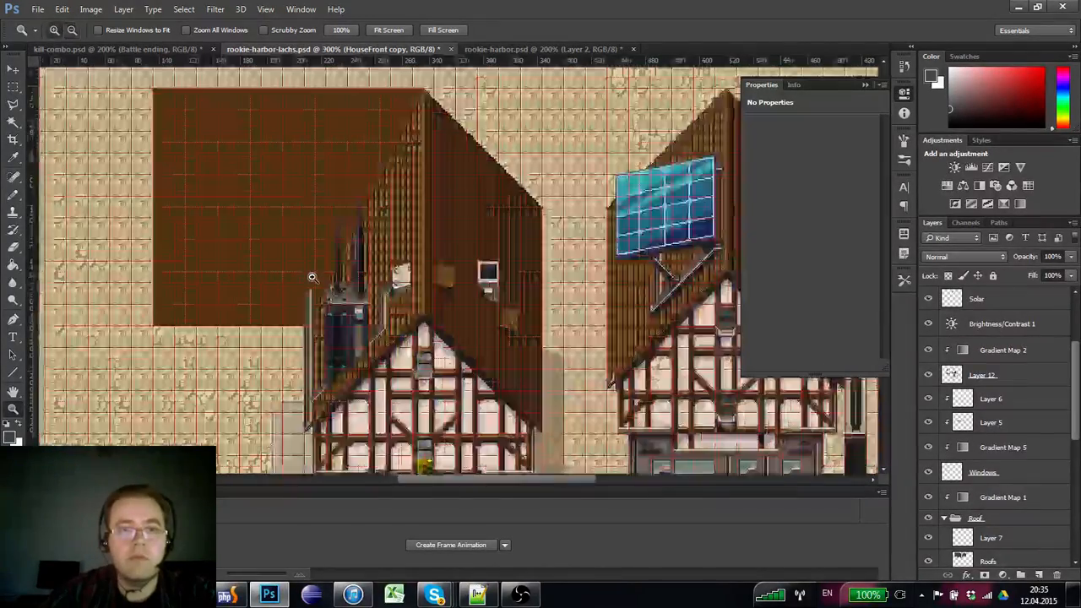
left_click(311, 277, "alt")
left_click(312, 277, "alt")
left_click(350, 191)
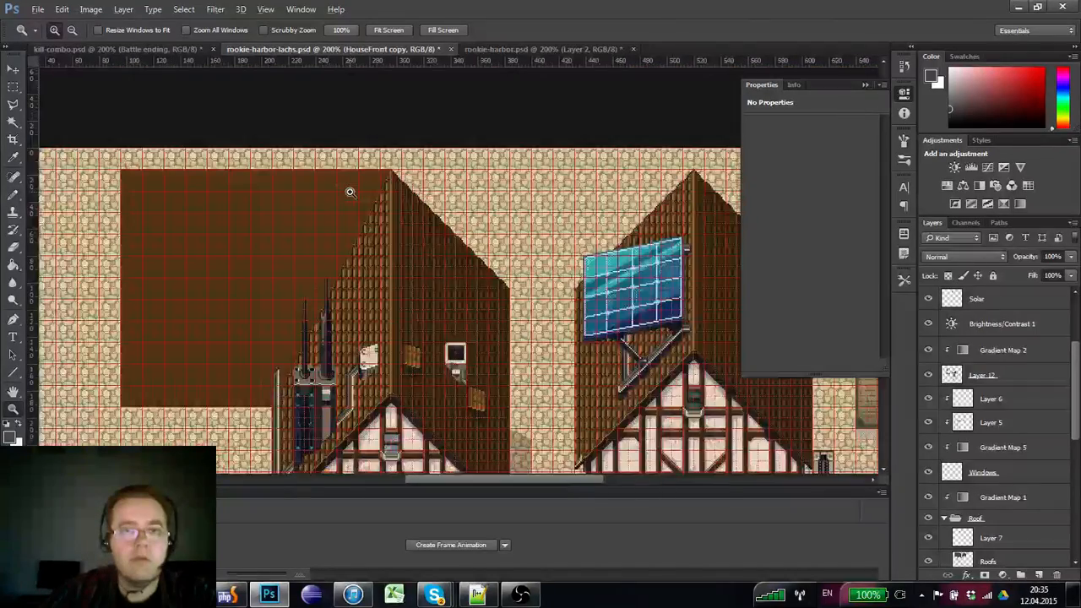
left_click(349, 190, "alt")
left_click(349, 189)
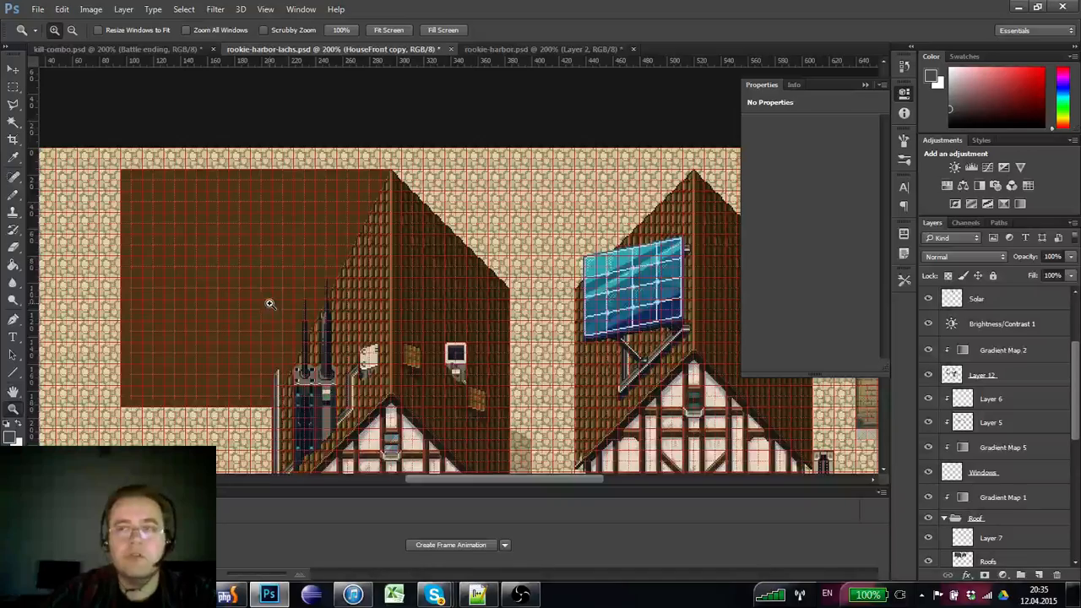
left_click(226, 192)
left_click(234, 238, "alt")
left_click(235, 237, "alt")
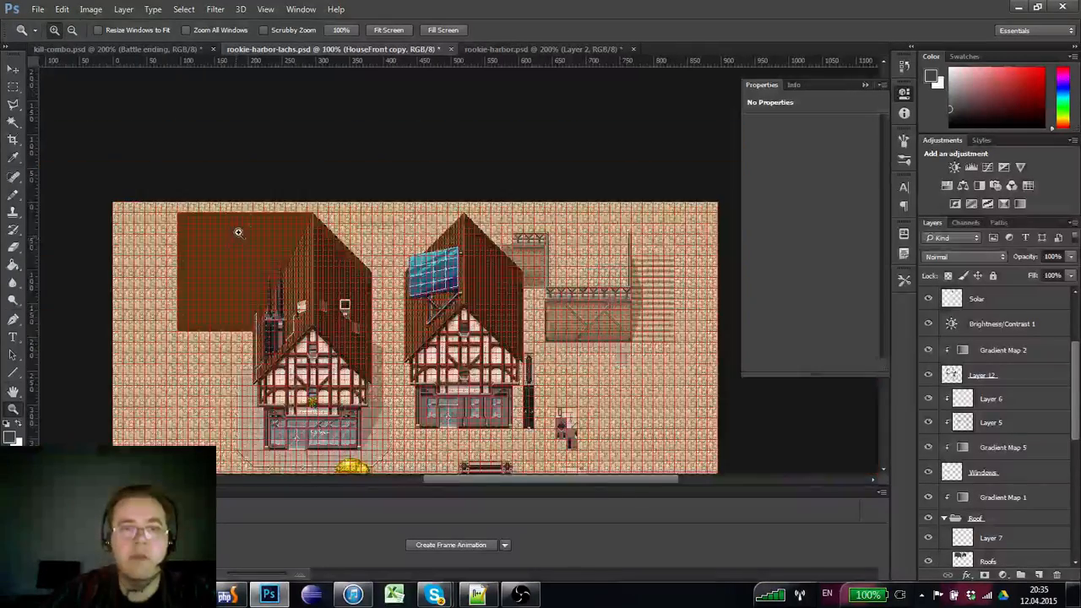
left_click(245, 212)
left_click_drag(309, 285, 322, 245)
key("ctrl+r")
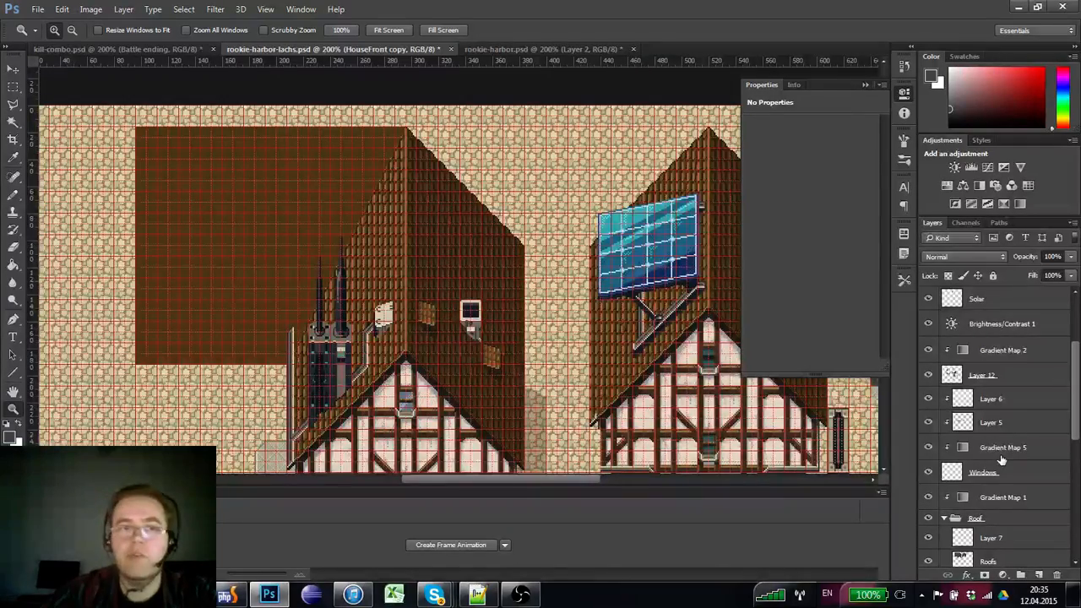
- Inspect the rooftop antennas and pipes, check the HouseFront copy layer by toggling its visibility, and select Layer 12
left_click_drag(452, 241, 480, 157)
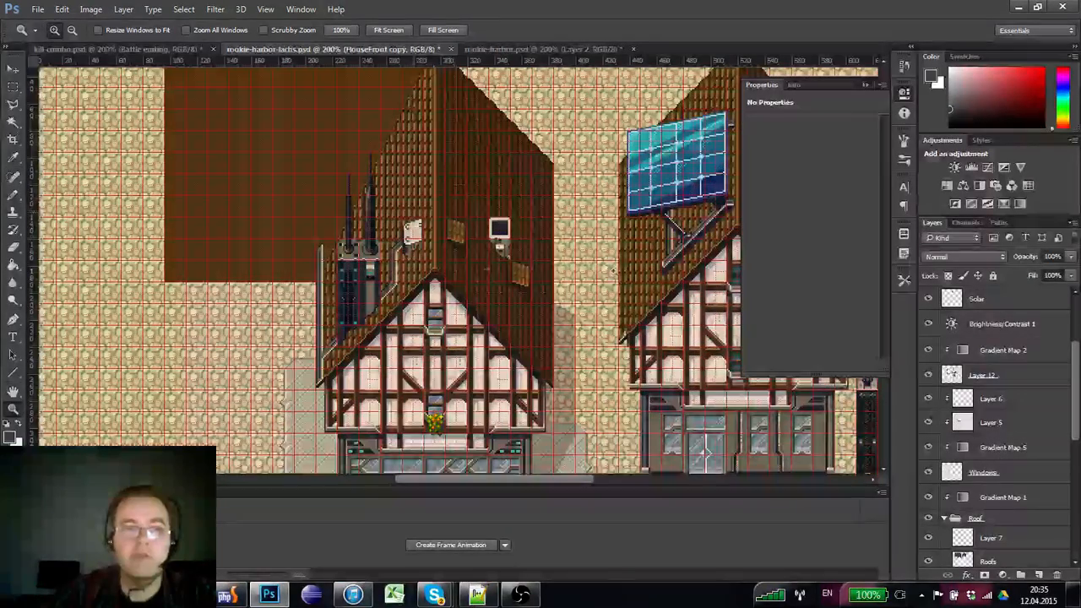
scroll(967, 389, "up", 3)
key("ctrl+plus")
key("ctrl+plus")
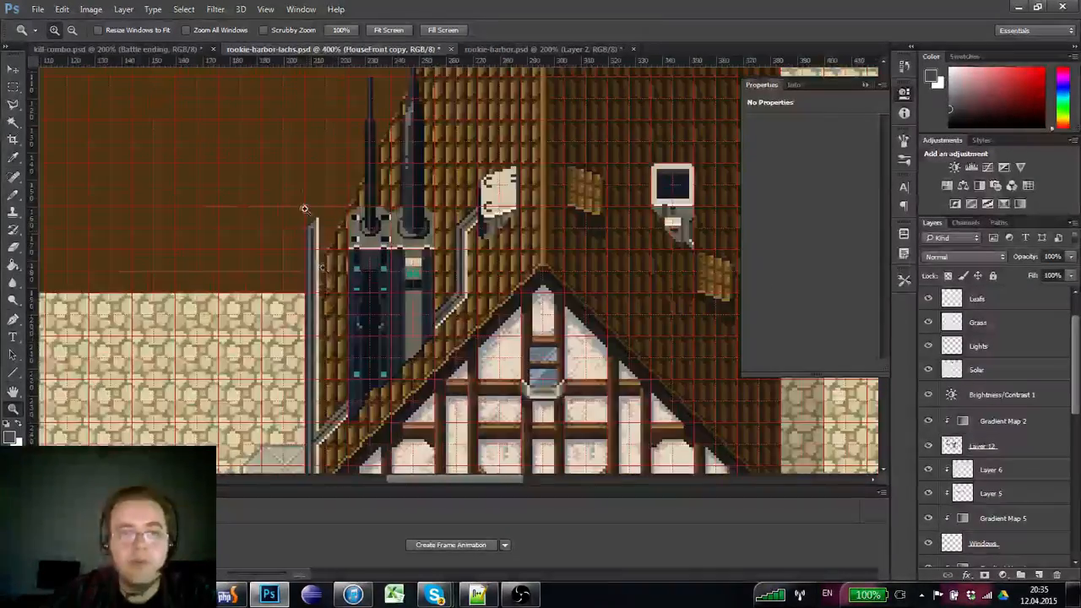
scroll(995, 390, "up", 2)
scroll(979, 445, "down", 5)
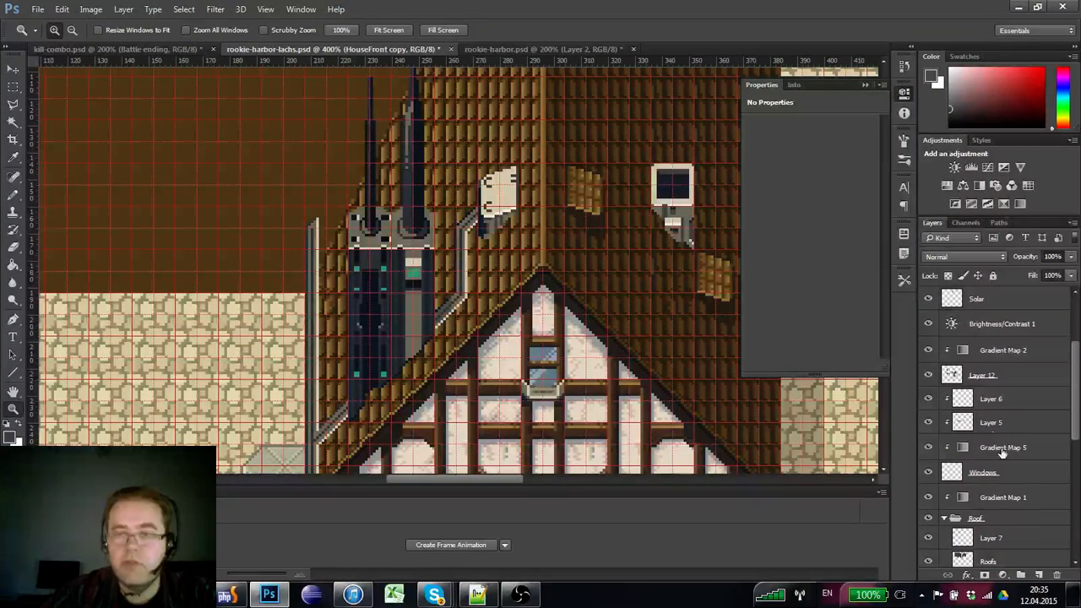
scroll(1001, 464, "down", 8)
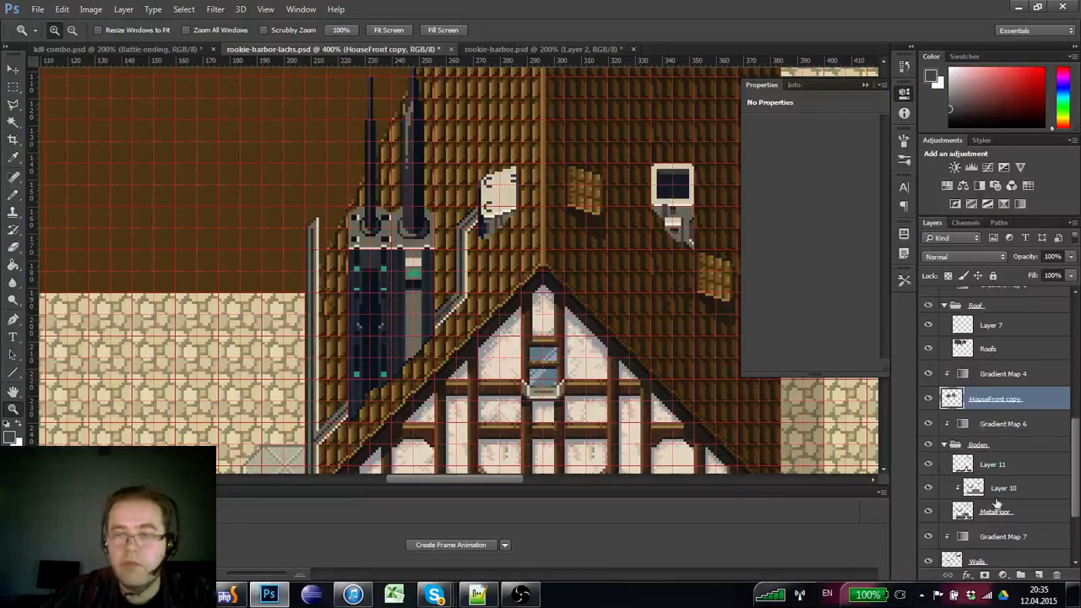
left_click(927, 400)
left_click(927, 400)
scroll(966, 427, "up", 8)
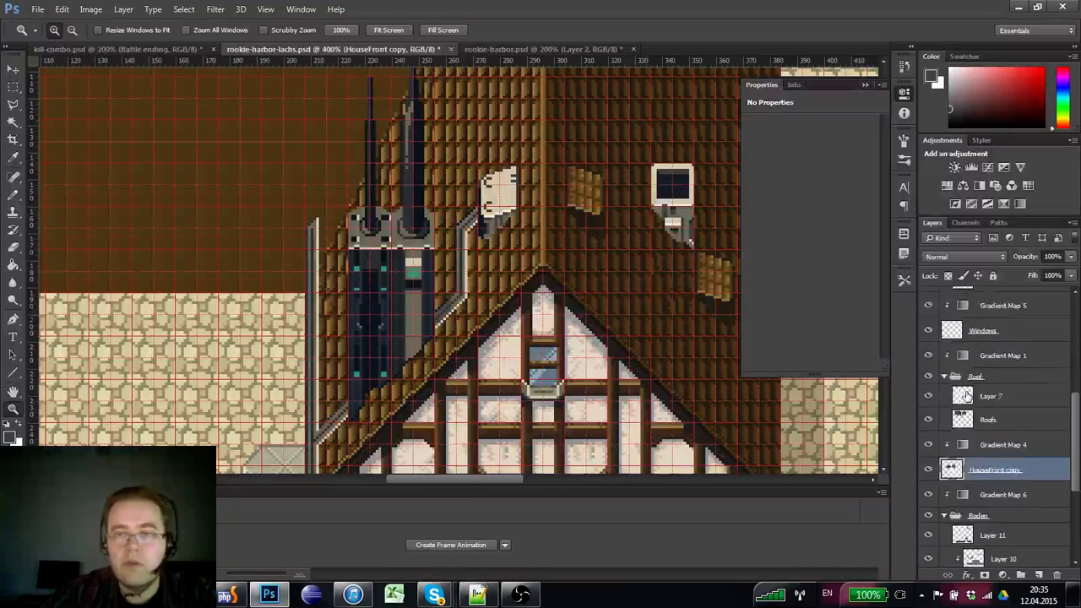
left_click(982, 351)
scroll(982, 354, "up", 4)
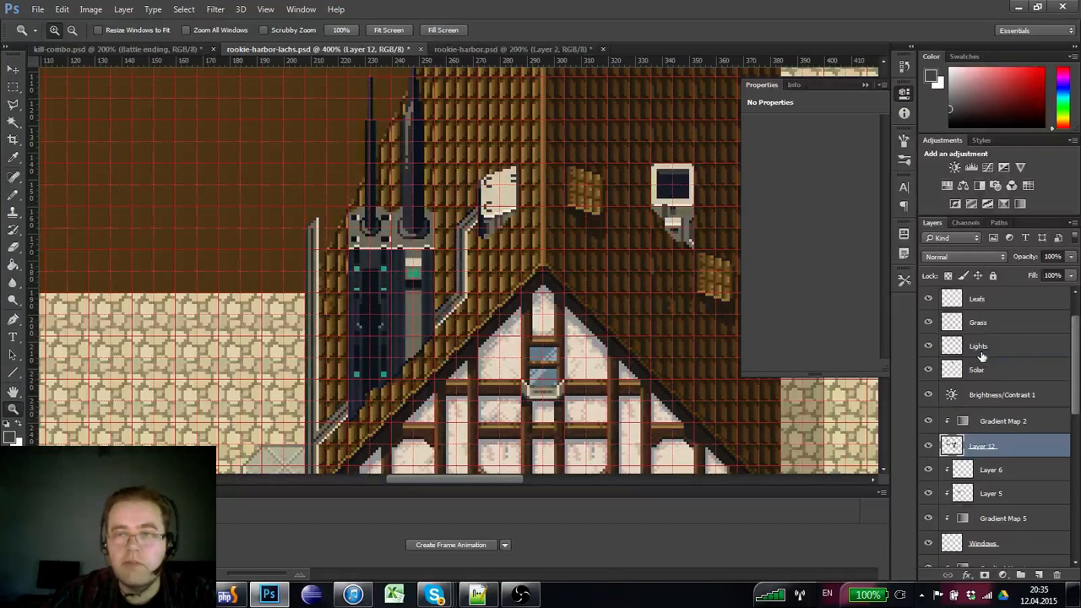
- Check which roof details Layer 12 contains by toggling its visibility, and make it the active layer
scroll(975, 432, "down", 5)
left_click(979, 425)
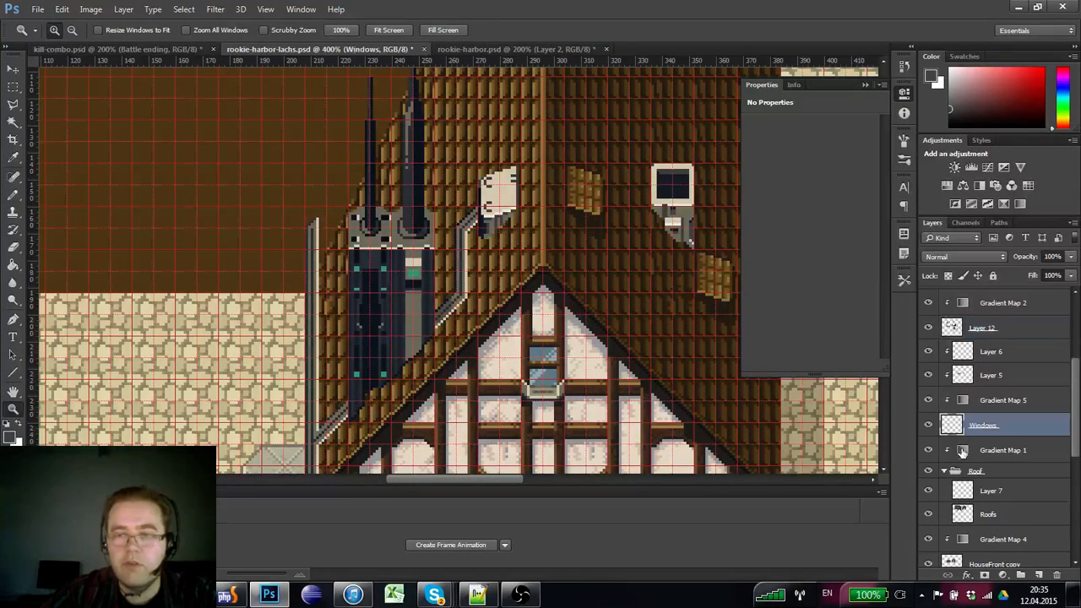
scroll(961, 397, "up", 1)
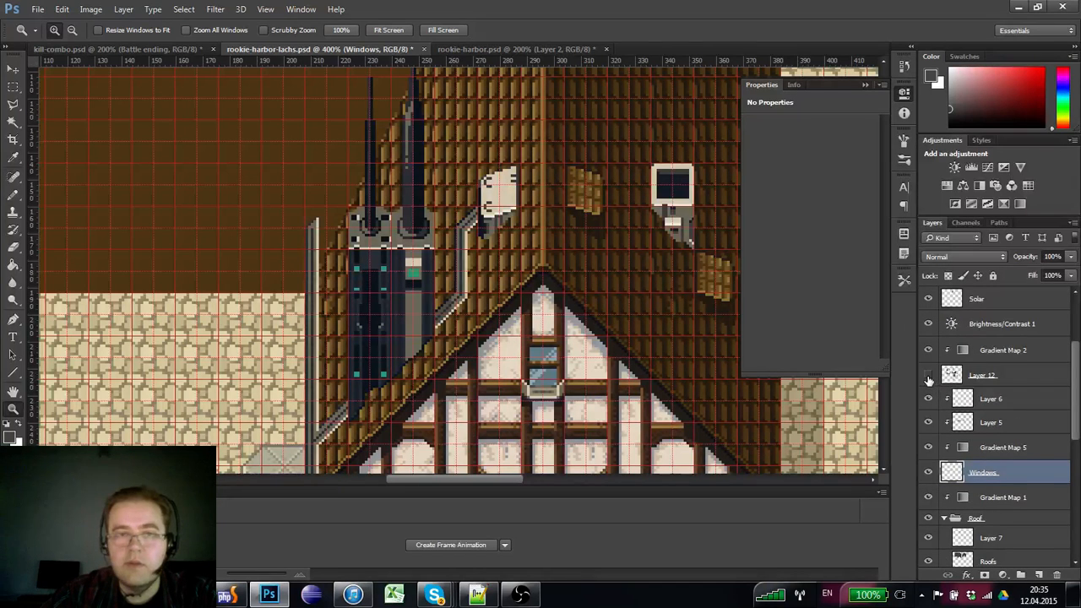
left_click(927, 376)
left_click(928, 376)
left_click(927, 376)
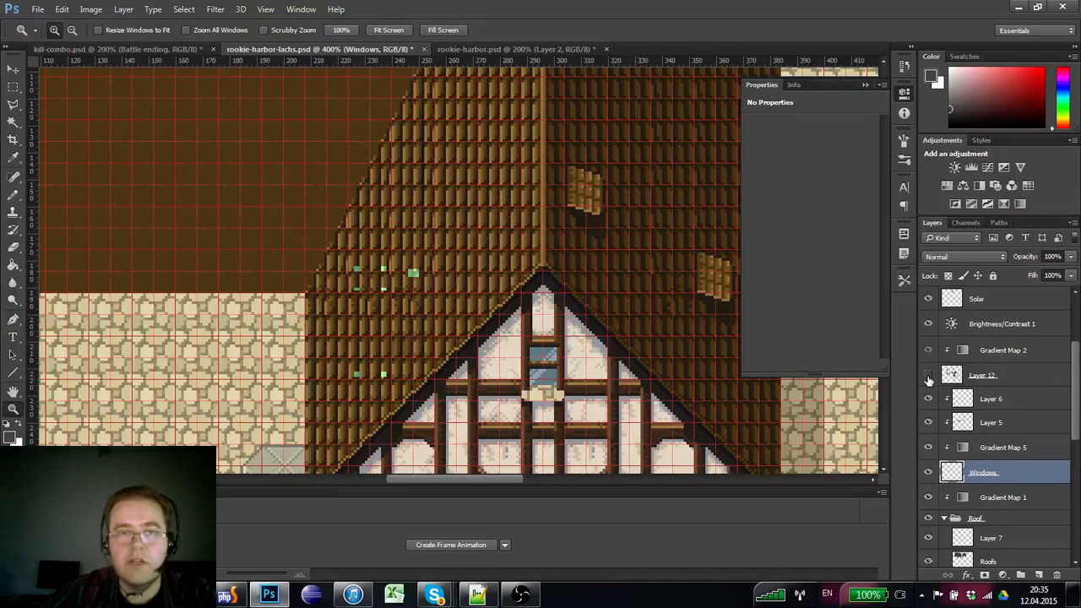
double_click(979, 376)
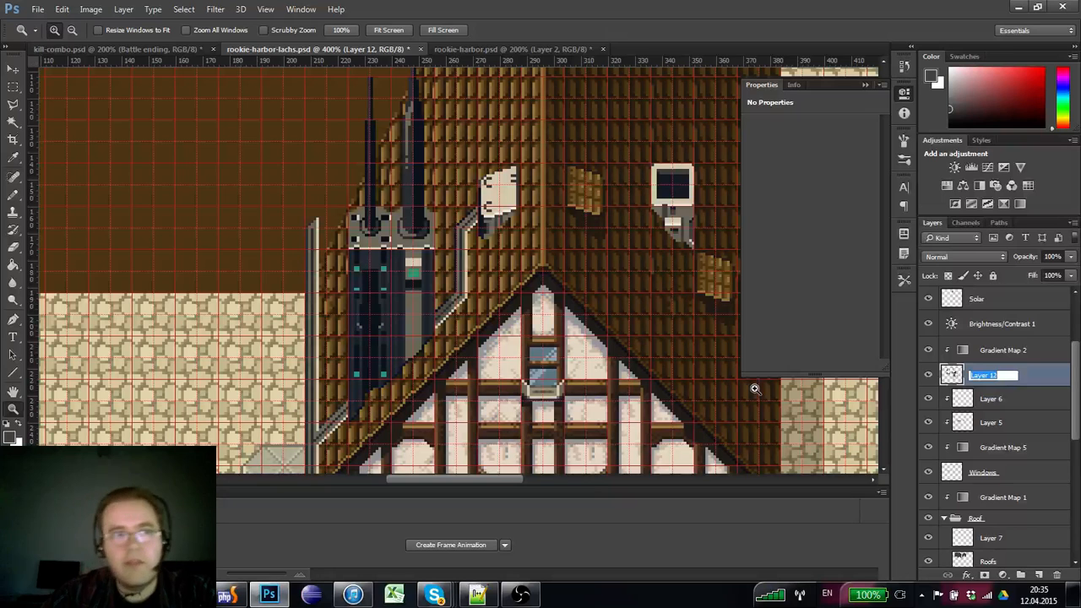
- Demonstrate picking layers directly on the canvas with the Move tool, alternating between the Roof group and Layer 12
left_click(13, 69)
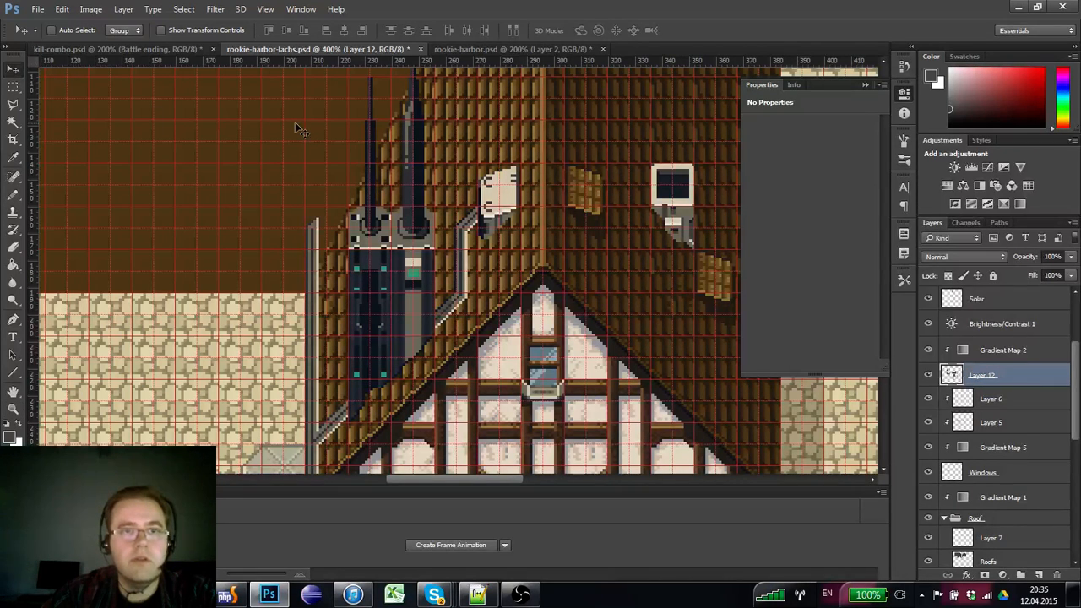
left_click(346, 358)
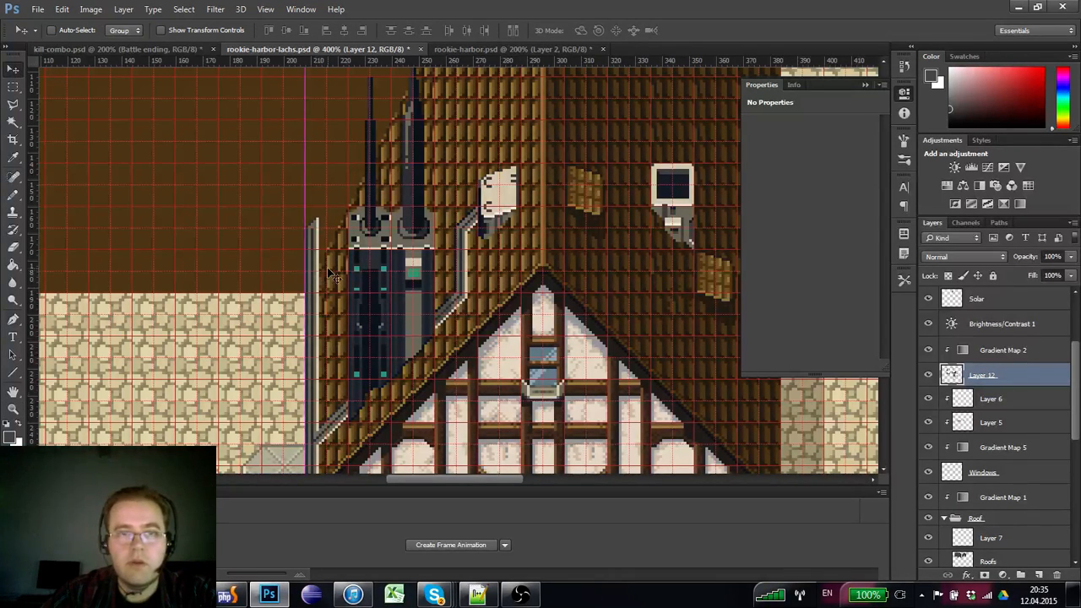
left_click(511, 281)
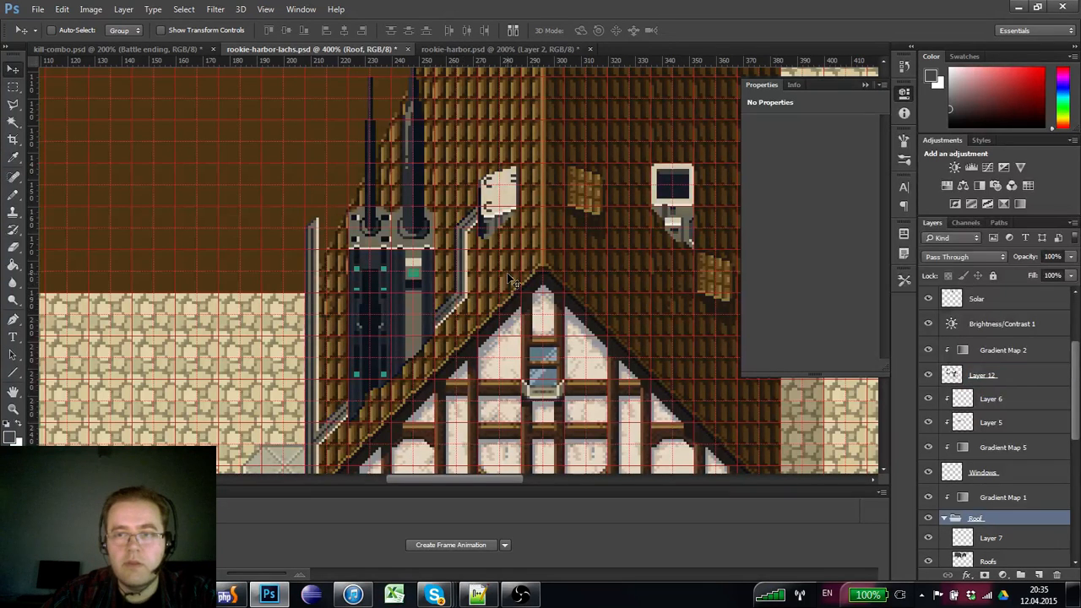
left_click(319, 273)
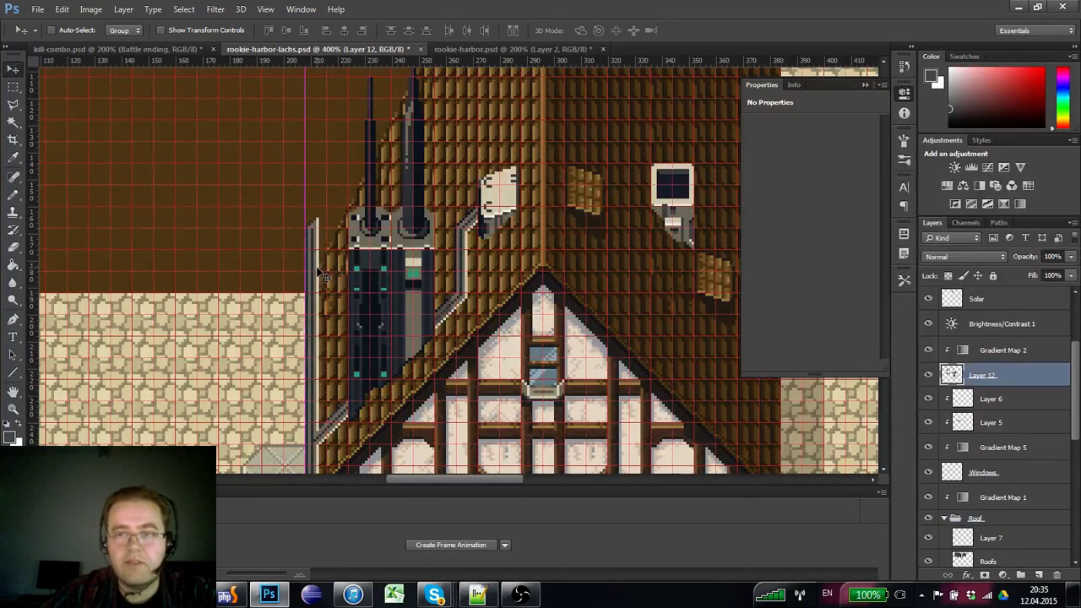
left_click(528, 272)
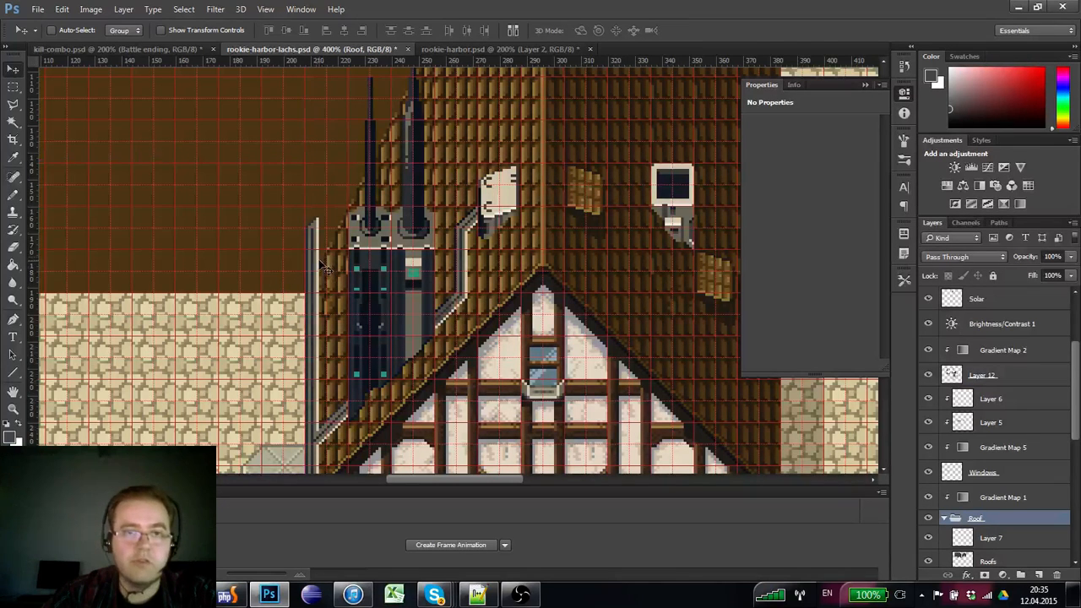
left_click(307, 238)
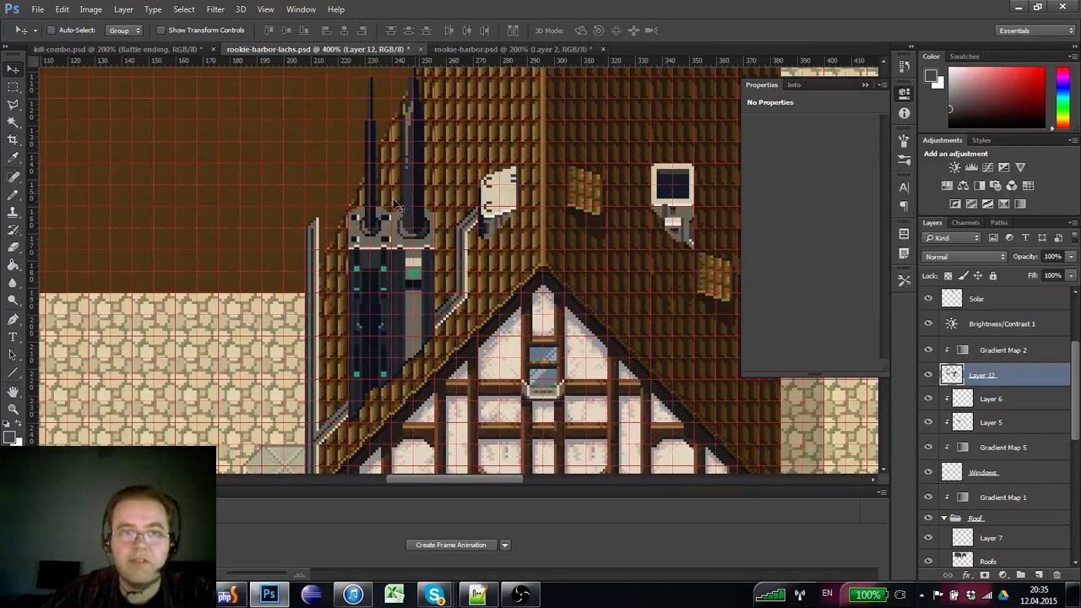
left_click(473, 155)
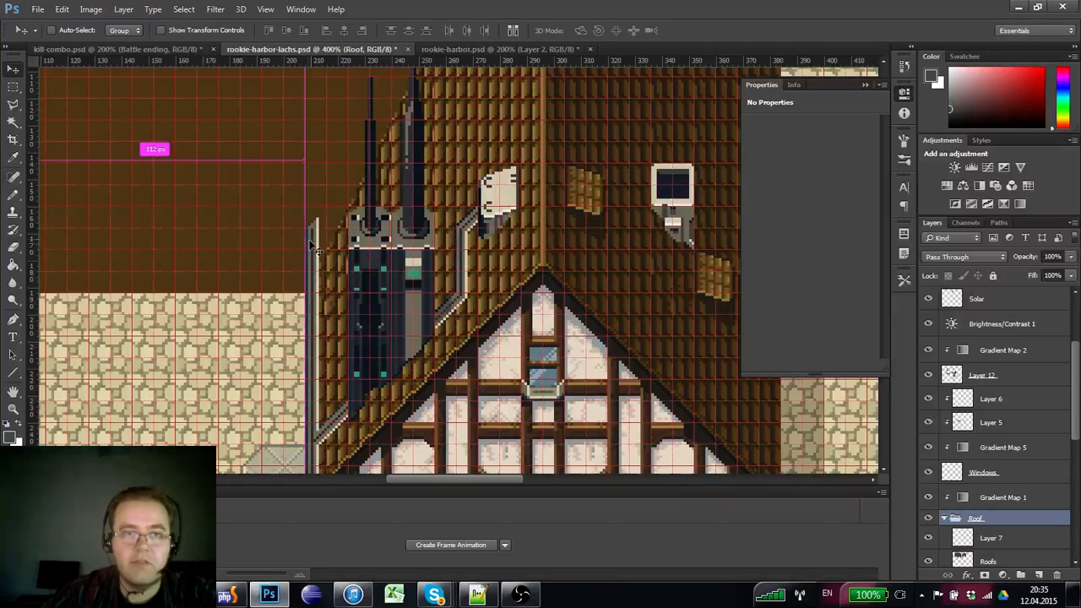
left_click(58, 121)
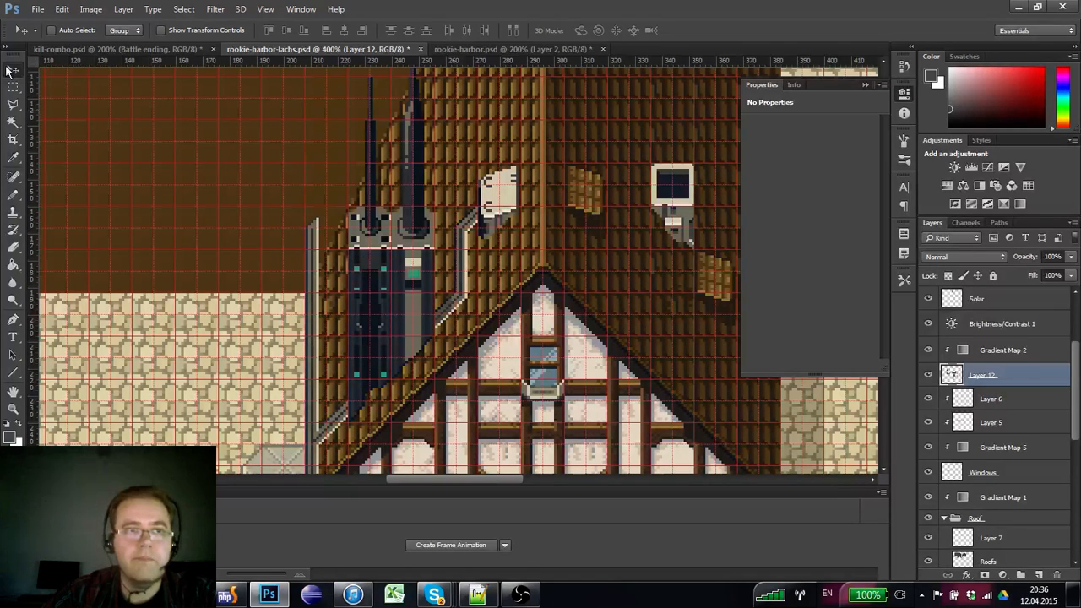
left_click_drag(34, 101, 38, 139)
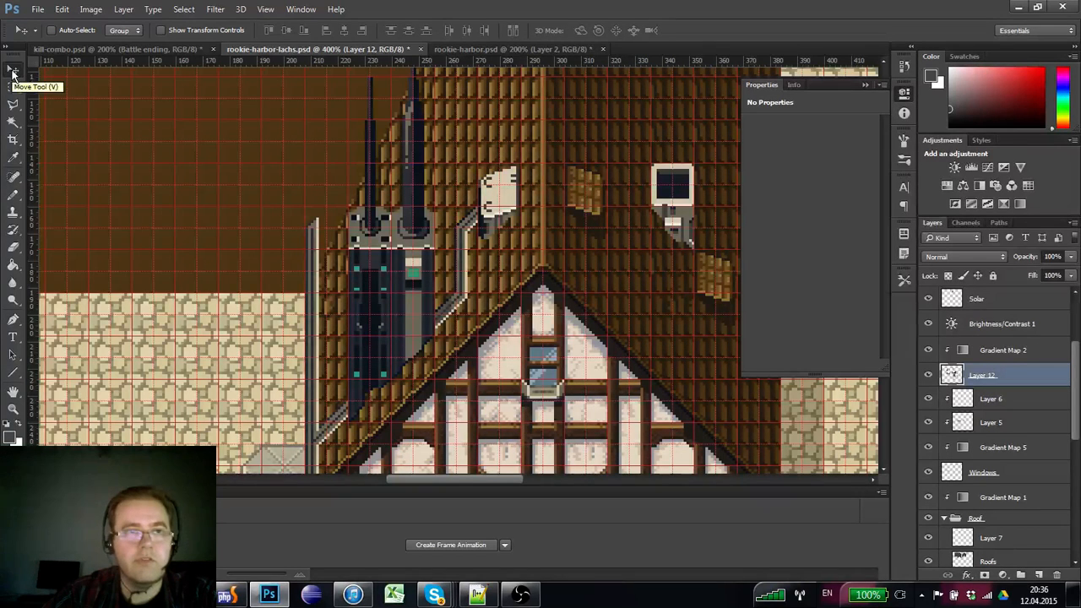
- Select the upper section of the vertical pipe at the roof's left edge and move it straight down on Layer 12
left_click_drag(309, 222, 314, 245)
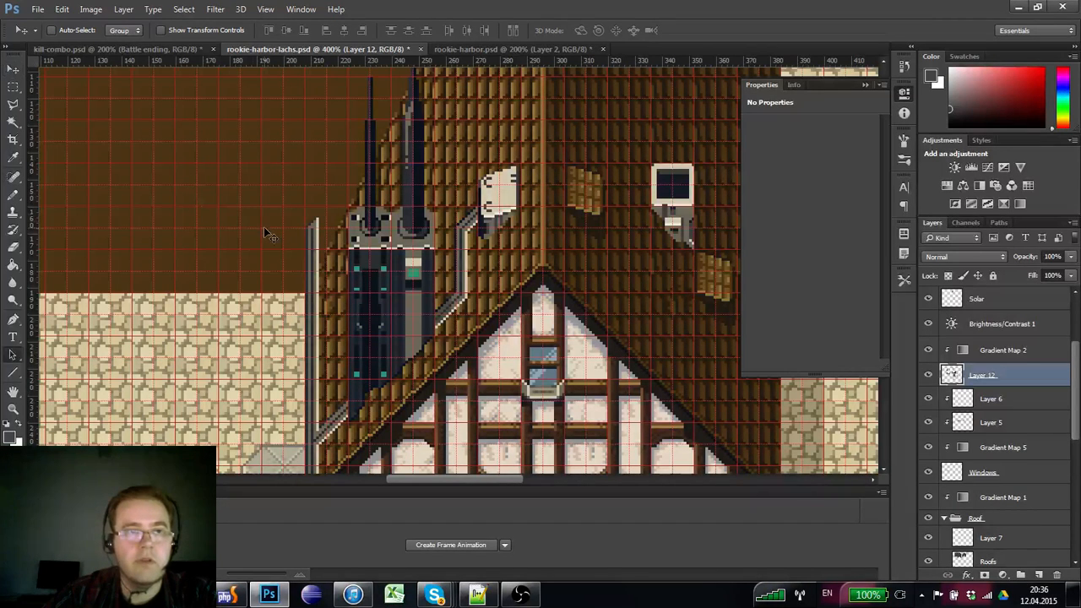
left_click(17, 91)
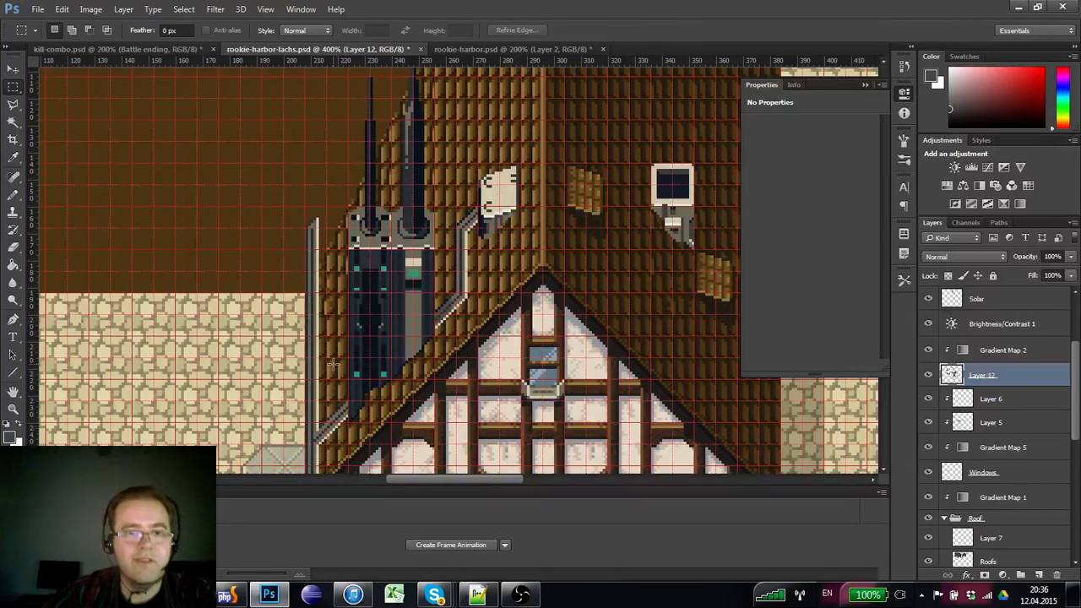
left_click_drag(329, 382, 302, 163)
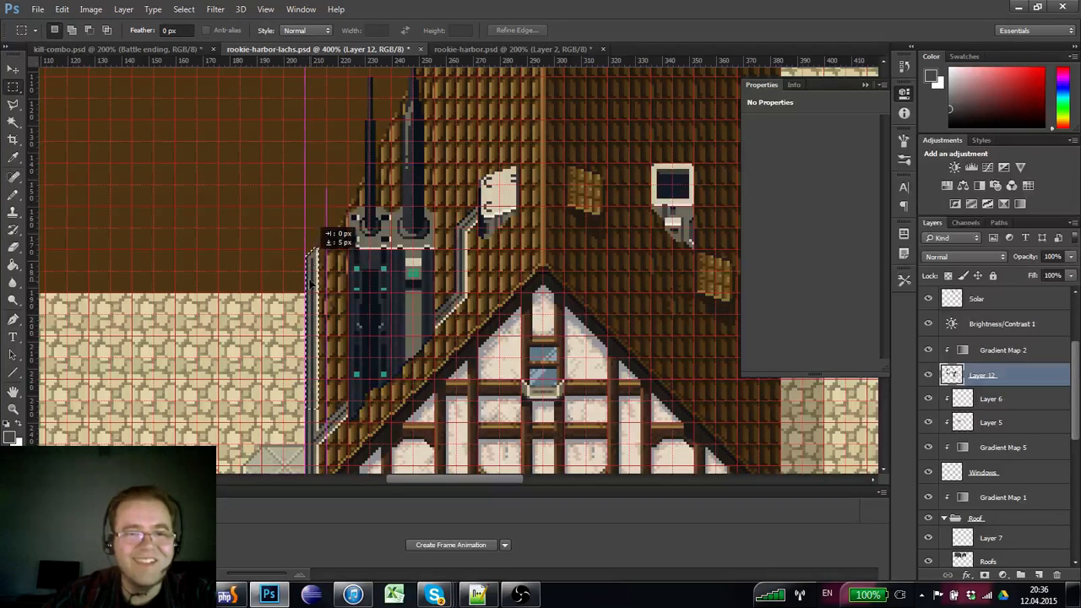
mouse_move(312, 275)
left_mouse_down()
mouse_move(314, 305)
mouse_move(281, 382)
left_mouse_up()
- Show the grid and marquee-select the left part of the brown rectangle, about 88 px wide, over its full height
scroll(242, 306, "up", 5)
scroll(242, 307, "left", 2)
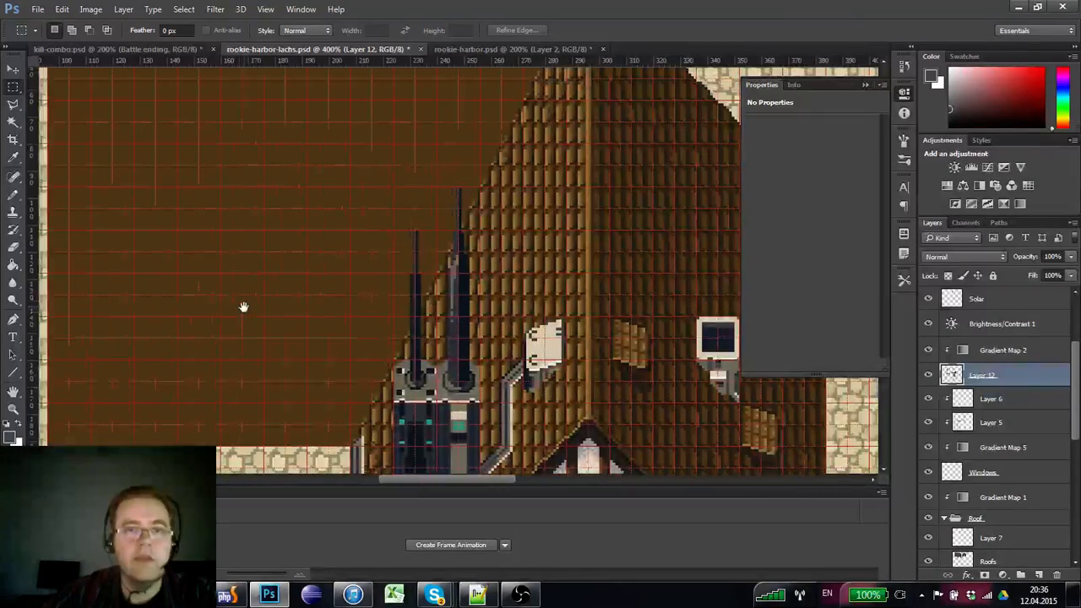
left_click(13, 408)
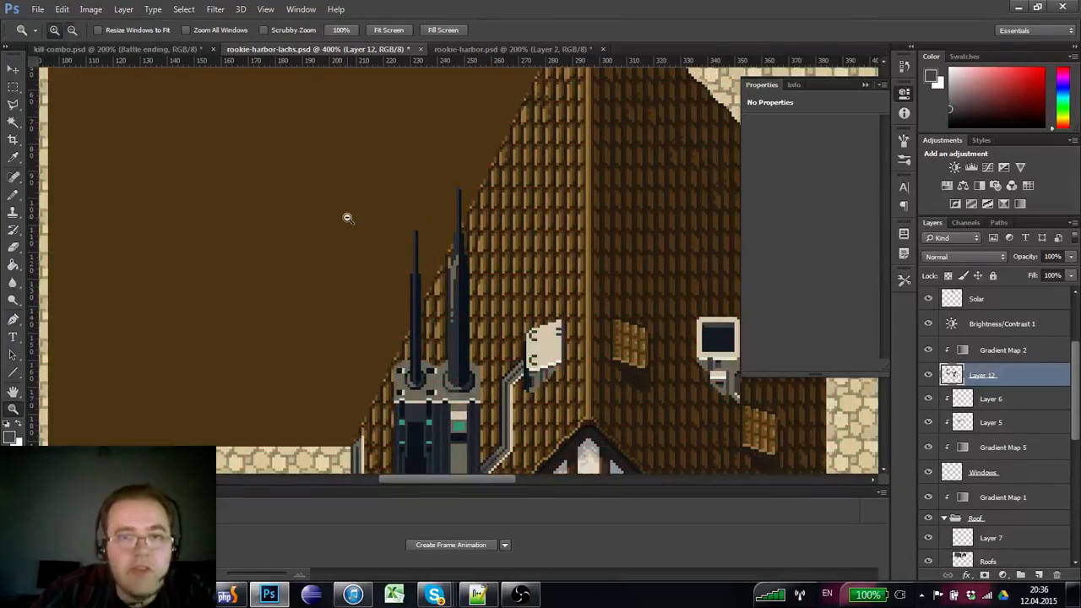
left_click(346, 218, "alt")
scroll(397, 203, "up", 2)
scroll(447, 193, "right", 1)
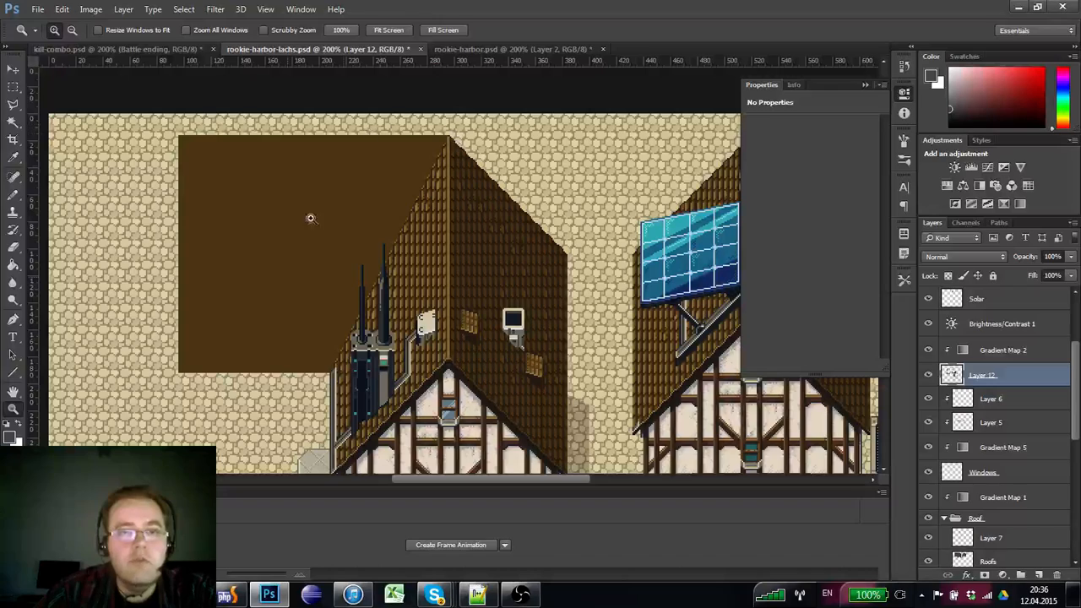
left_click(13, 89)
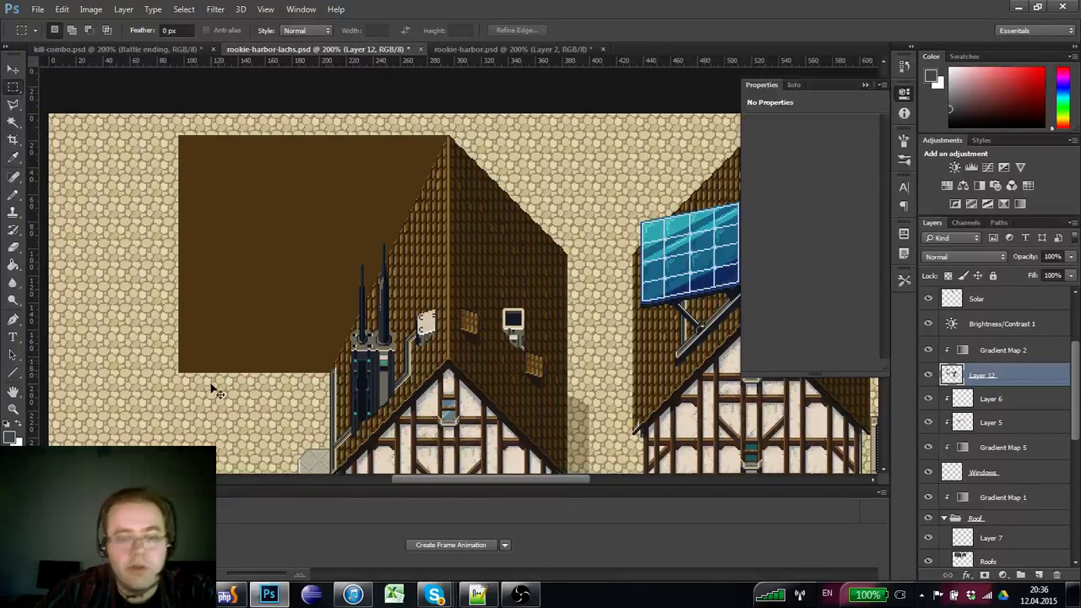
key("ctrl+apostrophe")
left_click_drag(211, 390, 296, 135)
key("ctrl+j")
left_click(511, 230)
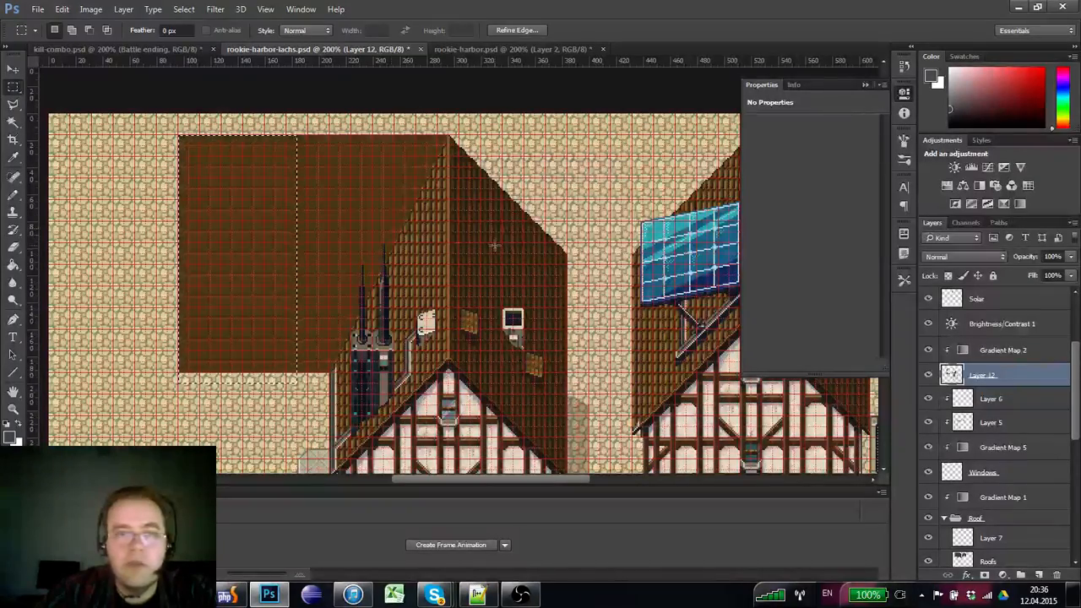
- Pick the Roof group on the canvas and try to move the selected part of the brown rectangle
key("v")
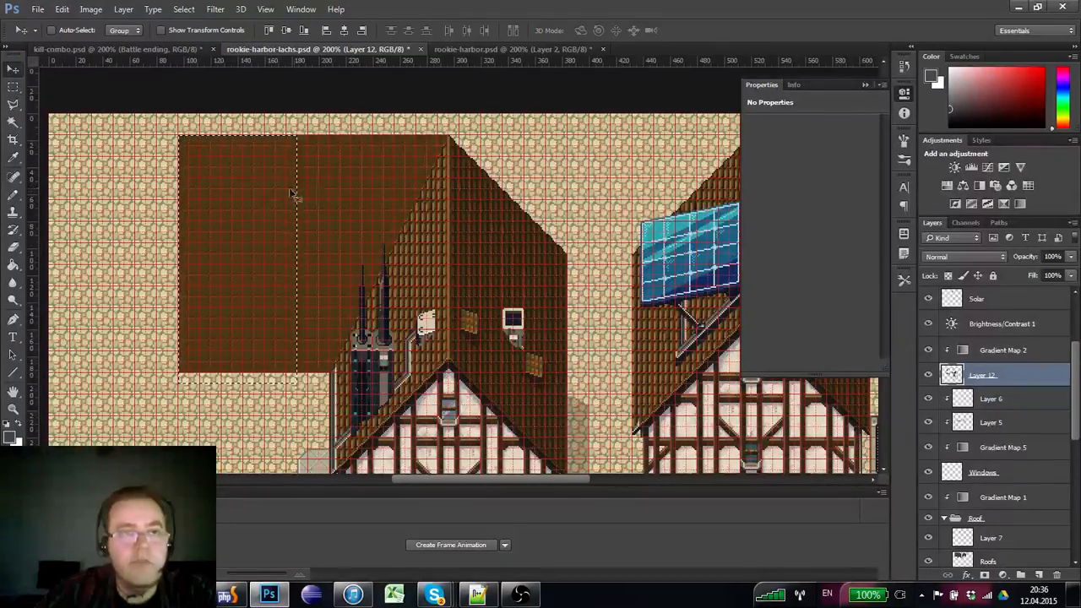
left_click(338, 190, "ctrl")
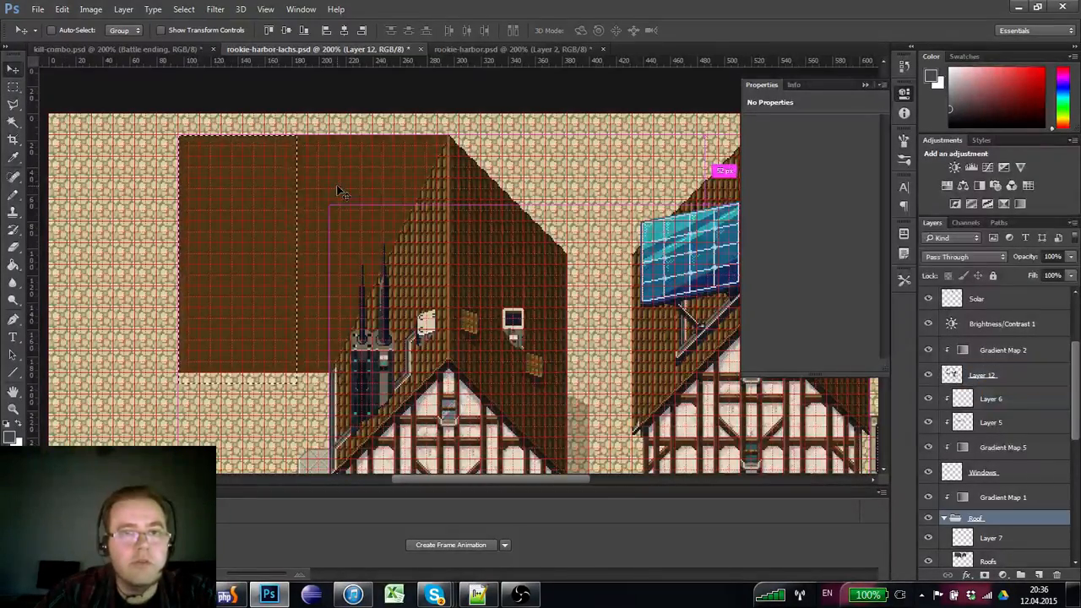
left_click(17, 89)
left_click(263, 182, "ctrl")
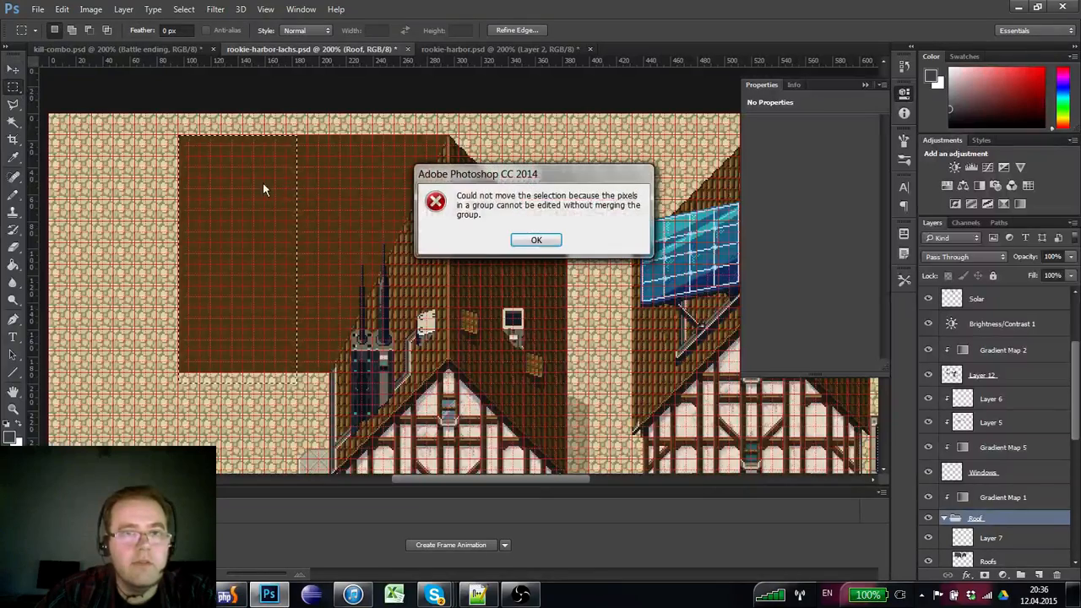
left_click(534, 240)
- On the Roofs layer, duplicate the selected part about 32 px further left to widen the brown rectangle, and deselect it
scroll(982, 478, "down", 1)
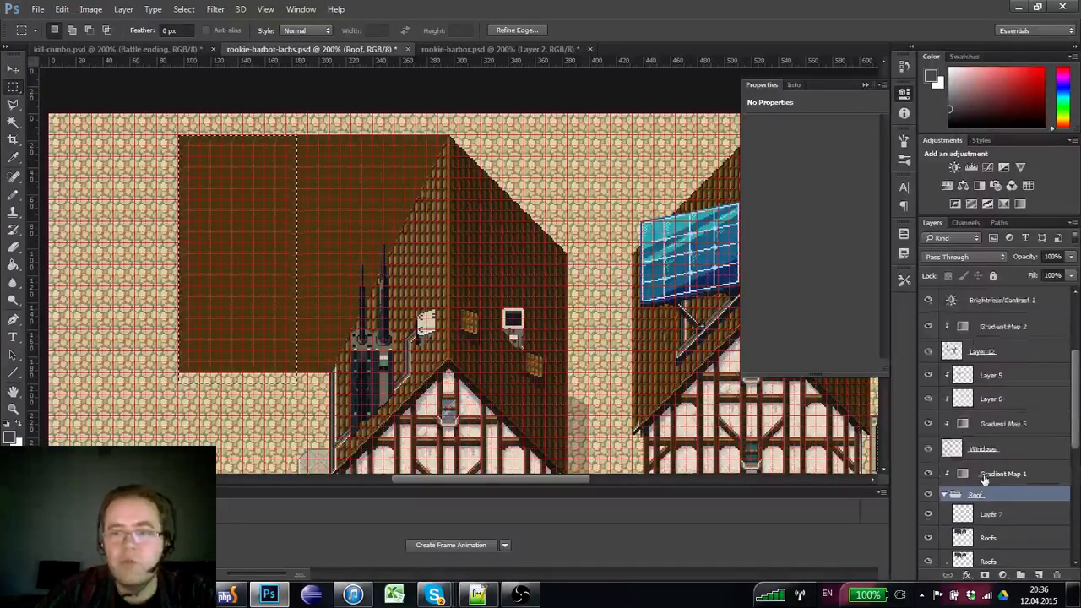
scroll(983, 479, "down", 1)
left_click(206, 247, "ctrl")
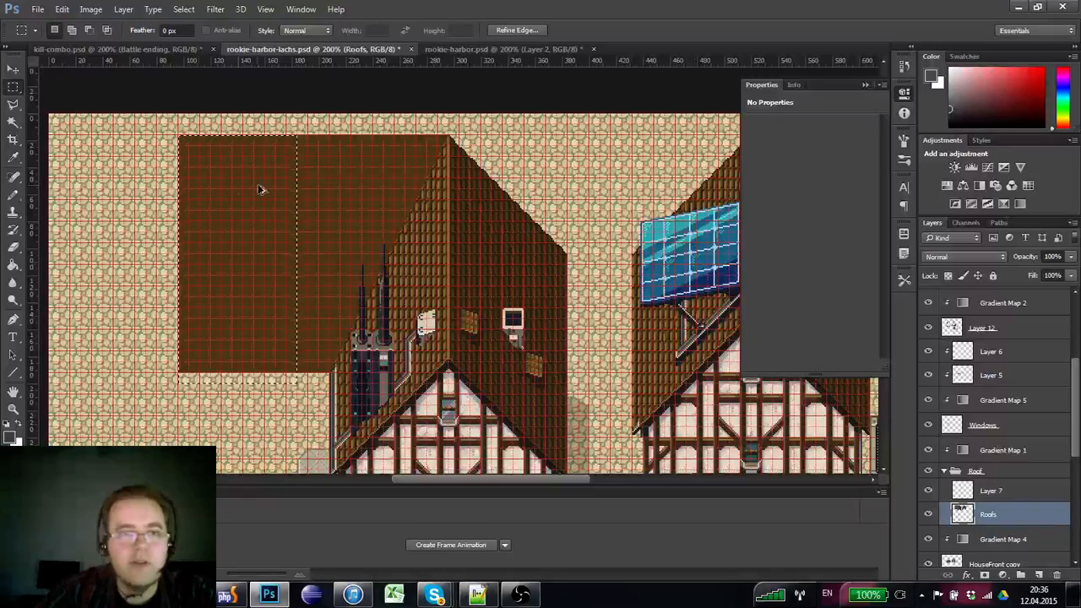
left_click_drag(260, 189, 215, 187)
key("ctrl+d")
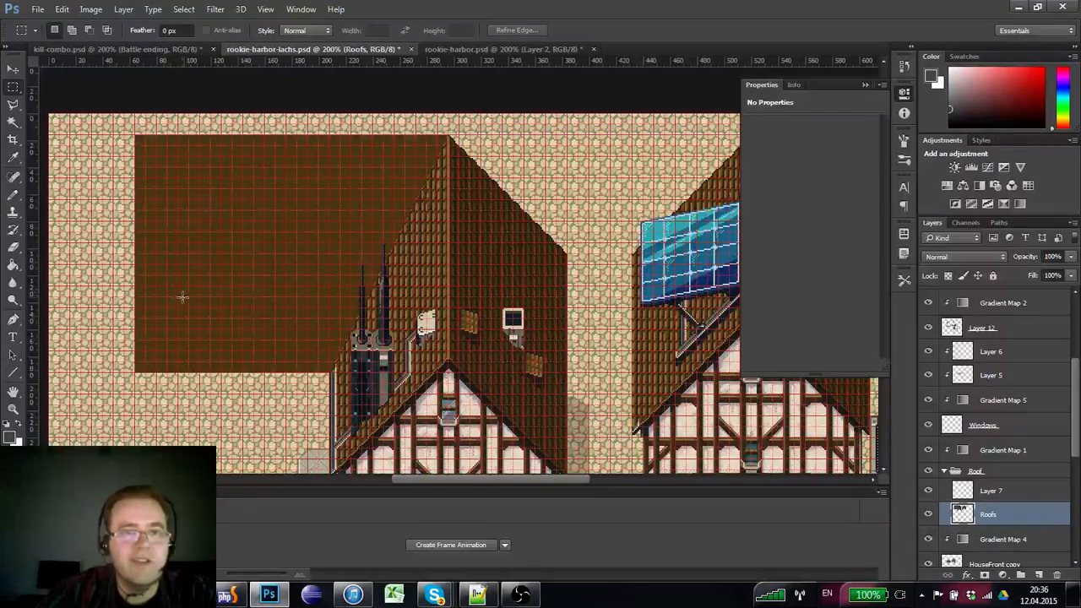
- With the Pencil at size 1, start a light brown ridge line running left from the large roof's peak
left_click(12, 408)
left_click(359, 278)
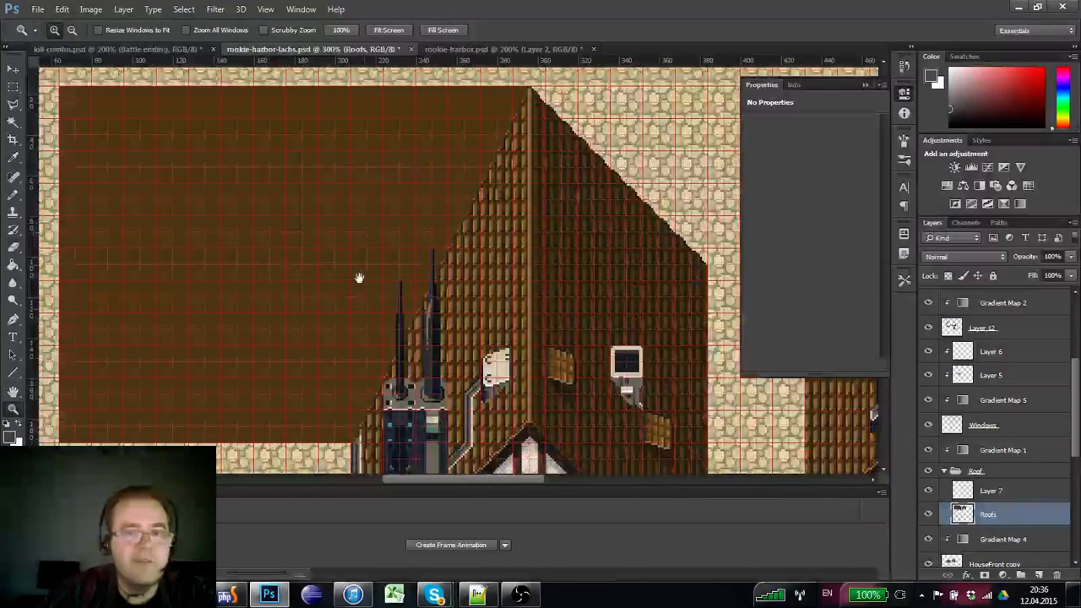
left_click_drag(409, 211, 407, 239)
left_click(519, 153)
left_click(519, 156)
left_click(518, 158)
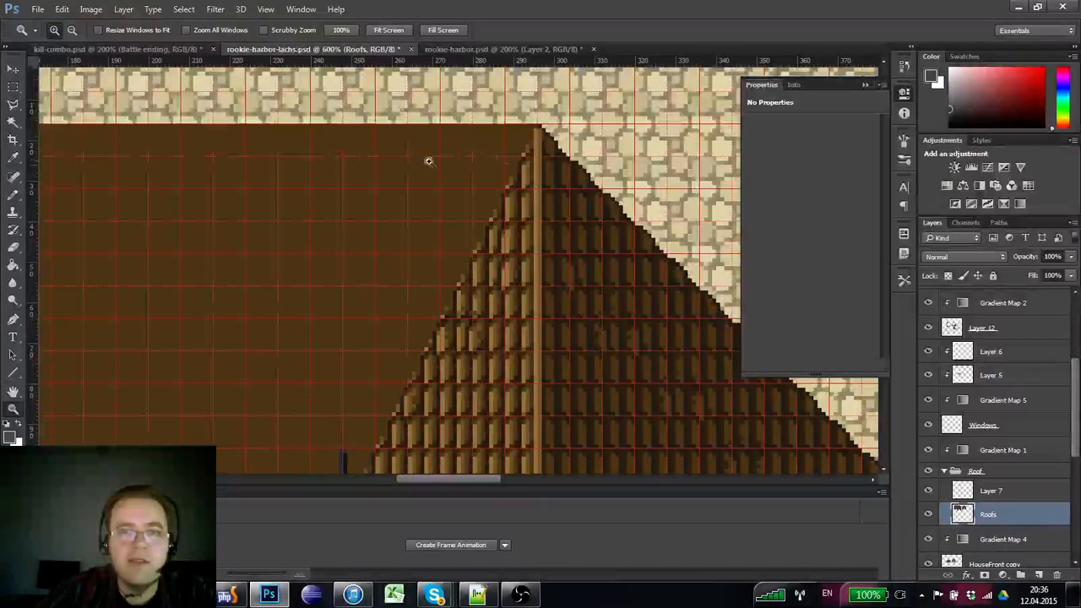
left_click(13, 193)
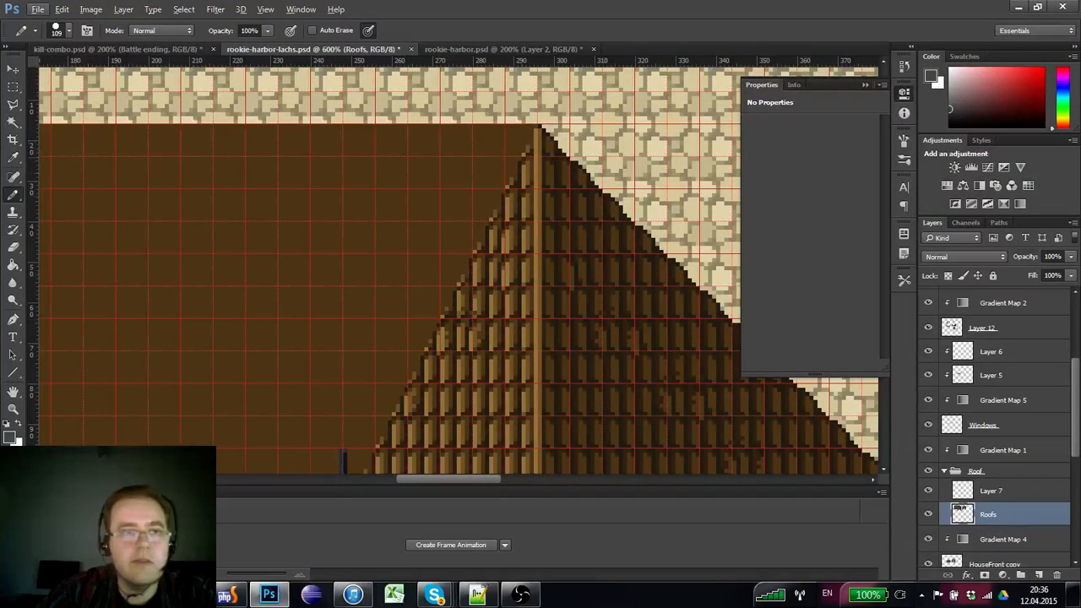
mouse_move(432, 177)
left_mouse_down()
mouse_move(339, 251)
mouse_move(10, 338)
left_mouse_up()
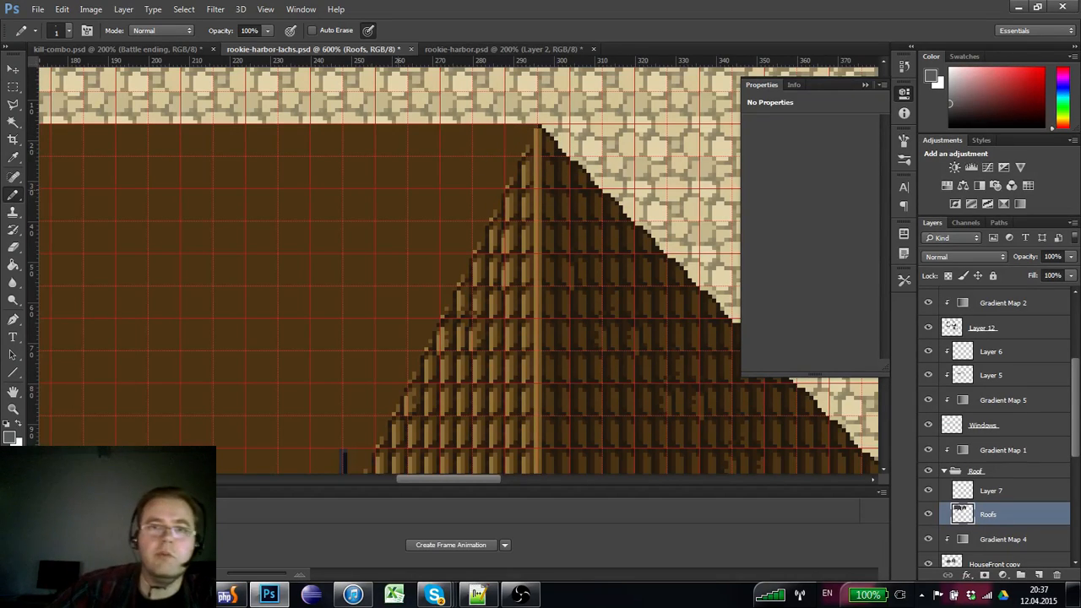
left_click_drag(535, 128, 494, 133)
left_click(522, 126, "alt")
left_click(506, 132, "alt")
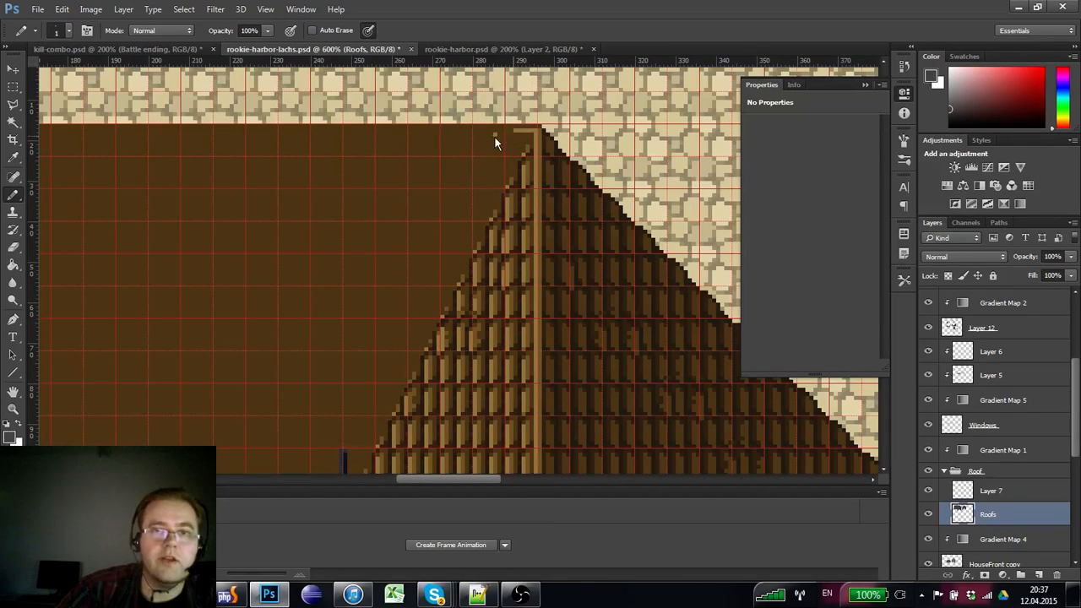
- Extend the two pixel rows of the roof's ridge line leftward along the brown rectangle's upper edge to its far corner, sampling their browns
scroll(422, 234, "up", 1)
scroll(422, 233, "left", 10)
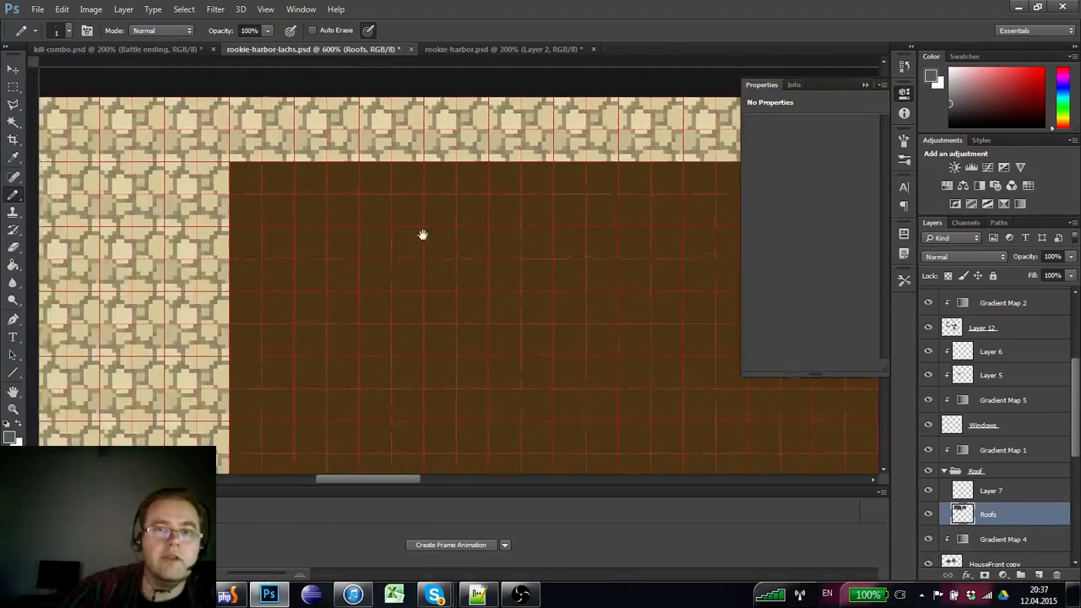
left_click(346, 181, "shift")
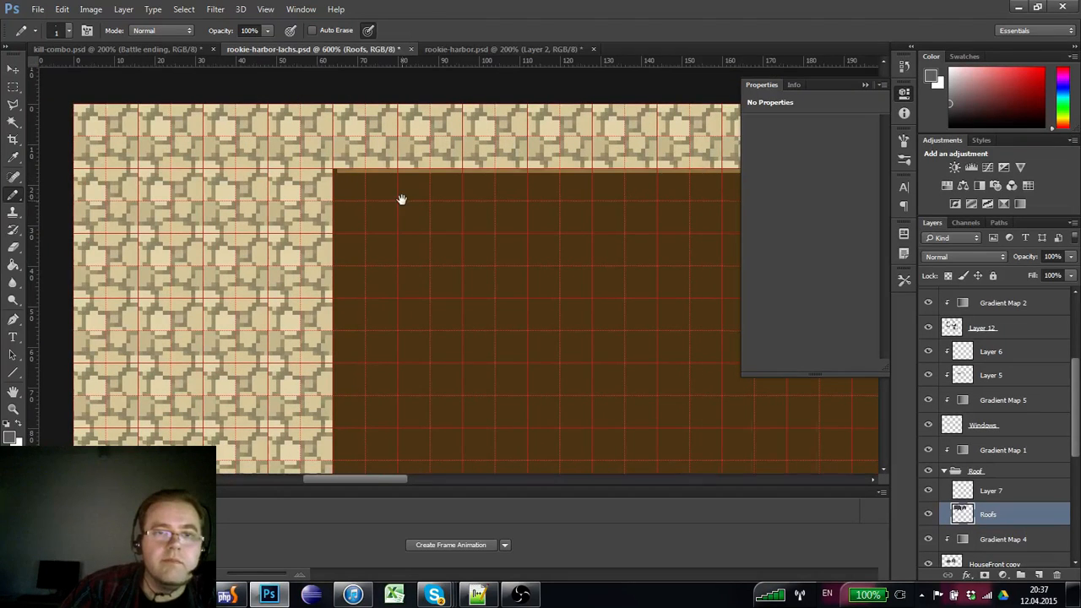
scroll(401, 200, "right", 3)
scroll(400, 200, "up", 1)
left_click(520, 175, "alt")
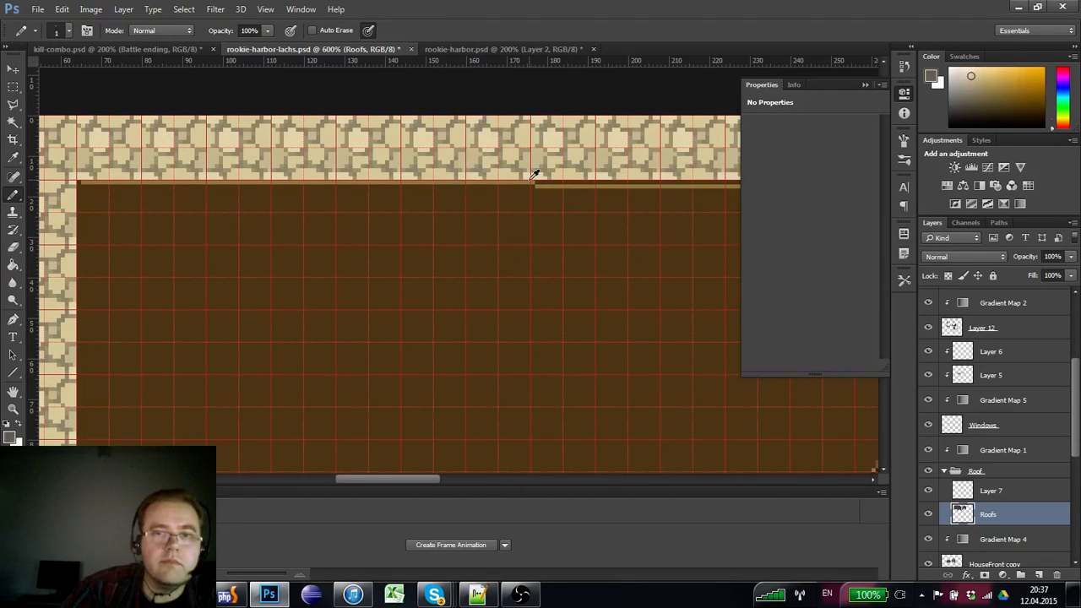
left_click(533, 184)
left_click(540, 192, "alt")
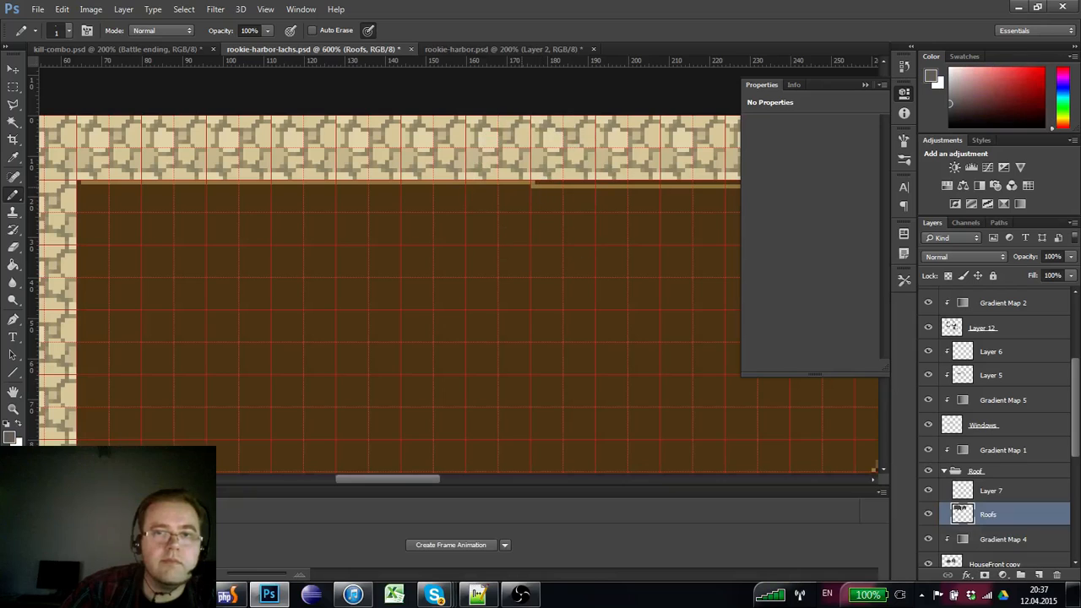
left_click(91, 196, "shift")
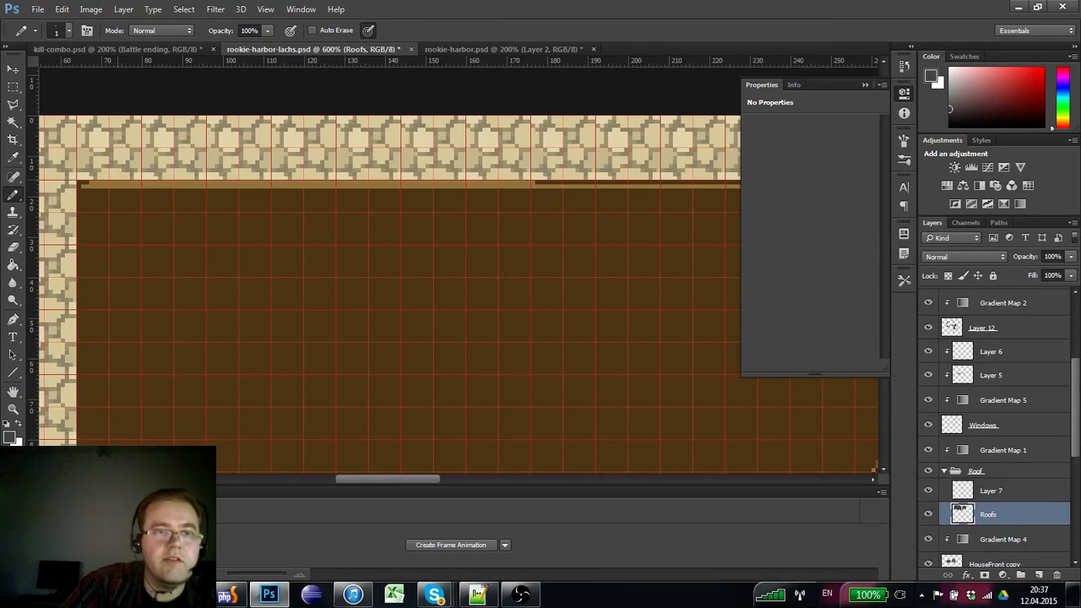
- Hide the grid, sample a darker brown near the roof's peak and draw shadow lines beneath the ridge across the brown rectangle
scroll(344, 270, "up", 2)
scroll(344, 271, "right", 10)
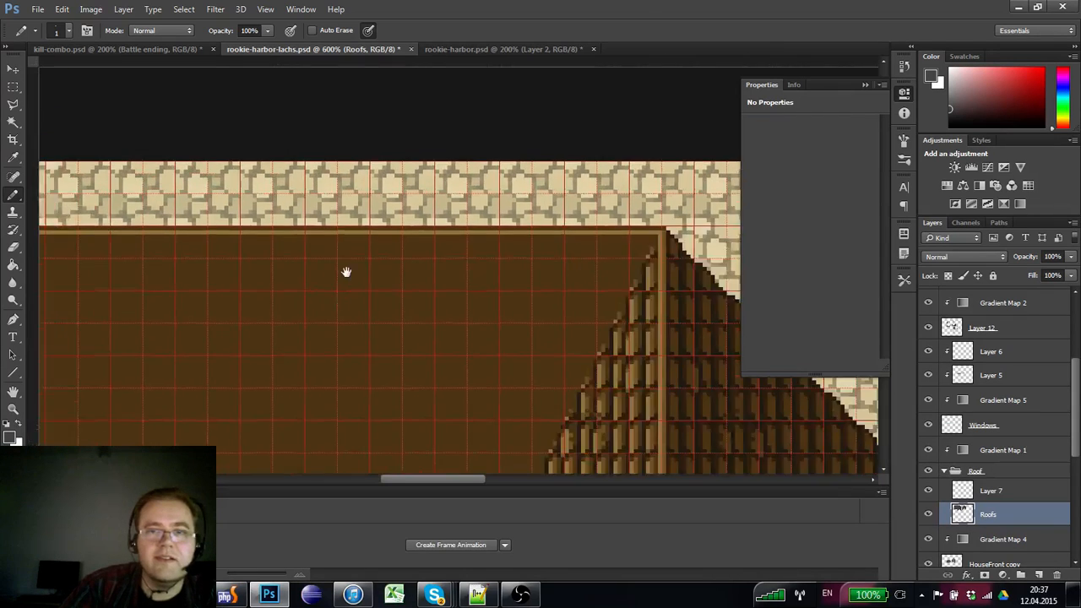
key("ctrl+apostrophe")
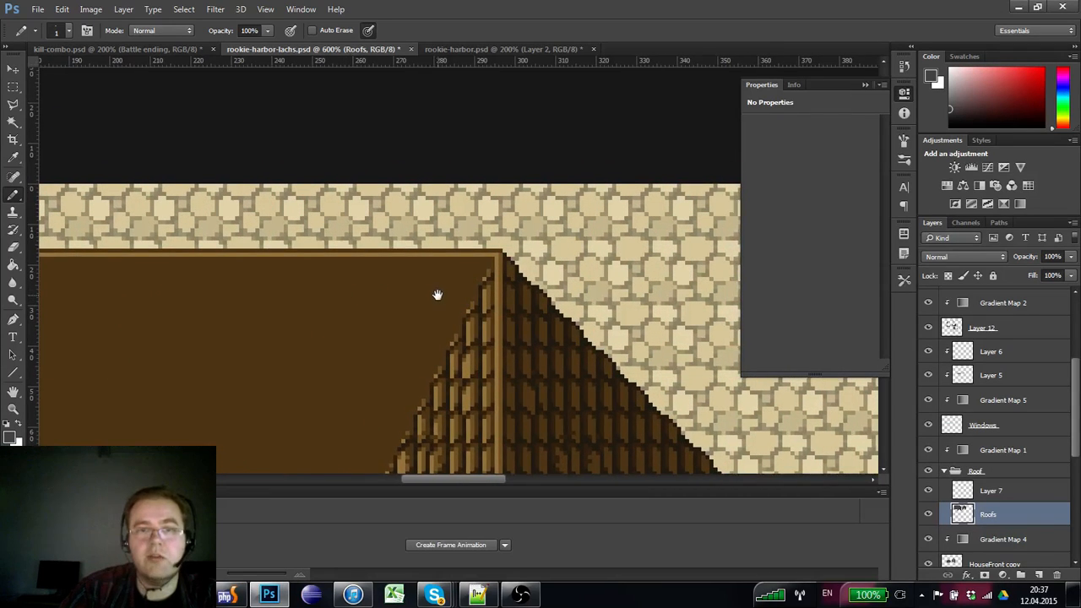
left_click_drag(470, 285, 490, 276)
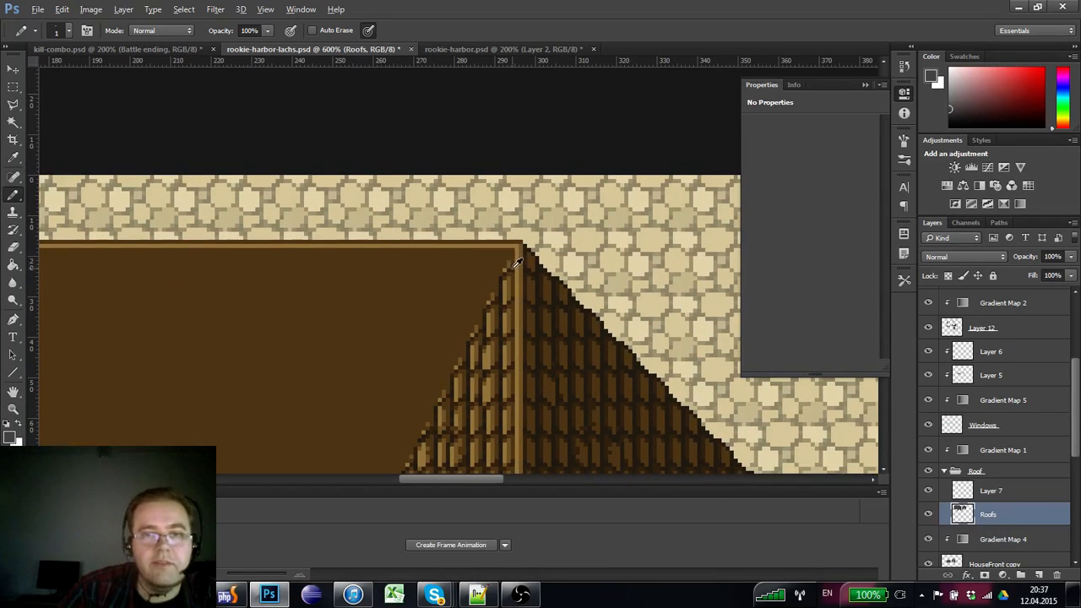
left_click(520, 251)
scroll(492, 306, "left", 14)
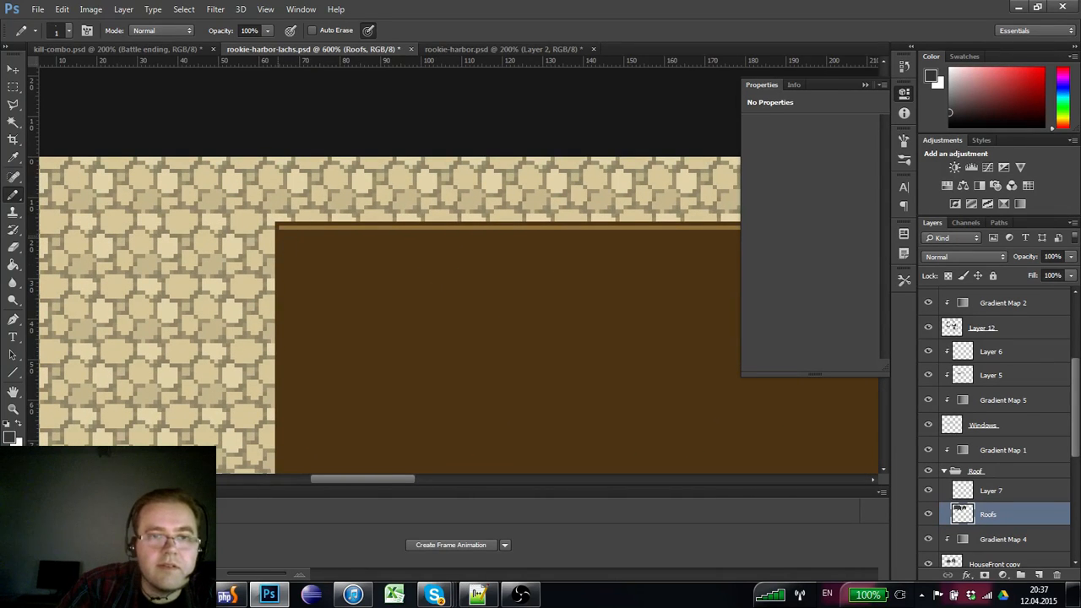
scroll(492, 292, "right", 14)
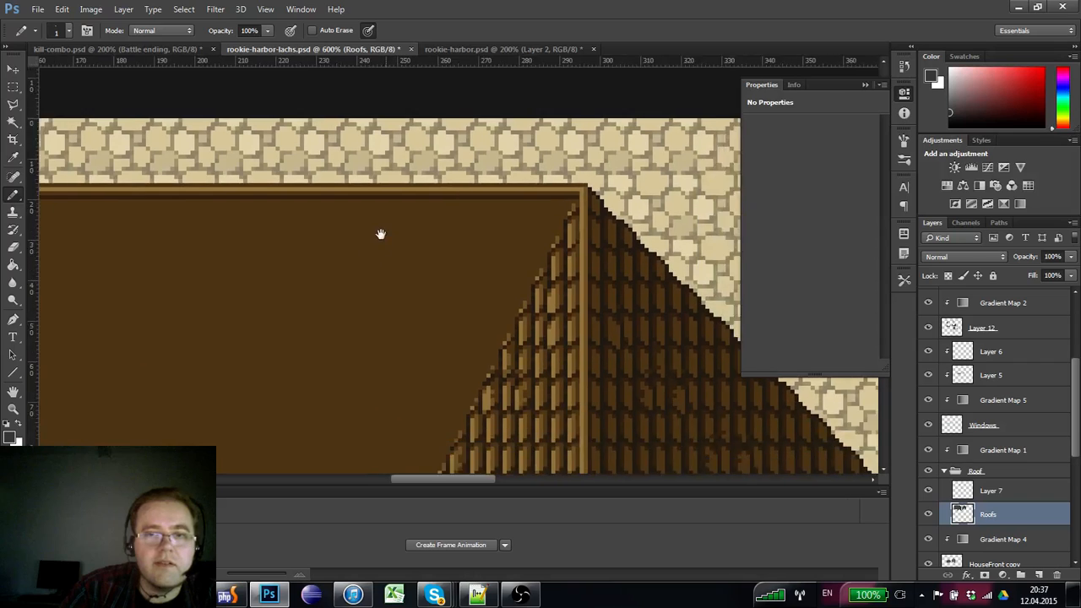
left_click_drag(380, 234, 367, 239)
- Show the grid and pencil a short light brown vertical tick and horizontal stroke under the ridge at the brown rectangle's upper-left corner
key("z")
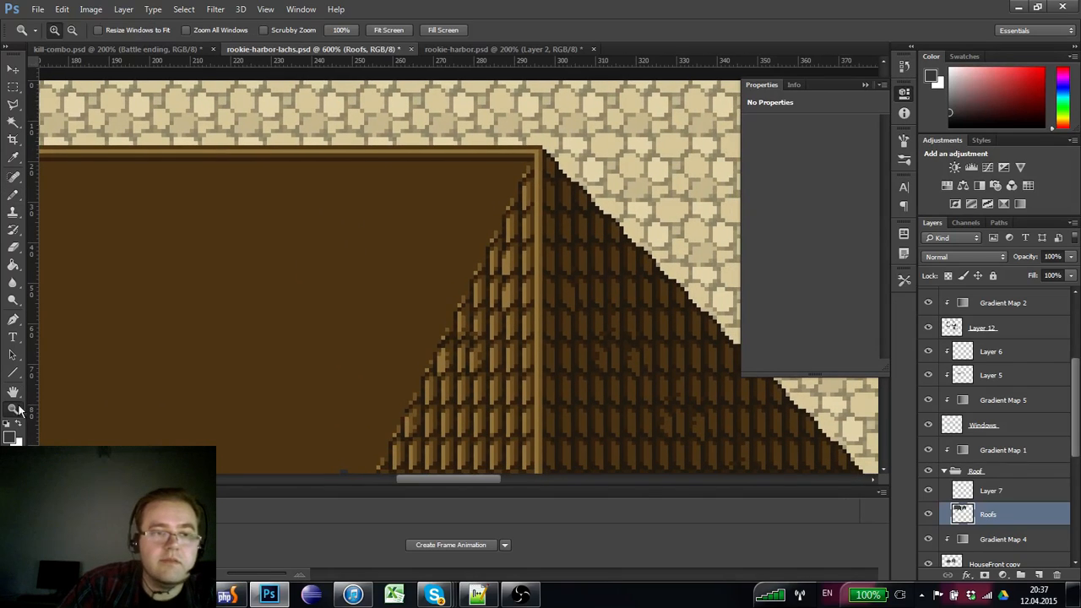
left_click(253, 321, "alt")
left_click(254, 321, "alt")
left_click(391, 265, "alt")
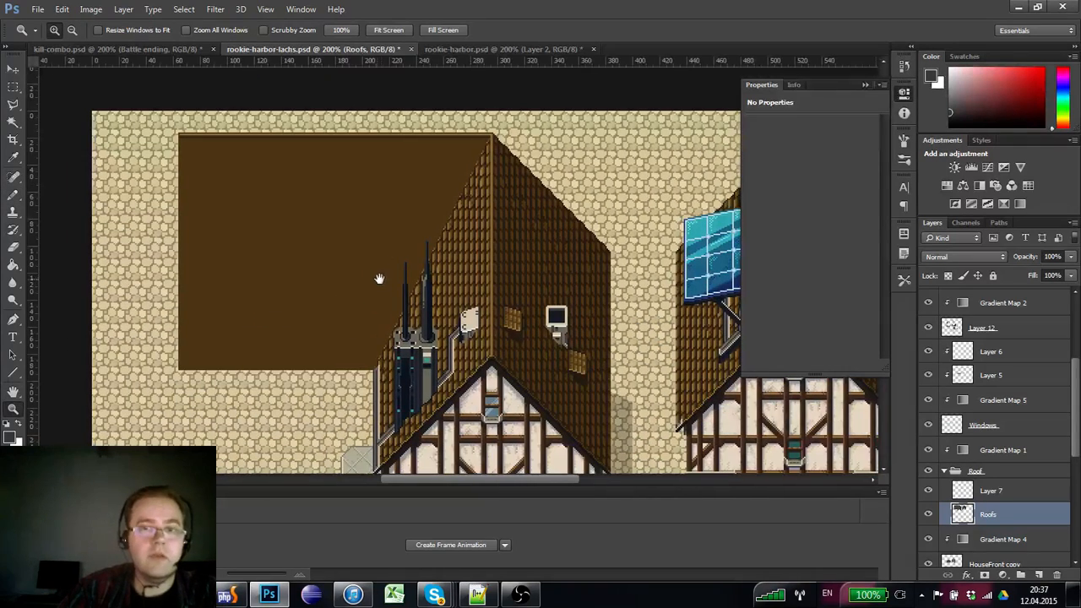
left_click(298, 174)
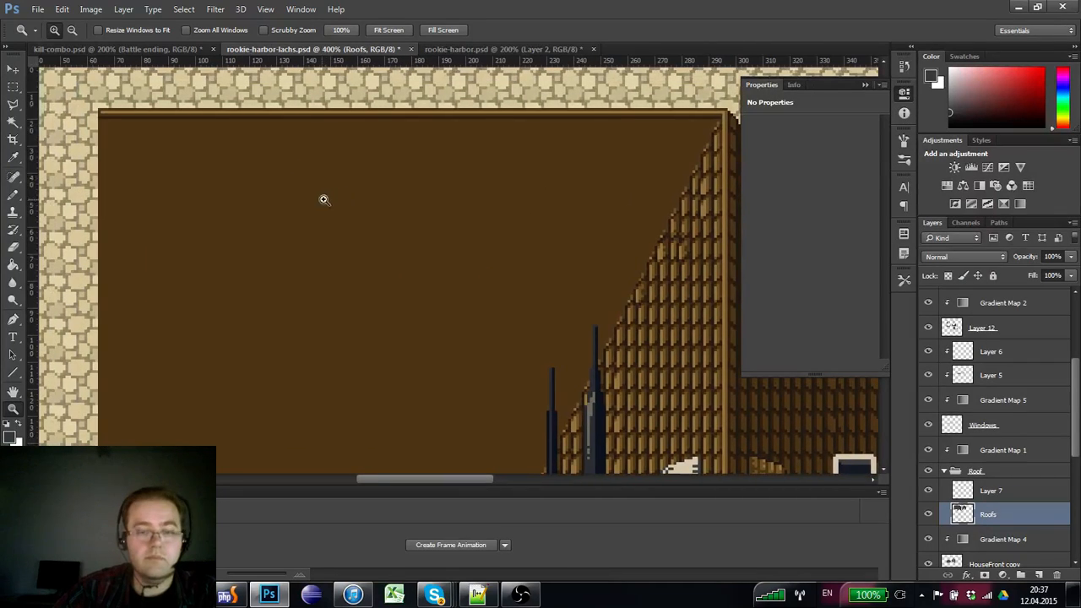
key("ctrl+apostrophe")
left_click(14, 195)
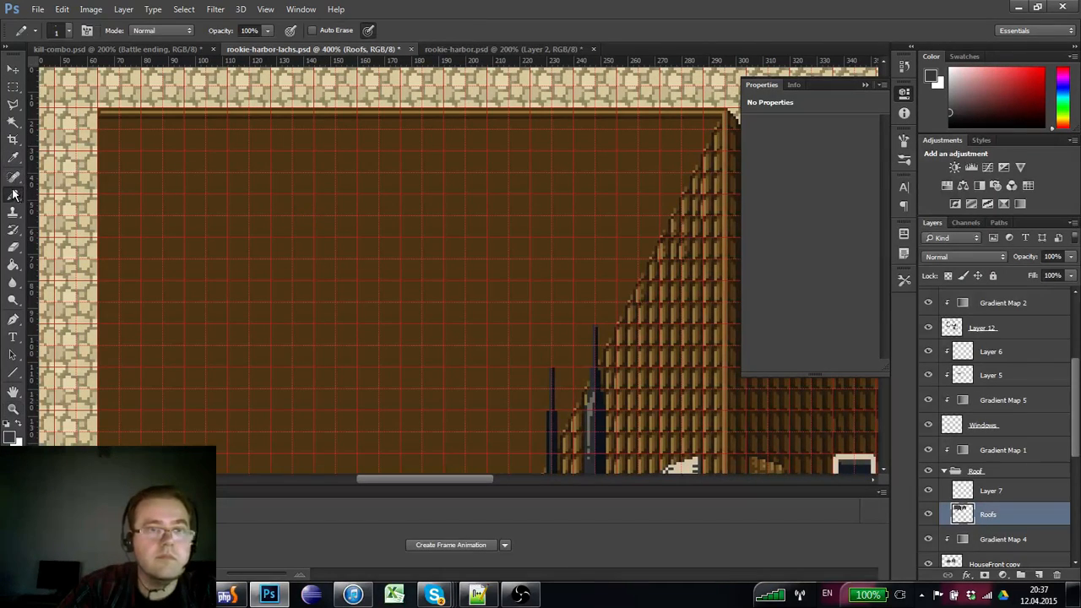
mouse_move(290, 221)
left_mouse_down()
mouse_move(233, 247)
mouse_move(397, 279)
left_mouse_up()
left_click(652, 190, "alt")
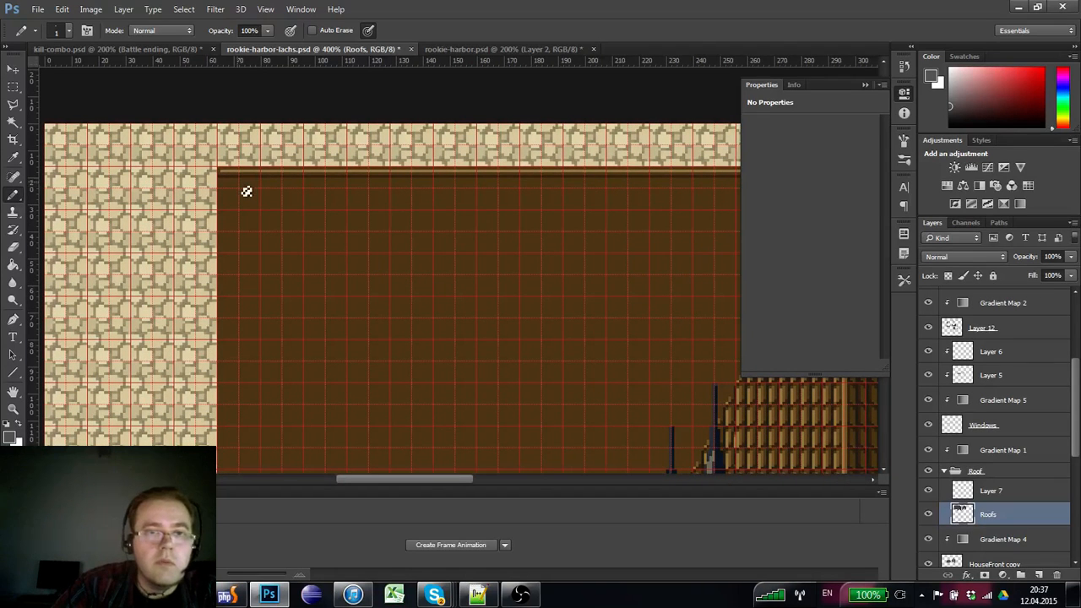
left_click_drag(268, 224, 164, 246)
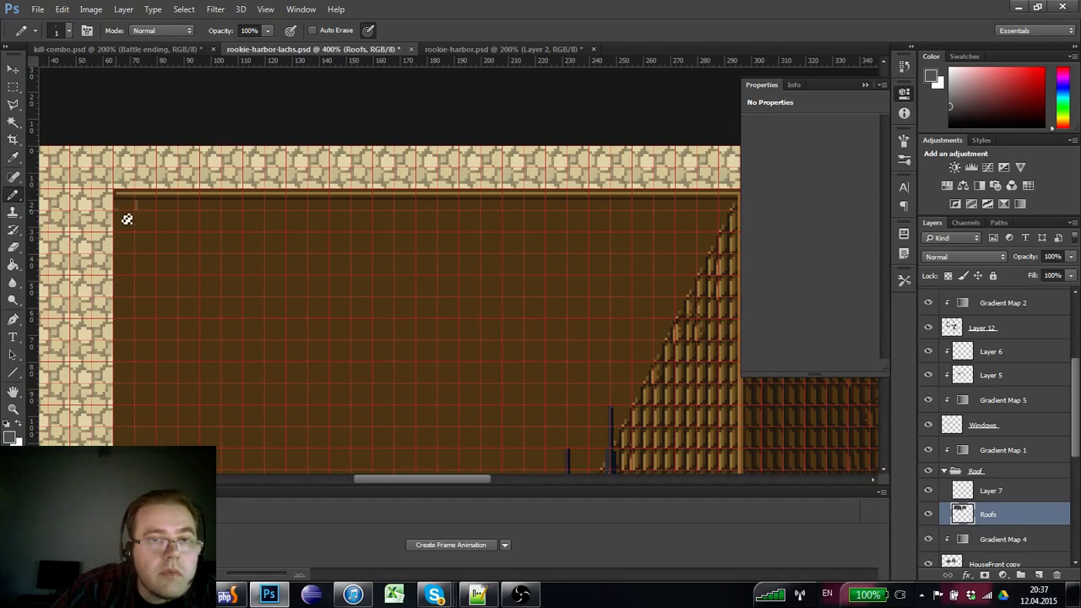
left_click_drag(117, 209, 135, 206)
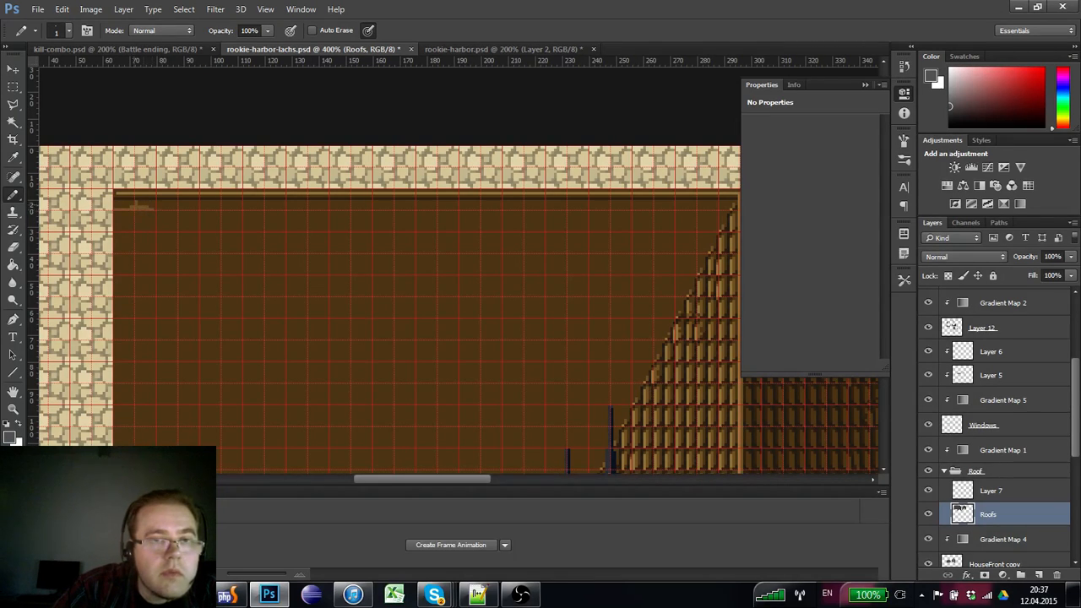
- Clean up the light brown guide marks into a horizontal line about 16 px long with one vertical divider at the middle
left_click(133, 205)
left_click(139, 214)
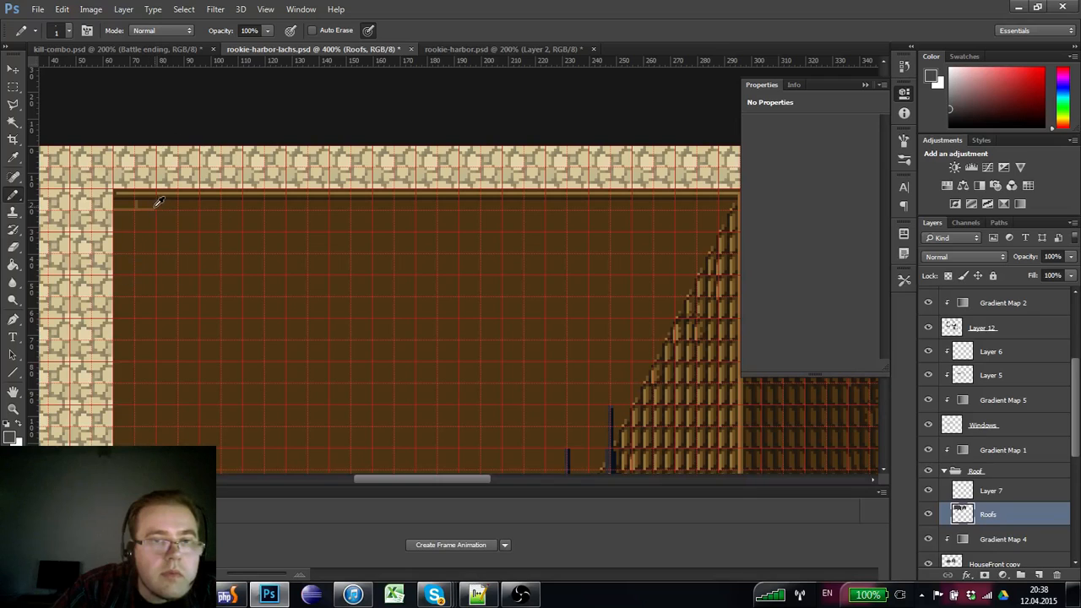
left_click(155, 205)
left_click(151, 207)
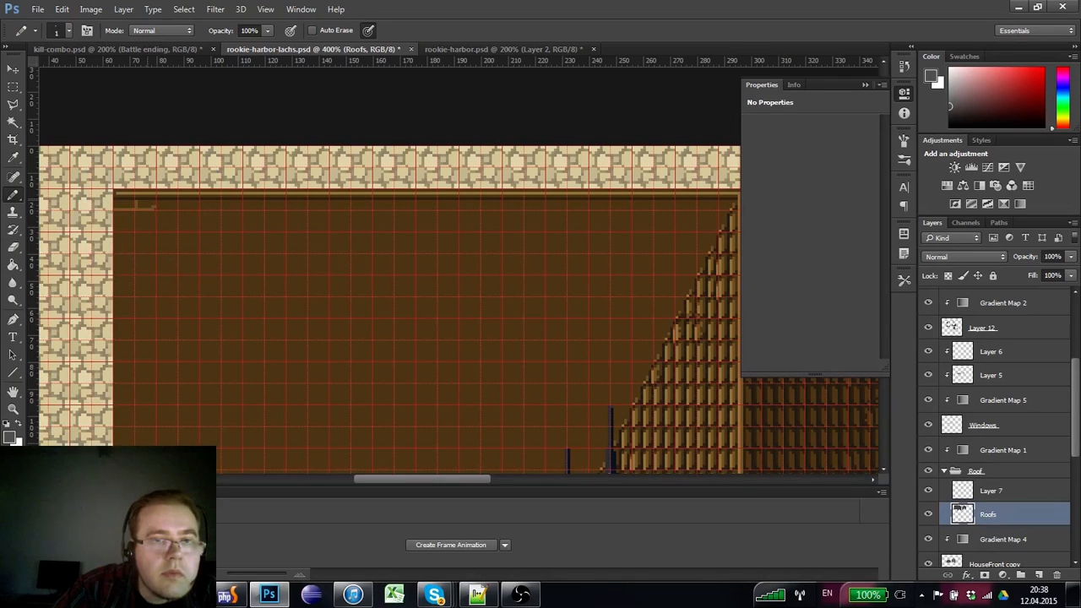
left_click(154, 207)
left_click(151, 203)
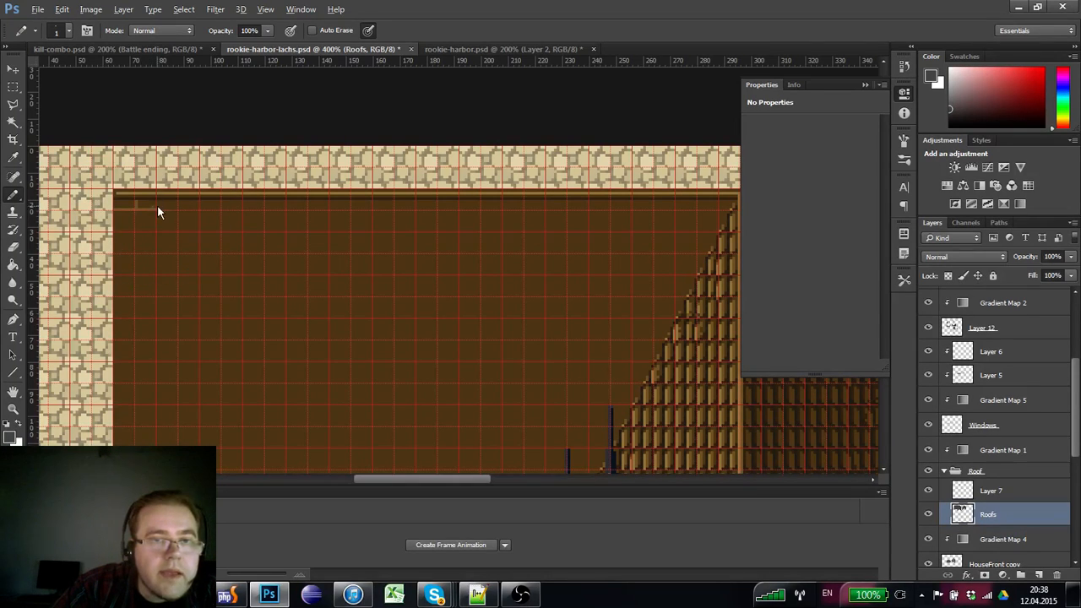
left_click(159, 211)
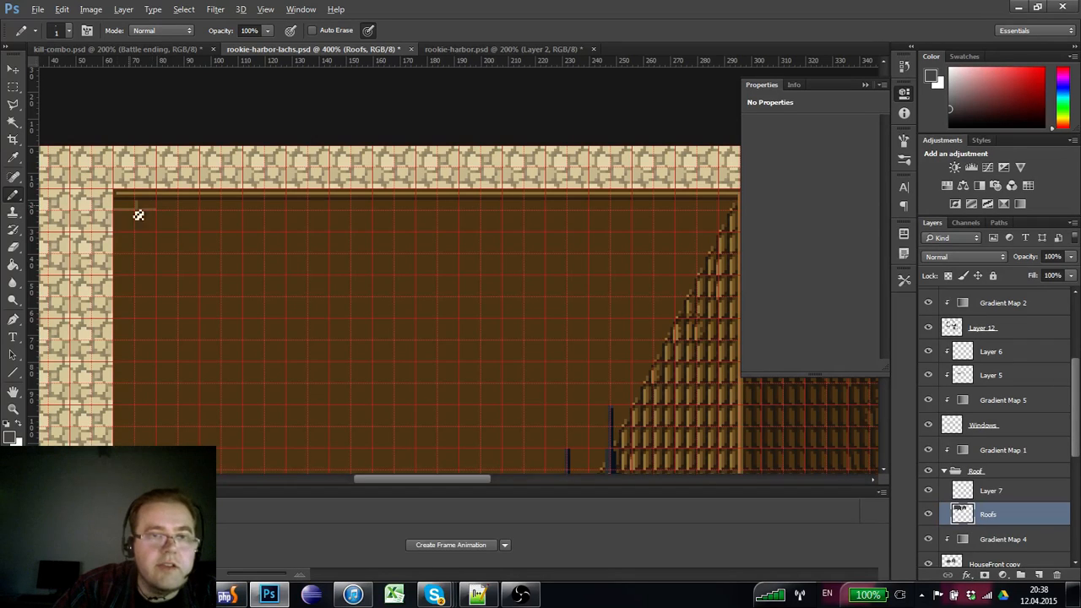
left_click(117, 209, "alt")
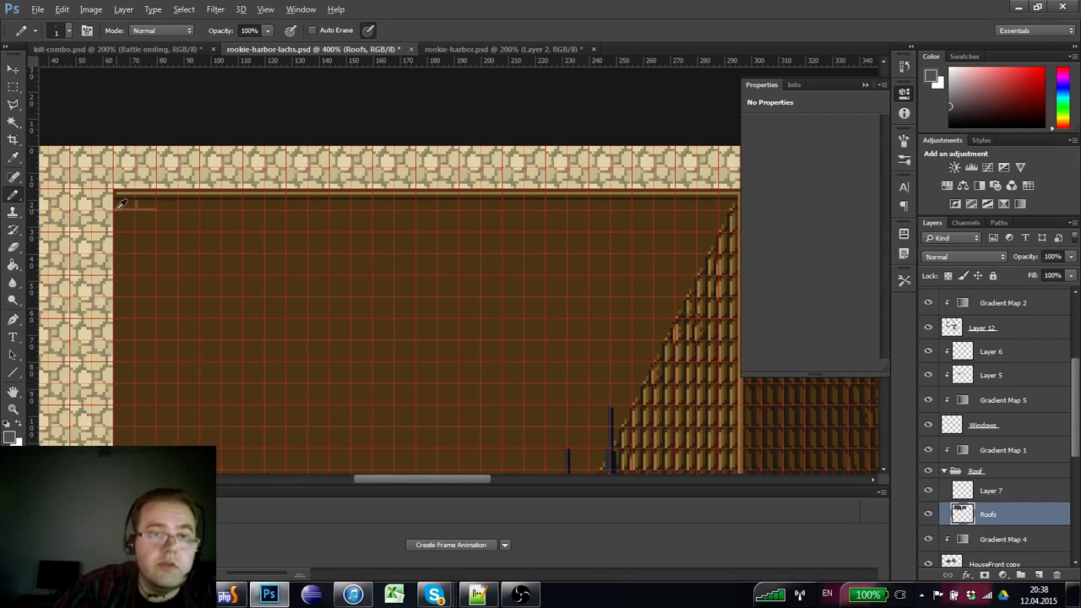
left_click(124, 214)
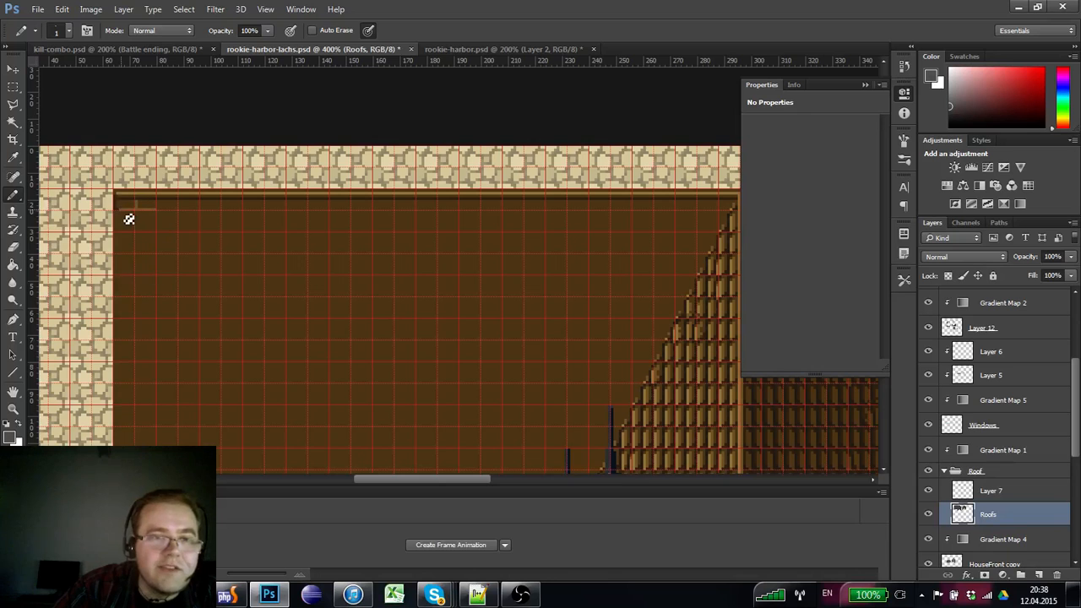
- Sample the dark brown from the existing roof and redraw the guide line and its dividers as dark outlines of the first tiles
left_click_drag(170, 256, 130, 246)
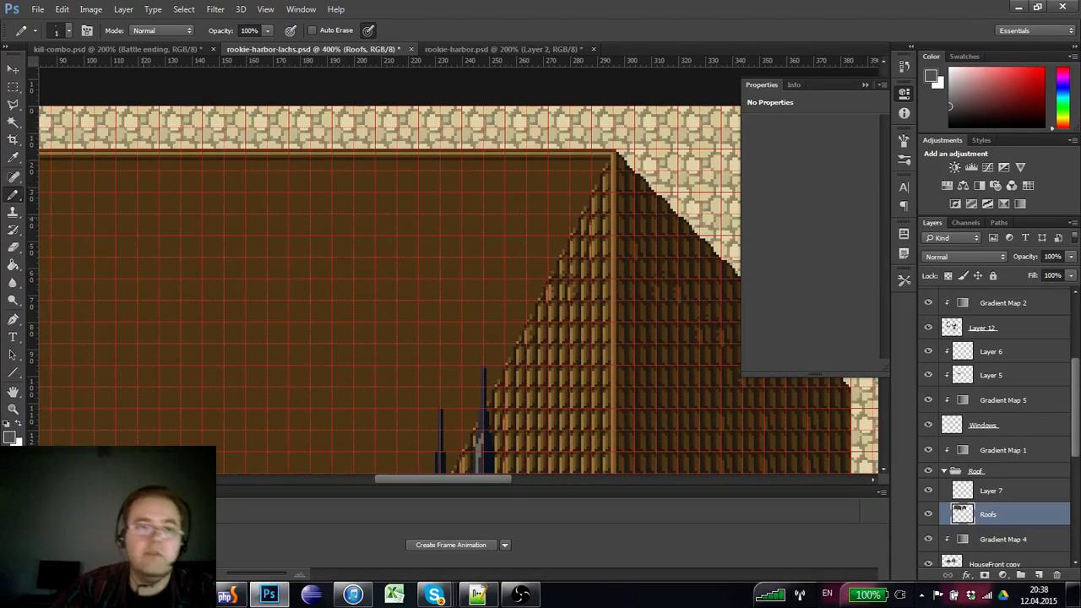
scroll(222, 239, "left", 5)
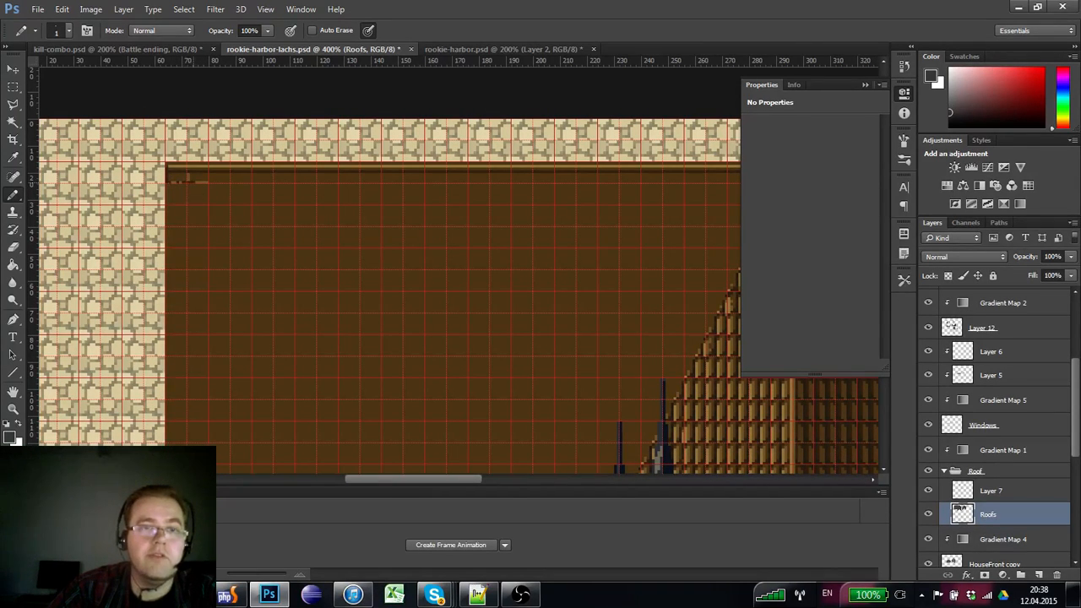
scroll(329, 239, "right", 5)
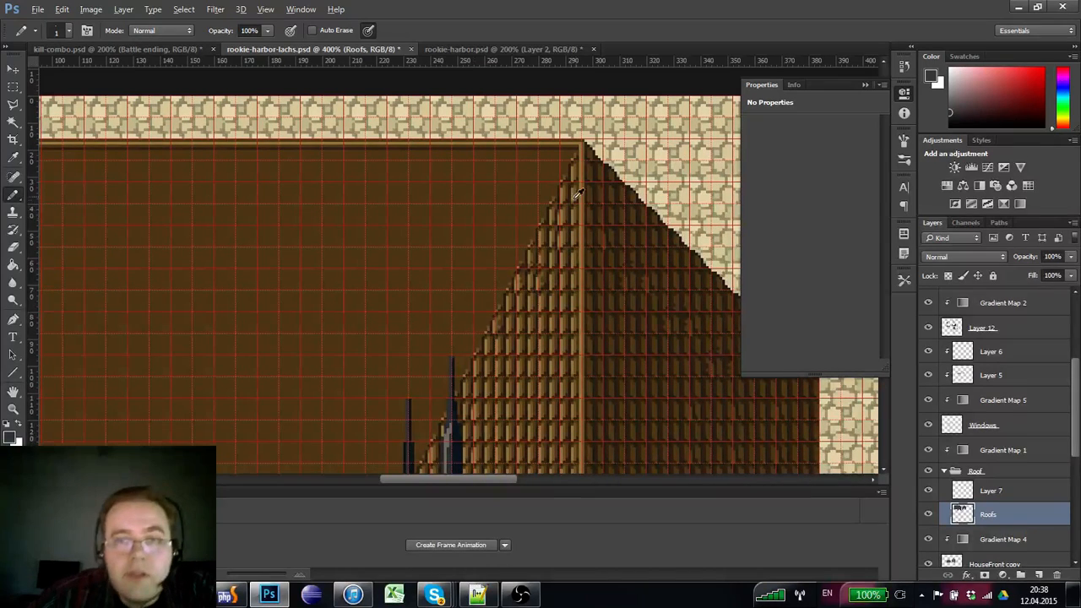
scroll(302, 306, "left", 5)
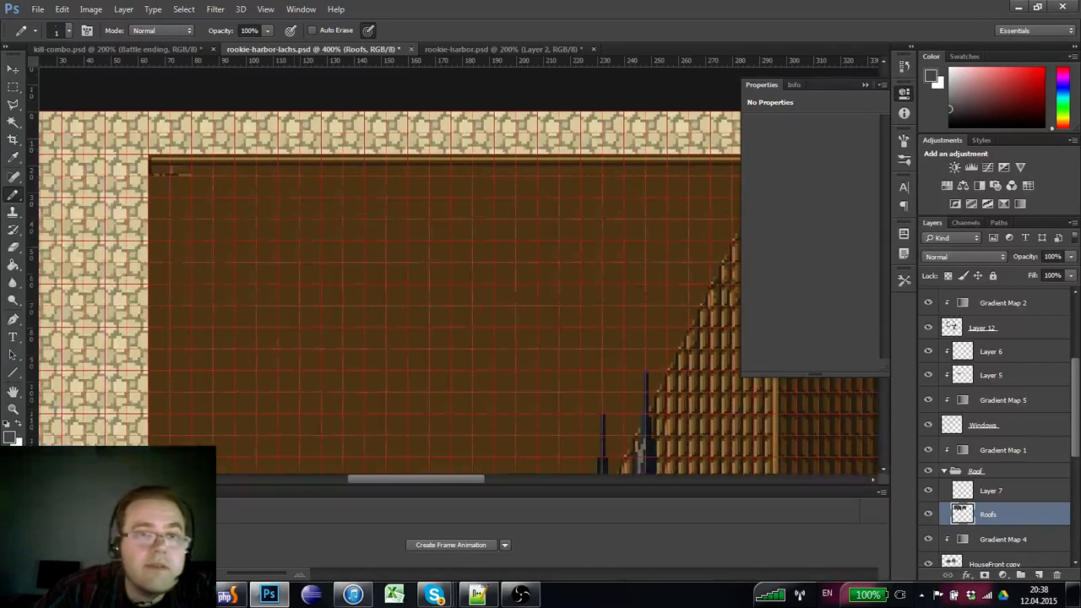
left_click(167, 174)
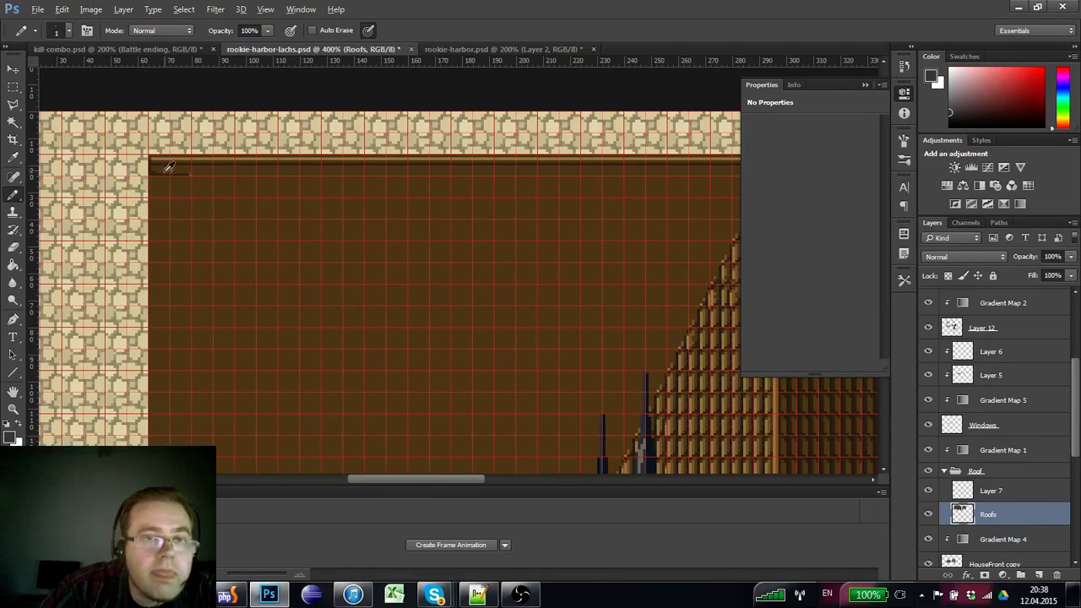
left_click(167, 182)
left_click(180, 182)
- Copy a patch of existing roof tiles, about 12 by 24 px, to just below the new tile outlines as a reference, and deselect it
key("z")
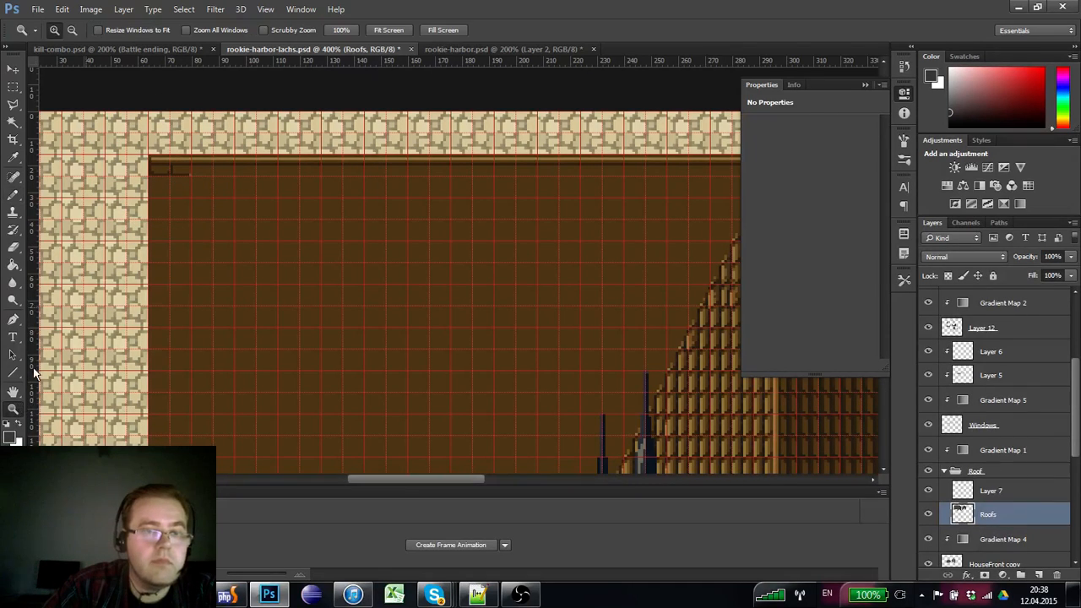
key("m")
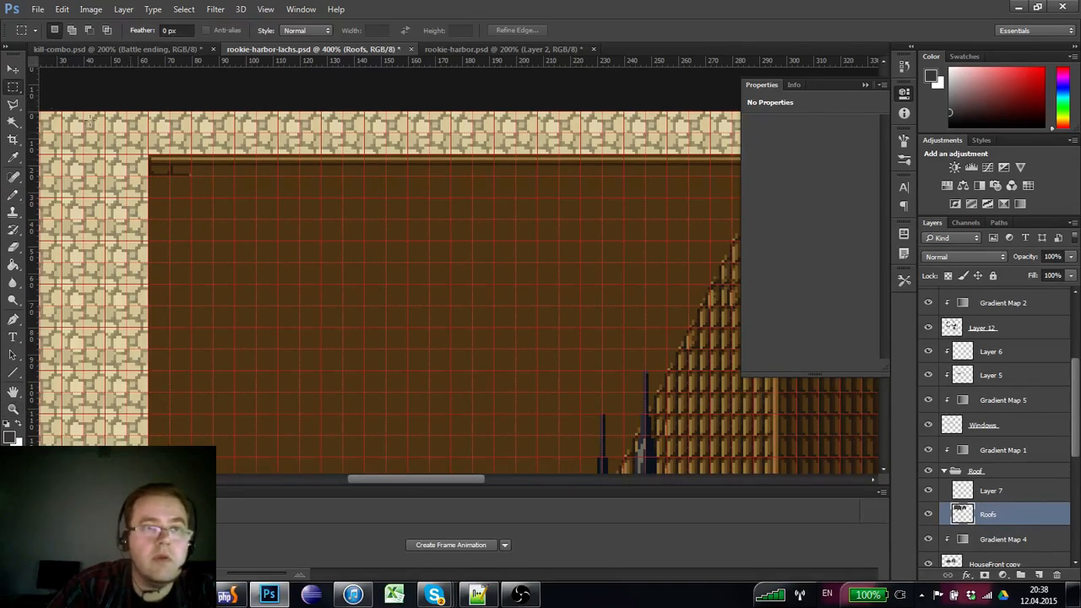
mouse_move(731, 345)
left_mouse_down()
mouse_move(699, 282)
mouse_move(452, 309)
mouse_move(194, 216)
left_mouse_up()
key("z")
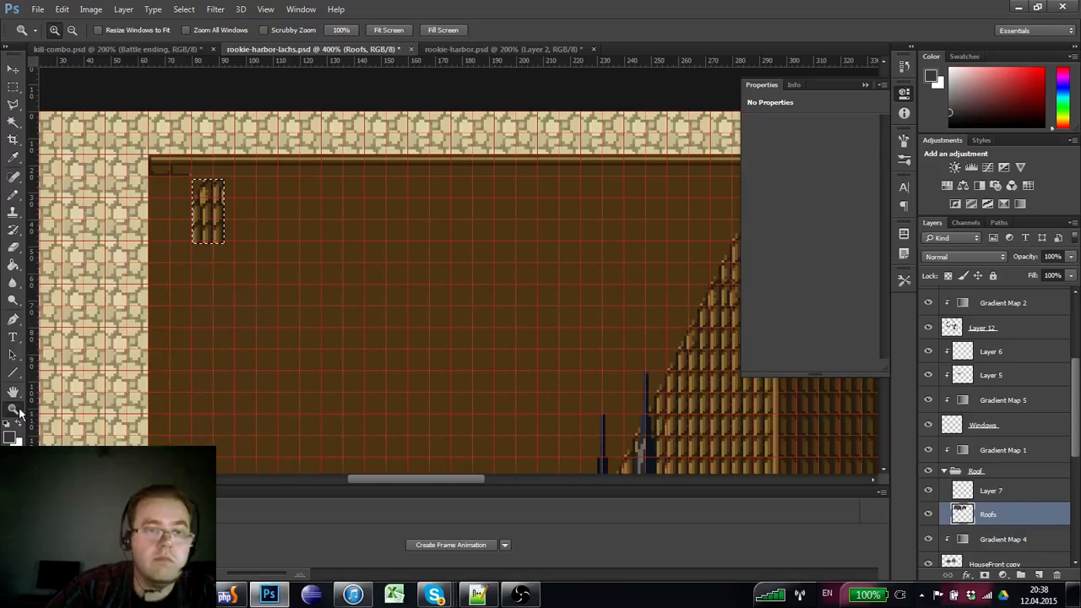
left_click(179, 189)
left_click(175, 186)
key("ctrl+d")
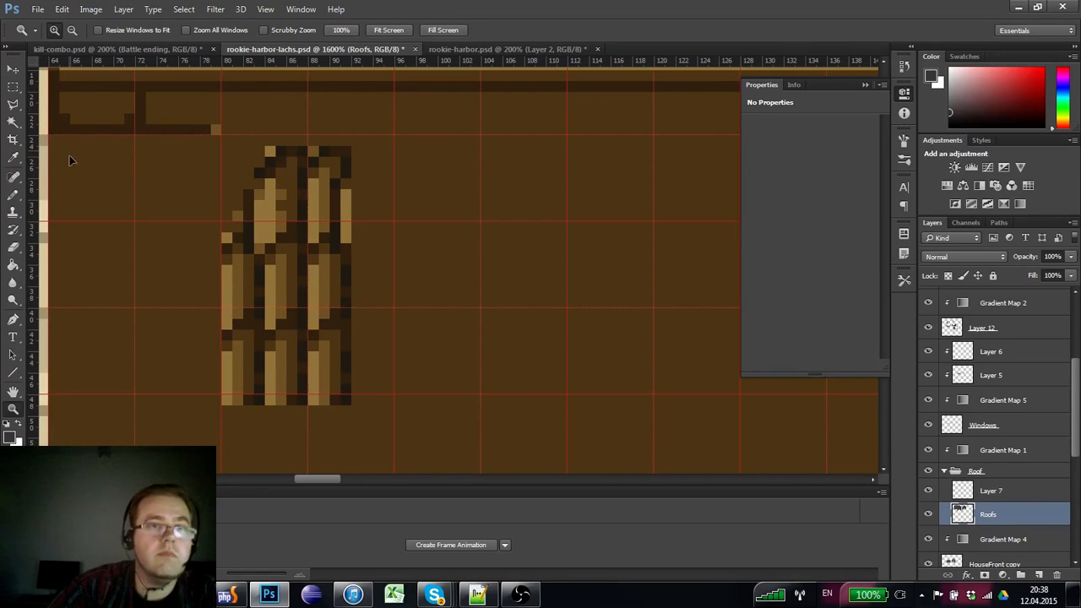
- With the Pencil, darken the leftover light pixel and extend the dark outline by one more tile about 8 px wide
left_click(13, 194)
left_click_drag(84, 170, 96, 211)
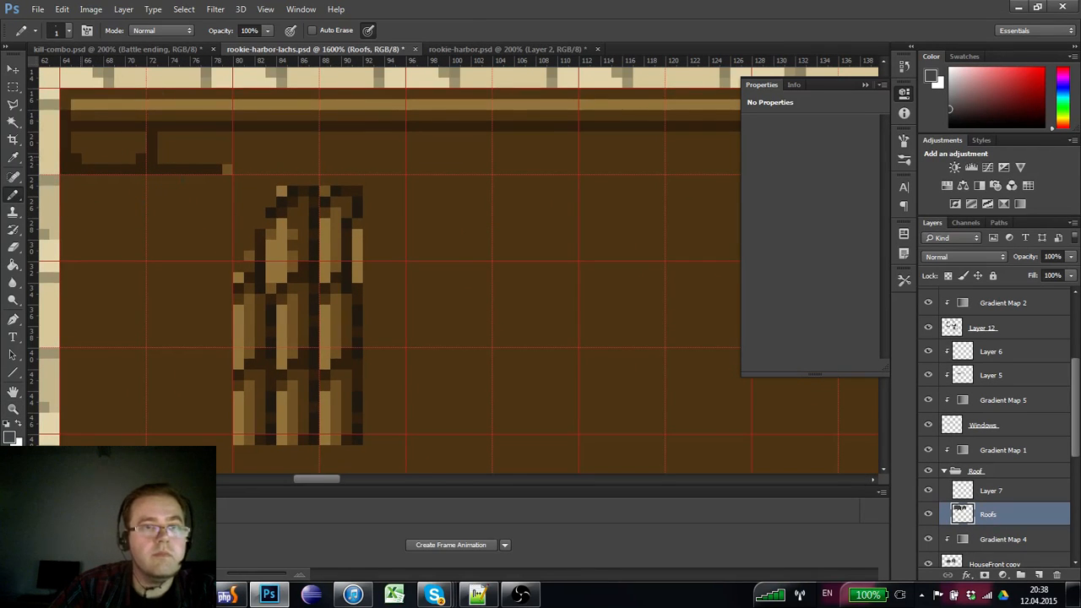
left_click(222, 167)
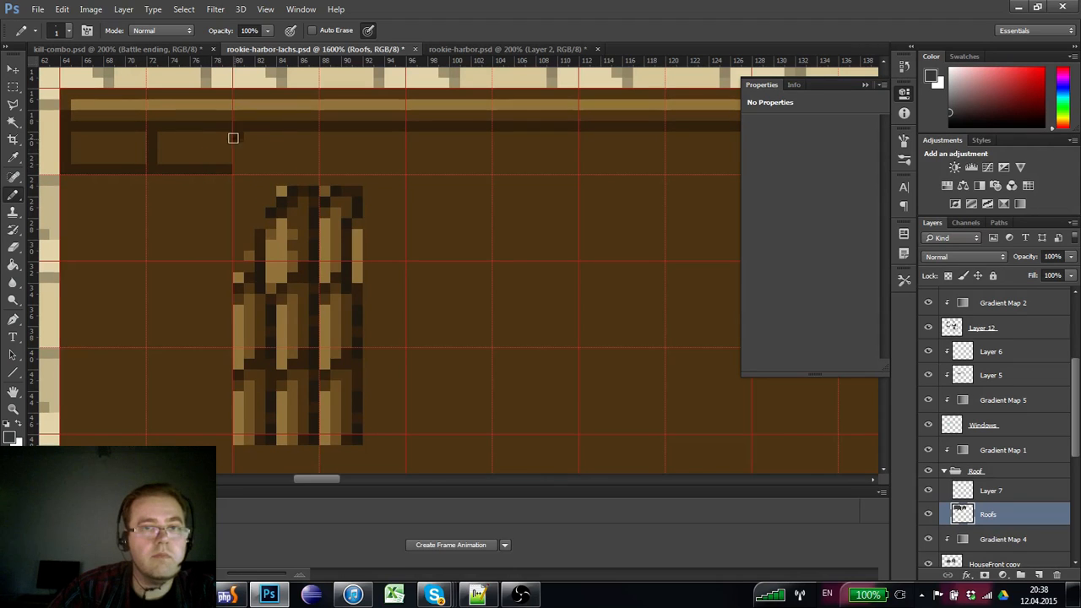
mouse_move(234, 138)
left_mouse_down()
mouse_move(302, 164)
mouse_move(247, 172)
mouse_move(300, 168)
mouse_move(248, 160)
left_mouse_up()
left_click(15, 87)
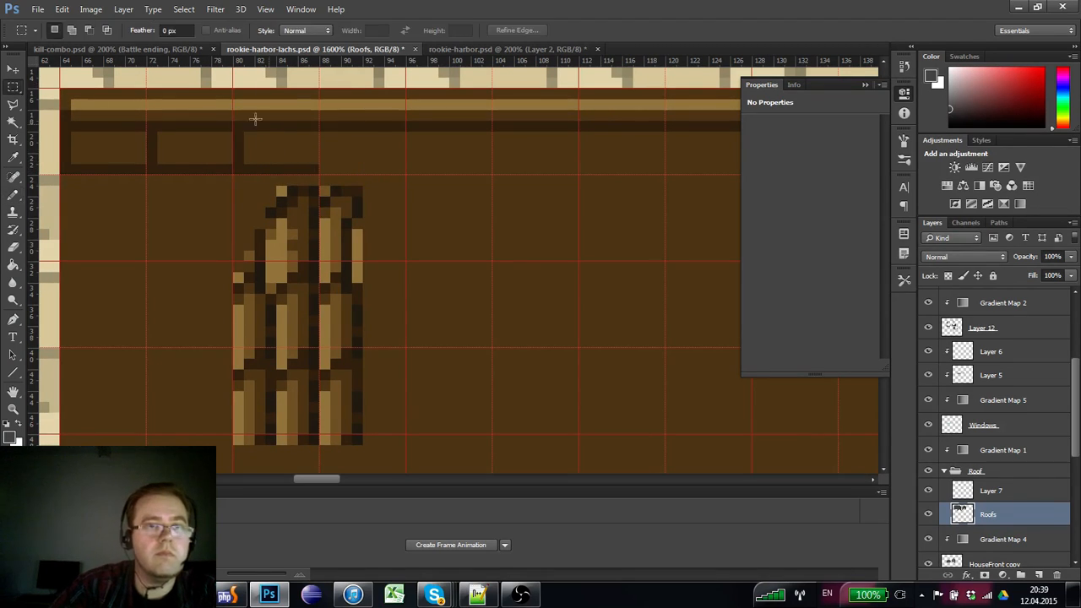
- Duplicate the last dark tile outline one tile further right in the top row and deselect it
left_click(241, 137)
left_click_drag(242, 139, 345, 149)
key("ctrl+d")
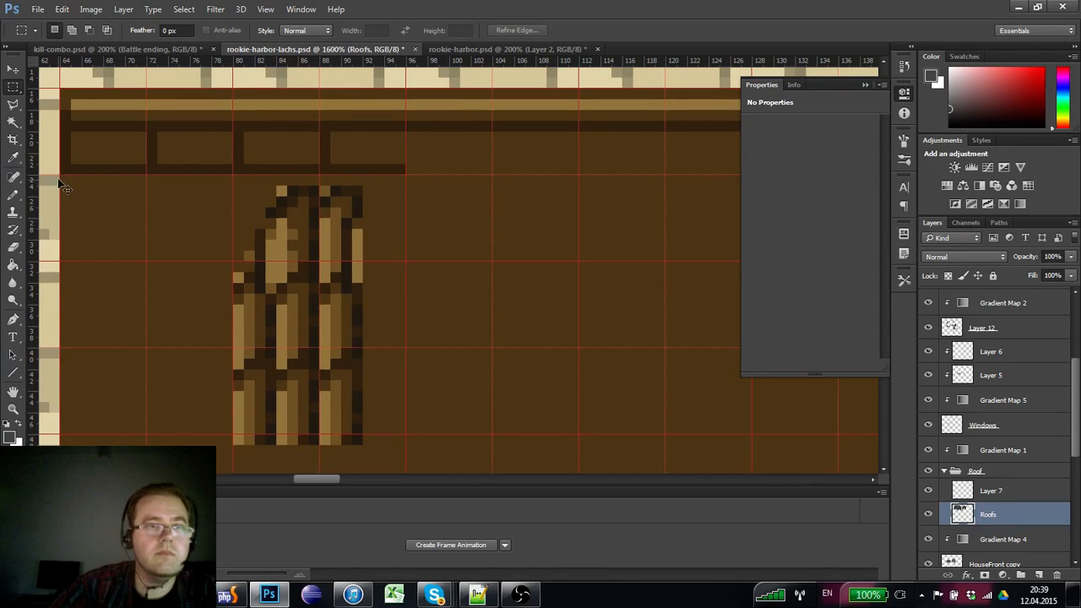
- With the Pencil, draw a second row of dark tile outlines below the first, with its vertical dividers offset from those above
left_click(13, 194)
mouse_move(107, 176)
left_mouse_down()
mouse_move(108, 201)
mouse_move(185, 200)
mouse_move(144, 212)
mouse_move(147, 198)
mouse_move(186, 201)
mouse_move(183, 178)
left_mouse_up()
left_click(136, 196, "alt")
left_click(136, 186, "alt")
left_click(172, 211, "alt")
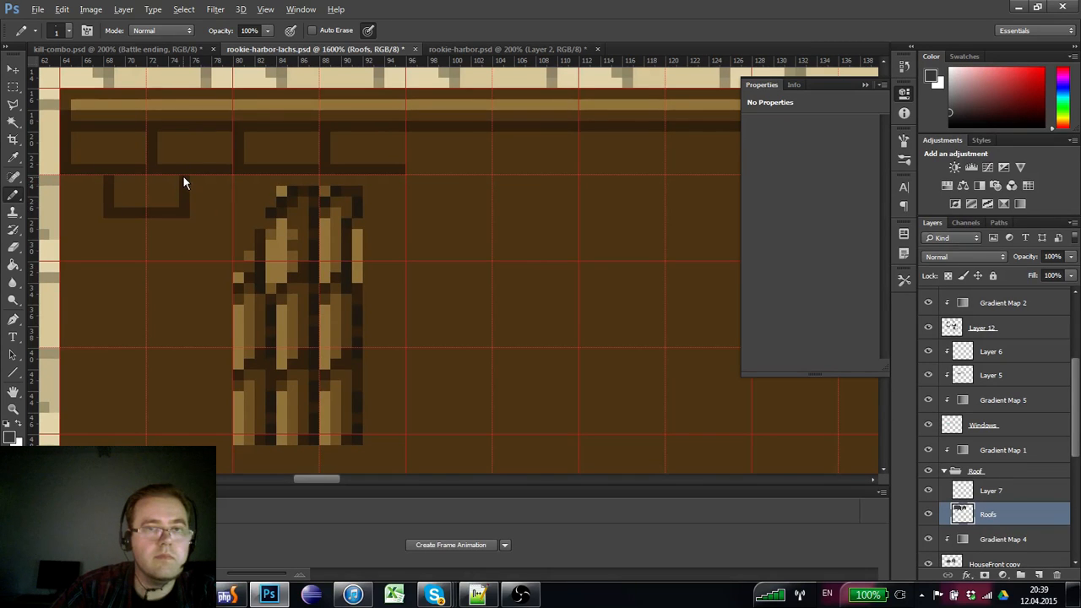
left_click(107, 201, "alt")
left_click(98, 212)
left_click_drag(66, 211, 66, 176)
left_click(186, 211, "alt")
left_click_drag(190, 212, 265, 211)
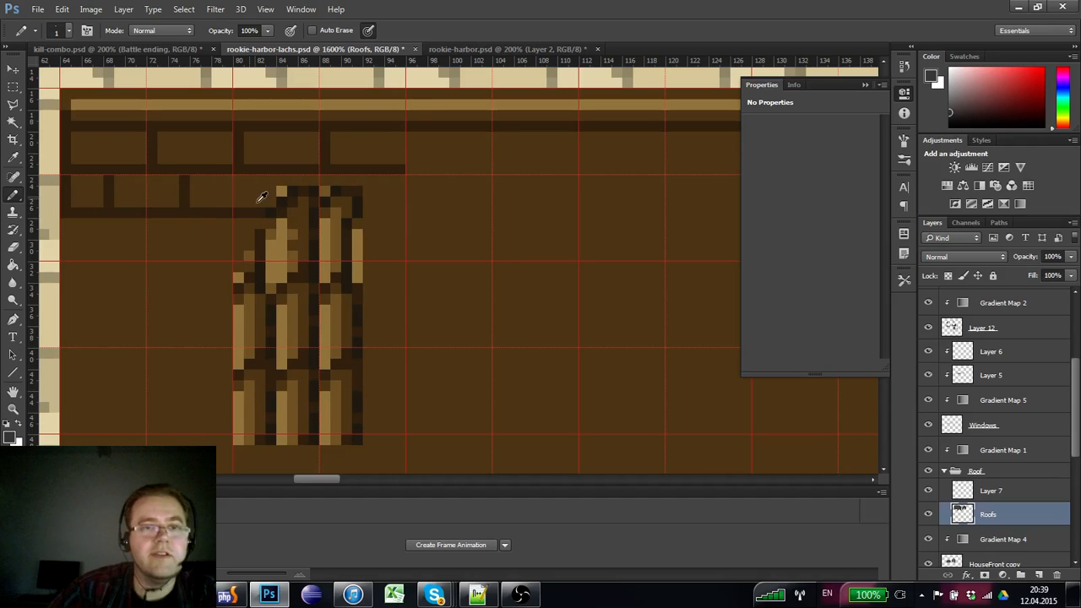
- Copy the first two tile outlines of the top row to below the second row as a third row, and deselect them
left_click(13, 87)
left_click_drag(230, 171, 62, 106)
left_click_drag(106, 126, 98, 260)
key("ctrl+d")
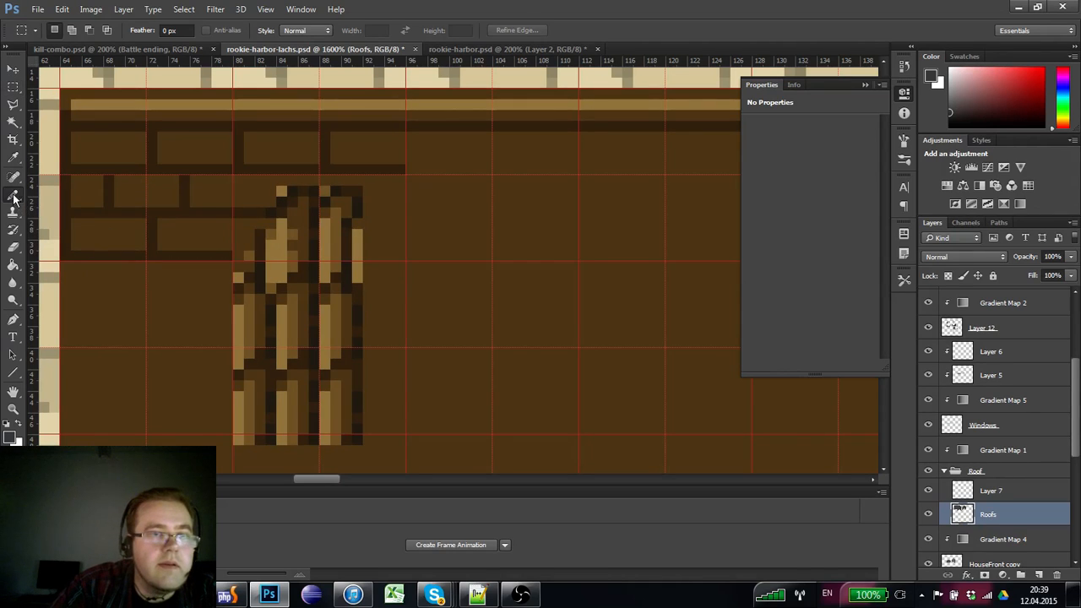
- With the Pencil, draw a fourth row of tile outlines about 16 px wide with two dividers offset like the second row
left_click(14, 194)
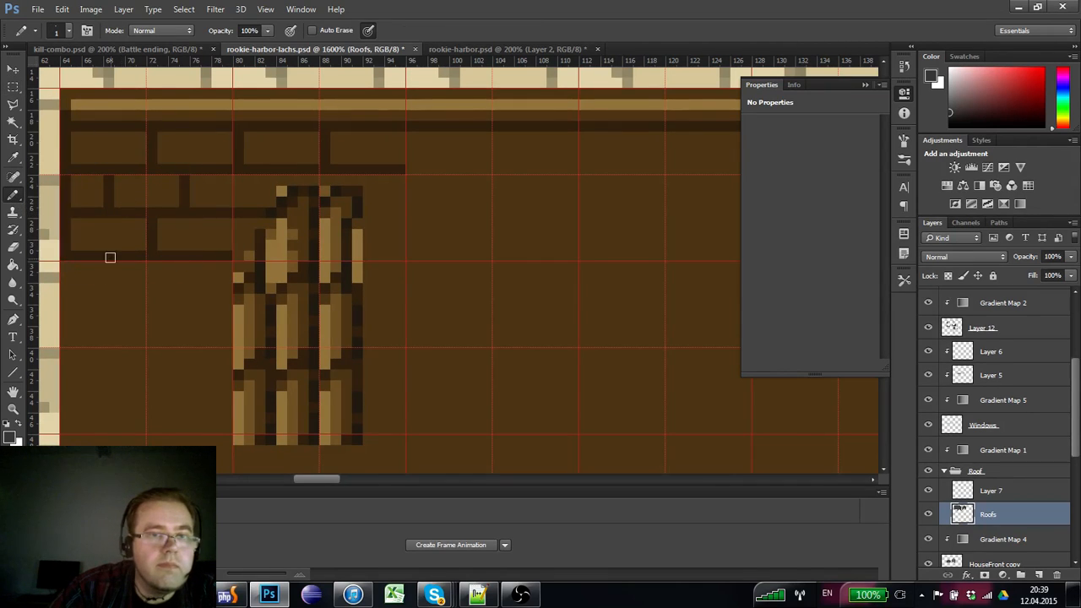
mouse_move(110, 257)
left_mouse_down()
mouse_move(106, 288)
mouse_move(85, 299)
left_mouse_up()
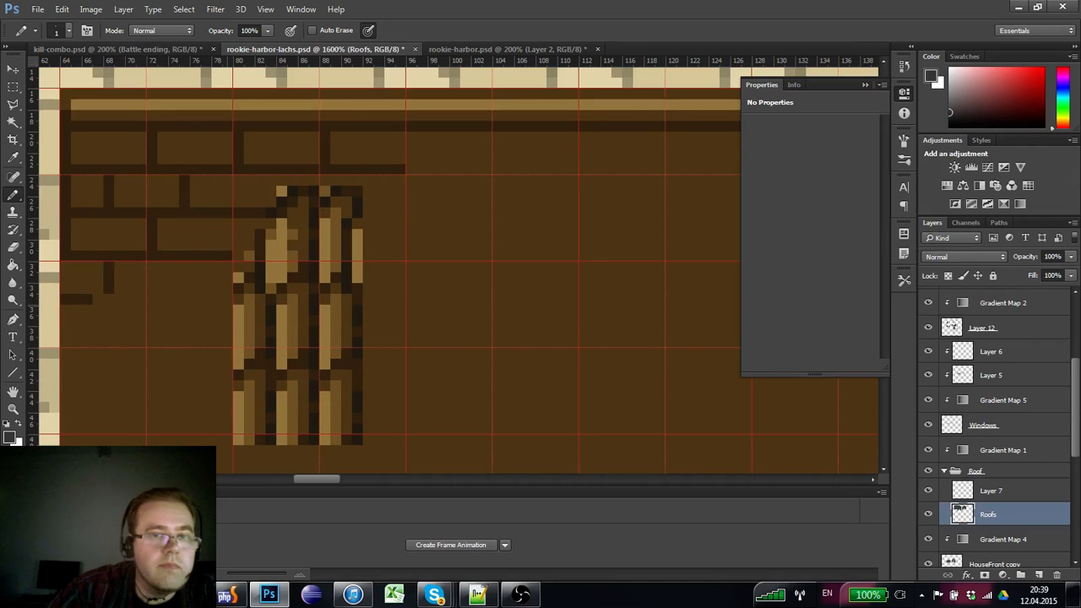
left_click(230, 299, "shift")
mouse_move(189, 267)
left_mouse_down()
mouse_move(189, 284)
mouse_move(174, 275)
left_mouse_up()
left_click(194, 279)
left_click(187, 269)
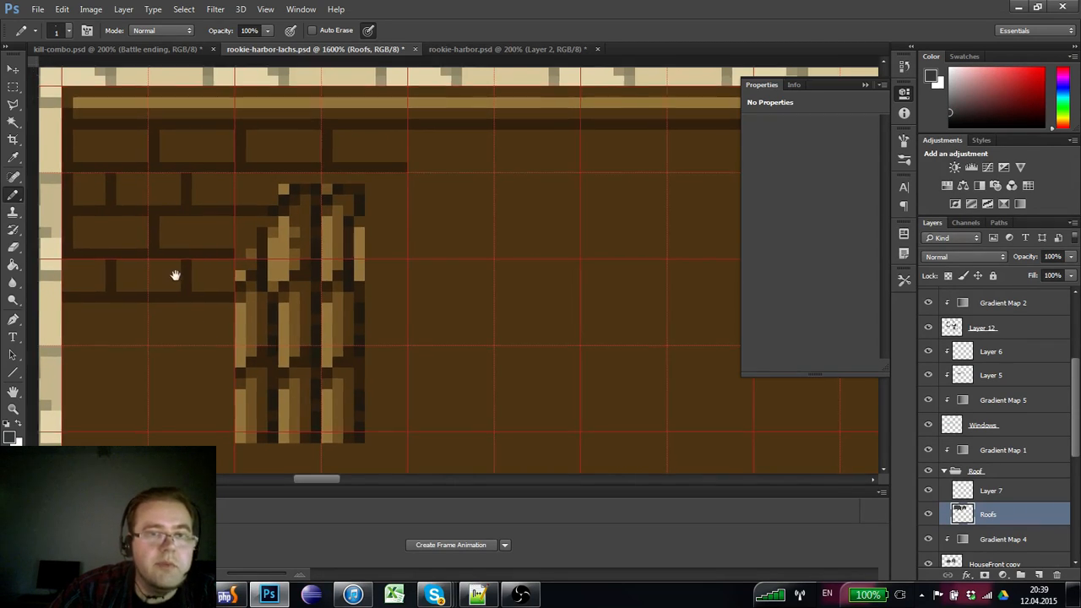
- Draw a fifth row of dark tile outlines below the fourth, with one vertical divider at its middle
key("ctrl+r")
left_click(126, 245)
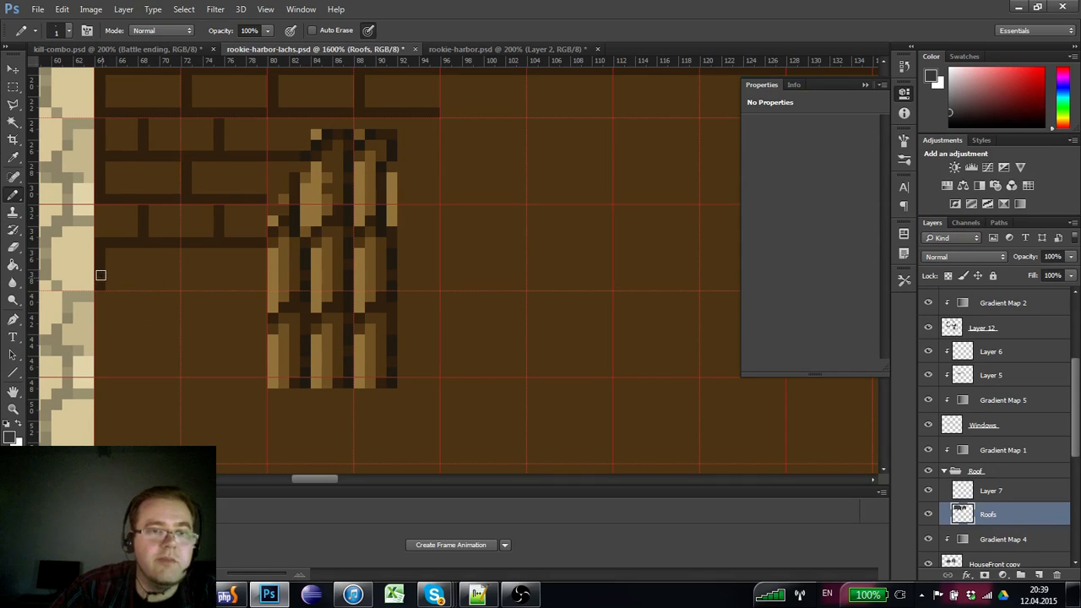
mouse_move(256, 285)
left_mouse_down()
mouse_move(105, 283)
mouse_move(184, 273)
left_mouse_up()
left_click(125, 254, "alt")
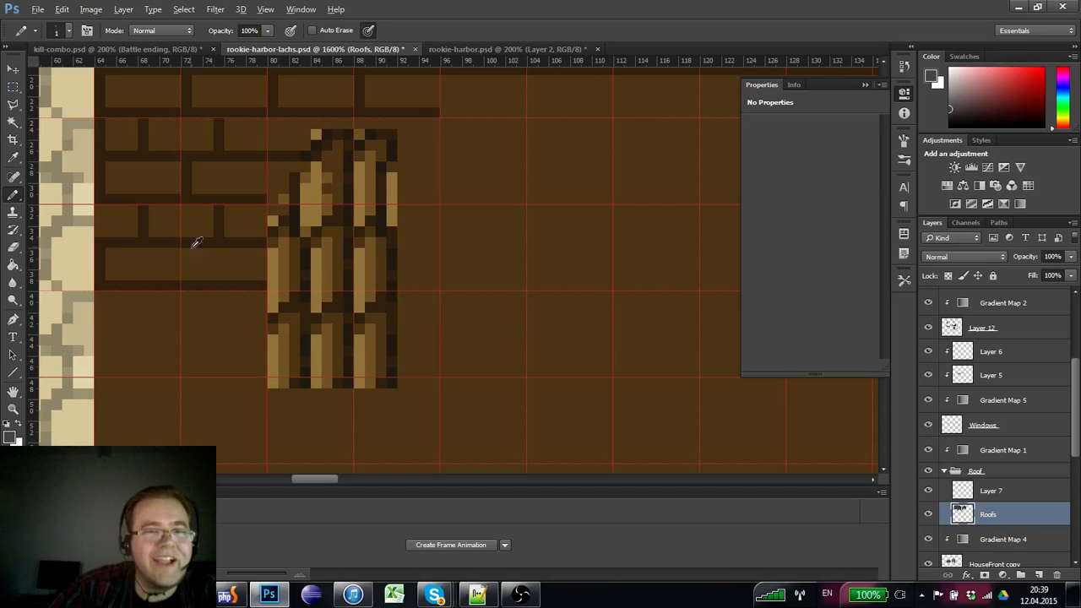
left_click(187, 234)
- Copy the block of finished tile outline rows directly below to continue the pattern downward, and deselect it
left_click_drag(229, 303, 253, 202)
left_click(112, 172, "alt")
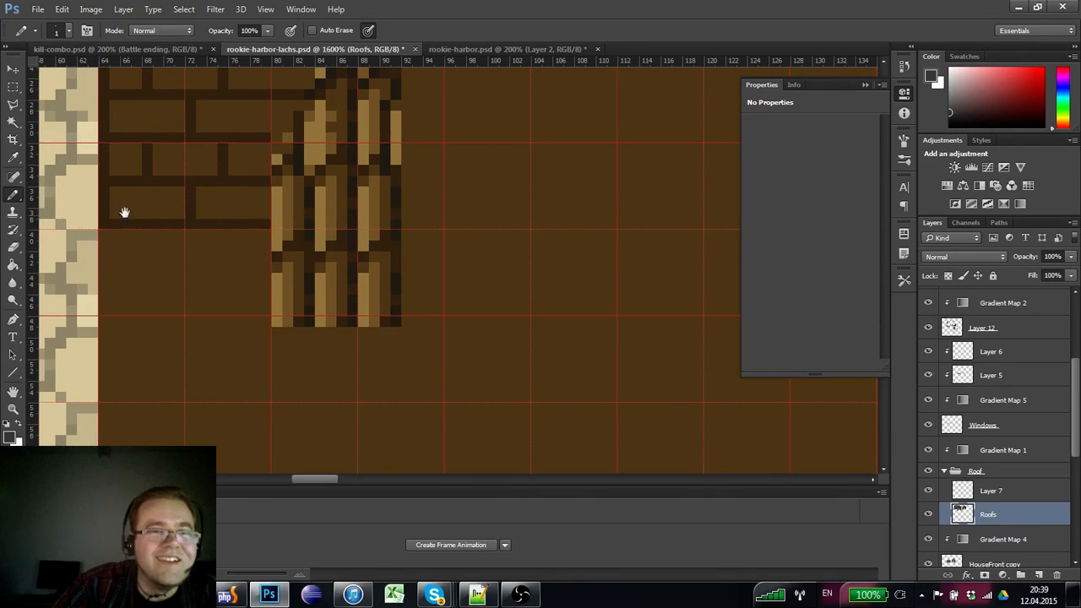
left_click_drag(121, 212, 108, 263)
left_click(13, 86)
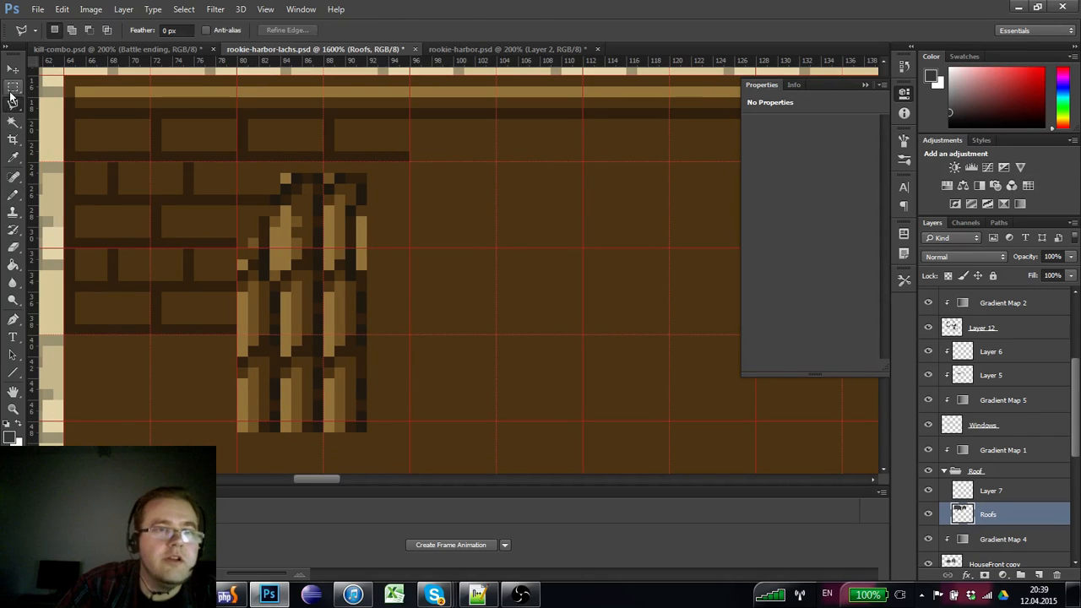
mouse_move(235, 330)
left_mouse_down()
mouse_move(71, 164)
mouse_move(166, 152)
mouse_move(210, 343)
left_mouse_up()
key("ctrl+d")
left_click_drag(220, 287, 194, 303)
key("ctrl+r")
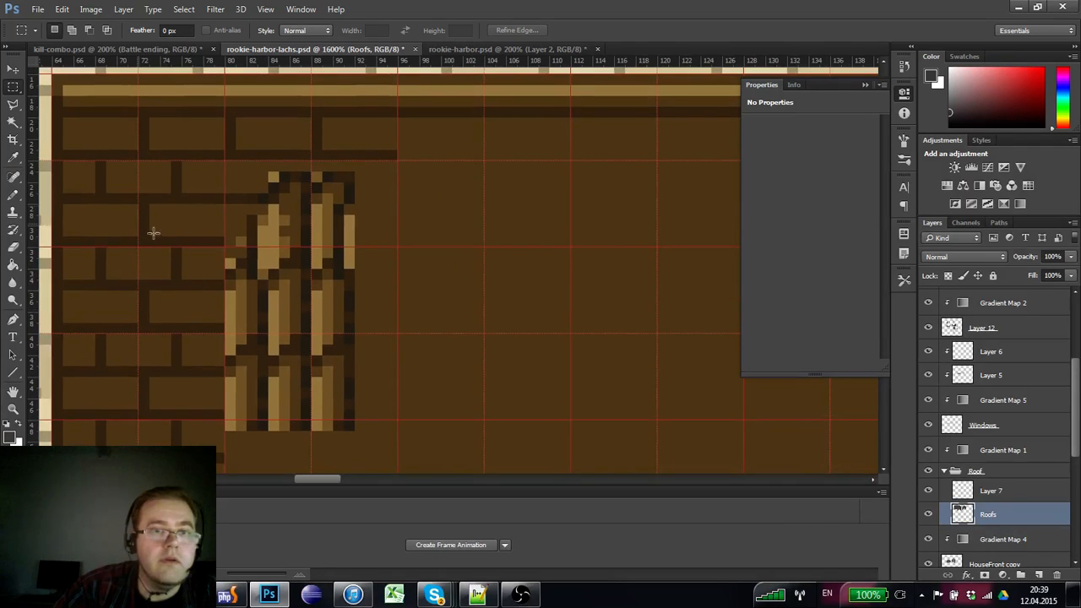
- With the Pencil, darken the outline joints at the dividers and roof edge around the second tile row
left_click(13, 176)
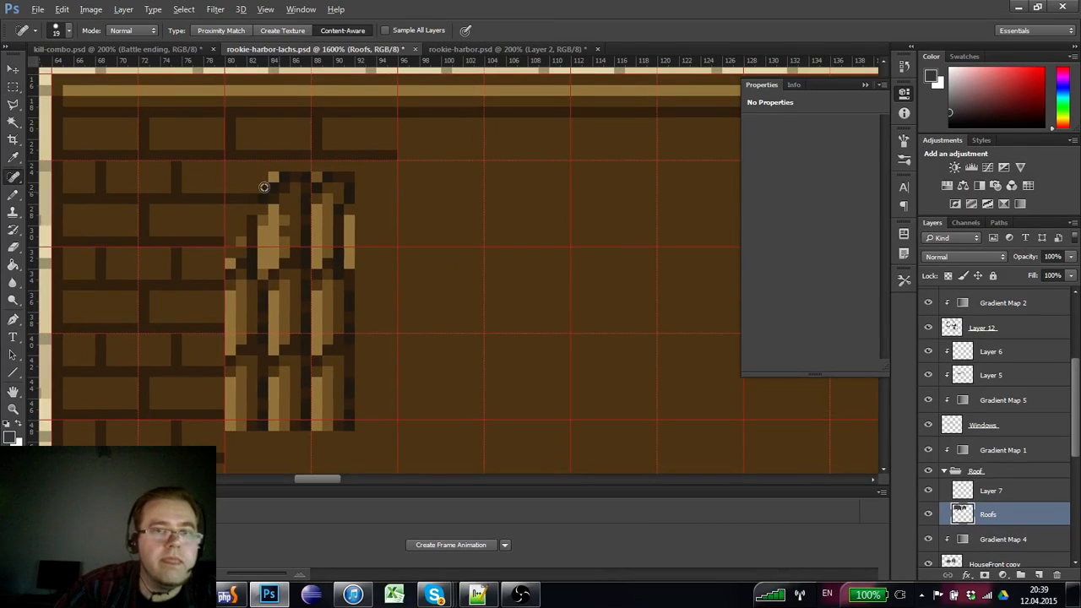
left_click(13, 193)
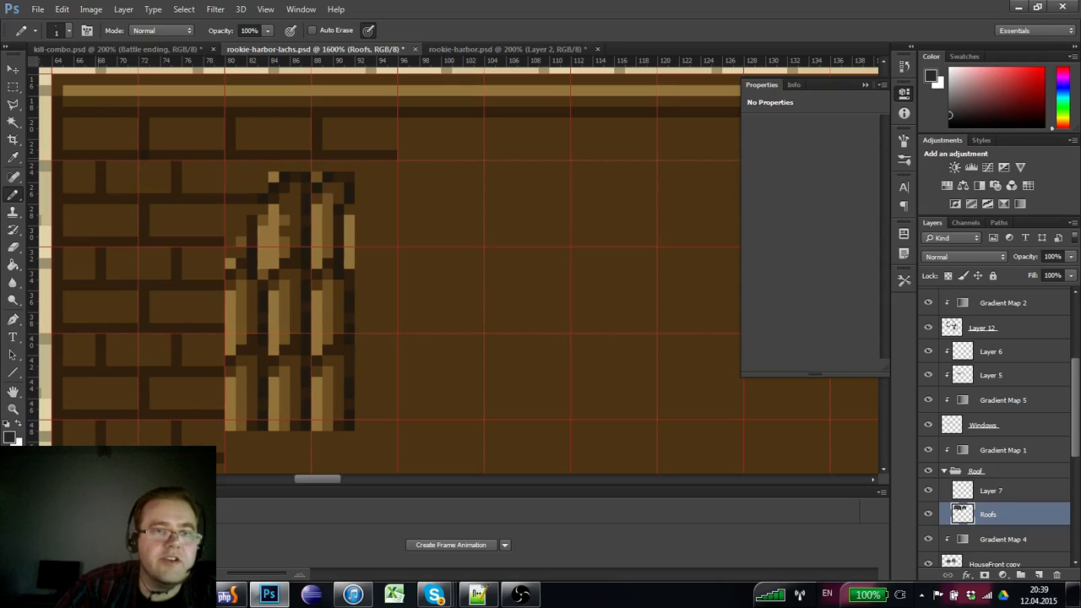
left_click_drag(98, 187, 125, 172)
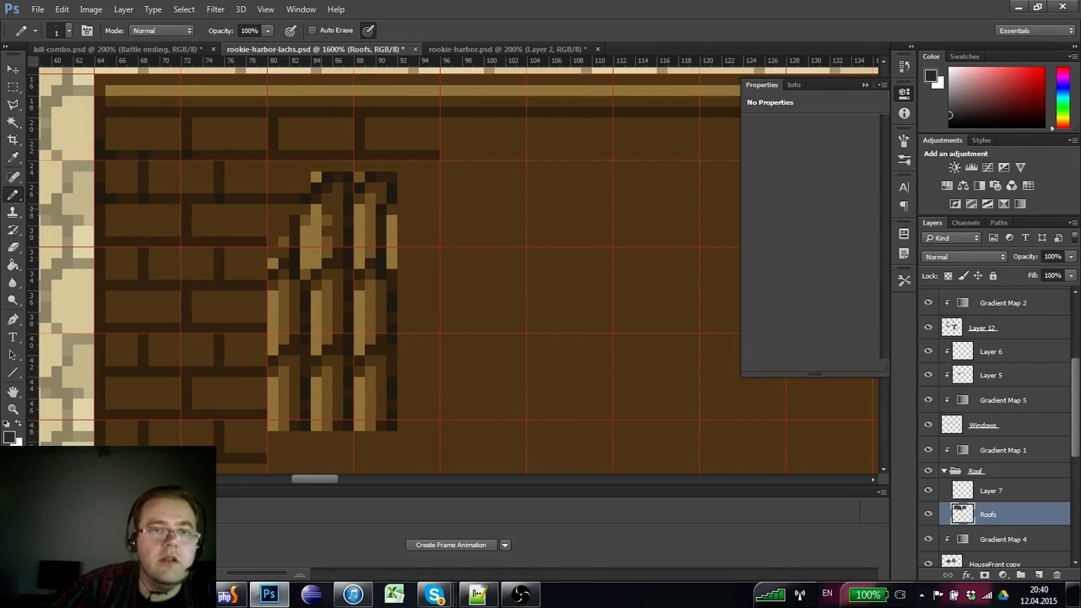
- Fill the tiles of the first three rows with a lighter brown, leaving their upper edges in the base brown
mouse_move(151, 186)
left_mouse_down()
mouse_move(209, 184)
mouse_move(153, 181)
mouse_move(173, 177)
mouse_move(186, 195)
mouse_move(192, 187)
mouse_move(132, 178)
left_mouse_up()
left_click(181, 191, "alt")
left_click(193, 191, "alt")
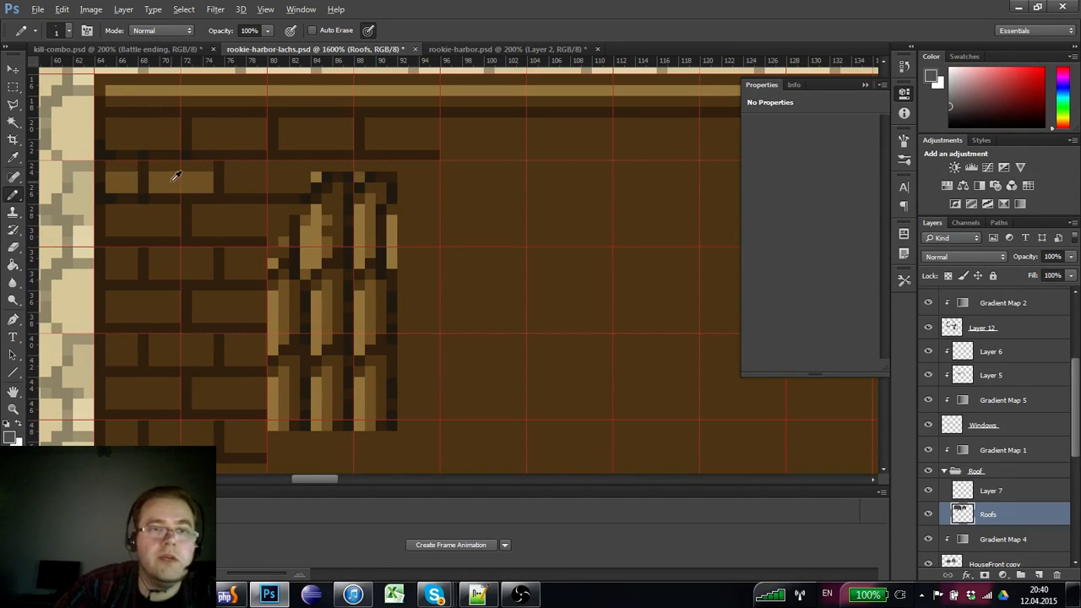
mouse_move(159, 140)
left_mouse_down()
mouse_move(113, 136)
mouse_move(170, 135)
mouse_move(108, 140)
left_mouse_up()
mouse_move(195, 137)
left_mouse_down()
mouse_move(266, 137)
mouse_move(210, 144)
left_mouse_up()
mouse_move(231, 180)
left_mouse_down()
mouse_move(241, 181)
mouse_move(228, 189)
left_mouse_up()
mouse_move(195, 220)
left_mouse_down()
mouse_move(259, 228)
mouse_move(106, 227)
mouse_move(163, 228)
left_mouse_up()
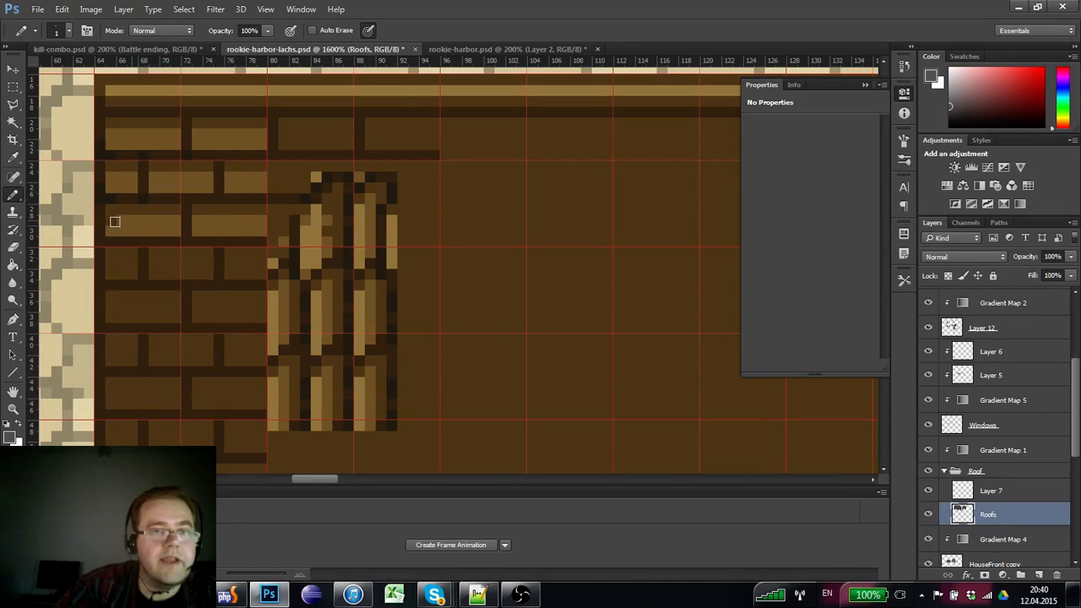
- Darken the outline joints at the lower dividers and fill the fourth row of tiles with the same lighter brown
left_click(143, 193, "alt")
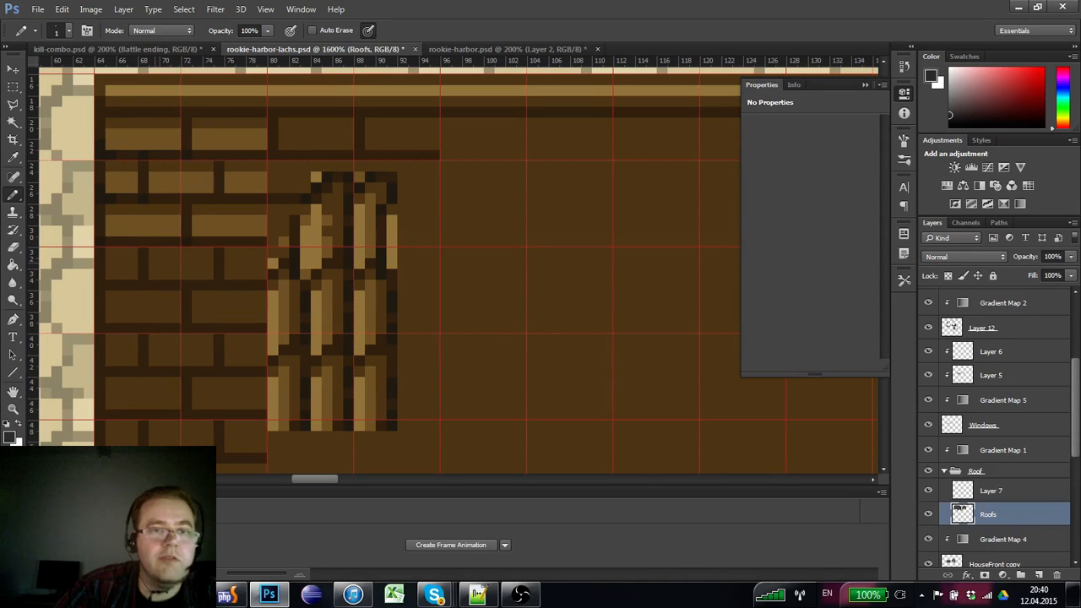
left_click(145, 265, "alt")
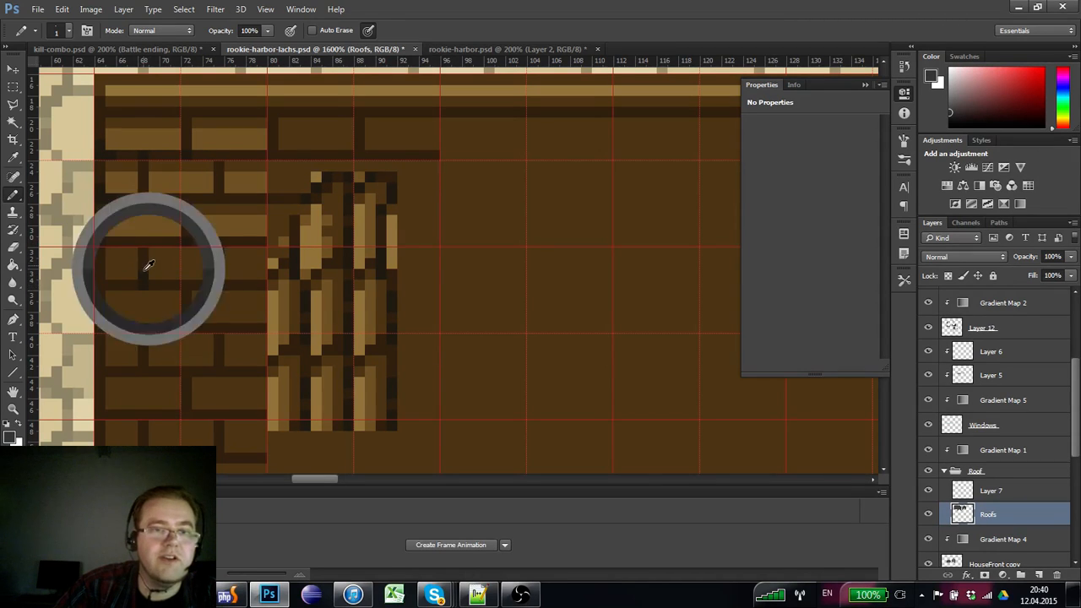
mouse_move(133, 268)
left_mouse_down()
mouse_move(113, 270)
mouse_move(210, 268)
mouse_move(152, 263)
left_mouse_up()
mouse_move(228, 266)
left_mouse_down()
mouse_move(253, 268)
mouse_move(240, 261)
left_mouse_up()
- Hide the grid and examine how the new tiles look beside the existing roof from farther out
key("ctrl+h")
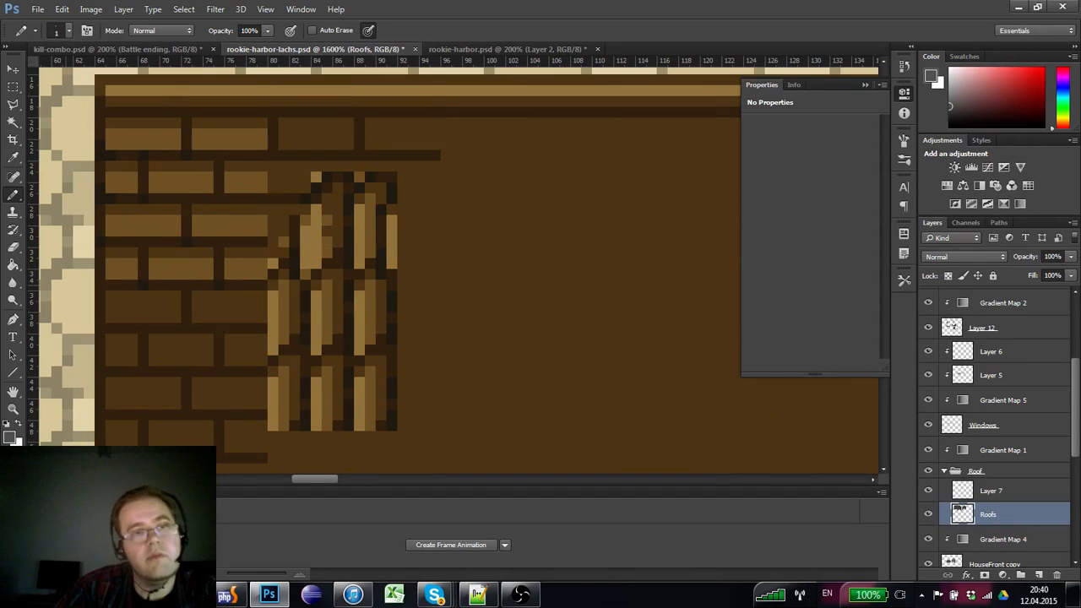
left_click(14, 409)
left_click(61, 385, "alt")
left_click(59, 380, "alt")
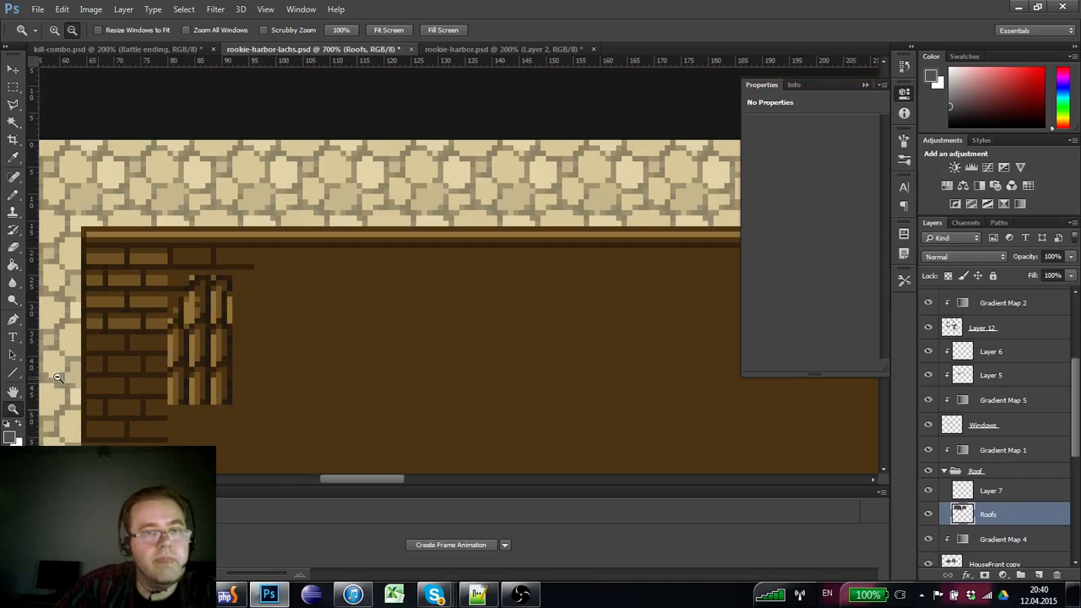
left_click(60, 377, "alt")
left_click(61, 377, "alt")
left_click(61, 378, "alt")
left_click(76, 372)
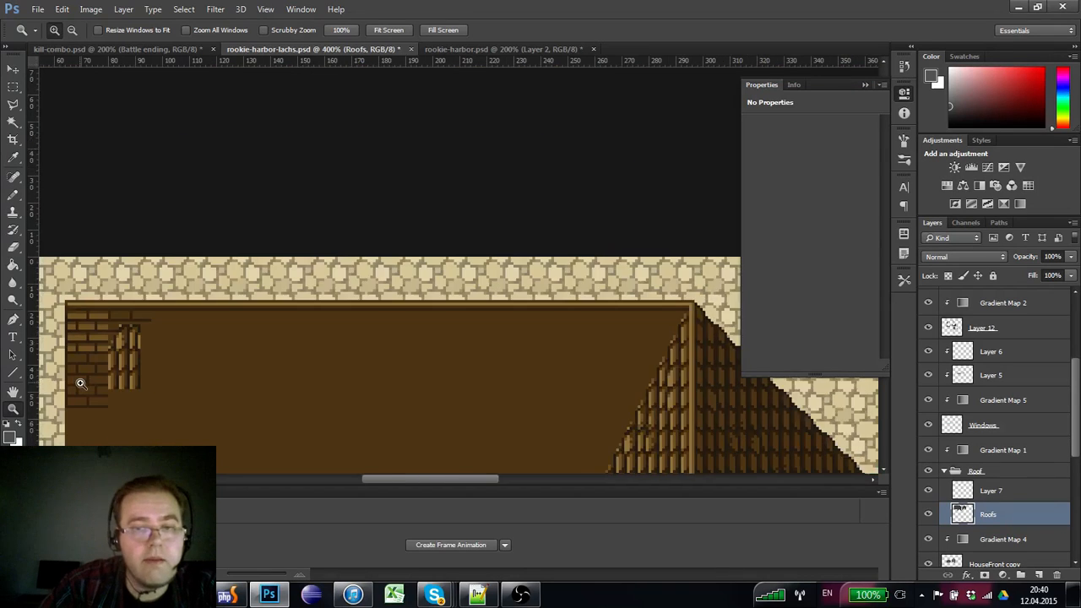
left_click(77, 361)
left_click(78, 361)
left_click(76, 334)
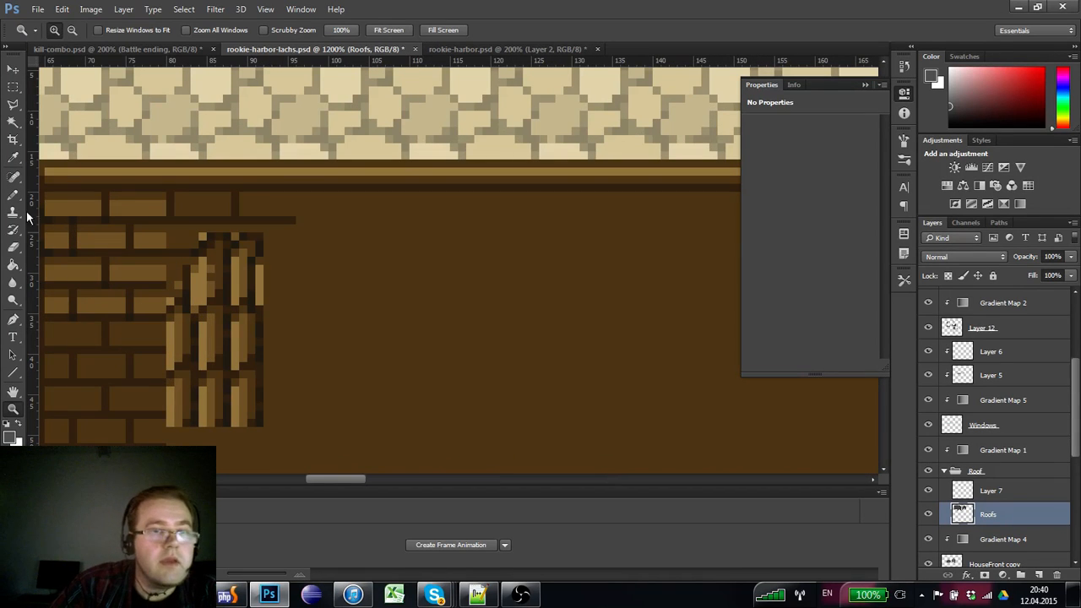
- With the Pencil, break up the horizontal outlines below the first two tile rows with scattered darker and lighter brown pixels
key("b")
left_click_drag(73, 248, 169, 235)
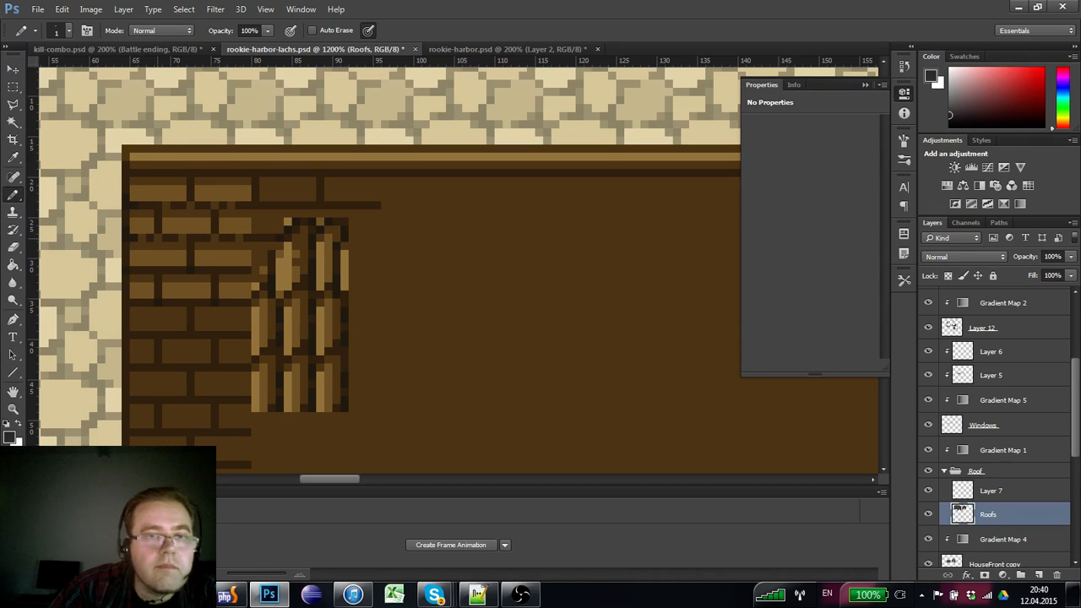
left_click_drag(166, 292, 143, 288)
left_click(150, 191)
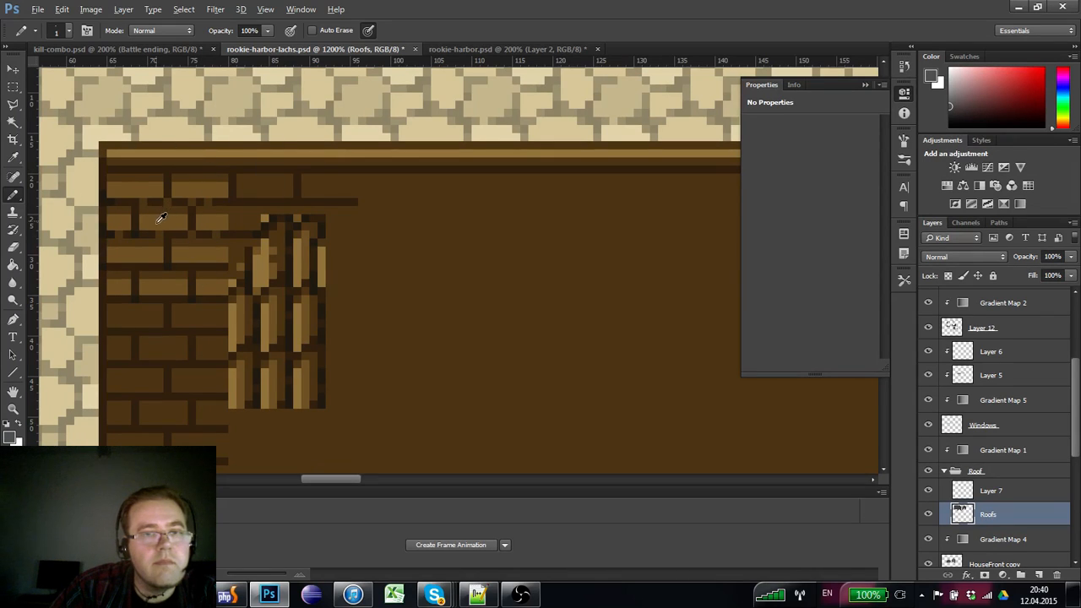
left_click_drag(170, 274, 169, 267)
- Show the grid and copy the shaded tile rows down over the plain outlines, about 16 px wide, leaving the copy deselected
key("m")
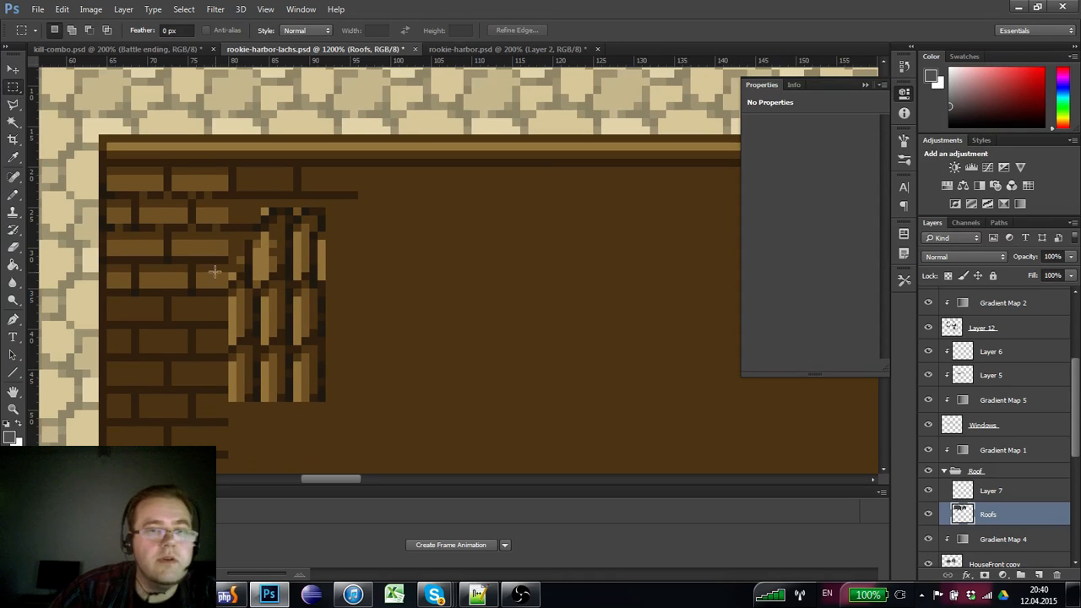
key("ctrl+apostrophe")
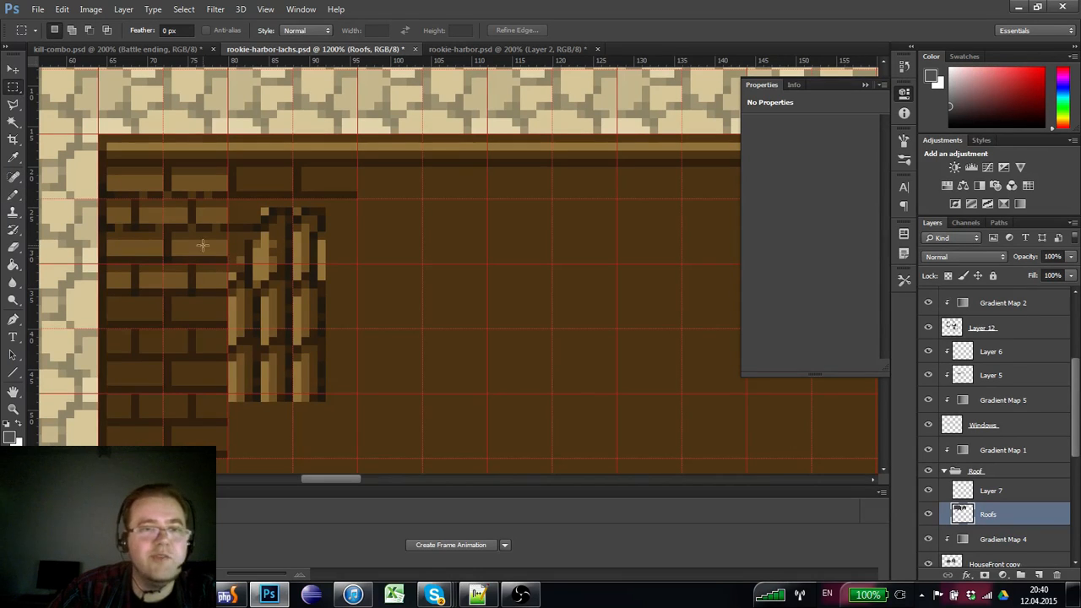
left_click_drag(103, 172, 133, 270)
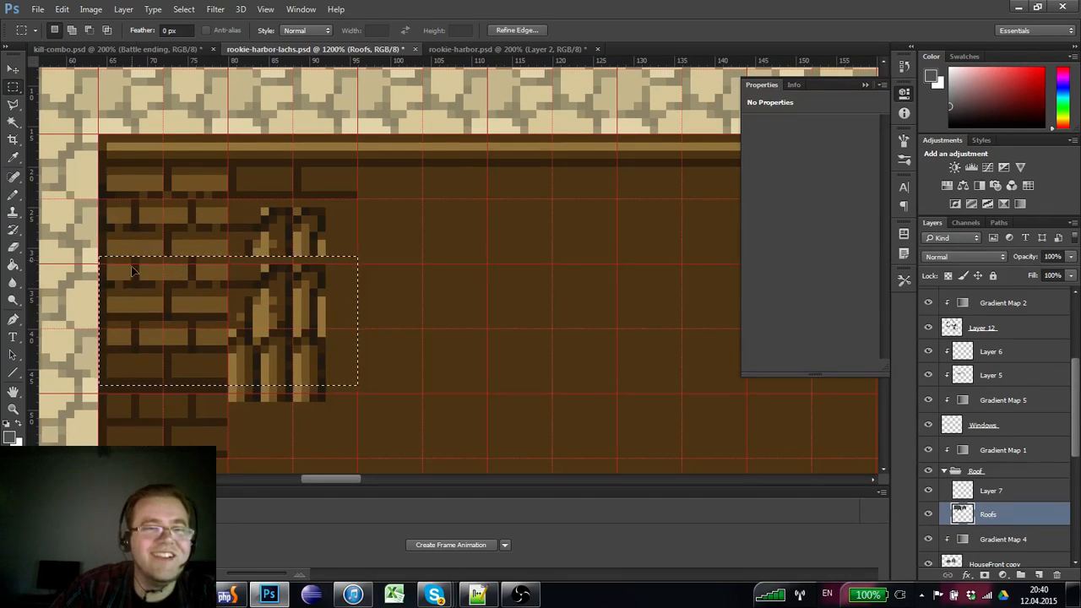
left_click_drag(228, 200, 136, 349)
left_click(139, 346)
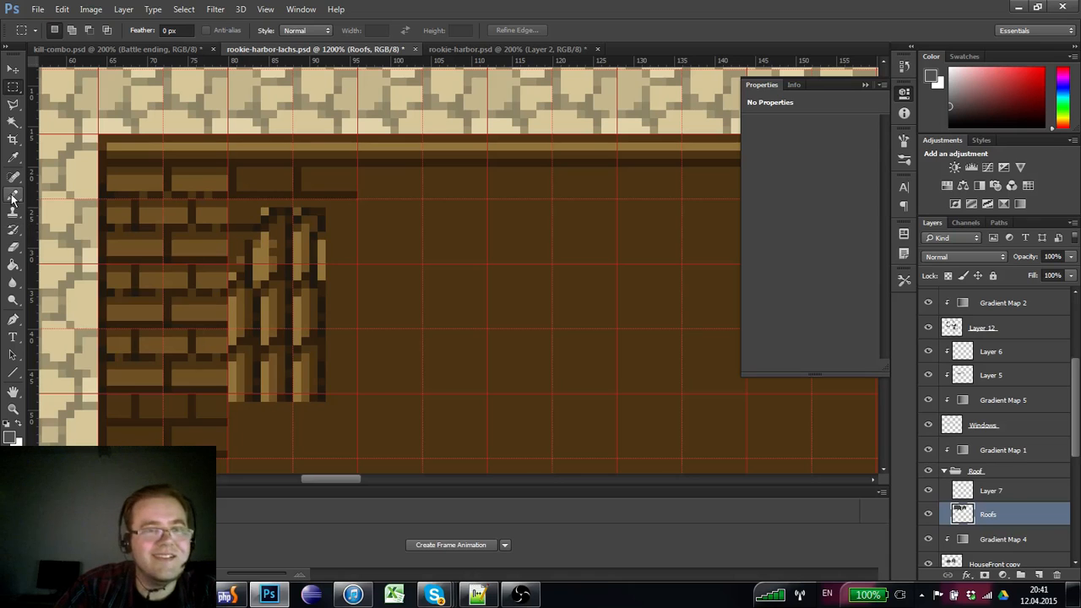
- With the Pencil, paint light brown highlights across the tiles of the first and second rows
left_click(12, 194)
left_click(114, 241)
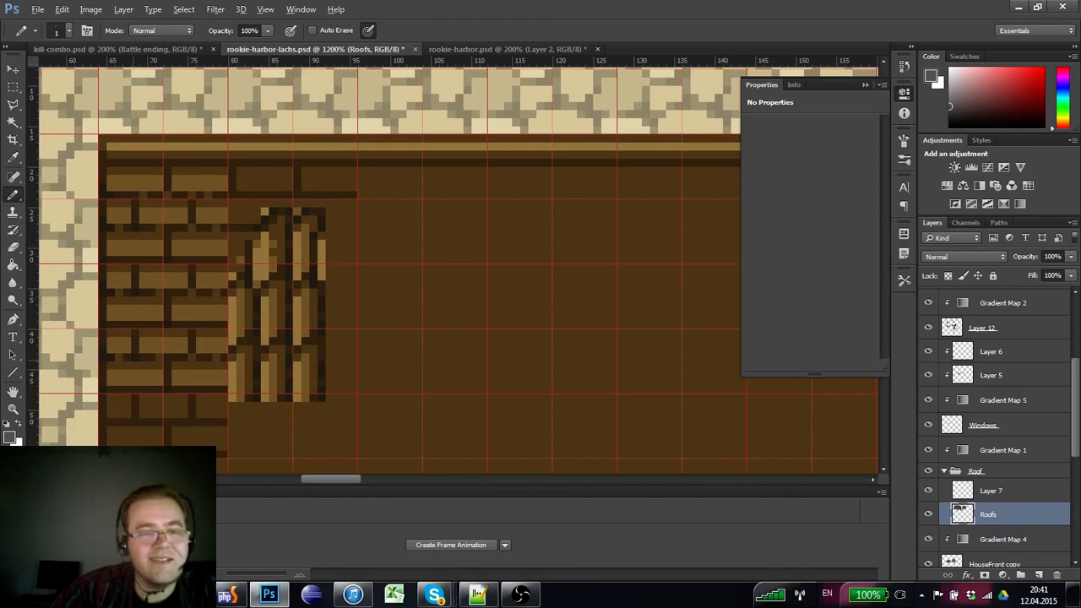
left_click_drag(384, 320, 127, 330)
left_click_drag(272, 337, 431, 346)
left_click_drag(113, 325, 338, 321)
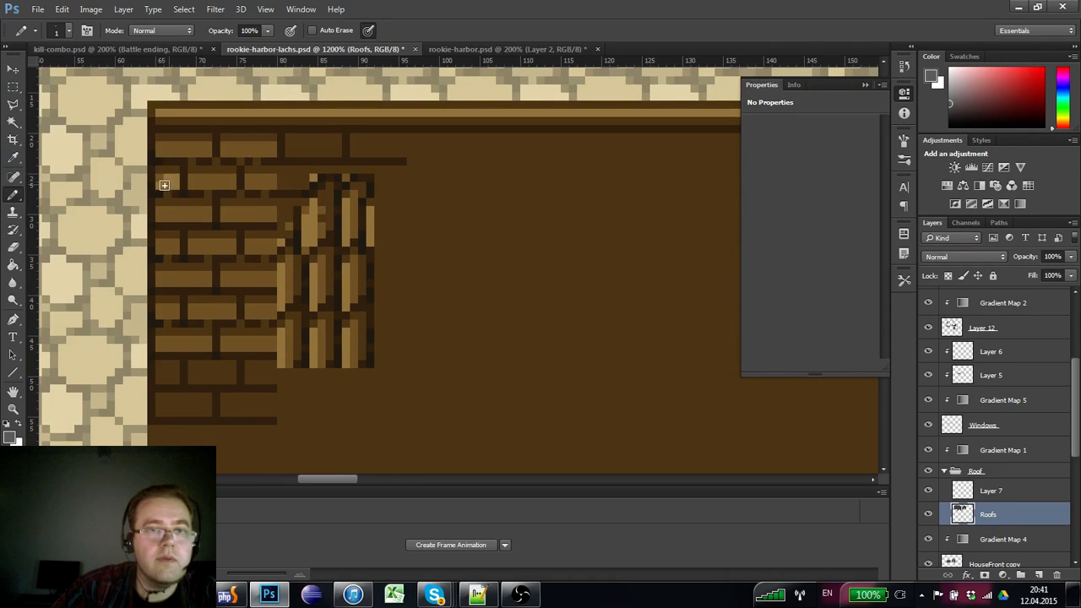
mouse_move(189, 182)
left_mouse_down()
mouse_move(276, 182)
mouse_move(162, 173)
mouse_move(205, 141)
mouse_move(180, 147)
mouse_move(261, 147)
mouse_move(232, 156)
mouse_move(274, 142)
left_mouse_up()
left_click(324, 223, "alt")
left_click(213, 173, "alt")
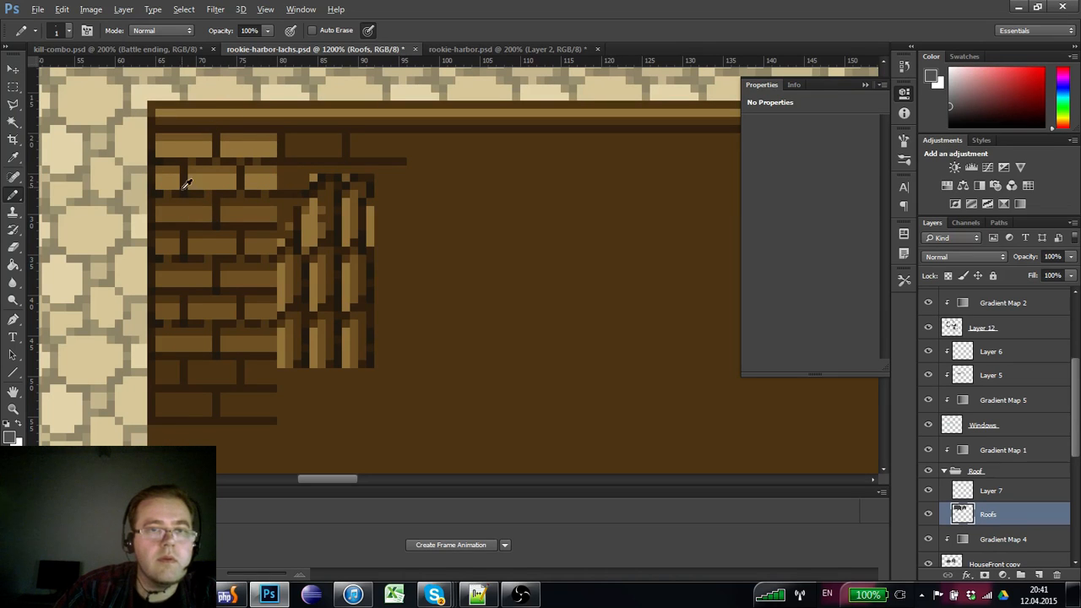
- Sample the highlight brown from the second row and paint the same highlights on both tiles of the third row
left_click(173, 173, "alt")
left_click_drag(162, 206, 212, 206)
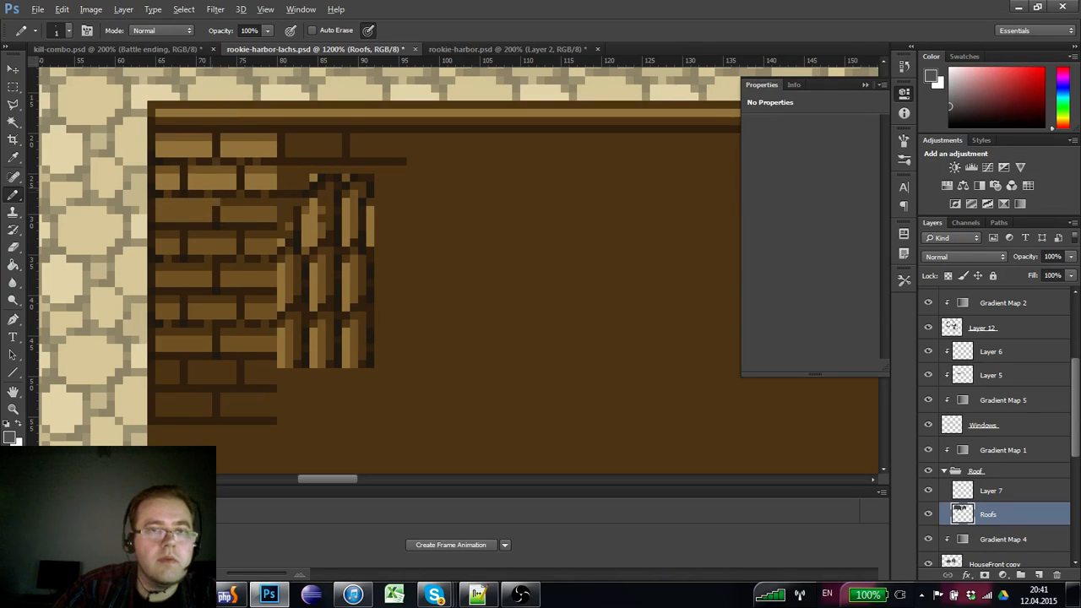
left_click(216, 203, "alt")
left_click(220, 186, "alt")
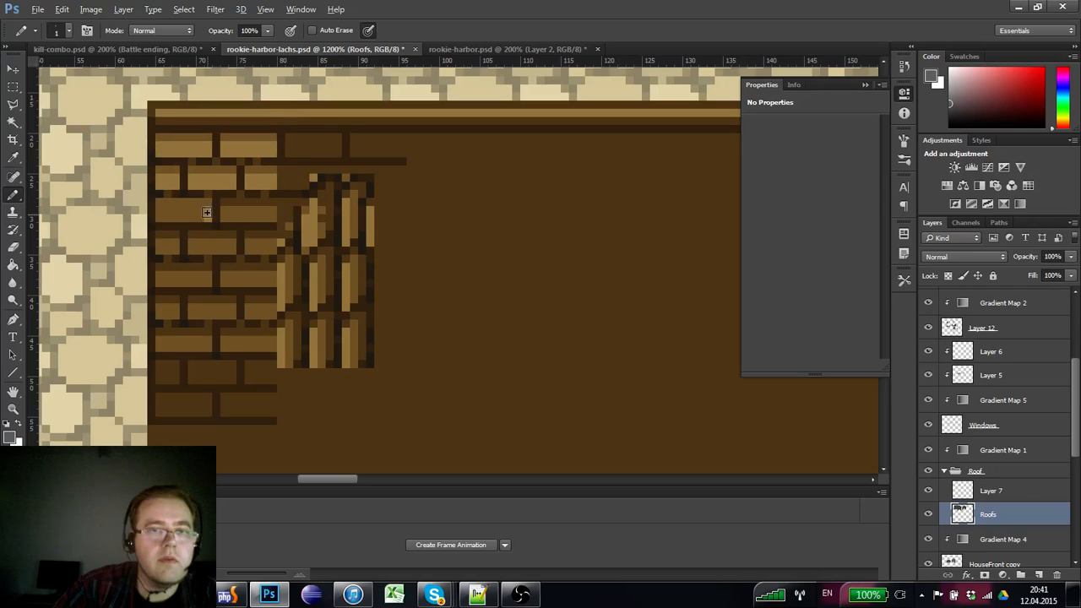
mouse_move(207, 212)
left_mouse_down()
mouse_move(167, 220)
mouse_move(195, 219)
left_mouse_up()
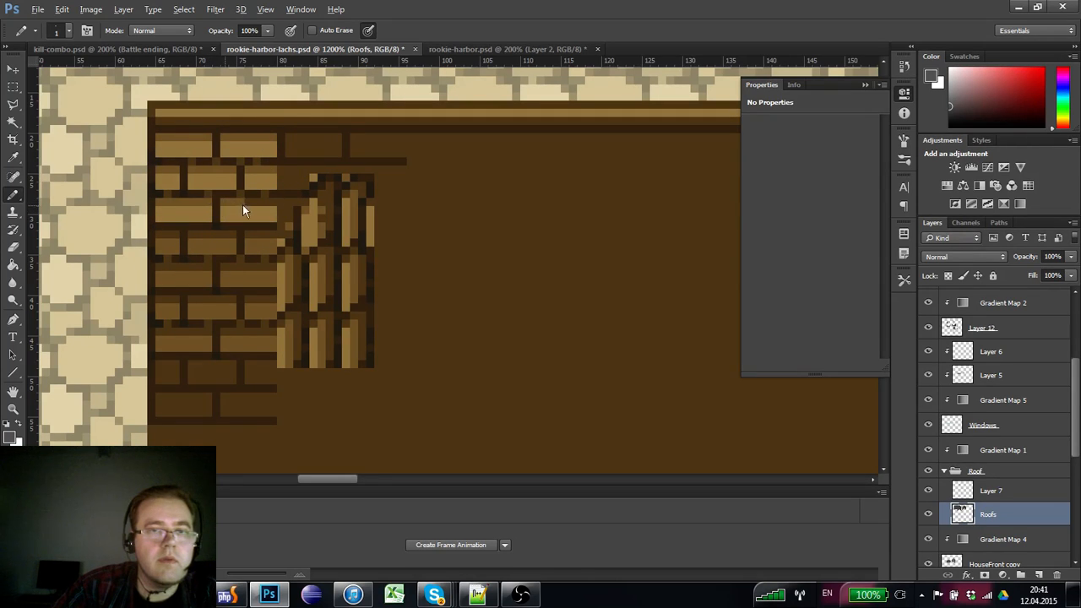
- Copy the highlighted second tile row onto the fourth, and the first four rows over the next four, leaving the copy deselected
key("m")
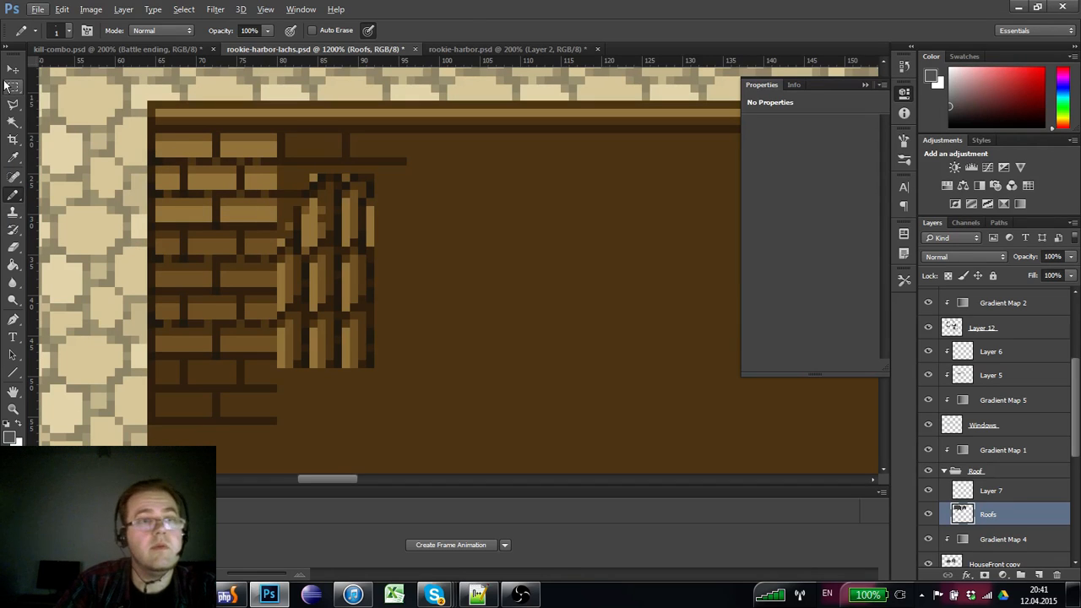
mouse_move(276, 183)
left_mouse_down()
mouse_move(212, 181)
mouse_move(148, 152)
mouse_move(174, 244)
left_mouse_up()
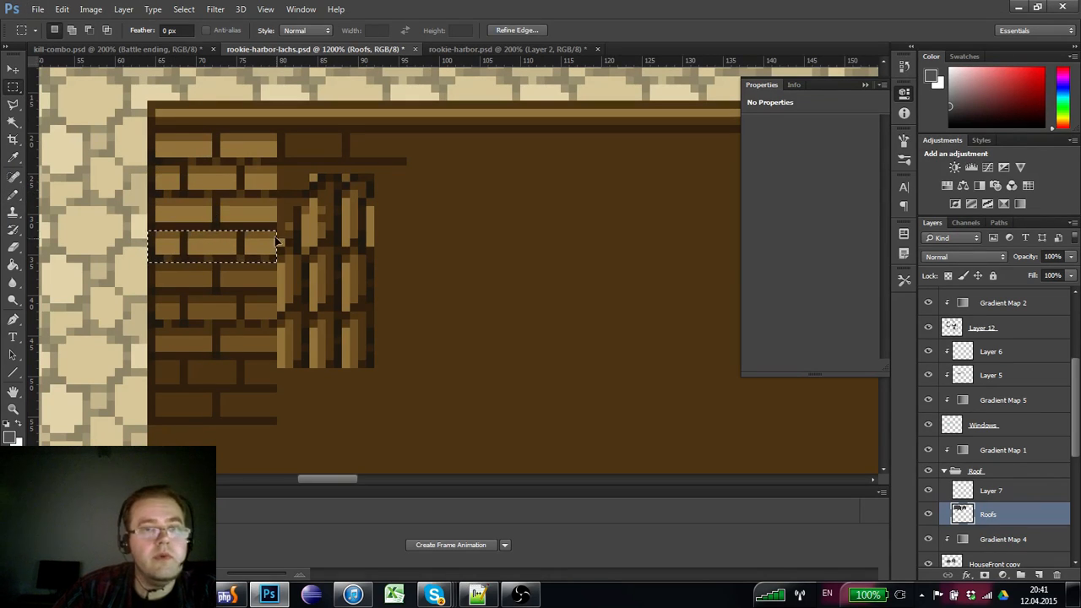
left_click(275, 253)
left_click_drag(273, 253, 150, 133)
left_click_drag(183, 169, 188, 286)
key("ctrl+d")
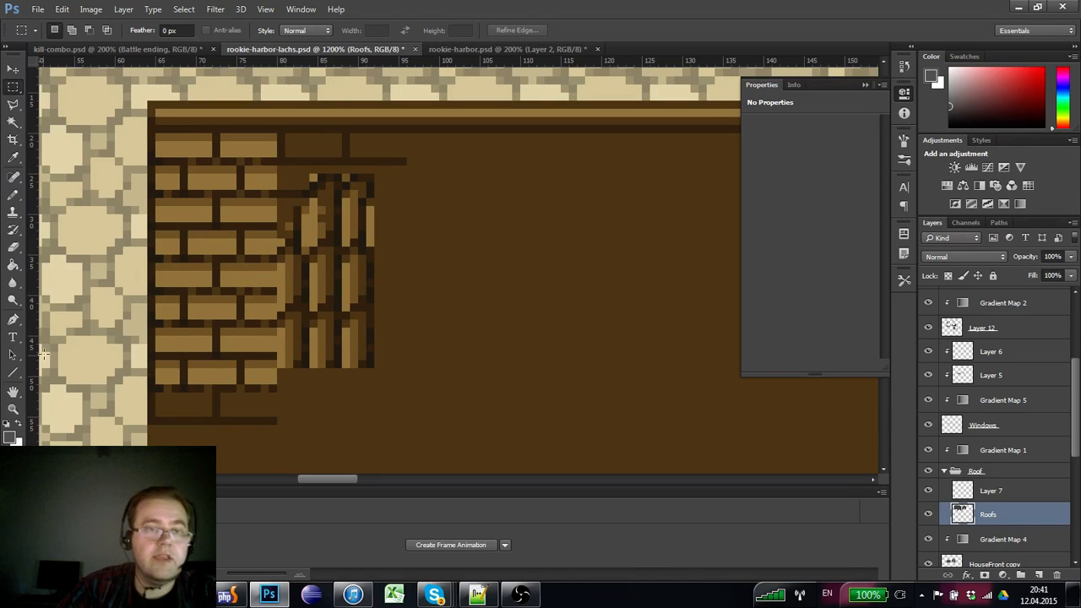
- Copy a highlighted tile row over the remaining plain bottom row and clean off the pixels overhanging its side edge
left_click(13, 409)
left_click(163, 322, "alt")
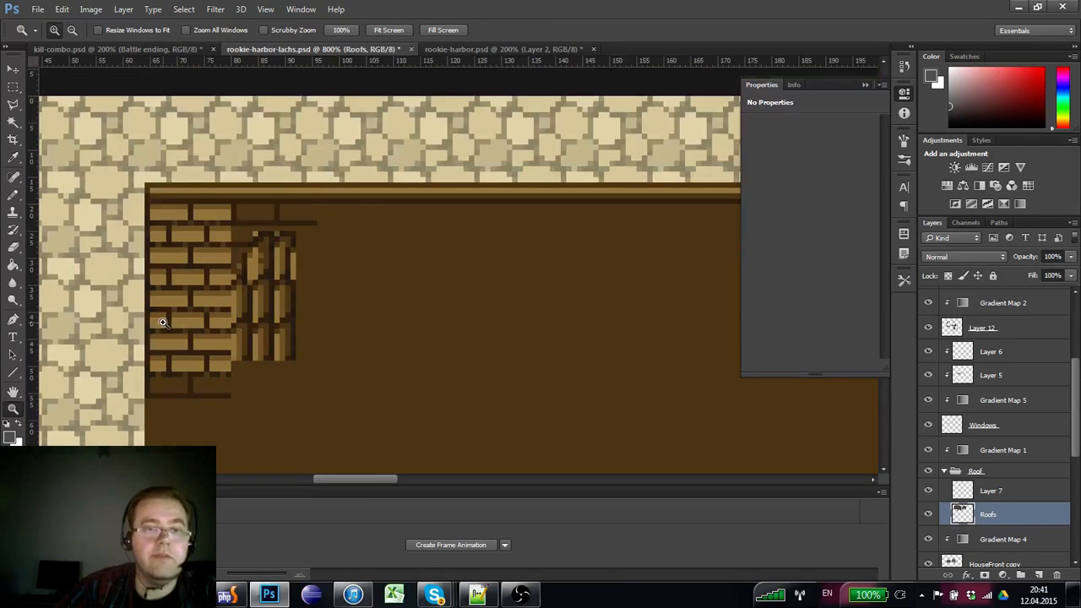
left_click(163, 321)
key("b")
scroll(169, 253, "down", 3)
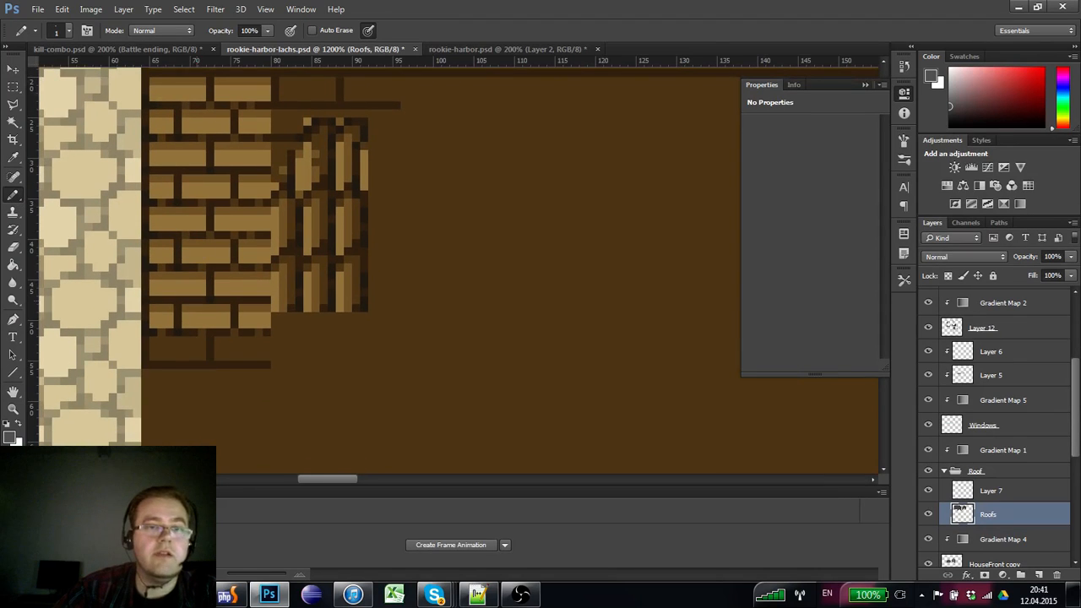
left_click(13, 87)
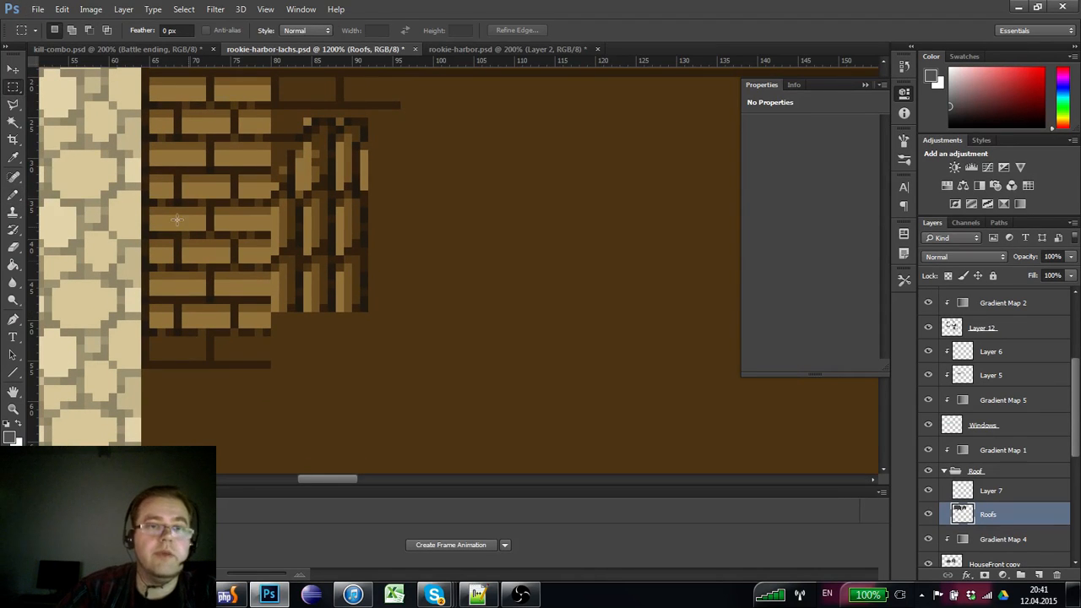
mouse_move(270, 300)
left_mouse_down()
mouse_move(145, 274)
mouse_move(163, 344)
left_mouse_up()
key("ctrl+d")
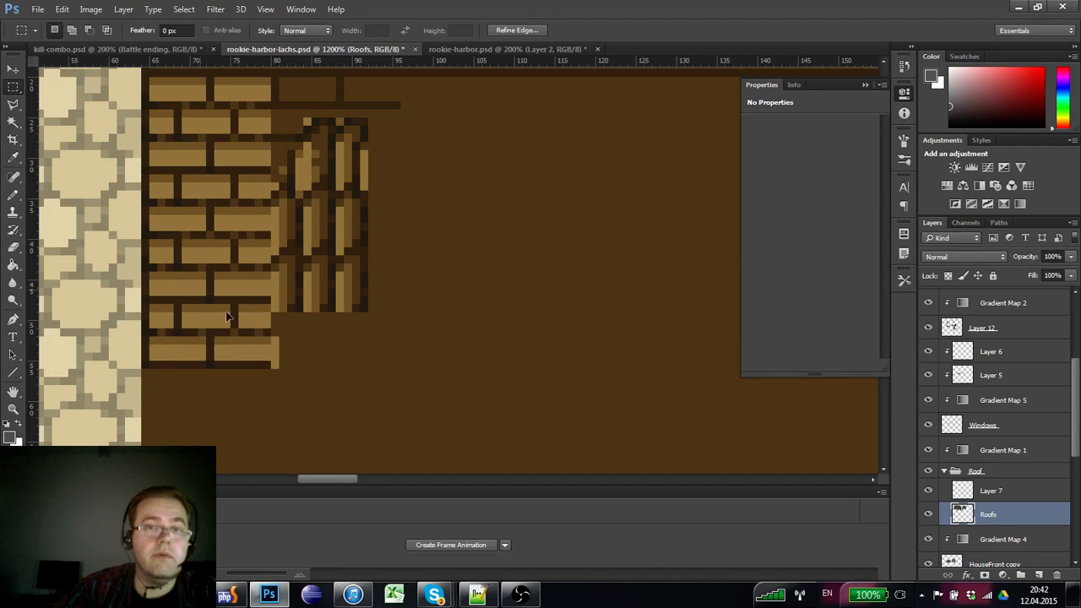
key("b")
left_click_drag(275, 311, 291, 494)
mouse_move(273, 385)
left_mouse_down()
mouse_move(275, 294)
mouse_move(259, 297)
left_mouse_up()
- Show the grid and duplicate the bottom two highlighted tile rows directly beneath the column, leaving the copy deselected
left_click(13, 86)
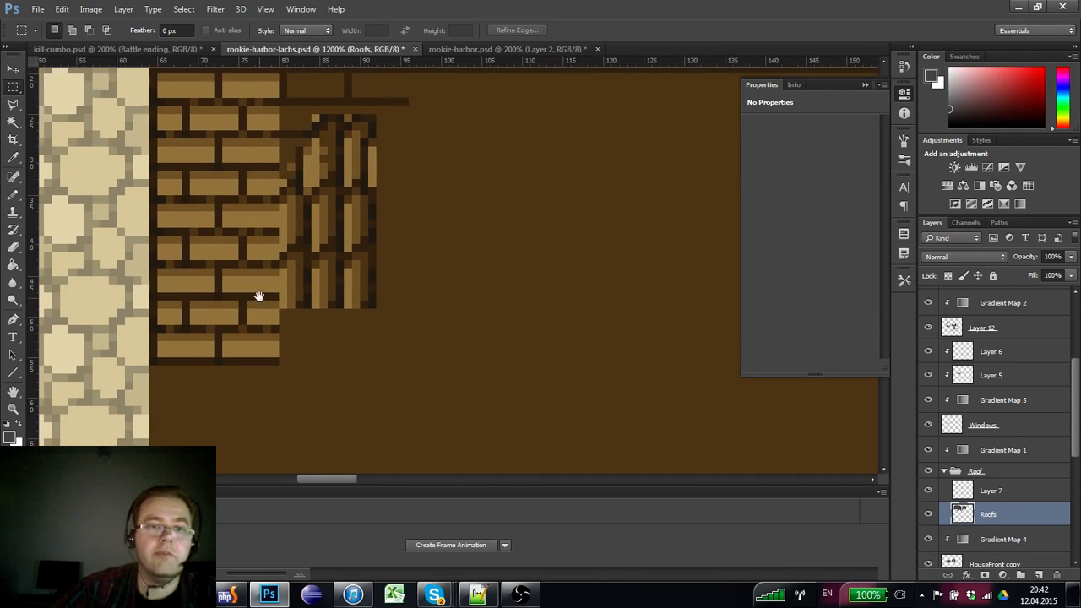
key("ctrl+apostrophe")
left_click_drag(275, 360, 152, 297)
left_click_drag(167, 329, 168, 392)
key("ctrl+d")
- Hide the grid and examine the highlighted tile column at several magnifications against the rest of the roof
left_click(17, 199)
left_click_drag(141, 248, 123, 319)
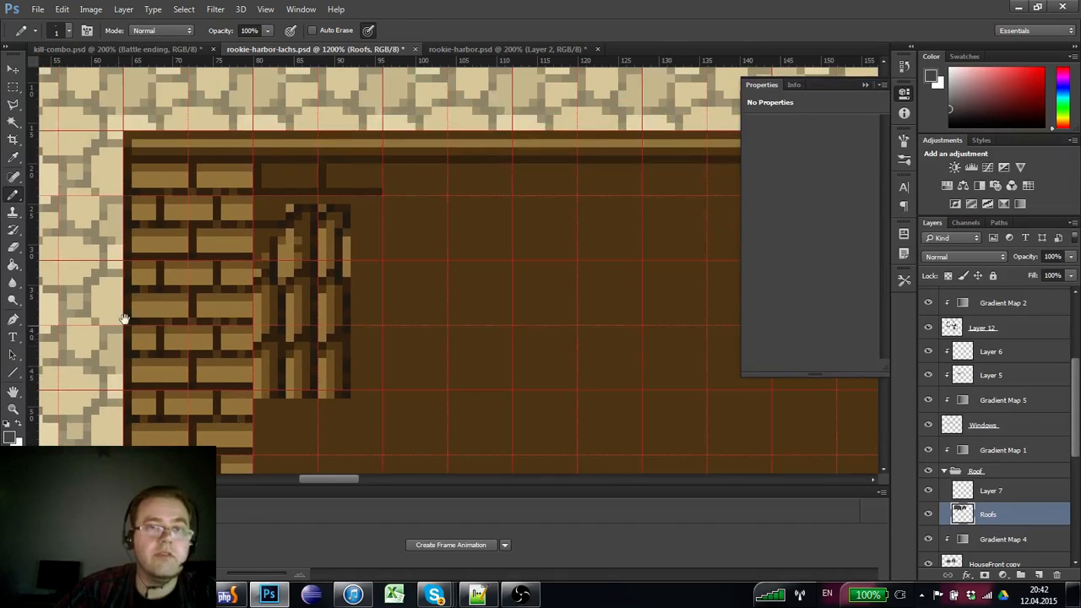
left_click(13, 408)
left_click(94, 386, "alt")
left_click(93, 387, "alt")
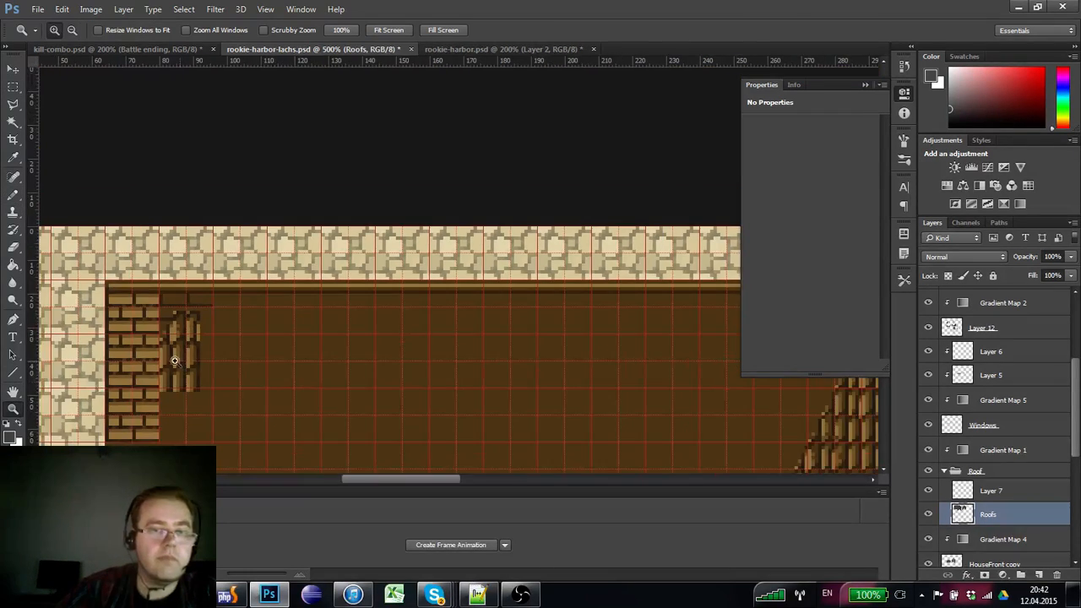
left_click(193, 365, "alt")
left_click(193, 364, "alt")
key("ctrl+h")
left_click_drag(204, 428, 180, 325)
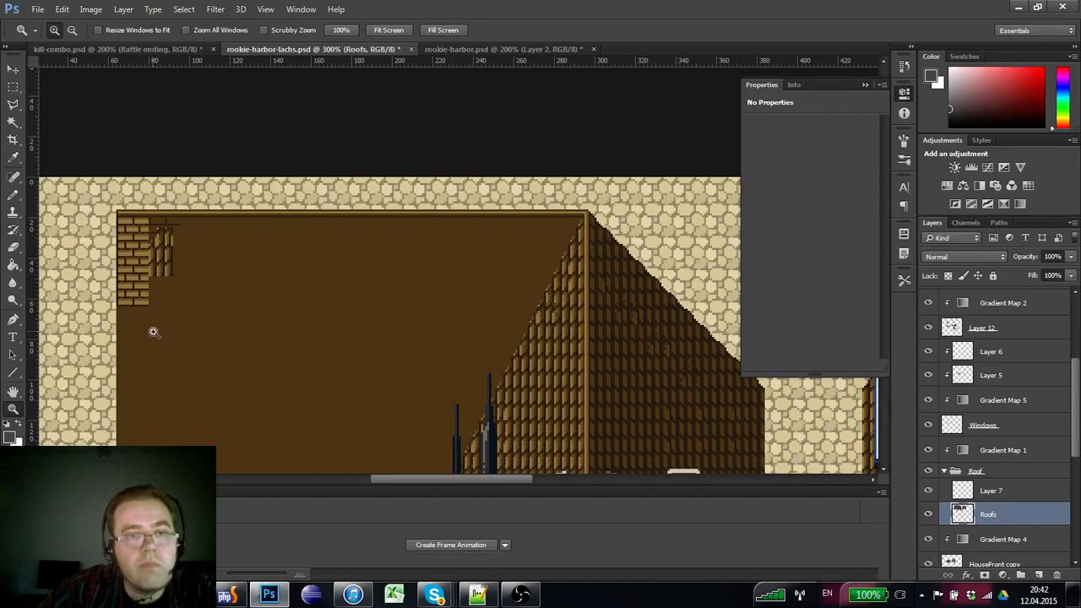
left_click(144, 271)
left_click(144, 271)
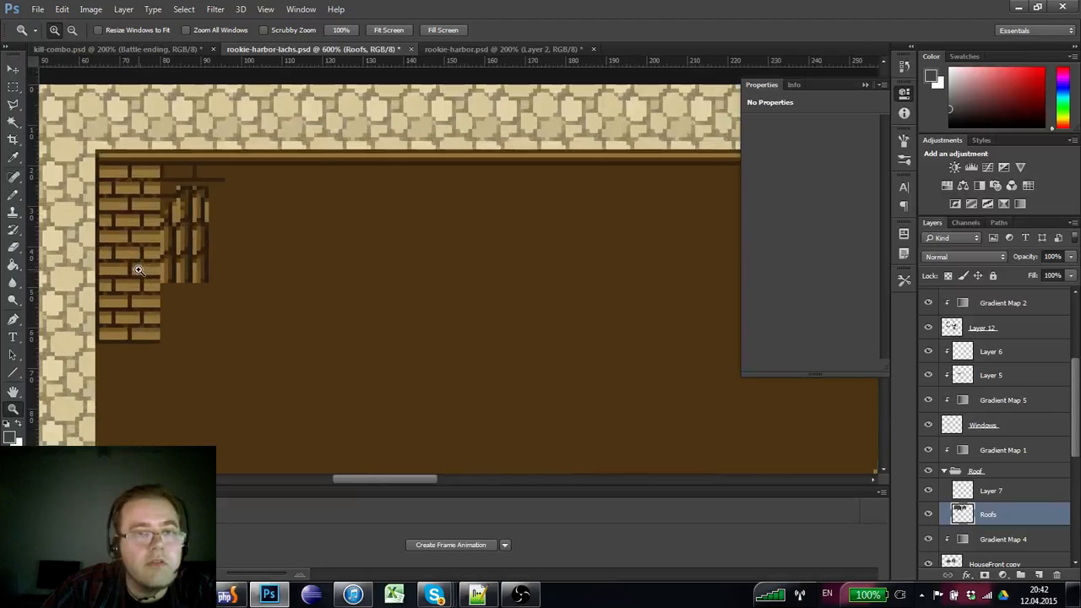
left_click(159, 295)
left_click(153, 268)
left_click(152, 268, "alt")
left_click(152, 270, "alt")
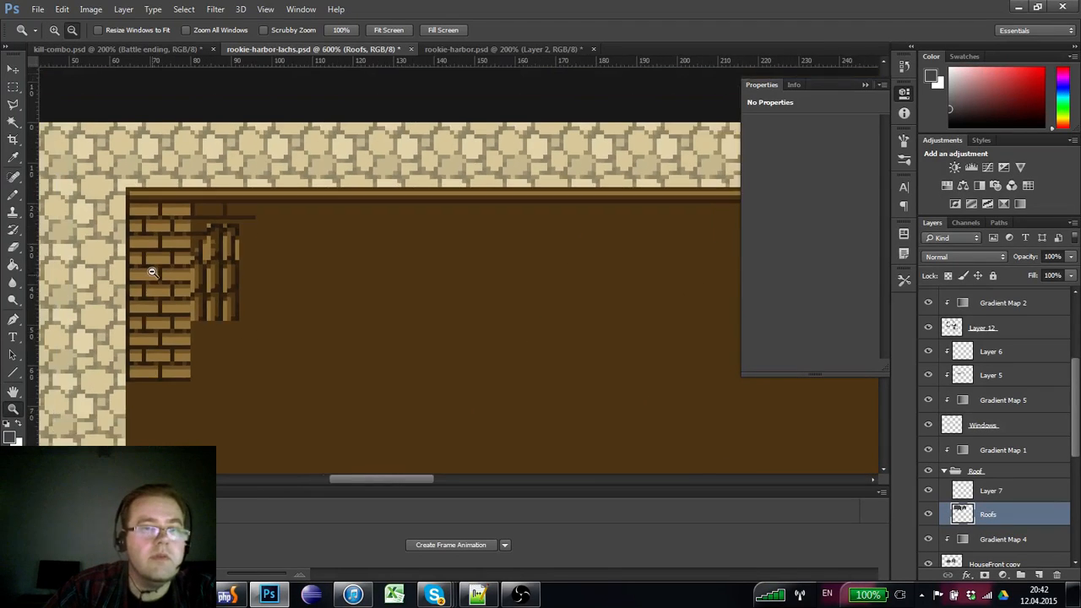
left_click(152, 270, "alt")
left_click(151, 270, "alt")
left_click(157, 304, "alt")
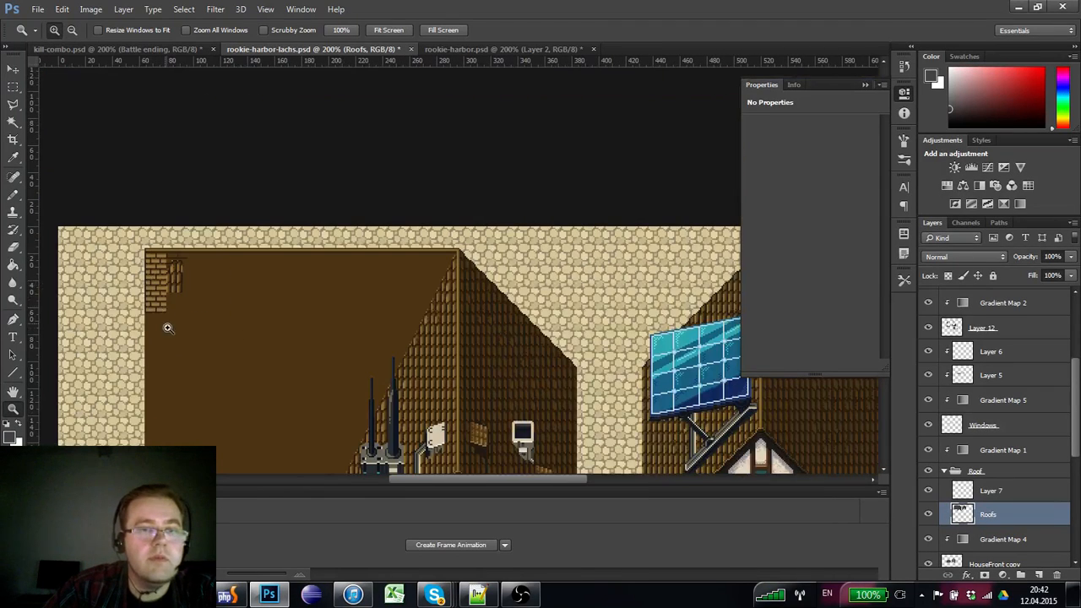
- With the Pencil, shade the lower corners of the tiles in the first four rows using sampled medium brown
left_click(152, 265)
left_click(152, 265)
left_click(152, 265)
left_click(152, 263)
left_click(152, 263)
left_click(152, 264)
left_click(143, 249)
left_click(140, 243)
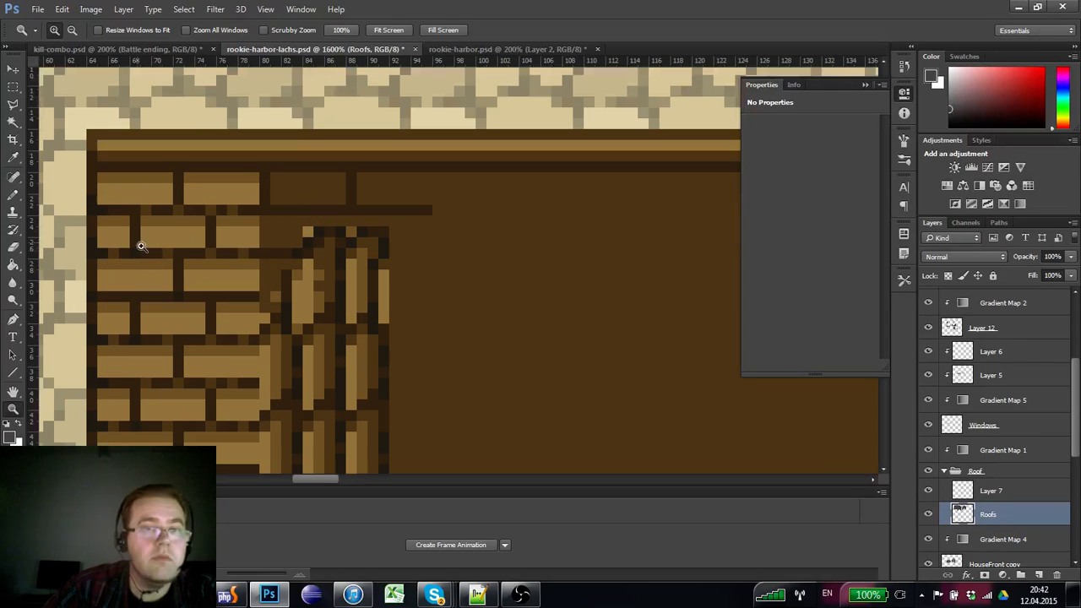
left_click(28, 195)
left_click(157, 204, "alt")
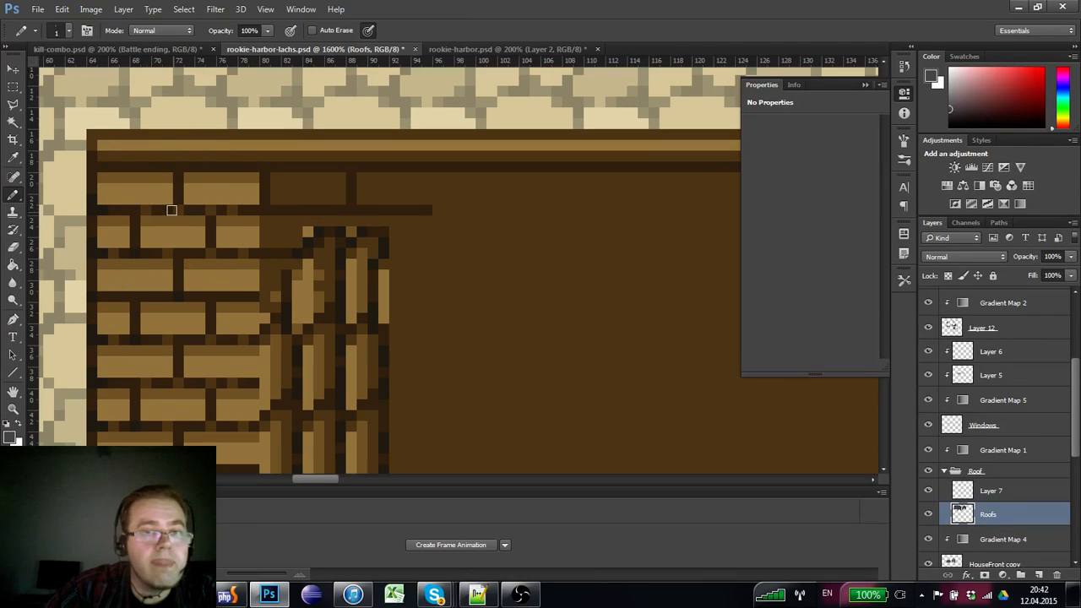
left_click(179, 210, "alt")
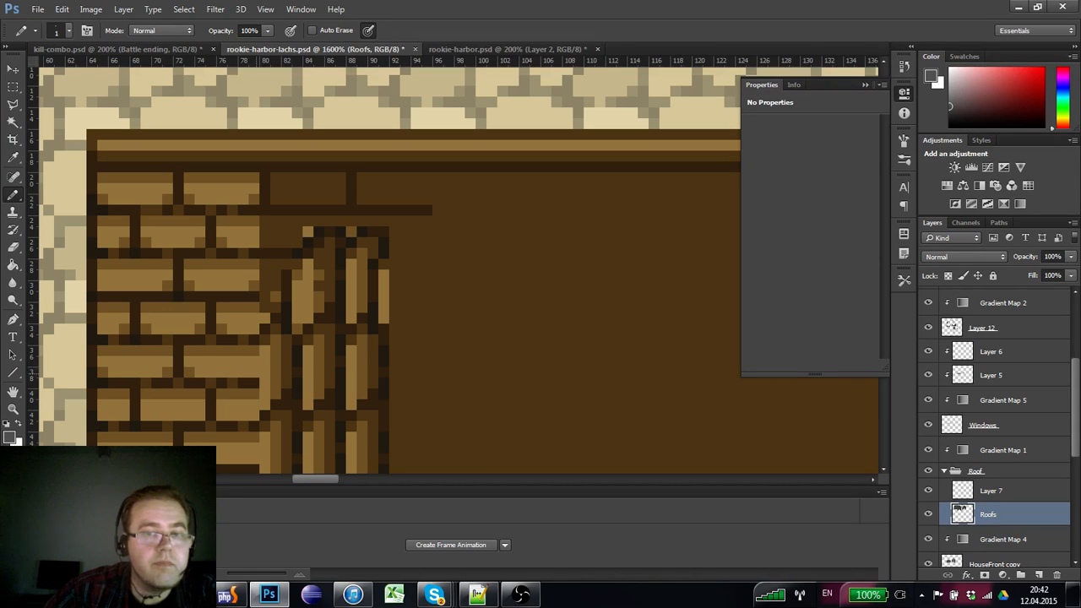
- Show the grid and copy the corner-shaded tile rows down over the unshaded rows to the end of the column
scroll(246, 405, "down", 2)
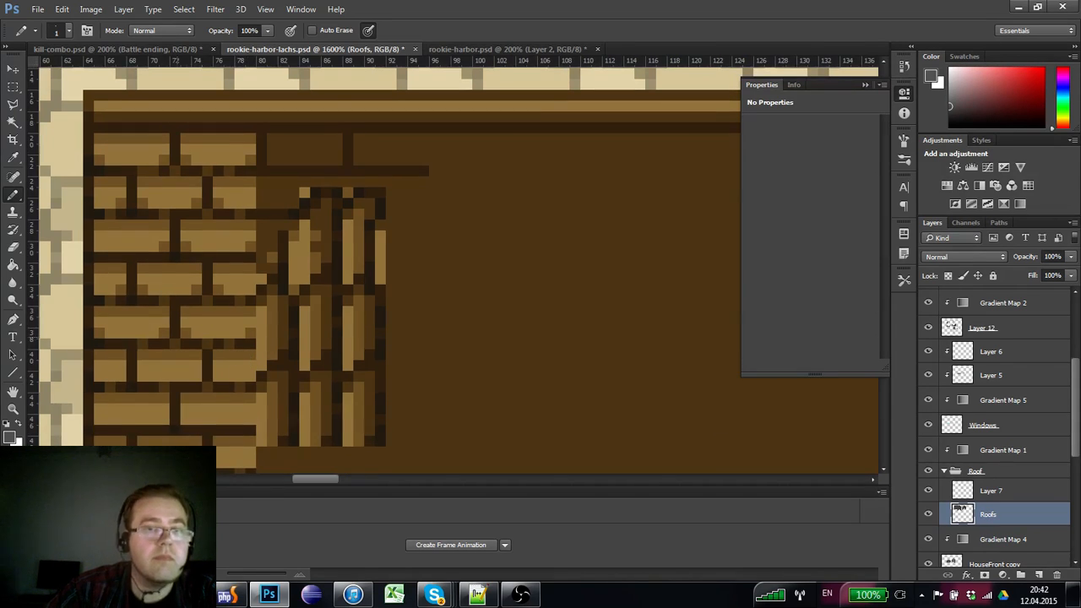
key("ctrl+apostrophe")
key("m")
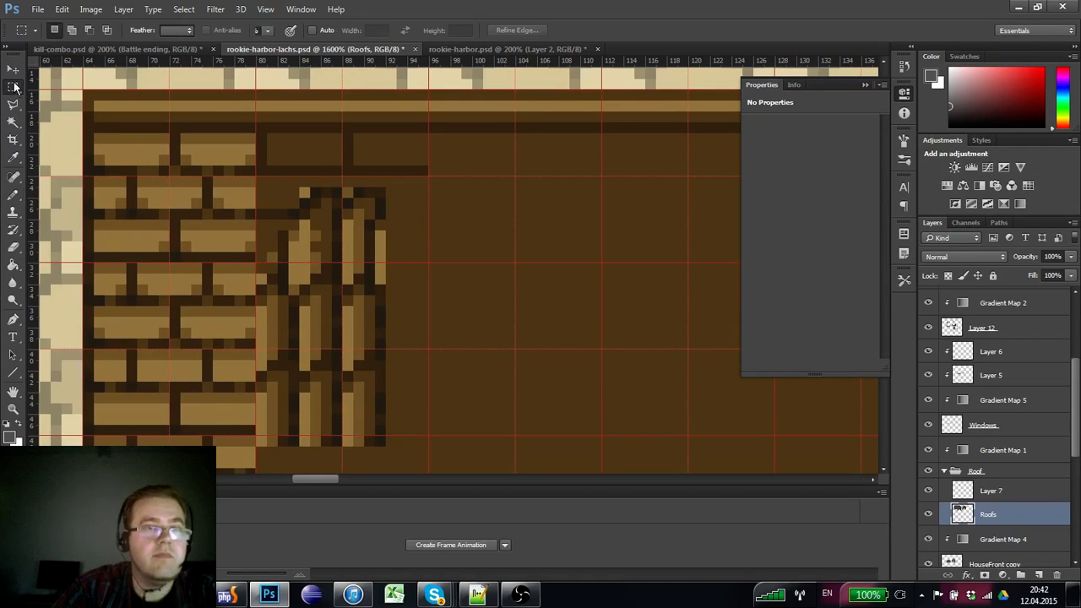
left_click_drag(241, 192, 288, 67)
left_click_drag(298, 222, 131, 135)
mouse_move(174, 174)
left_mouse_down()
mouse_move(181, 443)
mouse_move(169, 314)
mouse_move(150, 294)
left_mouse_up()
- Examine the corner-shaded tile column from a distance and up close, without the grid and selection
left_click(12, 409)
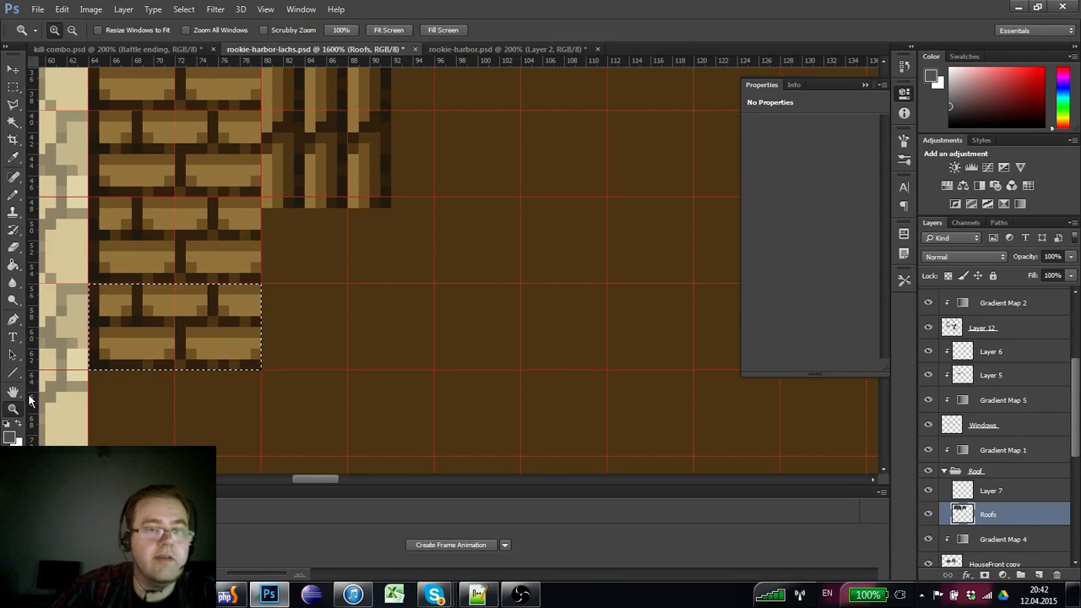
left_click(147, 338, "alt")
left_click(147, 338, "alt")
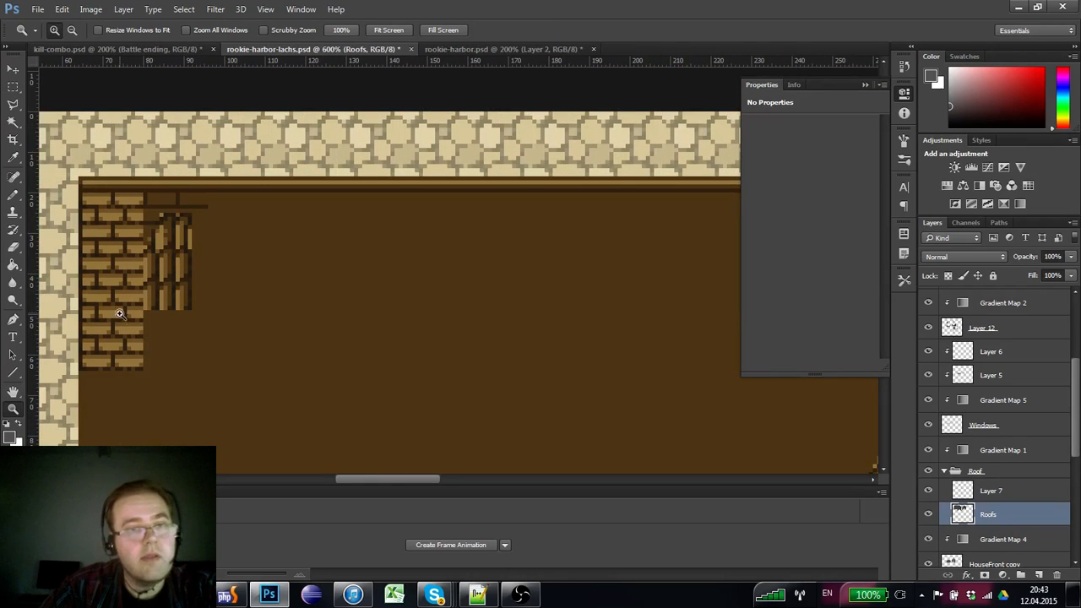
left_click(126, 314, "alt")
left_click(127, 315, "alt")
left_click(117, 331)
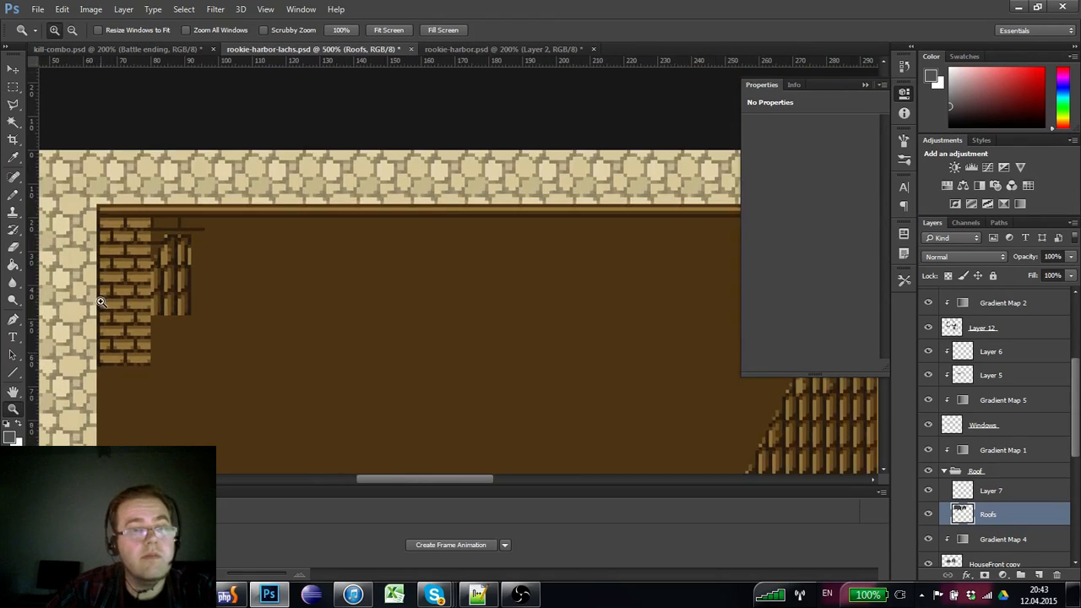
left_click(105, 311)
left_click(105, 310)
left_click(103, 305)
left_click(64, 221)
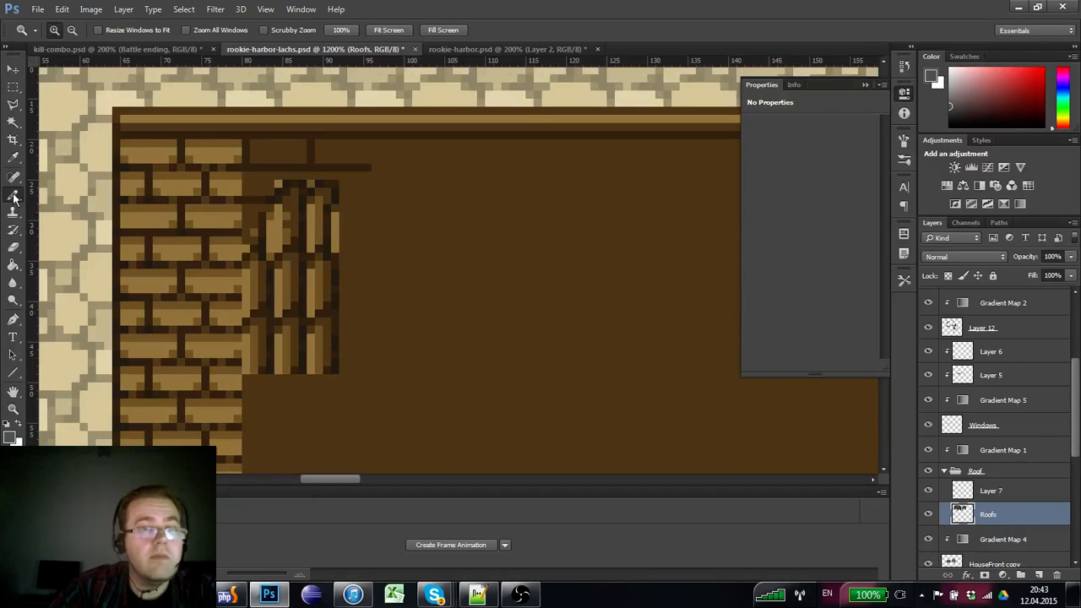
- With the Pencil, paint sampled medium and dark brown pixels on the outline beneath the two vertical joints of the second tile row
left_click(13, 194)
left_click_drag(144, 245, 131, 263)
left_click_drag(144, 217, 116, 209)
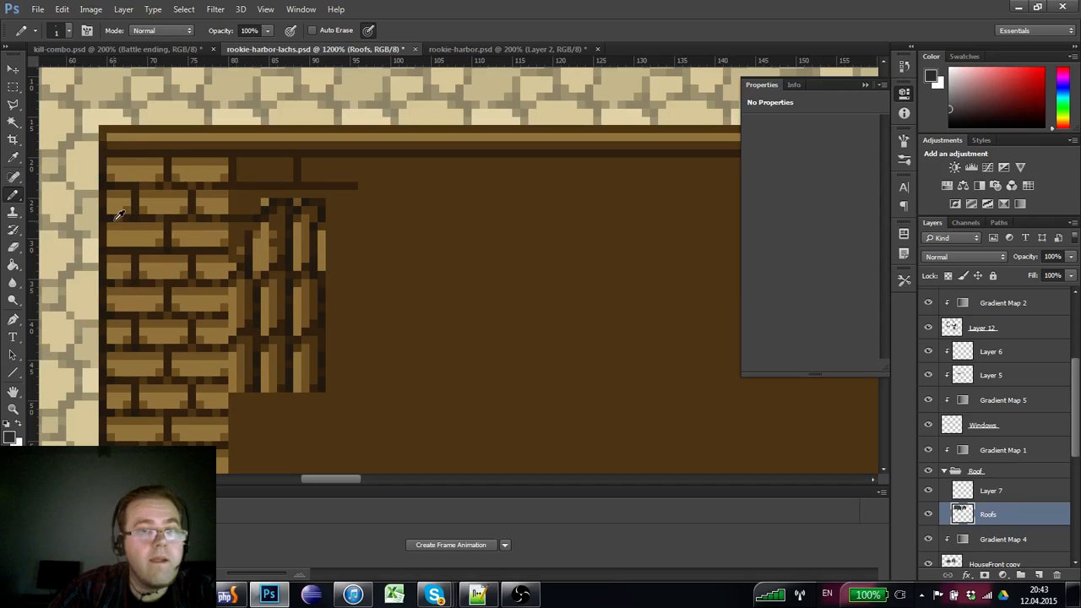
left_click(137, 215, "alt")
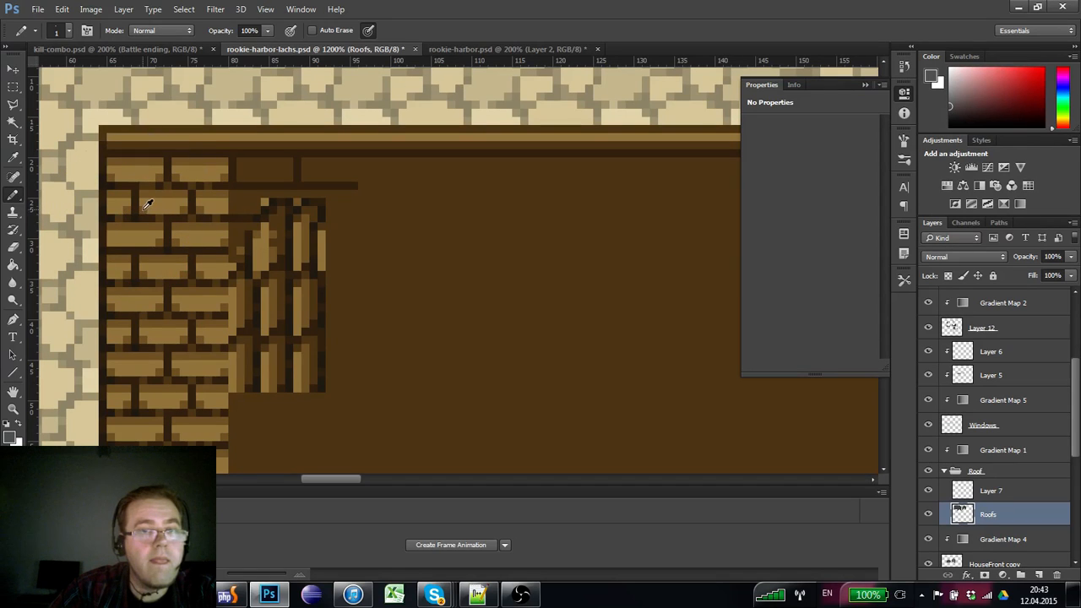
left_click(145, 206, "alt")
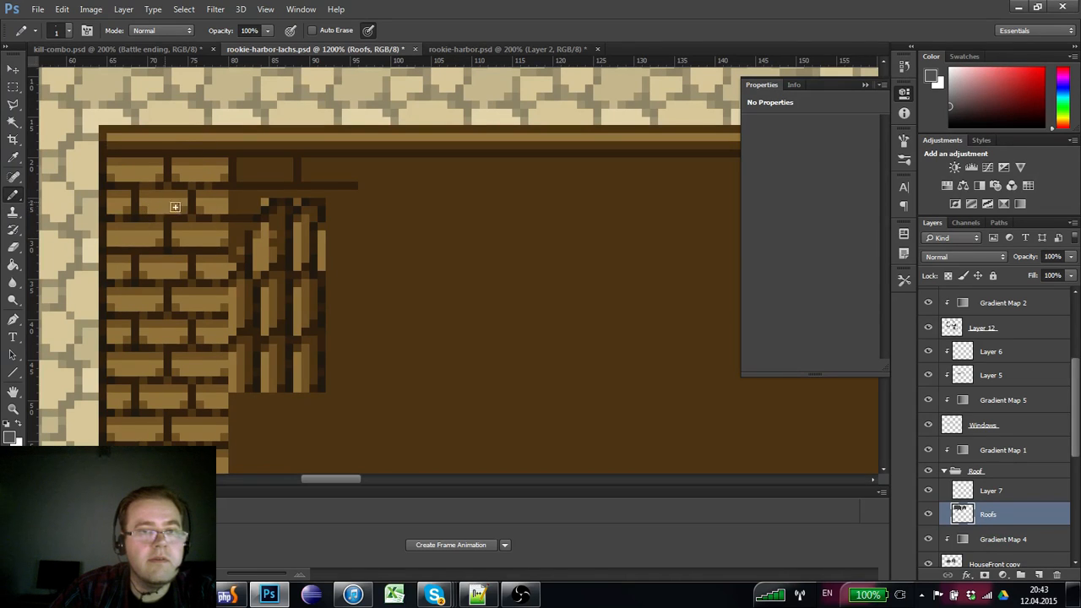
key("z")
left_click(131, 235)
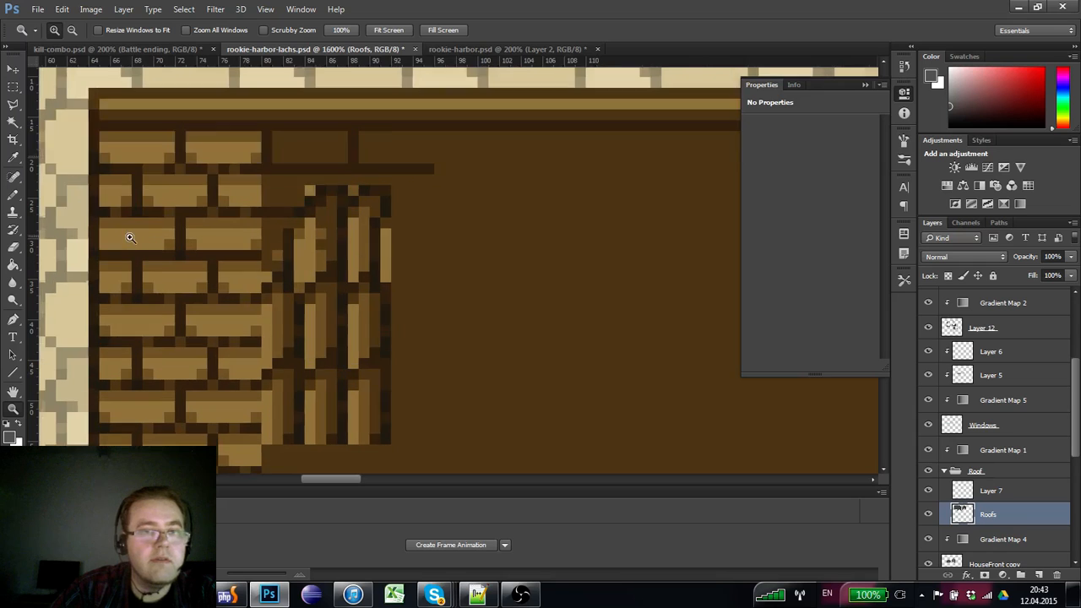
left_click(131, 236)
left_click(131, 235)
key("b")
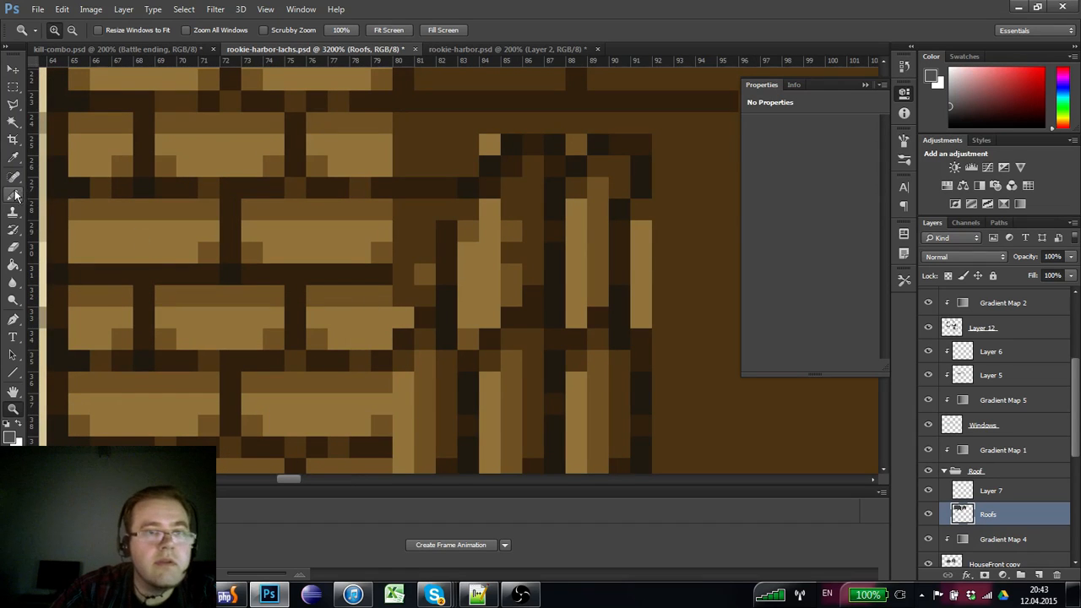
scroll(203, 251, "left", 3)
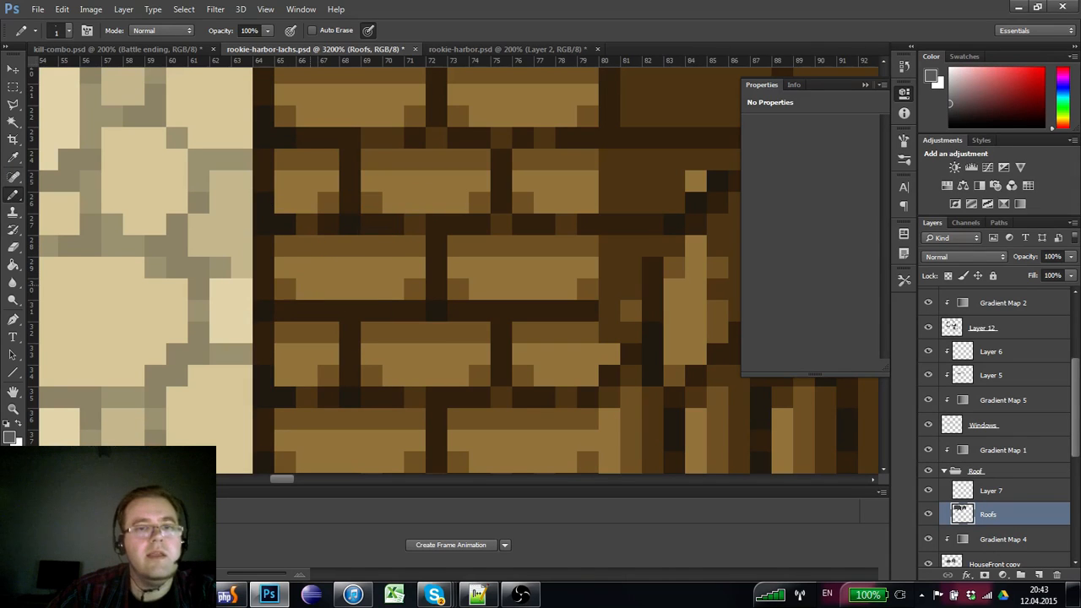
left_click(348, 224)
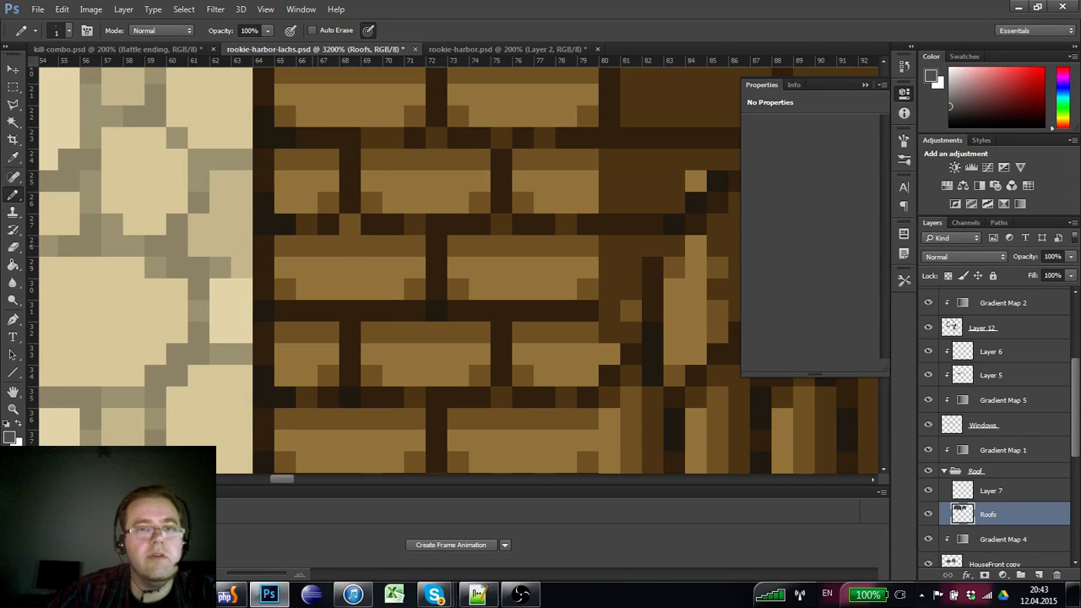
left_click(302, 224)
left_click(331, 196)
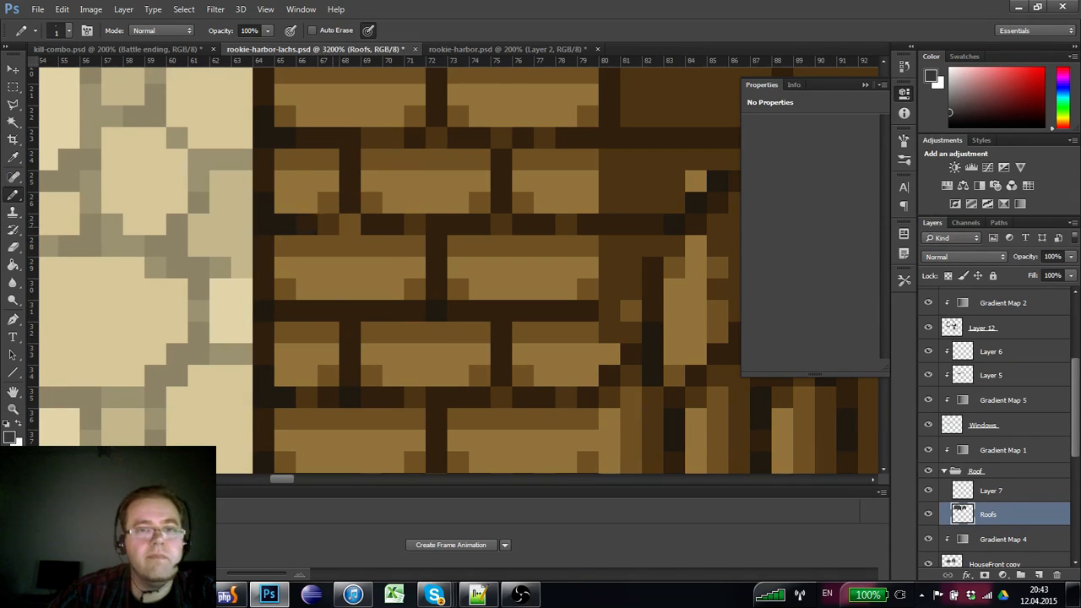
left_click(329, 219)
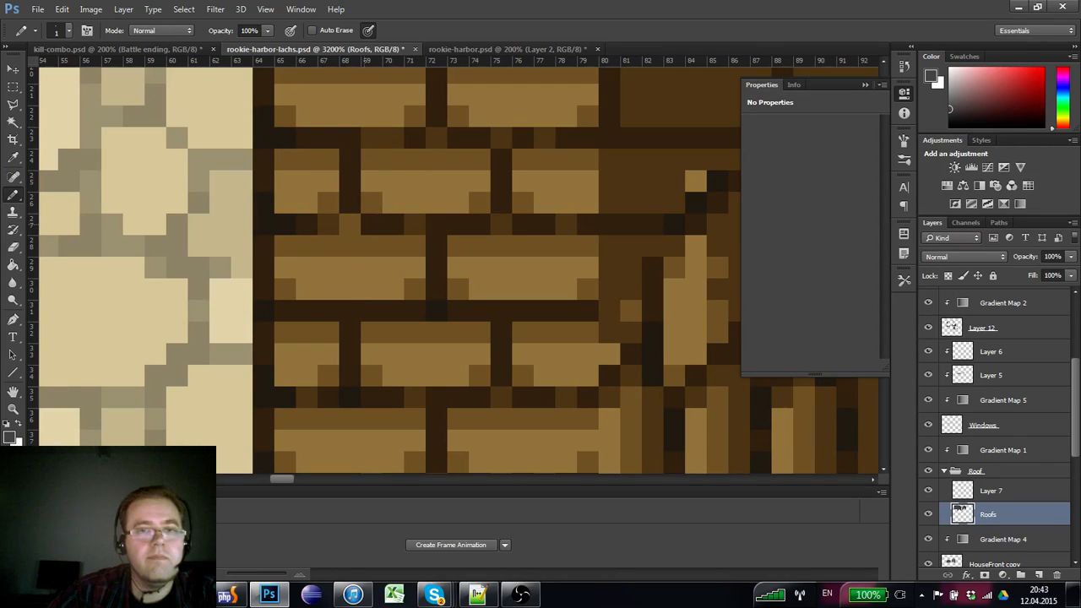
left_click_drag(407, 243, 298, 284)
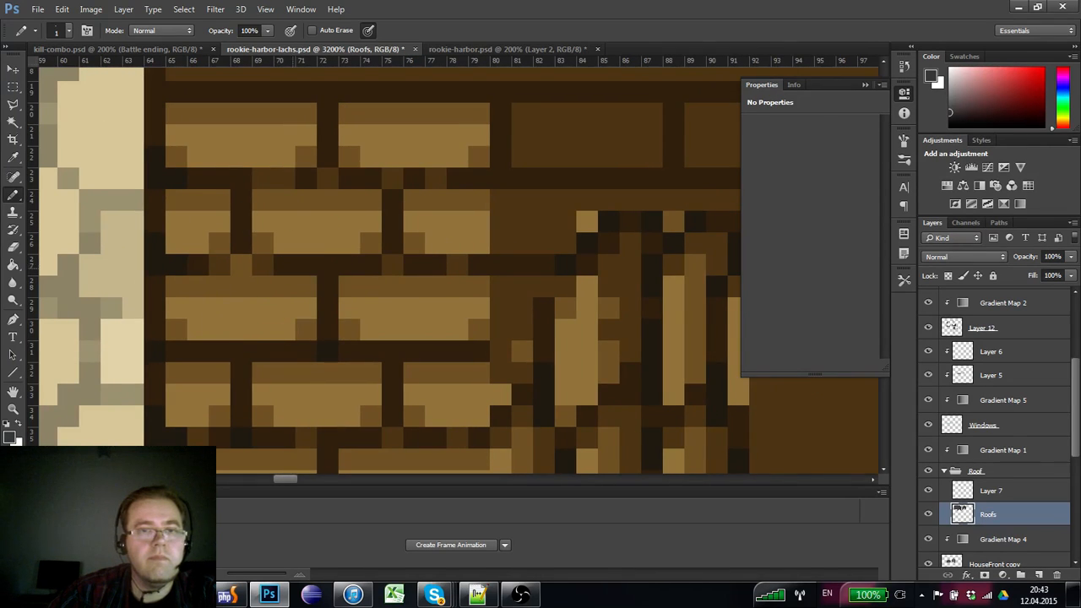
left_click(255, 247)
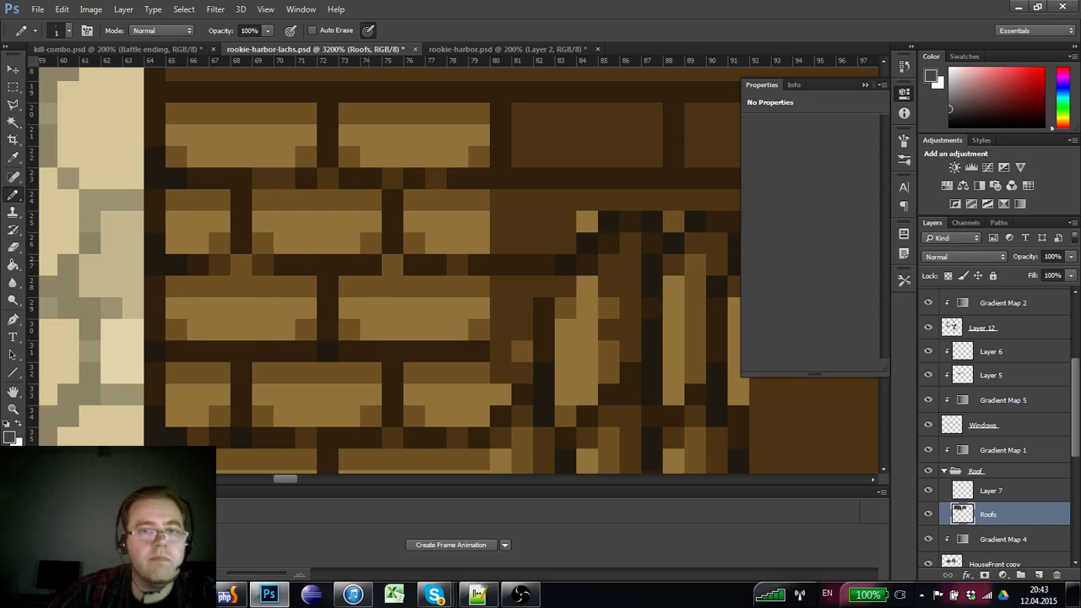
- Retouch the dark joints beneath the first and second shingle rows with single brown pixels, adding a lighter tip where neighbouring shingles meet
left_click(371, 264)
left_click(415, 265)
left_click_drag(414, 264, 359, 330)
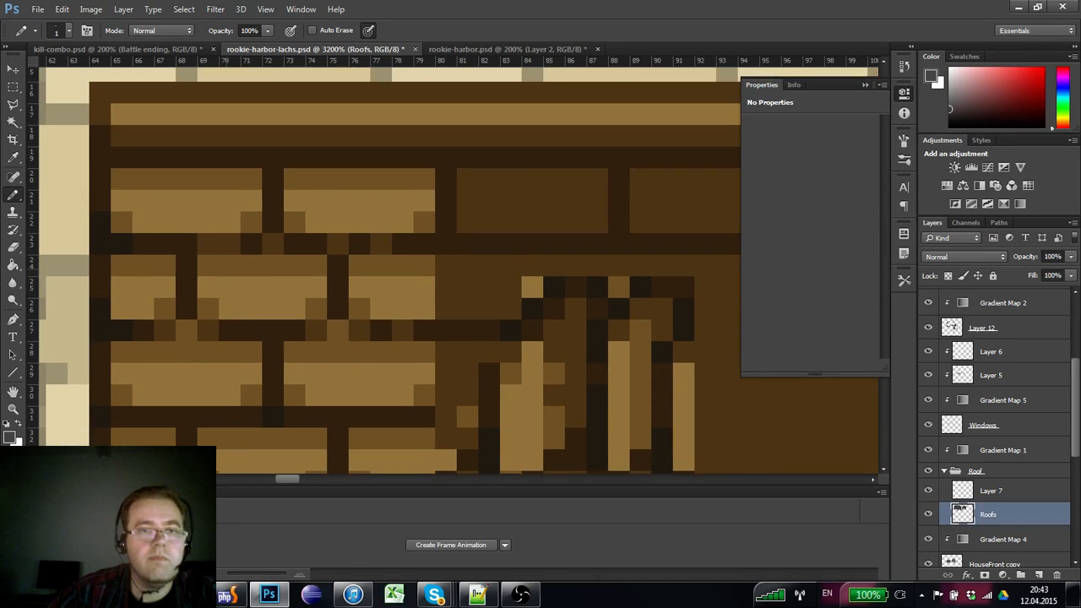
left_click_drag(207, 243, 230, 244)
left_click(338, 244)
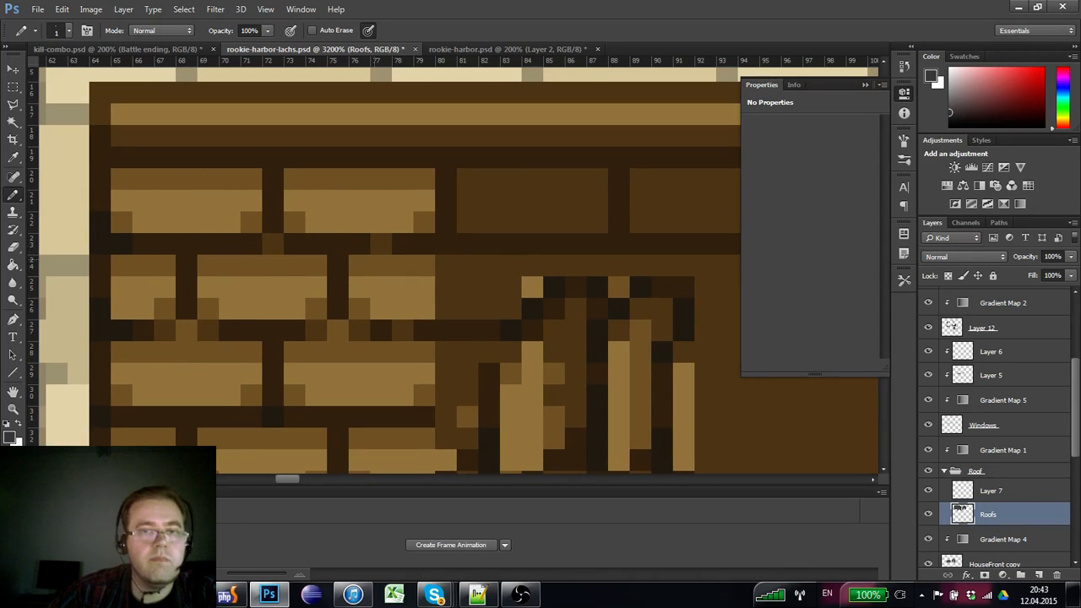
left_click(338, 321)
left_click(251, 244)
left_click(295, 244)
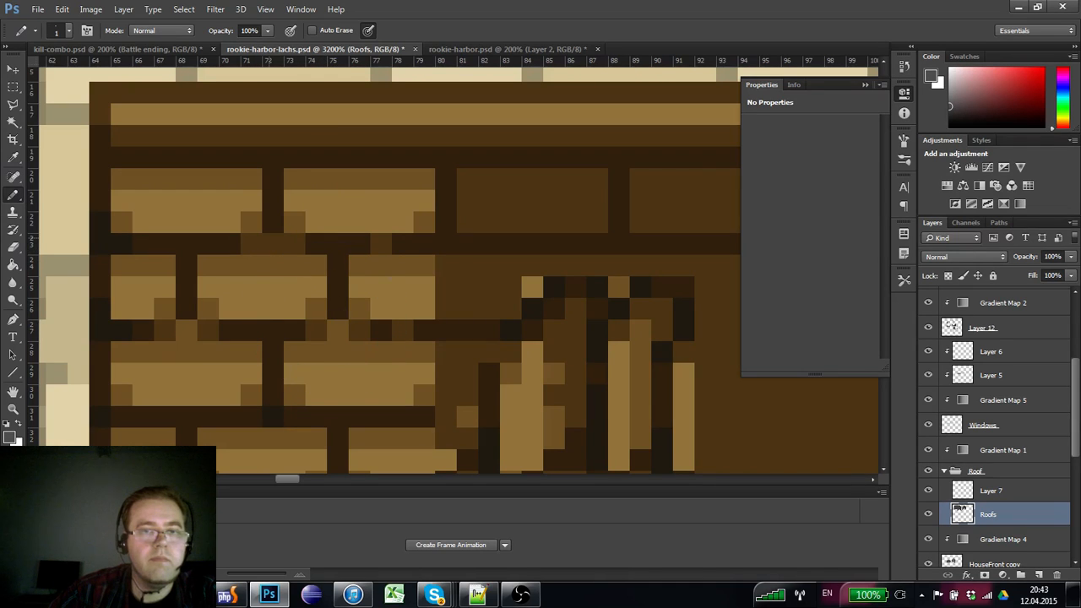
left_click(273, 244)
- Examine the retouched shingle rows at a lower zoom against the surrounding roof and stone wall
left_click(13, 408)
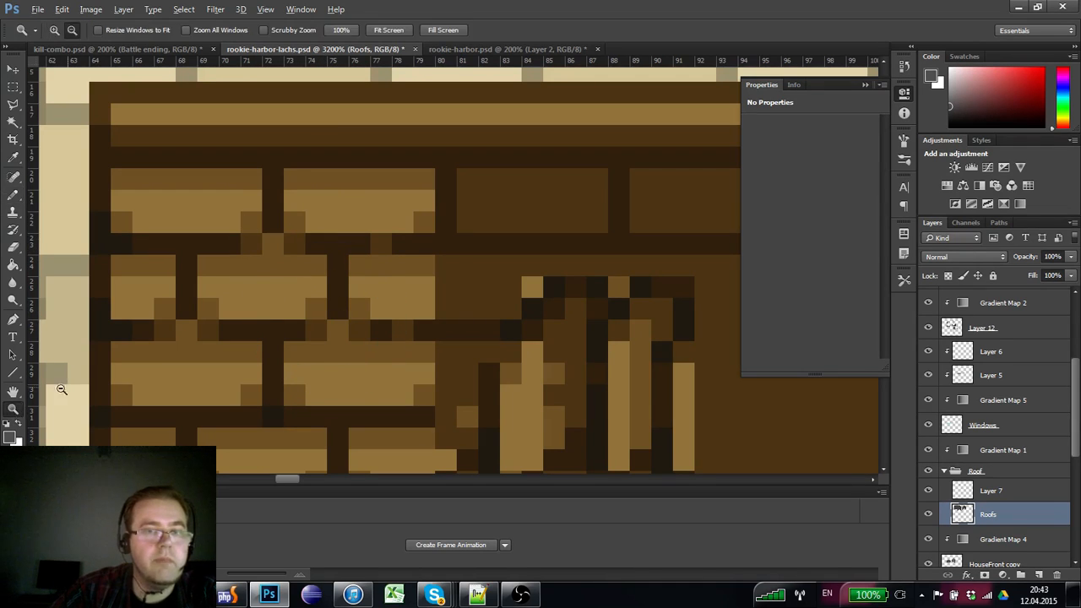
left_click(72, 388, "alt")
left_click(71, 389, "alt")
left_click(72, 388, "alt")
left_click(72, 388, "alt")
left_click(72, 388, "alt")
left_click(145, 370)
left_click(253, 290)
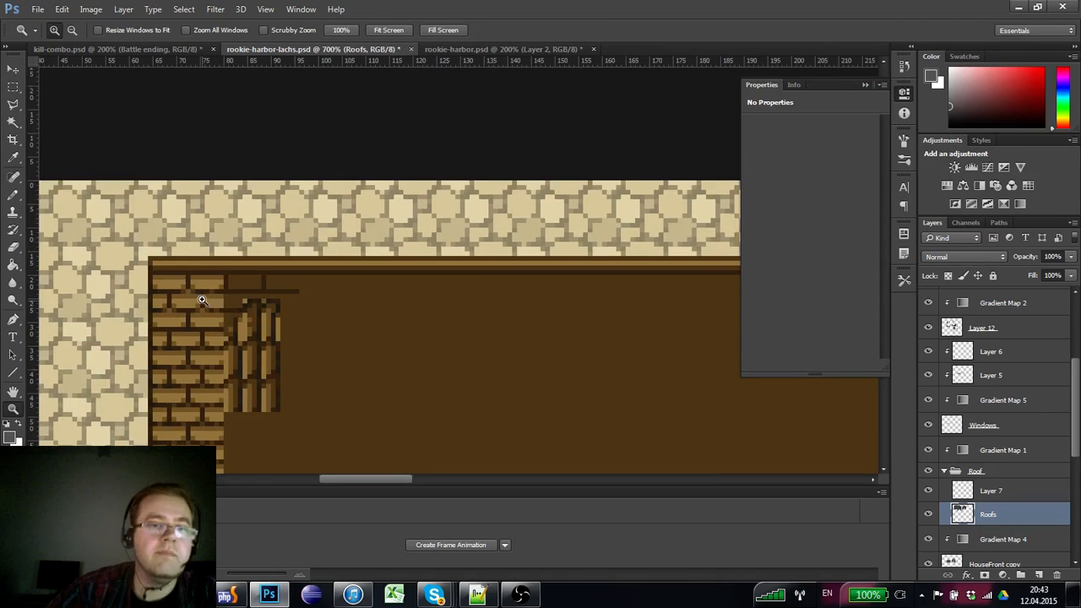
left_click(249, 291)
left_click(198, 302)
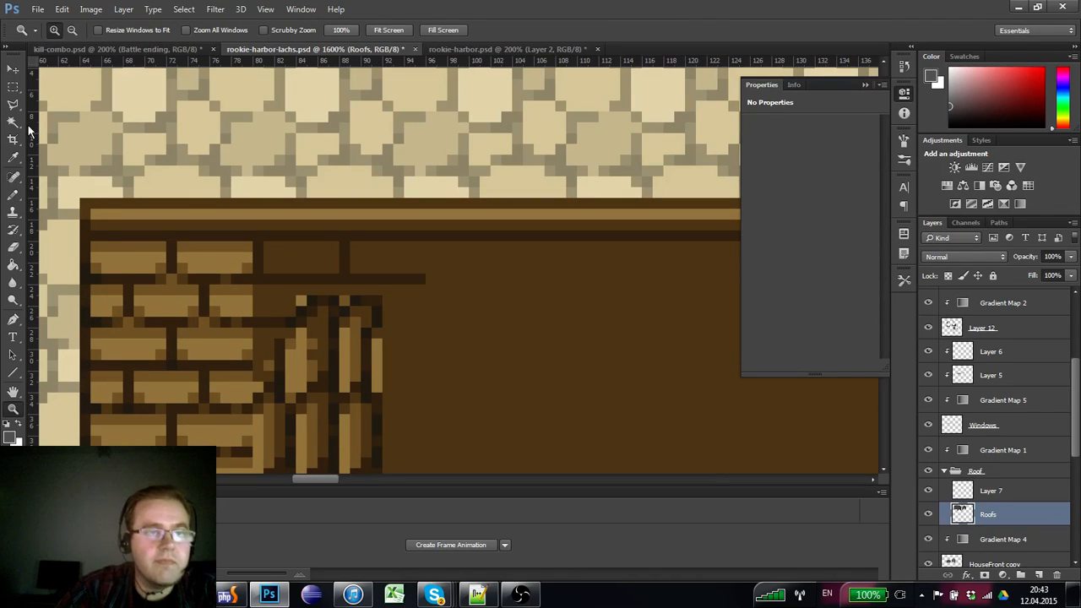
- Retouch the joints beneath the third and fourth shingle rows with the Pencil, using browns sampled from the neighbouring shingles
left_click(13, 176)
left_click_drag(143, 358, 206, 268)
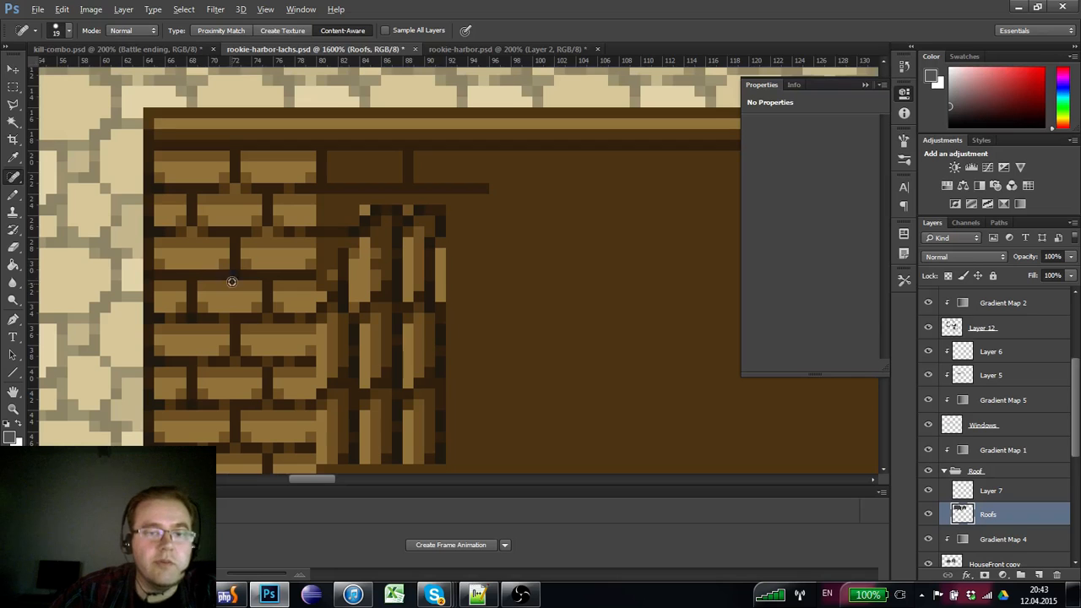
key("b")
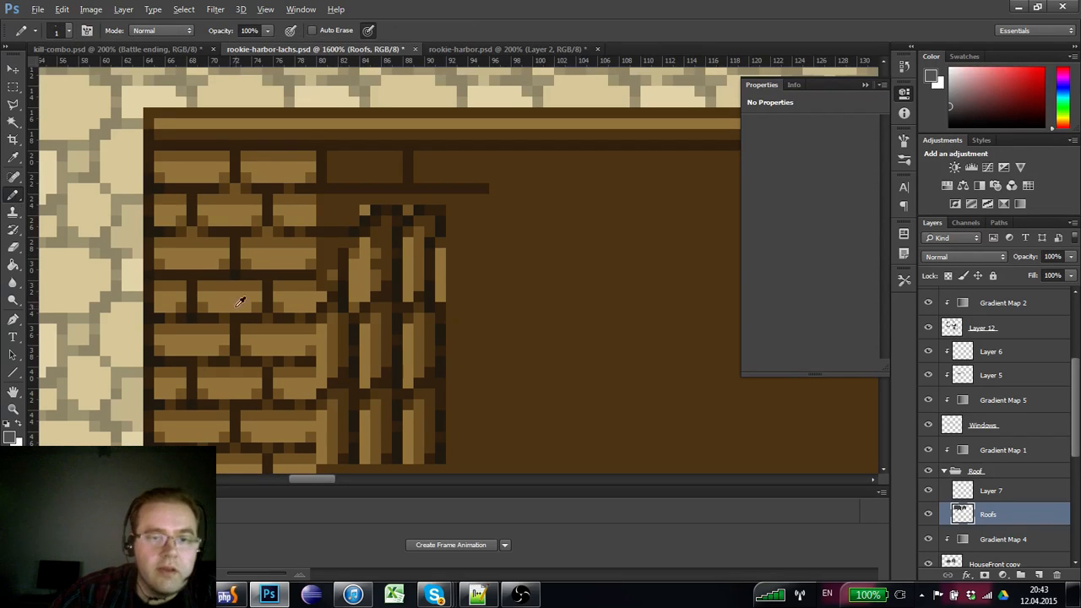
left_click(241, 251, "alt")
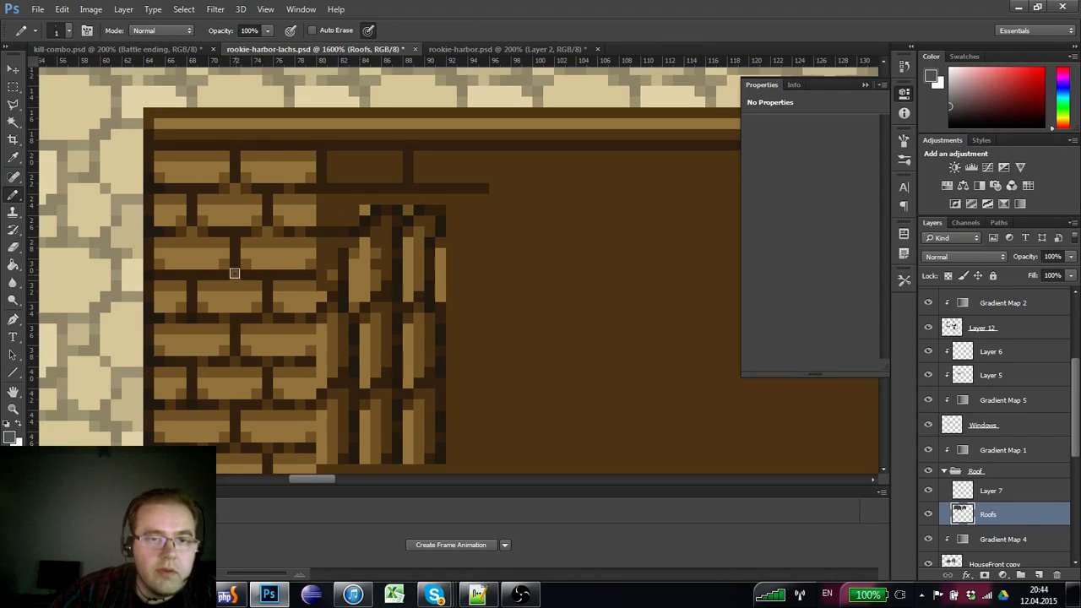
left_click(283, 227, "alt")
left_click(283, 227)
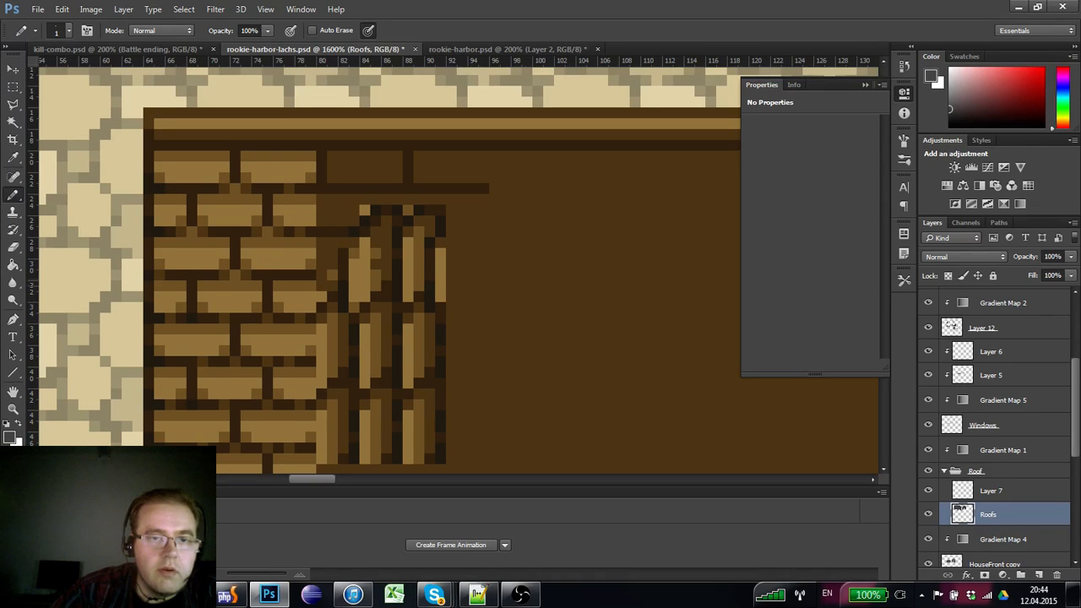
left_click(225, 282, "alt")
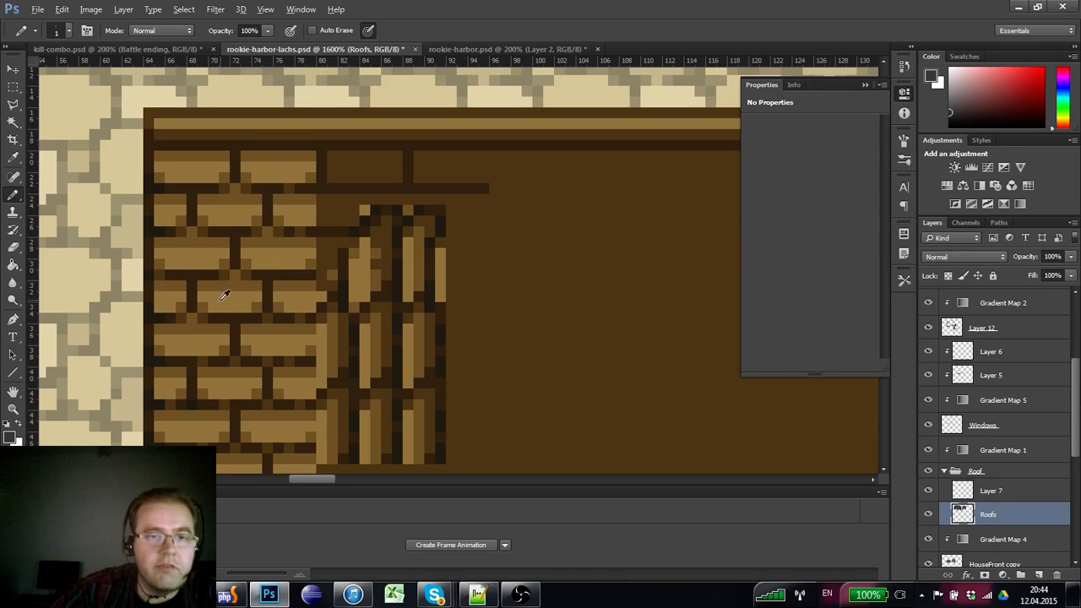
left_click(208, 310, "alt")
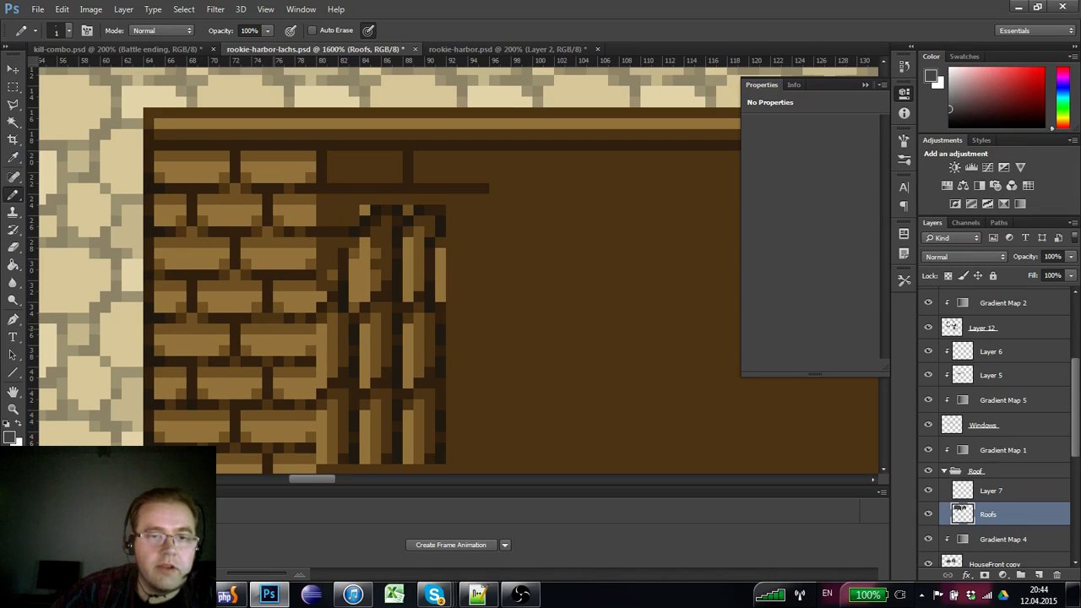
left_click(276, 306, "alt")
left_click(277, 312, "alt")
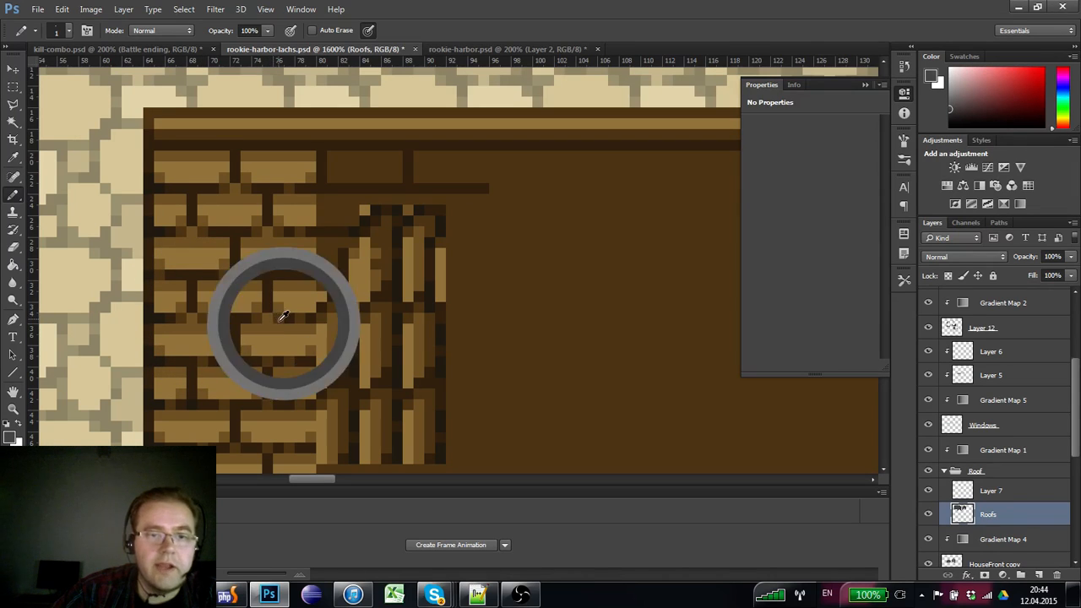
left_click(231, 290, "alt")
left_click_drag(264, 313, 259, 314)
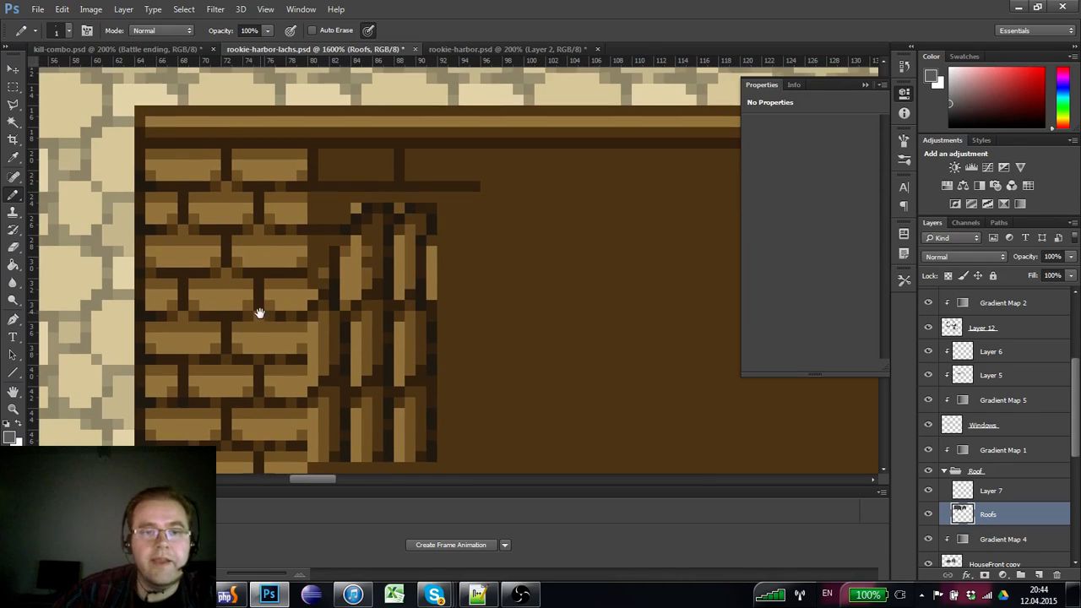
- Show the grid and copy the retouched two-row shingle block onto the tile row directly below
left_click(13, 88)
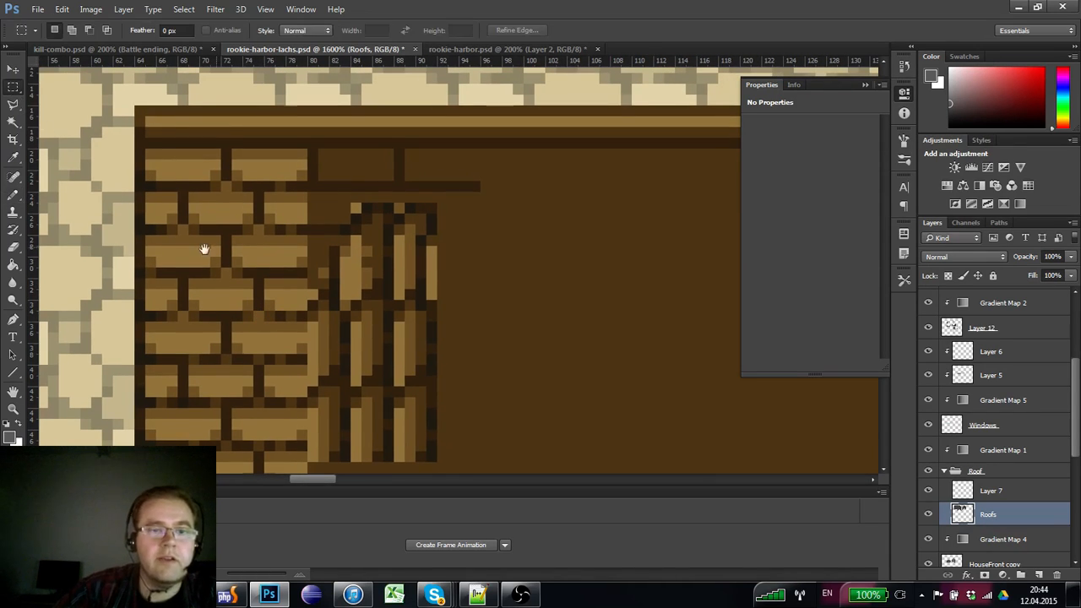
scroll(296, 272, "down", 1)
left_click_drag(305, 300, 139, 217)
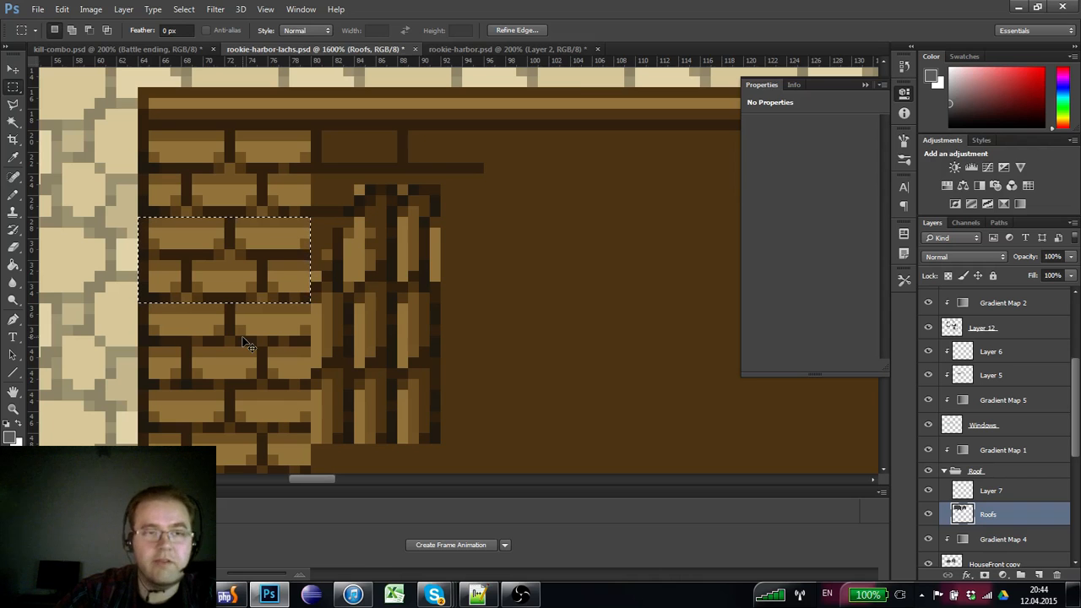
key("ctrl+apostrophe")
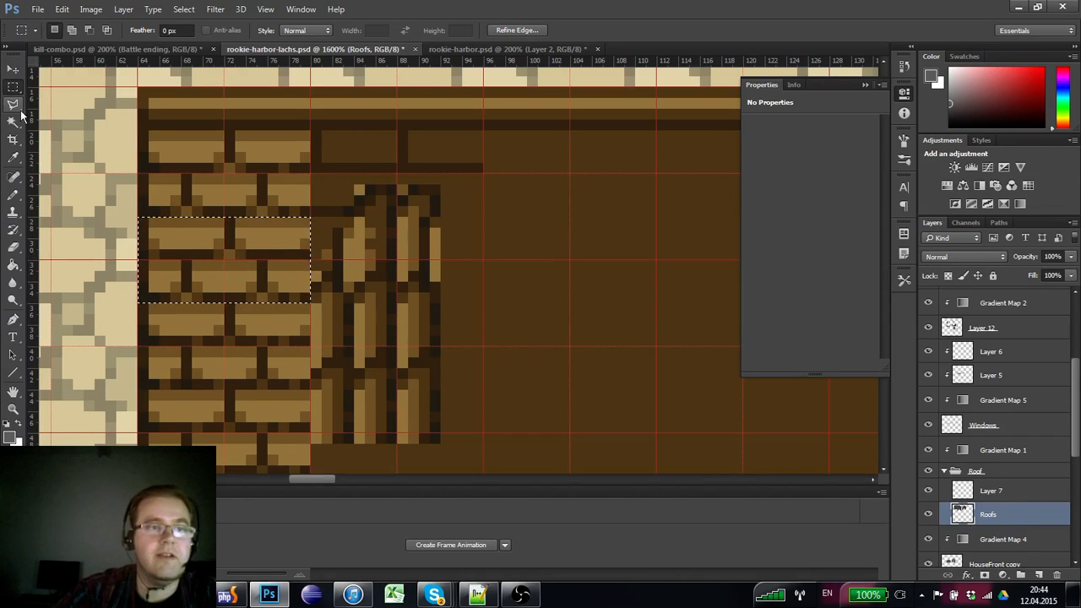
left_click_drag(309, 257, 139, 163)
left_click_drag(185, 200, 201, 276)
key("ctrl+d")
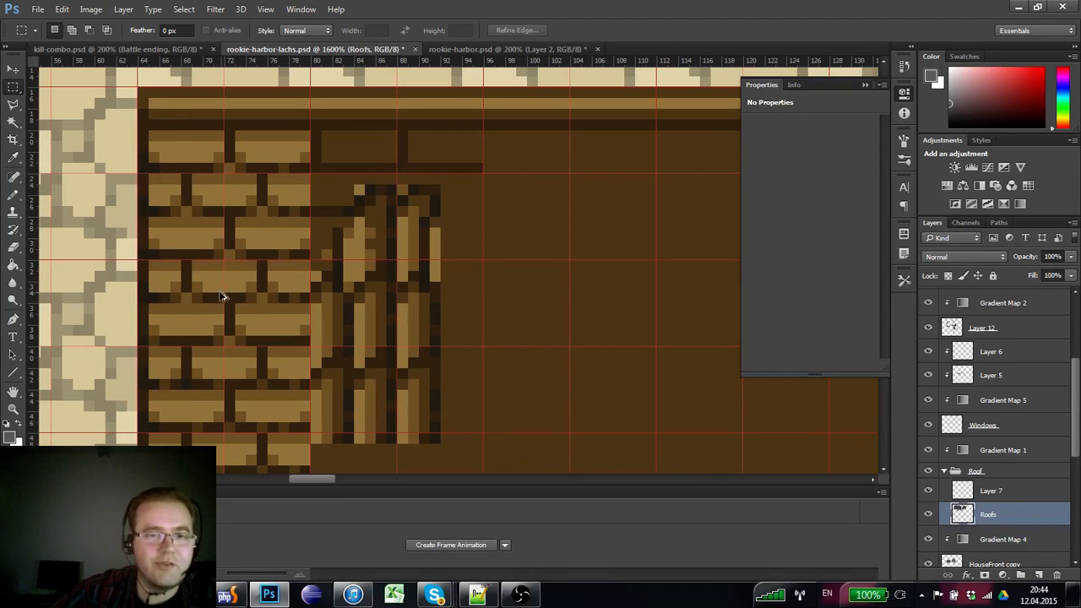
- Duplicate the two-row shingle block starting at row 32 onto the 8 px tile row beneath it
left_click_drag(309, 341, 140, 264)
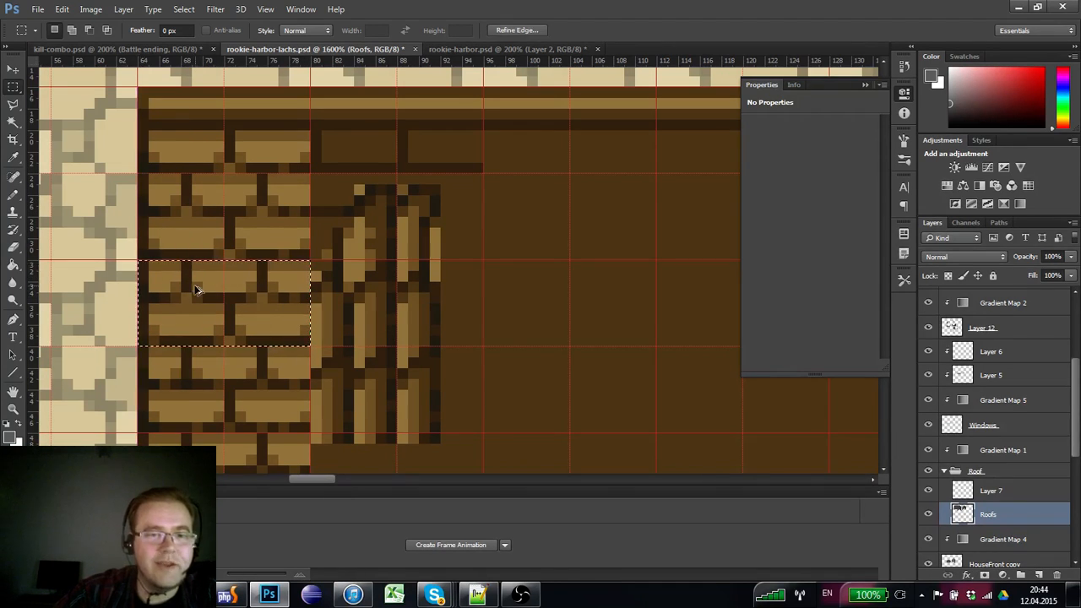
left_click_drag(200, 292, 201, 377)
key("ctrl+d")
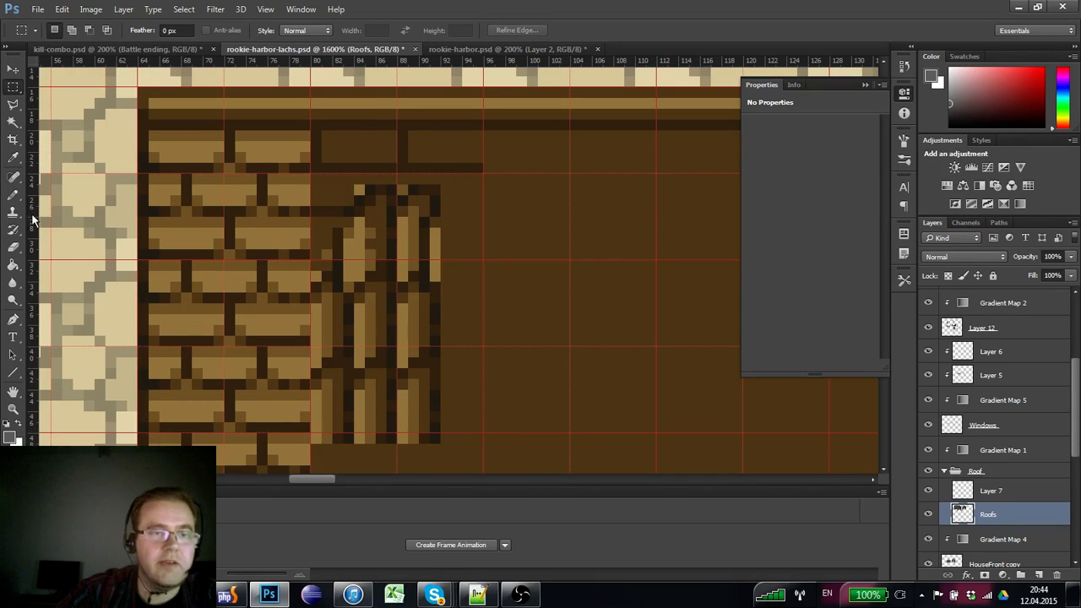
- Copy an 8 px wide column of shingles, including the roof edge, 8 px to the right over the old vertical tiles
left_click(13, 196)
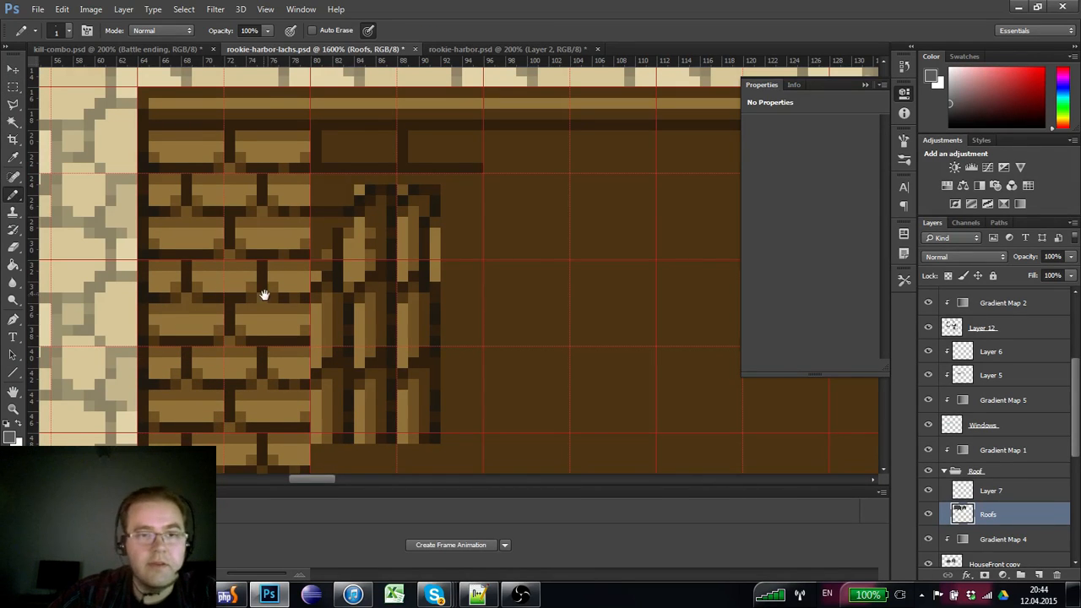
left_click_drag(264, 295, 220, 282)
left_click(11, 409)
key("ctrl+minus")
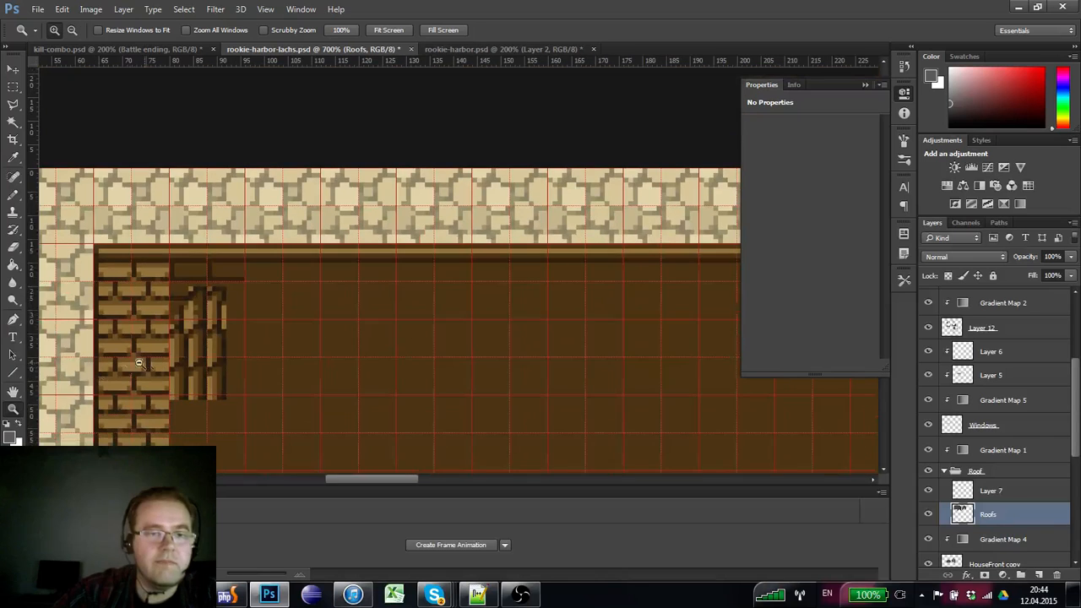
left_click(12, 87)
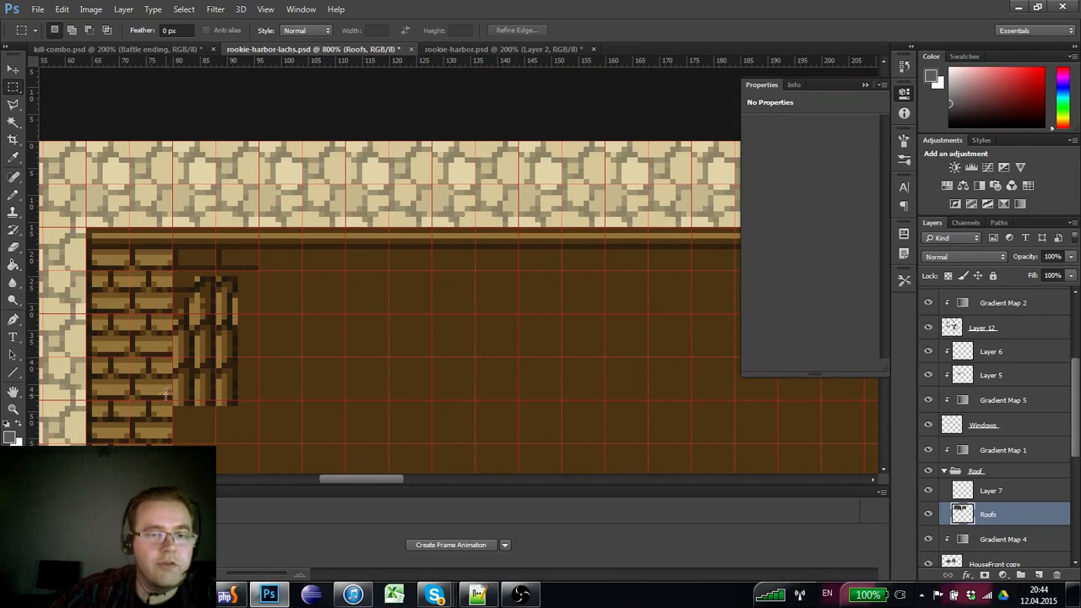
left_click_drag(177, 446, 194, 262)
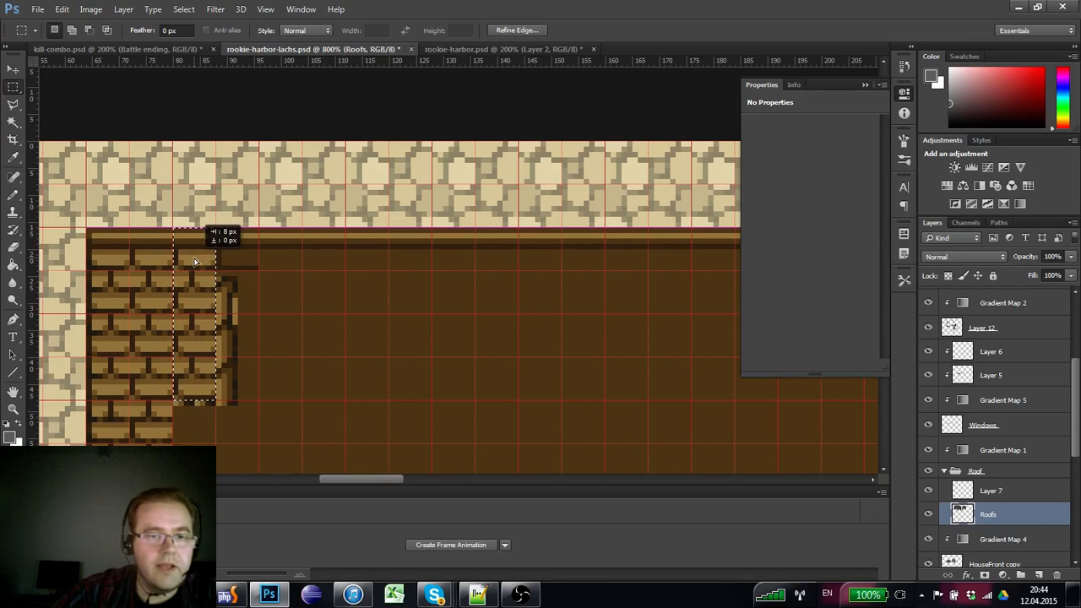
left_click(98, 347)
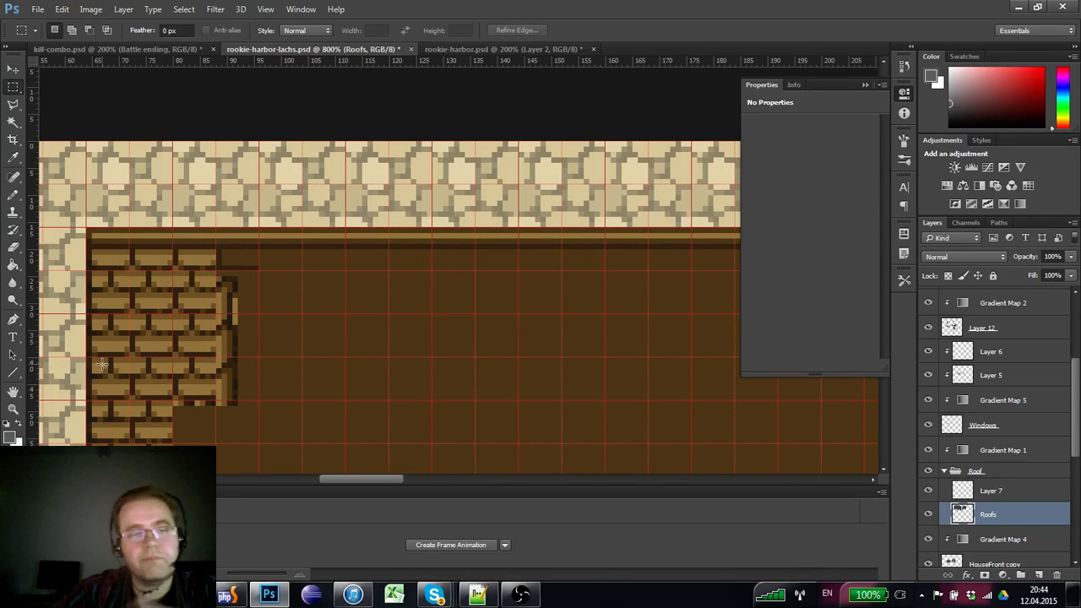
- Tile copies of the shingle blocks sideways and downward along the grid, filling a roof area about 40 px wide down to about row 79
left_click(13, 408)
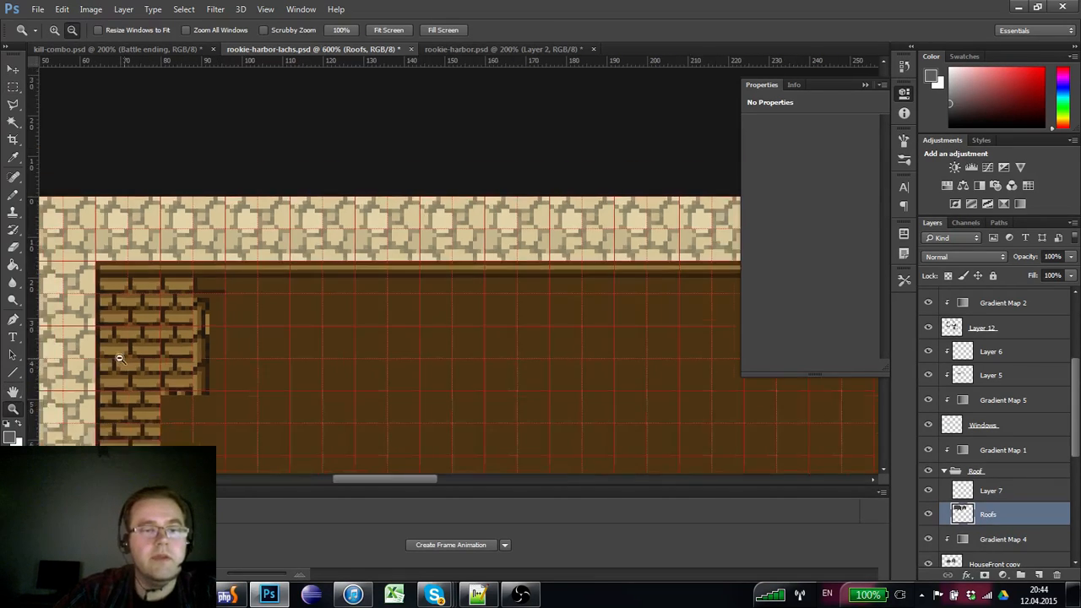
left_click(123, 362, "alt")
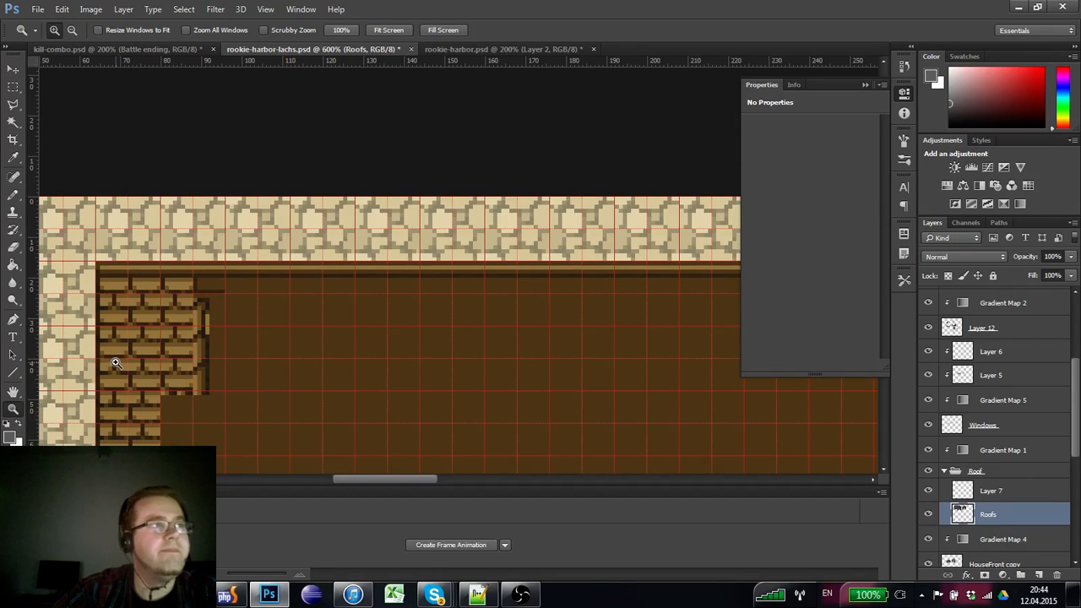
left_click(167, 338)
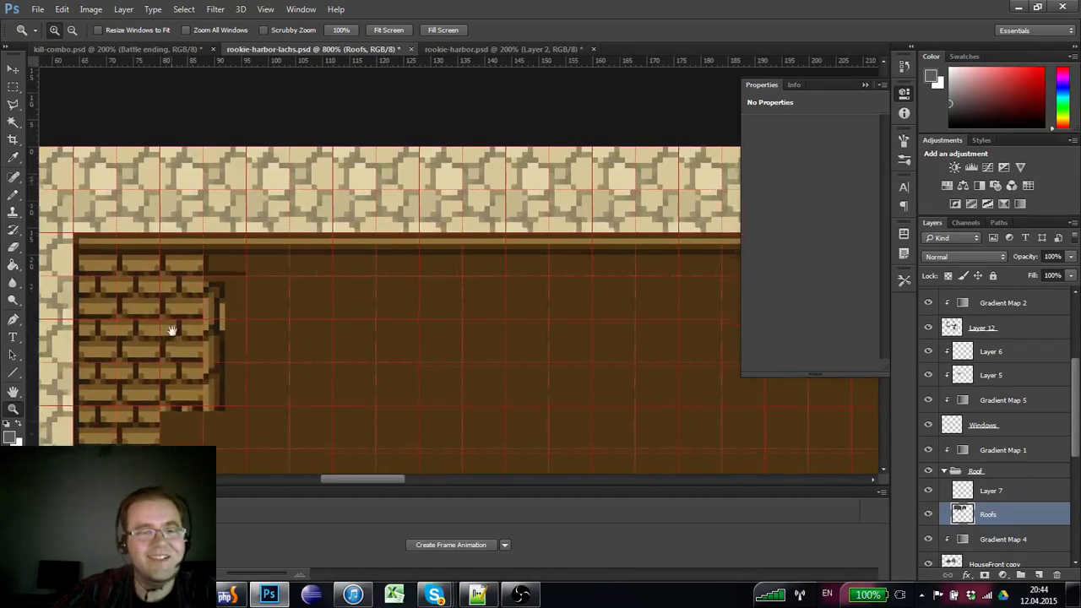
scroll(174, 321, "down", 2)
left_click(13, 87)
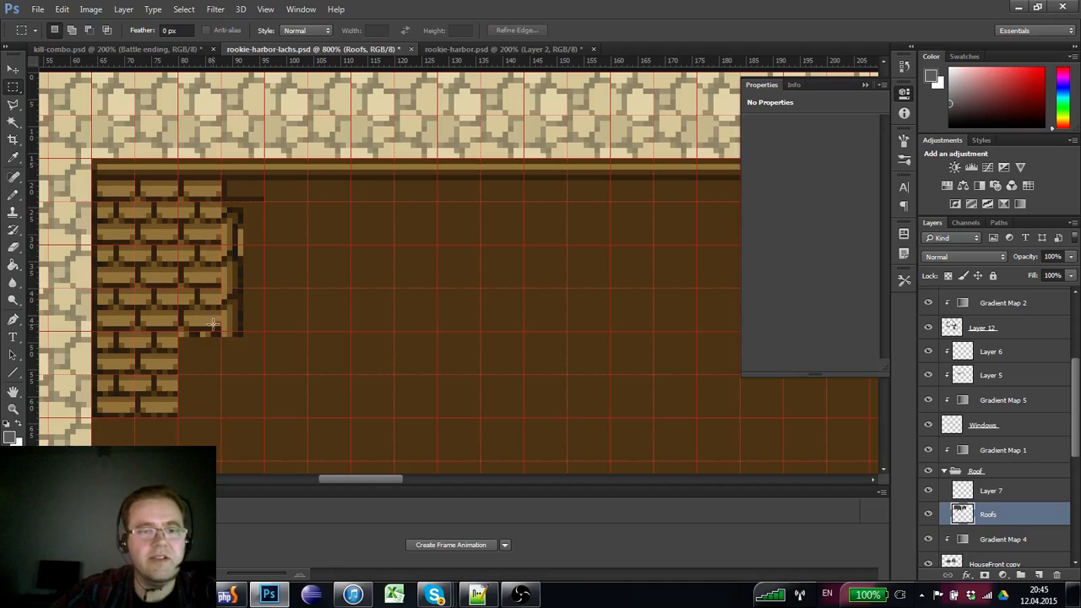
left_click_drag(221, 335, 180, 204)
left_click_drag(184, 248, 166, 300)
key("ctrl+d")
left_click_drag(208, 350, 110, 386)
key("ctrl+d")
left_click_drag(207, 439, 123, 110)
key("ctrl+d")
scroll(207, 208, "up", 1)
left_click_drag(157, 145, 246, 143)
key("ctrl+d")
left_click_drag(308, 320, 239, 260)
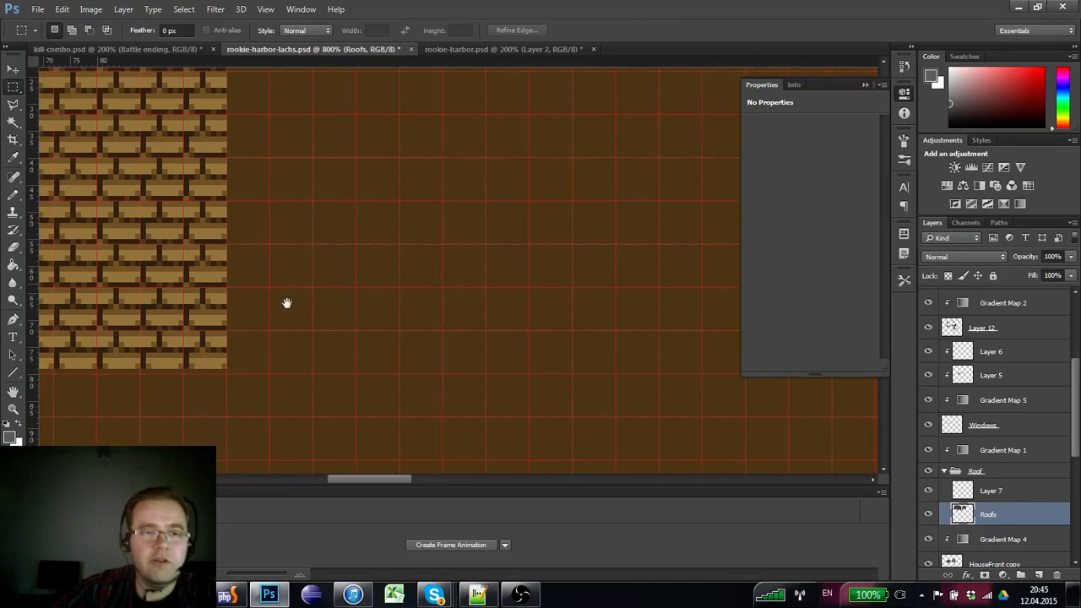
- Inspect the tiled shingle pattern up close for seams and from afar against the rest of the roof
left_click_drag(287, 304, 370, 357)
left_click(13, 408)
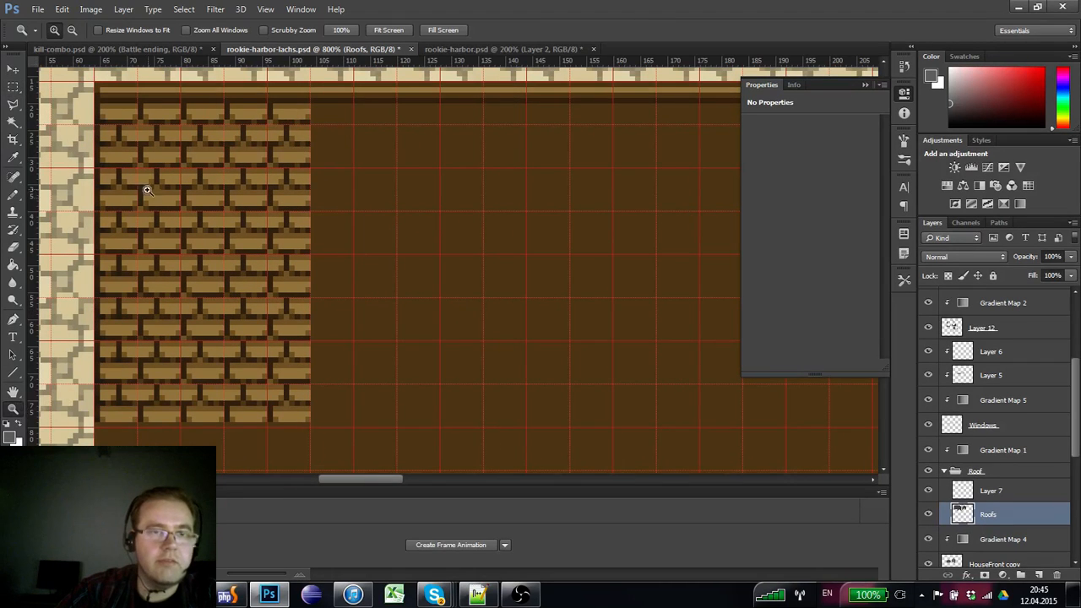
left_click_drag(144, 180, 54, 163)
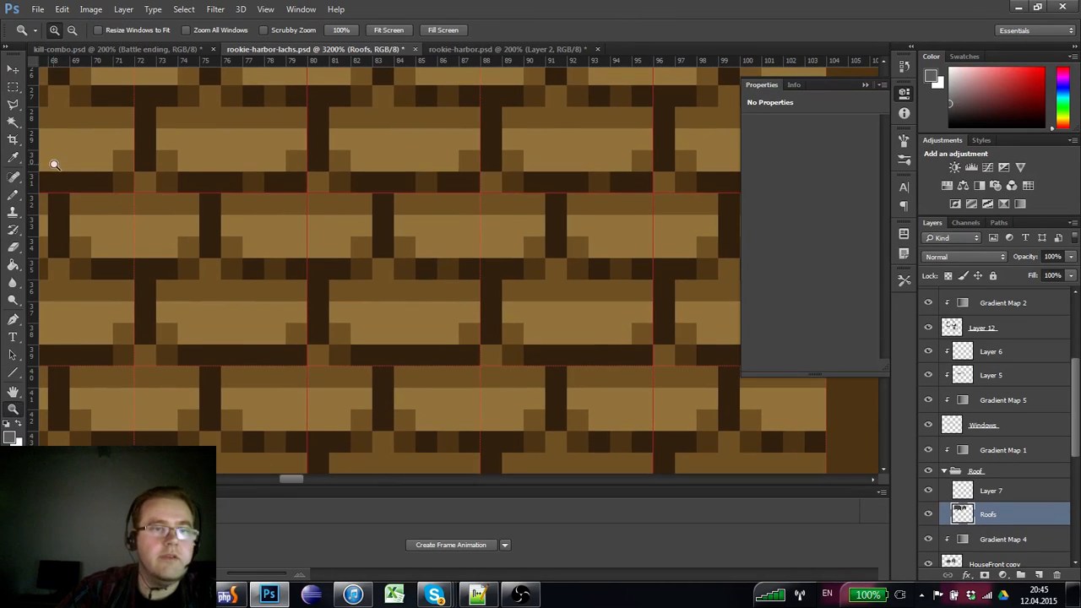
left_click(13, 194)
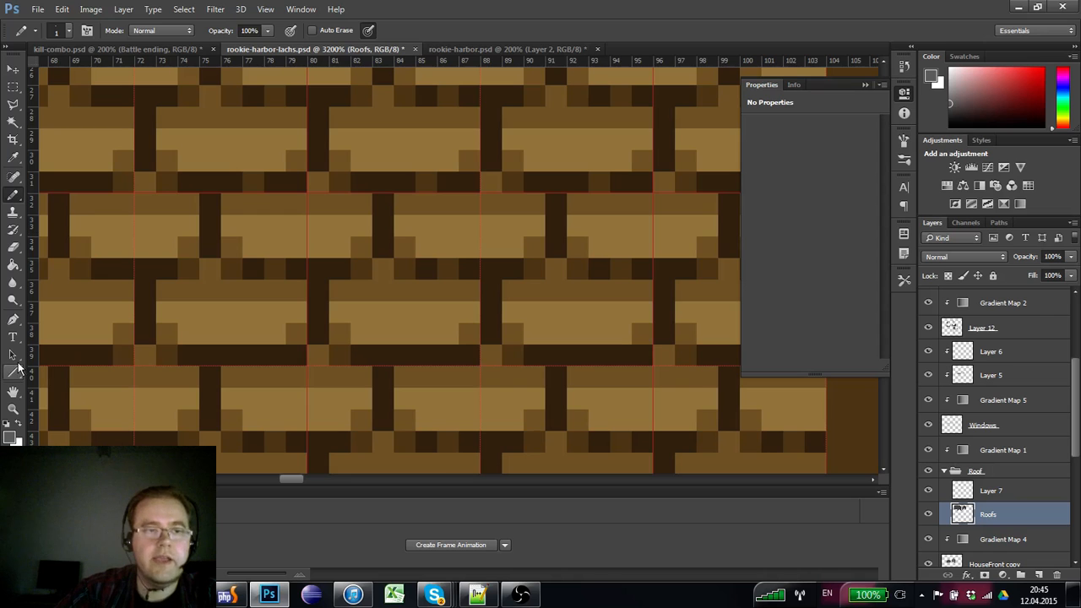
left_click(12, 409)
left_click(68, 363, "alt")
left_click(85, 370, "alt")
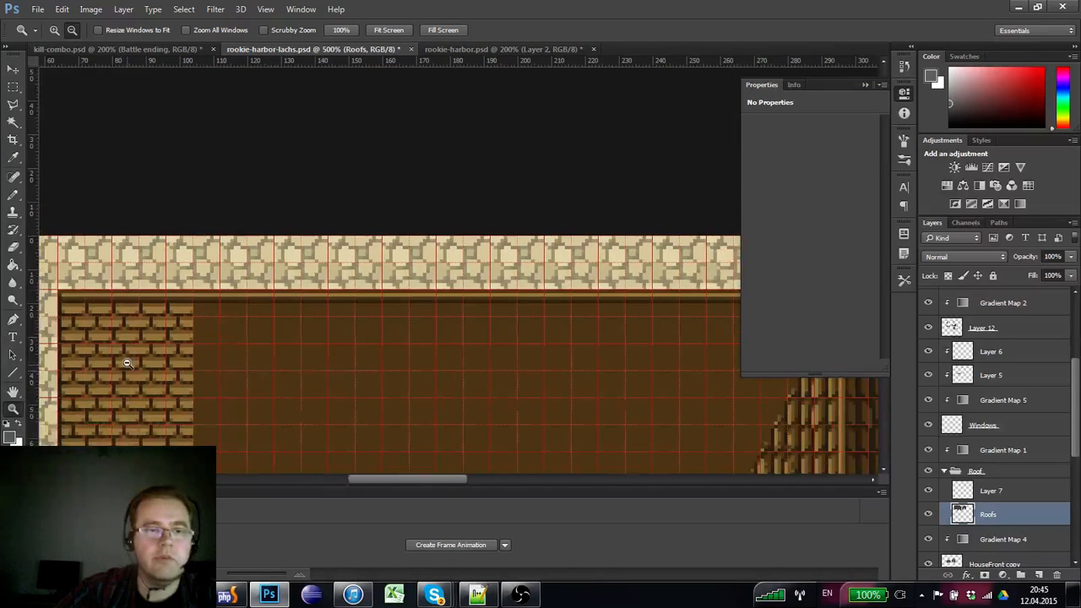
left_click(127, 363, "alt")
left_click_drag(137, 350, 157, 313)
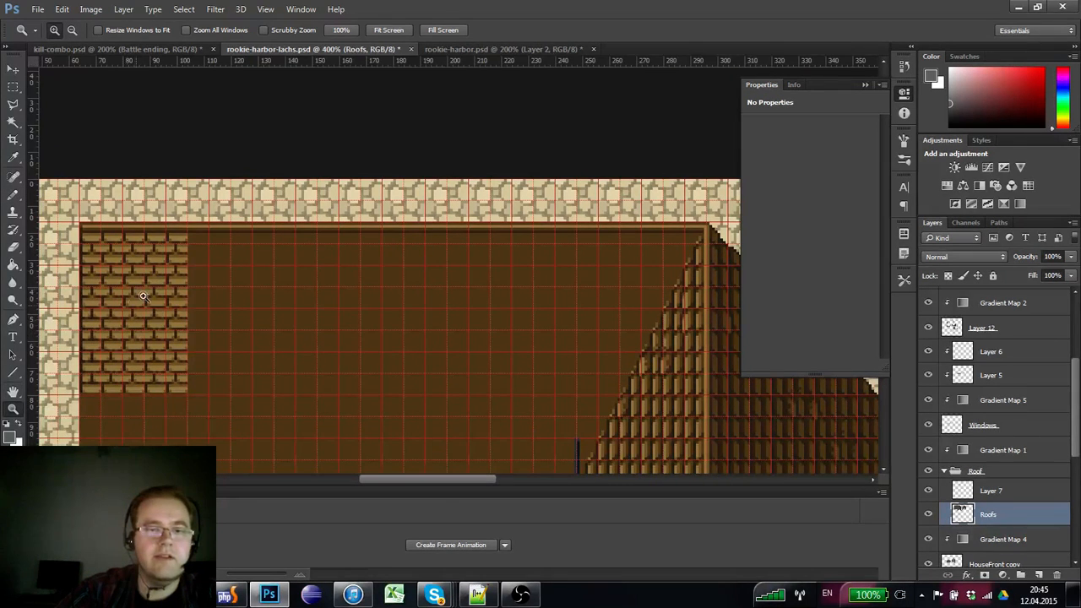
- Retouch pixels around the first vertical shingle joints near column 68 with the 1 px Pencil, down to about row 50
left_click(118, 261)
left_click(164, 272)
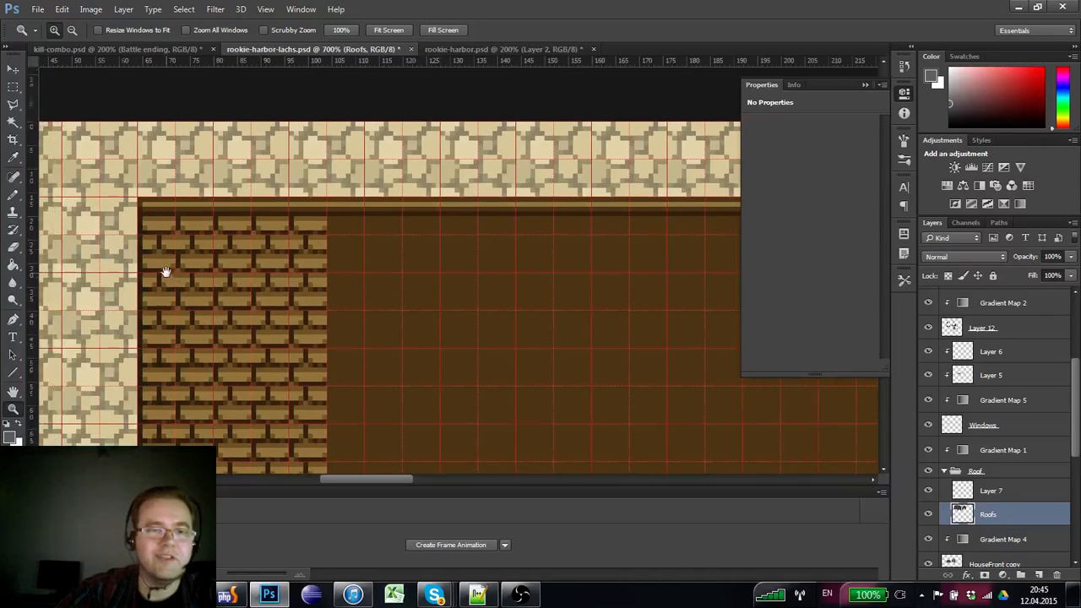
left_click(169, 258)
left_click(49, 224)
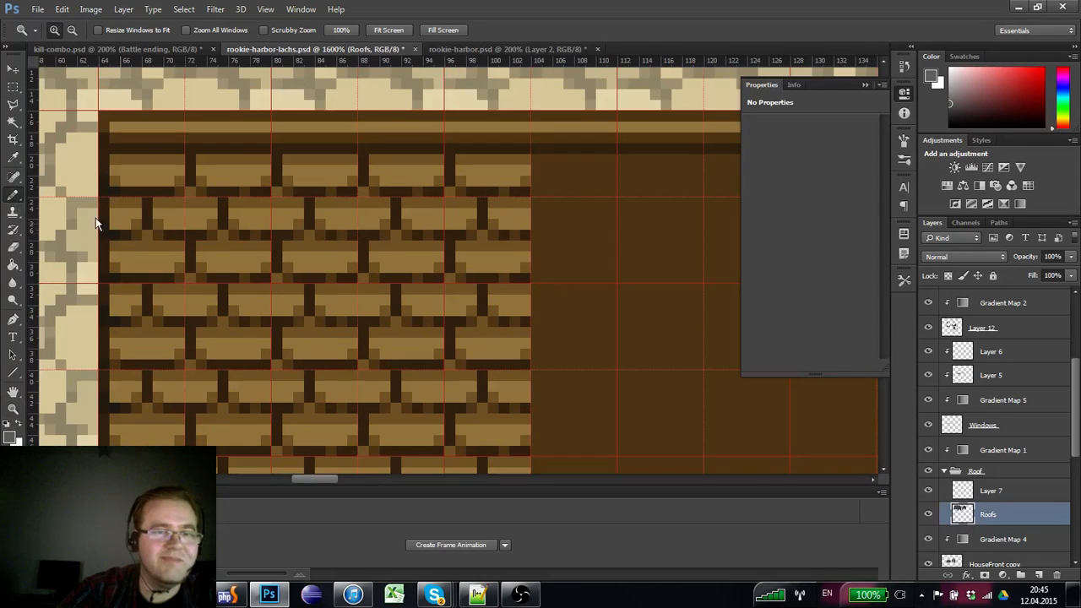
left_click(13, 193)
left_click(189, 187)
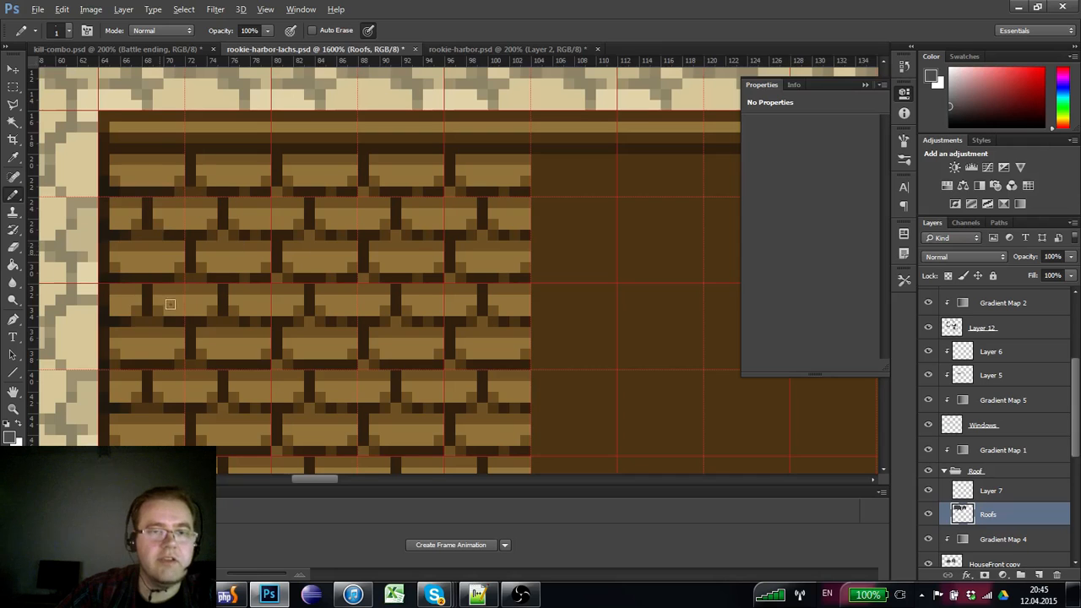
scroll(173, 287, "down", 2)
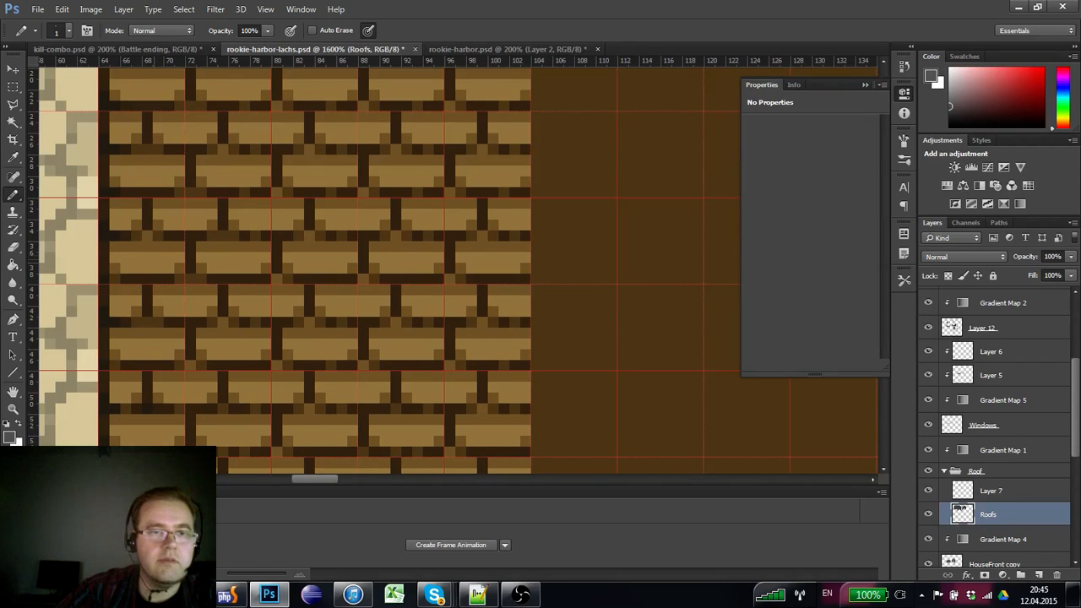
left_click(150, 319)
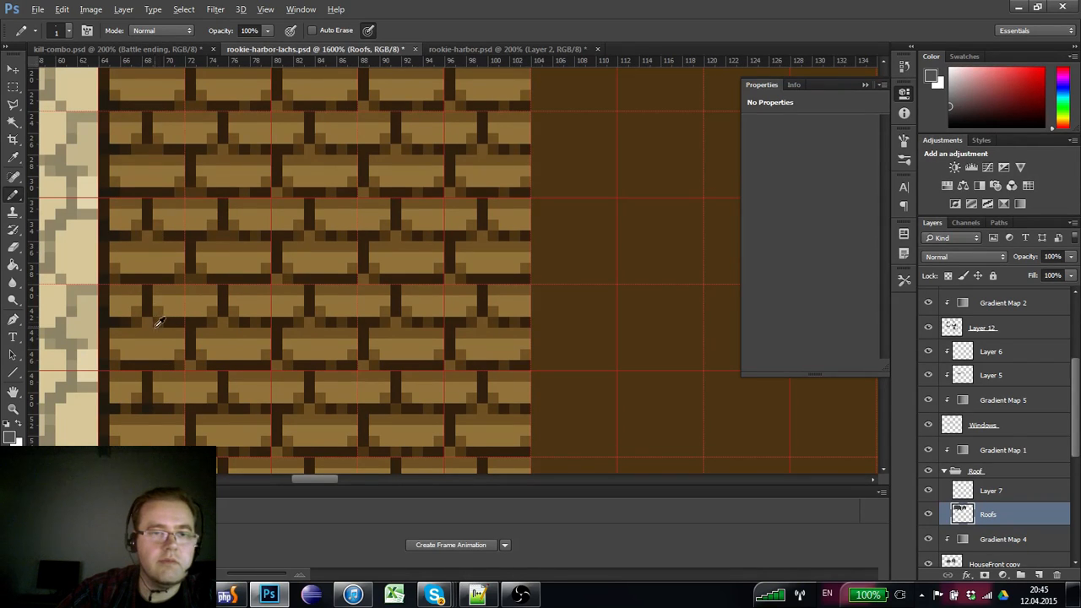
left_click(153, 313)
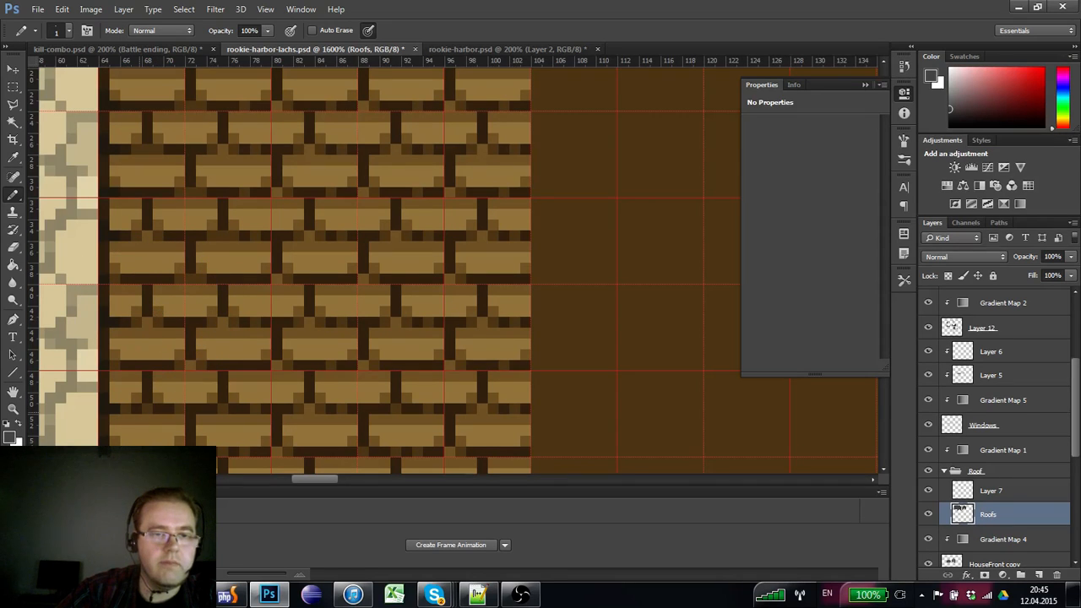
left_click(146, 390)
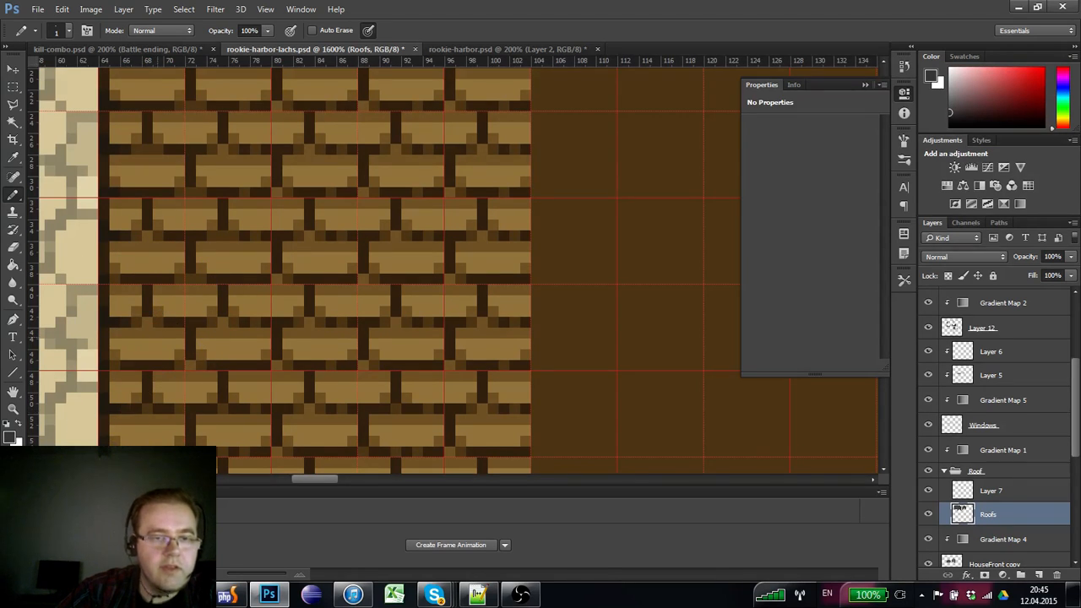
left_click(142, 315)
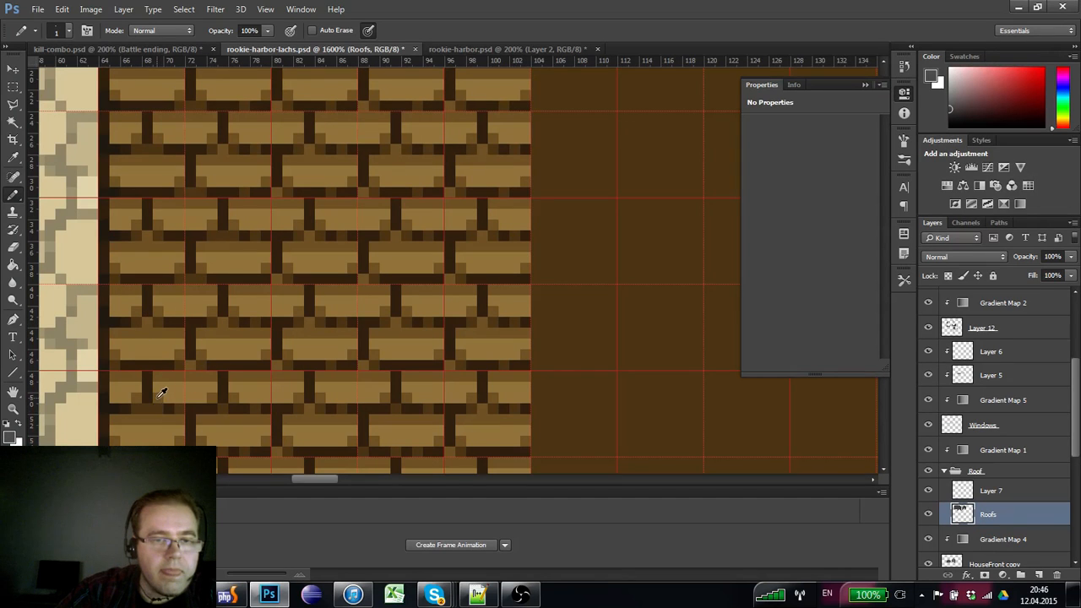
- Continue the Pencil touch-ups on the shingle joints near column 68 in the rows from about 50 to 64
left_click_drag(198, 421, 201, 283)
left_click(156, 255)
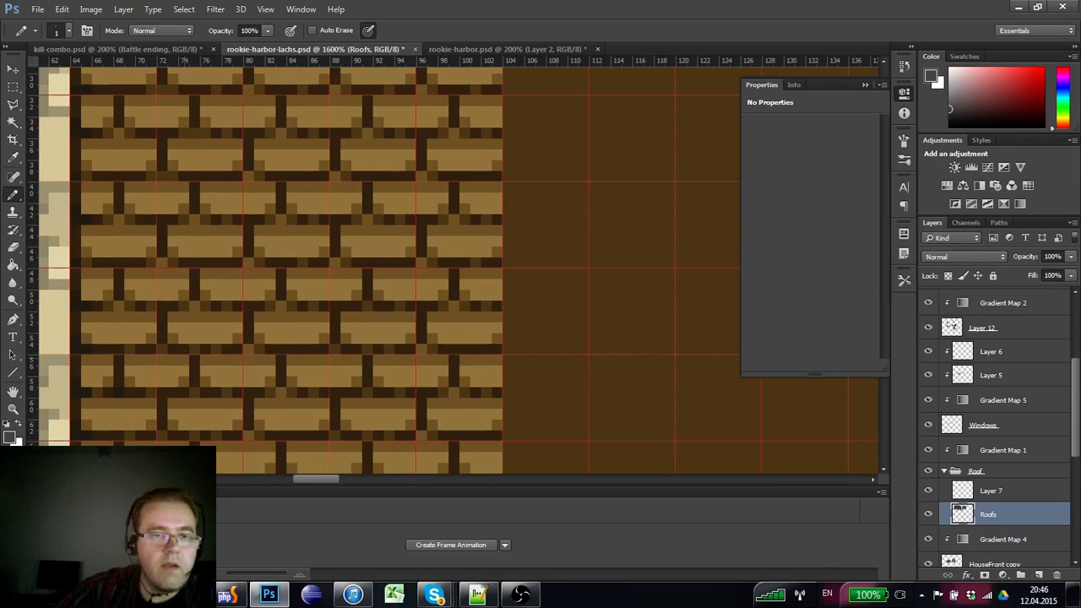
mouse_move(184, 300)
left_mouse_down()
mouse_move(198, 309)
mouse_move(200, 300)
left_mouse_up()
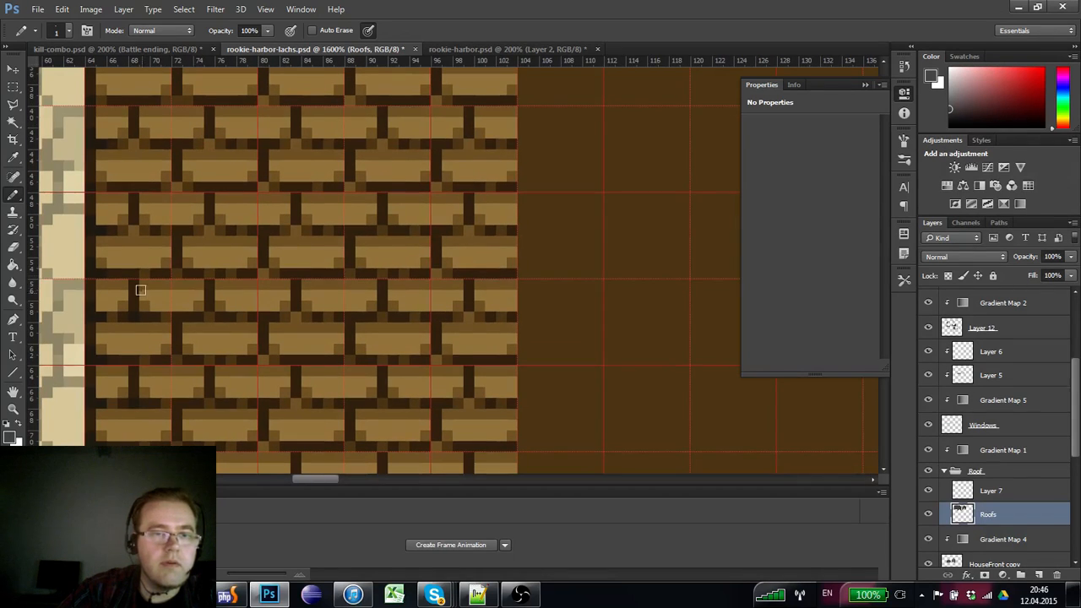
left_click(128, 224)
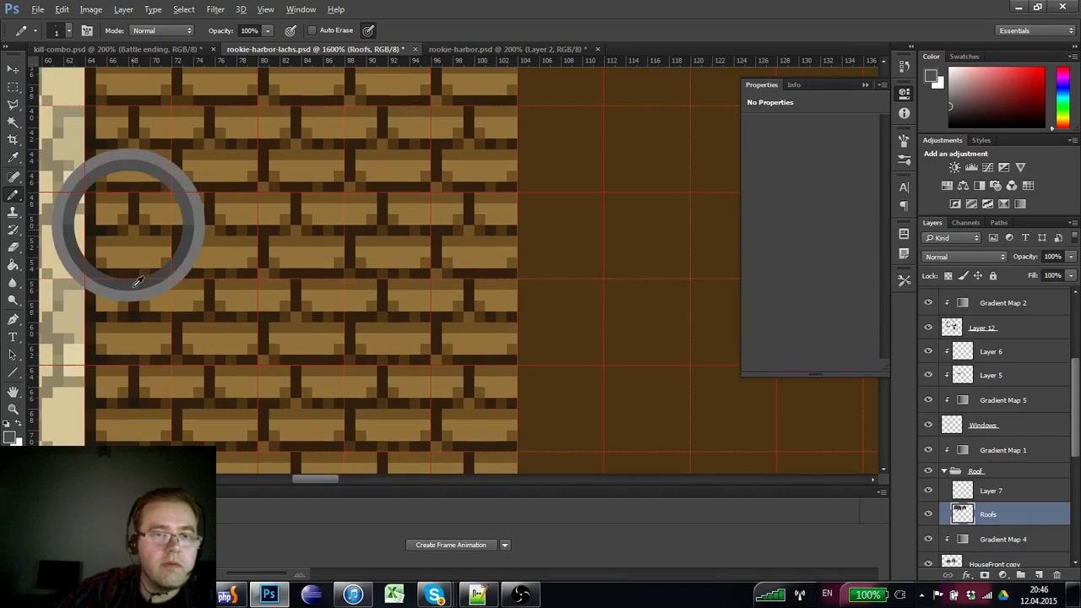
left_click(142, 231)
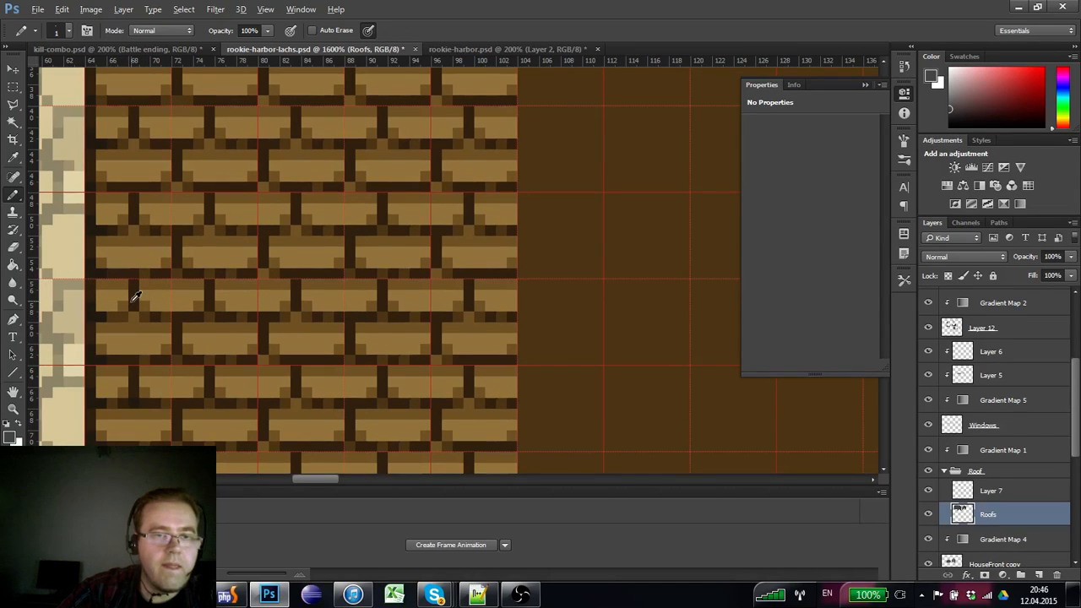
left_click(128, 290)
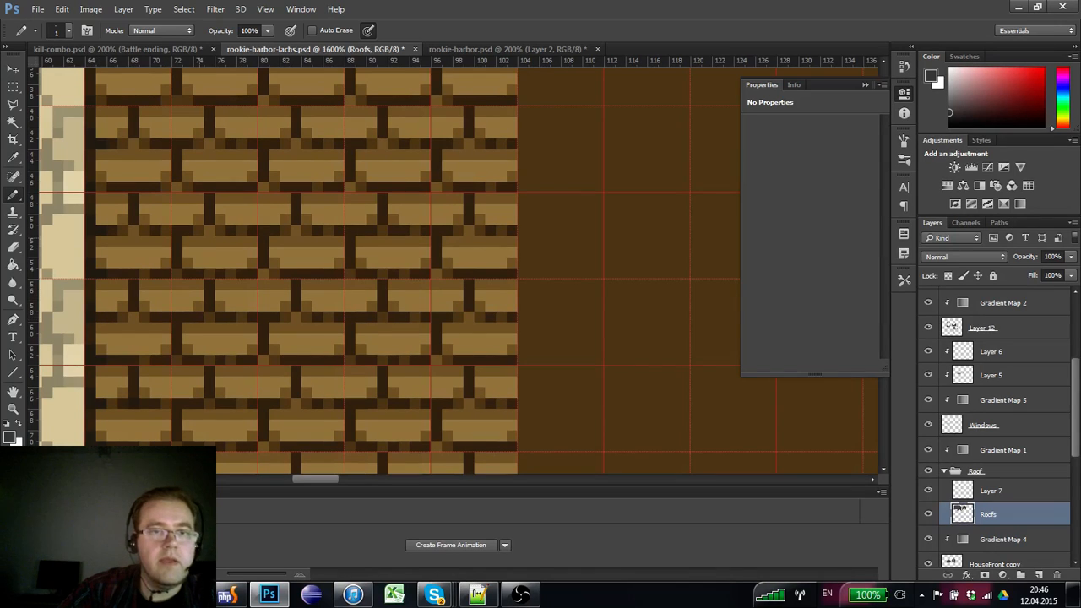
left_click(147, 356, "alt")
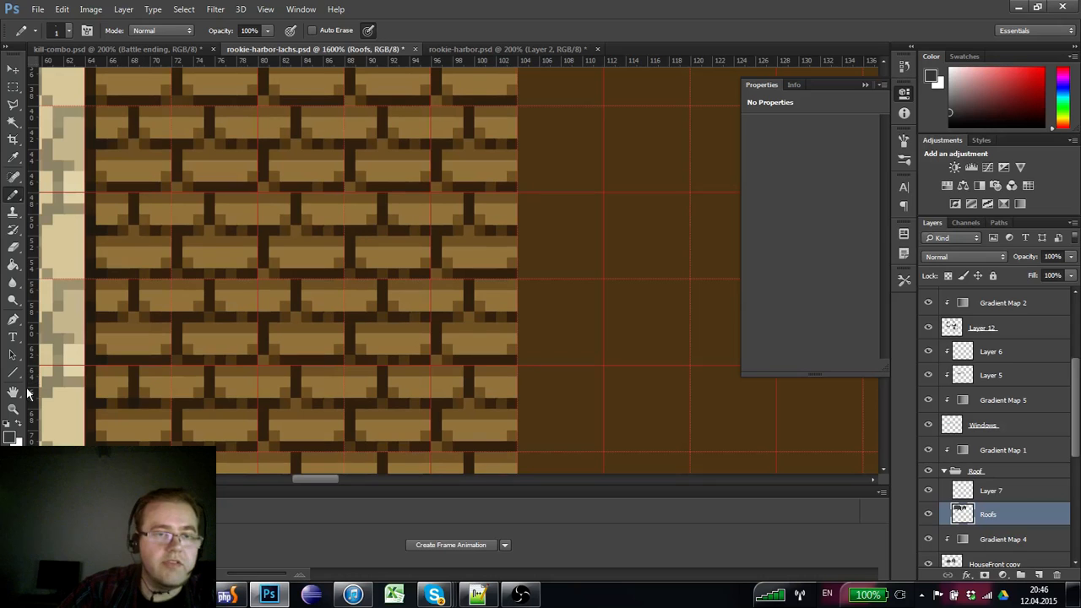
left_click(13, 408)
left_click(74, 385, "alt")
left_click(74, 385, "alt")
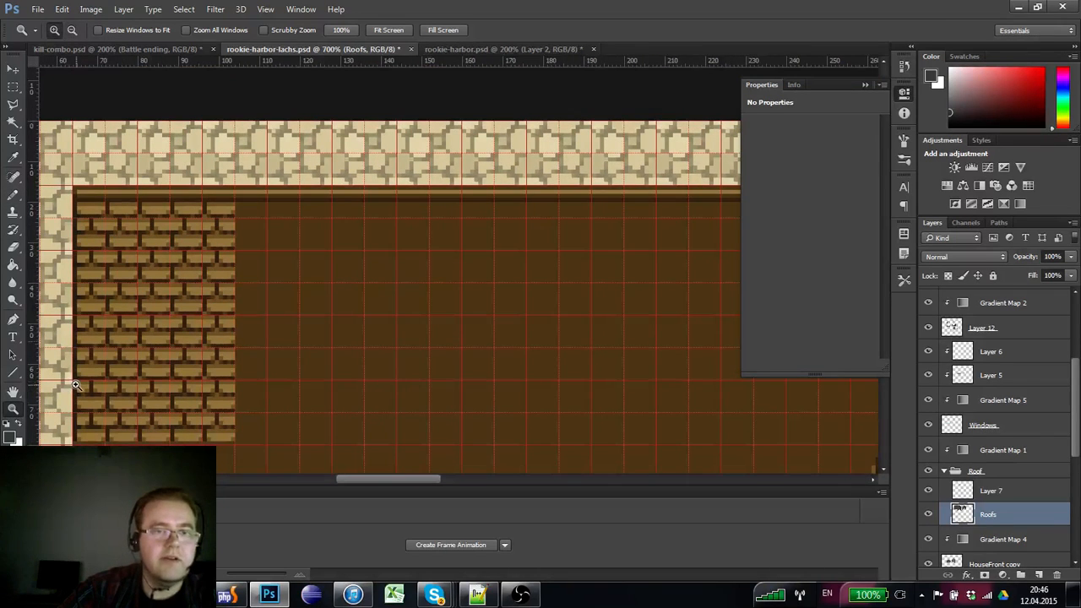
left_click(75, 385, "alt")
left_click(13, 89)
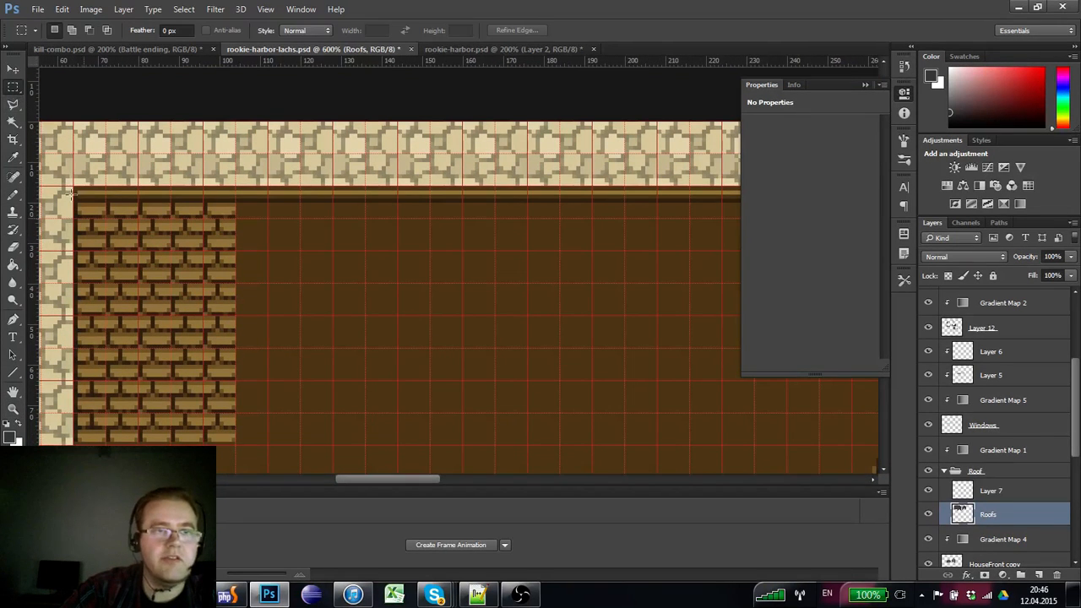
left_click_drag(226, 438, 167, 365)
left_click_drag(230, 378, 125, 429)
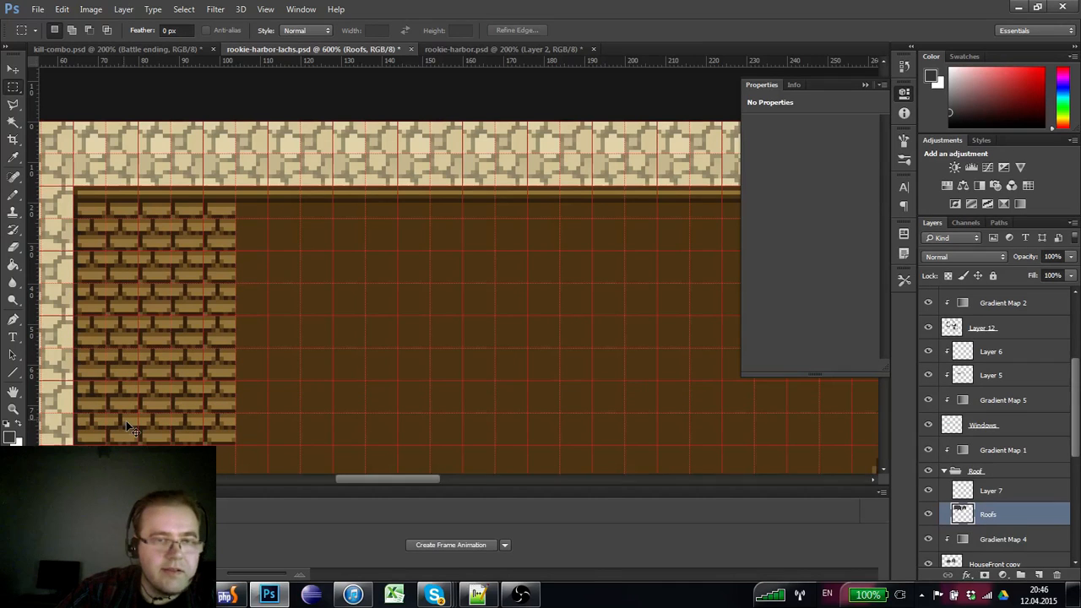
- Hide the grid and examine the shingle patch from afar against the rest of the roof
left_click(13, 409)
key("ctrl+h")
left_click(184, 353, "alt")
left_click(184, 353, "alt")
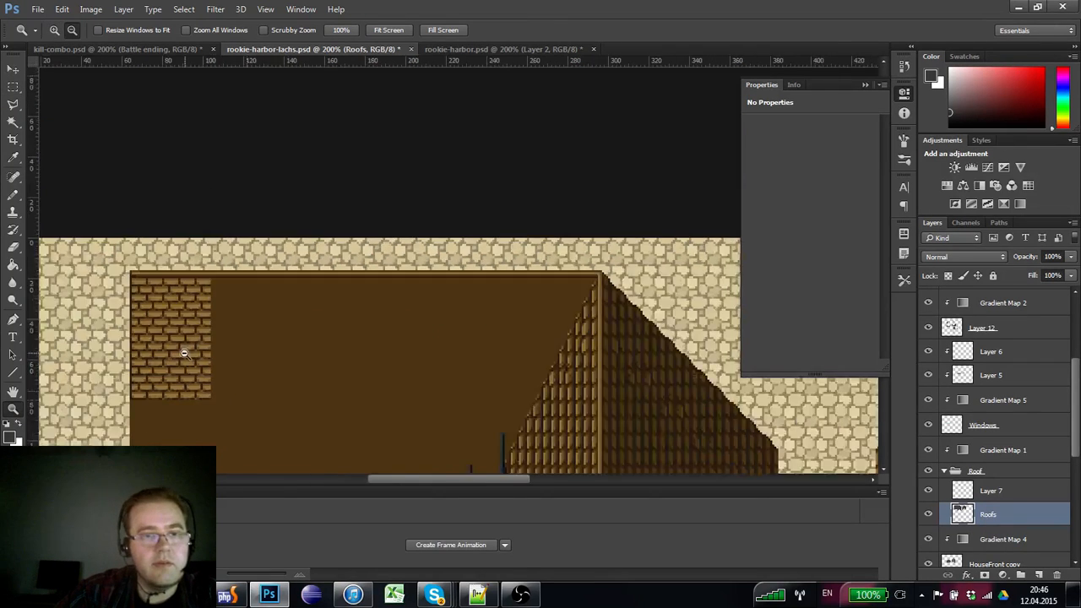
left_click_drag(211, 374, 199, 316)
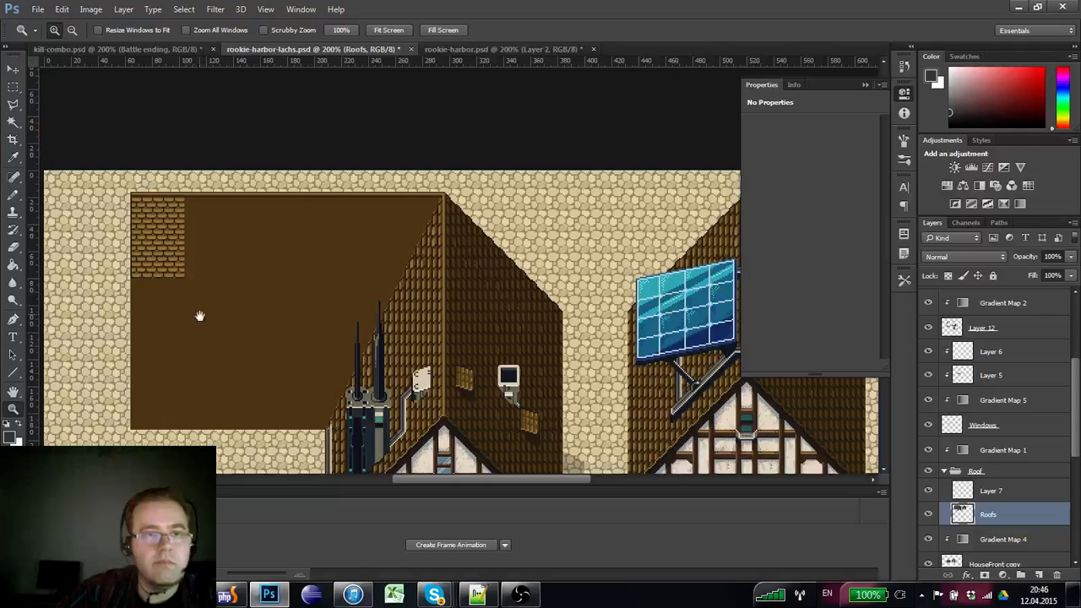
left_click(168, 241)
- Show the grid and tile copies of the patch's last 16 px wide column, including the roof edge, sideways to the sloped roof
left_click(13, 87)
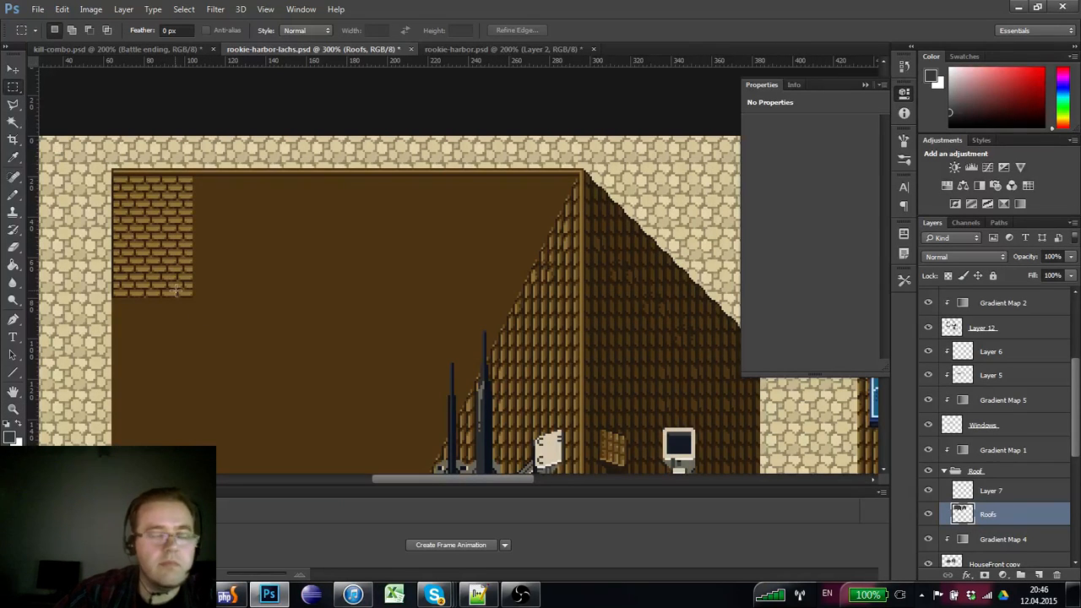
key("ctrl+apostrophe")
left_click_drag(184, 289, 158, 168)
left_click_drag(229, 333, 147, 294)
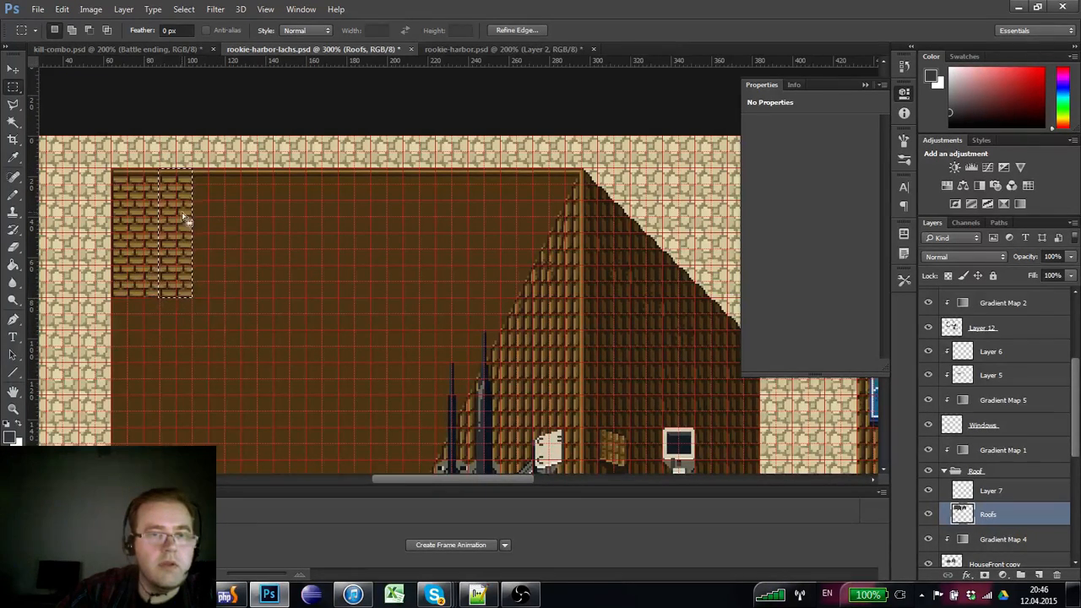
left_click_drag(186, 212, 317, 220)
left_click_drag(317, 221, 353, 214)
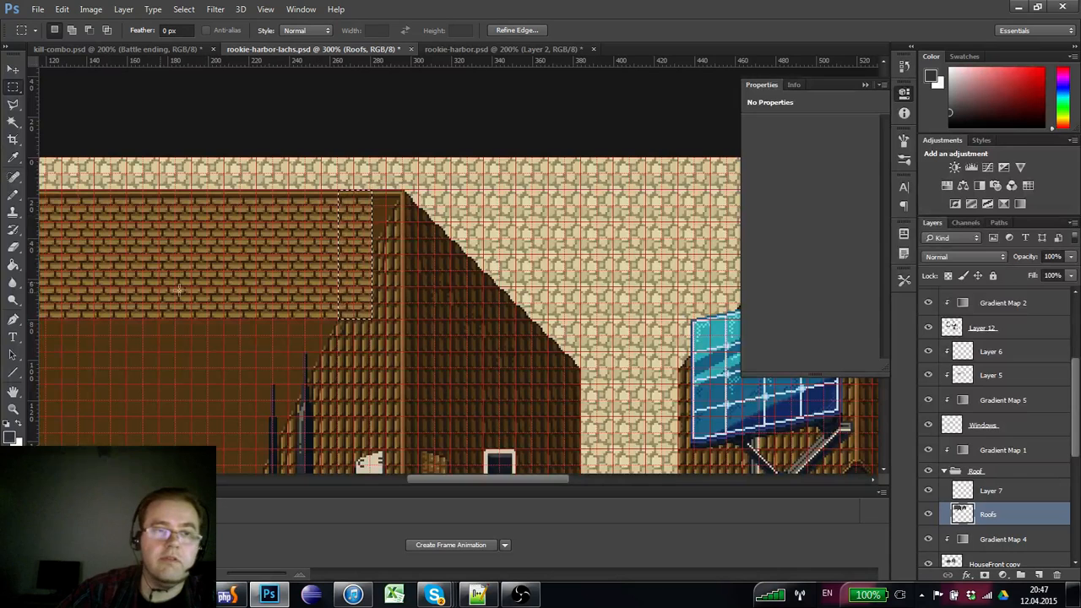
- Trim the last shingle copy along the diagonal by subtracting the part overlapping the sloped roof with the Polygonal Lasso, and deselect
left_click(12, 104)
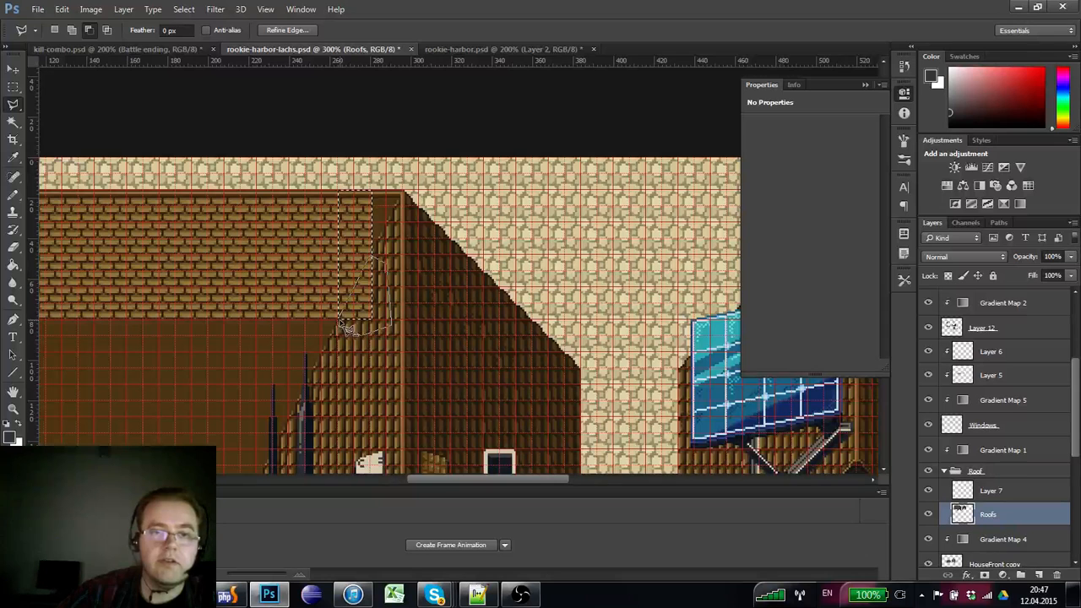
left_click(345, 326)
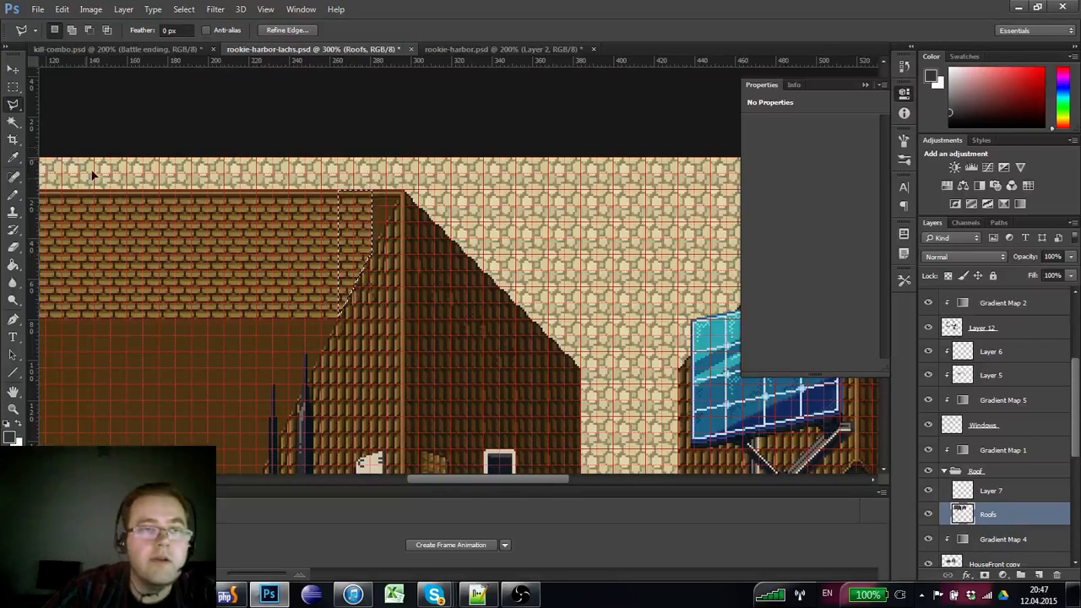
left_click(13, 87)
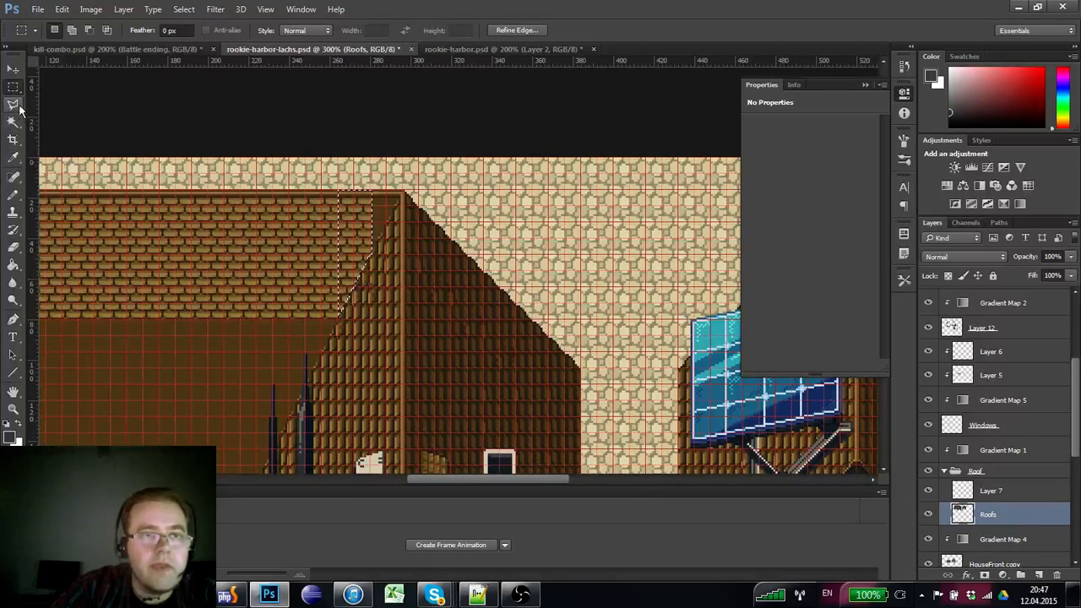
key("ctrl+d")
left_click(13, 104)
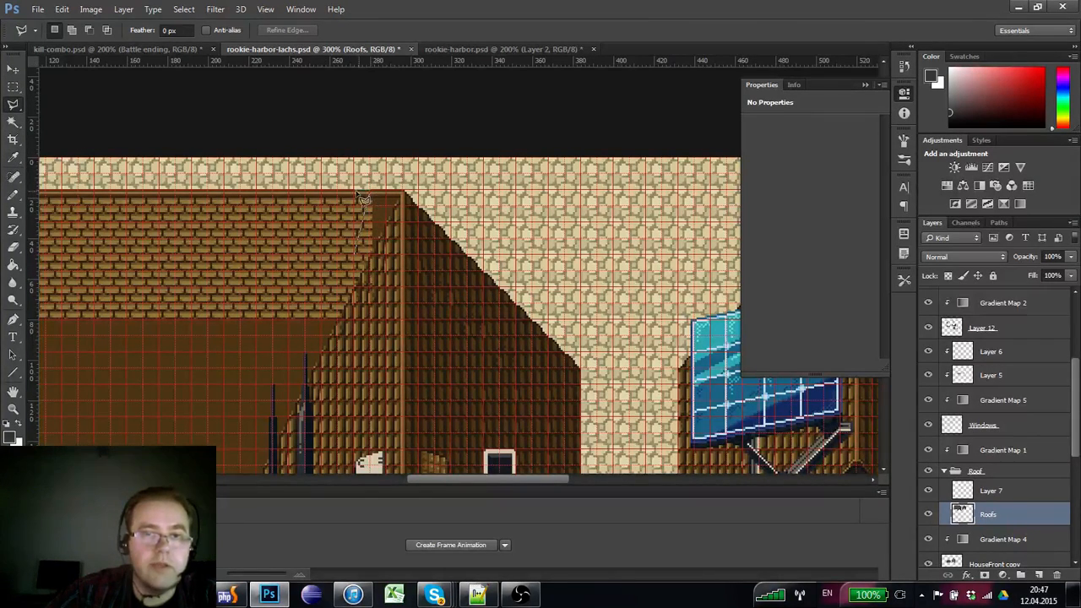
left_click(354, 254)
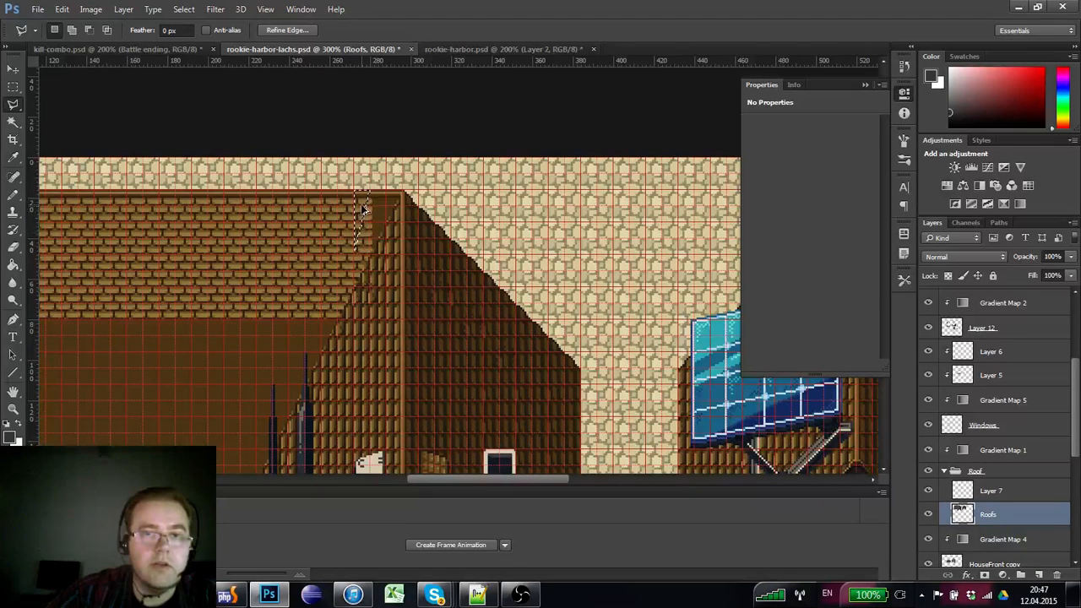
left_click_drag(361, 210, 386, 208)
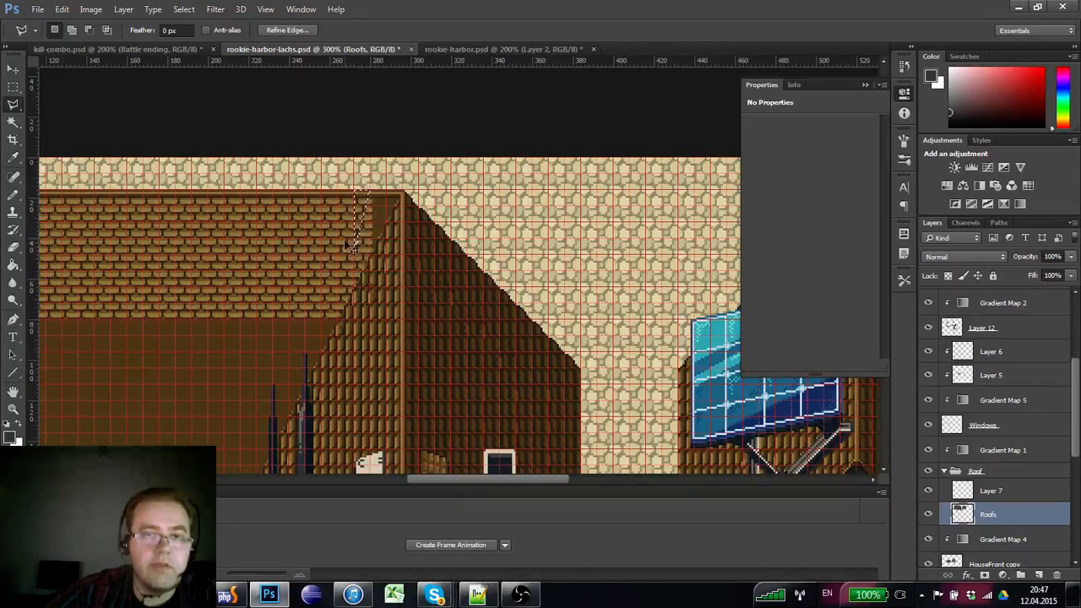
key("ctrl+d")
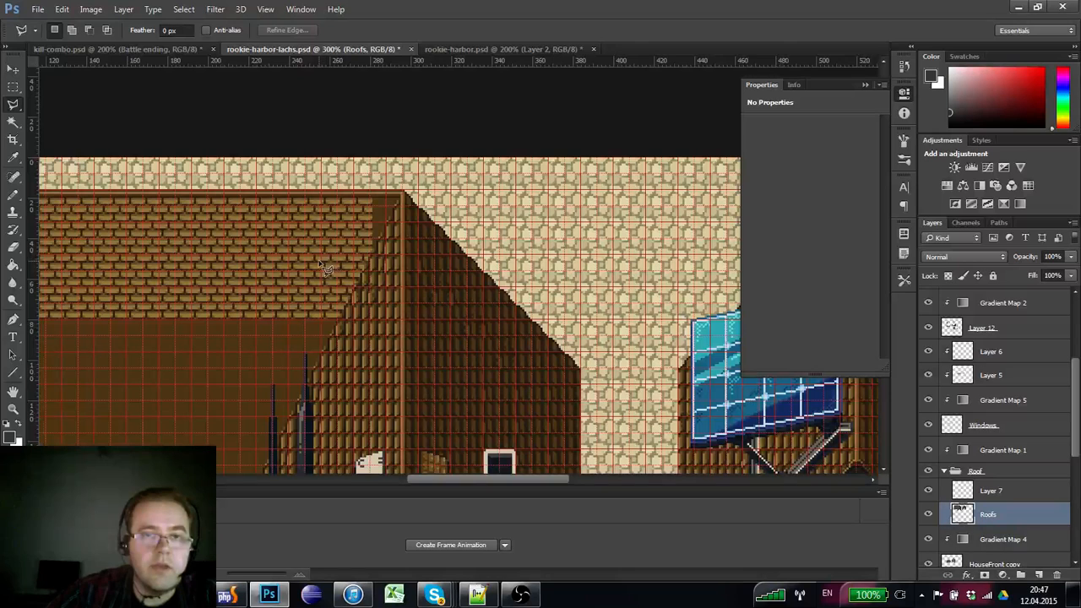
- Copy a triangular piece of shingles and roof edge into the remaining gap beside the ridge peak, and deselect
left_click(322, 251)
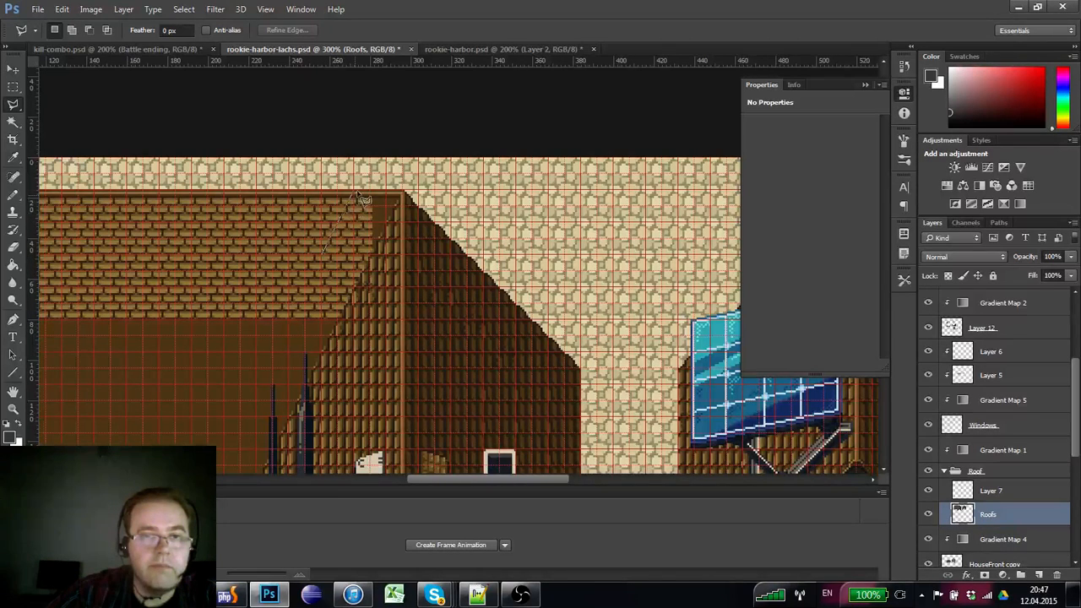
left_click(322, 193)
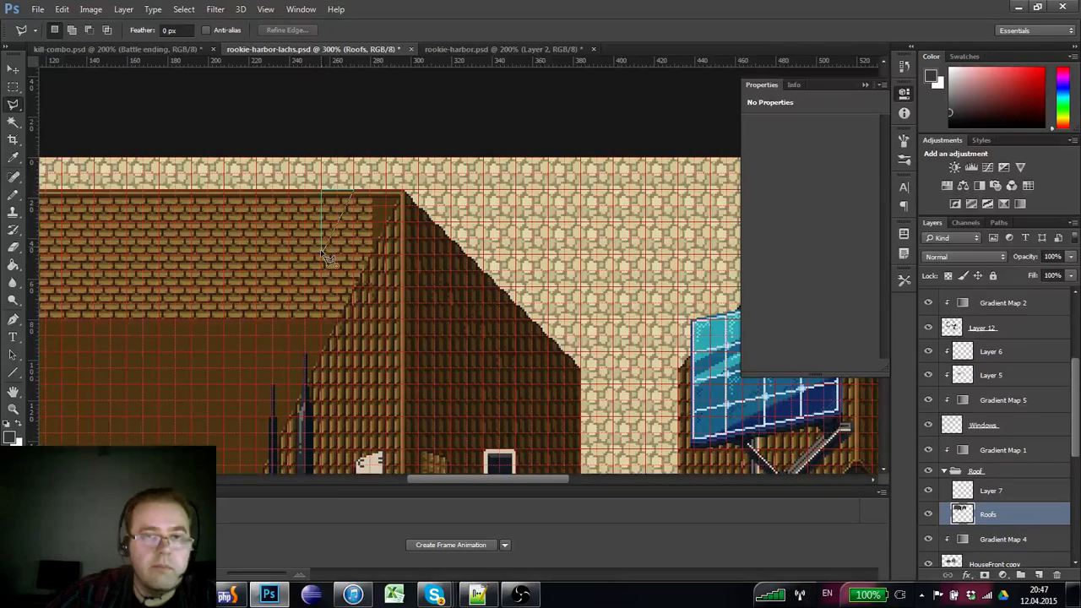
left_click(323, 251)
left_click_drag(331, 208, 386, 211)
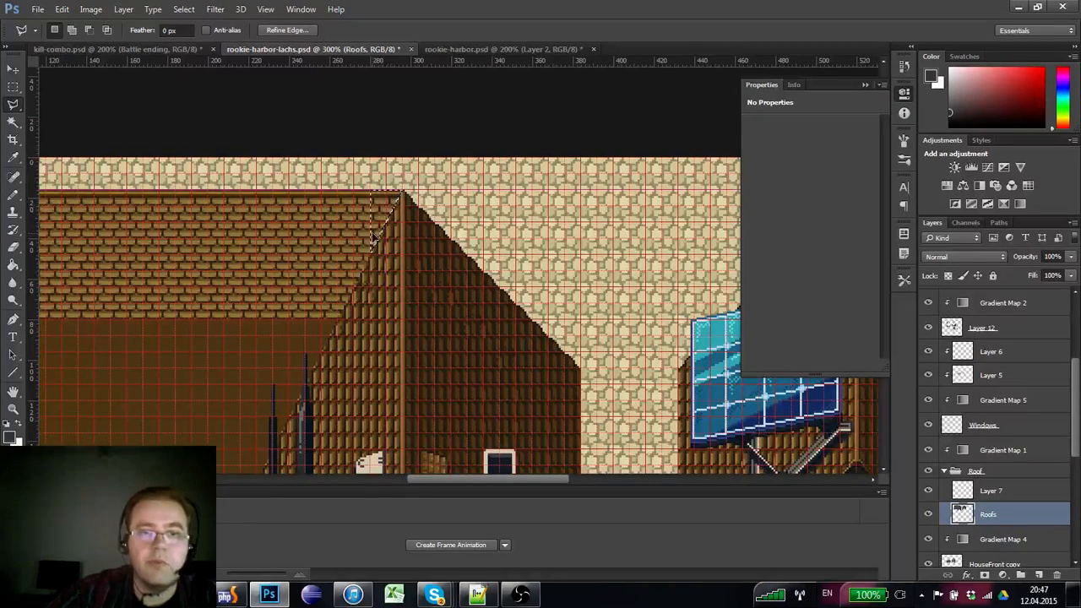
key("ctrl+d")
- Examine the tiled upper band of the flat roof up close and against the whole building scene
left_click_drag(208, 318, 355, 287)
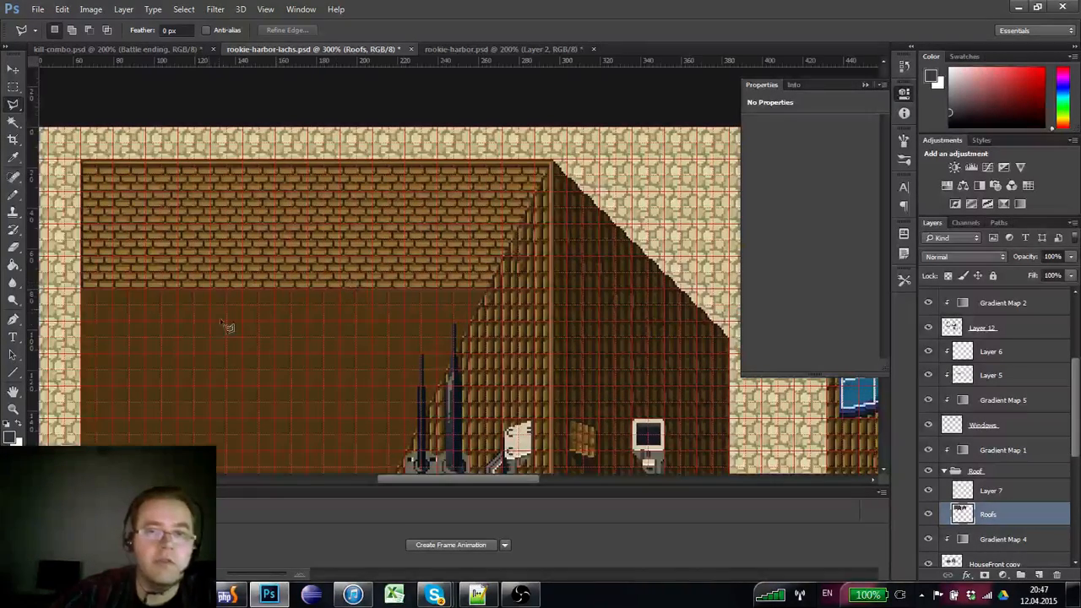
left_click(13, 409)
key("ctrl+r")
left_click(237, 315, "alt")
left_click(236, 314, "alt")
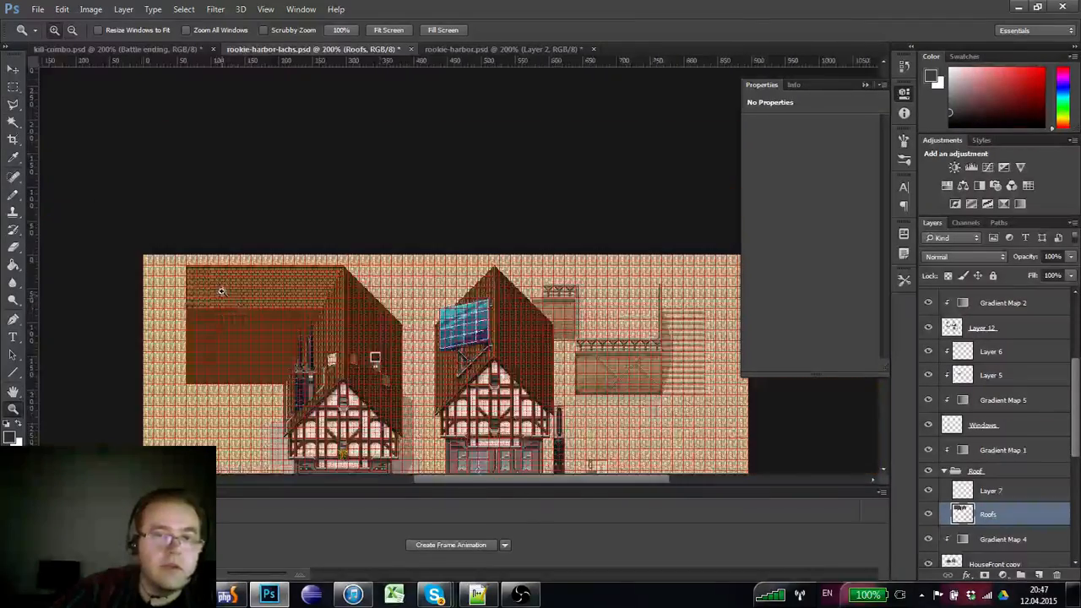
left_click(222, 290)
left_click(222, 291)
left_click_drag(222, 290, 216, 269)
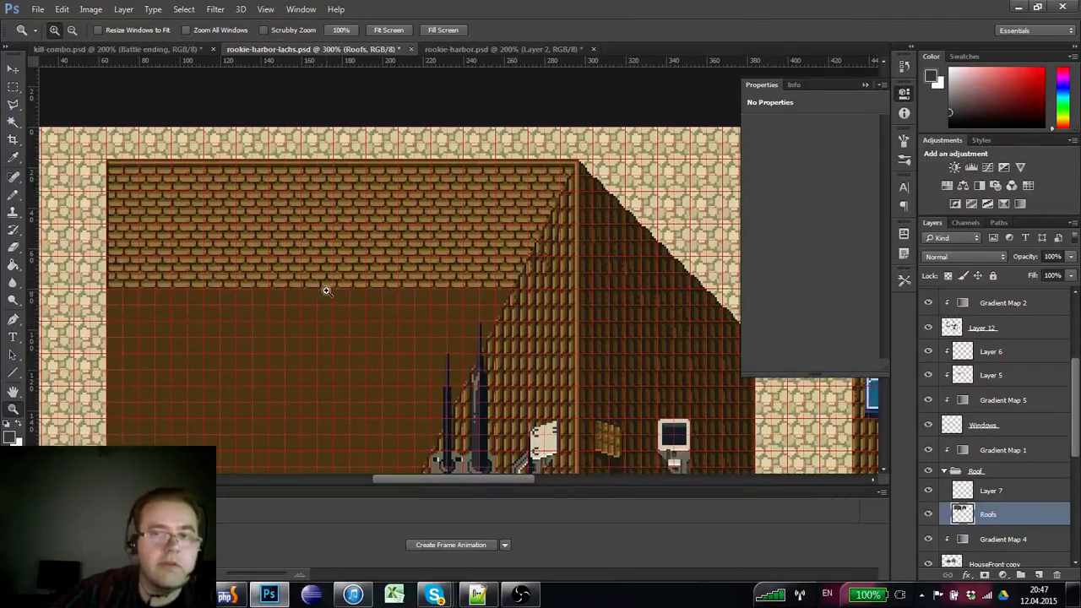
- Hide the grid and check the finished shingle band against the whole building scene
key("ctrl+apostrophe")
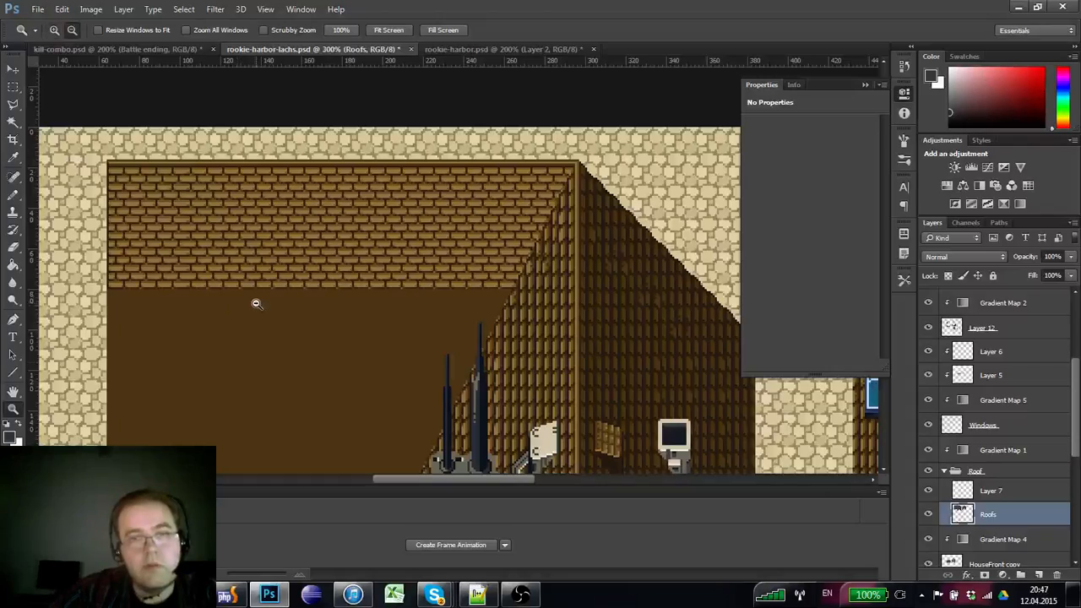
left_click(256, 302, "alt")
left_click(256, 301, "alt")
left_click(256, 302, "alt")
left_click(317, 158)
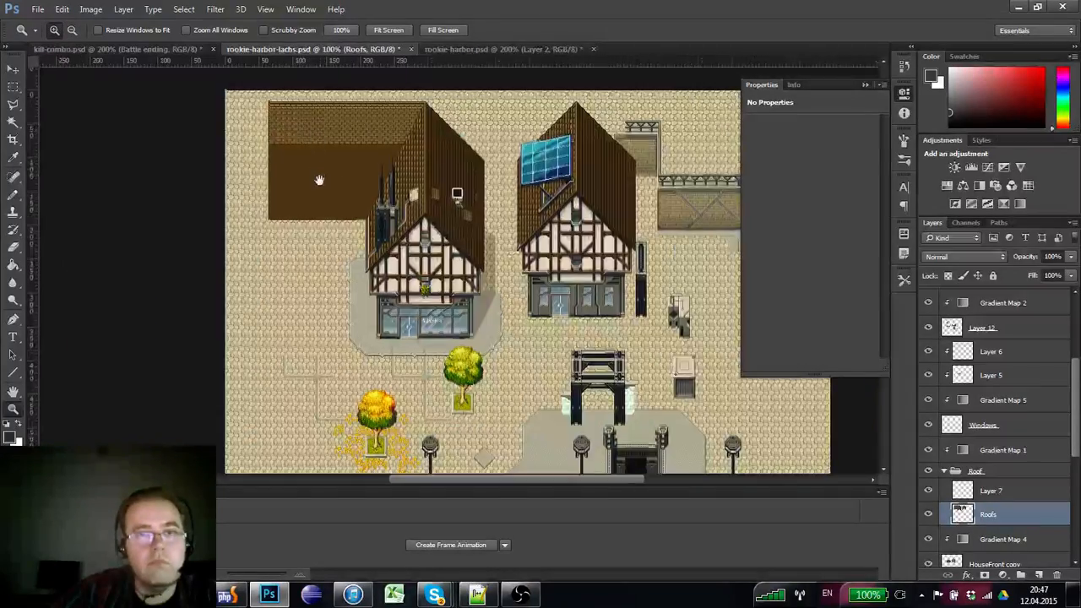
left_click(316, 165)
left_click(316, 169)
left_click(315, 168, "alt")
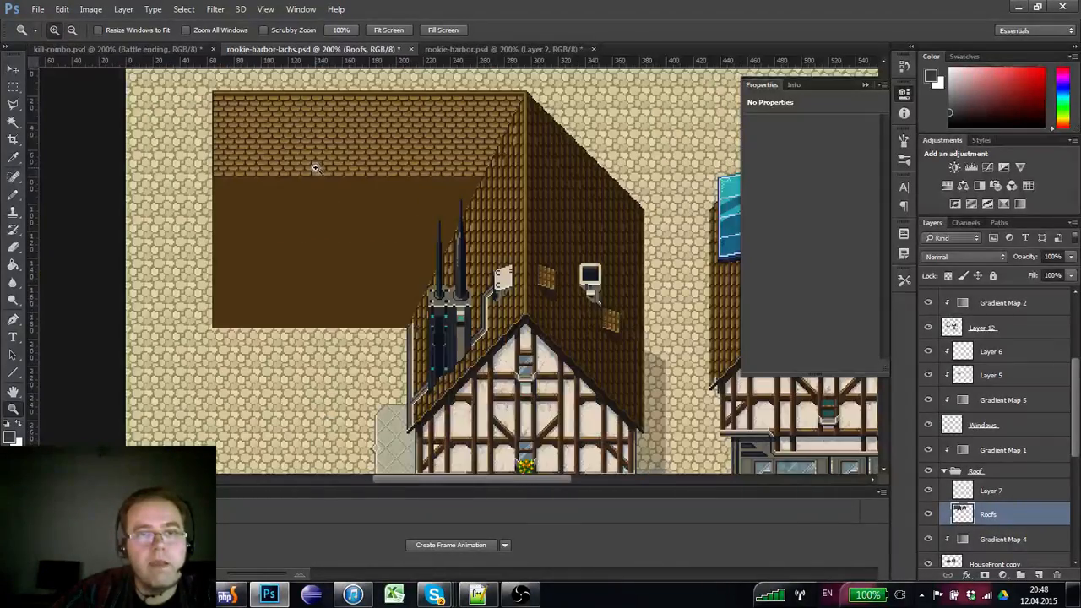
- Recolor the dark joints of the first shingle rows at the flat roof's outer upper corner with lighter browns using the Pencil
left_click(250, 128)
left_click(241, 200)
left_click(234, 190)
left_click(215, 192)
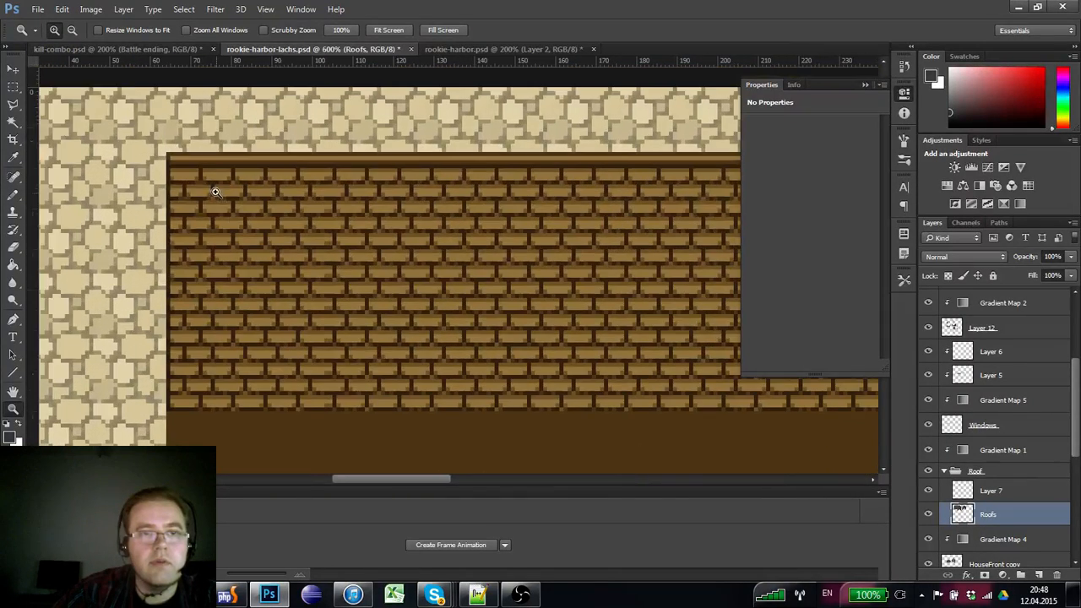
left_click(215, 191)
left_click(14, 176)
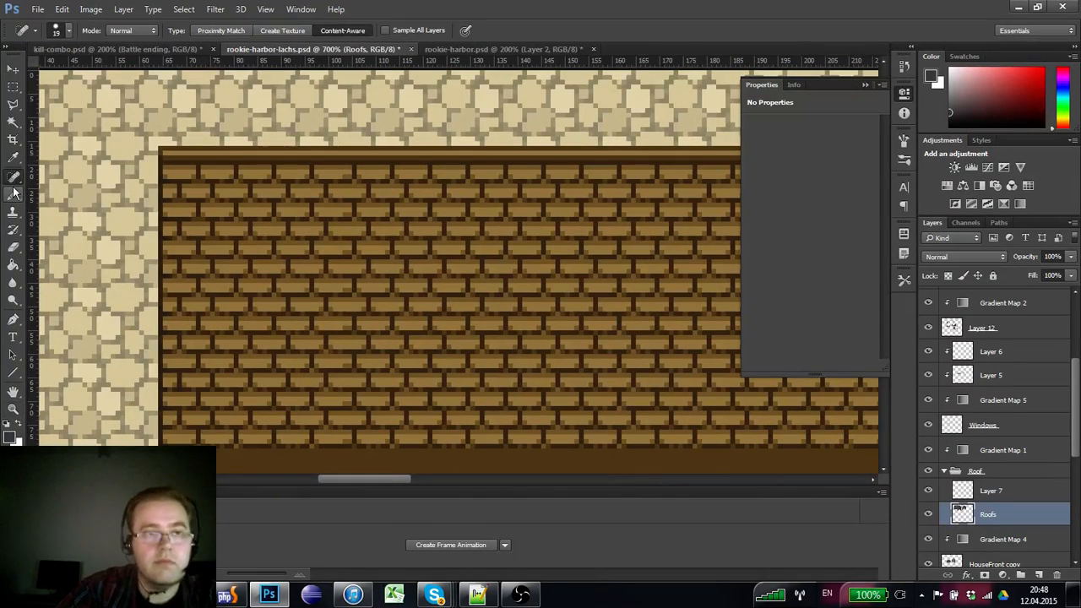
left_click(13, 193)
key("ctrl+apostrophe")
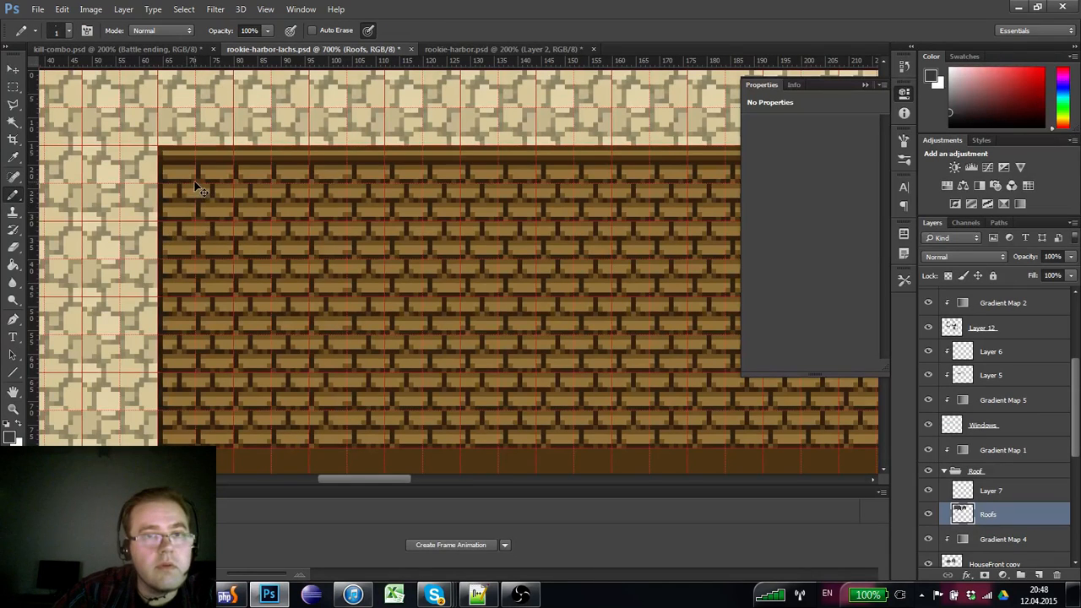
key("ctrl+apostrophe")
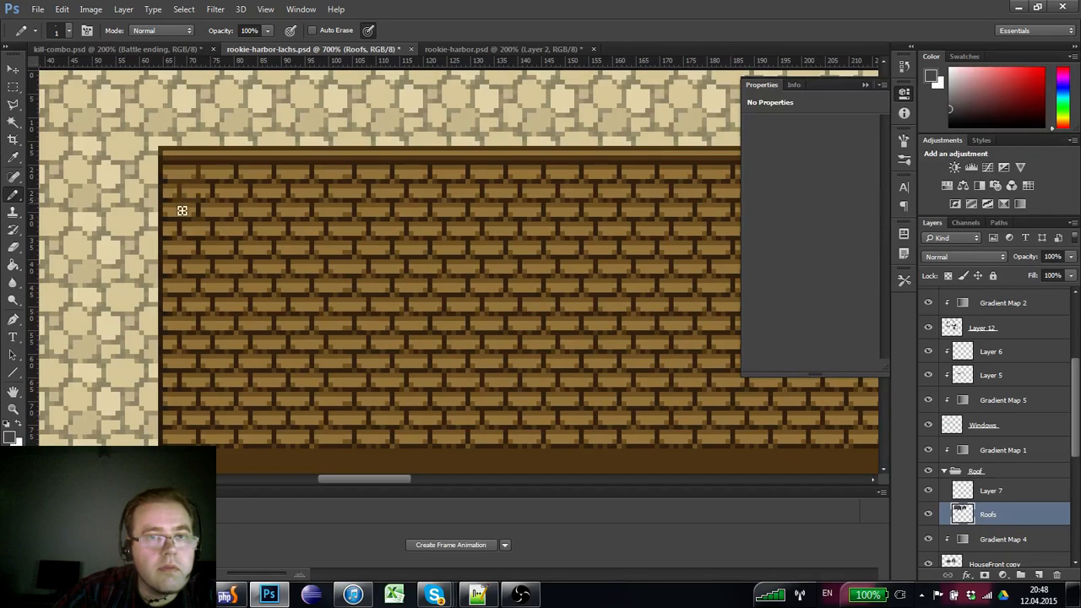
key("ctrl")
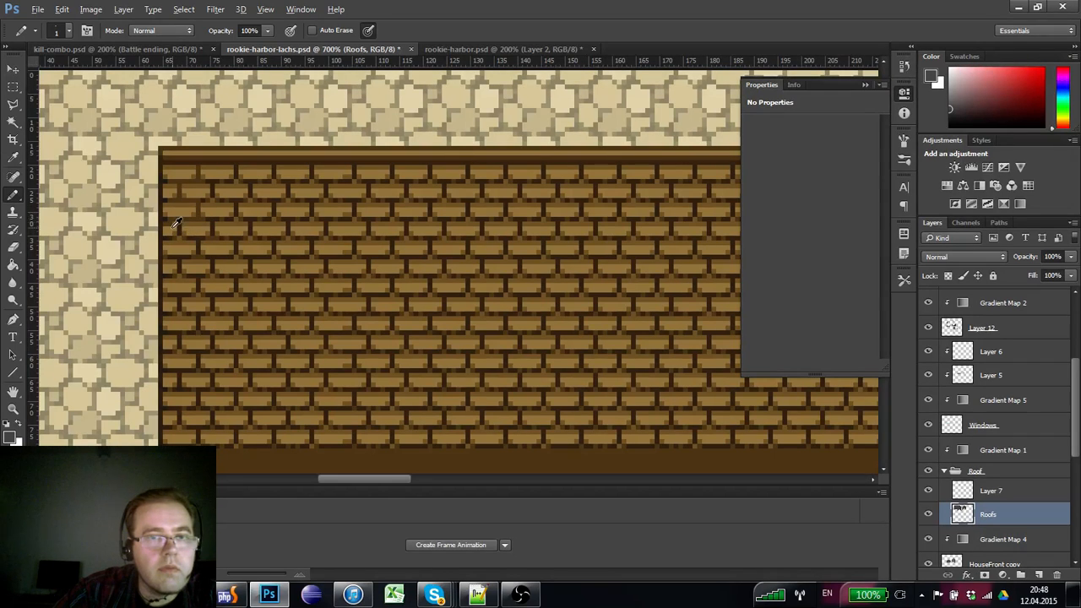
key("ctrl")
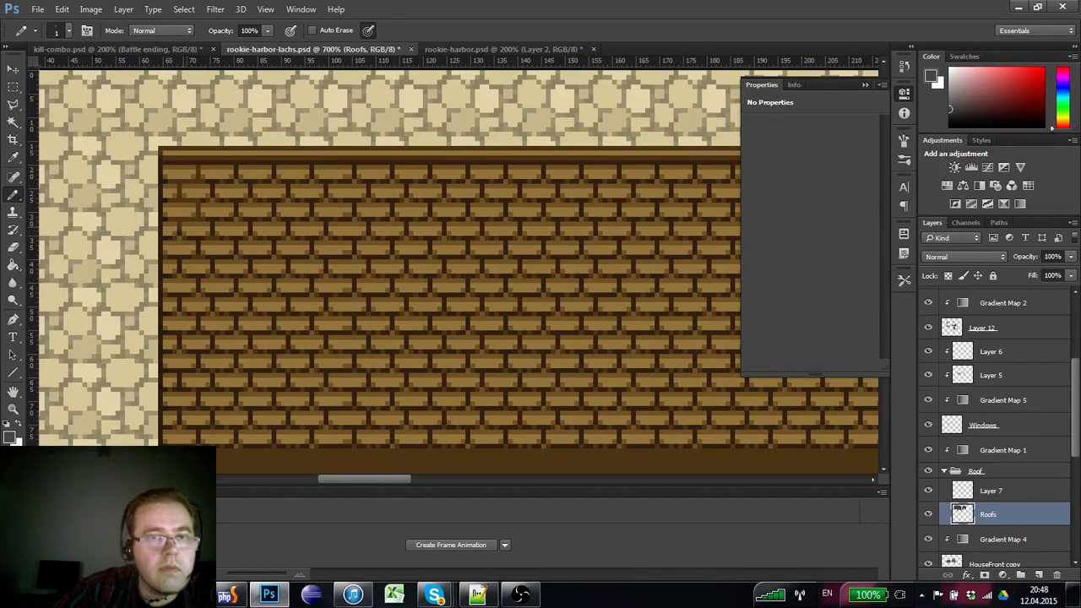
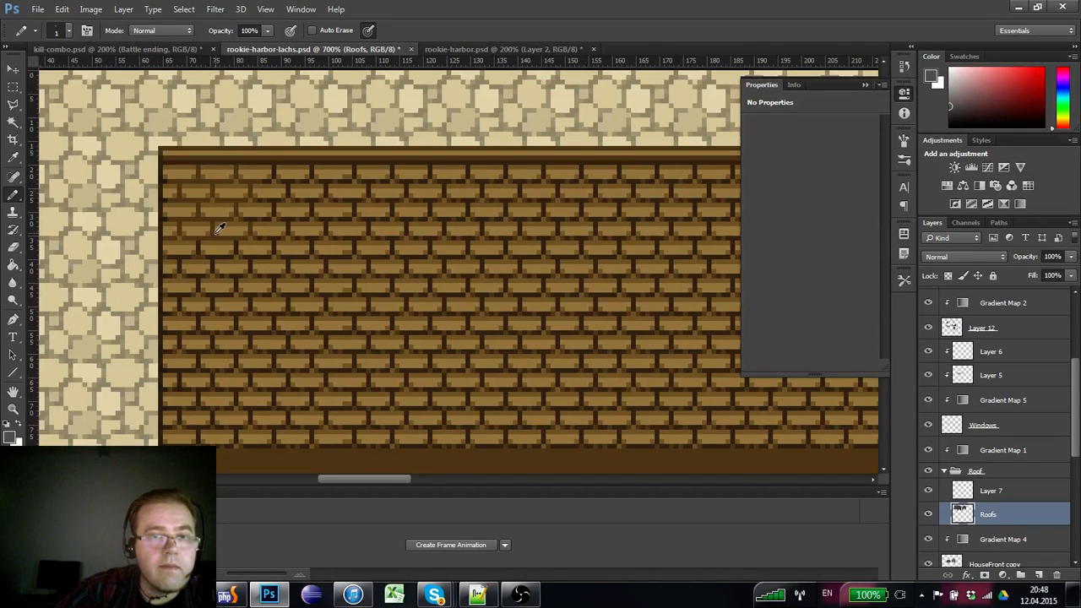
- Examine the softened corner shingles against the rest of the roof and the neighboring building
left_click_drag(224, 278, 217, 249)
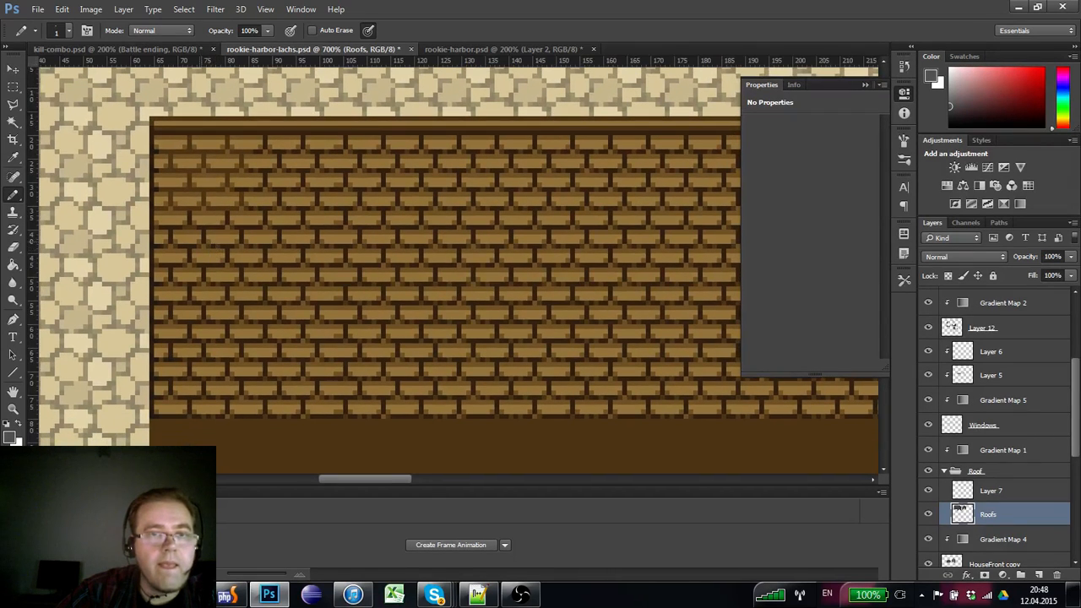
left_click(14, 409)
left_click(100, 355, "alt")
left_click(99, 355, "alt")
left_click(99, 354, "alt")
left_click(98, 354, "alt")
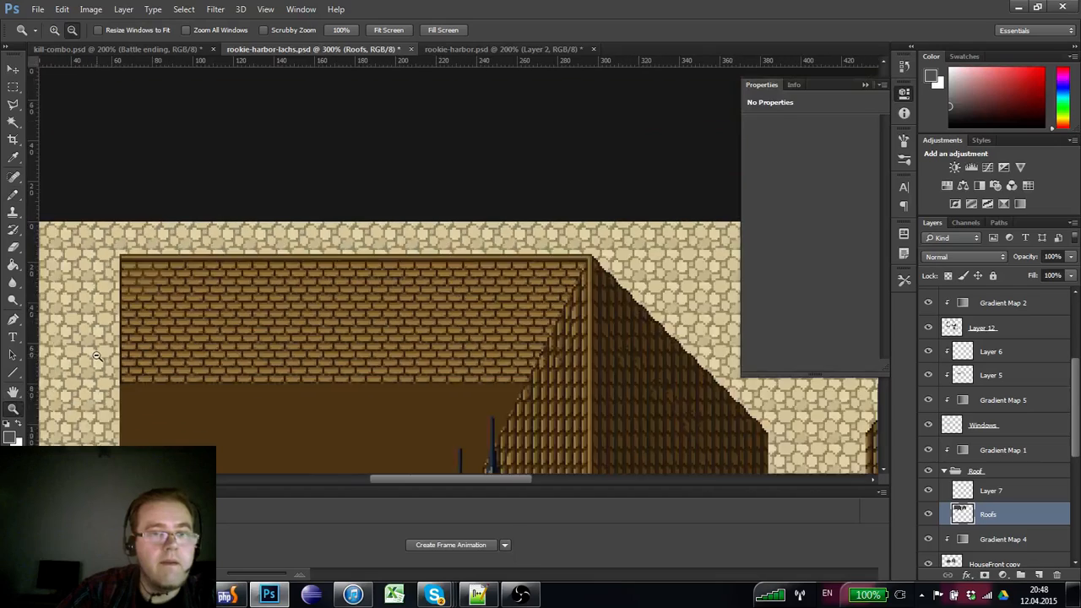
left_click(99, 354, "alt")
left_click_drag(206, 309, 203, 282)
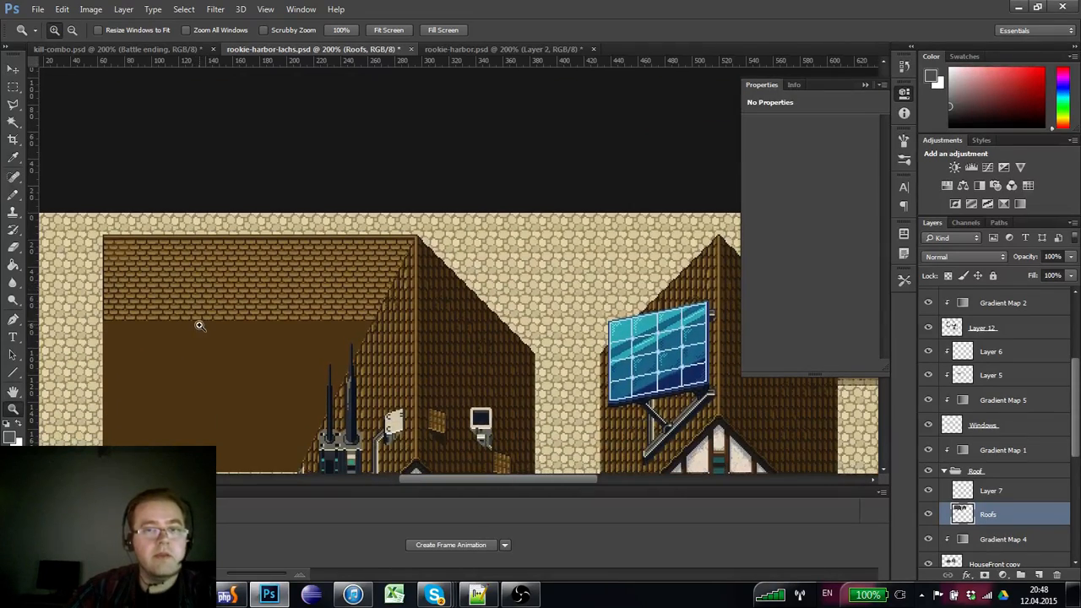
left_click(192, 306, "alt")
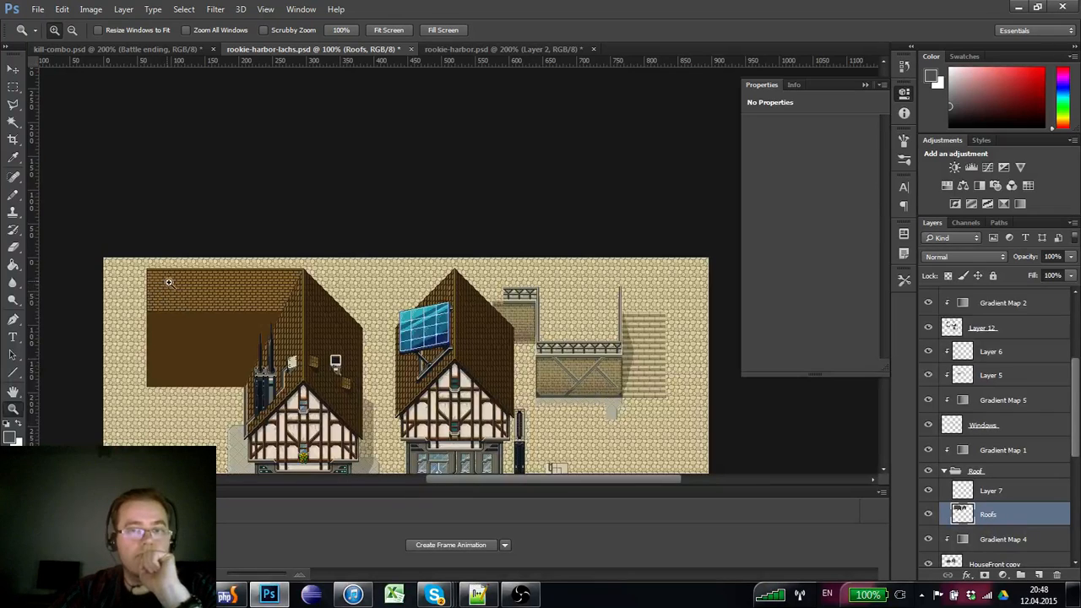
- Show the grid and continue softening the joints with sampled browns down the first 16 px wide column of shingles
left_click_drag(169, 282, 145, 278)
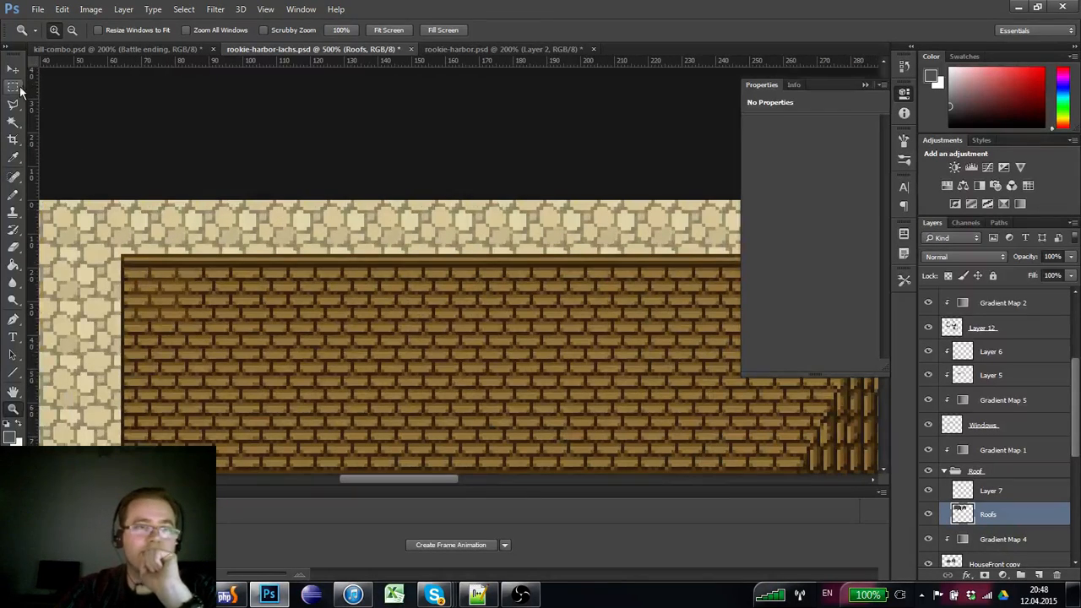
left_click(13, 87)
left_click(12, 408)
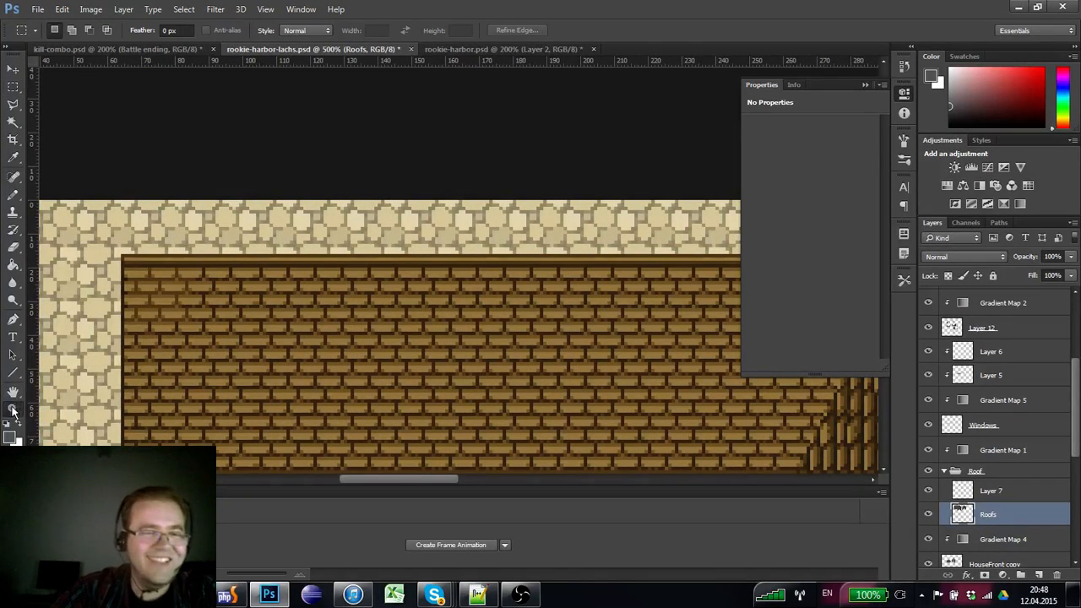
left_click(91, 328)
left_click(89, 317)
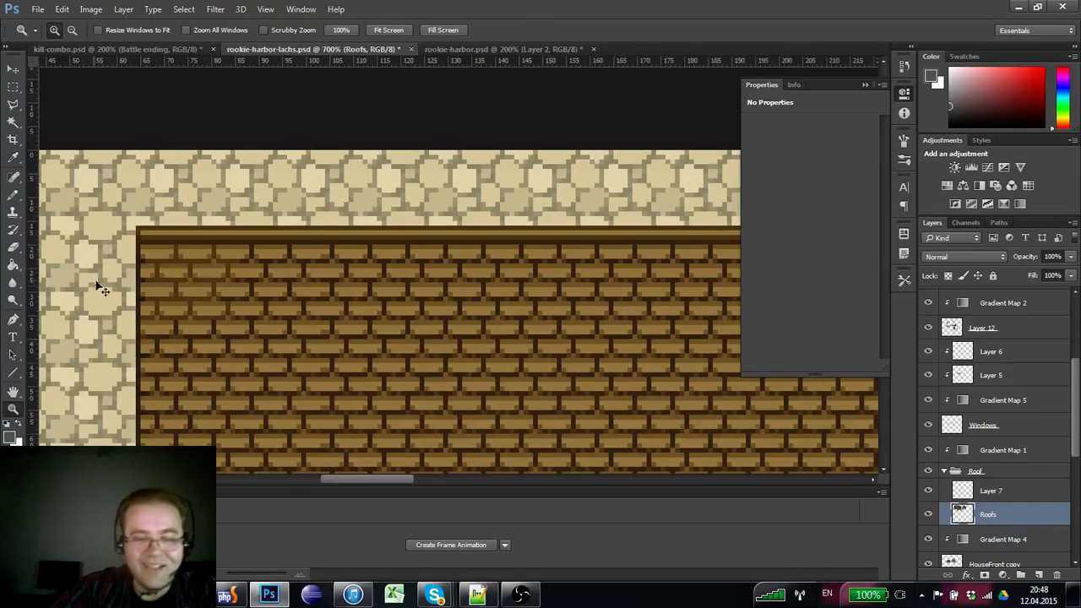
left_click(12, 194)
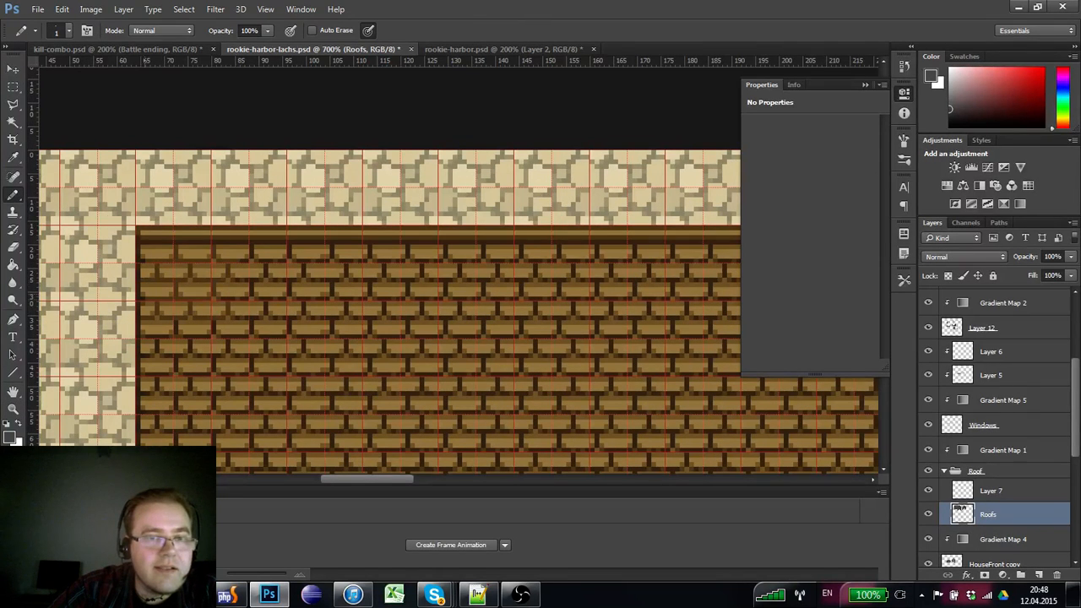
left_click(154, 265)
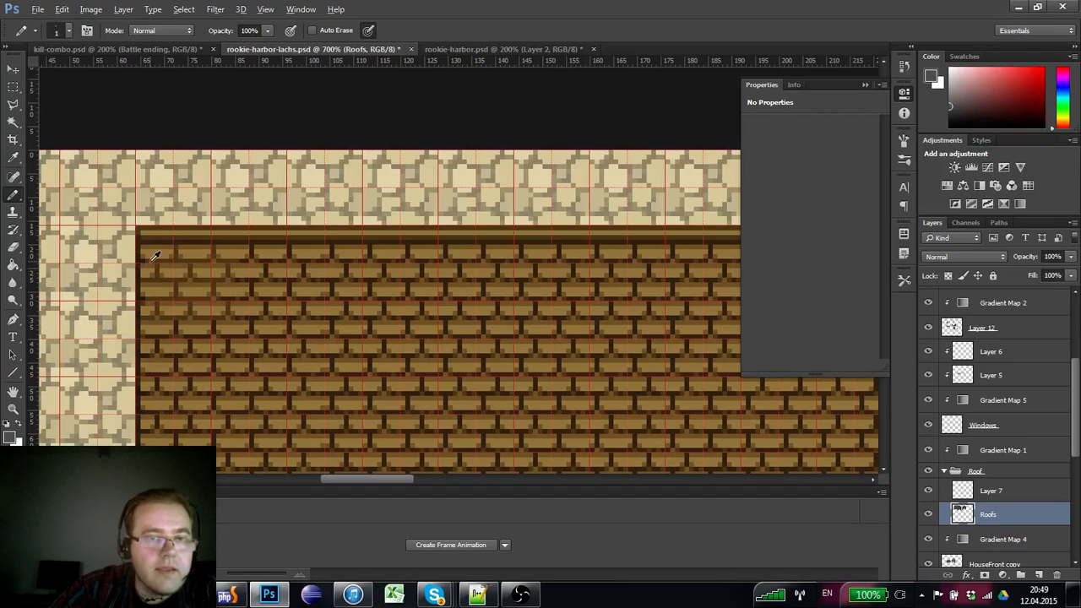
left_click(150, 265)
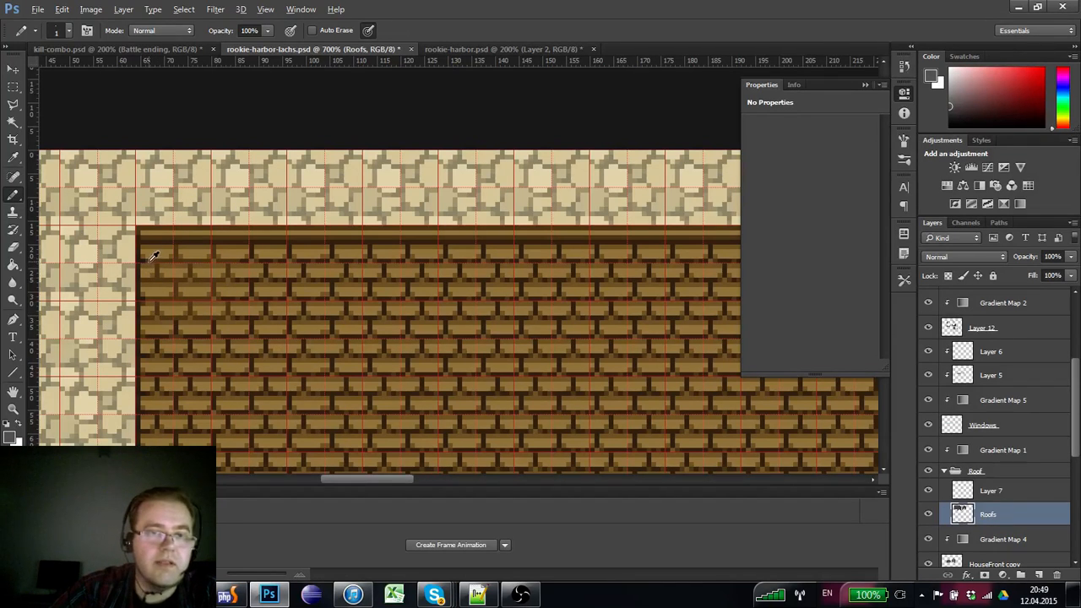
left_click(148, 295)
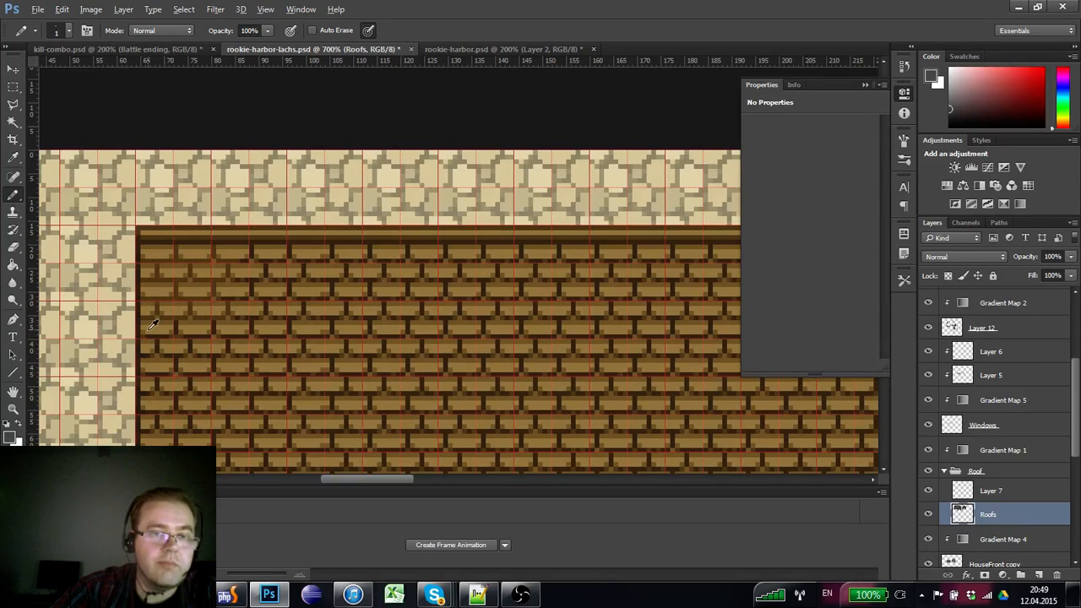
left_click(156, 306, "alt")
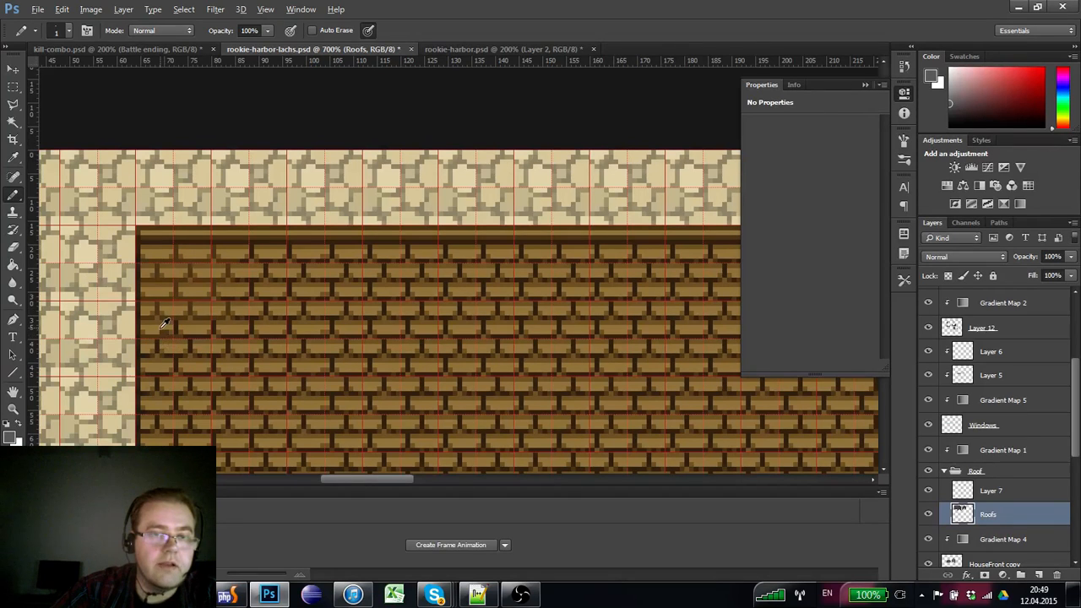
left_click(174, 329, "alt")
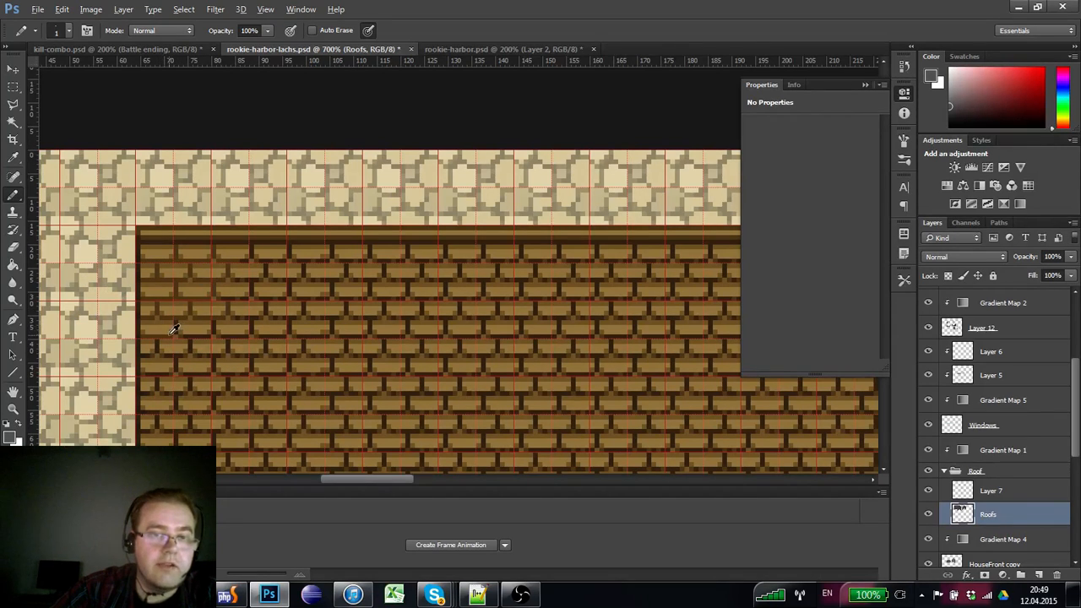
left_click(174, 329, "alt")
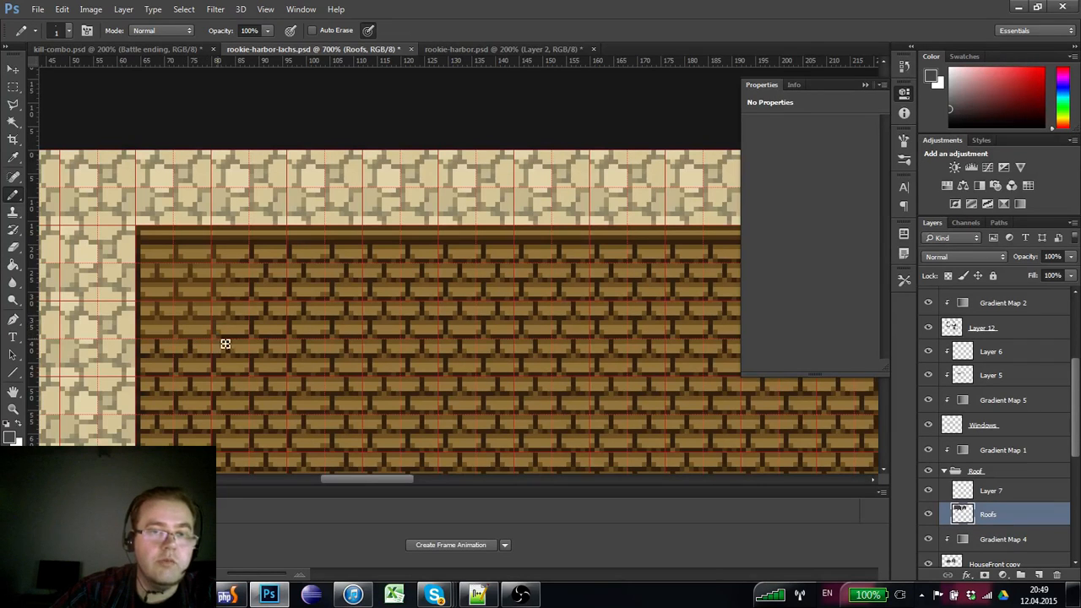
- Copy the softened 16 px wide shingle patch sideways along the roof's upper edge and deselect
scroll(222, 334, "down", 2)
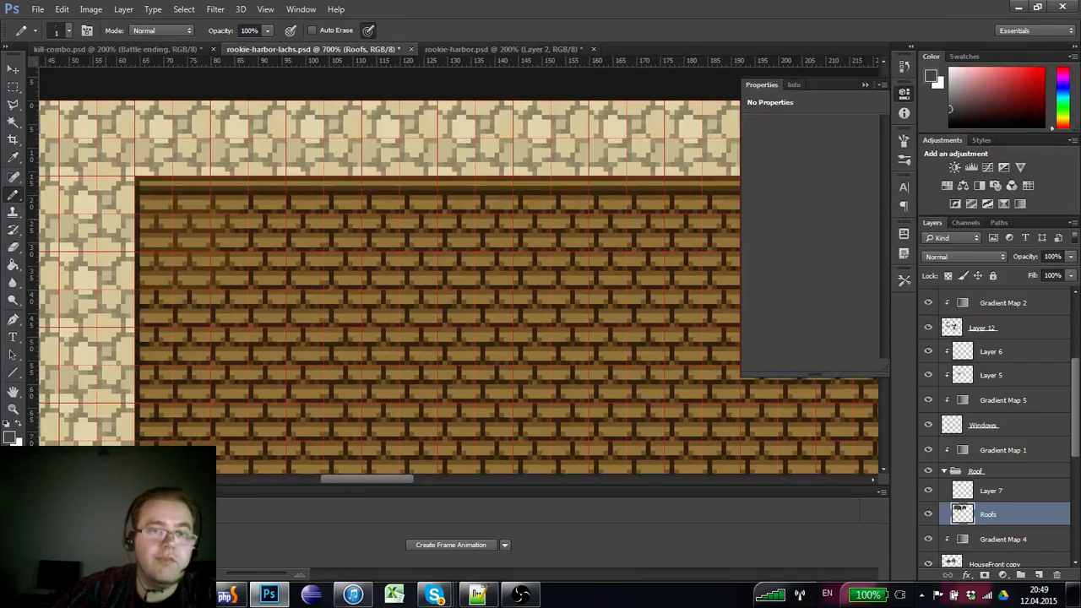
left_click(12, 86)
left_click_drag(210, 291, 354, 184)
left_click(157, 305)
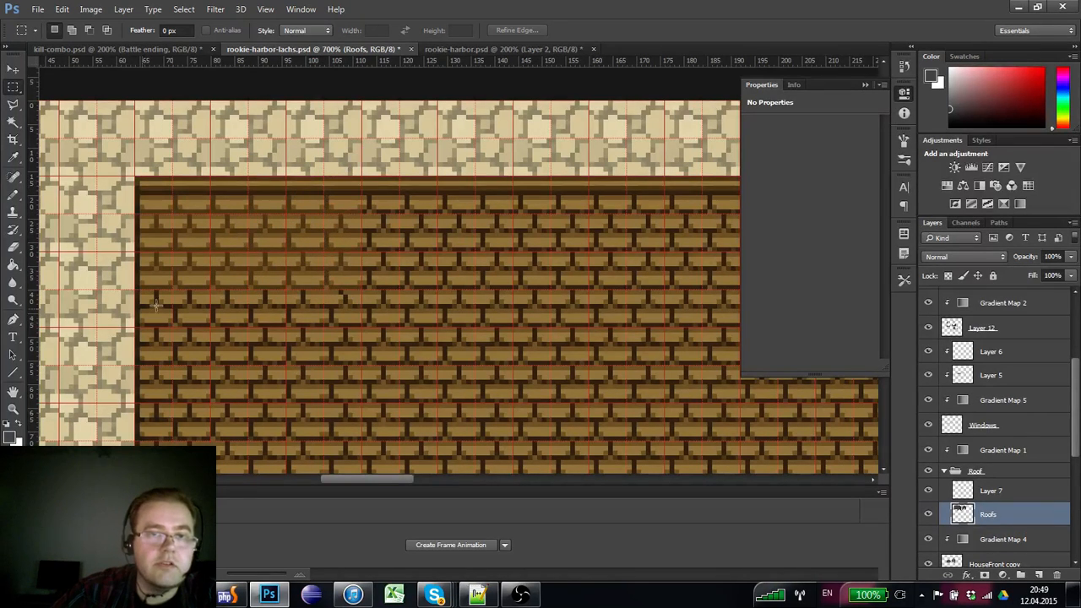
- Hide the grid and examine the softened shingle area up close and in the context of both buildings
left_click(12, 408)
left_click(173, 314, "alt")
left_click(175, 310, "alt")
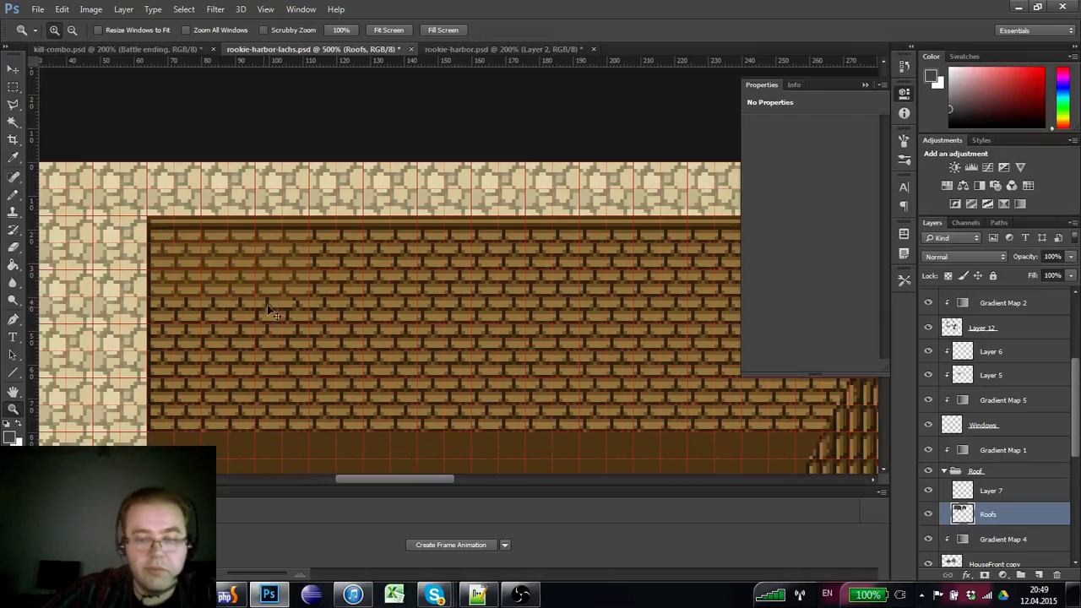
left_click(265, 285, "alt")
left_click(277, 301, "alt")
left_click(261, 307)
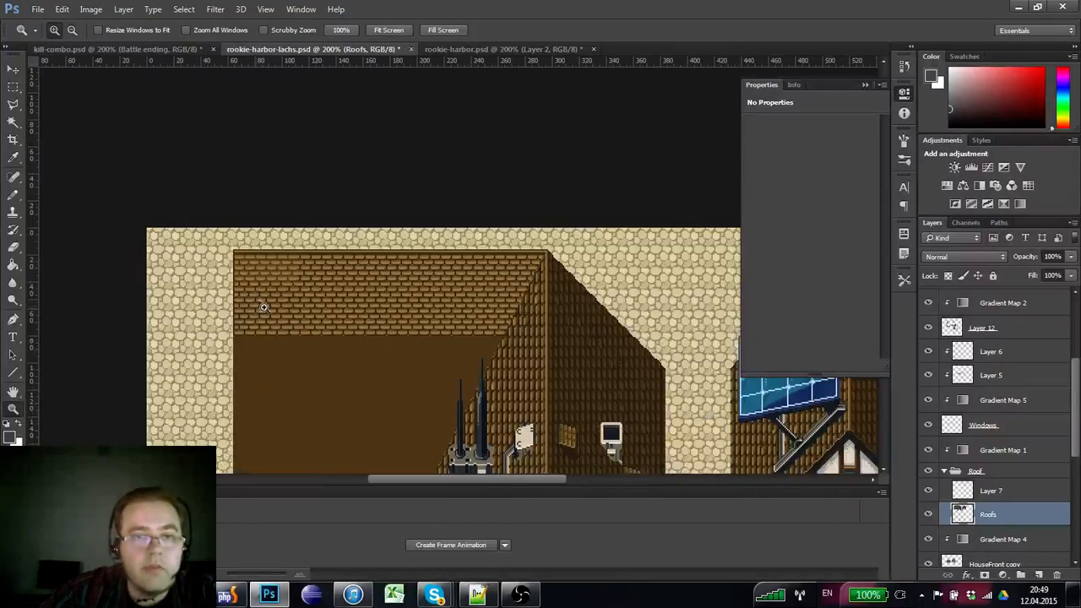
left_click_drag(294, 296, 270, 292)
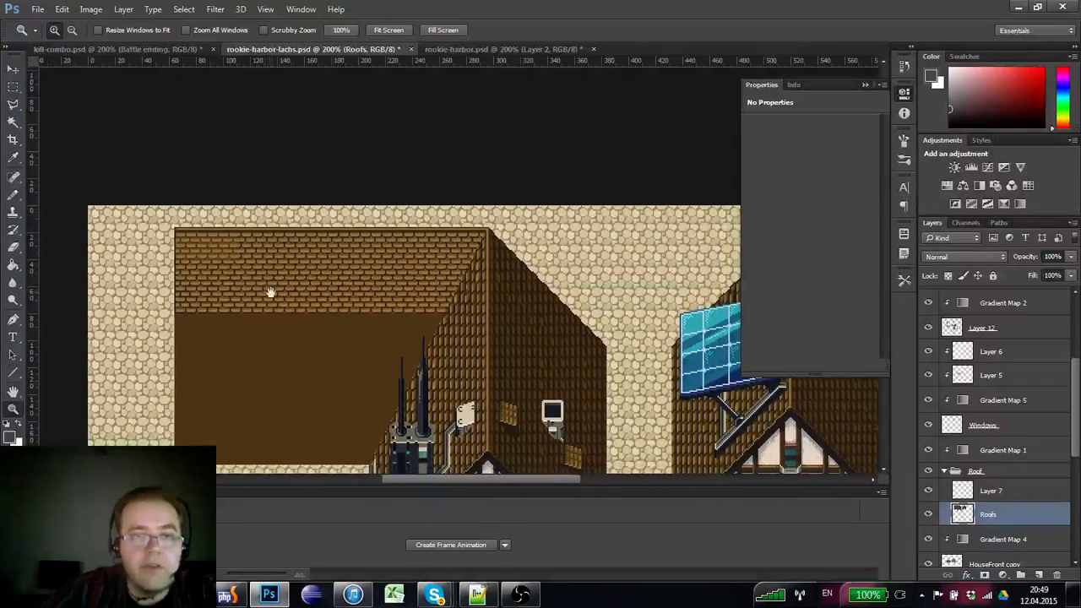
left_click(204, 252)
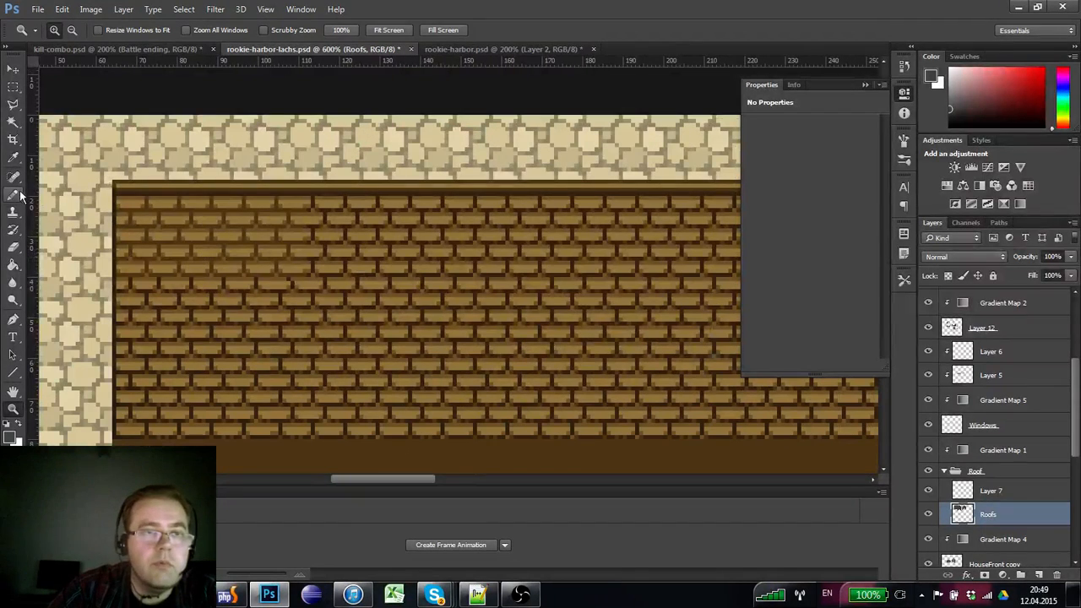
left_click(12, 193)
left_click(12, 409)
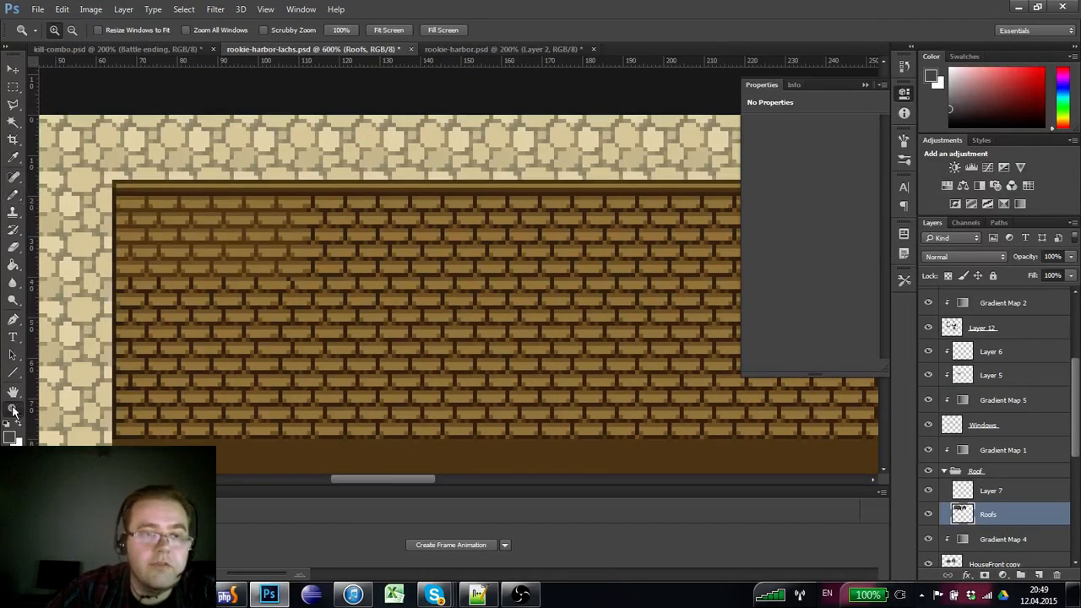
left_click(71, 376, "alt")
left_click(71, 376, "alt")
left_click_drag(137, 342, 142, 305)
key("ctrl+r")
scroll(144, 304, "down", 3)
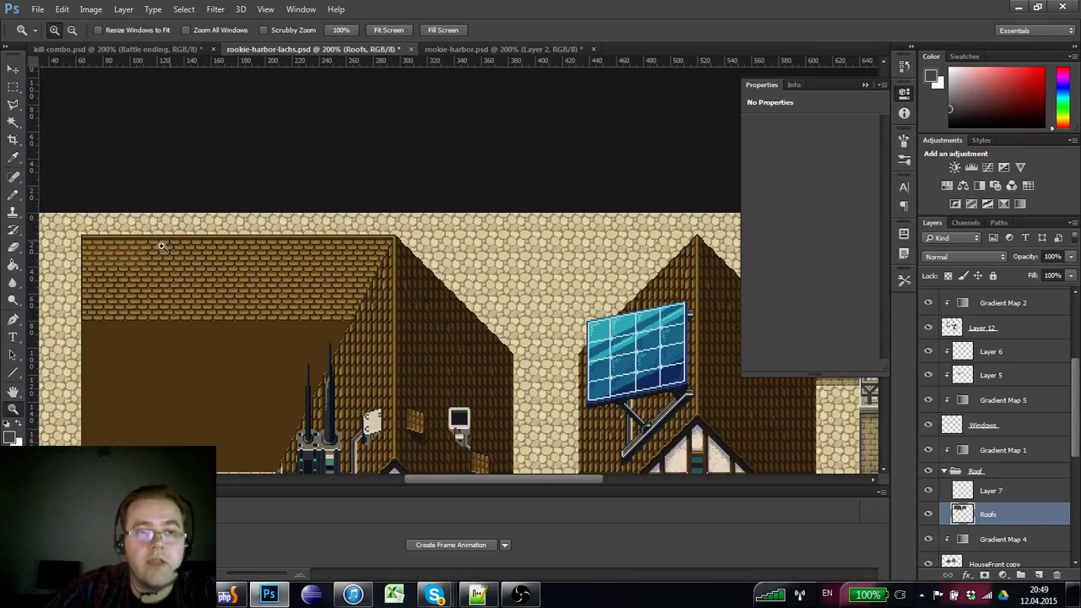
- Inspect the transition between the flat roof's shingles and the sloped roof, and compare it with the softened corner
left_click(378, 325)
left_click(379, 321)
left_click(382, 328, "alt")
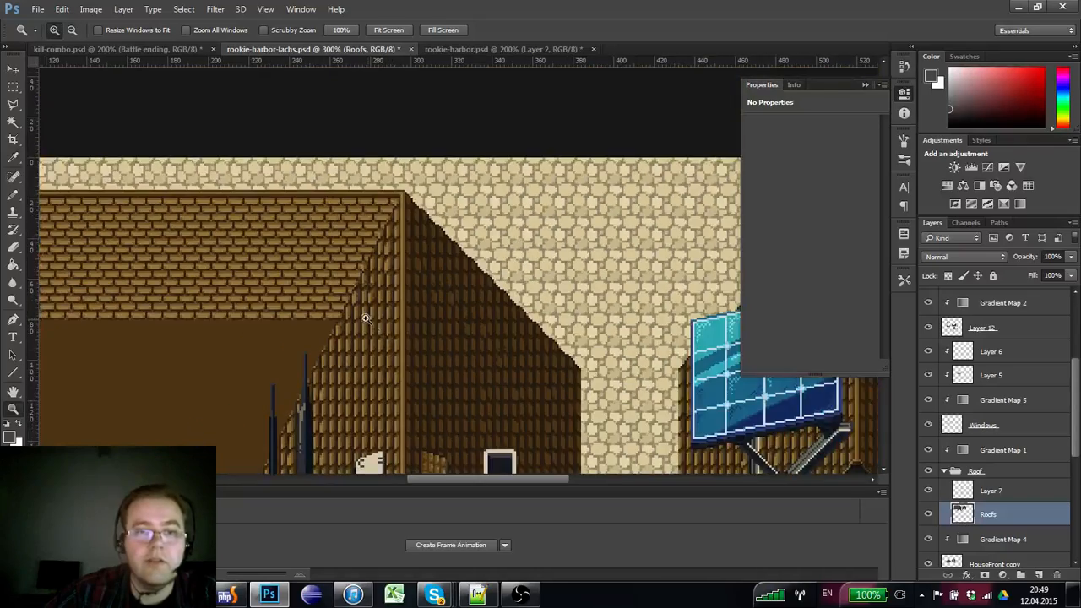
left_click(367, 317)
left_click(366, 318)
left_click(367, 318)
left_click(368, 318)
left_click_drag(305, 304, 397, 326)
left_click(390, 321, "alt")
left_click(390, 321, "alt")
left_click(390, 321, "alt")
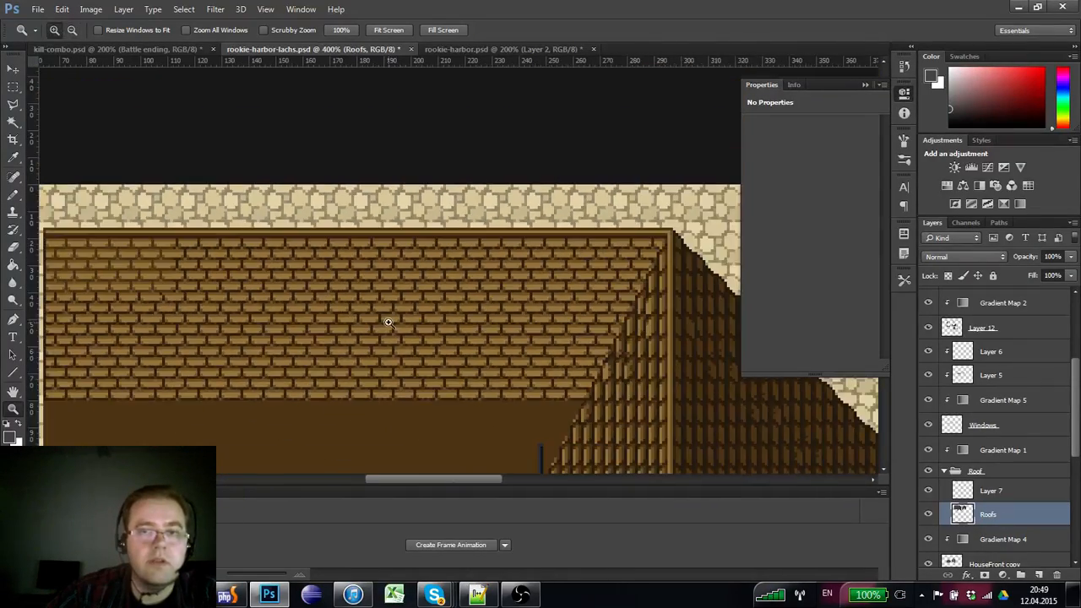
left_click(250, 277, "alt")
left_click(259, 304)
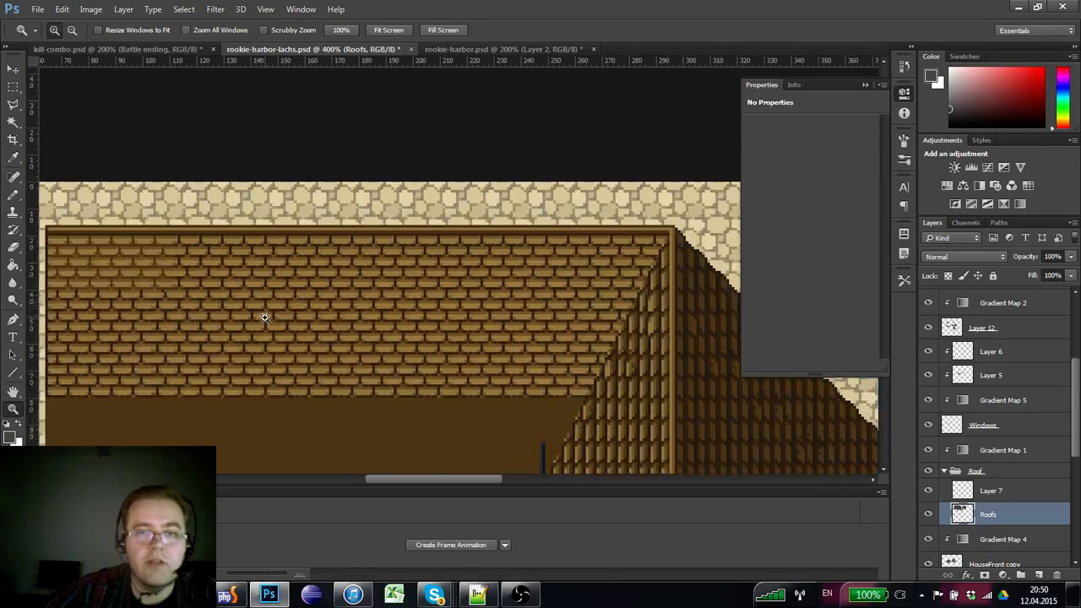
left_click(263, 321, "alt")
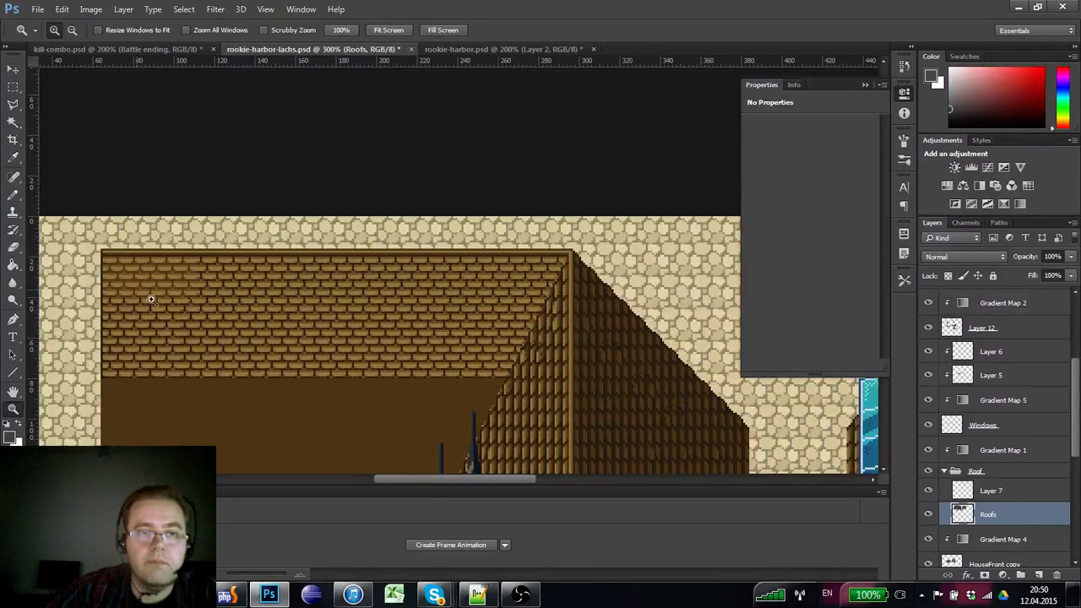
left_click(128, 275)
left_click(135, 271)
left_click(142, 270)
left_click(145, 268)
left_click(145, 269)
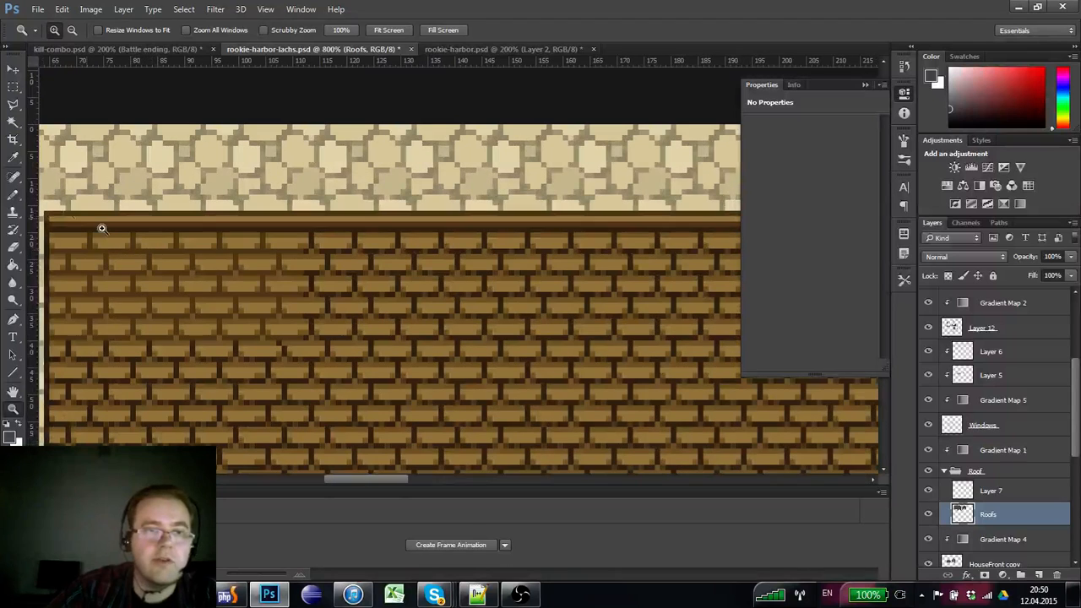
key("b")
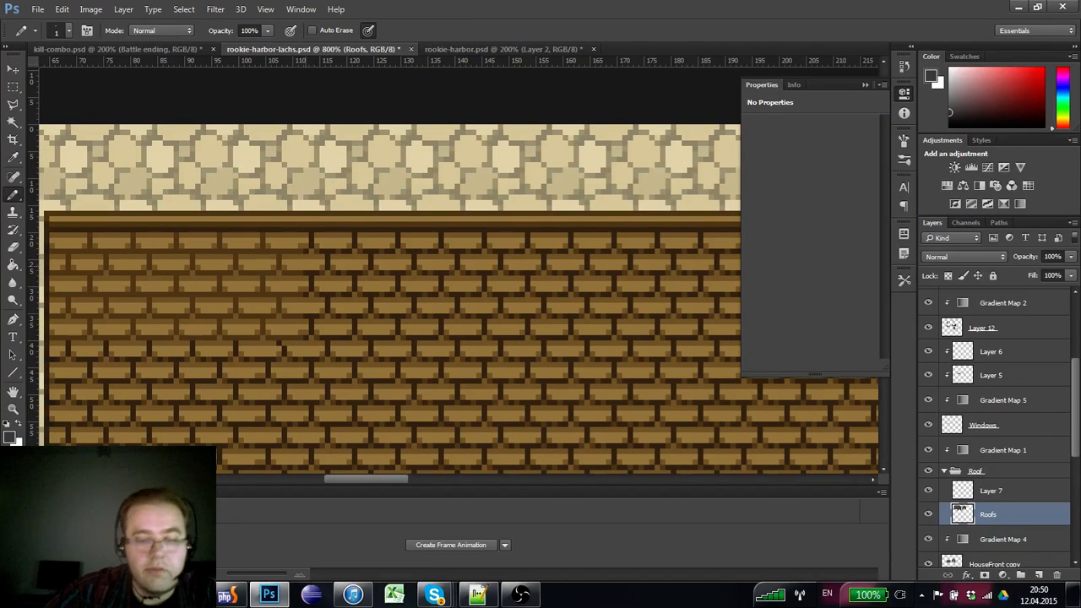
key("ctrl+apostrophe")
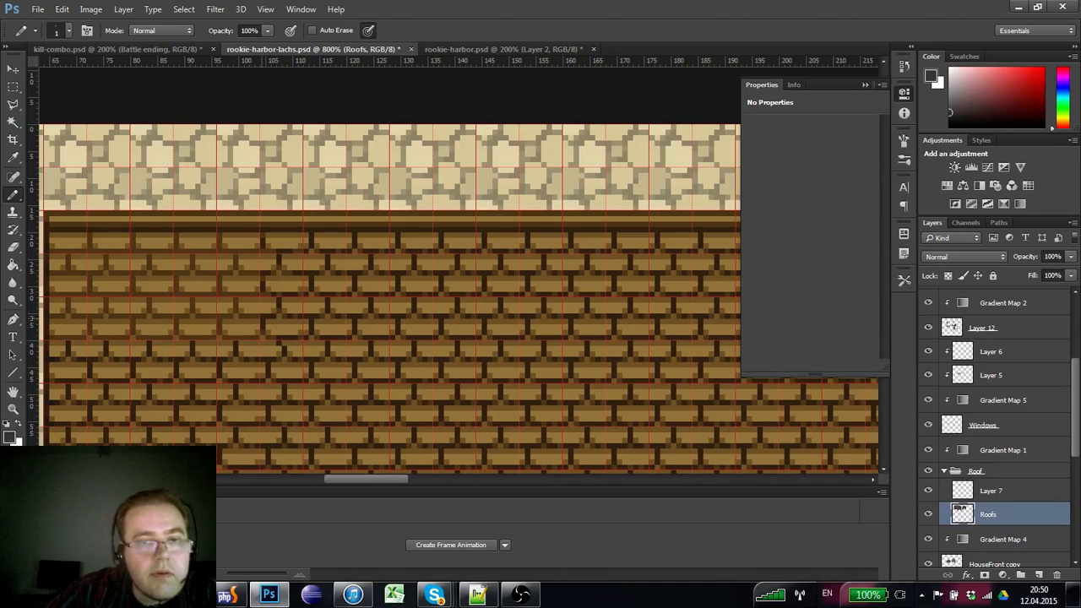
key("m")
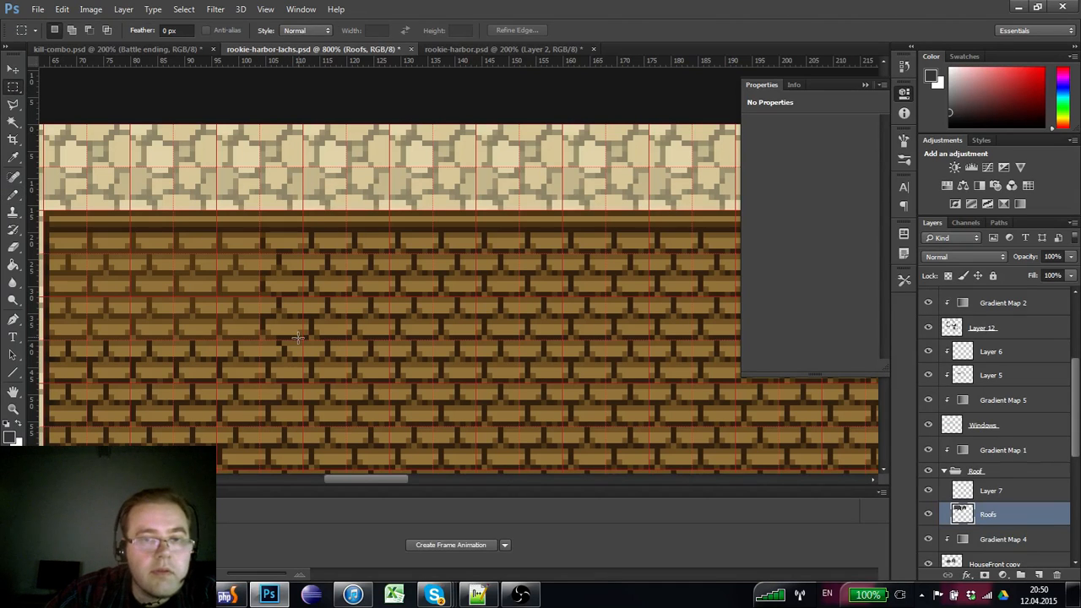
left_click_drag(297, 338, 199, 230)
key("ctrl+d")
- Examine the flat roof's softened shingles up close and in the context of both buildings without the grid
left_click(12, 410)
left_click(92, 374, "alt")
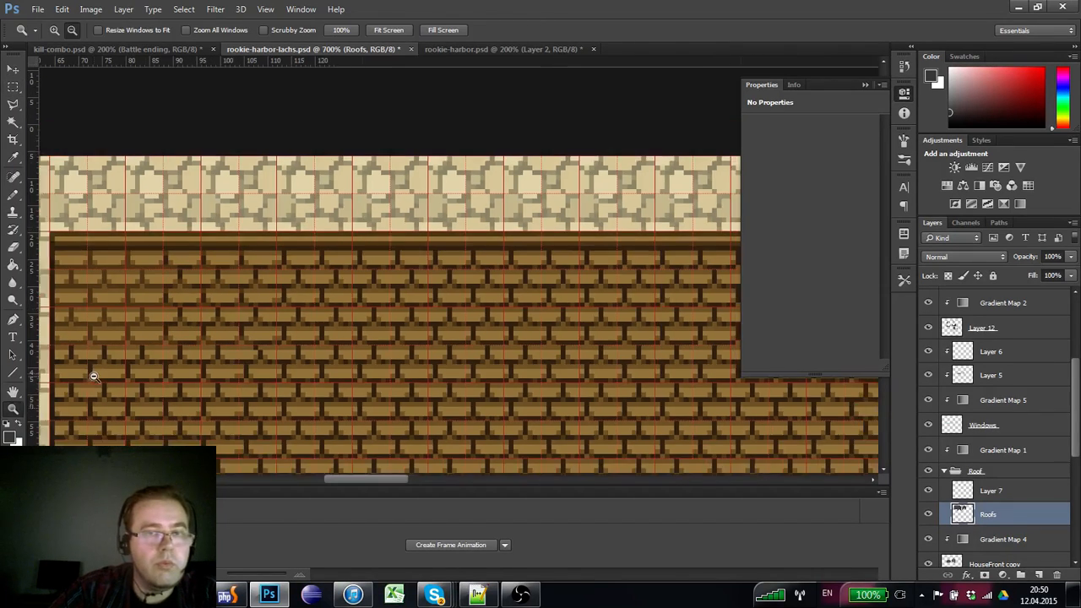
scroll(93, 376, "down", 5)
scroll(193, 366, "down", 1)
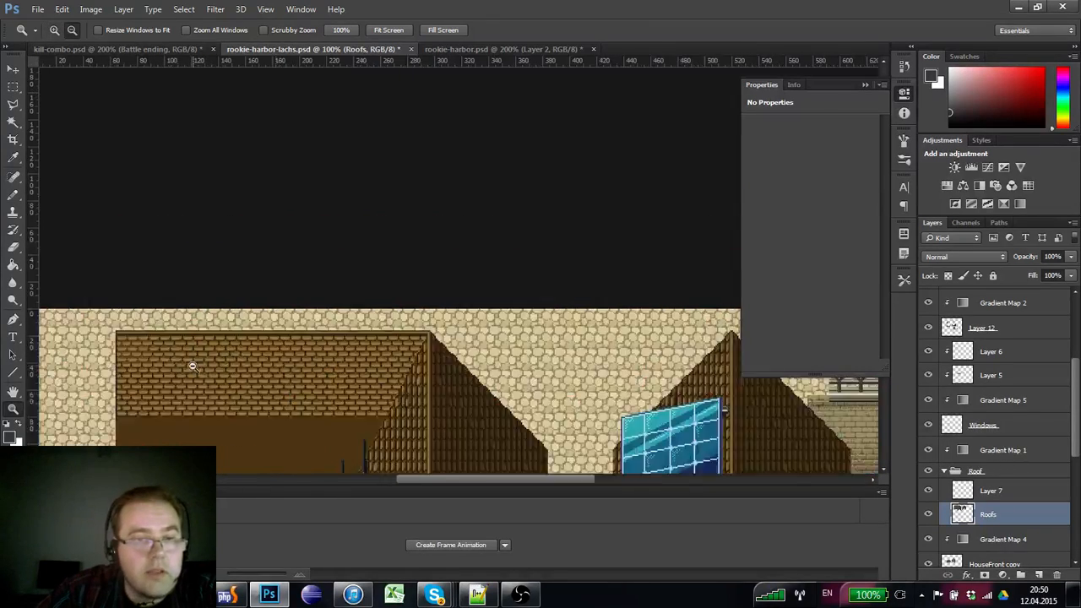
scroll(192, 366, "down", 2)
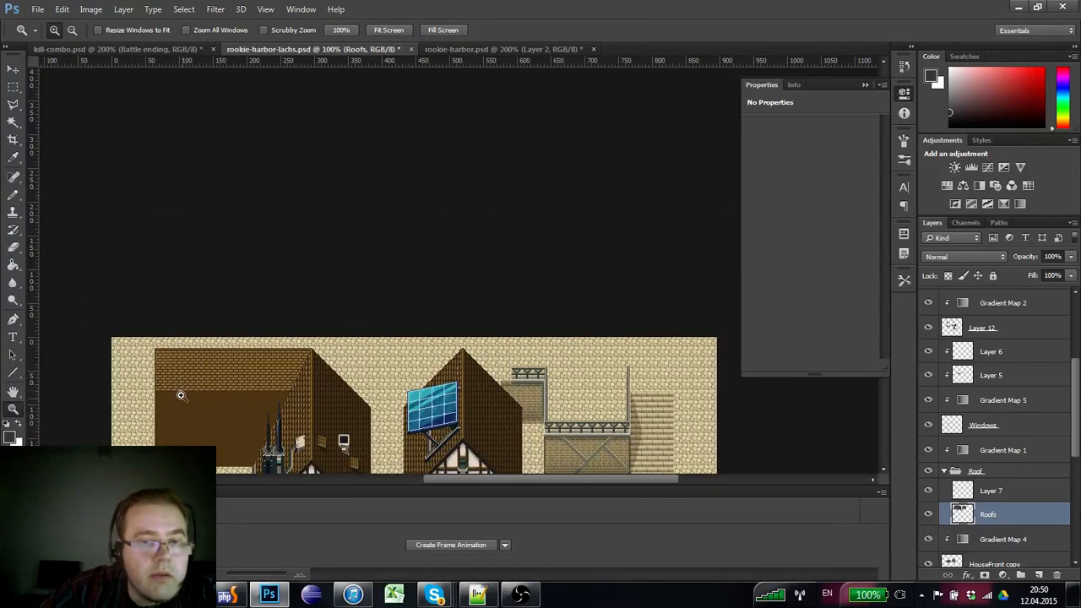
scroll(181, 372, "up", 3)
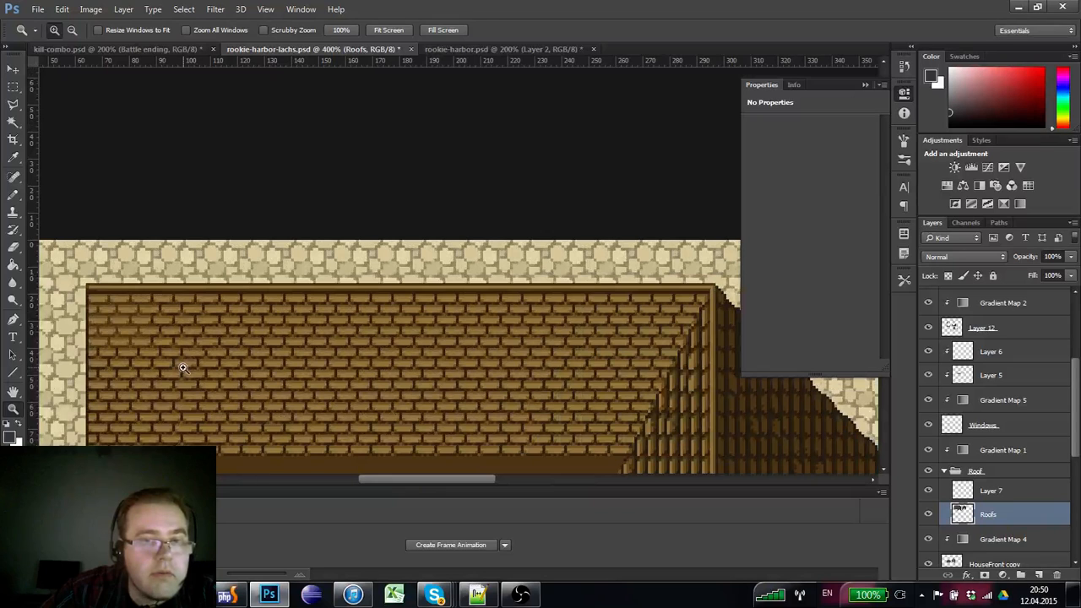
- Show the grid, copy a 24 px square shingle patch sideways along the flat roof's upper edge, and deselect
left_click(13, 87)
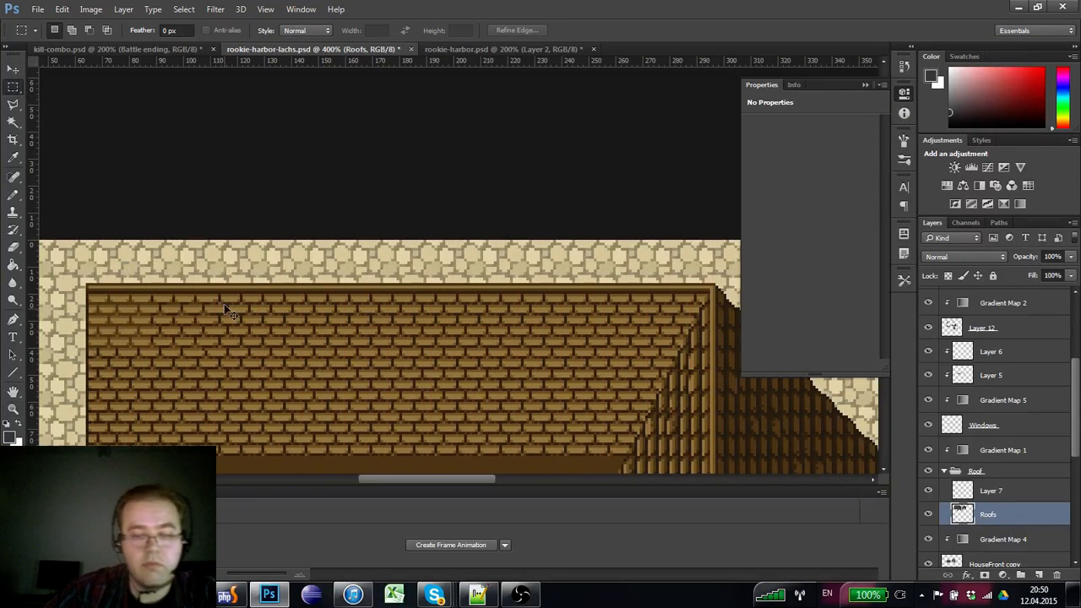
key("ctrl+apostrophe")
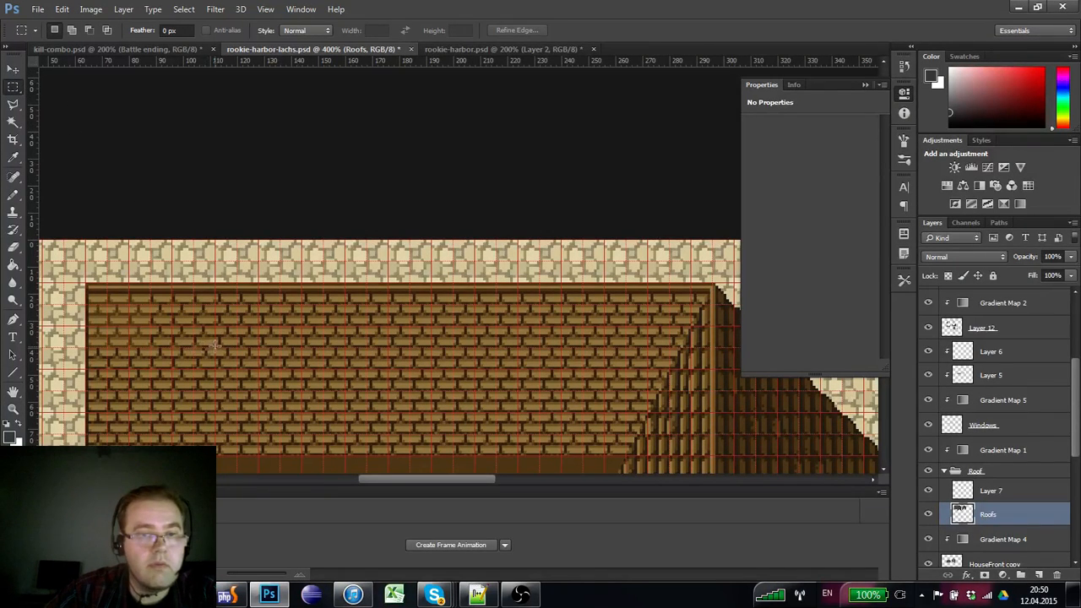
left_click_drag(215, 345, 151, 284)
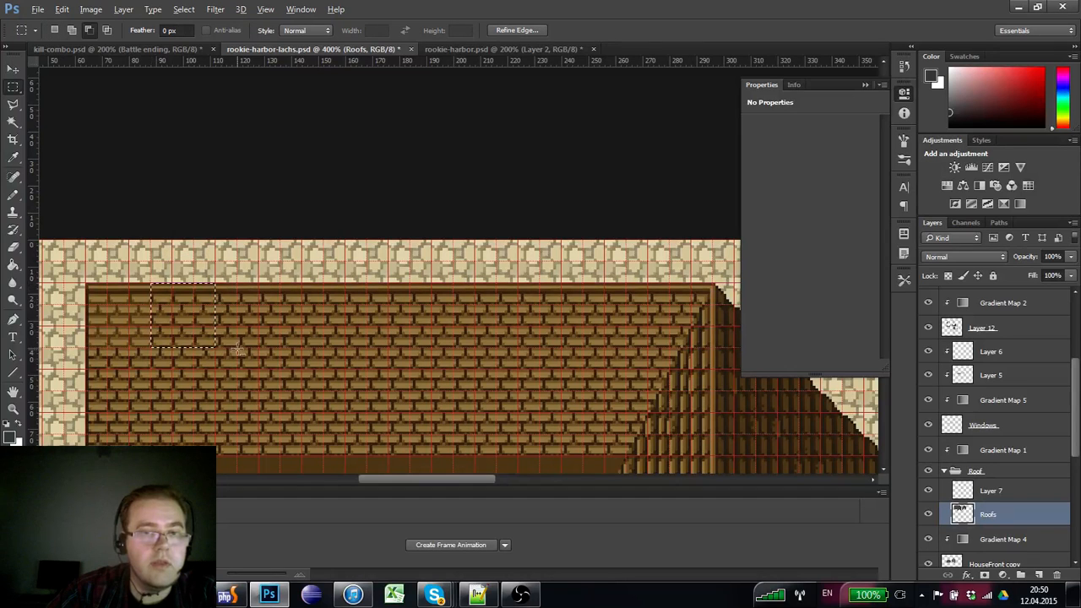
key("alt")
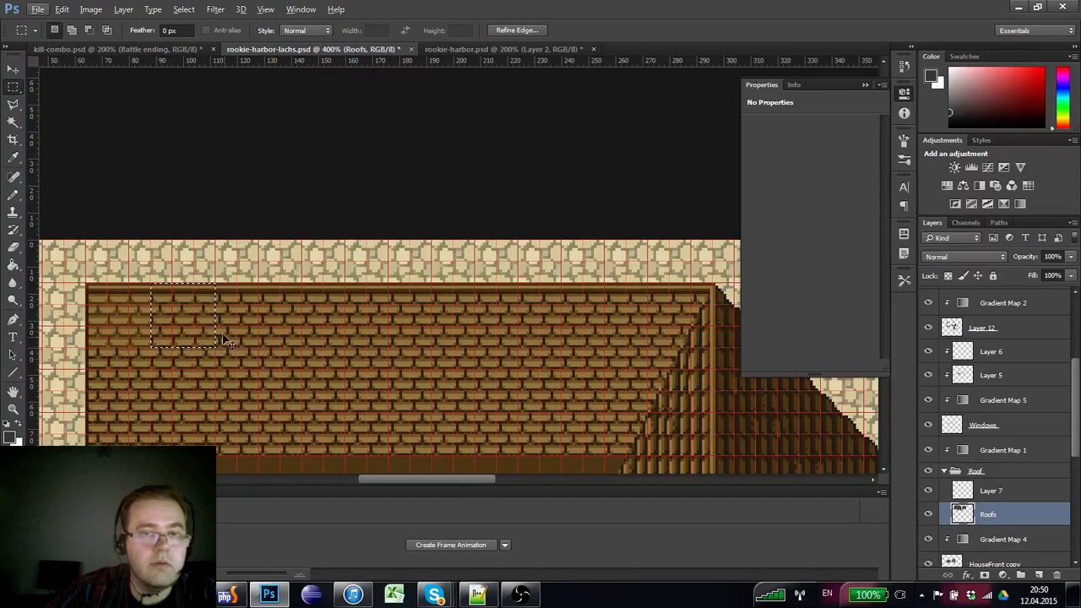
left_click_drag(208, 321, 412, 291)
left_click_drag(419, 293, 419, 293)
left_click_drag(486, 294, 545, 288)
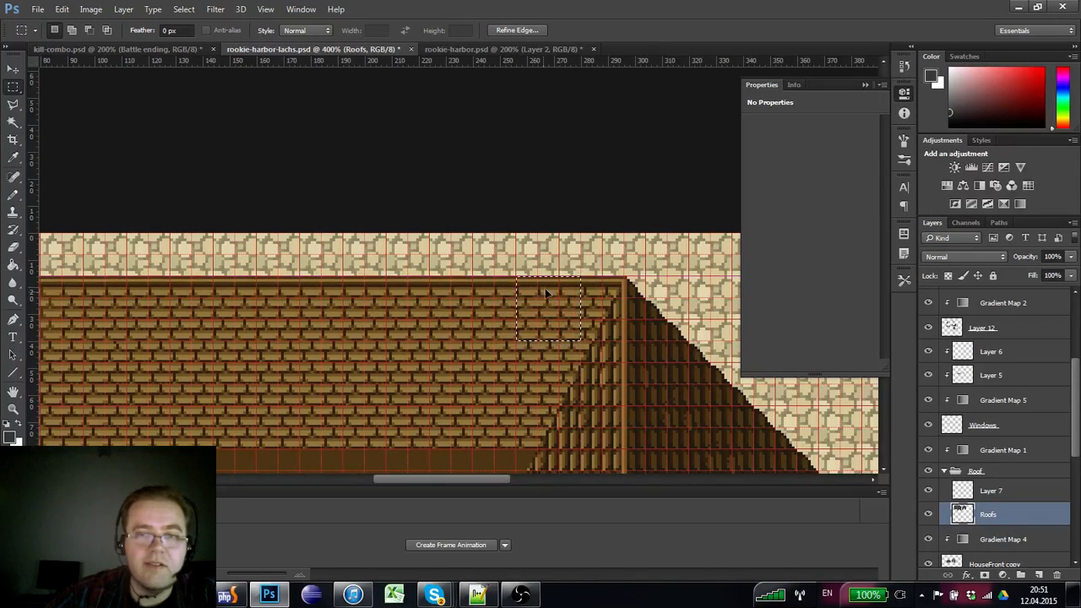
key("ctrl+d")
- Hide the grid and examine the tiled upper shingle rows at several magnifications
left_click_drag(414, 355, 479, 354)
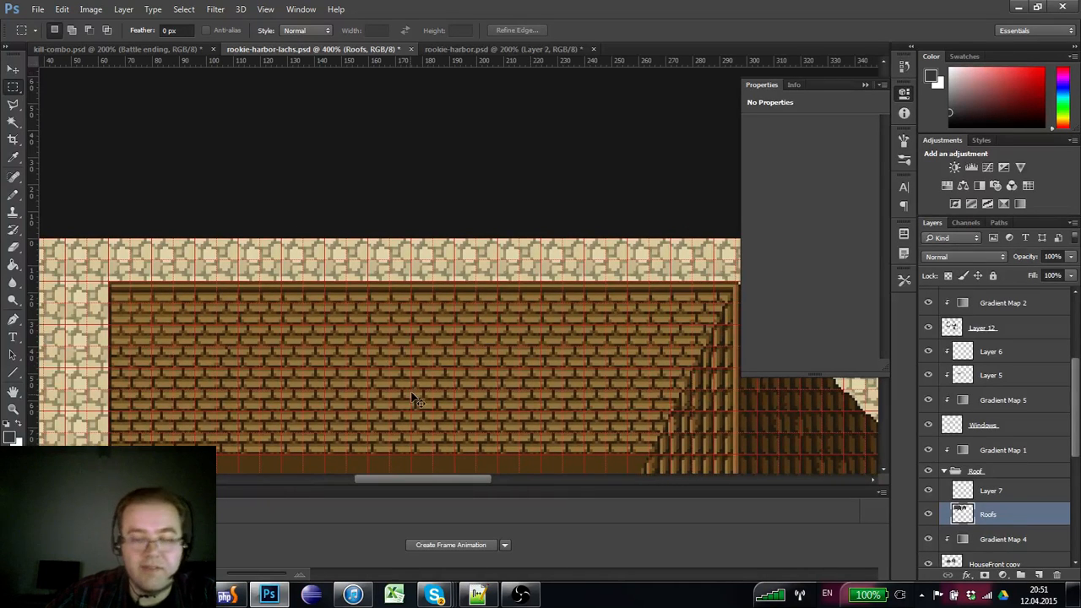
key("ctrl+apostrophe")
key("ctrl+apostrophe")
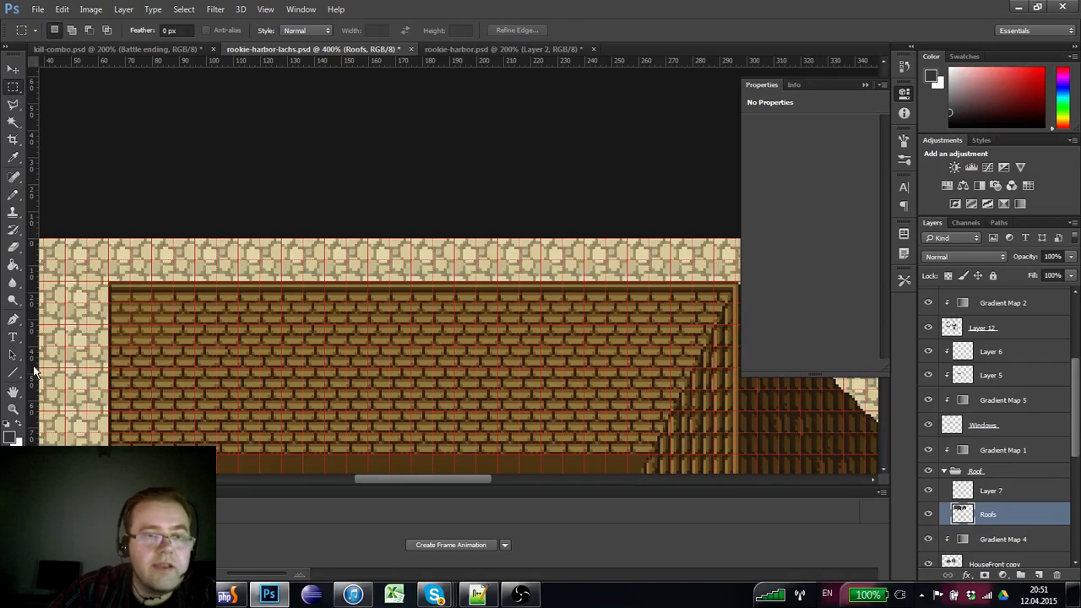
left_click(12, 409)
left_click(126, 353, "alt")
key("ctrl+apostrophe")
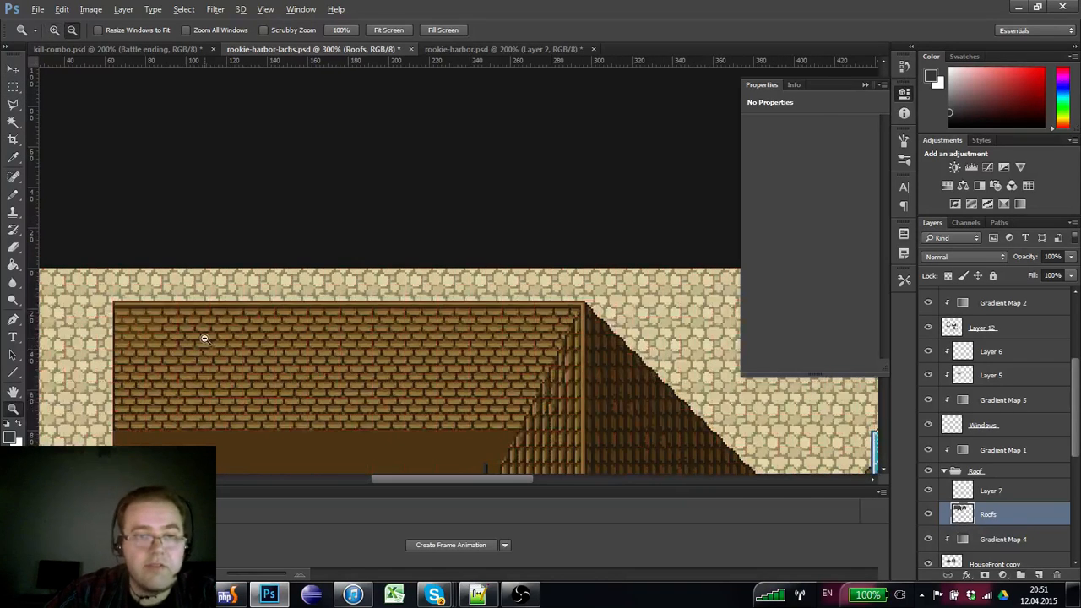
left_click(247, 346, "alt")
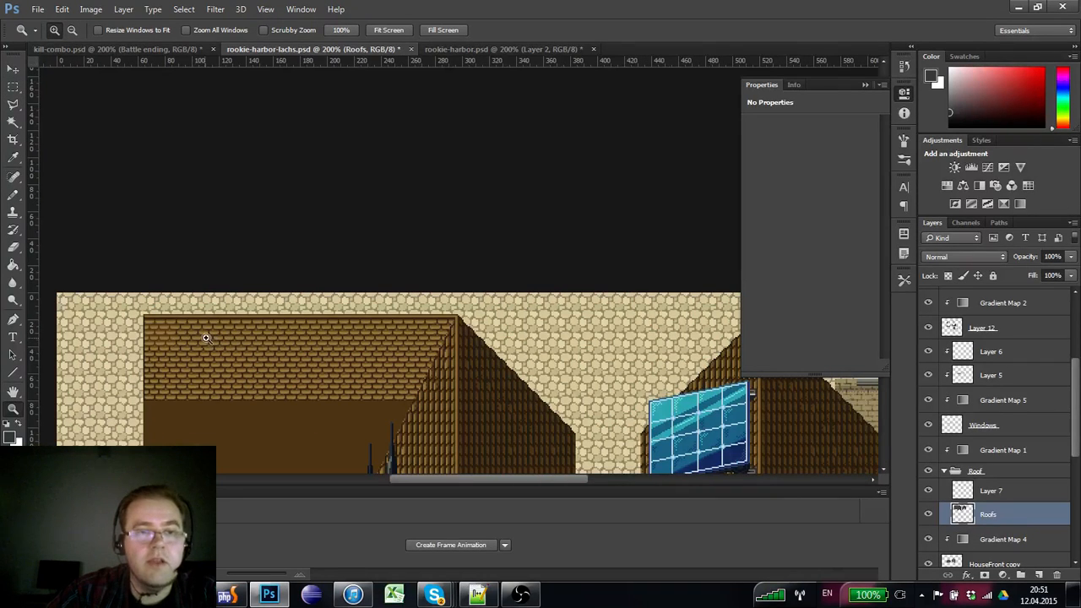
left_click_drag(166, 316, 185, 306)
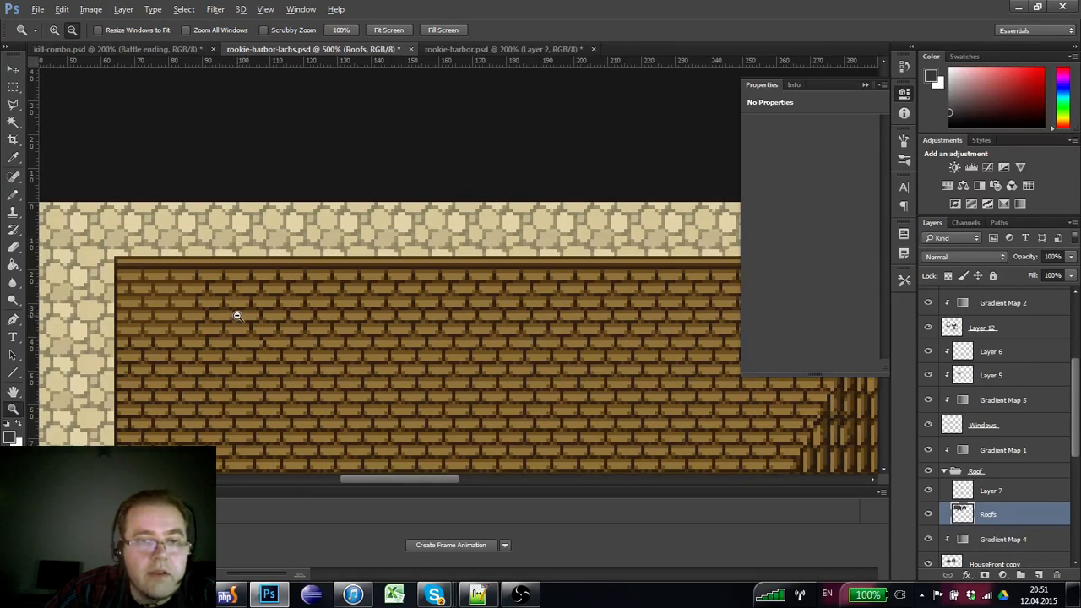
left_click(237, 311, "alt")
left_click(237, 313, "alt")
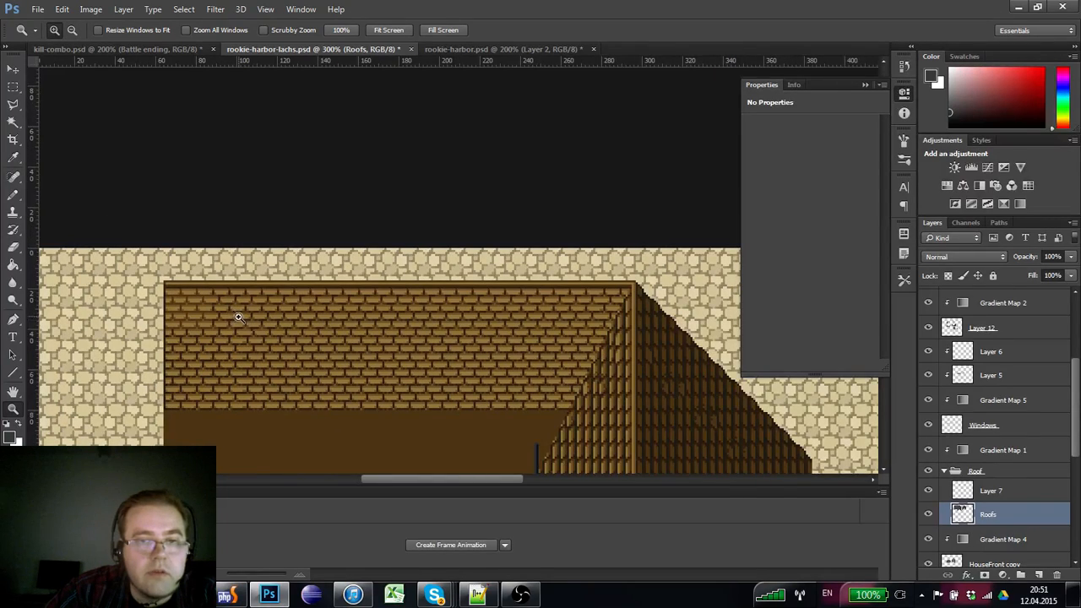
left_click(238, 316, "alt")
left_click(234, 306)
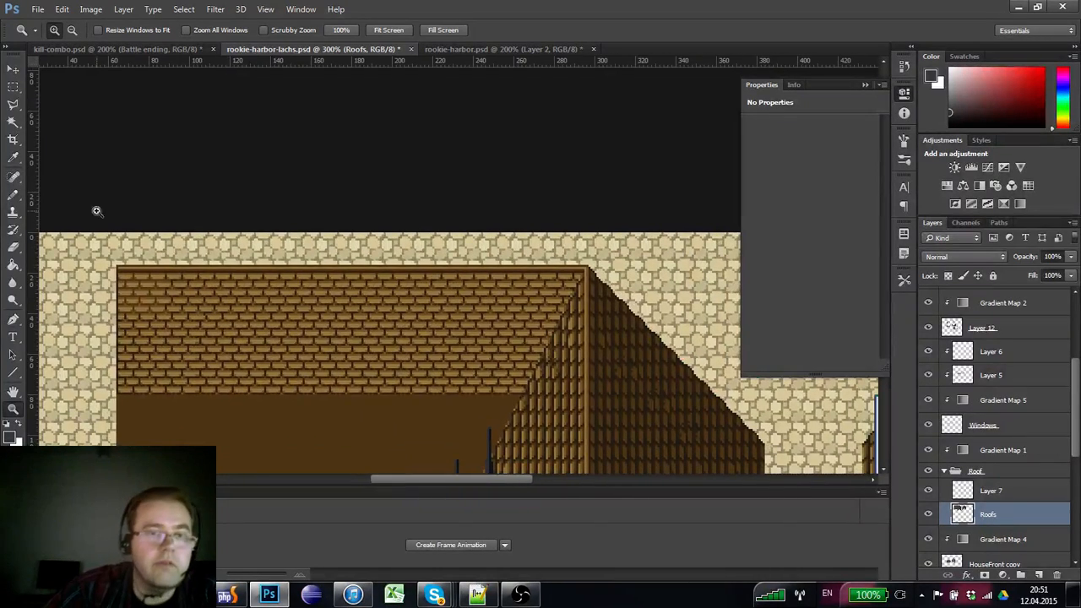
- Show the grid and select the 16 by 24 px patch at the roof's outer upper corner, excluding its 1 px edge column
left_click(12, 87)
key("ctrl+apostrophe")
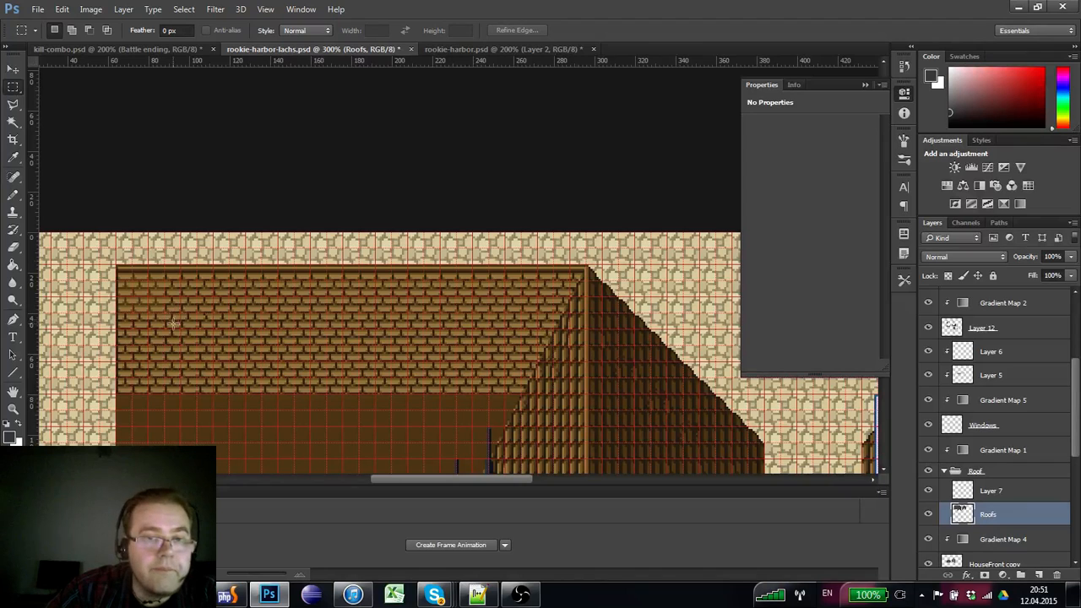
left_click_drag(169, 315, 194, 248)
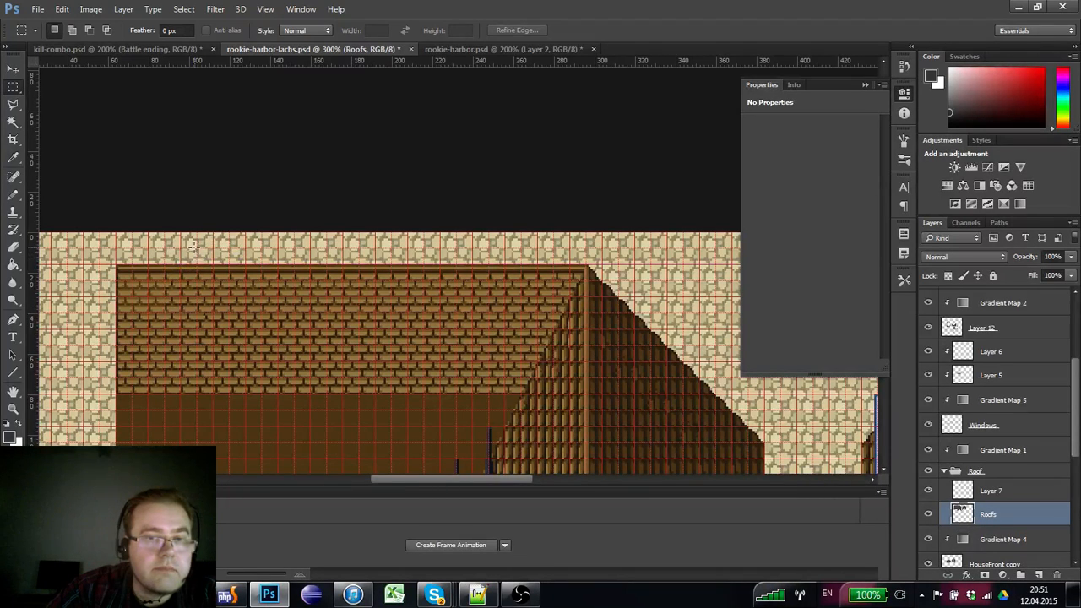
left_click_drag(133, 313, 138, 287)
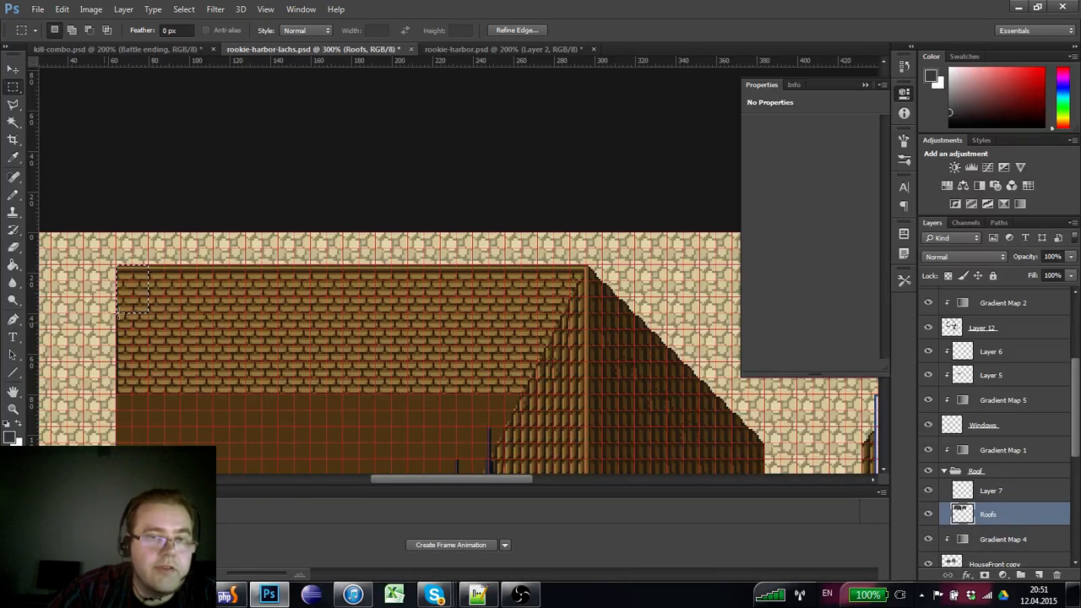
left_click(15, 409)
left_click(92, 282)
left_click(88, 271)
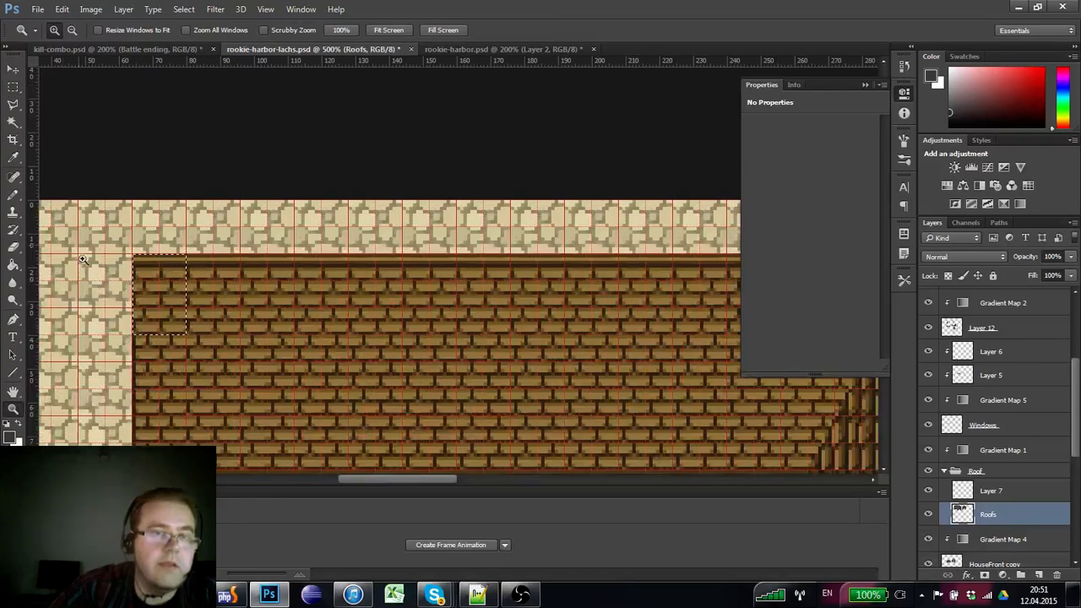
left_click(14, 87)
left_click_drag(112, 354, 133, 188)
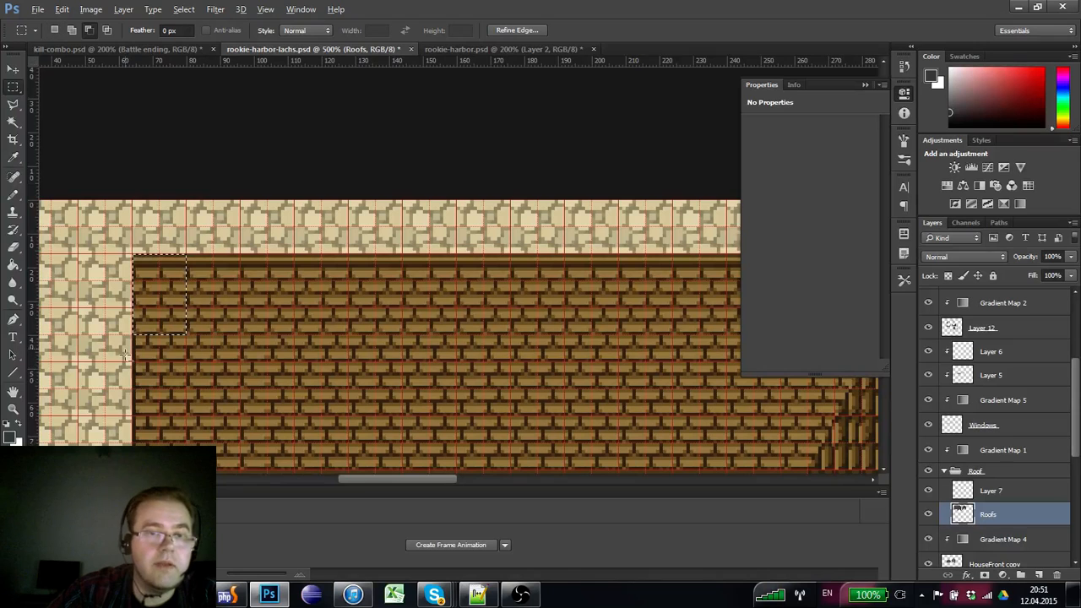
left_click_drag(129, 355, 133, 161)
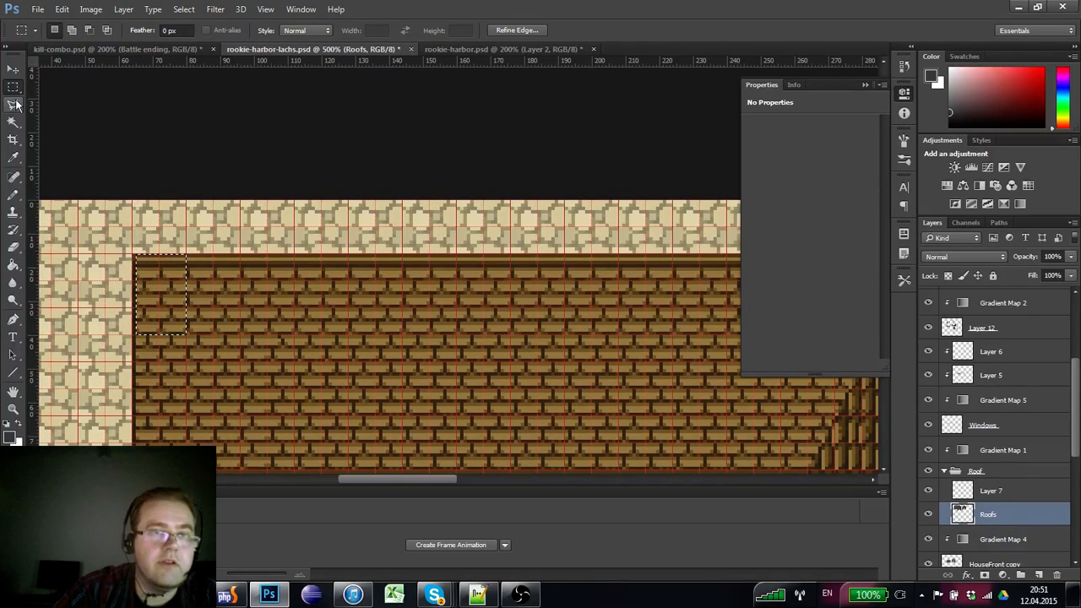
- Copy shingles downward at the roof's outer end, extending the pattern there by one 8 px grid row, and deselect
left_click_drag(214, 300, 226, 436)
left_click(145, 238)
left_click(270, 383)
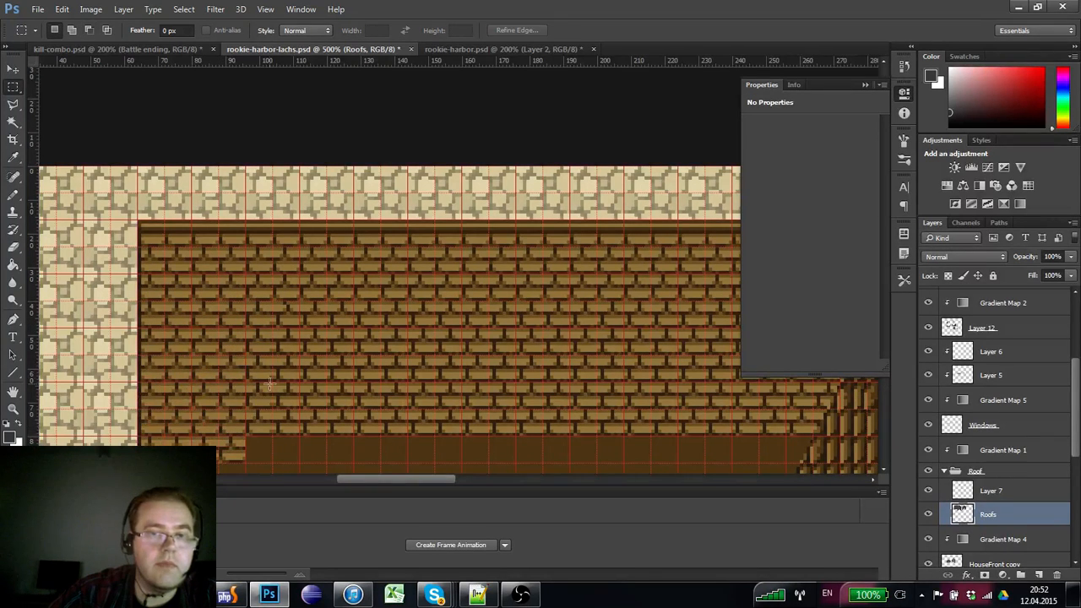
- Copy a 16 px wide, 72 px tall shingle column sideways across the flat roof toward the slope and deselect
left_click_drag(278, 387, 244, 357)
left_click_drag(211, 433, 564, 200)
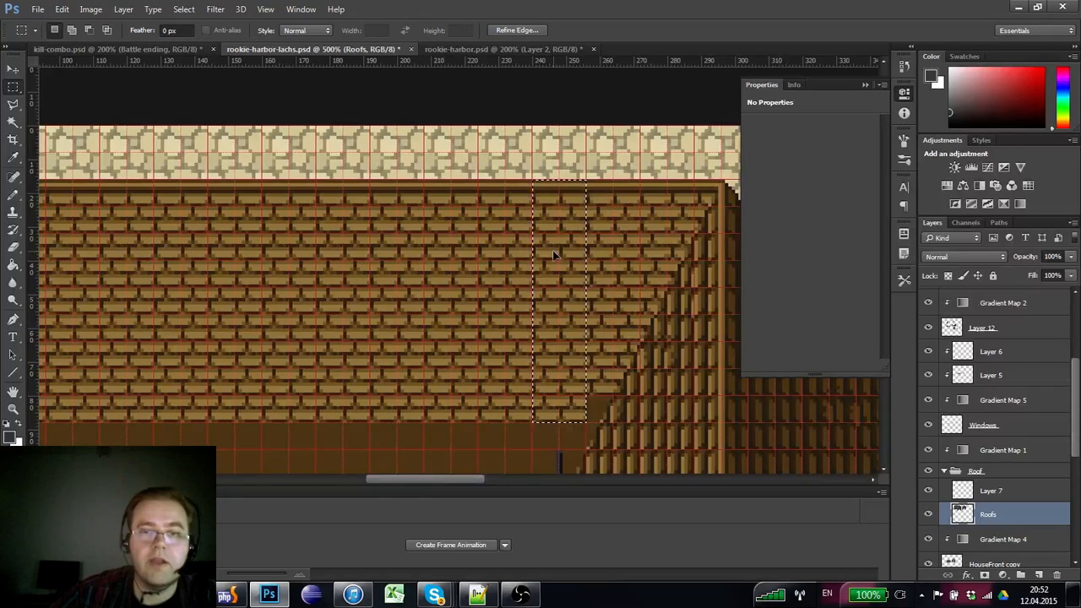
left_click_drag(553, 251, 486, 264)
key("ctrl+d")
left_click_drag(541, 333, 452, 315)
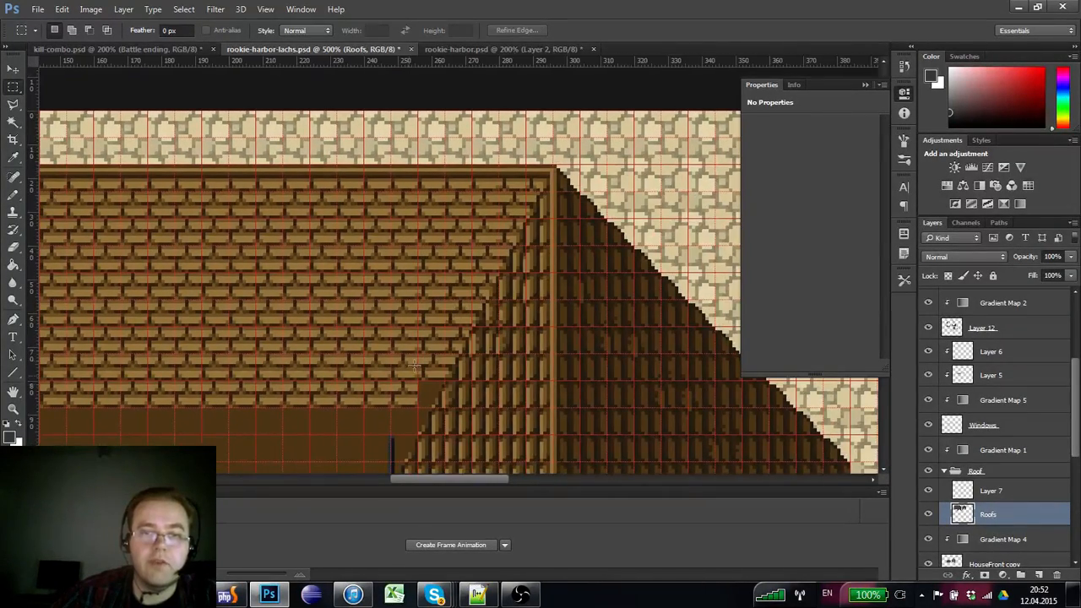
- Copy a 16 px wide, 48 px tall shingle column into the next section against the sloped roof and deselect
mouse_move(411, 397)
left_mouse_down()
mouse_move(393, 354)
mouse_move(347, 324)
mouse_move(330, 141)
mouse_move(444, 162)
mouse_move(398, 162)
left_mouse_up()
left_click(13, 410)
left_click(383, 311)
key("ctrl+d")
key("m")
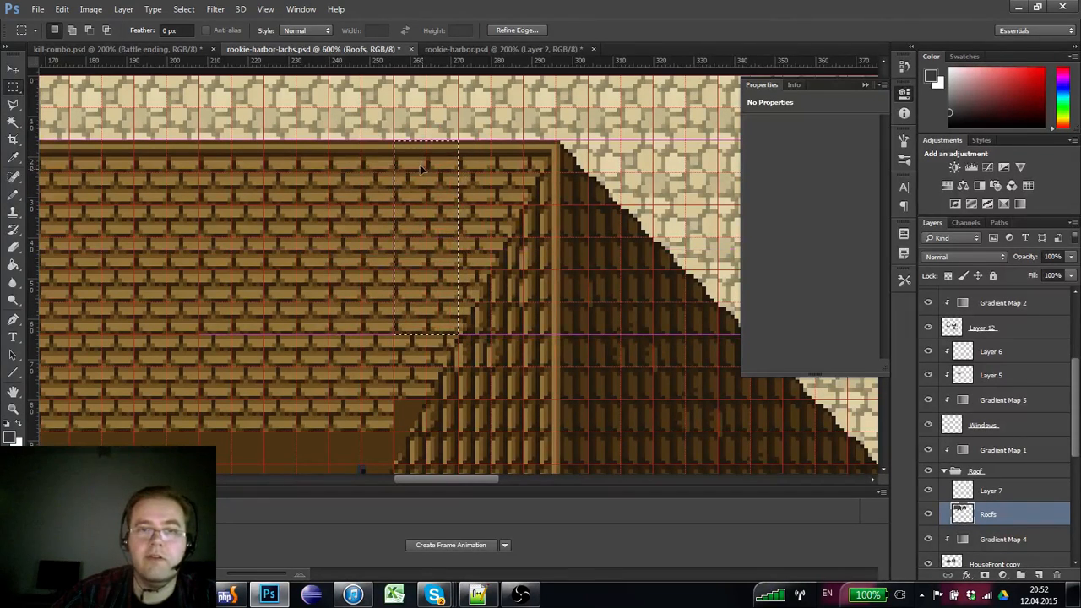
key("ctrl+d")
- Copy an 8 px square shingle patch along the upper edge into the narrow corner near the ridge and deselect
mouse_move(444, 267)
left_mouse_down()
mouse_move(373, 263)
mouse_move(345, 156)
mouse_move(396, 175)
left_mouse_up()
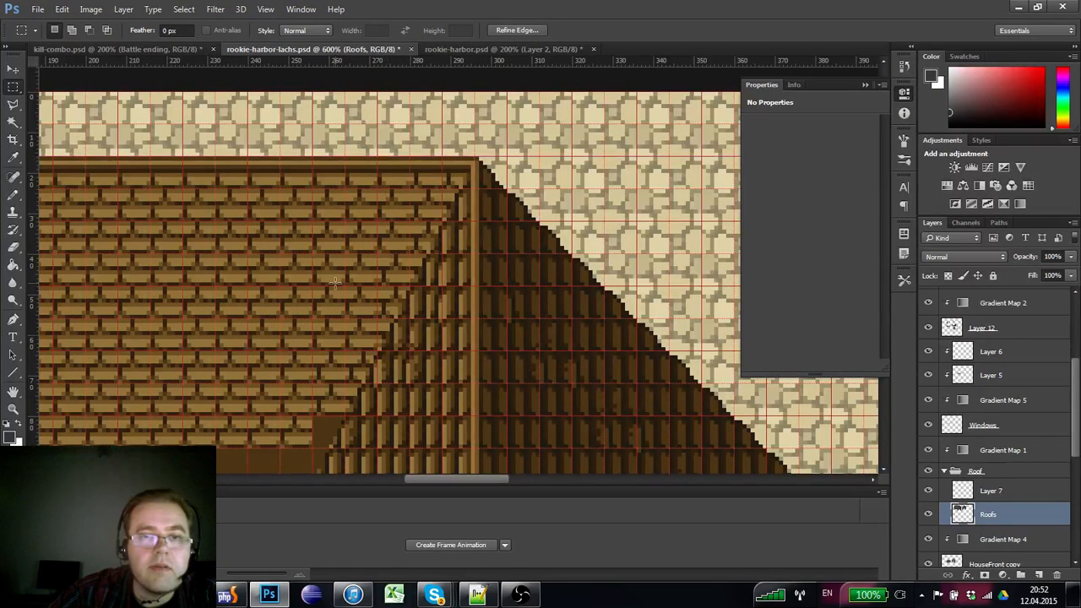
key("ctrl+d")
left_click_drag(334, 282, 340, 265)
mouse_move(384, 181)
left_mouse_down()
mouse_move(368, 180)
mouse_move(352, 153)
mouse_move(430, 167)
left_mouse_up()
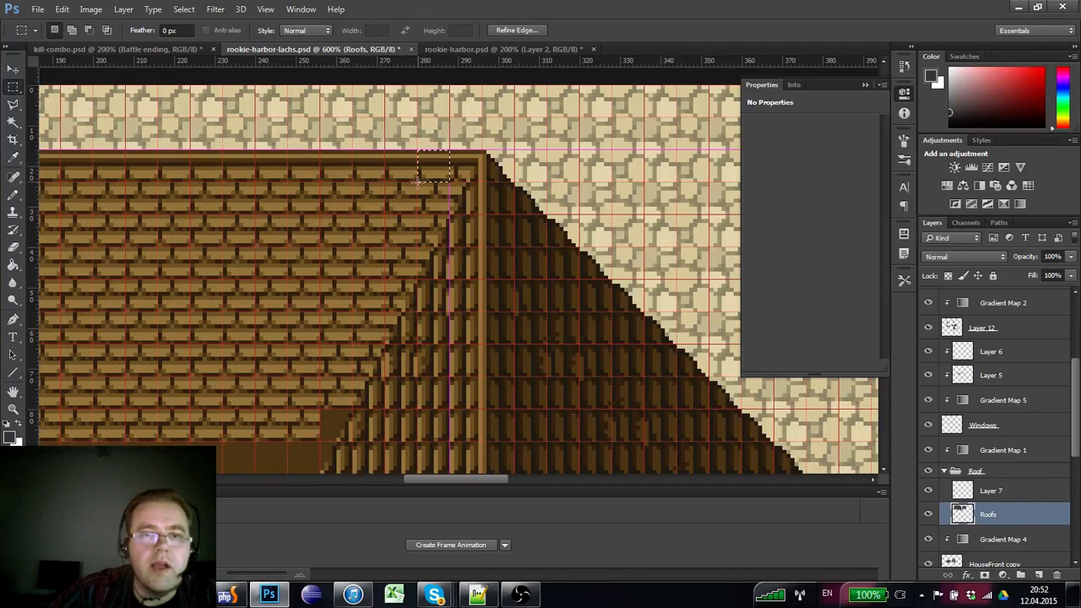
key("ctrl+d")
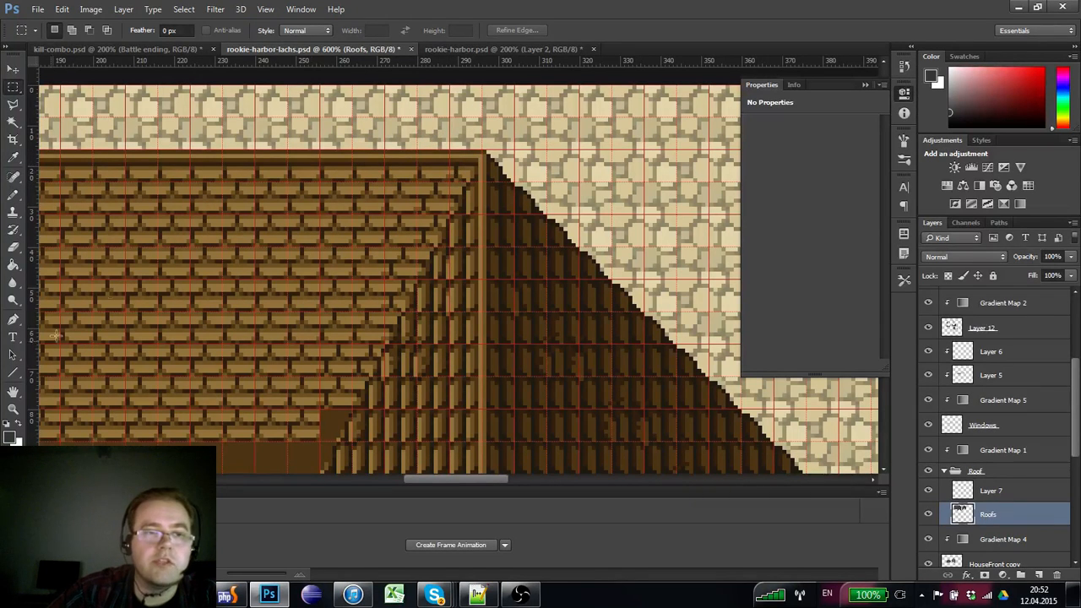
left_click(12, 409)
left_click(366, 195, "alt")
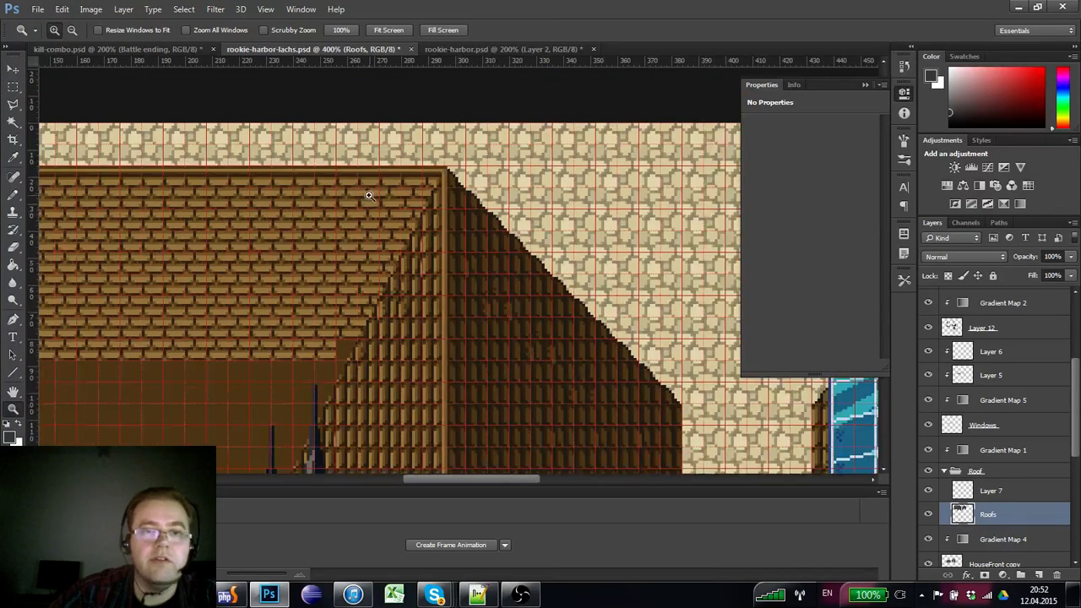
- Lasso a triangular patch of shingles along the sloped edge, copy it down into the unfilled gap beside the slope, and deselect
left_click(13, 105)
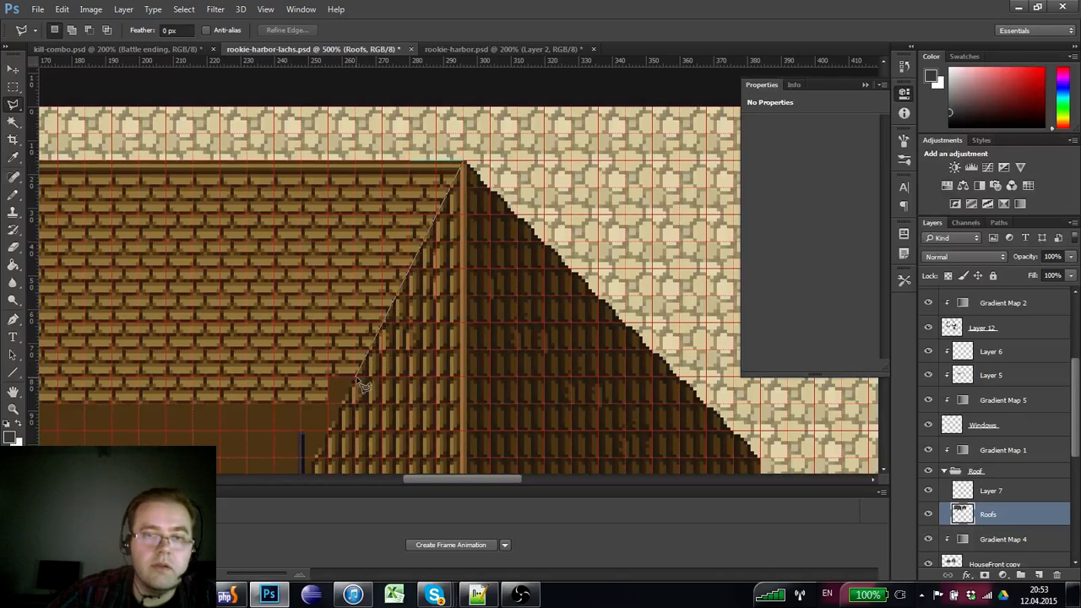
left_click(409, 165)
mouse_move(409, 165)
left_mouse_down()
mouse_move(238, 172)
mouse_move(428, 168)
left_mouse_up()
key("ctrl+d")
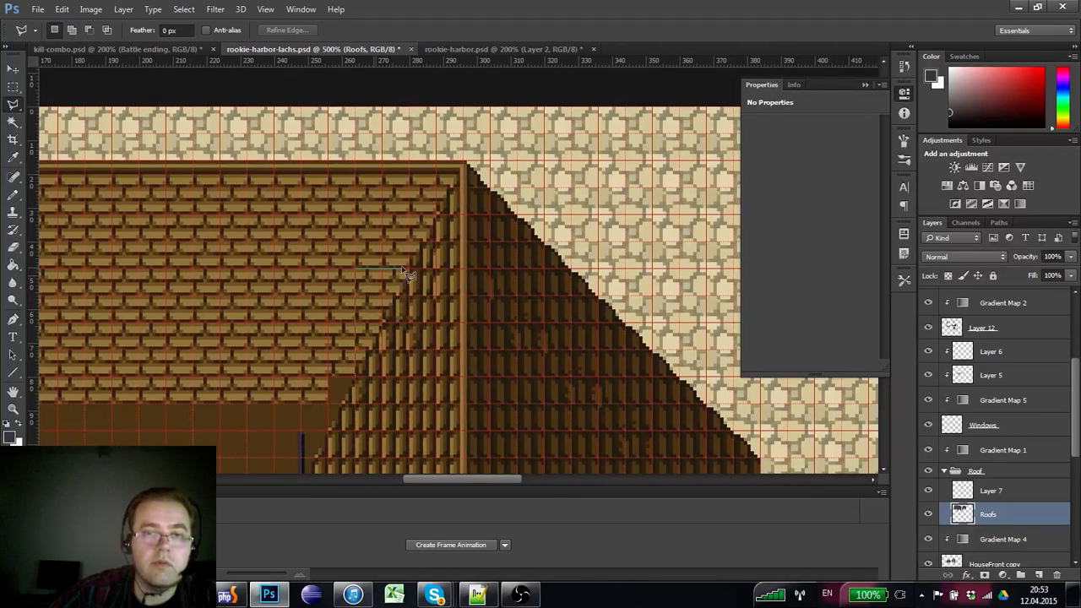
double_click(362, 381)
mouse_move(373, 304)
left_mouse_down()
mouse_move(345, 386)
mouse_move(320, 409)
left_mouse_up()
scroll(367, 318, "down", 3)
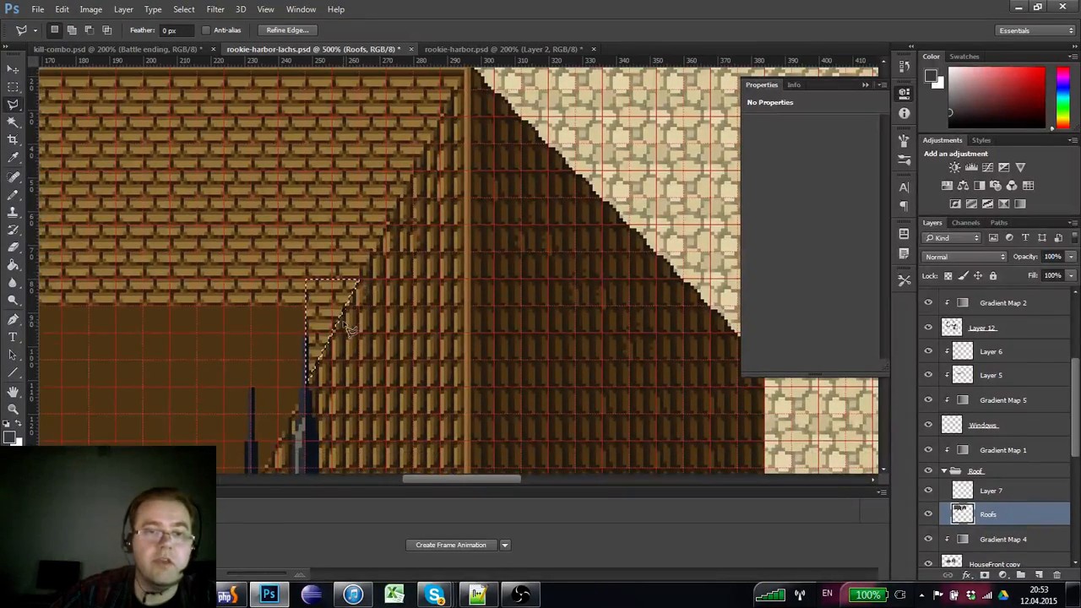
key("ctrl+d")
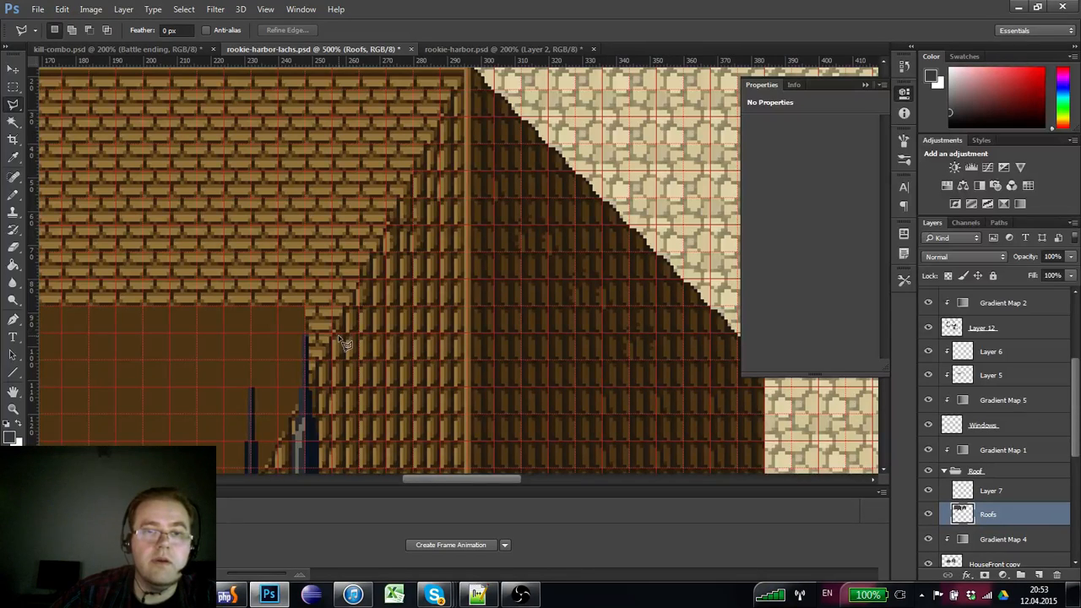
- Examine the shingle pattern along the sloped edge, both close up and with both buildings in view
left_click(13, 409)
left_click(83, 386, "alt")
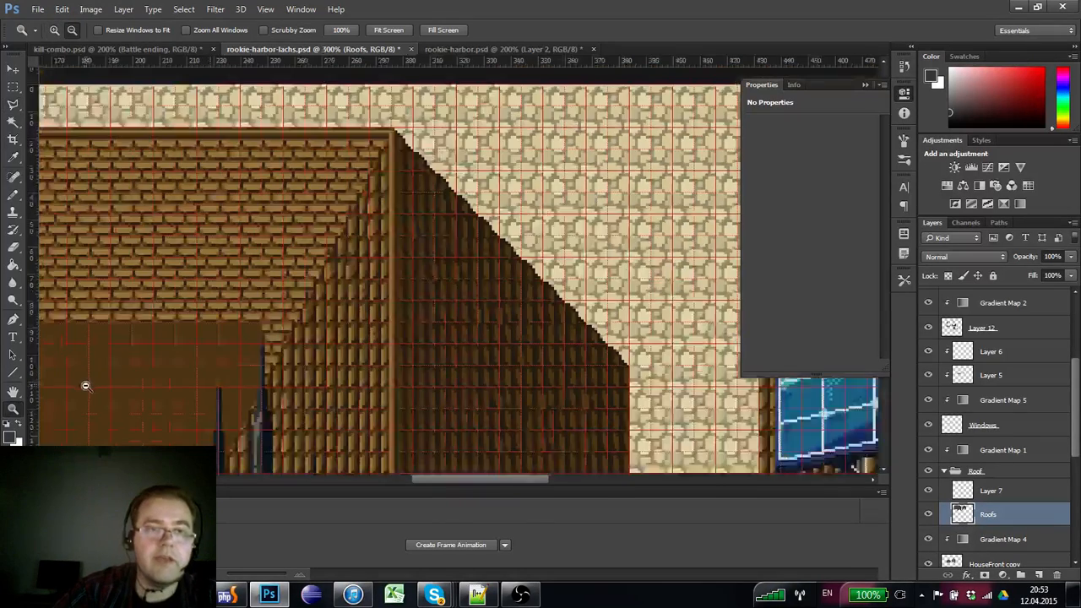
left_click(116, 363, "alt")
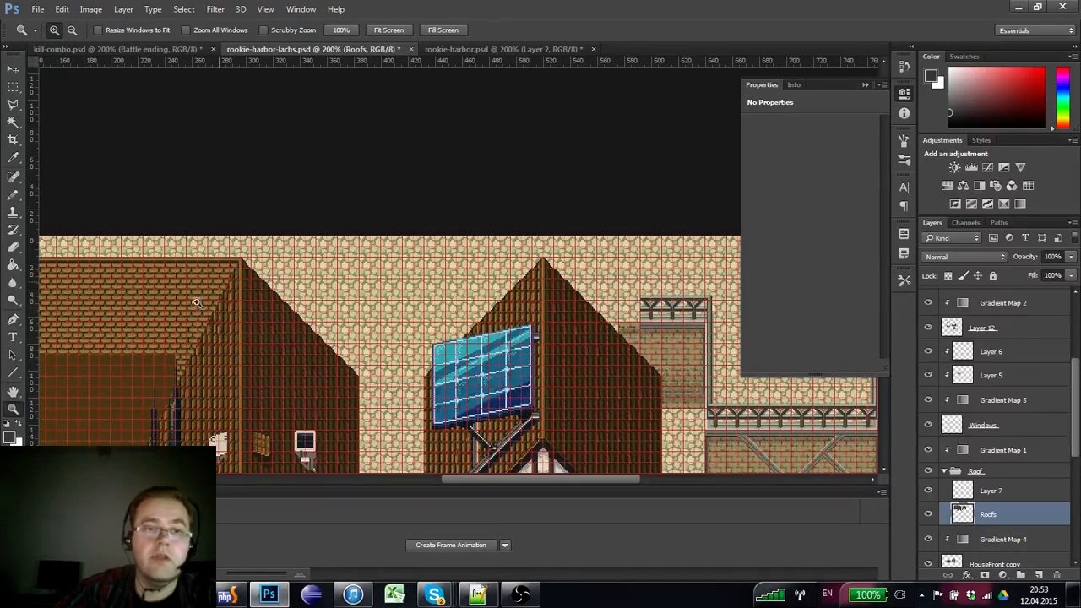
left_click_drag(279, 340, 400, 278)
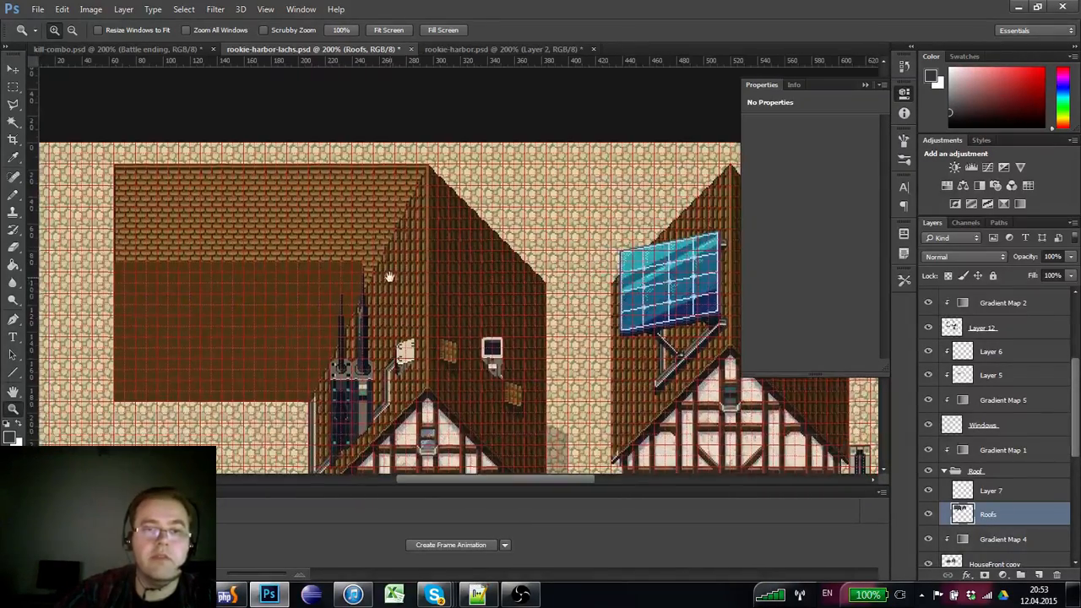
left_click(402, 206)
left_click(402, 209)
left_click(402, 210)
left_click(401, 209, "alt")
left_click(397, 212, "alt")
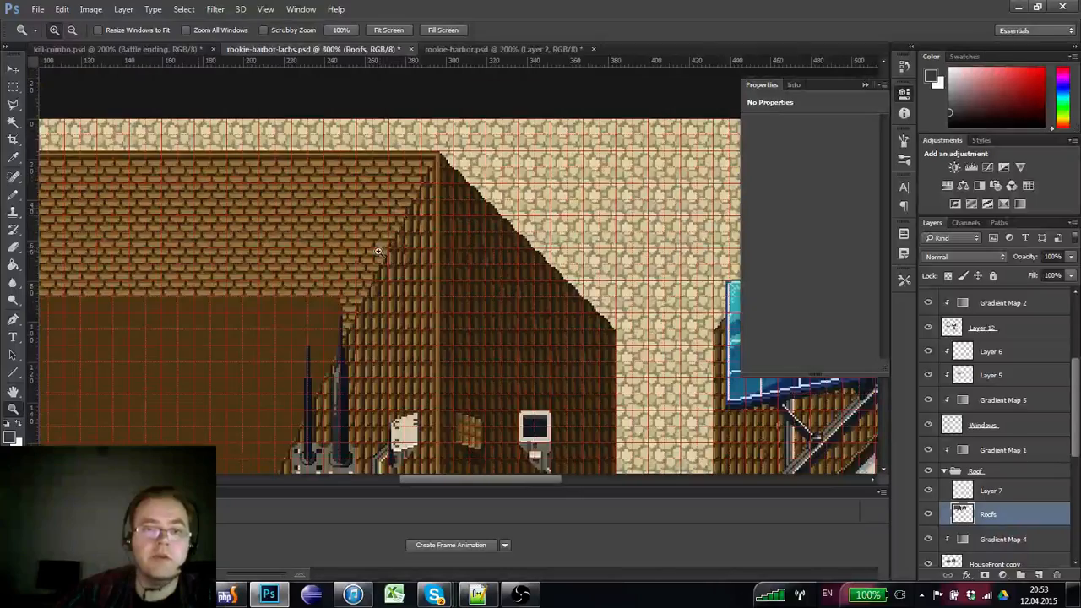
left_click(380, 249)
left_click_drag(404, 243, 481, 186)
left_click(391, 255)
left_click(389, 255, "alt")
left_click(390, 255, "alt")
left_click(391, 256, "alt")
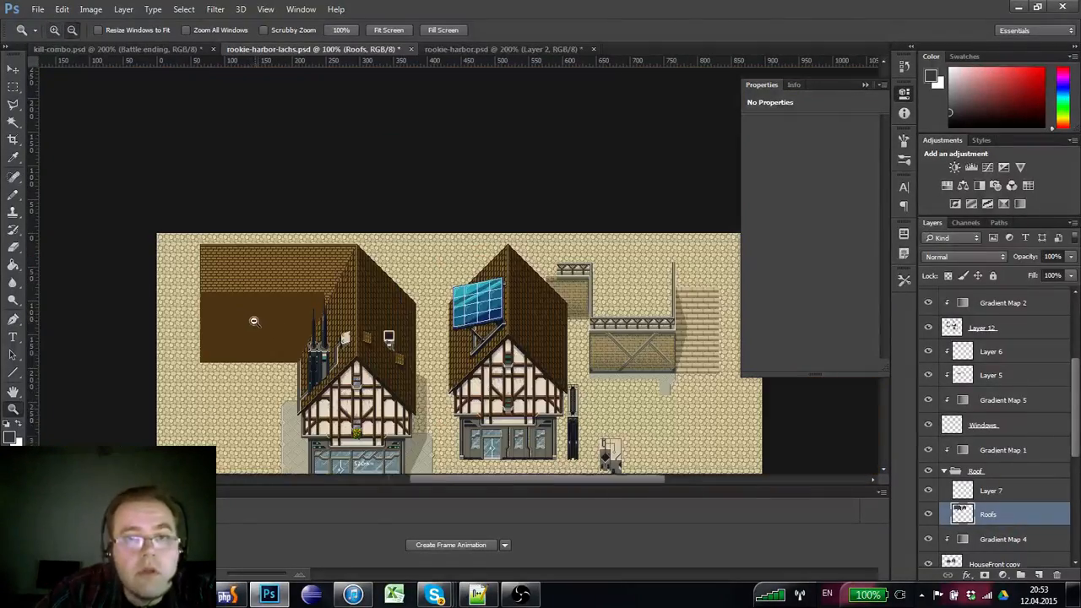
left_click(258, 316, "alt")
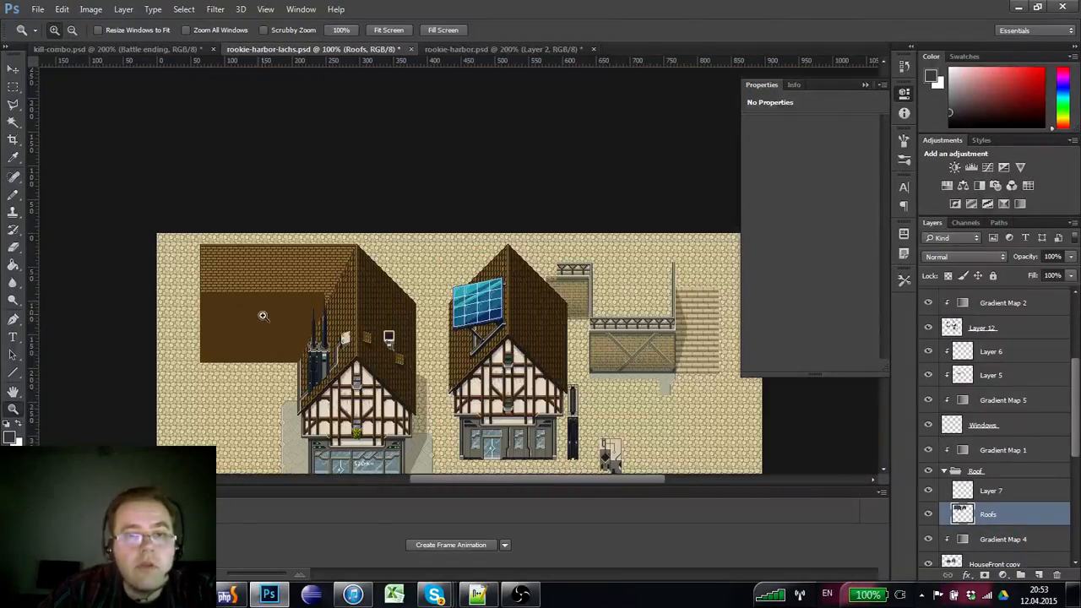
- Without the grid, inspect the flat roof's upper edge and how its shingles meet the ridge
left_click(263, 316)
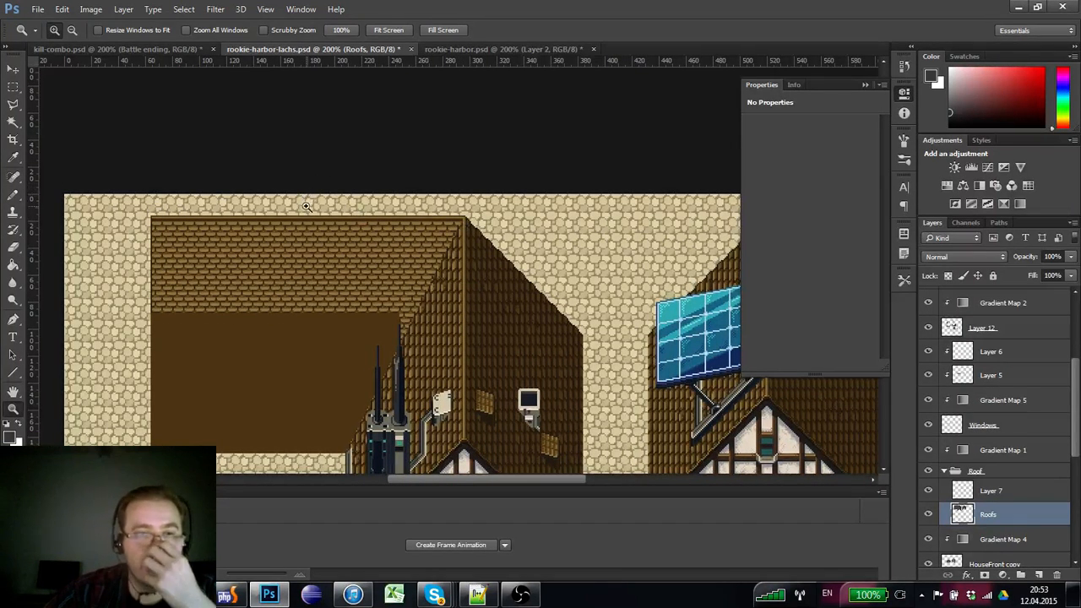
left_click_drag(484, 318, 496, 140)
left_click_drag(483, 253, 483, 301)
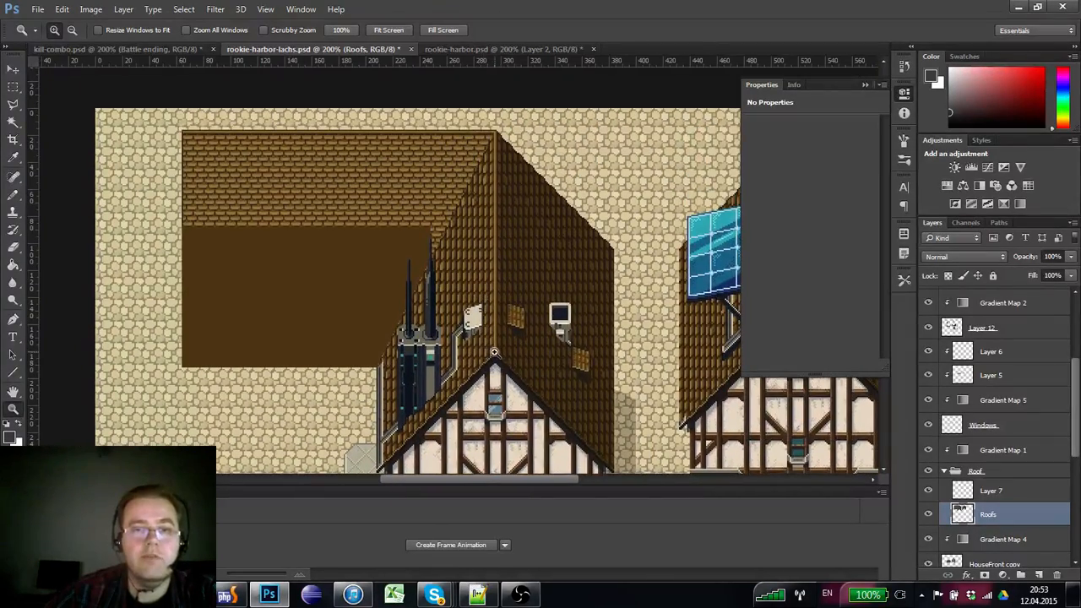
left_click(335, 130)
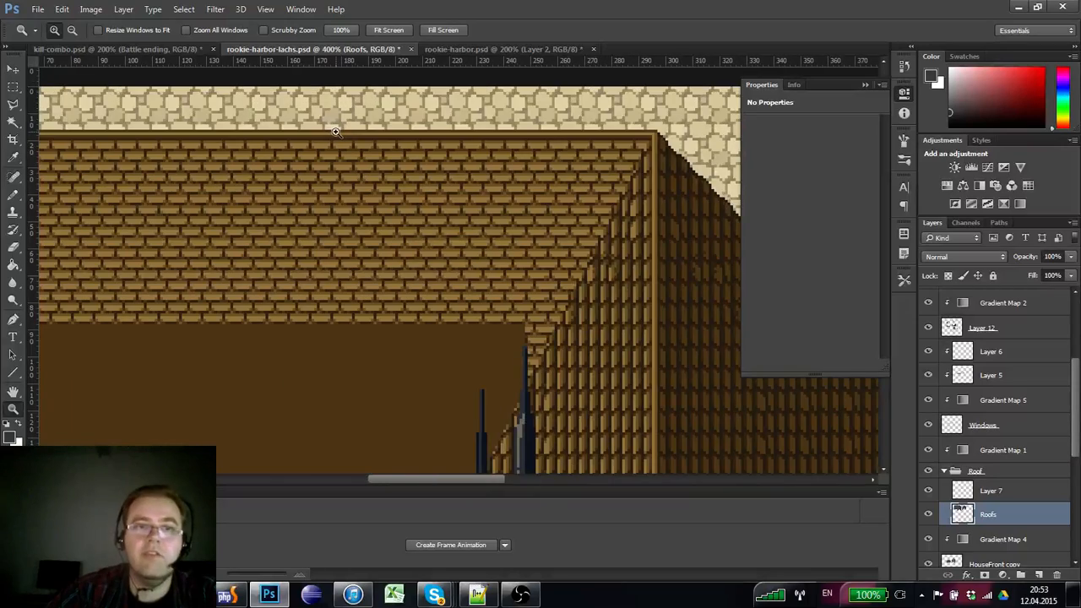
left_click(335, 131, "alt")
left_click(336, 131, "alt")
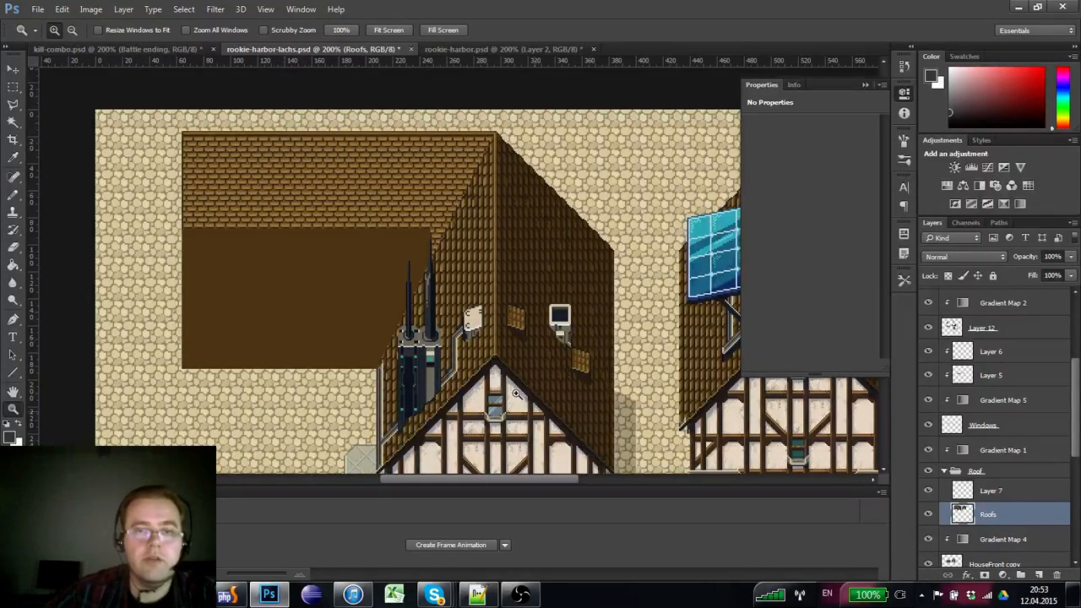
left_click(299, 133)
left_click(299, 133)
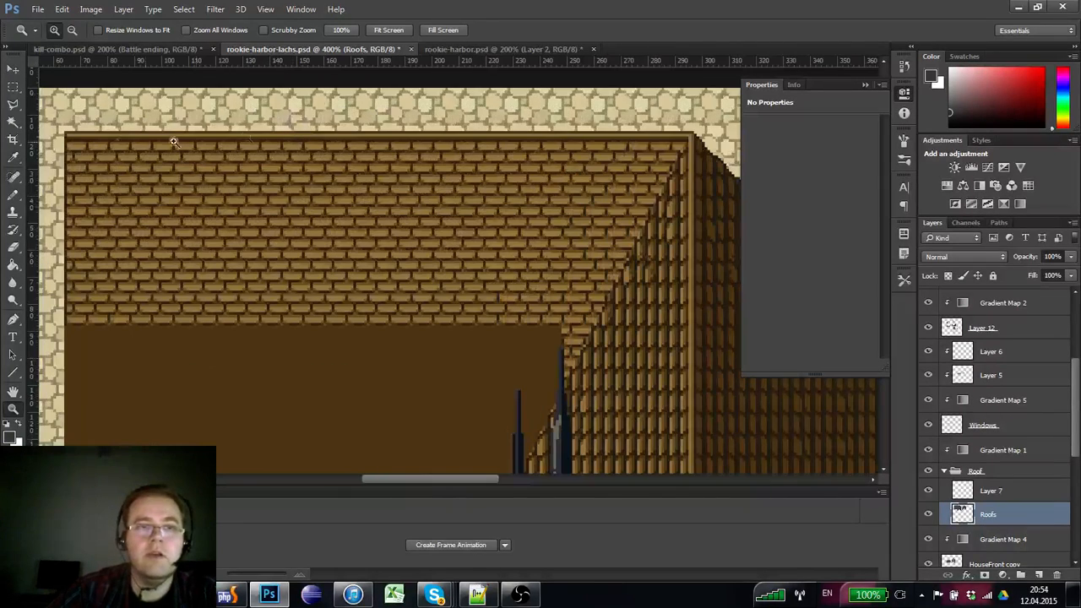
left_click(14, 193)
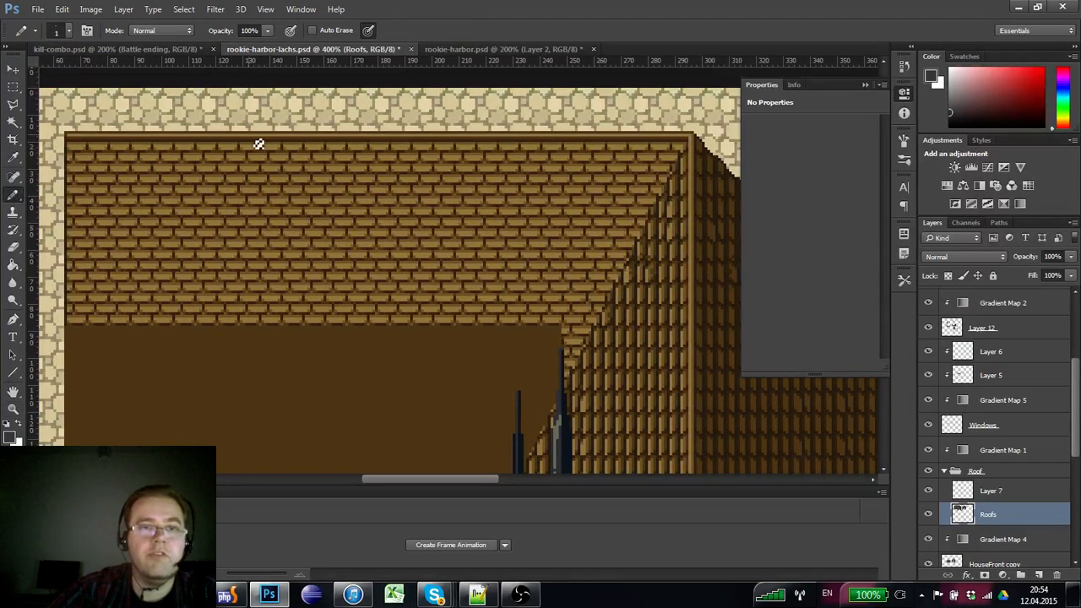
left_click(14, 408)
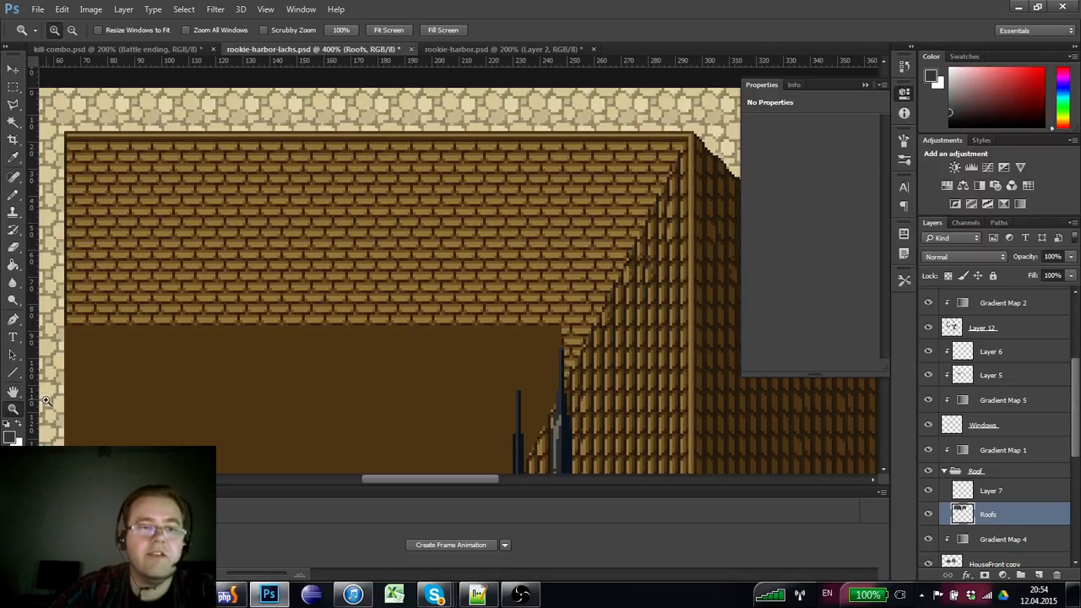
left_click(295, 222, "alt")
left_click(294, 227)
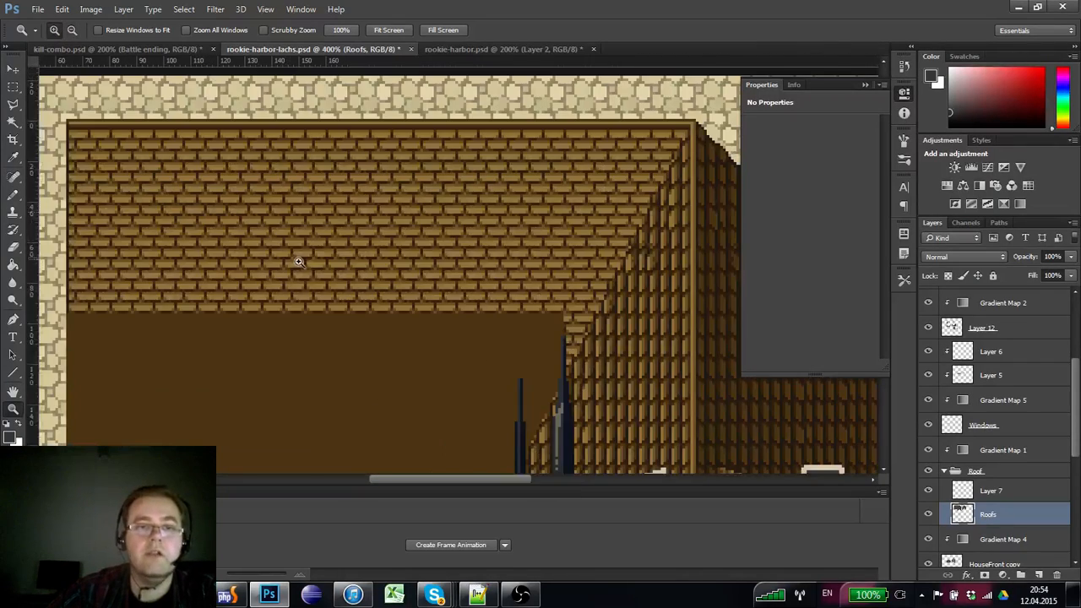
left_click(303, 267, "alt")
left_click(334, 284, "alt")
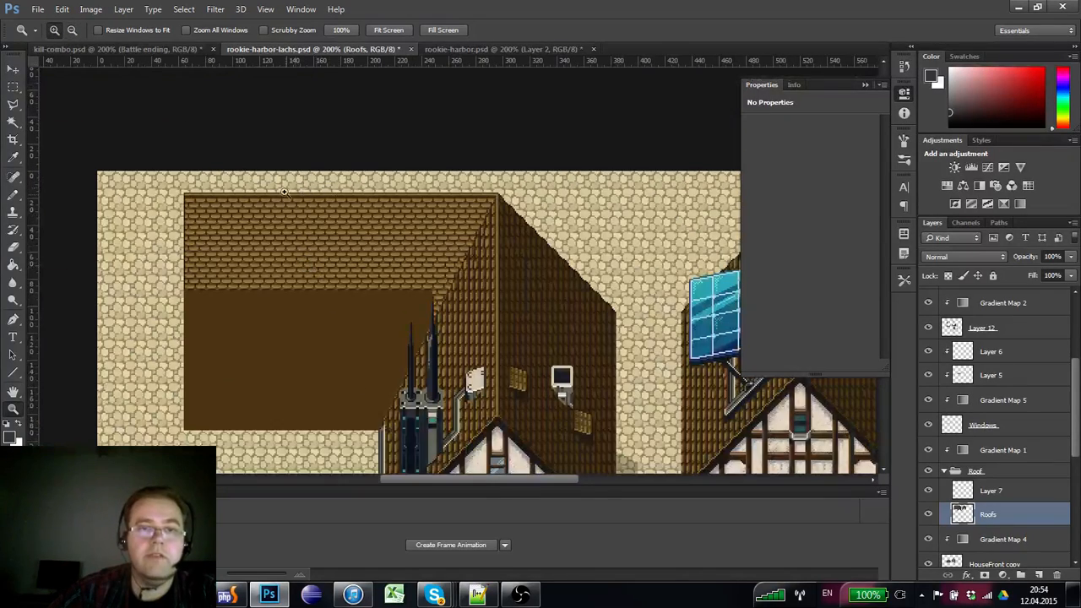
scroll(314, 190, "down", 2)
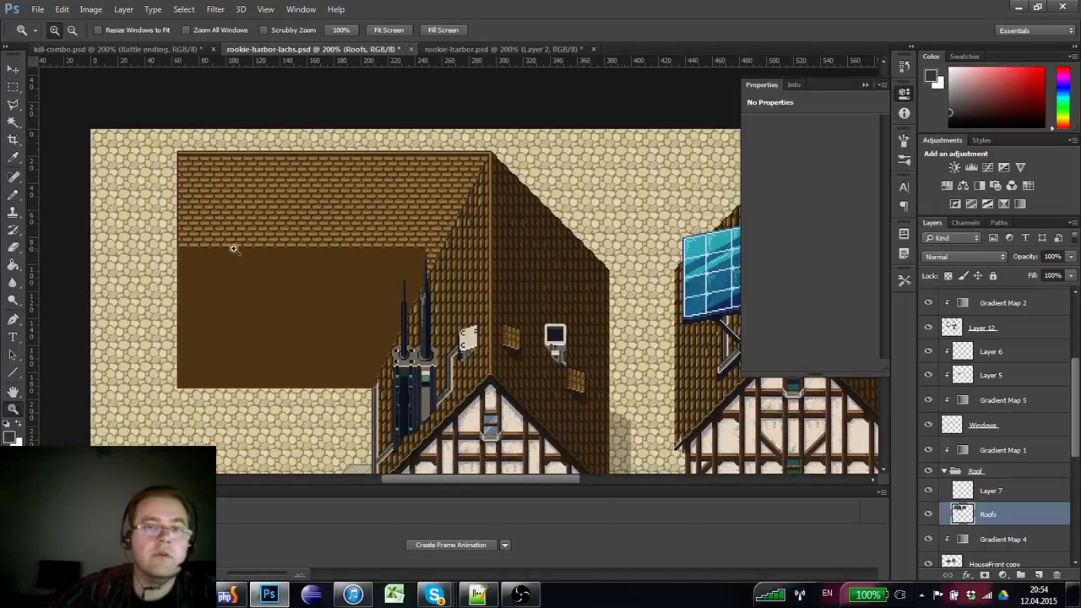
- Show the grid, copy a shingle band about 40 px tall straight down across the flat roof, trim it before the slope, and deselect
left_click(231, 244)
left_click(15, 86)
key("ctrl+apostrophe")
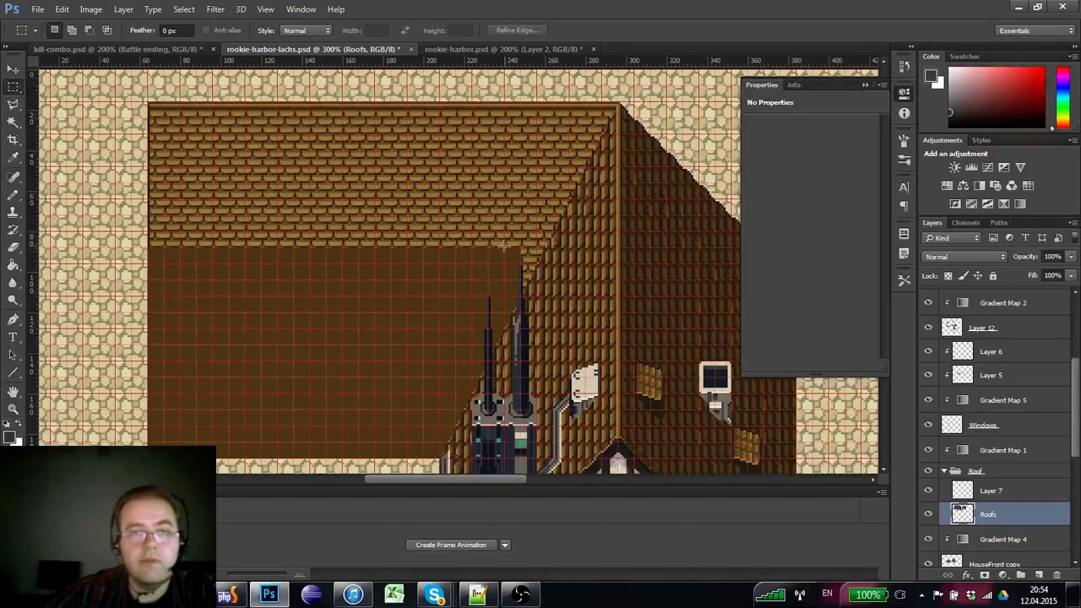
left_click_drag(520, 248, 149, 169)
left_click_drag(218, 189, 218, 268)
left_click_drag(549, 358, 501, 243)
key("ctrl+d")
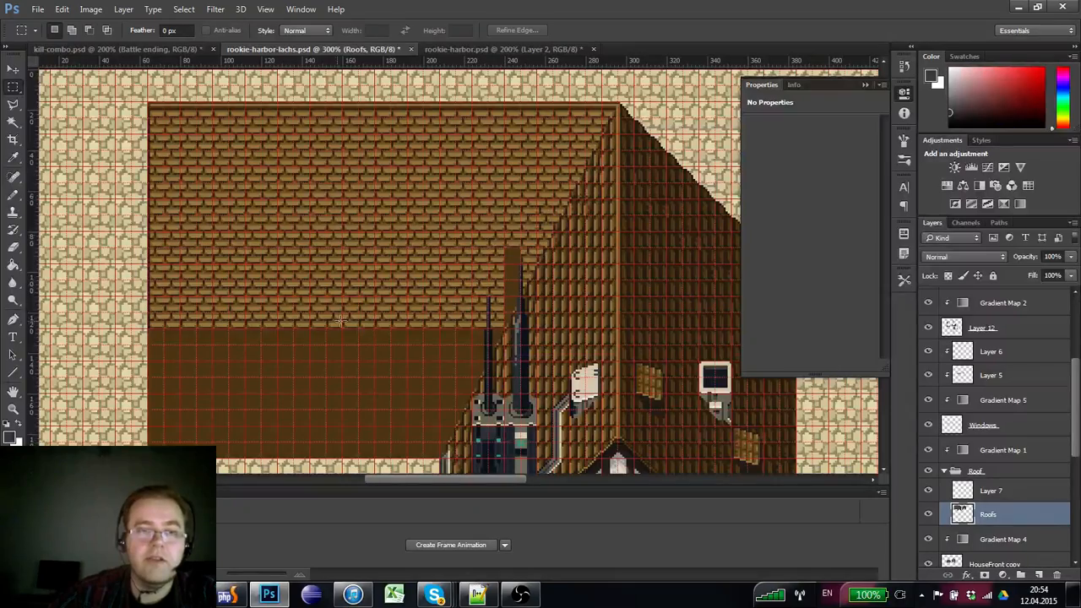
- Copy shingle bands about 32 px tall down to the flat roof's lower edge, trimming them in steps along the slope, and deselect
mouse_move(500, 296)
left_mouse_down()
mouse_move(488, 248)
mouse_move(516, 263)
mouse_move(420, 265)
left_mouse_up()
key("ctrl+d")
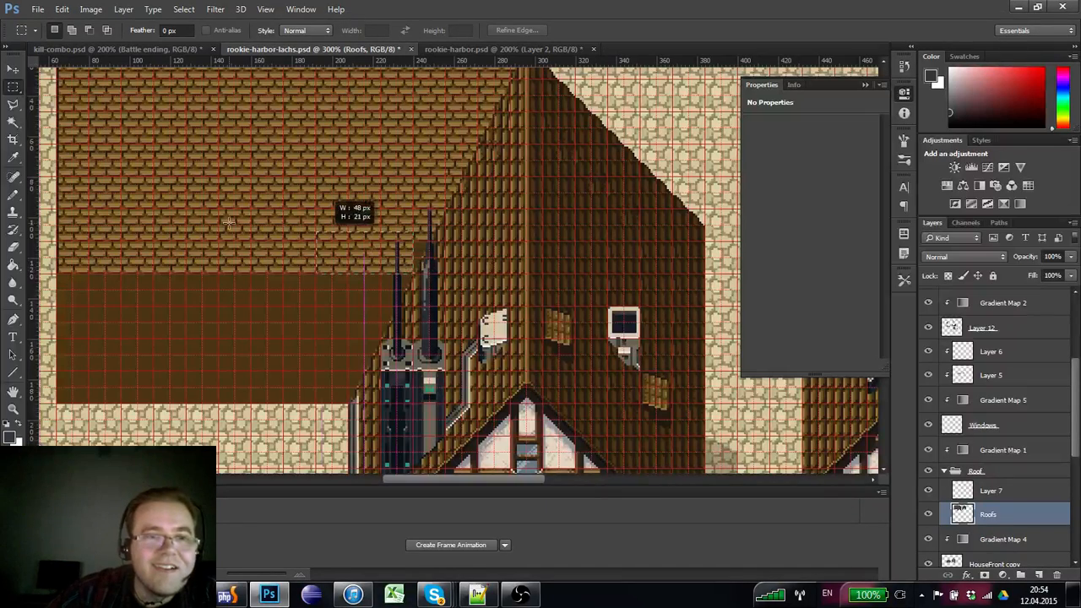
left_click_drag(92, 221, 99, 285)
left_click_drag(441, 338, 388, 268)
left_click_drag(341, 340, 347, 404)
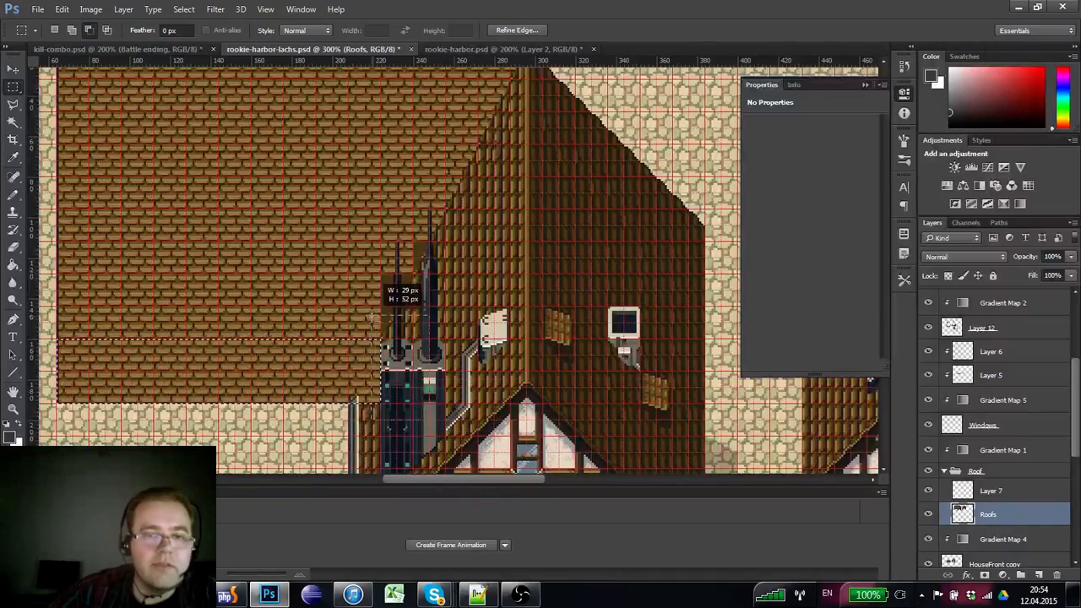
left_click_drag(363, 311, 356, 385)
key("ctrl+d")
left_click_drag(373, 319, 377, 353)
key("ctrl+d")
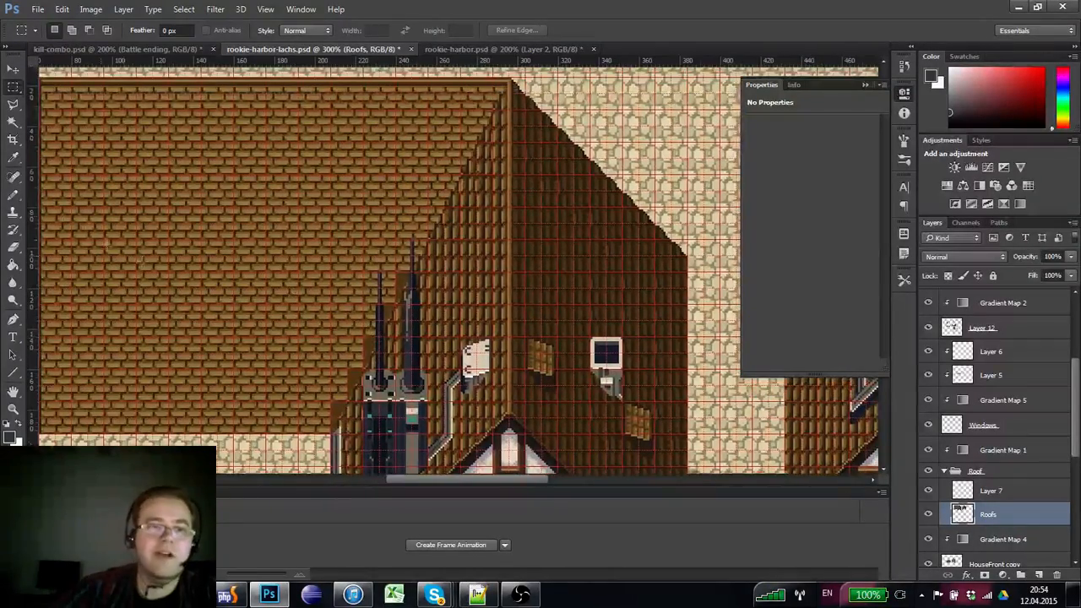
- Lasso a triangular shingle patch beside the slope, copy it into the stepped gaps behind the spires, and deselect
left_click(12, 105)
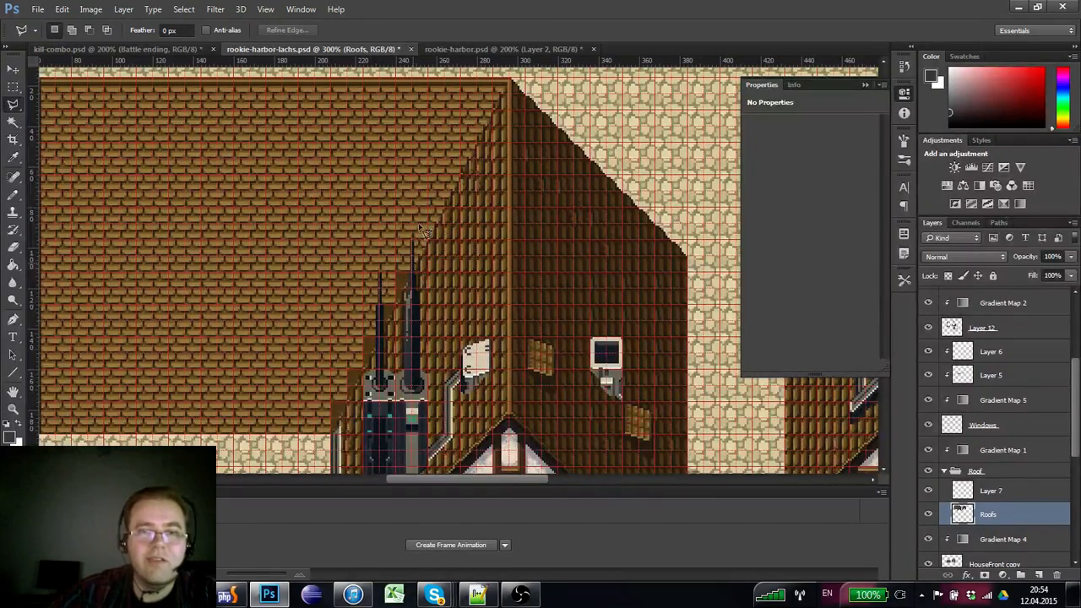
left_click(414, 176)
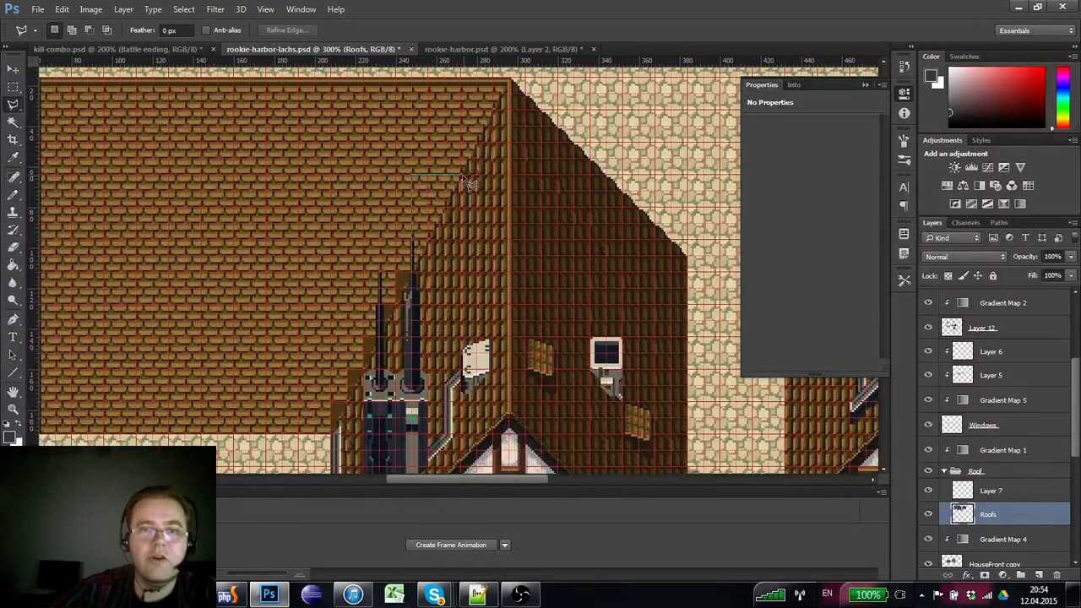
left_click(460, 175)
left_click(413, 269)
left_click(414, 176)
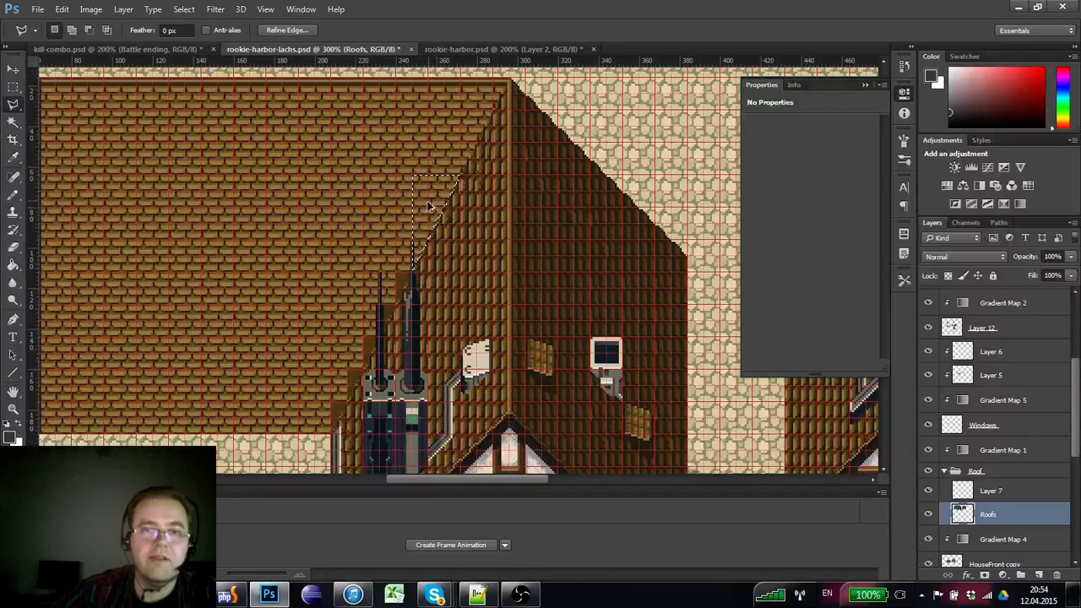
mouse_move(429, 206)
left_mouse_down()
mouse_move(347, 368)
mouse_move(391, 321)
left_mouse_up()
key("ctrl+d")
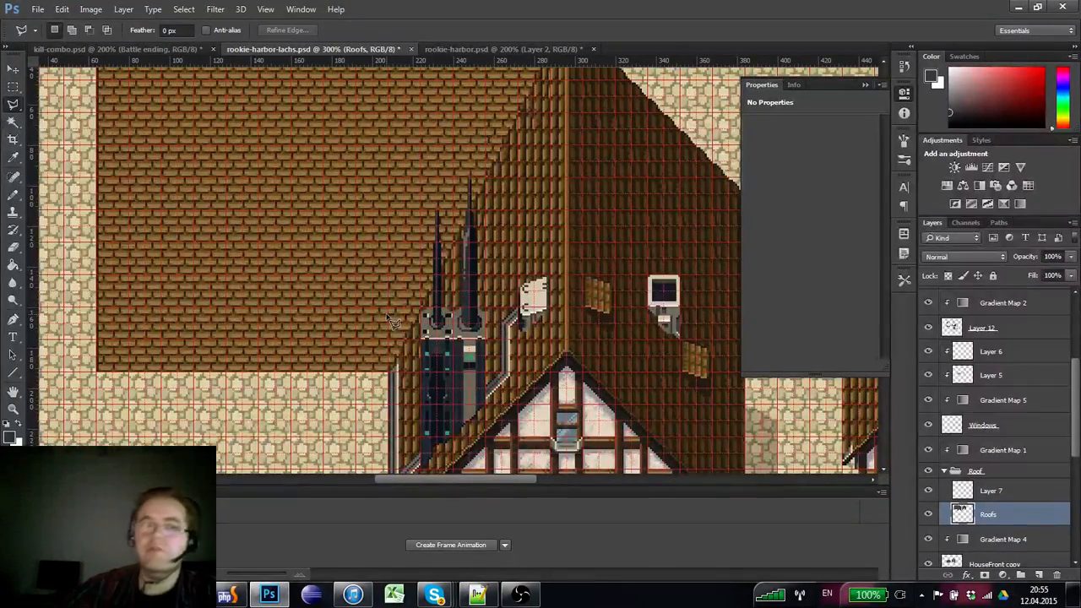
- Check the shingles along the slope and around the spires for gaps, and hide the grid
left_click(13, 408)
left_click(240, 253, "alt")
left_click(239, 253, "alt")
left_click(307, 246)
left_click(307, 239)
left_click_drag(302, 256, 310, 283)
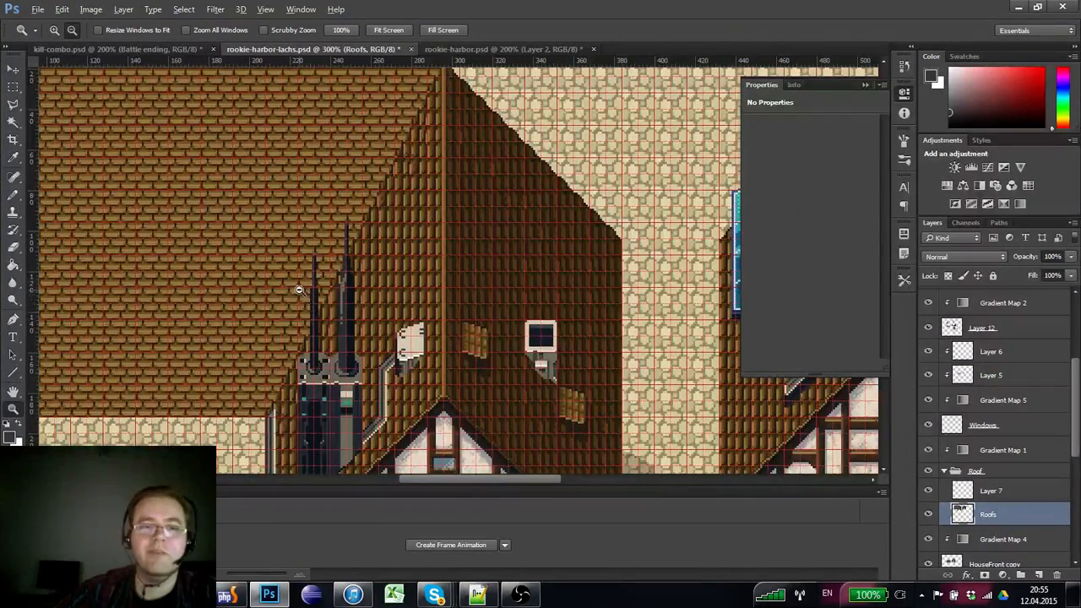
left_click(303, 294, "alt")
left_click_drag(301, 287, 312, 242)
key("ctrl+apostrophe")
left_click(319, 292, "alt")
left_click(328, 283)
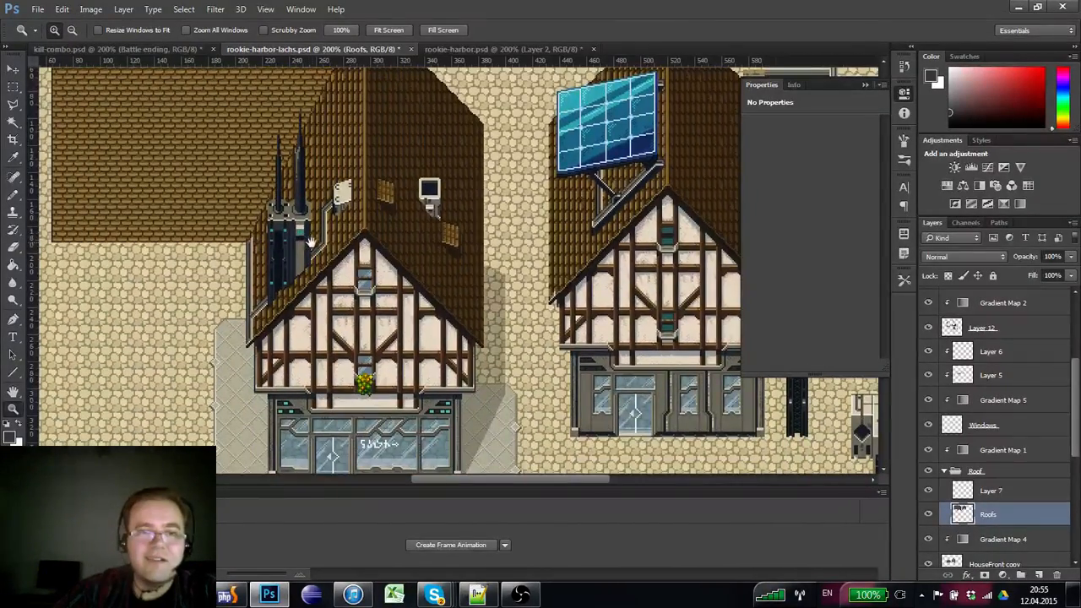
- Compare the tiled flat roof with the rest of the harbor scene, both zoomed out and closer in
left_click(311, 242, "alt")
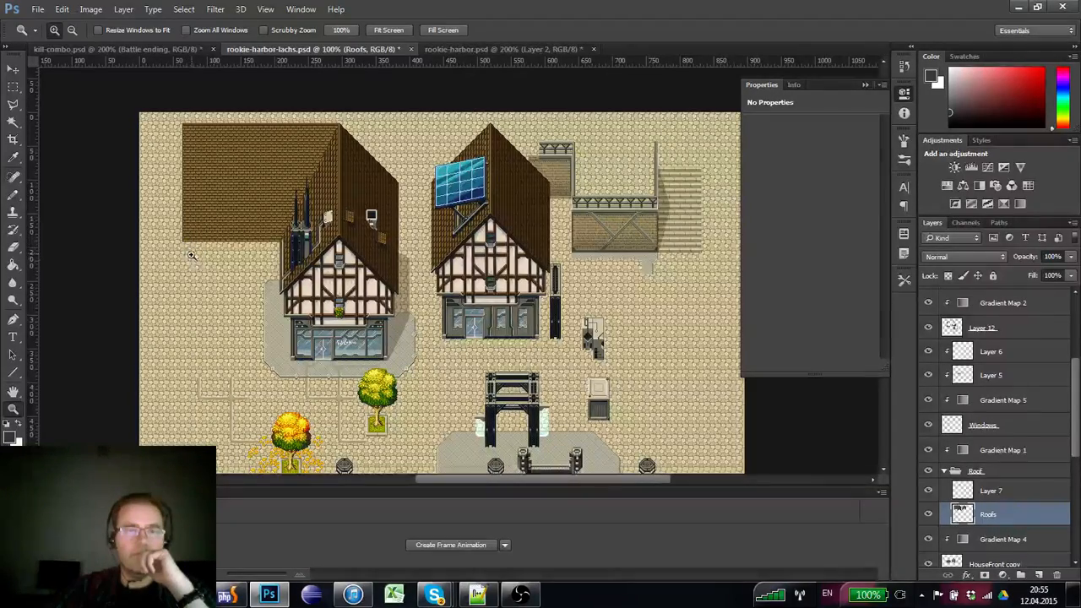
left_click(200, 219)
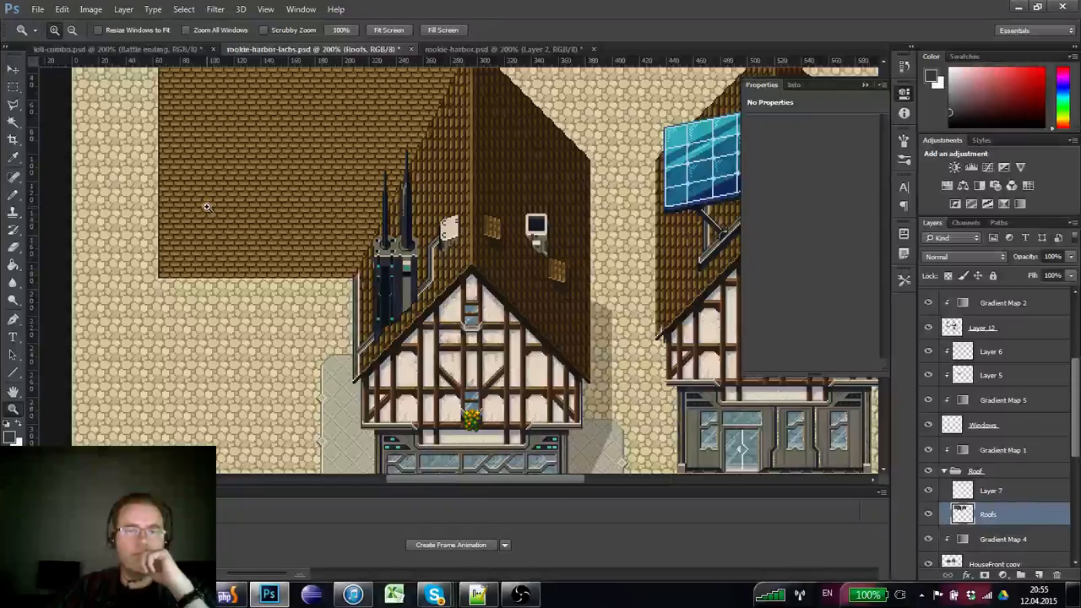
left_click(204, 211)
left_click(272, 230, "alt")
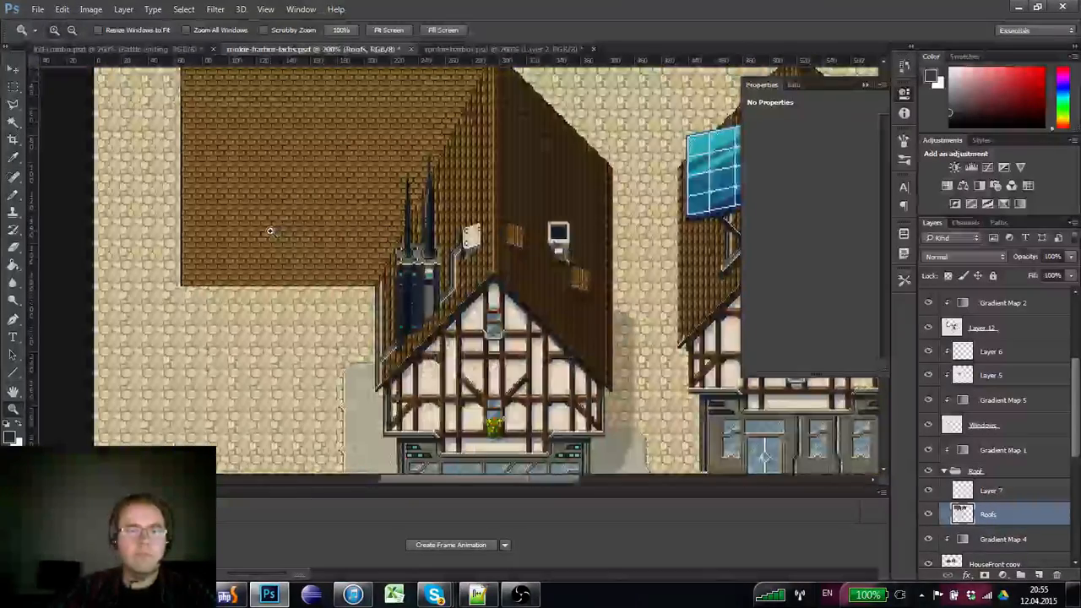
left_click_drag(292, 219, 259, 237)
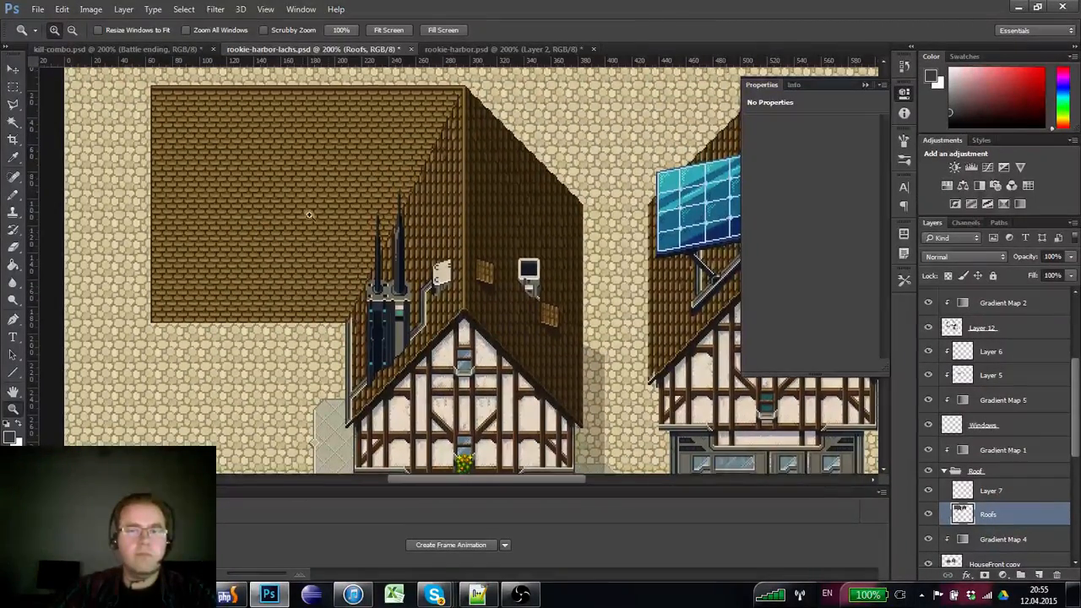
- Show the grid and examine how the shingle pattern repeats across the flat roof, both close up and within the whole scene
left_click(217, 200)
left_click(230, 203, "alt")
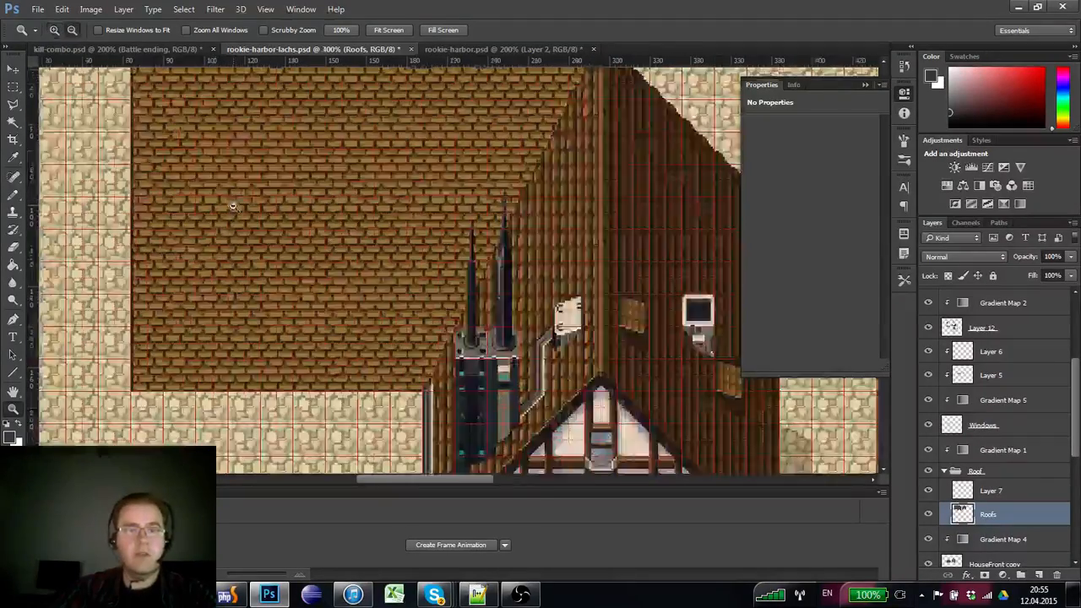
left_click(230, 205, "alt")
key("ctrl+apostrophe")
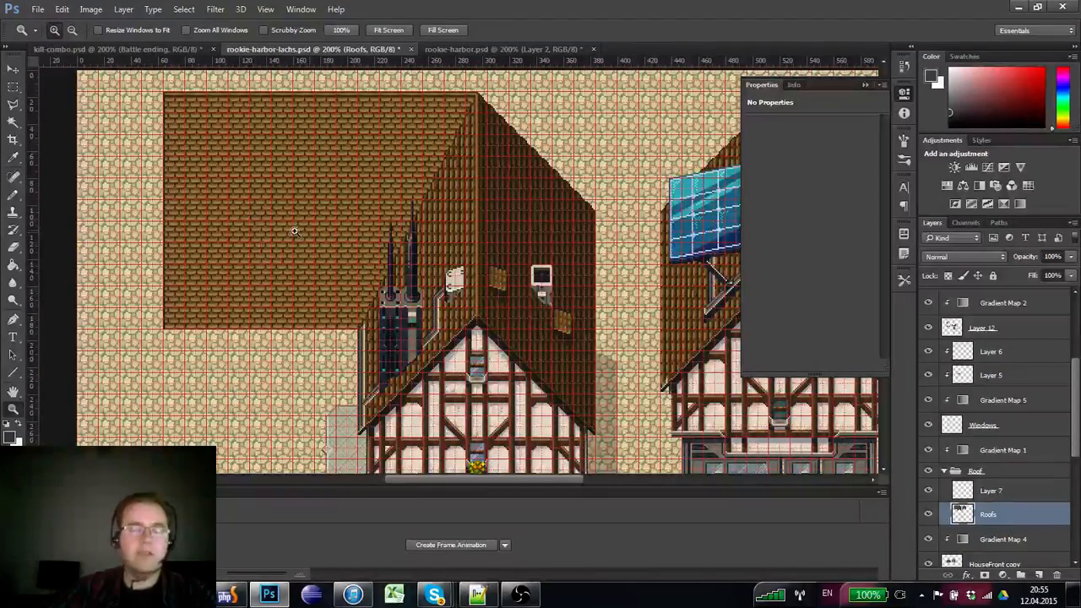
left_click(230, 200)
left_click(248, 225, "alt")
left_click(248, 225, "alt")
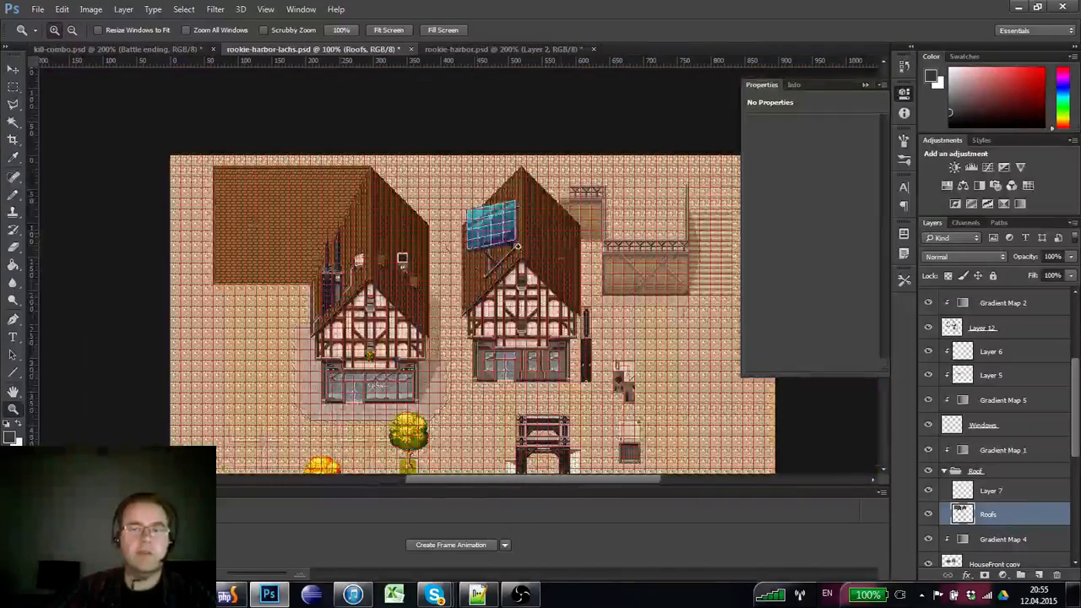
left_click(263, 238)
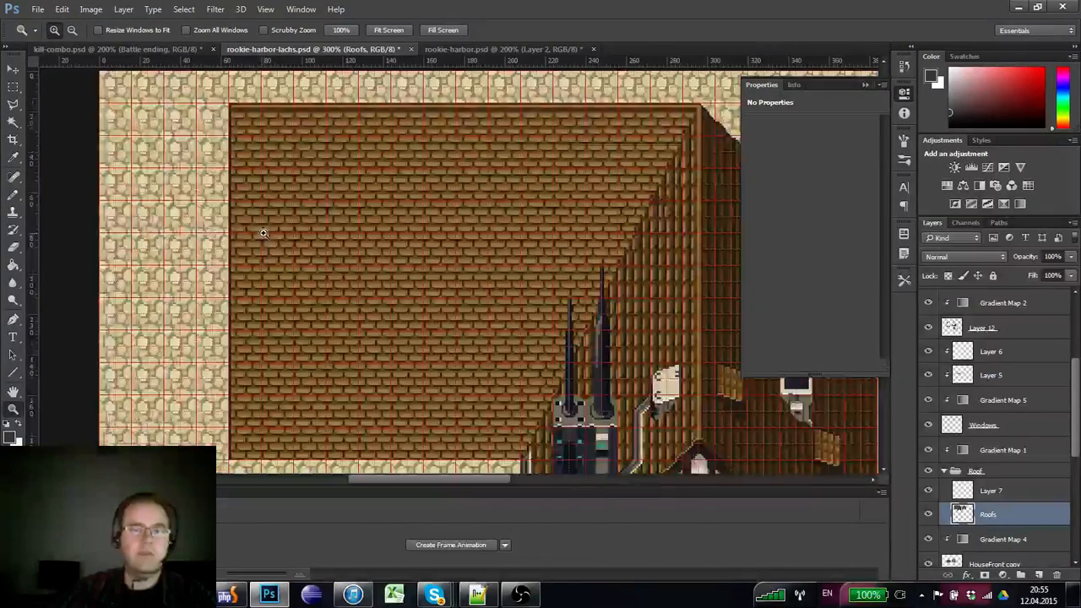
left_click(265, 232, "alt")
left_click(291, 237)
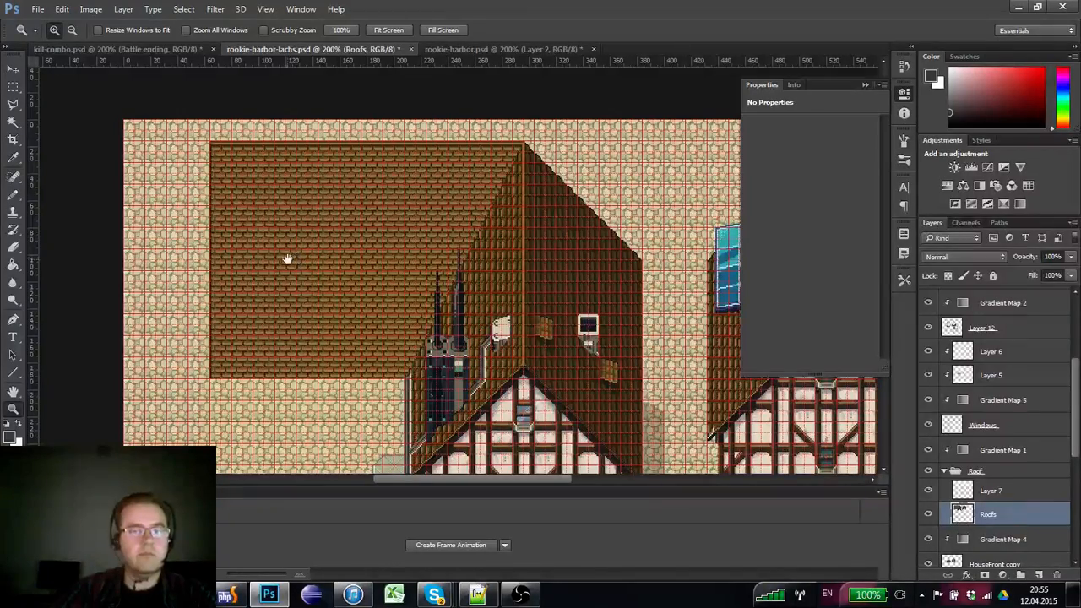
left_click_drag(287, 258, 282, 239)
left_click(281, 230)
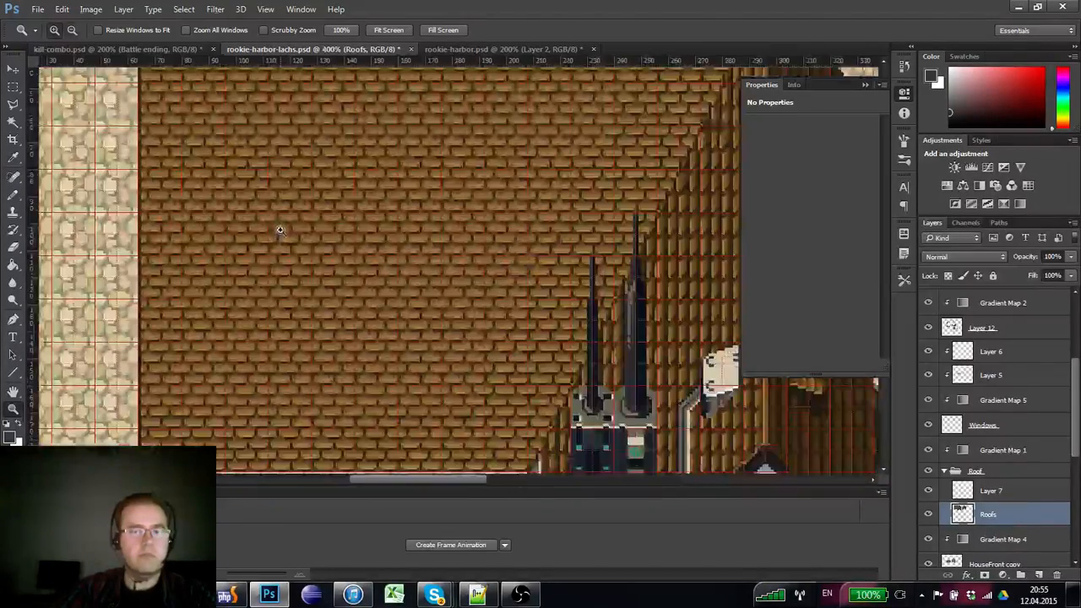
left_click(280, 229, "alt")
left_click(269, 264, "alt")
left_click(255, 193)
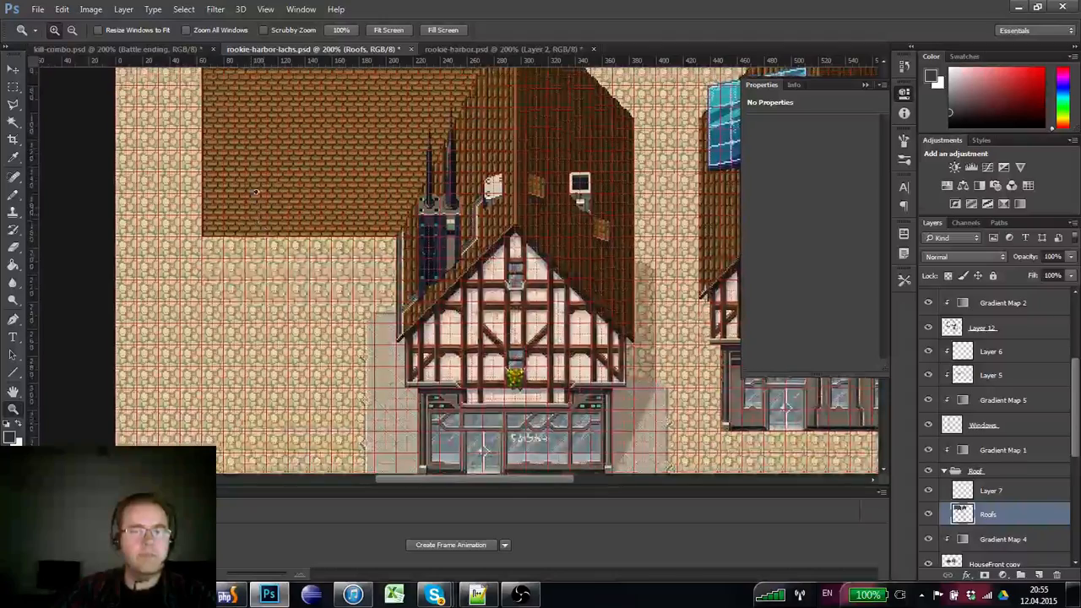
- Try penciling dark pixels beneath a shingle in the flat roof's left part, around x 83–88, y 115, to break the repetition
left_click(254, 192)
left_click(251, 266)
left_click(228, 224)
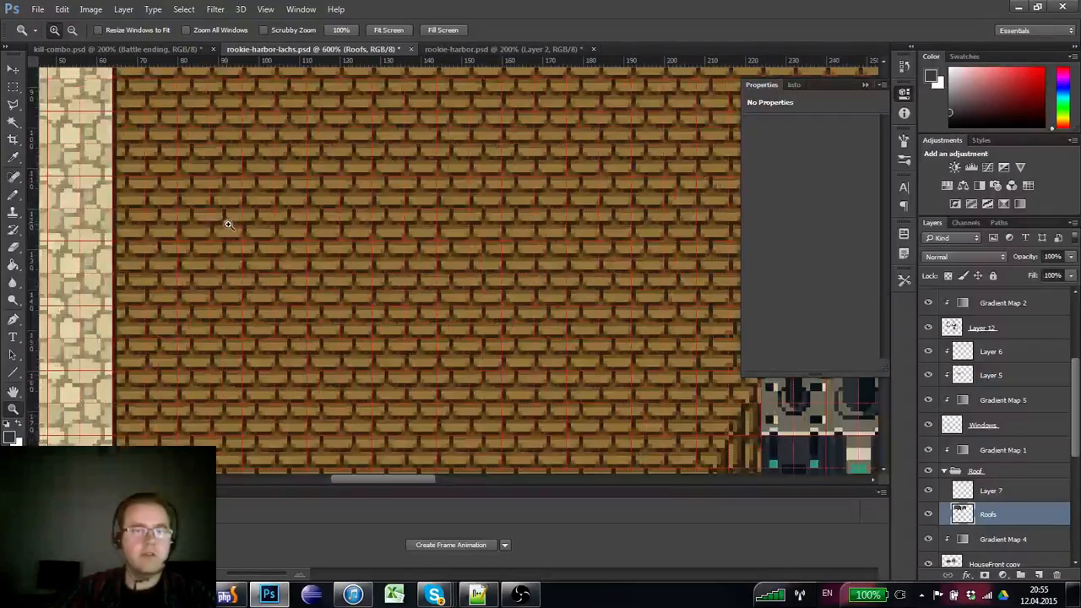
left_click(13, 195)
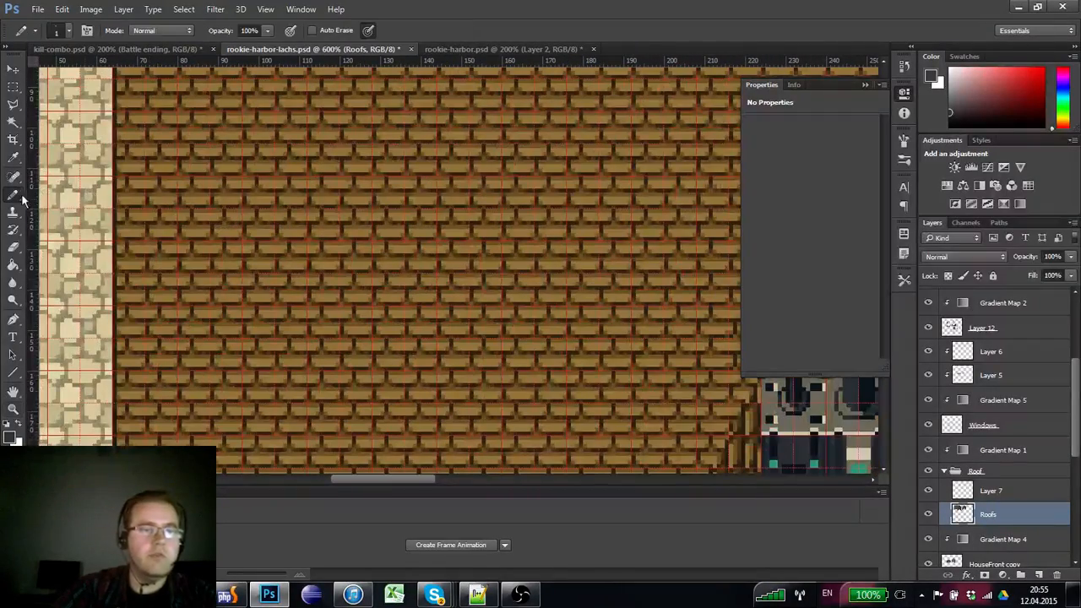
left_click(163, 157)
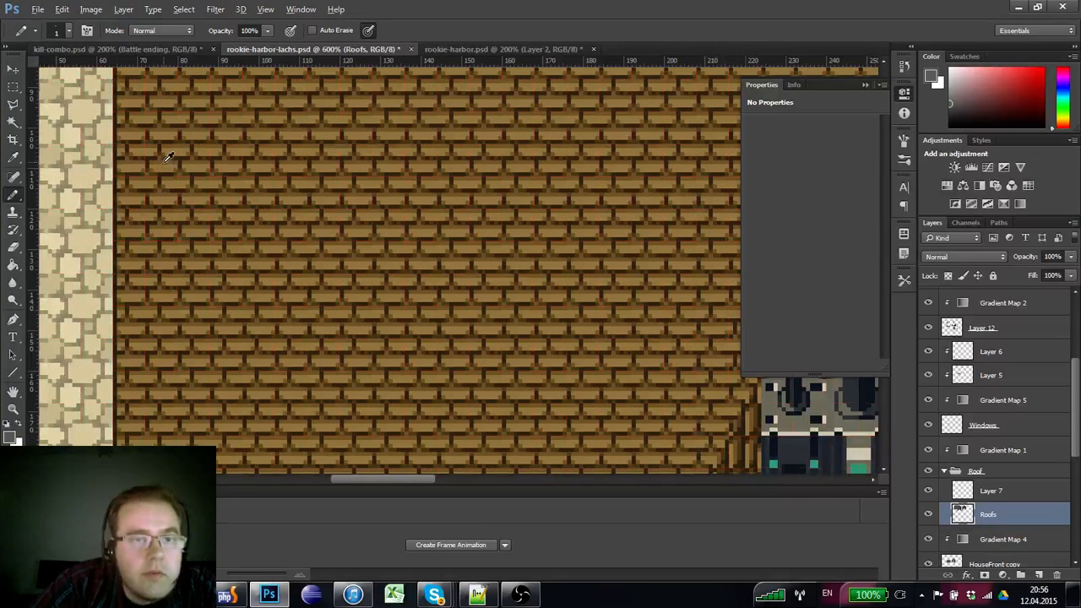
key("ctrl+apostrophe")
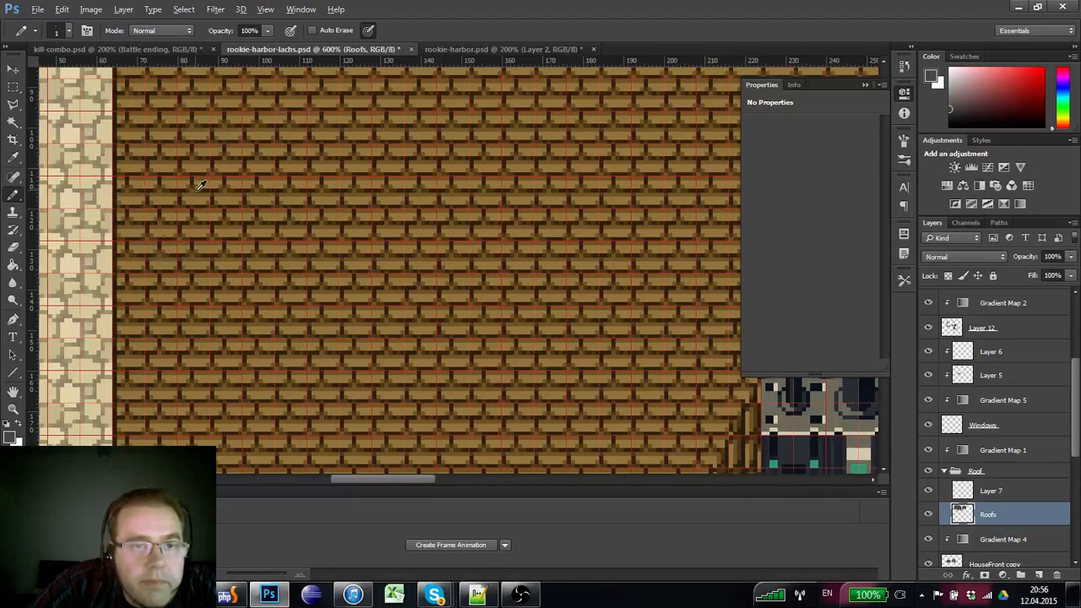
left_click(201, 184)
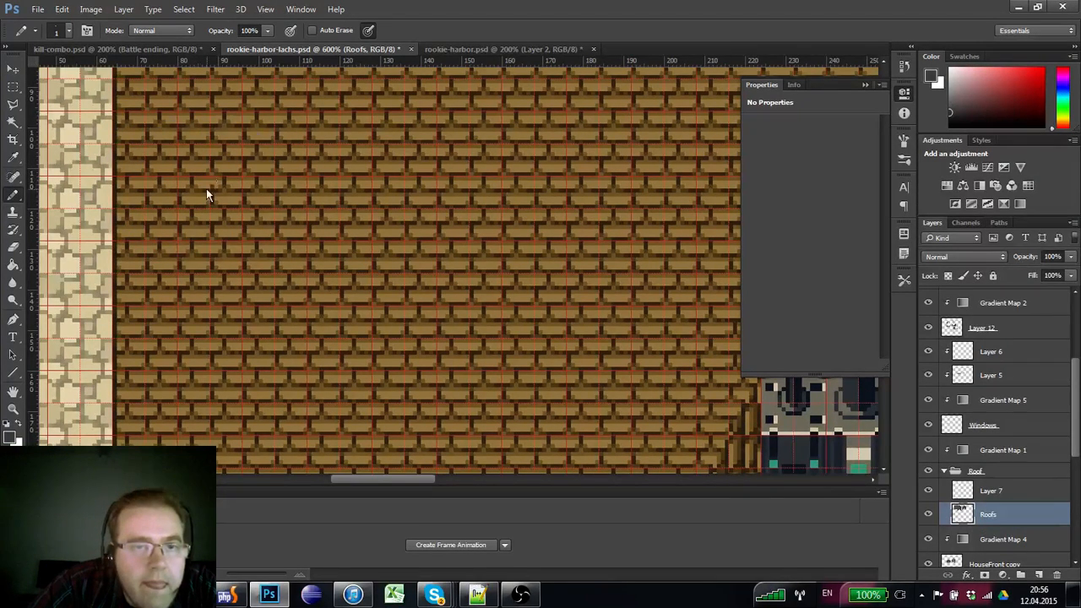
left_click(211, 181, "alt")
left_click(206, 182)
left_click(207, 186)
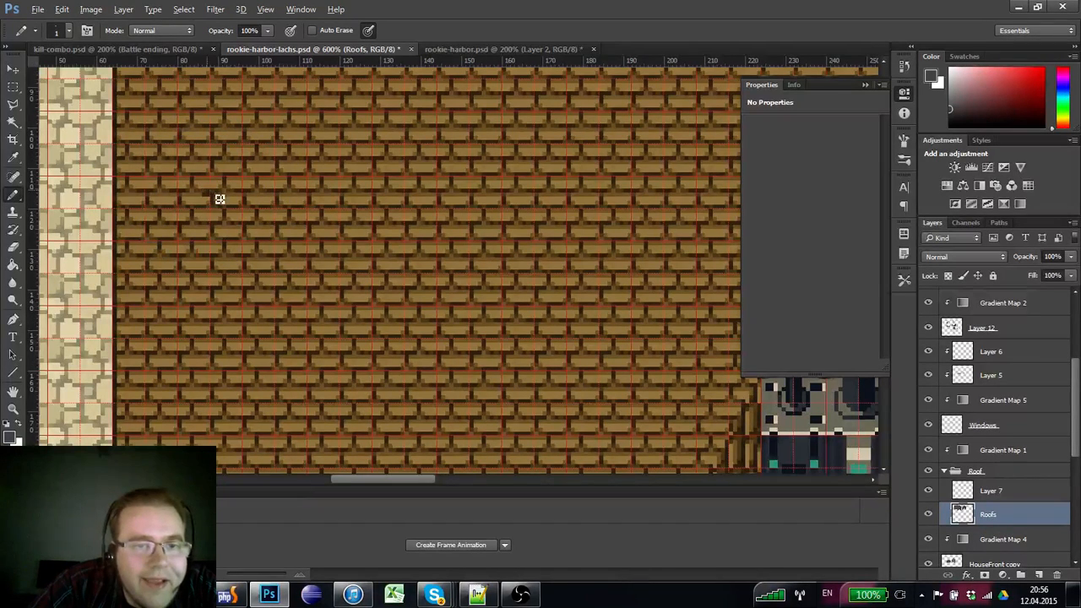
left_click(210, 185)
left_click(210, 187)
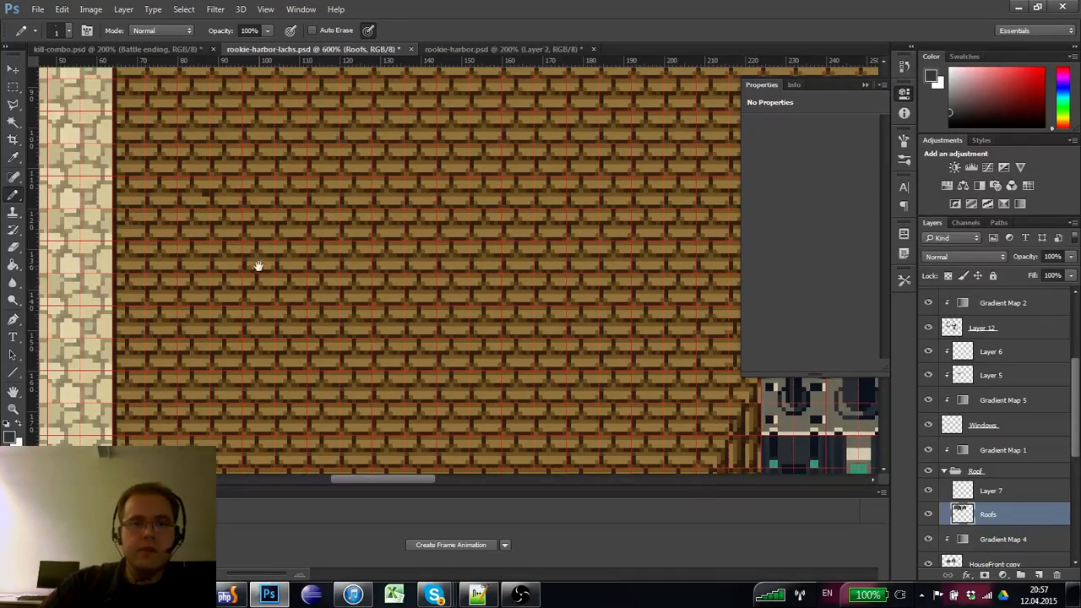
- Step back one pencil stroke in the history and restore it to compare the edited shingle
left_click_drag(259, 262, 232, 244)
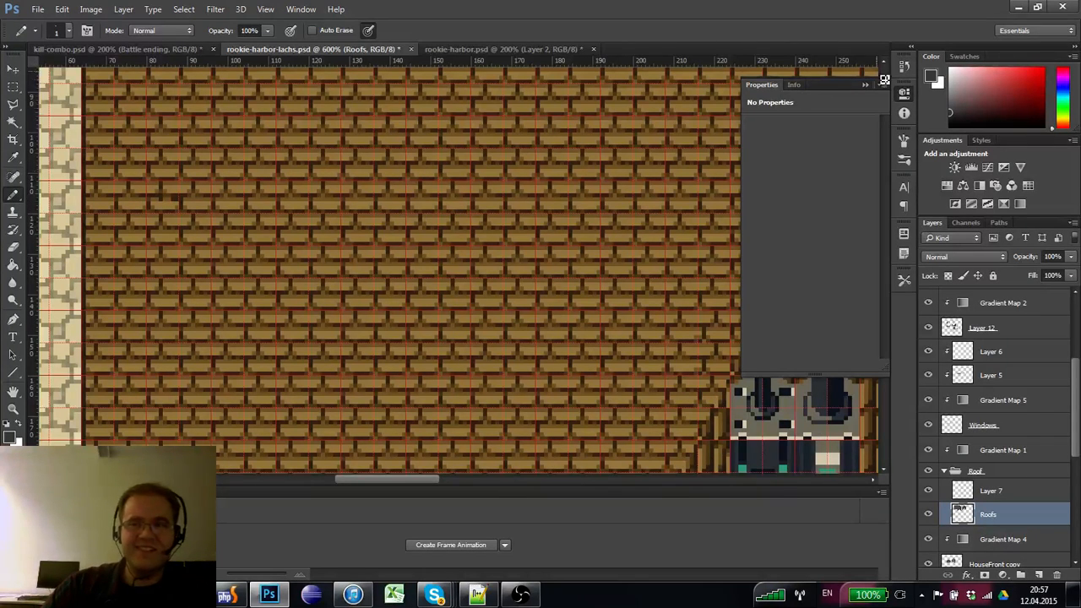
left_click(906, 70)
left_click(794, 308)
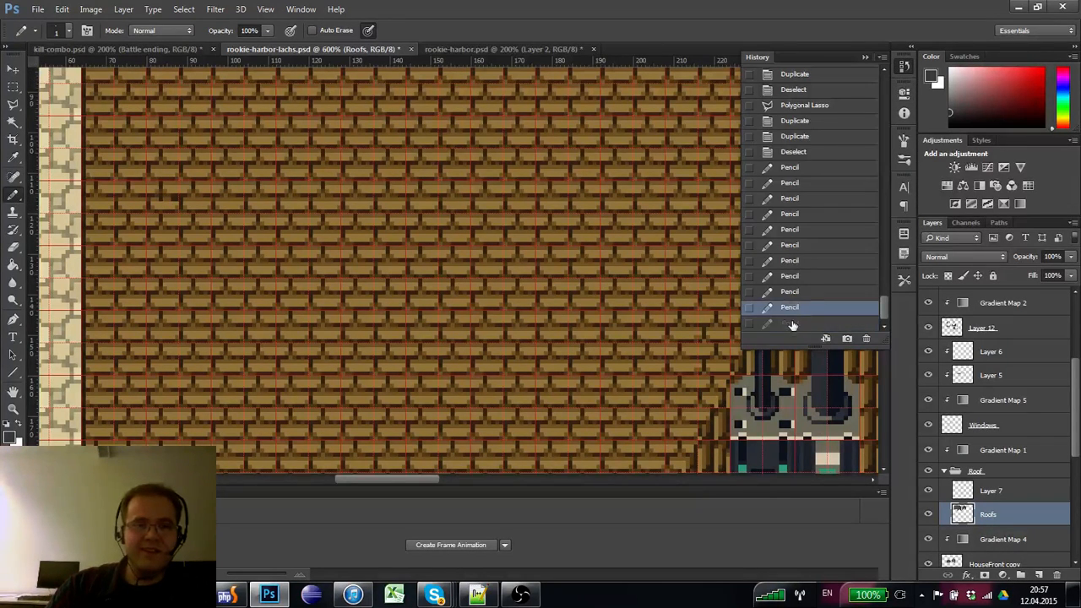
left_click(789, 323)
- Paint over the dark trial pixels around x 83–88, y 115 and rework the shingle's lower edge with browns sampled from the roof
left_click(17, 409)
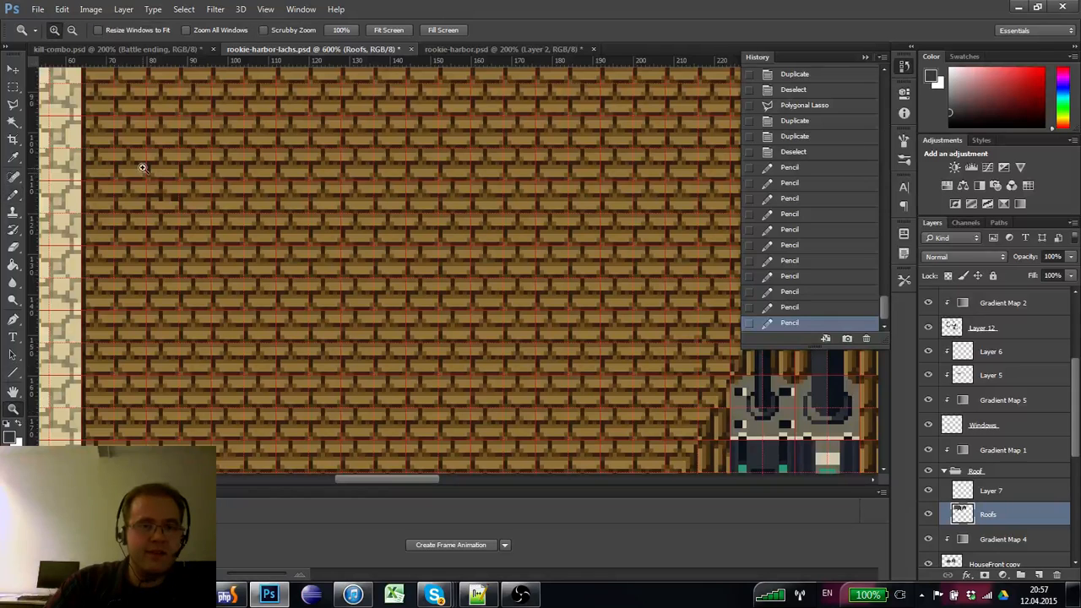
left_click(142, 171)
left_click(108, 280)
left_click(85, 210)
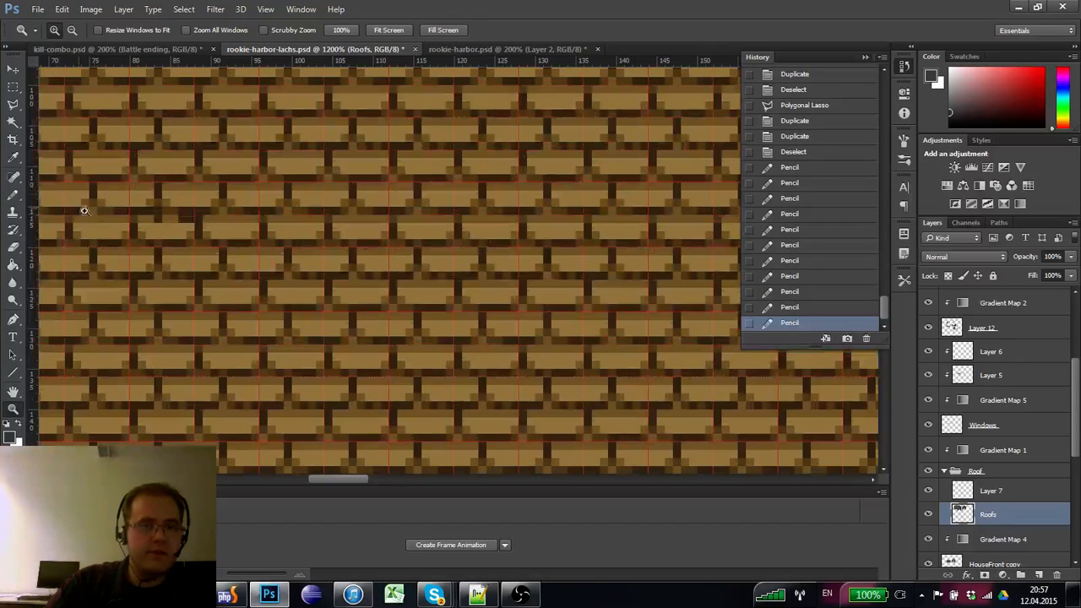
left_click(14, 194)
left_click(178, 220, "alt")
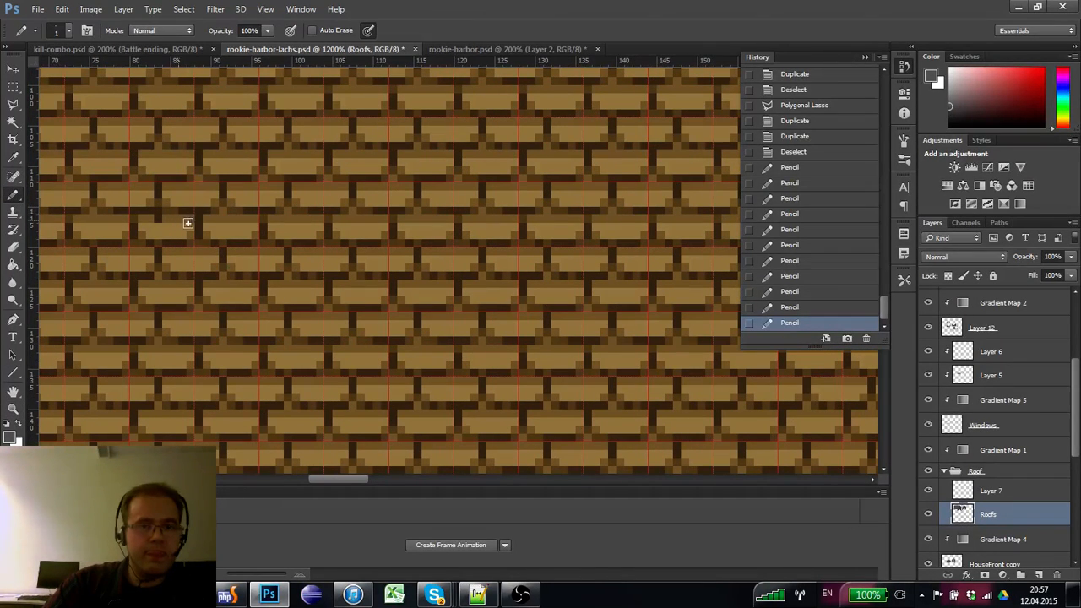
left_click_drag(190, 218, 183, 218)
left_click(158, 219)
left_click(200, 211, "alt")
left_click(183, 212)
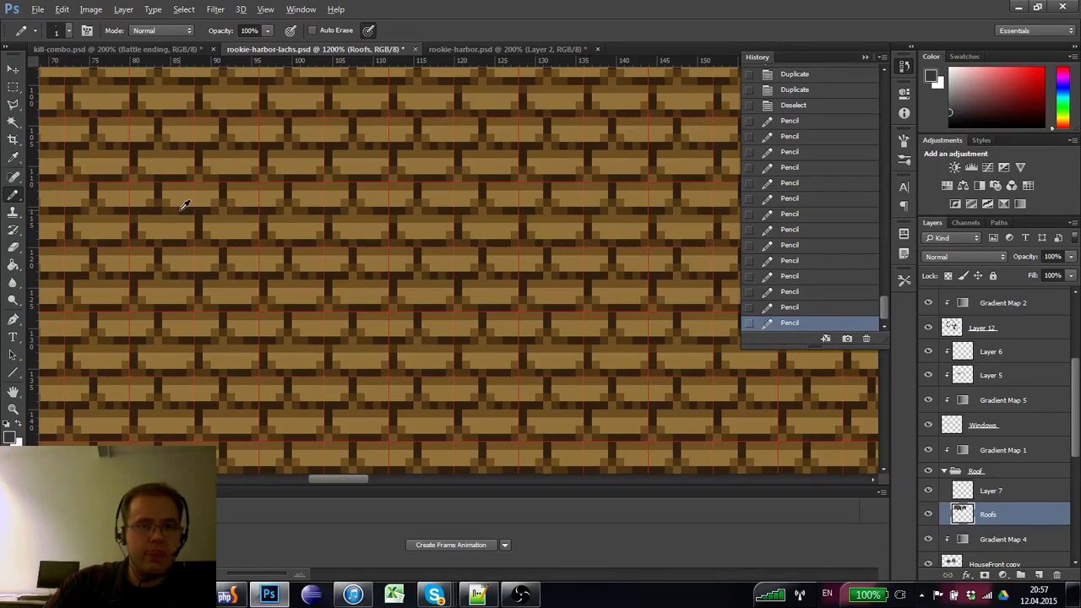
left_click(179, 208, "alt")
left_click(191, 219)
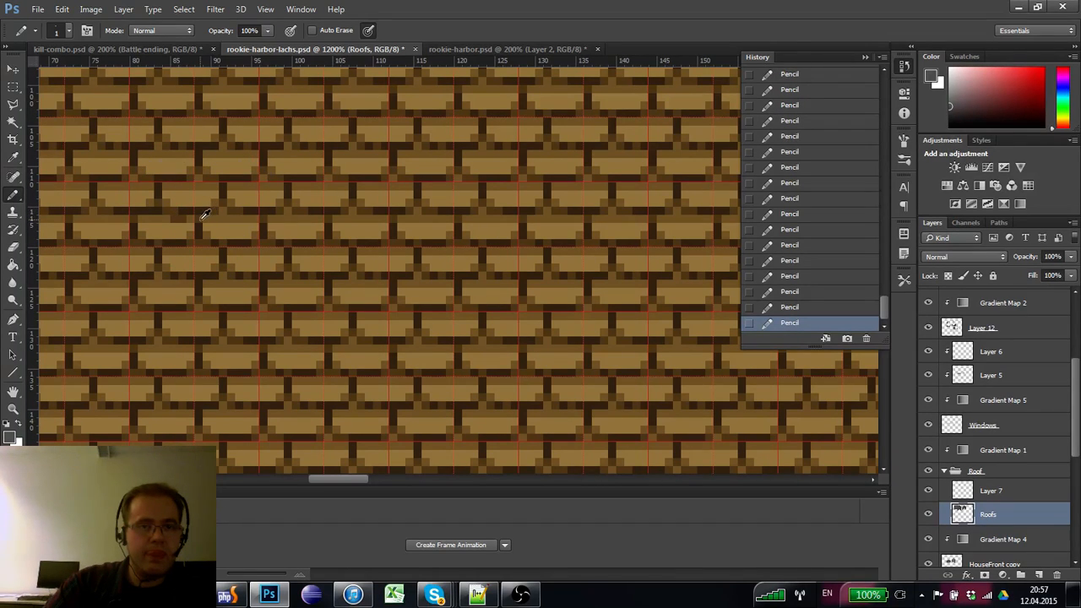
- Hide the grid and extend the irregular lower edge of the same shingle with light and dark browns sampled nearby
key("ctrl+h")
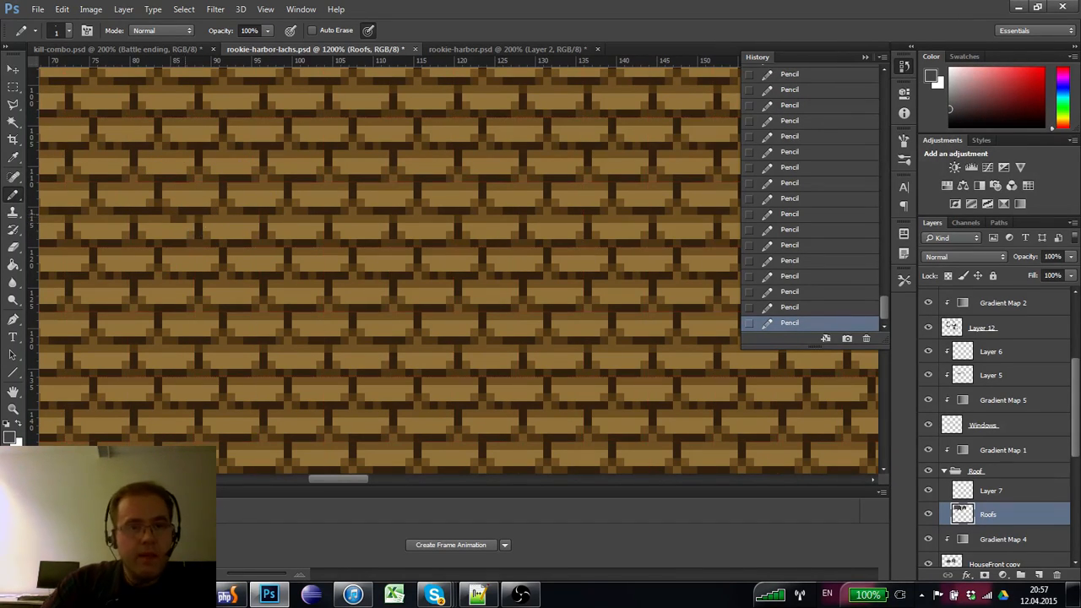
left_click(182, 202, "alt")
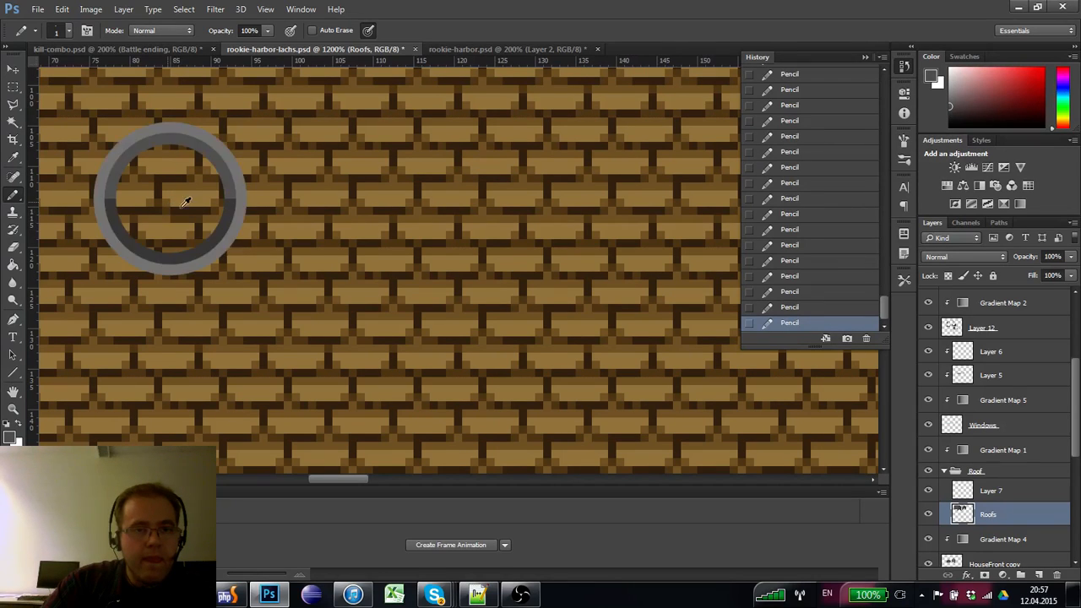
left_click(164, 205, "alt")
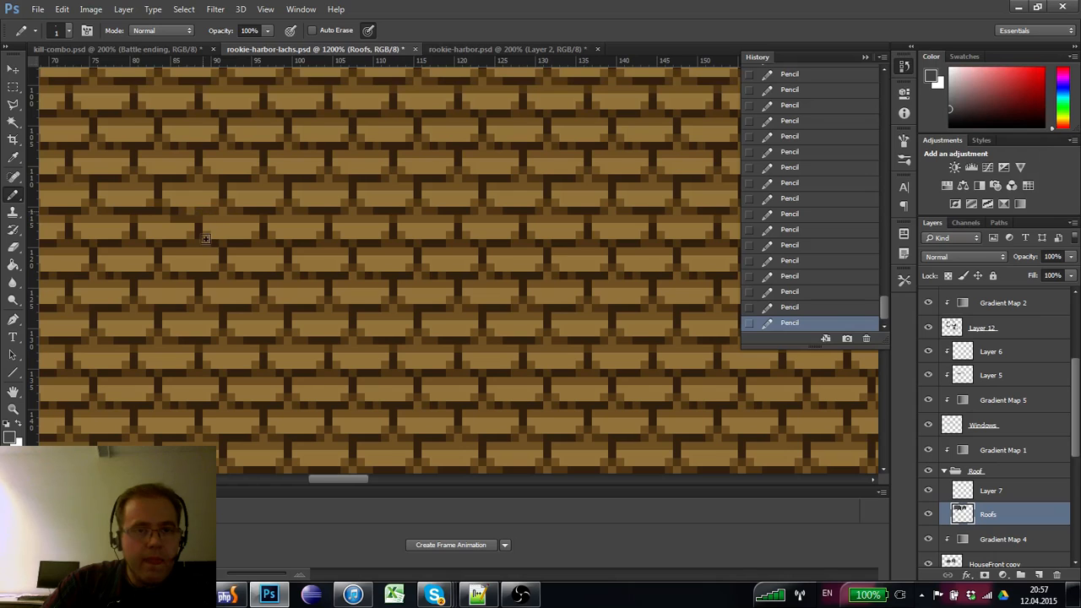
left_click(196, 215, "alt")
left_click(169, 220, "alt")
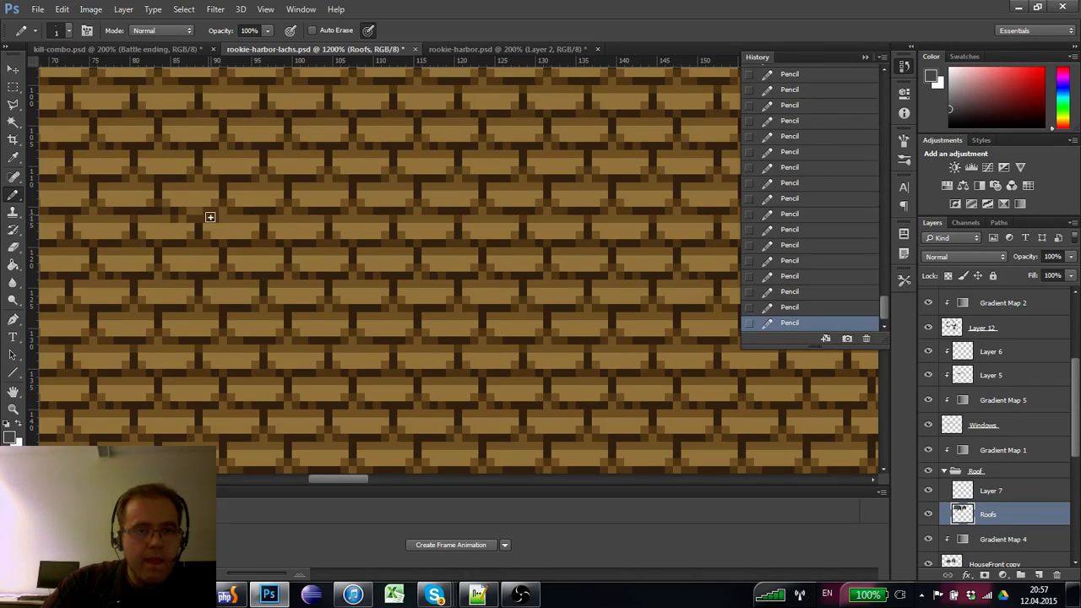
left_click(224, 214, "alt")
left_click(210, 212, "alt")
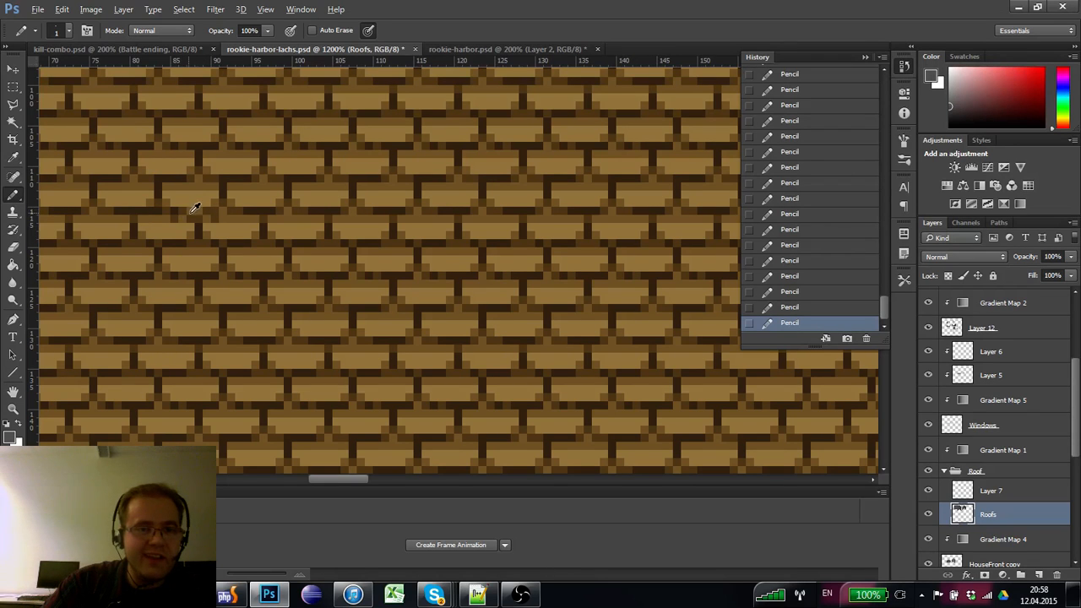
left_click_drag(185, 234, 183, 379)
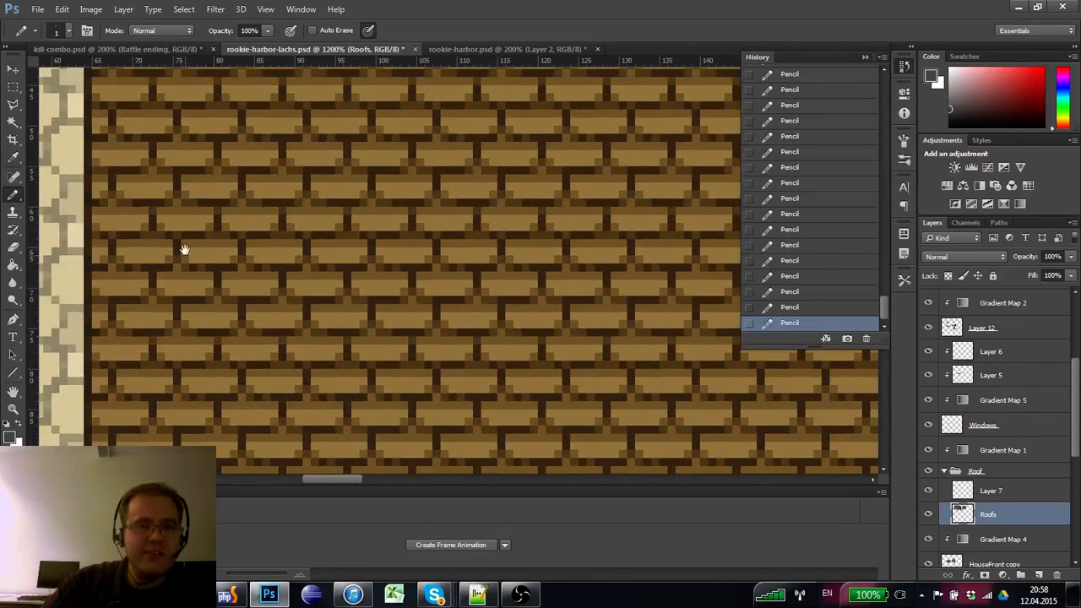
left_click_drag(183, 248, 193, 349)
left_click_drag(171, 83, 214, 292)
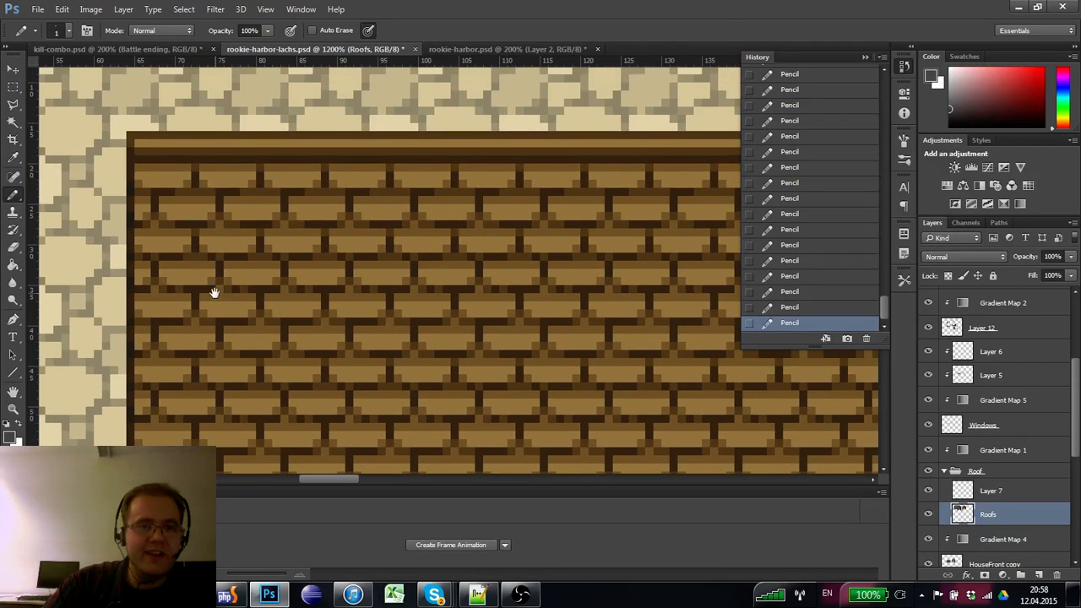
left_click(13, 88)
left_click_drag(215, 188, 220, 212)
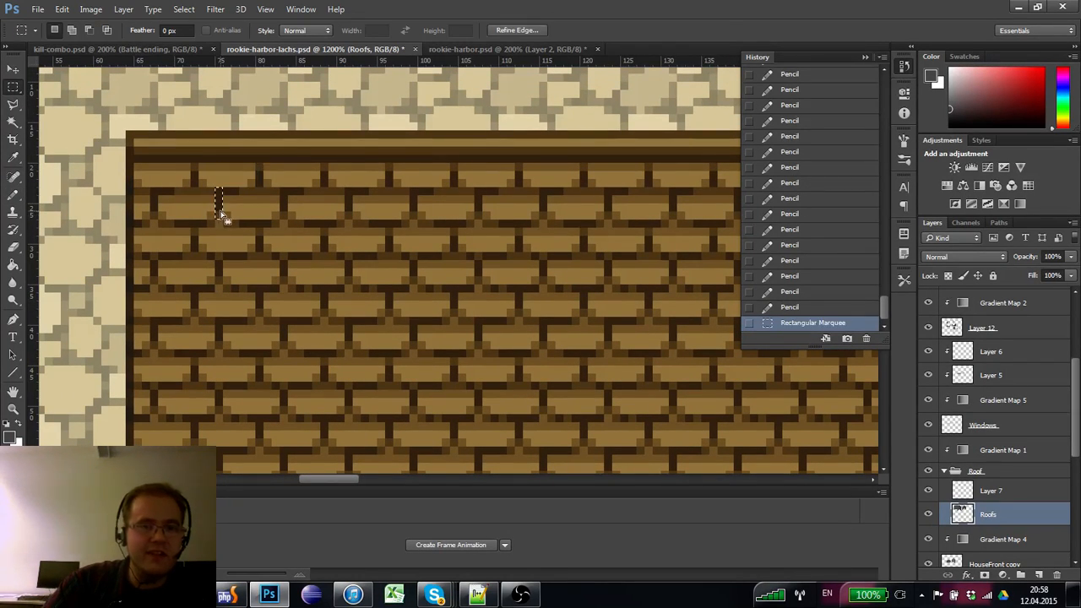
key("ctrl+d")
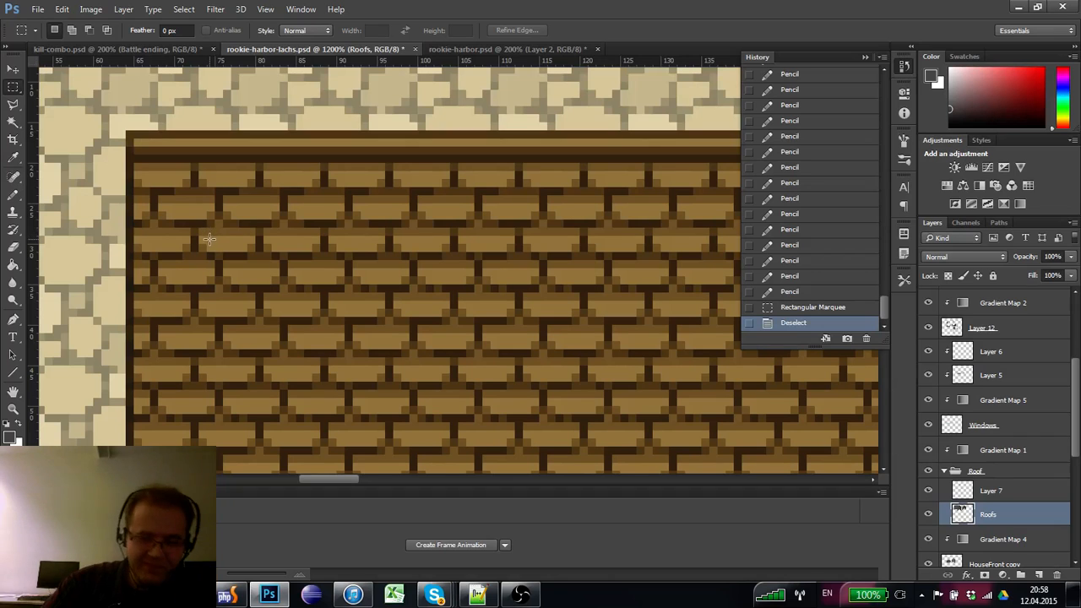
- Show the grid, copy the first shingle section of the roof's second row one pixel to the right, and deselect
key("ctrl+apostrophe")
left_click_drag(218, 221, 135, 196)
left_click_drag(191, 219, 200, 221)
key("ctrl+d")
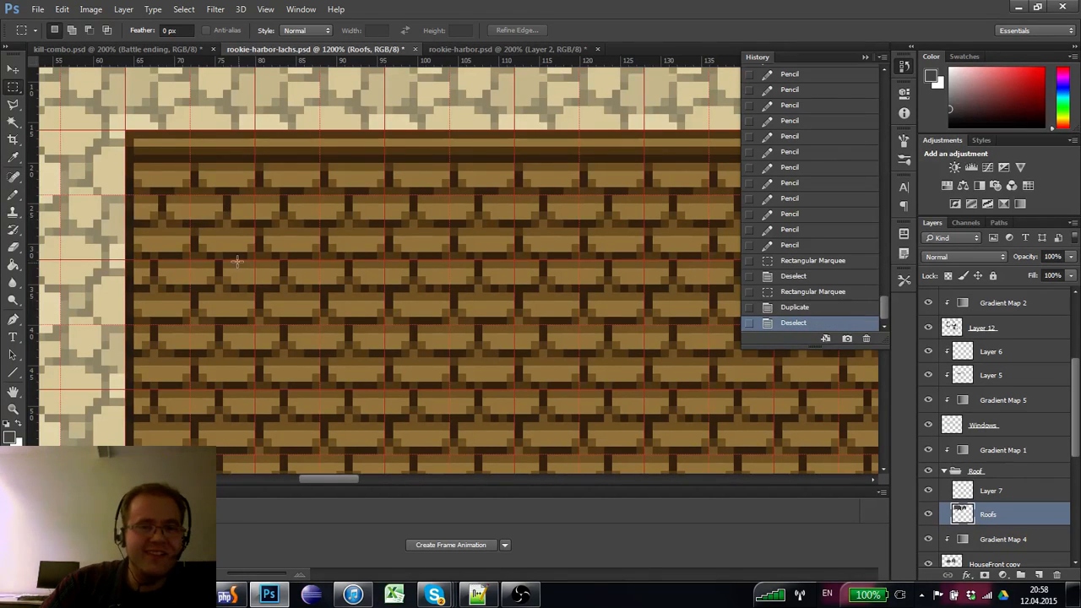
- Select the offset shingle section near the roof's upper-left corner, copy it repeatedly to the right along the second row, and deselect
left_click_drag(239, 262, 231, 246)
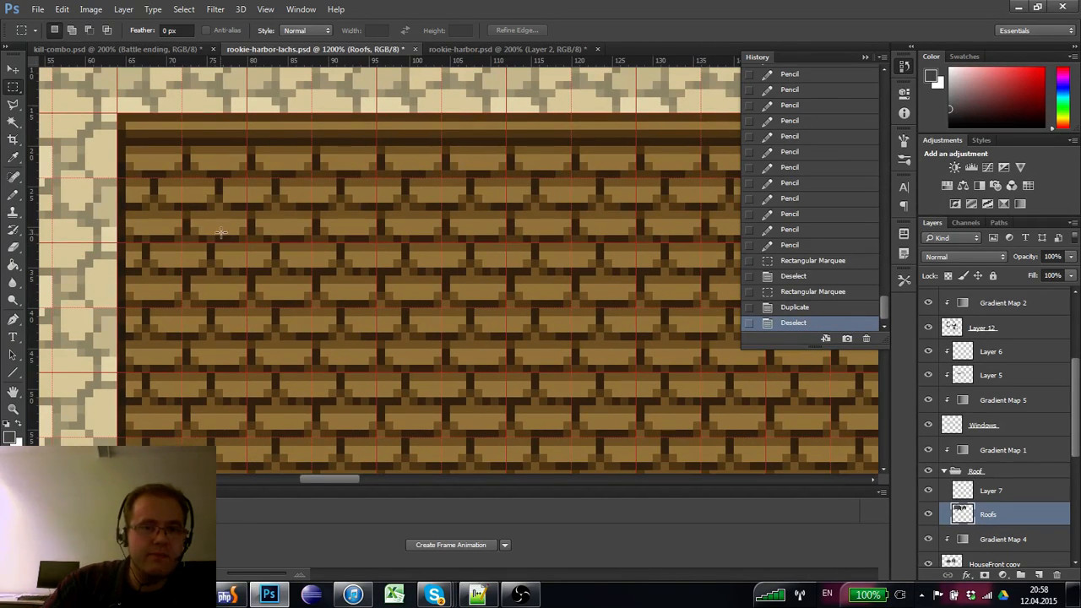
left_click_drag(242, 235, 388, 137)
scroll(294, 144, "right", 2)
key("ctrl+d")
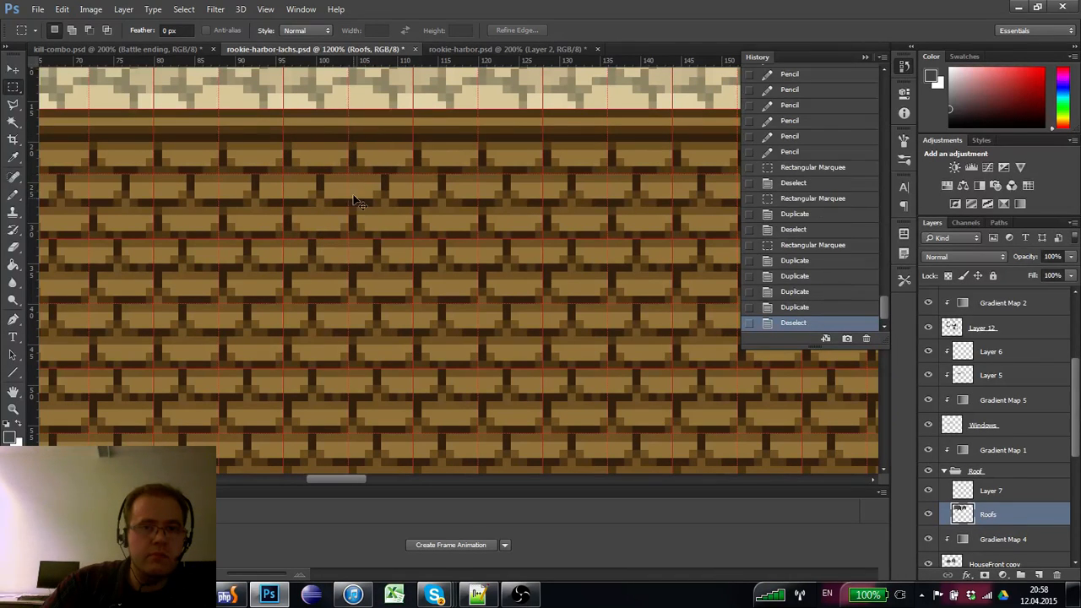
- Select a block about 32 × 16 px covering the roof's upper shingle rows, copy it about 32 px to the right, and deselect
left_click_drag(414, 238, 160, 114)
scroll(168, 135, "right", 2)
scroll(177, 155, "up", 1)
left_click_drag(183, 162, 439, 157)
key("ctrl+d")
- Compare the offset upper shingle rows with the rest of the flat roof and the slope
left_click(12, 408)
left_click(65, 377, "alt")
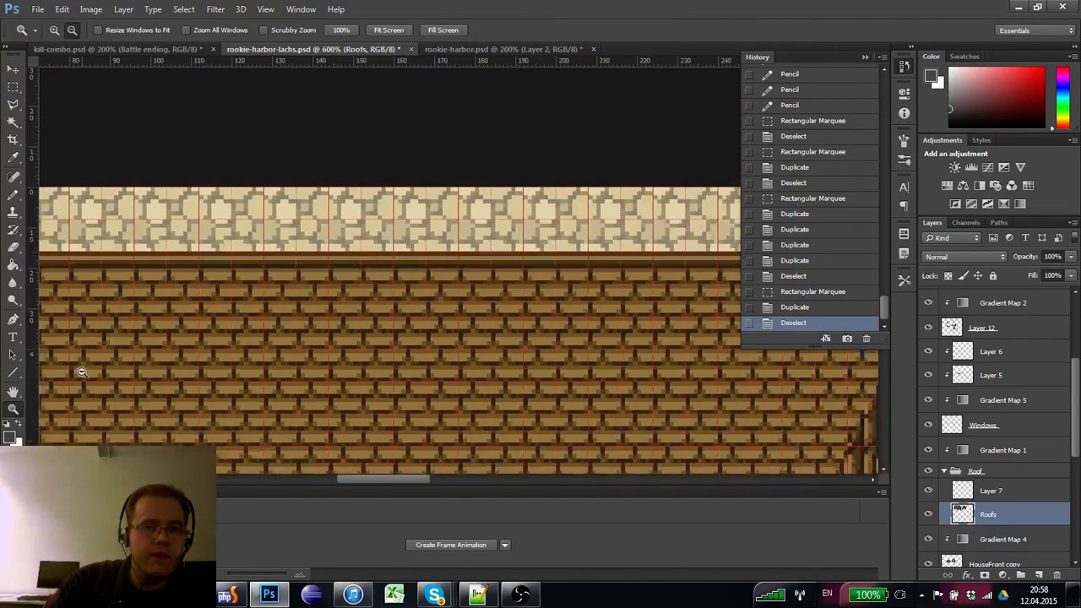
left_click(65, 378, "alt")
scroll(283, 352, "down", 3)
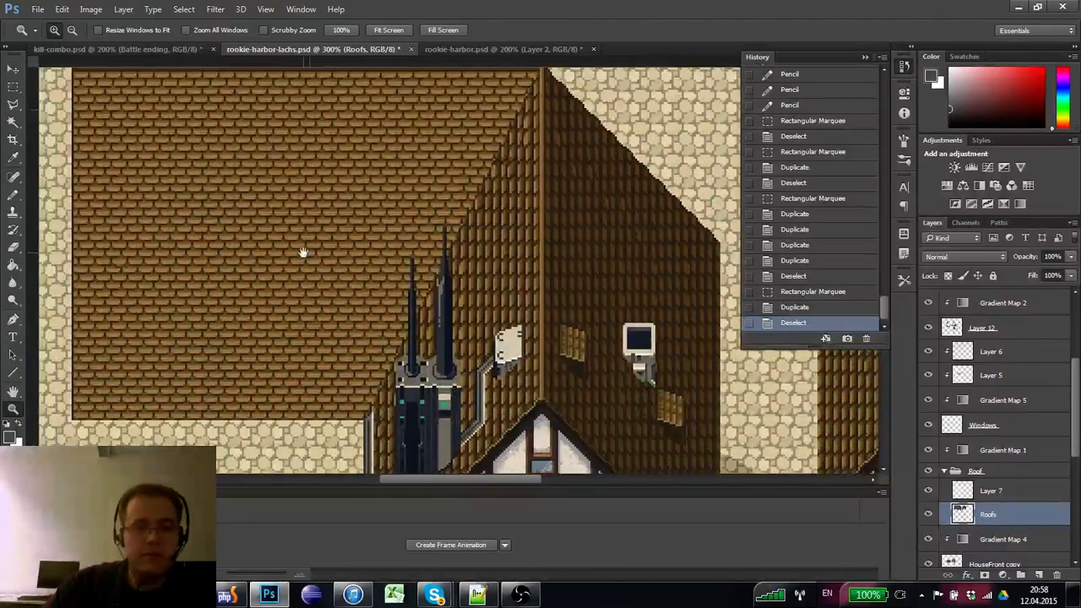
- Examine the harbor scene's building fronts, trees and plaza tiles for comparison with the roof's shingle pattern
scroll(296, 256, "down", 3)
scroll(307, 226, "up", 2)
scroll(308, 227, "down", 2)
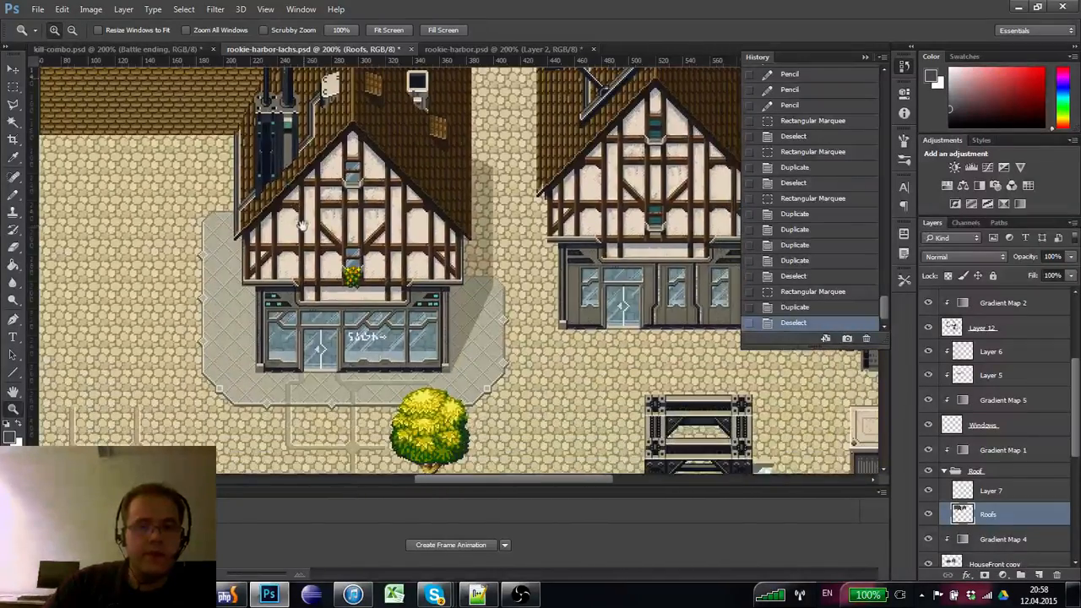
scroll(310, 209, "up", 2)
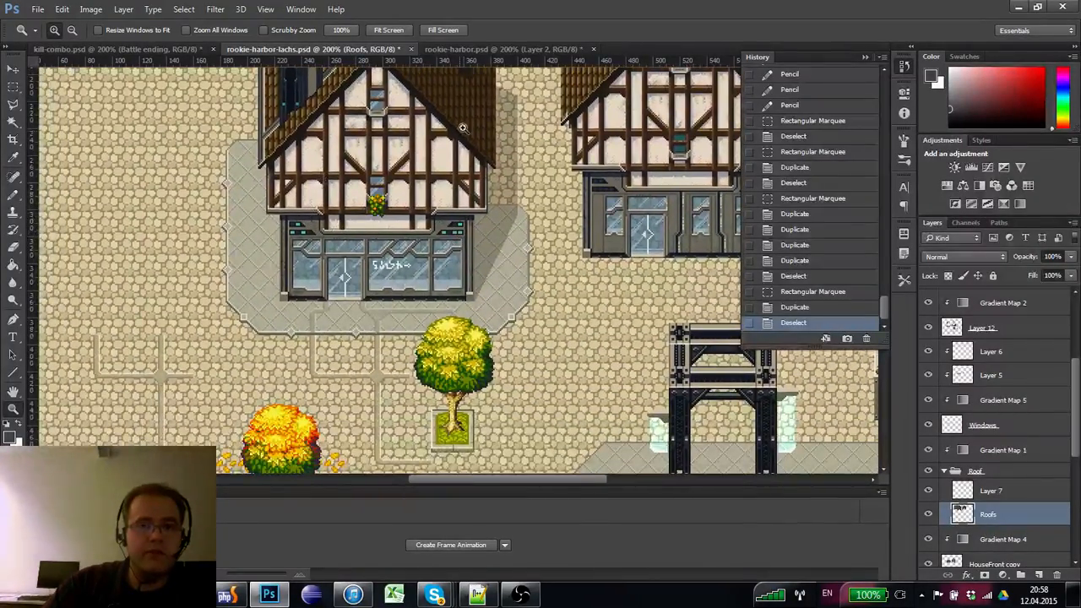
scroll(463, 126, "down", 4)
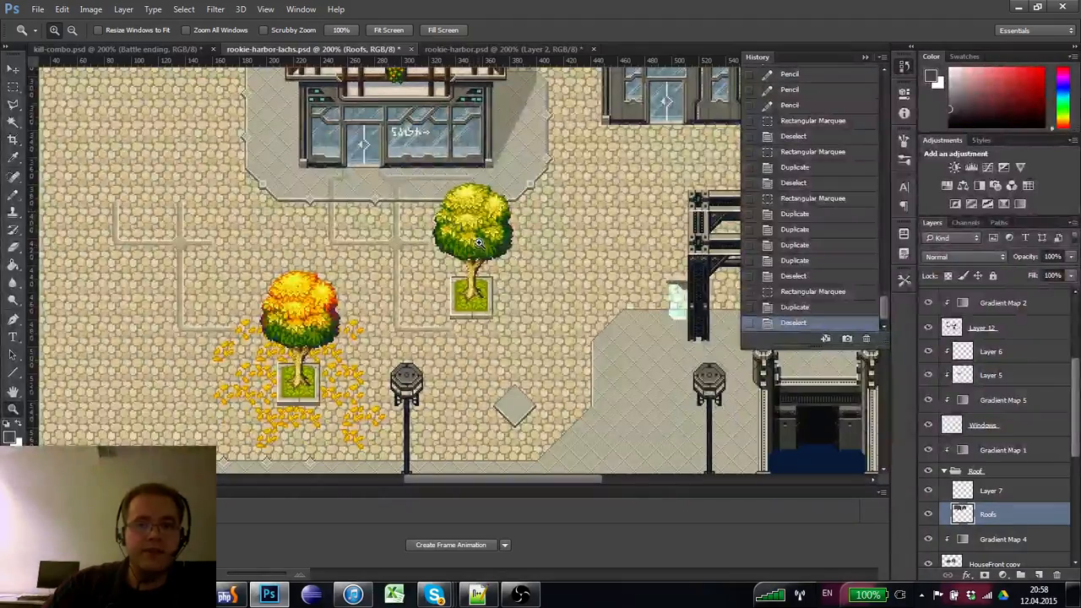
scroll(478, 242, "up", 3)
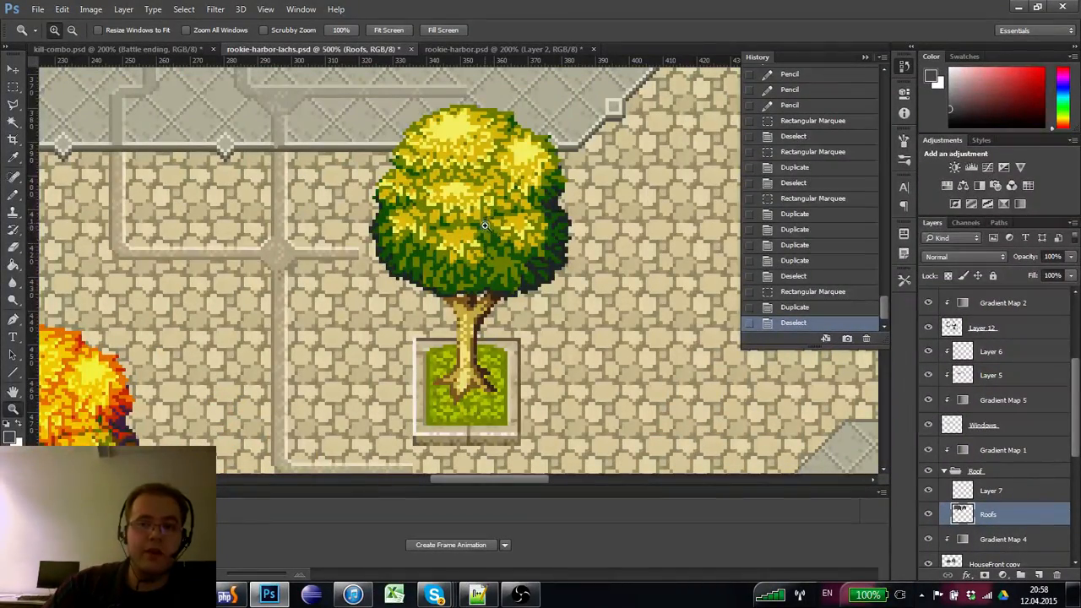
scroll(489, 233, "down", 3)
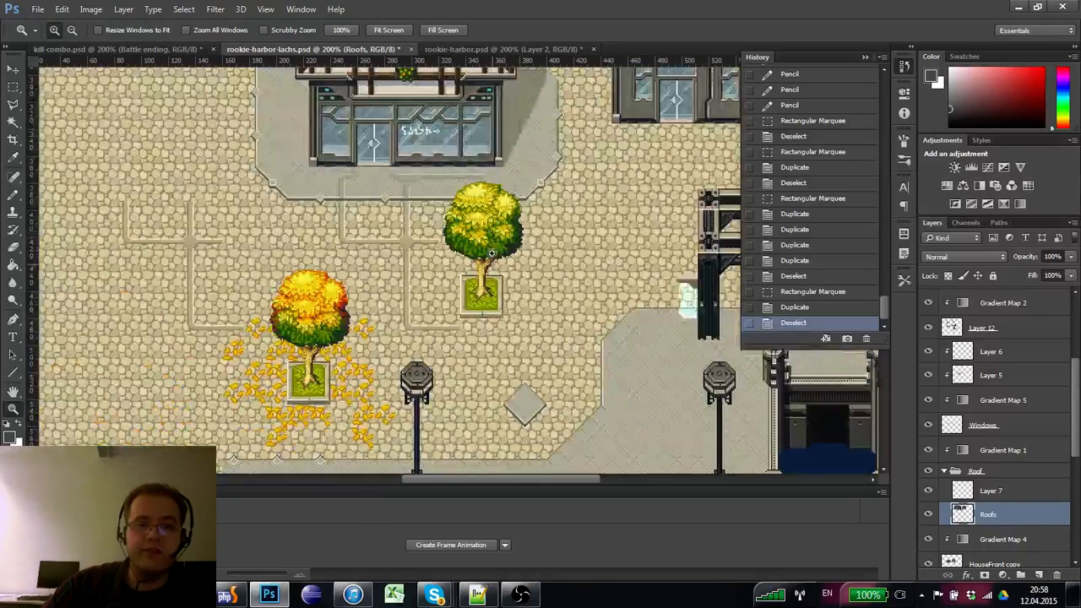
left_click_drag(456, 258, 450, 275)
scroll(450, 275, "down", 5)
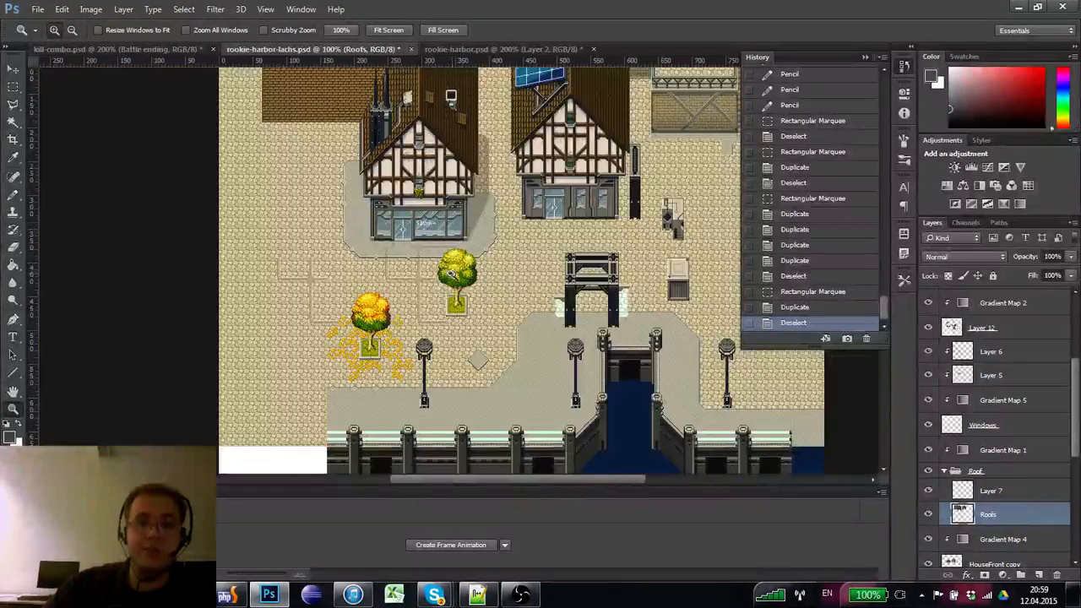
- Compare the outdoor scene in kill-combo.psd with the harbor scene in rookie-harbor-lachs.psd
left_click(160, 52)
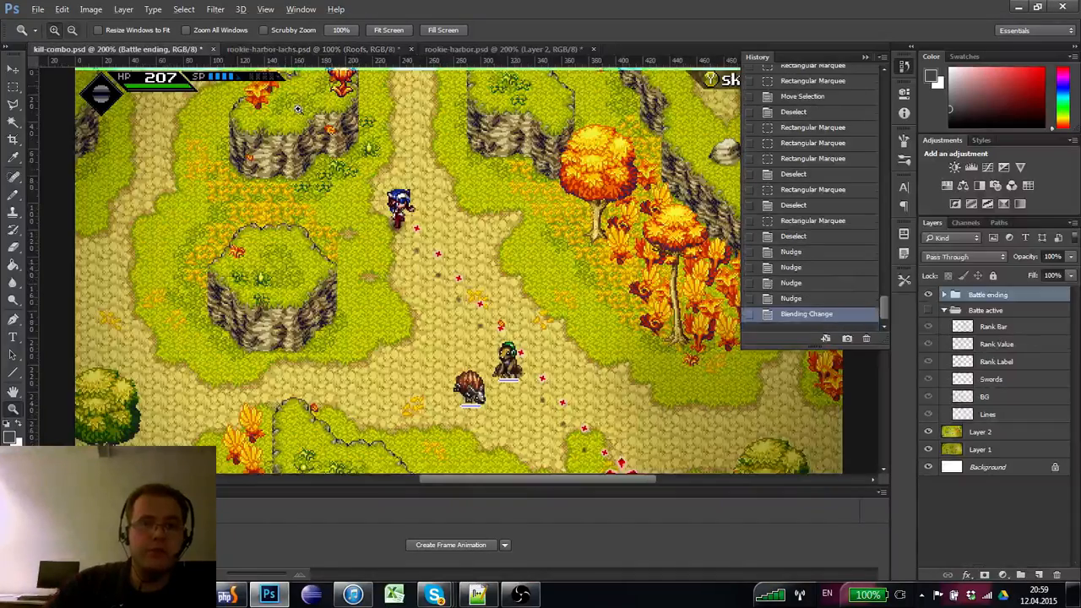
left_click(333, 173, "alt")
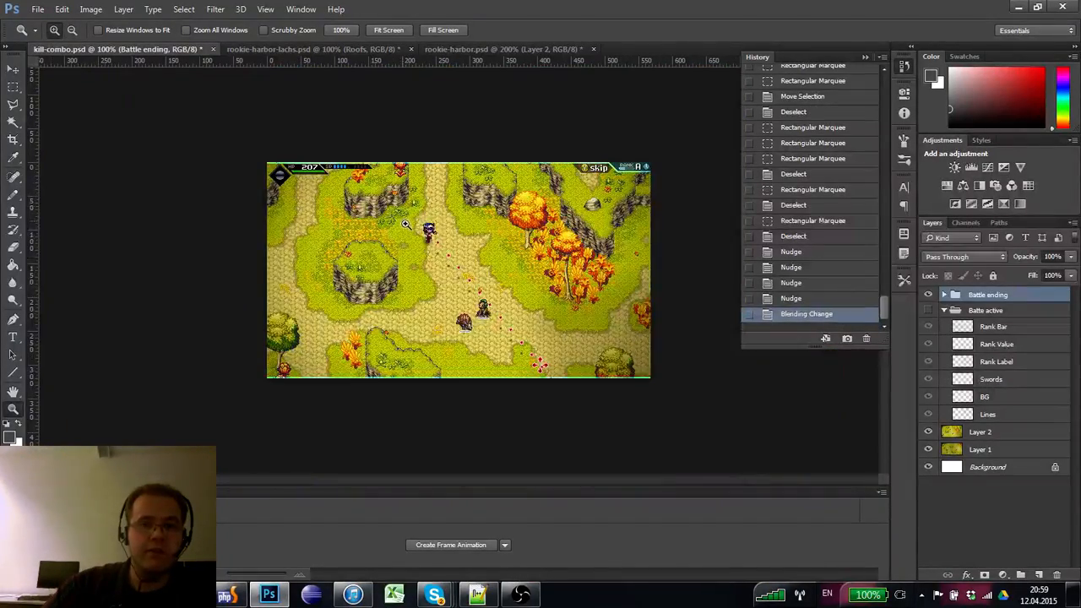
left_click(236, 49)
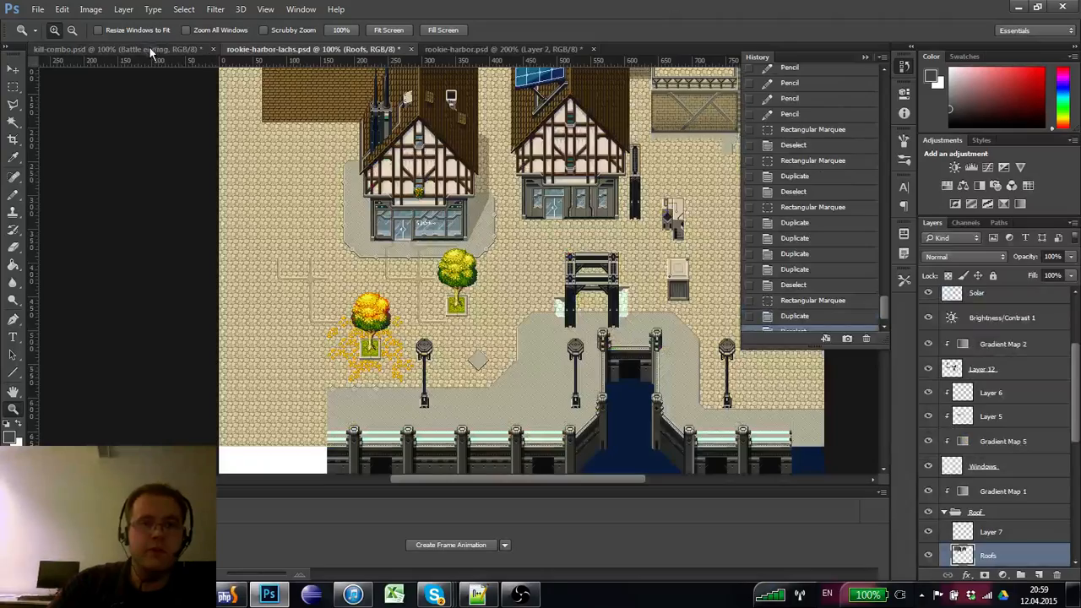
left_click(149, 48)
left_click(253, 50)
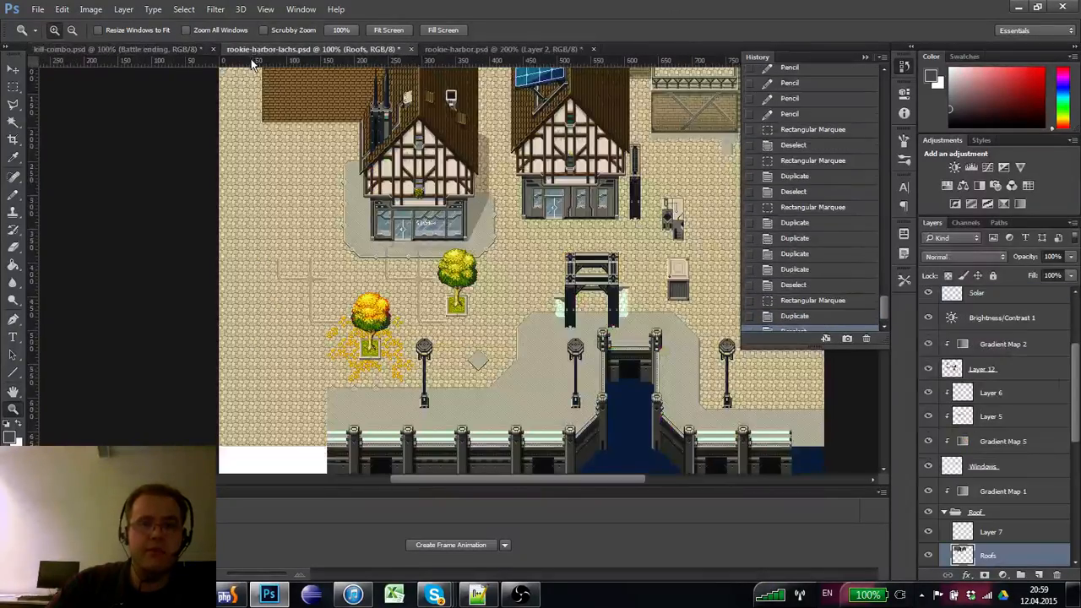
left_click(118, 49)
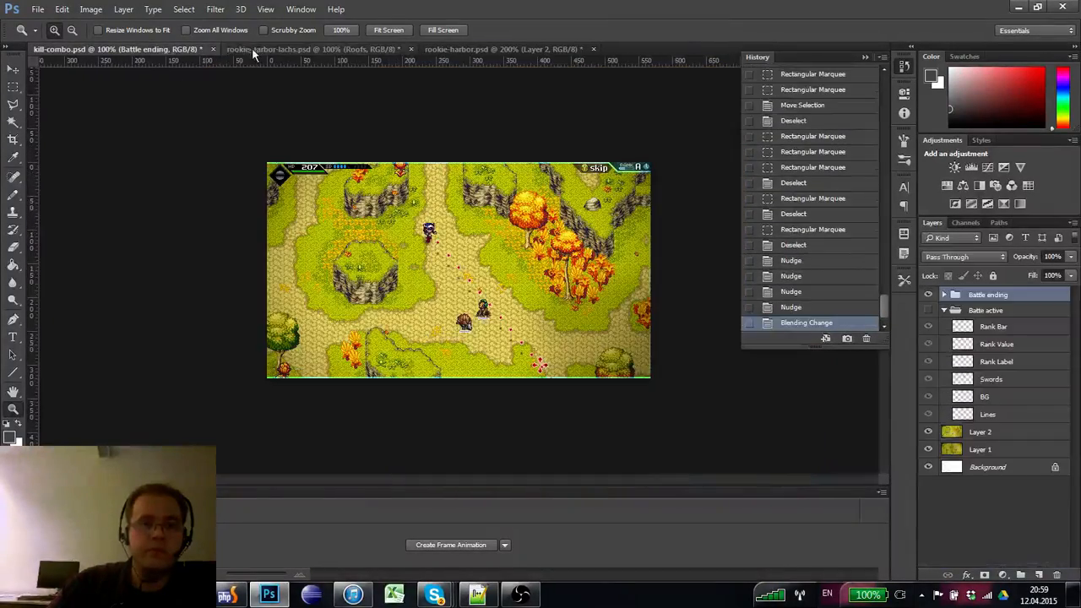
left_click(251, 47)
- Examine the flat roof's shingle pattern both up close and at 100% zoom
left_click(311, 113)
left_click(311, 112)
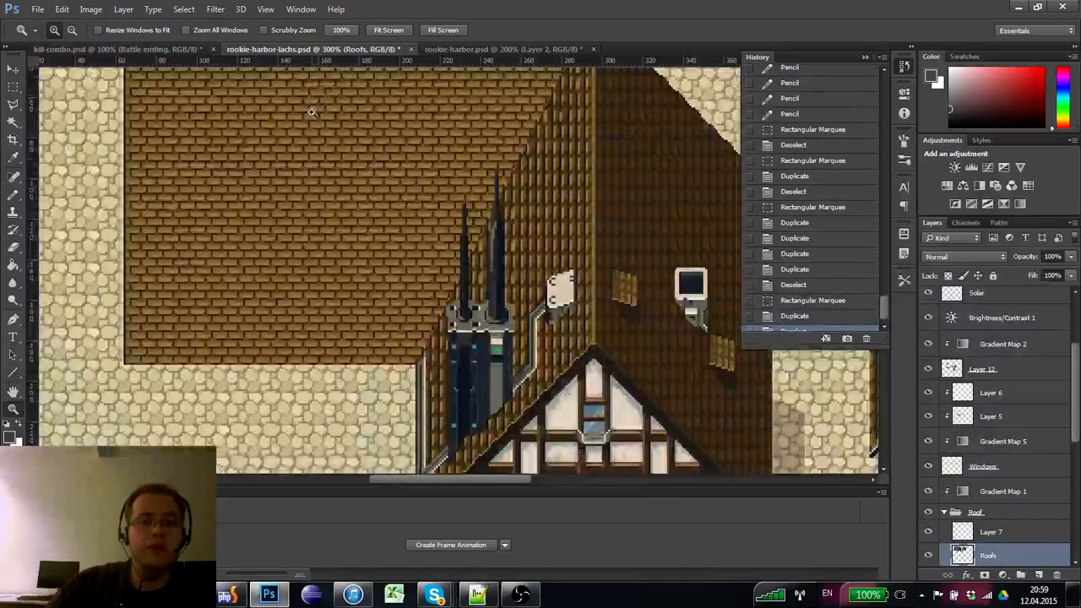
left_click(310, 112, "alt")
left_click(311, 114, "alt")
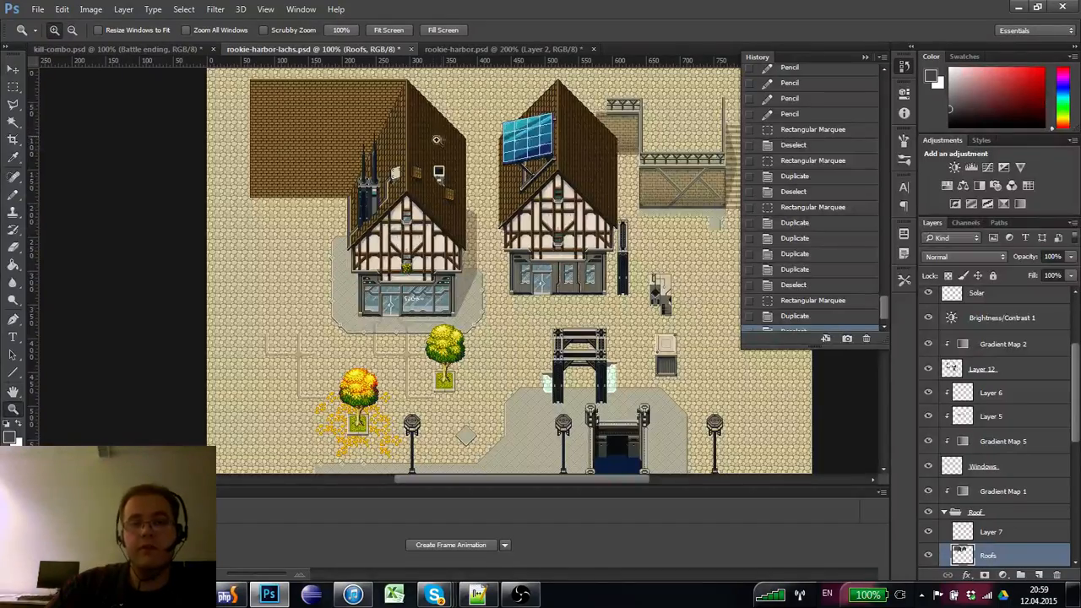
left_click(327, 124)
left_click(333, 129, "alt")
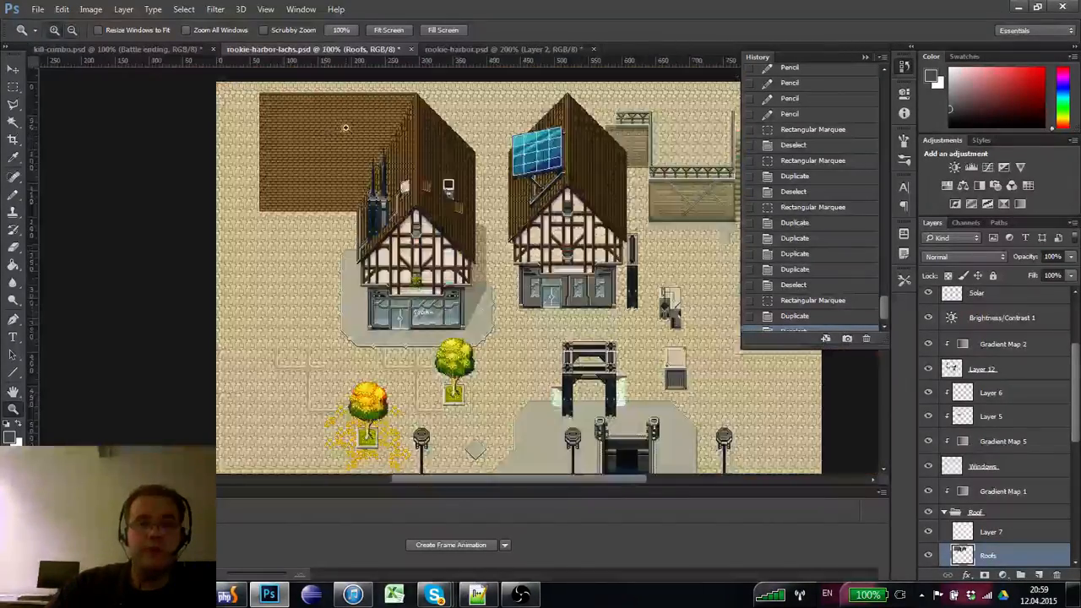
left_click(344, 128)
left_click(315, 184, "alt")
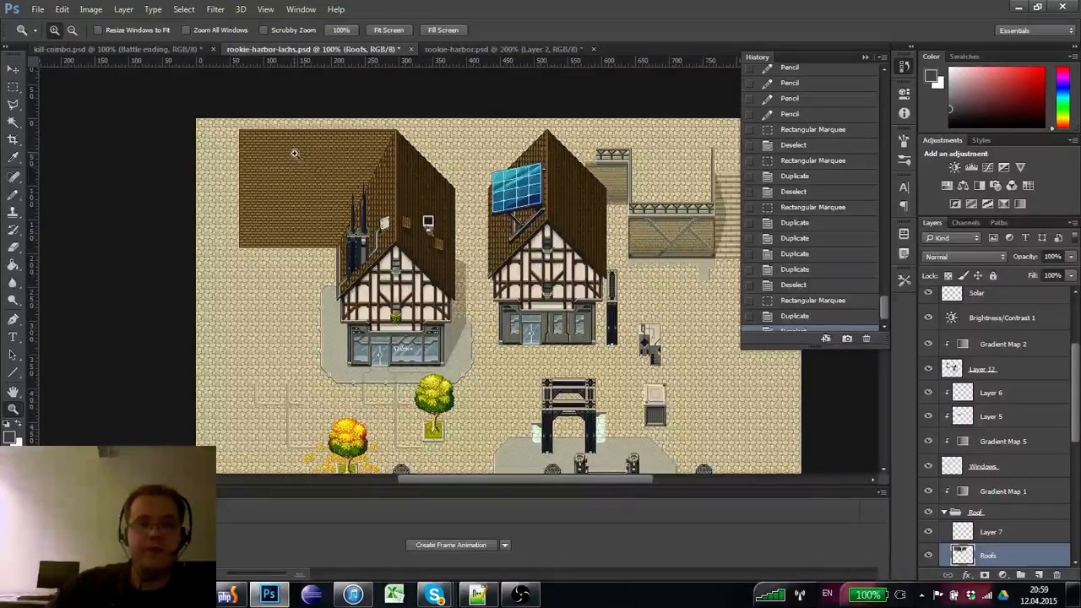
left_click(270, 128)
left_click(253, 169)
left_click(258, 174)
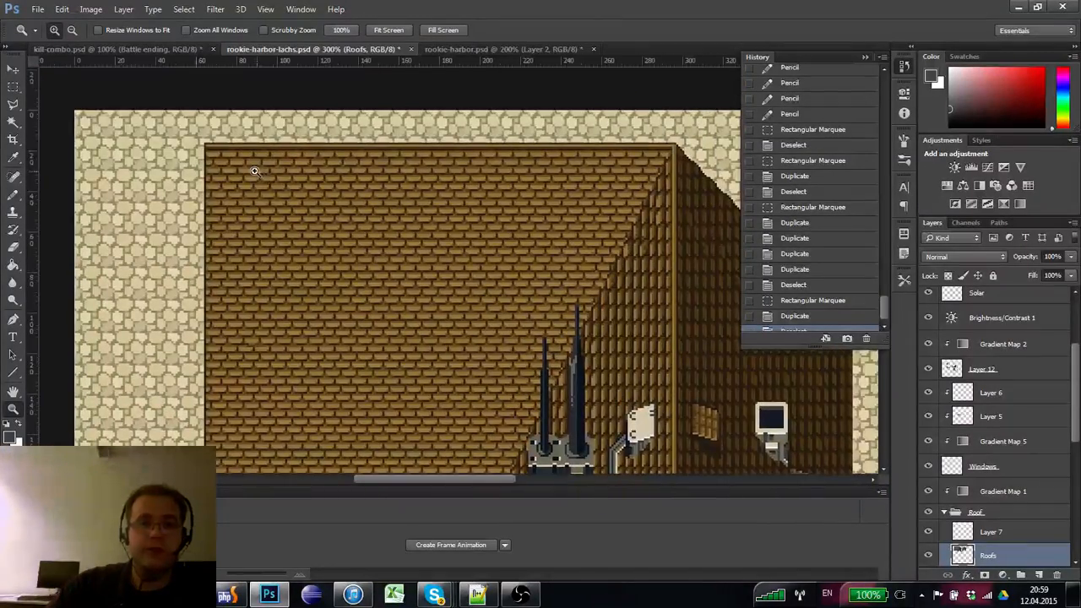
left_click(253, 174)
left_click(13, 86)
key("ctrl+apostrophe")
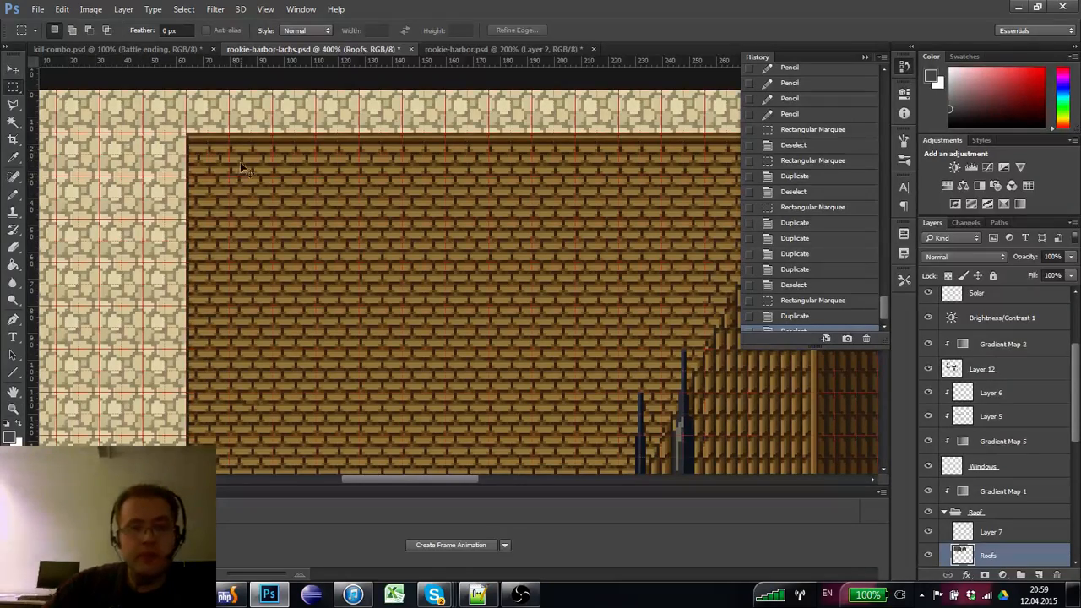
key("ctrl+apostrophe")
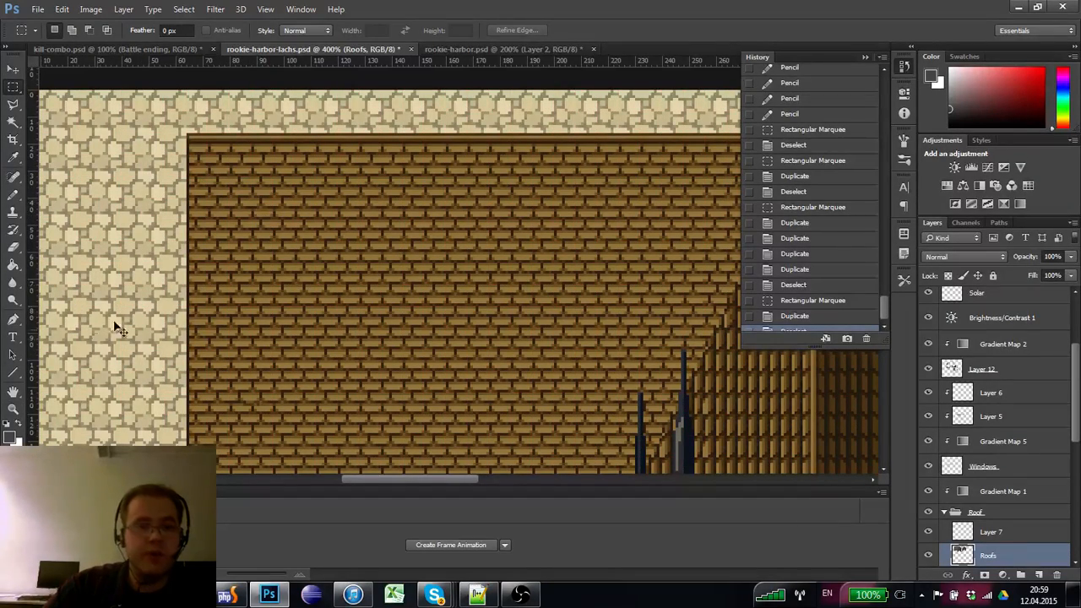
left_click(14, 409)
left_click(204, 268, "alt")
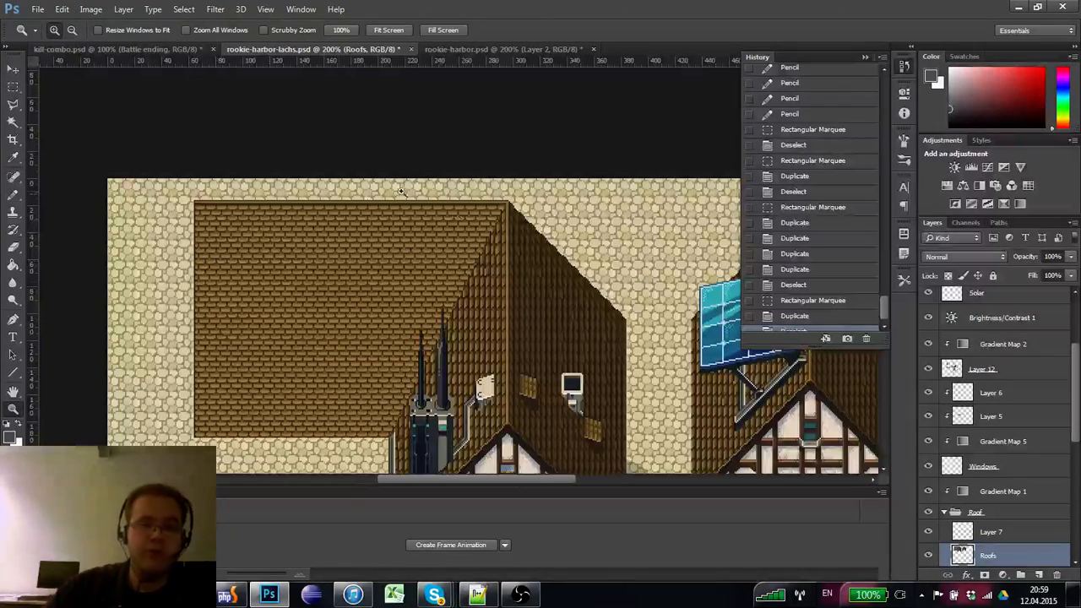
left_click(309, 223)
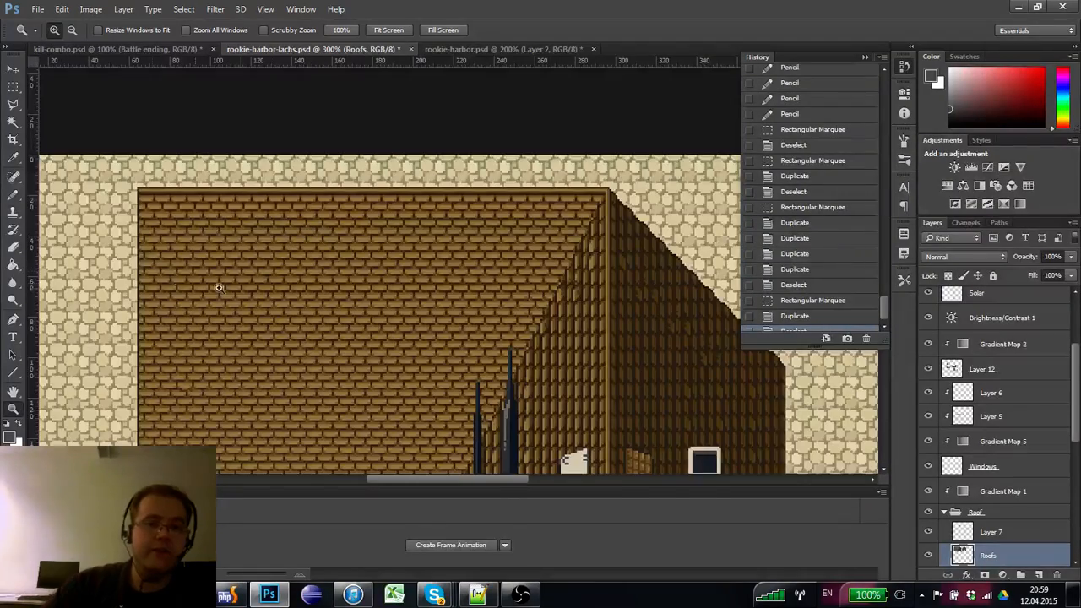
- Show the grid, copy a section of the roof's upper shingle rows repeatedly to the right as far as the slope, and deselect
left_click(14, 87)
key("ctrl+apostrophe")
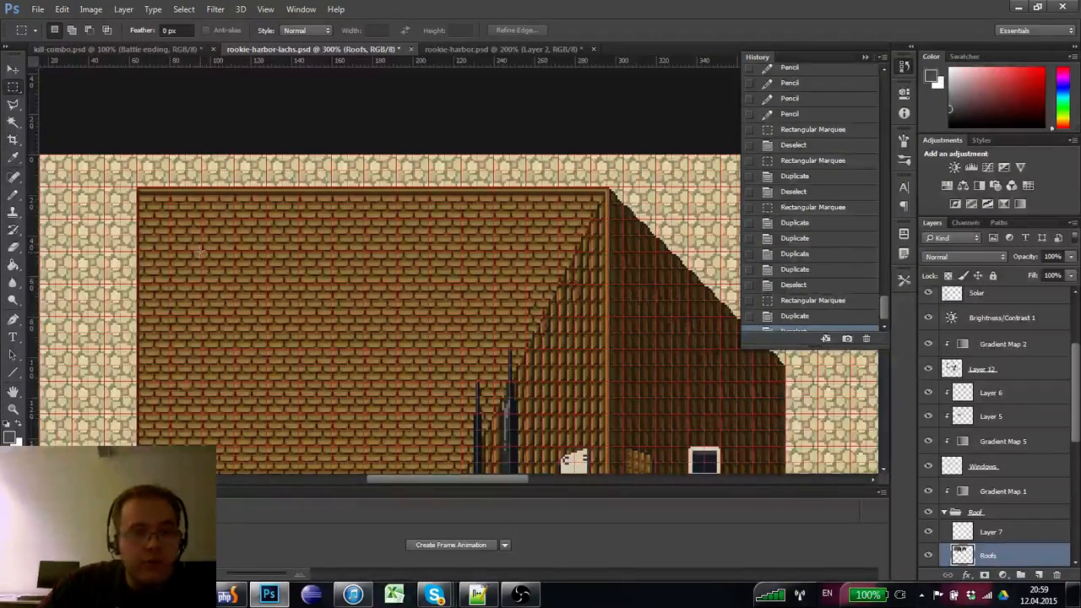
left_click_drag(201, 250, 186, 173)
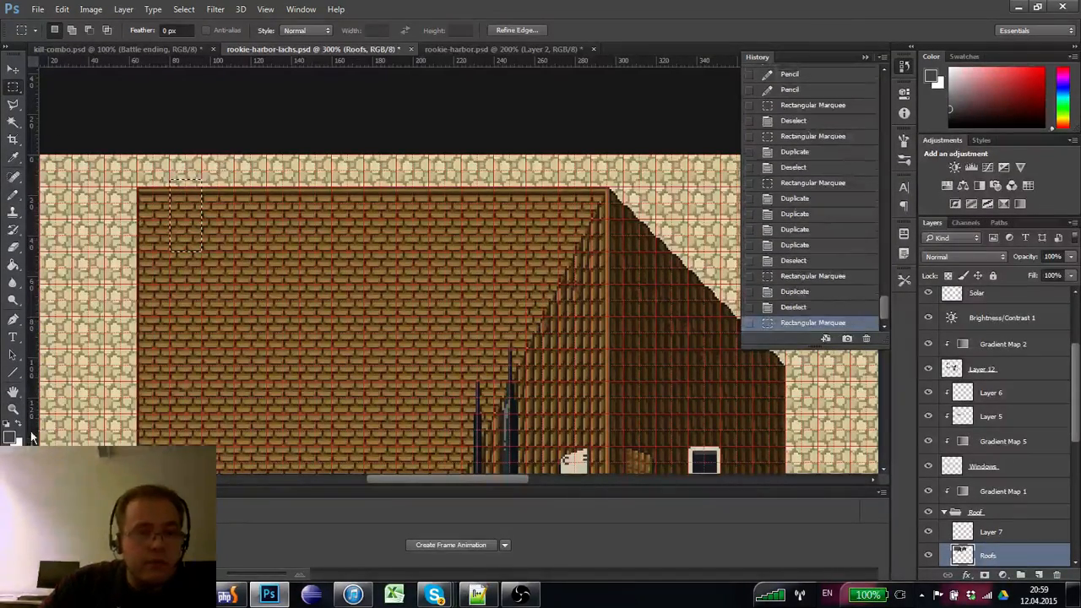
key("z")
left_click(172, 208)
left_click(171, 209)
key("ctrl+d")
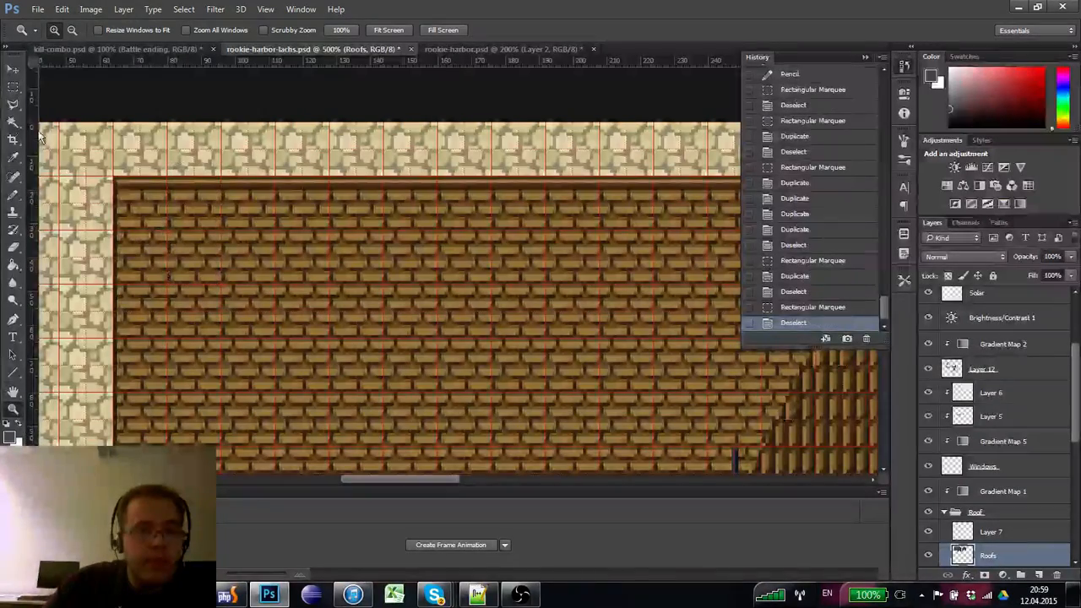
left_click(14, 87)
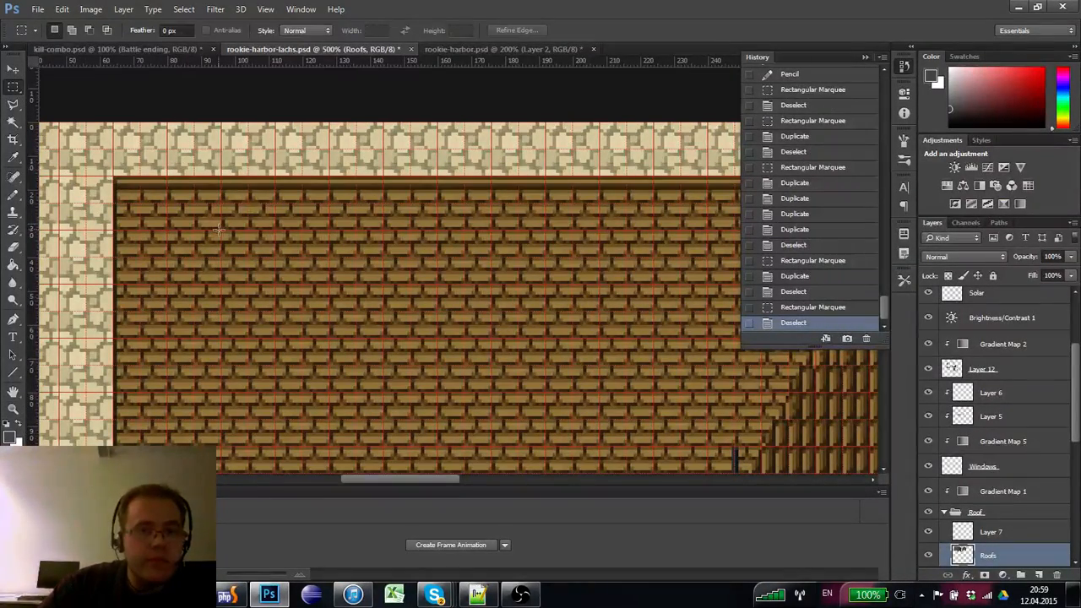
mouse_move(218, 228)
left_mouse_down()
mouse_move(174, 173)
mouse_move(304, 183)
mouse_move(282, 221)
mouse_move(273, 200)
mouse_move(273, 234)
mouse_move(312, 234)
mouse_move(297, 229)
mouse_move(339, 215)
mouse_move(411, 214)
mouse_move(522, 221)
mouse_move(388, 248)
mouse_move(615, 240)
mouse_move(577, 243)
left_mouse_up()
key("ctrl+d")
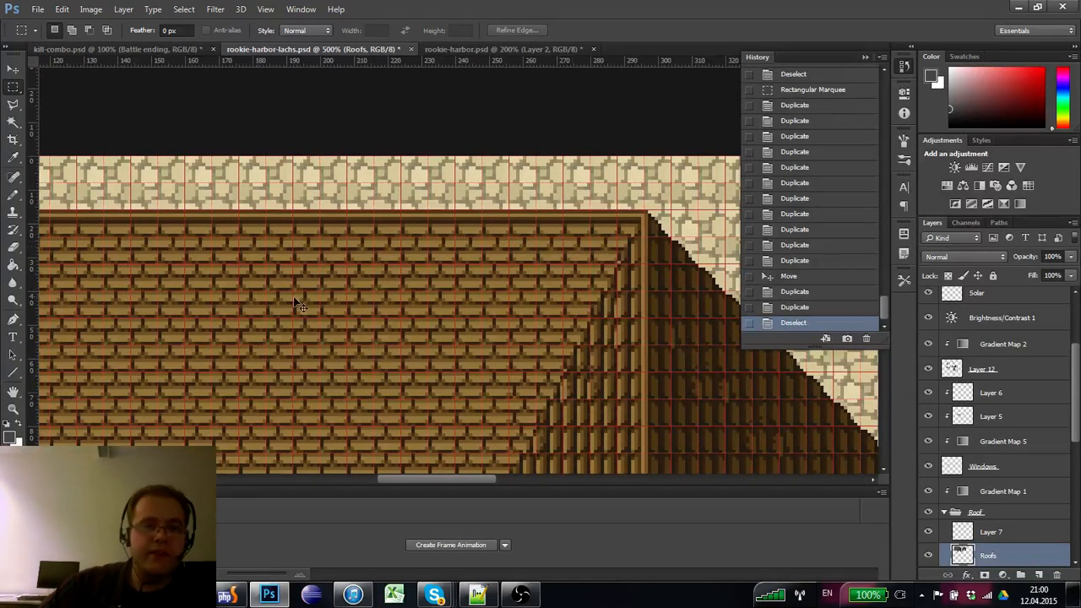
- Select a triangular piece of the upper shingle rows beside the slope with the Polygonal Lasso, copy it against the slope's edge, and deselect
left_click(13, 103)
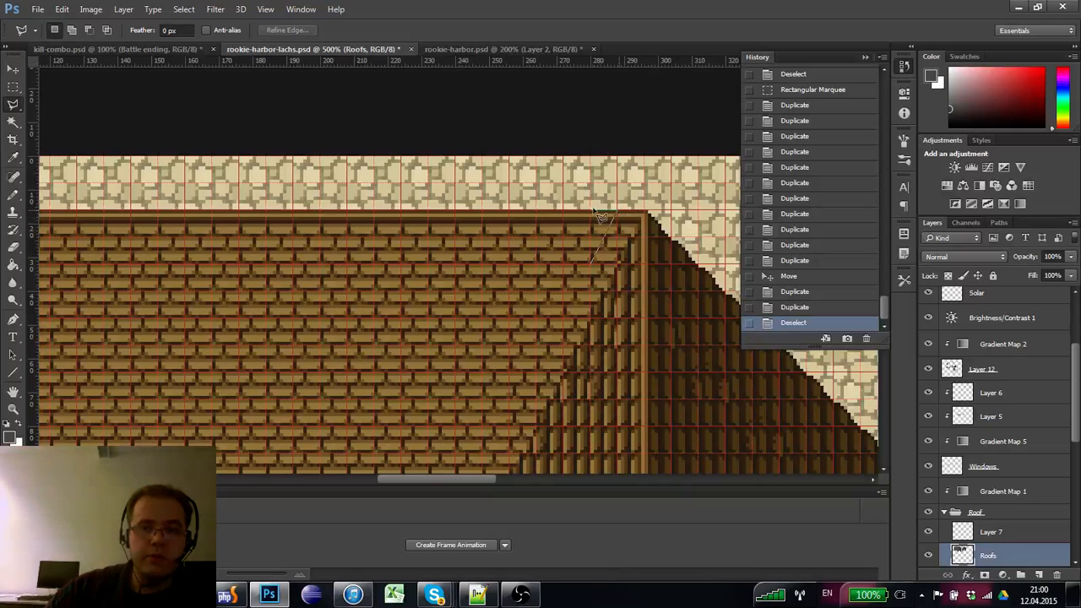
double_click(592, 262)
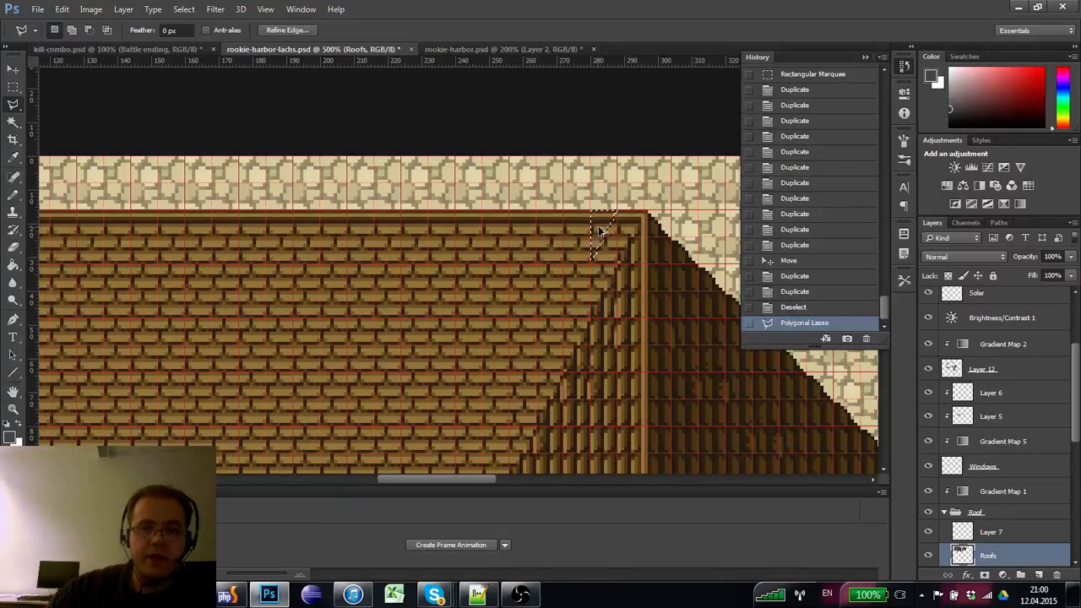
mouse_move(599, 229)
left_mouse_down()
mouse_move(656, 203)
mouse_move(624, 245)
left_mouse_up()
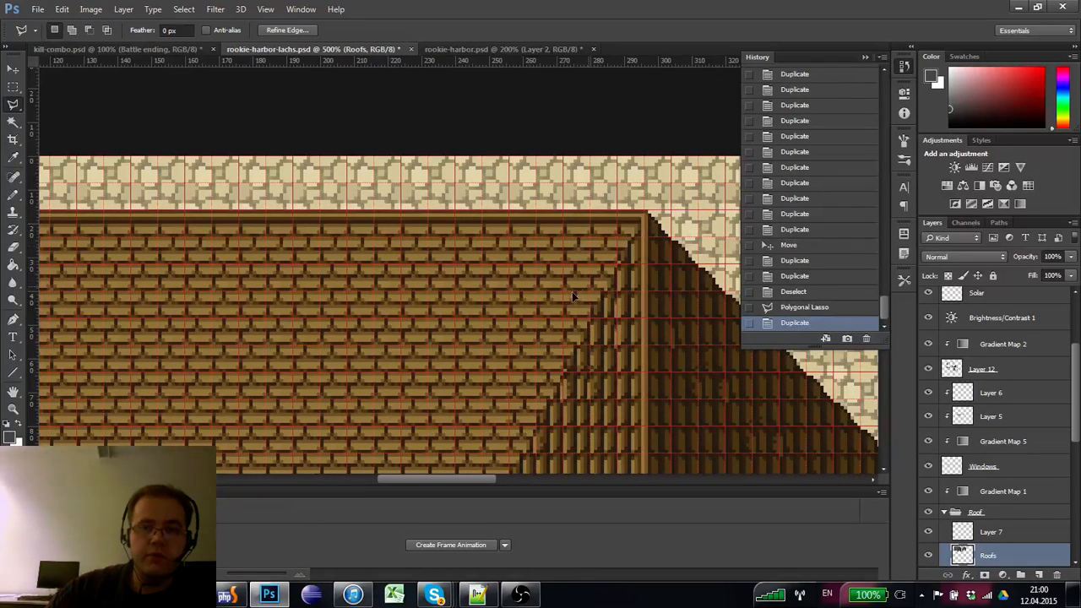
key("ctrl+d")
- Try to duplicate a strip of shingles about 224 × 8 px spanning the upper part of the flat roof
left_click(12, 409)
left_click(69, 383, "alt")
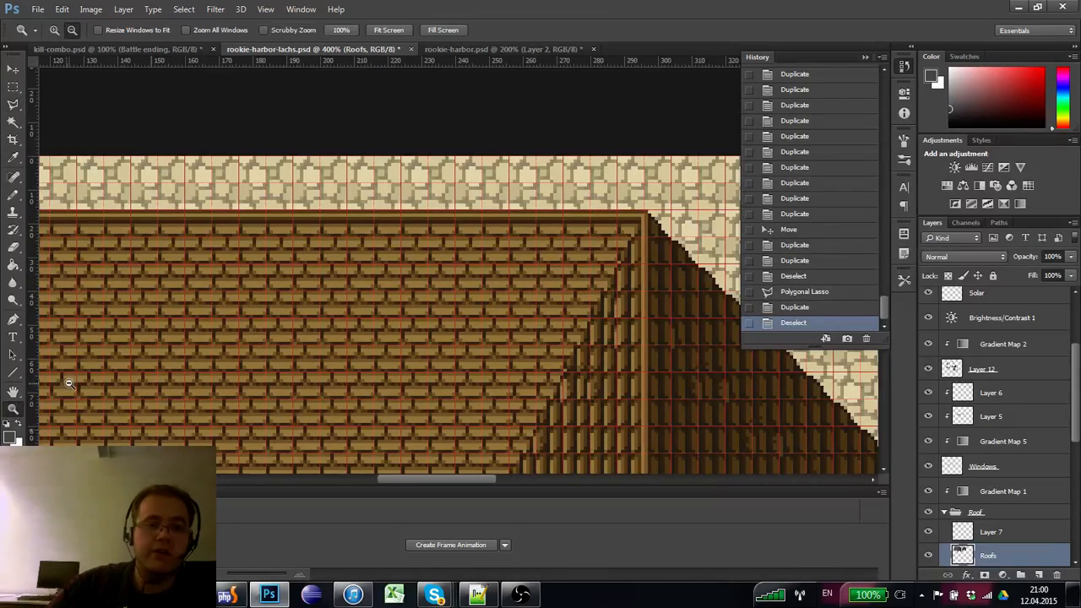
left_click(69, 384, "alt")
left_click(374, 284)
left_click(359, 283, "alt")
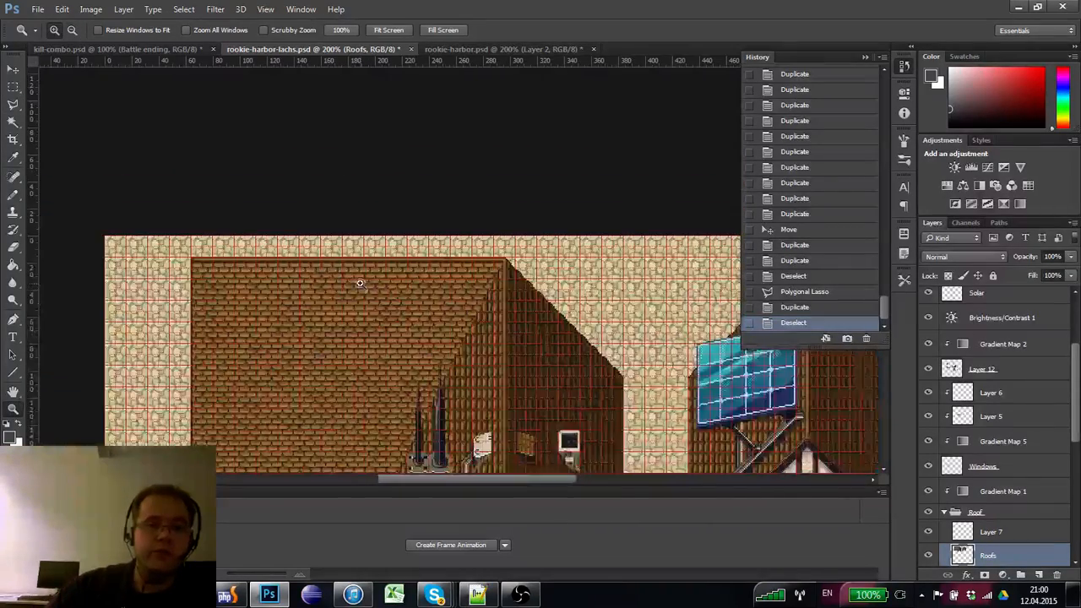
left_click(360, 284)
left_click(12, 87)
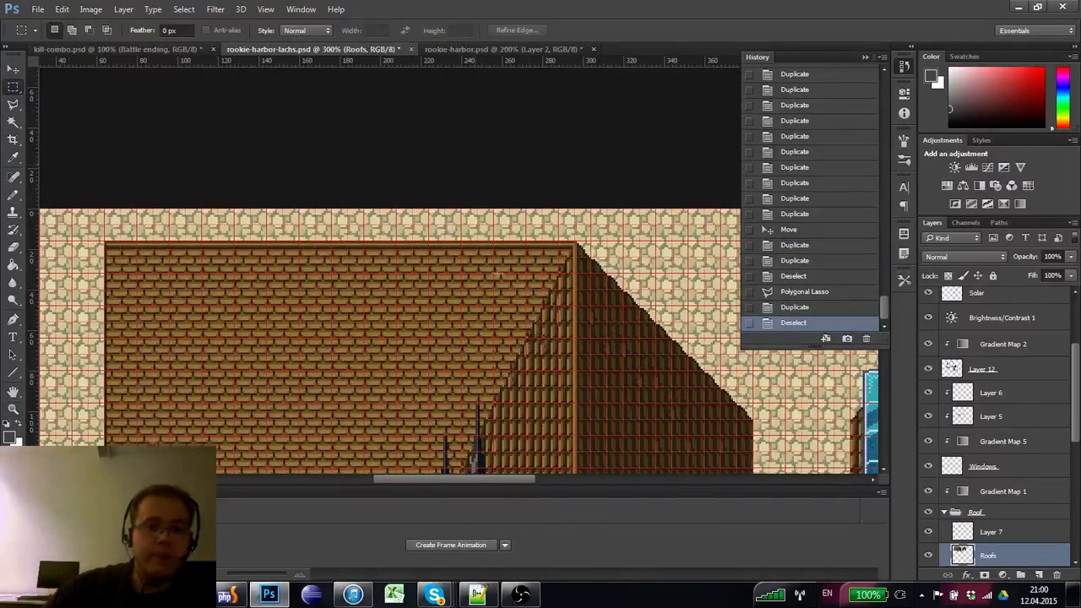
left_click_drag(557, 276, 139, 275)
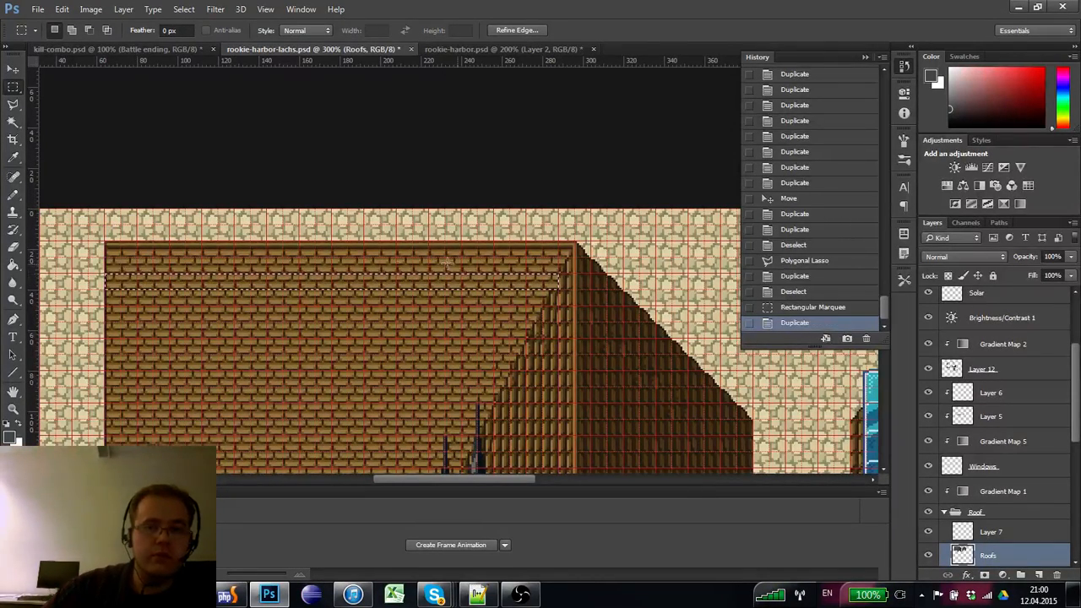
- Undo the last duplicate of the shingle strip and deselect
left_click(17, 124)
left_click(13, 107)
key("ctrl+z")
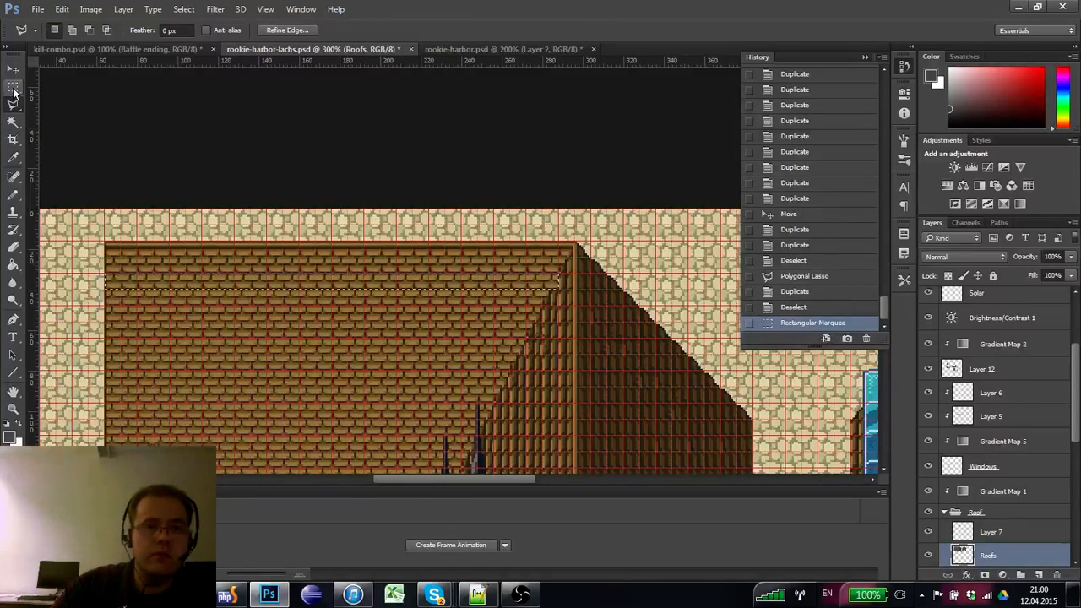
left_click(13, 88)
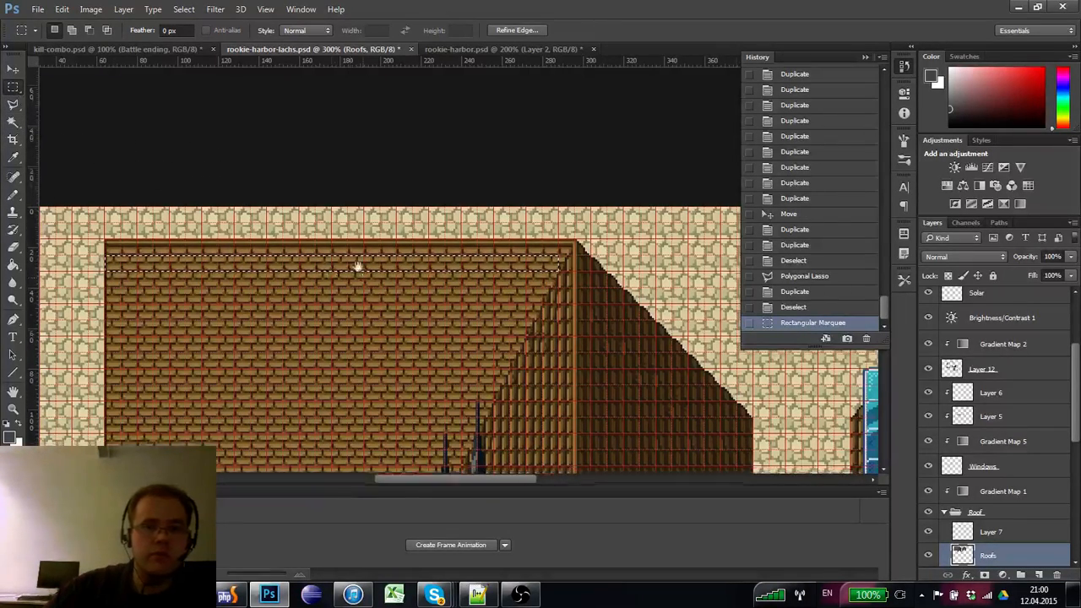
left_click_drag(358, 267, 349, 234)
key("ctrl+d")
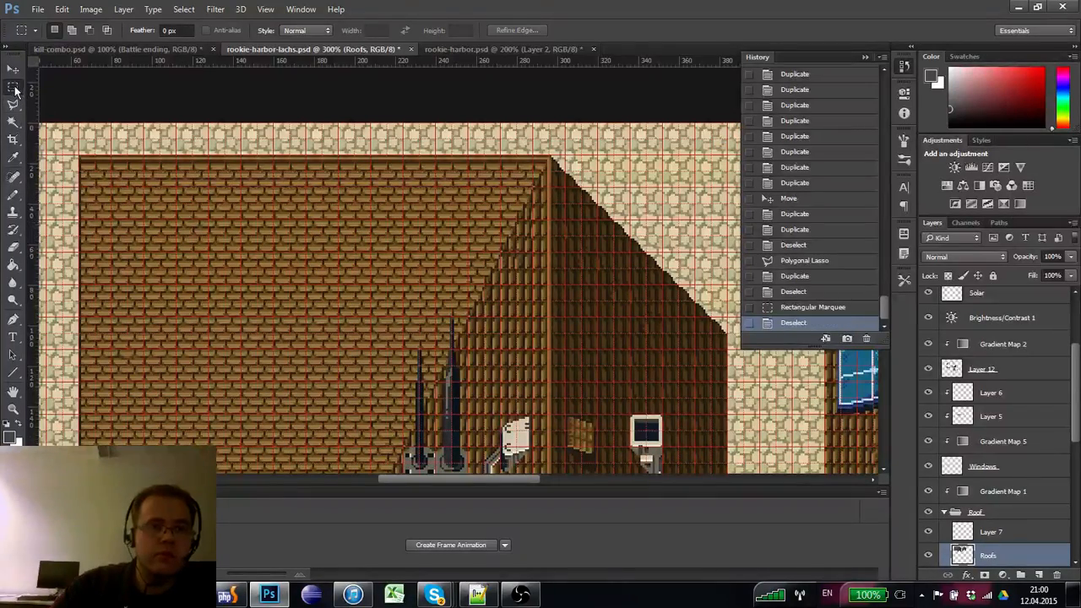
- Select strips of shingles across the flat roof's upper rows, duplicate them onto the rows below, and deselect
left_click_drag(399, 187, 140, 201)
key("ctrl+d")
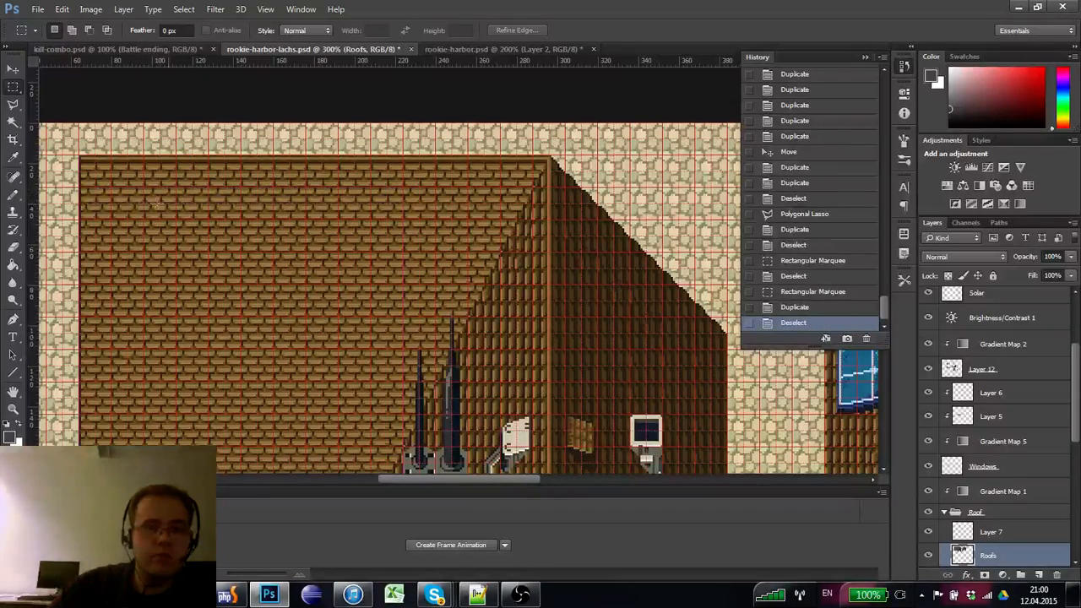
mouse_move(390, 199)
left_mouse_down()
mouse_move(101, 188)
mouse_move(79, 171)
mouse_move(123, 210)
left_mouse_up()
left_click_drag(123, 226, 118, 260)
key("ctrl+d")
- Select a block of upper shingle rows about 160 × 48 px from the flat roof's outer edge and copy it twice downward
left_click_drag(403, 269, 79, 173)
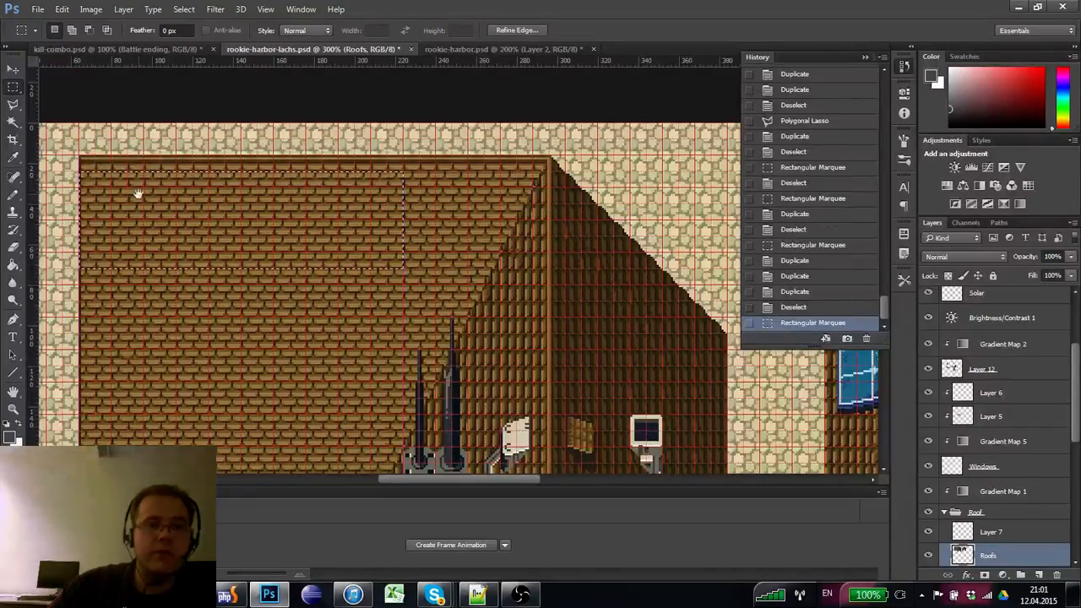
scroll(198, 186, "down", 1)
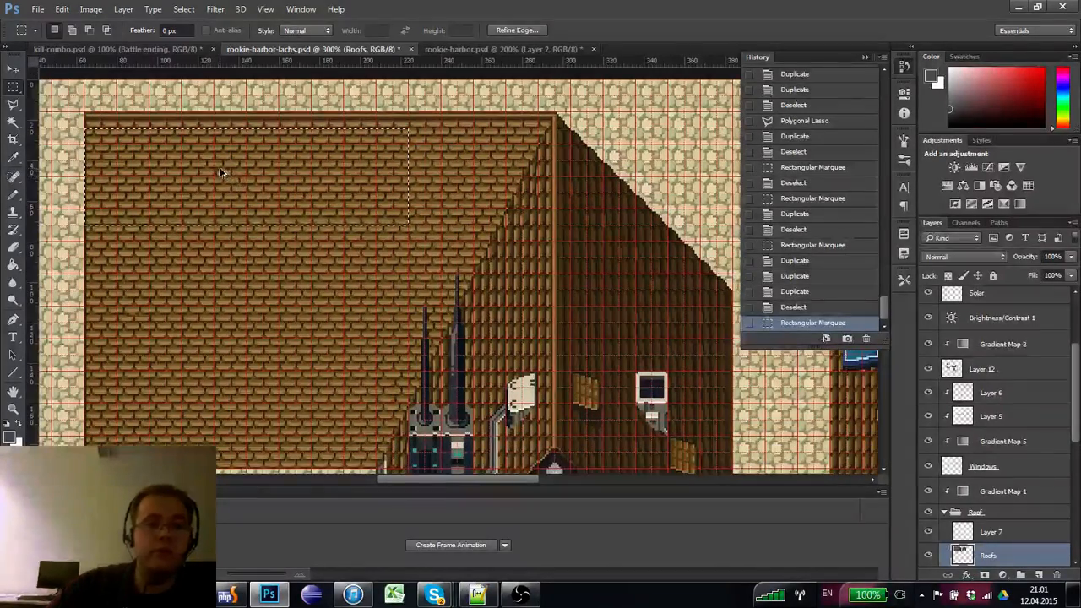
left_click_drag(221, 172, 215, 268)
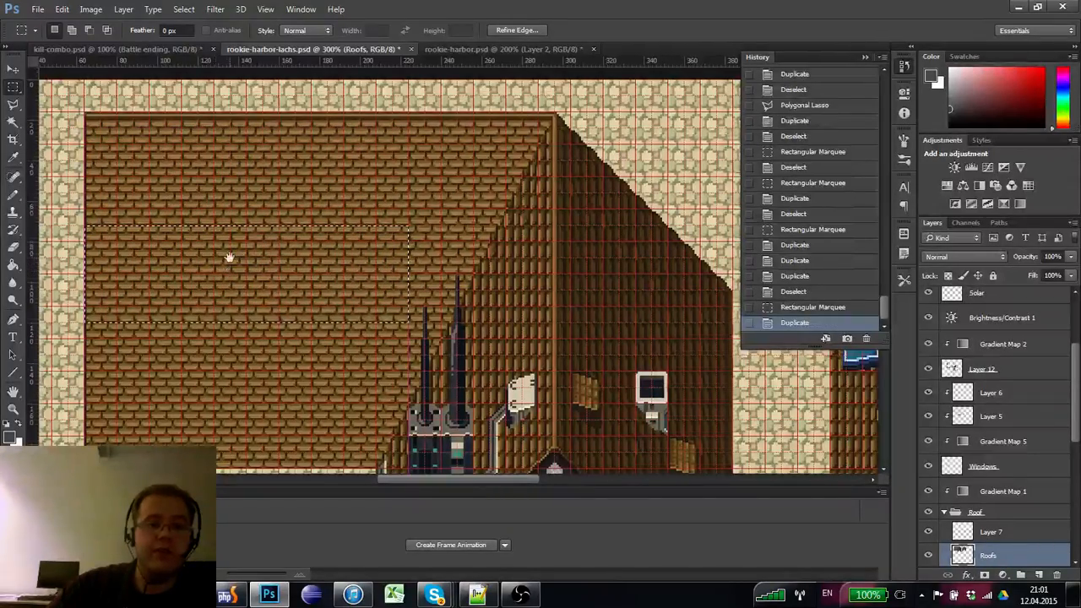
scroll(229, 225, "down", 1)
left_click_drag(278, 222, 275, 275)
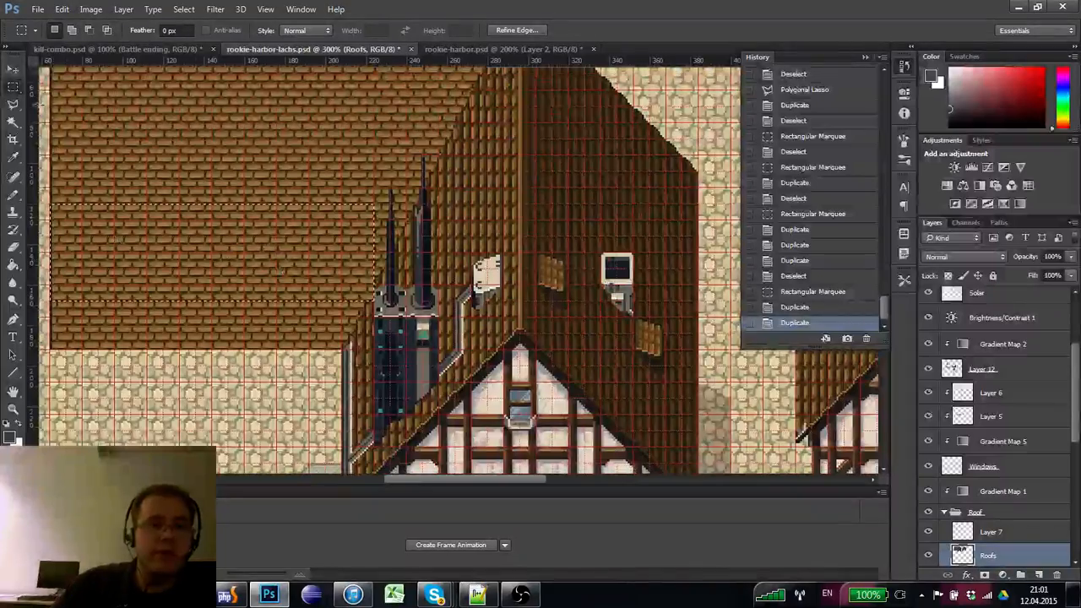
- Undo the last copy of the shingle block and copy it again slightly higher on the lower roof
key("l")
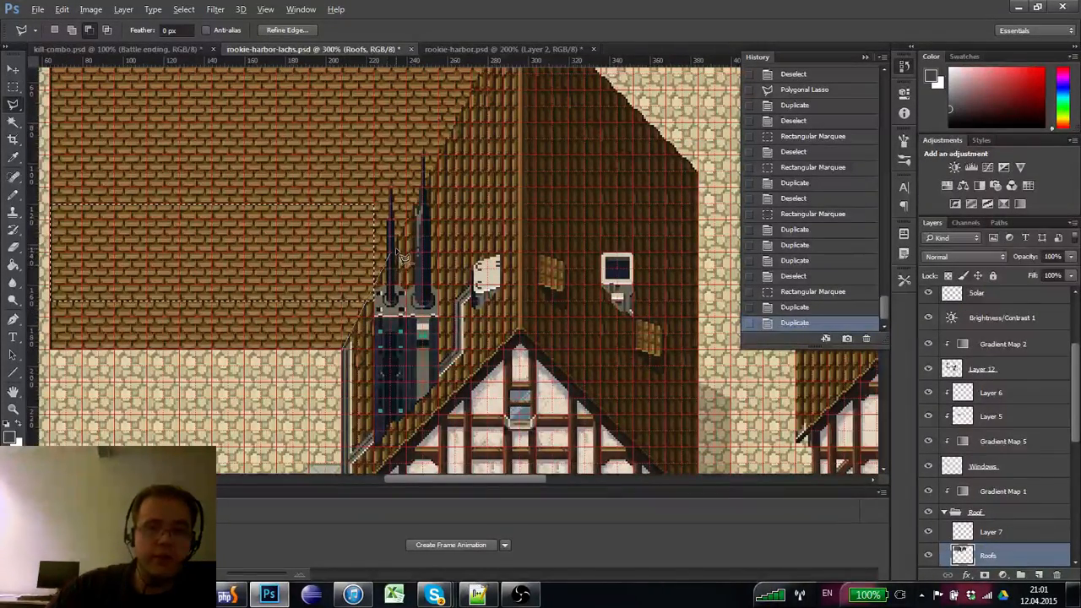
key("Escape")
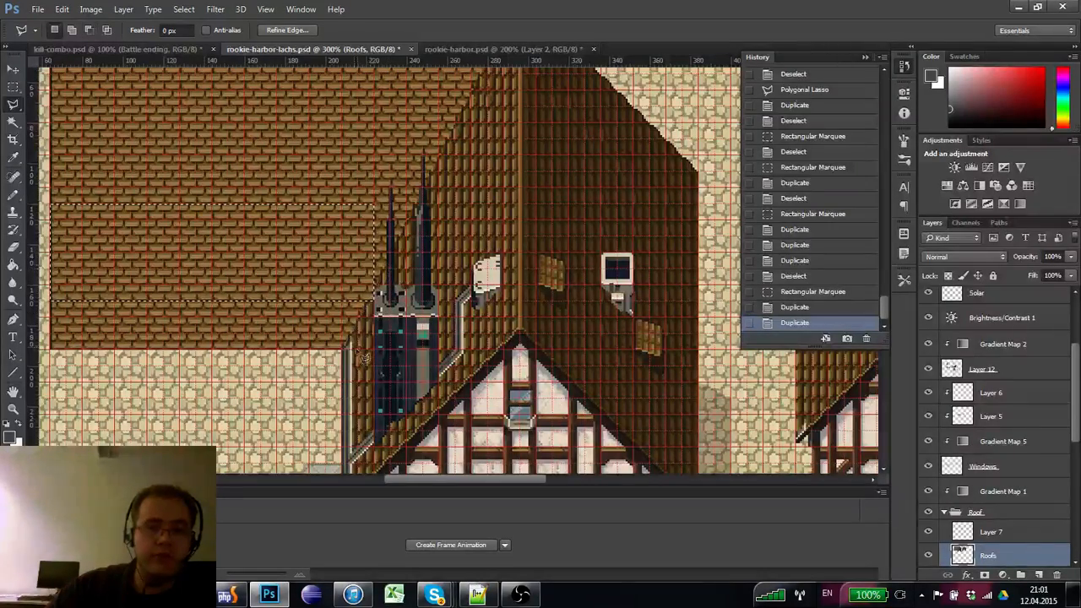
left_click(348, 347)
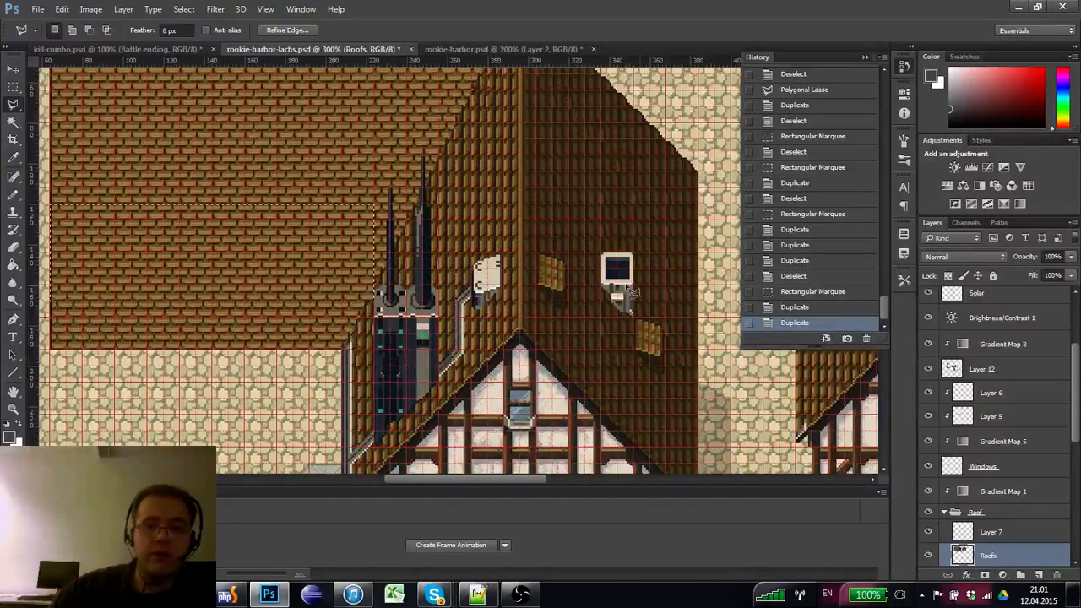
key("ctrl+z")
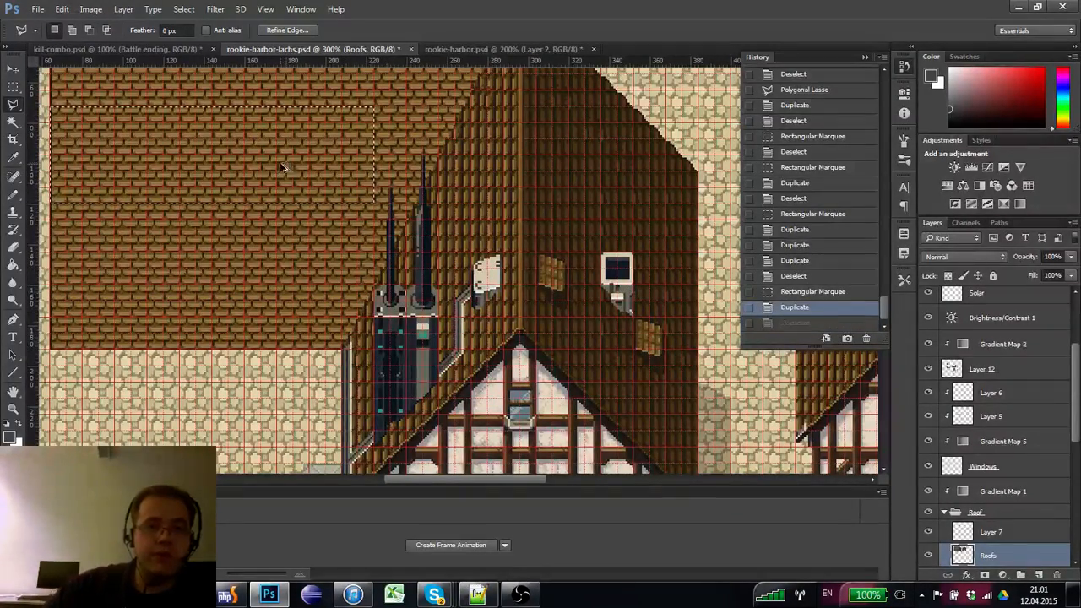
left_click_drag(286, 171, 288, 258)
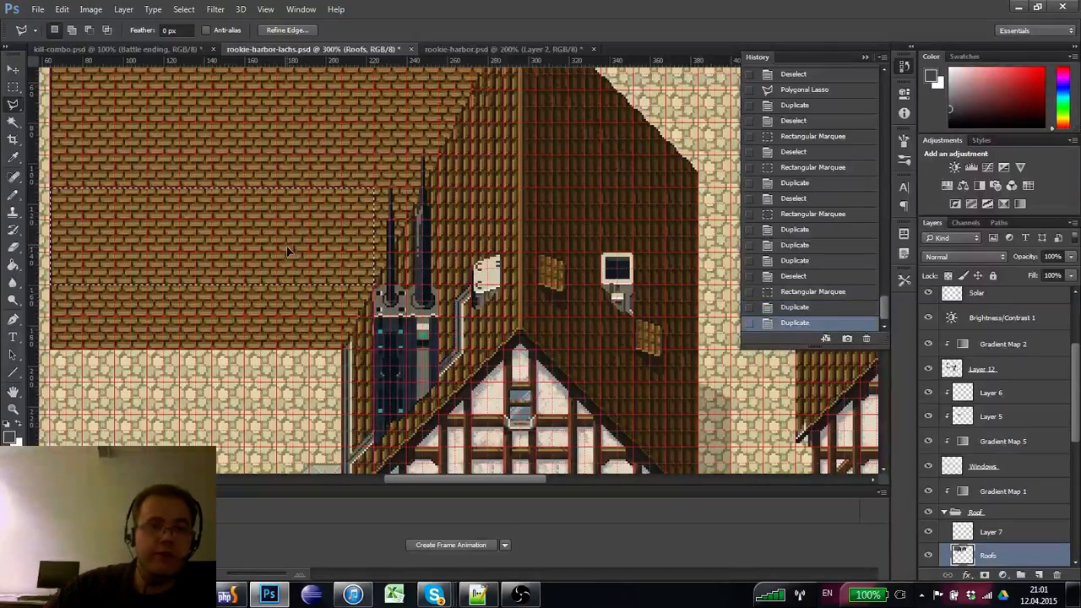
- Select a narrow section of shingles beside the slope, copy it downward next to the chimneys, and deselect
key("m")
left_click_drag(417, 298, 342, 180)
left_click_drag(301, 229, 298, 277)
key("ctrl+d")
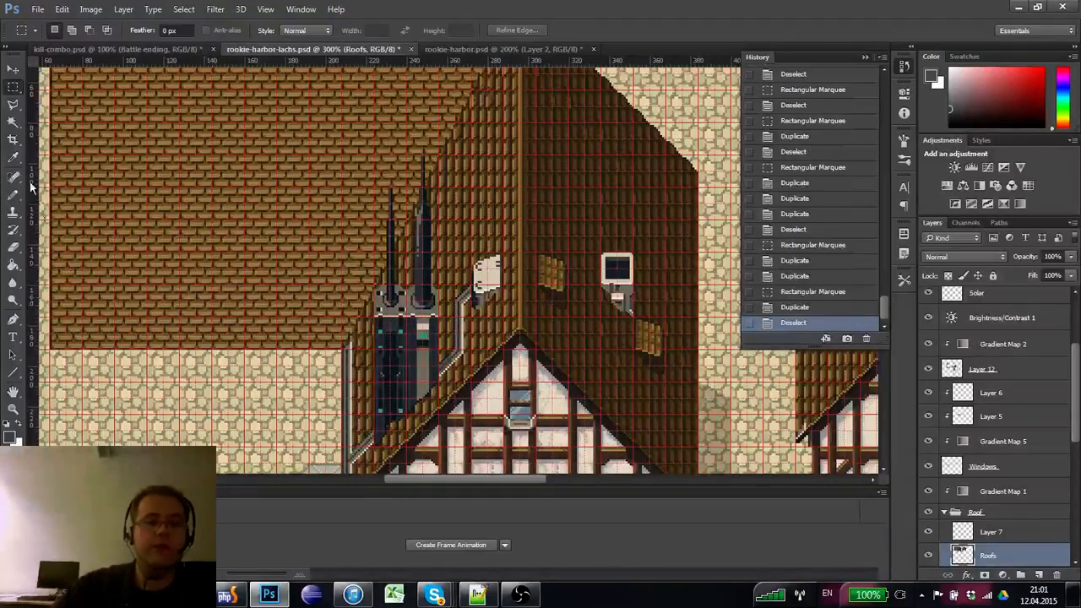
- Select a strip of shingles near the flat roof's lower edge, duplicate it, and deselect
left_click(14, 409)
left_click(146, 327)
left_click(149, 327)
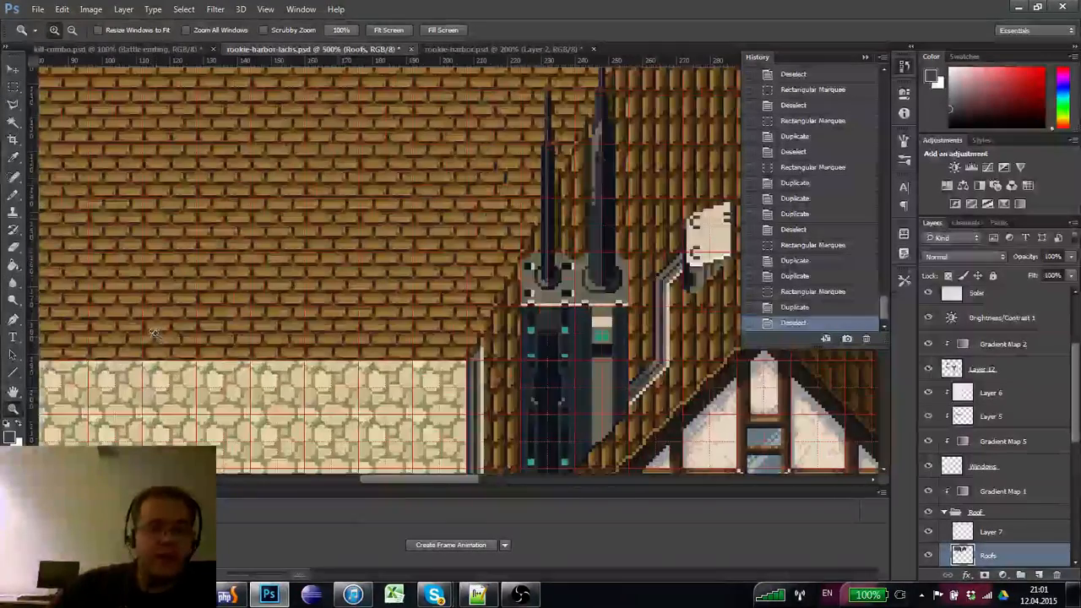
left_click_drag(124, 330, 188, 312)
left_click(14, 87)
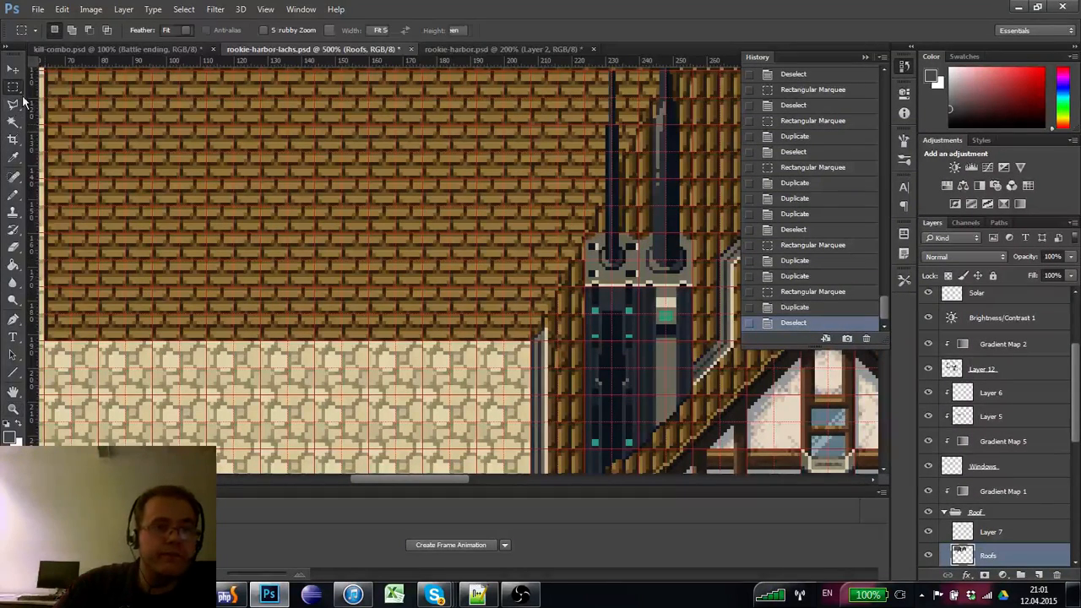
left_click_drag(504, 308, 152, 313)
key("ctrl+d")
- Try to copy a tall triangular section of the flat roof's shingles against the slope with the Polygonal Lasso
left_click_drag(291, 298, 228, 321)
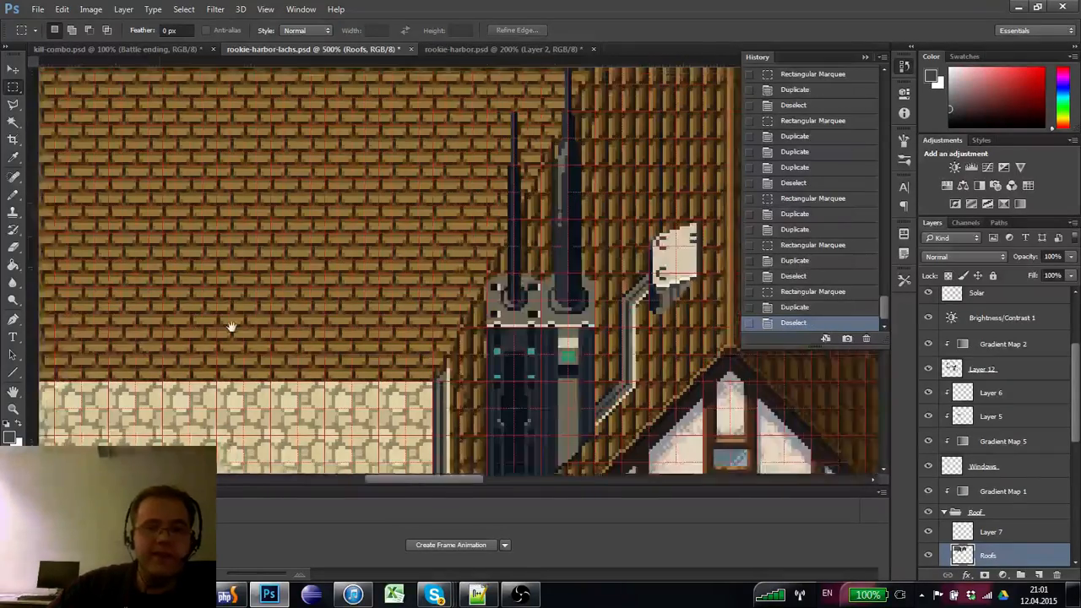
left_click(13, 408)
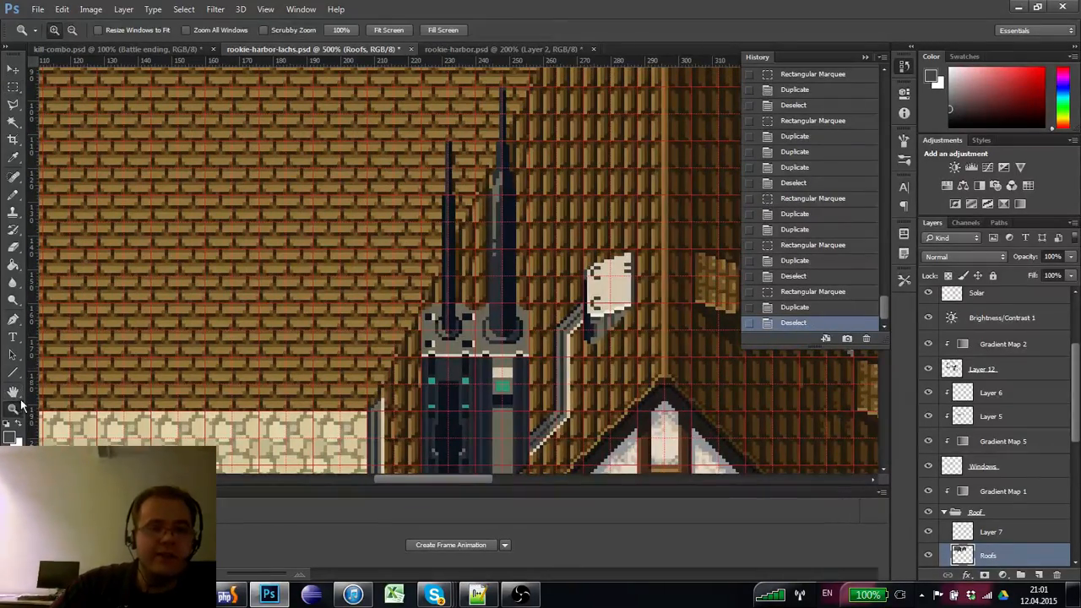
left_click(137, 334, "alt")
left_click(165, 307, "alt")
key("l")
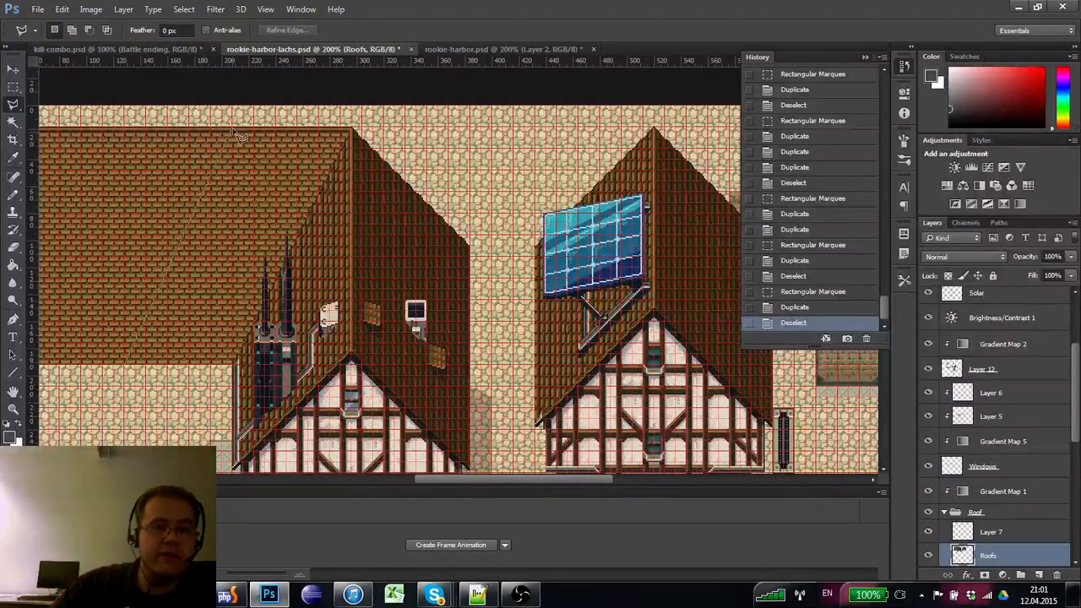
double_click(133, 360)
left_click_drag(183, 163, 283, 164)
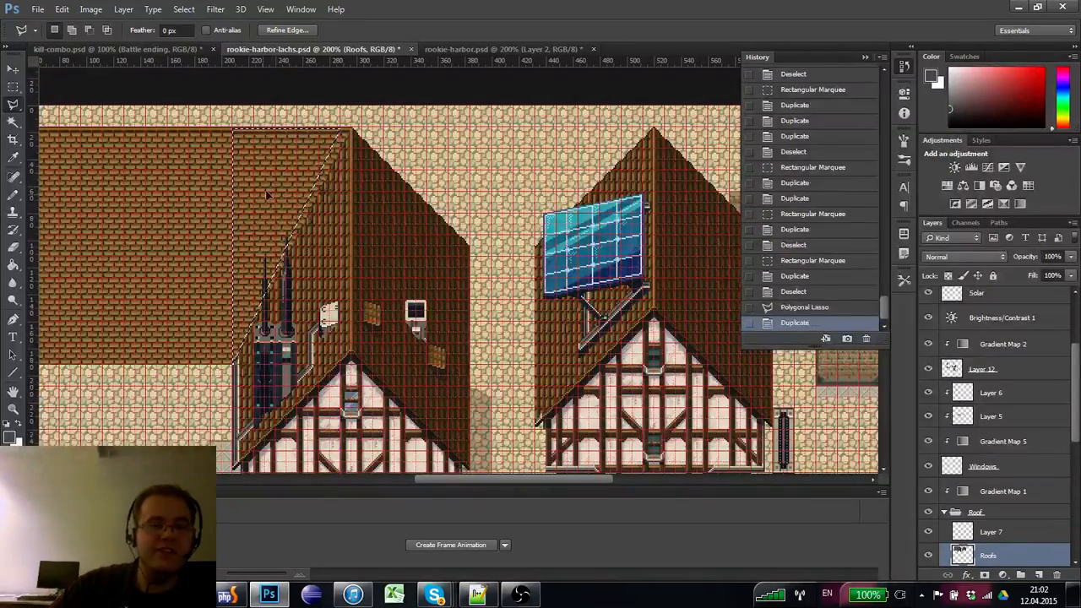
key("ctrl+z")
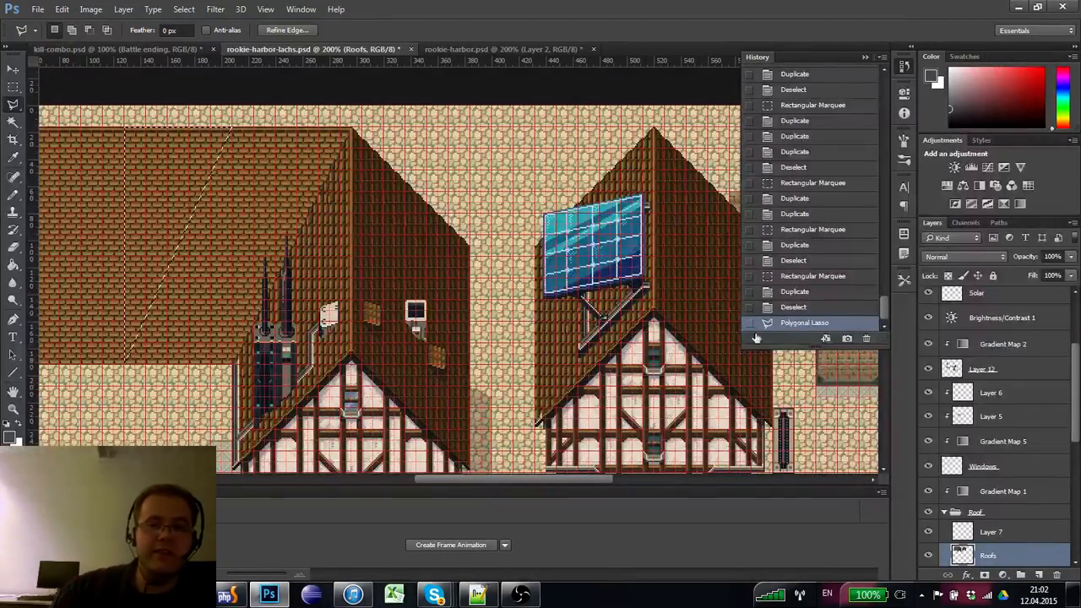
left_click(770, 309)
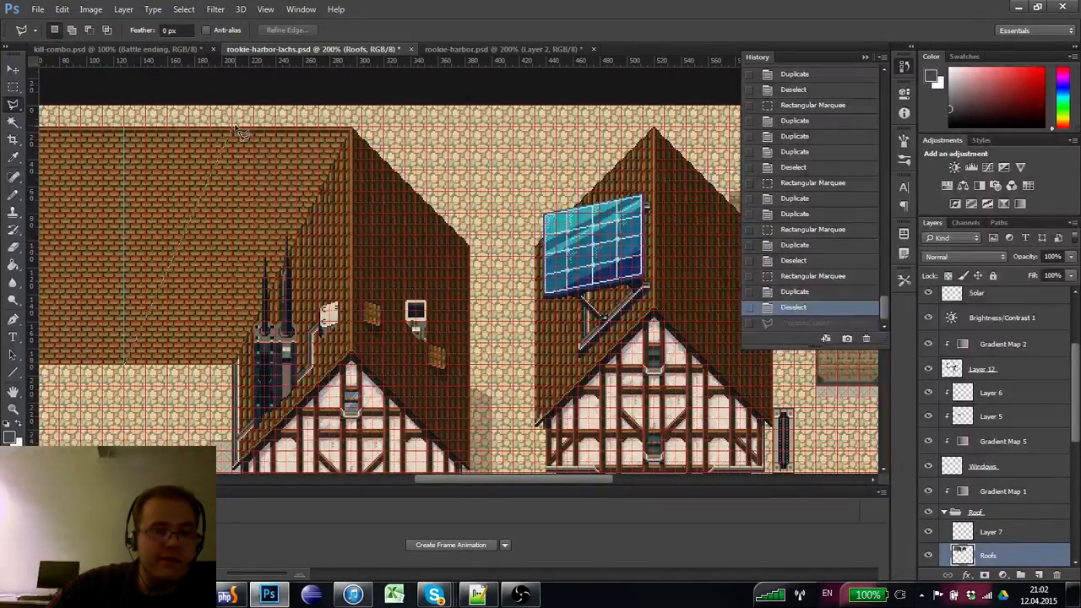
- Outline the tall triangular section of flat-roof shingles again and copy it against the slope's edge
left_click(127, 135)
left_click_drag(179, 158, 287, 159)
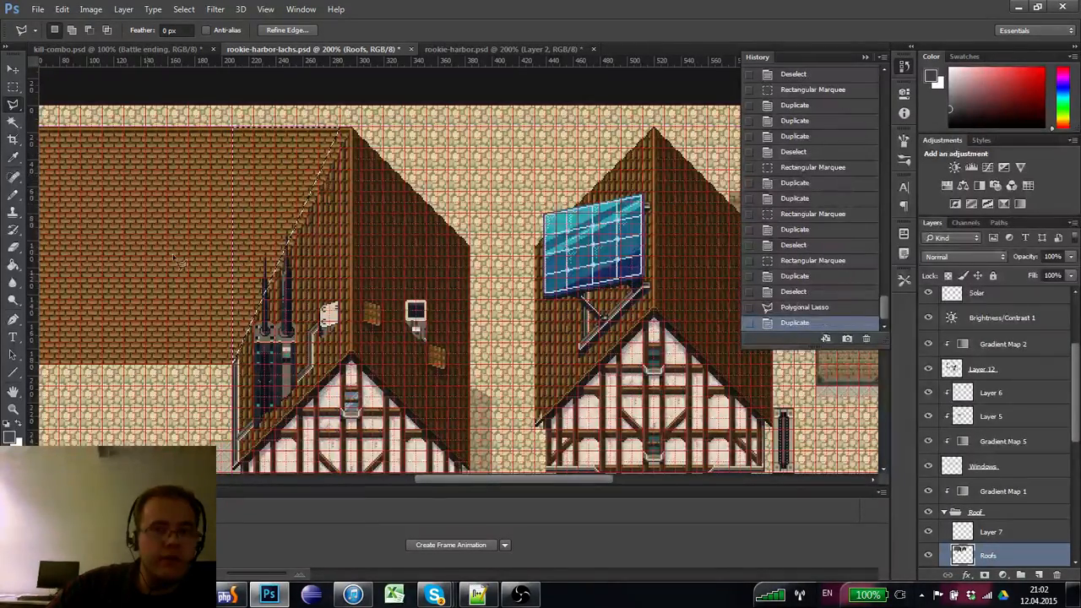
- Examine how the copied triangular section's diagonal edge meets the slope's vertical shingles
left_click(12, 408)
left_click(308, 151)
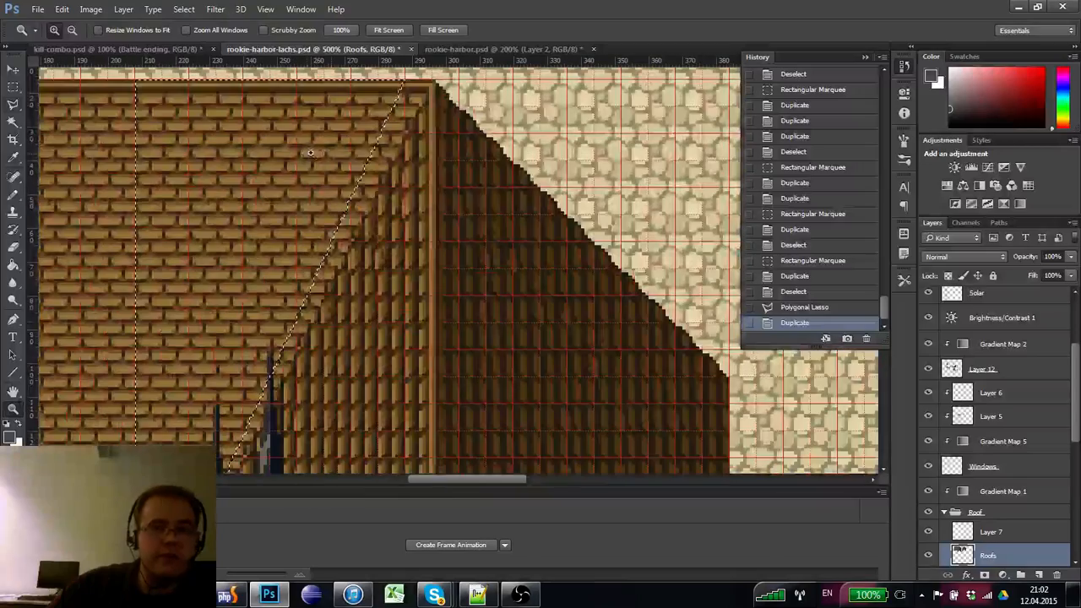
left_click(362, 160)
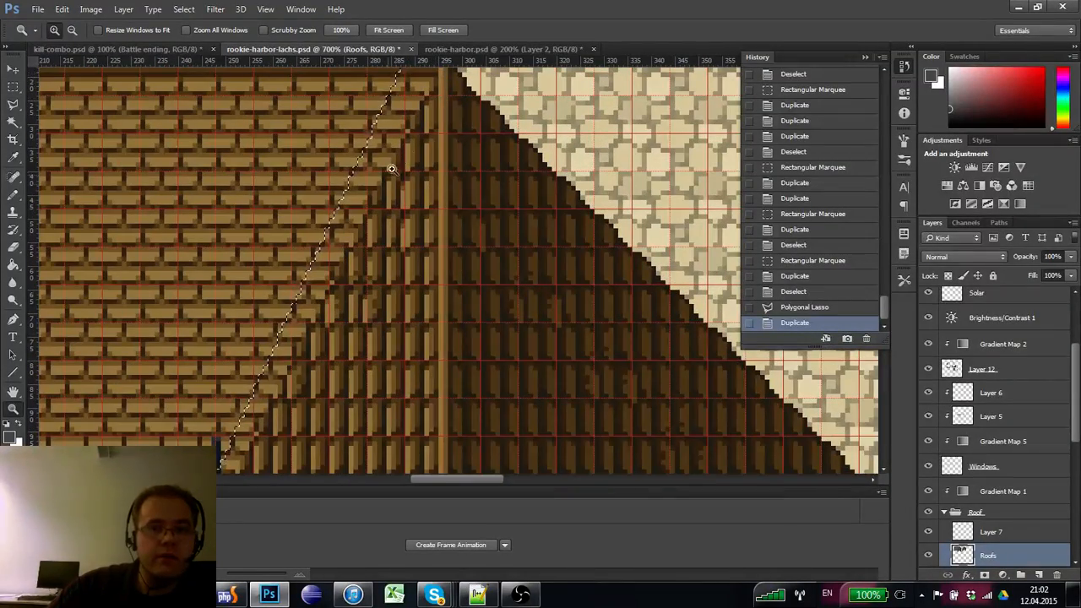
key("alt")
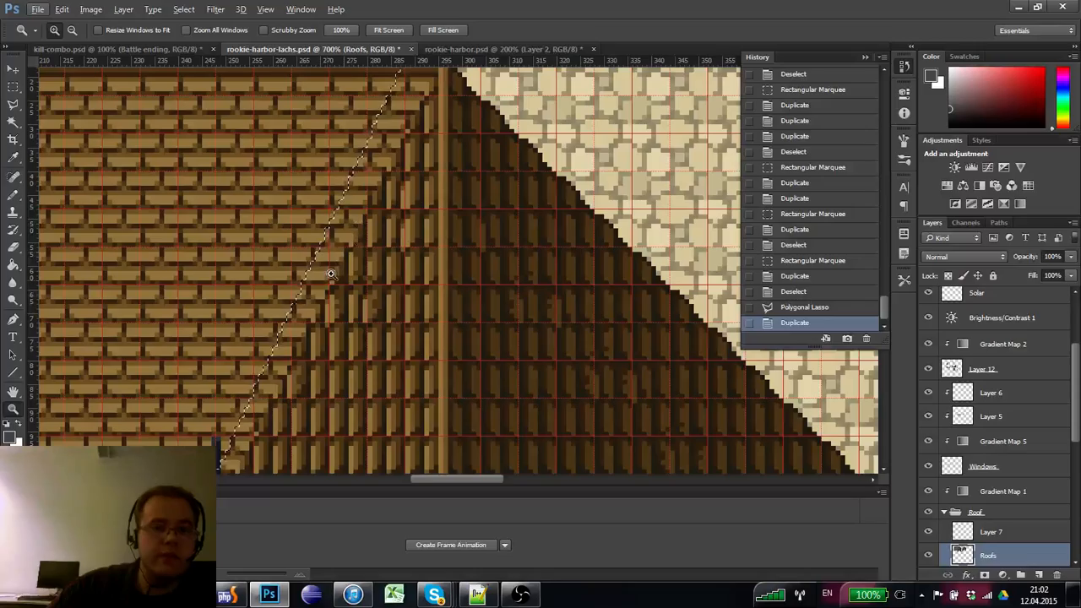
left_click(302, 355, "alt")
left_click(302, 355, "alt")
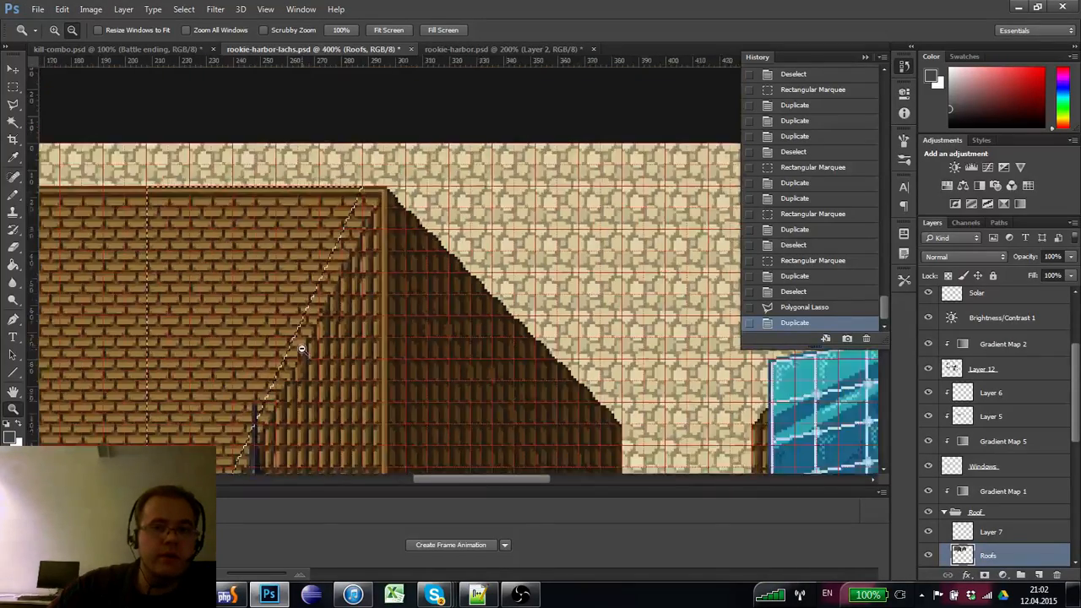
left_click(302, 356, "alt")
left_click(302, 356, "alt")
left_click_drag(302, 356, 322, 247)
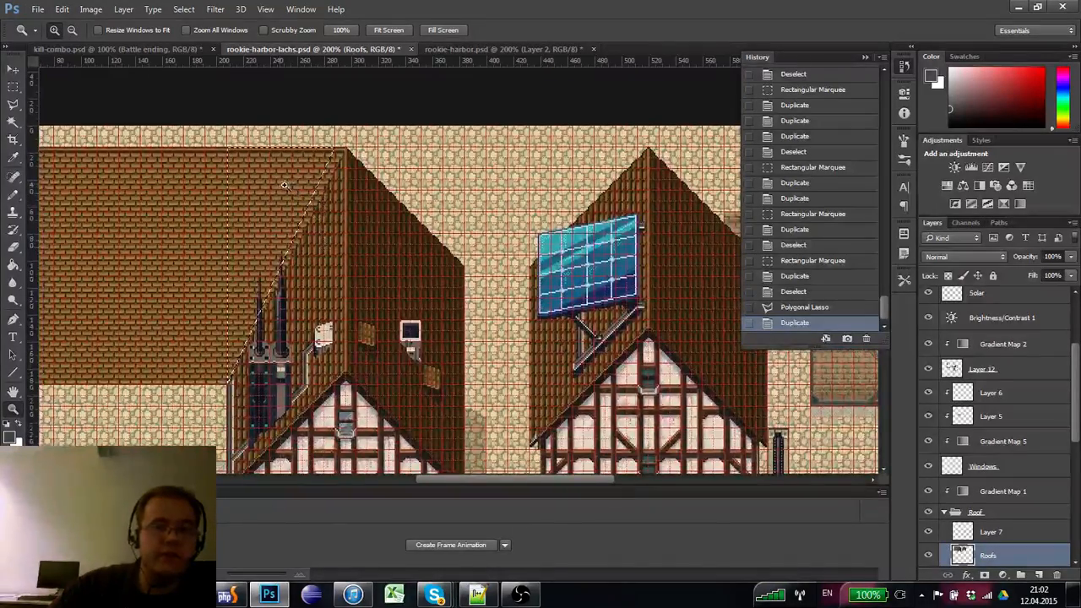
- Duplicate the triangular section slightly farther toward the slope and deselect
left_click(14, 87)
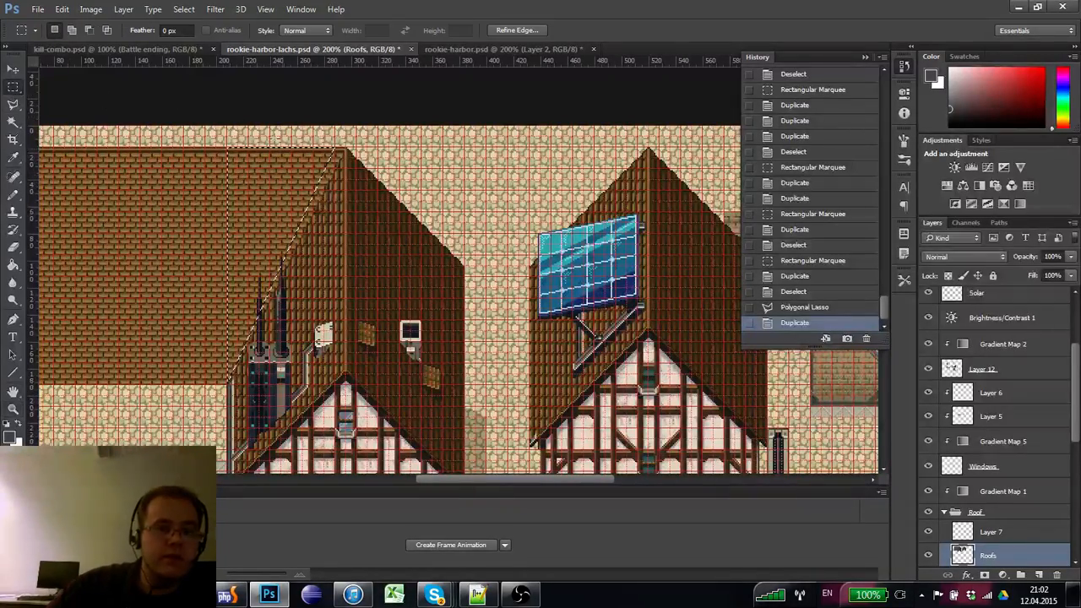
left_click_drag(279, 179, 294, 178)
key("ctrl+d")
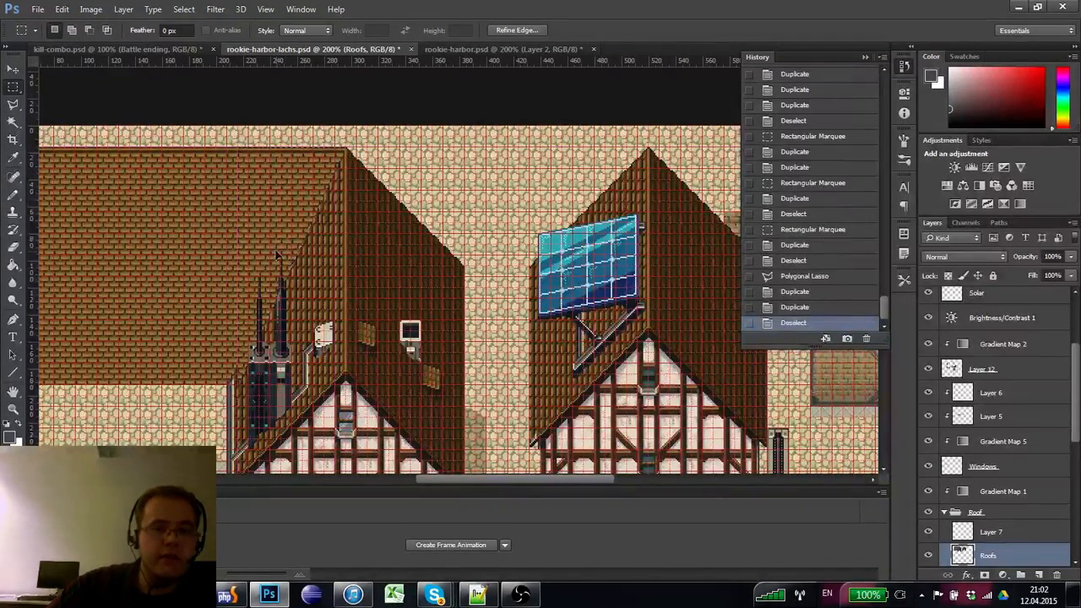
- Select a strip of the flat roof's lowest shingles, copy it about 16 px downward to extend the roof's lower edge, and deselect
left_click_drag(287, 247, 323, 173)
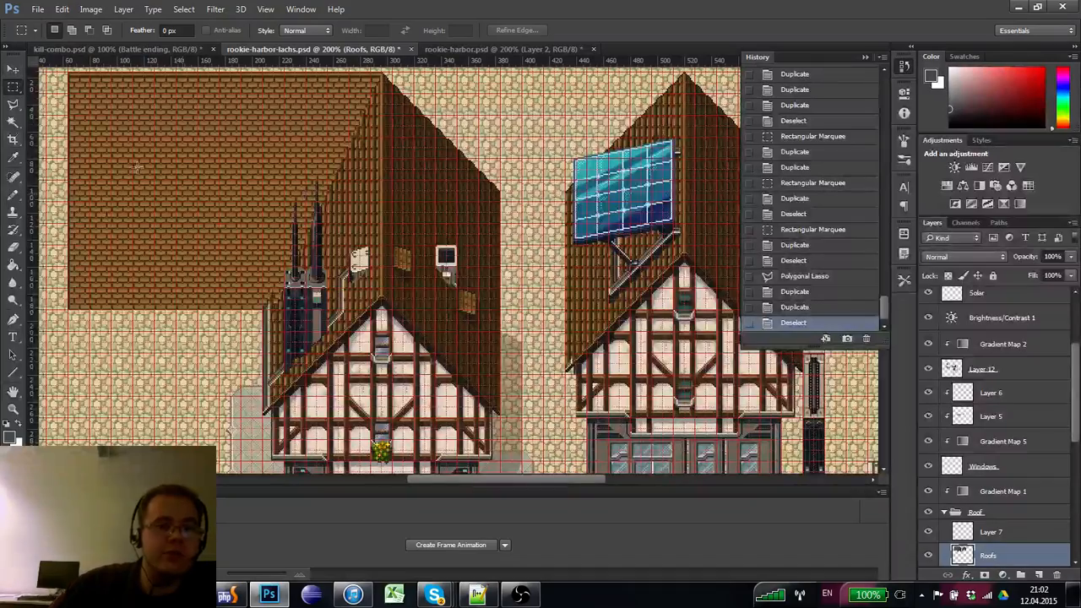
left_click(13, 408)
left_click(217, 297)
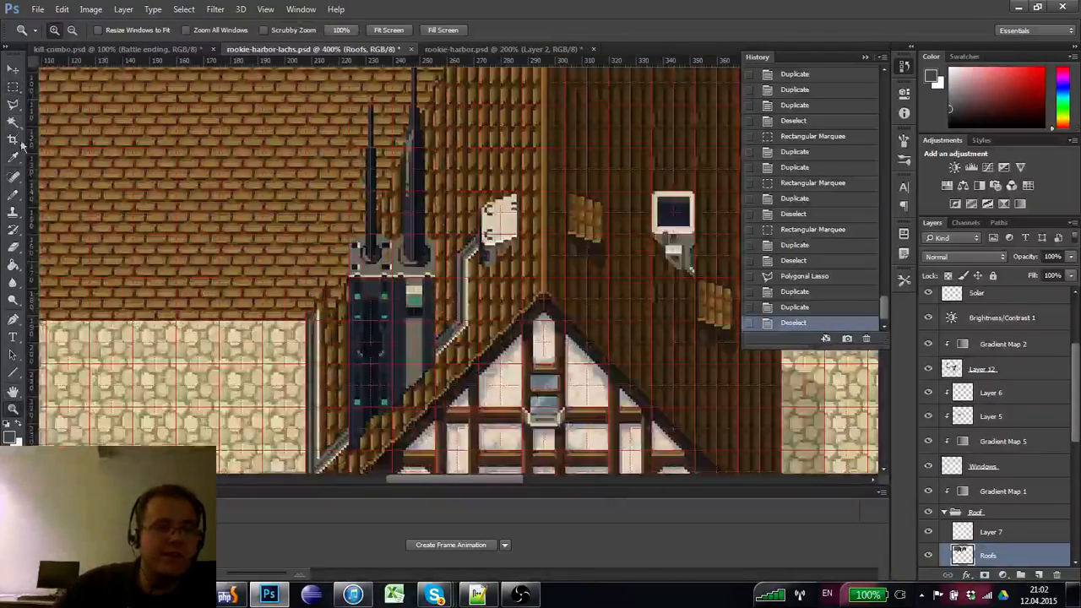
left_click(13, 87)
left_click_drag(251, 271, 380, 214)
left_click_drag(442, 258, 55, 221)
left_click_drag(75, 234, 76, 278)
key("ctrl+d")
scroll(205, 293, "right", 2)
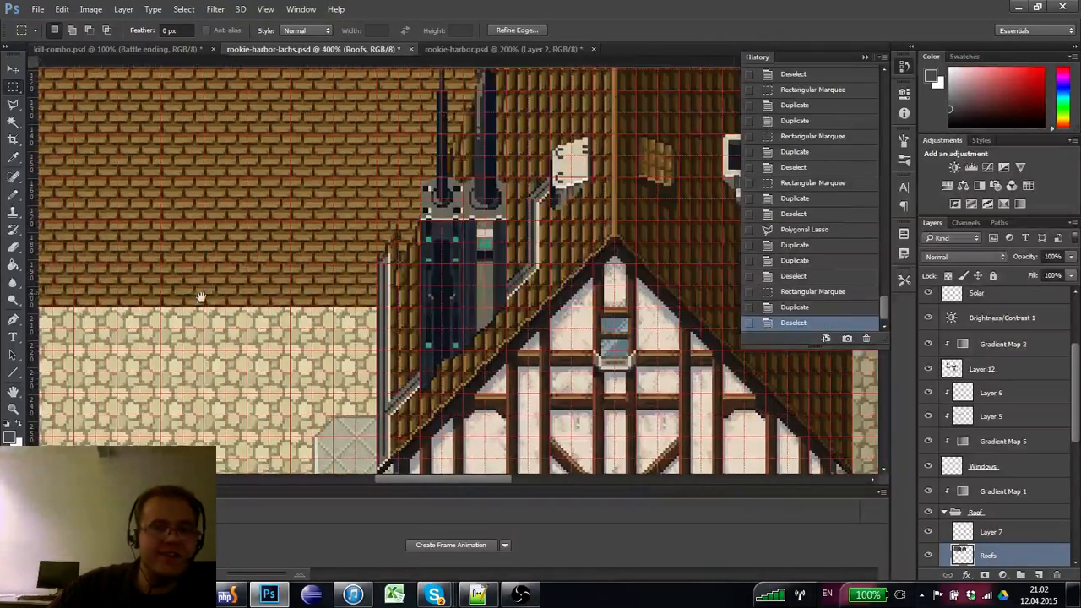
left_click(14, 105)
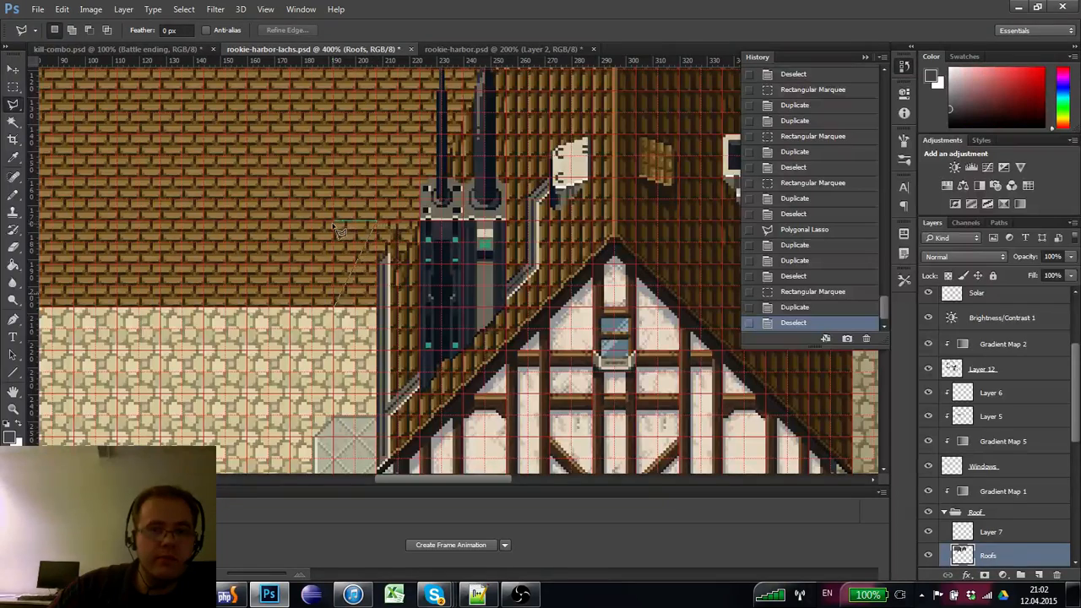
double_click(338, 312)
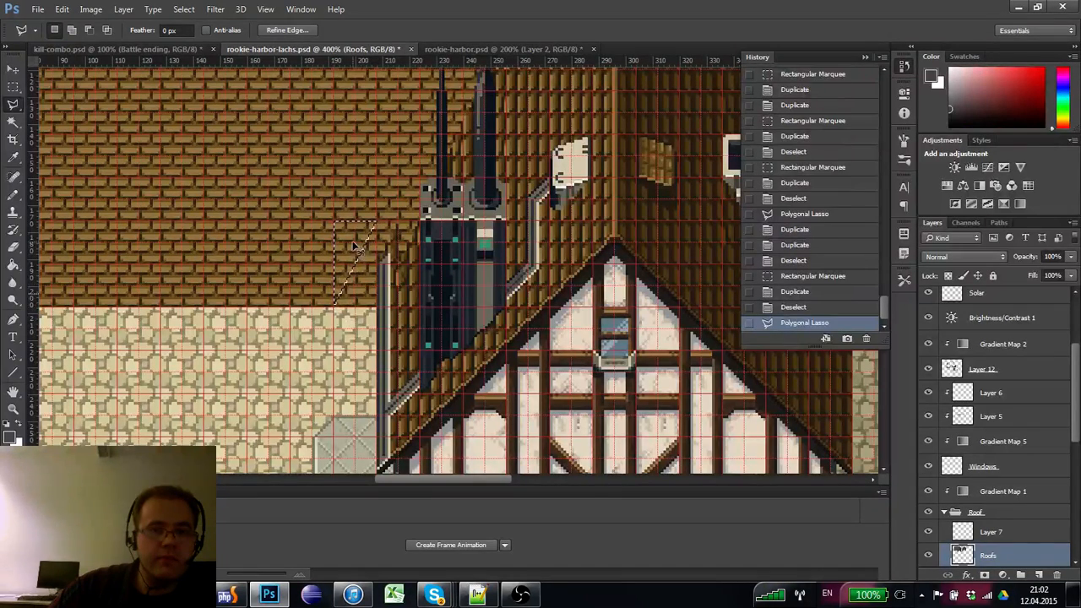
mouse_move(355, 246)
left_mouse_down()
mouse_move(402, 243)
mouse_move(369, 267)
left_mouse_up()
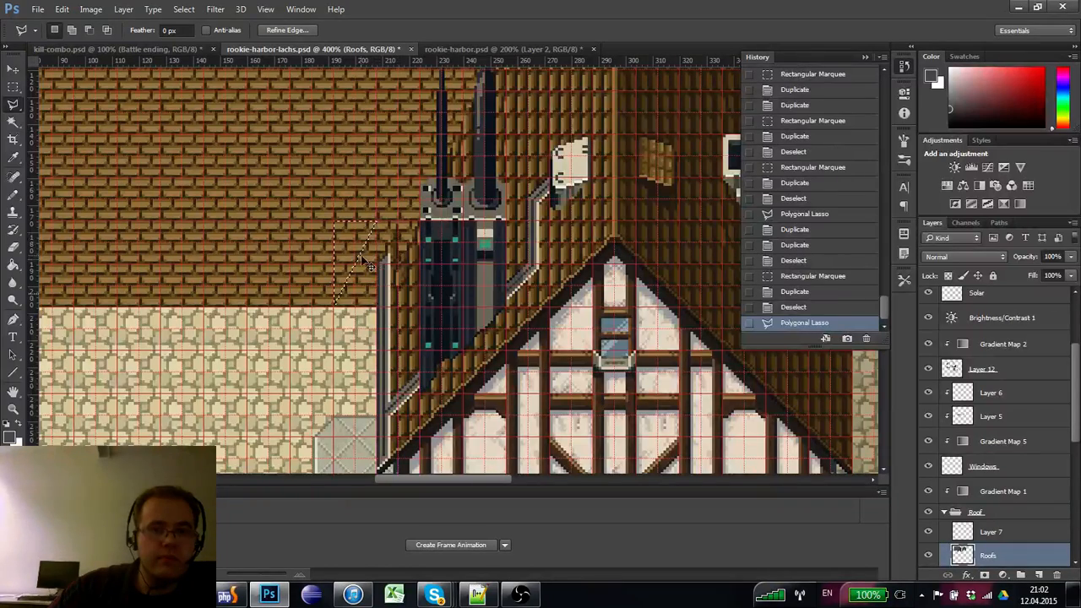
key("ctrl+d")
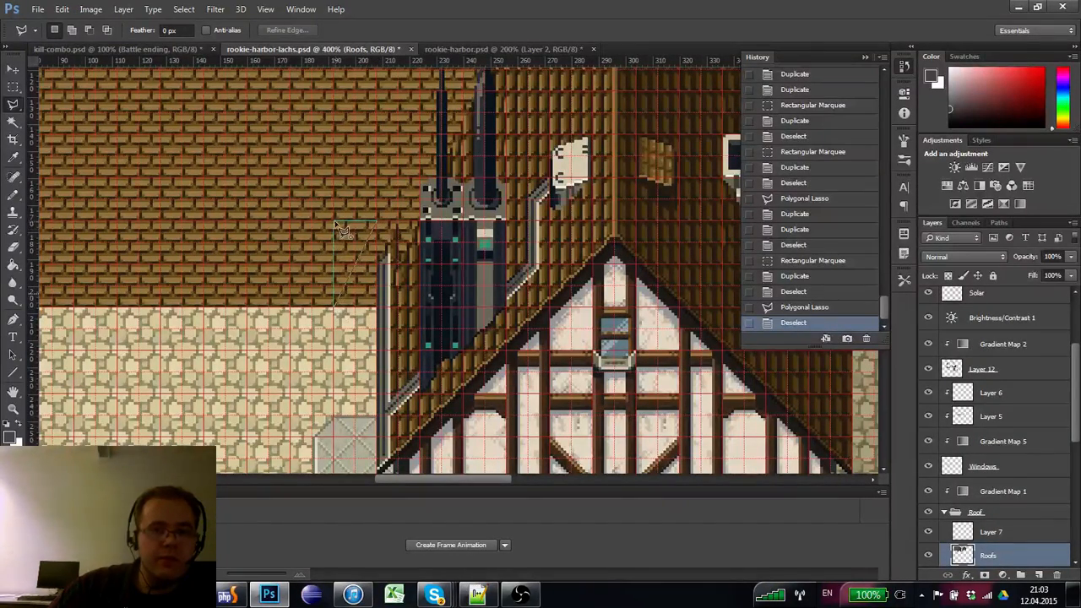
- Select a triangular piece of shingles at the flat roof's lower corner, copy it against the foot of the slope, and deselect
left_click(340, 228)
left_click_drag(340, 228, 406, 235)
key("ctrl+d")
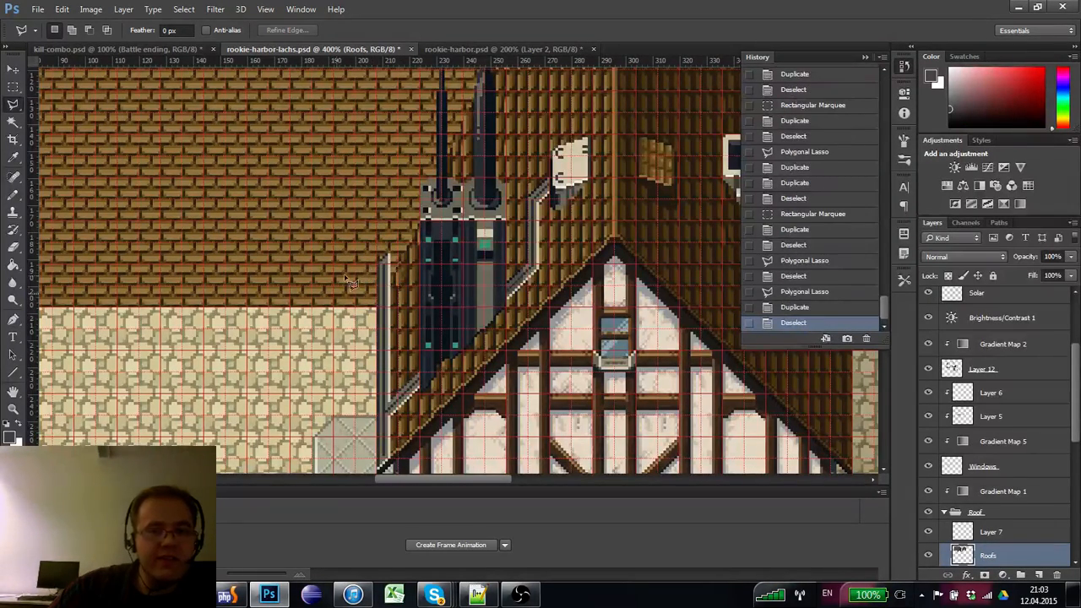
- Examine the extended flat roof, its lower edge and its join with the slope at several magnifications
left_click(13, 408)
left_click(112, 345, "alt")
left_click(120, 342, "alt")
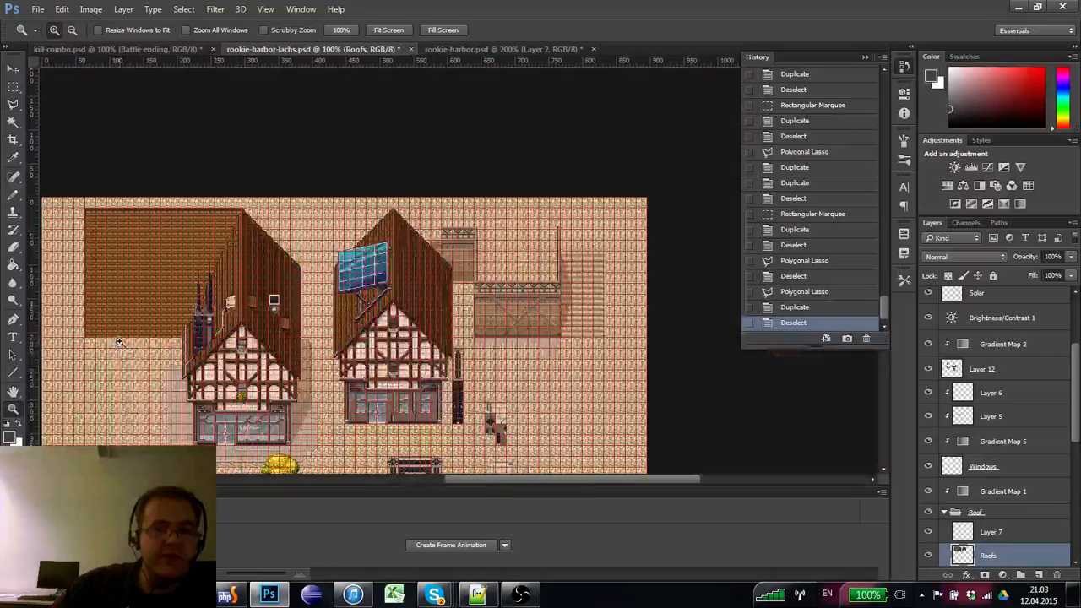
left_click(196, 313)
left_click(198, 310)
left_click(211, 305, "alt")
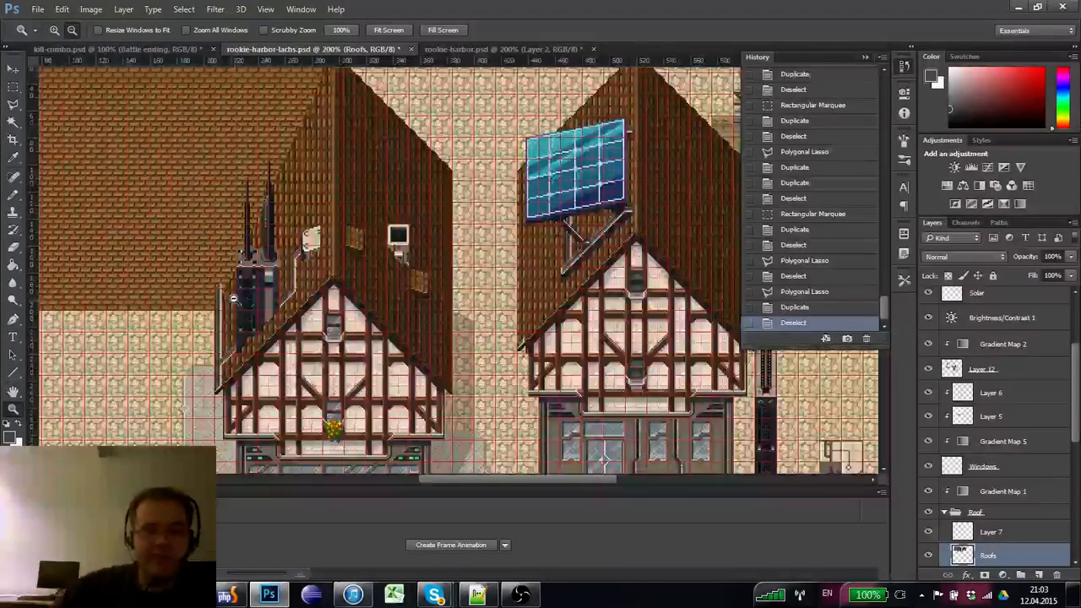
left_click(221, 302, "alt")
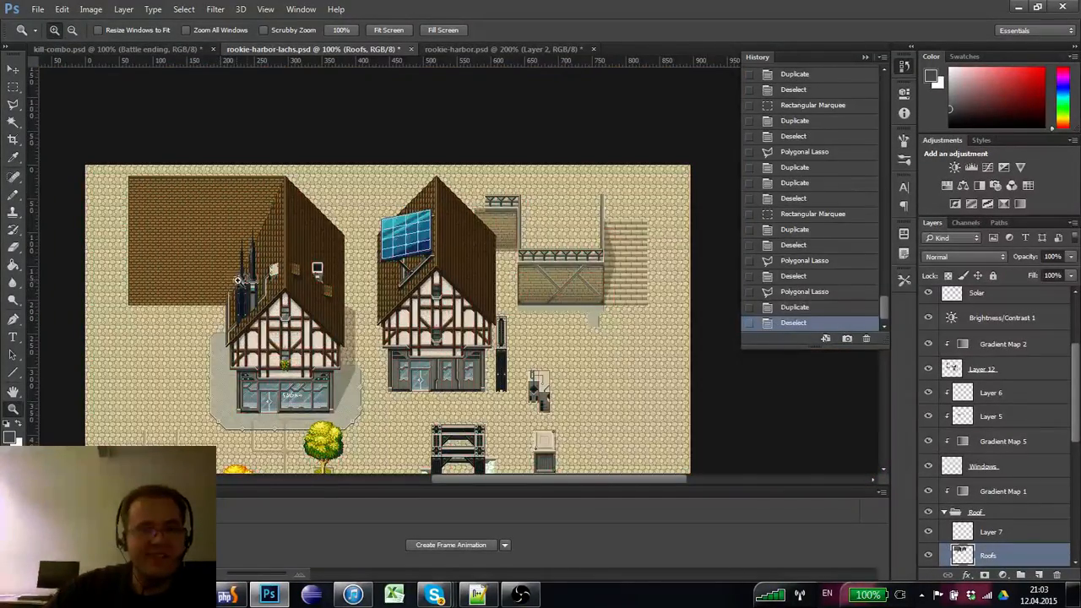
left_click(238, 279)
left_click(215, 314)
left_click(211, 319, "alt")
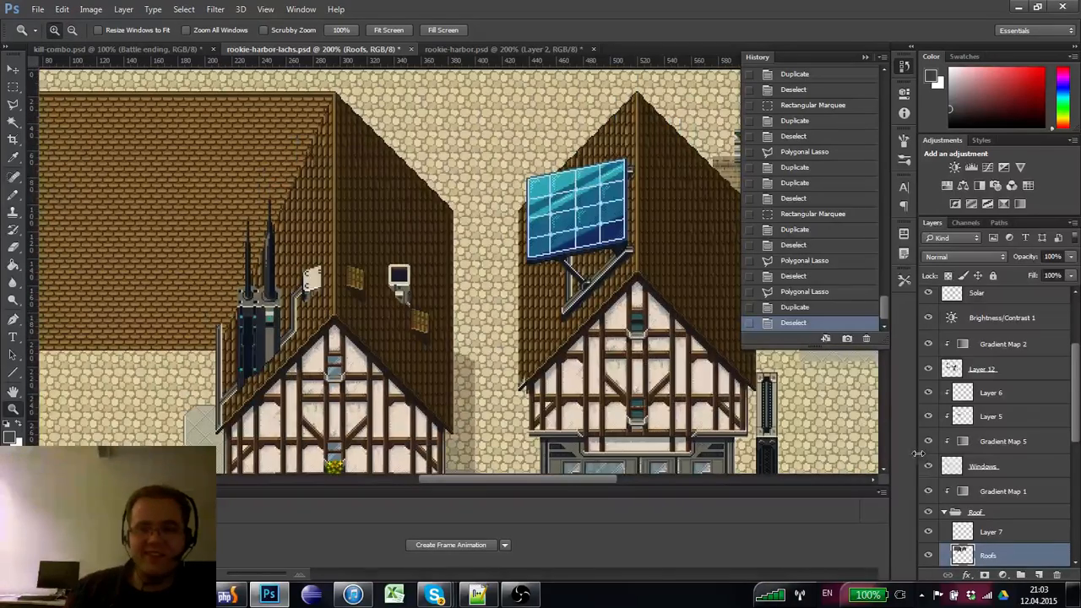
- Check which layer holds the roof pipes by toggling the visibility of Windows and Layer 12, and make Layer 12 active
left_click(928, 467)
left_click(928, 467)
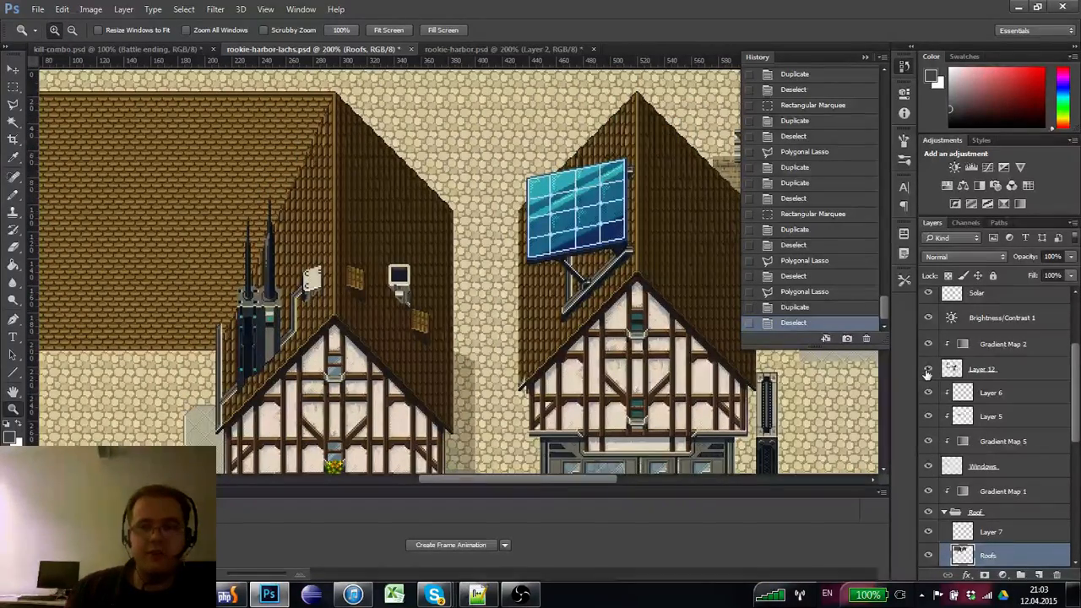
left_click(927, 370)
left_click(927, 370)
left_click(951, 369)
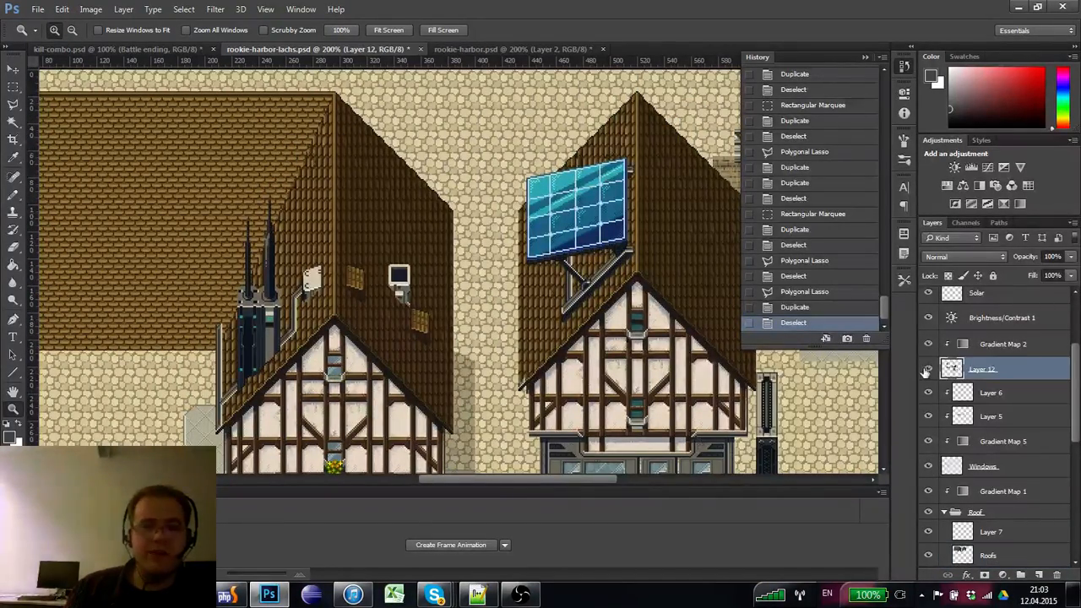
left_click(927, 370)
left_click(927, 370)
- Shorten the vertical pipe at the flat roof's lower corner by selecting its upper end and moving it down about 16 px, and deselect
left_click(235, 331)
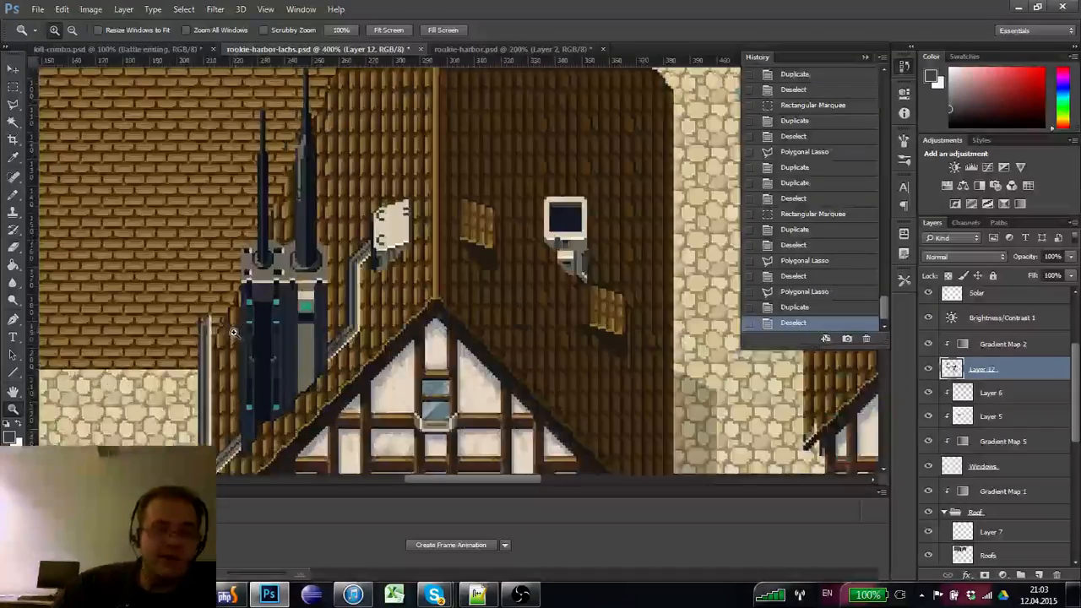
left_click(20, 91)
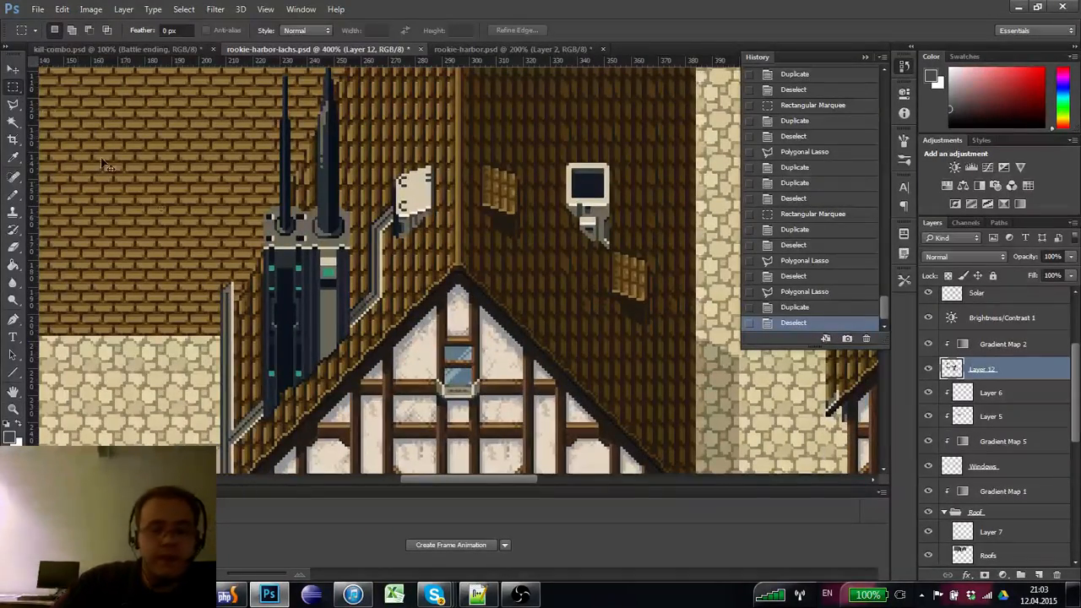
key("ctrl+apostrophe")
left_click_drag(244, 351, 207, 224)
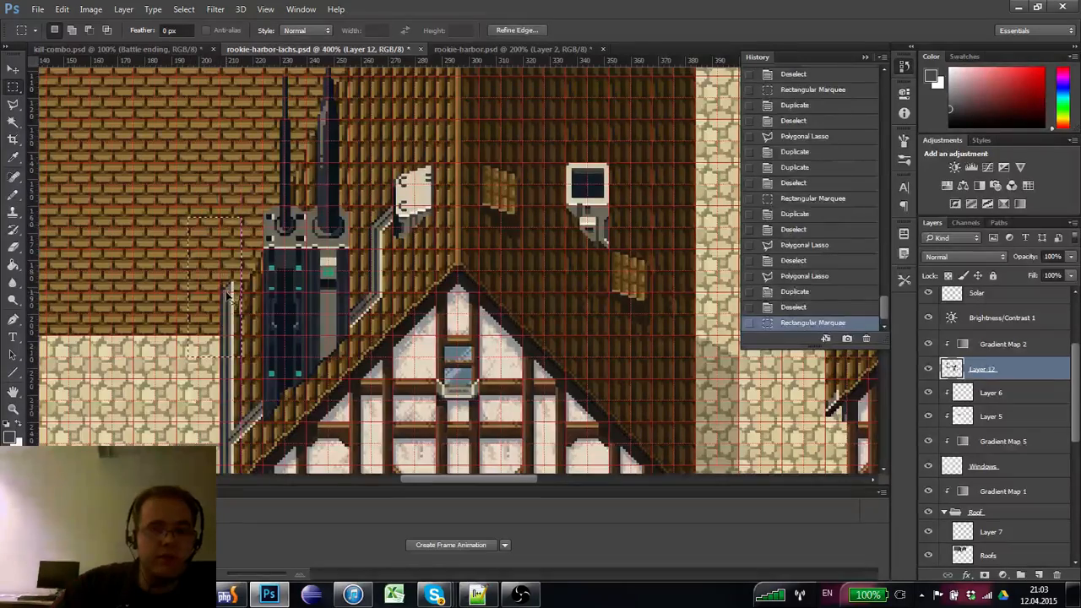
mouse_move(226, 280)
left_mouse_down()
mouse_move(226, 348)
mouse_move(226, 338)
left_mouse_up()
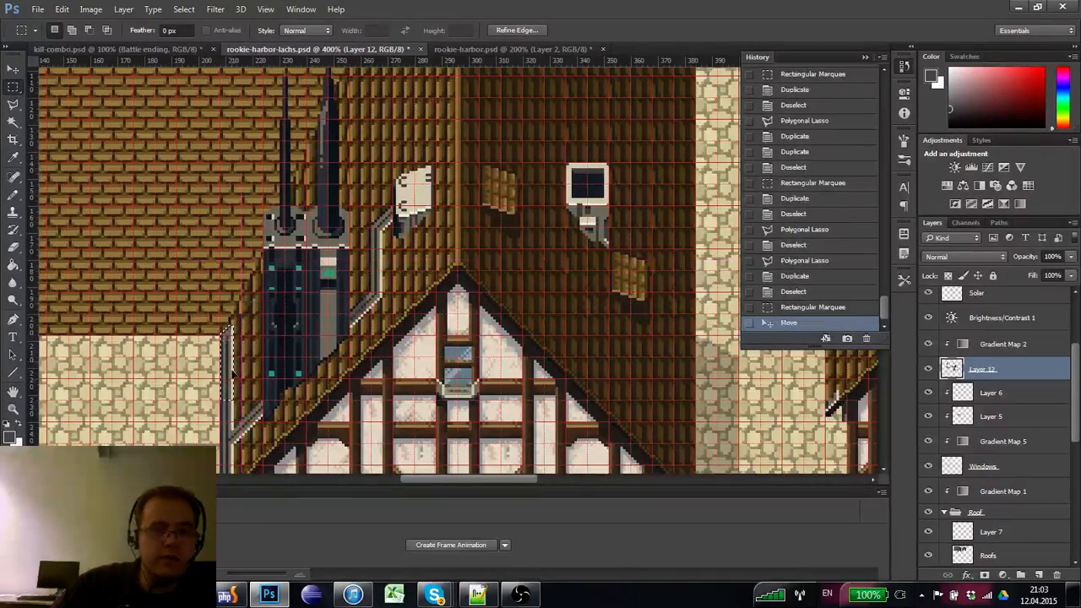
key("ctrl+d")
- Inspect the shortened pipe and the flat roof's lower edge from overview and close up, with and without the grid
left_click(17, 409)
scroll(180, 288, "down", 4)
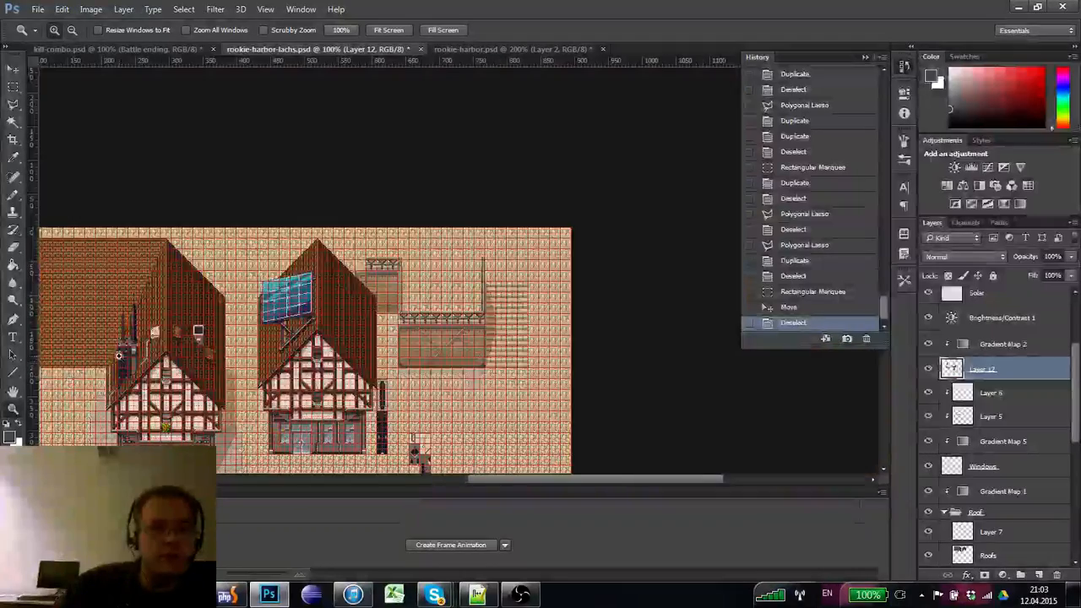
scroll(180, 288, "up", 3)
key("ctrl+apostrophe")
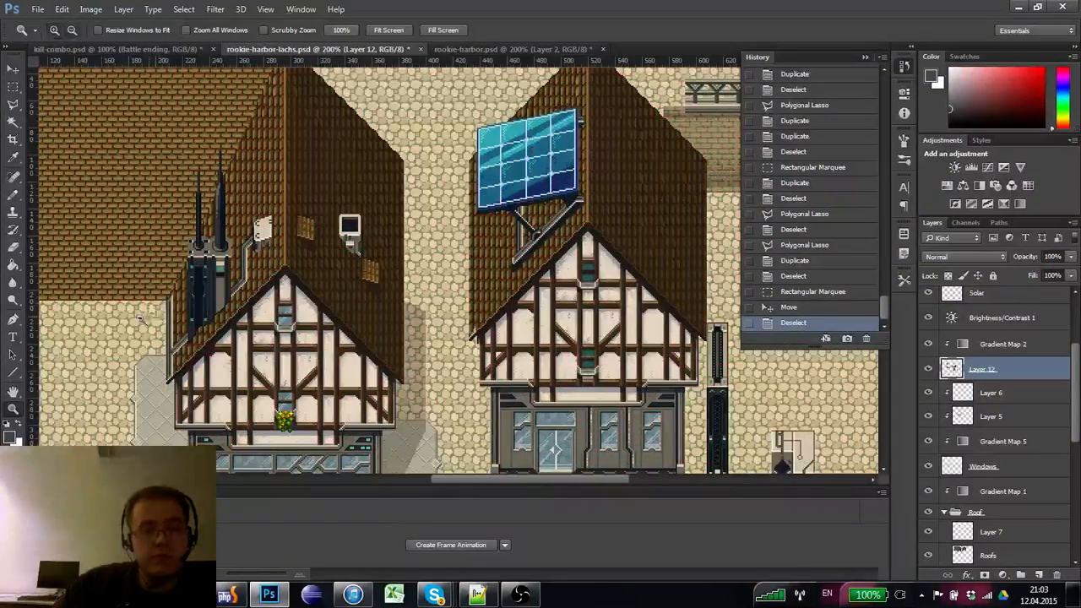
scroll(141, 318, "down", 4)
scroll(315, 200, "up", 5)
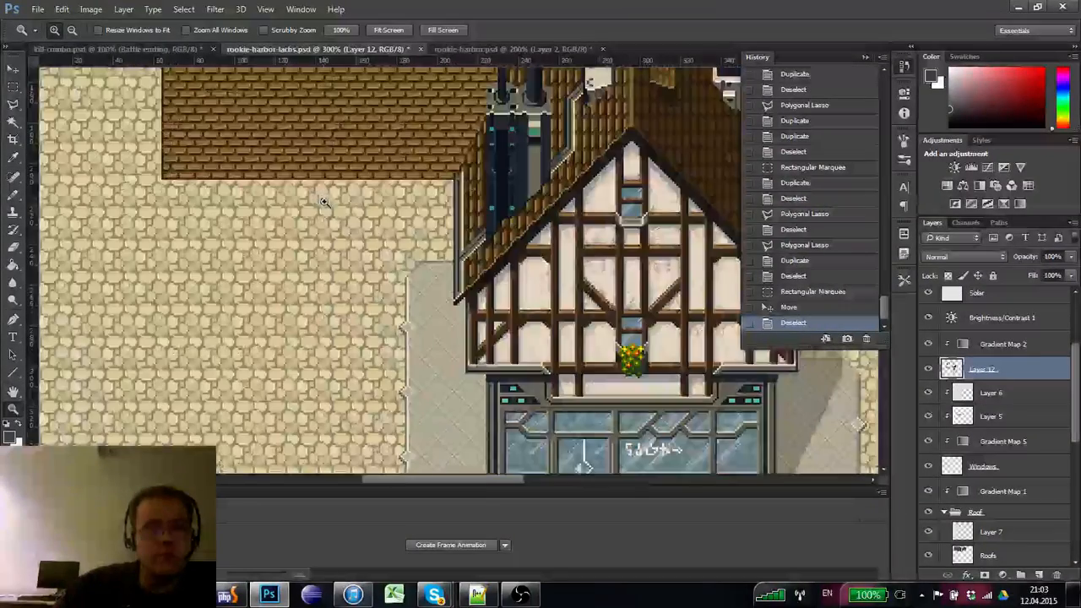
scroll(324, 202, "down", 4)
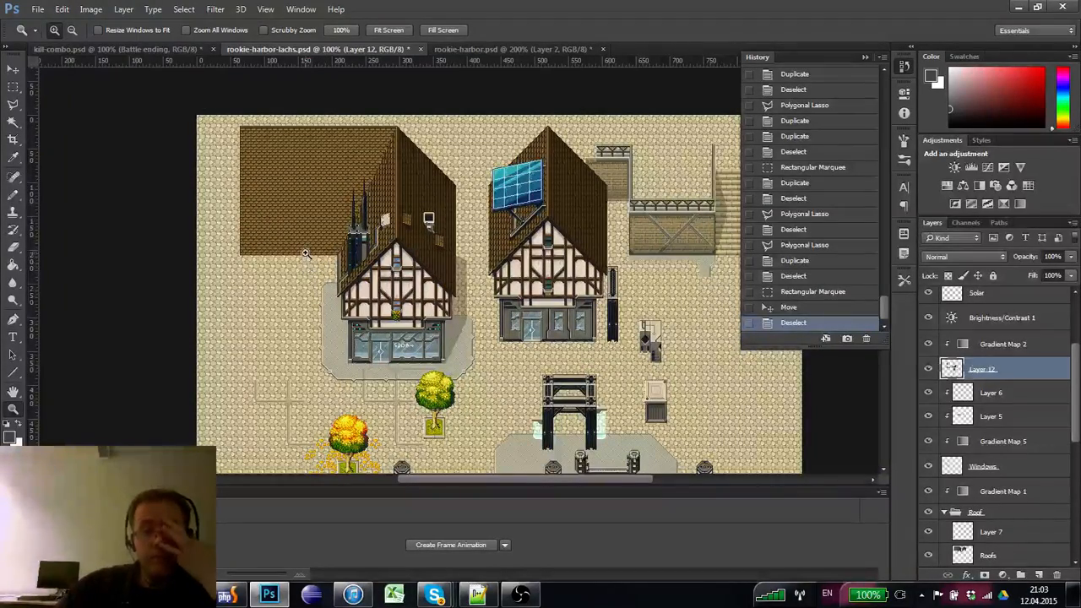
left_click(256, 274)
left_click(287, 256, "alt")
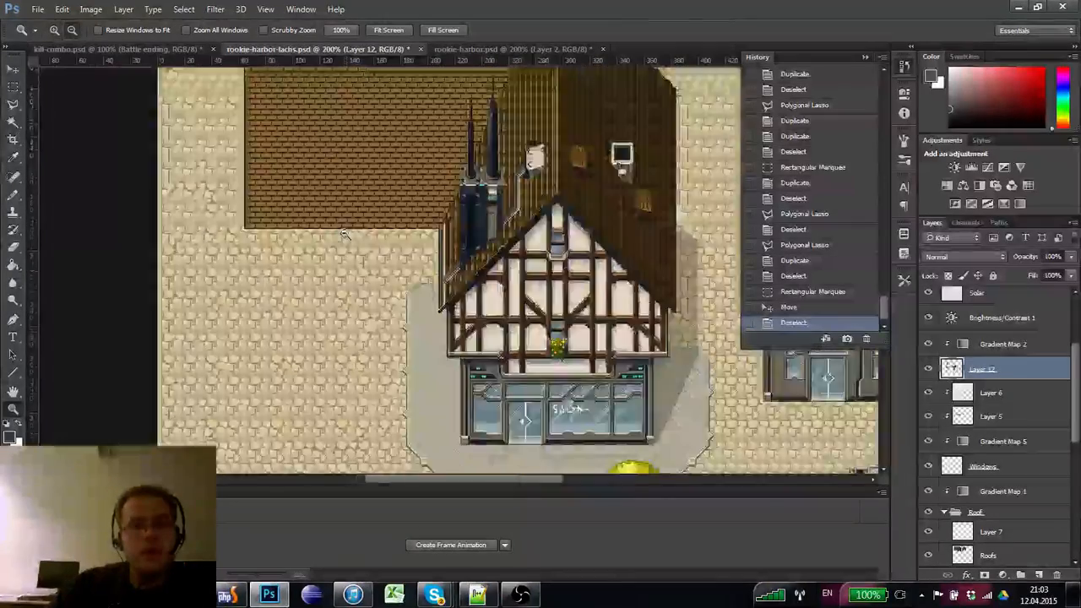
key("ctrl+r")
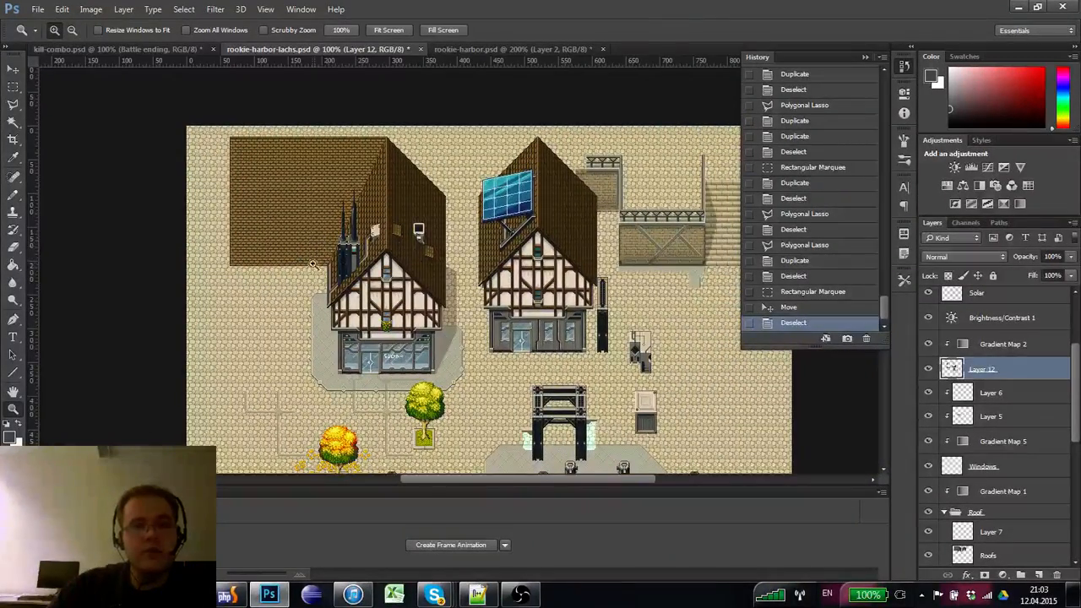
left_click(297, 251)
left_click(295, 246)
left_click_drag(311, 316, 314, 357)
key("ctrl+apostrophe")
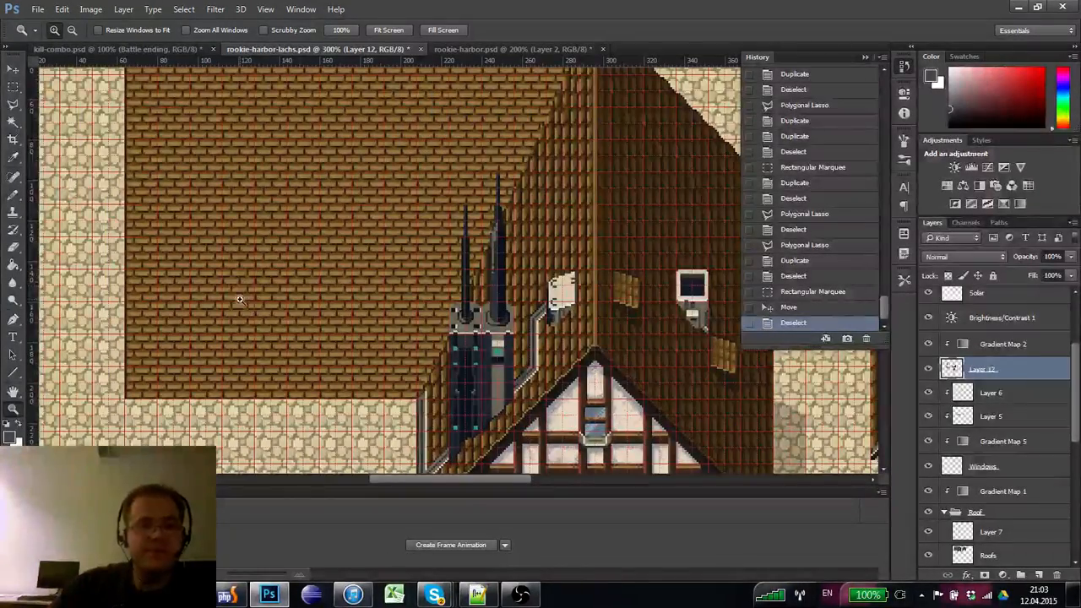
scroll(236, 295, "down", 2)
scroll(236, 296, "right", 3)
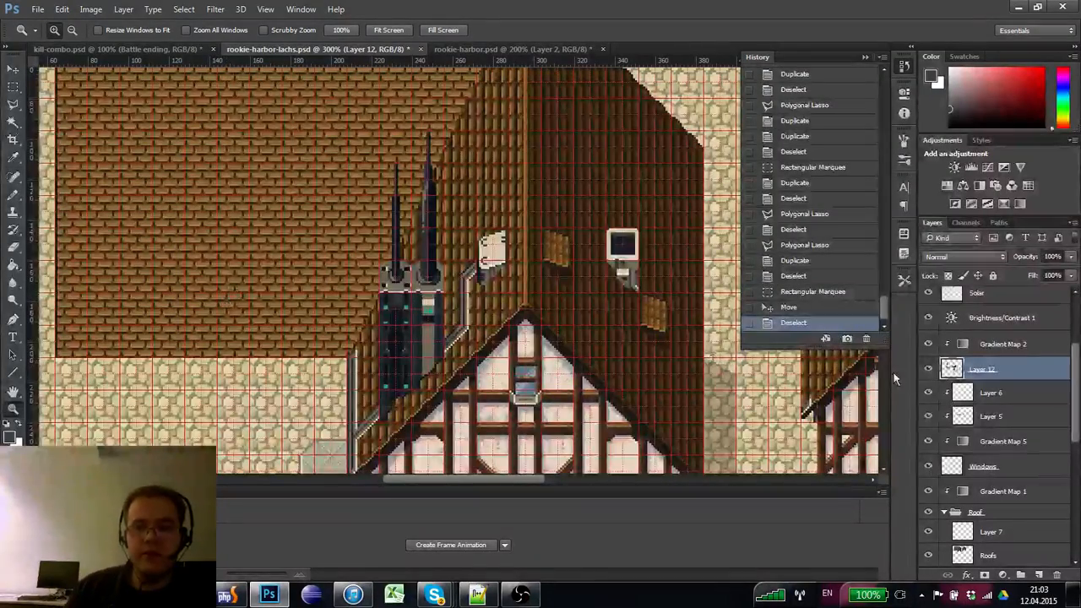
- Compare the roof with the Layer 12 objects hidden and shown, and look over the flat roof's empty area
left_click(926, 371)
left_click(926, 371)
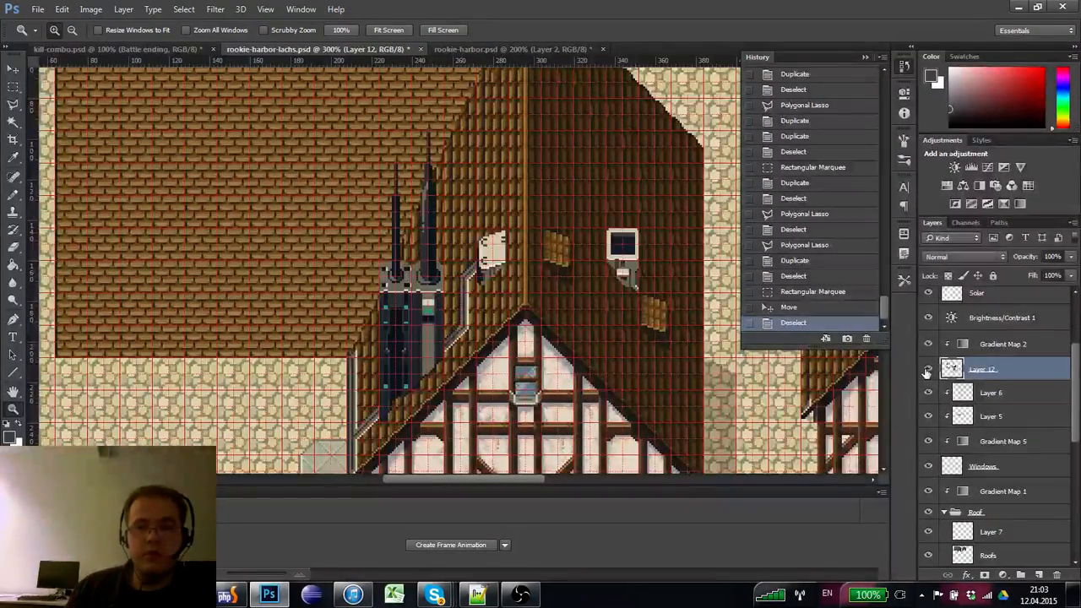
left_click(926, 372)
left_click(926, 373)
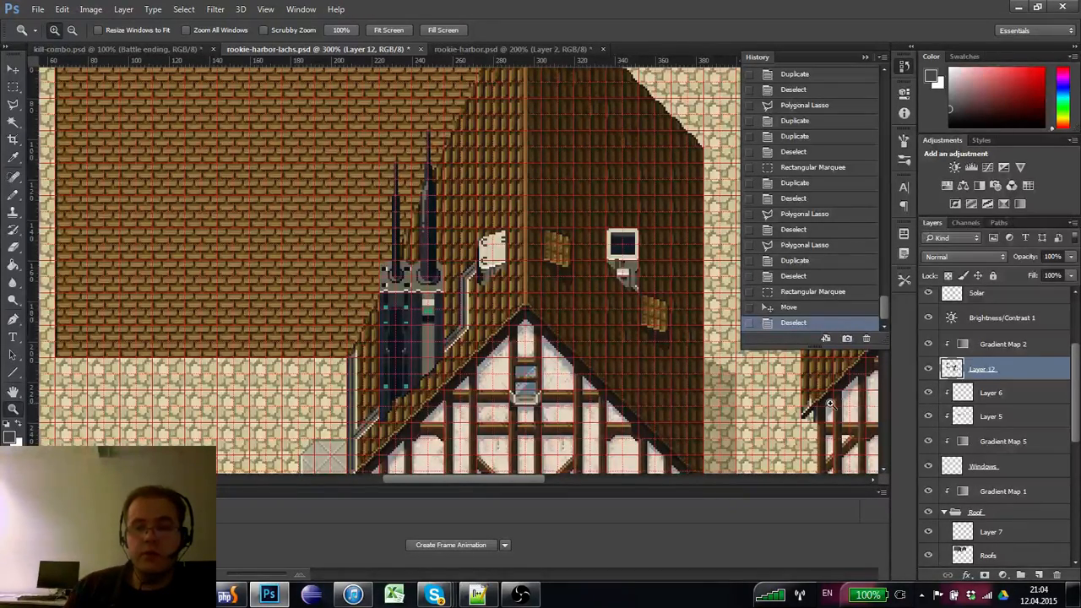
left_click(315, 241, "alt")
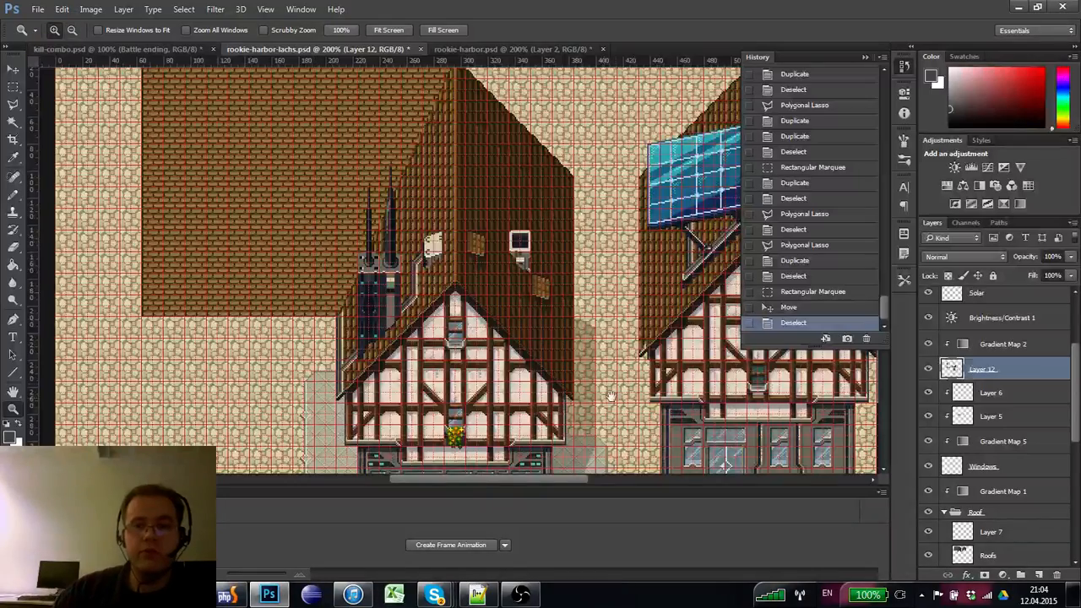
scroll(381, 287, "down", 3)
left_click(308, 270, "alt")
left_click(308, 270)
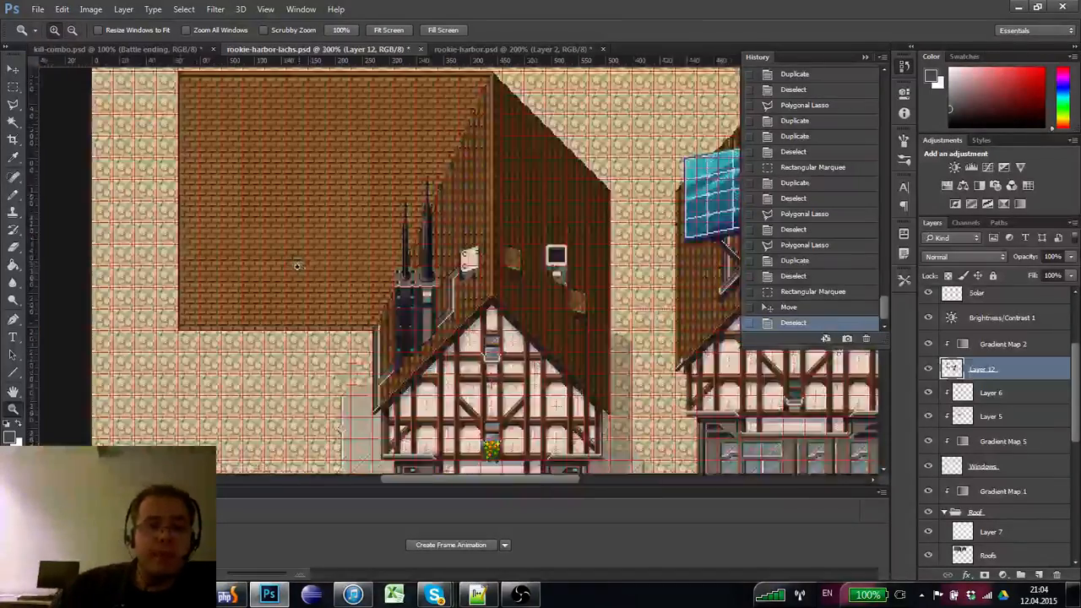
left_click(309, 265)
- Make Layer 7 active and copy the upper light shingle patch with its shadow from the shaded slope onto the flat roof
left_click(12, 91)
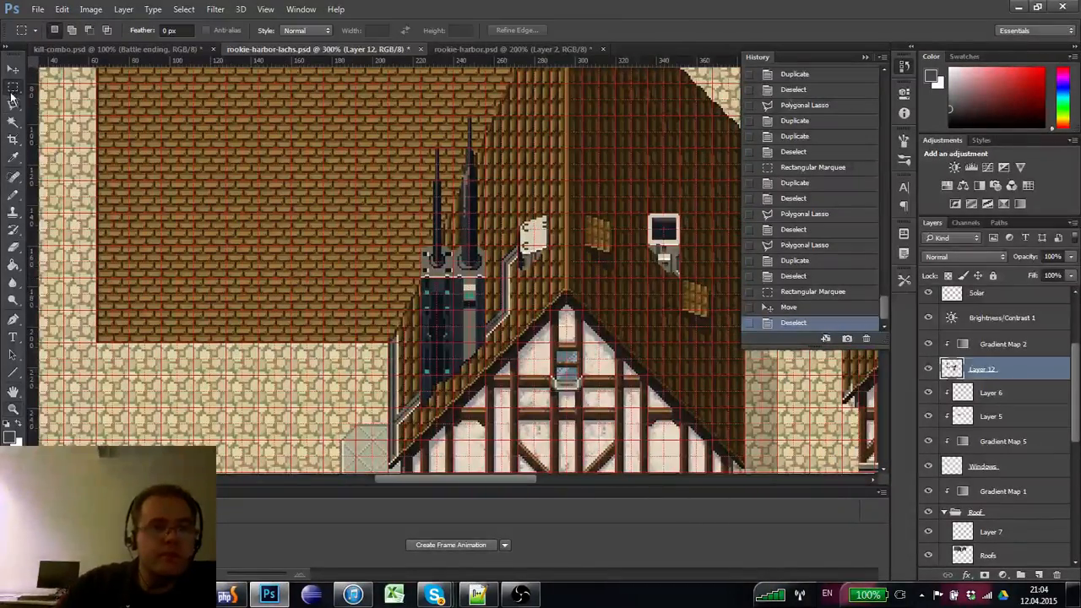
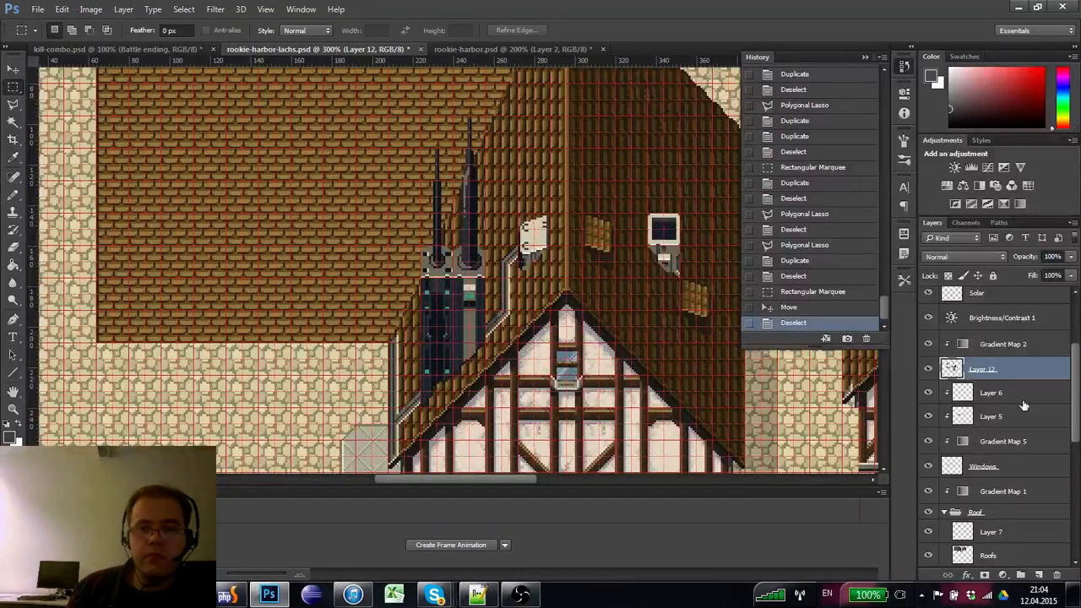
left_click_drag(1073, 403, 1071, 433)
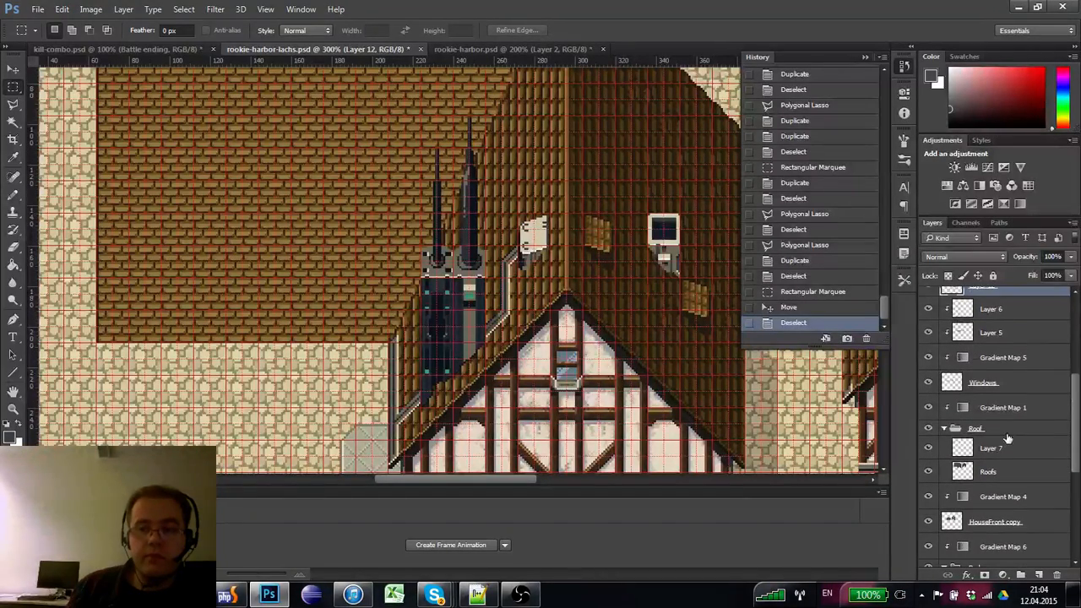
left_click(1002, 448)
left_click(929, 448)
left_click(930, 449)
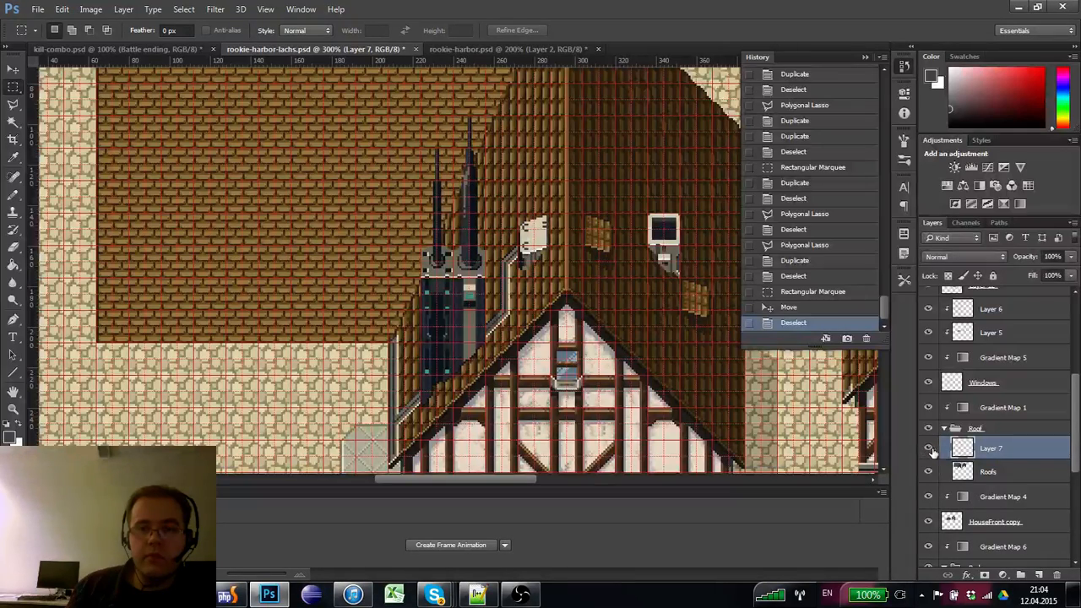
left_click_drag(584, 223, 577, 194)
left_click_drag(590, 229, 180, 224)
- With the Pencil in the patch's dark outline colour, draw a vertical line about 24 px tall and a top line about 31 px long beside the deselected copy
left_click(17, 408)
left_click(152, 194)
left_click(152, 194)
left_click(145, 218)
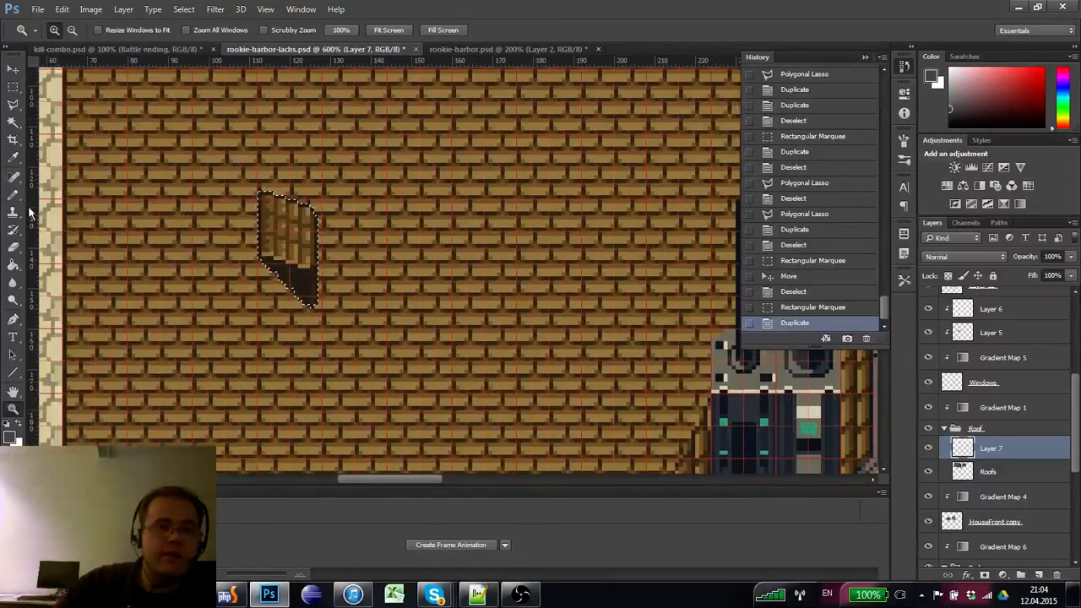
key("b")
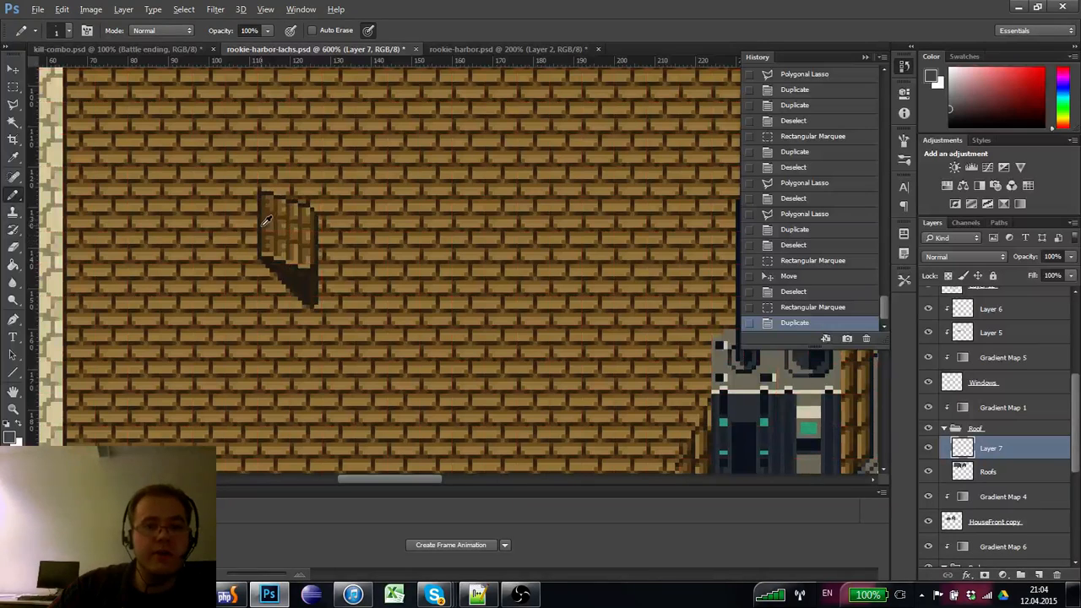
left_click(261, 227, "alt")
key("ctrl+h")
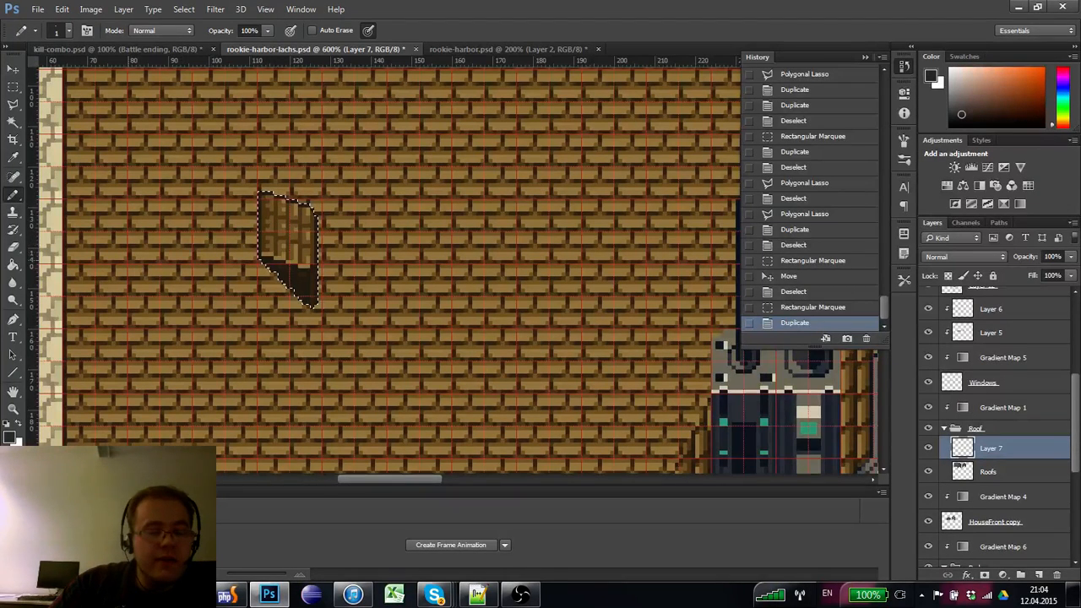
left_click(138, 260)
key("ctrl+d")
left_click_drag(137, 260, 136, 174)
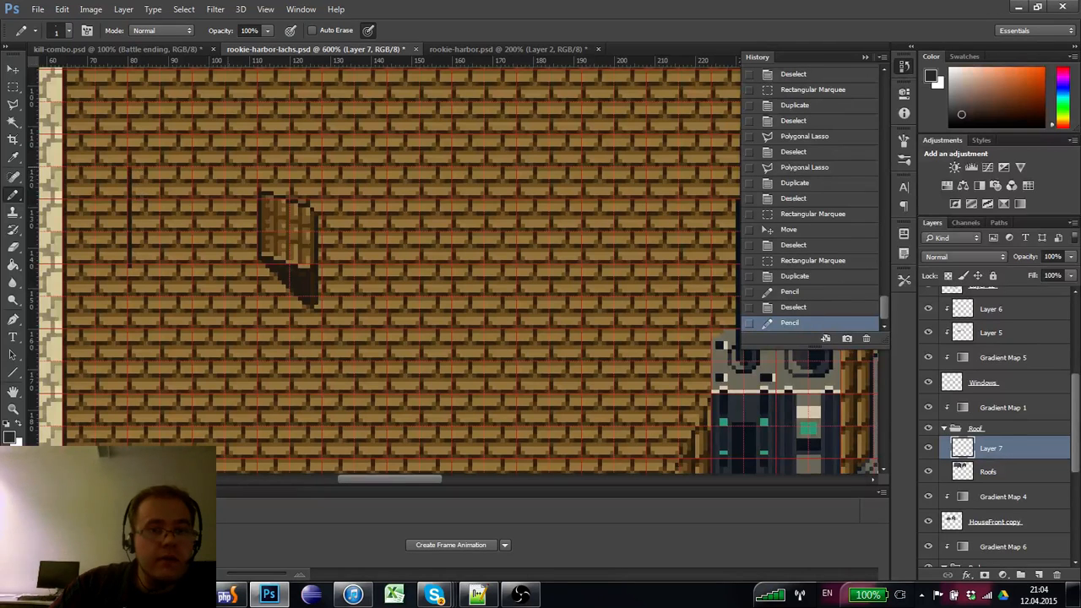
left_click(228, 171, "shift")
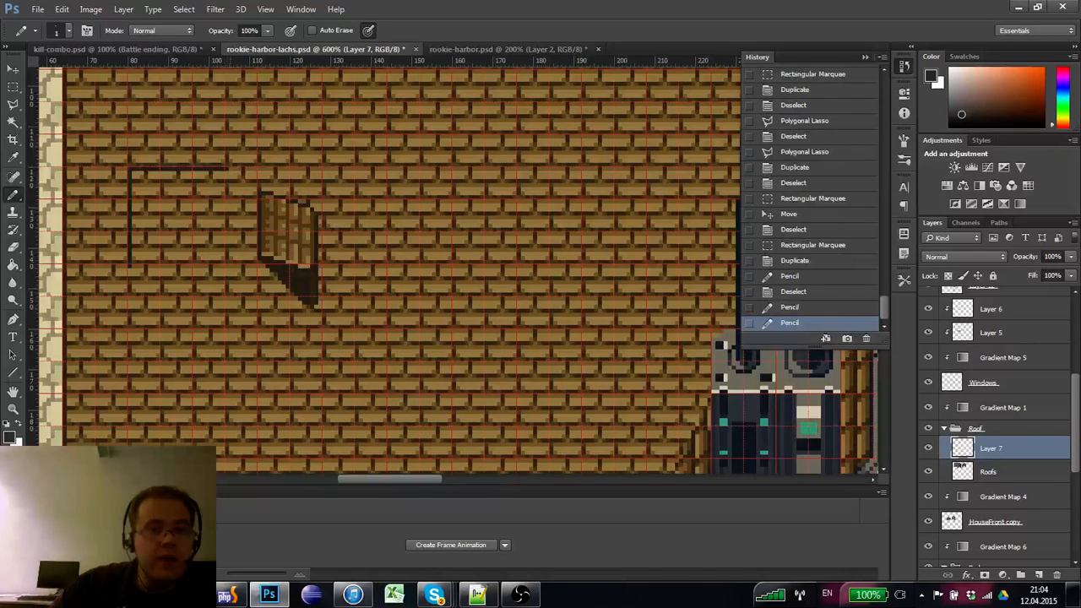
left_click(257, 172, "shift")
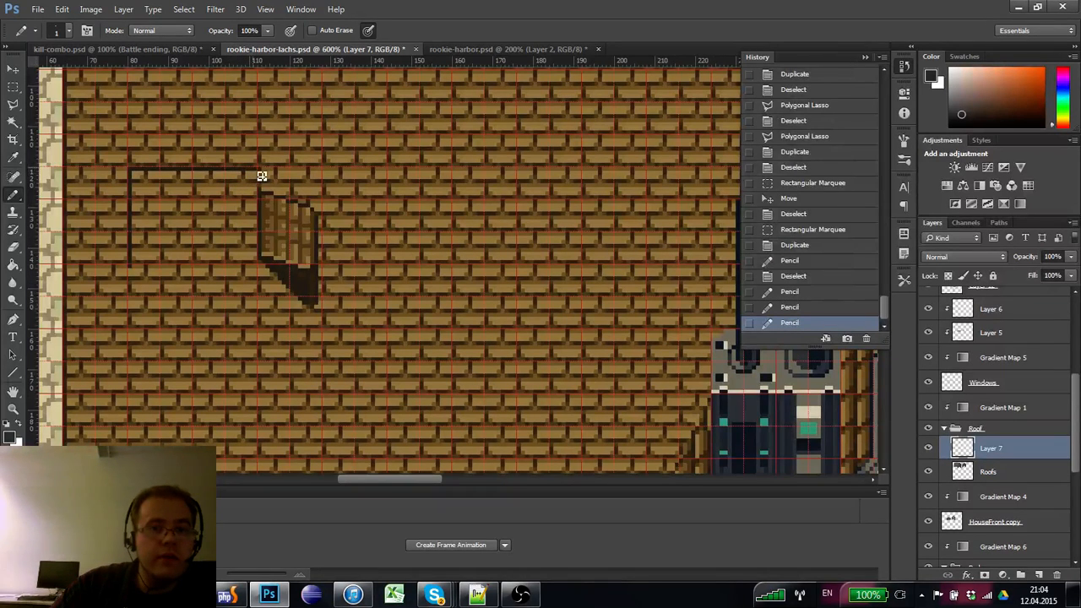
- Erase the excess outline pixels at the top corner and draw the vertical line closing the outline against the copied patch
left_click(261, 176)
key("e")
left_click(263, 175)
key("b")
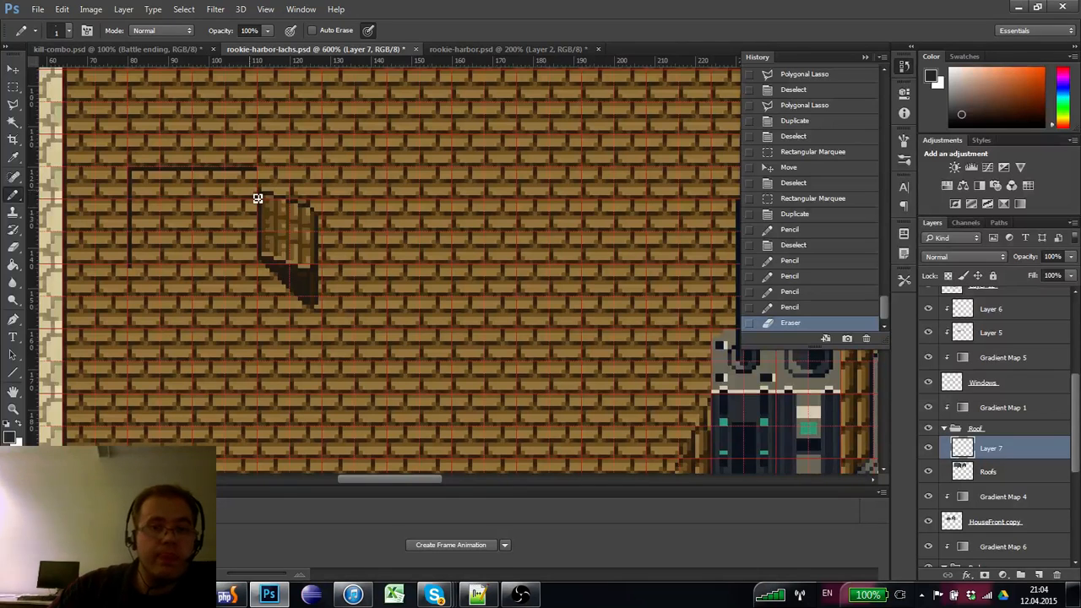
left_click(264, 198)
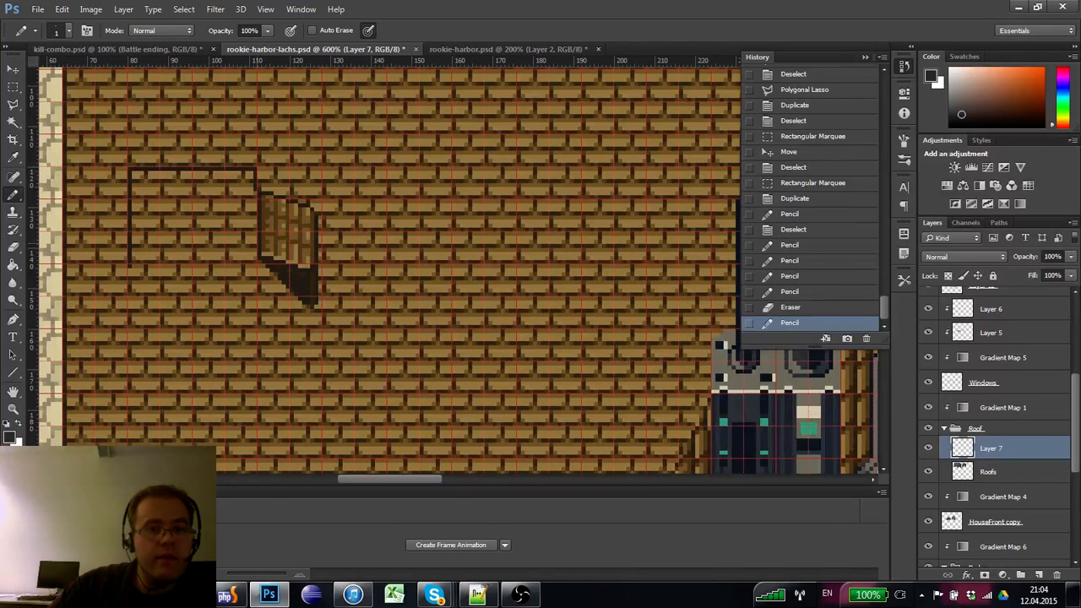
left_click(259, 264, "shift")
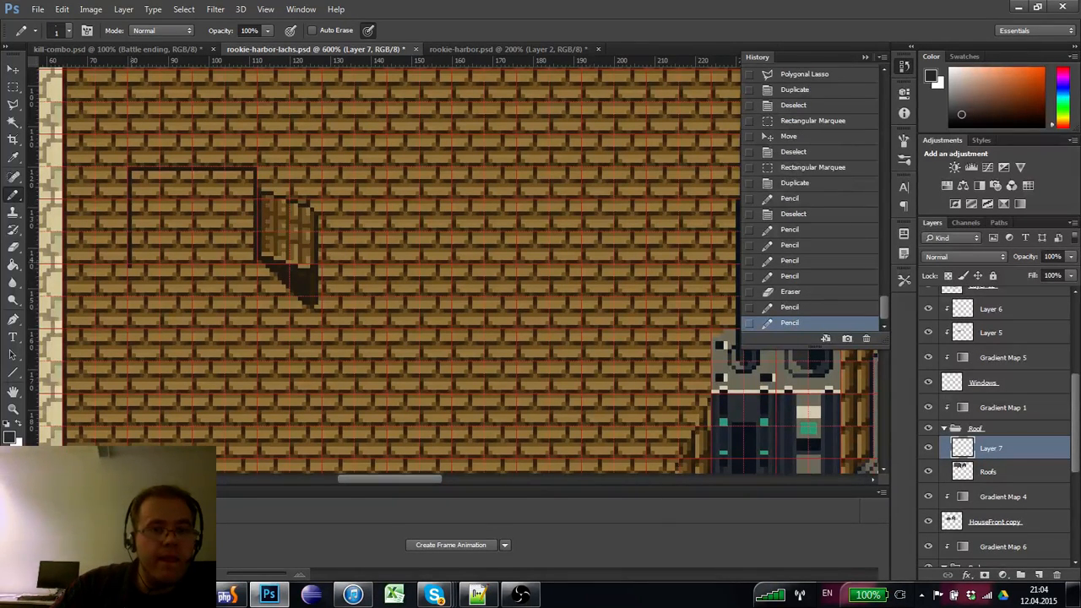
- Close the box outline with a horizontal line along its bottom and erase the excess pixels below the left corner
left_click(133, 264, "shift")
key("e")
left_click(137, 272)
key("b")
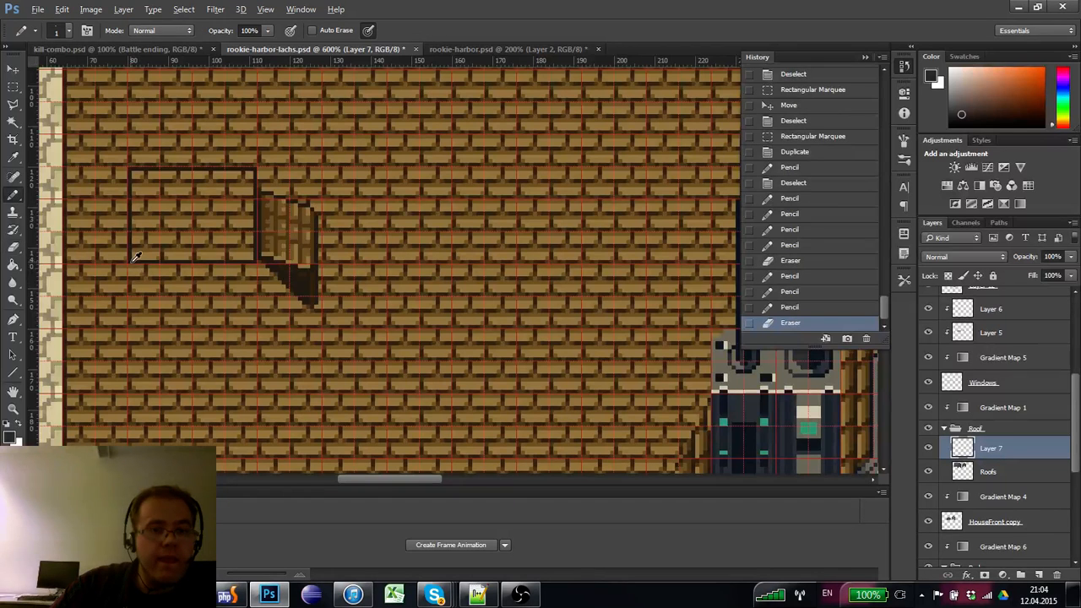
- Outline a front face about 31 px wide and 16 px tall directly below the box, erasing the stray pixels under its bottom line
left_click(138, 331)
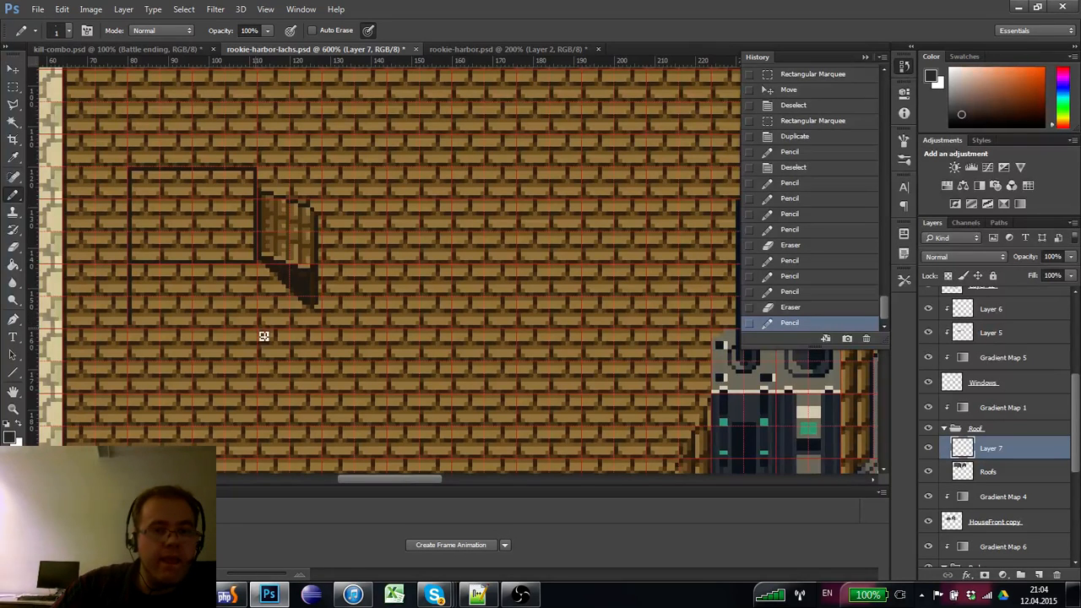
left_click(211, 325, "shift")
left_click(254, 322, "shift")
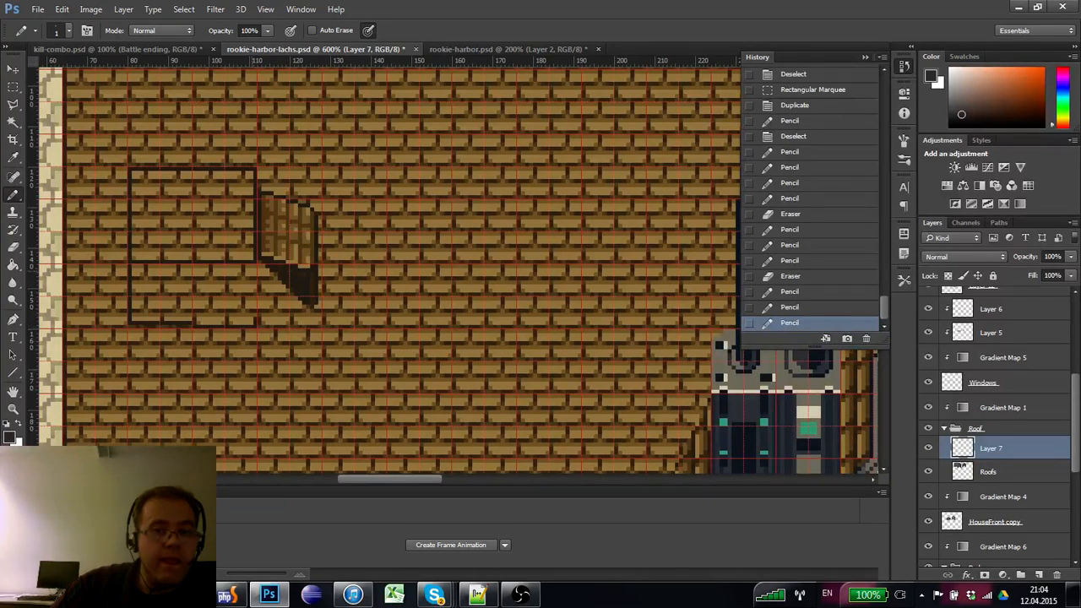
left_click(261, 270, "shift")
key("e")
left_click_drag(207, 331, 157, 332)
key("b")
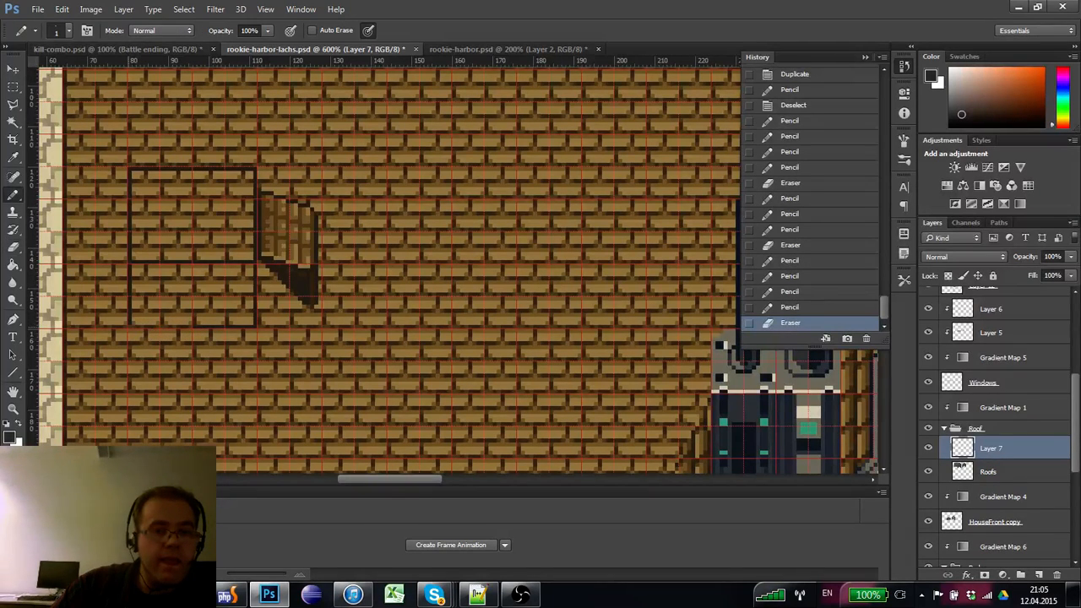
left_click(130, 326)
left_click(166, 328)
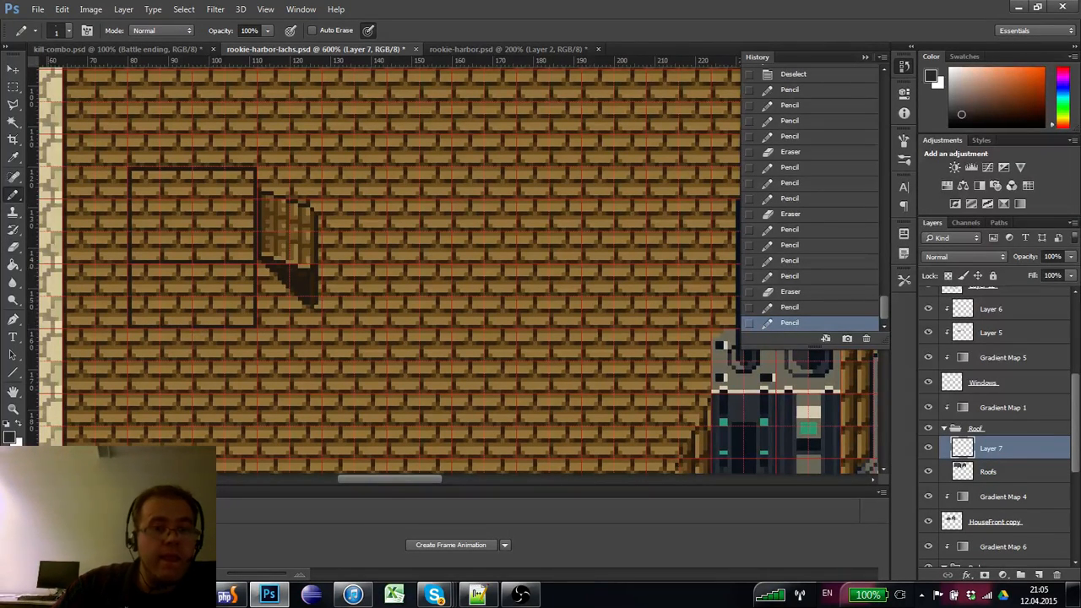
- With Contiguous enabled, fill the front face with dark brown and the top face with a lighter brown sampled from the shingle patch
key("g")
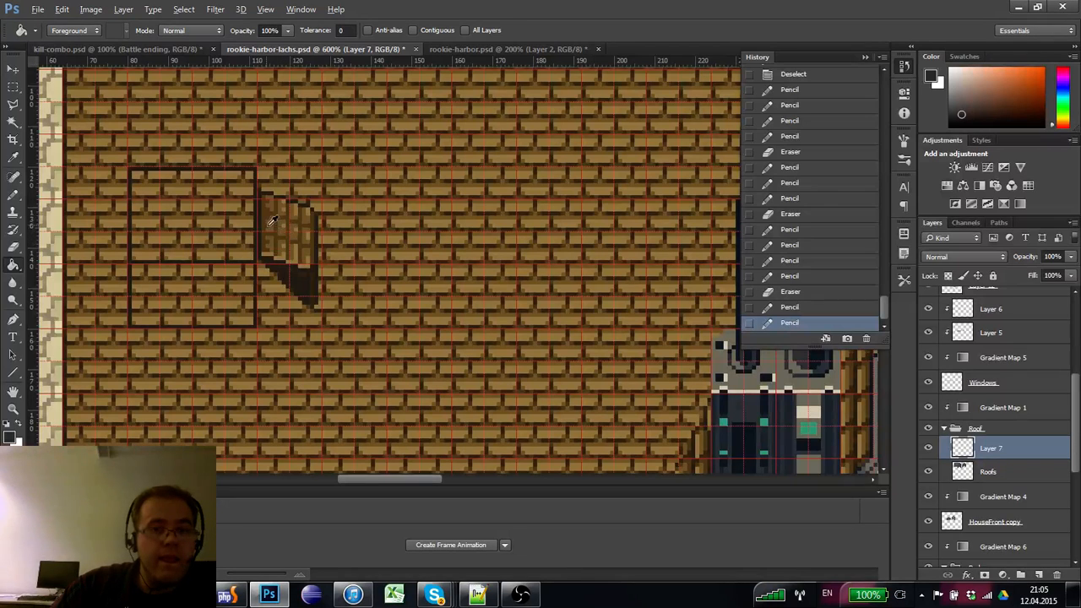
left_click(272, 221, "alt")
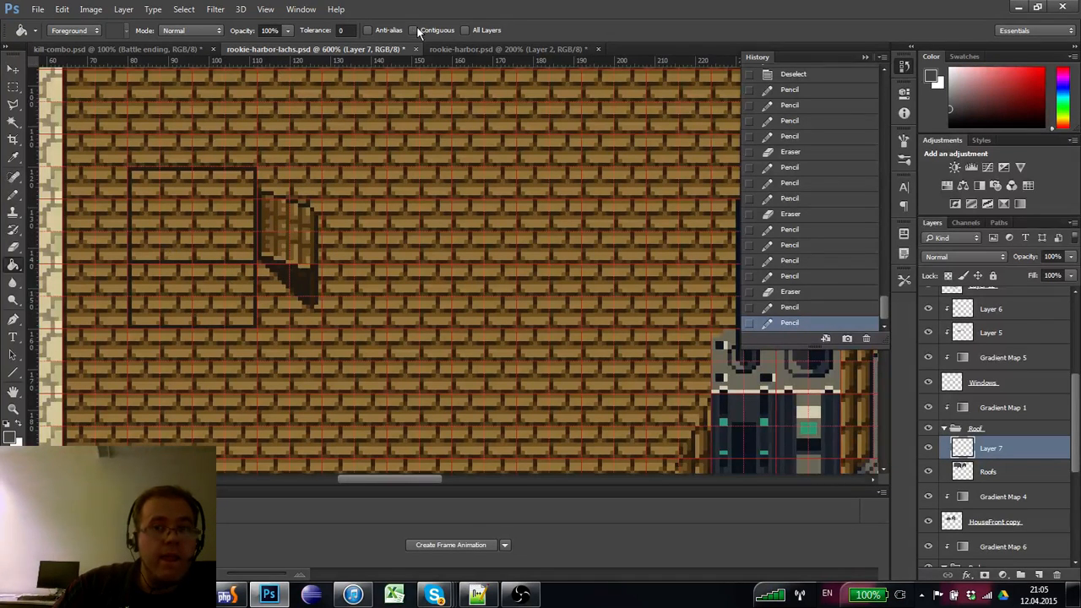
left_click(174, 296)
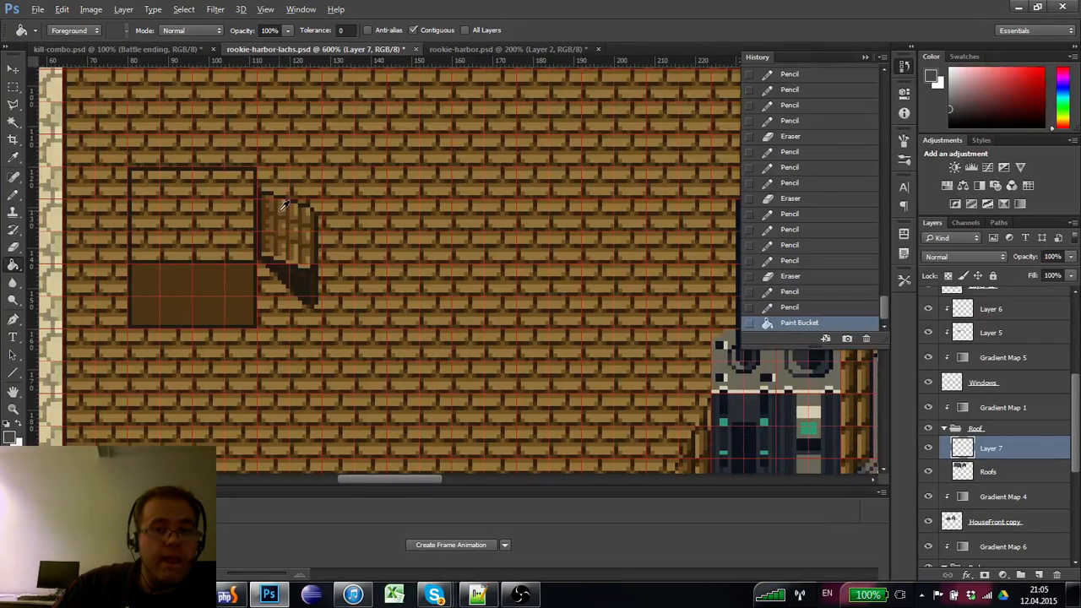
left_click(216, 233)
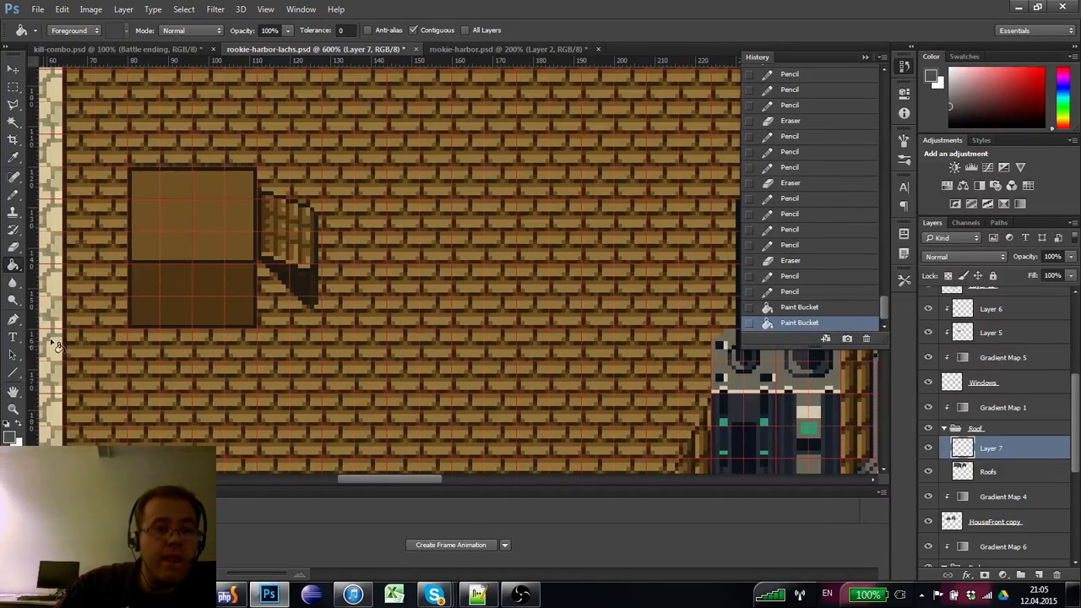
- Hide the grid and check the filled box against the rest of the roof
left_click(13, 408)
key("ctrl+apostrophe")
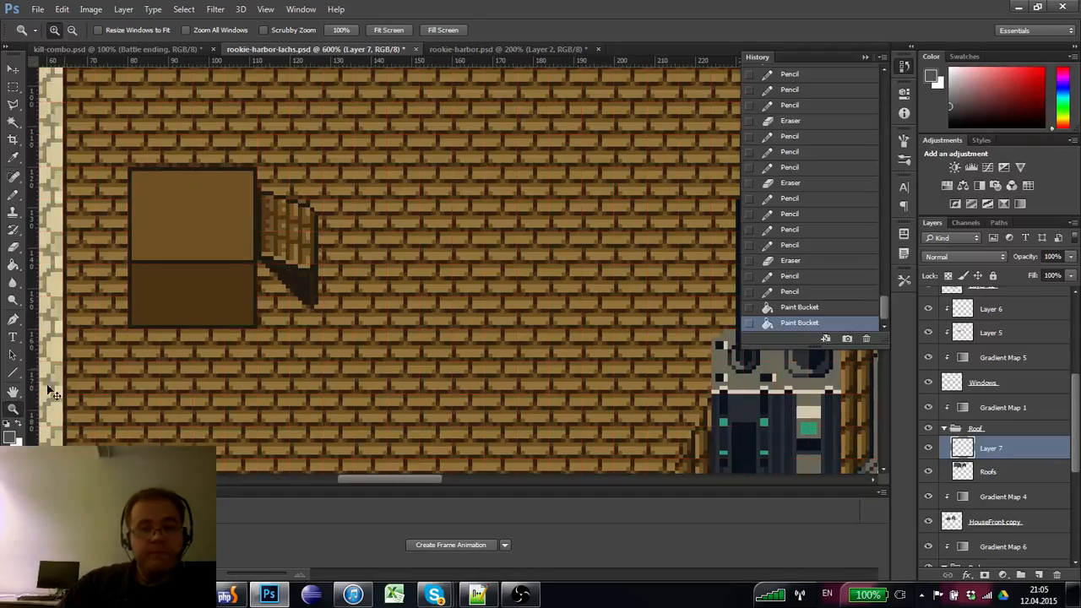
left_click(186, 299, "alt")
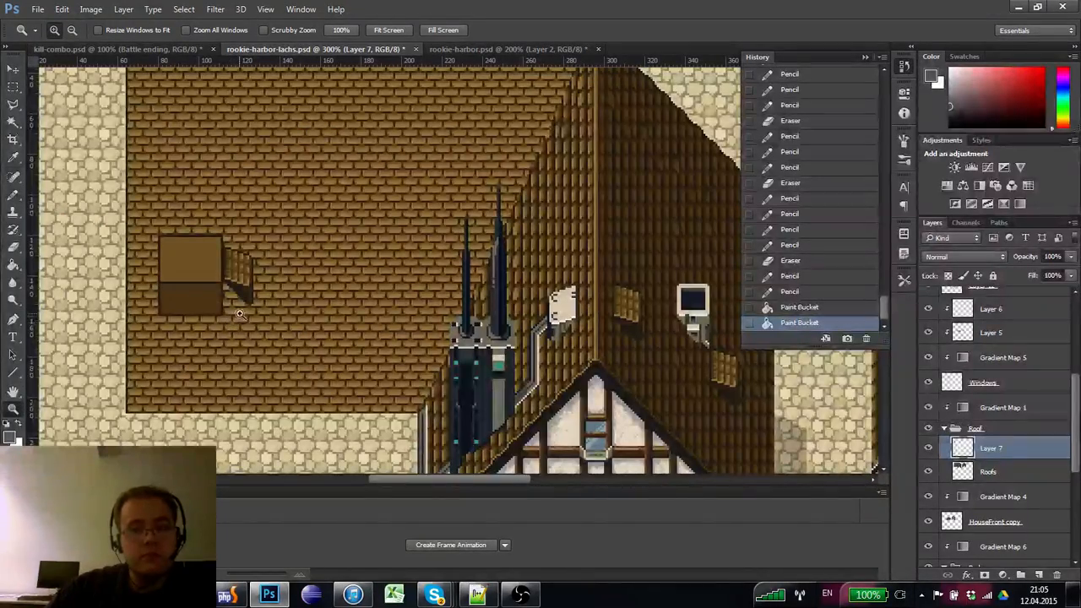
left_click(173, 298)
left_click(161, 273)
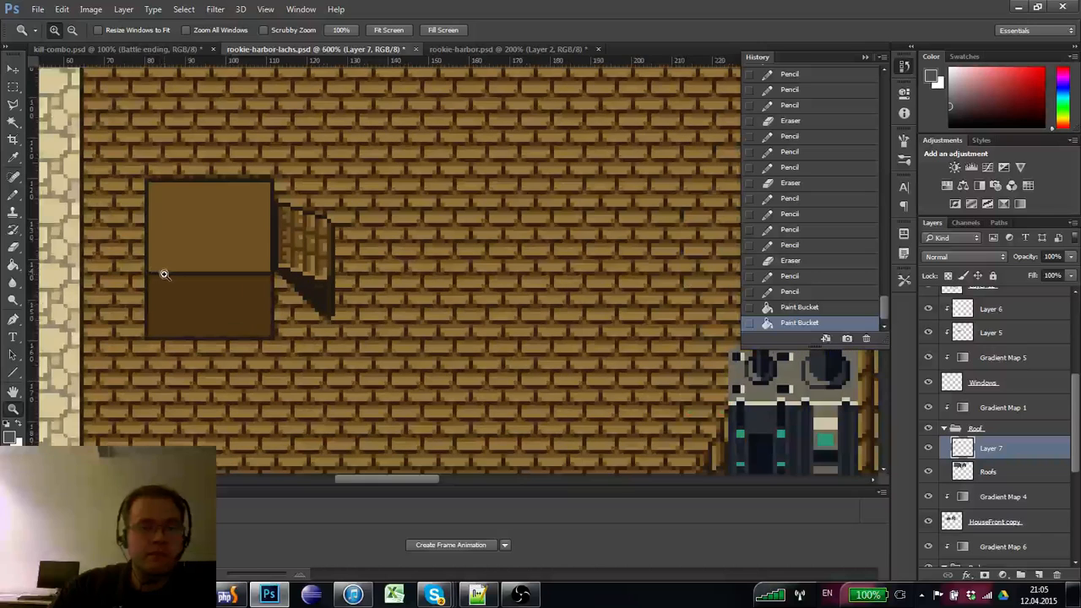
- Pencil light brown highlight lines over the edge between the two faces and up the left edge of the top face
left_click(13, 197)
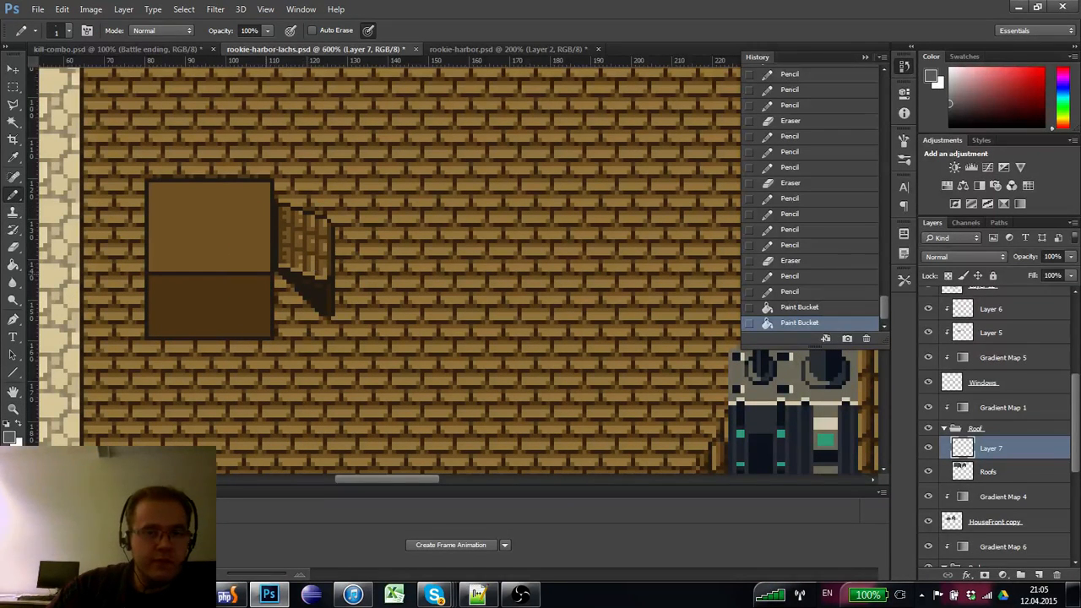
left_click(269, 274)
left_click(148, 273, "shift")
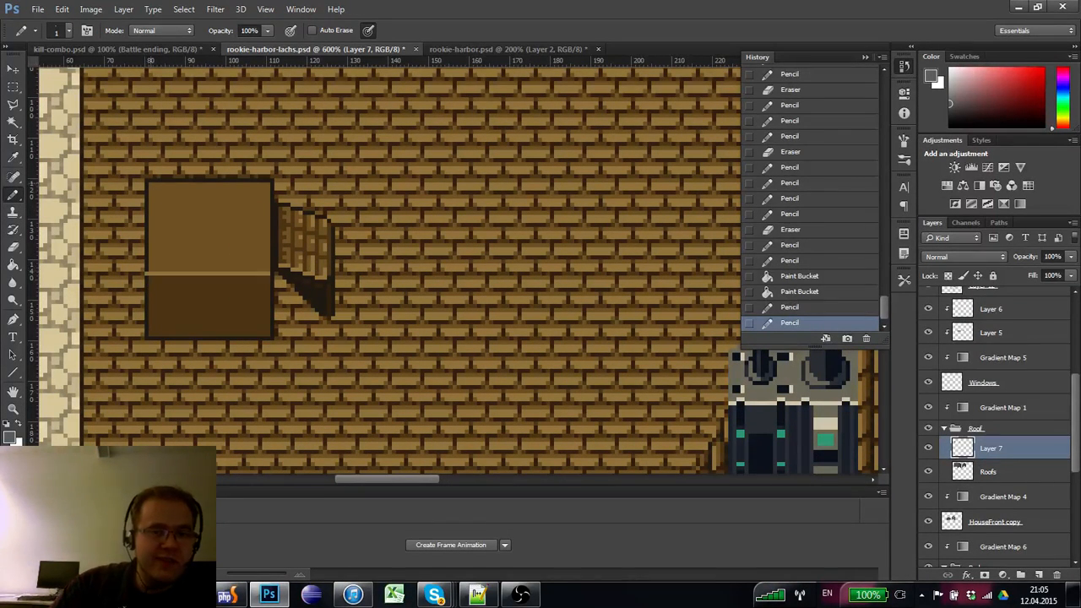
left_click(148, 185, "shift")
mouse_move(190, 243)
left_mouse_down()
mouse_move(152, 222)
mouse_move(154, 198)
mouse_move(170, 236)
left_mouse_up()
- Draw a line in the dark outline colour across the front face, directly beneath the horizontal highlight
left_click(132, 226, "alt")
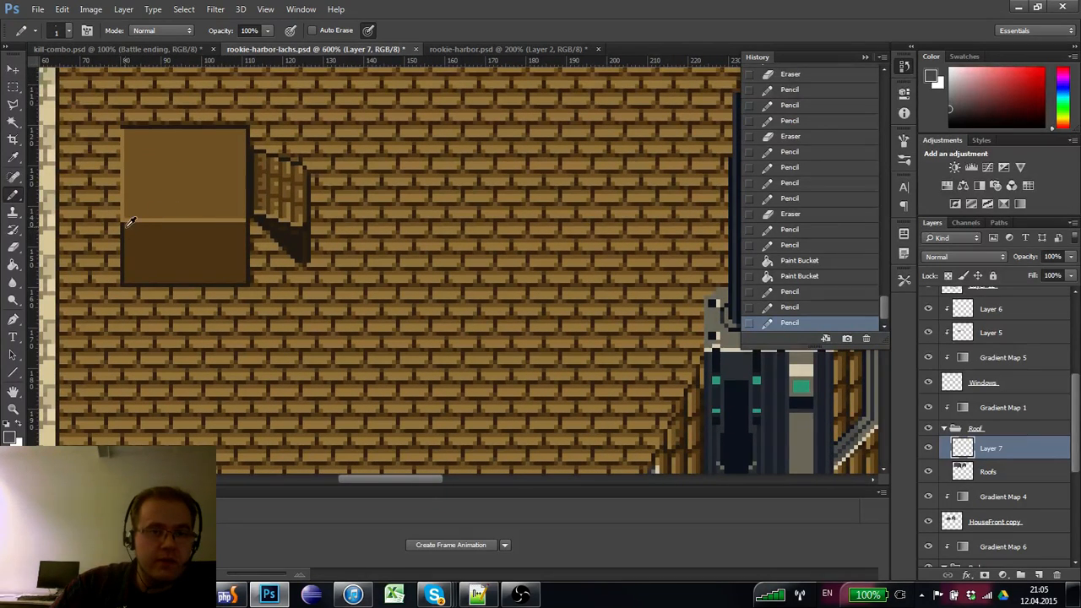
left_click(132, 236)
left_click(245, 224, "shift")
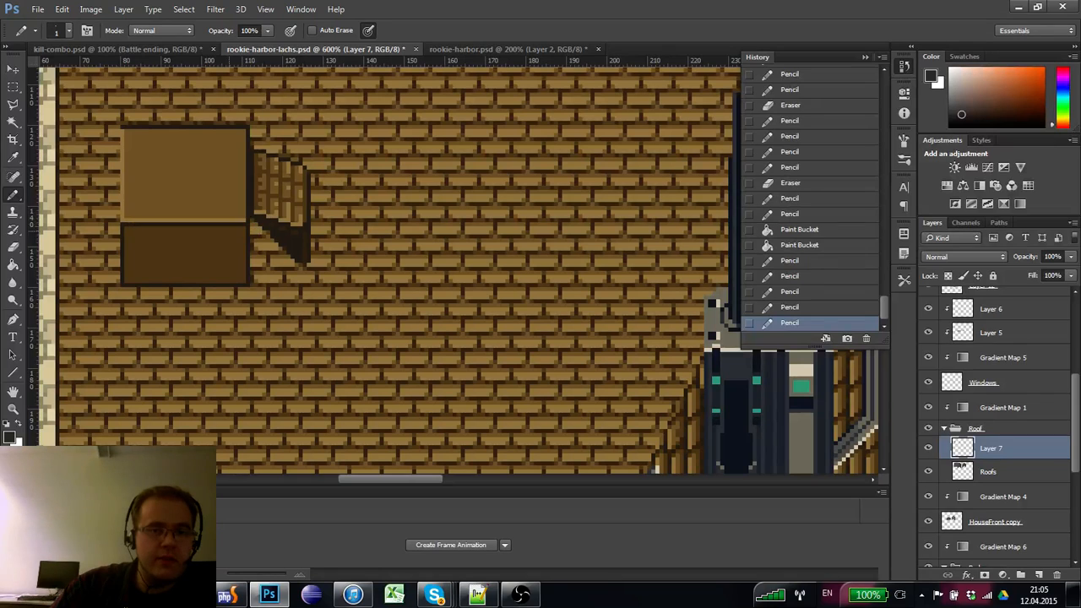
- Add single dark pixels at every other position under the dark line, starting from the front face's left end
left_click(131, 226)
left_click(138, 226)
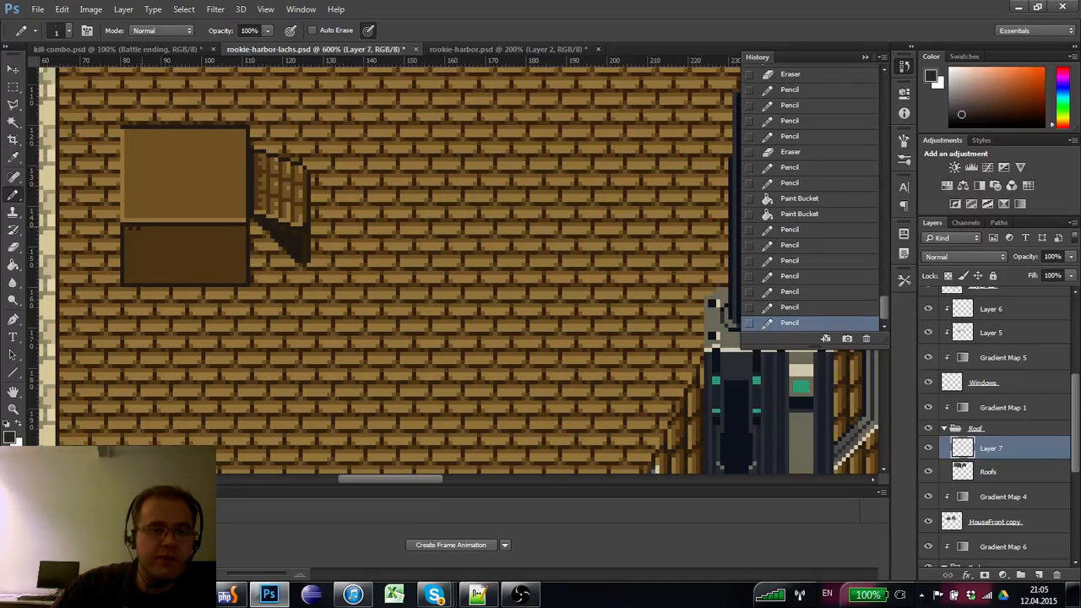
left_click(155, 237)
left_click(160, 234)
left_click(167, 233)
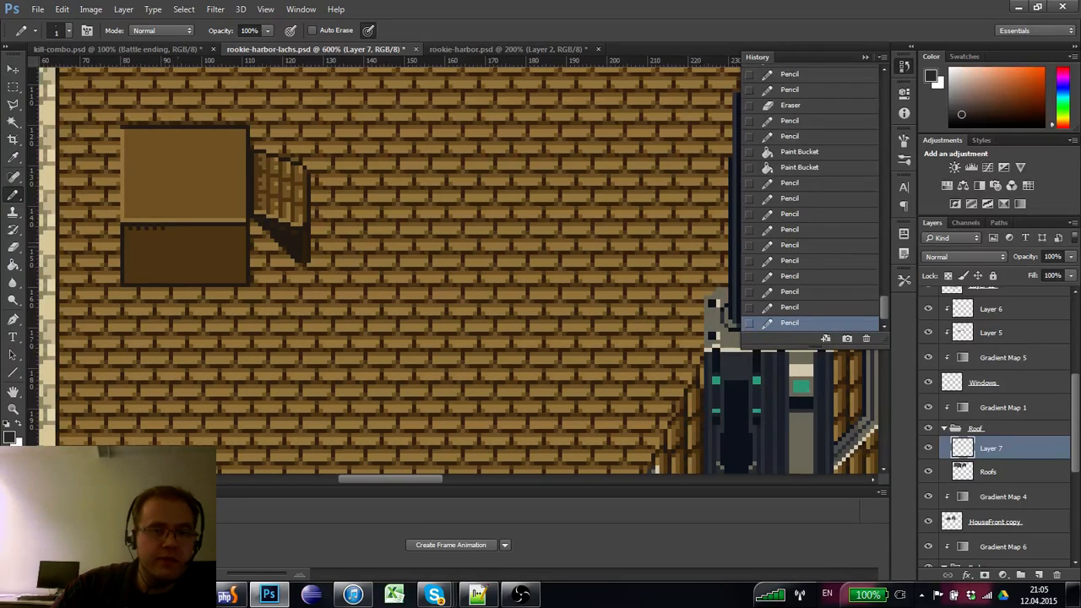
- Select the dotted pixels, duplicate them twice to continue the row across the front face, and deselect
left_click(14, 87)
mouse_move(164, 230)
left_mouse_down()
mouse_move(118, 224)
mouse_move(178, 228)
left_mouse_up()
left_click_drag(178, 228, 227, 231)
key("ctrl+d")
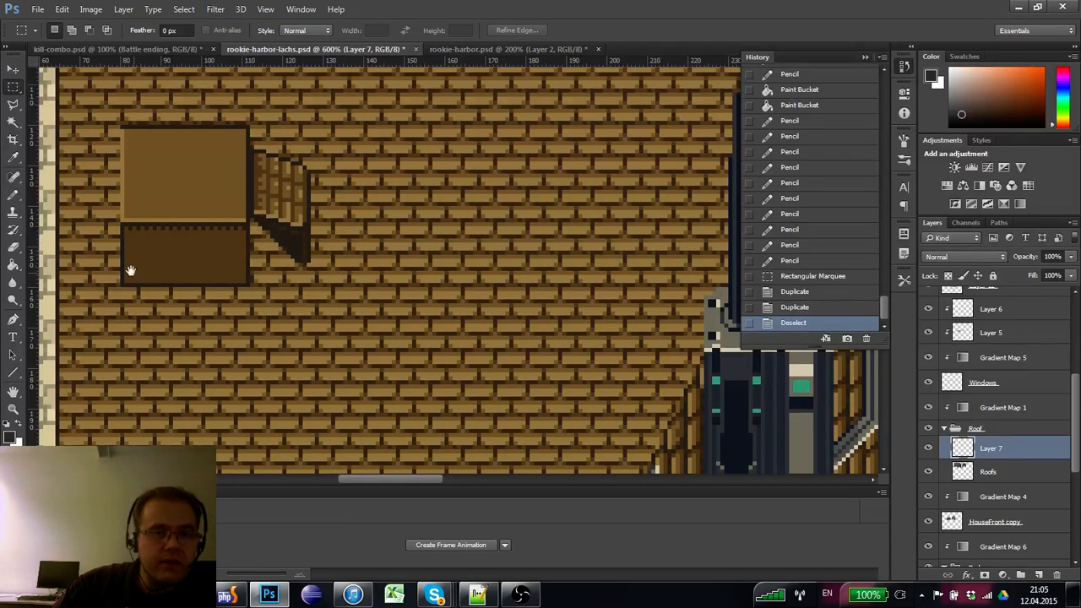
- Draw a dark vertical line just inside the left and right edges of the front face to form narrow side posts
left_click_drag(131, 270, 159, 313)
left_click(13, 193)
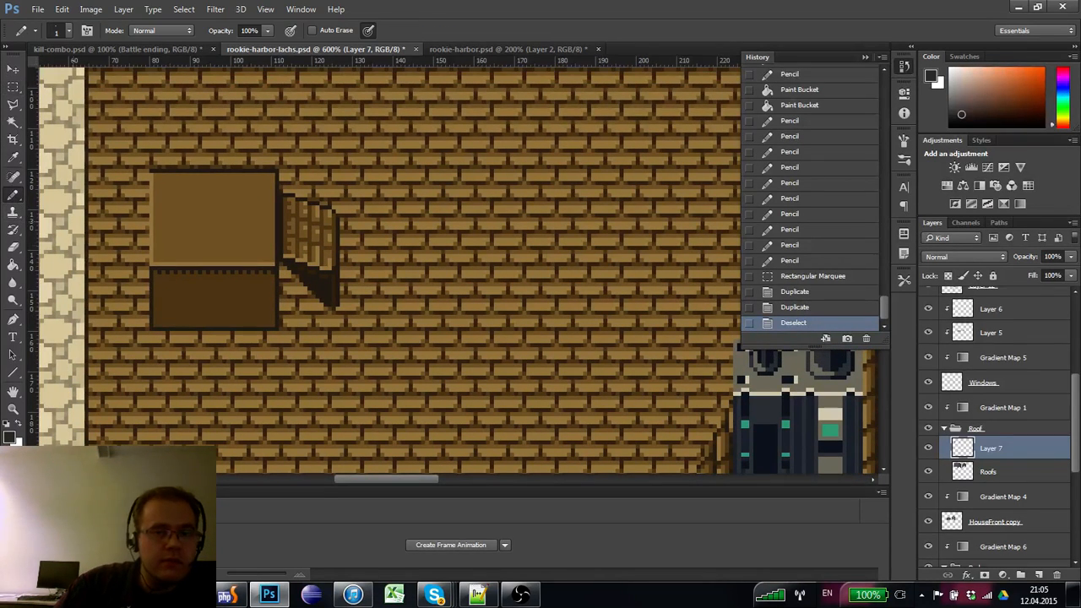
scroll(157, 217, "down", 2)
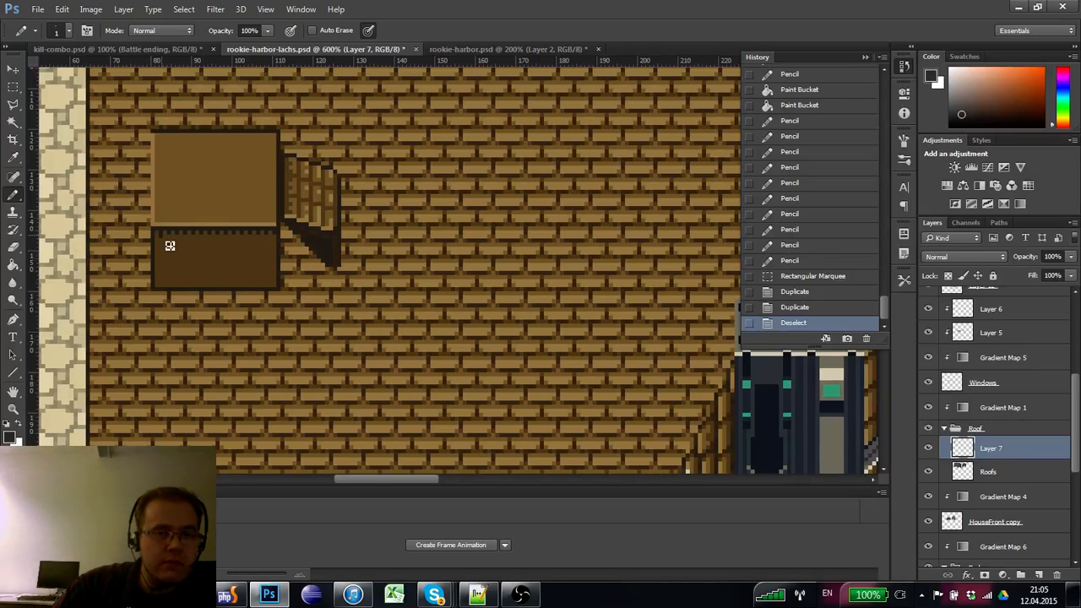
mouse_move(160, 242)
left_mouse_down()
mouse_move(160, 233)
mouse_move(162, 287)
left_mouse_up()
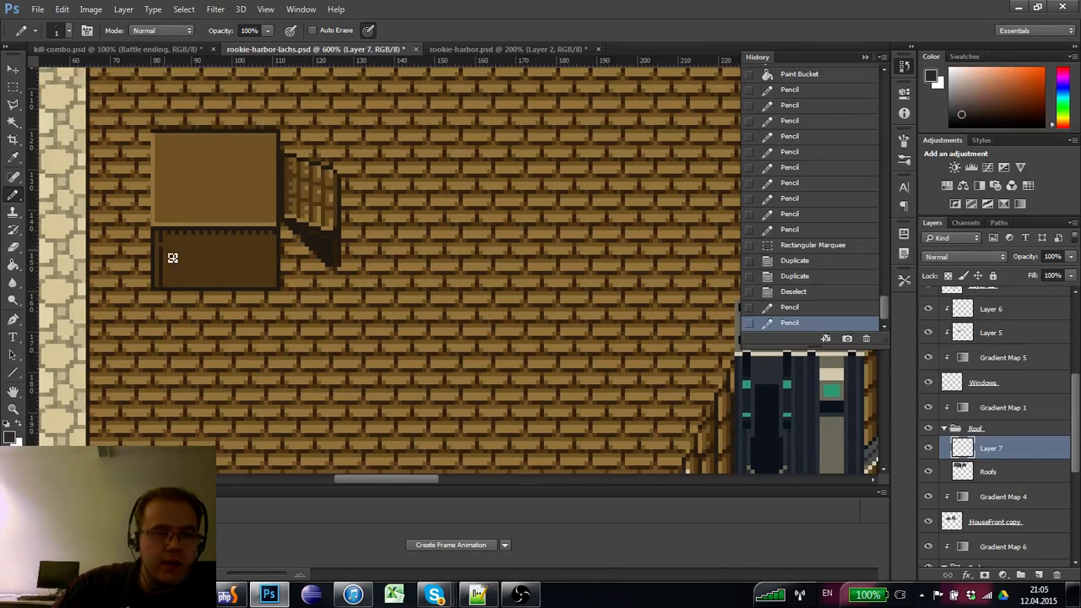
left_click(167, 264)
left_click(161, 245)
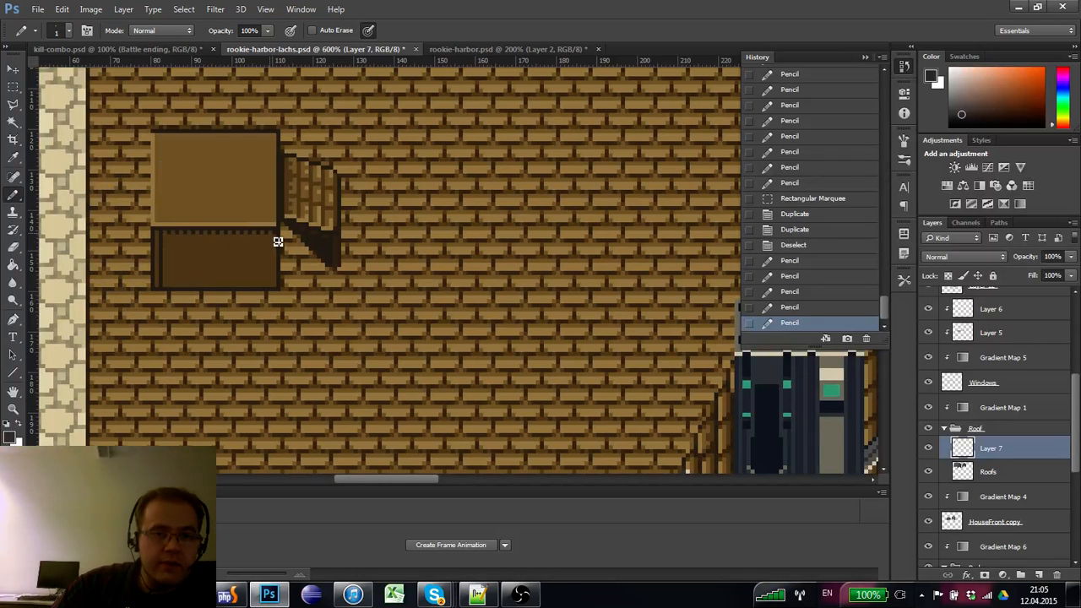
left_click(278, 242)
left_click(270, 286, "shift")
- Fill a strip about 6 px tall at the top of the front face with a sampled darker brown as shadow, then deselect
left_click_drag(262, 319, 276, 360)
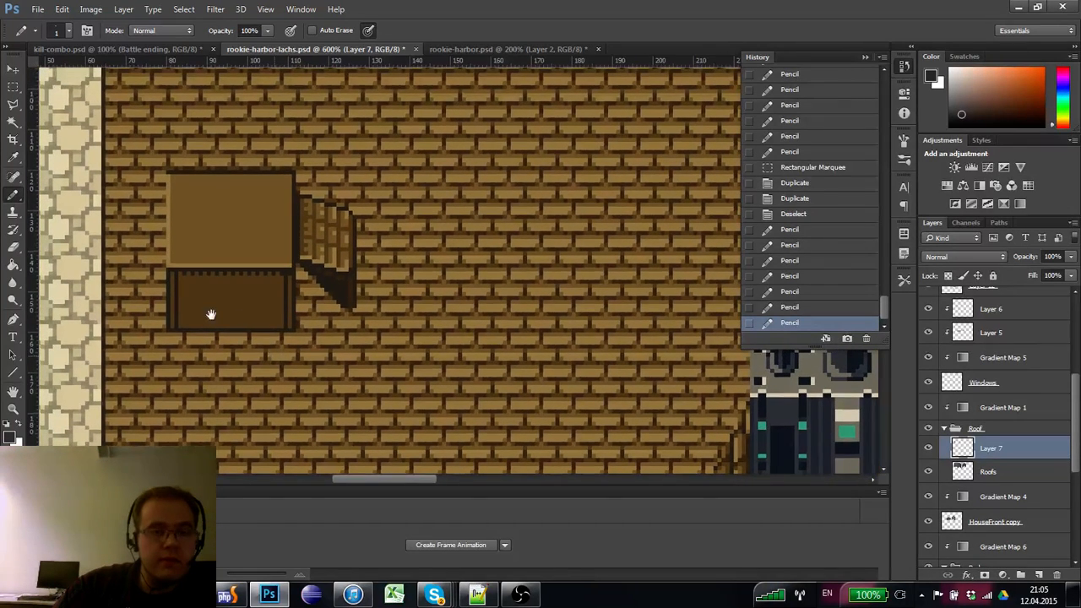
left_click(357, 277, "alt")
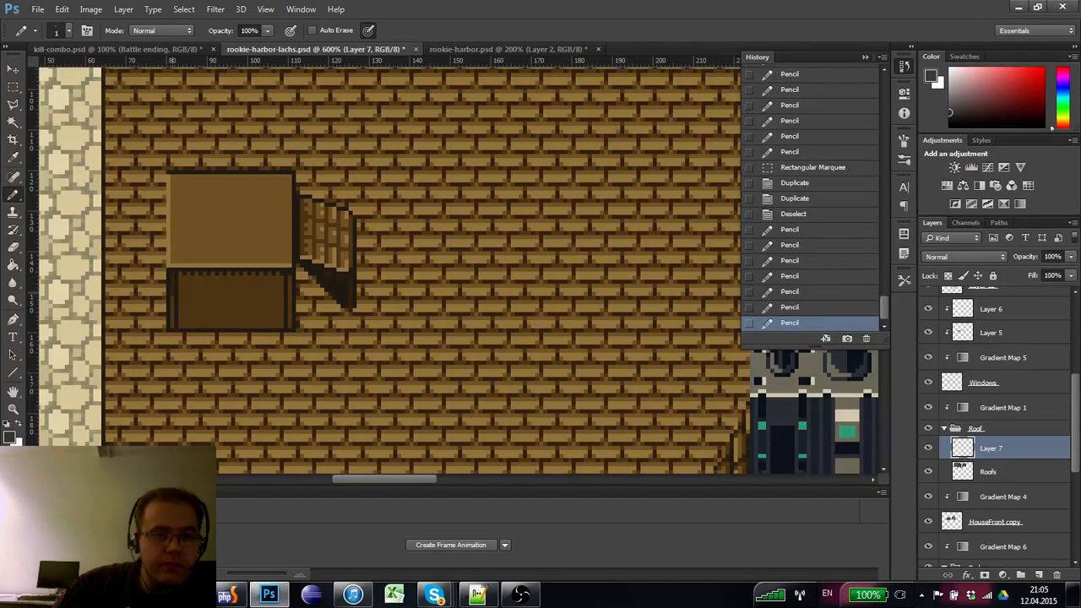
key("m")
mouse_move(179, 275)
left_mouse_down()
mouse_move(184, 285)
mouse_move(296, 293)
left_mouse_up()
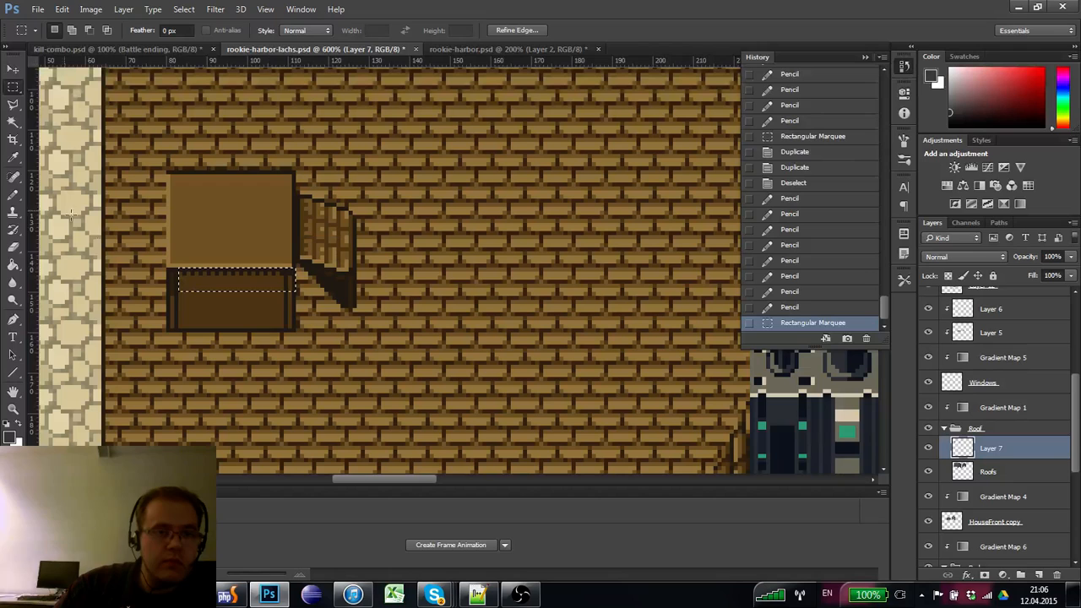
left_click(13, 263)
left_click(204, 283)
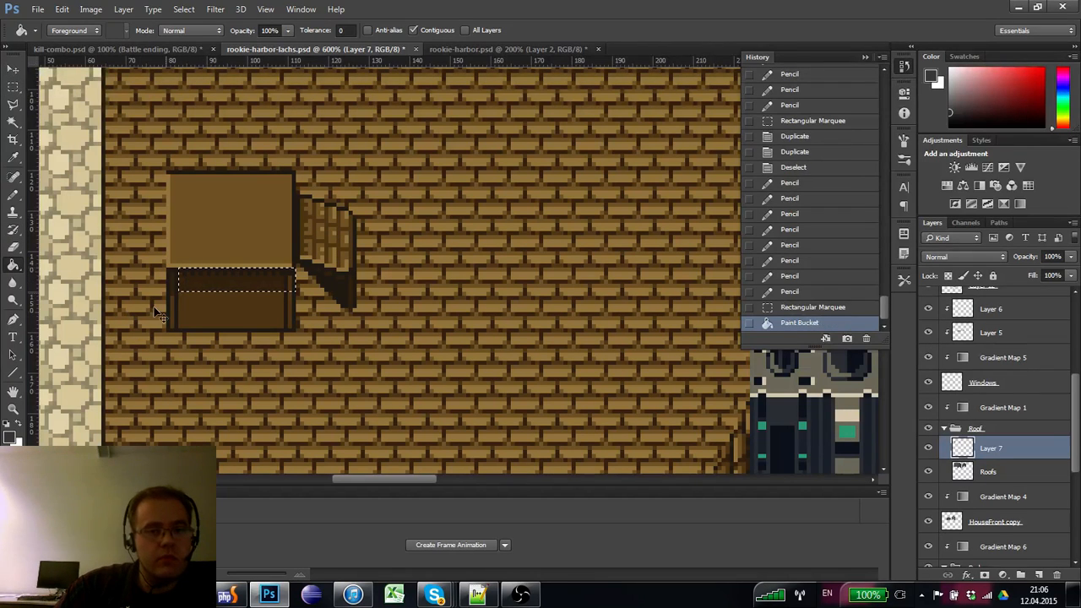
key("ctrl+d")
- Sample a dark brown and pencil single detail pixels at the right post and below the shadow strip's left end
left_click(13, 196)
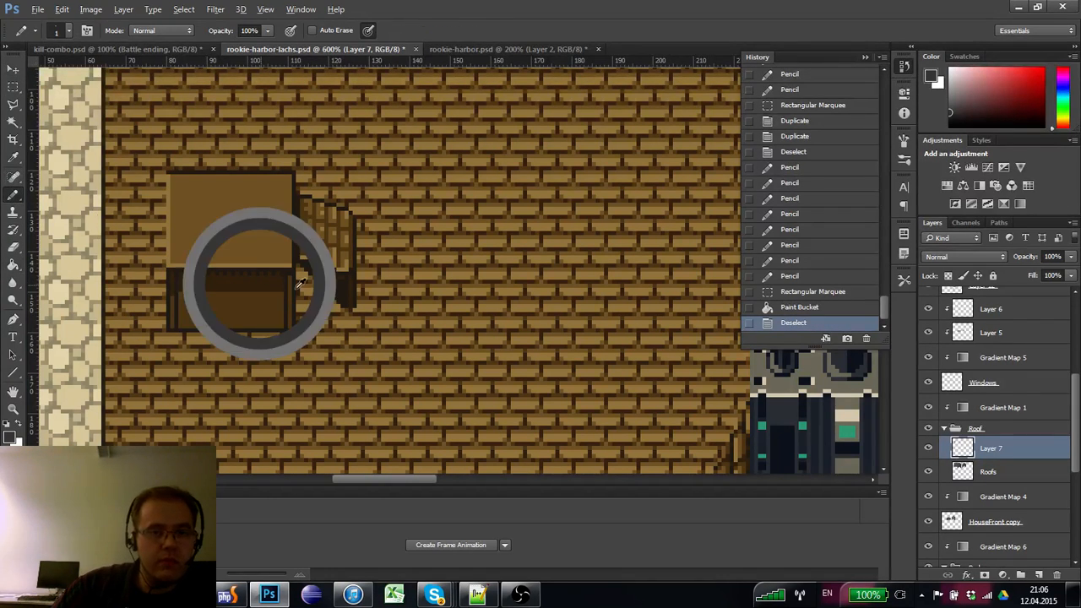
left_click(299, 285, "alt")
left_click(298, 304)
scroll(275, 338, "up", 1)
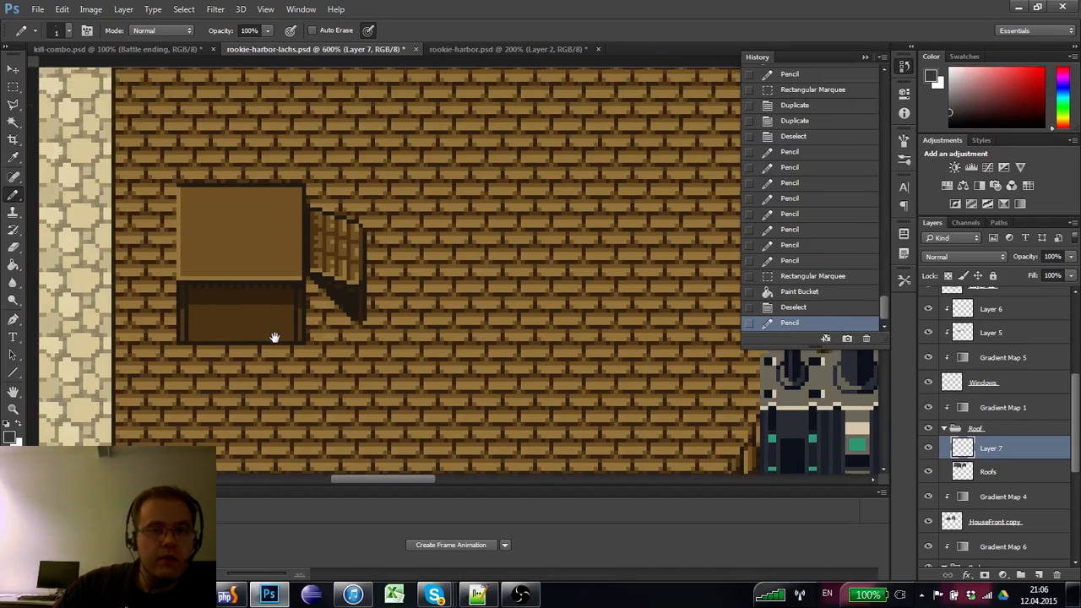
left_click(197, 313)
left_click(206, 317)
- Sample the light highlight colour and draw a short vertical line down from the top face's upper edge near its left side
mouse_move(245, 355)
left_mouse_down()
mouse_move(184, 243)
mouse_move(241, 374)
left_mouse_up()
left_click_drag(174, 205, 241, 374)
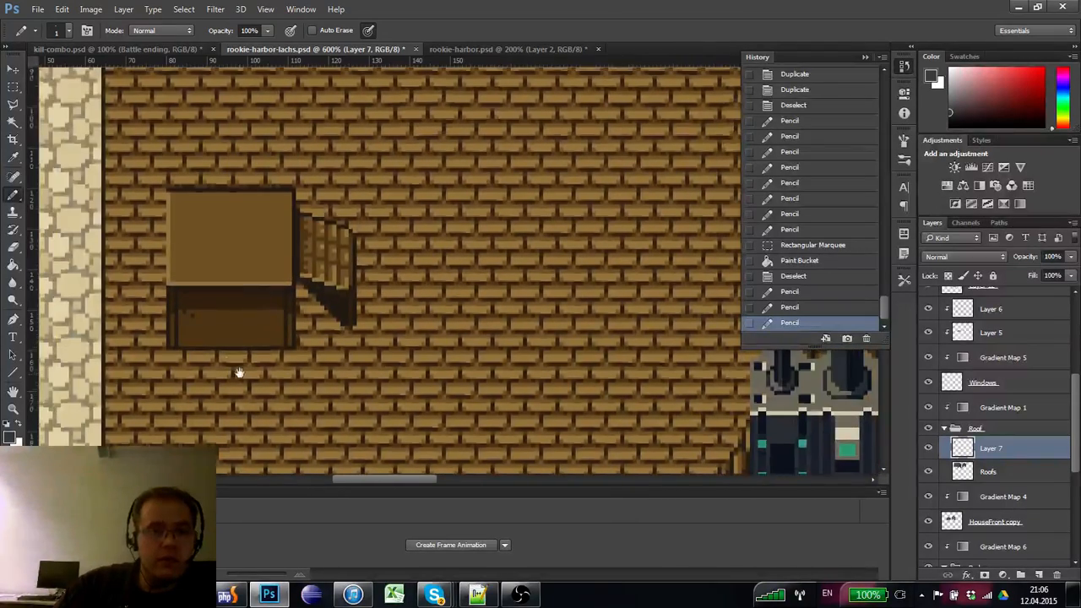
left_click(169, 232)
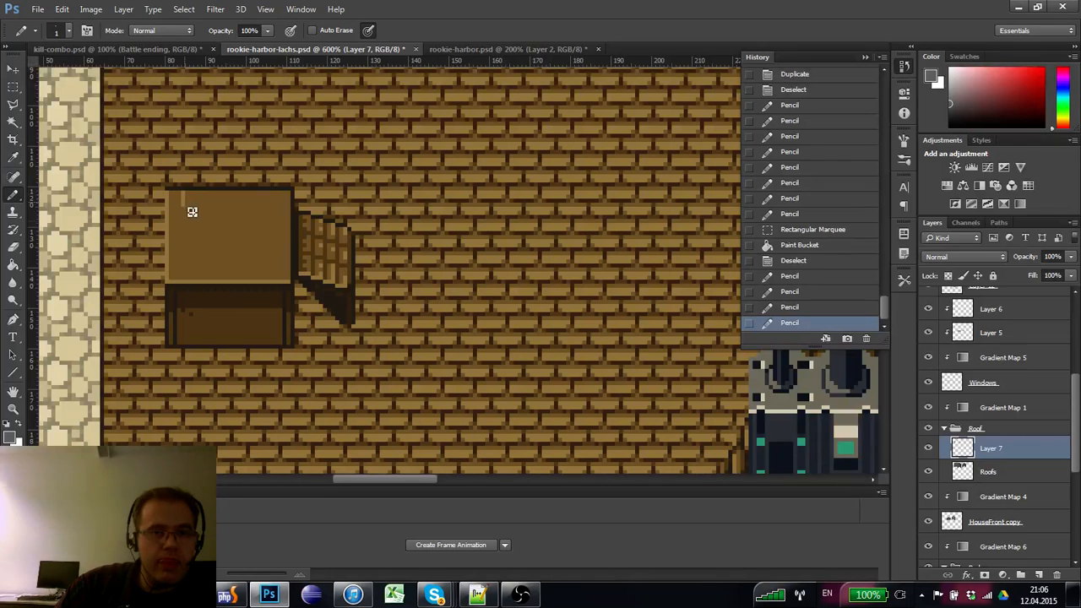
left_click(192, 212)
left_click(192, 283, "shift")
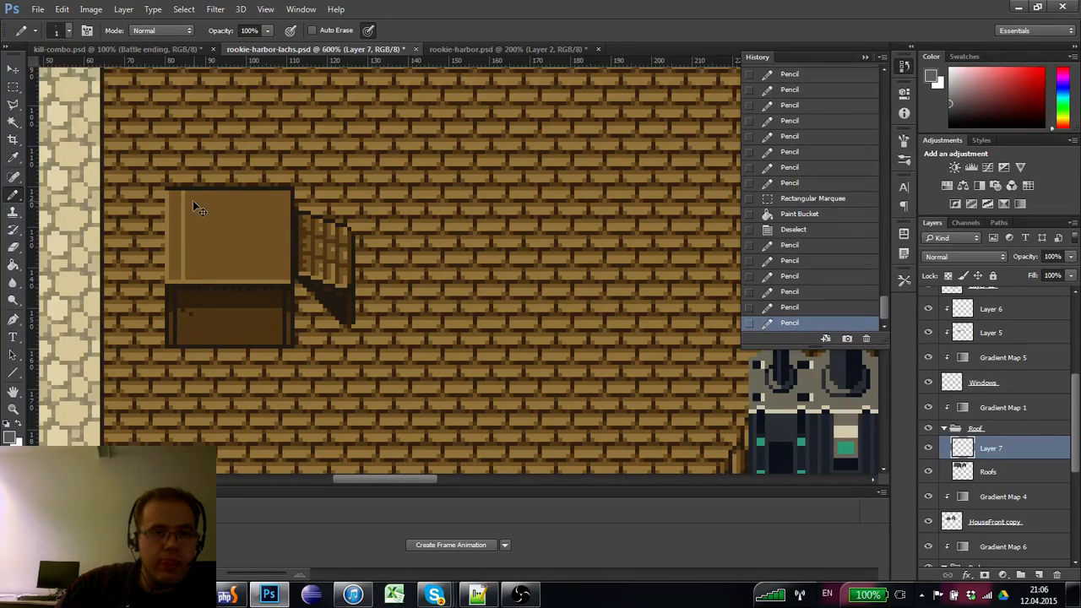
key("ctrl+z")
left_click(13, 87)
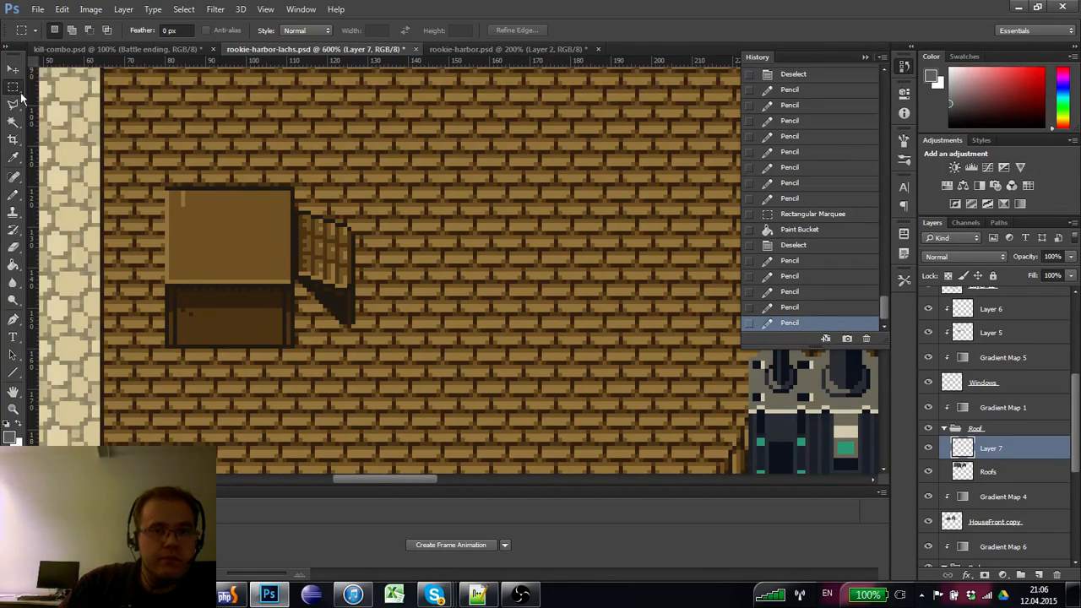
left_click(14, 193)
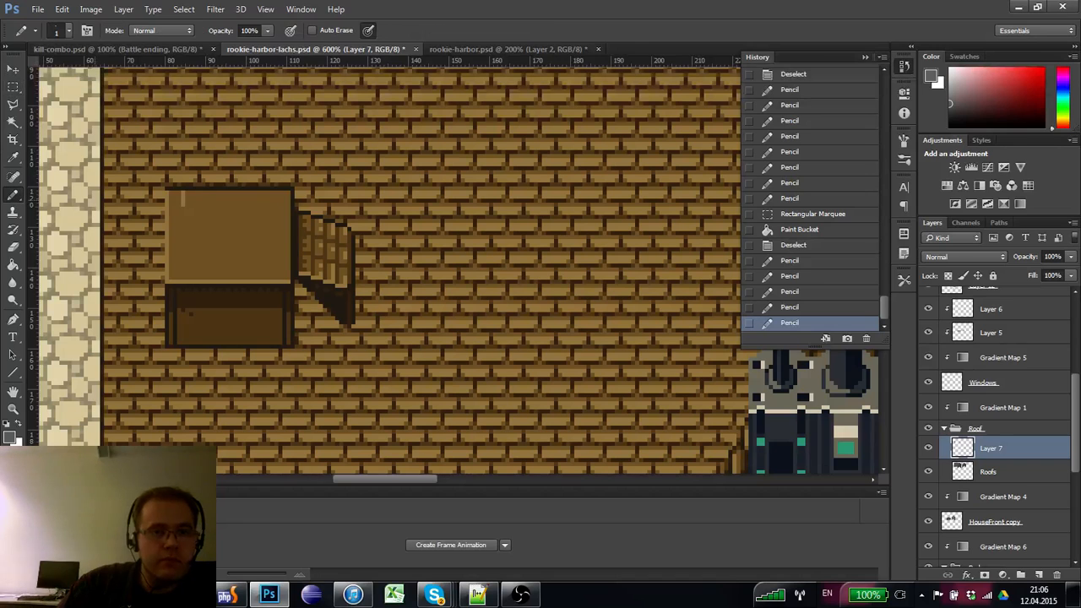
- Pencil a light trim strip with a darker line beside it along the left edge of the structure's flat brown panel
left_click(182, 195)
mouse_move(174, 204)
left_mouse_down()
mouse_move(174, 193)
mouse_move(174, 280)
left_mouse_up()
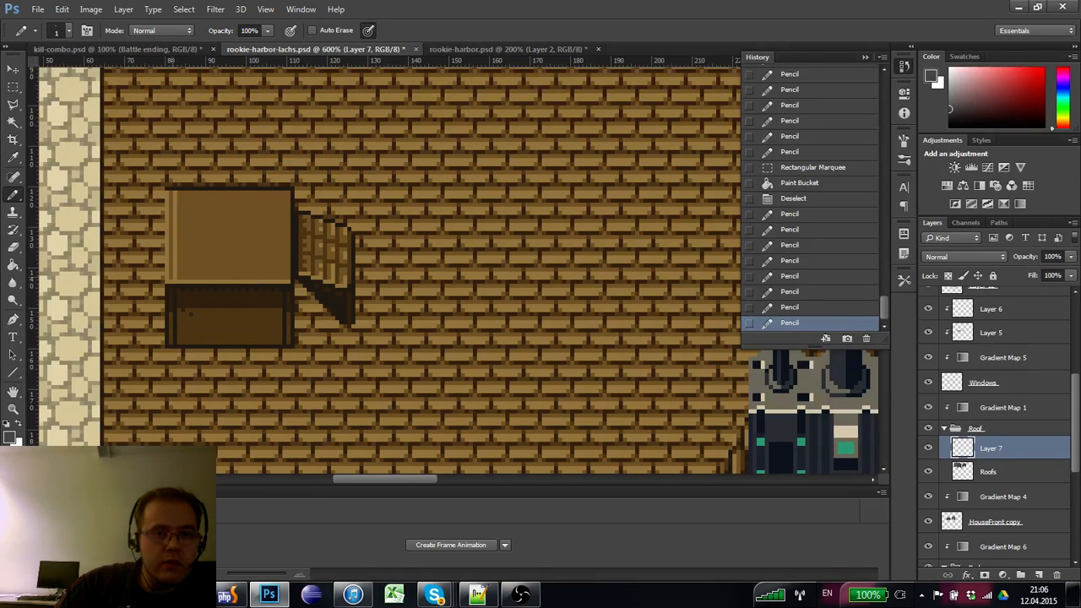
left_click(185, 210, "shift")
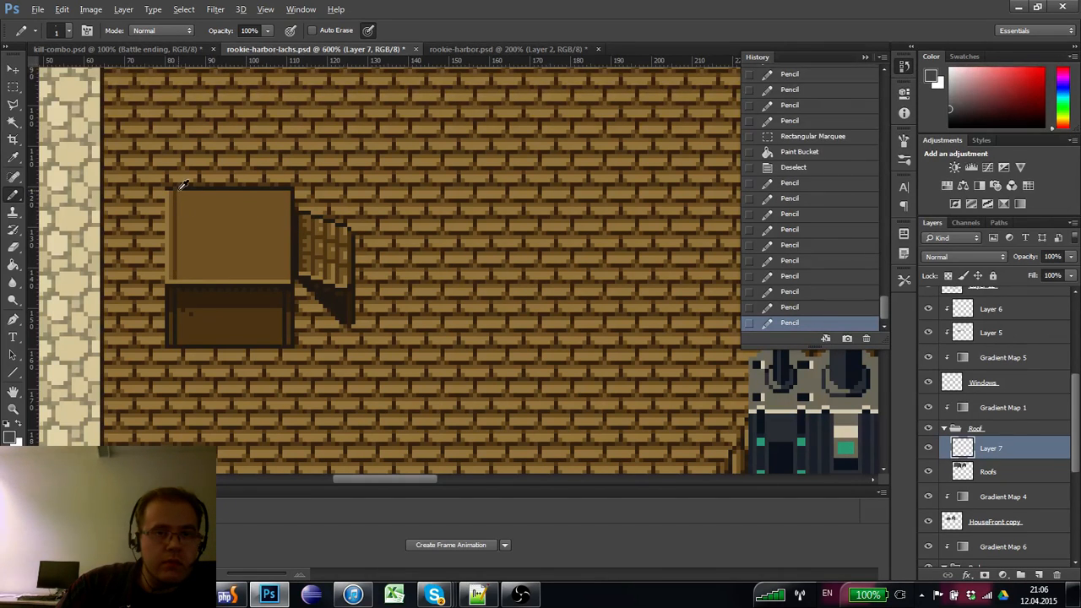
left_click(181, 192)
left_click(186, 198, "alt")
left_click(181, 196)
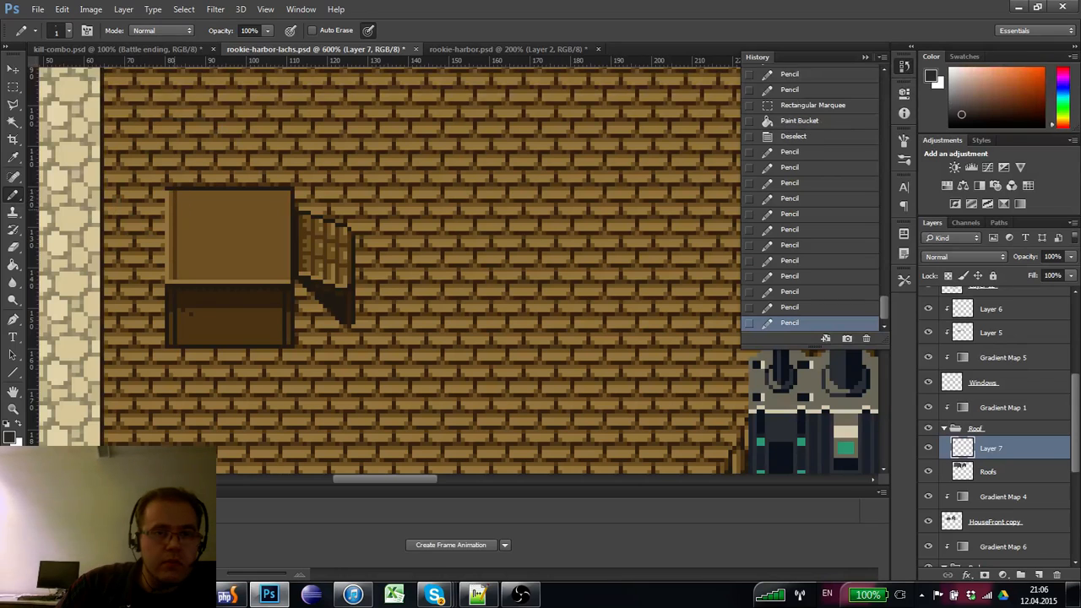
key("x")
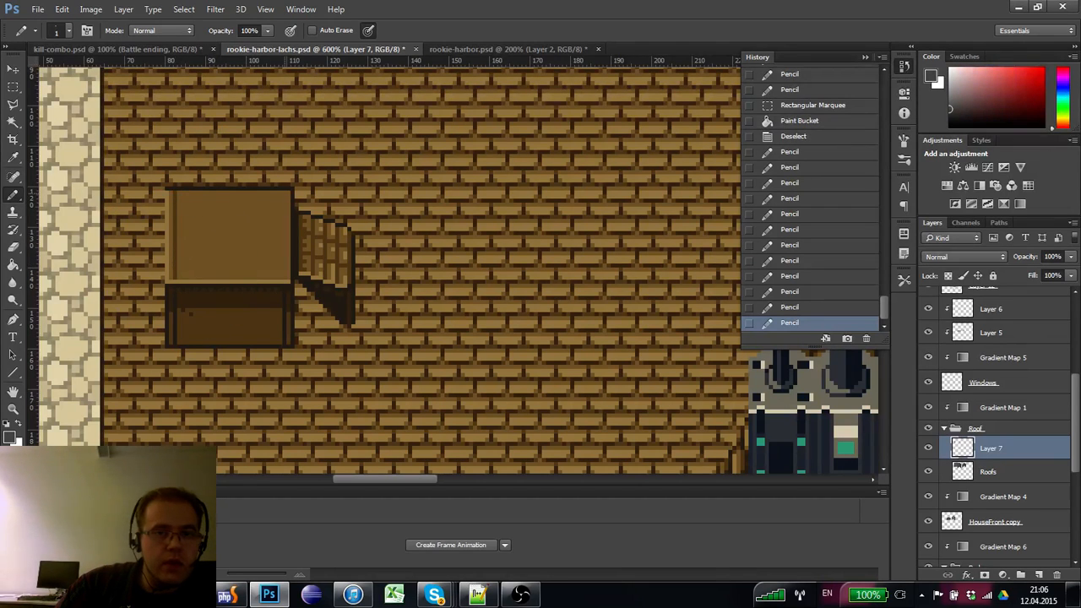
- Pencil a matching trim strip along the right edge of the brown panel, from its upper corner down to the lower border
left_click(292, 204)
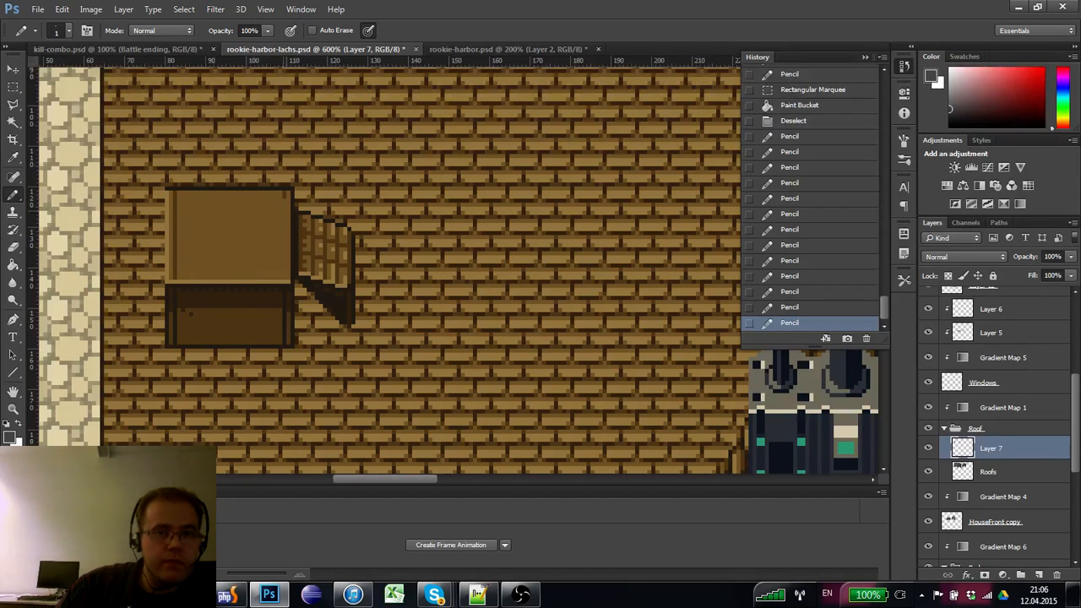
left_click(291, 286, "shift")
left_click(291, 286, "alt")
left_click(291, 284)
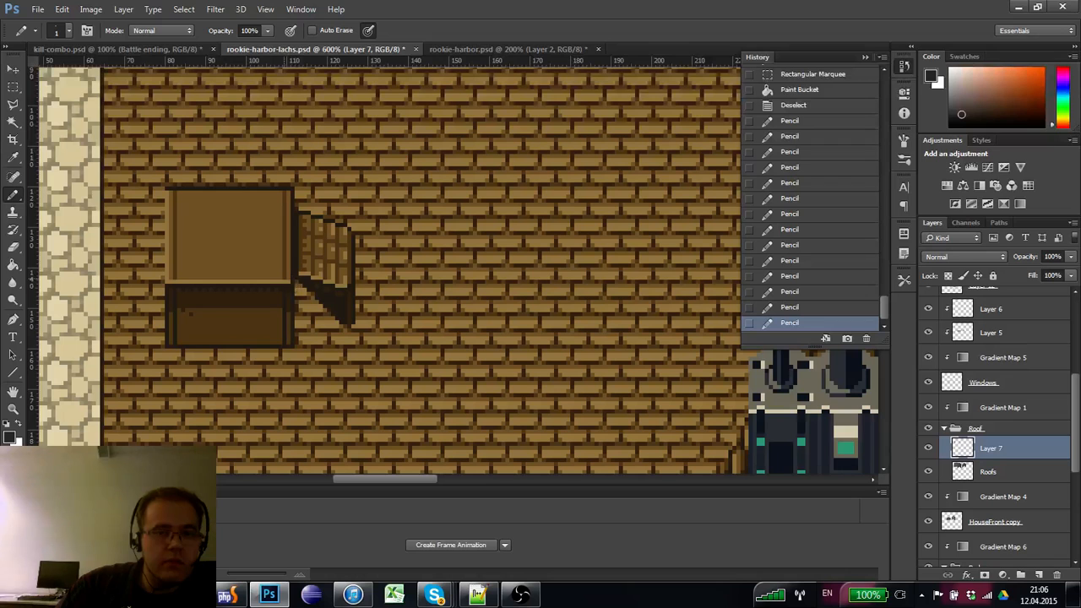
key("x")
left_click(289, 282)
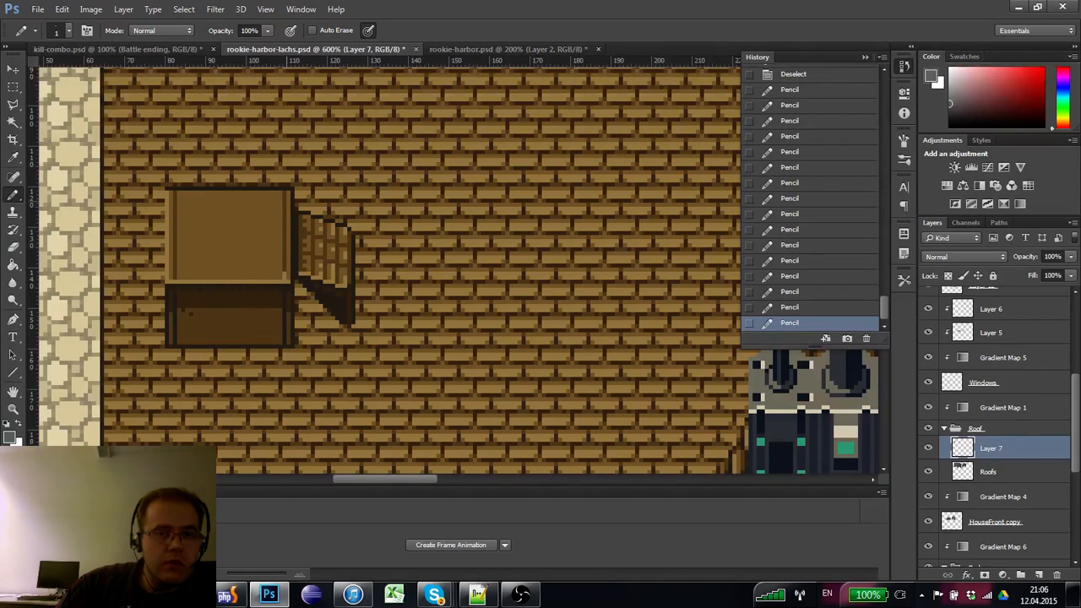
left_click(292, 200, "shift")
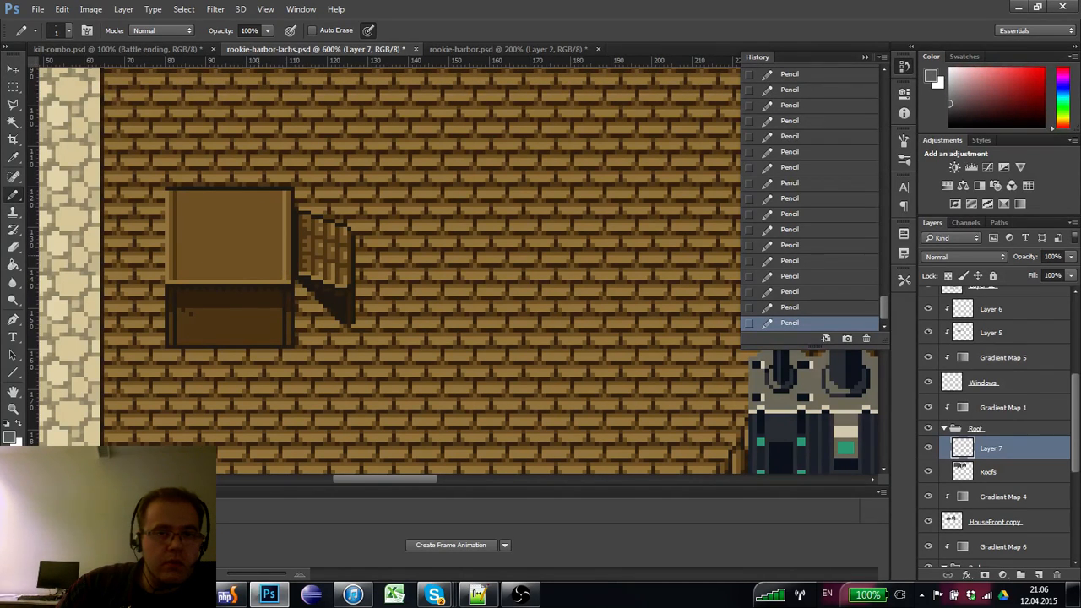
- Detail the lower-left corner of the brown panel with light and dark pixels where the side trim meets the bottom edge
left_click(178, 291, "alt")
left_click(178, 288, "shift")
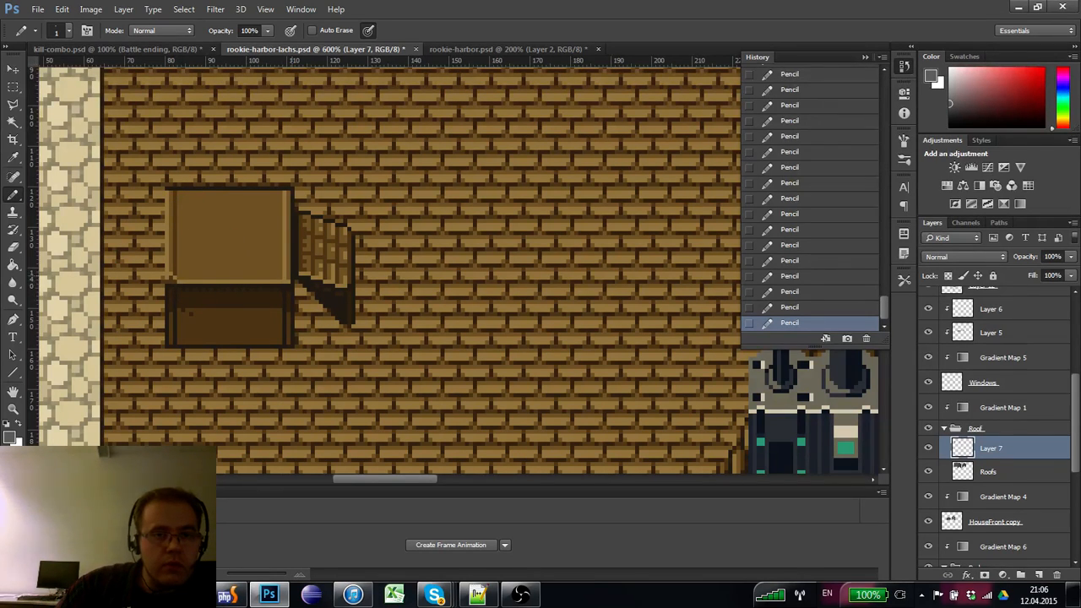
left_click(174, 274, "alt")
left_click(177, 278, "alt")
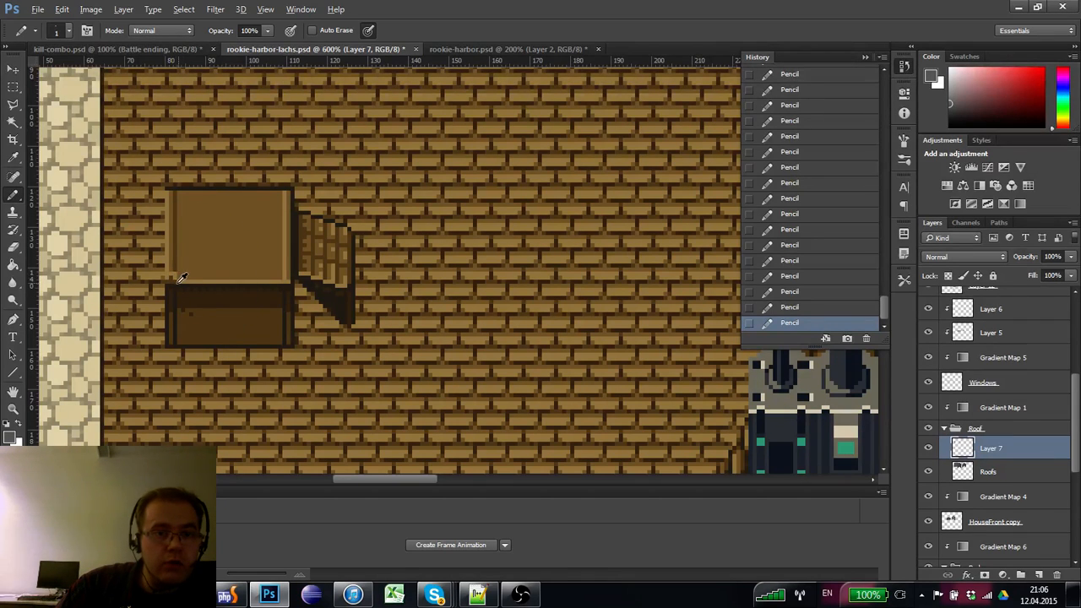
left_click(179, 282, "alt")
left_click(181, 287, "alt")
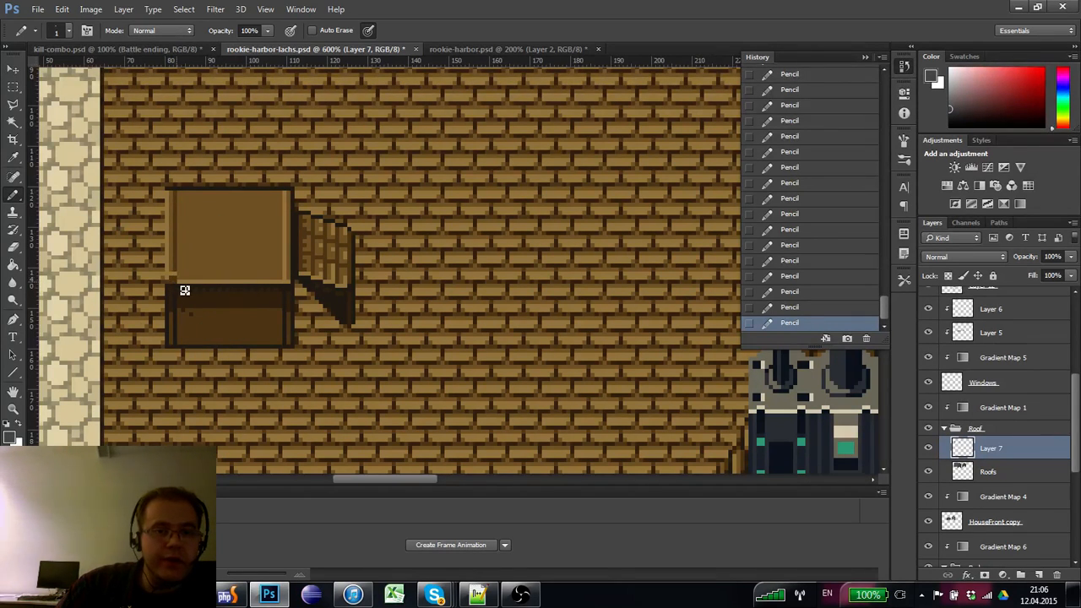
left_click(175, 270, "alt")
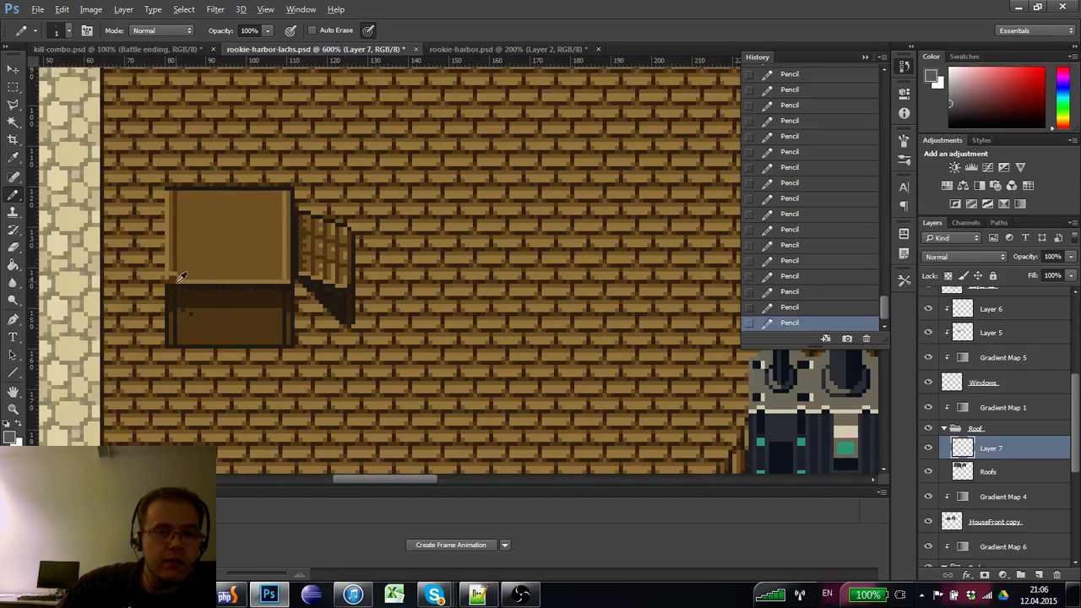
left_click(180, 277, "alt")
- Detail the lower-right corner of the brown panel with light and dark pixels to match the lower-left corner
left_click(284, 277, "alt")
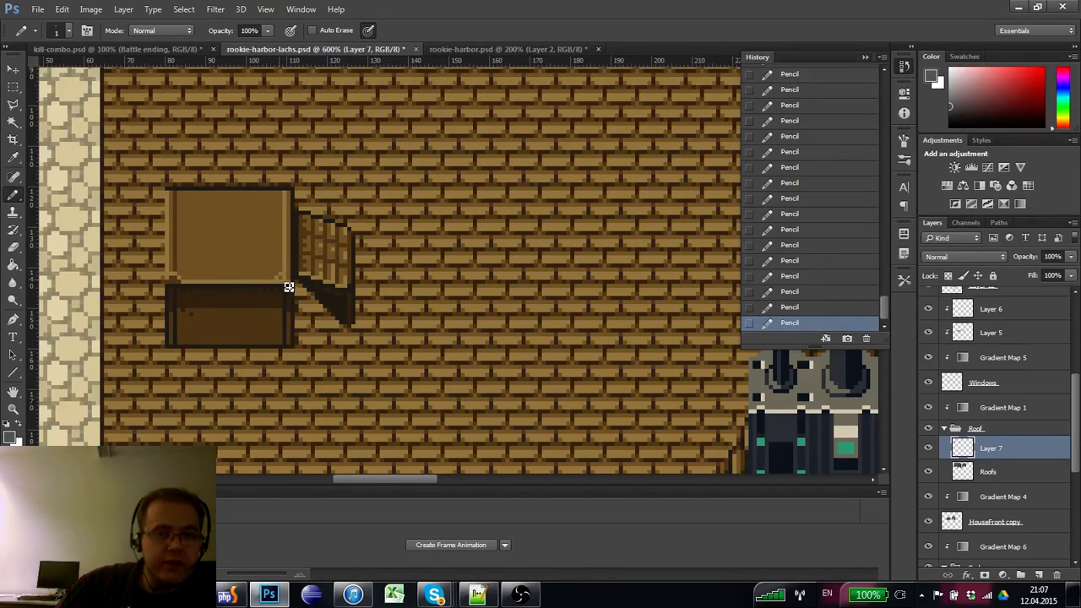
left_click(285, 282, "alt")
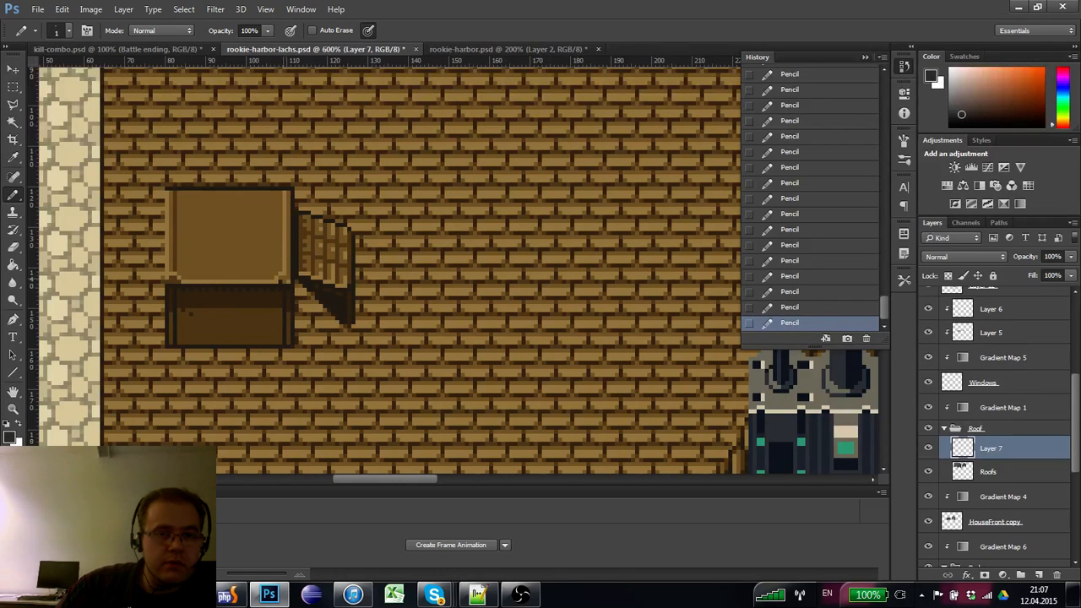
left_click(284, 278)
left_click(287, 276, "alt")
left_click(278, 251, "alt")
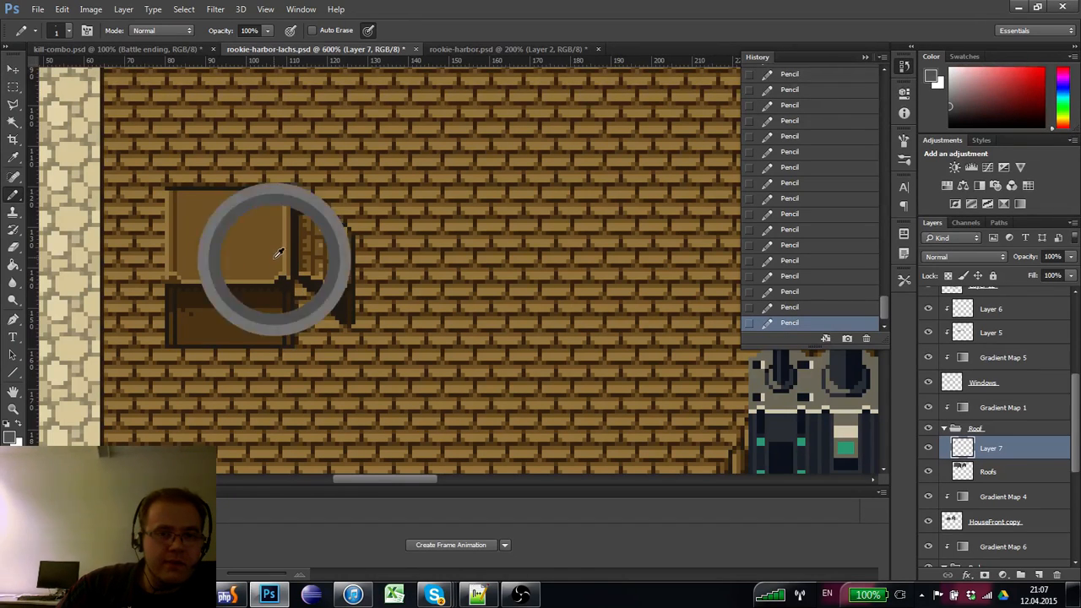
- Paint out the right trim's vertical line in the panel brown and redraw its light highlight slightly further inward
left_click(288, 200, "shift")
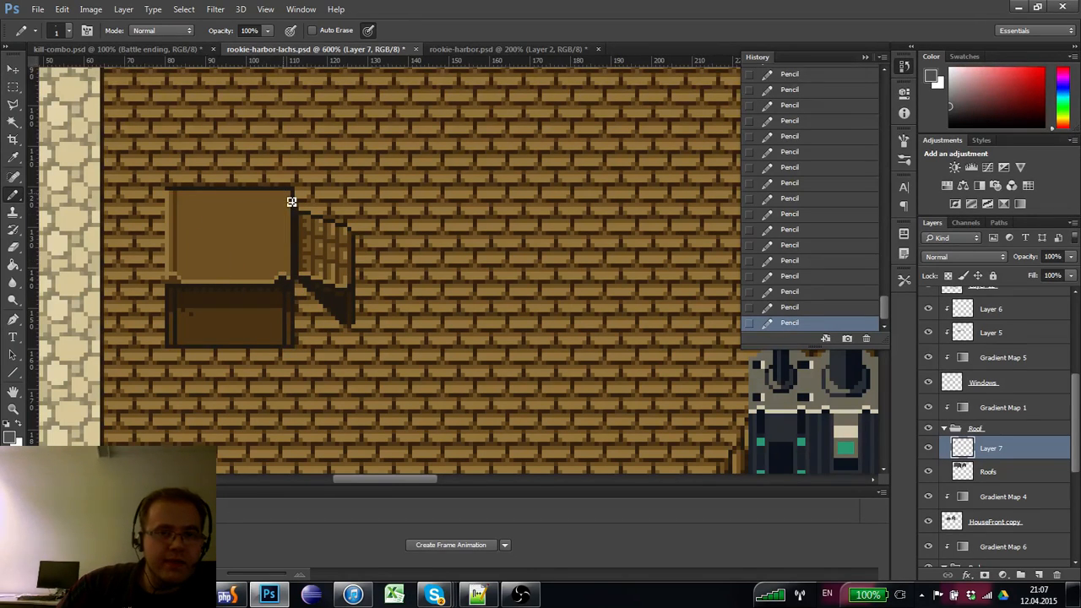
left_click(278, 278, "alt")
left_click(274, 192, "shift")
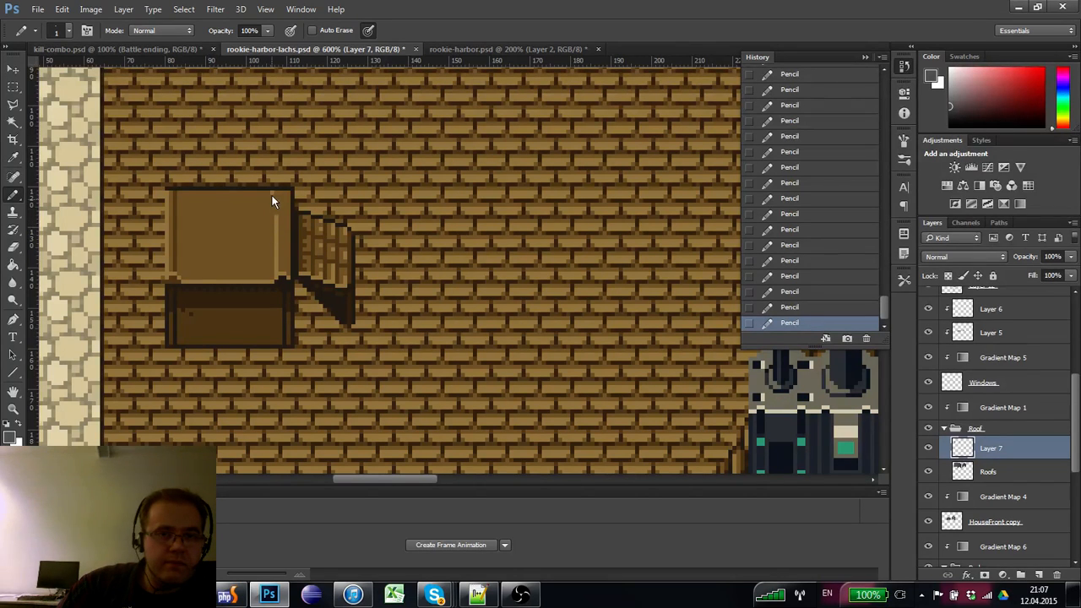
- Widen the left trim of the brown panel by moving its dark inner line inward and filling the strip lighter
left_click(278, 217, "alt")
left_click(177, 223, "alt")
left_click(181, 201, "alt")
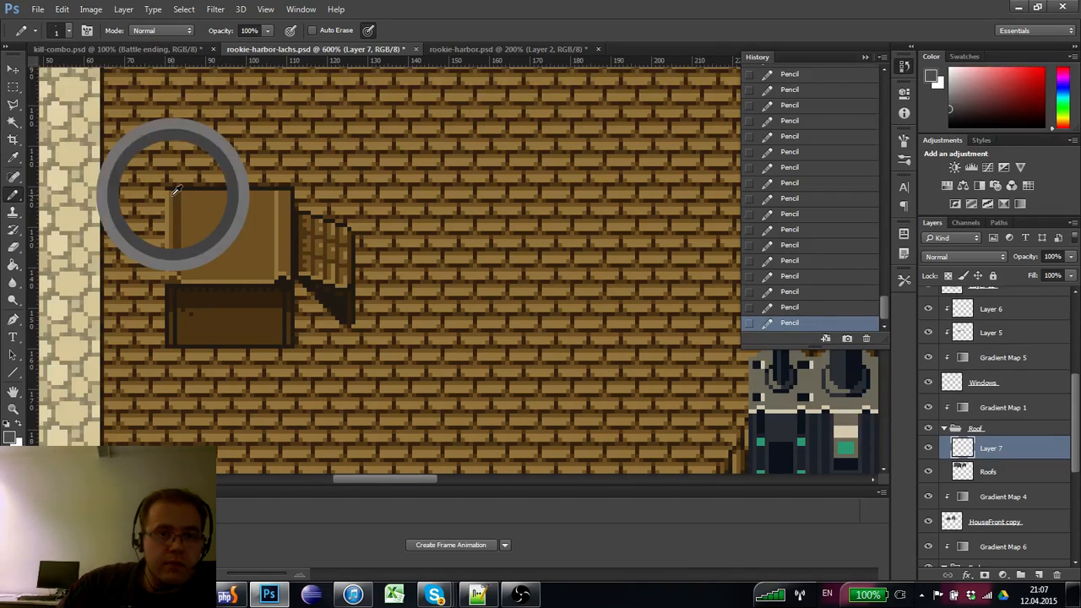
left_click_drag(175, 196, 174, 270)
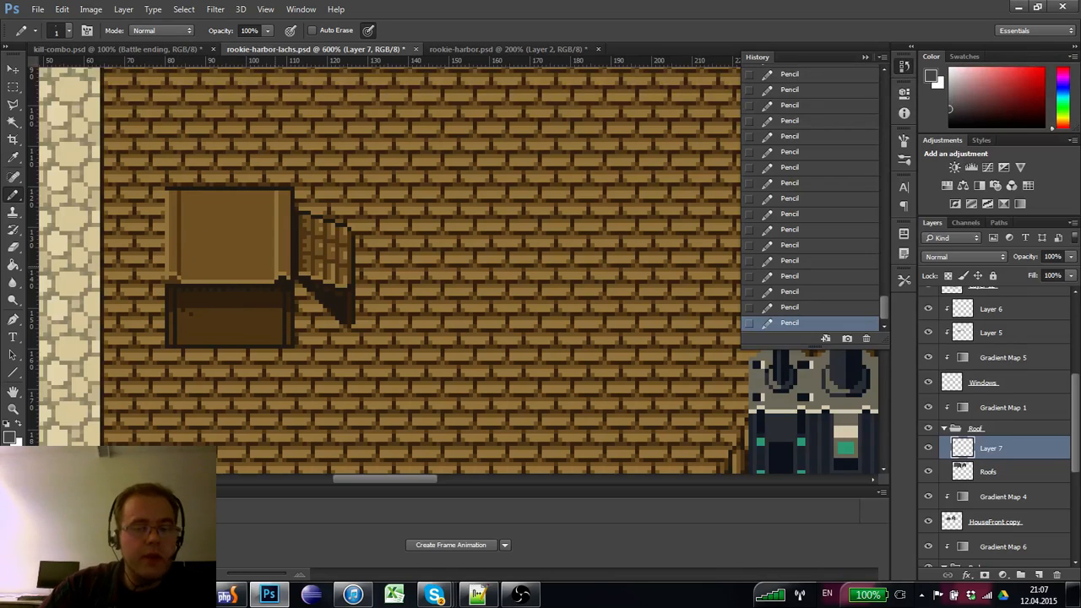
- Add a darker shading line down the right trim and touch up the dark pixels at the panel's upper corners
left_click(288, 204, "shift")
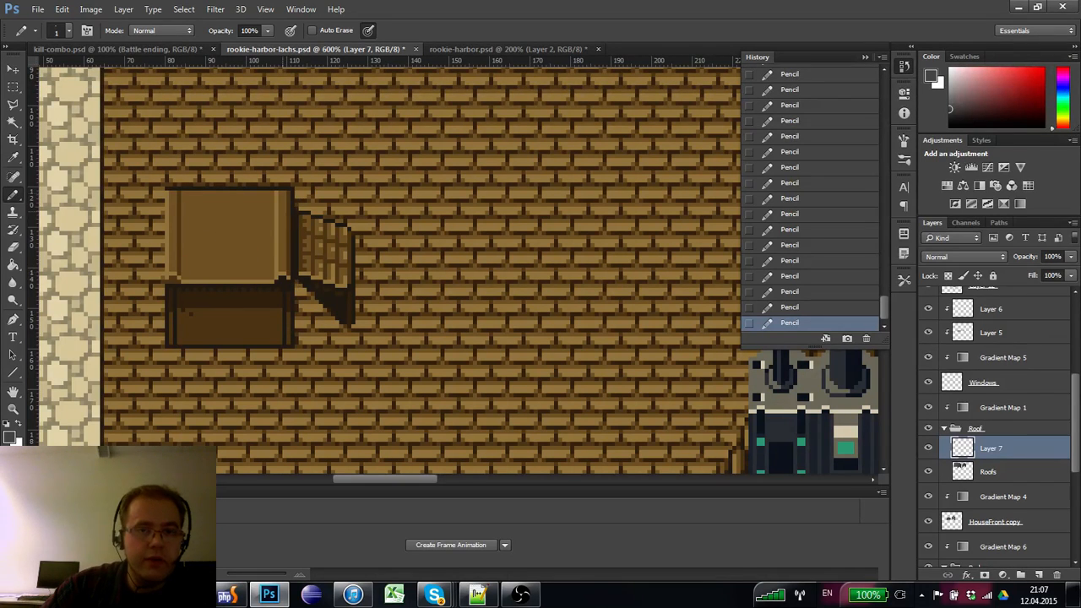
left_click(284, 190, "alt")
left_click_drag(265, 265, 307, 245)
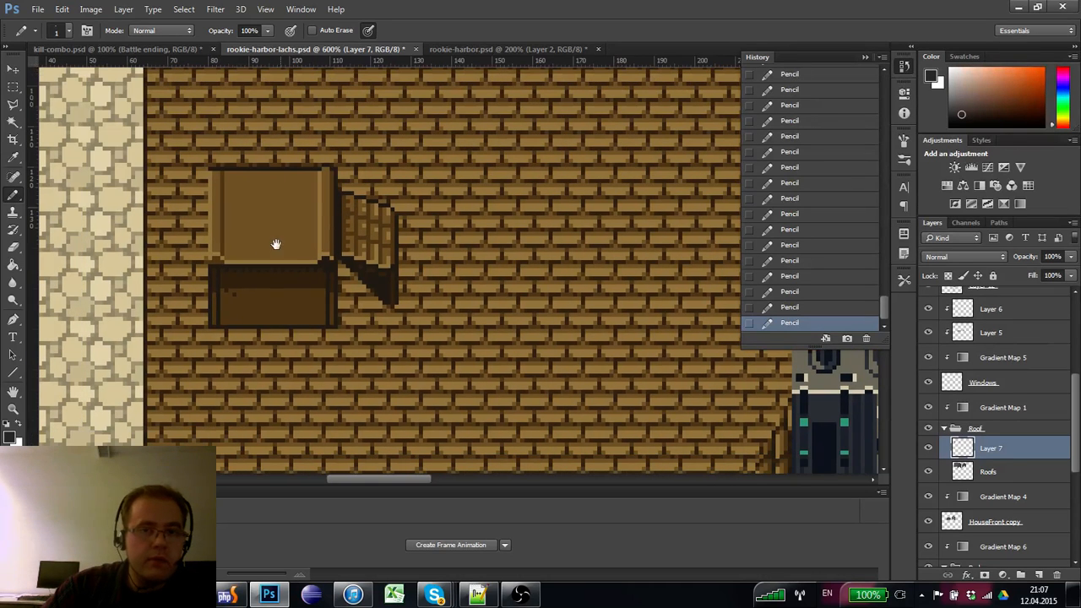
left_click(225, 181, "alt")
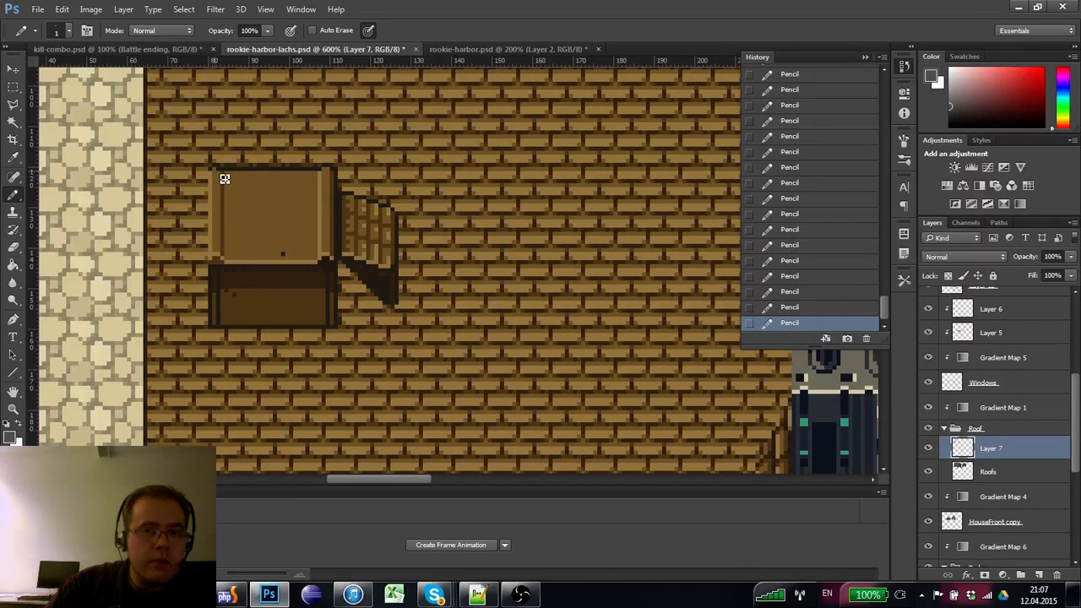
left_click_drag(244, 259, 203, 270)
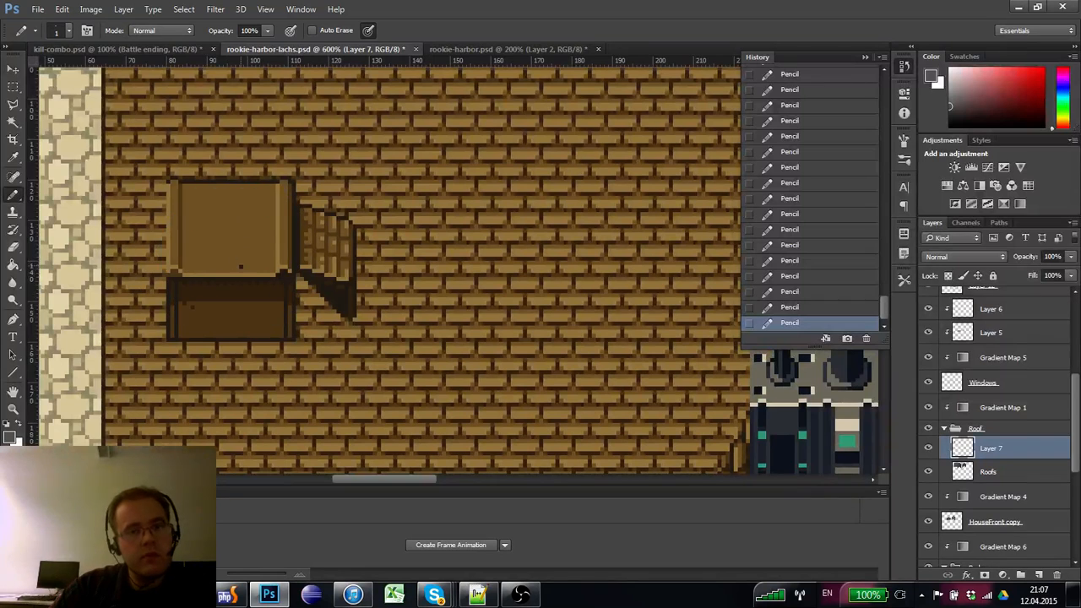
- Pencil plank notches across the left trim and break up its inner line with darker pixels, viewed at 700%
left_click(15, 88)
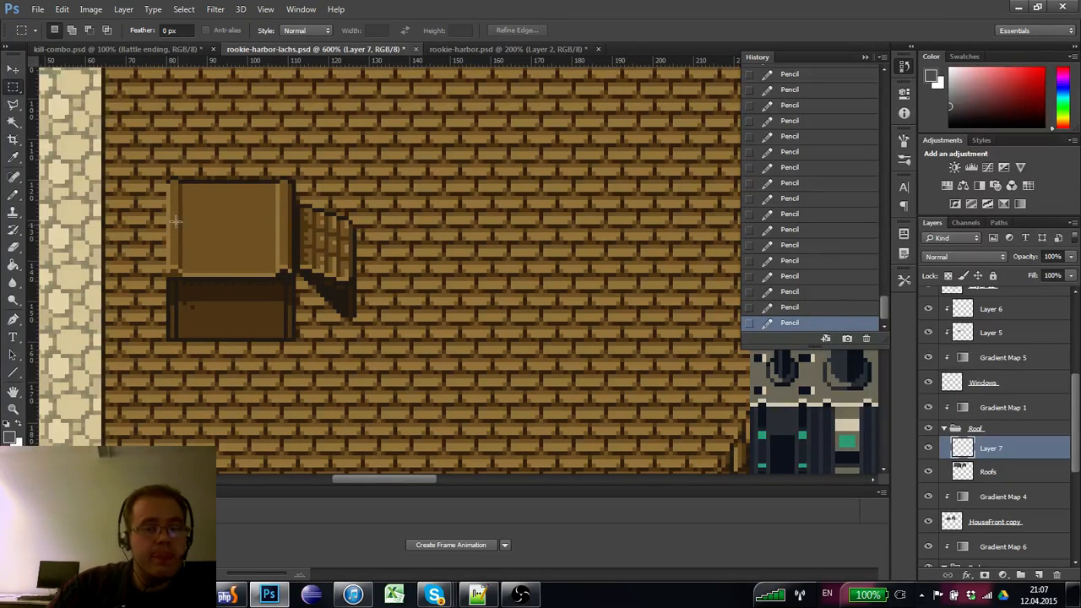
left_click(14, 394)
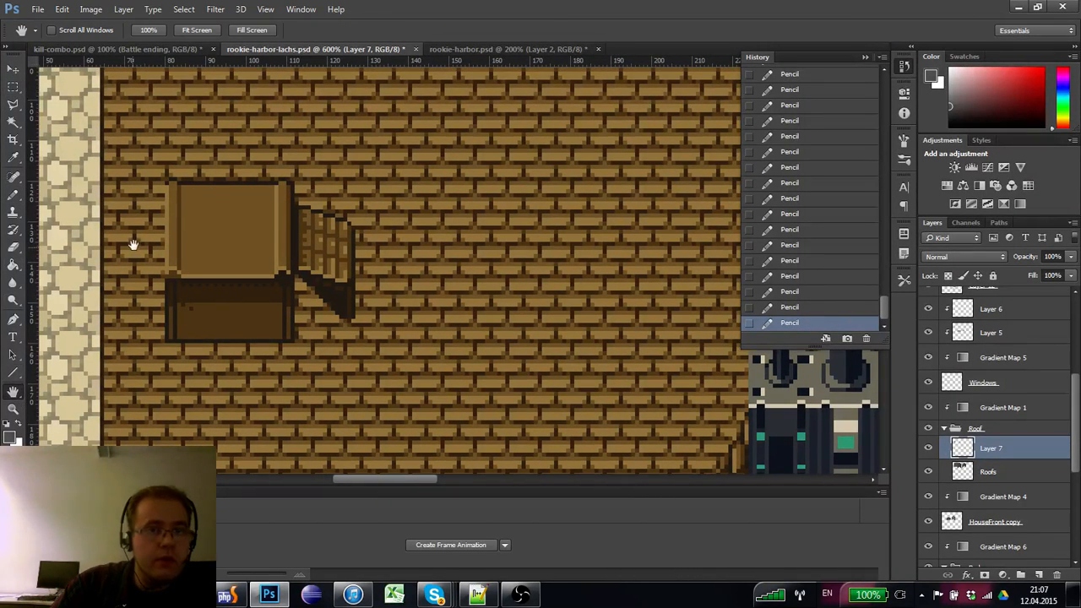
key("z")
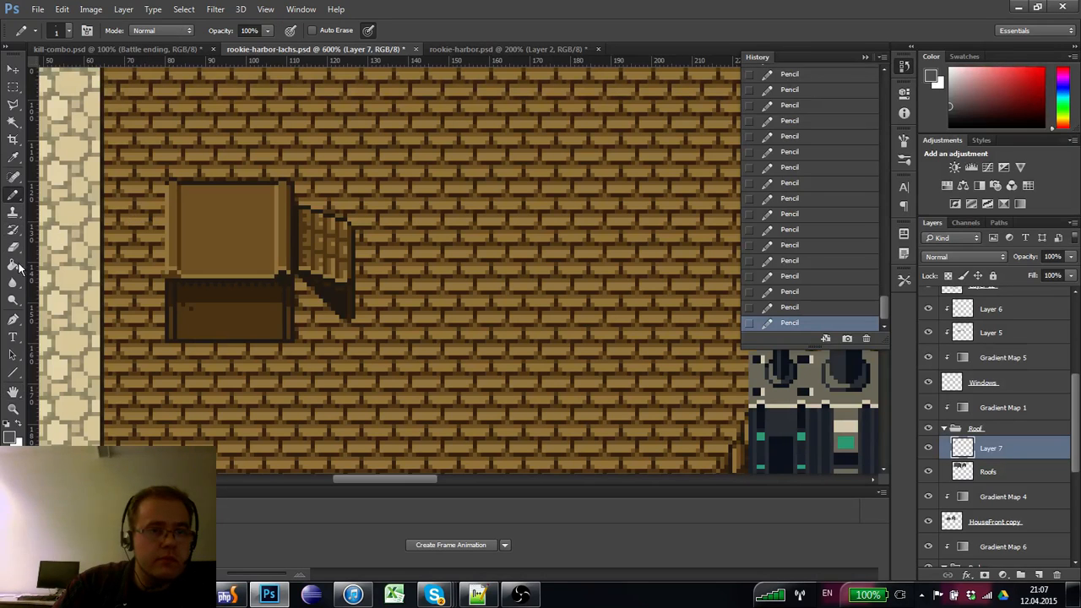
left_click(166, 257)
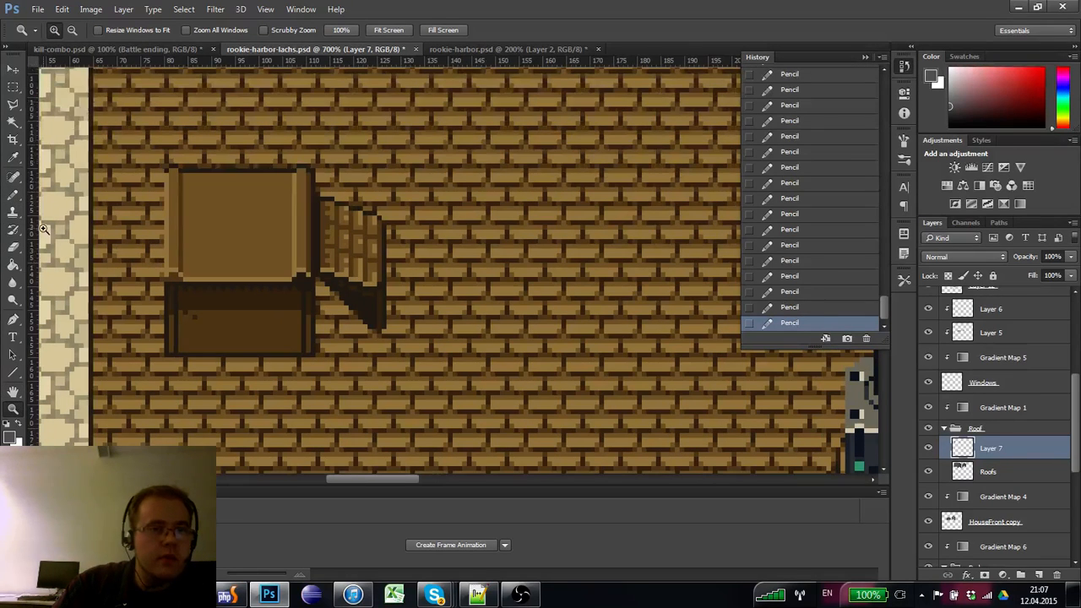
left_click(13, 192)
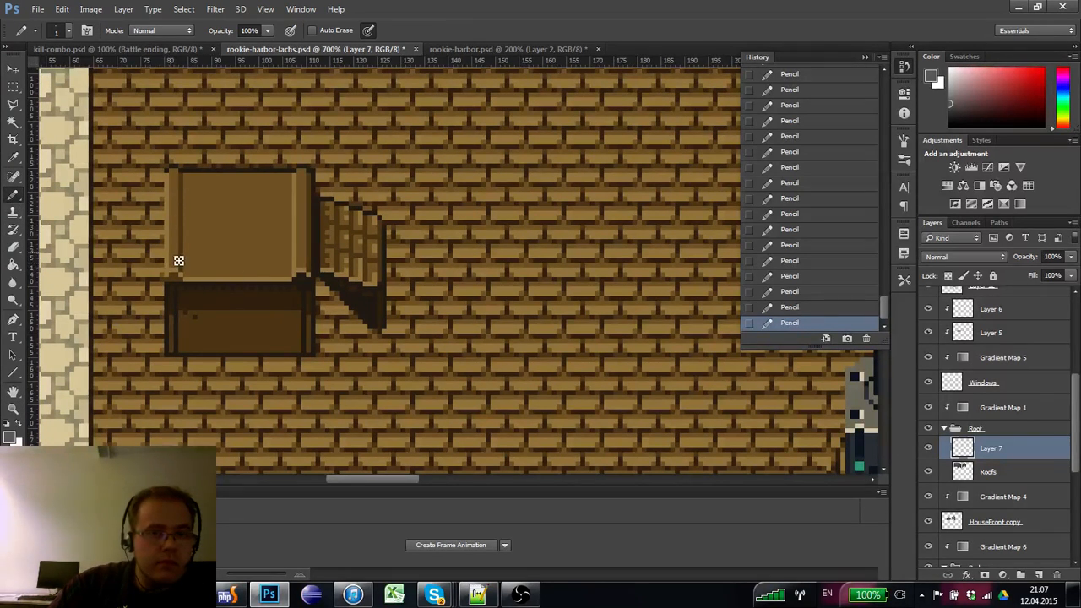
left_click(181, 187)
left_click(187, 168, "alt")
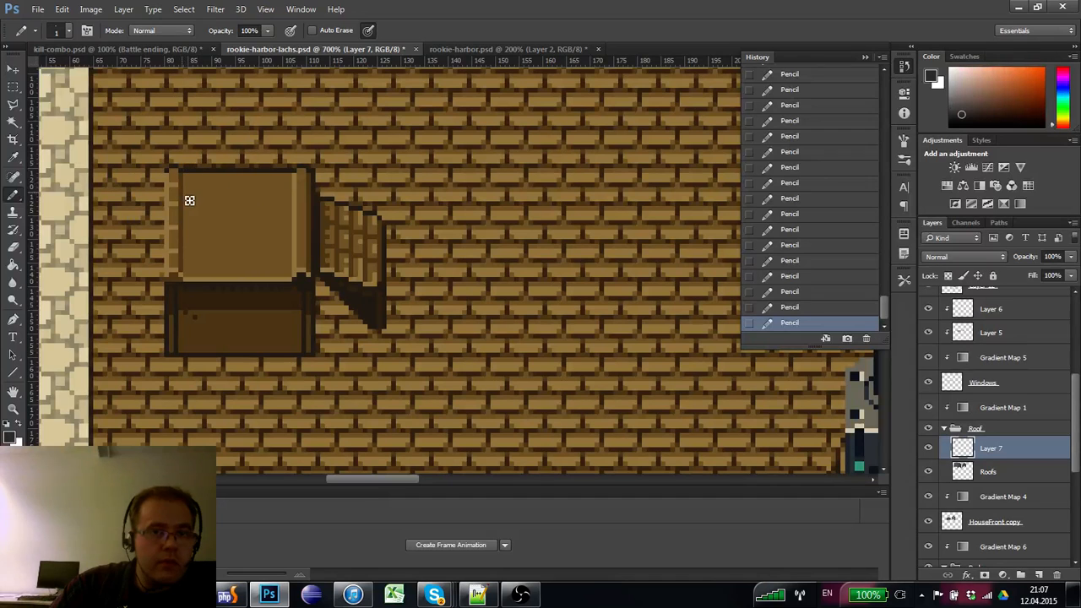
left_click(183, 243, "alt")
left_click(181, 237)
left_click(180, 233, "alt")
- Paint out the stray dark pixels on the structure's dark front face and add further shading pixels to the left trim
left_click(201, 310, "alt")
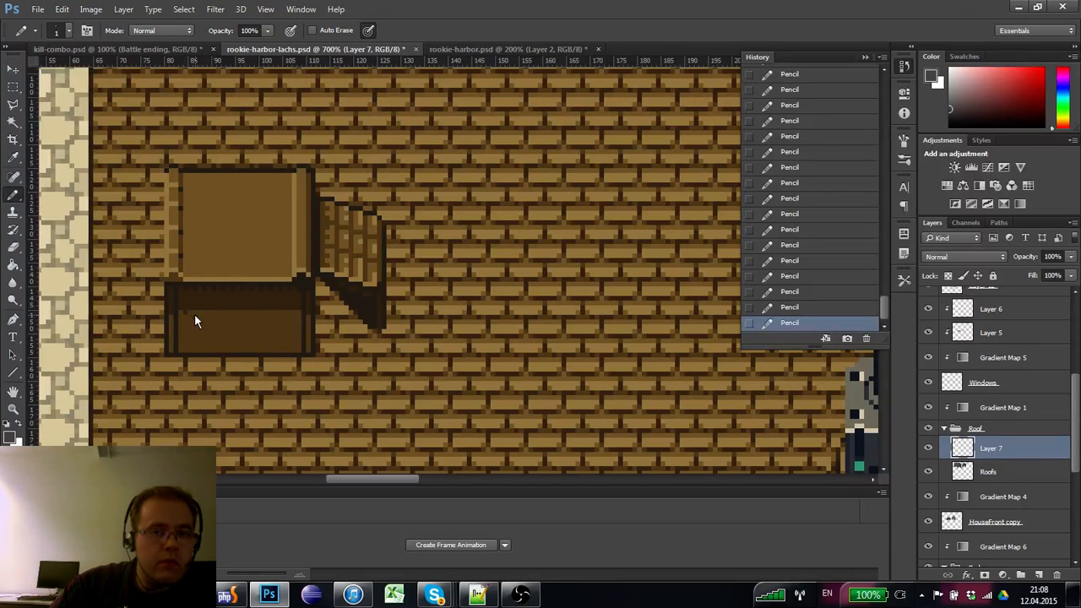
left_click(182, 302)
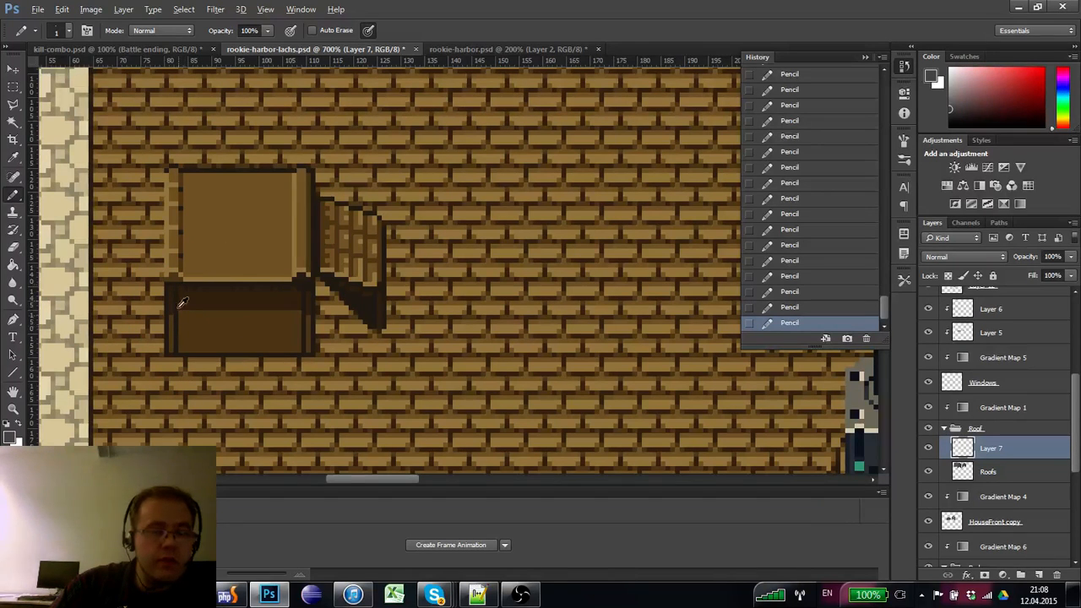
left_click(186, 250, "alt")
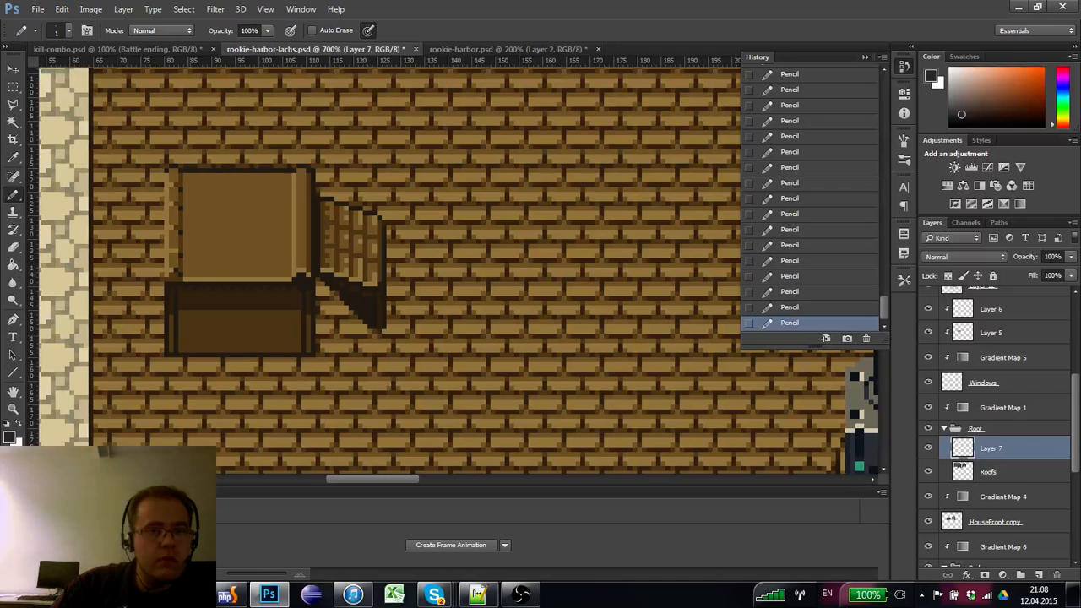
- Touch up the shading pixels along the structure's left trim with sampled light and dark browns, and save the file
left_click(184, 269, "alt")
left_click(186, 269, "alt")
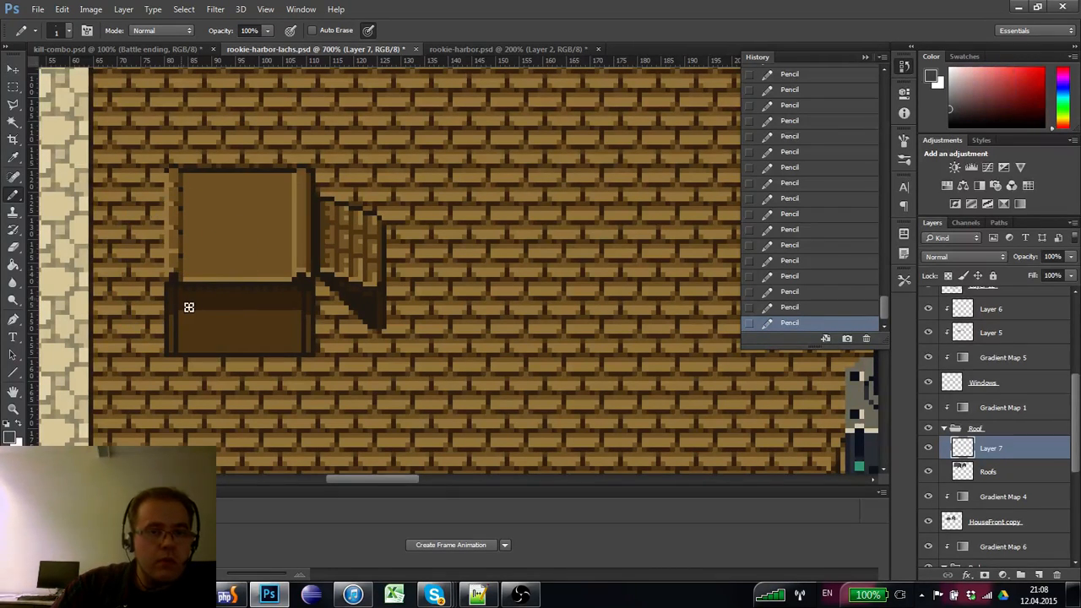
left_click(174, 275, "alt")
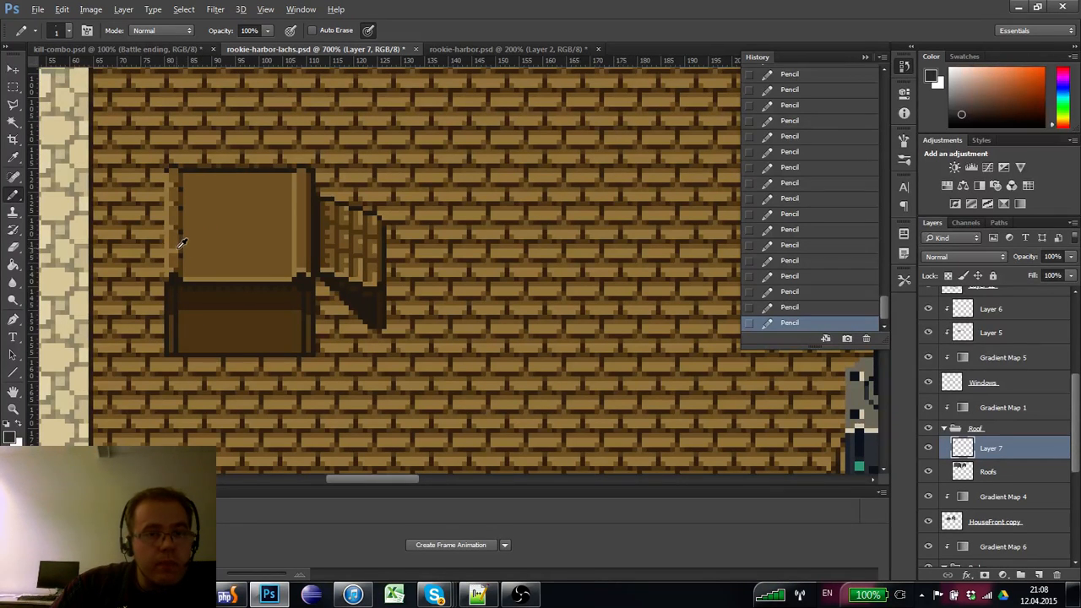
left_click(180, 251, "alt")
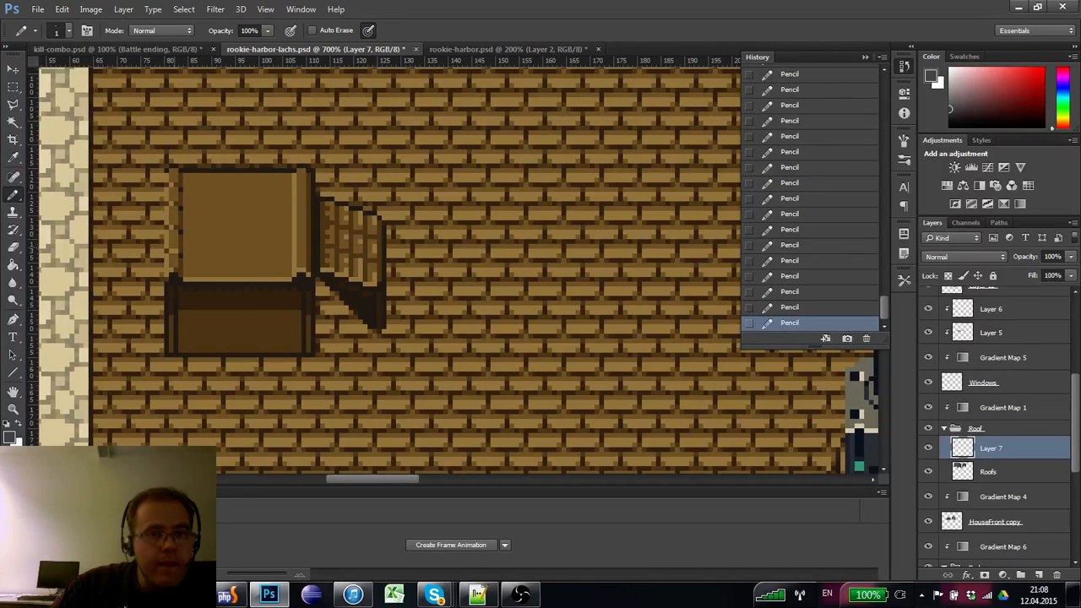
left_click_drag(184, 324, 150, 358)
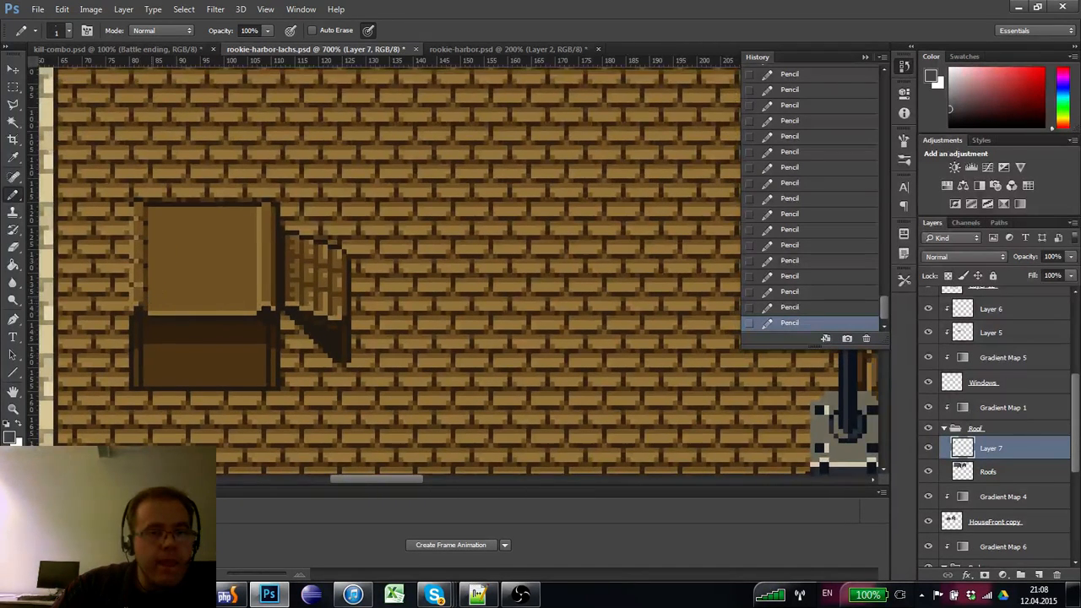
left_click(135, 316, "alt")
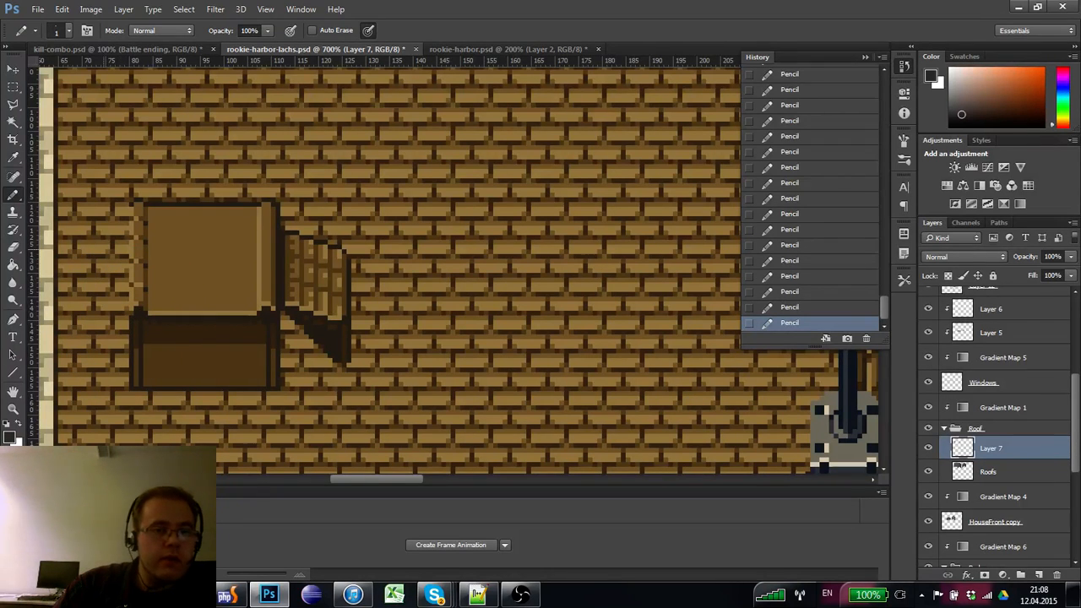
left_click(134, 278, "alt")
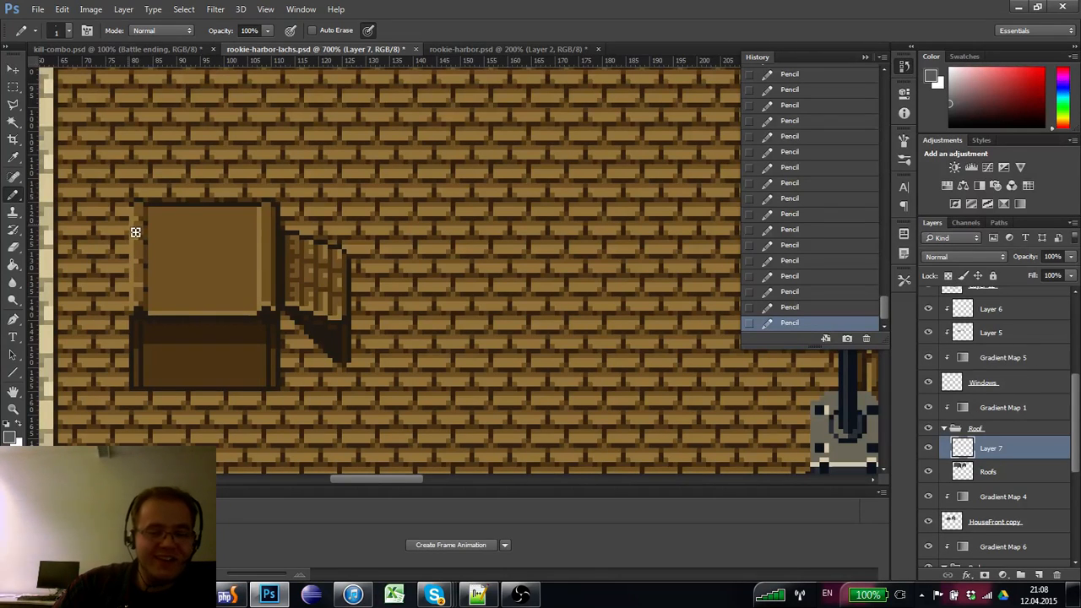
key("ctrl+s")
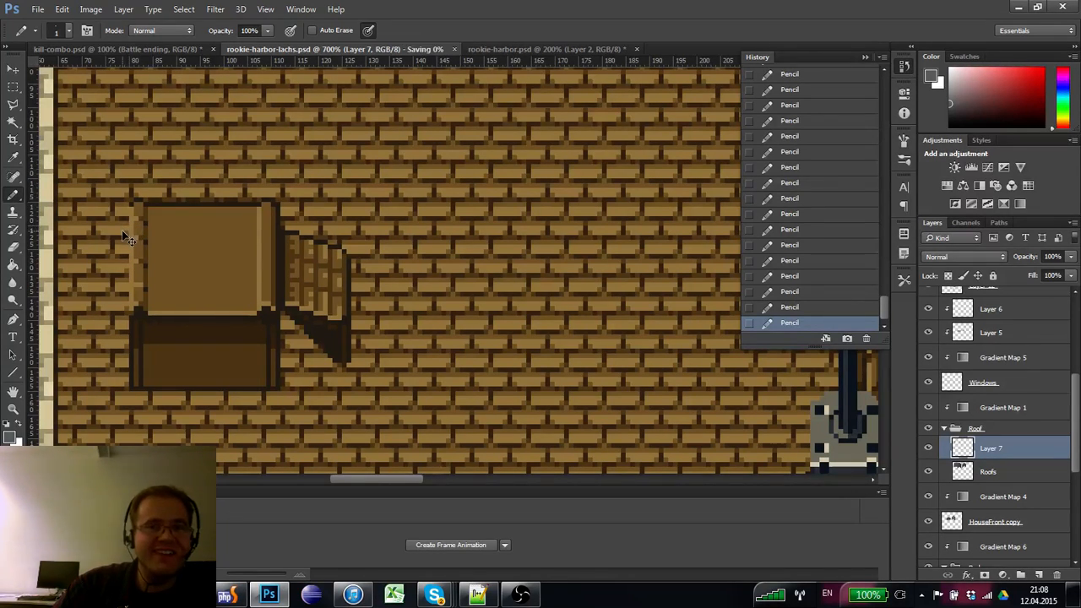
- Duplicate the finished left trim onto the panel's right side, align it with the edge, and deselect
left_click(14, 87)
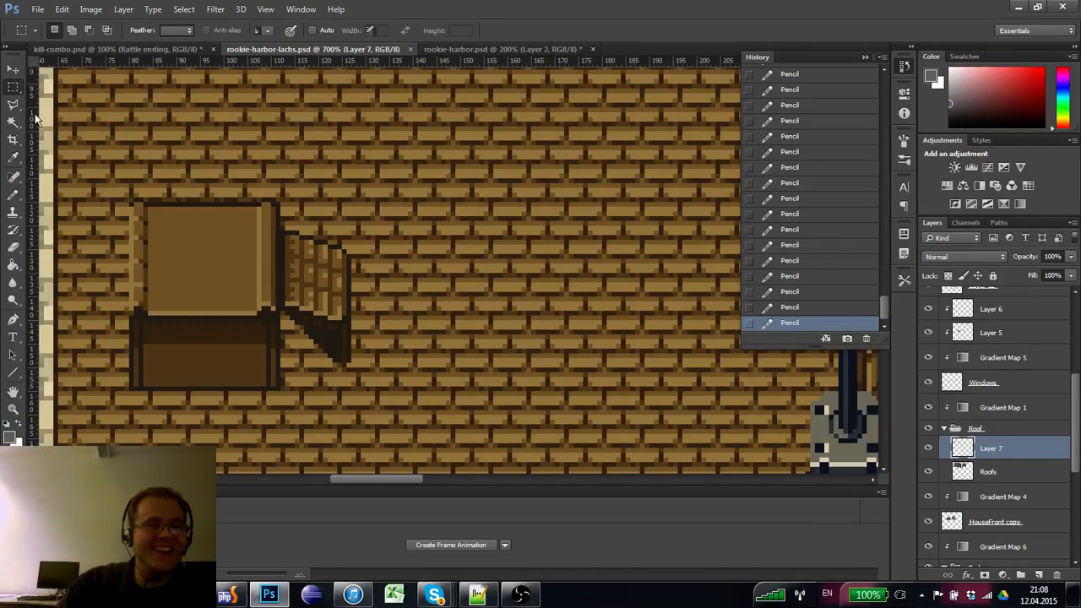
left_click_drag(145, 313, 266, 227)
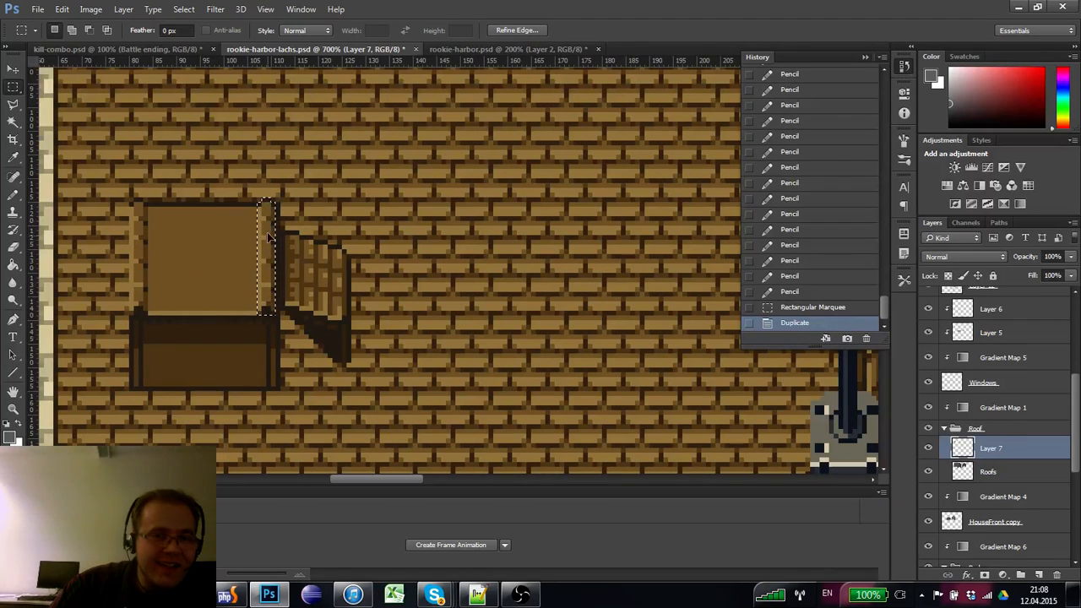
key("ctrl+Right")
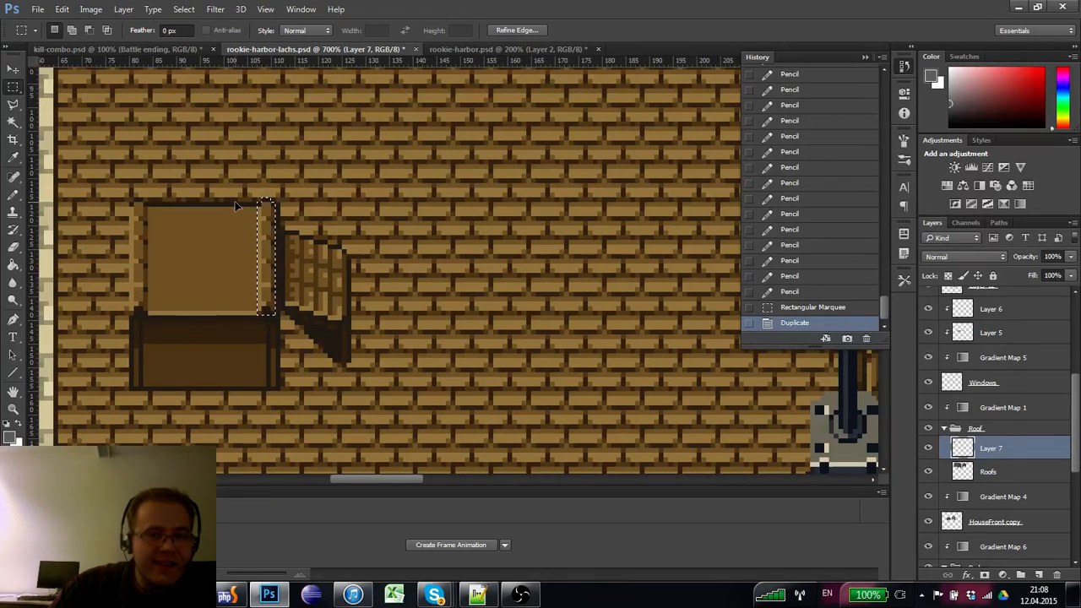
key("ctrl+Left")
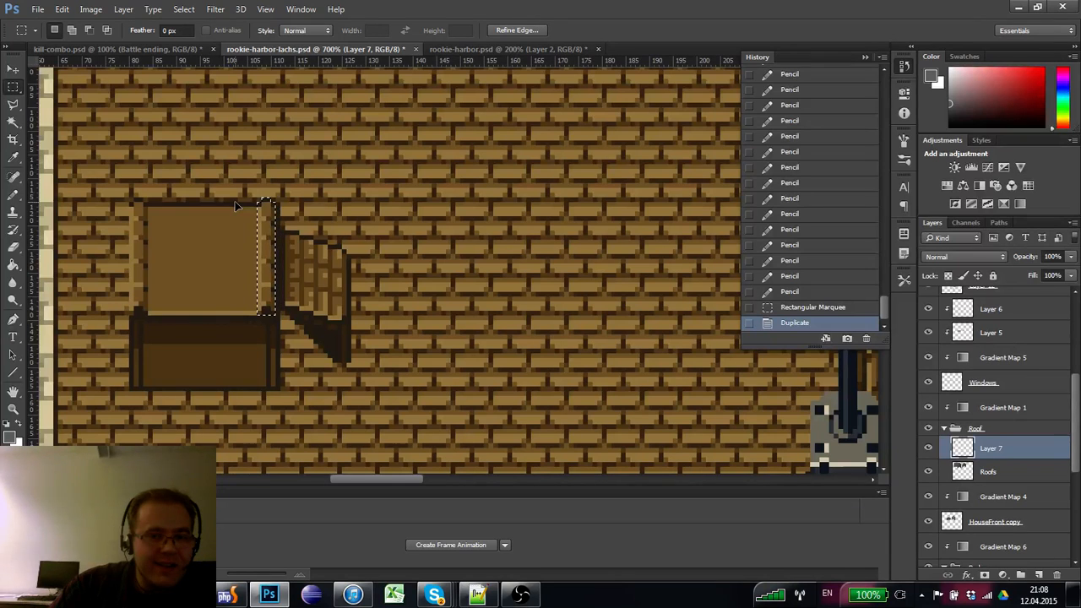
key("ctrl+d")
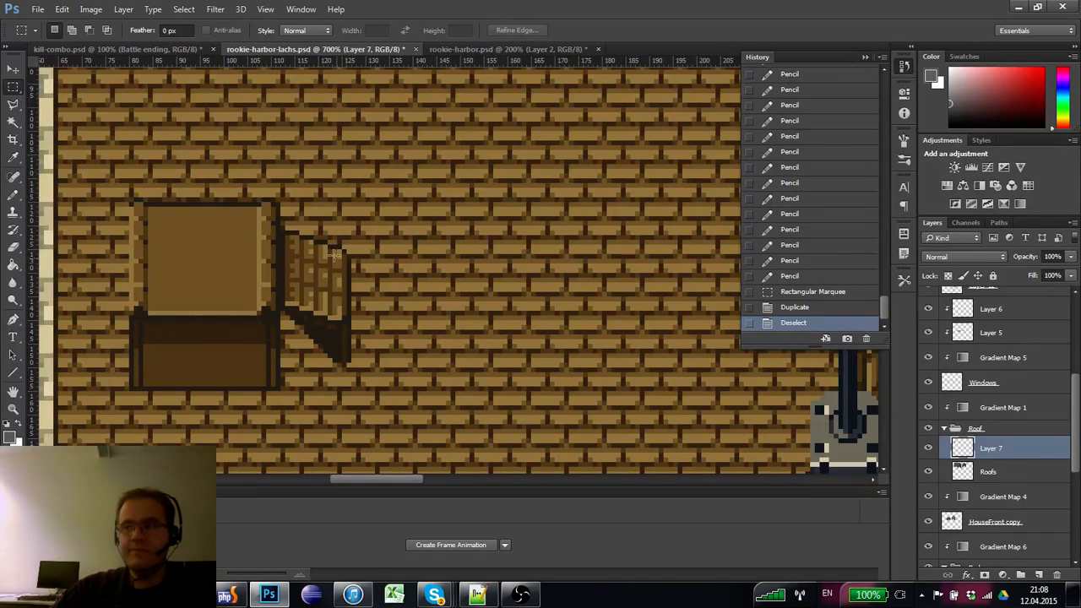
- Move the slanted slatted side piece about 6 px to the right, clear of the main structure, and deselect it
left_click_drag(380, 401, 285, 201)
left_click_drag(305, 258, 339, 258)
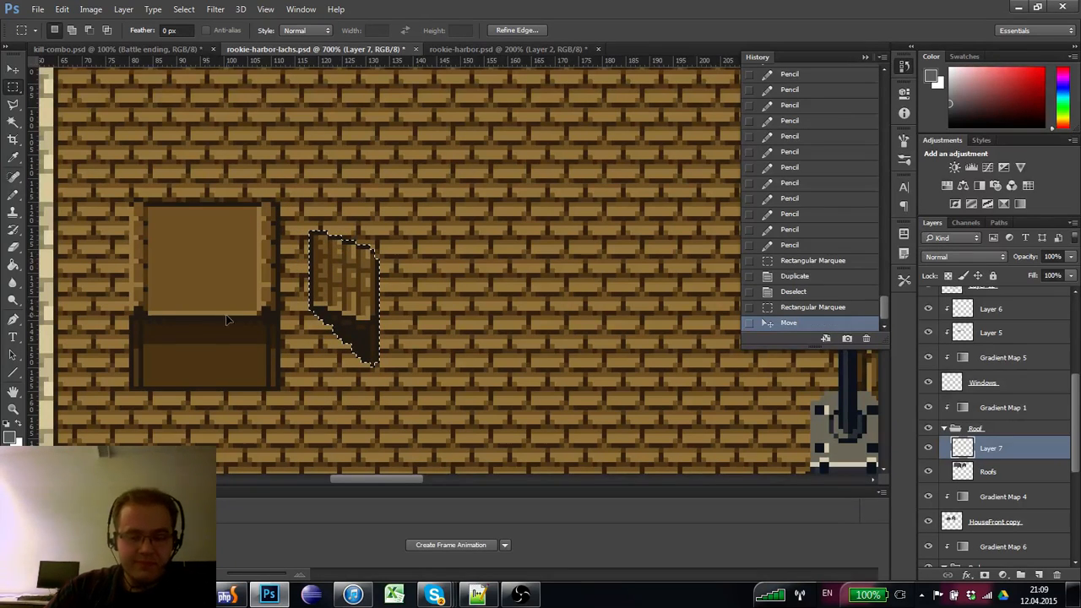
left_click(15, 196)
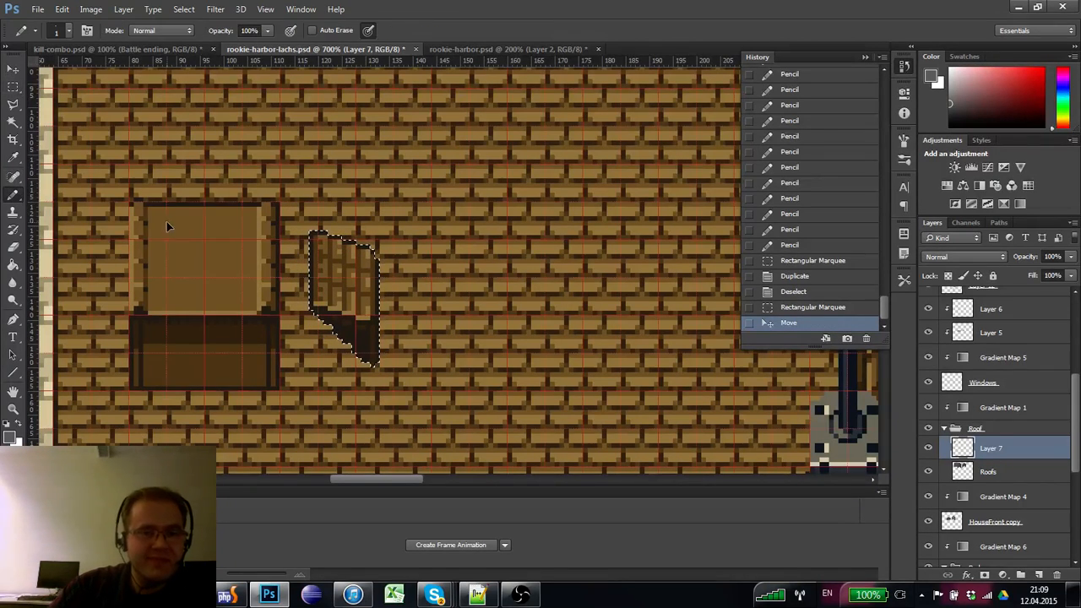
key("ctrl+h")
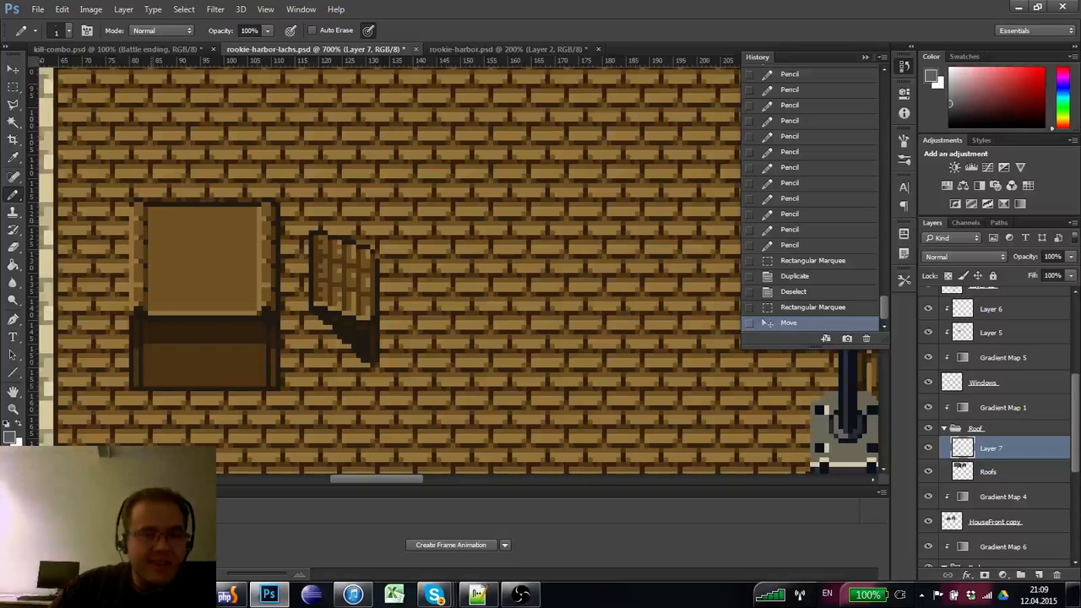
left_click(157, 232)
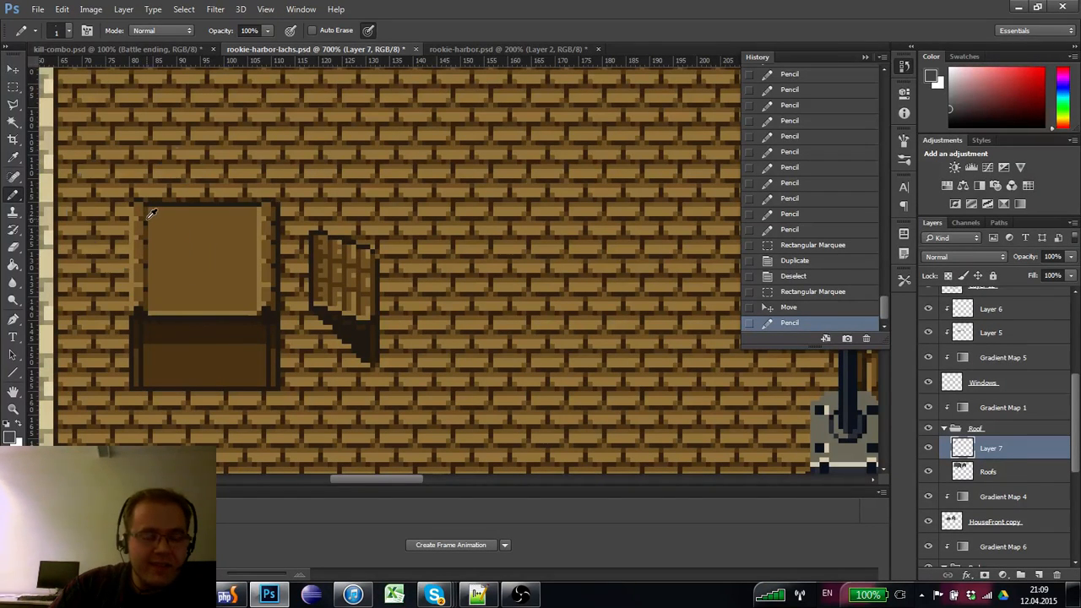
key("ctrl+h")
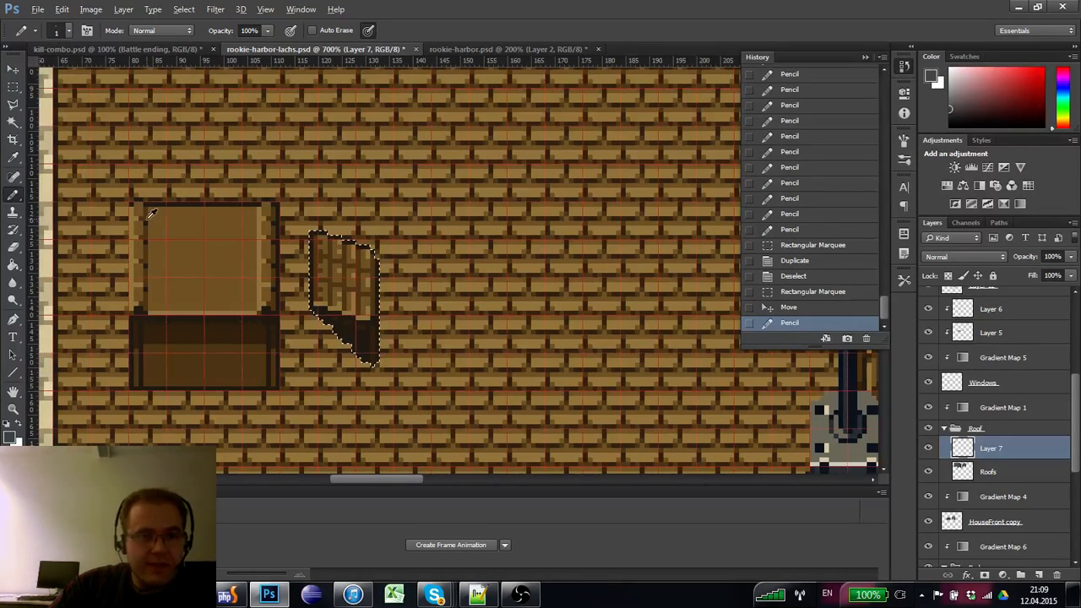
left_click(144, 216, "alt")
key("ctrl+d")
- Pencil three dark horizontal plank lines across the brown panel between its left and right trims
left_click(152, 223)
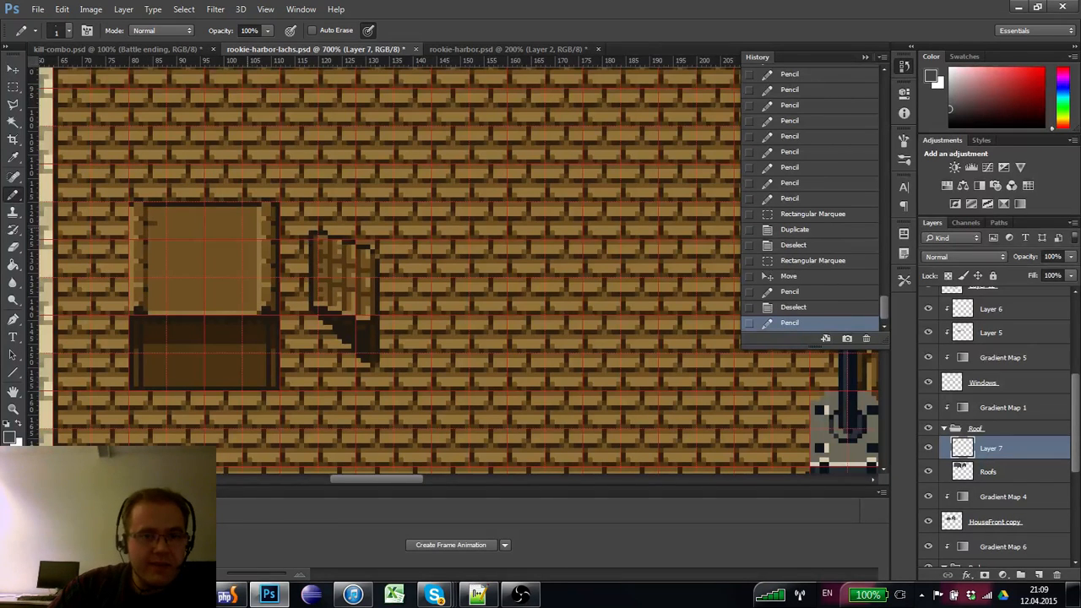
left_click(256, 224, "shift")
left_click(152, 244)
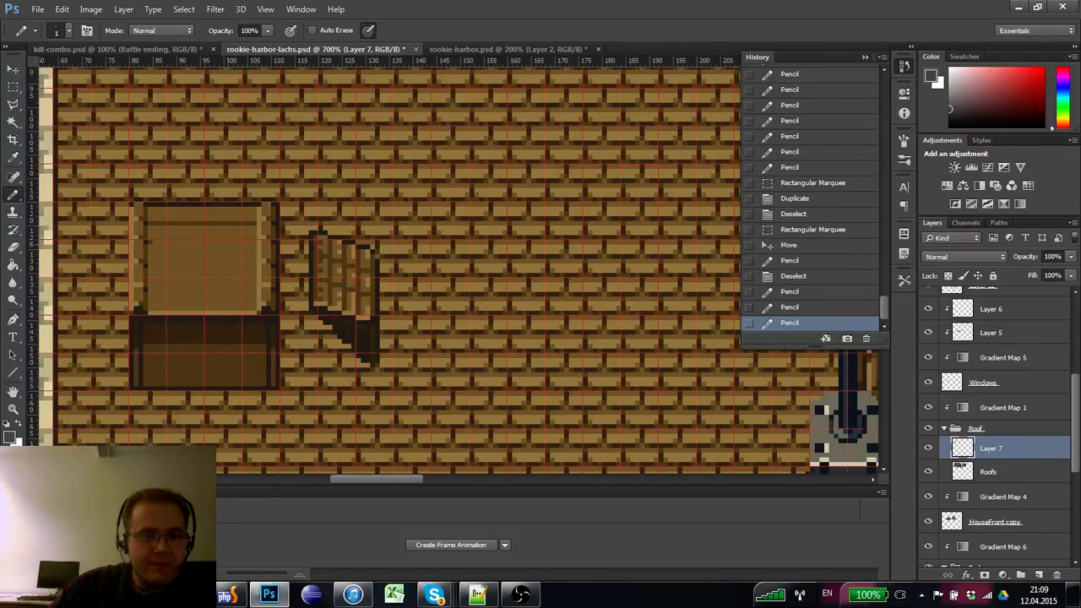
left_click(264, 245, "shift")
left_click(155, 270)
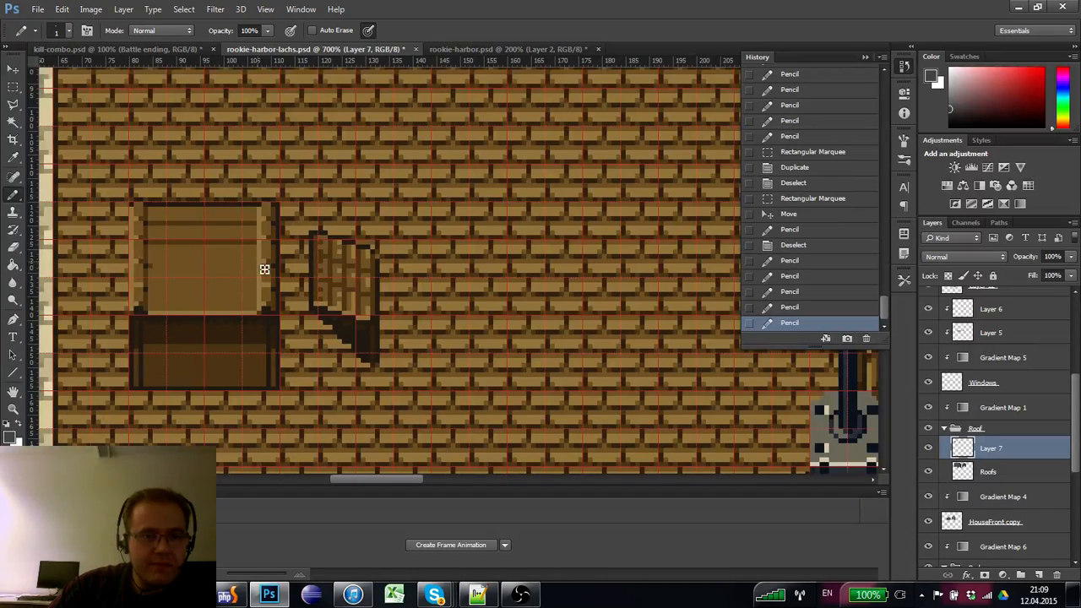
left_click(256, 261, "shift")
- Straighten the third plank line by painting out its misaligned right part and extending the lower line to the right trim
left_click(225, 268)
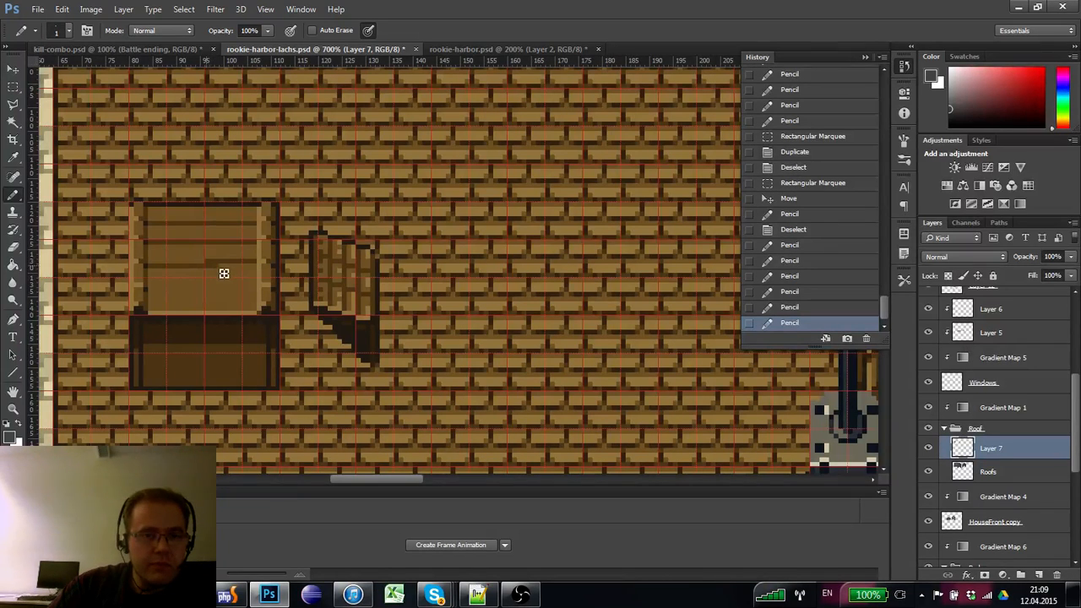
left_click(209, 254, "alt")
left_click(225, 268)
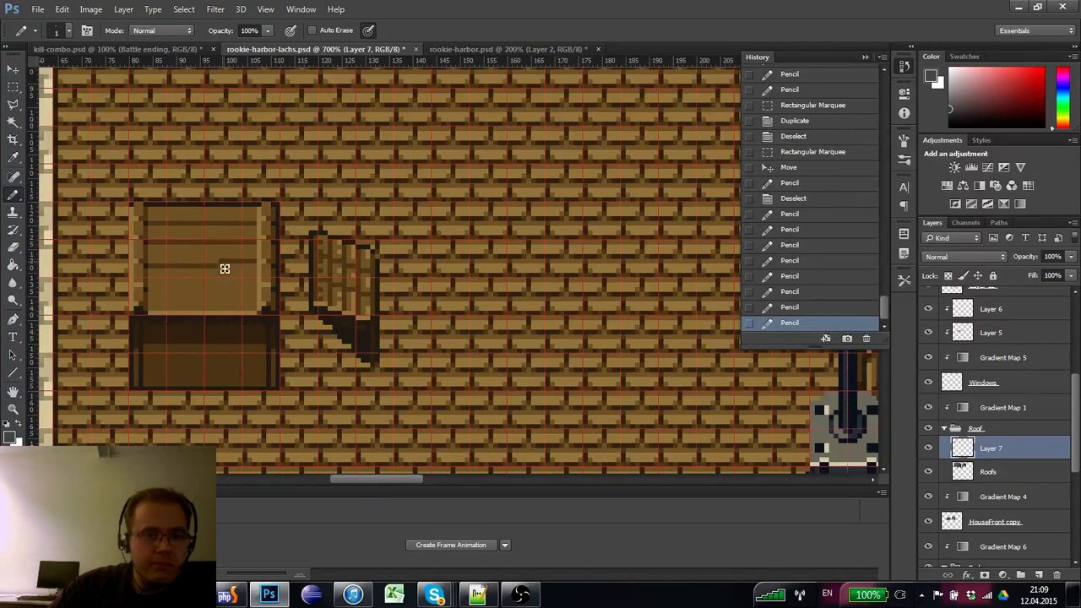
left_click_drag(221, 260, 257, 261)
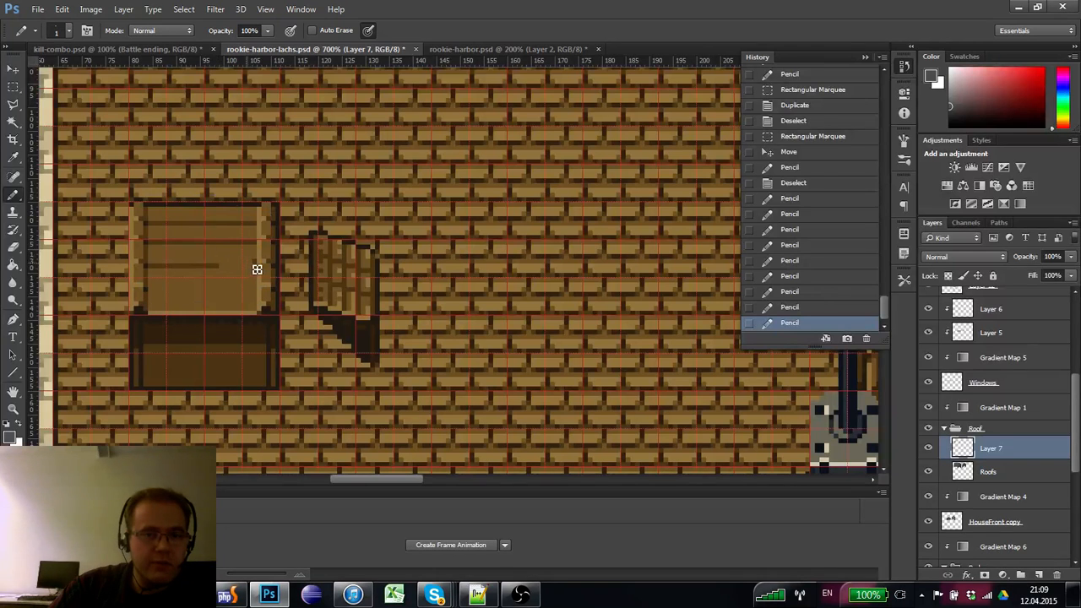
left_click(259, 268)
left_click(222, 253, "alt")
left_click(227, 273)
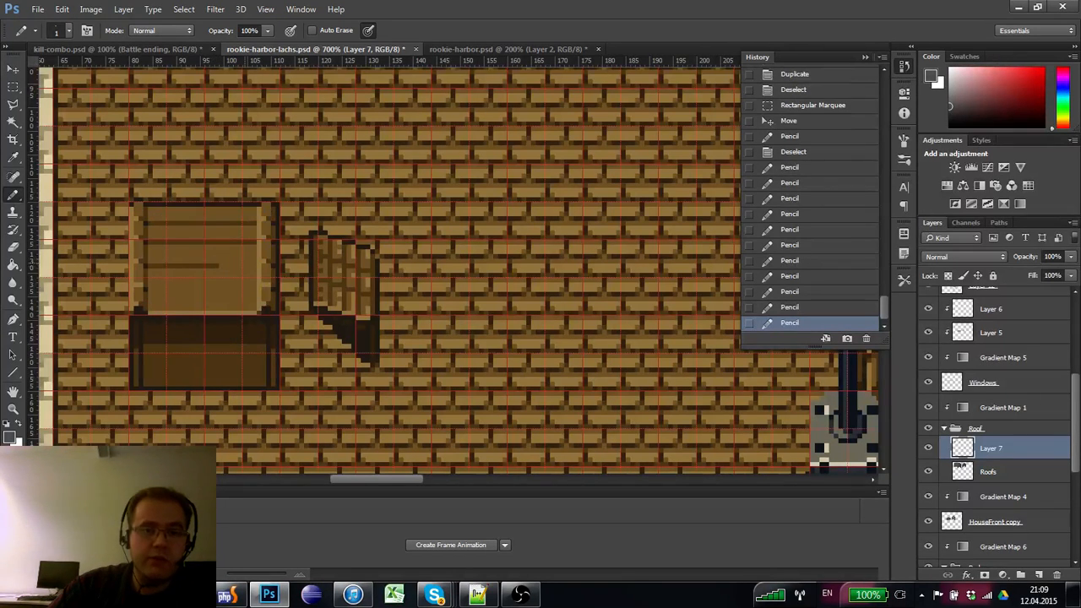
left_click(227, 273)
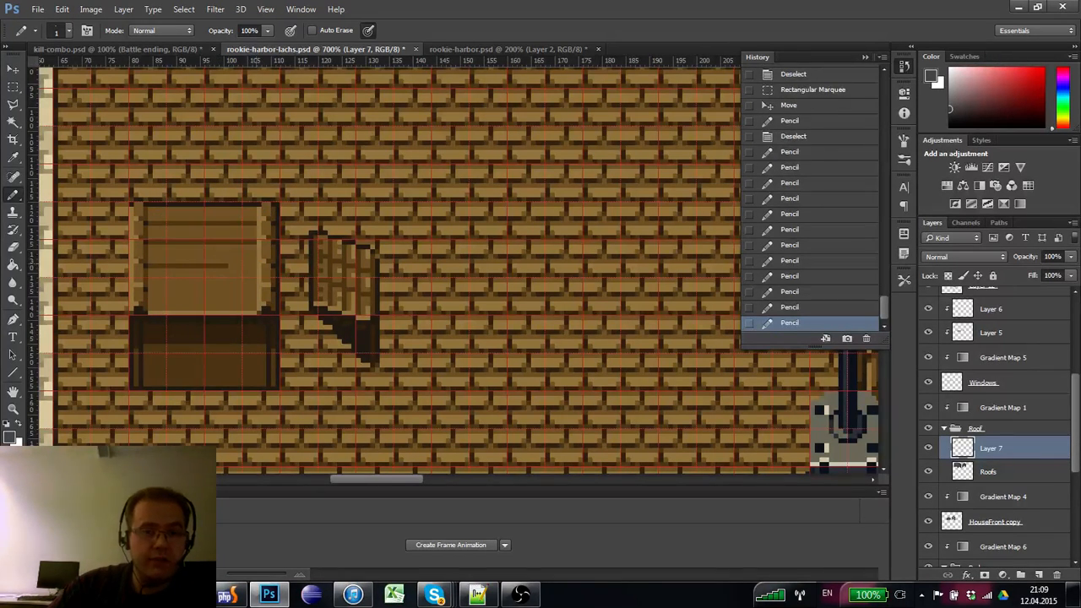
left_click_drag(229, 262, 256, 263)
left_click(263, 272)
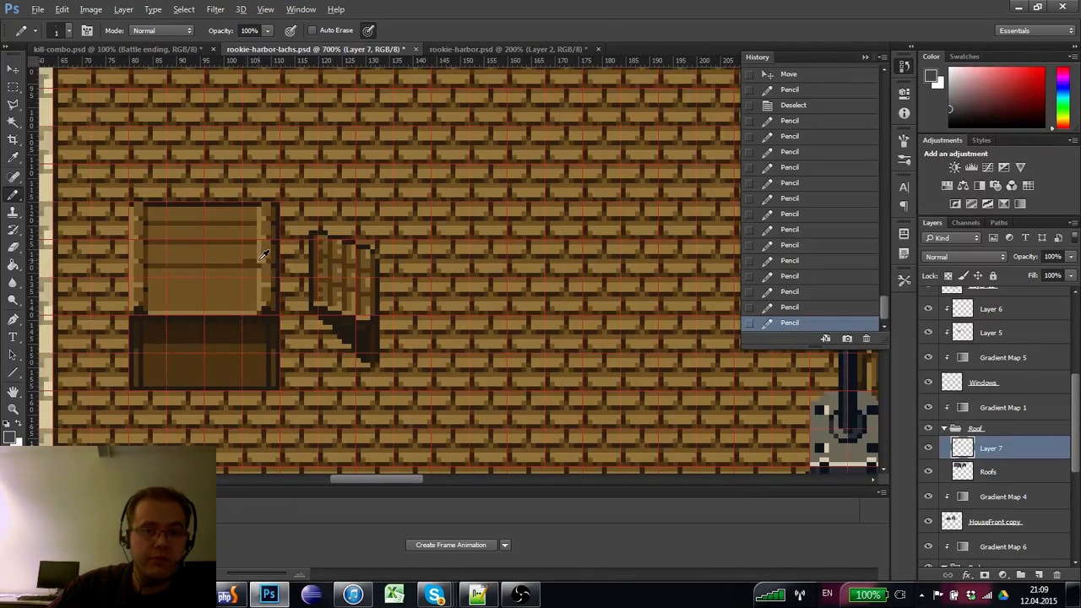
left_click(256, 250, "alt")
left_click(256, 250)
left_click(253, 245, "alt")
left_click(253, 270)
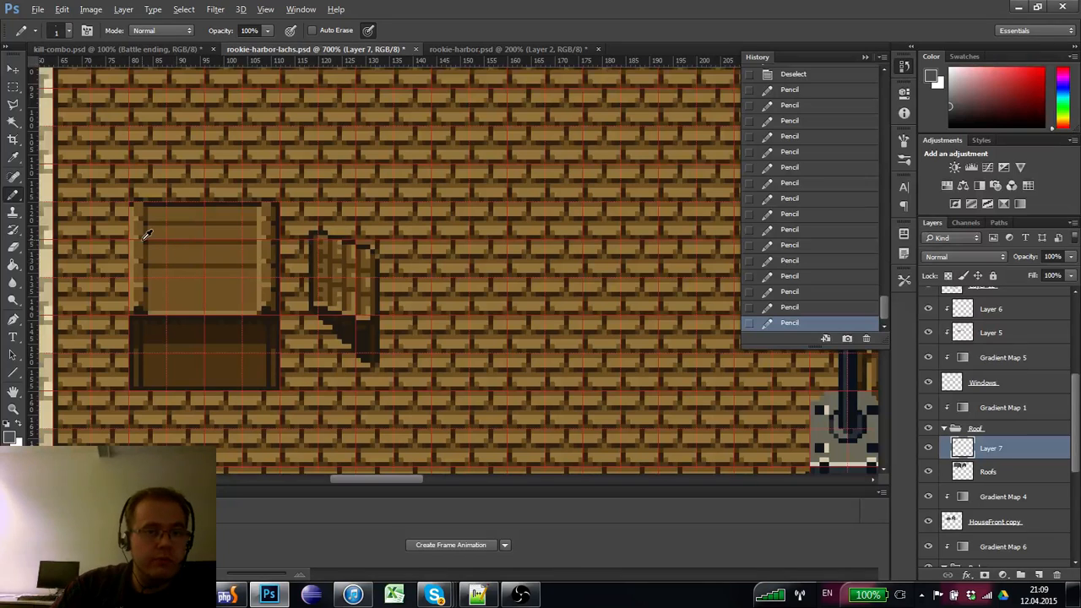
- Touch up the pixels where the plank lines meet the left trim, using sampled browns
left_click(141, 233, "alt")
left_click(145, 242)
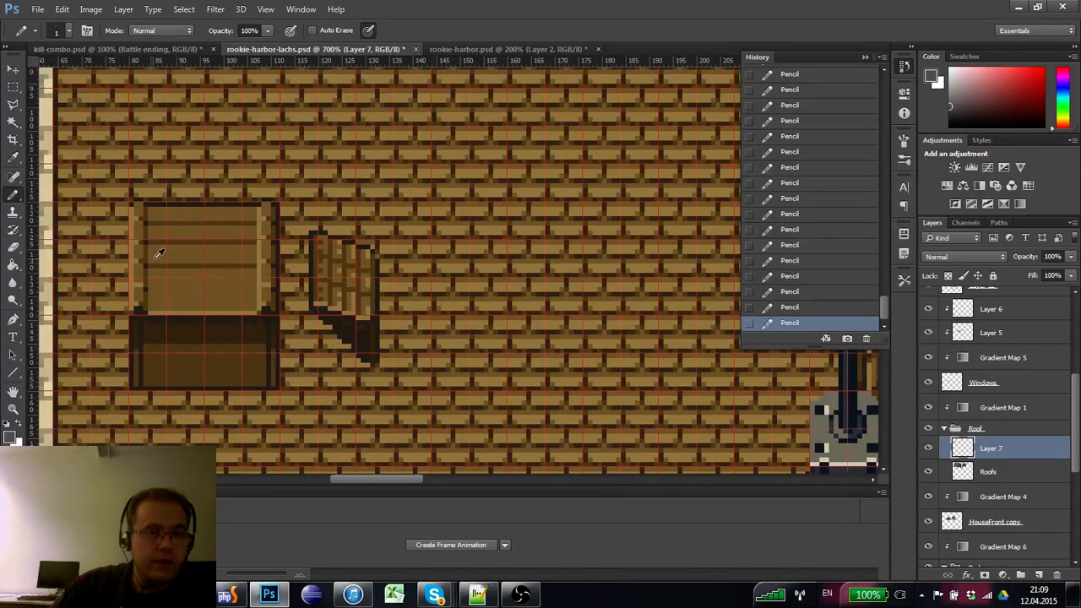
left_click(139, 253, "alt")
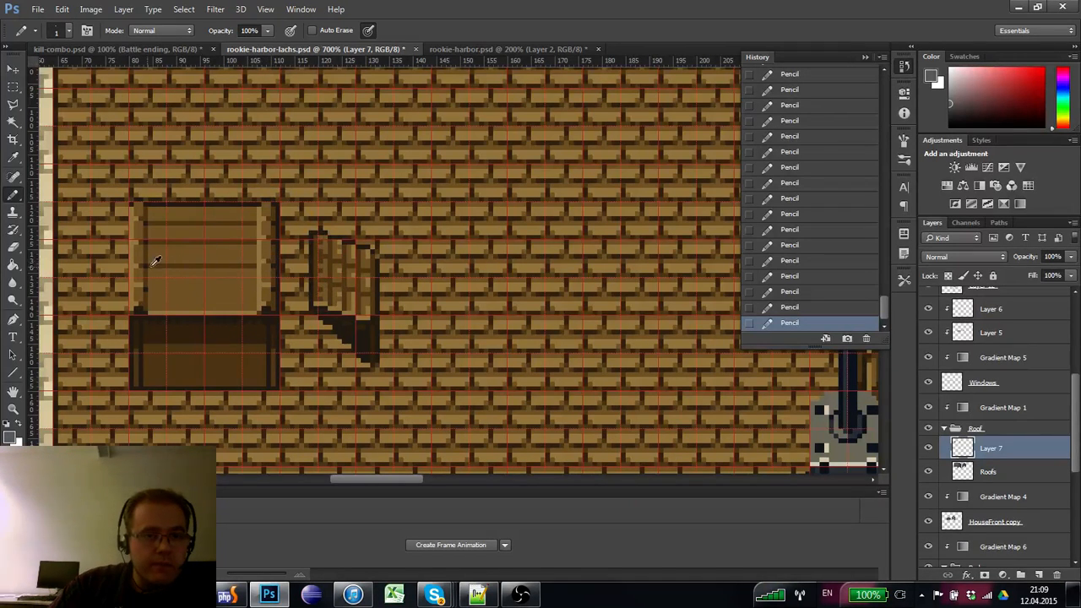
left_click(147, 266, "alt")
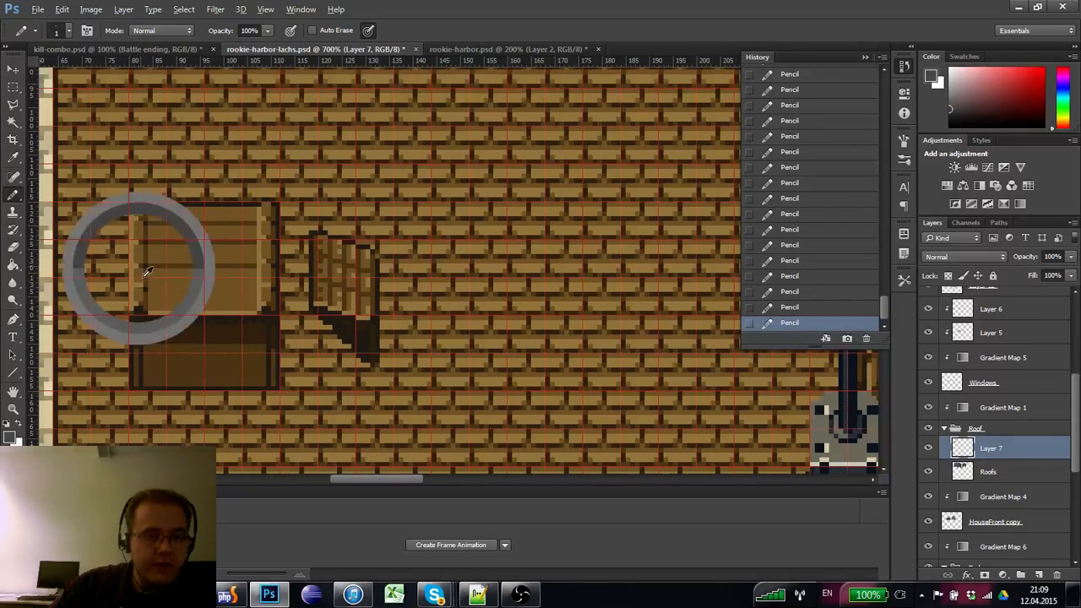
left_click(145, 260, "alt")
left_click_drag(162, 317, 161, 301)
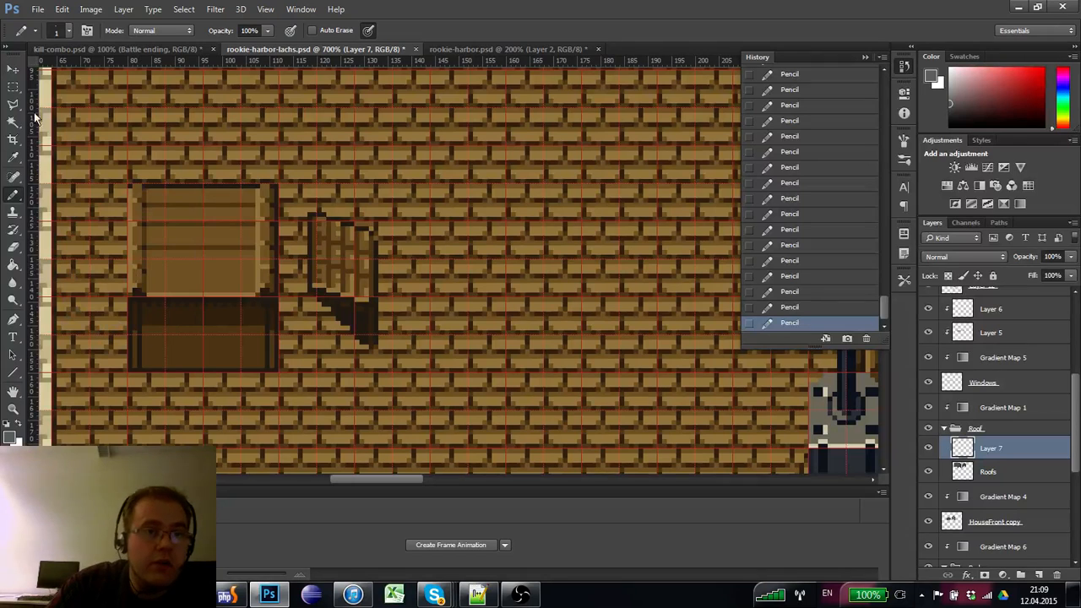
key("m")
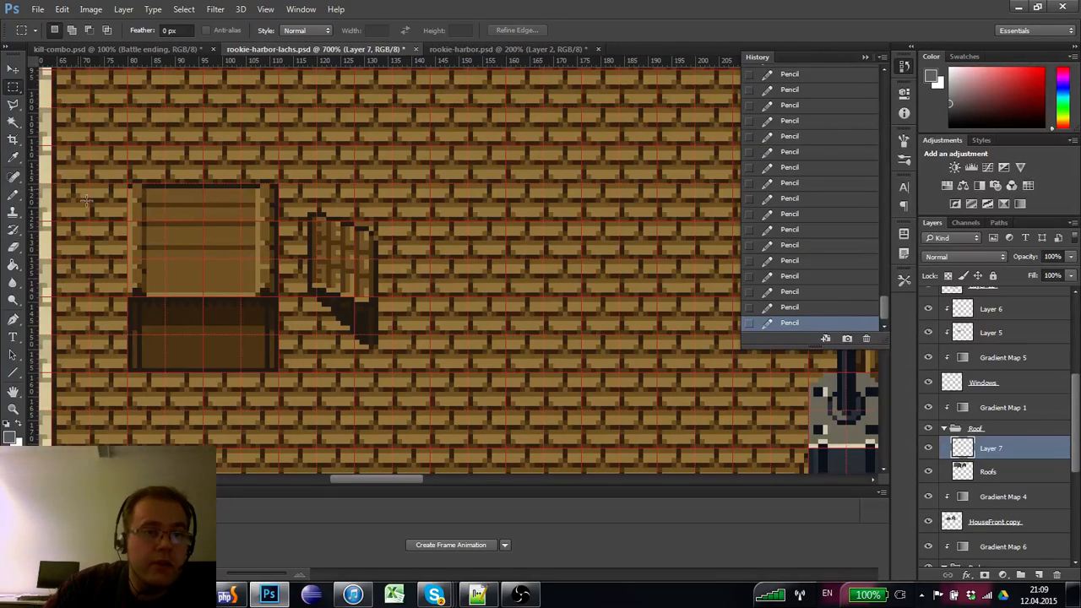
left_click(13, 194)
left_click(13, 408)
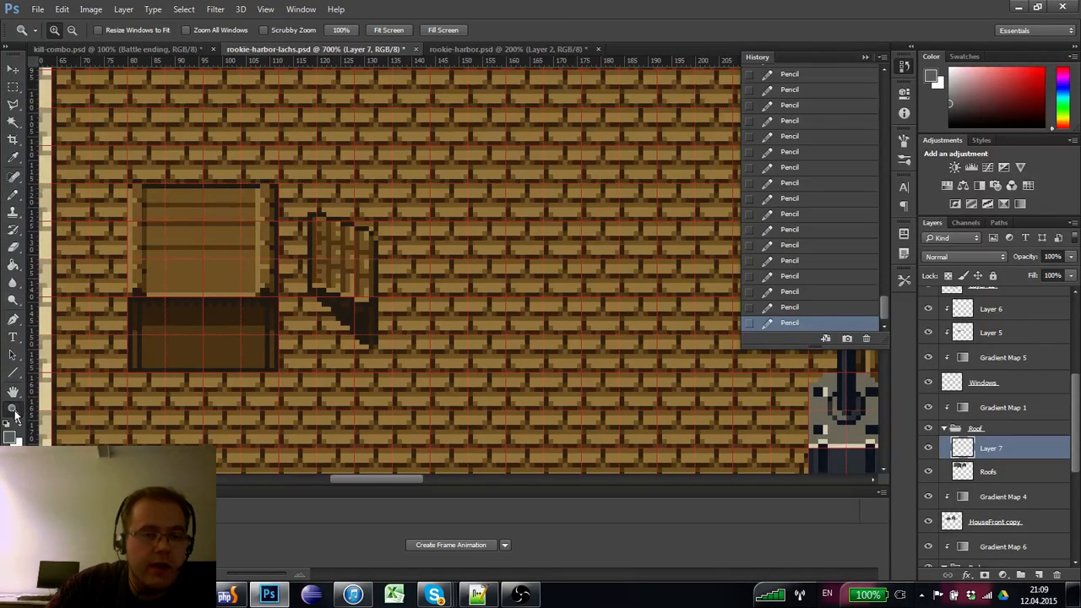
left_click(12, 87)
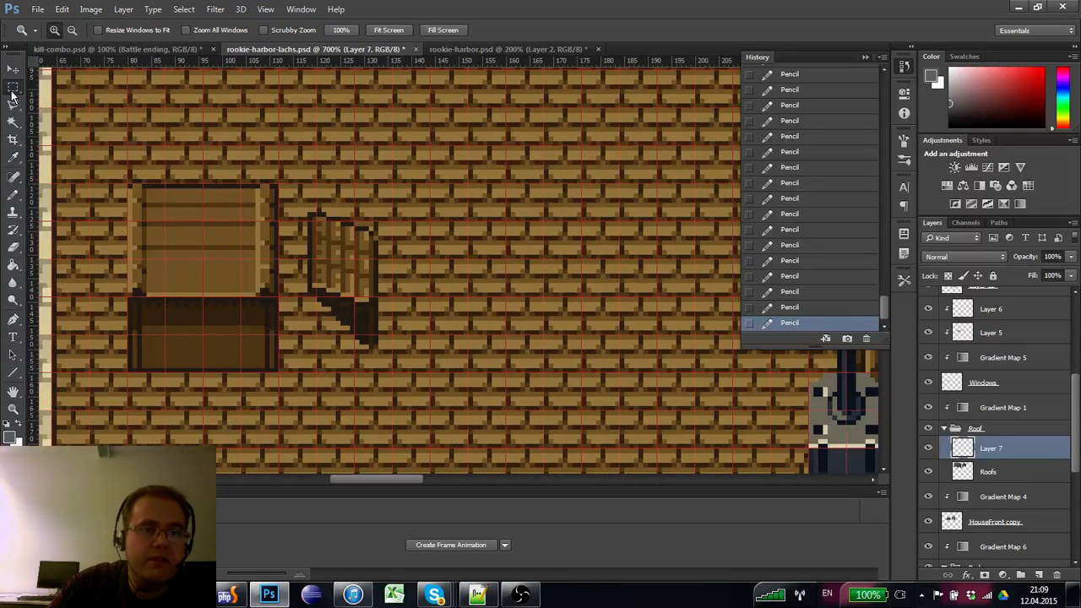
left_click(12, 194)
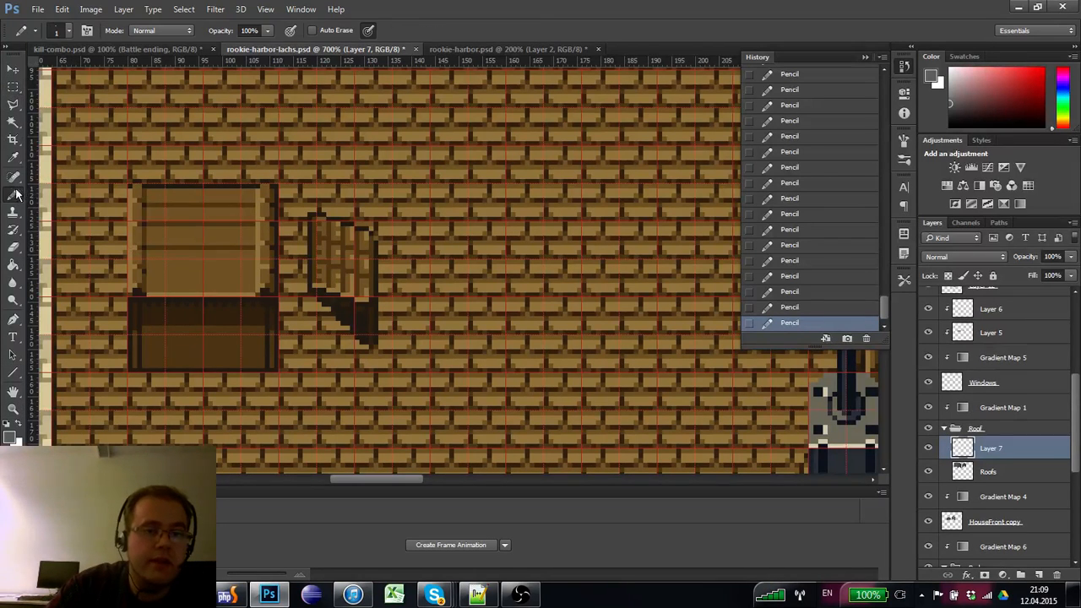
- Redraw the plank lines in the lower half of the brown panel as evenly spaced rows, using browns sampled from the artwork
left_click(258, 251)
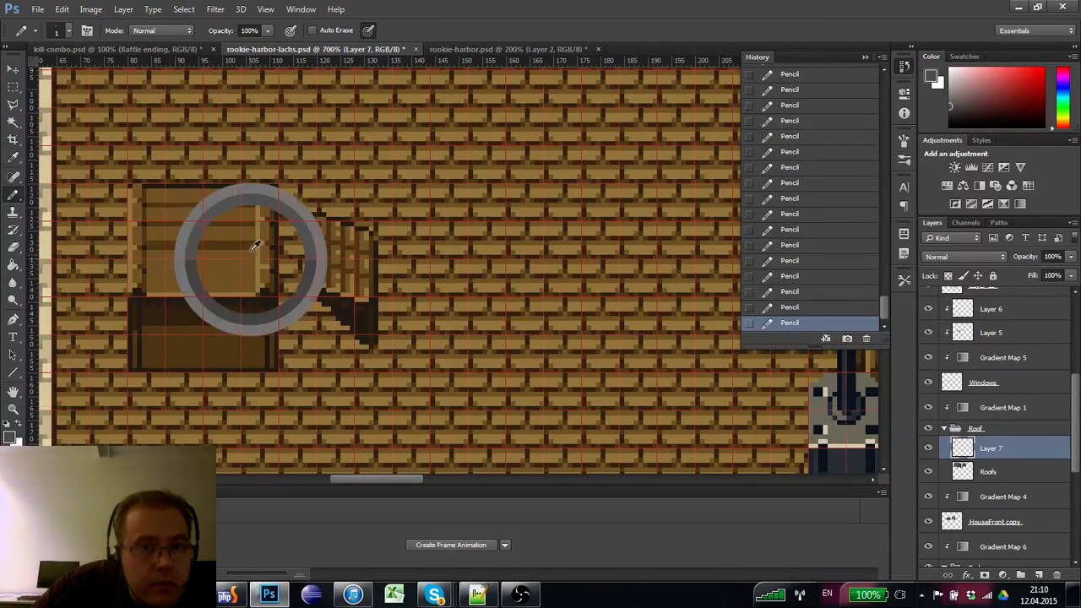
left_click(165, 255)
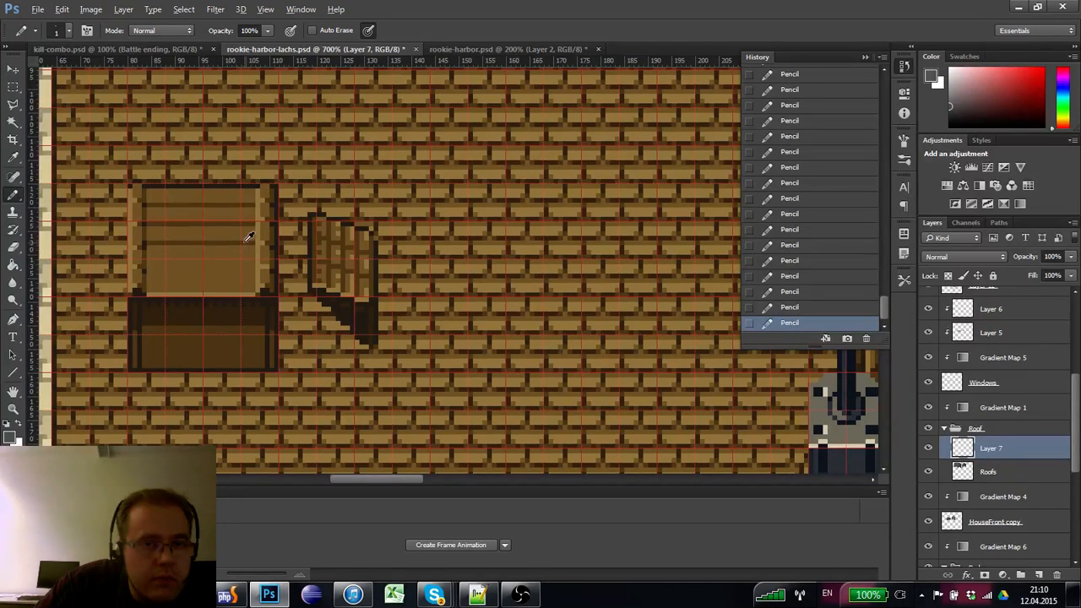
left_click(249, 237, "alt")
mouse_move(149, 262)
left_mouse_down()
mouse_move(250, 261)
mouse_move(150, 288)
left_mouse_up()
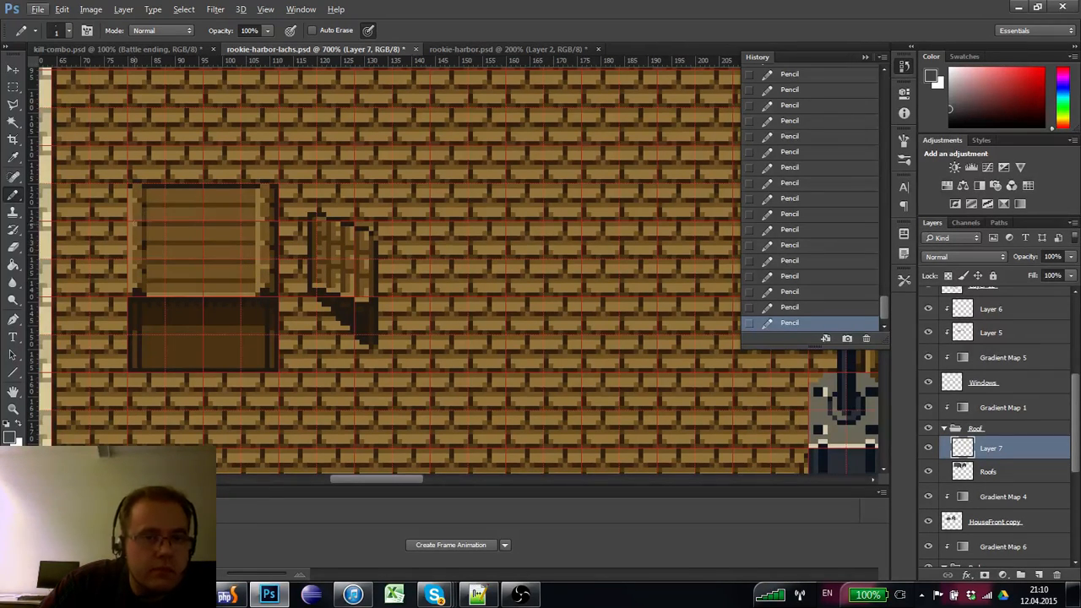
- Shade the inner edge of the left trim pixel by pixel along the plank rows, using browns sampled from the trim and panel
left_click(133, 227, "alt")
left_click(137, 223, "alt")
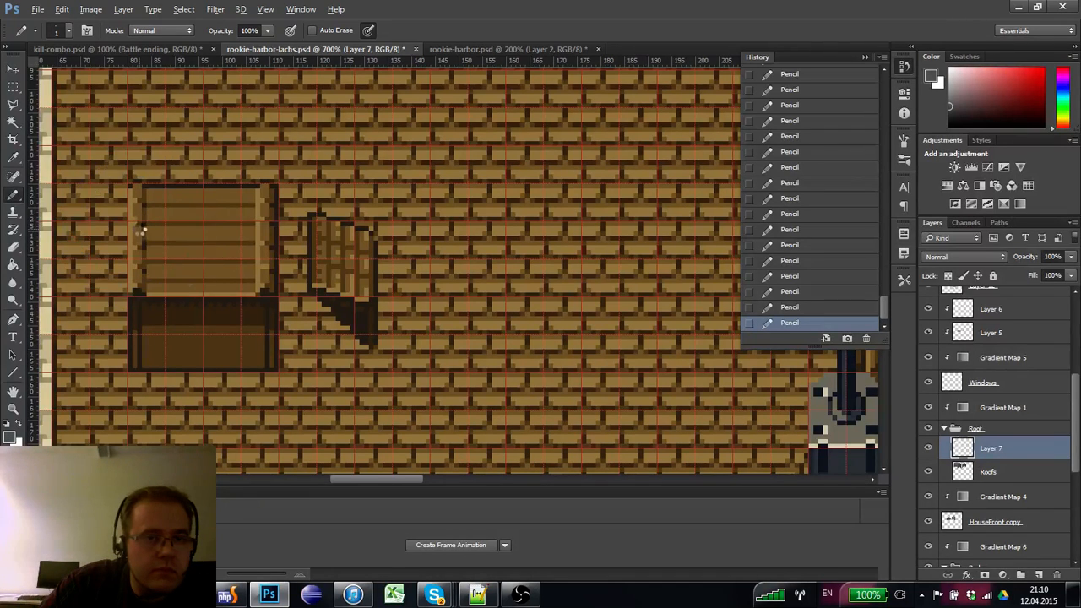
left_click(141, 225, "alt")
left_click(147, 221, "alt")
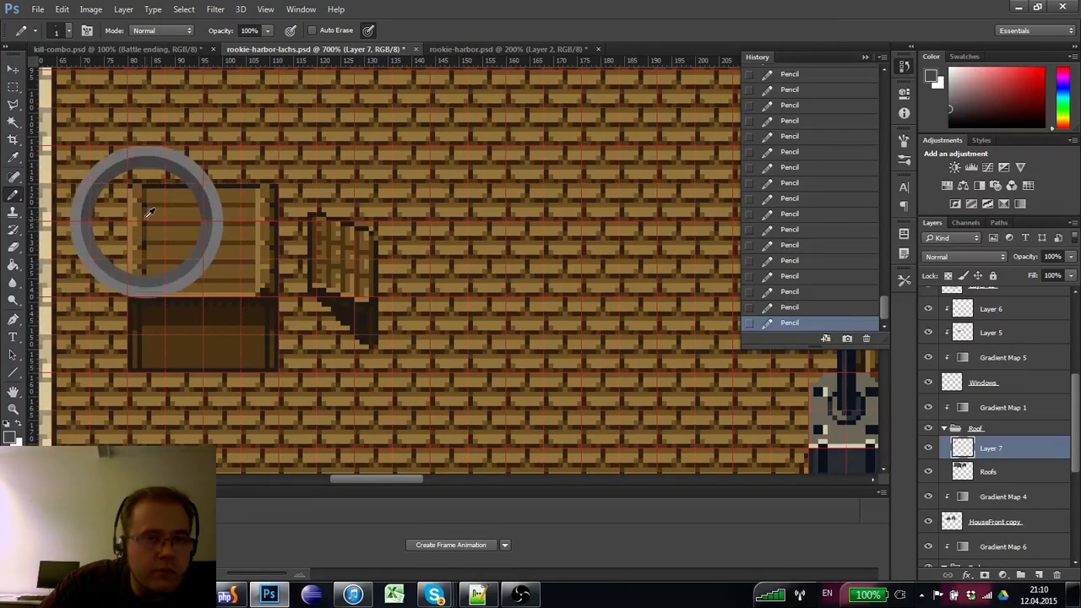
left_click(138, 230, "alt")
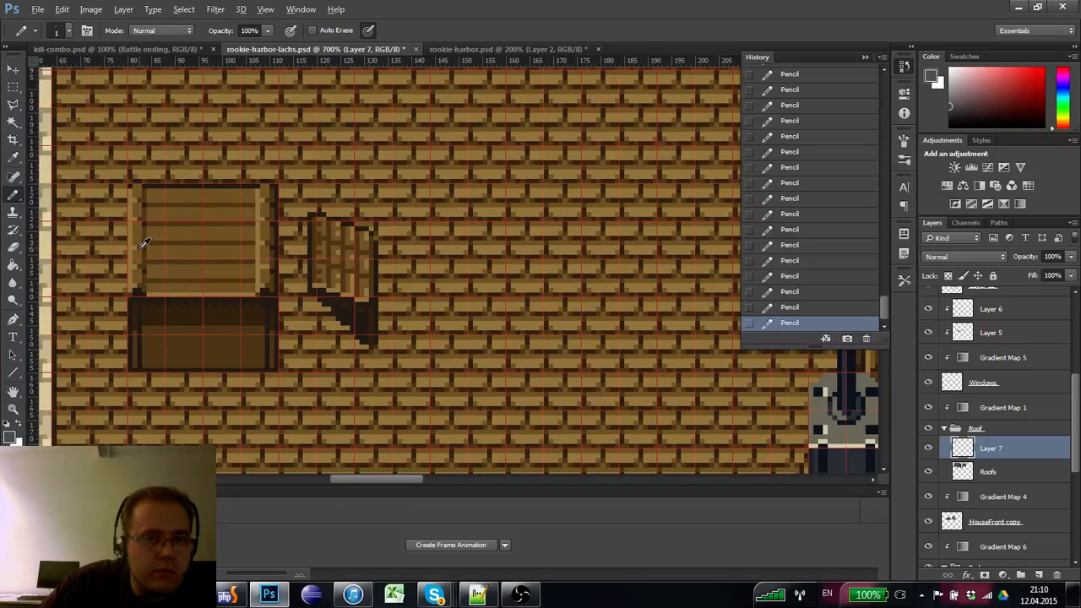
left_click(141, 250, "alt")
left_click(138, 239, "alt")
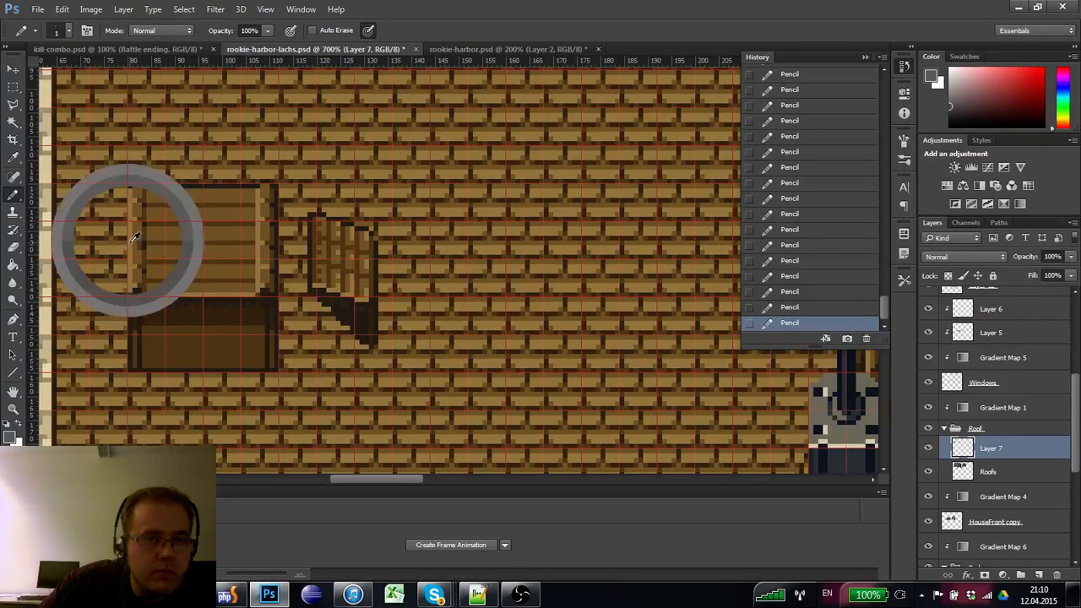
left_click(145, 234, "alt")
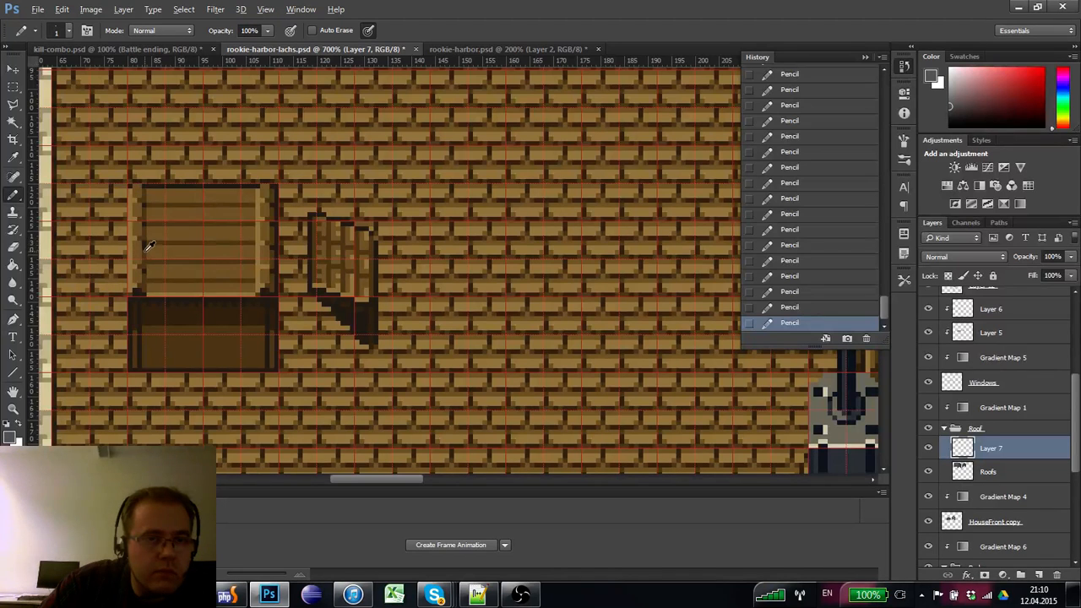
left_click(143, 250, "alt")
left_click(146, 268, "alt")
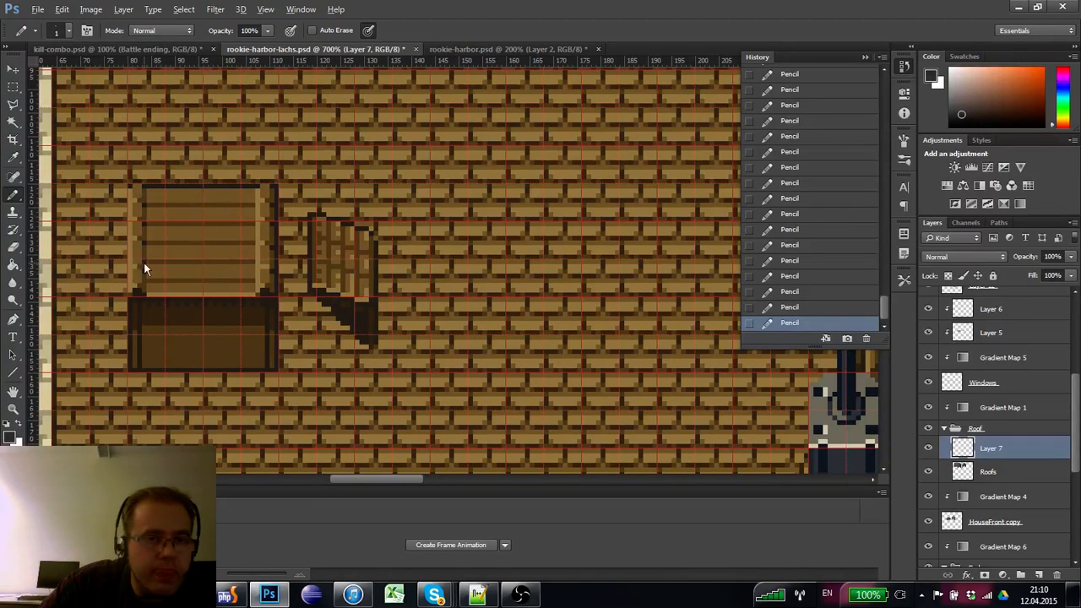
left_click(142, 272, "alt")
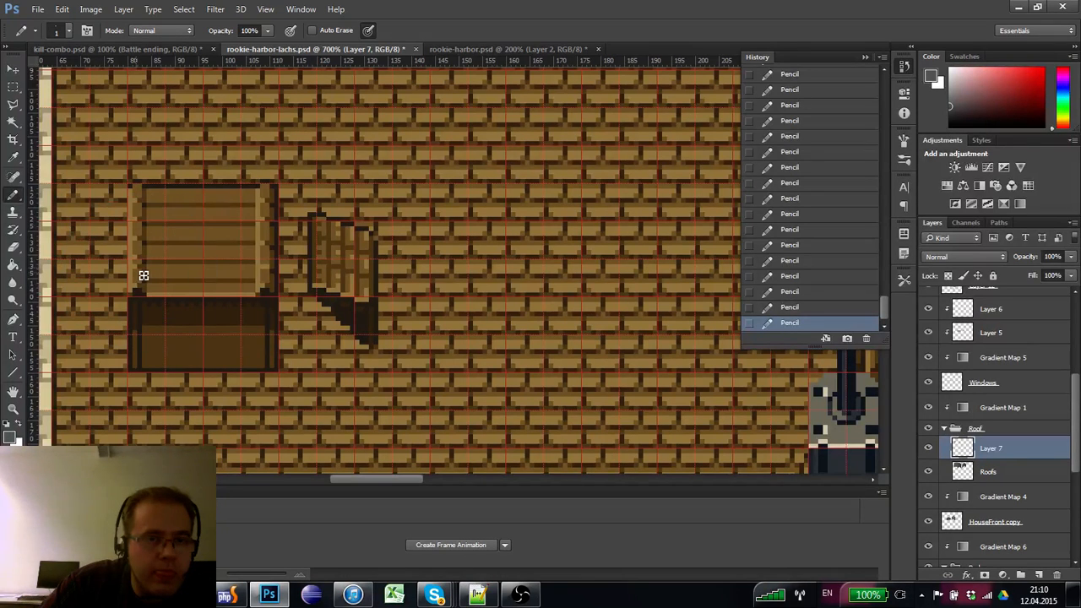
left_click(142, 250, "alt")
left_click(140, 250, "alt")
- Duplicate the shaded left trim over the right trim of the panel and deselect it
left_click_drag(190, 315, 157, 302)
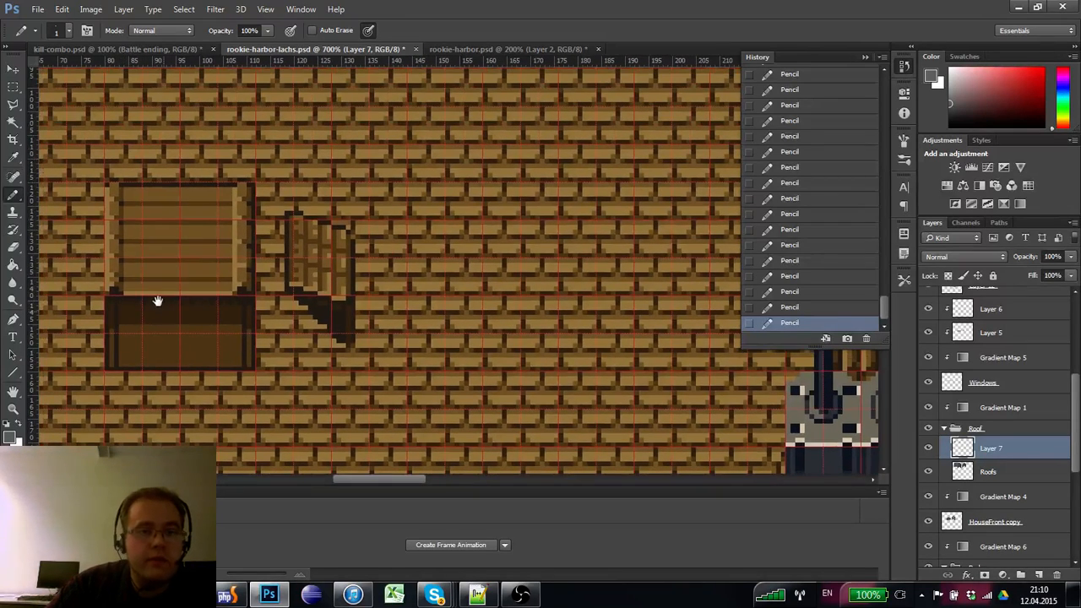
left_click(15, 72)
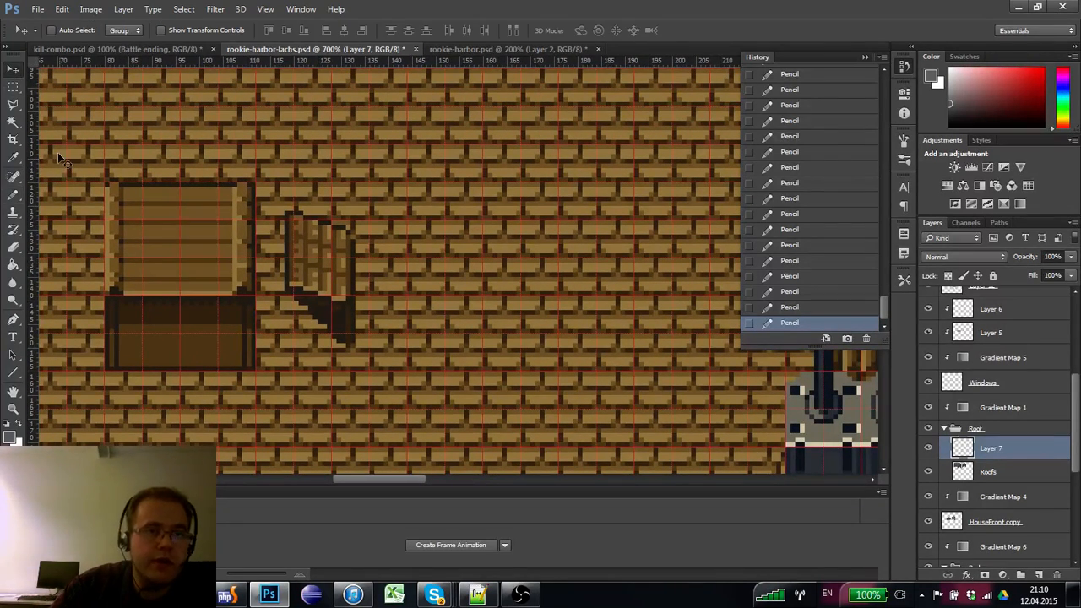
left_click(13, 86)
left_click_drag(123, 294, 105, 176)
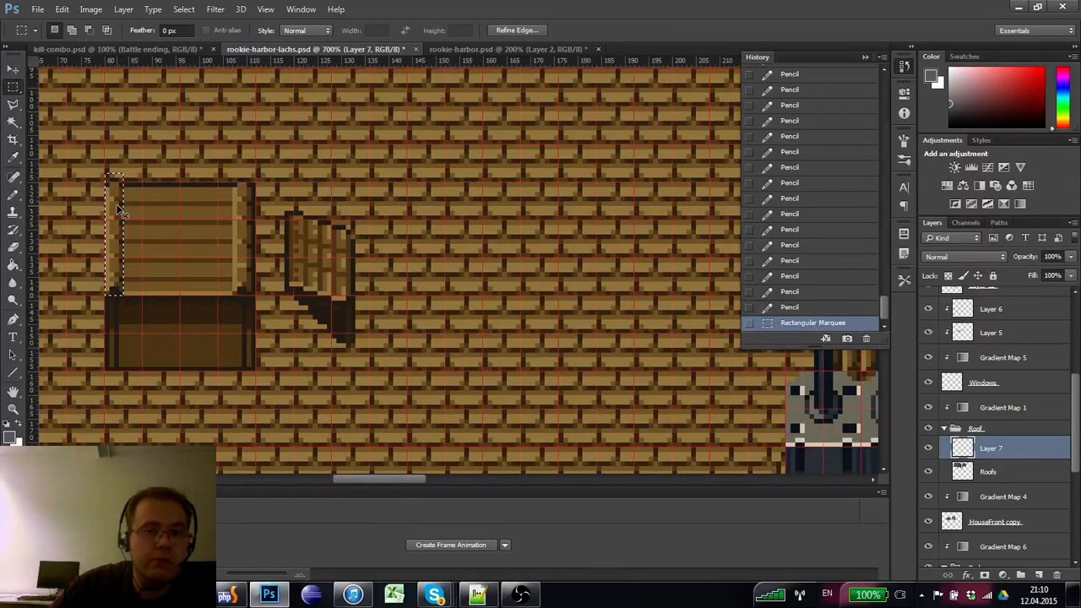
left_click_drag(120, 213, 239, 221)
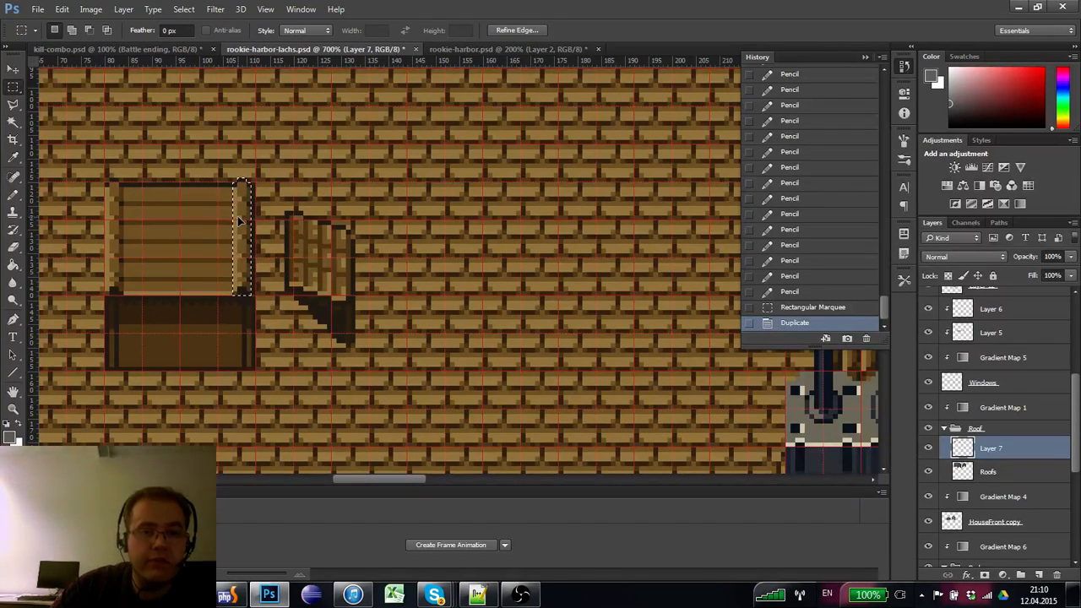
key("ctrl+d")
- Nudge the right trim 1 px to the right and fill the gap beside it with a duplicated strip of the panel
left_click_drag(254, 297, 218, 173)
key("Left")
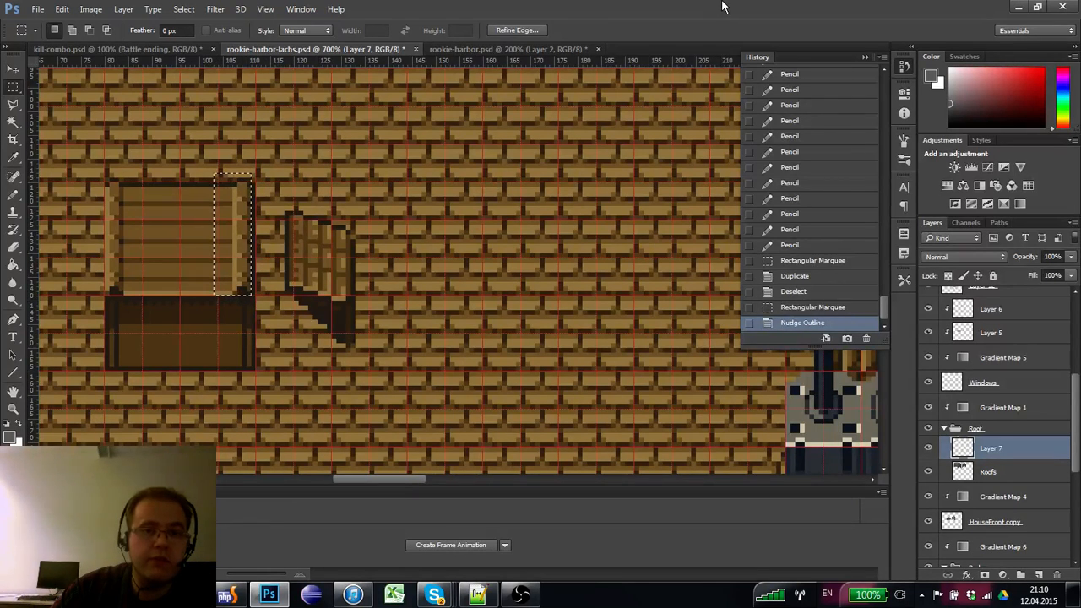
key("ctrl+Left")
key("ctrl+d")
mouse_move(228, 296)
left_mouse_down()
mouse_move(253, 234)
mouse_move(258, 137)
mouse_move(219, 182)
mouse_move(225, 209)
left_mouse_up()
key("ctrl+d")
- Pencil short vertical joints in the top two plank rows of the panel, staggering them between the rows
left_click(13, 195)
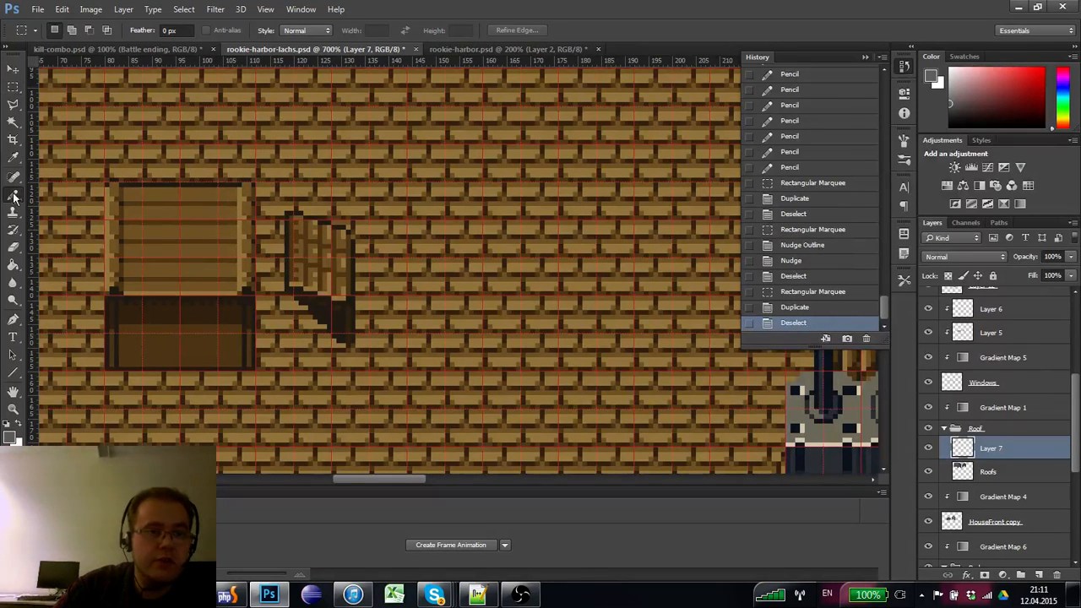
left_click_drag(144, 189, 144, 199)
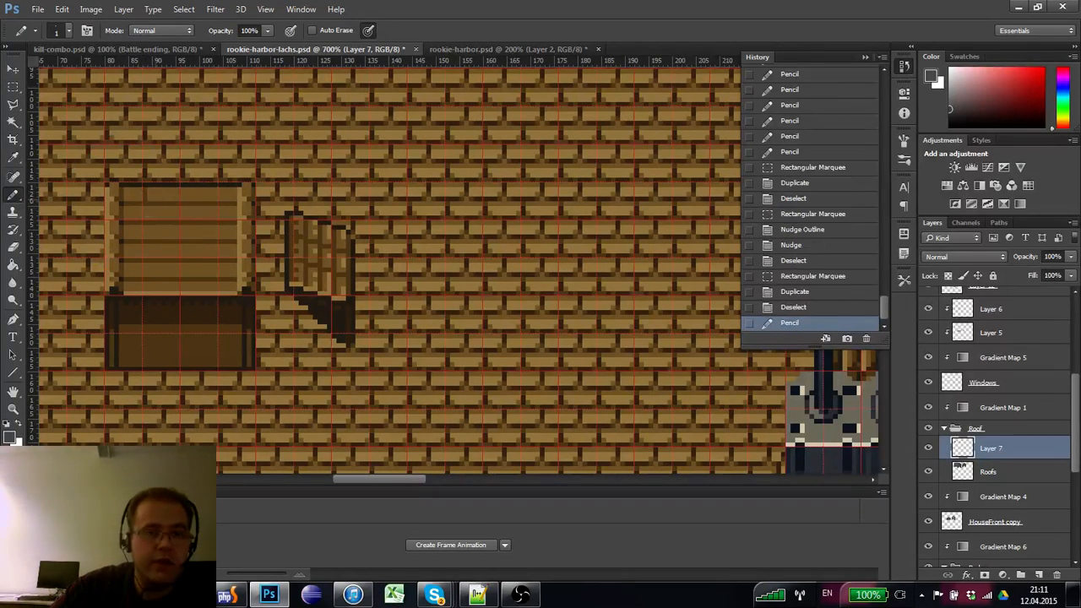
left_click(190, 202)
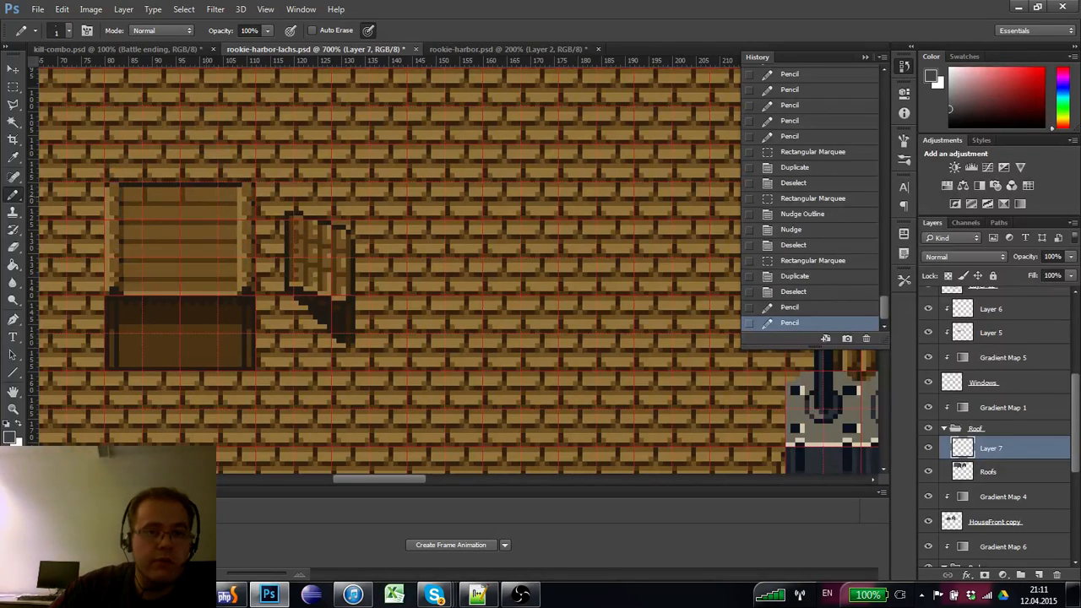
left_click(229, 210)
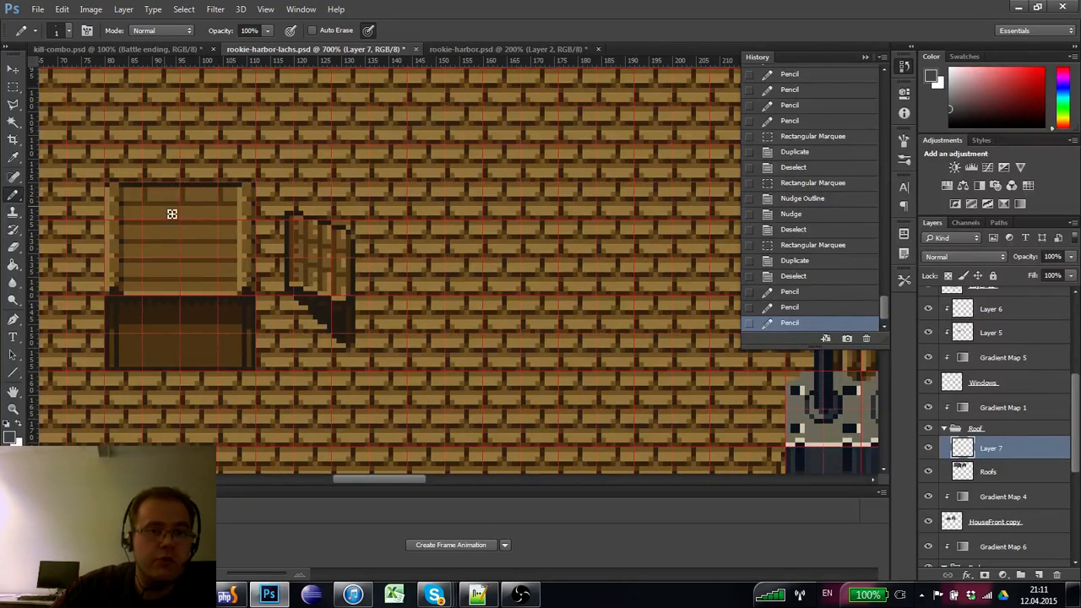
left_click(172, 214)
left_click(212, 226)
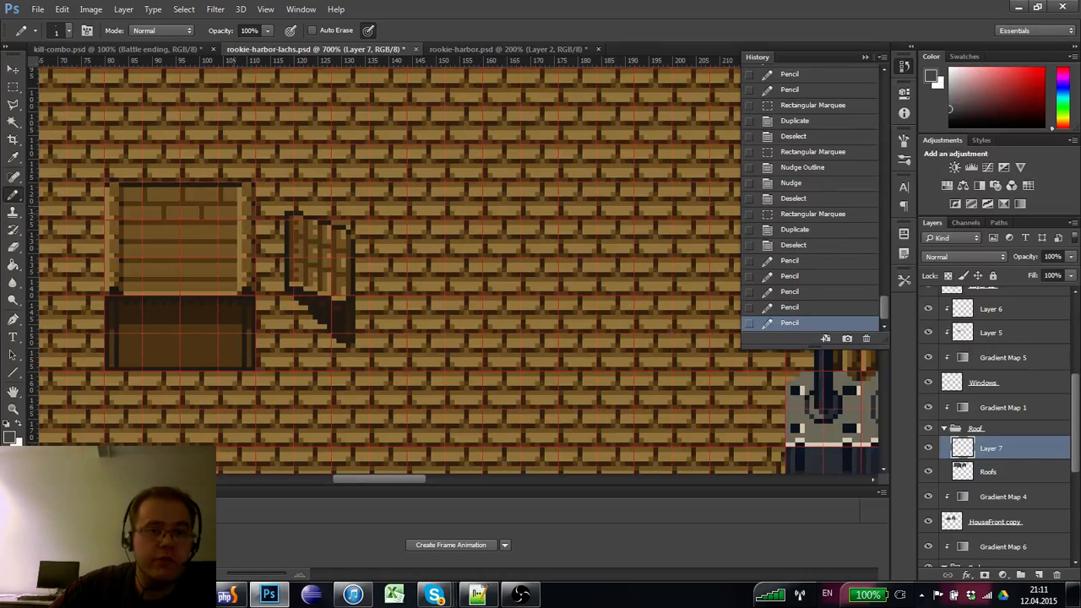
left_click(140, 214)
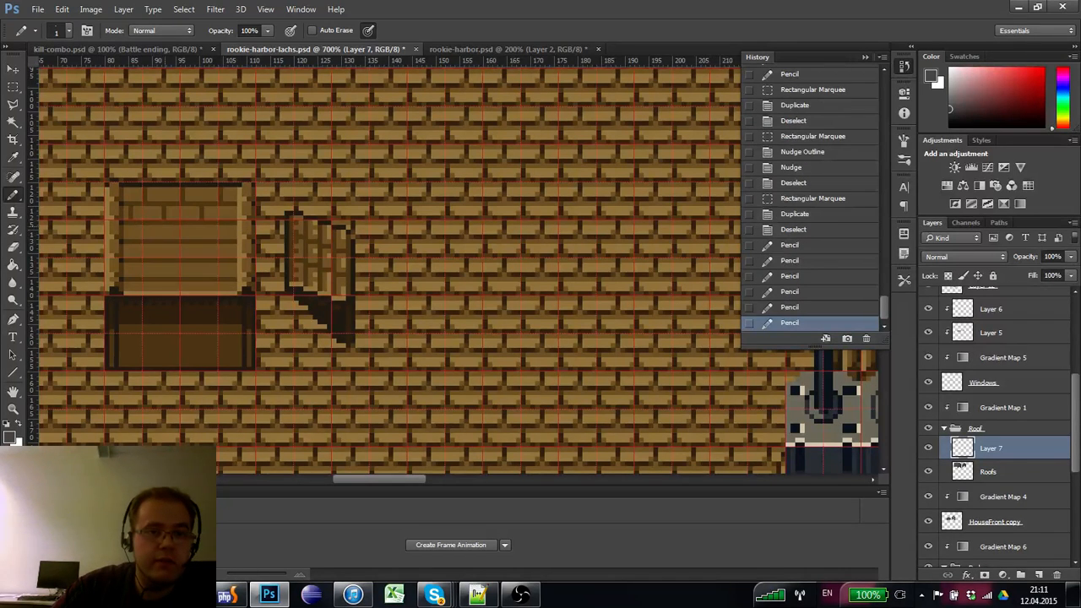
- Continue the staggered vertical joints through the remaining lower plank rows, down to the bottom edge of the panel
left_click(151, 244)
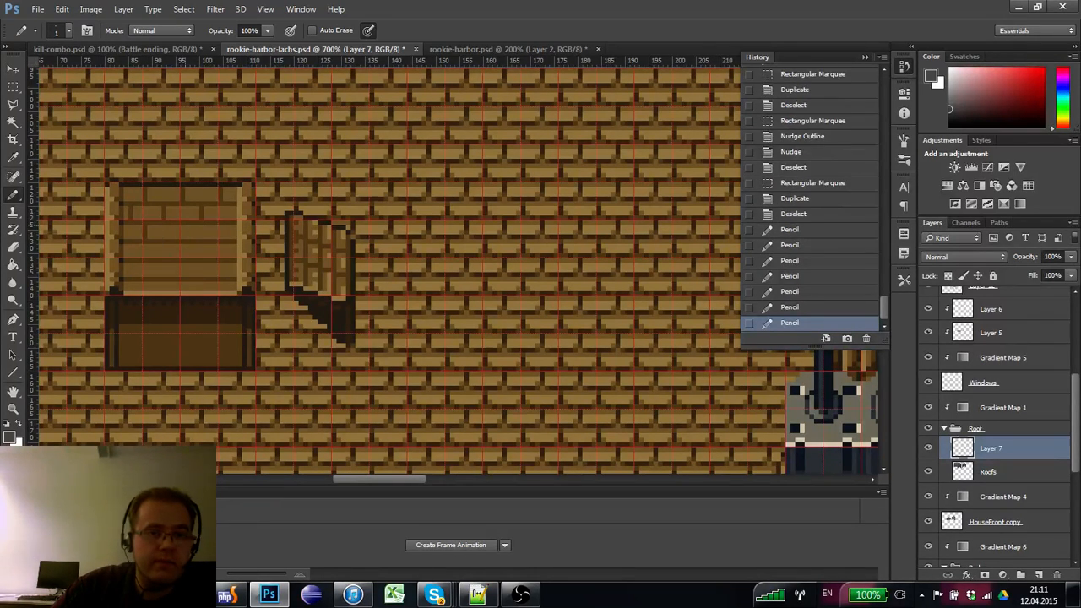
mouse_move(184, 227)
left_mouse_down()
mouse_move(183, 236)
mouse_move(221, 237)
mouse_move(202, 255)
mouse_move(135, 255)
left_mouse_up()
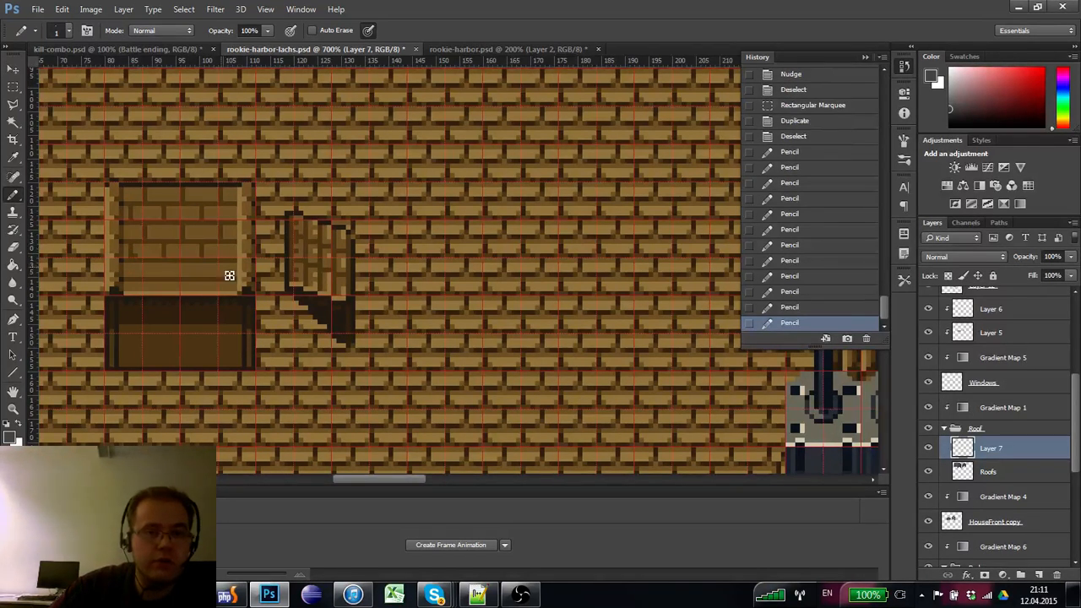
left_click(228, 276)
left_click(190, 275)
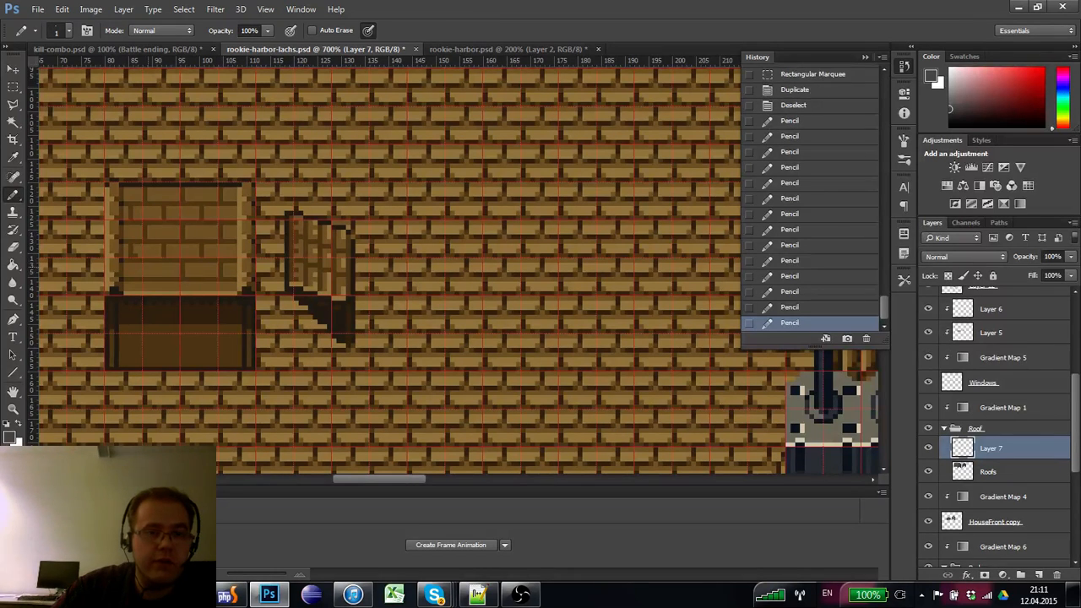
left_click(149, 277)
left_click(140, 245)
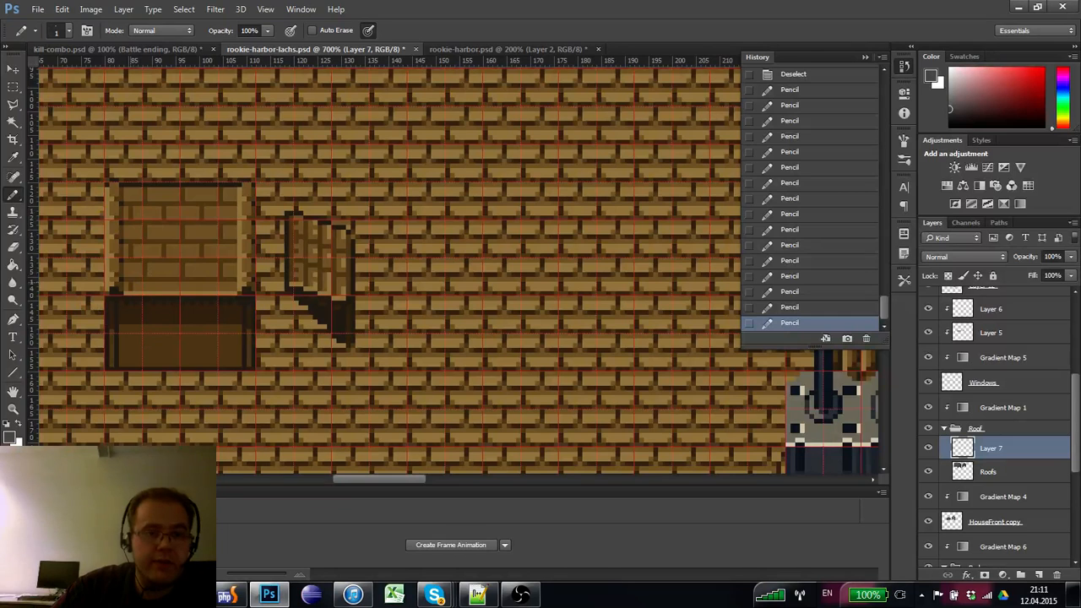
left_click(172, 289)
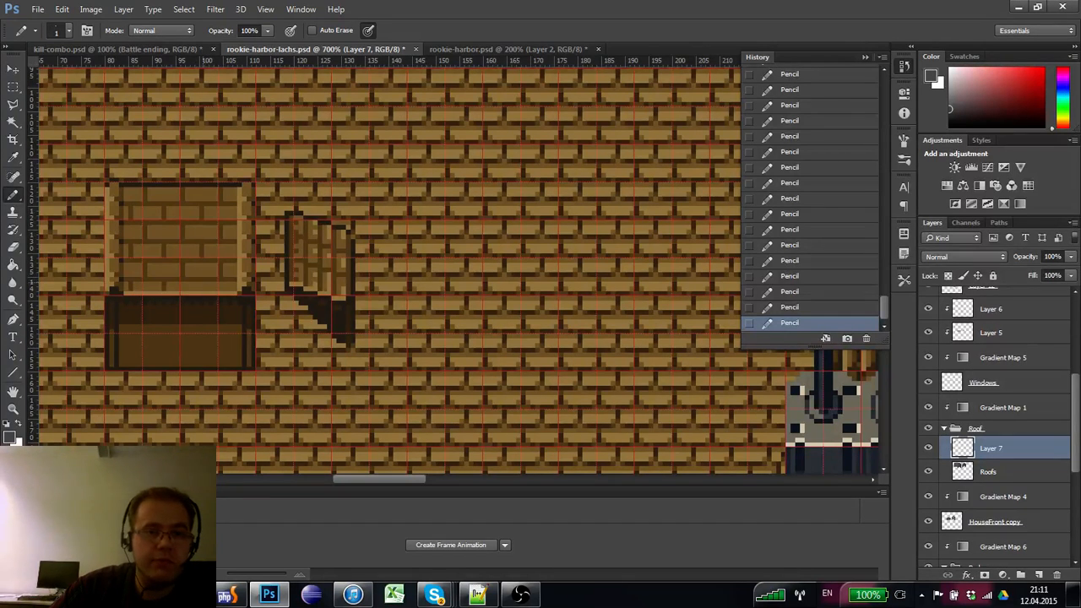
- Hide the grid and pencil darker accent pixels at the vertical joints in the panel's top two plank rows
left_click_drag(220, 328, 223, 333)
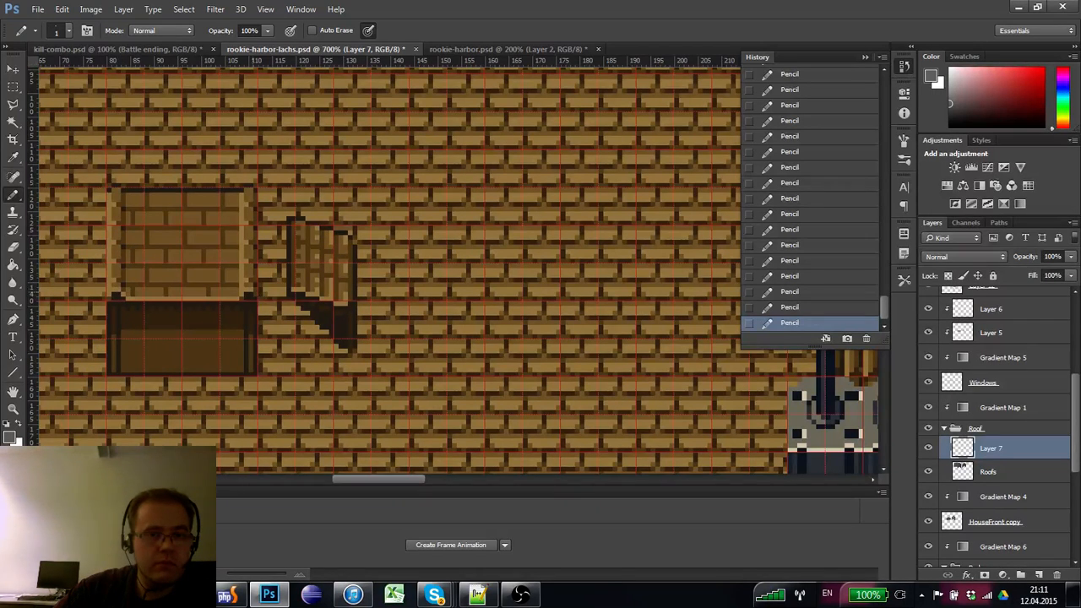
scroll(232, 347, "up", 1)
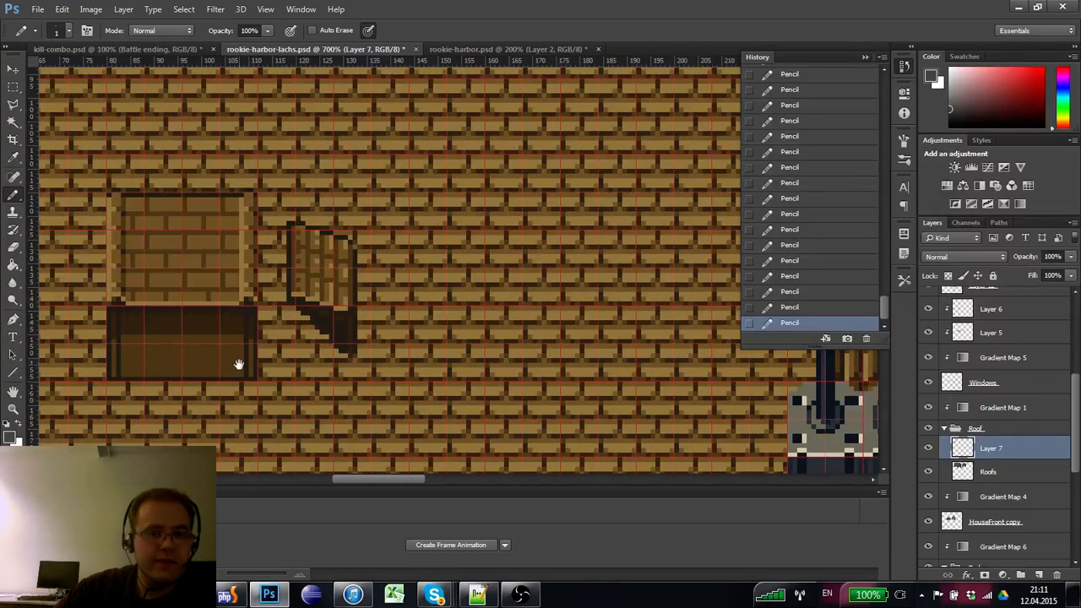
left_click_drag(238, 364, 243, 383)
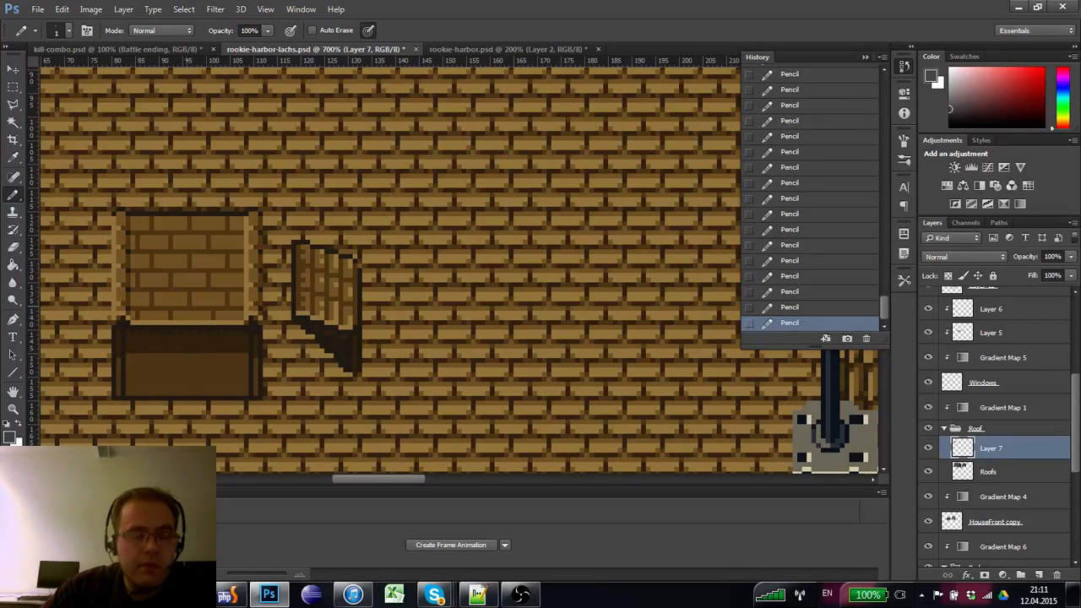
left_click(155, 217, "alt")
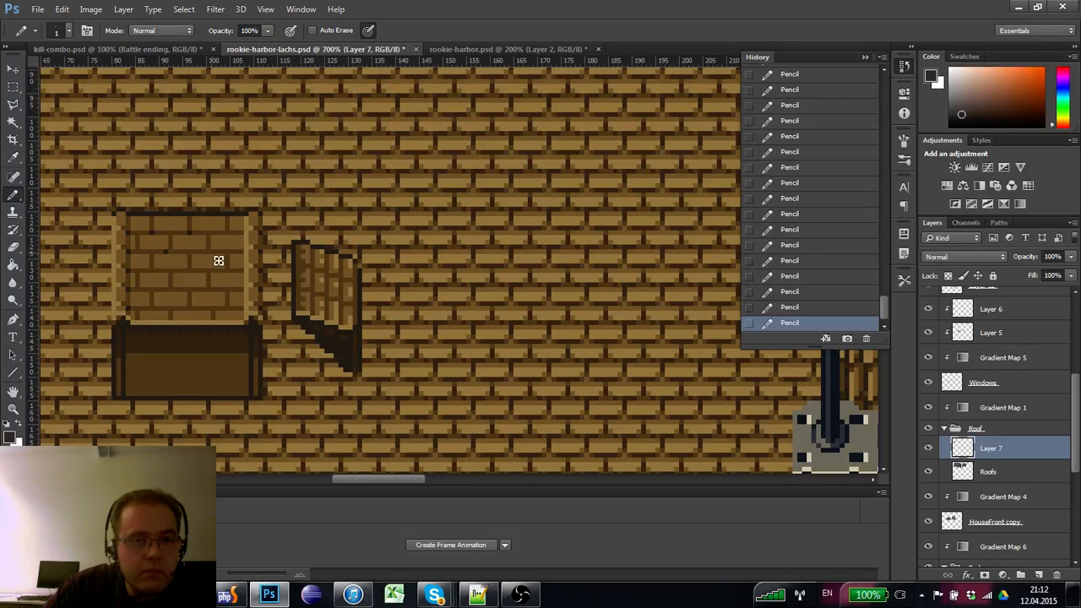
left_click(163, 243, "alt")
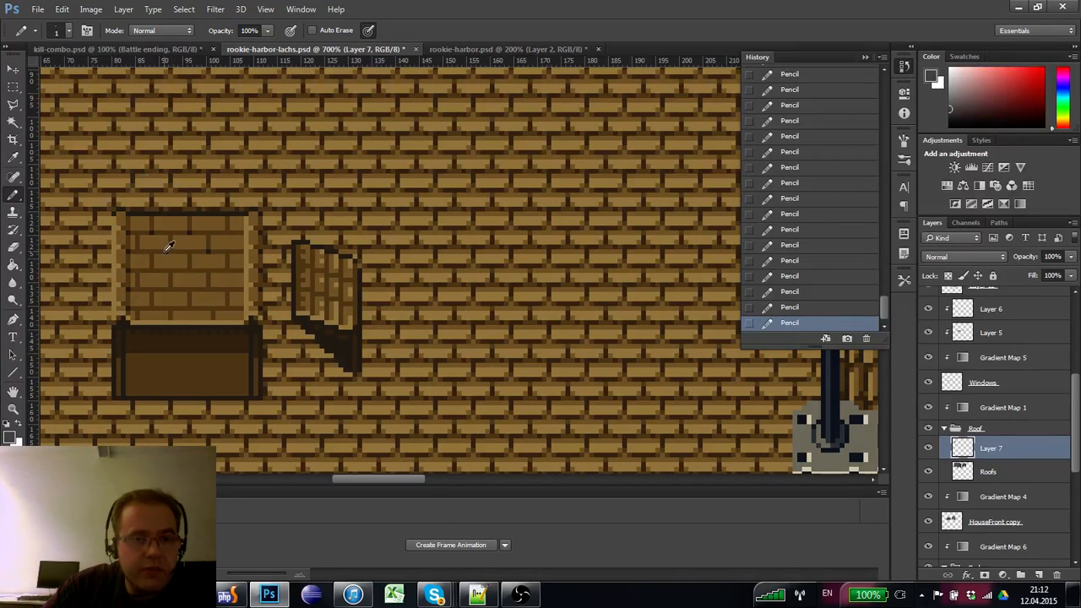
left_click(166, 246, "alt")
left_click(151, 231, "alt")
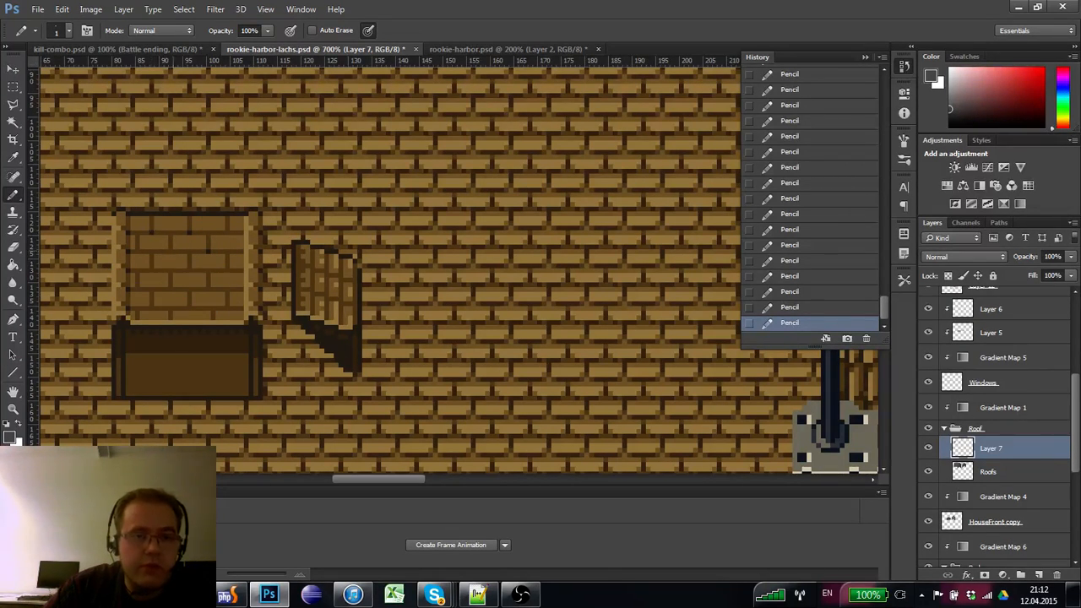
left_click(159, 228, "alt")
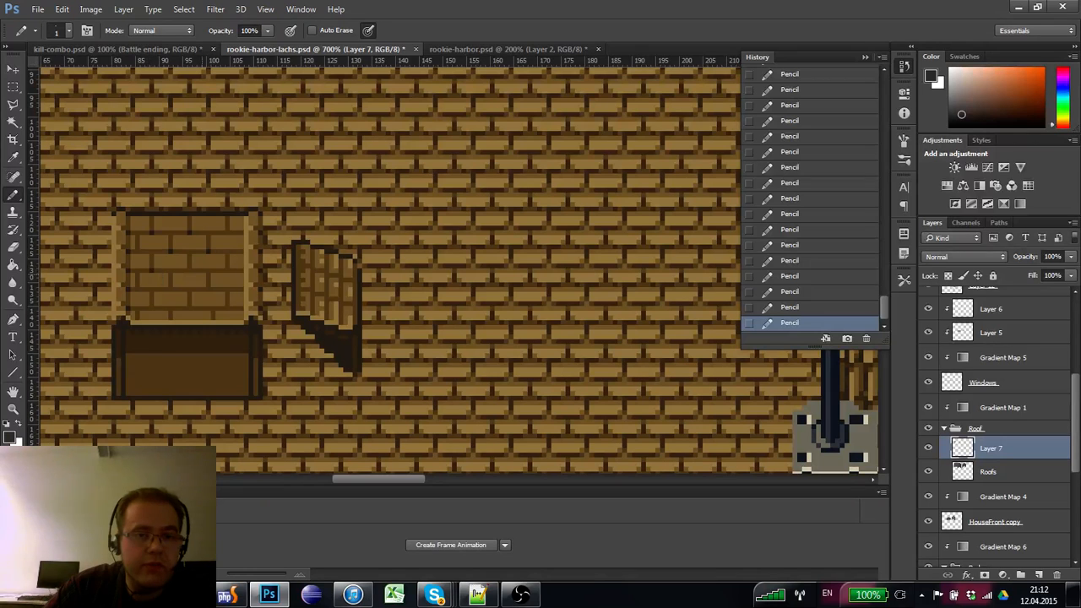
- Continue the darker accent pixels at the vertical joints of the panel's middle and lower plank rows
left_click_drag(189, 258, 189, 266)
left_click(190, 256, "alt")
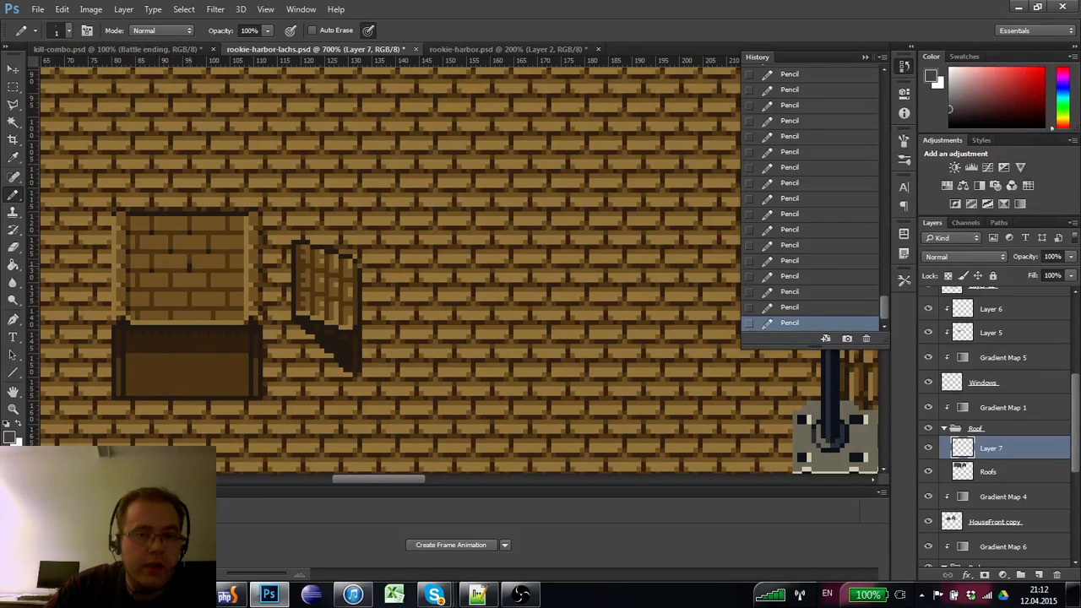
left_click(194, 266, "alt")
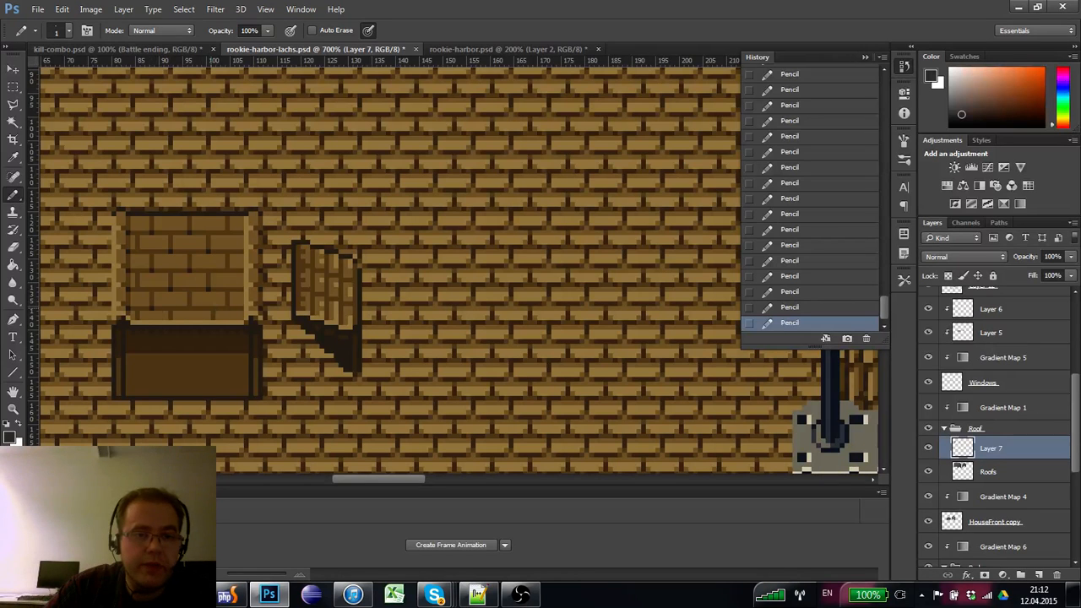
left_click(194, 304, "alt")
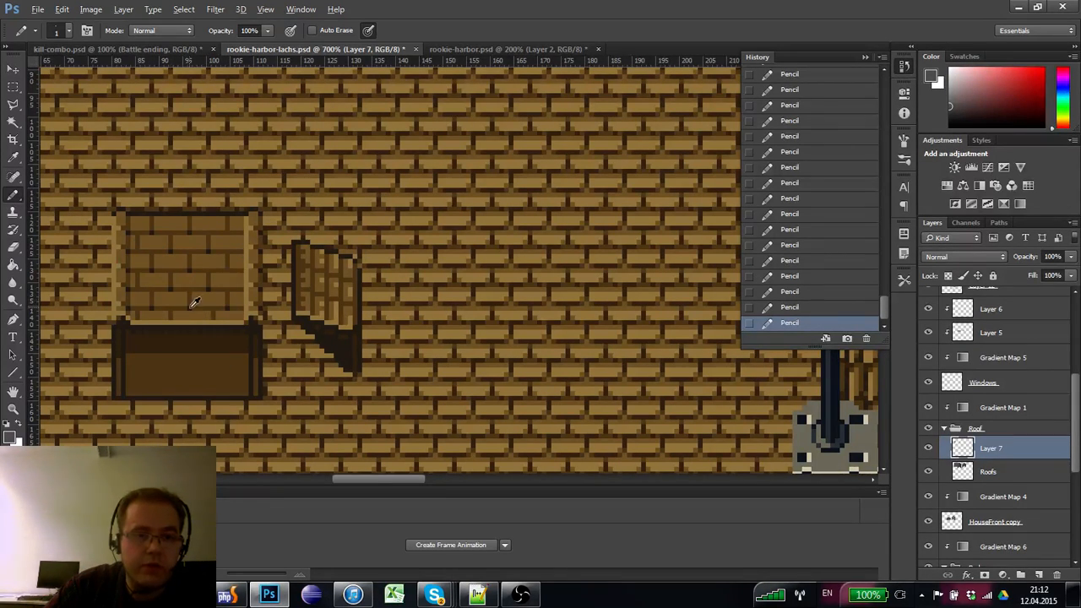
left_click(186, 305, "alt")
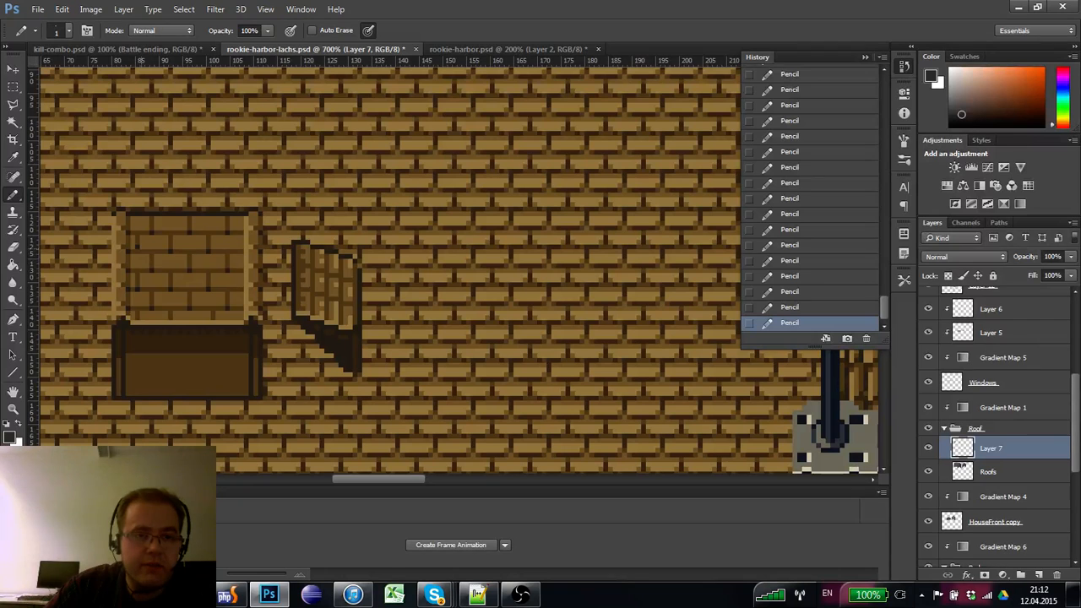
left_click(140, 251, "alt")
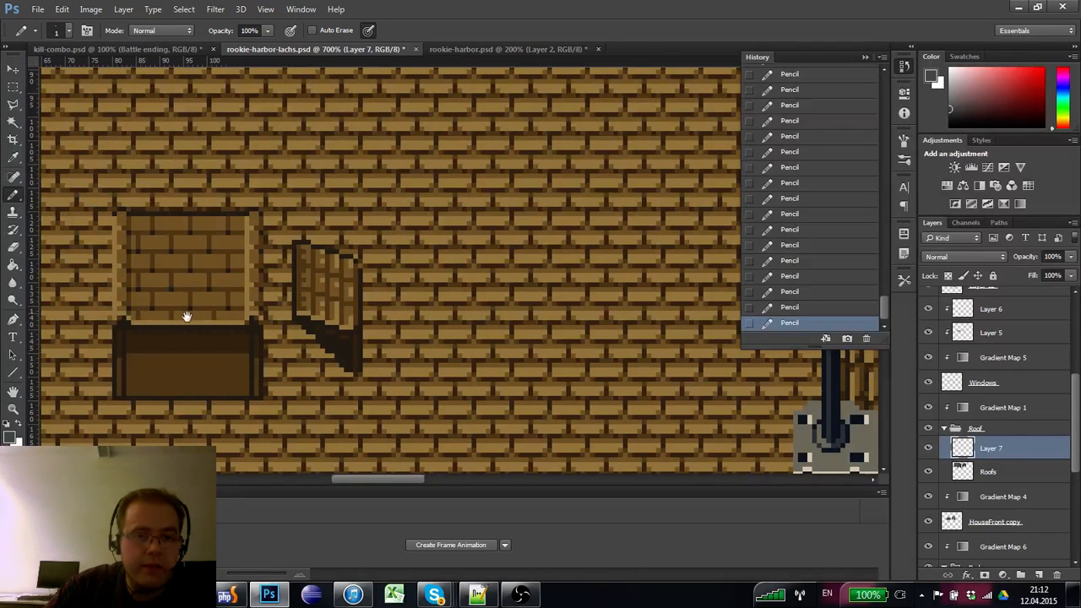
- Sample a lighter brown and pencil highlights on the planks of the panel's second row, between the vertical joints
left_click_drag(185, 314, 200, 330)
left_click(207, 249, "alt")
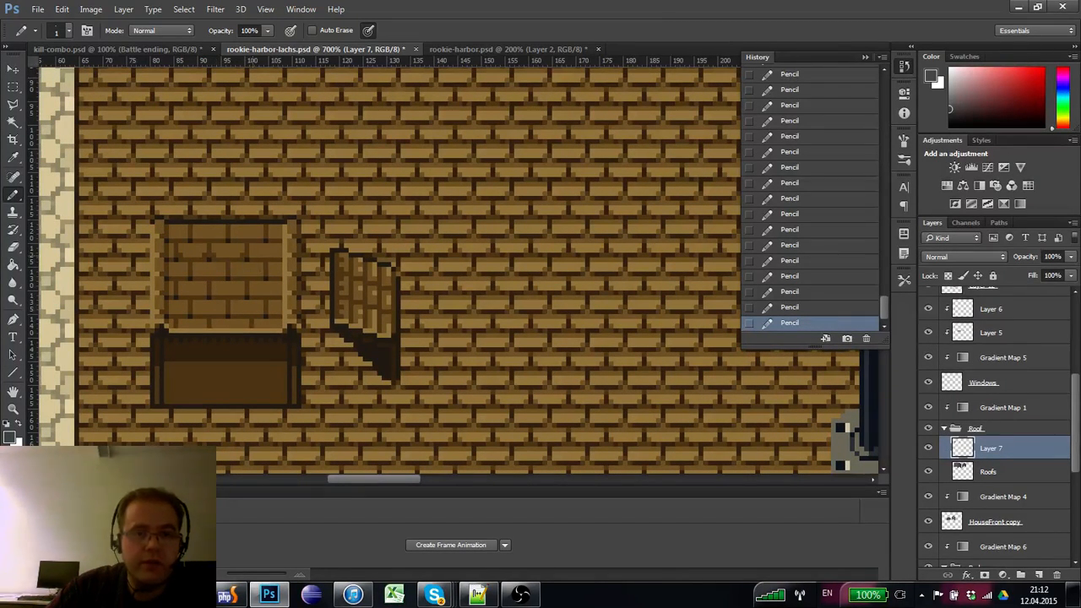
left_click(248, 255, "alt")
left_click(254, 256, "alt")
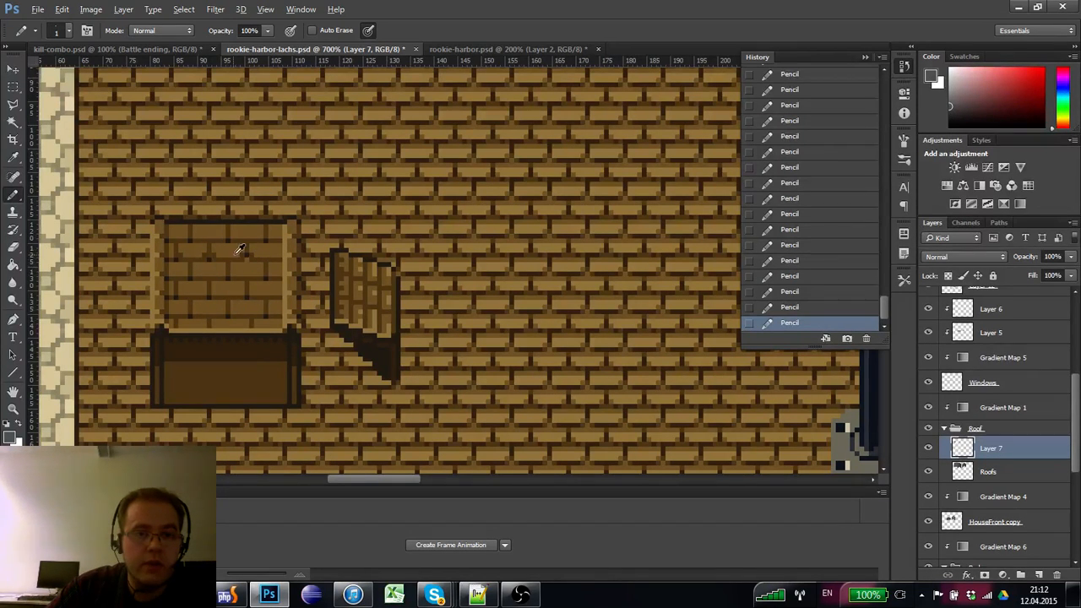
left_click(214, 255, "alt")
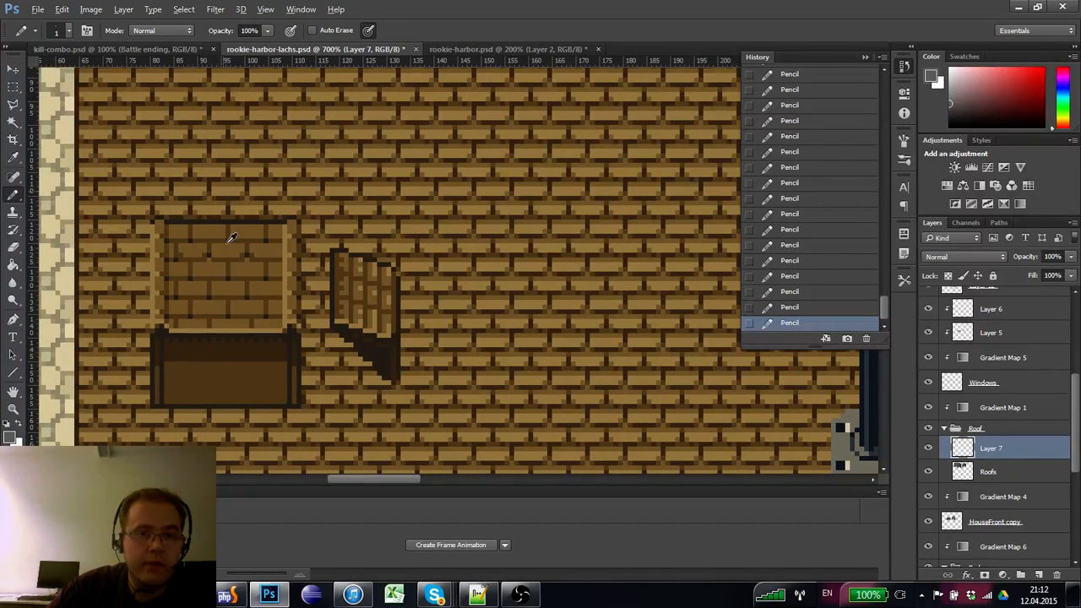
left_click_drag(213, 246, 226, 246)
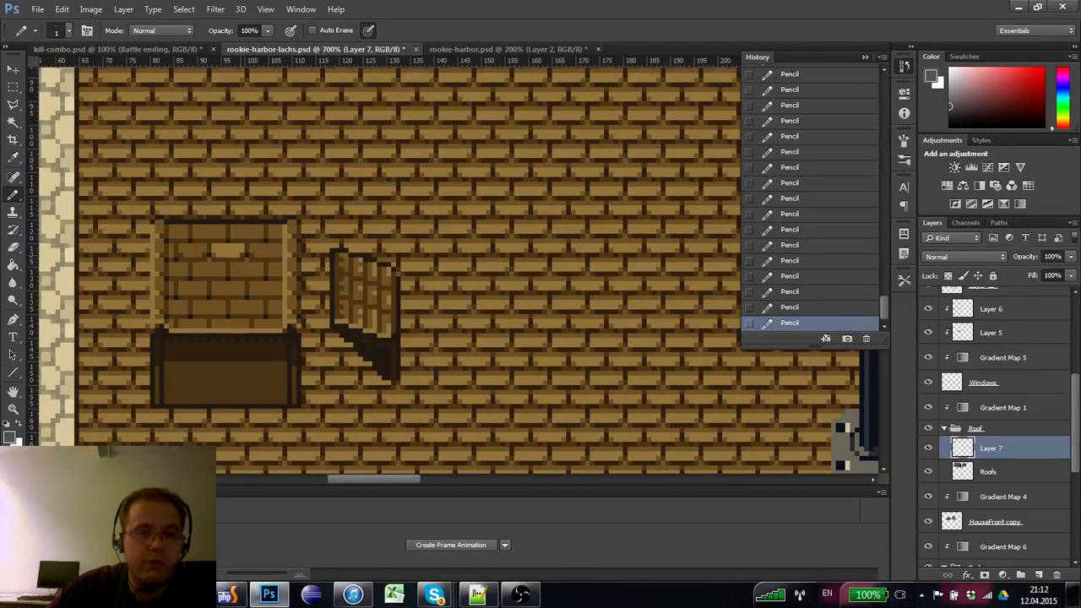
left_click(217, 245)
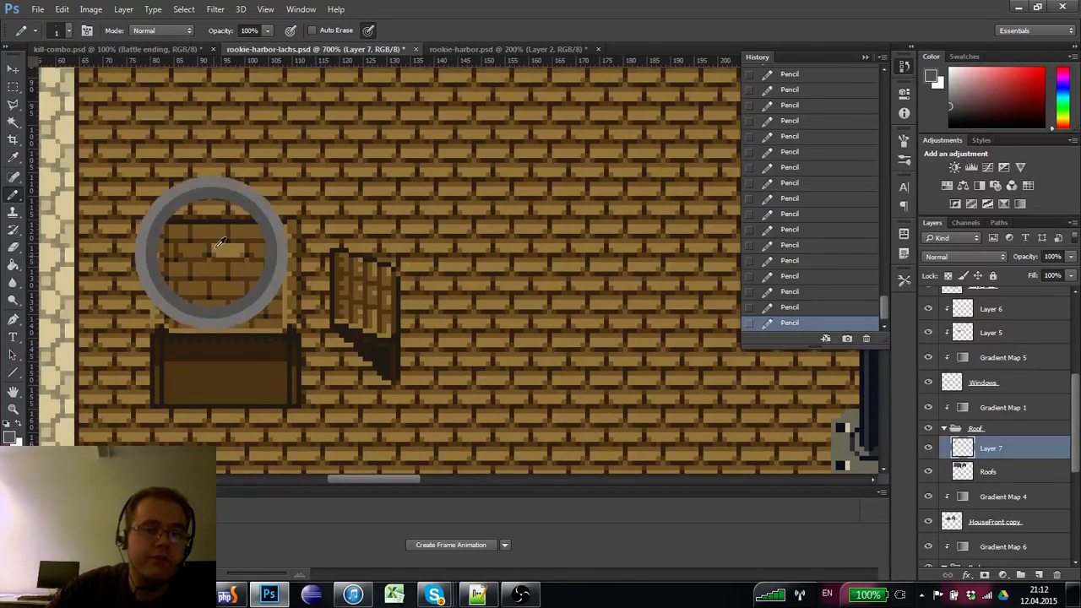
left_click(245, 255)
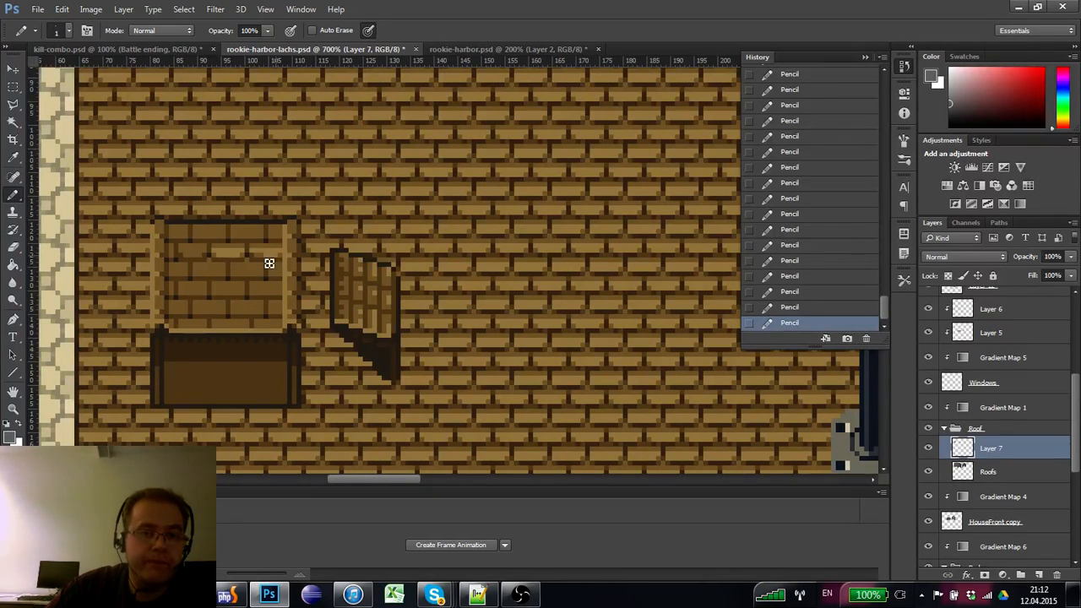
left_click(254, 246)
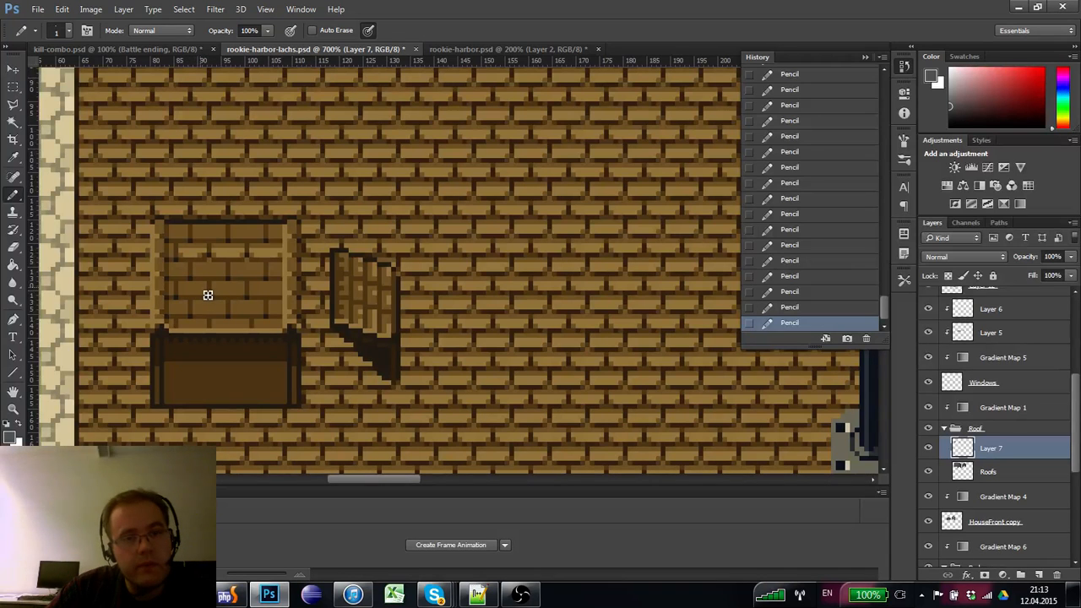
- Select the small section around the leftmost joint of the second plank row, nudge it 1 px left, and deselect it
key("ctrl+apostrophe")
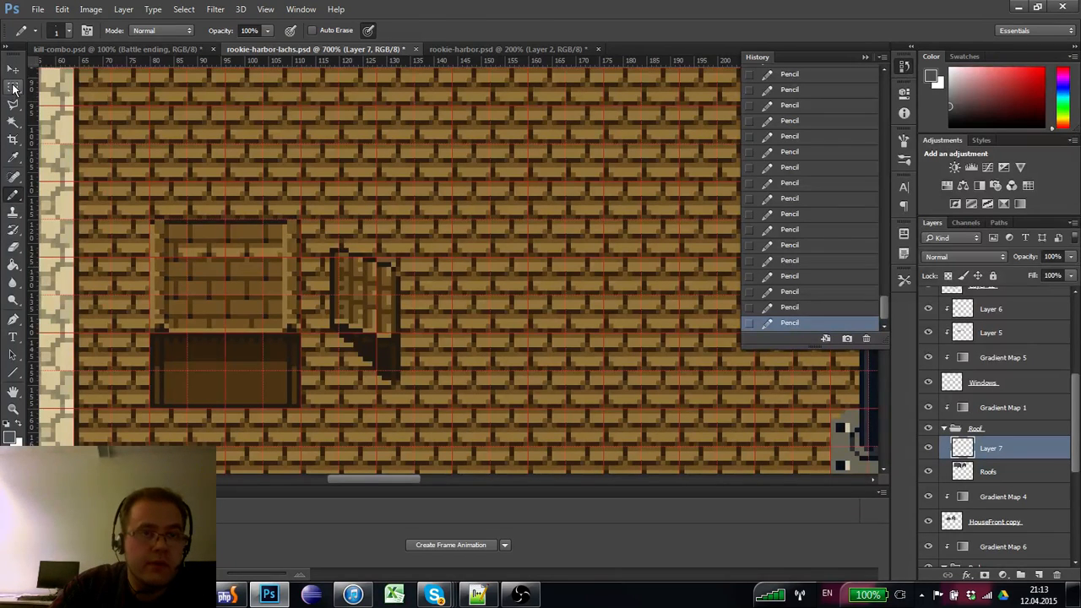
key("m")
left_click_drag(257, 265, 236, 243)
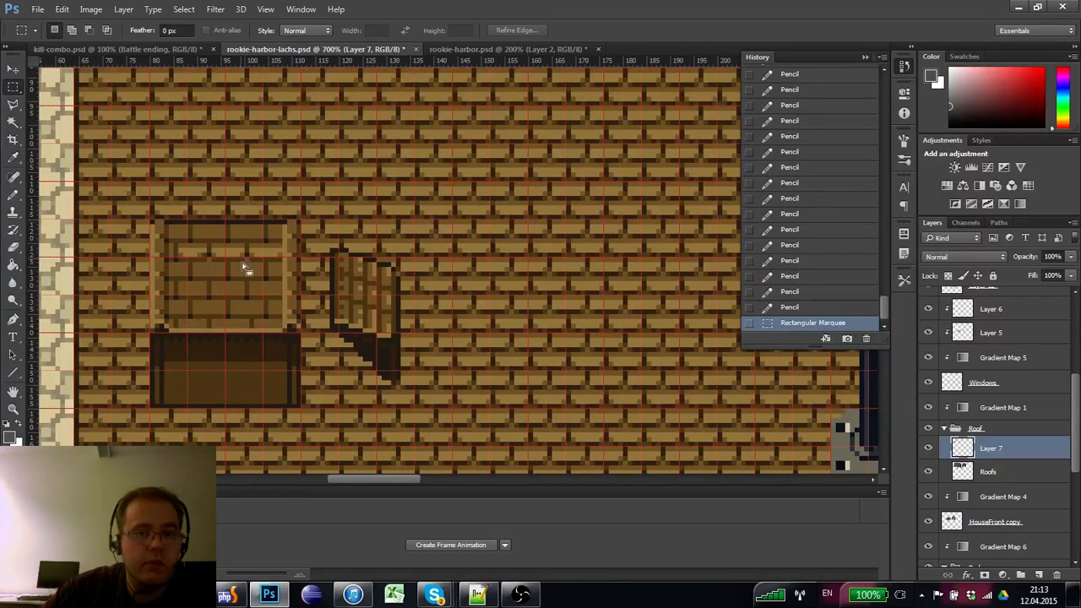
left_click(247, 294)
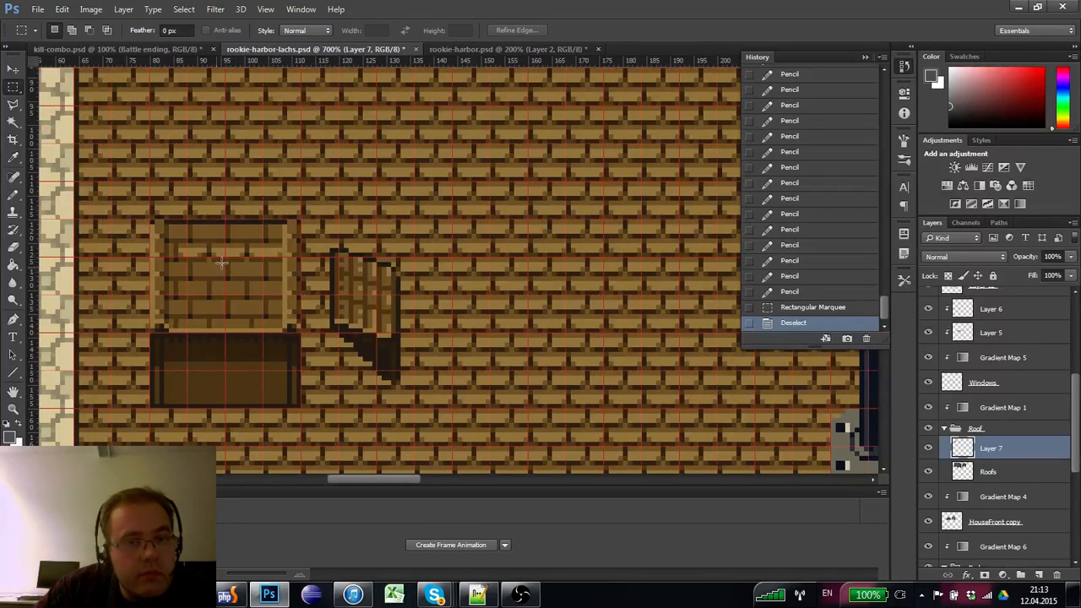
left_click_drag(183, 259, 174, 240)
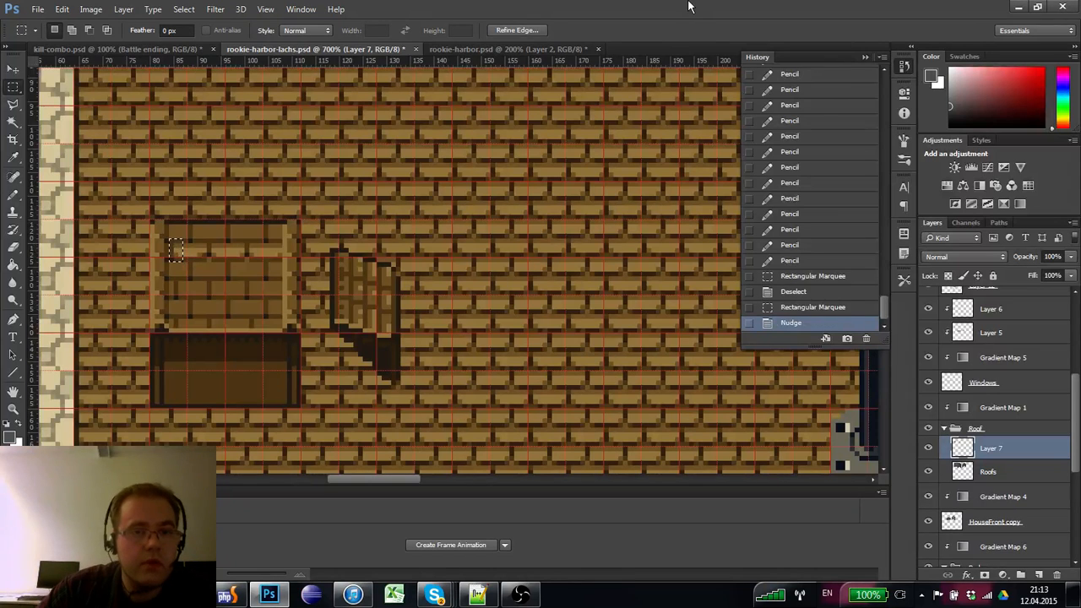
key("ctrl+Left")
key("ctrl+d")
scroll(226, 321, "right", 1)
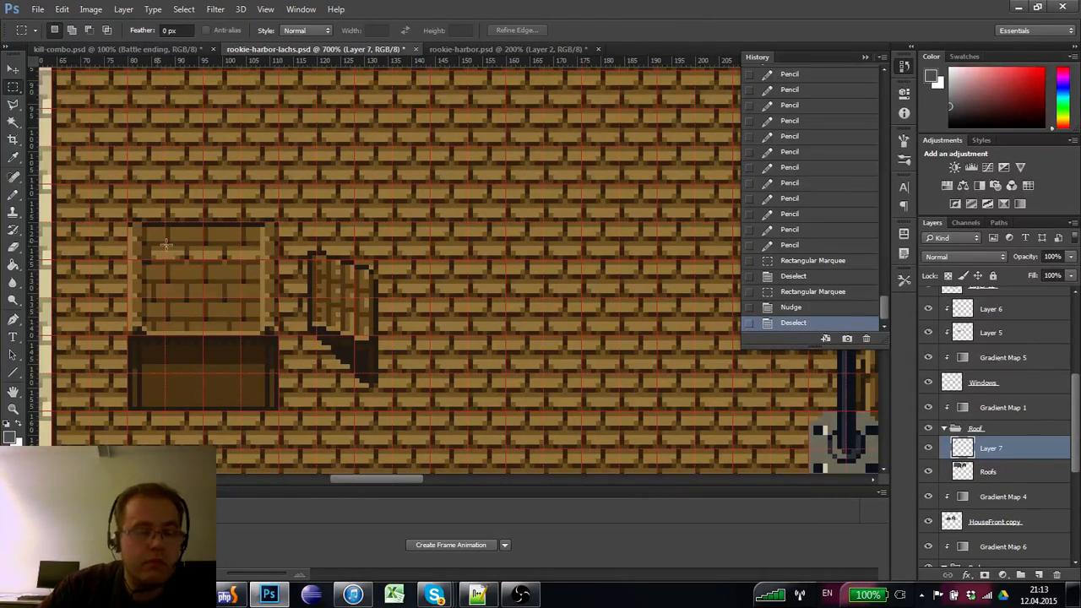
- Hide the grid and pencil lighter highlights on the plank right of centre in the panel's top row
key("b")
key("ctrl+apostrophe")
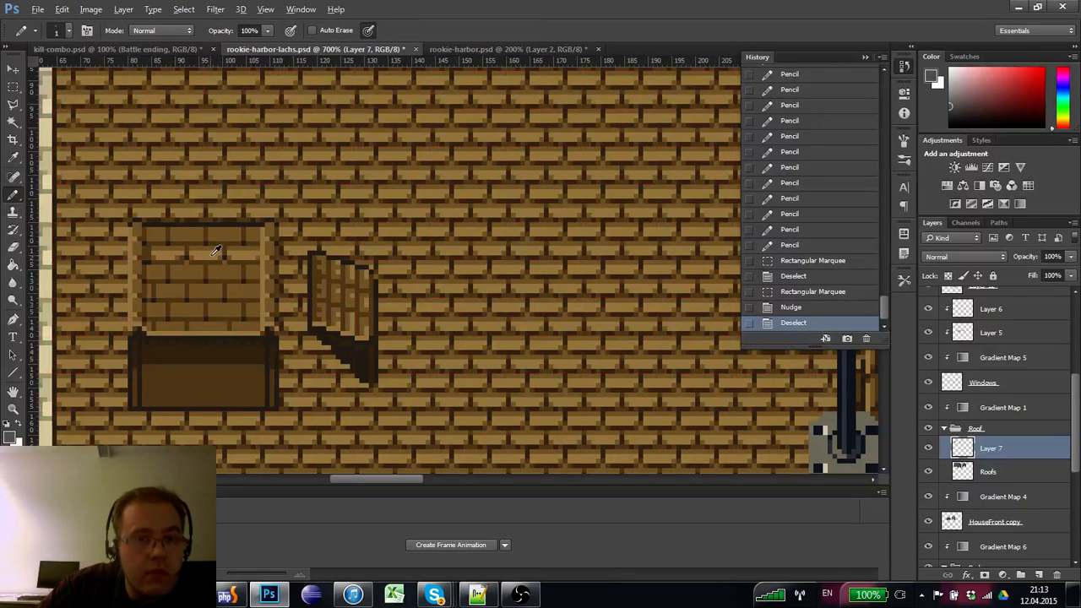
left_click(208, 248)
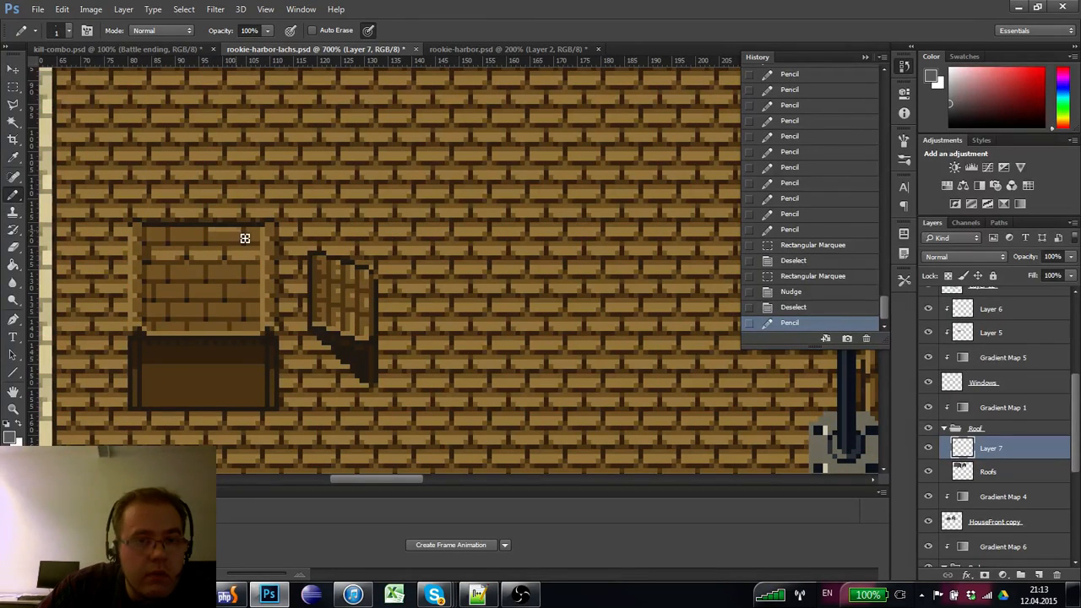
left_click(244, 237)
left_click(221, 238)
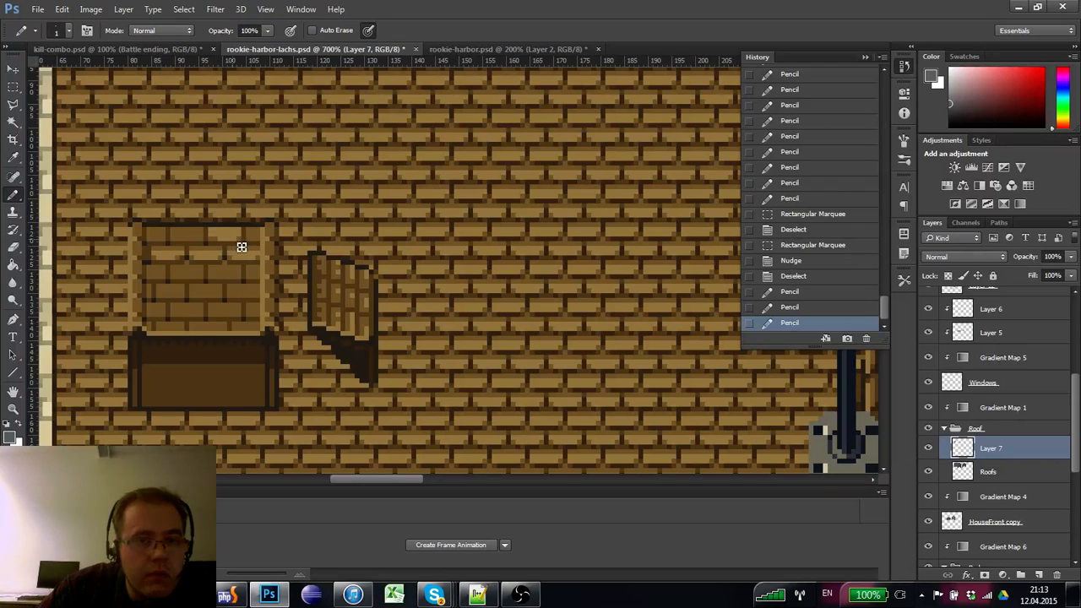
left_click(224, 246)
left_click(210, 226)
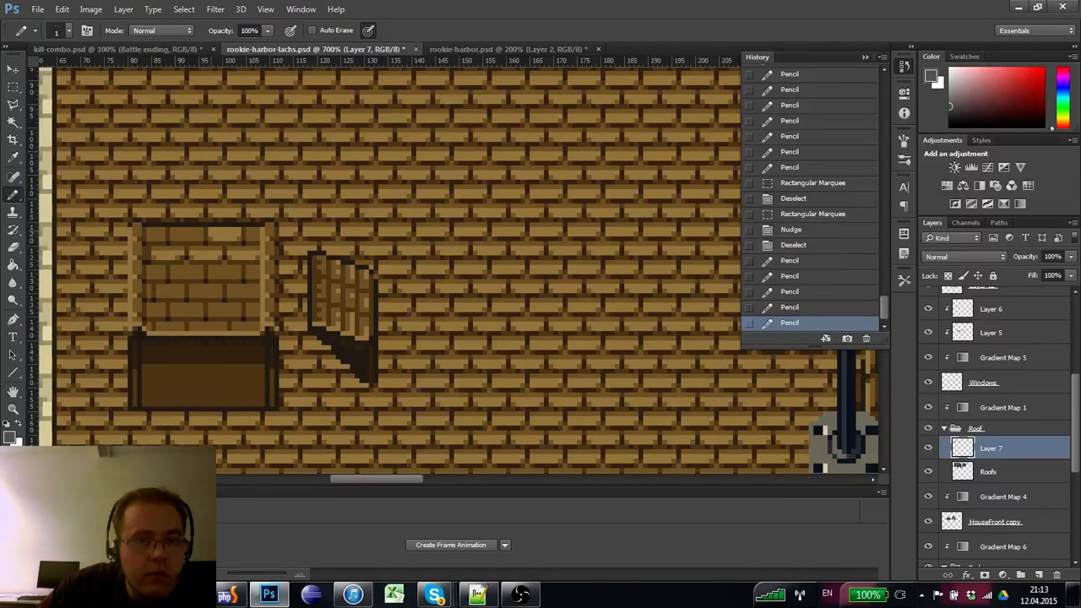
left_click(242, 233)
- Pencil lighter highlights and touch up pixels on the middle and left planks of the panel's top row
left_click(197, 241)
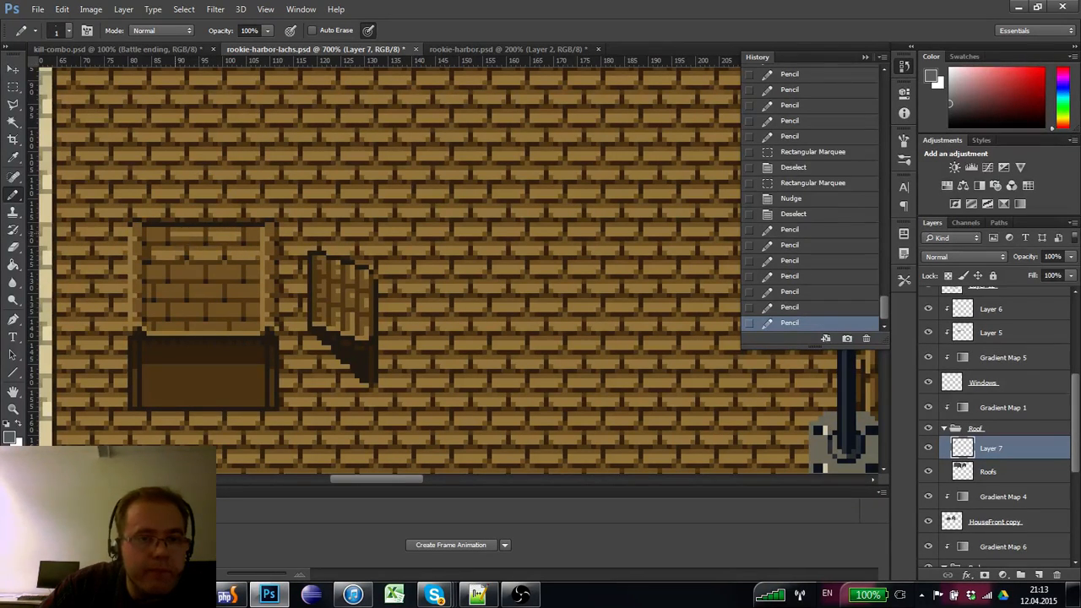
left_click(202, 244)
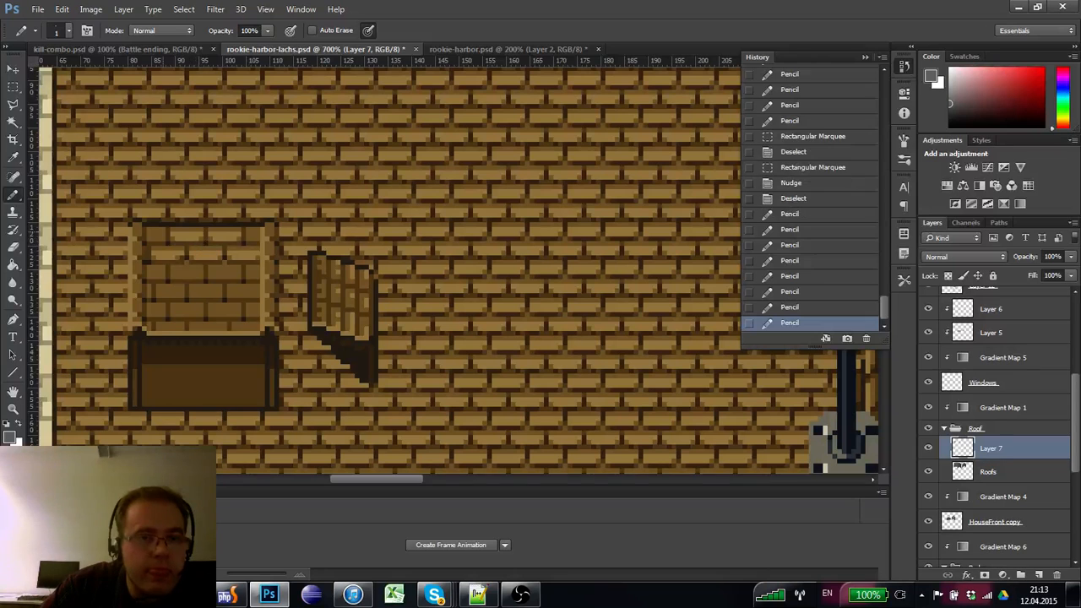
left_click(168, 246)
left_click(172, 239)
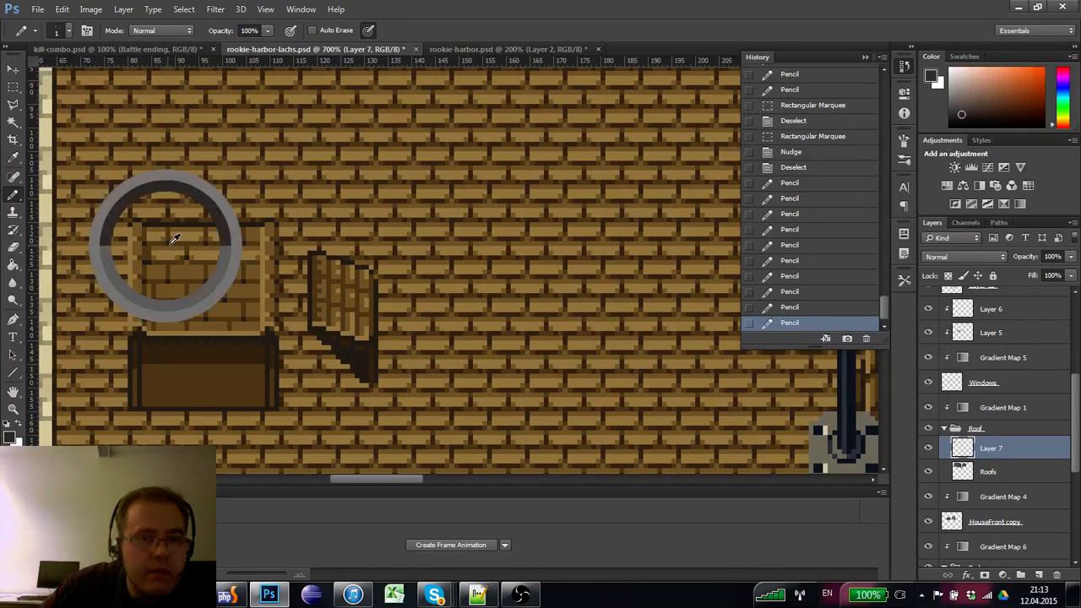
left_click(173, 238, "alt")
- Pencil sampled browns over the end pixels of the panel's top plank row beside its right trim
left_click(261, 243)
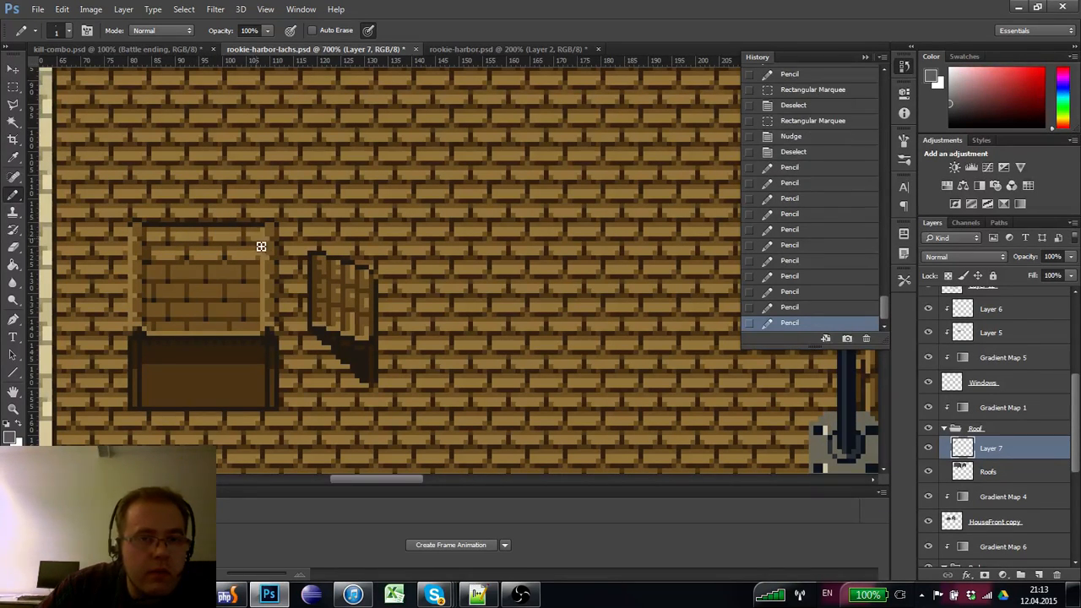
left_click(257, 236)
left_click(256, 246)
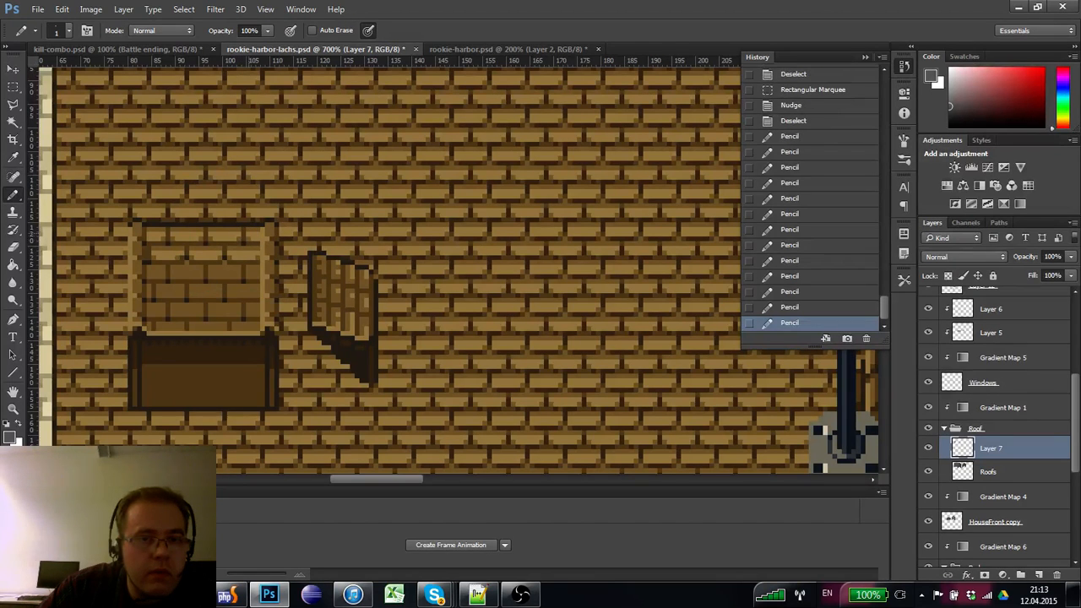
left_click(259, 223, "alt")
left_click(255, 232)
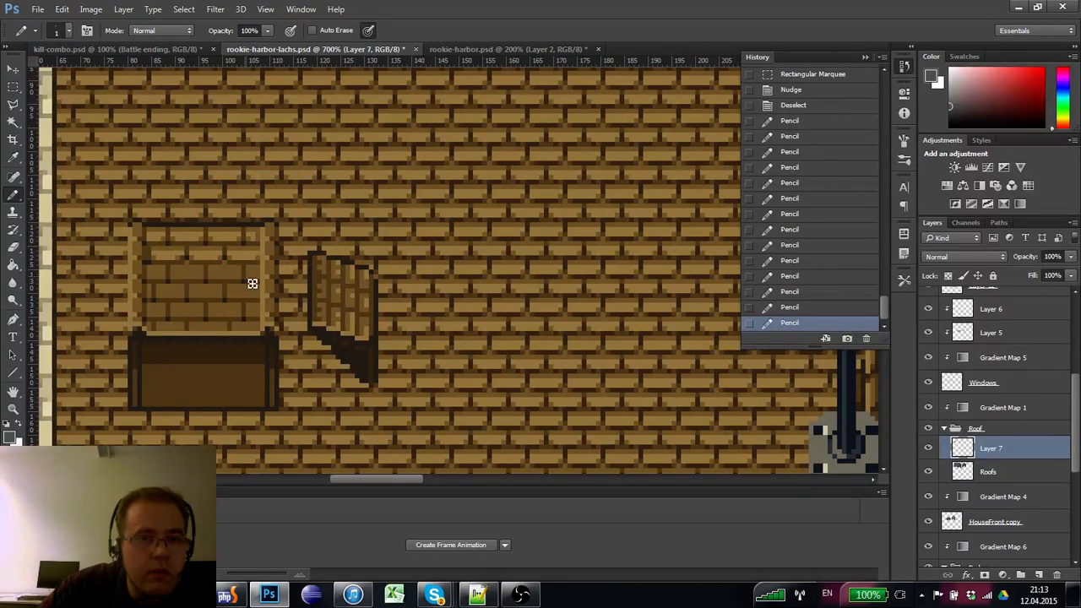
- Sample browns and touch up the right-hand plank ends and joints of the panel's second and third rows
left_click(256, 246, "alt")
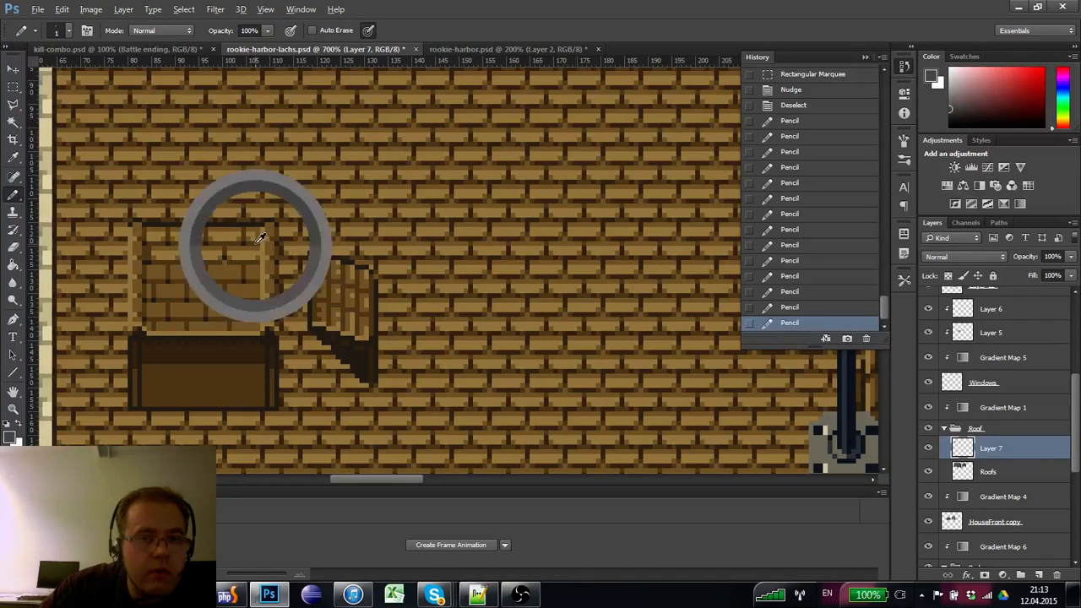
left_click(265, 239)
left_click(267, 253)
left_click(266, 253)
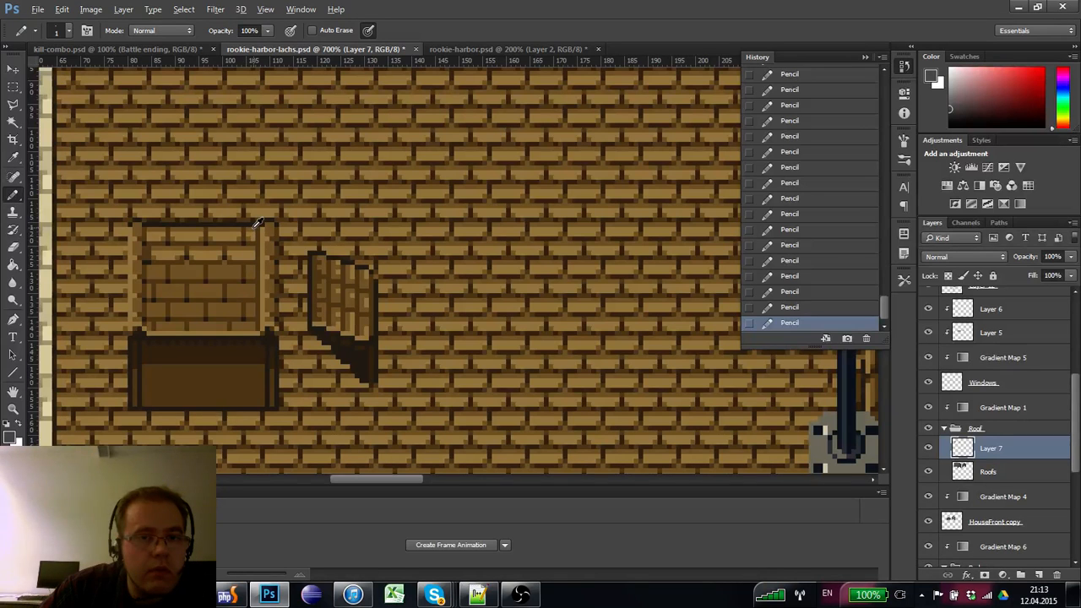
left_click(251, 227, "alt")
left_click(237, 254, "alt")
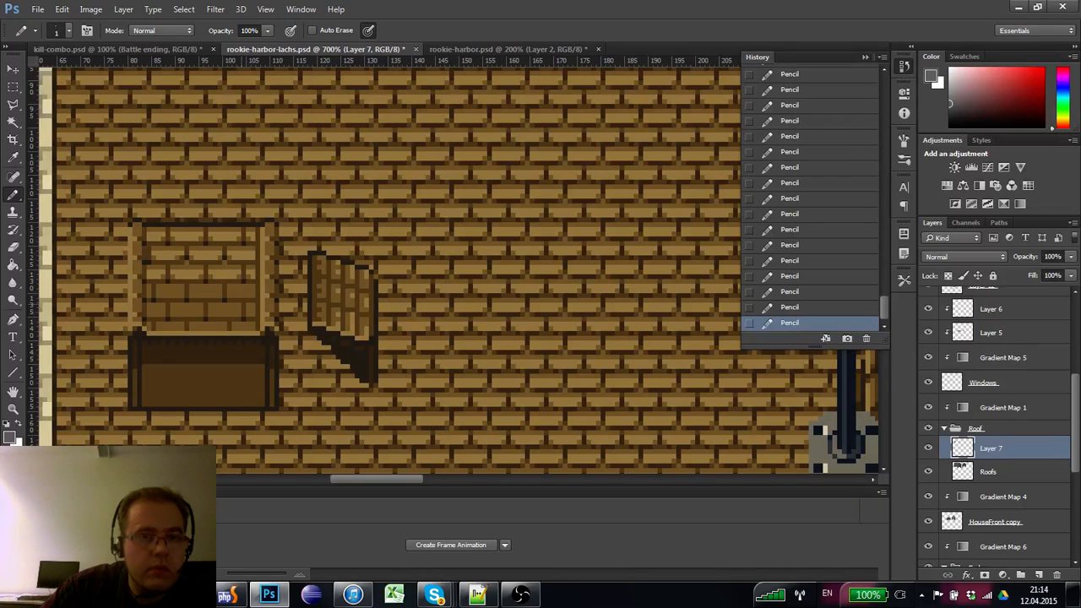
left_click(13, 87)
left_click_drag(251, 281, 148, 226)
left_click_drag(164, 247, 146, 229)
left_click(239, 304)
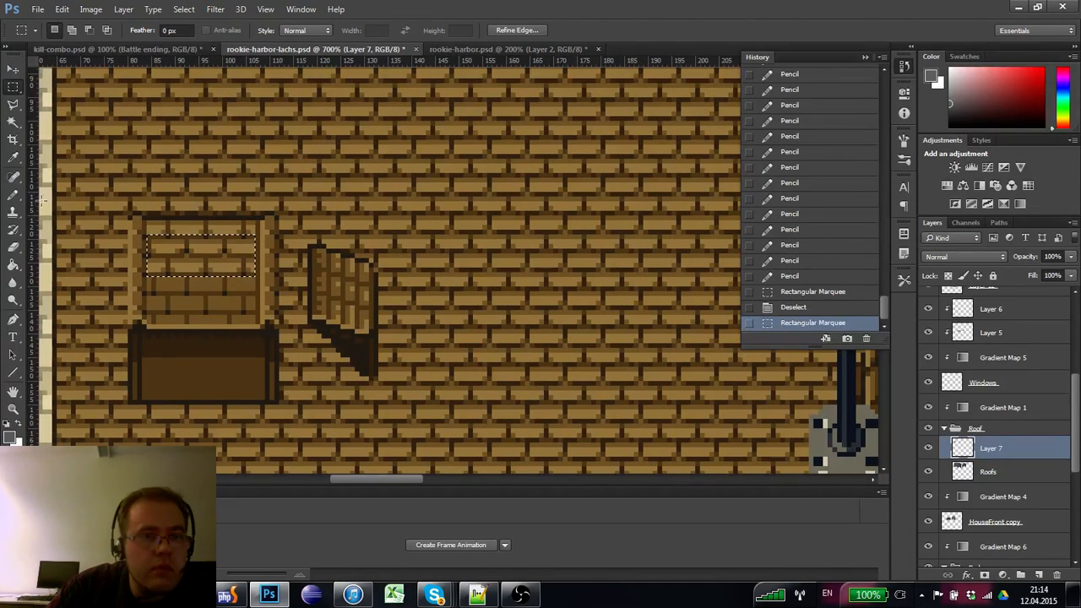
left_click(13, 196)
key("ctrl+d")
- Sample dark and mid browns and pencil the shadow and joint pixels at the left end of the panel's second and third plank rows
left_click(147, 253, "alt")
left_click(149, 254)
left_click(148, 249)
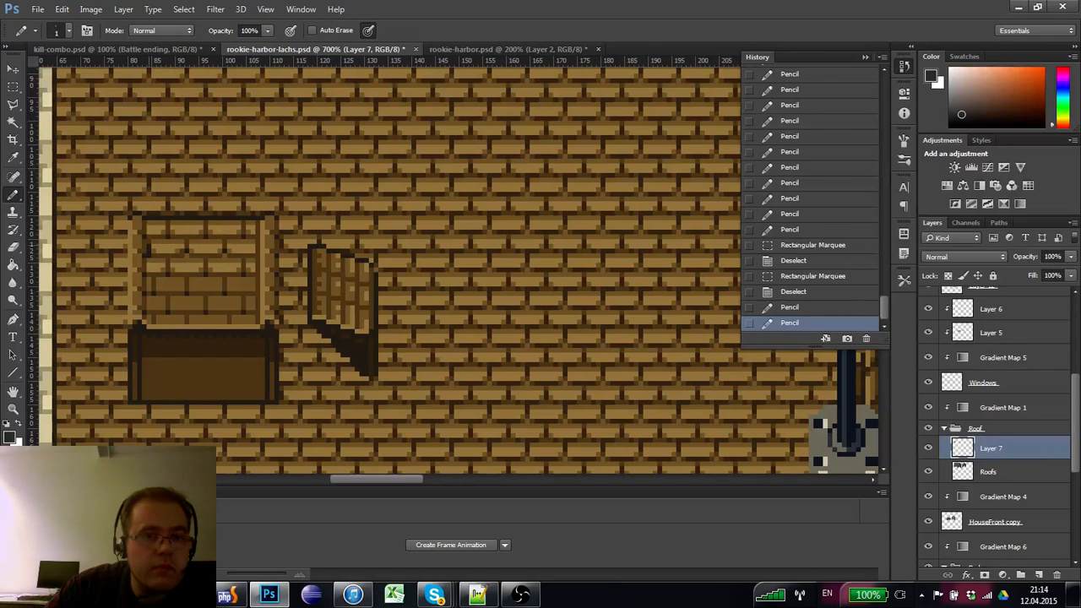
left_click(152, 249)
left_click(150, 242, "alt")
left_click(153, 248)
left_click(158, 254, "alt")
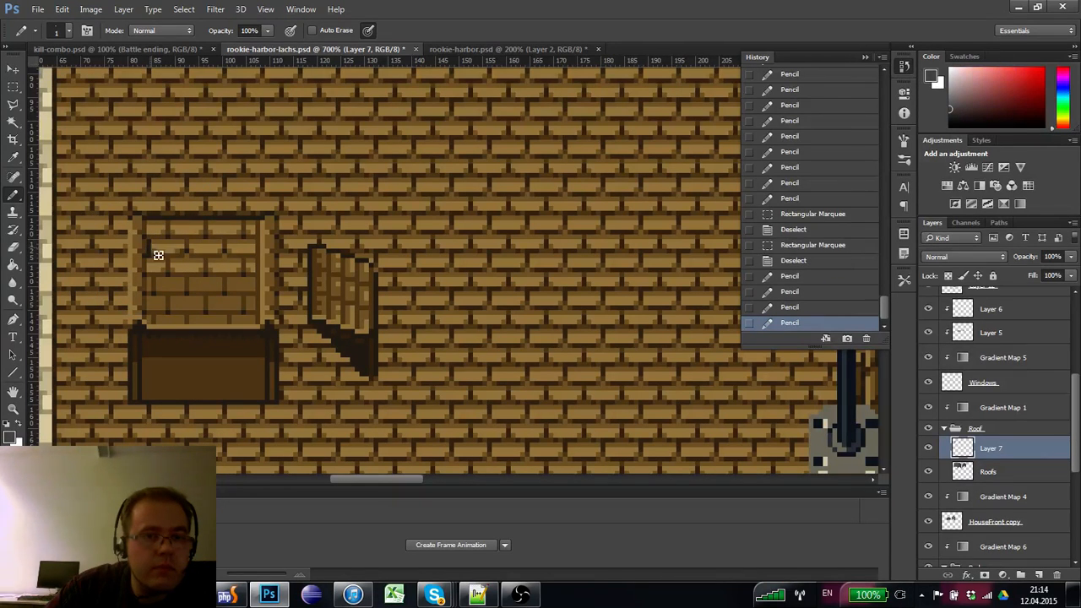
left_click(158, 259)
left_click_drag(158, 274, 143, 256)
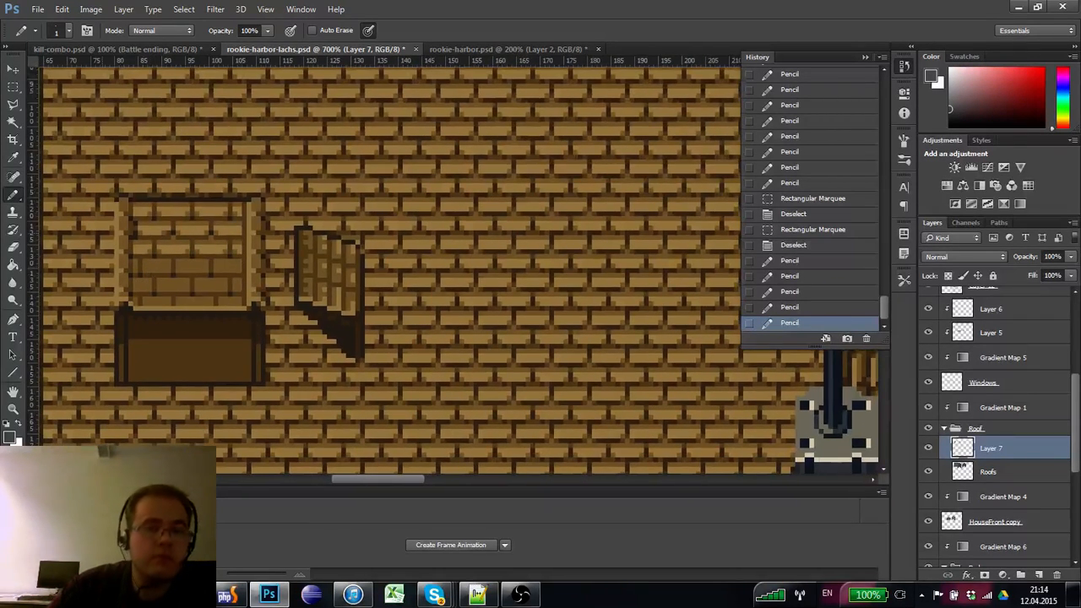
- Select the finished plank rows, duplicate them downward twice to cover the panel's lower rows, and deselect
left_click(14, 87)
left_click_drag(239, 251, 159, 274)
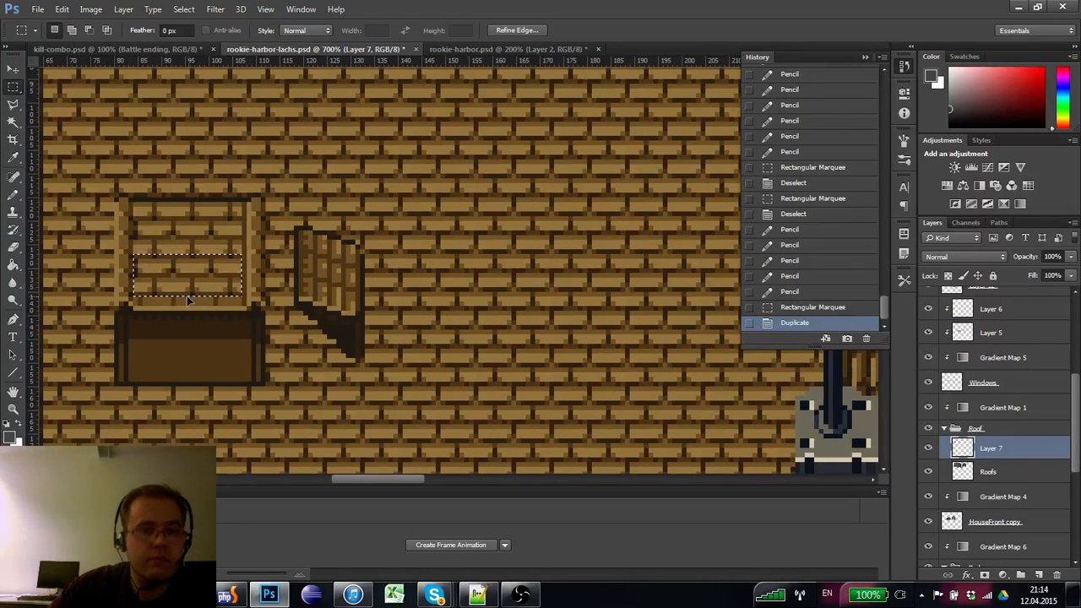
key("ctrl+d")
left_click_drag(239, 273, 133, 250)
left_click_drag(154, 266, 155, 296)
key("ctrl+d")
left_click_drag(179, 340, 188, 349)
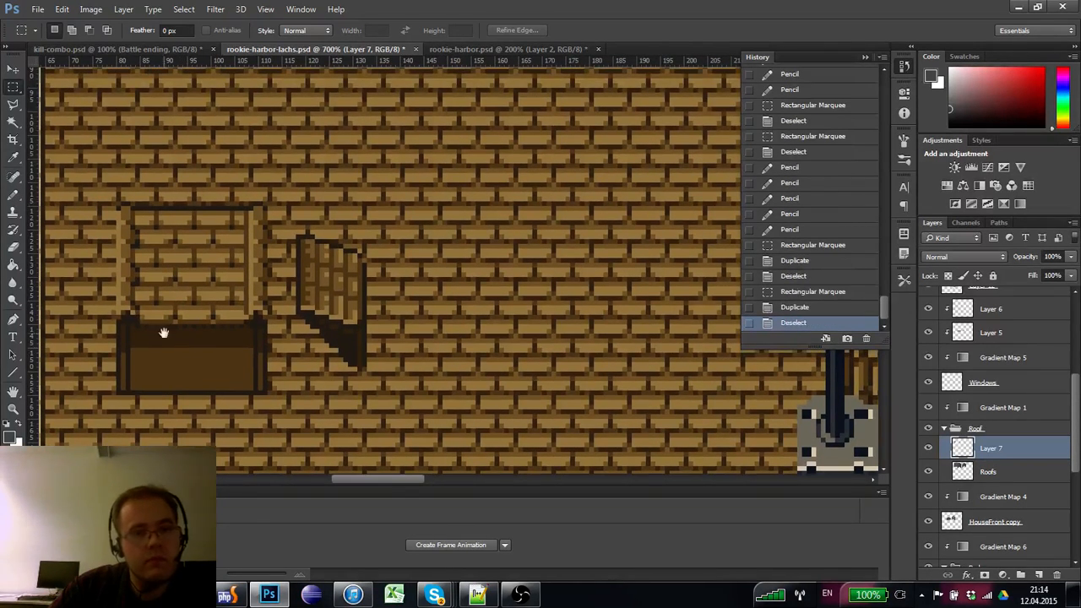
- Sample the dark outline brown and pencil joint pixels along the bottom plank row, just above the dark front
key("b")
left_click(141, 317, "alt")
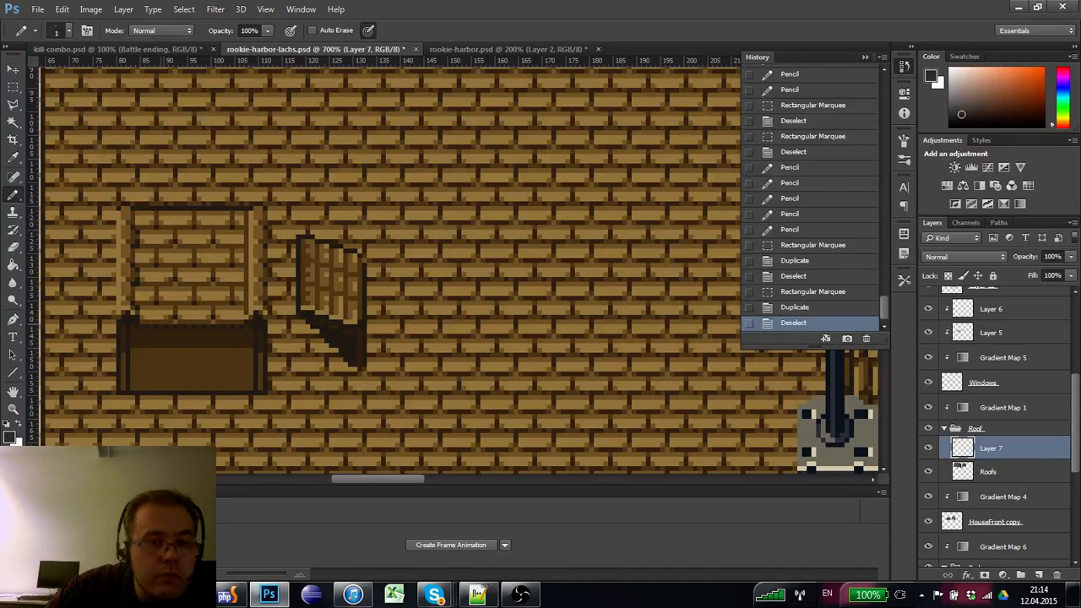
left_click(183, 331)
left_click(188, 330)
left_click(211, 331)
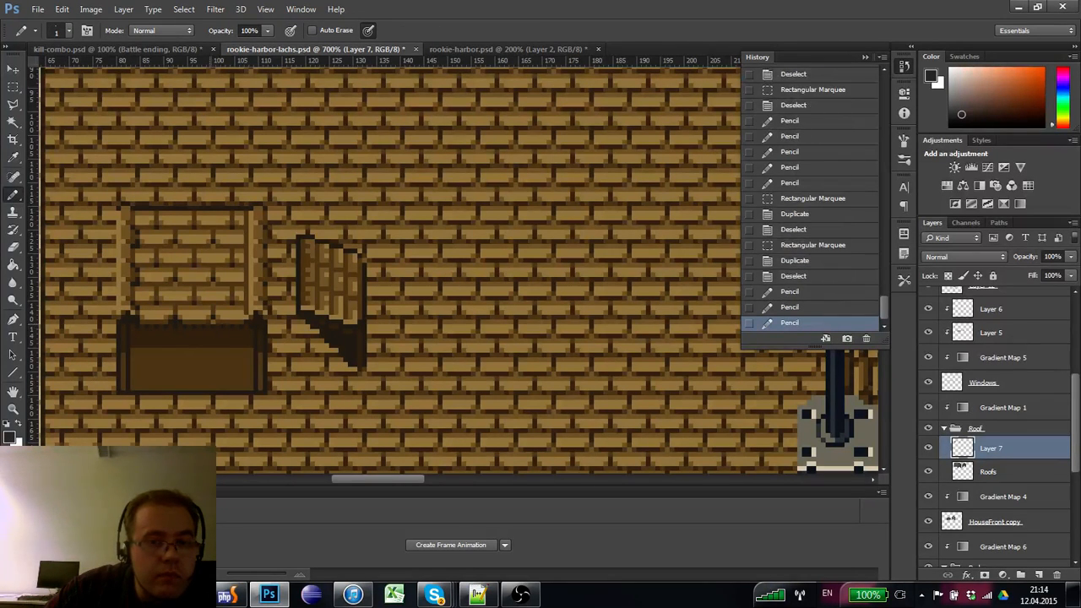
left_click(213, 323)
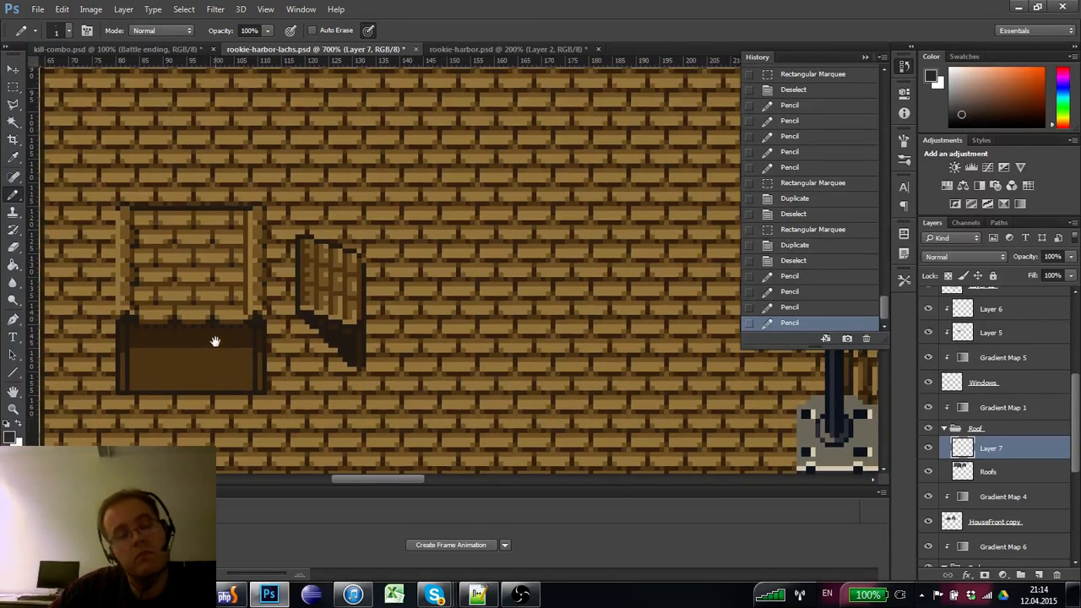
left_click(216, 341)
- Sample a mid brown from the planks and pencil over the joint pixels in the panel's bottom row
left_click(169, 234, "alt")
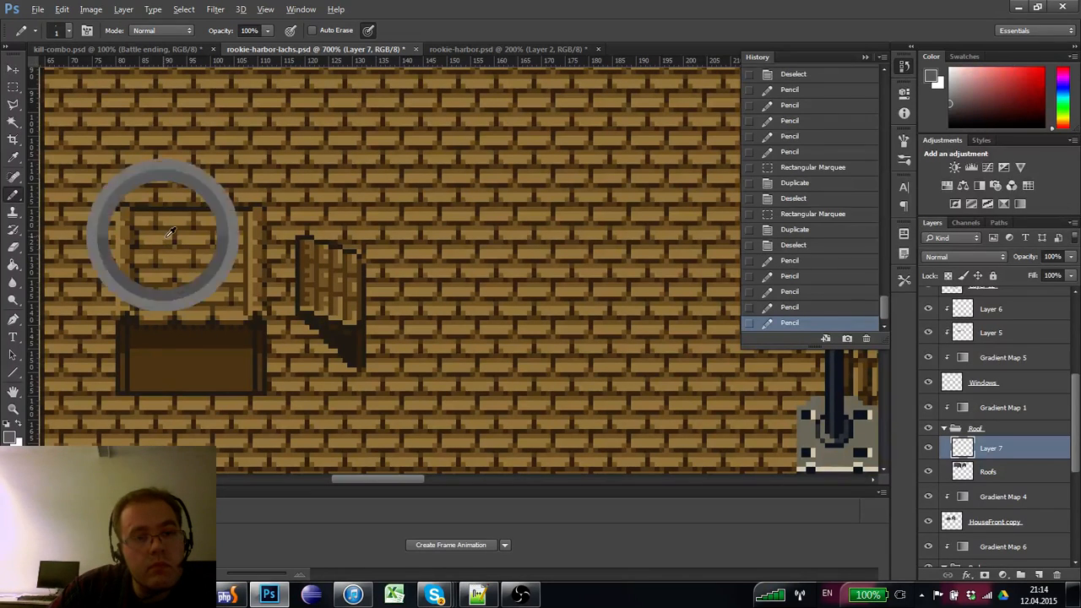
left_click(181, 310)
mouse_move(180, 312)
left_mouse_down()
mouse_move(181, 298)
mouse_move(258, 305)
left_mouse_up()
left_click(181, 312)
left_click_drag(189, 333, 174, 299)
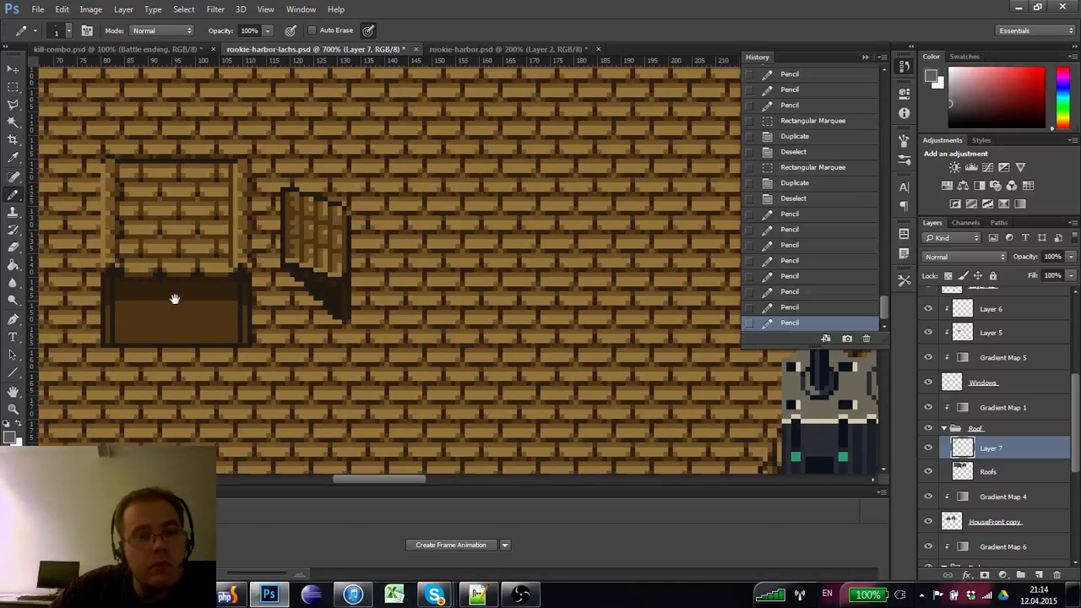
- Sample the dark outline colour and pencil a dotted shadow along the upper edge of the dark front
left_click(133, 283, "alt")
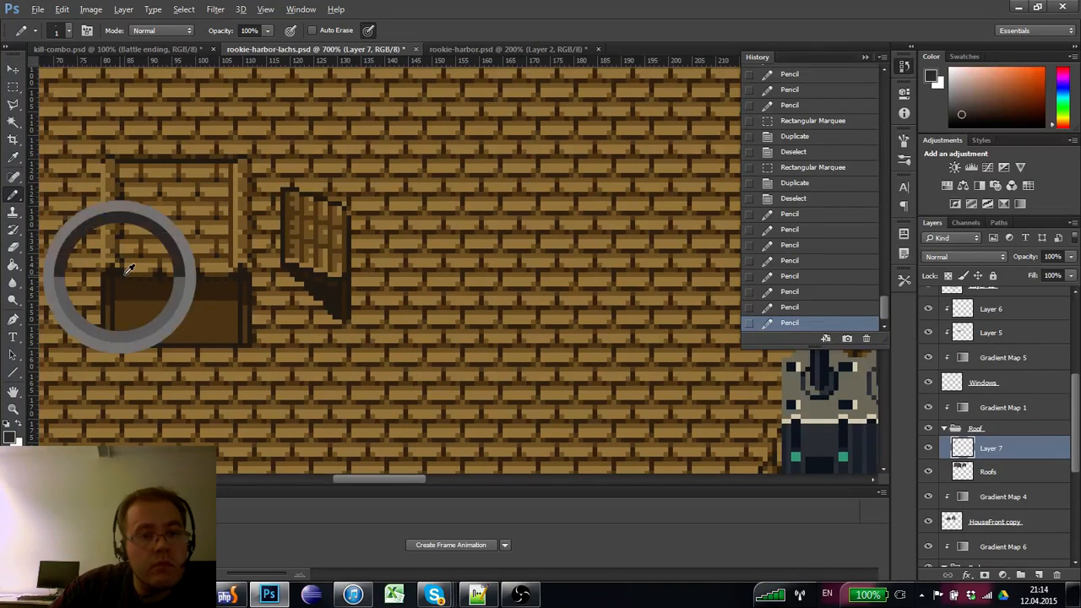
left_click(174, 278)
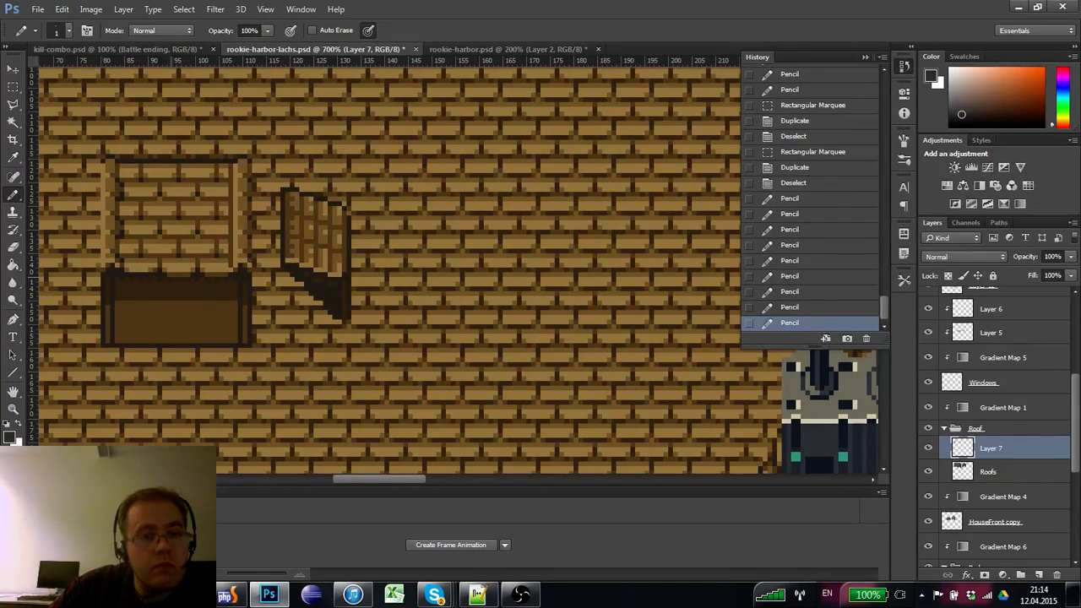
left_click(189, 283)
left_click(208, 281)
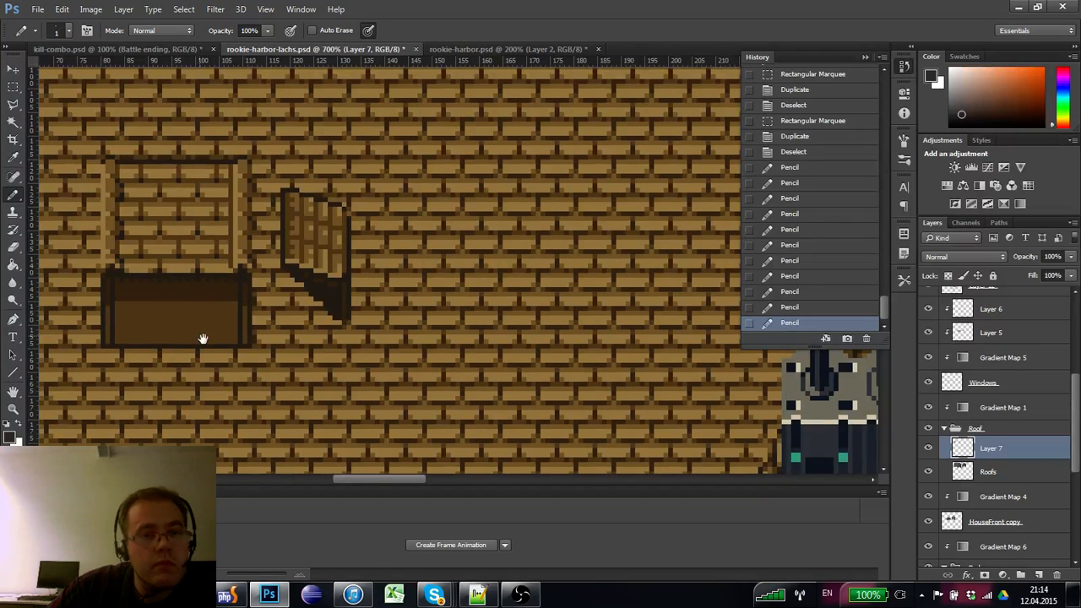
left_click_drag(201, 338, 205, 342)
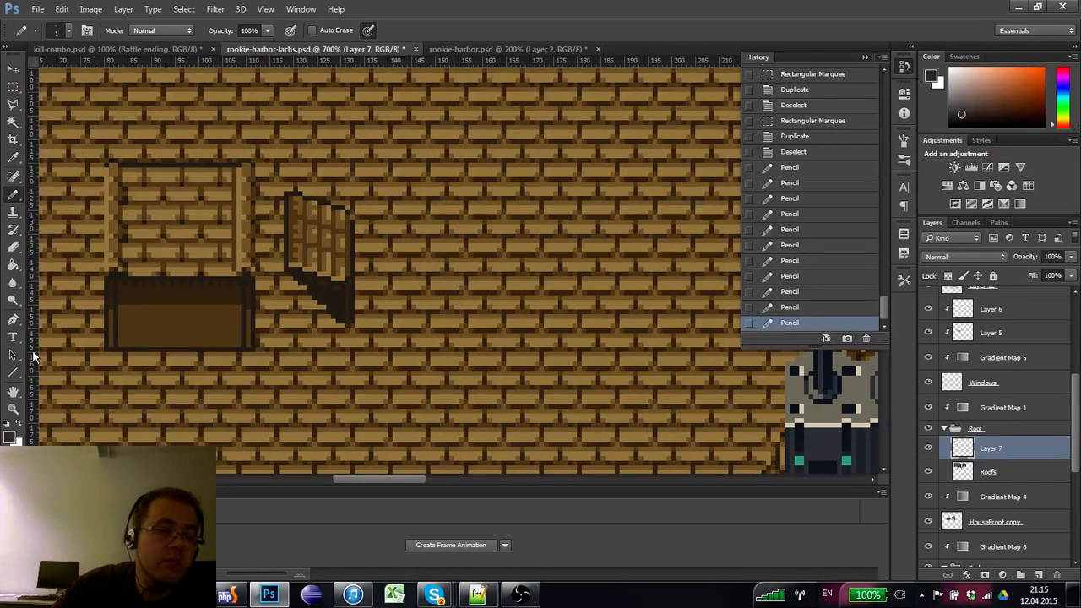
- Examine the wooden structure against the whole roof and up close, at several magnifications
left_click(13, 409)
key("ctrl+apostrophe")
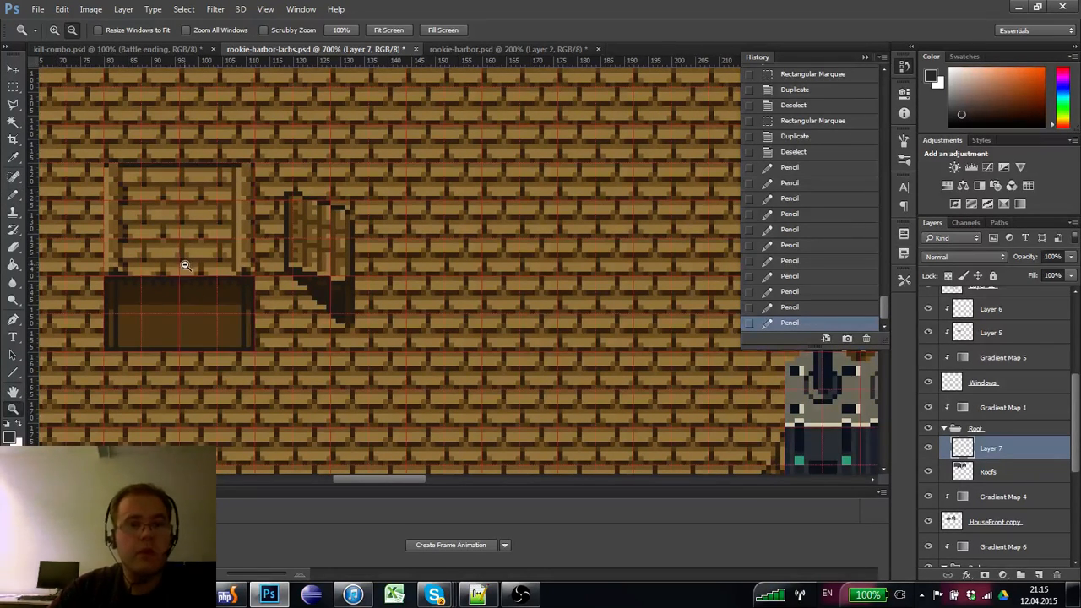
left_click(186, 265, "alt")
left_click(185, 265, "alt")
left_click(187, 265, "alt")
left_click(188, 264, "alt")
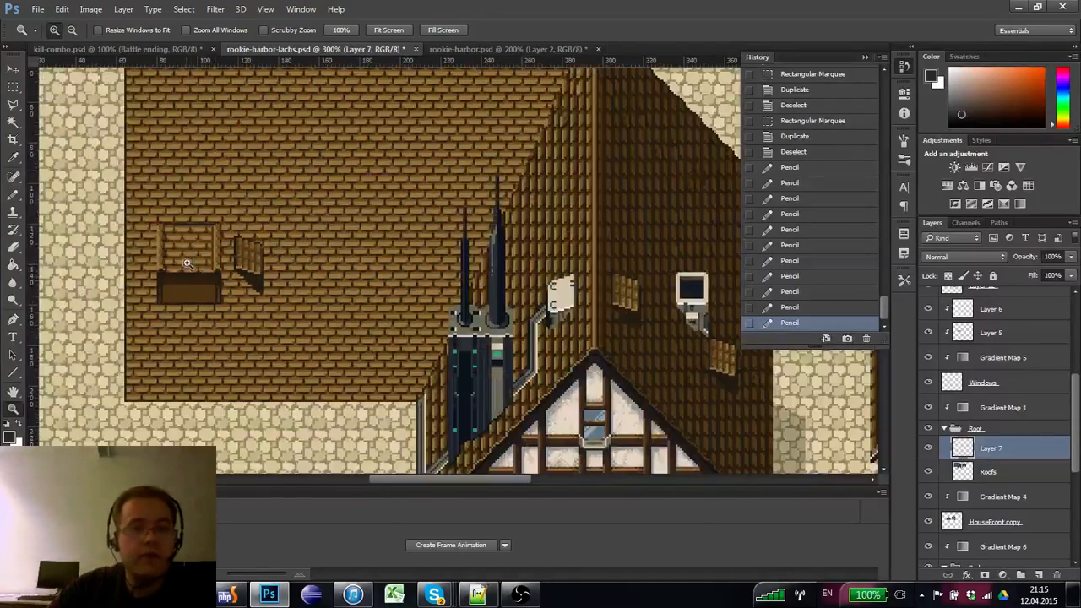
left_click(193, 283)
left_click(198, 299)
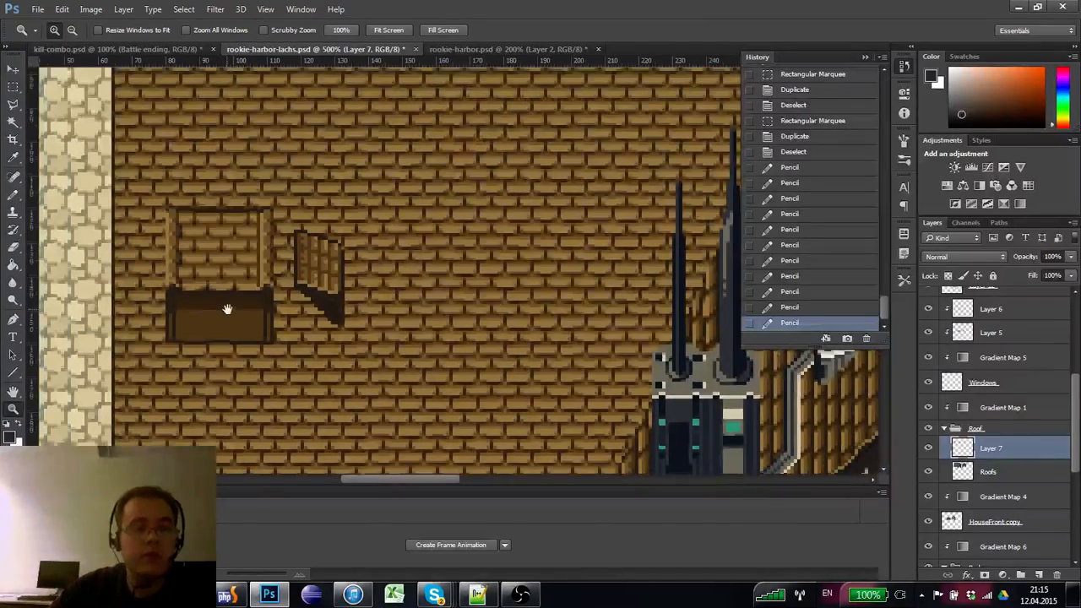
left_click(211, 263, "alt")
left_click(202, 249)
left_click(192, 221)
left_click(186, 206)
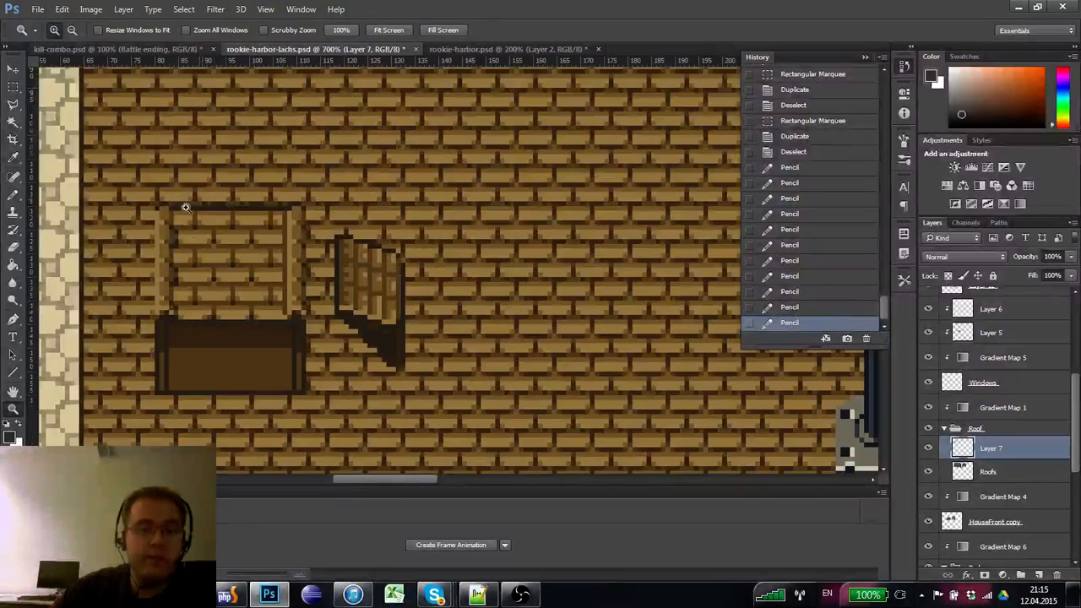
left_click(160, 208)
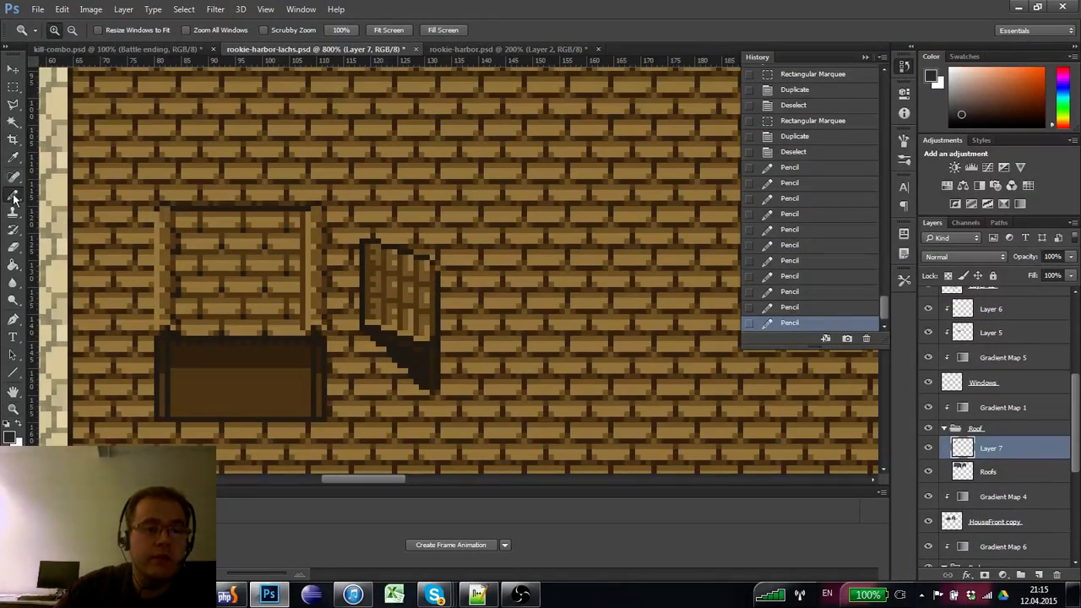
- Sample a plank brown and retouch the pixels at the left end of the panel's top plank row
left_click(14, 194)
left_click(177, 216, "alt")
left_click(180, 229)
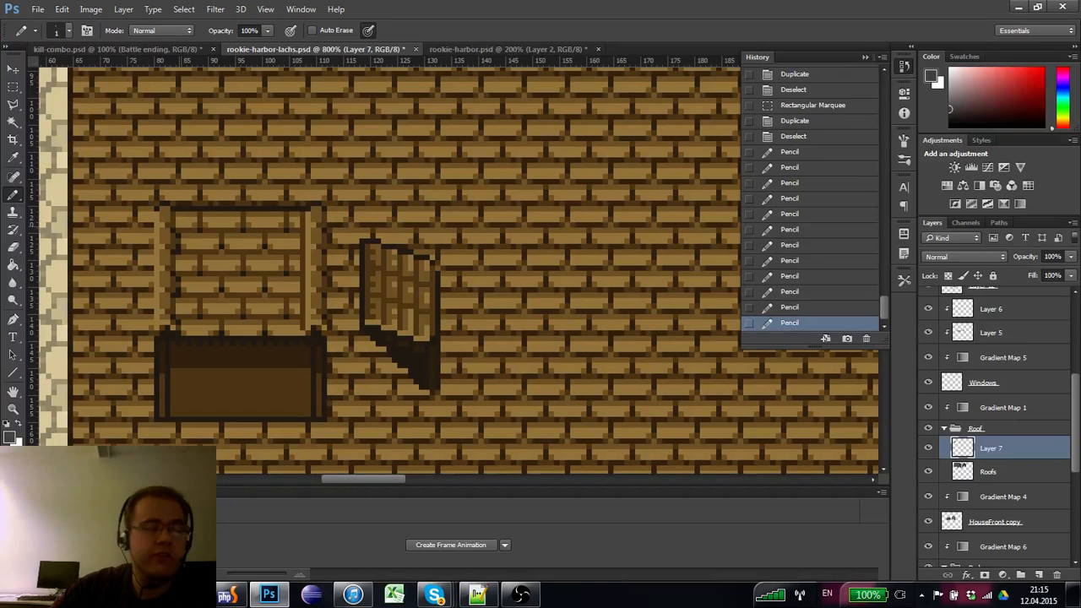
left_click(180, 228)
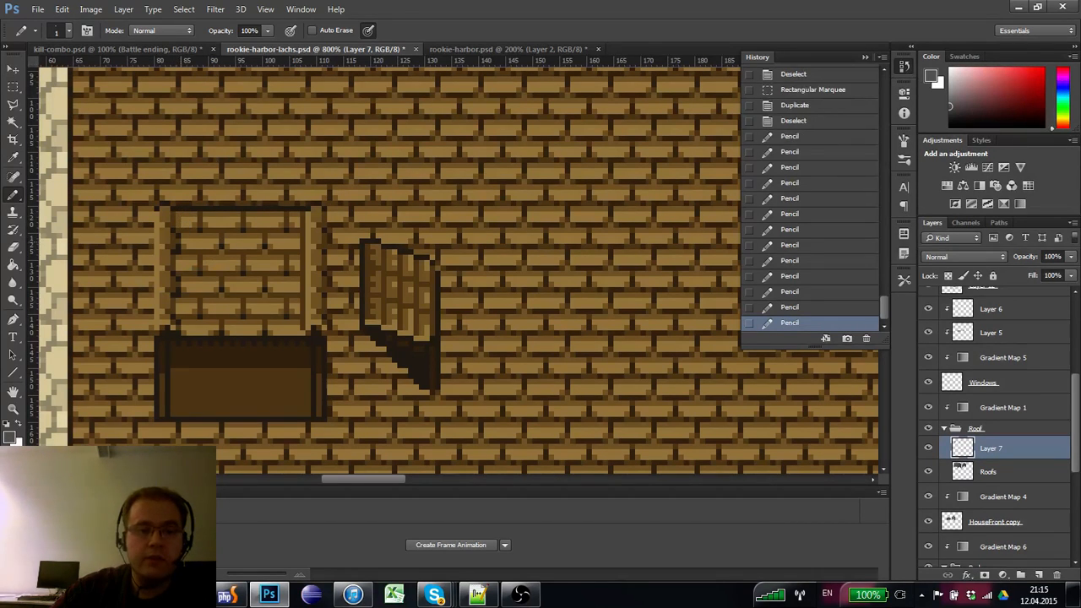
left_click(169, 265)
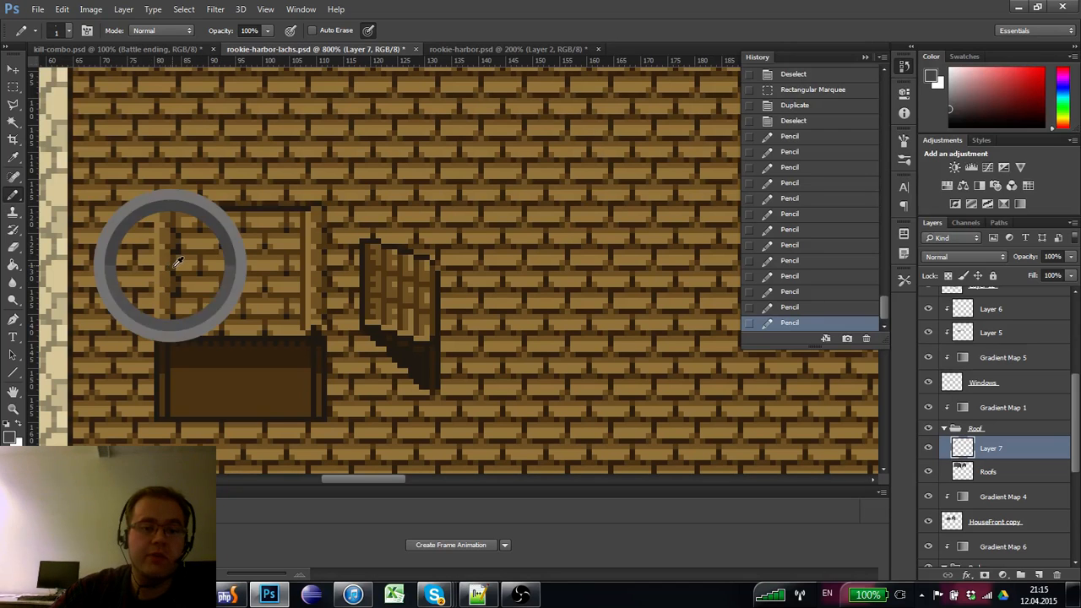
- Sample the dark outline colour and retouch the shadow pixels along the left edge of the panel's middle plank rows
left_click(13, 409)
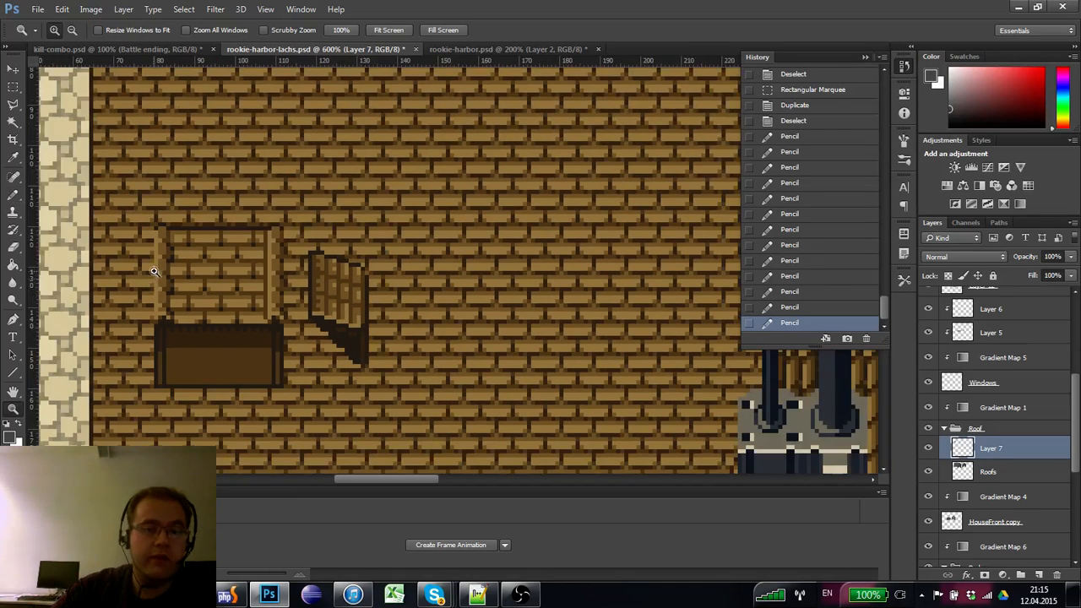
left_click(151, 272)
left_click(14, 194)
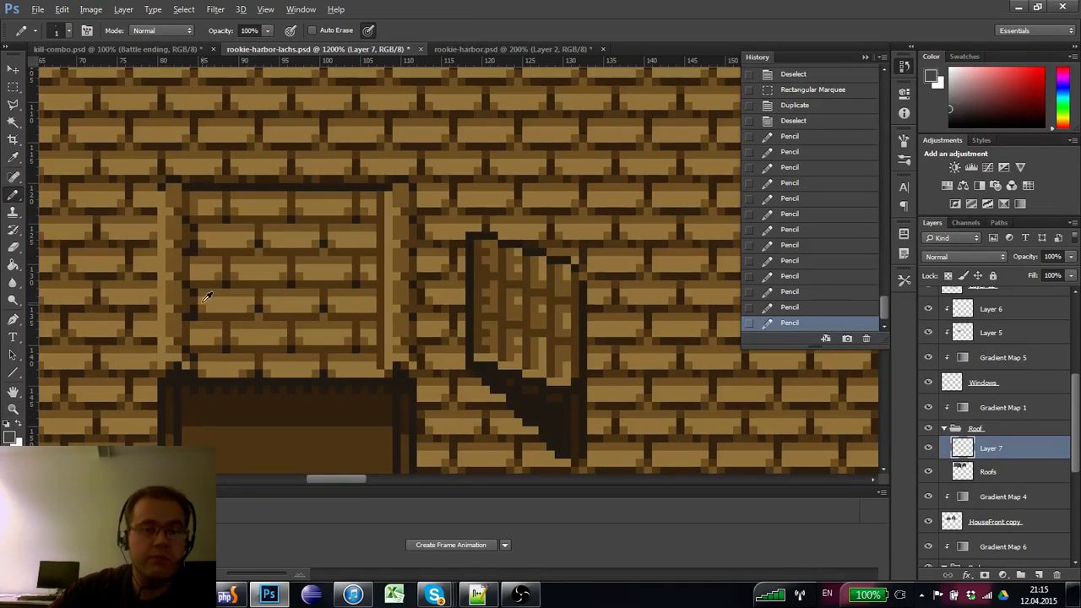
left_click(206, 297)
left_click(197, 296)
left_click(196, 270)
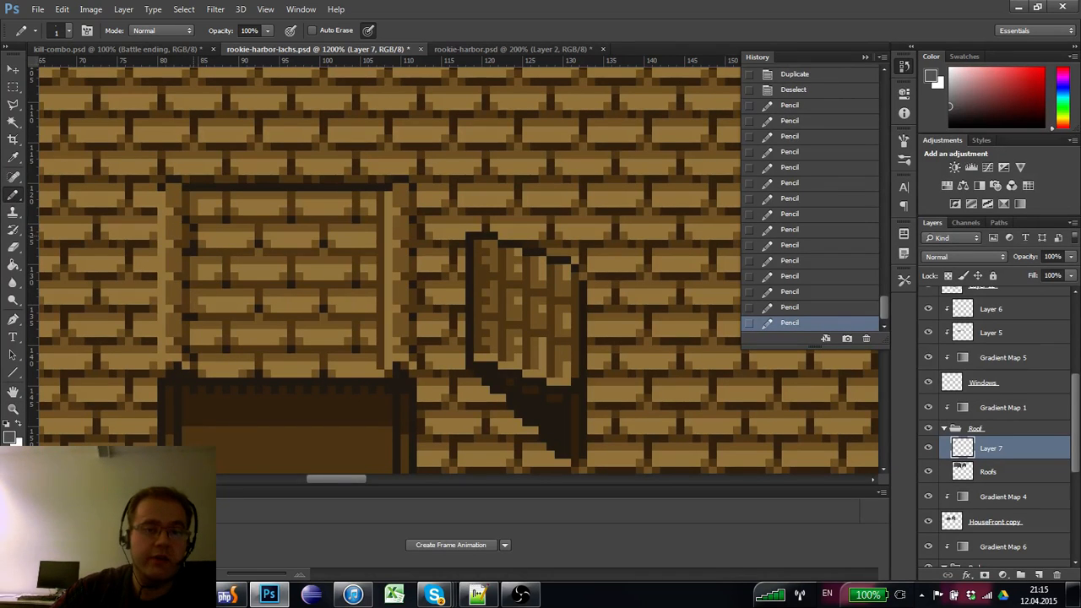
left_click_drag(206, 284, 196, 246)
left_click(190, 261)
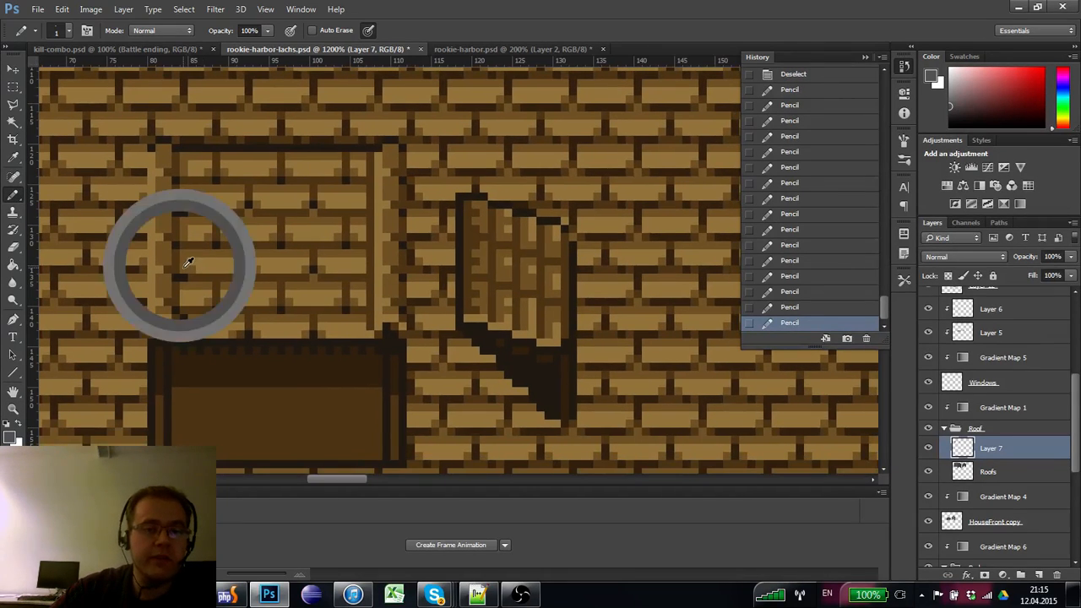
left_click_drag(197, 304, 191, 282)
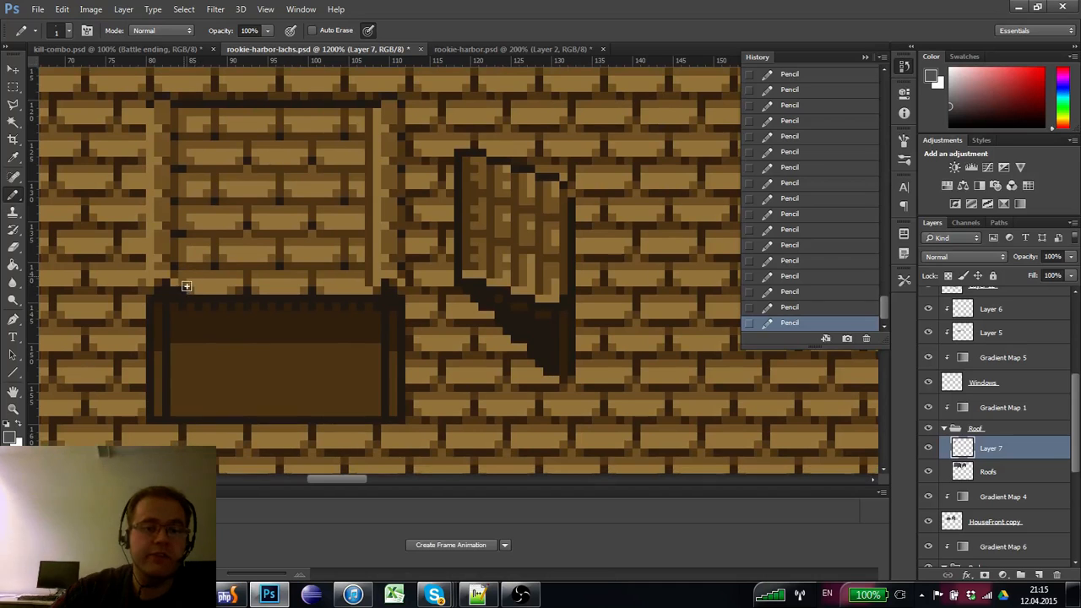
- Pencil dark shadow pixels at the left end of the panel's lowest plank rows
left_click_drag(242, 308, 200, 337)
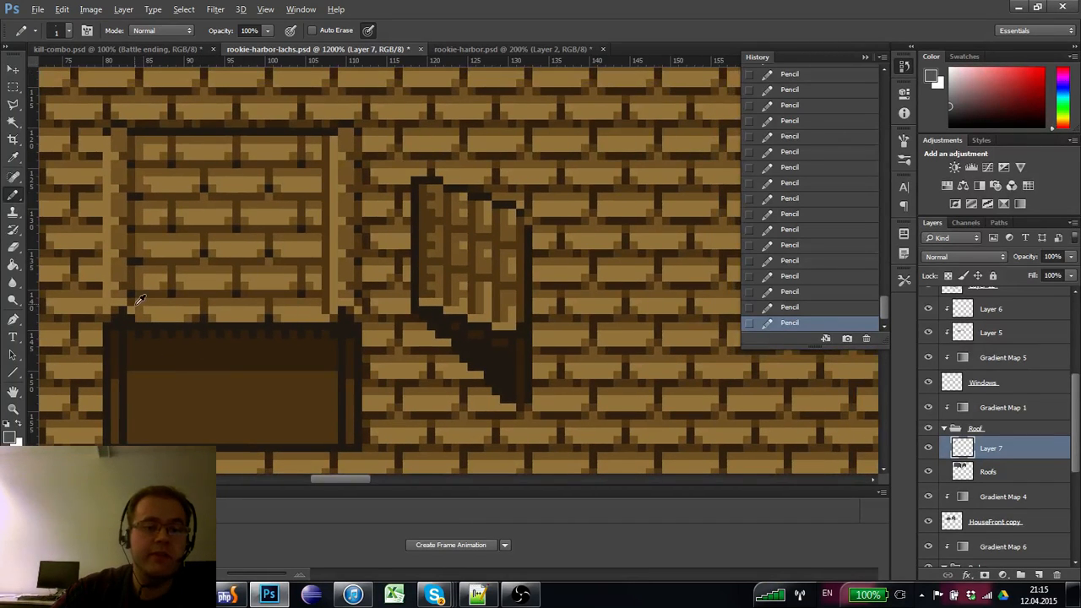
left_click(140, 300)
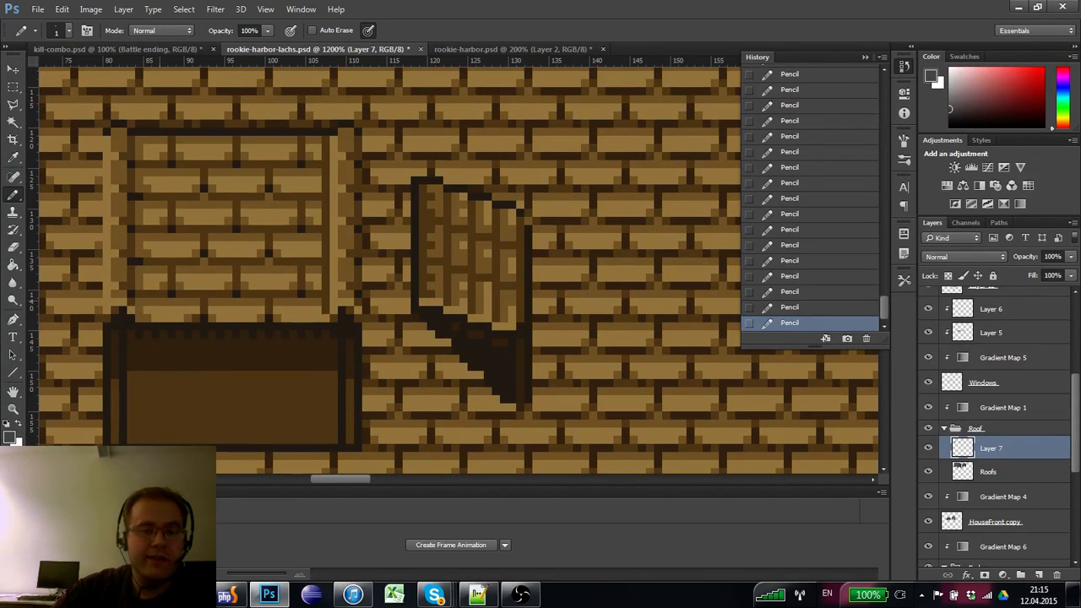
scroll(160, 308, "up", 2)
left_click(150, 331)
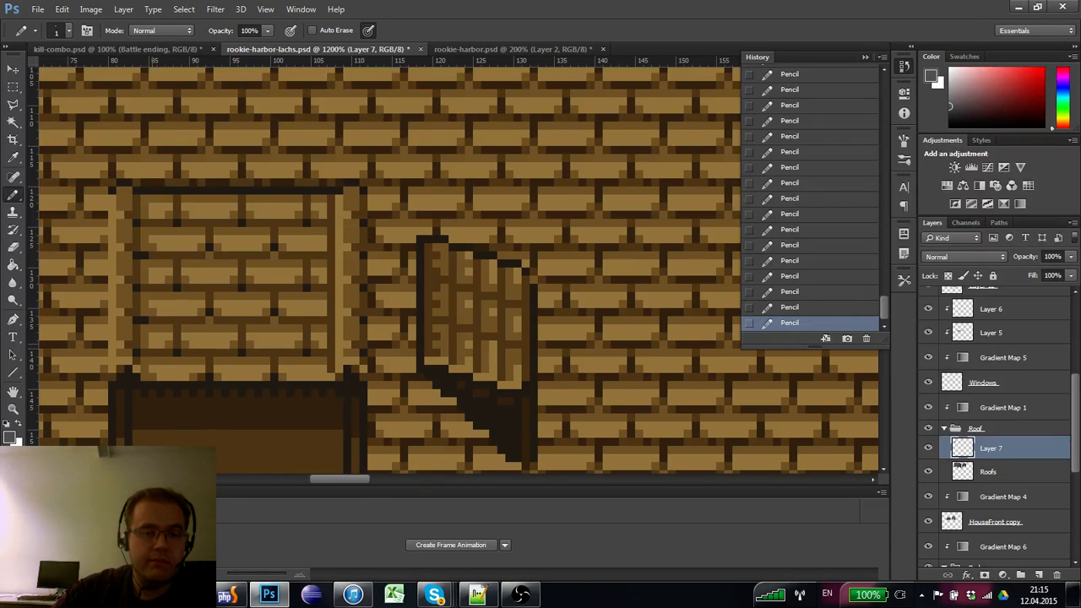
left_click(156, 324, "alt")
- Examine the shading along the panel's left edge, both up close and against the whole roof
left_click_drag(248, 375, 214, 330)
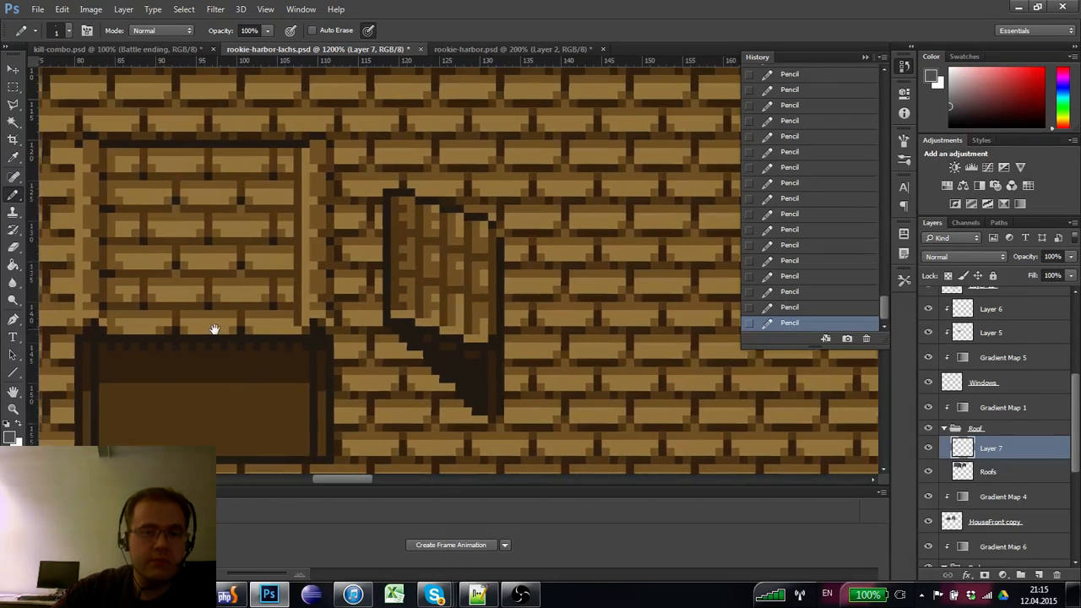
left_click(12, 408)
left_click(112, 355, "alt")
left_click(111, 355)
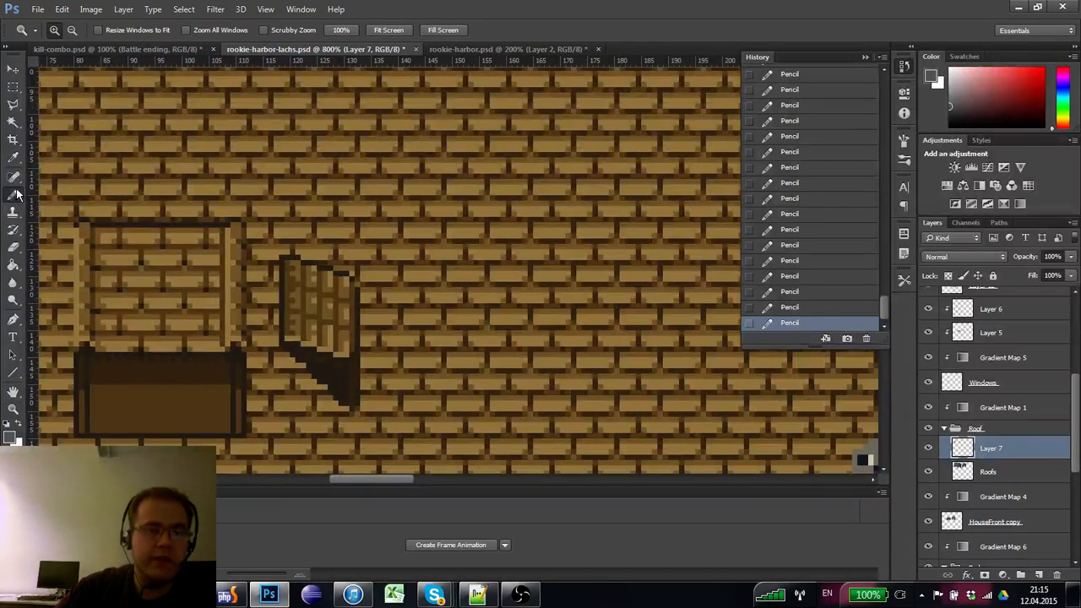
key("b")
left_click(221, 339)
scroll(212, 386, "left", 3)
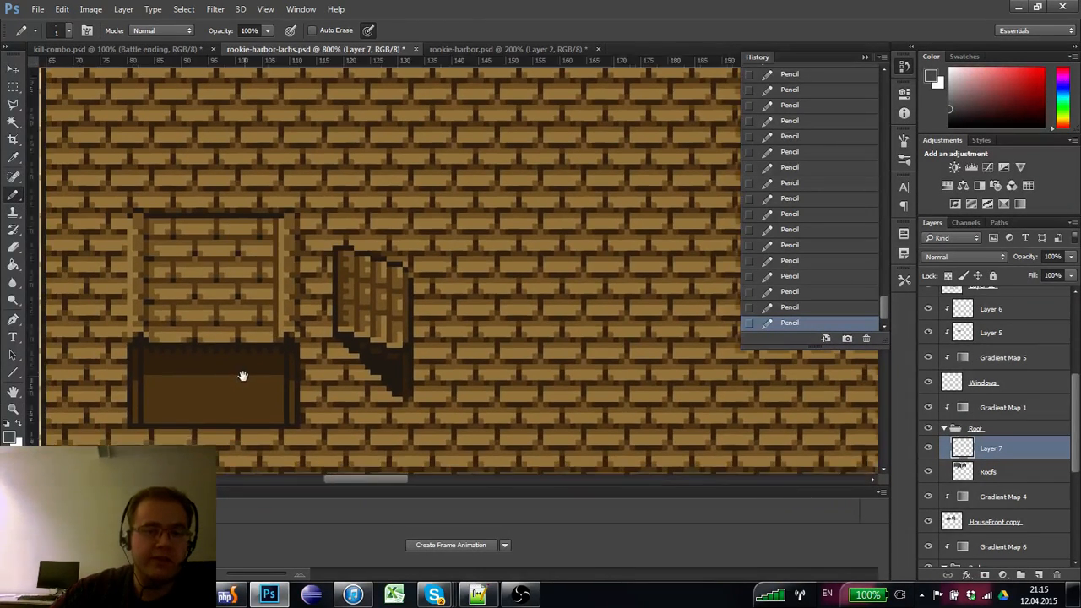
left_click(12, 409)
left_click(65, 392, "alt")
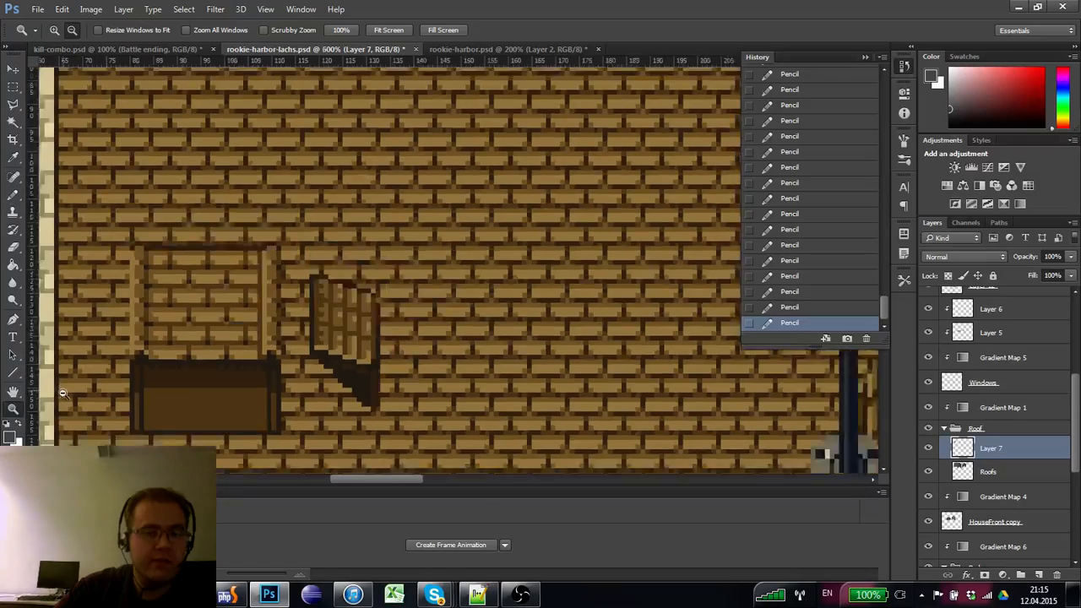
left_click(65, 393, "alt")
left_click(65, 392, "alt")
left_click(65, 392, "alt")
left_click(194, 358, "alt")
left_click(173, 352)
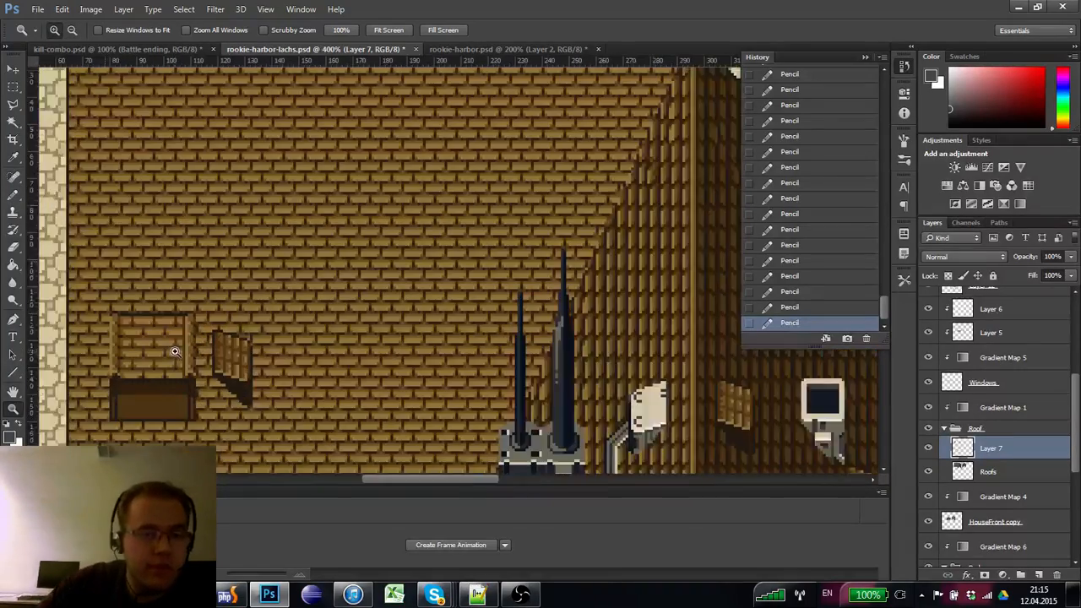
left_click(177, 338)
left_click(182, 314)
left_click(182, 314)
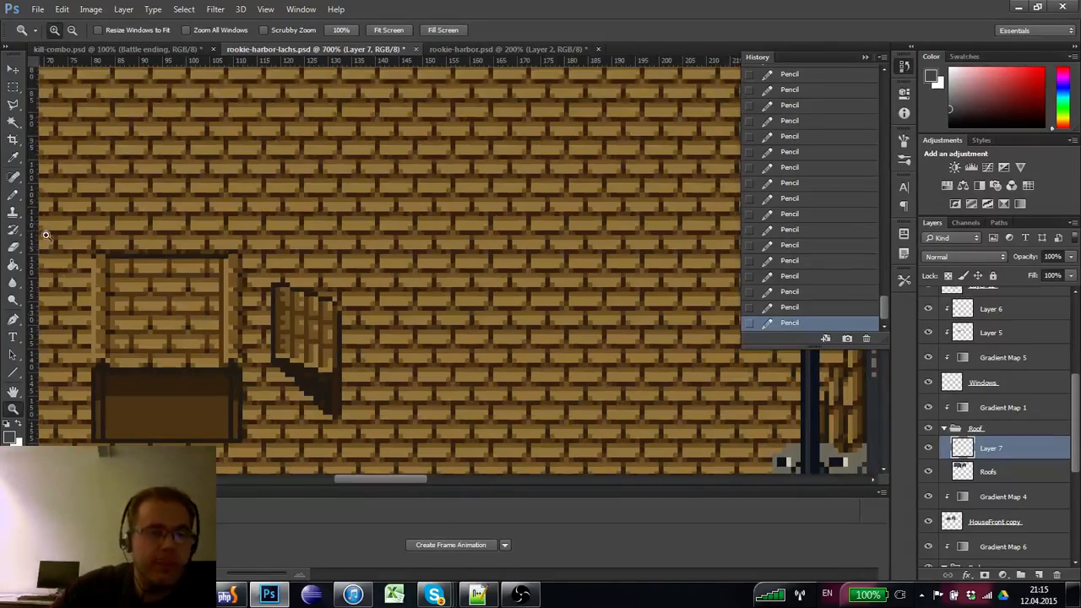
- Display the grid and try to nudge the whole wooden structure up by one pixel
left_click(12, 194)
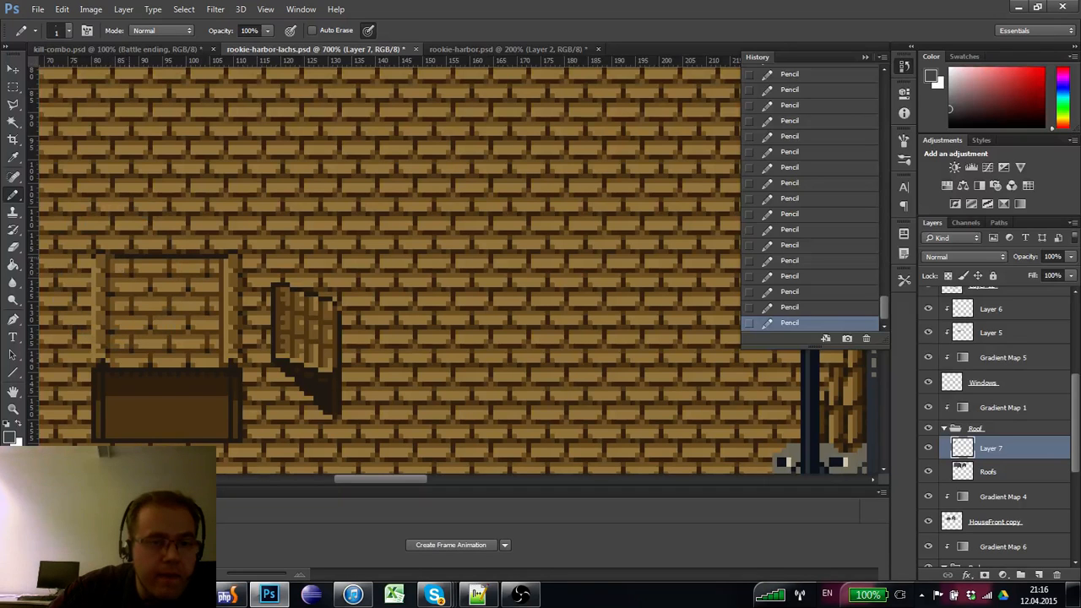
left_click_drag(194, 321, 229, 268)
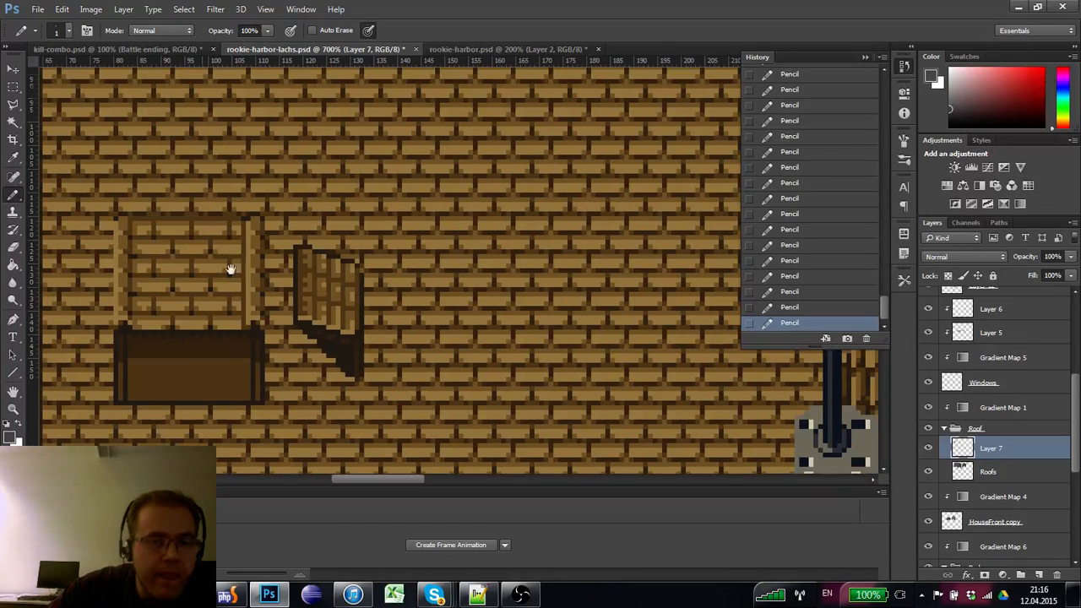
key("ctrl+apostrophe")
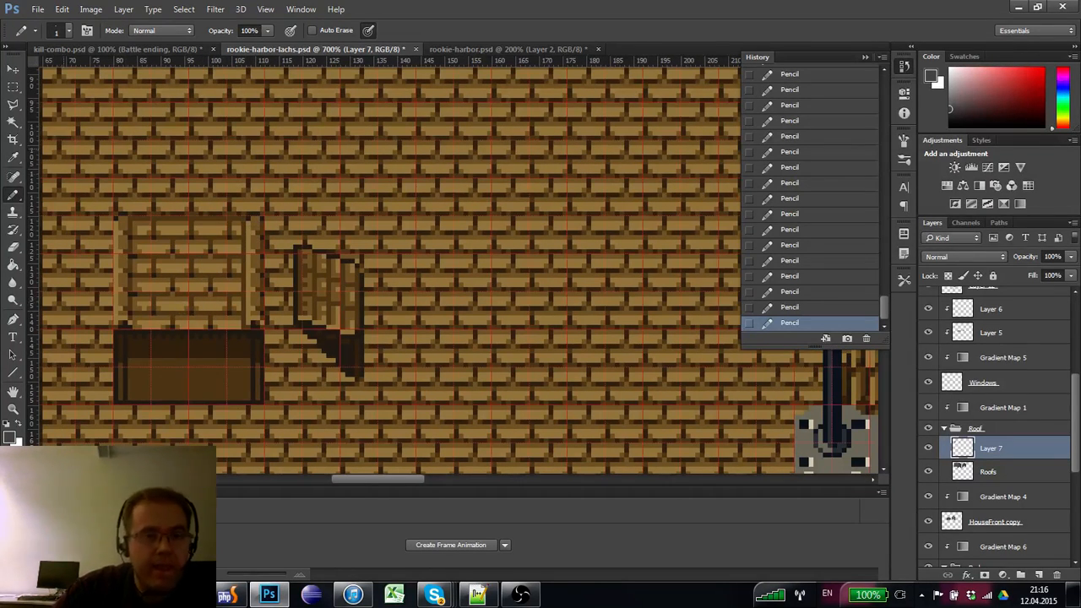
left_click(14, 88)
left_click_drag(273, 403, 111, 192)
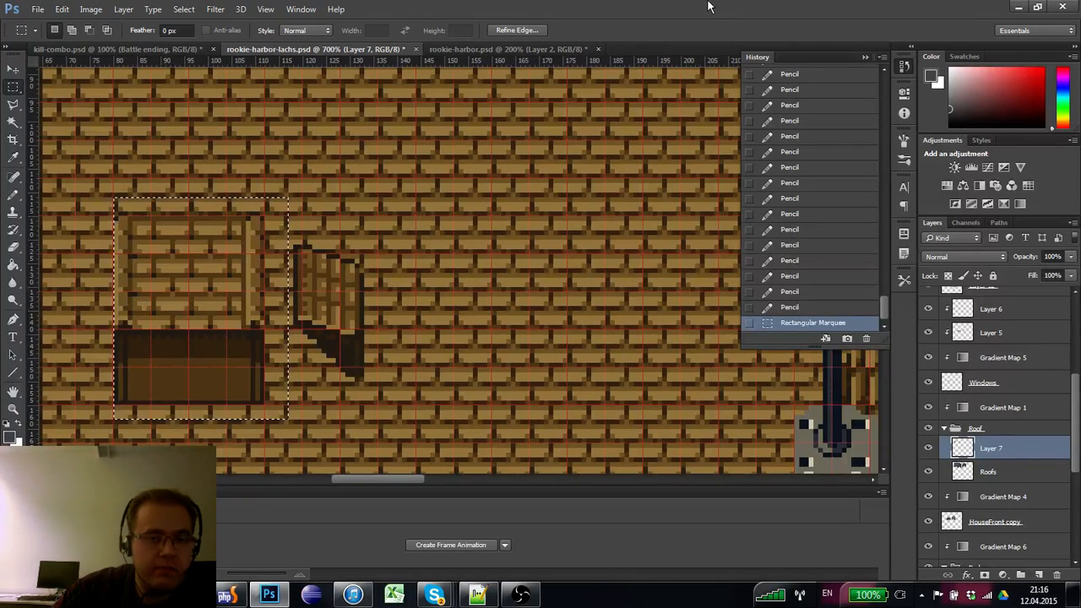
key("ctrl+Left")
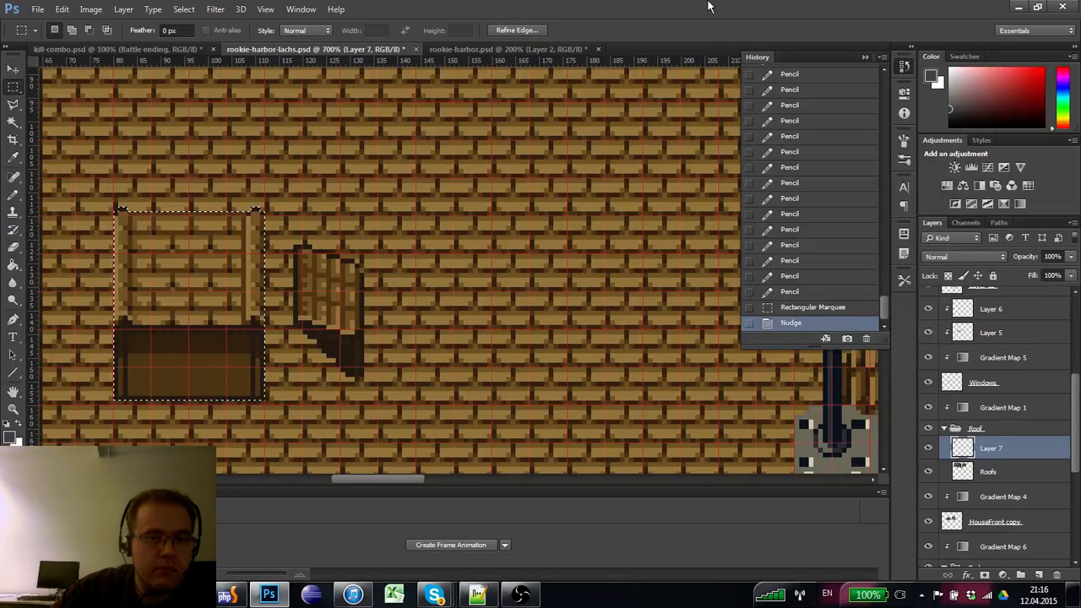
key("ctrl+alt+z")
key("ctrl+alt+z")
left_click_drag(113, 418, 288, 198)
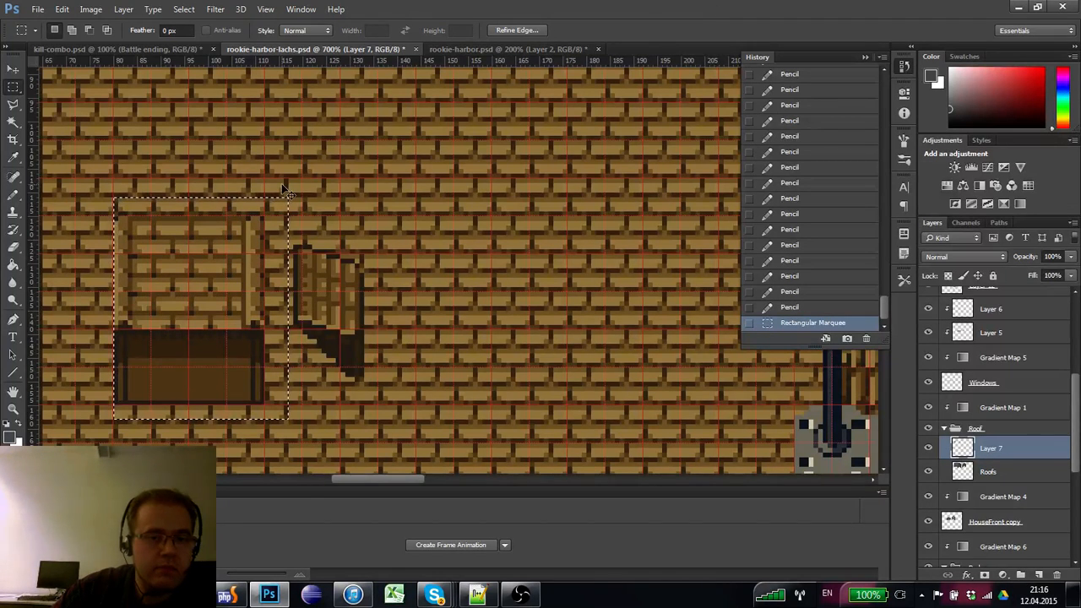
key("ctrl+d")
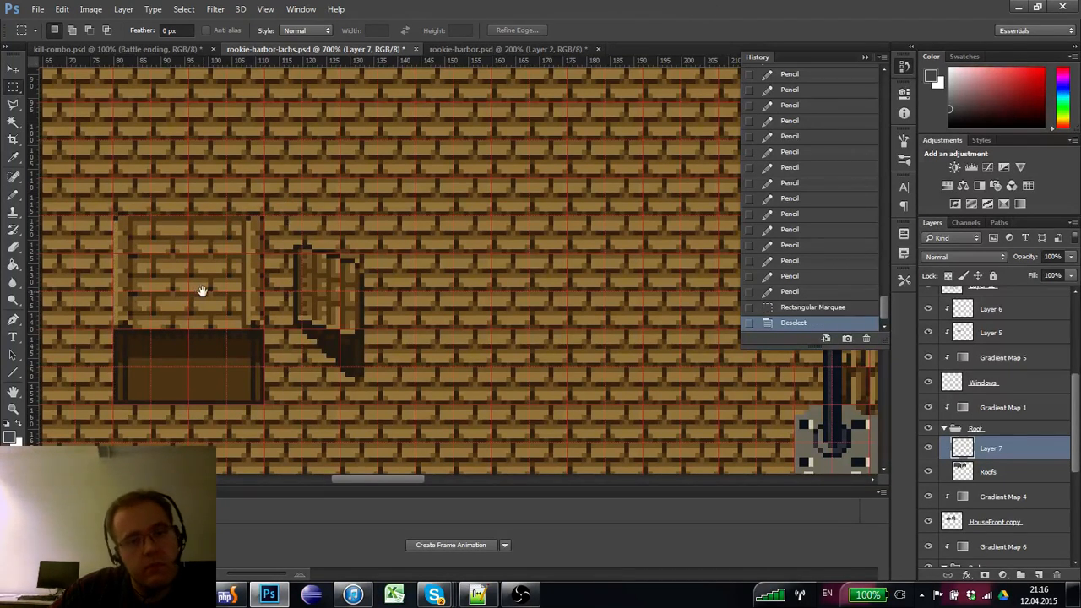
left_click_drag(202, 291, 213, 280)
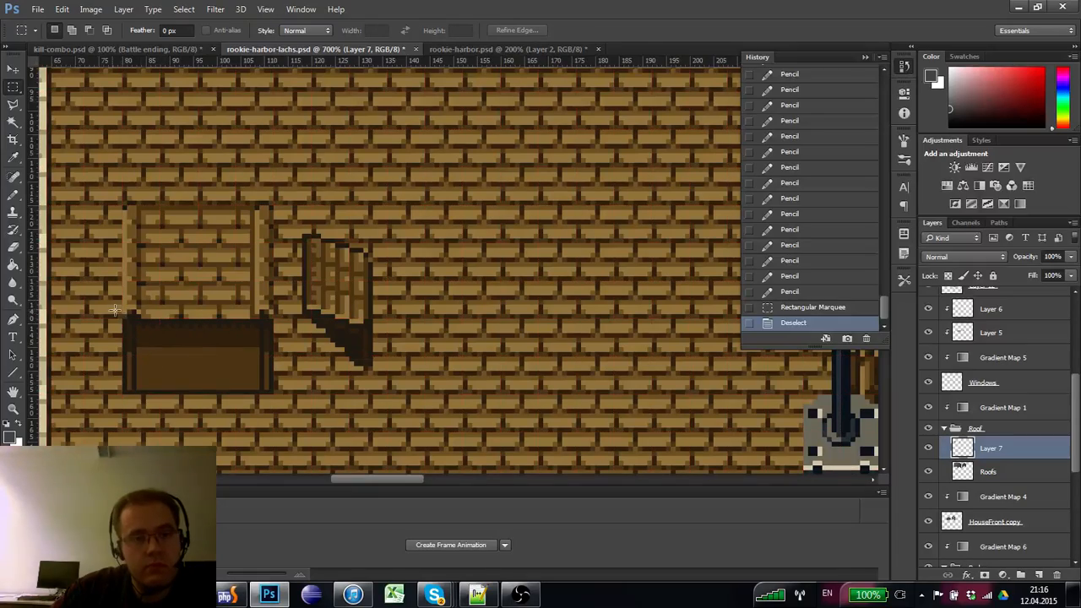
- Compare the structure's plank spacing with the surrounding roof shingles at several magnifications
key("z")
scroll(76, 371, "down", 4)
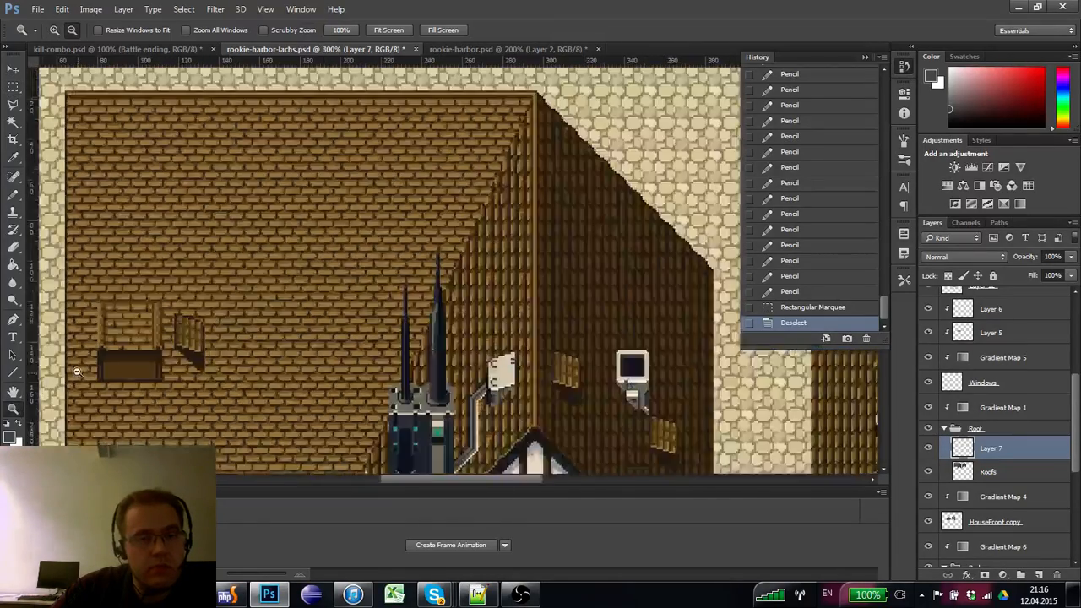
scroll(76, 372, "down", 1)
scroll(113, 340, "up", 3)
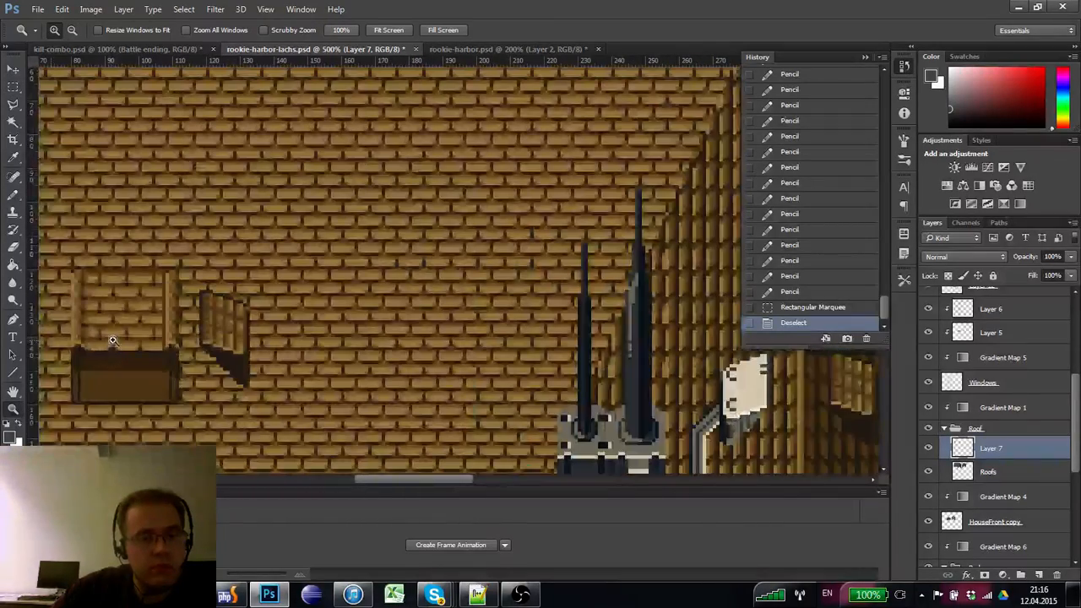
scroll(112, 340, "up", 1)
left_click_drag(112, 341, 161, 334)
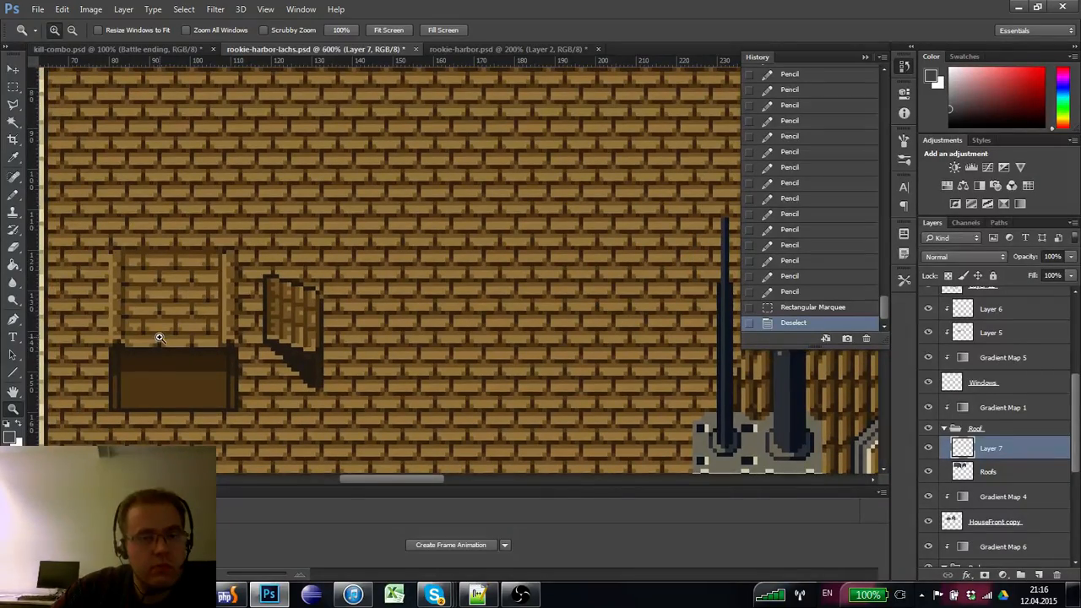
scroll(159, 337, "down", 3)
scroll(158, 338, "up", 4)
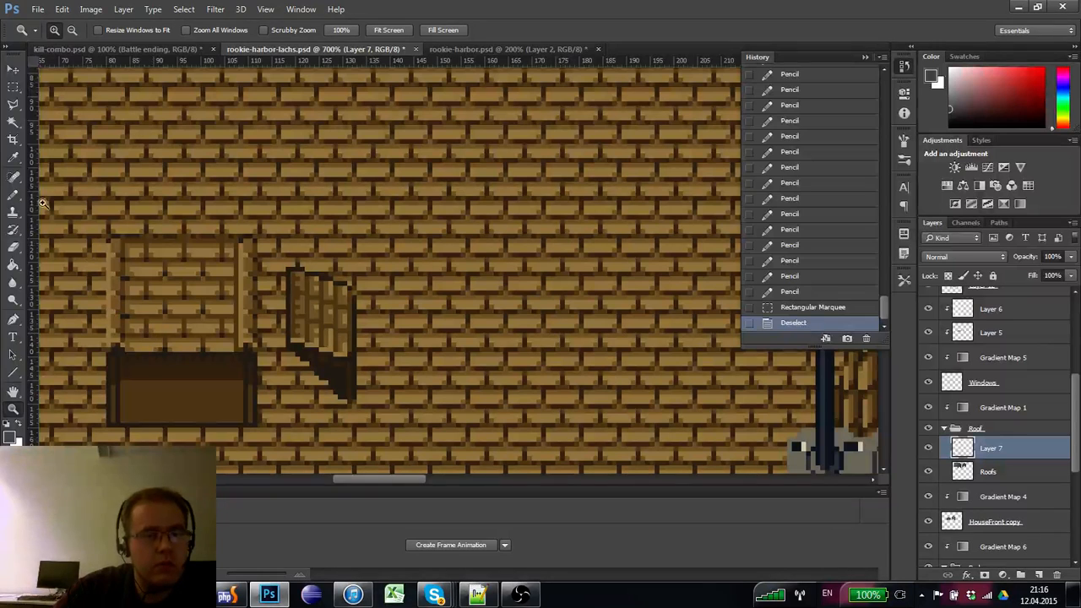
- Select the panel's plank rows below the top row and nudge them up by one pixel
key("m")
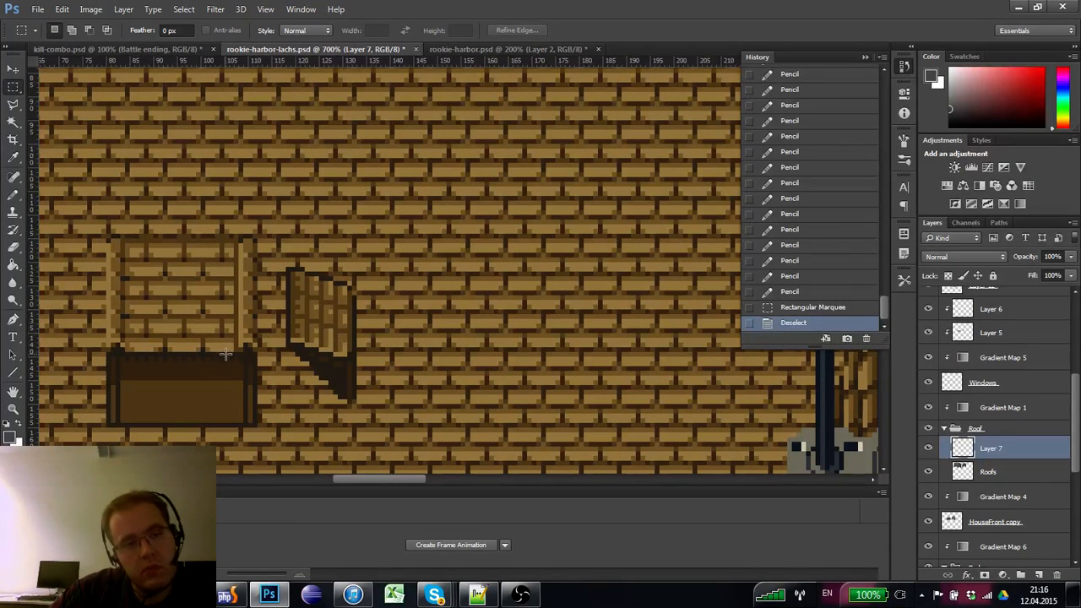
left_click_drag(230, 354, 127, 261)
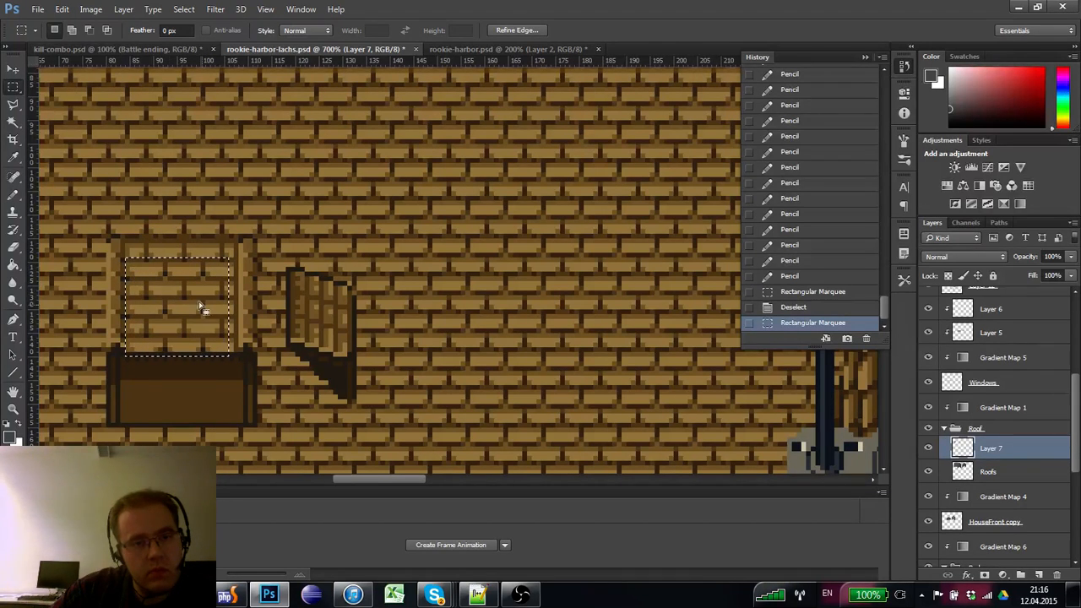
left_click_drag(230, 357, 238, 259)
key("ctrl+Left")
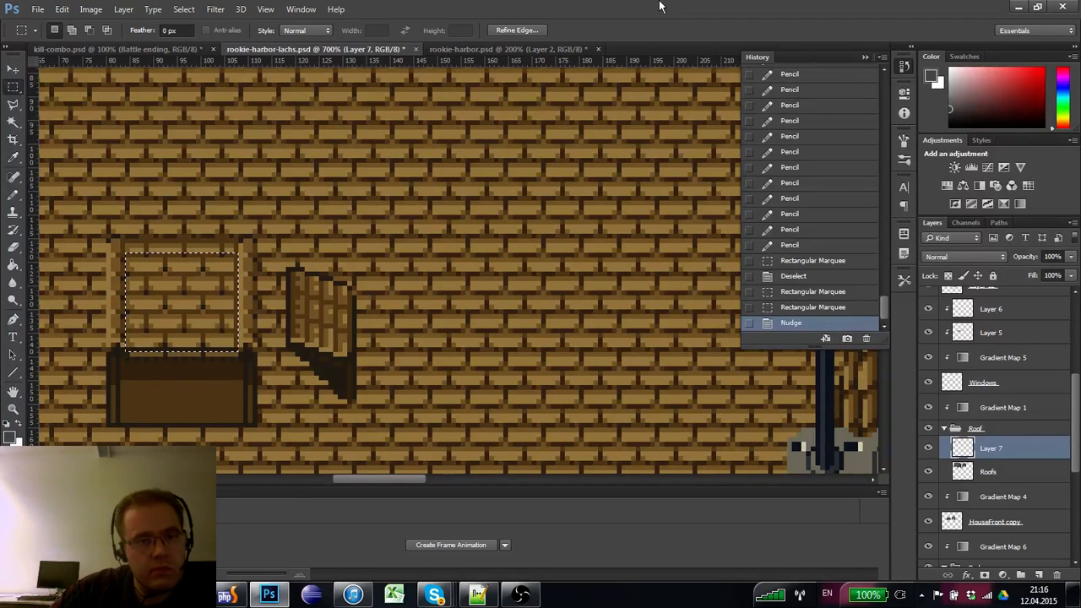
key("ctrl+d")
- Select the panel's plank rows from the third row down and nudge them up by one pixel
left_click_drag(169, 302, 236, 277)
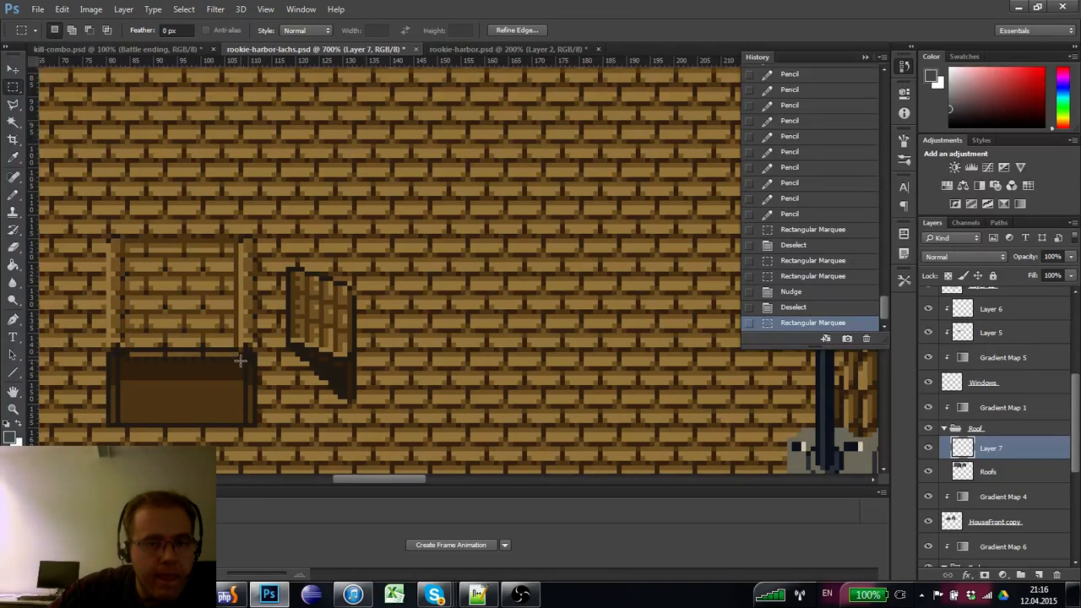
key("ctrl+d")
left_click_drag(235, 351, 126, 271)
key("ctrl+Left")
key("ctrl+d")
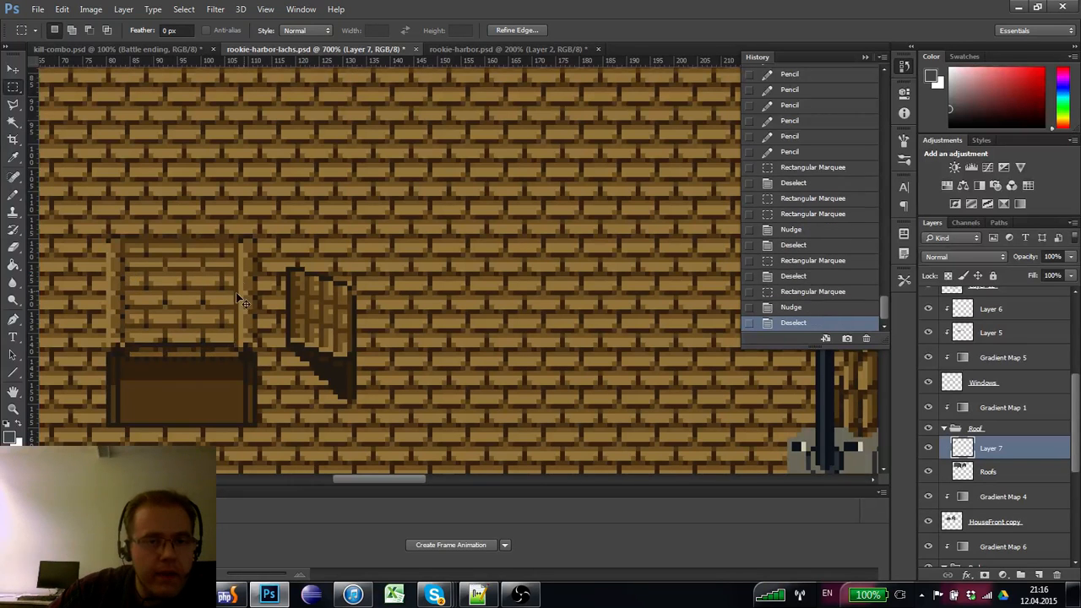
- Select only the panel's lower plank rows, nudge them up by one pixel and clear the selection
left_click_drag(235, 354, 130, 289)
key("ctrl+Up")
key("ctrl+d")
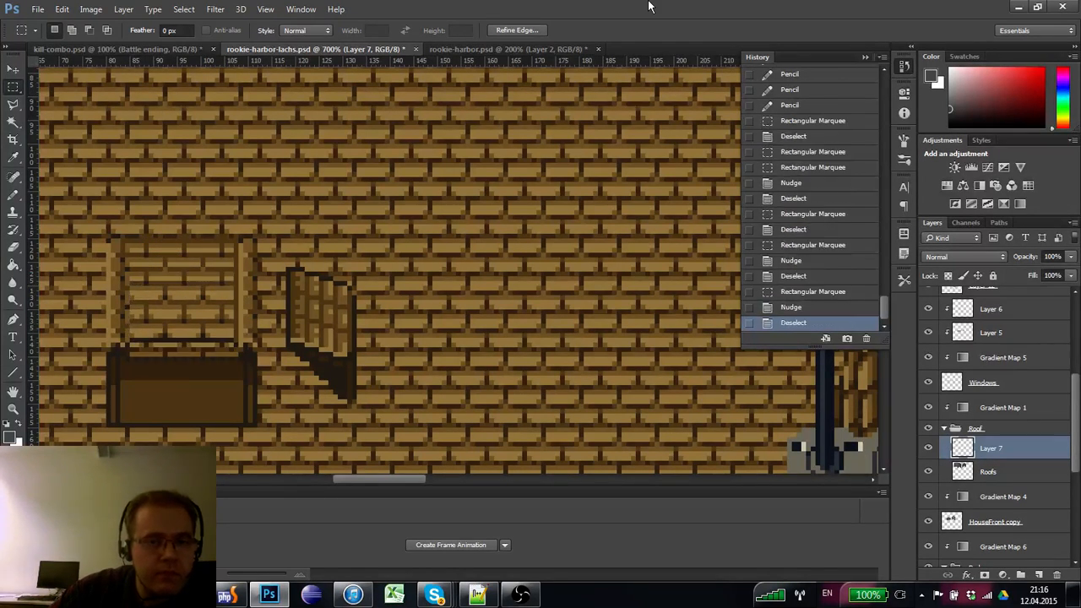
mouse_move(267, 244)
left_mouse_down()
mouse_move(132, 272)
mouse_move(173, 301)
mouse_move(127, 292)
left_mouse_up()
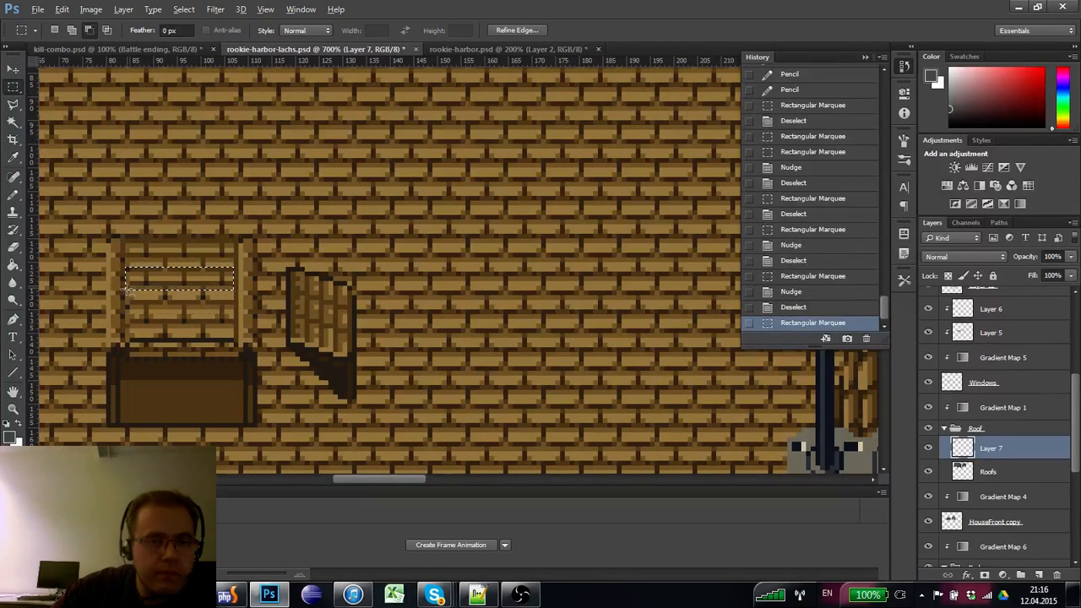
key("ctrl+d")
- Clear the selection, sample the dark joint colour and pencil two pixels at the plank panel's left edge
left_click(14, 195)
left_click(131, 266, "alt")
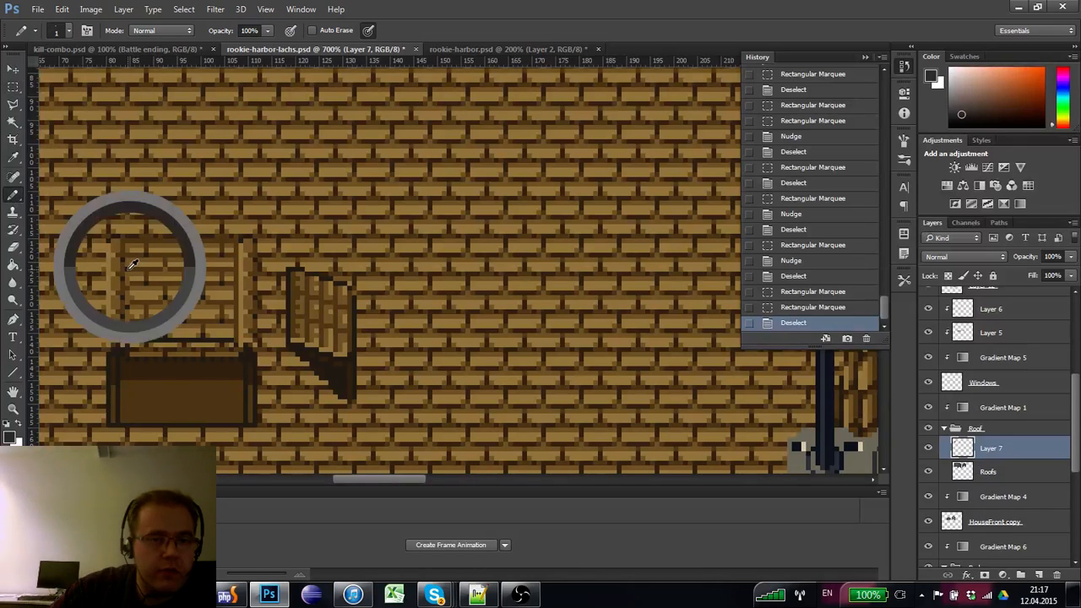
left_click(133, 290)
left_click(133, 289)
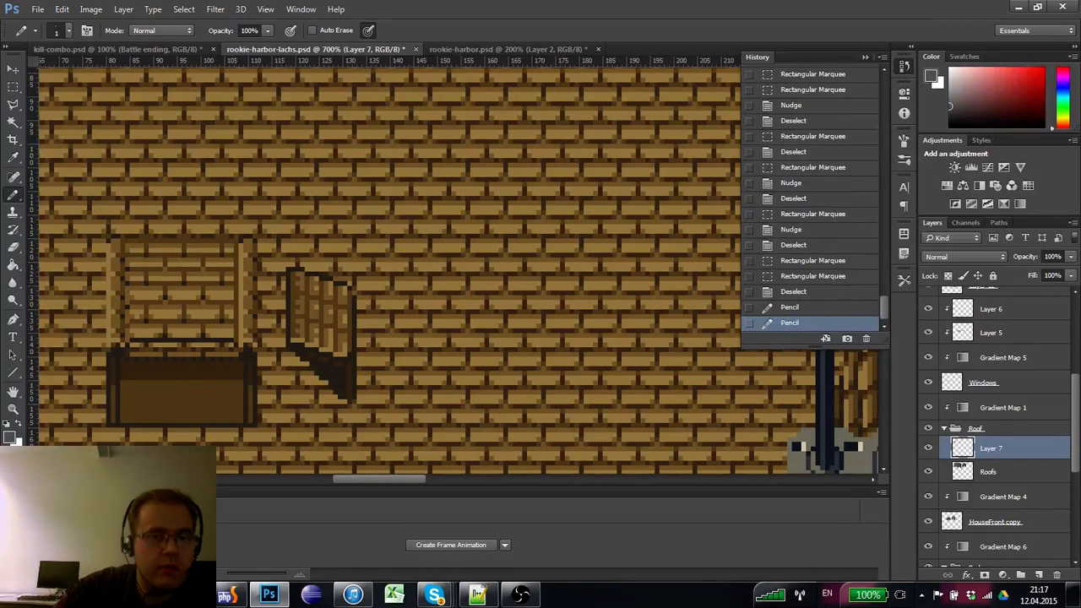
- Select the panel's lower plank rows and duplicate them in place to fill the panel down to its base
left_click(14, 87)
left_click_drag(234, 284, 159, 326)
left_click(159, 326)
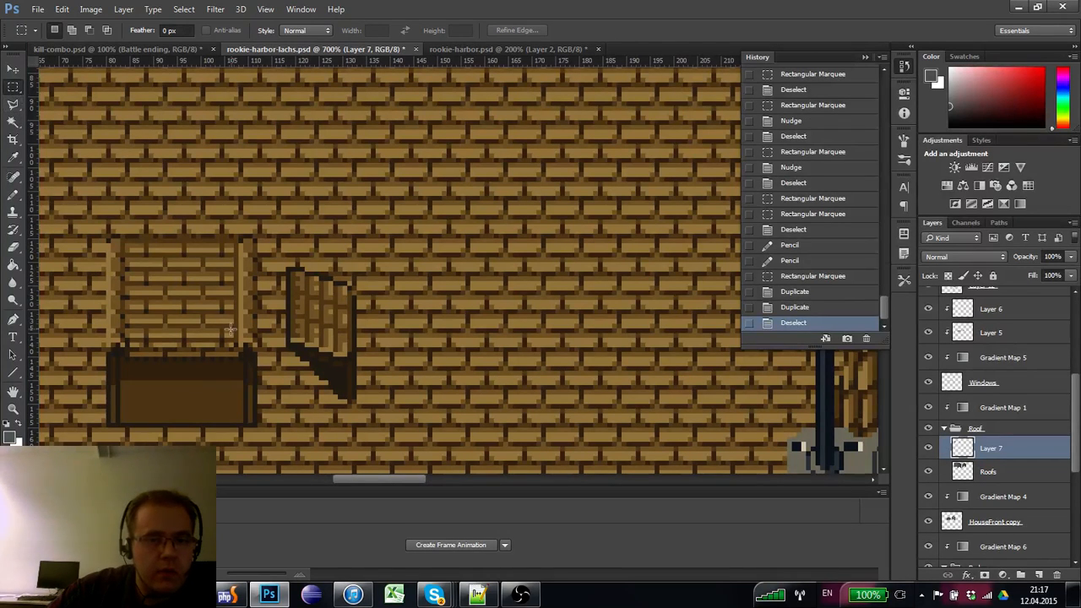
left_click_drag(233, 326, 146, 351)
left_click(148, 371)
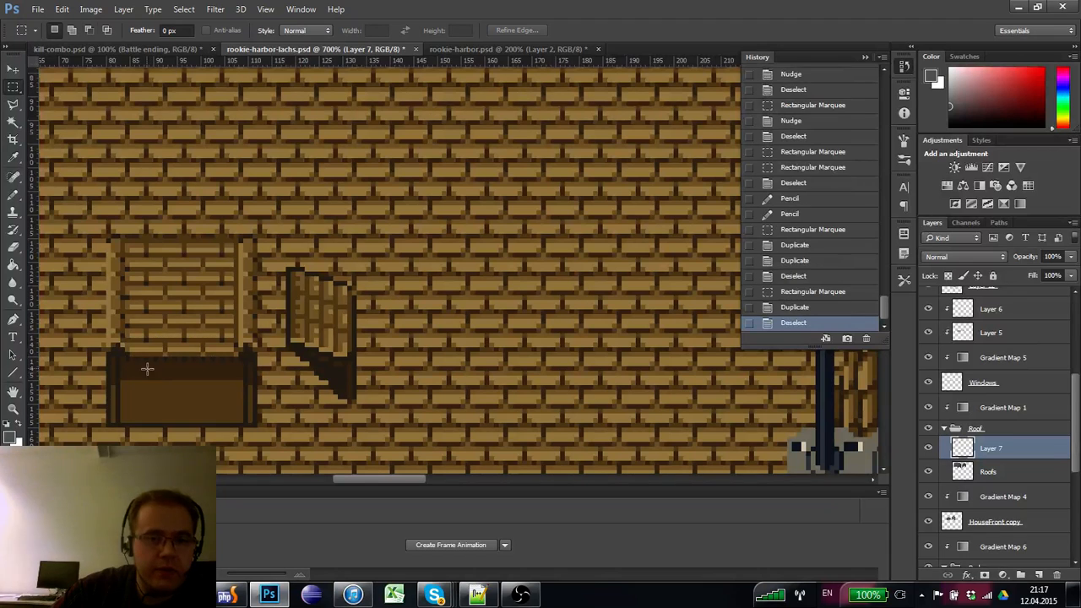
- Sample the dark brown beside the planks and pencil it at the panel's lower inner corners
left_click(14, 196)
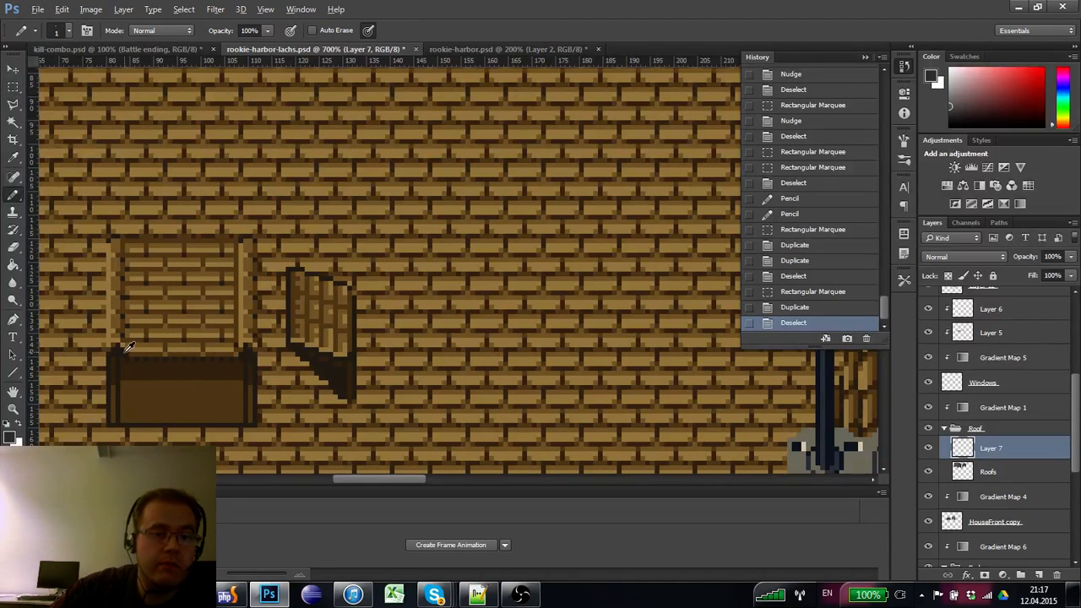
left_click(132, 348, "alt")
left_click_drag(133, 346, 135, 363)
left_click(244, 355, "shift")
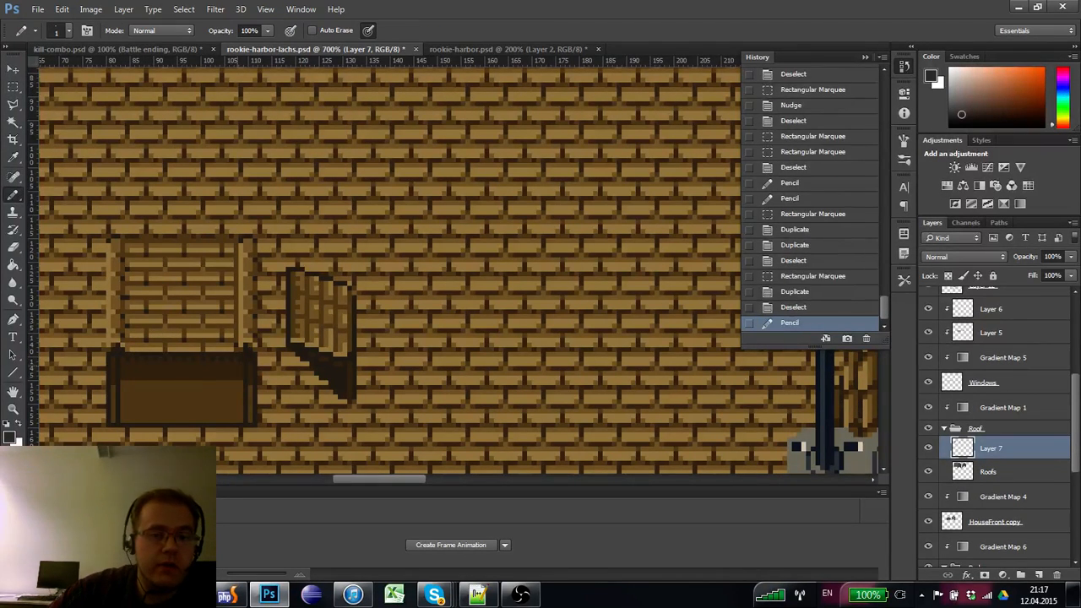
left_click_drag(249, 371, 256, 364)
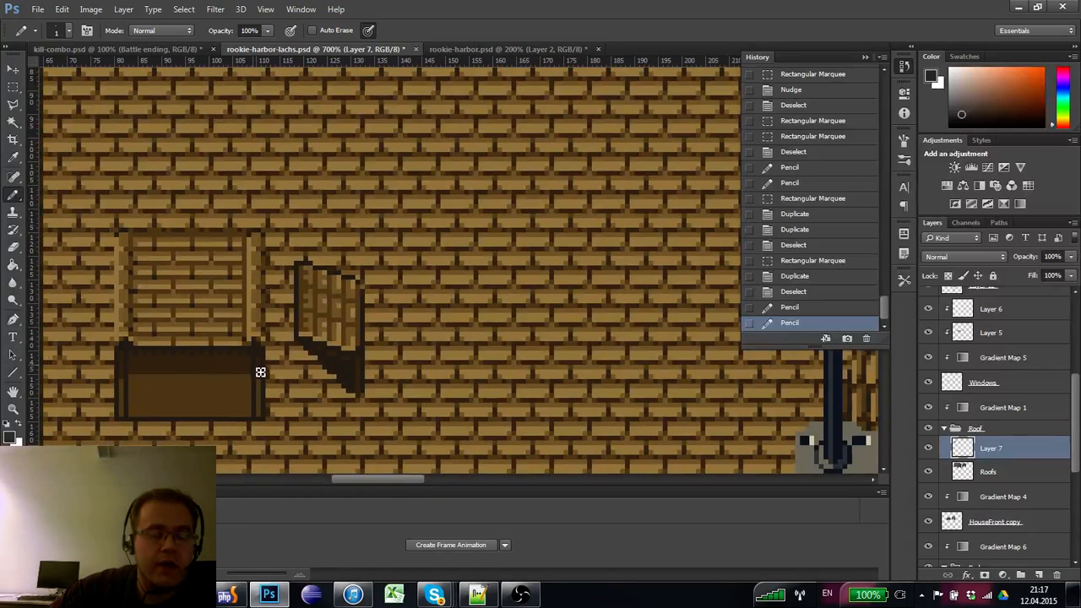
- Examine the structure's plank rows against the surrounding roof shingles at lower magnifications
left_click(12, 408)
left_click(153, 329, "alt")
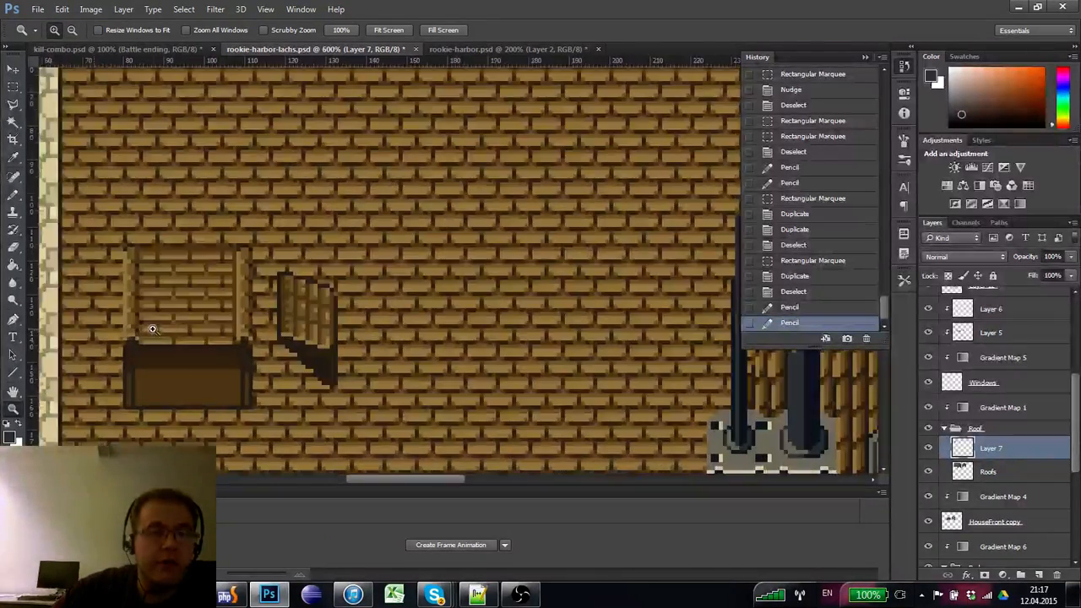
left_click(169, 277, "alt")
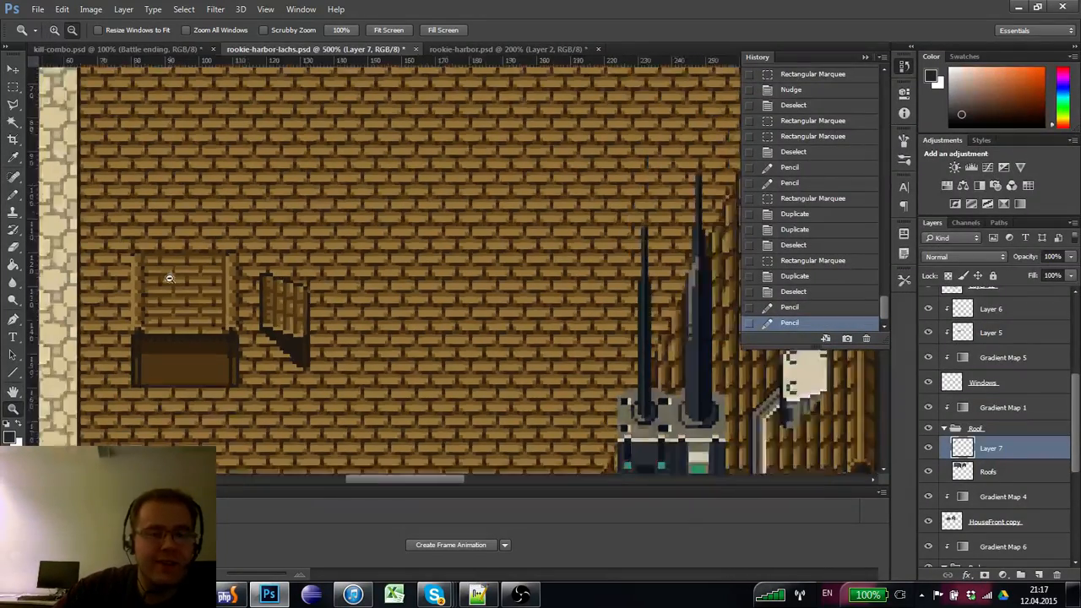
left_click(169, 279, "alt")
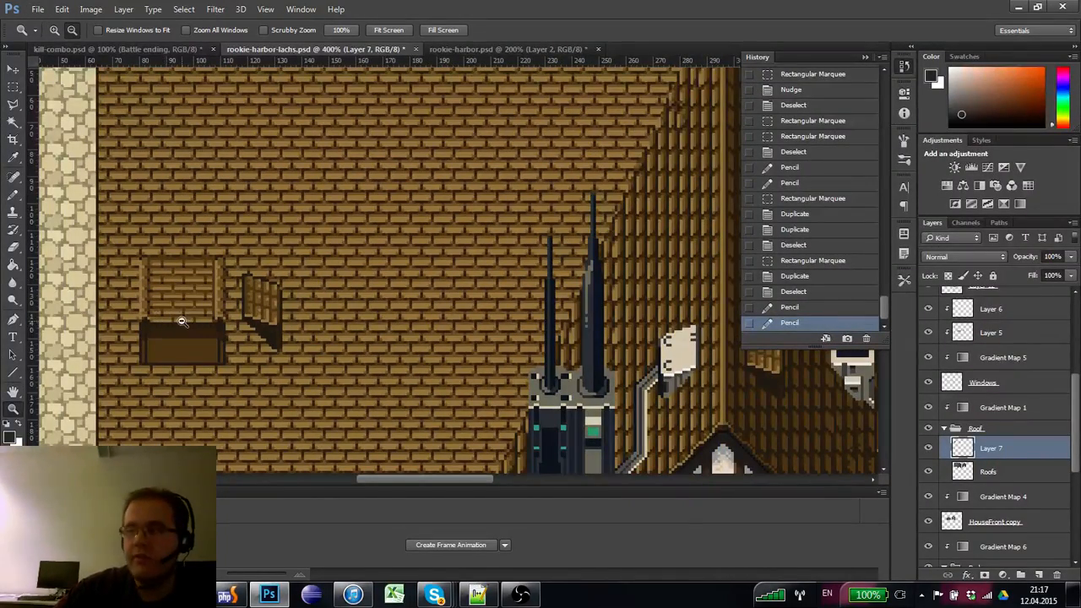
left_click(174, 309, "alt")
left_click(174, 309)
left_click(174, 309)
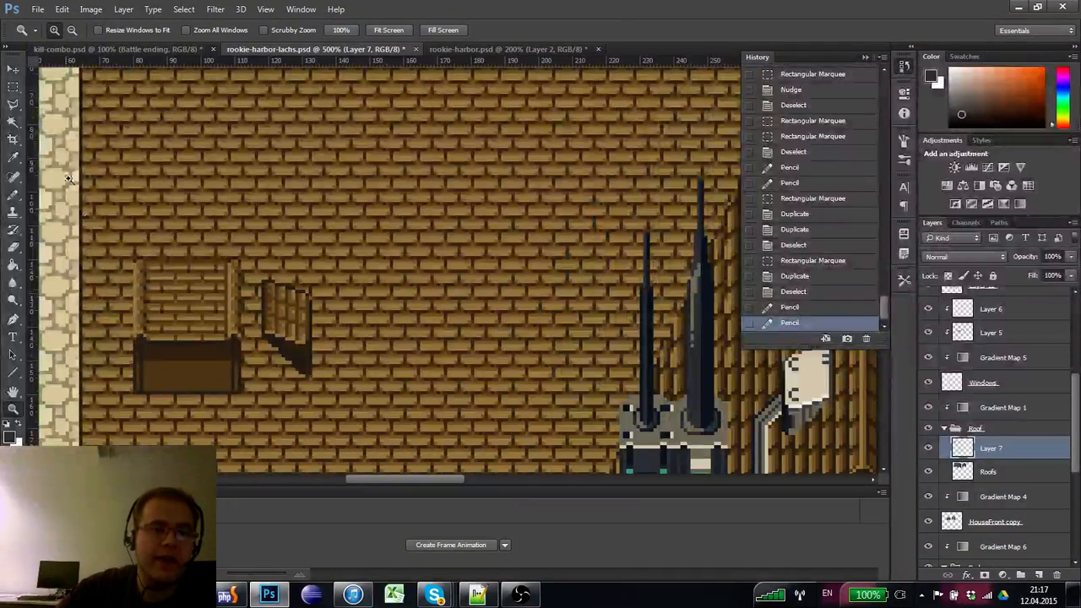
- Nudge the structure's whole plank top upward, and duplicate the dark strip directly beneath it
left_click(13, 89)
key("ctrl+apostrophe")
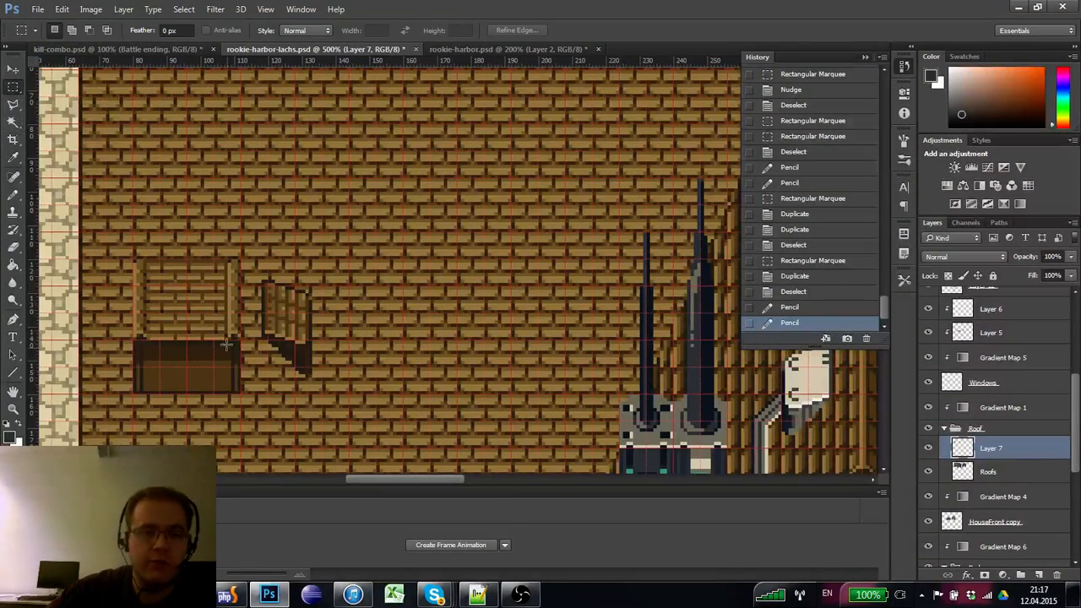
left_click_drag(246, 349, 124, 247)
left_click_drag(149, 265, 149, 258)
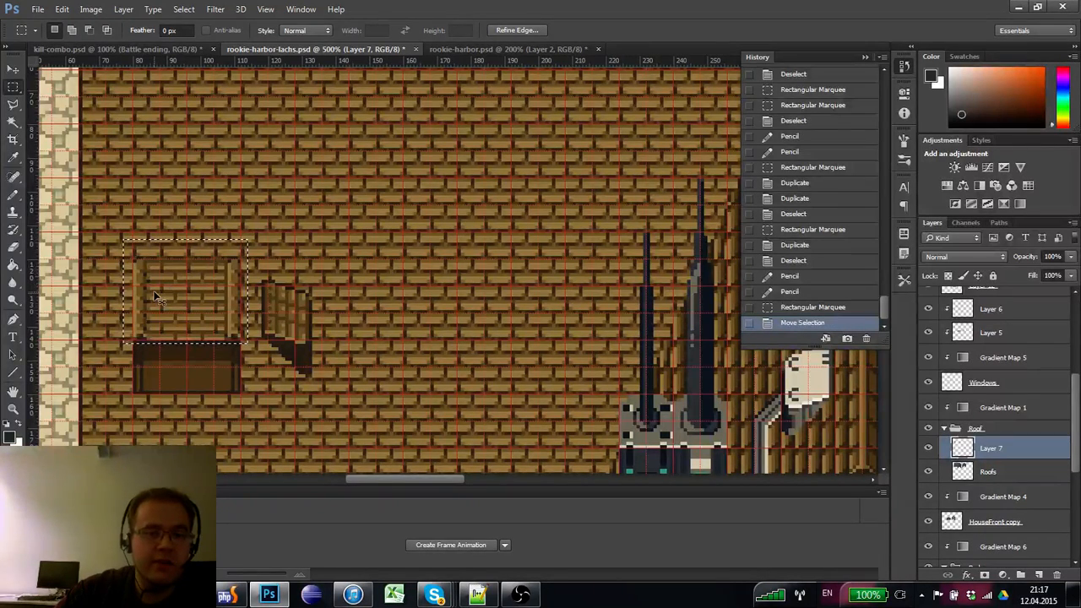
key("Up")
key("ctrl+d")
mouse_move(241, 347)
left_mouse_down()
mouse_move(129, 344)
mouse_move(159, 331)
mouse_move(148, 374)
left_mouse_up()
key("ctrl+d")
- Select the structure's plank top with its side posts, nudge it down by two pixels and clear the selection
left_click(14, 408)
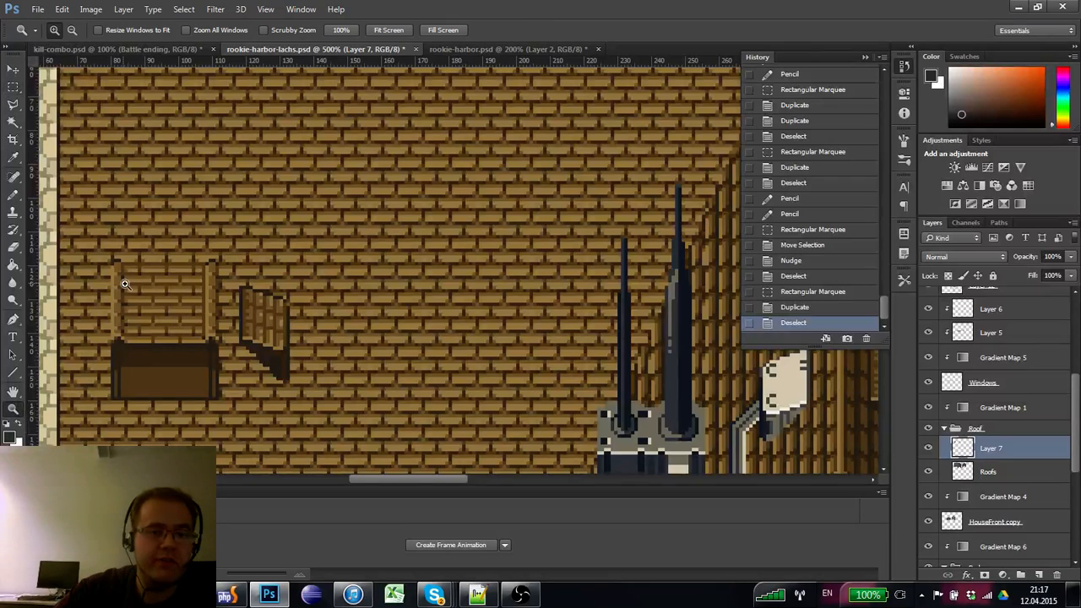
left_click(124, 284)
left_click(124, 284)
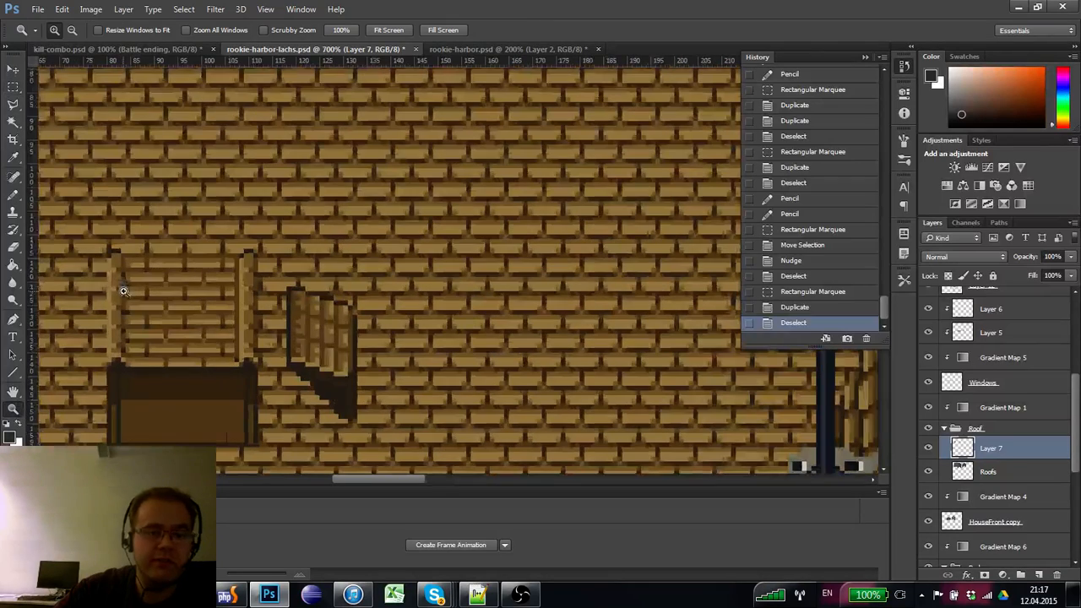
left_click(13, 87)
left_click_drag(264, 374, 84, 213)
key("ctrl+Down")
key("ctrl+Down")
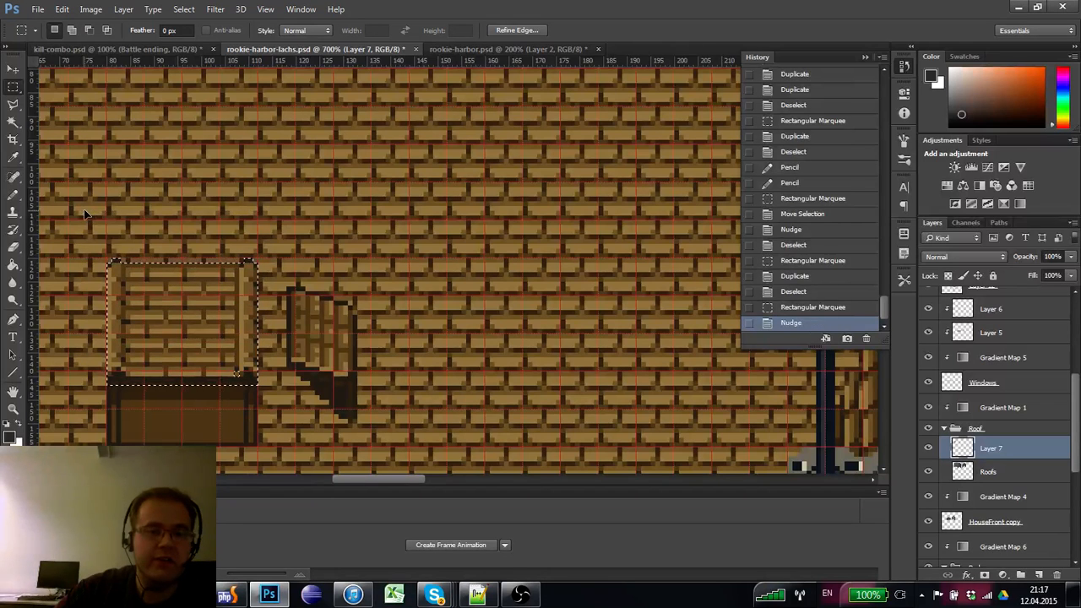
key("ctrl+d")
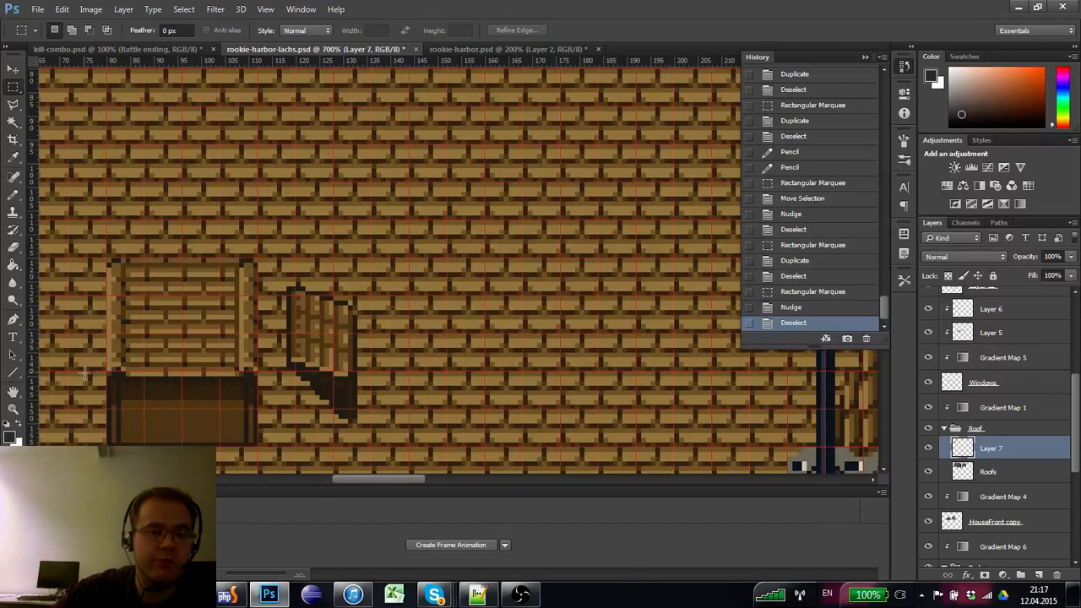
- Pencil a single dark brown pixel into each upper inner corner of the plank panel
left_click(14, 408)
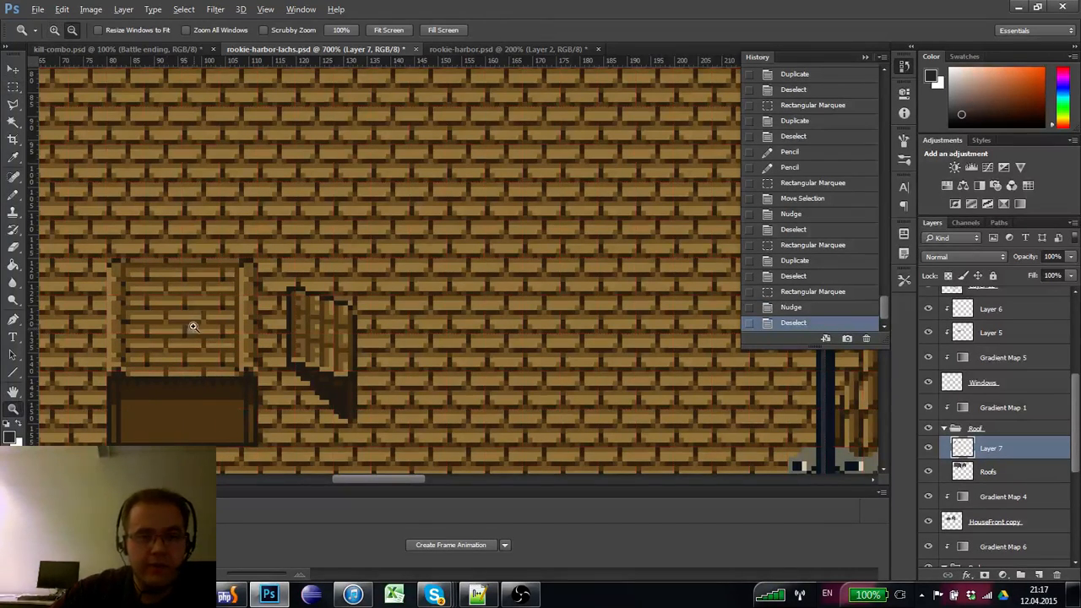
left_click(191, 333, "alt")
left_click(192, 348, "alt")
left_click(194, 348)
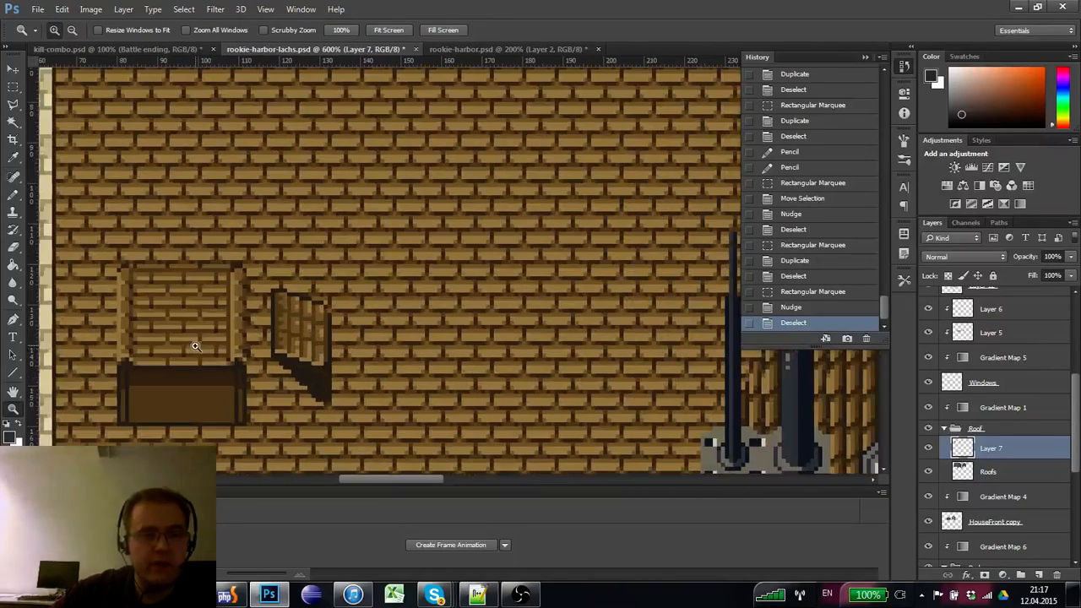
left_click(199, 330)
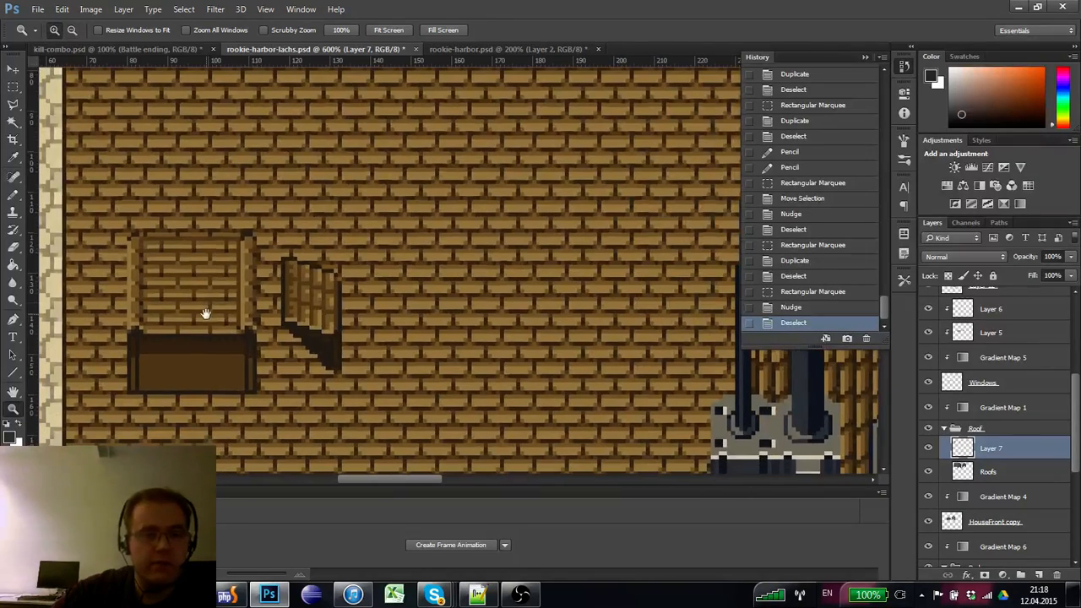
left_click(13, 193)
left_click(145, 244)
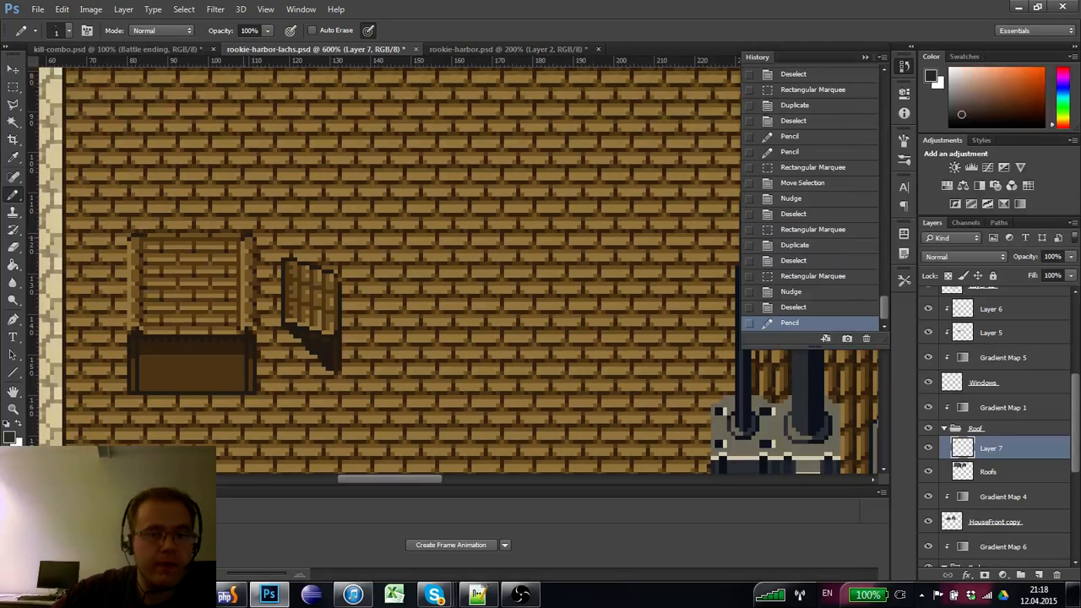
left_click(246, 244)
left_click_drag(244, 298, 236, 255)
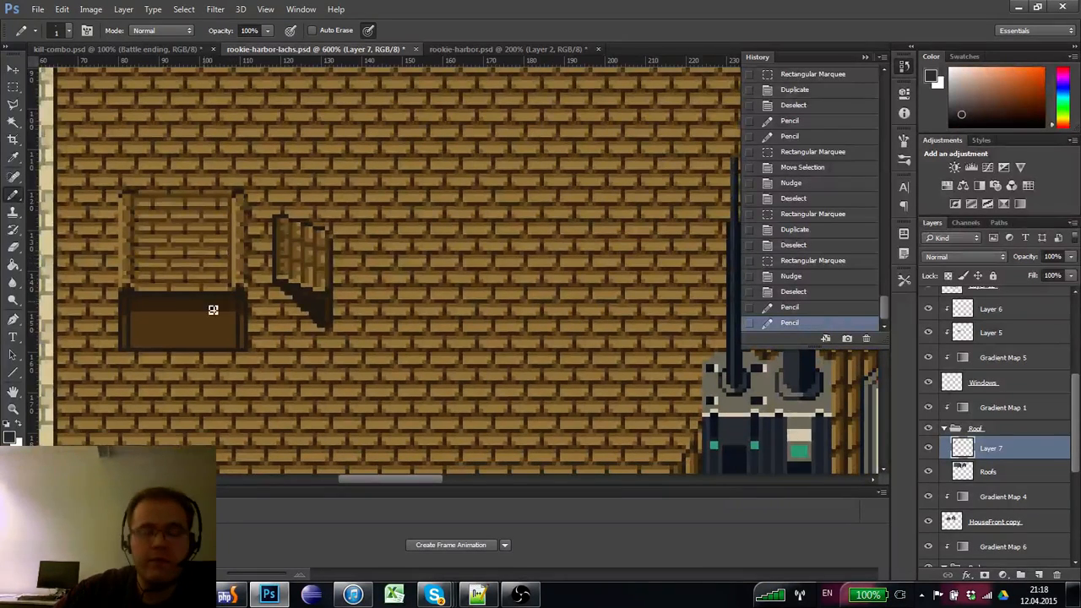
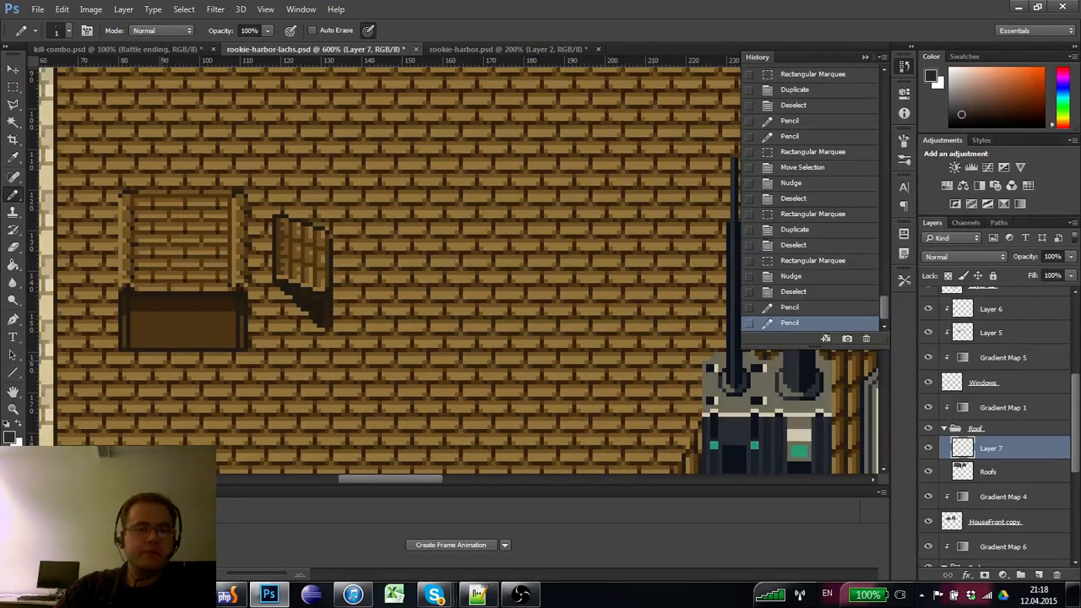
- Examine the wooden structure in the context of the whole roof and again up close
key("z")
left_click(116, 330, "alt")
left_click(115, 330, "alt")
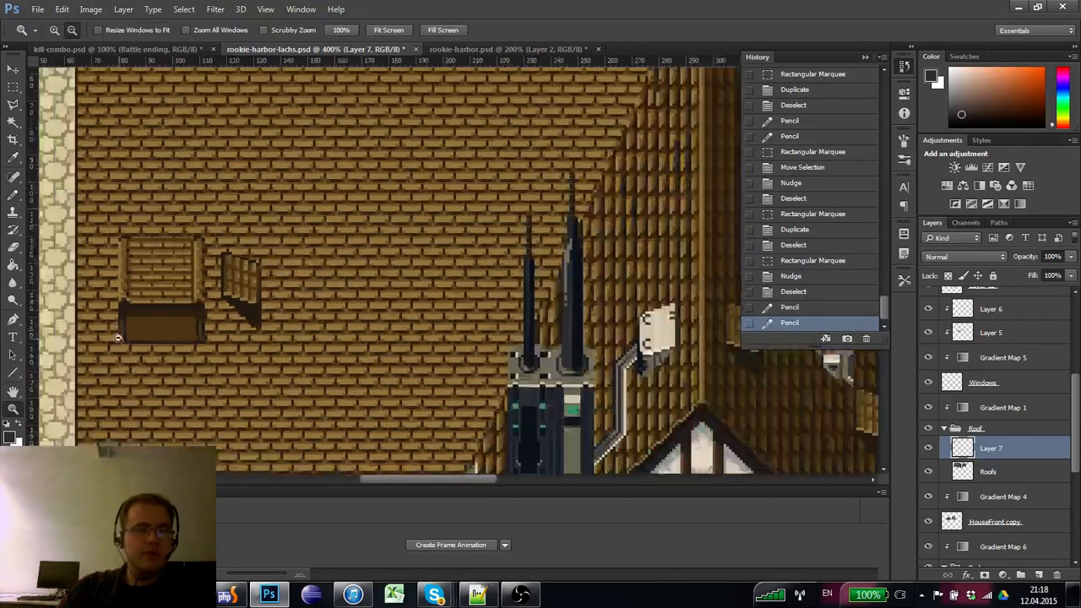
left_click(117, 328, "alt")
left_click(179, 316, "alt")
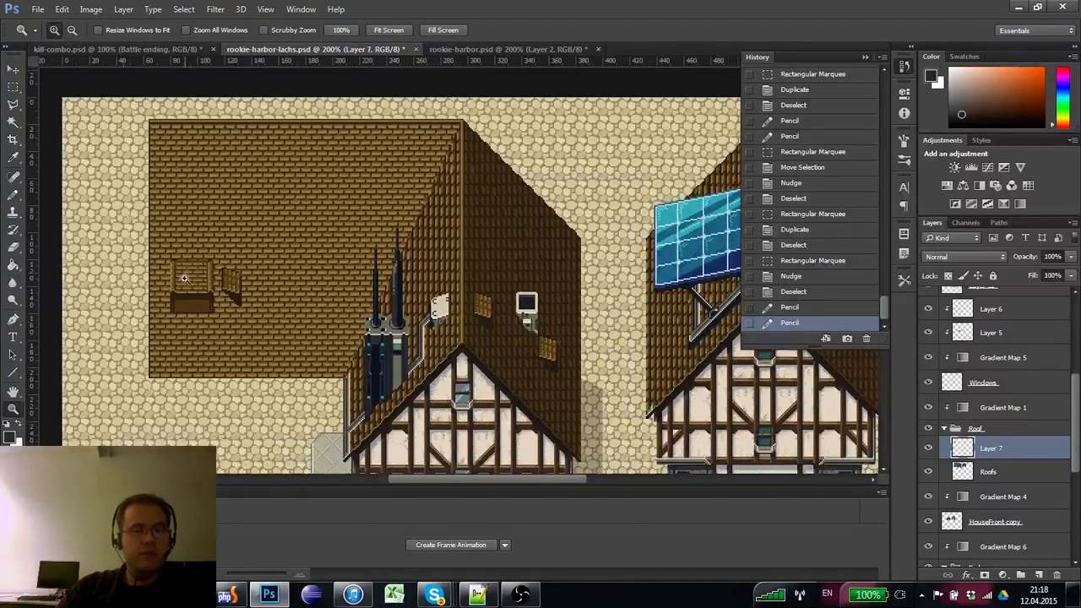
left_click(178, 278)
left_click(176, 271)
left_click(177, 271)
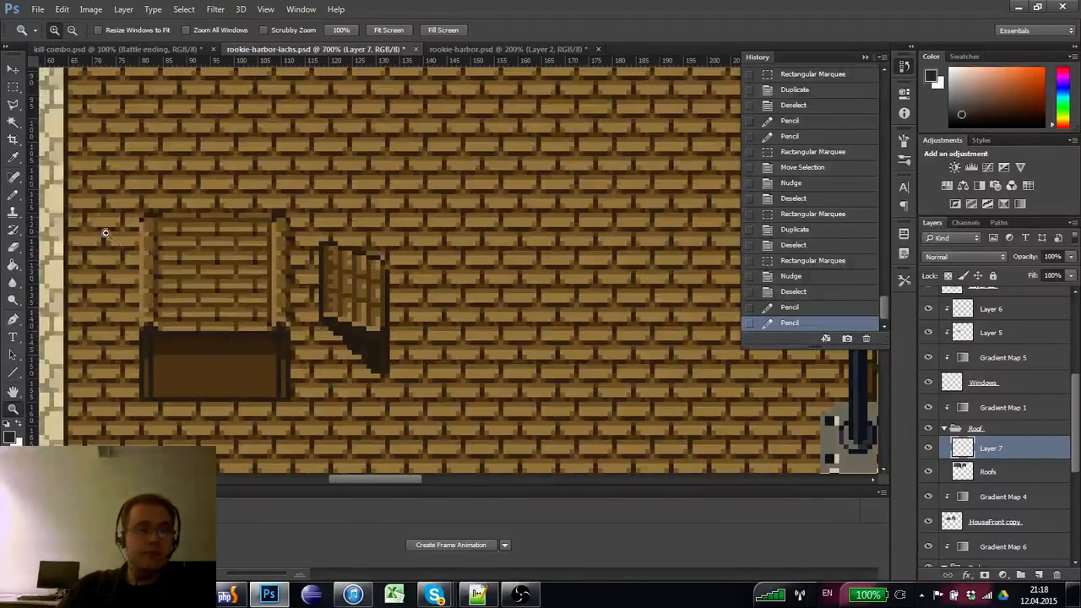
key("m")
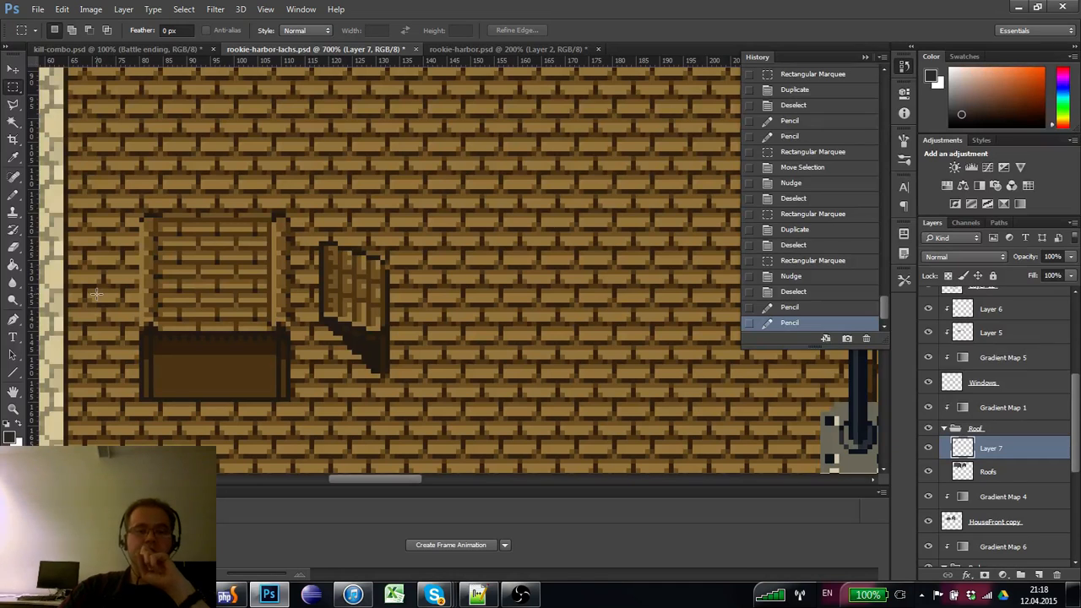
- Dither the lower edge of the dark shadow across the structure's brown front face with single pencil pixels
left_click(12, 197)
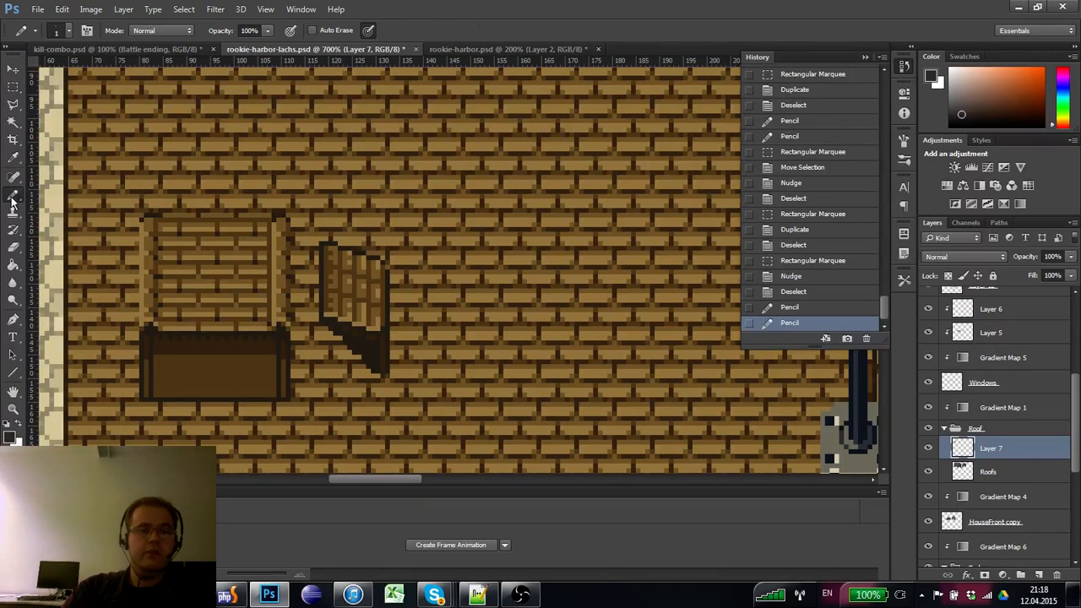
left_click(167, 339, "alt")
left_click(167, 363)
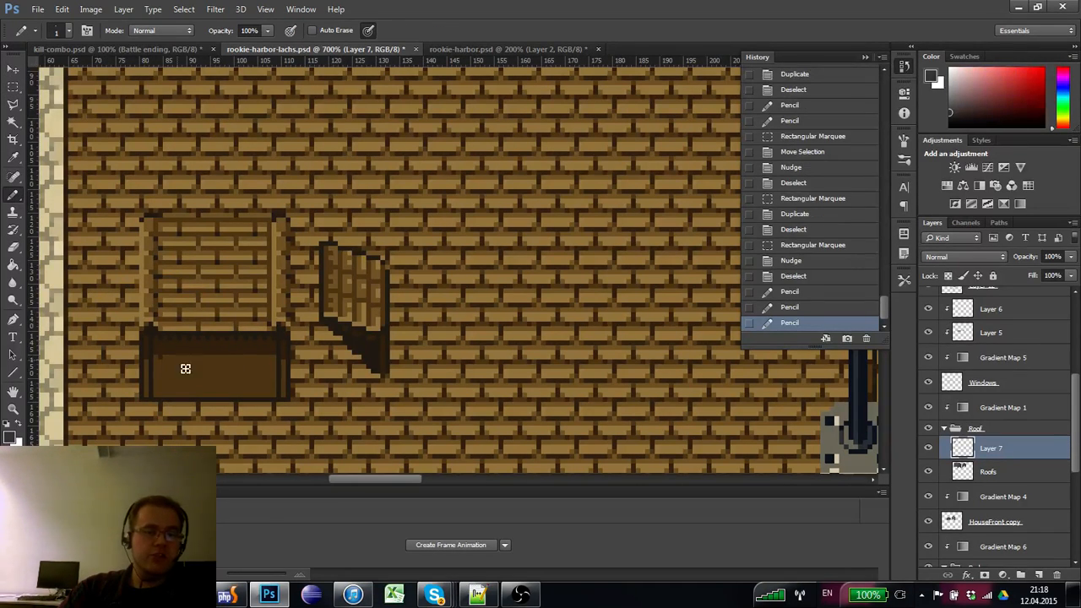
left_click(168, 363)
left_click(173, 365)
left_click(177, 366)
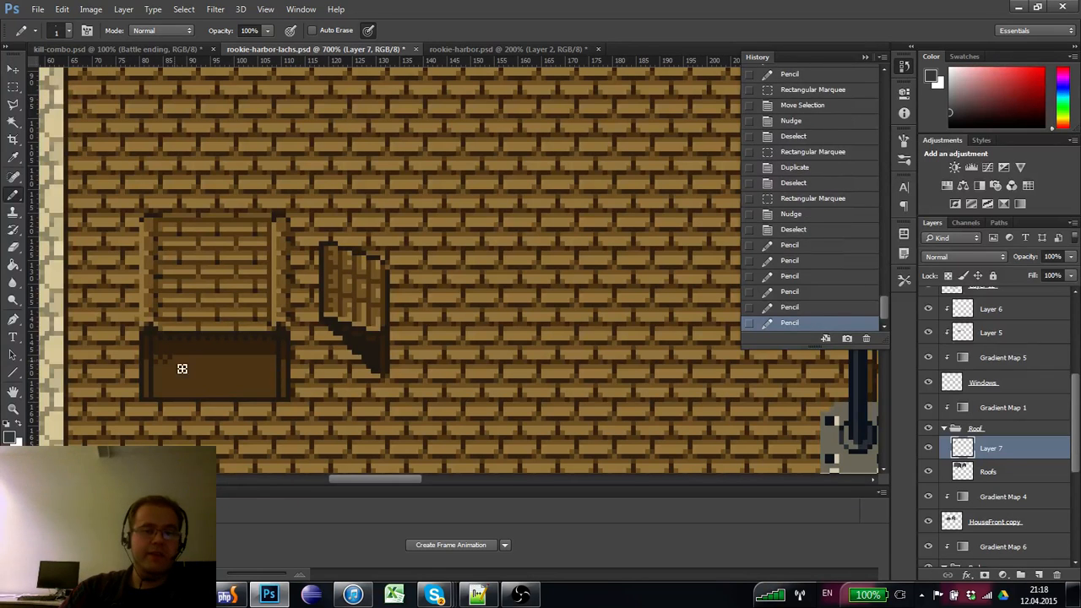
left_click(184, 366)
left_click(192, 366)
left_click(182, 361)
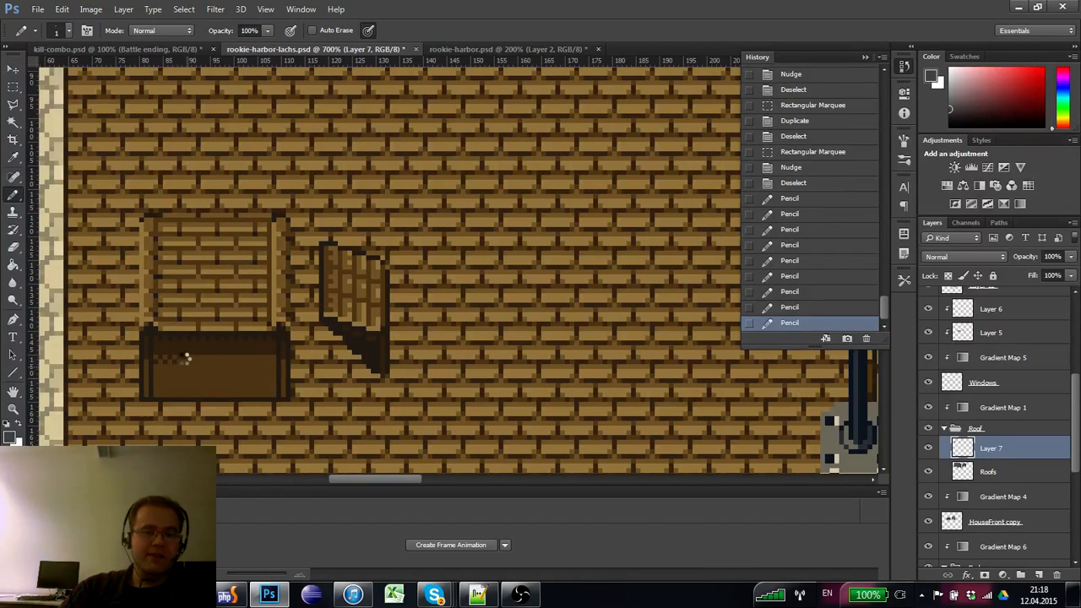
left_click(188, 343, "alt")
left_click(186, 364, "alt")
left_click(184, 357)
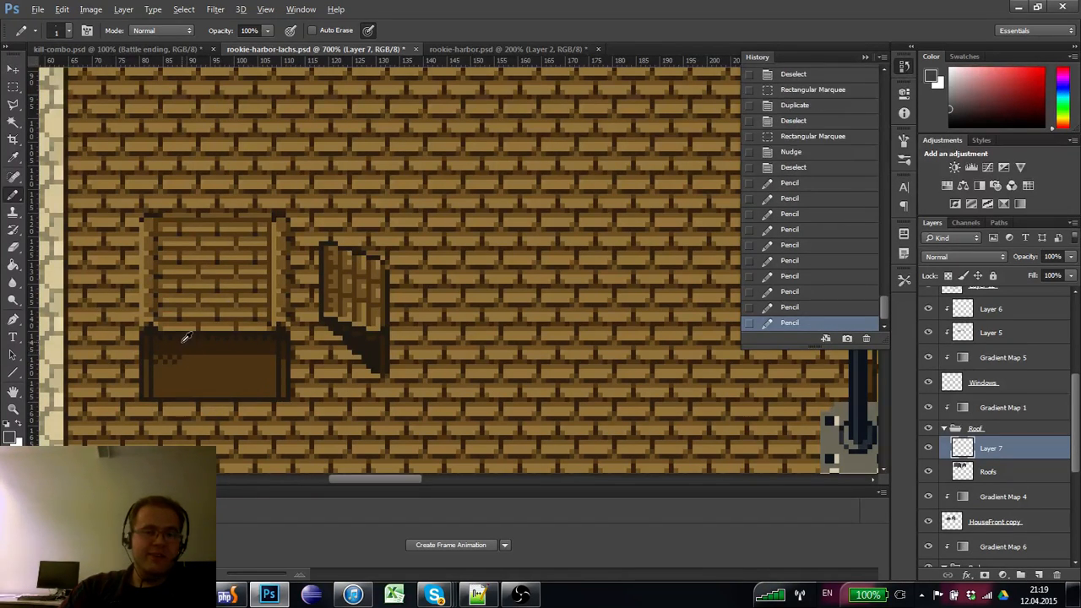
left_click(181, 346, "alt")
left_click(193, 371)
left_click(198, 362)
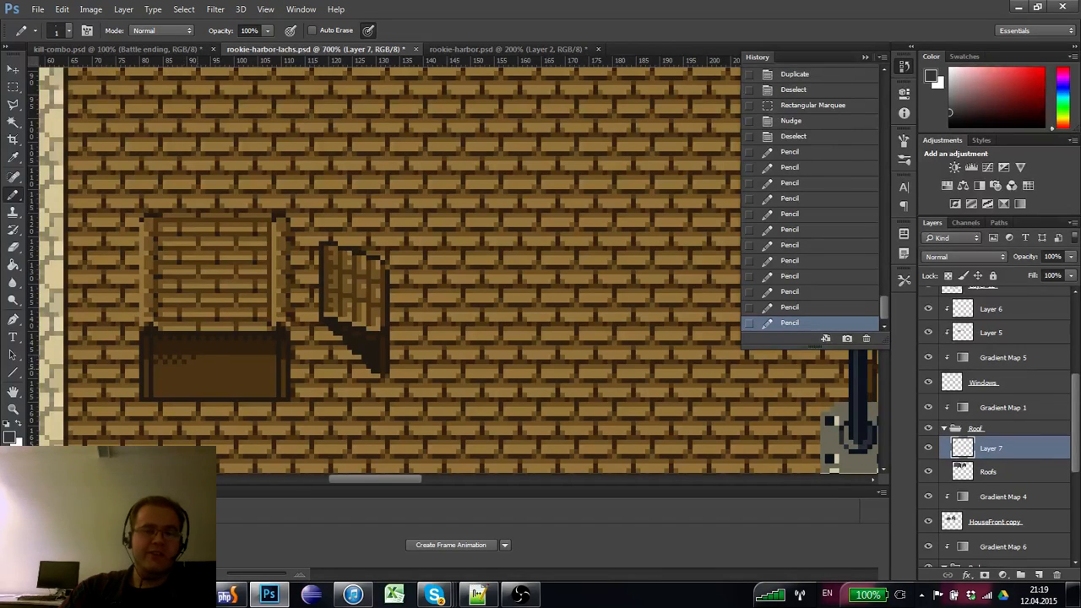
left_click(194, 357)
left_click(201, 363)
left_click(202, 373)
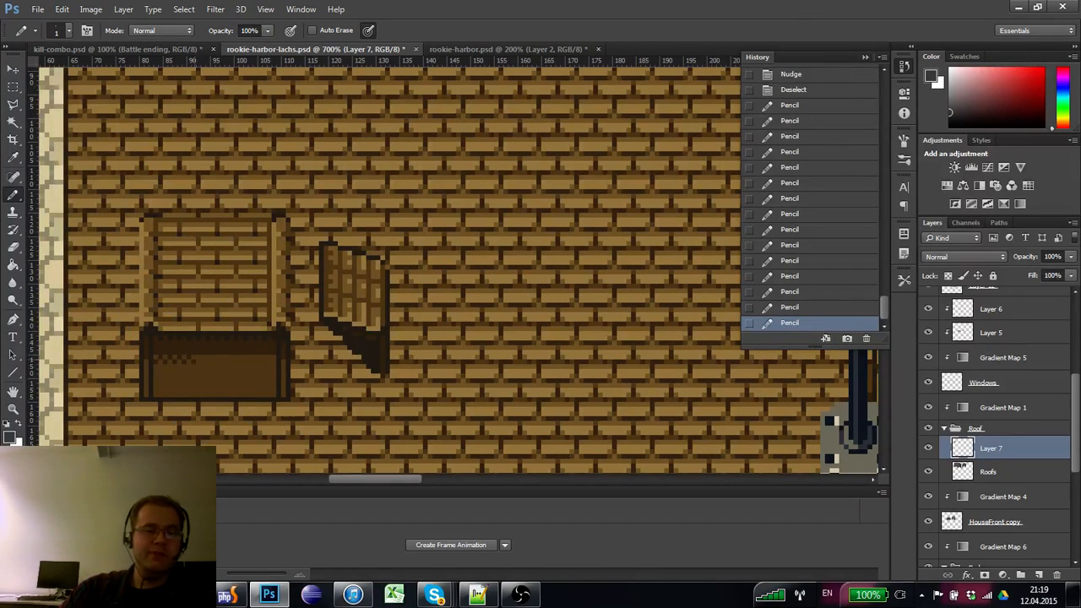
left_click(209, 367)
left_click(214, 376)
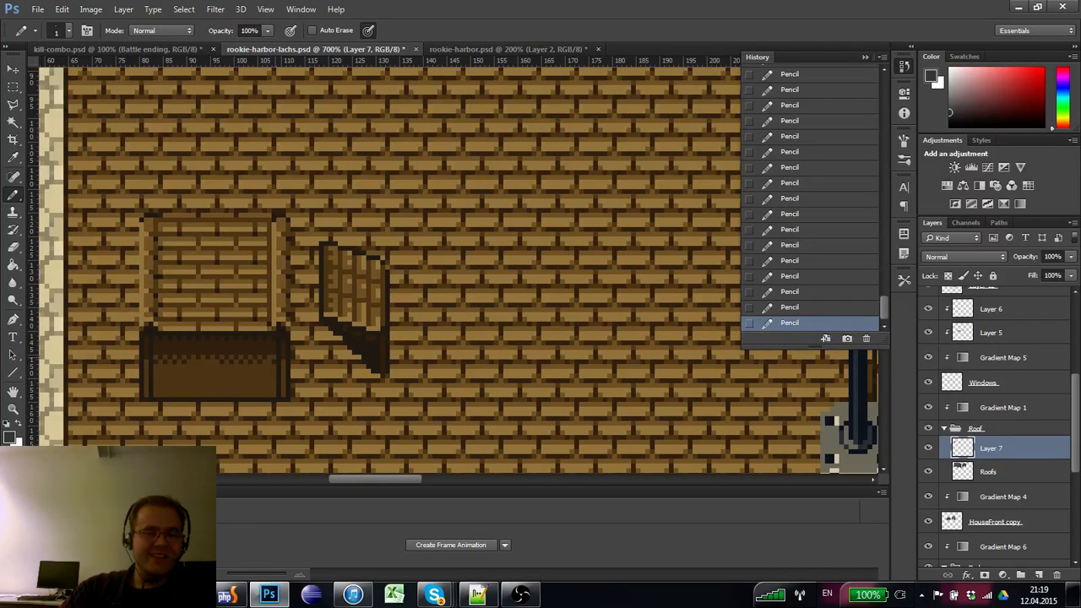
- Dither the dark shadow further down both sides of the structure's brown front face with single pencil pixels, forming an arch
left_click(271, 368, "alt")
left_click(266, 369, "alt")
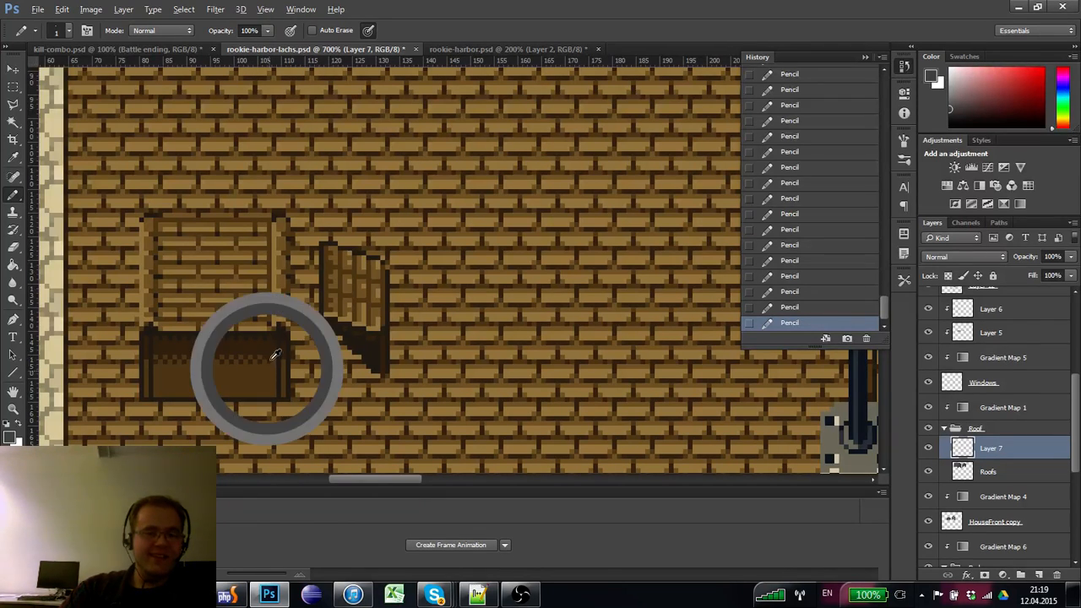
left_click_drag(190, 392, 246, 379)
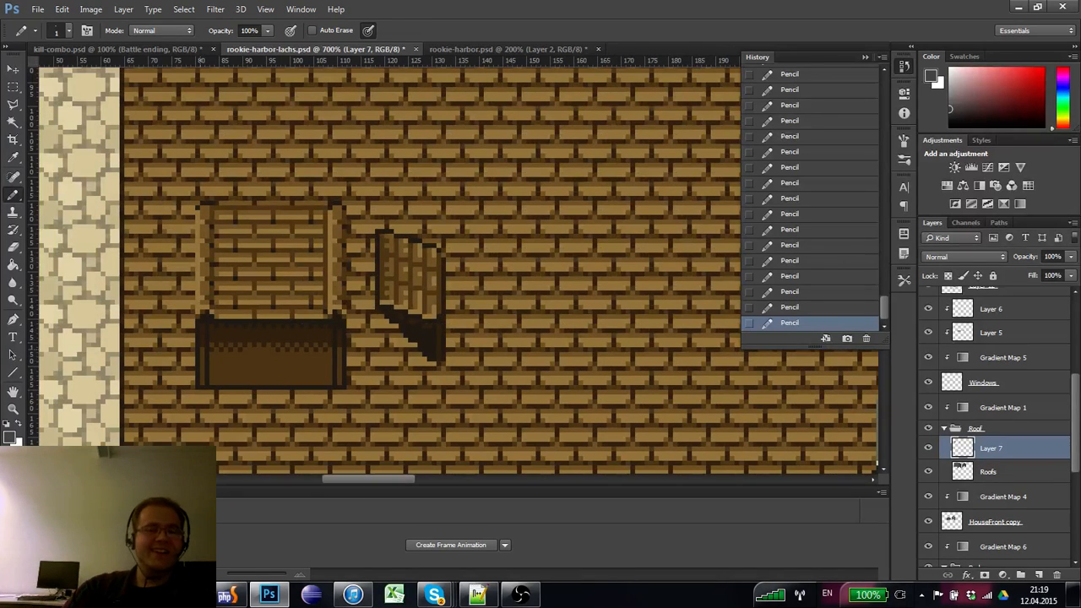
left_click(223, 342, "alt")
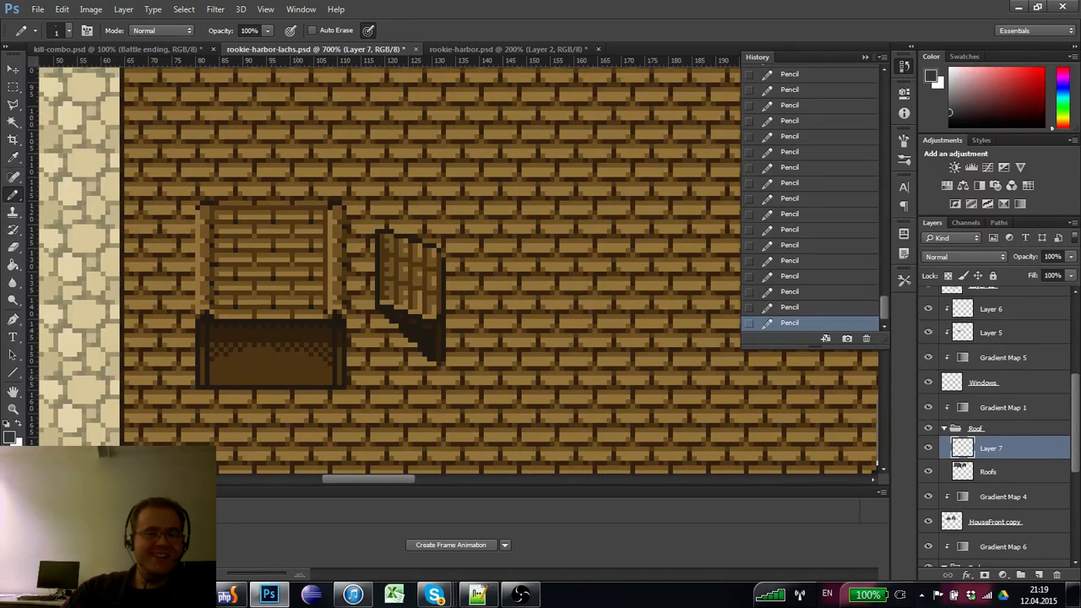
left_click(256, 347, "alt")
left_click(228, 354, "alt")
left_click(240, 350, "alt")
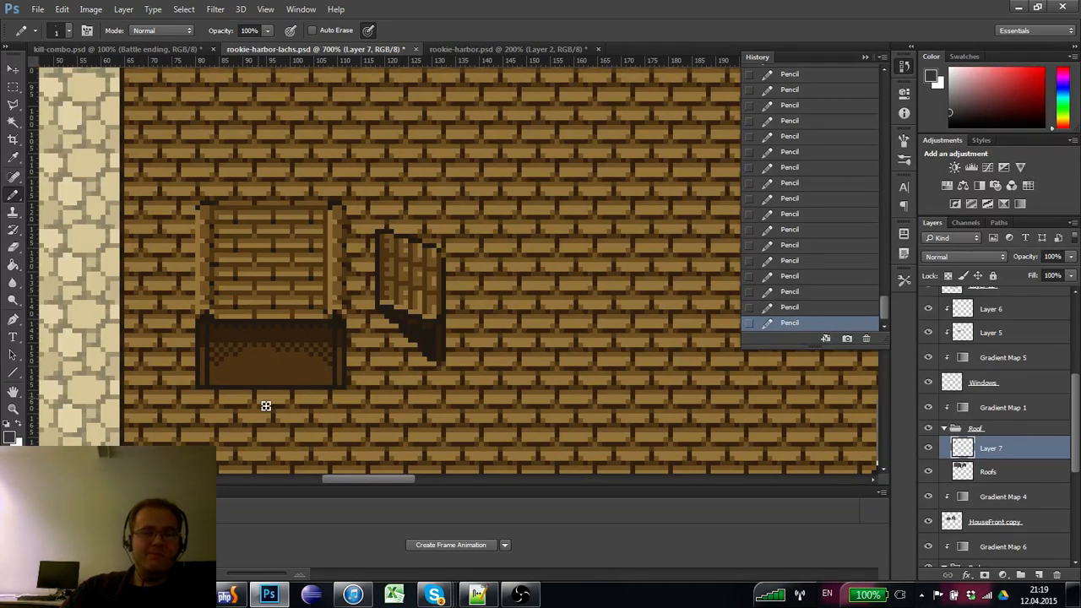
left_click(248, 344, "alt")
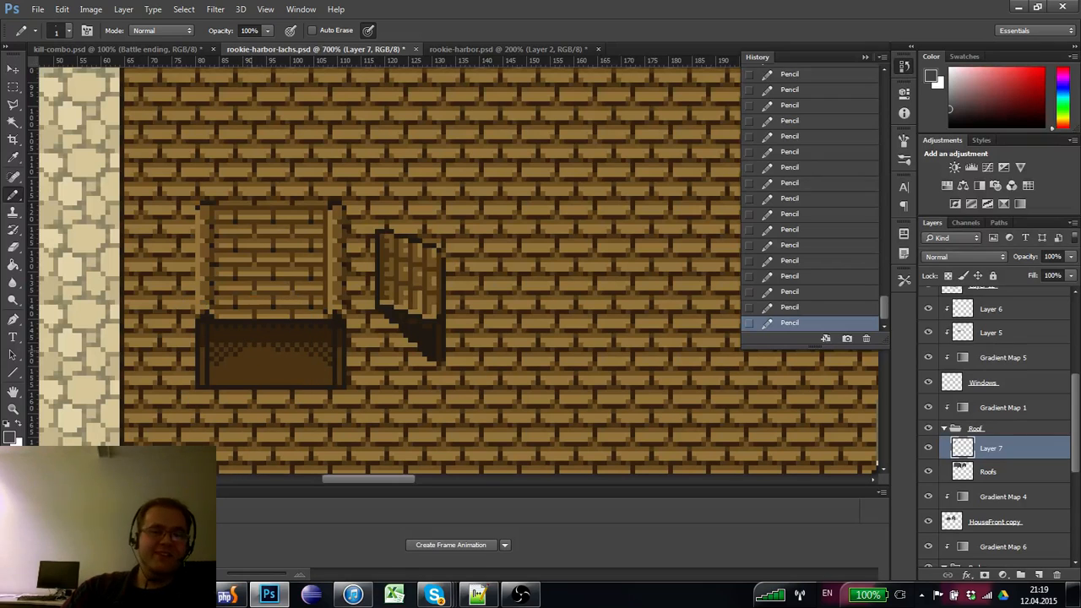
- Round off the arch-shaped shadow on the front face by refining its dithered pixels at the centre and sides
left_click(247, 343, "alt")
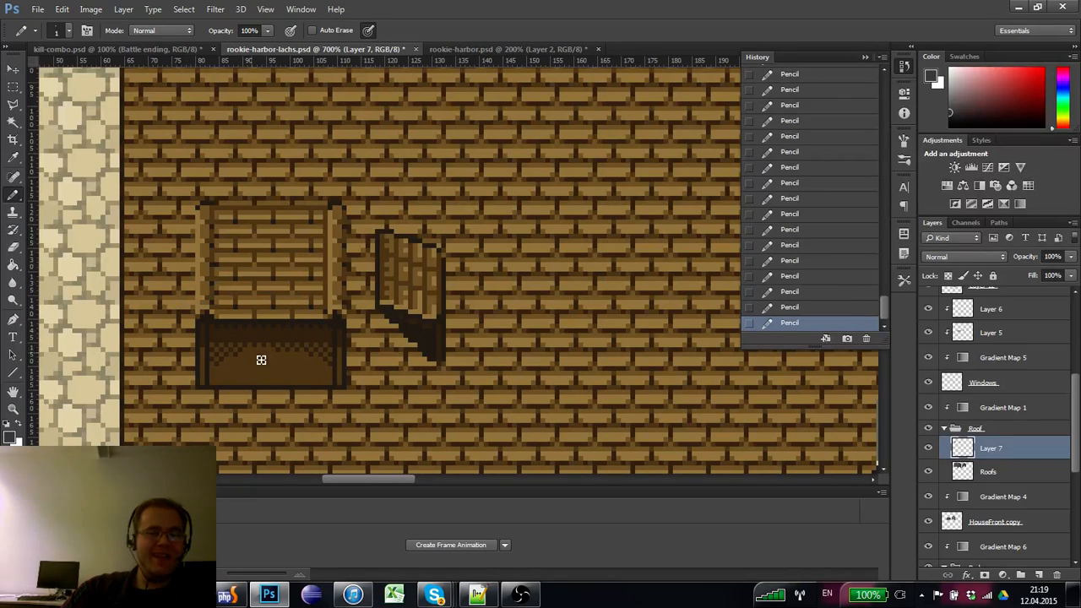
left_click(253, 359, "alt")
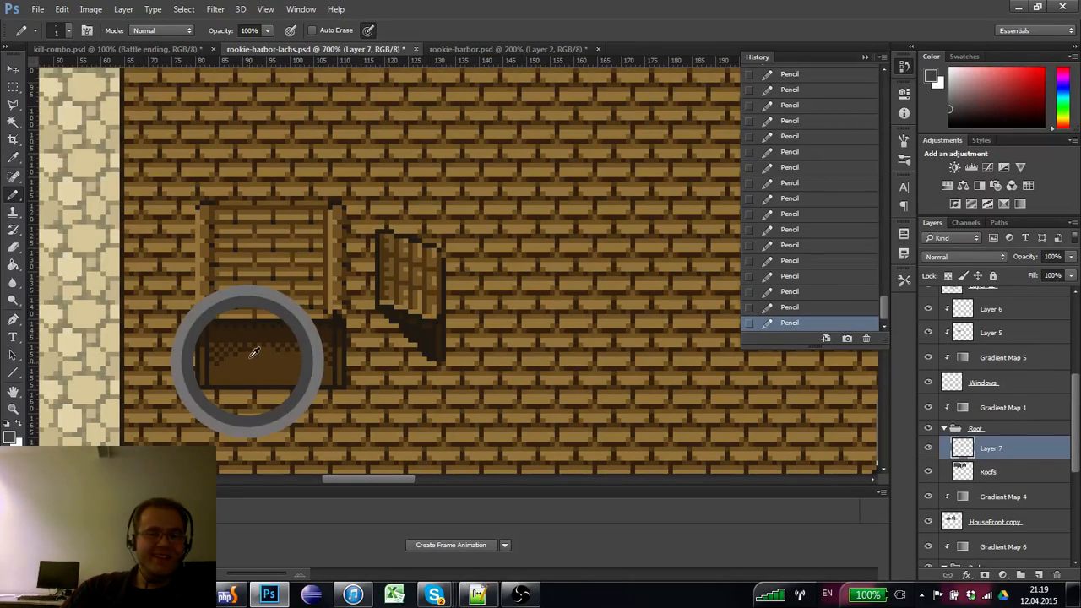
scroll(256, 415, "up", 2)
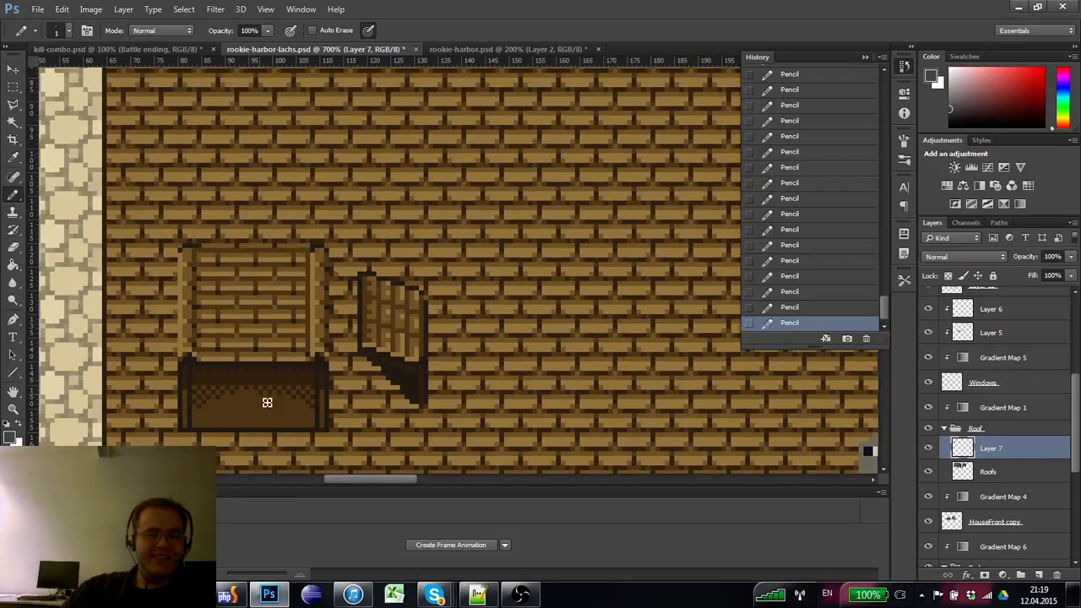
scroll(263, 402, "down", 2)
key("ctrl+r")
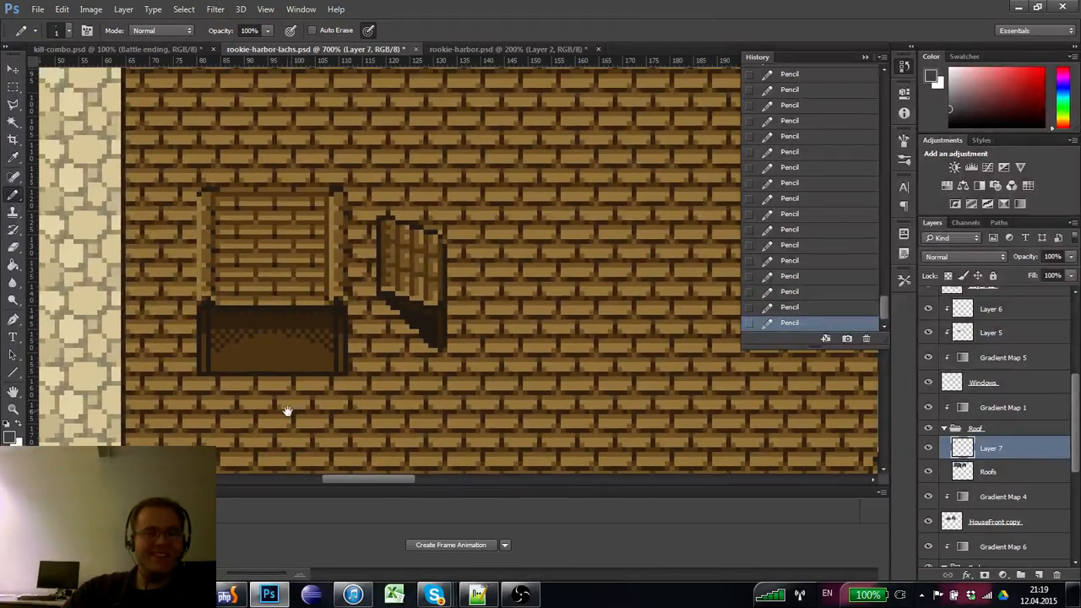
left_click(228, 327, "alt")
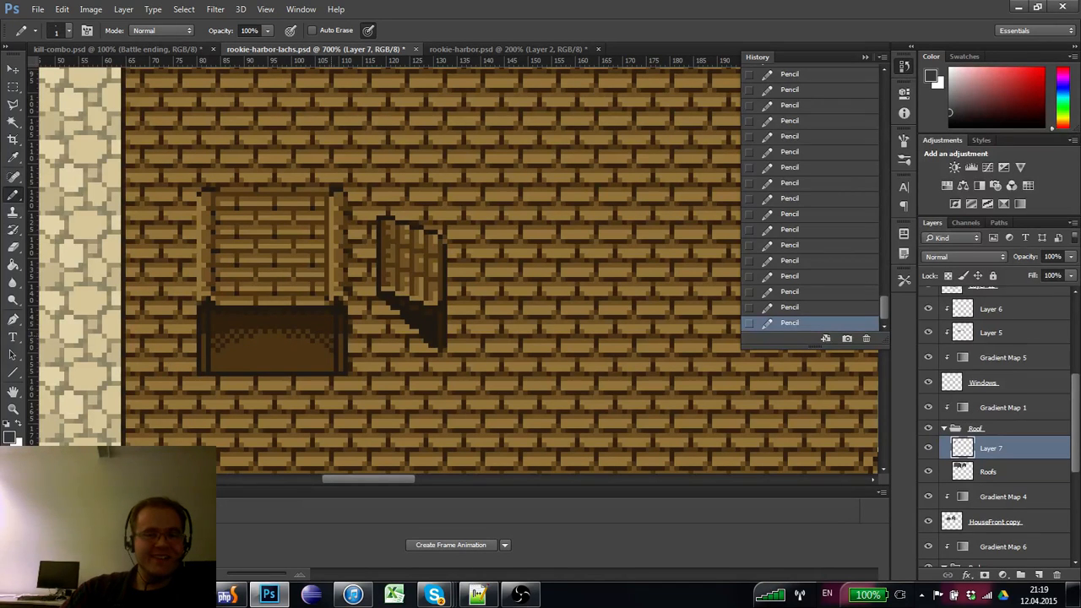
scroll(251, 411, "up", 1)
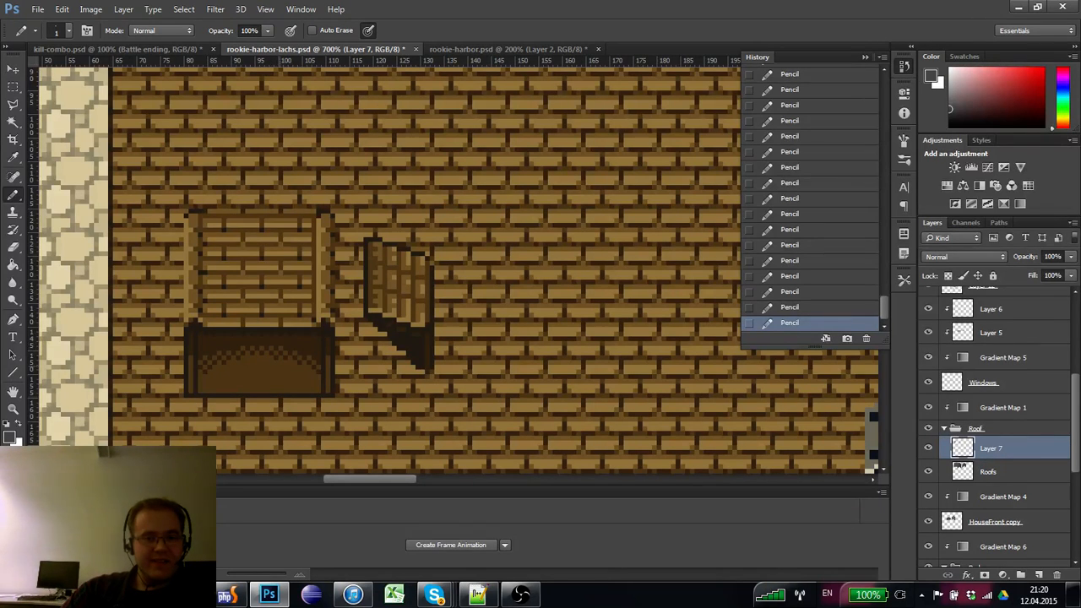
- Pencil a one-pixel inset rectangular frame around the shaded area of the structure's front face
left_click_drag(270, 390, 253, 360)
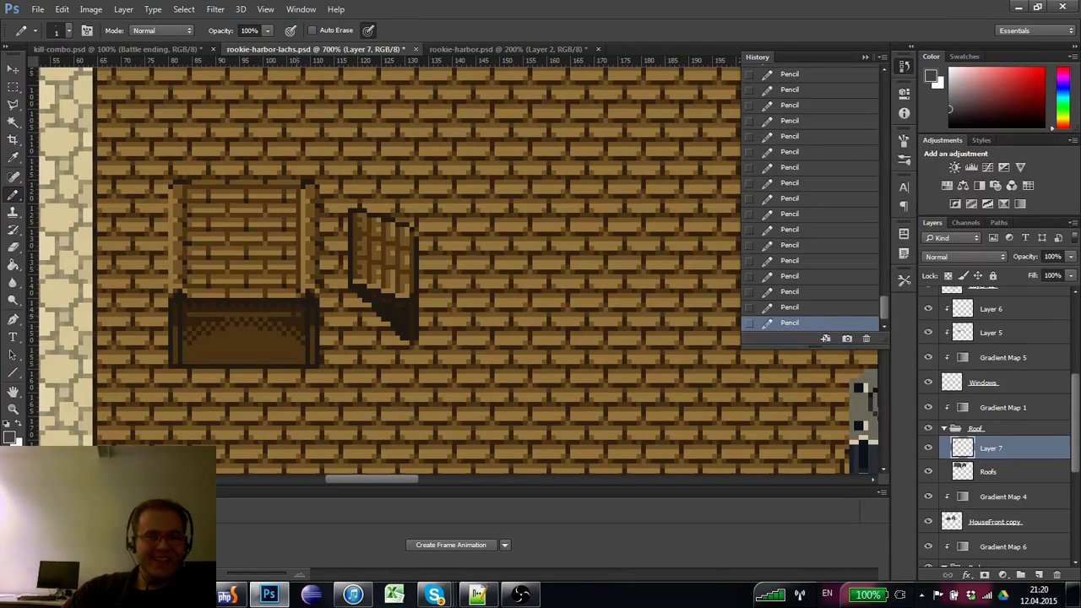
left_click(189, 313)
left_click_drag(225, 368, 219, 392)
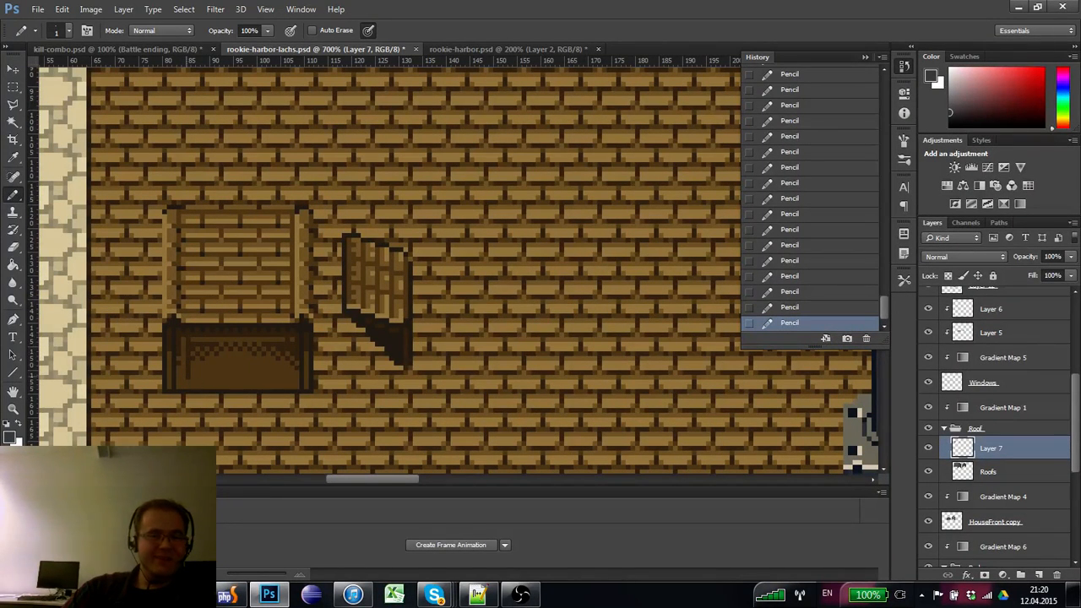
left_click(189, 337)
left_click(300, 348)
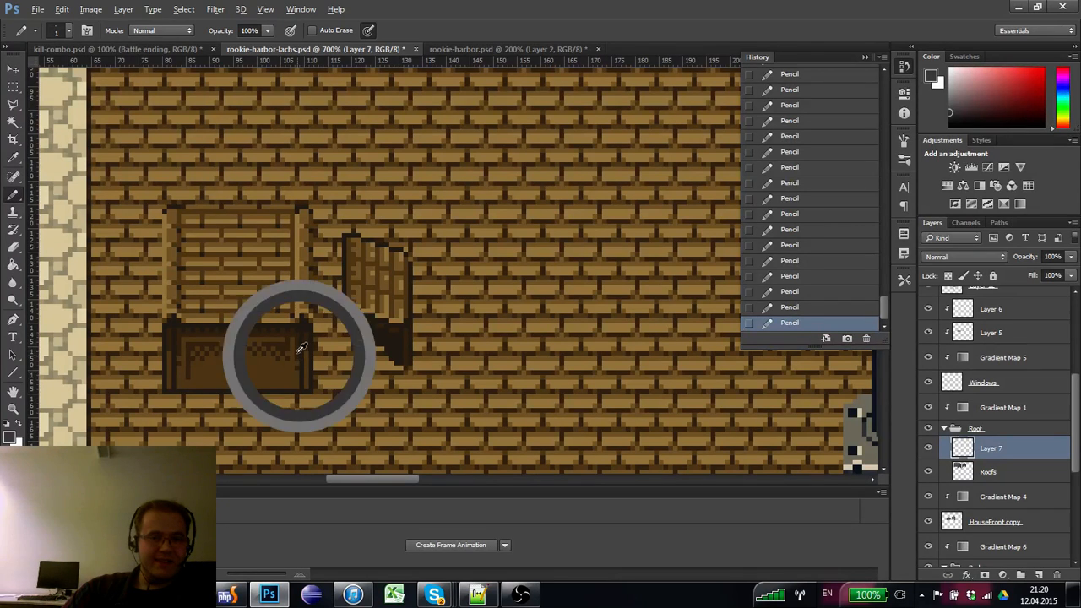
left_click(190, 369)
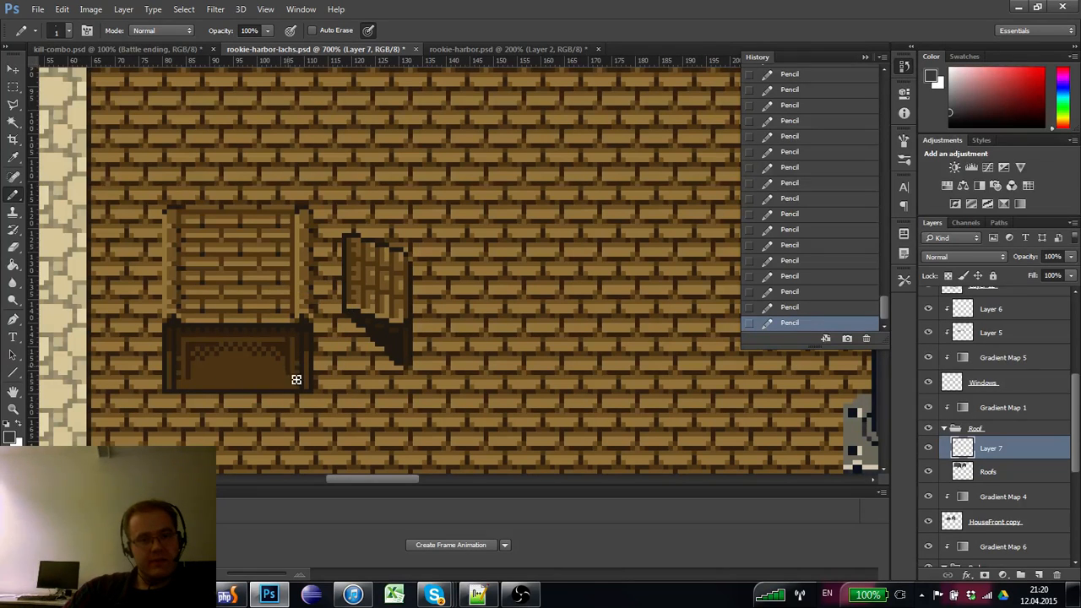
mouse_move(265, 397)
left_mouse_down()
mouse_move(277, 429)
mouse_move(268, 385)
left_mouse_up()
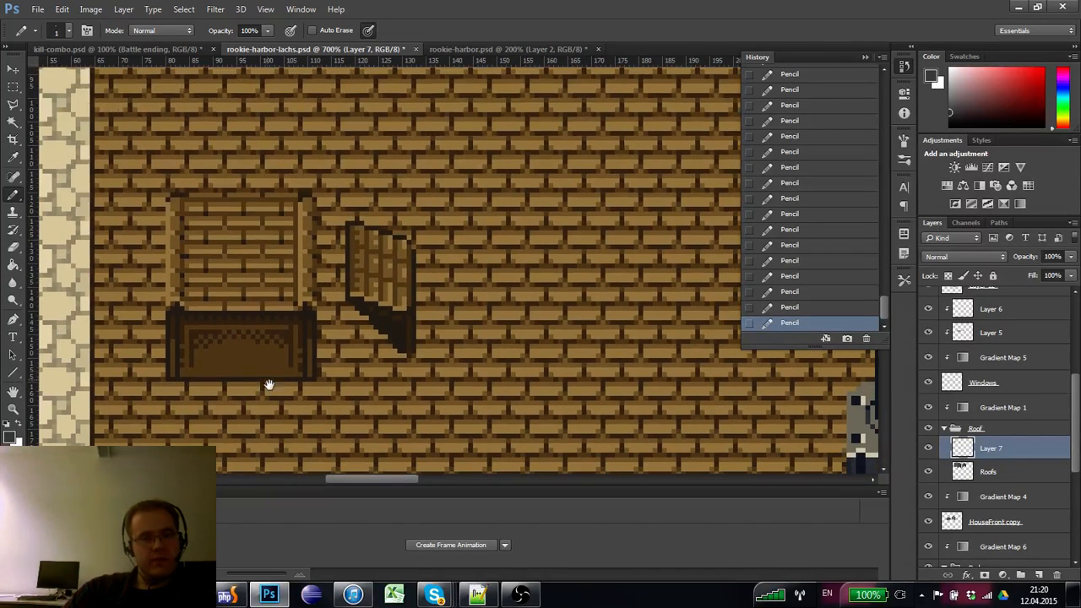
left_click(190, 363)
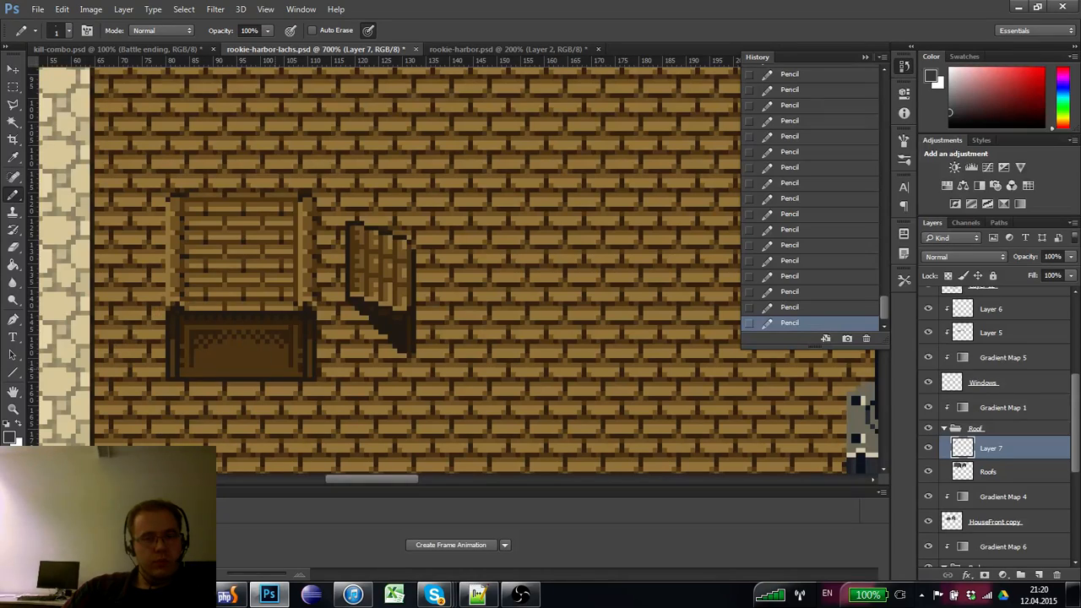
left_click(289, 365, "shift")
- Examine the wooden structure with its framed front face against the whole roof and again up close
key("z")
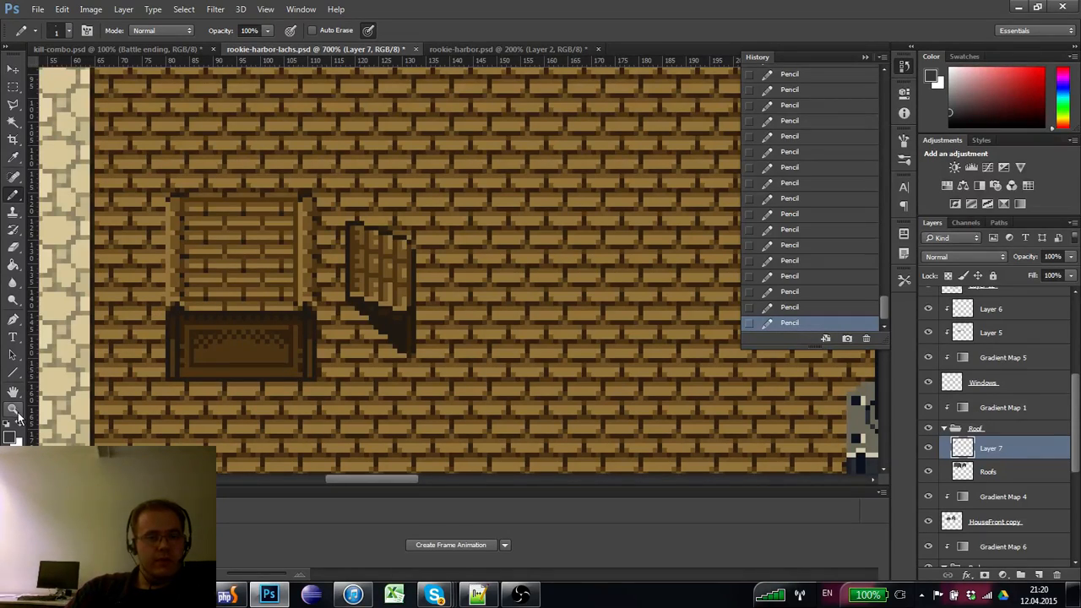
left_click(171, 384, "alt")
left_click(171, 384, "alt")
left_click(170, 384, "alt")
left_click(179, 378, "alt")
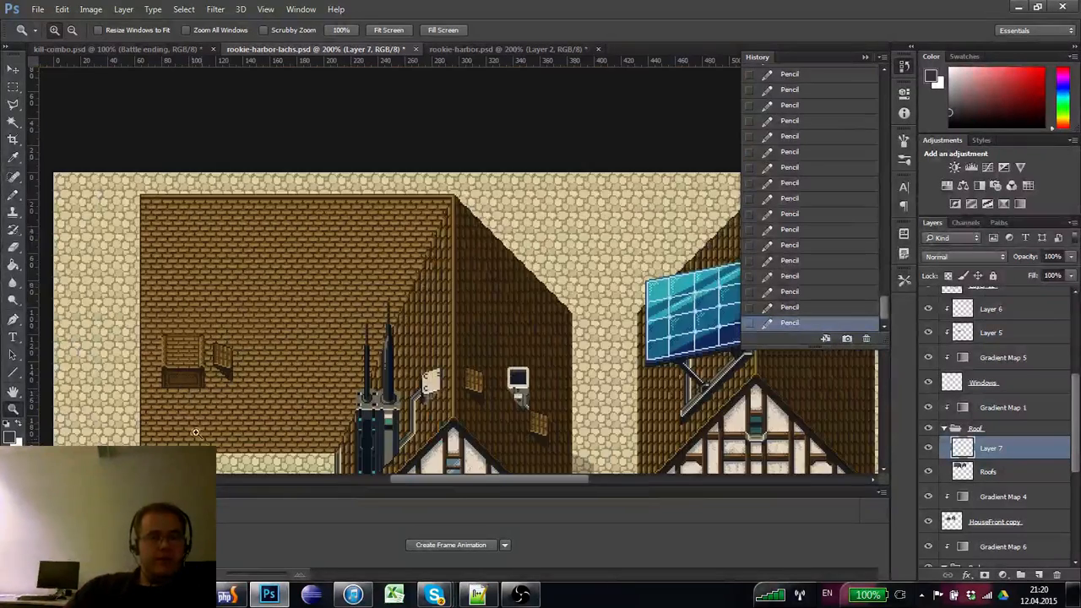
left_click_drag(205, 404, 206, 375)
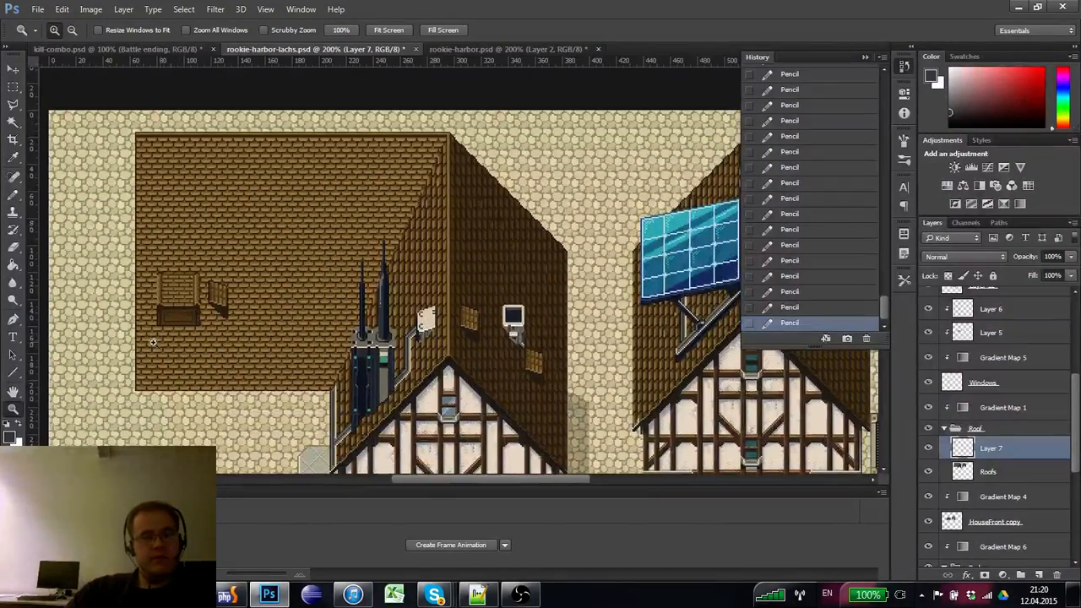
left_click(177, 311)
left_click(177, 311)
left_click(178, 311)
left_click(177, 311)
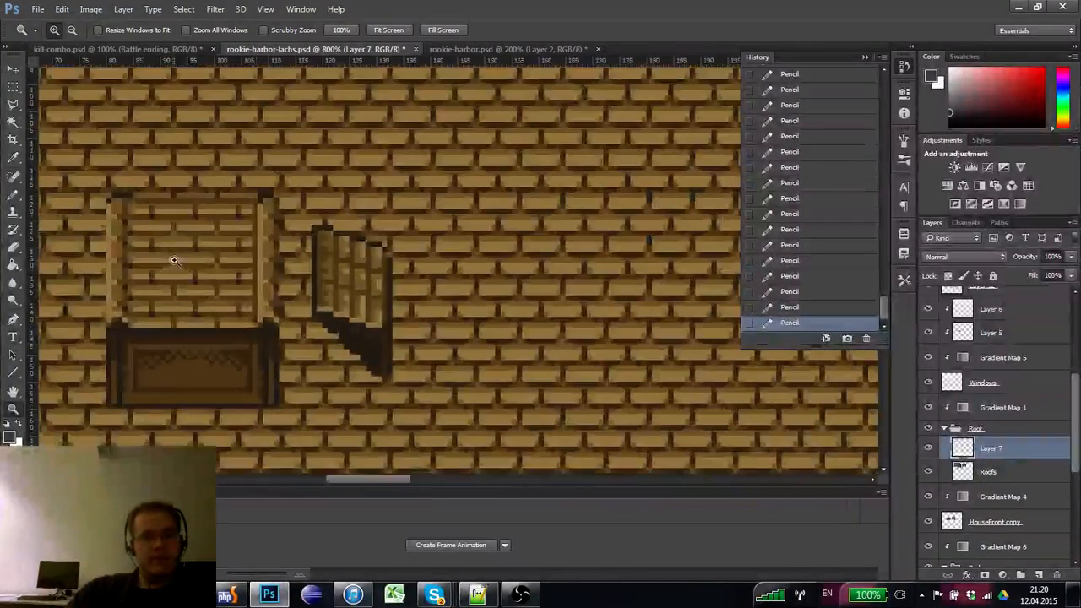
- Pencil lighter brown pixels along the top edge of the plank panel between the two side posts
left_click(168, 283)
left_click(167, 278)
left_click(14, 196)
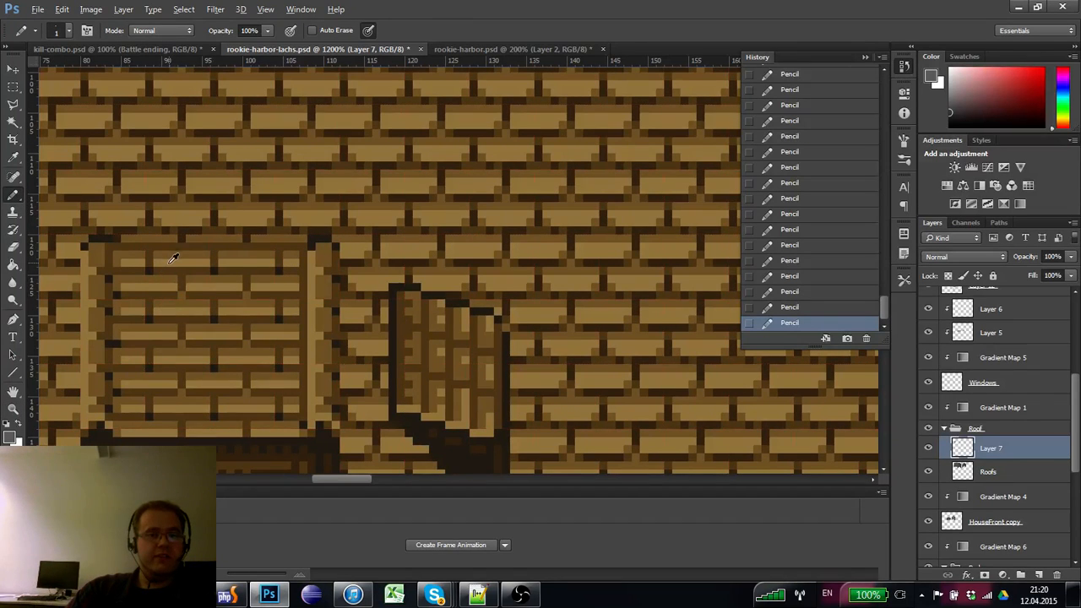
left_click(168, 234)
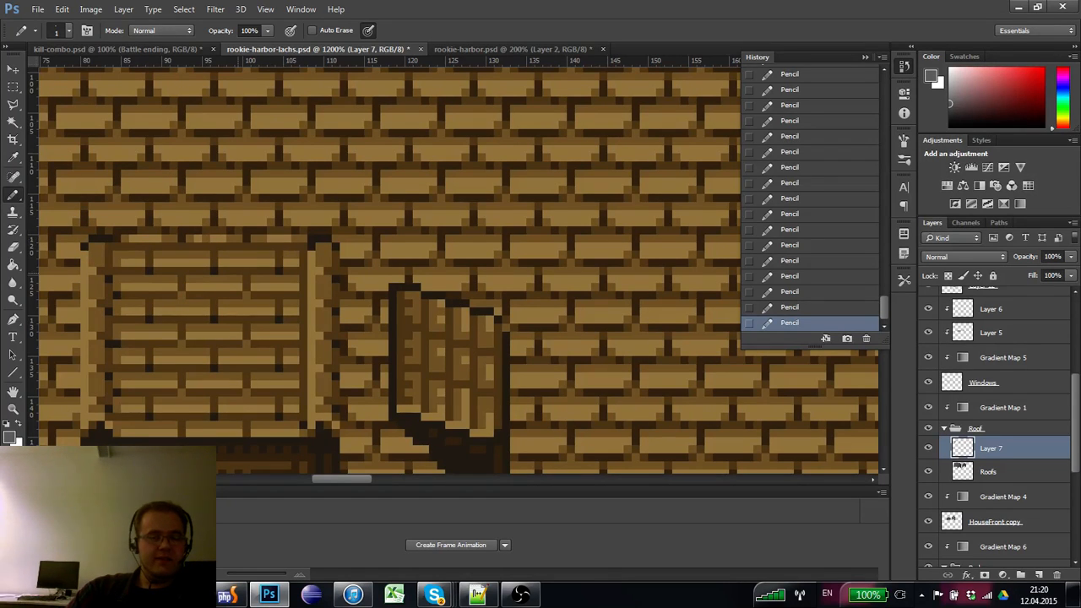
left_click(212, 234)
left_click(234, 240, "alt")
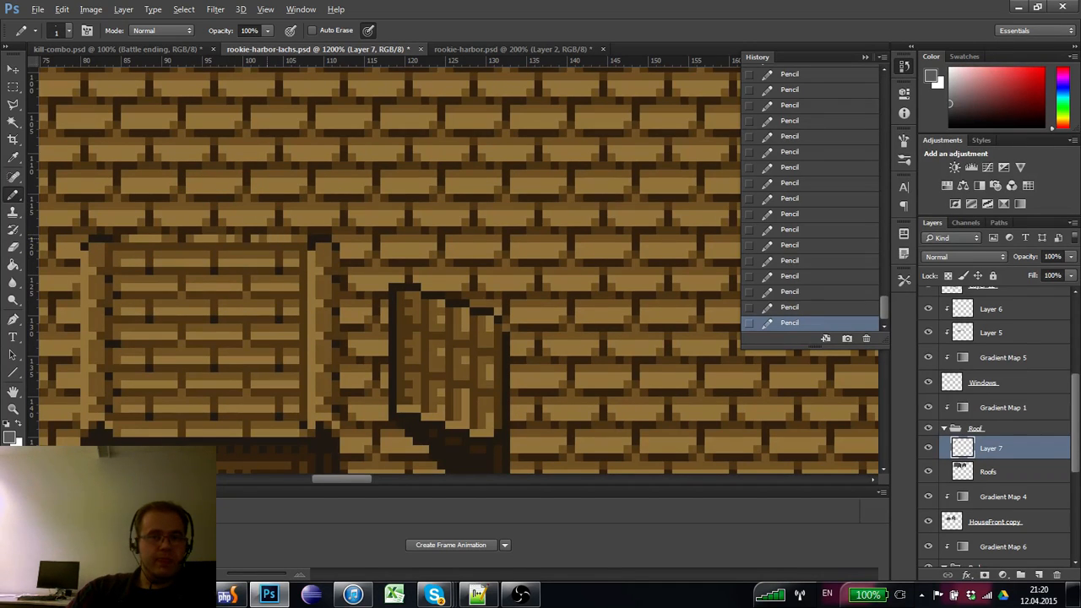
left_click(269, 235, "alt")
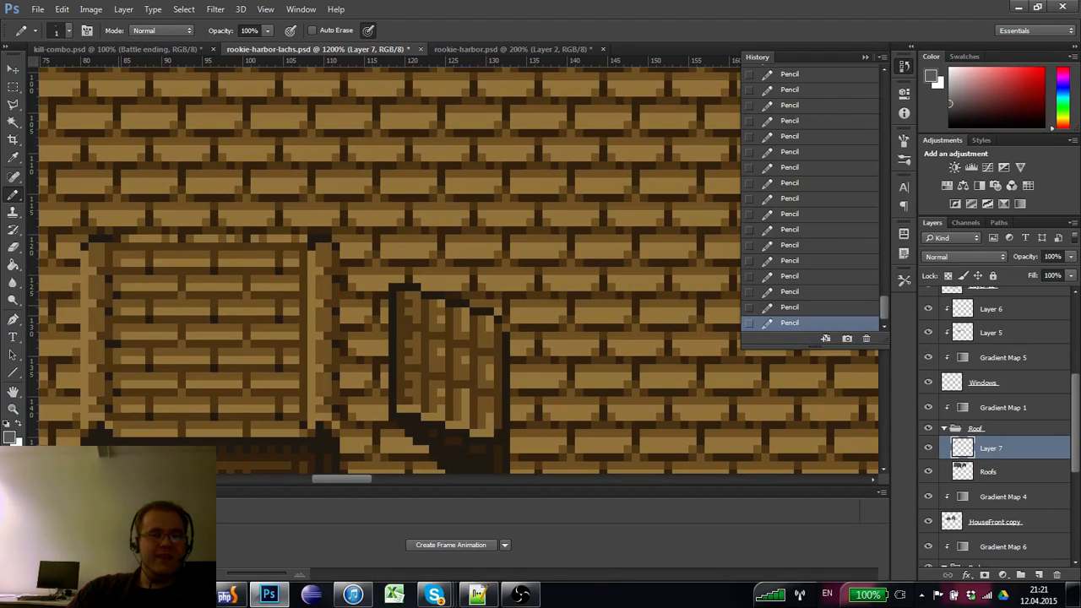
- Examine how the plank panel's top edge blends into the surrounding roof shingles at reduced magnification
left_click(13, 408)
left_click(135, 321, "alt")
left_click(135, 322, "alt")
left_click(135, 322, "alt")
left_click(135, 321, "alt")
left_click(135, 321, "alt")
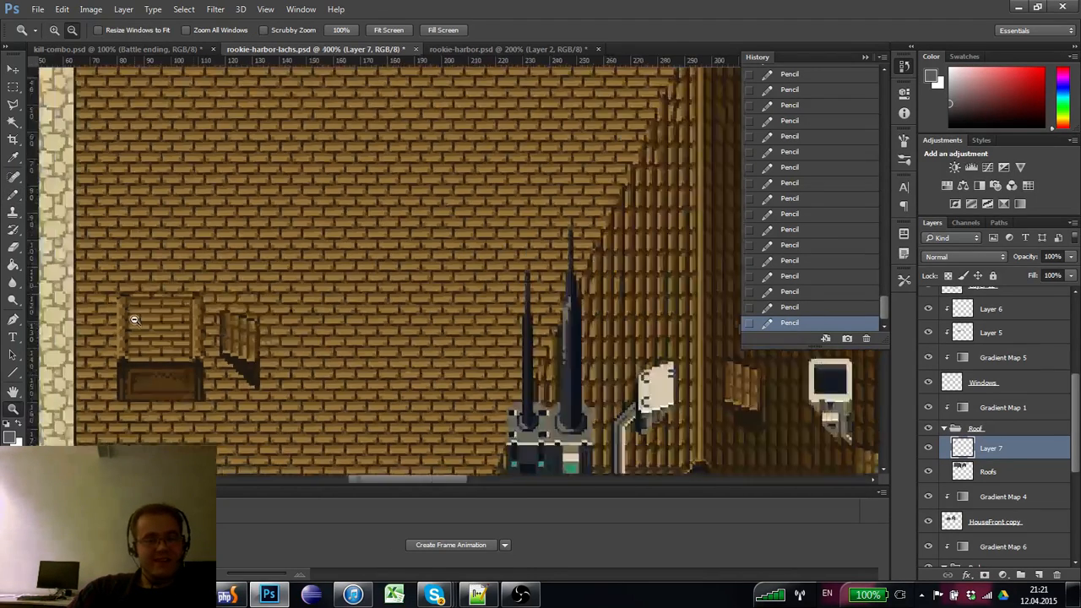
left_click(135, 321, "alt")
left_click(144, 329)
left_click(141, 325)
left_click(139, 317)
left_click(137, 309, "alt")
left_click(137, 301, "alt")
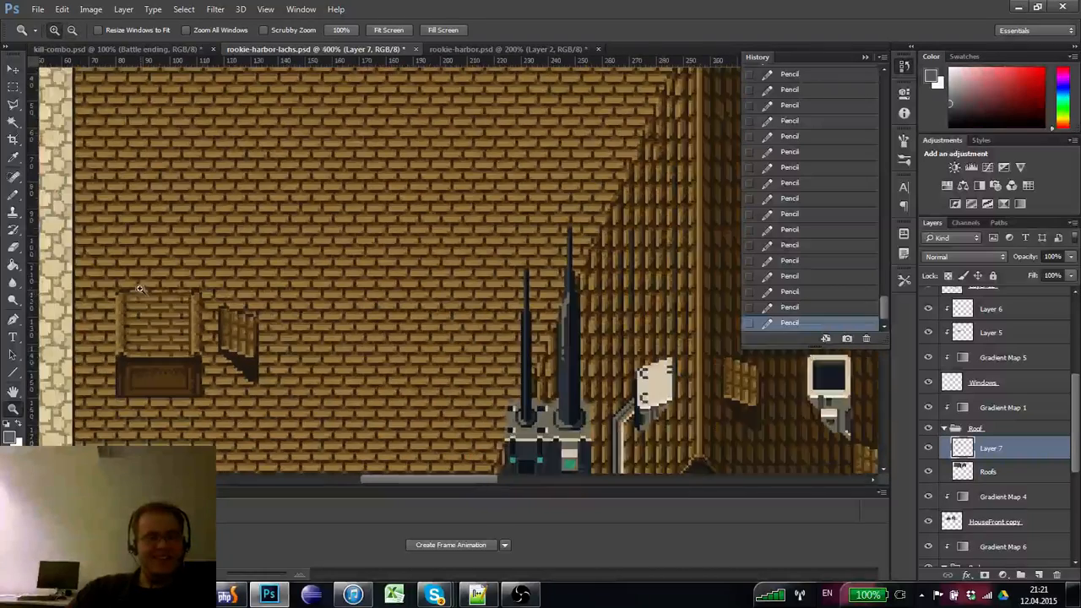
- Rework the top edge of the plank panel with single darker brown pencil pixels
left_click(136, 291)
left_click(136, 291)
left_click(136, 291)
key("b")
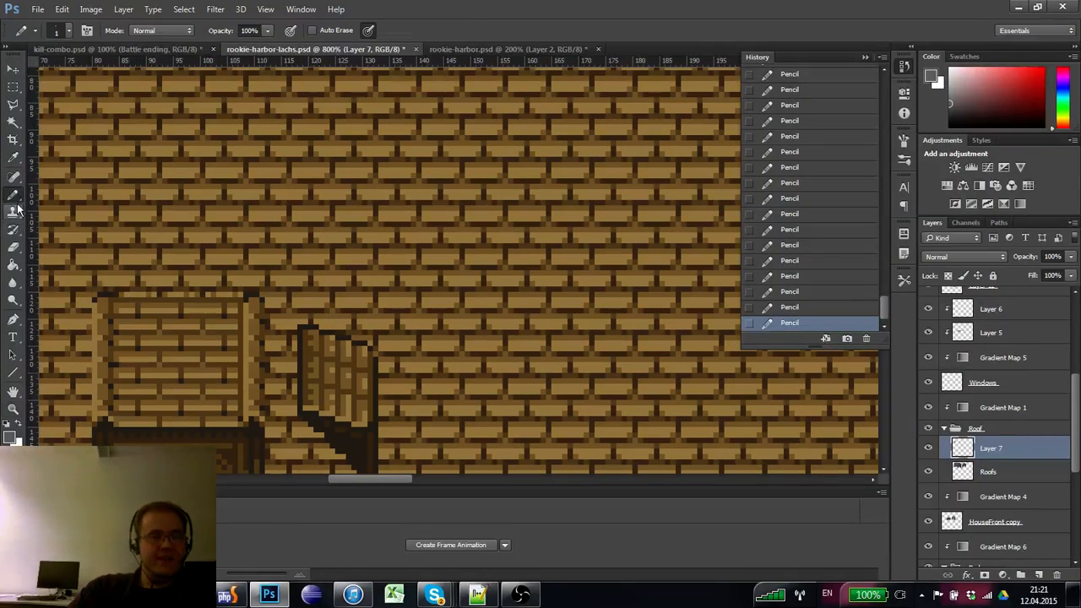
left_click(154, 298, "alt")
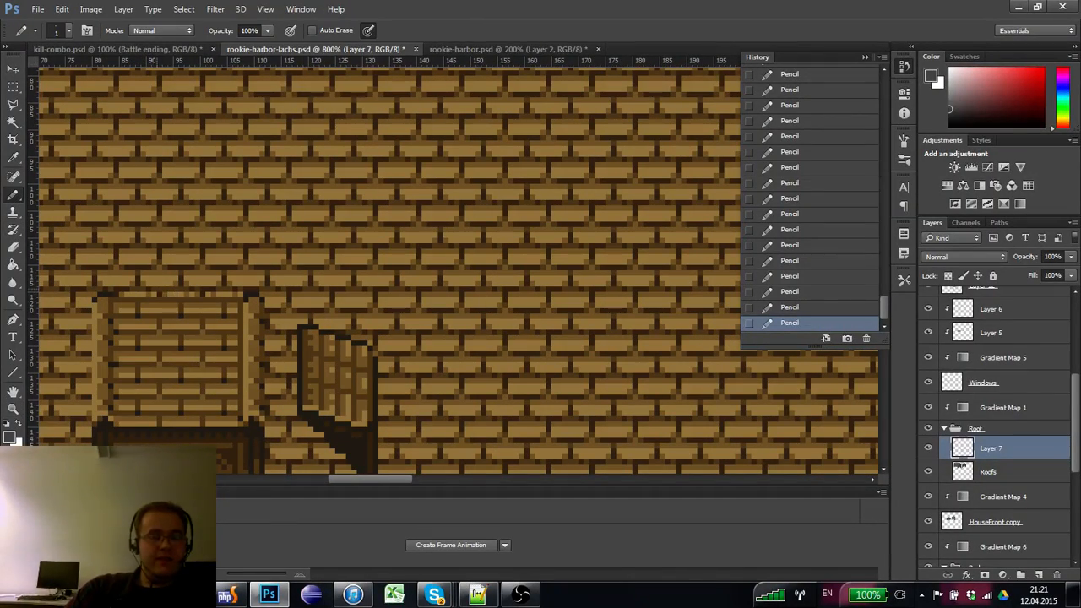
left_click(172, 297, "alt")
- With the grid as a guide, clear the rectangular strip directly above the structure on Layer 7, then deselect and hide the grid
left_click_drag(195, 355, 179, 298)
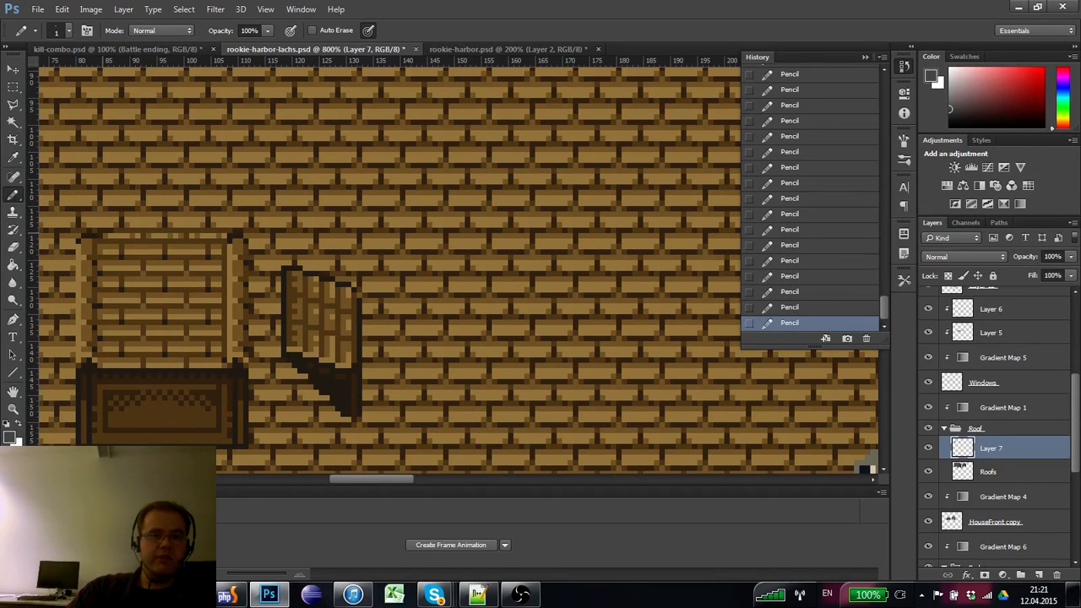
key("ctrl+apostrophe")
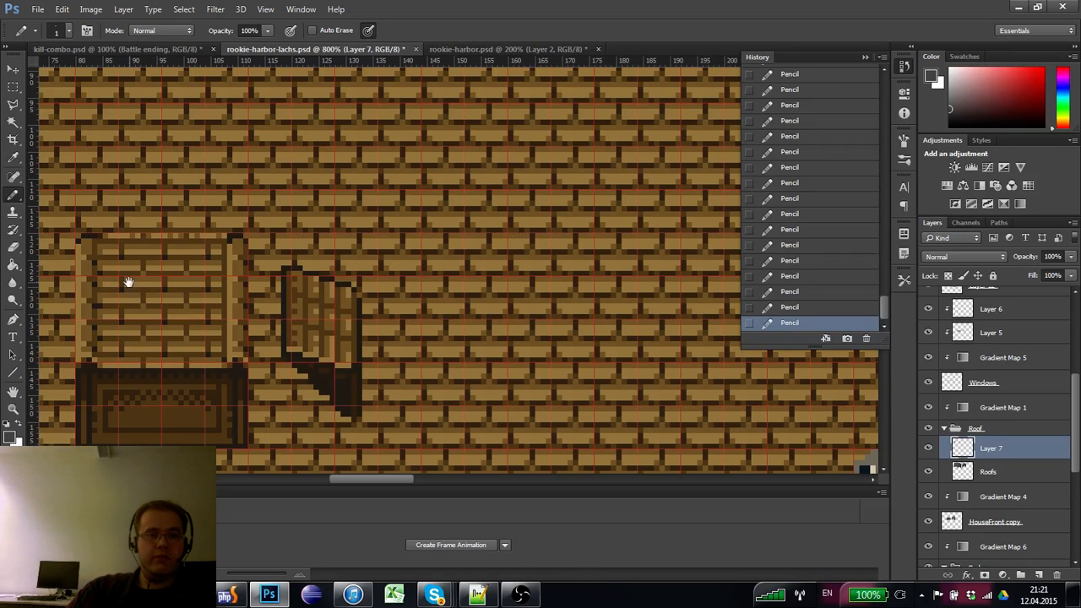
key("m")
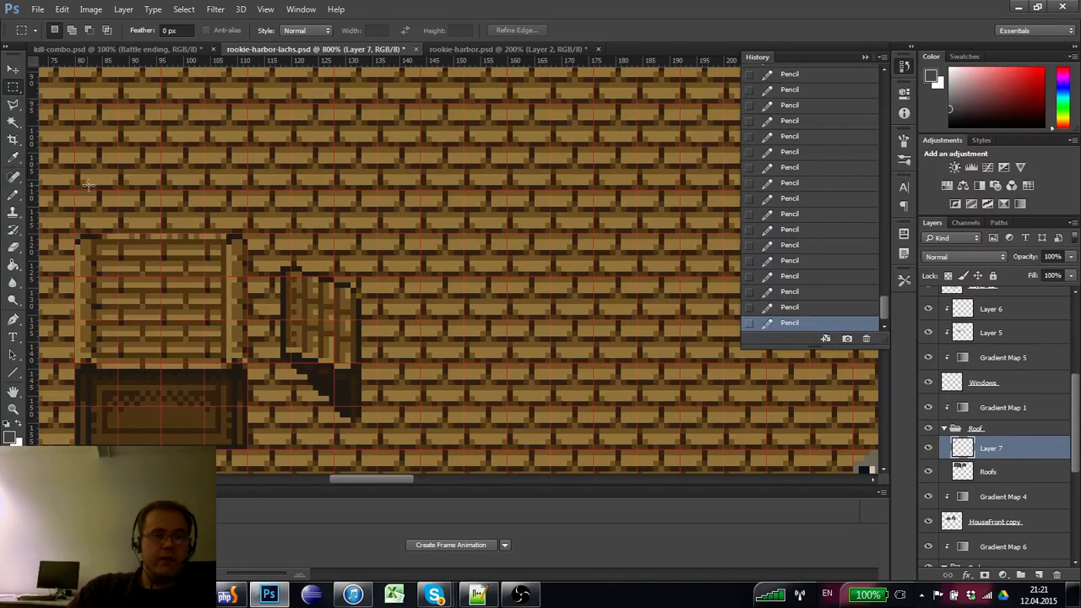
left_click_drag(76, 176, 239, 233)
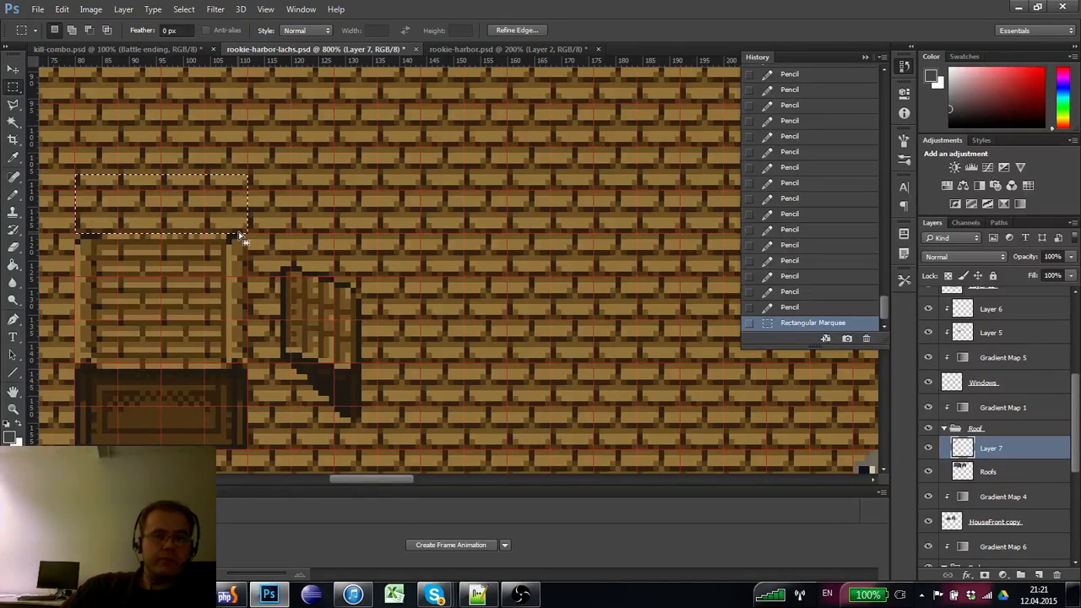
key("Delete")
key("ctrl+d")
key("ctrl+r")
left_click_drag(192, 378, 224, 388)
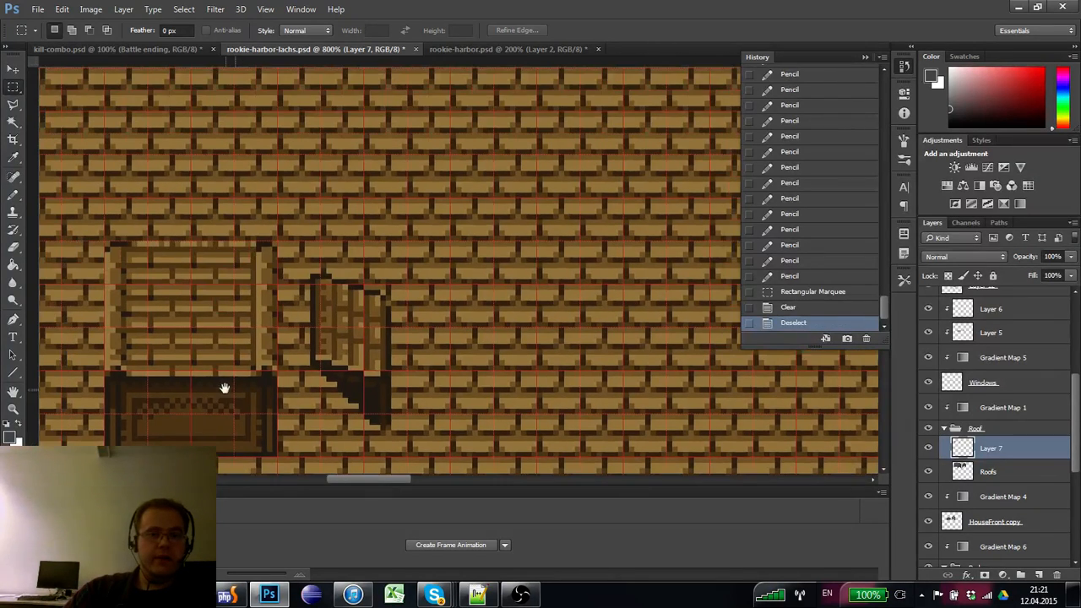
key("ctrl+r")
key("z")
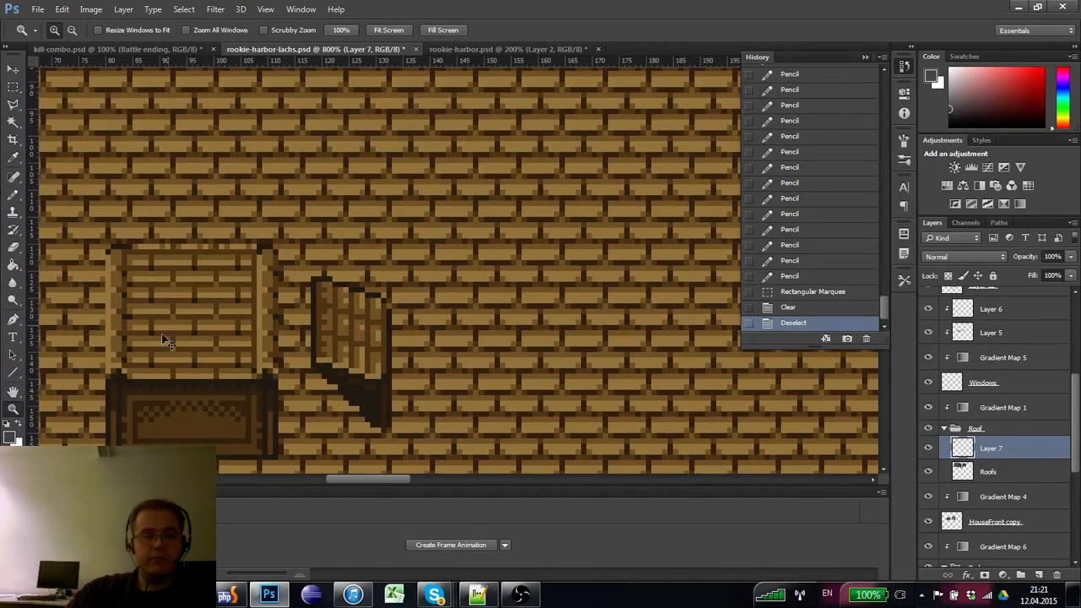
- Examine the wooden structure against the surrounding roof and neighbouring buildings at several magnifications
left_click(172, 307, "alt")
left_click(177, 310, "alt")
left_click(189, 312, "alt")
left_click(196, 310, "alt")
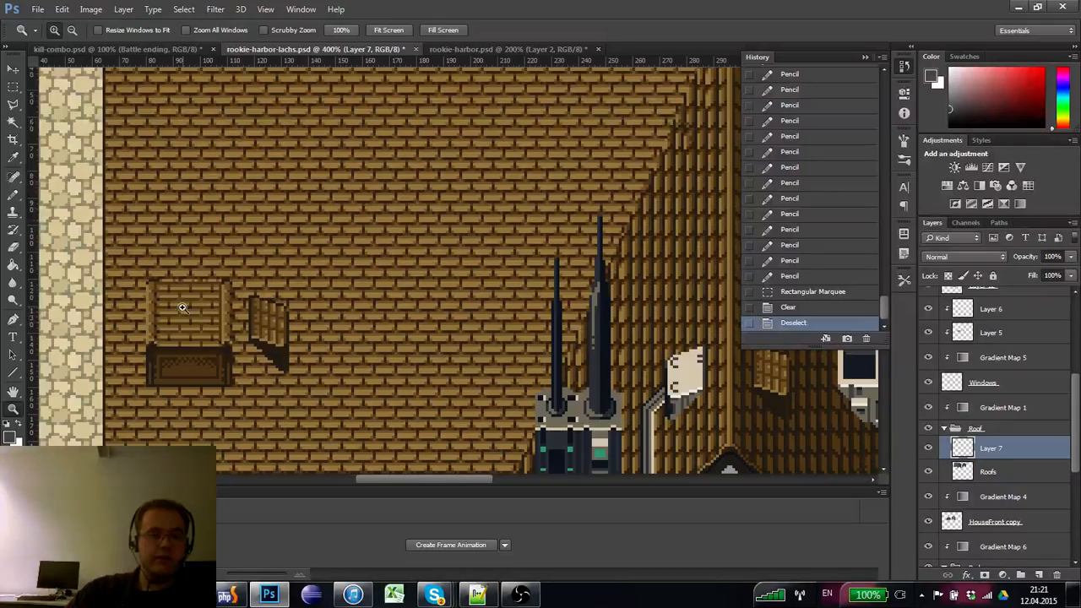
left_click(183, 309)
left_click(182, 308)
left_click(200, 330, "alt")
left_click(199, 329, "alt")
left_click(208, 354, "alt")
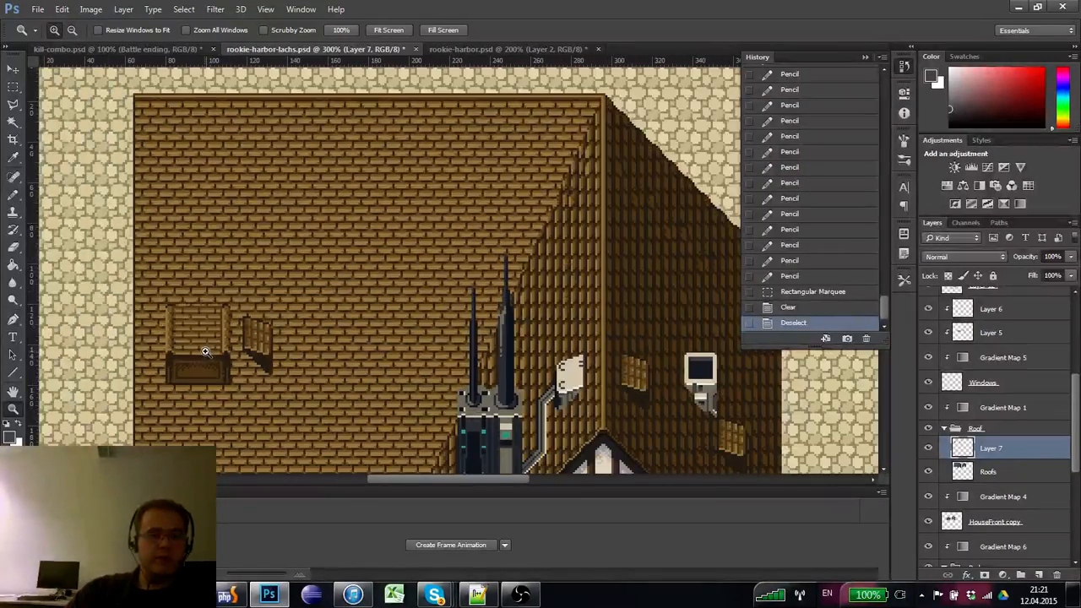
left_click_drag(204, 348, 200, 315)
left_click(185, 328)
left_click(184, 329)
left_click(184, 330)
left_click(188, 328, "alt")
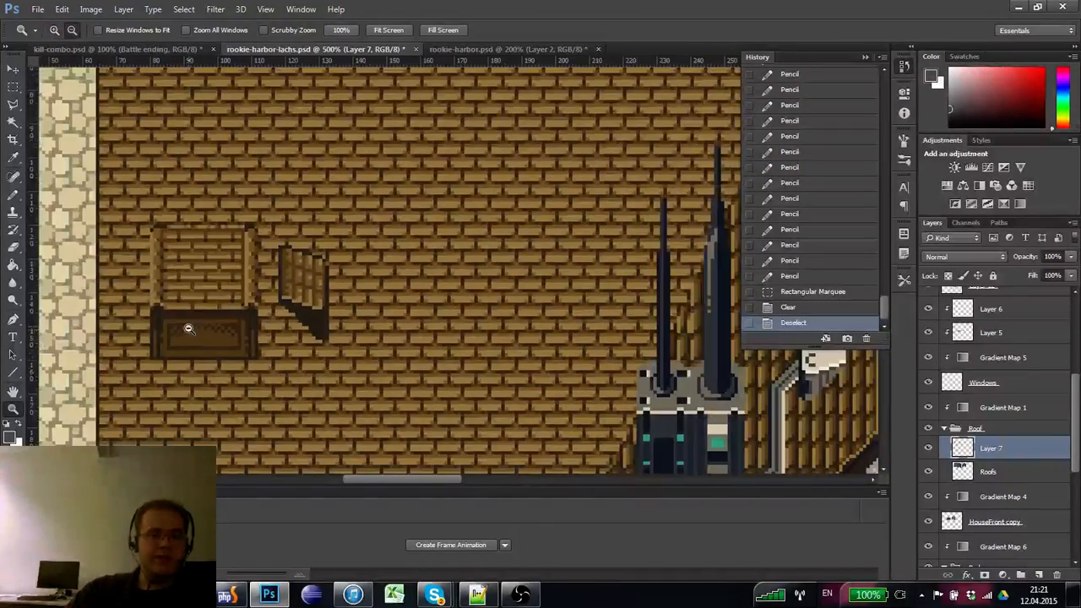
left_click(187, 331, "alt")
left_click(189, 325)
left_click(186, 301)
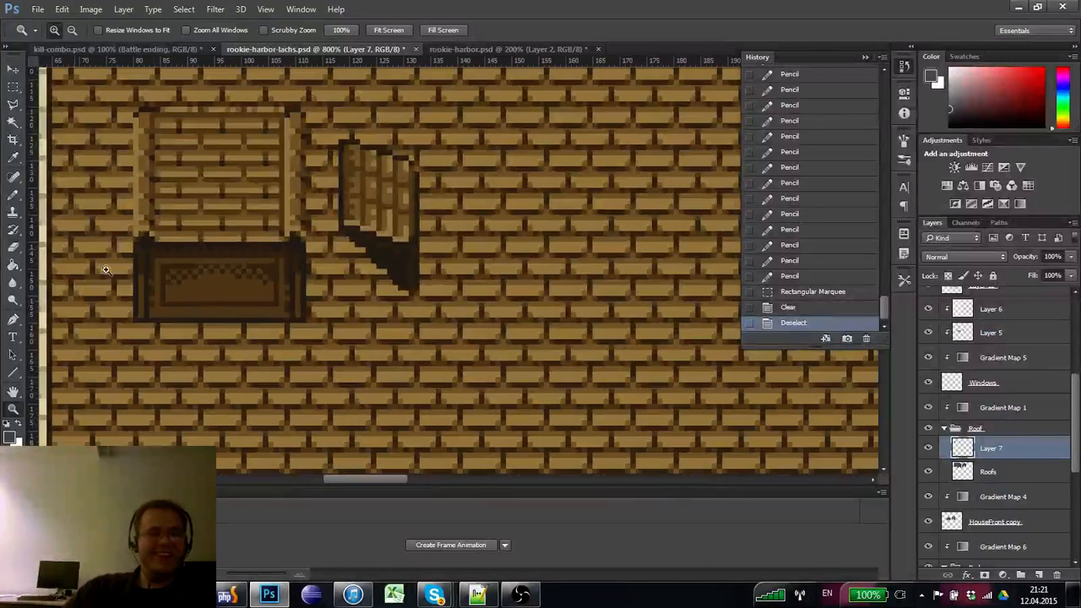
- Redraw the left post of the structure's front face with brown pencil pixels and a continuous dark inner edge
left_click(12, 201)
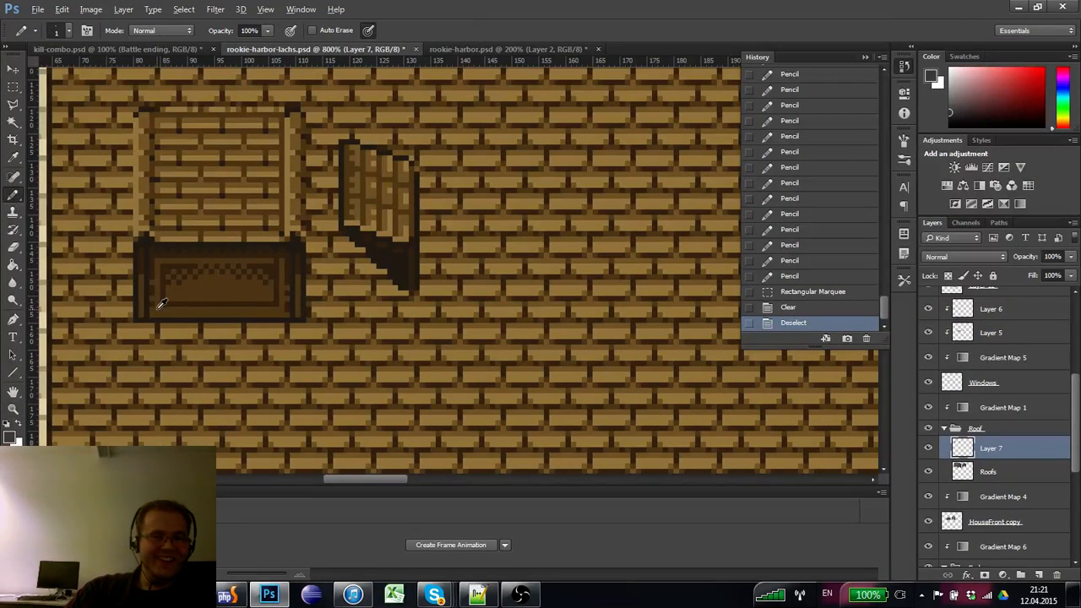
left_click(155, 279)
left_click(154, 278, "alt")
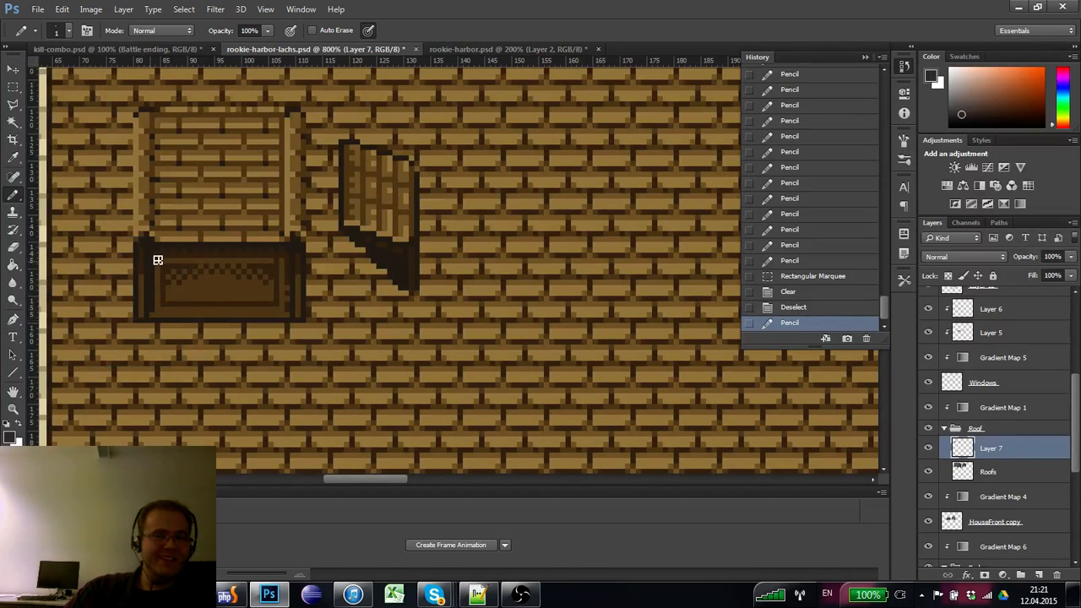
left_click(154, 320)
left_click(142, 279, "alt")
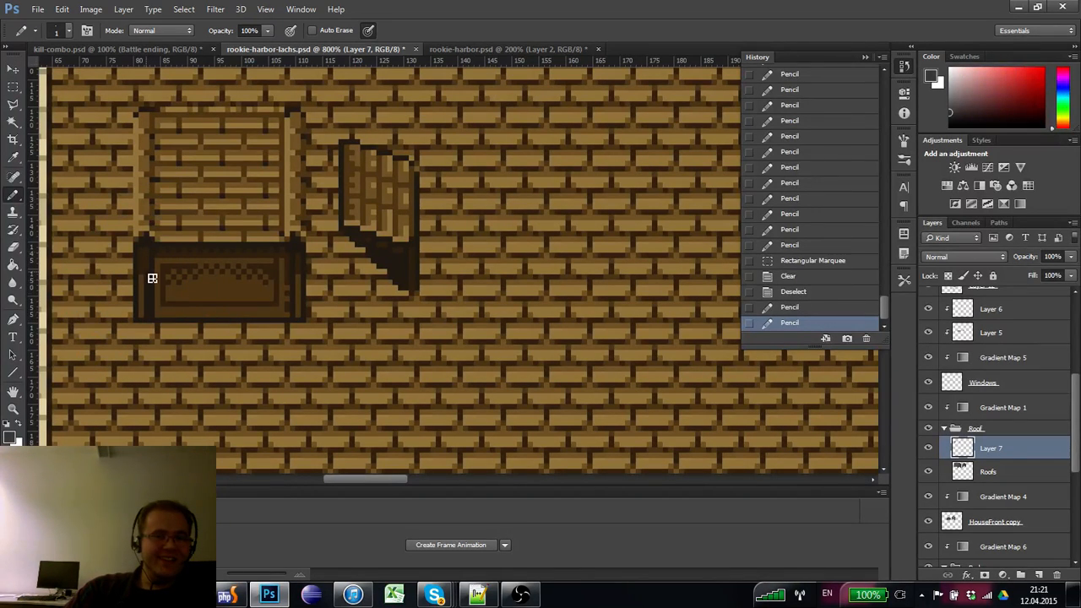
left_click(152, 278)
left_click(145, 279, "alt")
left_click(153, 301)
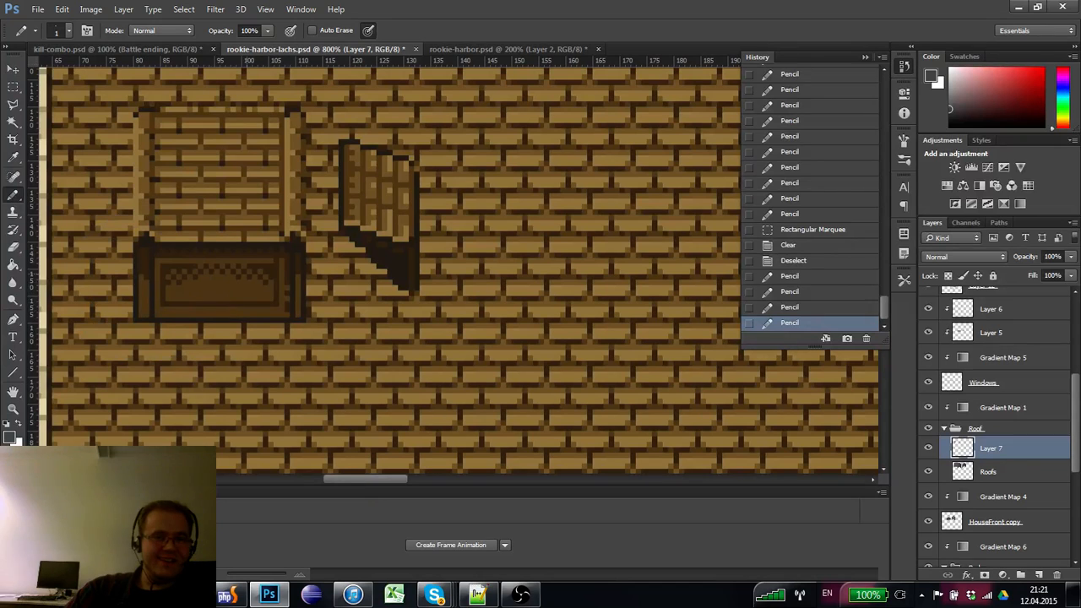
- Redraw the right post of the front face to match the left one, with brown fill and a dark inner edge
left_click(297, 264, "alt")
mouse_move(295, 263)
left_mouse_down()
mouse_move(295, 313)
mouse_move(293, 257)
left_mouse_up()
left_click(300, 312, "alt")
left_click(298, 316)
left_click(299, 269, "alt")
left_click(294, 255)
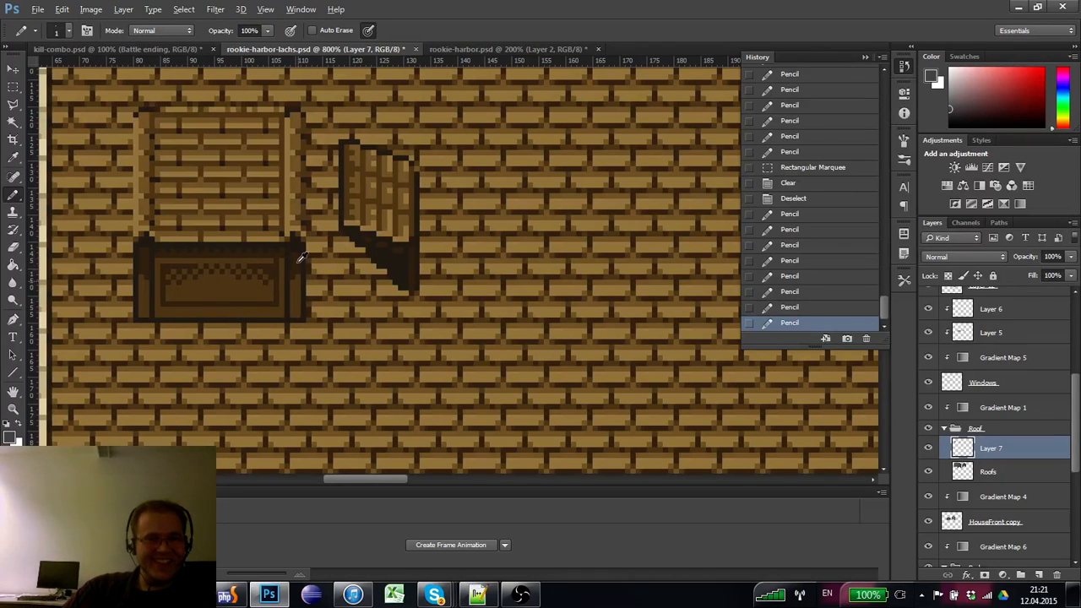
left_click(302, 257)
left_click(304, 257)
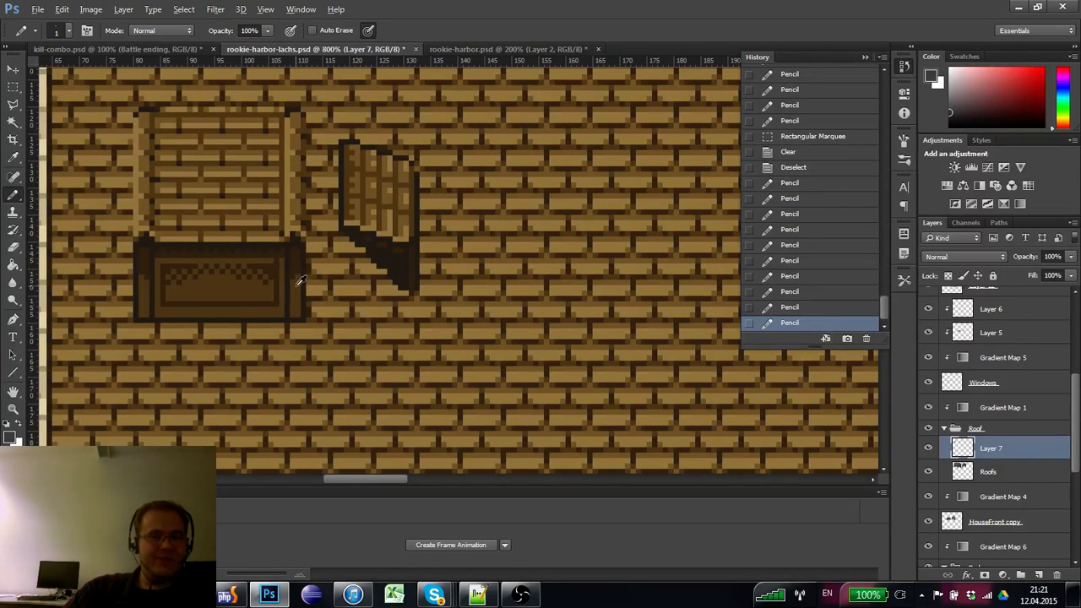
left_click(300, 282)
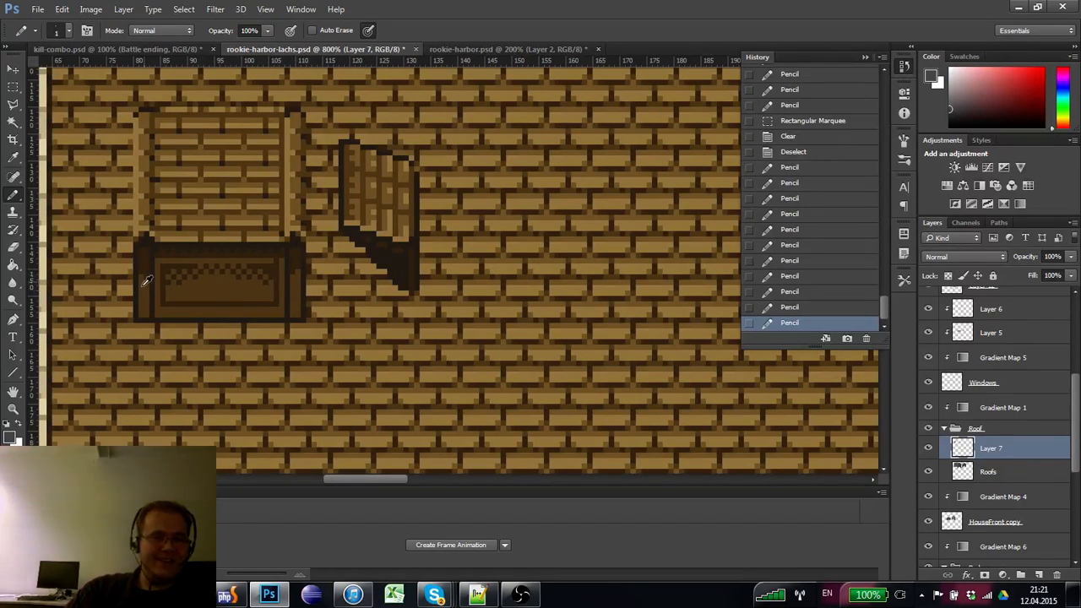
- Shade the brown fill of the front face's left post with sampled darker pencil pixels
left_click(151, 283)
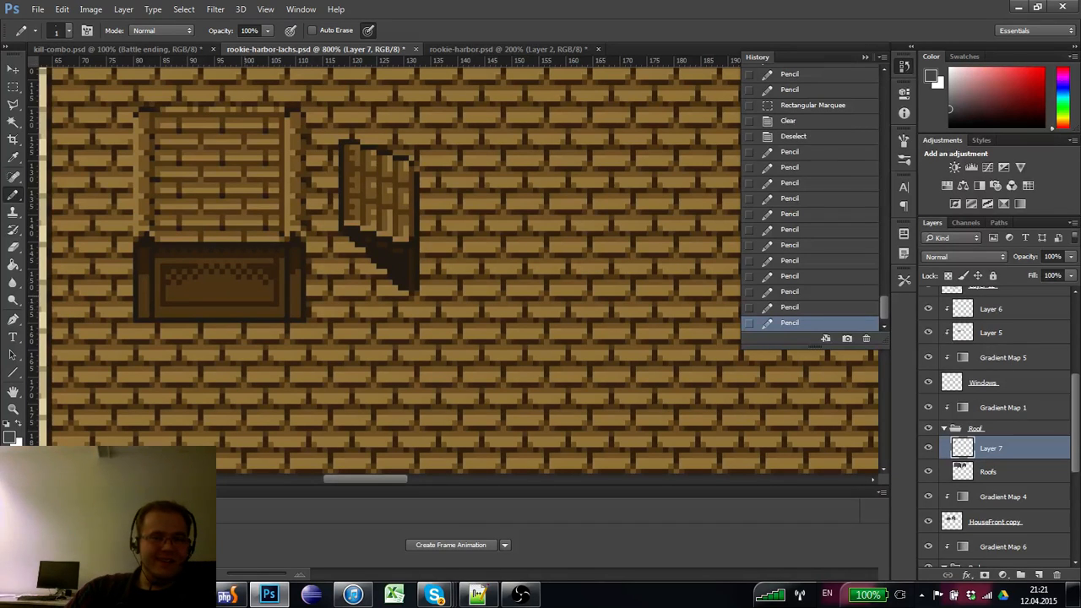
left_click(146, 277)
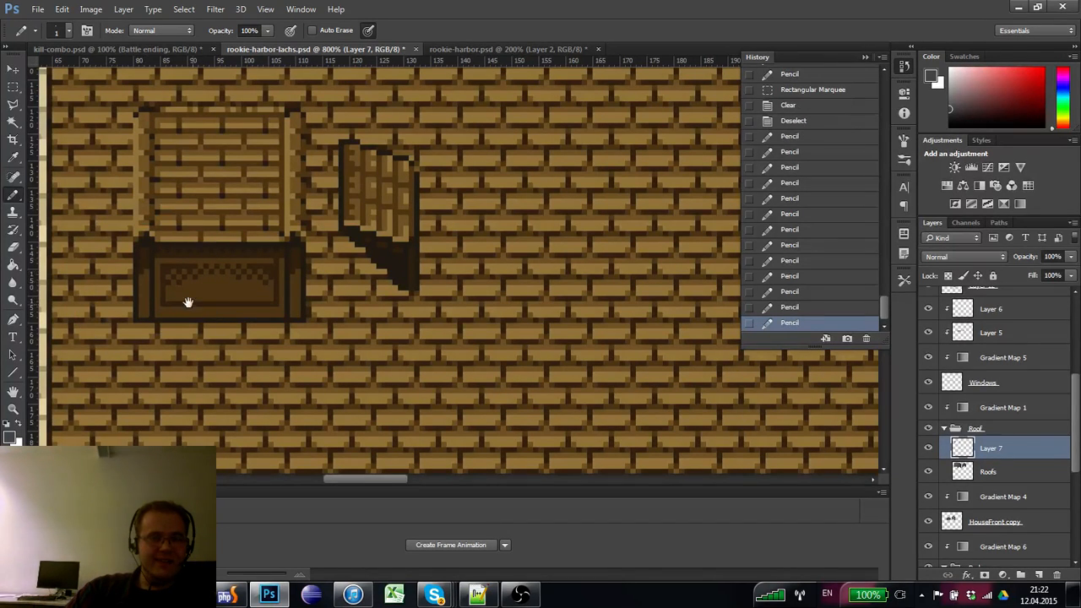
left_click_drag(187, 302, 158, 282)
left_click(138, 283)
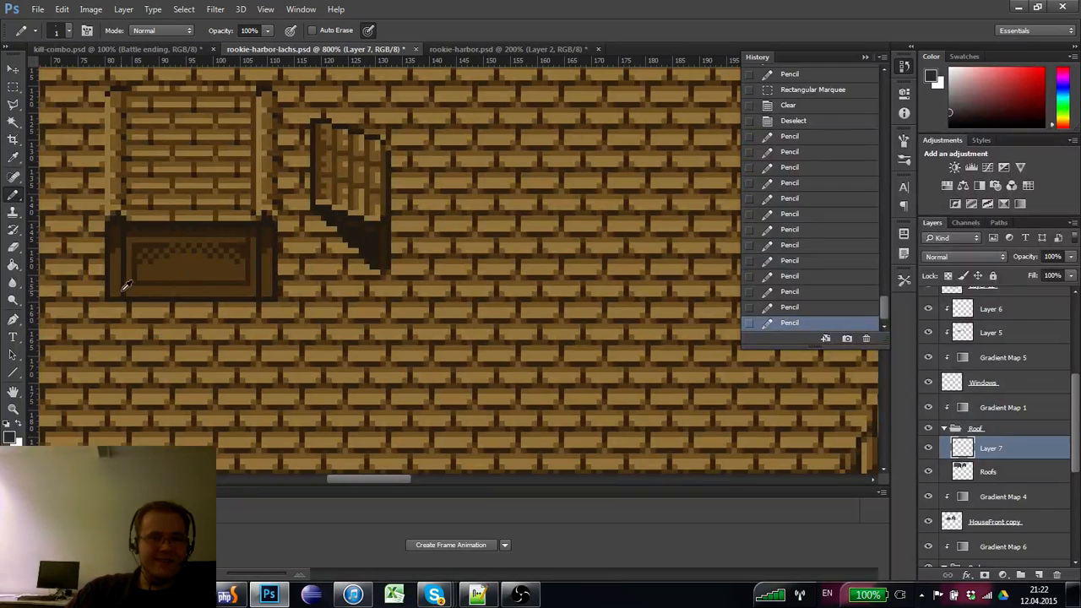
- Retouch the front face's lower frame and pencil a lighter brown strip along its base between the two posts
left_click(126, 291)
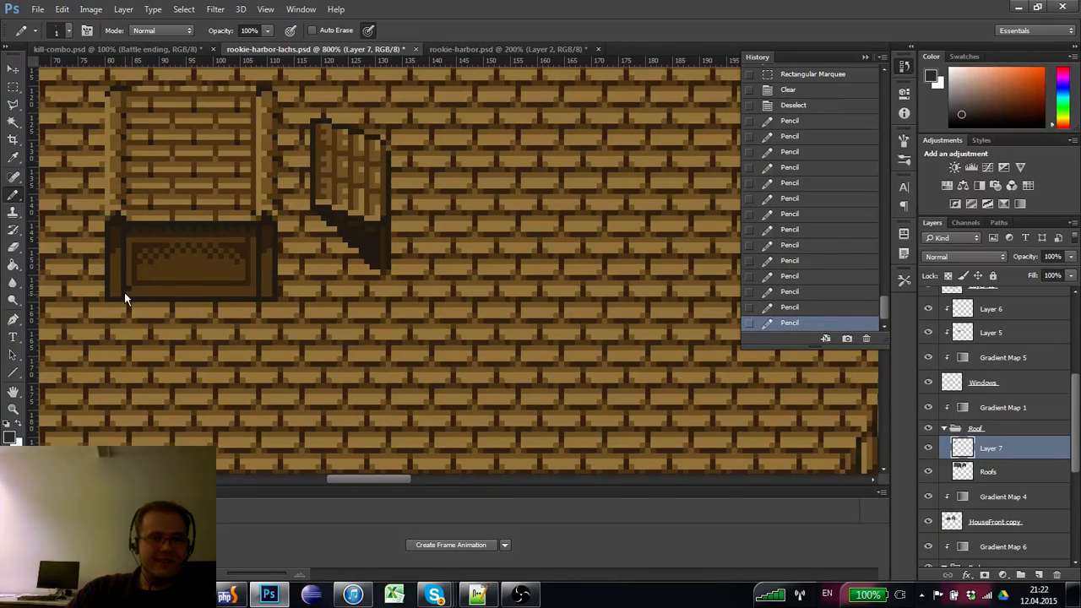
left_click(125, 297)
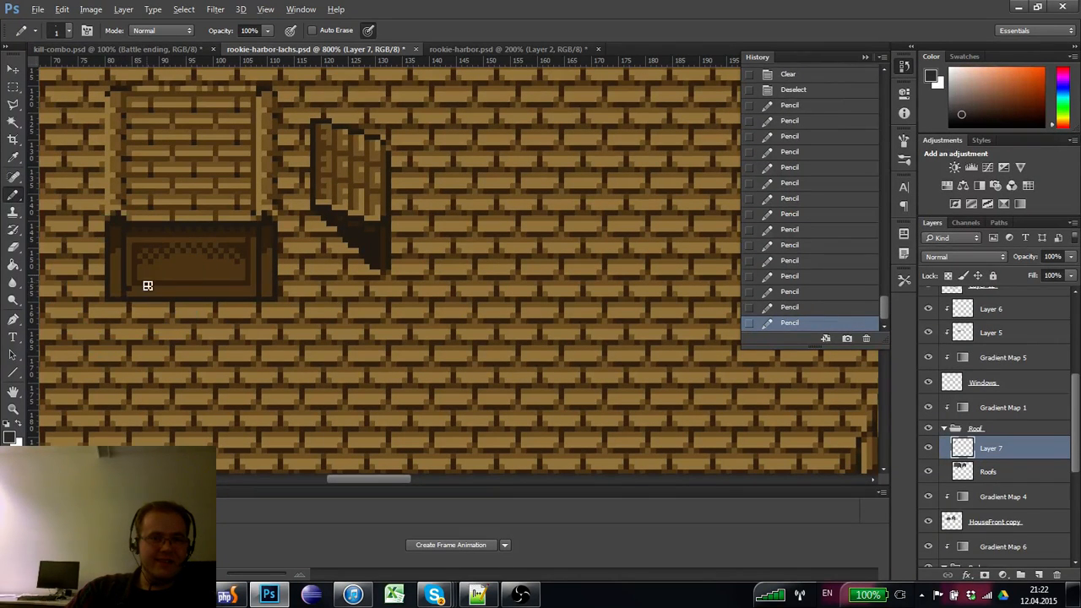
left_click(178, 195, "alt")
mouse_move(140, 293)
left_mouse_down()
mouse_move(259, 291)
mouse_move(204, 290)
left_mouse_up()
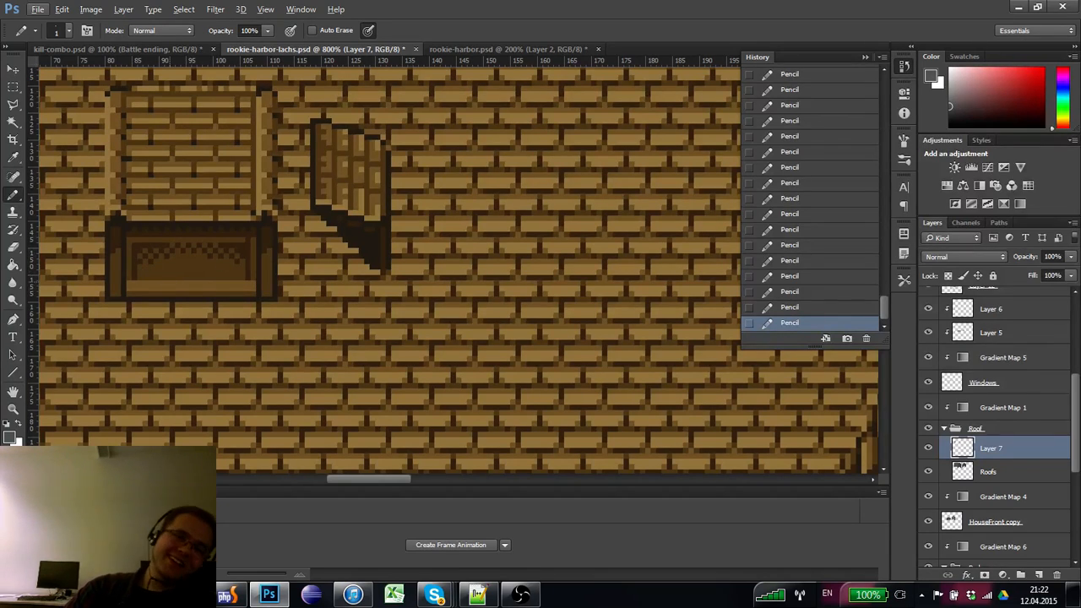
- Examine the front face with its lighter base strip in the context of the whole roof at reduced magnification
left_click(16, 409)
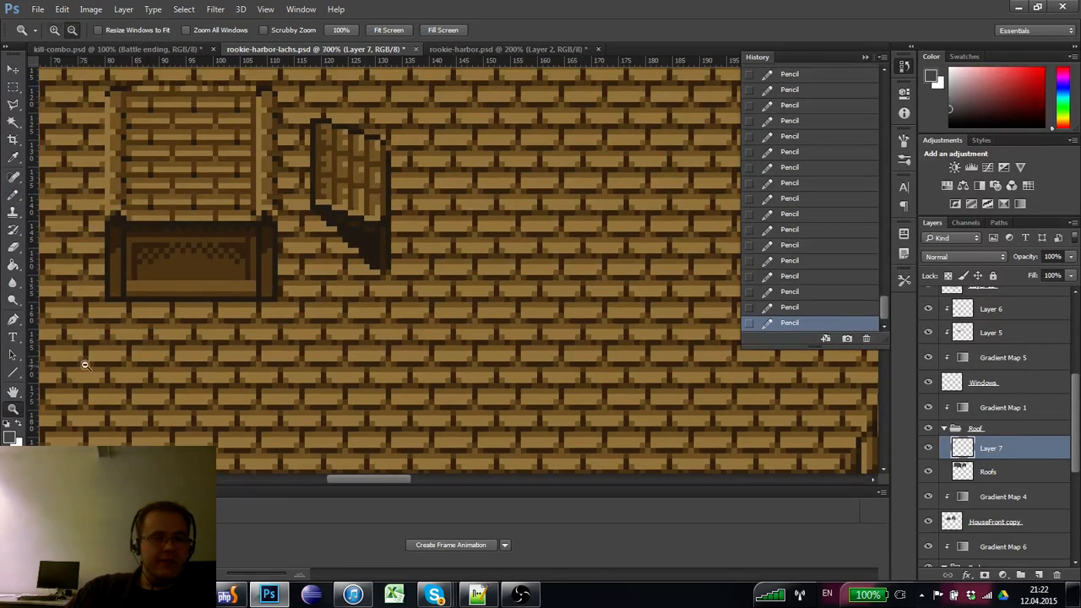
left_click(105, 335, "alt")
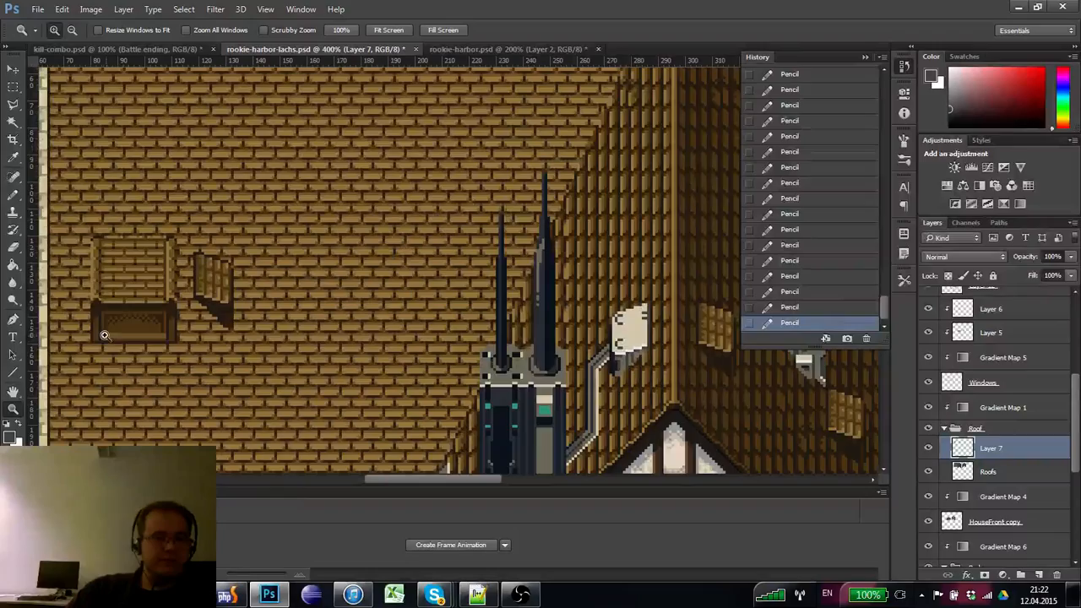
left_click(105, 335, "alt")
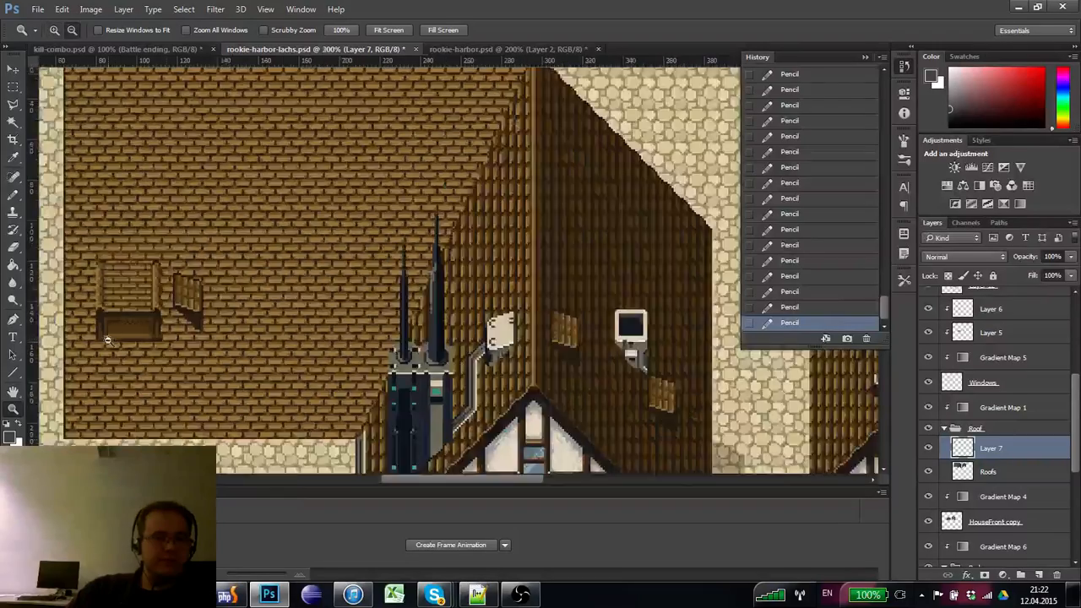
left_click(104, 338, "alt")
left_click(111, 351)
left_click(113, 346)
left_click(114, 338)
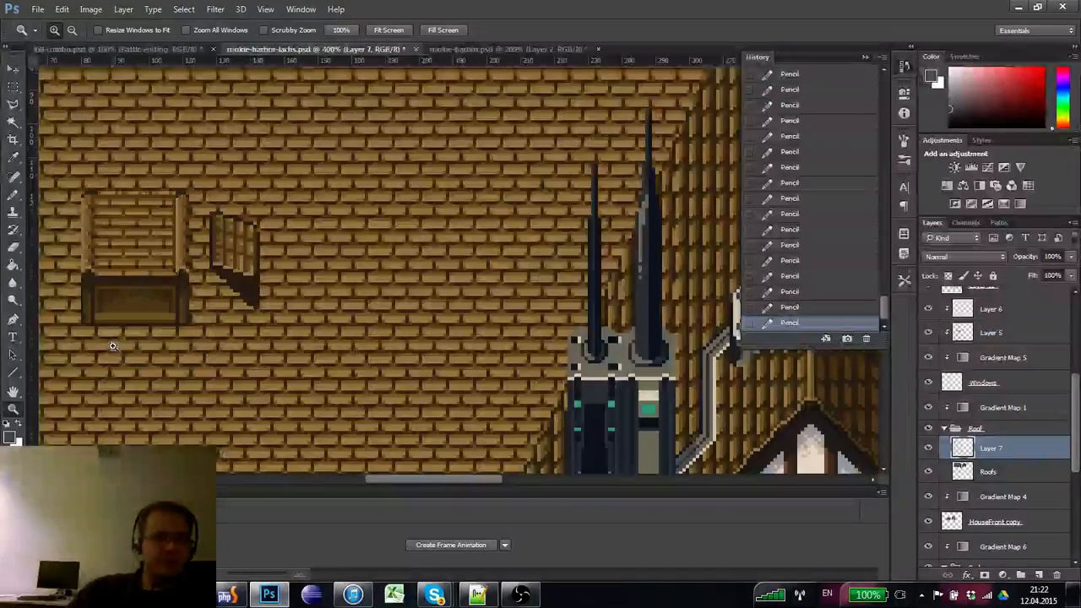
left_click(118, 321)
left_click(123, 304)
- Show the grid, close the base of the left post with dark brown pixels and erase the outline pixels beneath it
key("b")
key("ctrl+apostrophe")
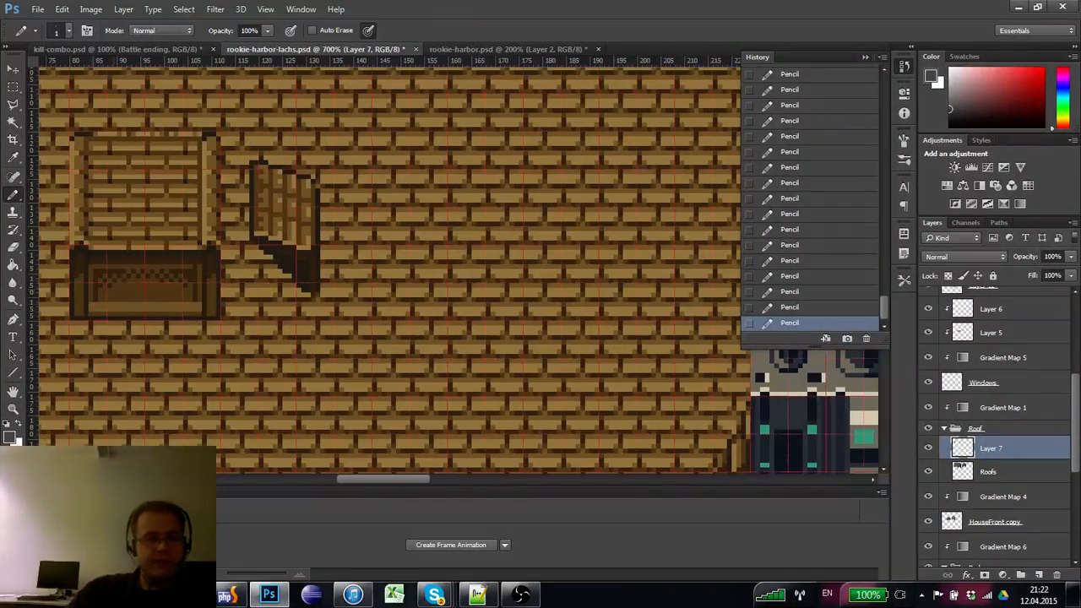
left_click(91, 305, "alt")
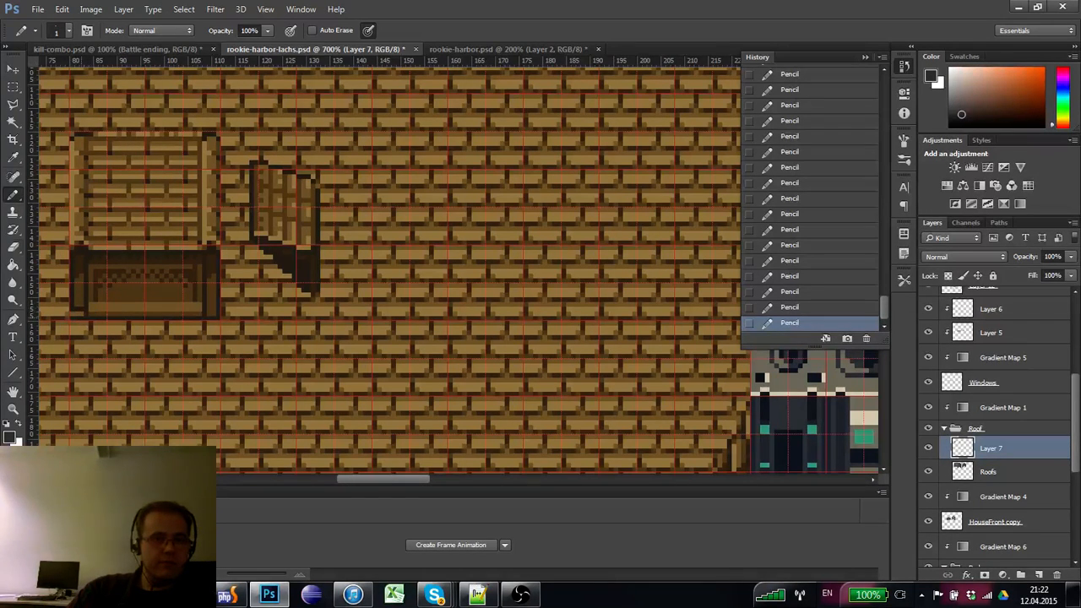
key("e")
left_click(89, 323)
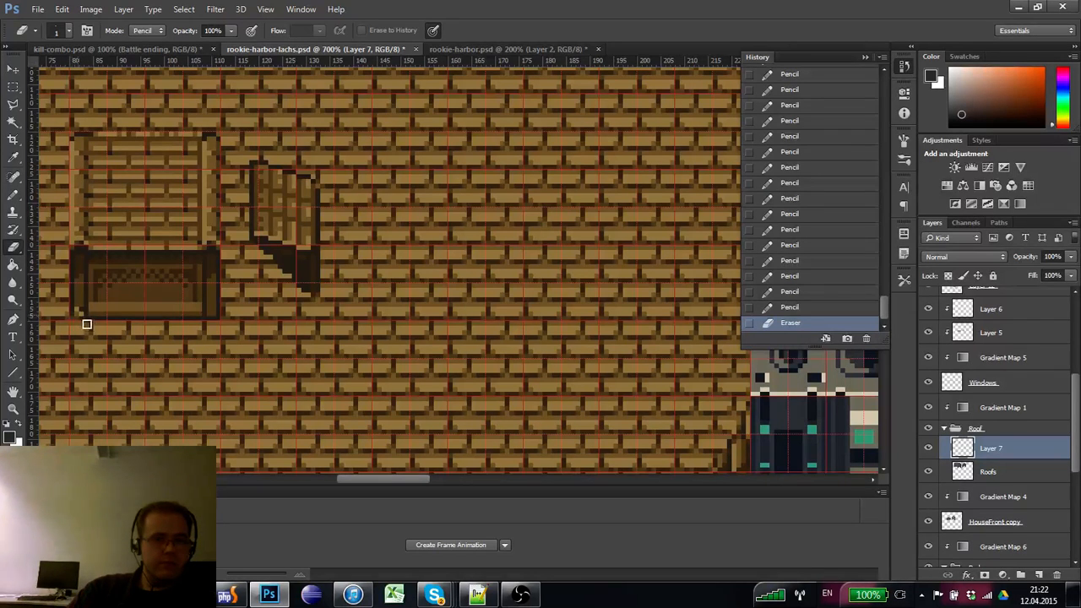
left_click(80, 323)
key("b")
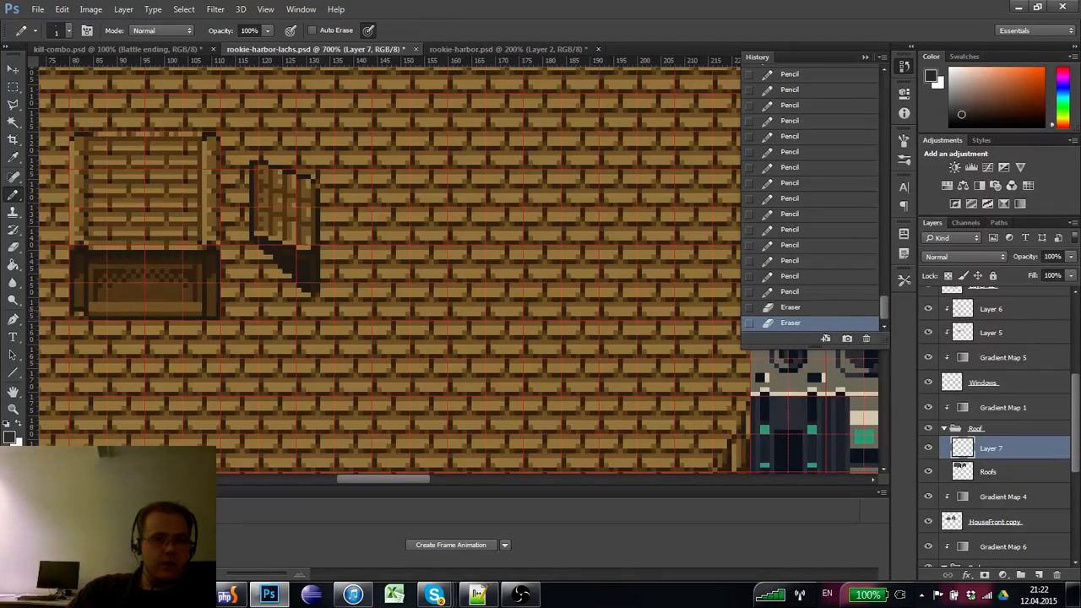
- Close the base of the right post with dark brown pixels and erase the outline pixels beneath it
left_click(214, 316)
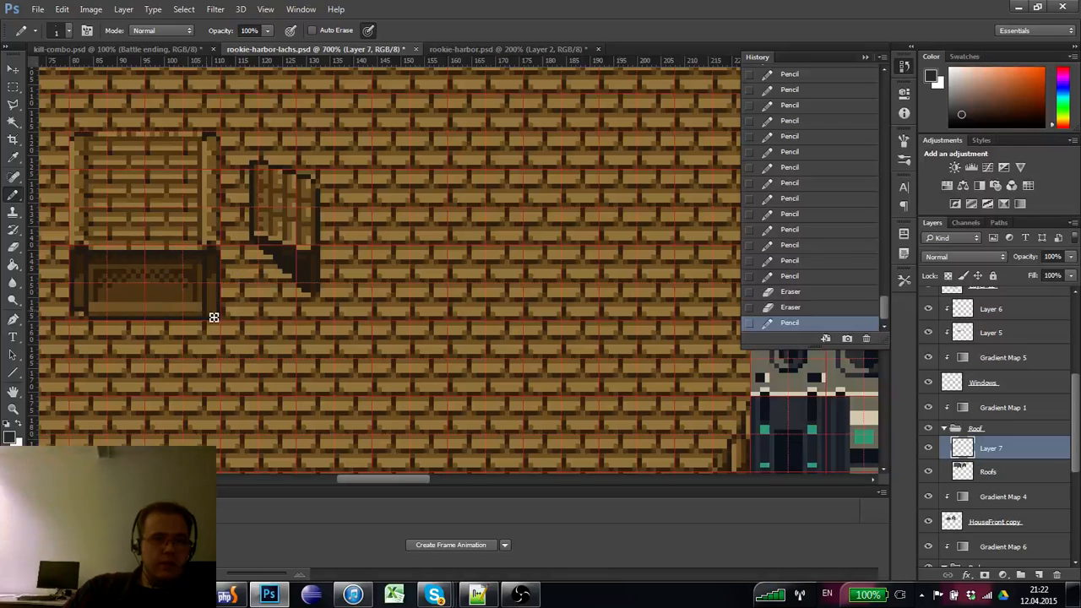
left_click(226, 316)
key("e")
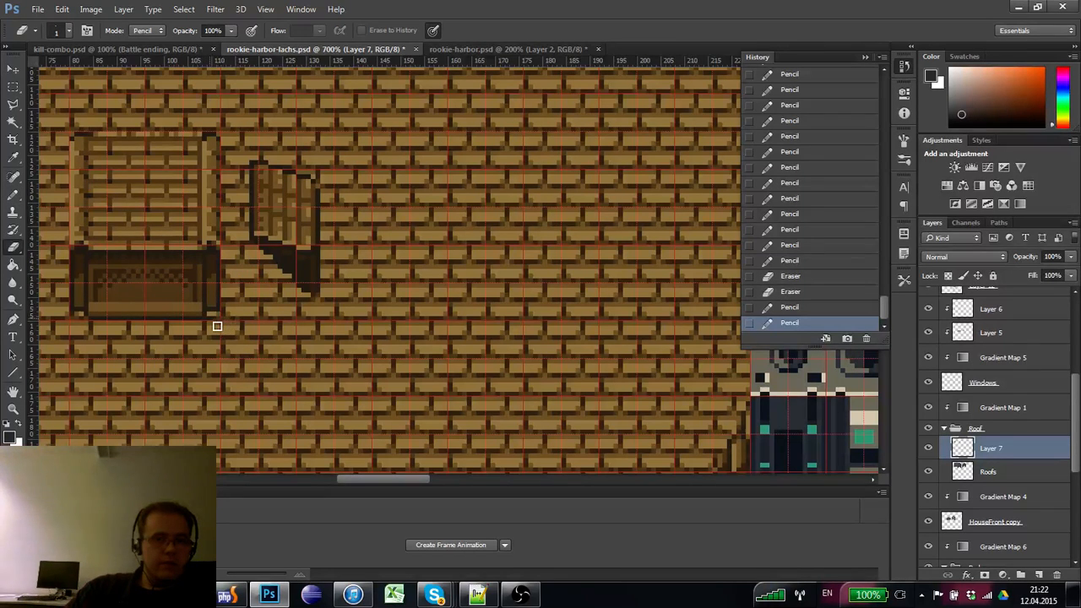
left_click(218, 345)
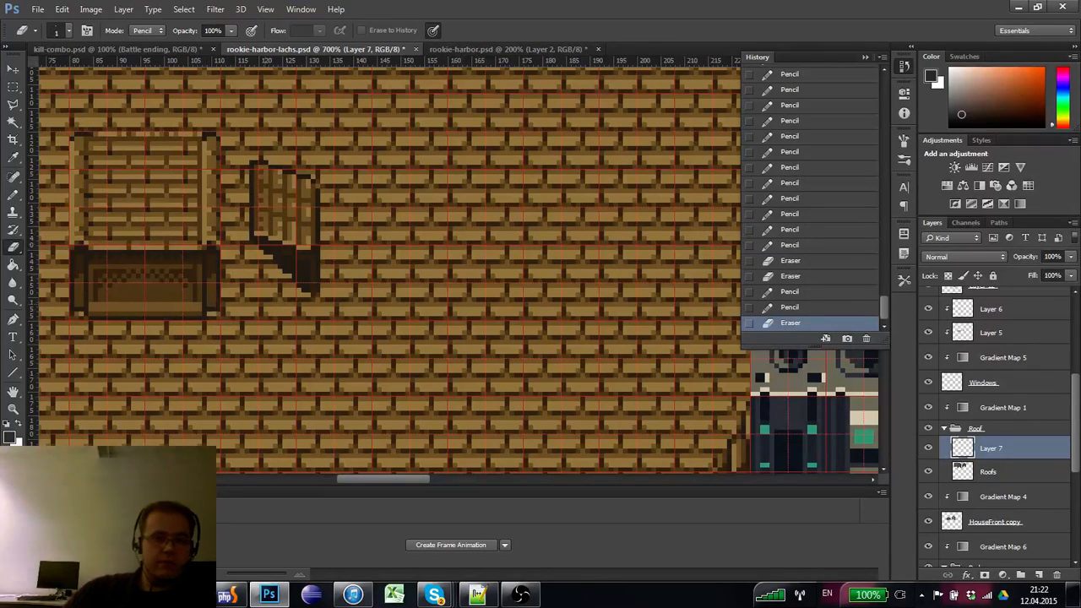
left_click(217, 328)
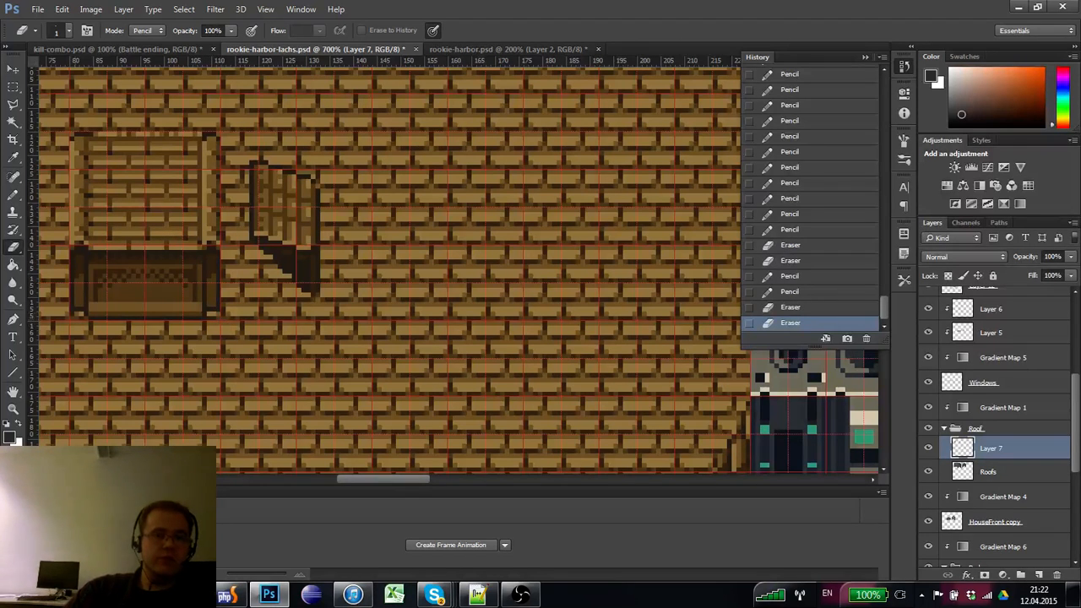
- Retouch the inner edge of the front face's left post with single pencil pixels in sampled dark browns
key("b")
left_click(86, 293)
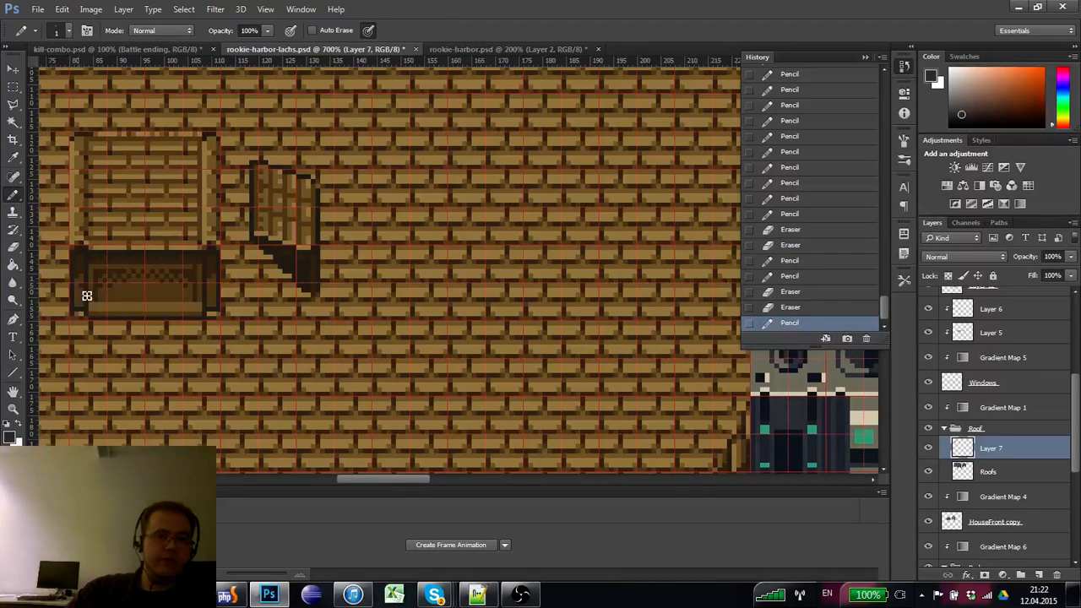
left_click(85, 296)
left_click(82, 305, "alt")
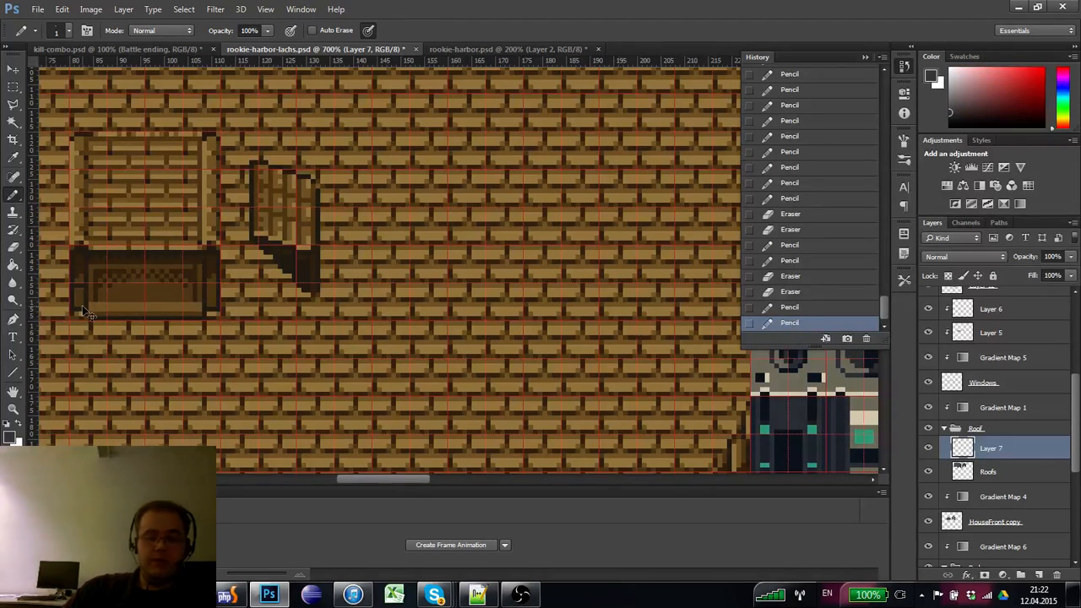
left_click(86, 288)
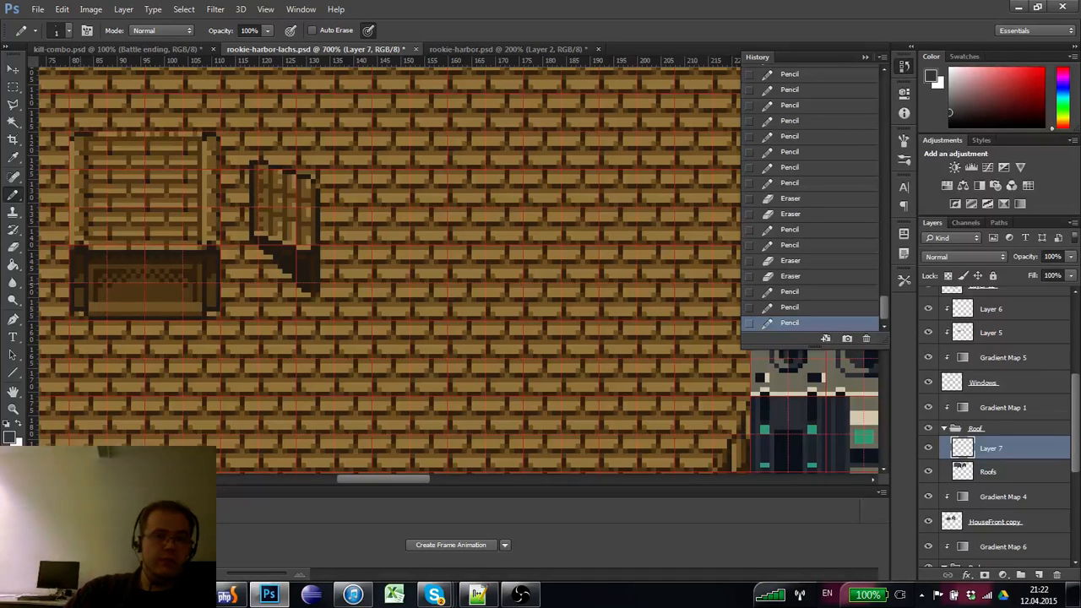
left_click(87, 289)
left_click(88, 294)
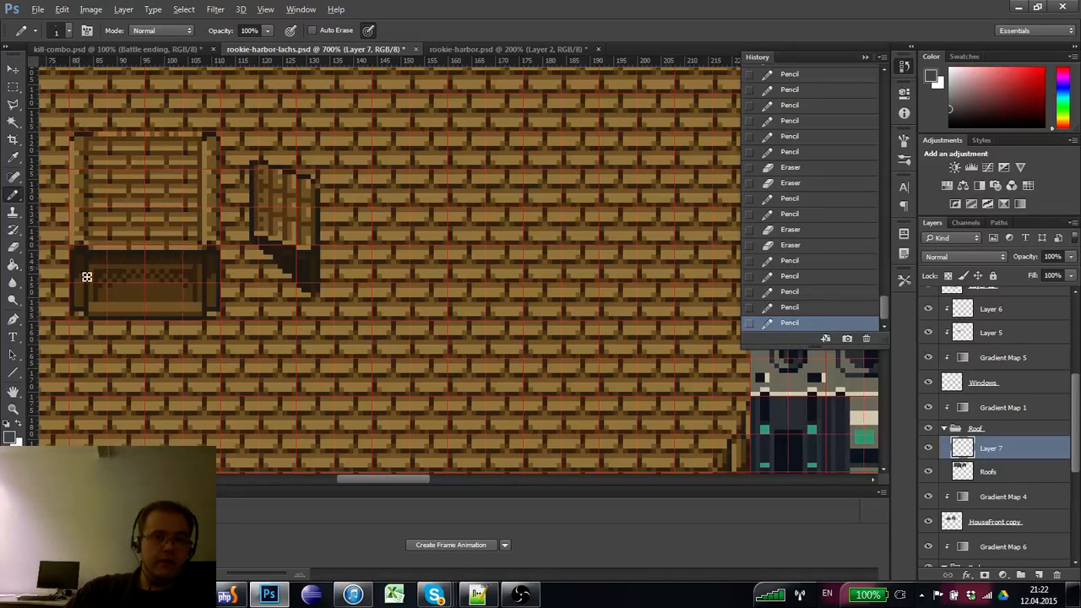
left_click(86, 276)
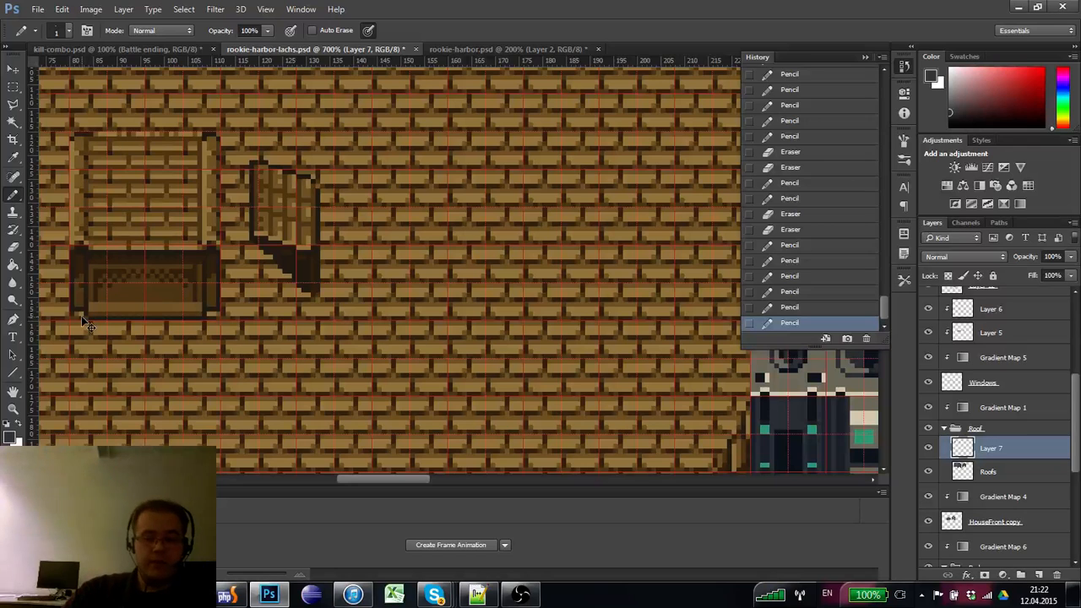
left_click(89, 292)
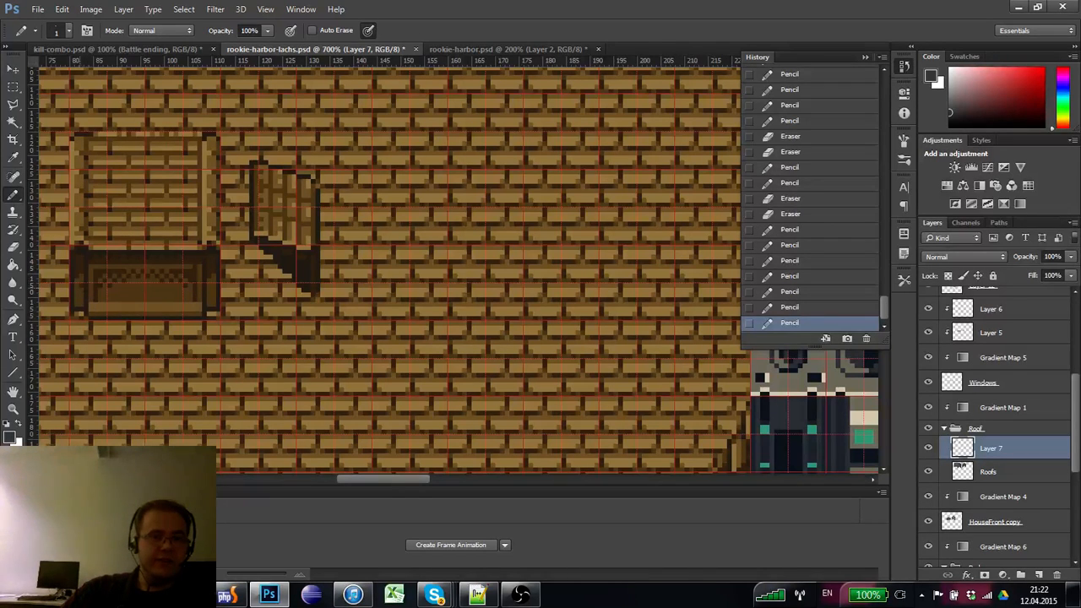
- Retouch the edges of the front face's left and right posts with single dark pencil pixels
left_click(87, 298)
left_click(86, 287)
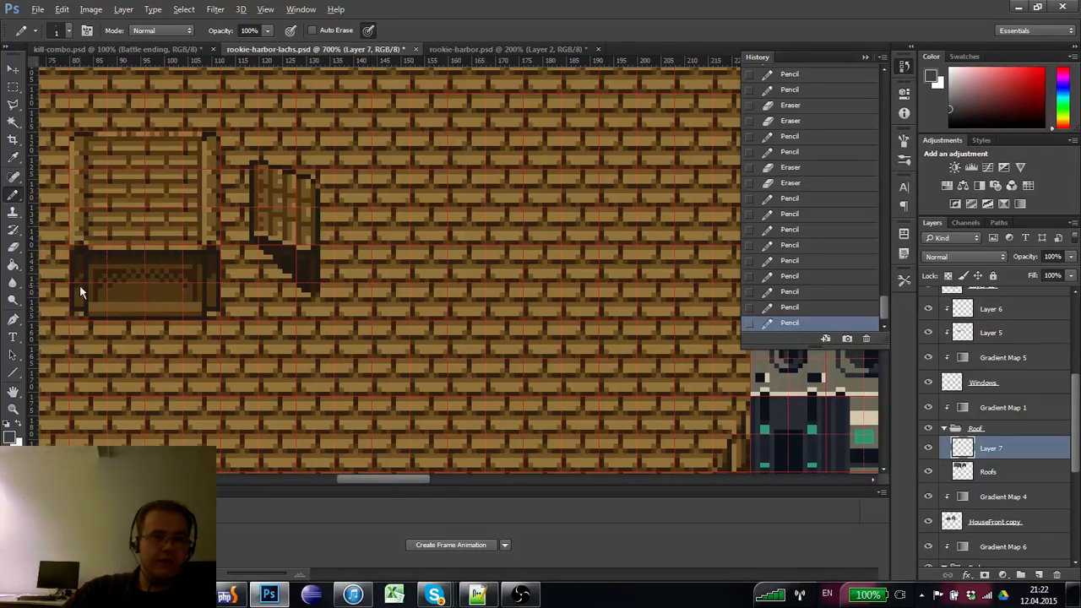
left_click(87, 275)
left_click(88, 299)
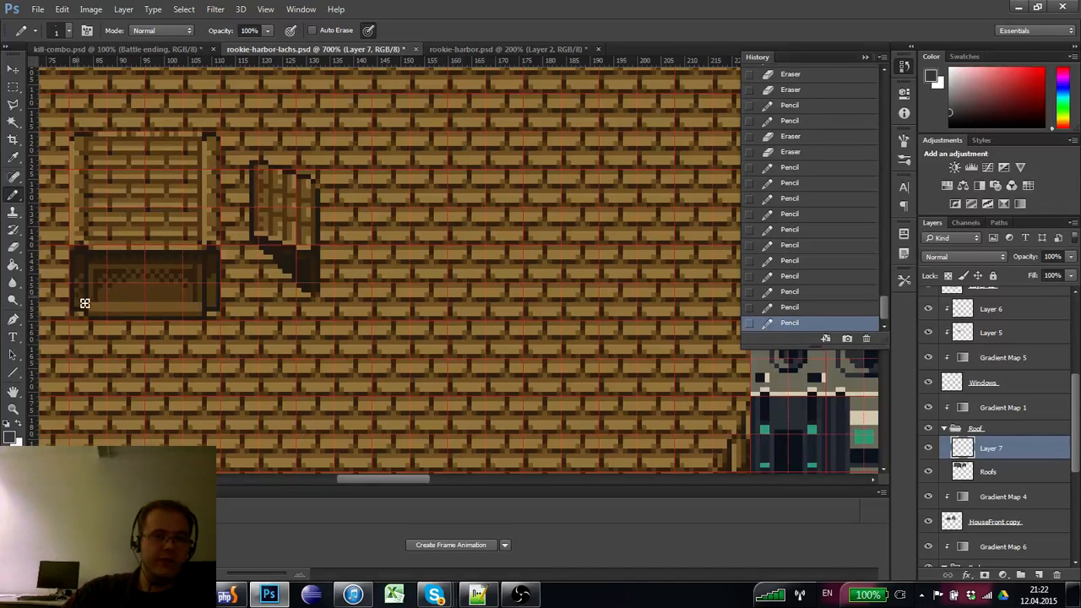
left_click(82, 304)
left_click(217, 297)
left_click(218, 298)
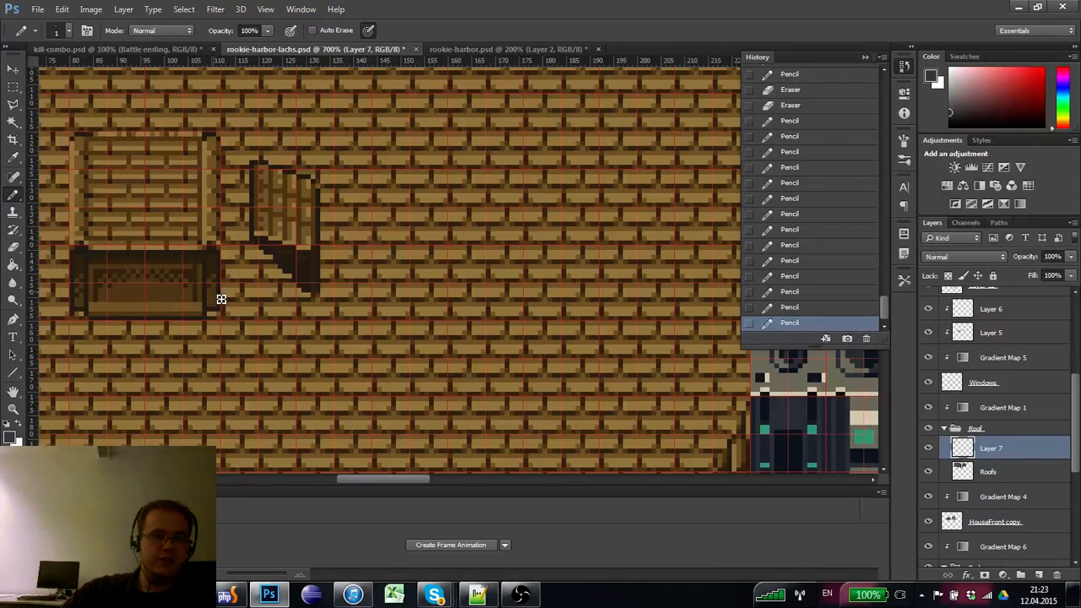
left_click(221, 301)
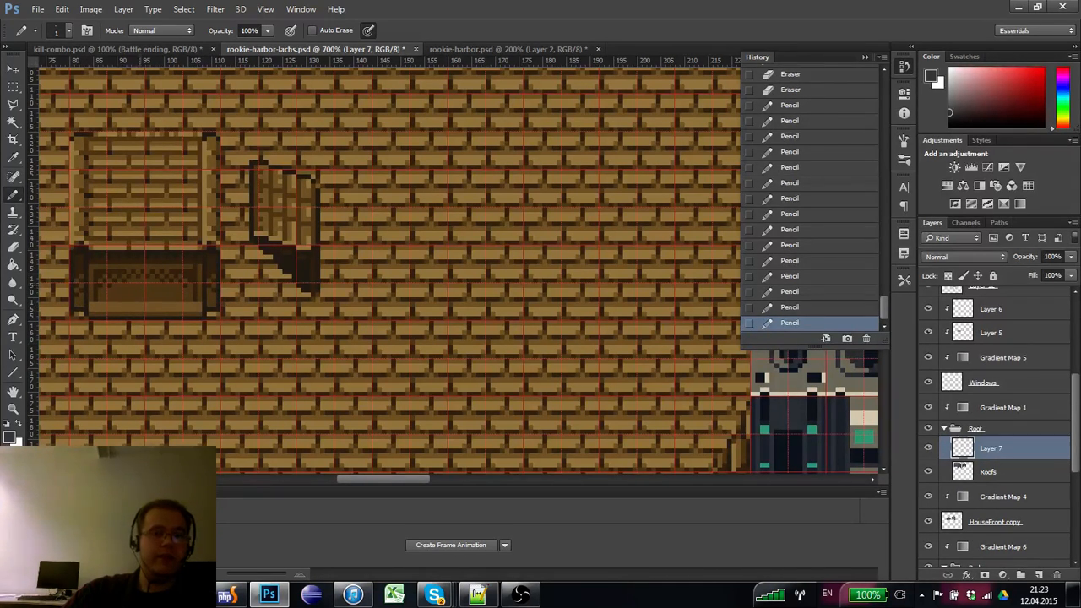
- Add single pixels to the upper part of the front face's left post in a dark brown sampled from its top
left_click(83, 247, "alt")
left_click(84, 263)
left_click(86, 266)
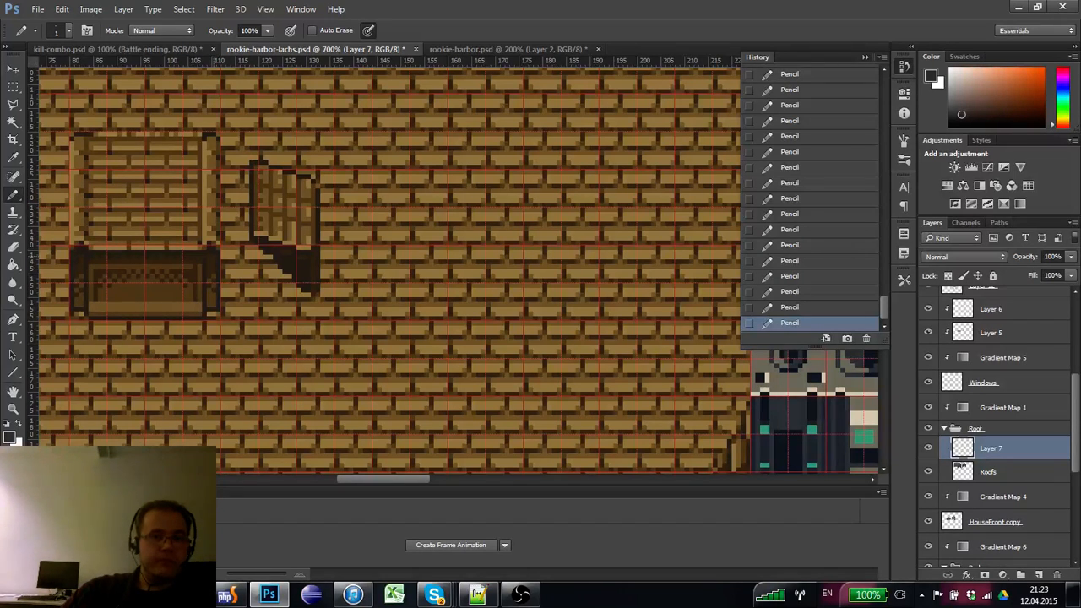
- Darken the plank panel's upper corners beside the side beams with sampled dark browns and erase a stray pixel on its top edge
left_click_drag(205, 321, 193, 326)
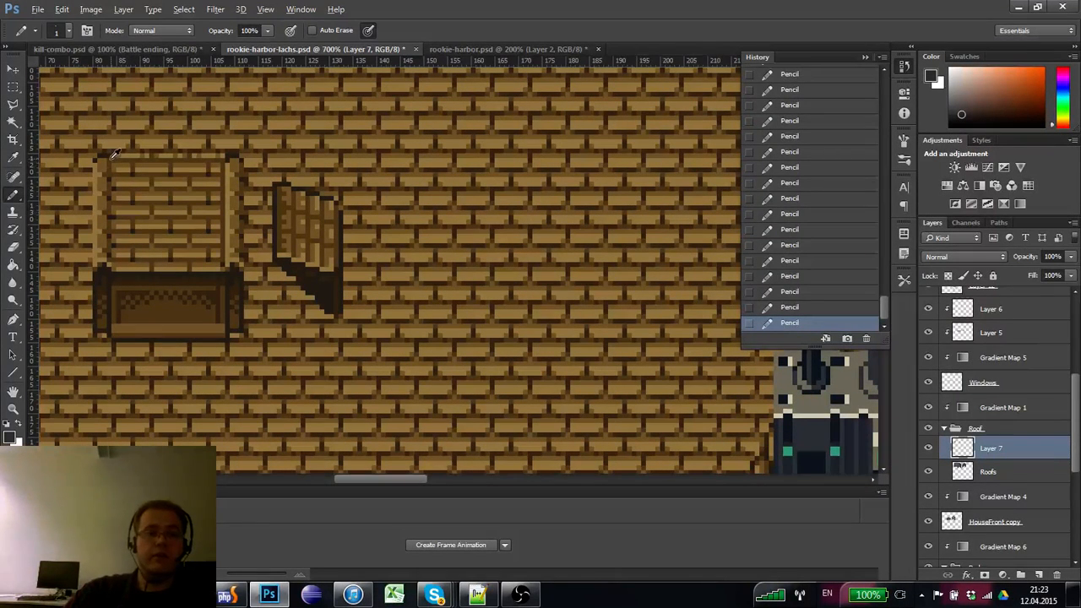
left_click(114, 154)
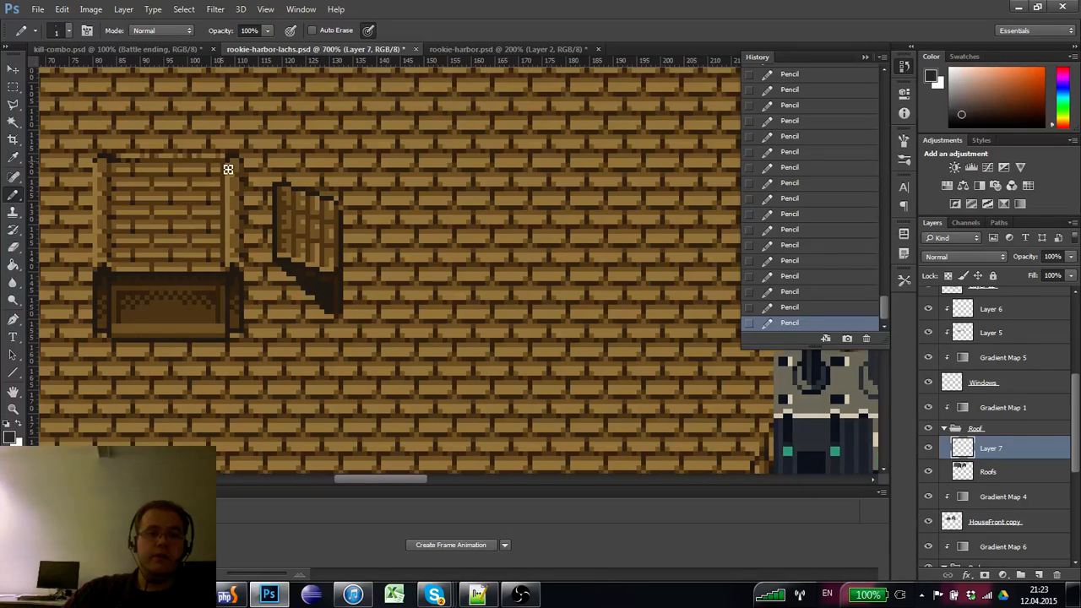
left_click(243, 159, "alt")
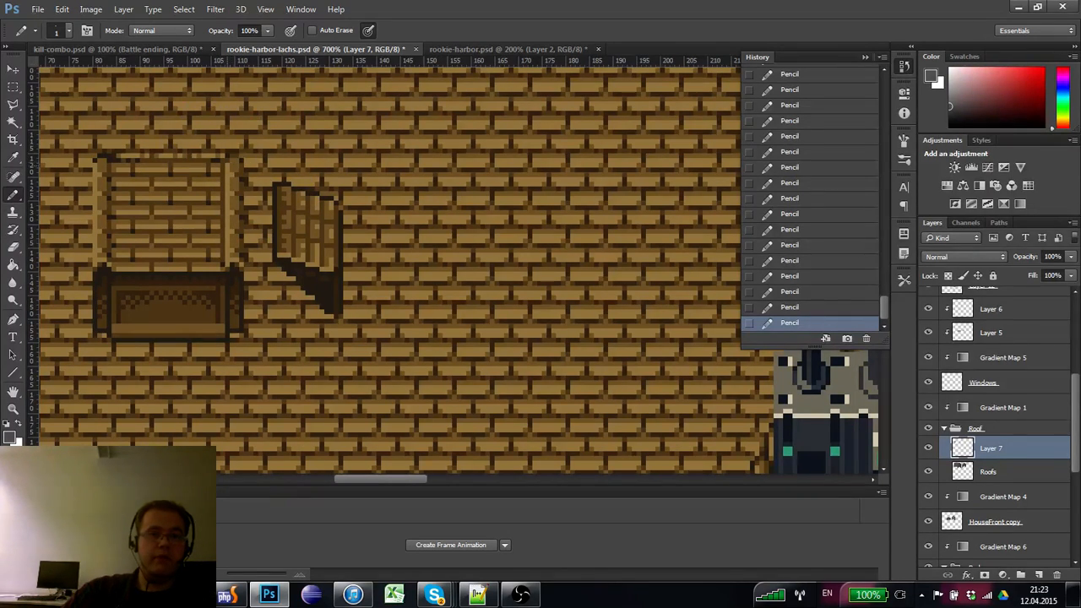
left_click_drag(192, 225, 218, 185)
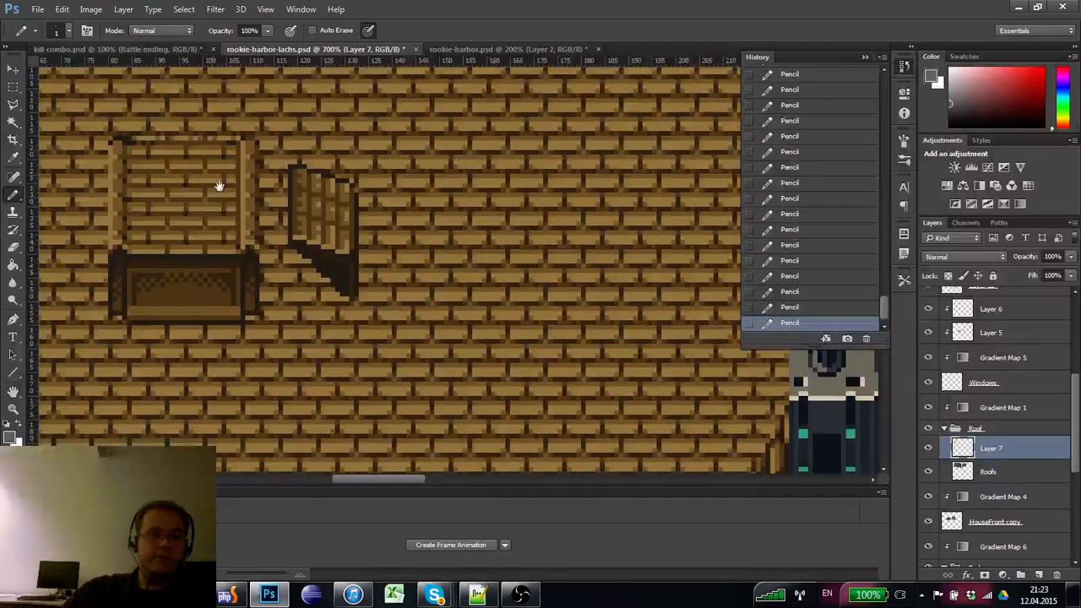
left_click(246, 150, "alt")
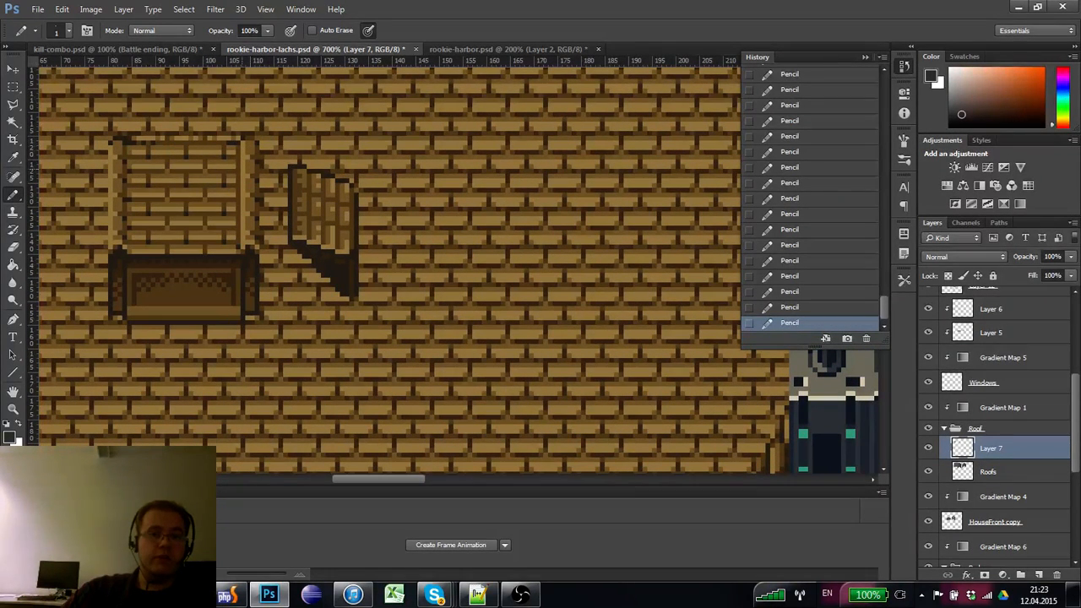
left_click_drag(225, 217, 242, 212)
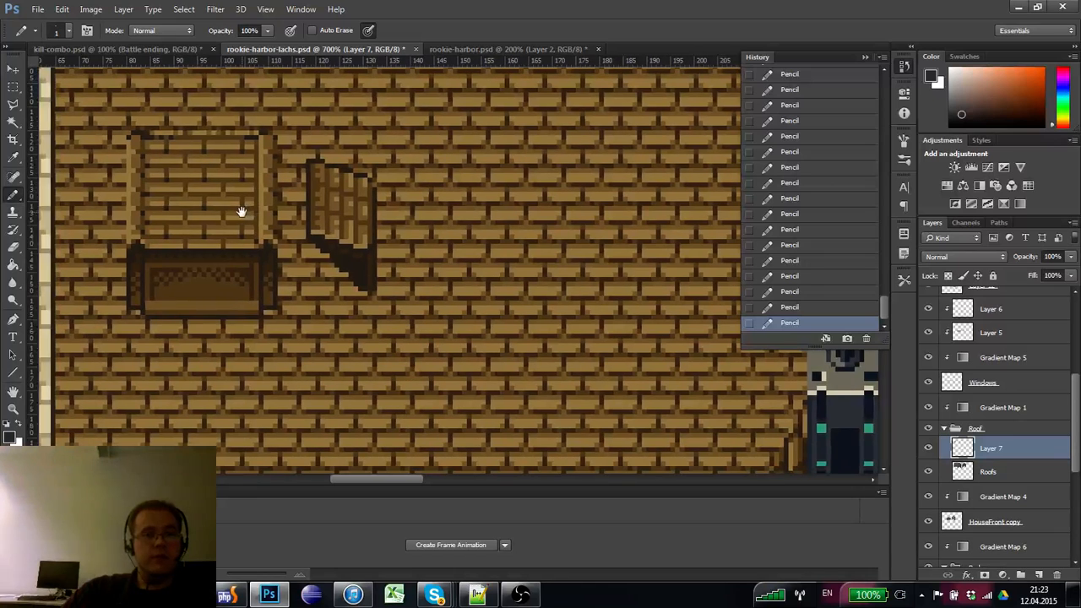
left_click(241, 212, "alt")
key("e")
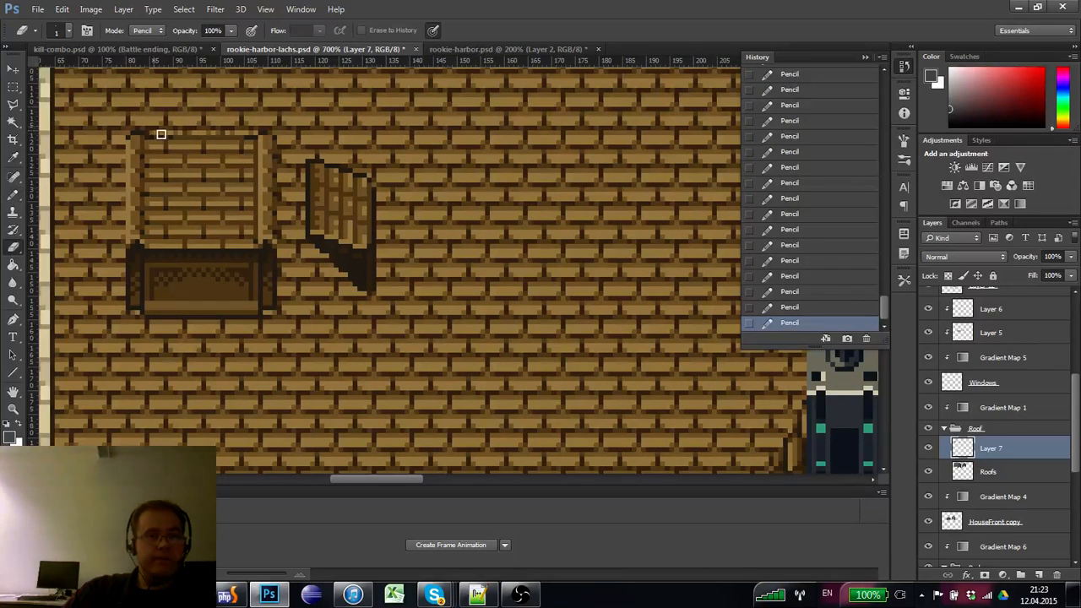
left_click(156, 138)
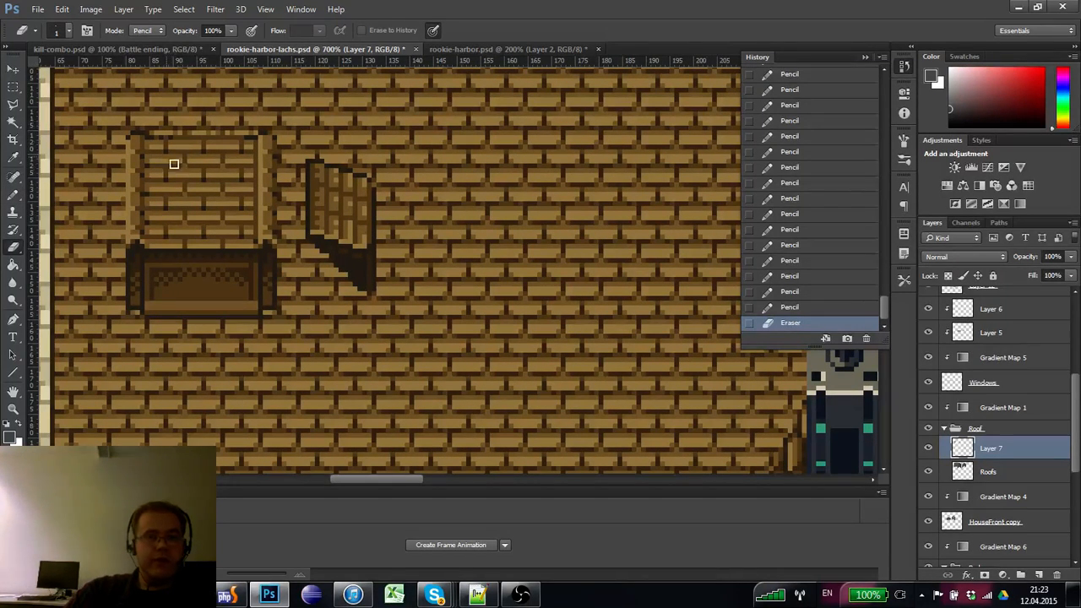
- Retouch the plank joints along the panel's bottom row with single pencil pixels in sampled browns
key("b")
mouse_move(174, 167)
left_mouse_down()
mouse_move(241, 201)
mouse_move(234, 194)
mouse_move(220, 218)
left_mouse_up()
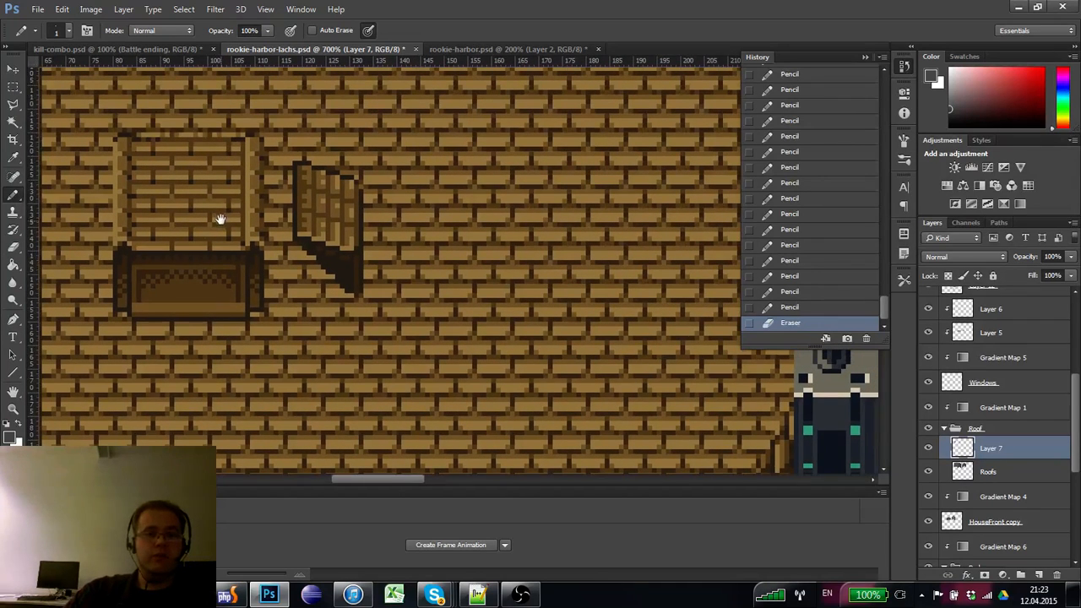
left_click(175, 238, "alt")
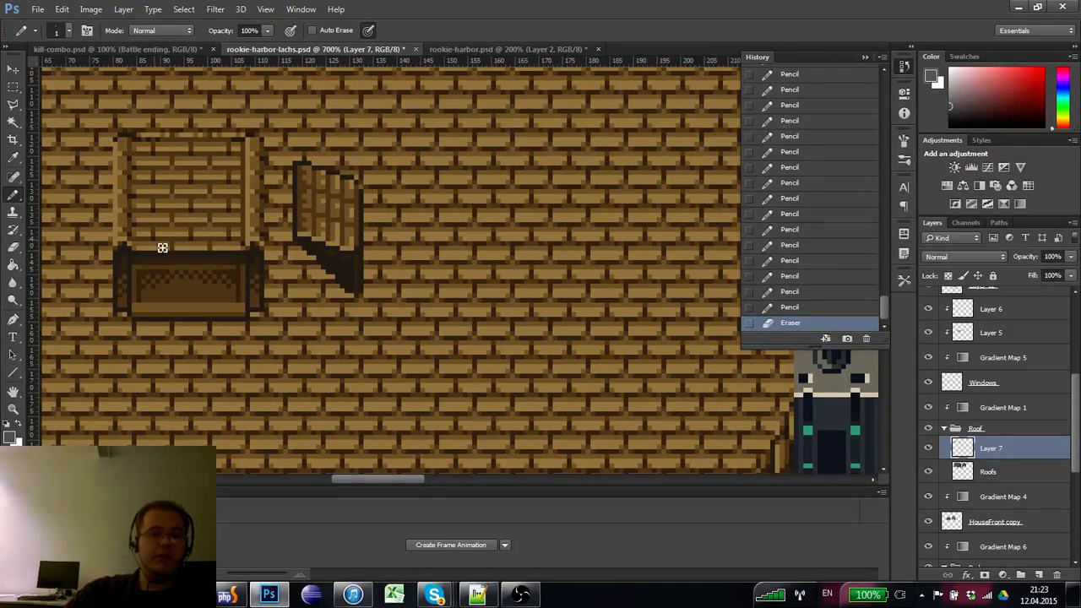
left_click(162, 247)
left_click(198, 245)
left_click(236, 249)
left_click(234, 205, "alt")
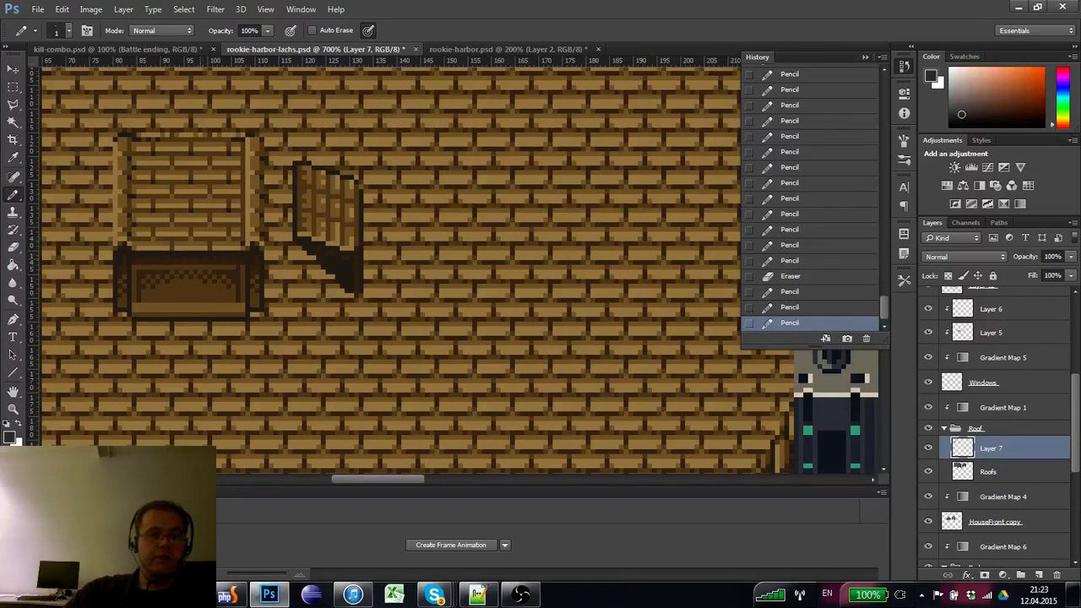
left_click(218, 246)
- Retouch the plank panel's lower left edge and the joints near its left side with single pixels in sampled browns
left_click(131, 226)
left_click(130, 245)
left_click(162, 231)
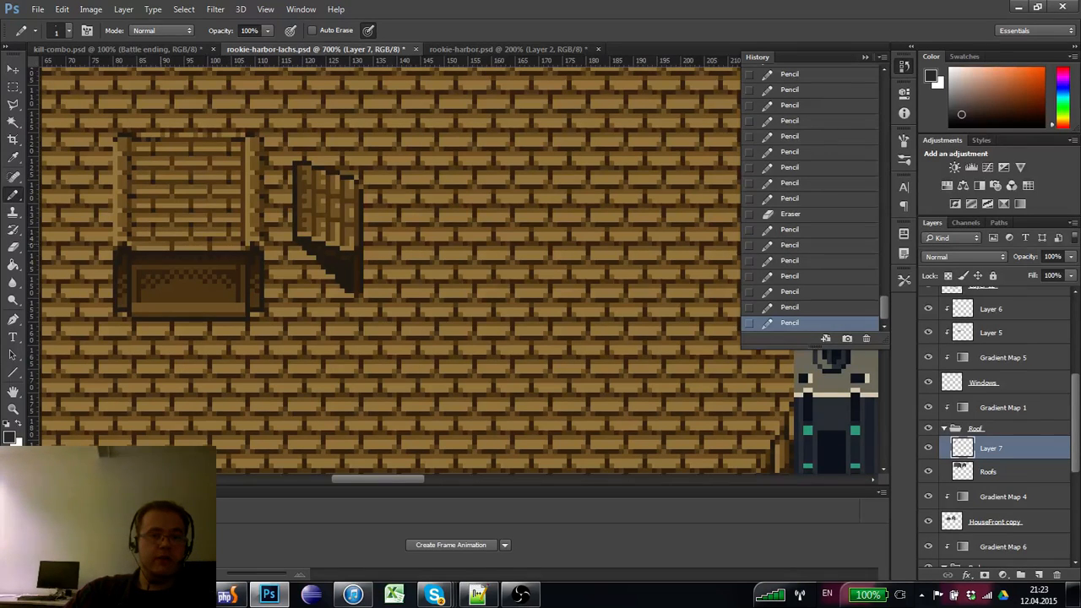
left_click(195, 234, "alt")
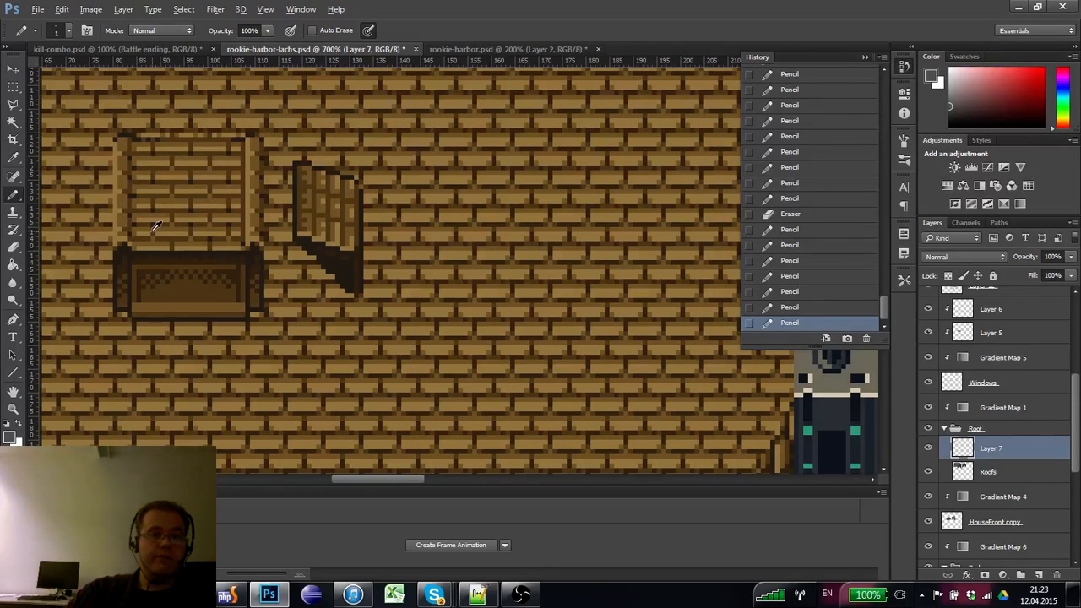
left_click(155, 227, "alt")
left_click(157, 201)
left_click(158, 206)
left_click(159, 206, "alt")
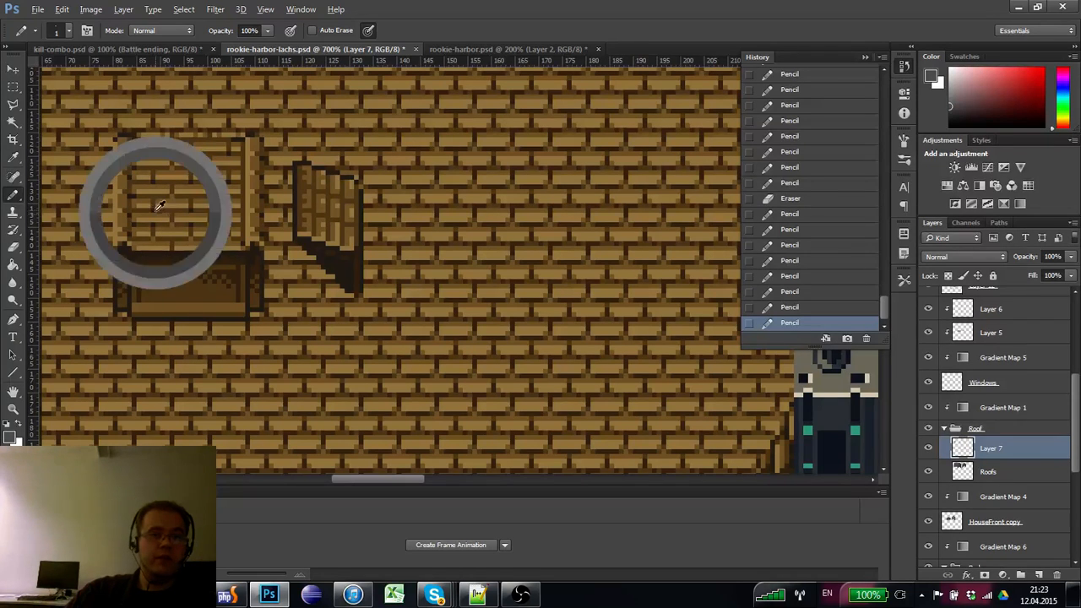
- Recolor the plank joints across one of the panel's lower rows with pencil pixels in sampled browns
left_click(199, 218)
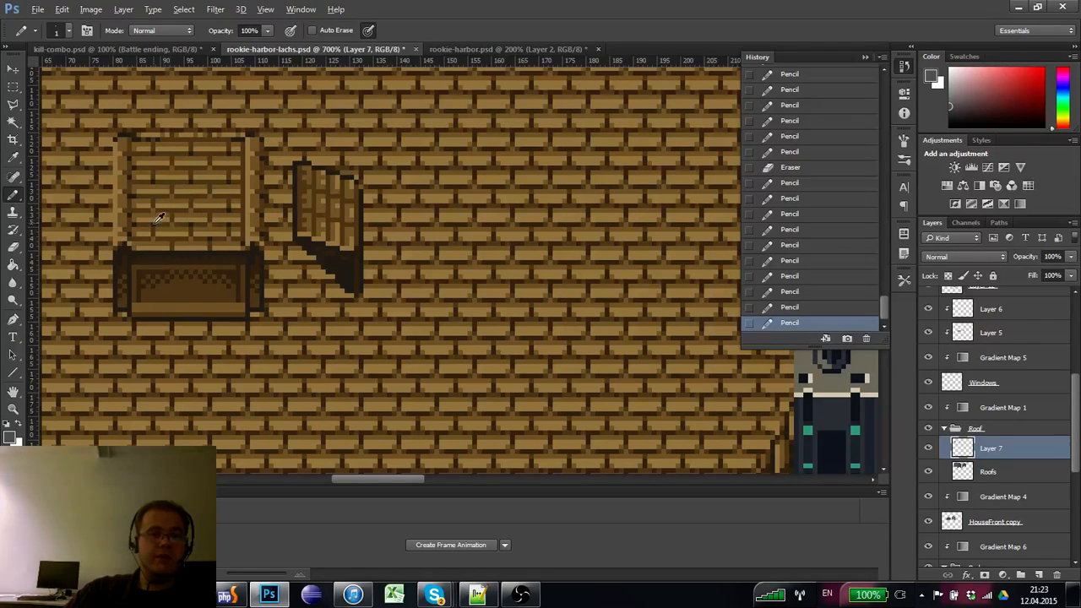
left_click(159, 218, "alt")
left_click(182, 221)
left_click(218, 216)
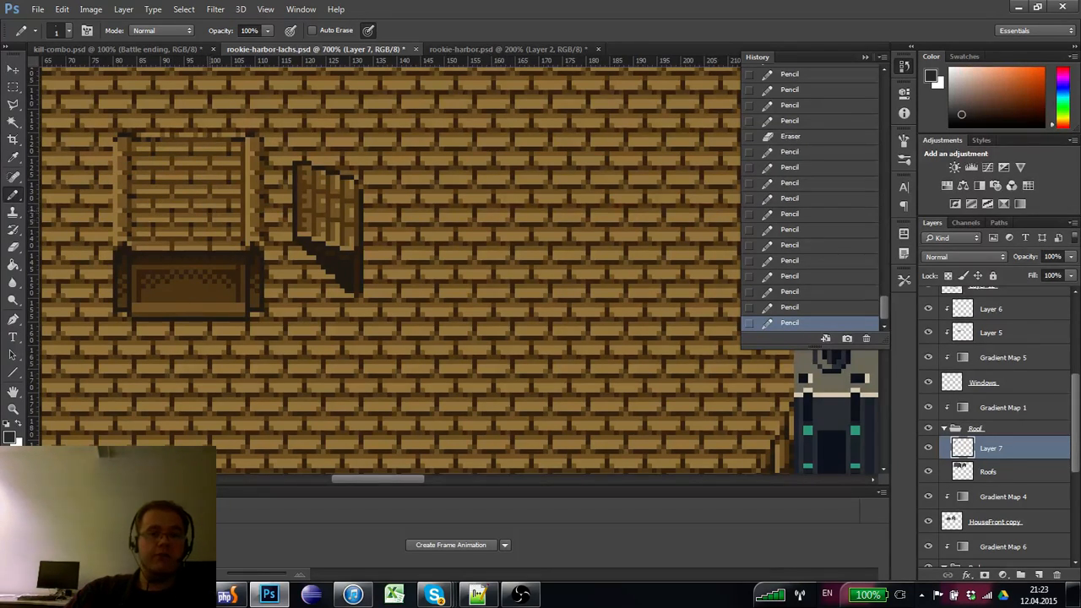
left_click(238, 210, "alt")
left_click(236, 218)
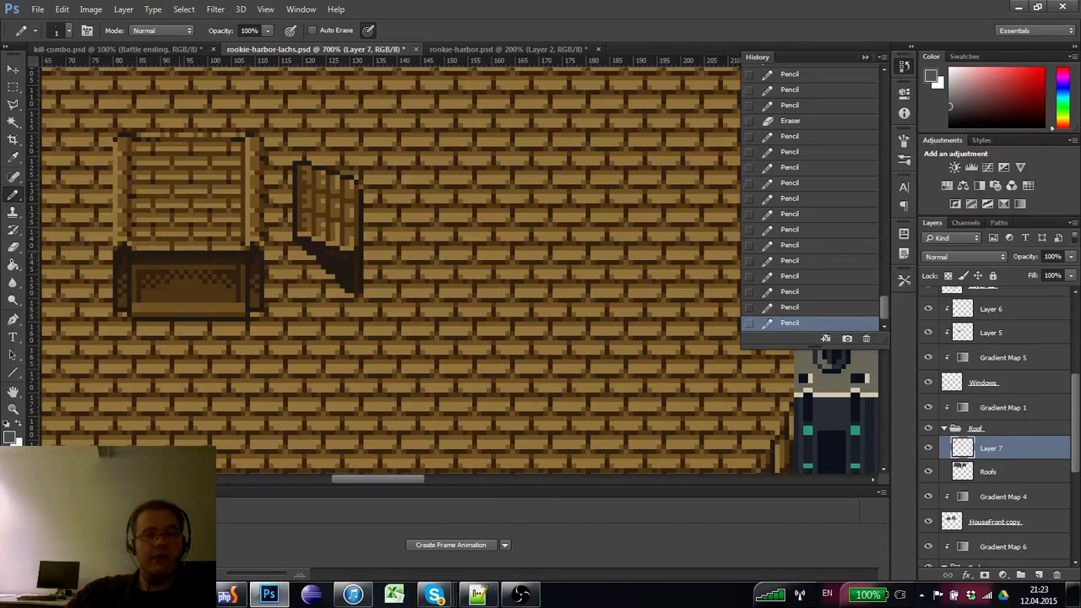
- Sample a brown from the planks and touch up the joints across the panel's middle row
left_click(177, 205, "alt")
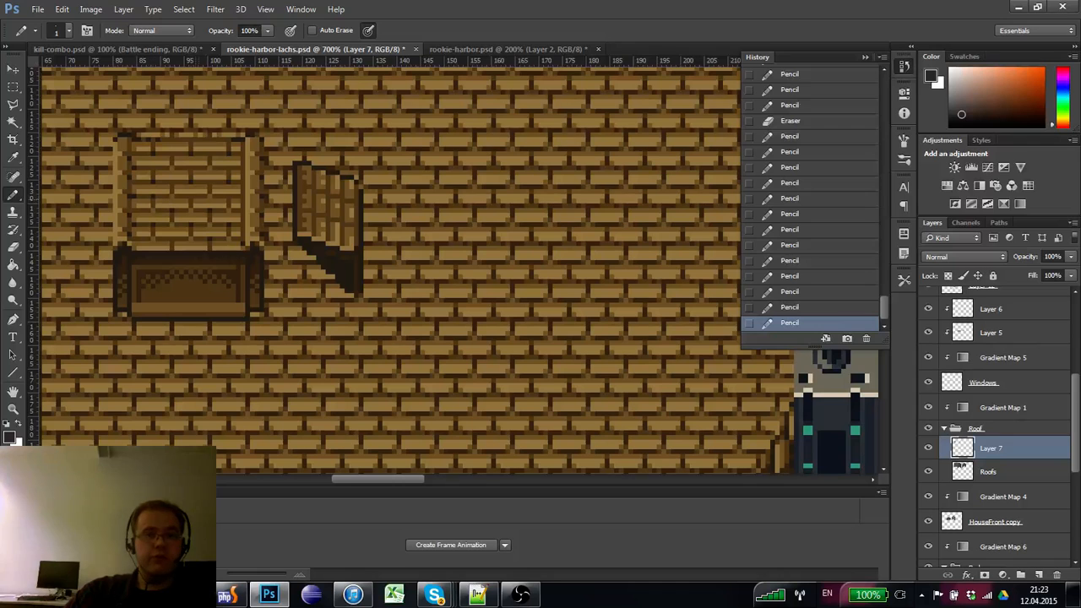
left_click(191, 202)
left_click(200, 200)
left_click(237, 202)
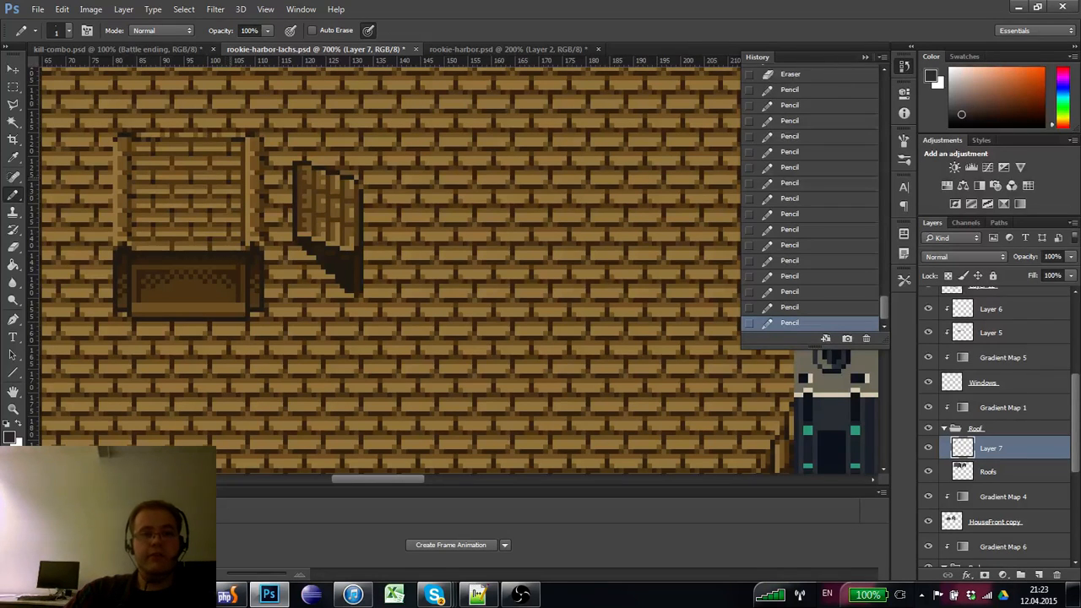
- Refine the plank joints in the panel's upper rows with pencil pixels in browns sampled from the neighbouring planks
left_click(229, 180, "alt")
left_click(190, 177, "alt")
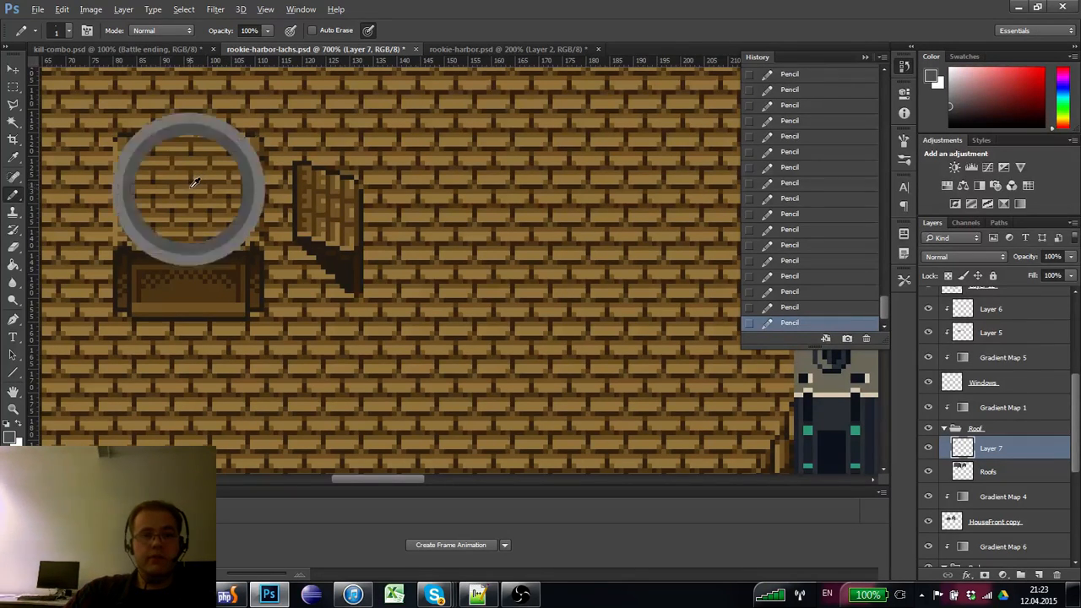
left_click(192, 192, "alt")
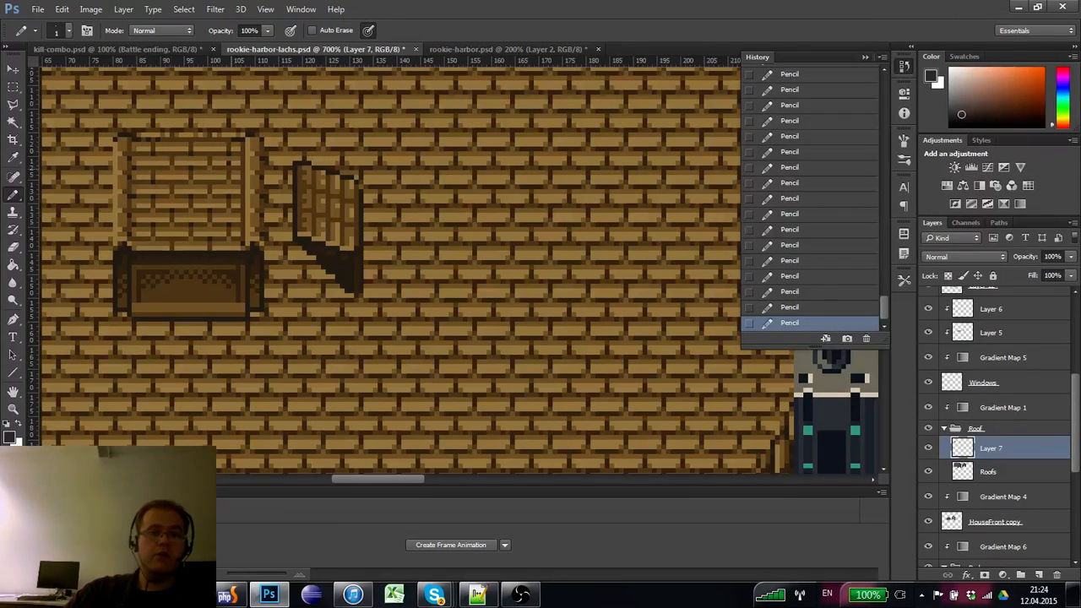
left_click(229, 168, "alt")
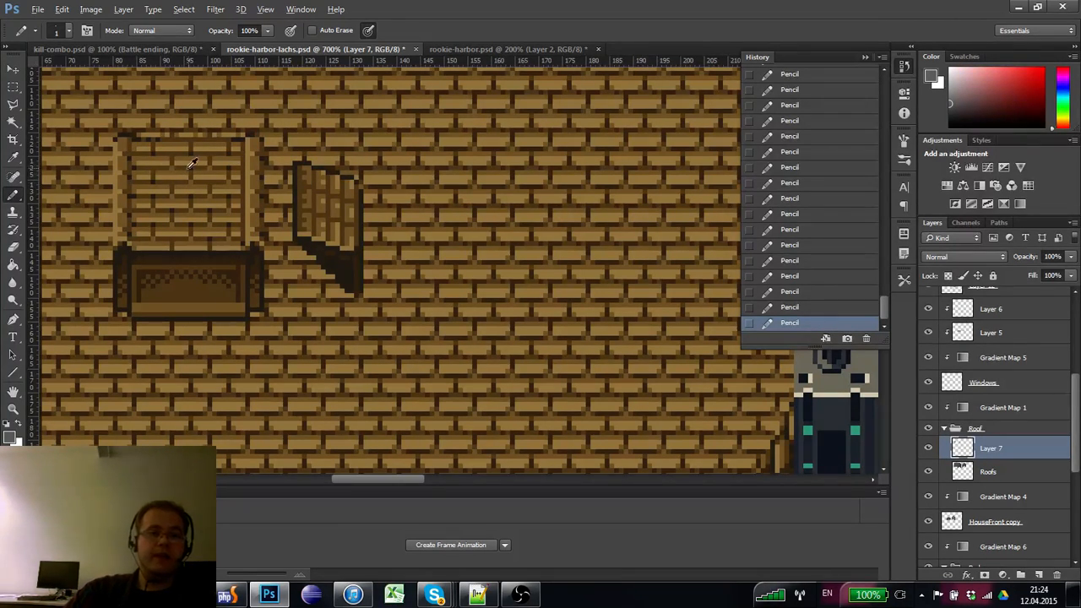
left_click(190, 164, "alt")
left_click(161, 176, "alt")
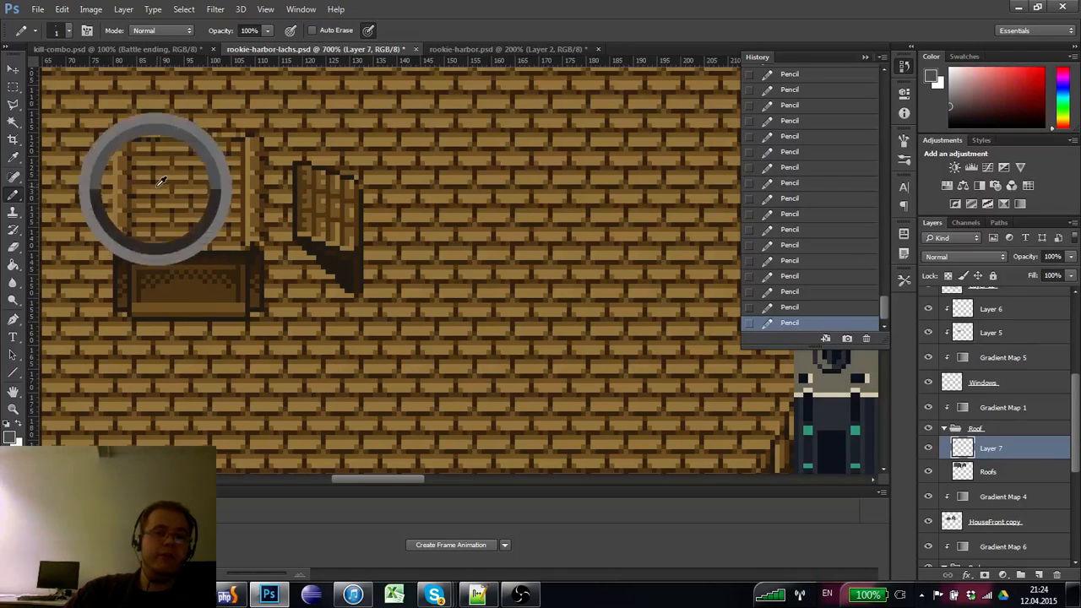
left_click_drag(169, 216, 168, 208)
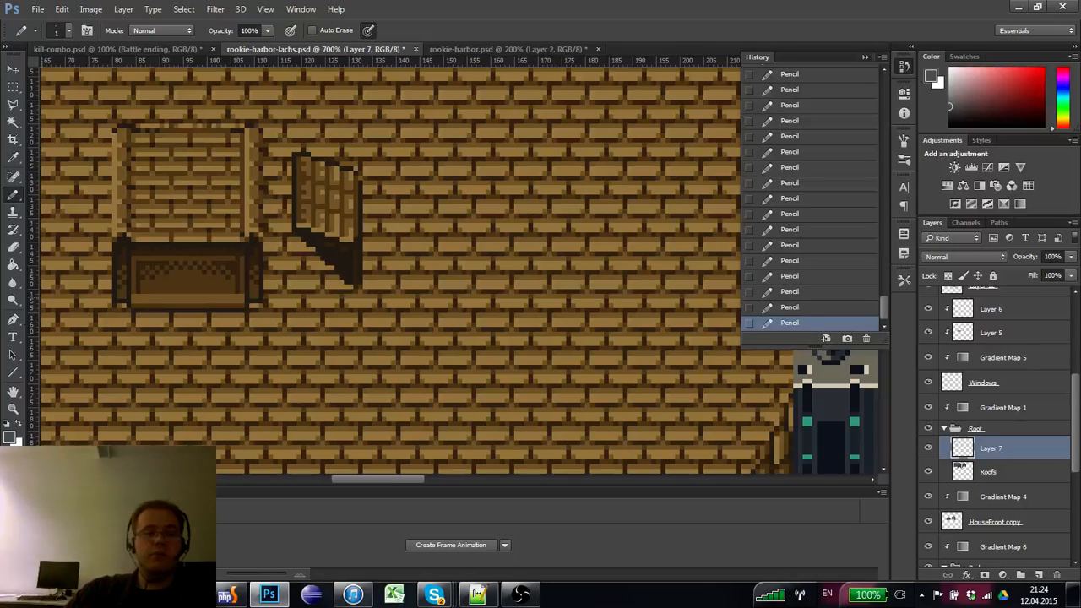
- Retouch the plank panel's upper right corner beside the right beam with pencil pixels in sampled dark browns
left_click(13, 409)
left_click(179, 227, "alt")
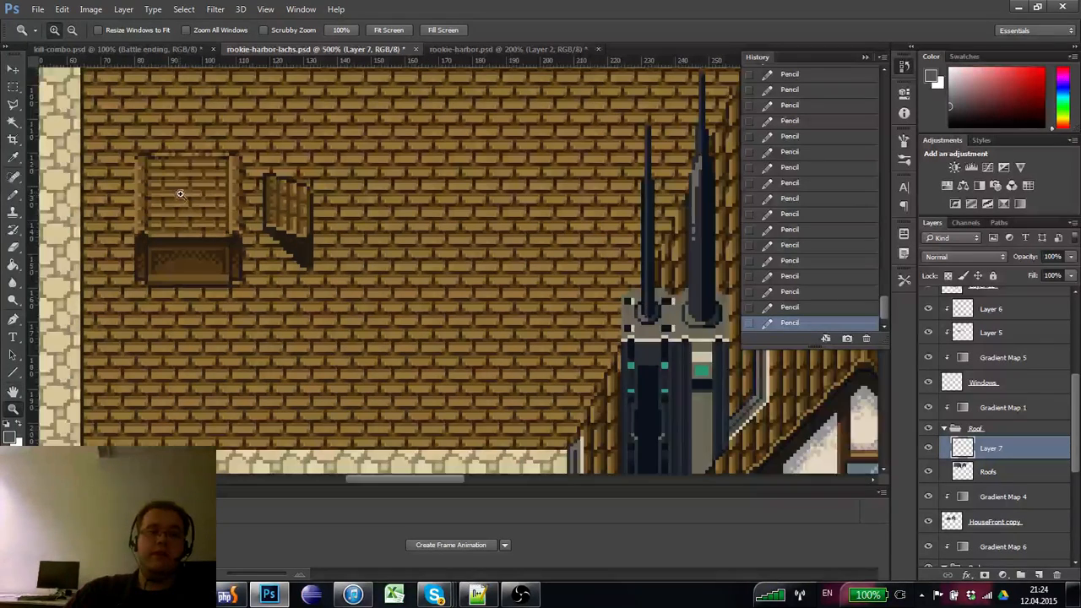
left_click(179, 197)
left_click(181, 202)
left_click(180, 203)
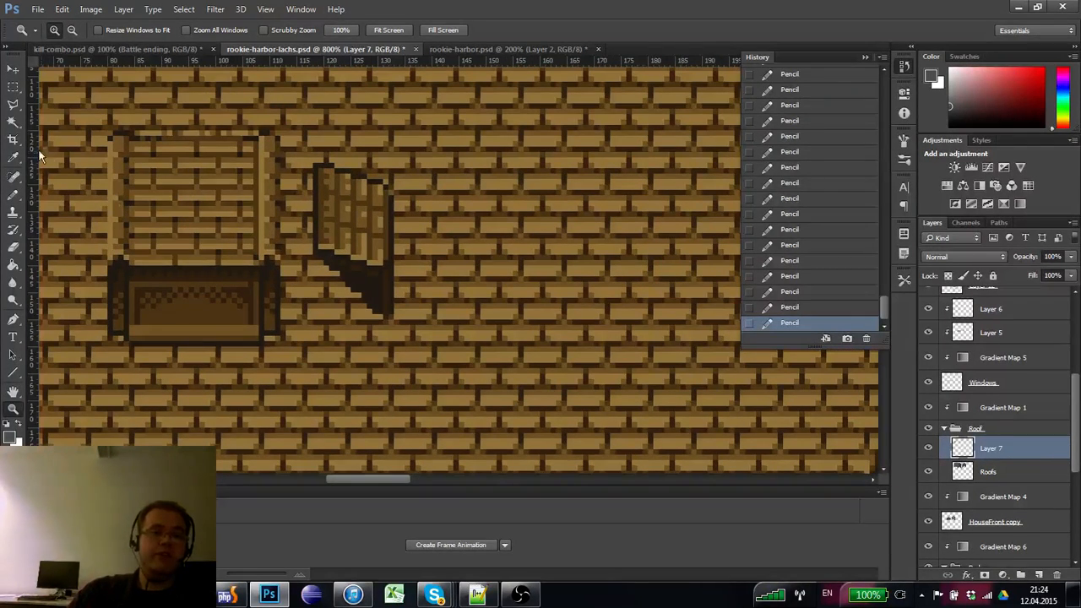
left_click(12, 193)
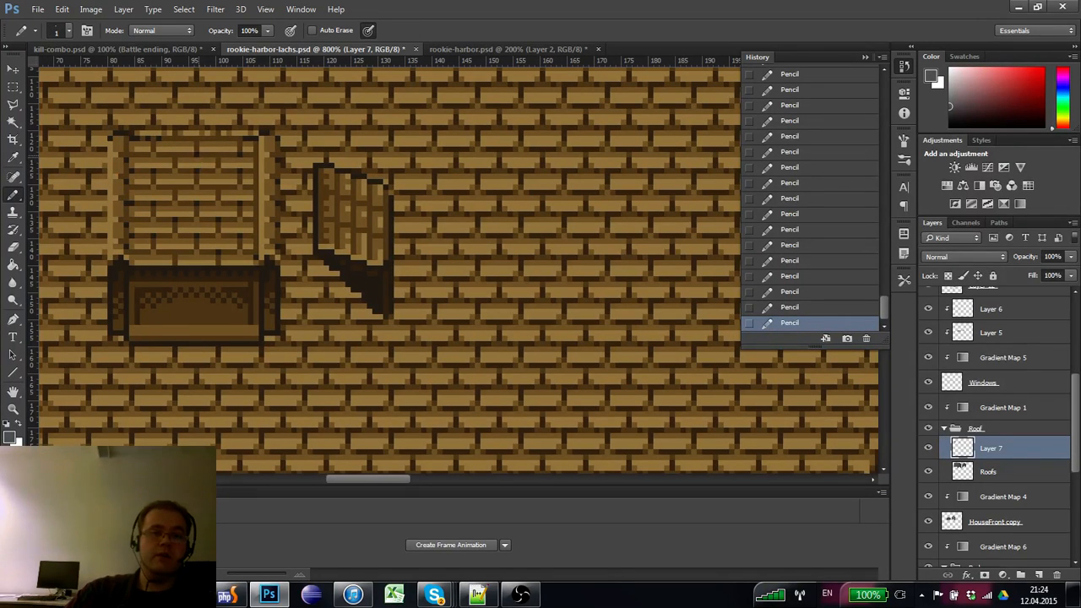
left_click(245, 135, "alt")
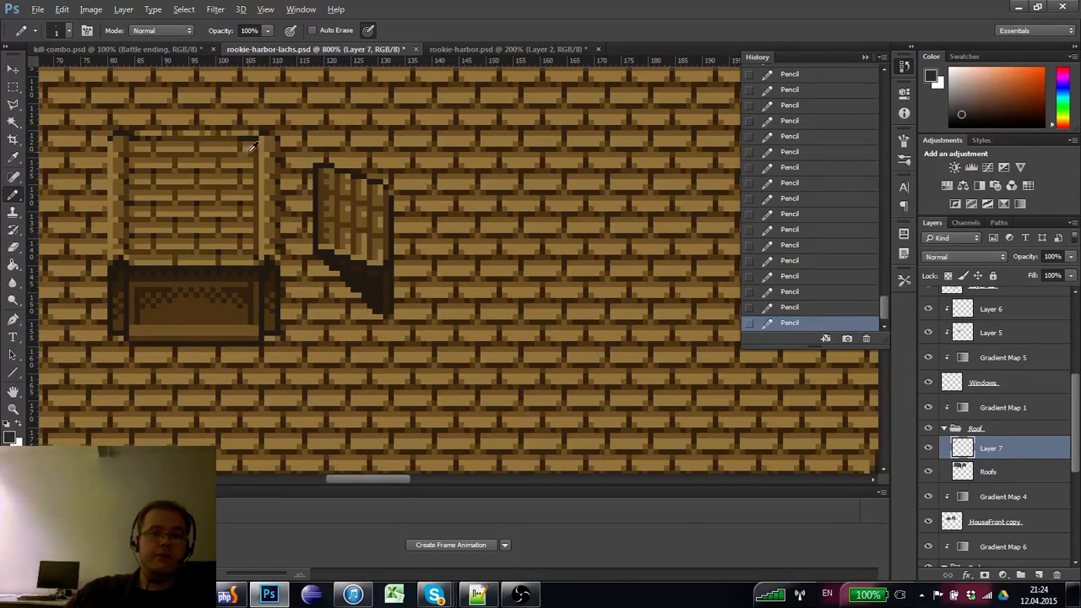
left_click(253, 149, "alt")
left_click(233, 135, "alt")
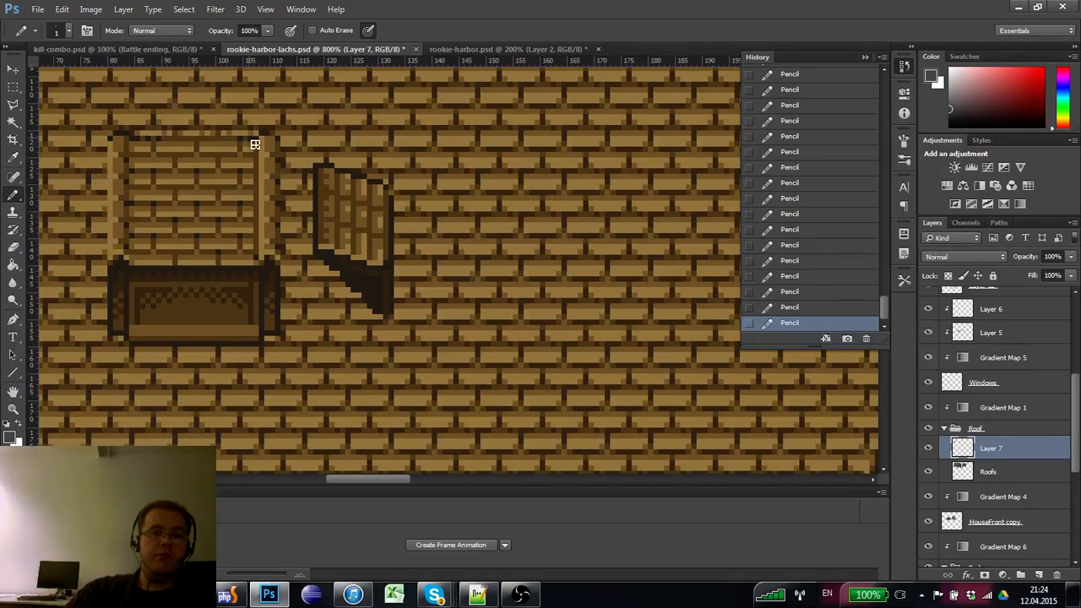
left_click(255, 144)
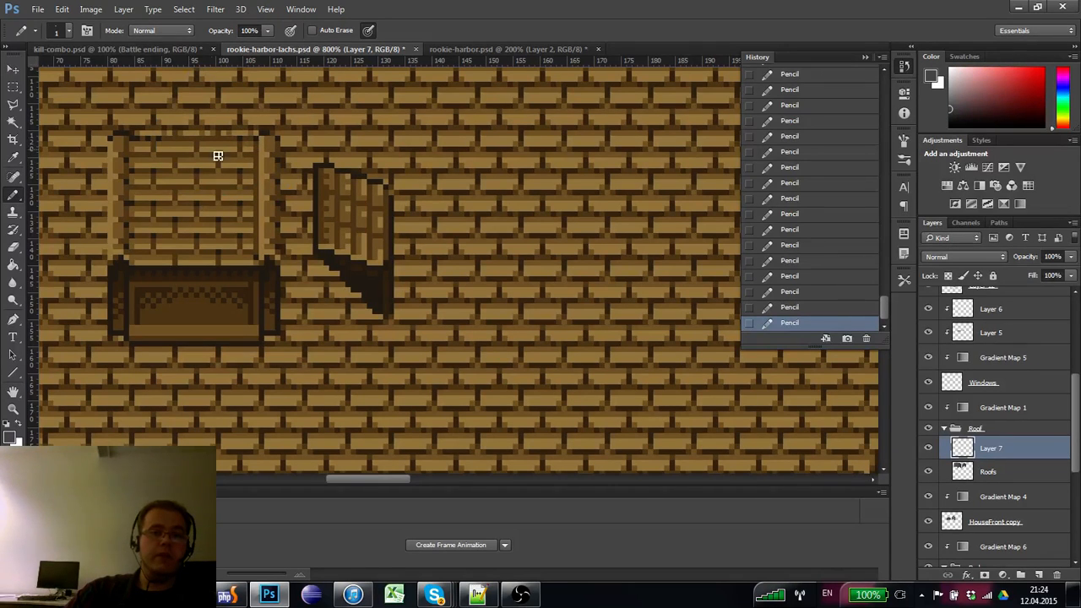
- Touch up the plank panel's top edge with pencil pixels in browns sampled from the adjacent planks
left_click(165, 131, "alt")
left_click(167, 136, "alt")
left_click(159, 133)
left_click(150, 141, "alt")
left_click(157, 133)
left_click_drag(175, 193, 166, 181)
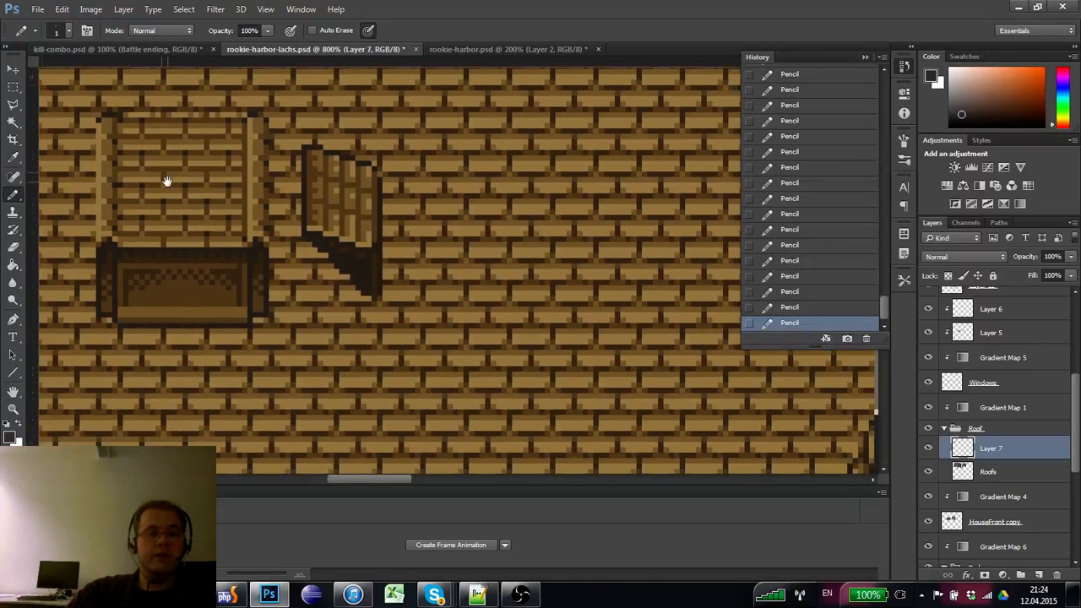
left_click(157, 106, "alt")
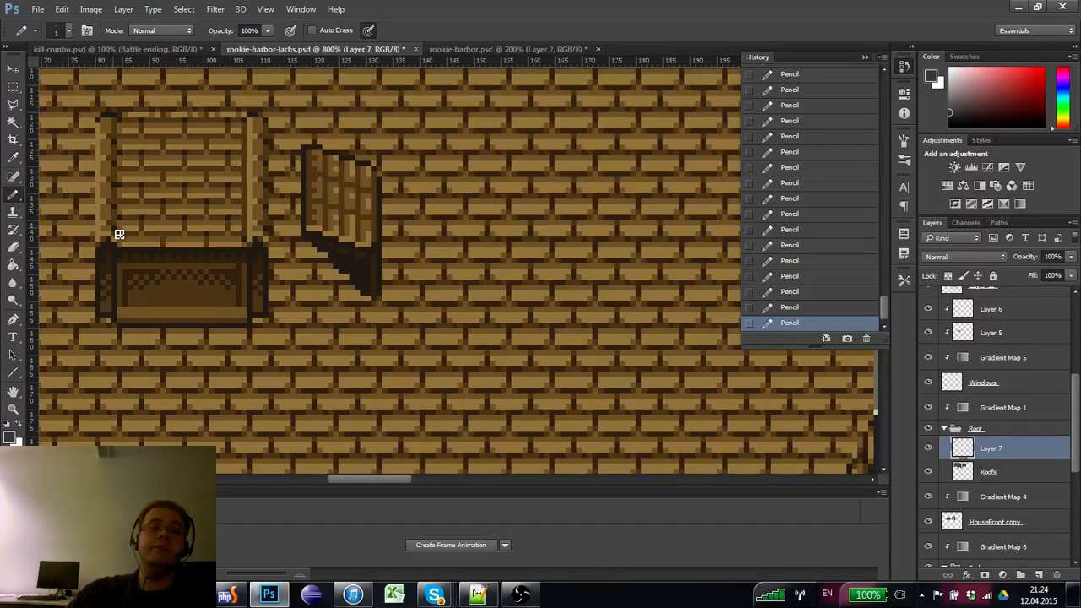
left_click(241, 115, "alt")
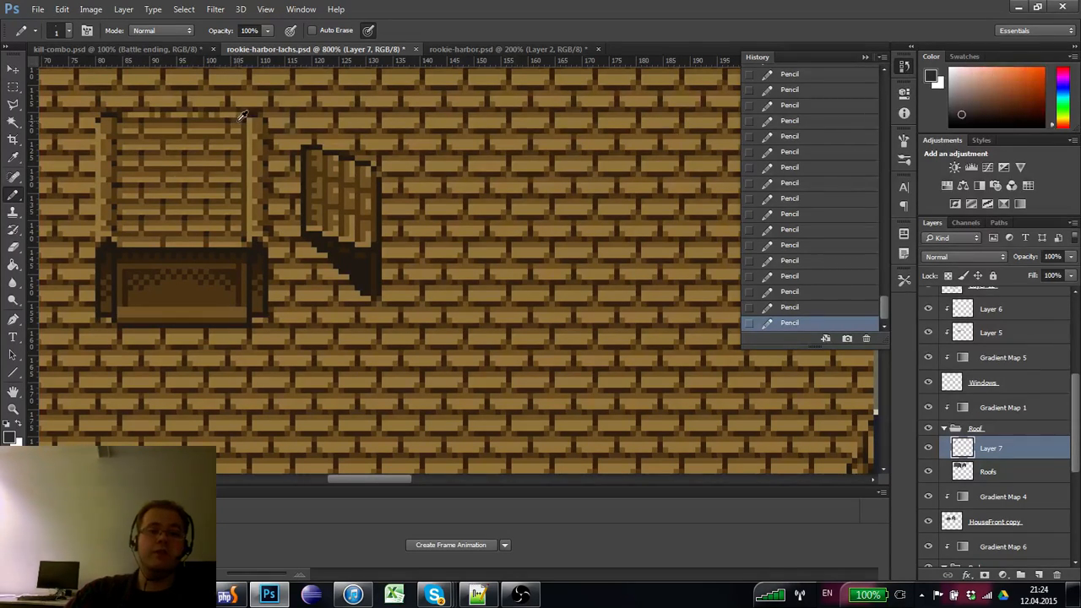
mouse_move(165, 155)
left_mouse_down()
mouse_move(180, 147)
mouse_move(180, 162)
left_mouse_up()
- Examine the small wooden roof structure against the surrounding roof planks at several magnifications between 400% and 800%
left_click(12, 408)
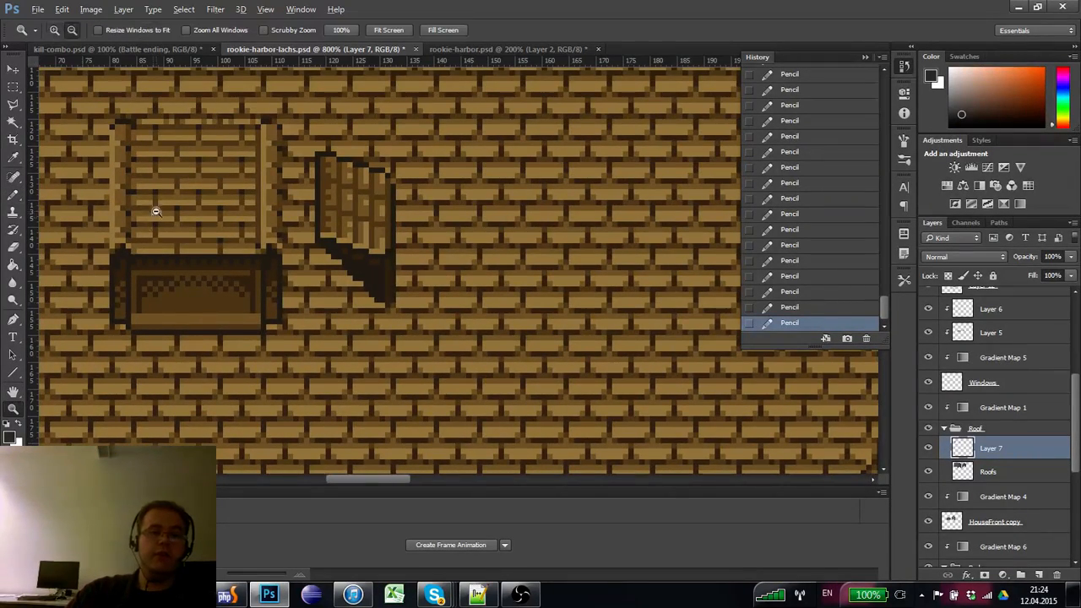
left_click(156, 209, "alt")
left_click(156, 210, "alt")
left_click(160, 192, "alt")
left_click(177, 162)
left_click(178, 173)
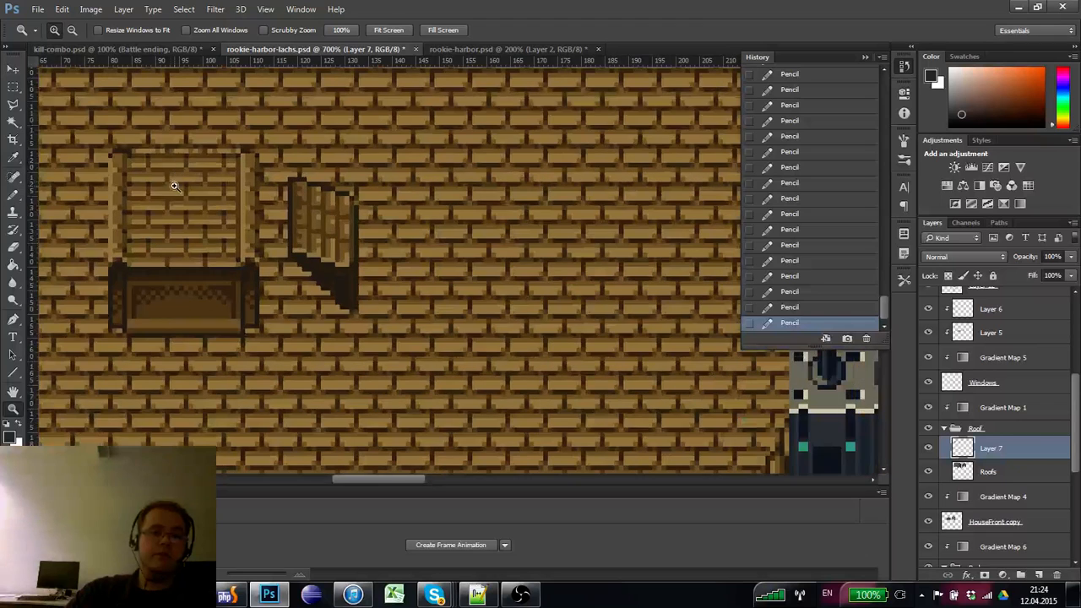
left_click(15, 89)
left_click_drag(120, 181, 132, 147)
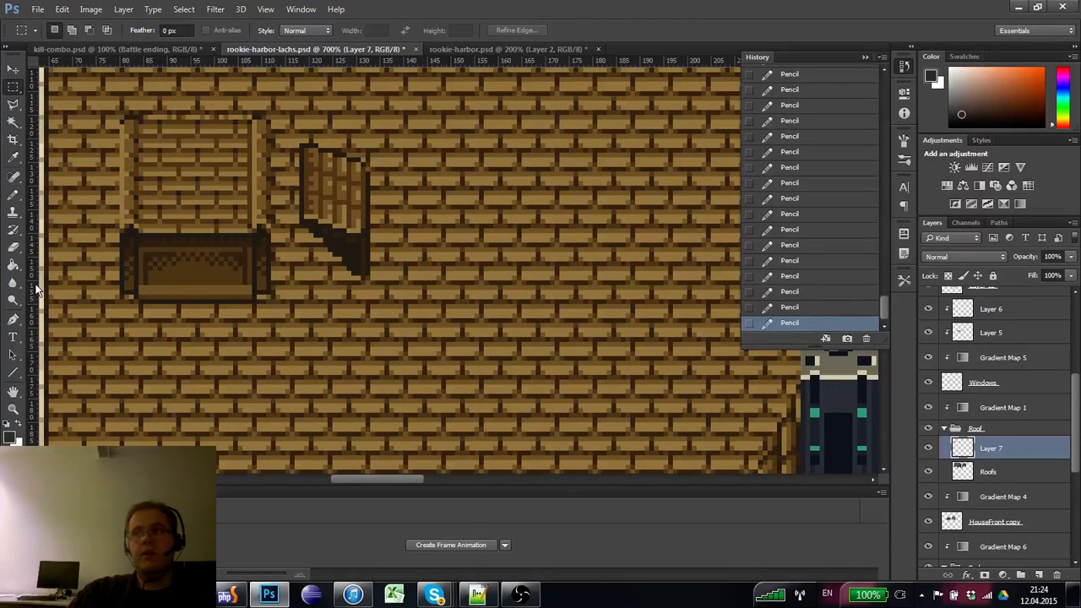
left_click_drag(170, 221, 208, 280)
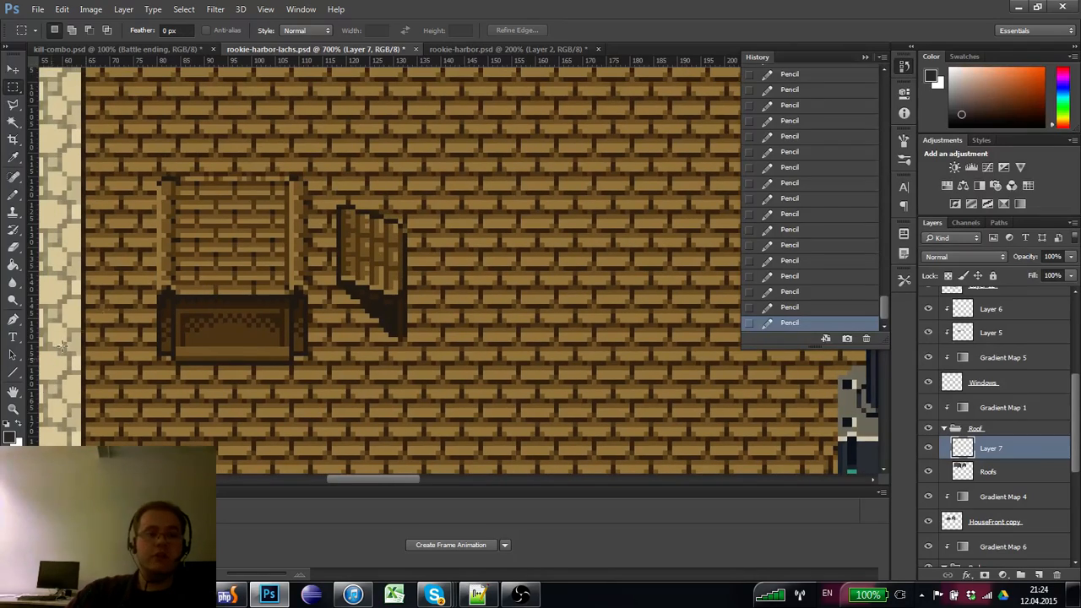
left_click(15, 408)
left_click(197, 199, "alt")
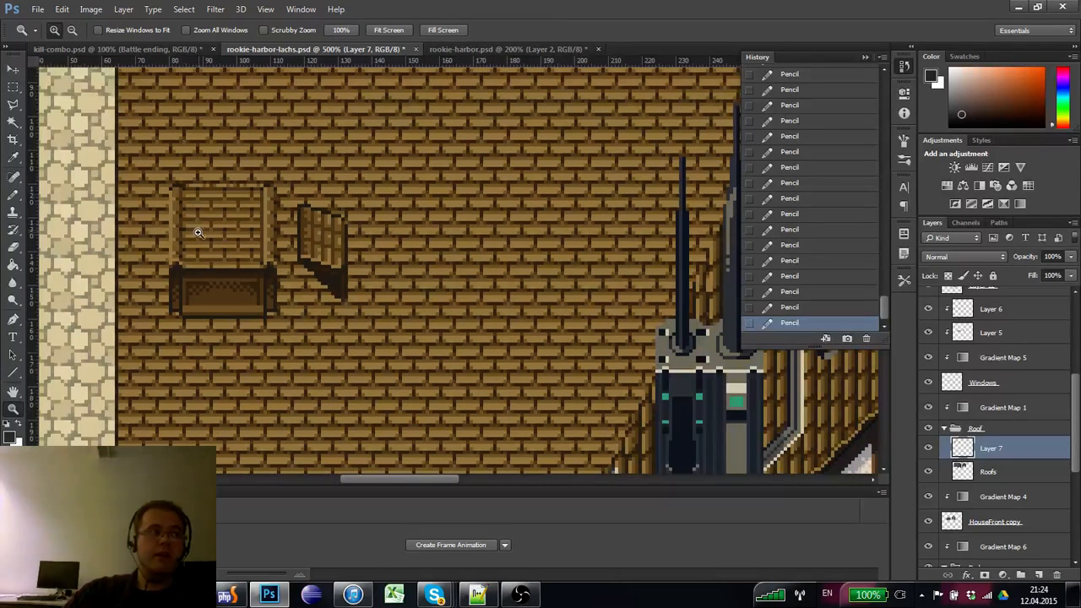
left_click(203, 204)
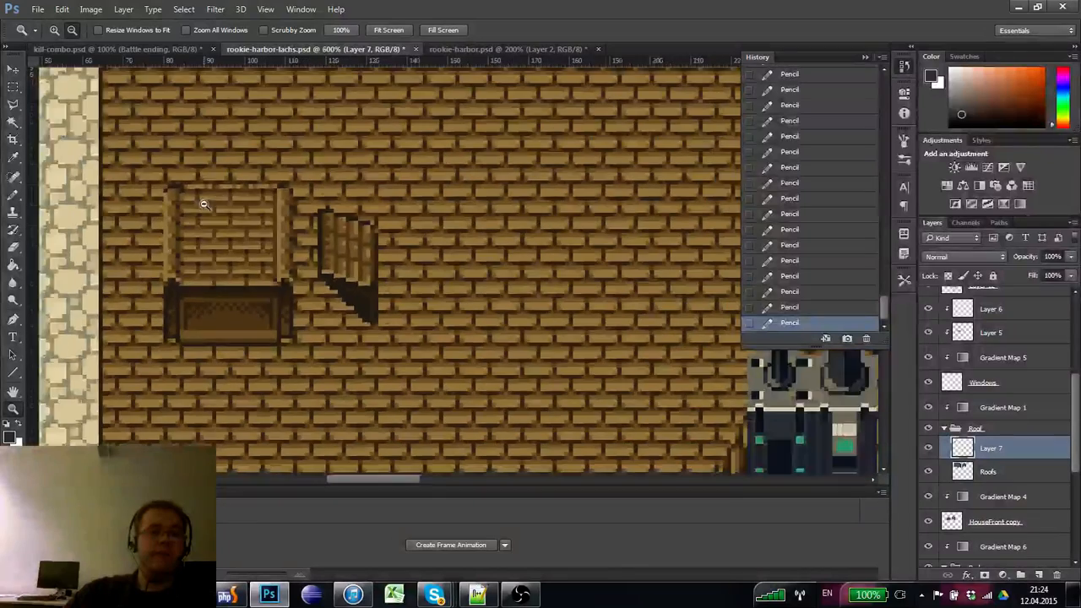
left_click(203, 203, "alt")
mouse_move(203, 200)
left_mouse_down()
mouse_move(203, 225)
mouse_move(212, 212)
left_mouse_up()
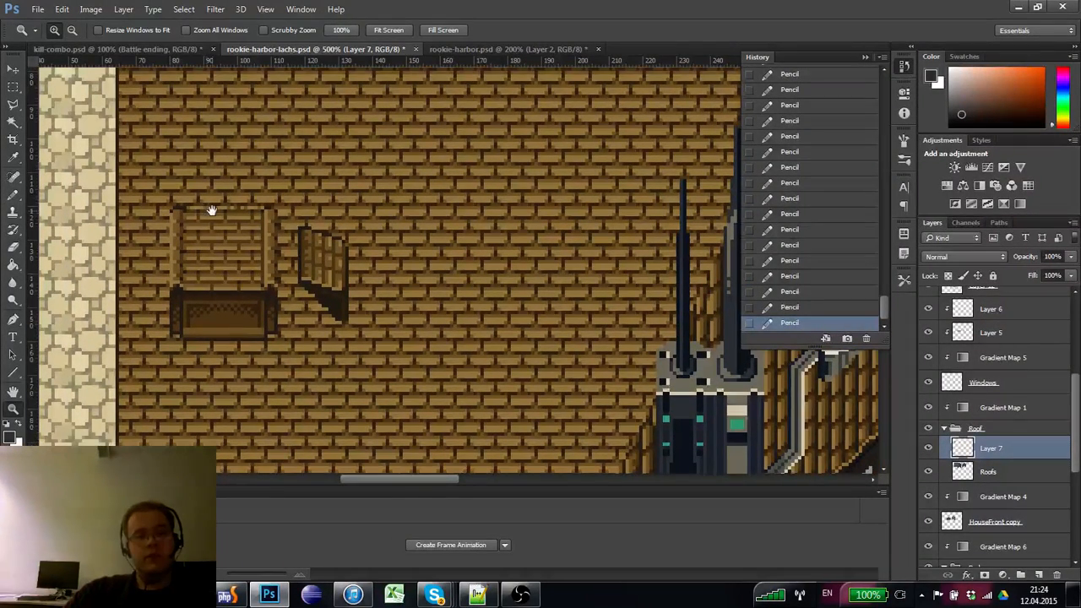
left_click(14, 88)
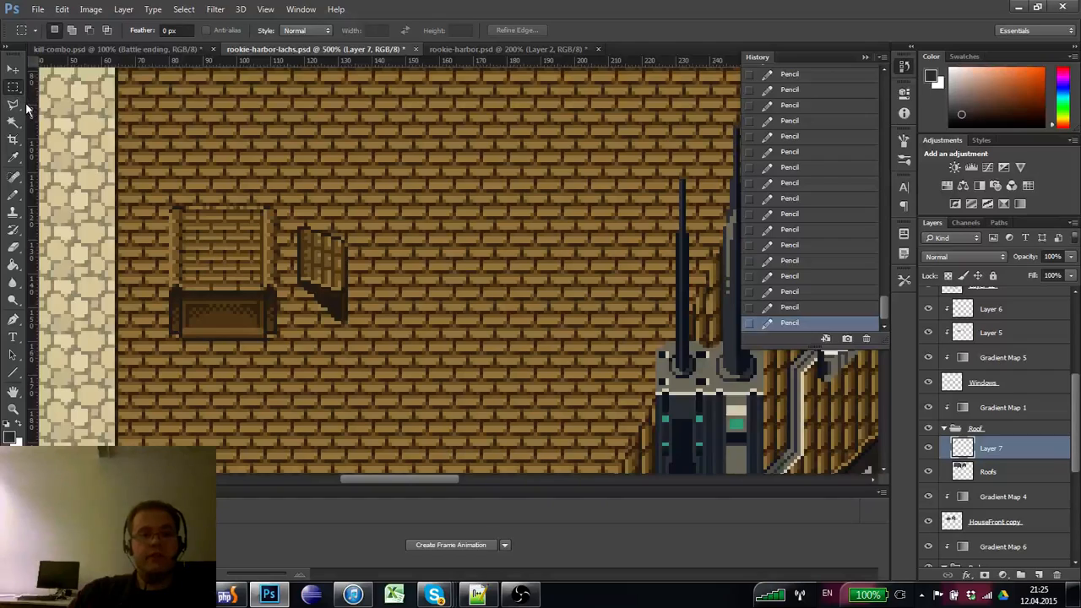
left_click(13, 408)
left_click(179, 223, "alt")
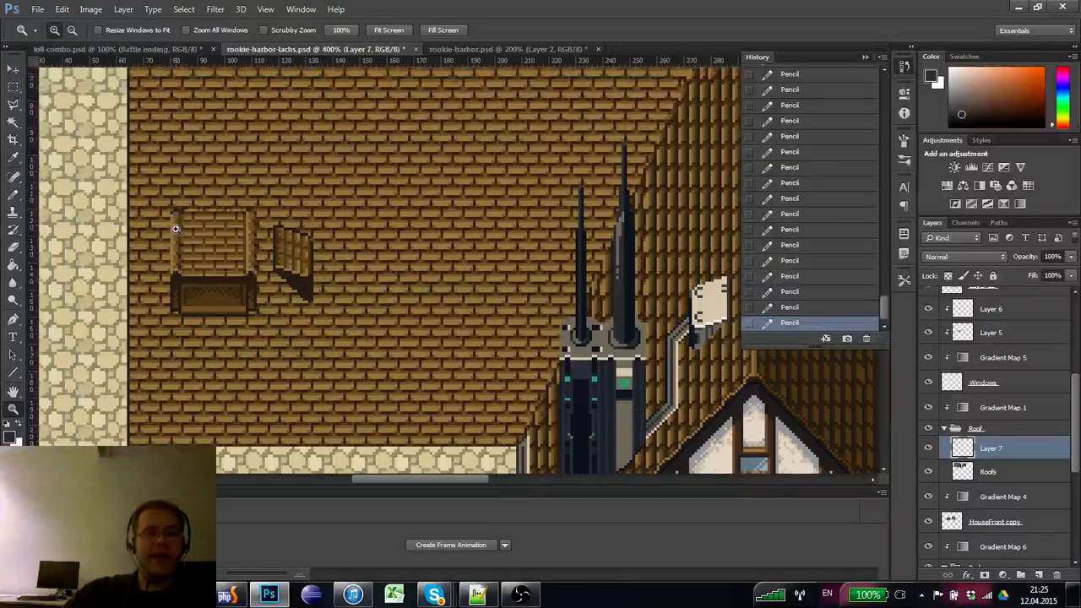
left_click(216, 203)
left_click(216, 203)
left_click(216, 203)
left_click(217, 203)
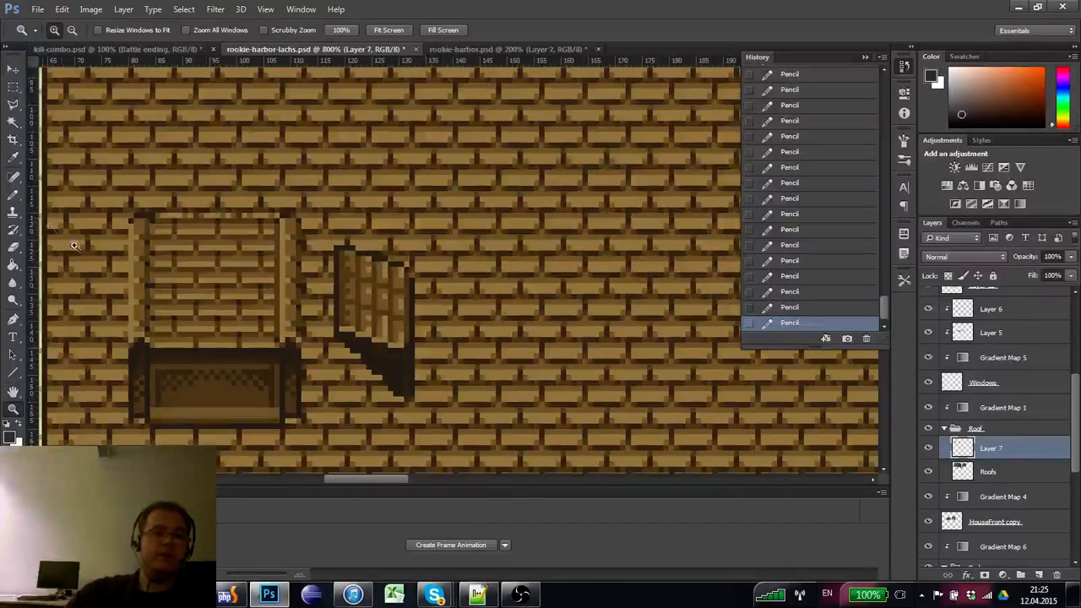
left_click(17, 196)
left_click(13, 247)
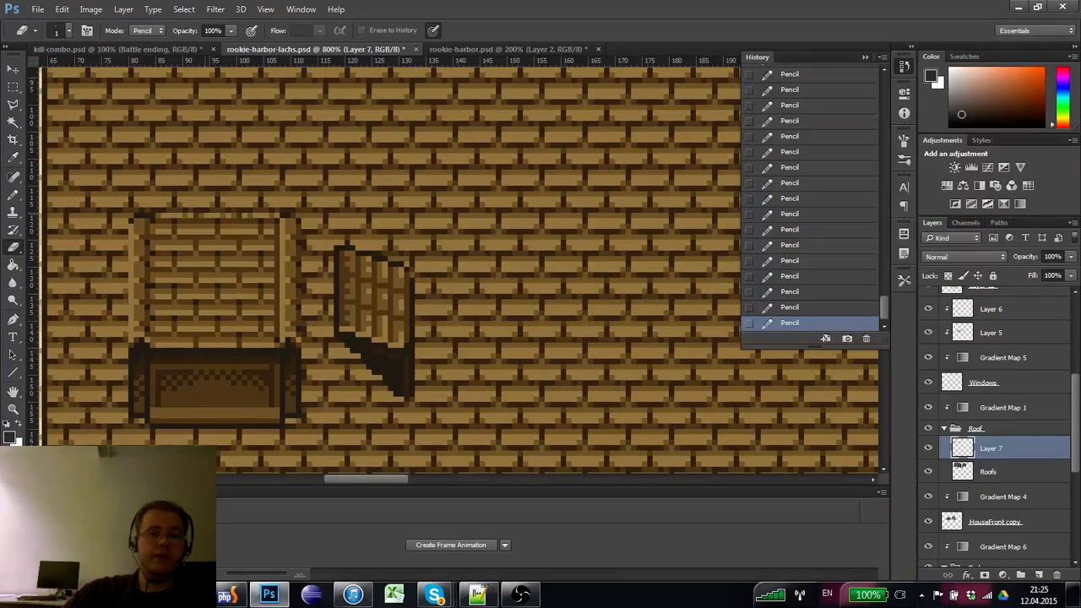
left_click(13, 195)
left_click(13, 409)
left_click(198, 240, "alt")
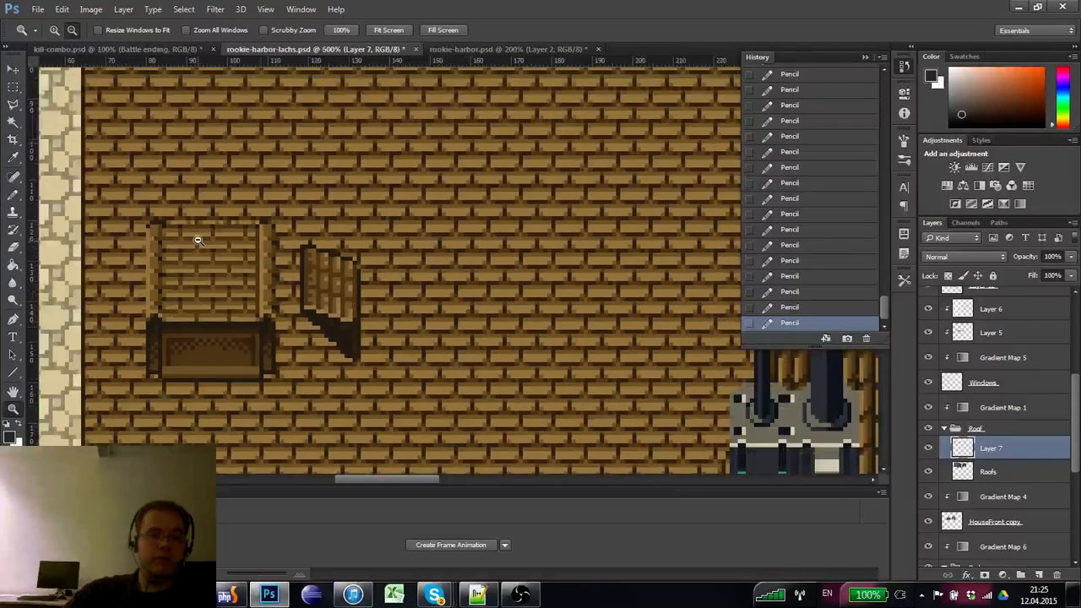
left_click(200, 270, "alt")
left_click(201, 285)
left_click(210, 248)
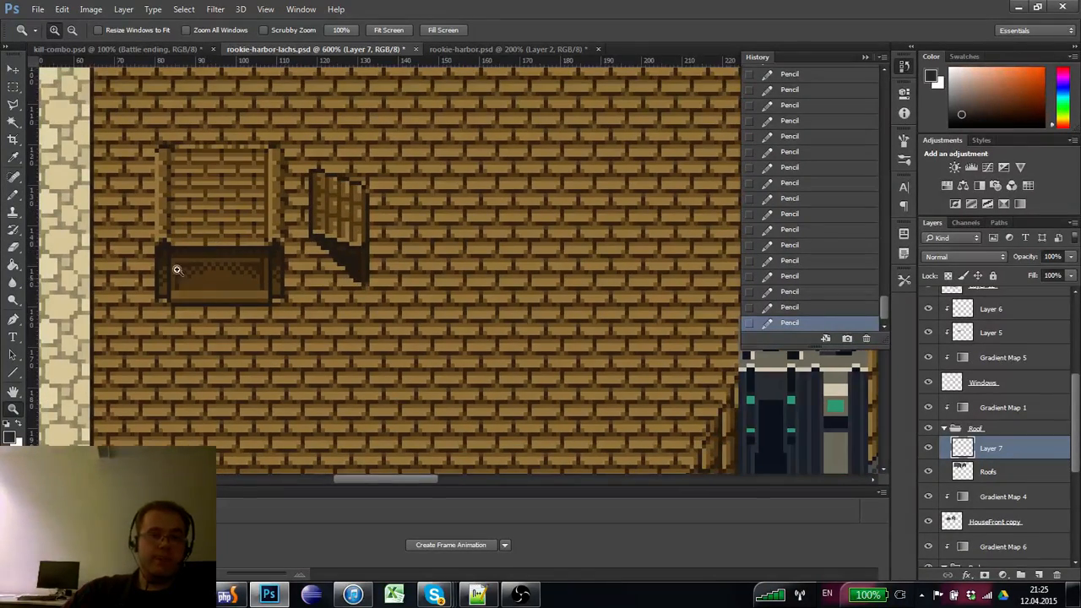
- Retouch the shading of the dormer front's two side posts with the 1 px Pencil, using dark browns sampled from the front
left_click(14, 195)
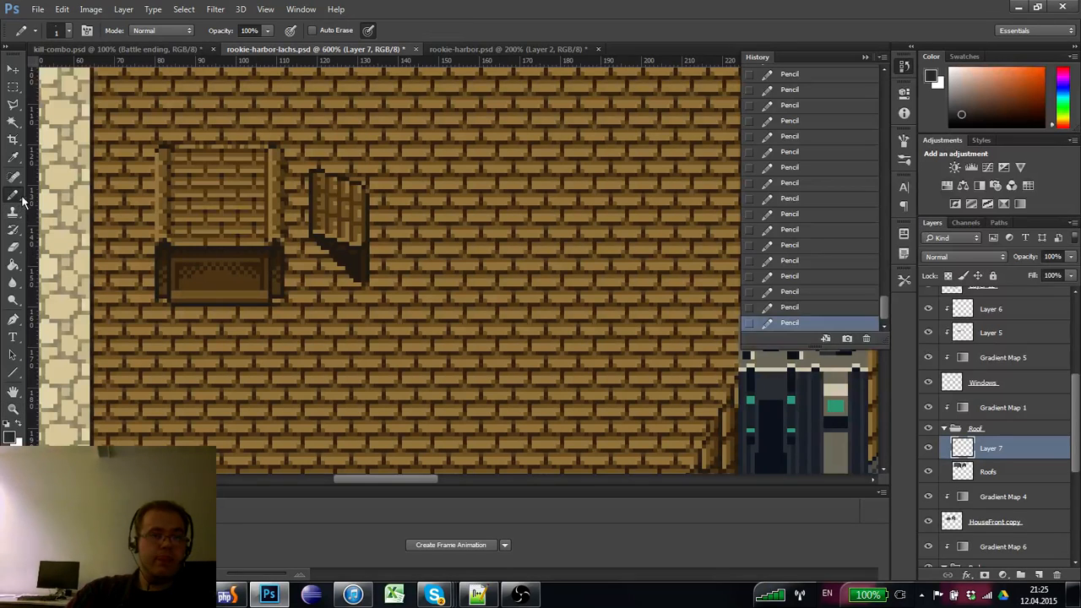
left_click(166, 260, "alt")
left_click(164, 261, "alt")
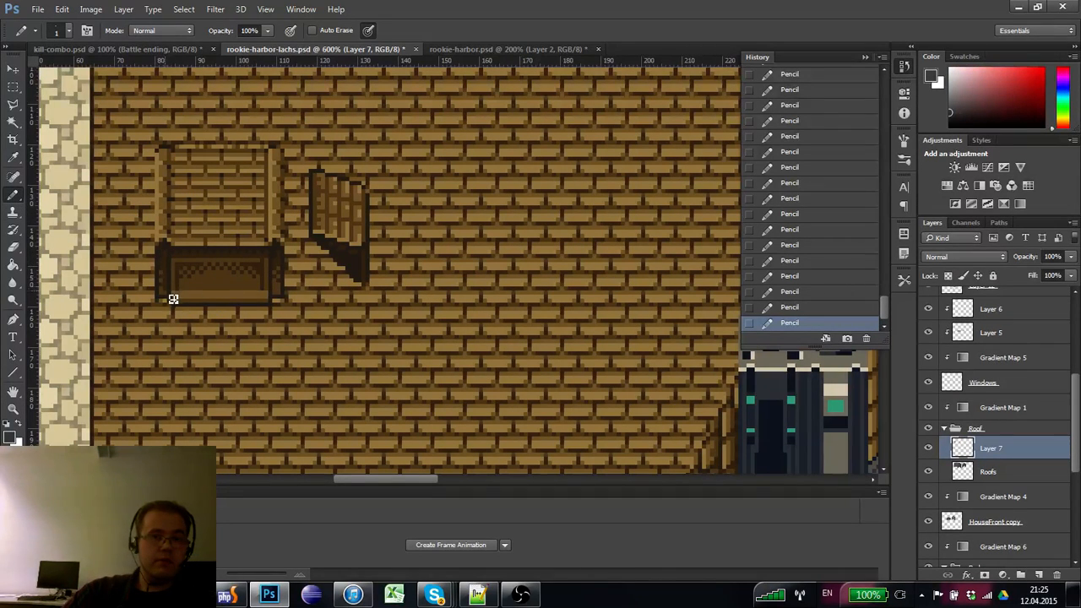
left_click(167, 285, "alt")
left_click(283, 260, "alt")
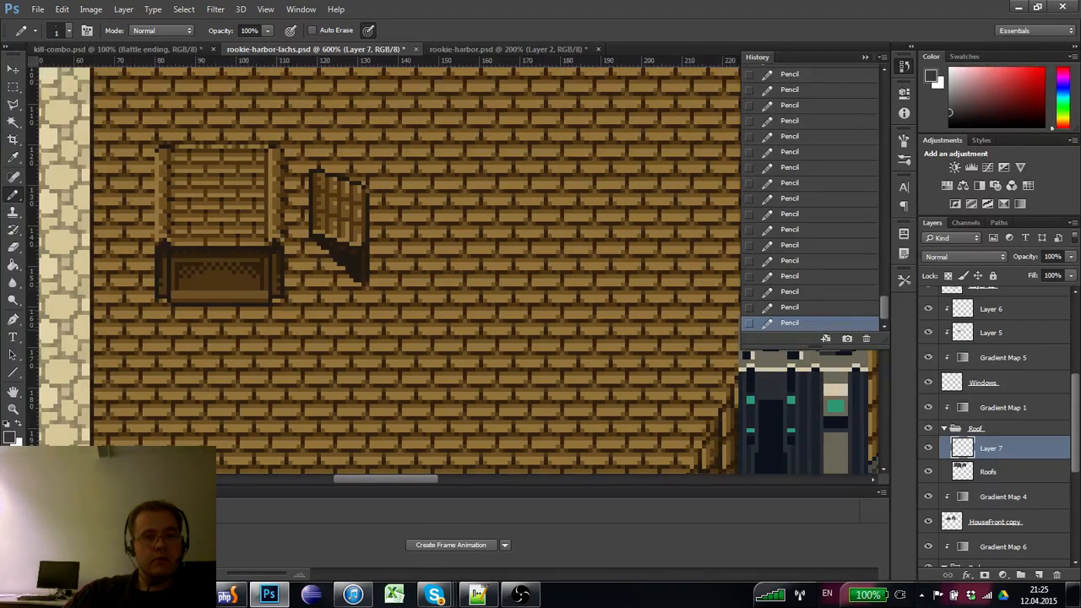
- Sample dark tones from the left post and refine its pixels up to the upper corner of the dormer front
left_click(165, 280, "alt")
left_click(168, 280, "alt")
left_click(166, 281, "alt")
left_click_drag(184, 343, 164, 322)
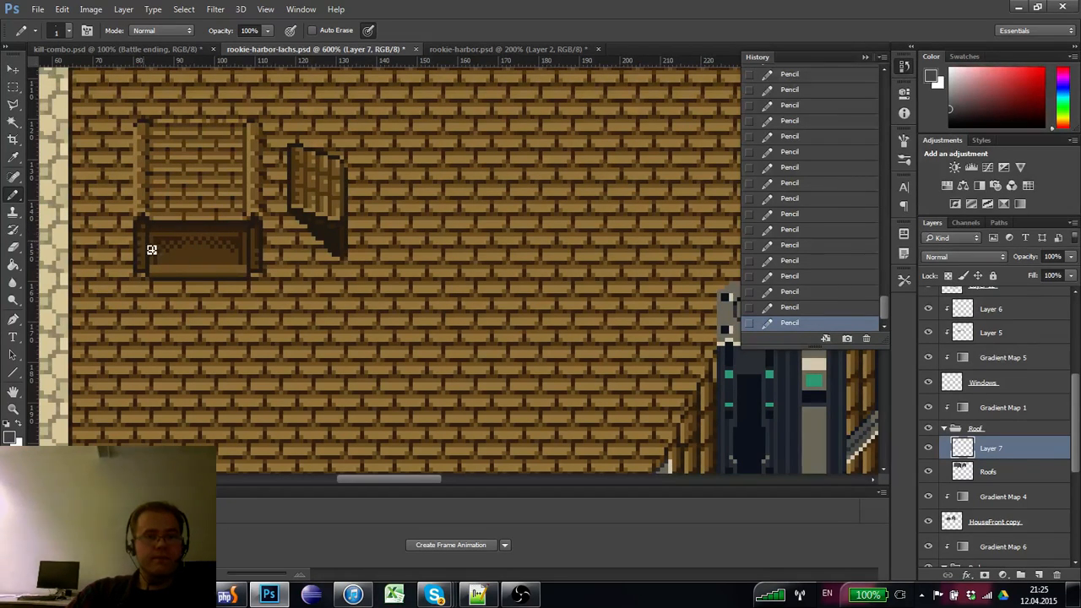
left_click_drag(175, 260, 168, 261)
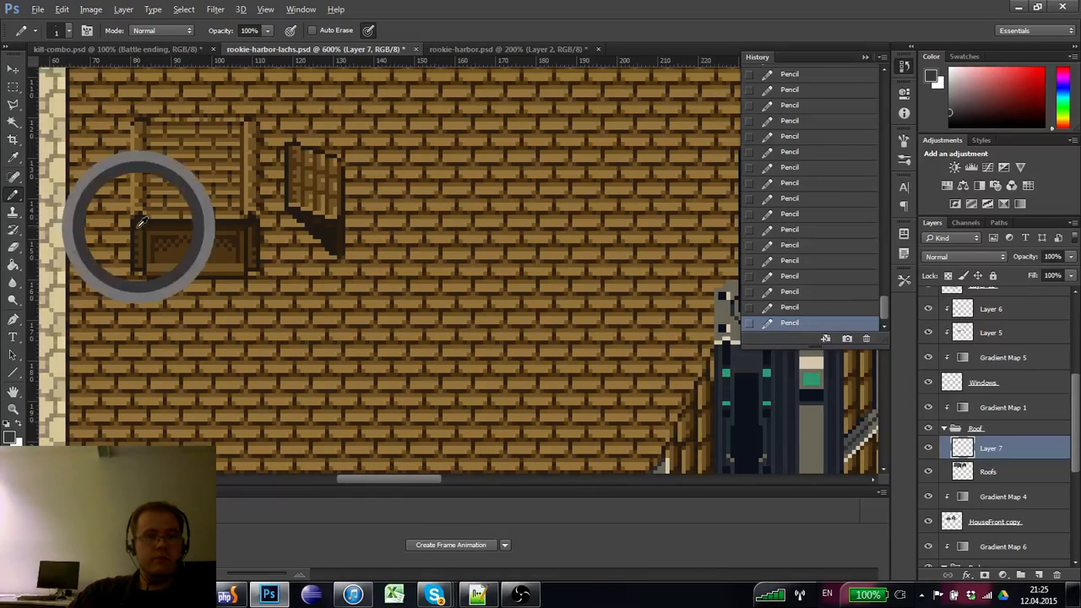
left_click_drag(187, 277, 165, 277)
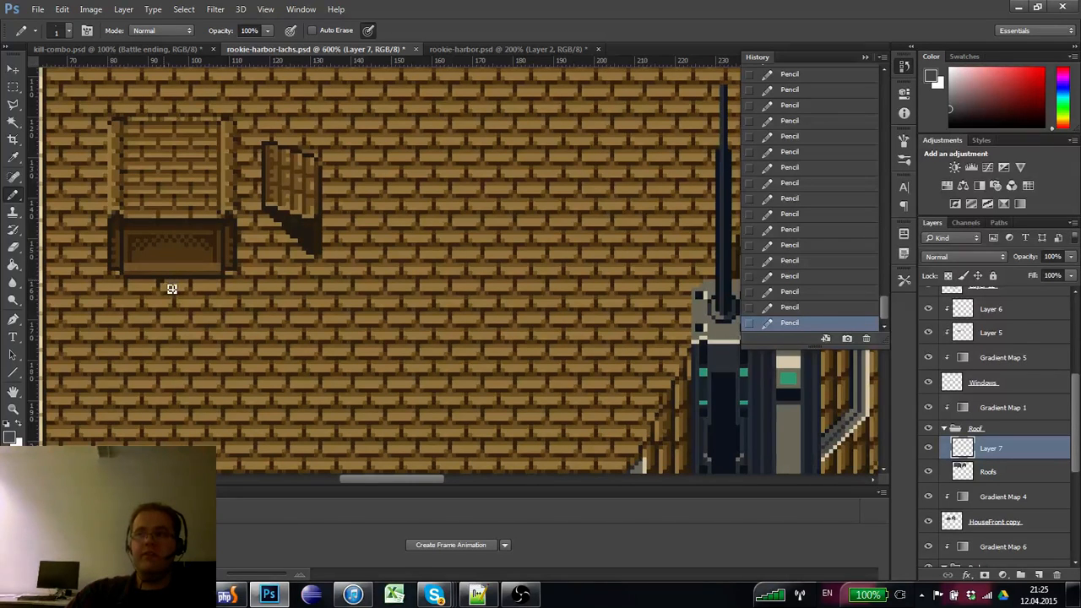
- Pencil the vertical edges of the dormer front's side posts with dark browns sampled from the posts and the panel
left_click(13, 408)
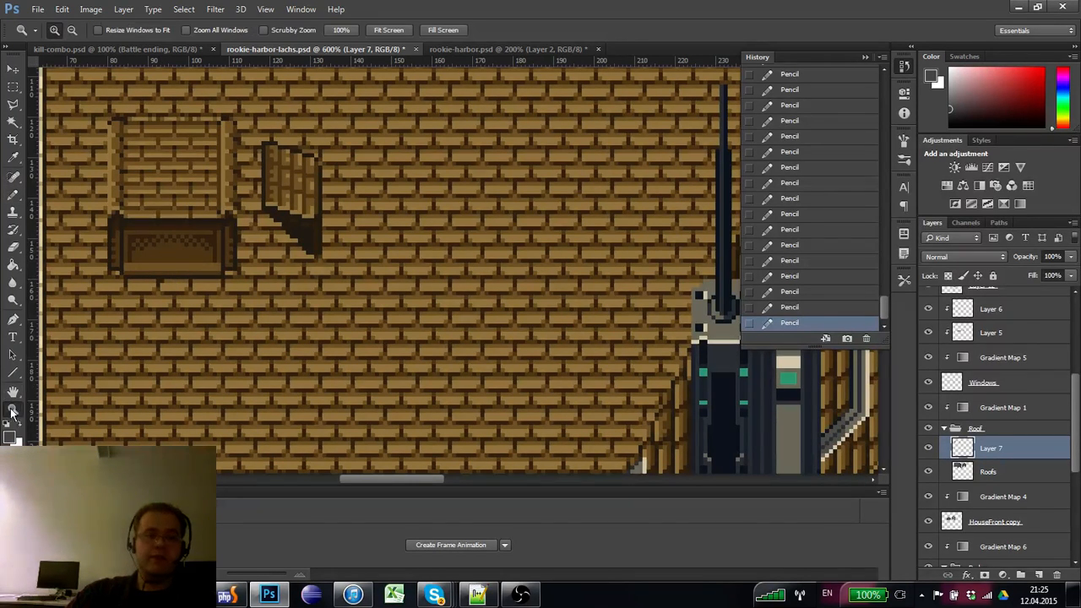
left_click(158, 272, "alt")
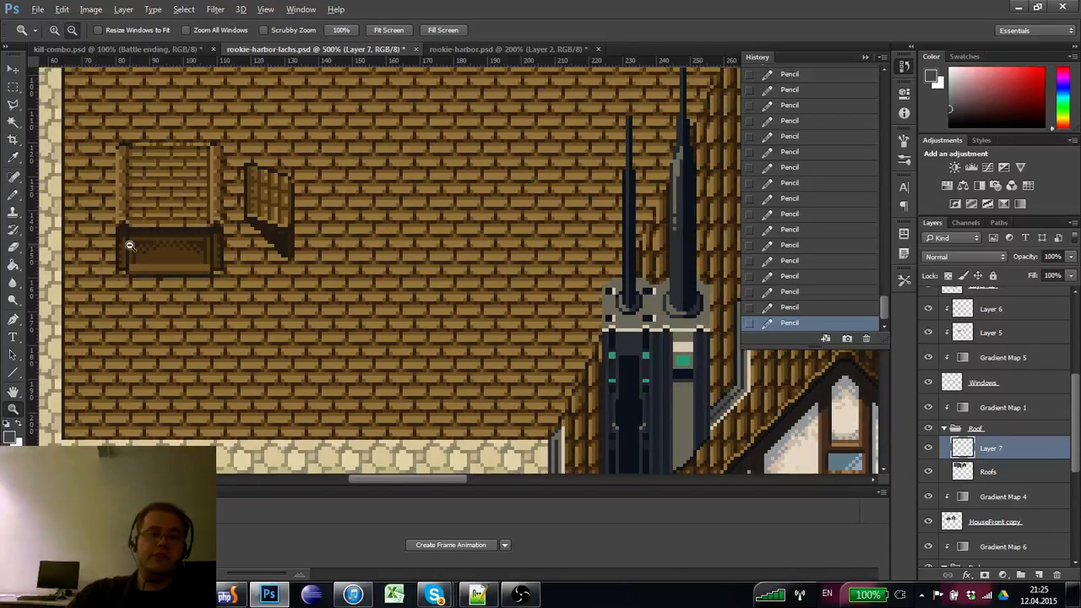
left_click(135, 248, "alt")
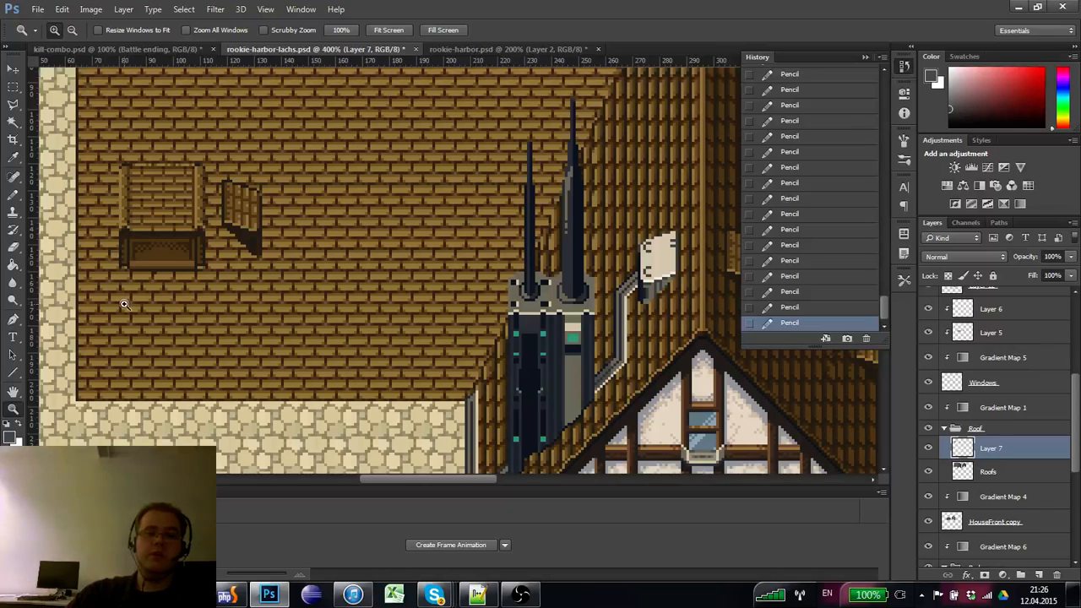
left_click(124, 271)
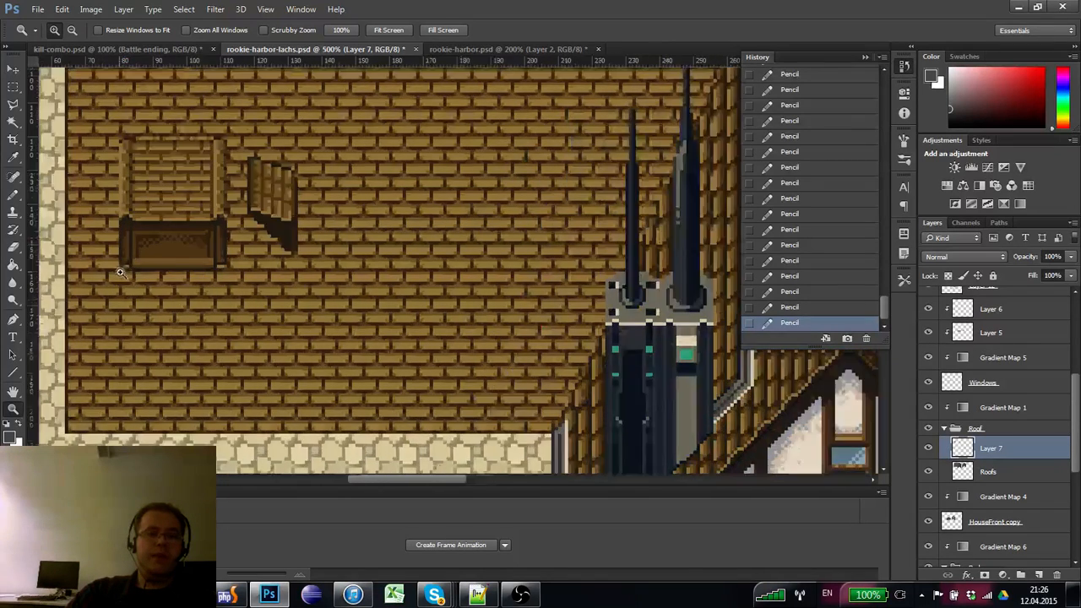
left_click(125, 271)
left_click(127, 273)
key("b")
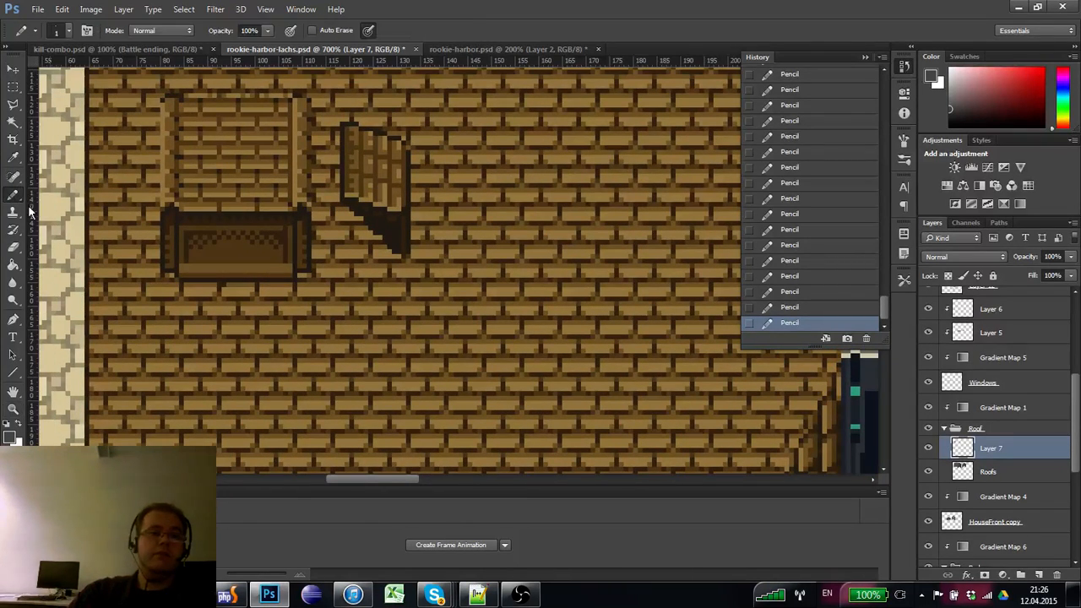
left_click(166, 250, "alt")
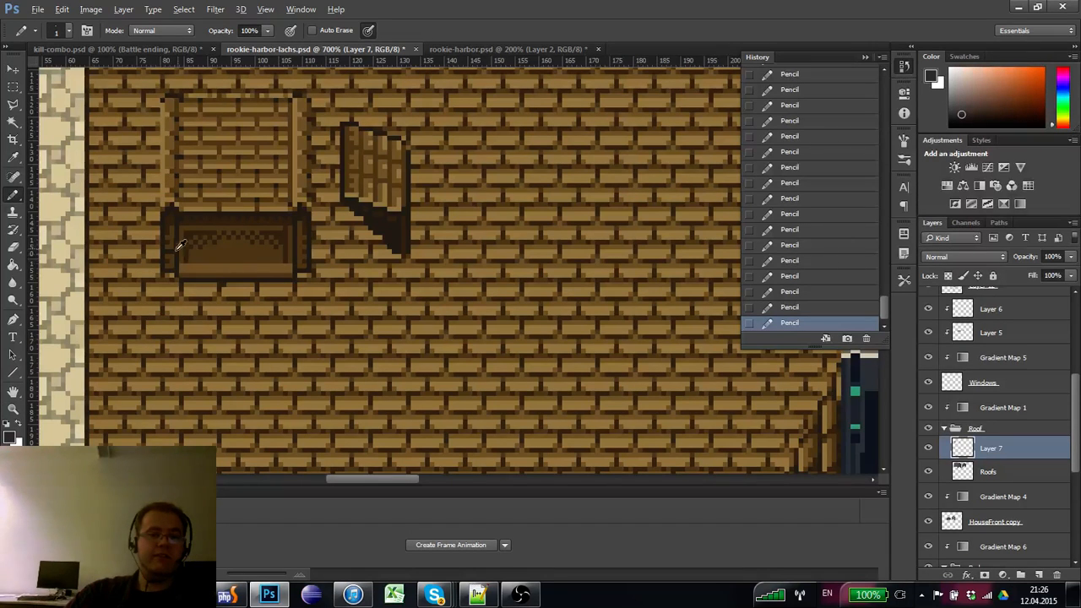
left_click(186, 257, "alt")
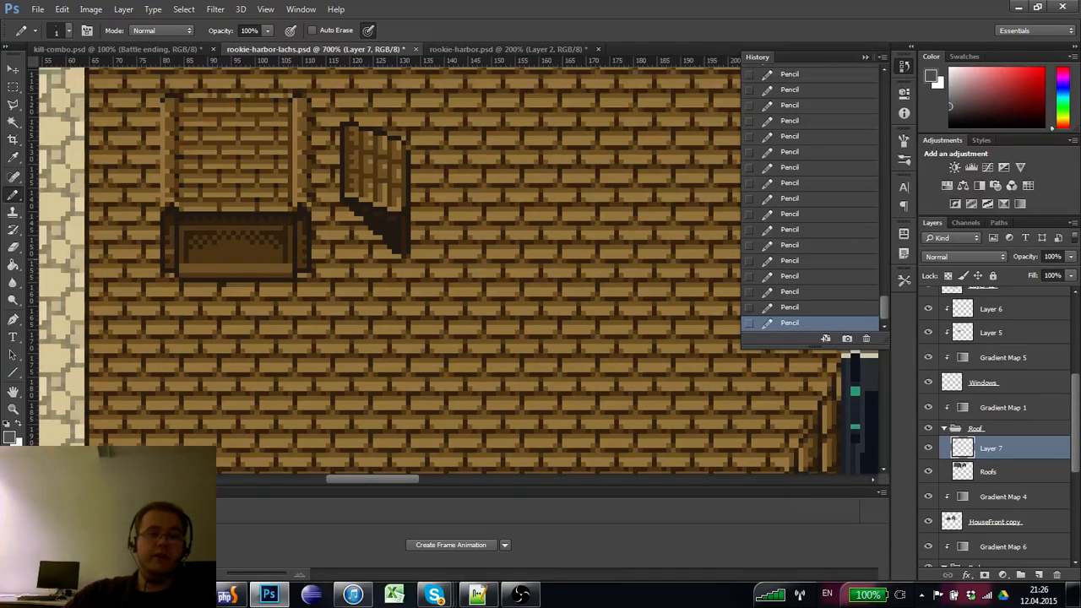
left_click_drag(250, 316, 238, 338)
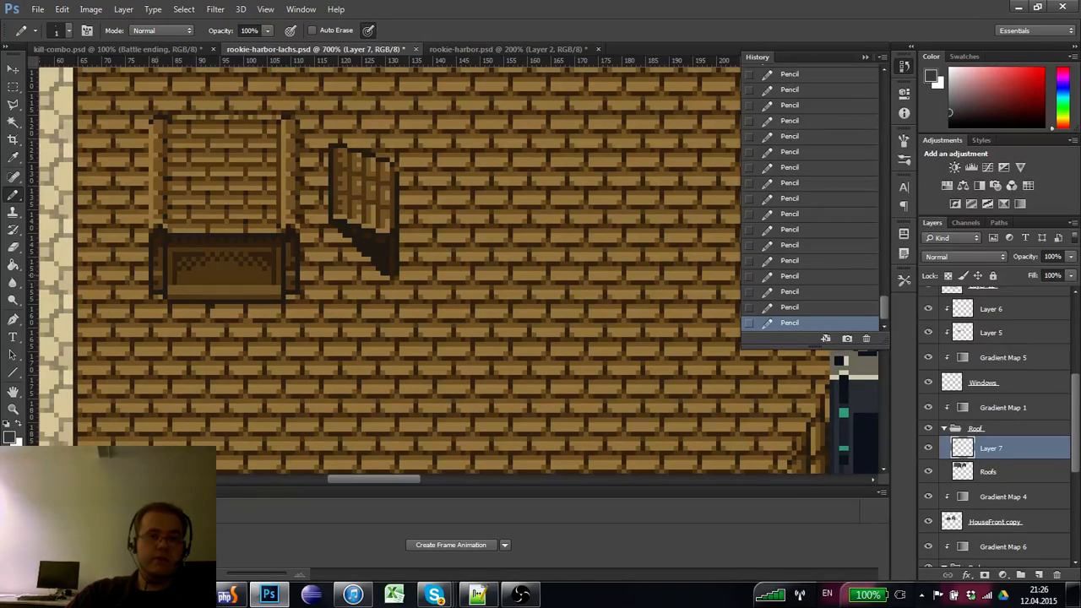
left_click(168, 257)
left_click(295, 251, "alt")
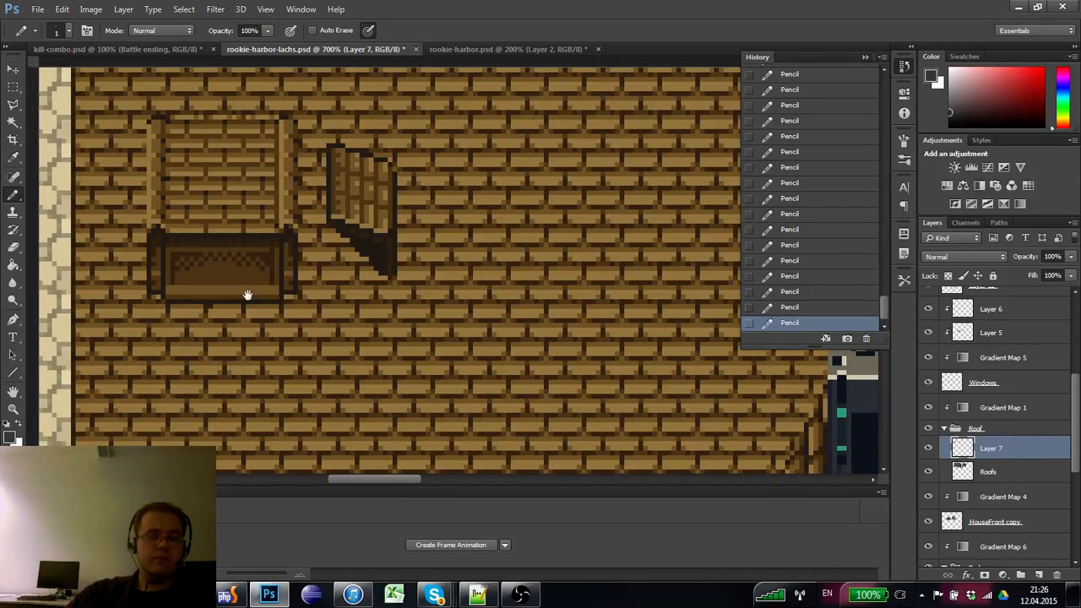
- Fill the inside of the left and right dormer posts with brown pixels between their dark outlines
scroll(243, 295, "right", 1)
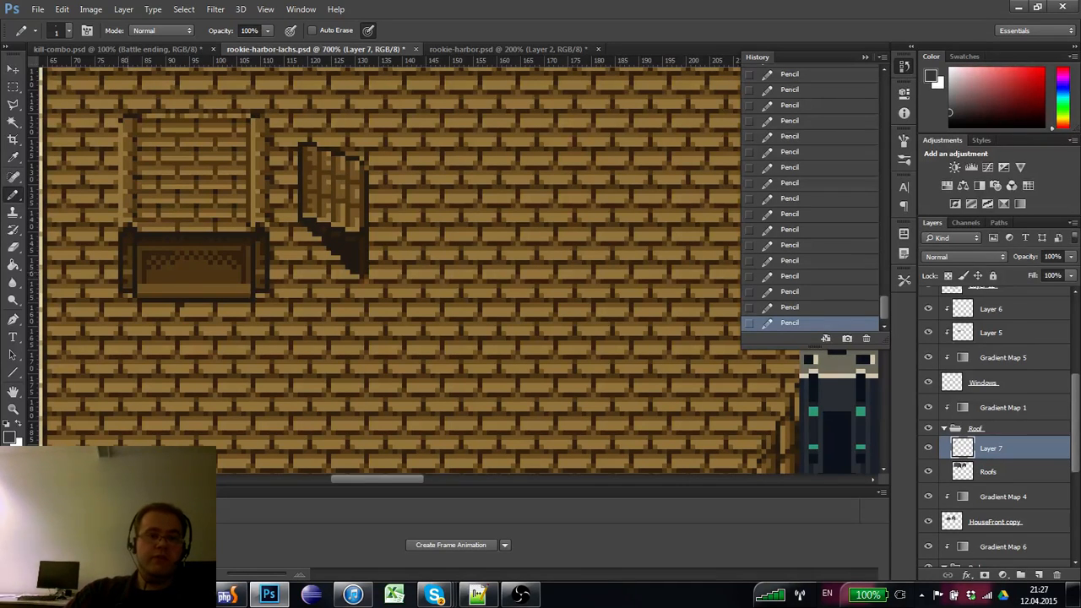
left_click(131, 262)
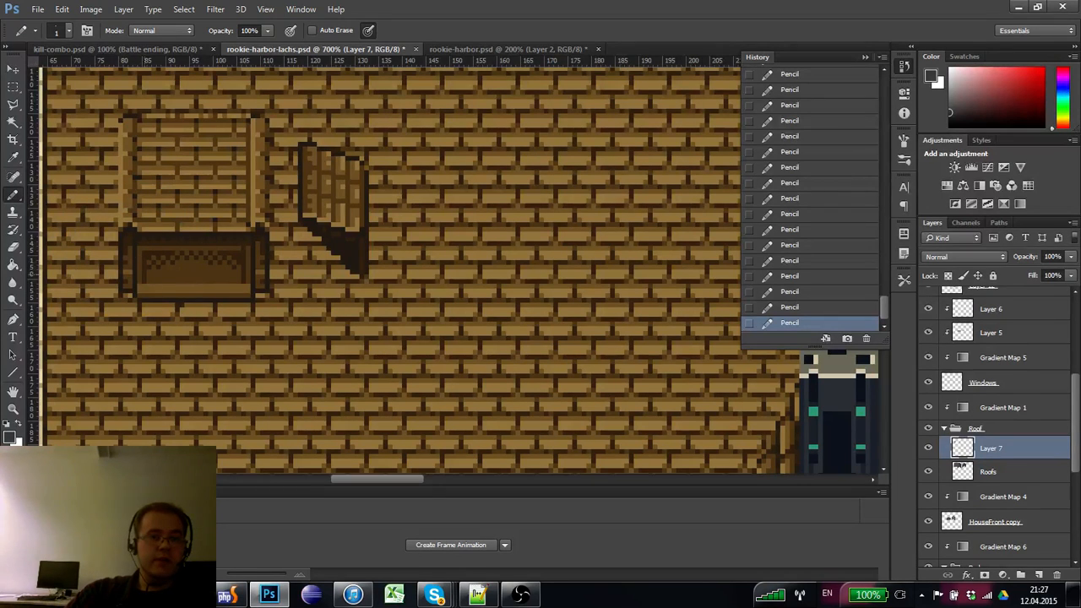
left_click(140, 266)
left_click(131, 264)
left_click(262, 246)
left_click(277, 281)
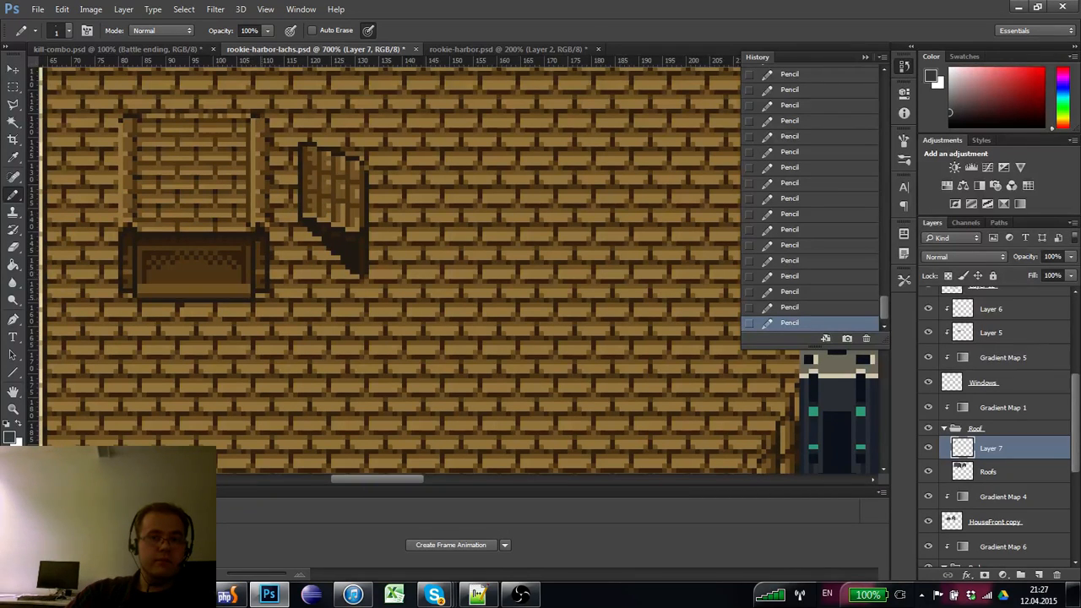
left_click_drag(240, 326, 250, 338)
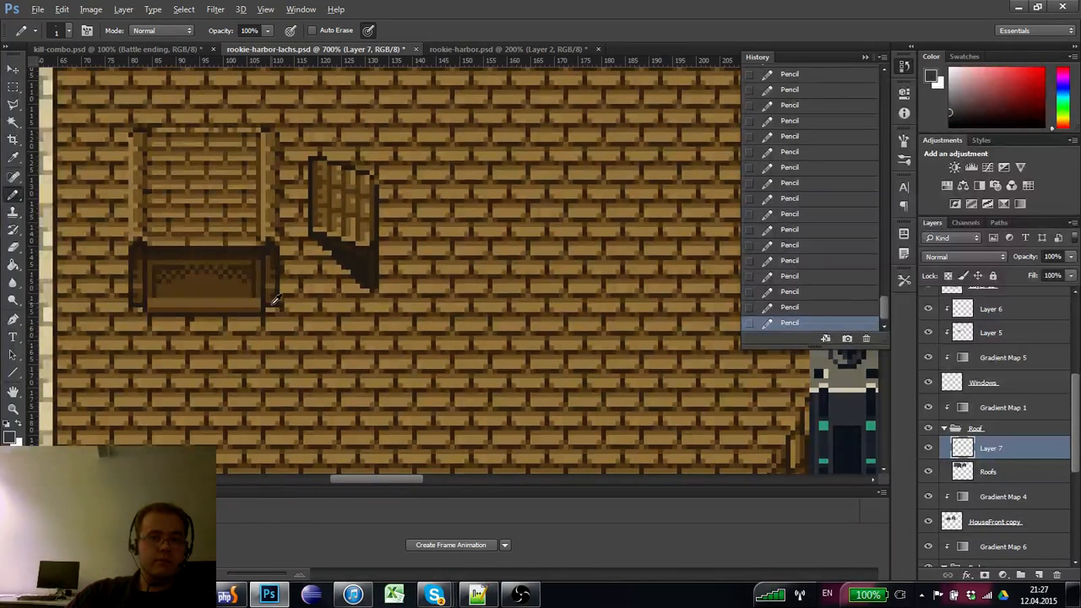
left_click(275, 300)
- Examine the repainted dormer front at several zoom levels against the surrounding roof
left_click(13, 409)
left_click(150, 312, "alt")
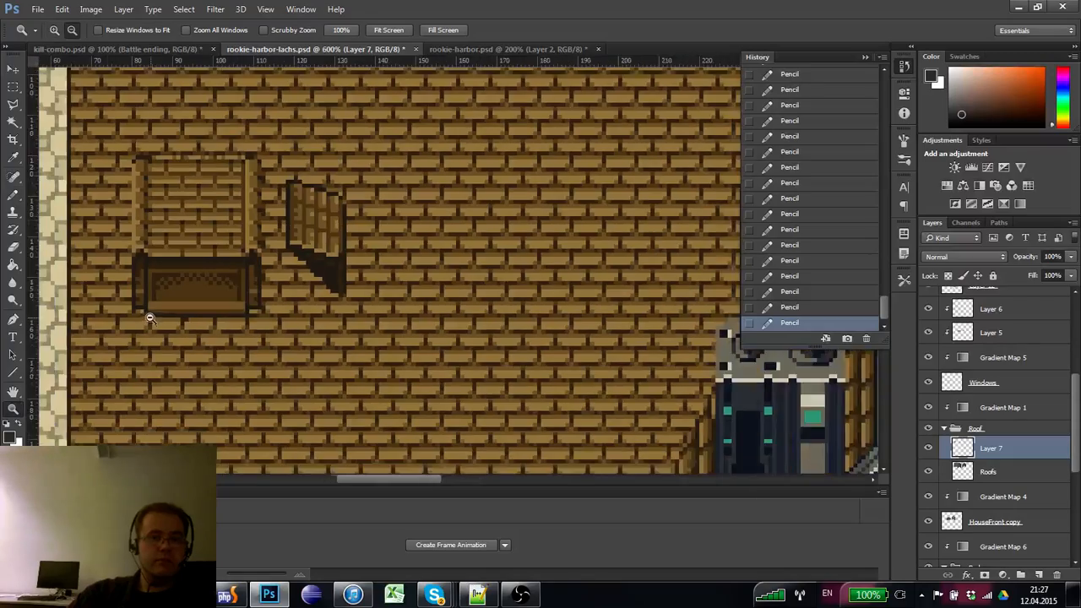
left_click(156, 313, "alt")
left_click(176, 310, "alt")
left_click(181, 314)
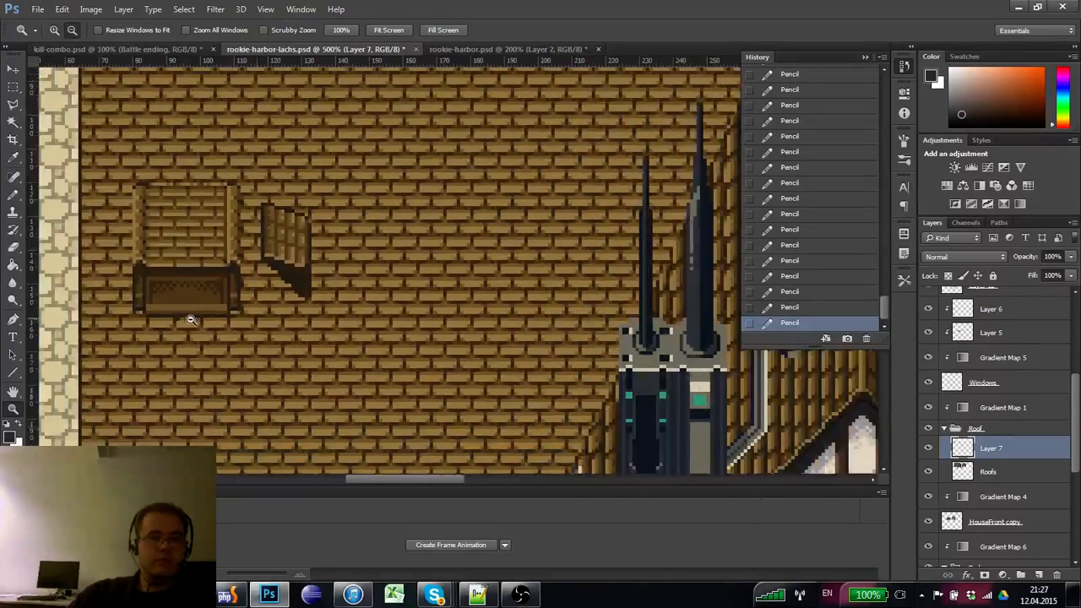
left_click(187, 318, "alt")
left_click(189, 315)
left_click(187, 314, "alt")
left_click(193, 313)
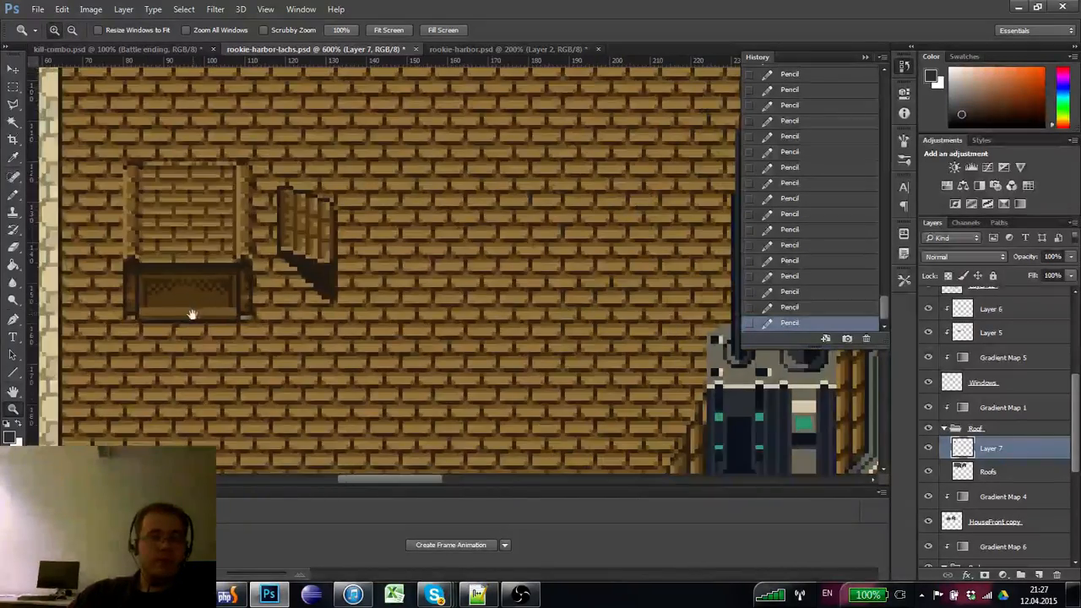
left_click_drag(193, 313, 191, 298)
left_click(193, 282, "alt")
left_click(181, 254)
left_click(196, 260)
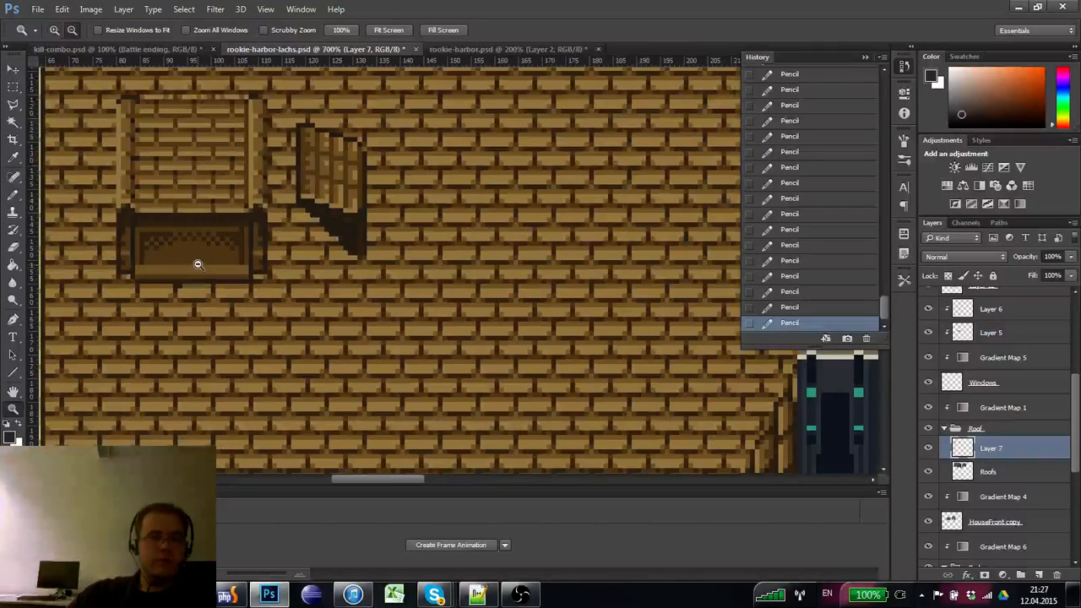
left_click(190, 242, "alt")
left_click(190, 242)
- Redraw the upper and side inner edges of the dormer's front panel with straight Pencil lines in sampled browns
key("b")
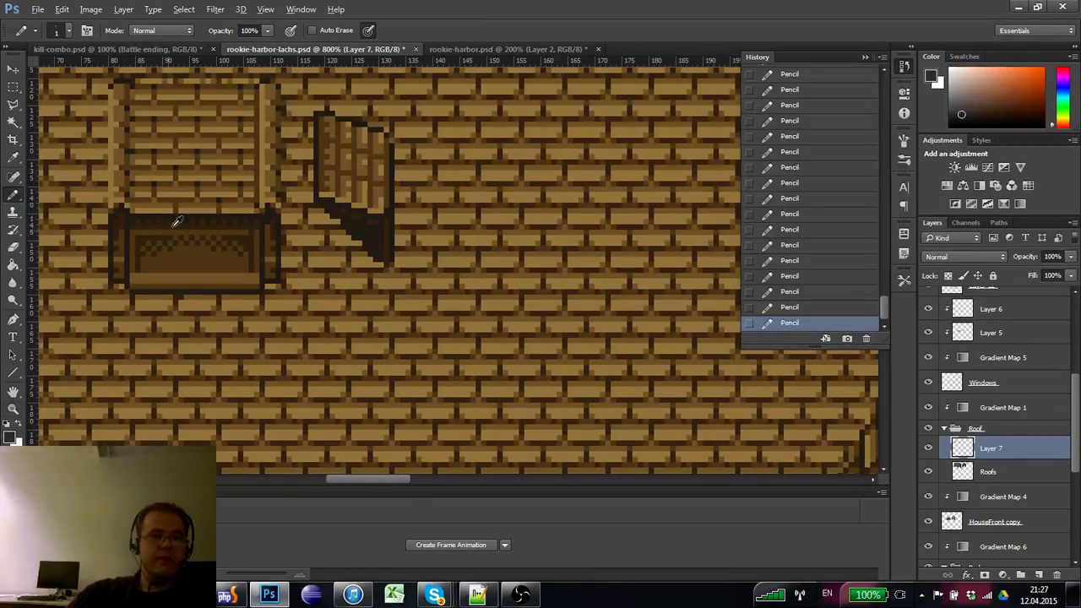
left_click(168, 230, "alt")
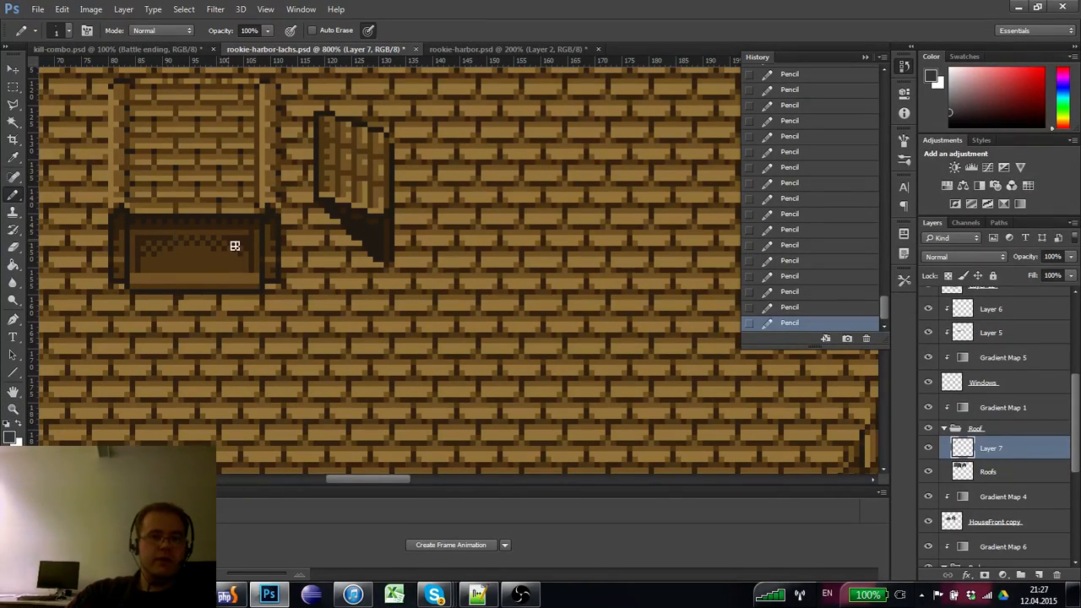
scroll(215, 278, "up", 3)
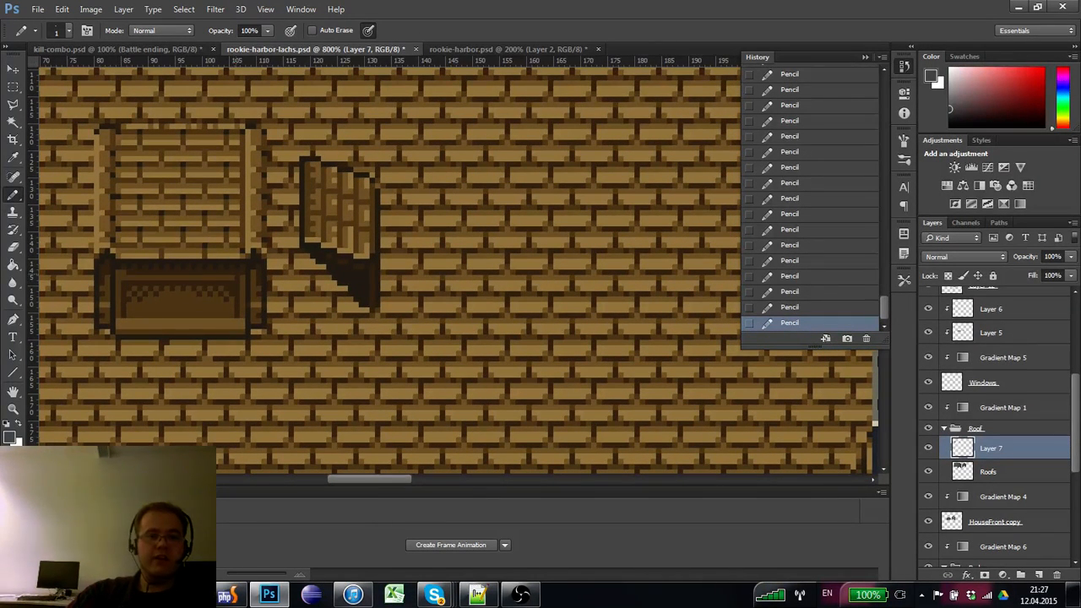
left_click(242, 272, "shift")
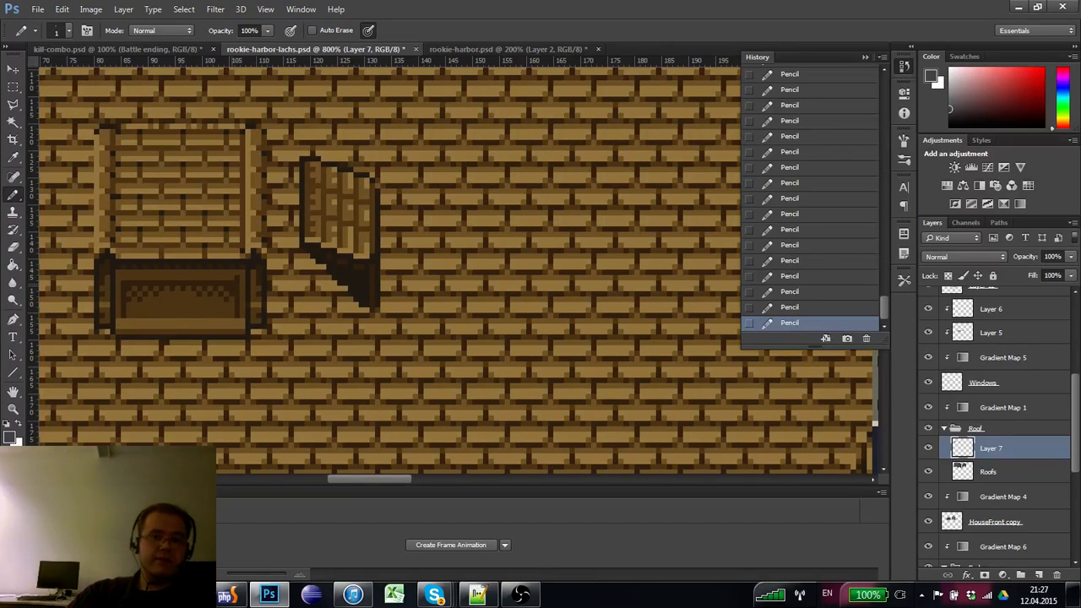
left_click(128, 310, "alt")
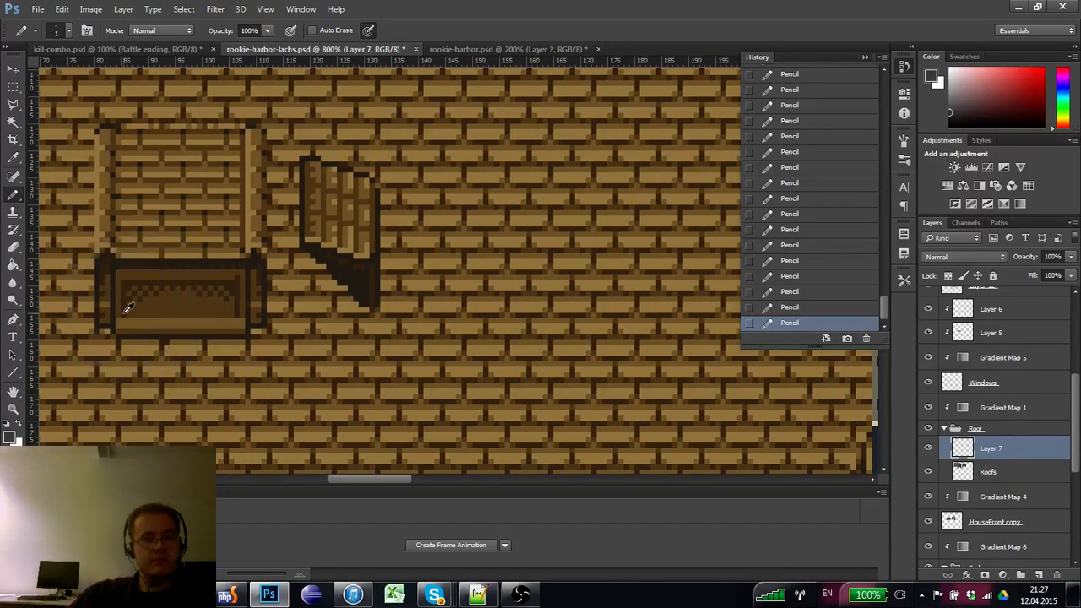
left_click(127, 307, "alt")
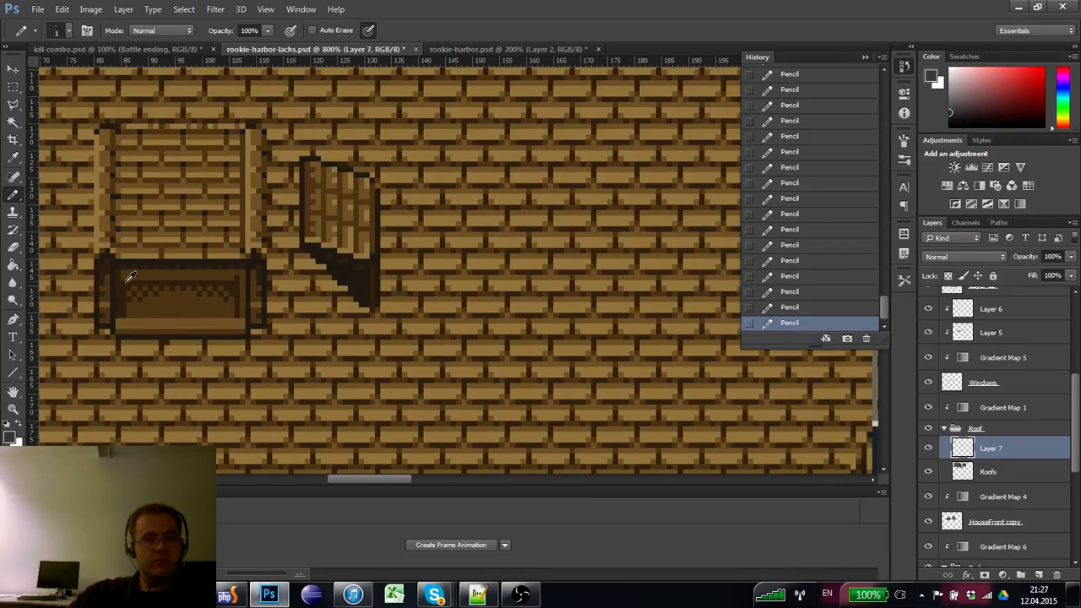
left_click(131, 277, "alt")
left_click(243, 273, "shift")
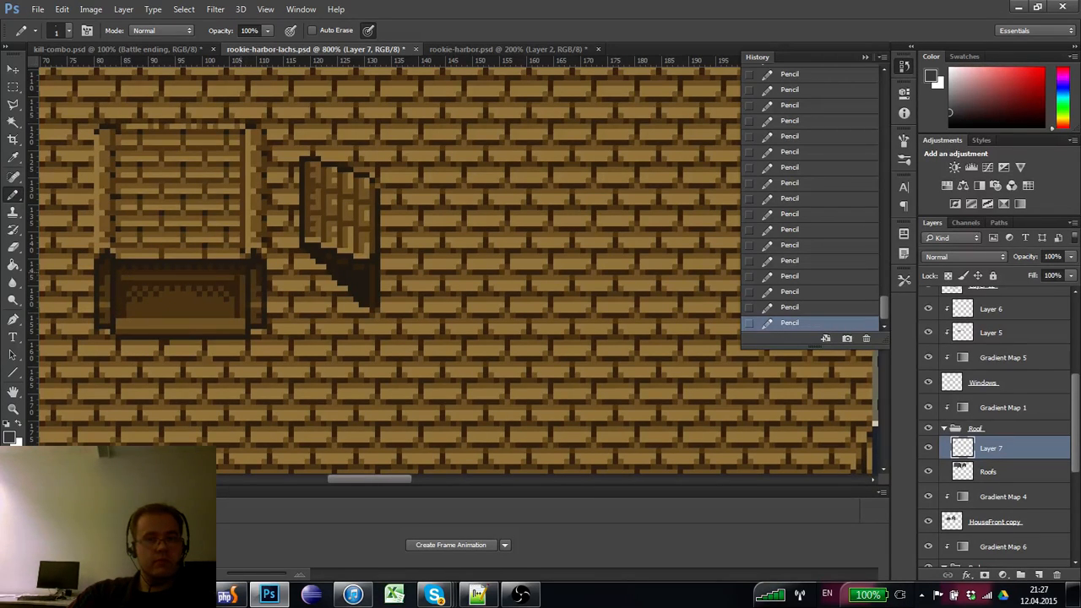
left_click(244, 313, "shift")
- Erase the inner panel of the dormer front to expose the roof tiles, and touch up the remaining frame with the Pencil
key("e")
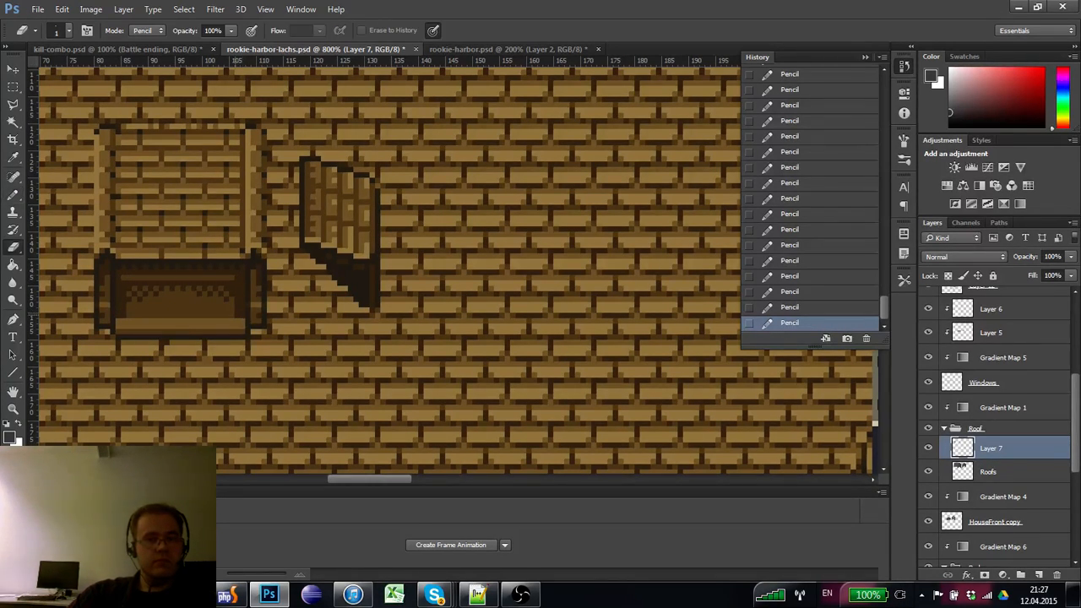
left_click(126, 280, "shift")
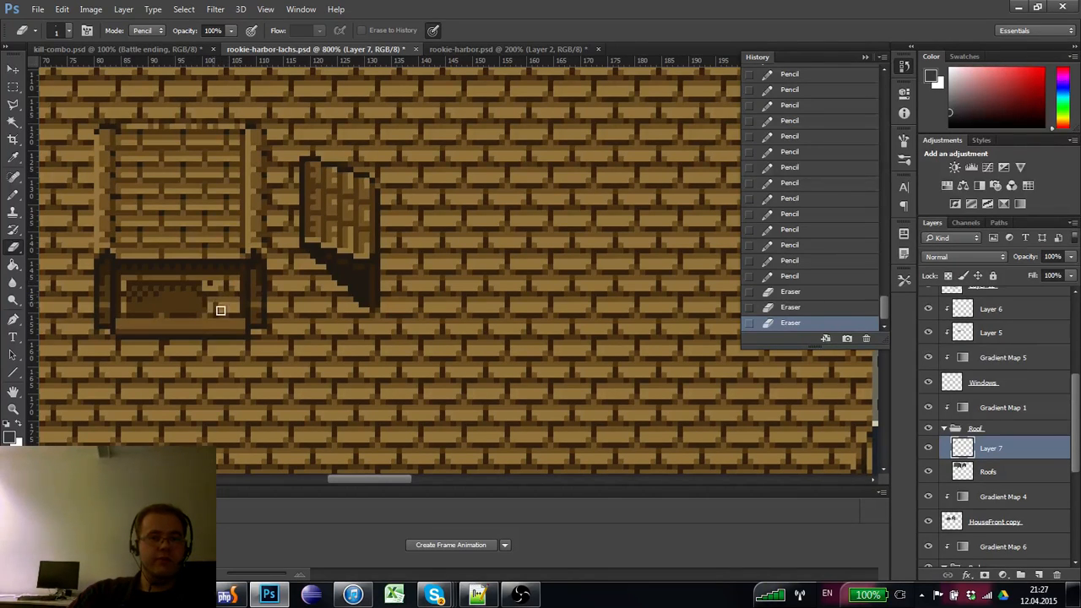
mouse_move(220, 310)
left_mouse_down()
mouse_move(132, 312)
mouse_move(148, 293)
mouse_move(181, 287)
mouse_move(202, 292)
mouse_move(195, 310)
left_mouse_up()
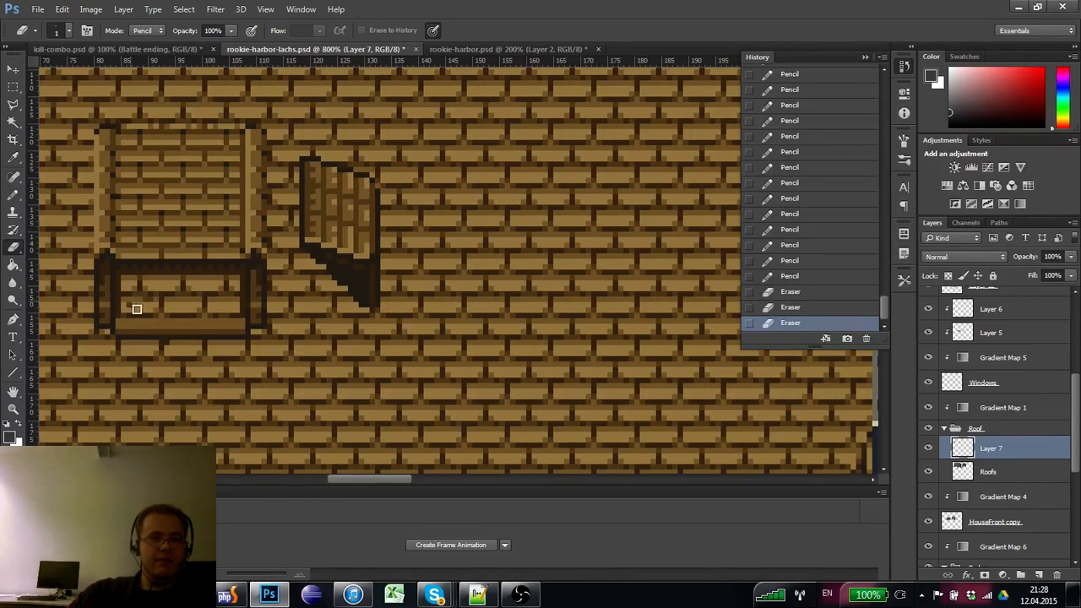
left_click_drag(169, 312, 167, 312)
key("b")
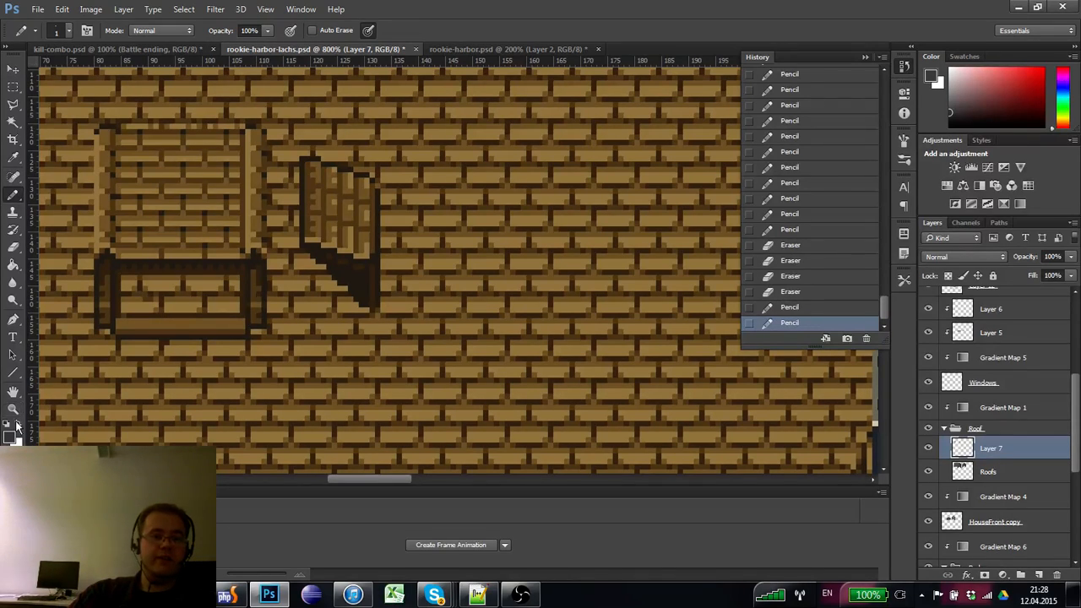
left_click(14, 410)
left_click(158, 337, "alt")
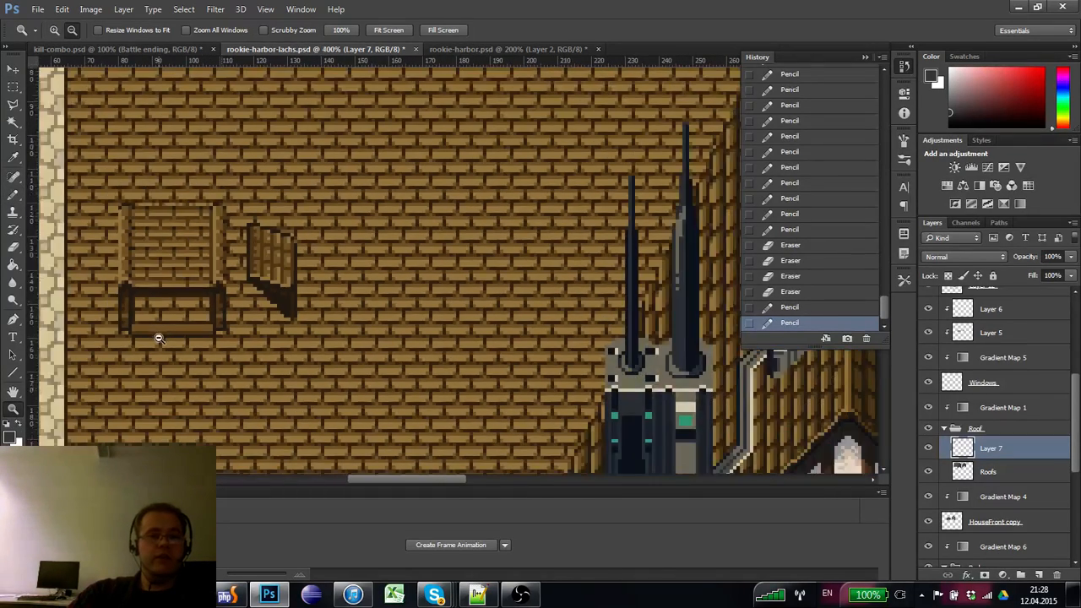
- Erase a small spot of roof tiles on the Roofs layer inside the dormer's front opening
left_click(158, 337, "alt")
left_click(165, 336)
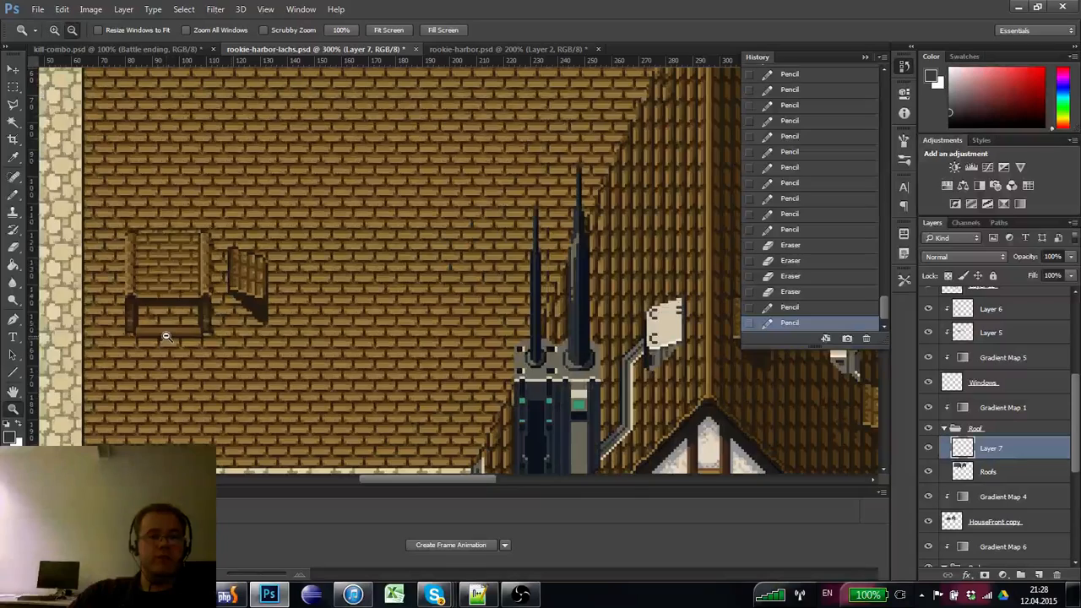
left_click(166, 336, "alt")
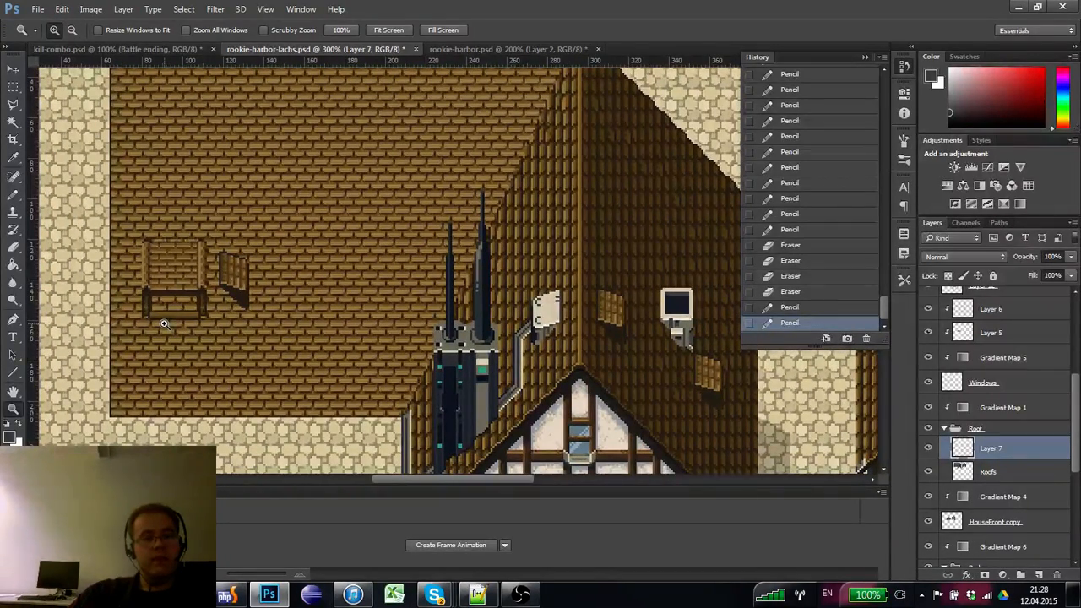
left_click(13, 200)
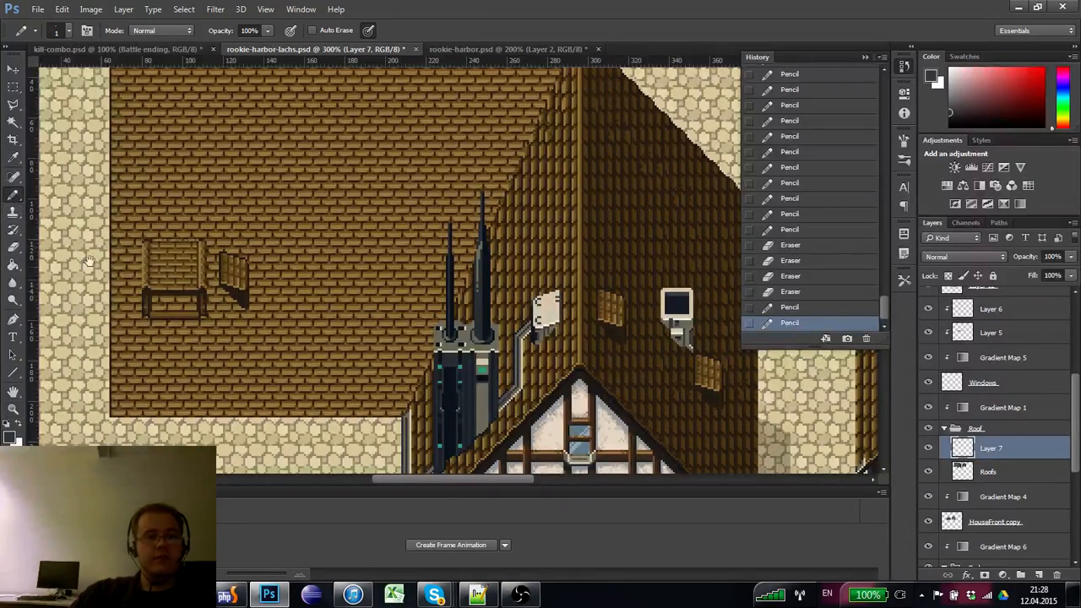
left_click_drag(173, 294, 187, 271)
key("ctrl+r")
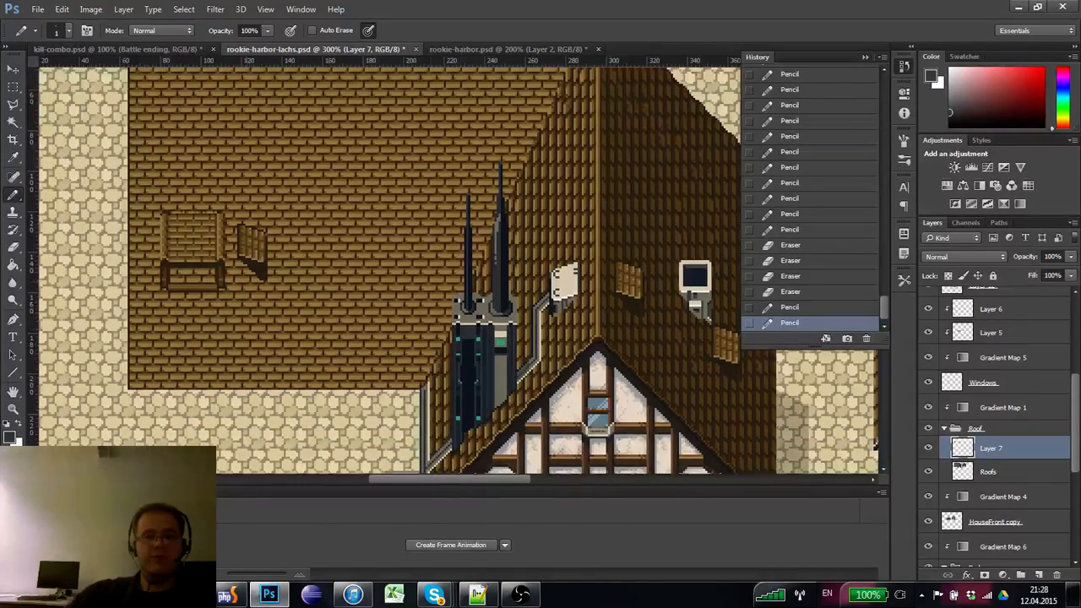
left_click(979, 471)
key("e")
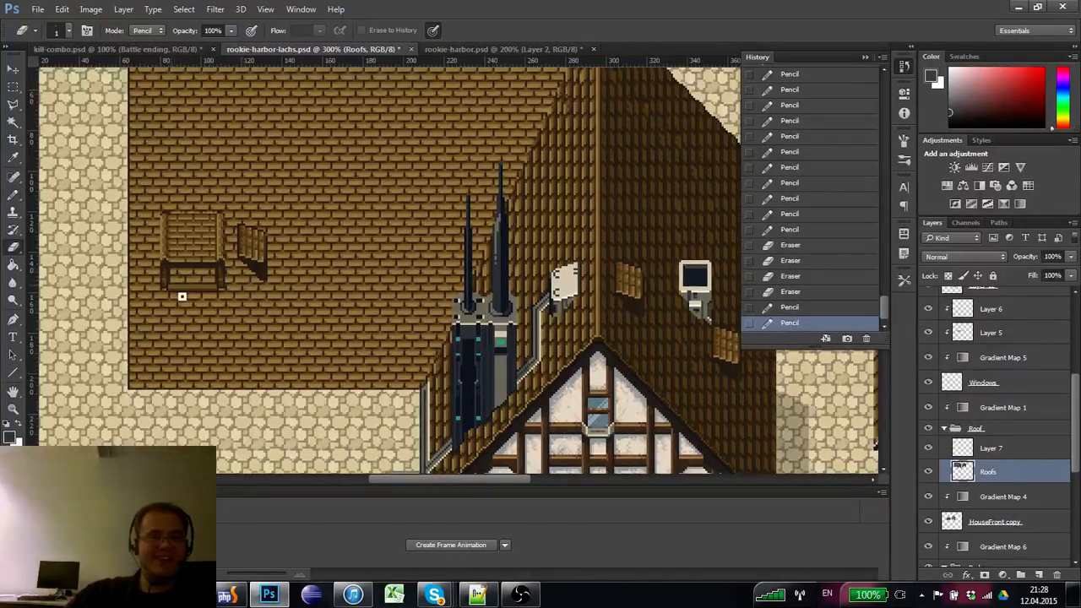
left_click(188, 288)
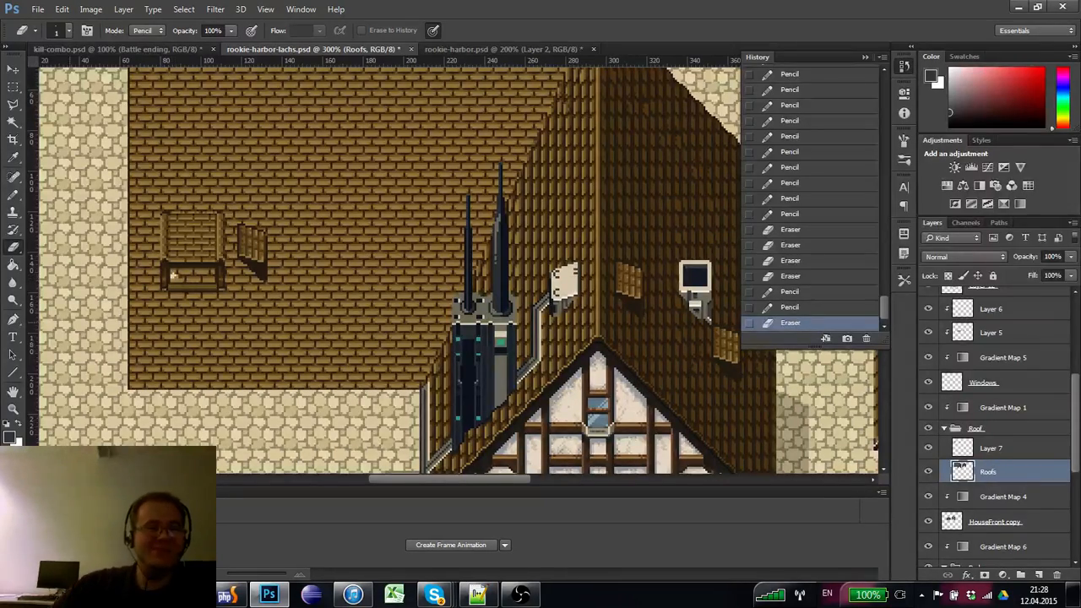
- Select the rectangle inside the dormer's front opening, clear its tiles on the Roofs layer, and deselect
left_click(13, 409)
left_click(191, 261)
left_click(191, 262)
key("b")
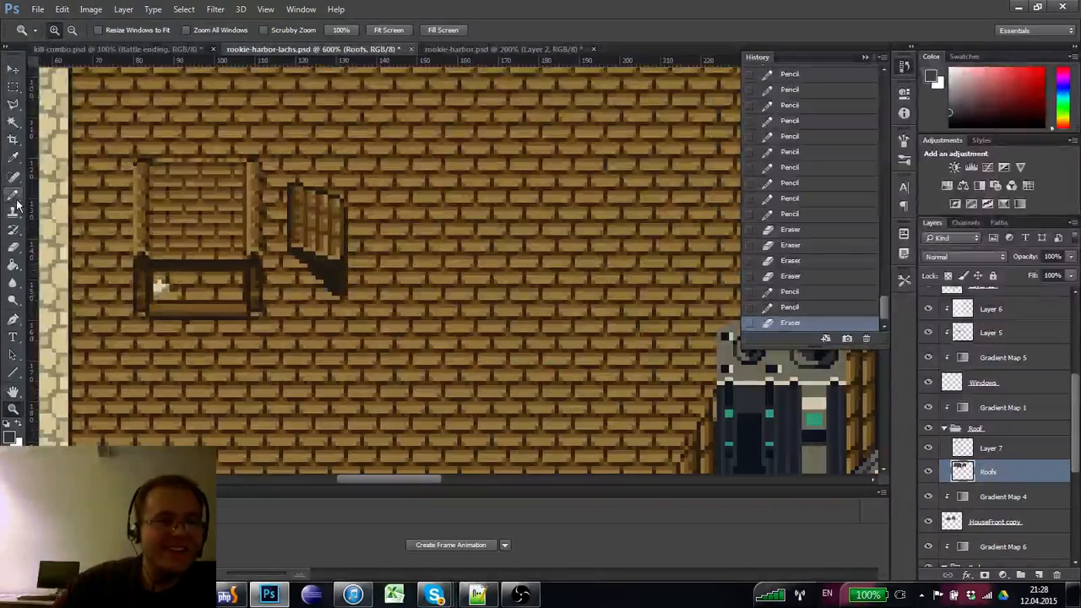
left_click(14, 88)
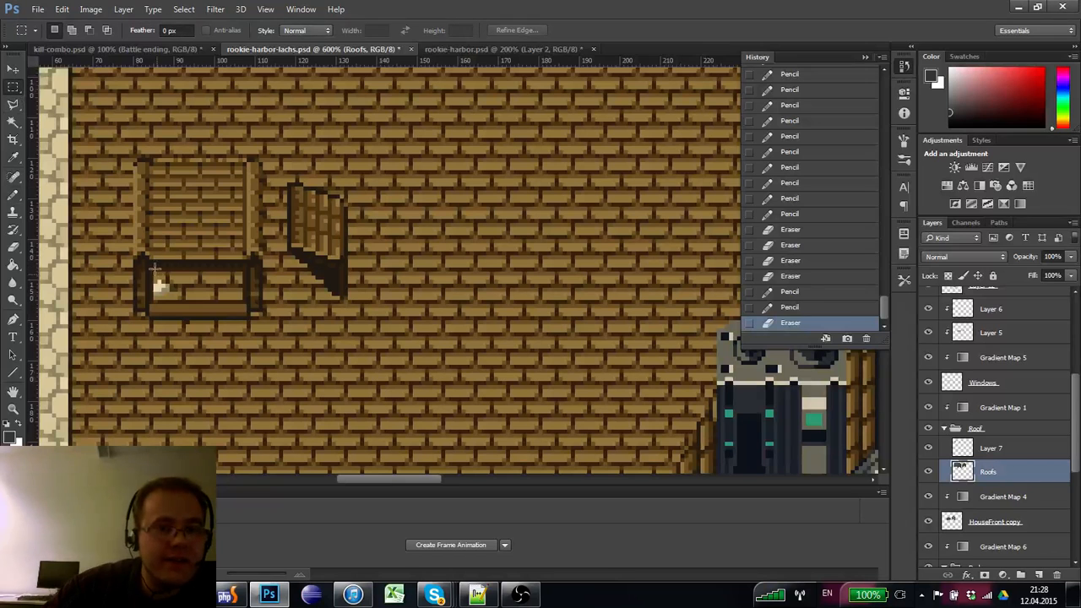
left_click_drag(154, 268, 244, 299)
key("Delete")
key("ctrl+d")
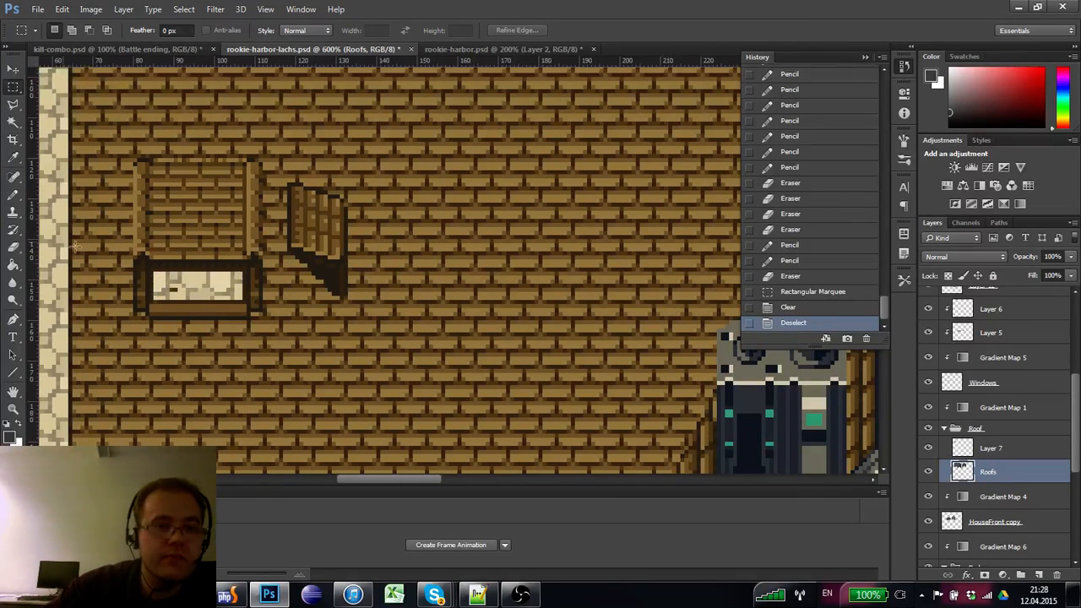
- Reselect the dormer opening and clear leftover pixels from it on Layer 7 and the Roofs layer
left_click(13, 196)
left_click(14, 90)
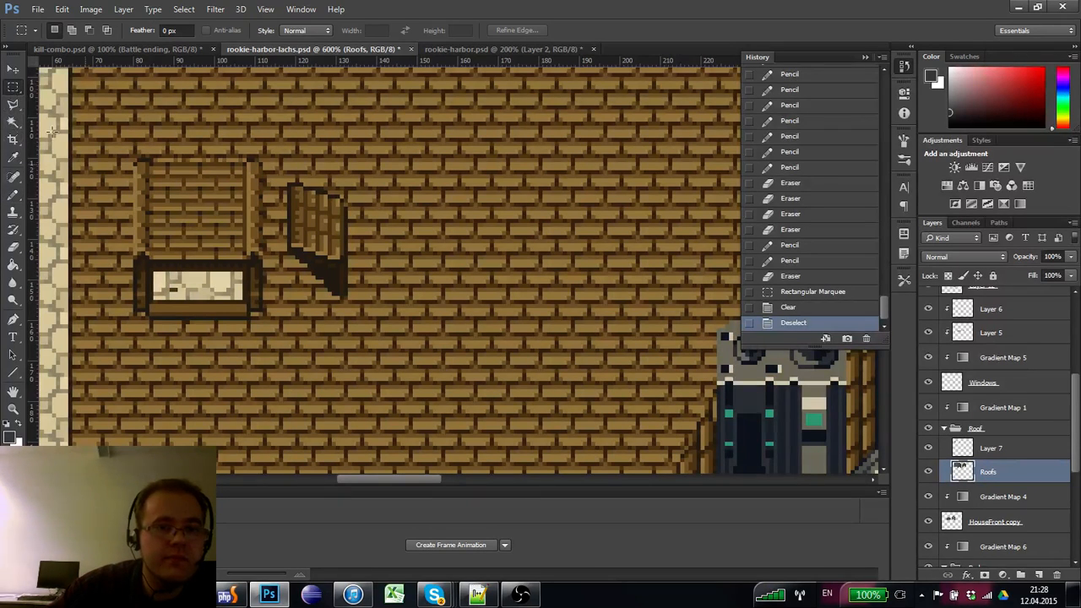
left_click_drag(154, 268, 242, 297)
key("Delete")
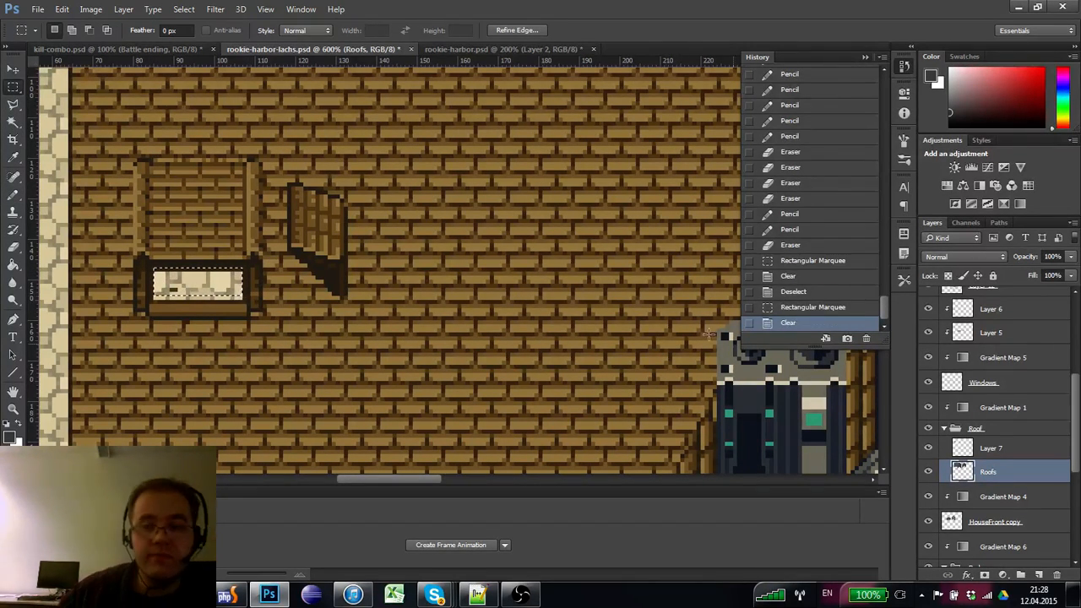
left_click(965, 453)
key("Delete")
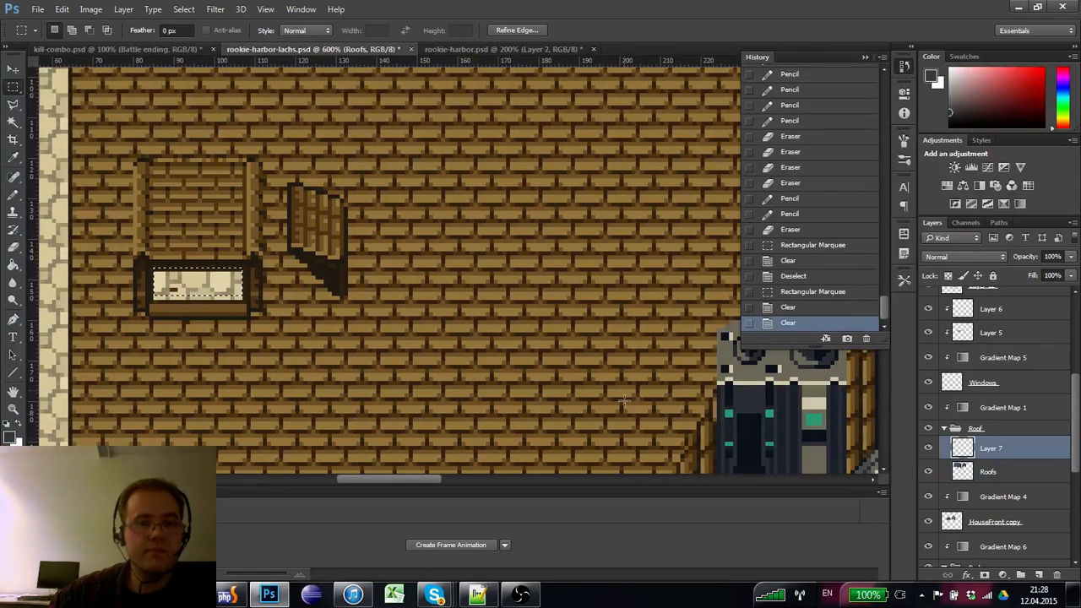
left_click(963, 470)
key("Delete")
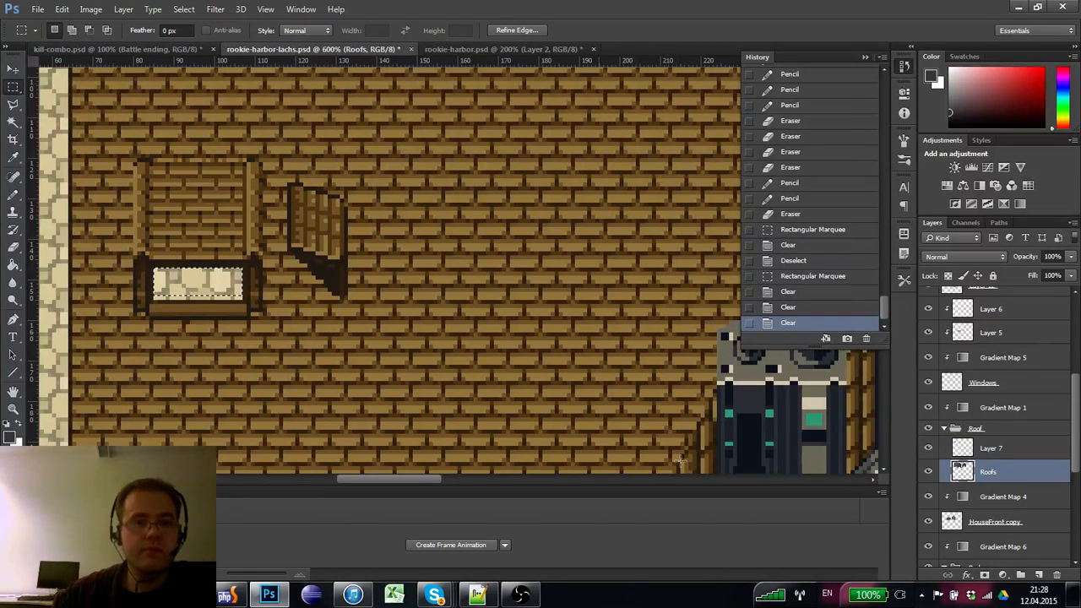
key("ctrl+d")
- On the Windows layer, make a rectangular selection matching the dormer's cleared front opening
left_click(17, 409)
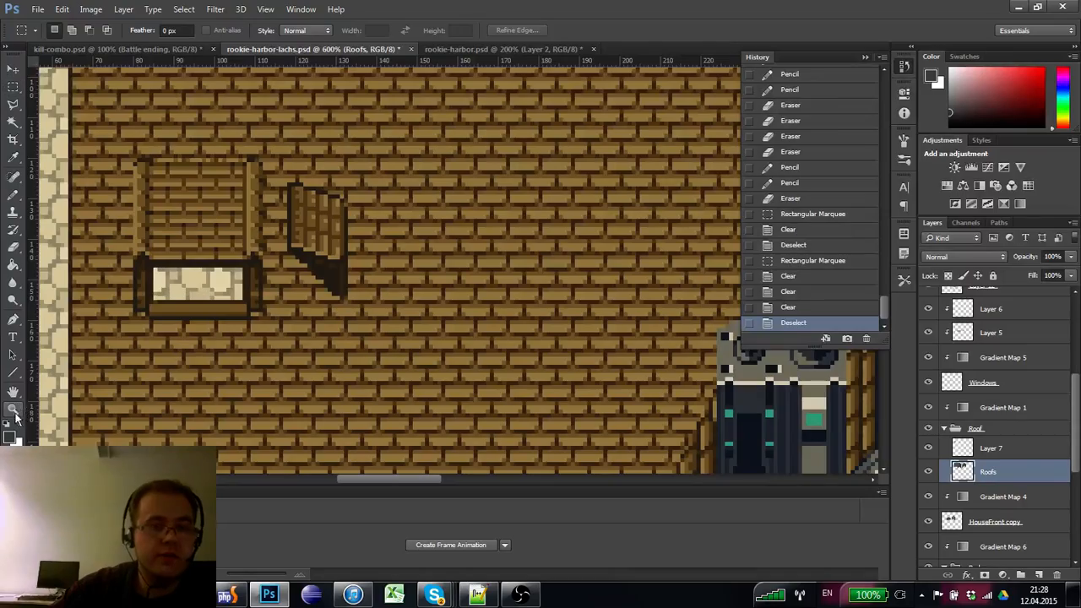
scroll(222, 339, "down", 4)
scroll(222, 339, "up", 2)
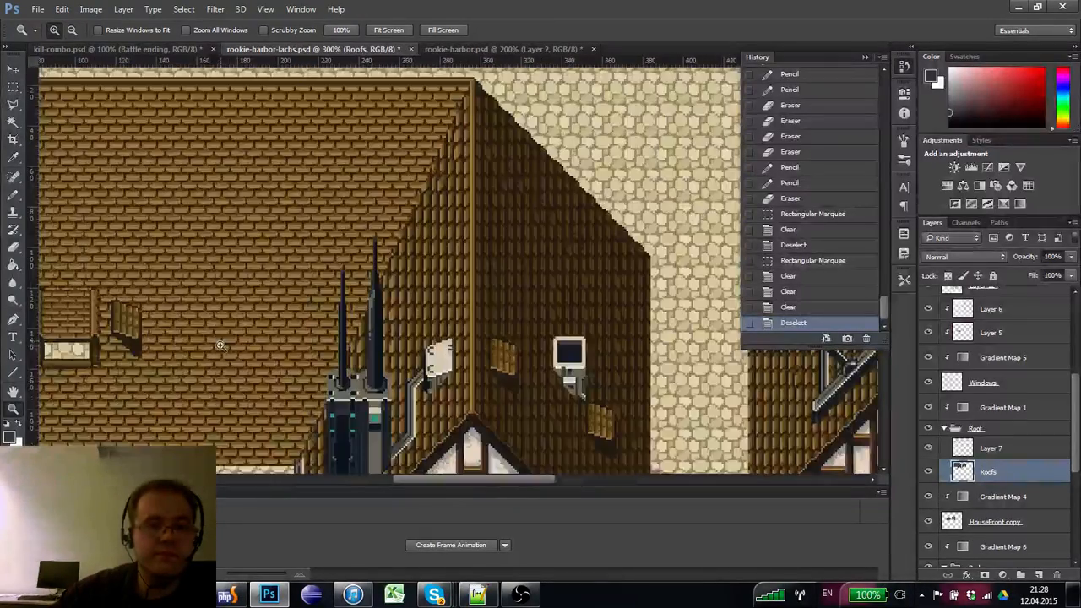
scroll(217, 312, "down", 5)
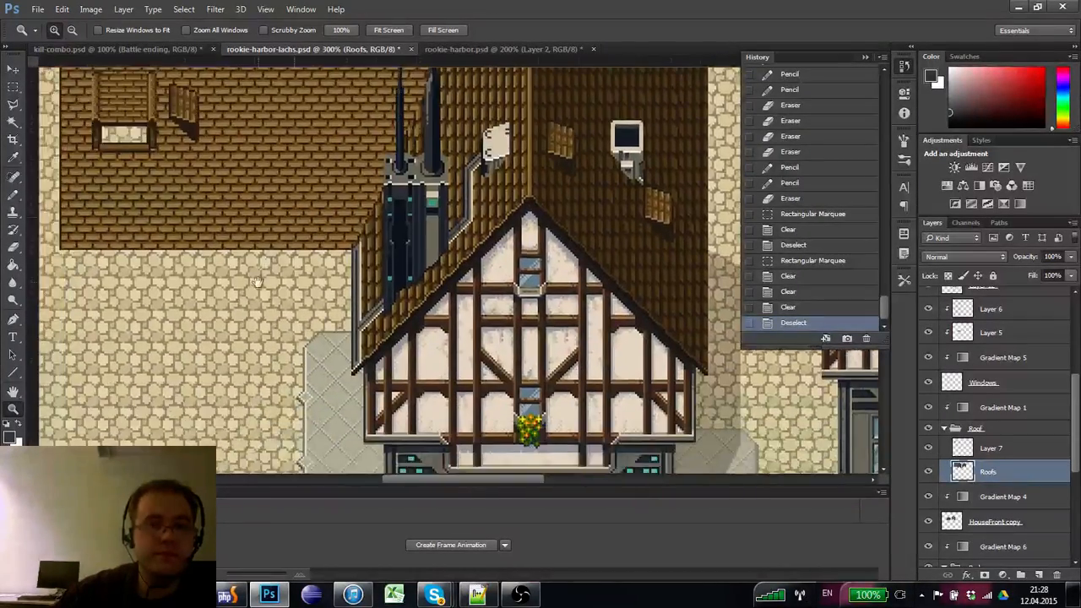
left_click_drag(257, 282, 257, 287)
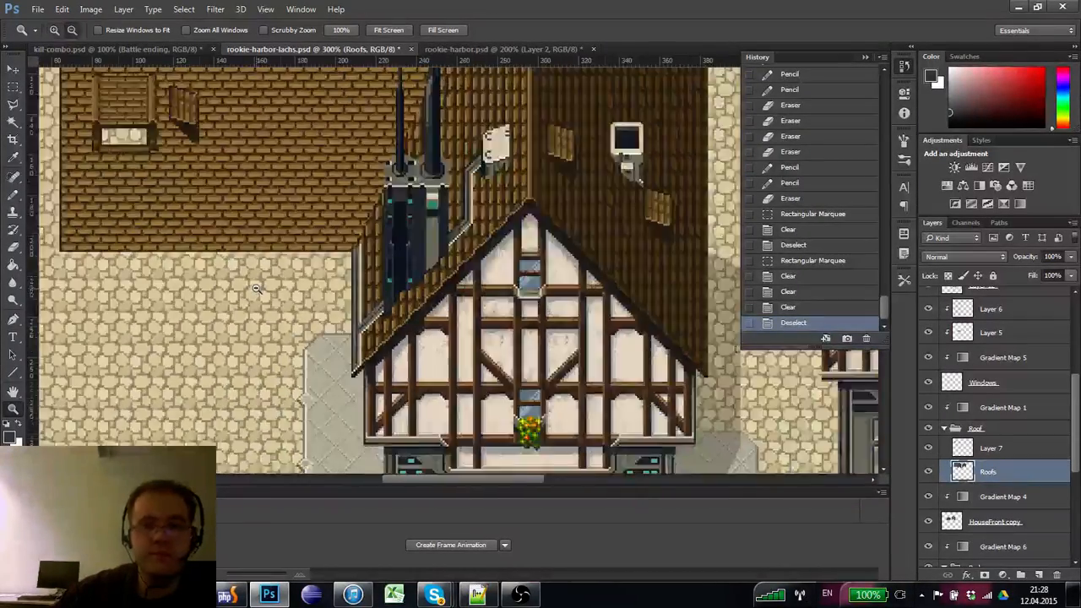
left_click(257, 288, "alt")
left_click(966, 391)
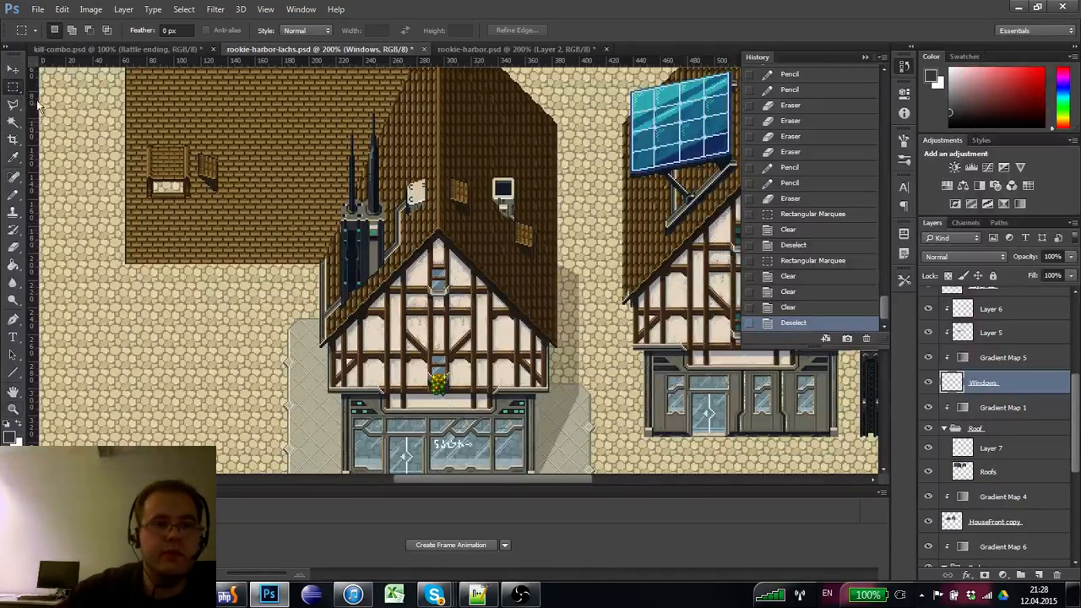
left_click(176, 193)
left_click(175, 192)
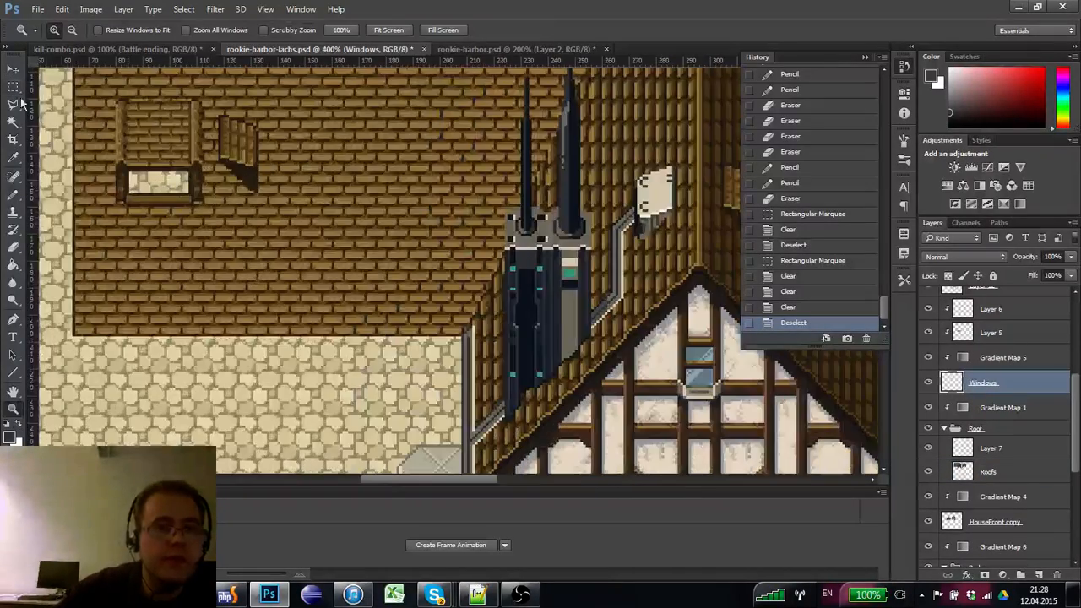
key("m")
left_click_drag(125, 171, 188, 194)
- Move the selection onto the shop's front window glass, duplicate that glass into the dormer opening, and deselect
double_click(13, 409)
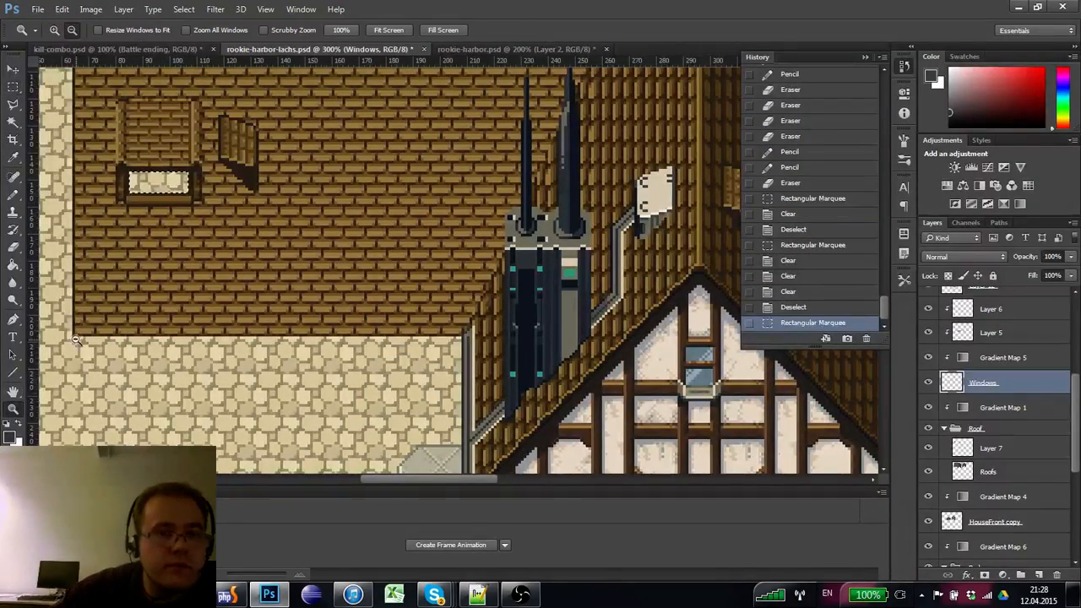
left_click(118, 235)
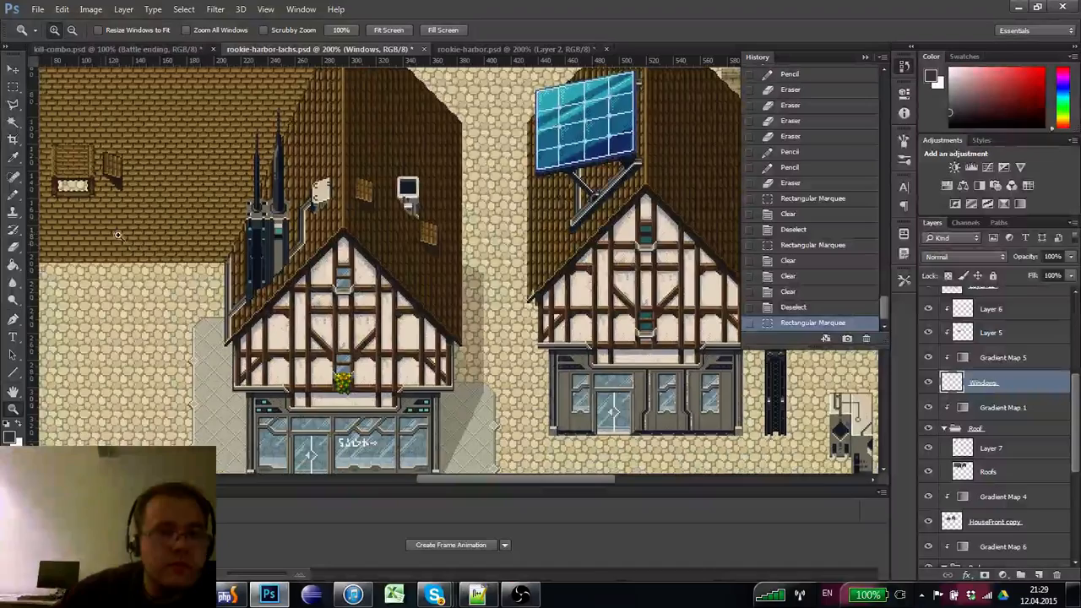
left_click(13, 87)
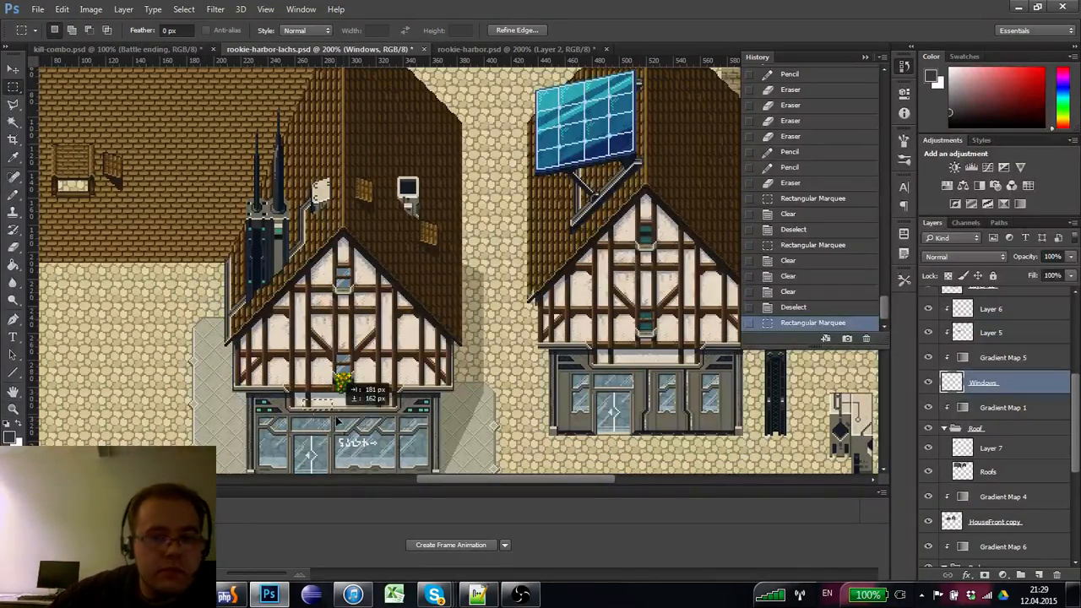
left_click_drag(338, 436, 361, 456)
left_click_drag(358, 455, 74, 185)
key("ctrl+d")
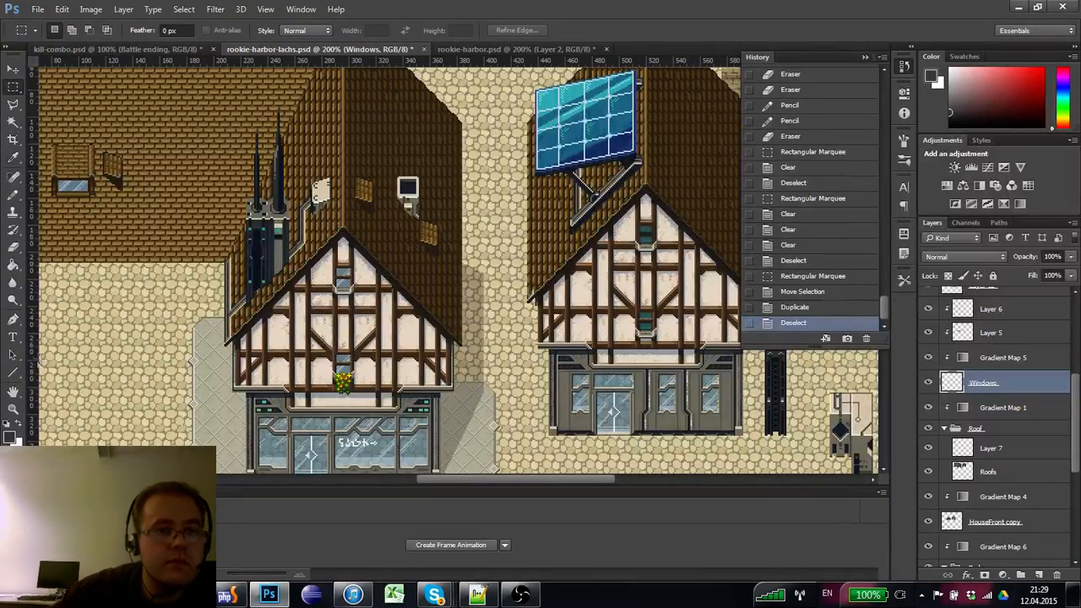
- Examine the glazed dormer at several zoom levels against the rest of the house
left_click(13, 409)
left_click(126, 198, "alt")
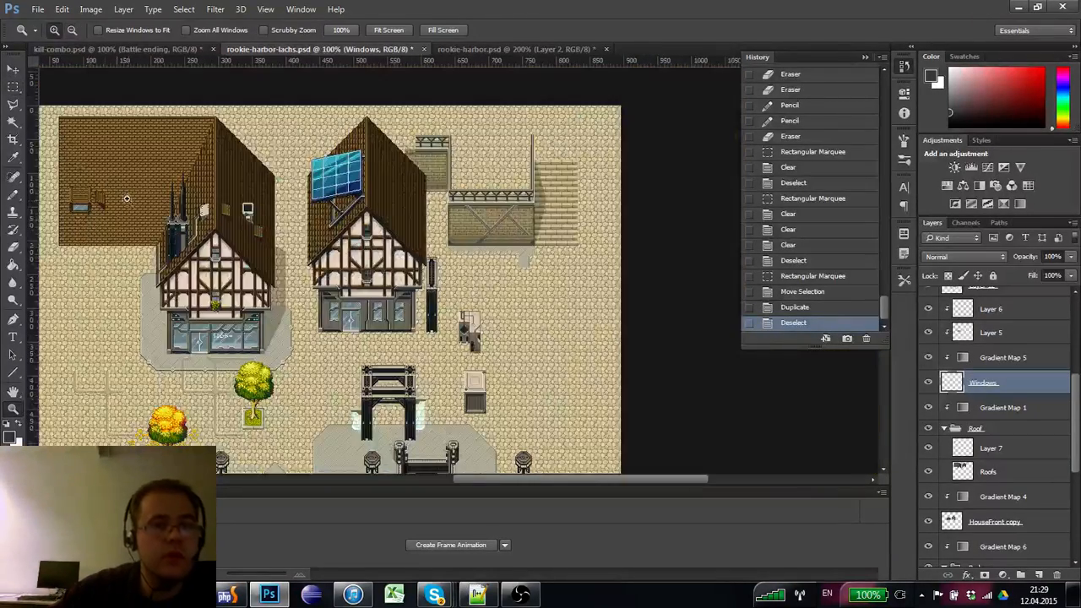
left_click(76, 191)
left_click(78, 193, "alt")
left_click(80, 196)
left_click(82, 199)
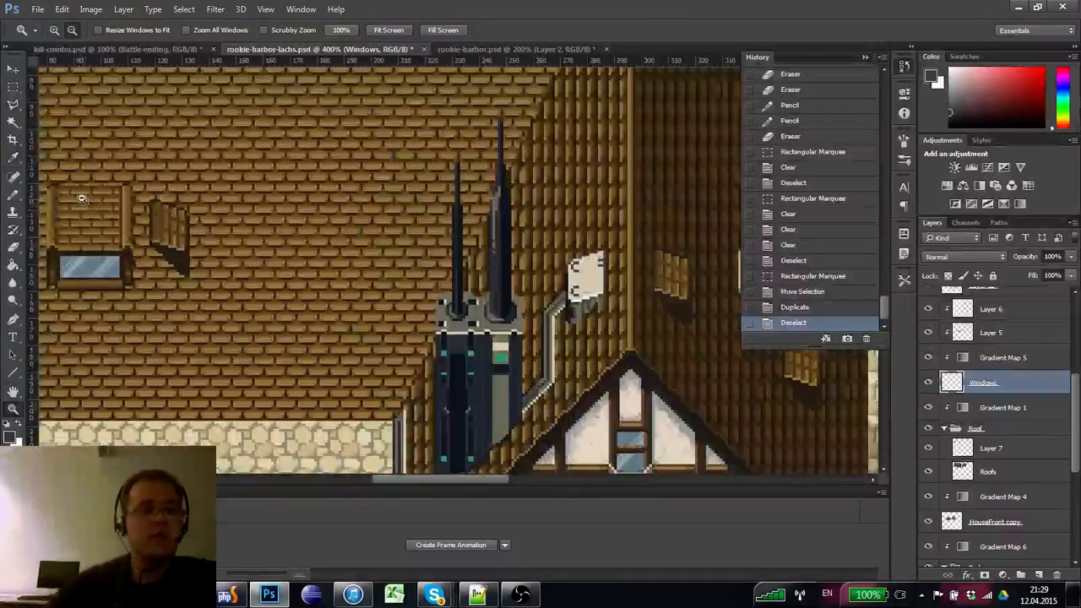
left_click(82, 198, "alt")
left_click(80, 196)
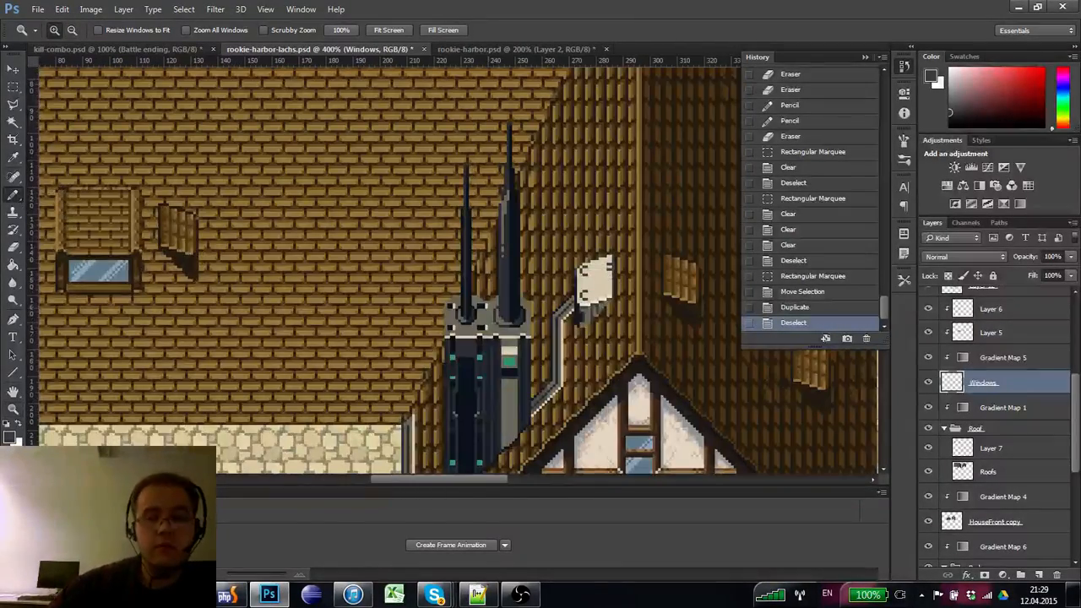
- Toggle the visibility of the Windows layer and Layer 12 to check what each contains
left_click(13, 193)
left_click(928, 384)
left_click(928, 384)
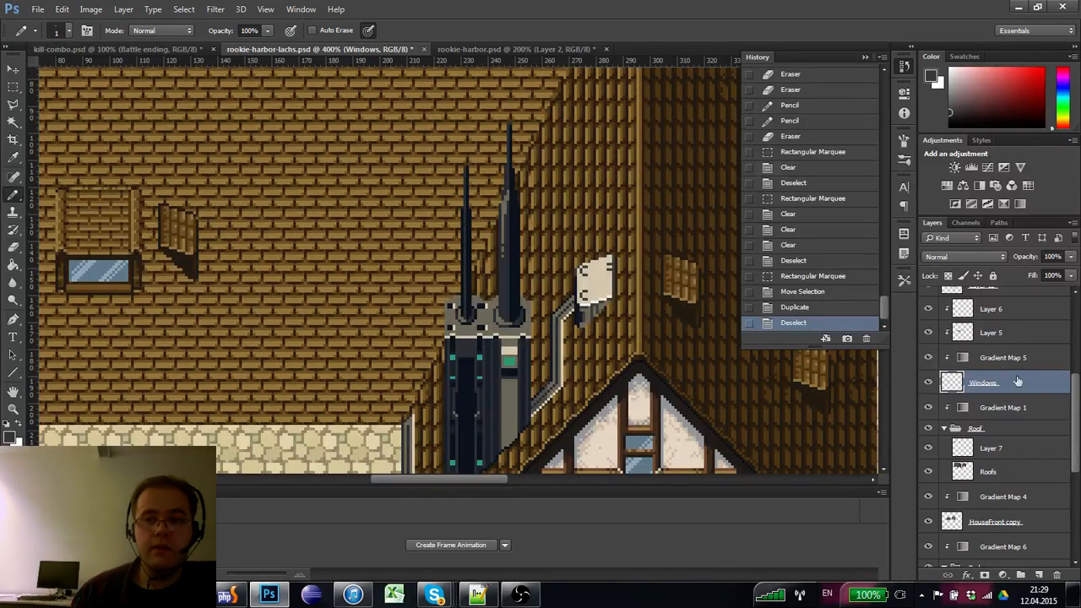
scroll(1062, 400, "up", 3)
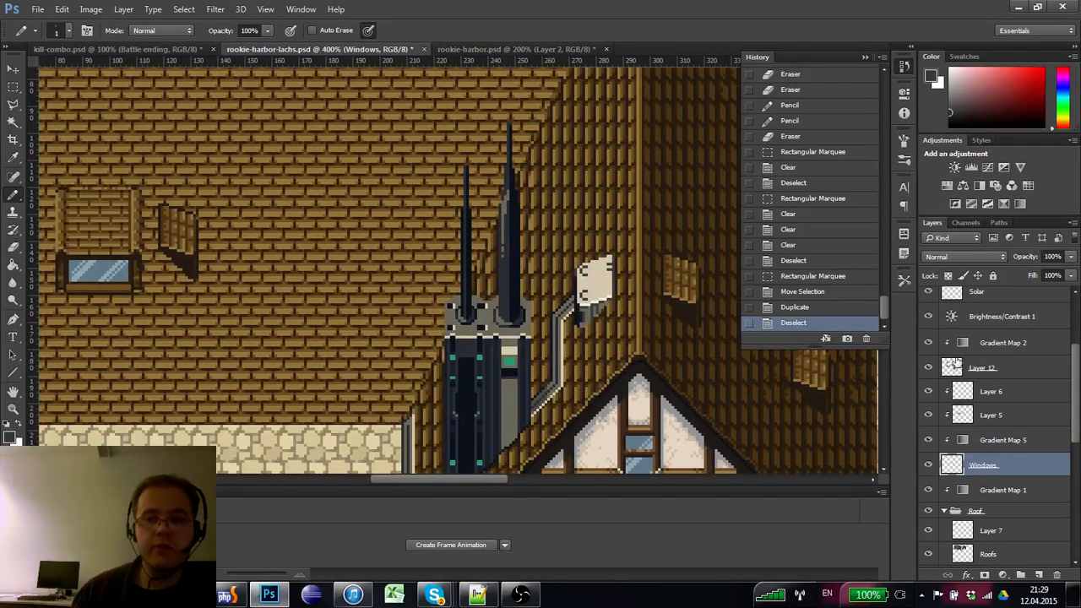
left_click(937, 364)
left_click(929, 367)
left_click(929, 367)
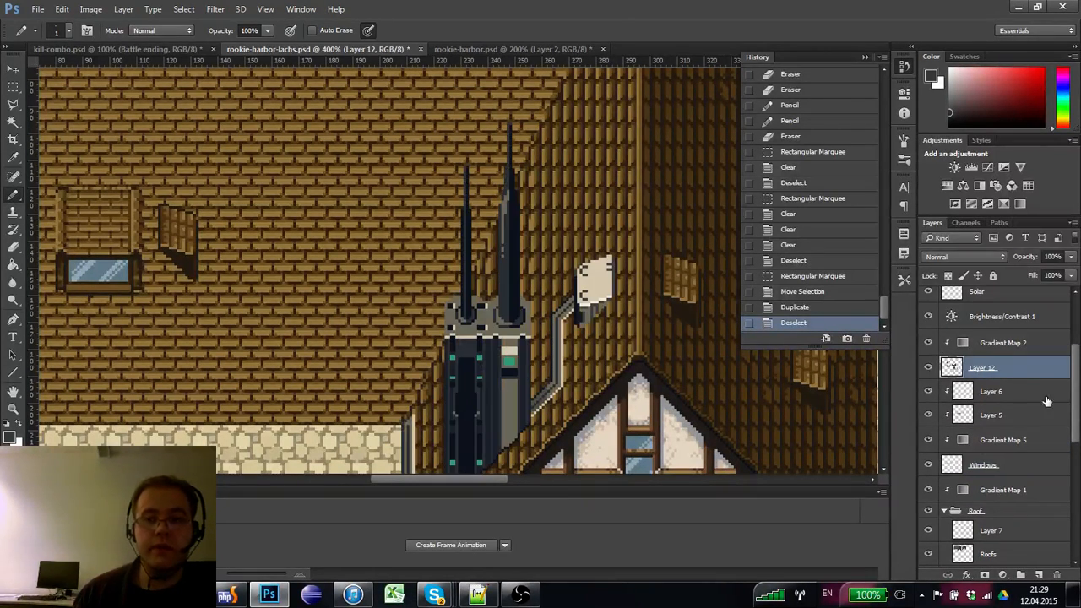
scroll(1069, 380, "down", 3)
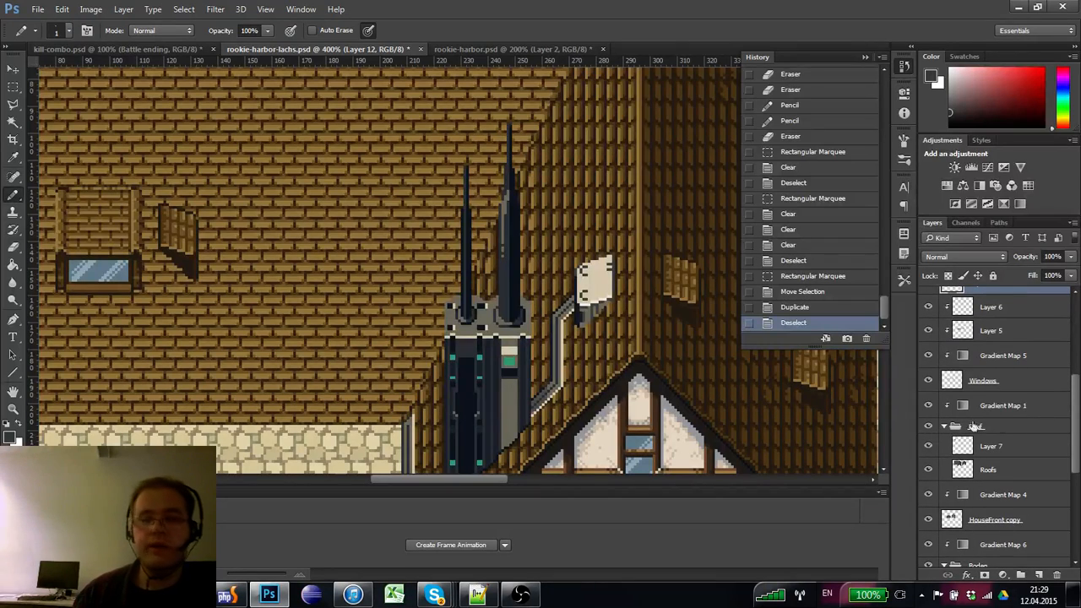
- Select the Roofs layer and hide it to check which parts of the dormer lie on other layers
left_click(13, 410)
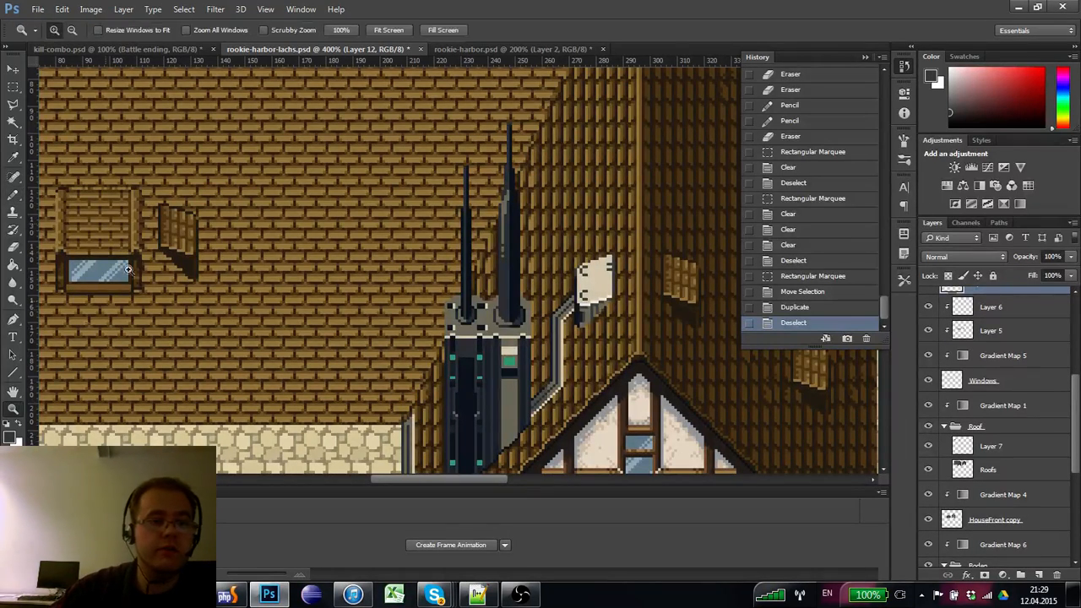
left_click(127, 239, "alt")
left_click(44, 237)
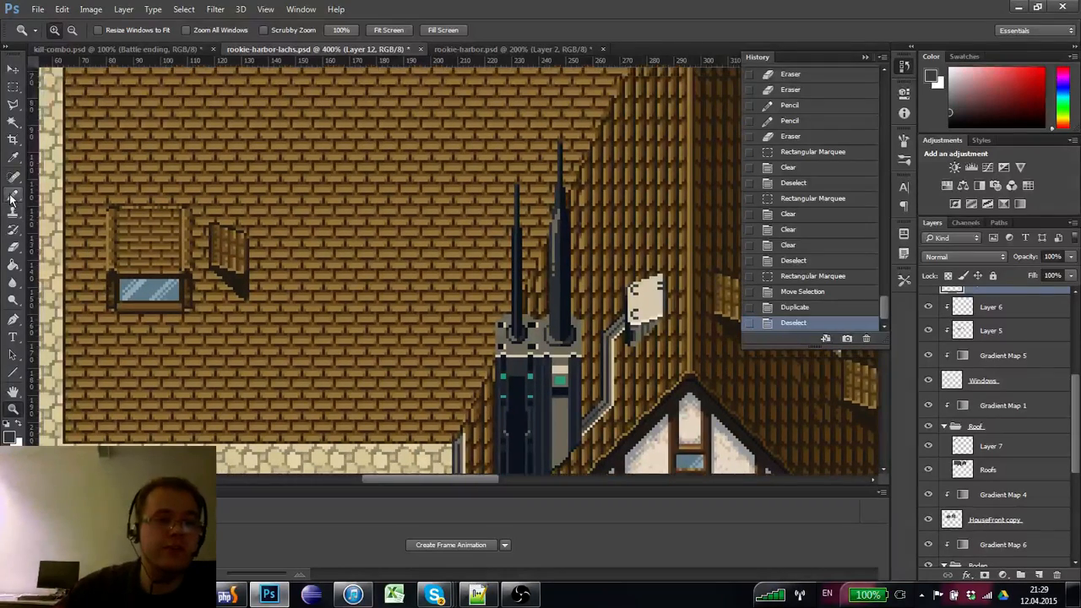
left_click(13, 194)
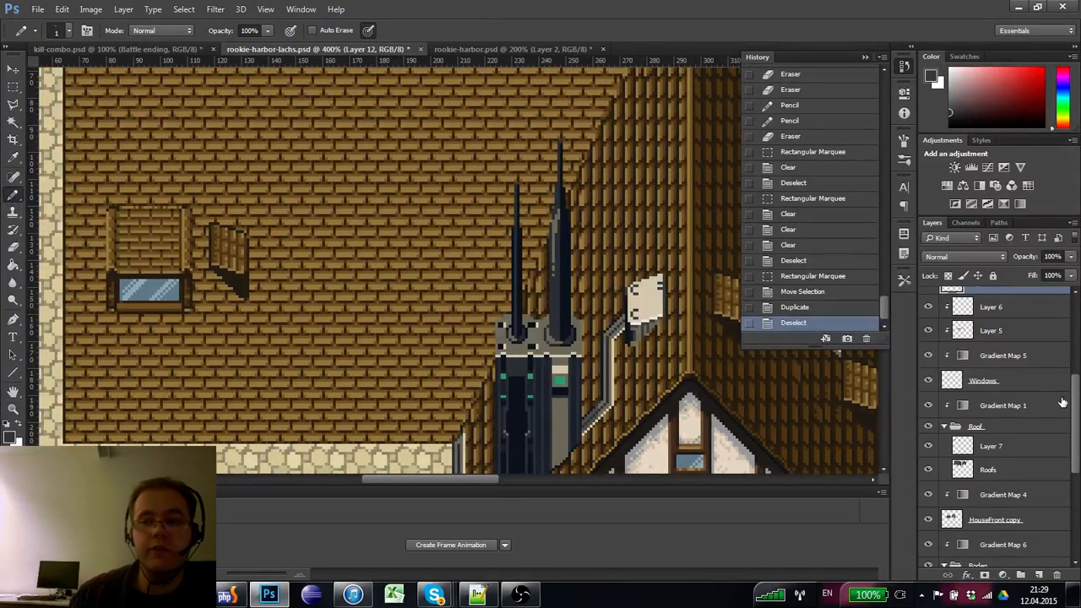
left_click(1028, 384)
mouse_move(1074, 405)
left_mouse_down()
mouse_move(1075, 448)
mouse_move(1075, 427)
left_mouse_up()
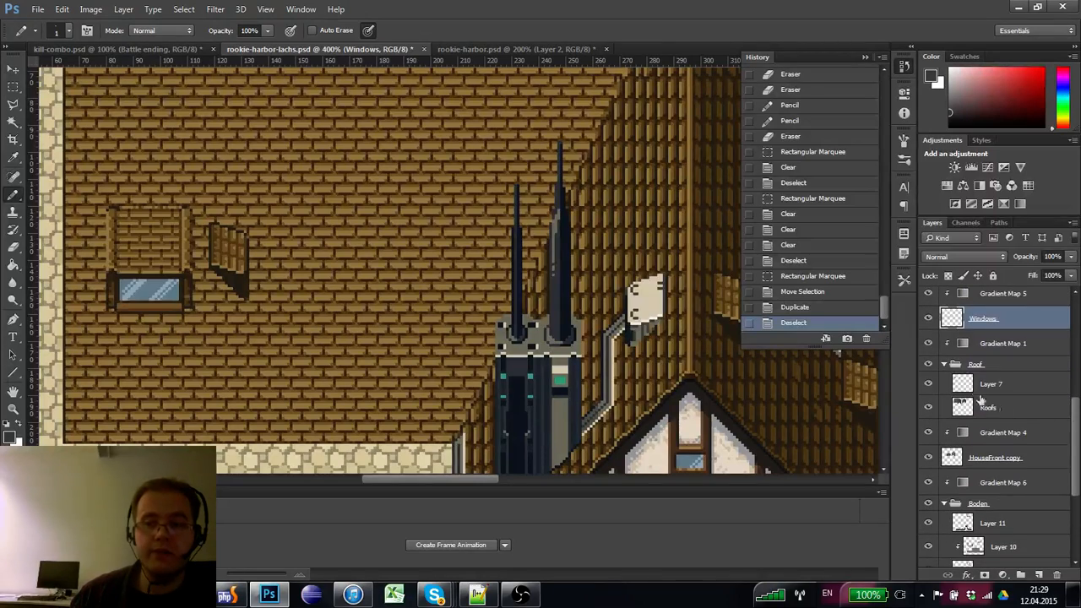
left_click(983, 386)
left_click(975, 409)
left_click(928, 407)
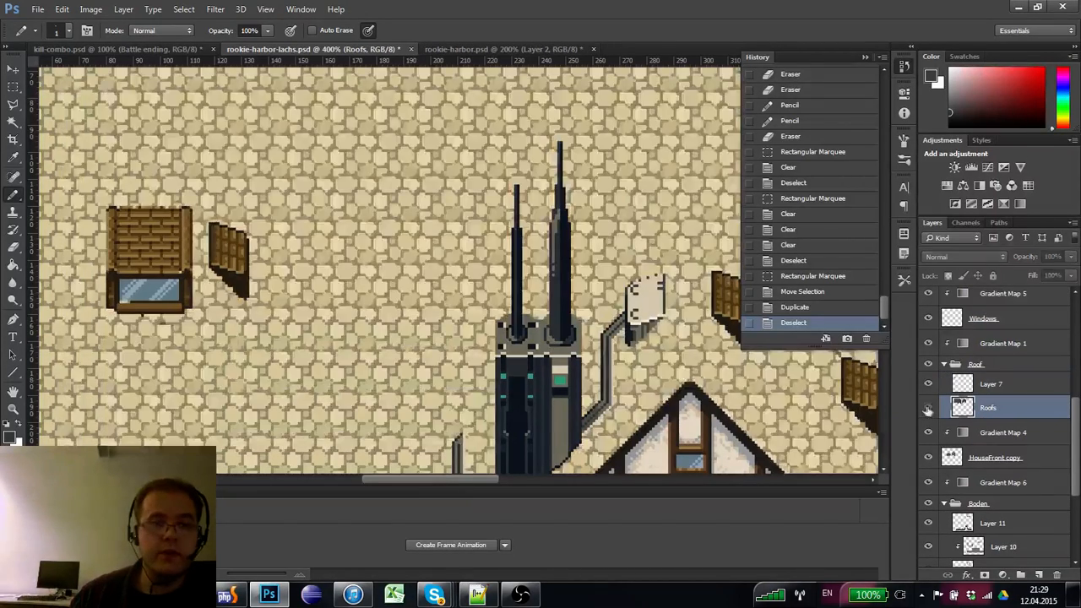
- Show the Roofs layer again, toggle Layer 7's visibility to check its contents, and make Layer 7 the active layer
left_click(928, 408)
left_click(927, 384)
left_click(928, 384)
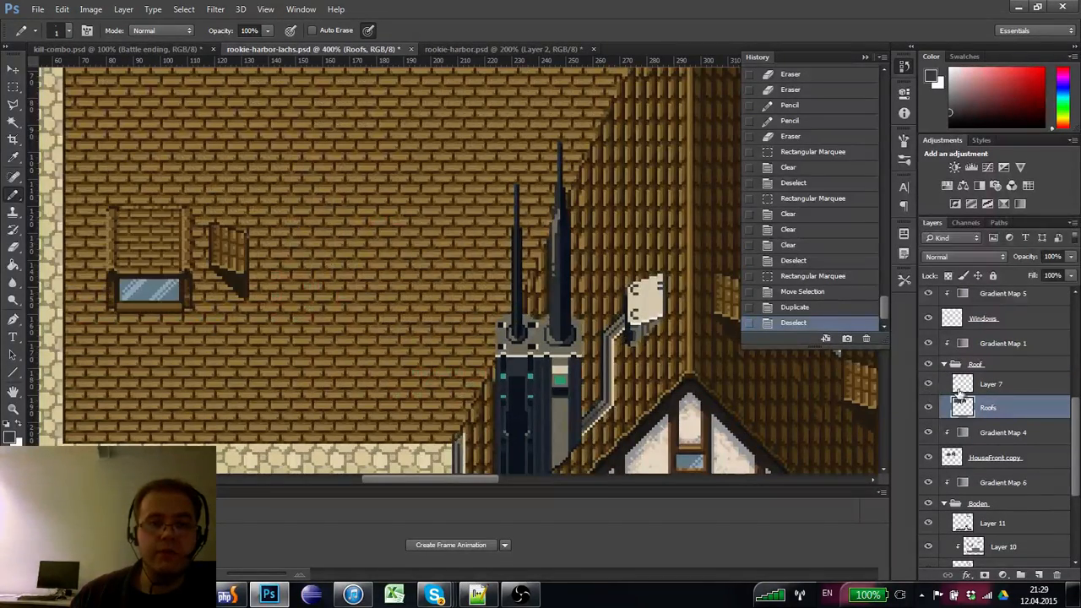
left_click(954, 386)
- Soften the dark outline pixels at the dormer roof's upper corners with the 1 px Pencil
left_click(12, 409)
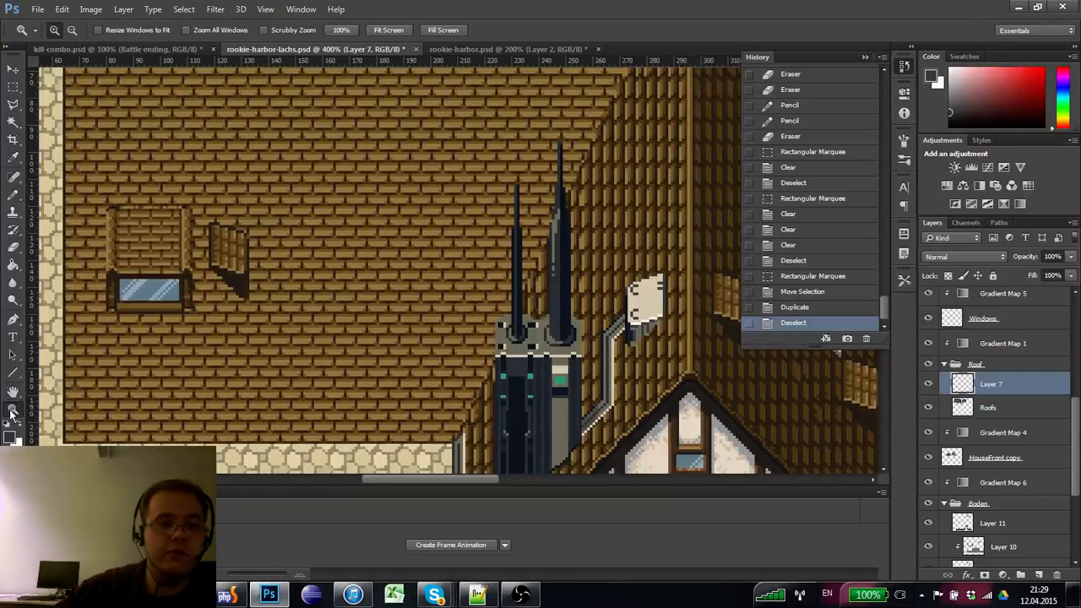
left_click(100, 211)
left_click(100, 211)
left_click(13, 193)
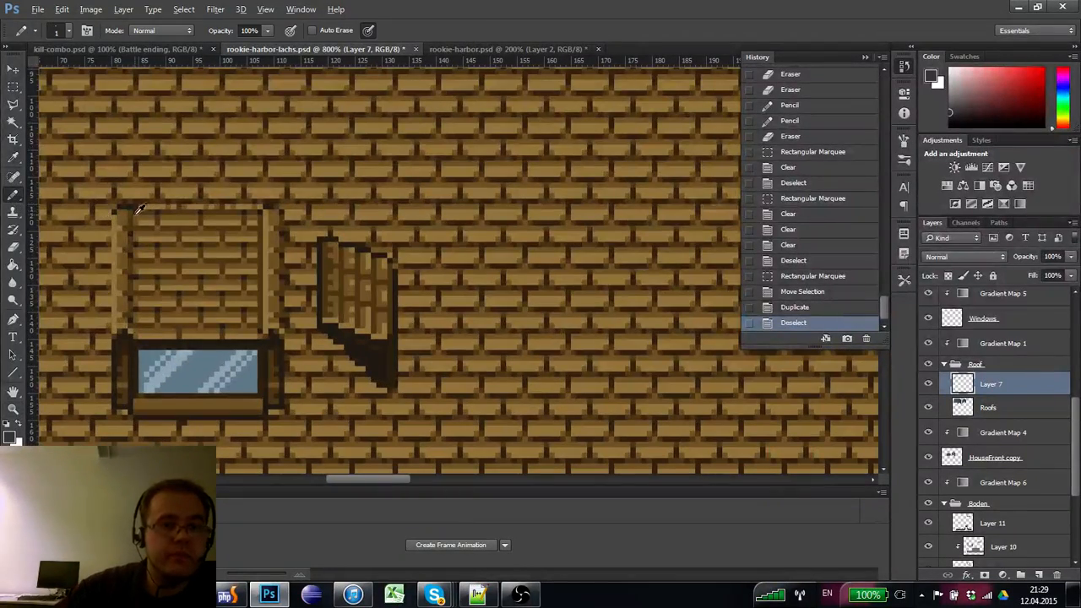
left_click(127, 214)
left_click(287, 215, "shift")
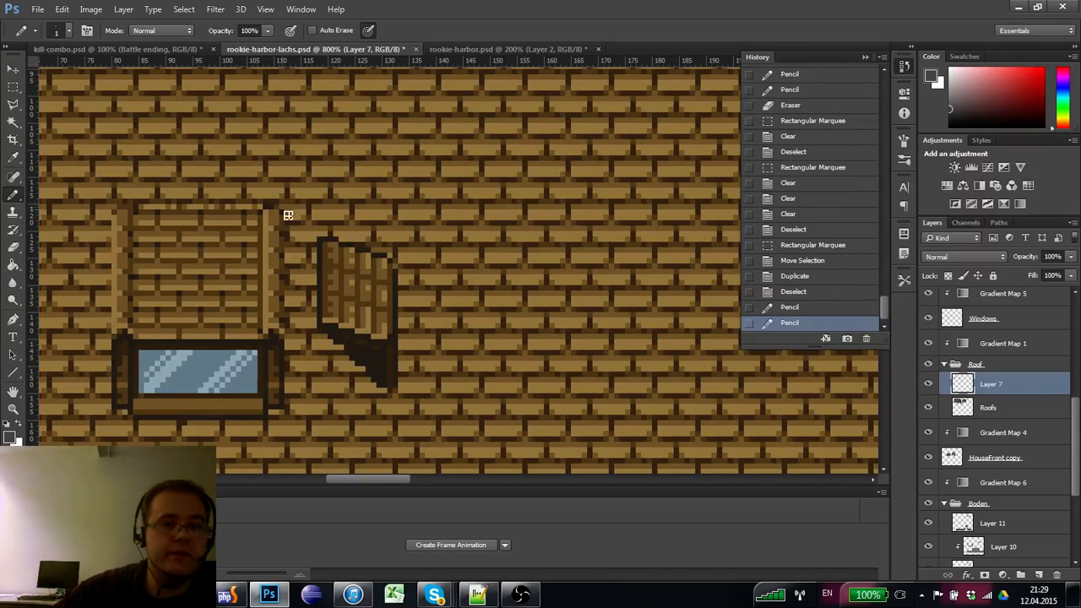
left_click(271, 215)
left_click(287, 220)
left_click(287, 222)
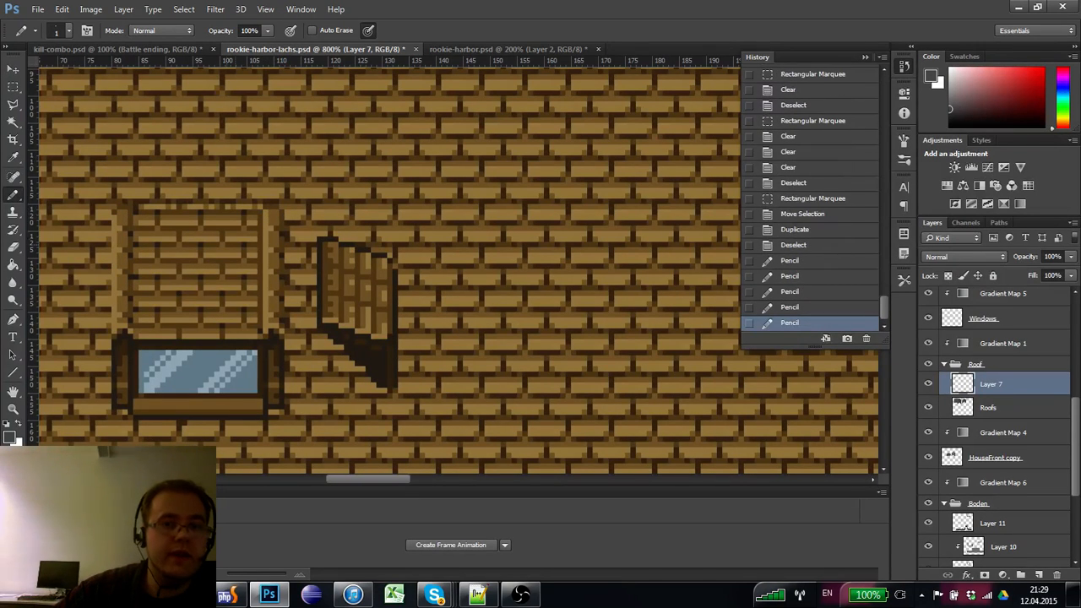
- Sample neighbouring roof shades and retouch single pixels where the dormer's side trims meet its top edge
left_click(250, 211, "alt")
left_click(265, 213)
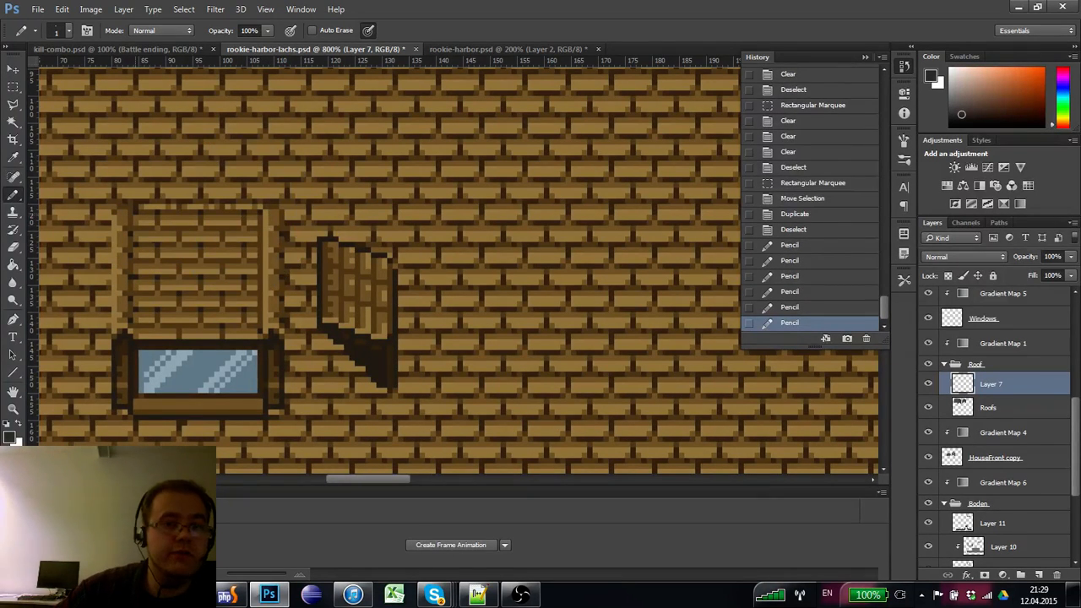
left_click(137, 216)
left_click(132, 211, "alt")
left_click(135, 213, "alt")
left_click(135, 212)
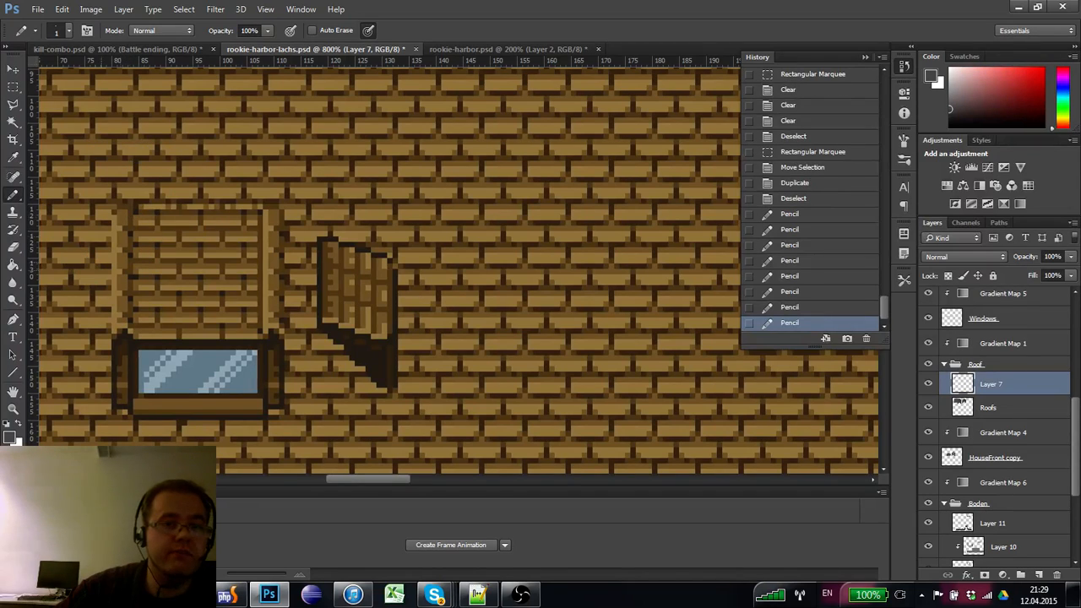
- Examine how the dormer's retouched top edge blends into the surrounding roof at several zoom levels
left_click(13, 408)
left_click(134, 283, "alt")
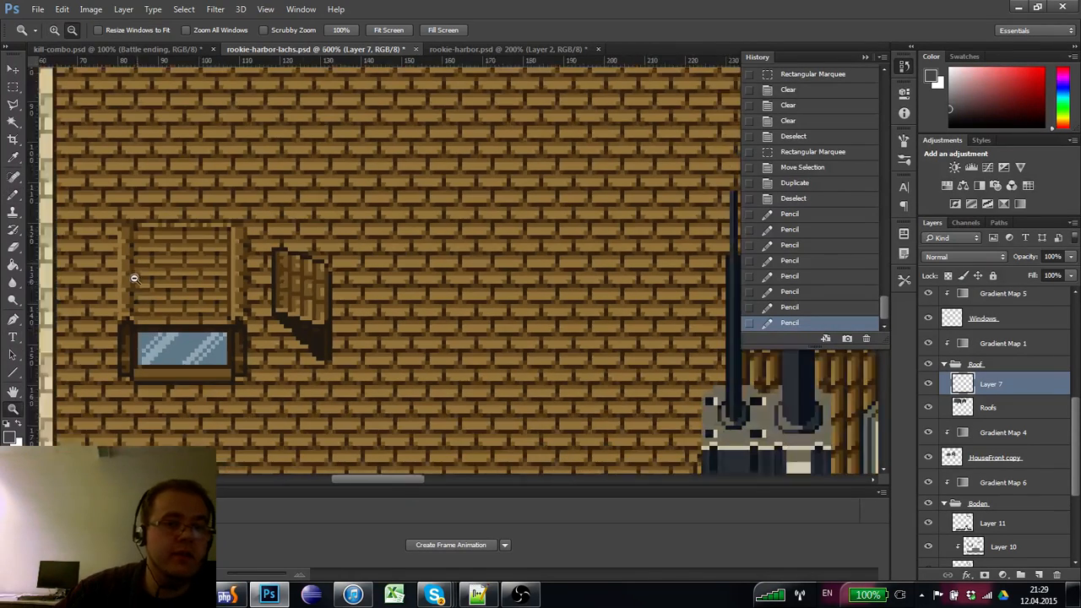
left_click(134, 282, "alt")
left_click(137, 286, "alt")
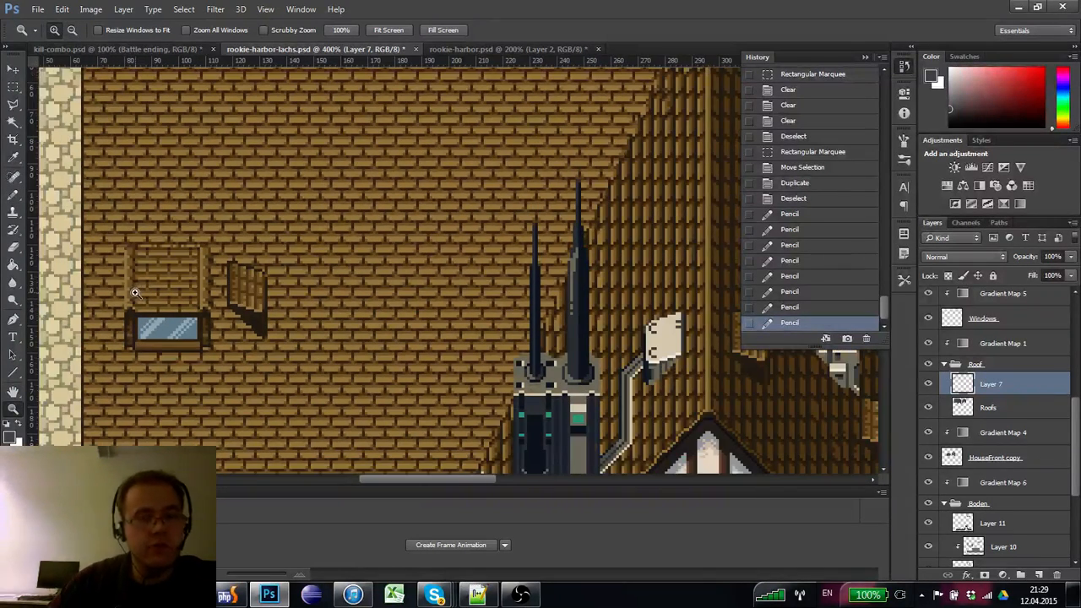
left_click(136, 284)
left_click(136, 287)
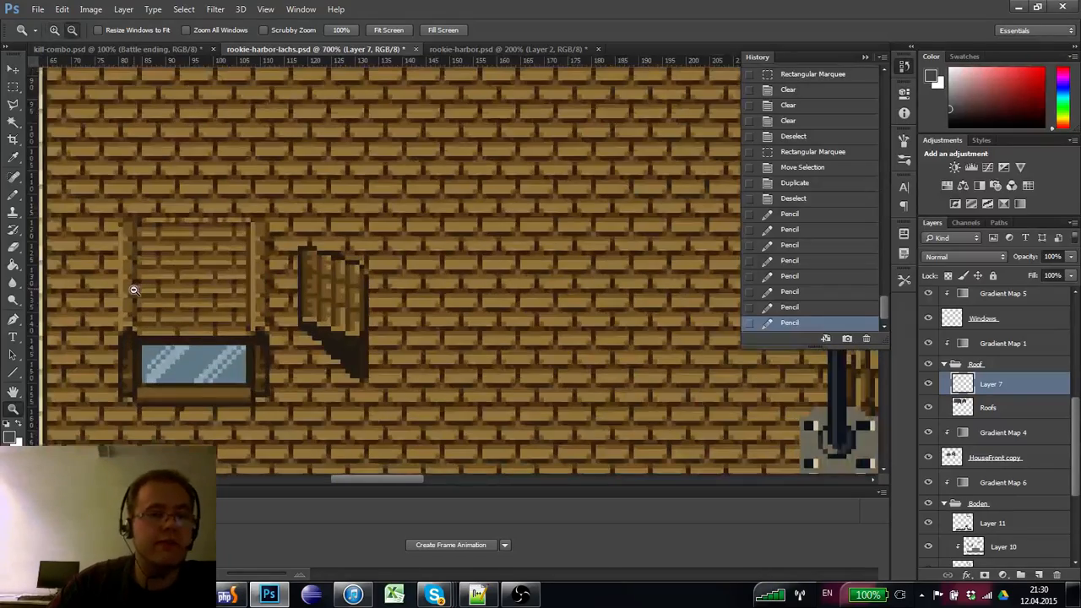
left_click(135, 290, "alt")
left_click(135, 294)
left_click(131, 290, "alt")
left_click(125, 284, "alt")
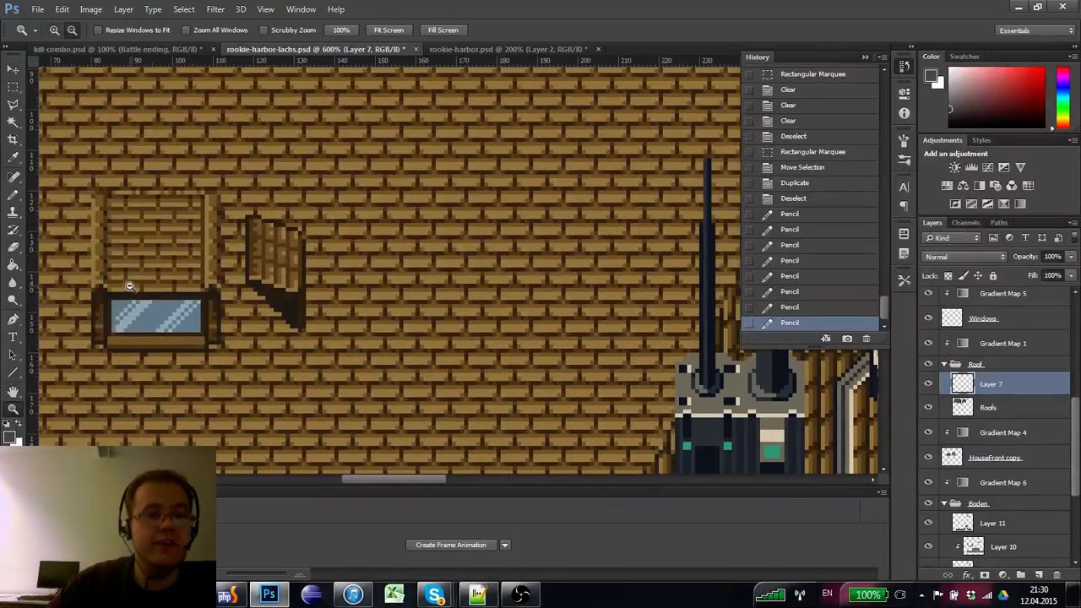
left_click(118, 279)
left_click(119, 281, "alt")
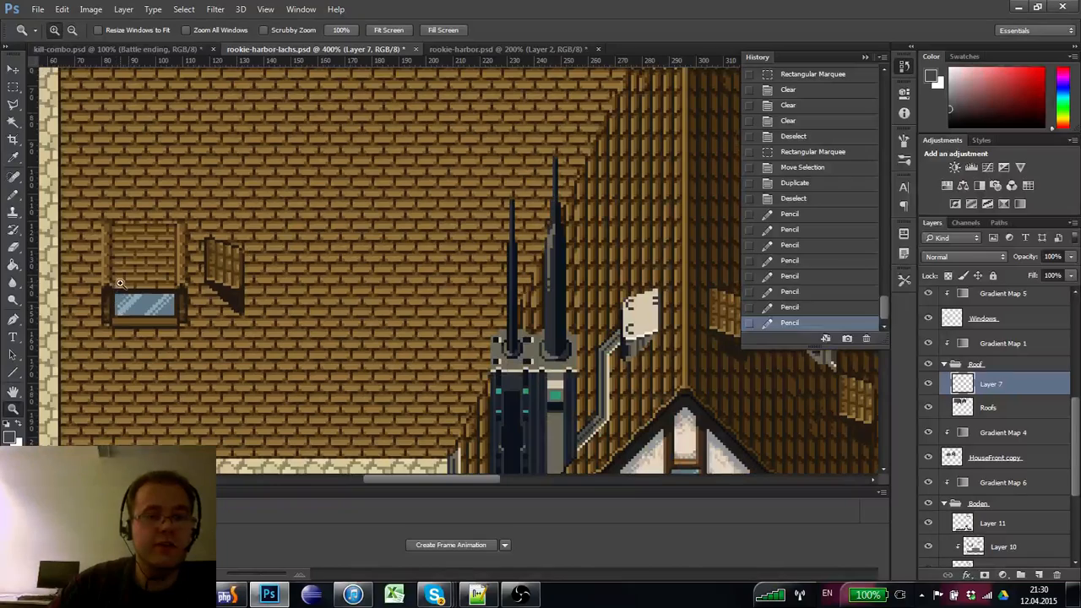
- Show the grid over the canvas and toggle Layer 7's visibility to check which parts lie on it
scroll(150, 275, "left", 1)
scroll(151, 276, "down", 2)
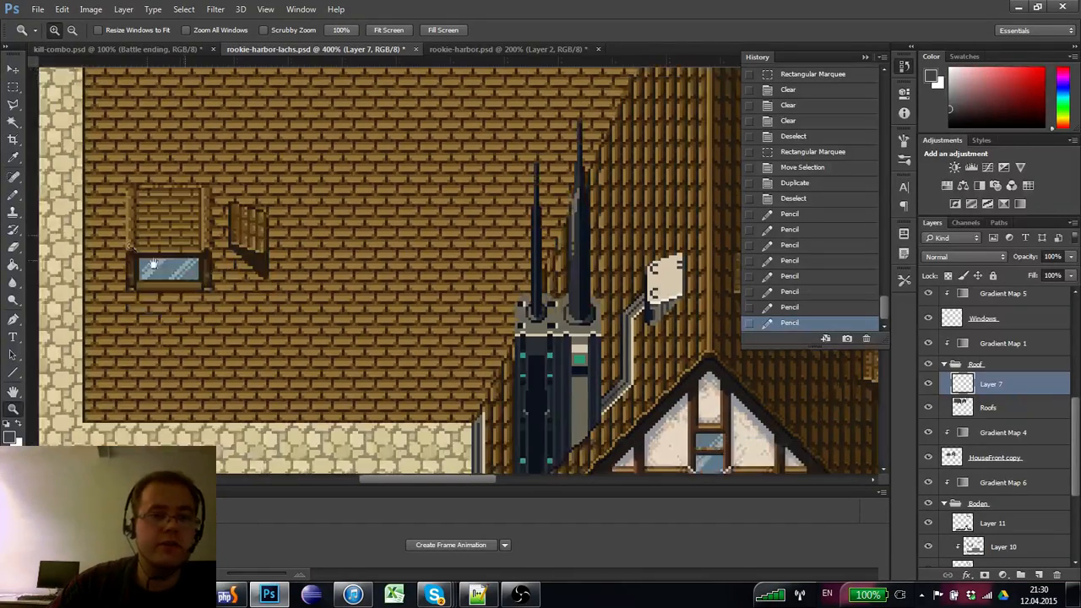
left_click(13, 87)
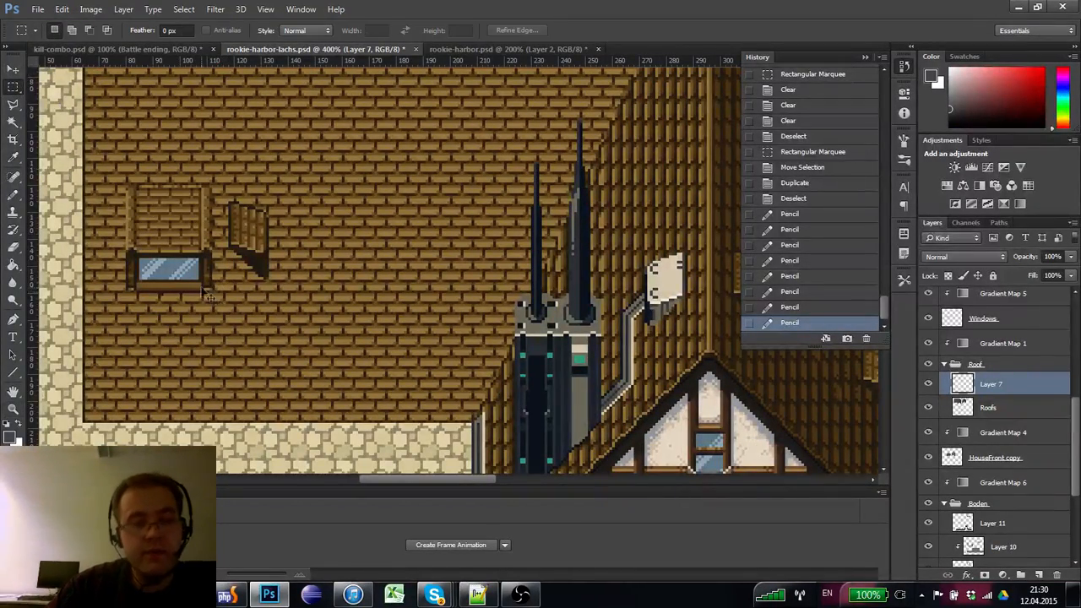
key("ctrl+apostrophe")
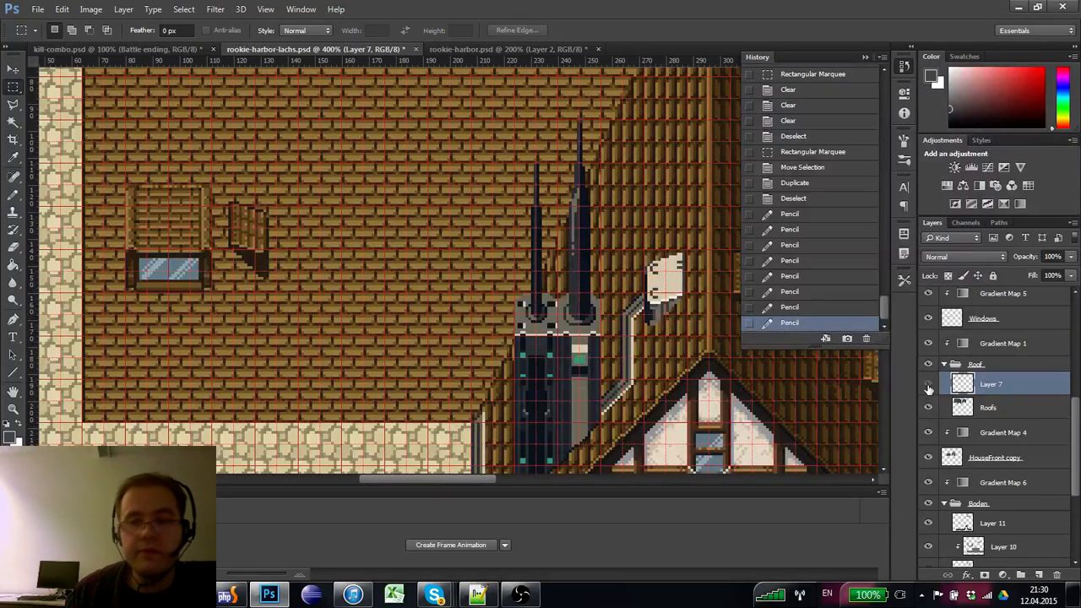
left_click(928, 385)
left_click(928, 384)
- Marquee-select the spare slanted tile piece beside the dormer, delete it from Layer 7, and deselect
left_click_drag(328, 327, 228, 178)
key("Delete")
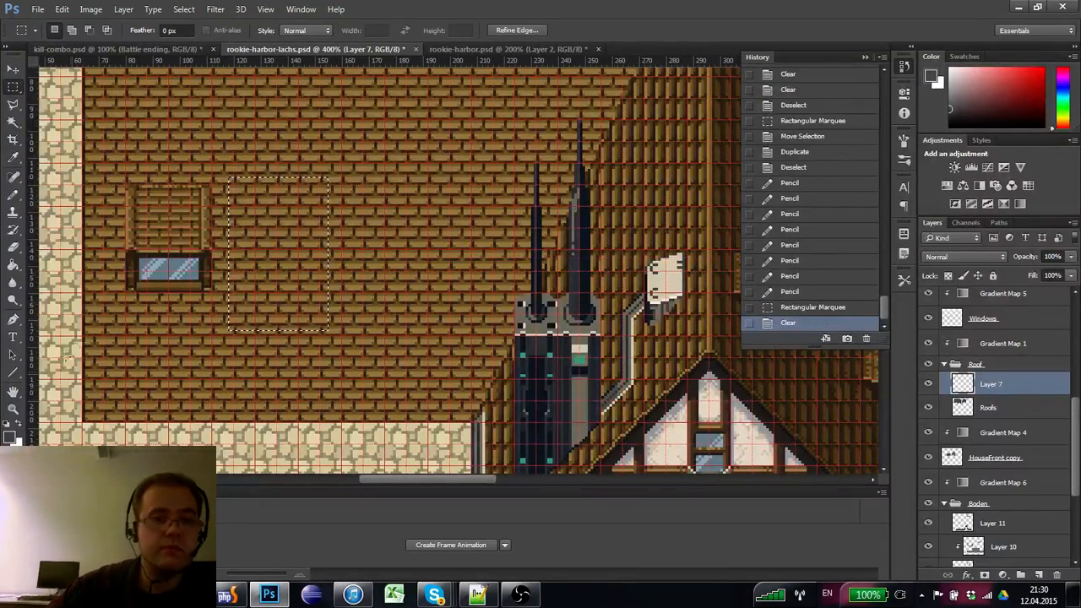
left_click(13, 408)
left_click(164, 216)
left_click(17, 194)
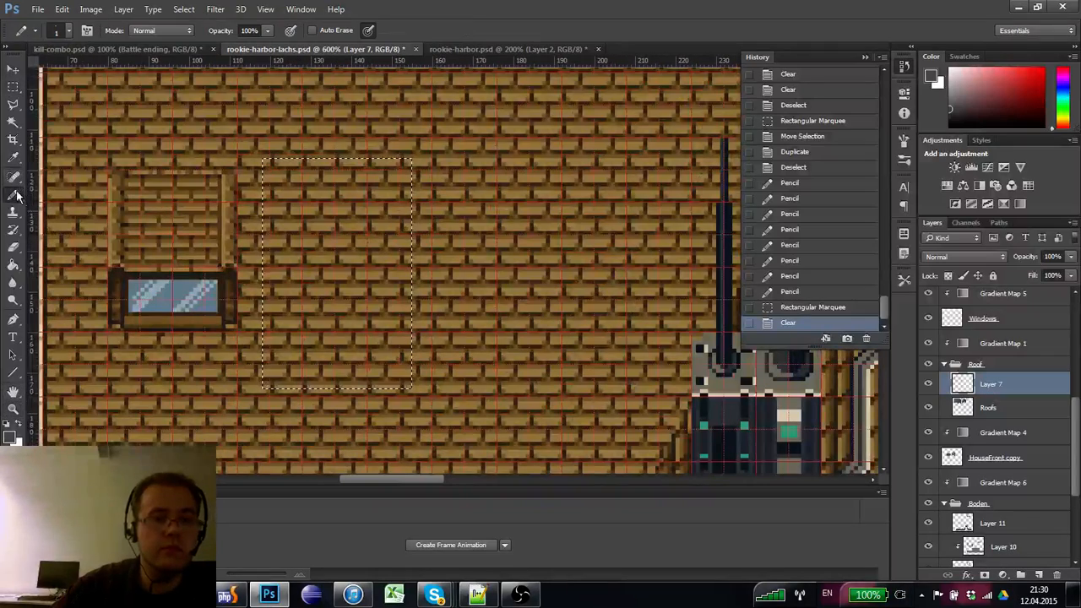
key("ctrl+d")
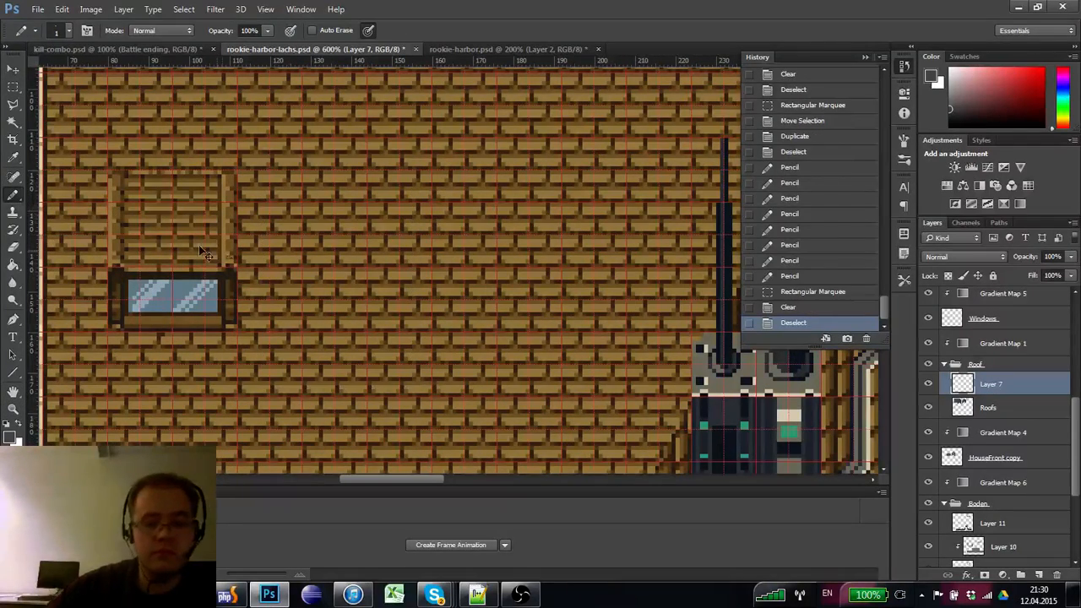
- Sample a dark roof shade, pencil a dark line along the dormer roof's right edge, and hide the grid
key("ctrl+apostrophe")
left_click(240, 267, "alt")
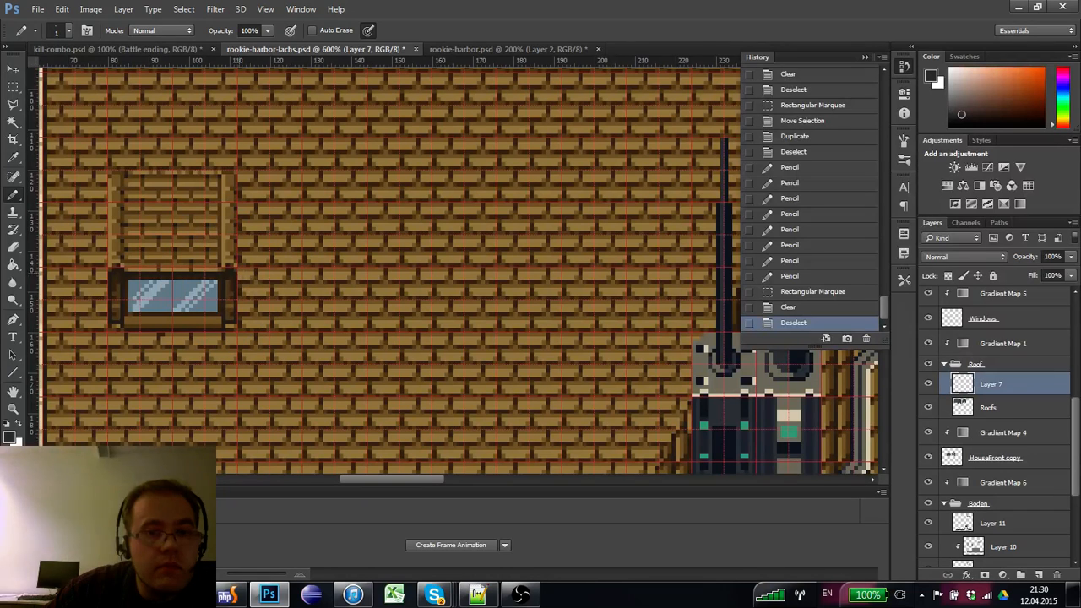
left_click(245, 279)
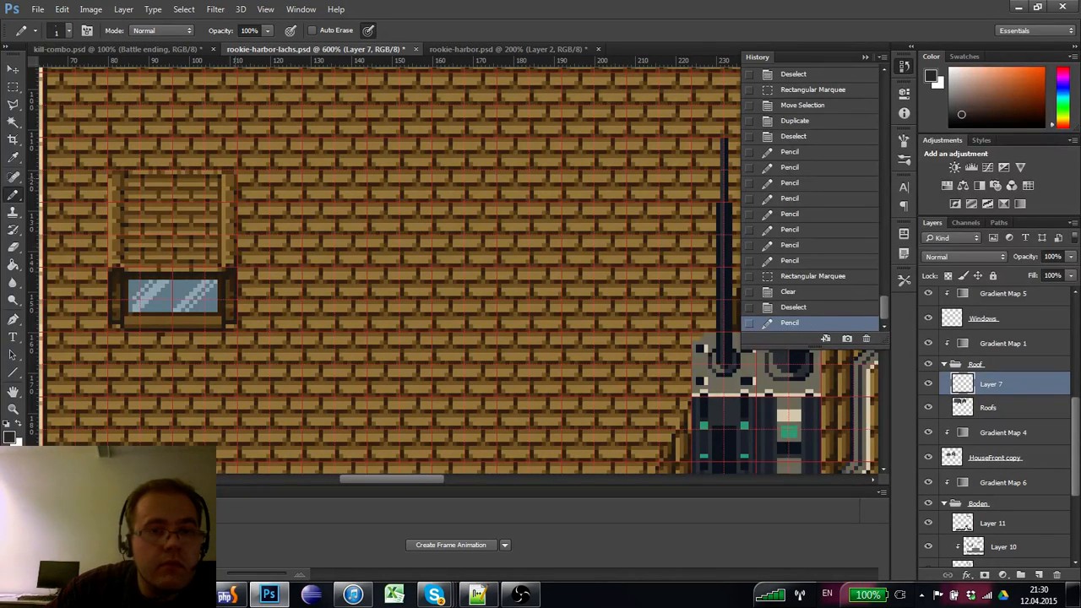
left_click(244, 184)
left_click(244, 183)
key("ctrl+apostrophe")
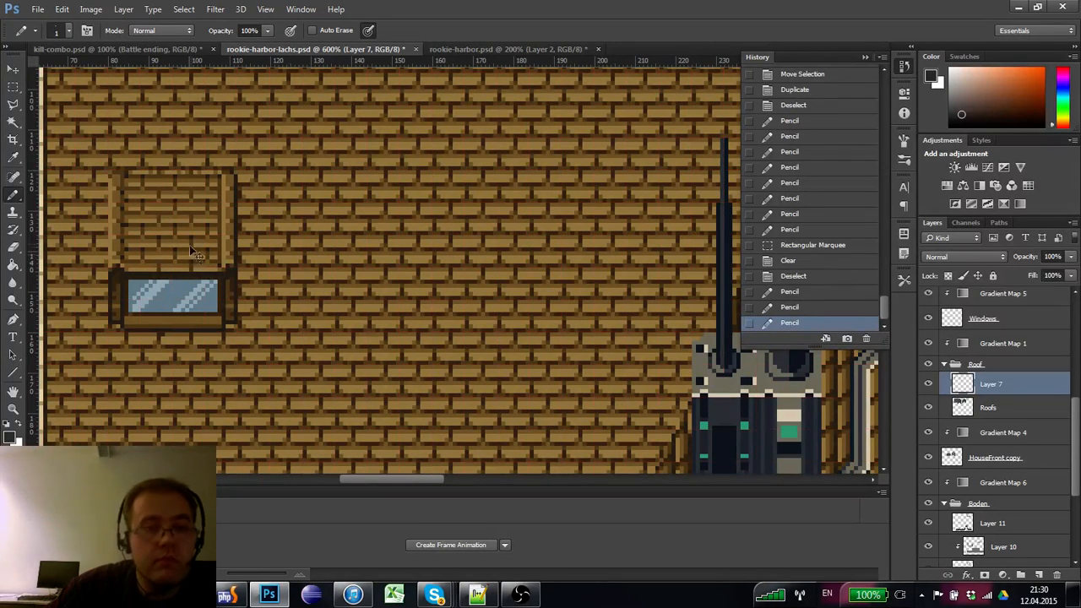
- Add dark pixels to the shingle rows along the inside of the dormer roof's left trim
left_click(130, 259)
left_click(130, 245)
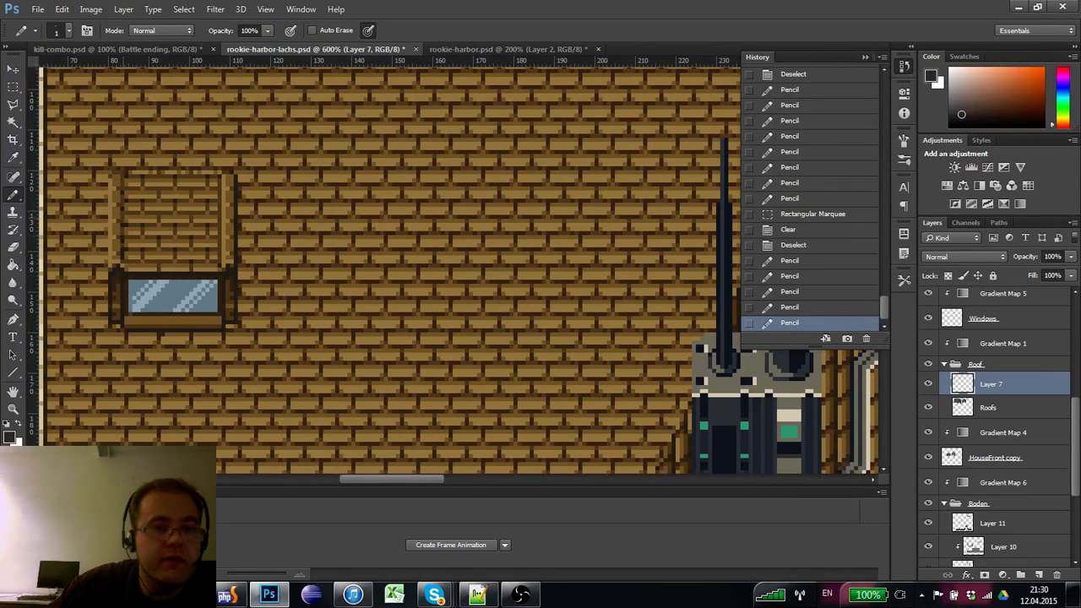
left_click(131, 230)
left_click(130, 214)
left_click(129, 200)
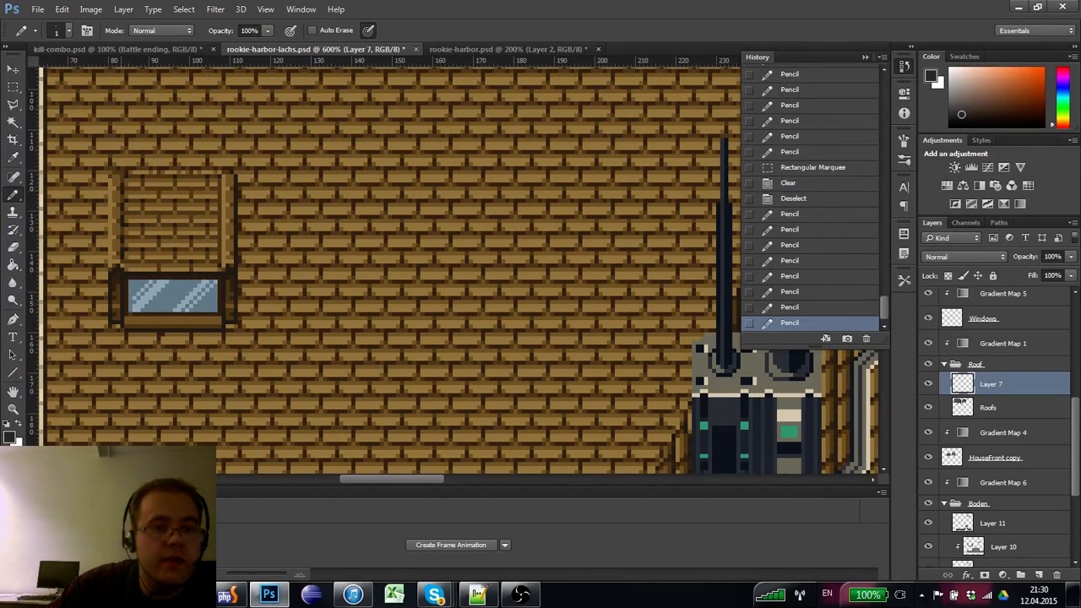
left_click(123, 233)
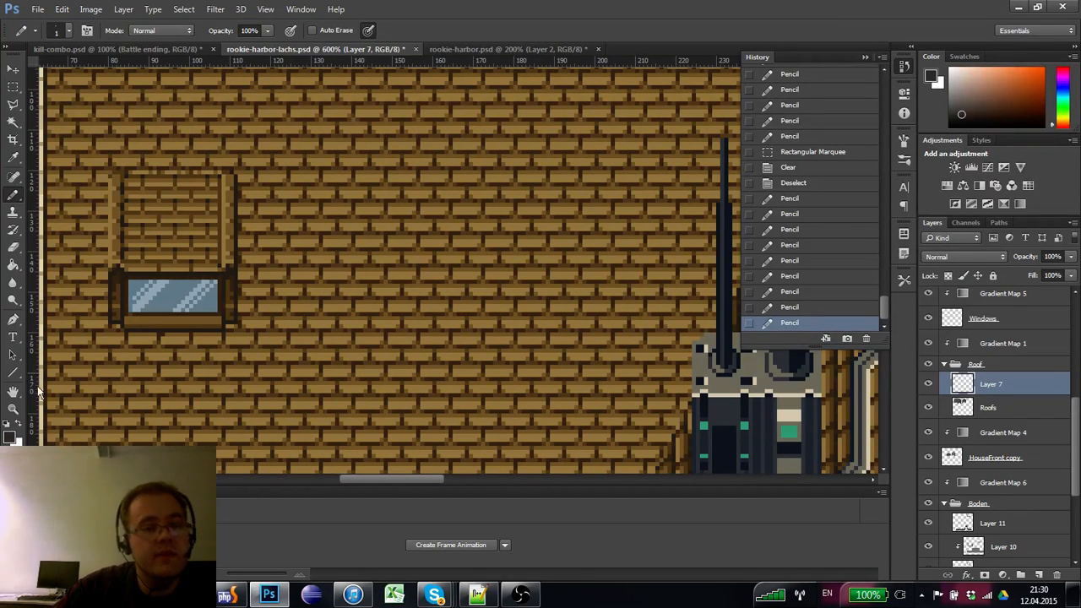
- Examine the shaded dormer edges at several zoom levels against the rest of the roof
left_click(13, 408)
left_click(97, 288, "alt")
left_click(97, 289, "alt")
left_click(97, 289)
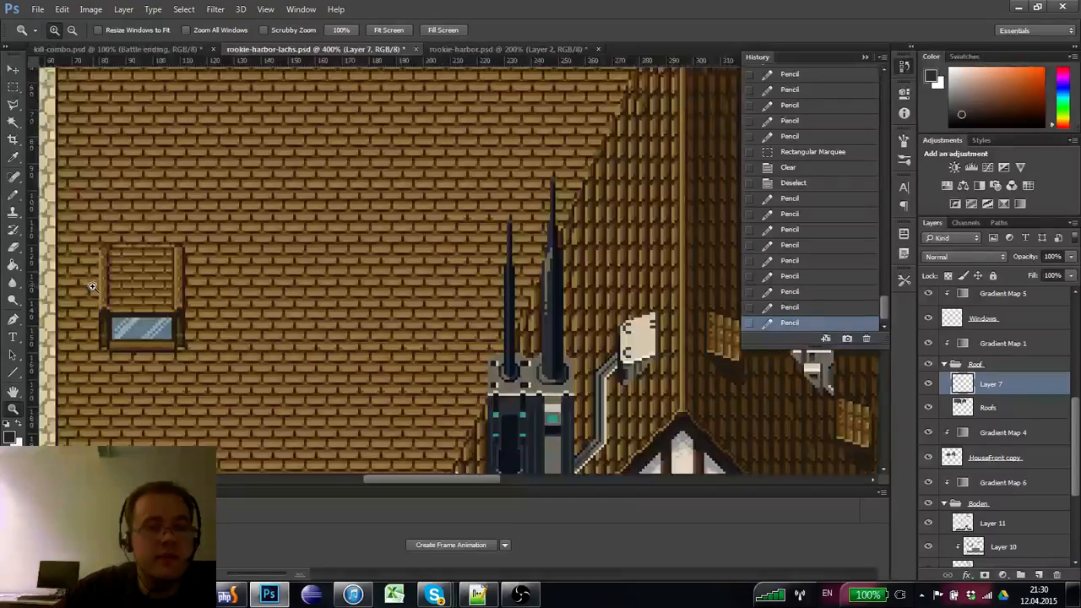
left_click(97, 289)
left_click(97, 289, "alt")
left_click(98, 303, "alt")
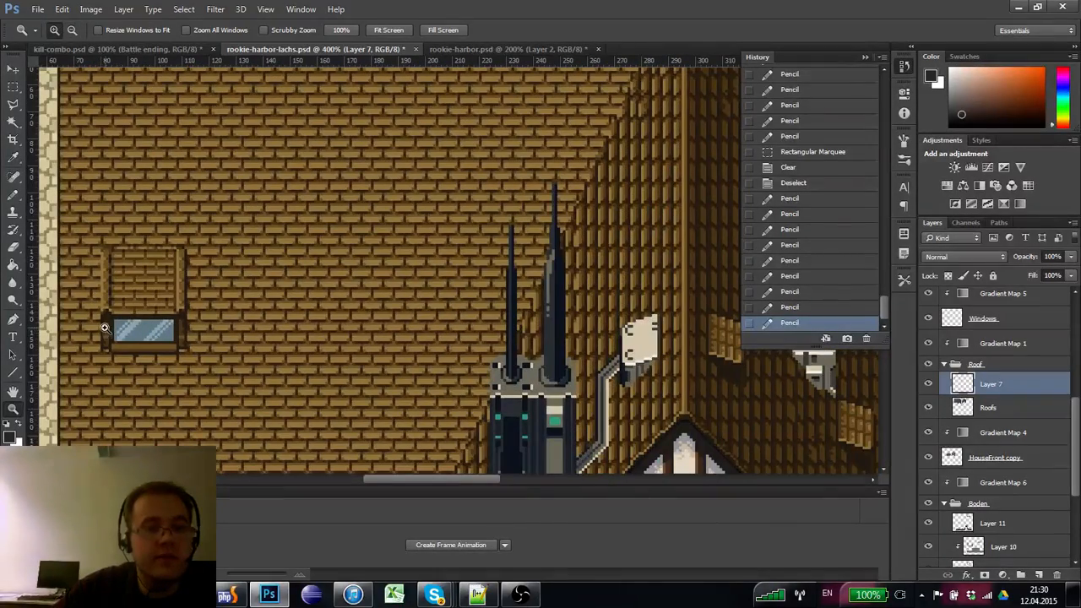
left_click(114, 341, "alt")
left_click(134, 319)
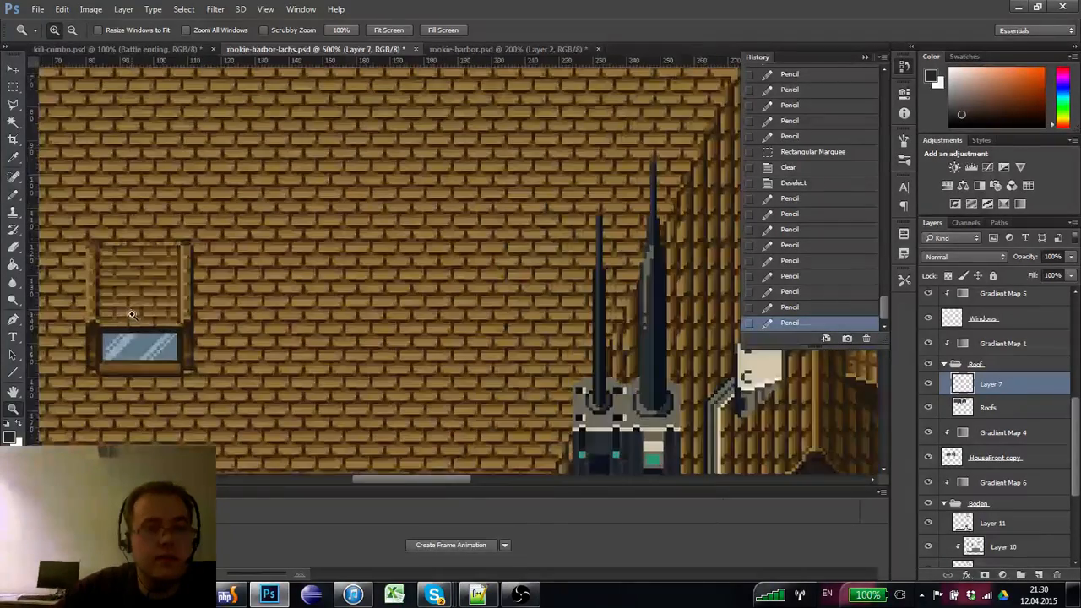
left_click(131, 315, "alt")
left_click(125, 337, "alt")
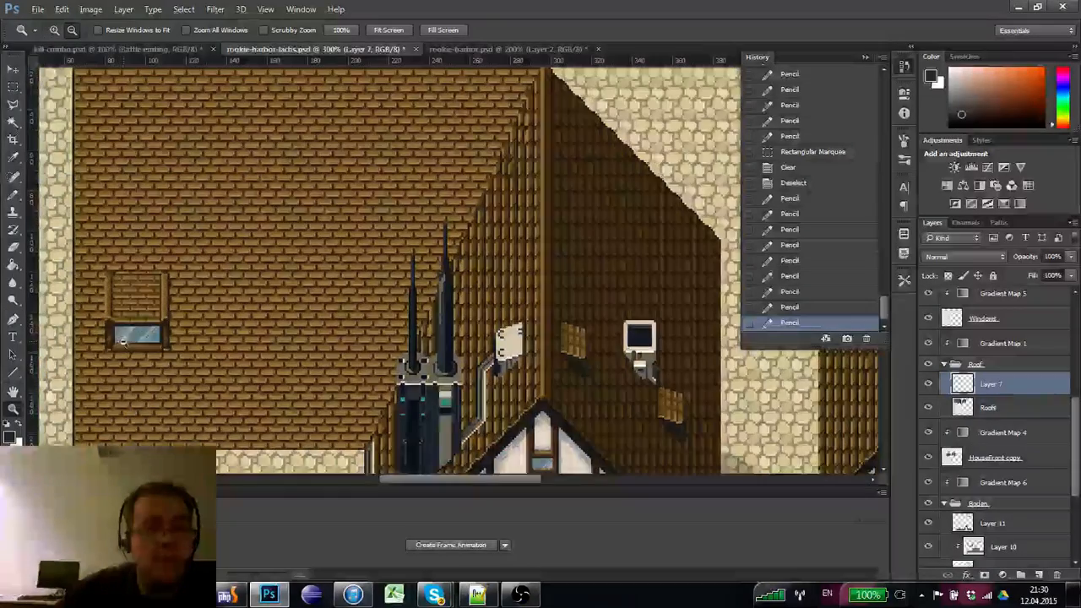
left_click(121, 342, "alt")
left_click(123, 345)
left_click(123, 341)
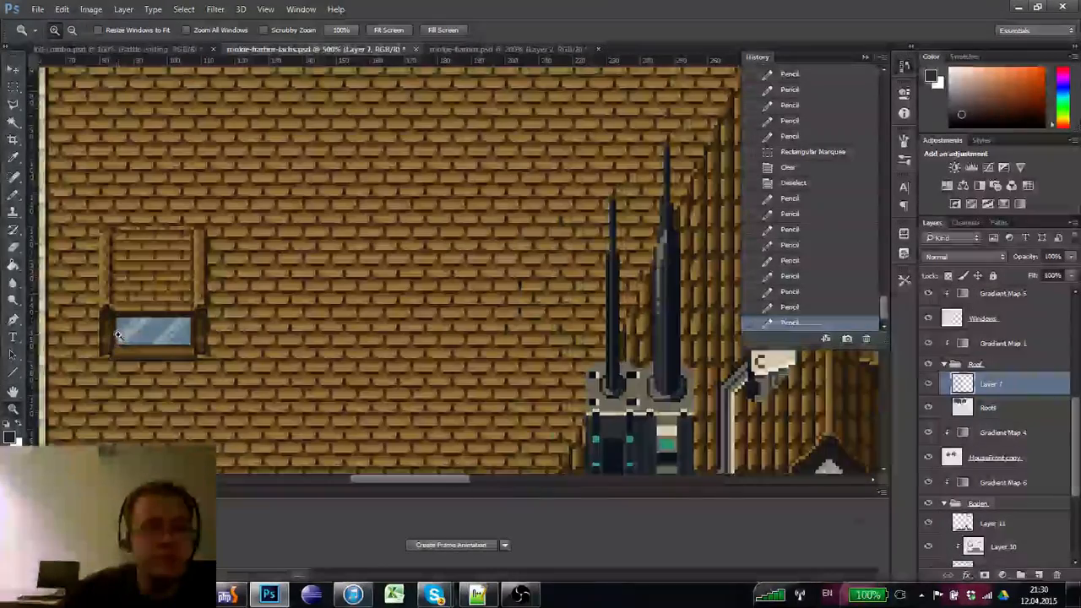
- Sample a shade from the dormer's side trim and pencil a straight line along the bottom of the window sill
left_click(103, 358)
left_click(113, 336)
key("b")
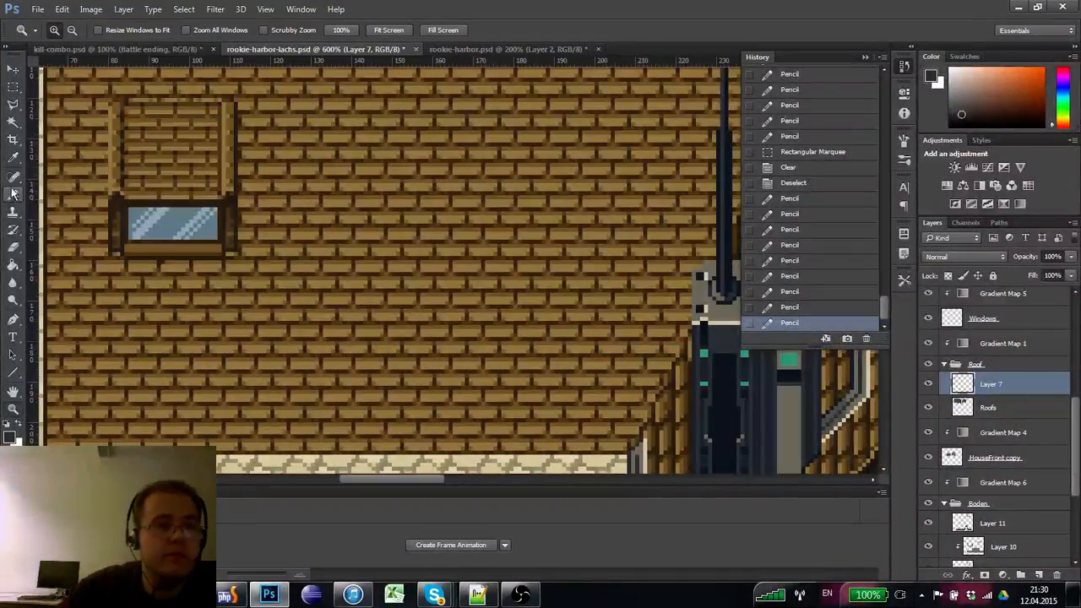
left_click(113, 168, "alt")
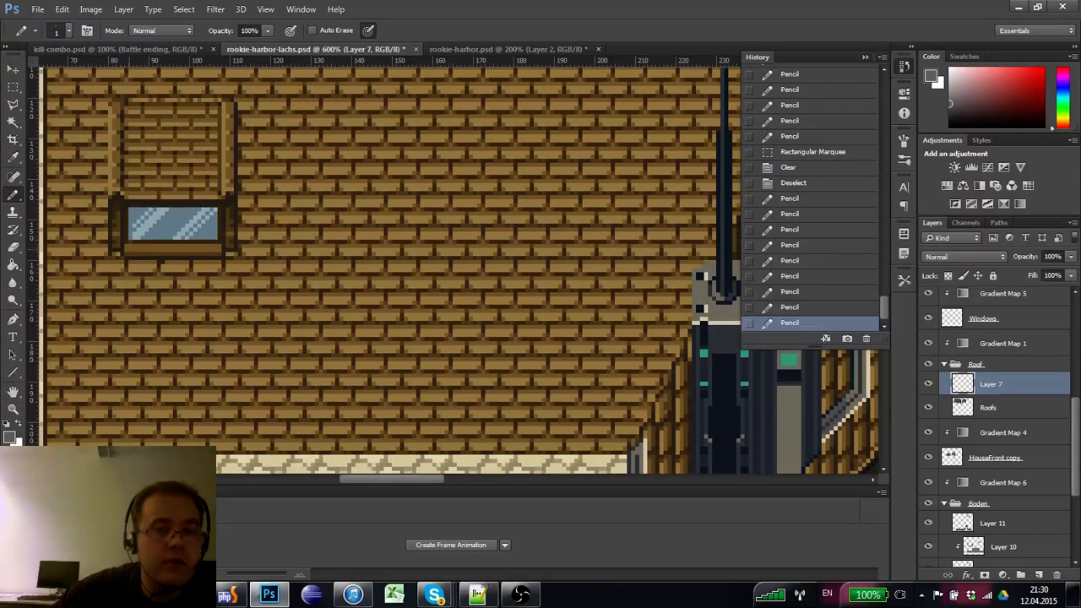
left_click(135, 258)
left_click(223, 258, "shift")
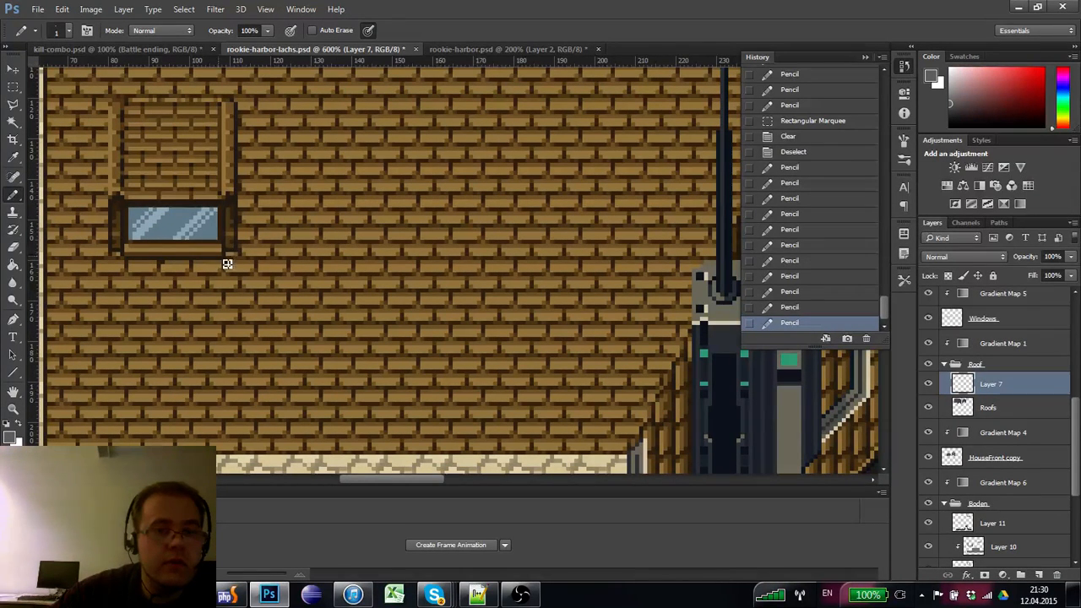
left_click(228, 255)
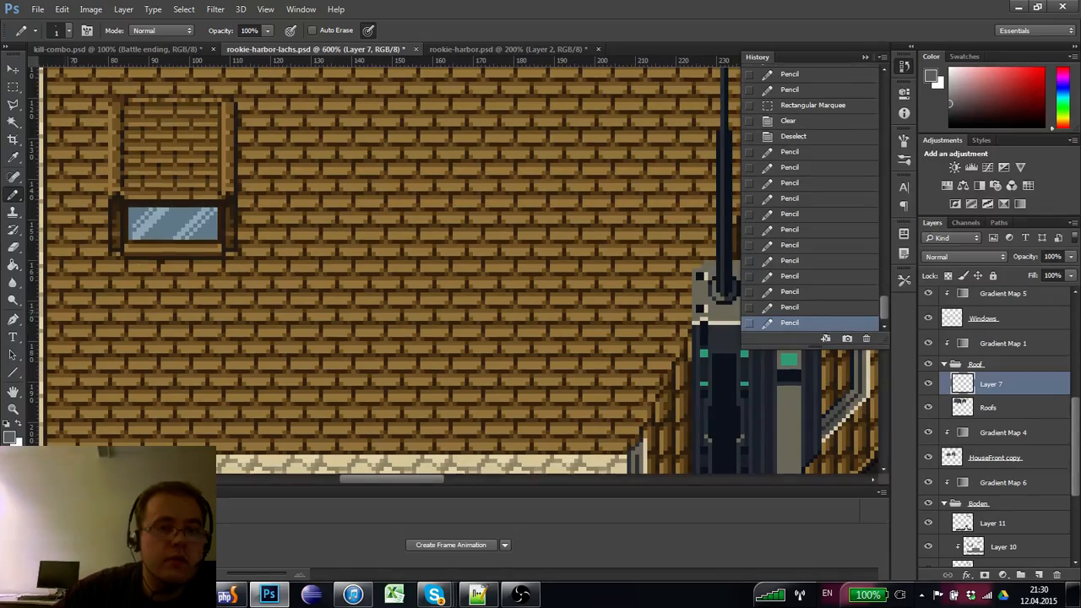
- Check the dormer's retouched window sill at different zoom levels in the context of the house
left_click(13, 407)
left_click(143, 251, "alt")
left_click(143, 250)
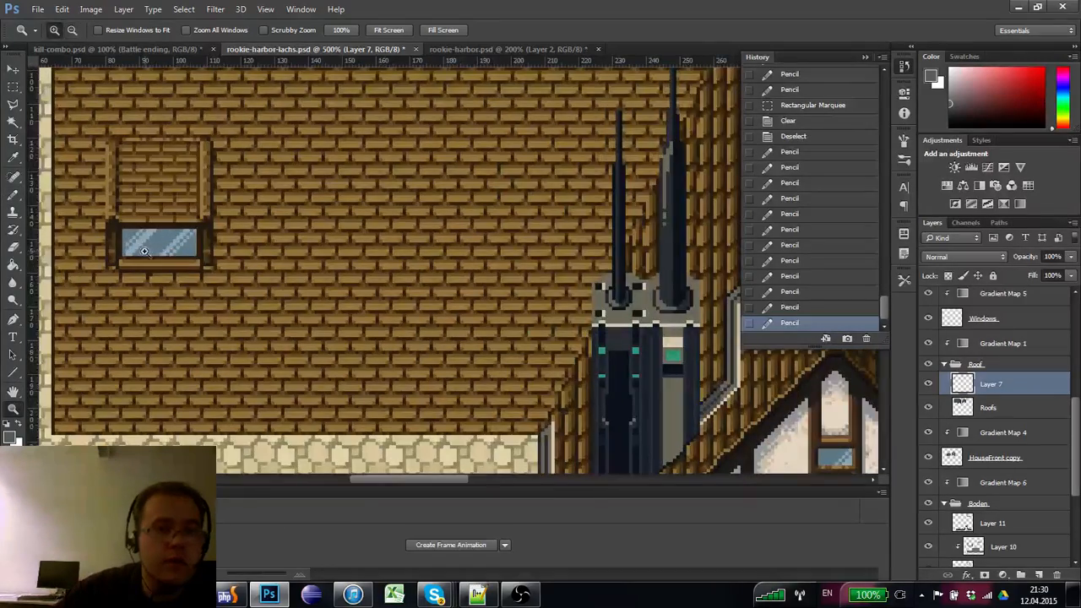
left_click(143, 251, "alt")
left_click(144, 251, "alt")
left_click(144, 251, "alt")
left_click(144, 244)
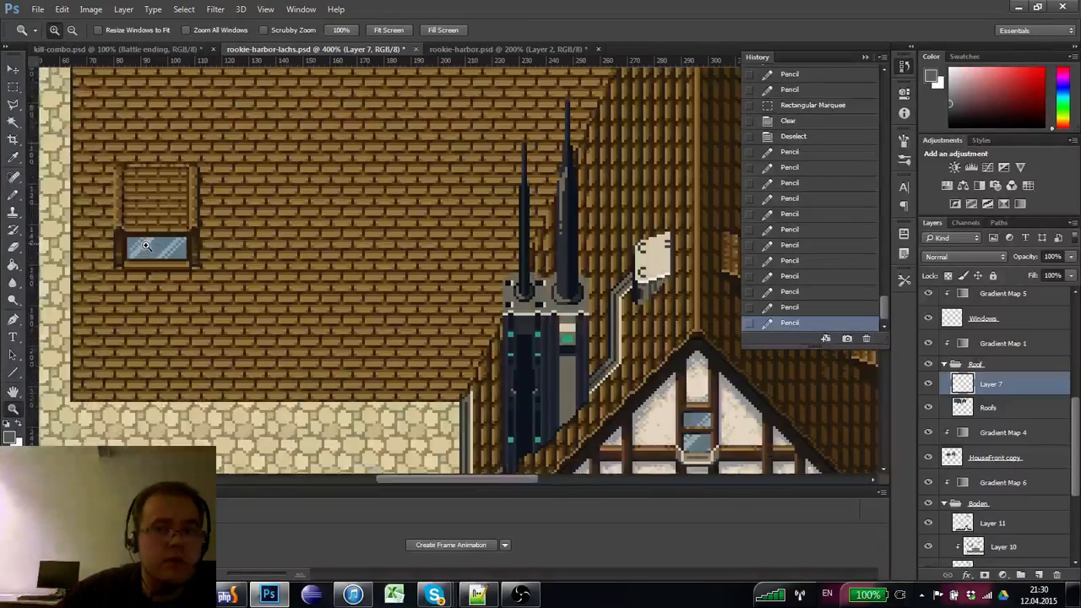
- Show the grid and duplicate the finished dormer frame on Layer 7 to a spot beside it in the same row
left_click(143, 245)
left_click(130, 242, "alt")
left_click(131, 242, "alt")
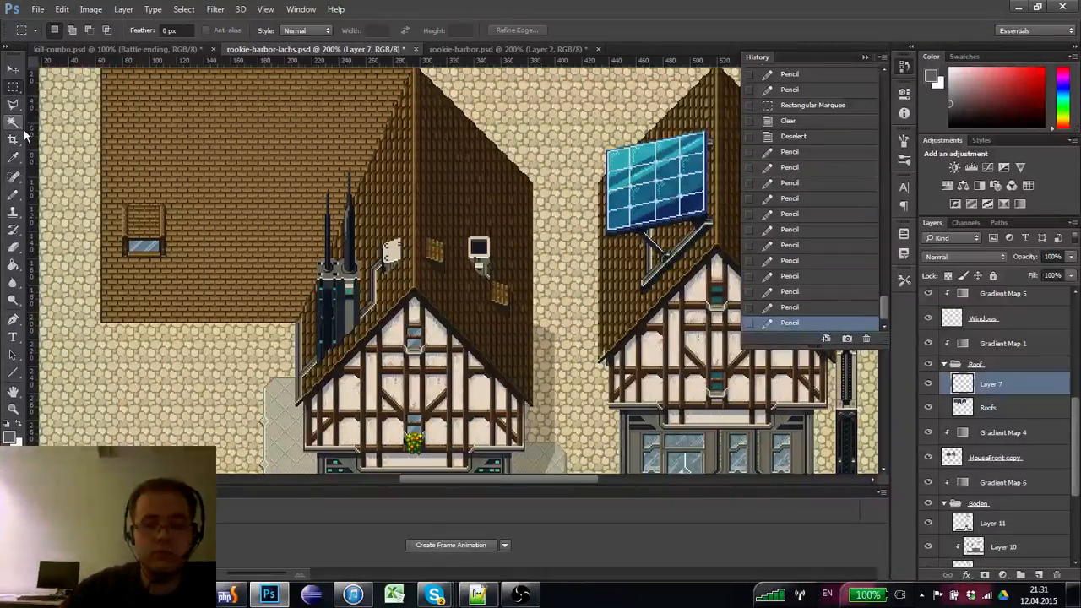
key("ctrl+apostrophe")
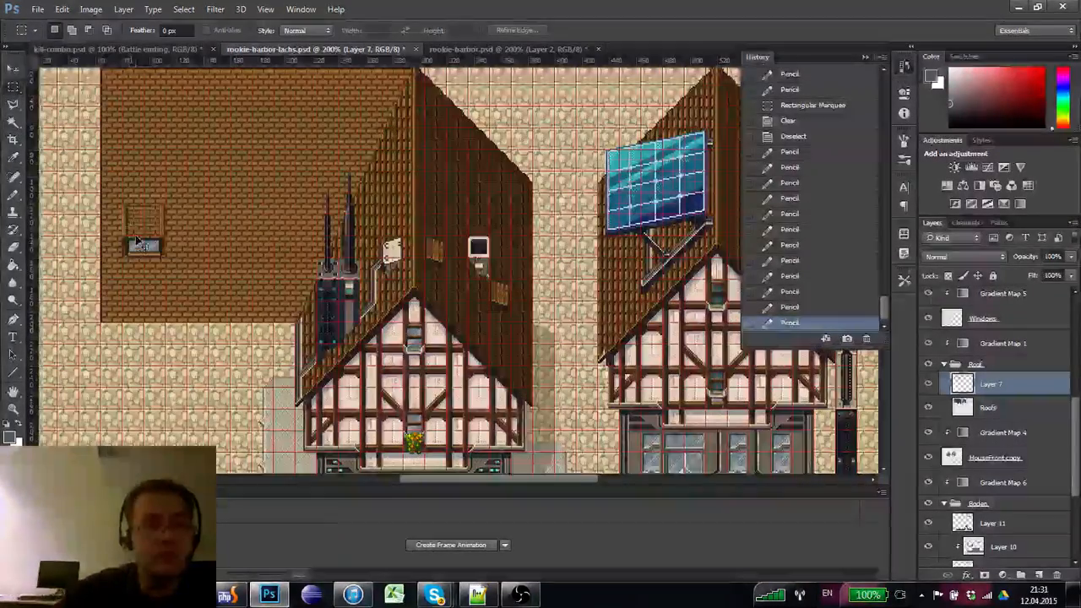
left_click_drag(124, 205, 218, 242)
key("ctrl+d")
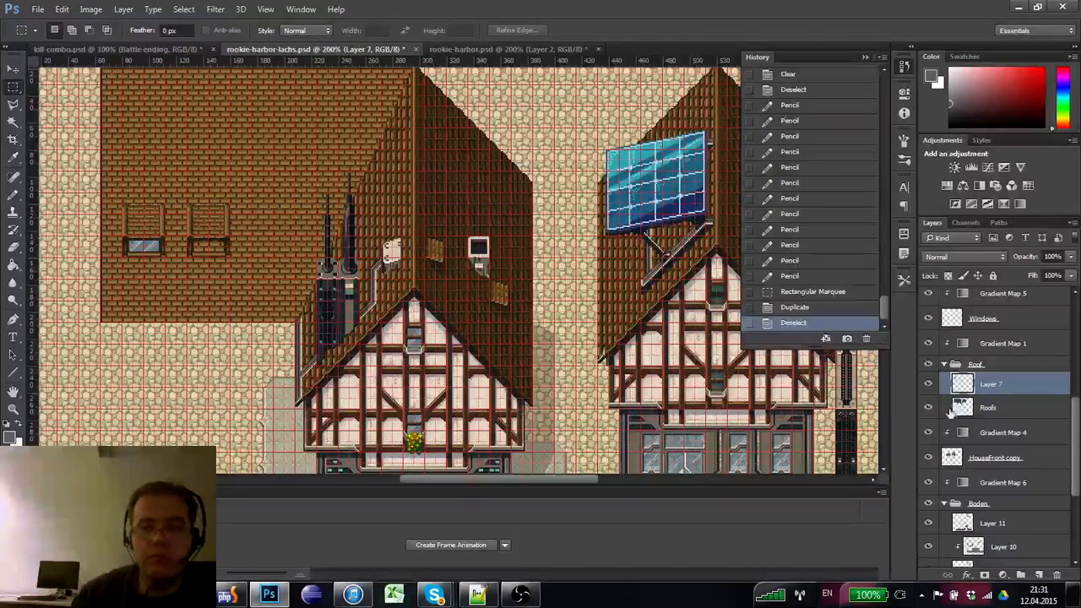
- Hide and show the Roofs, Layer 7 and Windows layers in turn to find out which one holds the dormer's glass
left_click(958, 408)
left_click(929, 408)
left_click(928, 407)
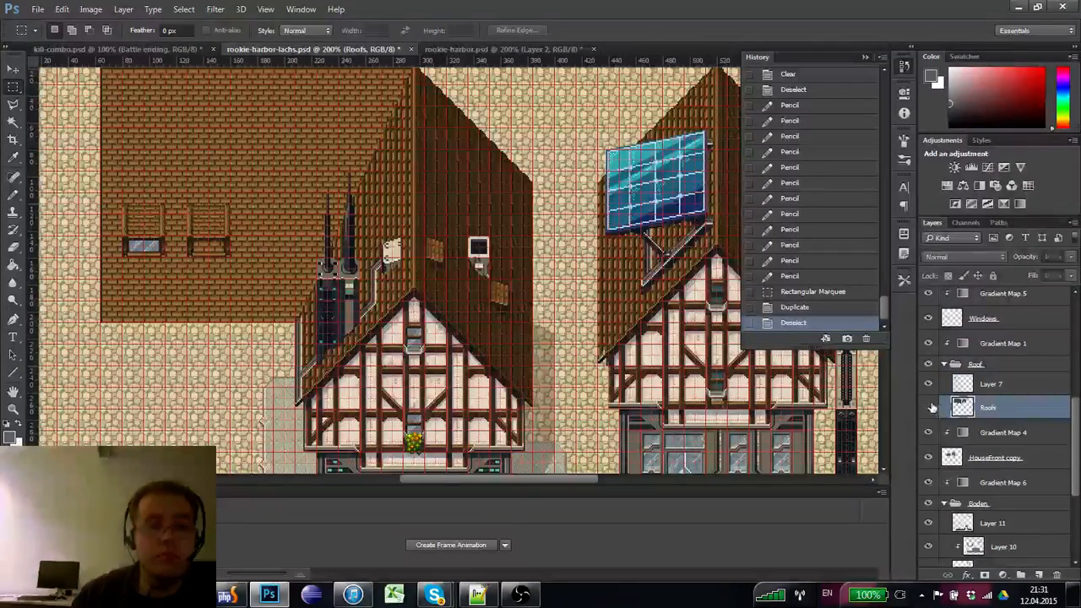
left_click(928, 408)
left_click(928, 408)
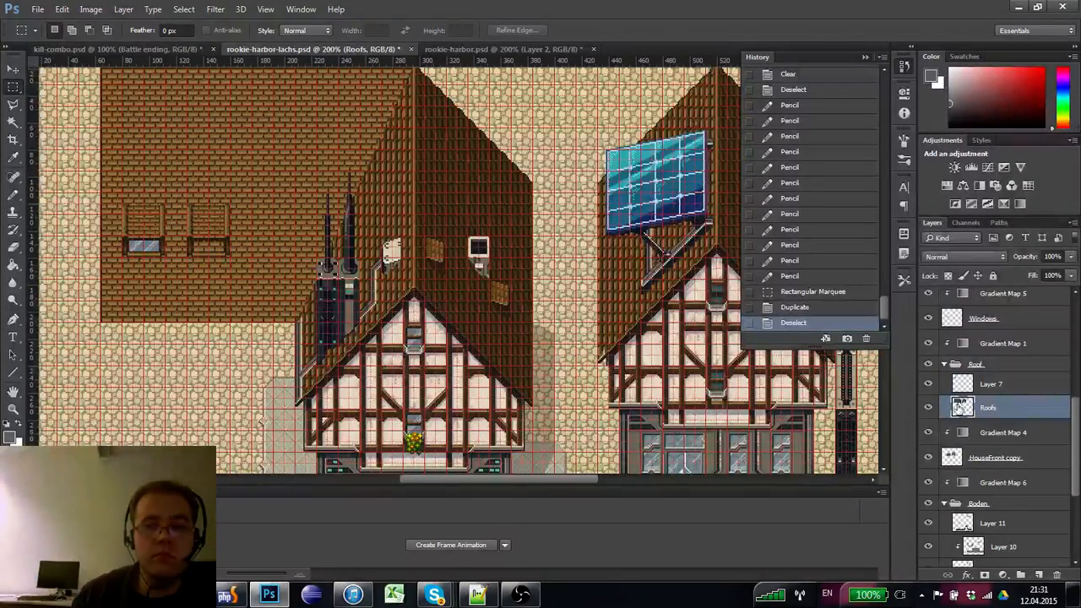
left_click(929, 385)
left_click(928, 384)
left_click(928, 385)
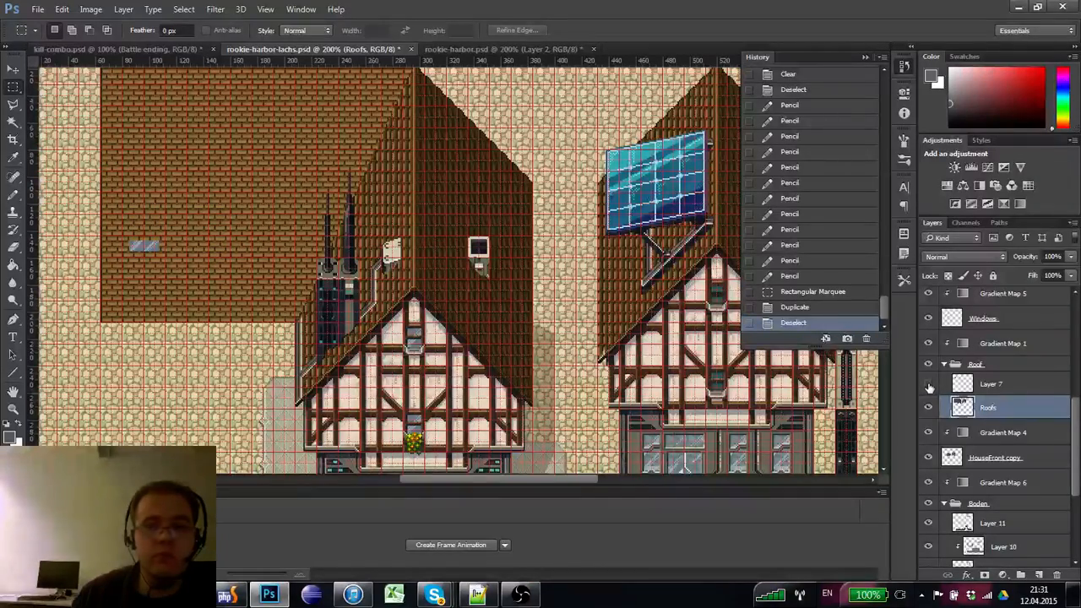
left_click(928, 385)
left_click(930, 320)
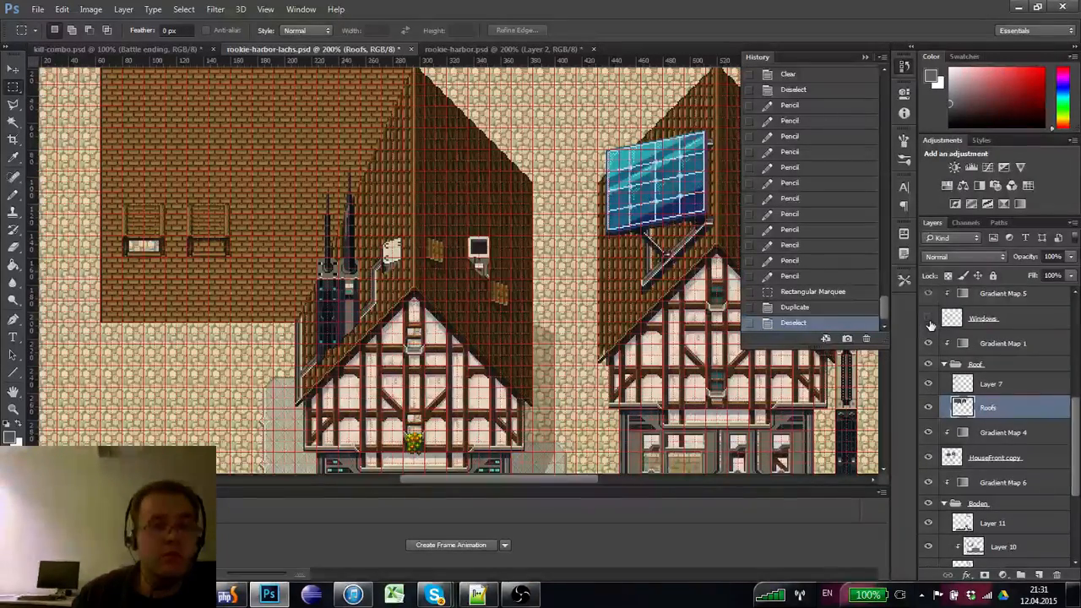
left_click(930, 321)
left_click(941, 384)
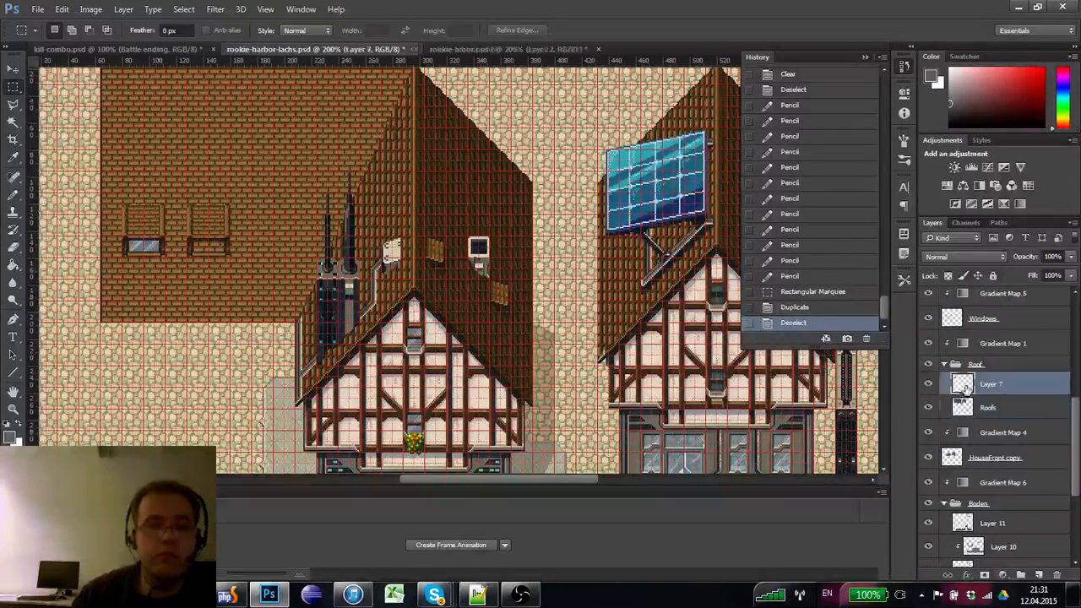
left_click(931, 385)
left_click(930, 385)
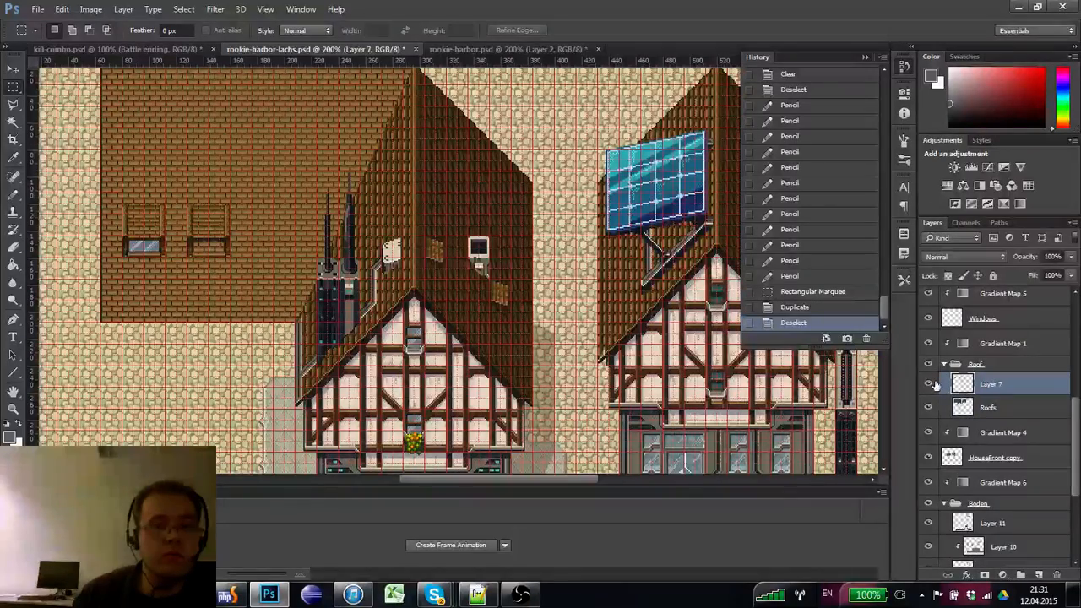
left_click(931, 385)
left_click(930, 385)
left_click(930, 385)
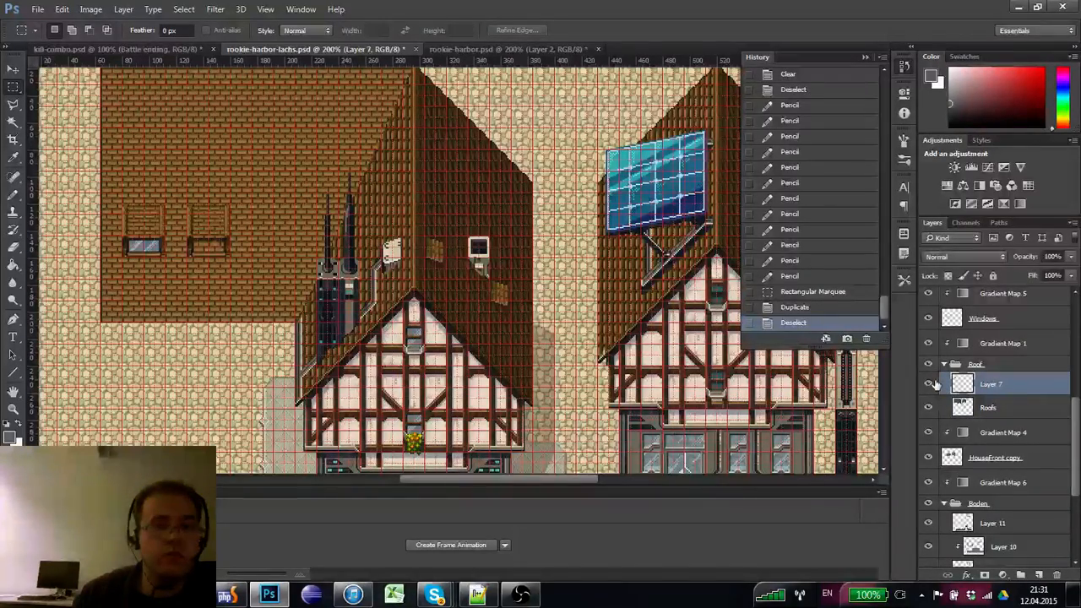
- Duplicate the dormer's window glass on the Windows layer into the second dormer's empty frame
left_click(933, 319)
left_click(931, 320)
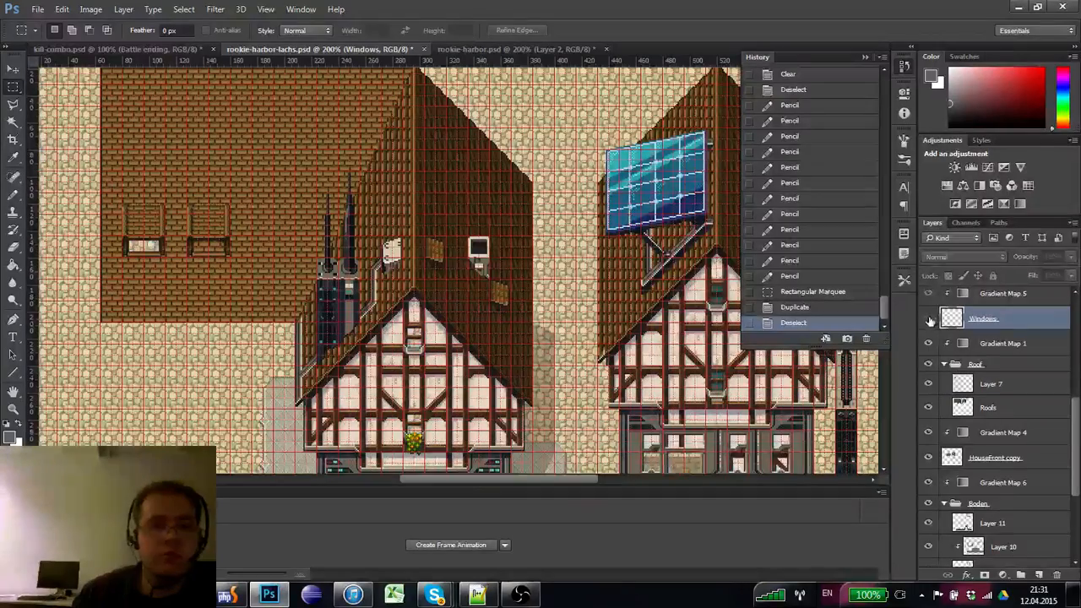
left_click(930, 319)
left_click_drag(166, 259, 219, 244)
key("ctrl+d")
- Examine the two glazed dormers and the spacing between them at several zoom levels
left_click(13, 407)
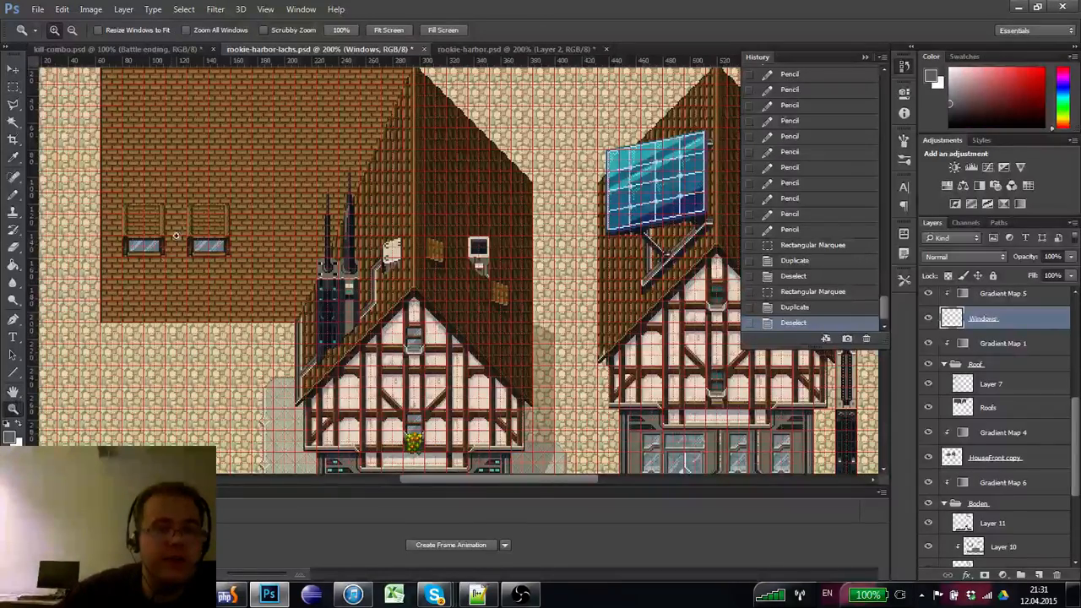
left_click(184, 230)
left_click(184, 251)
left_click(184, 252)
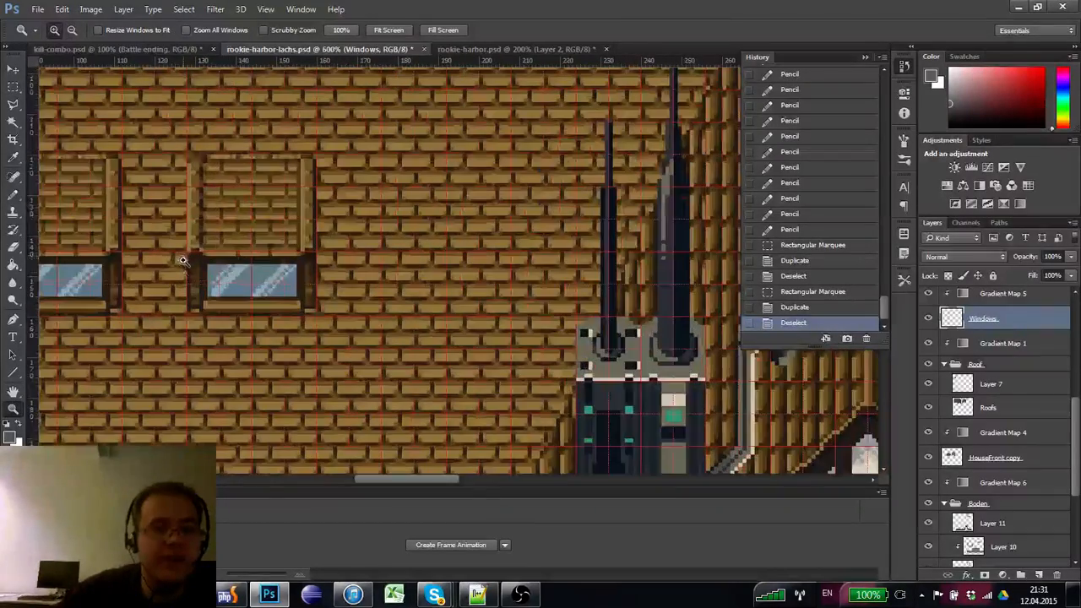
left_click(178, 281, "alt")
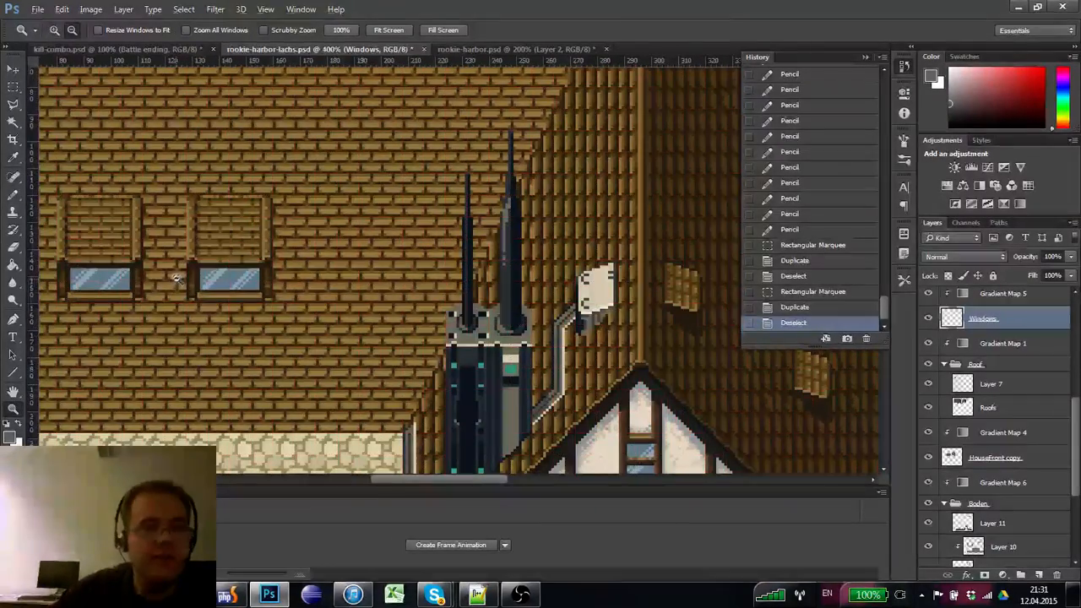
left_click(173, 281, "alt")
left_click(169, 281)
left_click(169, 280, "alt")
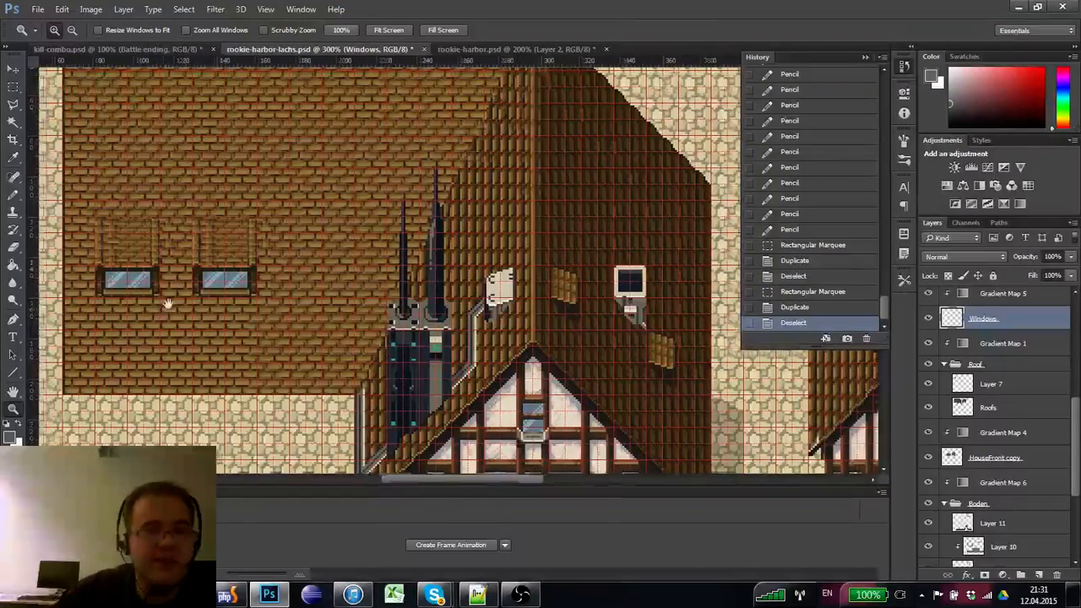
left_click(205, 293, "alt")
left_click(205, 293)
left_click(205, 293)
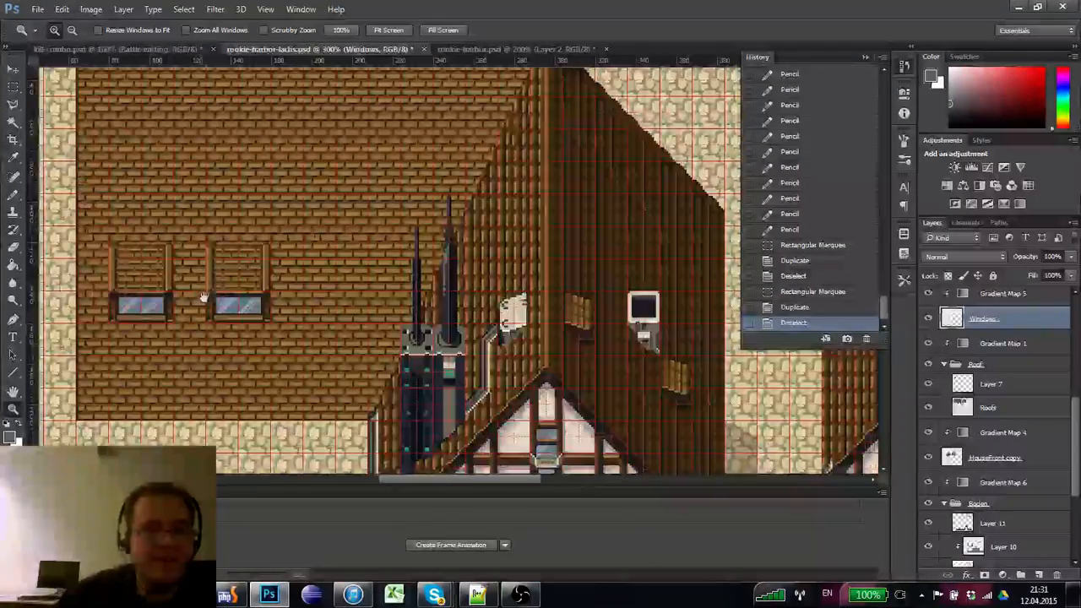
- Duplicate the dormer frame on Layer 7 to complete a row of three and add a second row of three above
key("m")
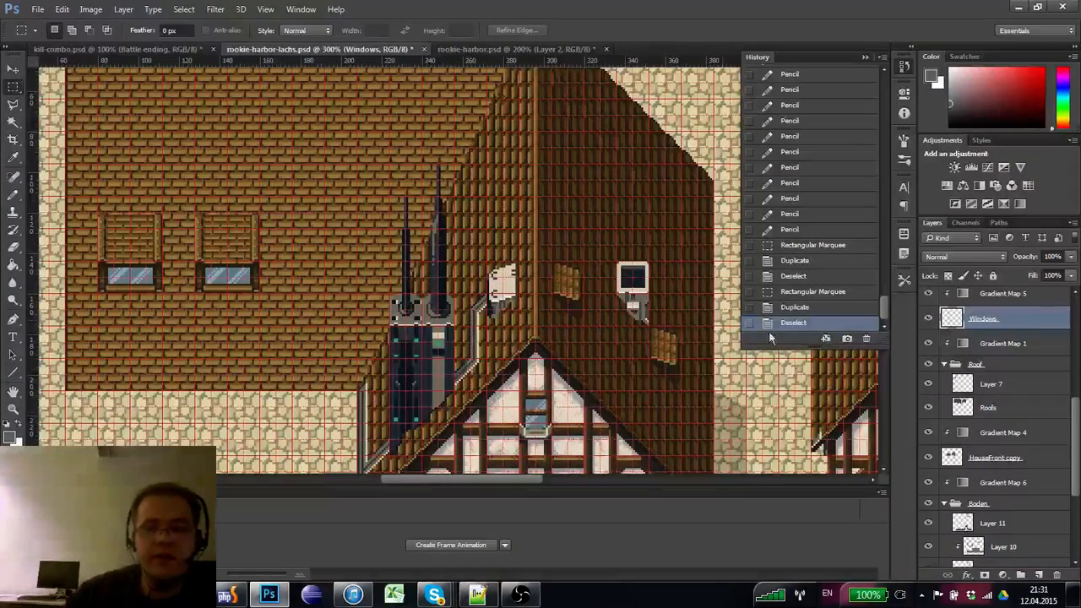
left_click(948, 389)
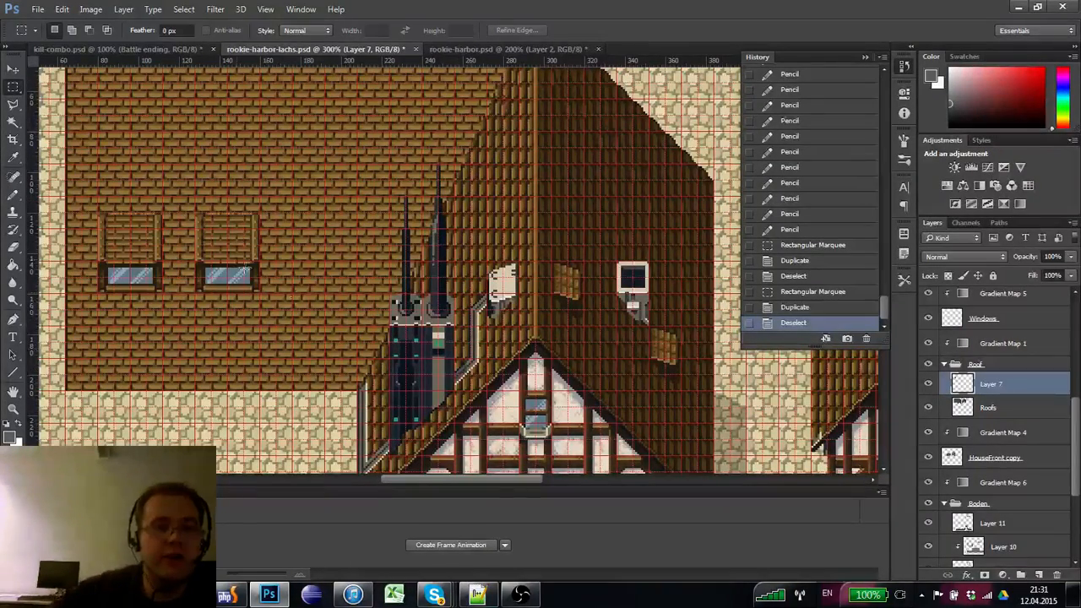
left_click_drag(259, 292, 341, 168)
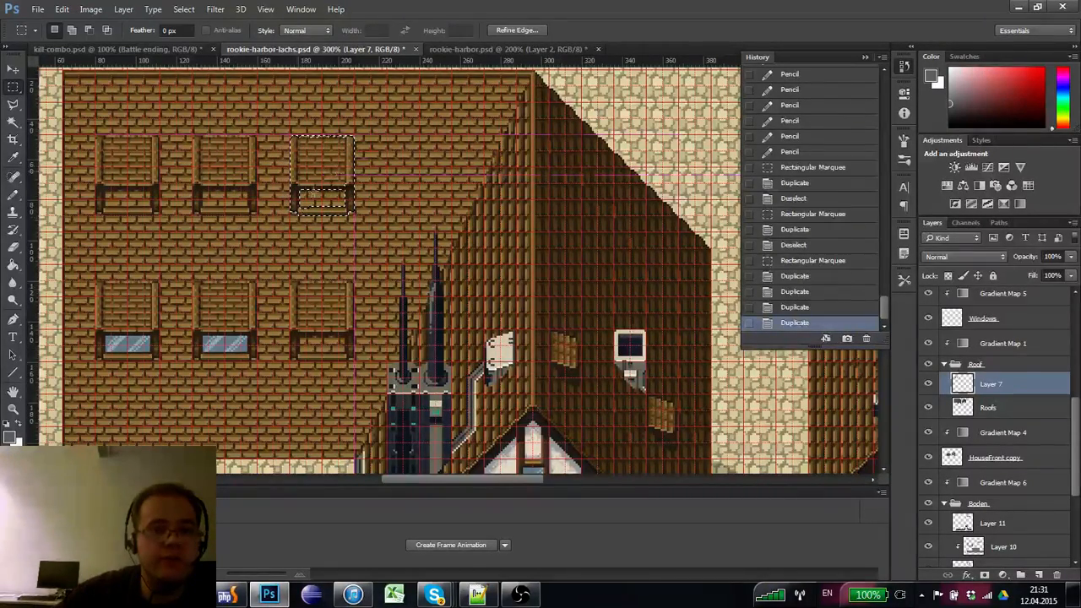
key("ctrl+d")
- Hide and show the Roofs and HouseFront copy layers to check what each contributes around the duplicated dormers
left_click(949, 412)
left_click(927, 407)
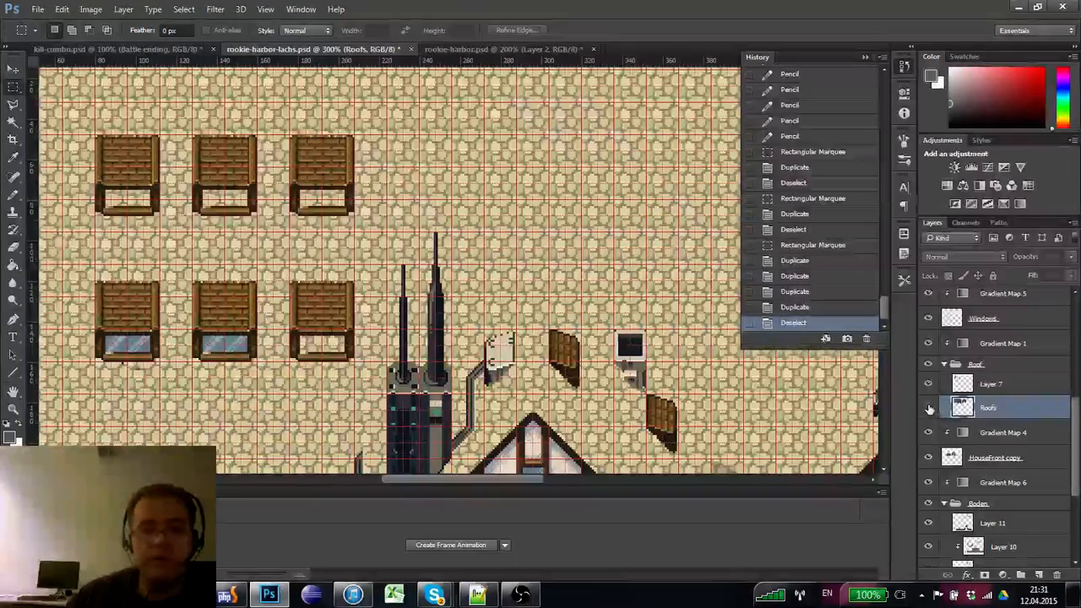
left_click(928, 407)
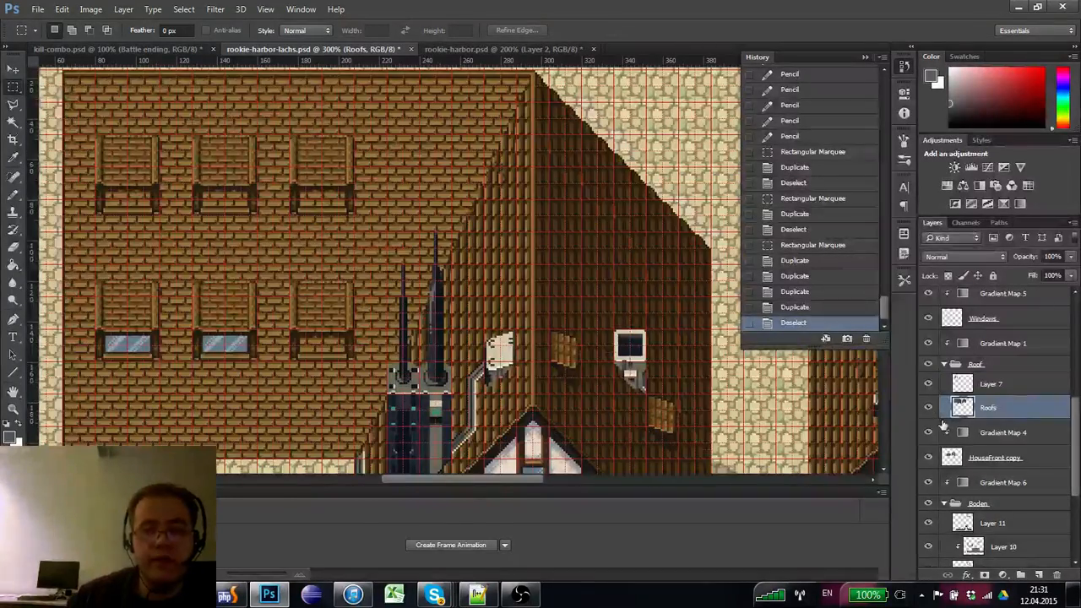
left_click(928, 456)
left_click(927, 457)
left_click(928, 456)
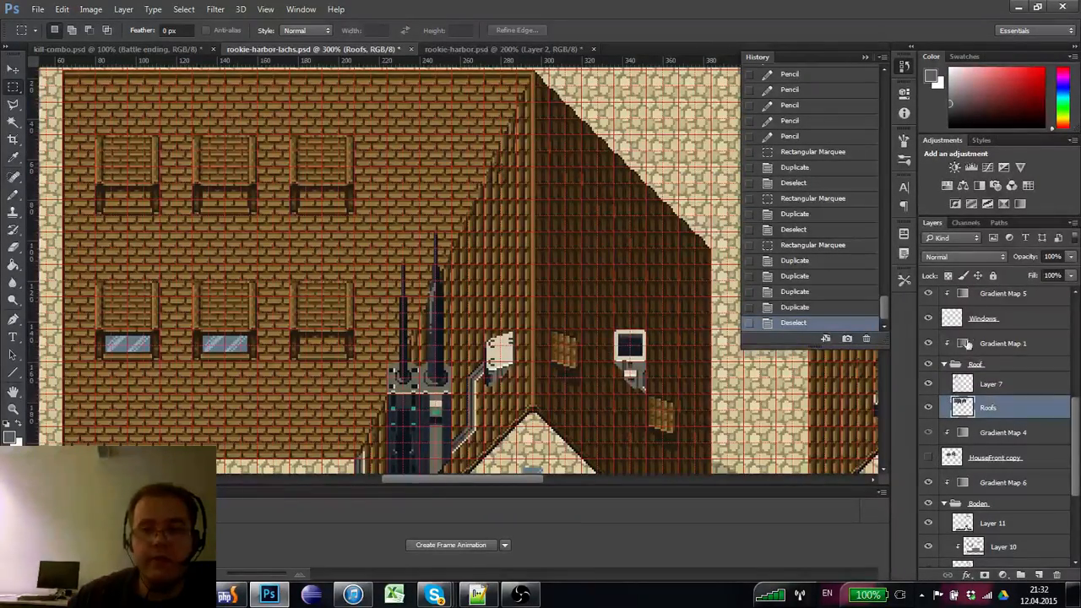
left_click(927, 457)
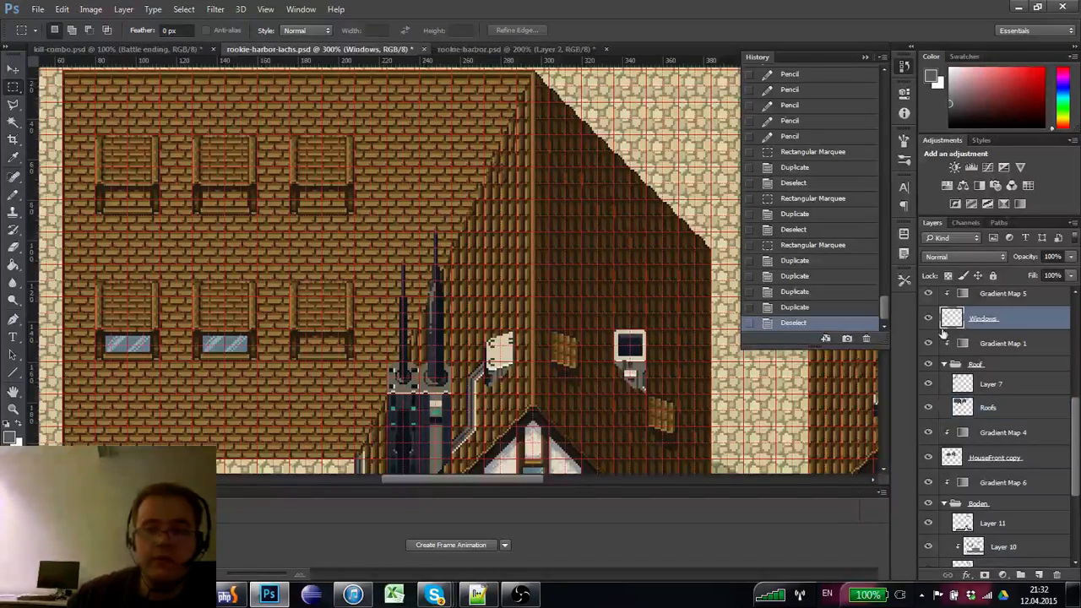
- Duplicate the window glass on the Windows layer into the four unglazed dormer frames
left_click(982, 318)
left_click_drag(281, 385, 227, 206)
left_click_drag(227, 205, 128, 205)
key("z")
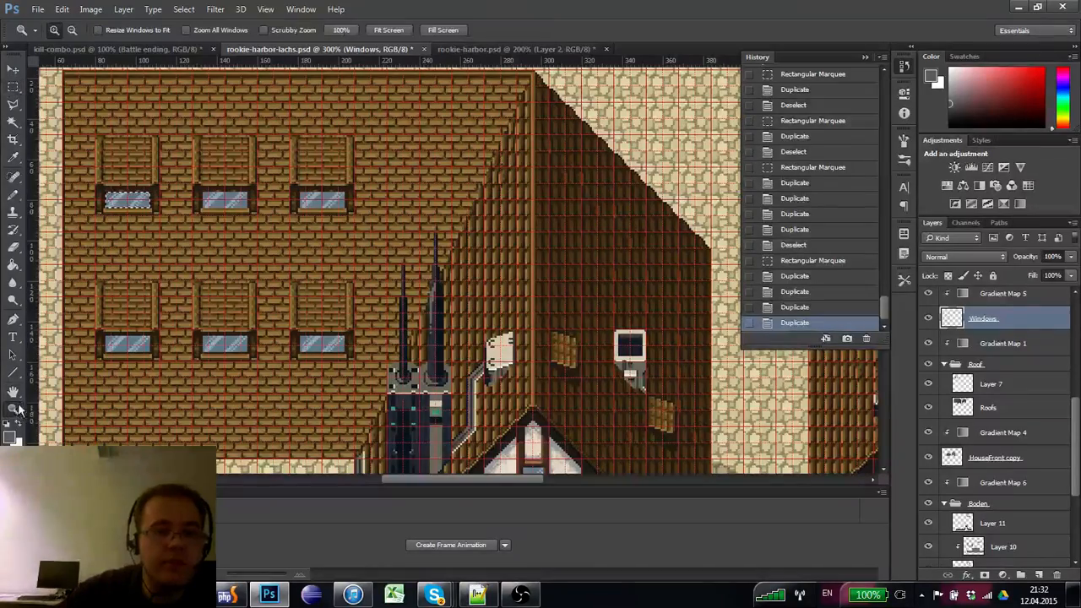
key("ctrl+d")
- Hide the grid and check the two rows of dormers against the whole roof at different zoom levels
key("ctrl+apostrophe")
left_click(224, 270, "alt")
left_click(214, 253, "alt")
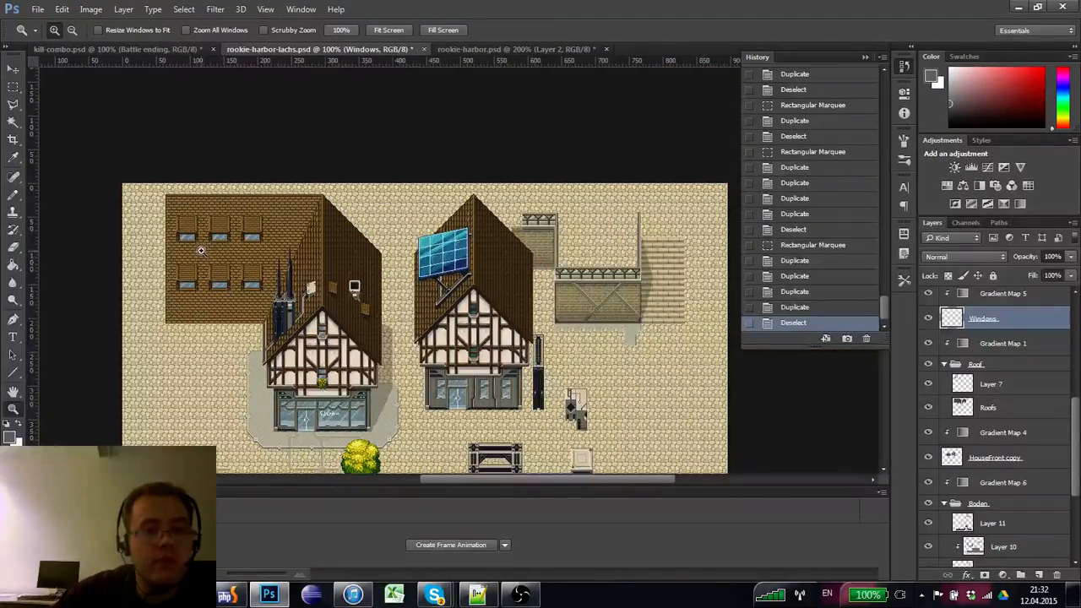
left_click(195, 267)
left_click(193, 261, "alt")
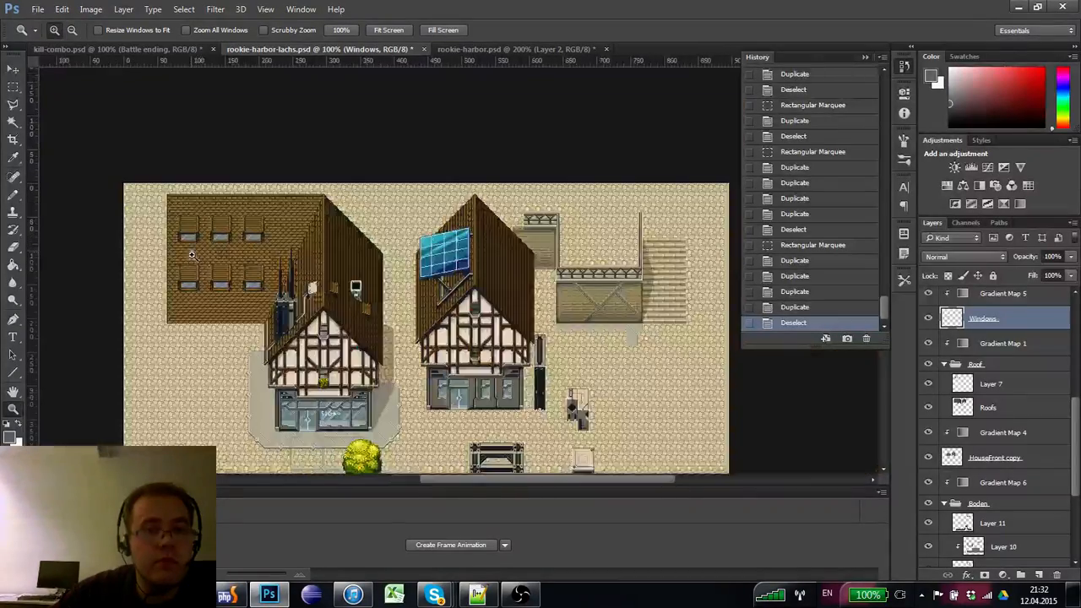
left_click(192, 254)
left_click_drag(193, 248, 200, 238)
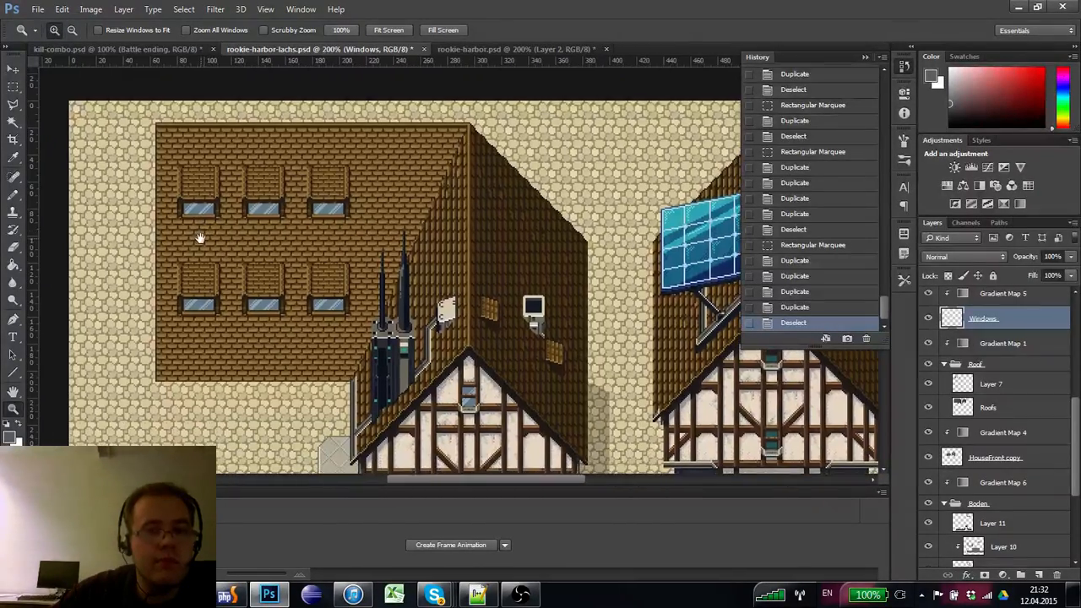
- Show the grid again and inspect the dormer rows, comparing them with the Windows layer hidden and shown
key("ctrl+apostrophe")
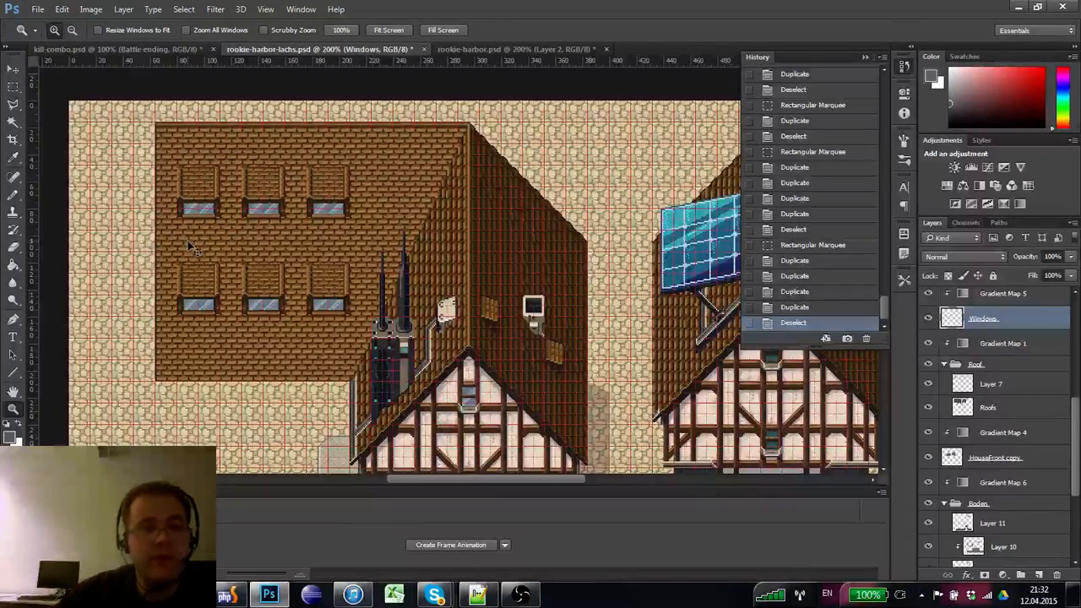
left_click(13, 86)
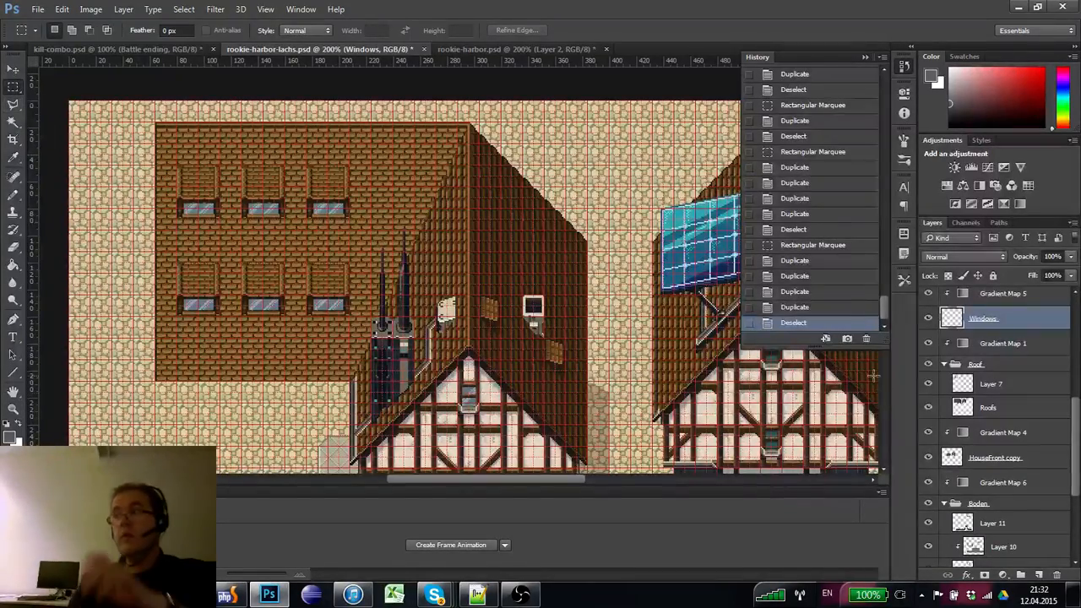
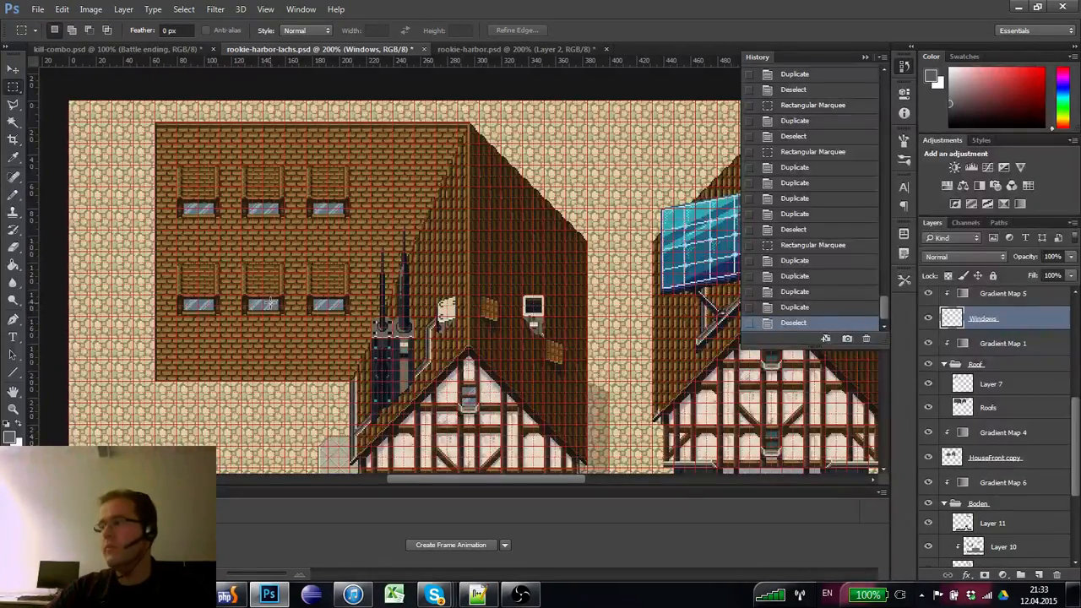
left_click(13, 409)
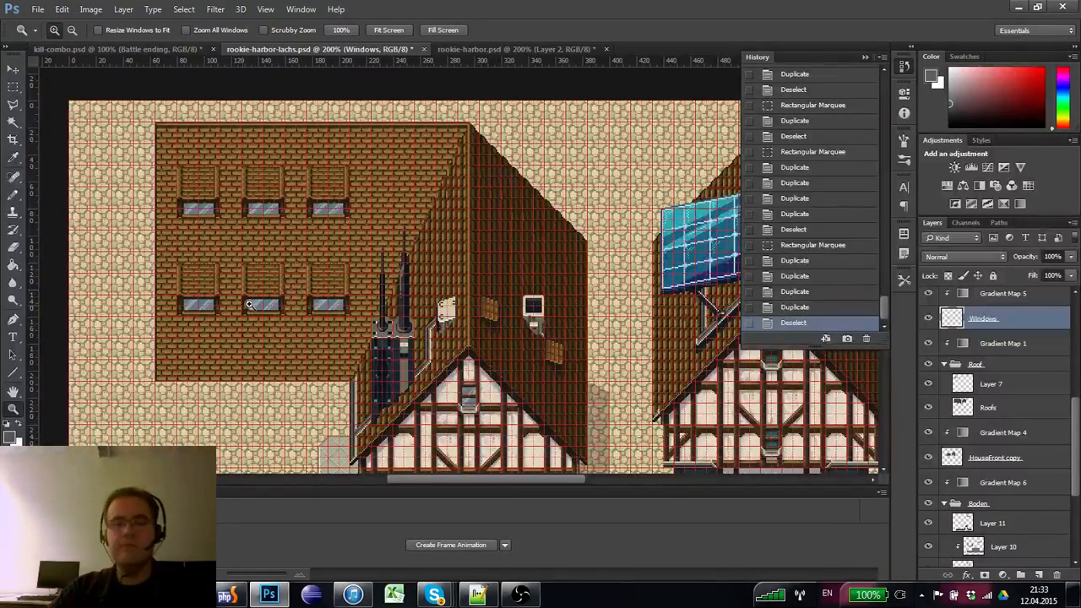
left_click(203, 304)
left_click(199, 304, "alt")
left_click(12, 87)
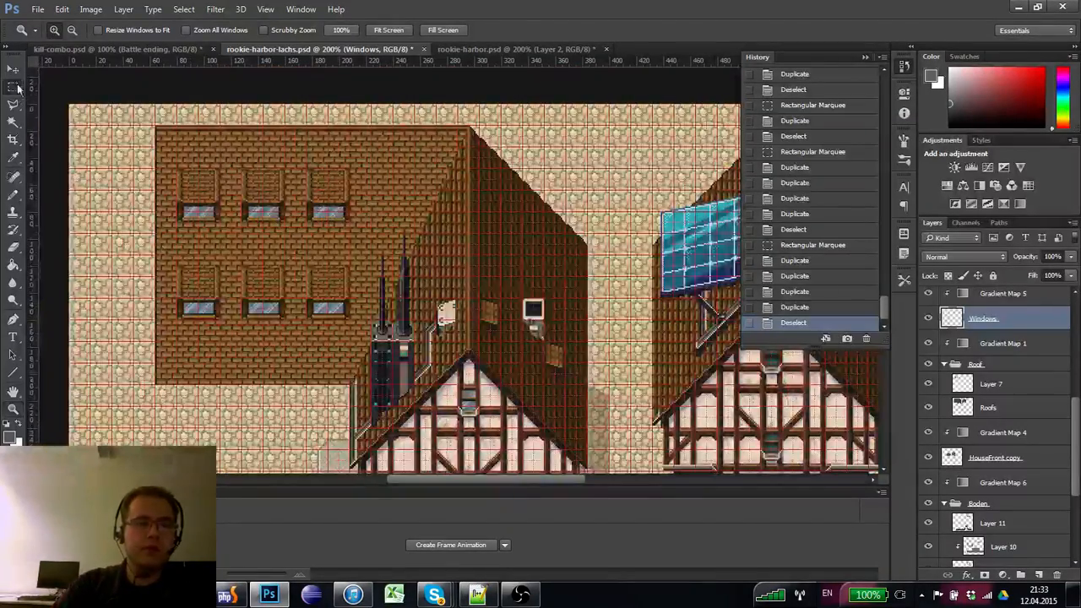
left_click(16, 408)
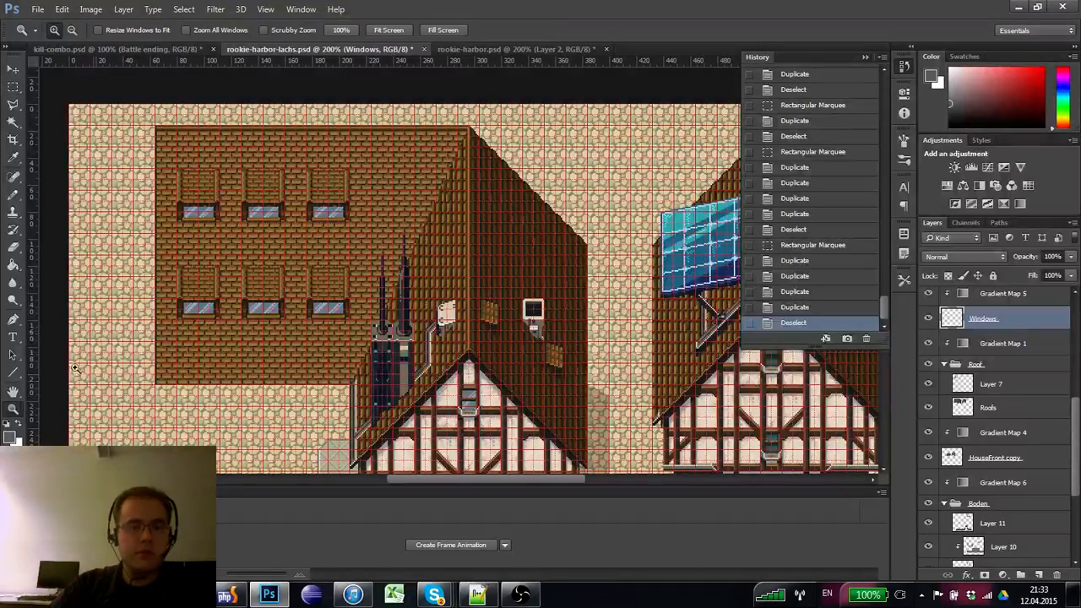
left_click(129, 322, "alt")
left_click(197, 266)
left_click_drag(260, 298, 346, 269)
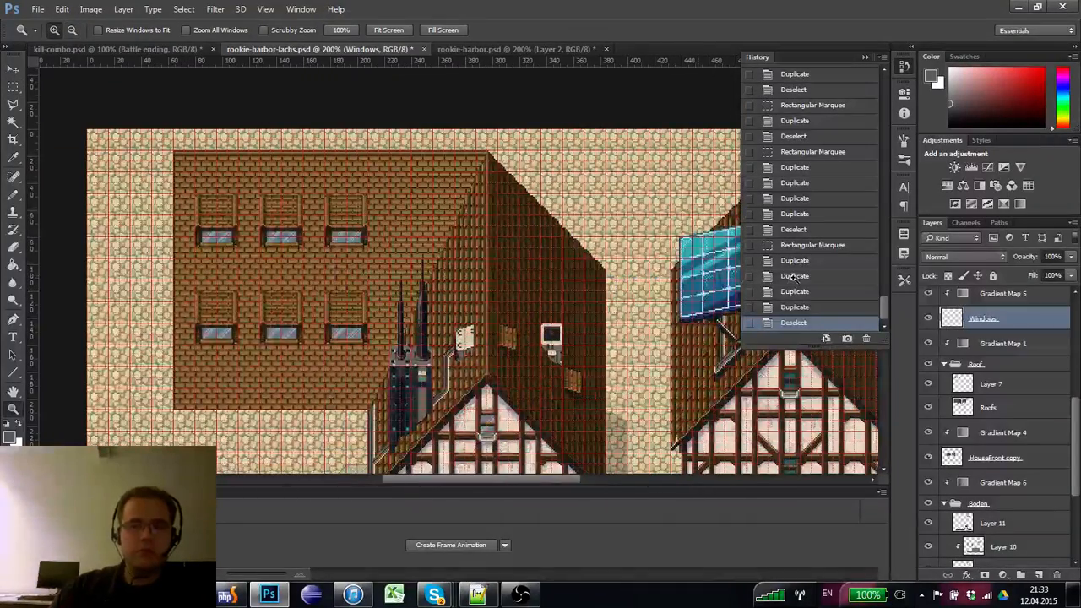
left_click(928, 319)
left_click(928, 318)
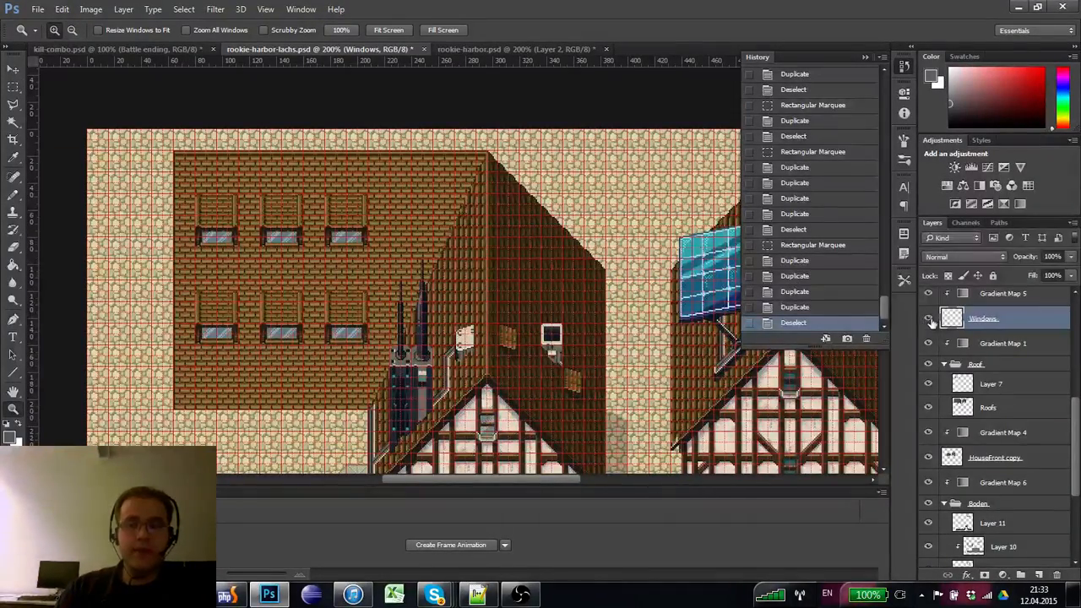
- Inspect the dormer rows at different zoom levels and compare the roof with the Roofs layer hidden and shown
left_click(13, 87)
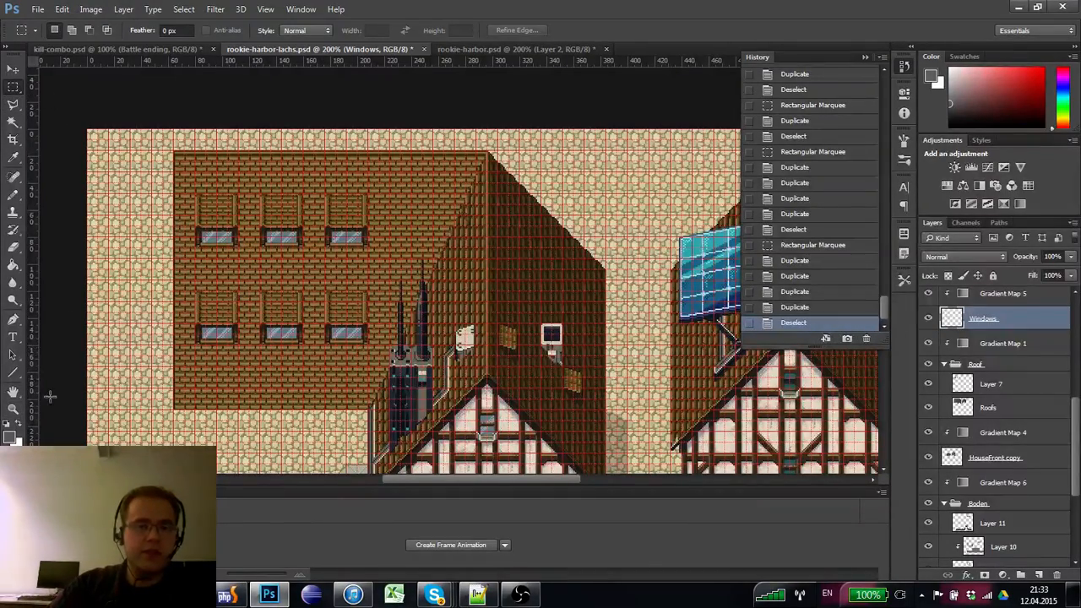
left_click(13, 409)
left_click(193, 228)
left_click(192, 228)
left_click(189, 237, "alt")
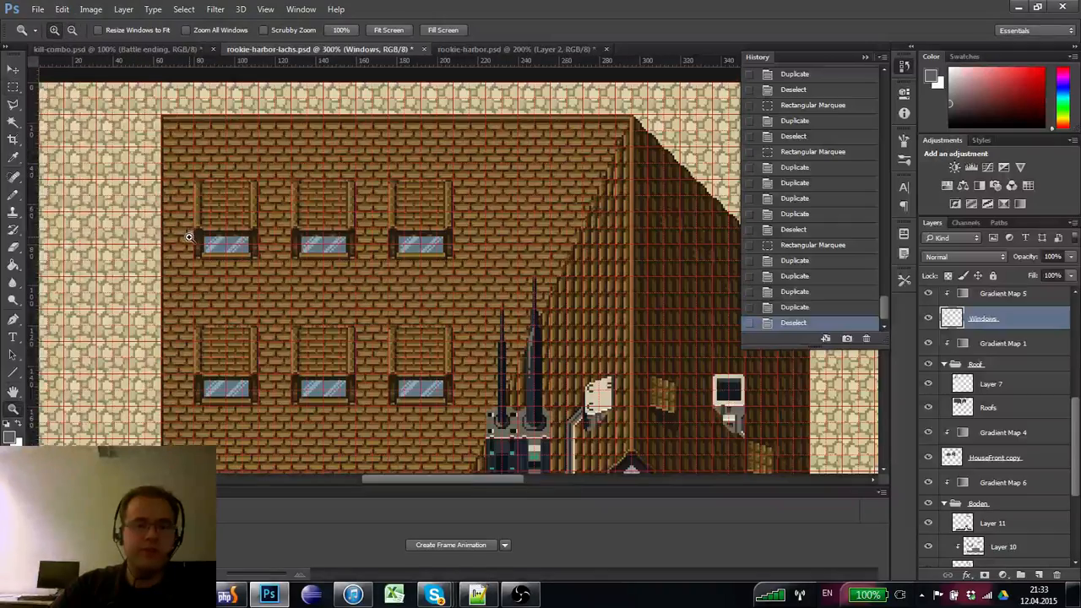
left_click(192, 246, "alt")
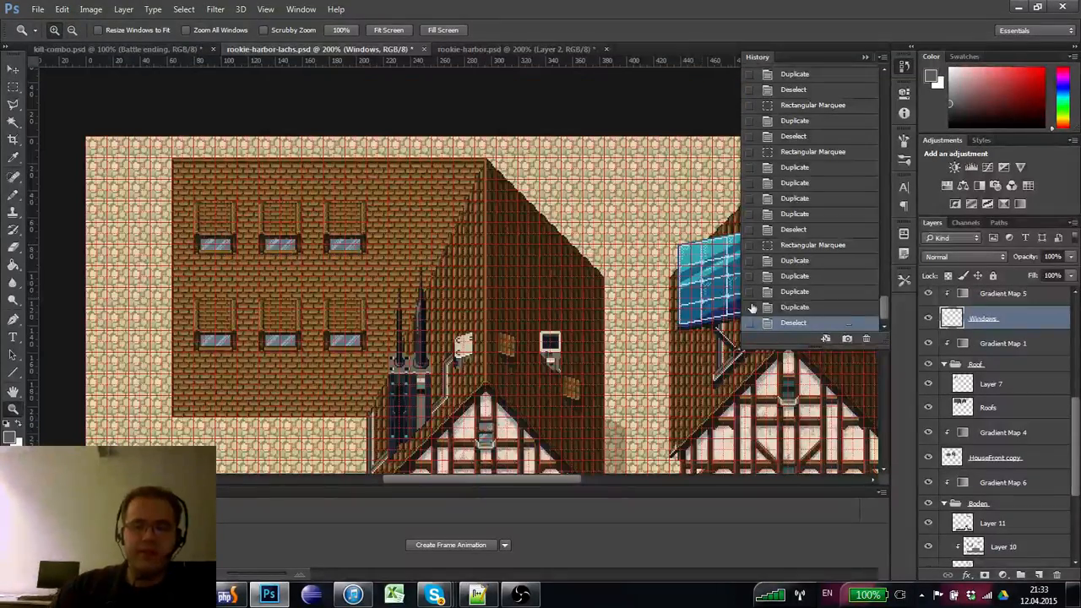
left_click(990, 383)
left_click(928, 407)
left_click(928, 407)
left_click(939, 409)
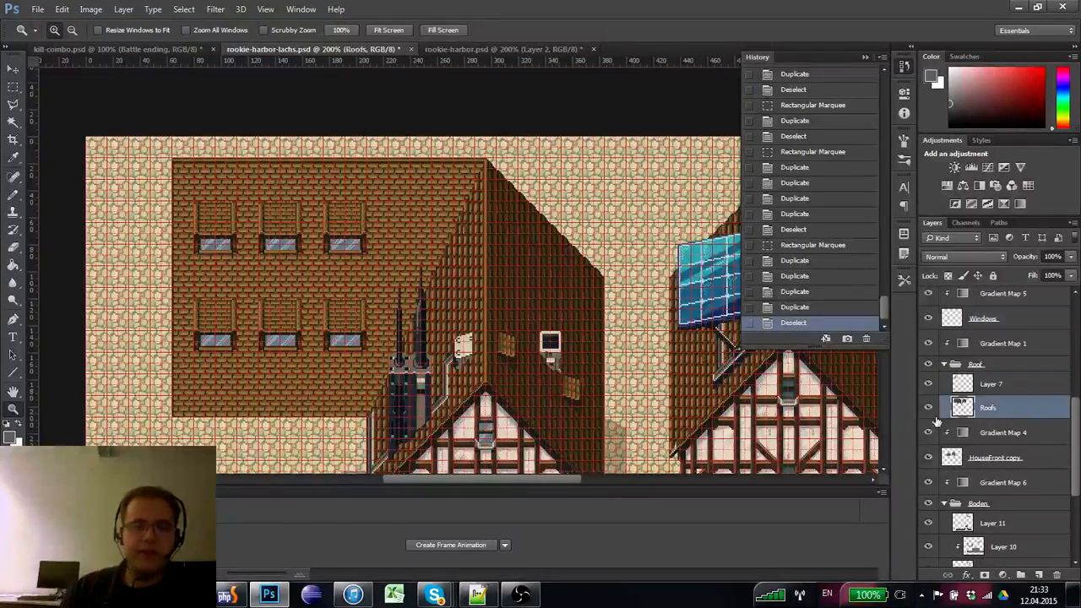
- Marquee-select both dormer rows and move their frames on Layer 7 straight down 16 px, checking that layer's content first
left_click(13, 87)
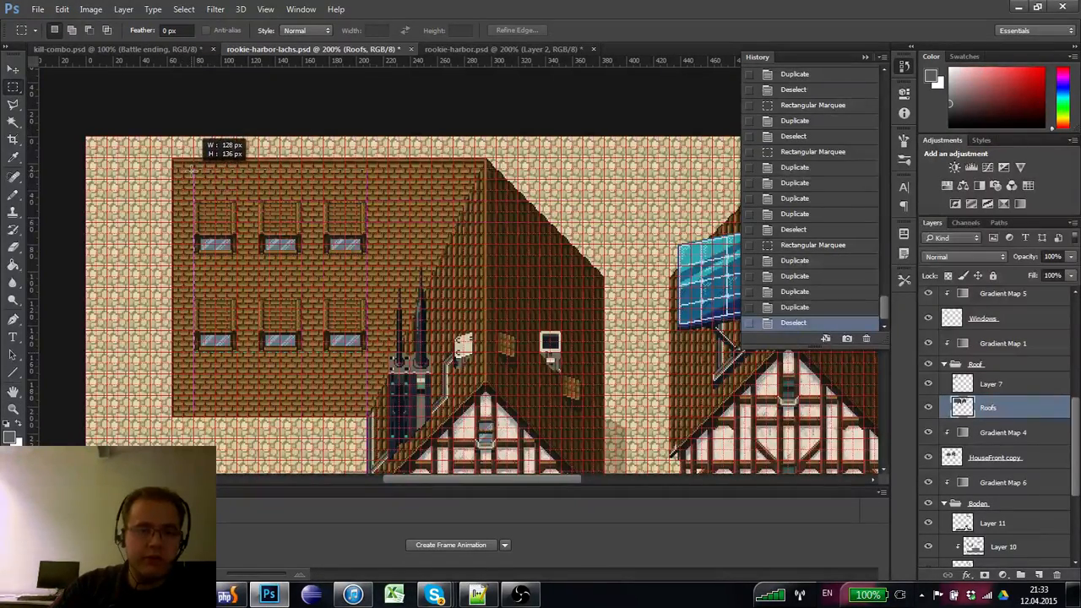
left_click_drag(193, 169, 194, 169)
left_click_drag(219, 332, 219, 312)
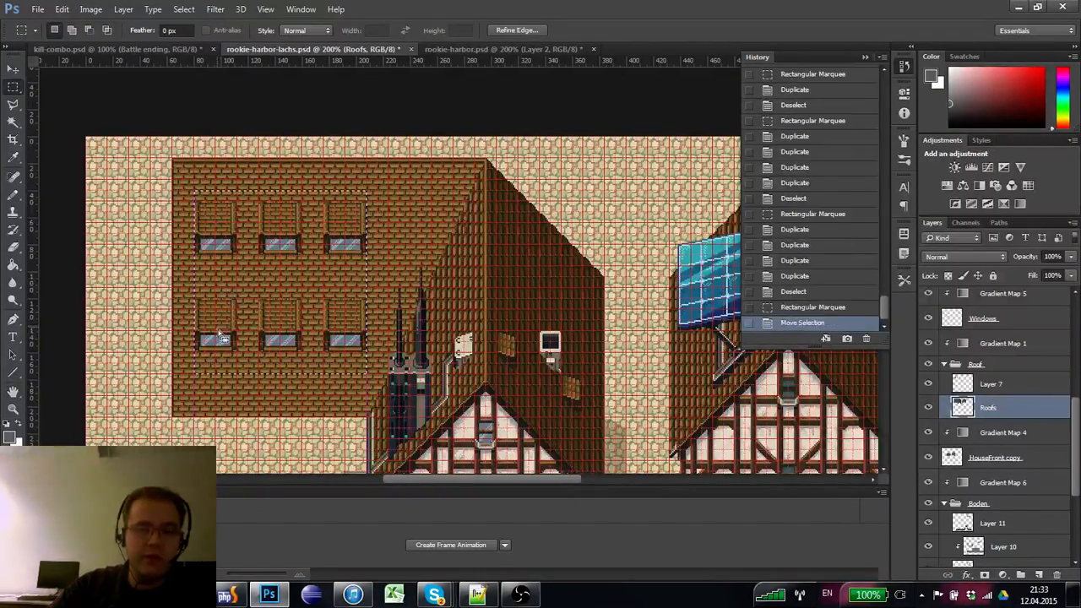
left_click(959, 384)
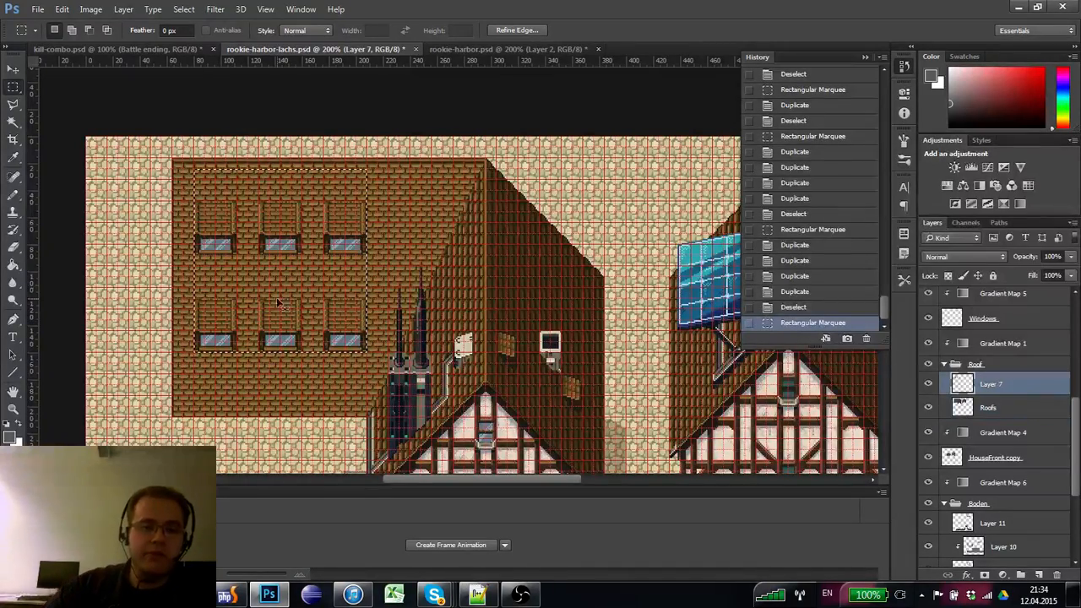
left_click_drag(223, 321, 221, 341)
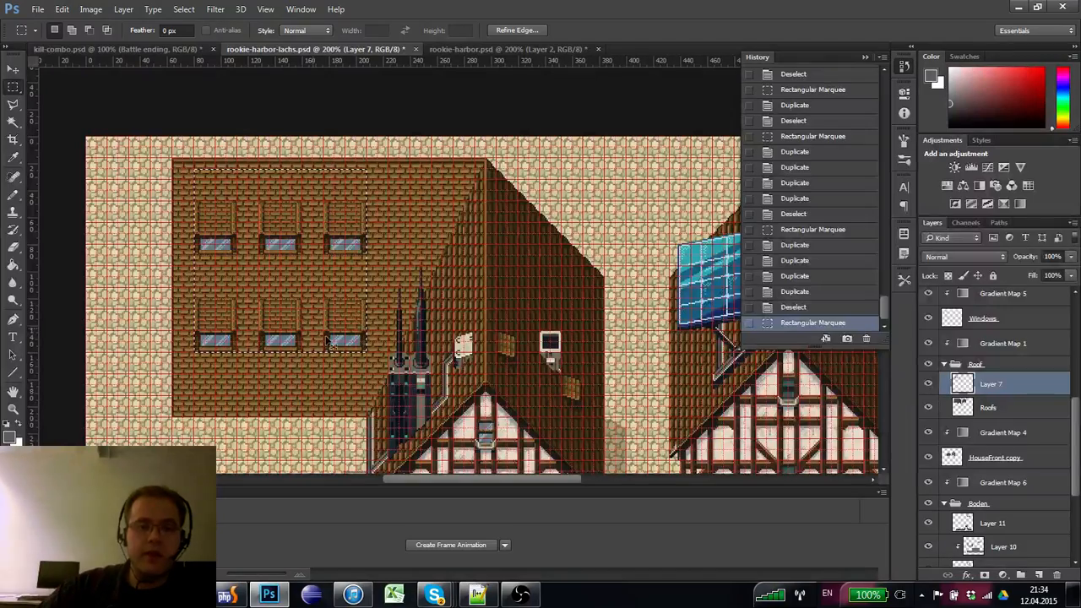
left_click(927, 384)
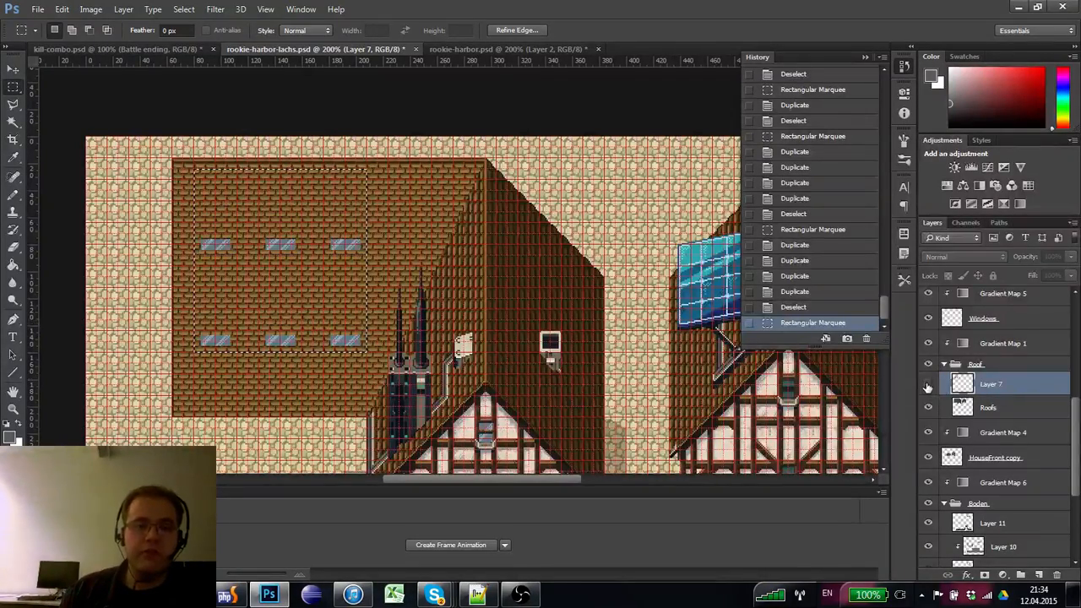
left_click(927, 385)
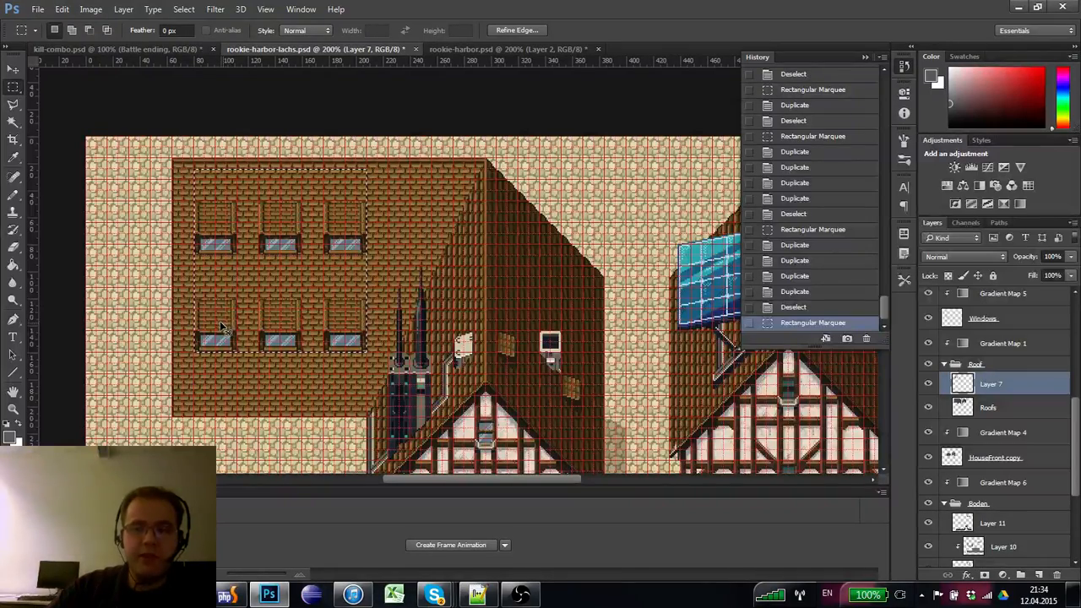
left_click(927, 385)
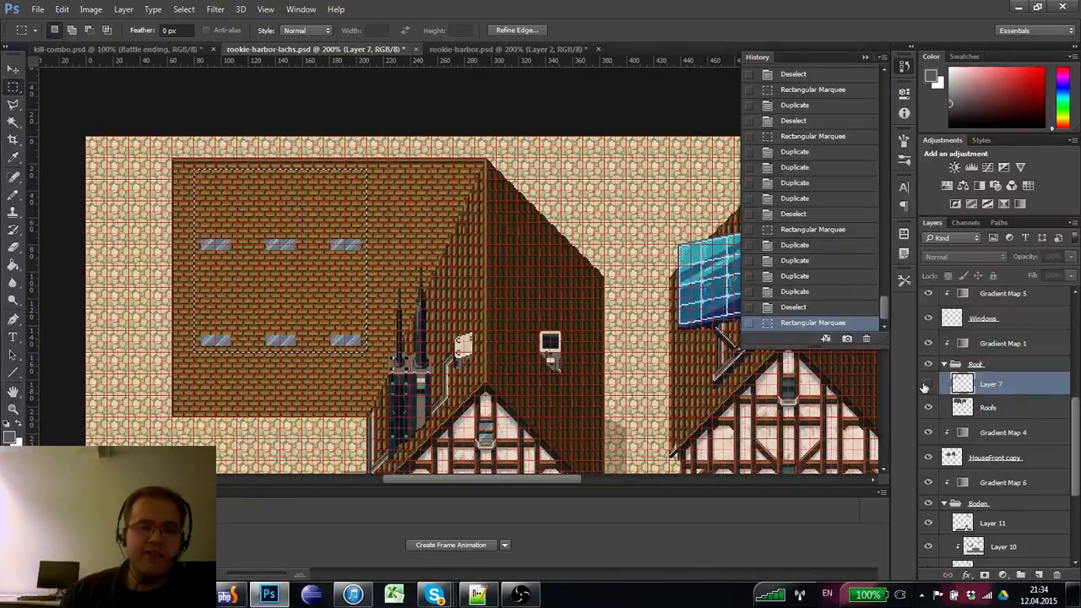
left_click(927, 385)
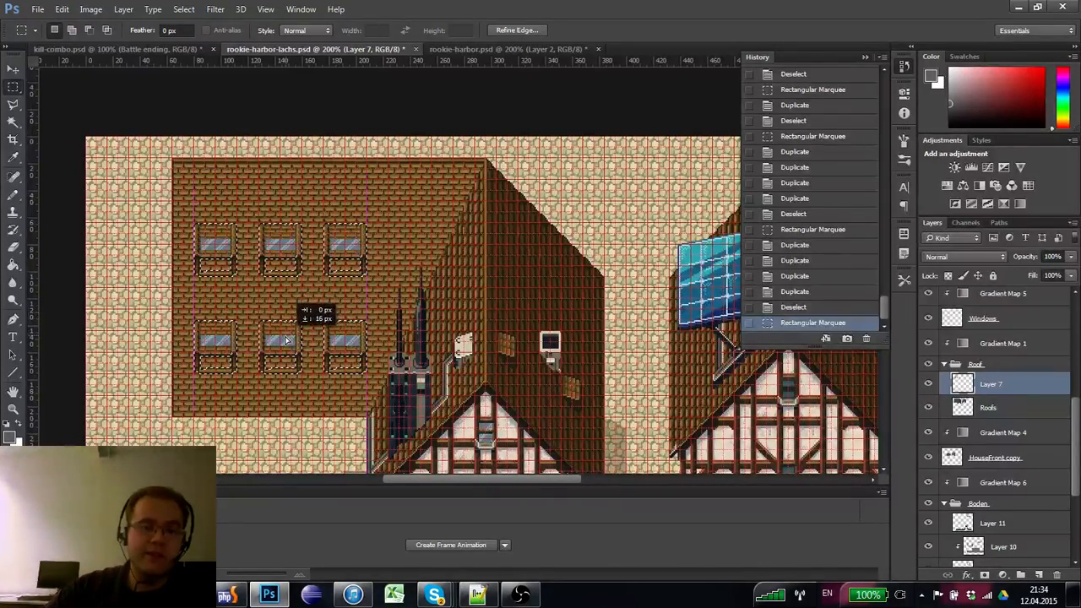
left_click_drag(287, 341, 287, 340)
key("ctrl+d")
- Select the upper row of three dormer frames on Layer 7 and move it farther down, closer to the lower row
left_click_drag(387, 277, 259, 239)
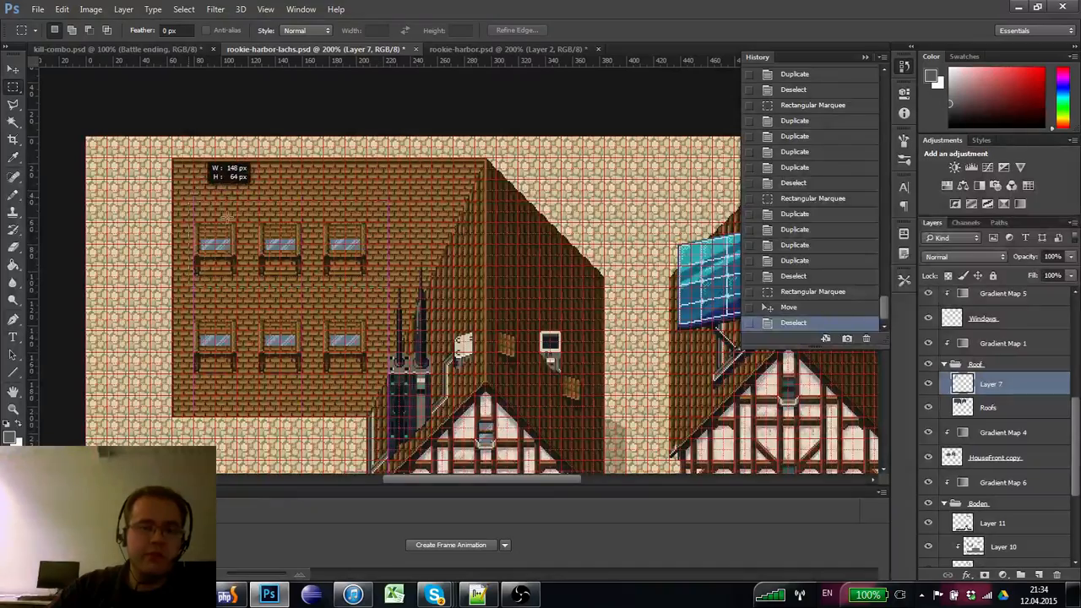
left_click_drag(226, 218, 224, 249)
key("ctrl+d")
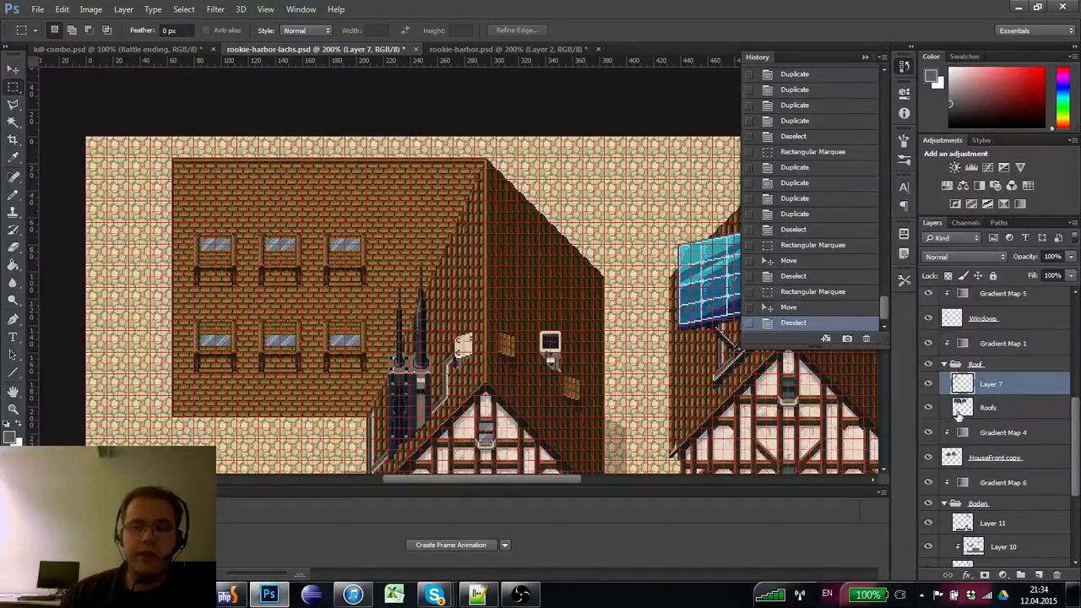
- Move the glass panes of the upper and lower rows on the Windows layer down into their shifted frames
left_click(961, 411)
left_click_drag(195, 209, 389, 277)
left_click(965, 346)
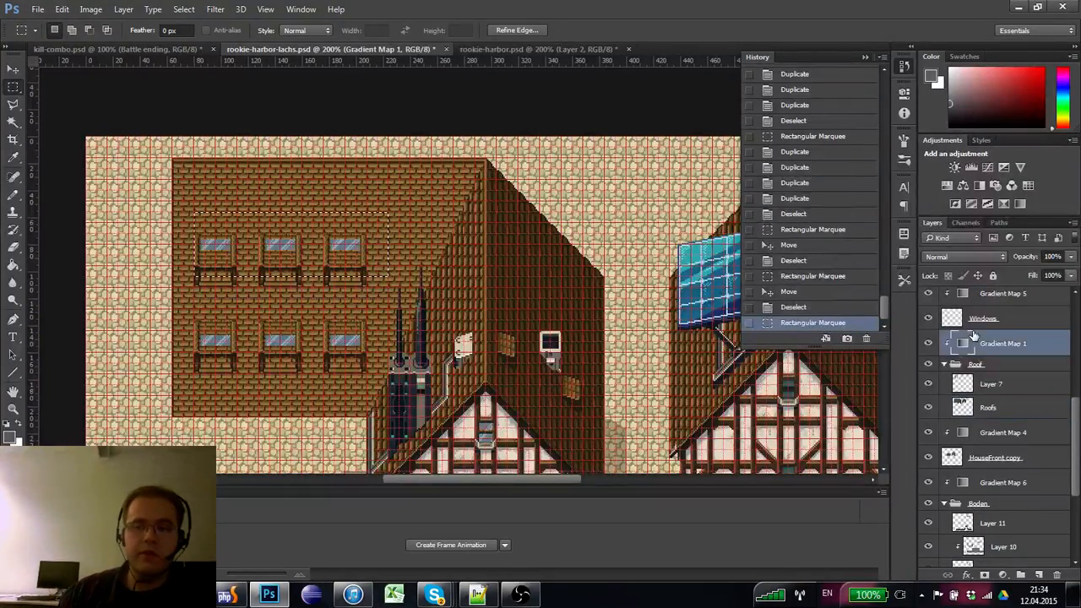
left_click(975, 326)
left_click_drag(317, 245, 297, 276)
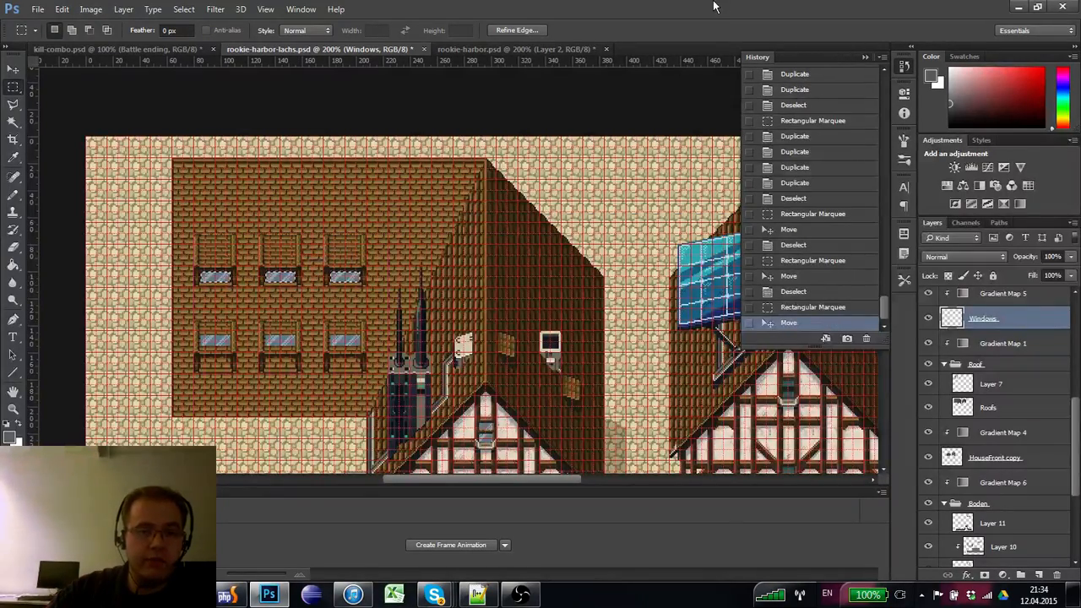
key("ctrl+d")
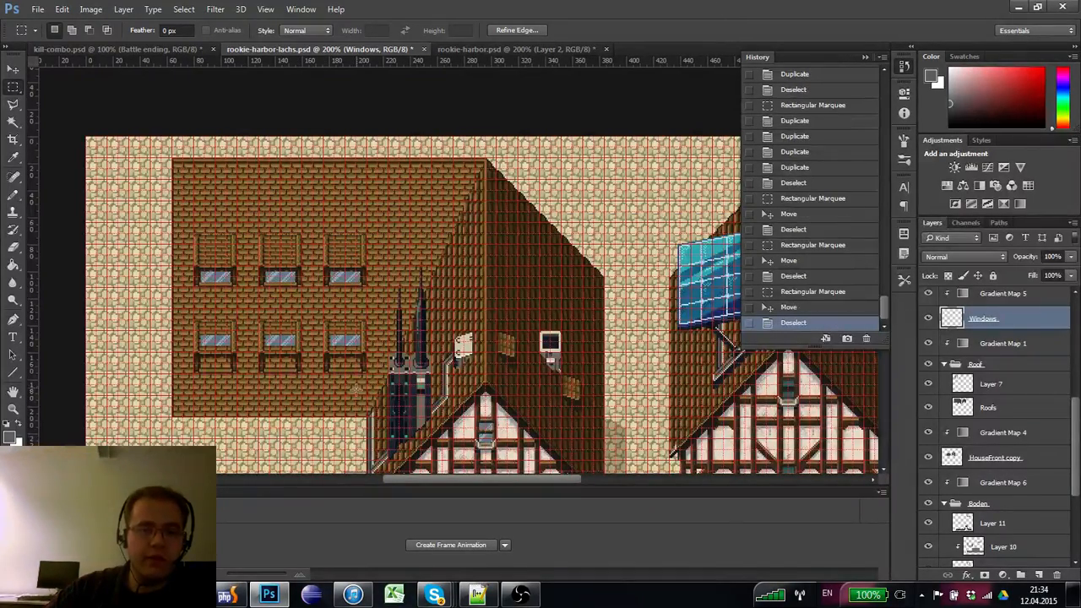
left_click_drag(191, 319, 224, 374)
key("ctrl+d")
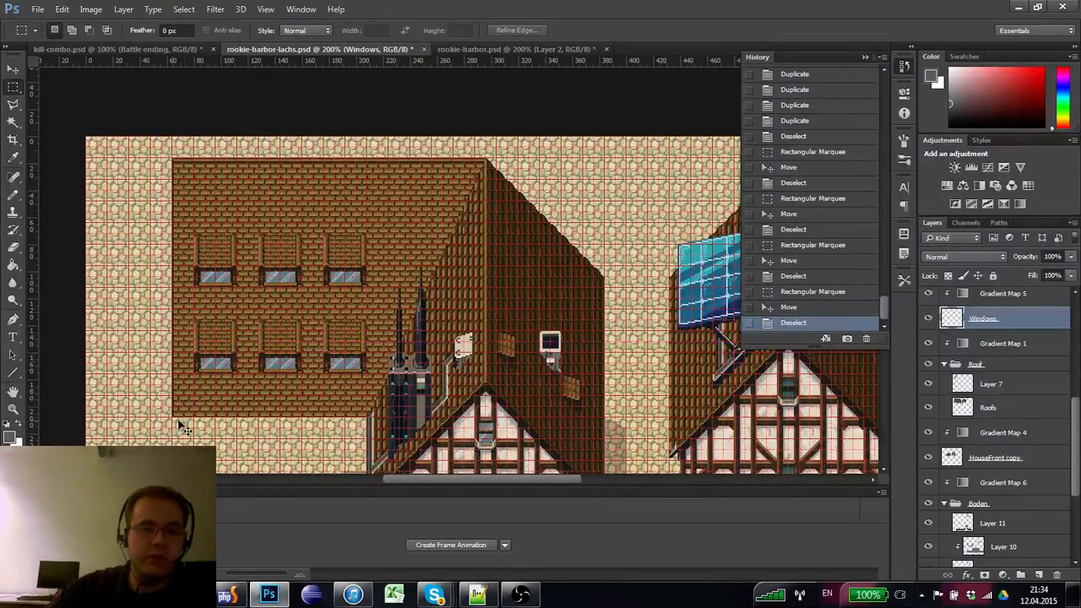
- Select all six glass panes on the Windows layer and nudge them up one pixel to fit their frames
left_click(14, 409)
left_click(226, 309)
left_click(226, 305)
left_click(227, 305)
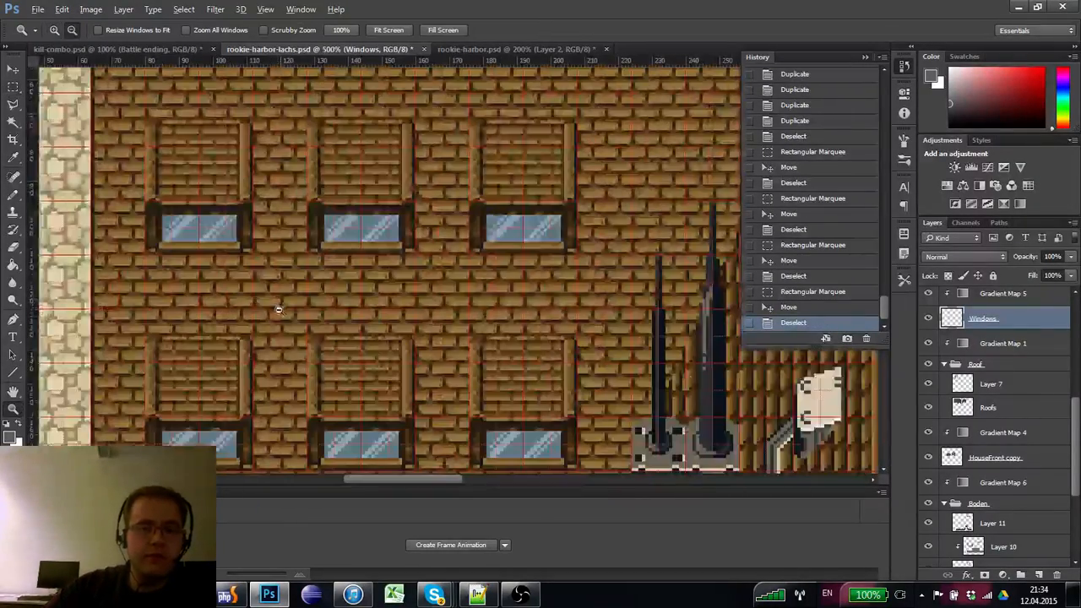
left_click(277, 311, "alt")
left_click(277, 313, "alt")
left_click(261, 350)
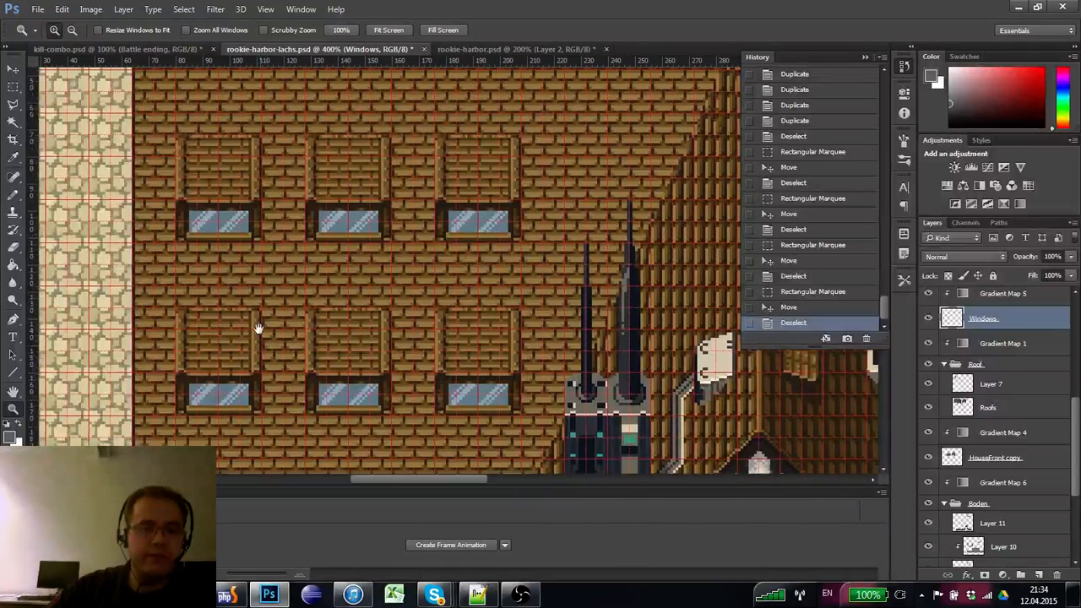
left_click(17, 88)
left_click_drag(521, 431, 166, 163)
key("ctrl+Up")
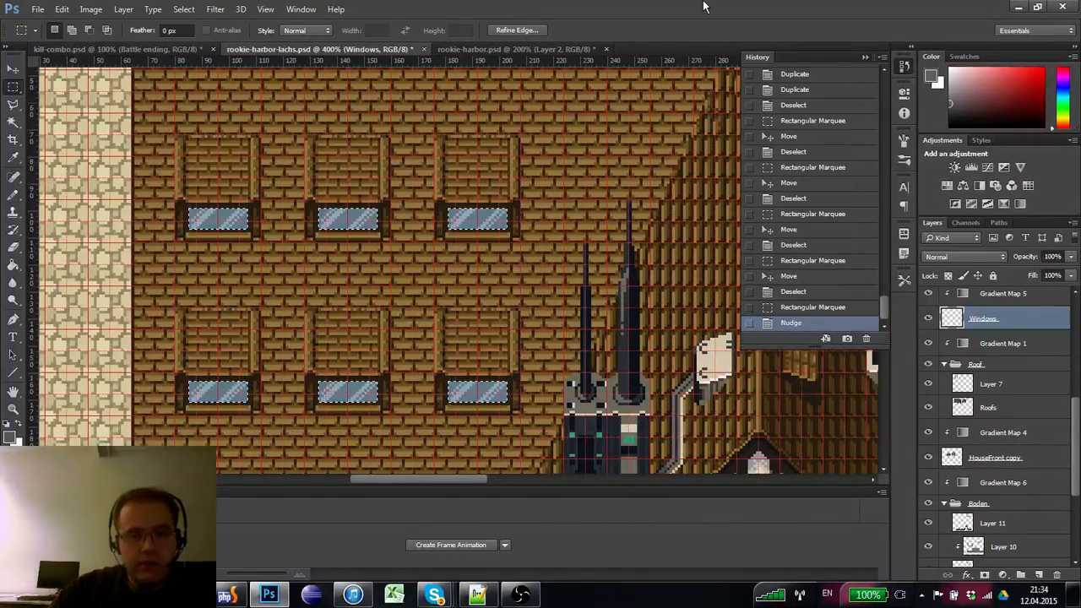
key("ctrl+d")
- Check the dormers against the whole roof, and pencil a dark mark on the Windows layer at the upper-left pane's left edge
left_click(13, 410)
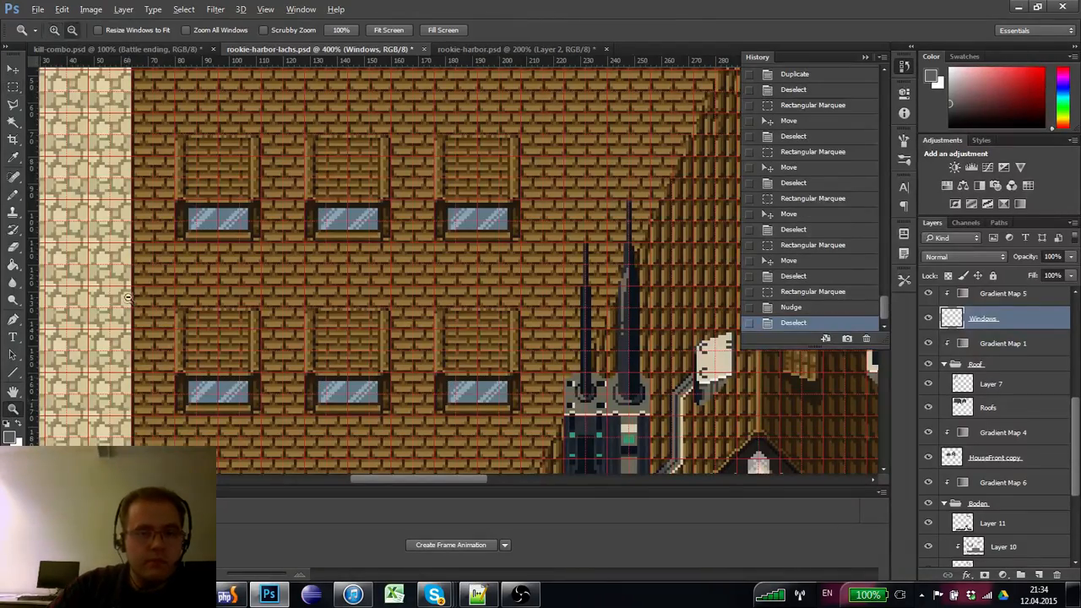
left_click(128, 300, "alt")
left_click(128, 301, "alt")
left_click(200, 270, "alt")
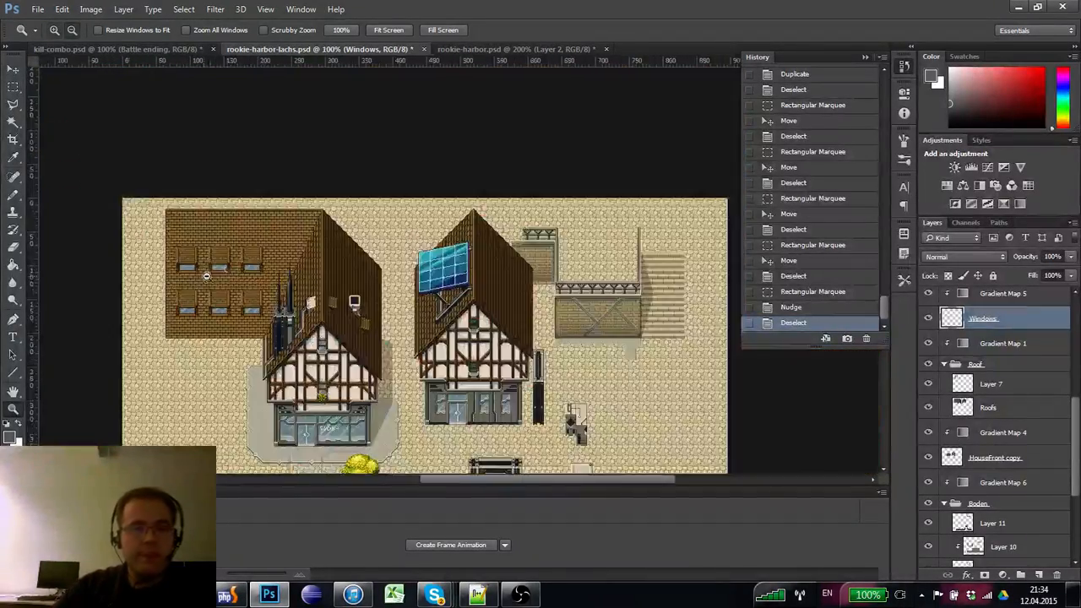
left_click(215, 268)
left_click(216, 269)
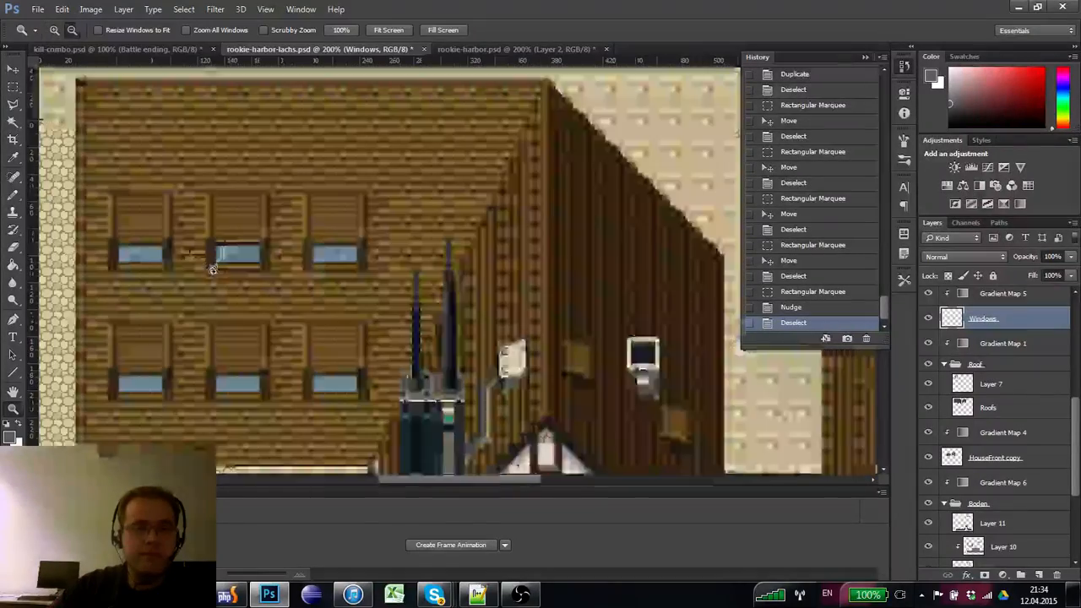
left_click(221, 271)
key("b")
left_click_drag(193, 238, 316, 227)
left_click(212, 236)
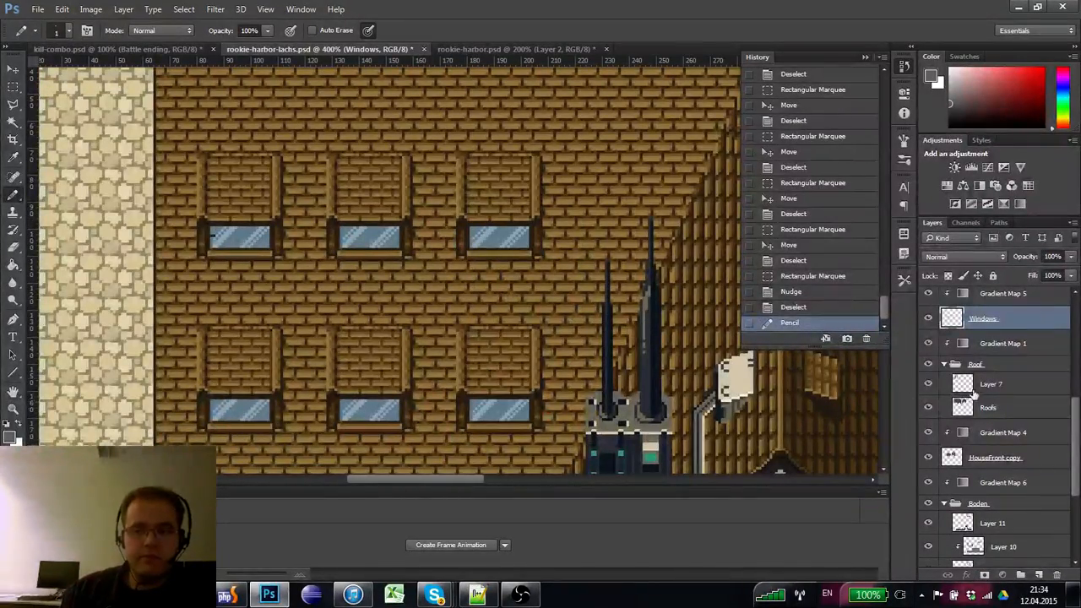
- Pencil dark pixels on Layer 7 along the left inner edge of the upper-left dormer's window frame
left_click(973, 391)
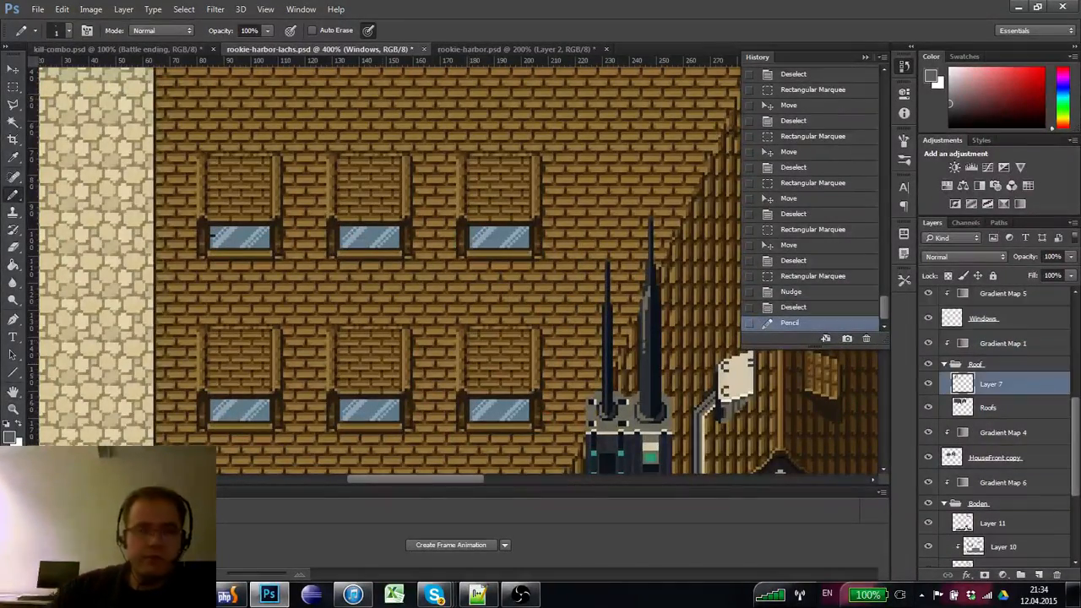
left_click(210, 247)
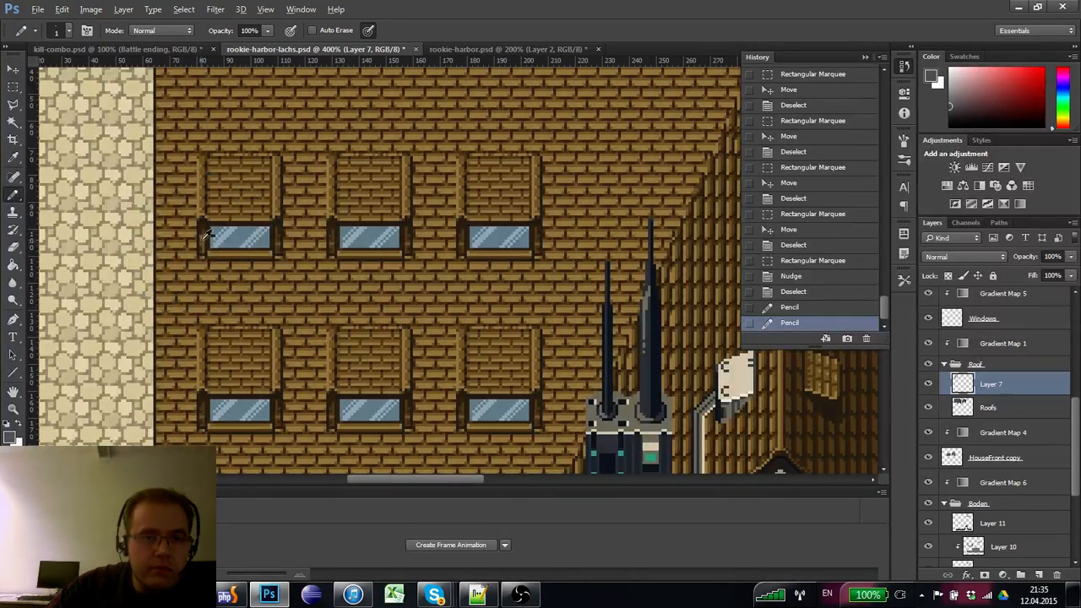
left_click(205, 231)
left_click(205, 233)
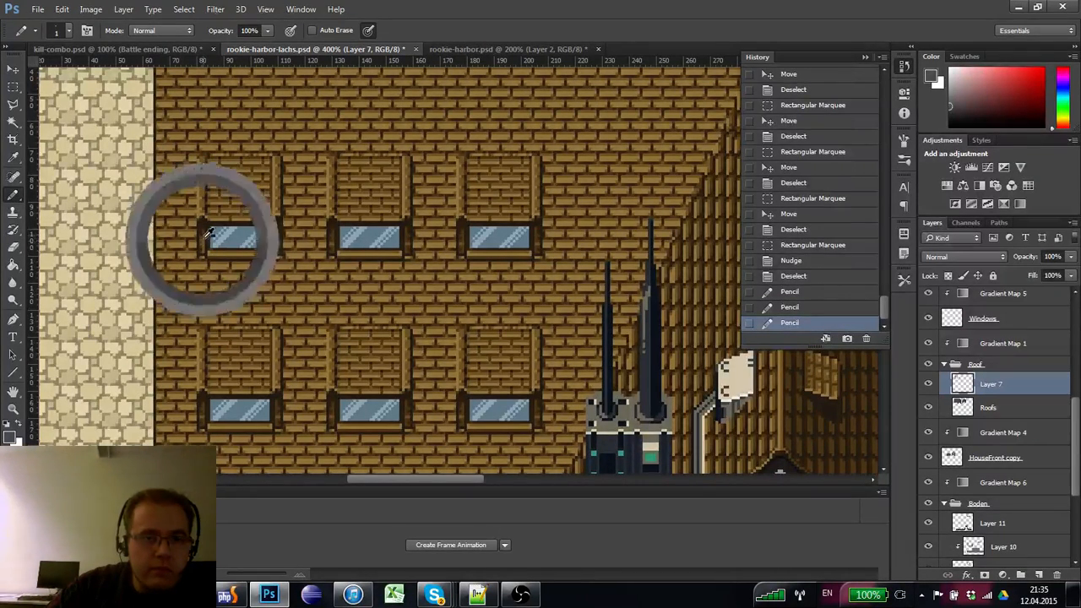
left_click_drag(205, 277, 185, 265)
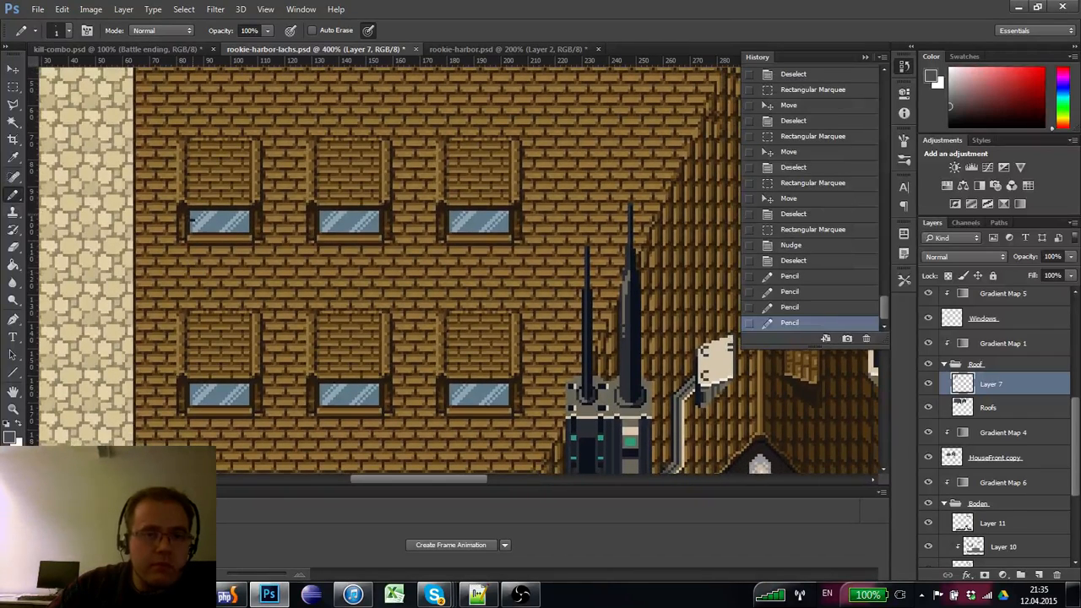
left_click(190, 229)
left_click(190, 223)
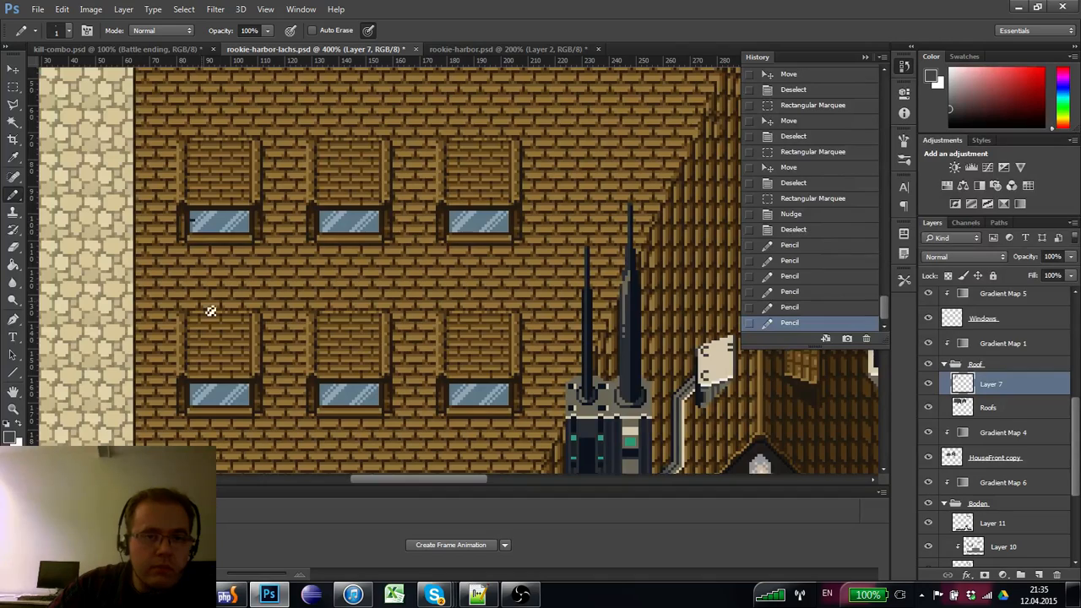
- Try a further Pencil touch-up on Layer 7 at the left edge of the upper-left pane, and undo it
left_click_drag(210, 311, 176, 284)
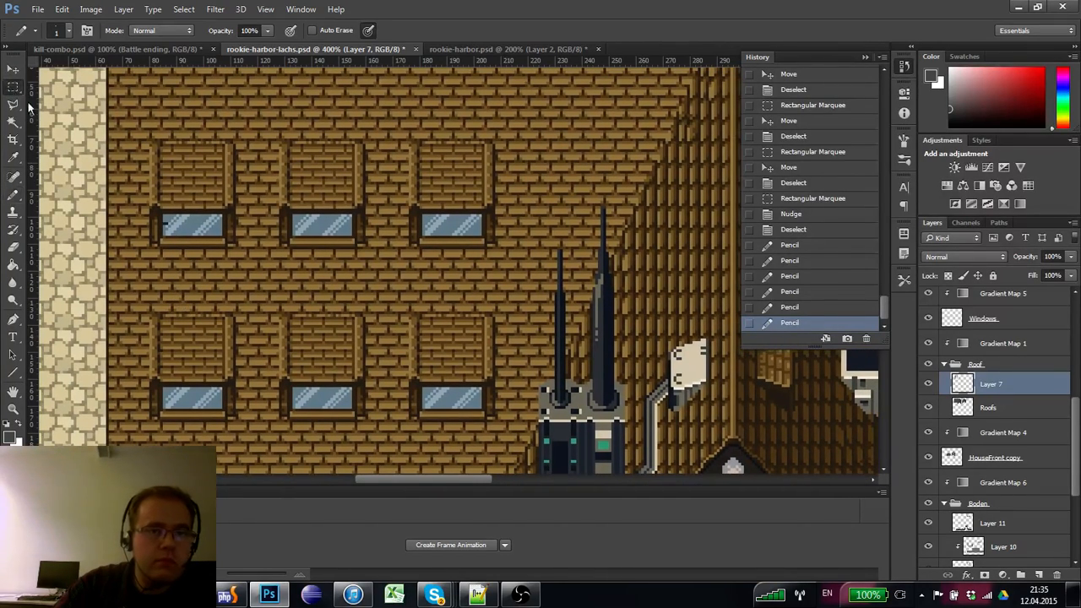
key("m")
left_click(13, 409)
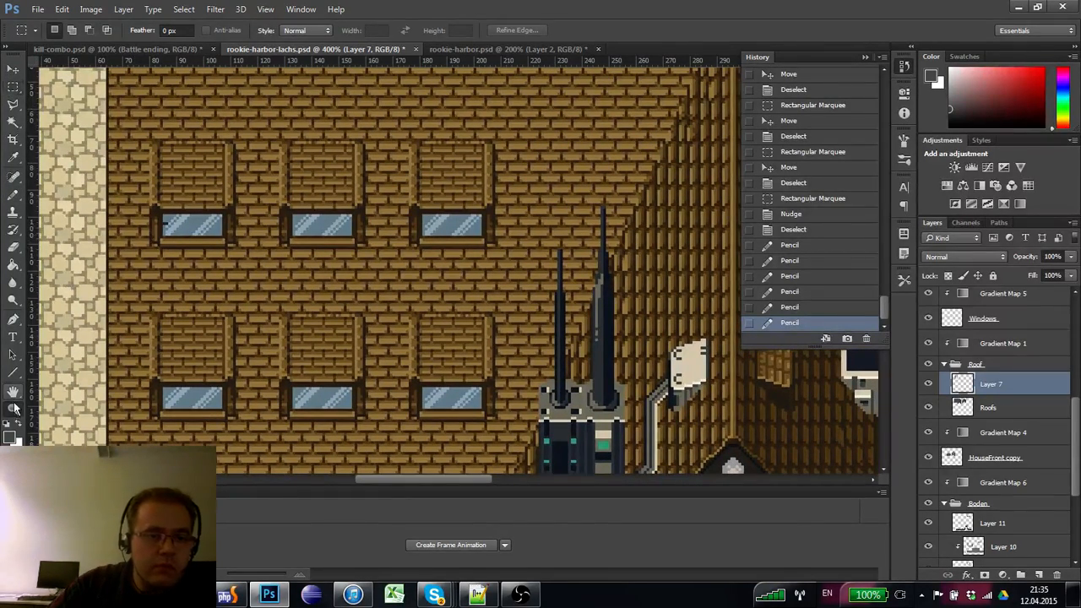
left_click(158, 222)
left_click(158, 222)
left_click(158, 222)
left_click(16, 195)
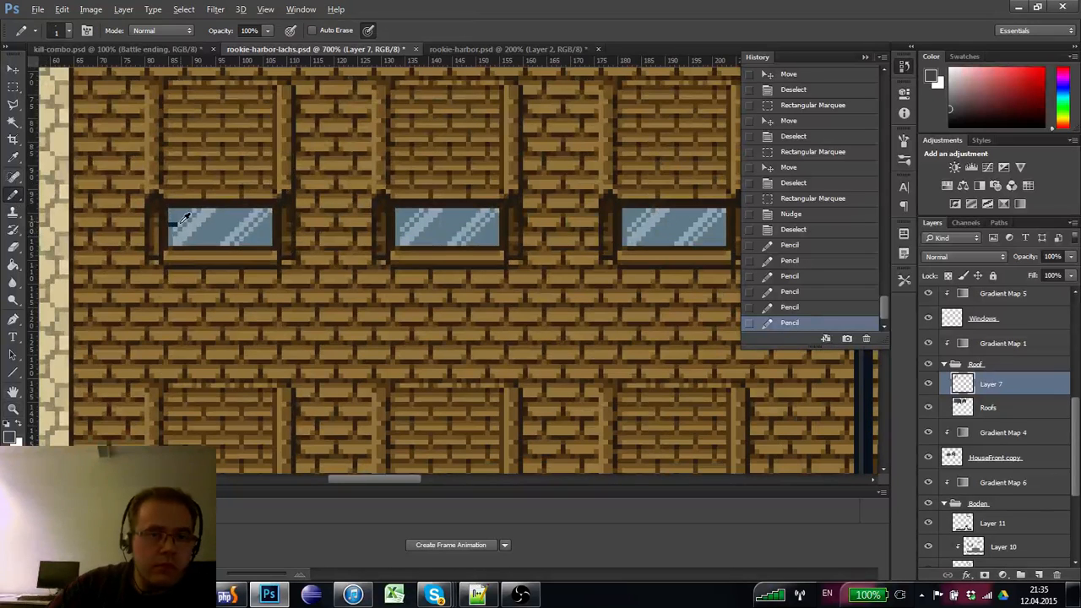
left_click(174, 217)
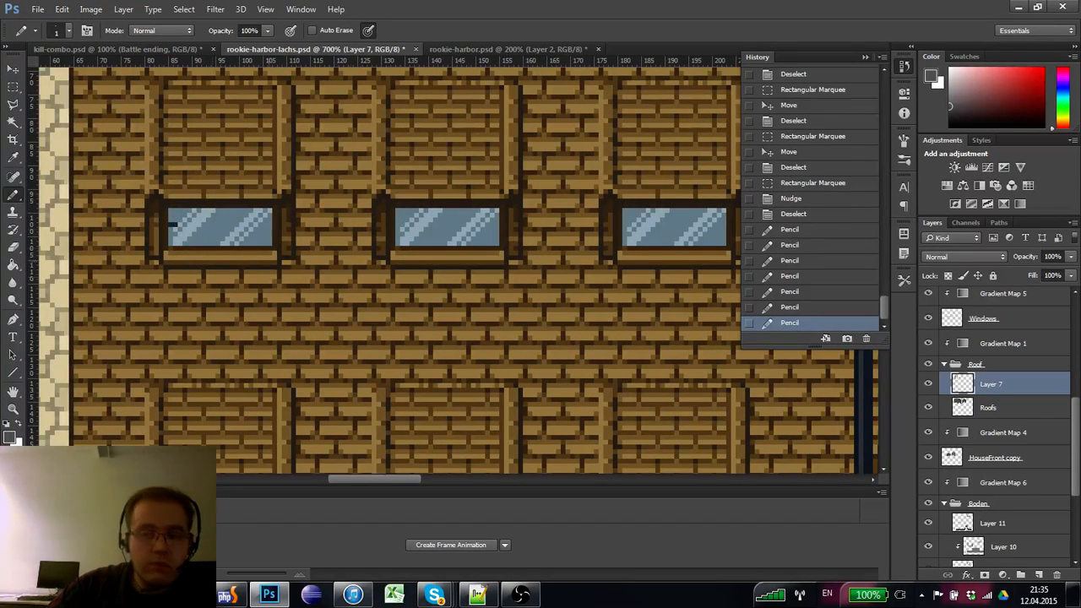
key("ctrl+z")
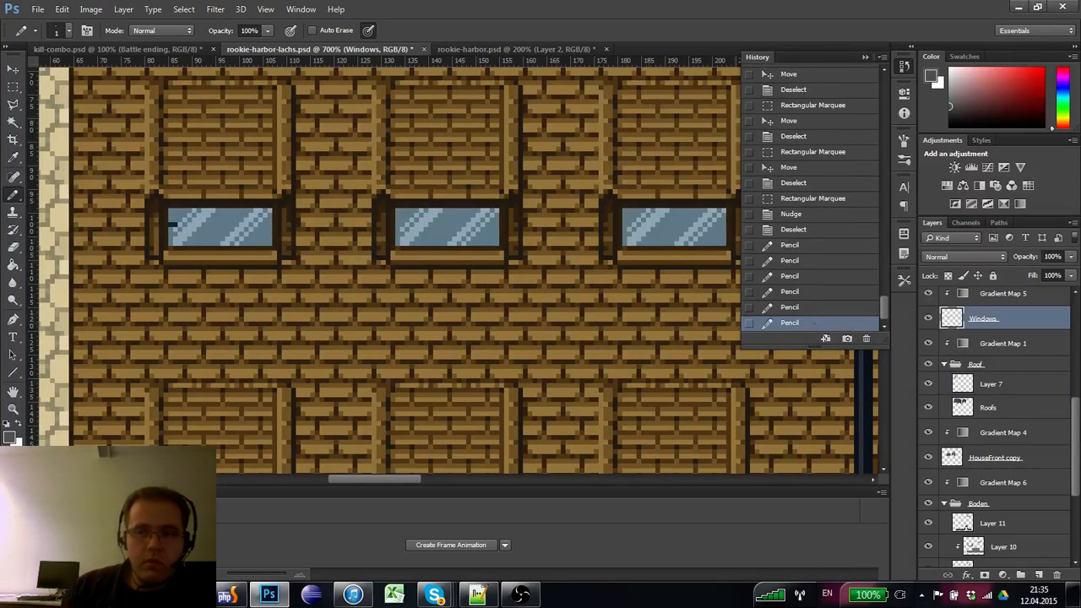
- Paint over the dark mark on the upper-left pane with the pane's own light blue, using the Pencil on the Windows layer
left_click(979, 319)
left_click(173, 215, "alt")
left_click(178, 235)
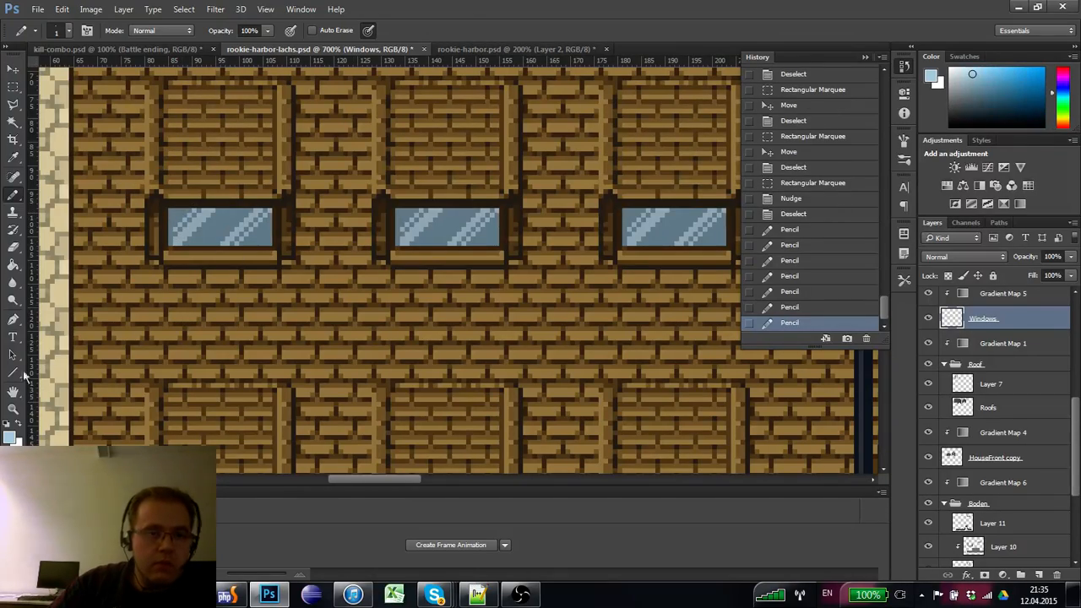
- Examine the two rows of dormers against the whole roof and the neighbouring buildings at several magnifications
left_click(12, 409)
left_click(68, 374, "alt")
left_click(67, 374, "alt")
left_click(69, 373, "alt")
left_click(68, 374, "alt")
left_click(68, 373, "alt")
left_click(68, 374, "alt")
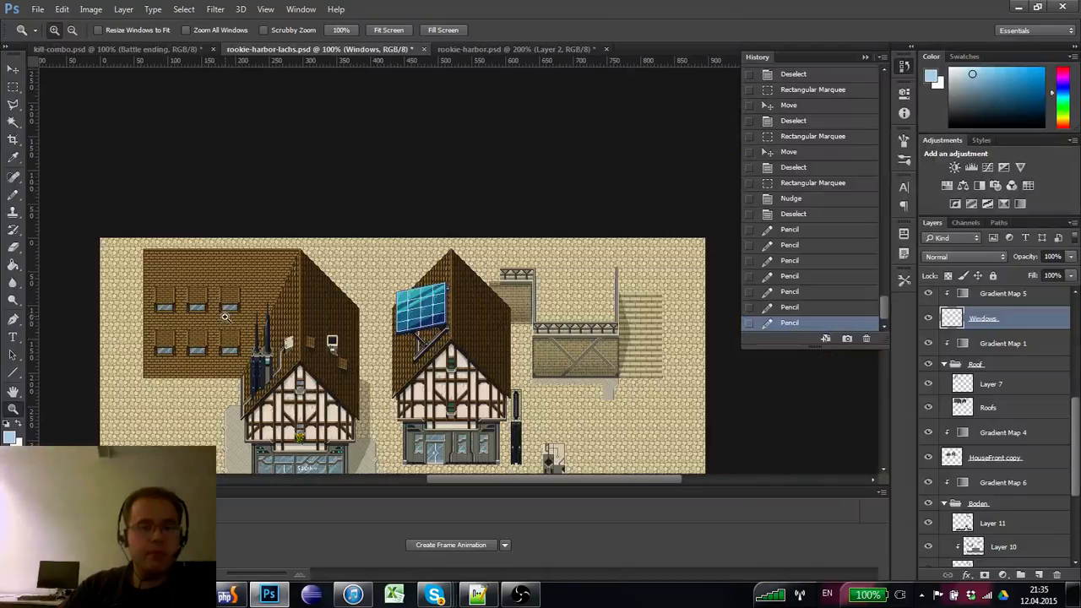
left_click(205, 301)
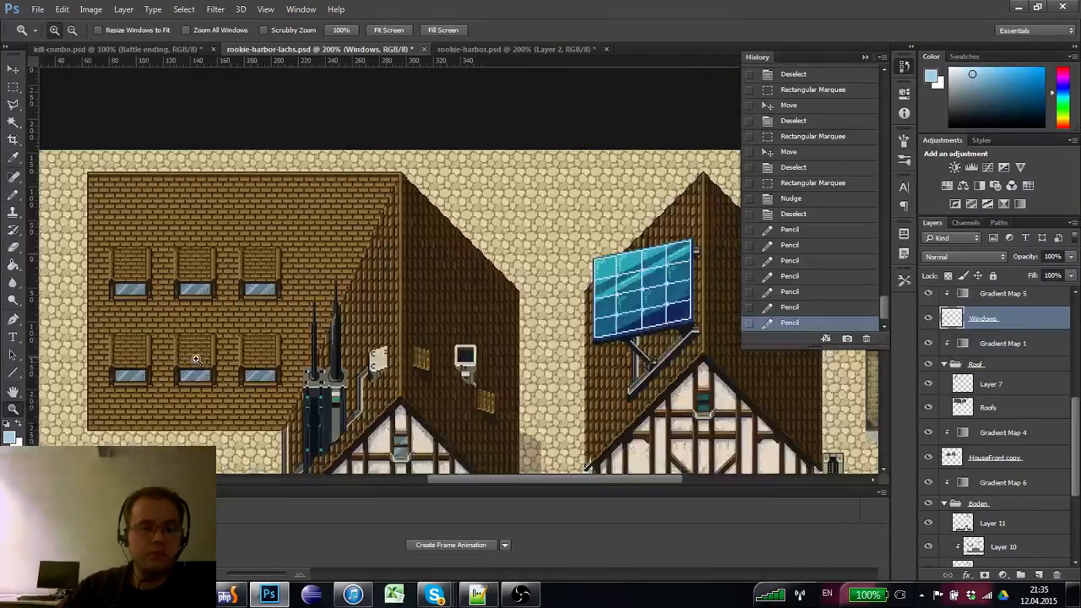
left_click(207, 342)
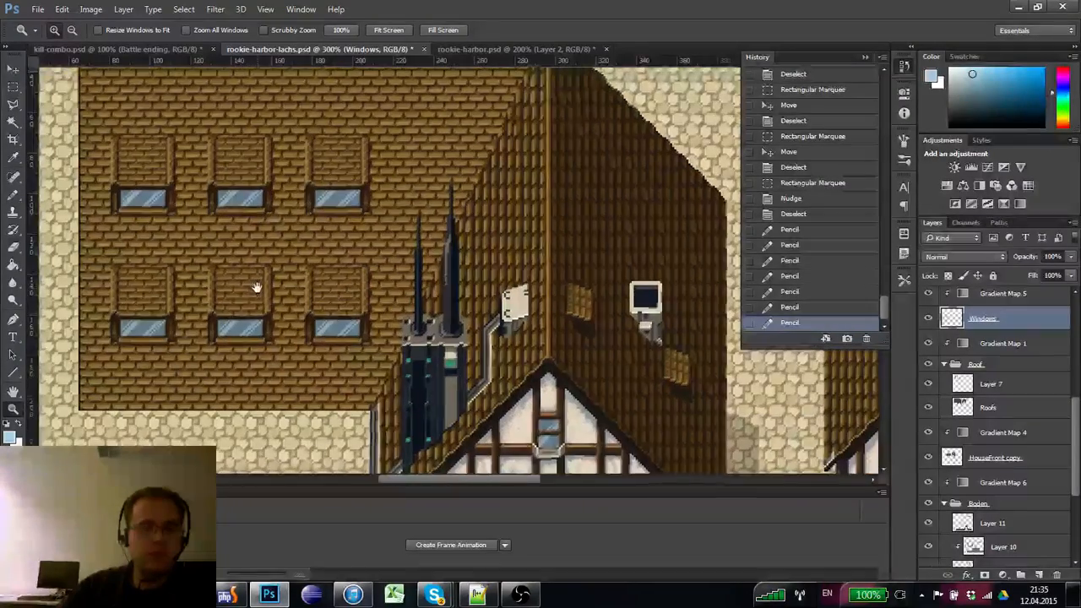
left_click(250, 291, "alt")
left_click(250, 291)
left_click(249, 291, "alt")
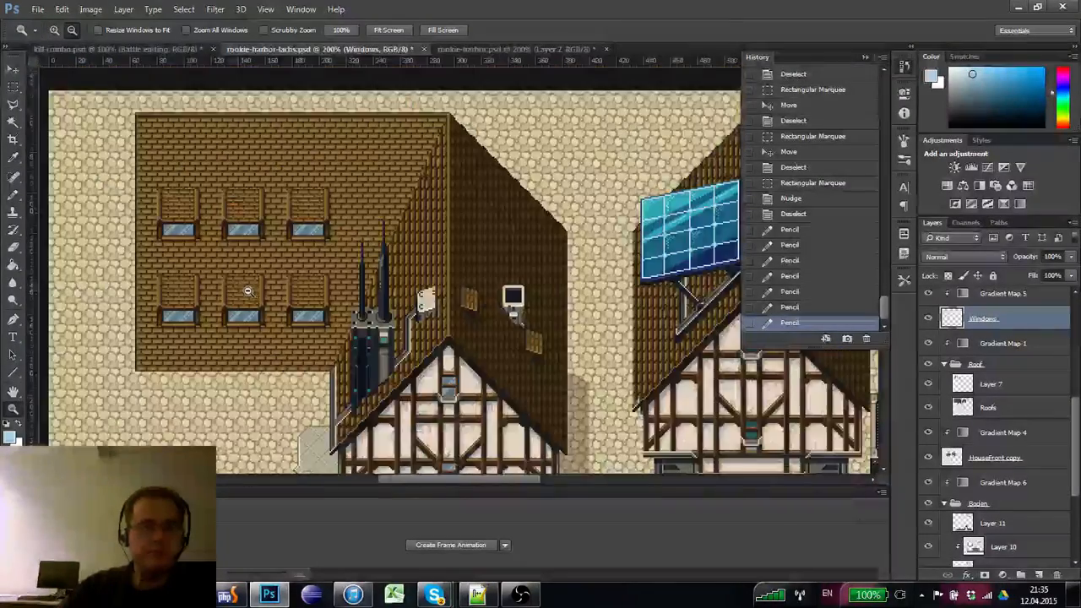
left_click(248, 291, "alt")
- Delete the leftmost column of two dormers from both Layer 7 and the Windows layer
left_click(12, 87)
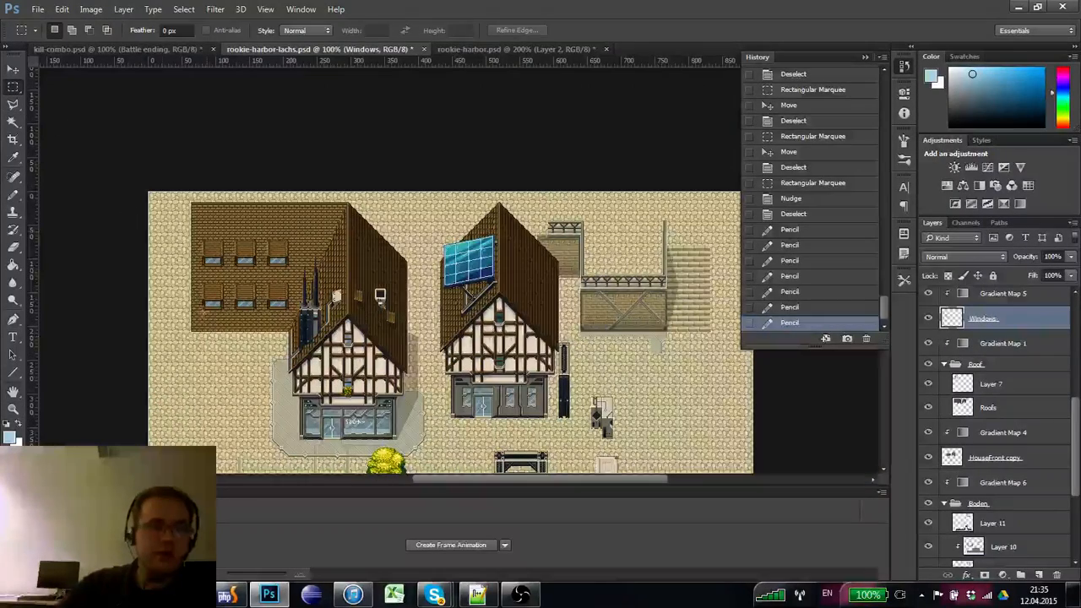
left_click_drag(192, 328, 225, 221)
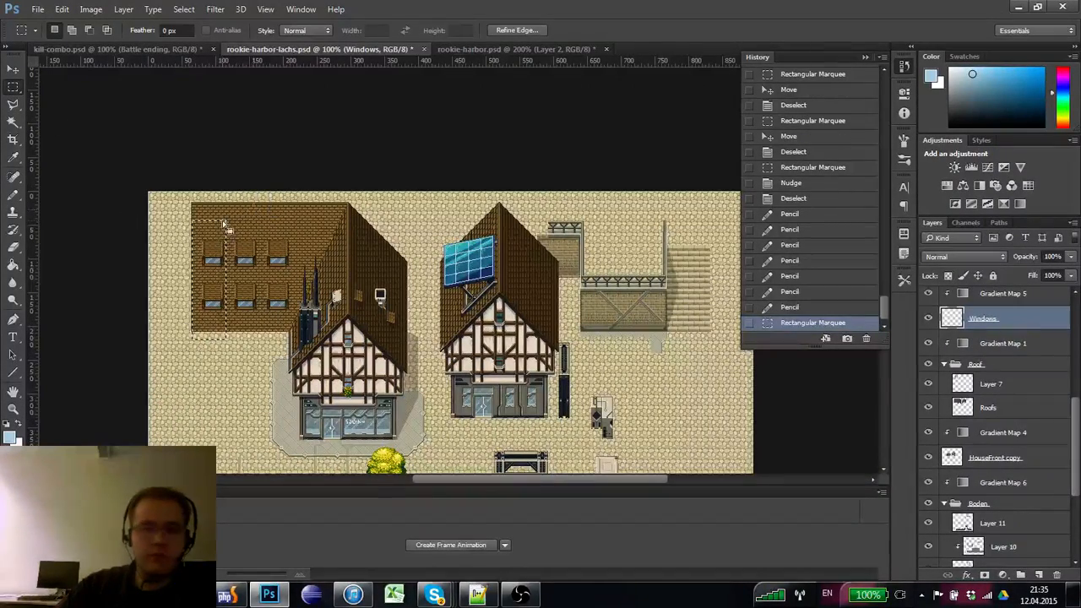
left_click(982, 385)
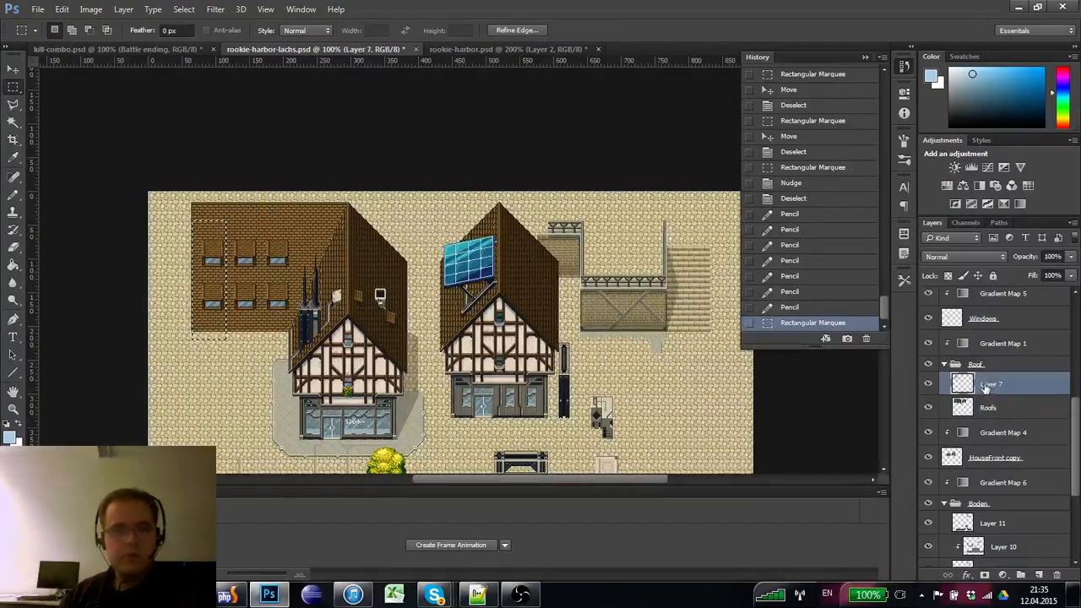
key("Delete")
left_click(987, 324)
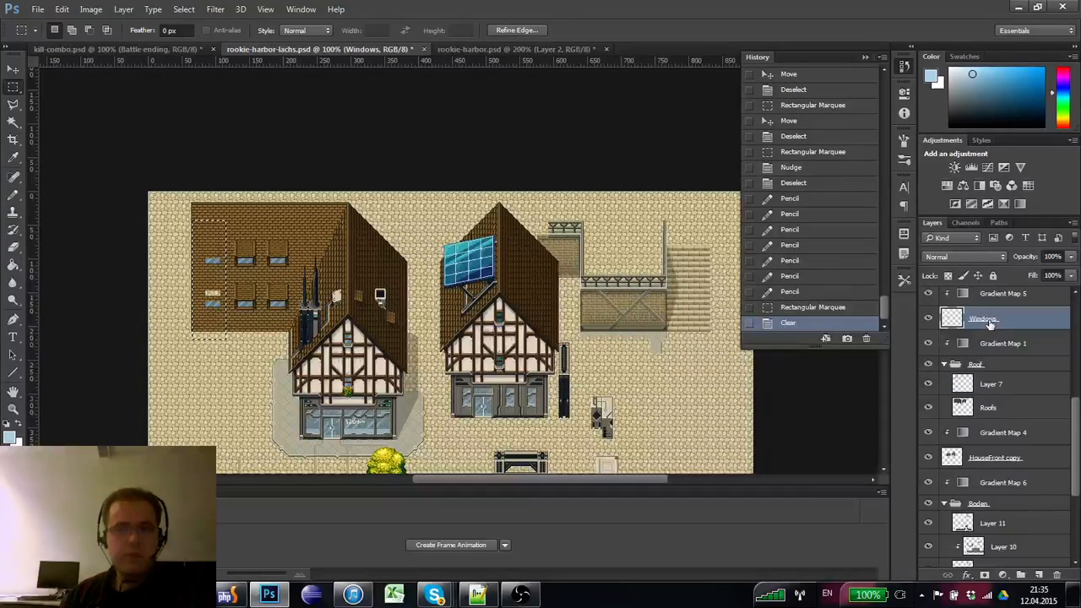
key("Delete")
key("ctrl+d")
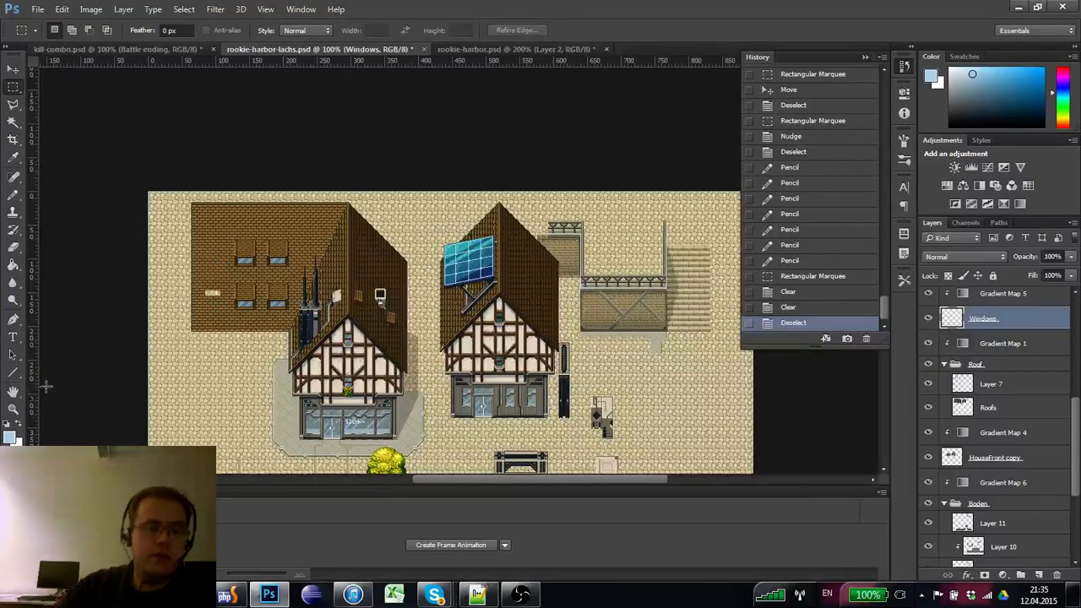
- Show the grid and patch the hole in the roof on the Roofs layer with a copy of the tile strip directly above it
key("z")
left_click(176, 279)
left_click(176, 279)
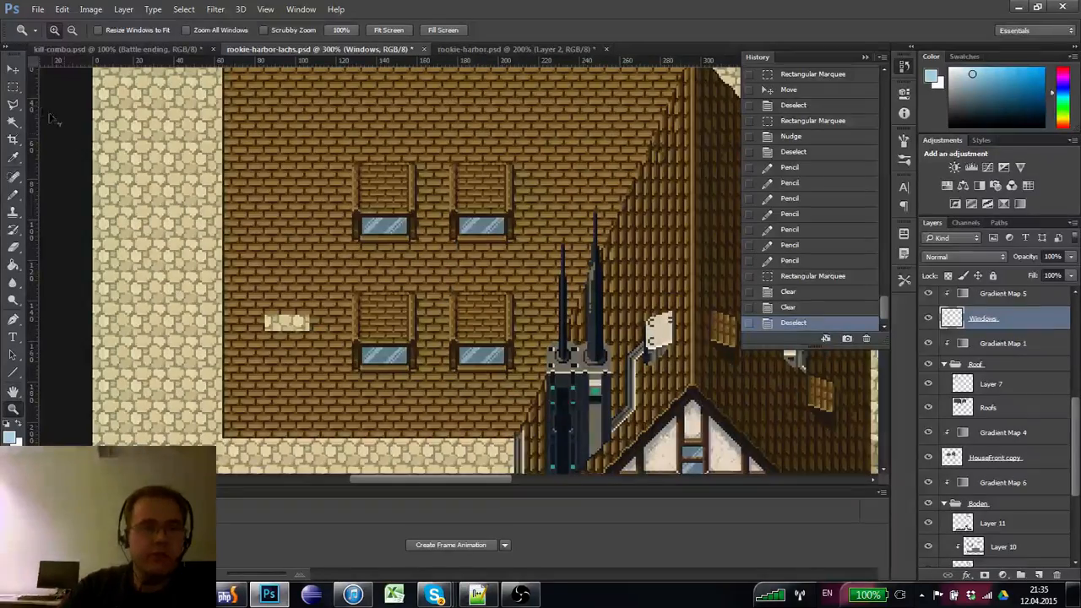
key("ctrl+apostrophe")
key("m")
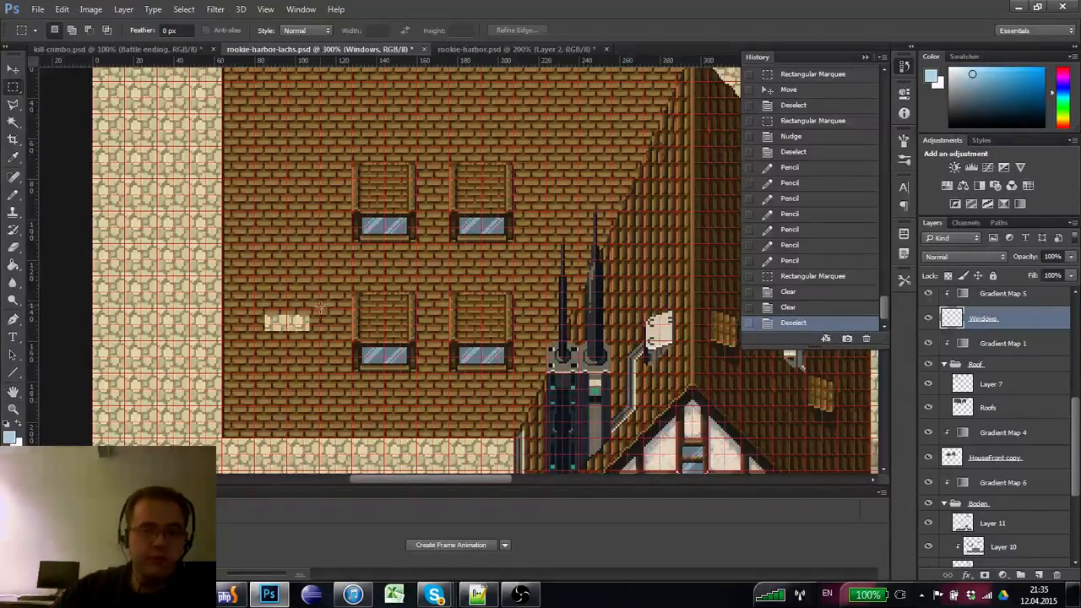
mouse_move(319, 277)
left_mouse_down()
mouse_move(224, 281)
mouse_move(223, 308)
mouse_move(236, 315)
left_mouse_up()
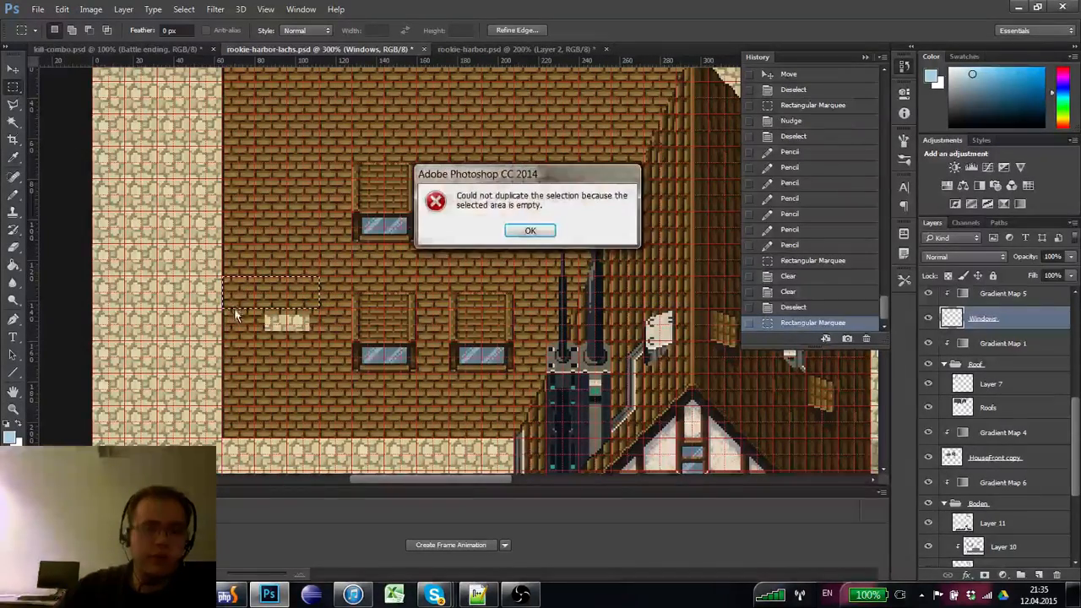
left_click(516, 233)
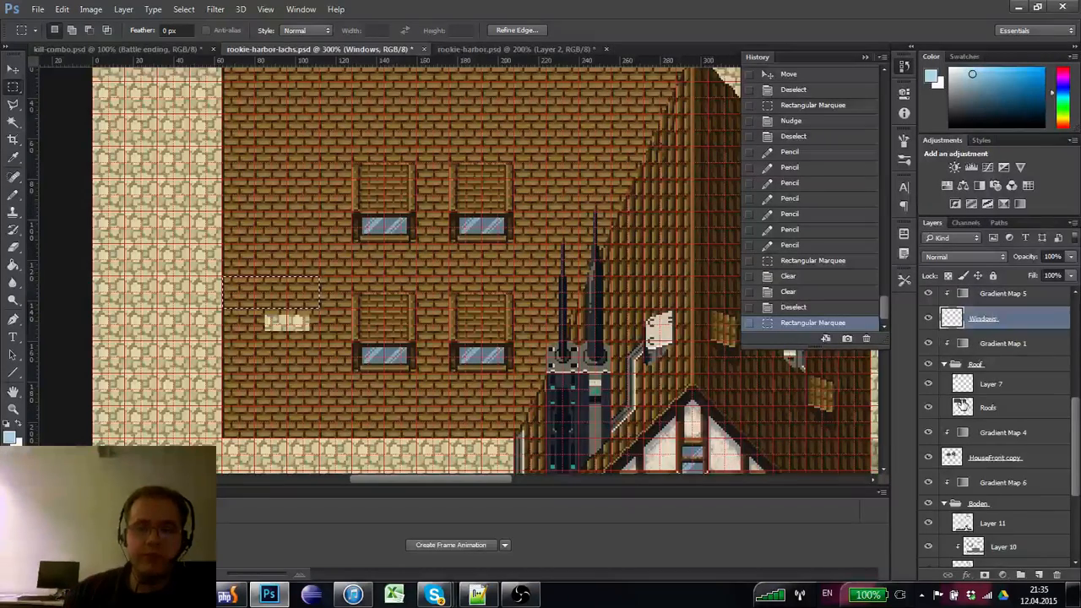
left_click(942, 385)
left_click(956, 406)
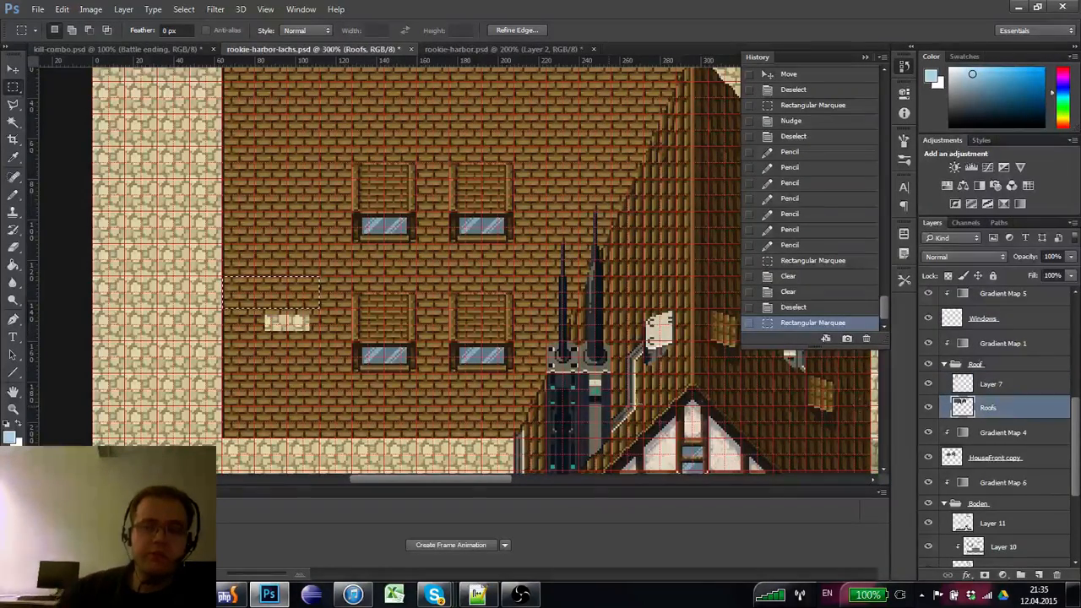
left_click_drag(277, 295, 269, 325)
key("ctrl+d")
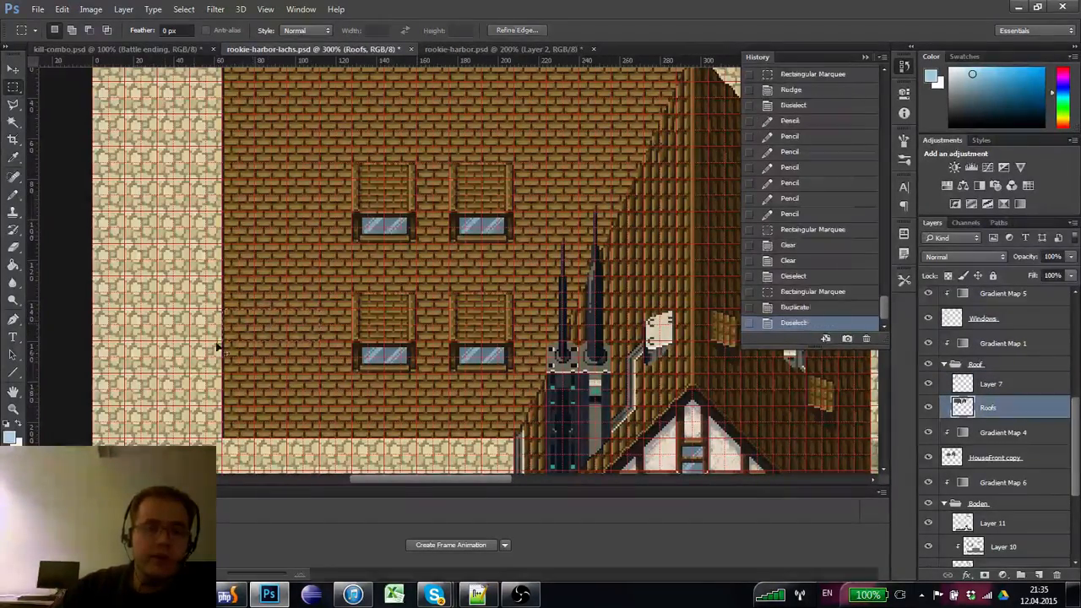
- Select the narrow strip of tiles along the lower edge of the left roof on the Roofs layer
left_click(13, 408)
left_click(179, 332, "alt")
left_click(190, 336, "alt")
left_click(199, 330)
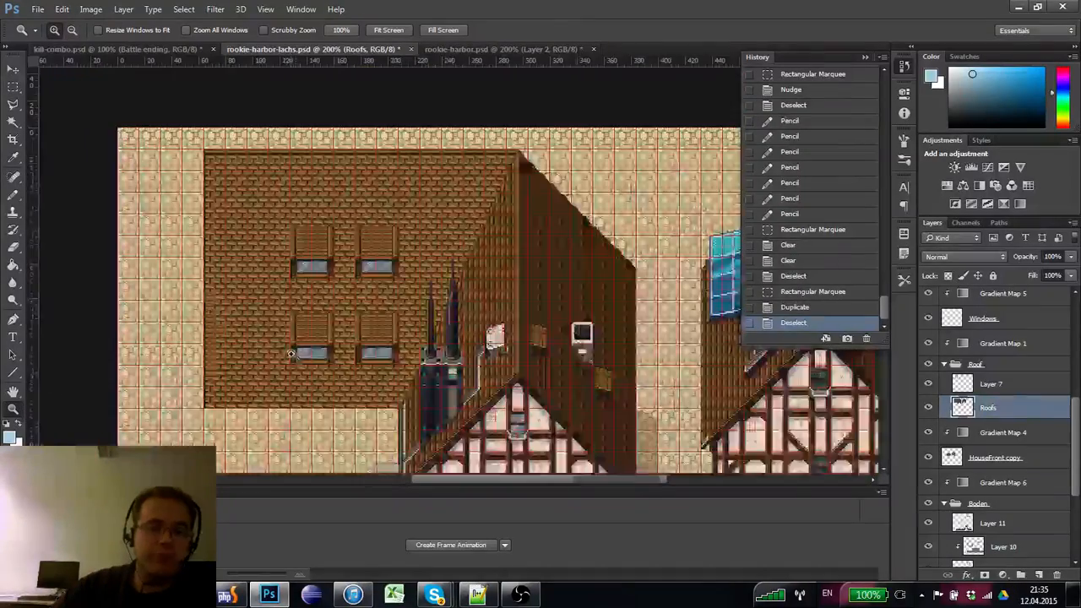
left_click(283, 349)
left_click(314, 357)
scroll(314, 357, "down", 5)
scroll(321, 323, "right", 2)
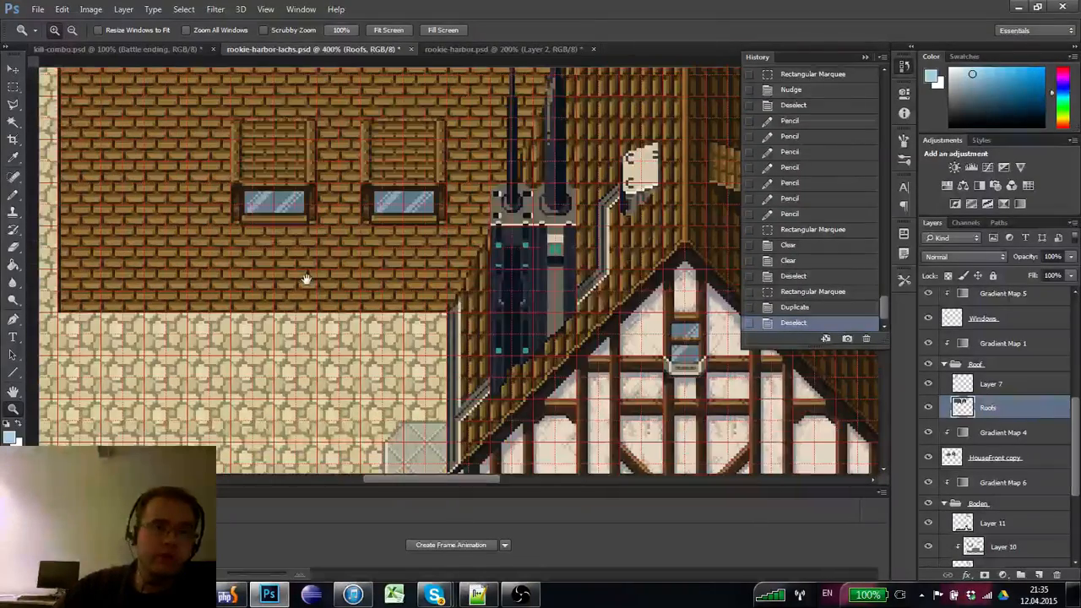
left_click(13, 87)
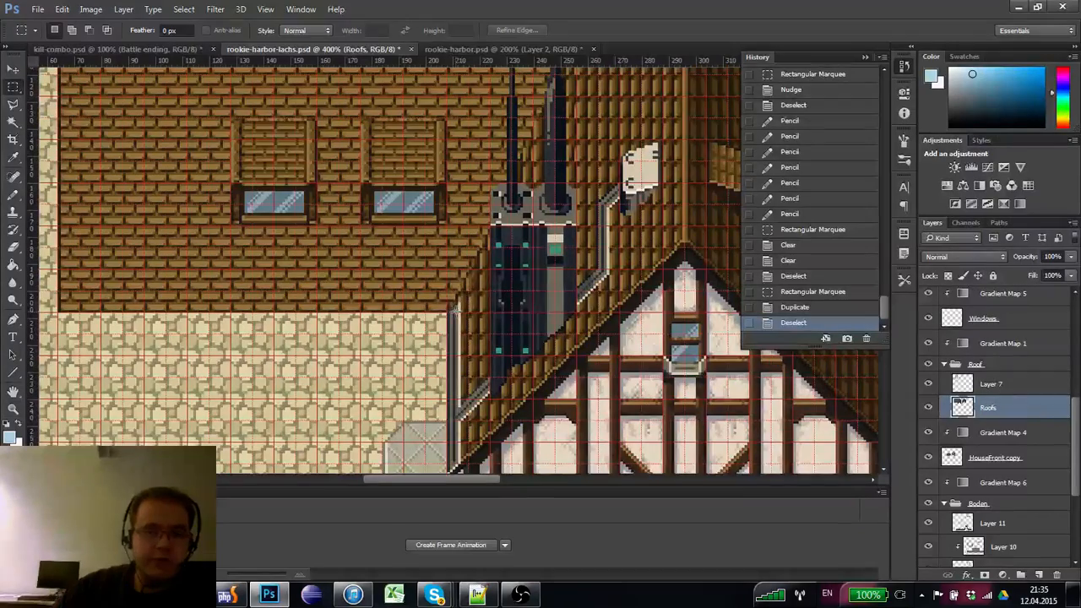
left_click_drag(403, 317, 58, 295)
- Try a dark Paint Bucket fill within the selected eave strip on the Roofs layer, and undo it
key("z")
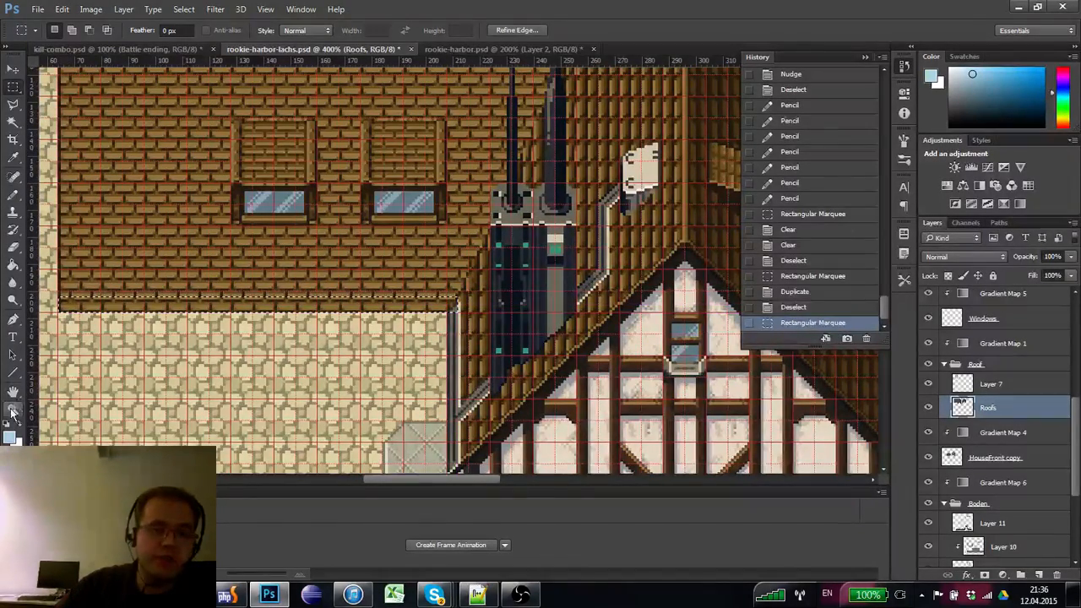
left_click(167, 324)
left_click(166, 325)
left_click_drag(166, 324, 116, 295)
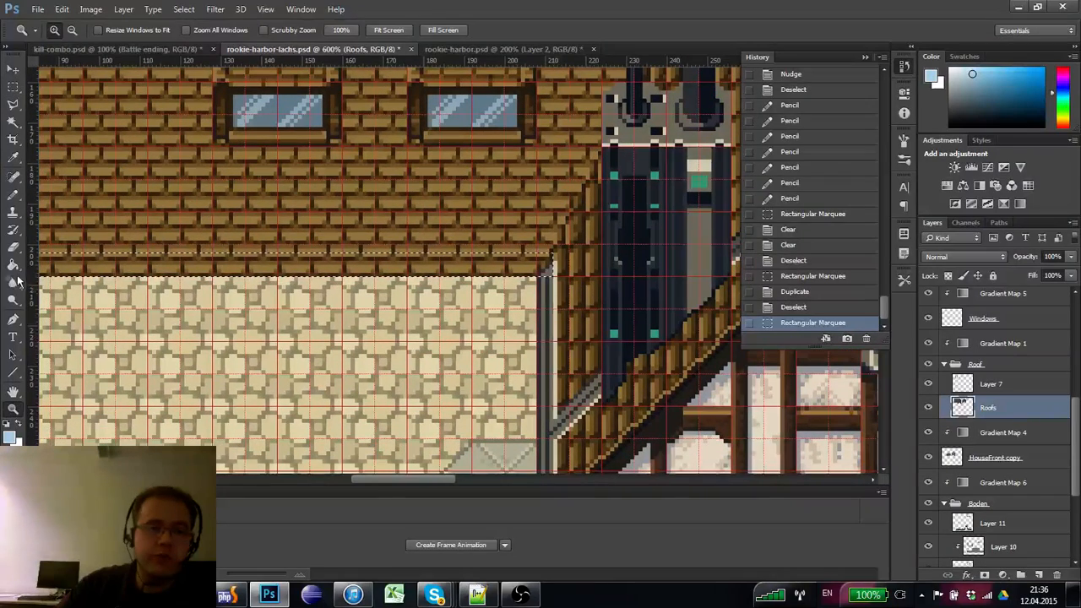
key("g")
key("d")
left_click(530, 273)
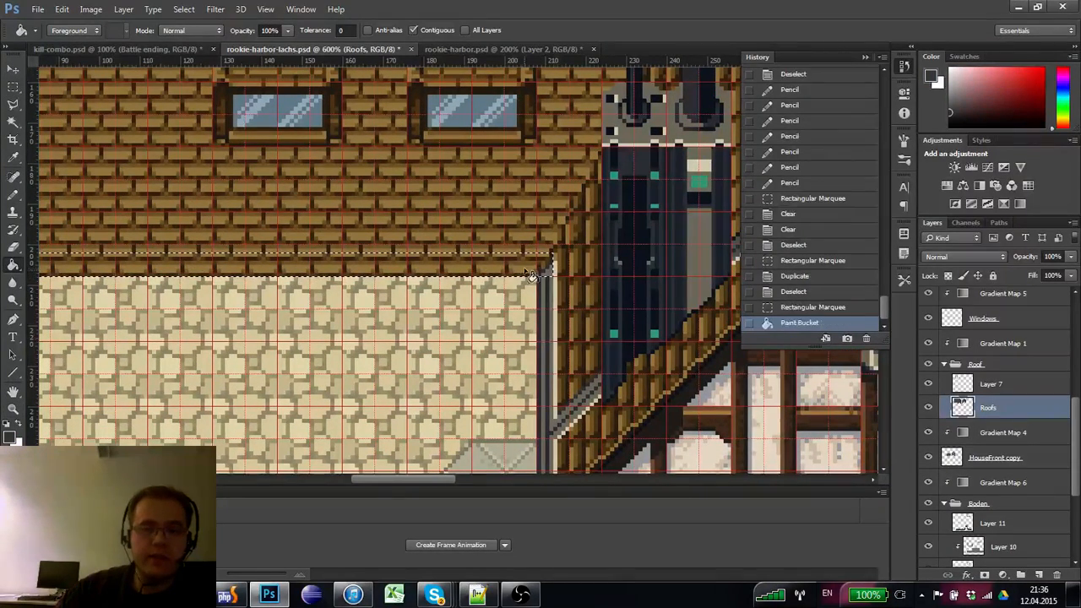
key("ctrl+z")
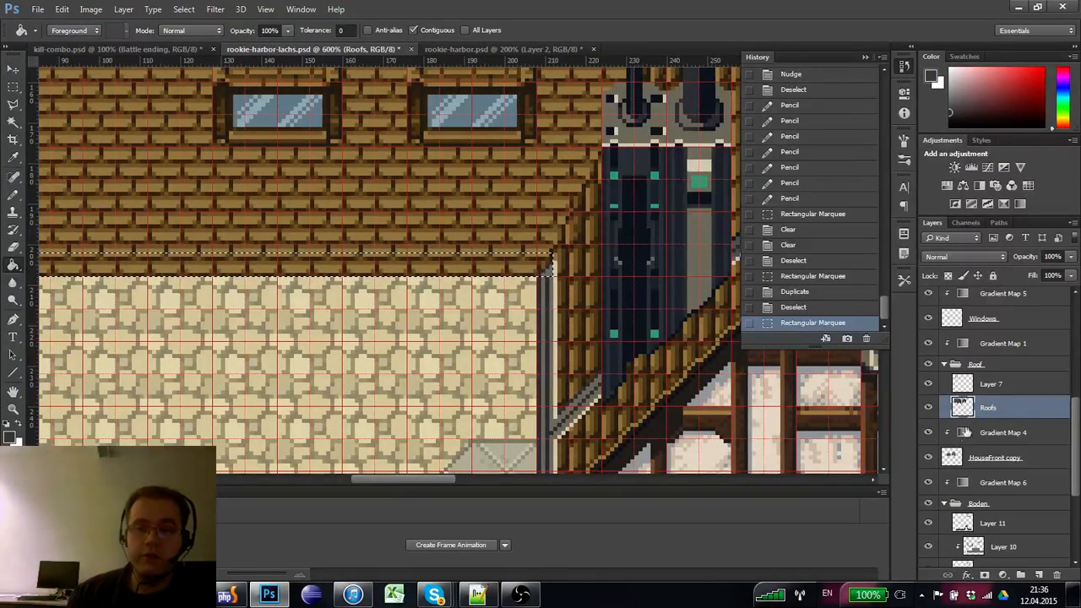
- Toggle the HouseFront copy, Roofs and Layer 7 layers off and on to check which one holds the grey piece at the eave corner
left_click(954, 457)
left_click(929, 456)
left_click(929, 457)
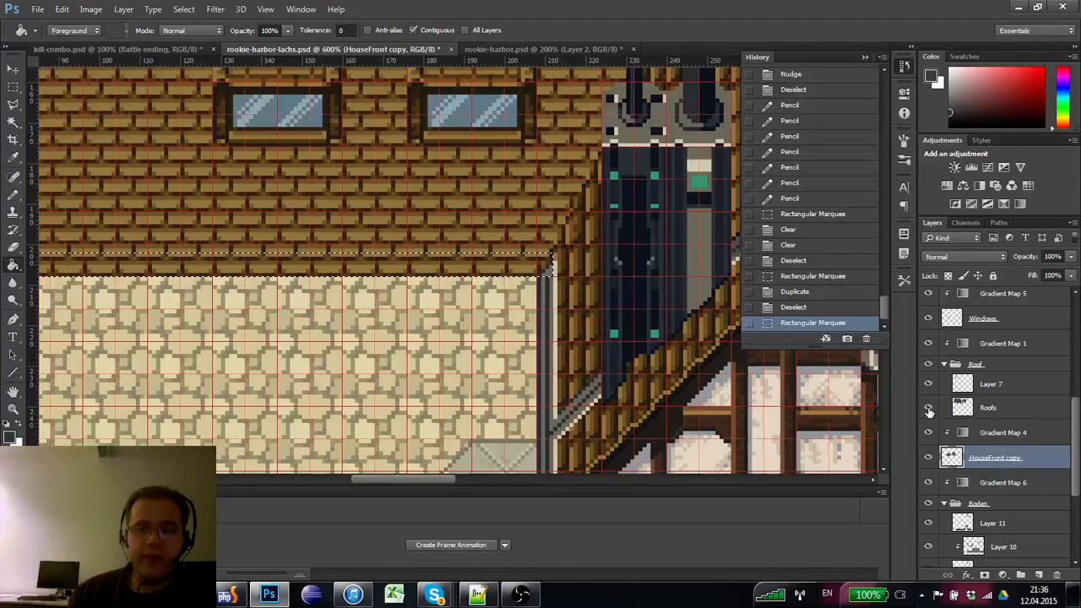
left_click(929, 408)
left_click(929, 407)
left_click(939, 403)
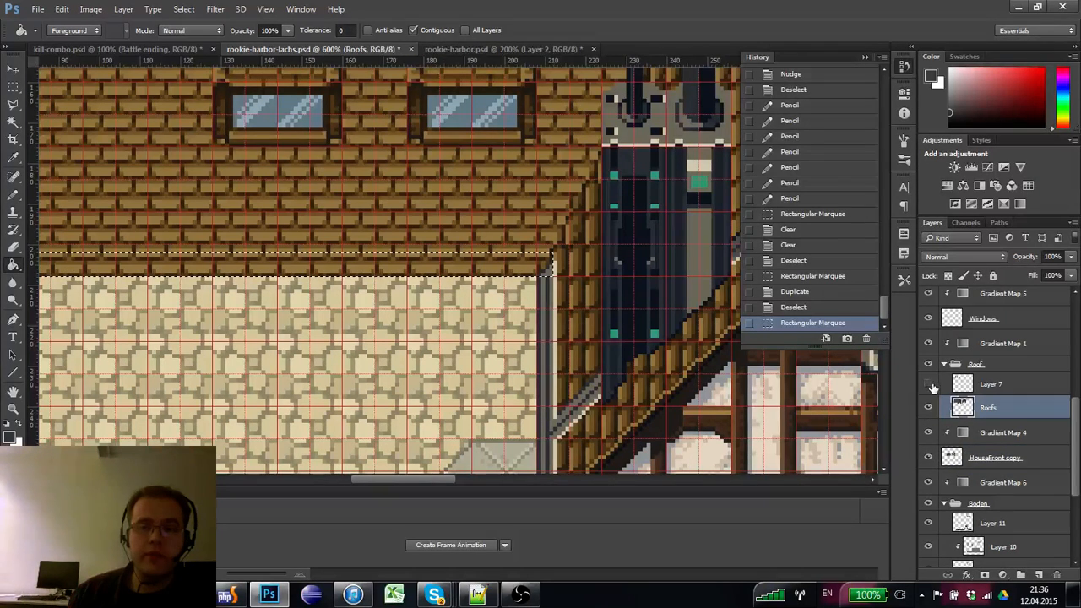
left_click(928, 384)
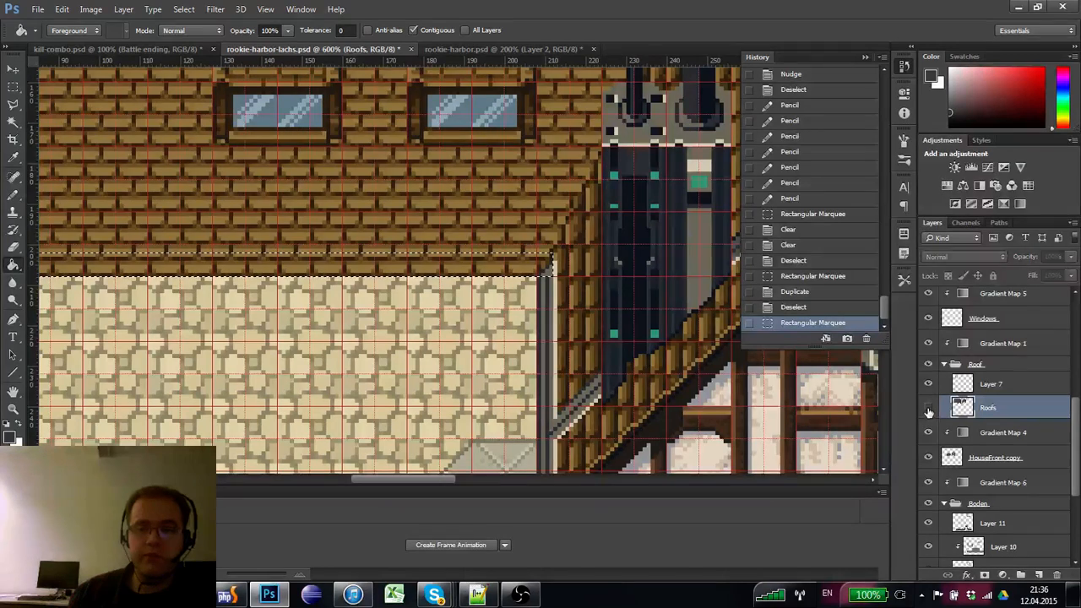
left_click(928, 409)
left_click(927, 408)
- Check the contents of Layer 12, MetalFloor and Walls around the eave corner by toggling each layer's visibility
scroll(1075, 430, "up", 5)
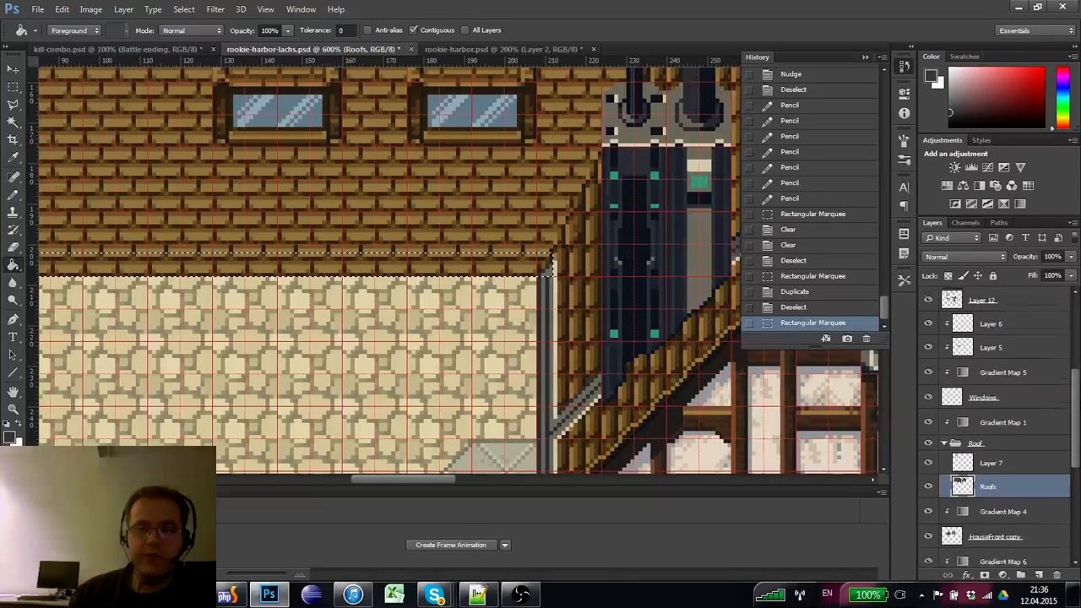
left_click(971, 363)
left_click(928, 363)
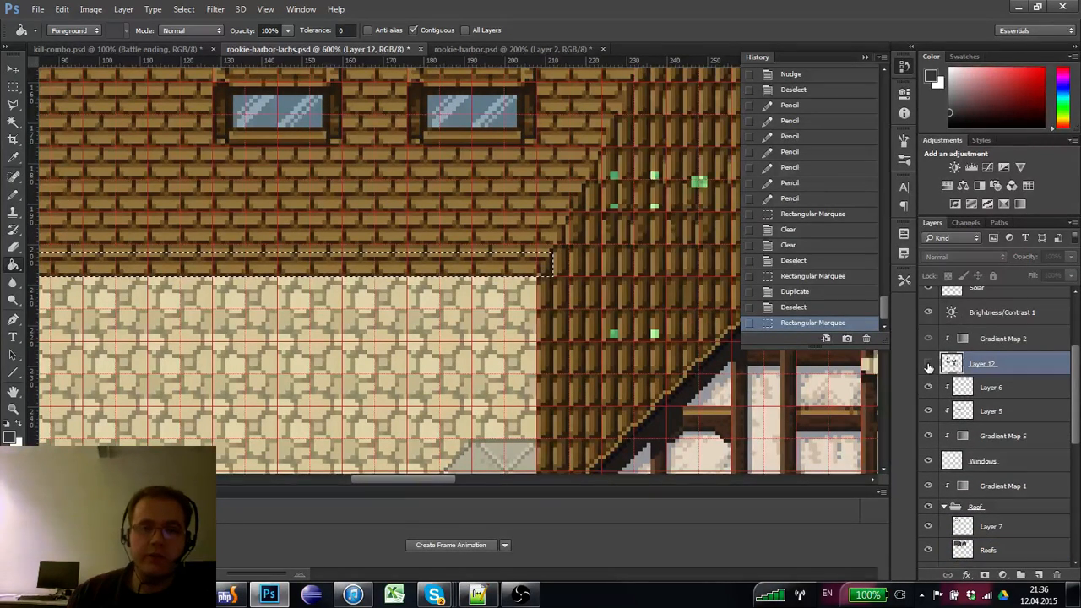
left_click(928, 363)
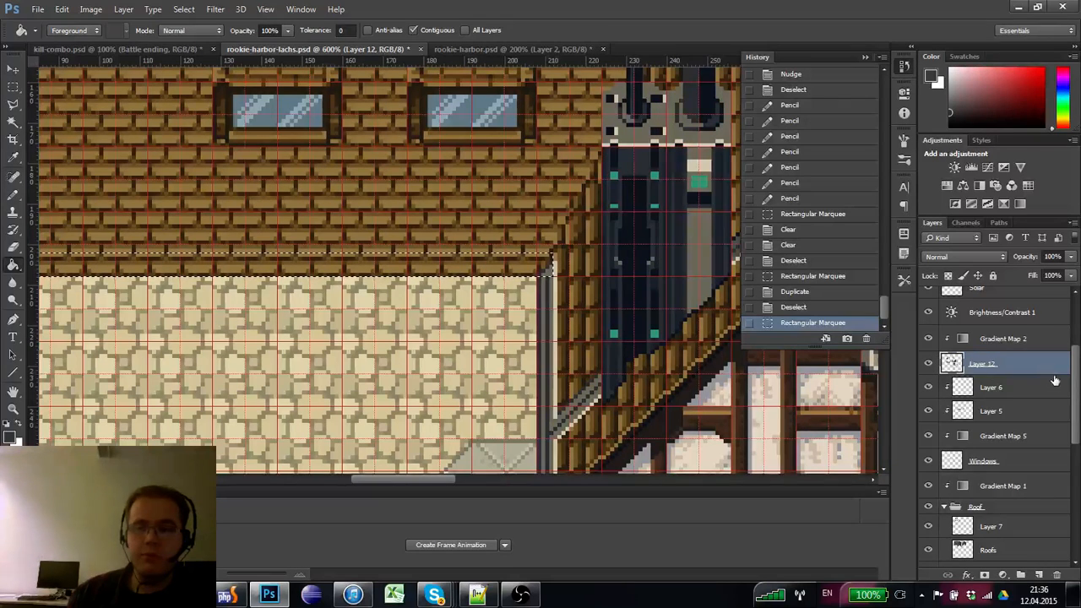
left_click_drag(1072, 378, 1066, 475)
left_click(944, 453)
left_click(928, 454)
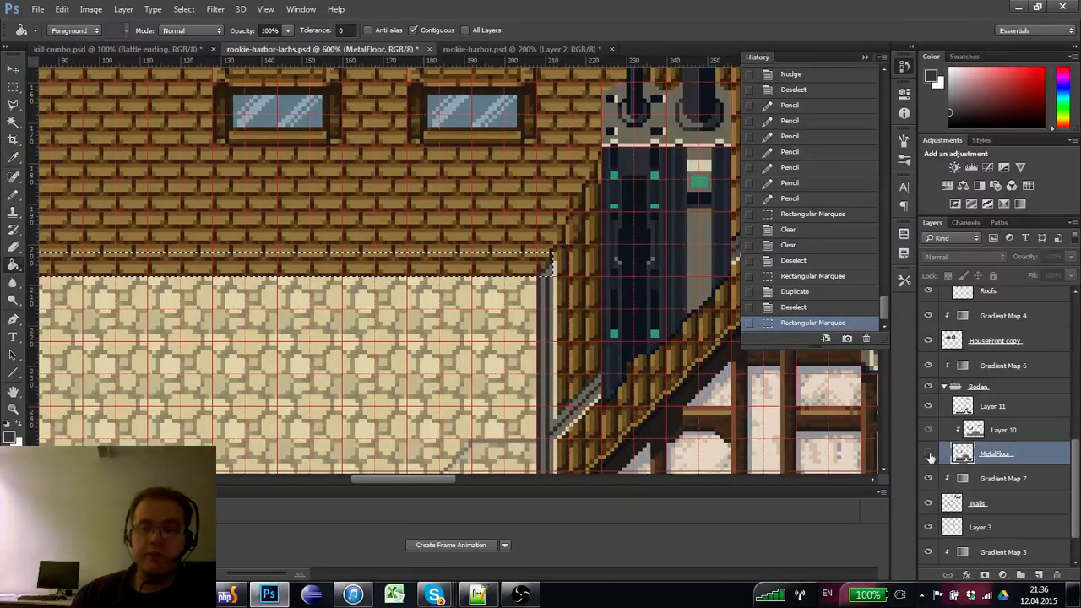
left_click(928, 456)
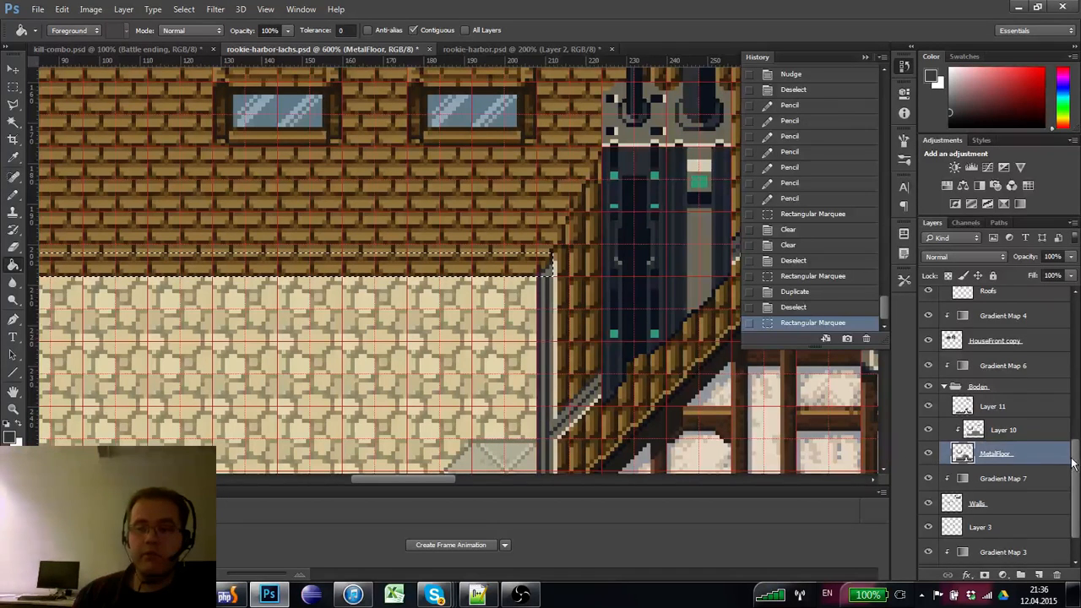
scroll(1072, 462, "down", 2)
left_click(937, 458)
left_click(928, 458)
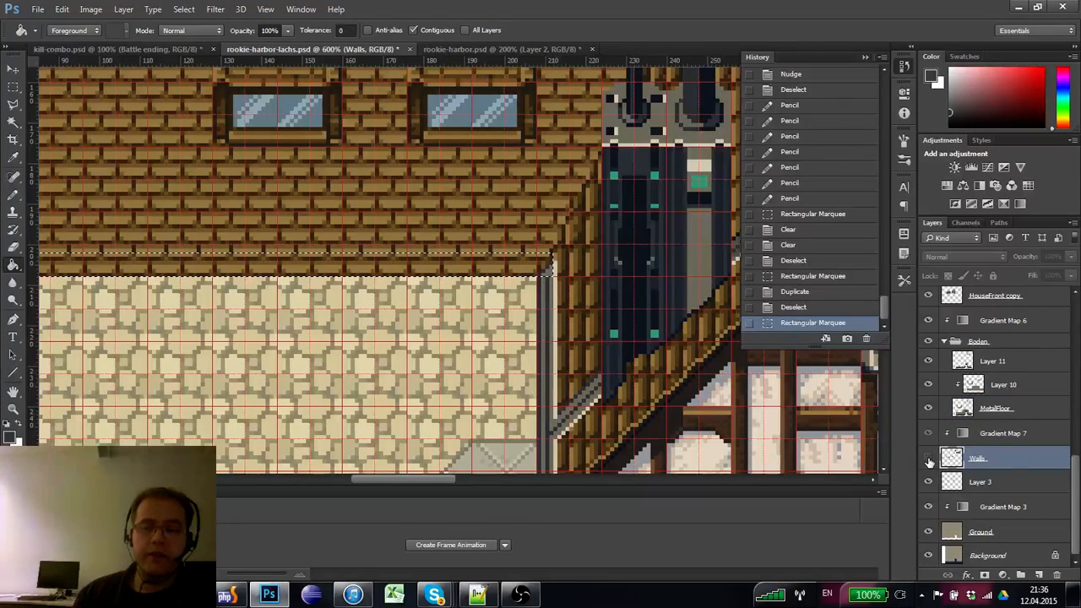
left_click(929, 460)
scroll(965, 389, "up", 5)
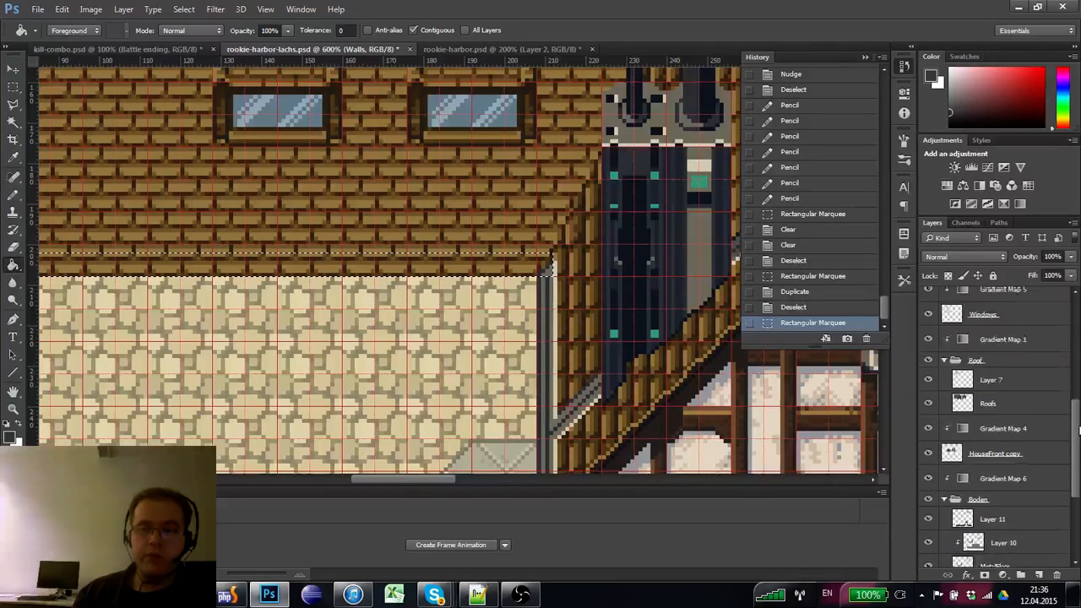
- Select Layer 12 and hide it to isolate the roof tiles beneath the pipes and machinery
left_click(966, 402)
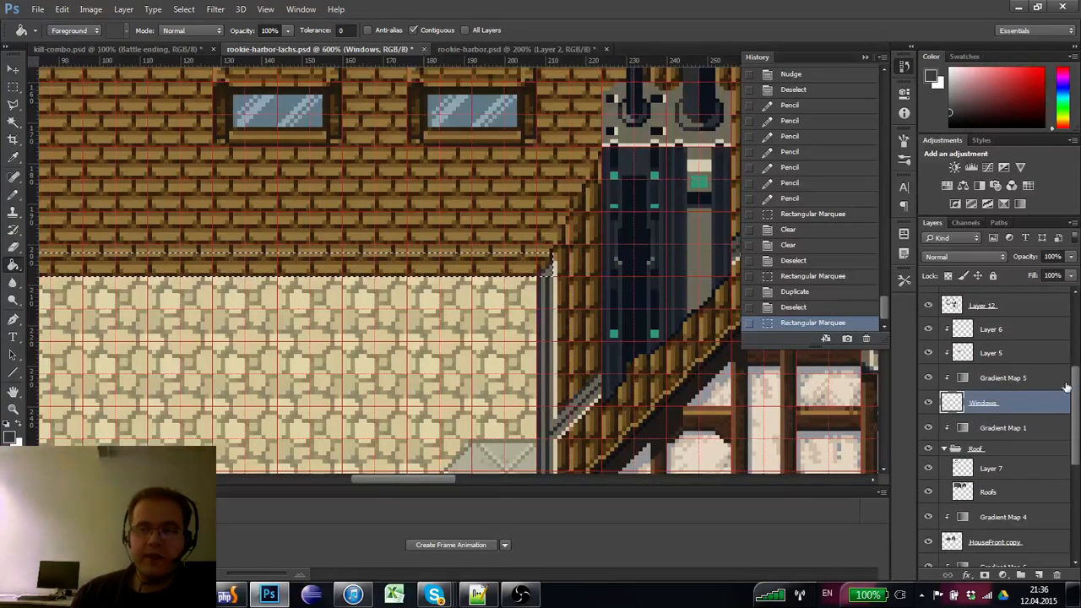
scroll(980, 377, "up", 2)
left_click(981, 372)
left_click(928, 371)
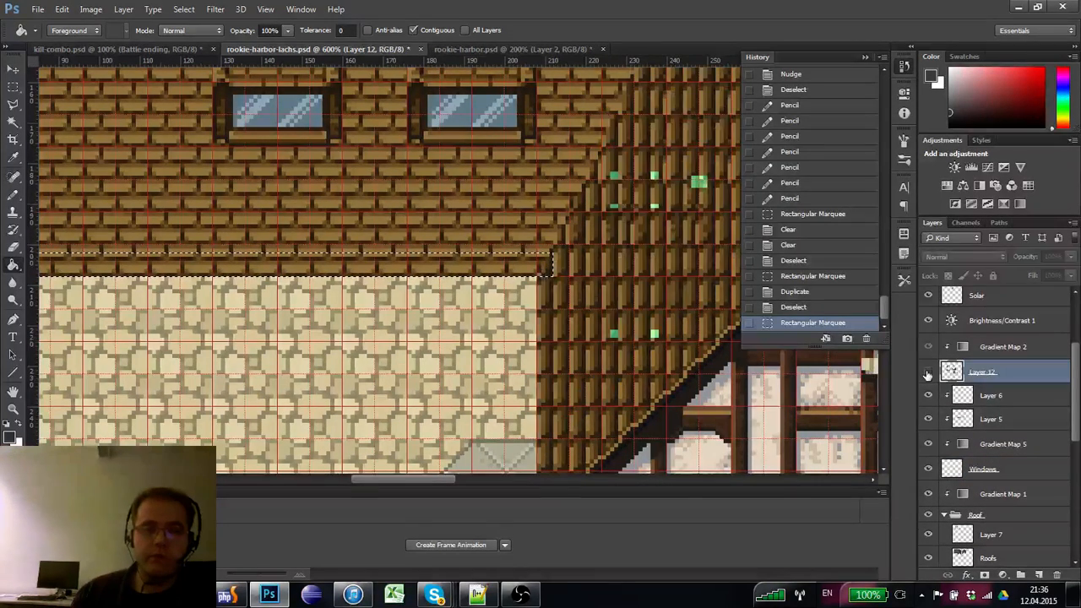
- Show Layer 12 again and toggle the Roofs and Layer 7 layers off and on to trace the grey corner trim
left_click(928, 372)
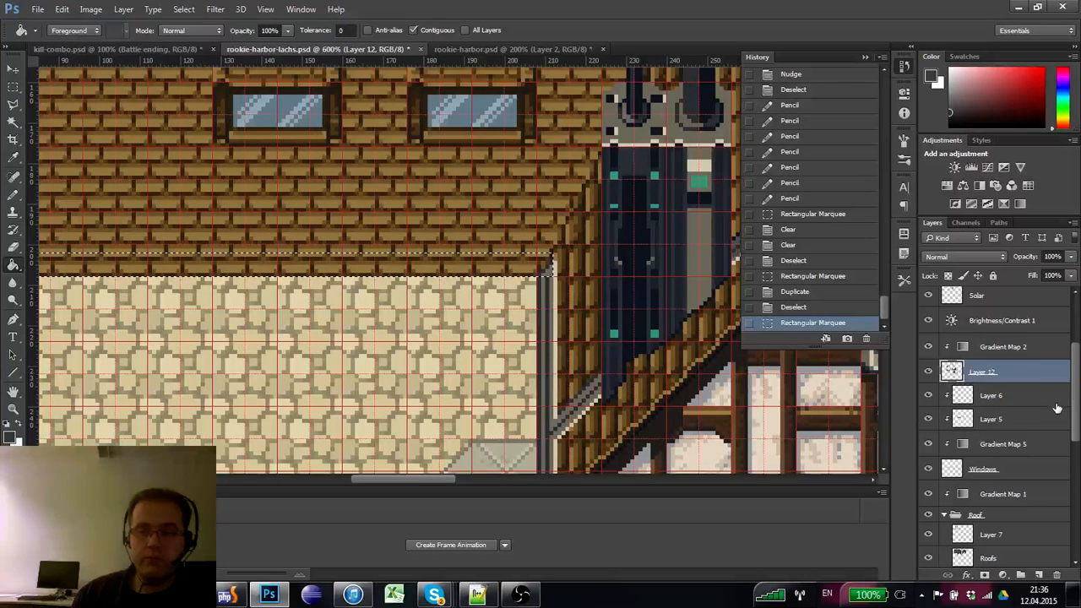
mouse_move(1071, 401)
left_mouse_down()
mouse_move(1071, 379)
mouse_move(1058, 390)
left_mouse_up()
key("ctrl+z")
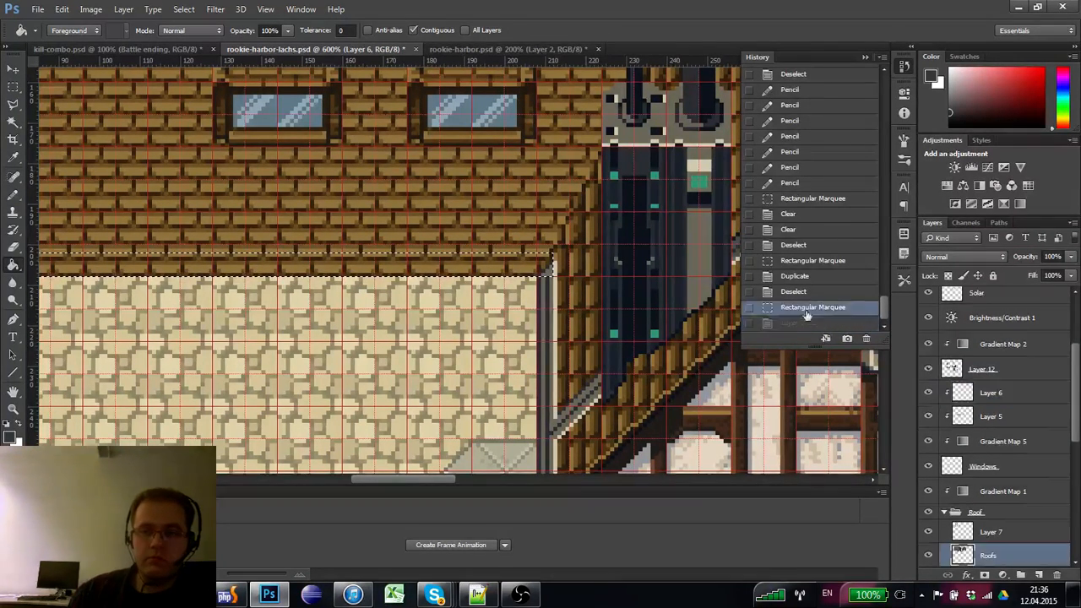
left_click(927, 557)
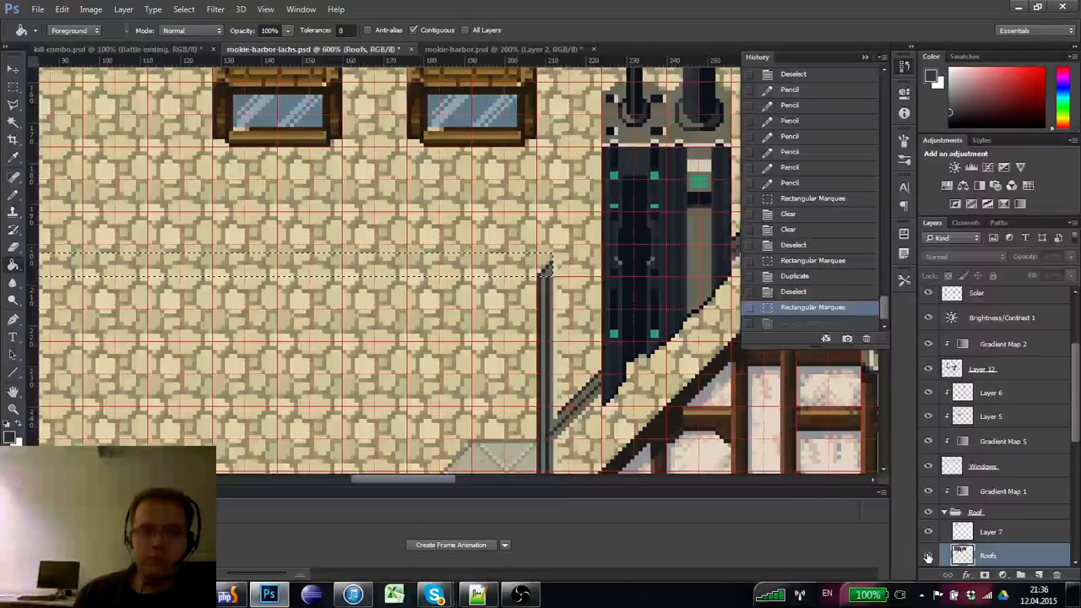
left_click(927, 553)
left_click(927, 532)
left_click(927, 533)
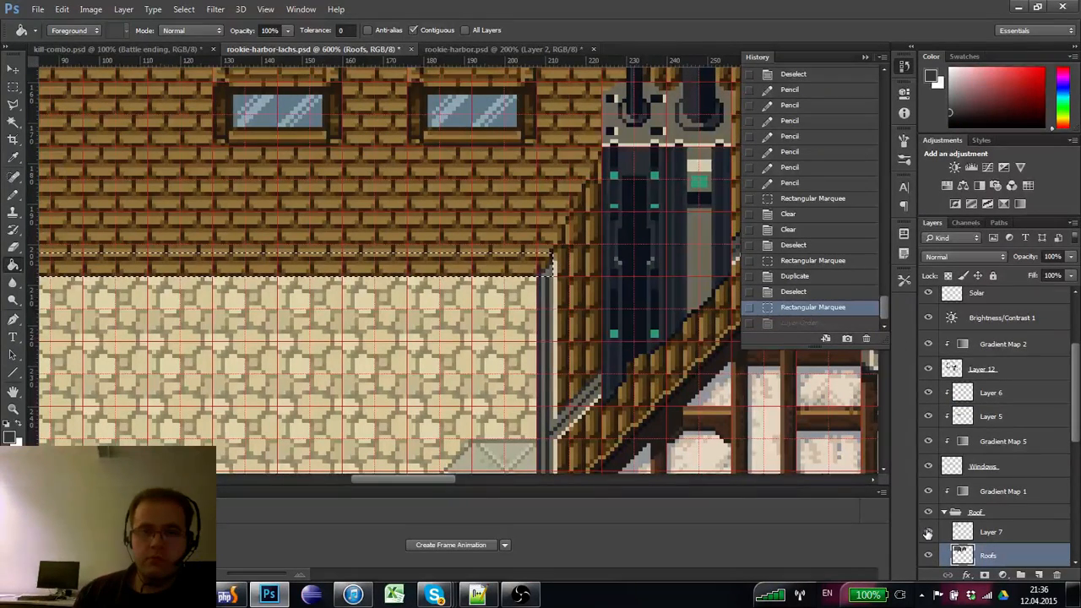
scroll(1075, 428, "down", 3)
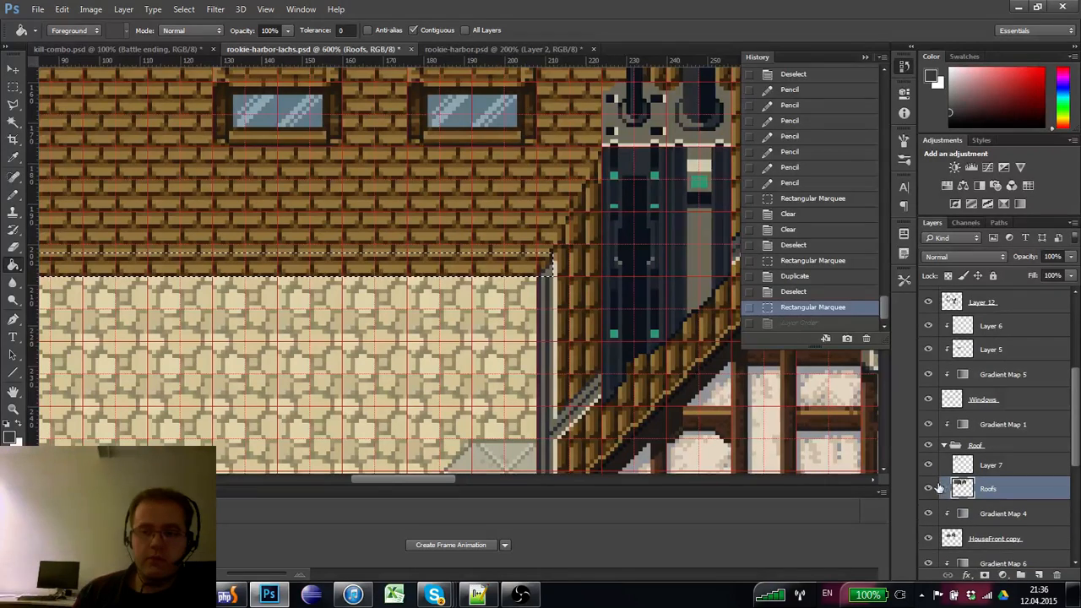
left_click(928, 488)
left_click(928, 488)
- Toggle the visibility of Layer 12 and HouseFront copy to compare what each contributes around the eave corner
scroll(1075, 403, "up", 6)
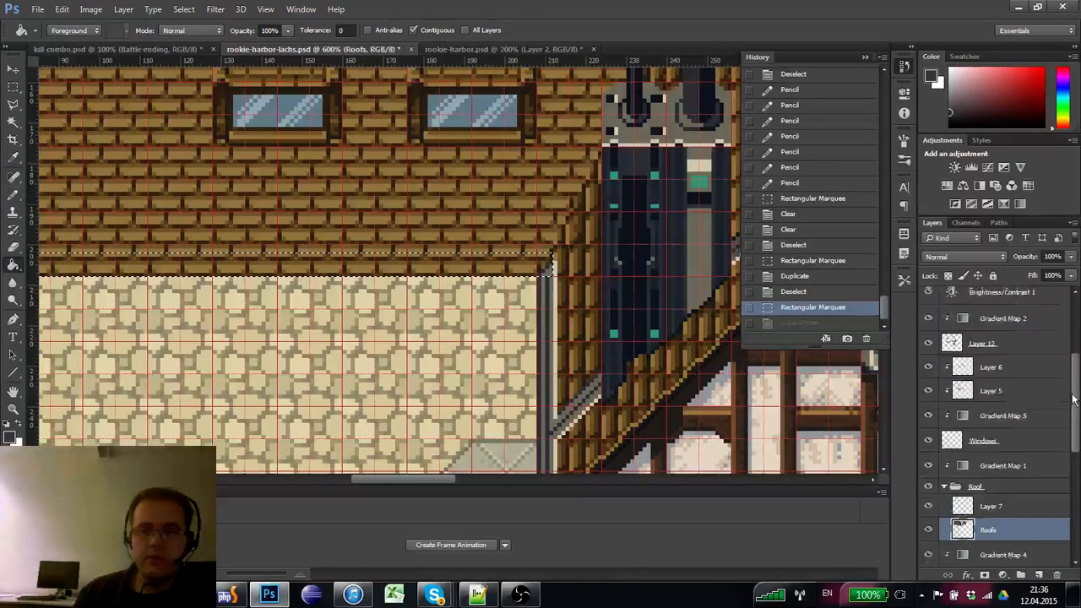
left_click(966, 459)
left_click(927, 459)
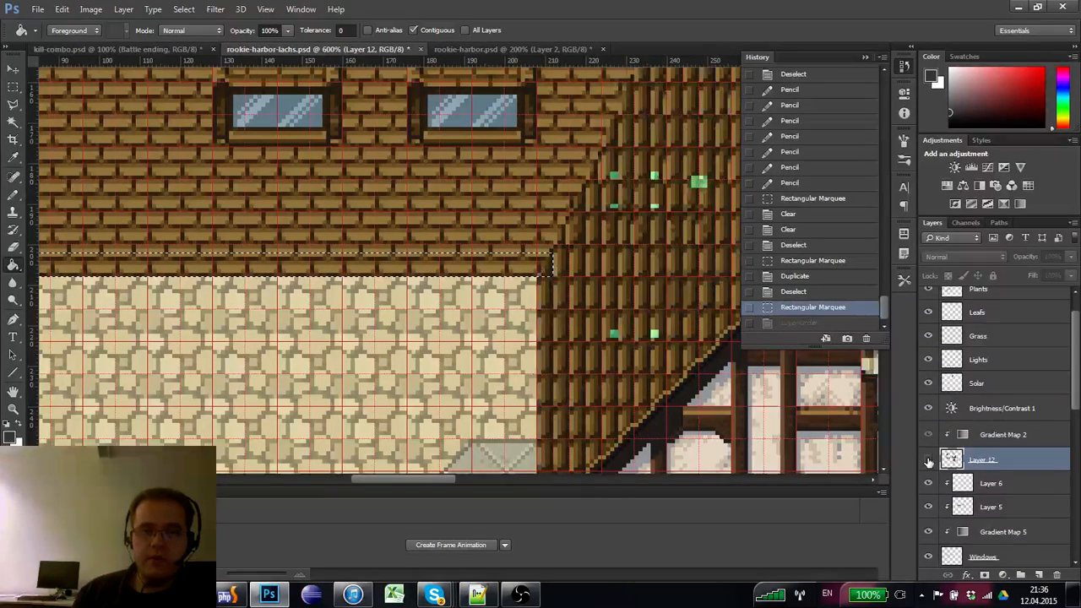
left_click(928, 459)
left_click_drag(1075, 413, 1075, 523)
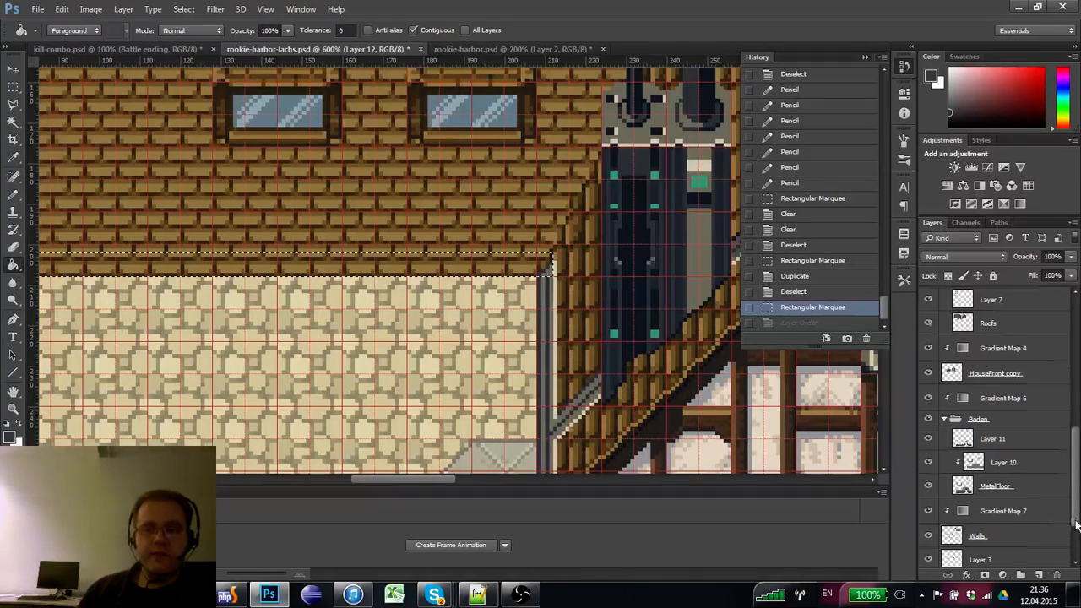
left_click(1009, 379)
left_click(927, 375)
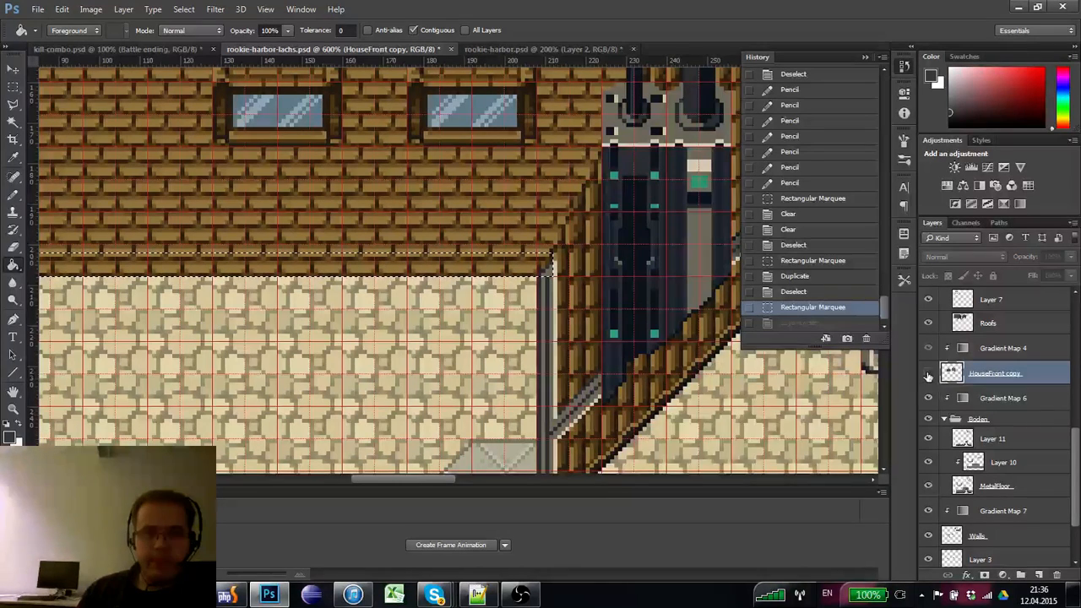
left_click(928, 375)
mouse_move(1069, 468)
left_mouse_down()
mouse_move(1076, 437)
mouse_move(1067, 463)
left_mouse_up()
key("ctrl+z")
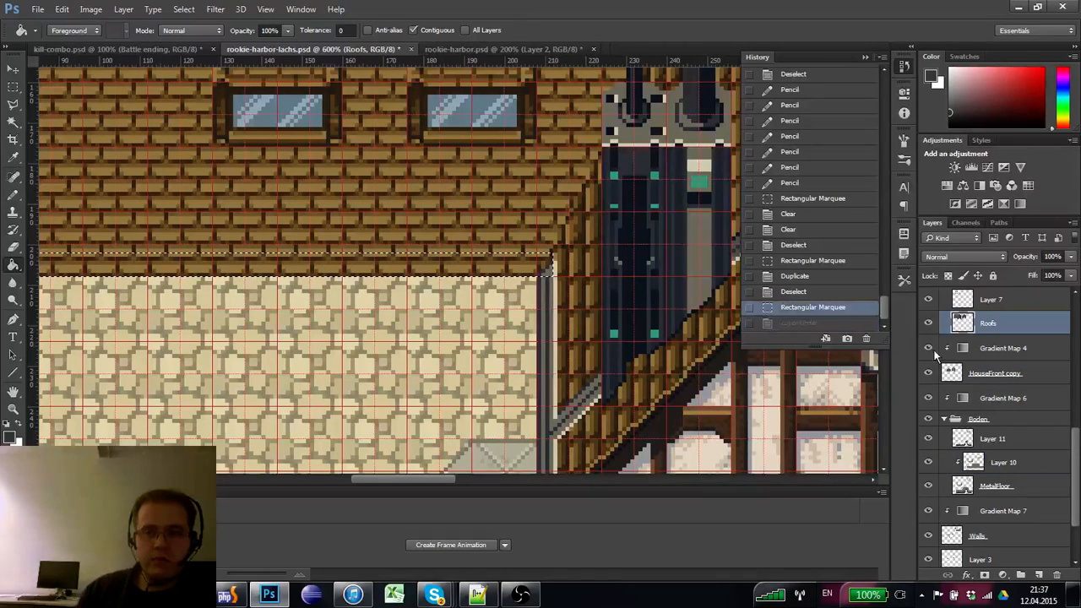
- Check the Windows layer and recheck Layer 12 by switching each one off and on
scroll(1023, 388, "up", 5)
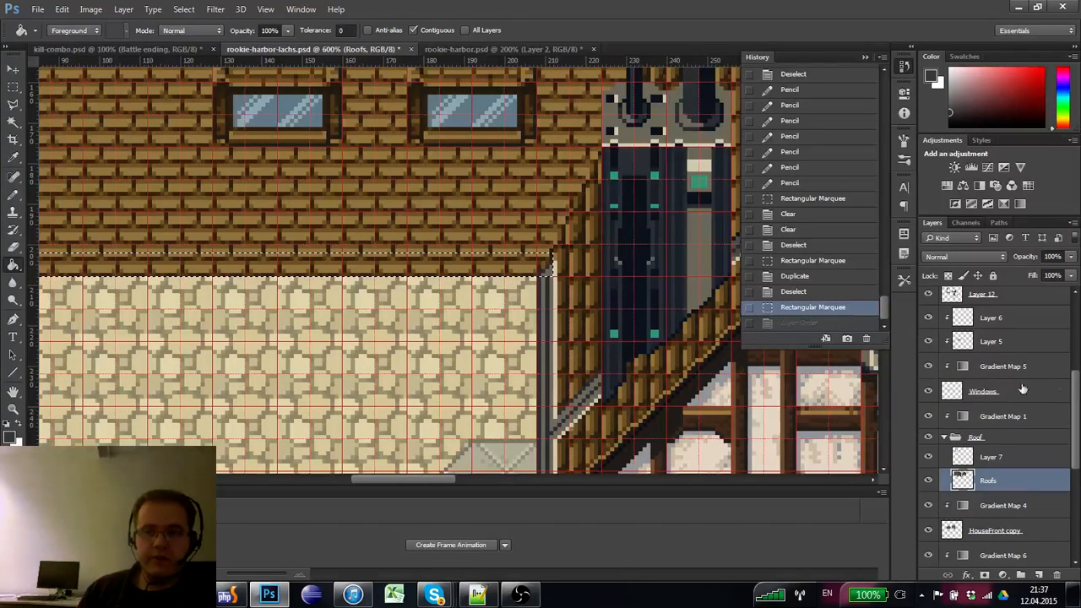
left_click(975, 391)
left_click(927, 391)
left_click(928, 390)
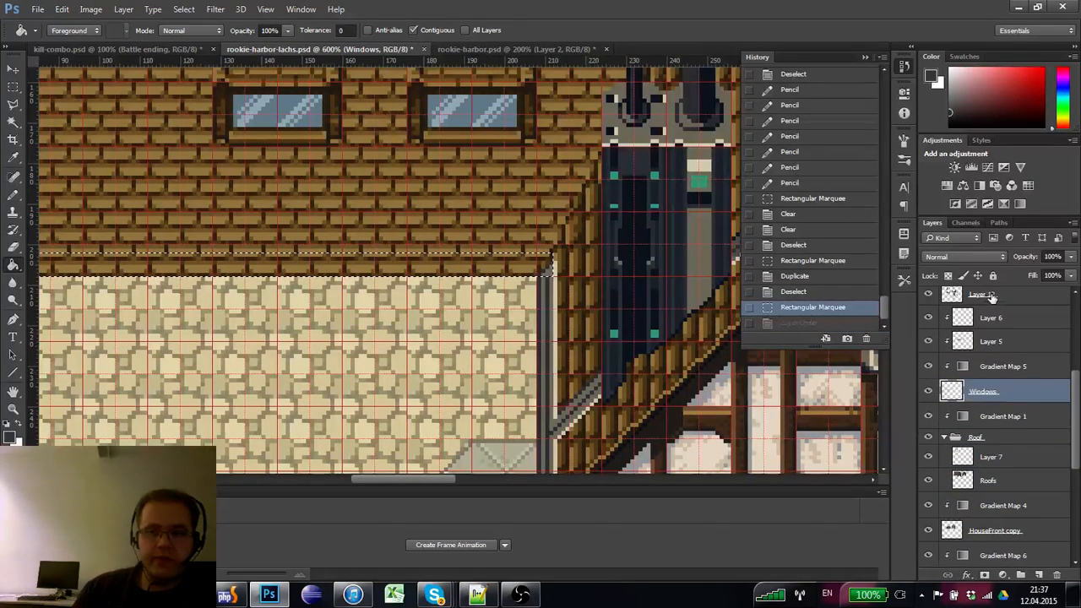
left_click(988, 295)
left_click(928, 299)
left_click(928, 299)
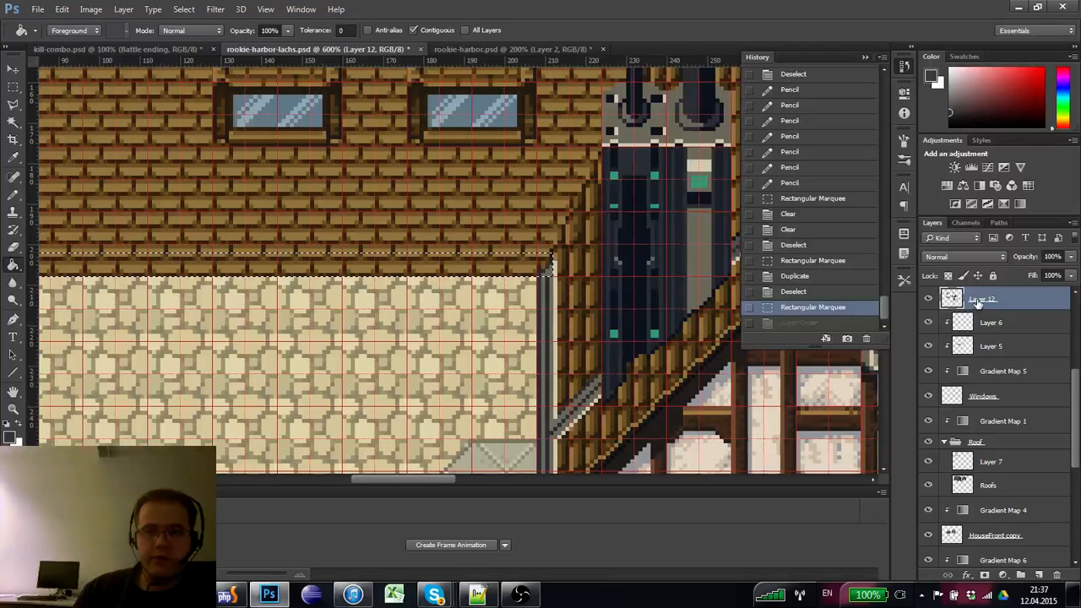
- Rename Layer 12 as HouseMetalFront
double_click(979, 299)
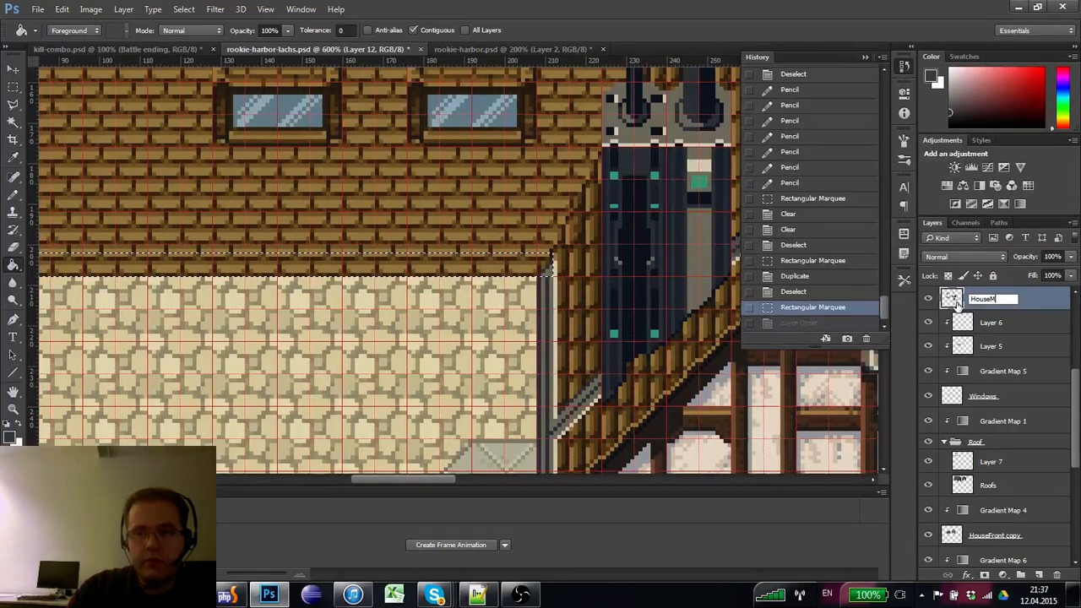
type("HouseM")
key("BackSpace")
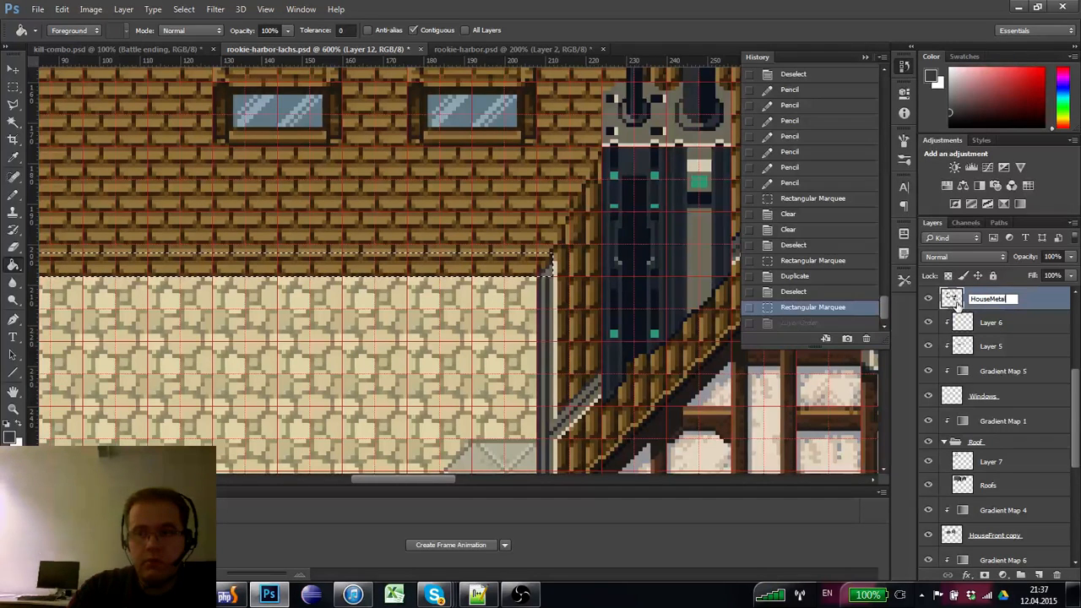
key("Return")
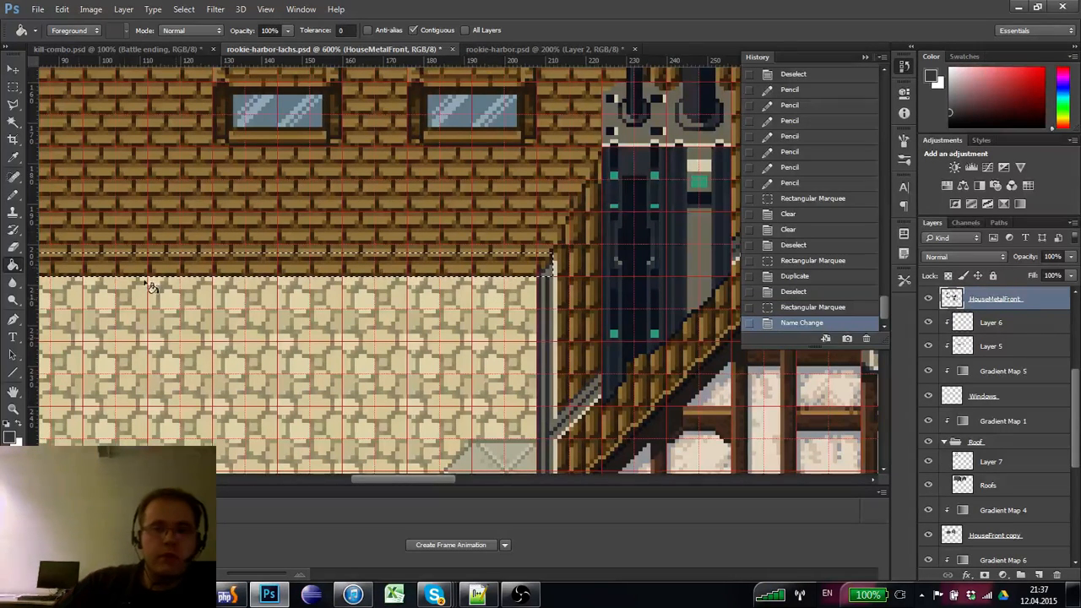
- Fill the selected eave strip with grey on the HouseMetalFront layer using the Paint Bucket, and clear the selection
left_click(12, 87)
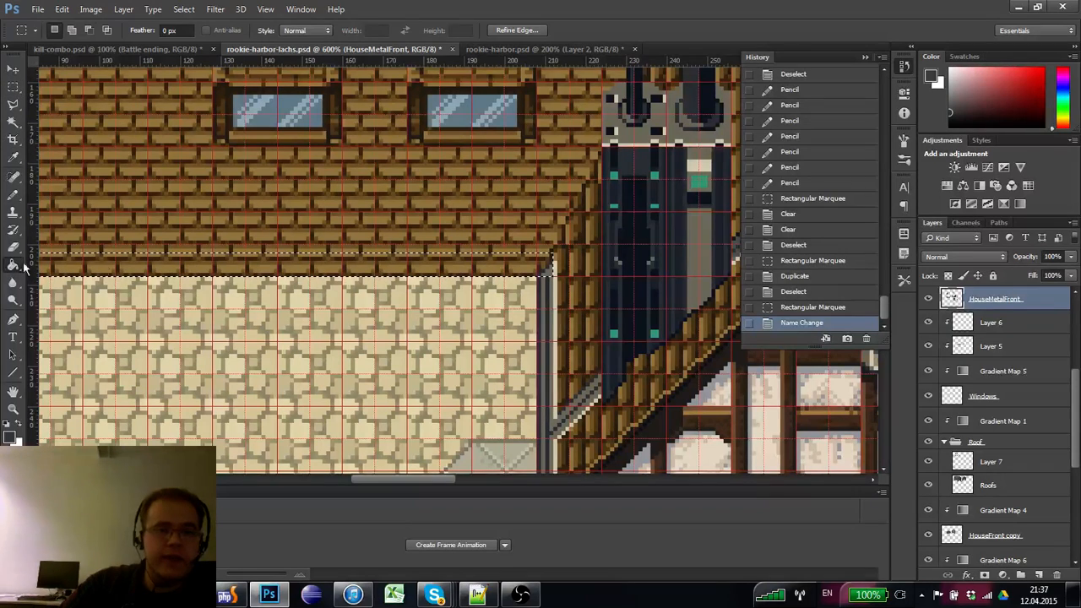
left_click(19, 264)
left_click(509, 272)
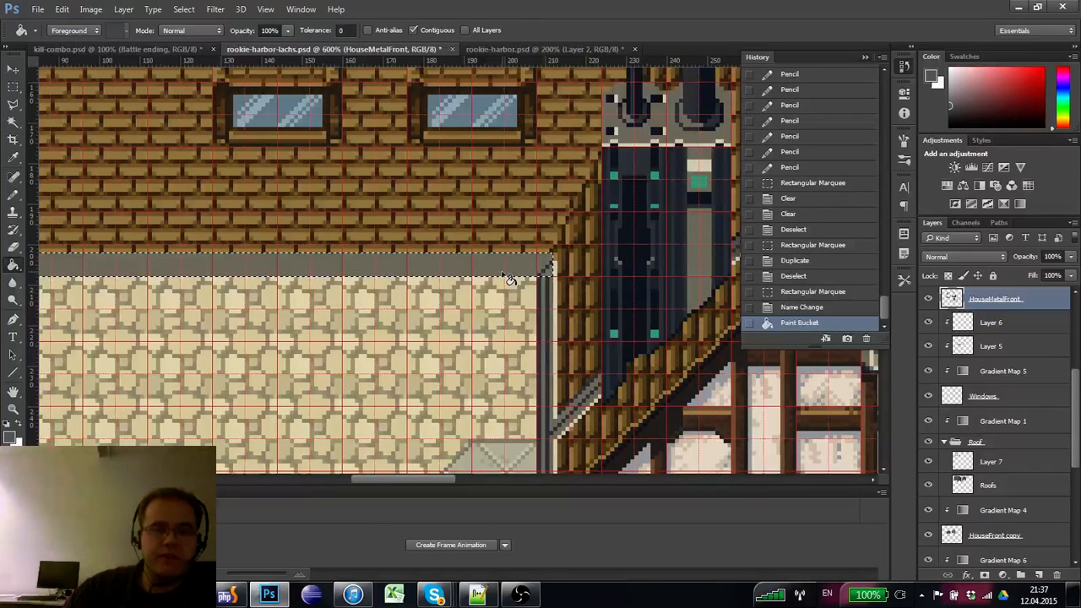
key("ctrl+d")
- Look over the neighbouring metal trims, try a Pencil mark at the eave corner and undo it, and hide the grid
key("b")
scroll(241, 313, "left", 10)
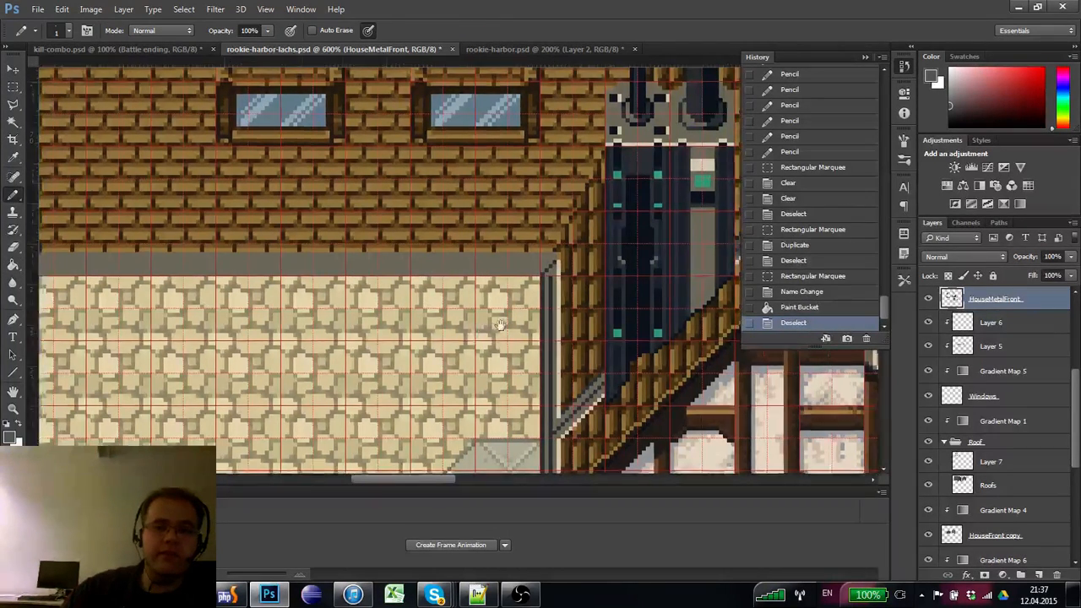
scroll(346, 336, "right", 12)
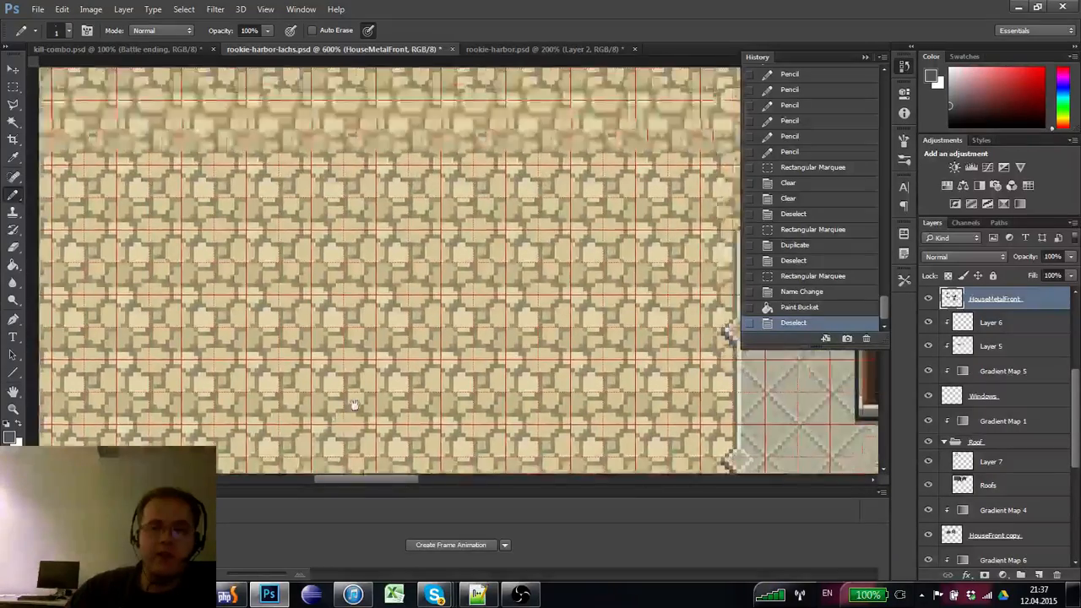
scroll(293, 363, "right", 12)
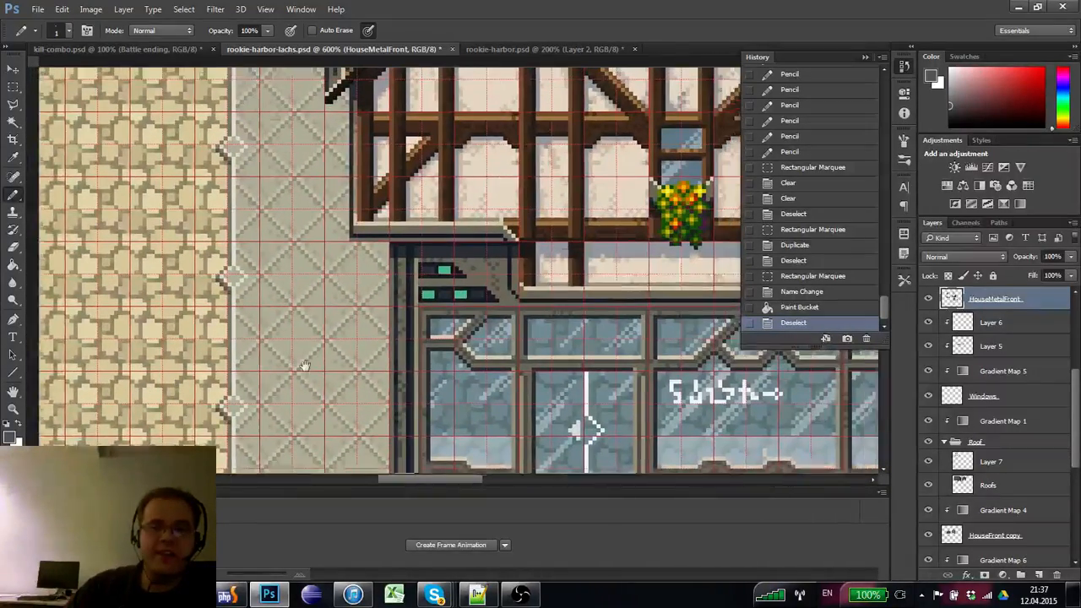
scroll(244, 295, "up", 10)
scroll(380, 287, "left", 8)
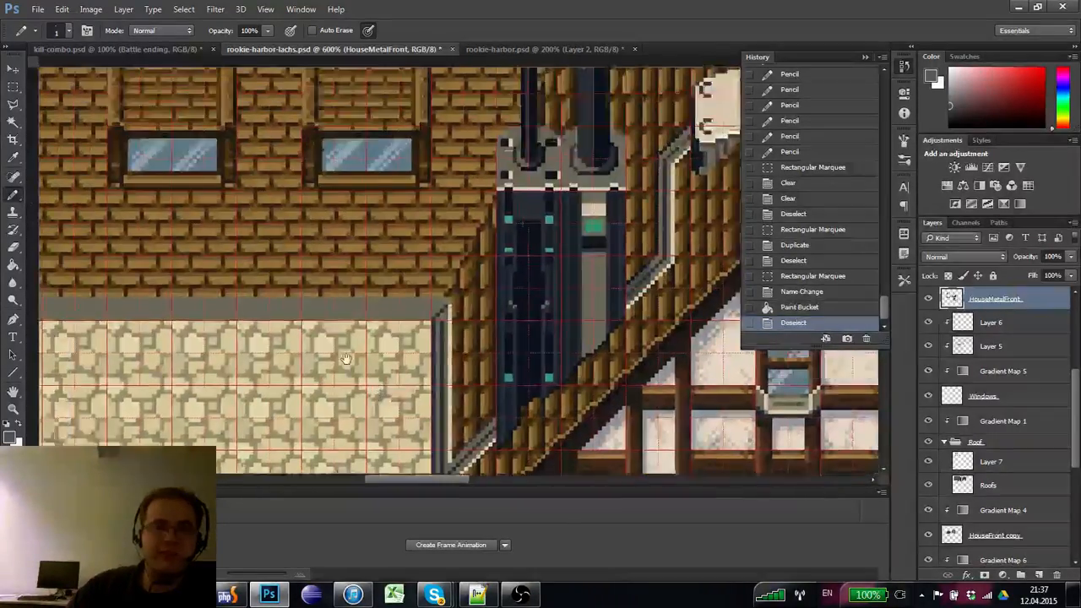
left_click_drag(491, 277, 512, 261)
left_click(641, 263)
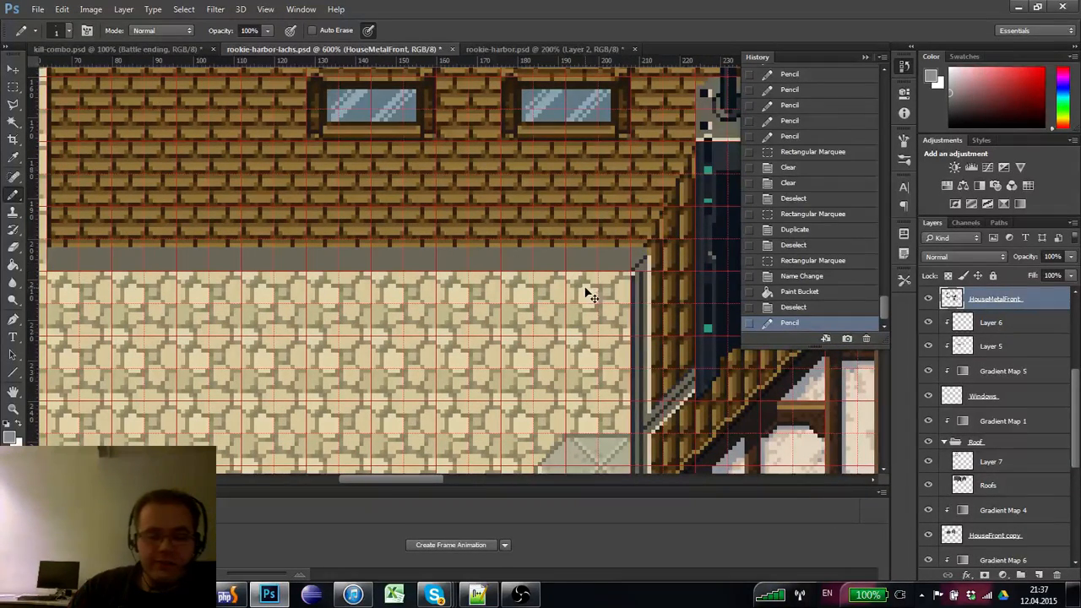
key("ctrl+apostrophe")
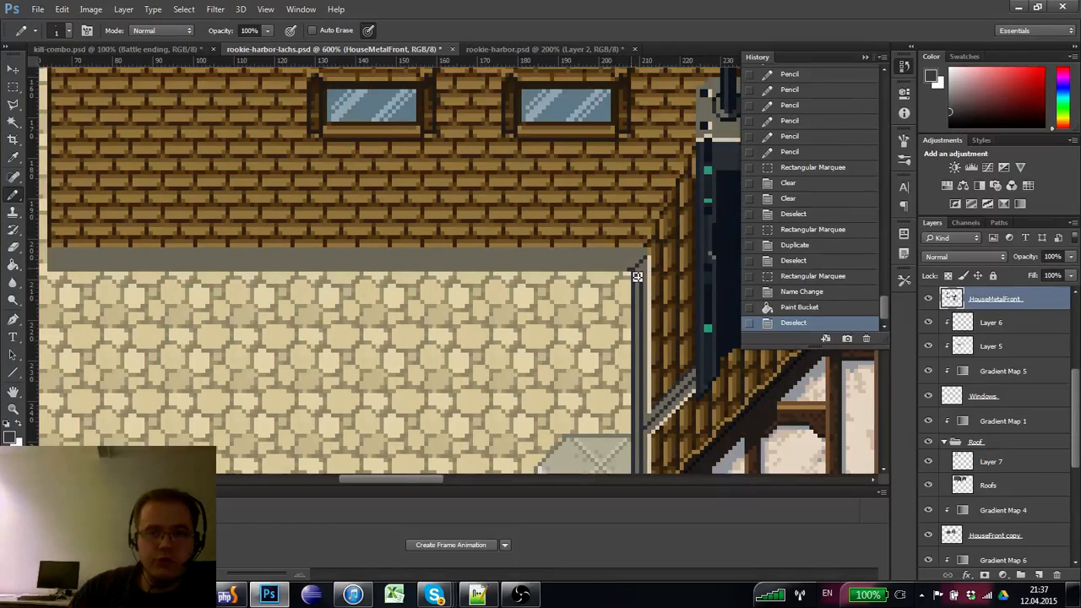
- Draw a one-pixel dark outline along the lower edge and the far end of the grey eave strip
left_click(638, 276)
left_click_drag(409, 317, 550, 302)
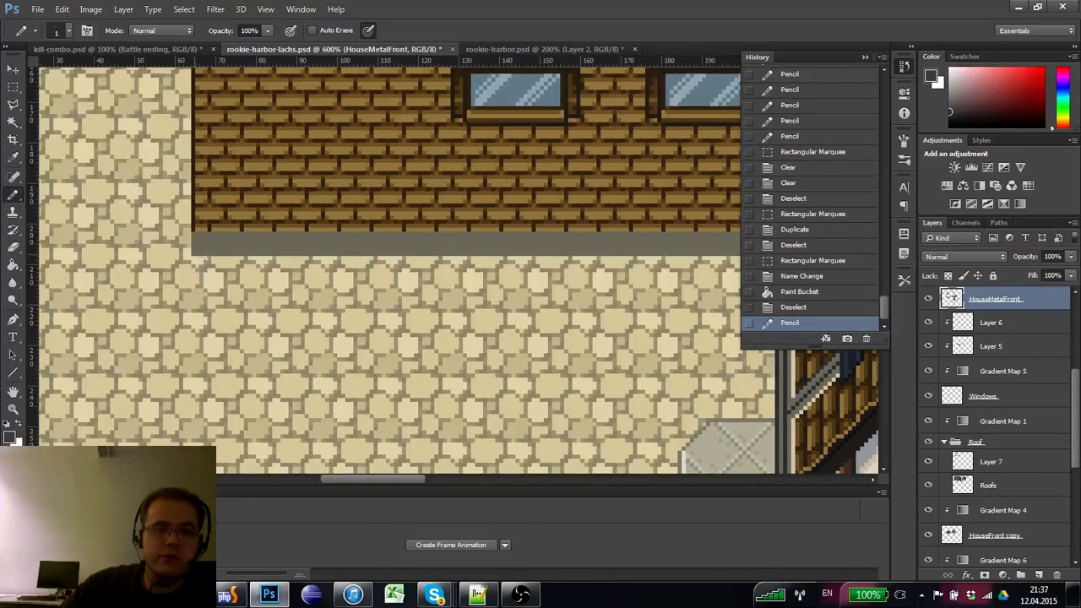
left_click(201, 262, "shift")
left_click(201, 242)
left_click_drag(314, 307, 253, 308)
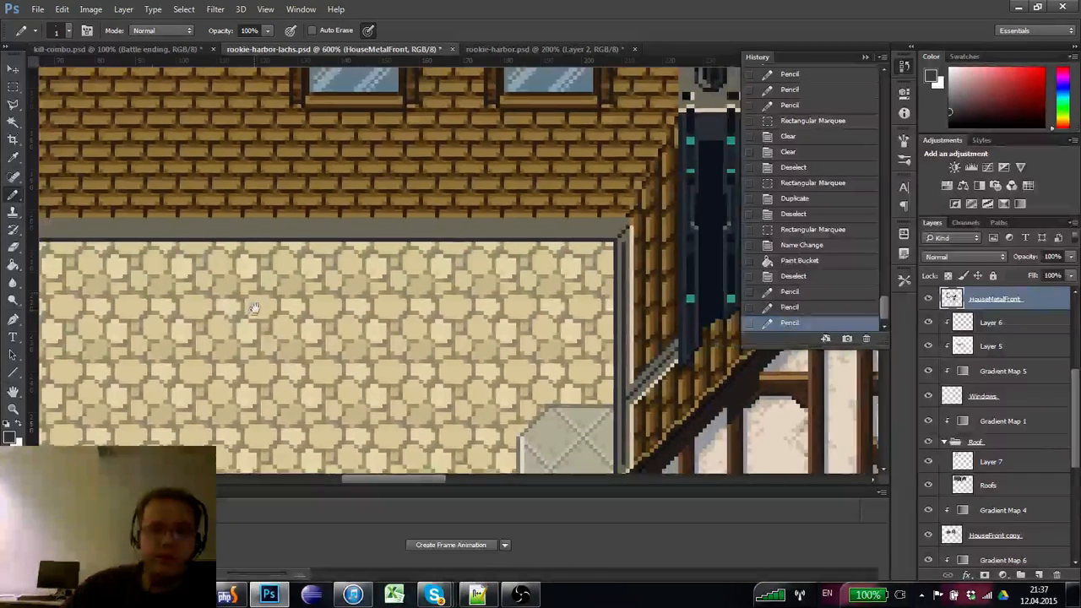
- Clean up the eave corner pixels and draw a light highlight line along the upper edge of the grey strip
left_click(634, 236)
left_click(640, 228)
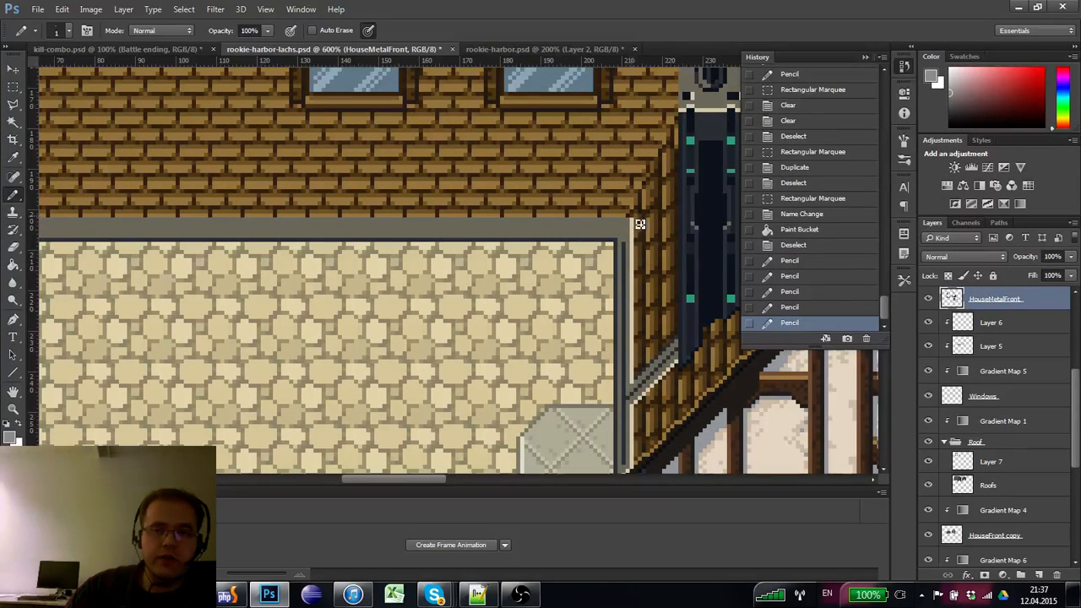
left_click(632, 216)
left_click_drag(405, 244, 580, 262)
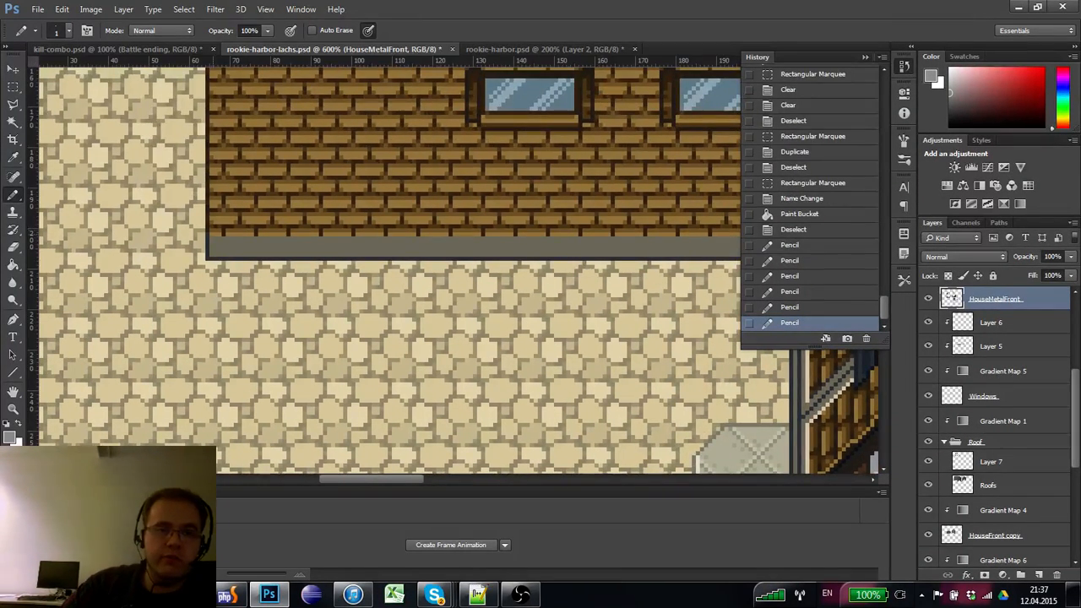
left_click(213, 235, "shift")
left_click_drag(430, 333, 282, 277)
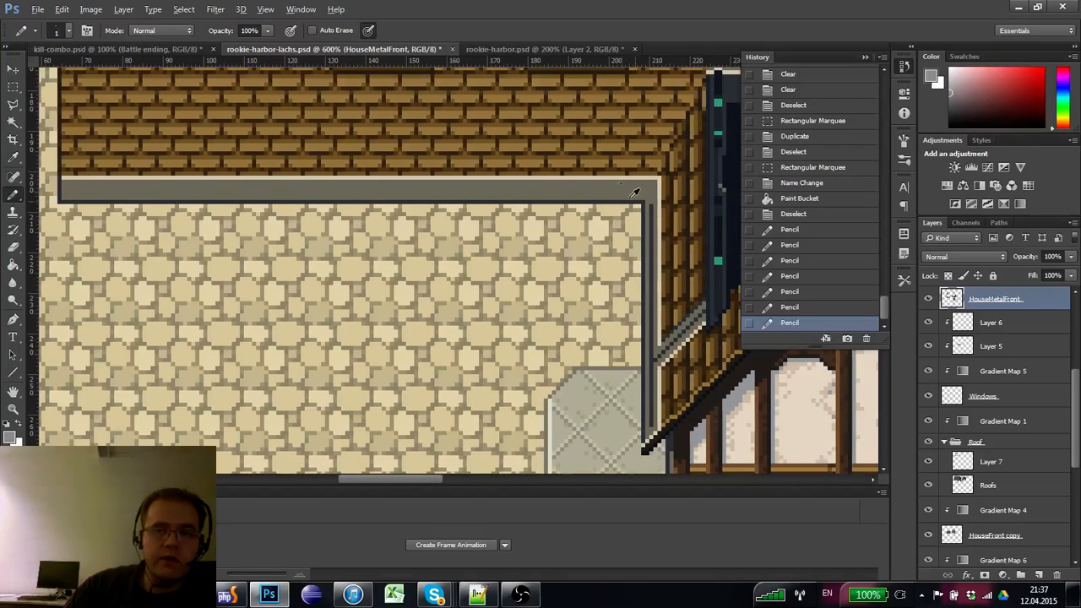
- Sample the dark trim colour and draw two straight dark lines along the inside of the grey eave strip
left_click(655, 200, "alt")
left_click(652, 189)
left_click(65, 190, "shift")
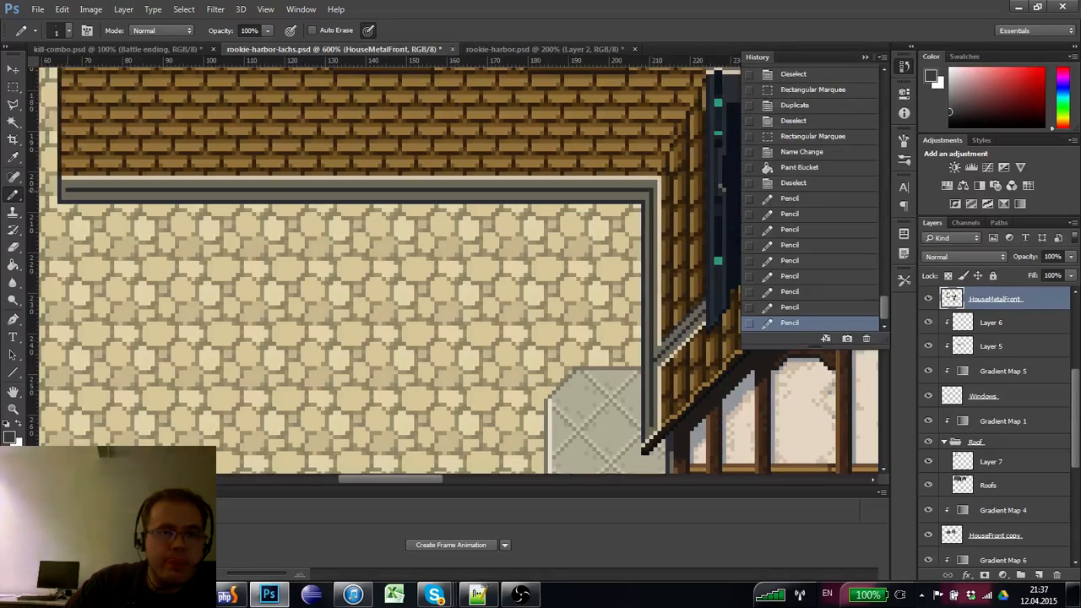
left_click(68, 194)
left_click(648, 193, "shift")
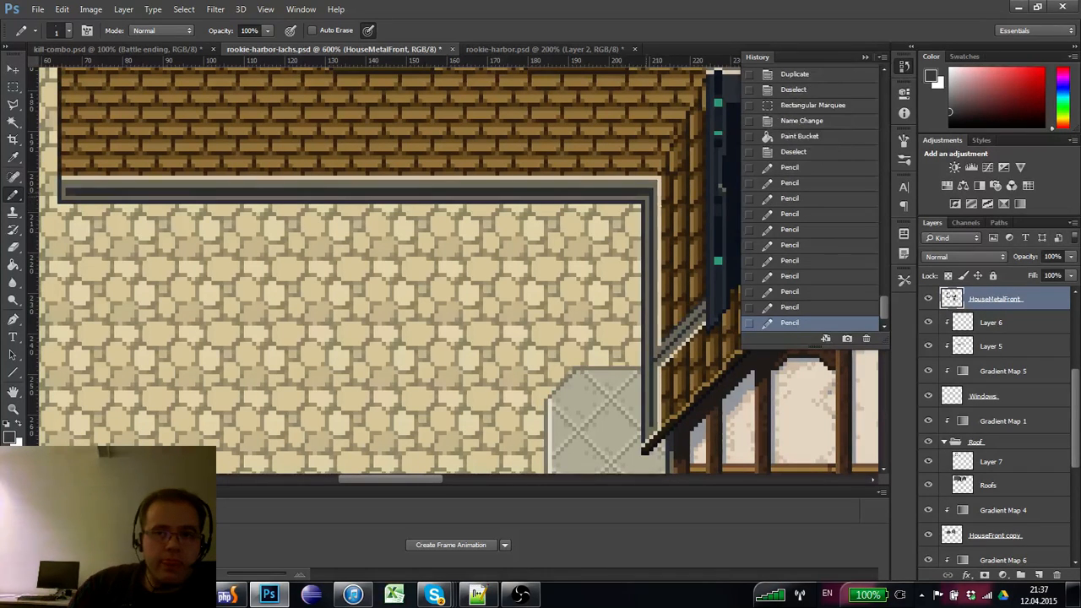
- Join the dark inner band to the vertical trim at the corner and shift it to the strip's upper part
left_click(655, 202)
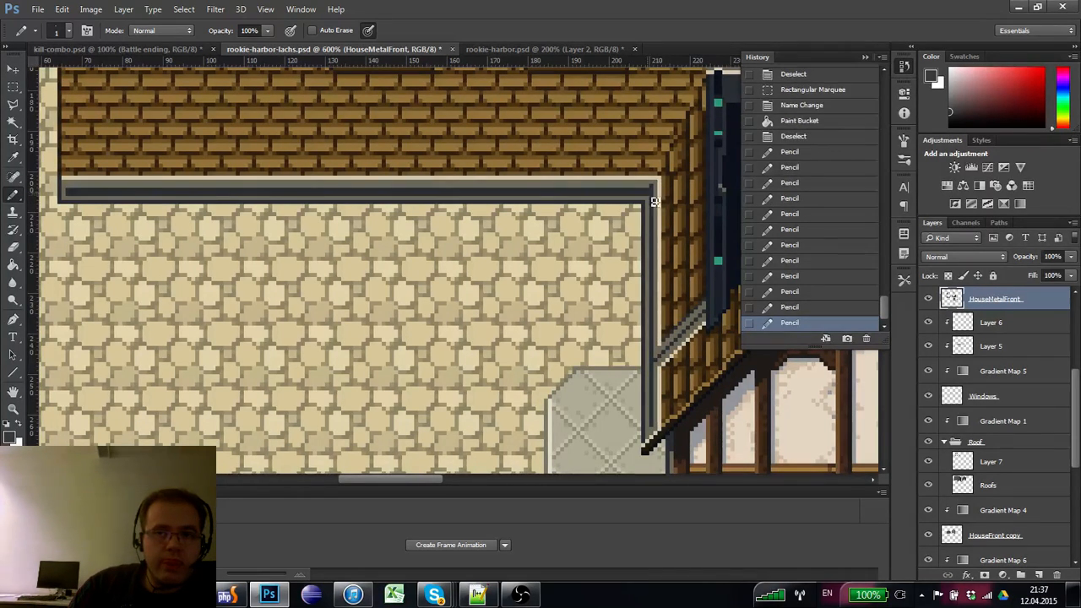
left_click(647, 195)
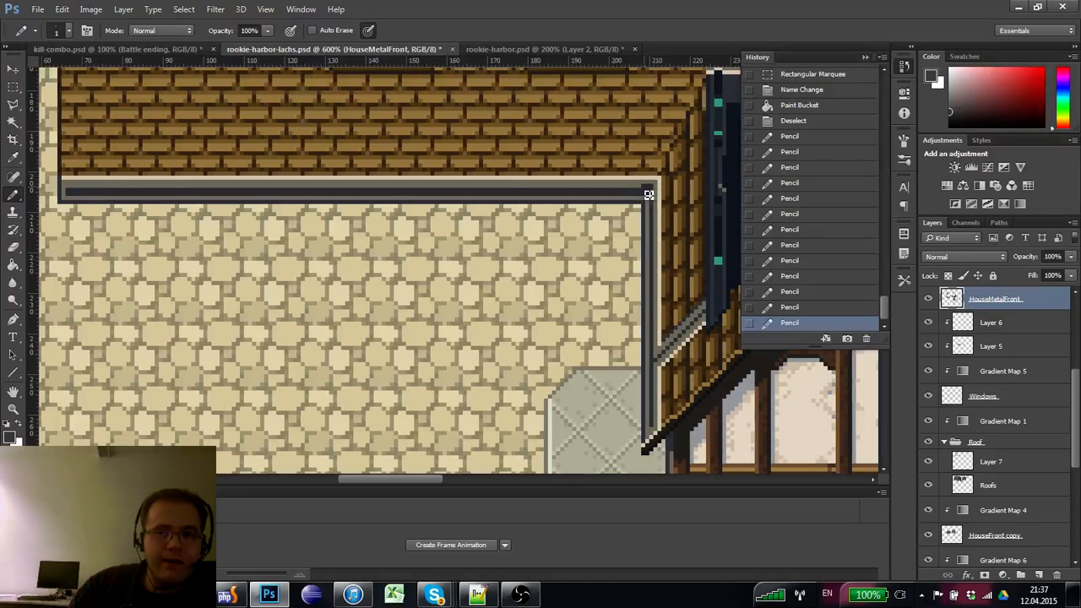
left_click(652, 194)
left_click(75, 195, "shift")
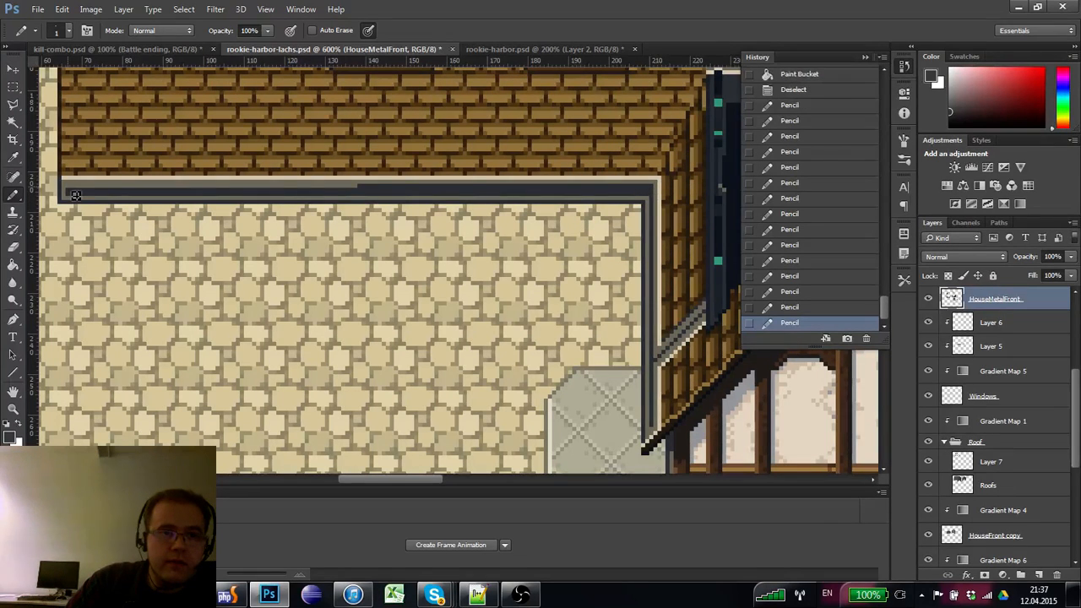
left_click(376, 195, "shift")
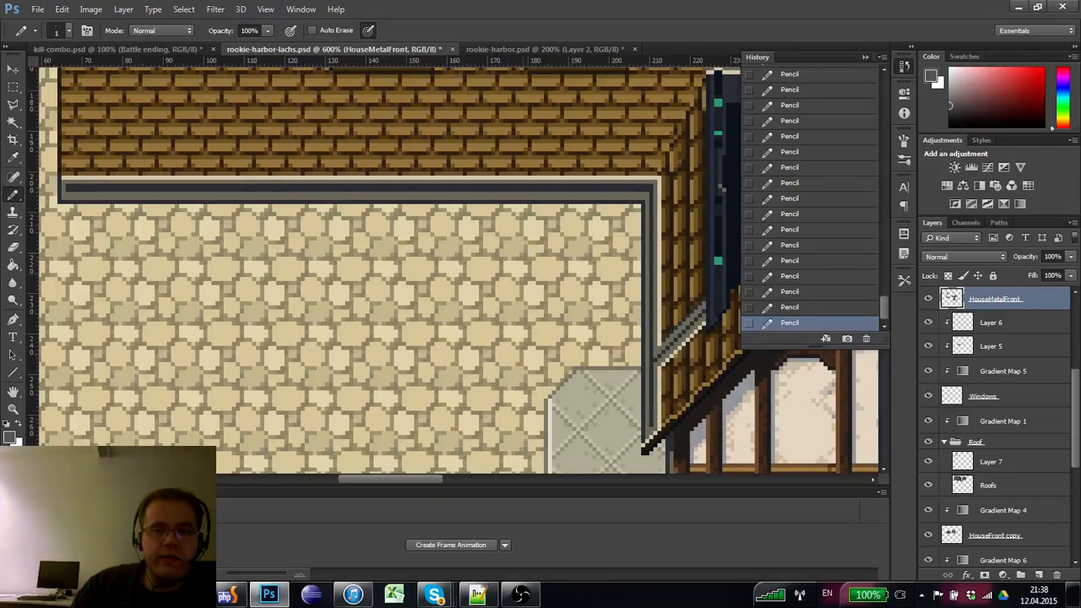
- Select the light upper edge of the horizontal eave strip, nudge it up one pixel with the grid as guide, and deselect
left_click_drag(344, 278, 385, 296)
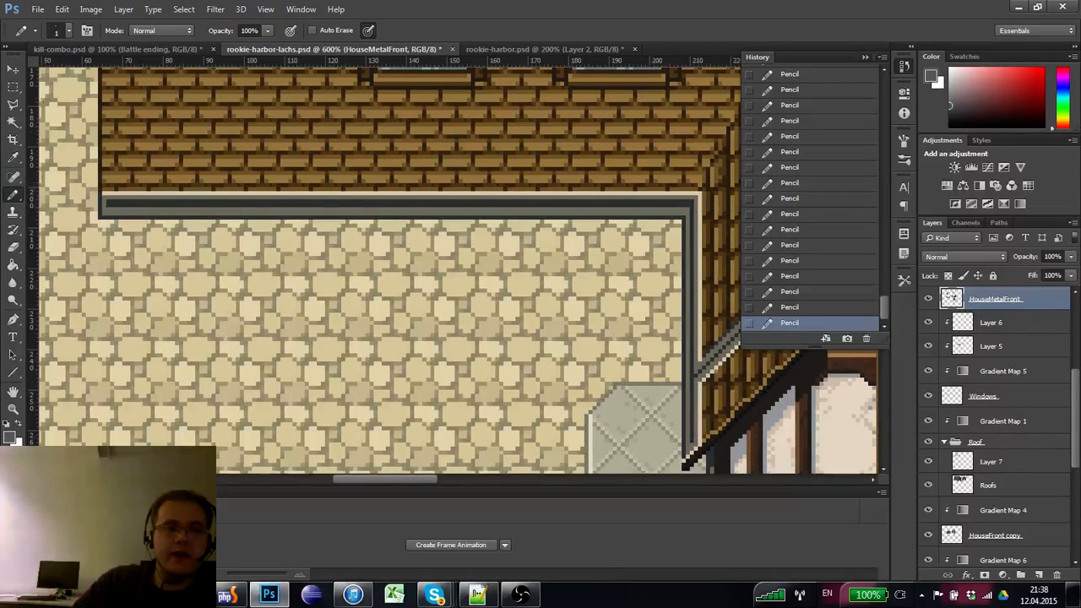
left_click(12, 87)
key("ctrl+apostrophe")
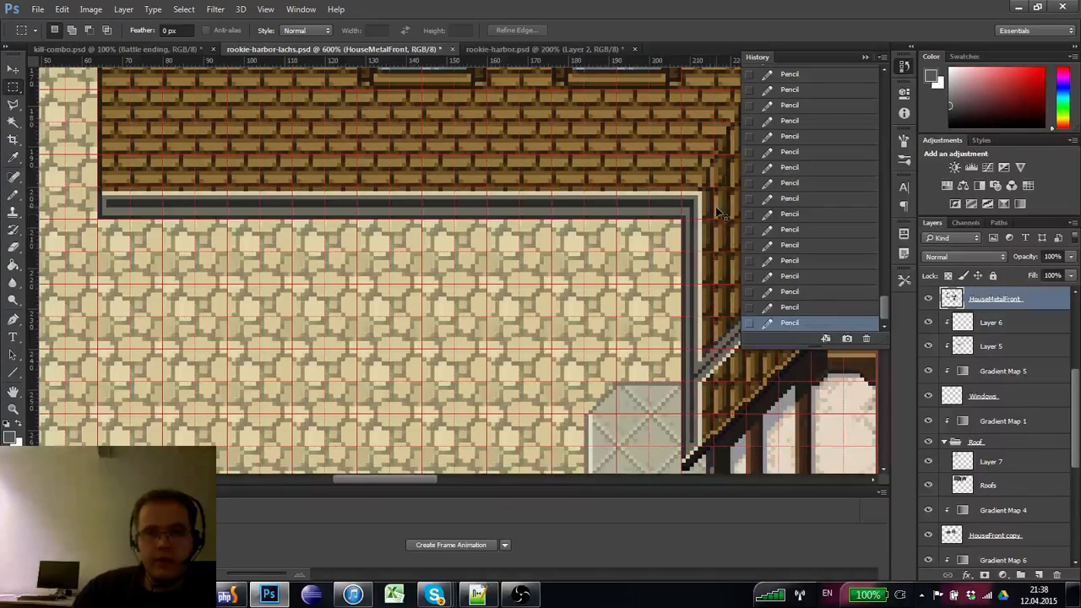
left_click_drag(699, 198, 90, 149)
key("ctrl+Up")
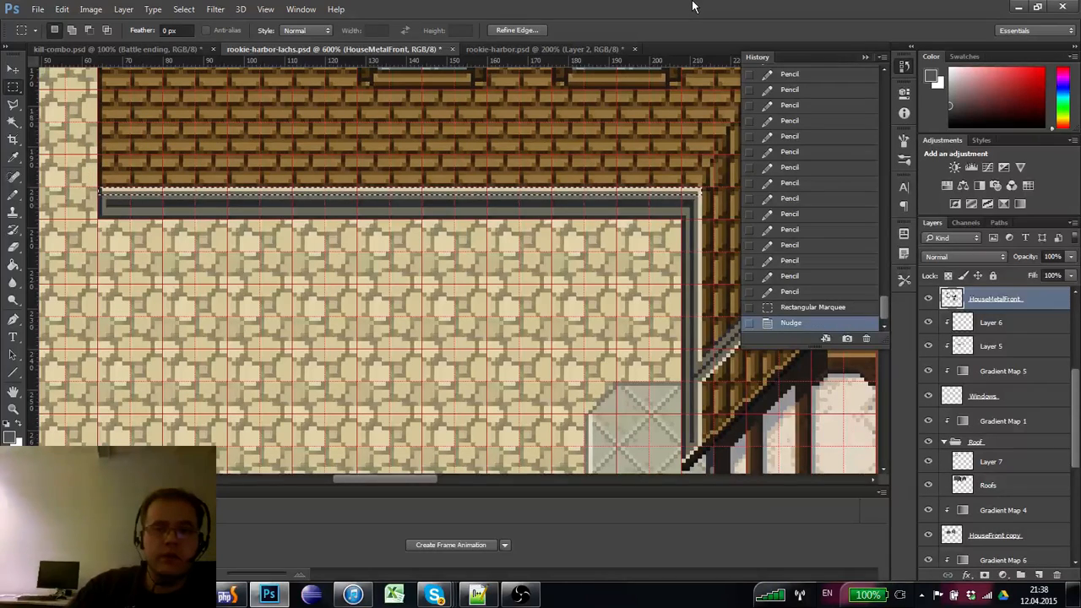
key("ctrl+d")
left_click(15, 210)
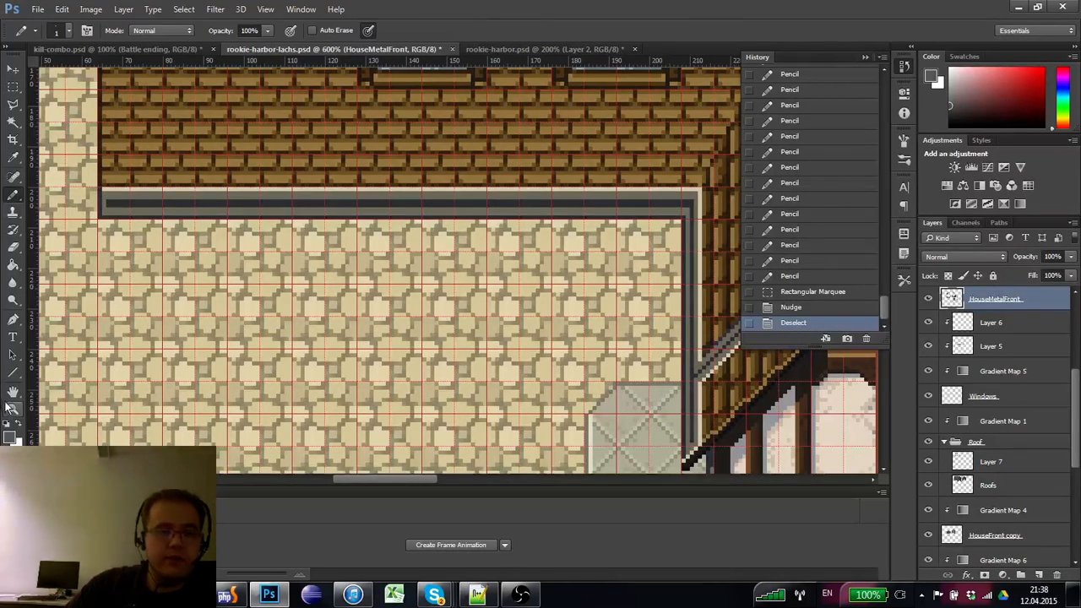
- Examine the widened eave strip and its corner against the rest of the roof at several zoom levels
left_click(12, 409)
left_click(117, 268, "alt")
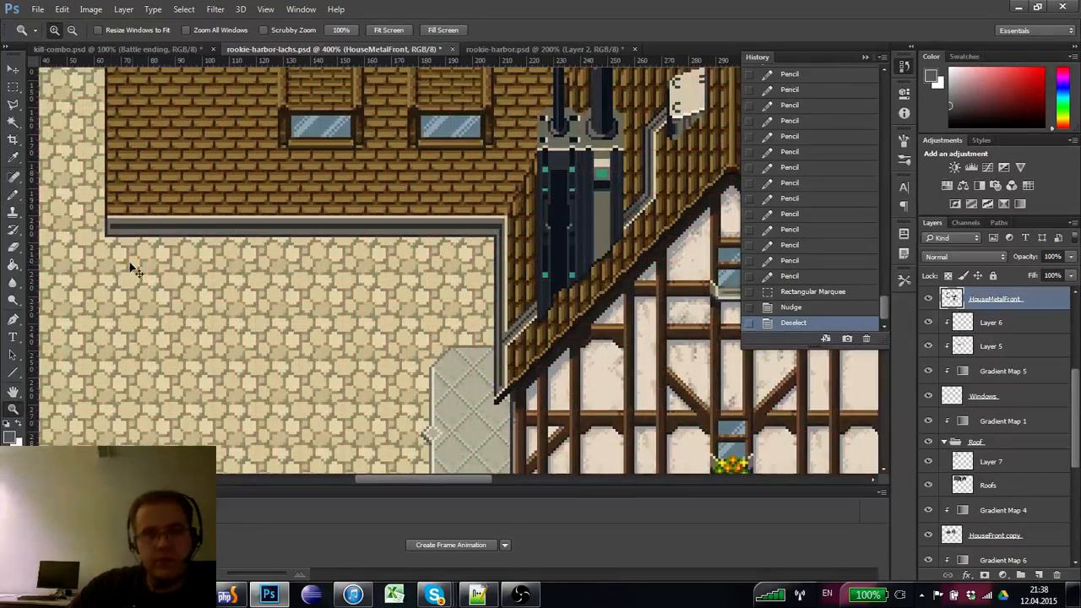
left_click(197, 226)
left_click(195, 226)
left_click(194, 227, "alt")
left_click(193, 227, "alt")
left_click(193, 226, "alt")
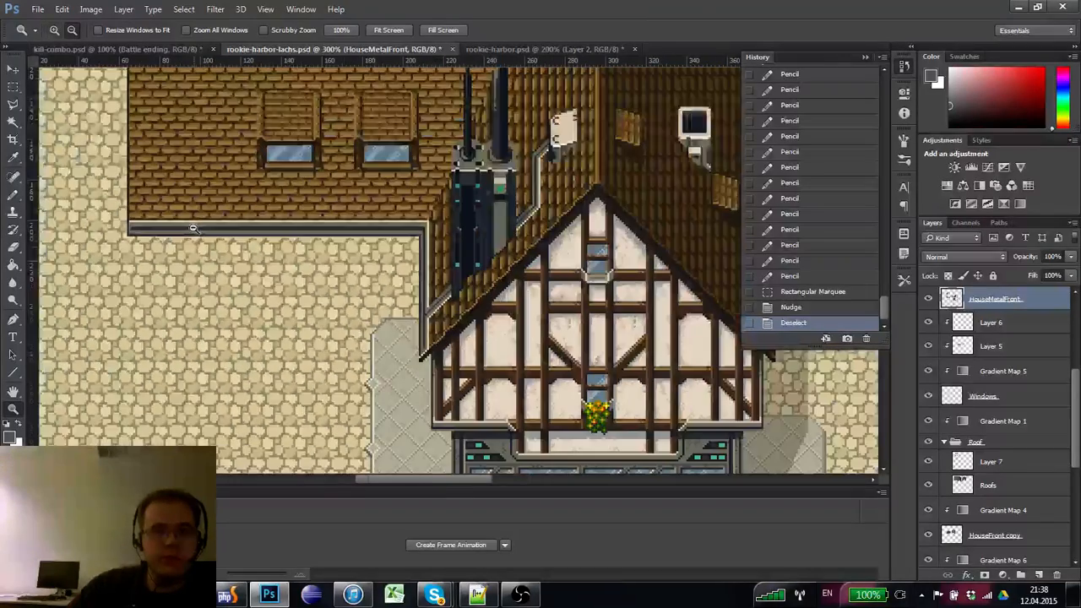
left_click(192, 225)
- Sample the darkest colour from the pipe end near the roof plate and draw a straight line of it through the strip's inner band
left_click(13, 195)
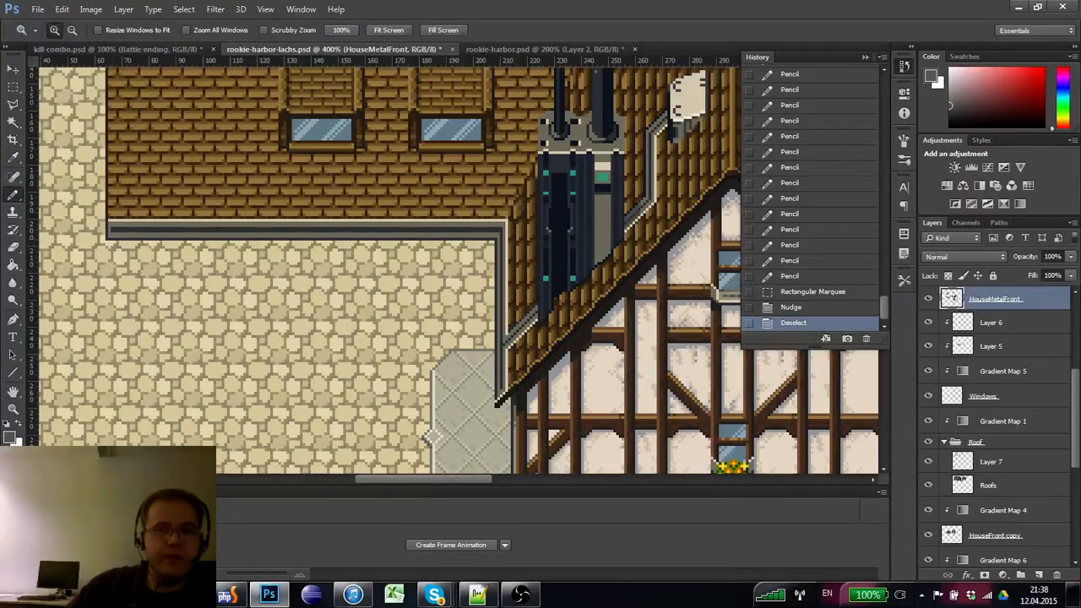
left_click_drag(239, 230, 213, 255)
key("ctrl+r")
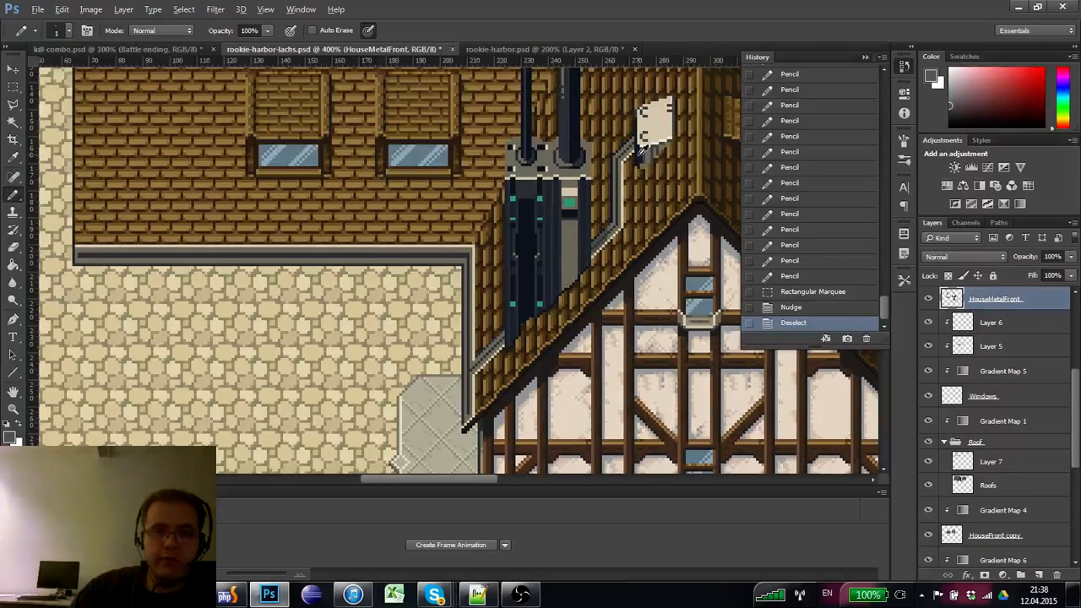
left_click(637, 156, "alt")
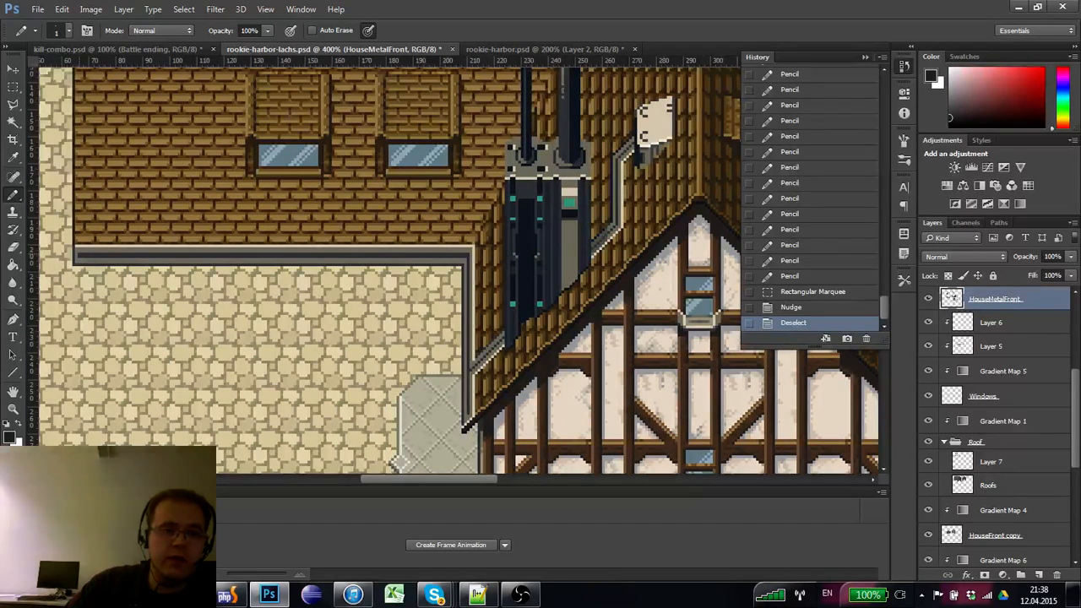
left_click(638, 159)
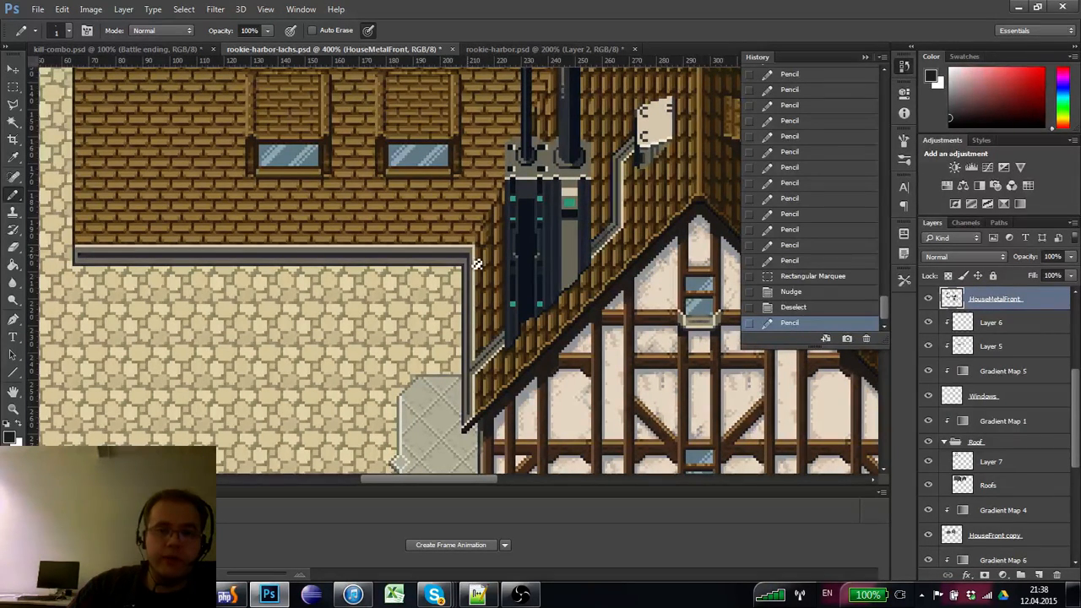
left_click_drag(466, 254, 83, 254)
- Check how the darkened inner band of the eave strip reads beside the vertical trim, both close up and from farther out
left_click(14, 409)
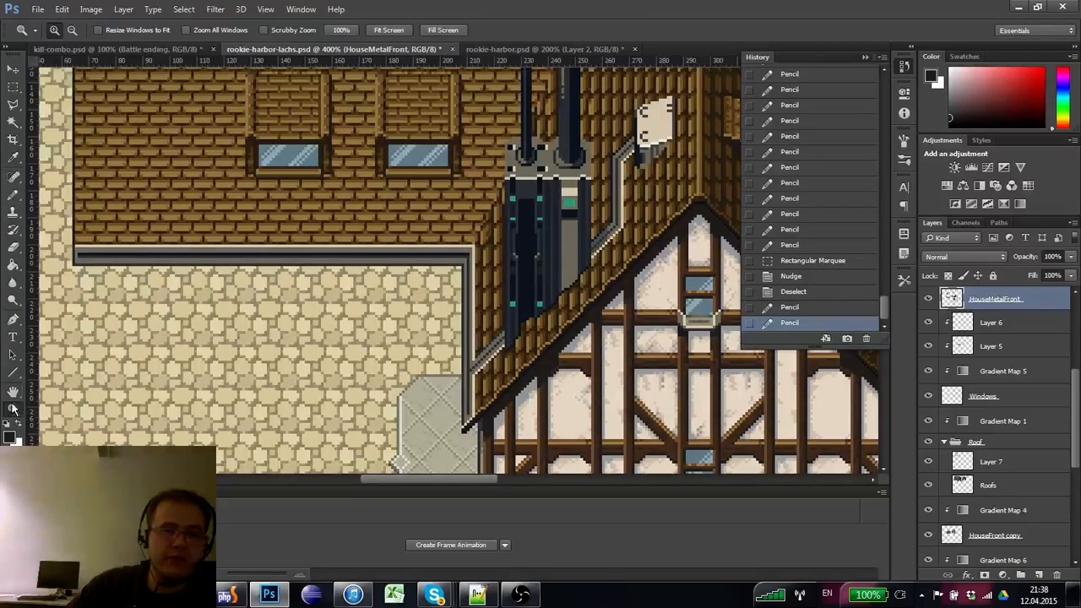
left_click(195, 259, "alt")
left_click(196, 260, "alt")
left_click(215, 260)
left_click(216, 260)
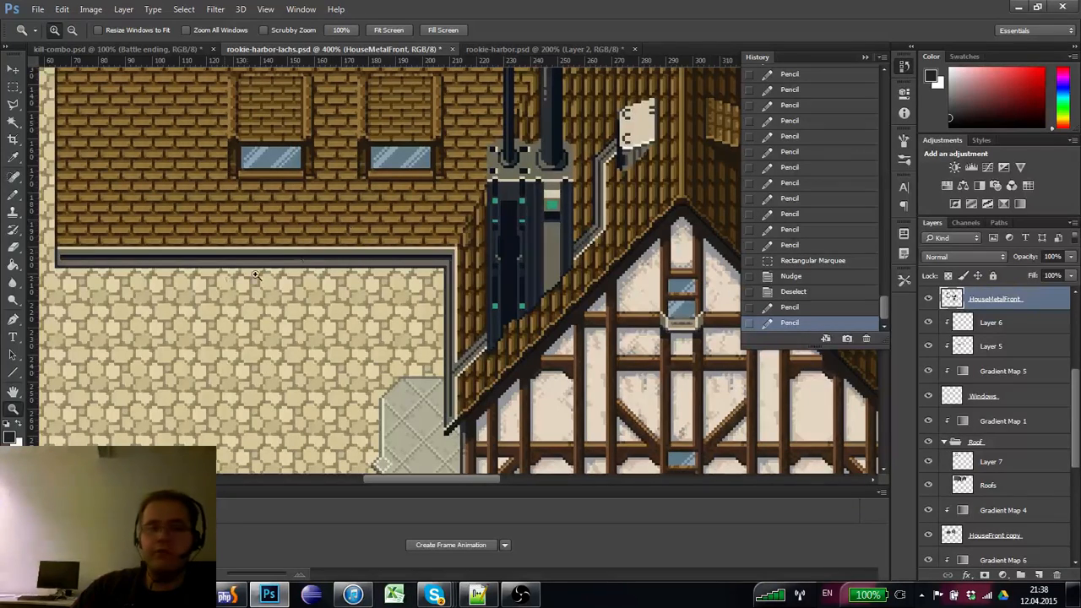
left_click_drag(279, 284, 322, 254)
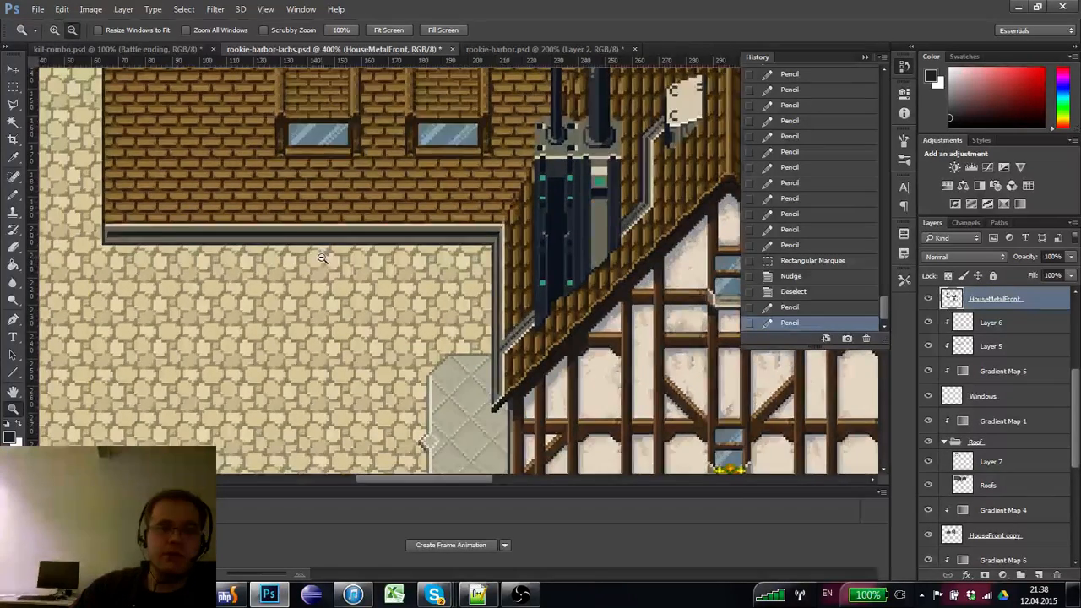
left_click(325, 253, "alt")
left_click(397, 219)
left_click(398, 221)
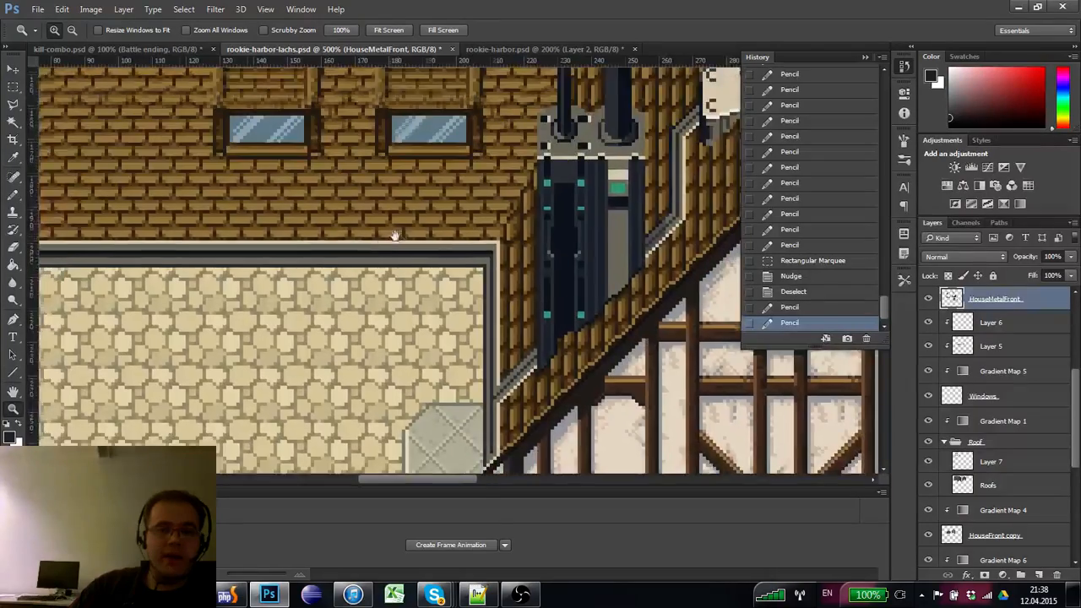
mouse_move(395, 236)
left_mouse_down()
mouse_move(362, 245)
mouse_move(411, 239)
left_mouse_up()
key("ctrl+r")
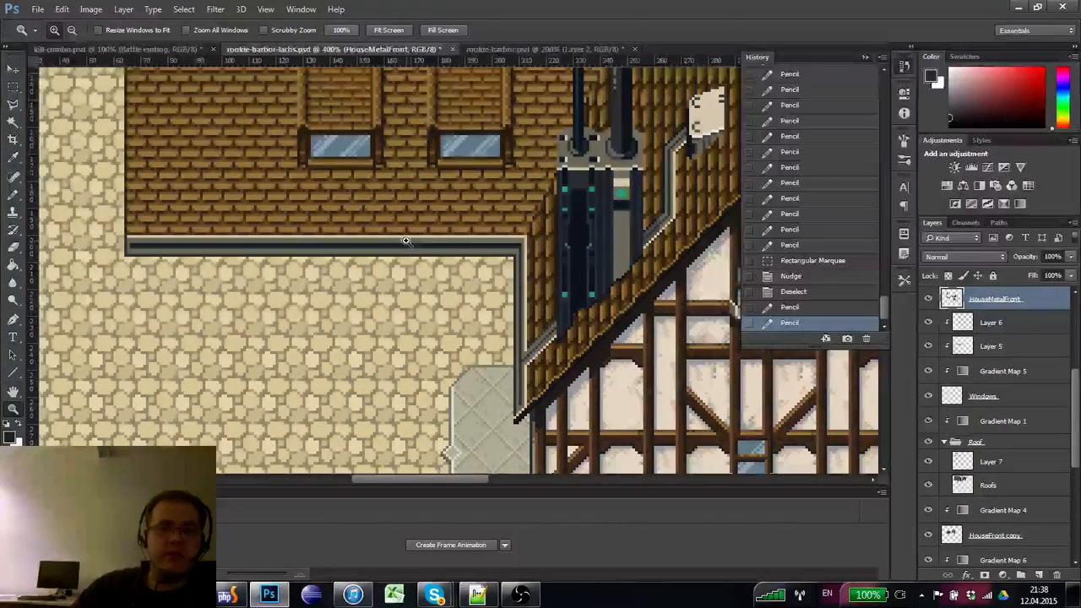
- Sample the mid grey of the trim and paint over the light highlight line along the eave strip's upper edge
left_click(15, 197)
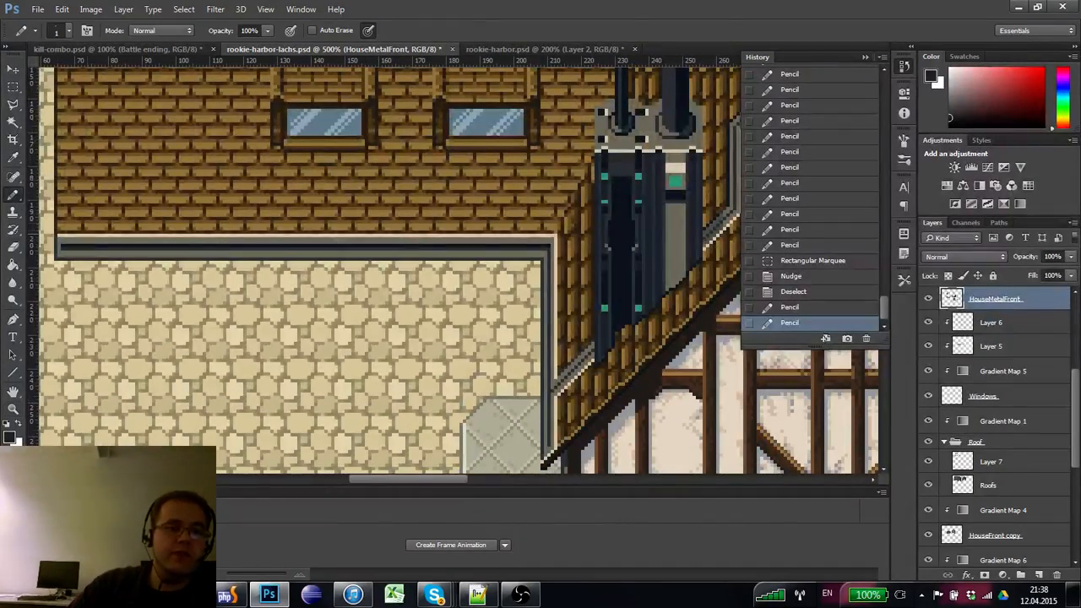
left_click(68, 245)
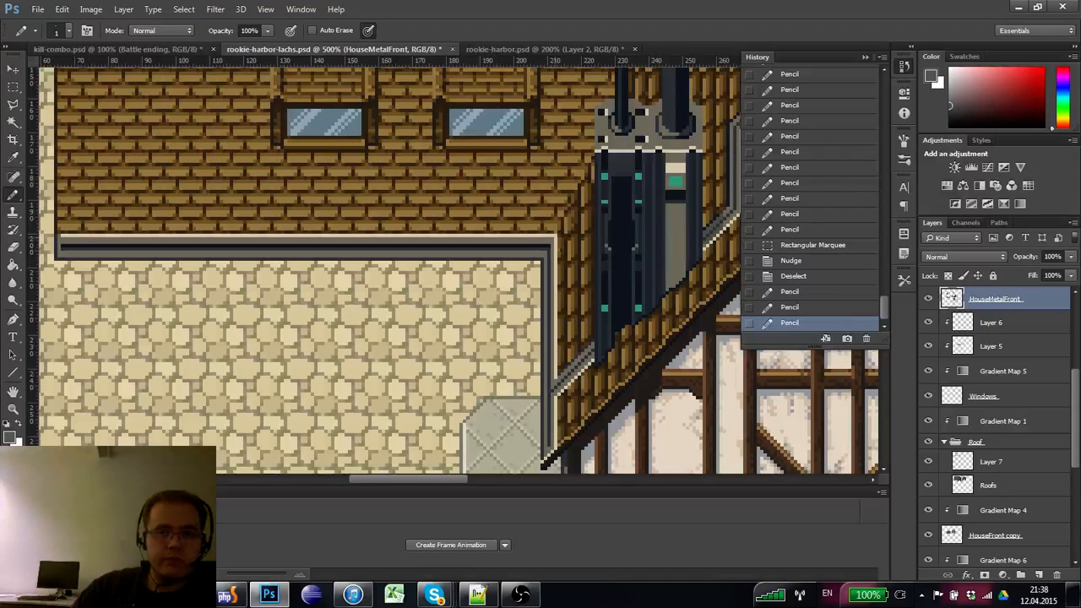
left_click(552, 236, "shift")
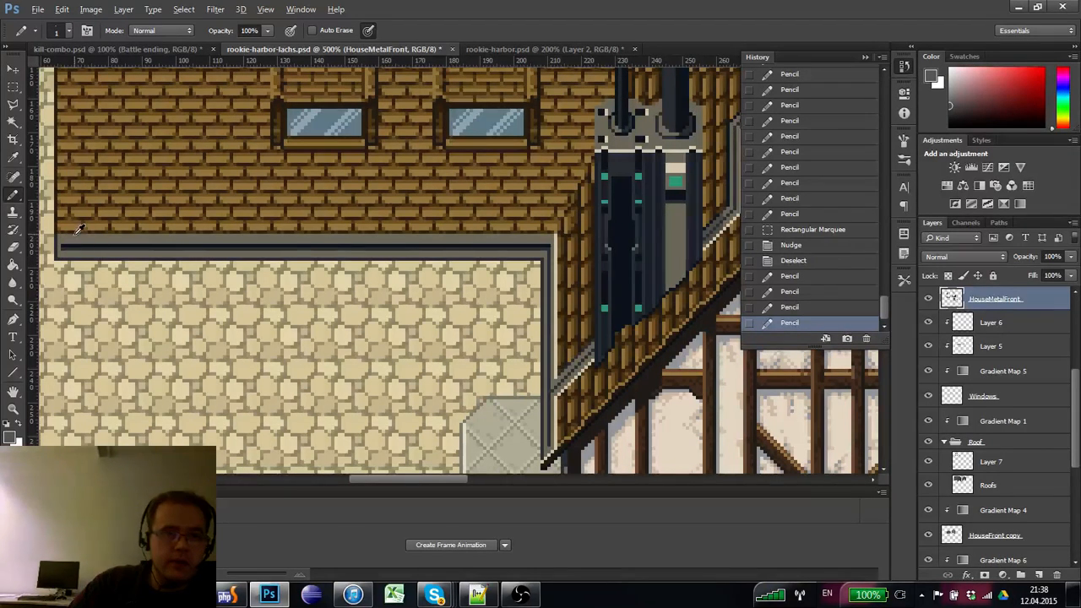
- Erase the uppermost row of pixels along the whole horizontal eave strip with a one-pixel eraser
key("e")
left_click(564, 246)
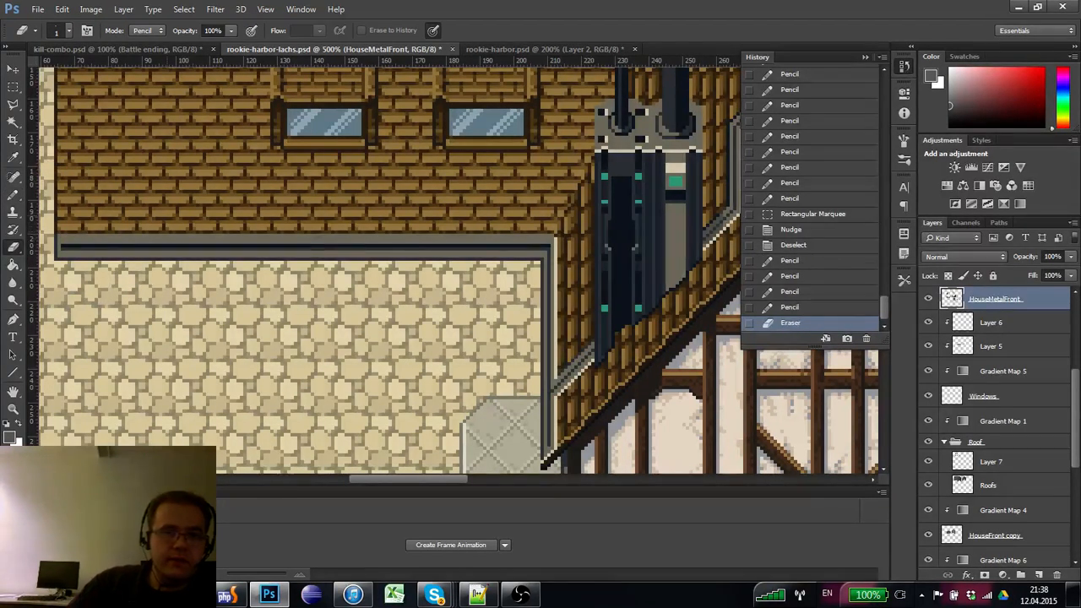
left_click(307, 235, "shift")
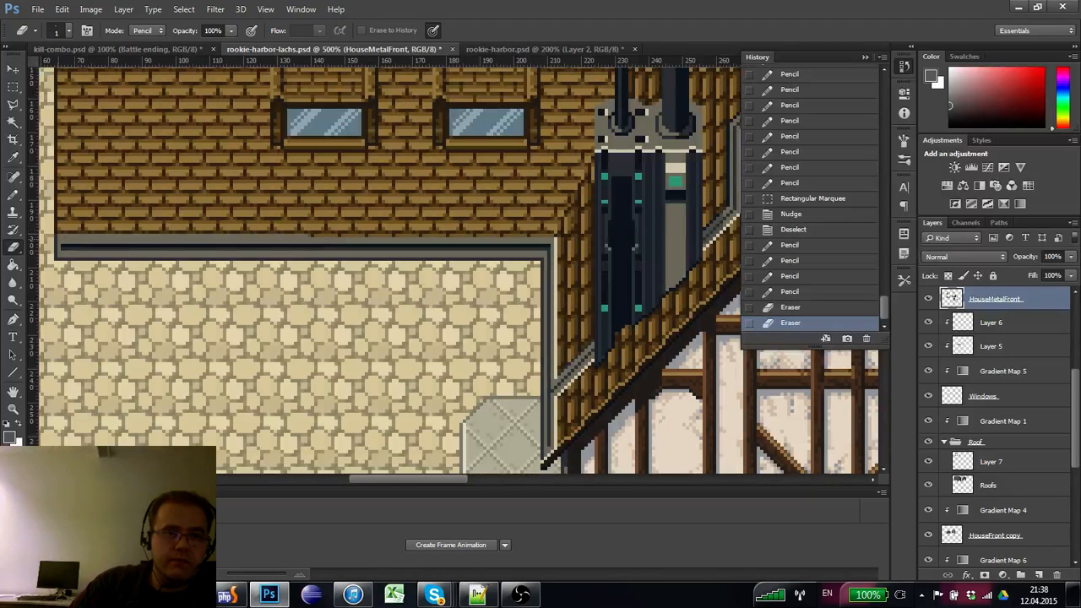
left_click(62, 244, "shift")
left_click(58, 236)
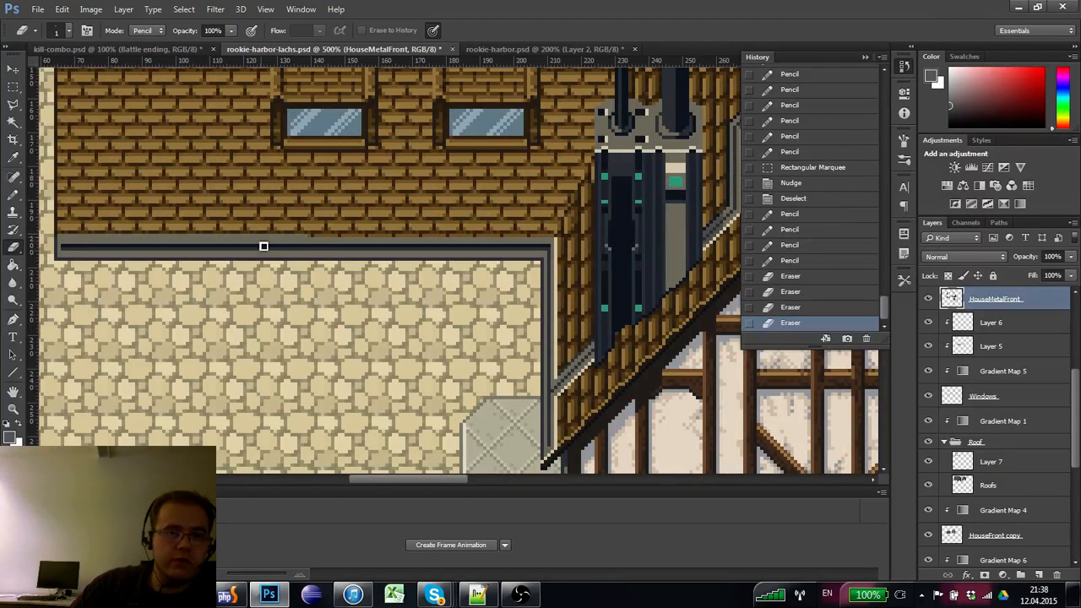
left_click(306, 236, "shift")
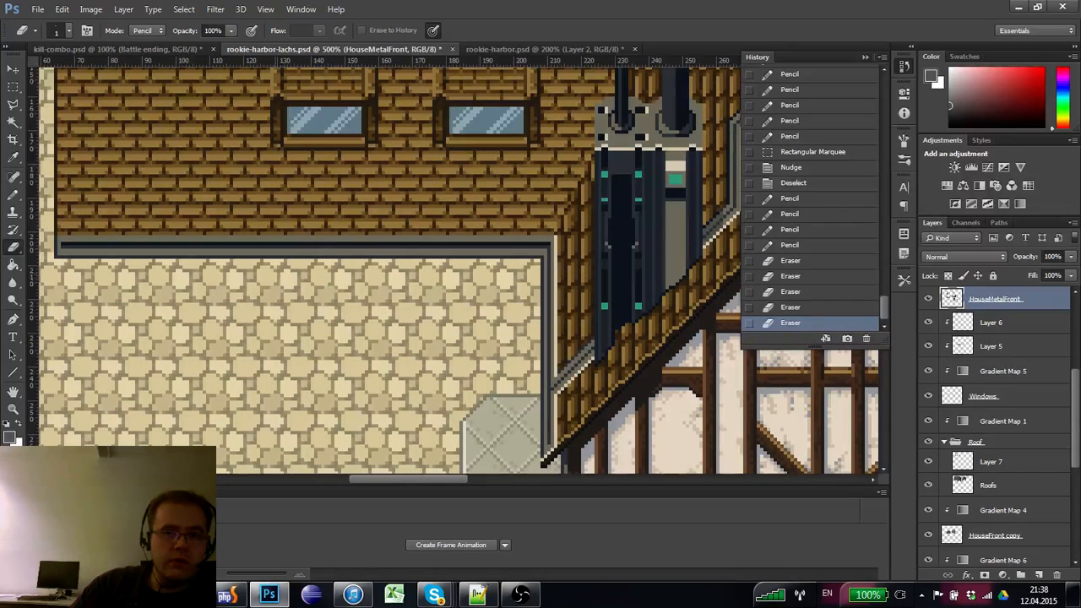
- Sample the light trim colour and draw straight one-pixel highlight lines along the lower edge of the eave strip
key("alt")
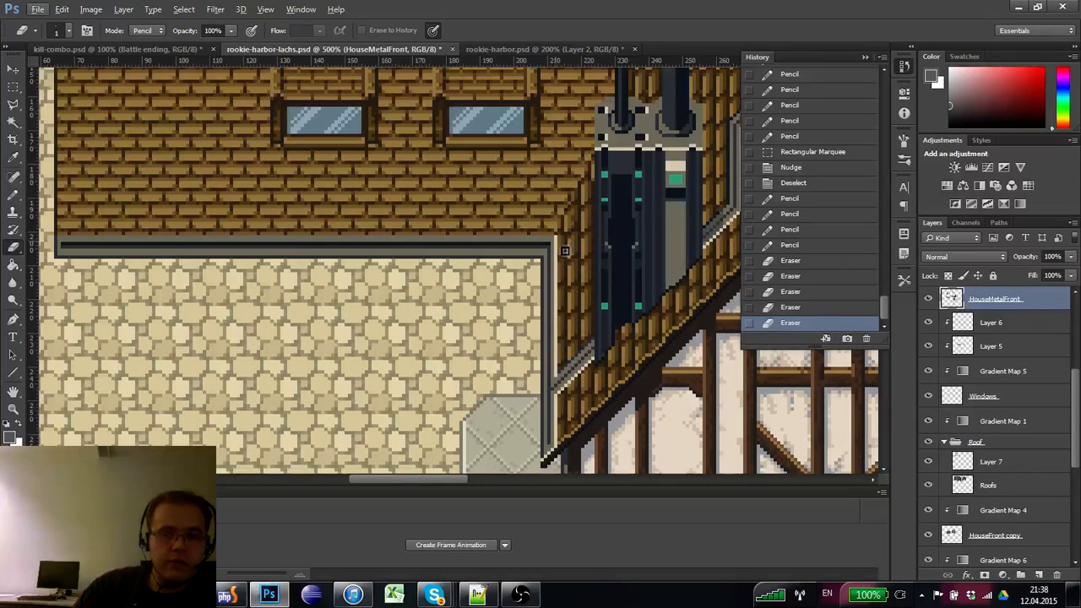
key("b")
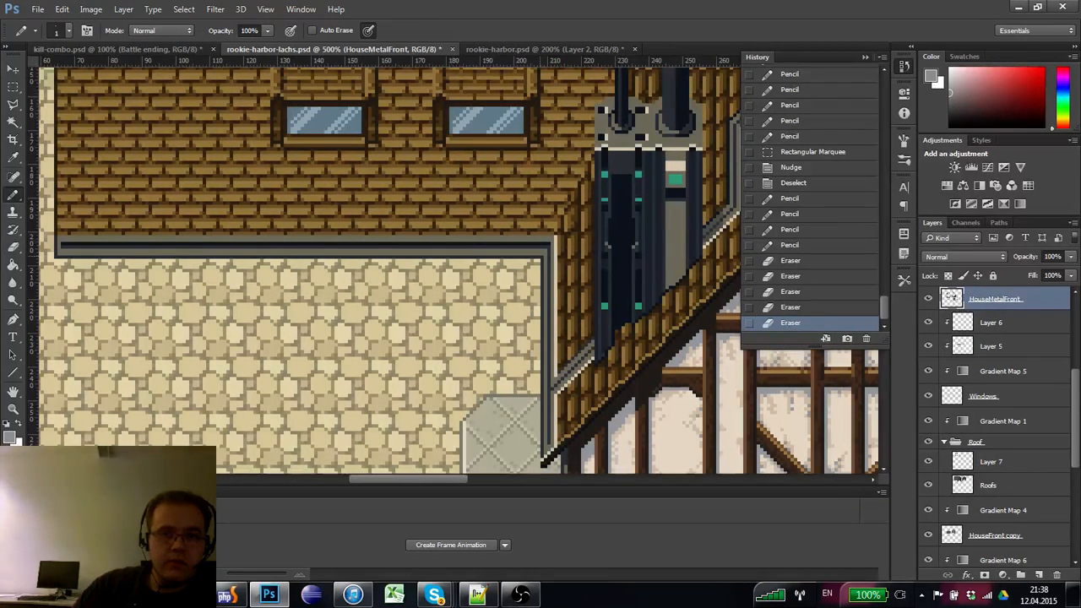
left_click(538, 257)
left_click(59, 257, "shift")
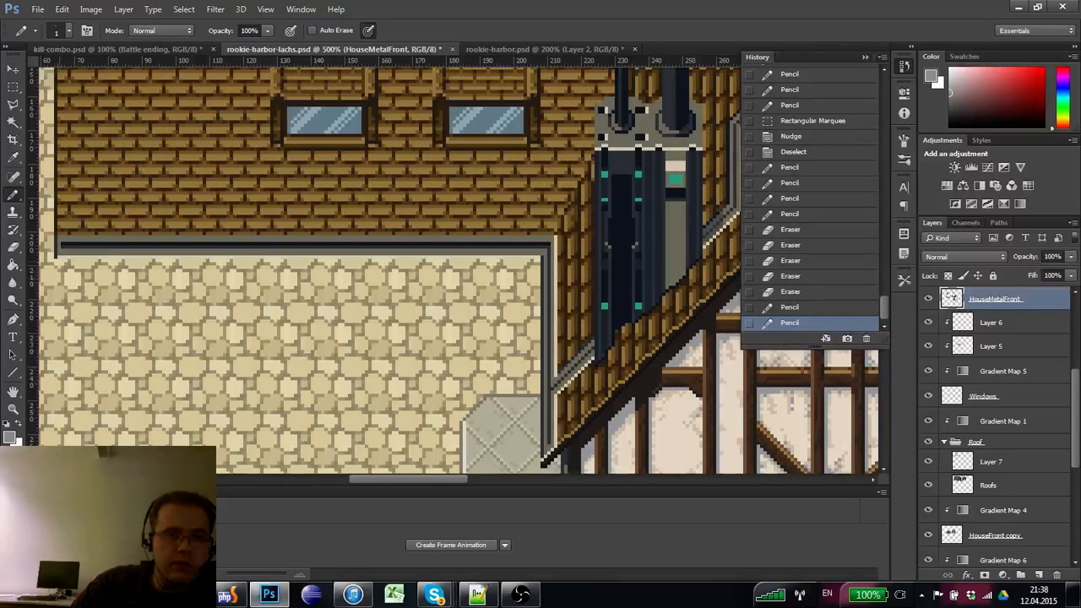
left_click_drag(211, 306, 273, 308)
left_click(132, 262)
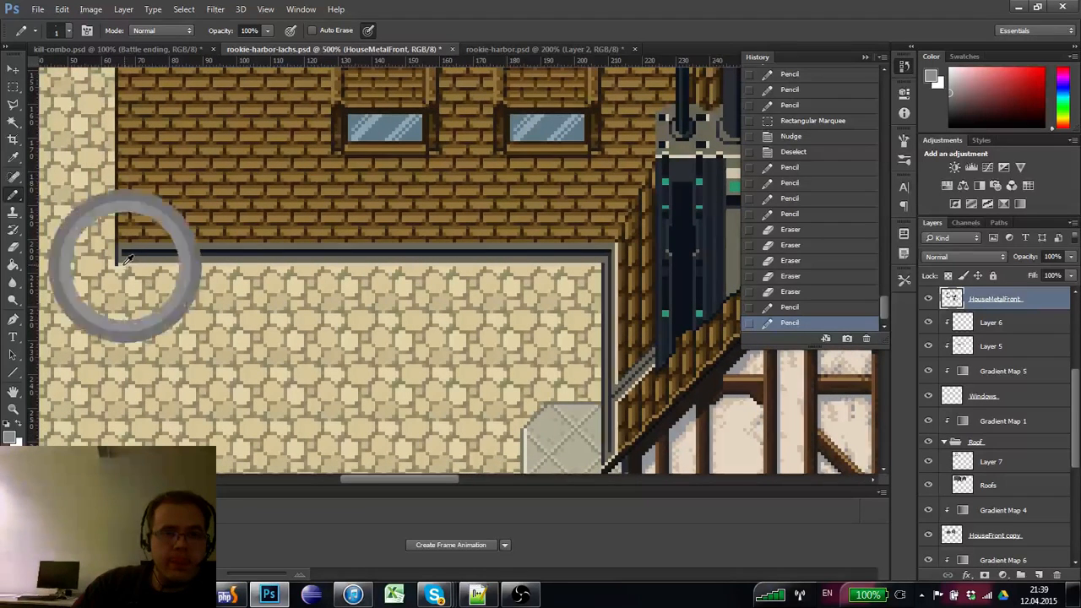
left_click(604, 267, "shift")
- Draw a dark outline beneath the lower highlight line, then extend the highlight into the corner with the light trim colour
left_click(119, 259)
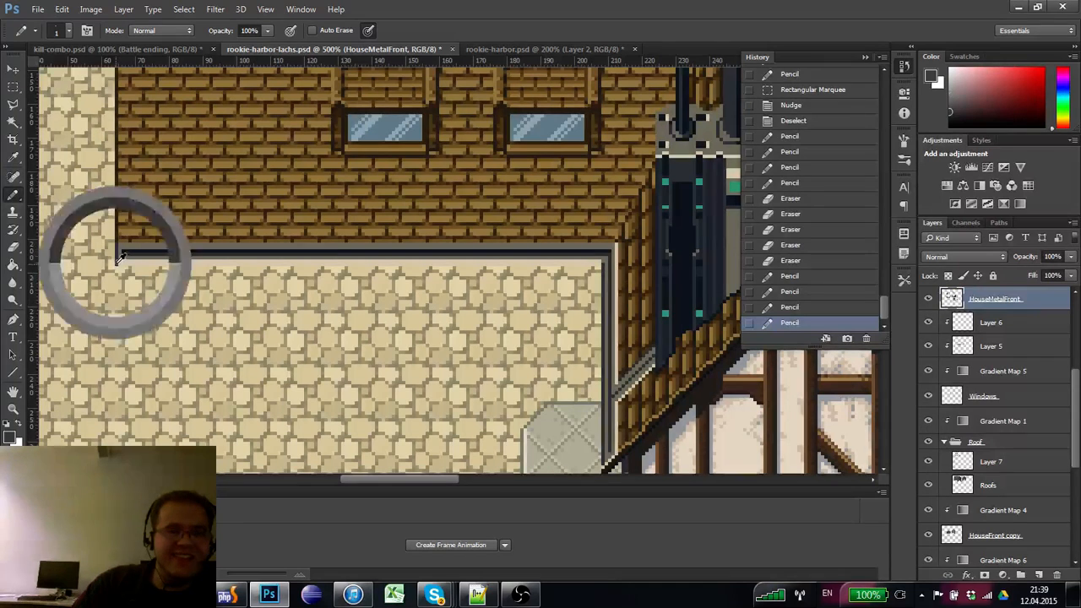
left_click(606, 273, "shift")
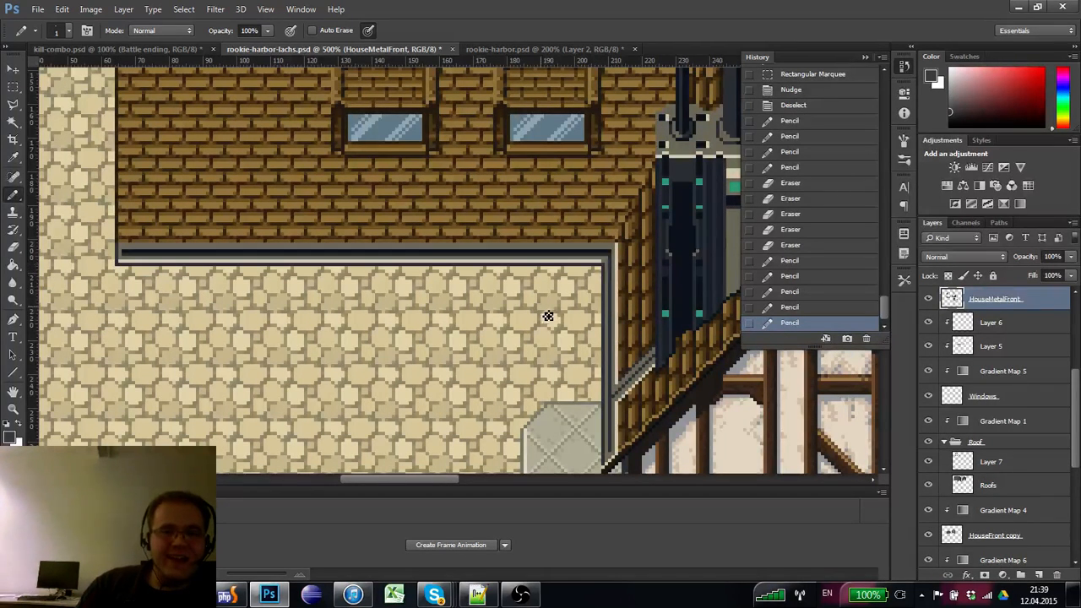
left_click(604, 254, "alt")
left_click(605, 259)
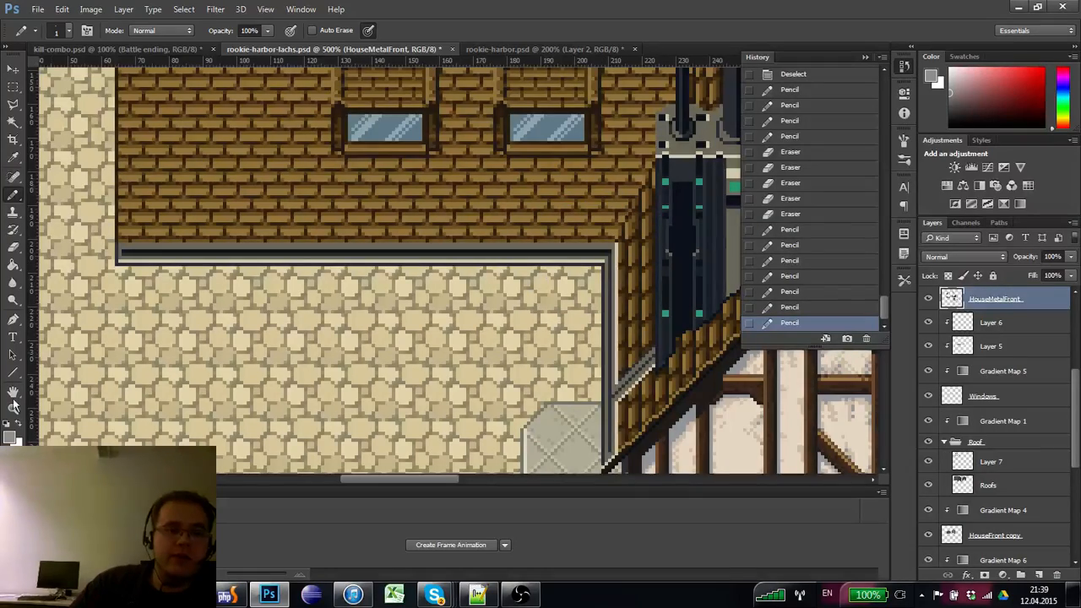
- Check the strip in the overall view, then select its dark inner band, nudge it up one pixel and deselect
left_click(13, 408)
left_click(153, 302, "alt")
left_click(154, 303, "alt")
left_click(154, 303, "alt")
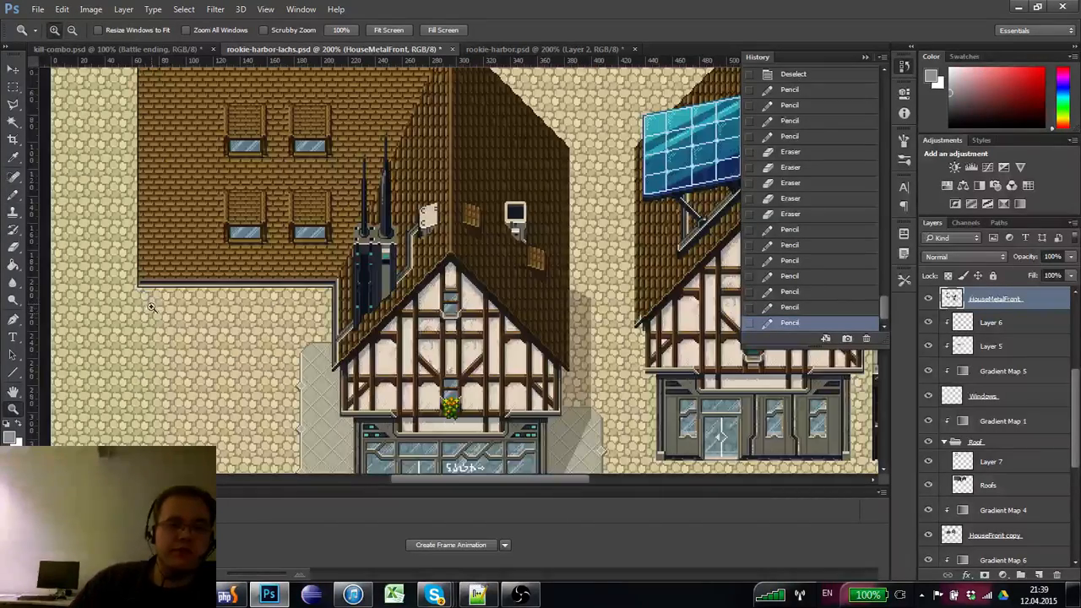
left_click(189, 331)
left_click(177, 329)
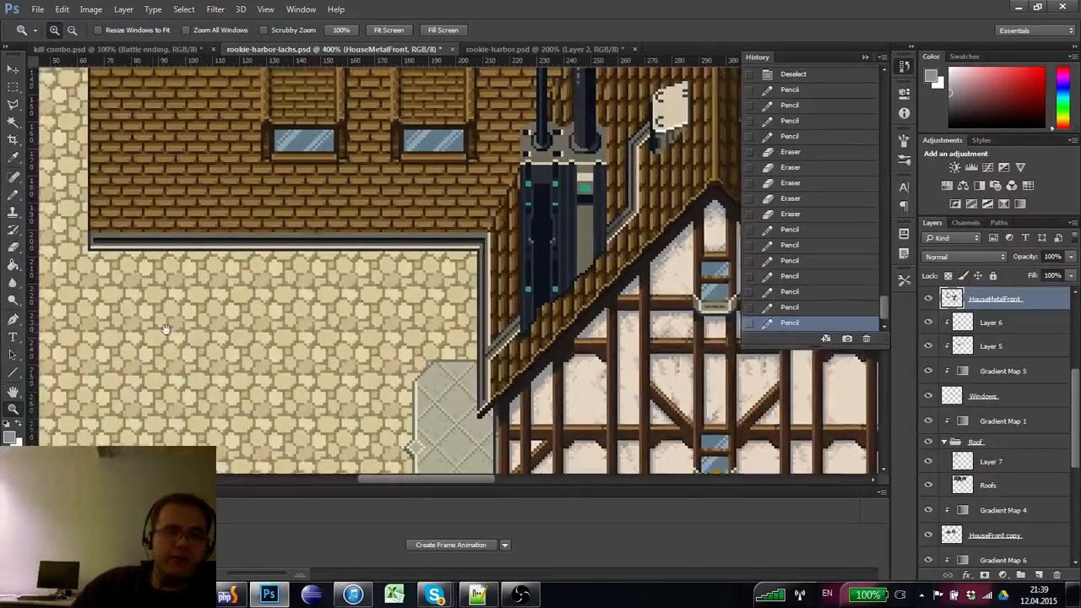
left_click(13, 87)
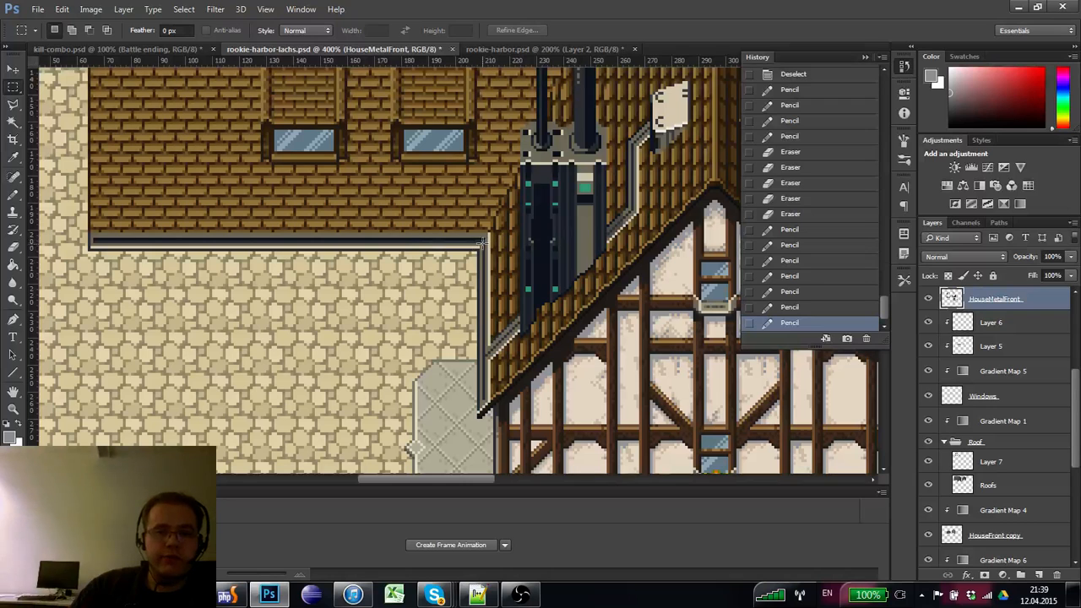
left_click_drag(471, 239, 93, 239)
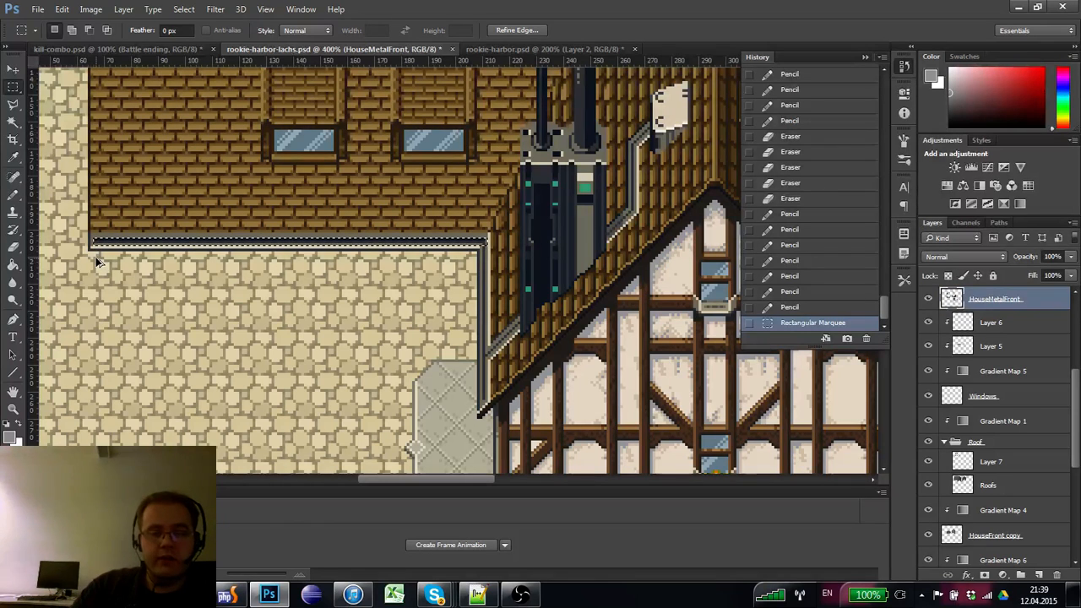
key("ctrl+Up")
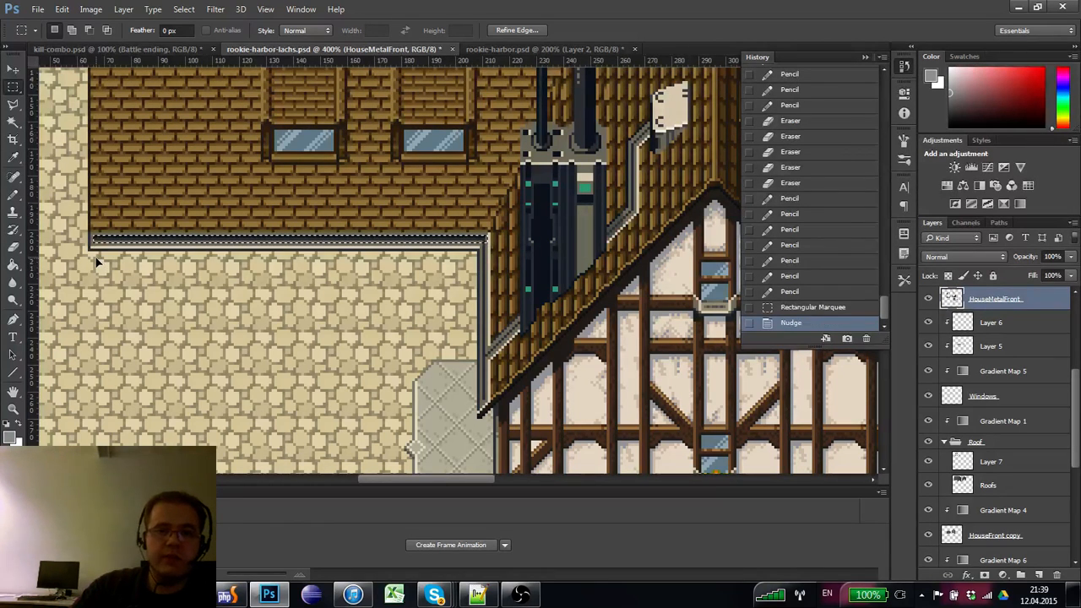
key("ctrl+d")
key("b")
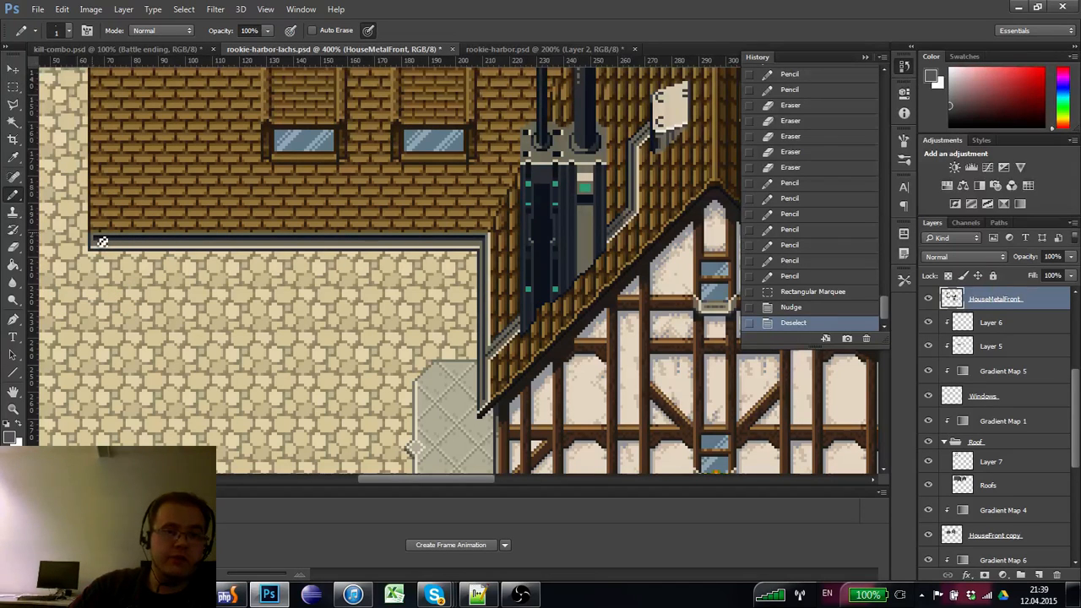
- Draw straight one-pixel grey lines along the full length of the horizontal eave strip to reshade it
left_click(101, 242)
left_click(498, 239, "shift")
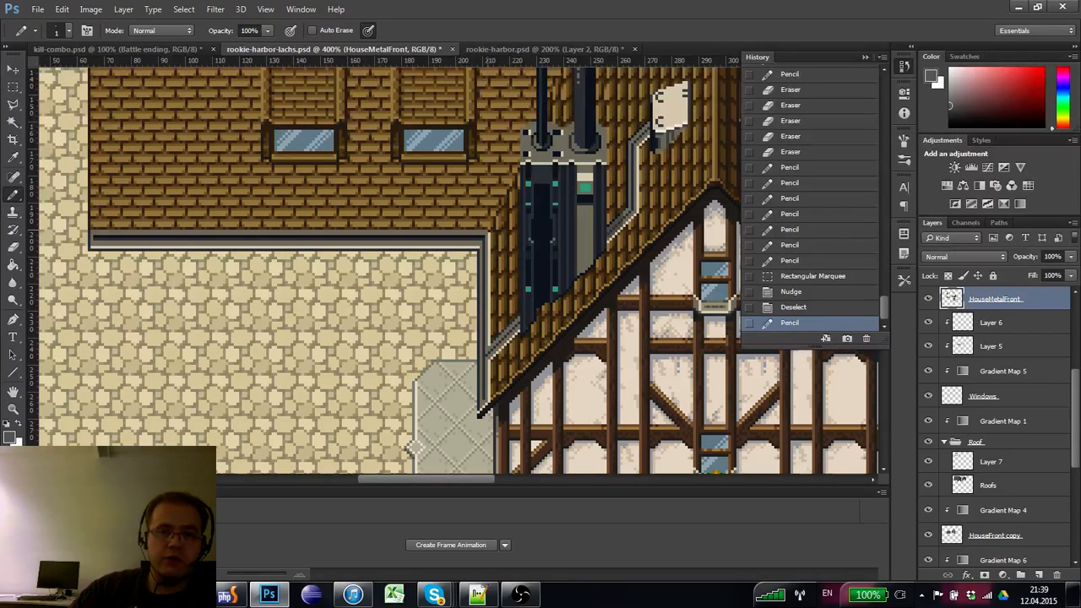
left_click(494, 228)
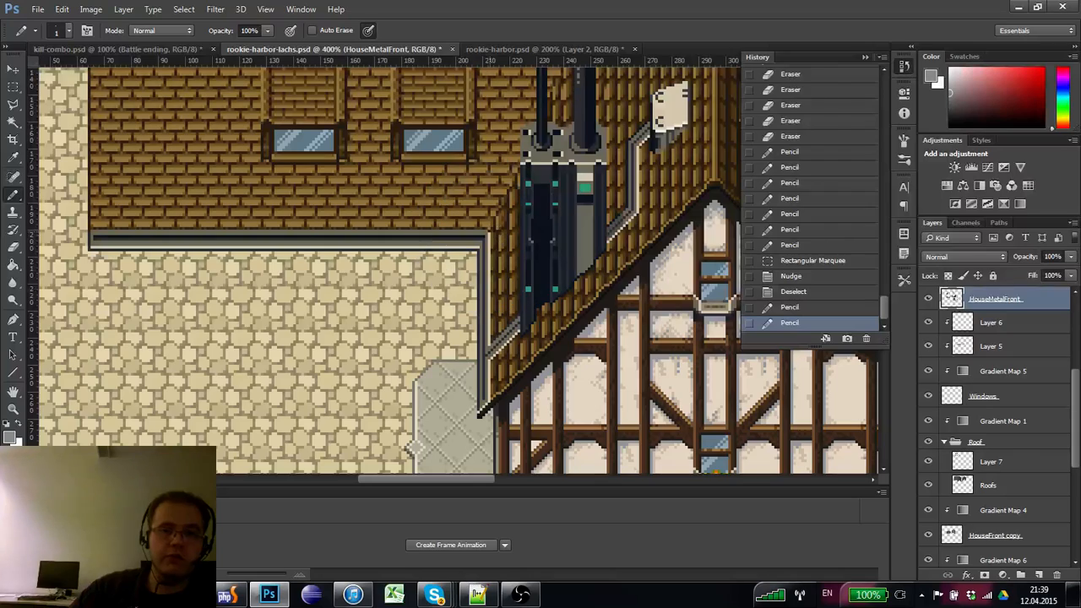
- Examine the shaded eave strip against the whole building and its surroundings at several magnifications
left_click_drag(379, 278, 445, 294)
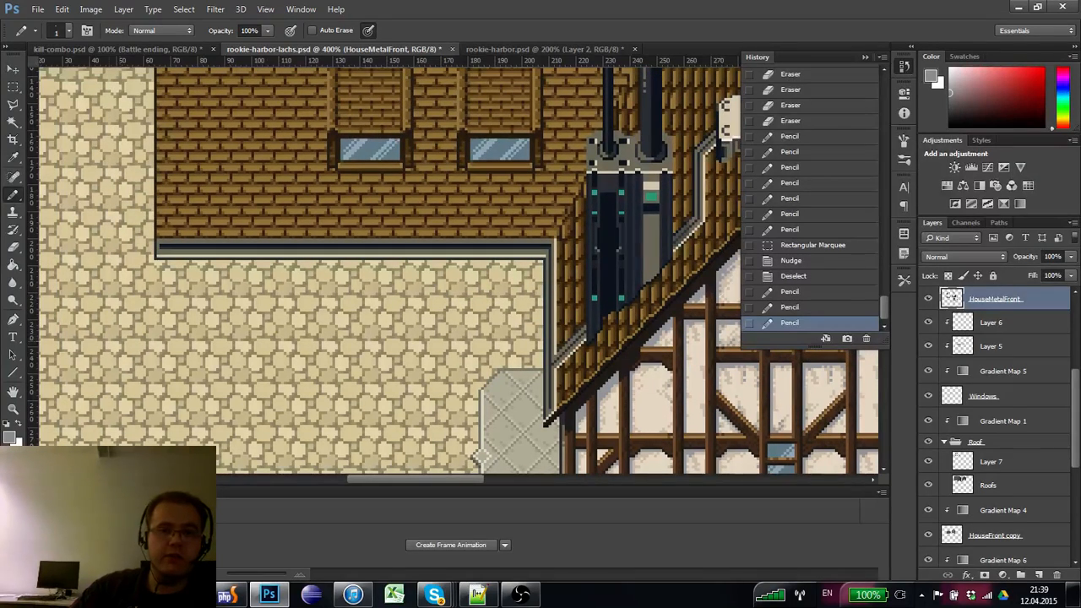
left_click(13, 409)
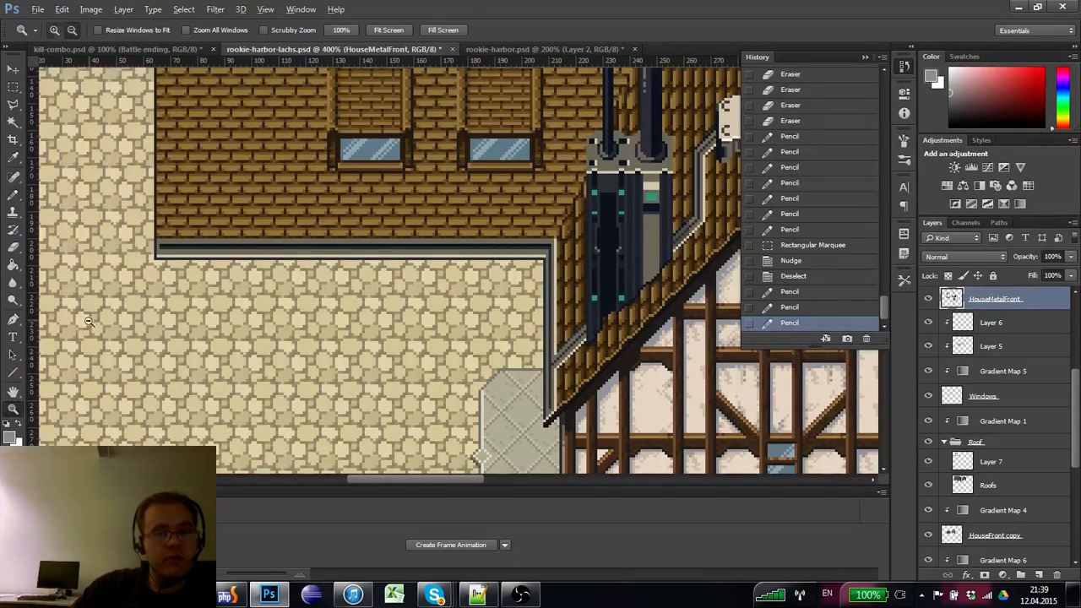
left_click(92, 321, "alt")
left_click(92, 321, "alt")
left_click(92, 321, "alt")
left_click(92, 321, "alt")
left_click(169, 287)
left_click(196, 273)
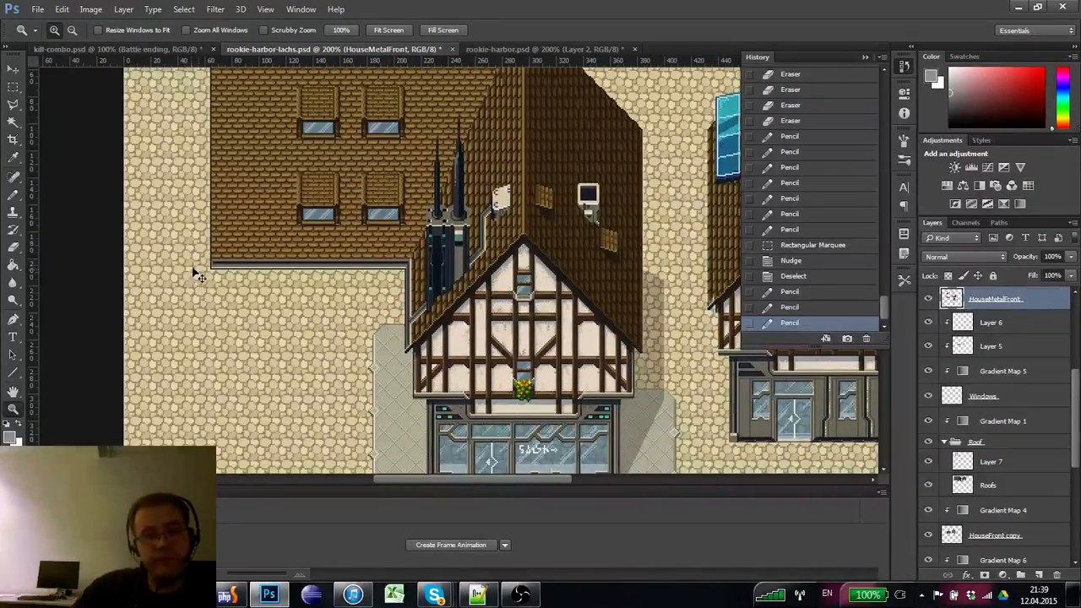
left_click(319, 255, "alt")
left_click(332, 254)
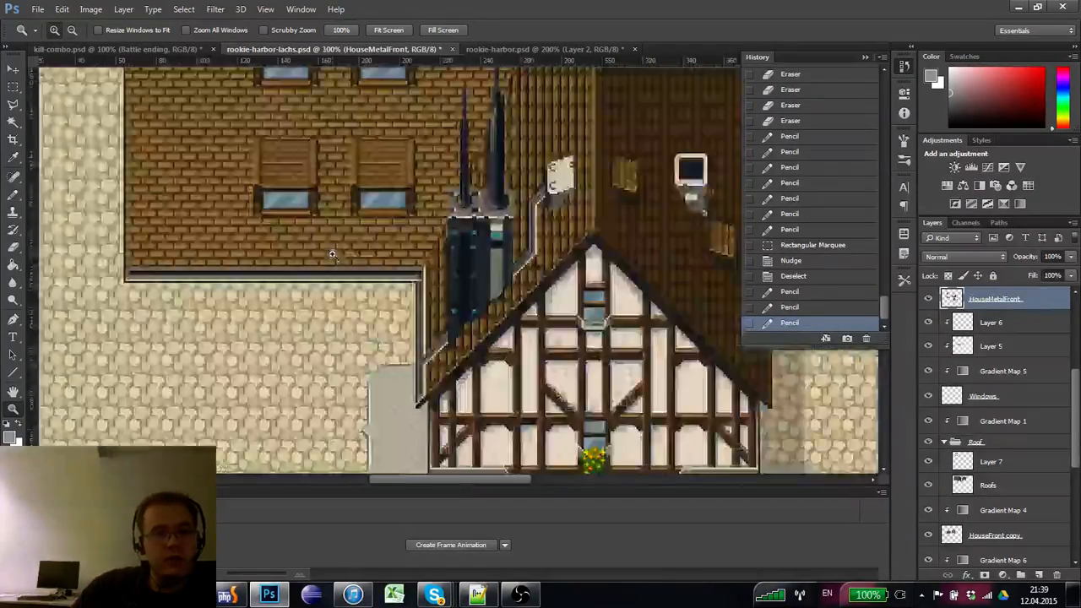
left_click(330, 257, "alt")
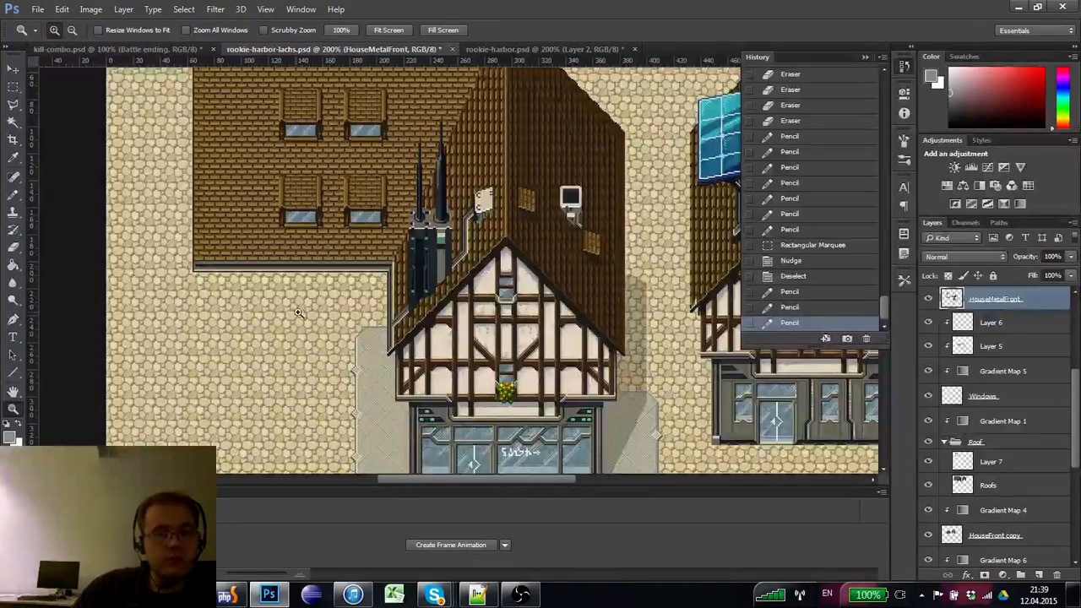
left_click_drag(298, 312, 254, 326)
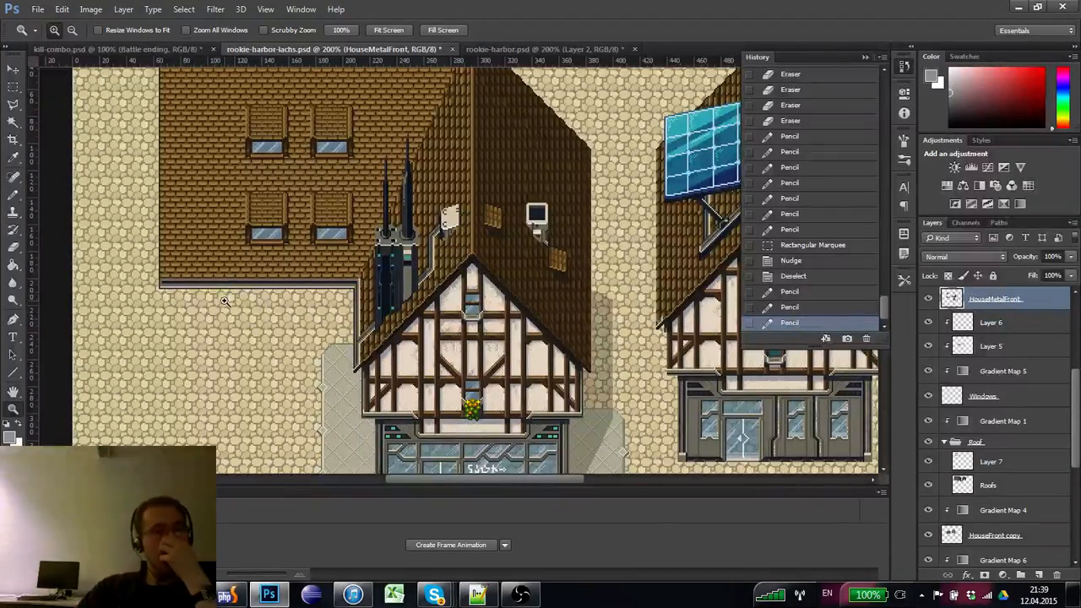
- Show the grid, select a narrow vertical strip above the eave near the roof's outer corner, fill it with trim grey and deselect
left_click(180, 255)
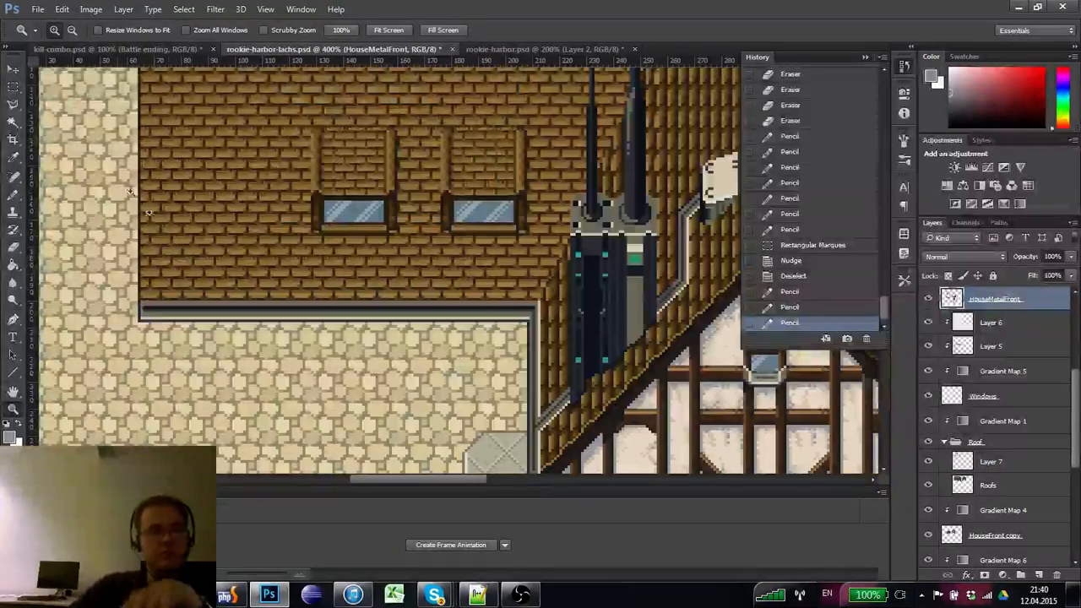
left_click(12, 87)
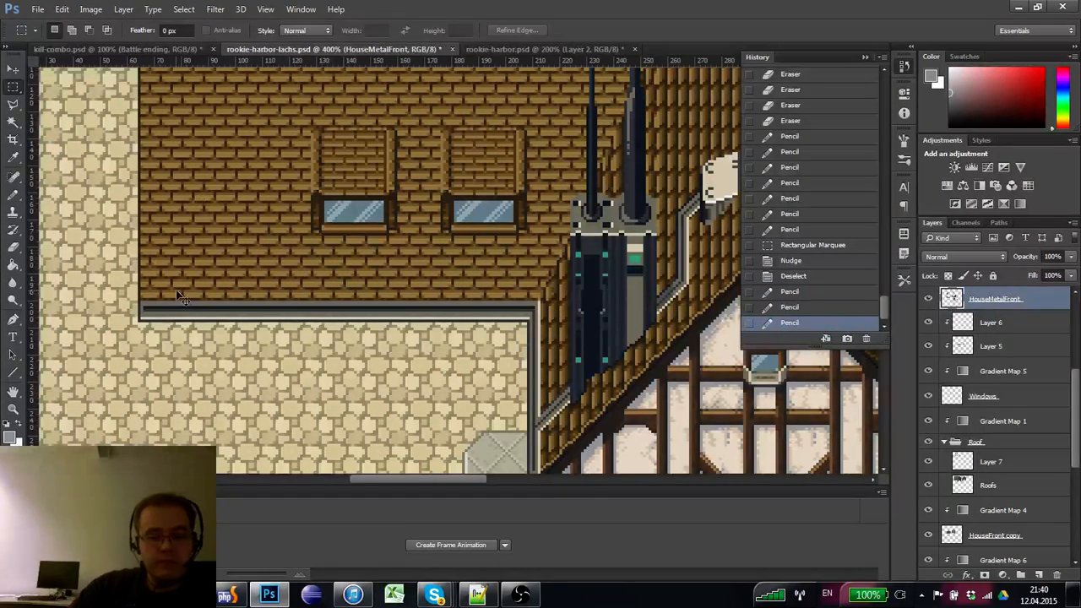
key("ctrl+apostrophe")
left_click_drag(162, 306, 181, 205)
left_click(13, 408)
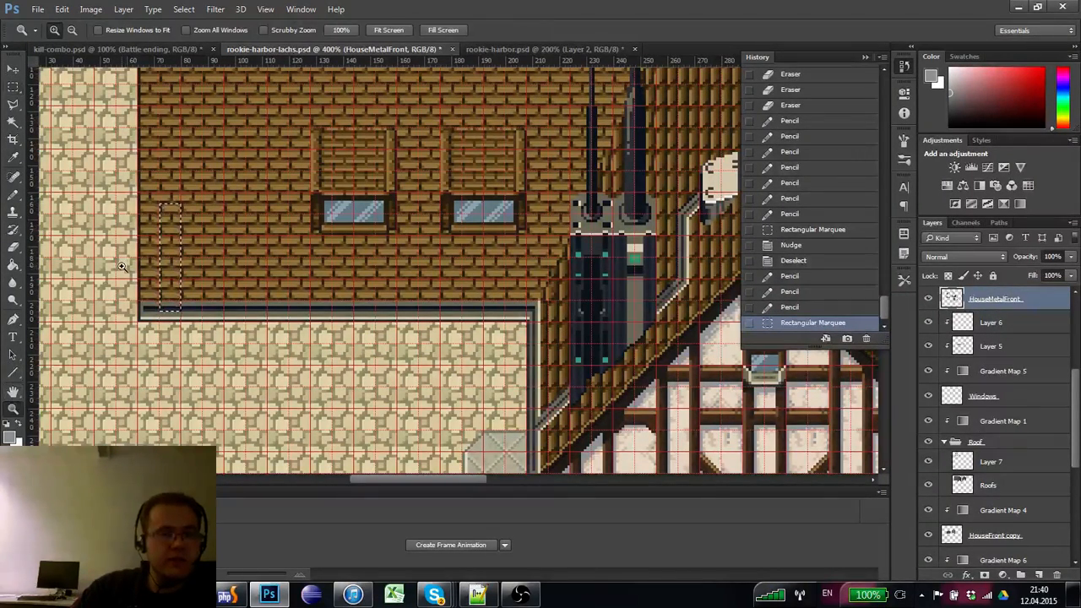
left_click(122, 266)
left_click(12, 246)
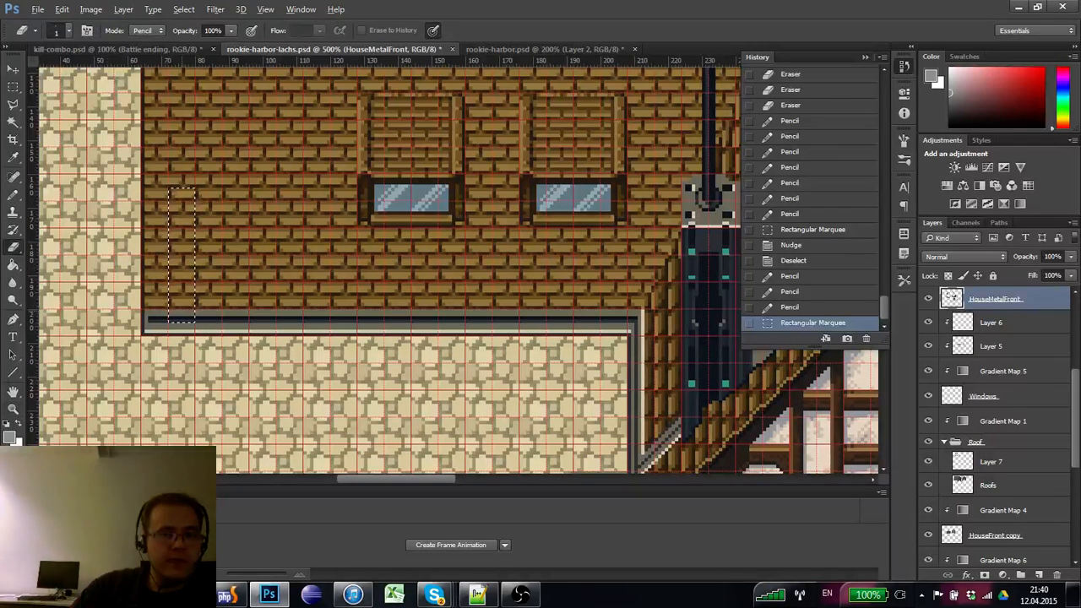
key("g")
left_click(182, 300)
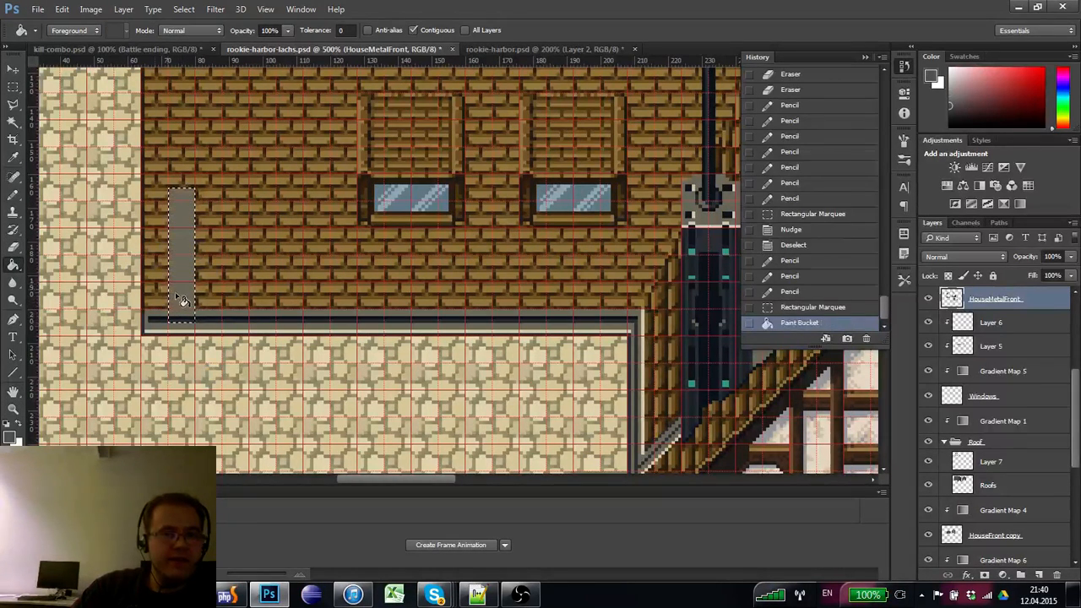
key("ctrl+d")
- Draw a dark centre line at the base of the vertical grey strip and duplicate it upward over the strip's full height
left_click(13, 197)
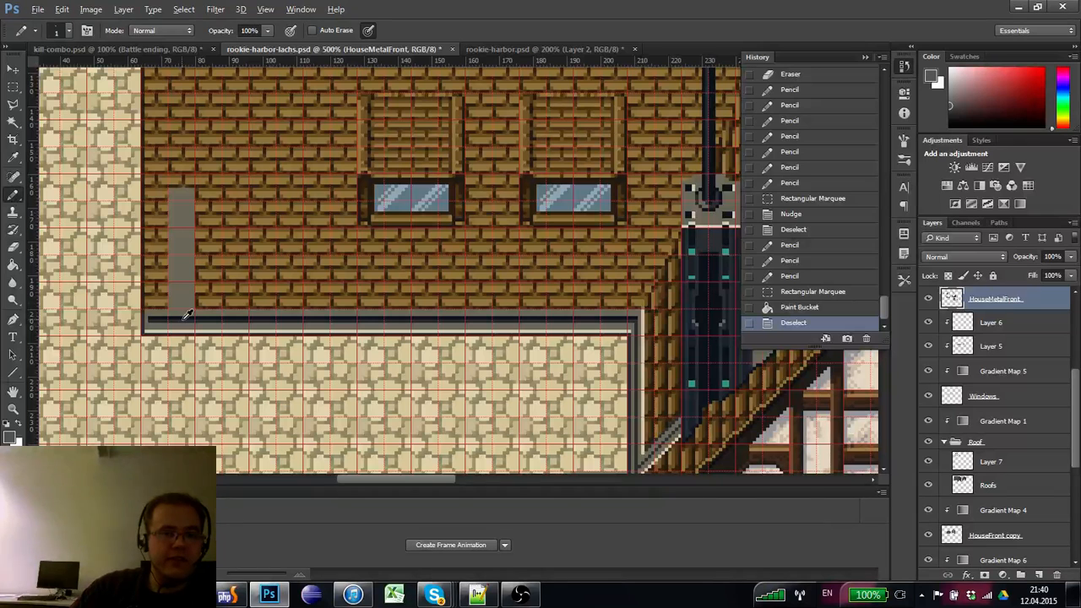
left_click_drag(180, 316, 180, 287)
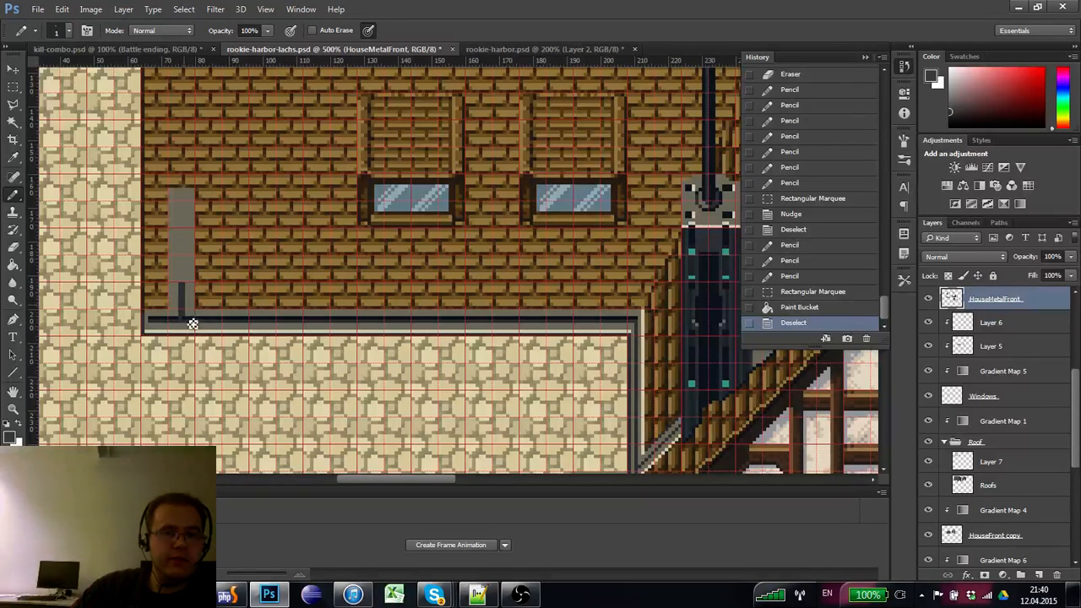
left_click(185, 314)
left_click(181, 310)
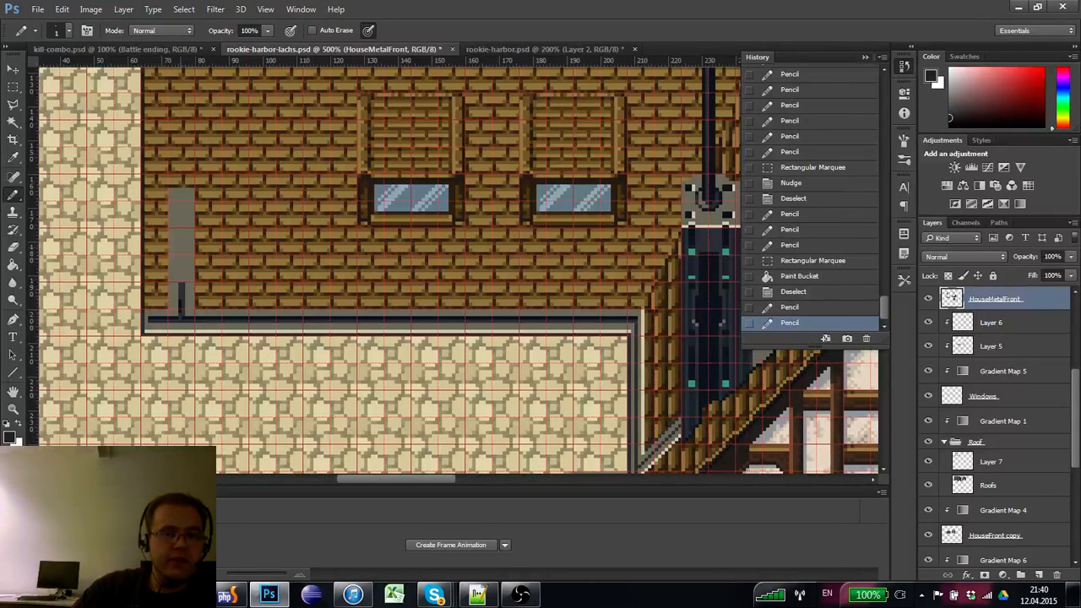
mouse_move(180, 201)
left_mouse_down()
mouse_move(181, 297)
mouse_move(192, 210)
mouse_move(184, 260)
mouse_move(165, 253)
mouse_move(184, 224)
mouse_move(169, 230)
mouse_move(169, 202)
left_mouse_up()
left_click(14, 88)
key("ctrl+d")
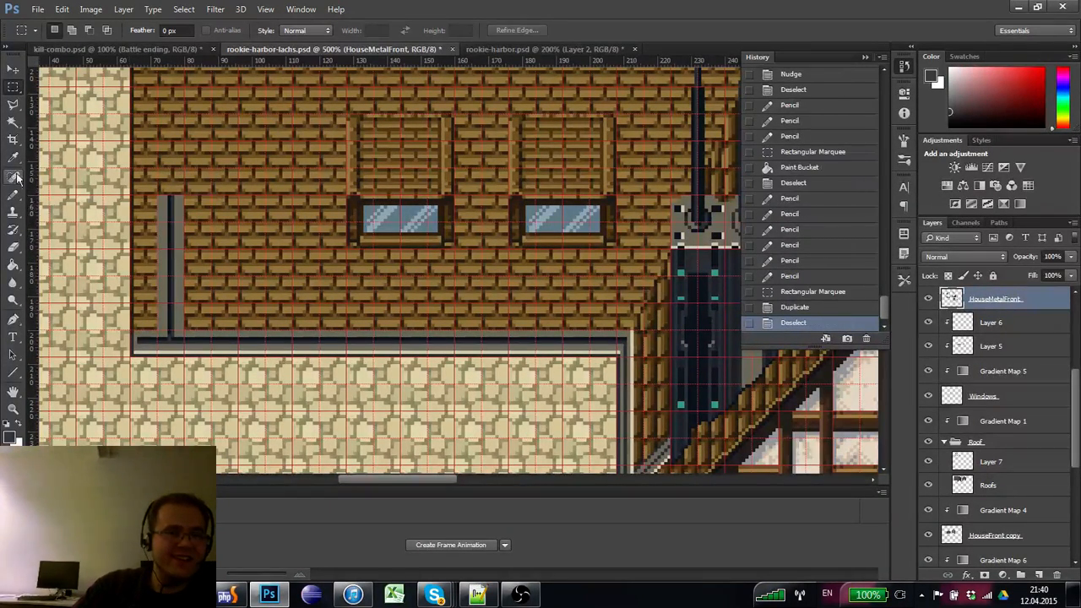
- Sample the light trim colour and draw a straight one-pixel highlight up the left edge of the vertical strip
left_click(14, 193)
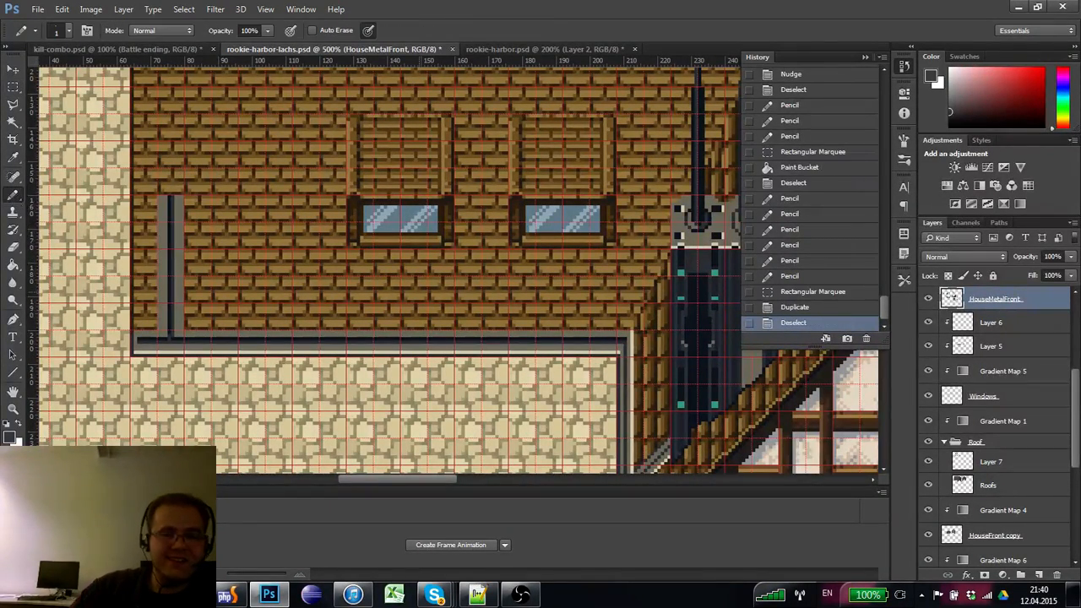
left_click(628, 338, "alt")
left_click(158, 332)
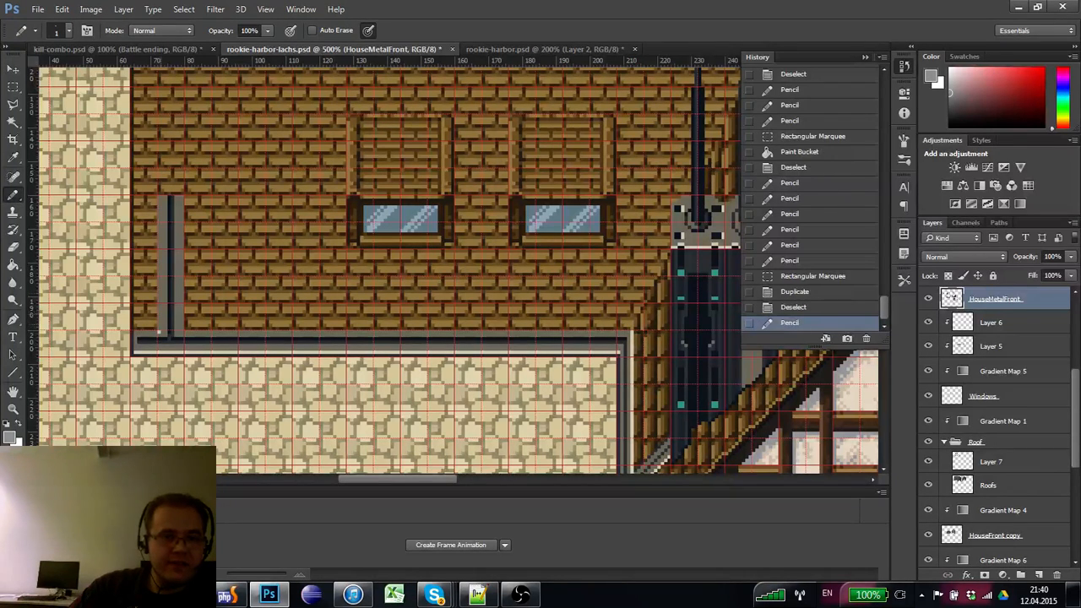
key("ctrl+z")
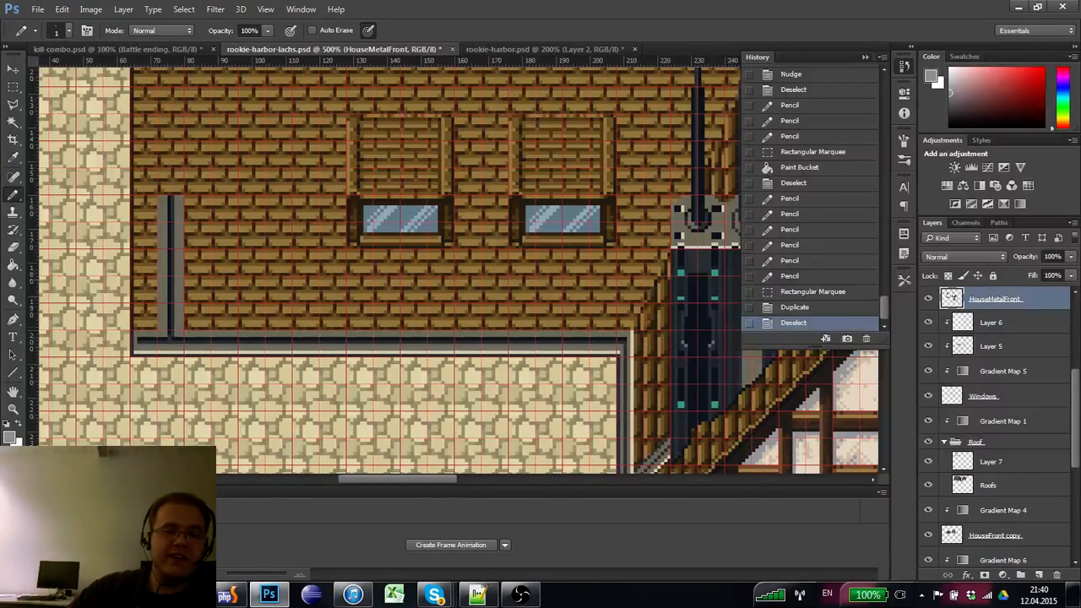
left_click(158, 325)
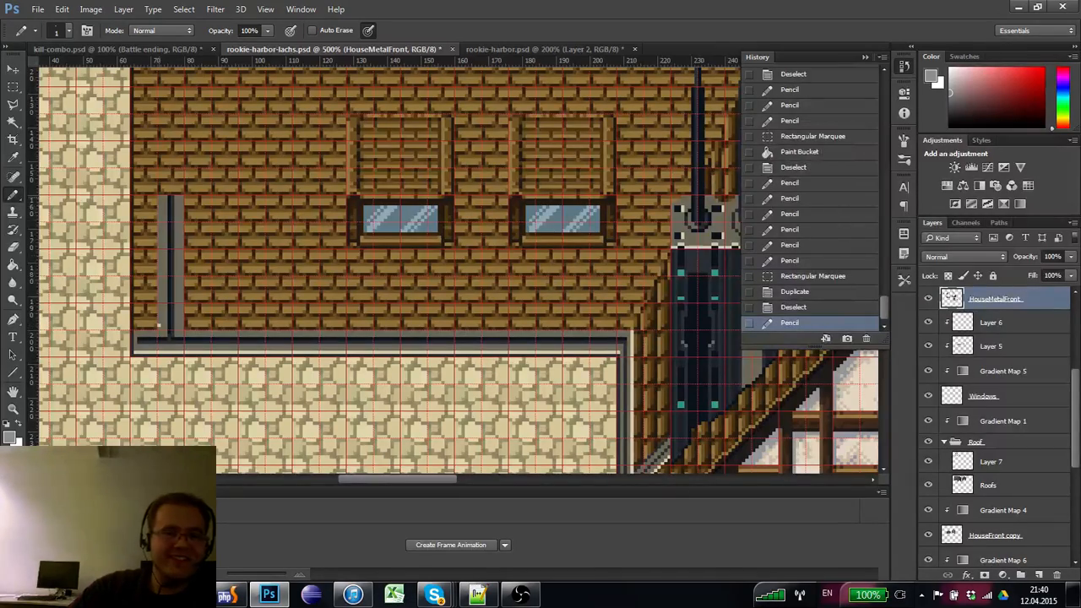
left_click(159, 195, "shift")
left_click_drag(193, 334, 160, 323)
- Erase the rightmost one-pixel column along the vertical strip's full height
key("e")
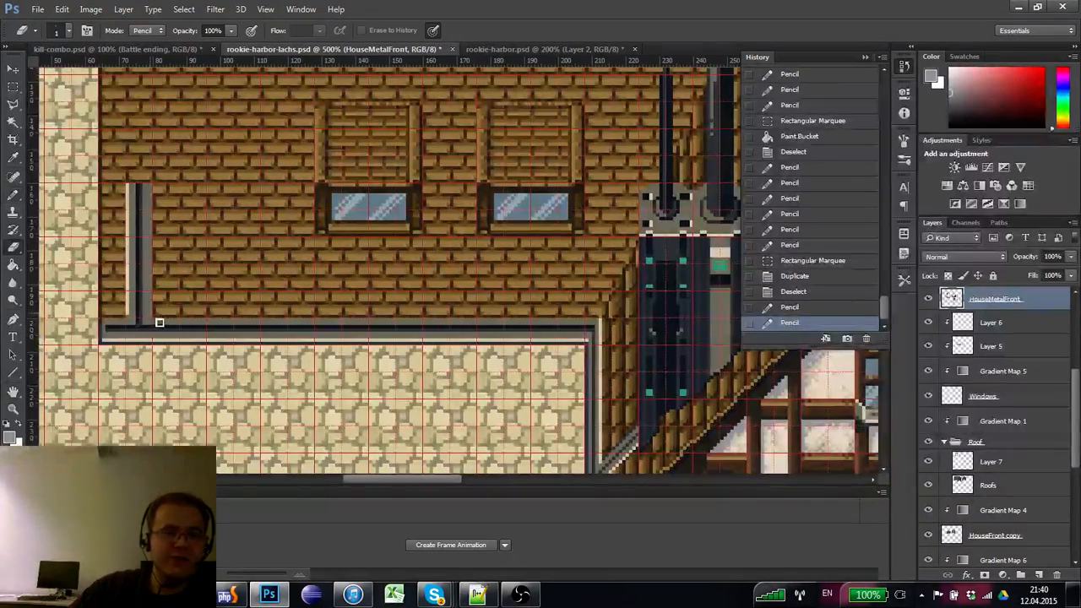
left_click(158, 322)
left_click(160, 192)
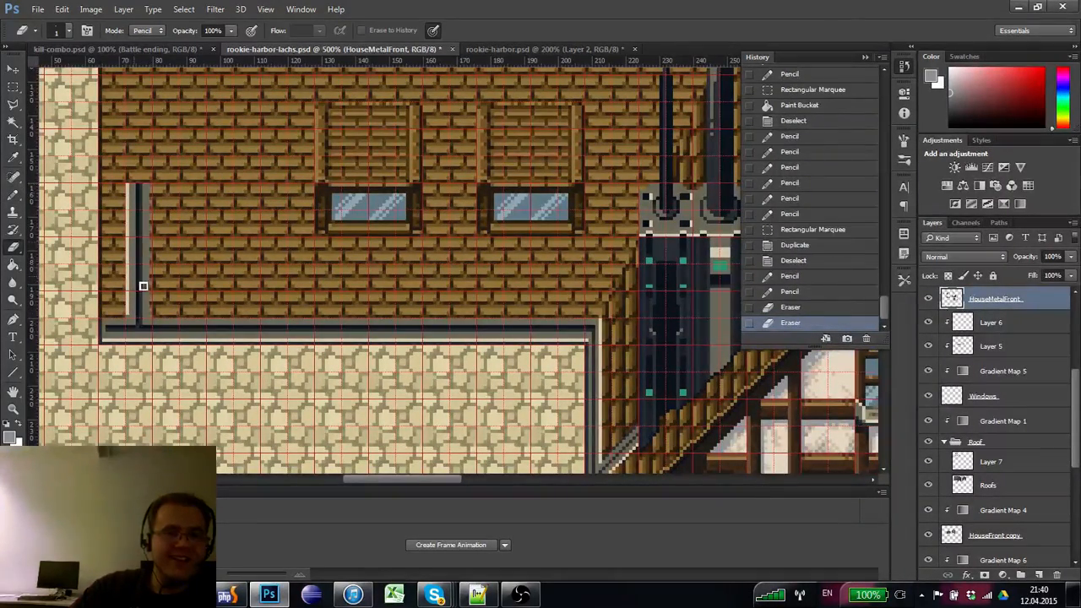
- Draw a second light one-pixel column directly inside the vertical strip's left highlight
key("b")
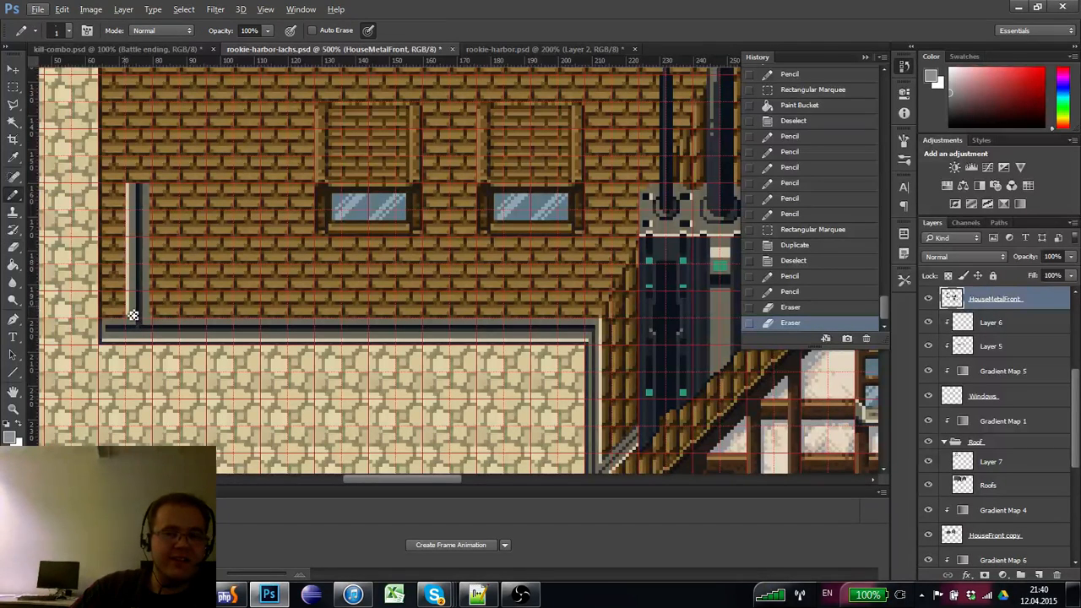
left_click(135, 319)
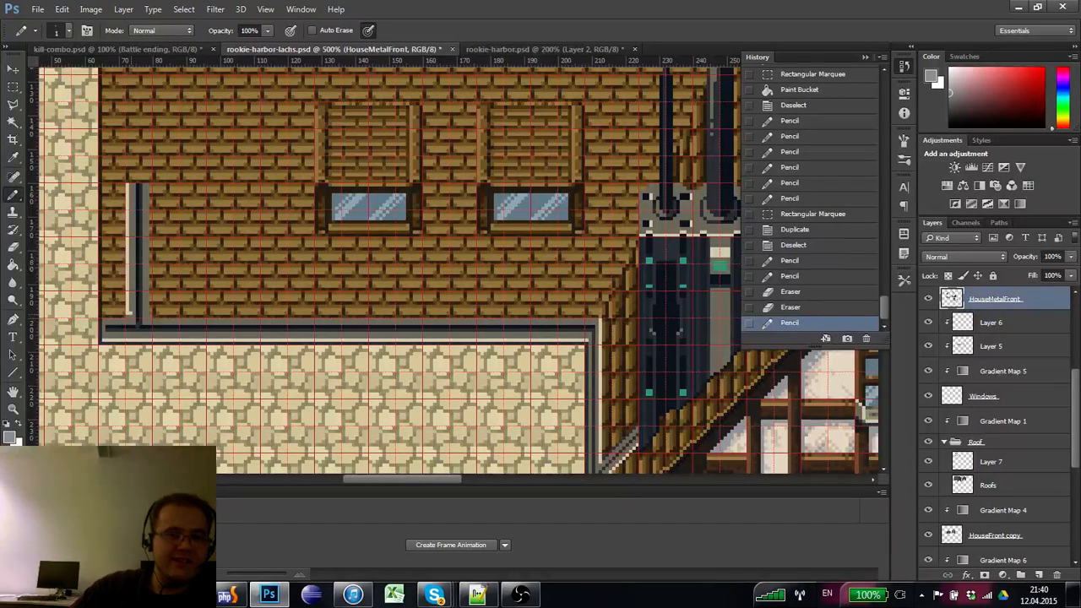
left_click(135, 319)
left_click(128, 186, "shift")
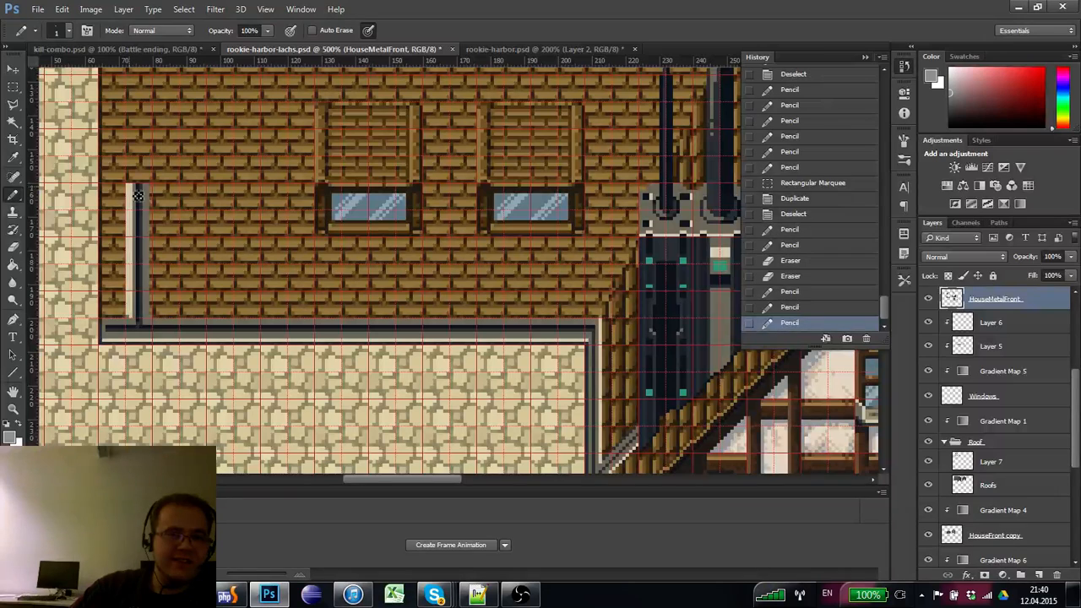
- Erase the outermost left pixel column of the vertical strip from its upper end down to the eave
key("e")
left_click(132, 195)
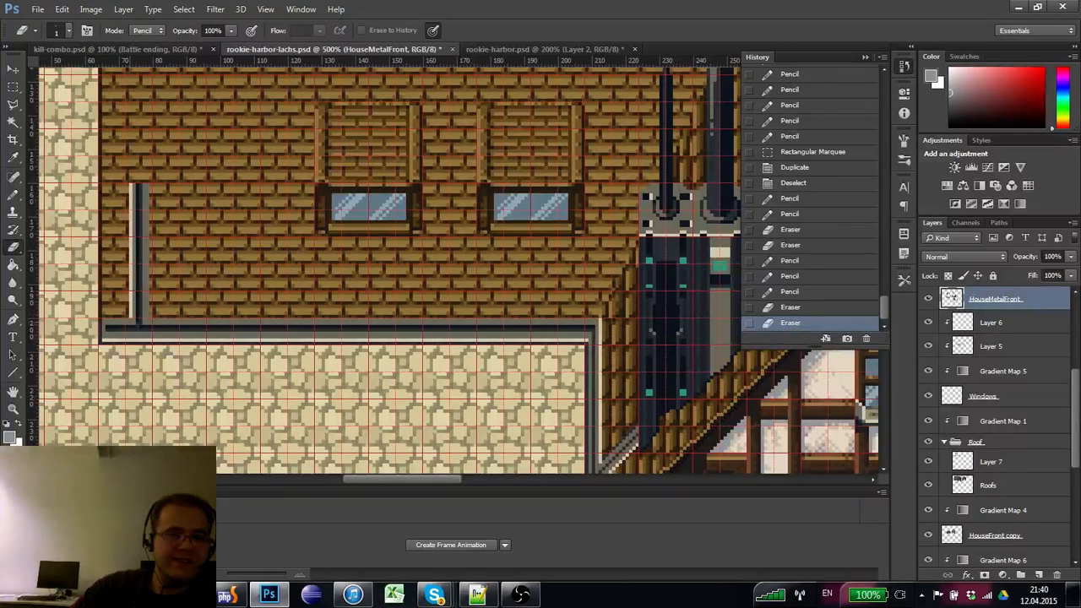
left_click(128, 319, "shift")
scroll(139, 333, "right", 1)
left_click(137, 327)
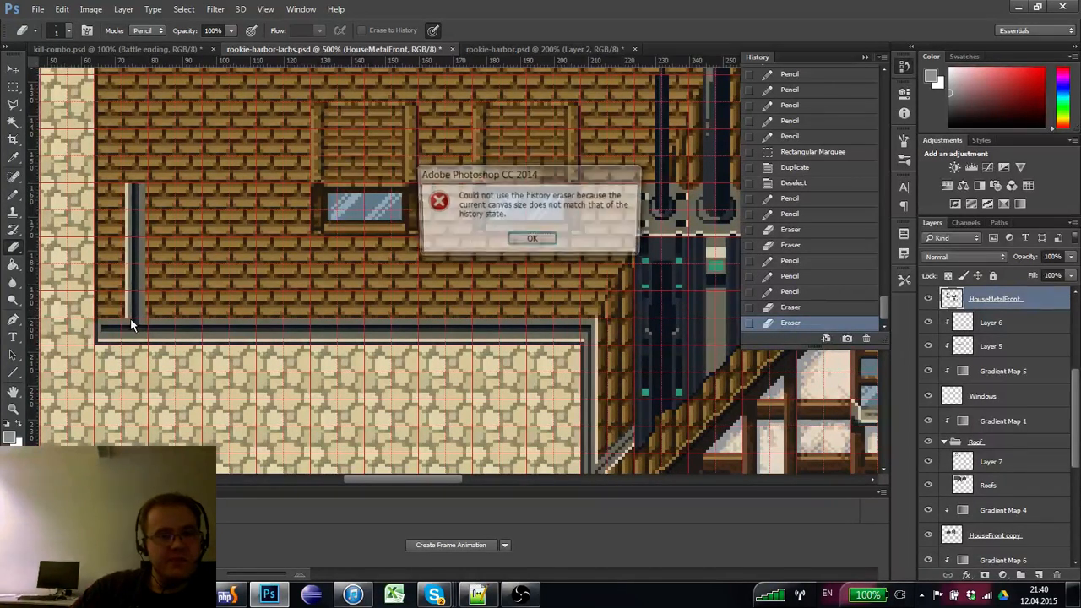
left_click(531, 239)
- Sample the mid grey of the trim and draw a straight one-pixel line over the vertical strip's remaining light column
key("b")
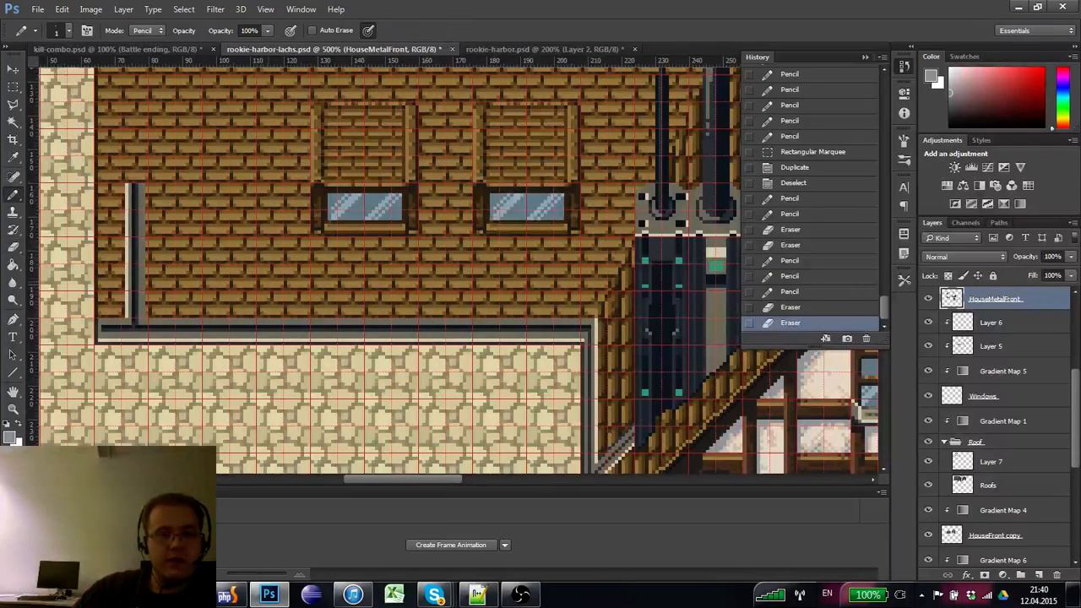
left_click(135, 326)
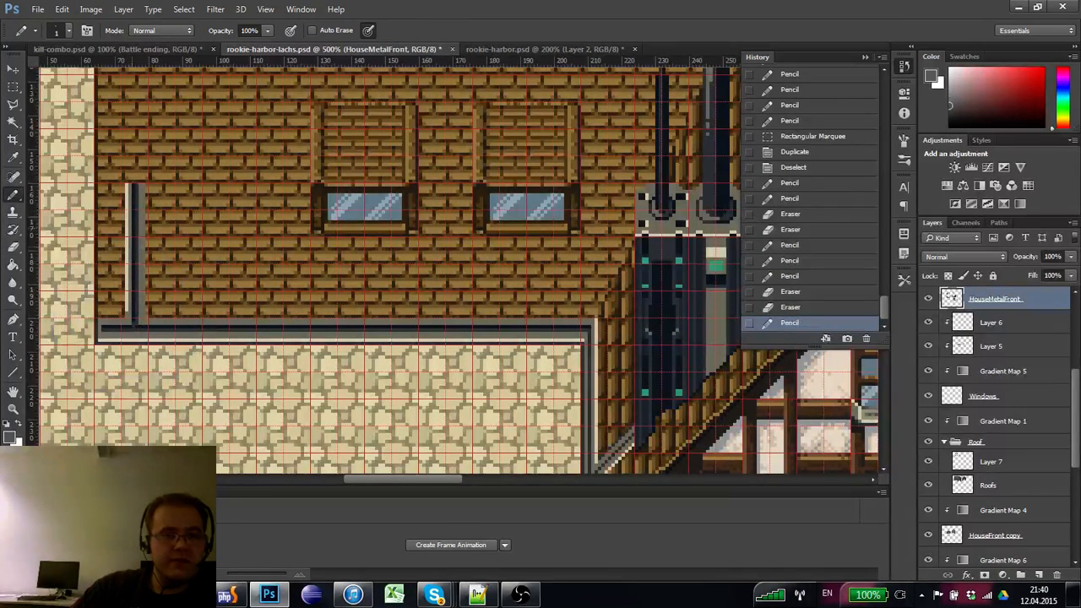
left_click(135, 186, "shift")
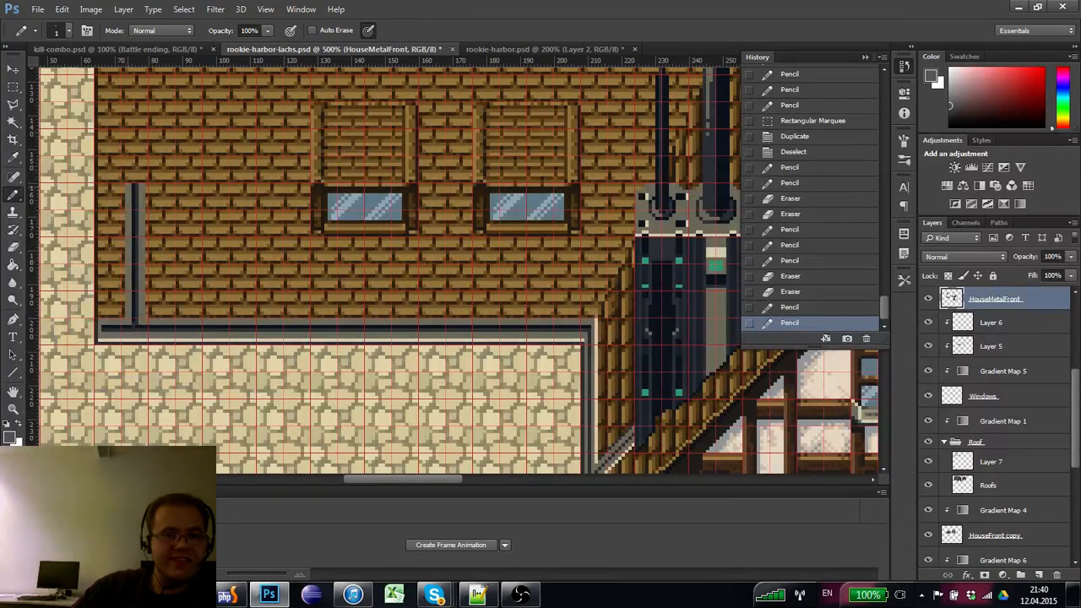
- Sample the light trim colour and draw a one-pixel highlight along the outside of the vertical strip's left edge
left_click(597, 326)
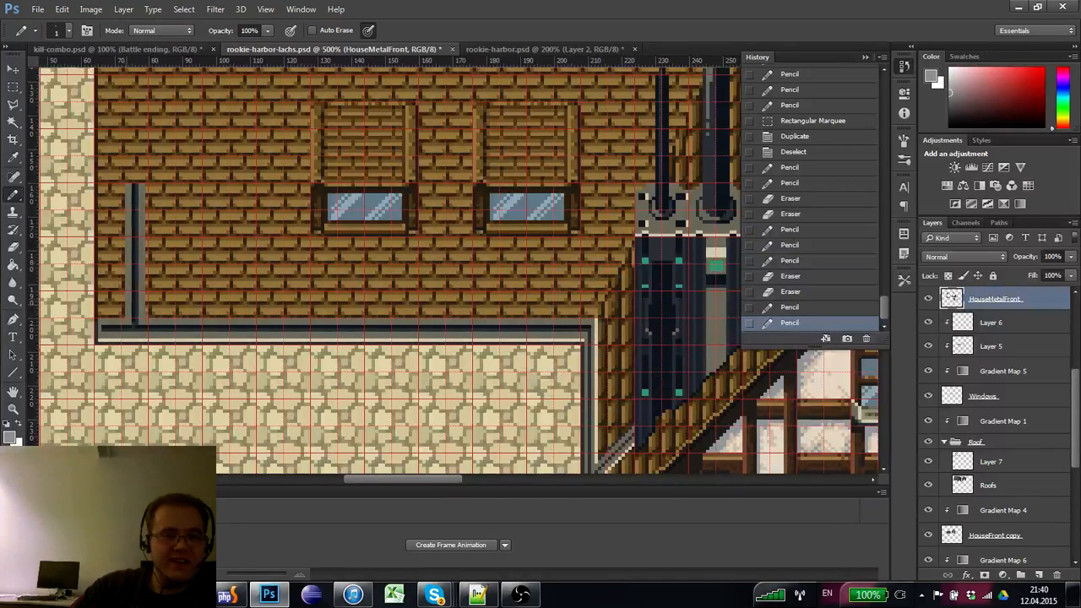
left_click(133, 321)
left_click(125, 313)
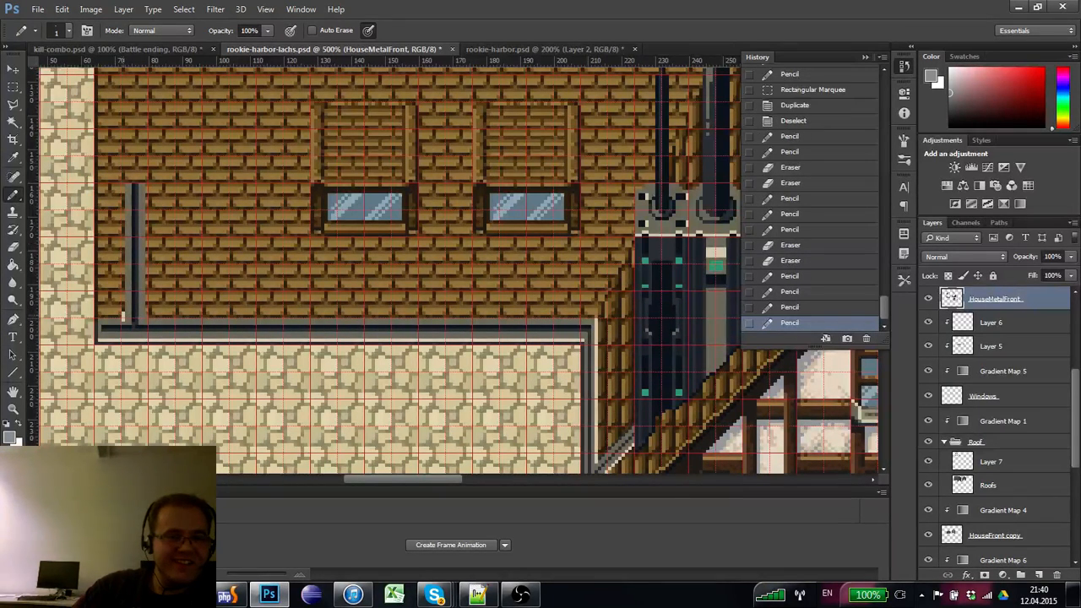
left_click(126, 313)
left_click(127, 313)
left_click(123, 313)
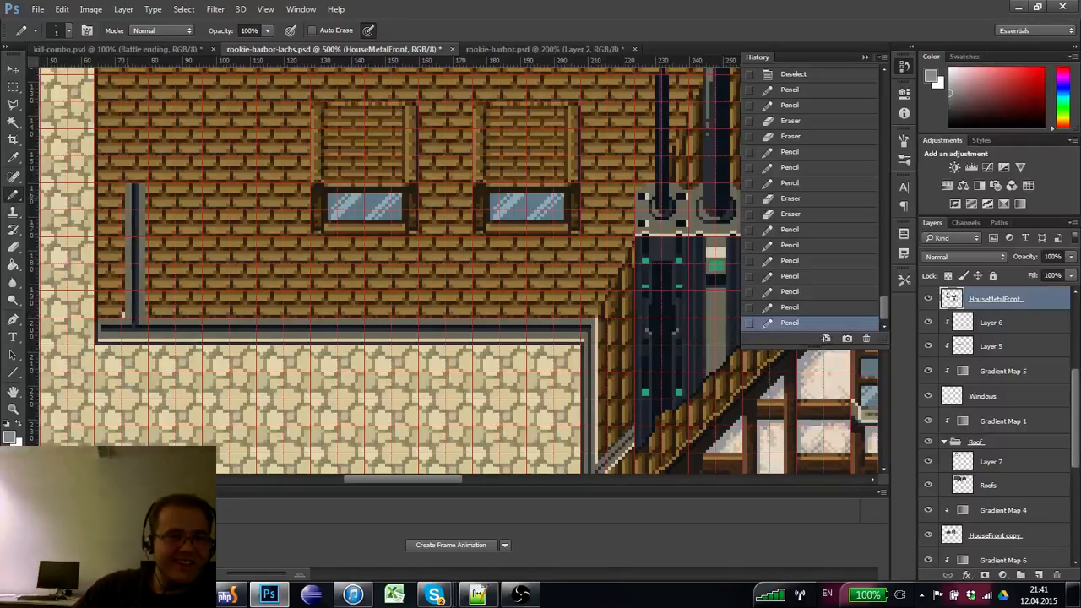
left_click(124, 185, "shift")
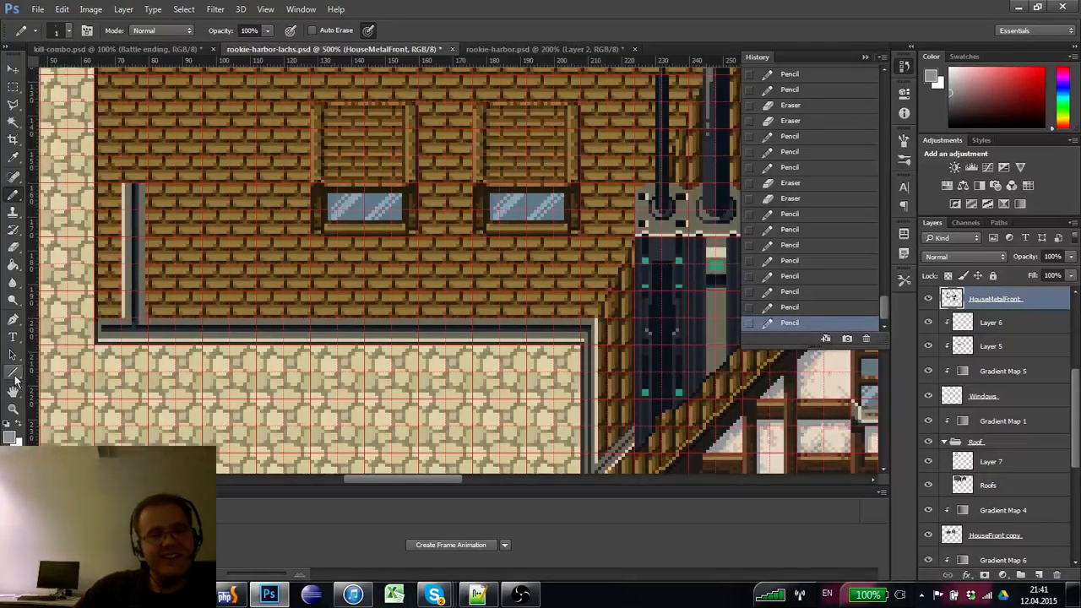
- Examine the eave trim and vertical metal strip at several zoom levels to judge how they fit the house and map
left_click(14, 409)
left_click(67, 359, "alt")
left_click(67, 360, "alt")
left_click(67, 360, "alt")
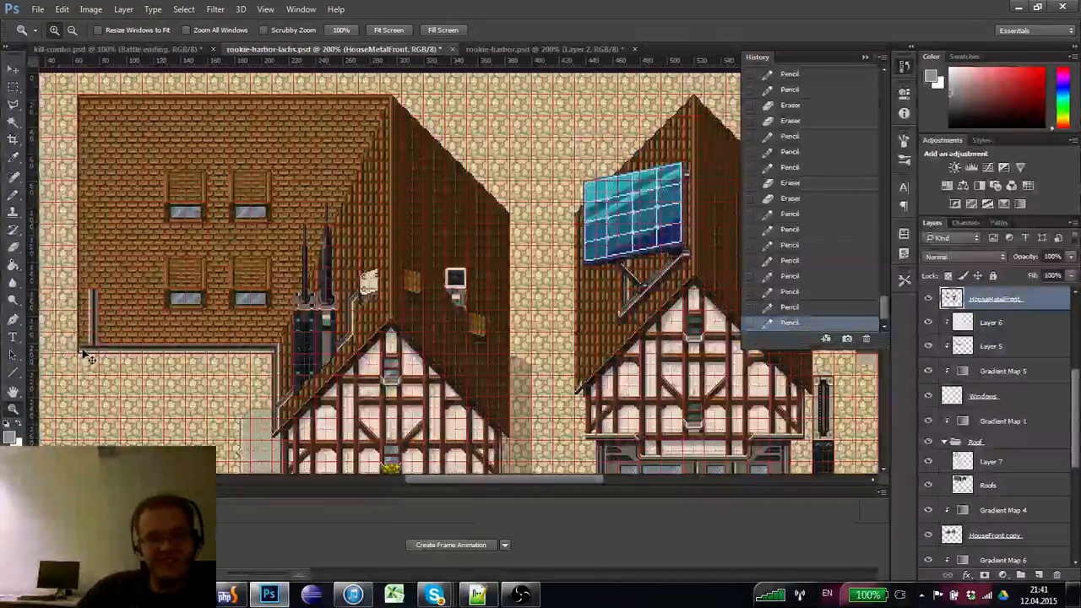
left_click(102, 334, "alt")
left_click(294, 209)
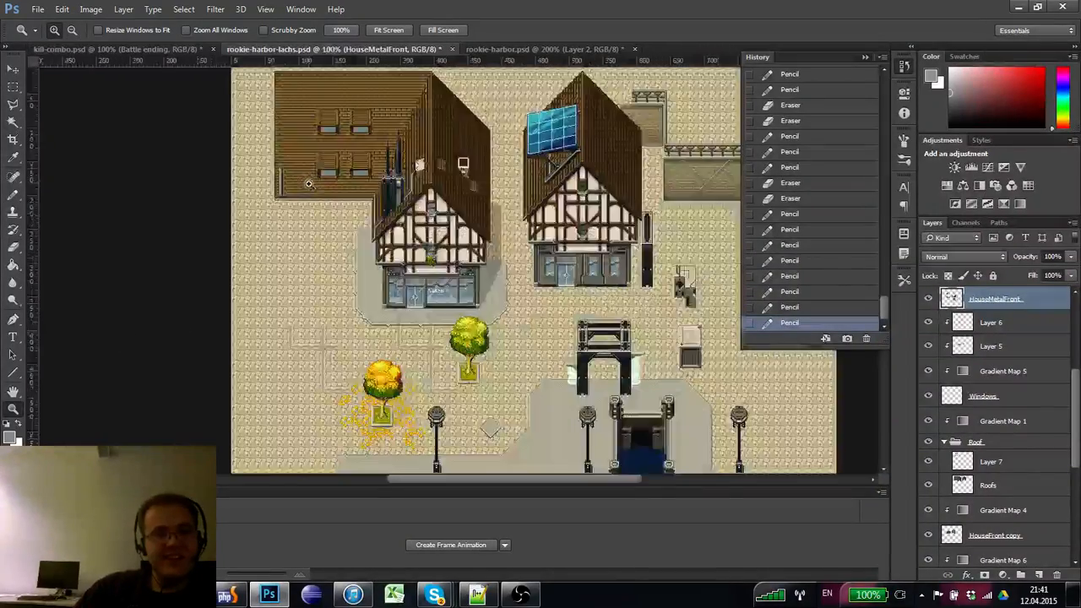
left_click_drag(289, 241, 264, 262)
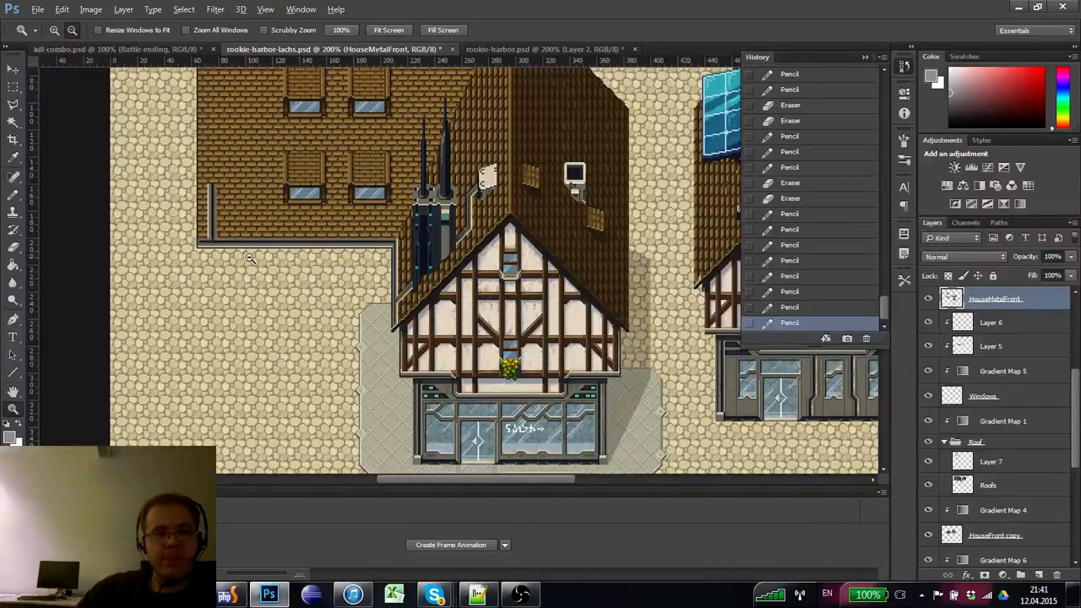
left_click(249, 258, "alt")
left_click(234, 216)
left_click(234, 218)
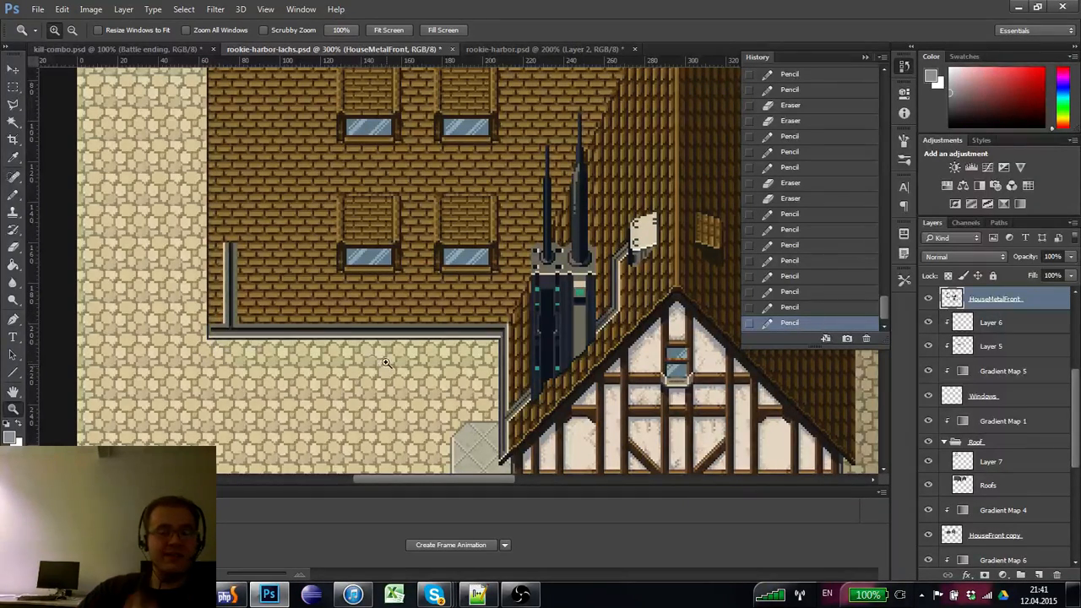
- Sample the dark colour of the roof's gable edge and place one pixel at the lower end of the vertical eave trim
left_click(414, 398)
left_click_drag(417, 362, 350, 327)
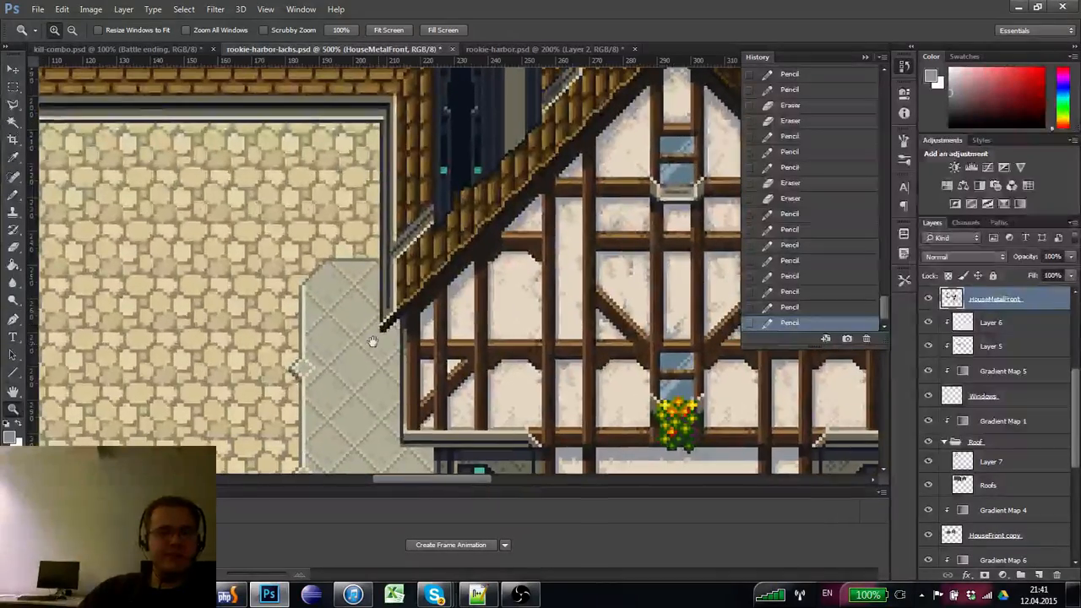
key("b")
key("ctrl+apostrophe")
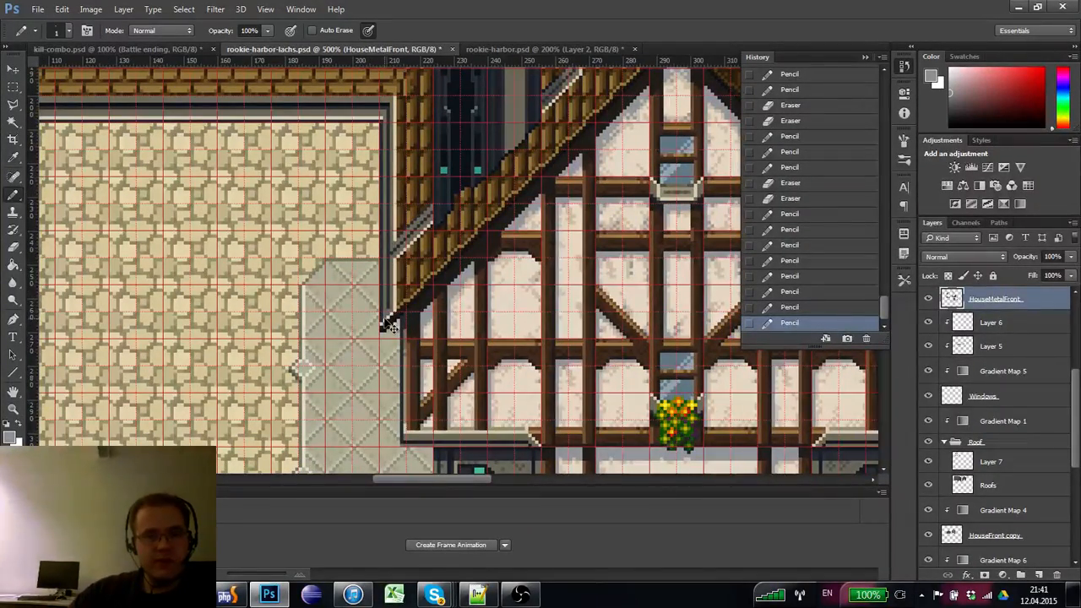
key("ctrl+apostrophe")
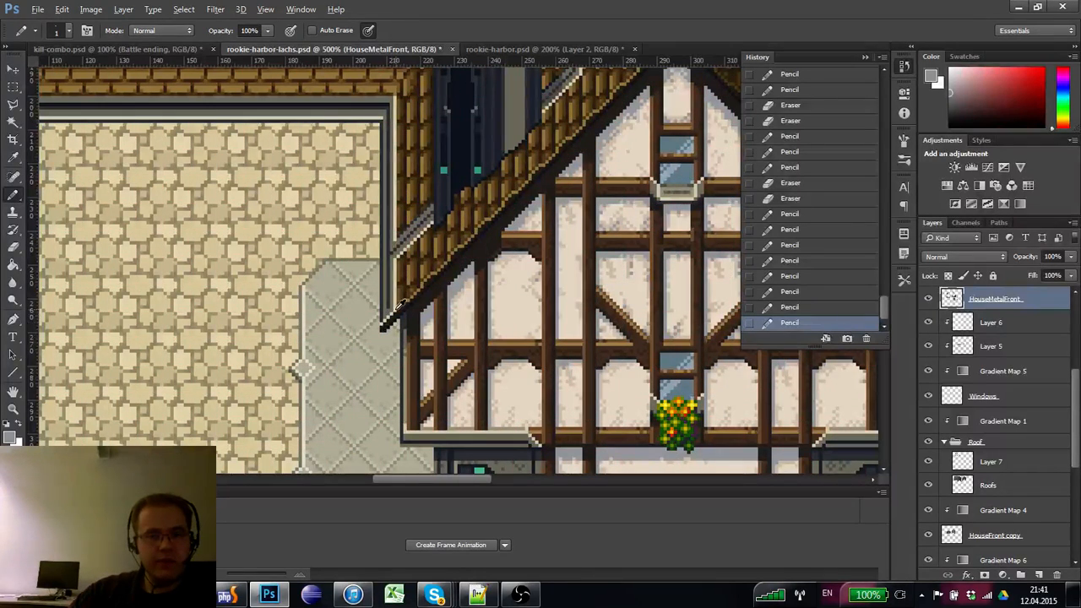
left_click(394, 318, "alt")
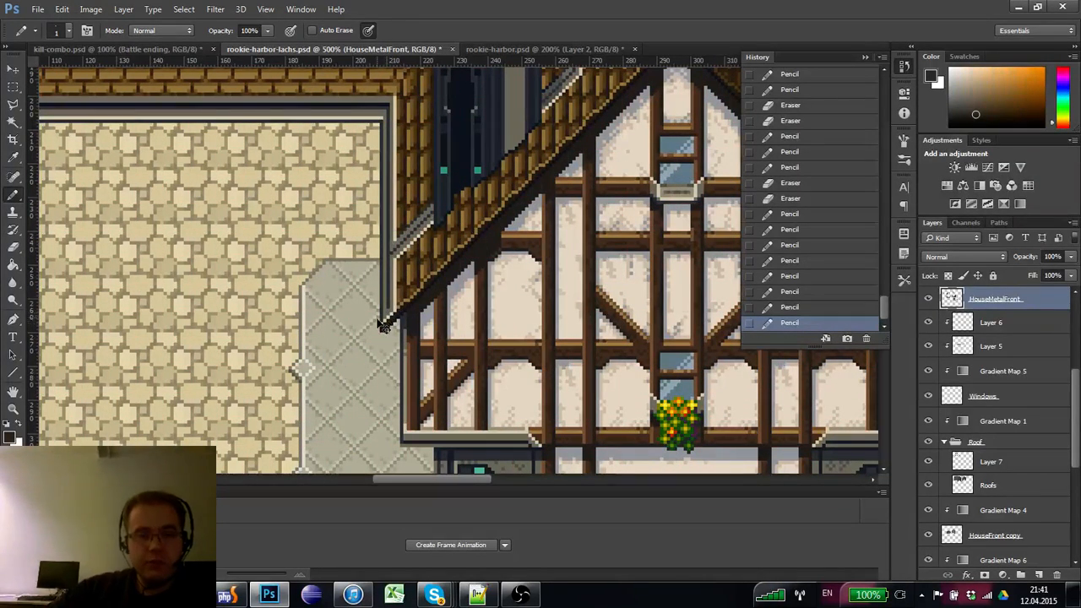
key("ctrl+apostrophe")
key("ctrl+apostrophe")
key("ctrl+apostrophe")
key("ctrl+apostrophe")
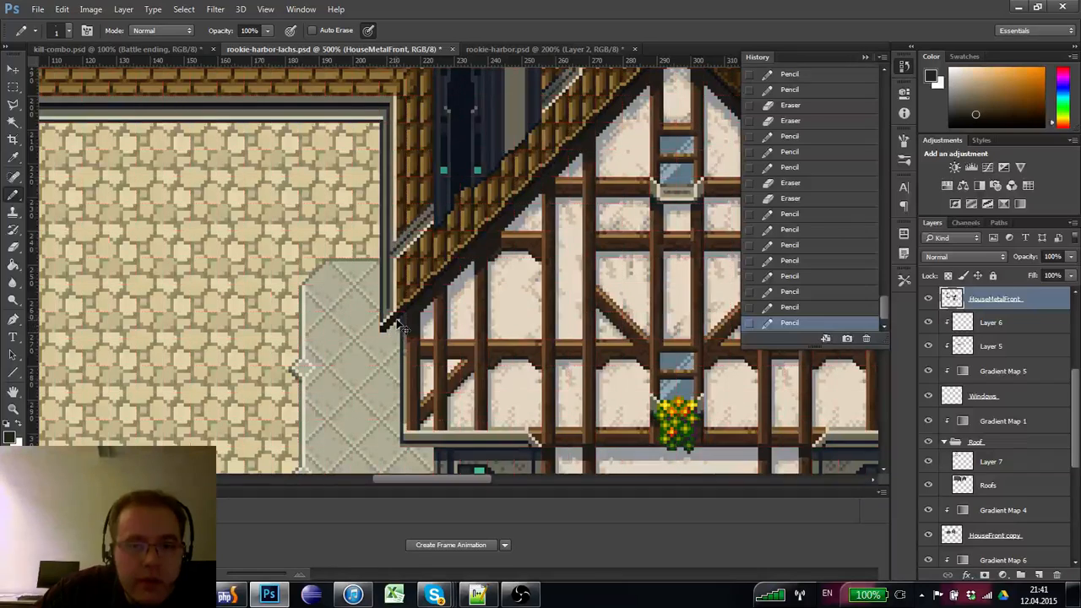
key("ctrl+apostrophe")
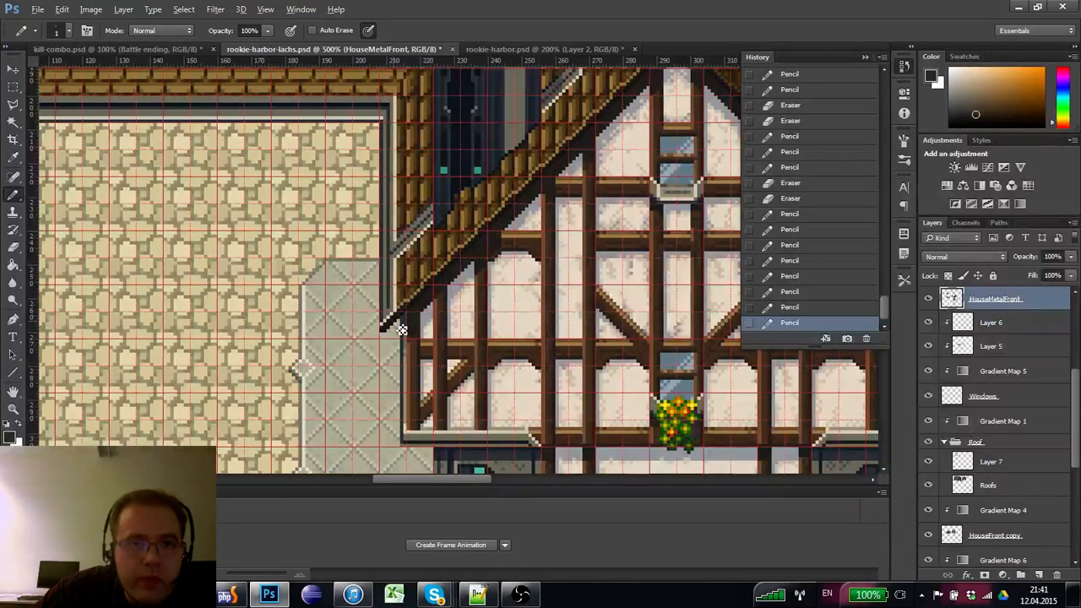
left_click(382, 328)
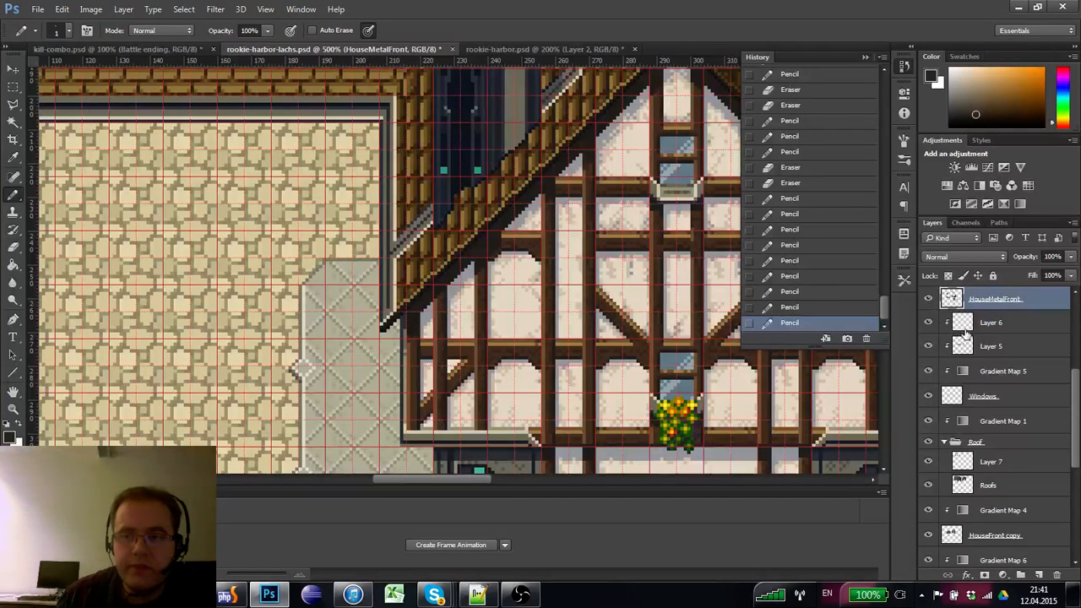
- Hide the HouseMetalFront layer and sample the dark outline colour at the lower corner of the roof beneath it
left_click(955, 394)
left_click(950, 301)
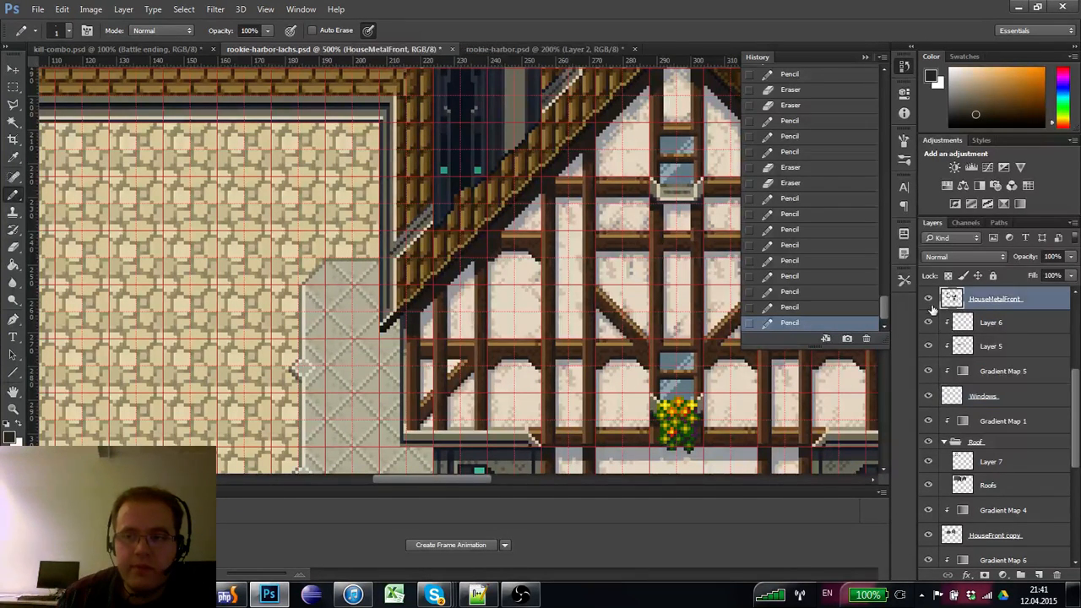
left_click(929, 300)
left_click(928, 299)
left_click(928, 299)
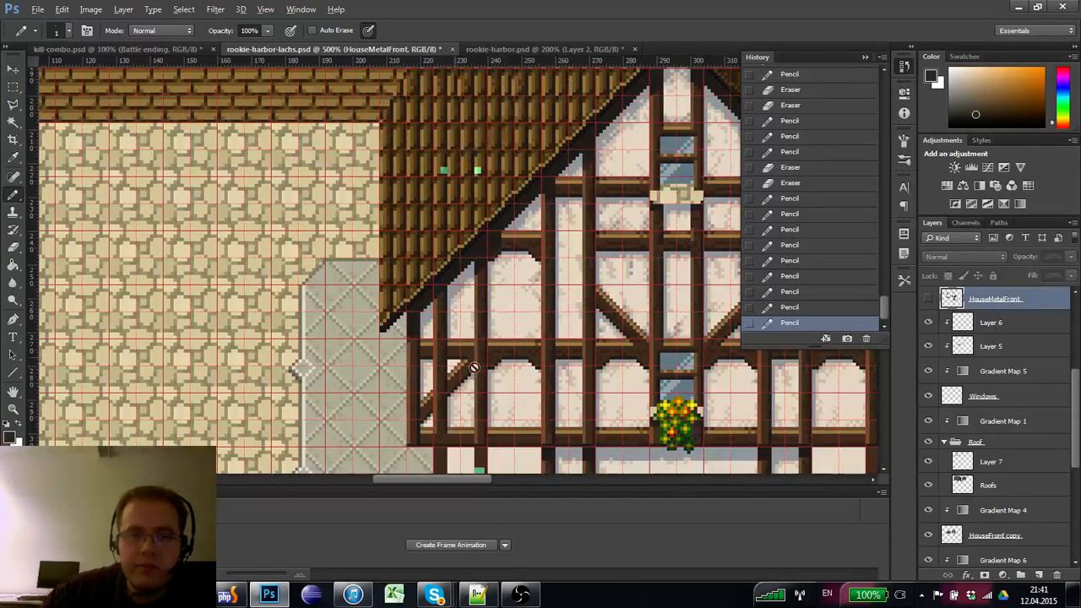
left_click(395, 317, "alt")
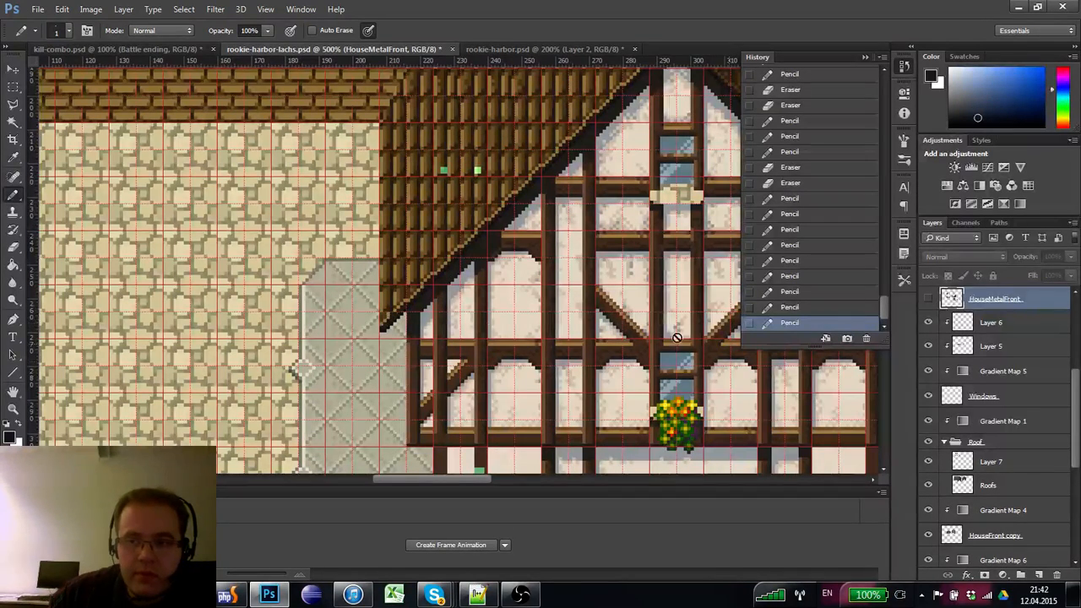
left_click(961, 400)
left_click(938, 302)
left_click(928, 300)
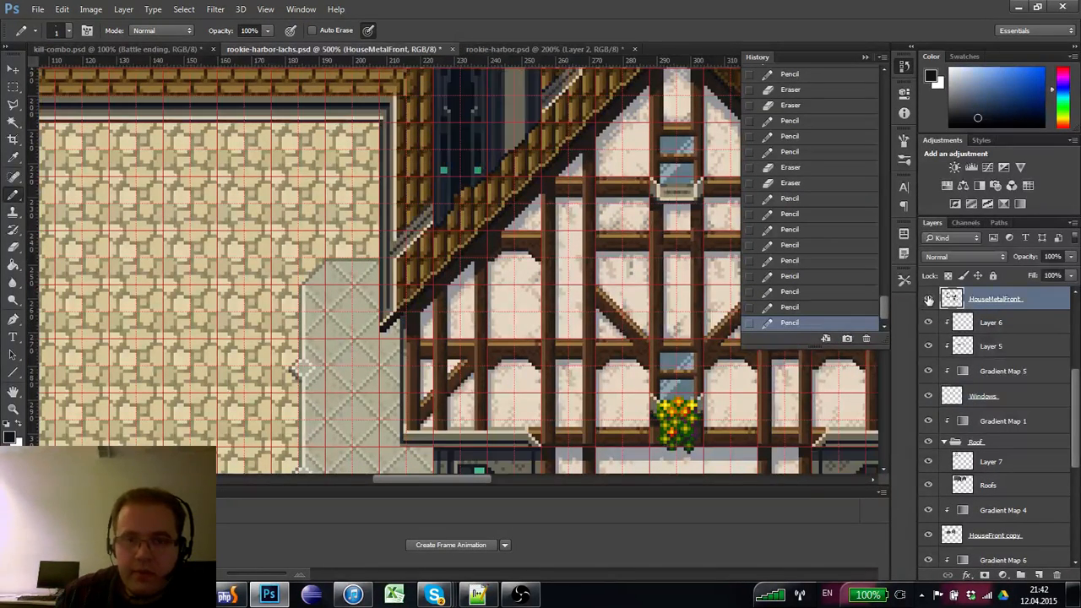
left_click(929, 300)
- Toggle the visibility of the Roofs and HouseFront copy layers to check which one holds the dark gable edge
left_click(997, 396)
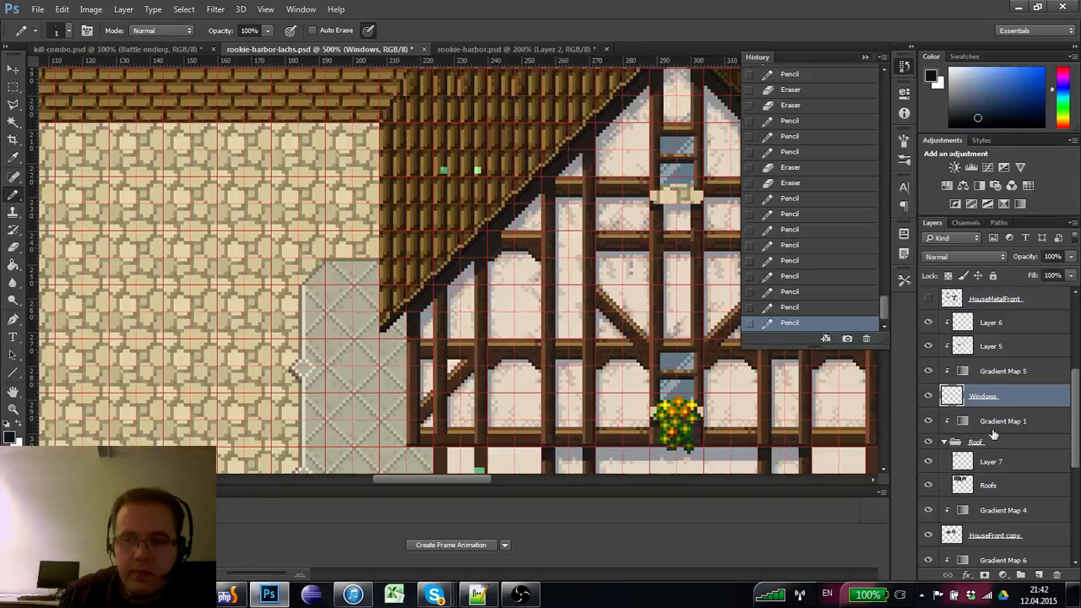
left_click(984, 481)
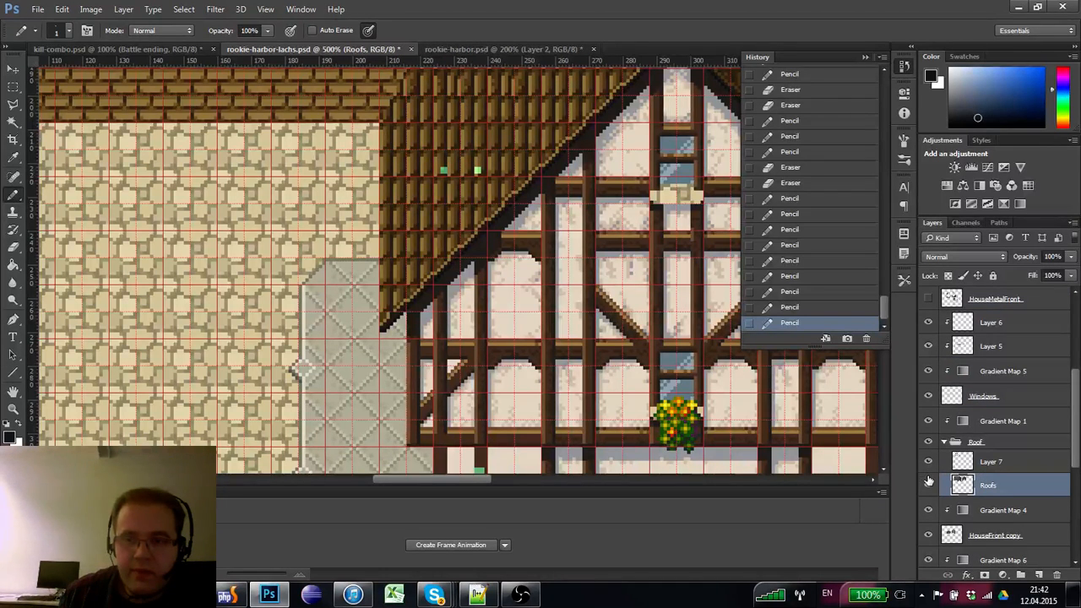
left_click(928, 483)
left_click(929, 483)
left_click(929, 485)
left_click(929, 485)
left_click(928, 535)
left_click(928, 536)
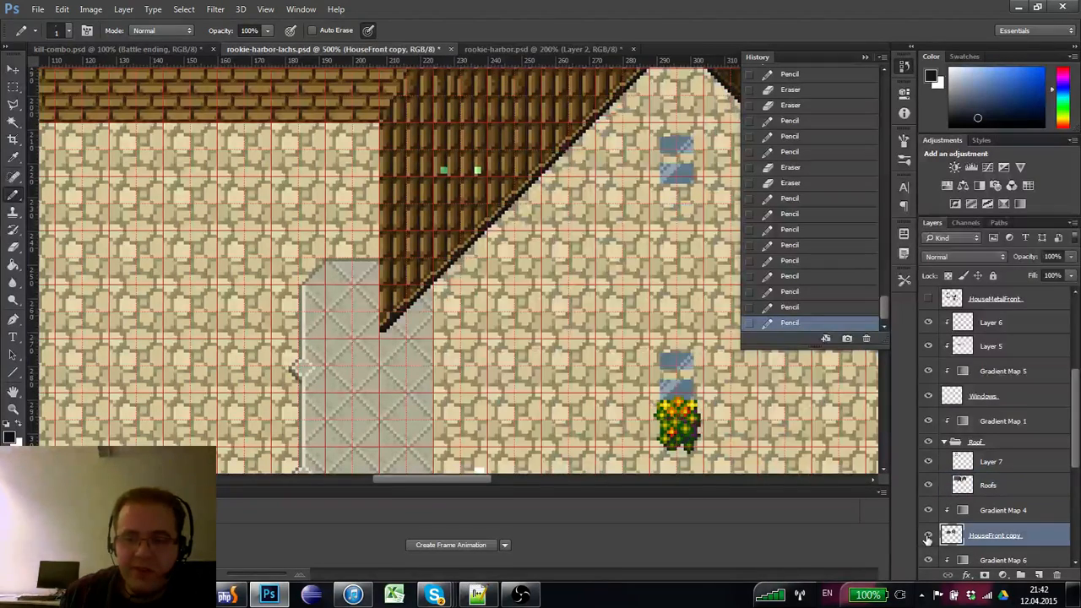
left_click(927, 537)
left_click(928, 536)
left_click(928, 537)
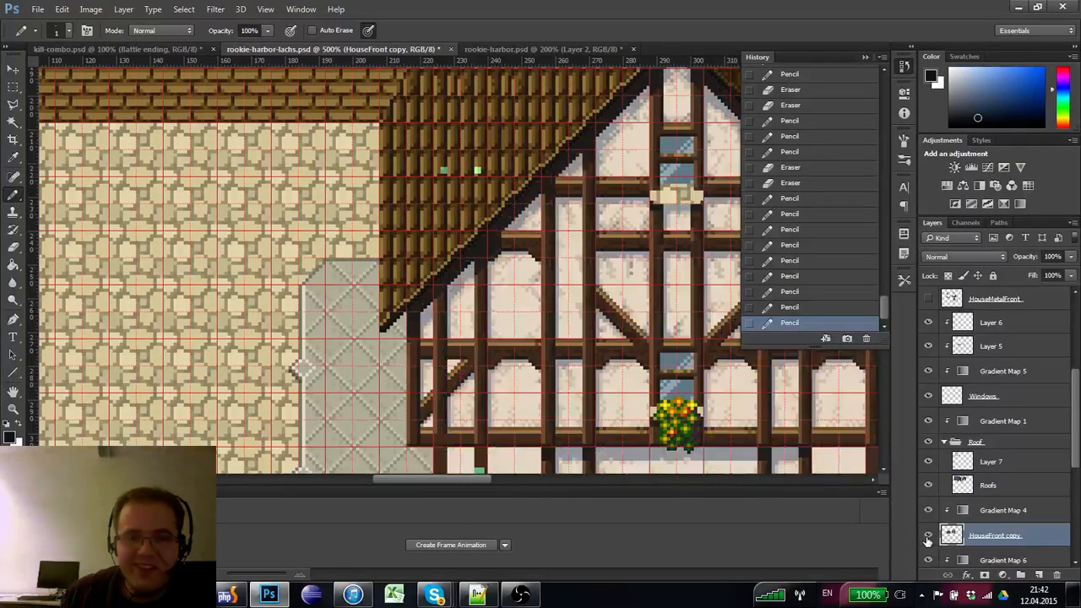
- Check the floor and wall layers, and recheck HouseFront copy, for the pixels at the roof's lower corner
left_click_drag(1068, 429, 1054, 499)
left_click(928, 384)
left_click(928, 384)
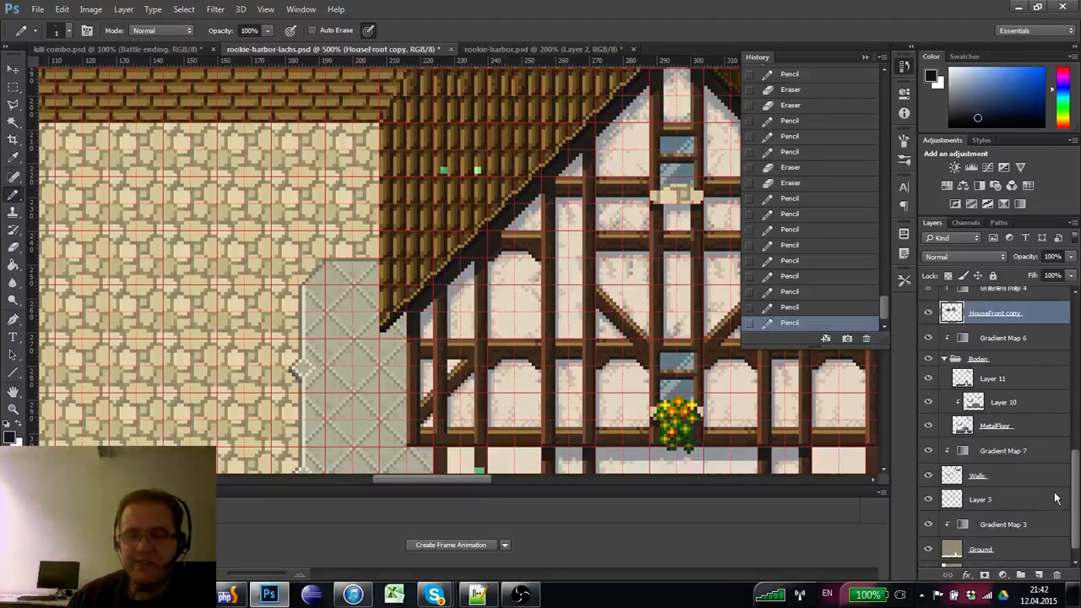
left_click(1005, 428)
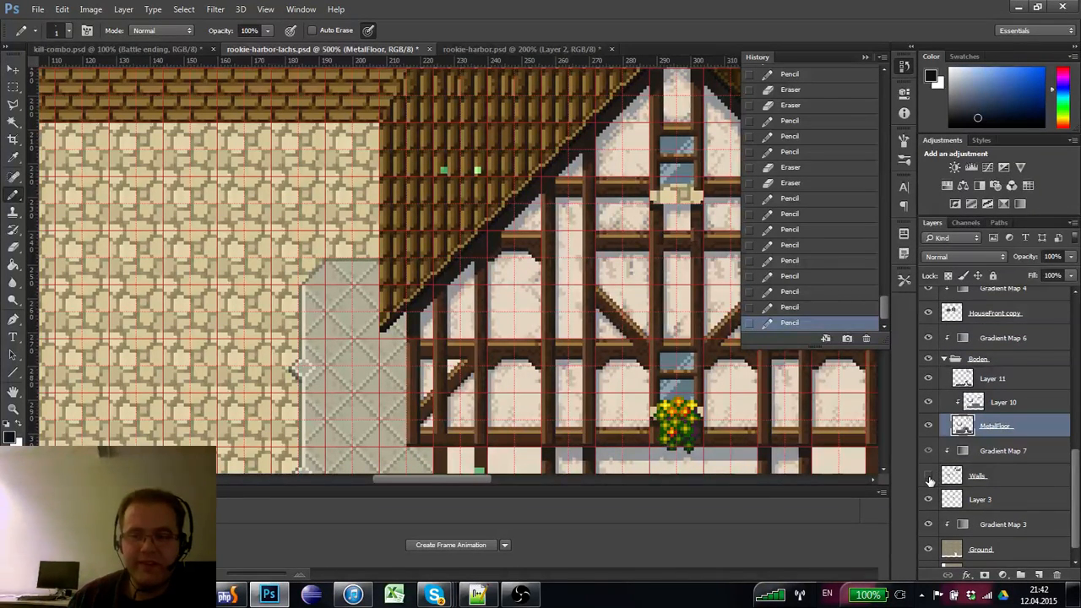
scroll(996, 422, "up", 5)
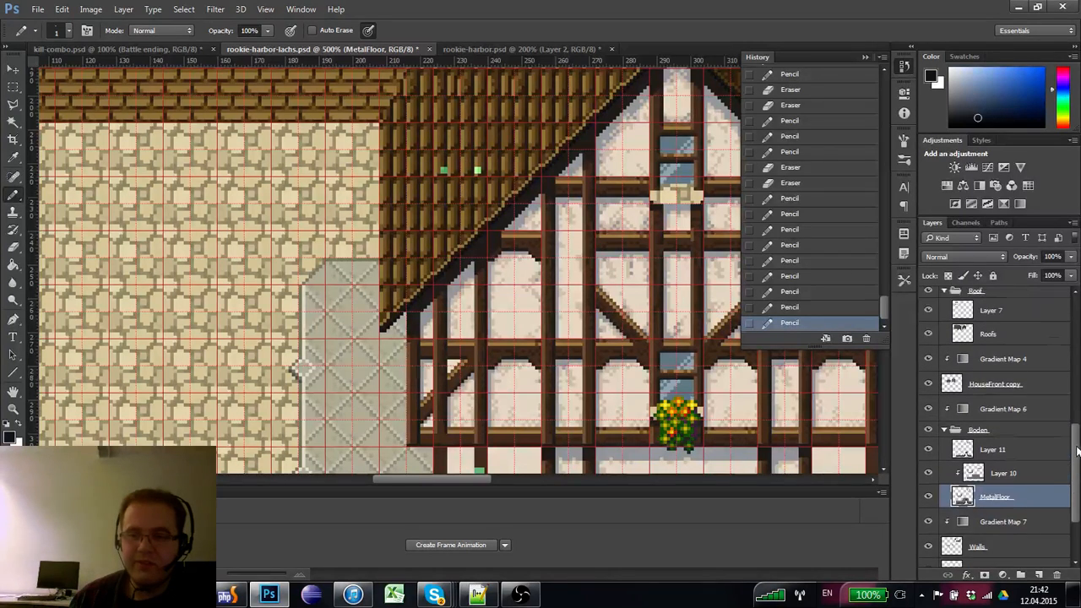
left_click(977, 429)
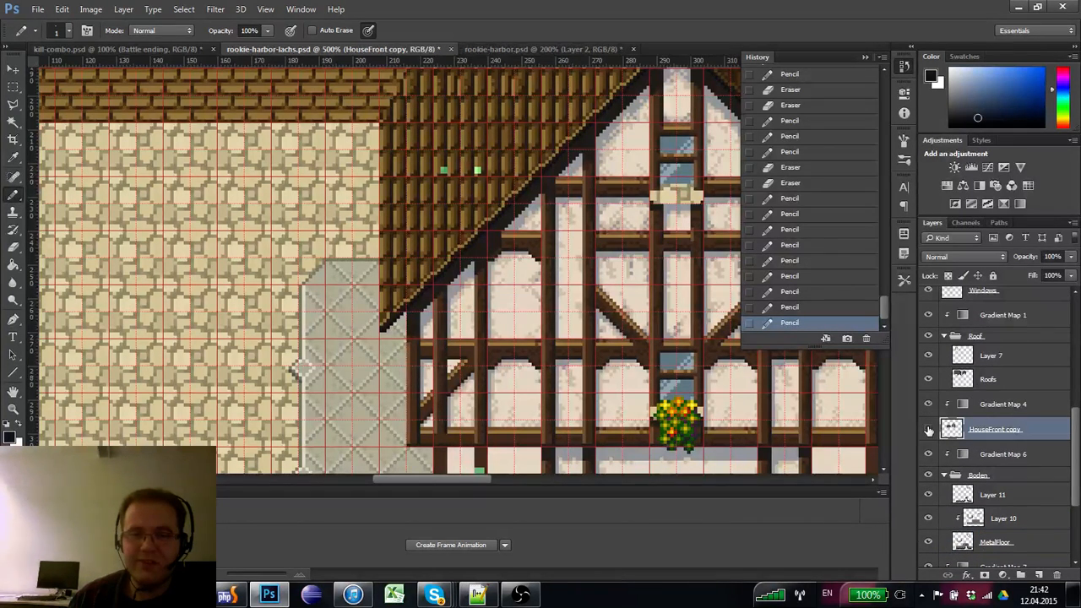
left_click(928, 430)
left_click(927, 429)
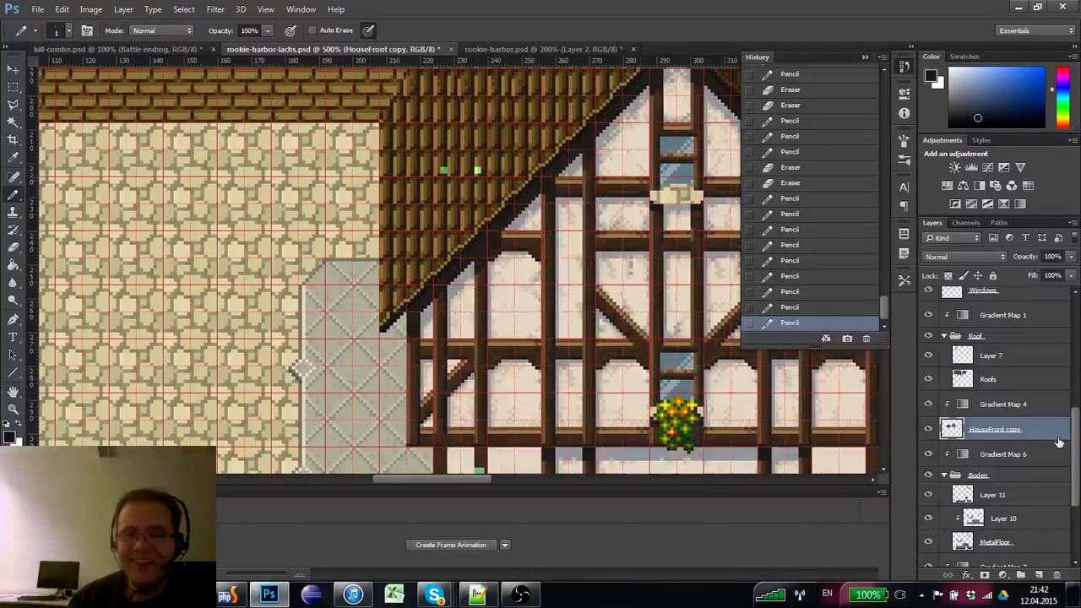
left_click_drag(1074, 445, 1076, 368)
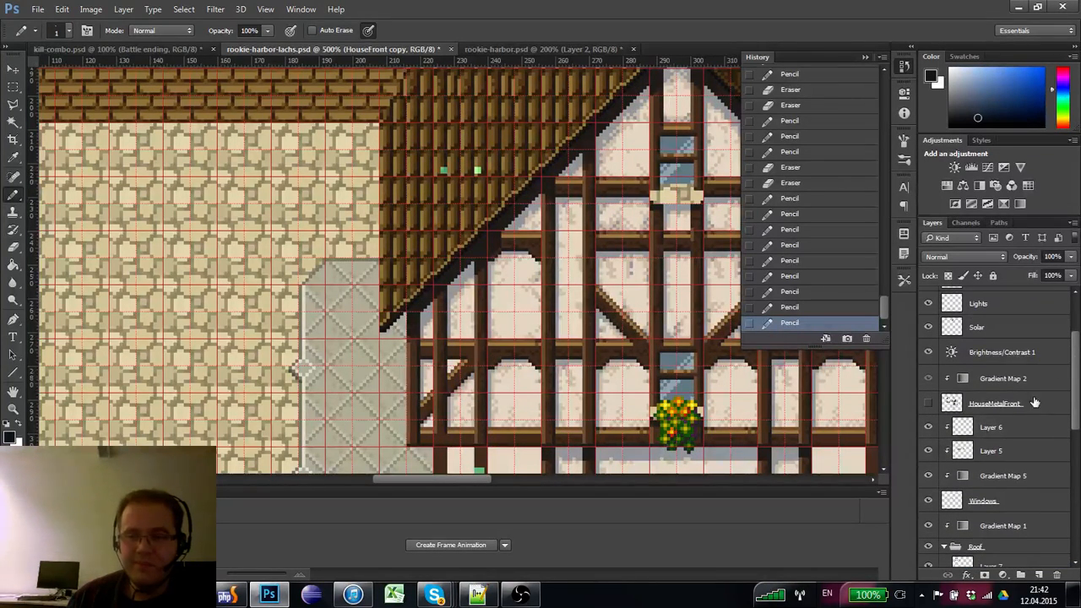
scroll(1034, 439, "down", 3)
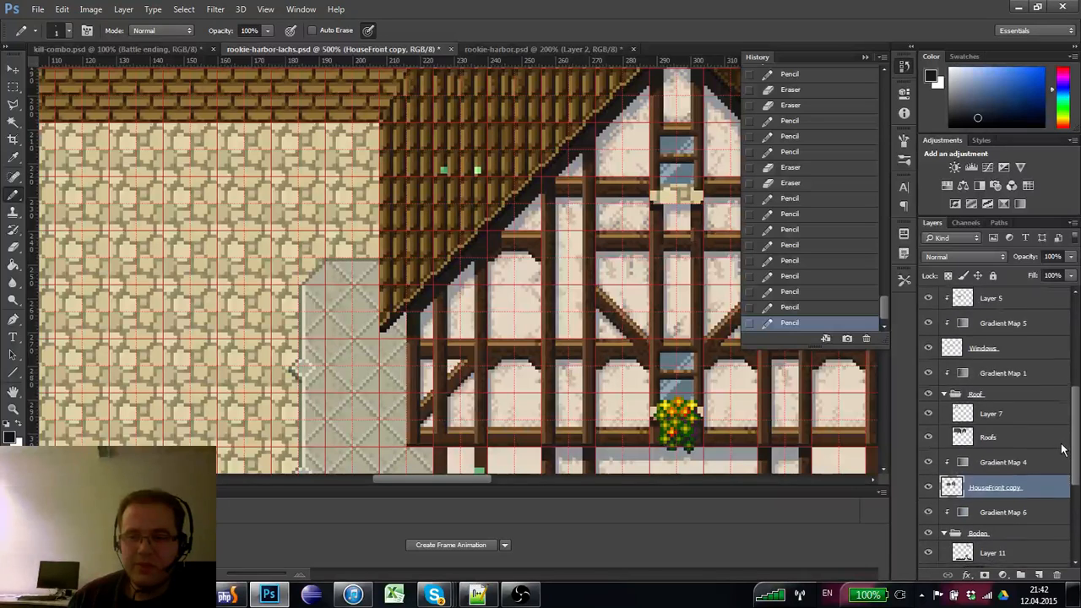
- On the Roofs layer, sample the dark gable-edge colour, place one pixel at the roof's lower corner, and switch to the Eraser
left_click(1025, 438)
left_click(928, 433)
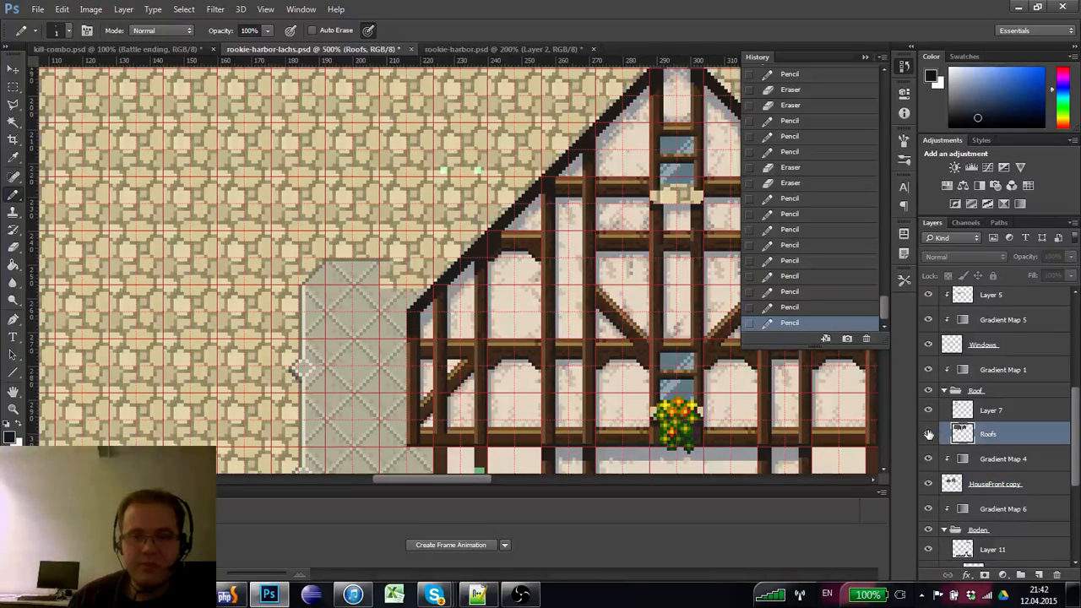
left_click(928, 433)
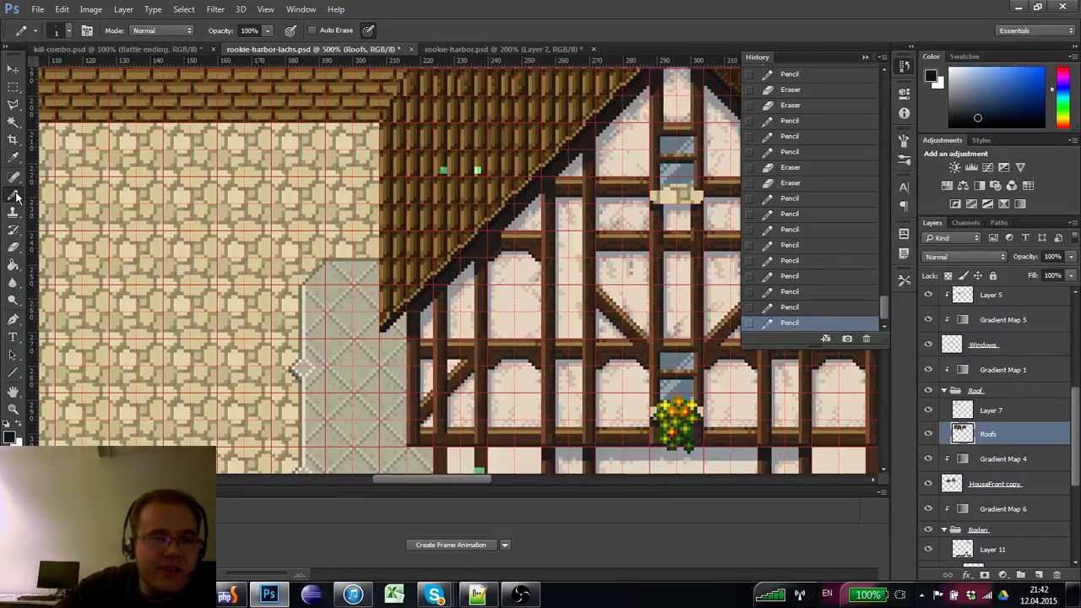
left_click(401, 310, "alt")
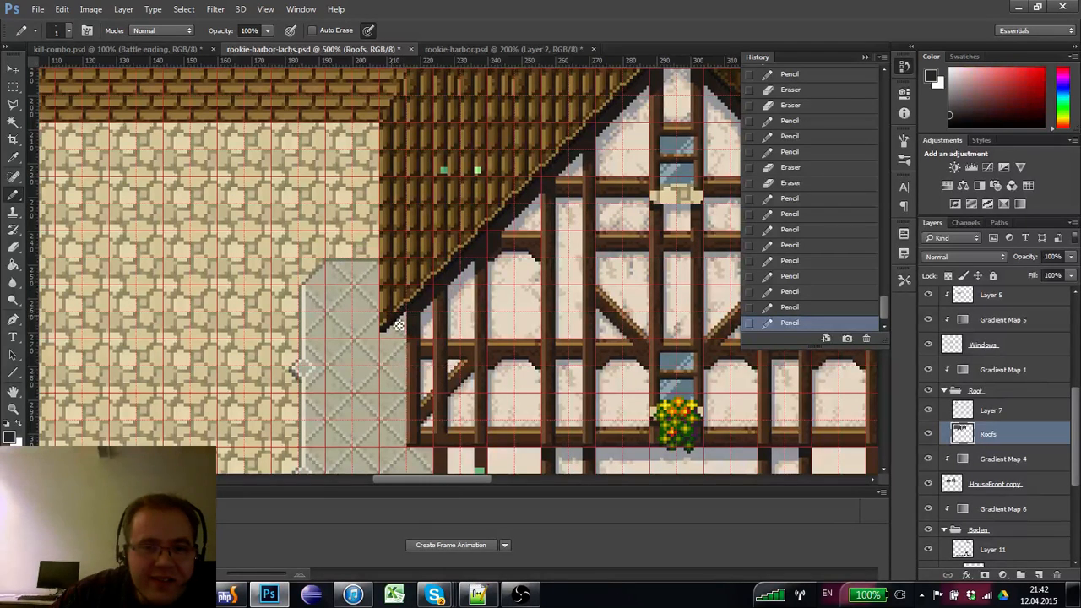
left_click(387, 329)
key("e")
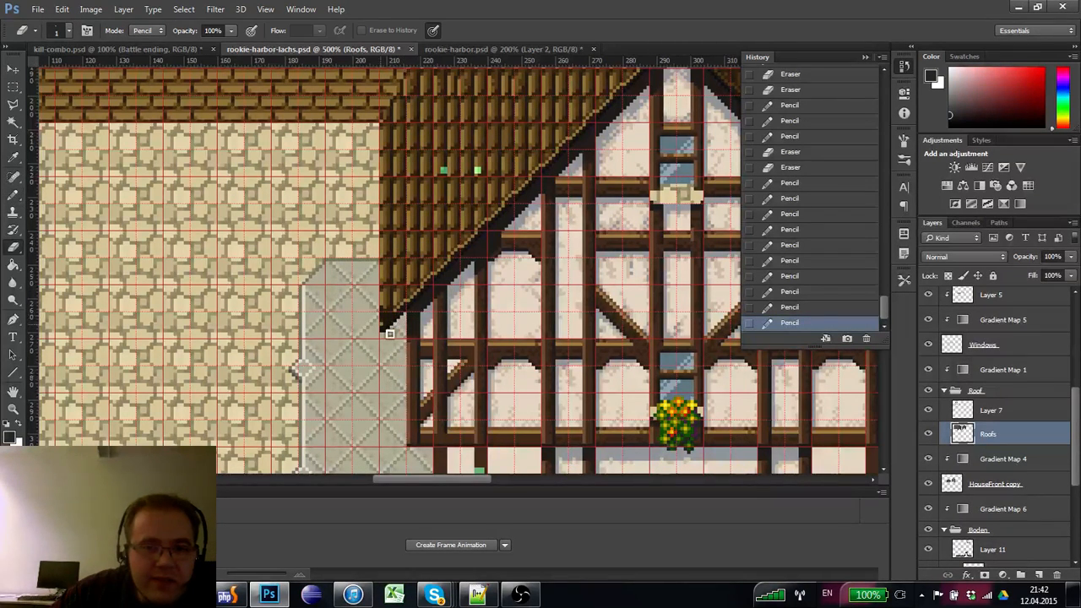
- Erase the excess at the tiled gable roof's lowest tip and redraw its blunt end with 1 px Pencil dots
left_click(388, 323)
key("b")
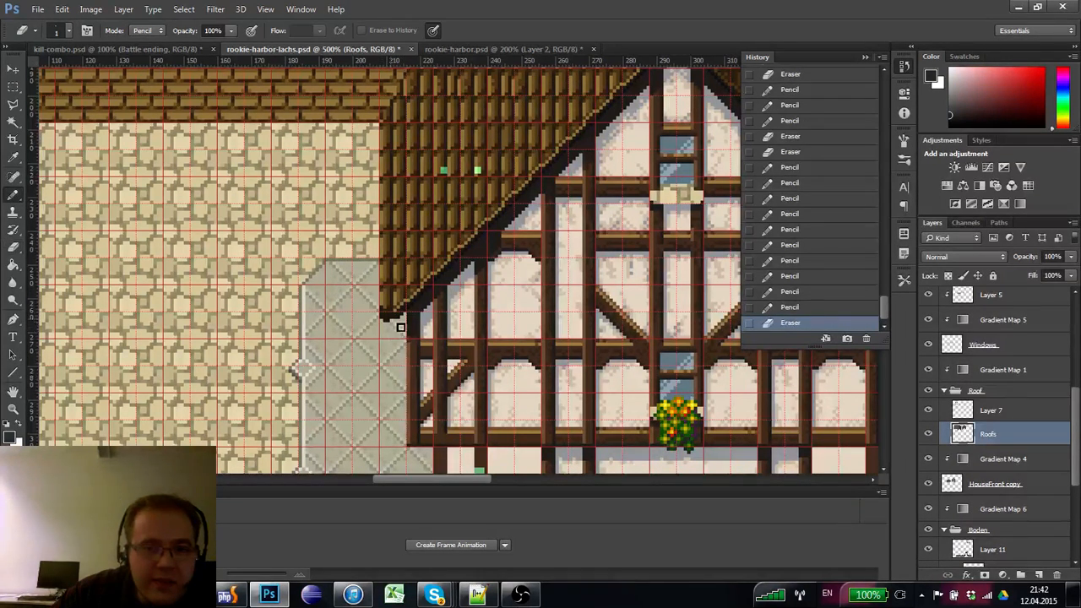
left_click(393, 321)
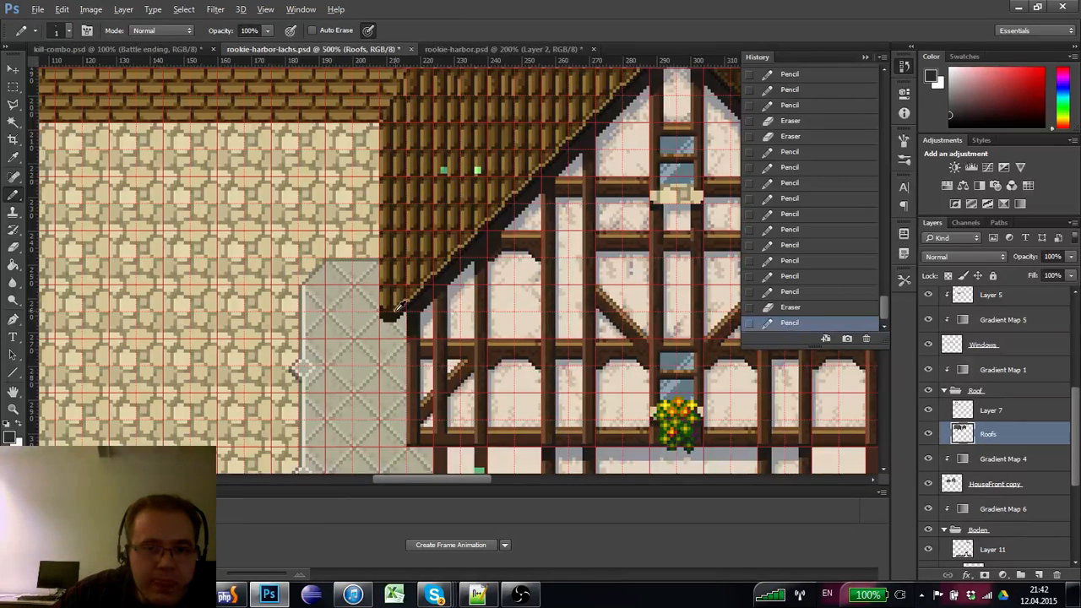
left_click(394, 319)
left_click(391, 319)
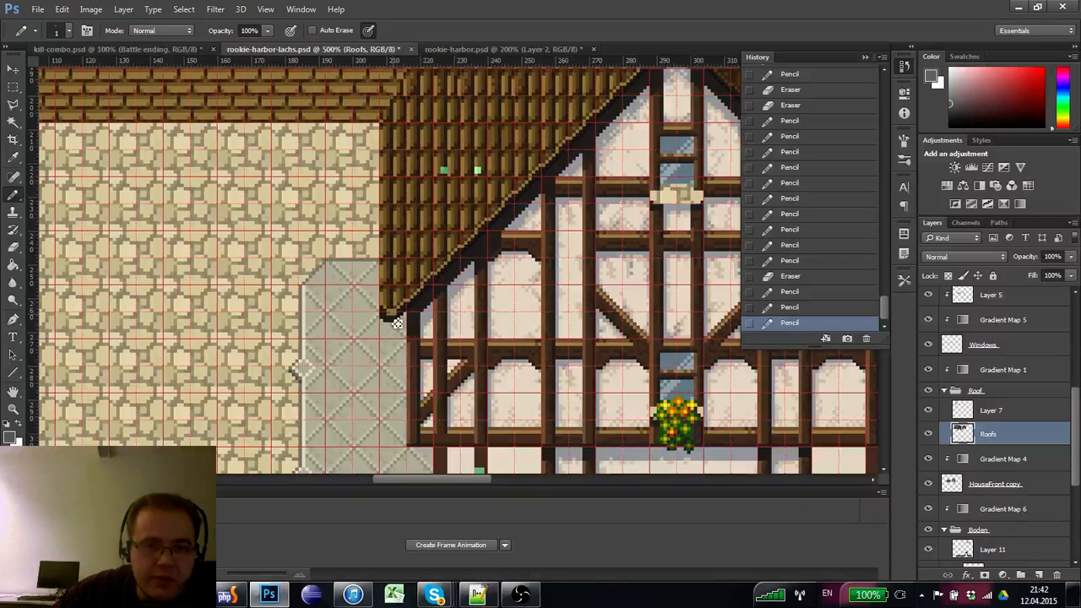
left_click(397, 320)
left_click(391, 317)
left_click(392, 317)
left_click(399, 311)
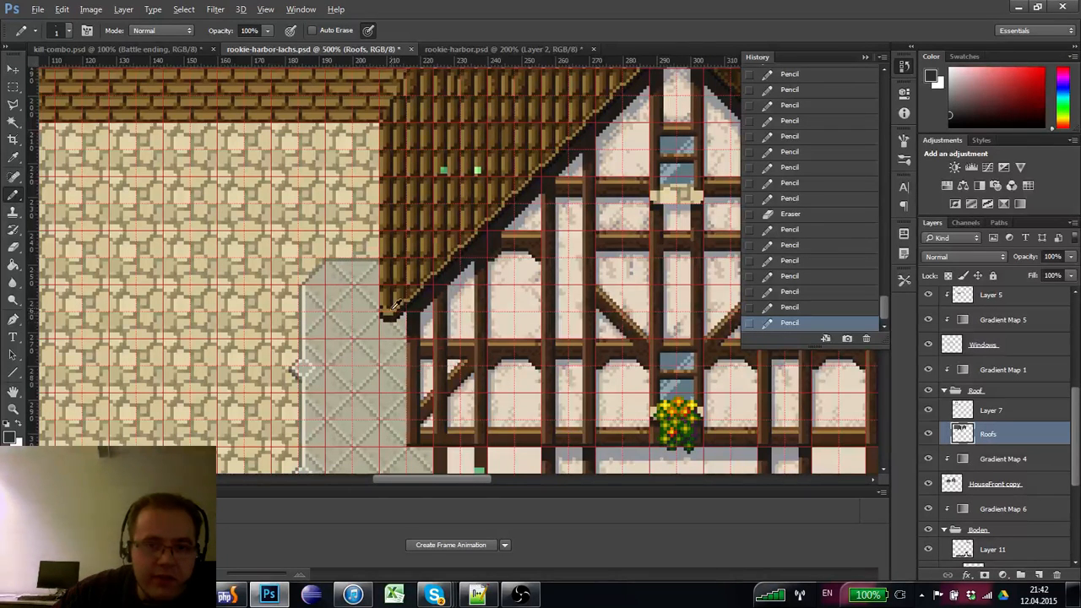
left_click(391, 318)
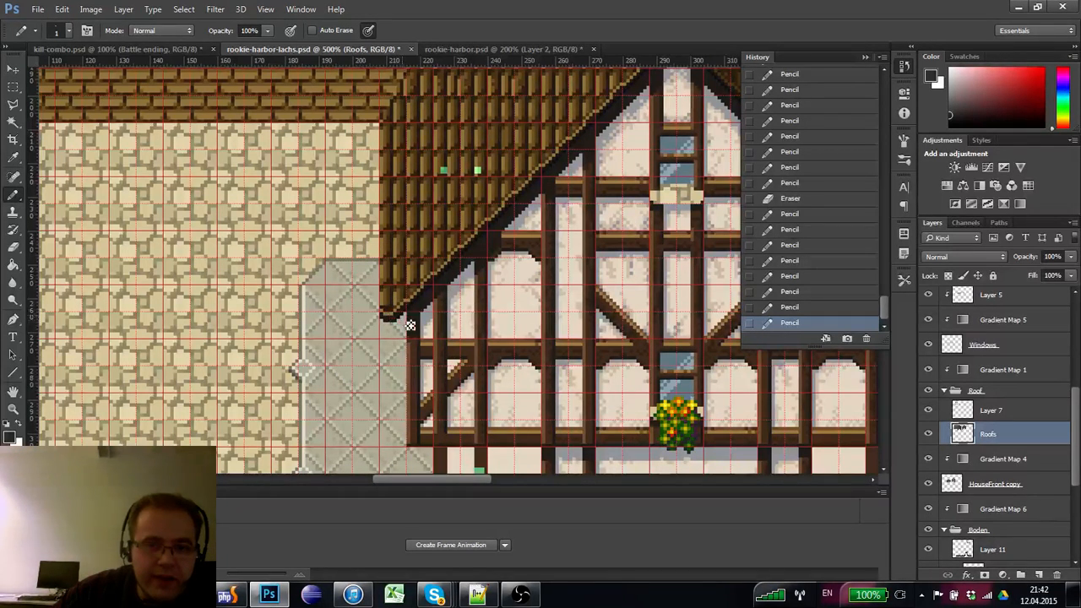
- Round off the gable roof's lower tip with further Pencil pixels on the Roofs layer
key("e")
key("b")
scroll(407, 331, "up", 1)
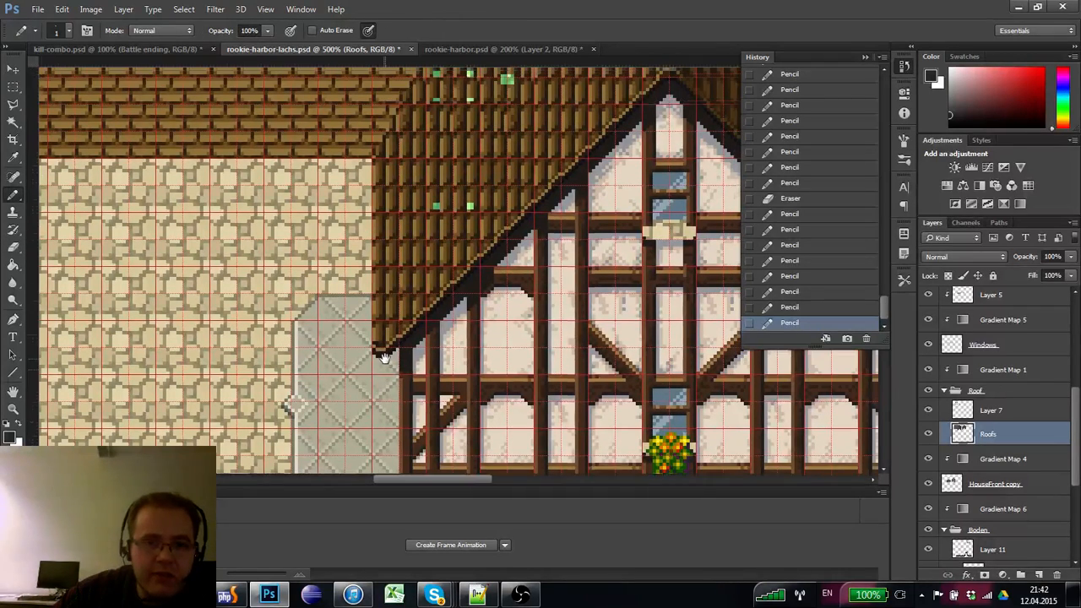
left_click(380, 345)
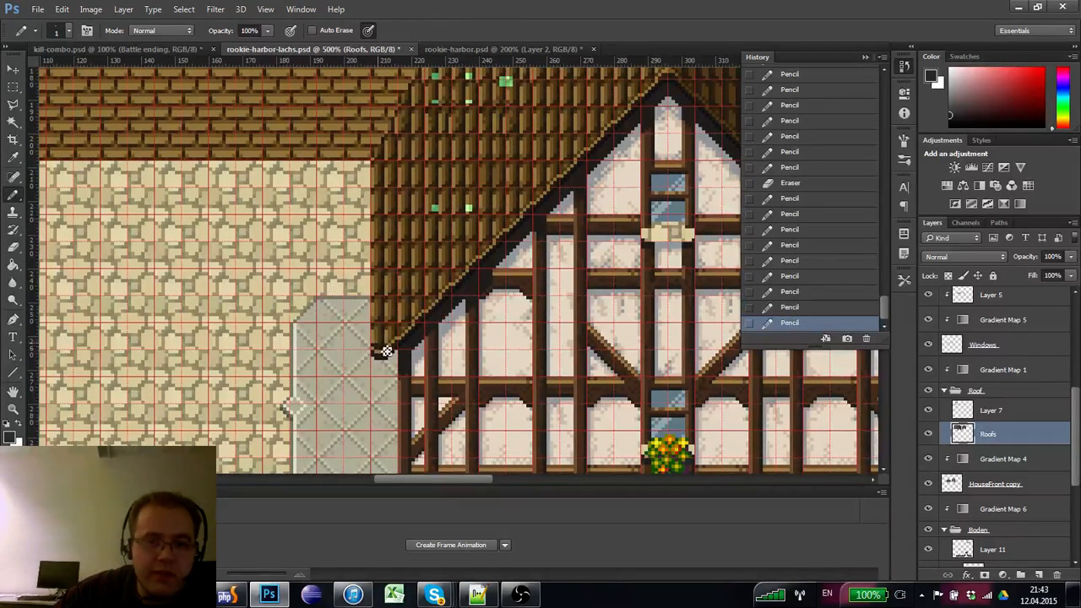
left_click(385, 349)
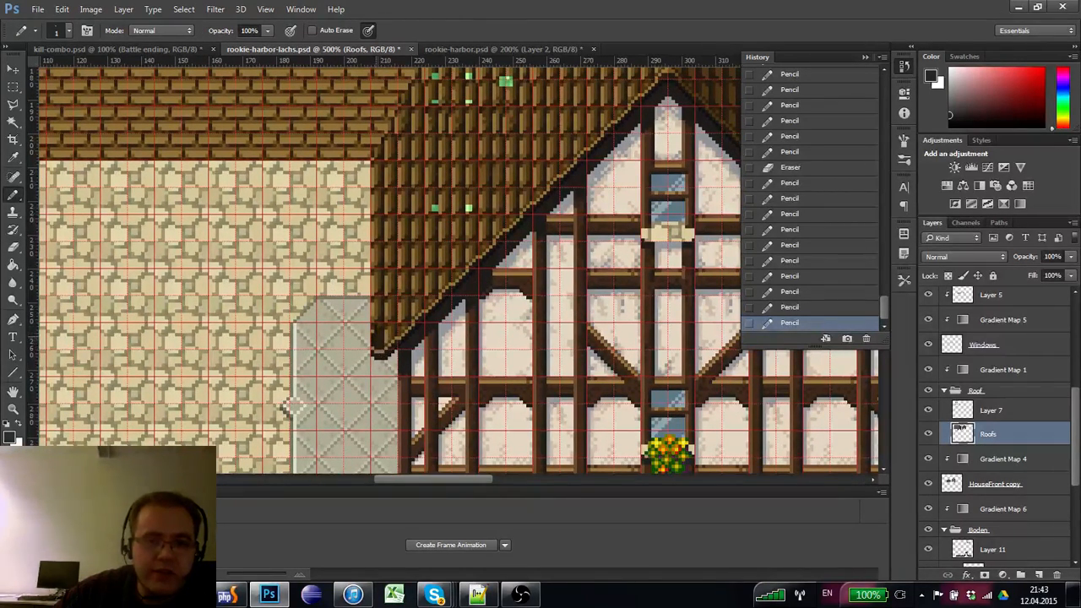
left_click(381, 344)
- Erase surplus pixels around the underside of the gable roof's tip and retouch its outline with the Pencil
key("e")
left_click(394, 368)
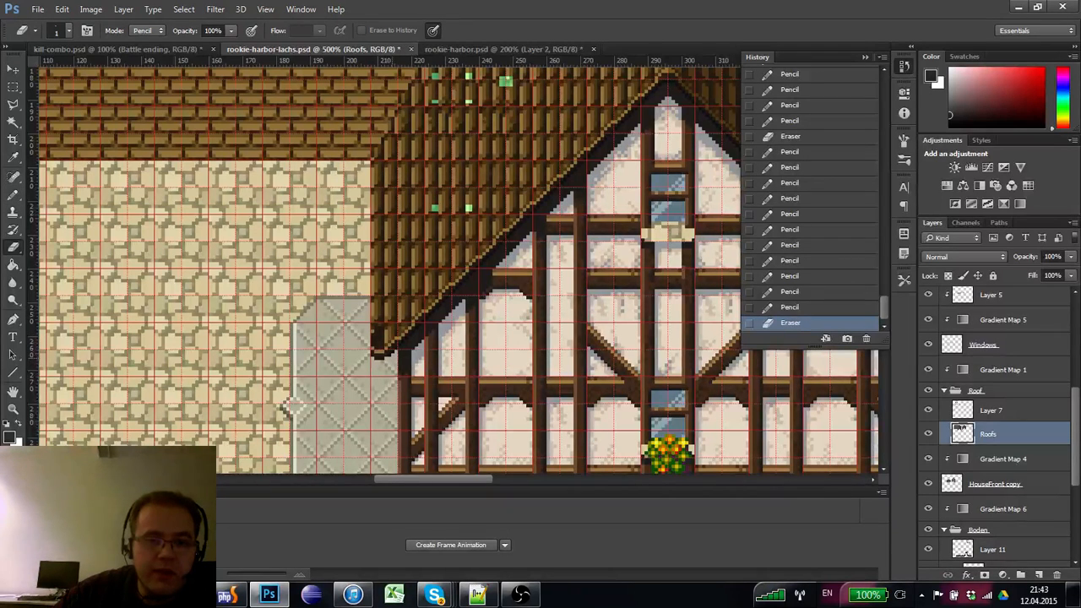
left_click(395, 368)
left_click(403, 368)
left_click(404, 369)
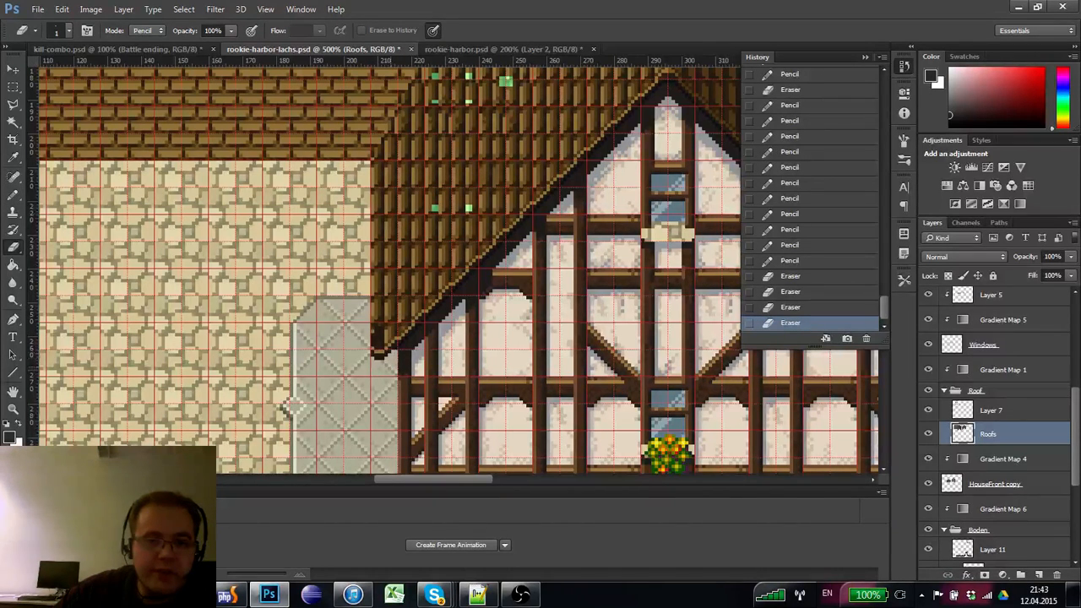
key("b")
left_click(395, 366)
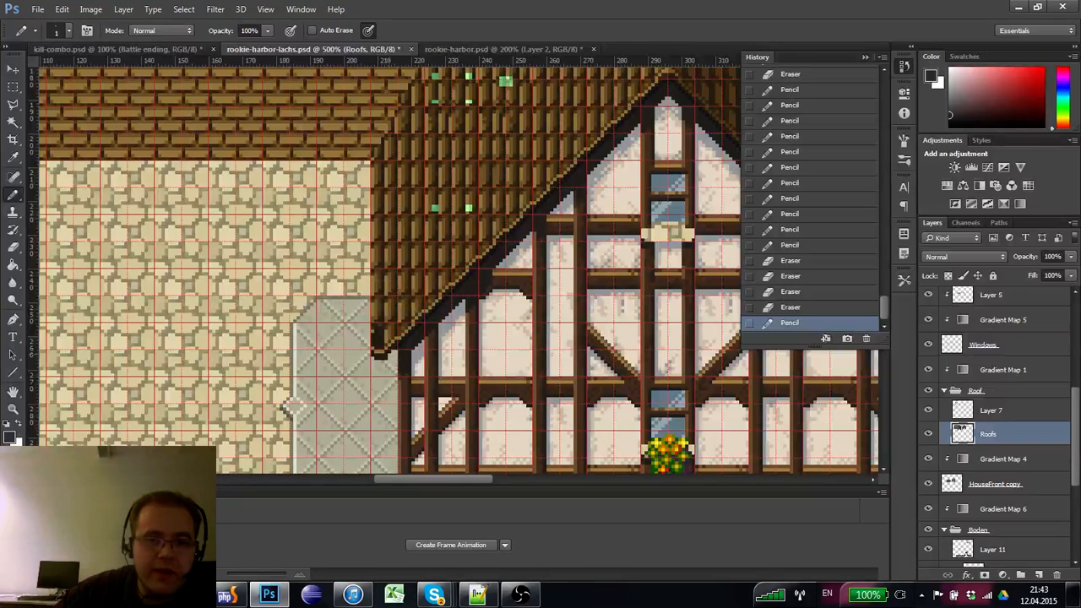
left_click(394, 358)
left_click(399, 364)
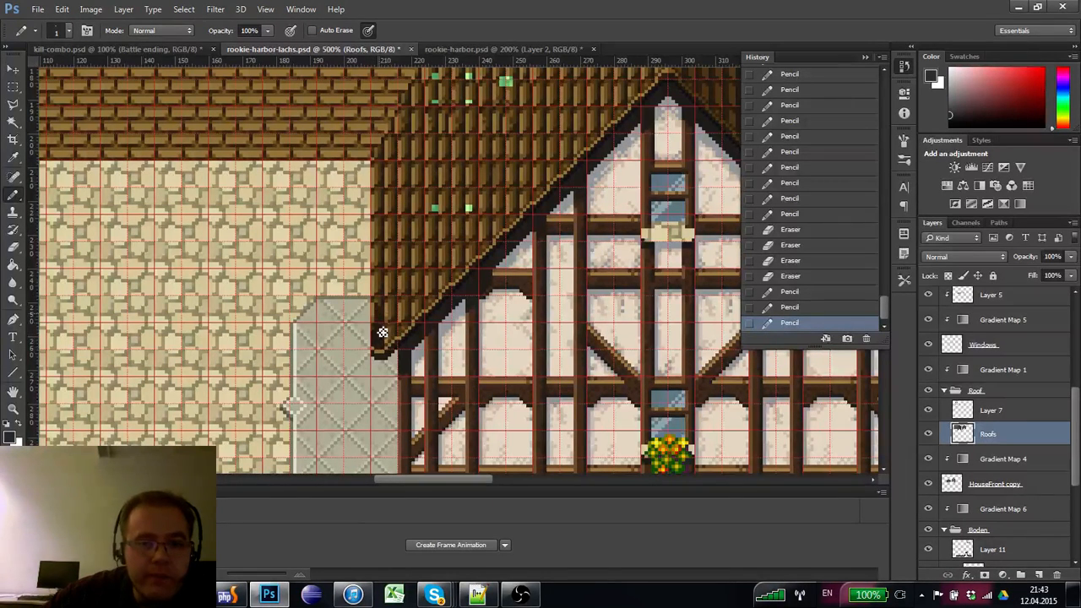
- Draw a dark vertical border along the gable roof's left edge, from the lower tip up to the brown roof's eave
left_click_drag(379, 345, 386, 309)
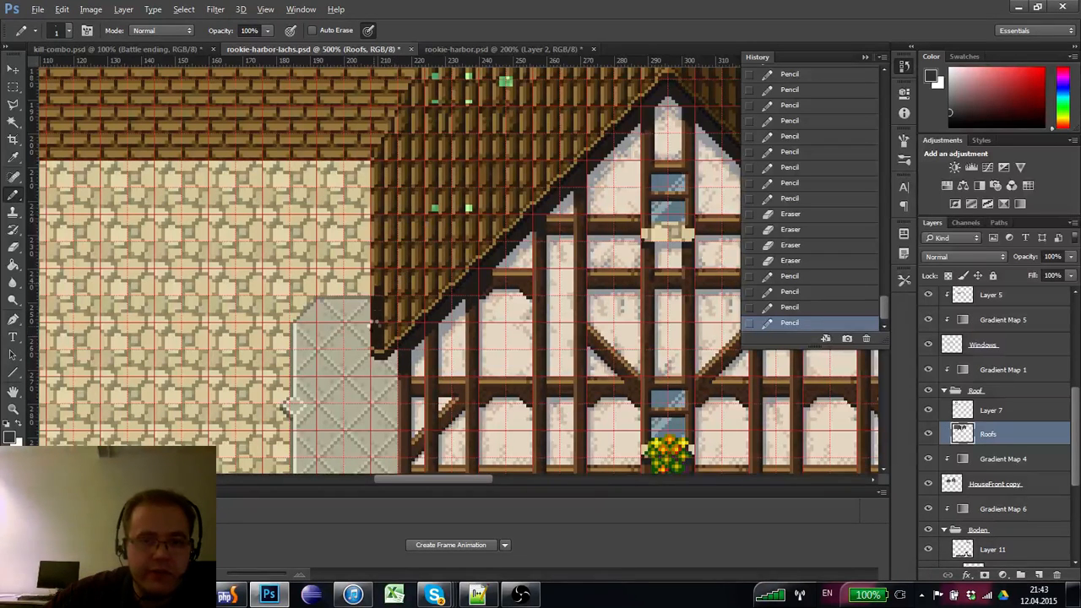
left_click(387, 338)
scroll(386, 338, "up", 1)
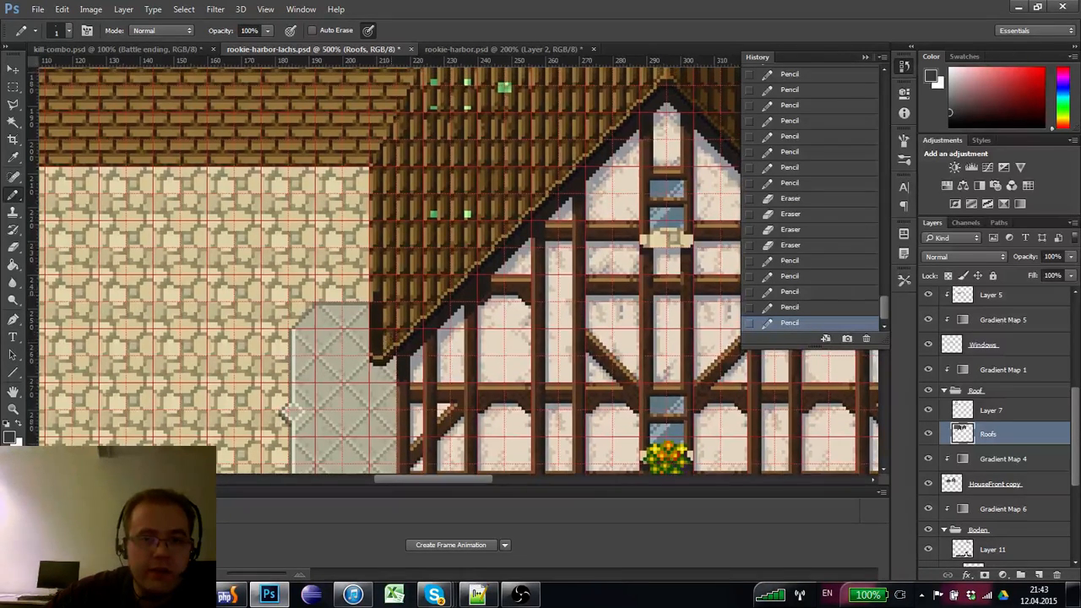
left_click_drag(377, 352, 377, 283)
left_click(377, 282)
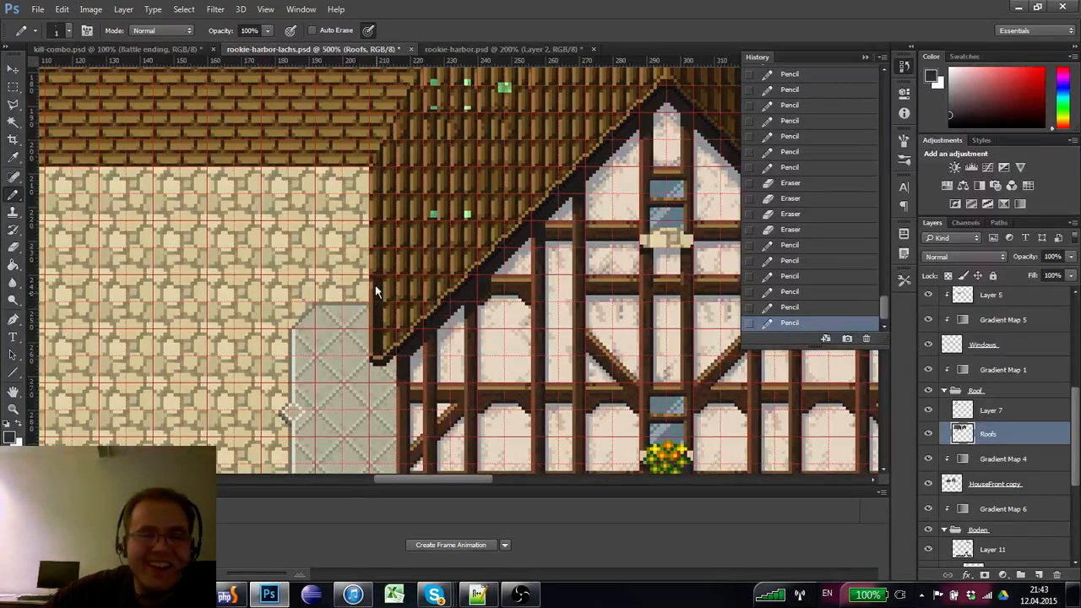
scroll(375, 284, "up", 3)
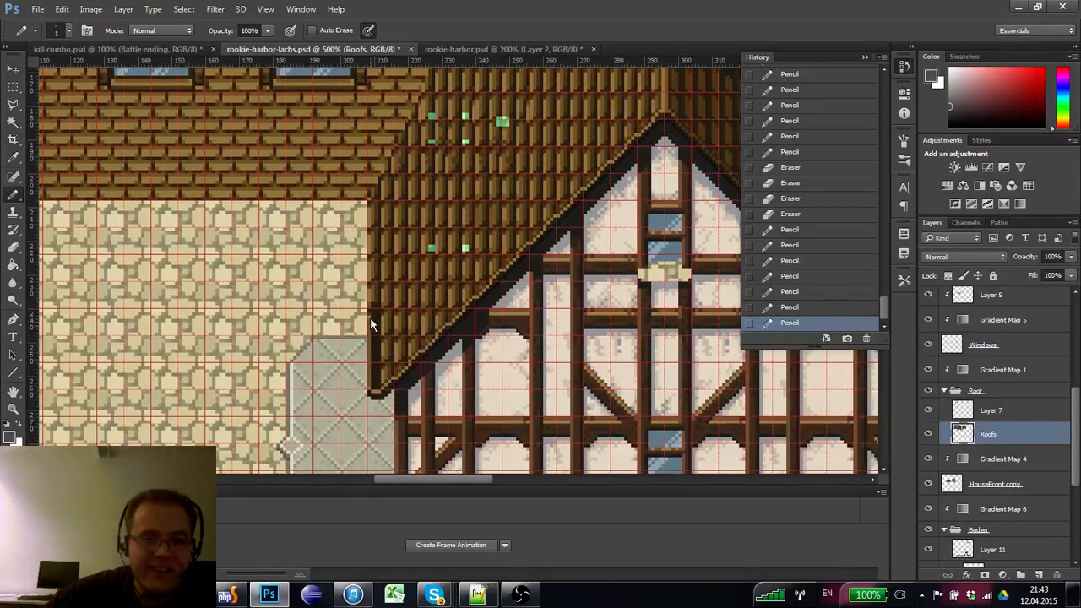
left_click(370, 296)
left_click(369, 204, "shift")
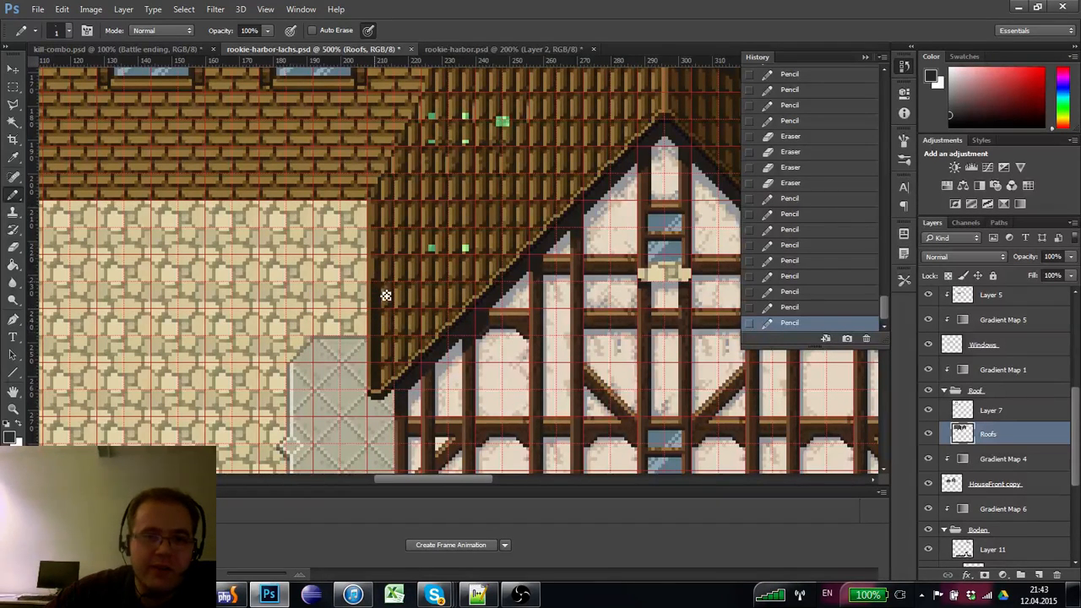
- Join the top of the dark vertical border to the brown roof's lower corner with Pencil pixels in sampled roof colours
left_click(380, 195)
left_click_drag(371, 217, 403, 236)
left_click(400, 223, "alt")
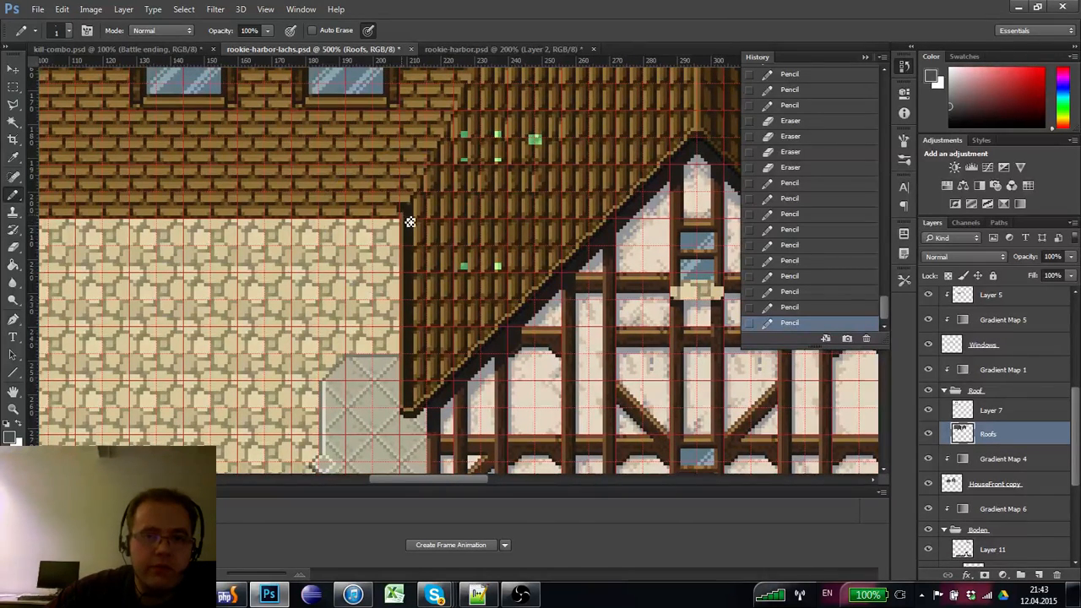
left_click(409, 222)
left_click(410, 225)
left_click(402, 212, "alt")
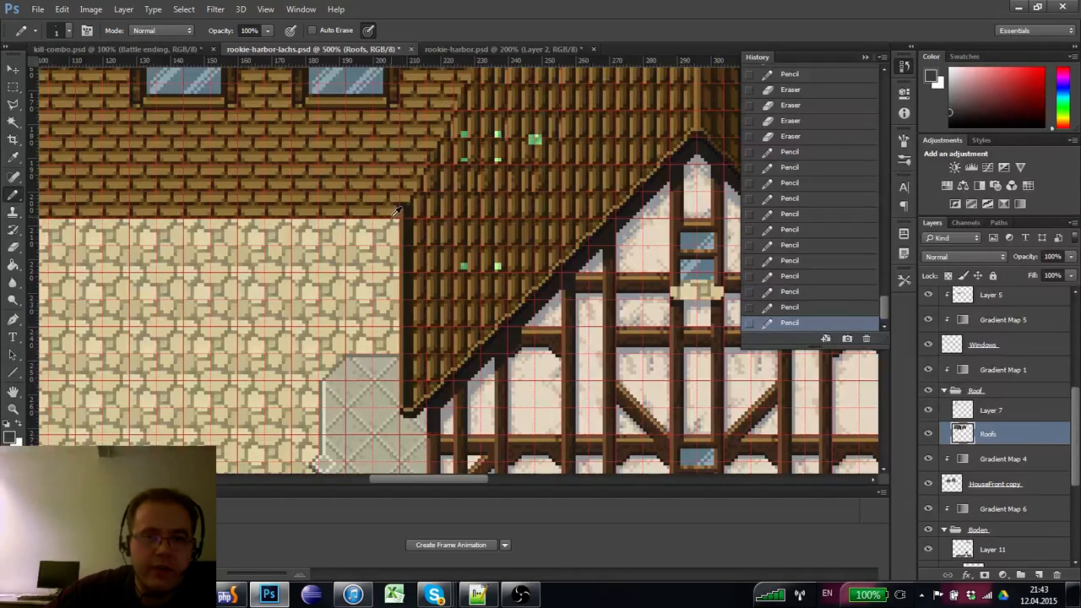
left_click(403, 227)
left_click(408, 207, "alt")
left_click(406, 219)
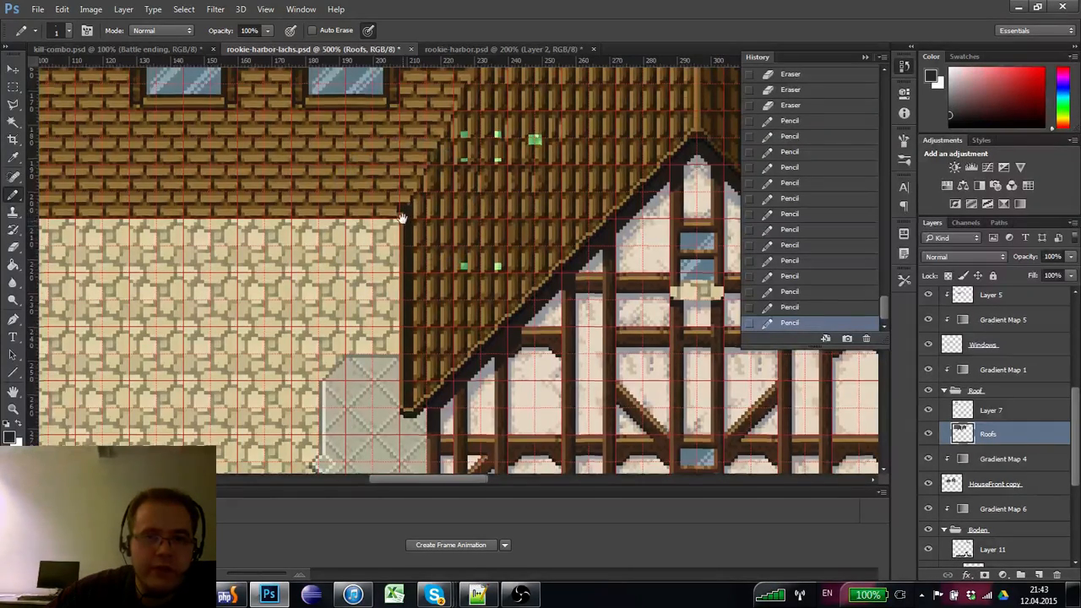
- Start the dark eave line at the brown roof's lower right corner and erase the stray pencil mark on the stone wall
left_click_drag(405, 219, 463, 237)
left_click(450, 245)
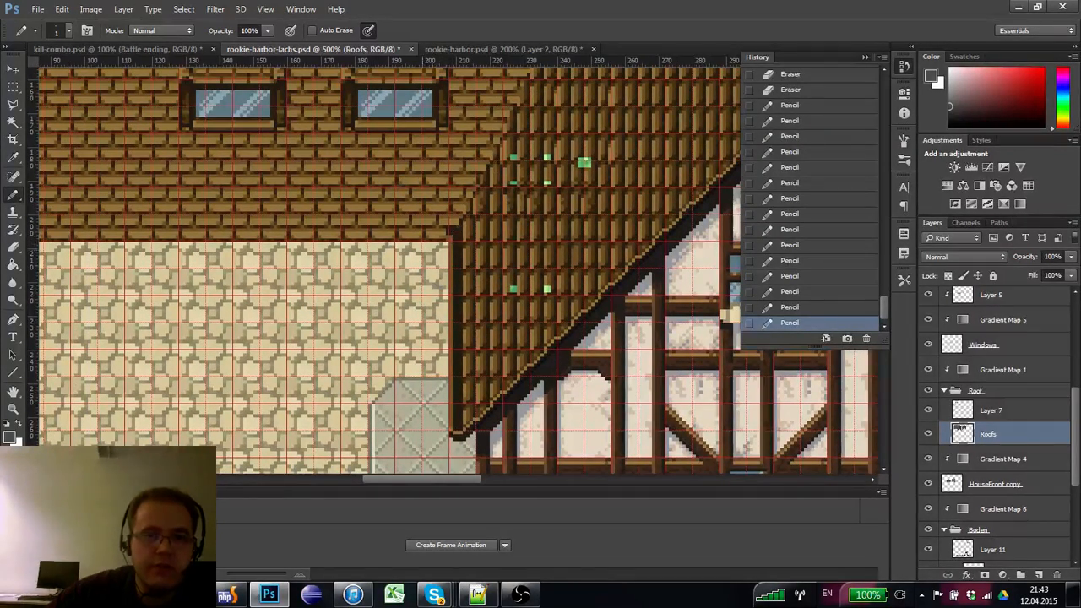
mouse_move(339, 292)
left_mouse_down()
mouse_move(452, 312)
mouse_move(393, 297)
mouse_move(384, 283)
left_mouse_up()
left_click(141, 281, "shift")
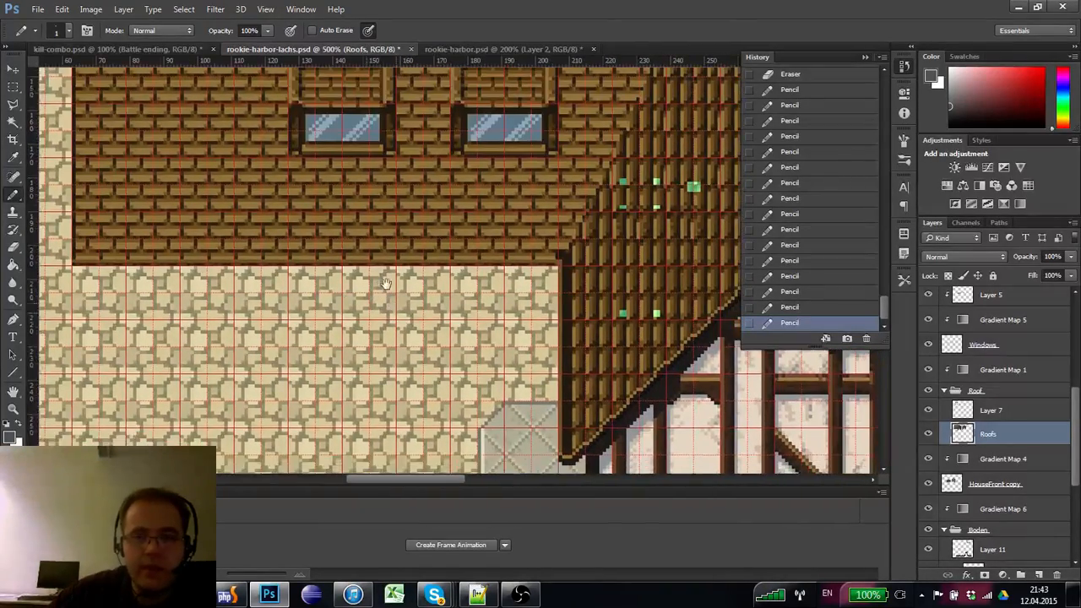
left_click(534, 214)
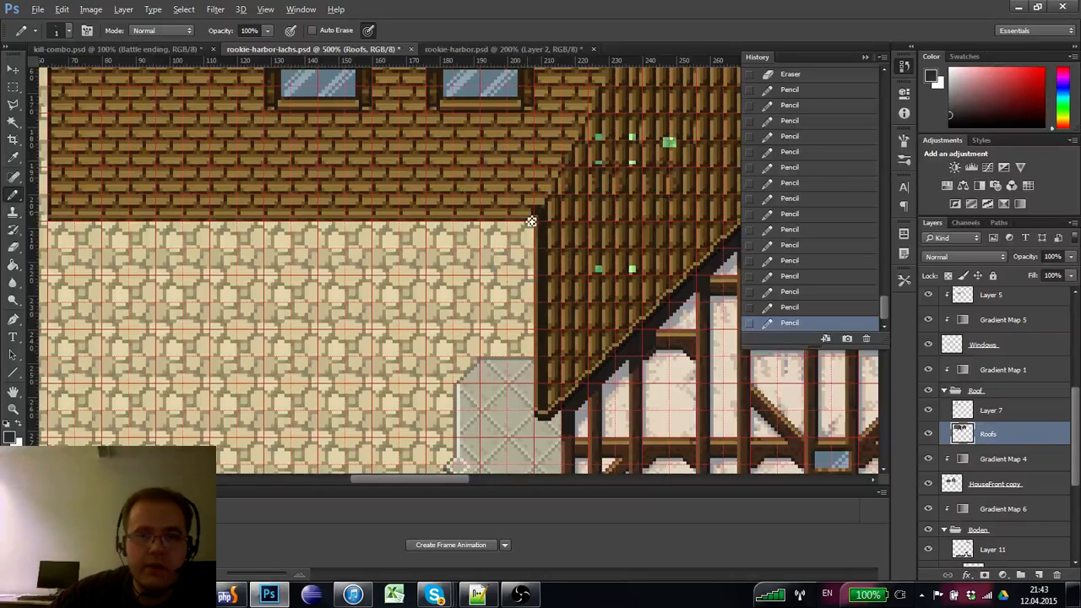
left_click_drag(405, 234, 507, 266)
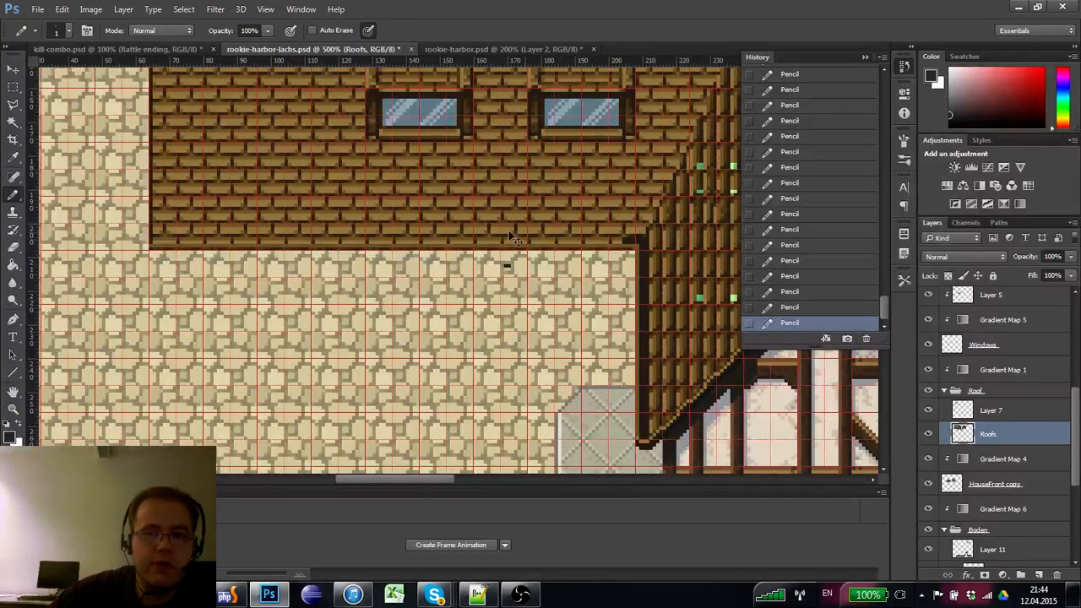
key("e")
left_click(514, 275)
key("b")
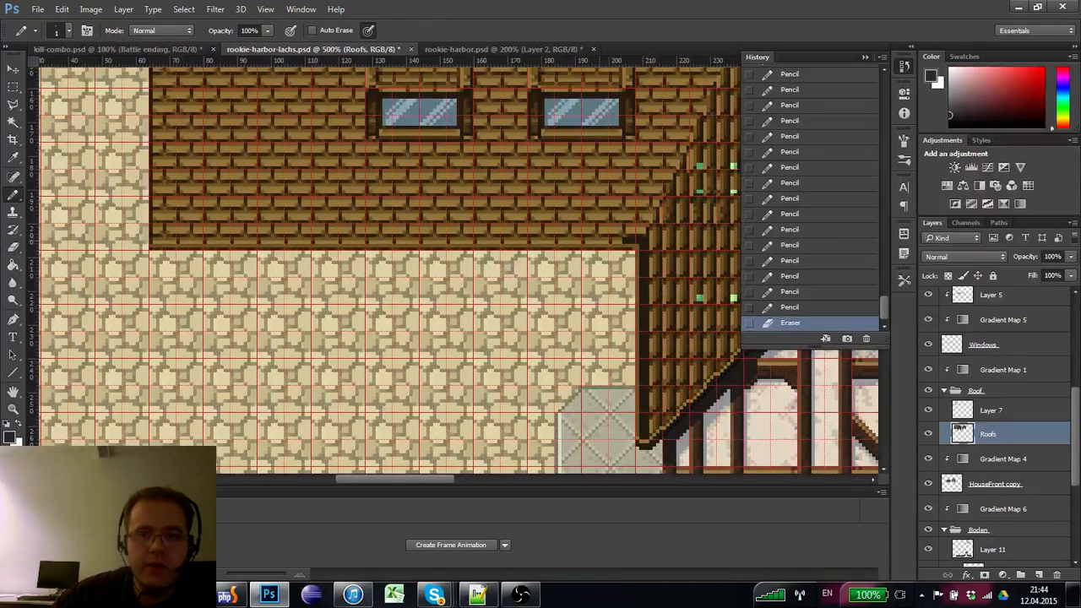
- Draw a dark band along the full lower edge of the brown roof using straight Pencil lines
left_click_drag(632, 244, 622, 244)
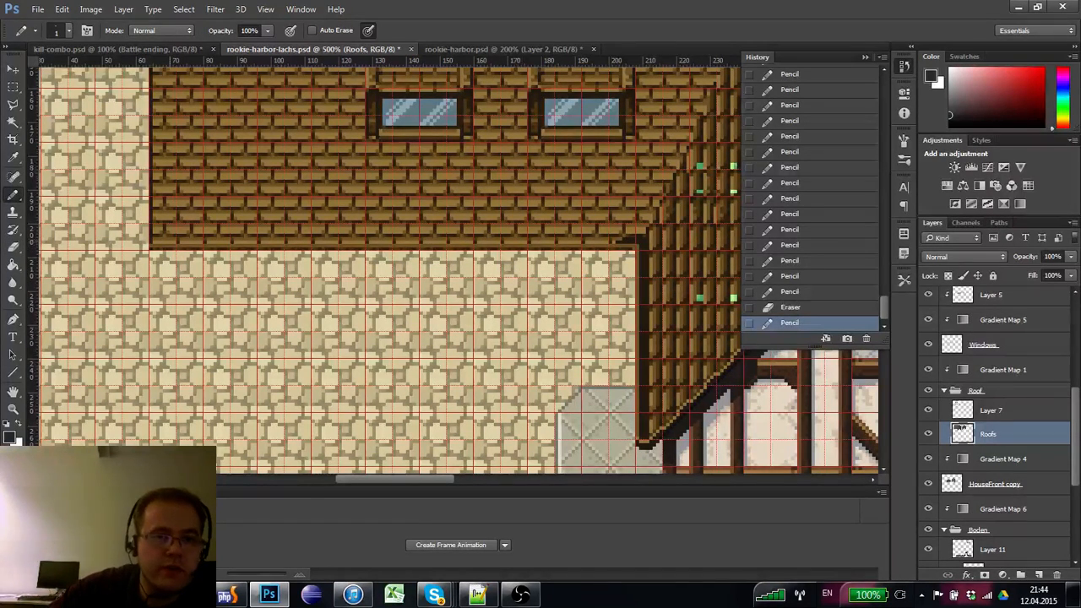
left_click(154, 243, "shift")
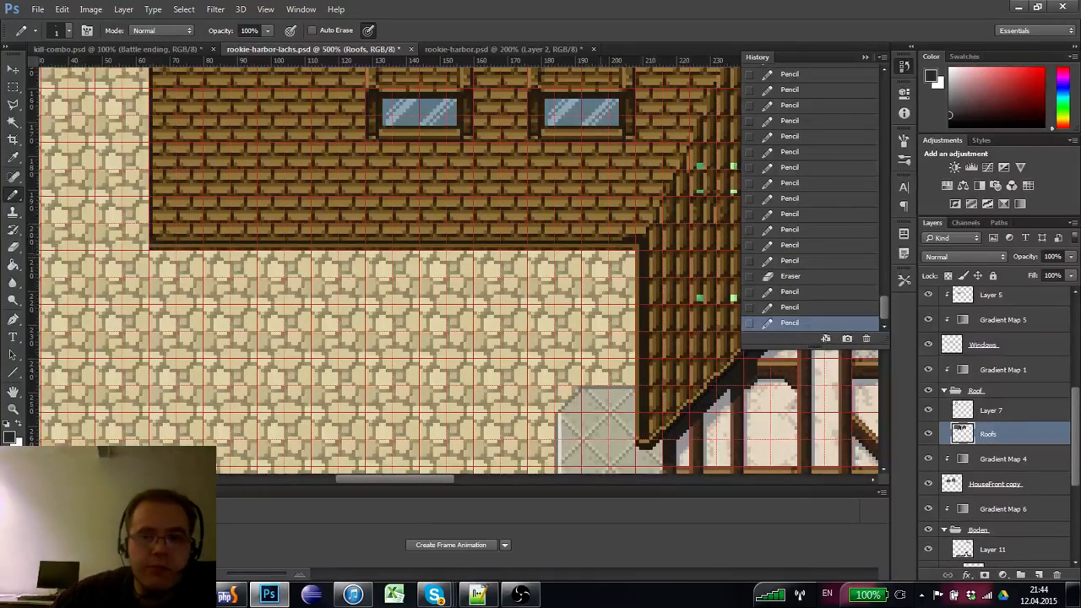
left_click(625, 250, "shift")
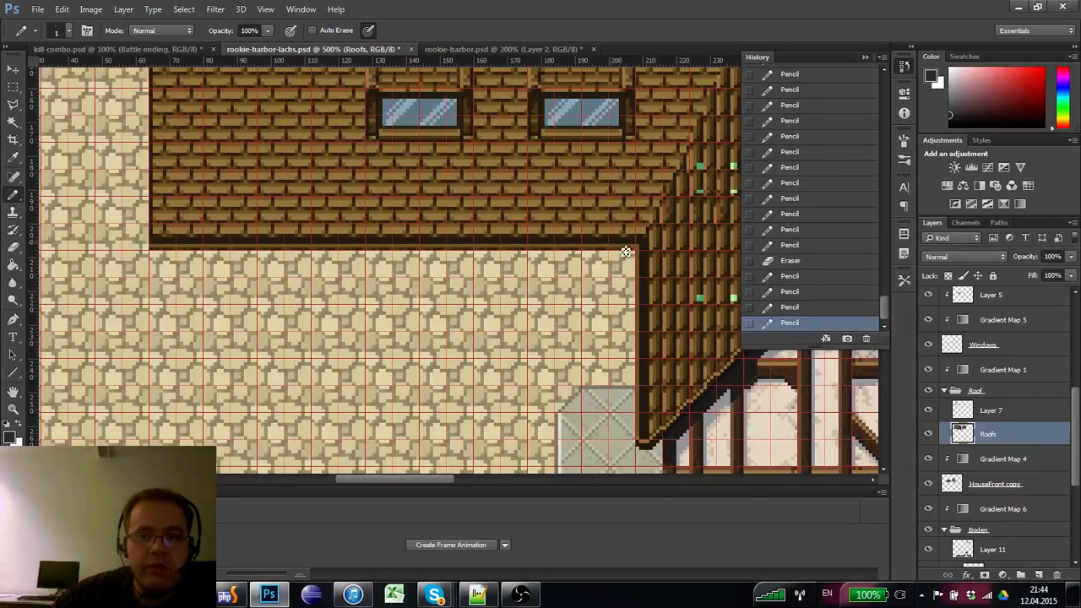
left_click(161, 249)
left_click(158, 252)
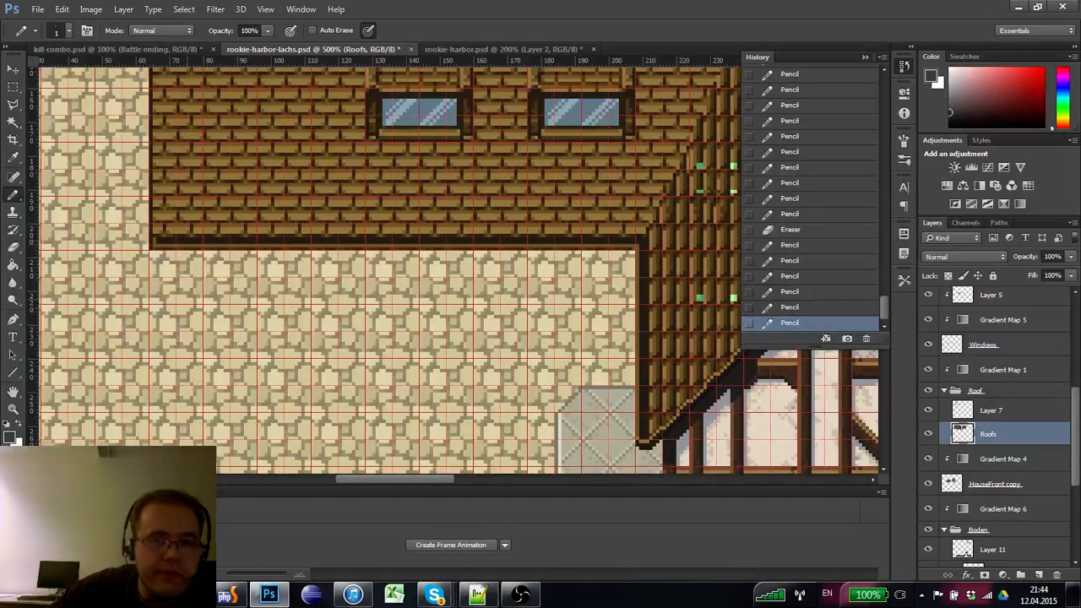
- Retouch the left end and upper edge of the brown roof's dark eave band with single Pencil pixels
left_click_drag(200, 302, 148, 250)
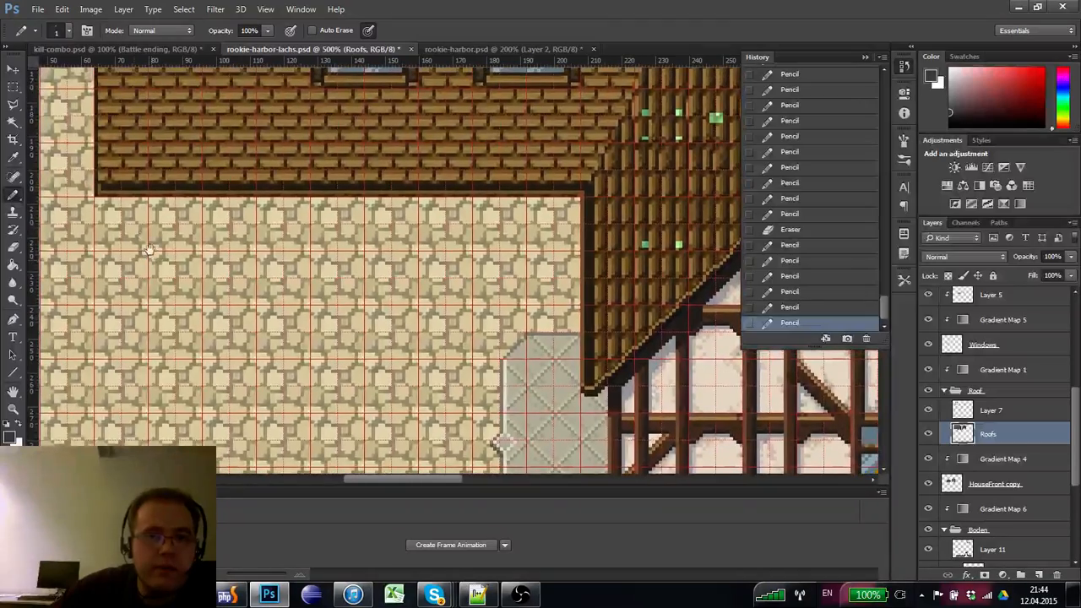
left_click(116, 189)
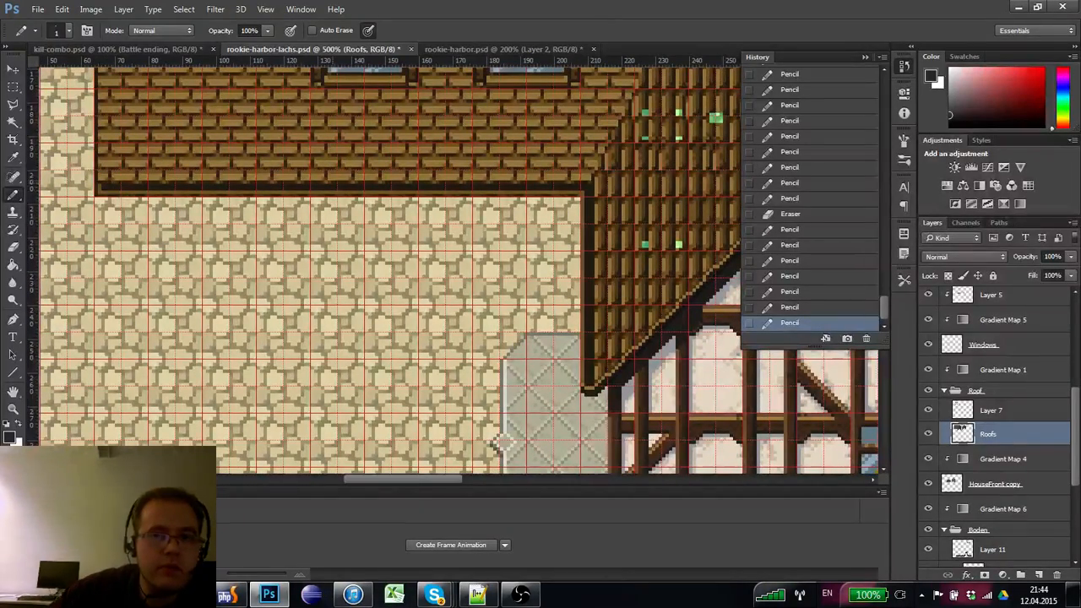
left_click(191, 181)
left_click(218, 181)
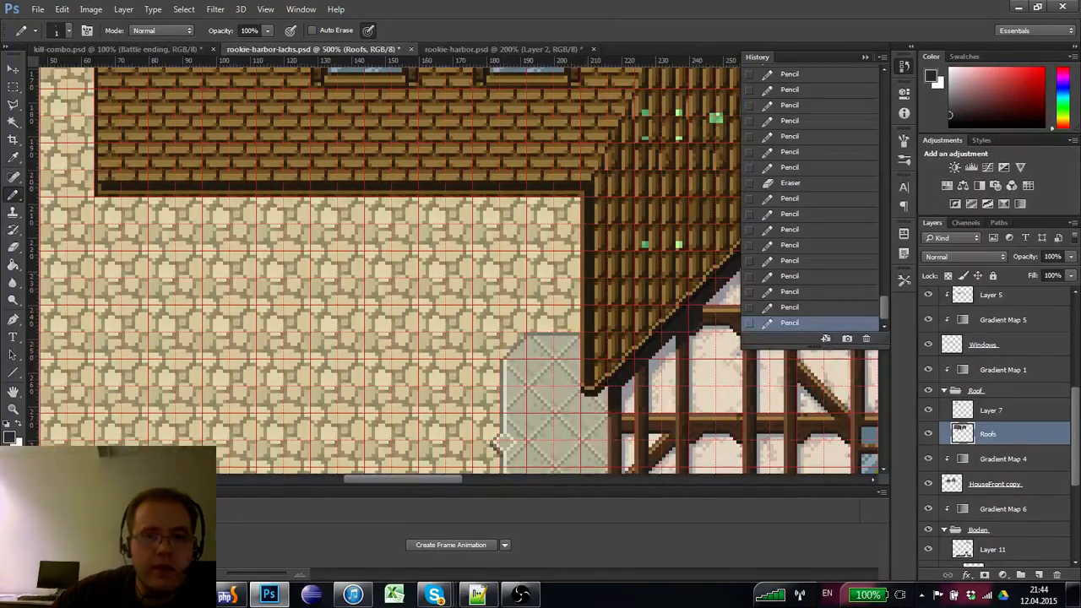
left_click_drag(422, 269, 419, 316)
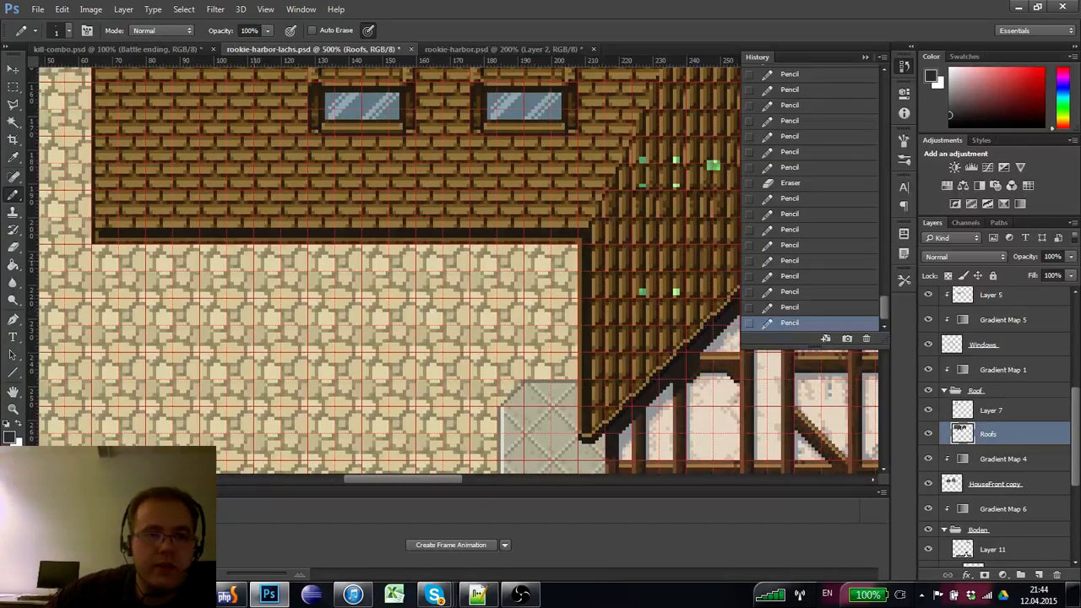
left_click(101, 228)
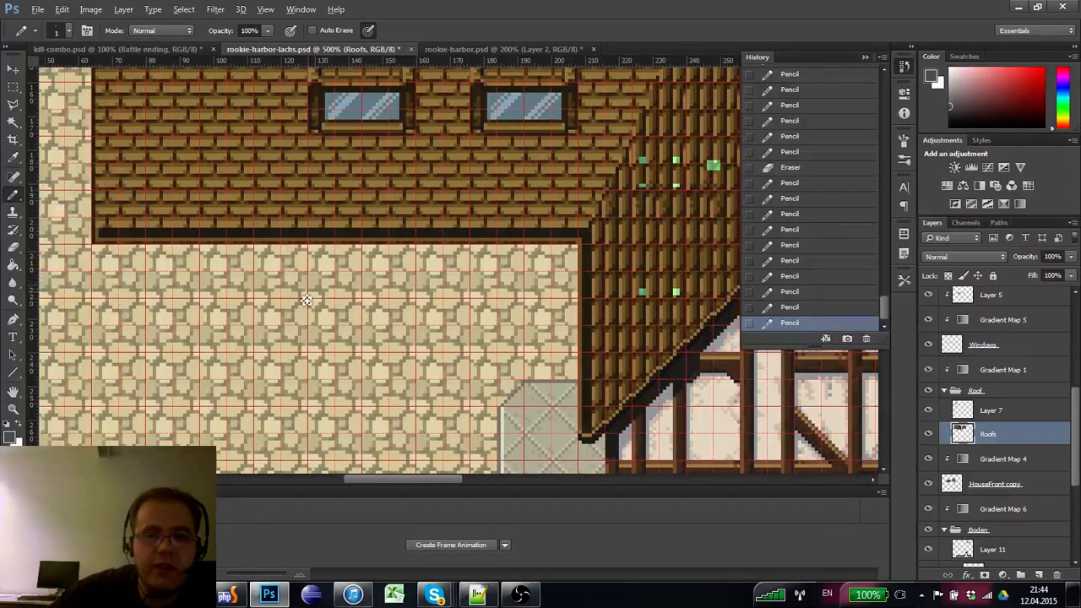
left_click_drag(306, 300, 309, 297)
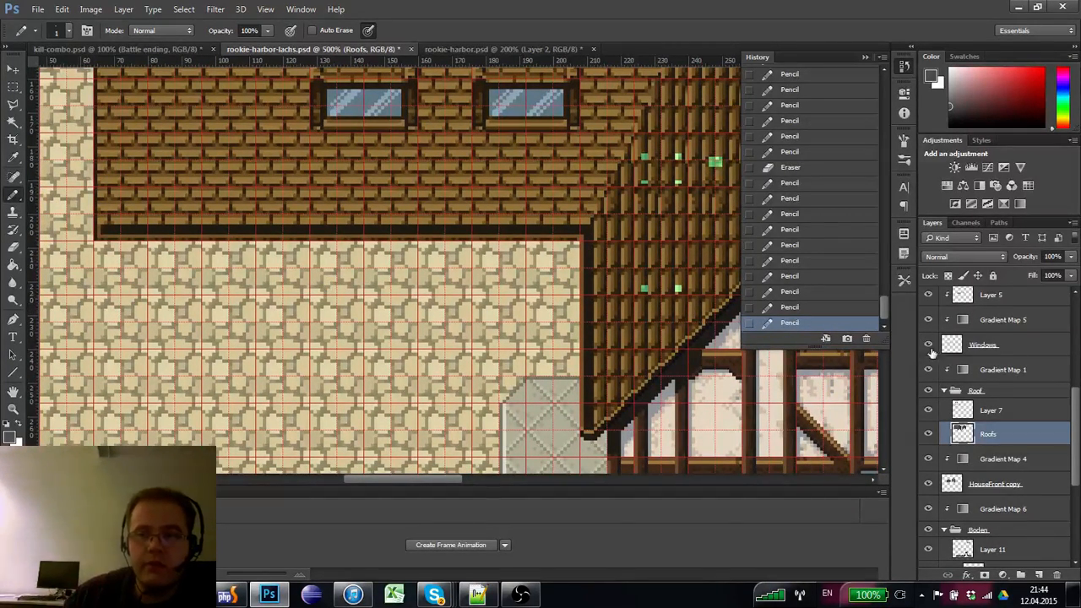
- Add another straight dark Pencil line along the full length of the brown roof's eave band
left_click_drag(483, 290, 486, 337)
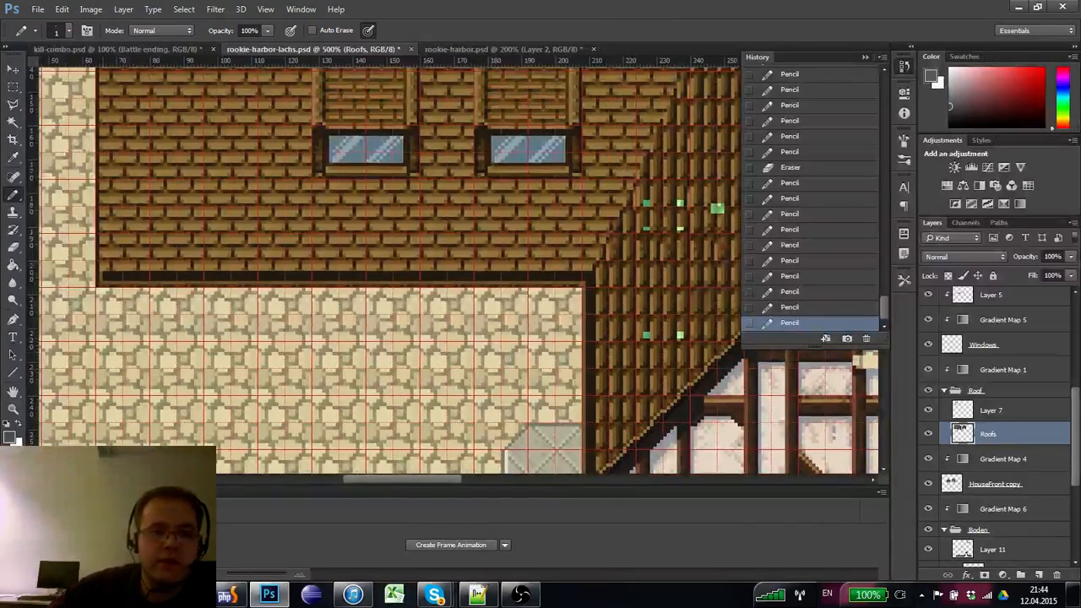
left_click(109, 278)
left_click(593, 270, "shift")
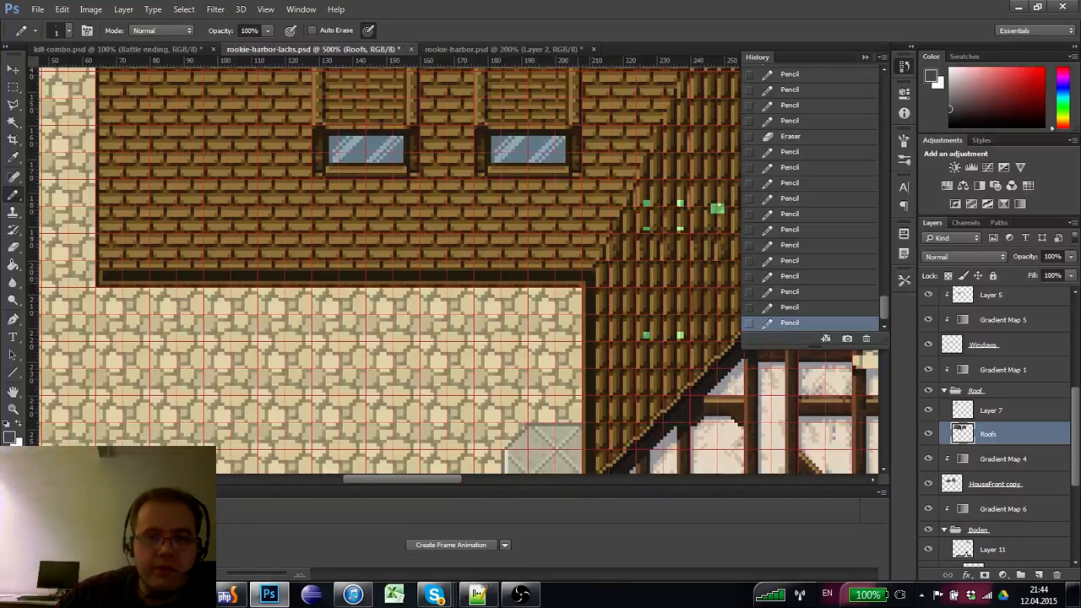
left_click_drag(462, 347, 464, 341)
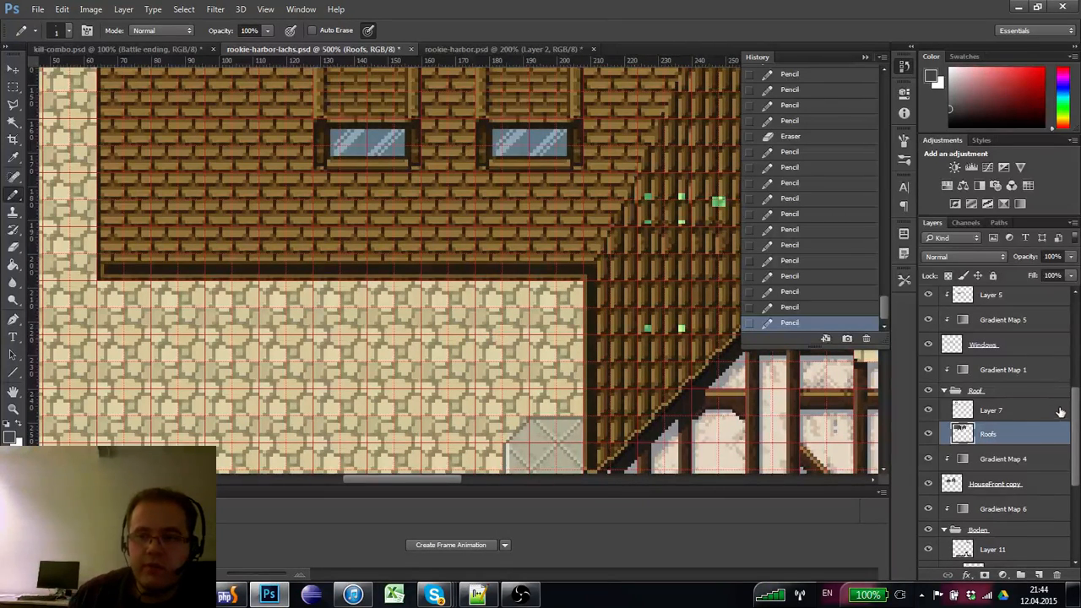
- Show the HouseMetalFront layer and make it the active layer for editing
left_click_drag(1068, 418, 1070, 390)
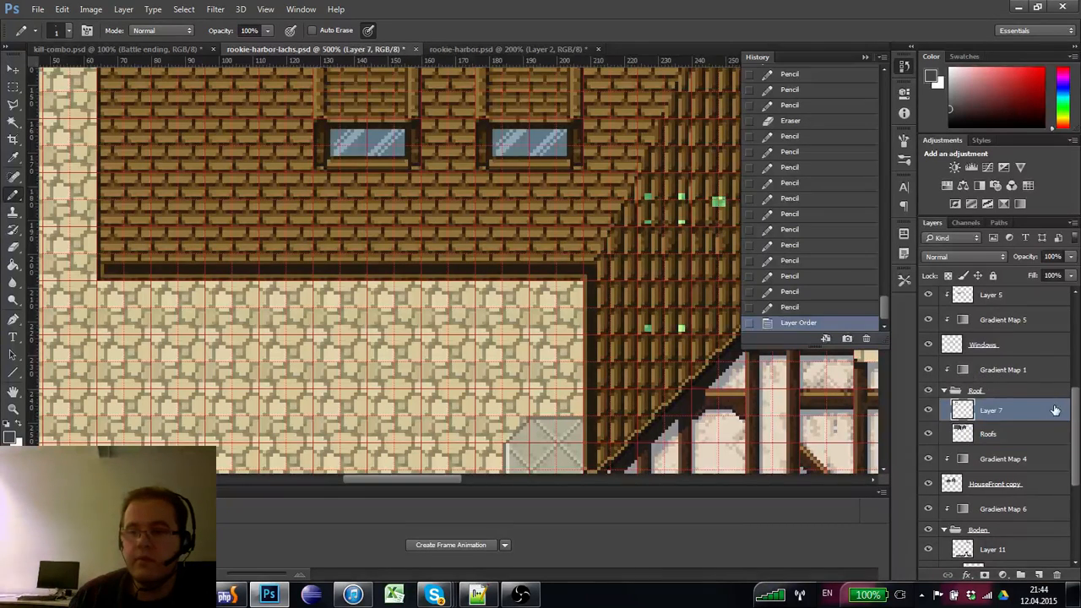
scroll(1069, 409, "up", 5)
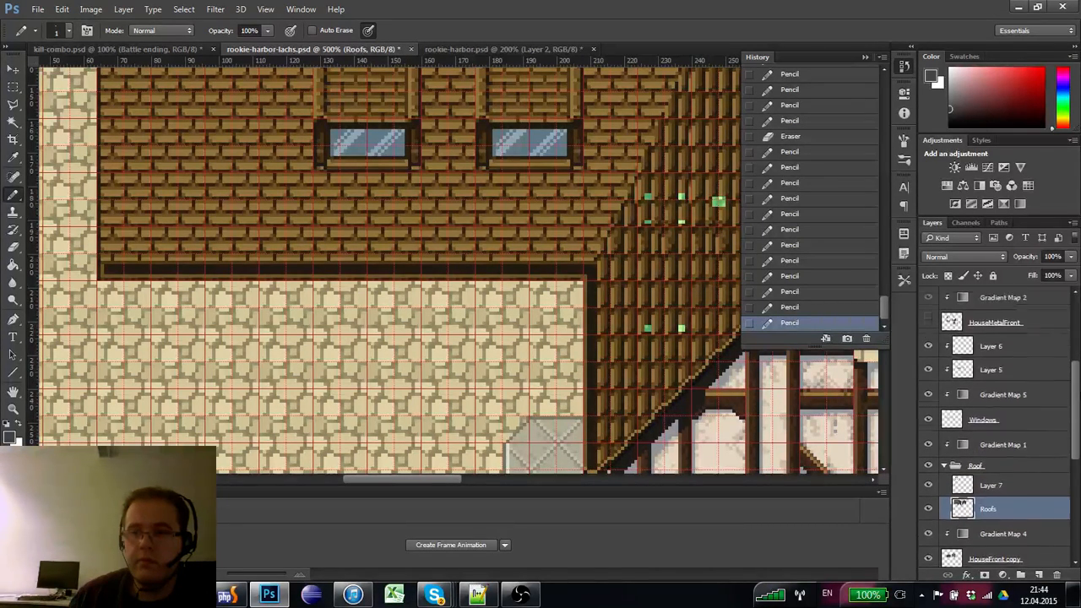
left_click(927, 376)
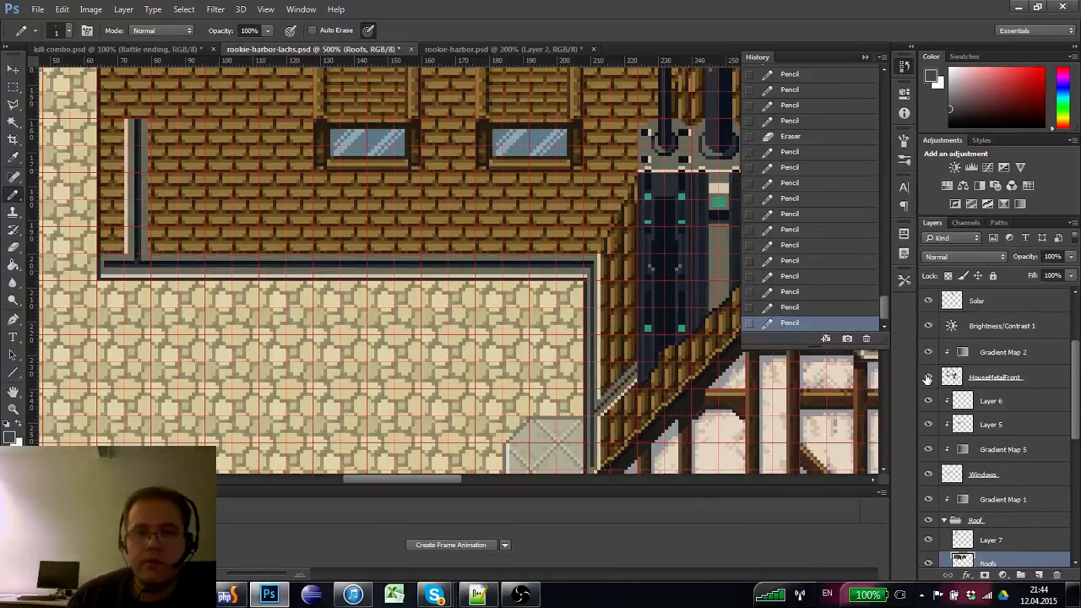
left_click(927, 377)
left_click(927, 376)
left_click(995, 377)
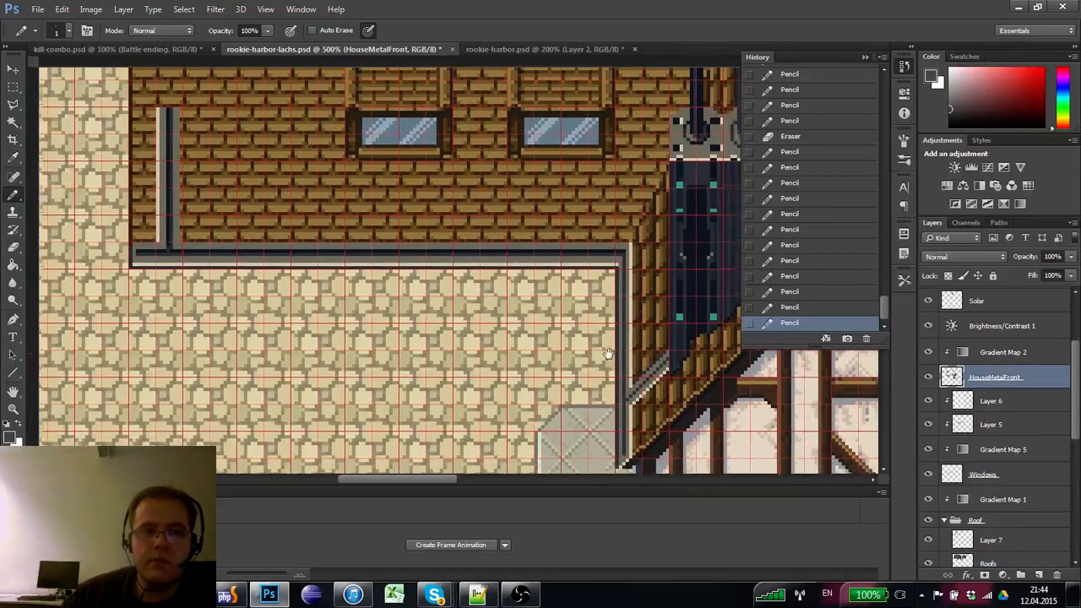
- Delete the old grey metal trim along the brown roof's eave and its upright strip using rectangular selections
key("m")
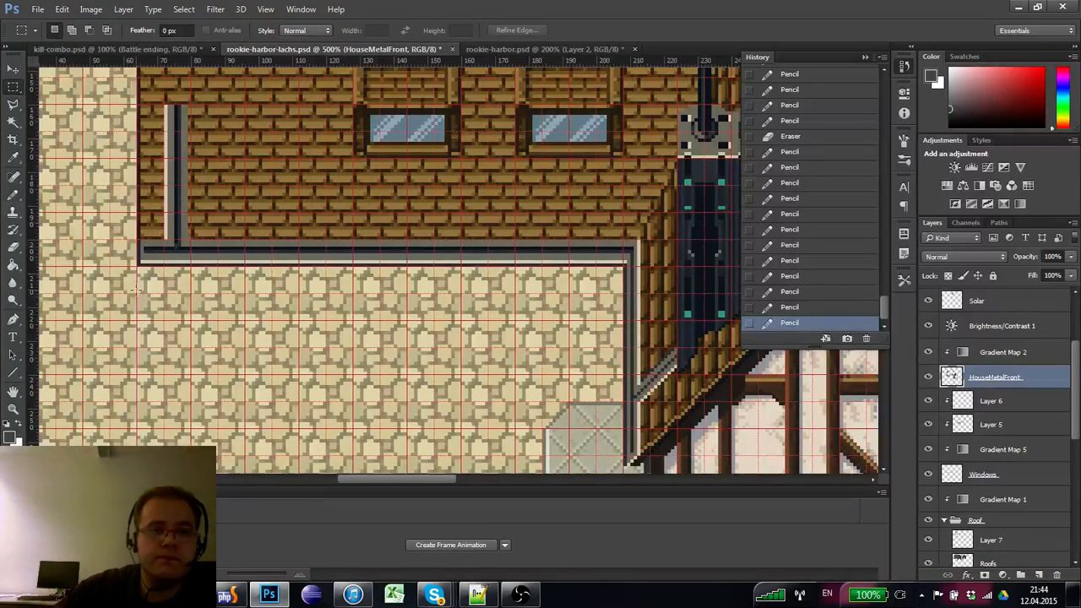
mouse_move(135, 295)
left_mouse_down()
mouse_move(245, 87)
mouse_move(298, 99)
left_mouse_up()
mouse_move(287, 285)
left_mouse_down()
mouse_move(396, 239)
mouse_move(688, 199)
mouse_move(639, 206)
left_mouse_up()
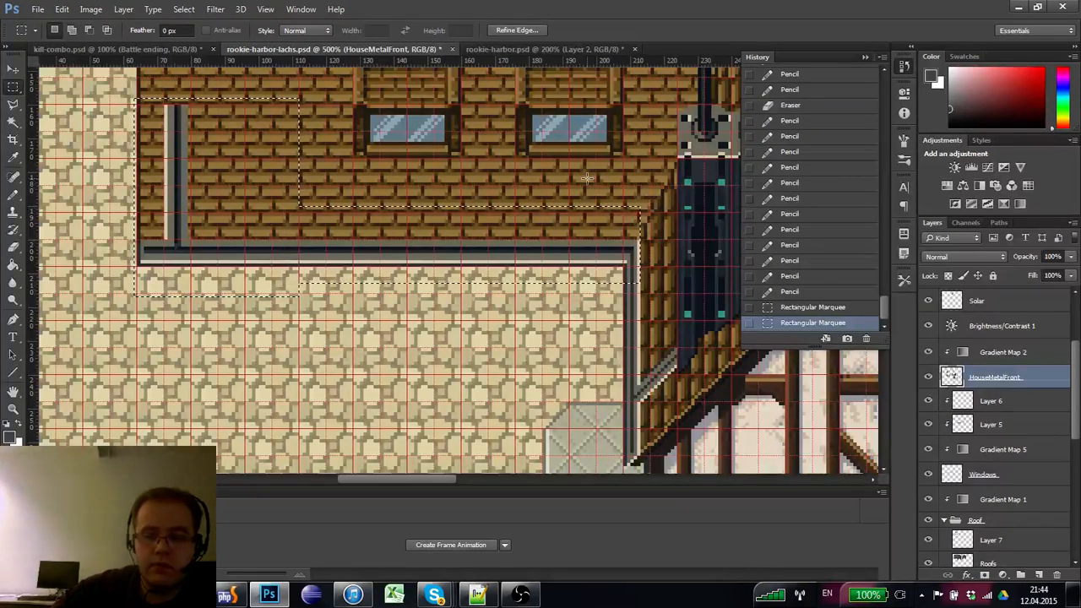
key("Delete")
key("ctrl+d")
- Clear the remaining metal trim along the roof's vertical edge down to its lower corner, then deselect
scroll(380, 295, "down", 2)
scroll(380, 296, "right", 3)
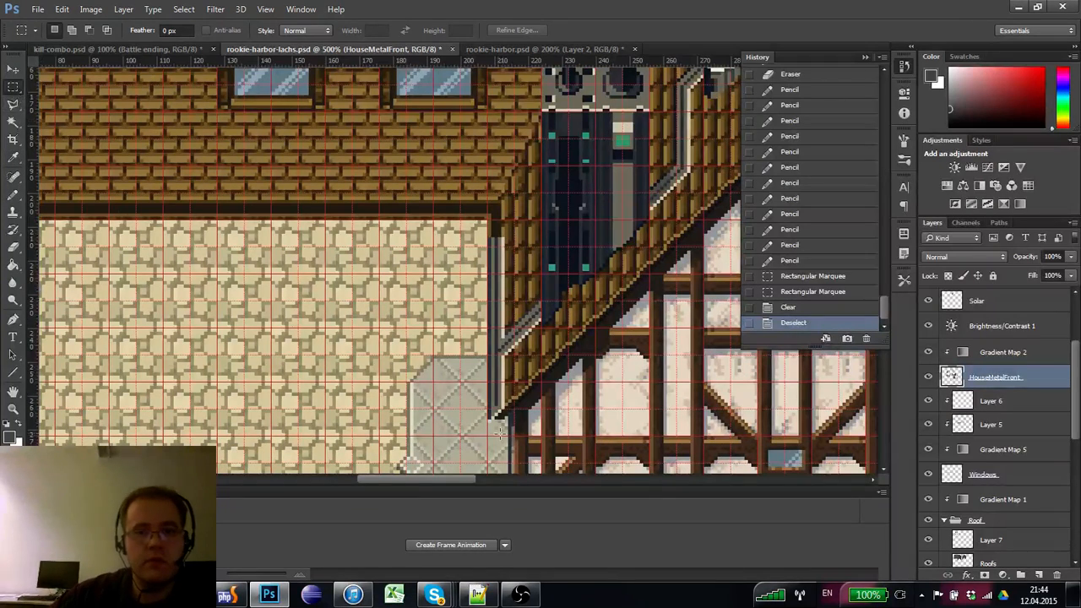
mouse_move(499, 432)
left_mouse_down()
mouse_move(500, 382)
mouse_move(478, 349)
mouse_move(484, 244)
mouse_move(470, 220)
left_mouse_up()
key("Delete")
left_click_drag(488, 245, 485, 246)
key("Delete")
mouse_move(465, 408)
left_mouse_down()
mouse_move(491, 314)
mouse_move(509, 300)
left_mouse_up()
key("Delete")
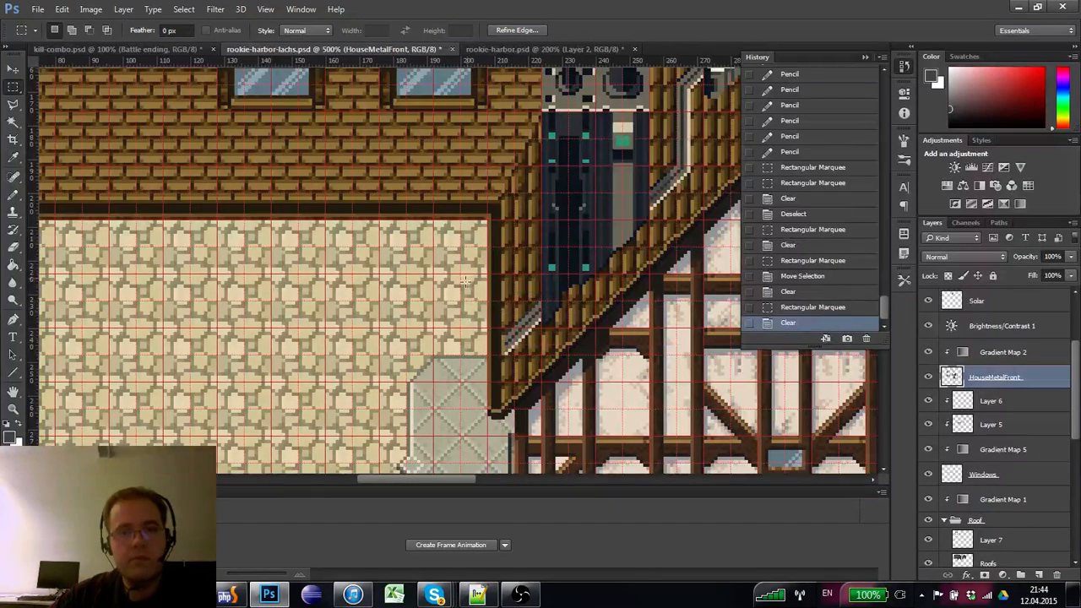
key("ctrl+d")
- Start new metal trim on HouseMetalFront with Pencil strokes along the inner side of the roof's vertical border
key("b")
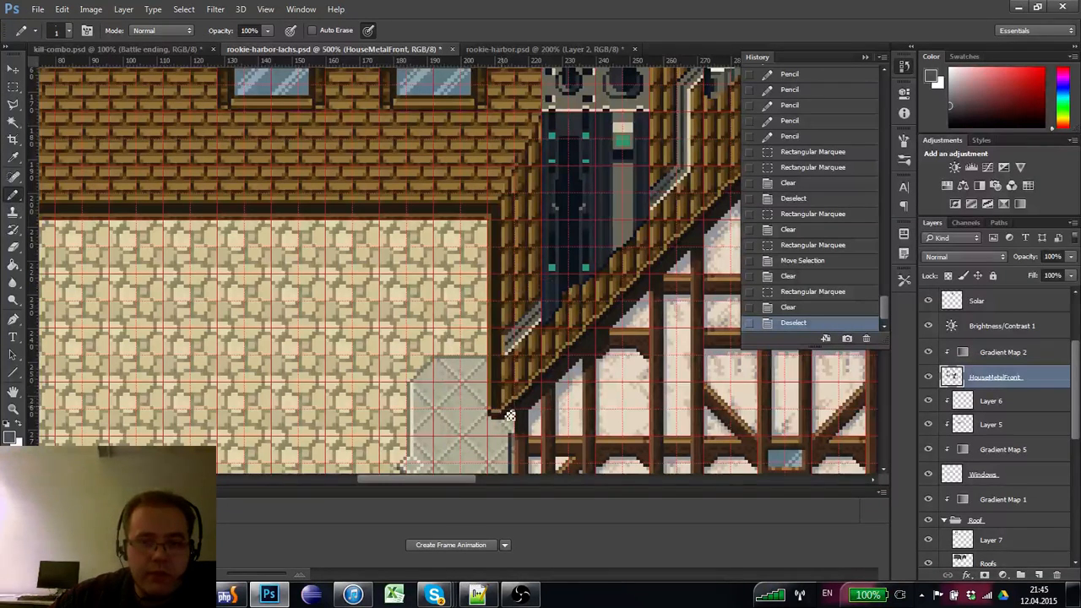
left_click(509, 408)
left_click(510, 212)
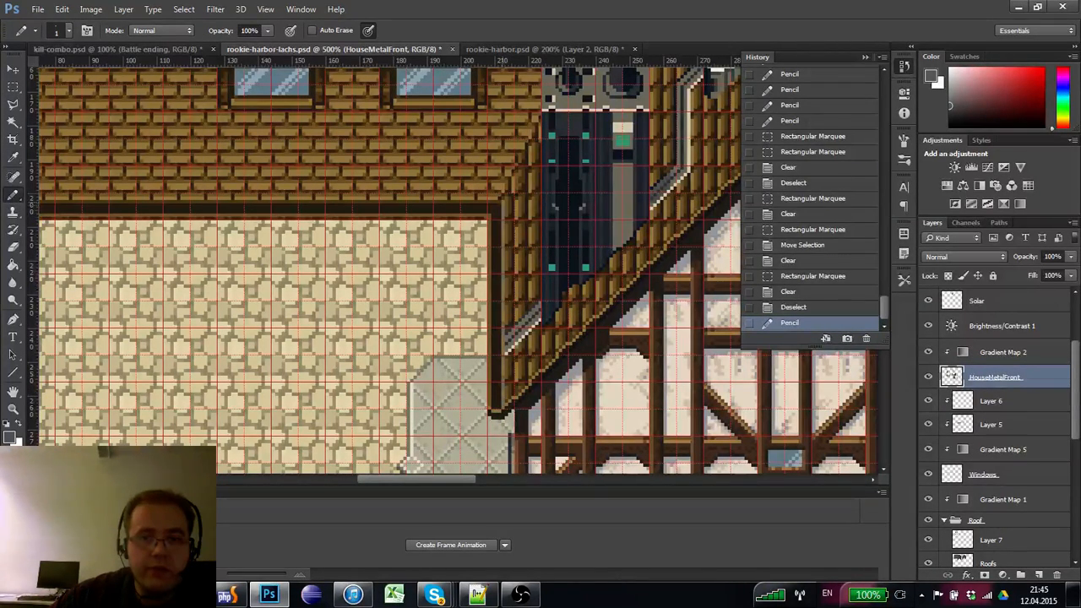
left_click(508, 211)
mouse_move(379, 273)
left_mouse_down()
mouse_move(564, 298)
mouse_move(568, 309)
left_mouse_up()
left_click_drag(549, 393, 350, 283)
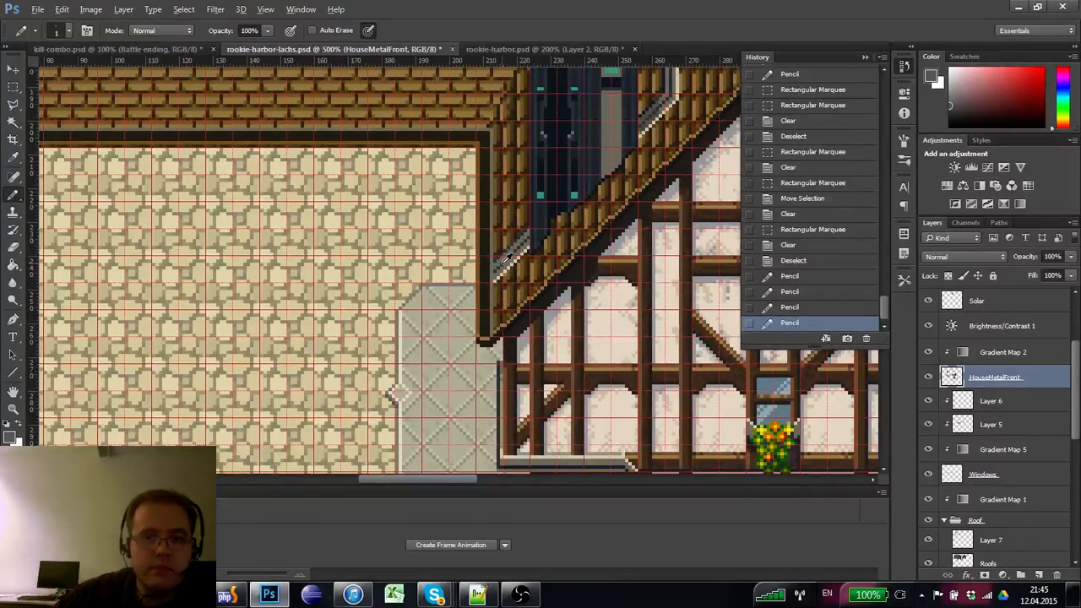
- Outline the trim with a sampled tone from the roof's lower corner up the vertical border and along the eave's underside
left_click(489, 330, "alt")
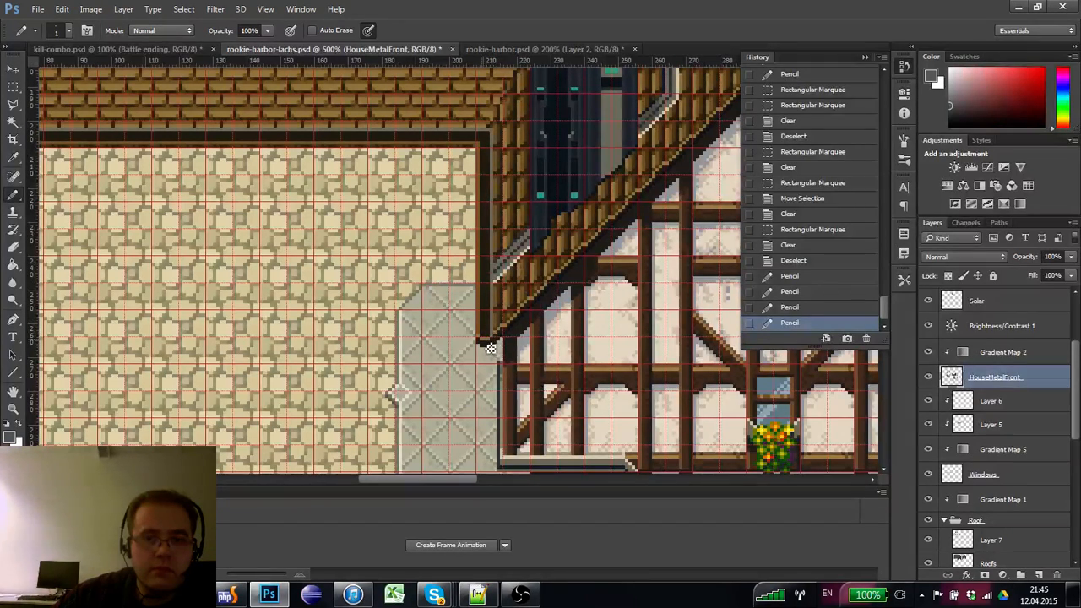
left_click(488, 345)
left_click(483, 341)
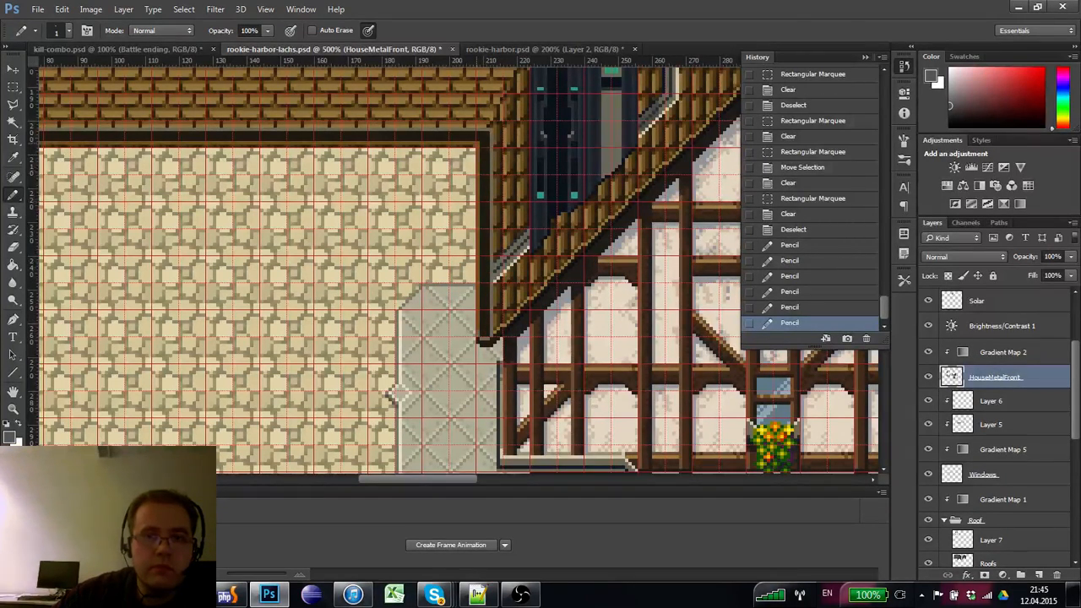
left_click(482, 149, "shift")
left_click_drag(483, 154, 587, 231)
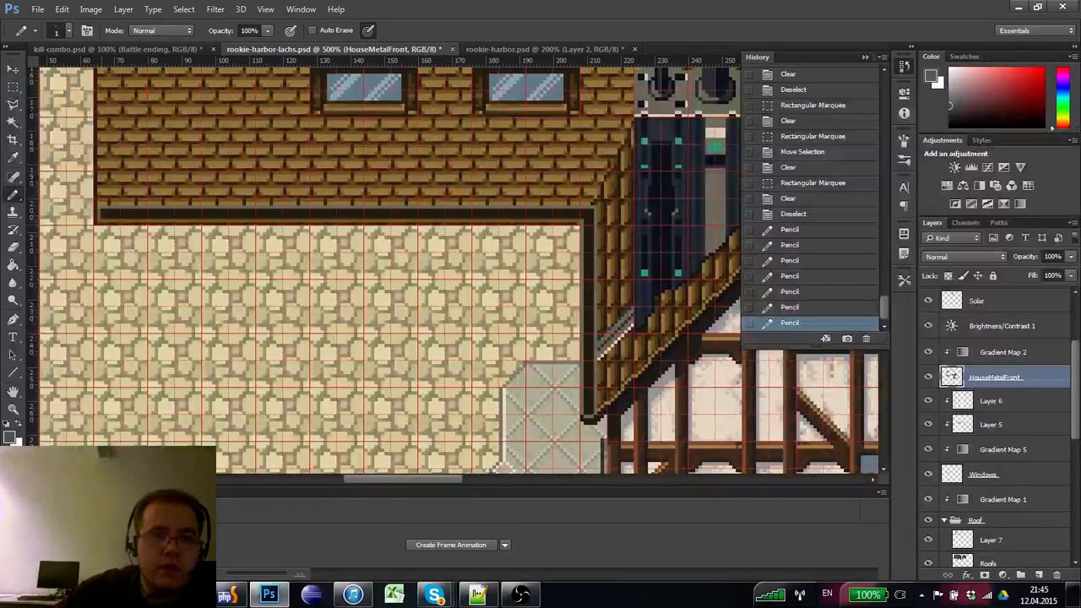
left_click(102, 224, "shift")
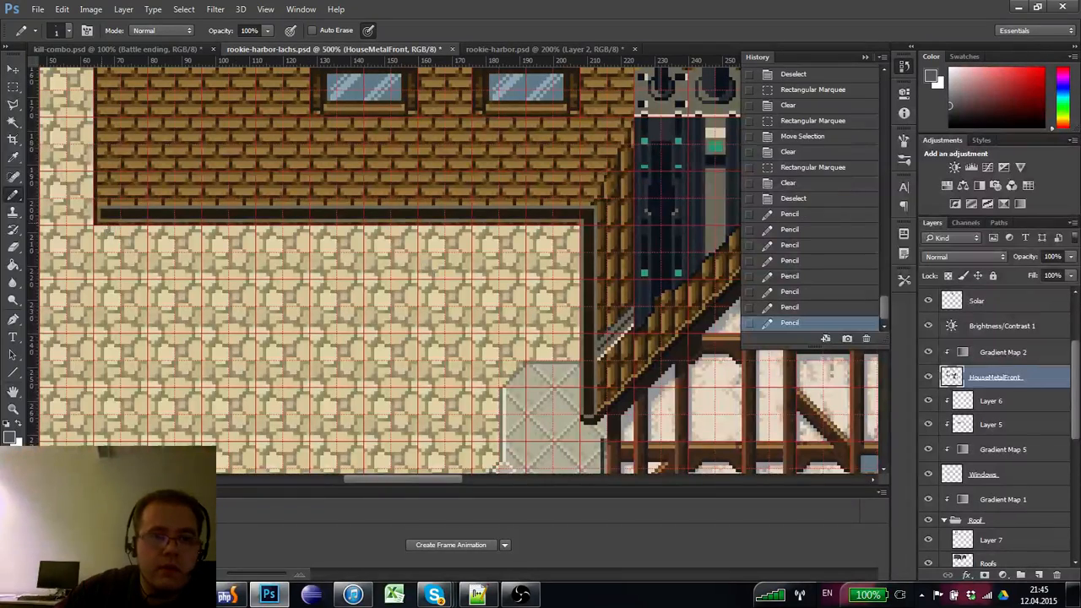
- Draw a dark line and a grey edge line along the top of the eave trim with the Pencil
left_click(108, 207)
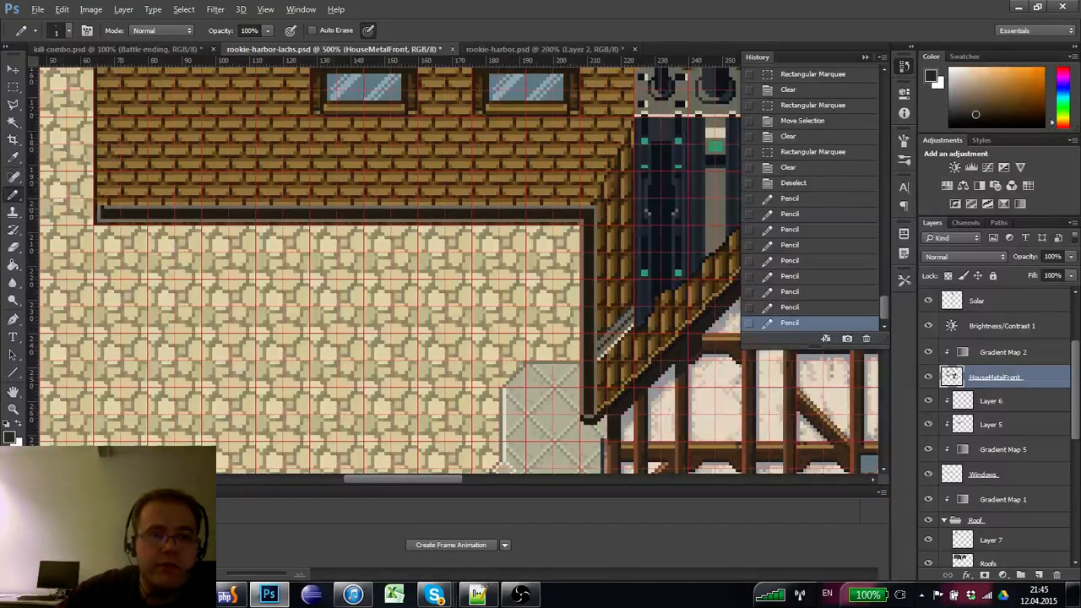
left_click(102, 209)
left_click(597, 210, "shift")
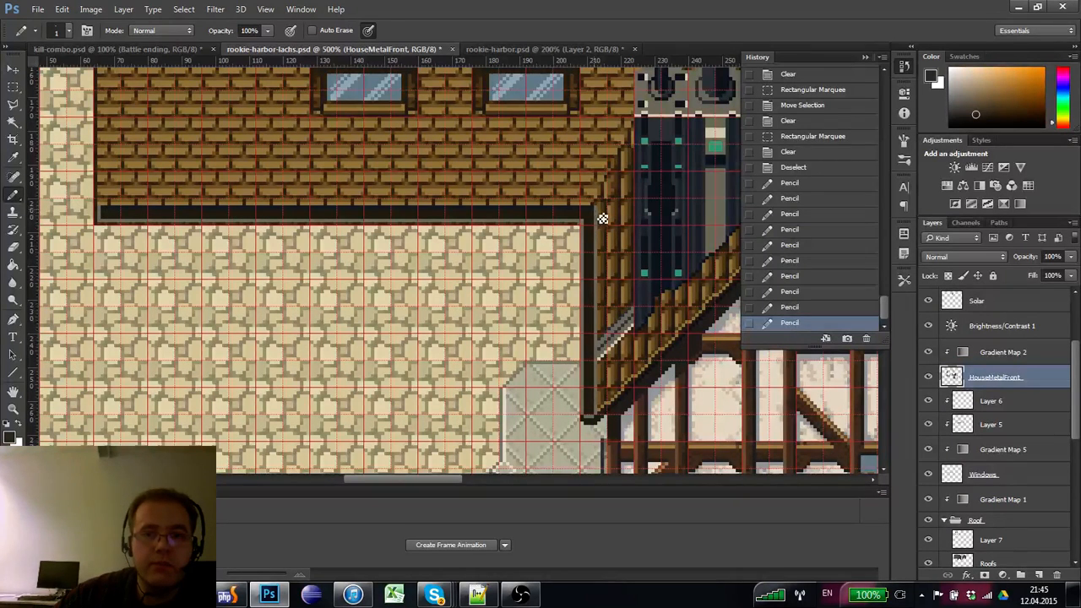
left_click(595, 209, "alt")
left_click(601, 201)
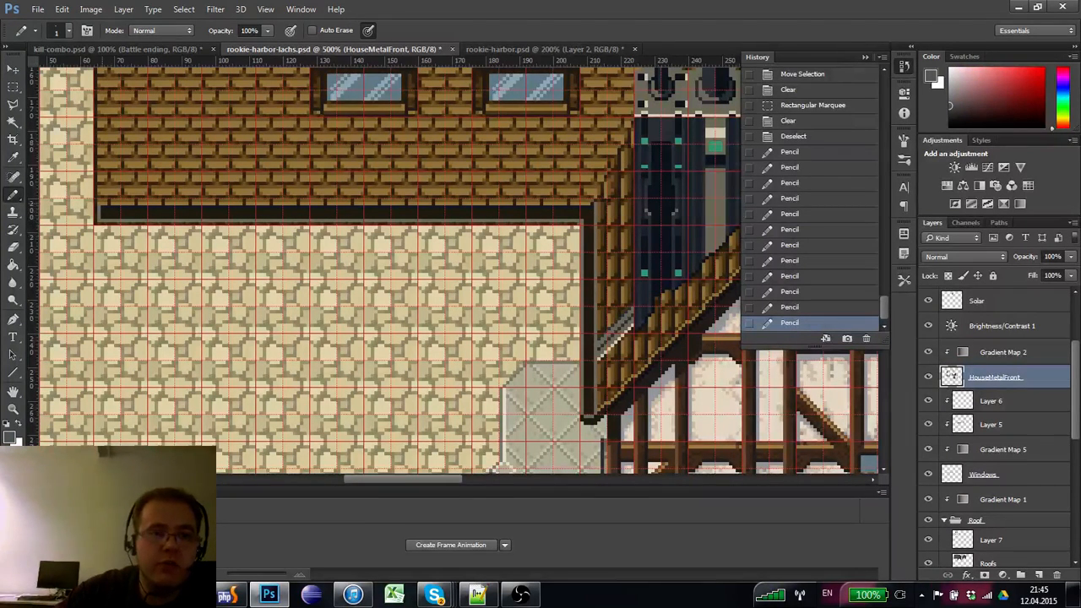
left_click(102, 209, "shift")
- Build up the lower edge of the eave trim with straight grey Pencil lines and a lighter highlight line
left_click(109, 206, "alt")
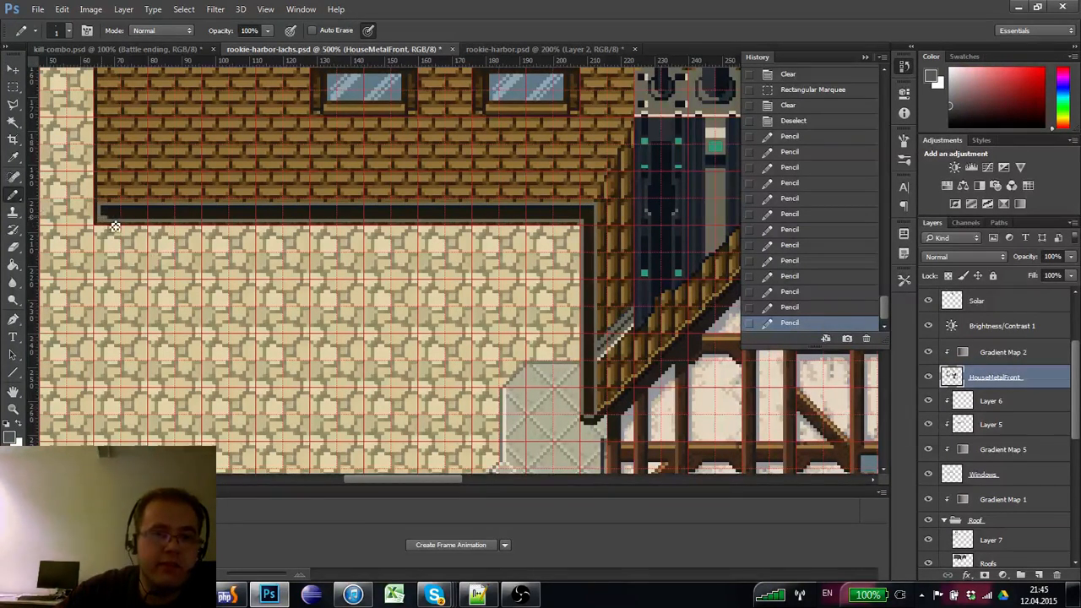
left_click(114, 227)
left_click(589, 227, "shift")
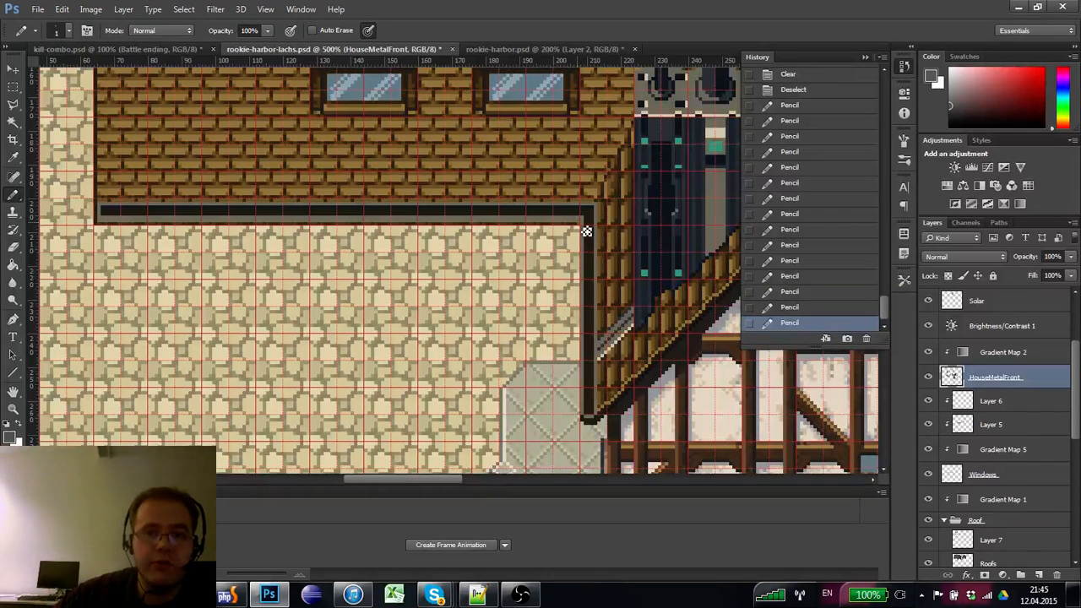
left_click(583, 232)
left_click(105, 237)
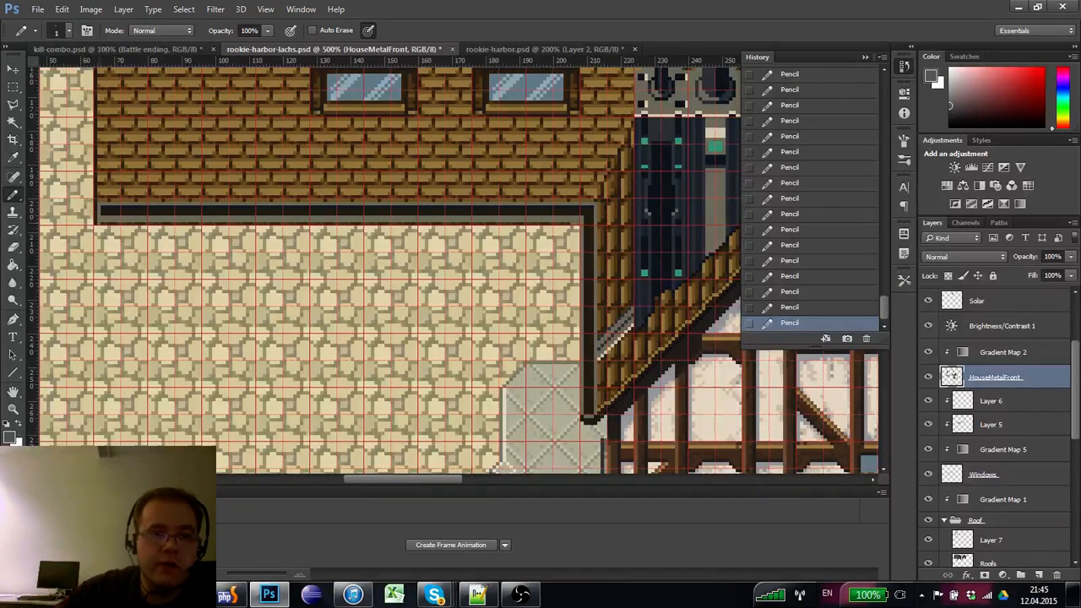
left_click(587, 229, "shift")
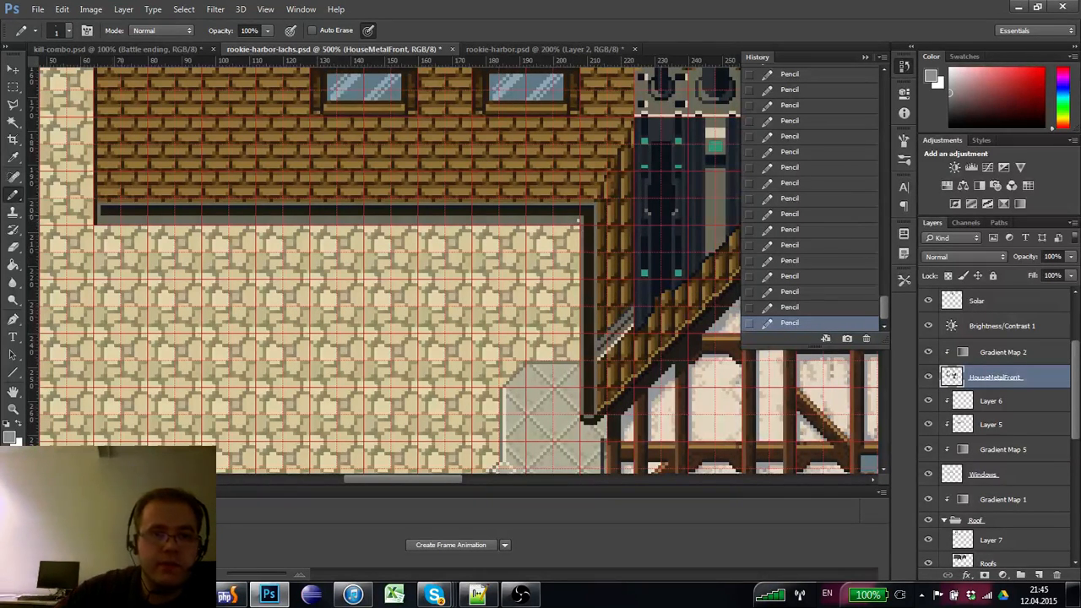
left_click(109, 229, "shift")
- Shade the vertical border and the dark eave band with straight Pencil lines in sampled dark and grey metal tones
left_click_drag(451, 288, 392, 346)
left_click(573, 188, "alt")
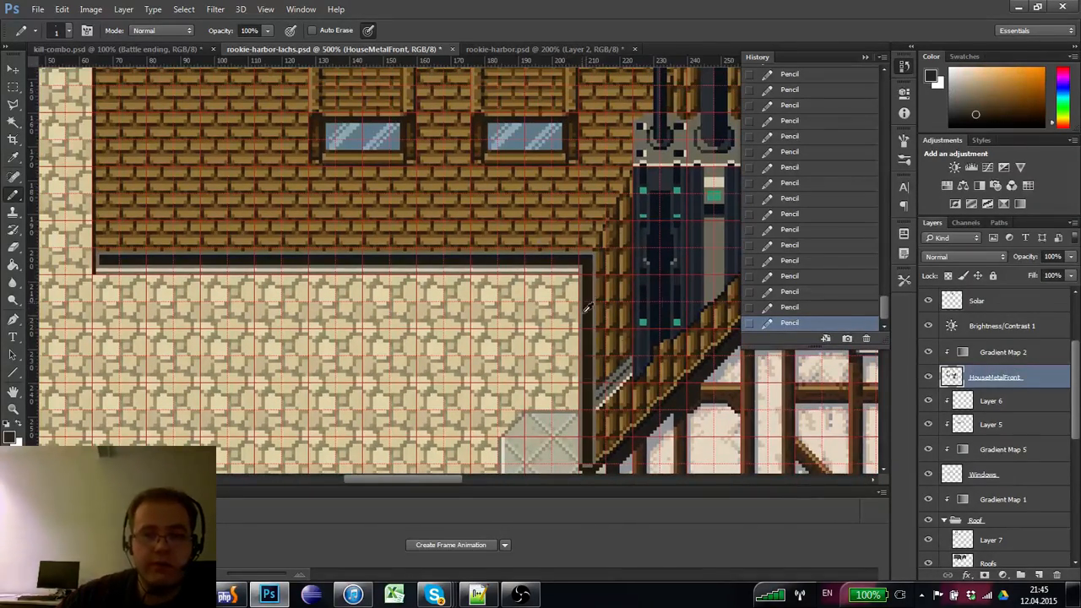
left_click(632, 359, "alt")
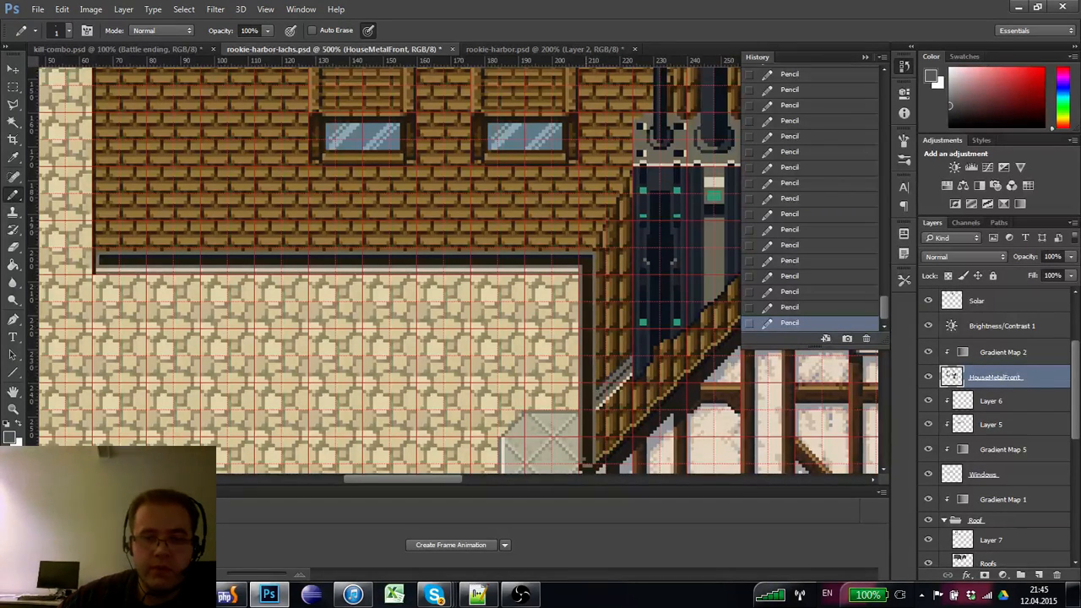
left_click(619, 371, "alt")
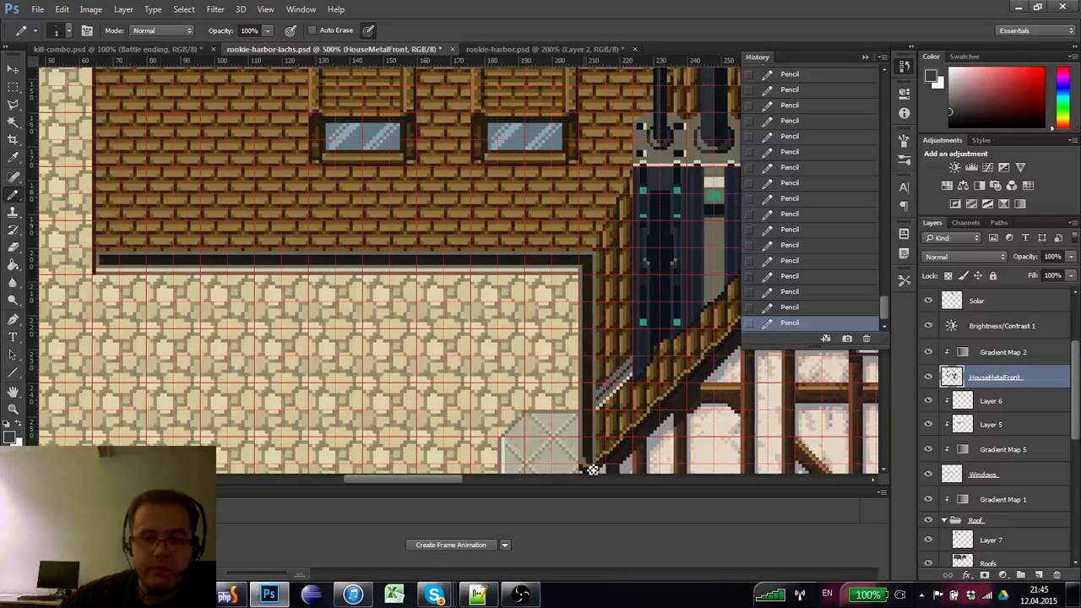
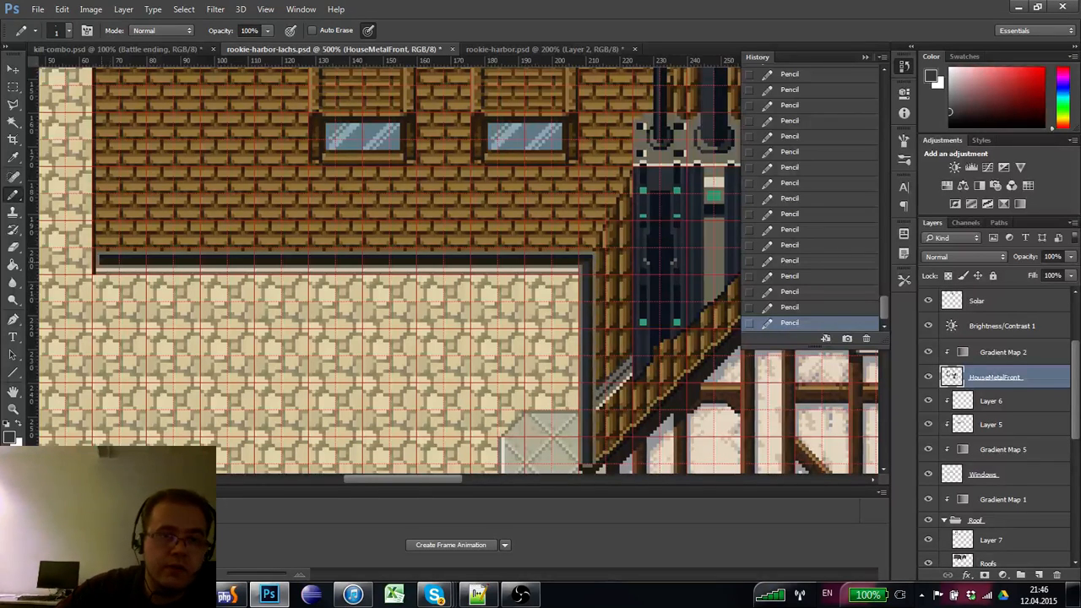
left_click(102, 263, "shift")
left_click(112, 259, "alt")
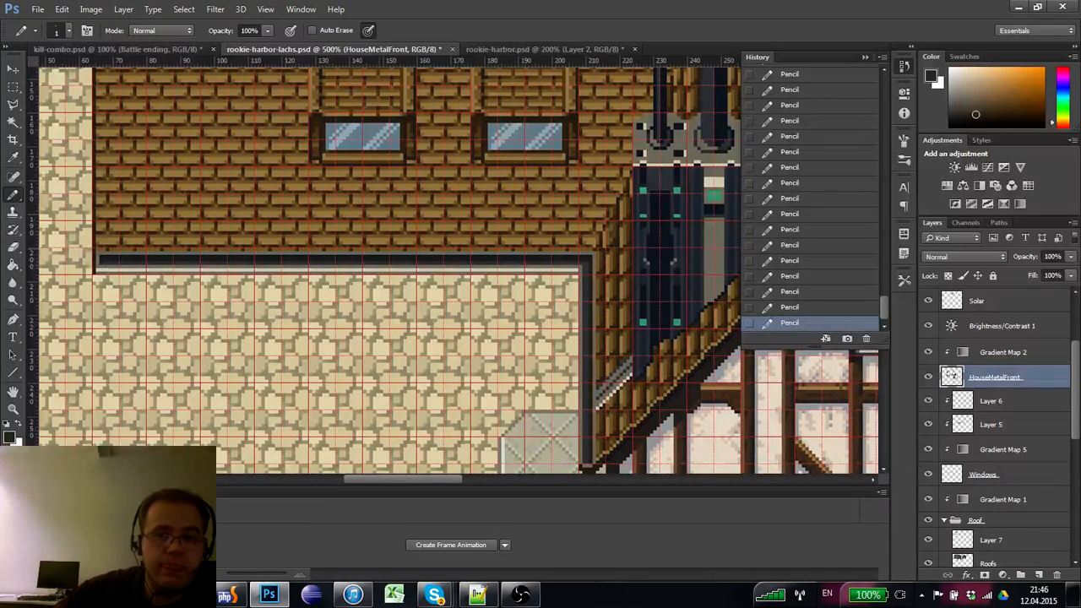
left_click(588, 263)
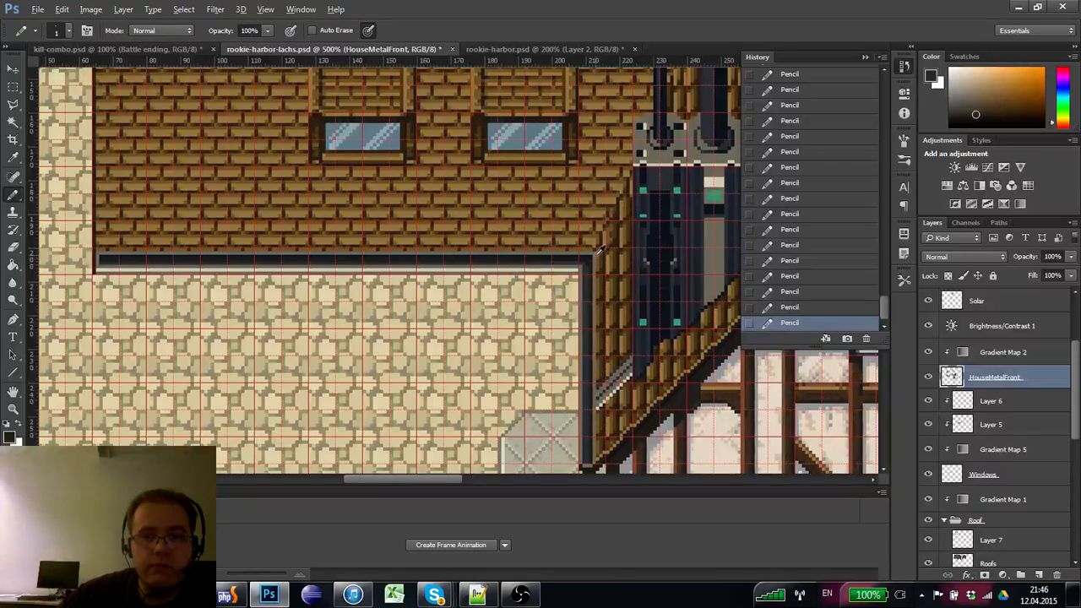
- Retouch the outer corner where the eave trim meets the vertical border and erase its stray pixels
left_click(596, 251)
key("e")
left_click(602, 261)
left_click(602, 261)
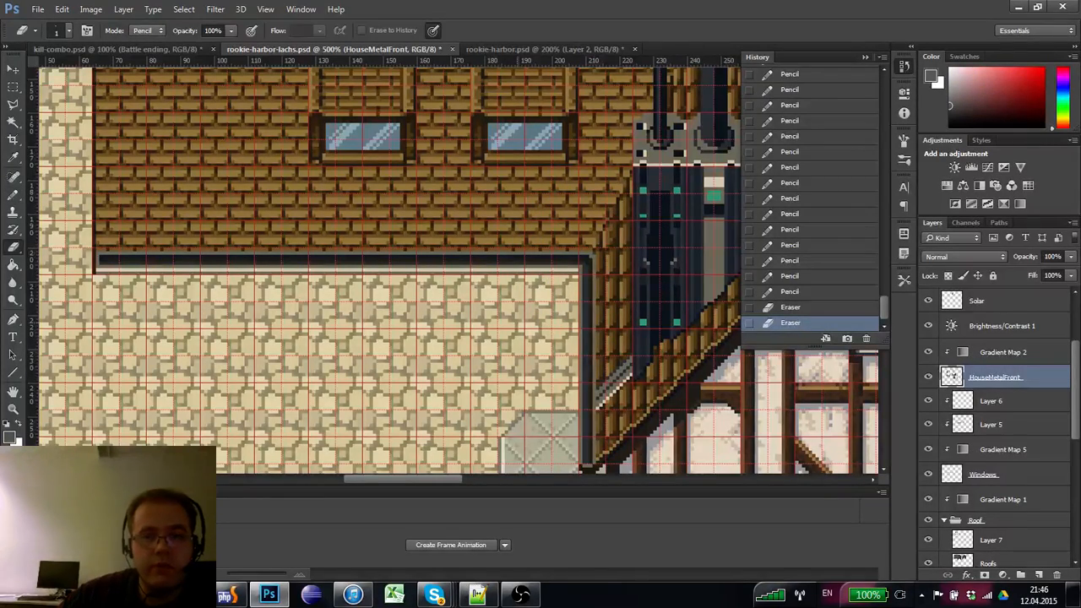
- Hide the grid and draw a straight lighter grey Pencil line along the lower edge of the eave trim
key("b")
left_click_drag(441, 338, 478, 287)
key("ctrl+h")
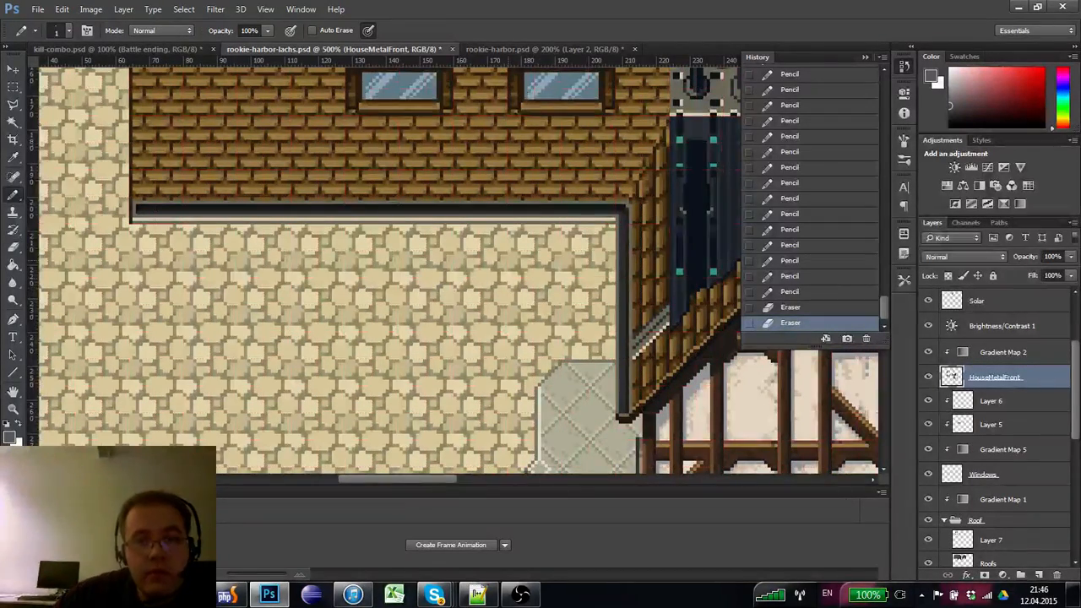
left_click(612, 218)
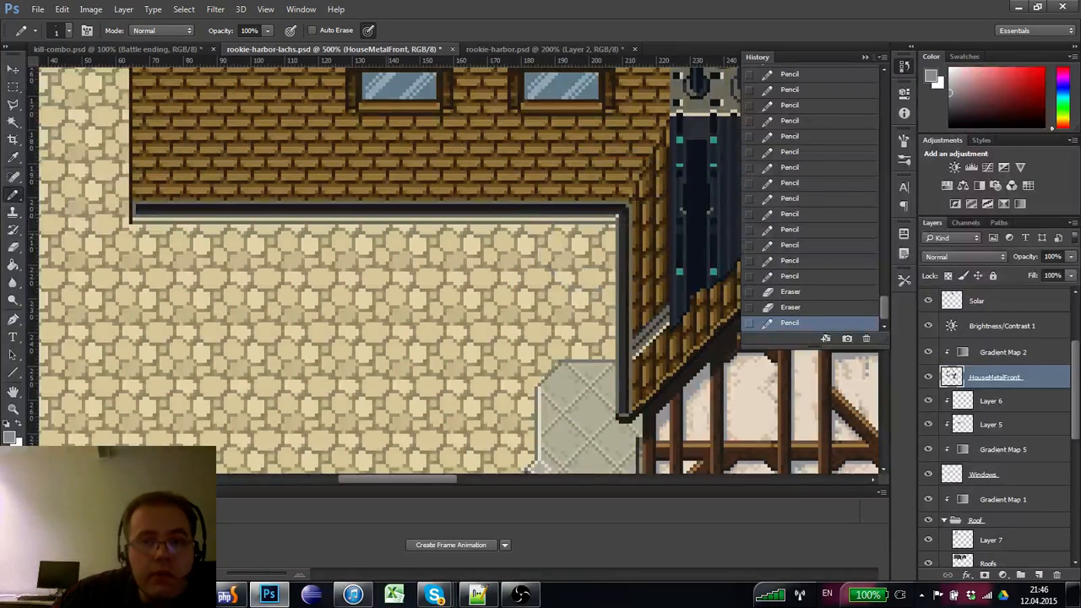
left_click(133, 218, "shift")
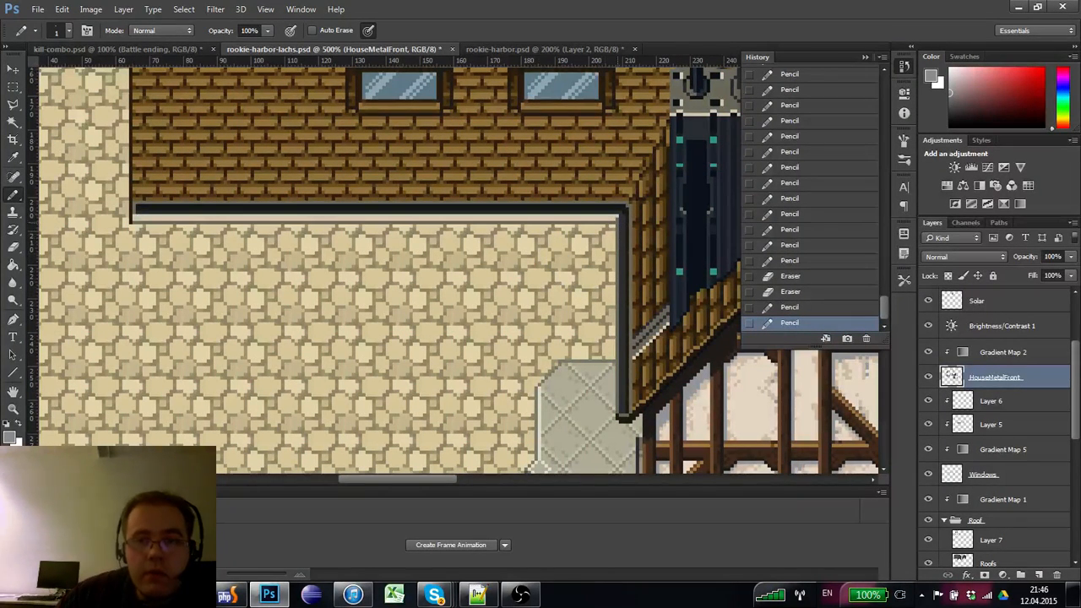
- Draw straight grey Pencil lines down the vertical border and along the lower edge of the eave trim
left_click(626, 222)
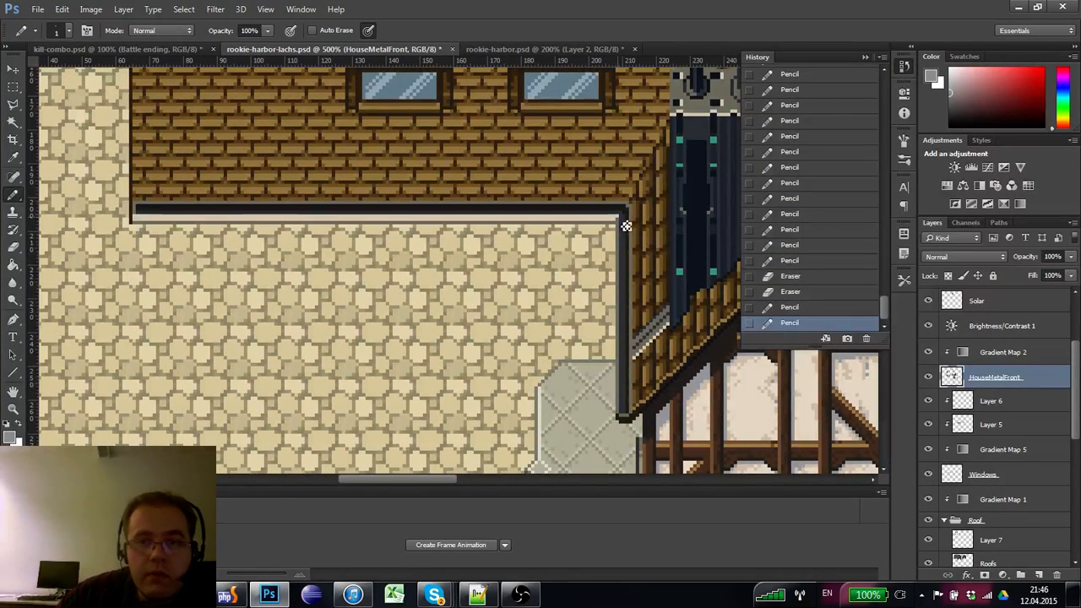
left_click(625, 420)
left_click(619, 214)
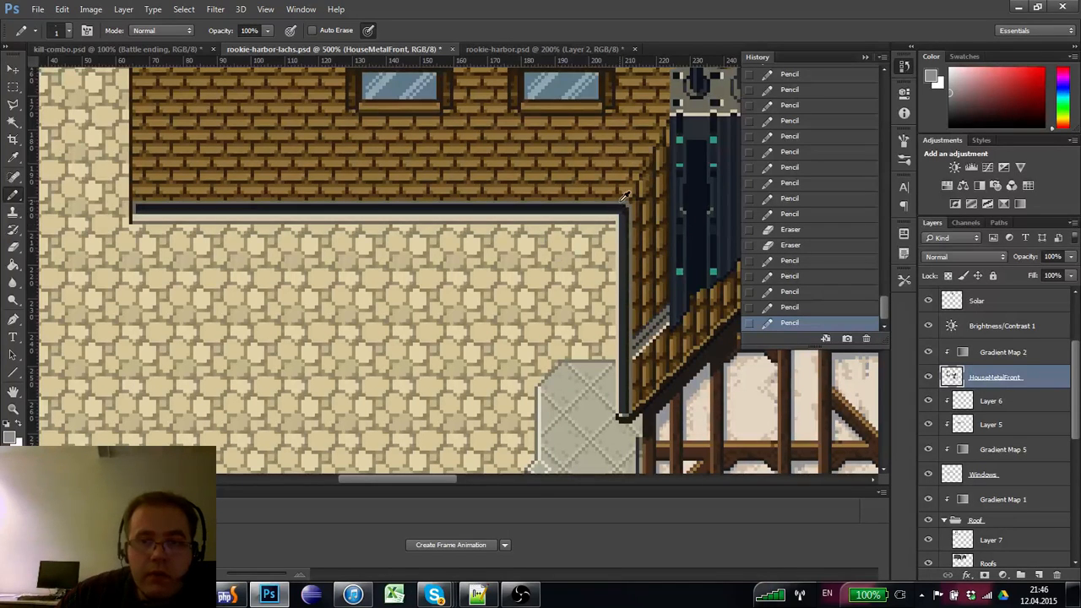
key("ctrl")
left_click(618, 218)
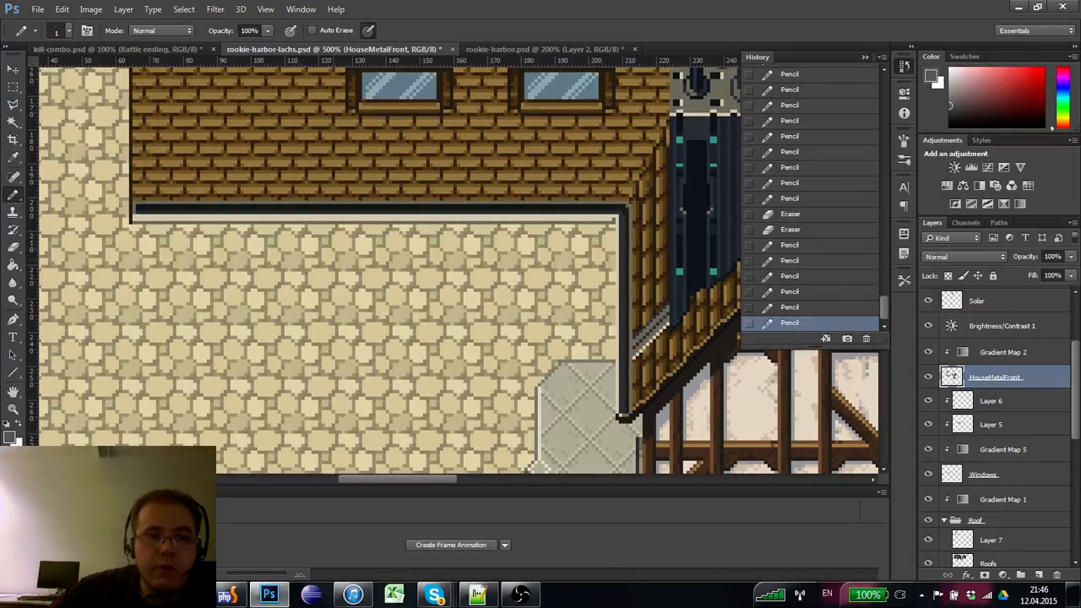
left_click(136, 218, "shift")
- Outline the underside of the eave trim with a straight Pencil line in a sampled dark tone and erase stray pixels at its end
left_click(133, 220, "alt")
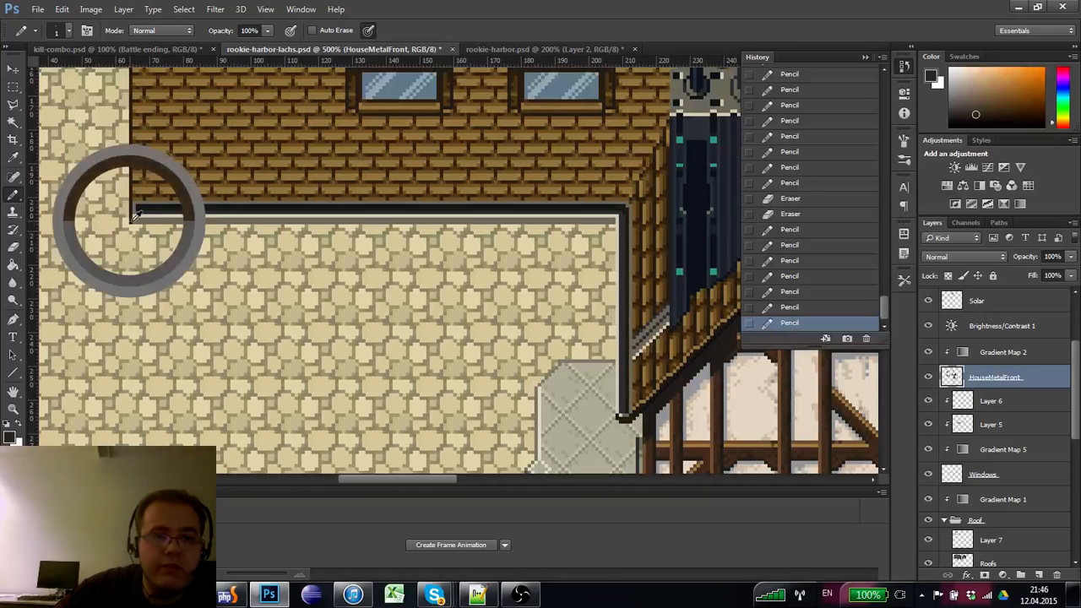
left_click(138, 226)
left_click(623, 233, "shift")
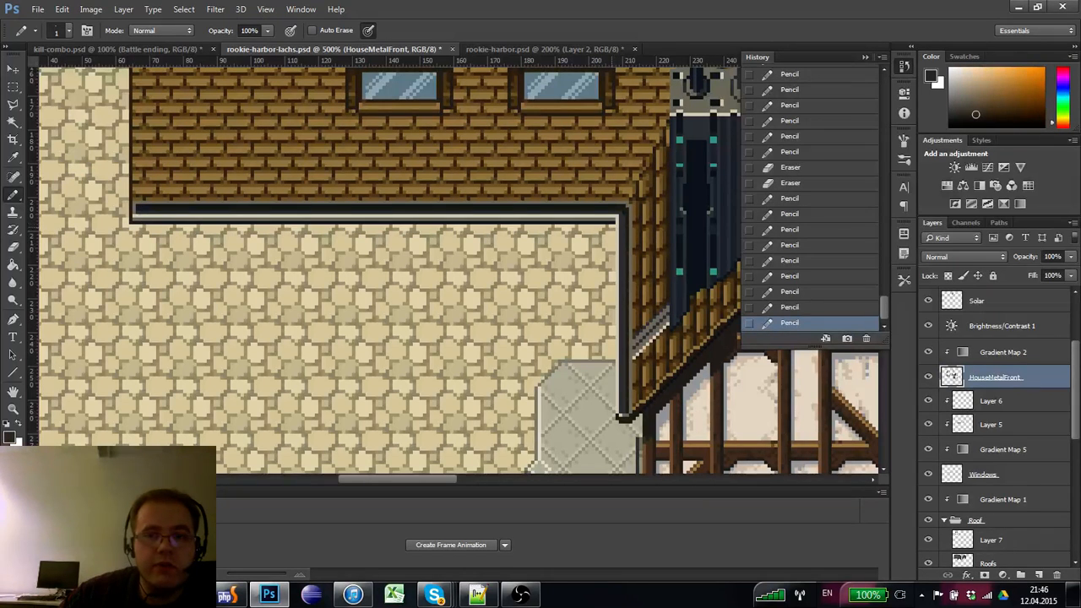
key("e")
left_click(136, 232)
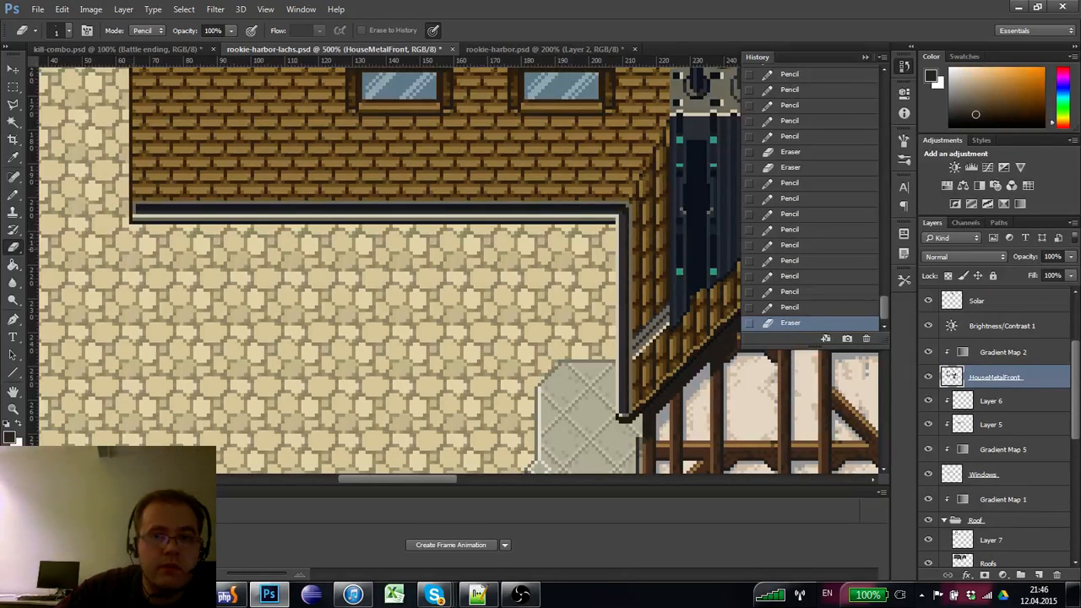
left_click(139, 250)
- Retouch the outer corner between the eave trim and the vertical border with the Pencil and erase its excess pixels
key("b")
left_click(631, 202)
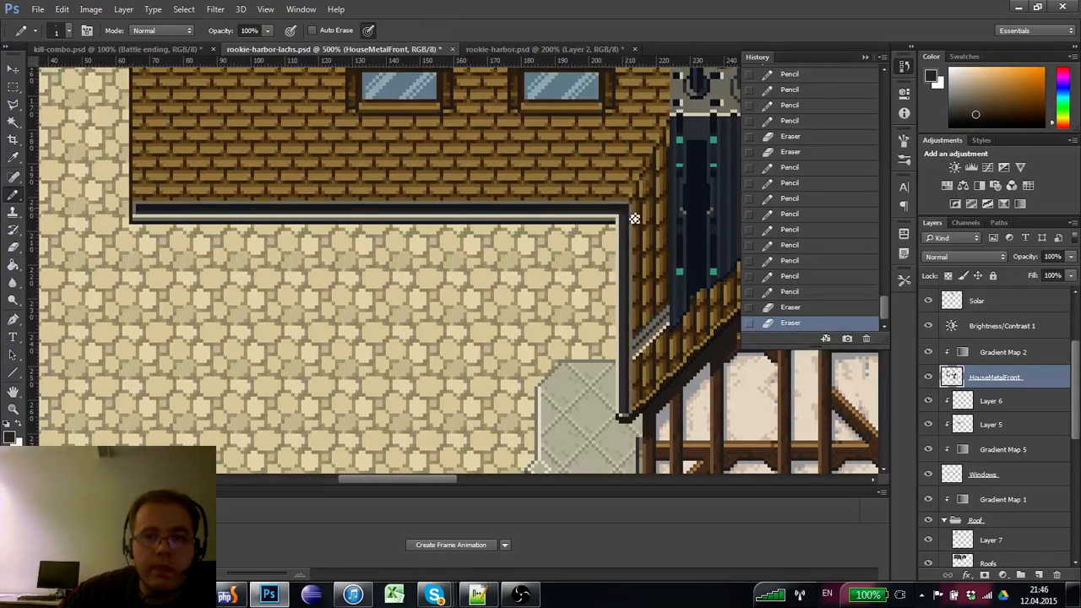
left_click_drag(535, 326, 496, 342)
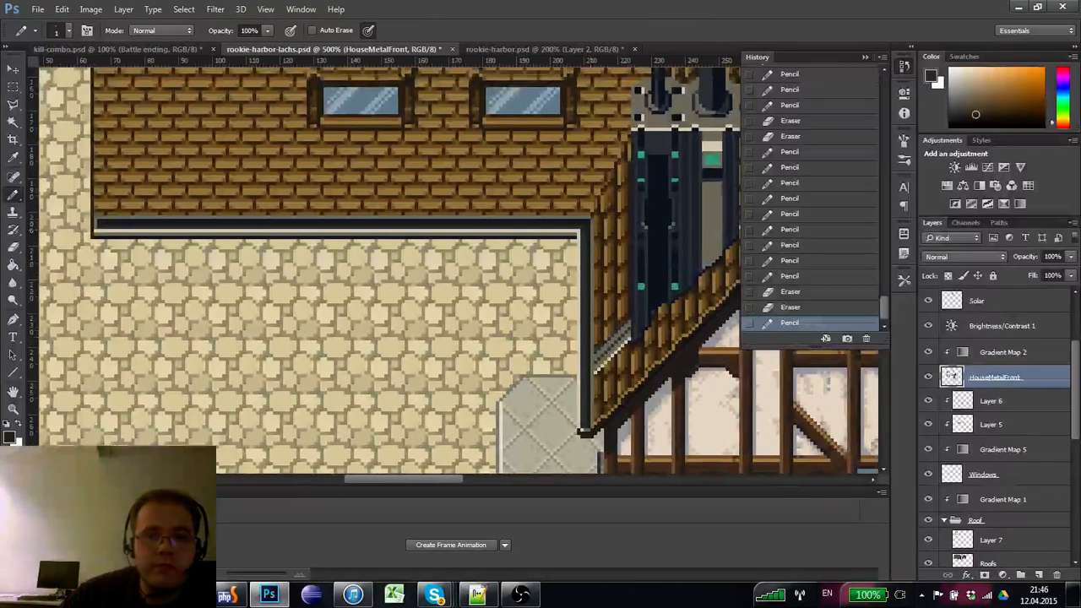
left_click(596, 218)
key("e")
left_click(600, 231)
left_click(597, 227)
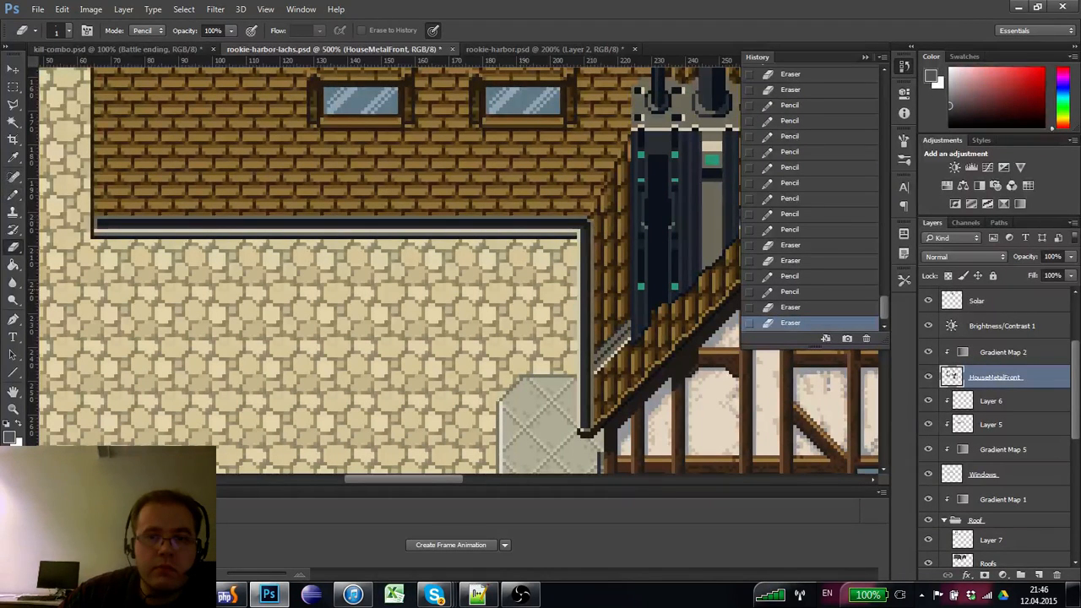
- Try a sampled grey metal tone on the vertical border with the Pencil
key("b")
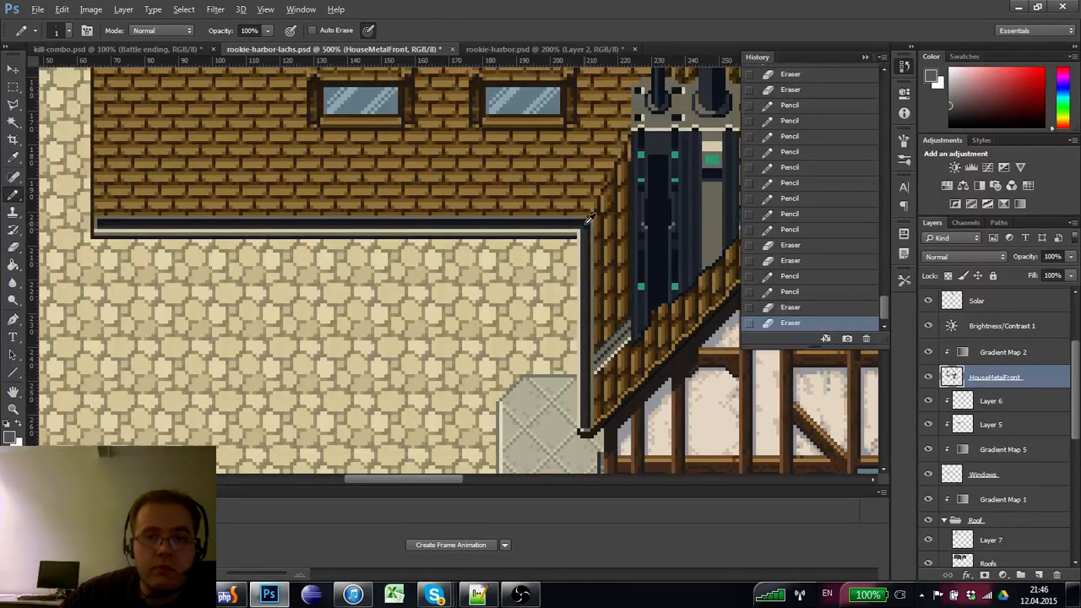
left_click(589, 223, "alt")
left_click(582, 230, "alt")
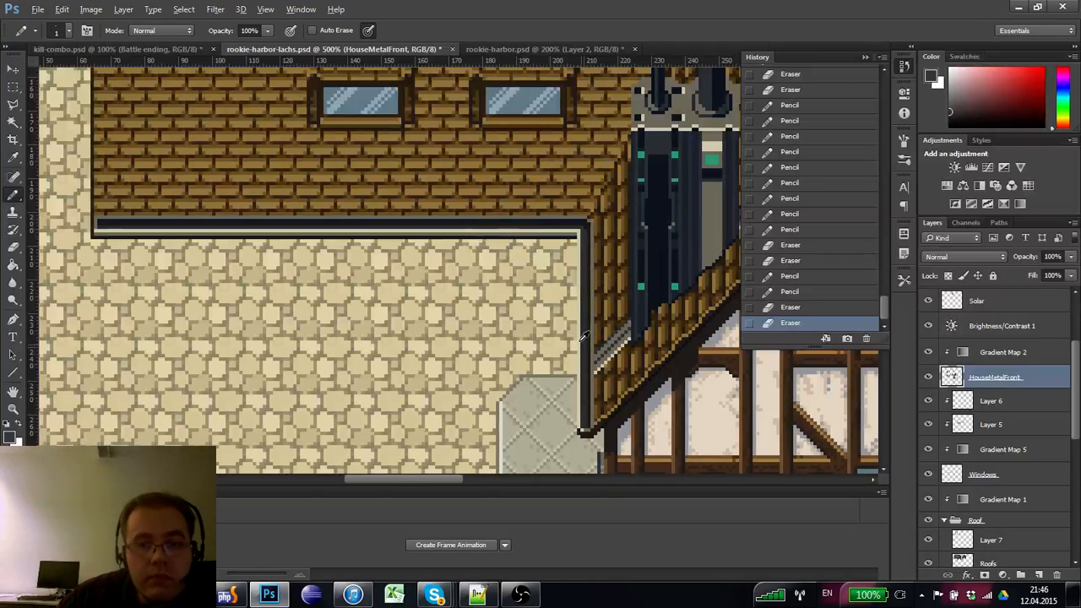
left_click(586, 217, "alt")
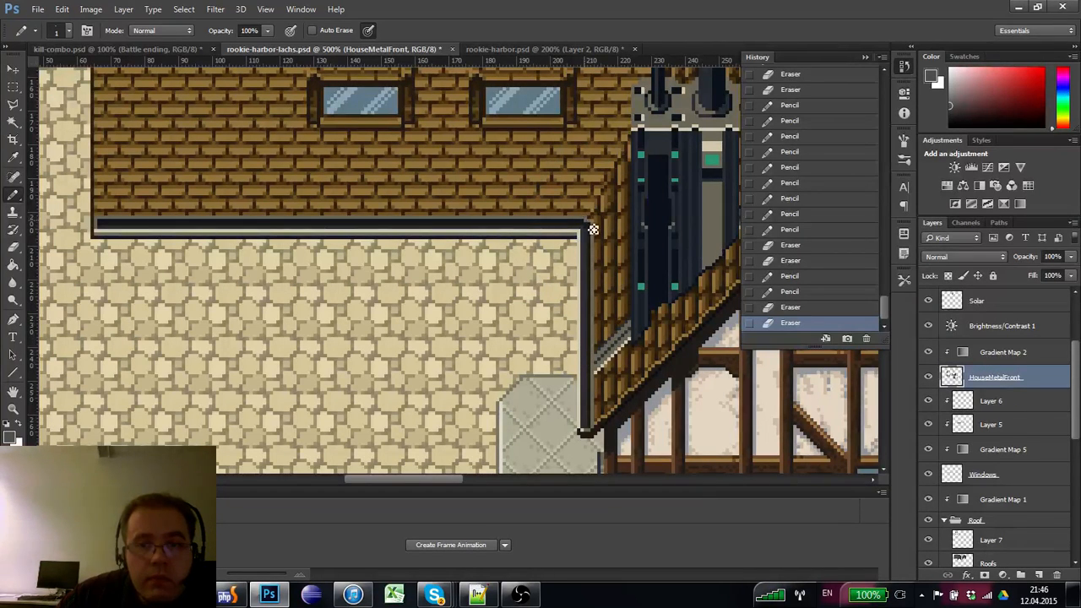
left_click(594, 230)
mouse_move(553, 249)
left_mouse_down()
mouse_move(571, 308)
mouse_move(559, 406)
mouse_move(530, 317)
left_mouse_up()
left_click_drag(545, 403, 524, 288)
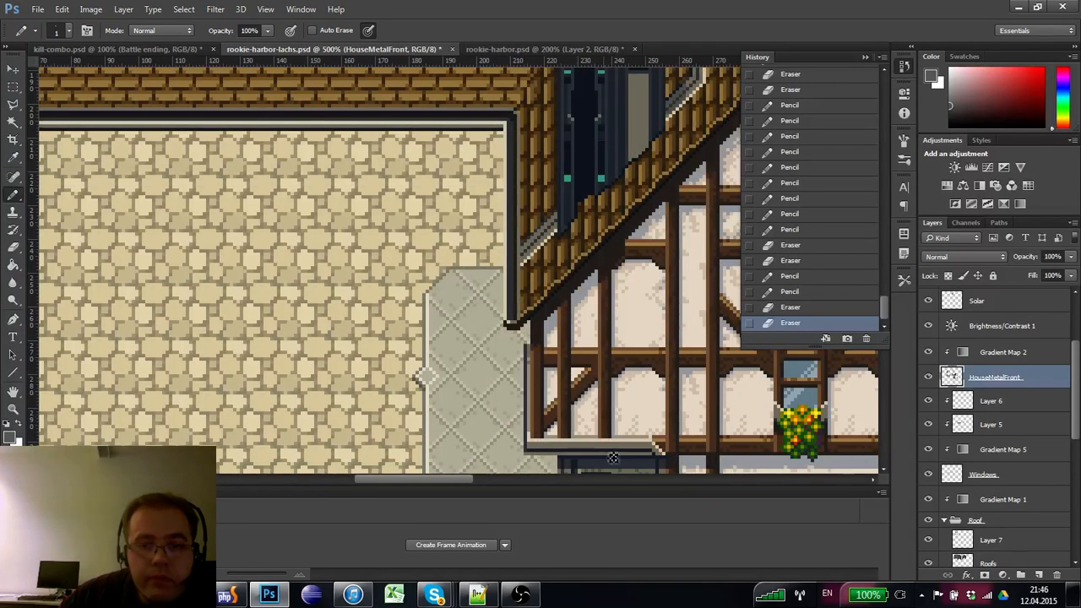
left_click(527, 355, "alt")
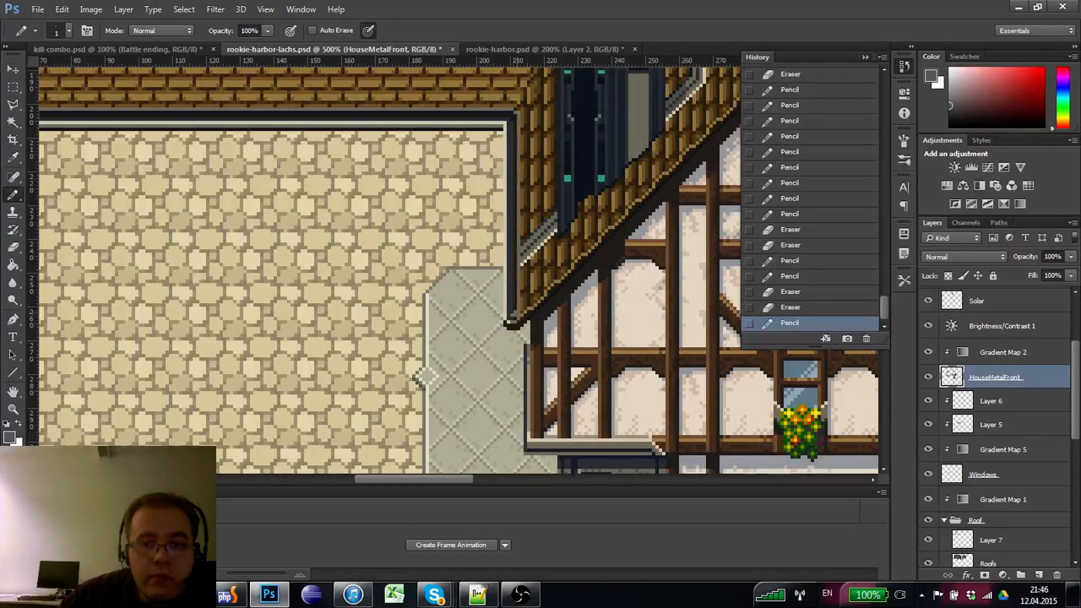
left_click_drag(552, 393, 517, 314)
- Sample a darker grey from the metal ledge above the shop window and draw a straight Pencil line up the vertical border
left_click(562, 357, "alt")
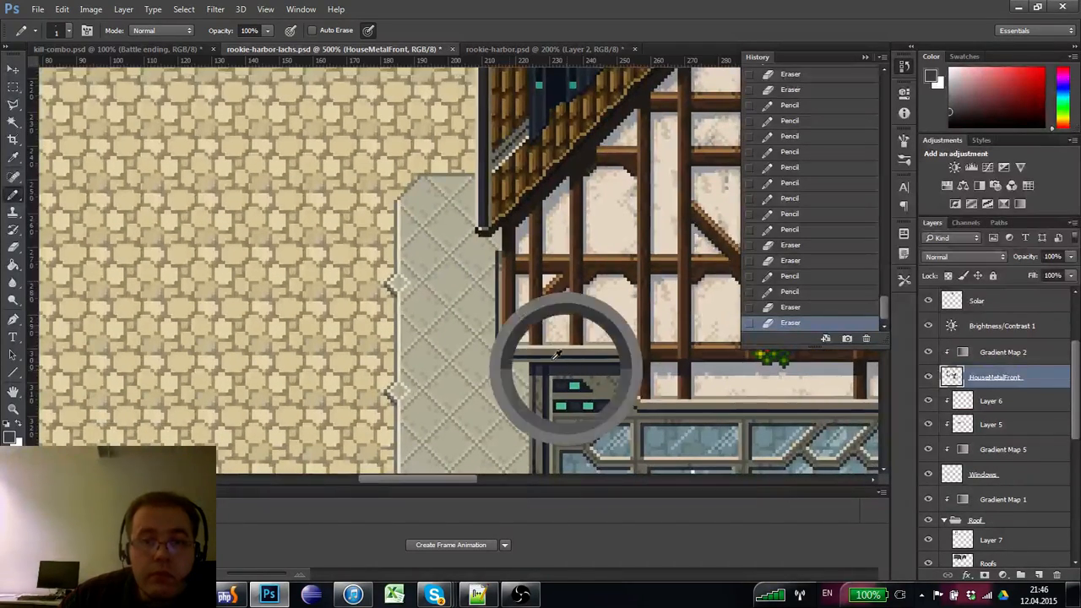
left_click_drag(562, 357, 568, 409)
left_click(485, 306)
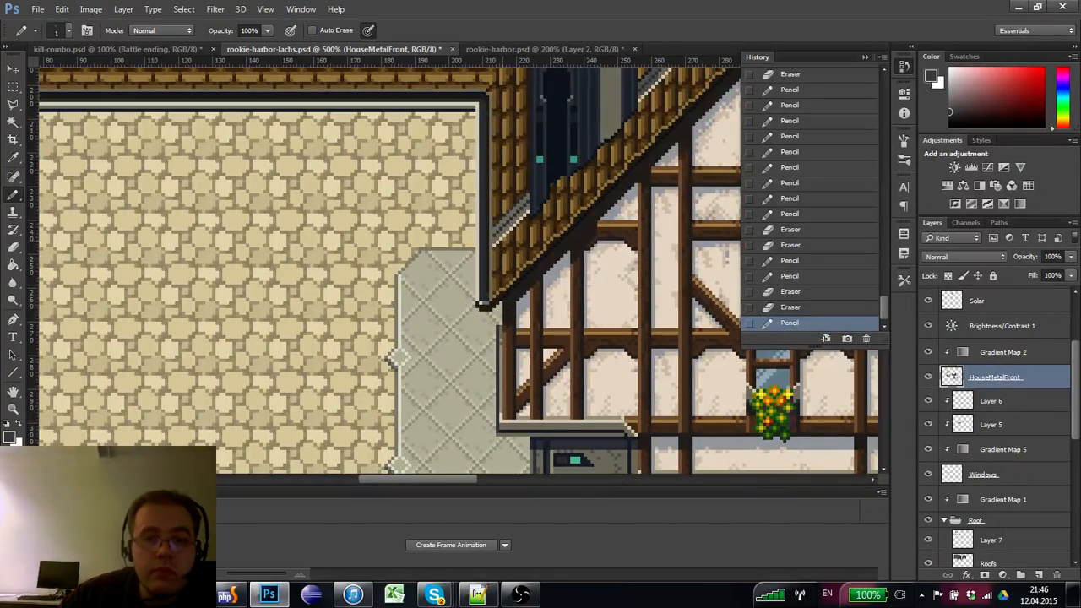
left_click(495, 112)
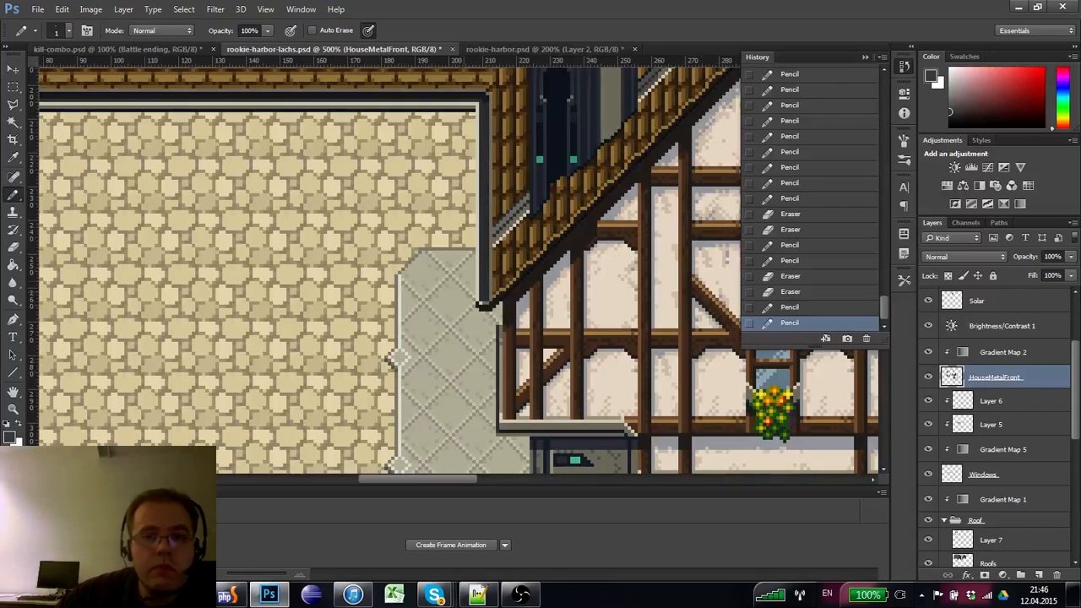
- Shade the vertical border with straight Pencil lines in a dark tone sampled from the metal ledge below
left_click_drag(506, 338, 473, 236)
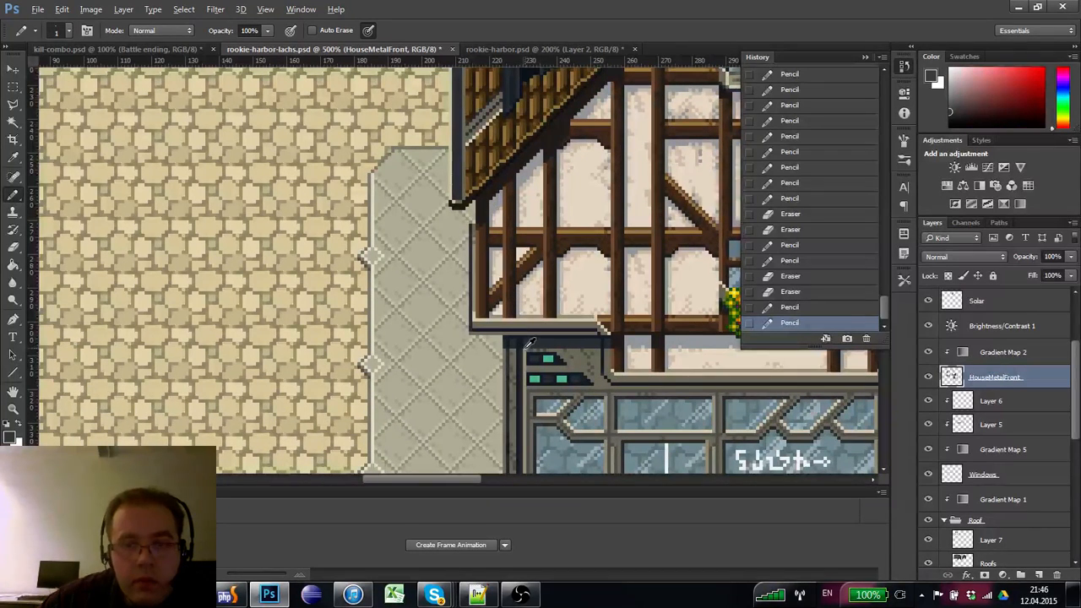
left_click_drag(529, 342, 543, 433)
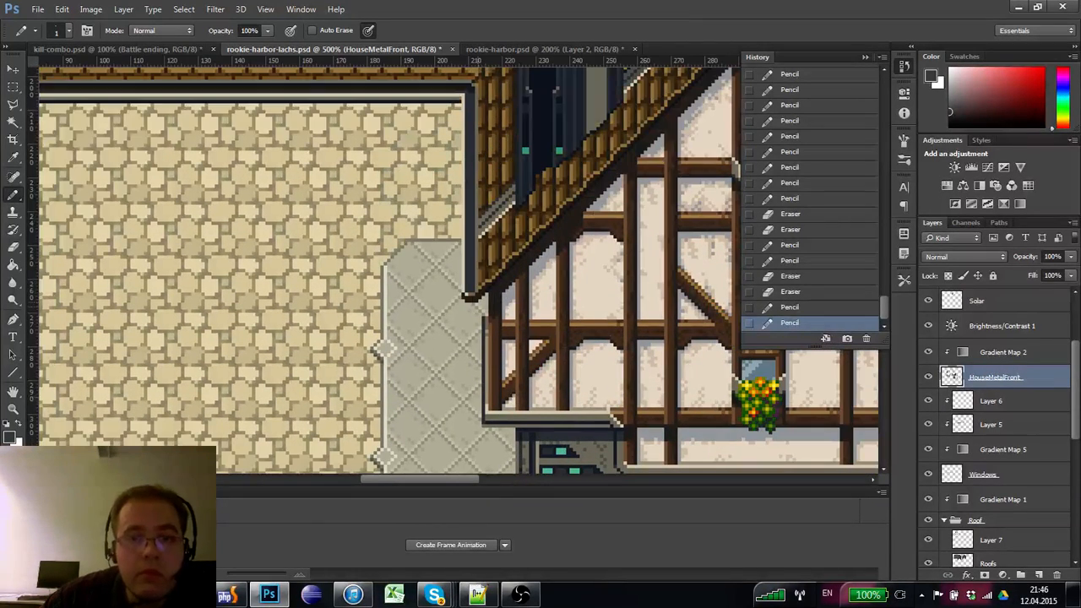
left_click(533, 417)
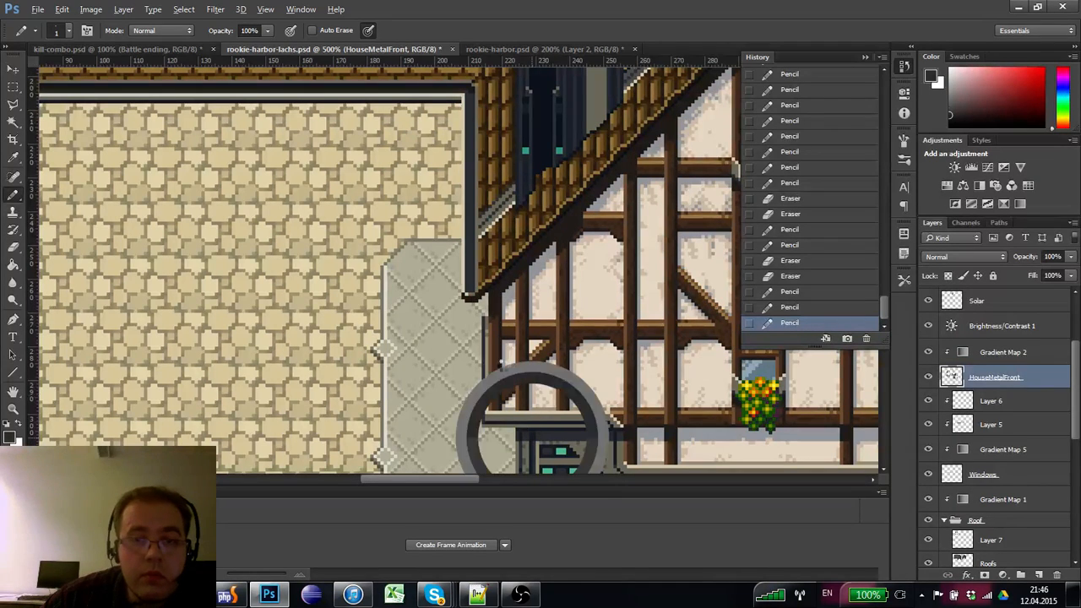
left_click(475, 293)
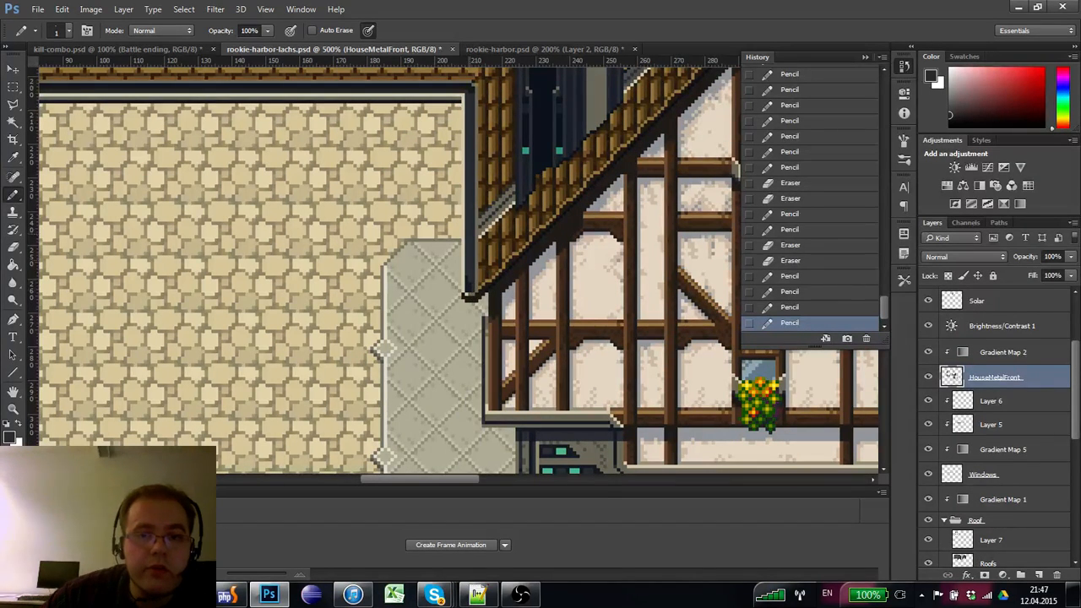
left_click(475, 108, "shift")
mouse_move(495, 232)
left_mouse_down()
mouse_move(585, 306)
mouse_move(637, 302)
left_mouse_up()
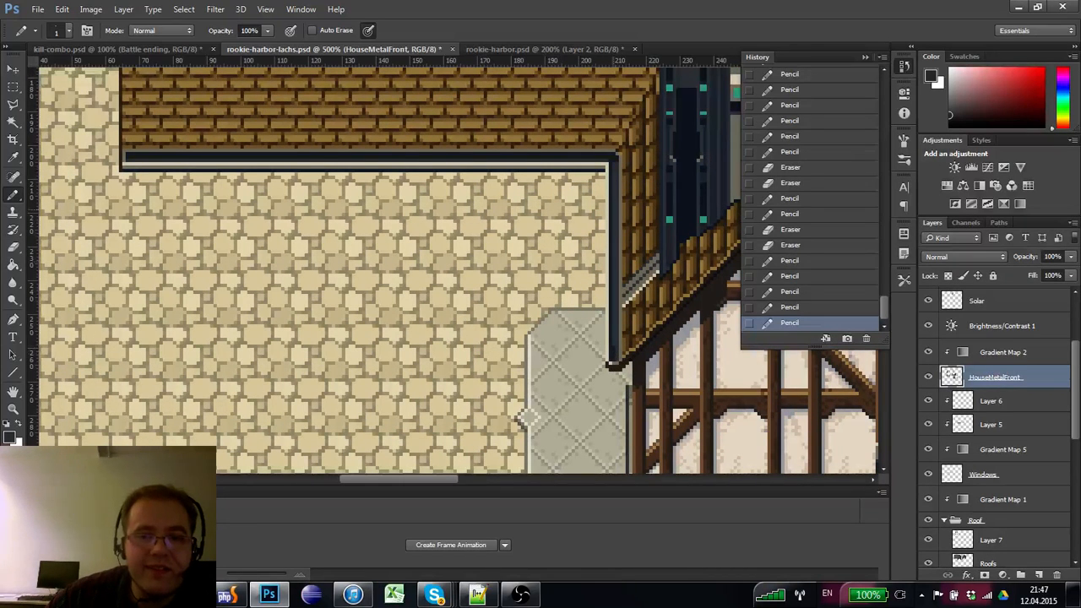
left_click(614, 342)
left_click(614, 164, "shift")
- Shade the dark band of the eave trim with stacked straight Pencil lines in dark and grey metal tones
left_click(613, 168)
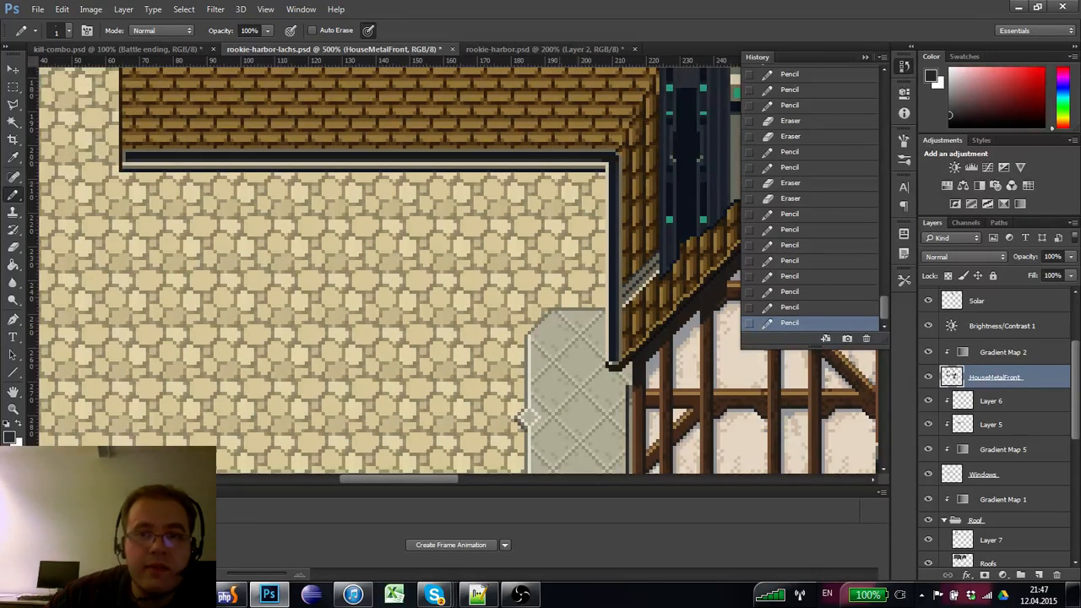
left_click(135, 158, "shift")
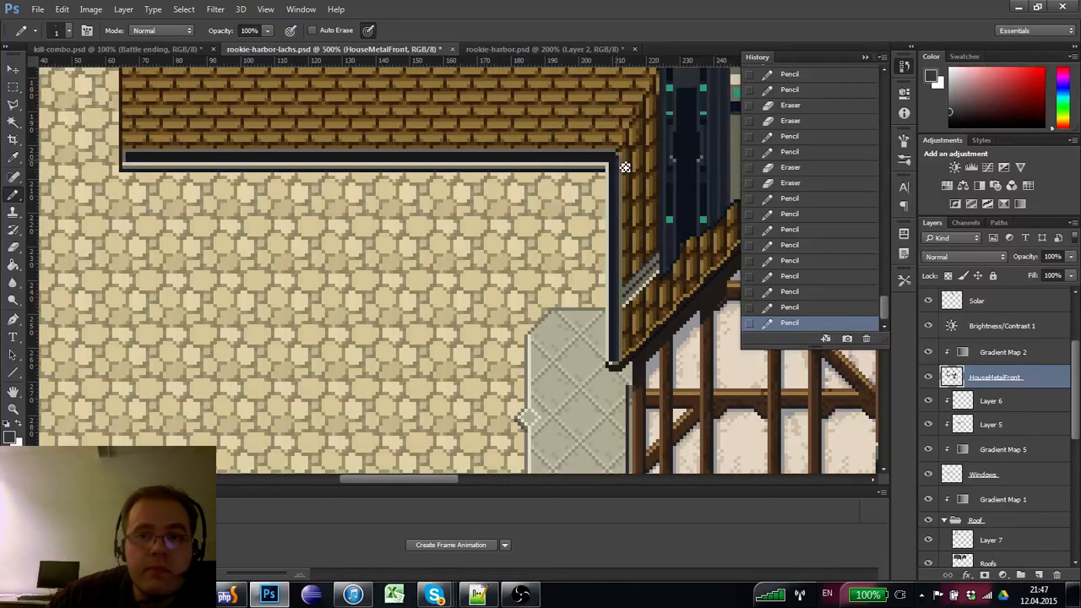
left_click(622, 166)
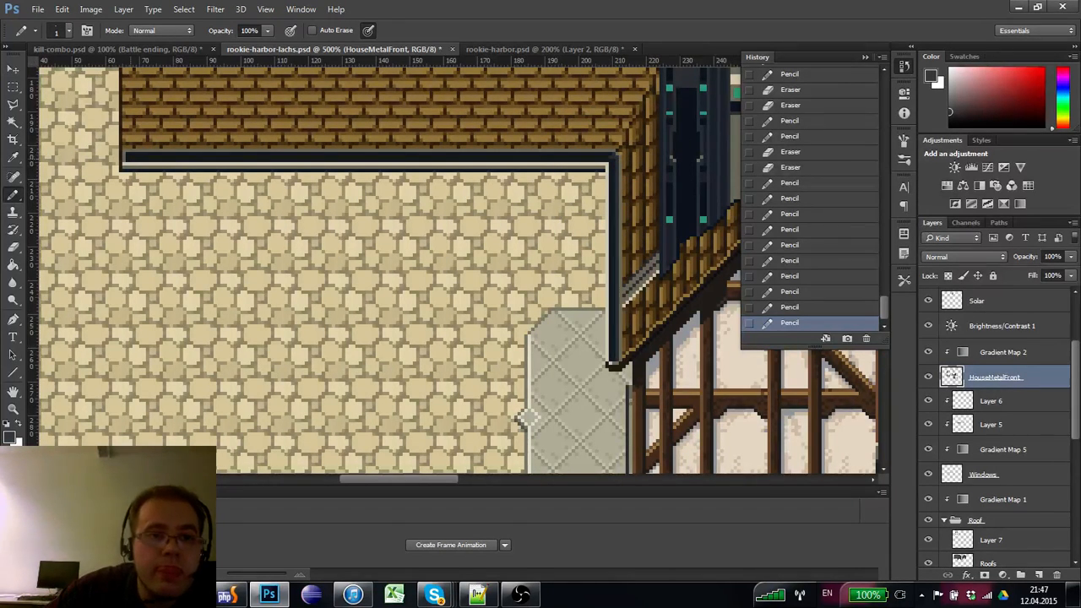
left_click(137, 166, "shift")
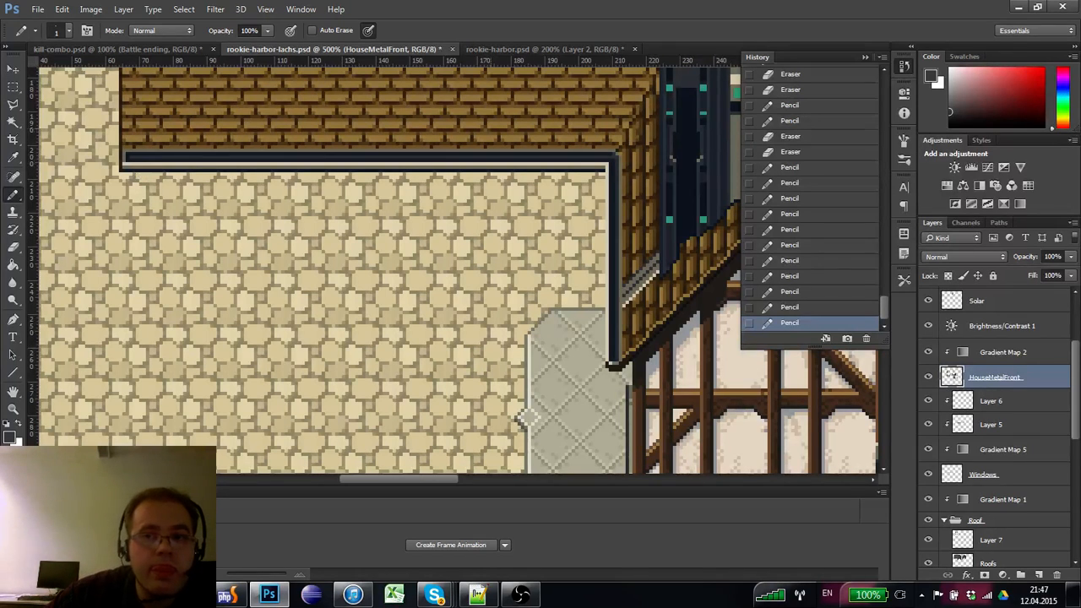
left_click(621, 165)
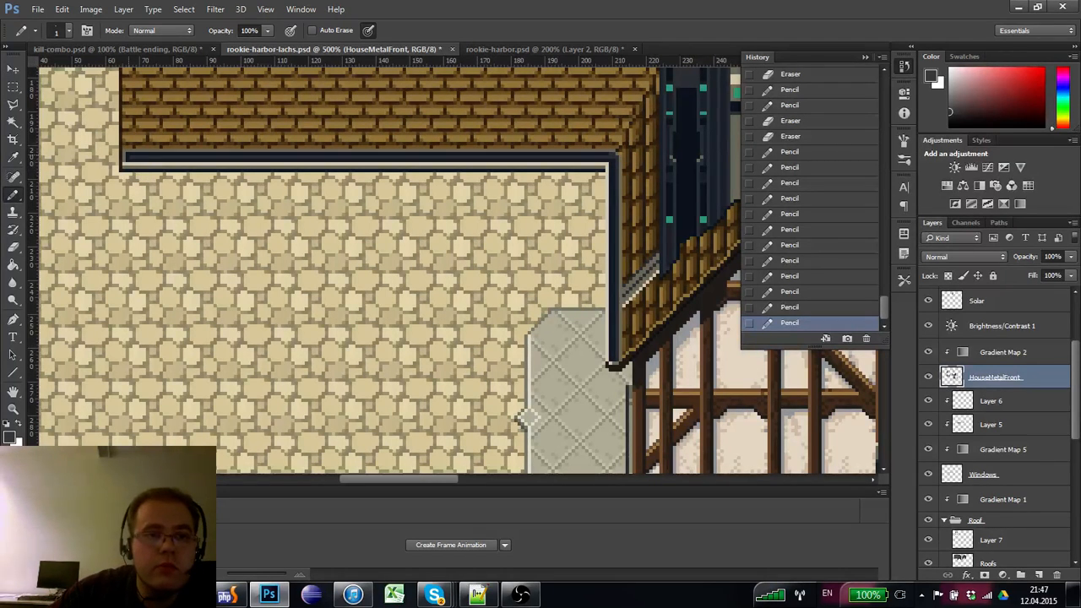
left_click(130, 153, "shift")
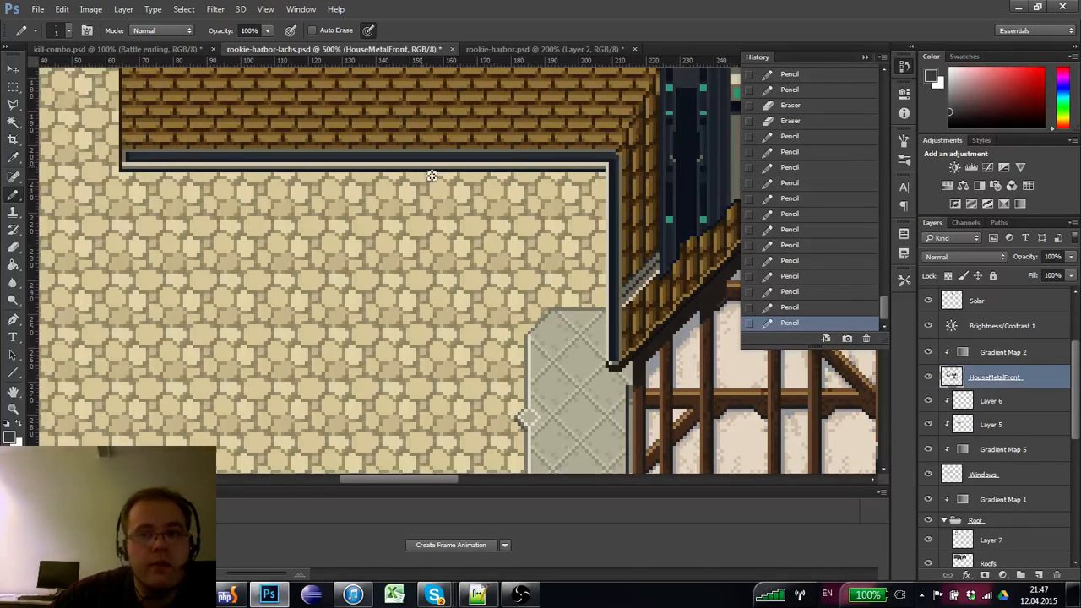
left_click(618, 166)
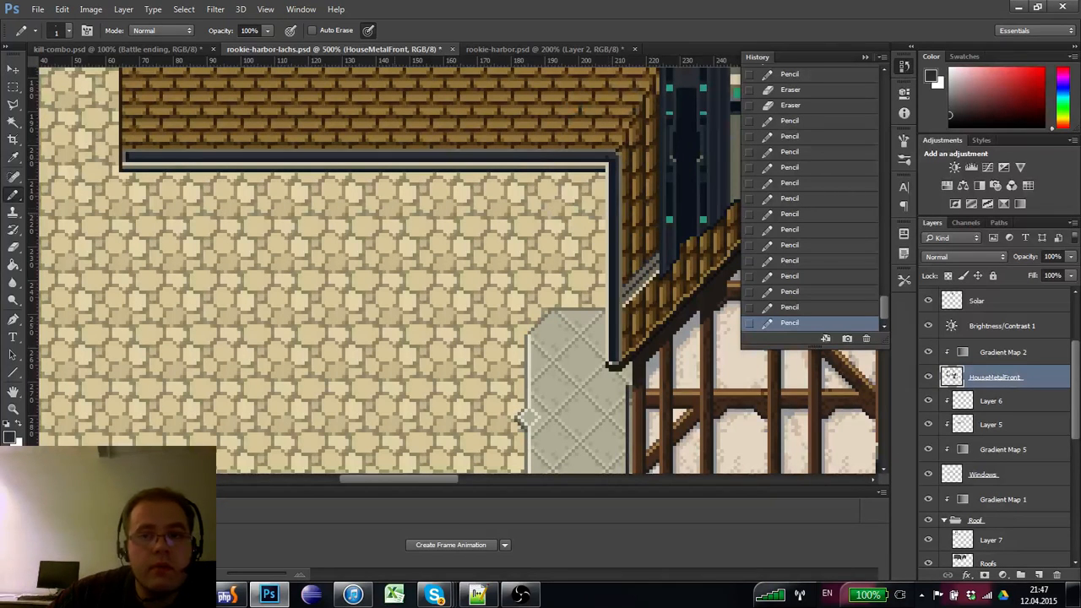
left_click(132, 157, "shift")
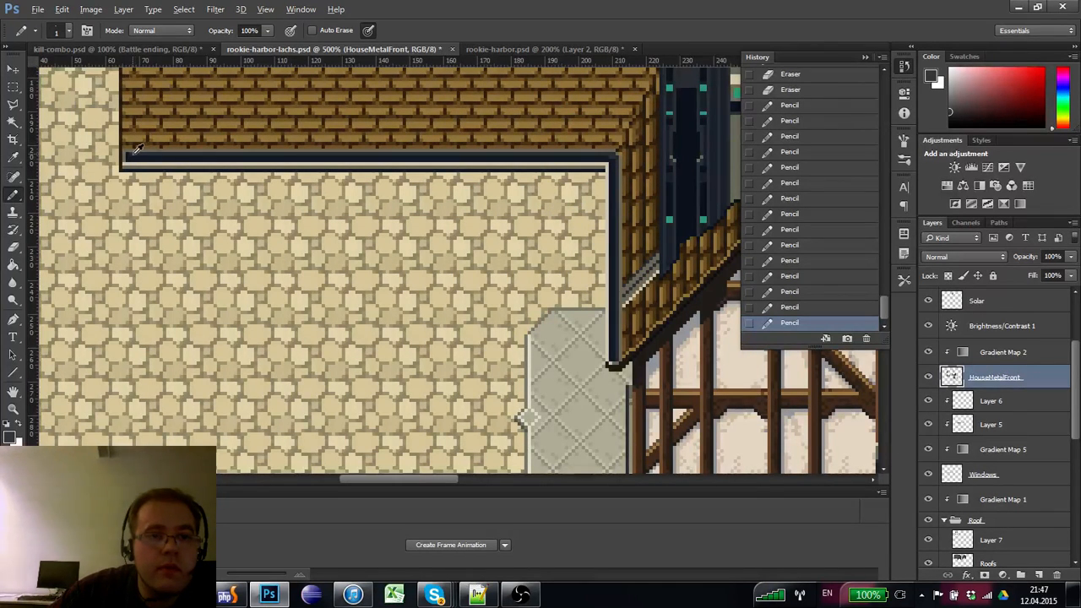
- Round off the outer corner of the metal trim by erasing its edge pixels and adding a dark Pencil pixel
left_click_drag(198, 243, 169, 266)
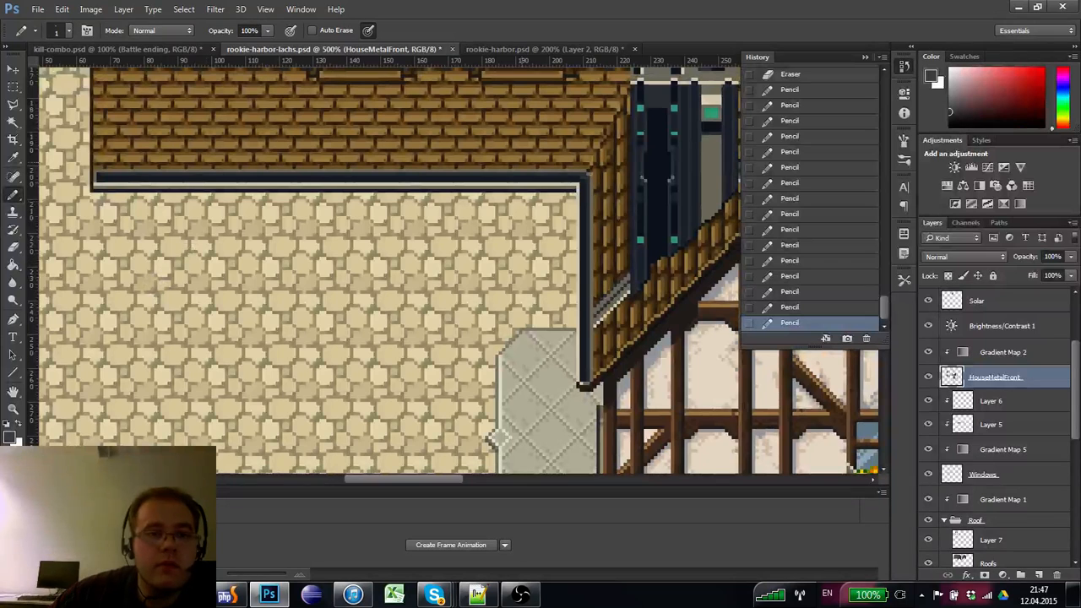
left_click(595, 169)
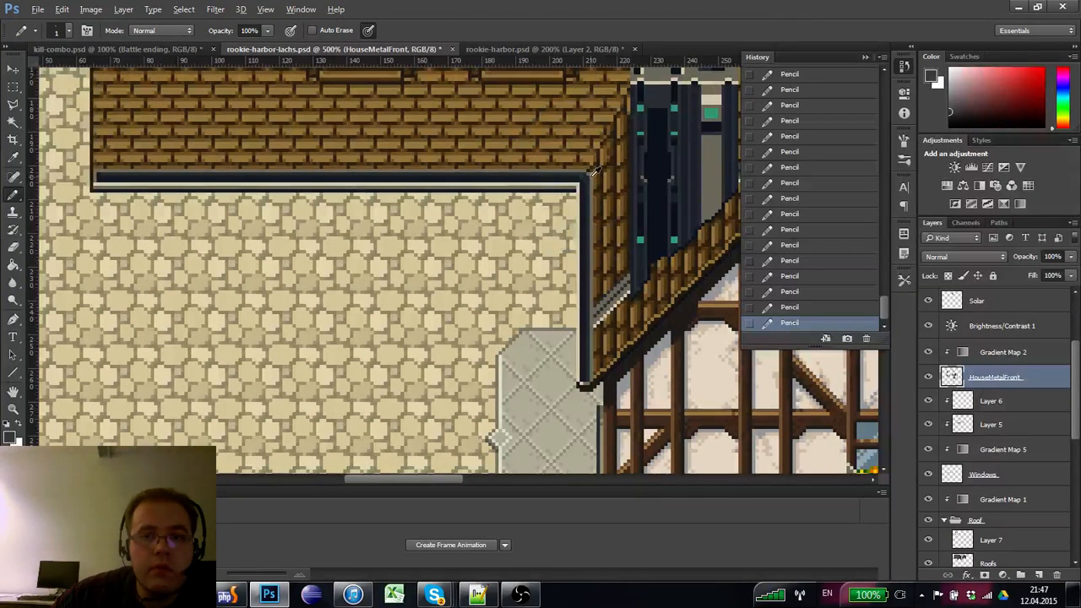
key("e")
left_click(597, 184)
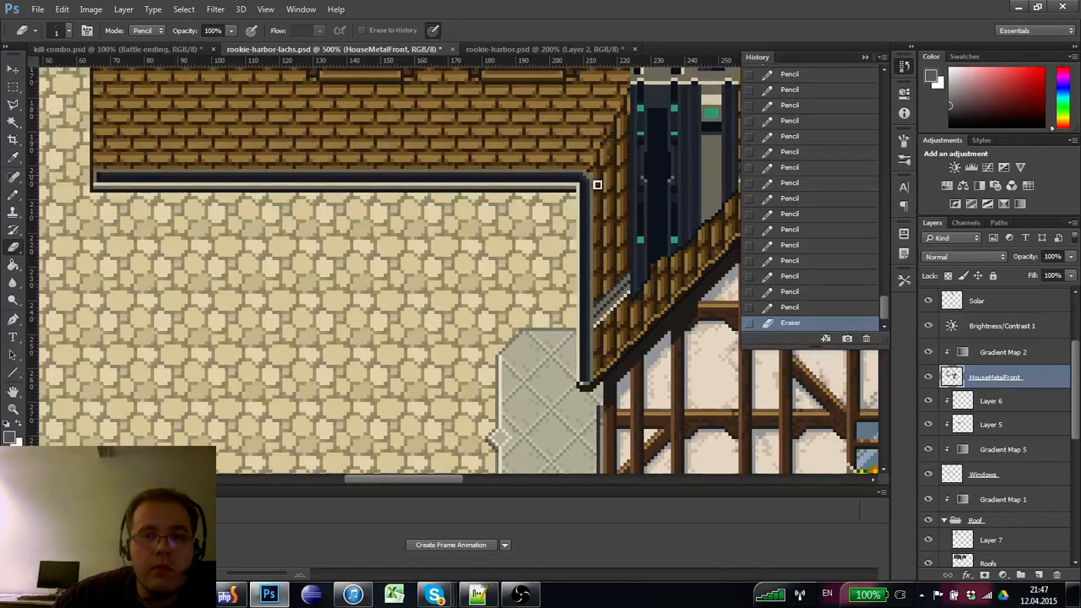
left_click(596, 184)
key("b")
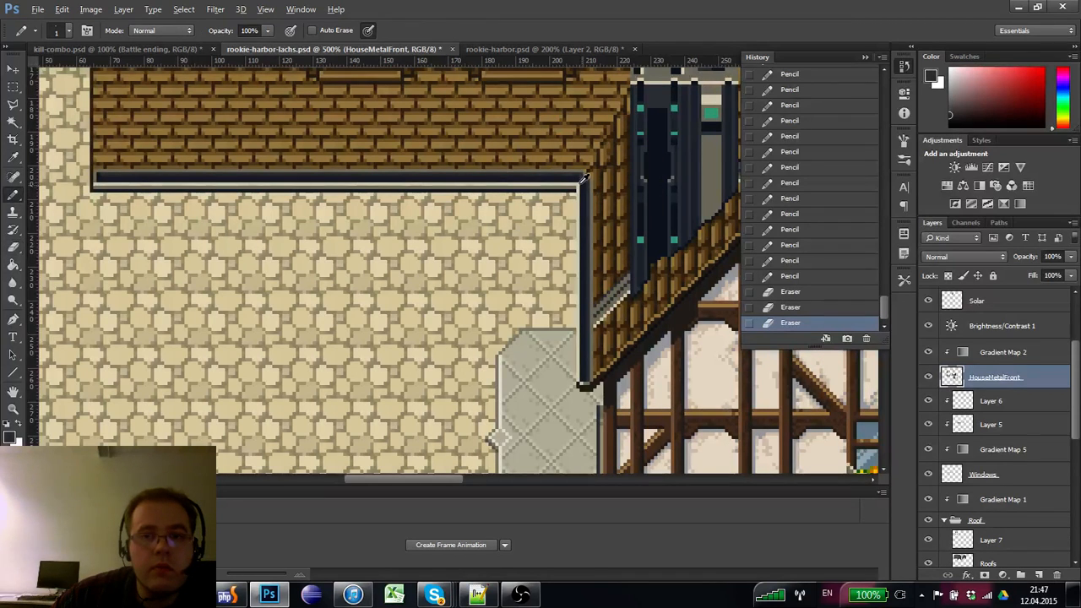
left_click(586, 180)
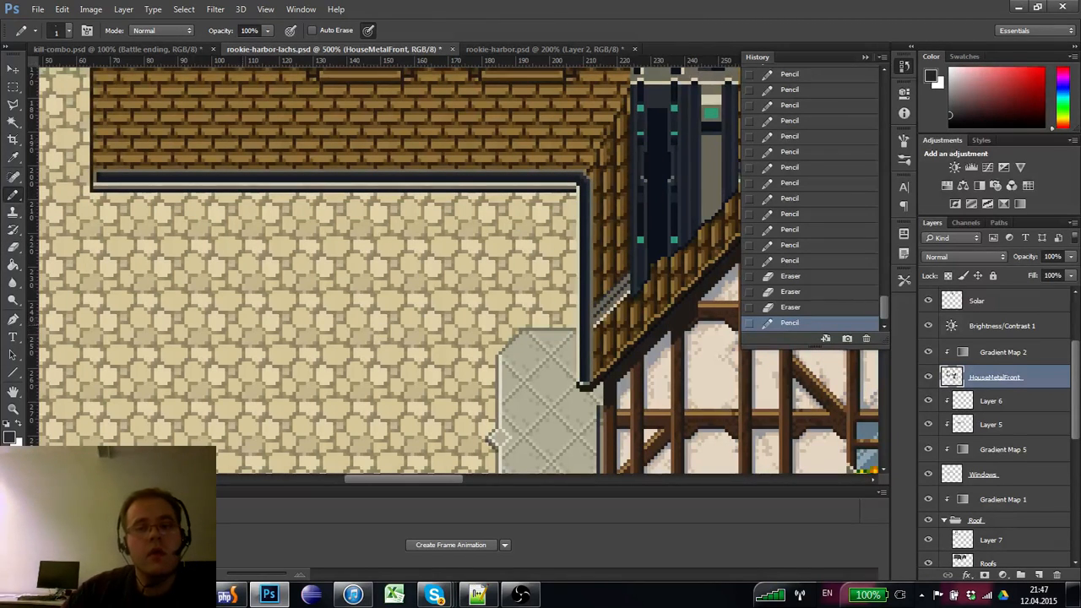
- Examine the redrawn metal trim in the context of the whole house and its surroundings
left_click(13, 409)
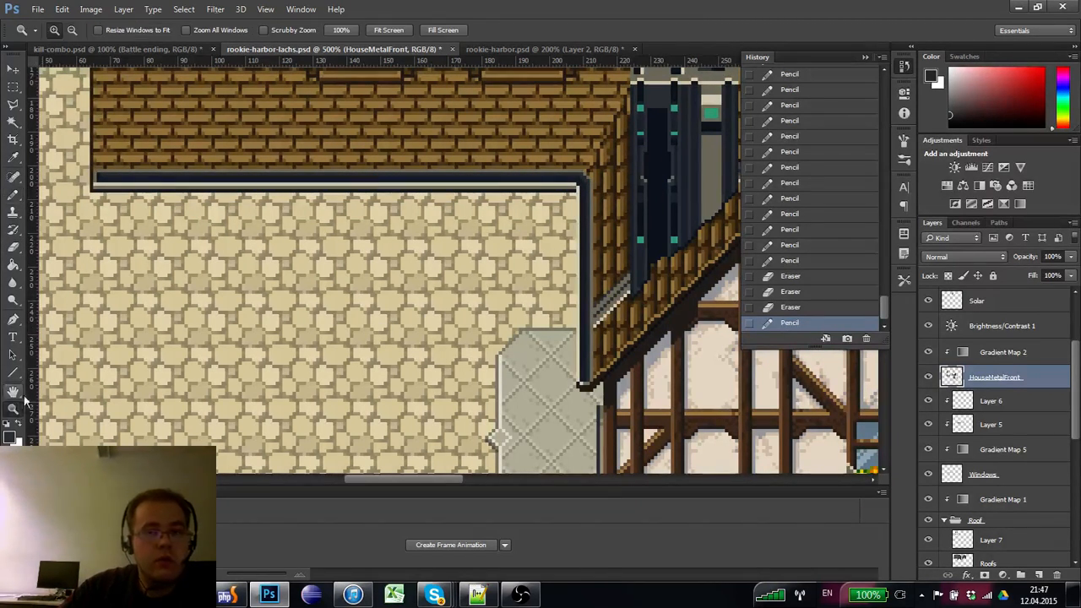
left_click(64, 363, "alt")
left_click(64, 364, "alt")
left_click(64, 364, "alt")
left_click(65, 364, "alt")
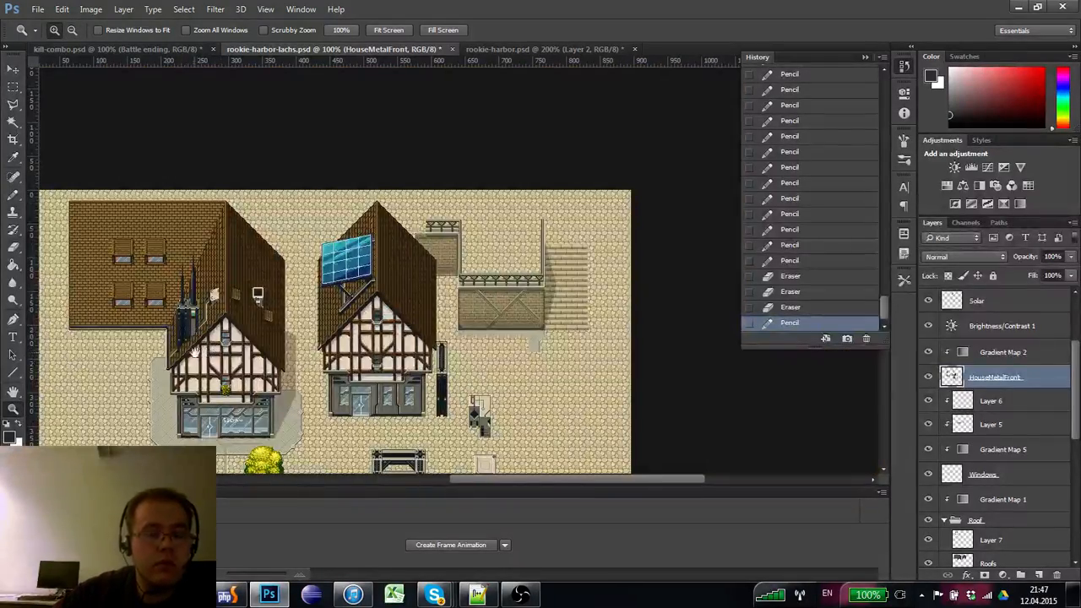
left_click(182, 354)
left_click(182, 354)
left_click(182, 355)
left_click_drag(196, 372, 274, 382)
left_click(254, 357, "alt")
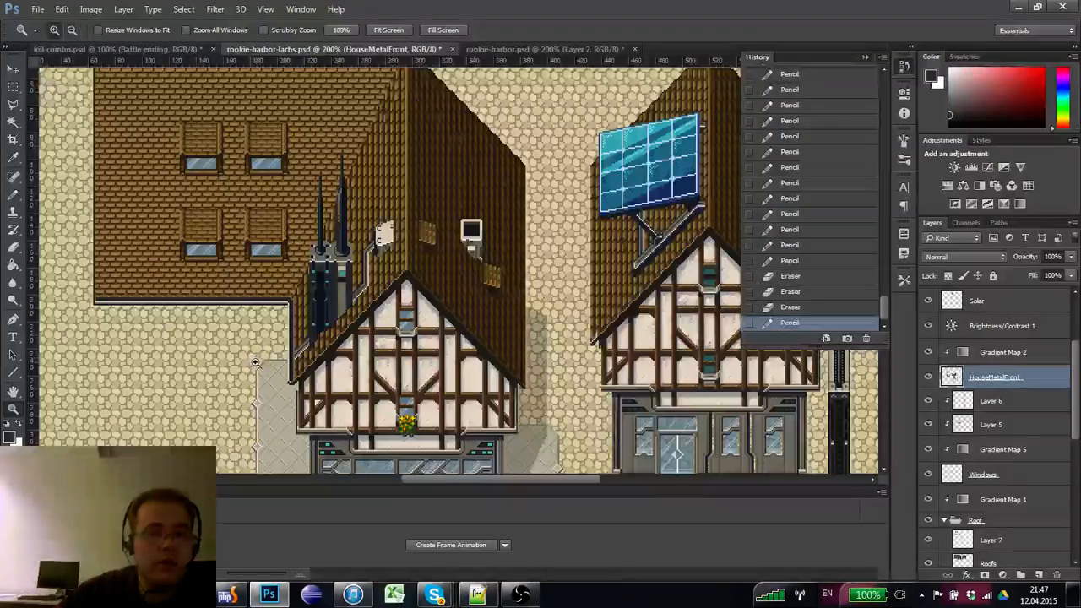
- Extend the horizontal eave trim to the roof's left edge with Pencil pixels in tones sampled from the trim
left_click(176, 318)
left_click(161, 315)
left_click_drag(38, 282, 155, 312)
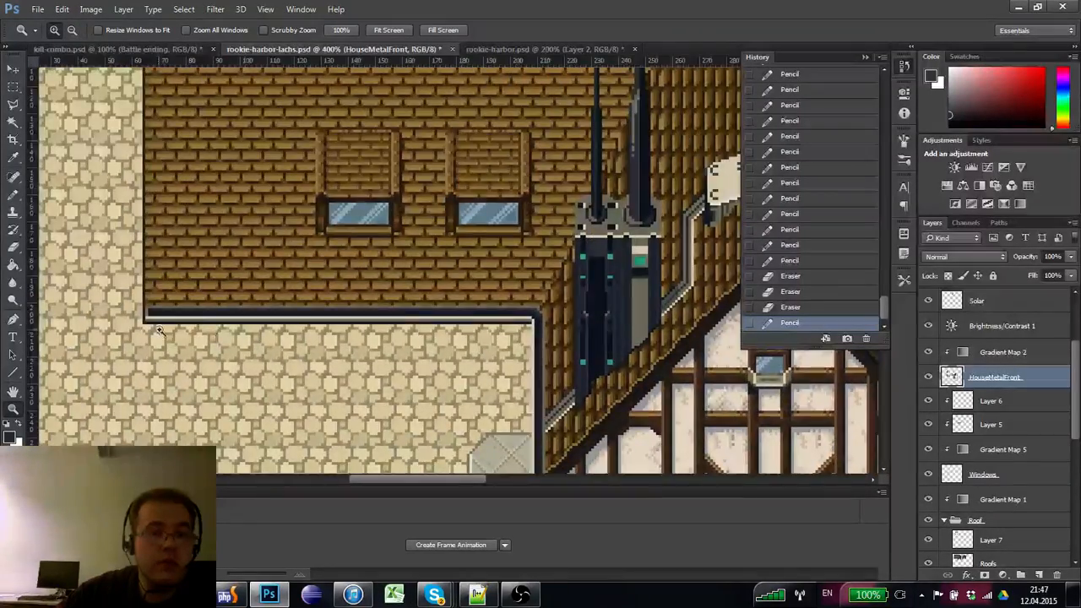
left_click(155, 312)
left_click(153, 313)
left_click(152, 313)
key("b")
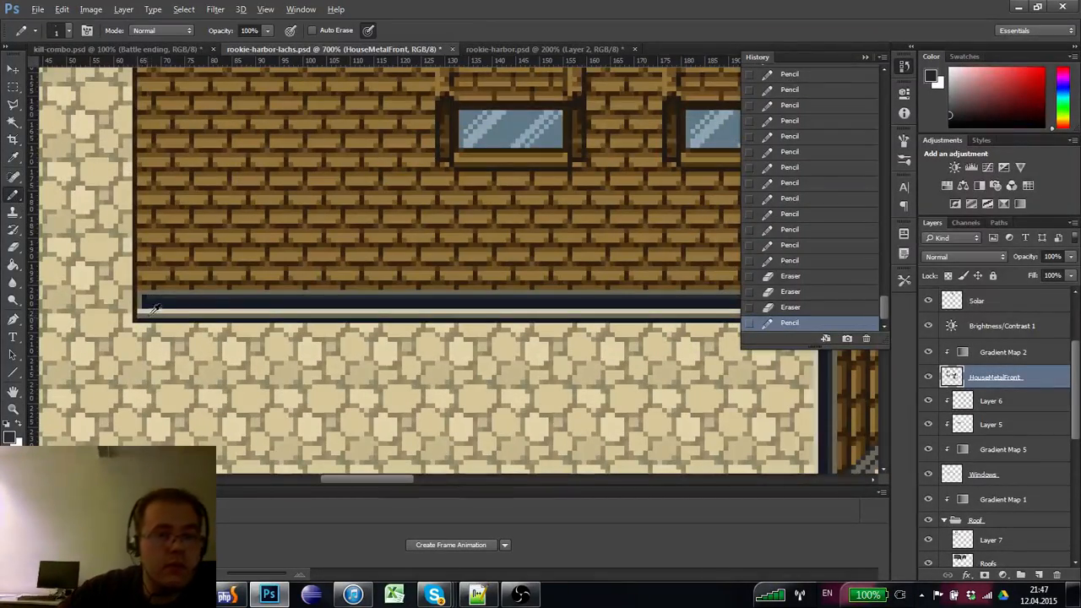
left_click(144, 314, "alt")
left_click(141, 304)
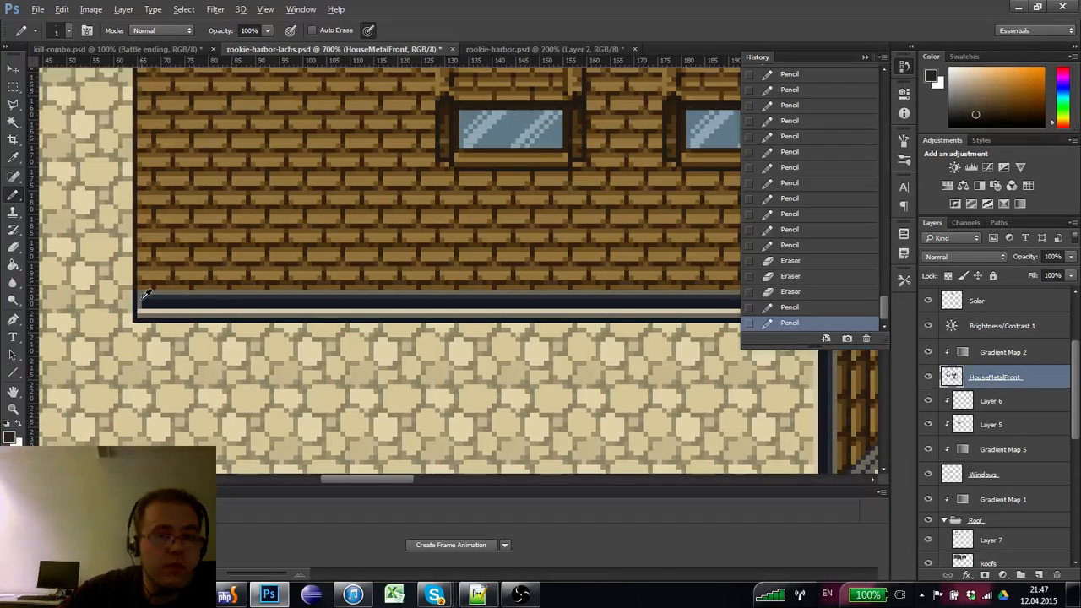
left_click(141, 299, "alt")
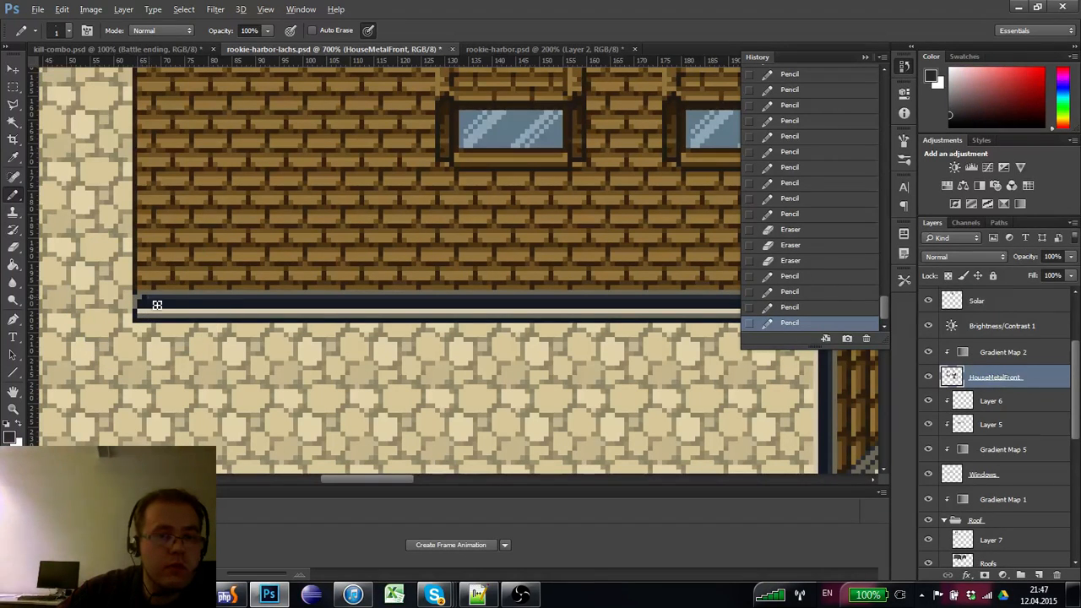
left_click_drag(174, 350, 163, 345)
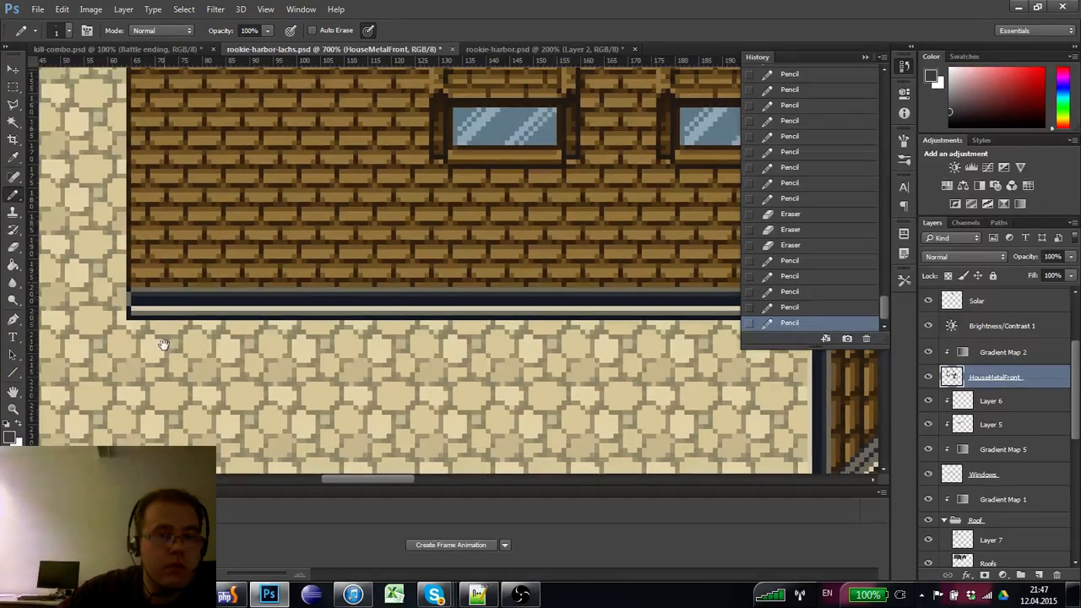
- Shade the left end of the eave trim with single Pencil pixels in sampled grey metal tones
left_click(136, 307)
left_click(137, 305)
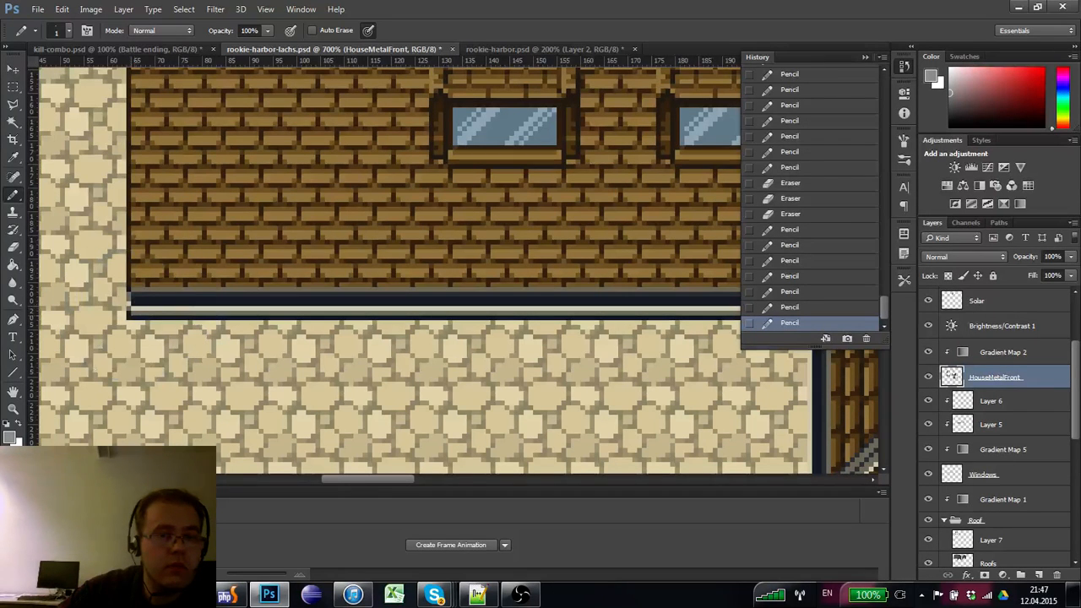
left_click_drag(150, 332, 144, 327)
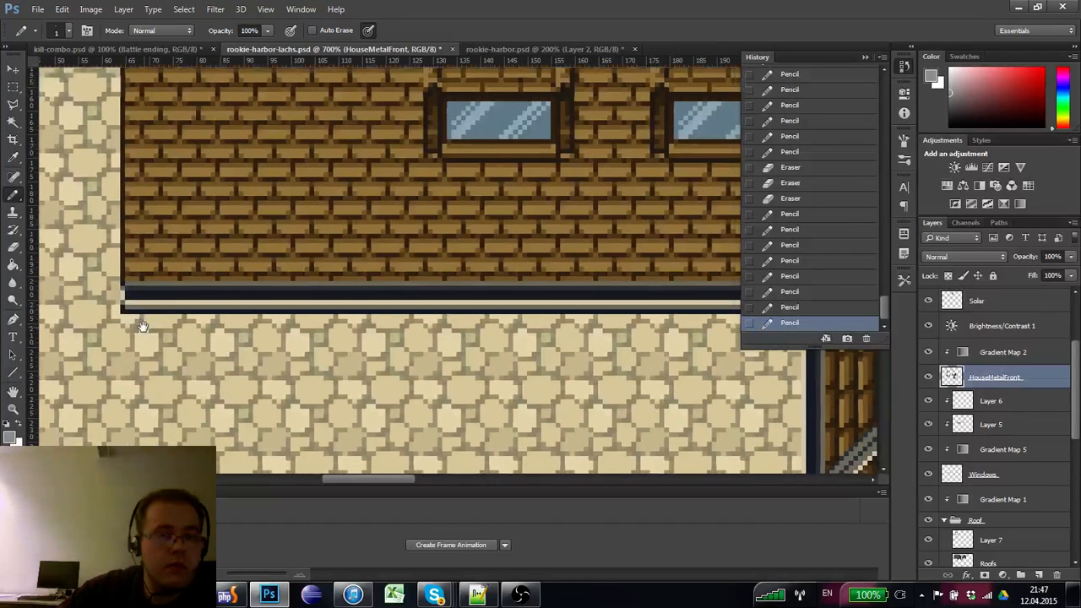
left_click(126, 309, "alt")
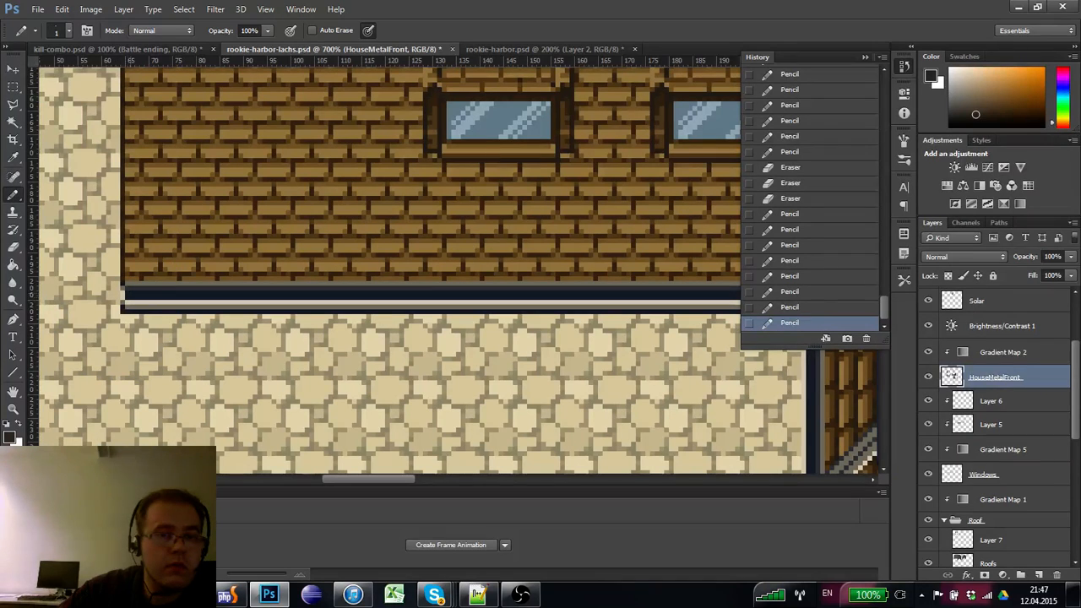
left_click(124, 289, "alt")
left_click(129, 292)
left_click(125, 289, "alt")
left_click(128, 293)
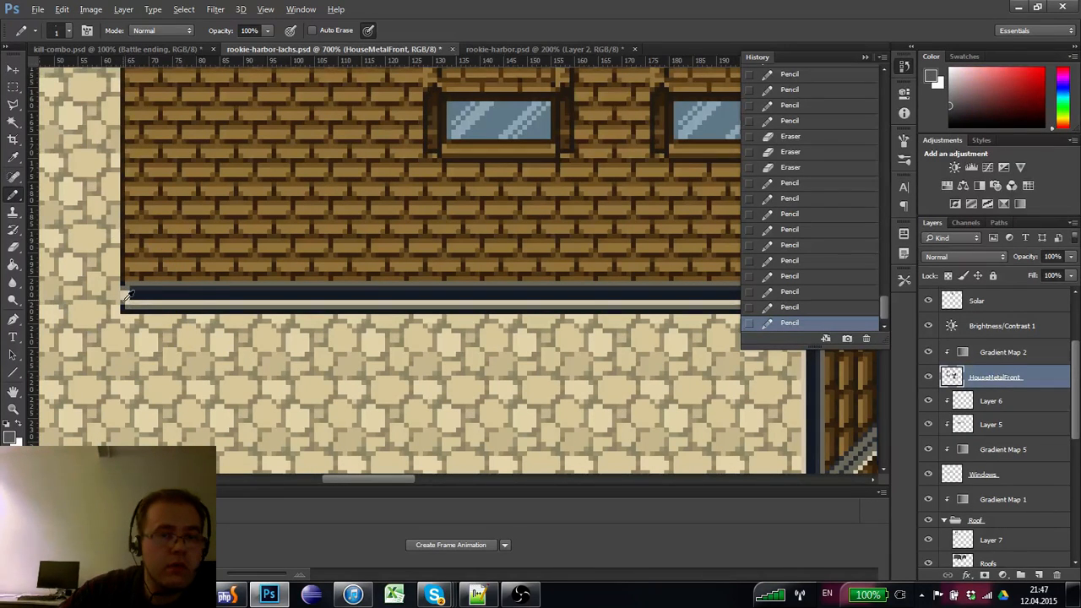
- Shape the end cap at the trim's lower left corner with Pencil pixels in sampled light and dark tones
left_click(127, 299, "alt")
left_click(129, 302)
left_click(129, 307, "alt")
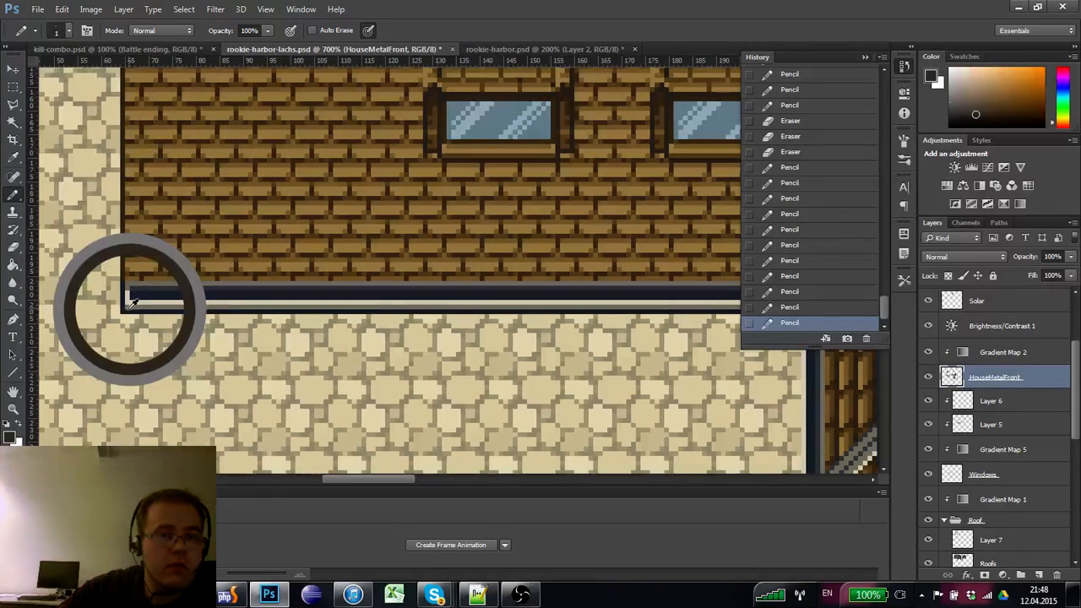
left_click(128, 307)
left_click(139, 290, "alt")
left_click(132, 307)
left_click(133, 308)
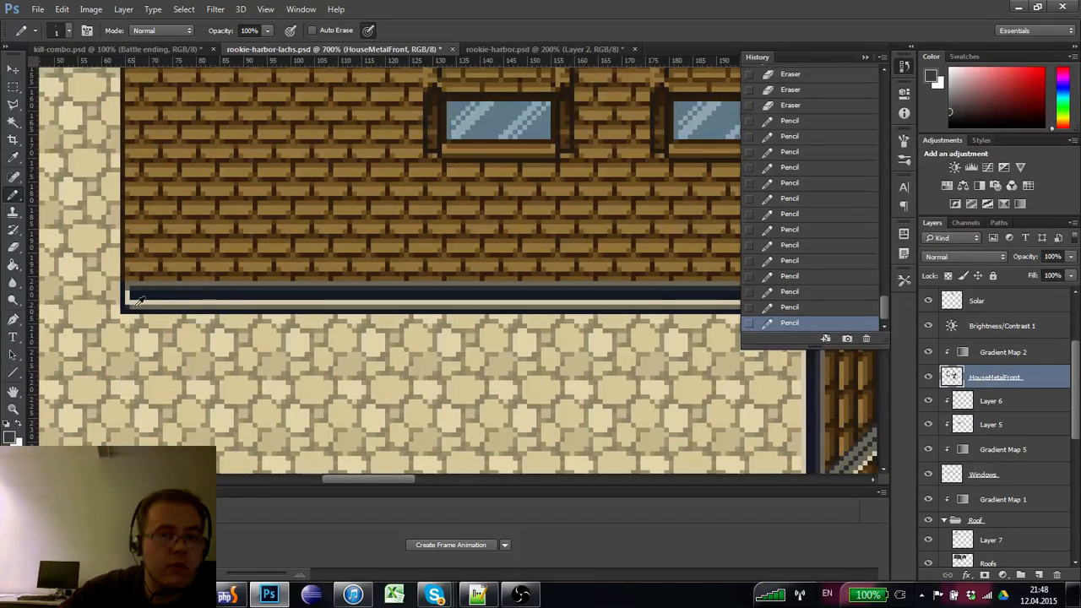
left_click(136, 305, "alt")
left_click(127, 303)
- Examine the finished left end and the full run of the eave trim at several magnifications
left_click(13, 408)
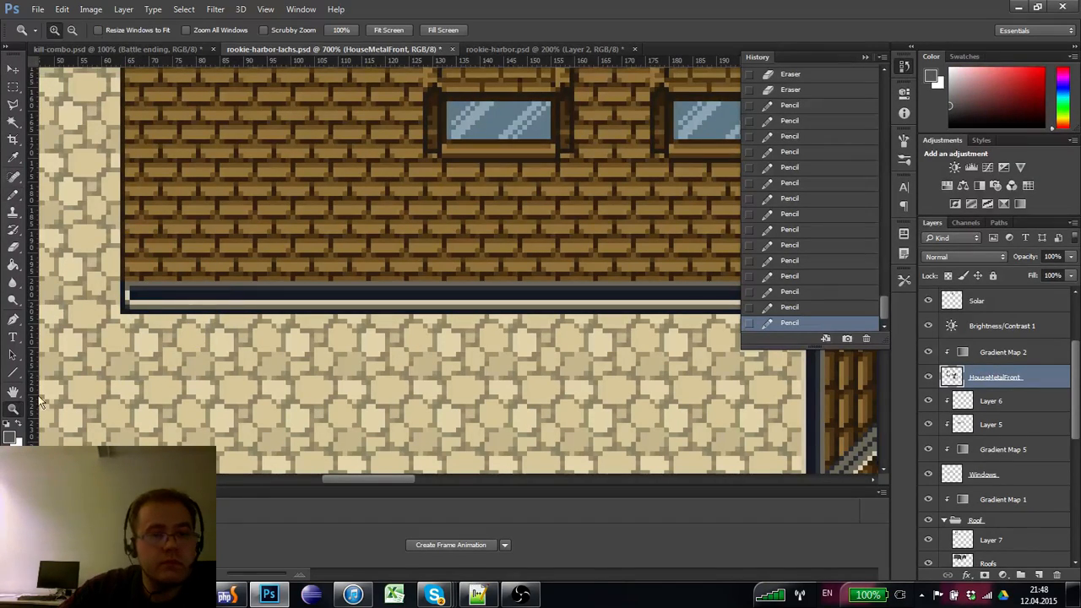
left_click(177, 325, "alt")
left_click(190, 319, "alt")
left_click(250, 329, "alt")
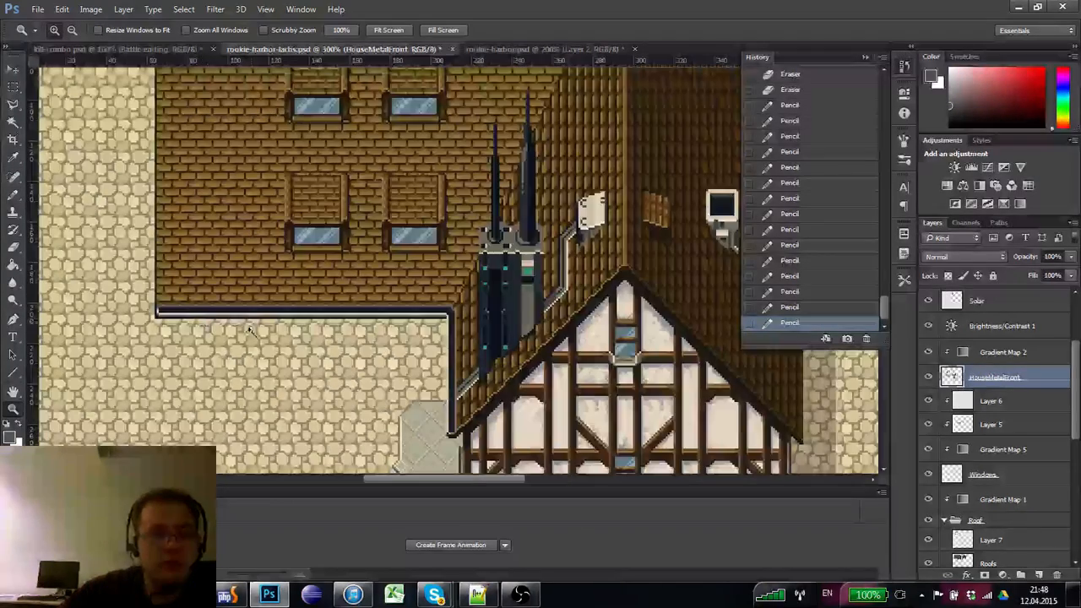
left_click(250, 329, "alt")
left_click(248, 312)
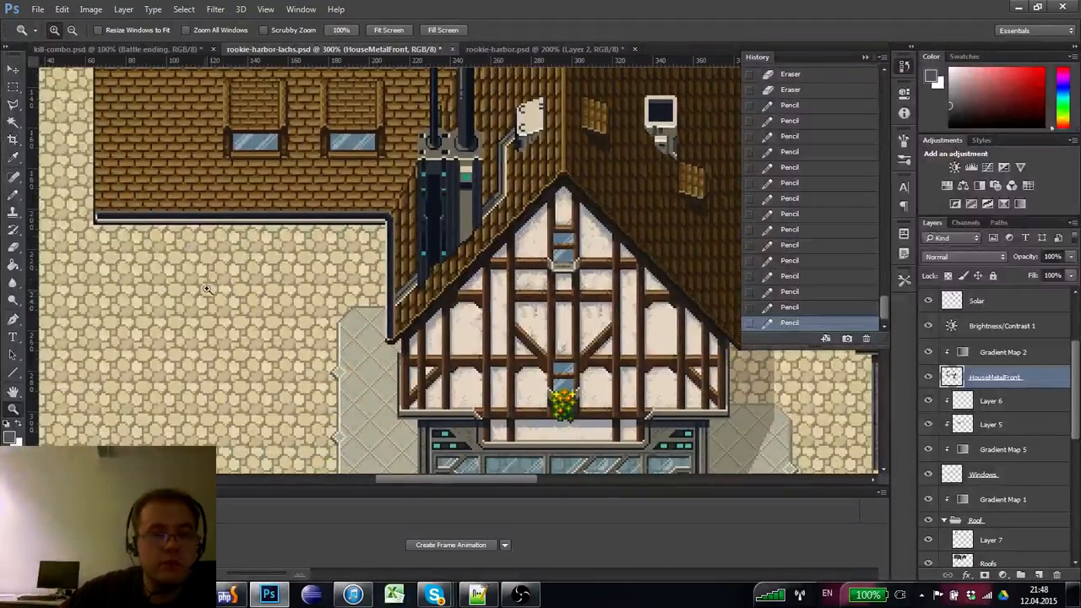
left_click(111, 215)
left_click(112, 215)
left_click(126, 248, "alt")
left_click(127, 247, "alt")
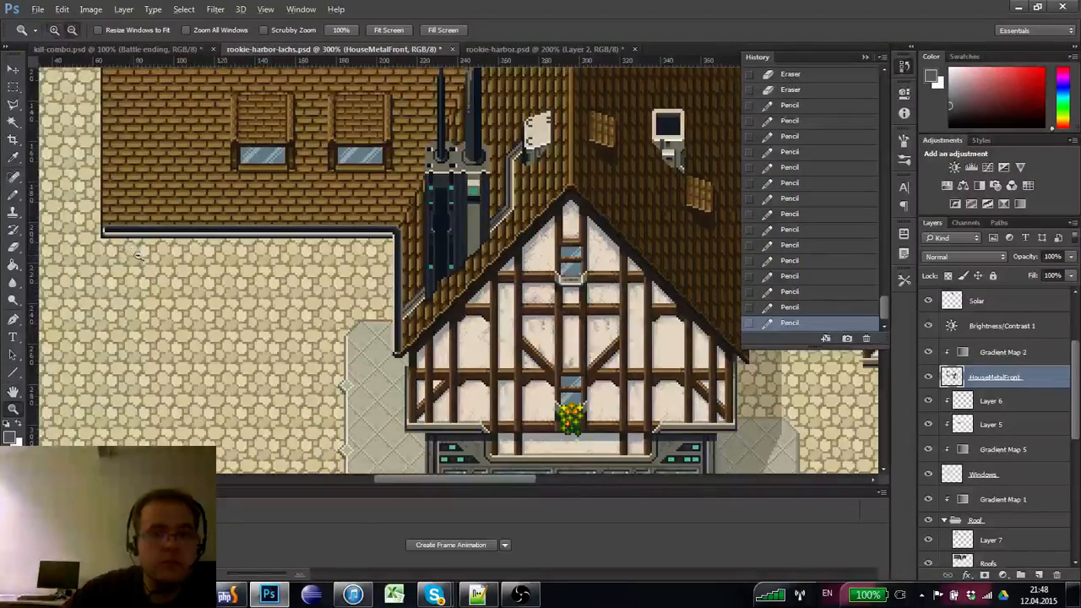
left_click(129, 247, "alt")
left_click(155, 236)
left_click(156, 236)
left_click(144, 245)
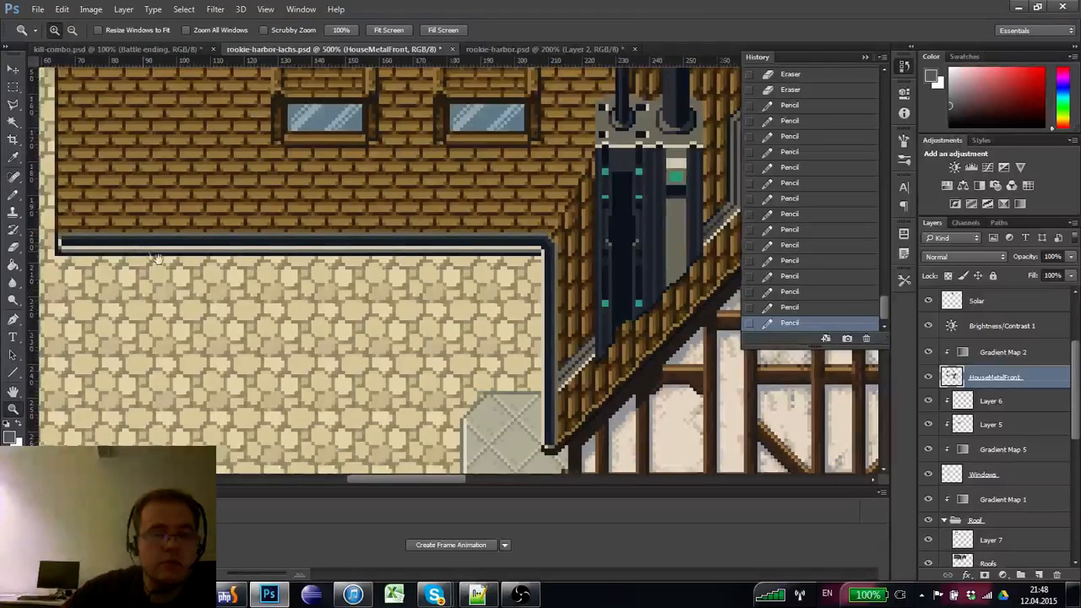
left_click_drag(143, 245, 176, 262)
- Show the grid, select the horizontal eave trim with a rectangular marquee, nudge it up one pixel and deselect
key("m")
key("ctrl+apostrophe")
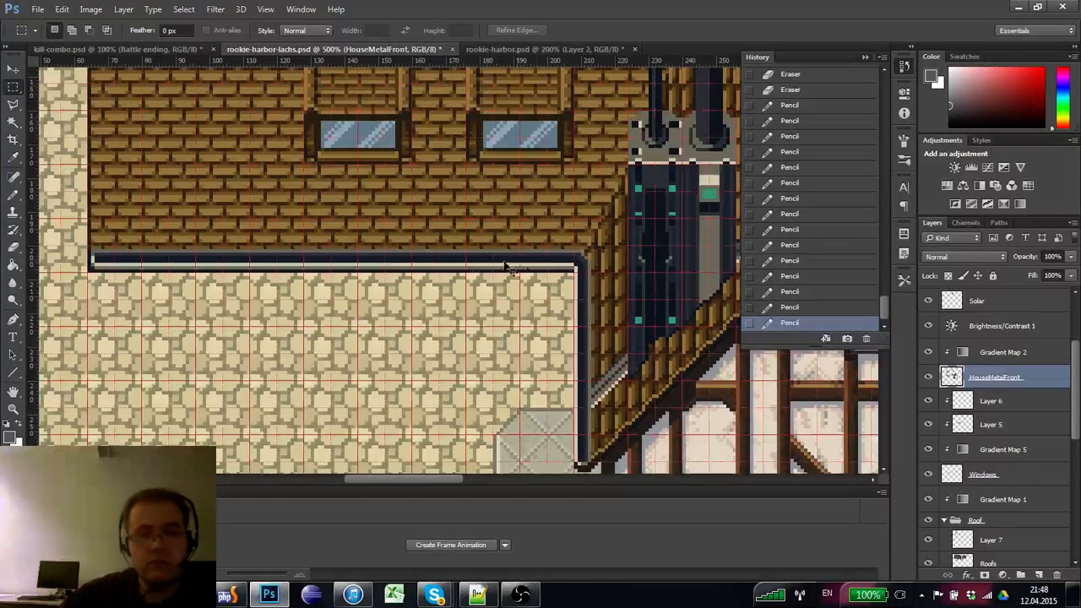
left_click_drag(587, 267, 90, 223)
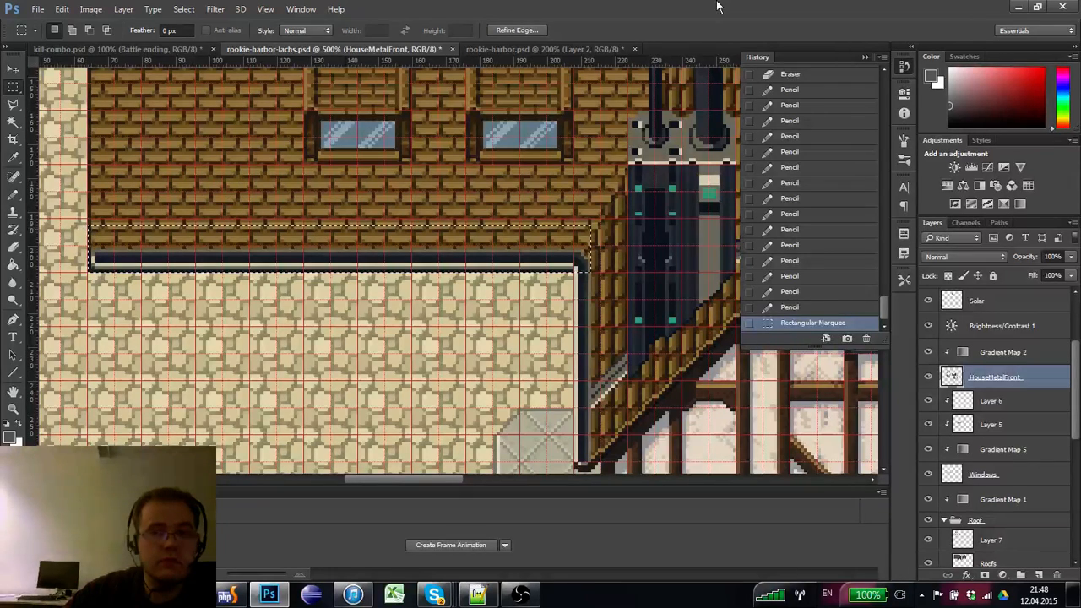
key("Down")
key("ctrl+Up")
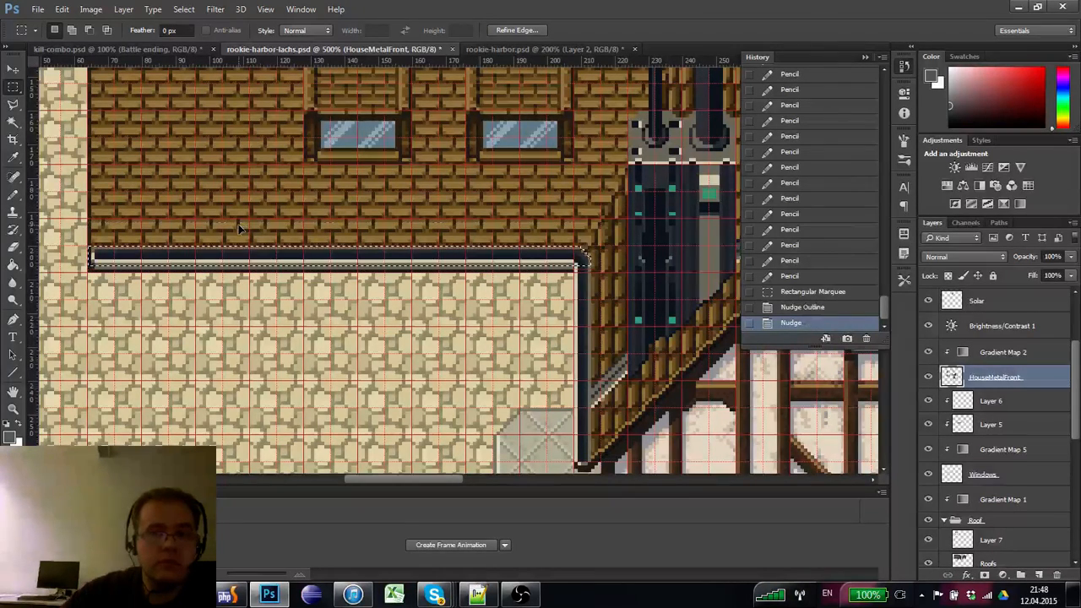
key("ctrl+d")
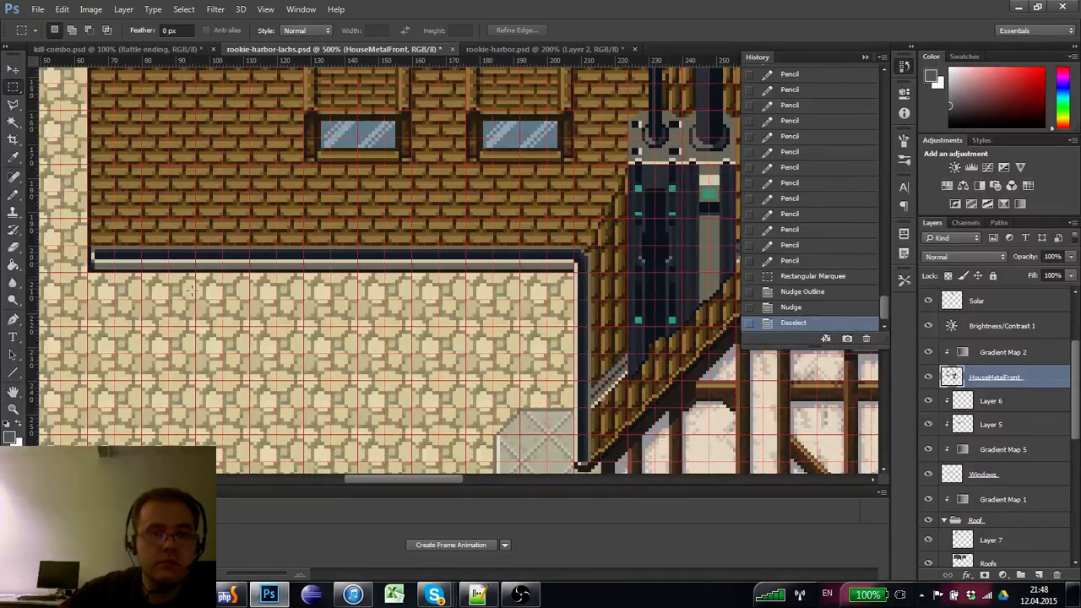
- Draw a straight dark Pencil line along the underside of the raised eave trim and hide the grid
left_click(13, 193)
left_click(93, 256)
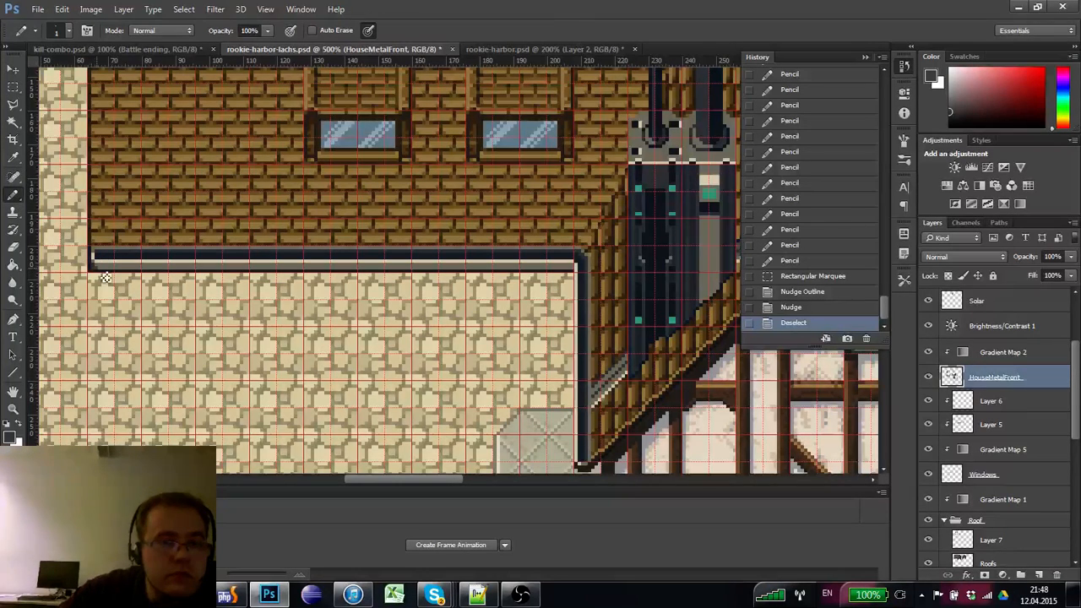
left_click(575, 267, "shift")
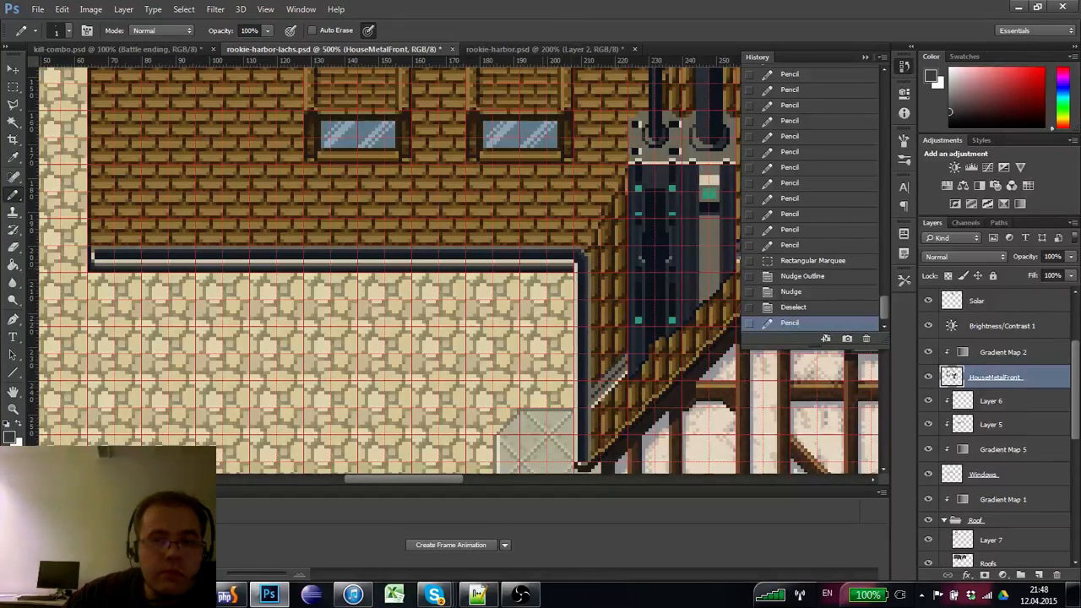
left_click_drag(550, 401, 532, 288)
key("ctrl+apostrophe")
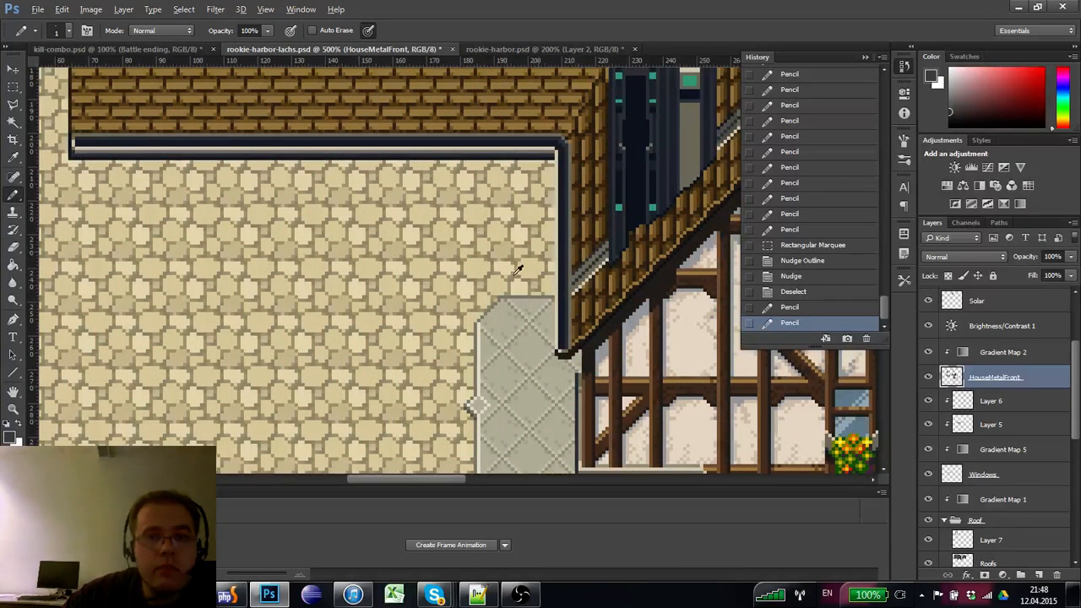
- Touch up the inner corner between the horizontal and vertical trim with Pencil pixels in sampled dark and grey tones
left_click(610, 240, "alt")
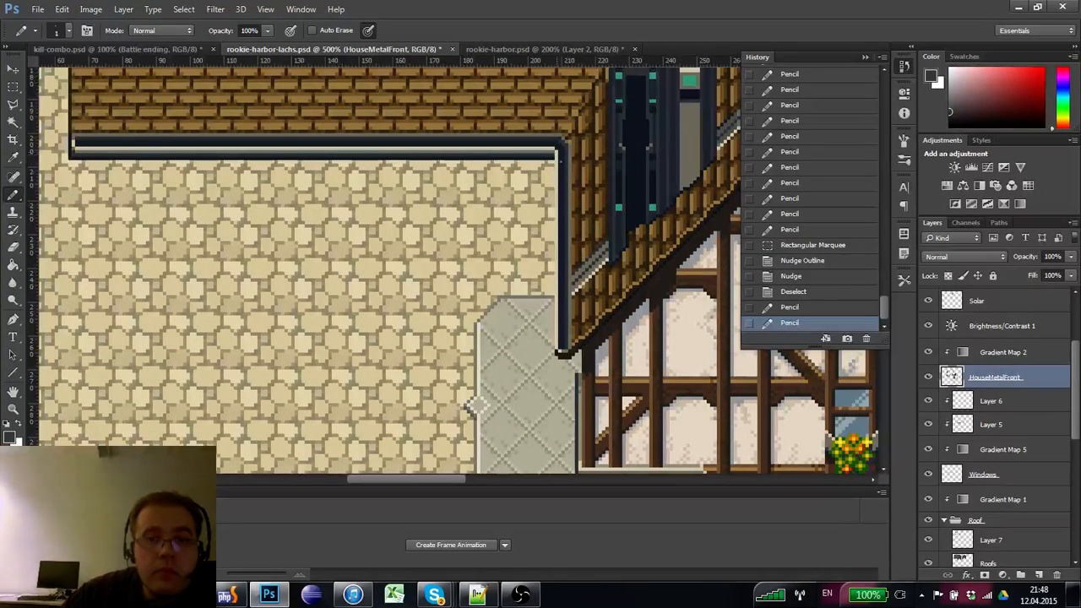
left_click(559, 164)
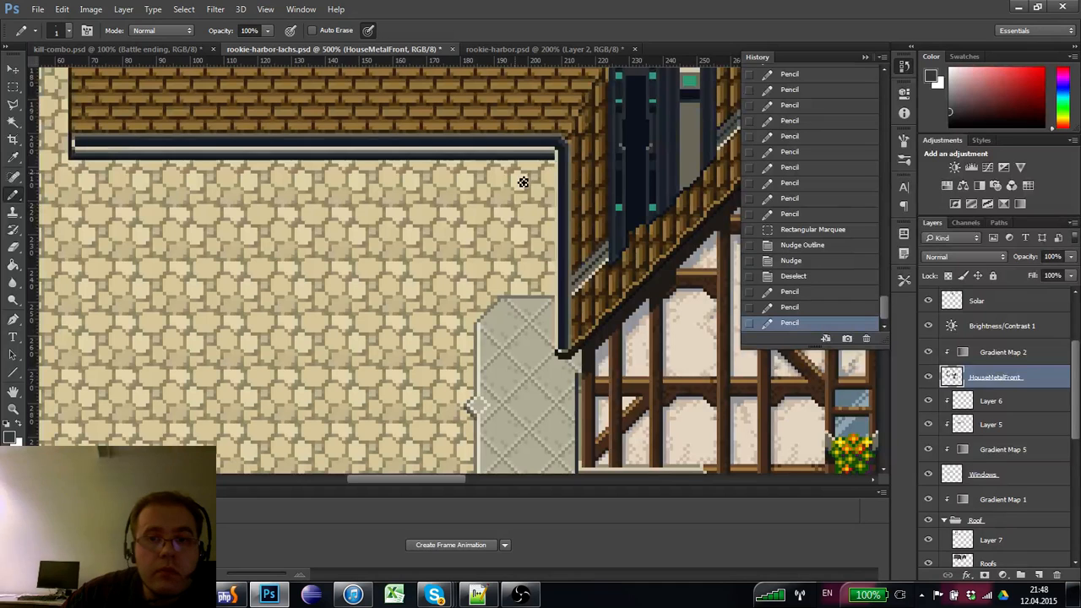
left_click(574, 269, "alt")
left_click(557, 159)
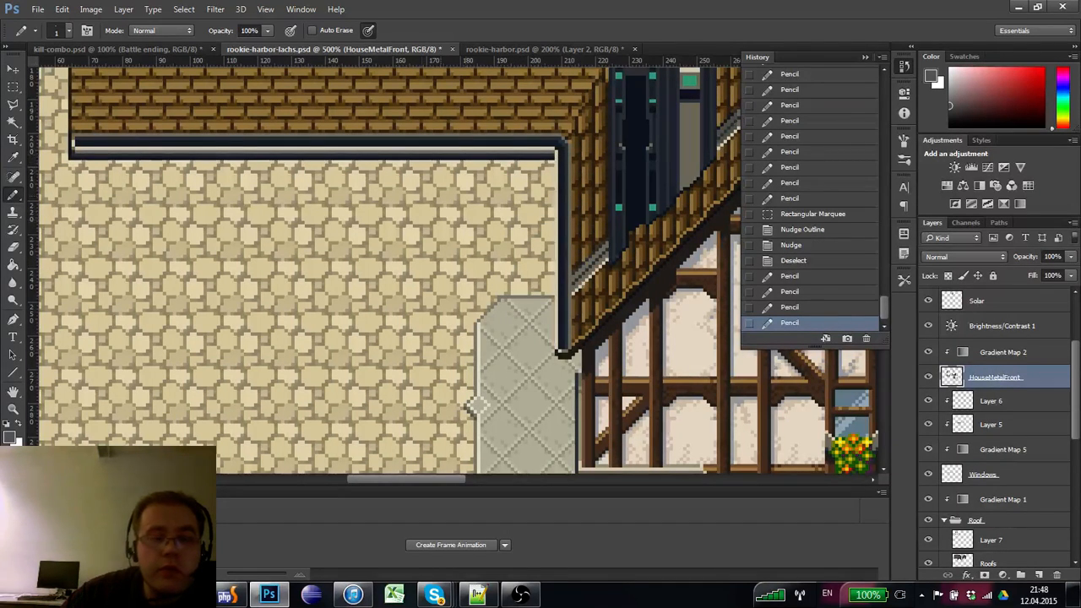
key("ctrl+h")
key("ctrl+h")
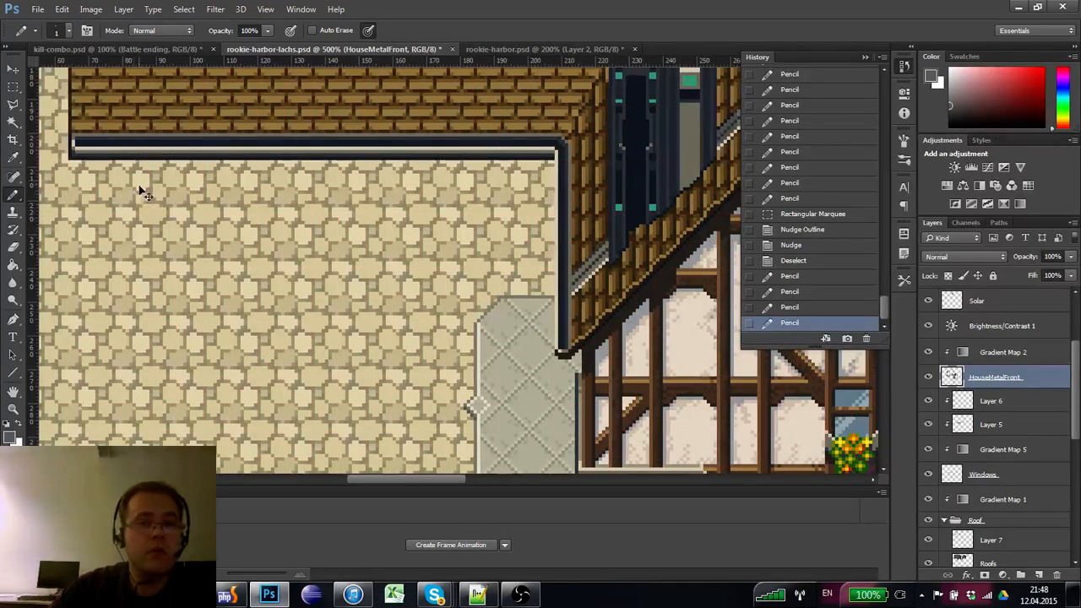
- Erase the edge pixels at the outer lower left corner of the eave trim
key("e")
left_click(71, 157)
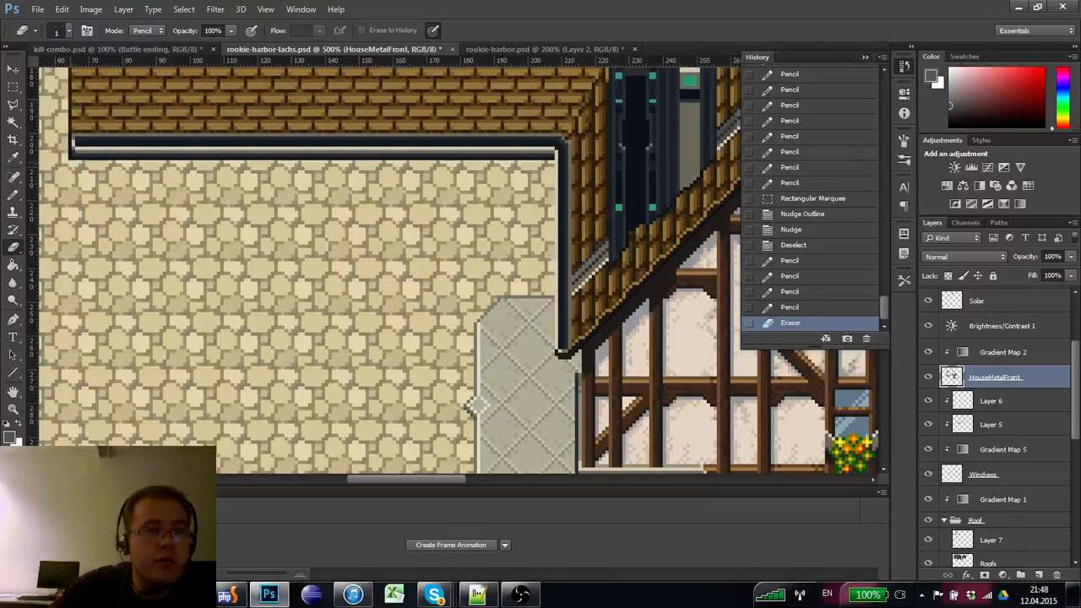
left_click(72, 157)
key("b")
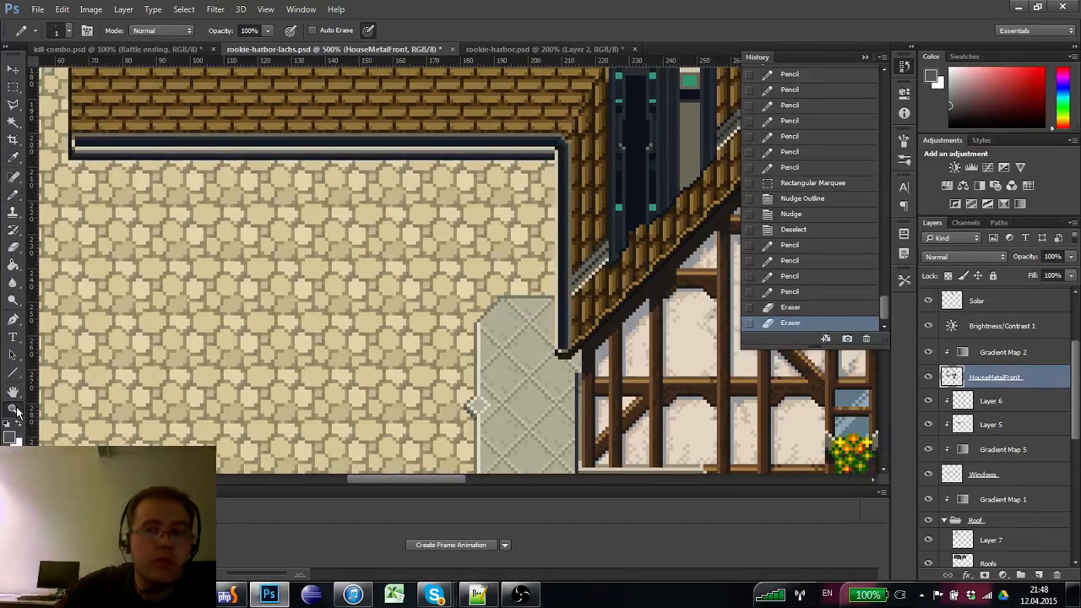
- Show the grid and examine how the metal trim's inner corner and vertical border line up with it
left_click(17, 411)
left_click(141, 284, "alt")
left_click(142, 284, "alt")
left_click(142, 284, "alt")
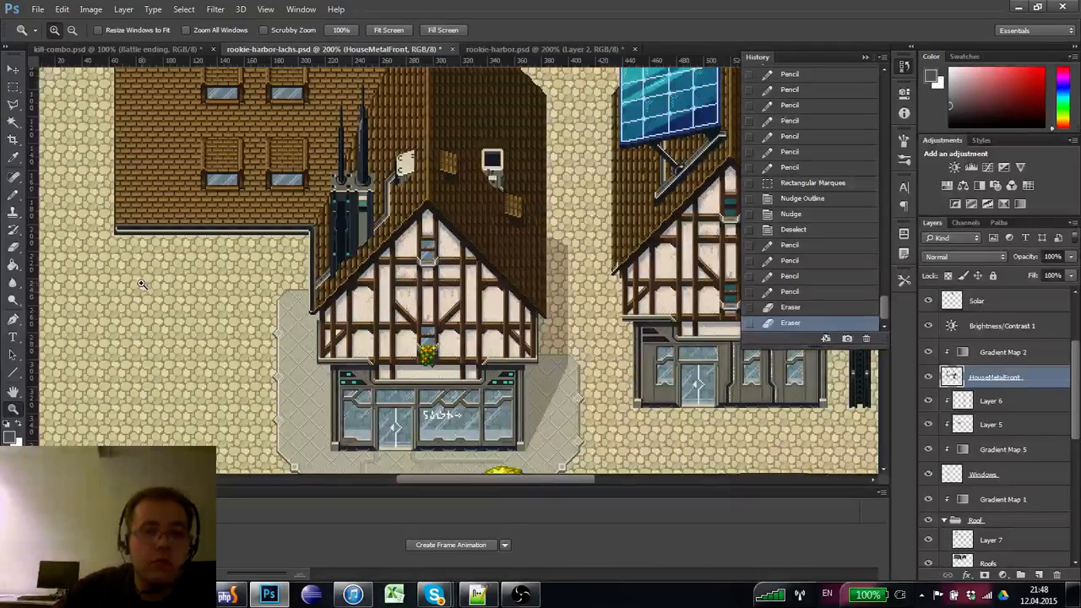
key("ctrl+h")
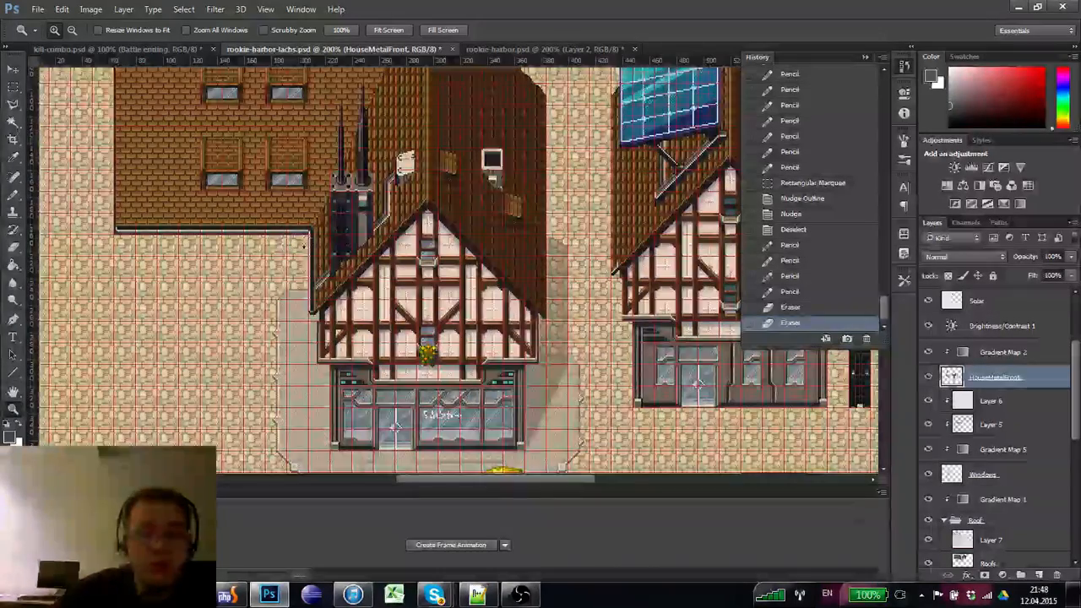
left_click(309, 243)
left_click(309, 244)
left_click(309, 243)
left_click_drag(321, 278, 295, 239)
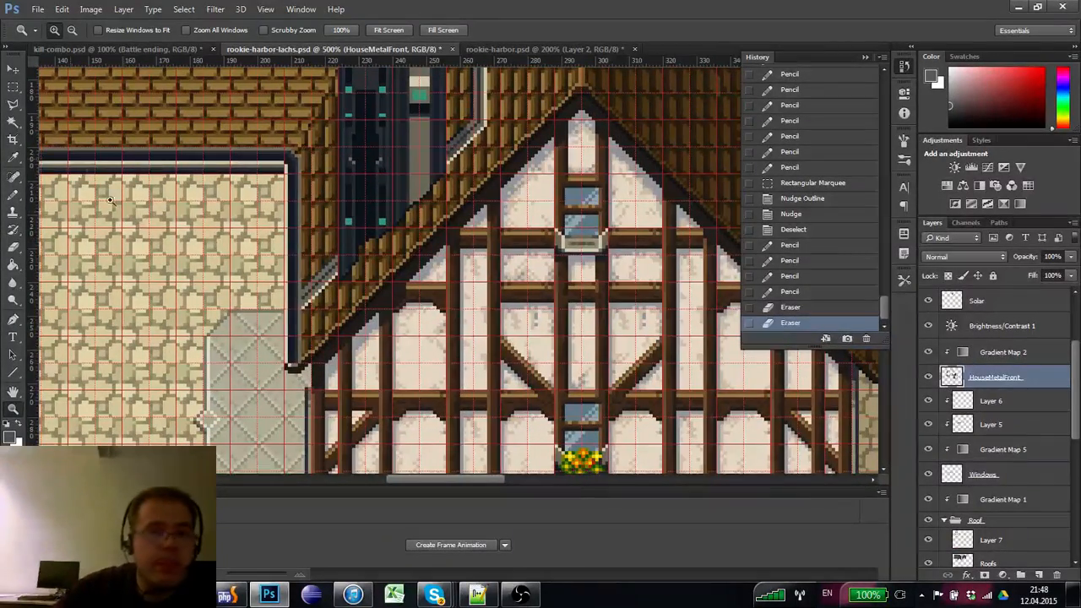
- Add Pencil pixels in a sampled dark tone below the inner corner where the horizontal and vertical eave trim meet
left_click(13, 175)
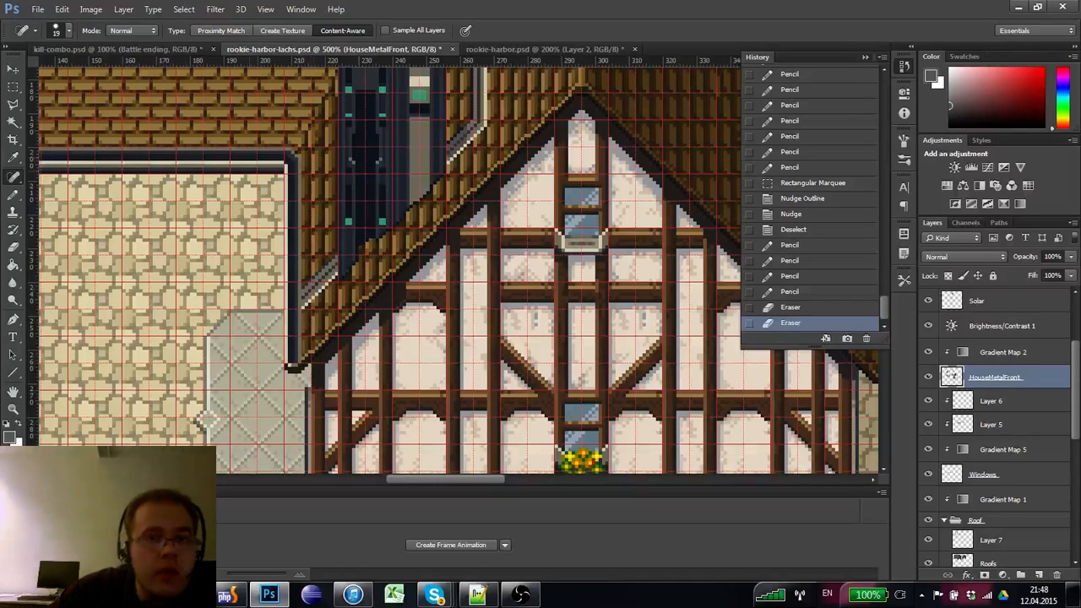
left_click(13, 197)
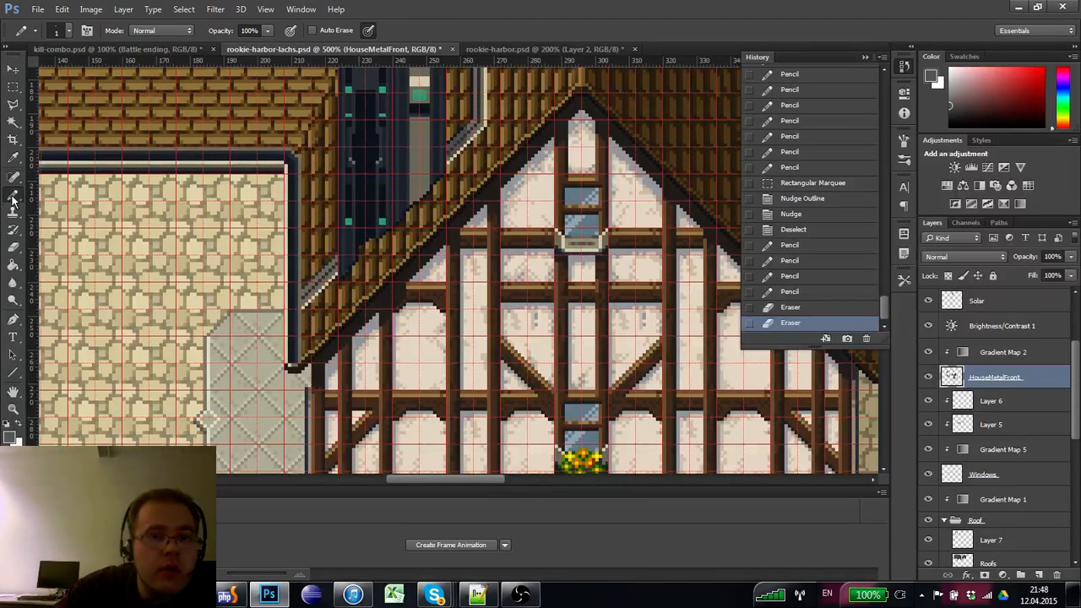
left_click(298, 167)
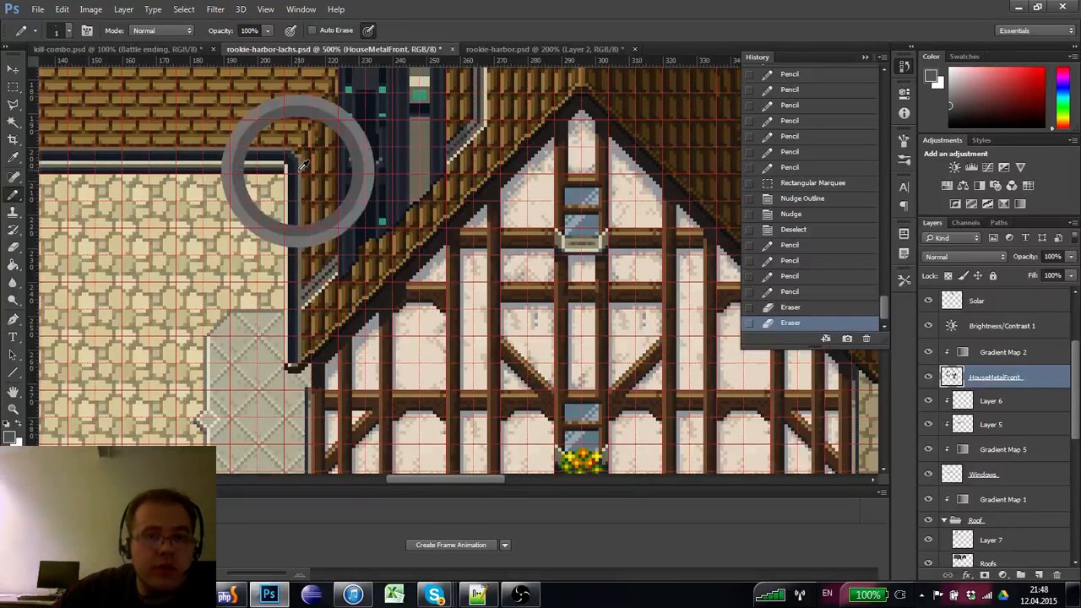
left_click(297, 355)
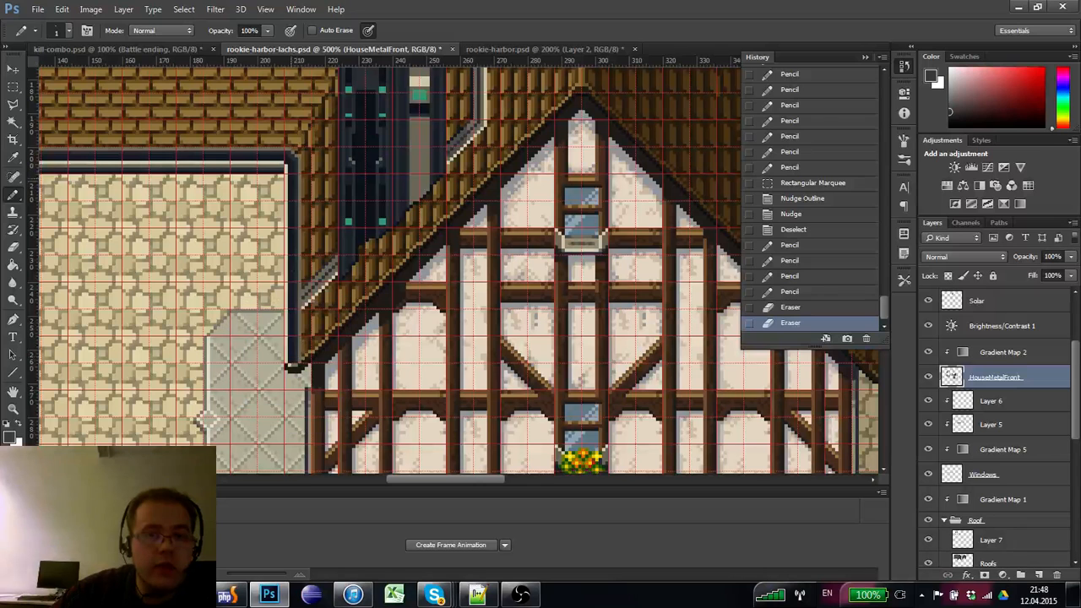
left_click(12, 87)
left_click(12, 194)
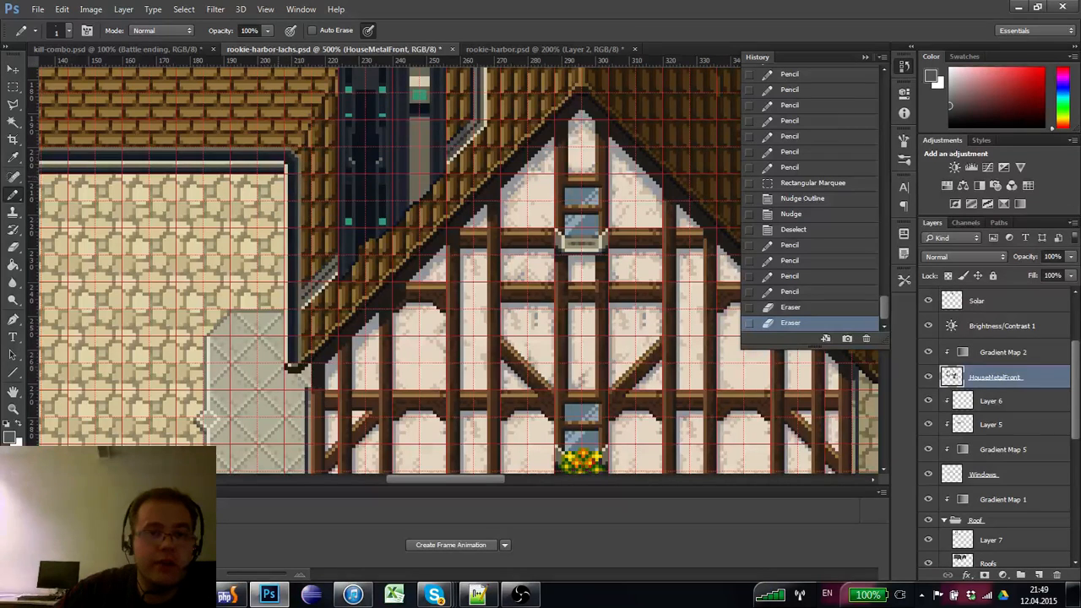
left_click(290, 183)
left_click(278, 171, "alt")
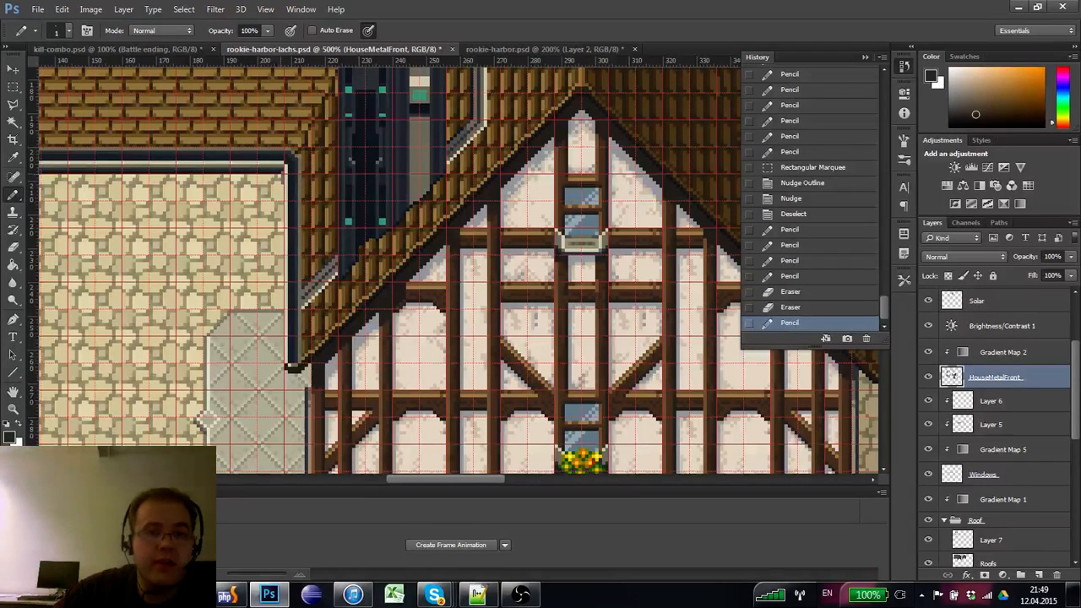
left_click(282, 180)
left_click(279, 176)
- Erase the stray pixel at the inner corner and draw a straight dark Pencil line down the vertical trim's outer edge
key("e")
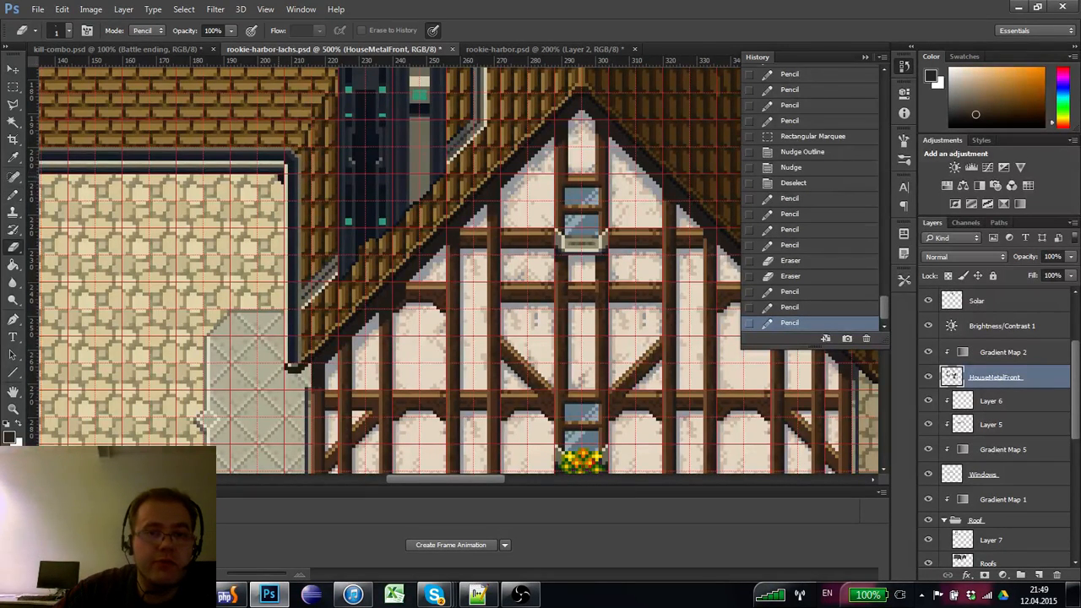
left_click(287, 190)
key("b")
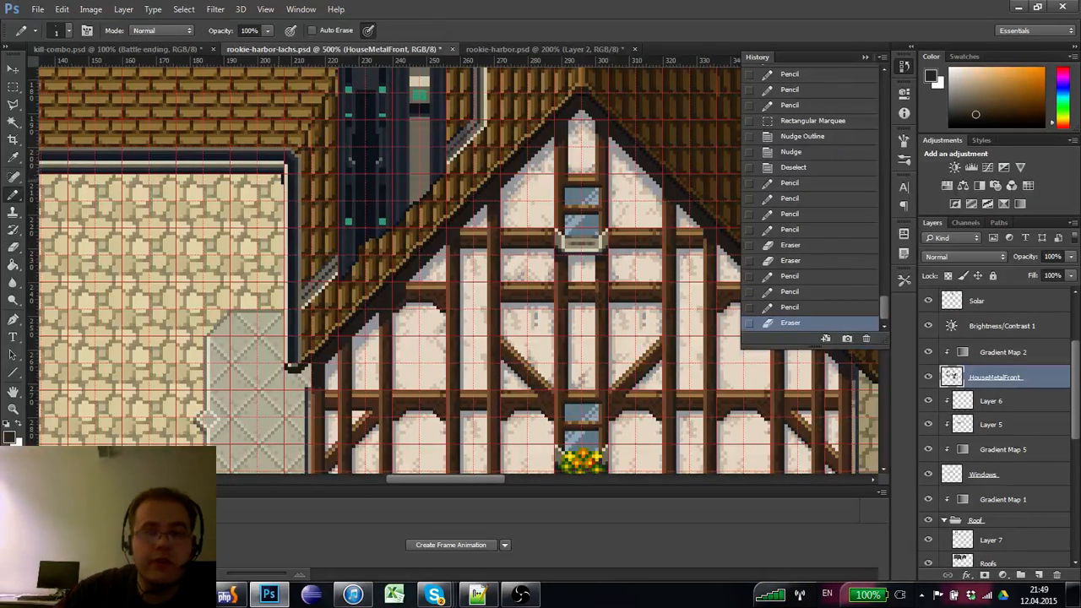
left_click(288, 194)
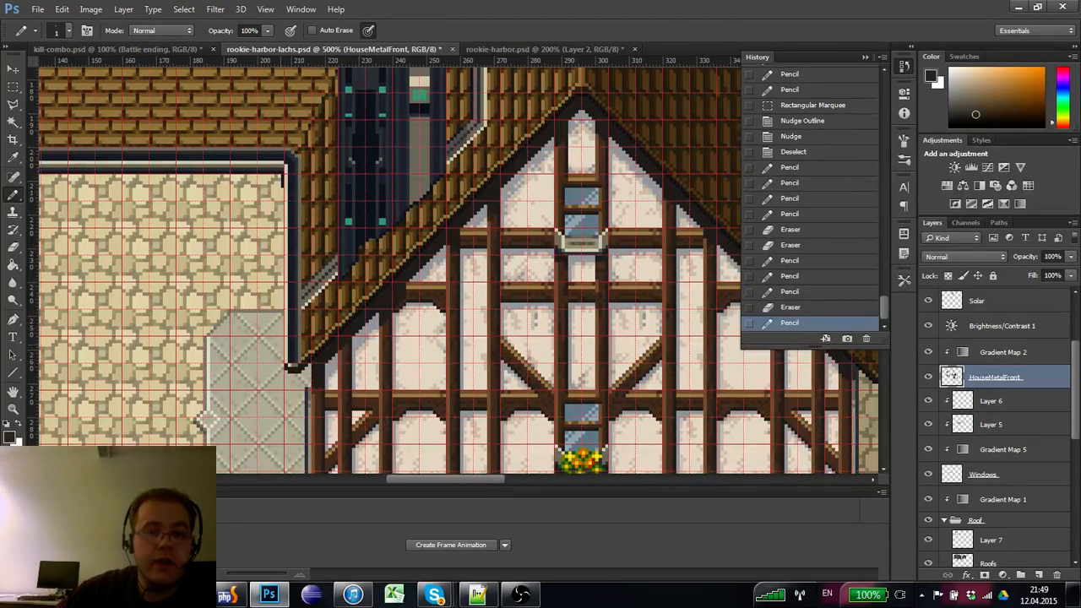
left_click(287, 368, "shift")
left_click_drag(287, 384, 303, 384)
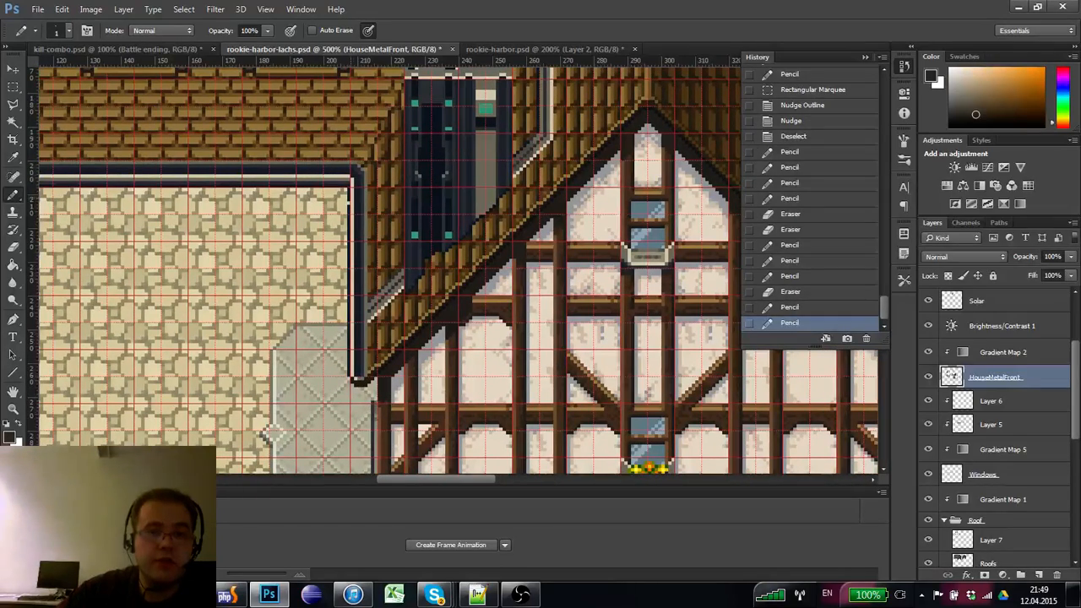
- Sample a dark grey and touch up the vertical trim and its lower end with Pencil pixels
left_click(356, 211)
left_click_drag(281, 295, 424, 300)
left_click(500, 207, "alt")
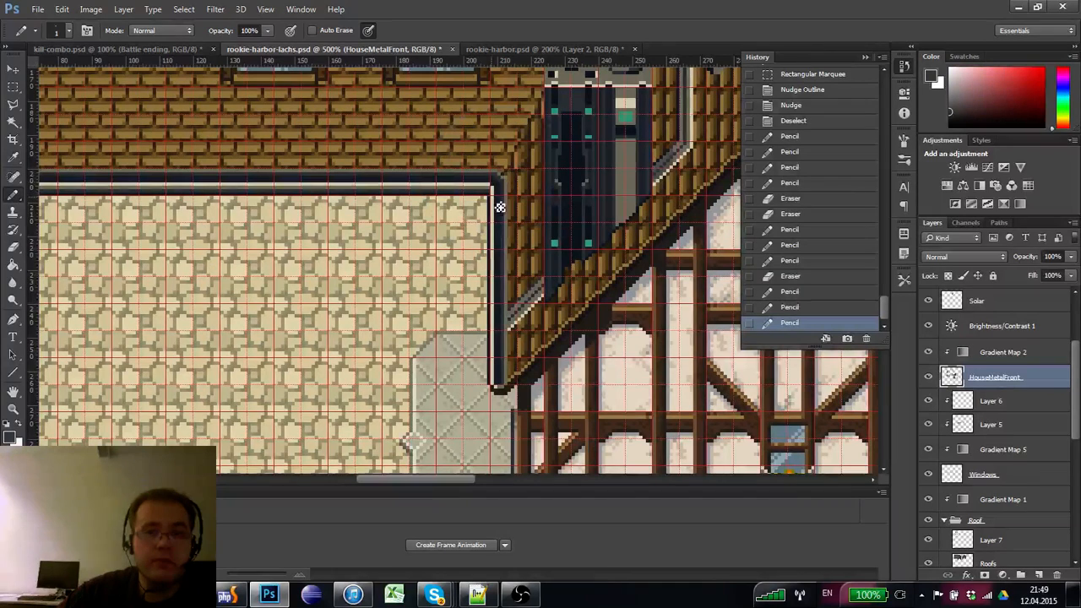
left_click(496, 207)
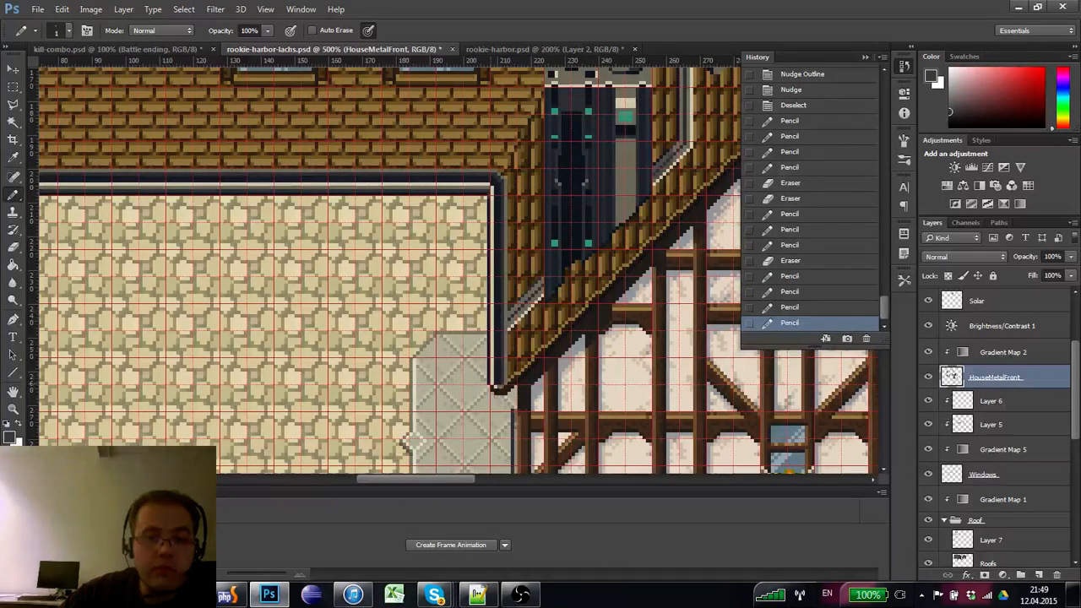
left_click(497, 388)
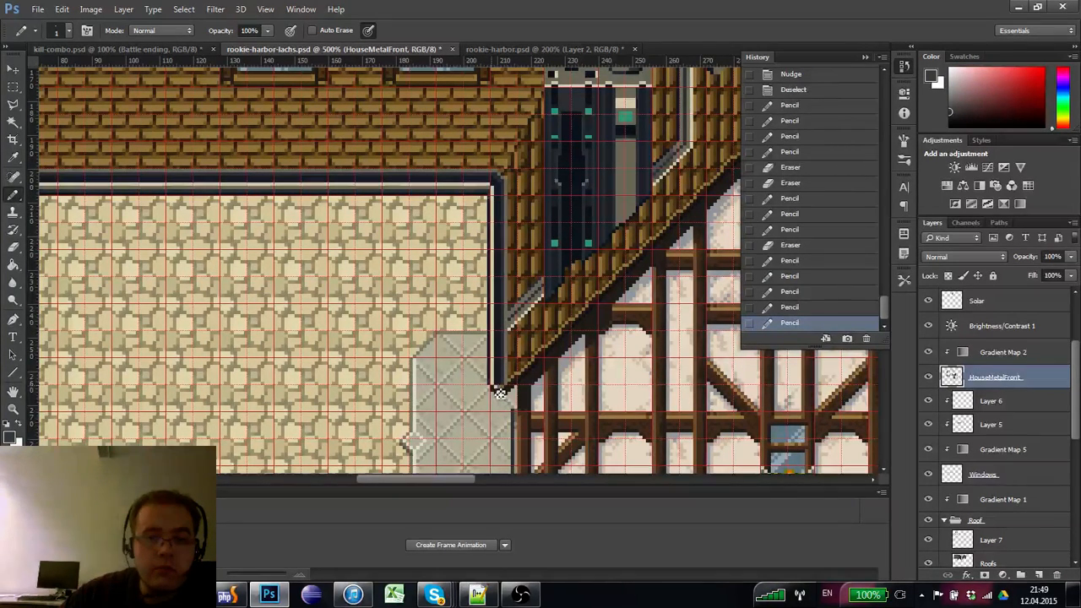
left_click(498, 392)
left_click(498, 391)
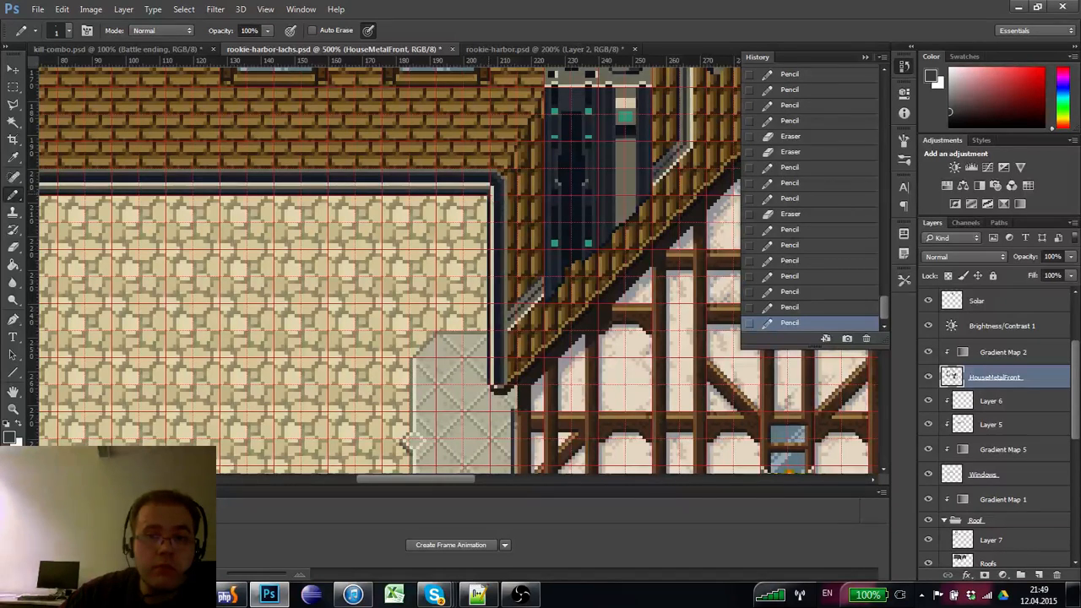
left_click(496, 390)
- Select the vertical trim and nudge it one pixel to the right, then select and nudge a part of it
mouse_move(496, 390)
left_mouse_down()
mouse_move(460, 390)
mouse_move(436, 150)
mouse_move(432, 166)
left_mouse_up()
left_click(20, 88)
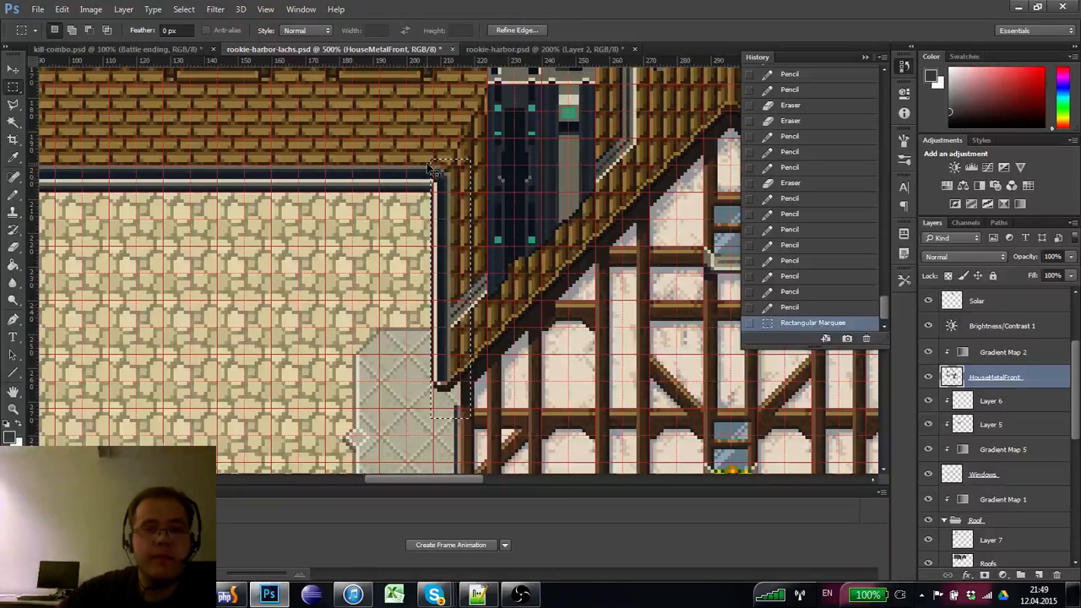
key("ctrl+Right")
key("ctrl+d")
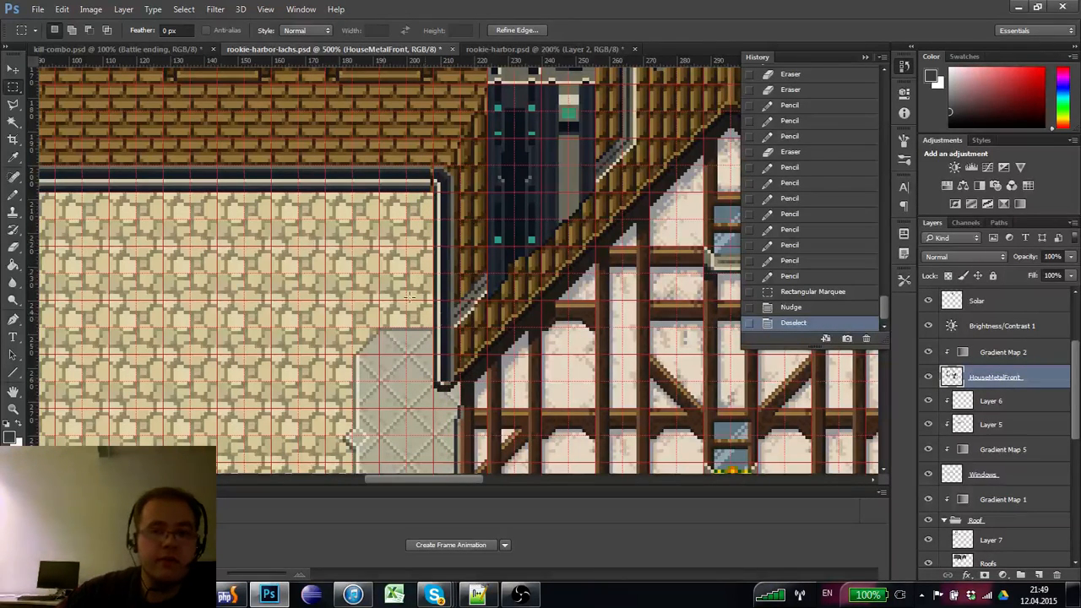
left_click_drag(461, 294, 453, 275)
key("Left")
key("ctrl+d")
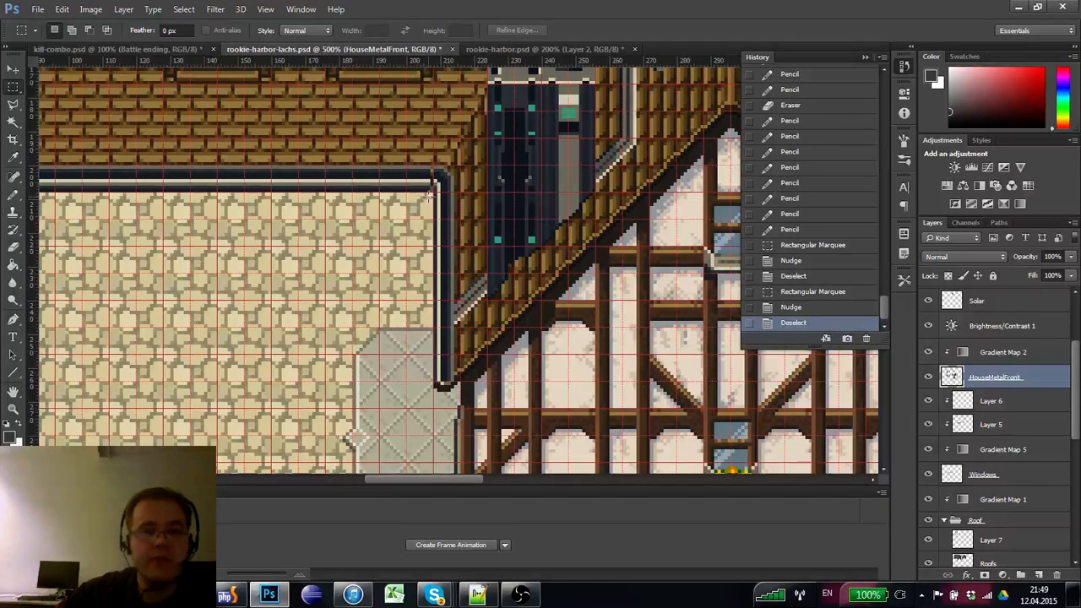
- Duplicate a small piece of the horizontal trim over the gap at the inner corner and deselect it
mouse_move(428, 194)
left_mouse_down()
mouse_move(419, 168)
mouse_move(428, 188)
left_mouse_up()
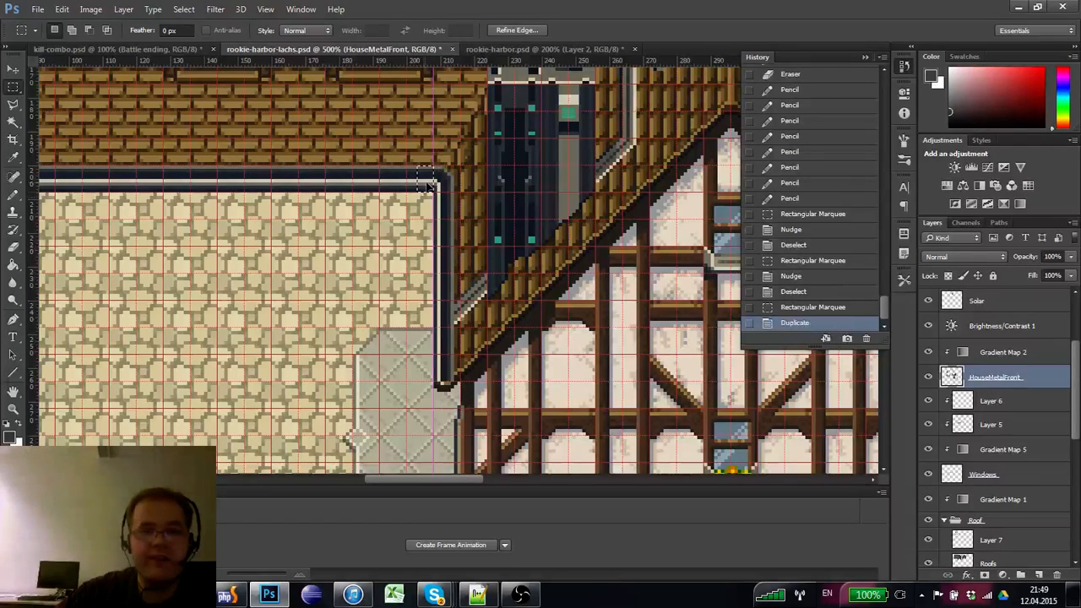
key("ctrl+d")
left_click_drag(367, 250, 419, 269)
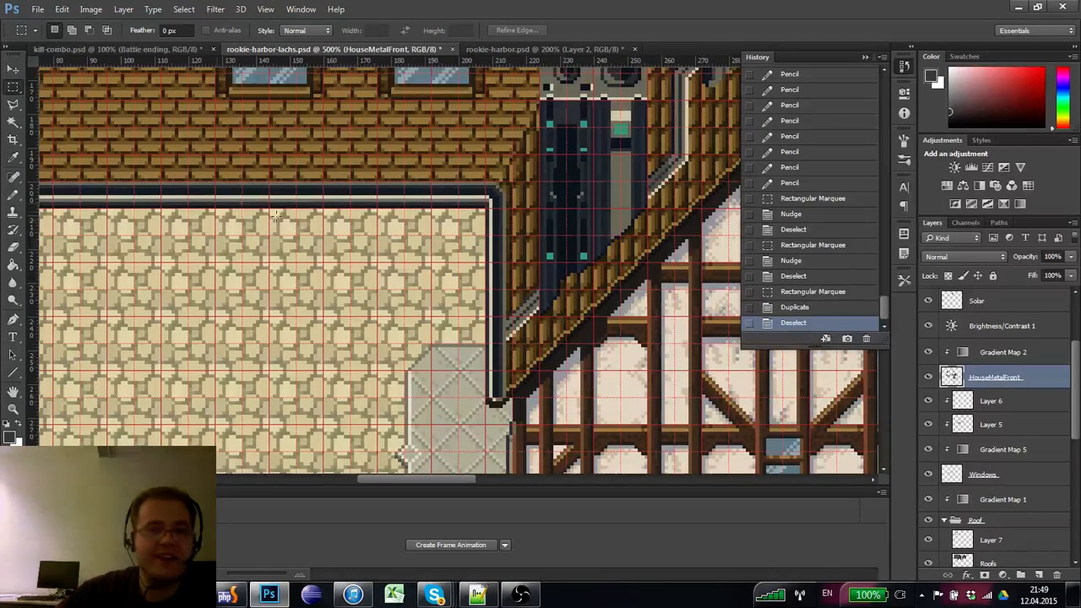
left_click(14, 195)
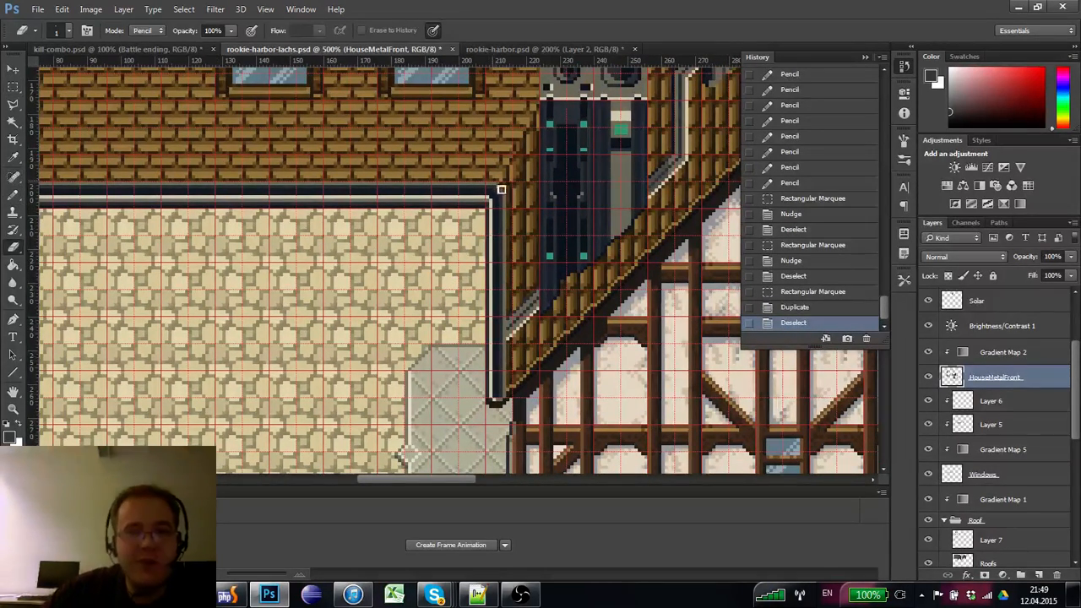
left_click_drag(281, 310, 347, 323)
- Examine the whole roof with its eave trim at reduced zoom and without the grid, and return to the corner
left_click(13, 406)
left_click(242, 314, "alt")
left_click(242, 314, "alt")
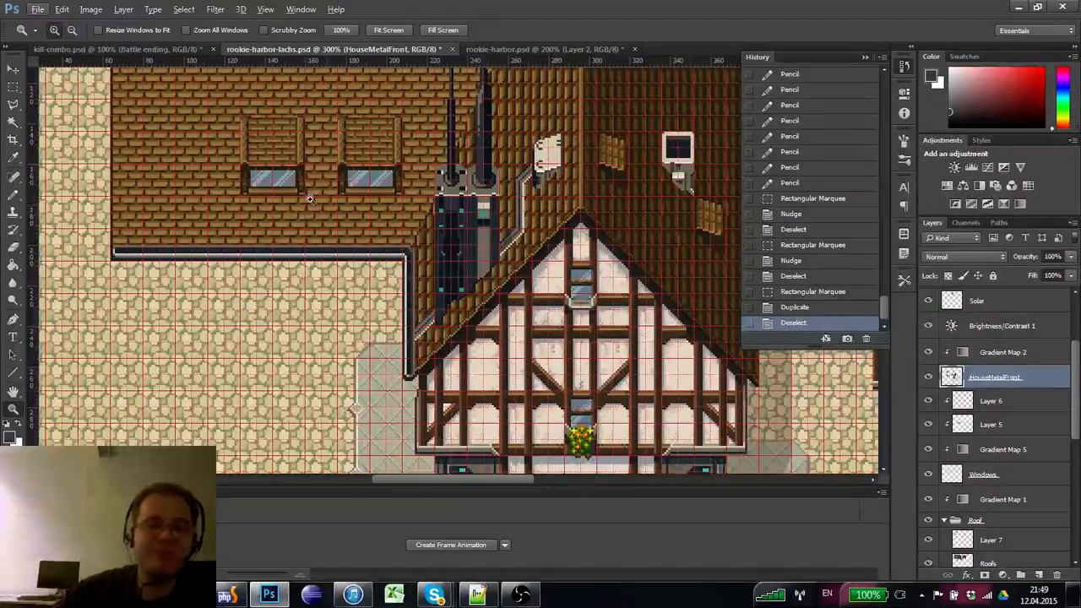
left_click(336, 281, "alt")
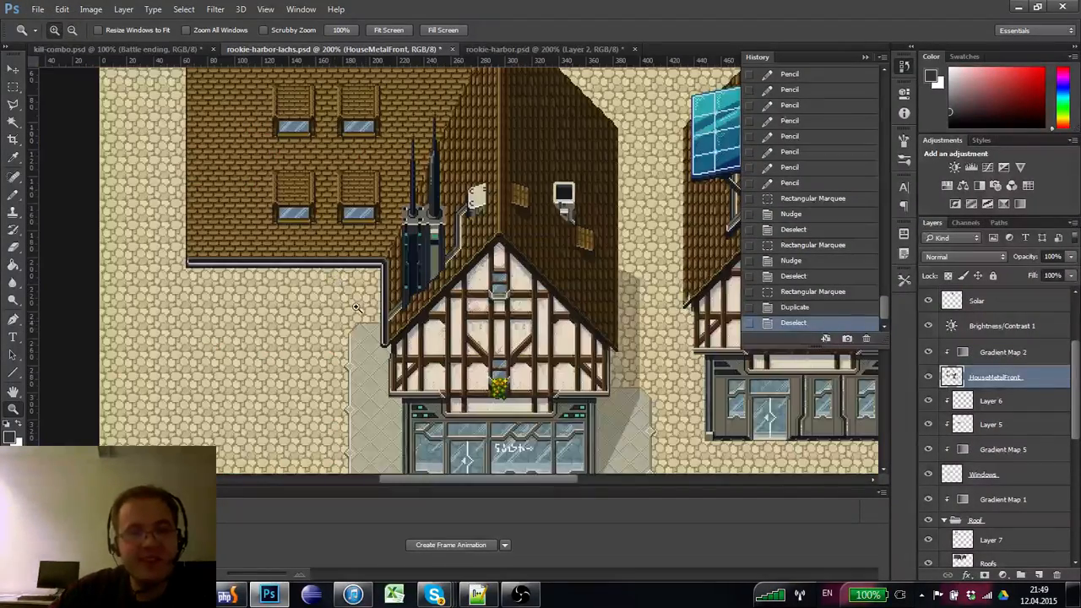
scroll(335, 245, "down", 1)
left_click(336, 240)
left_click(335, 240)
left_click(333, 241)
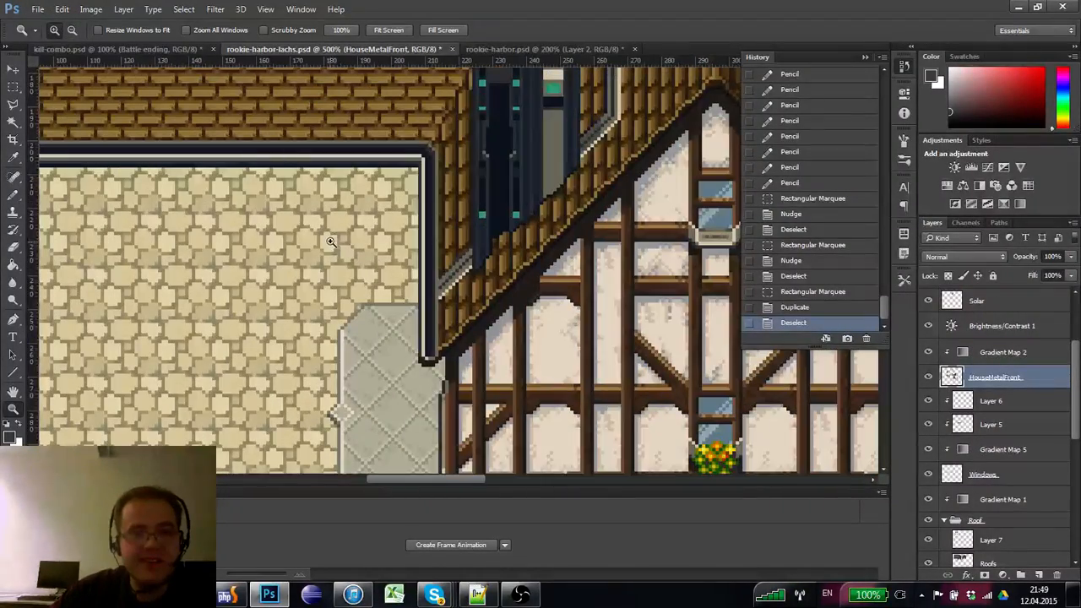
- Show the grid and touch up the vertical trim beside the gable roof with a grey Pencil pixel
key("ctrl+apostrophe")
left_click_drag(327, 245, 239, 258)
left_click(12, 197)
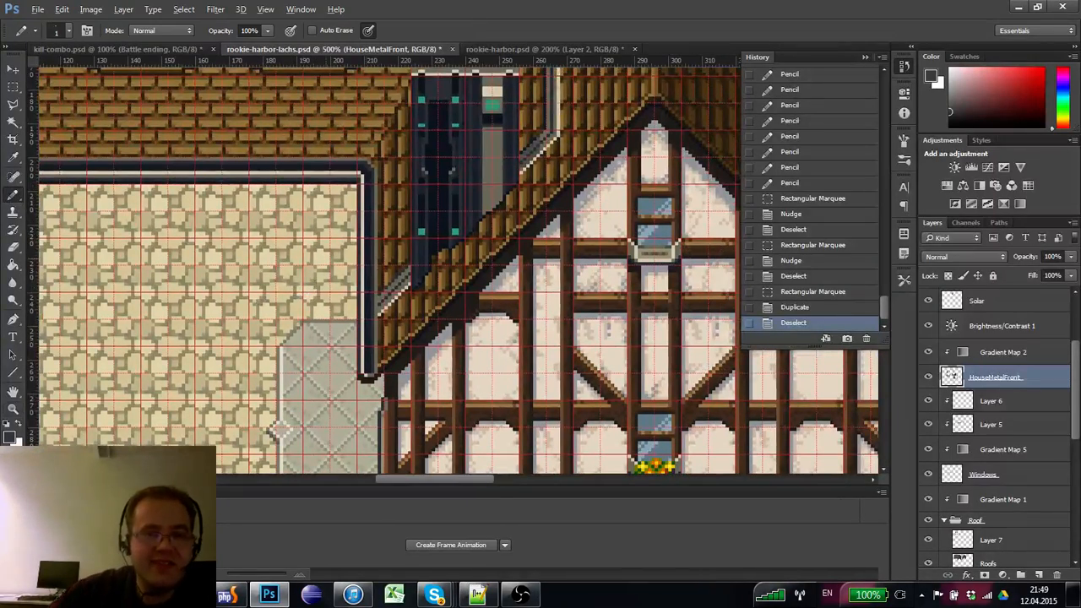
left_click(381, 297)
scroll(363, 321, "left", 2)
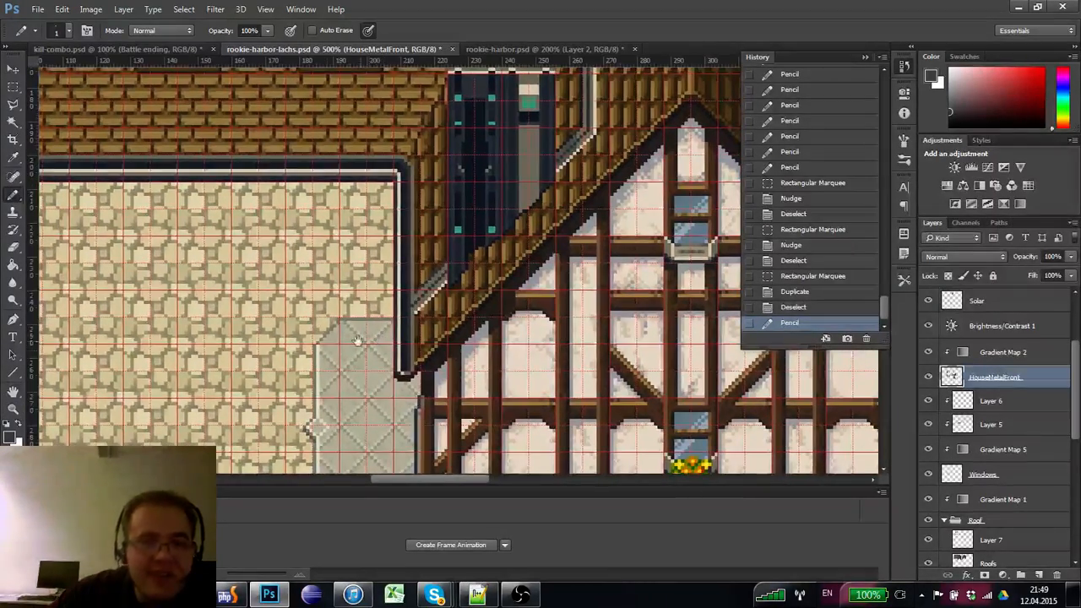
scroll(194, 329, "left", 5)
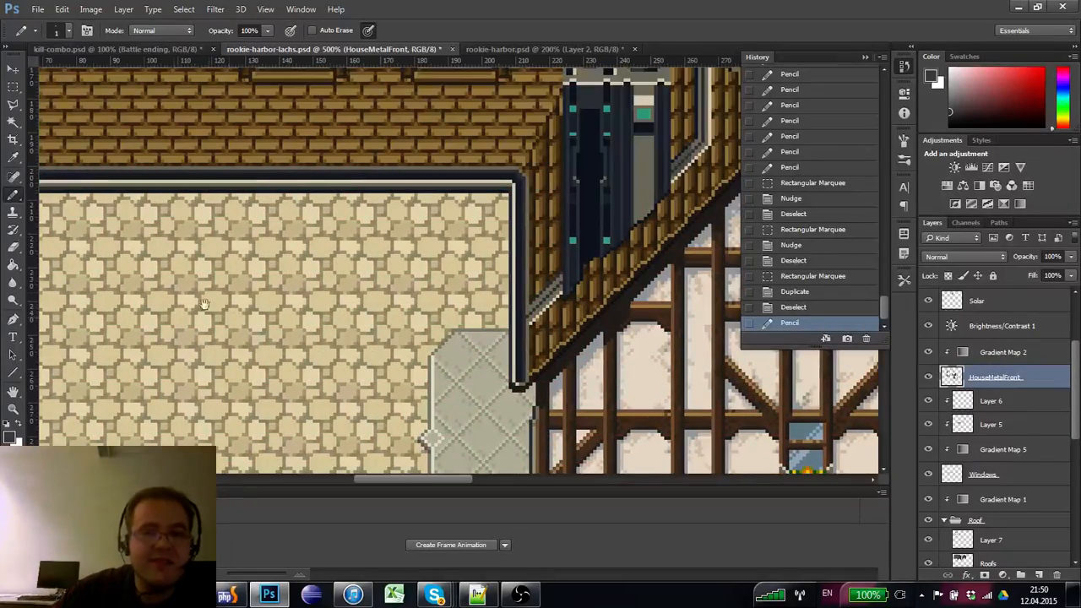
- Add grey Pencil pixels at the left end of the horizontal trim and connect them with a straight line along it
left_click(13, 408)
left_click(200, 239, "alt")
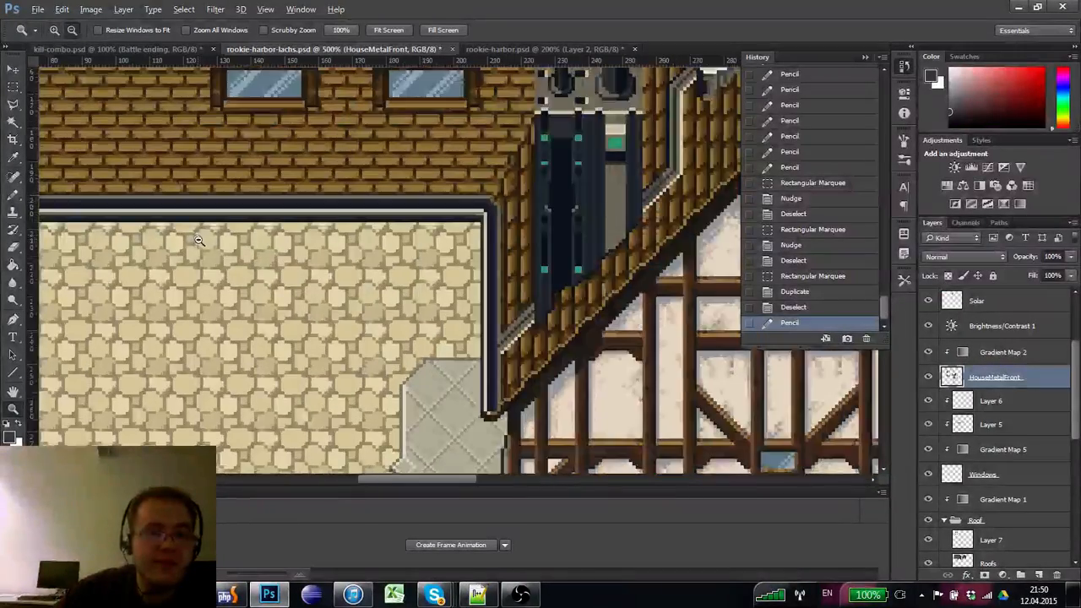
left_click(200, 239, "alt")
left_click(200, 239)
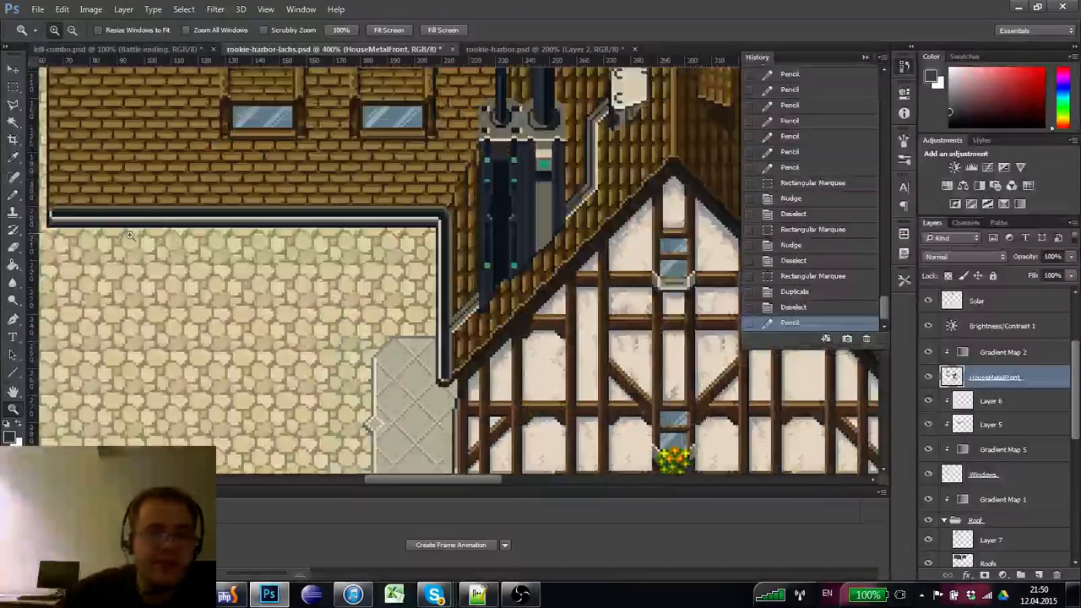
left_click(13, 193)
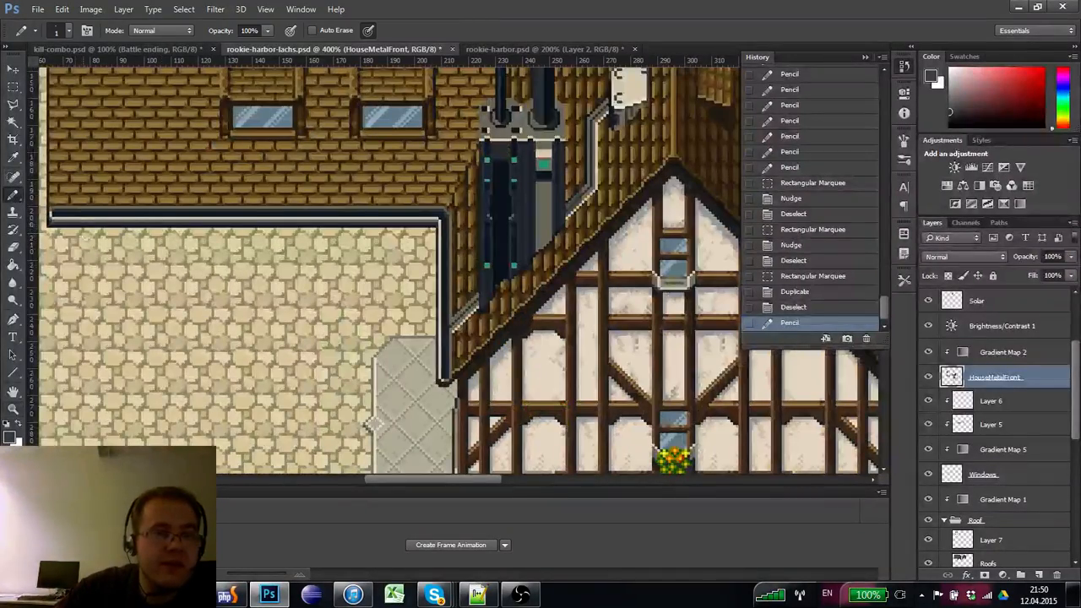
left_click(64, 235)
left_click(64, 235)
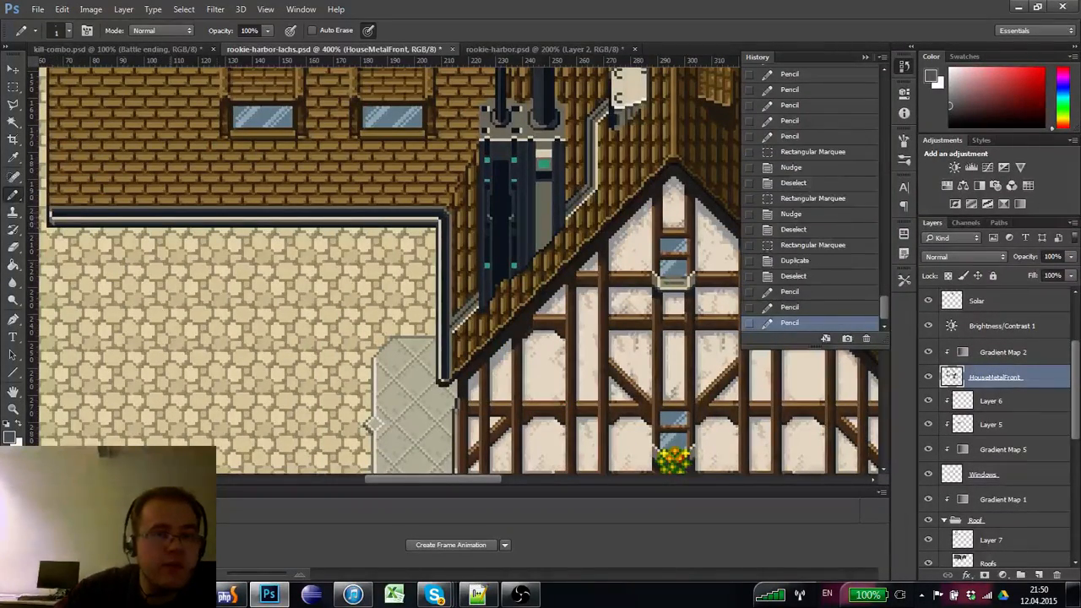
left_click(443, 235, "shift")
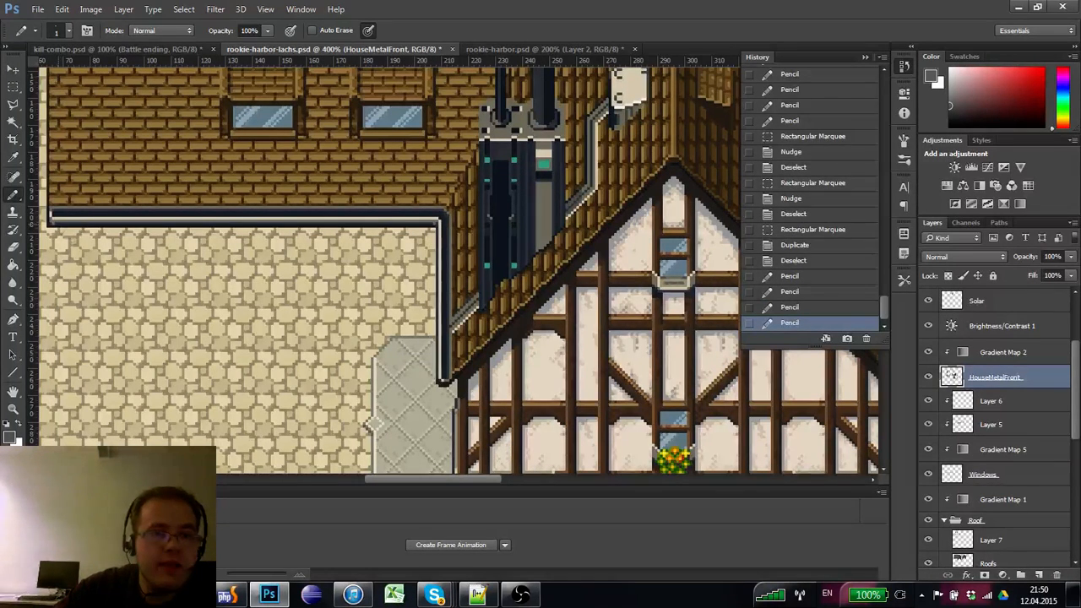
left_click(56, 222, "shift")
- Shade the left end of the horizontal trim with Pencil pixels in sampled dark and grey tones, marking small joints
left_click(64, 230)
left_click(64, 230)
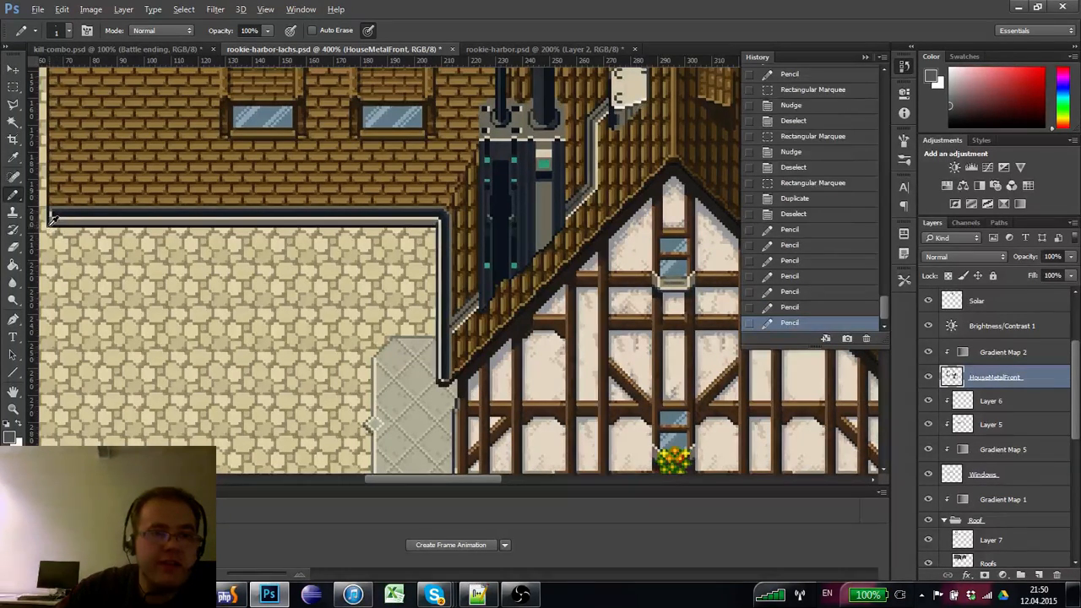
left_click(74, 231, "alt")
left_click(97, 231)
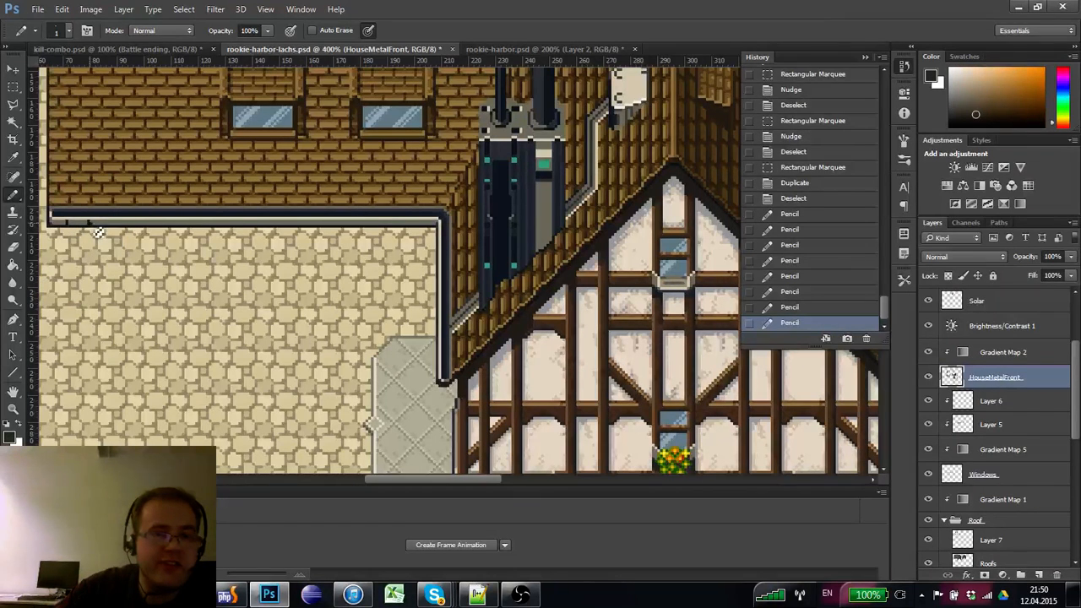
left_click(97, 231)
left_click(101, 219, "alt")
left_click(95, 221)
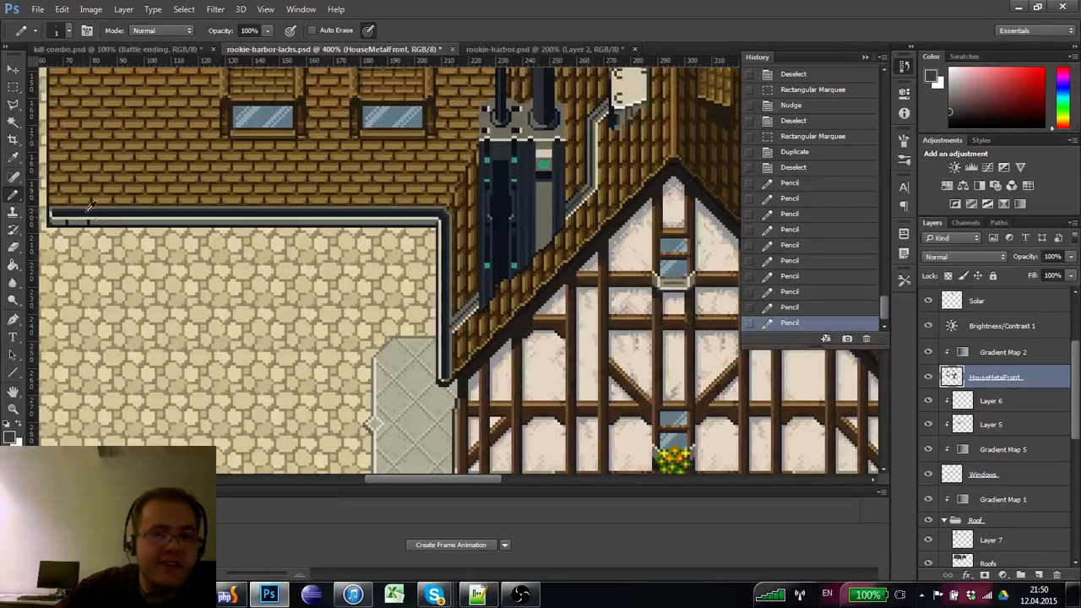
left_click(113, 233)
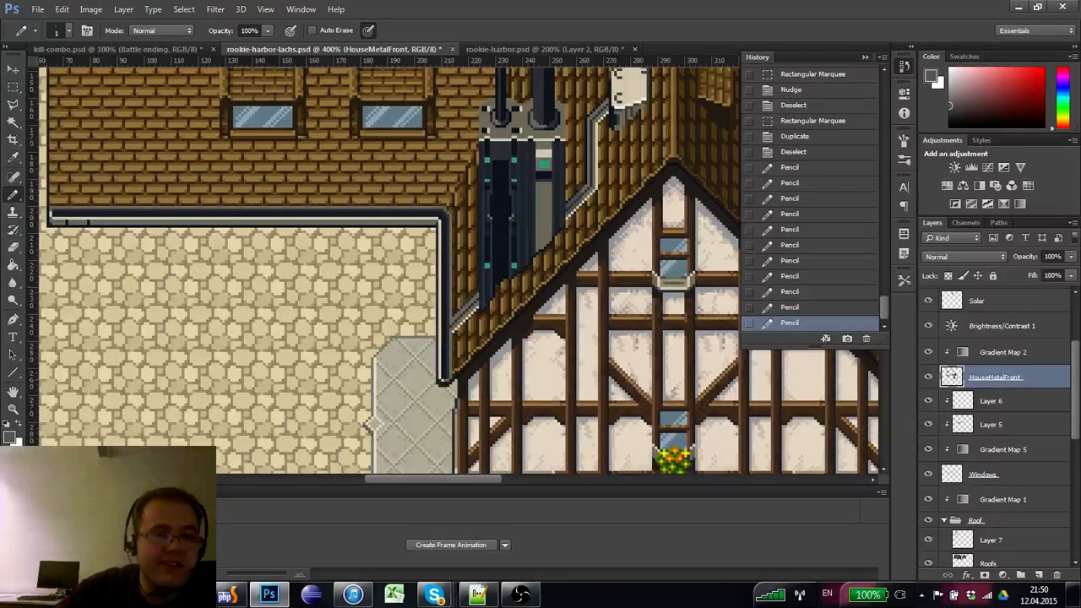
- Tone down the two small joints at the left end of the horizontal trim with dark grey Pencil pixels
key("z")
left_click(93, 228)
left_click(93, 228)
left_click(80, 211)
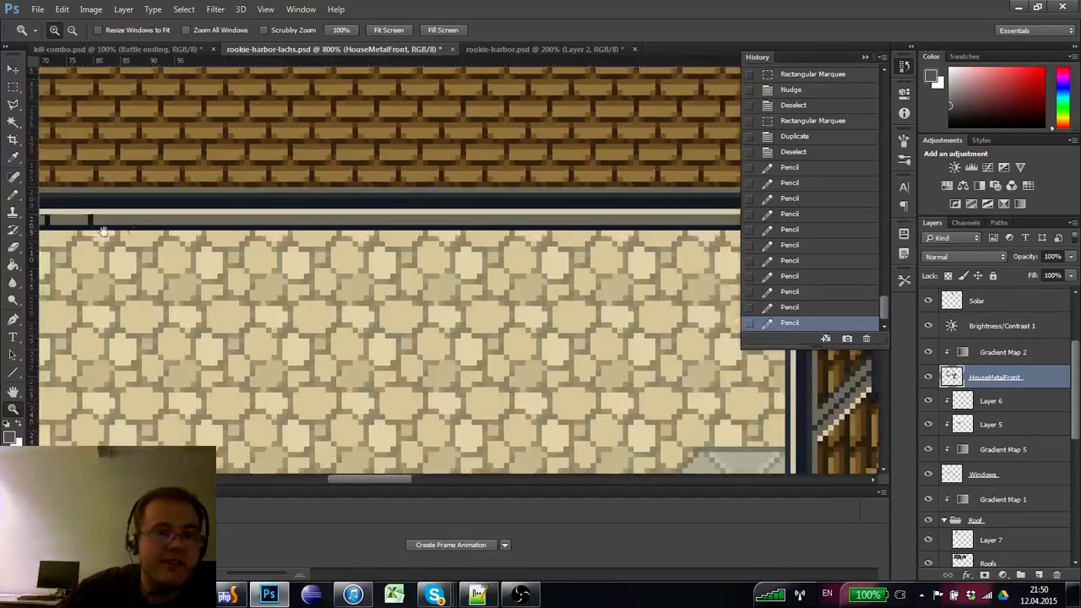
left_click(13, 195)
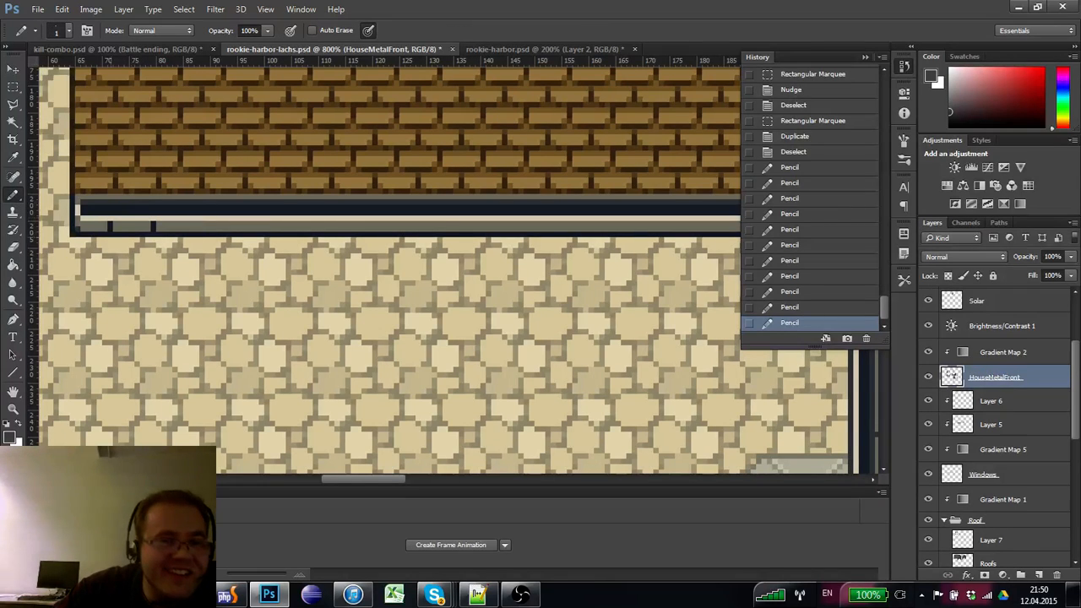
left_click(151, 226)
left_click(150, 227)
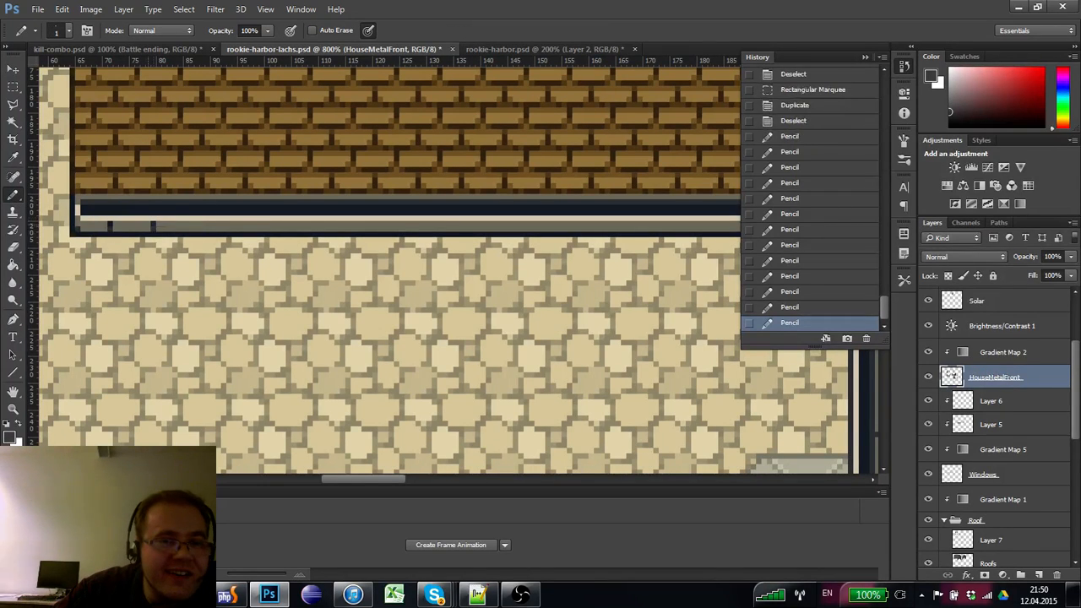
left_click(111, 229)
- Draw light stepped notches into the left part of the horizontal trim with the Pencil, shading inside them with sampled greys
left_click(209, 217, "alt")
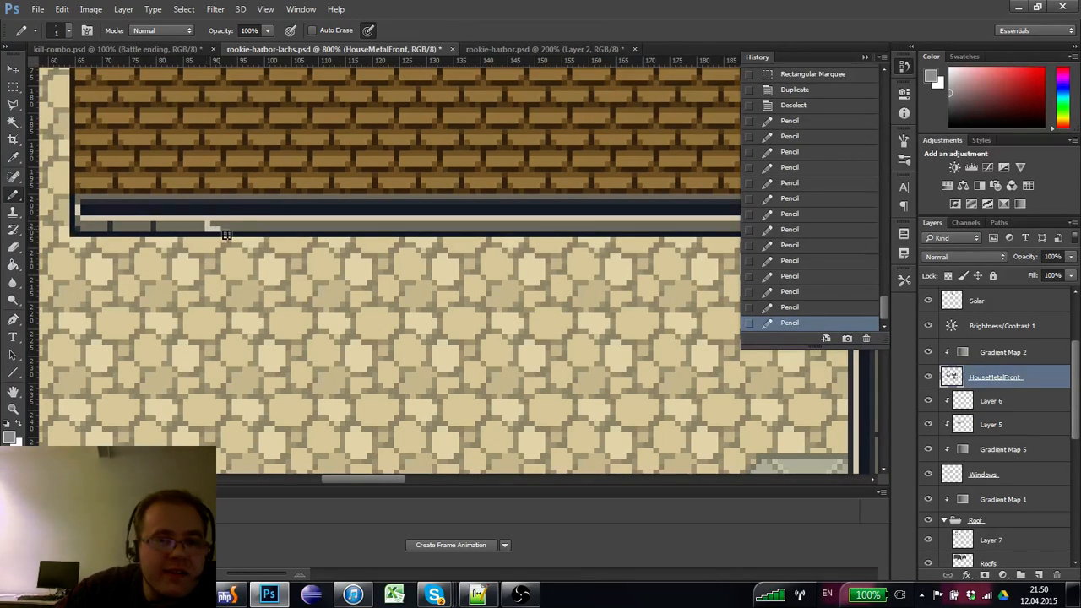
left_click(237, 228)
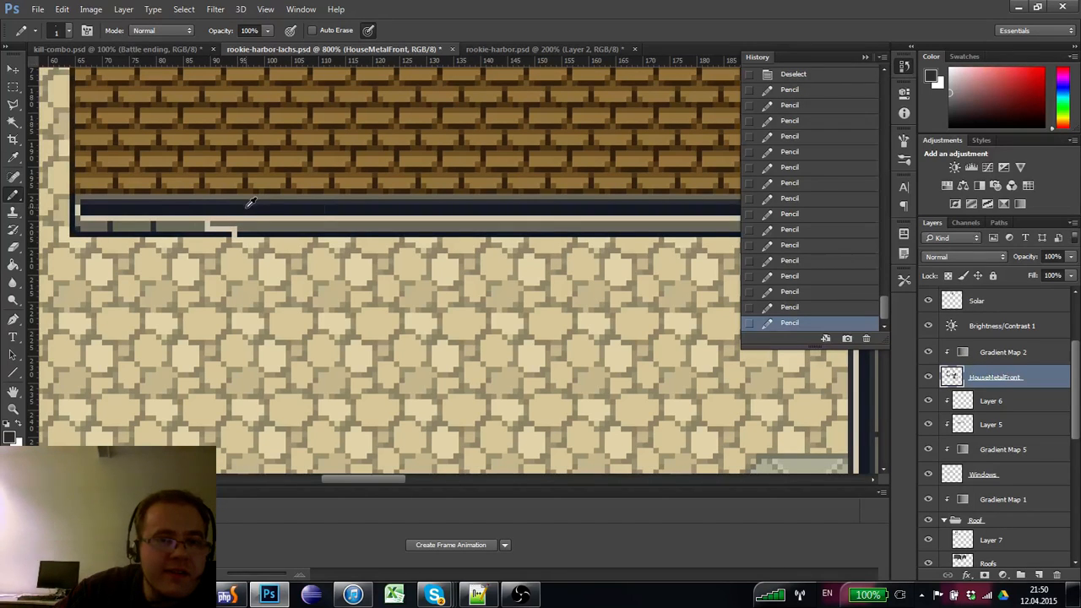
left_click(250, 202)
left_click(244, 203)
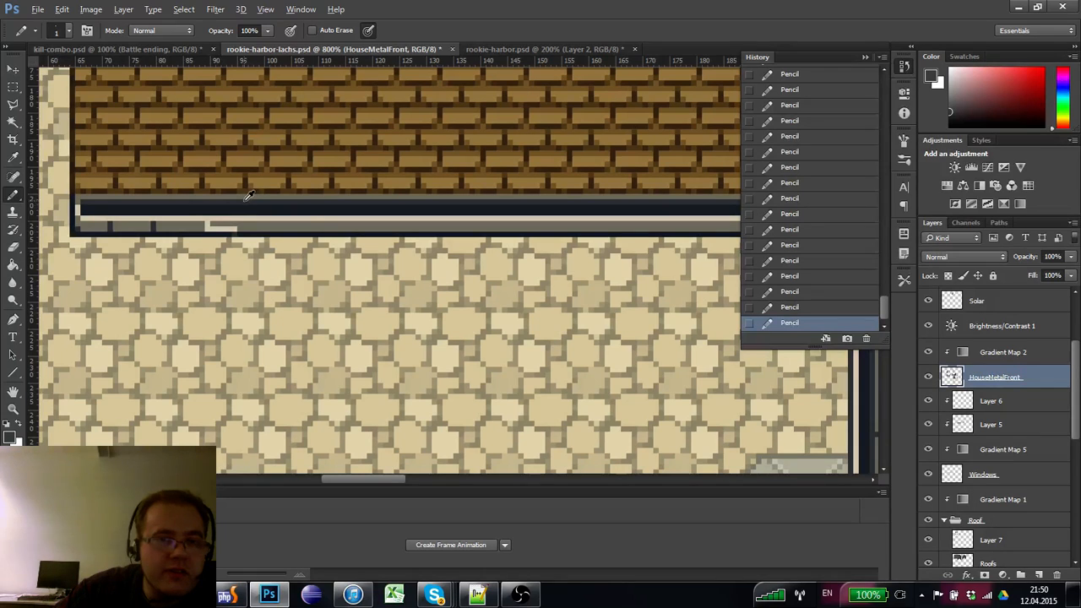
left_click(244, 200)
left_click(244, 201)
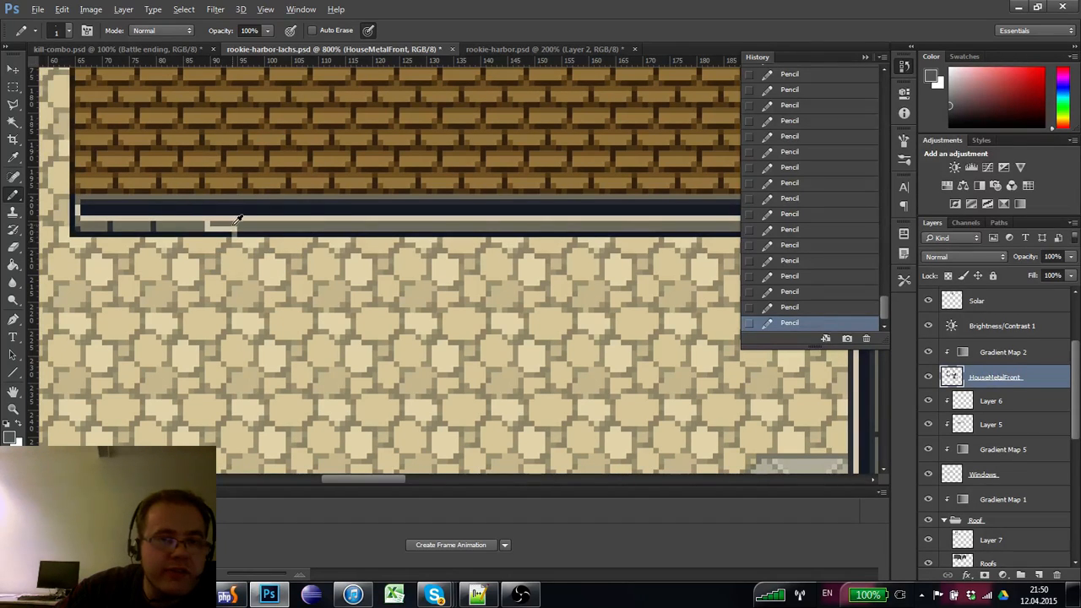
left_click(238, 220)
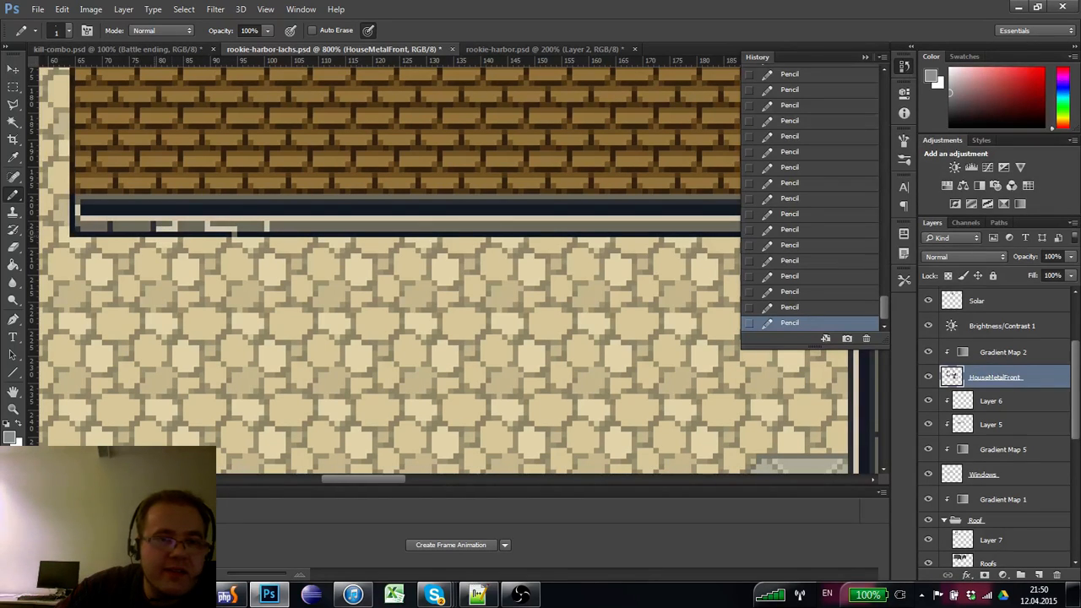
- Extend the light notches to the trim's lower edge and add another hooked light notch further right with sampled tones
left_click(236, 228)
left_click(350, 226)
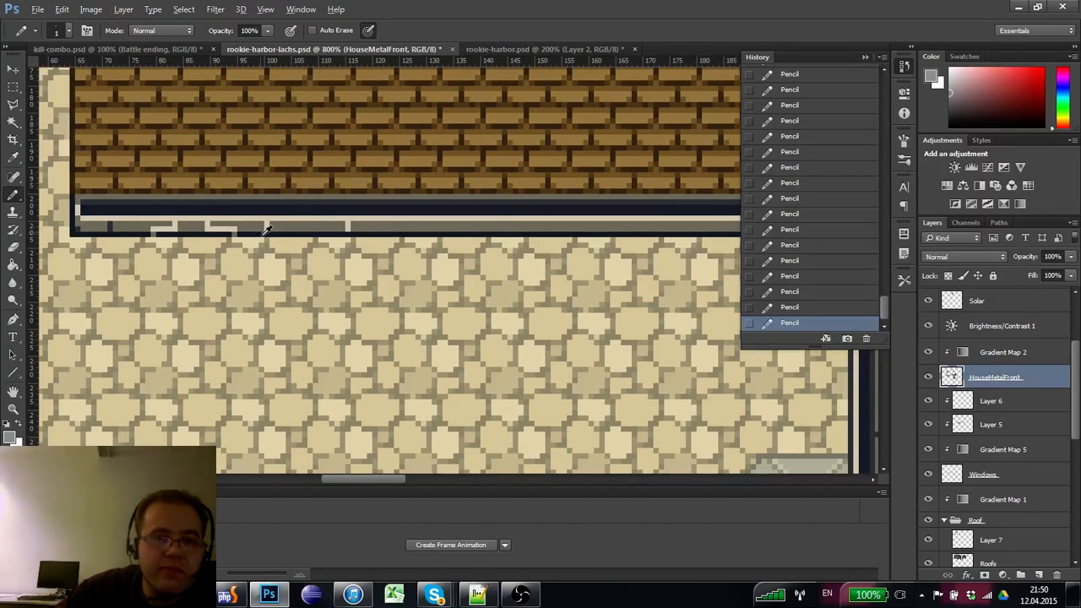
left_click(237, 228)
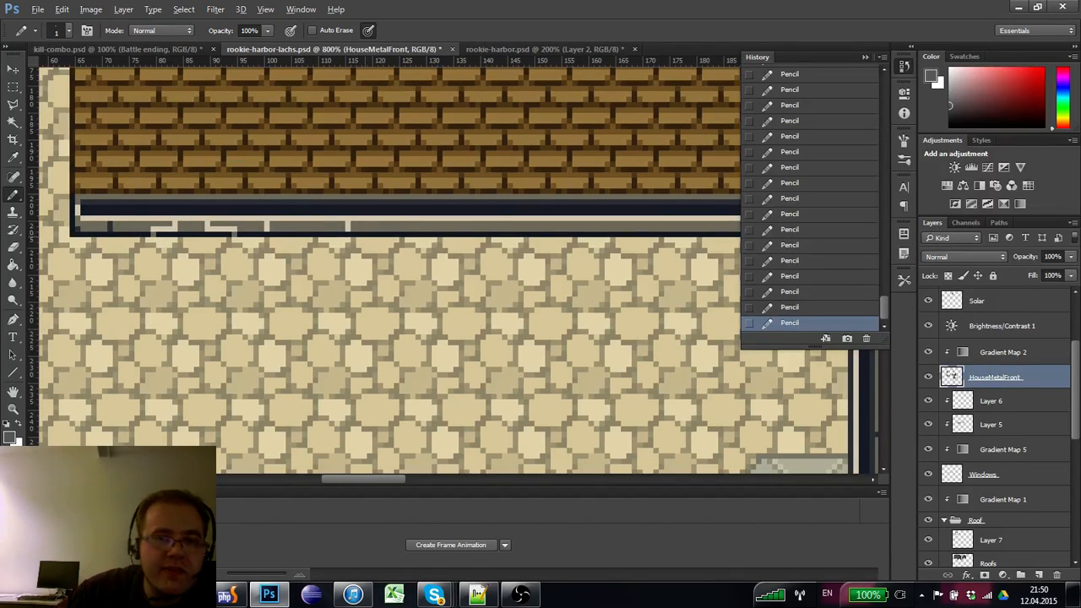
left_click(347, 224, "alt")
left_click(267, 225)
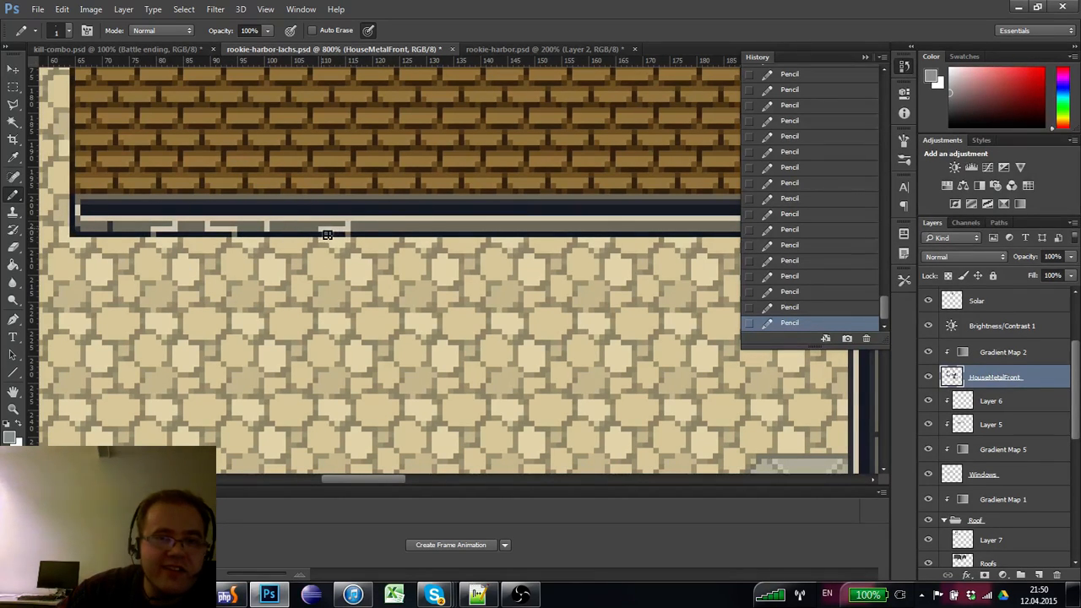
left_click(338, 228, "alt")
- Examine the notched trim at reduced zoom and compare it with the metal detailing on the shop front below
left_click_drag(321, 280, 211, 293)
left_click(106, 357, "alt")
left_click(106, 358, "alt")
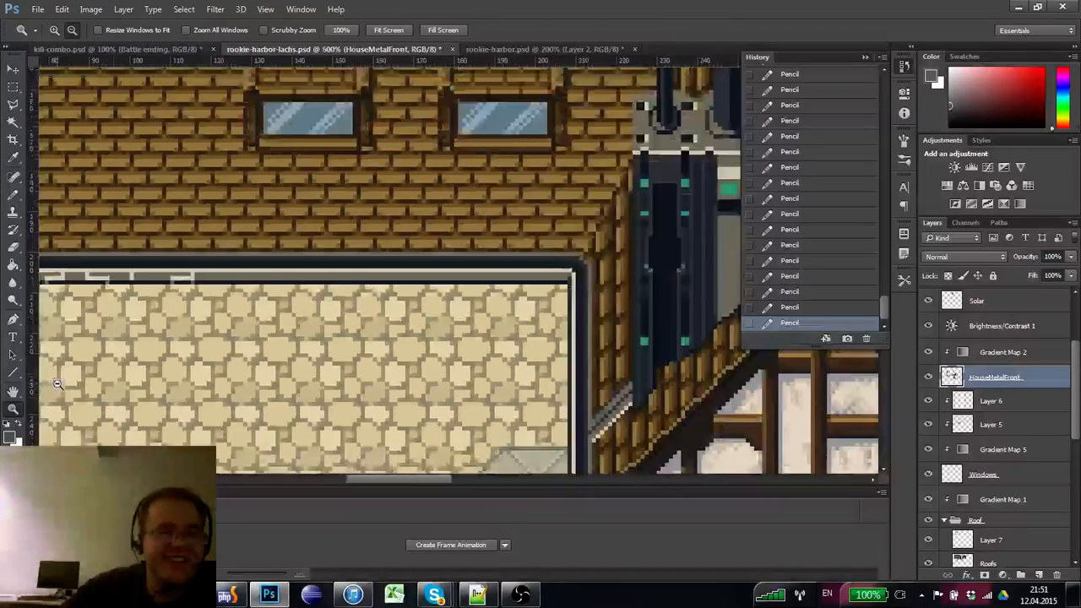
left_click(106, 358, "alt")
left_click_drag(106, 357, 261, 337)
left_click(227, 289)
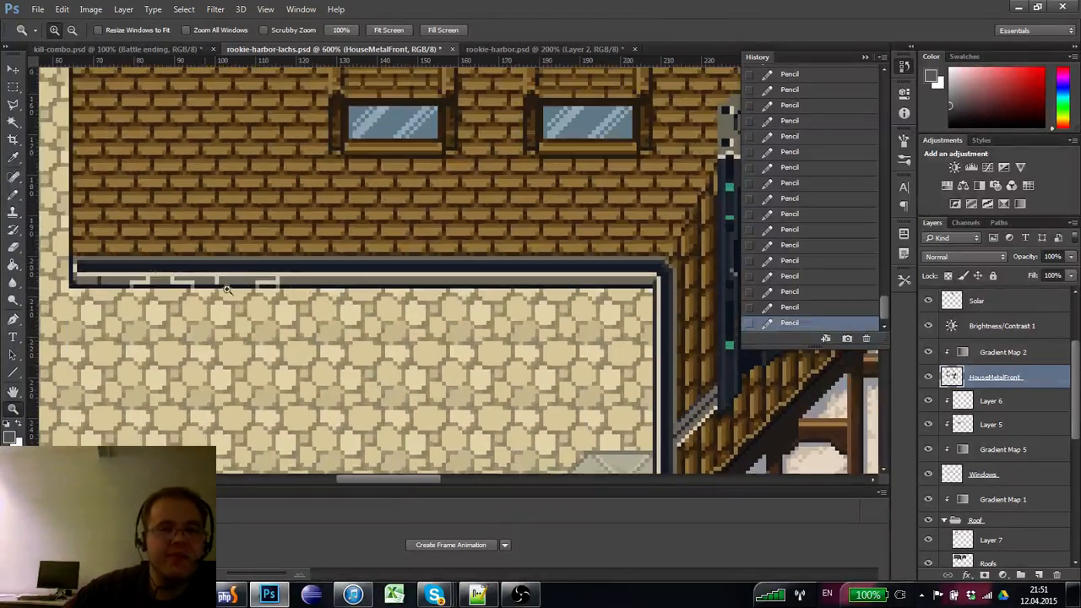
left_click(26, 102)
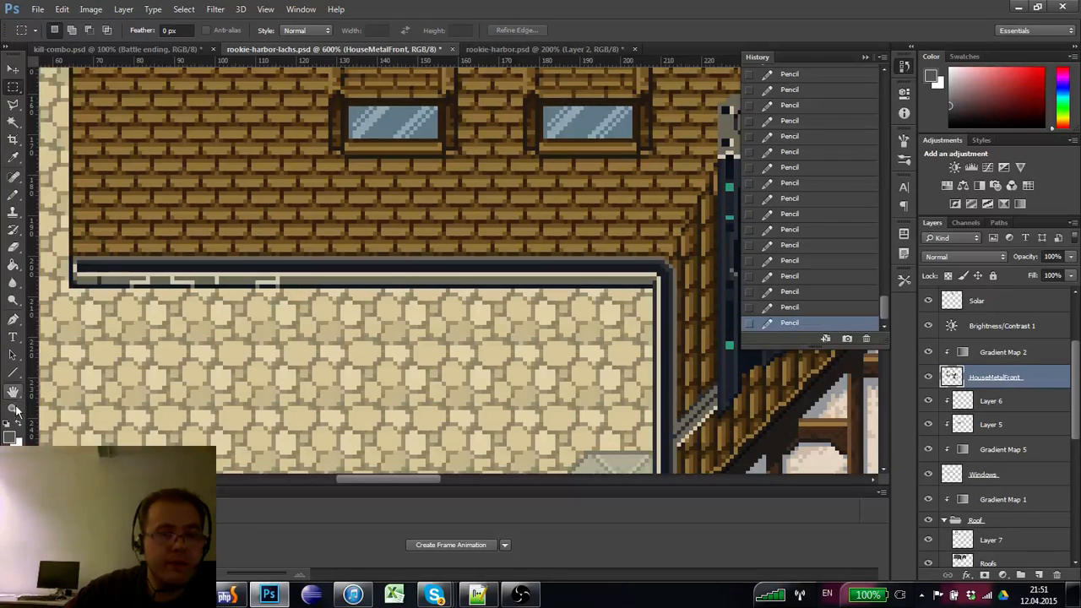
key("z")
left_click_drag(505, 304, 277, 290)
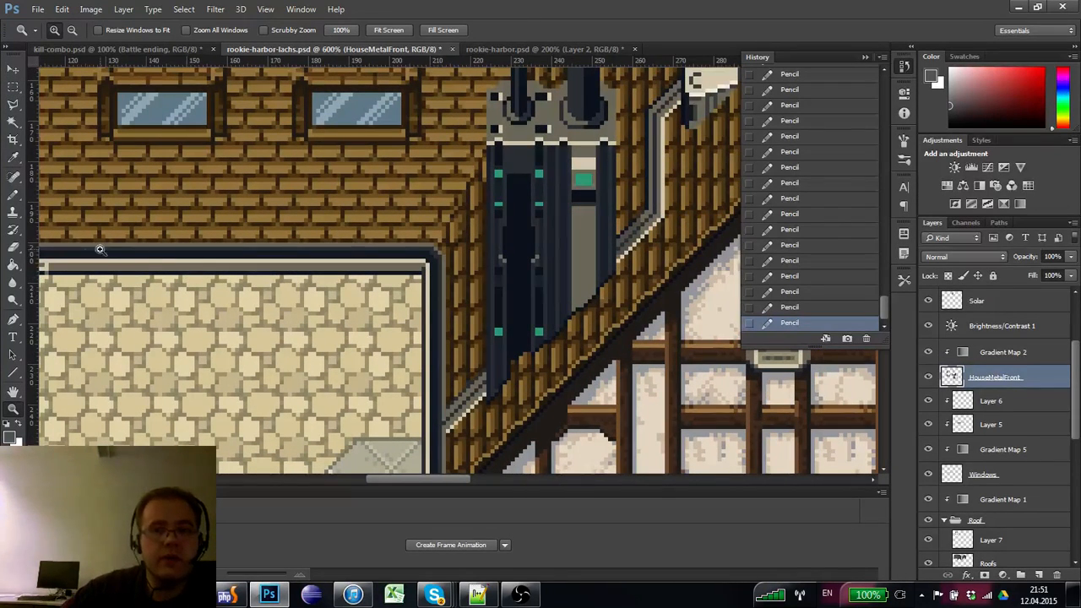
left_click(13, 193)
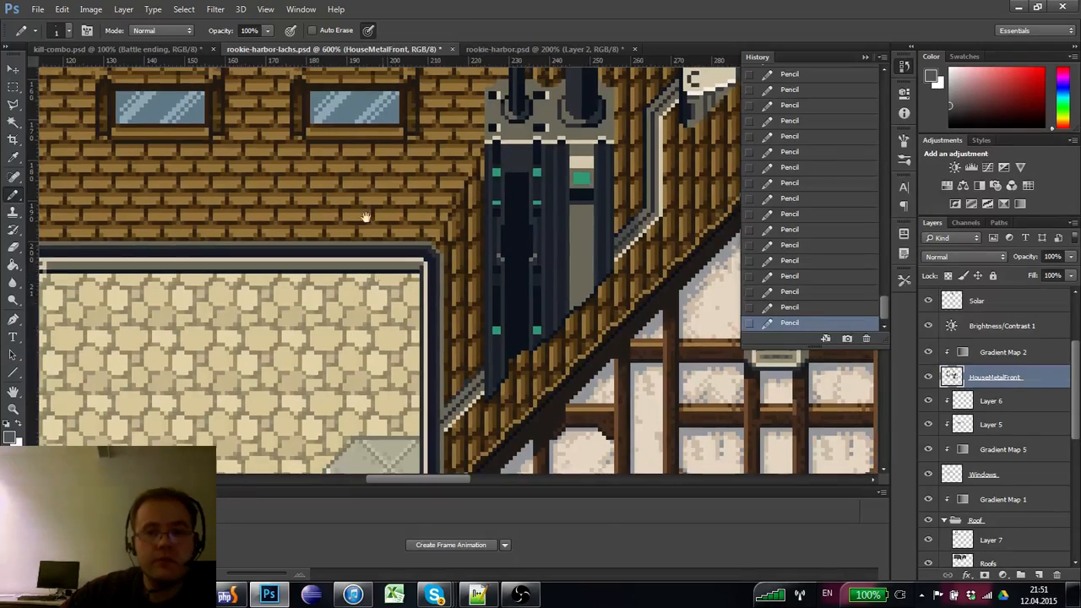
mouse_move(400, 253)
left_mouse_down()
mouse_move(368, 232)
mouse_move(328, 164)
left_mouse_up()
left_click_drag(366, 270, 277, 138)
left_click_drag(264, 192, 264, 181)
left_click_drag(300, 287, 216, 215)
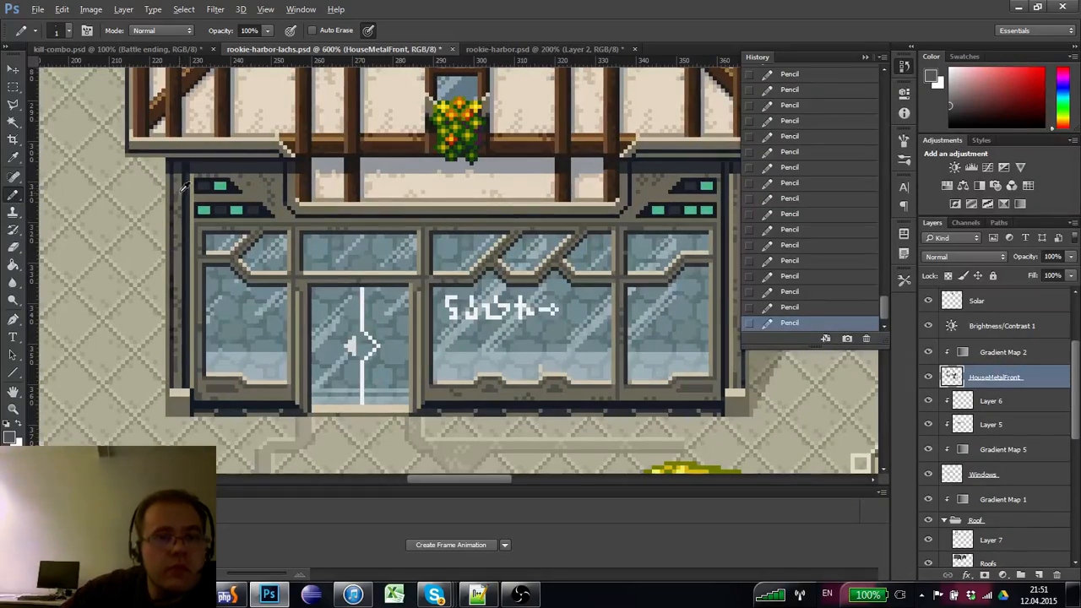
left_click_drag(128, 234, 369, 415)
left_click_drag(44, 155, 190, 193)
key("ctrl+r")
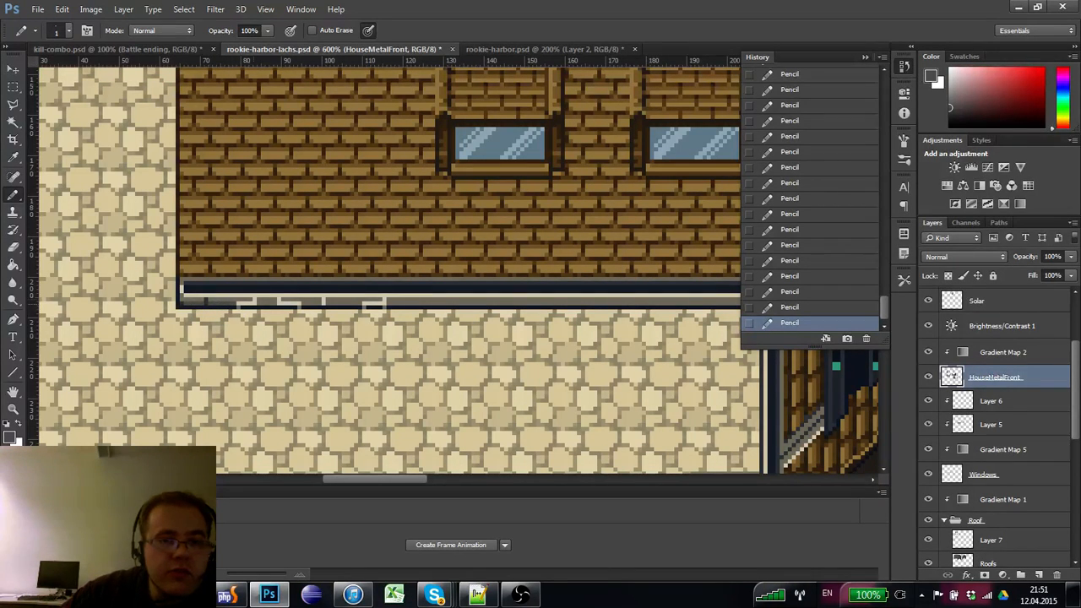
- Shade the trim beside the notches with darker grey Pencil pixels and redraw the leftmost joint as a light hooked notch
left_click(255, 298)
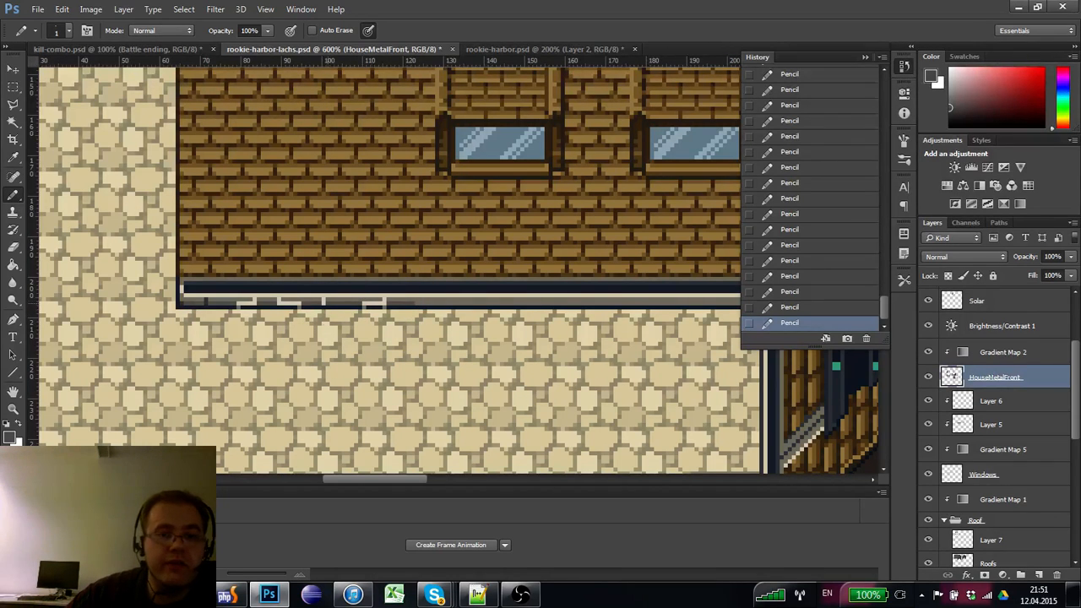
left_click_drag(296, 314, 270, 283)
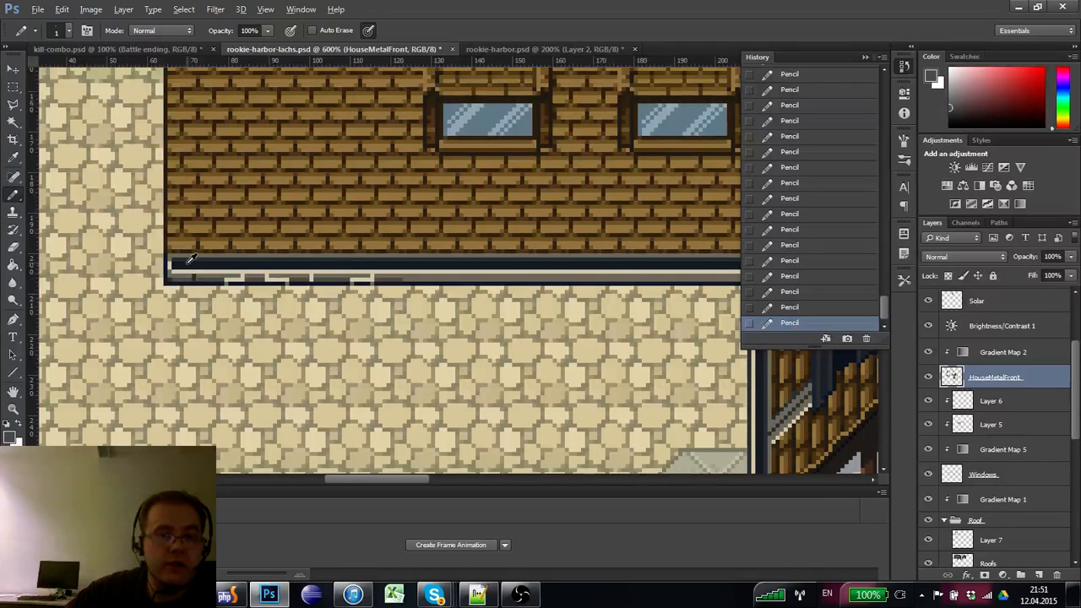
left_click(189, 254)
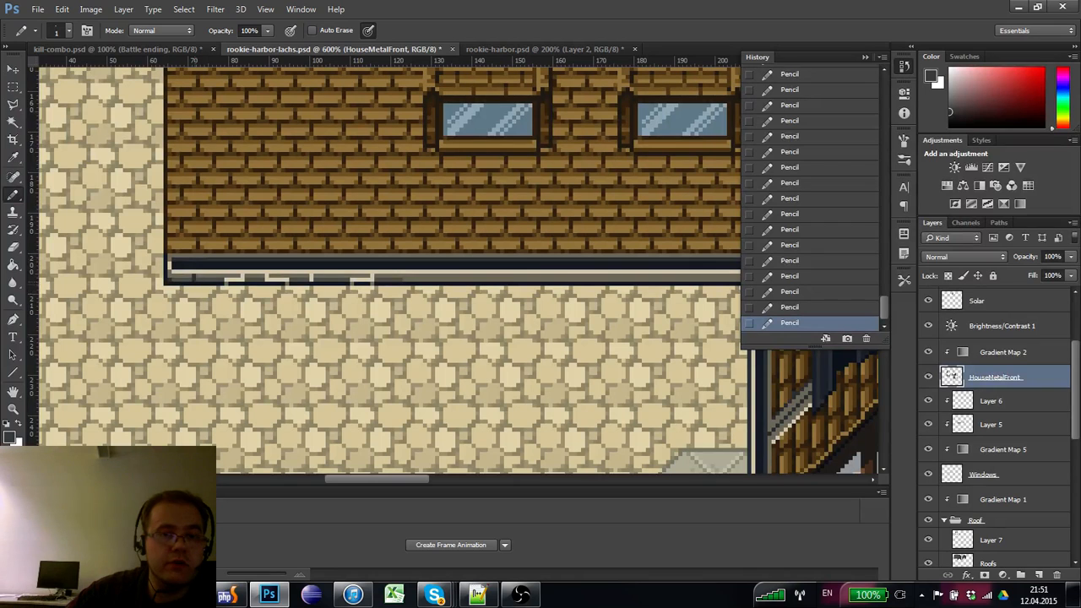
left_click(193, 280)
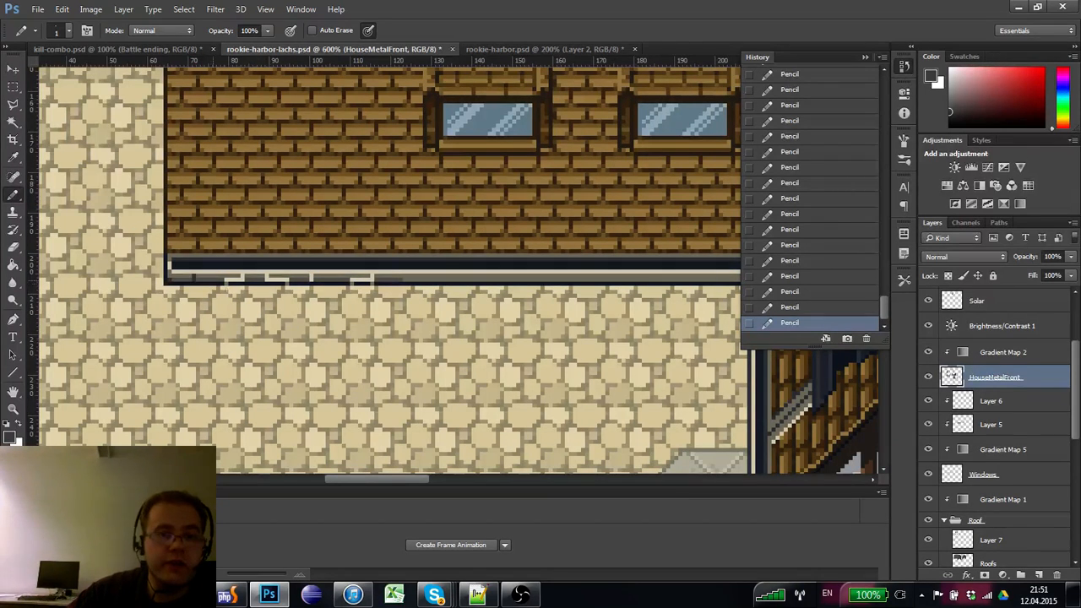
left_click(233, 277)
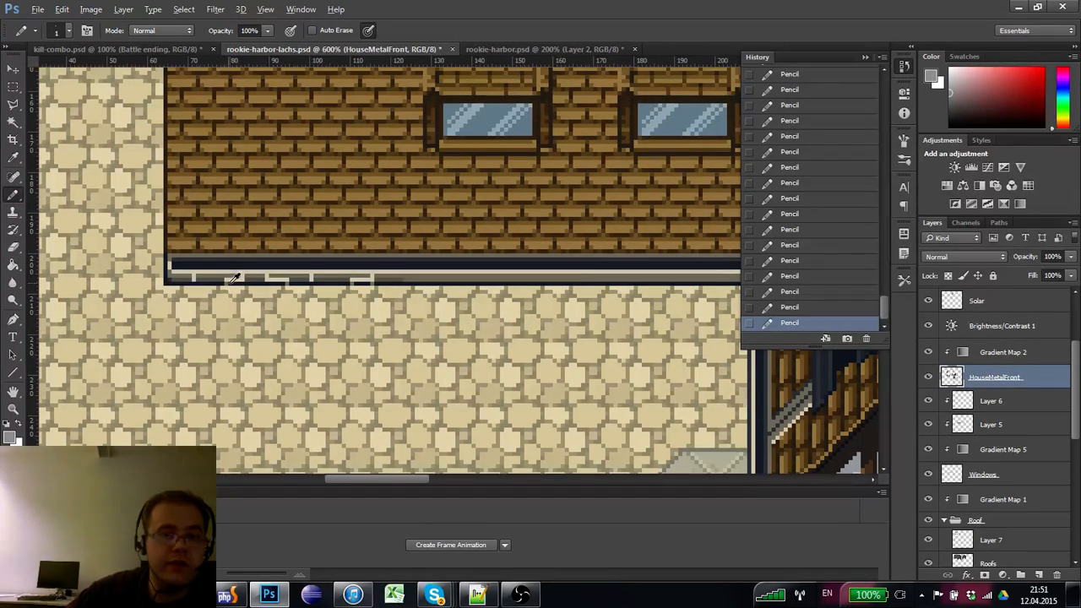
left_click_drag(223, 328, 201, 314)
left_click(152, 269)
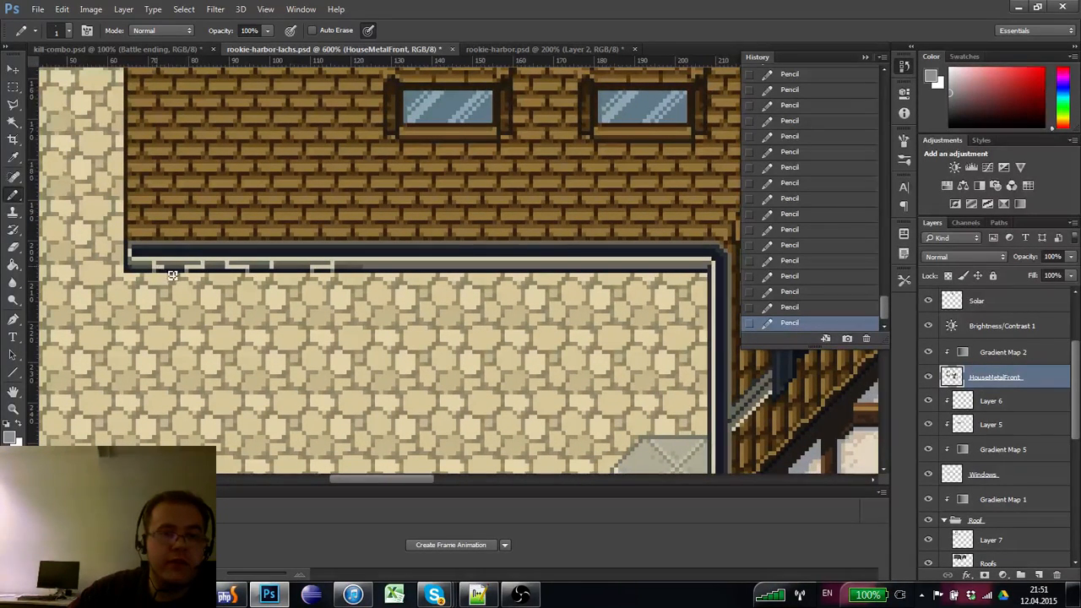
left_click(192, 264)
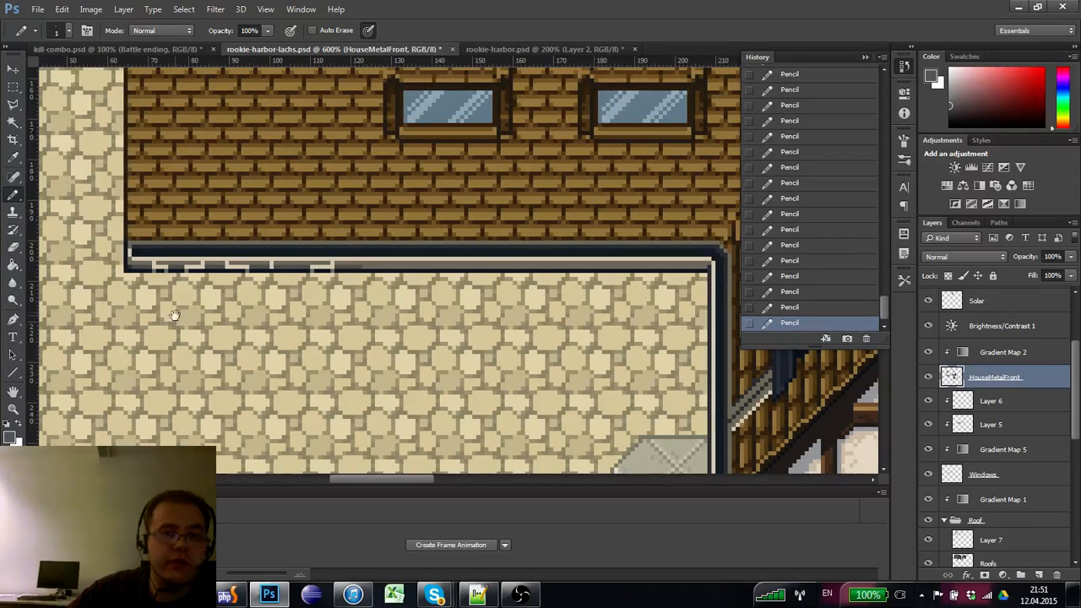
- Complete the single light mark between the notches as a bracket-shaped notch with Pencil pixels in sampled light and grey tones
left_click_drag(174, 315, 135, 300)
key("m")
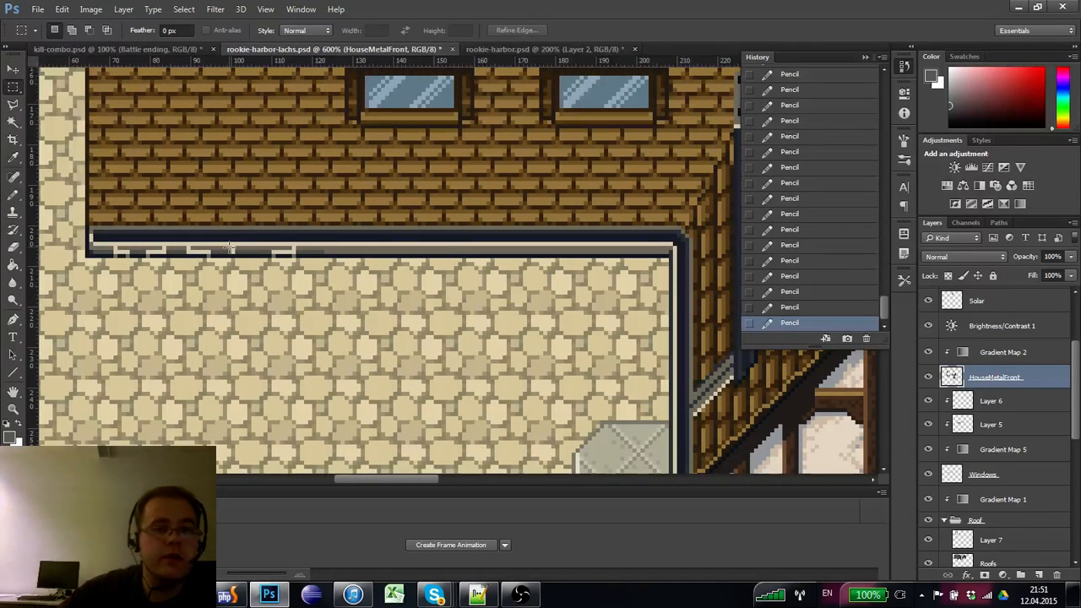
key("b")
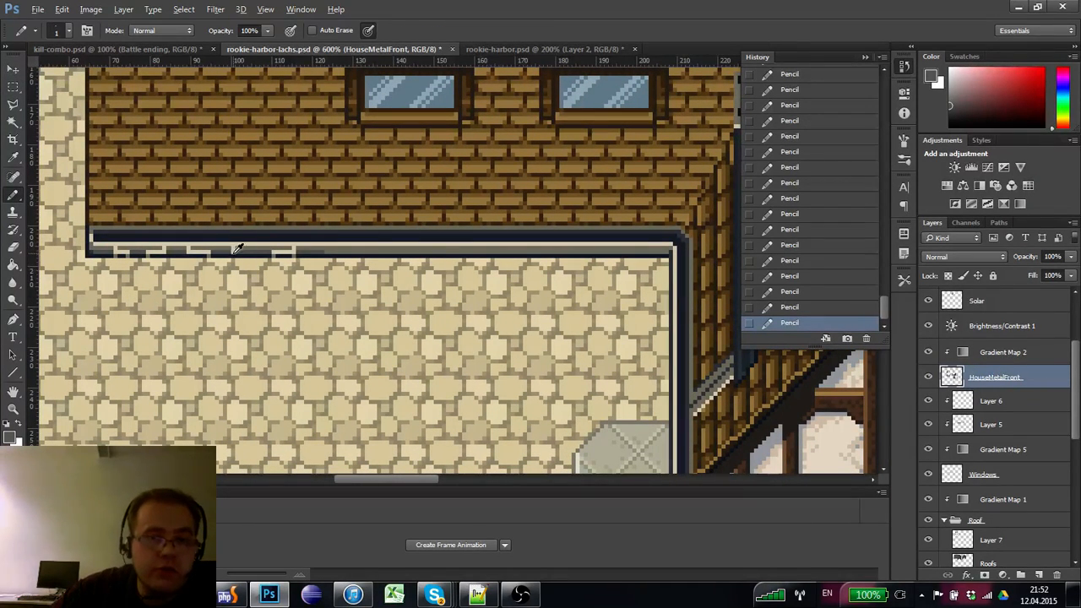
left_click(277, 254, "alt")
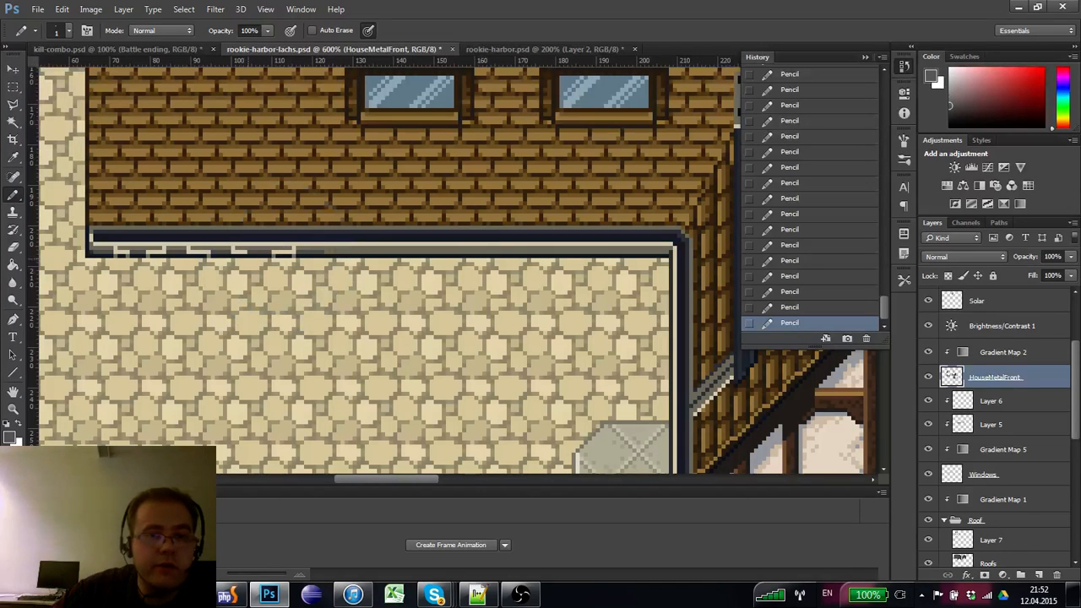
left_click_drag(239, 265, 206, 276)
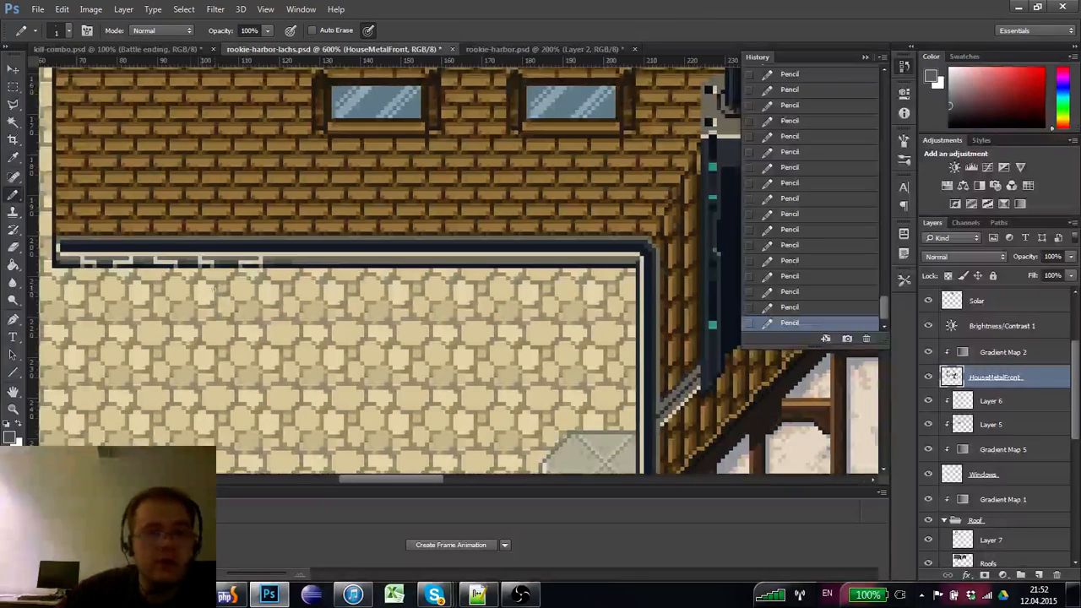
left_click(214, 263, "alt")
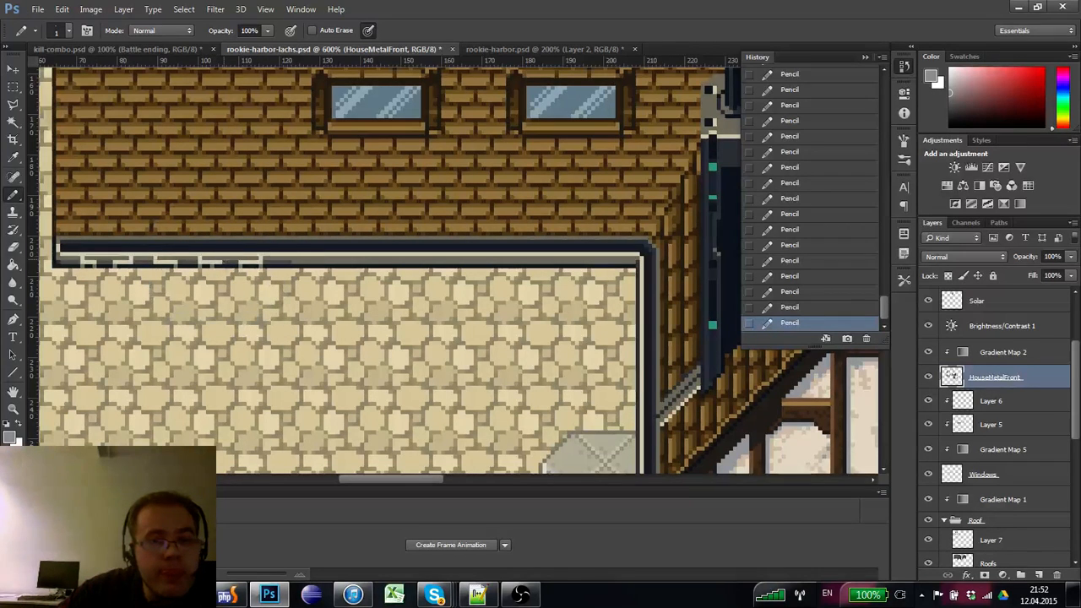
left_click(230, 253, "alt")
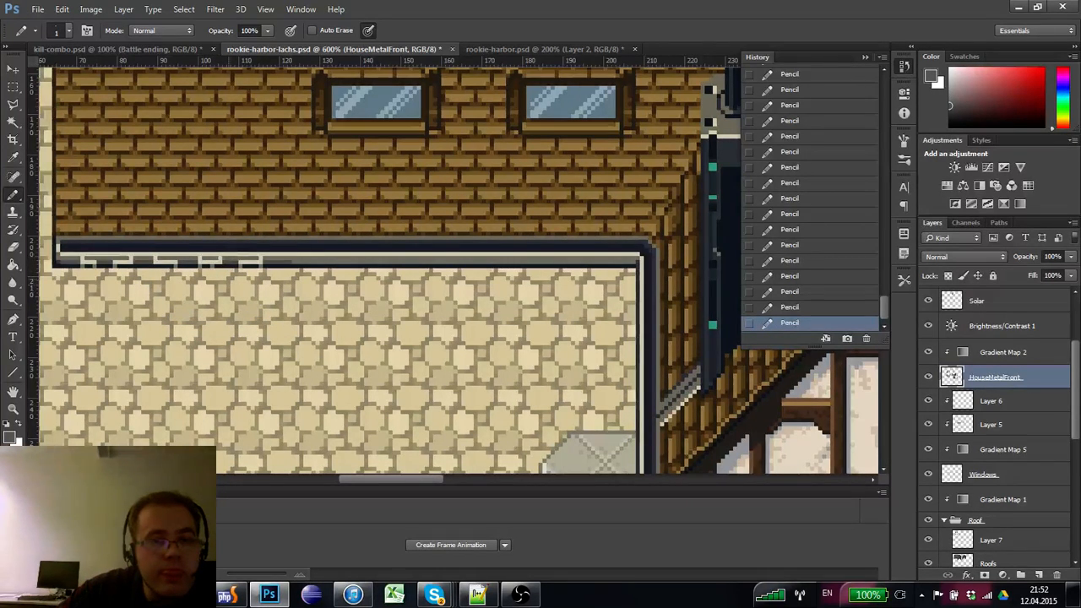
left_click_drag(209, 263, 215, 258)
left_click(210, 258, "alt")
- Draw another long light mark along the metal eave trim, right of the existing notches, with Pencil pixels in sampled light and grey tones
key("z")
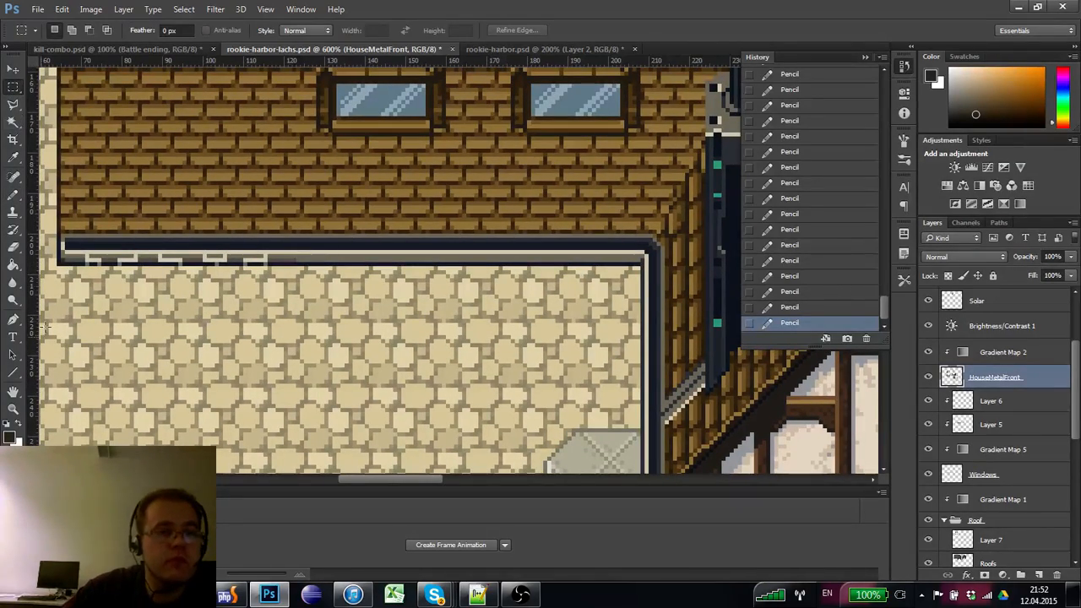
left_click(65, 349, "alt")
left_click(64, 350, "alt")
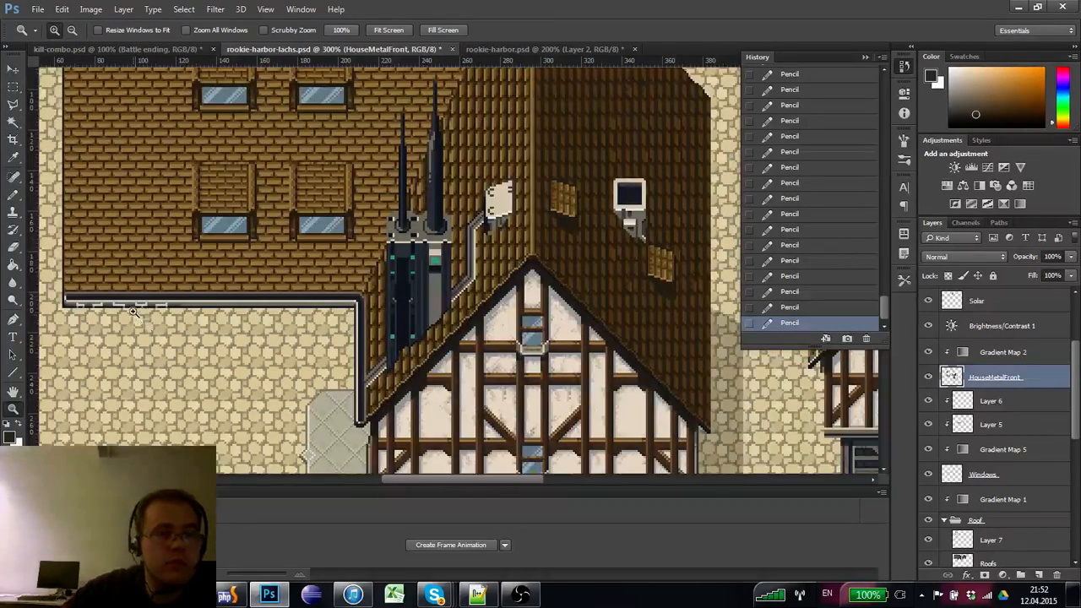
left_click(54, 230)
key("b")
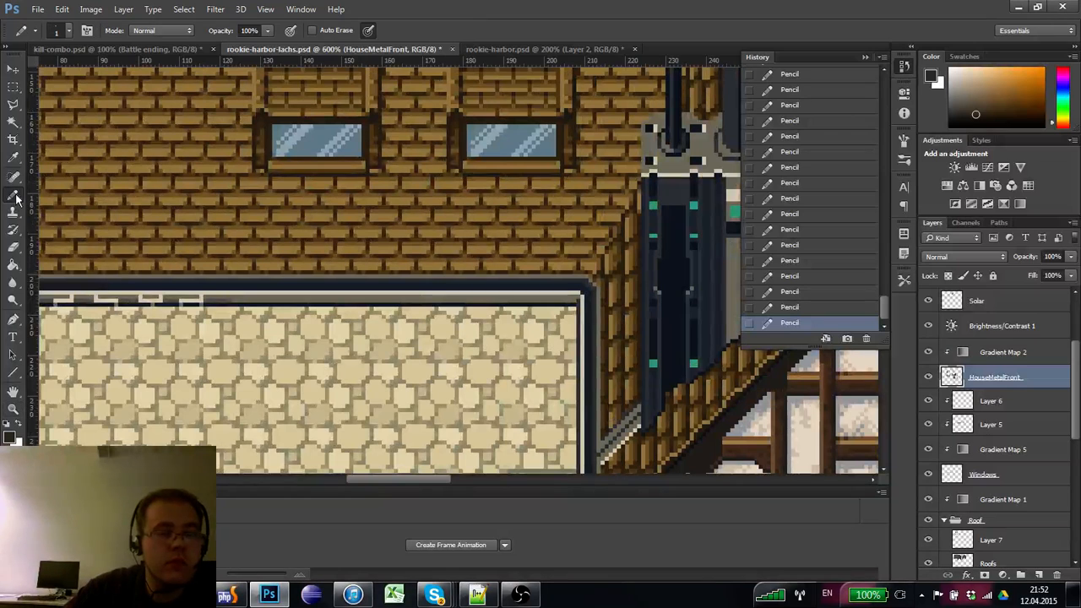
left_click(232, 293, "alt")
left_click(234, 294, "alt")
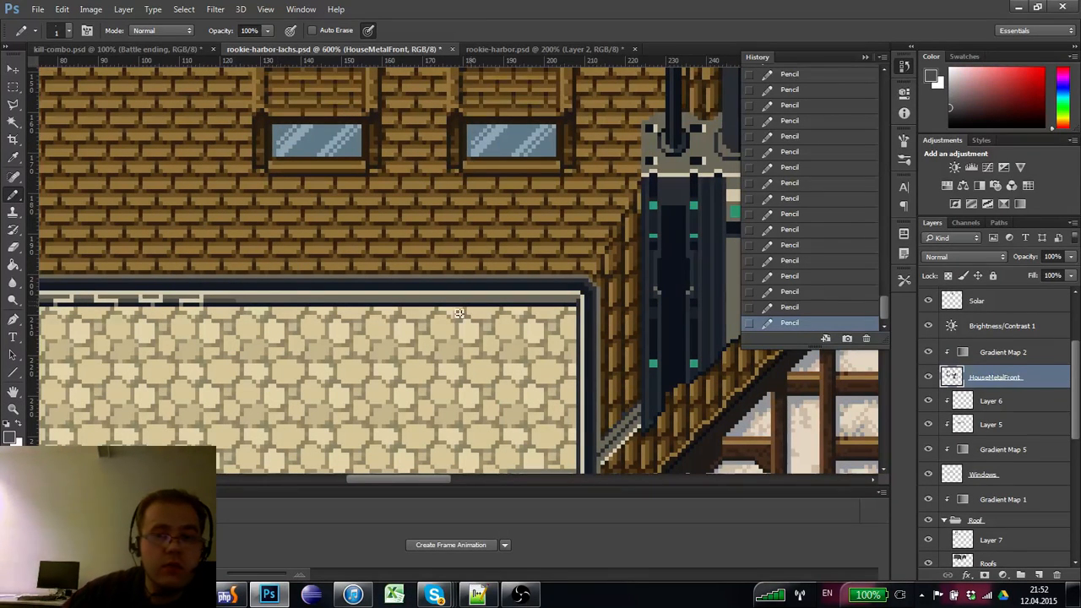
left_click_drag(208, 299, 363, 285)
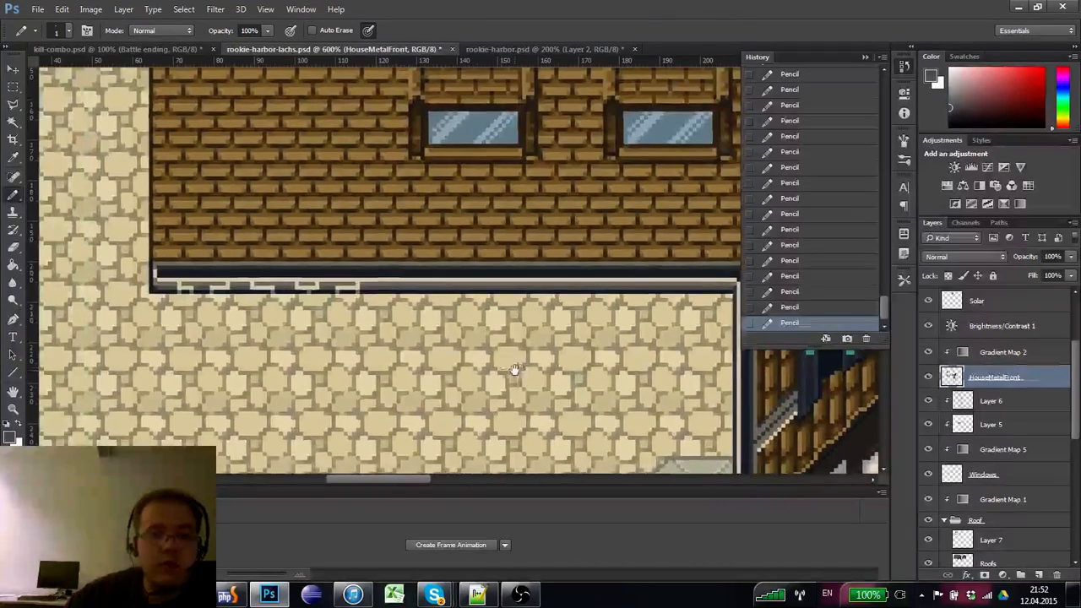
left_click(361, 286, "alt")
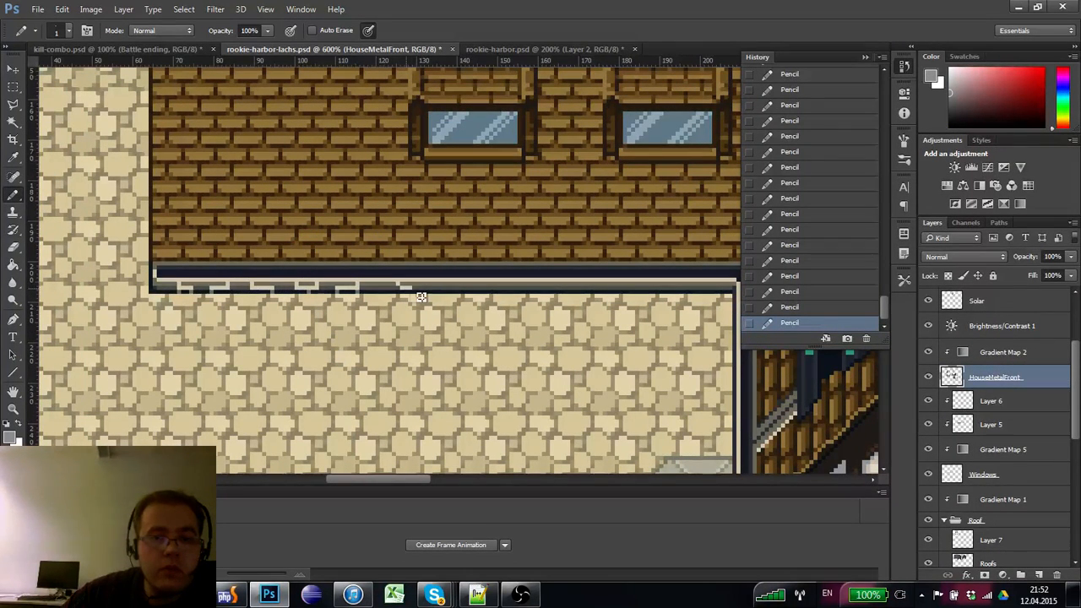
left_click_drag(410, 288, 428, 288)
left_click(437, 288, "alt")
- Break the two rightmost bracket-shaped notches into flatter stepped marks by repainting their joints with tones sampled from the trim
left_click_drag(420, 351, 336, 364)
left_click(252, 292, "alt")
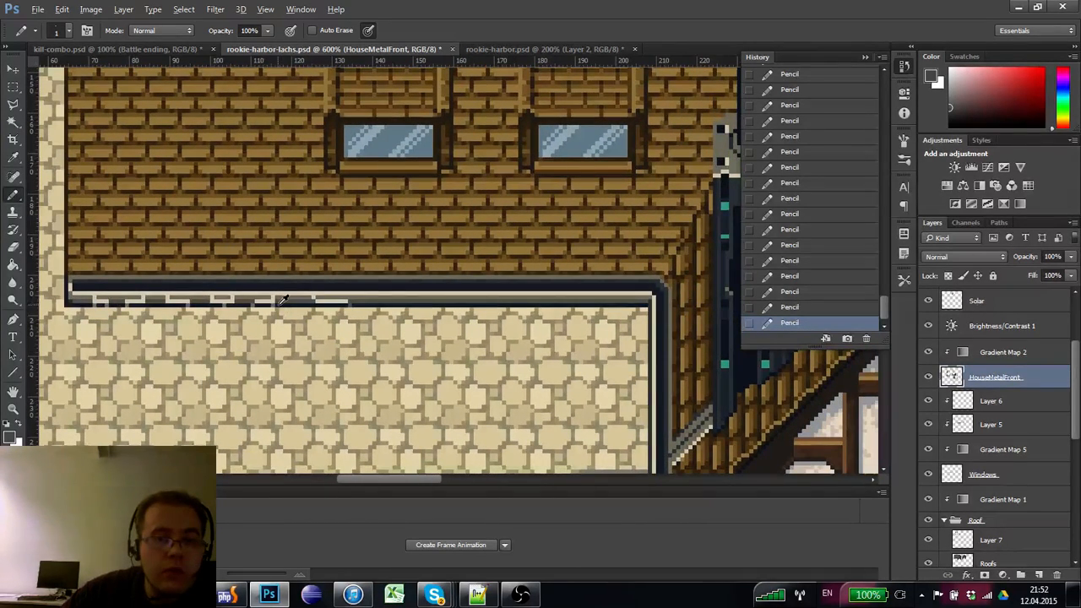
left_click(280, 301, "alt")
left_click(278, 297, "alt")
left_click(216, 292, "alt")
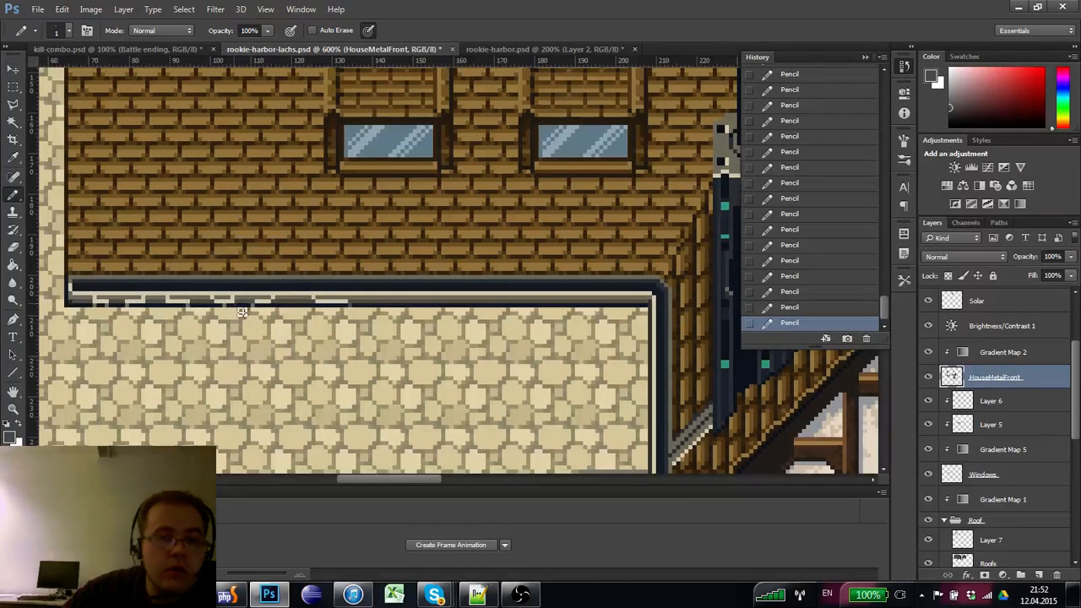
- Flatten the remaining notches toward the trim's left end by painting out their vertical pixels with sampled grey
left_click_drag(212, 343, 245, 341)
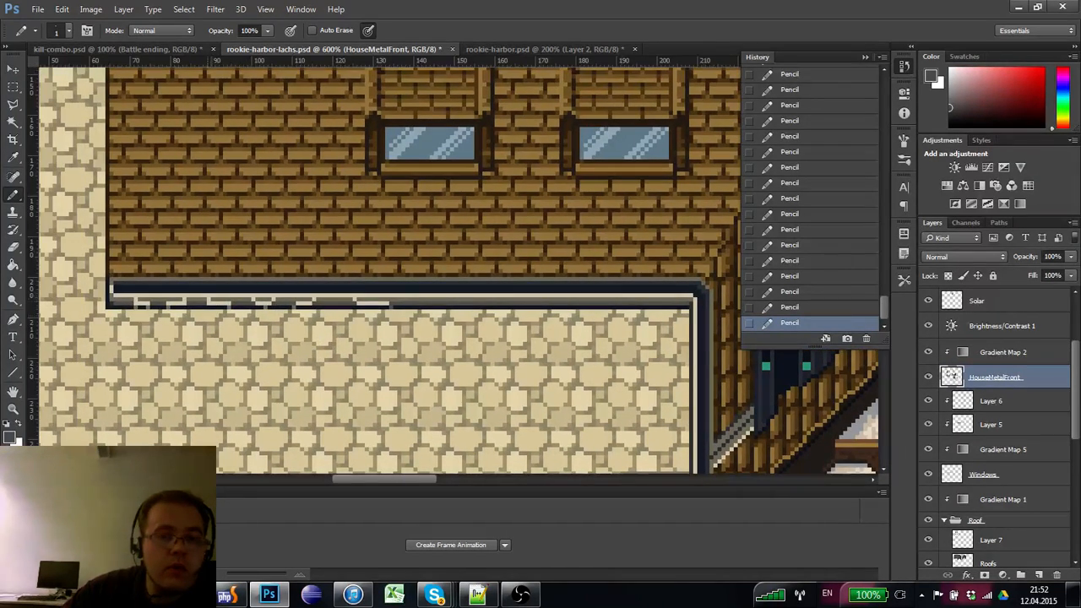
left_click(241, 304, "alt")
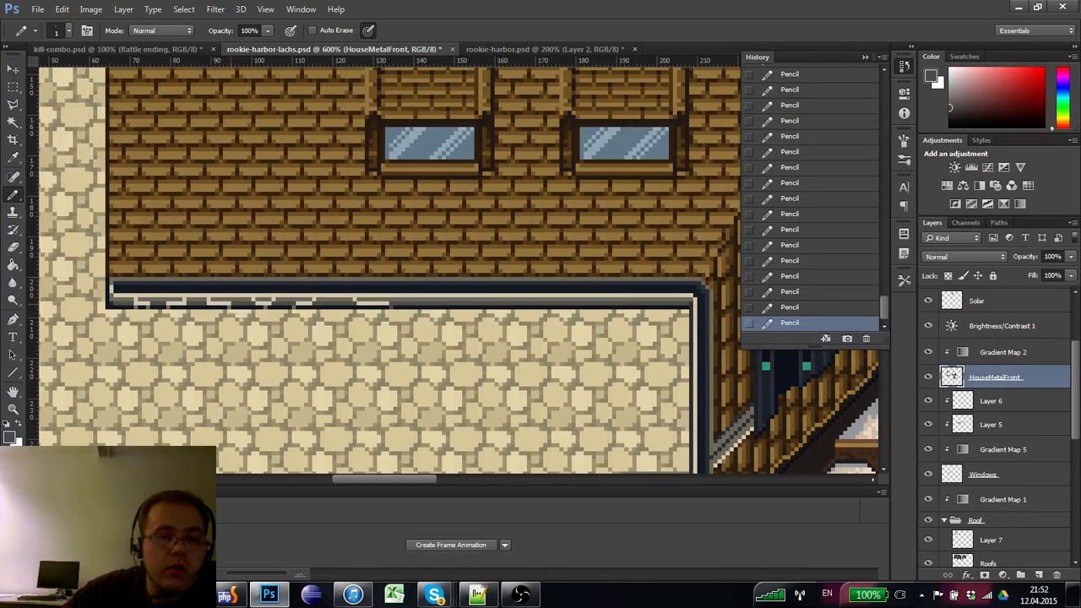
left_click(209, 297, "alt")
left_click(193, 297, "alt")
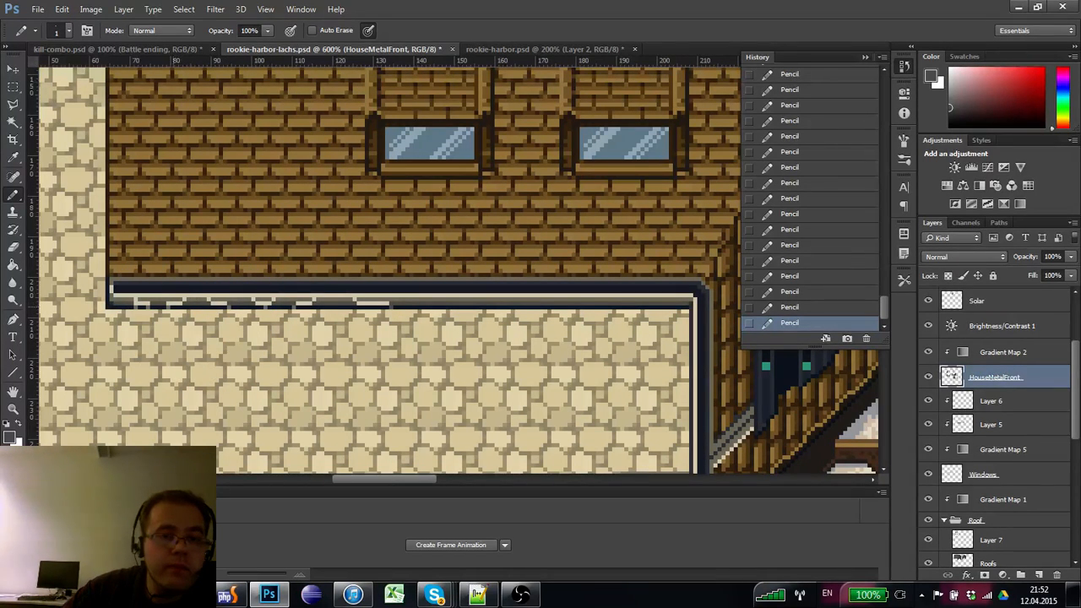
left_click(165, 300, "alt")
left_click(158, 311, "alt")
- Add a further stepped light mark along the middle of the trim and soften its ends with sampled grey Pencil pixels
left_click_drag(224, 359, 169, 344)
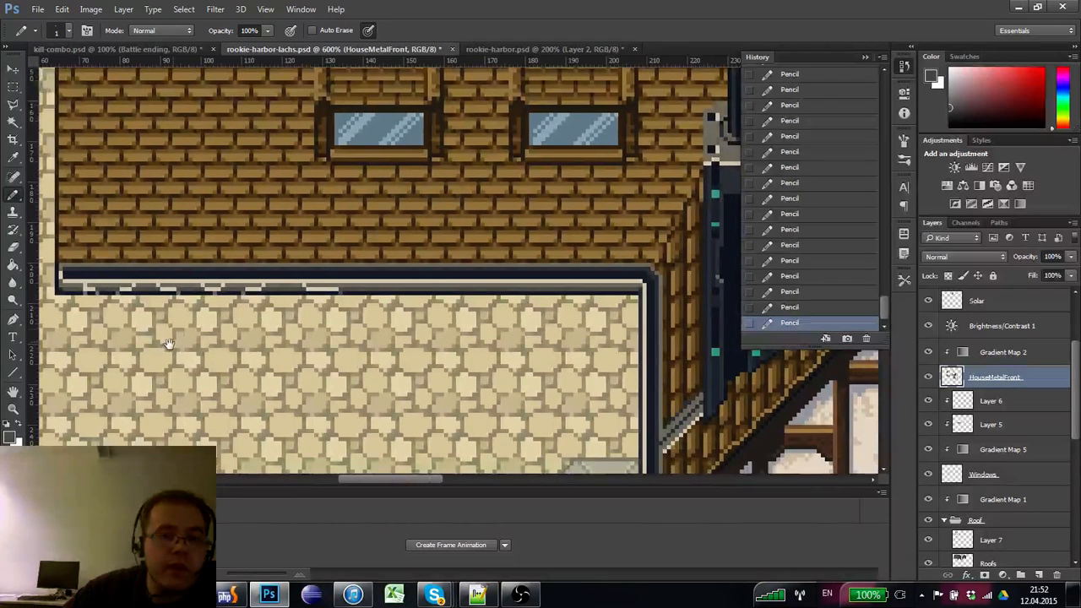
left_click(272, 288, "alt")
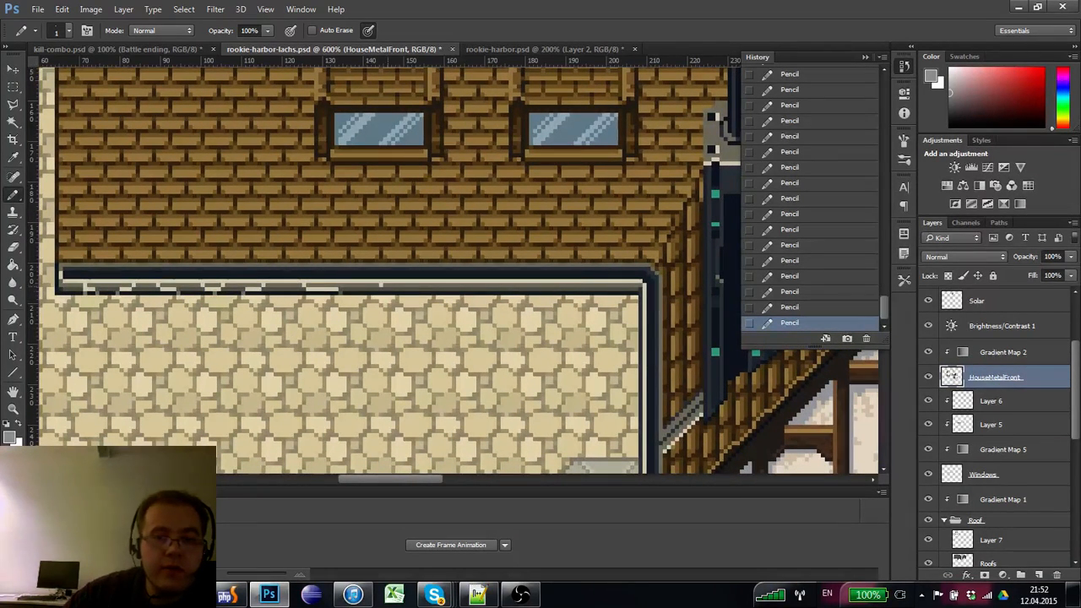
mouse_move(392, 298)
left_mouse_down()
mouse_move(412, 296)
mouse_move(325, 284)
left_mouse_up()
left_click(346, 289, "alt")
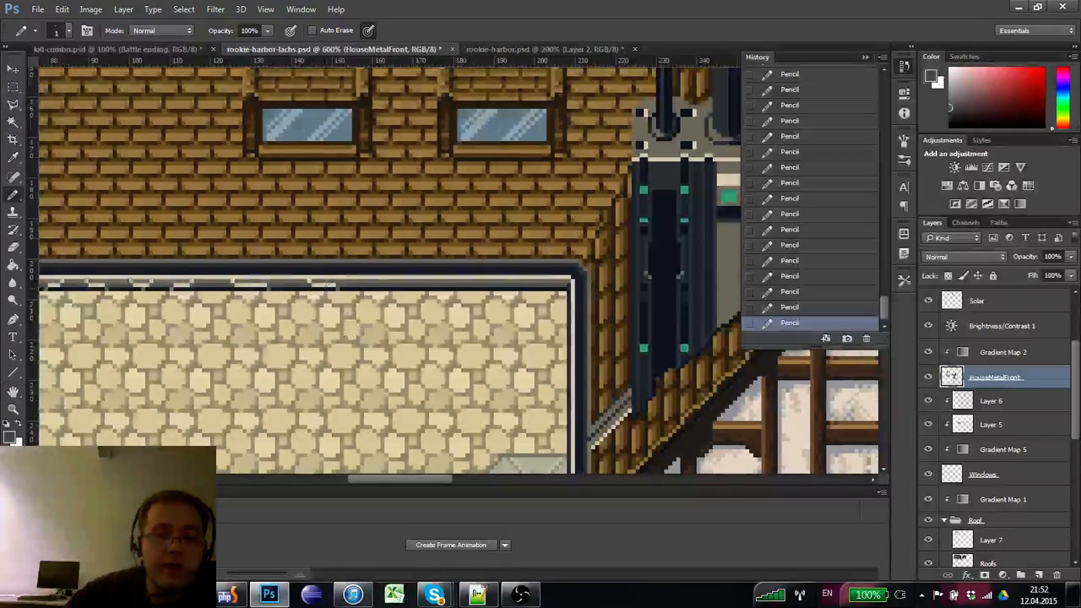
left_click(324, 284, "alt")
left_click(306, 283, "alt")
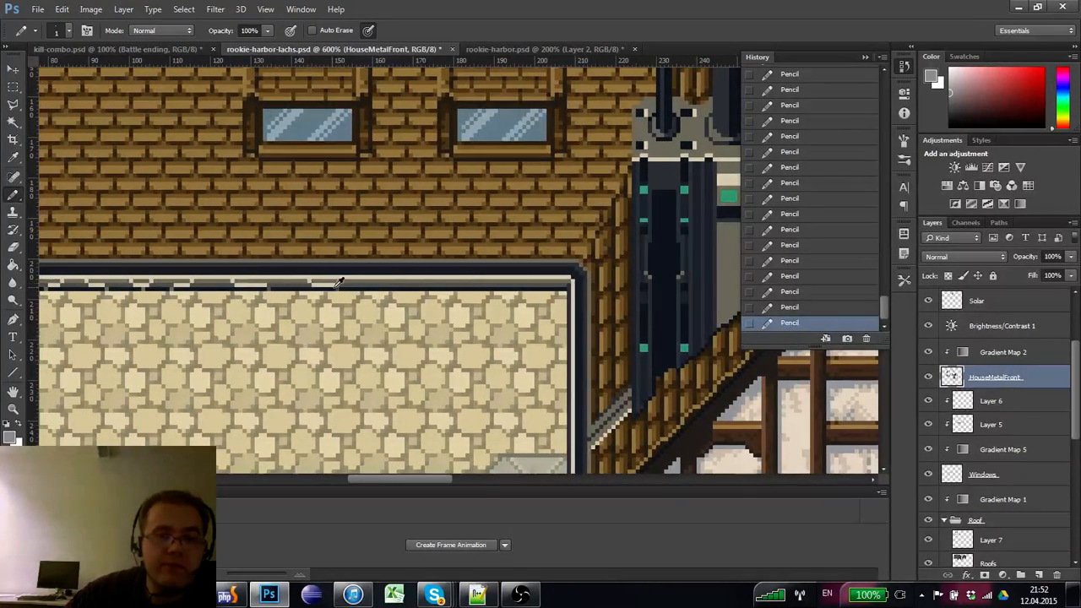
- Add a shorter light mark just right of the last one and shade the trim around it with sampled greys
left_click_drag(386, 296, 377, 296)
left_click(380, 287, "alt")
left_click(343, 288, "alt")
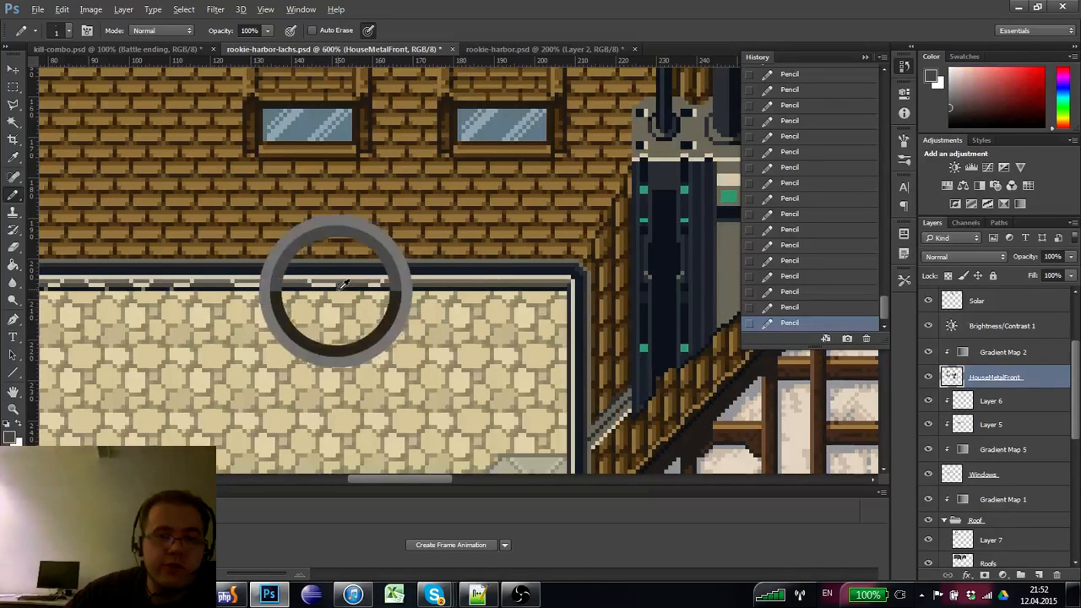
left_click_drag(363, 309, 349, 314)
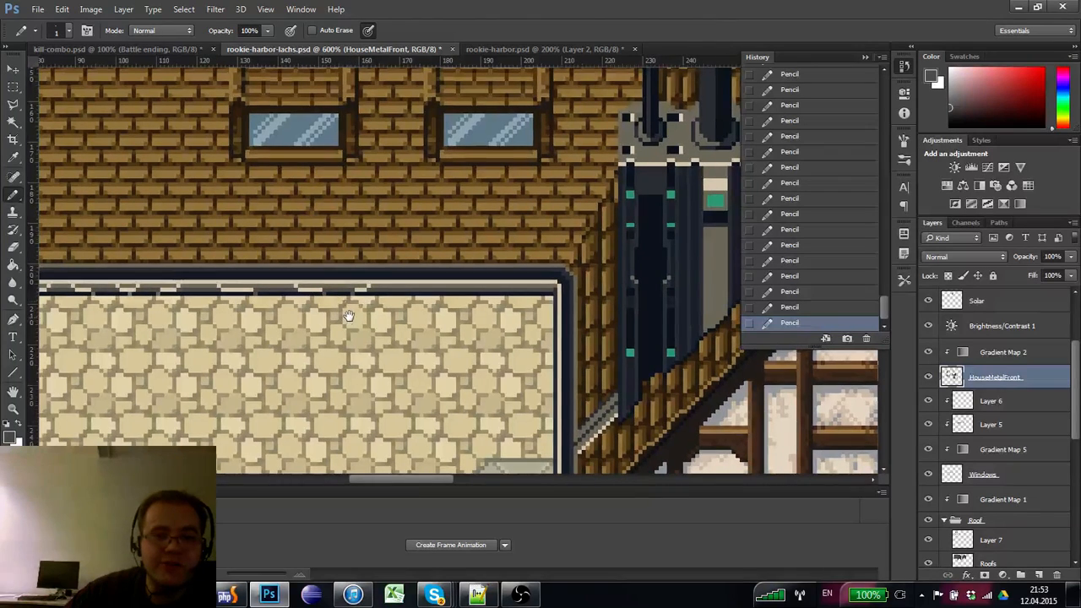
left_click(360, 287, "alt")
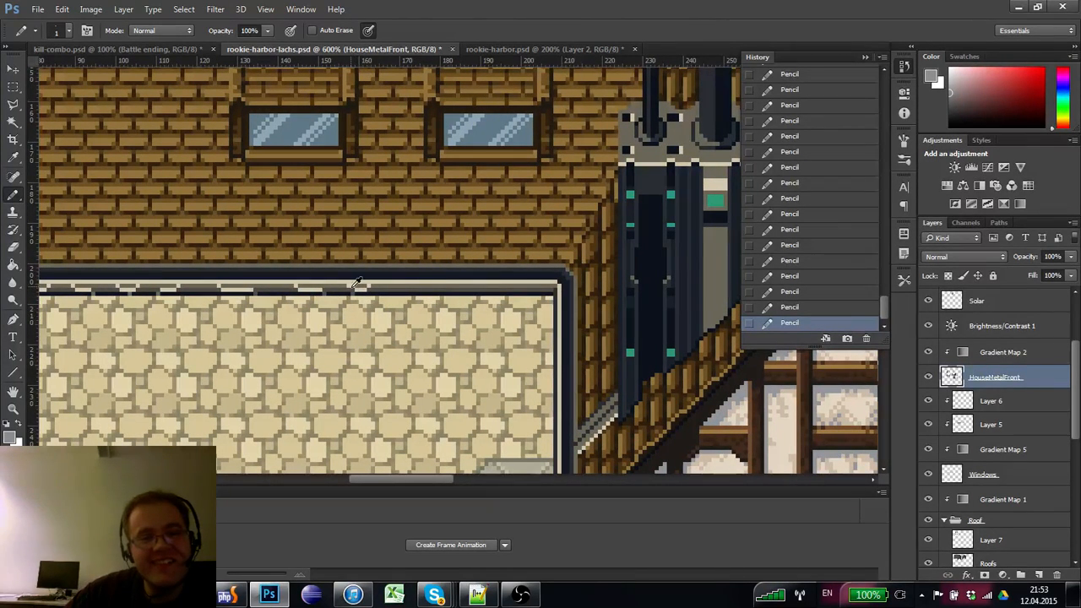
left_click(345, 285, "alt")
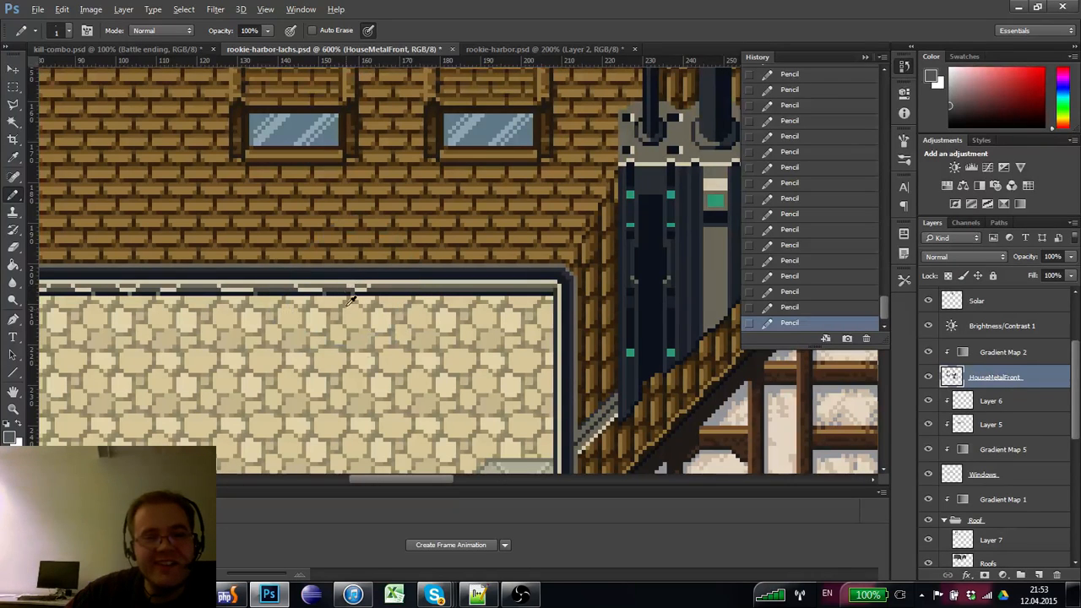
left_click_drag(349, 280, 360, 280)
left_click(359, 282, "alt")
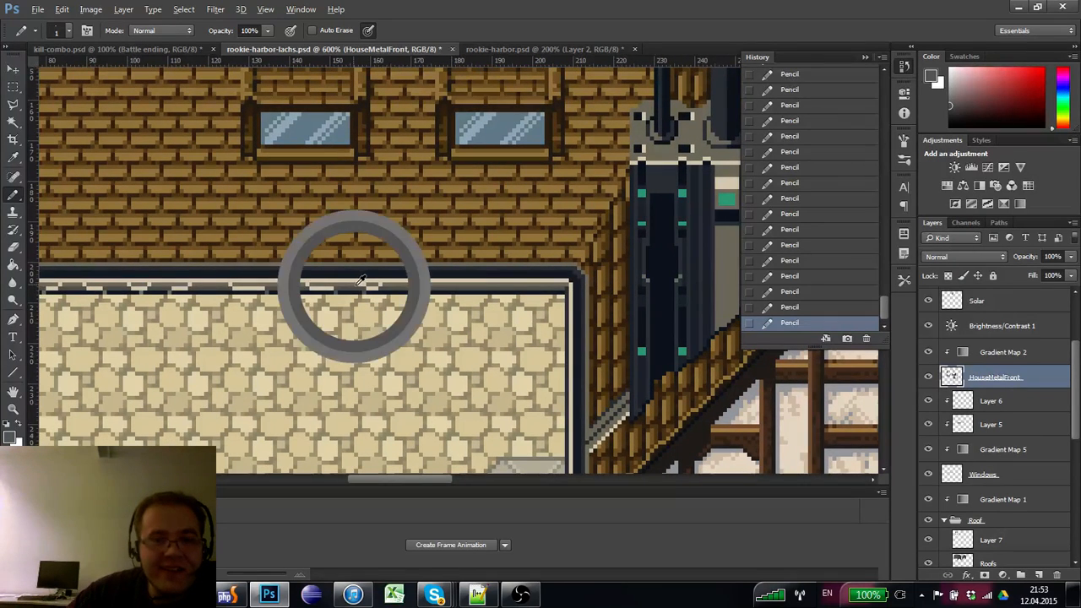
- Select finished light marks with the Rectangular Marquee and place duplicates further right along the trim, then deselect
left_click(12, 408)
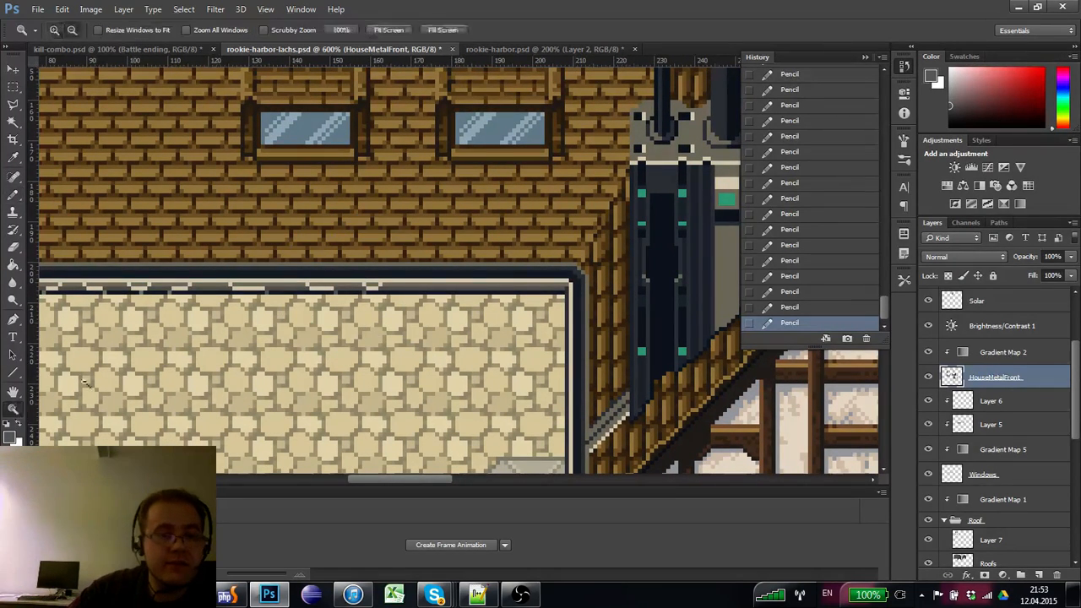
left_click(88, 383, "alt")
left_click_drag(204, 341, 257, 345)
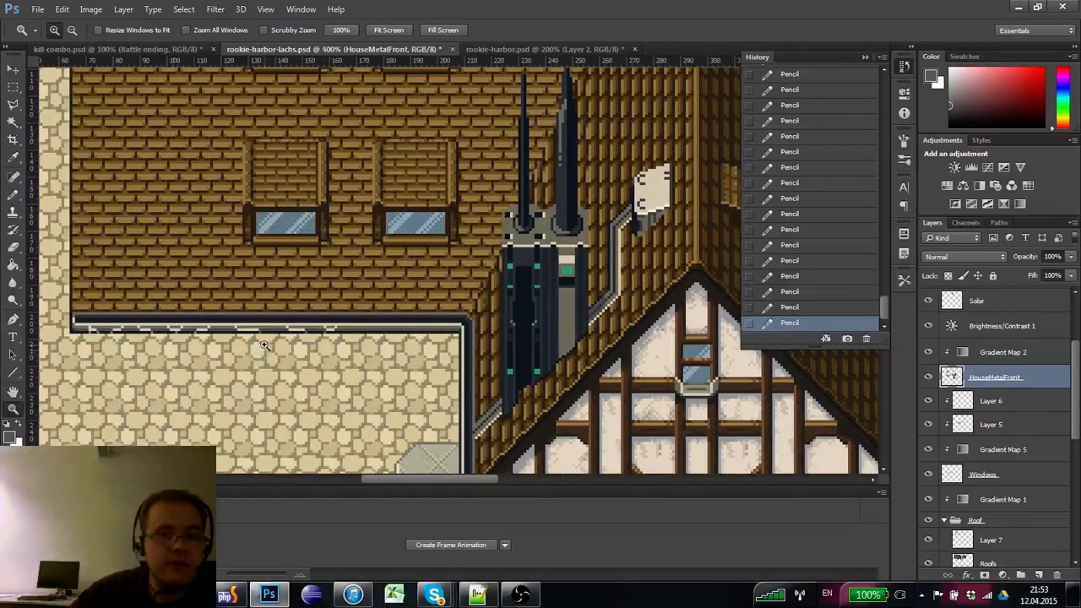
left_click(262, 346)
left_click(13, 194)
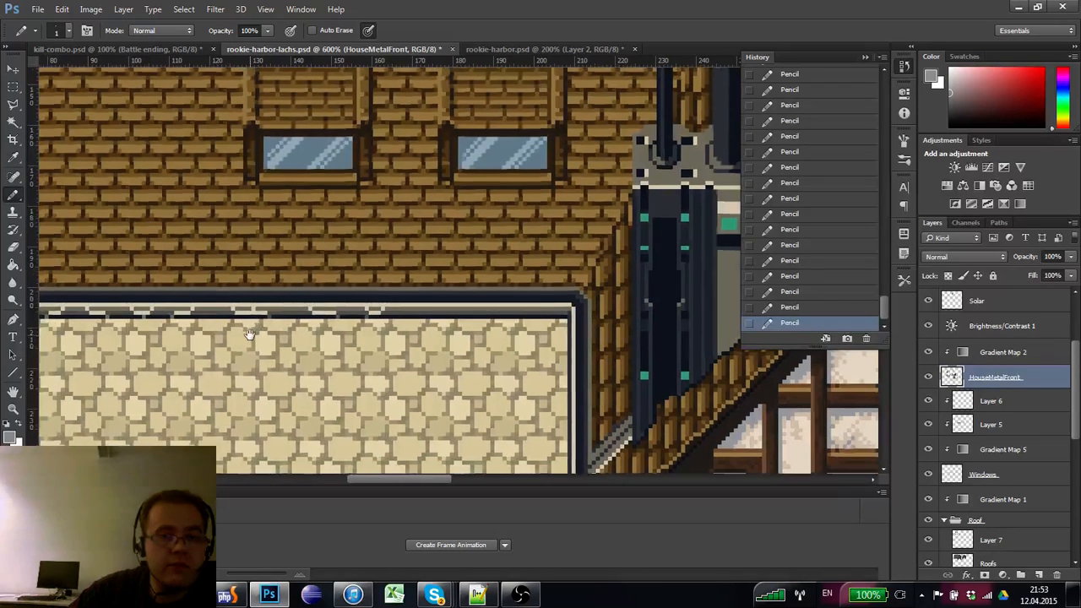
left_click_drag(249, 351, 261, 343)
left_click(13, 87)
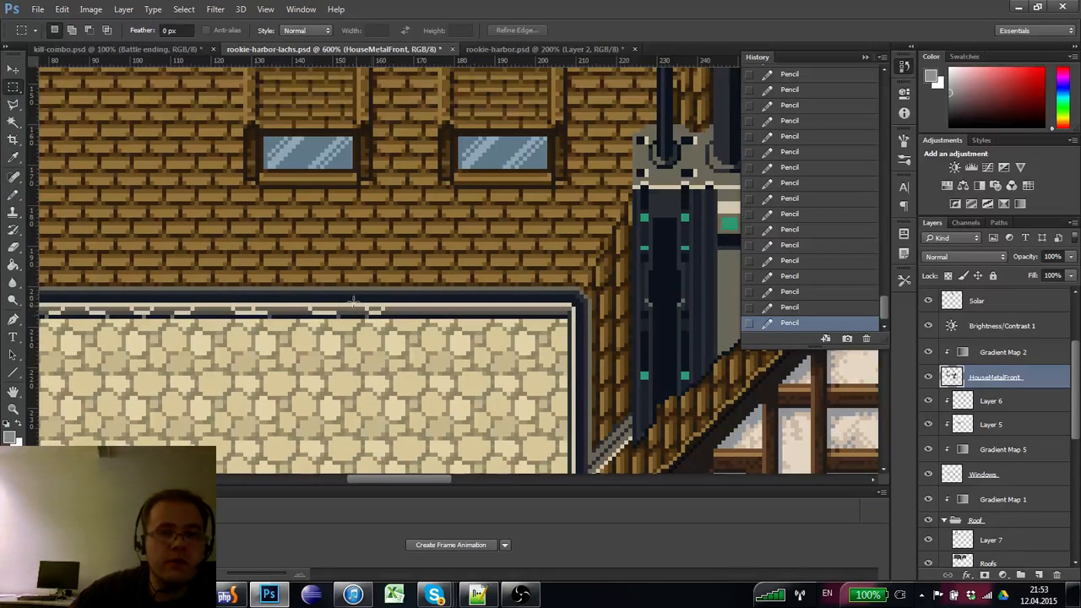
left_click_drag(384, 333, 441, 310)
left_click(377, 331)
mouse_move(349, 314)
left_mouse_down()
mouse_move(314, 296)
mouse_move(342, 311)
mouse_move(506, 311)
left_mouse_up()
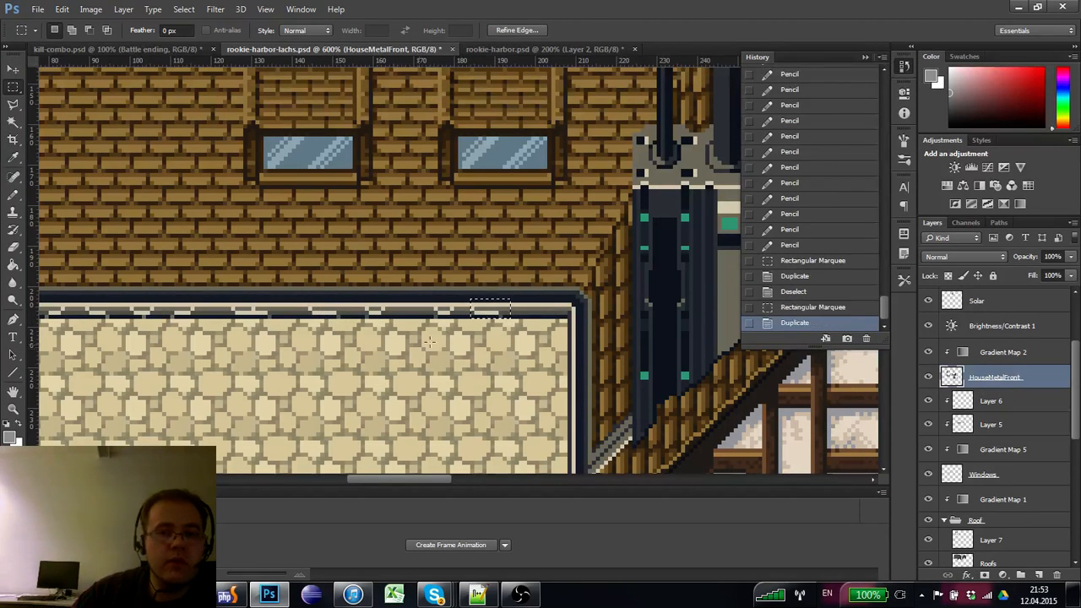
left_click(144, 341)
- Examine the marked eave trim against the whole house at reduced zoom
left_click(13, 409)
left_click(72, 391, "alt")
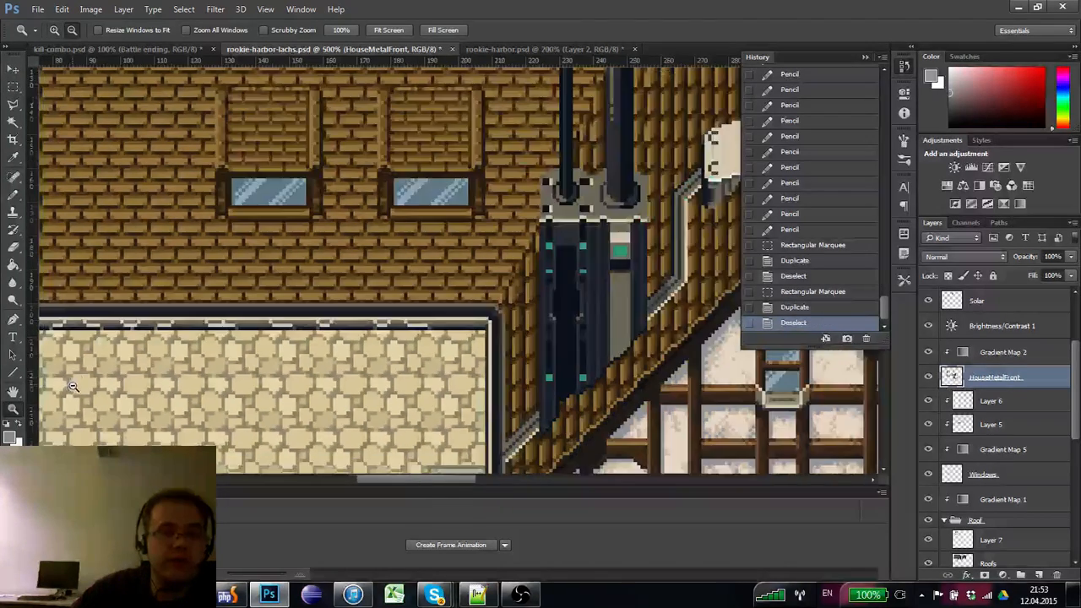
left_click(230, 338, "alt")
left_click(245, 354, "alt")
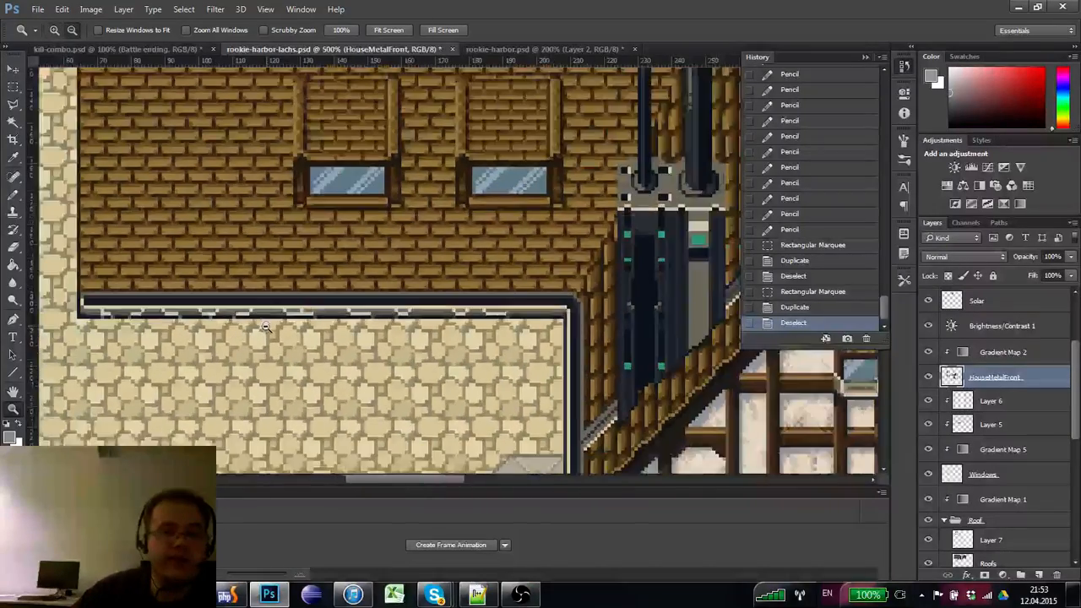
left_click(257, 371, "alt")
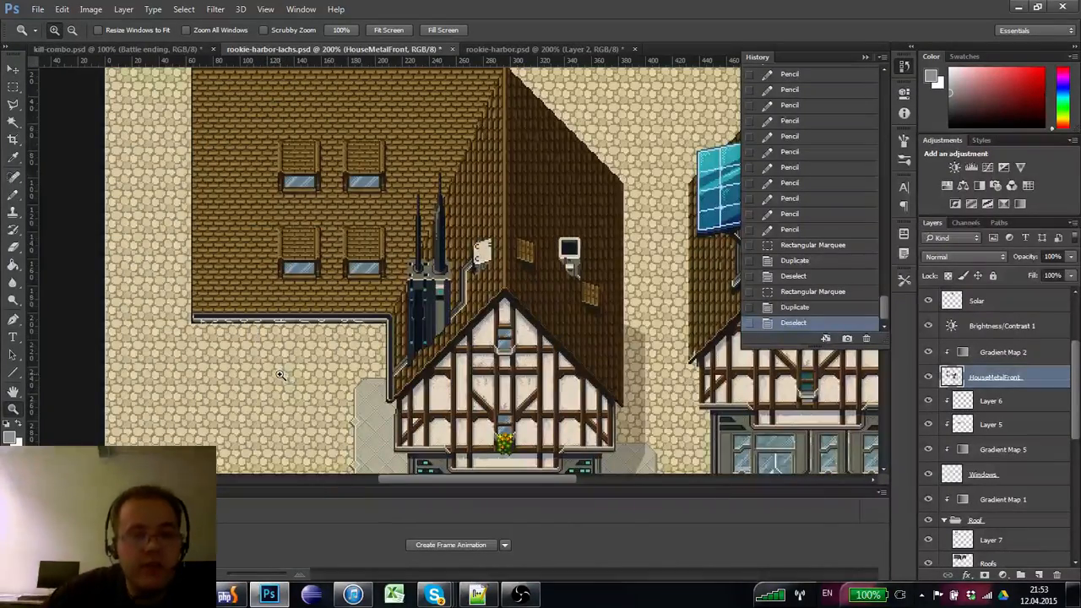
- Paint over the light marks along the lower edge of the HouseMetalFront eave trim with Pencil strokes in sampled dark greys
left_click(261, 353)
left_click(260, 353)
key("b")
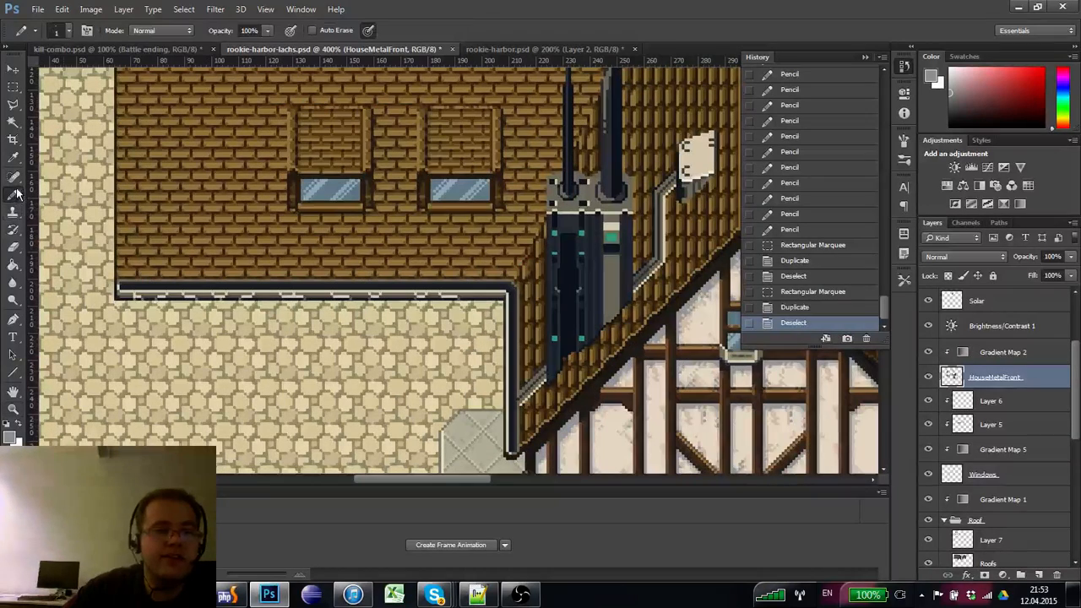
left_click(128, 291, "alt")
left_click(126, 293)
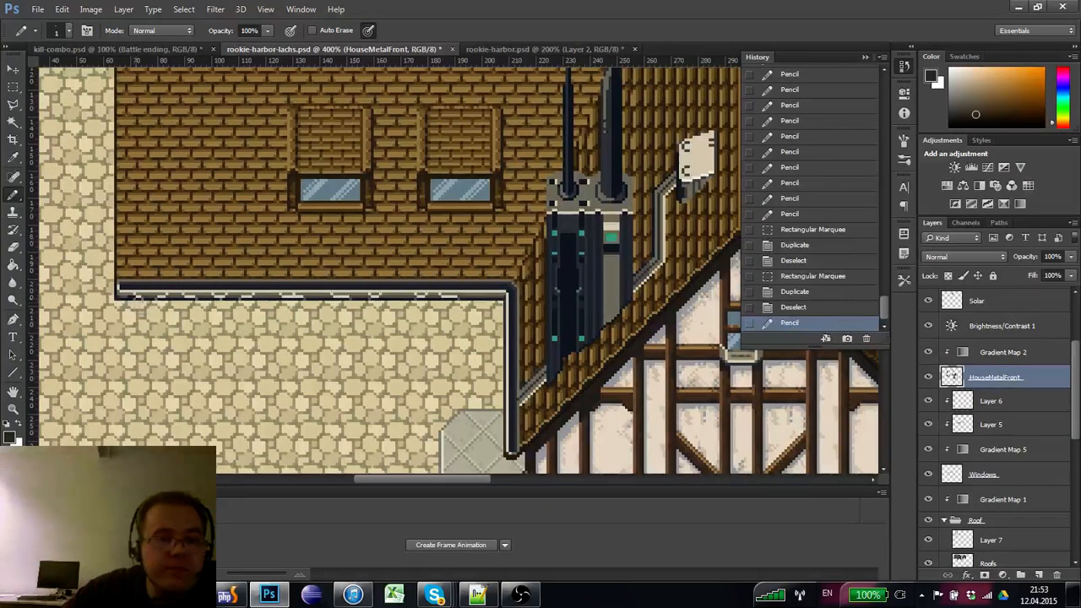
left_click(128, 291, "alt")
left_click(138, 305)
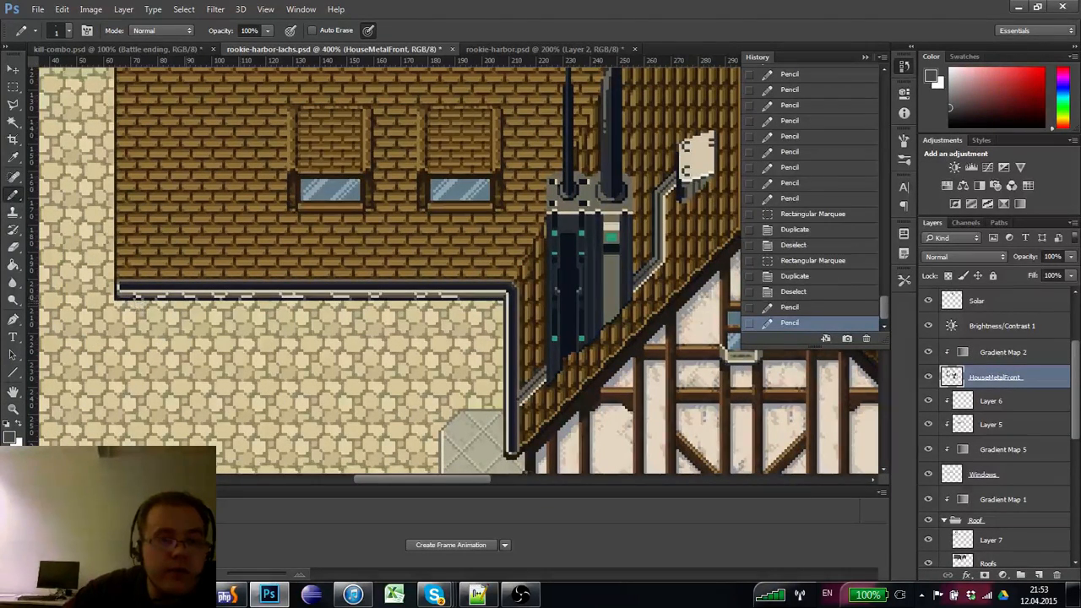
left_click(478, 306, "shift")
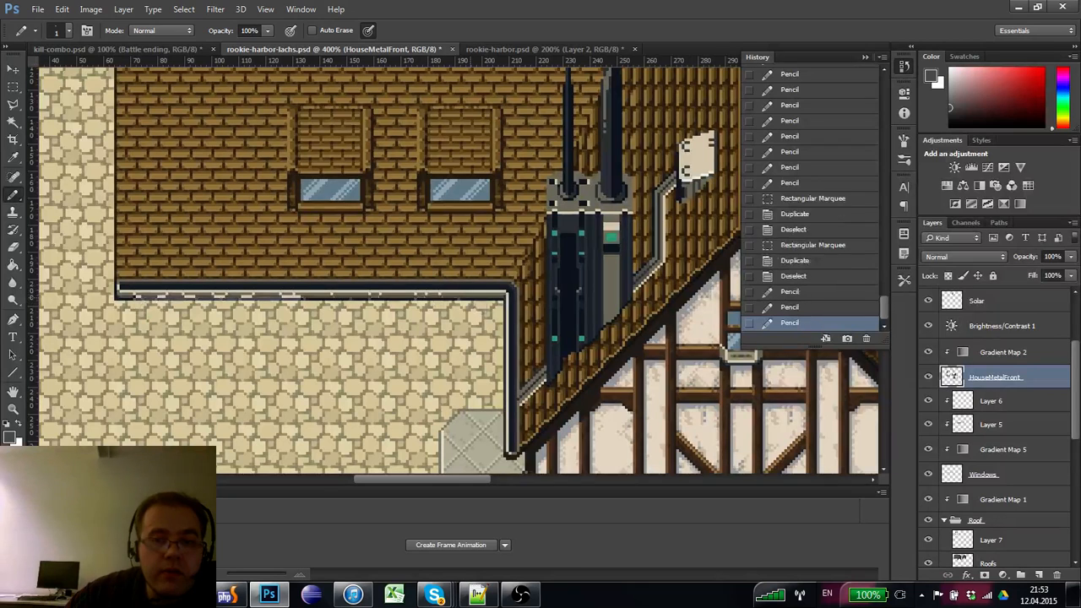
- Cover the remaining light marks on the trim with straight Pencil lines in a sampled grey
left_click(468, 298, "alt")
left_click(469, 304)
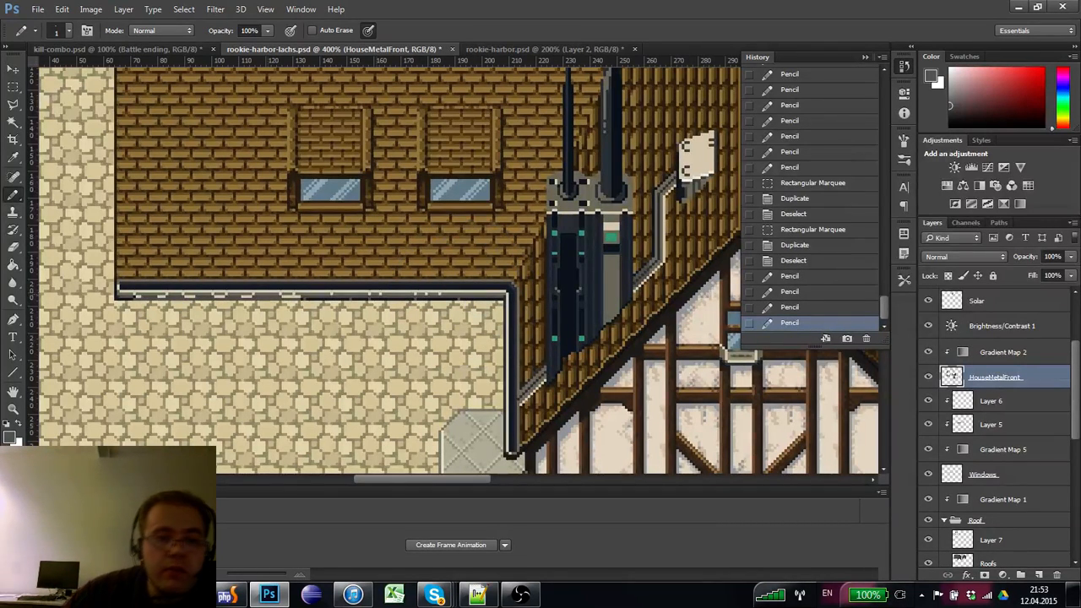
left_click(140, 304)
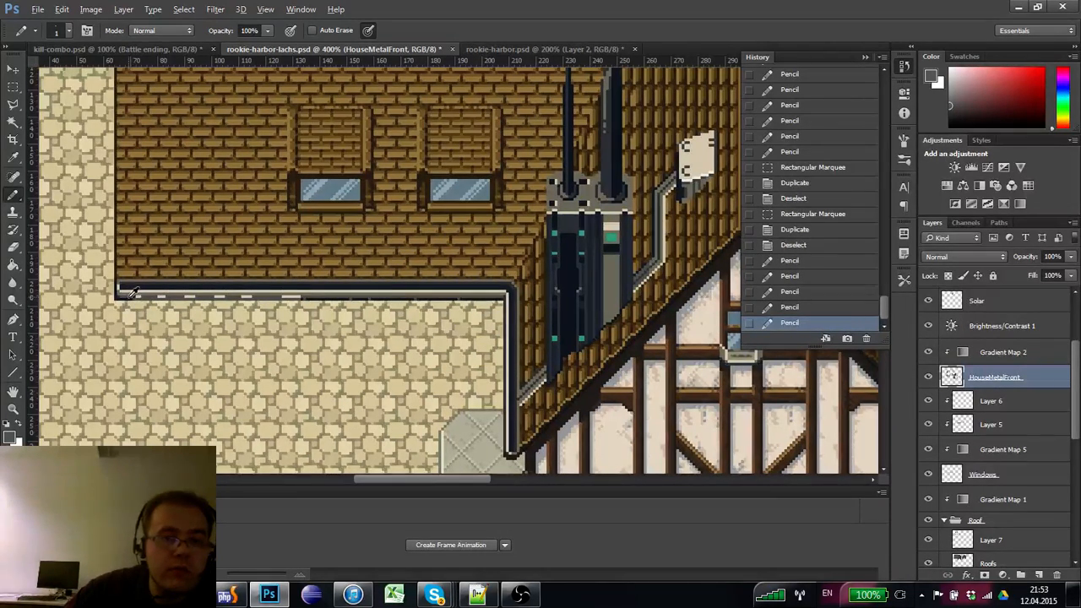
left_click(139, 303)
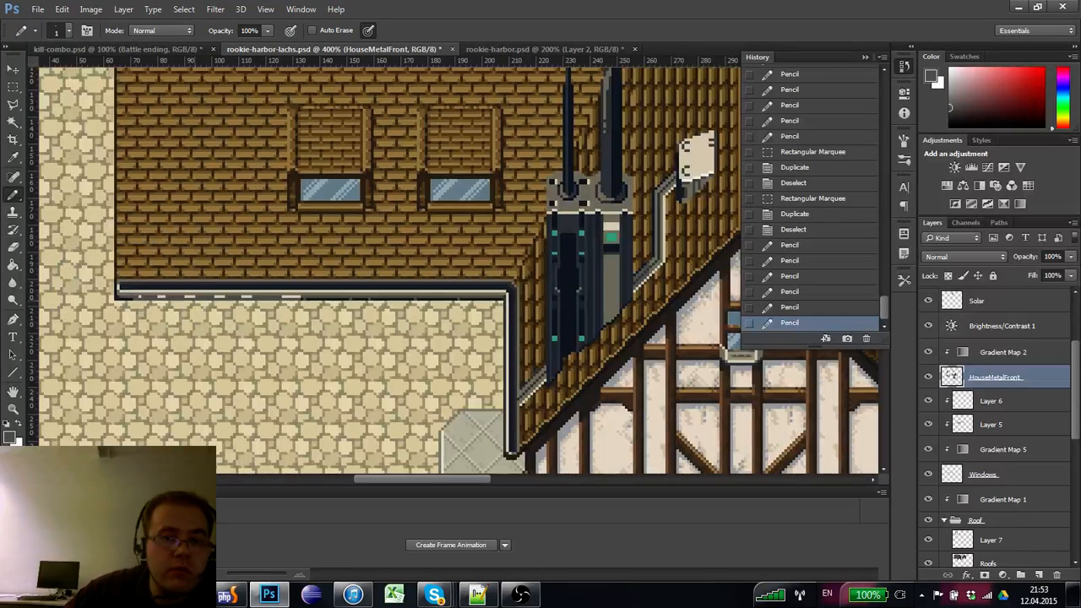
left_click(335, 304, "shift")
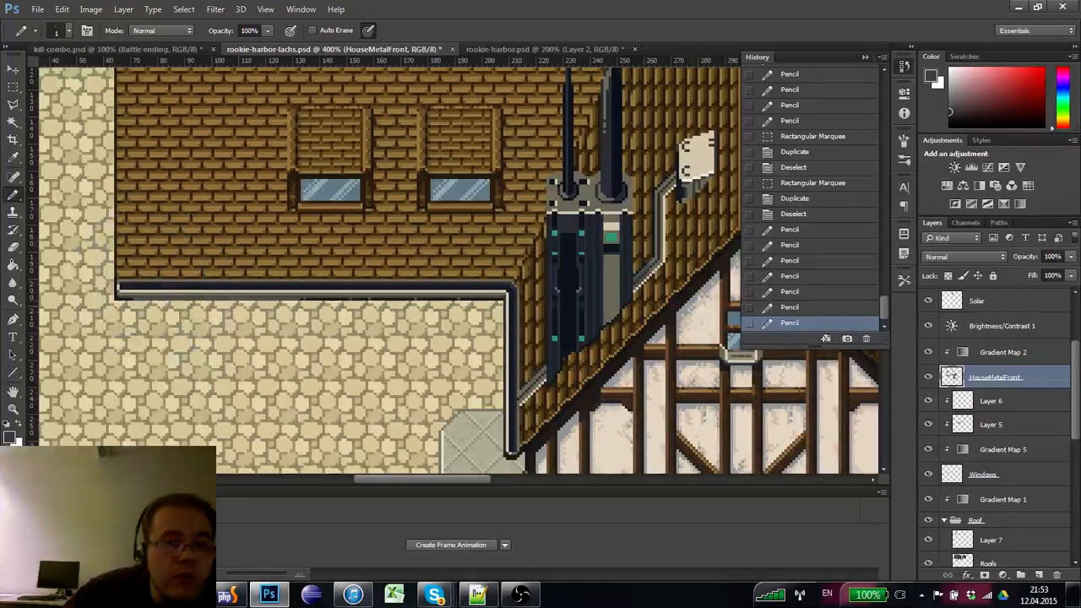
- Draw a straight dark Pencil line along the trim's bottom edge to the corner and touch up its end with a sampled grey
left_click(129, 309)
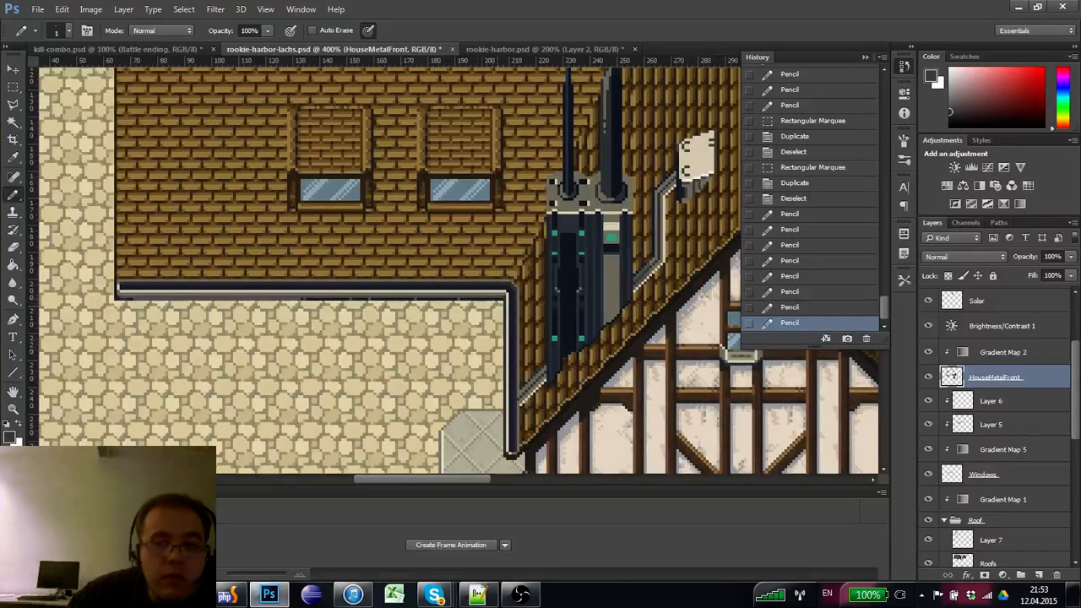
left_click(505, 298, "shift")
left_click(504, 294, "alt")
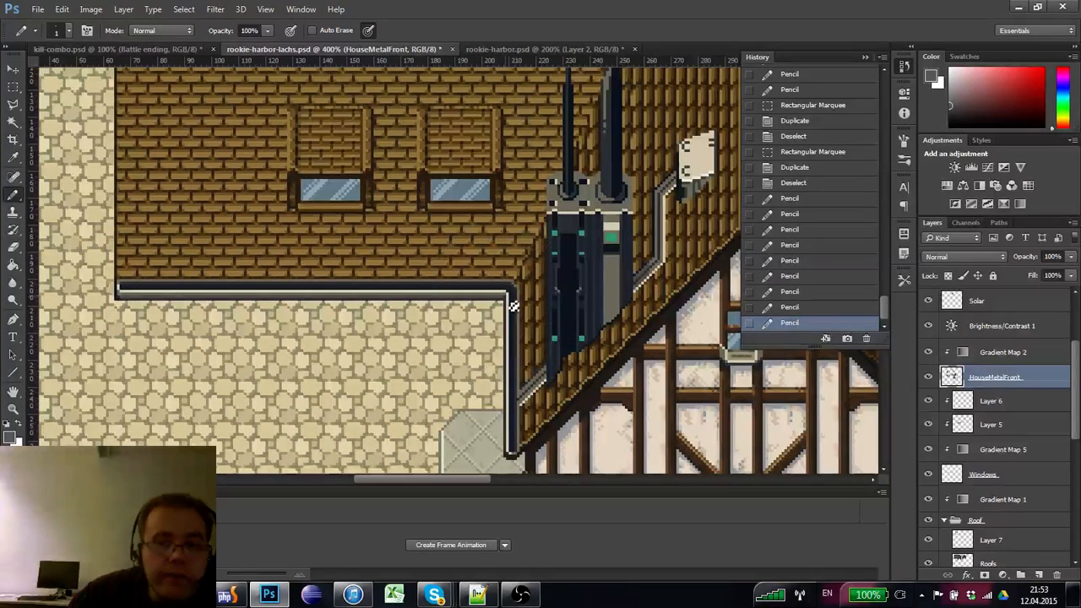
left_click(507, 299)
left_click_drag(460, 405, 450, 397)
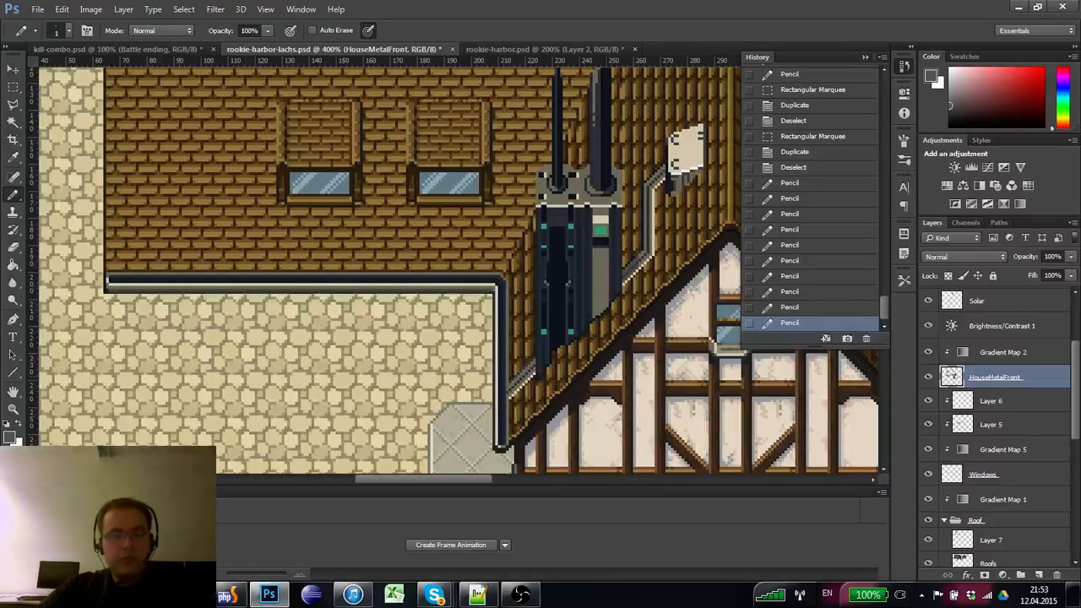
- Clean up the inner corner where the horizontal eave trim meets the vertical one with single Pencil pixels in matching greys
scroll(16, 498, "up", 1)
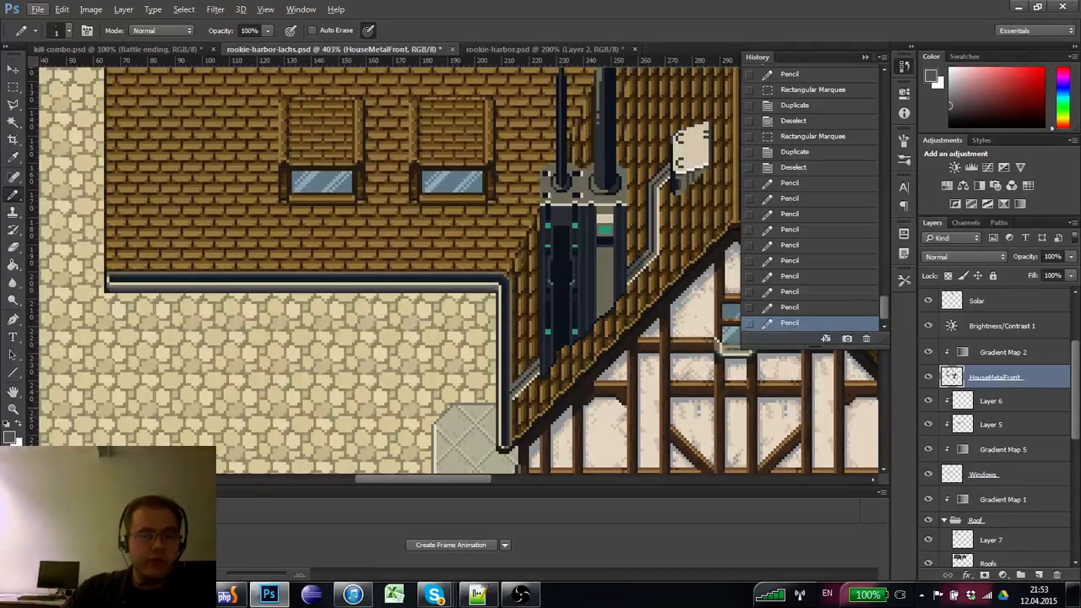
left_click(13, 409)
left_click(433, 282)
left_click(433, 282)
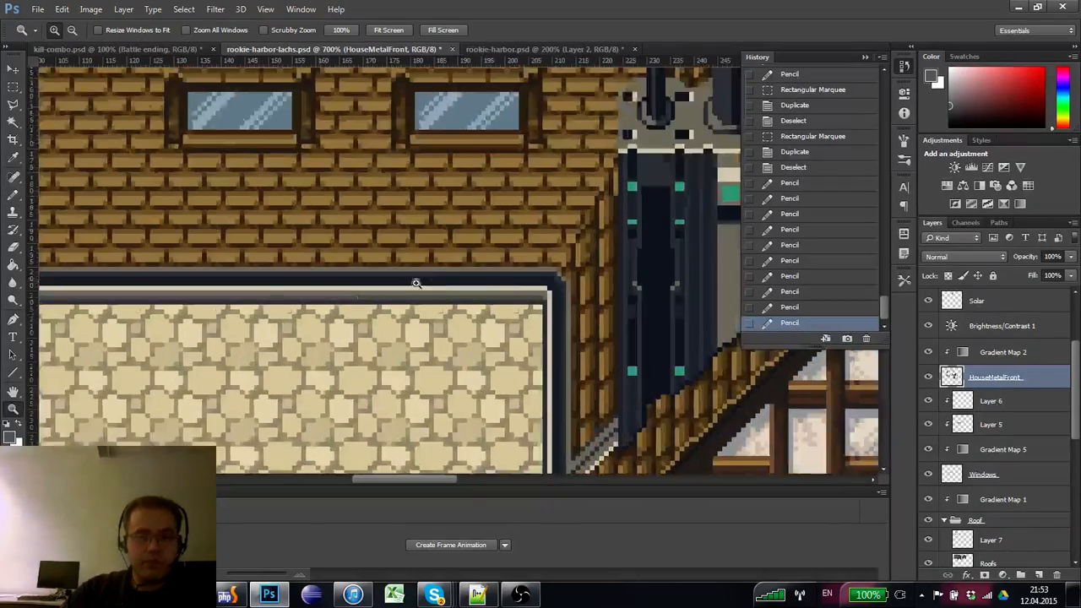
left_click(15, 194)
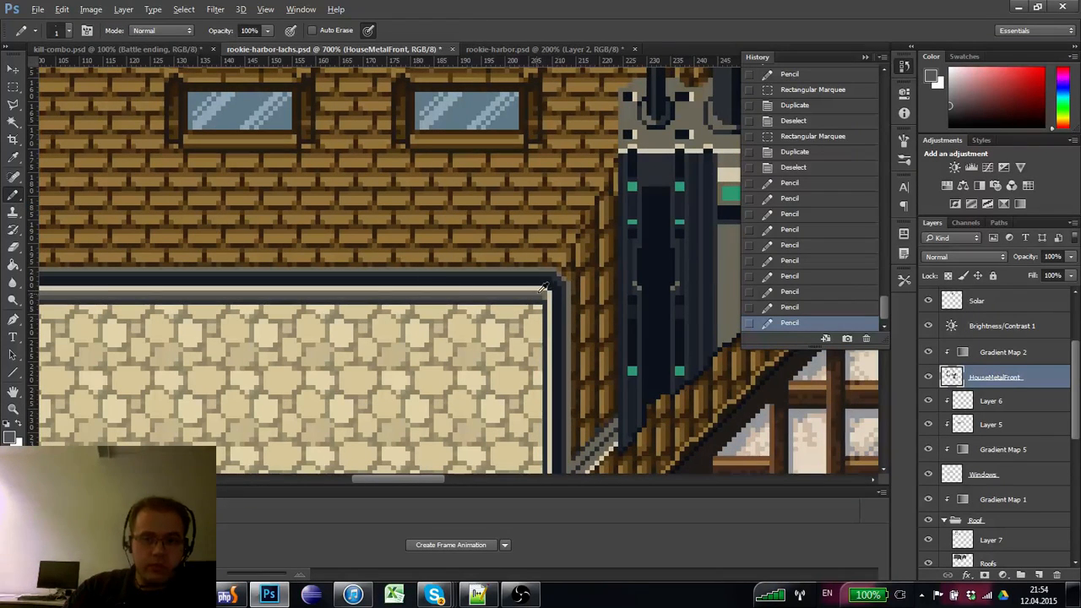
left_click(545, 292)
left_click(541, 297)
left_click(543, 307)
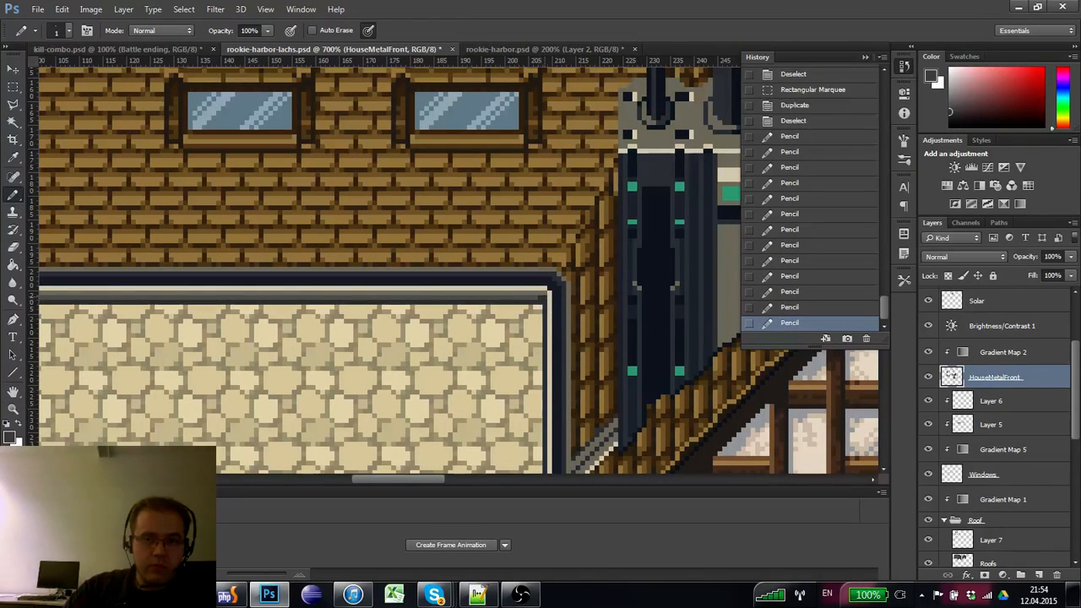
left_click(539, 312)
left_click(540, 294)
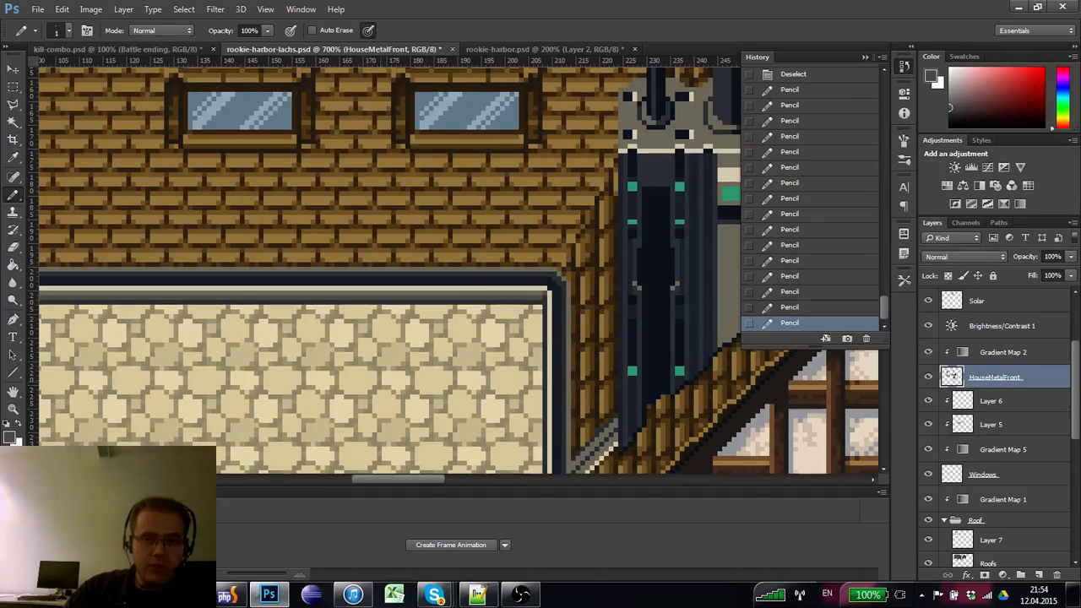
- Check the plain eave trim against the whole house at reduced zoom and save the document
left_click(14, 409)
left_click(95, 382, "alt")
left_click(96, 384, "alt")
left_click(98, 386, "alt")
left_click(100, 388, "alt")
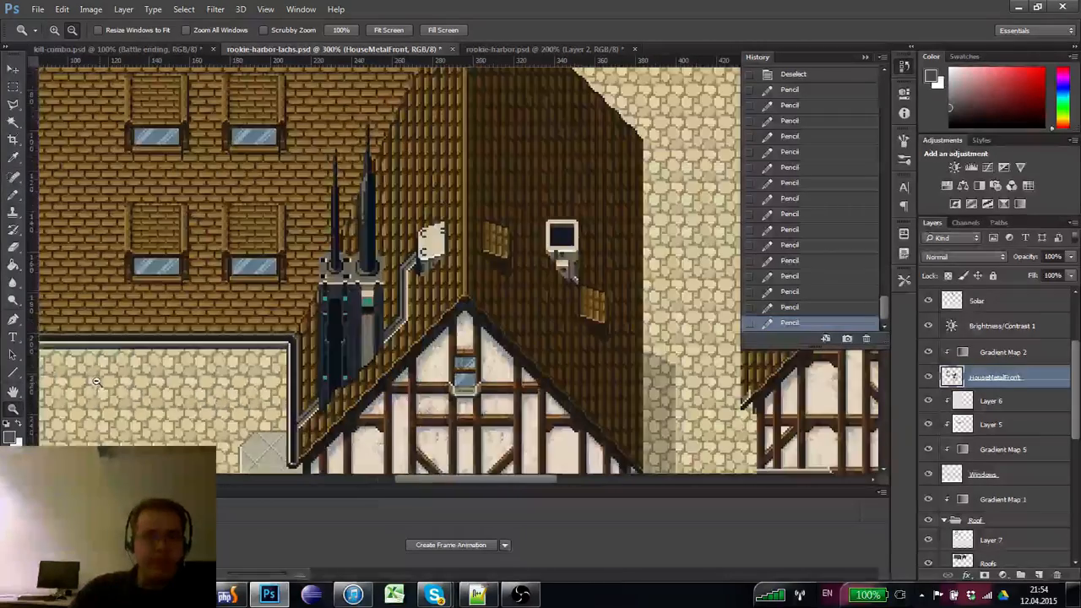
left_click(101, 389, "alt")
left_click_drag(246, 325, 312, 287)
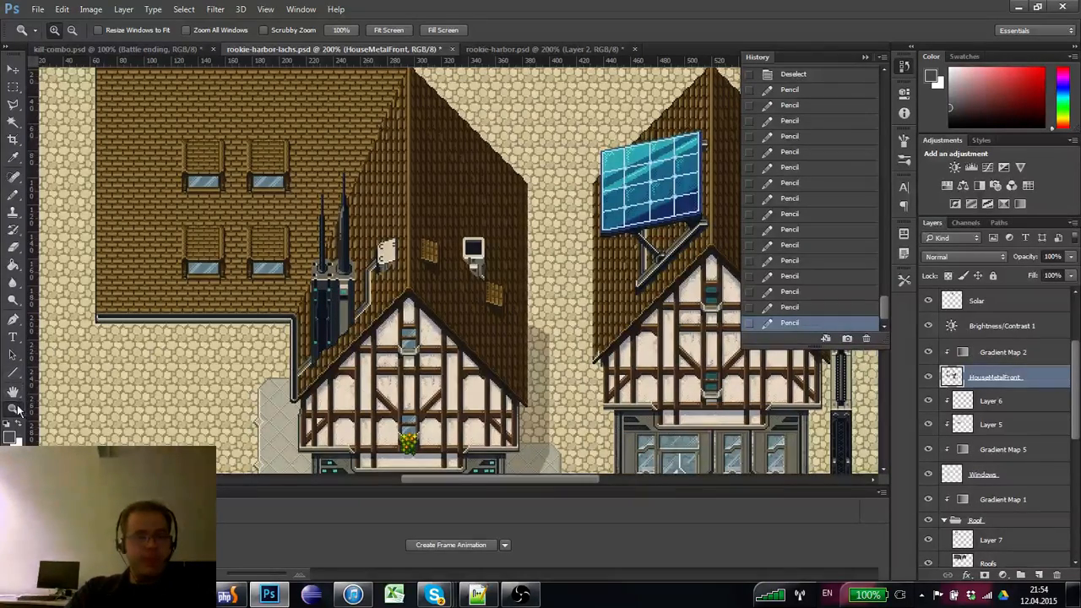
left_click(195, 384, "alt")
key("ctrl+s")
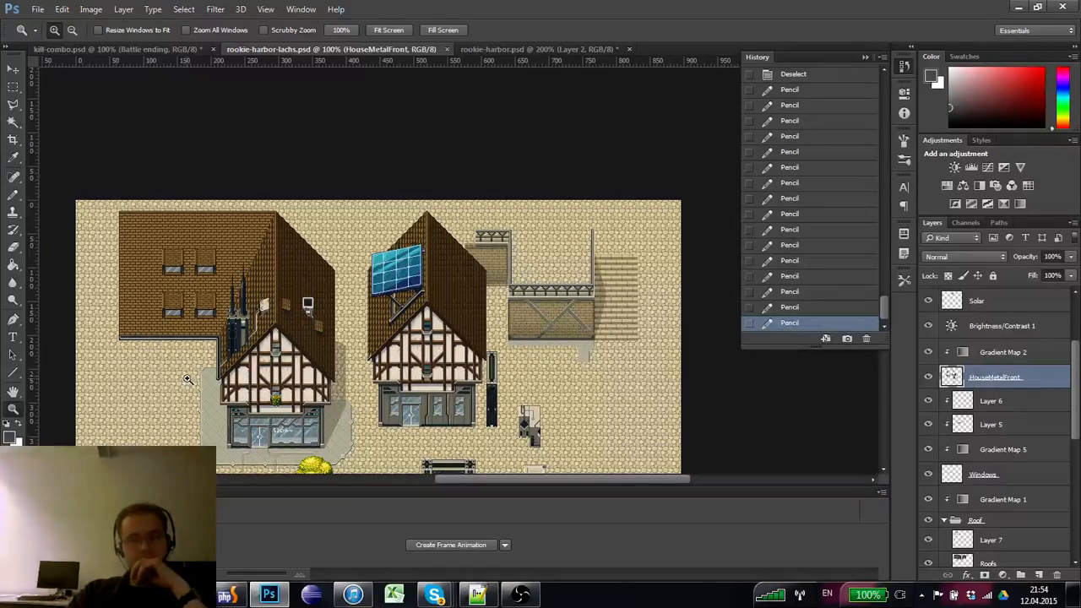
- Examine the eave trim and both house roofs at different zoom levels
left_click(162, 328)
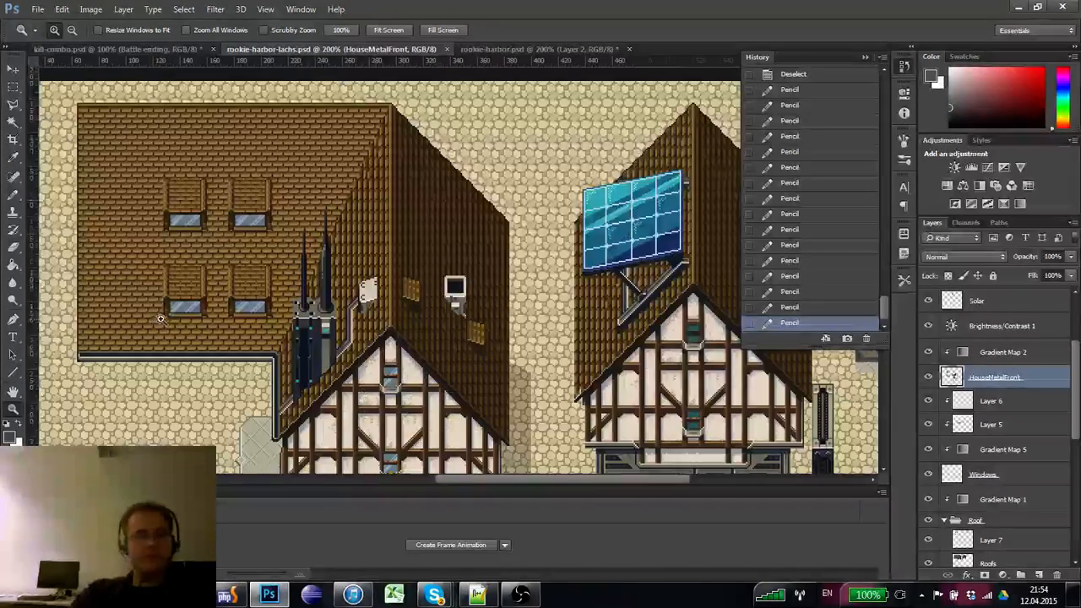
left_click(161, 326)
left_click(172, 331, "alt")
left_click(177, 332, "alt")
left_click(179, 333, "alt")
left_click(341, 203)
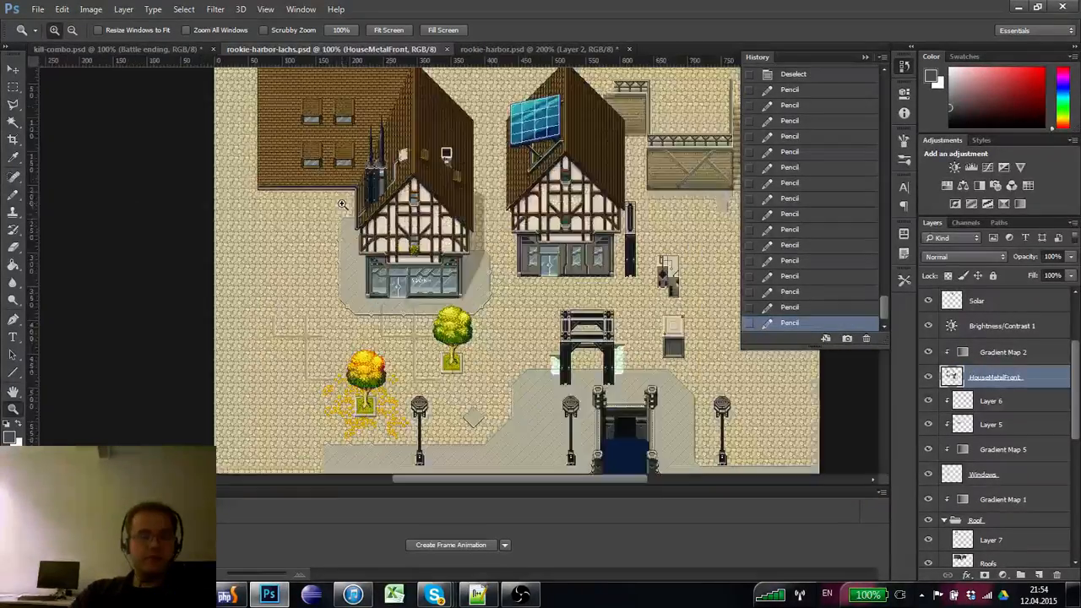
left_click(343, 218)
left_click_drag(378, 250, 205, 365)
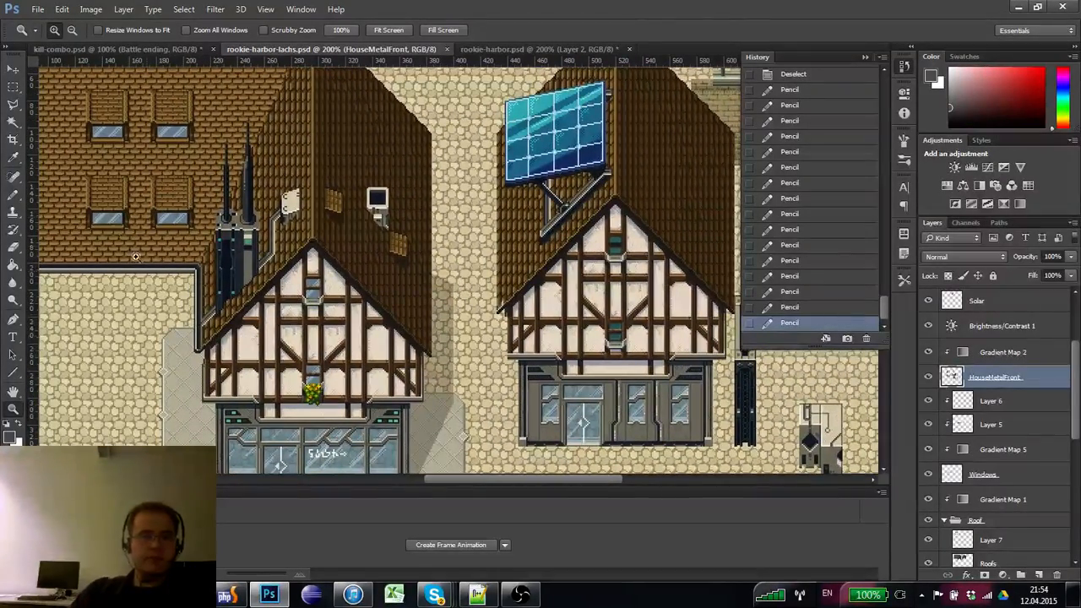
left_click(13, 87)
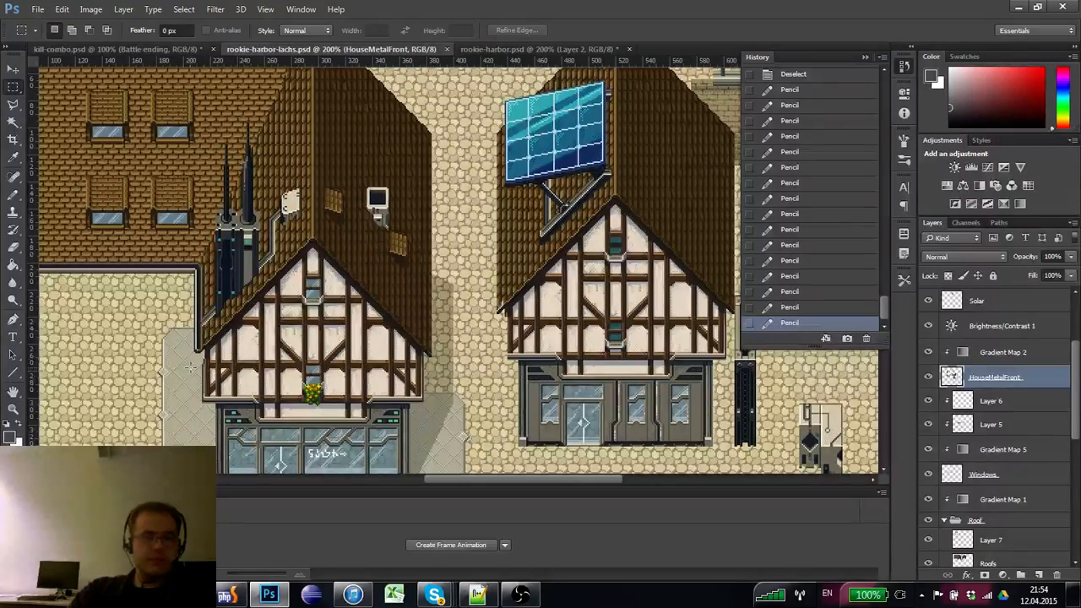
left_click_drag(197, 296, 534, 264)
key("ctrl+d")
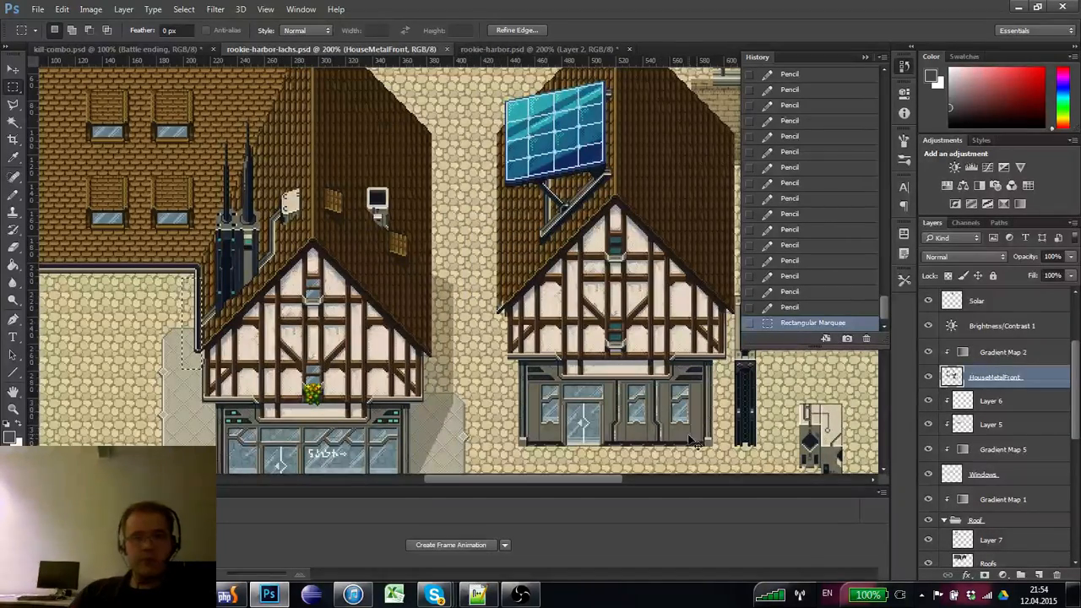
- Clear a small marquee-selected area of HouseMetalFront at the left roof edge of the solar-panel house, then deselect
left_click_drag(506, 250, 562, 287)
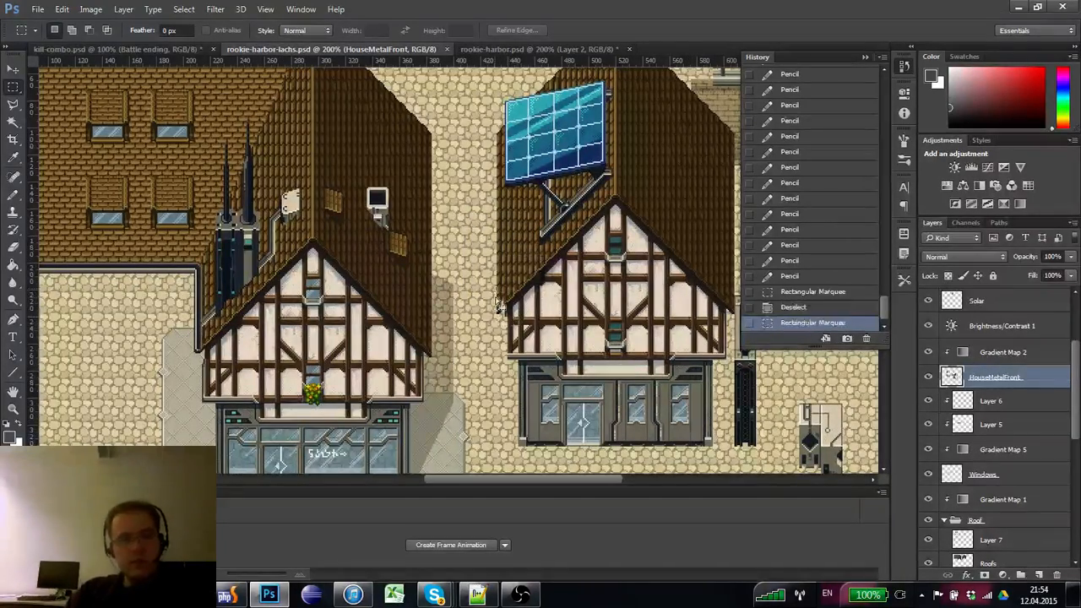
key("Delete")
key("ctrl+d")
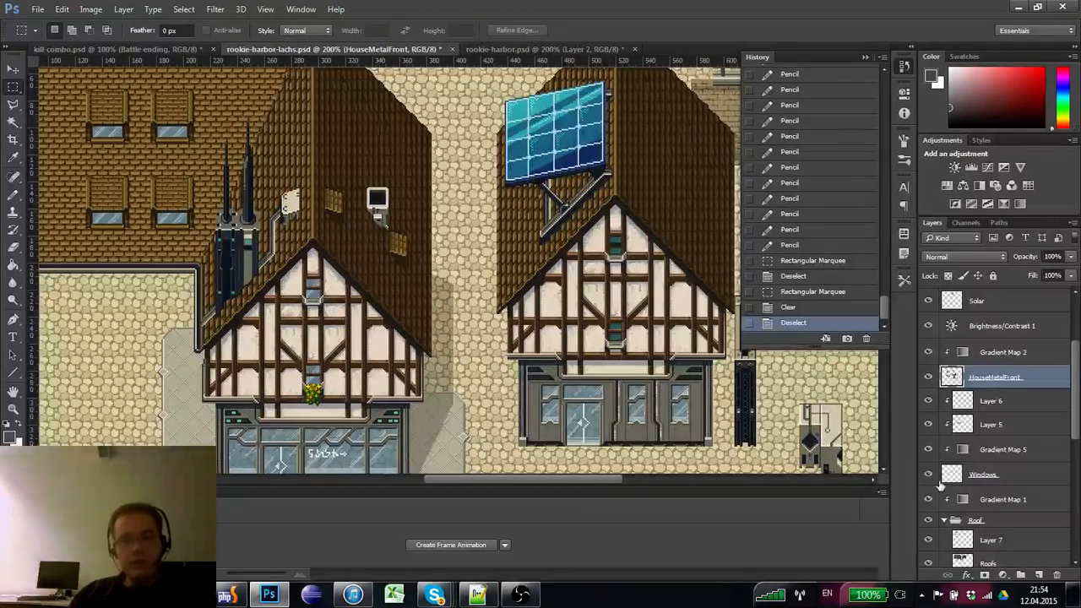
- Inspect both house fronts up close and toggle HouseMetalFront off and on to see which parts belong to it
left_click_drag(337, 394, 374, 408)
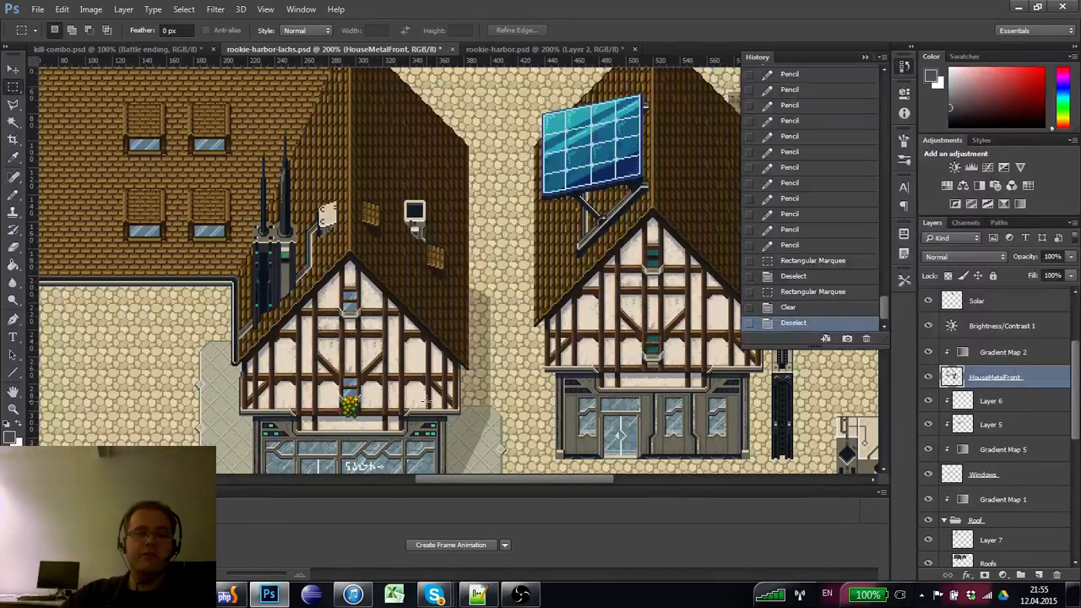
left_click(12, 408)
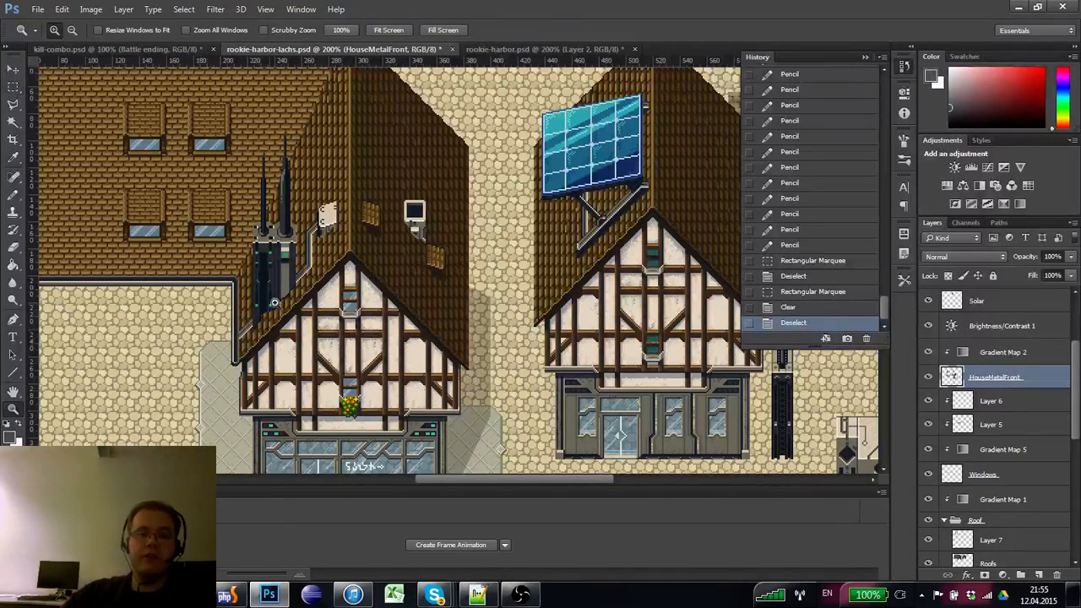
left_click(259, 321)
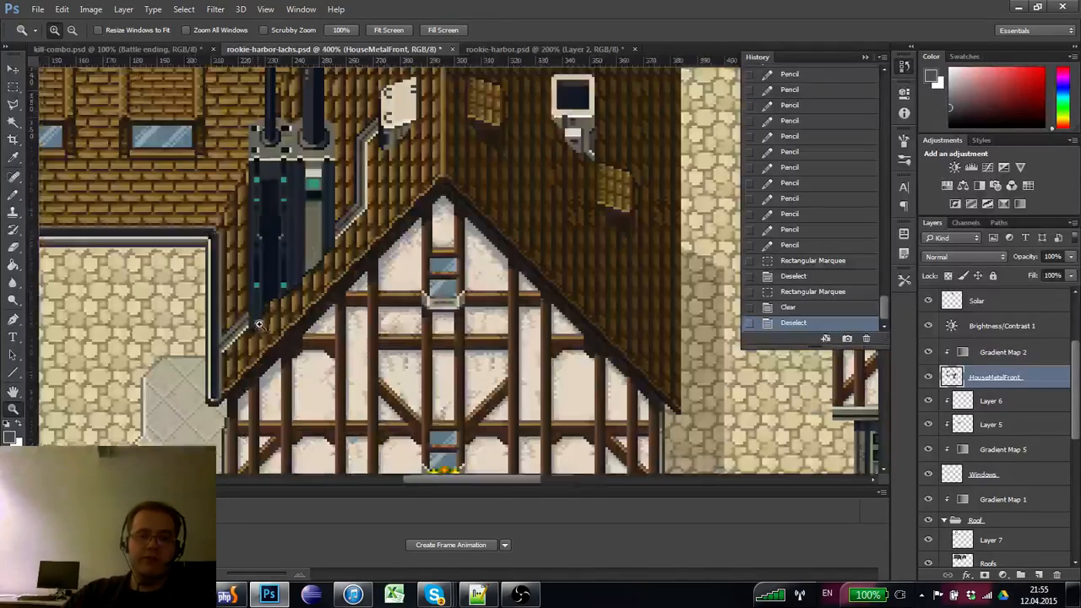
left_click(262, 320, "alt")
left_click(272, 323, "alt")
left_click(523, 303)
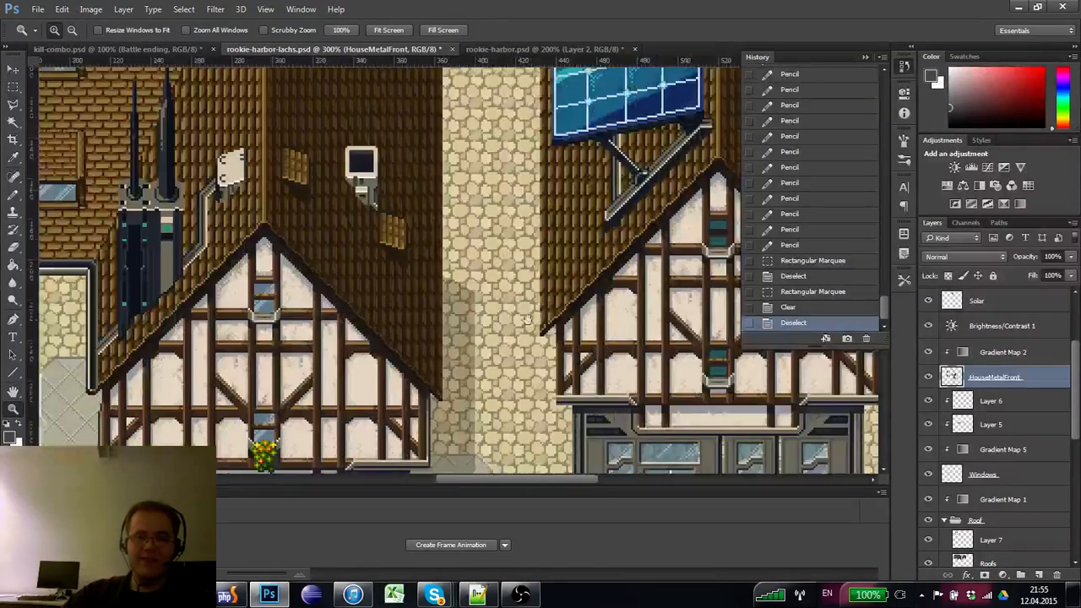
left_click(928, 376)
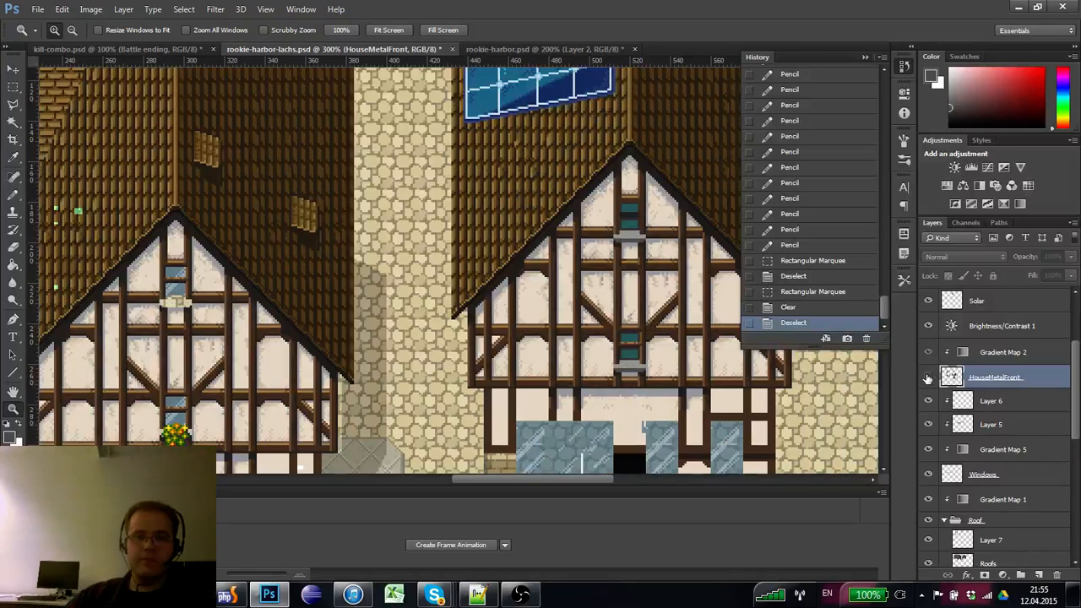
left_click(928, 376)
- Check the Roofs, Layer 7 and HouseFront copy layers by toggling their visibility, and make HouseFront copy the active layer
scroll(1070, 399, "down", 3)
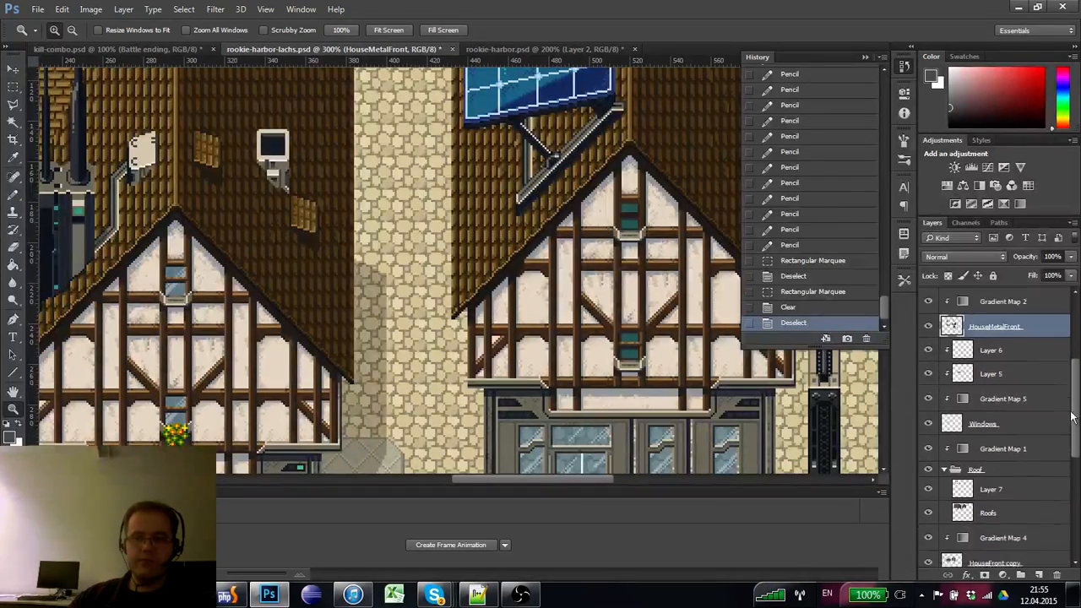
left_click(927, 473)
left_click(928, 473)
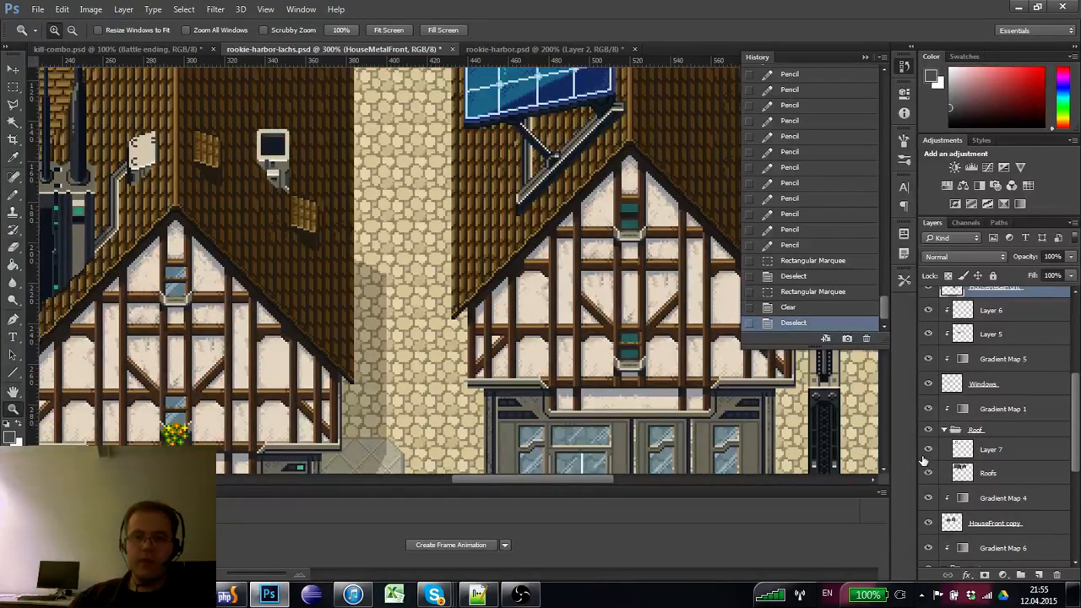
left_click(928, 449)
left_click(928, 450)
left_click(928, 524)
left_click(928, 524)
left_click(947, 524)
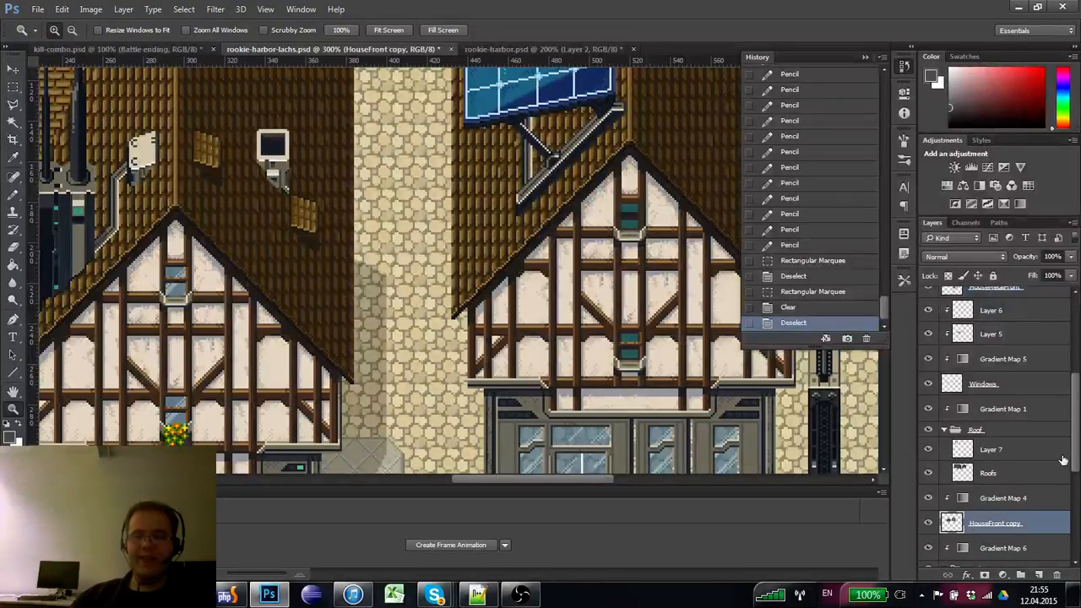
- Check what the MetalFloor, Layer 10 and Layer 3 layers contain by toggling their visibility
scroll(1076, 456, "down", 1)
scroll(1076, 456, "down", 4)
left_click(927, 480)
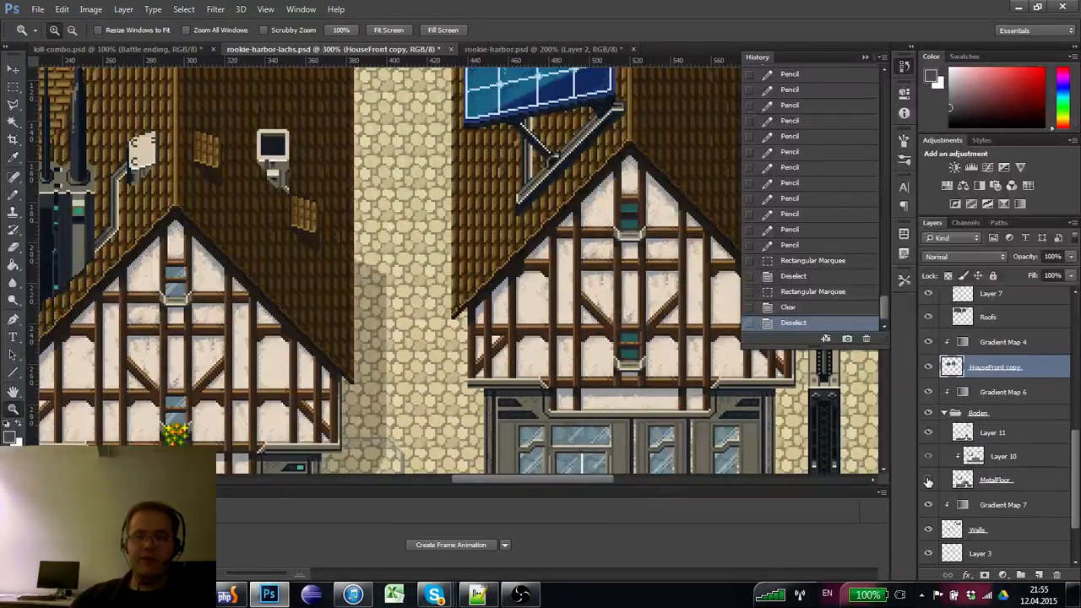
left_click(928, 480)
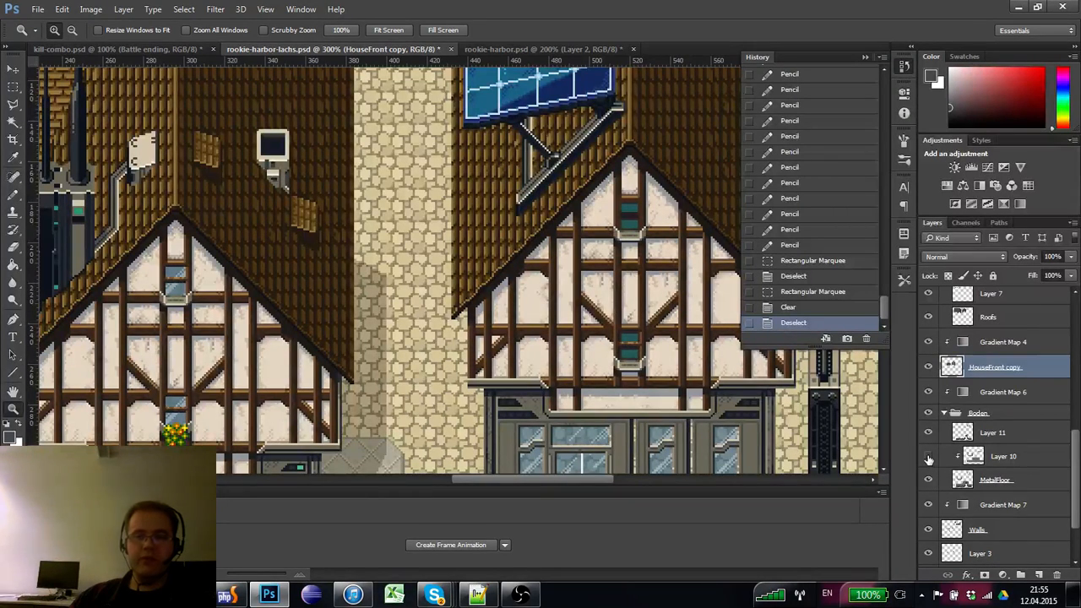
left_click(928, 456)
scroll(1075, 456, "down", 3)
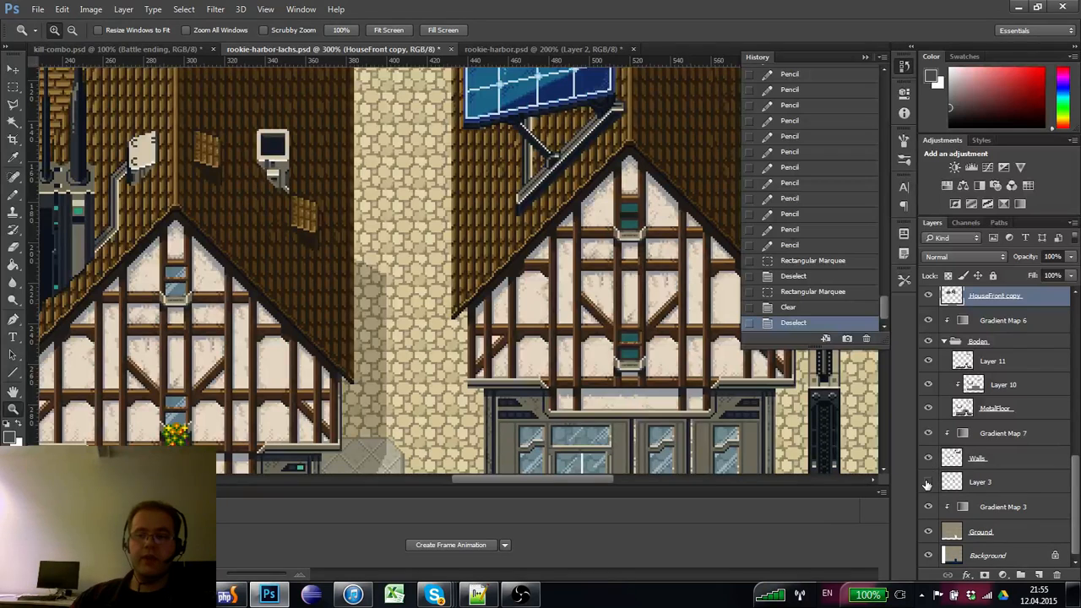
left_click_drag(1076, 463, 1076, 368)
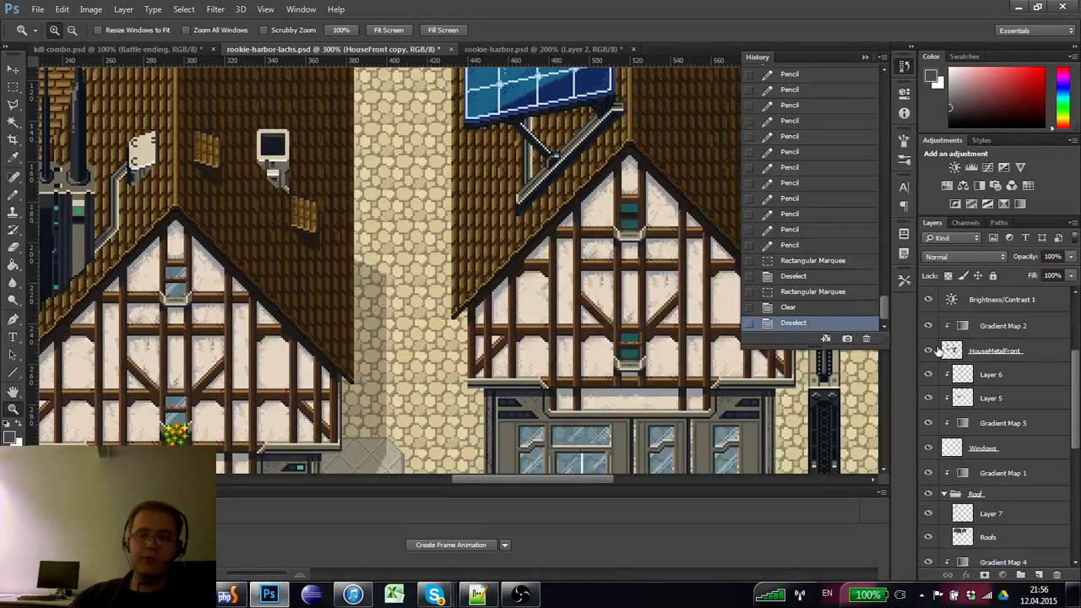
- Make HouseMetalFront active and toggle it, Layer 6 and the Windows layers to see which parts of the houses they hold
left_click(954, 351)
left_click(928, 374)
left_click(928, 374)
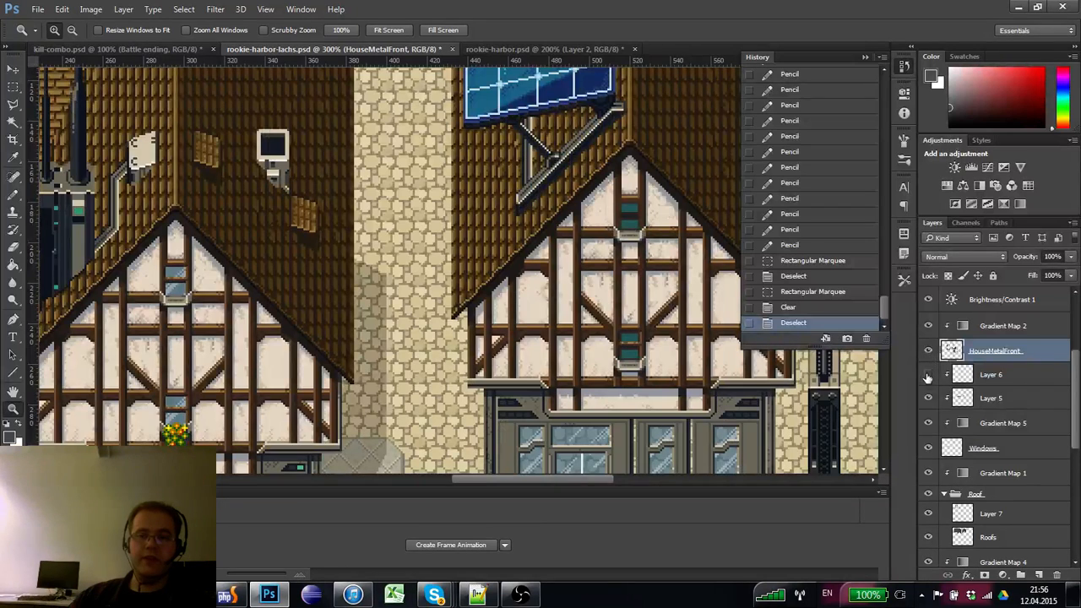
left_click(927, 375)
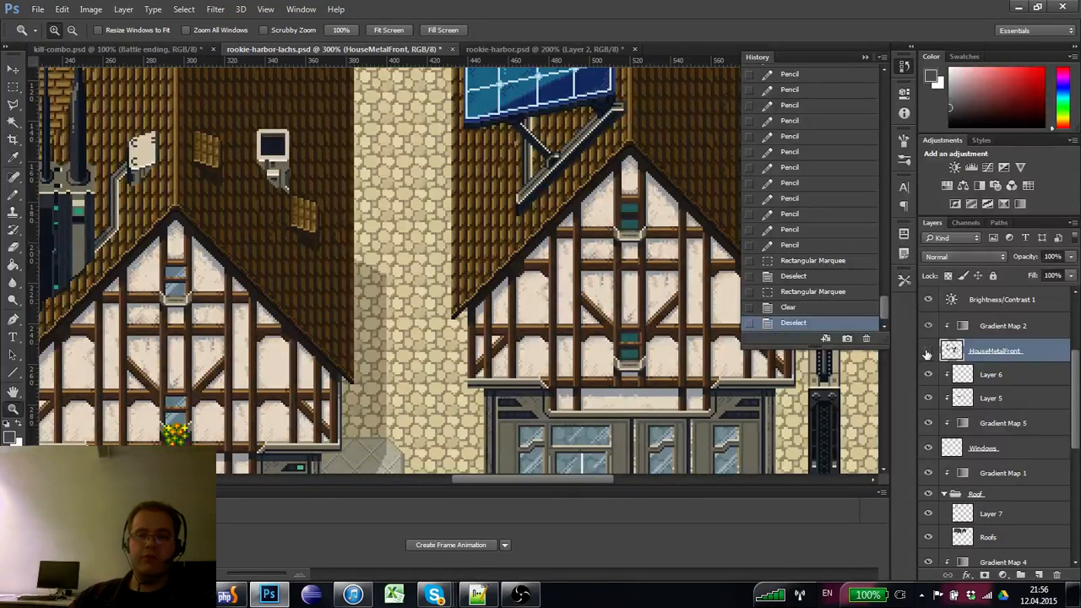
left_click(927, 351)
left_click(927, 350)
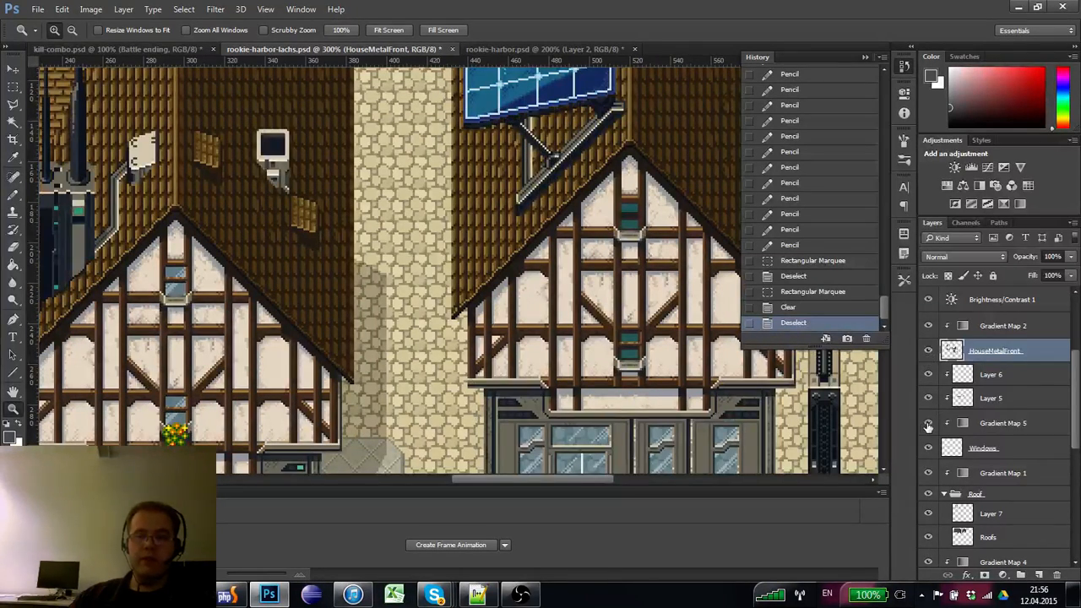
left_click(928, 423)
left_click(928, 423)
left_click(928, 423)
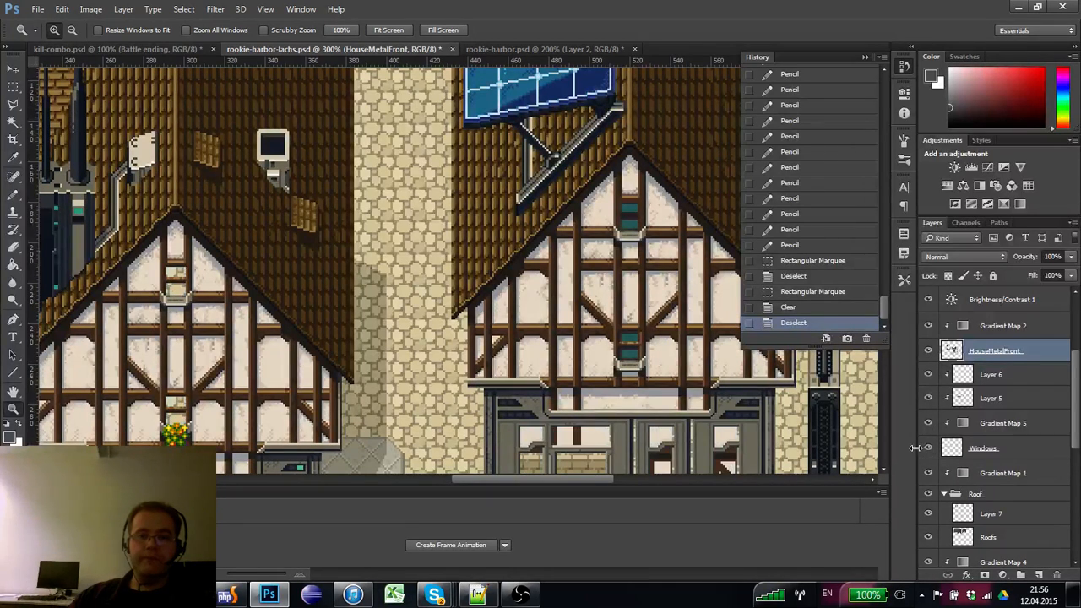
left_click(927, 423)
scroll(1076, 414, "up", 3)
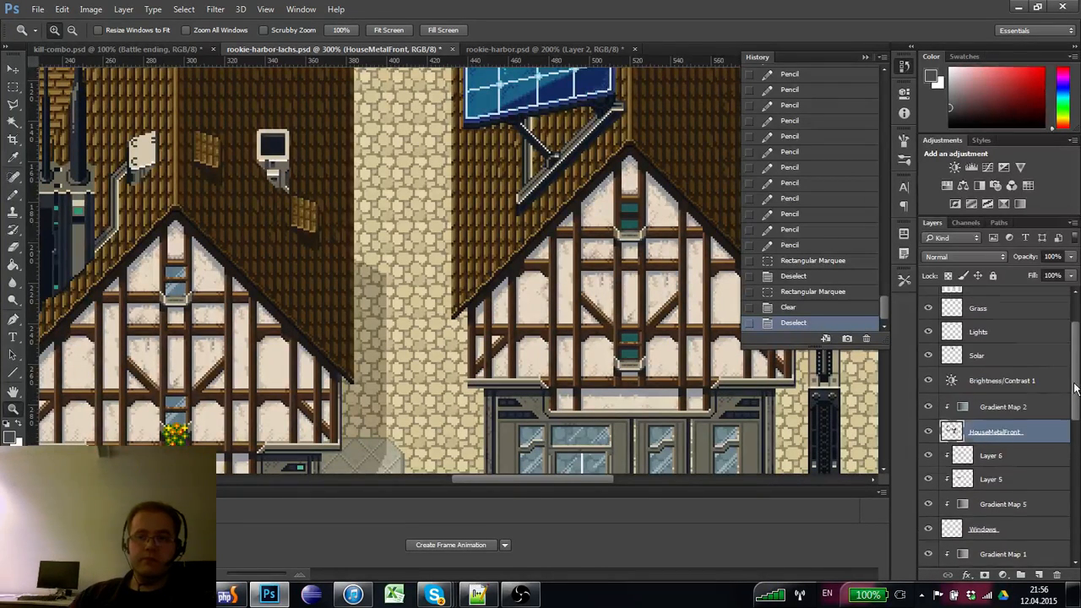
scroll(1074, 377, "down", 5)
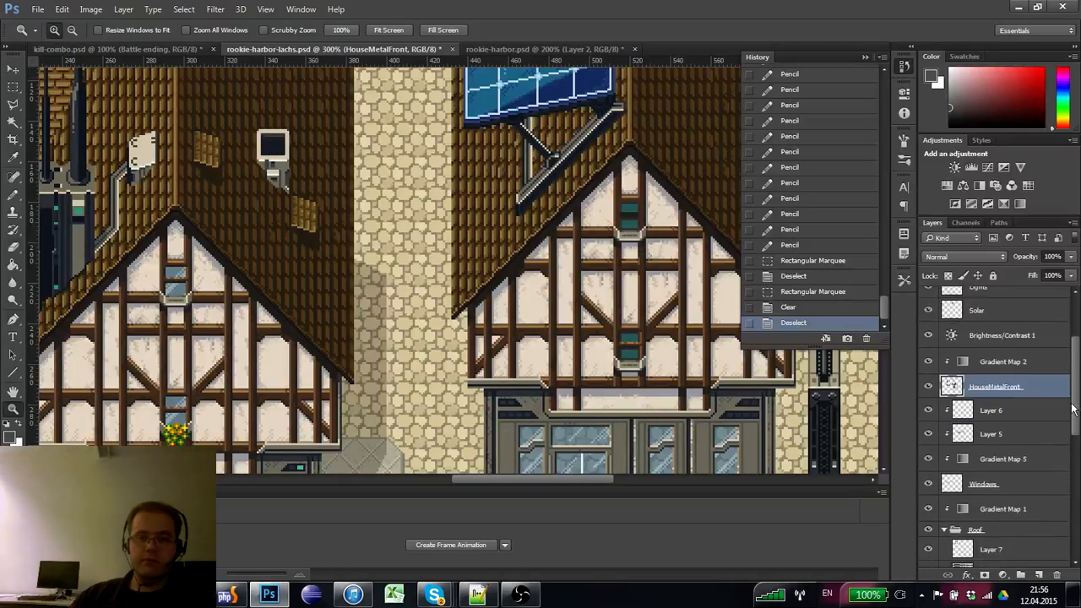
- Make Roofs the active layer and toggle its visibility to check that it holds the roof edges
left_click(979, 465)
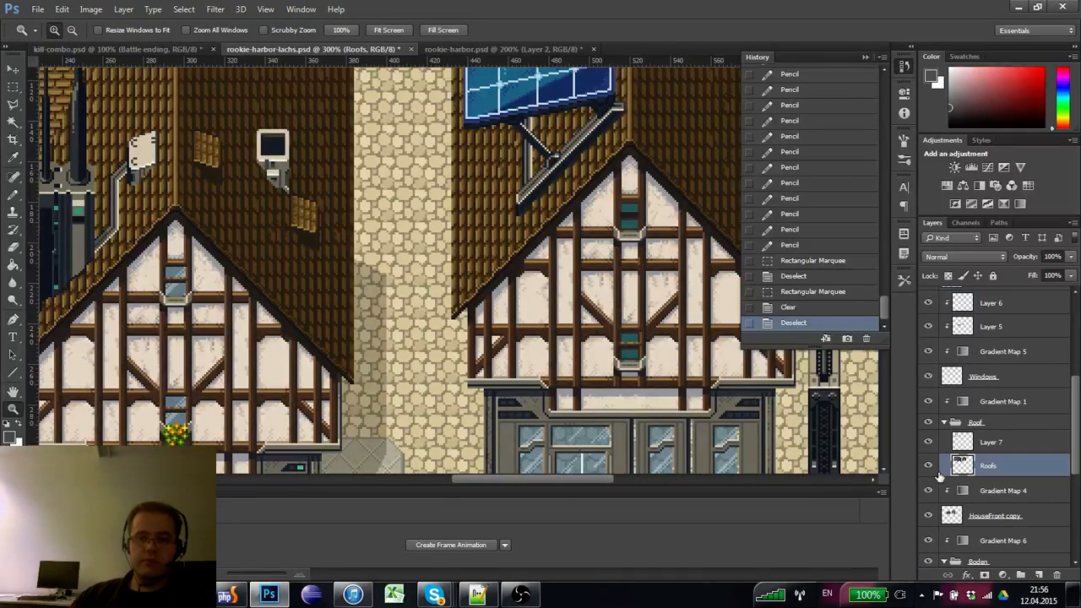
left_click(927, 467)
left_click(927, 466)
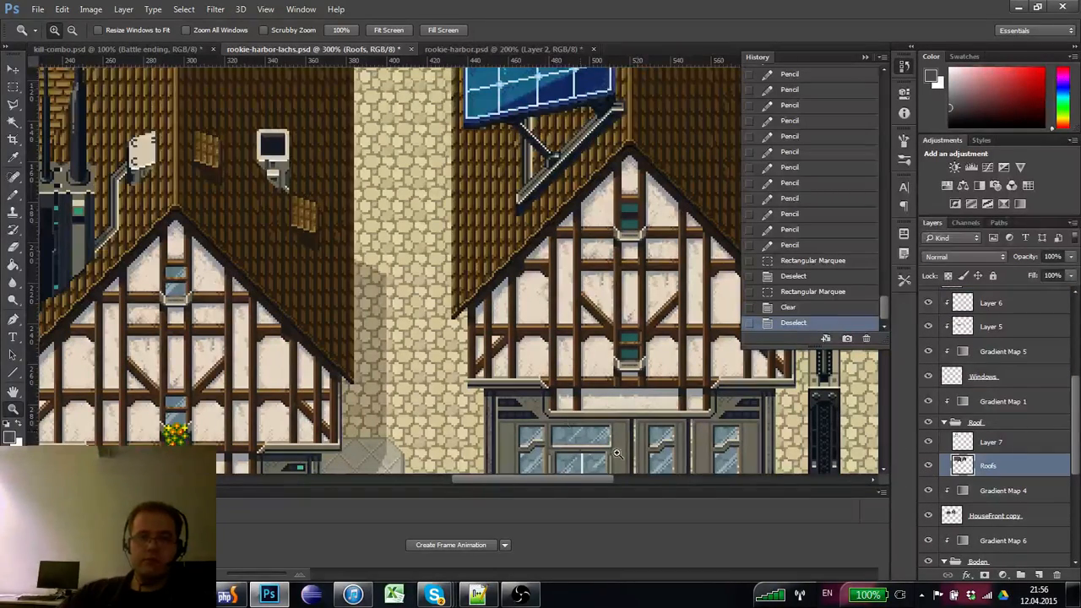
- Duplicate the vertical edge strip of the left house's roof onto the left roof edge of the solar-panel house, then deselect
left_click(461, 315)
left_click(456, 316)
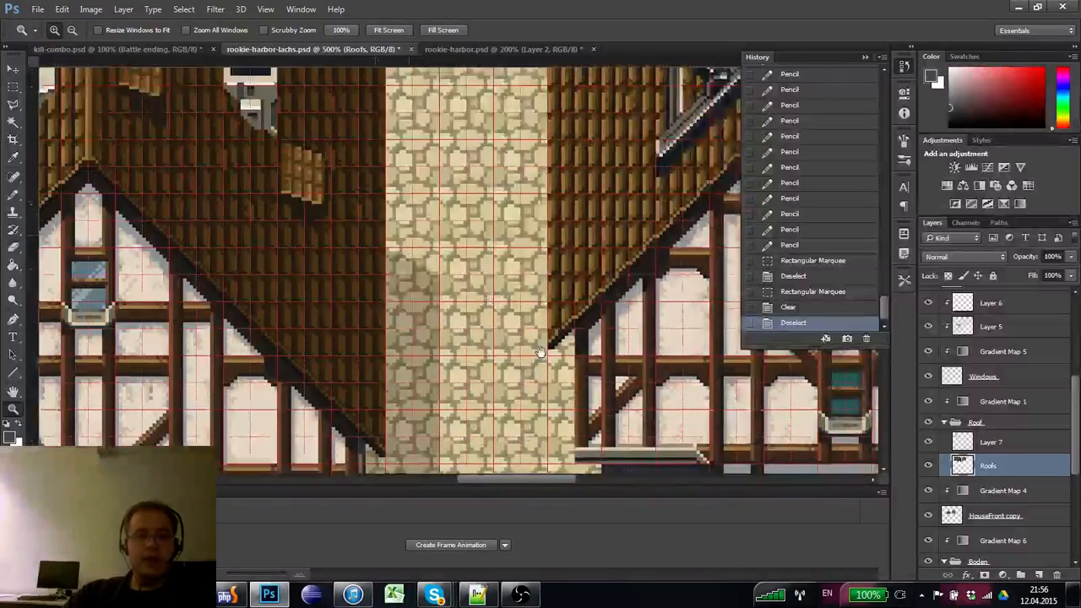
left_click_drag(411, 336, 506, 319)
left_click(12, 87)
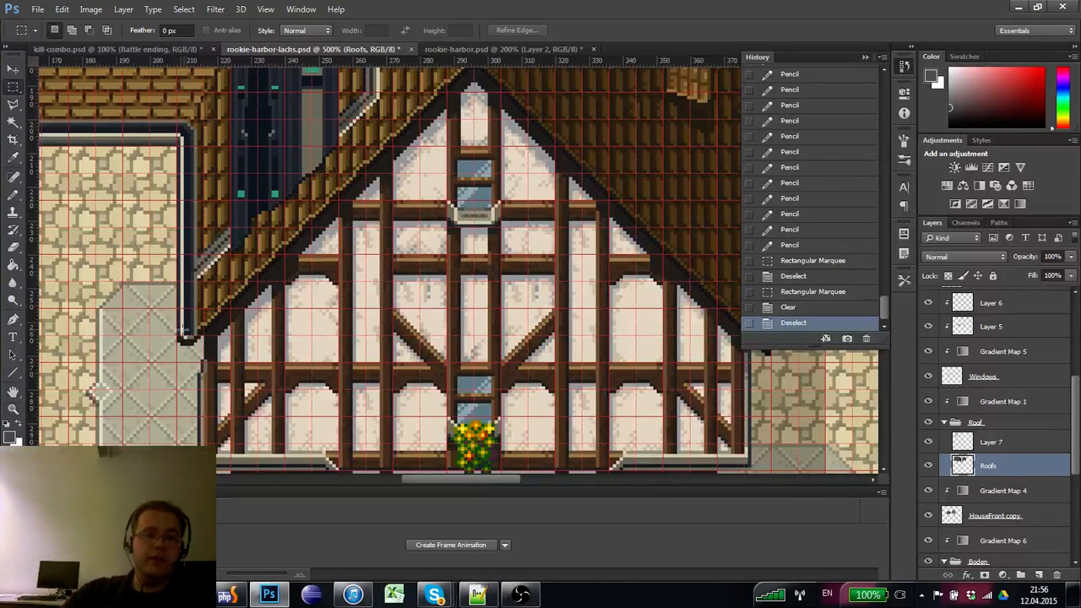
left_click_drag(177, 363, 200, 125)
left_click_drag(173, 369, 174, 103)
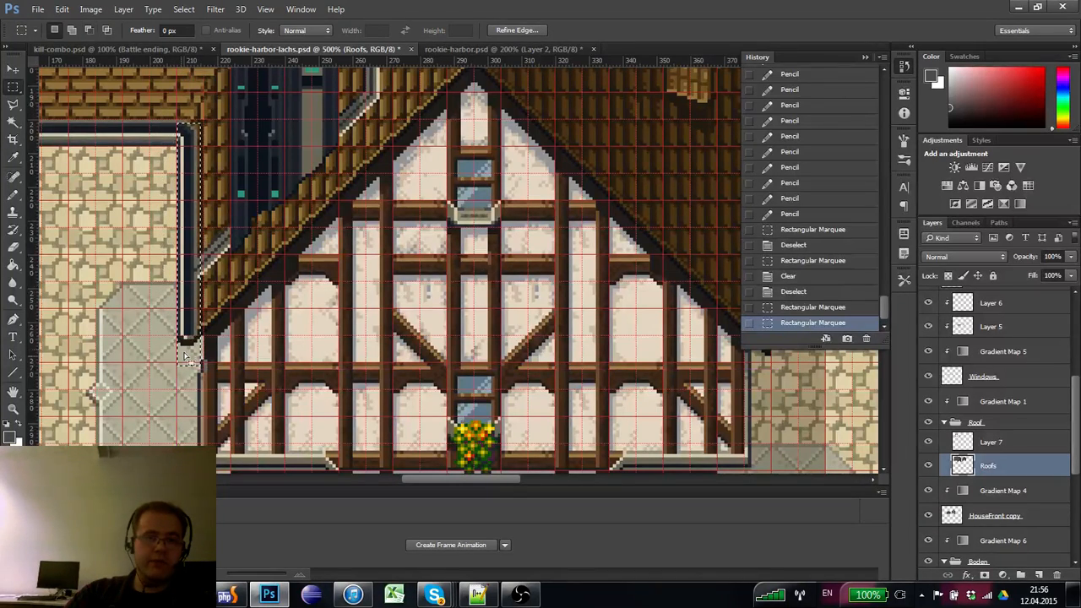
left_click_drag(190, 353, 511, 347)
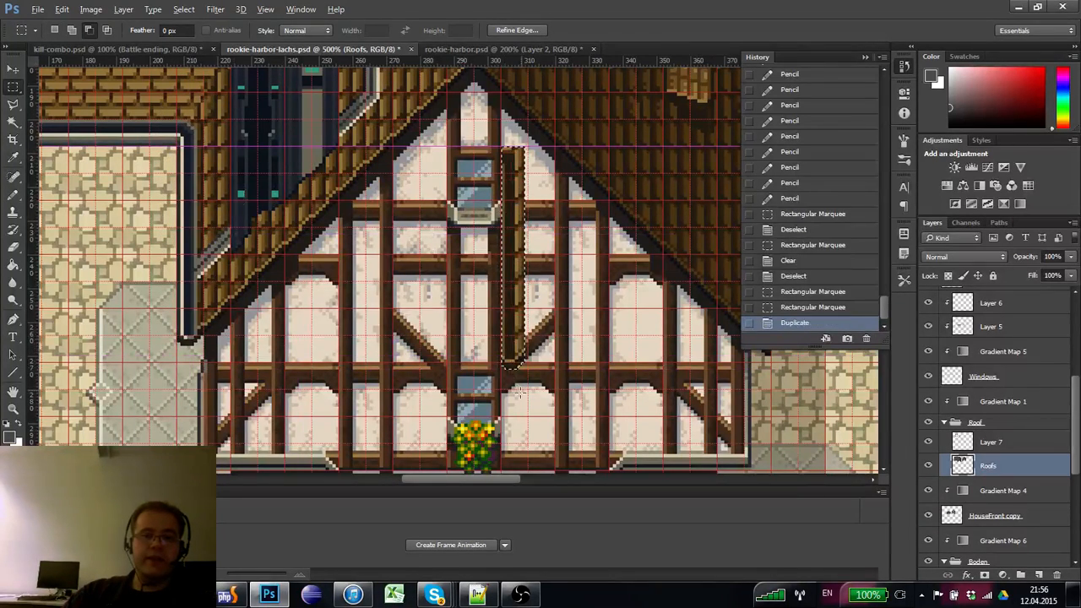
left_click_drag(602, 389, 644, 250)
key("ctrl+d")
- Examine the gap between the two houses, their ground-floor fronts and both roof edges at different zoom levels
left_click_drag(579, 337, 508, 280)
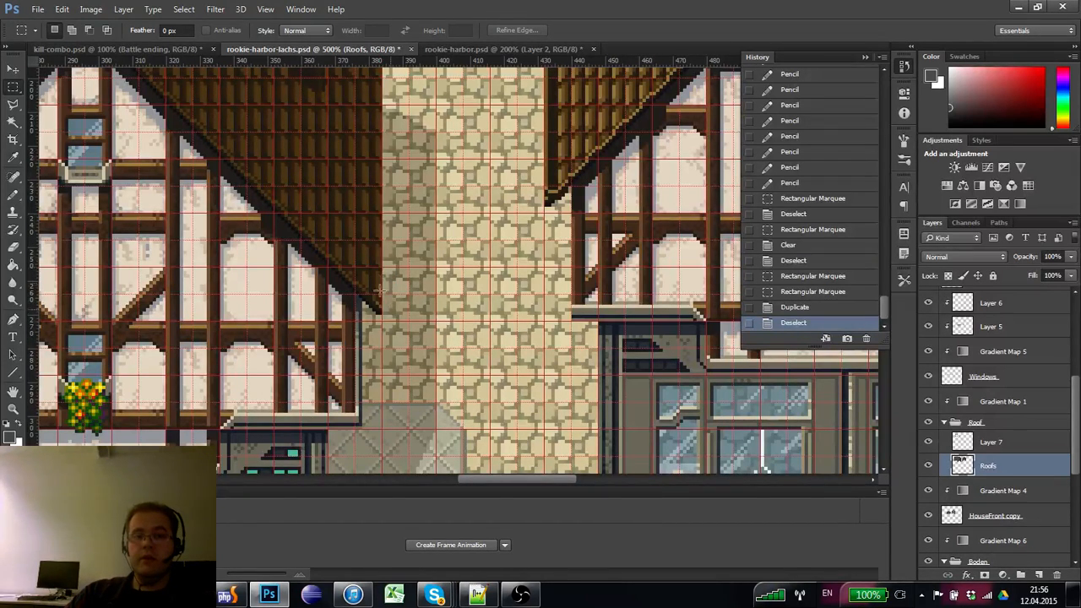
left_click_drag(332, 402, 299, 309)
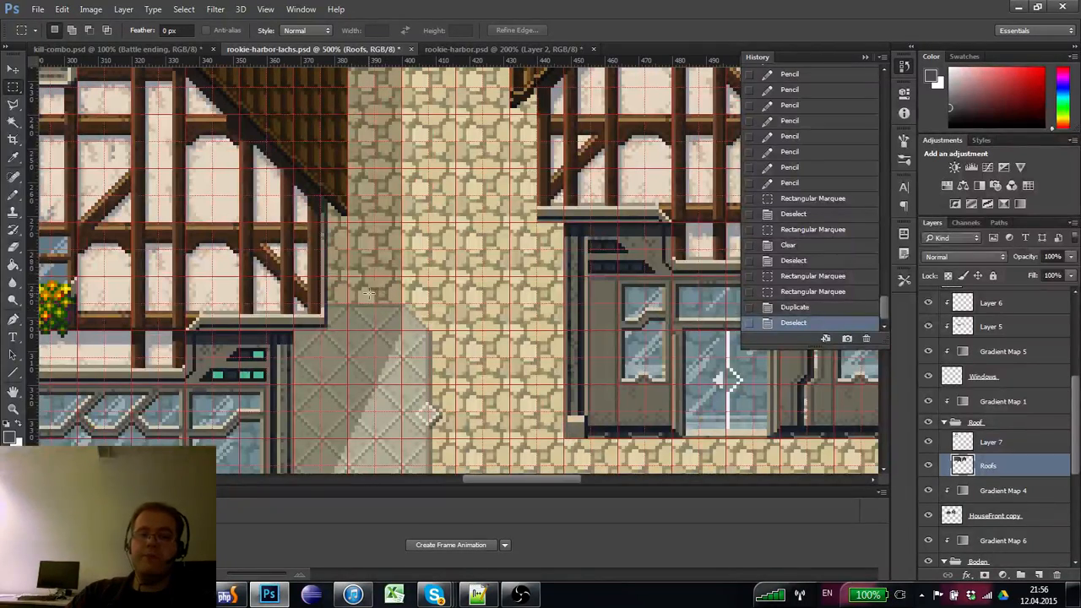
left_click_drag(376, 340, 356, 264)
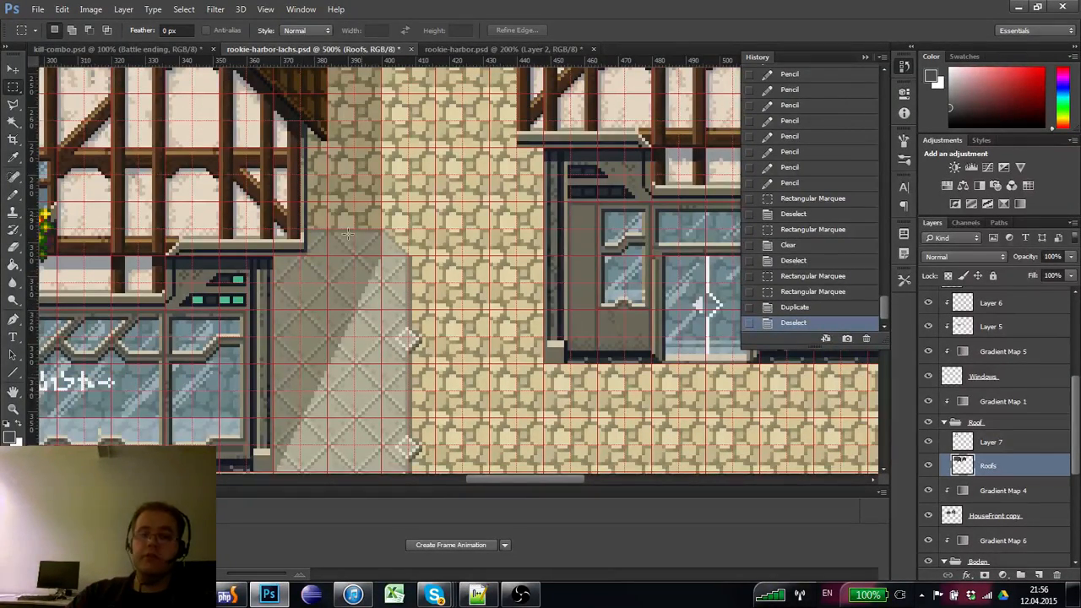
mouse_move(341, 279)
left_mouse_down()
mouse_move(345, 299)
mouse_move(341, 280)
left_mouse_up()
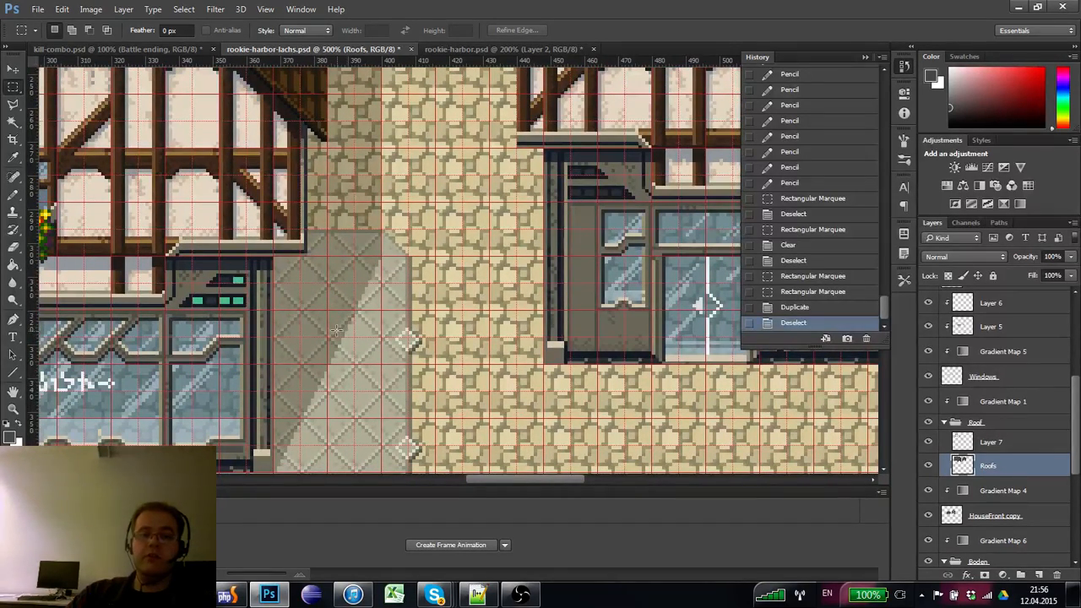
left_click(15, 409)
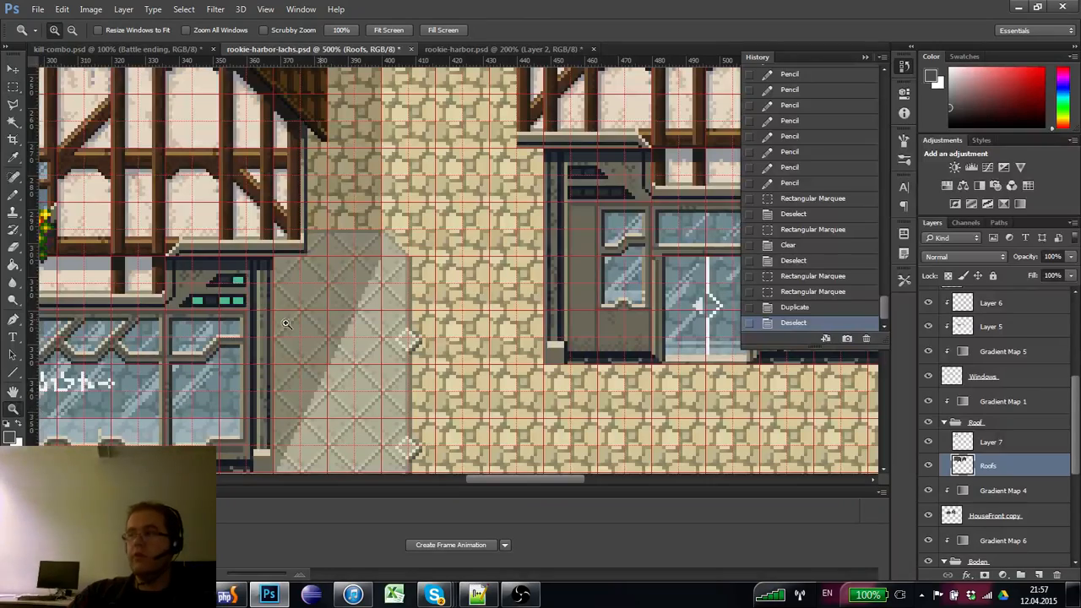
left_click(361, 301, "alt")
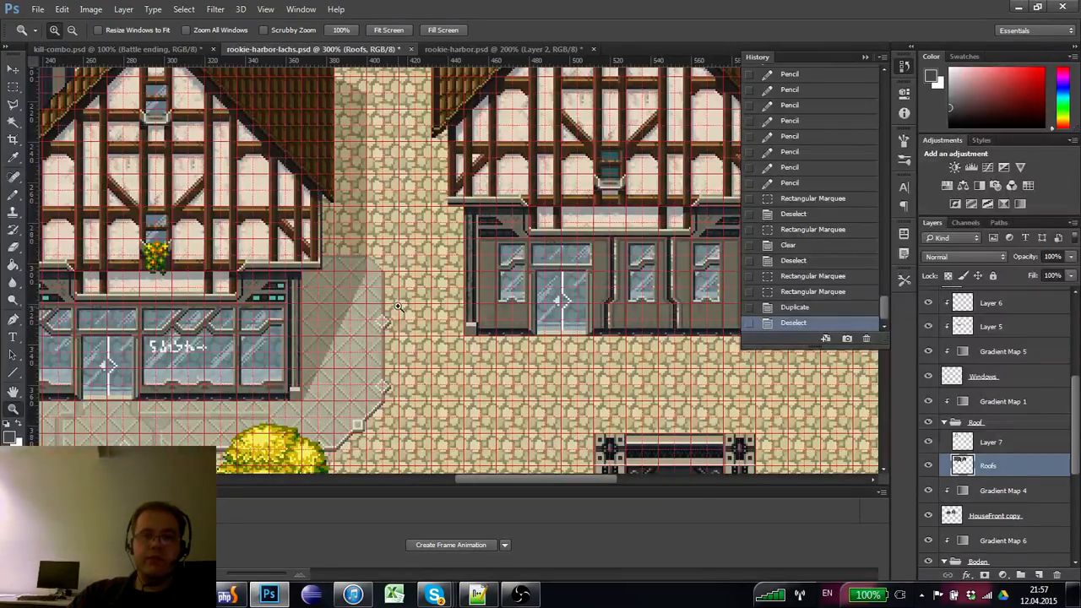
left_click_drag(398, 317, 458, 383)
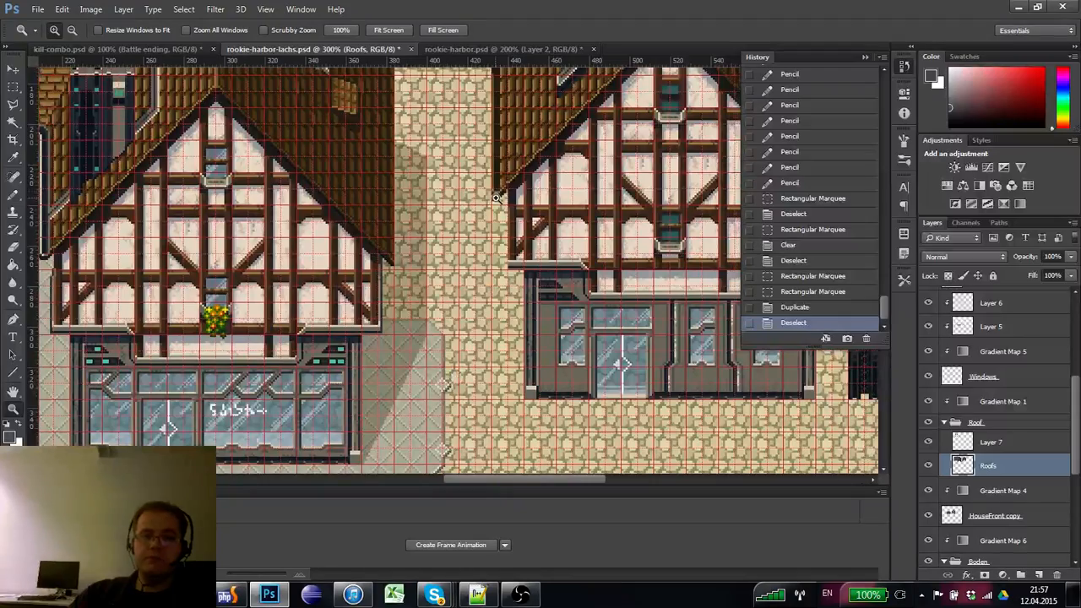
left_click_drag(404, 295, 477, 320)
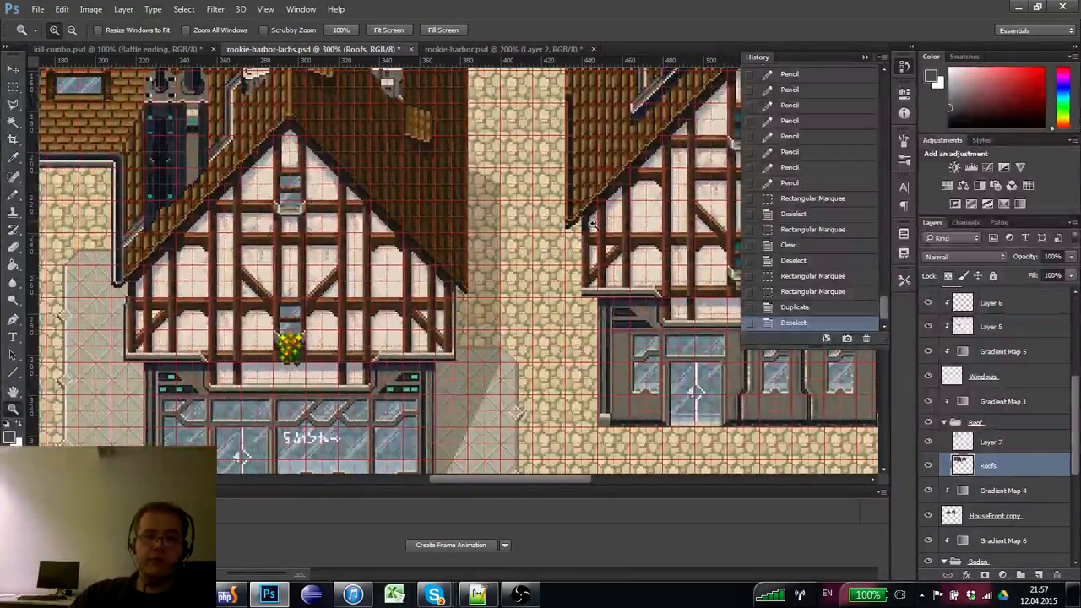
left_click_drag(557, 236, 481, 284)
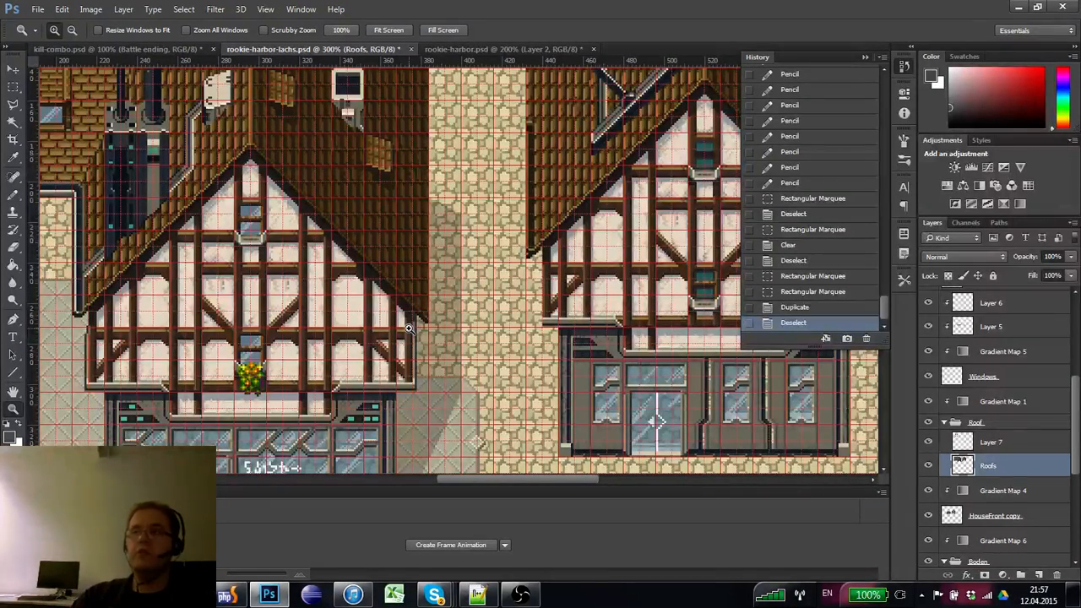
- Clean up the lower tip of the solar-panel house's left roof edge with the Eraser and a dark Pencil touch-up
left_click(553, 254)
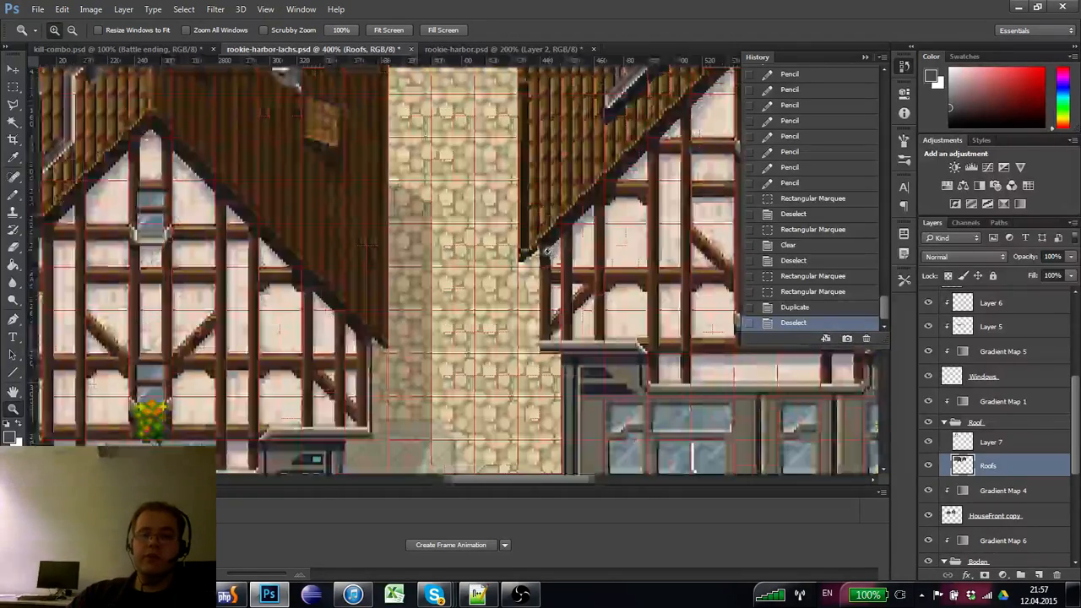
left_click(553, 254)
left_click(553, 254)
key("r")
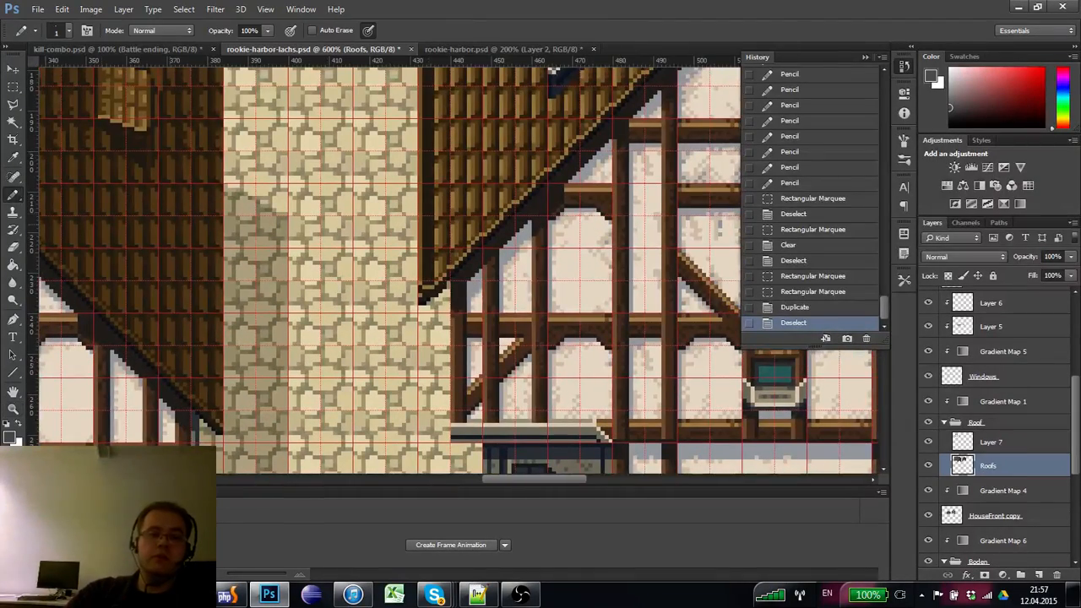
left_click(15, 195)
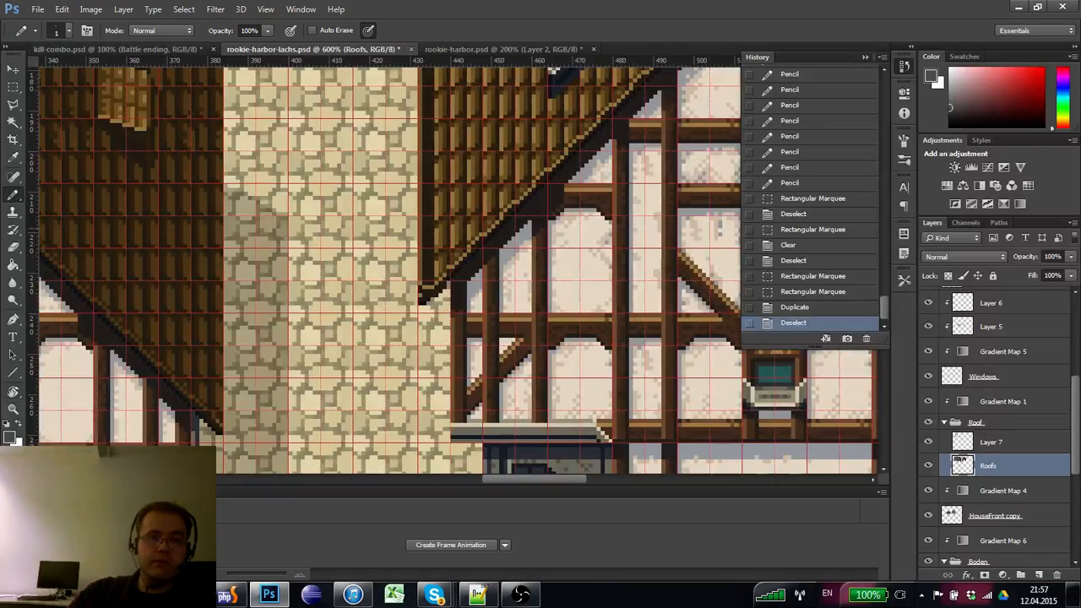
mouse_move(339, 328)
left_mouse_down()
mouse_move(378, 183)
mouse_move(318, 369)
left_mouse_up()
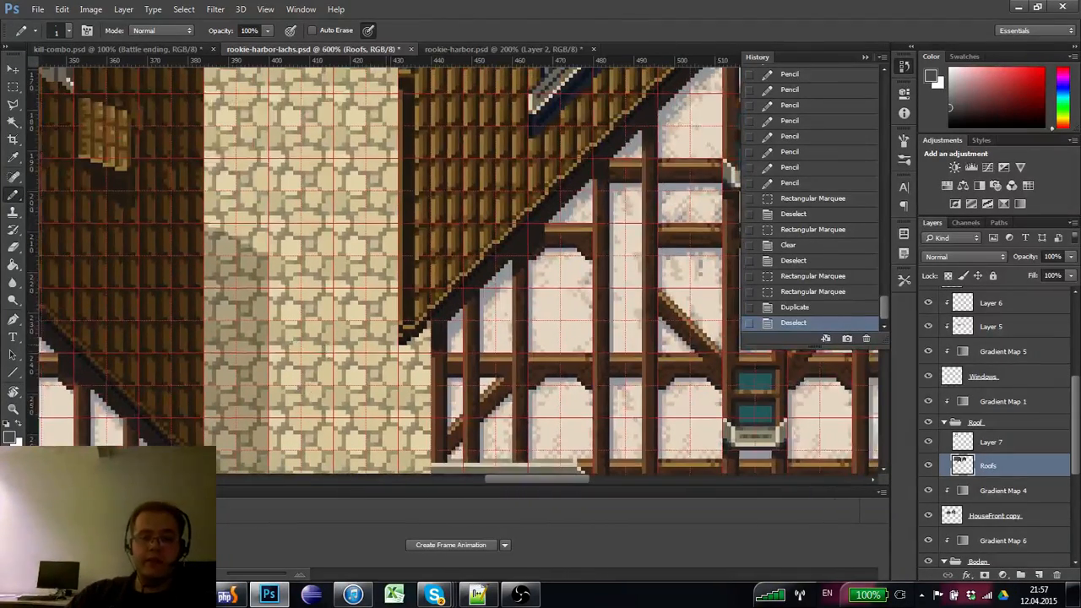
key("e")
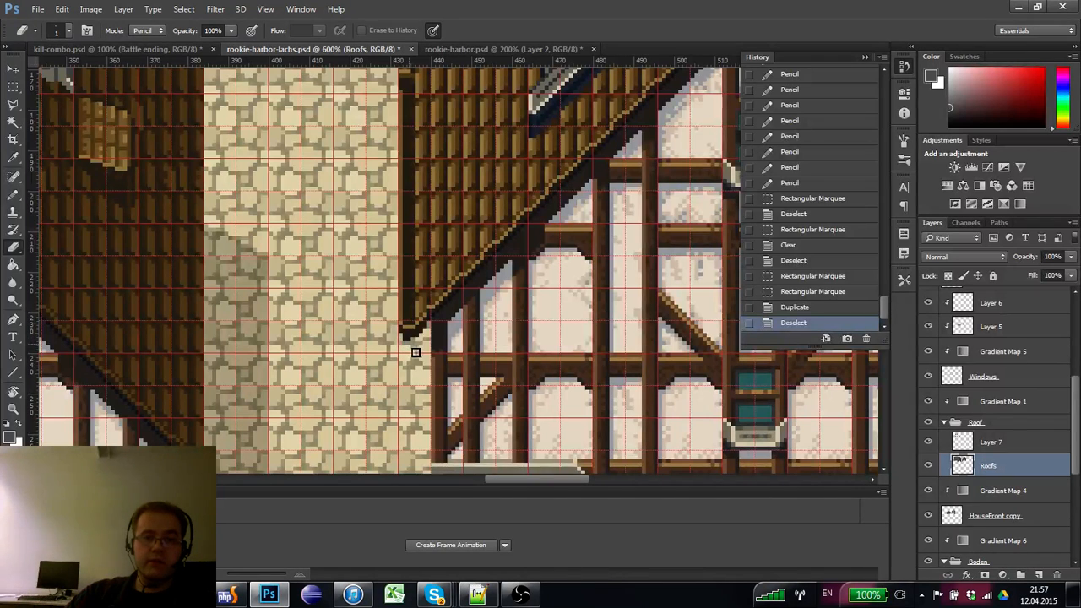
key("b")
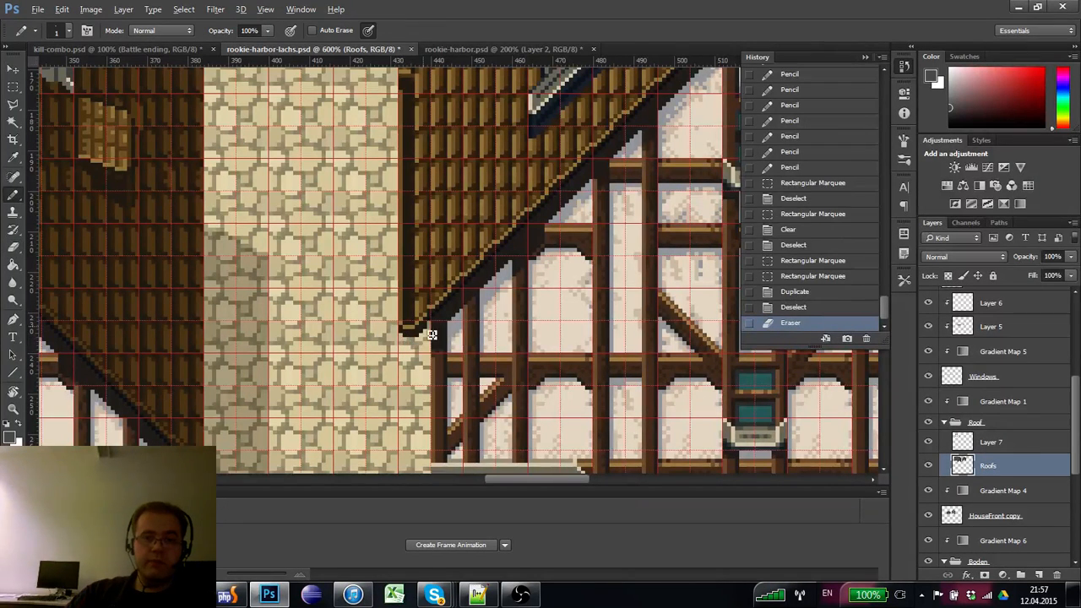
left_click(403, 320)
- Duplicate the lower tip of the left house's left roof edge onto the solar-panel house's left roof tip, then deselect
left_click_drag(403, 325, 581, 343)
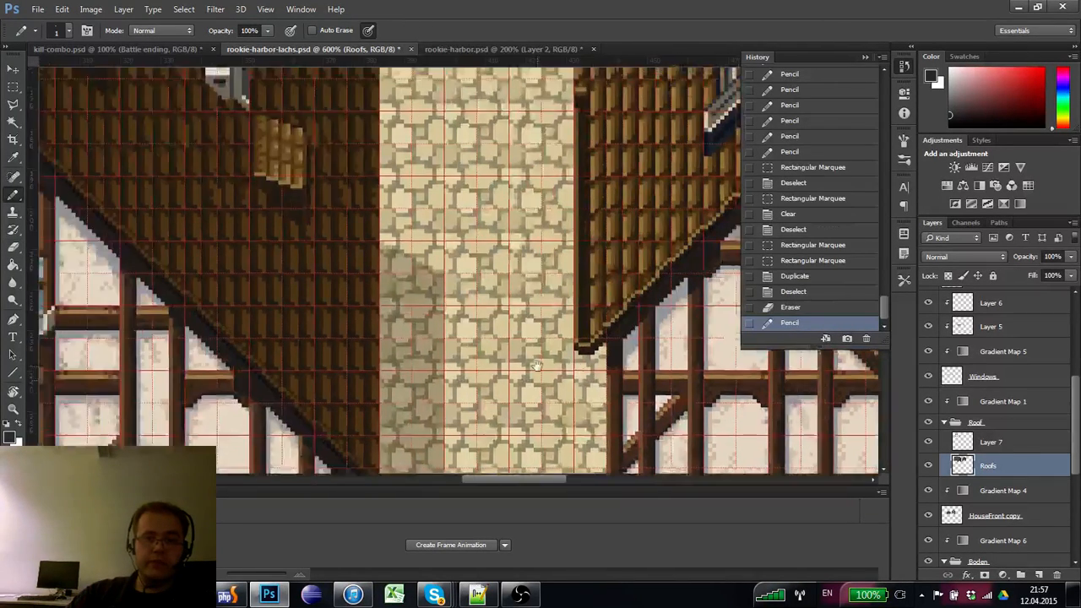
left_click_drag(223, 397, 490, 369)
left_click_drag(364, 369, 579, 341)
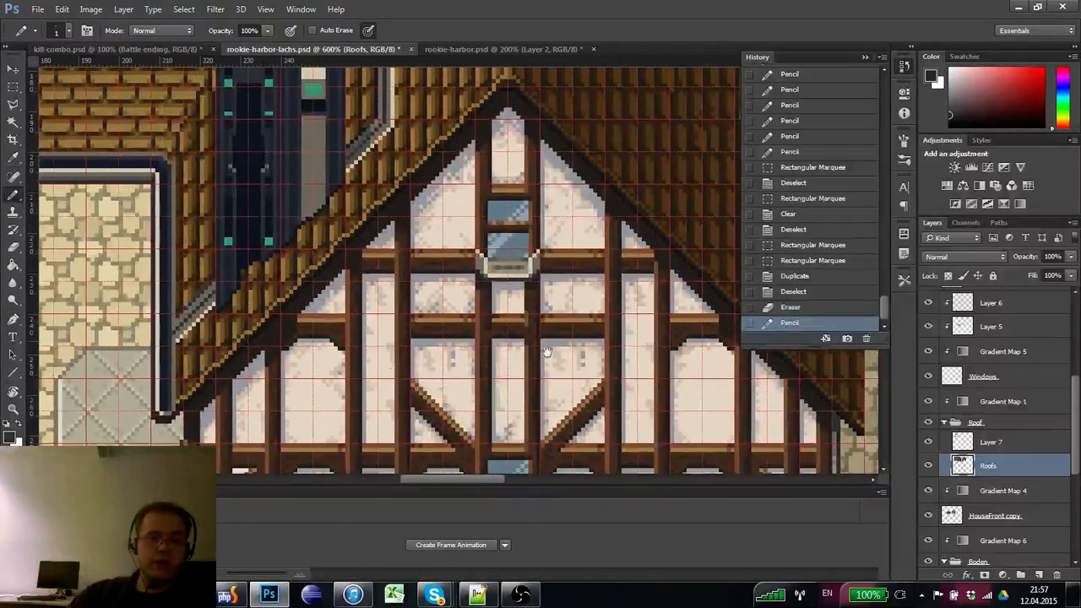
left_click(14, 88)
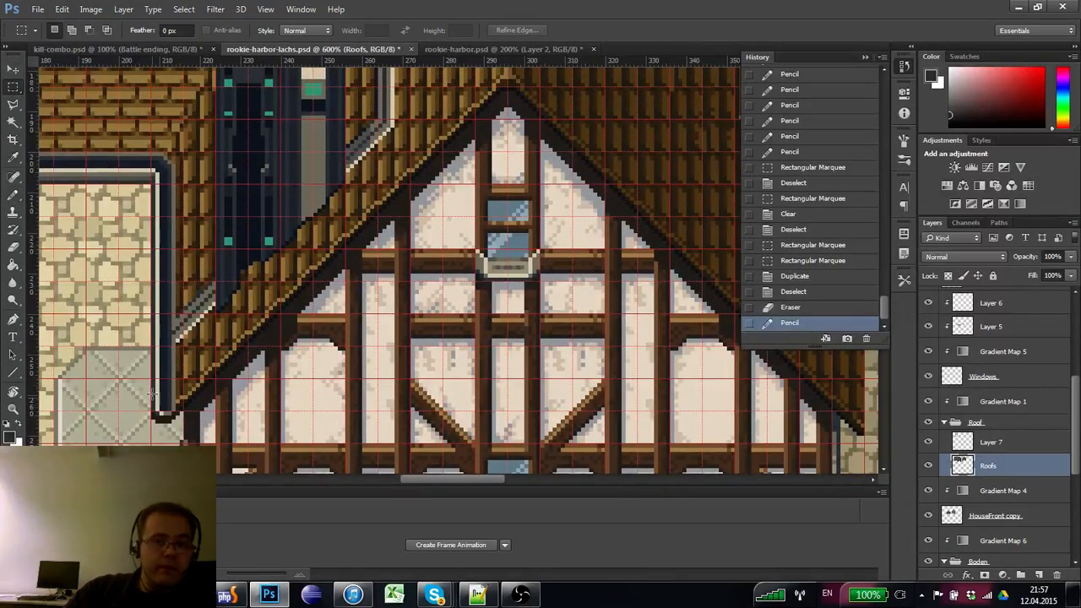
left_click_drag(139, 448, 212, 343)
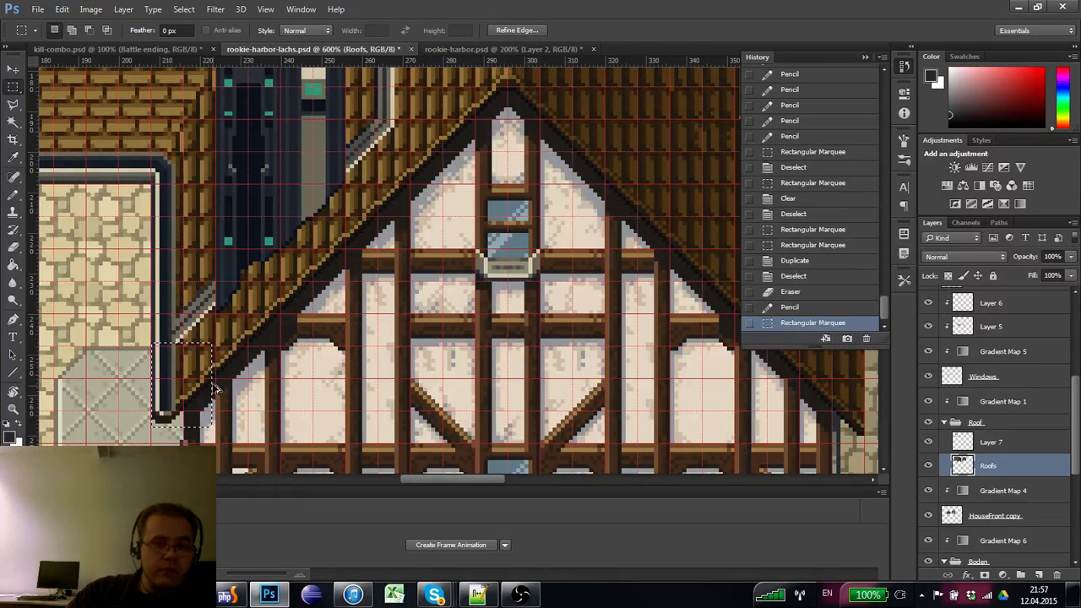
left_click_drag(215, 390, 571, 300)
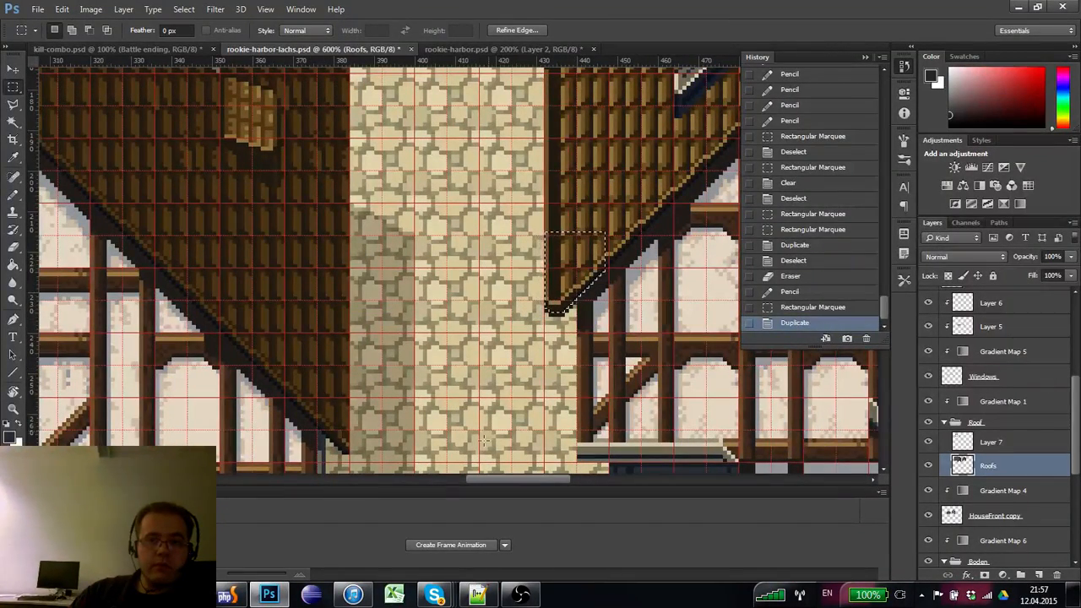
key("ctrl+d")
scroll(176, 124, "right", 2)
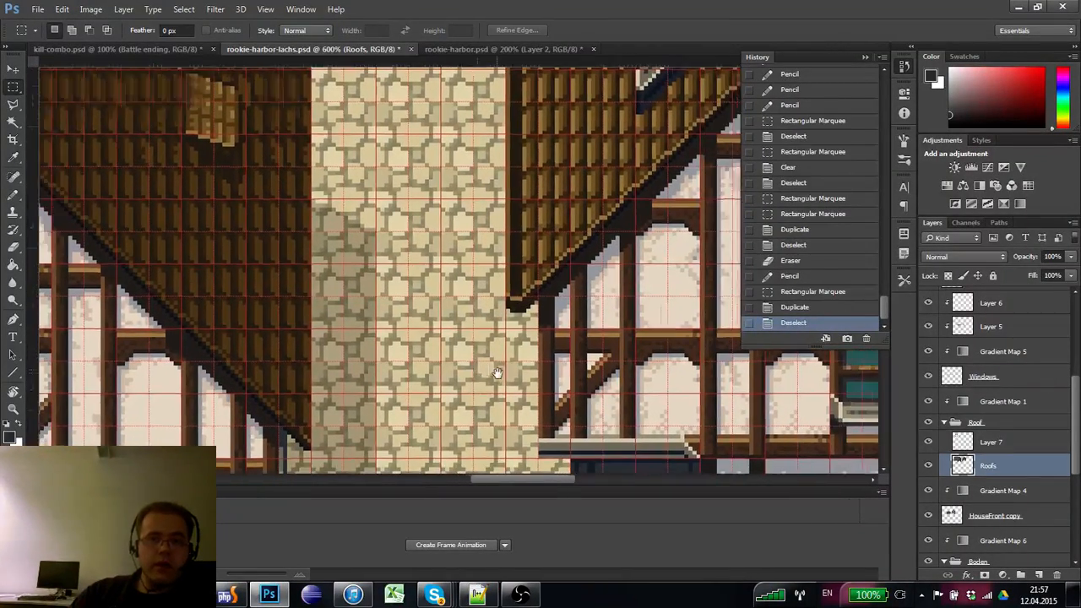
- Switch to the file explorer window, cancel the accidental folder move and collapse the Drive folder
left_click(145, 594)
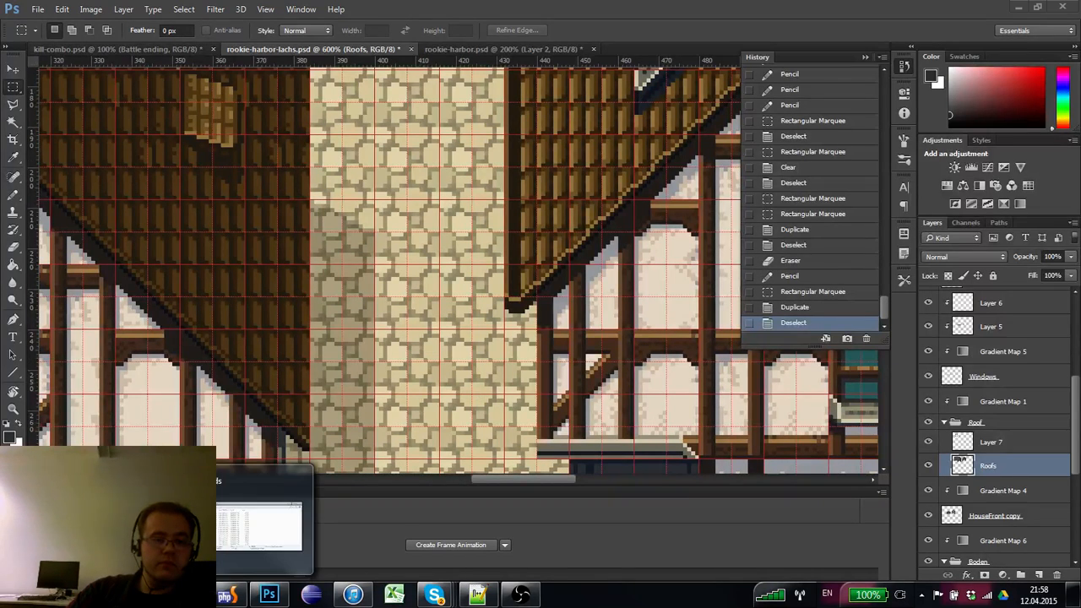
left_click(109, 527)
left_click(245, 287)
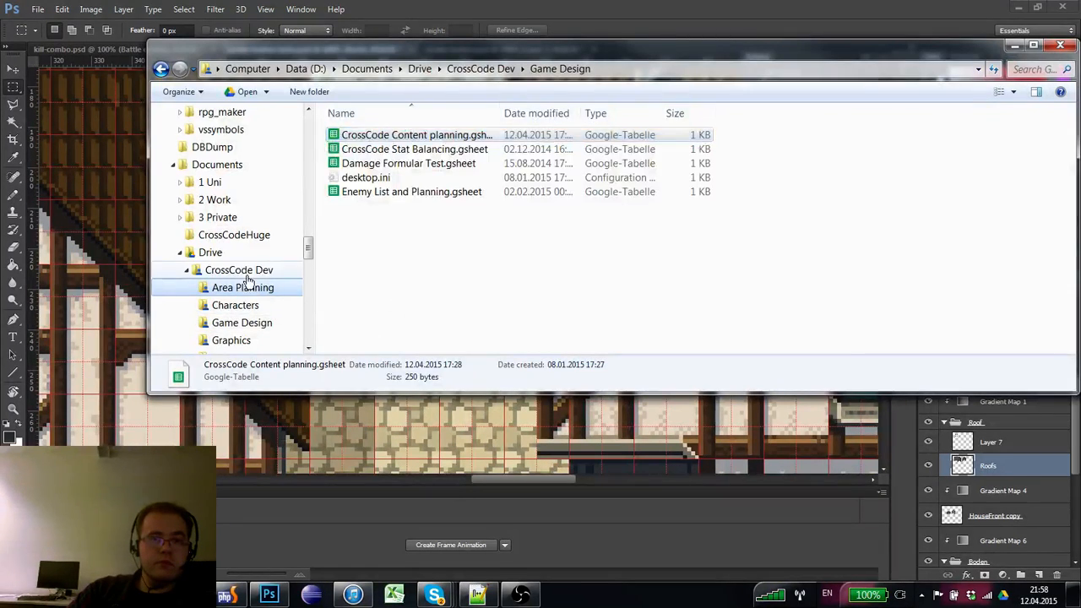
left_click_drag(252, 286, 264, 255)
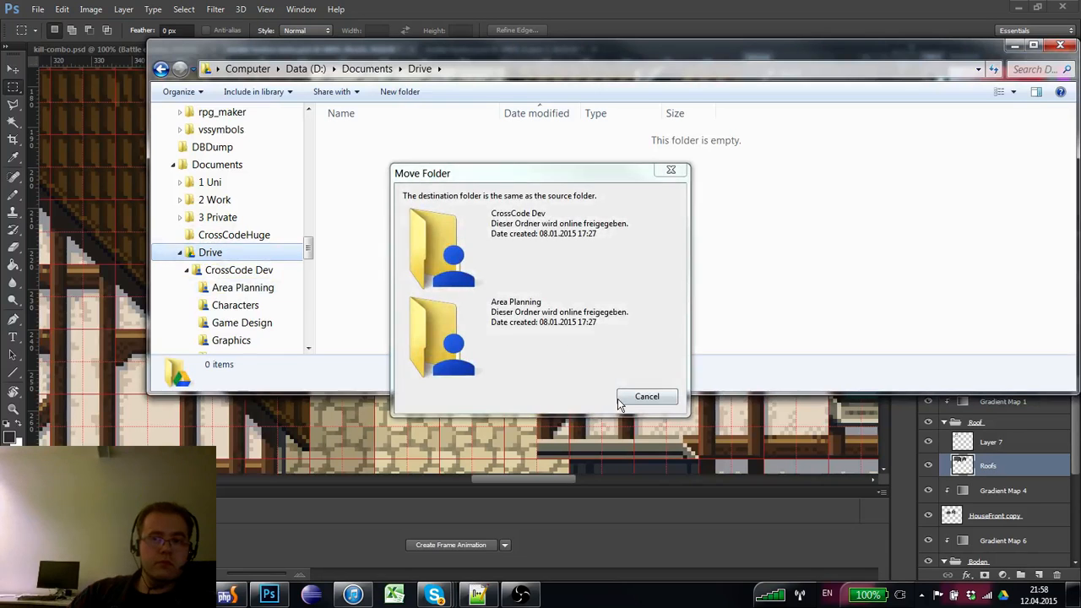
left_click(625, 397)
left_click(180, 252)
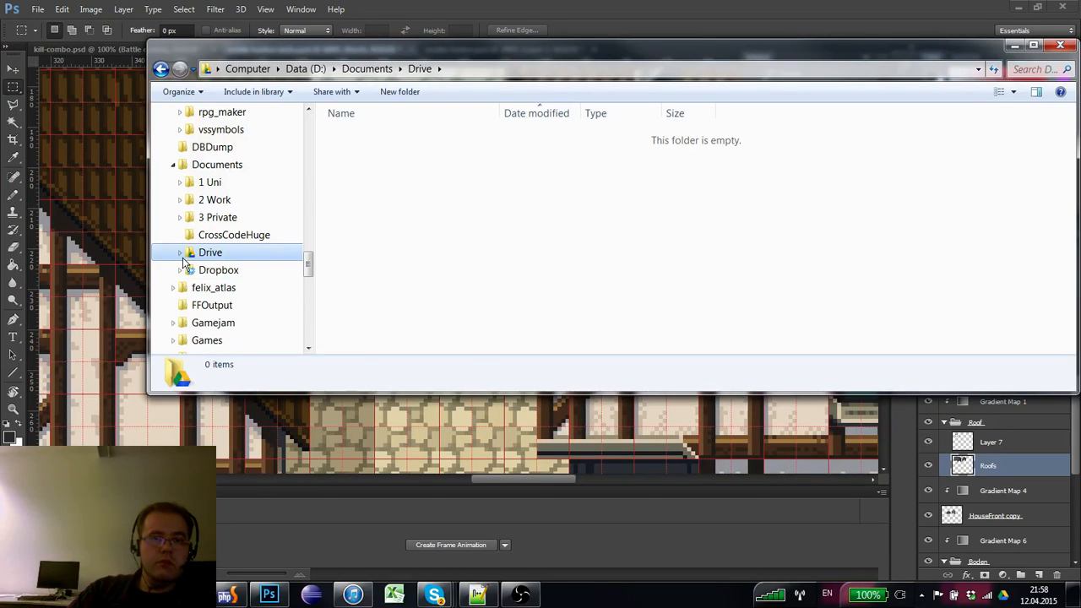
left_click_drag(305, 266, 309, 277)
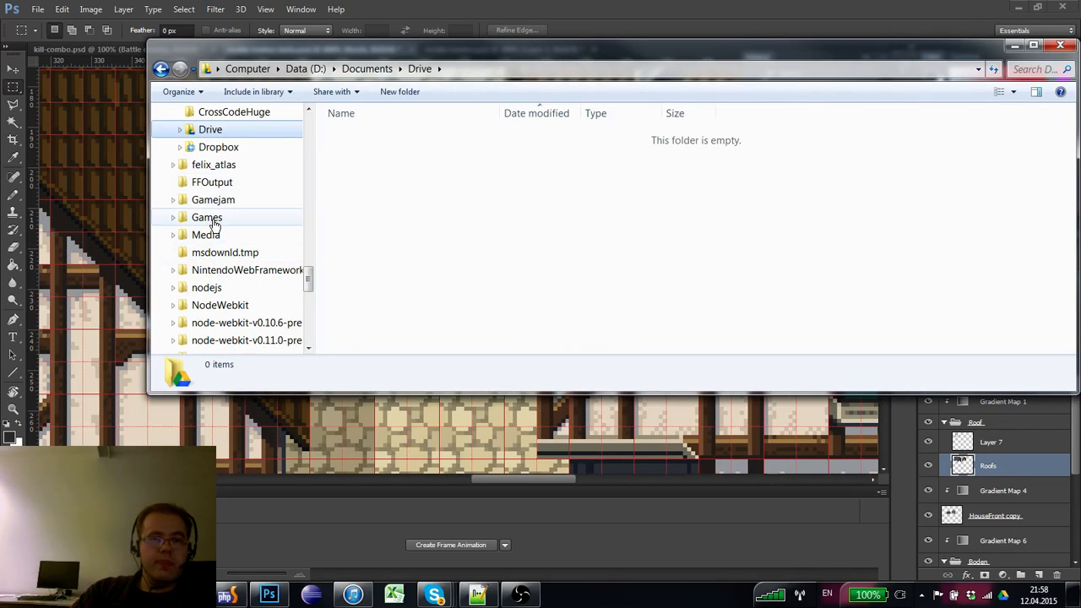
left_click(214, 223)
left_click(209, 235)
left_click(215, 221)
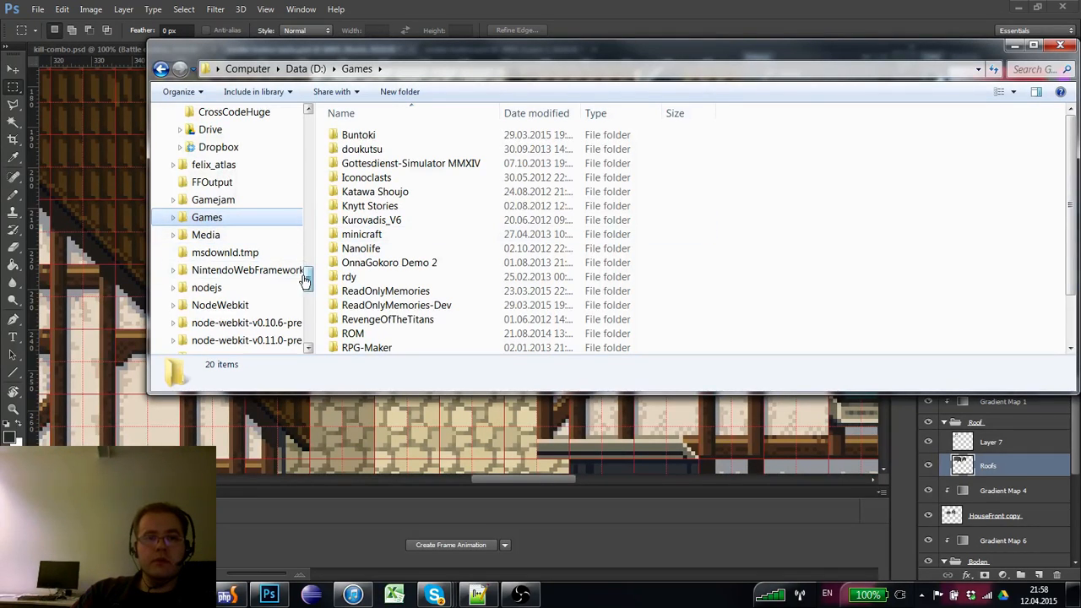
left_click_drag(308, 281, 307, 276)
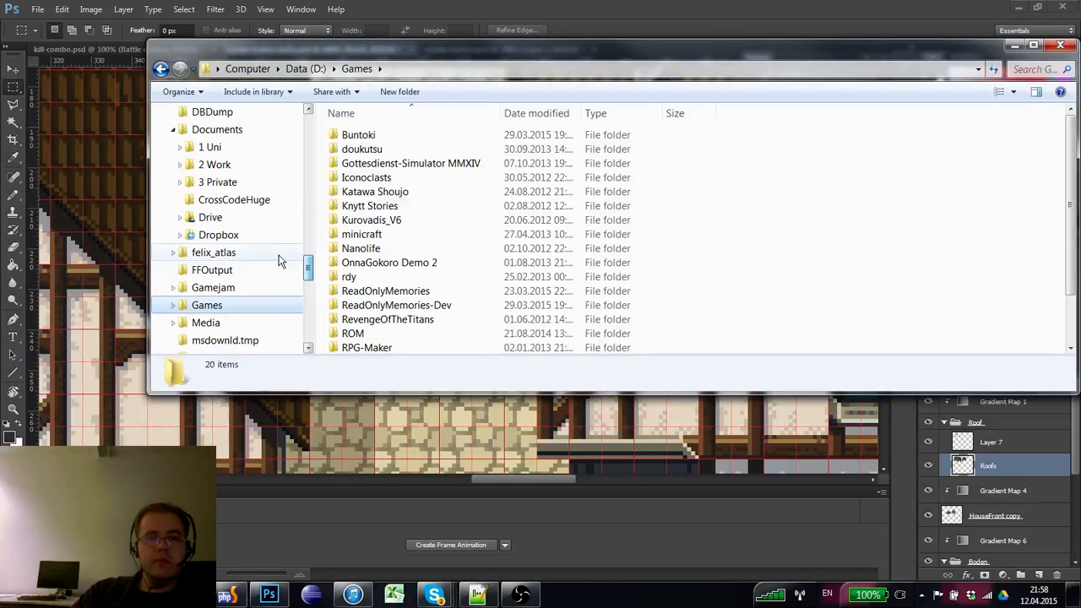
- Browse to the Rookie Harbor folder under Dropbox, Spherical, Graphics, ConceptArt, Locations
left_click(246, 238)
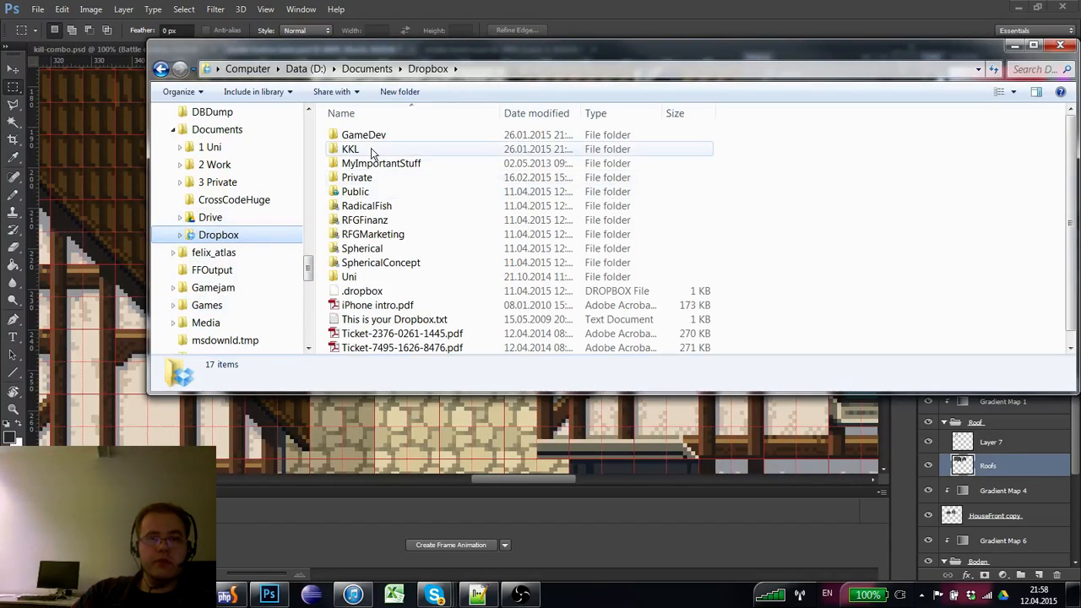
double_click(361, 150)
left_click(221, 287)
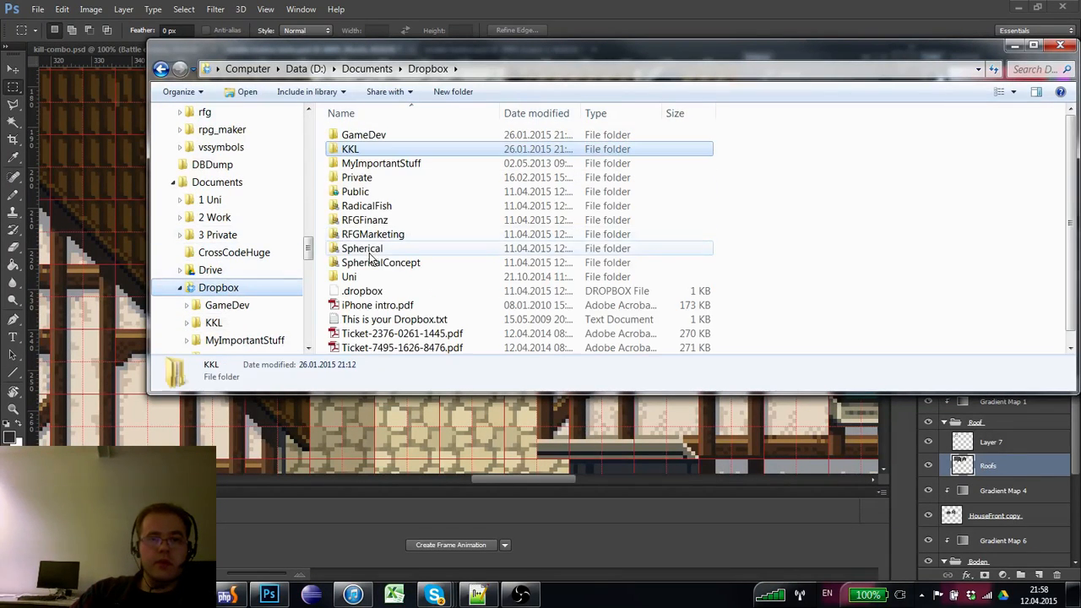
double_click(350, 249)
double_click(360, 177)
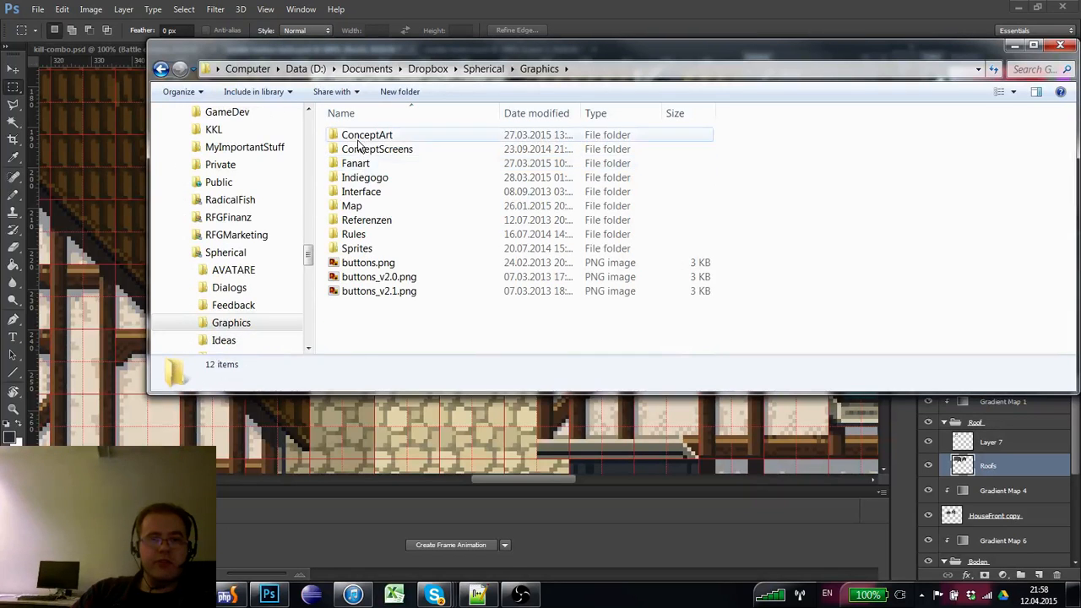
double_click(359, 137)
double_click(356, 179)
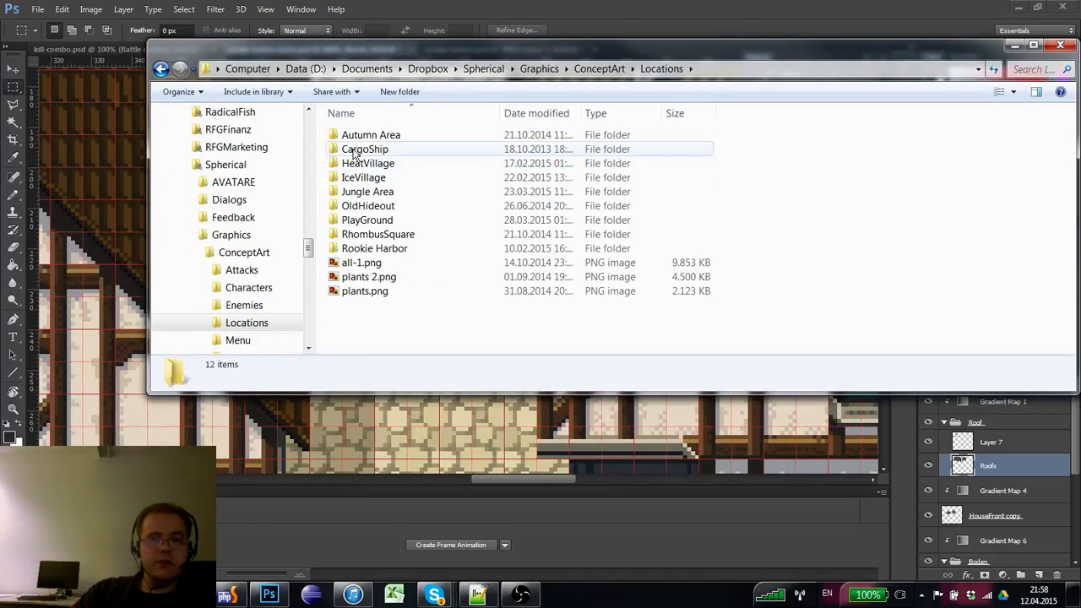
left_click(358, 137)
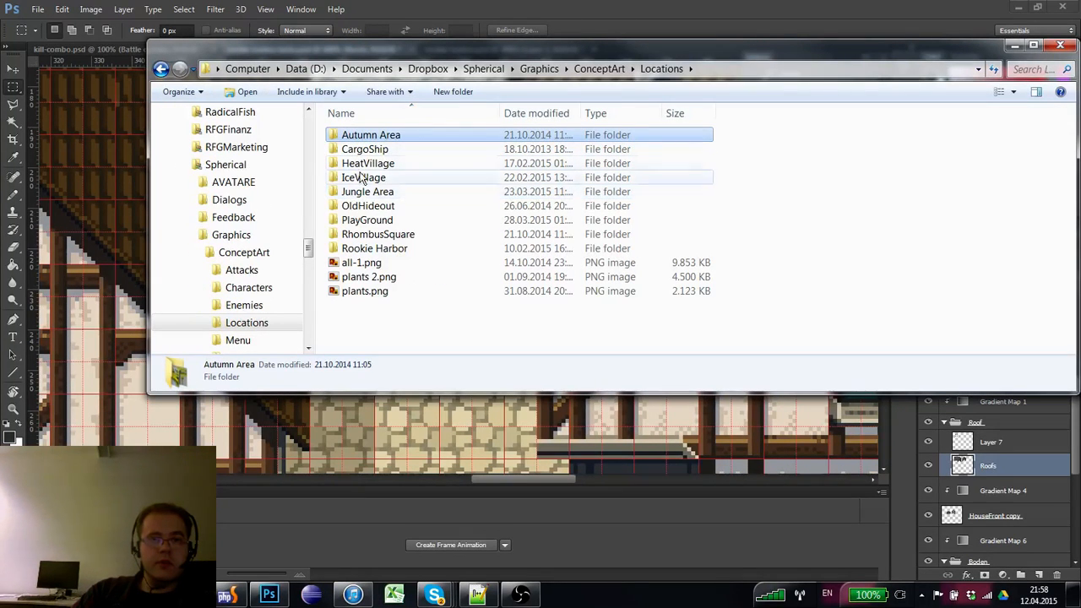
left_click(372, 235)
left_click(367, 250)
double_click(367, 250)
- View the concept painting rookie harbor -final.jpg as a reference, close it and return to Photoshop
left_click(360, 152)
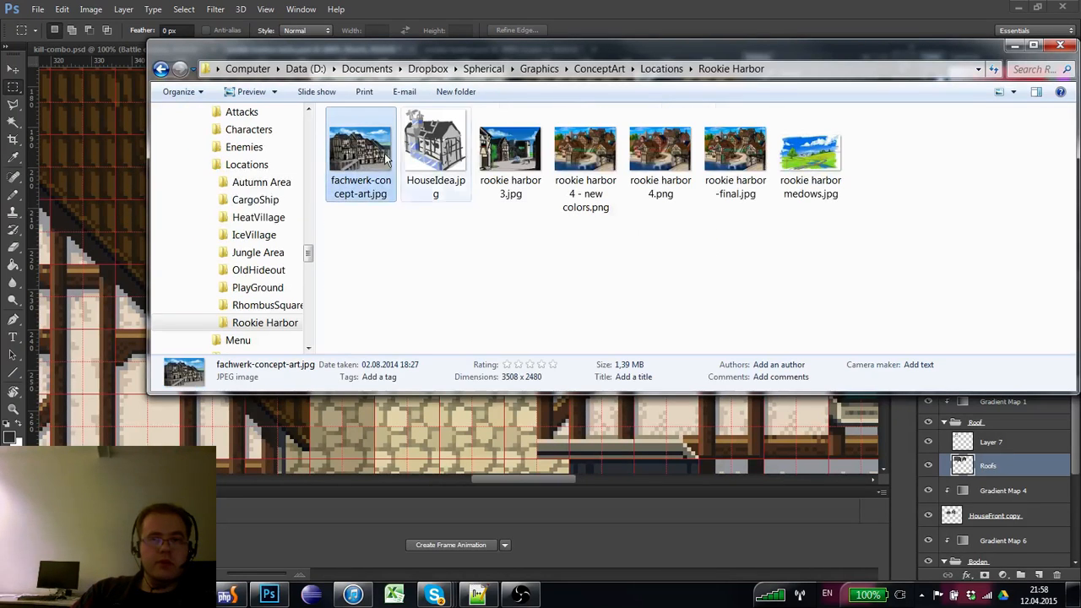
left_click(735, 156)
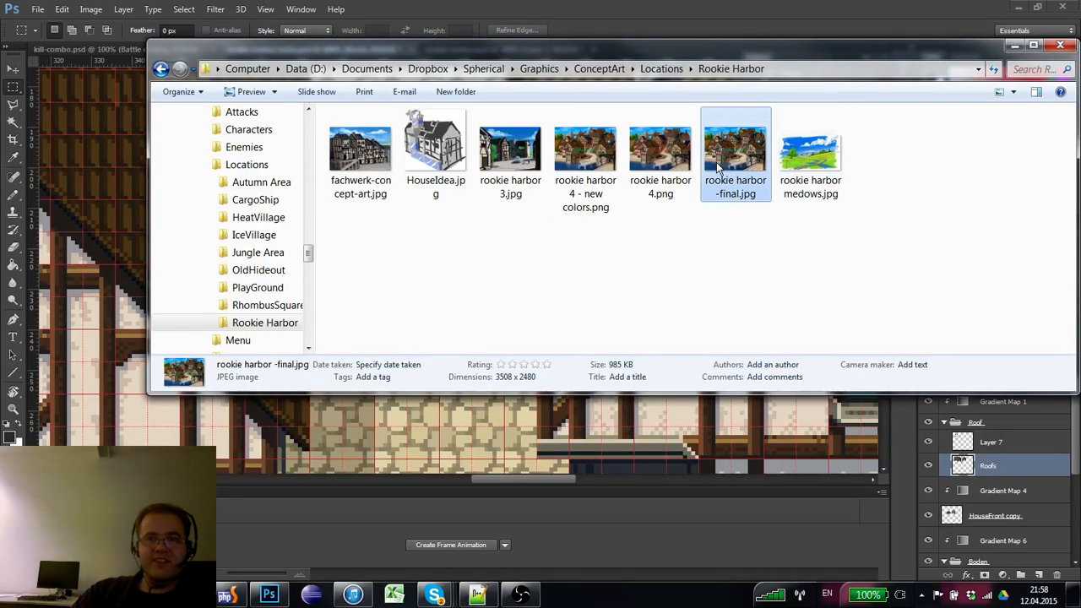
key("Return")
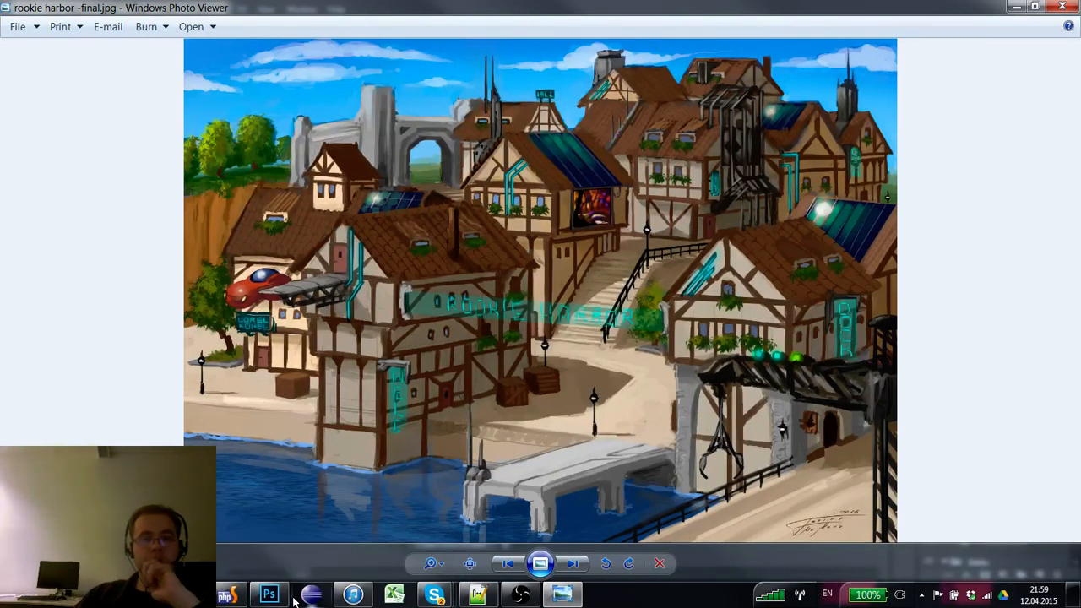
left_click(1060, 8)
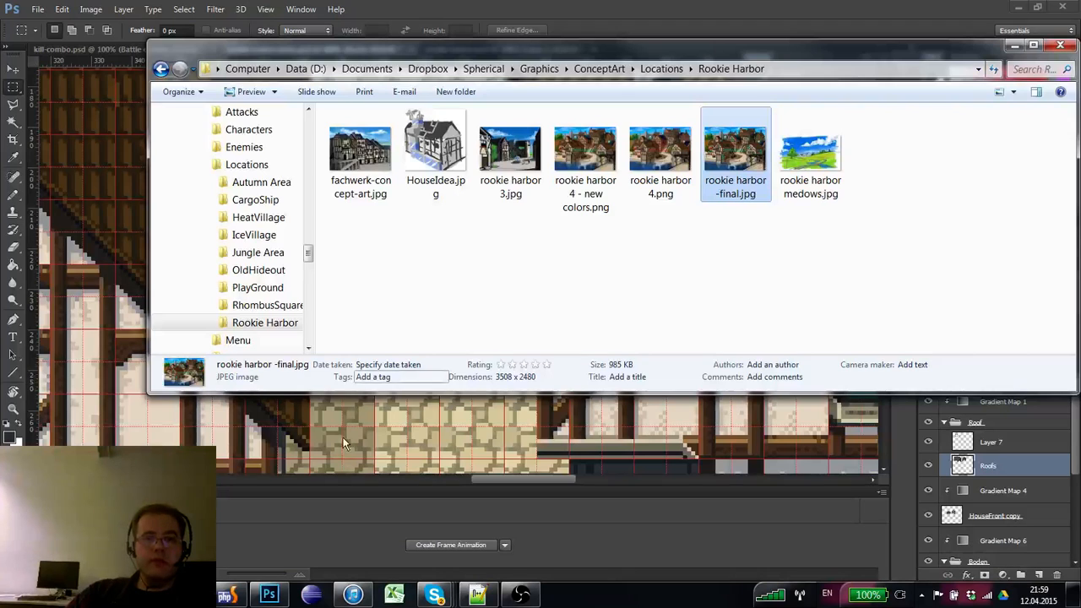
left_click(362, 447)
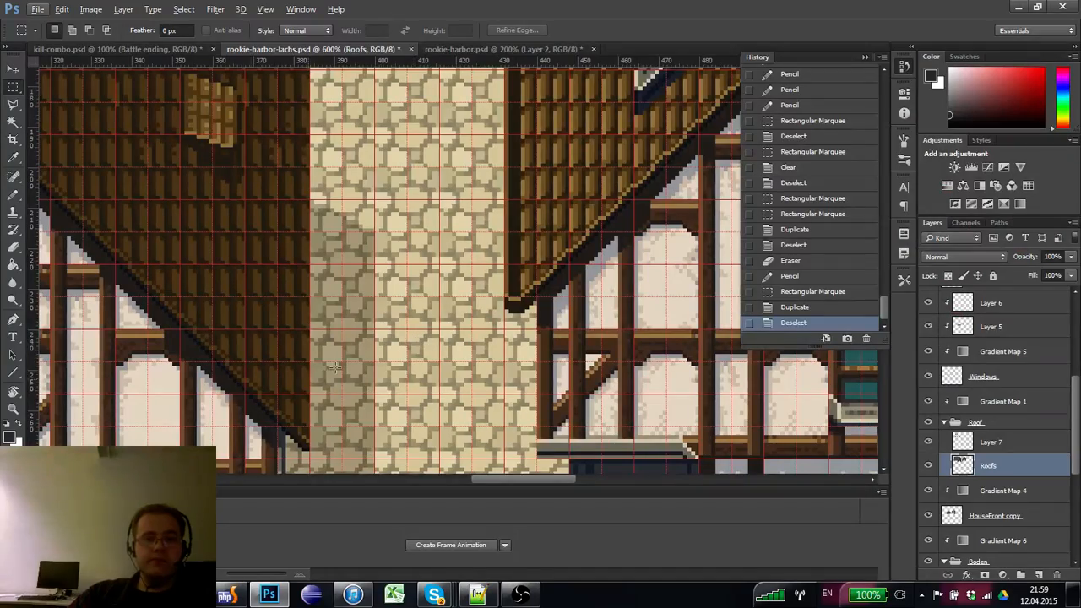
- Examine both houses in an overview and the solar-panel house's left roof edge up close
left_click(12, 410)
left_click(291, 287, "alt")
left_click(292, 287, "alt")
left_click(291, 287, "alt")
left_click(291, 287, "alt")
left_click(292, 288, "alt")
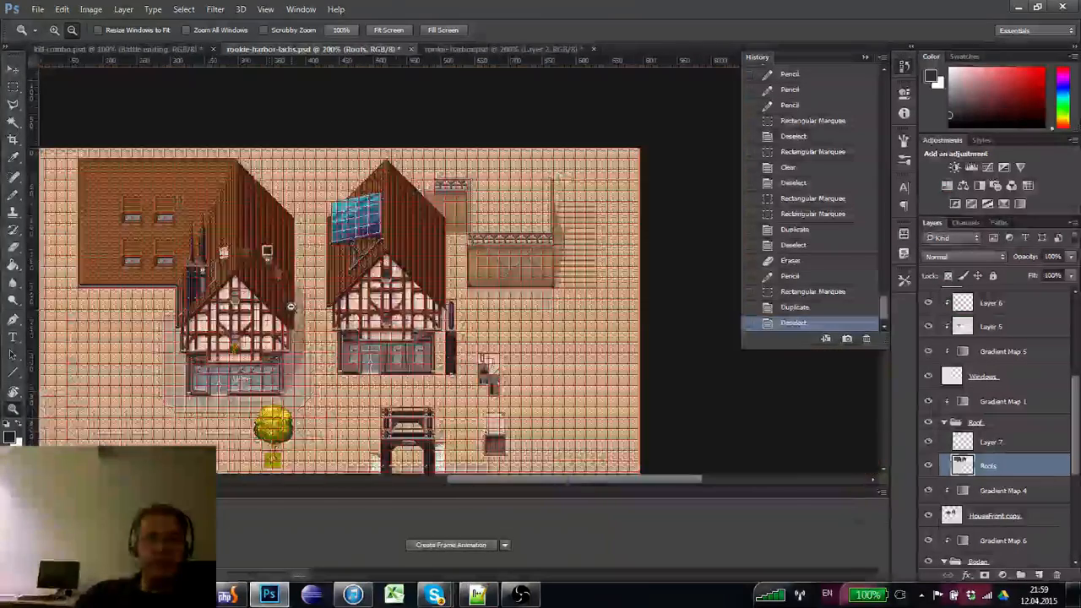
left_click(291, 288, "alt")
left_click(358, 205)
left_click(363, 206)
left_click_drag(367, 195, 310, 286)
left_click_drag(351, 245, 273, 338)
left_click_drag(439, 296, 287, 181)
left_click(394, 250)
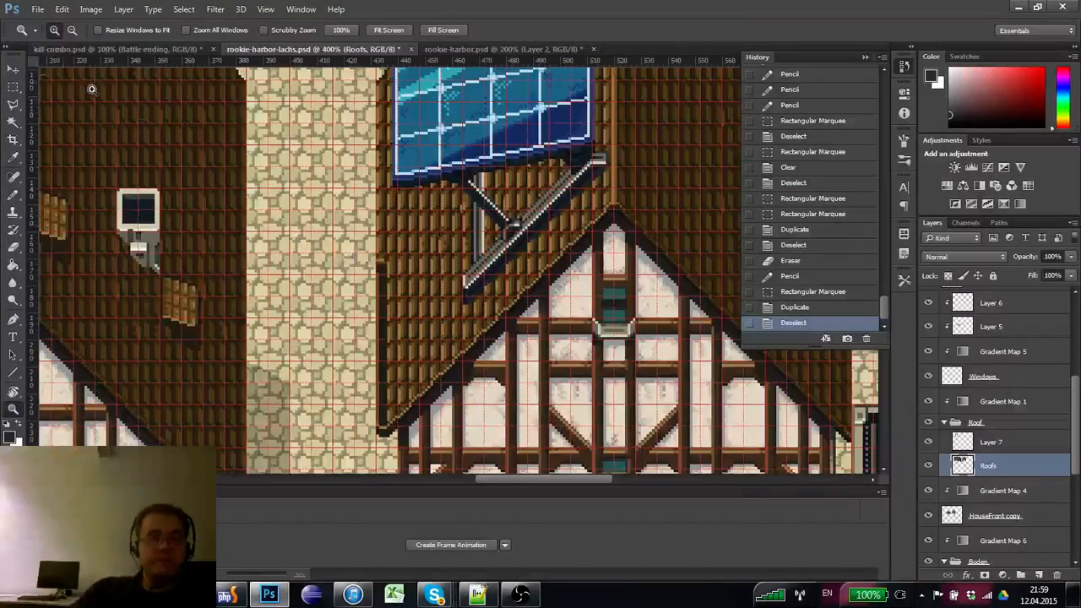
- Extend the dark left roof edge of the solar-panel house upward by repeatedly duplicating a rectangular selection of it, then deselect
left_click(13, 88)
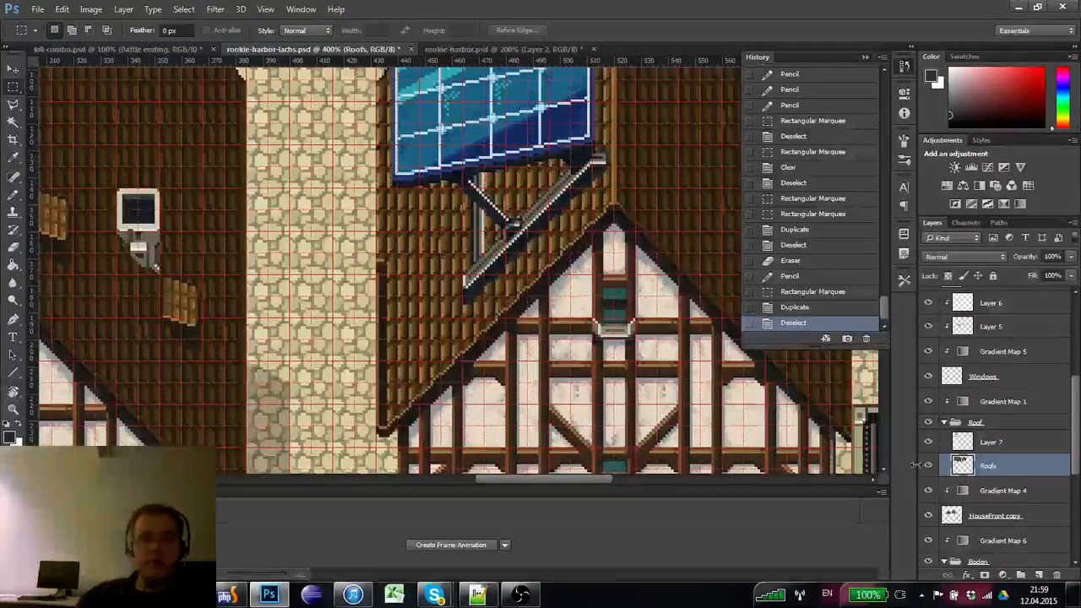
left_click_drag(343, 399, 385, 127)
mouse_move(376, 192)
left_mouse_down()
mouse_move(372, 248)
mouse_move(379, 194)
left_mouse_up()
key("ctrl+r")
key("ctrl+d")
left_click_drag(226, 416, 734, 197)
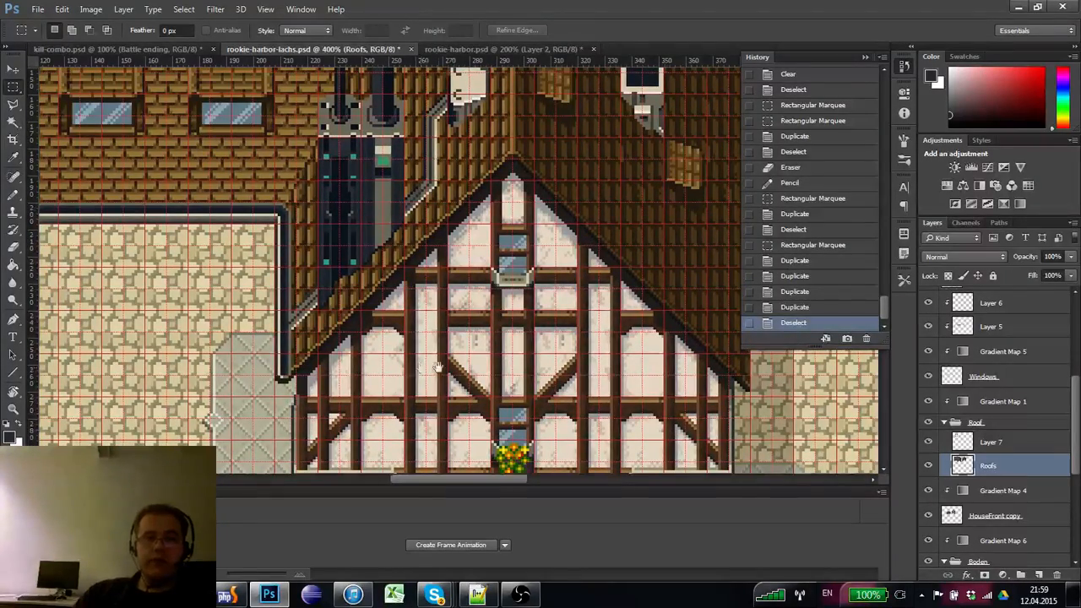
left_click_drag(352, 317, 304, 319)
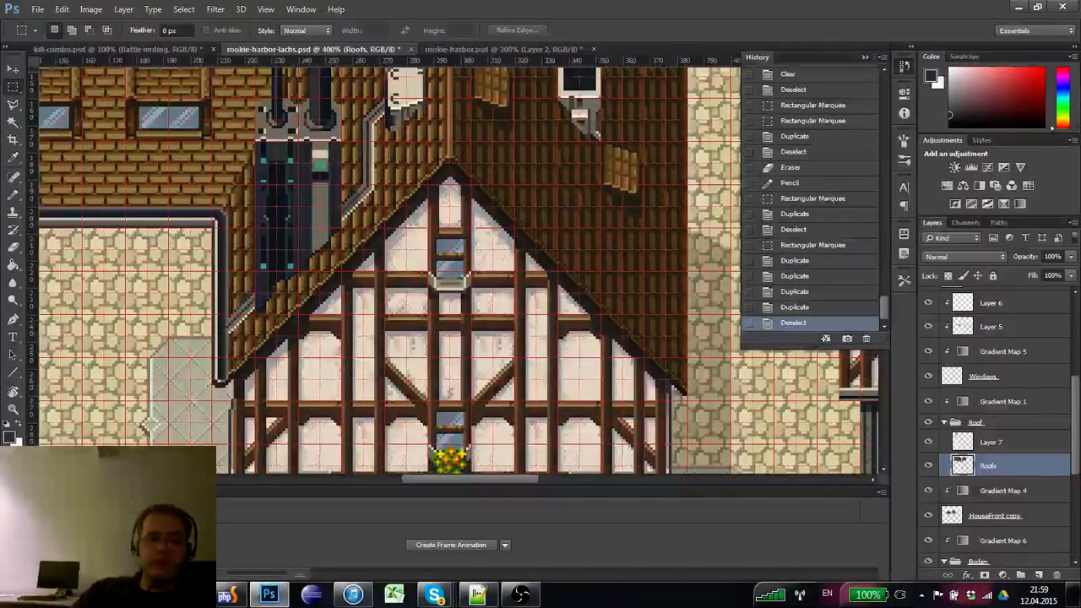
left_click_drag(196, 193, 230, 281)
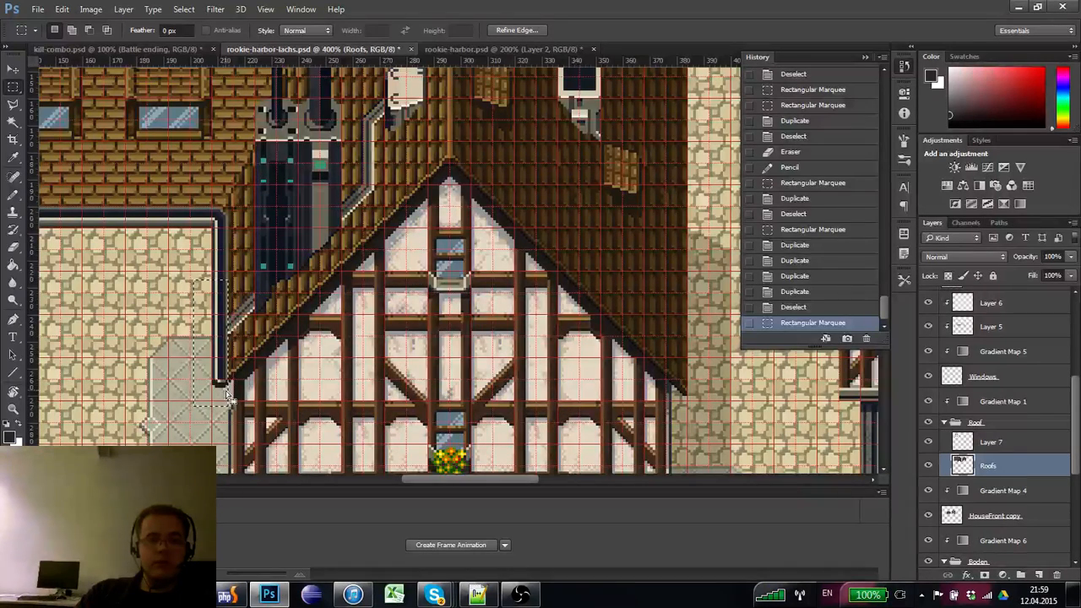
key("ctrl+d")
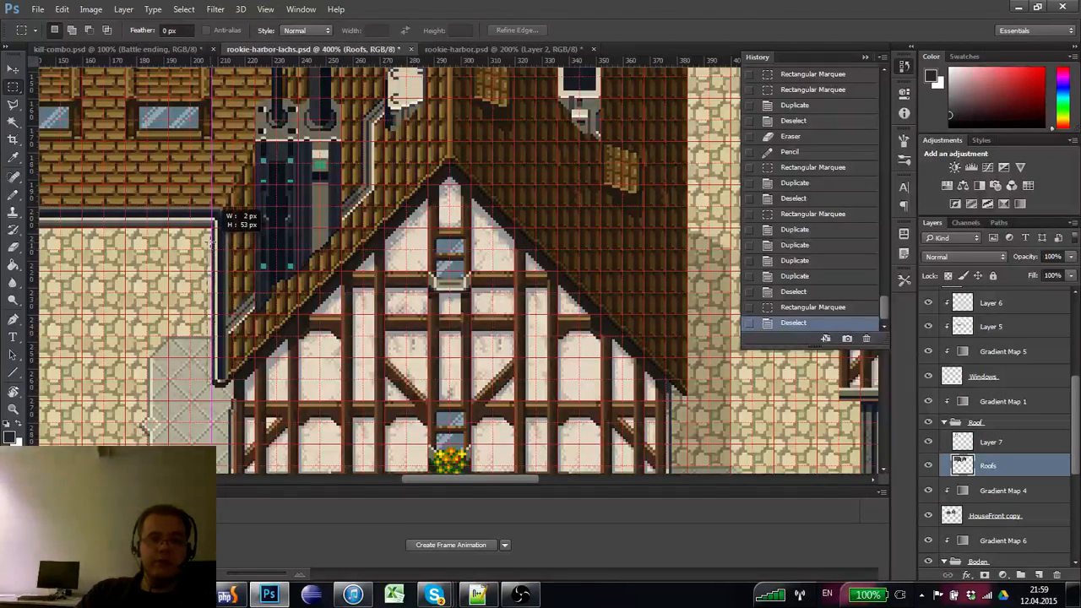
mouse_move(211, 221)
left_mouse_down()
mouse_move(221, 212)
mouse_move(216, 221)
left_mouse_up()
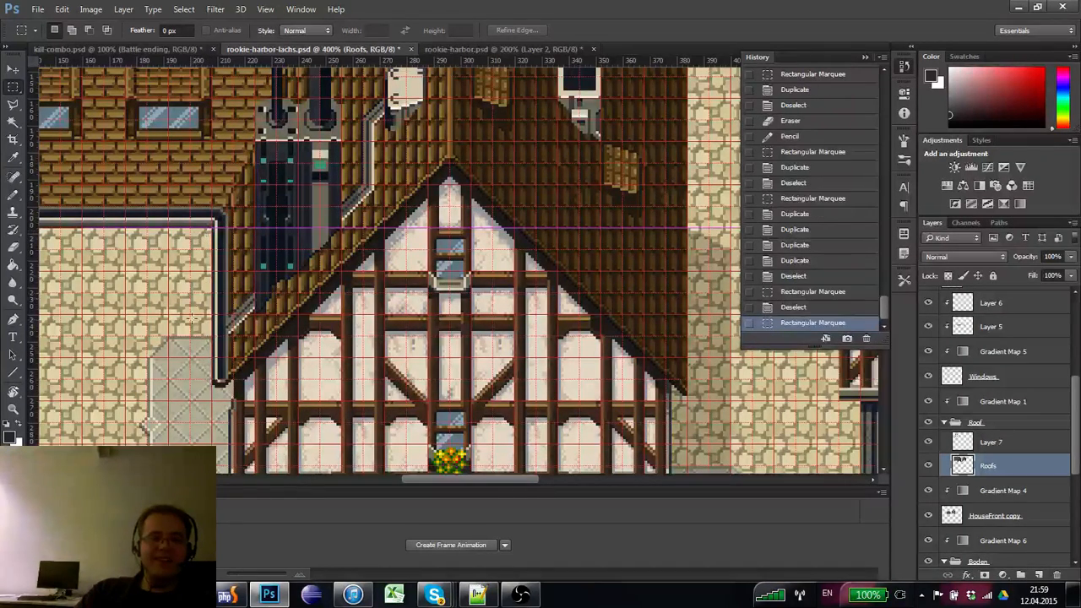
key("ctrl+d")
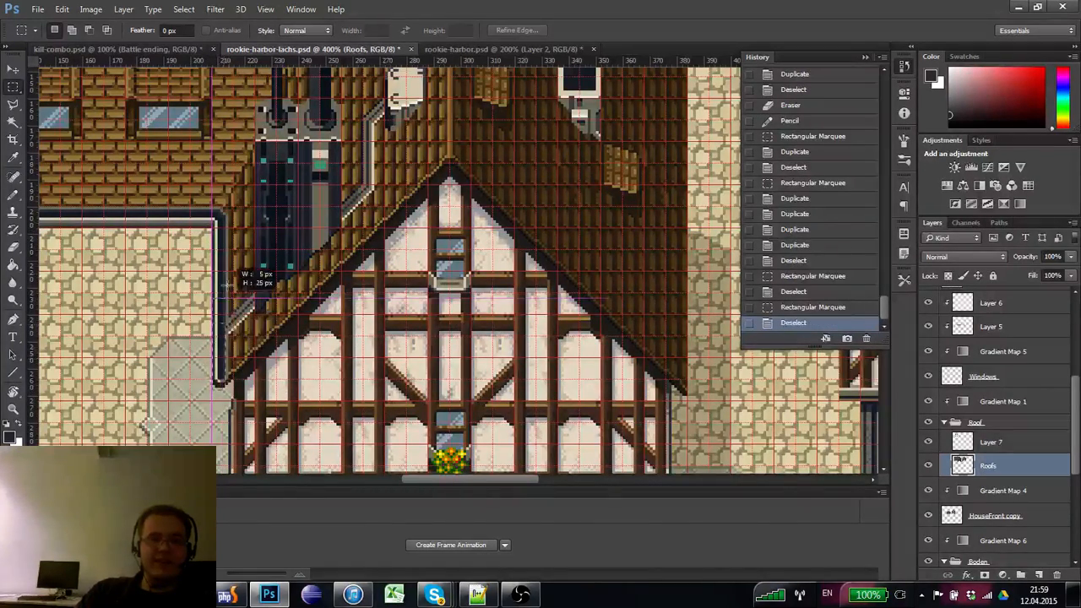
left_click_drag(228, 285, 236, 202)
key("ctrl+d")
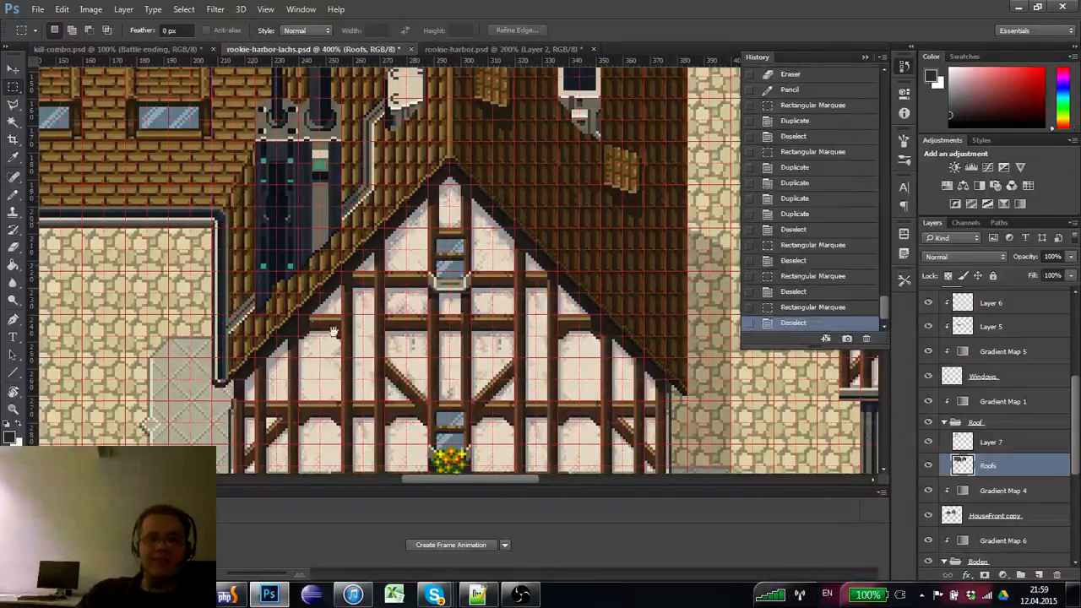
left_click_drag(334, 331, 319, 312)
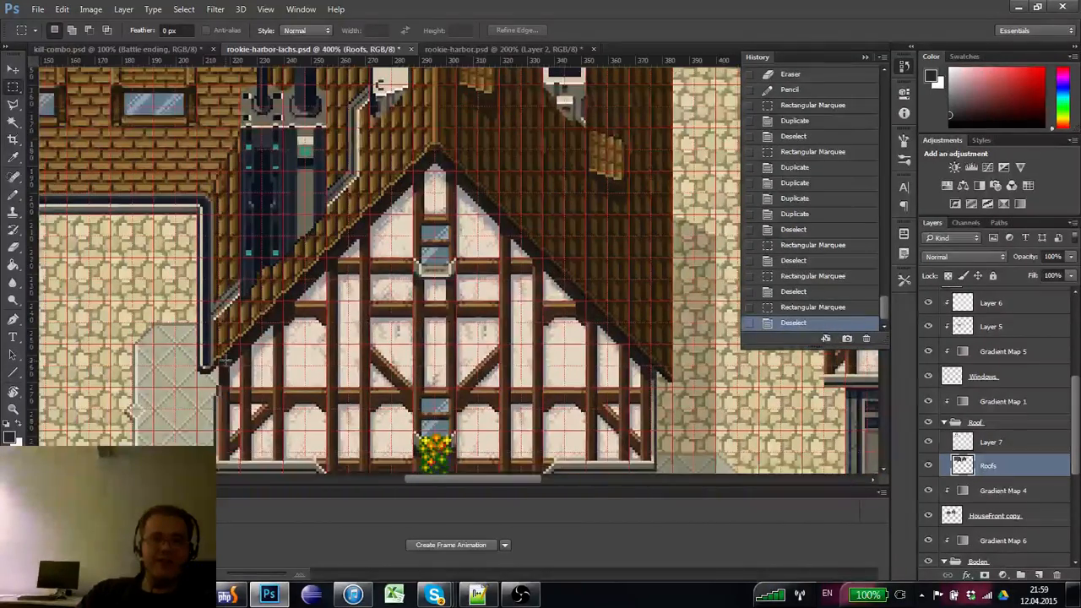
left_click_drag(221, 369, 215, 319)
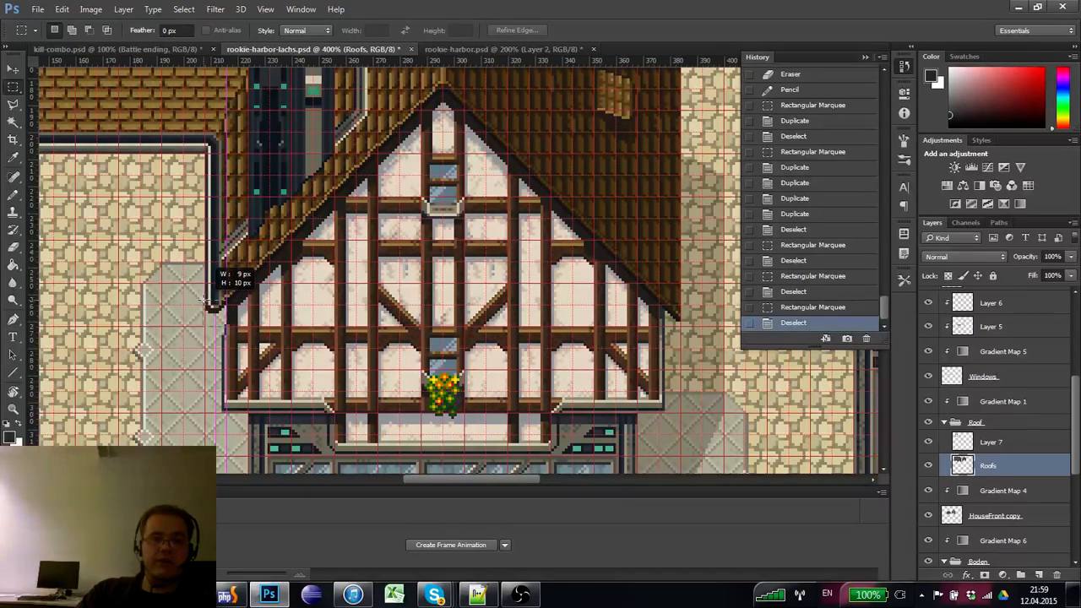
left_click_drag(206, 300, 205, 301)
left_click(229, 394)
scroll(231, 382, "up", 1)
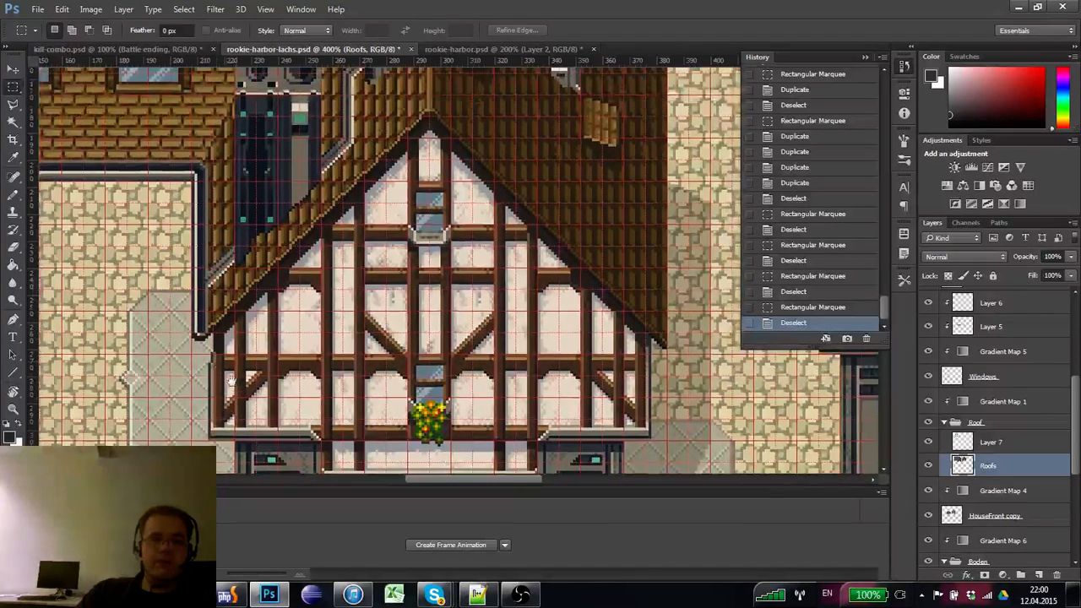
- Copy the vertical metal gutter on the HouseMetalFront layer onto the solar-panel house's left roof edge, then deselect
left_click_drag(188, 211, 191, 166)
left_click_drag(203, 265, 715, 252)
key("ctrl+z")
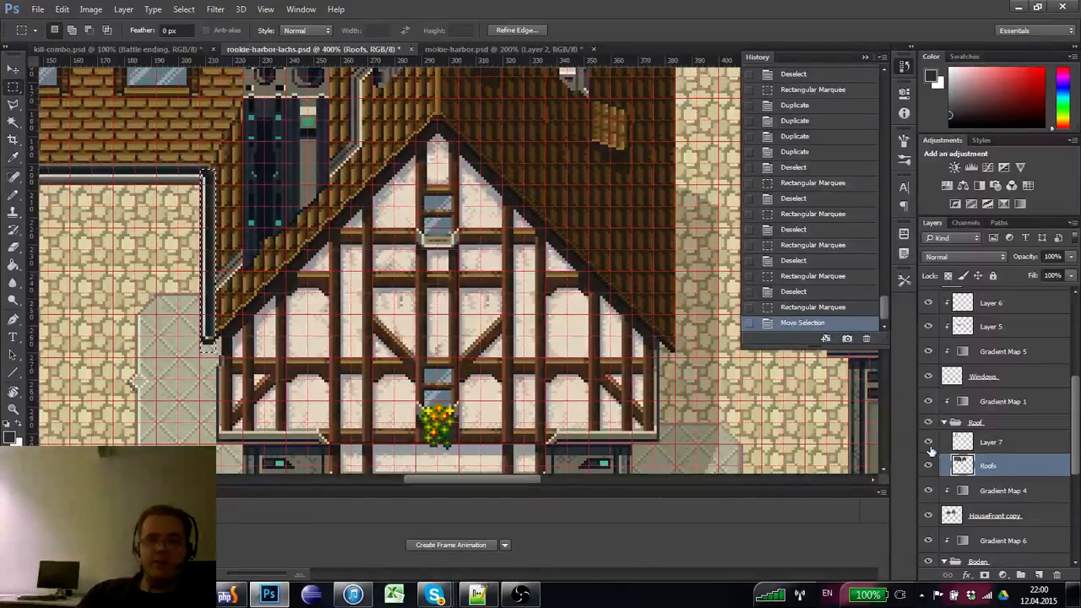
scroll(1047, 401, "up", 4)
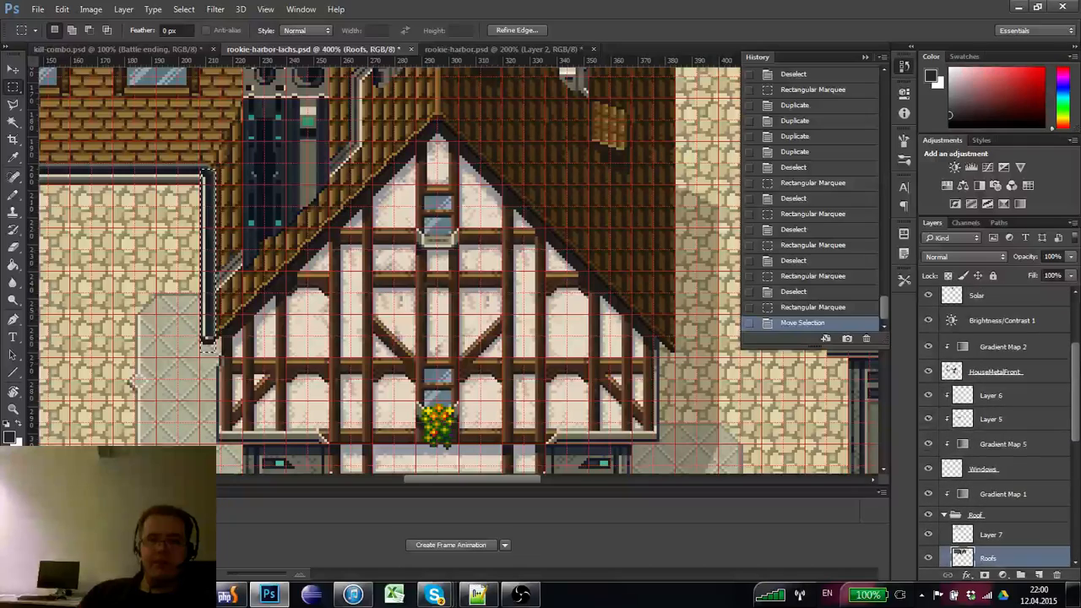
left_click(962, 376)
left_click_drag(222, 306, 598, 282)
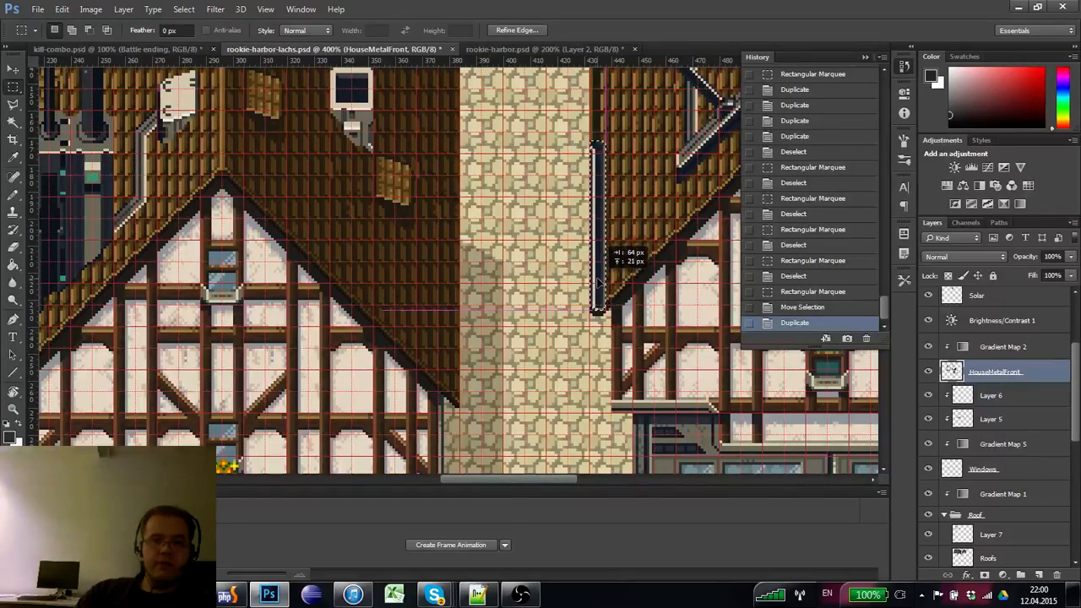
left_click_drag(563, 328, 488, 367)
key("ctrl+d")
- Select the copied gutter on the solar-panel house, nudge it slightly upward and deselect
left_click_drag(544, 247, 486, 328)
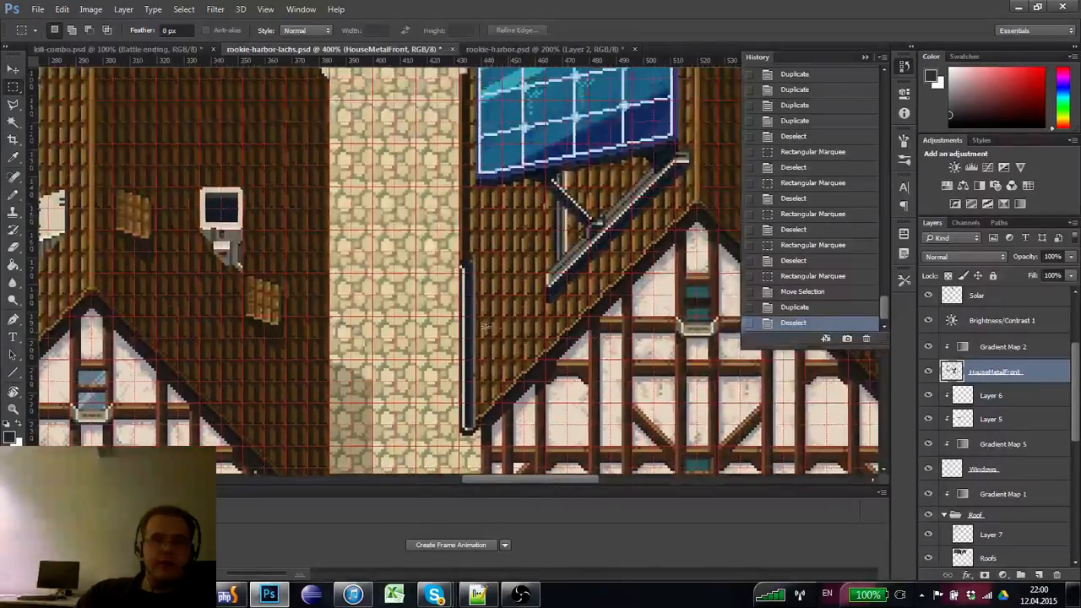
left_click_drag(440, 283, 439, 283)
left_click_drag(327, 445, 377, 355)
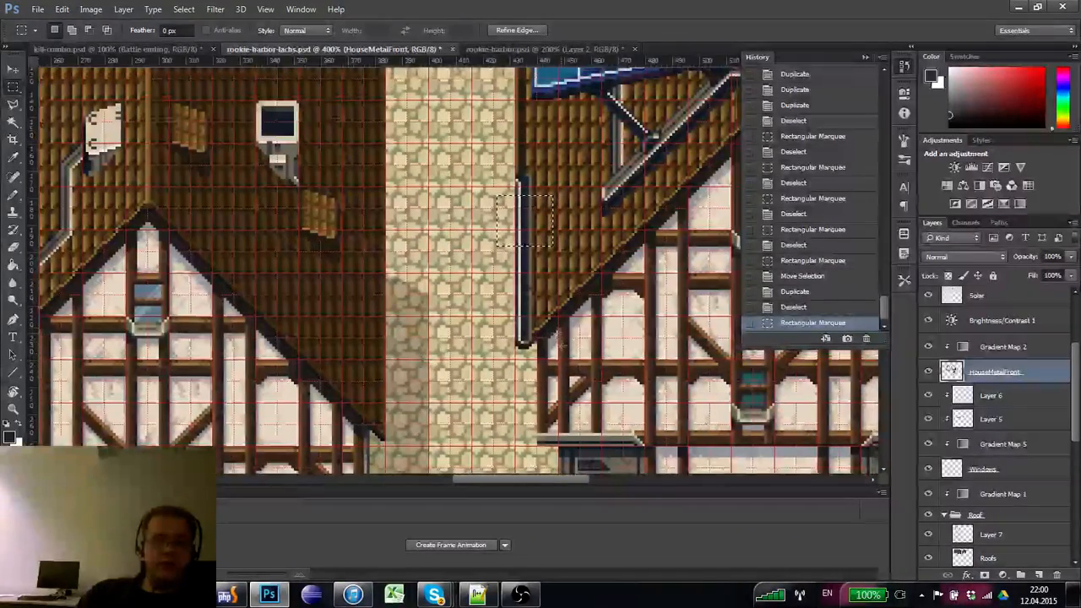
left_click_drag(473, 202, 487, 208)
left_click_drag(466, 158, 466, 158)
key("Up")
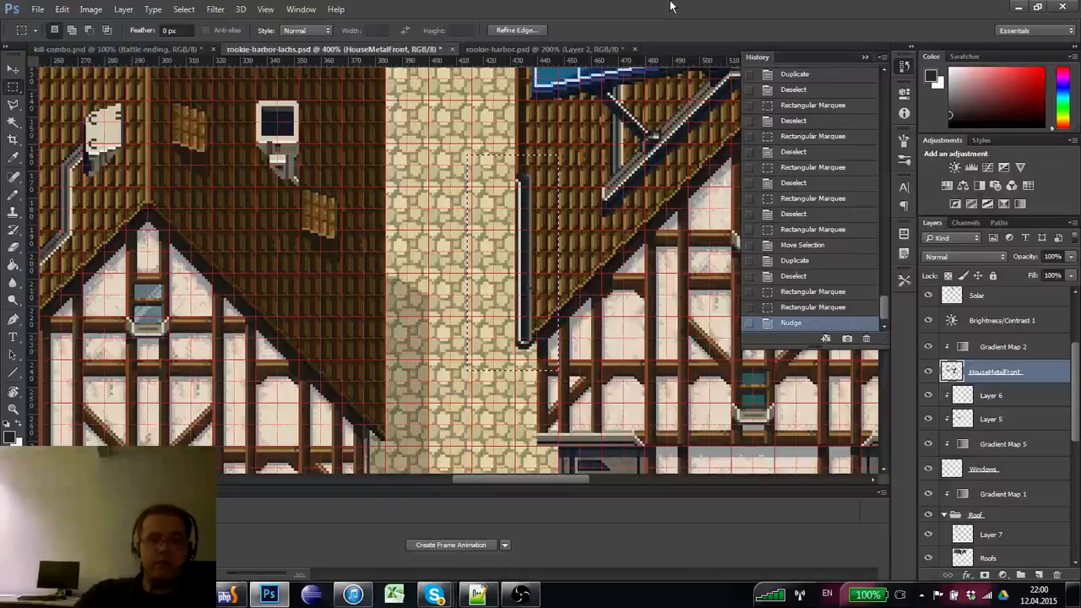
key("ctrl+d")
- Clear the upper end cap of the copied gutter with a rectangular selection, then deselect
left_click_drag(336, 364, 448, 380)
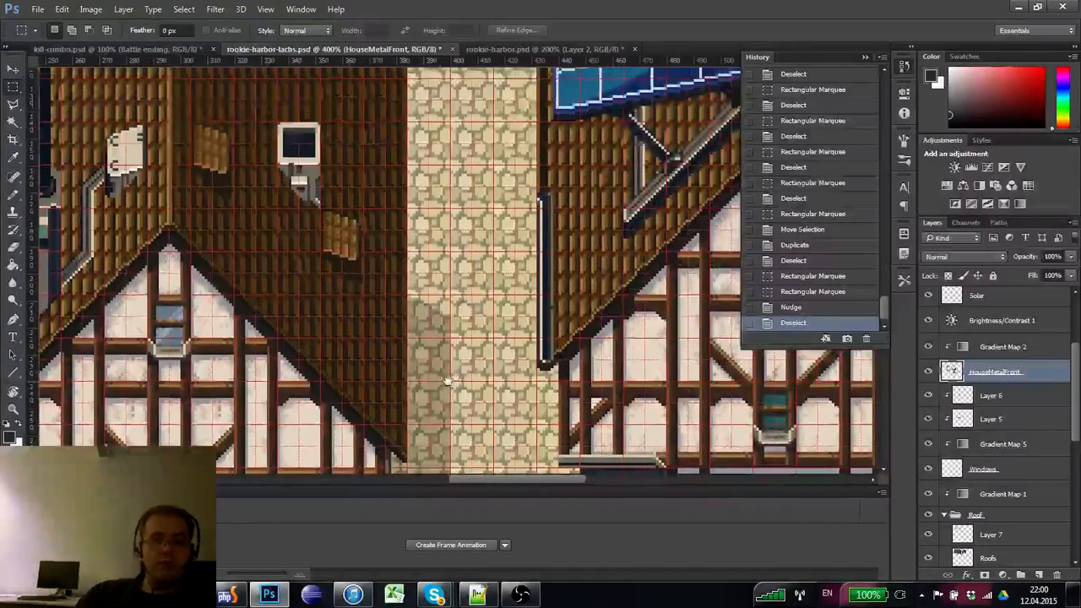
left_click_drag(395, 355, 385, 424)
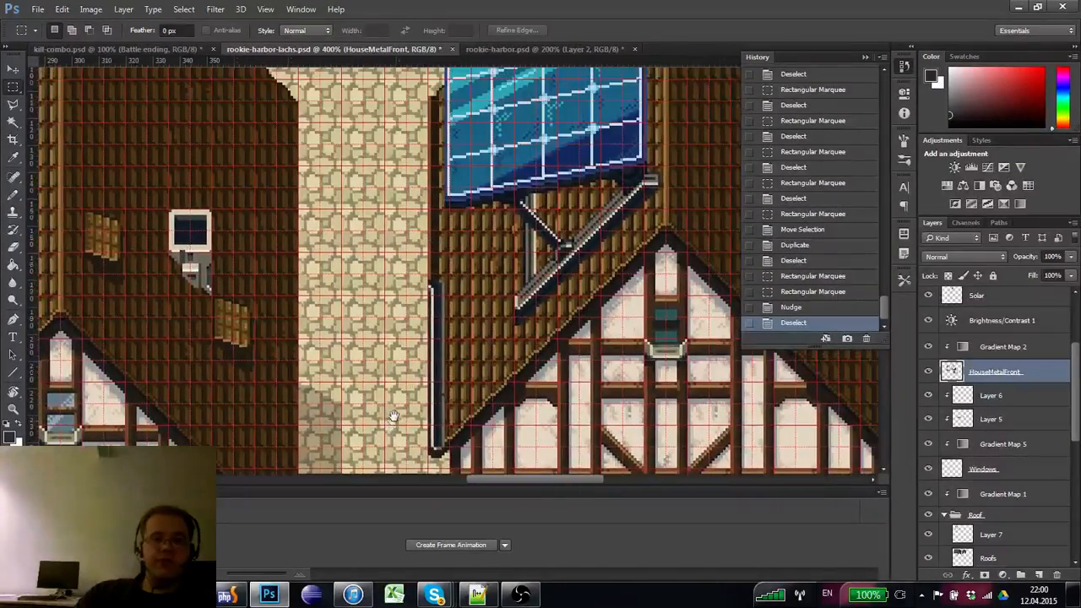
left_click_drag(411, 306, 385, 235)
key("ctrl+d")
left_click_drag(411, 249, 411, 255)
key("Delete")
key("ctrl+d")
- Extend the gutter upward along the solar-panel house's left roof edge by duplicating a rectangular selection of its straight part
left_click_drag(478, 405, 408, 297)
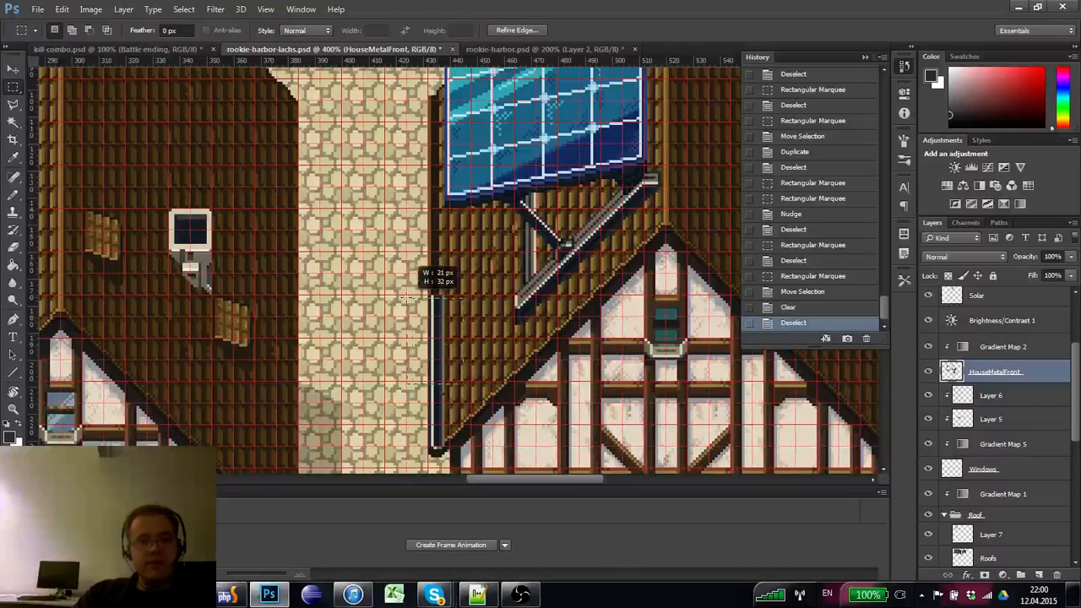
left_click_drag(424, 359, 442, 236)
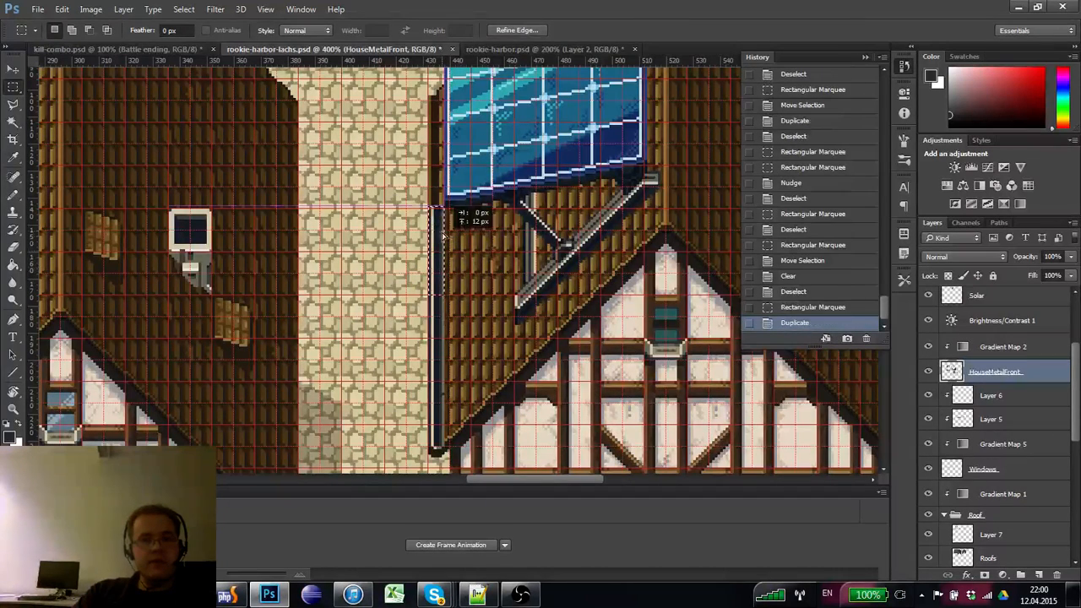